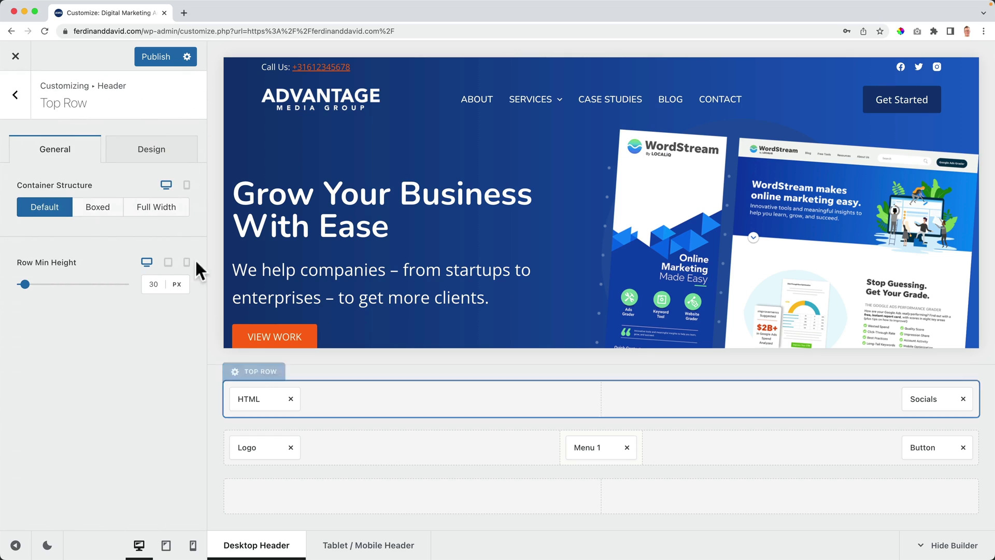
# Step: Set the header top row's transparent-state background to the navy preset
pyautogui.click(154, 155)
pyautogui.click(177, 241)
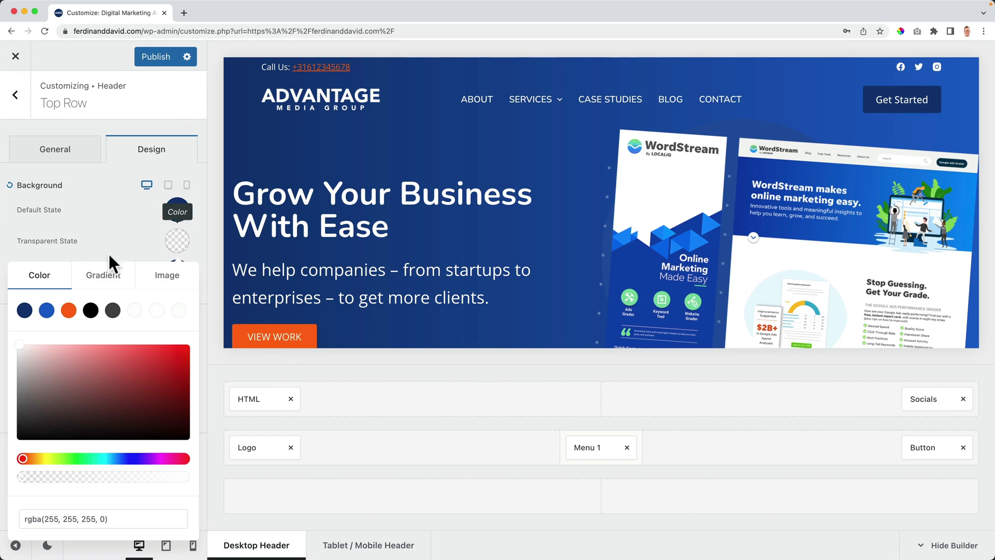
pyautogui.click(25, 310)
pyautogui.click(125, 208)
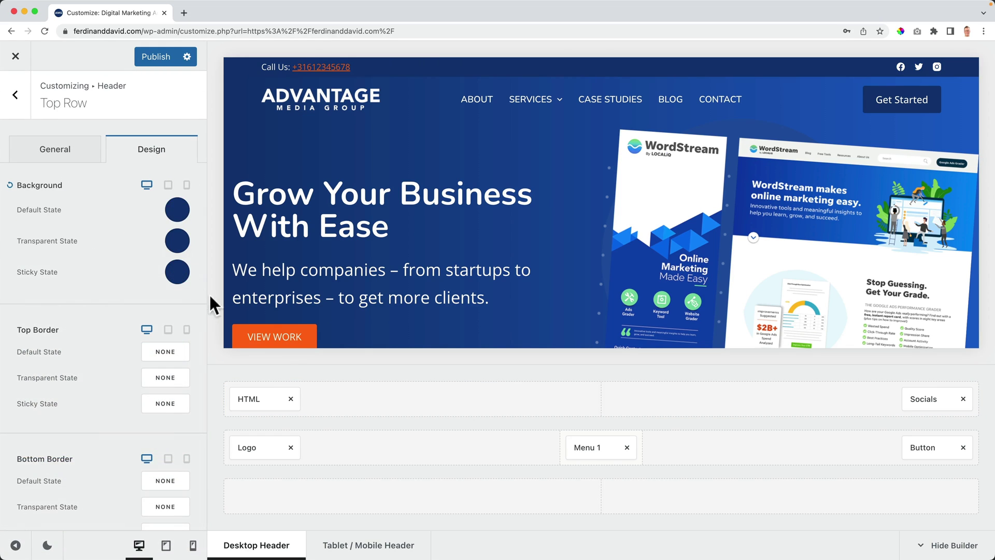
# Step: Change the phone number element's link colour to white
pyautogui.click(257, 399)
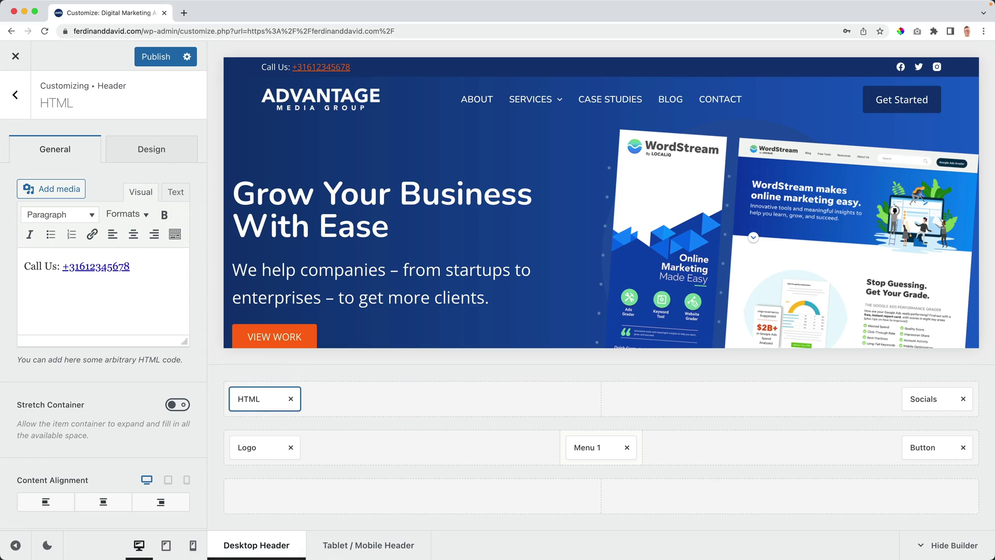
pyautogui.click(151, 154)
pyautogui.click(161, 262)
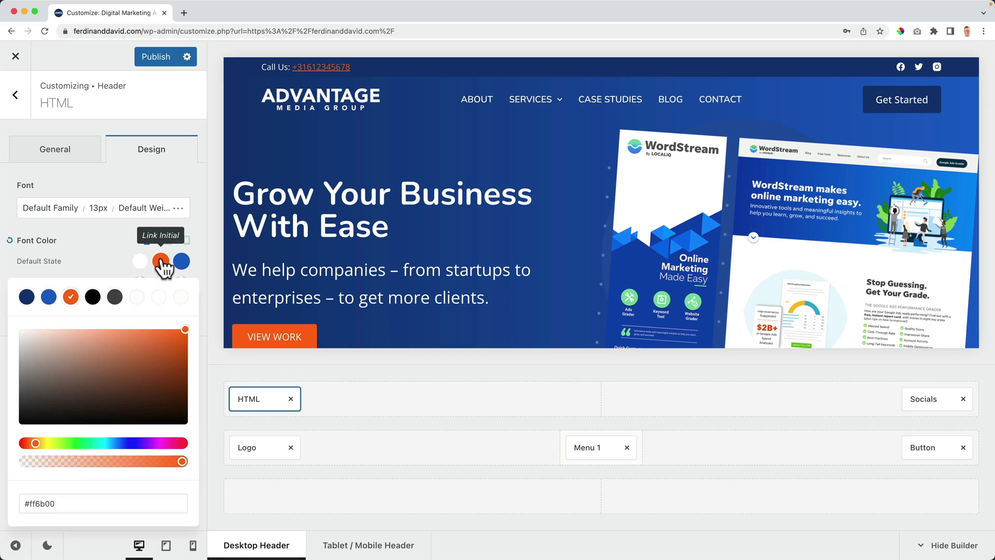
pyautogui.click(49, 297)
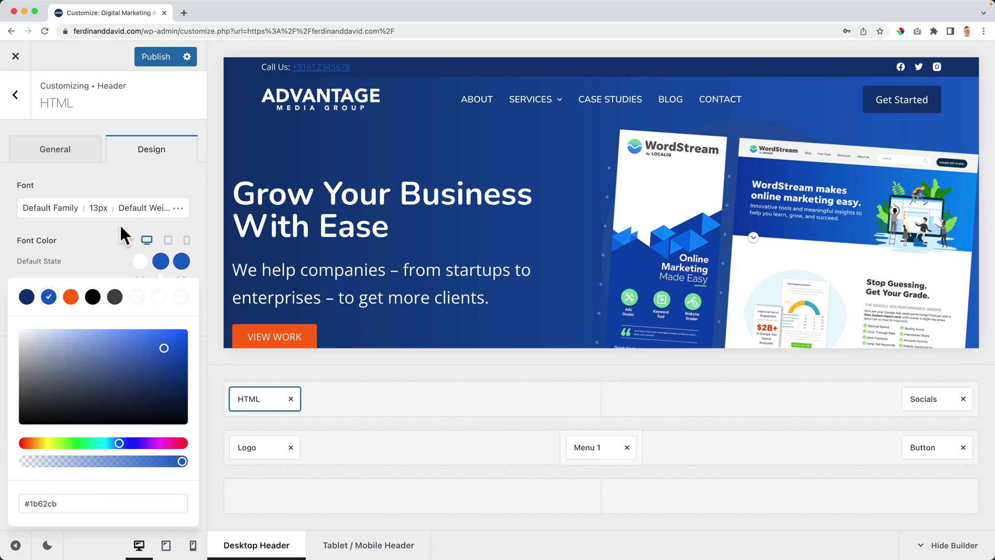
pyautogui.click(159, 297)
pyautogui.click(360, 185)
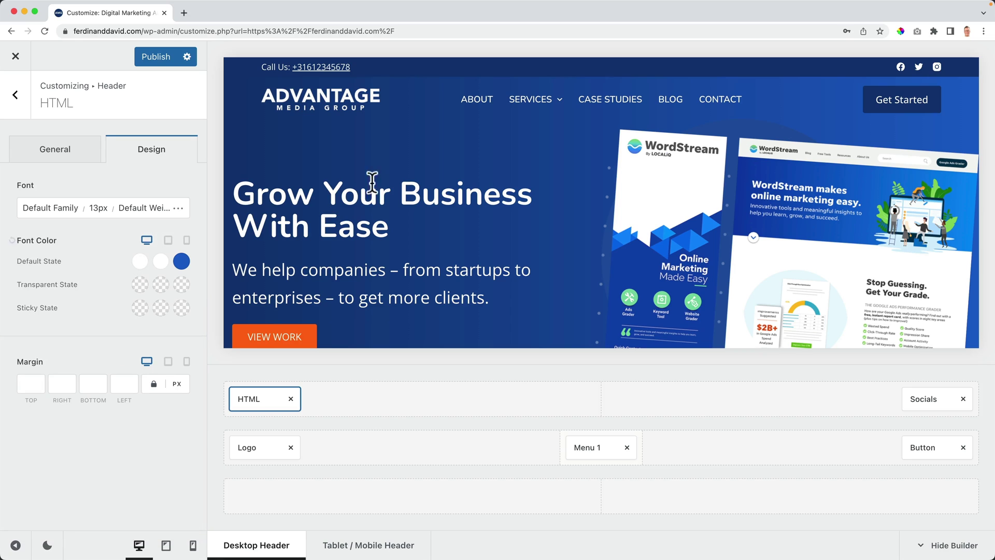
pyautogui.scroll(-4, 372, 177)
pyautogui.scroll(4, 372, 176)
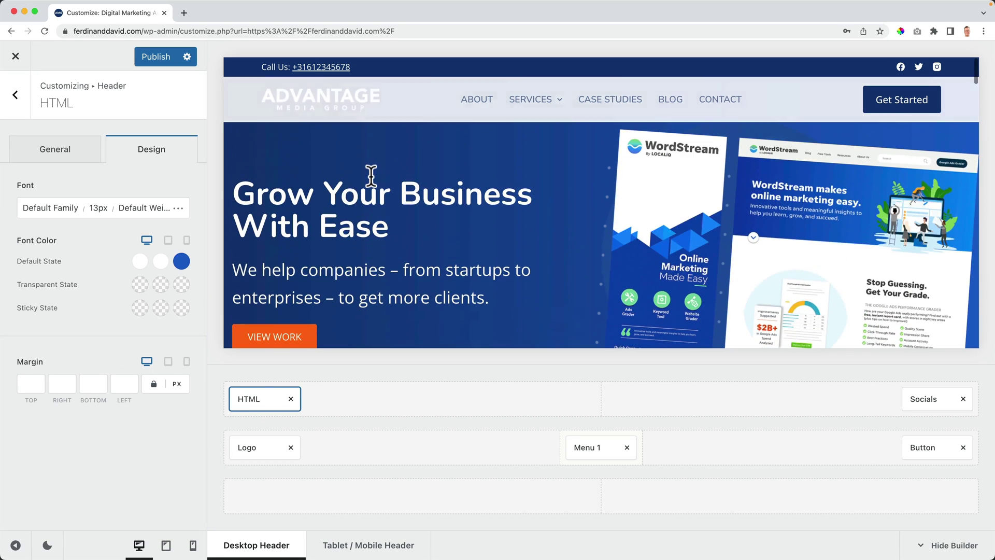
# Step: Make only the header's main row sticky in the Global Header settings
pyautogui.click(15, 99)
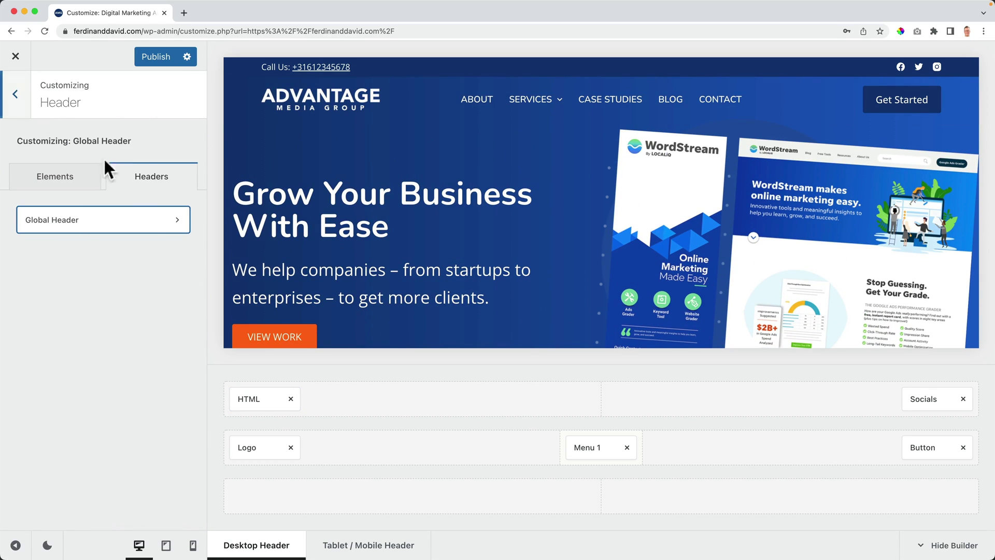
pyautogui.click(138, 218)
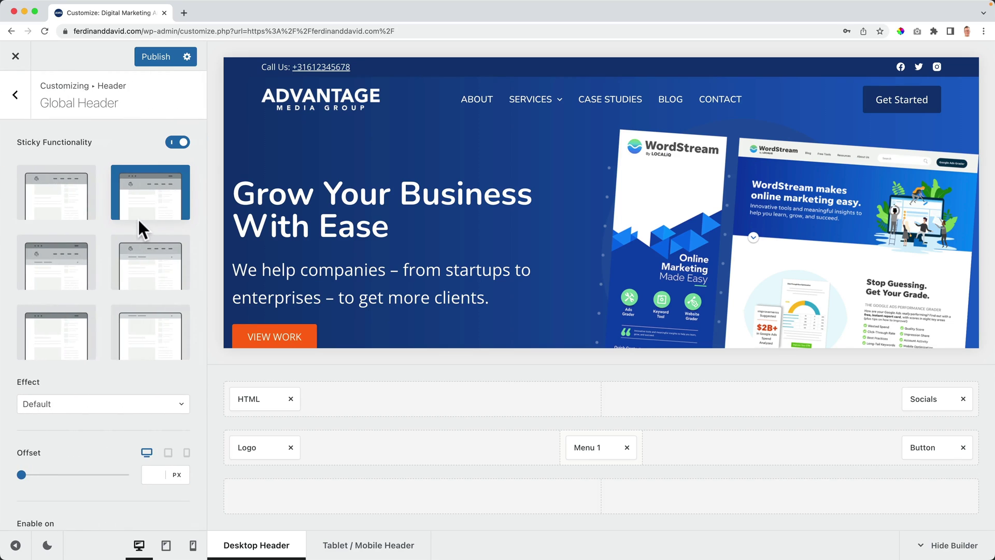
pyautogui.click(65, 199)
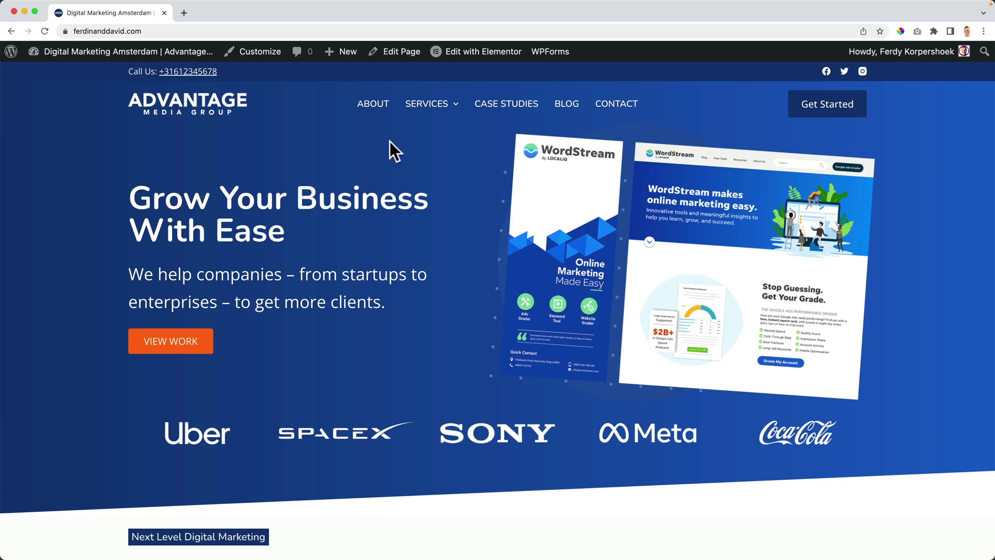
pyautogui.scroll(-5, 311, 210)
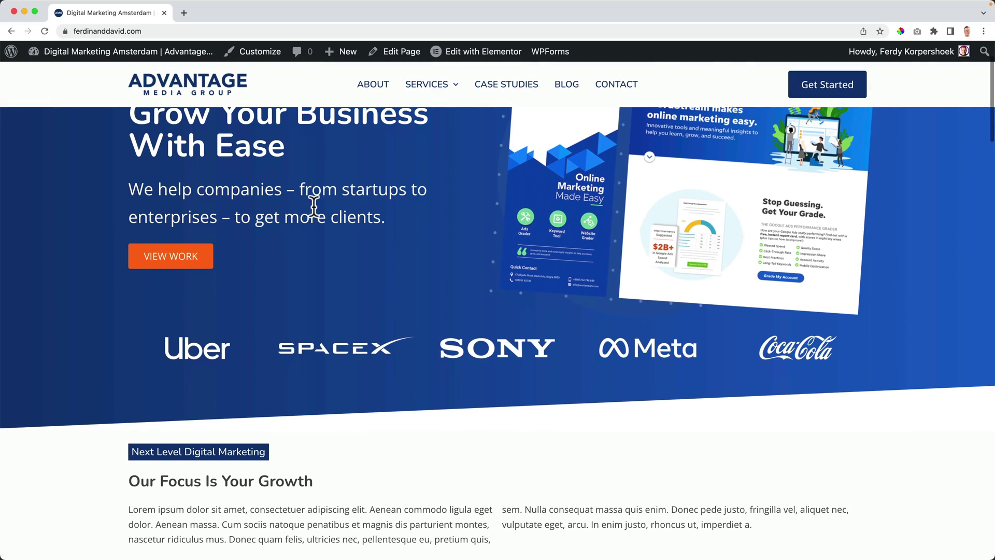
pyautogui.scroll(5, 365, 188)
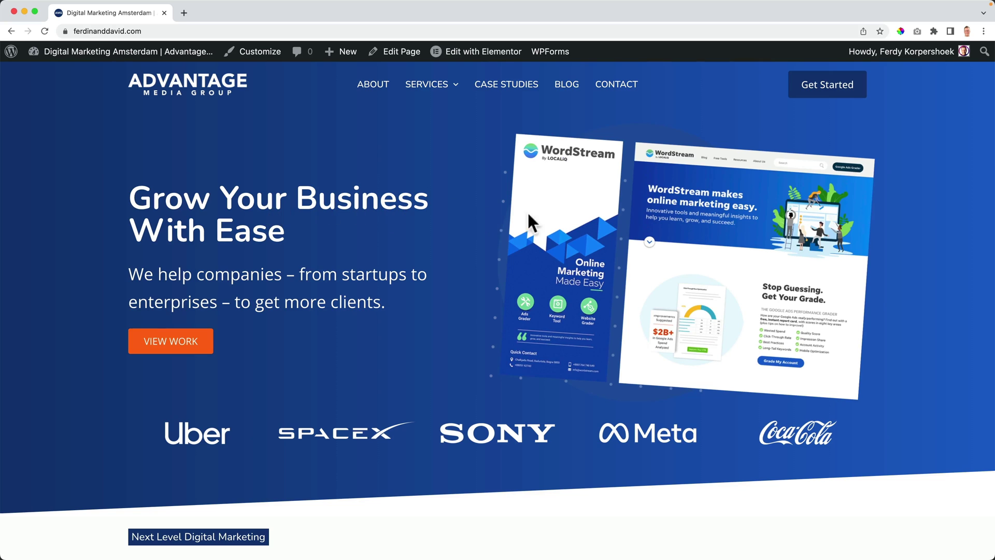
pyautogui.scroll(-8, 361, 200)
pyautogui.scroll(-11, 362, 203)
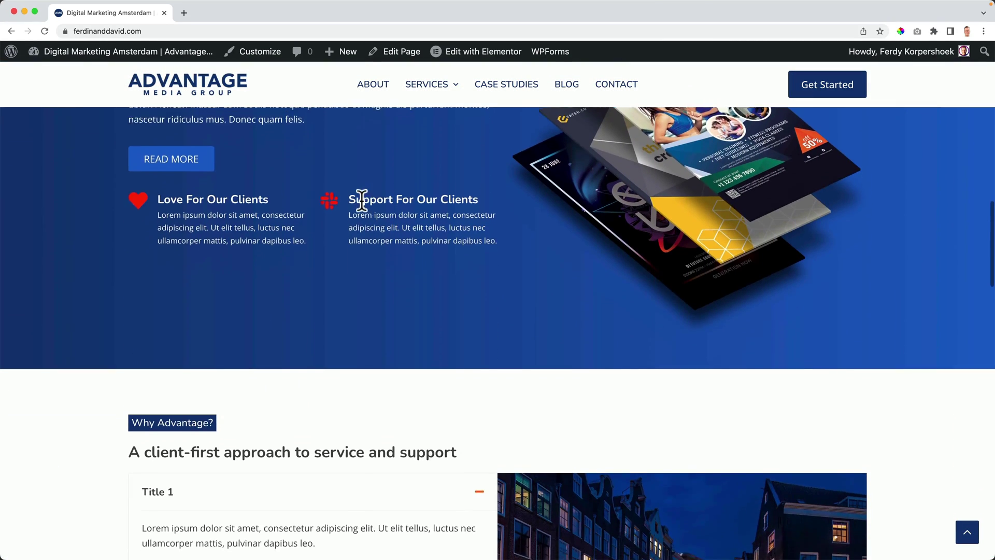
pyautogui.scroll(-7, 361, 200)
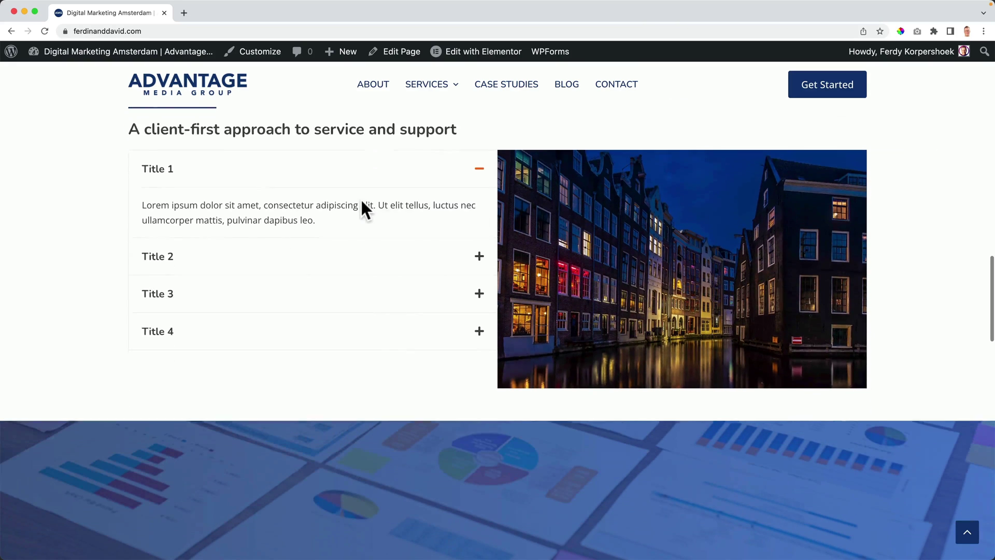
pyautogui.scroll(-8, 362, 200)
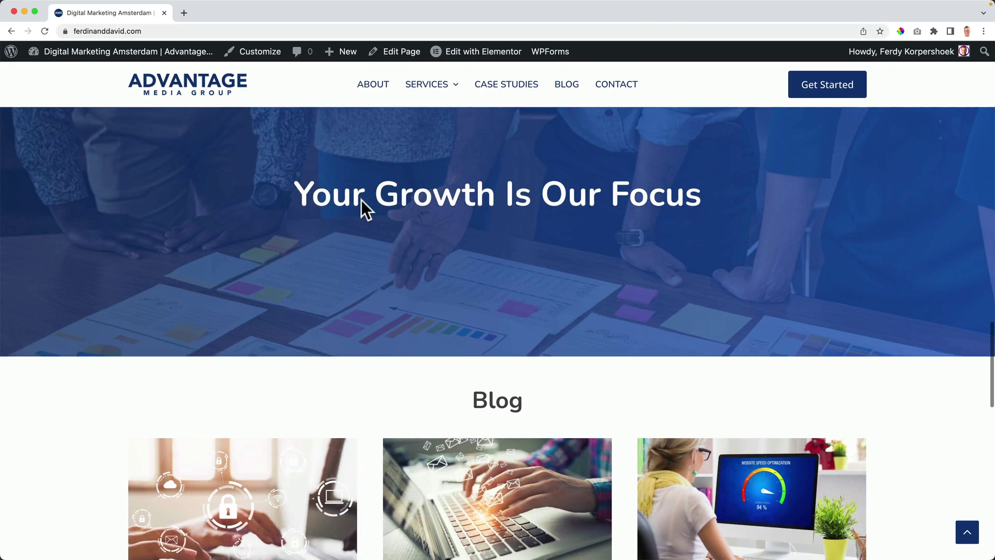
pyautogui.scroll(-9, 361, 200)
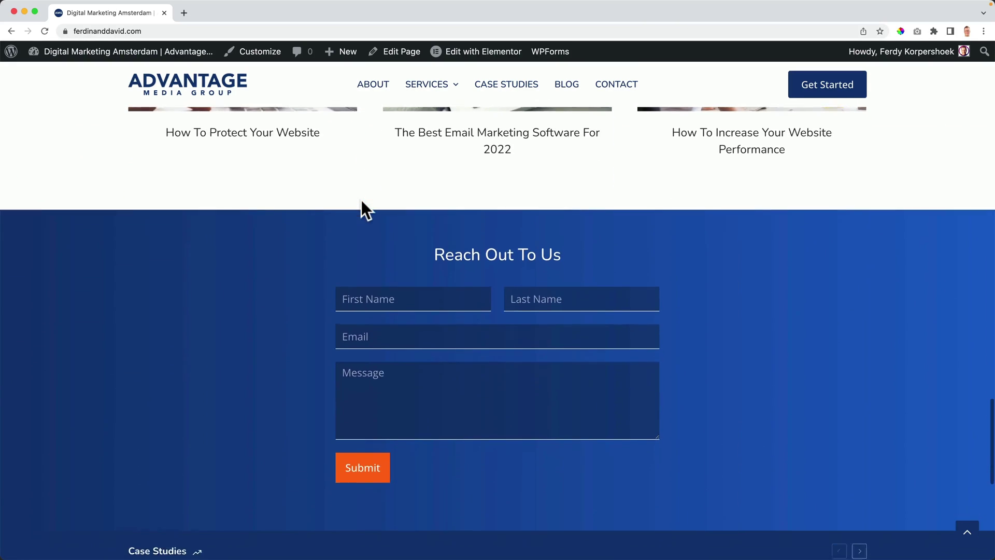
pyautogui.scroll(-3, 362, 201)
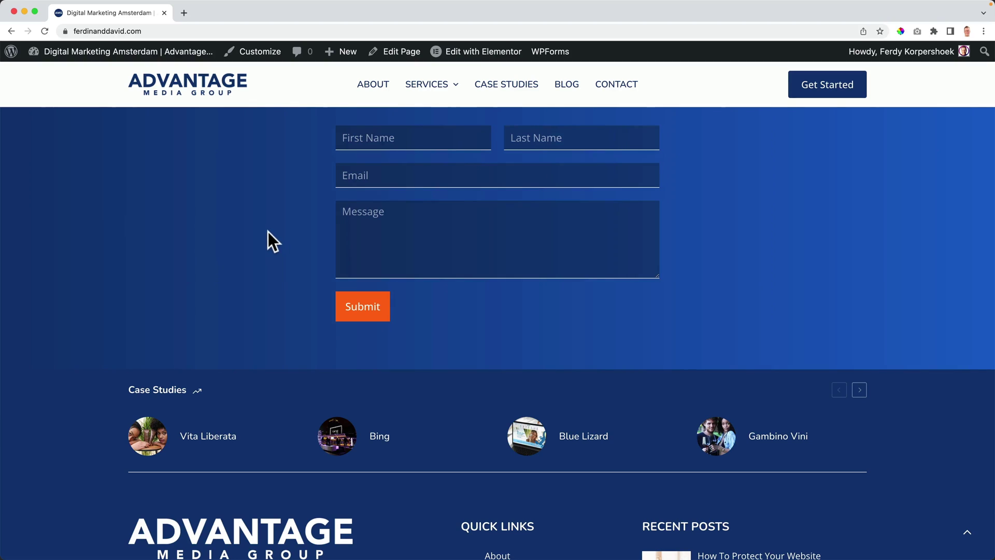
pyautogui.scroll(-5, 268, 232)
pyautogui.scroll(2, 269, 231)
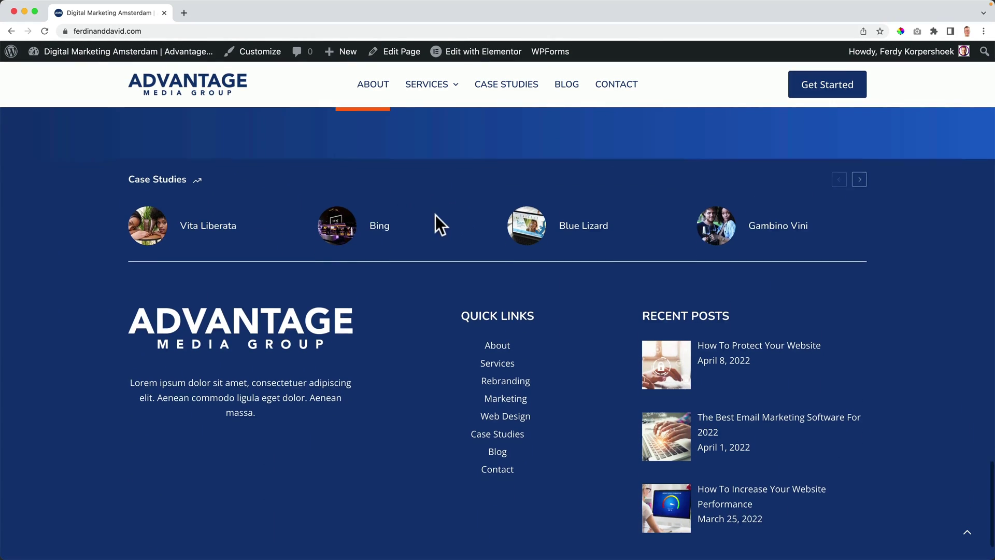
pyautogui.scroll(-2, 435, 215)
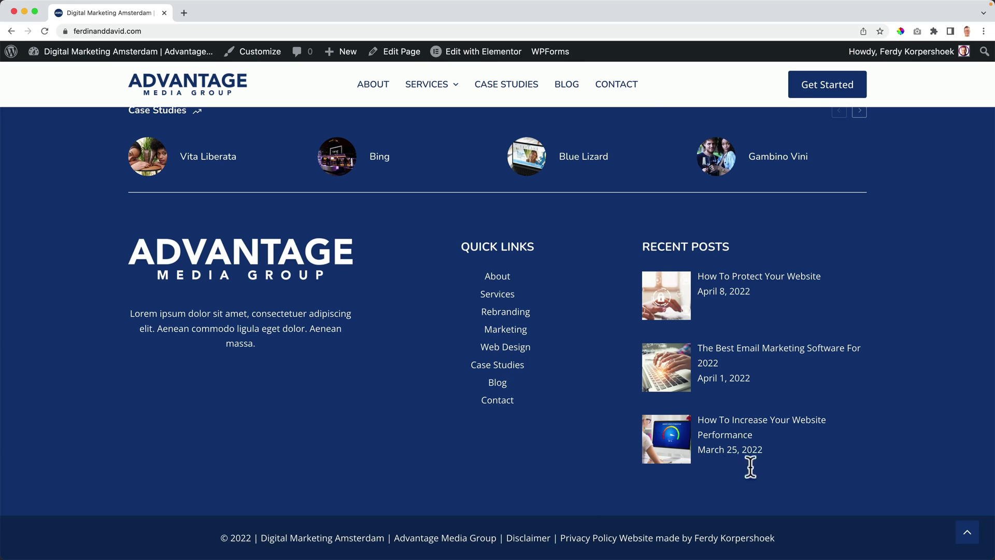
pyautogui.click(966, 532)
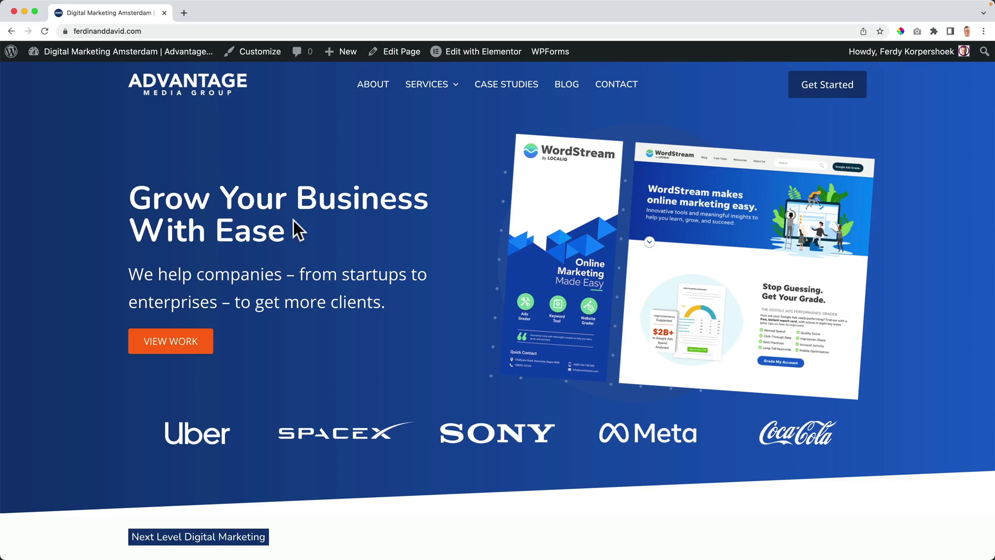
pyautogui.tripleClick(277, 227)
pyautogui.click(138, 230)
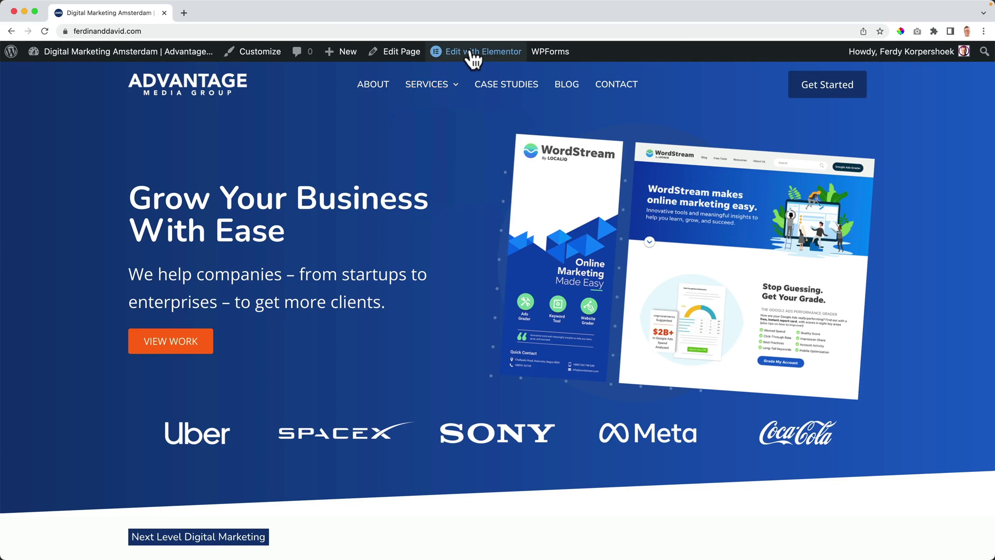
pyautogui.moveTo(471, 54)
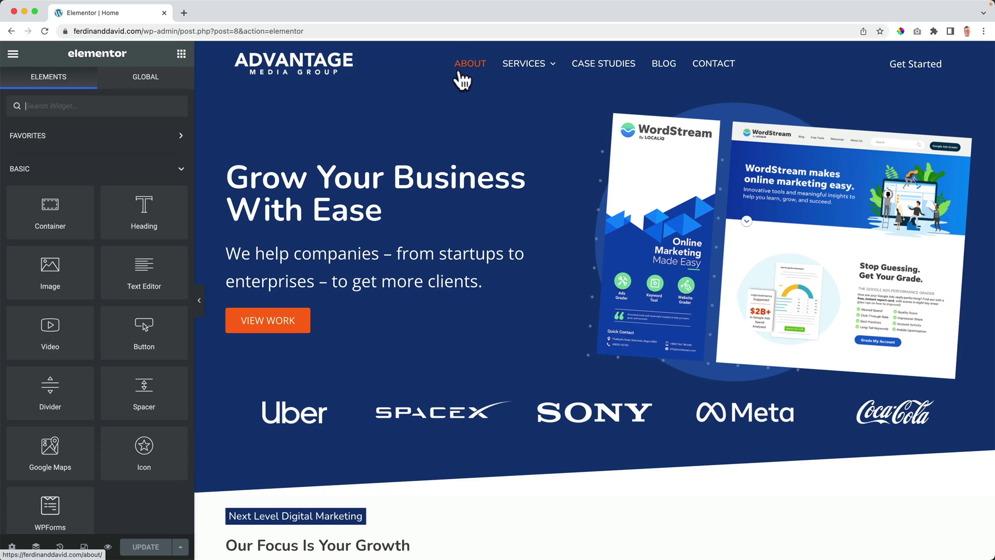
# Step: Give the hero image a Fade In Right entrance animation, Slow duration, 500 ms delay
pyautogui.click(691, 174)
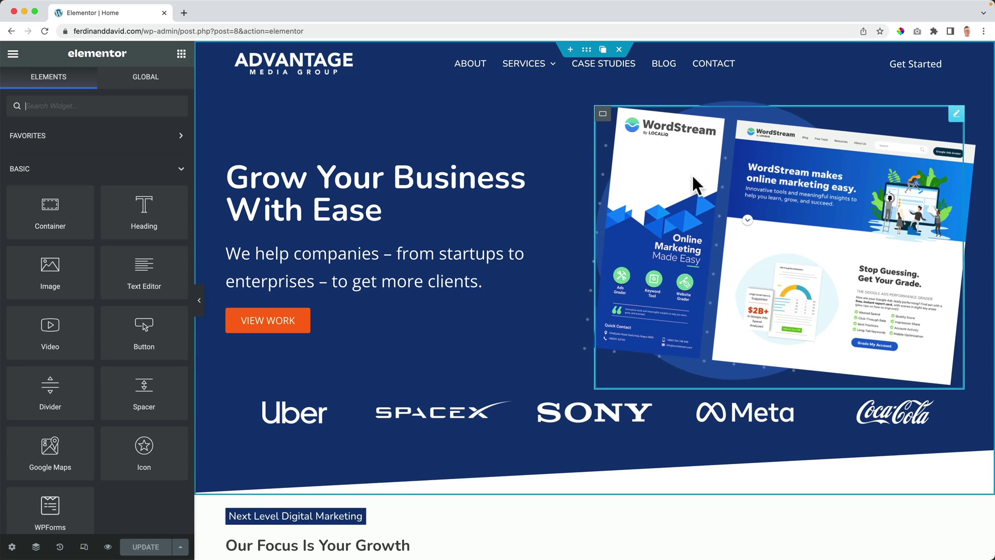
pyautogui.click(161, 88)
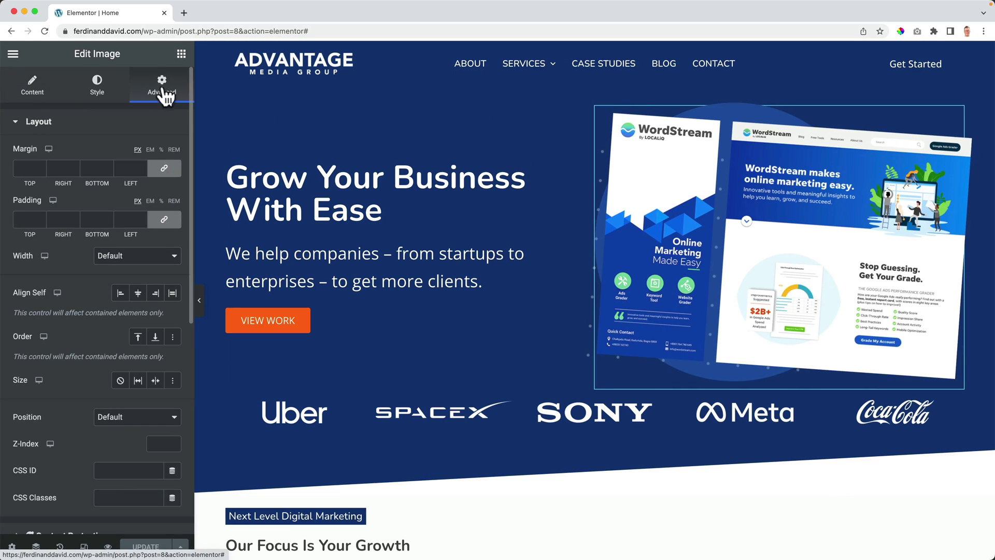
pyautogui.click(39, 121)
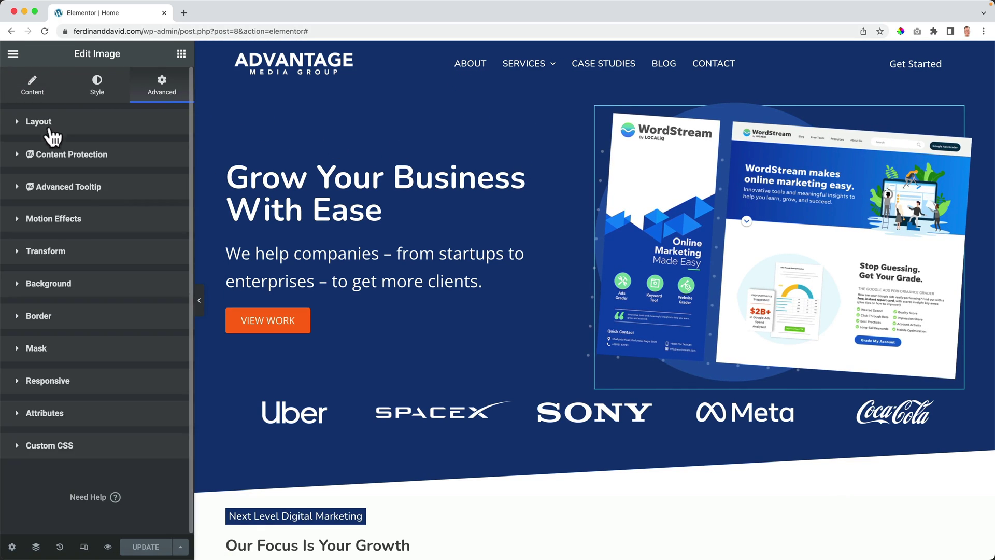
pyautogui.click(59, 228)
pyautogui.click(88, 267)
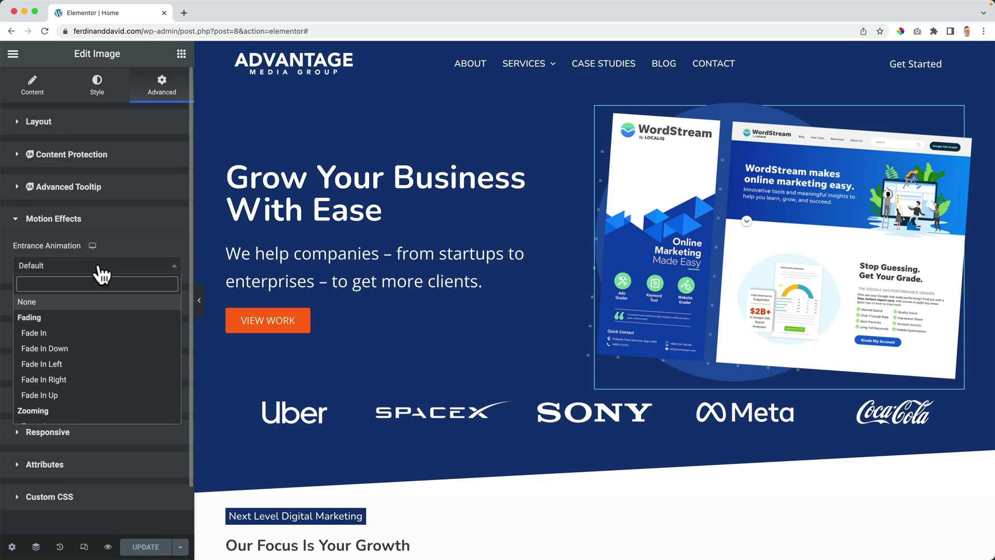
pyautogui.click(72, 379)
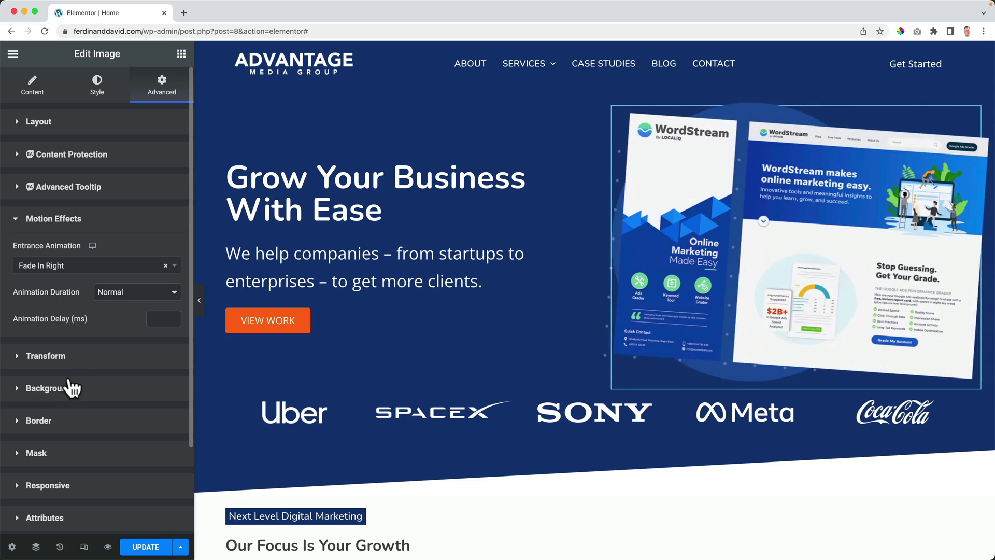
pyautogui.click(130, 293)
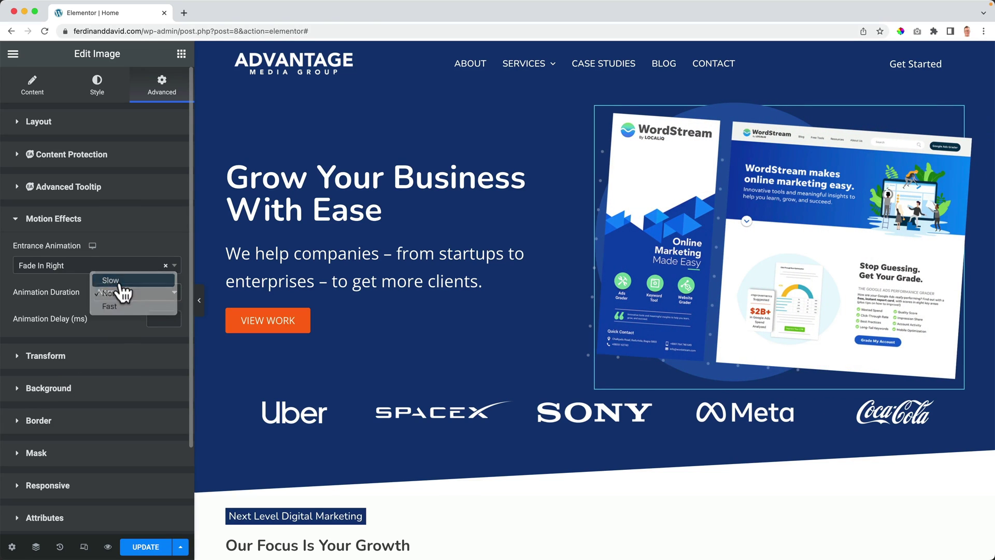
pyautogui.click(123, 283)
pyautogui.click(154, 312)
pyautogui.write('500')
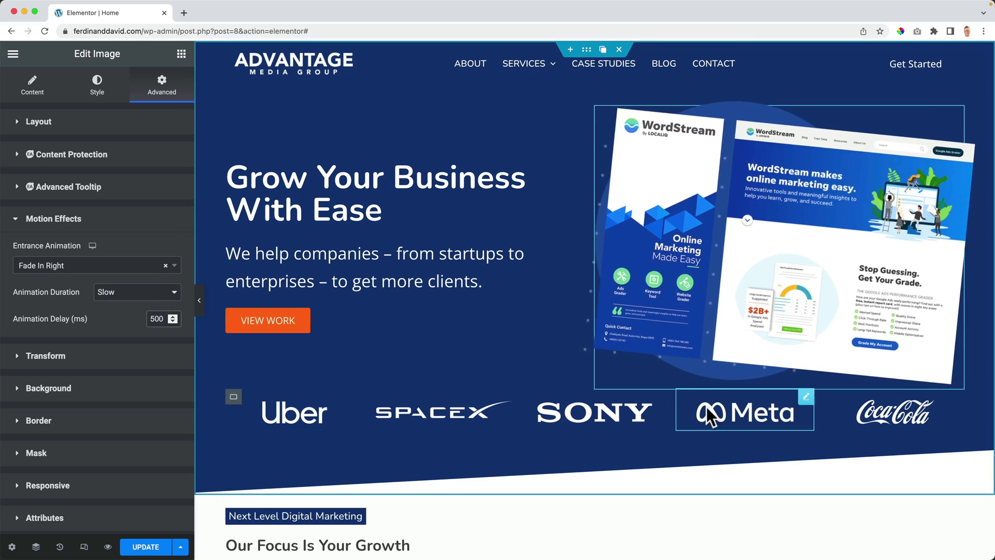
pyautogui.click(233, 397)
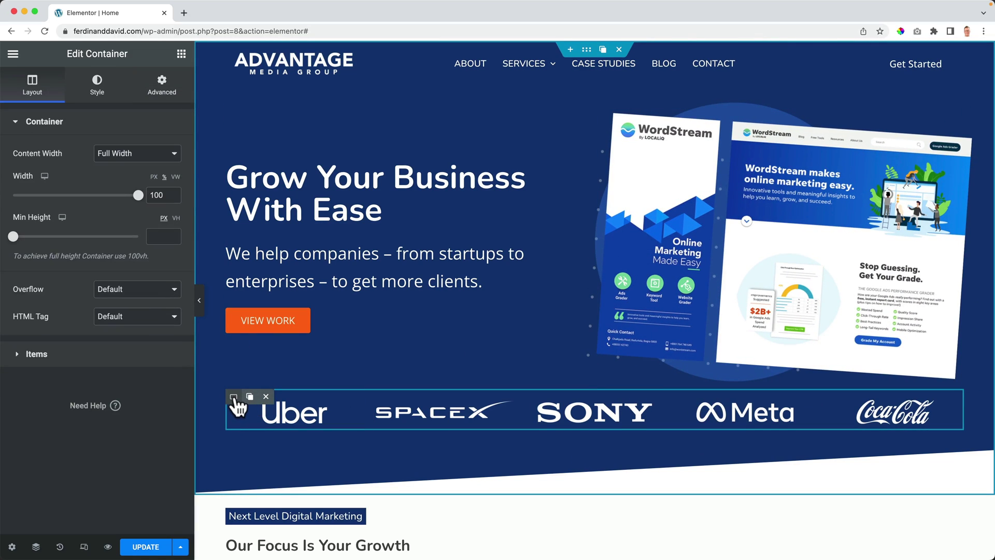
# Step: Unlink the logo row's margins and set its top margin to 20 px
pyautogui.click(164, 93)
pyautogui.click(163, 168)
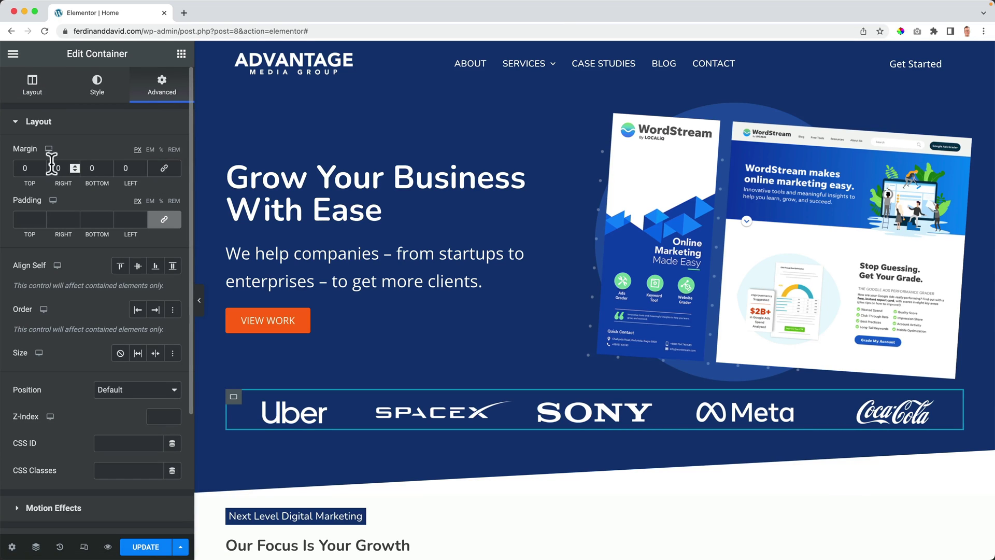
pyautogui.click(26, 168)
pyautogui.press('Up')
pyautogui.press('Up')
pyautogui.press('Up')
pyautogui.press('Up')
pyautogui.press('Up')
pyautogui.press('Up')
pyautogui.press('Up')
pyautogui.press('Up')
pyautogui.press('Up')
pyautogui.press('Up')
pyautogui.press('Up')
pyautogui.press('Up')
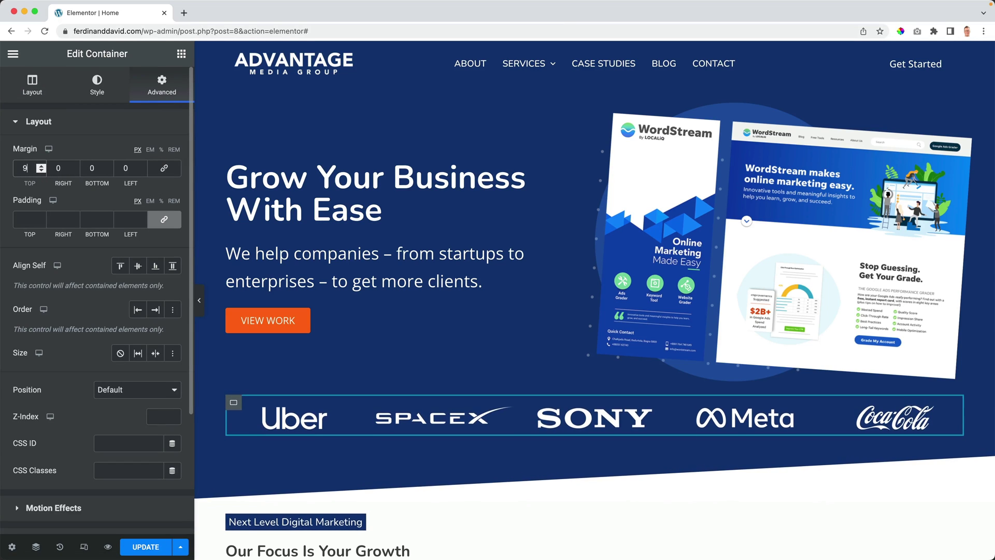
pyautogui.press('Up')
pyautogui.press('Up')
pyautogui.press('Up')
pyautogui.press('Up')
pyautogui.press('Up')
pyautogui.press('Up')
pyautogui.press('Up')
pyautogui.press('Up')
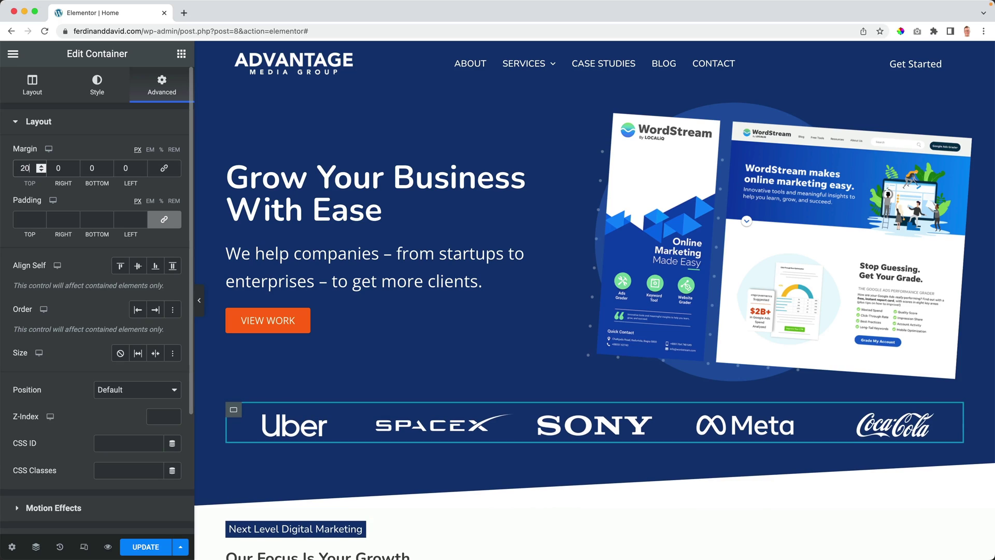
# Step: Set the hero heading's typography to size 40 and uppercase transform
pyautogui.click(357, 191)
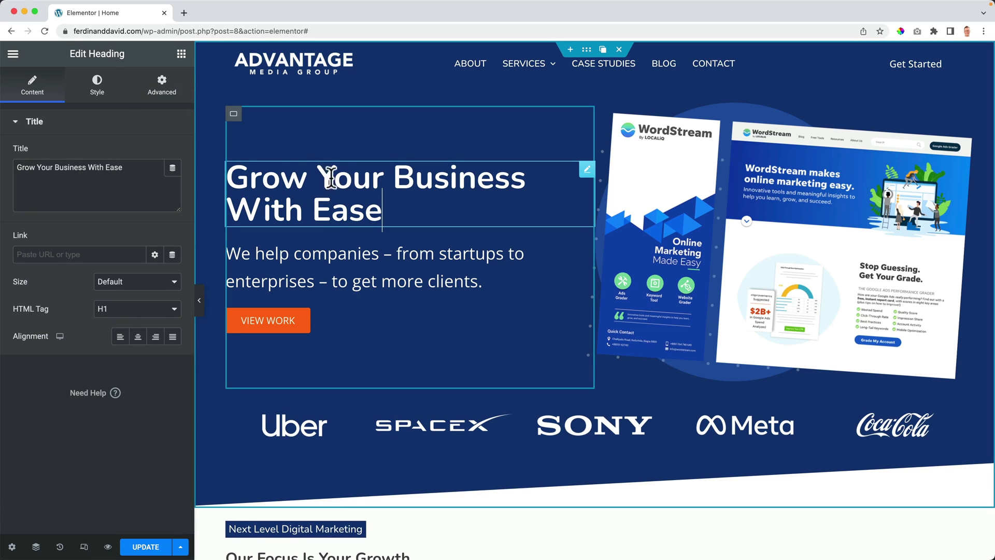
pyautogui.click(100, 93)
pyautogui.click(173, 181)
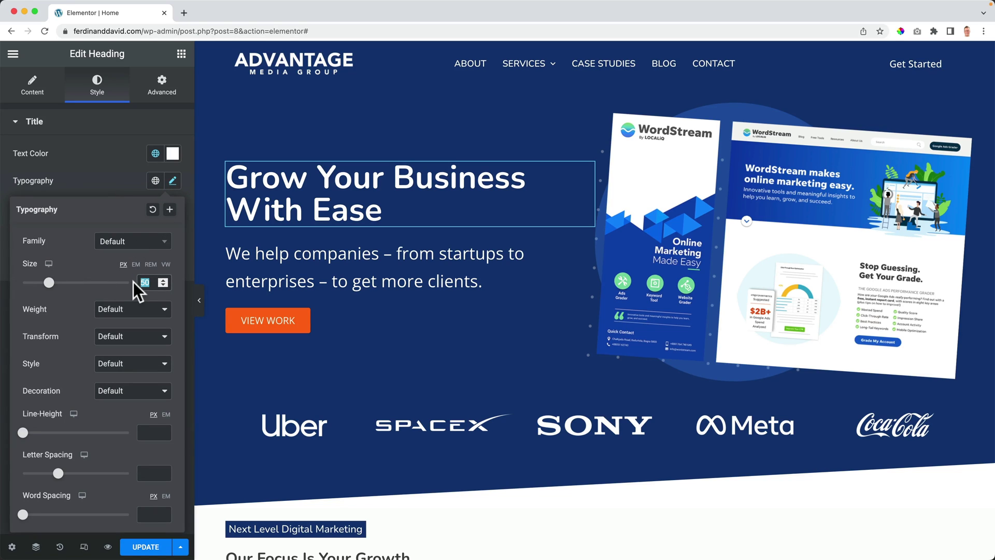
pyautogui.write('40')
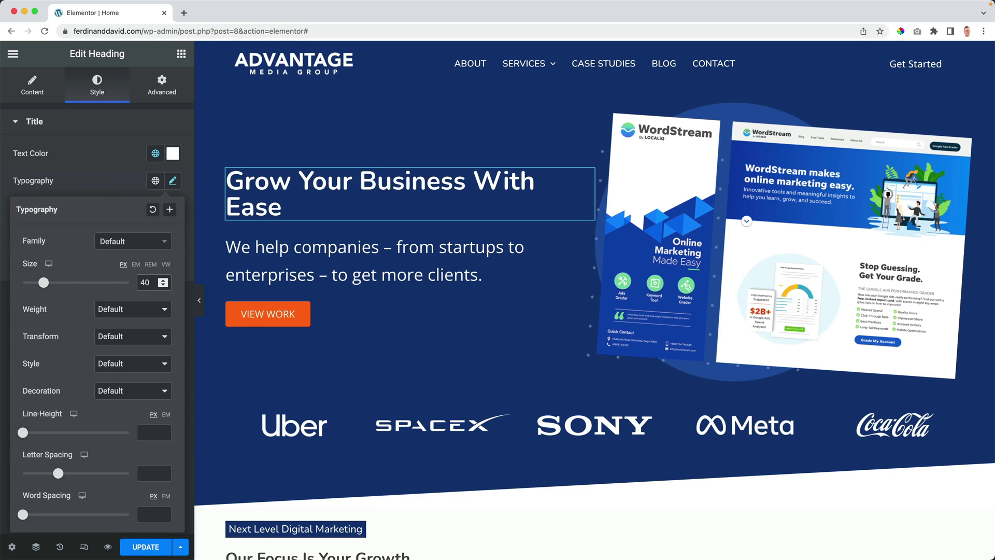
pyautogui.click(123, 342)
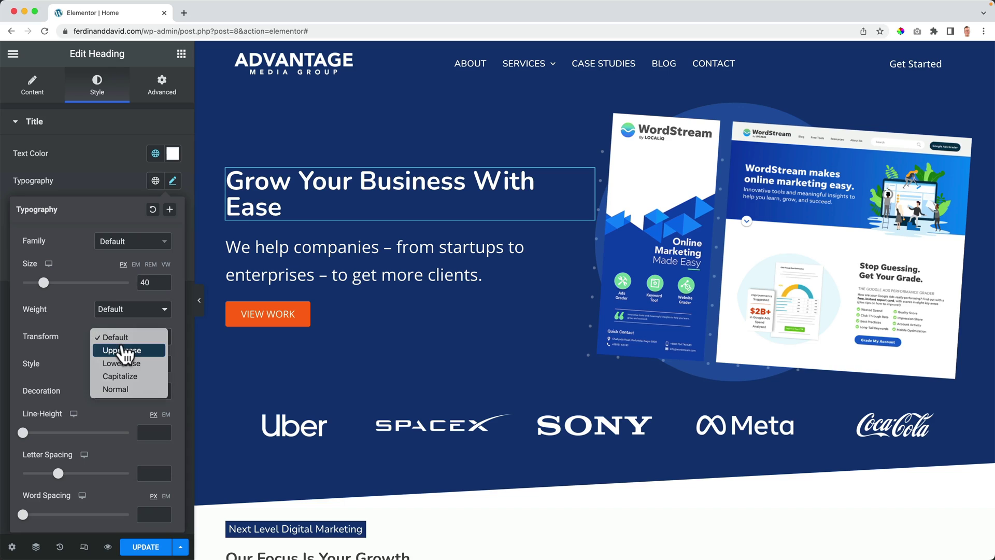
pyautogui.click(123, 351)
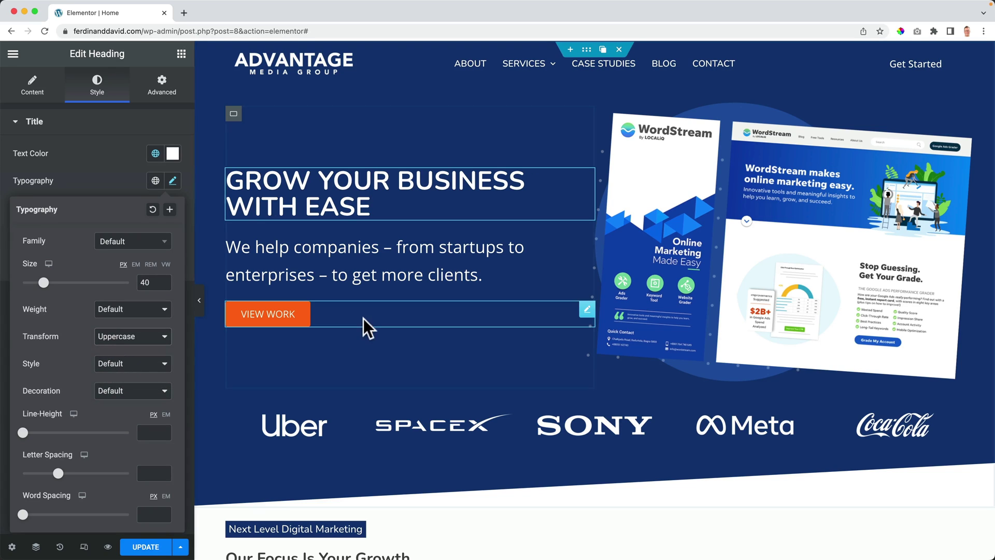
# Step: Colour the VIEW WORK button with global Theme Color Palette 2 blue
pyautogui.click(329, 317)
pyautogui.click(93, 86)
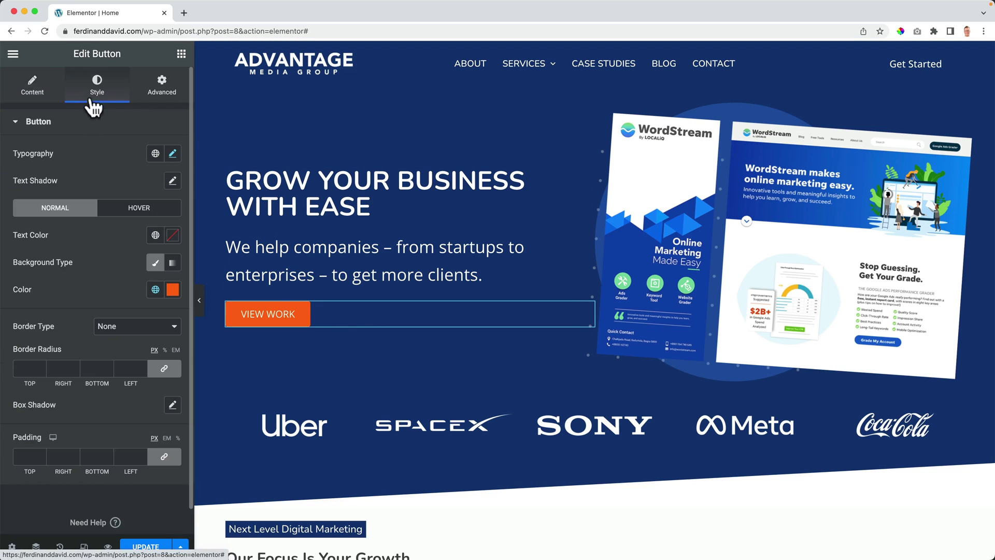
pyautogui.click(155, 289)
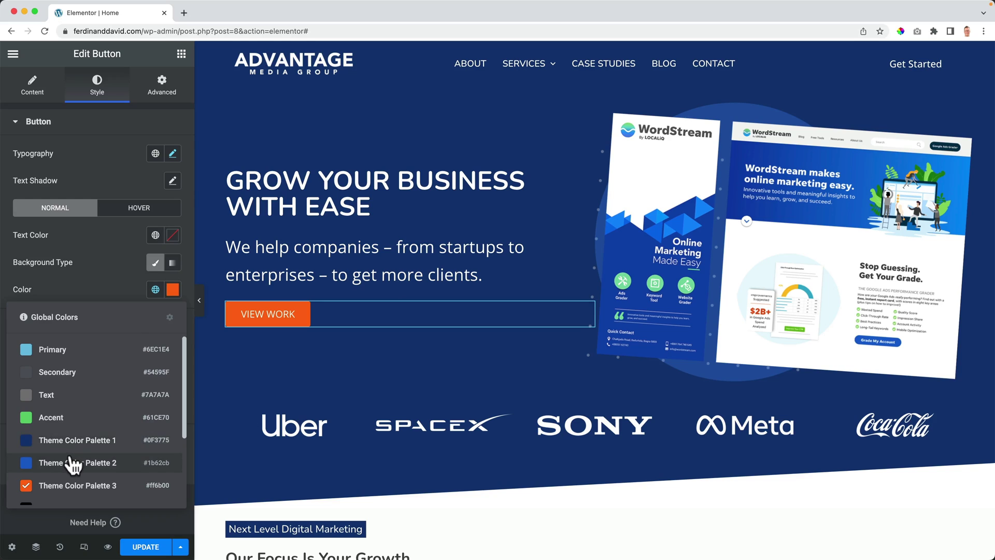
pyautogui.click(52, 462)
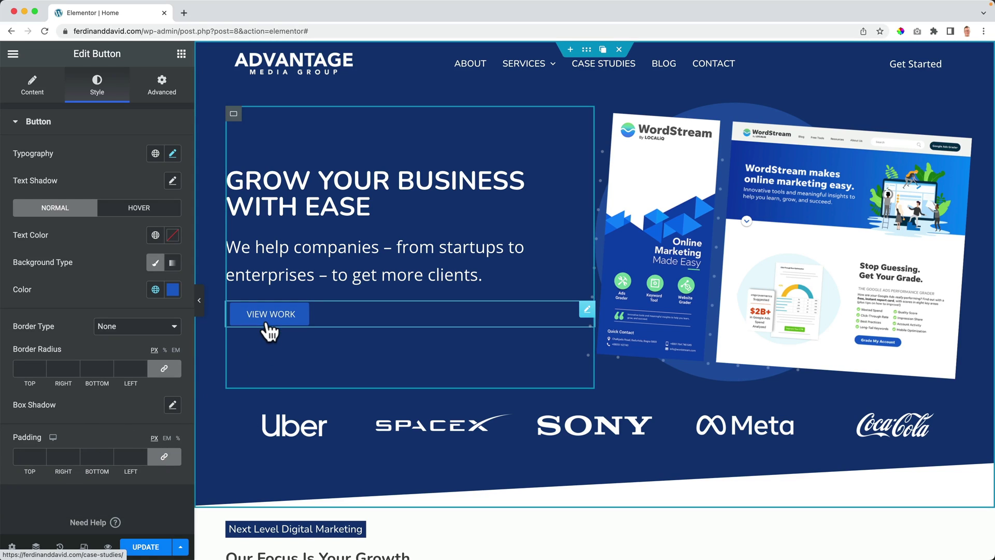
# Step: Give the button a Grow hover animation and show the responsive preview controls
pyautogui.click(125, 210)
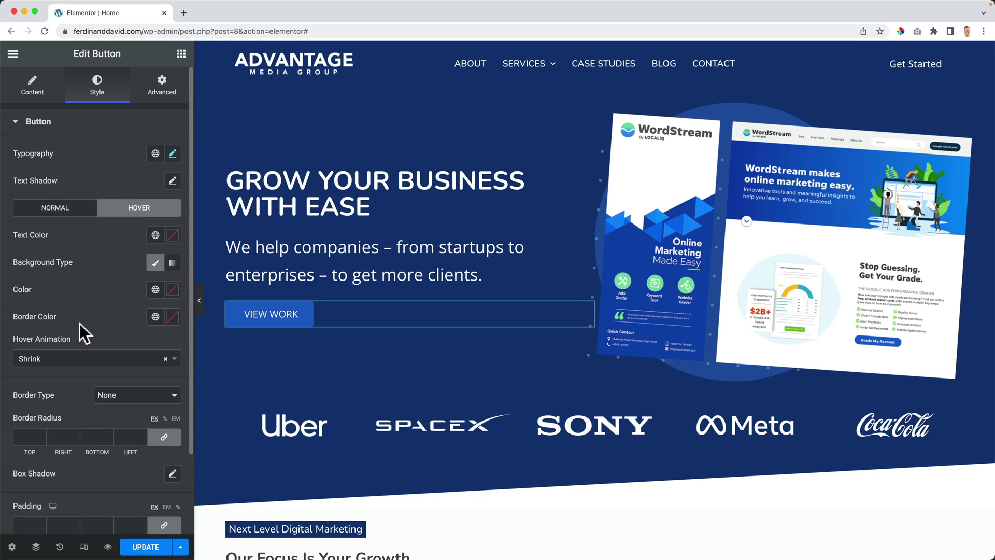
pyautogui.click(76, 368)
pyautogui.click(29, 392)
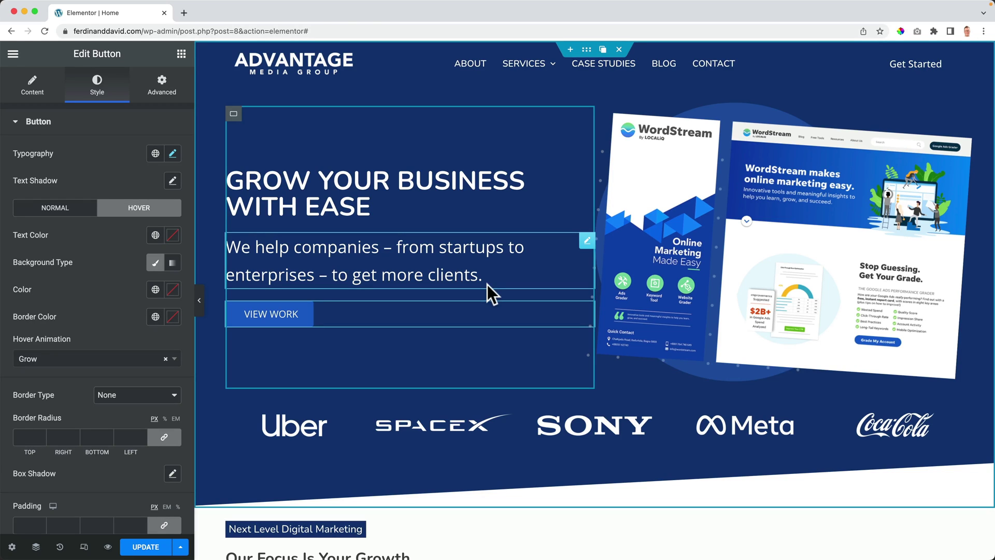
pyautogui.click(84, 547)
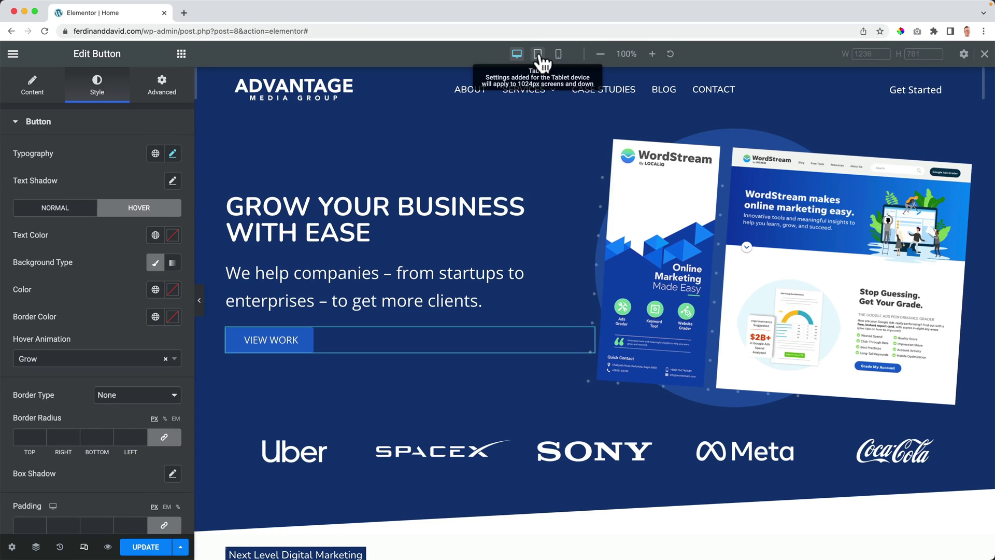
# Step: At tablet width, try 70 hero container padding, revert it to 50, and update the page
pyautogui.click(539, 54)
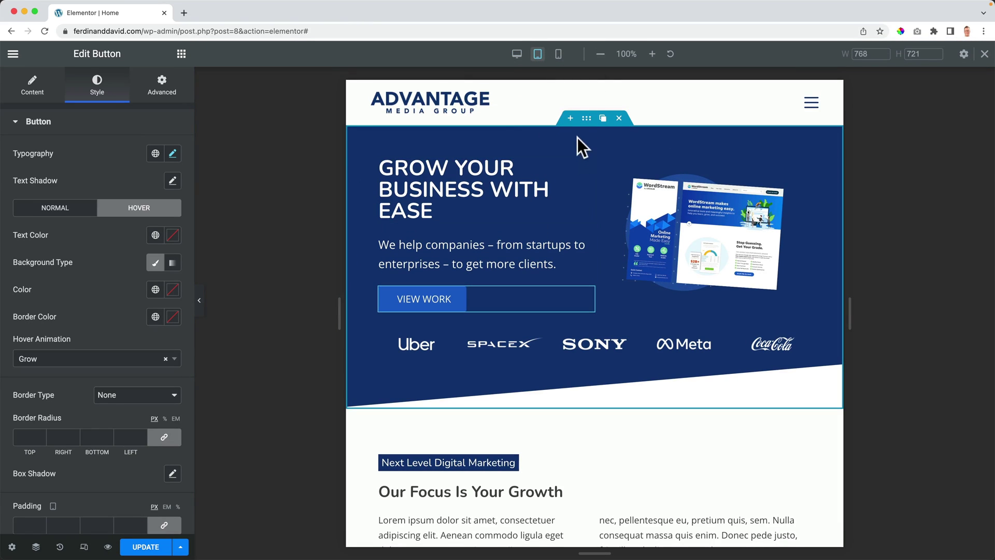
pyautogui.click(586, 120)
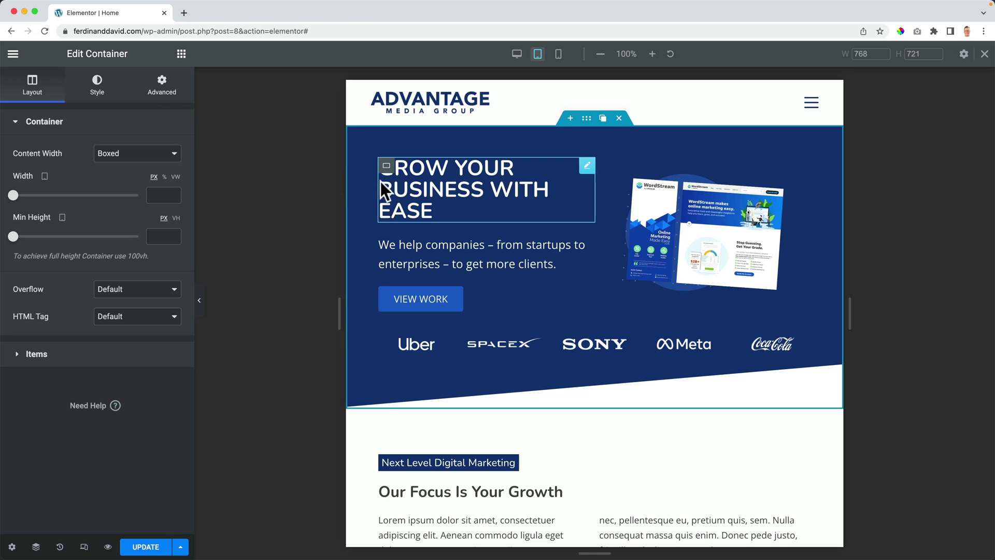
pyautogui.click(172, 97)
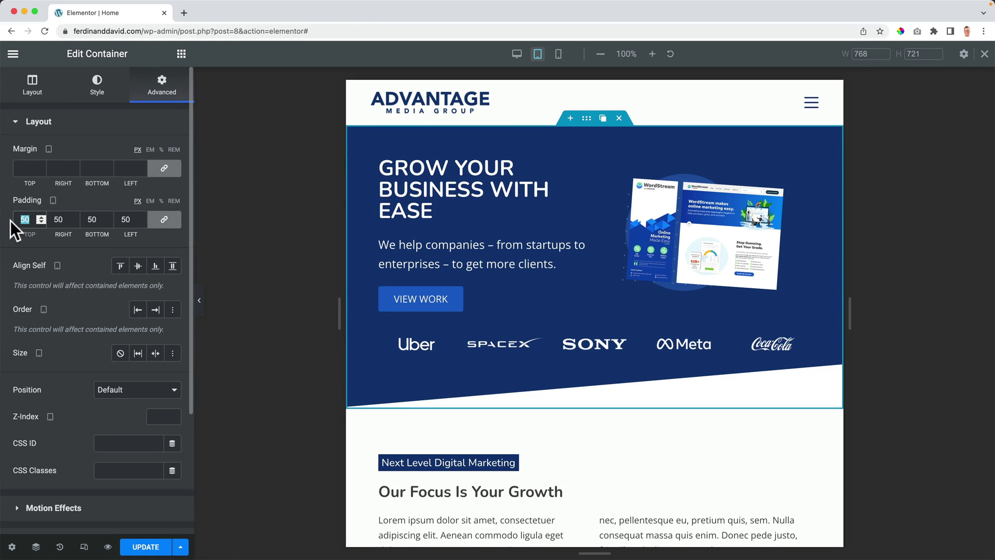
pyautogui.write('70')
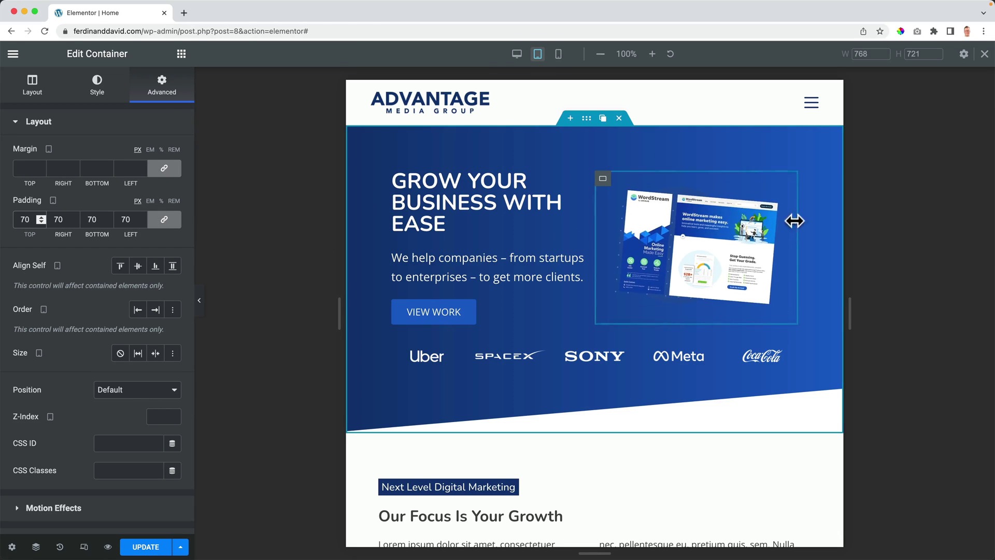
pyautogui.click(259, 204)
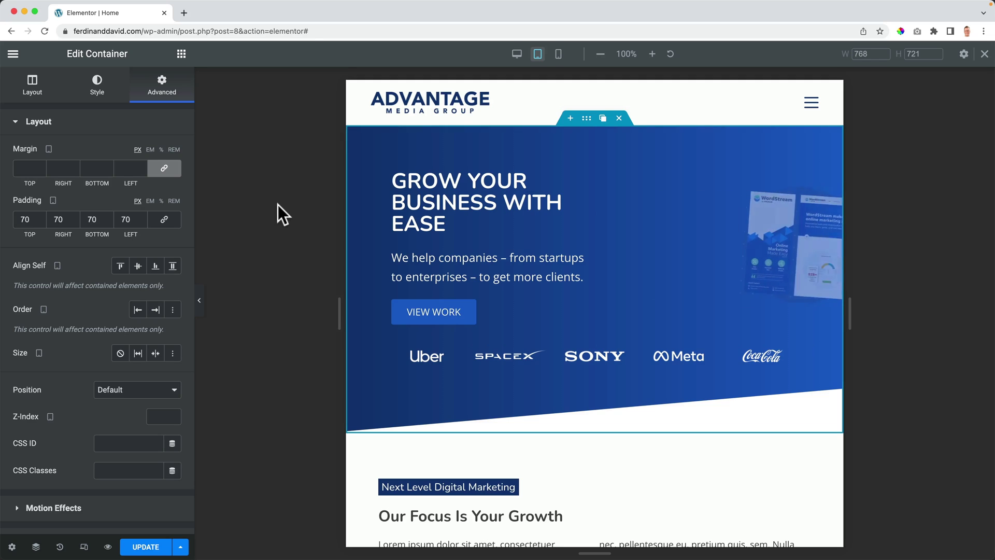
pyautogui.hotkey('ctrl', 'z')
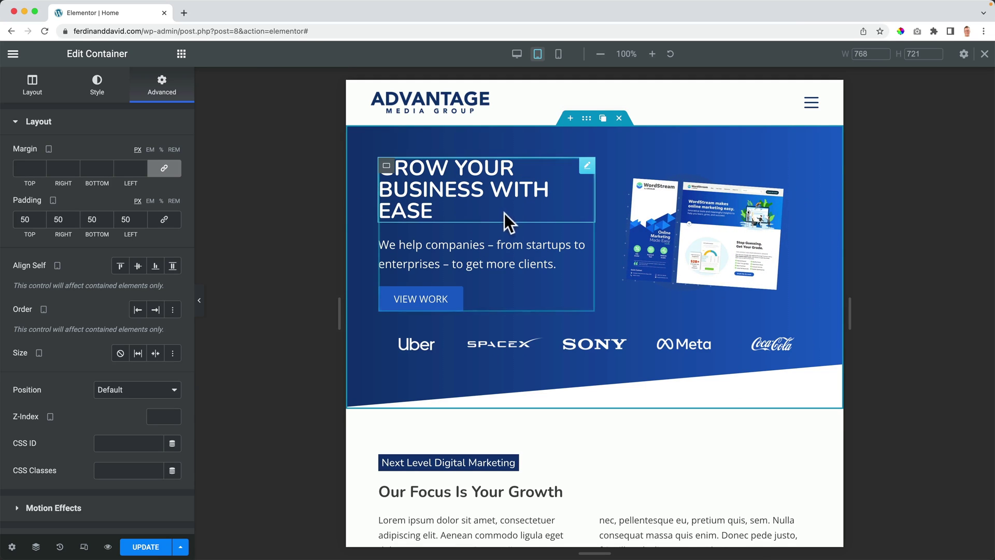
pyautogui.click(155, 547)
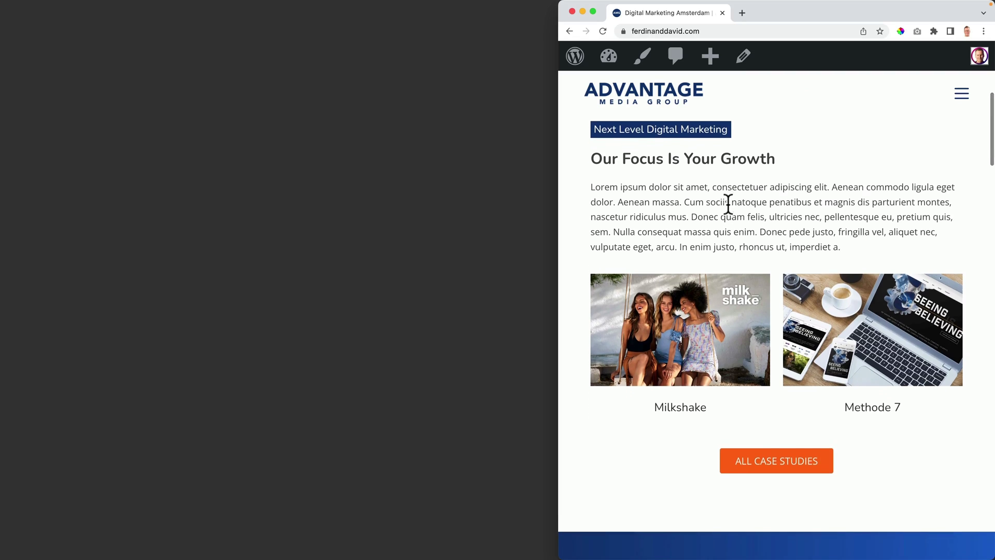
# Step: Scroll through the live homepage, then open and look over the About page
pyautogui.scroll(-3, 728, 202)
pyautogui.scroll(-5, 728, 207)
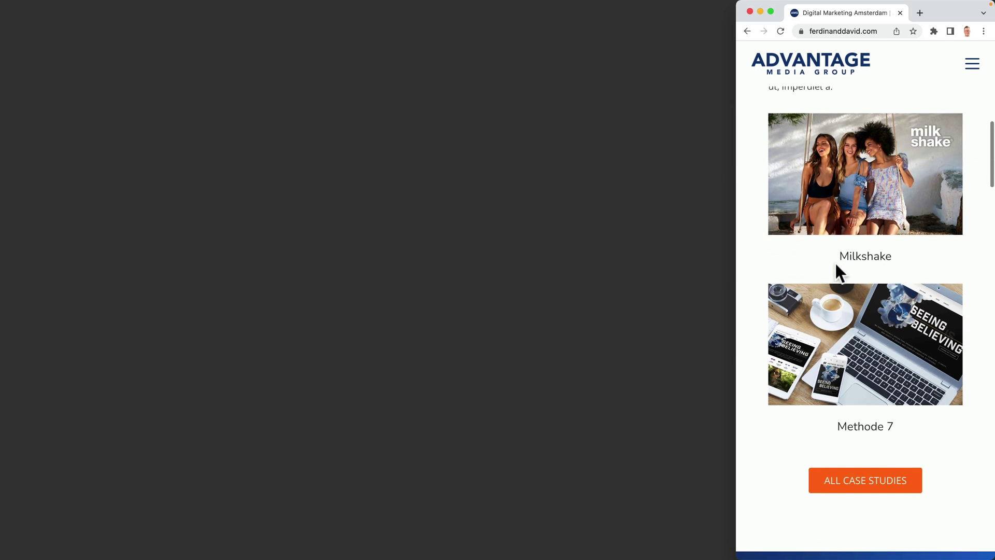
pyautogui.scroll(-3, 835, 262)
pyautogui.scroll(-10, 836, 263)
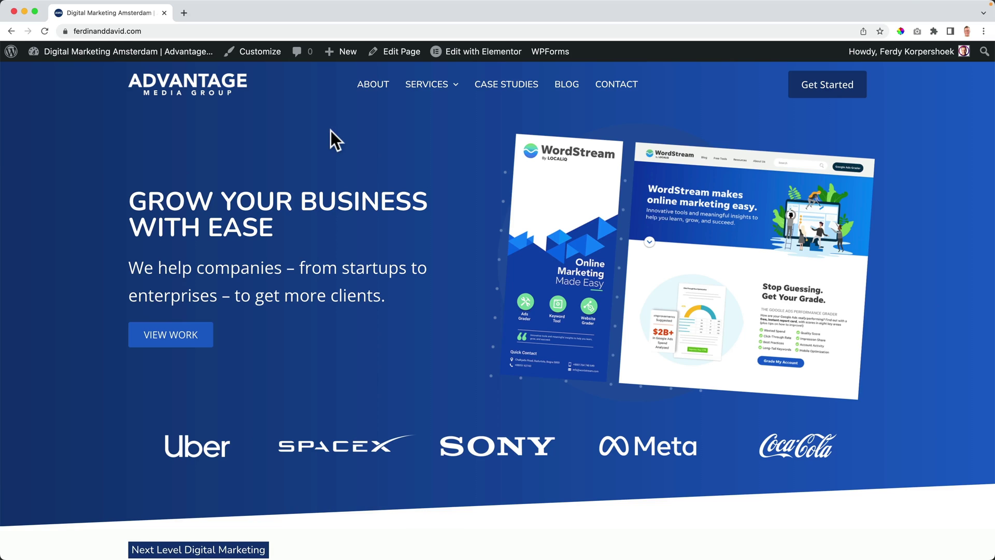
pyautogui.click(371, 92)
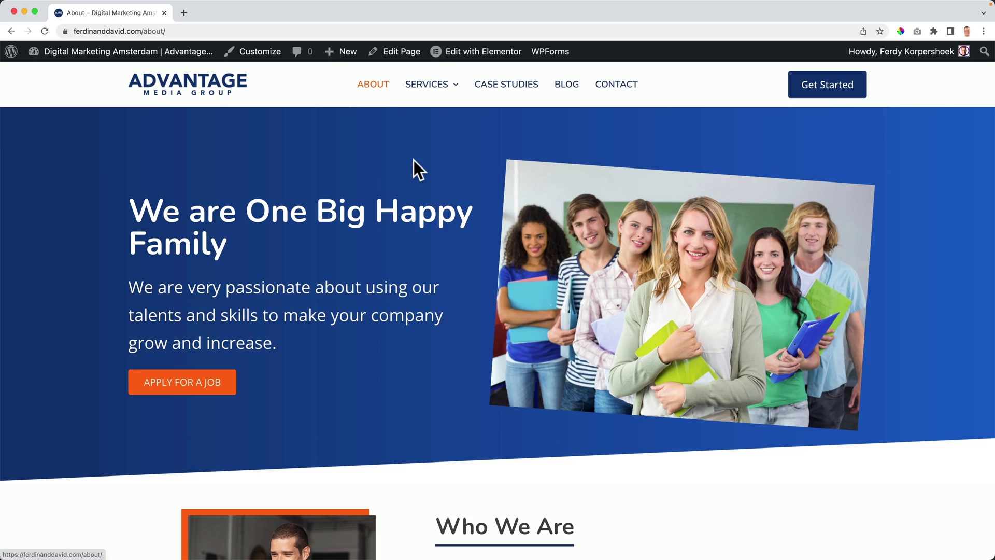
pyautogui.scroll(-6, 414, 166)
pyautogui.scroll(6, 413, 160)
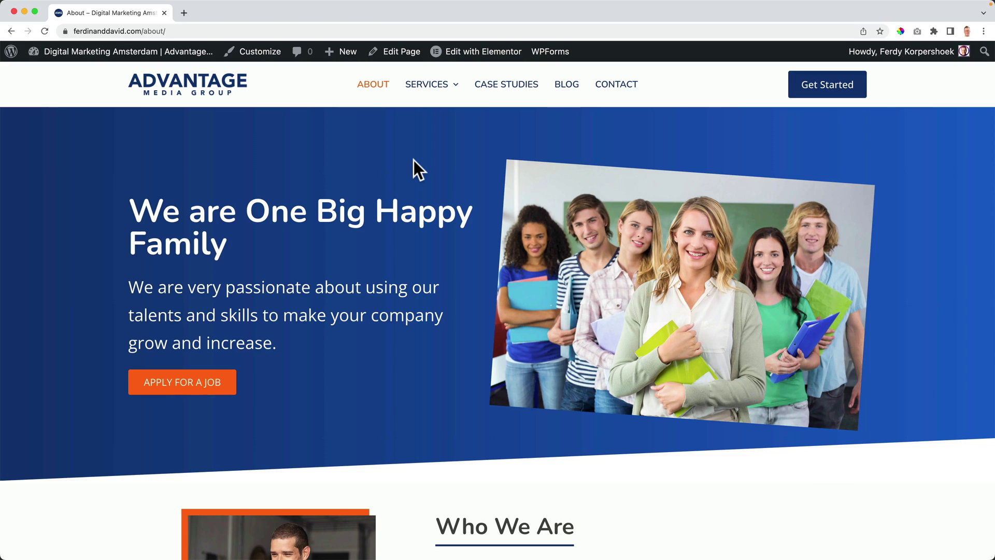
pyautogui.moveTo(440, 88)
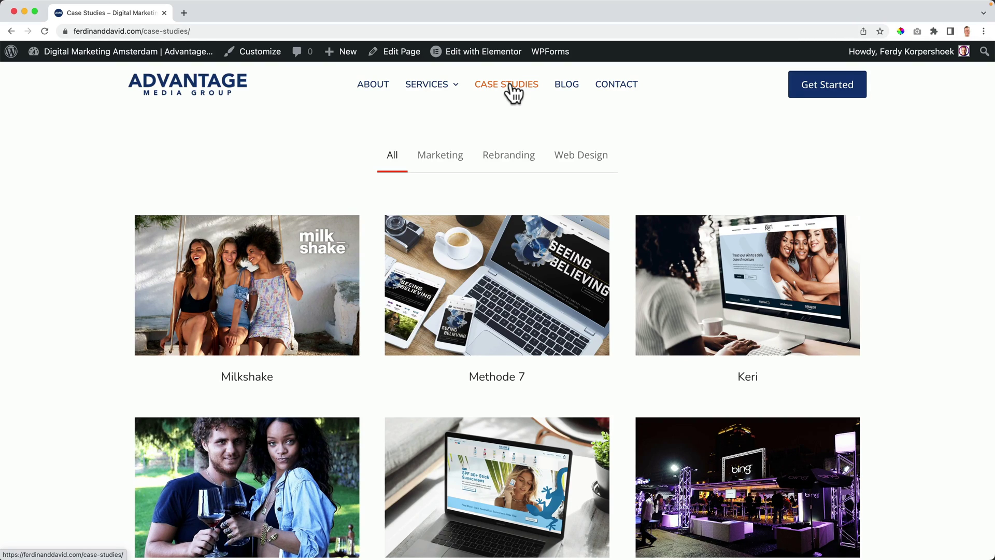
# Step: Filter the case studies by Marketing, Rebranding and Web Design in turn
pyautogui.click(435, 158)
pyautogui.click(495, 161)
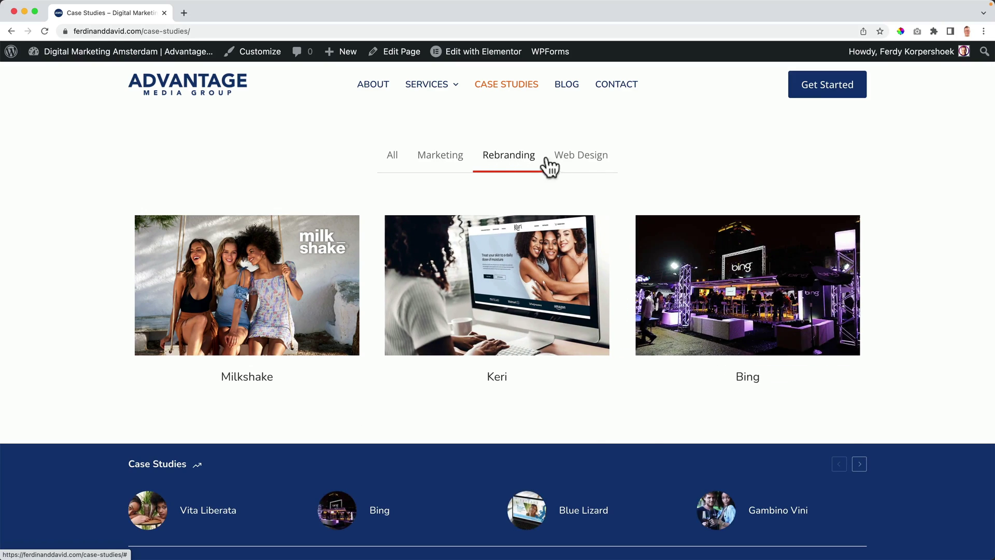
pyautogui.click(589, 166)
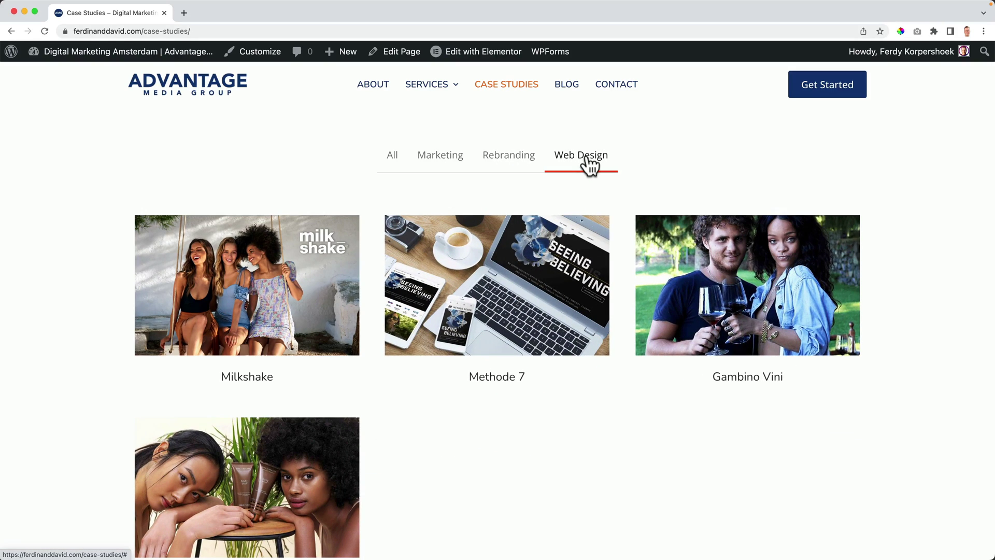
# Step: Open the Vita Liberata case study, scroll through it, and return to the top
pyautogui.click(259, 468)
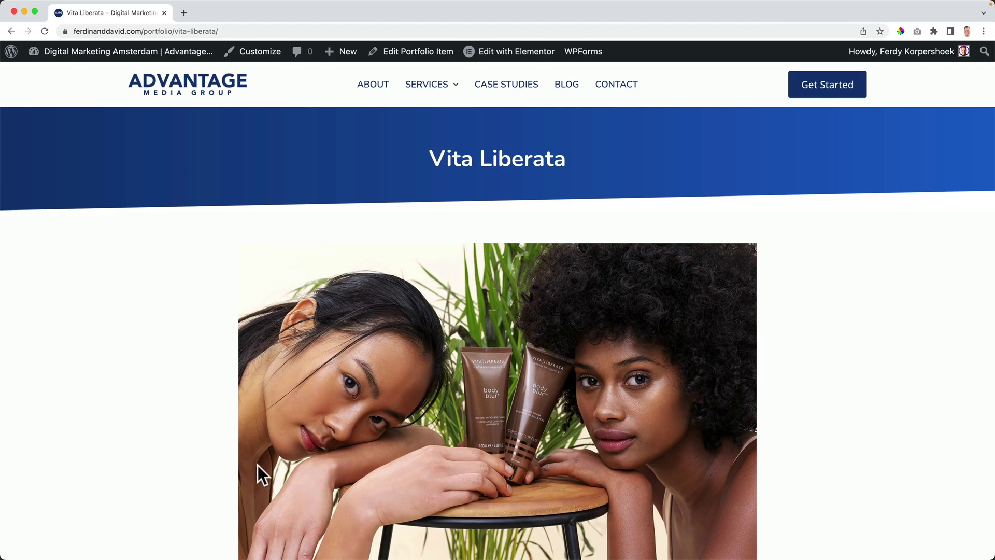
pyautogui.scroll(-10, 239, 228)
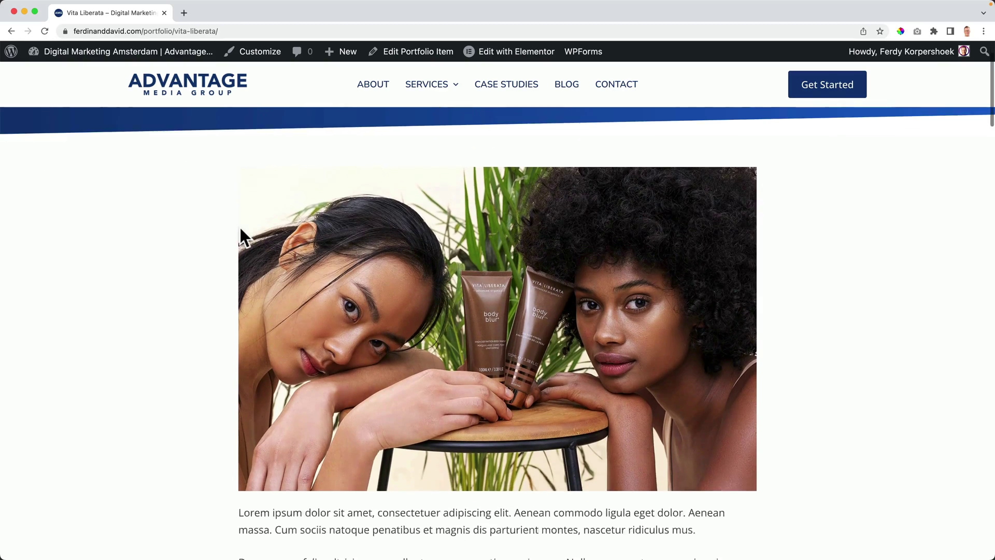
pyautogui.scroll(-20, 240, 227)
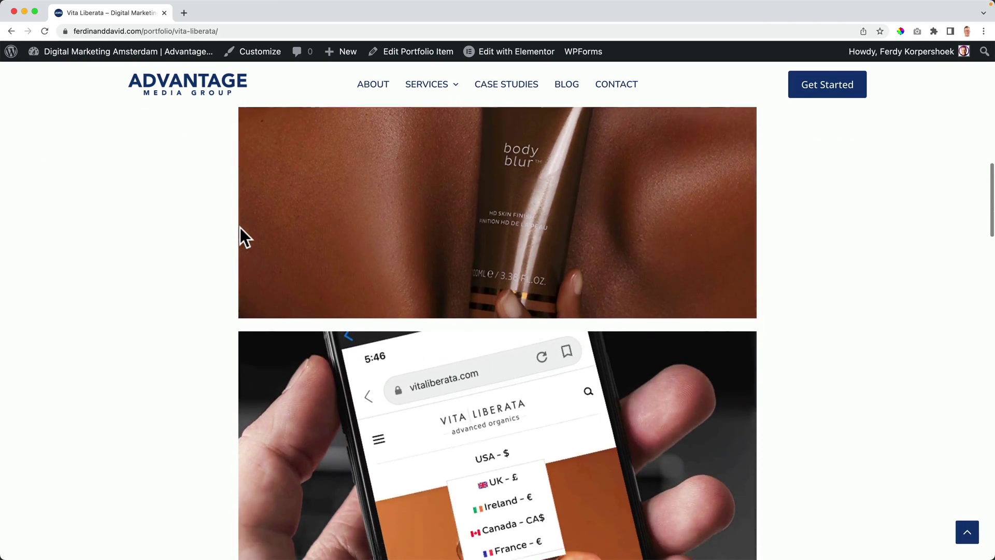
pyautogui.scroll(-20, 243, 236)
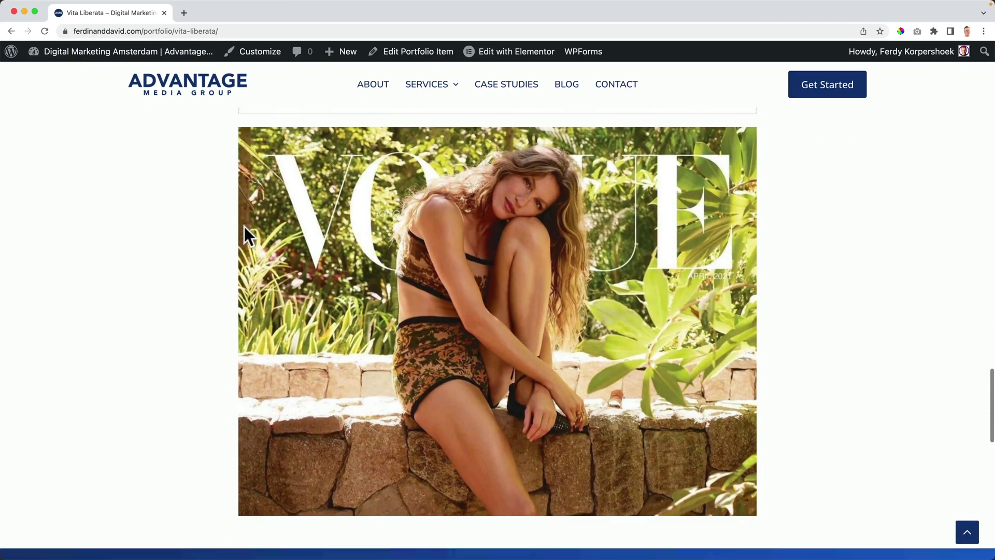
pyautogui.scroll(-2, 244, 228)
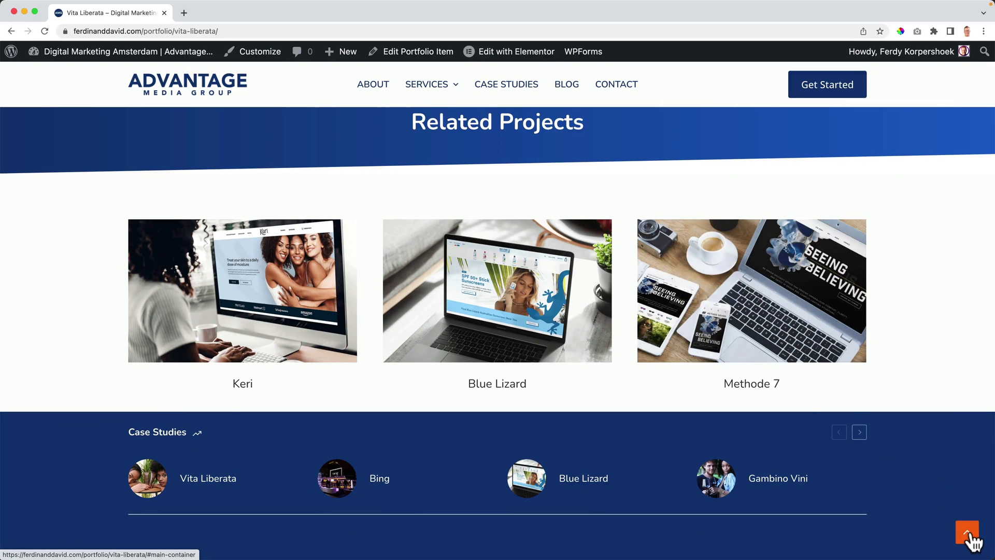
pyautogui.click(966, 531)
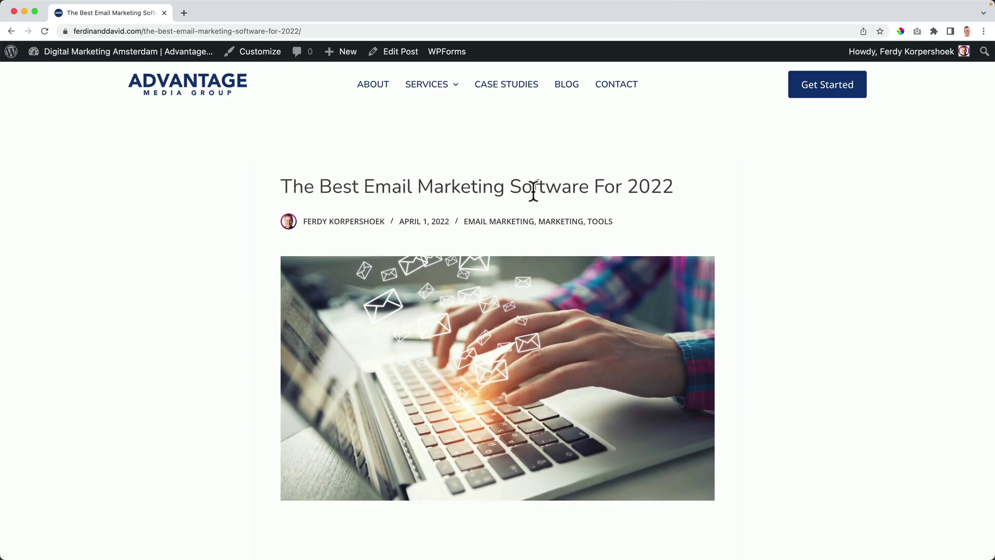
# Step: Read down through the email marketing post, then jump back to its top
pyautogui.scroll(-10, 389, 187)
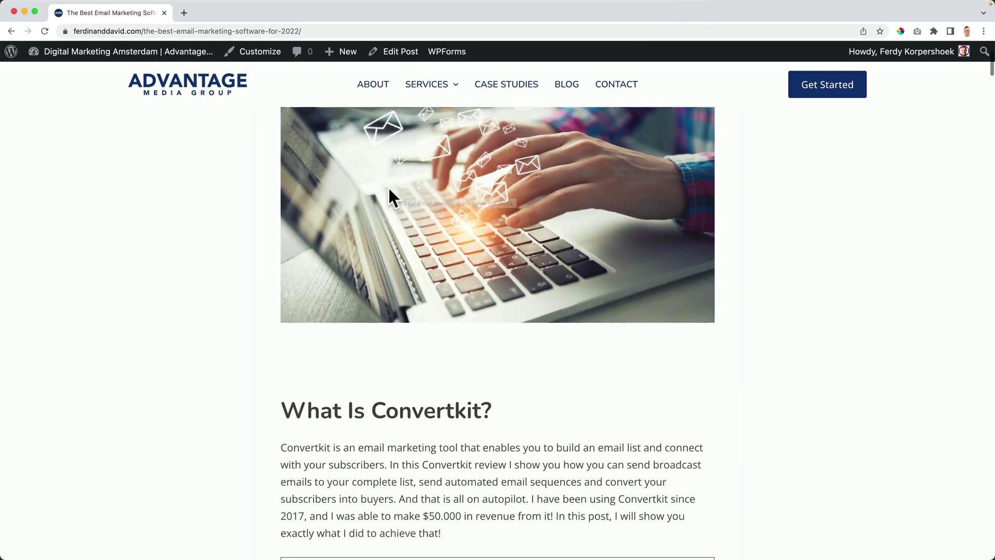
pyautogui.scroll(-15, 389, 188)
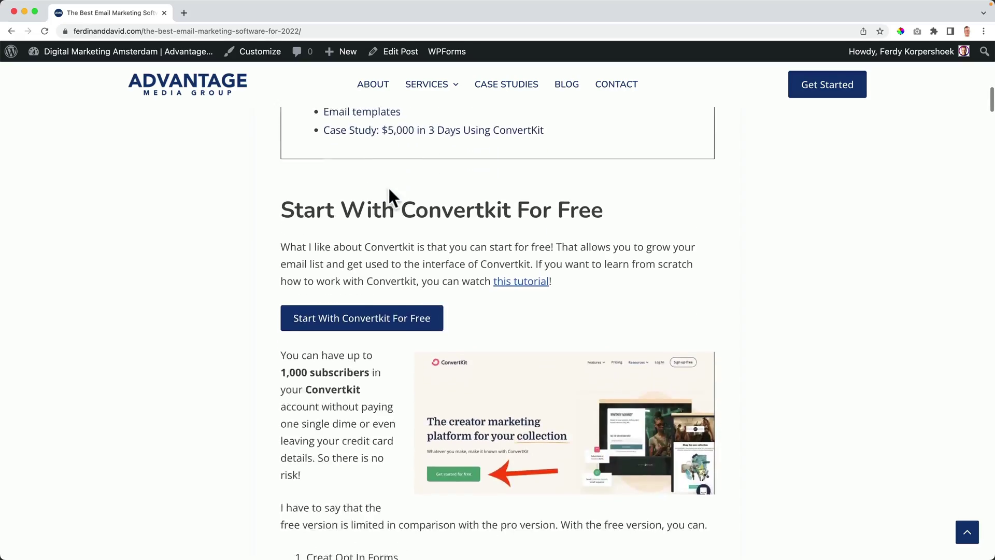
pyautogui.scroll(-20, 389, 196)
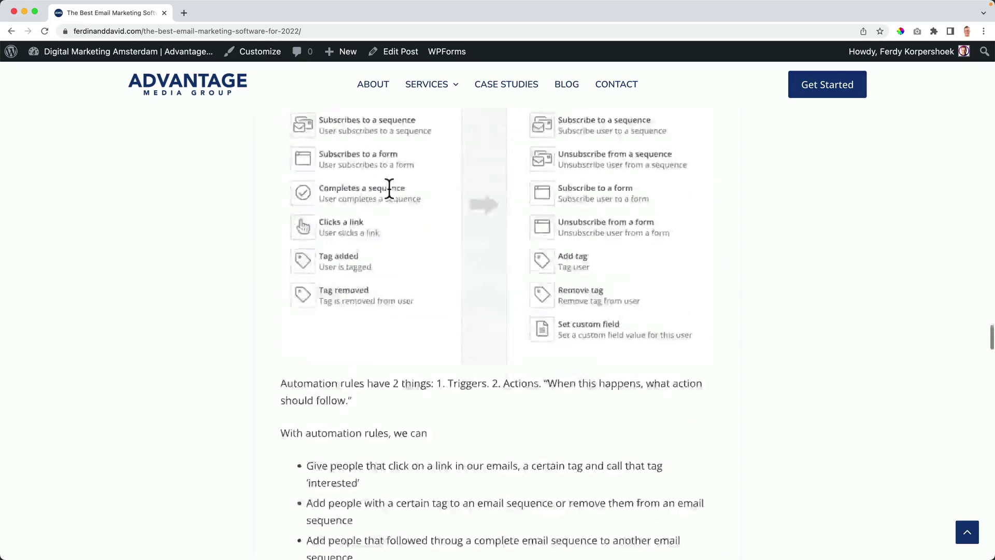
pyautogui.scroll(-20, 390, 196)
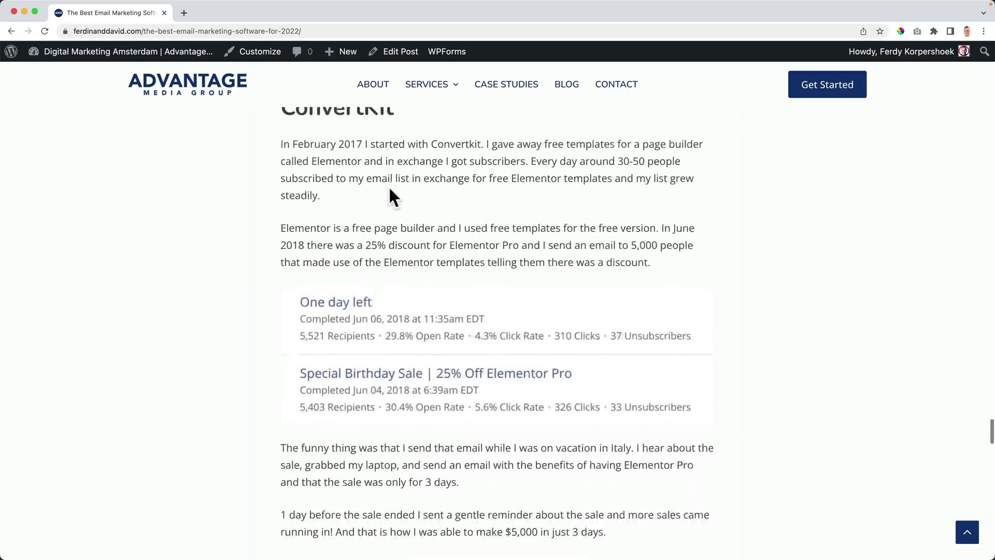
pyautogui.scroll(-15, 390, 196)
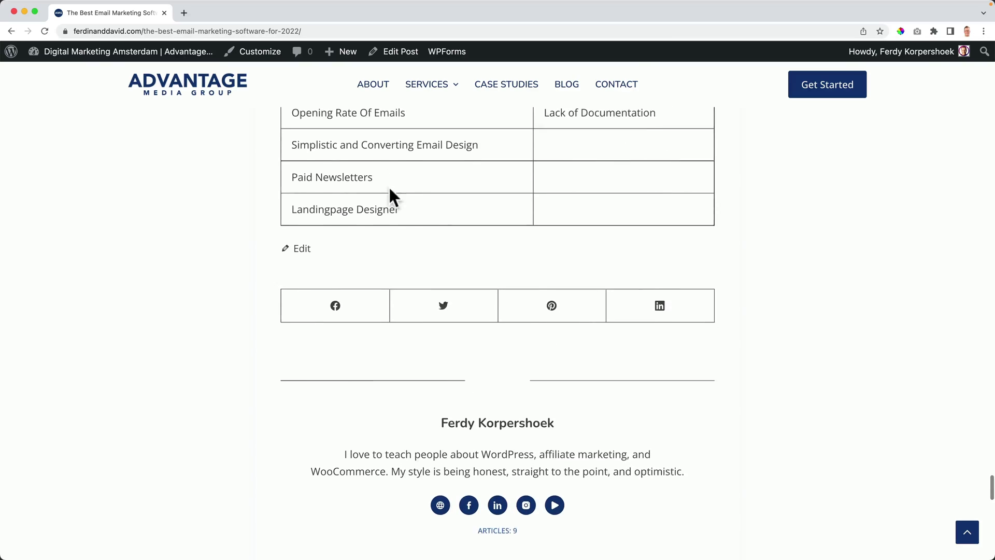
pyautogui.scroll(-2, 474, 246)
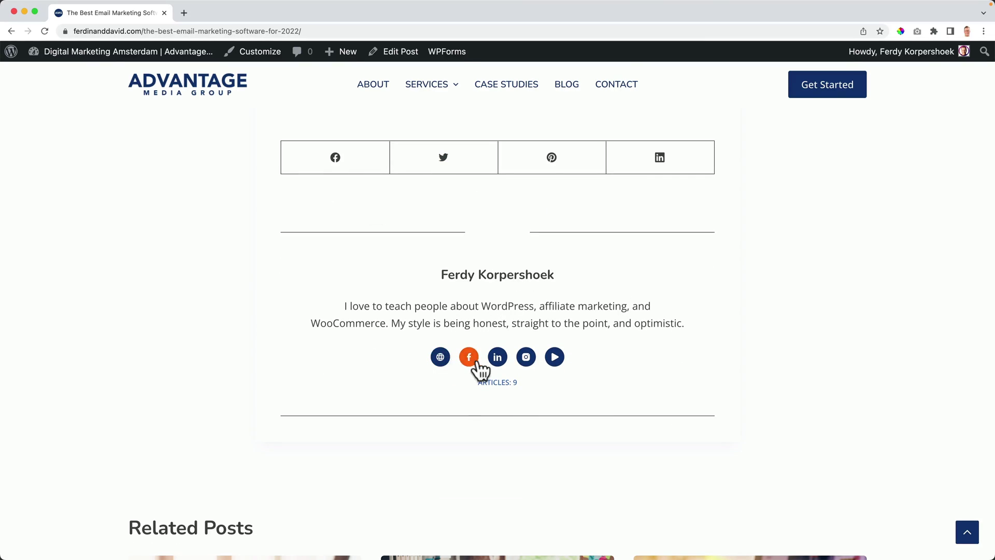
pyautogui.scroll(-7, 378, 277)
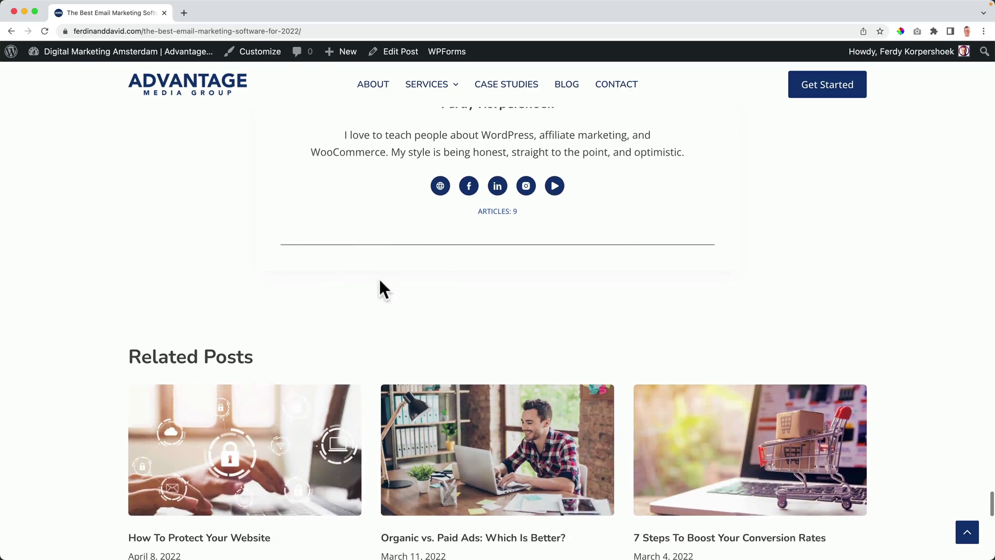
pyautogui.scroll(-4, 375, 281)
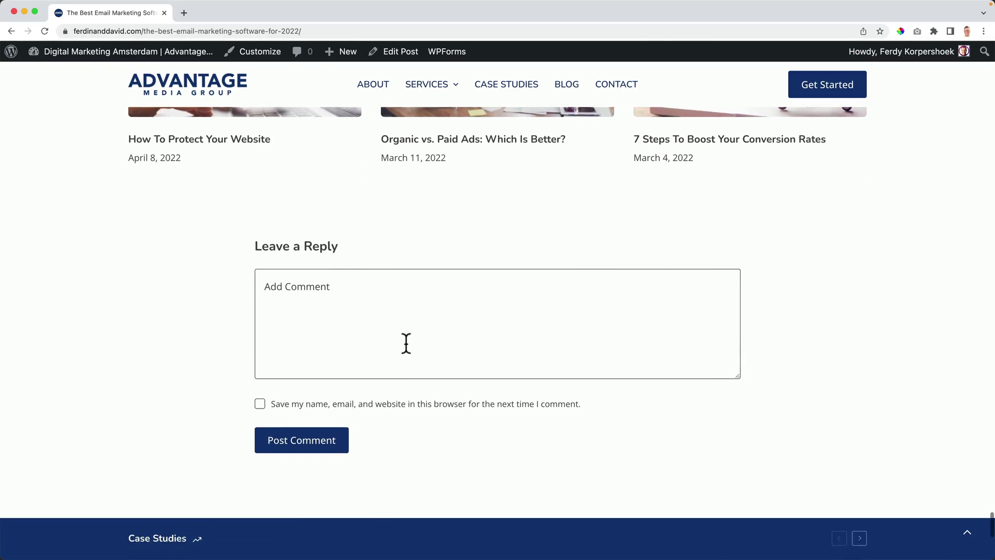
pyautogui.click(962, 533)
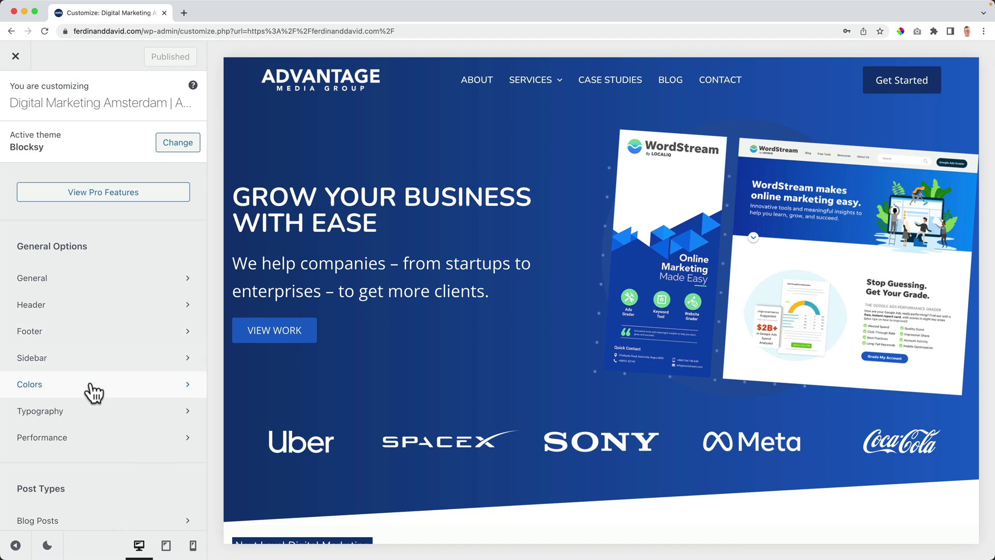
# Step: In the global colours, make the first palette colour a dark purple
pyautogui.click(92, 386)
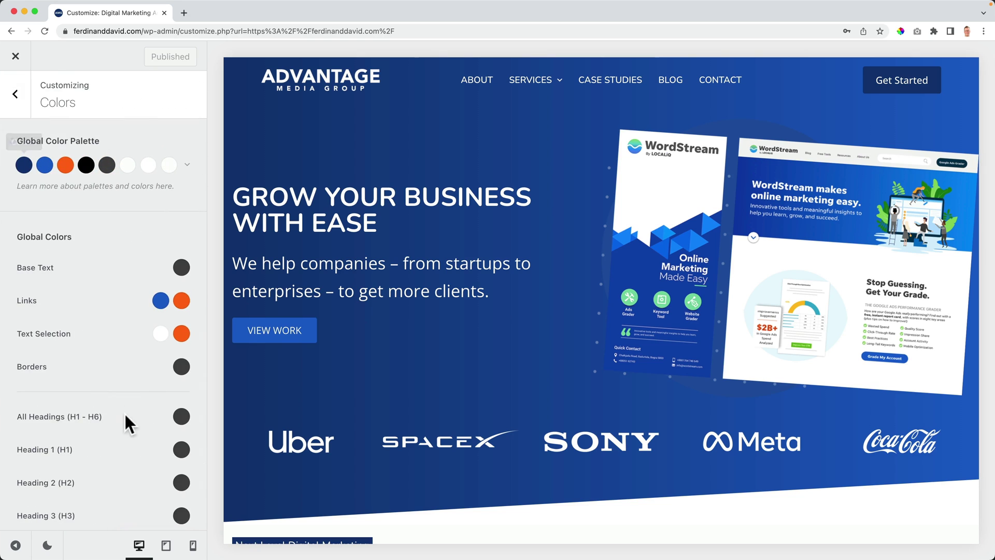
pyautogui.click(24, 165)
pyautogui.moveTo(174, 258); pyautogui.dragTo(181, 218)
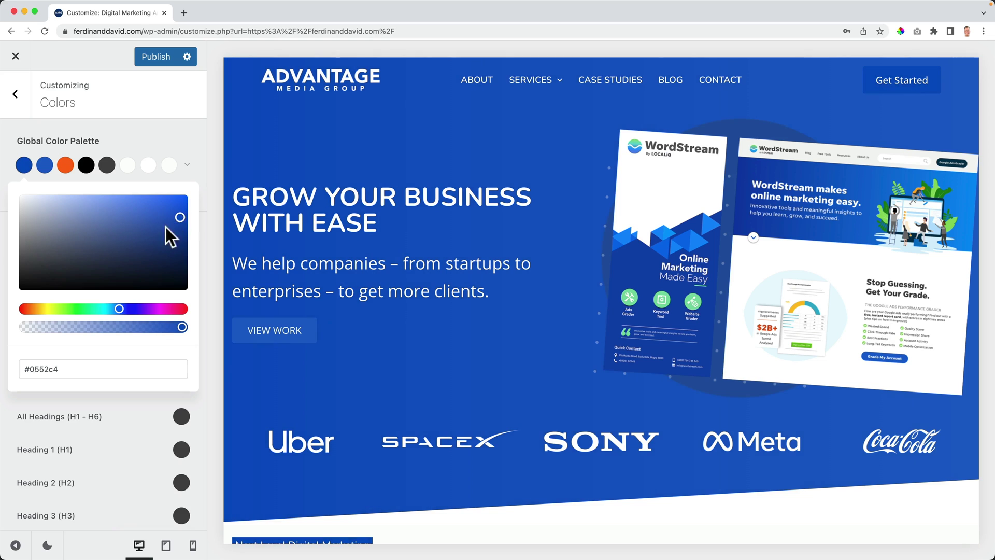
pyautogui.moveTo(138, 308); pyautogui.dragTo(157, 307)
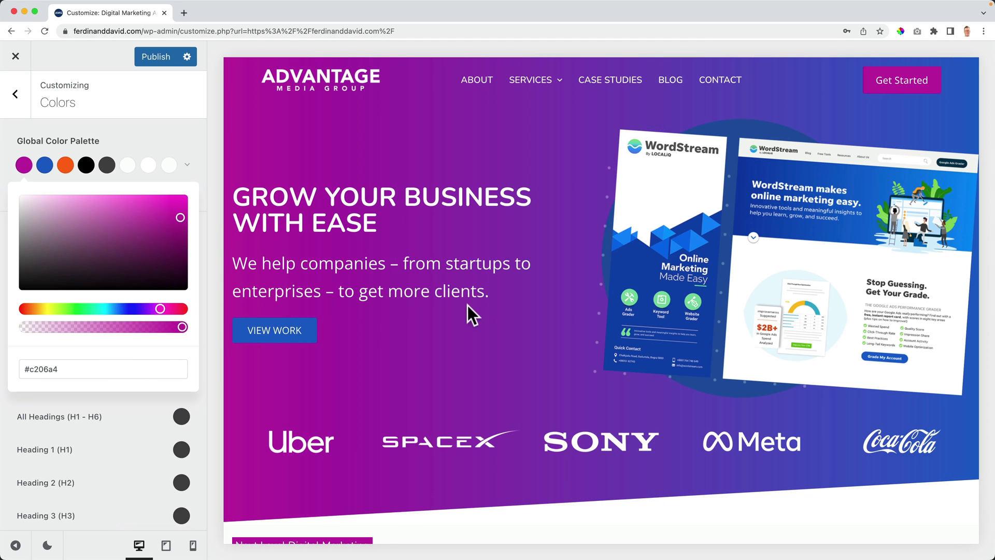
pyautogui.scroll(-15, 468, 305)
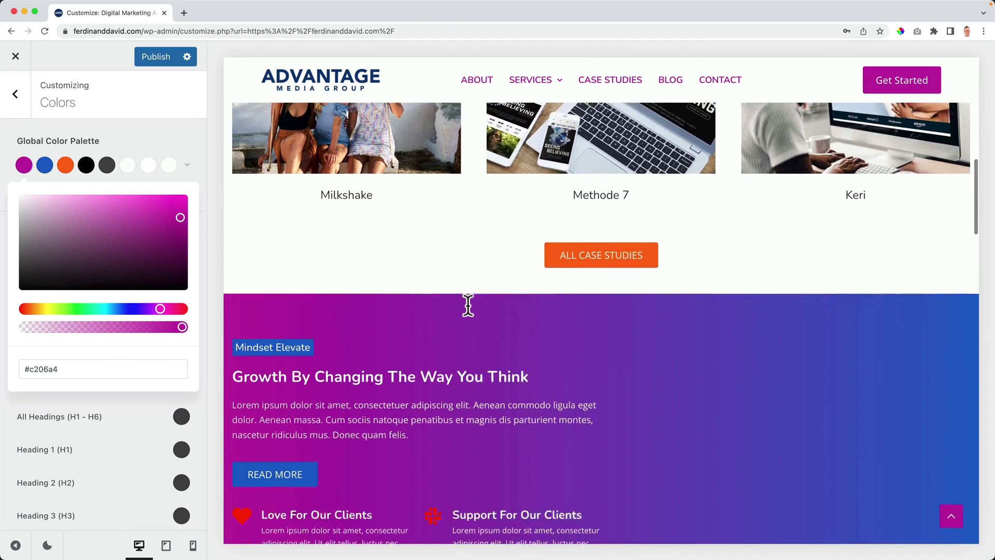
pyautogui.scroll(-15, 468, 304)
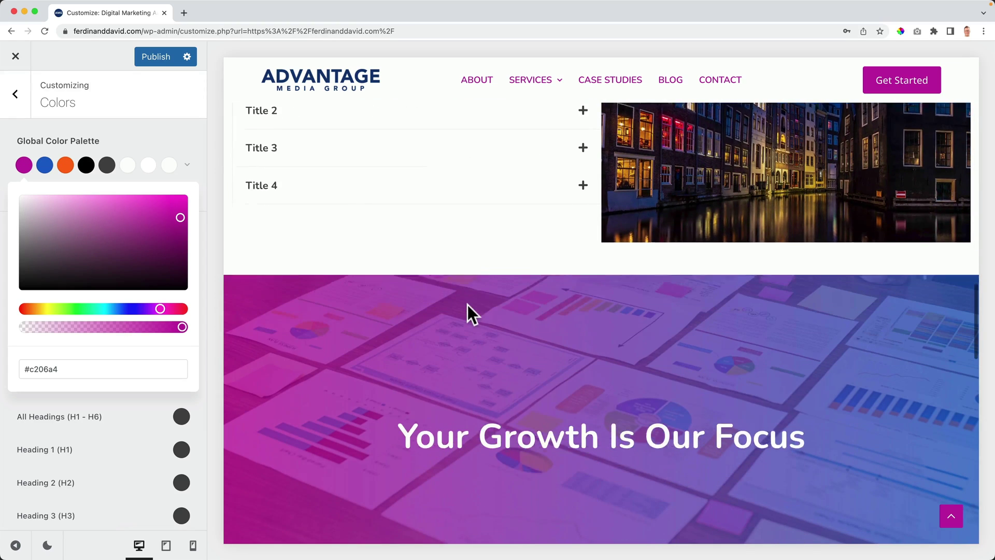
pyautogui.scroll(-15, 468, 304)
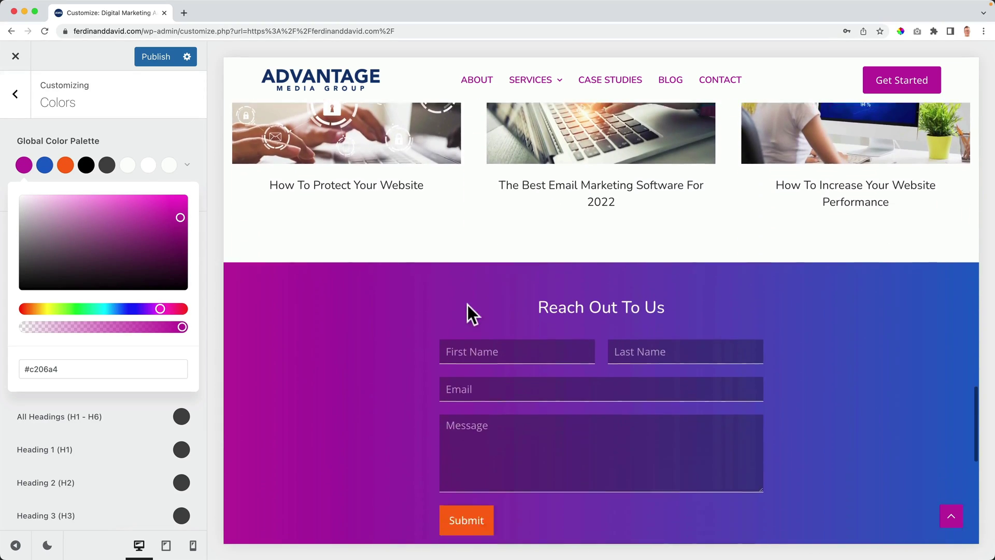
pyautogui.scroll(-2, 468, 304)
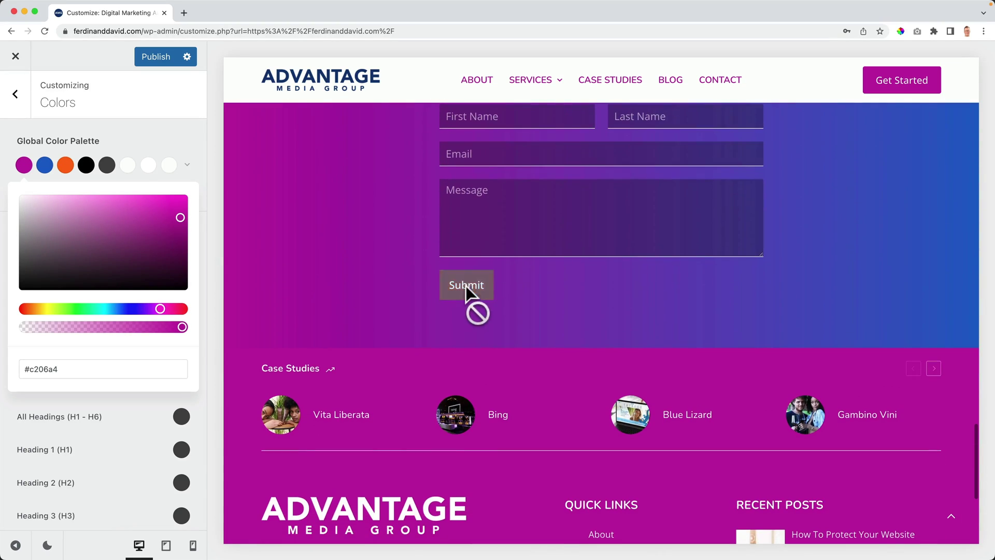
# Step: Change the third palette colour from orange to bright green
pyautogui.click(65, 167)
pyautogui.moveTo(130, 304); pyautogui.dragTo(92, 308)
pyautogui.moveTo(142, 234); pyautogui.dragTo(168, 212)
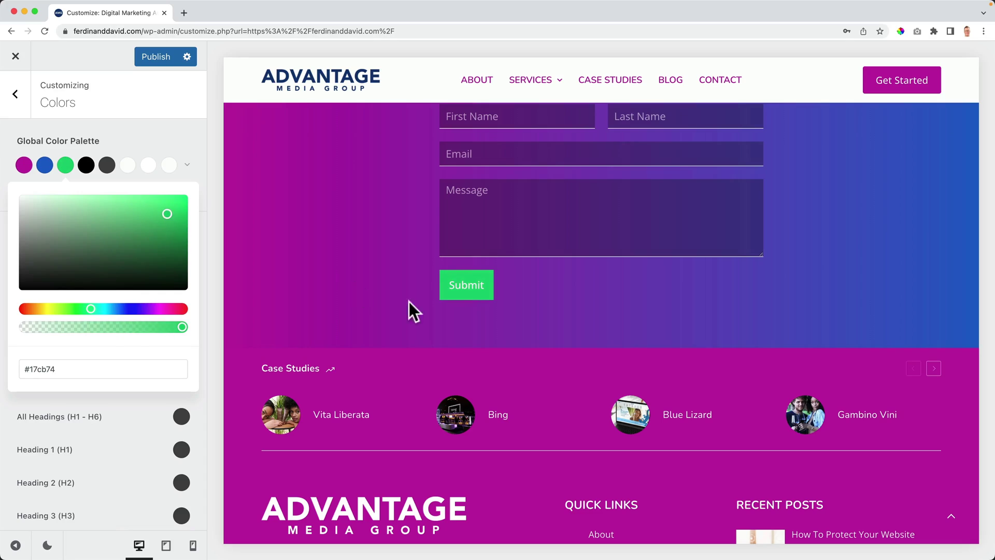
pyautogui.scroll(15, 413, 303)
pyautogui.scroll(-10, 409, 306)
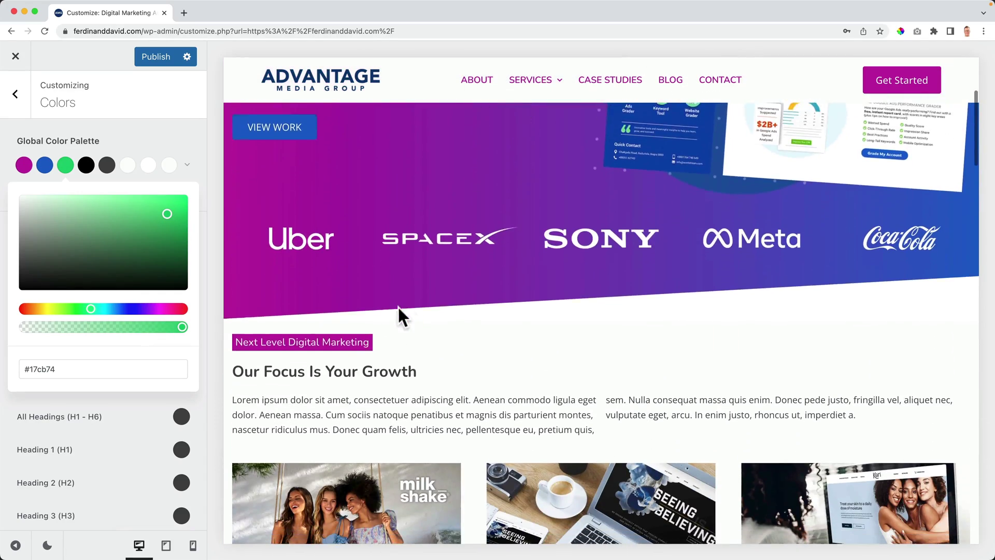
pyautogui.scroll(-10, 391, 305)
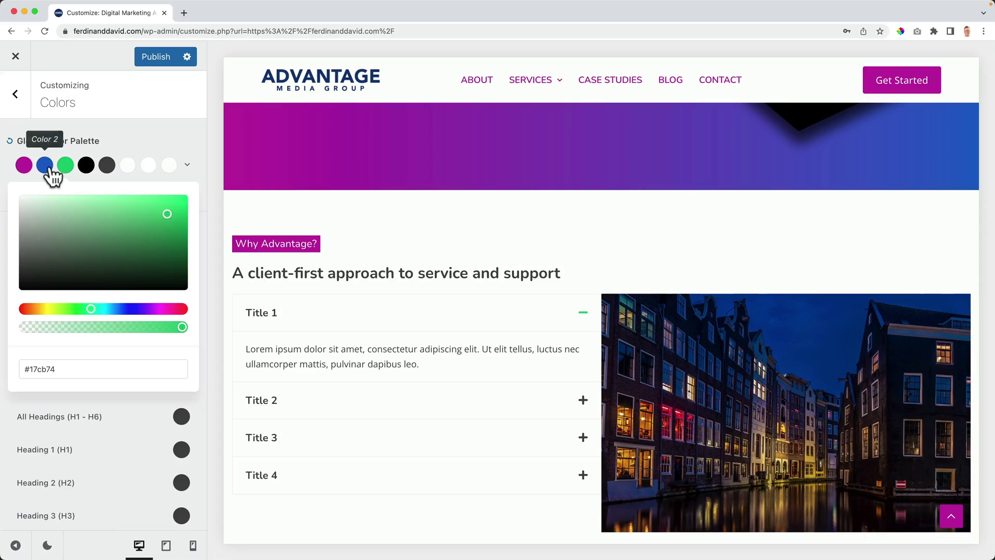
# Step: Change the second palette colour from blue to red
pyautogui.click(47, 165)
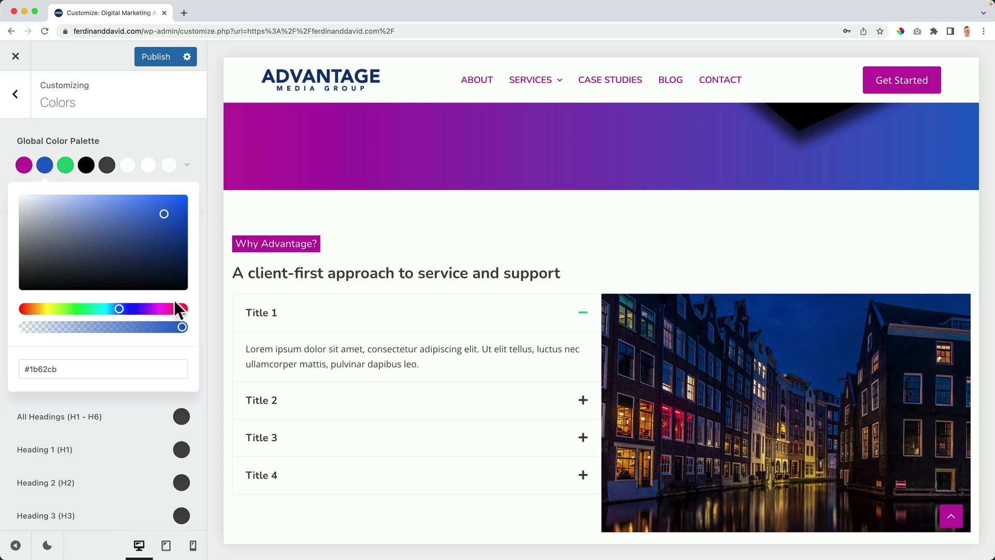
pyautogui.moveTo(81, 308); pyautogui.dragTo(27, 308)
pyautogui.scroll(15, 374, 264)
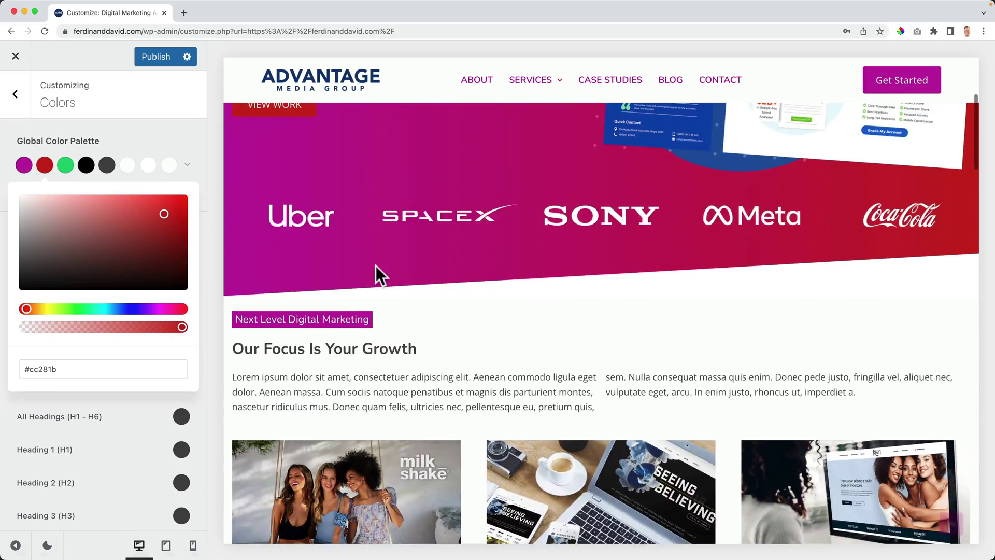
pyautogui.scroll(-10, 394, 270)
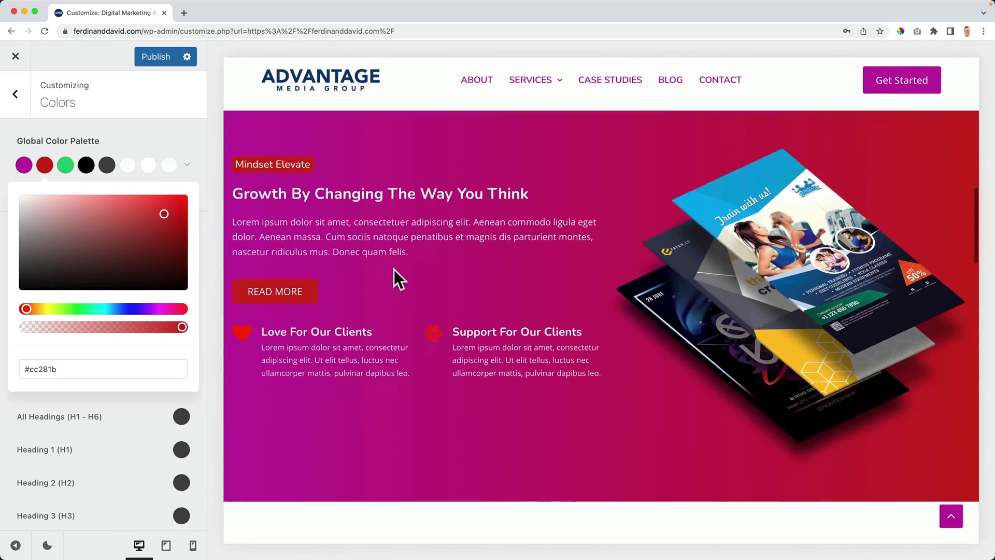
pyautogui.scroll(-10, 394, 270)
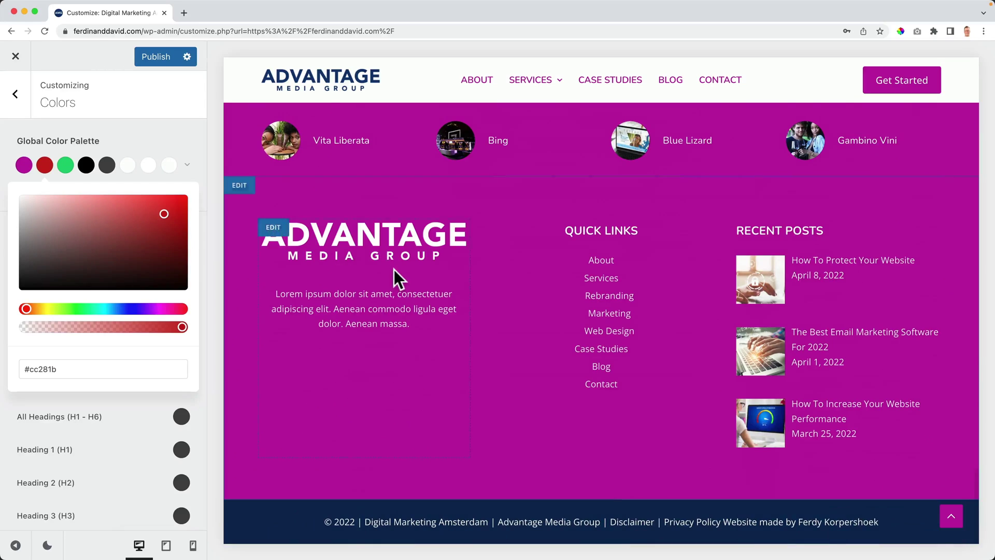
pyautogui.scroll(10, 394, 269)
pyautogui.scroll(2, 238, 228)
# Step: Try preset Palettes #3 and #7, settling on the blue Palette #8
pyautogui.click(187, 166)
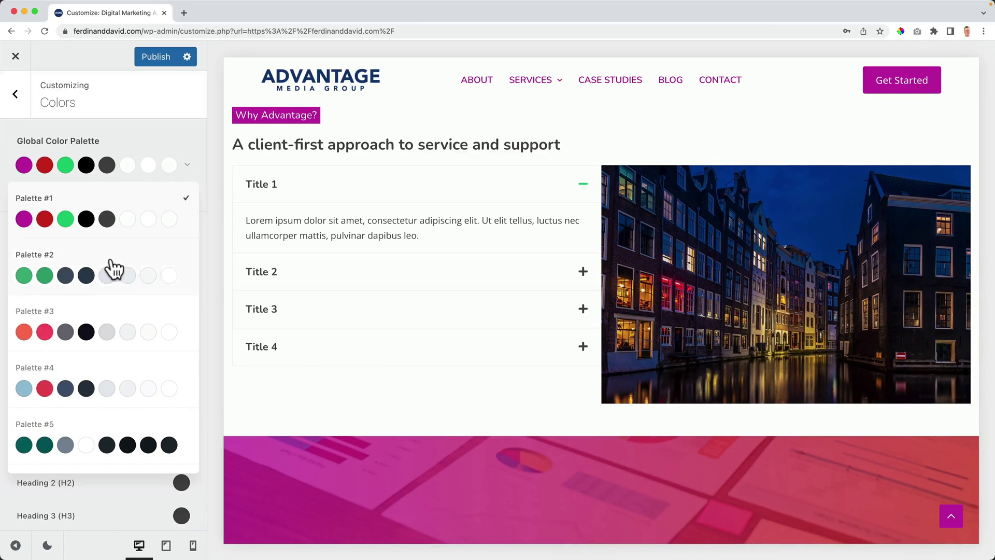
pyautogui.click(79, 322)
pyautogui.scroll(-12, 383, 290)
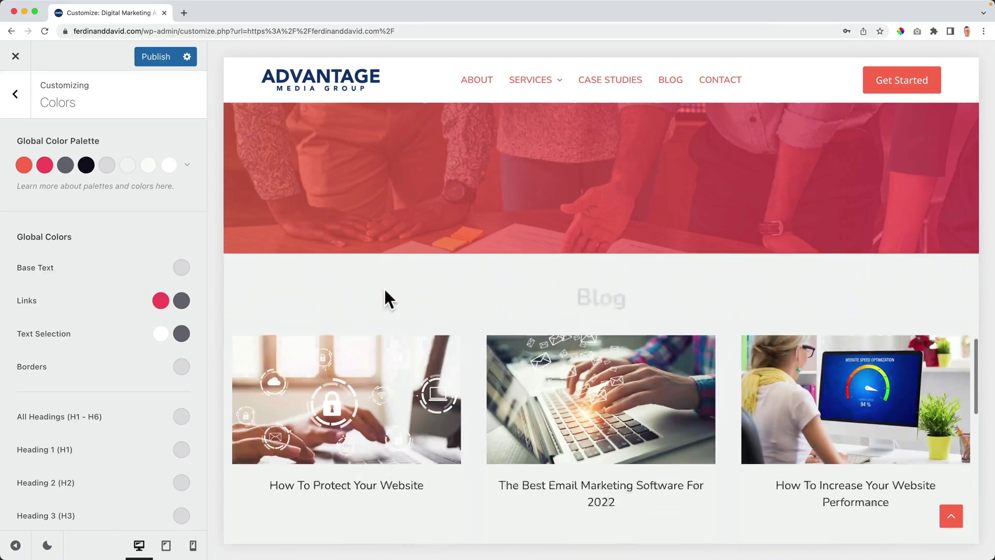
pyautogui.scroll(-5, 385, 290)
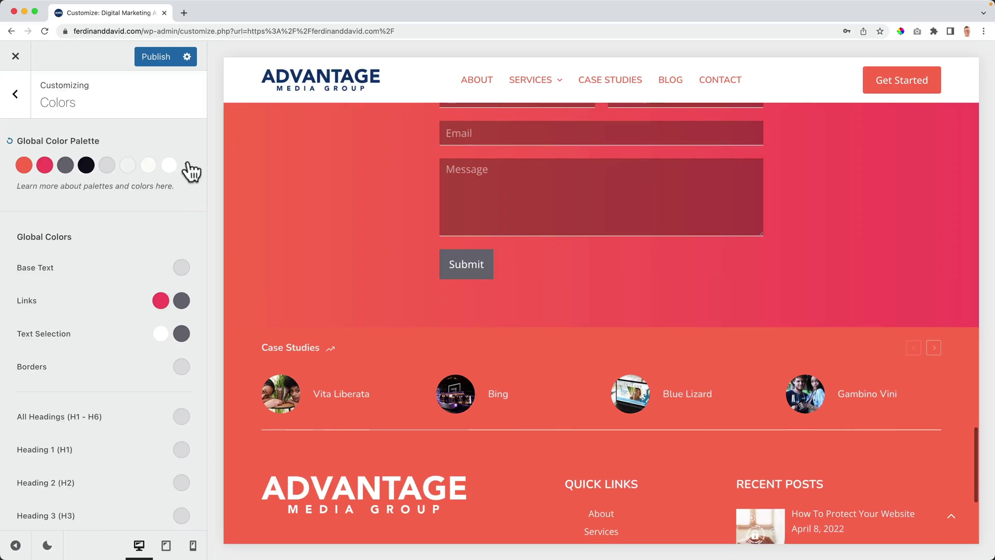
pyautogui.click(187, 165)
pyautogui.scroll(-5, 120, 342)
pyautogui.click(122, 365)
pyautogui.scroll(-1, 103, 342)
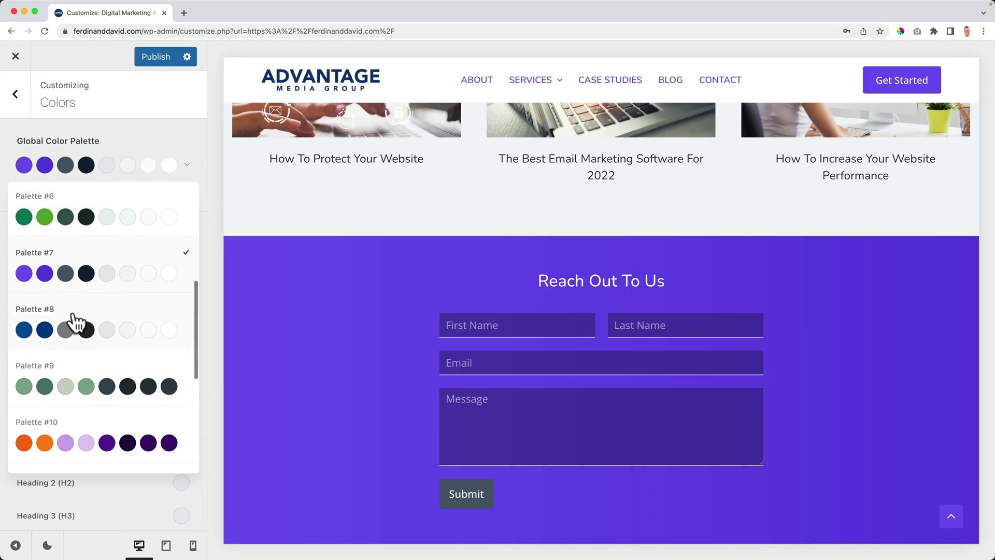
pyautogui.click(83, 321)
pyautogui.scroll(8, 407, 327)
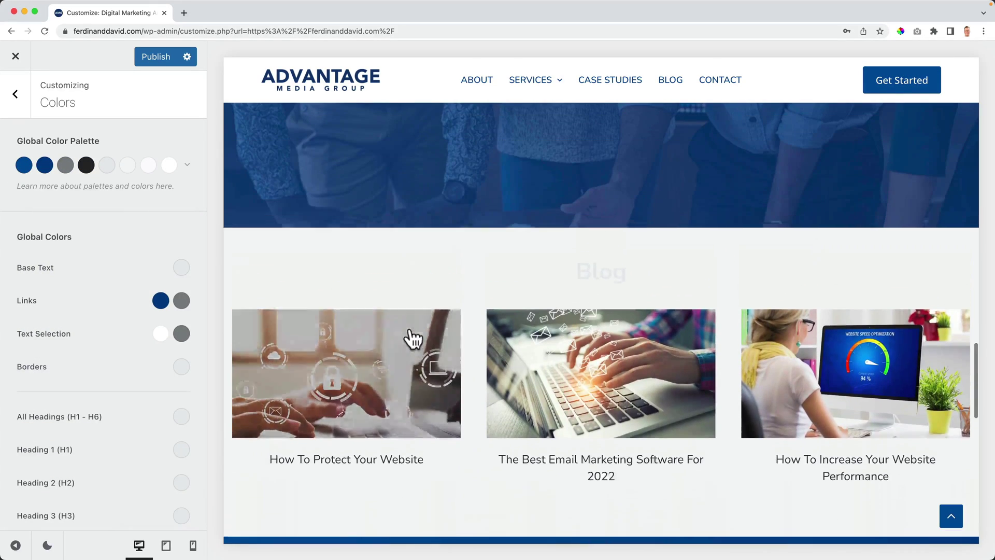
pyautogui.scroll(12, 414, 330)
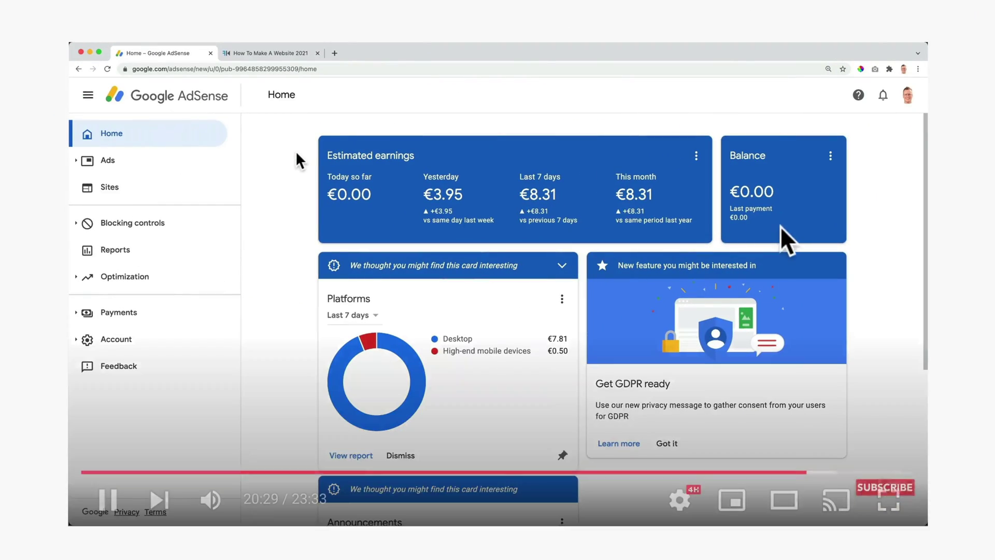
# Step: Slow the tutorial to 0.5 playback speed and rewind it five seconds
pyautogui.click(679, 500)
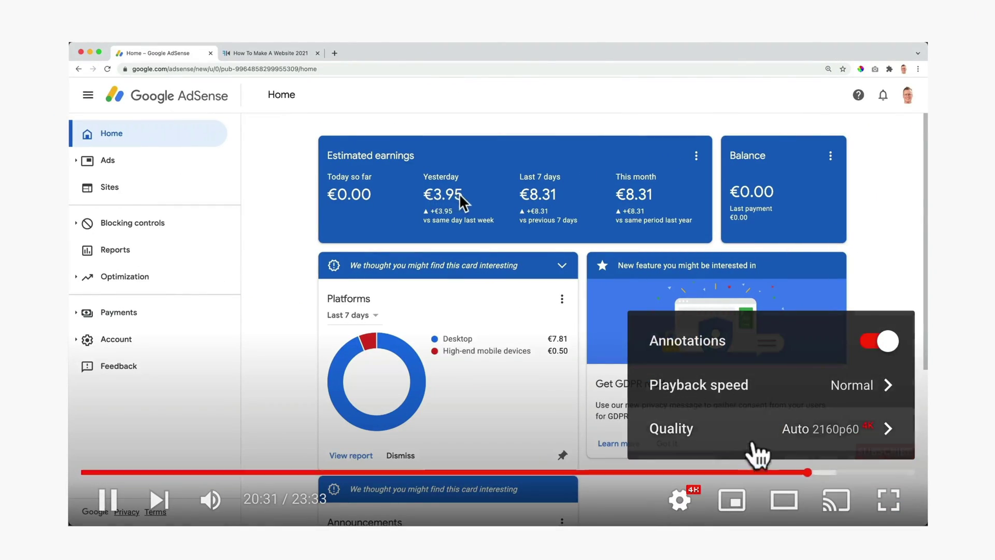
pyautogui.click(862, 394)
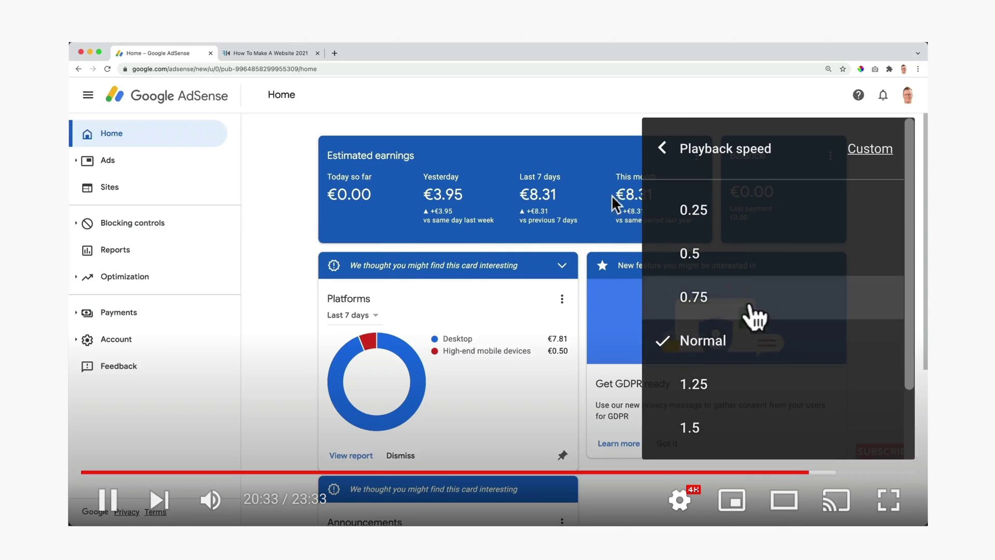
pyautogui.click(732, 253)
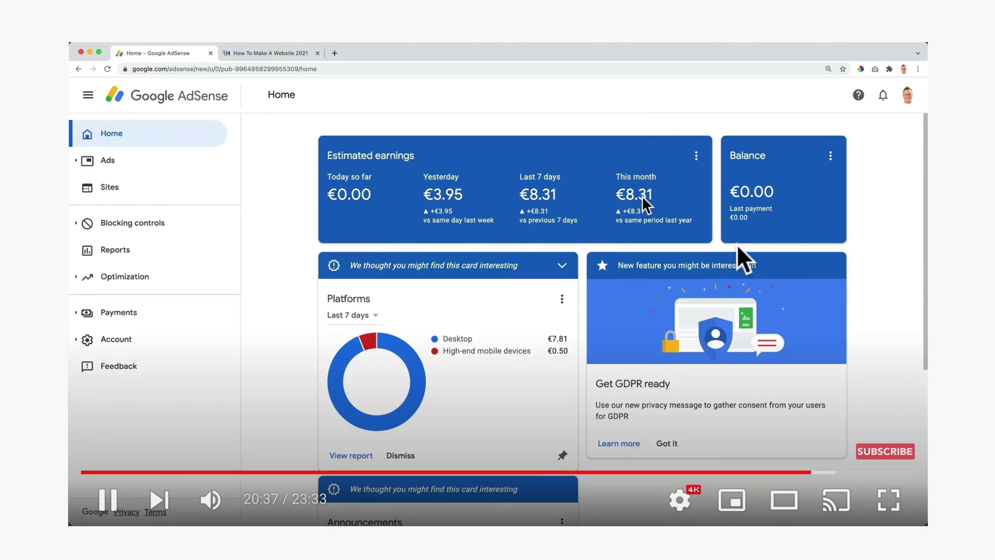
pyautogui.press('Left')
pyautogui.press('Left')
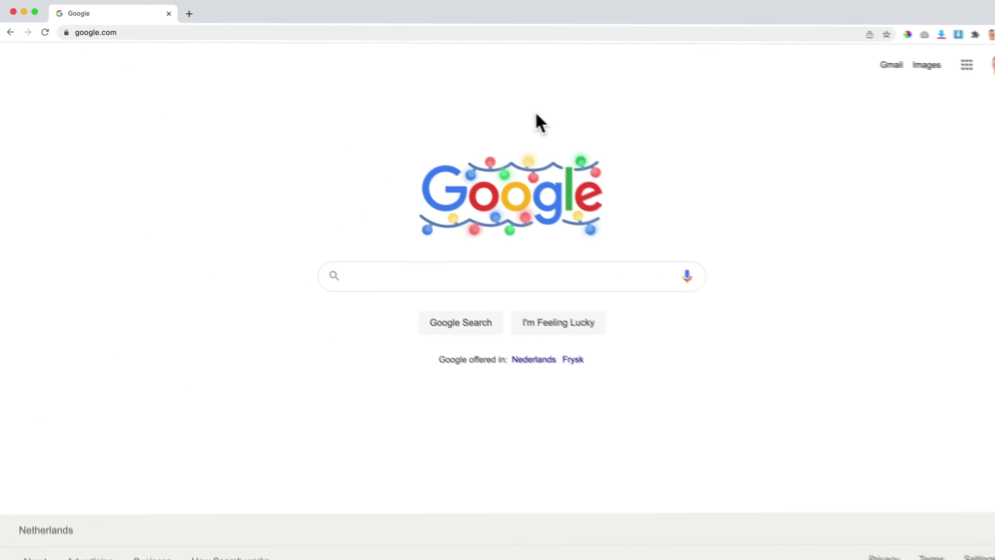
# Step: Load webhosting11.com in Chrome to reach the NameHero 70%-off hosting page
pyautogui.click(161, 31)
pyautogui.write('webhosting11.')
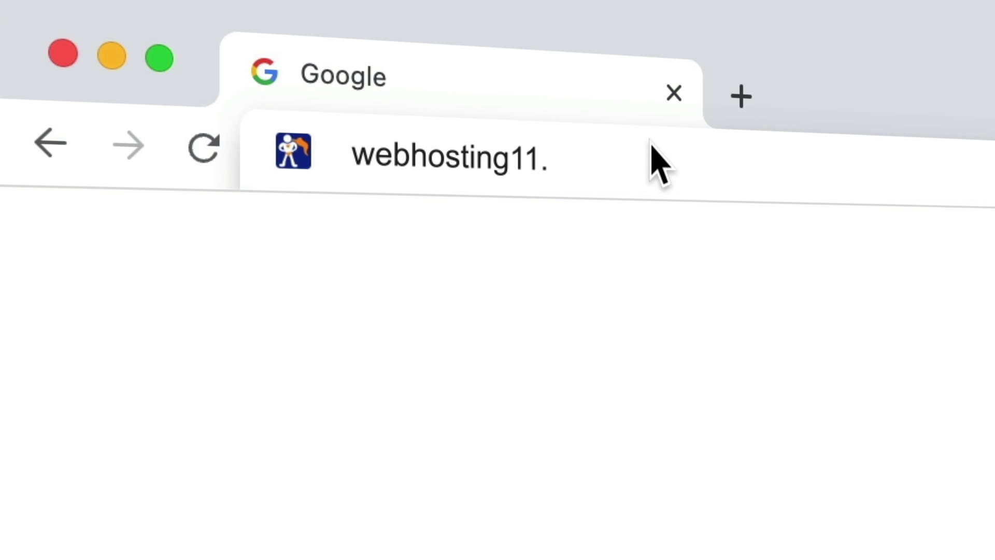
pyautogui.write('com')
pyautogui.press('Return')
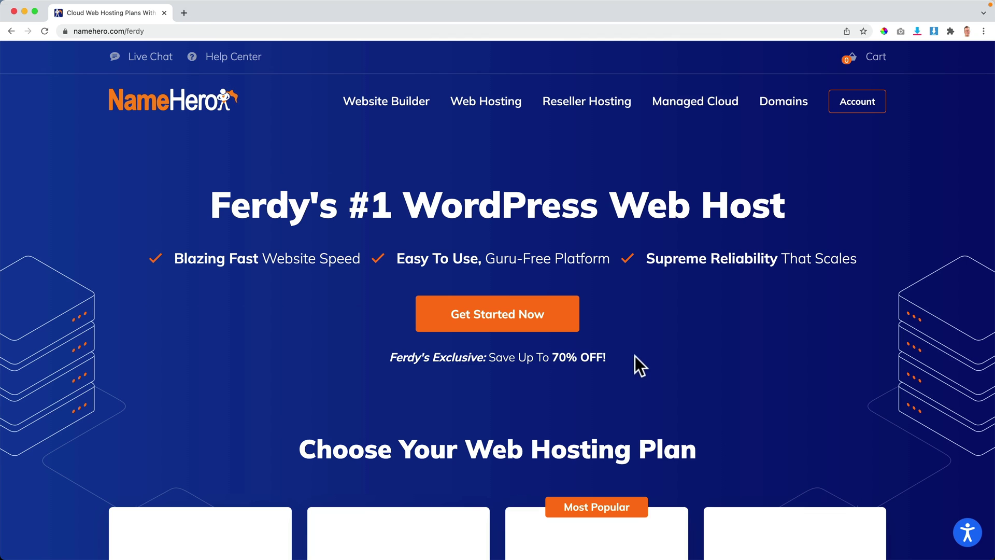
# Step: Jump down to the four cloud plan cards and select the Starter Cloud heading
pyautogui.click(499, 315)
pyautogui.scroll(5, 498, 315)
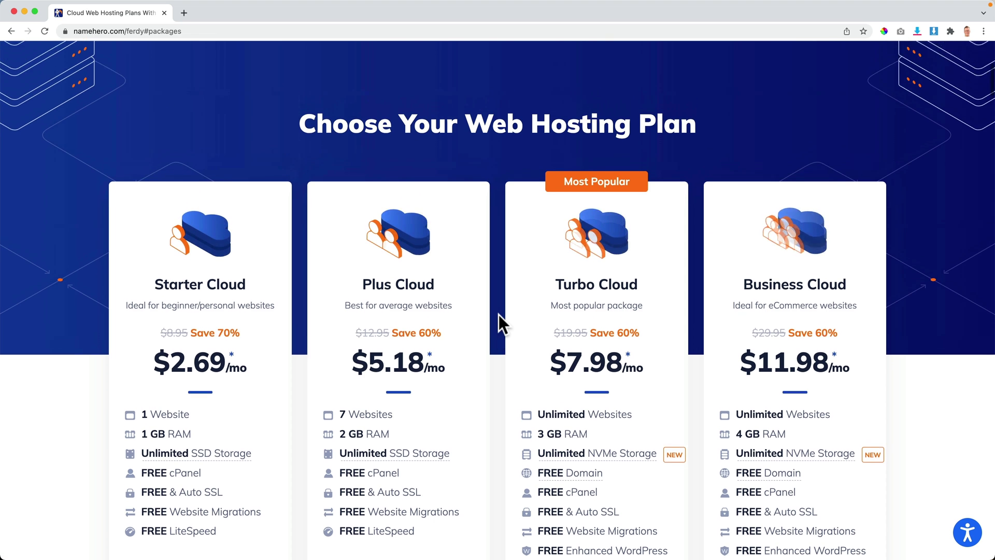
pyautogui.scroll(-5, 498, 315)
pyautogui.scroll(-3, 497, 313)
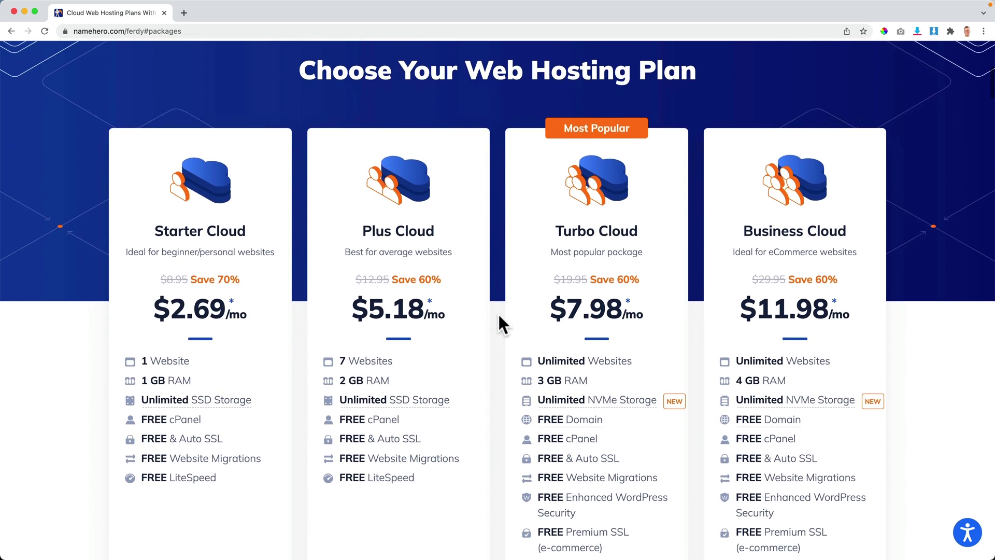
pyautogui.scroll(-1, 498, 313)
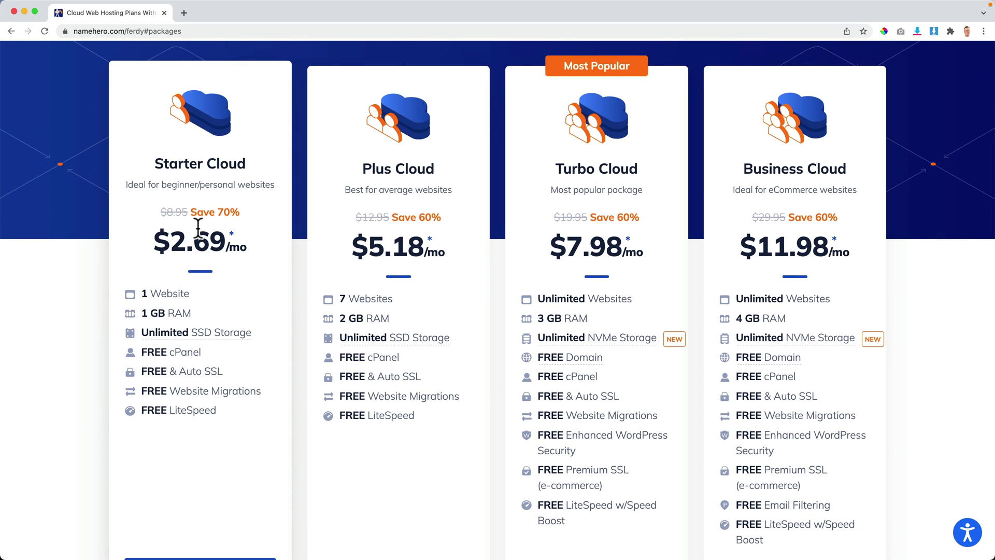
pyautogui.moveTo(155, 163); pyautogui.dragTo(250, 163)
pyautogui.click(250, 163)
pyautogui.moveTo(150, 332)
pyautogui.moveTo(141, 293); pyautogui.dragTo(178, 371)
pyautogui.click(172, 371)
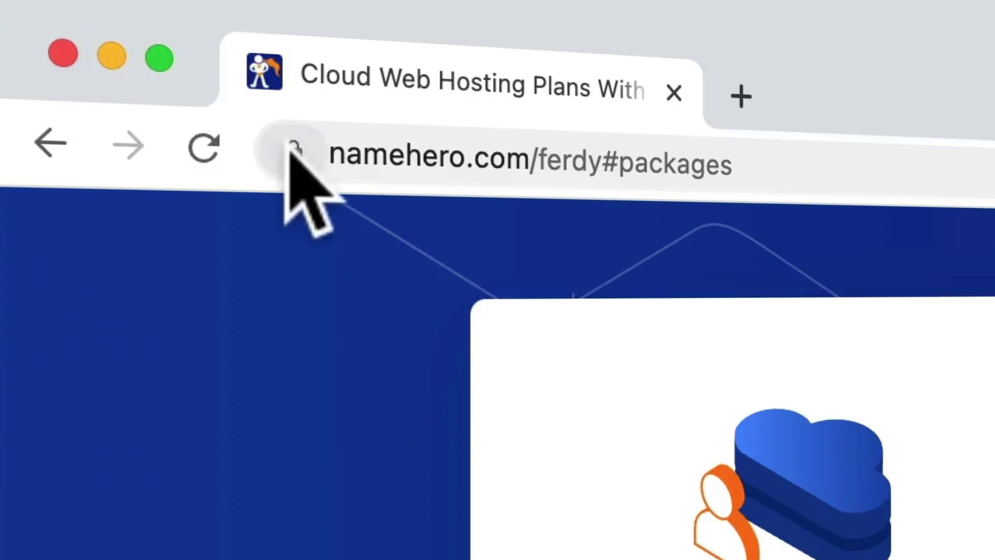
pyautogui.click(65, 31)
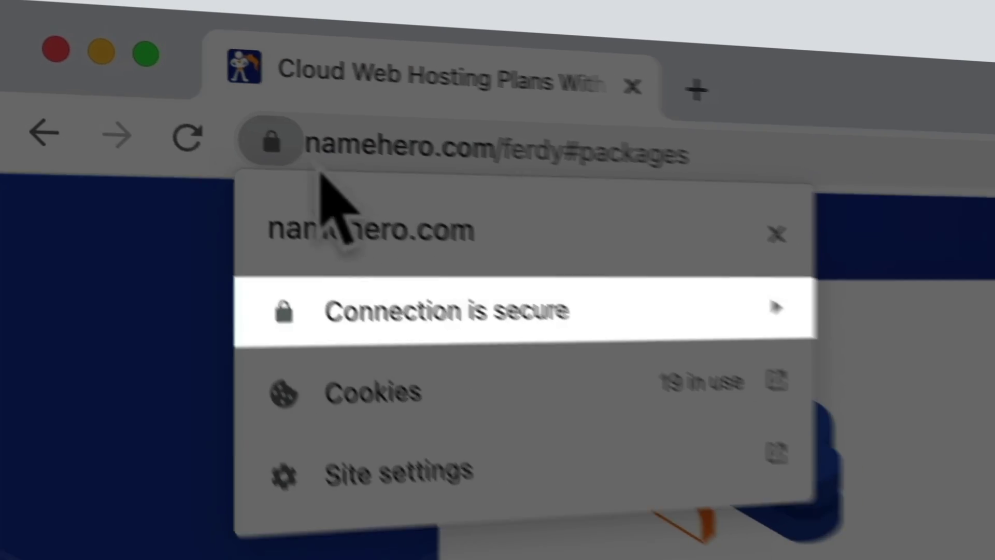
pyautogui.click(293, 150)
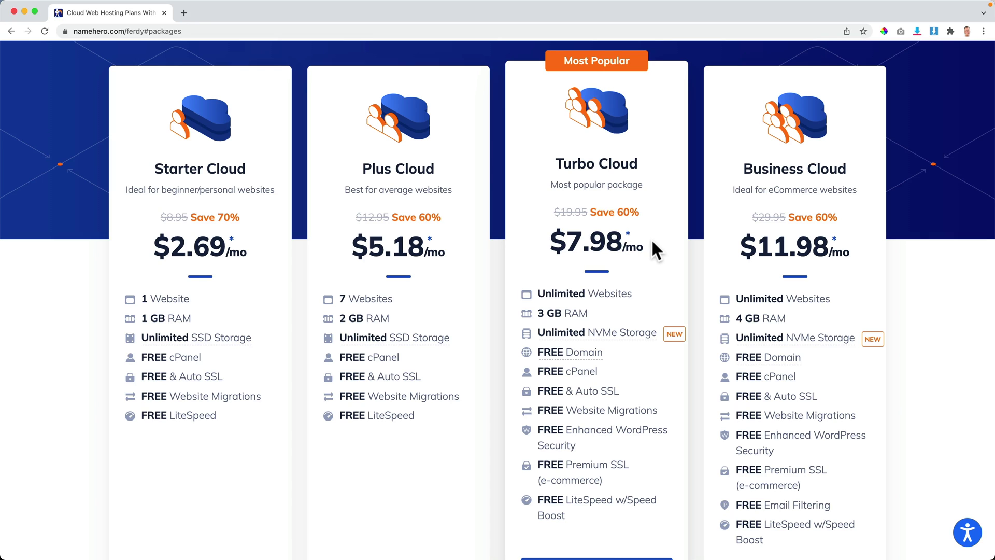
pyautogui.moveTo(576, 343)
pyautogui.moveTo(645, 331)
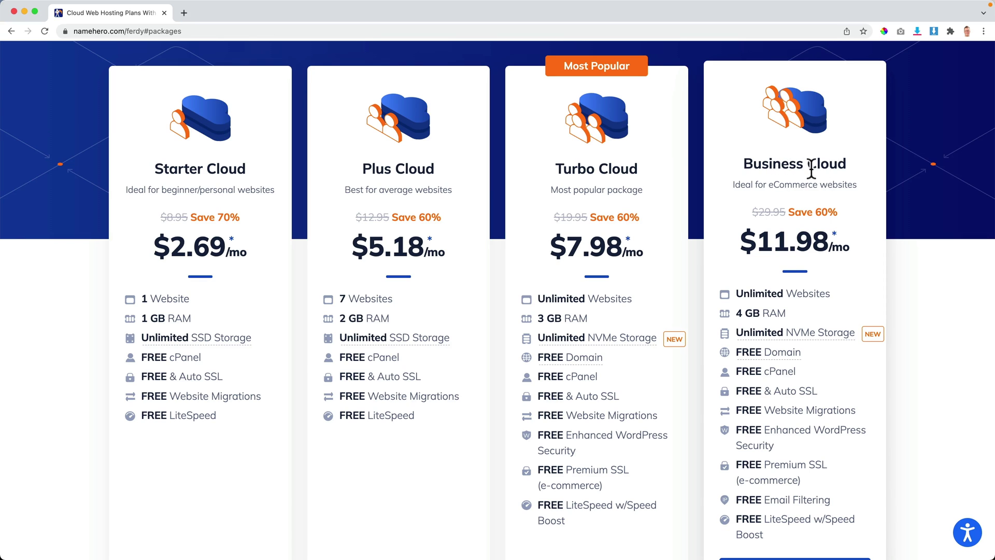
pyautogui.scroll(-1, 811, 168)
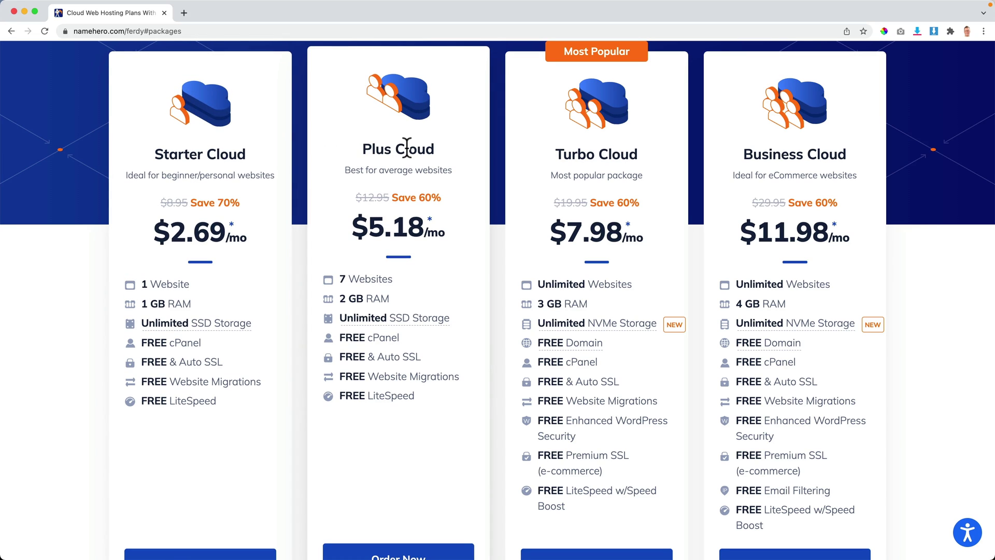
pyautogui.scroll(-3, 397, 169)
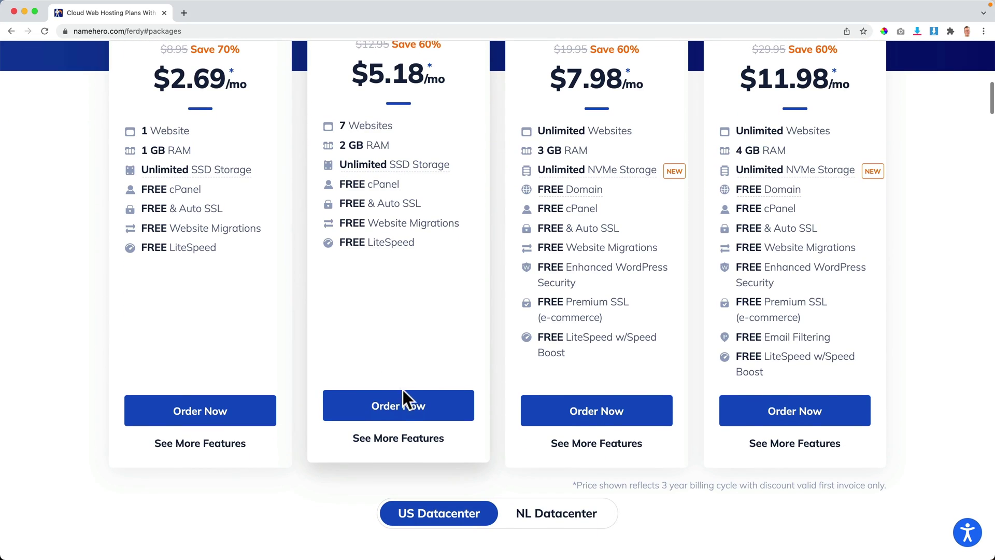
# Step: Order the Plus Cloud plan, keeping .com as the domain extension
pyautogui.click(406, 409)
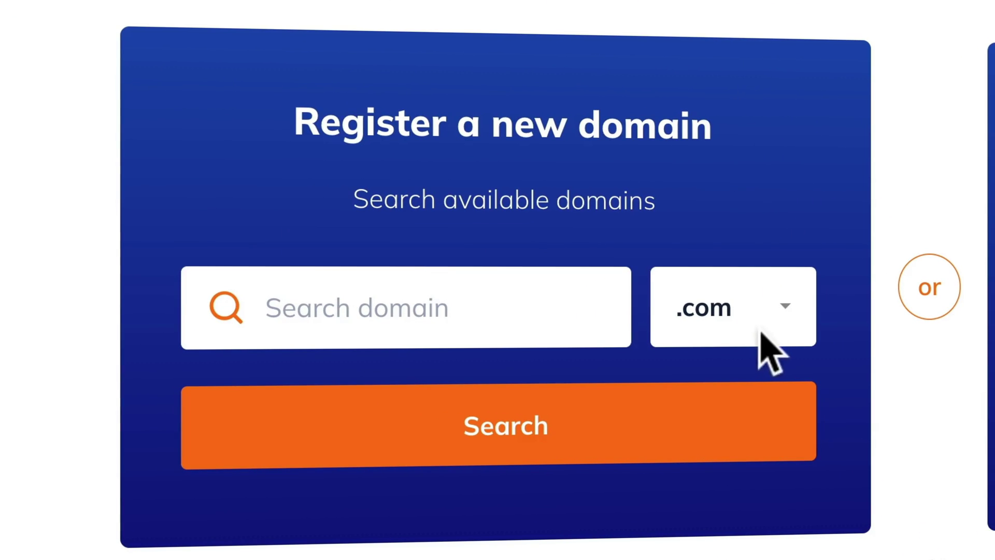
pyautogui.click(775, 319)
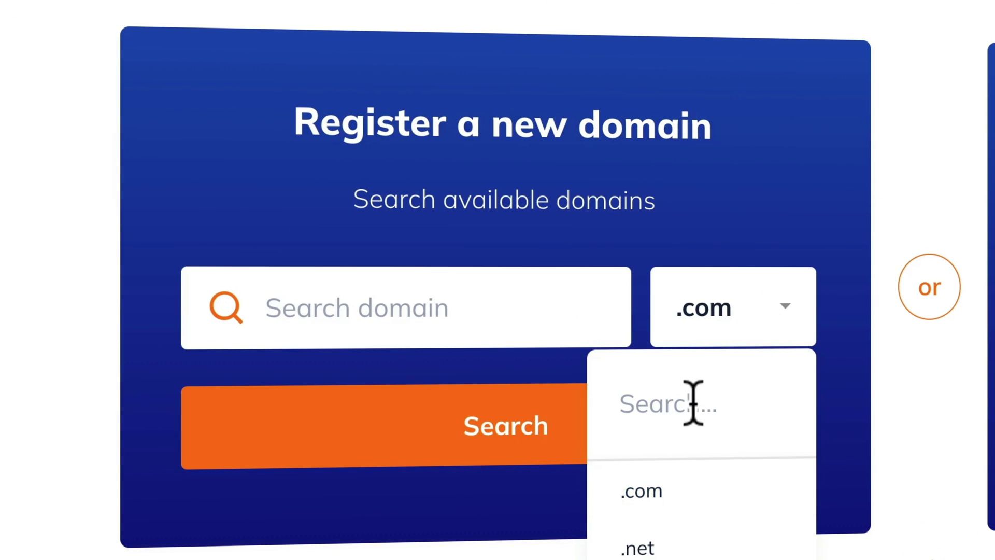
pyautogui.write('.nl')
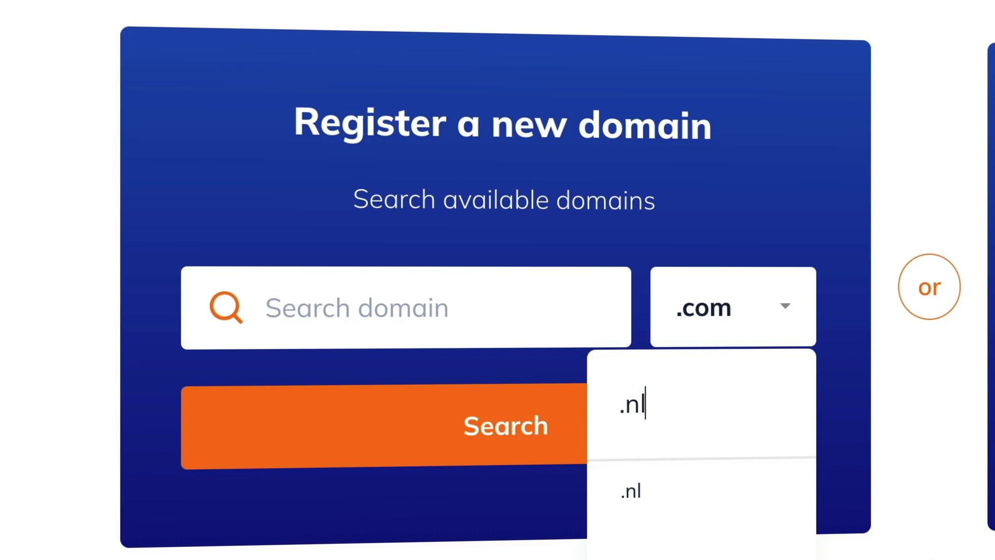
pyautogui.hotkey('ctrl', 'a')
pyautogui.press('BackSpace')
pyautogui.click(783, 222)
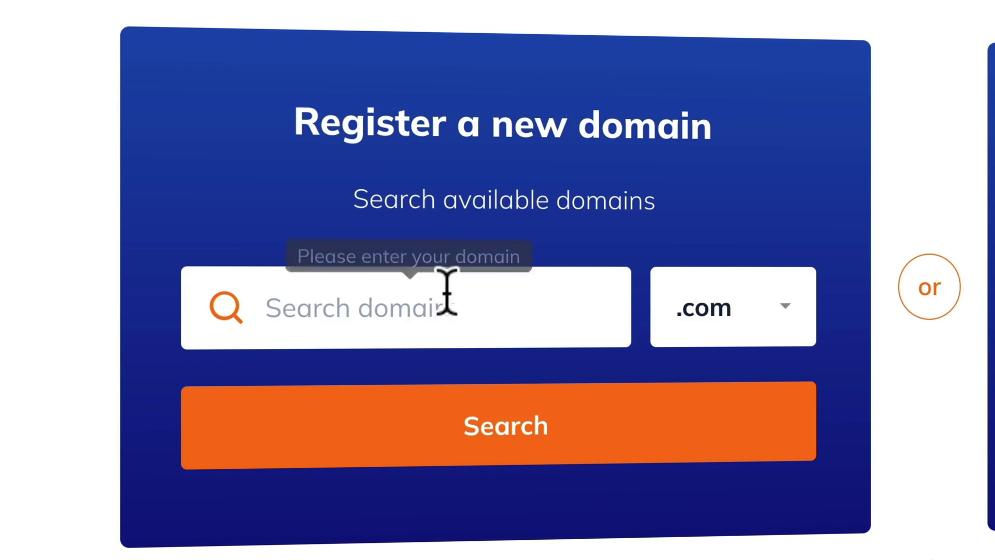
# Step: Search for ferdinanddavid as a .com domain to check availability
pyautogui.click(395, 302)
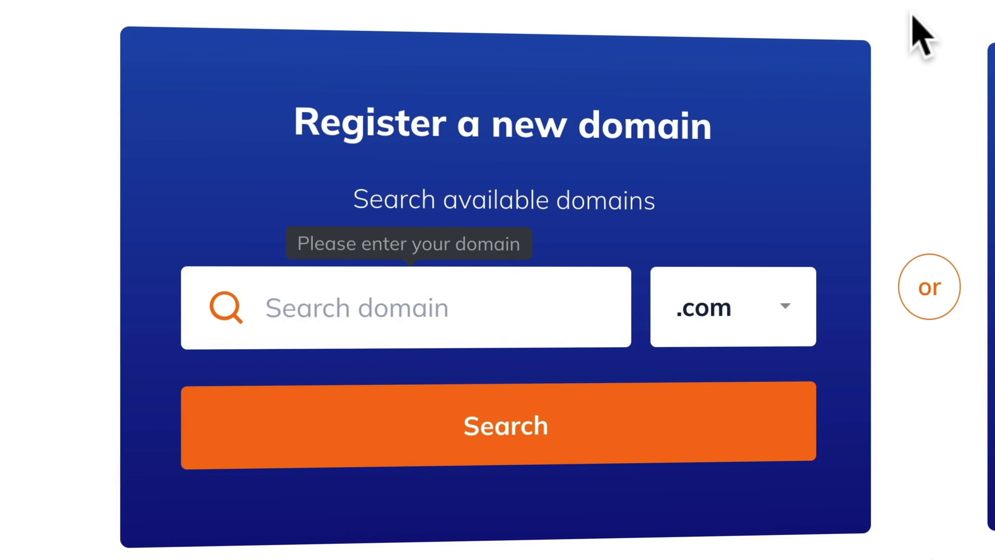
pyautogui.write('ferdinanddavid')
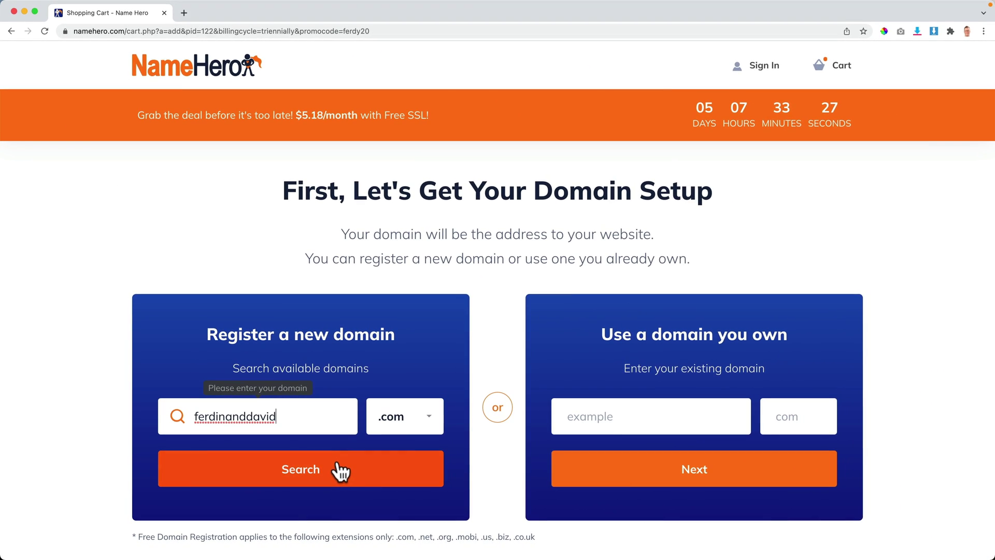
pyautogui.click(339, 469)
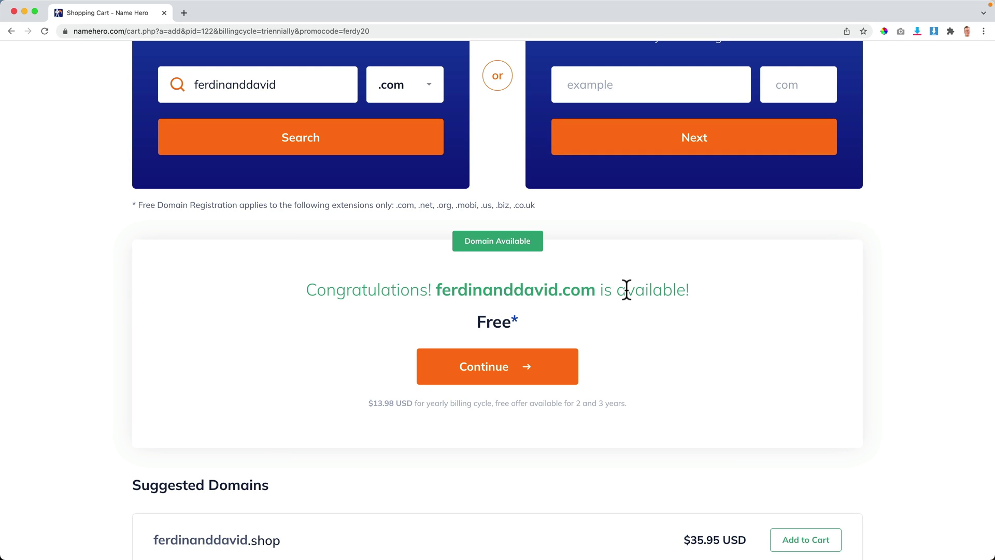
# Step: Continue with the free ferdinanddavid.com domain, choose 1 Year billing, and proceed past package configuration
pyautogui.click(491, 367)
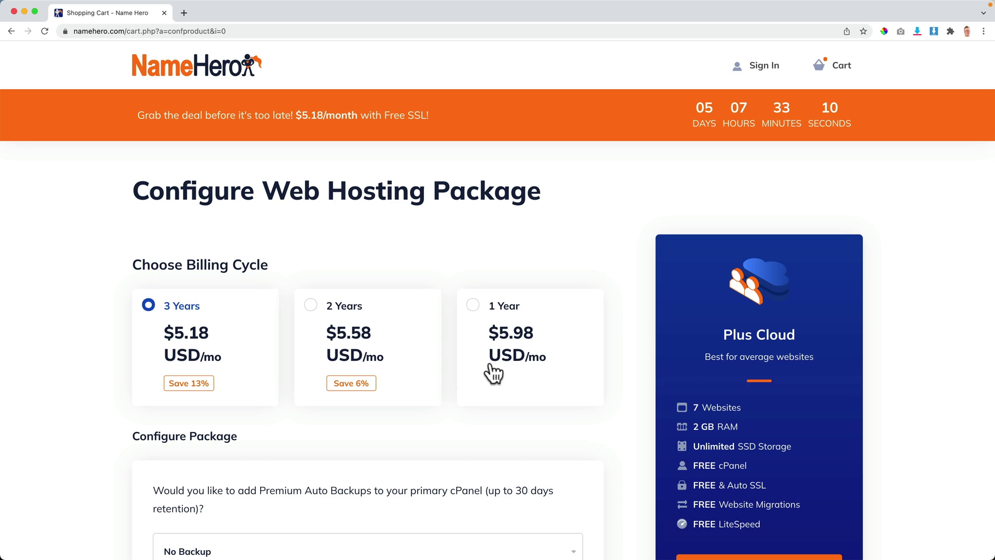
pyautogui.click(473, 306)
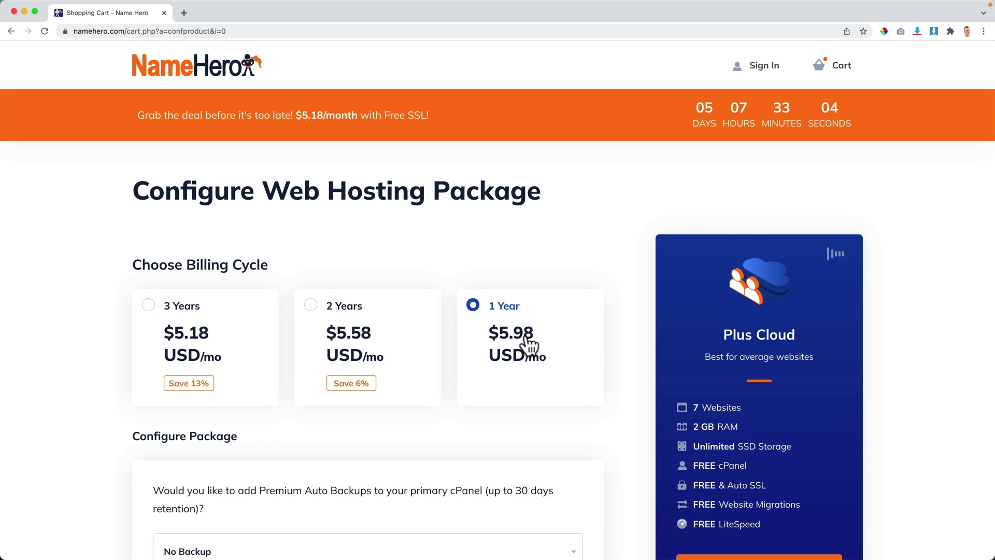
pyautogui.click(311, 305)
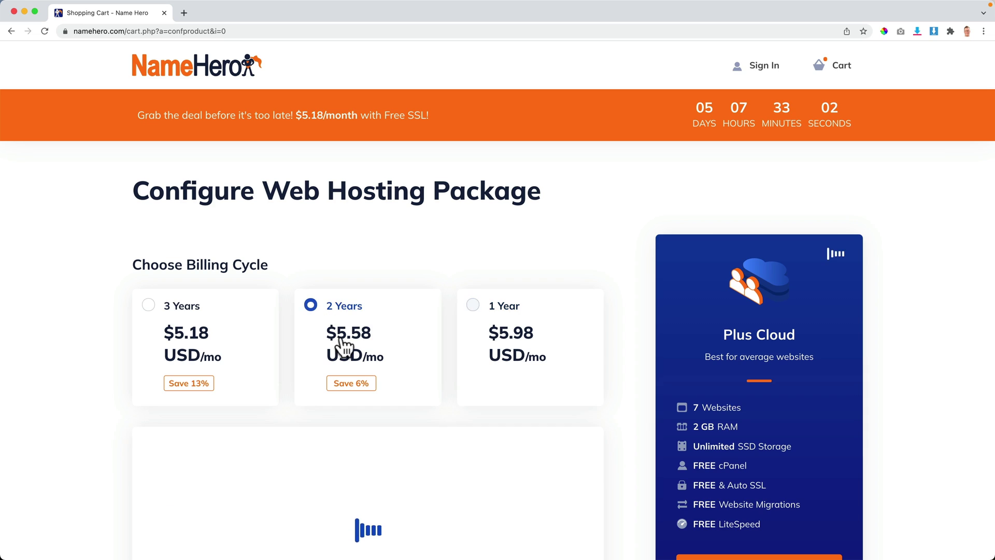
pyautogui.click(185, 311)
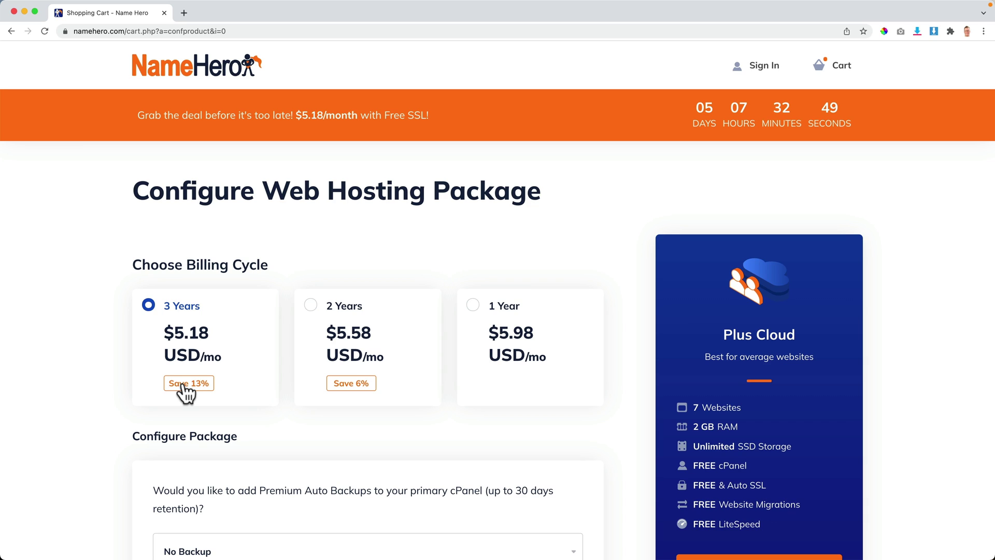
pyautogui.click(472, 306)
pyautogui.scroll(-10, 528, 335)
pyautogui.scroll(-5, 182, 328)
pyautogui.scroll(5, 420, 320)
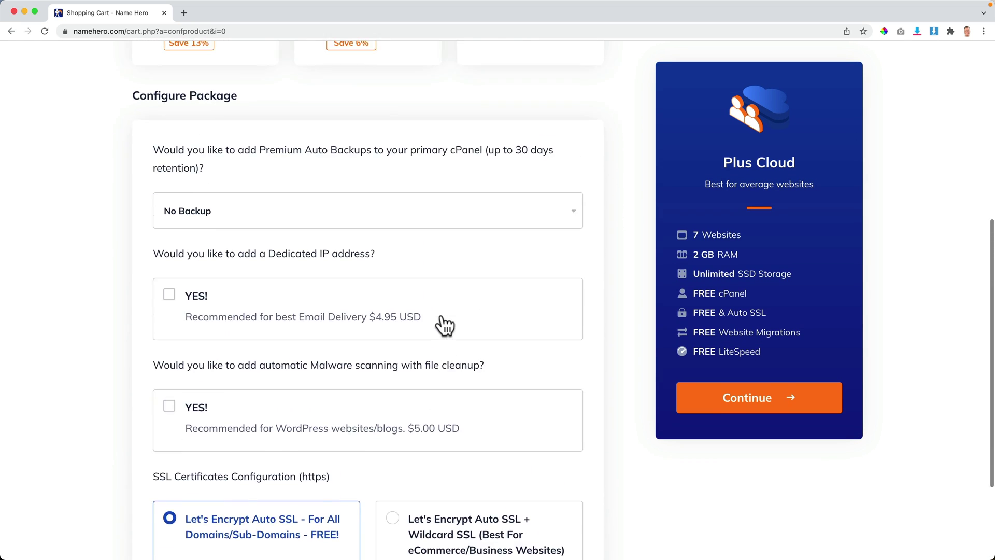
pyautogui.scroll(10, 446, 318)
pyautogui.scroll(-5, 506, 345)
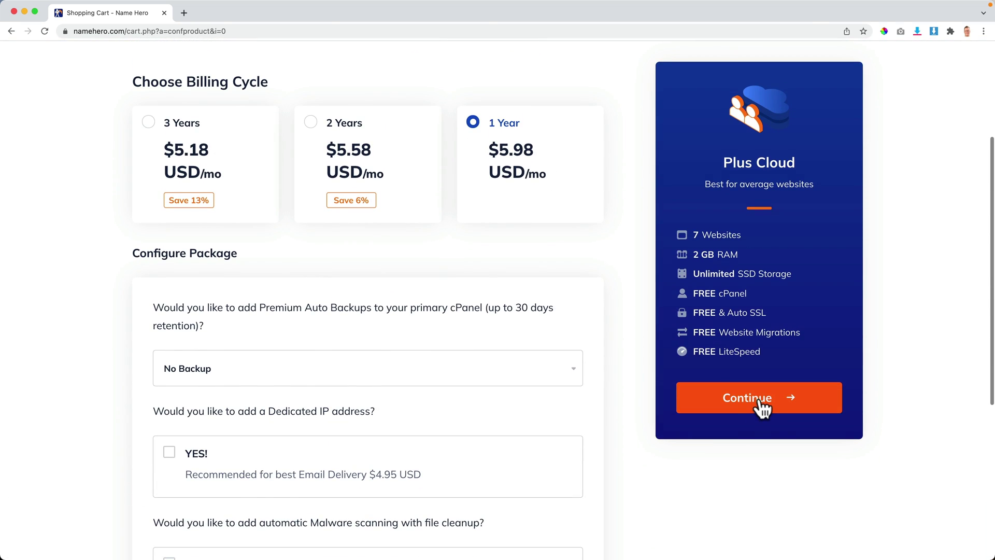
pyautogui.click(759, 402)
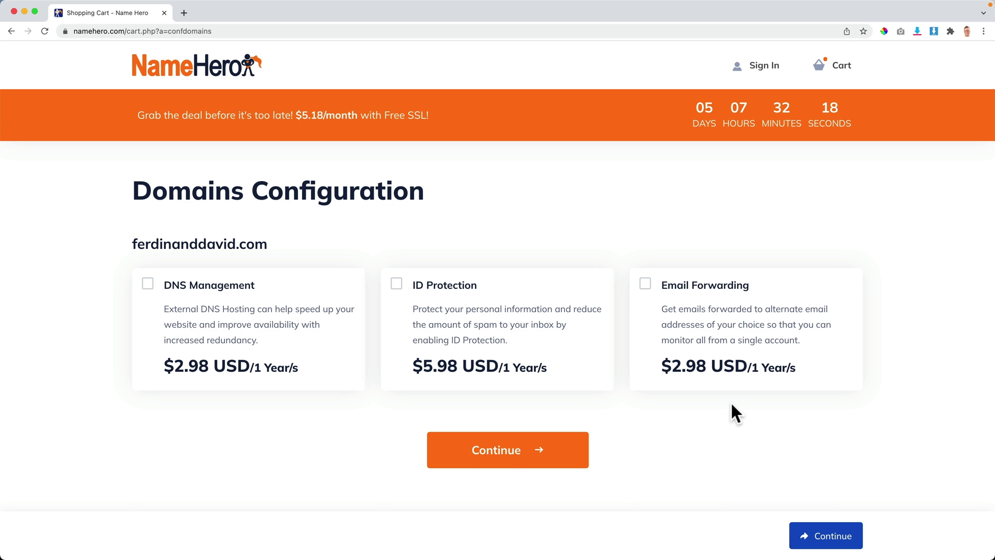
# Step: Tick the ID Protection checkbox for ferdinanddavid.com
pyautogui.click(397, 284)
# Step: Continue to checkout and change the domain registration to '1 Year @ $13.98 USD'
pyautogui.click(518, 456)
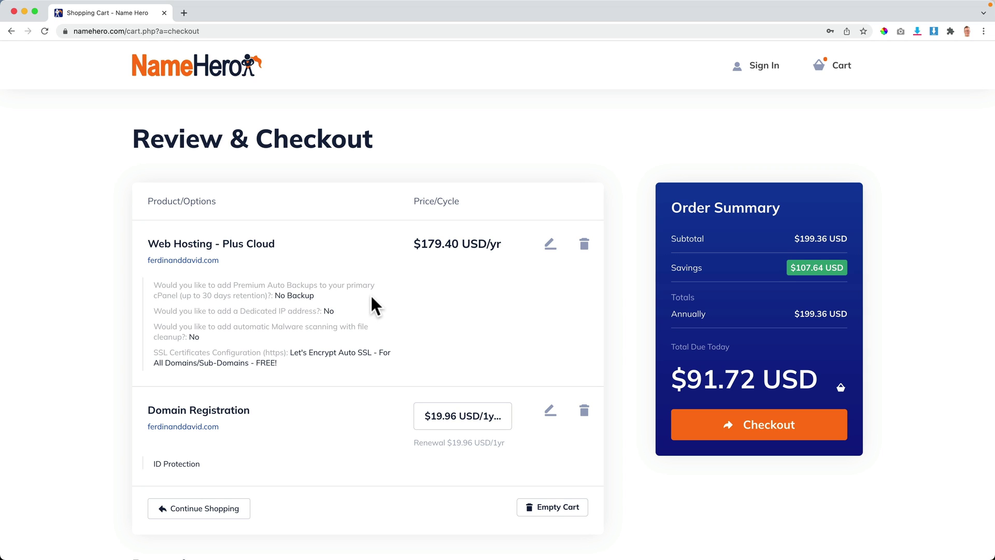
pyautogui.click(455, 418)
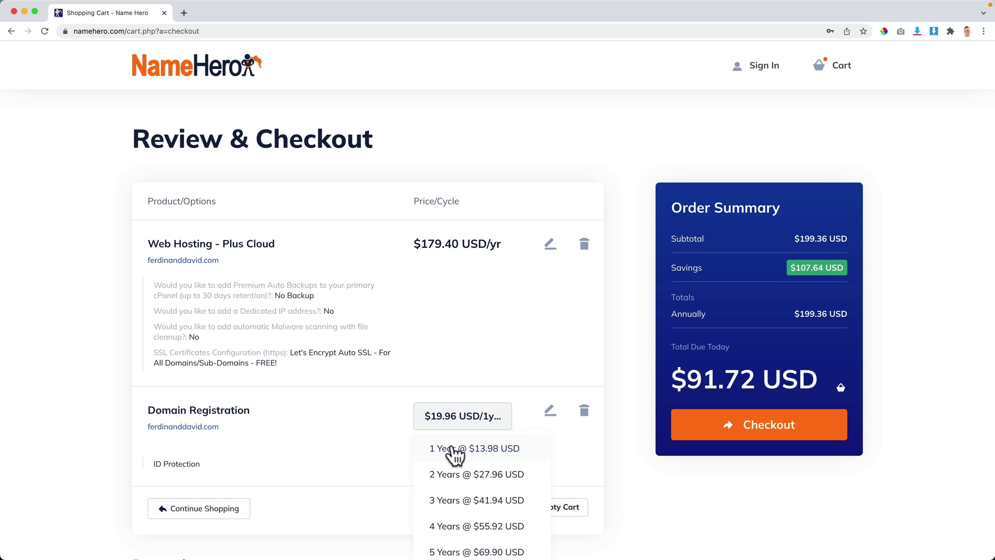
pyautogui.click(450, 450)
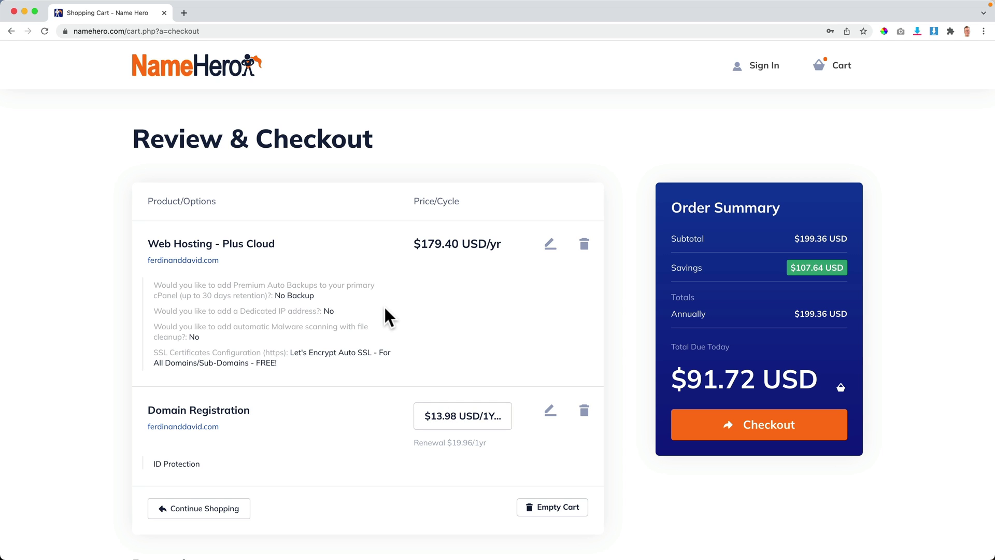
# Step: Fill in billing details: choose the province, answer 'YouTube' for how you found us, and enter the support PIN
pyautogui.scroll(-3, 386, 308)
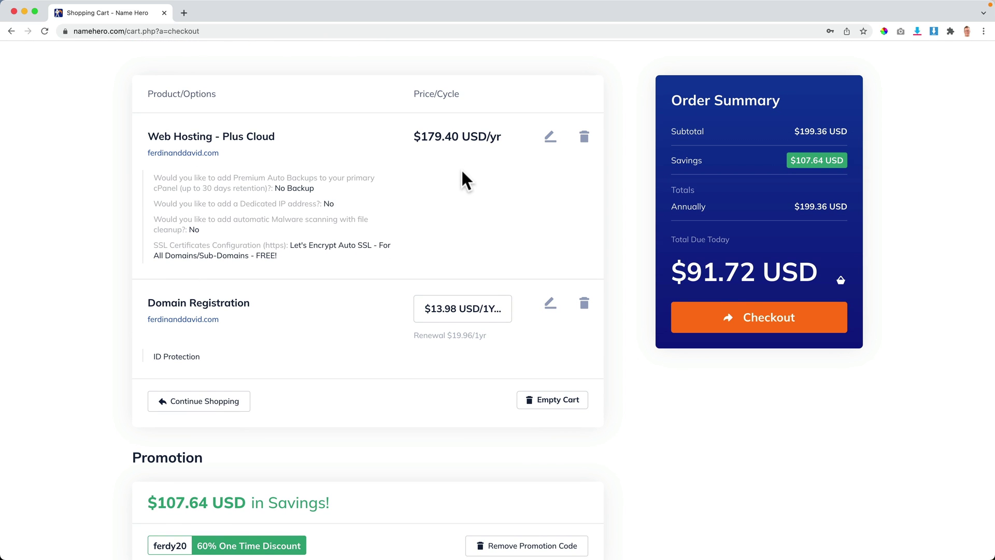
pyautogui.scroll(-5, 410, 226)
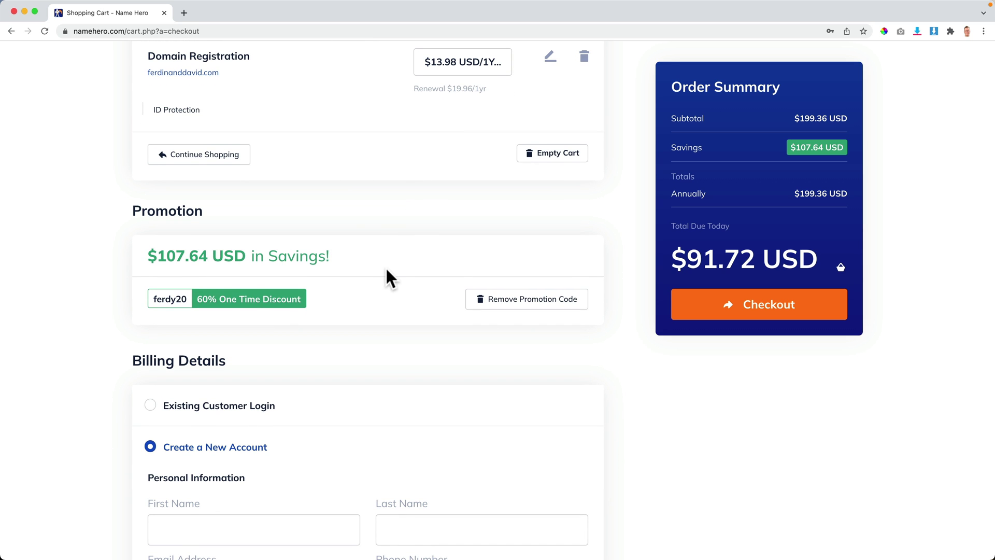
pyautogui.scroll(-2, 383, 297)
pyautogui.scroll(-6, 373, 329)
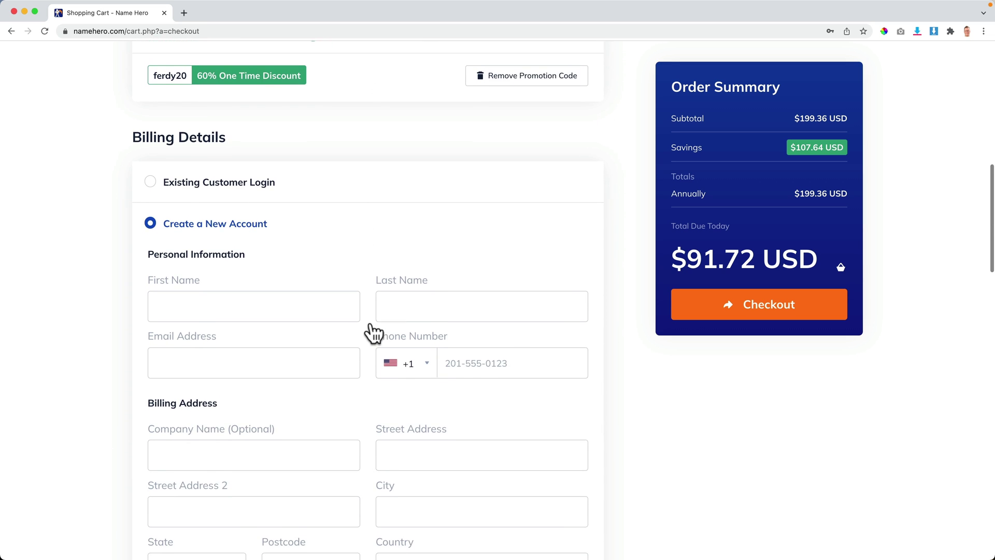
pyautogui.scroll(-2, 251, 185)
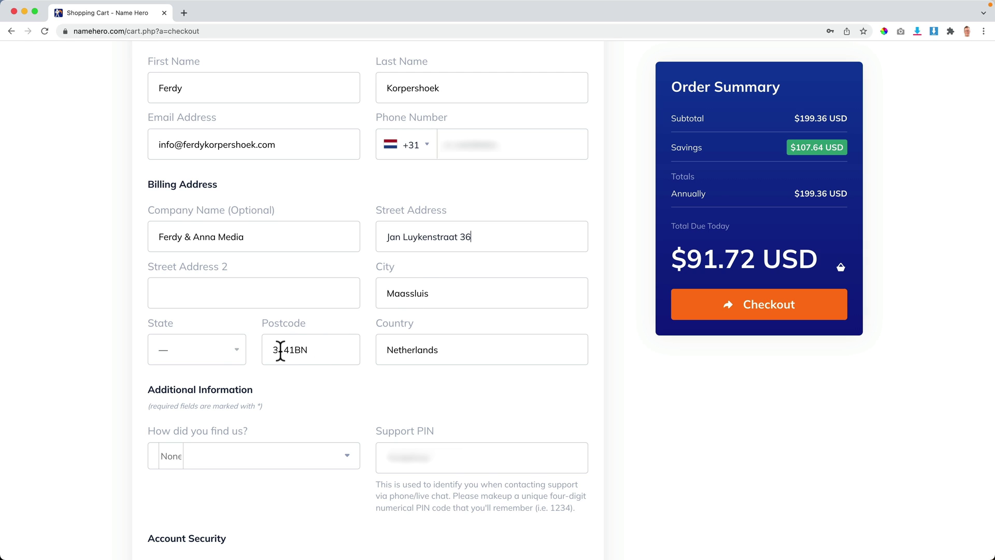
pyautogui.click(197, 350)
pyautogui.click(190, 516)
pyautogui.scroll(-5, 324, 386)
pyautogui.click(338, 324)
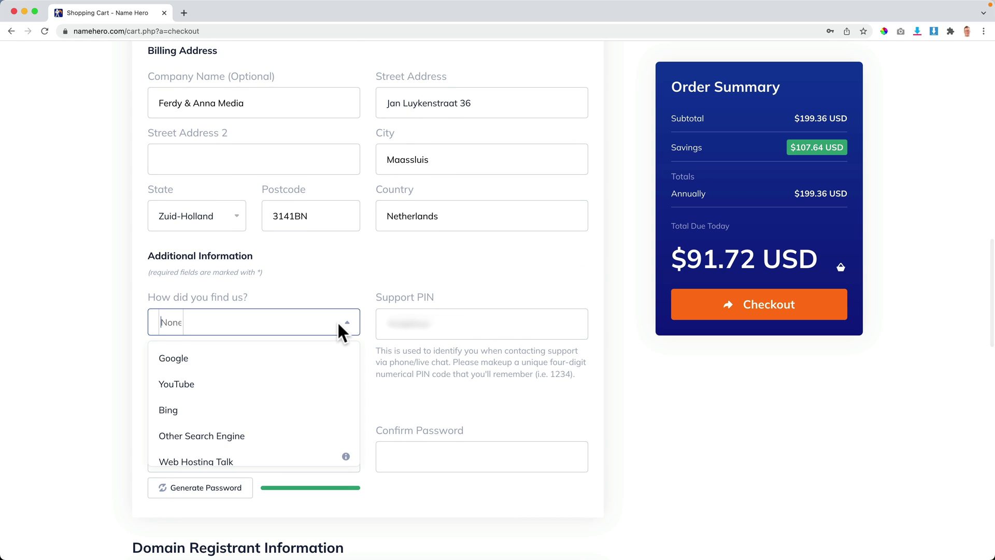
pyautogui.click(231, 383)
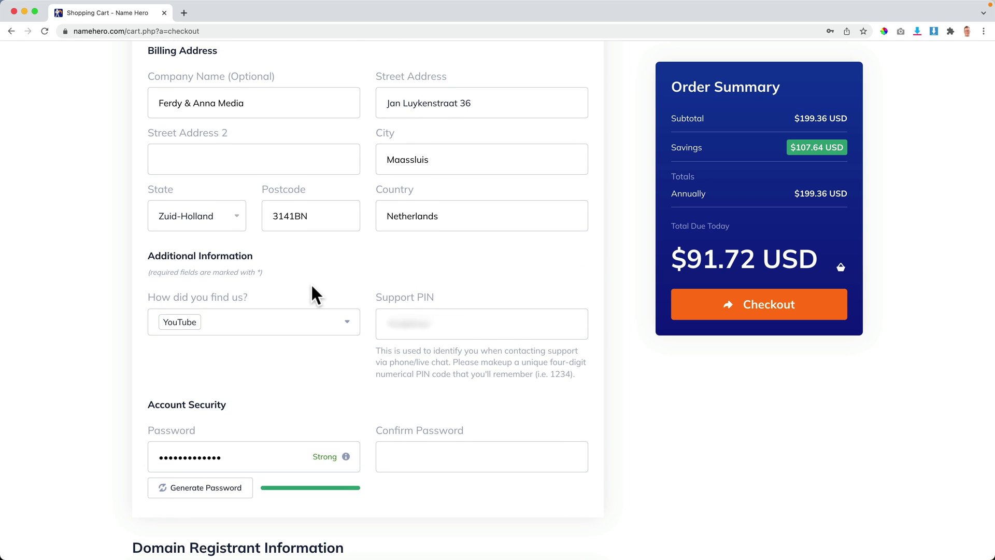
pyautogui.click(417, 322)
# Step: Autofill the saved card details, agree to the Terms of Service, and submit the order
pyautogui.scroll(-2, 365, 347)
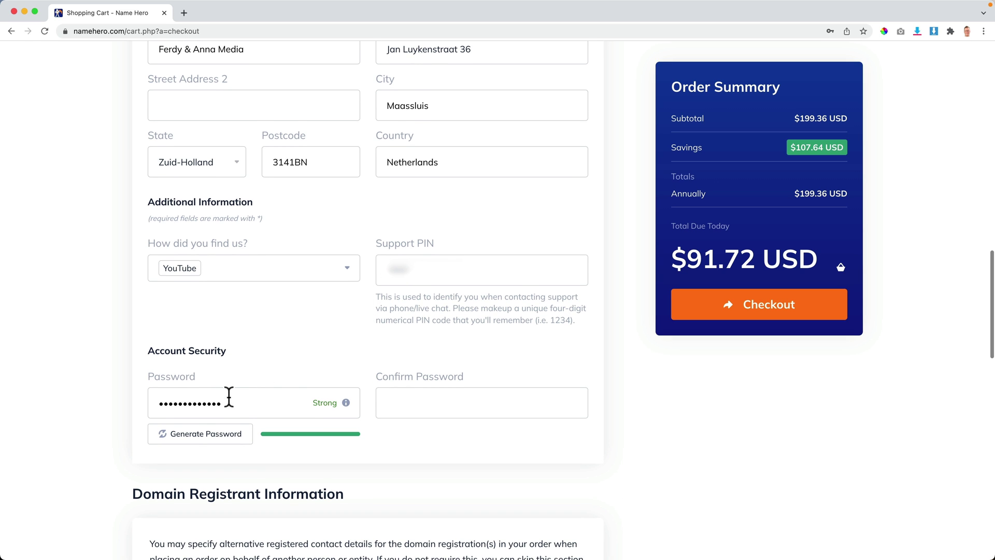
pyautogui.scroll(-2, 375, 314)
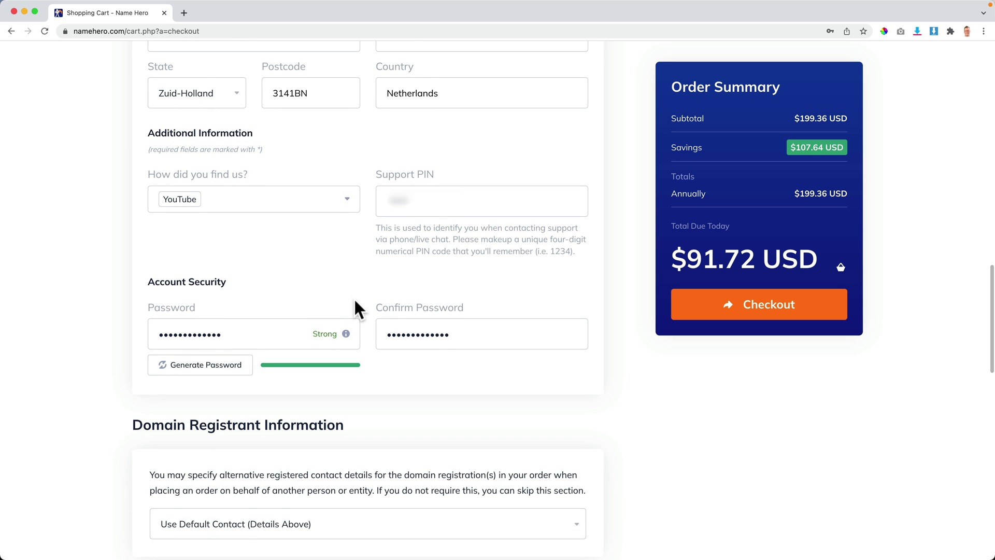
pyautogui.scroll(-1, 355, 299)
pyautogui.scroll(-7, 355, 300)
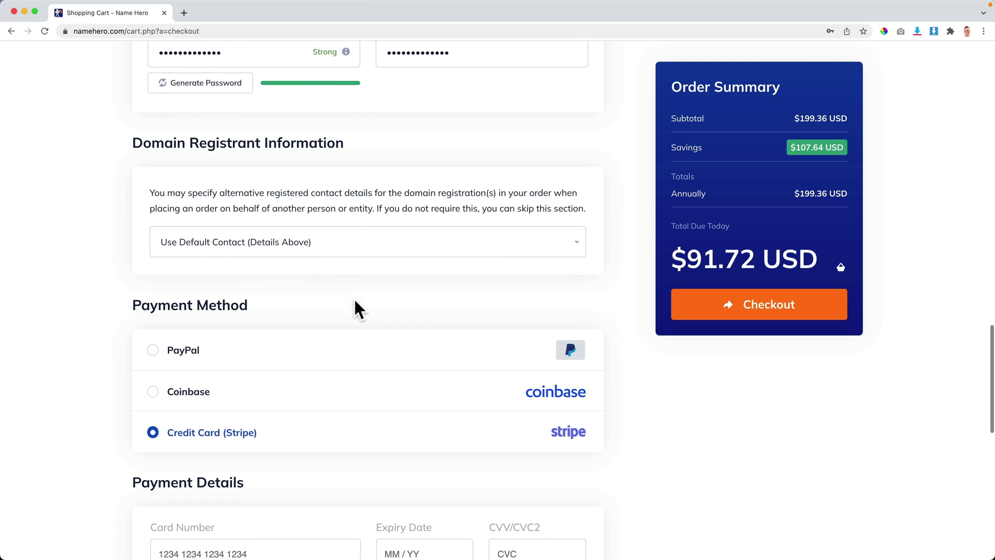
pyautogui.scroll(-4, 233, 333)
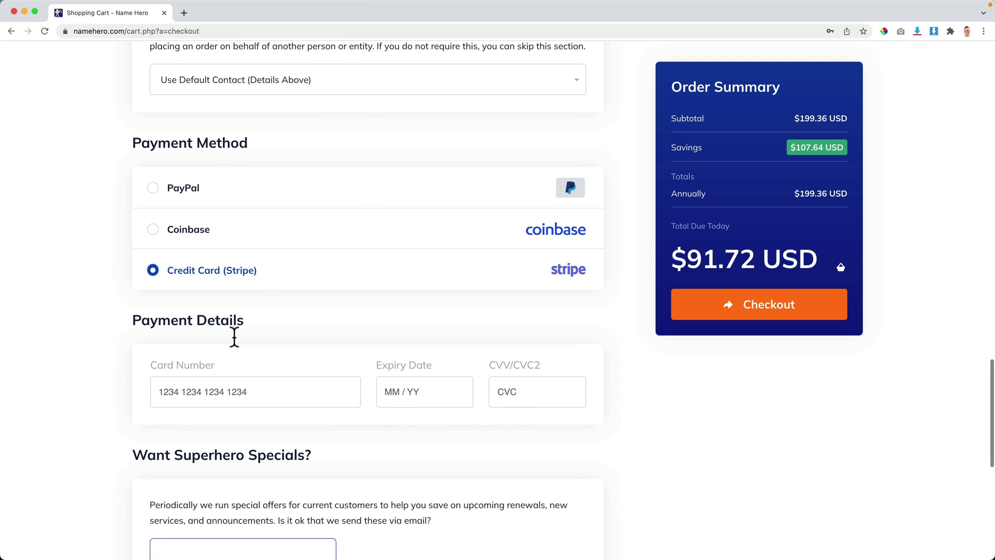
pyautogui.click(198, 349)
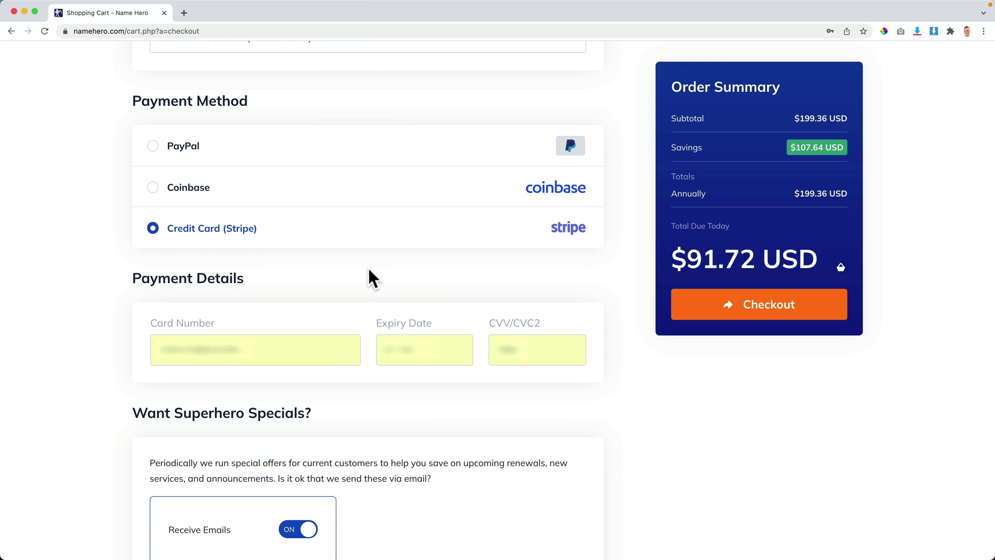
pyautogui.scroll(-2, 369, 271)
pyautogui.scroll(-3, 369, 270)
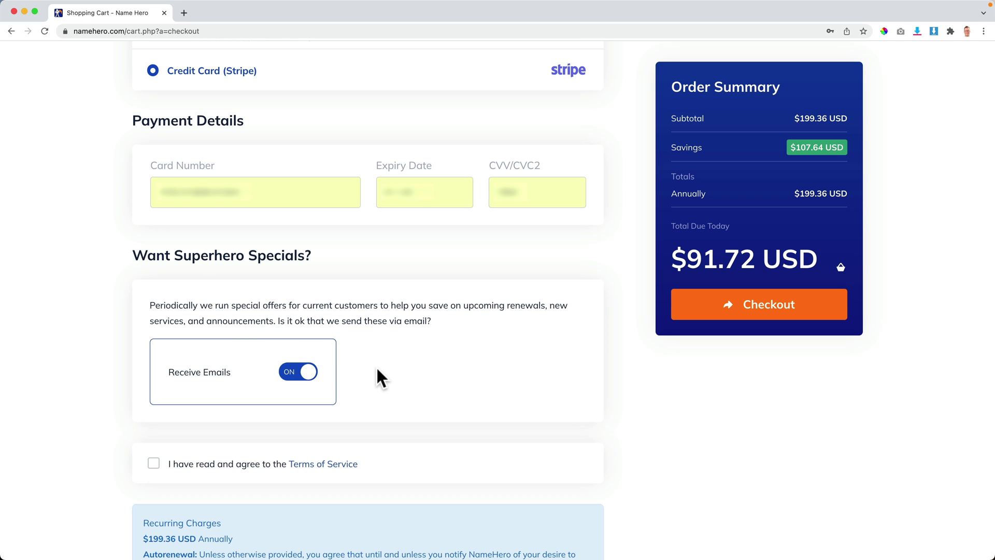
pyautogui.click(154, 463)
pyautogui.scroll(-5, 551, 400)
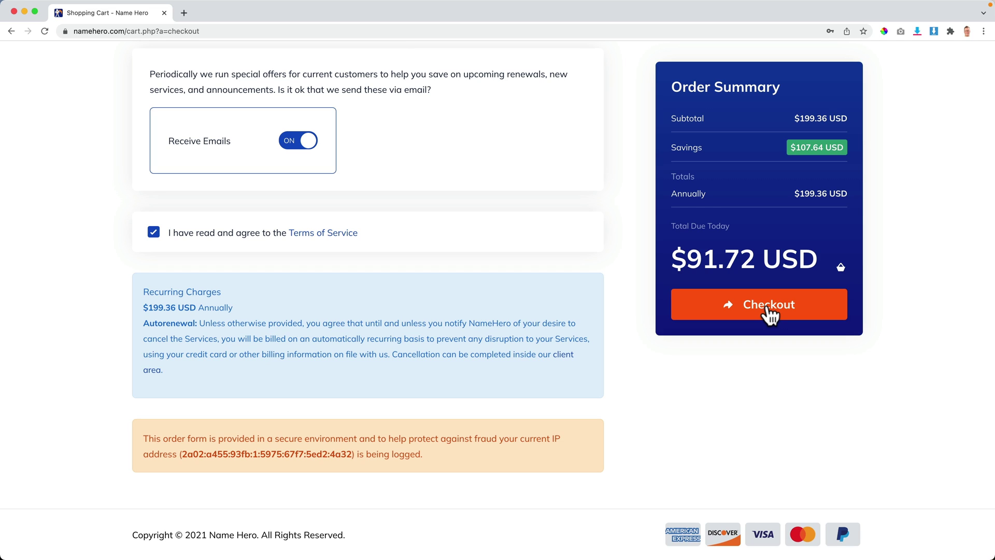
pyautogui.click(808, 306)
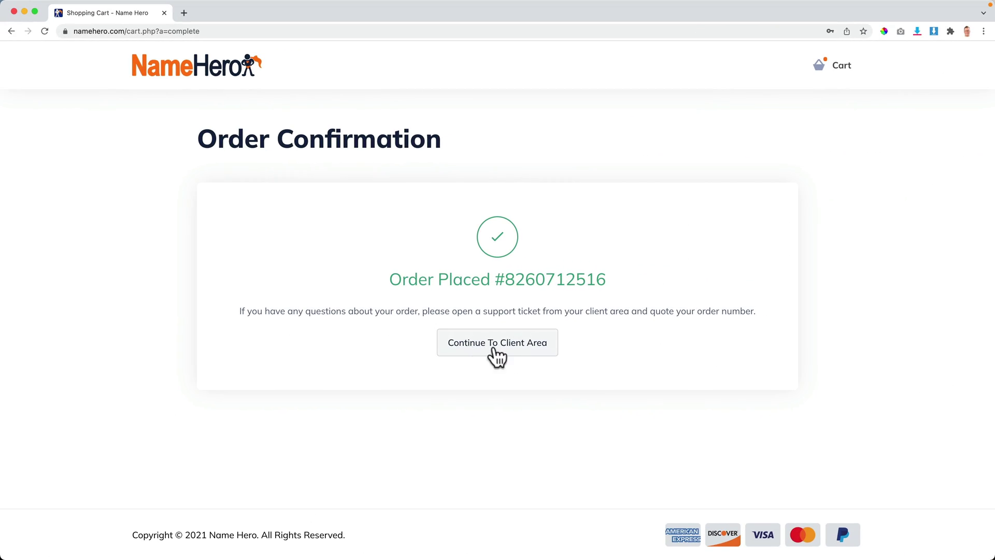
# Step: Choose Continue To Client Area on the Order Confirmation page
pyautogui.click(497, 347)
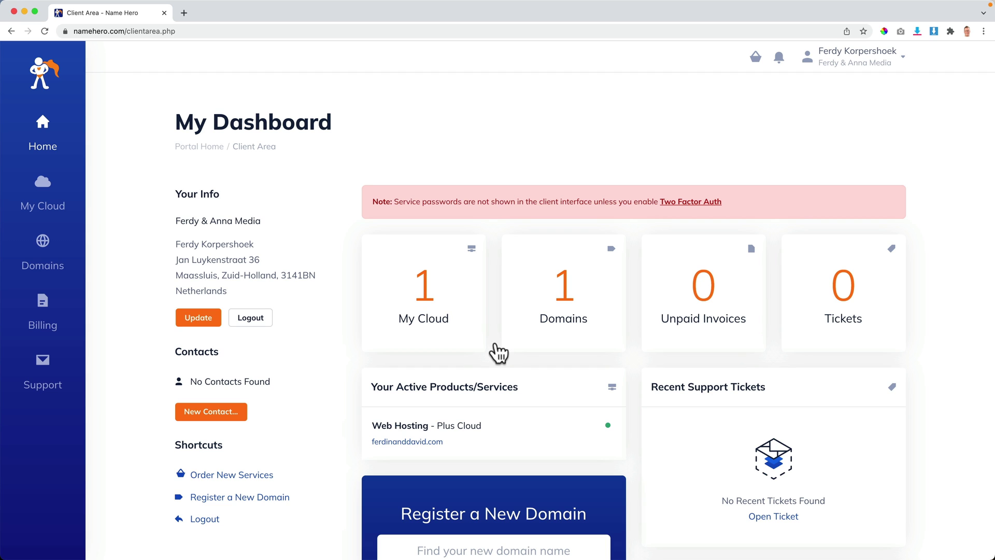
# Step: Go to My Cloud > My Services, open Web Hosting - Plus Cloud, and log into cPanel
pyautogui.click(44, 370)
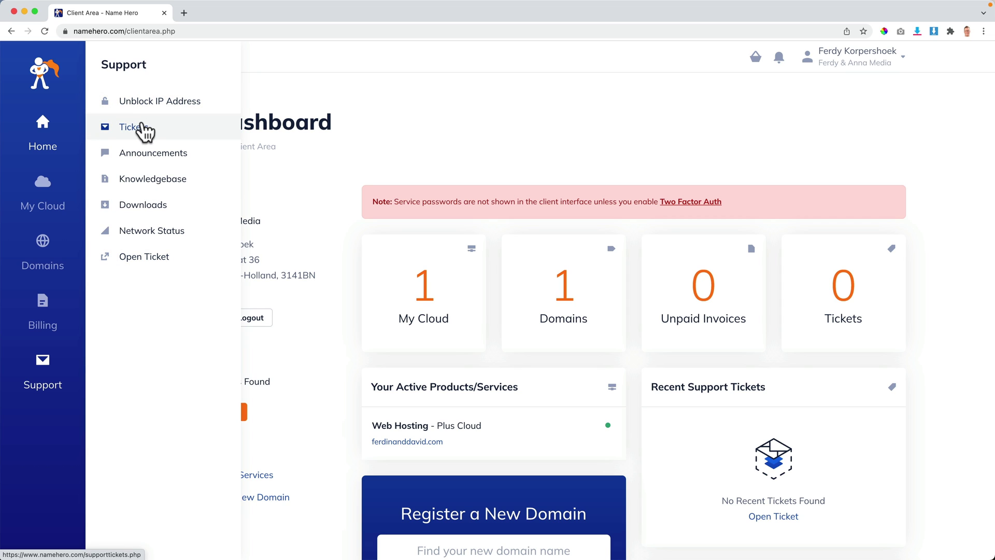
pyautogui.click(54, 258)
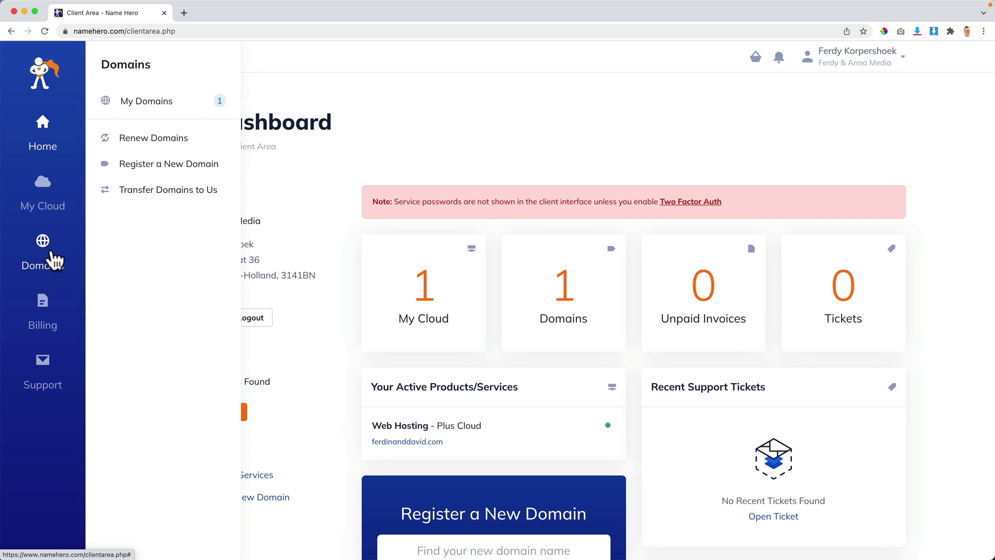
pyautogui.click(40, 194)
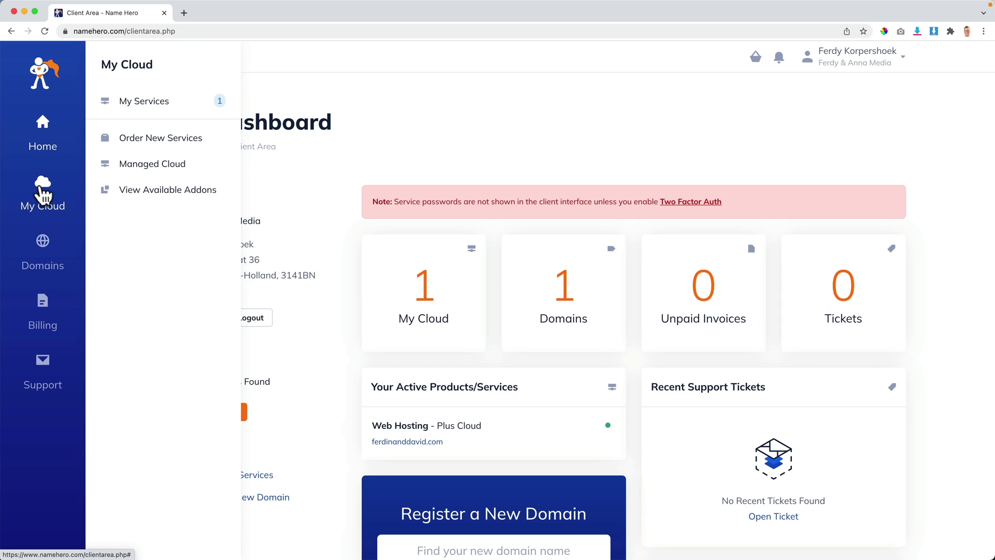
pyautogui.click(351, 185)
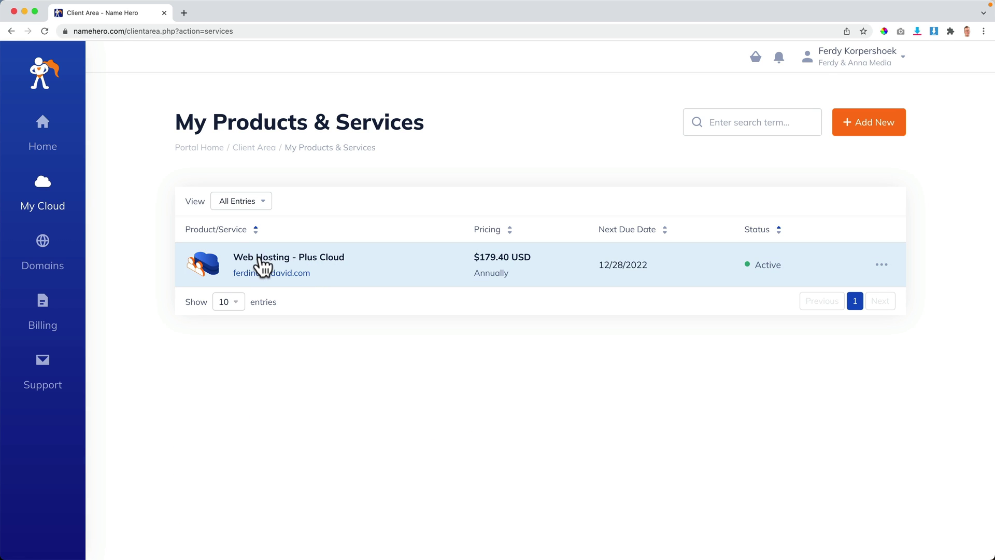
pyautogui.click(263, 267)
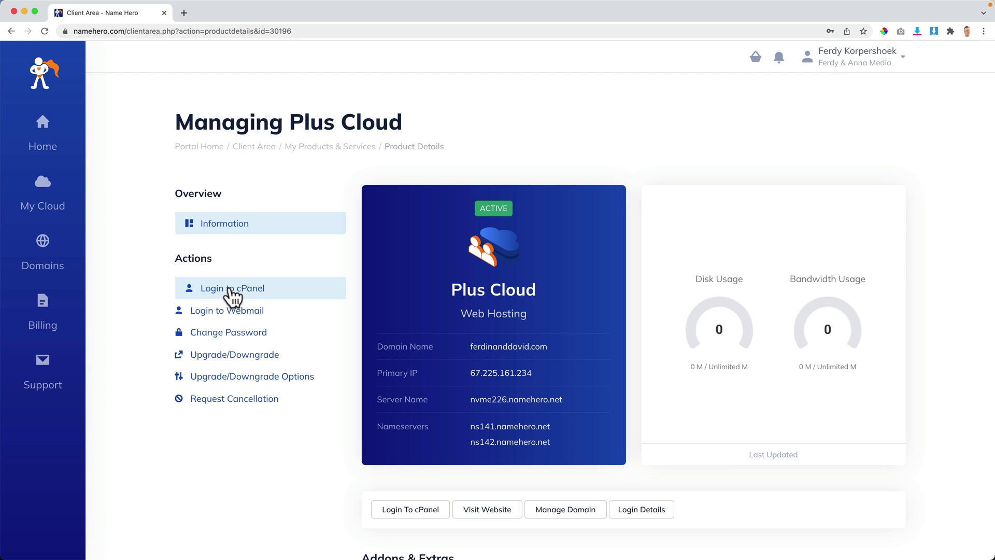
pyautogui.click(234, 290)
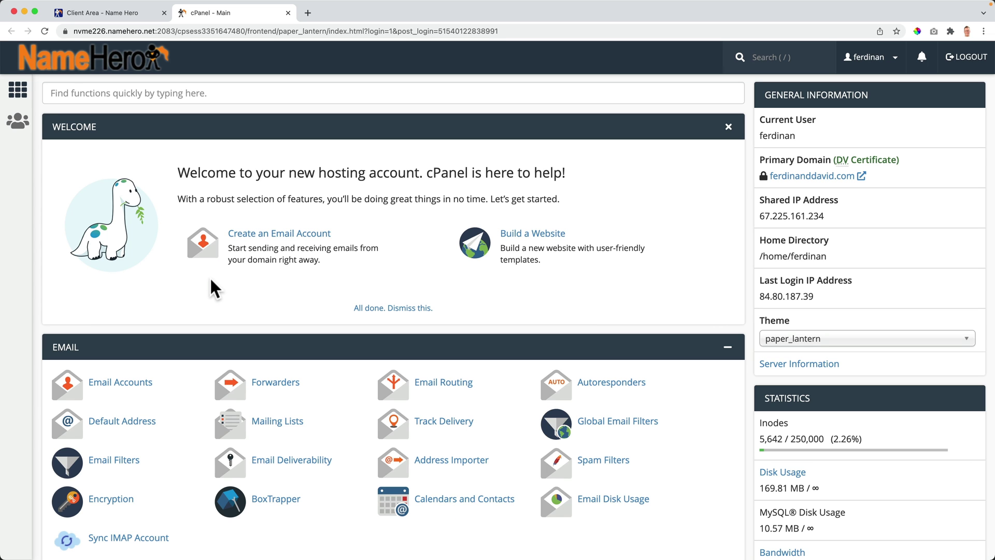
# Step: Find PHP Selector via search 'sele', set PHP 7.4 as current, then view PHP Options
pyautogui.click(156, 98)
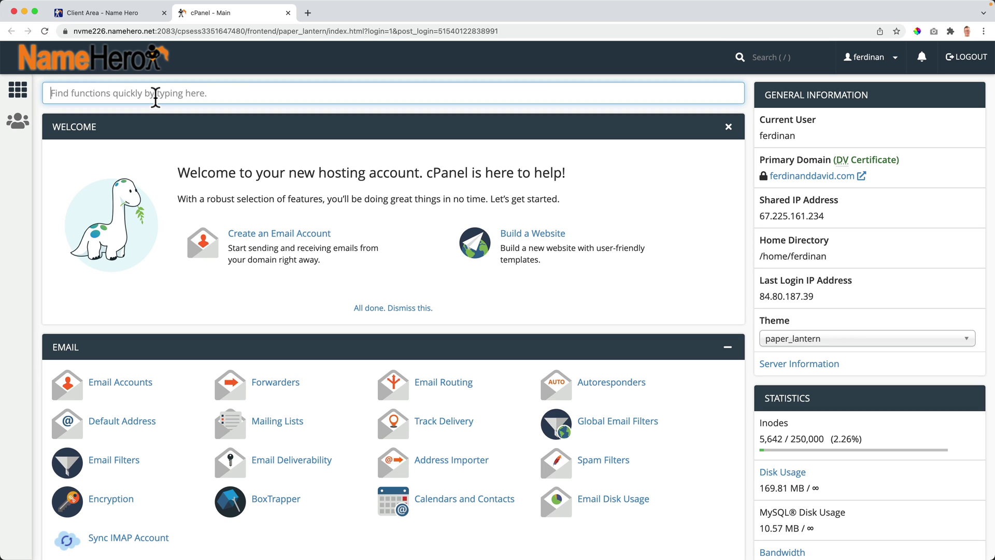
pyautogui.write('select')
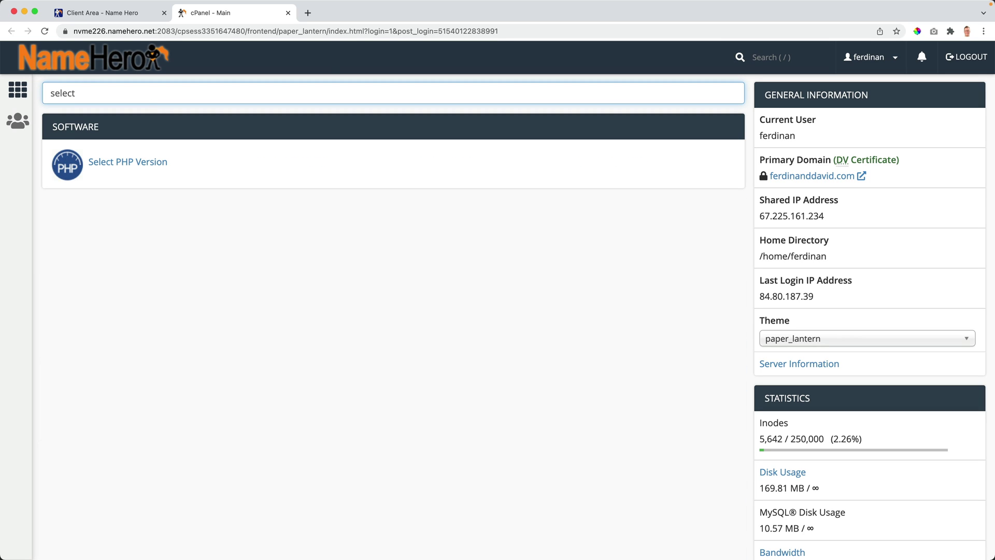
pyautogui.click(123, 165)
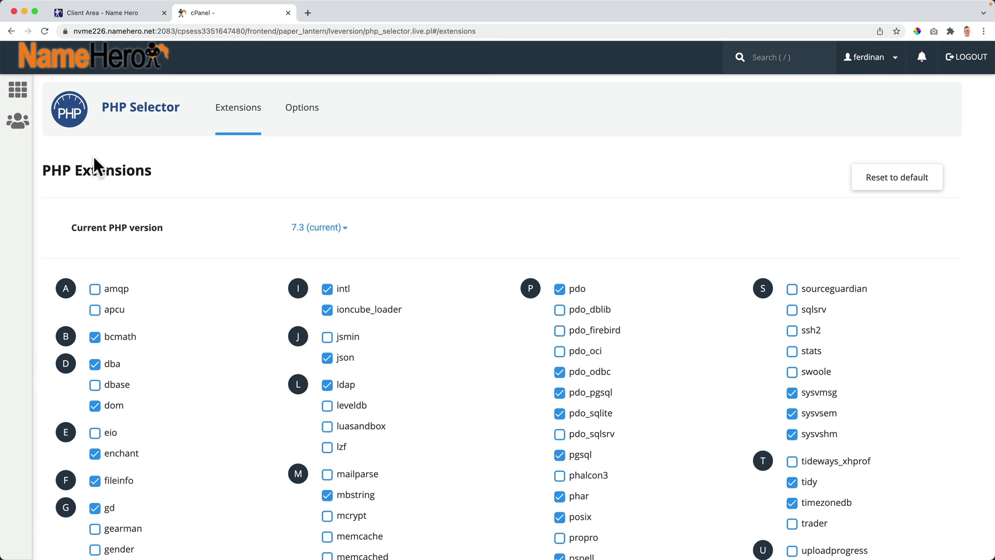
pyautogui.click(327, 228)
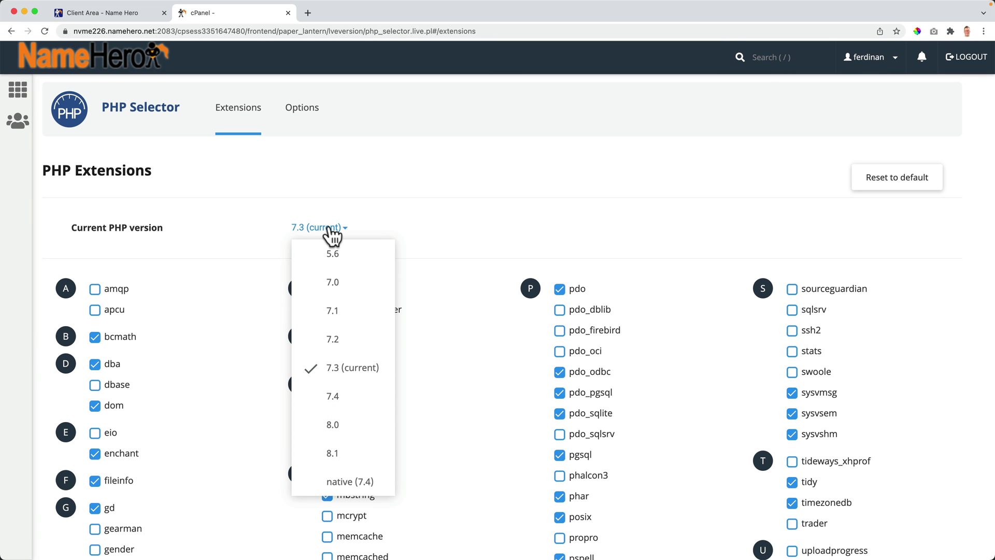
pyautogui.click(347, 399)
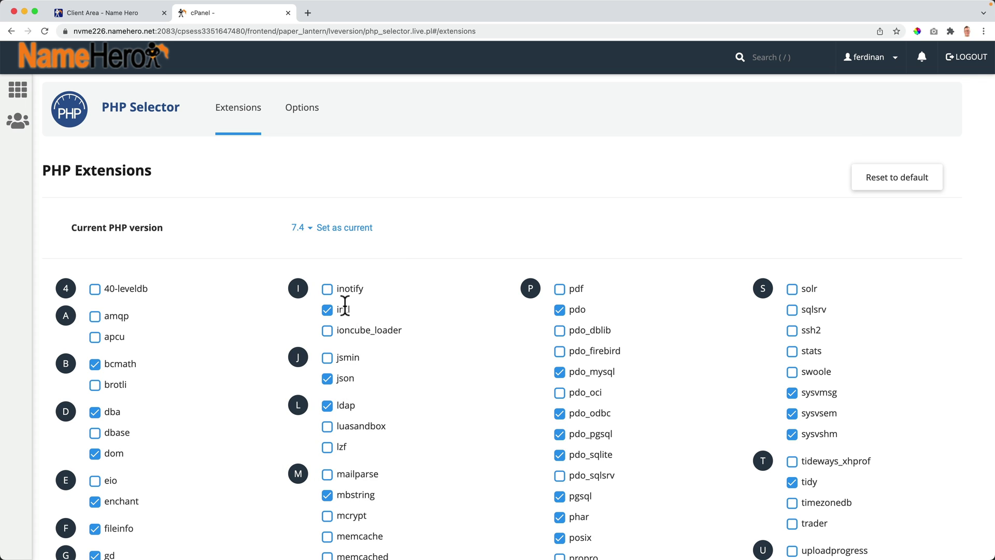
pyautogui.click(344, 228)
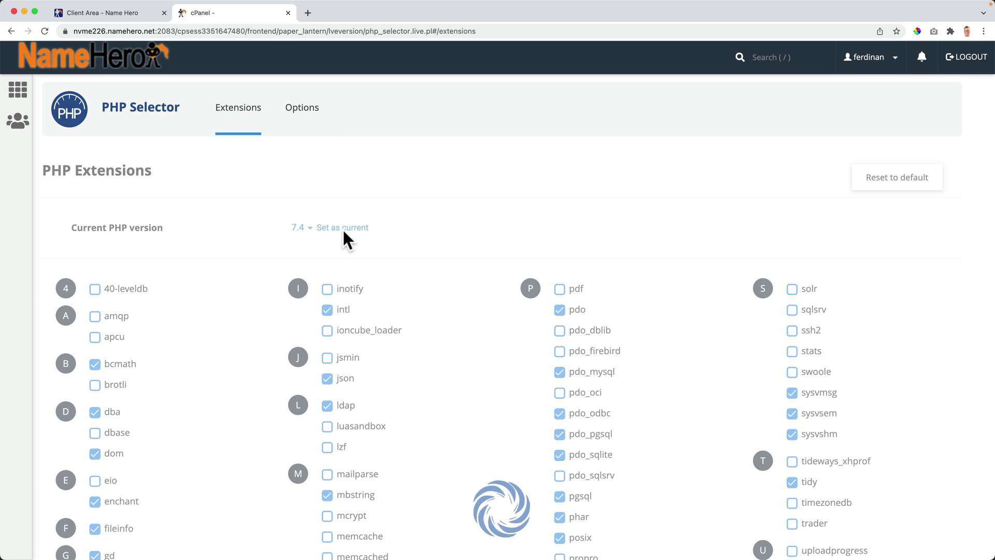
pyautogui.click(301, 115)
# Step: Set max_execution_time to 150 and keep memory_limit at 128M
pyautogui.scroll(-5, 358, 300)
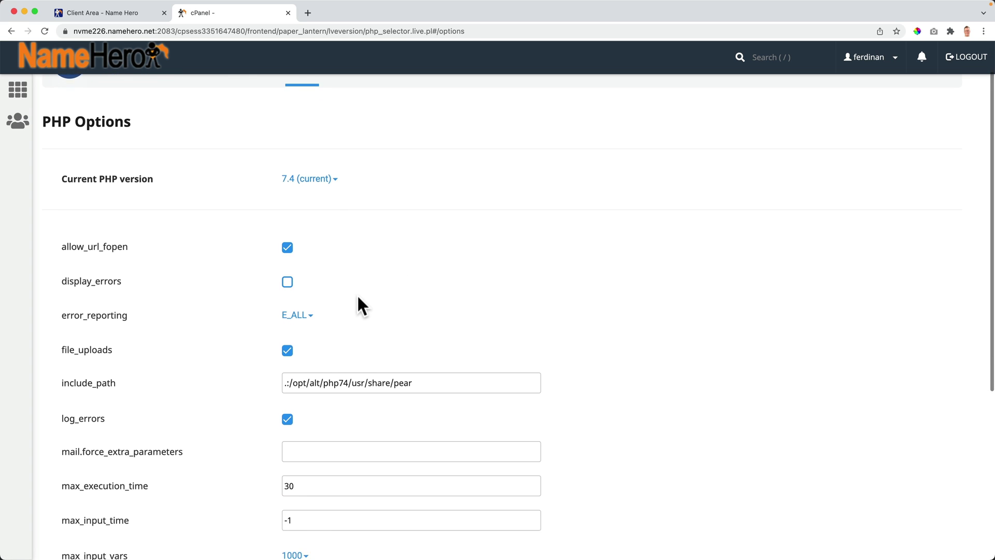
pyautogui.moveTo(133, 306)
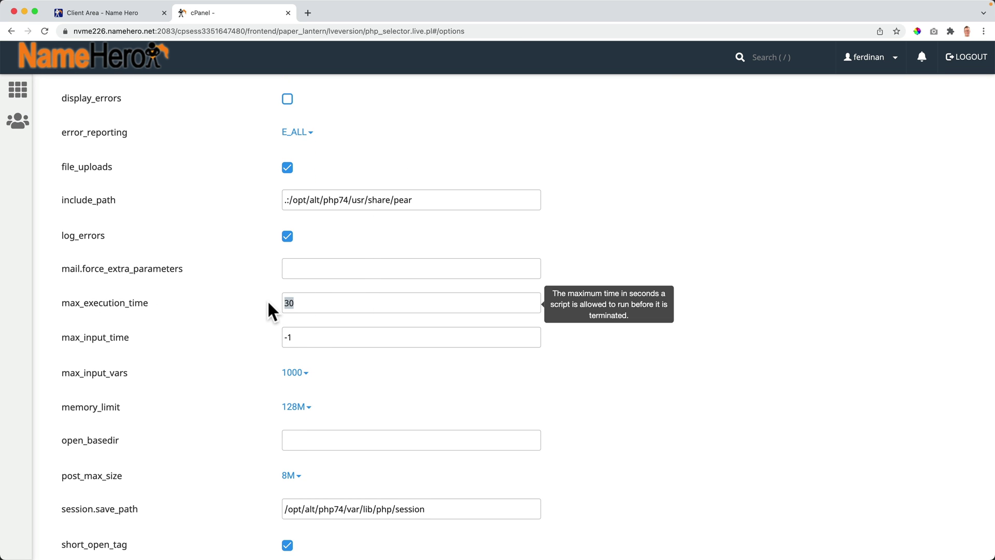
pyautogui.write('150')
pyautogui.press('Tab')
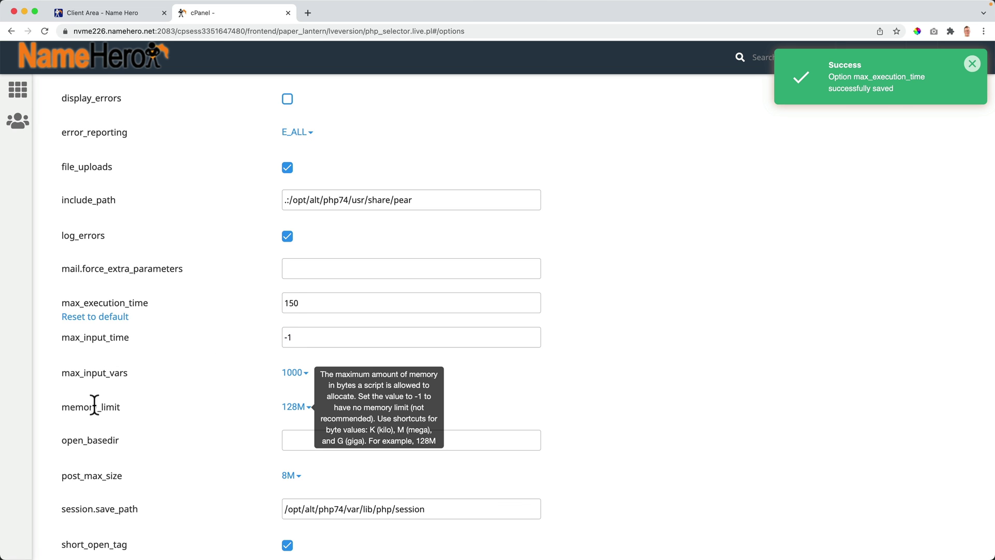
pyautogui.click(293, 408)
pyautogui.click(328, 461)
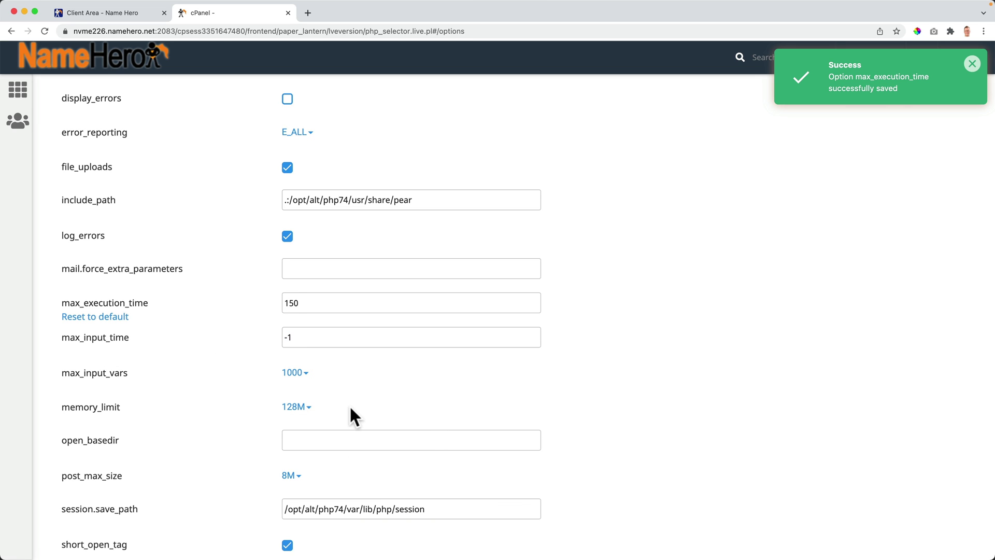
# Step: Set post_max_size to 64M and upload_max_filesize to 512M
pyautogui.scroll(-3, 155, 387)
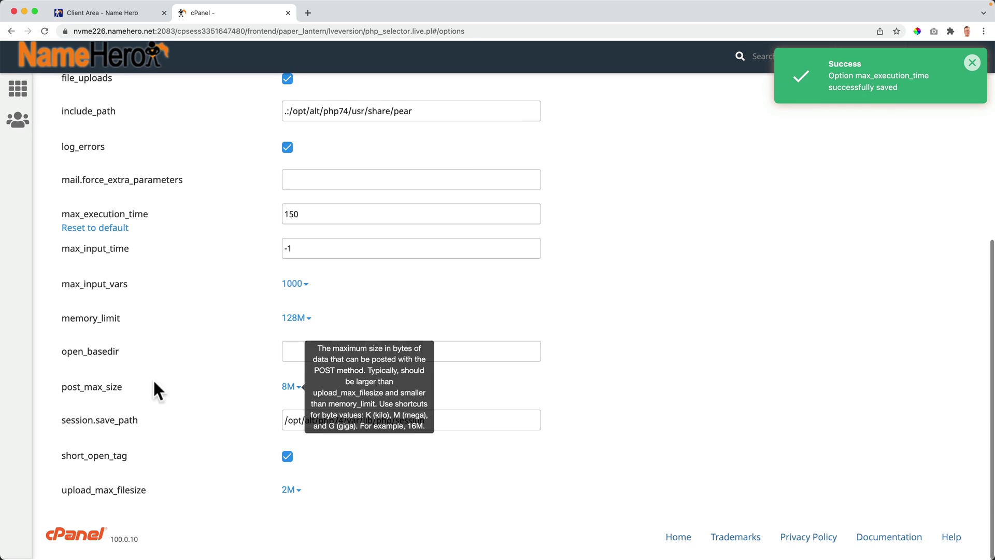
pyautogui.click(293, 394)
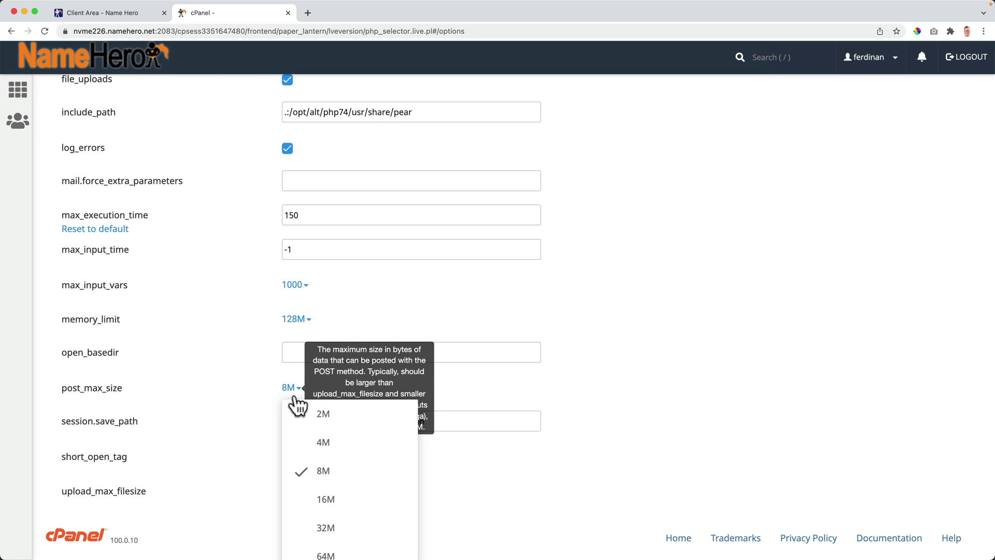
pyautogui.click(324, 553)
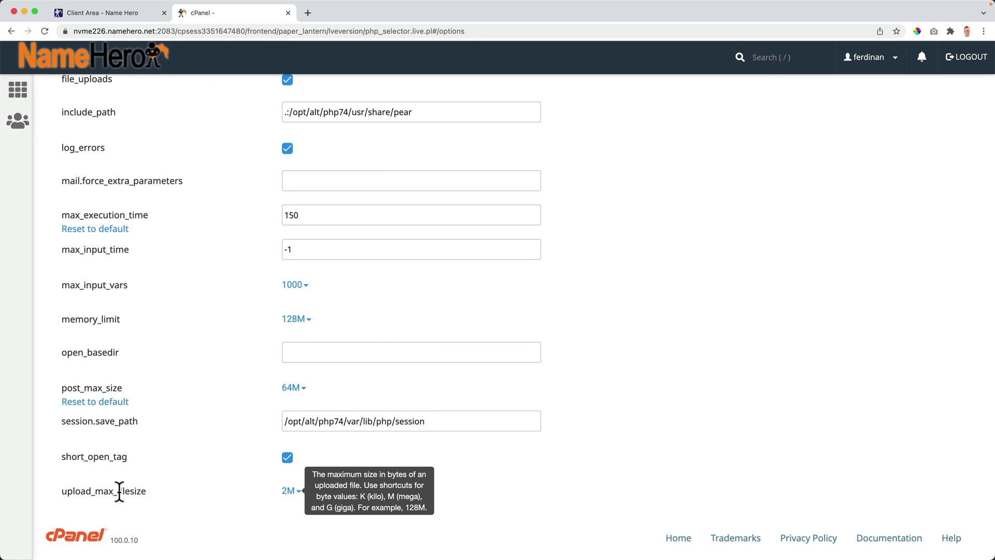
pyautogui.click(289, 491)
pyautogui.scroll(-5, 357, 487)
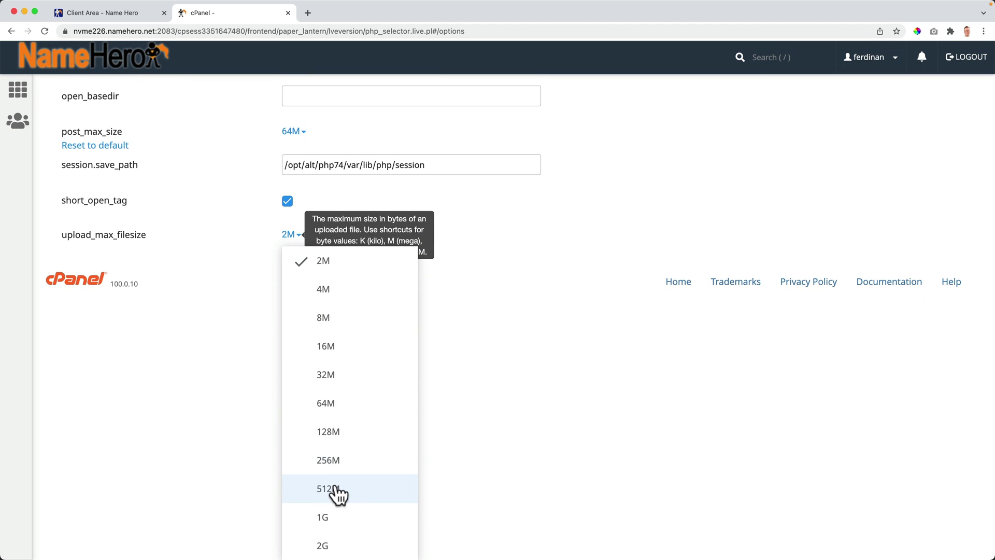
pyautogui.click(338, 493)
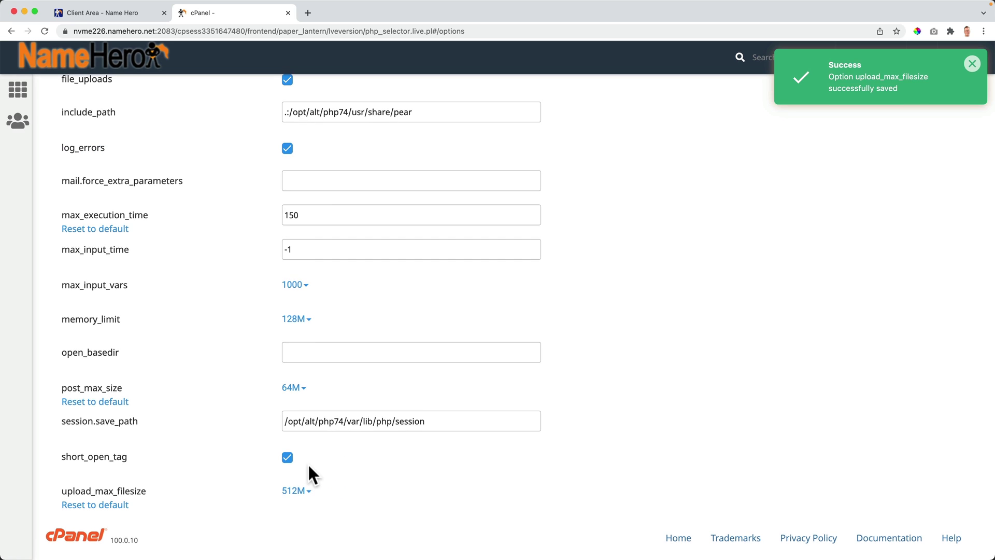
pyautogui.scroll(6, 306, 464)
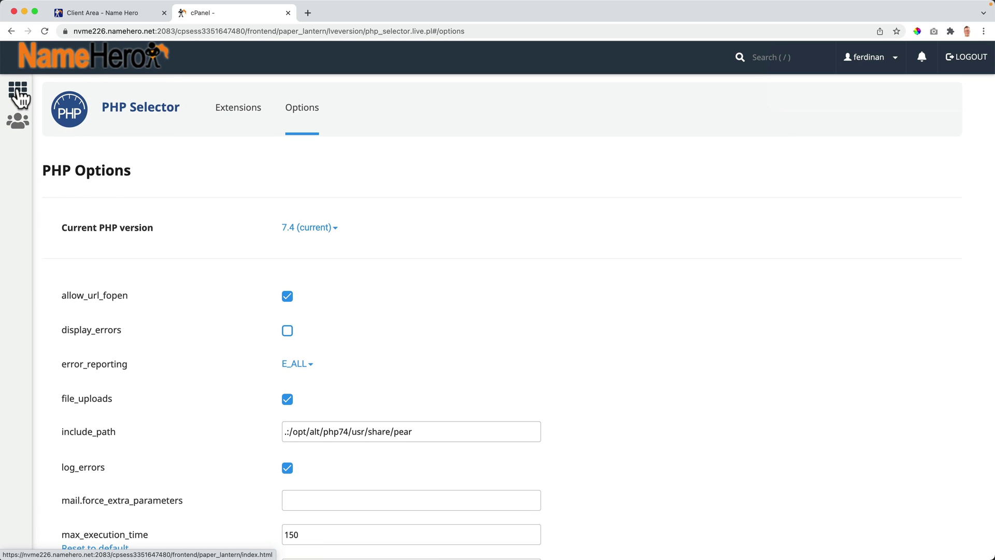
# Step: From cPanel Main, search 'wordpress' and open WordPress Manager by Softaculous
pyautogui.click(18, 91)
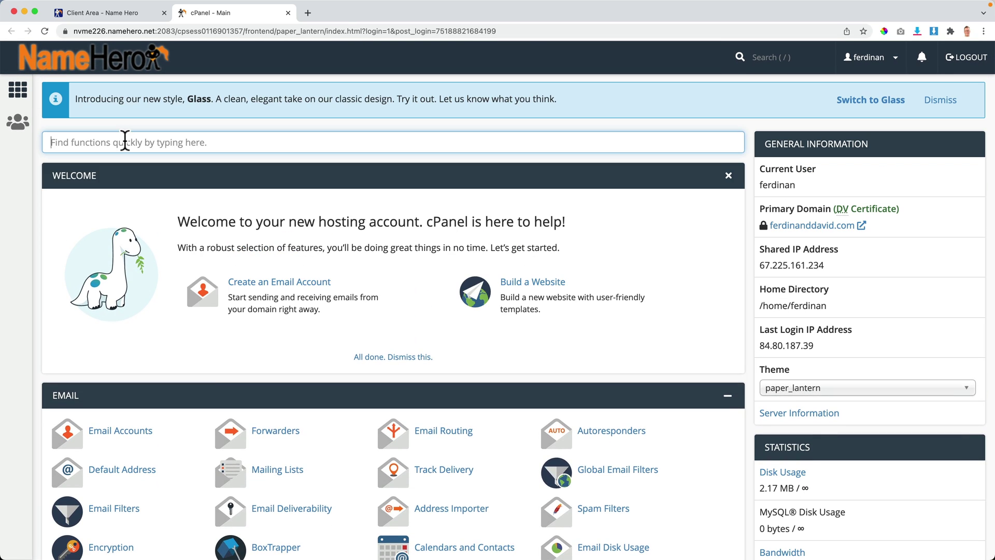
pyautogui.click(122, 142)
pyautogui.write('wordpress')
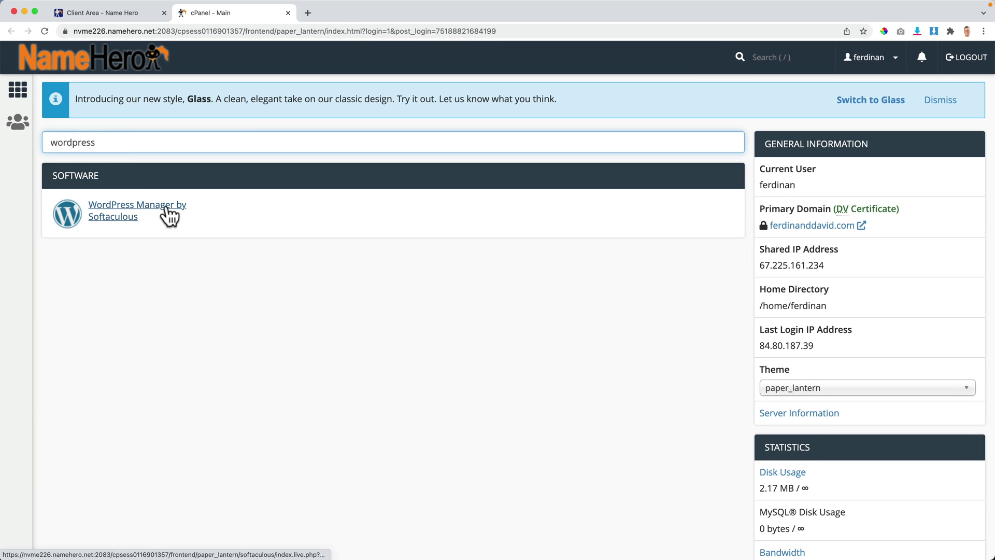
pyautogui.click(142, 208)
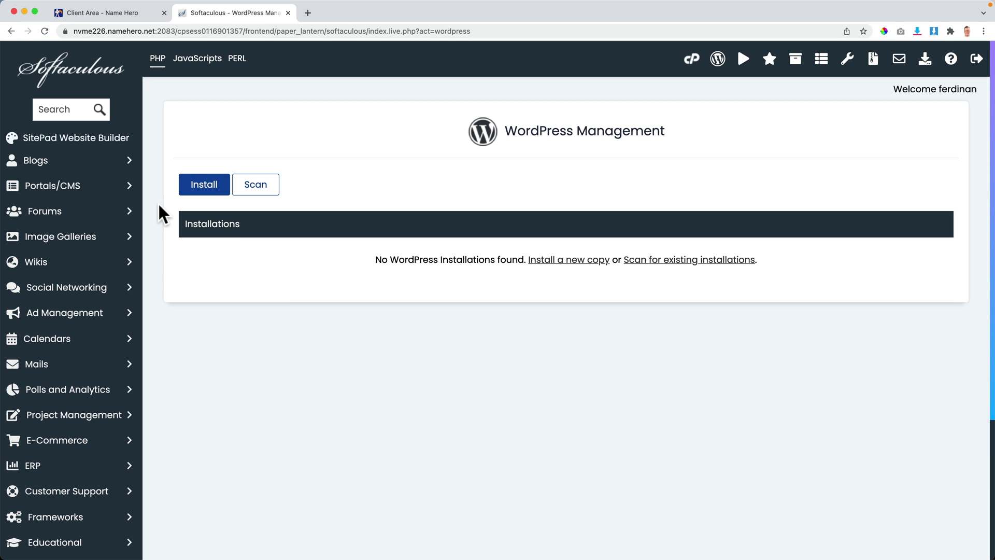
pyautogui.click(206, 186)
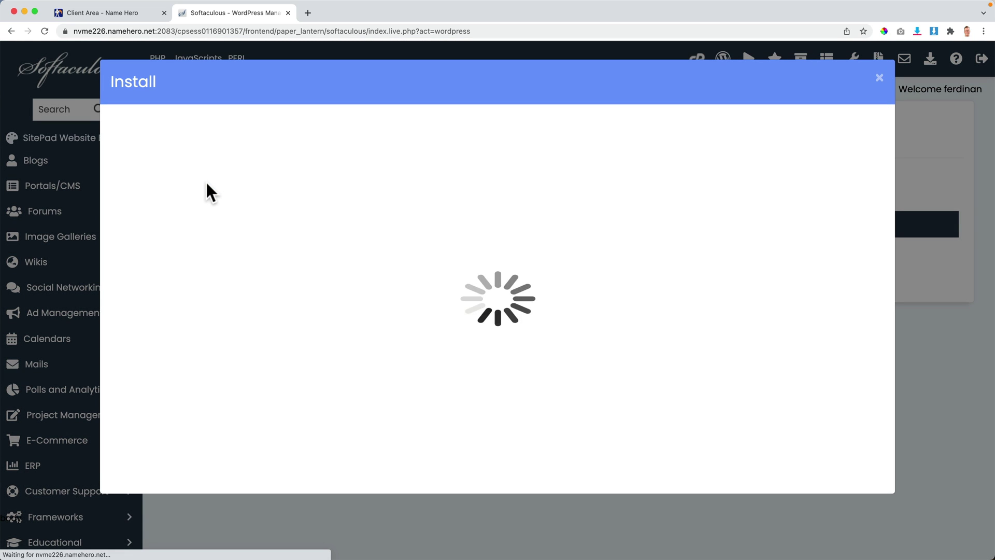
pyautogui.scroll(-3, 358, 250)
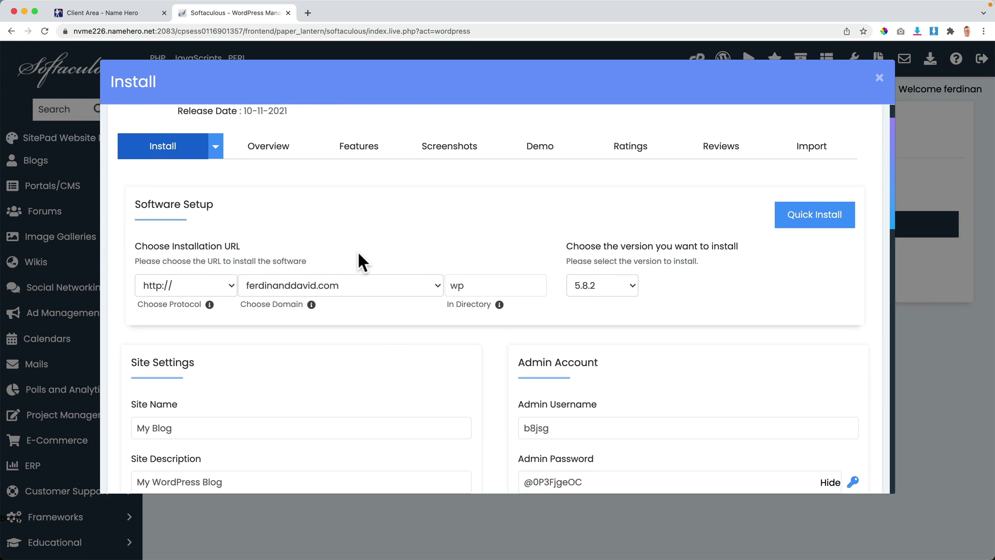
pyautogui.scroll(3, 322, 152)
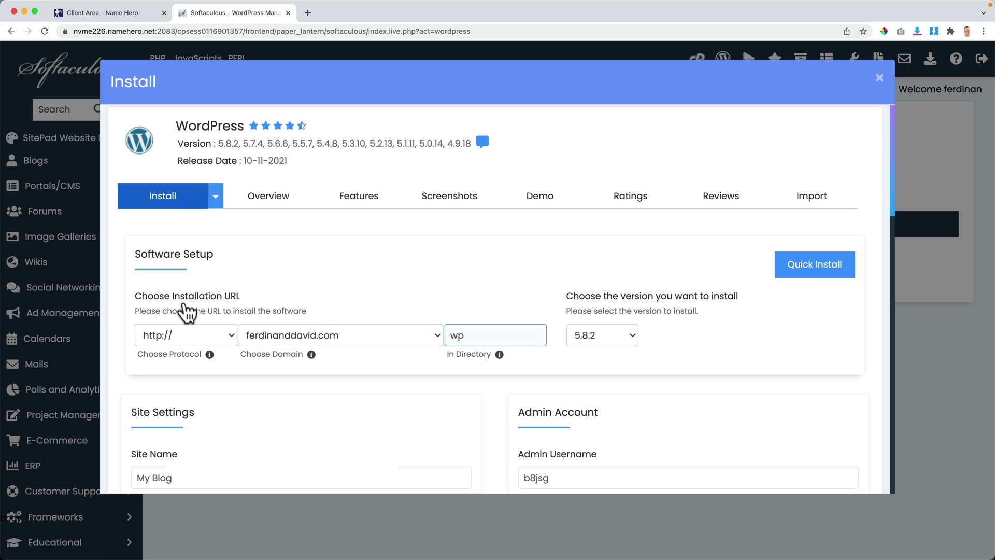
pyautogui.click(173, 337)
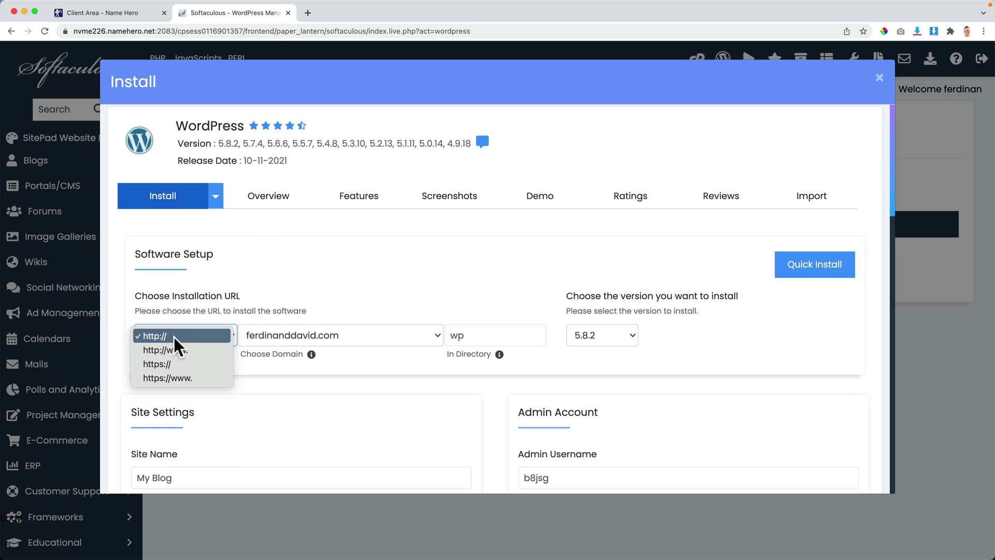
pyautogui.click(169, 363)
pyautogui.click(251, 360)
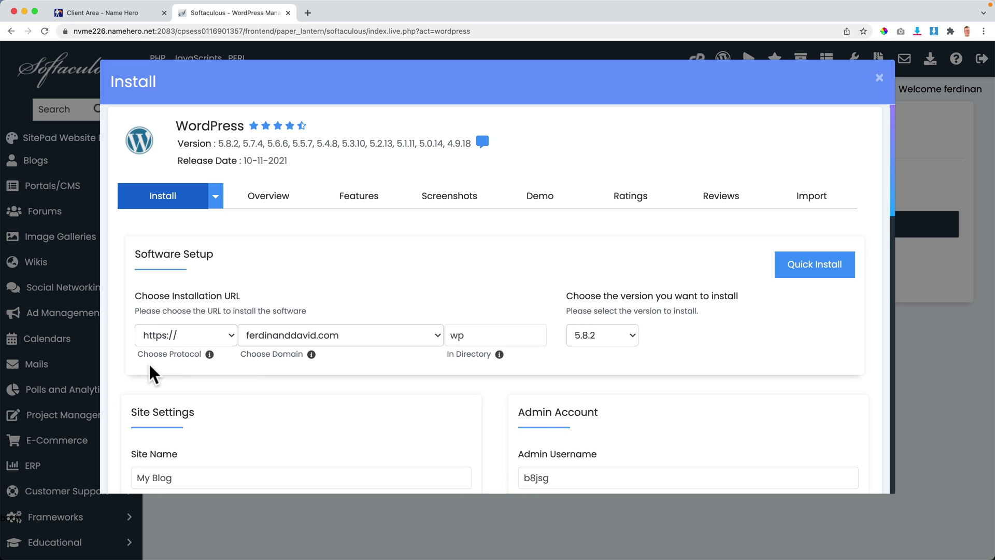
pyautogui.click(162, 332)
# Step: Check the site's connection security and keep ferdinanddavid.com as the install domain
pyautogui.click(63, 31)
pyautogui.click(65, 33)
pyautogui.click(248, 335)
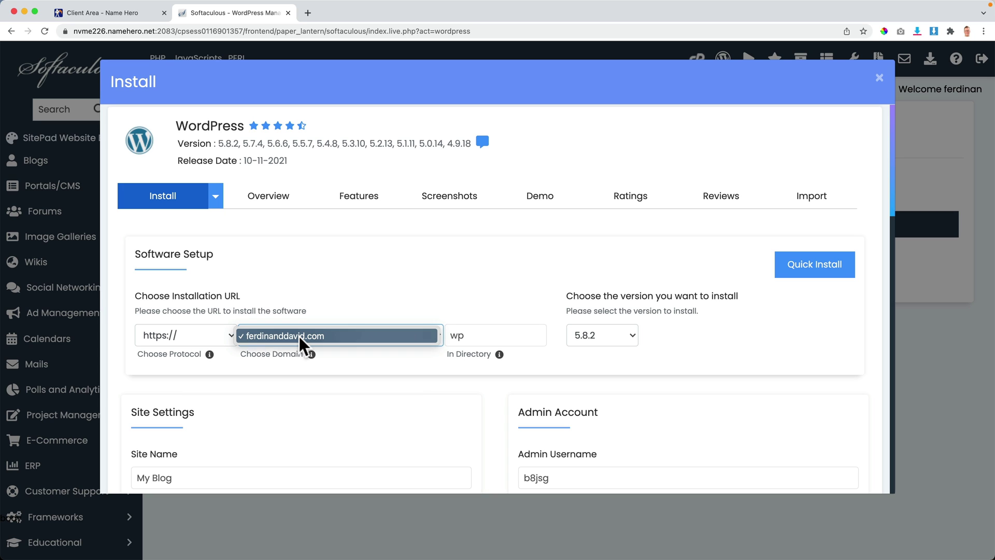
pyautogui.click(300, 335)
pyautogui.click(343, 336)
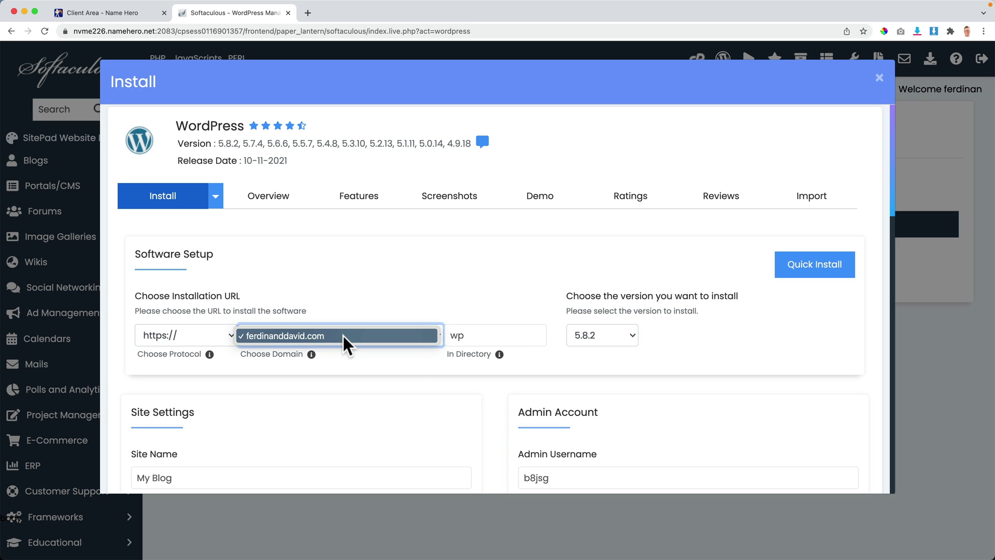
pyautogui.click(336, 356)
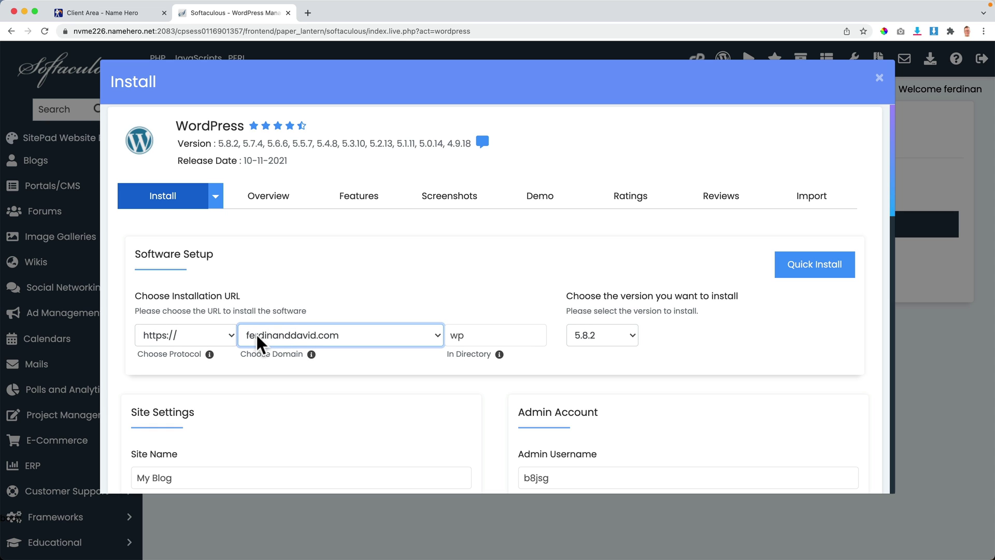
pyautogui.click(309, 13)
pyautogui.write('yo')
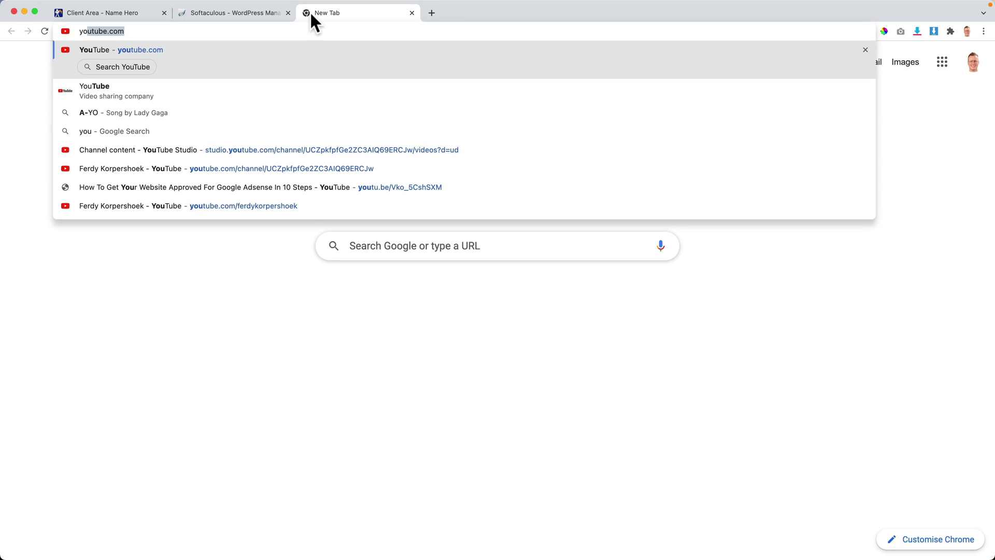
pyautogui.press('Return')
pyautogui.click(379, 58)
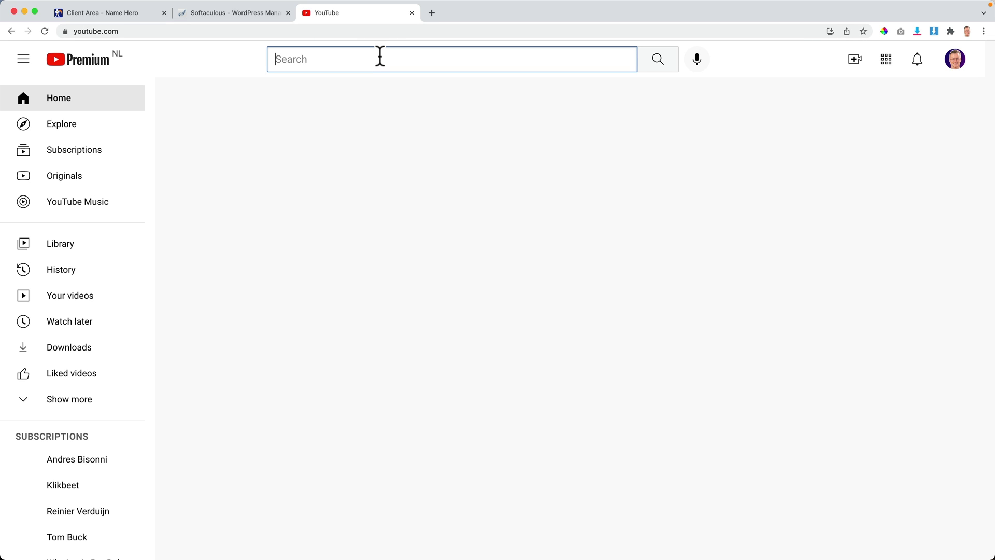
pyautogui.write('namehero tutorial')
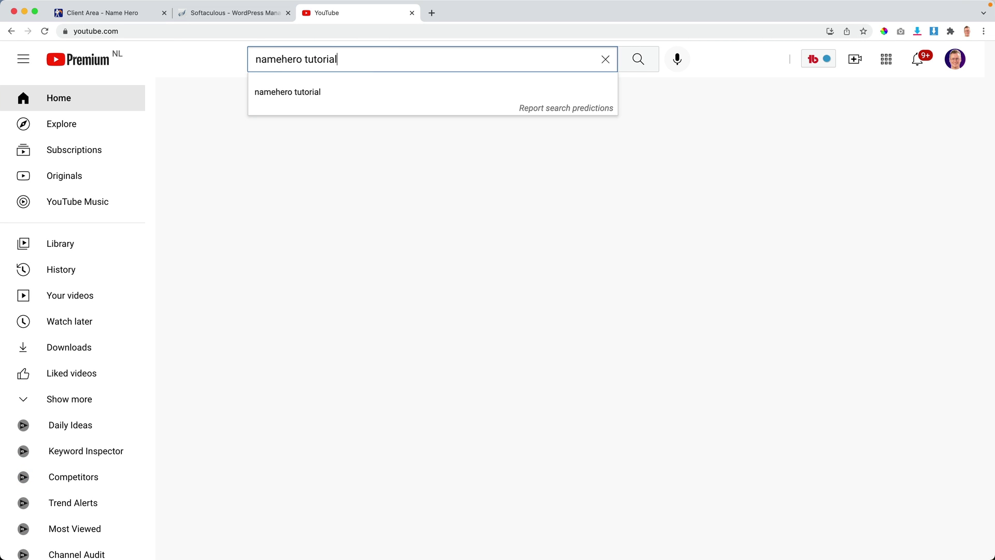
pyautogui.press('Return')
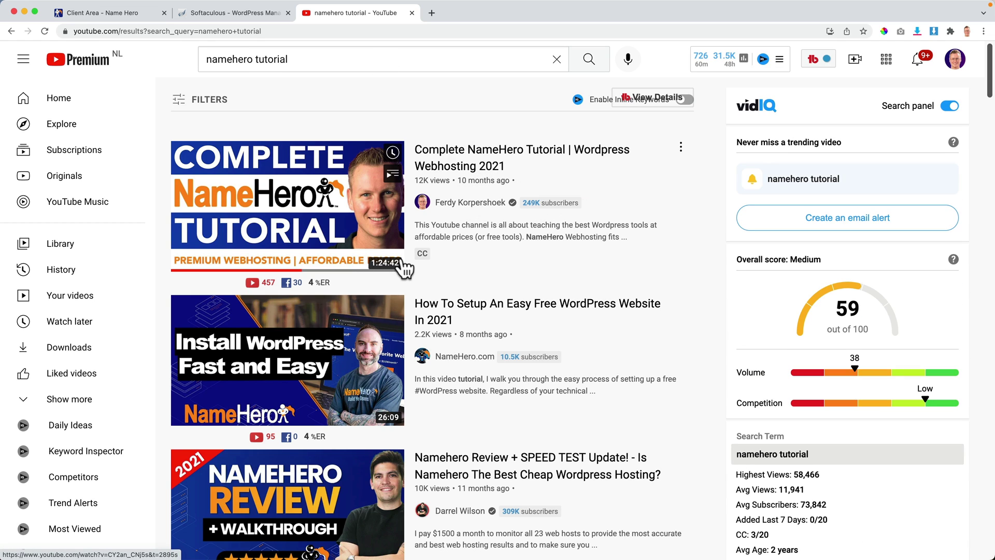
pyautogui.click(412, 12)
pyautogui.press('Tab')
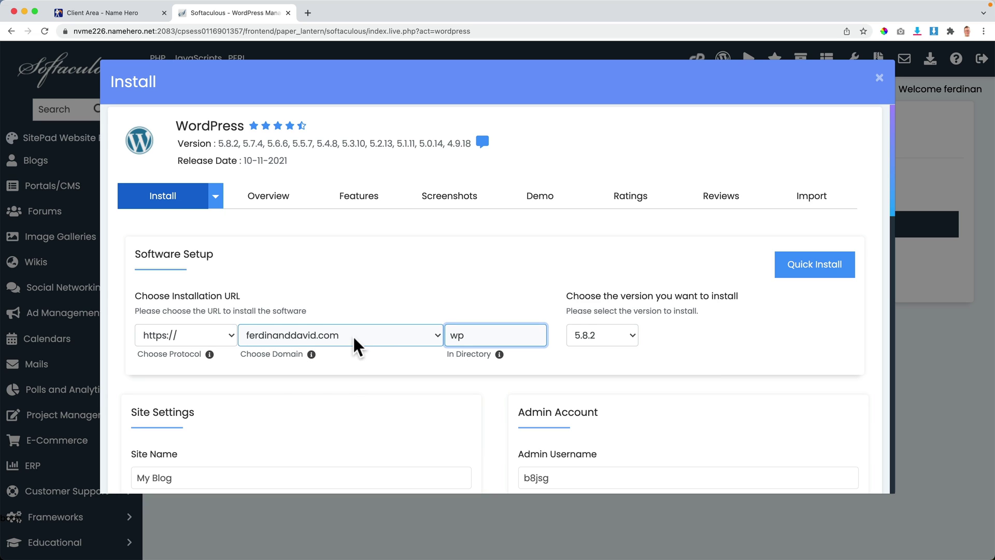
# Step: Clear the 'wp' install directory so WordPress installs at the domain root
pyautogui.doubleClick(456, 335)
pyautogui.write('new')
pyautogui.press('BackSpace')
pyautogui.press('BackSpace')
pyautogui.press('BackSpace')
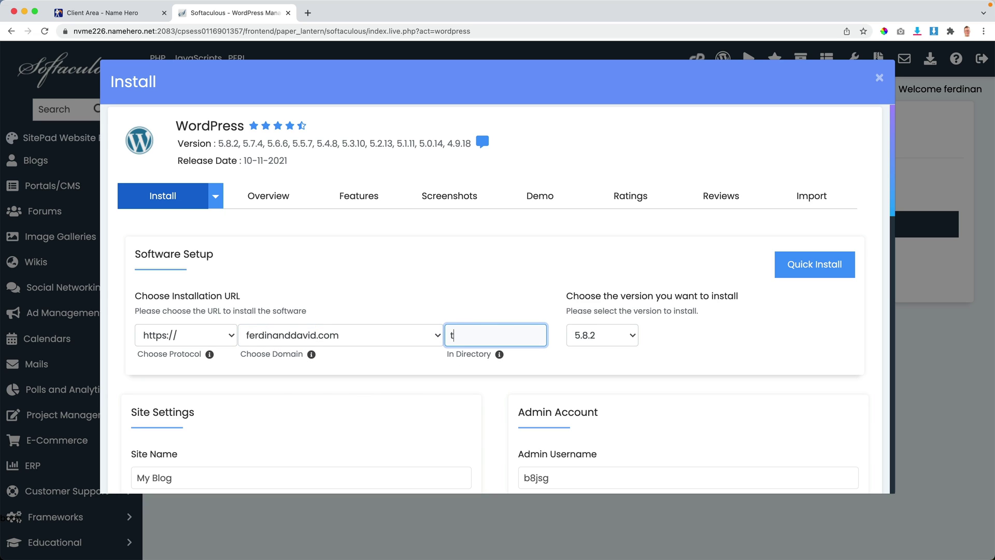
pyautogui.write('test')
pyautogui.press('super+a')
pyautogui.press('BackSpace')
pyautogui.click(446, 279)
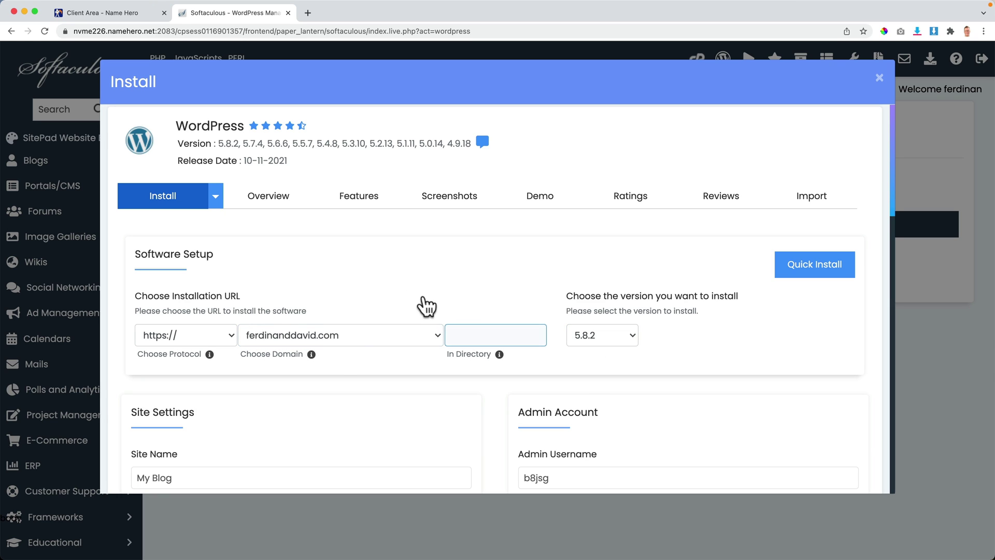
# Step: Replace the default admin username with a custom one
pyautogui.scroll(-4, 505, 290)
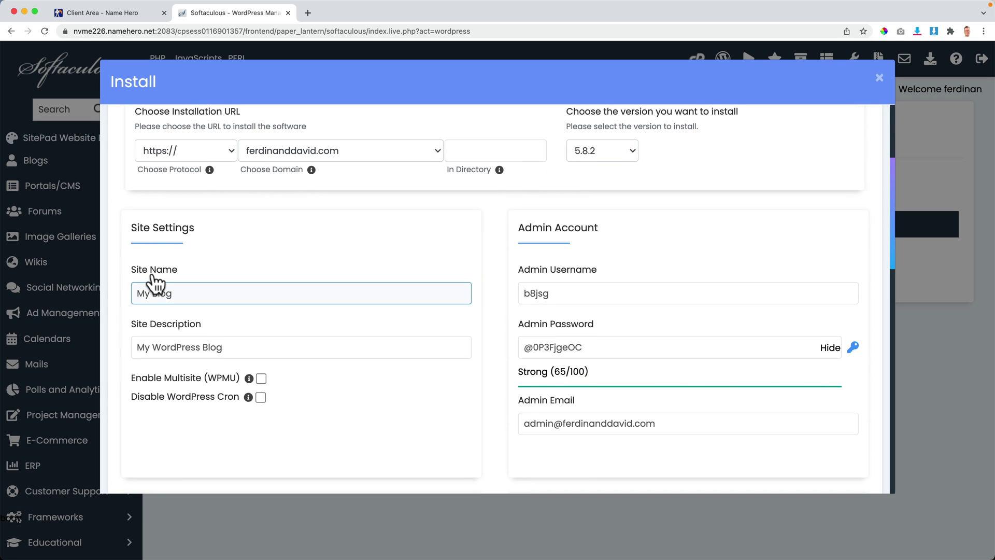
pyautogui.click(211, 291)
pyautogui.click(572, 290)
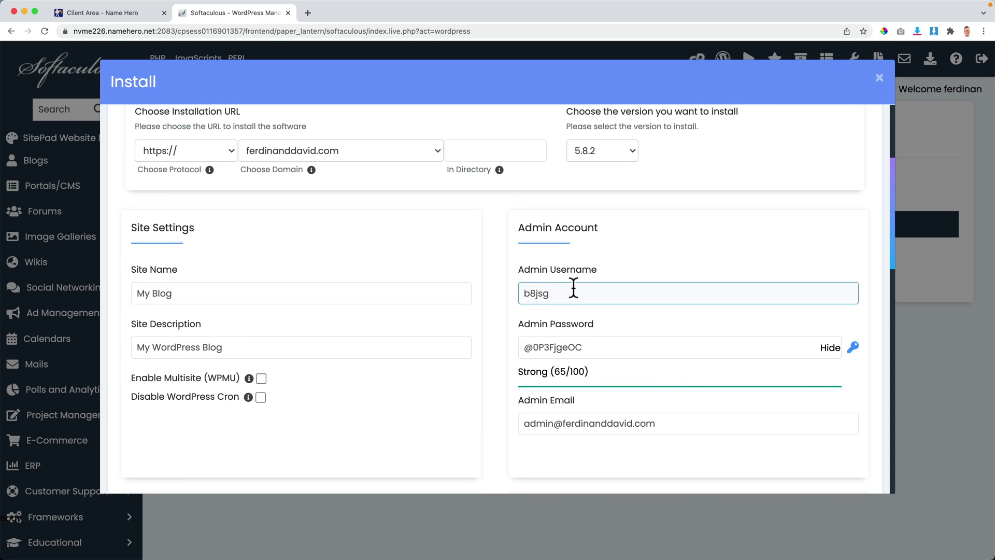
pyautogui.doubleClick(583, 293)
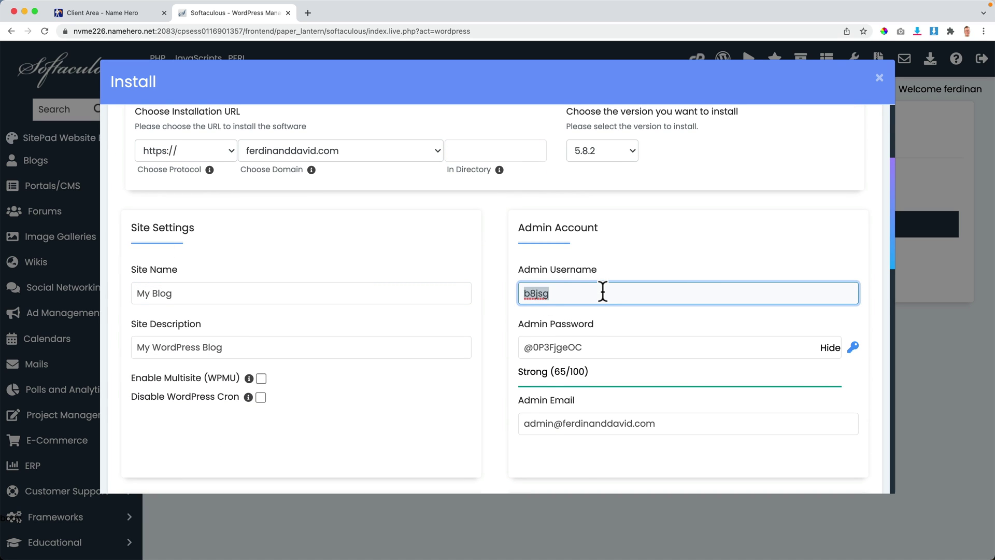
pyautogui.write('FerdyKorp')
pyautogui.press('Tab')
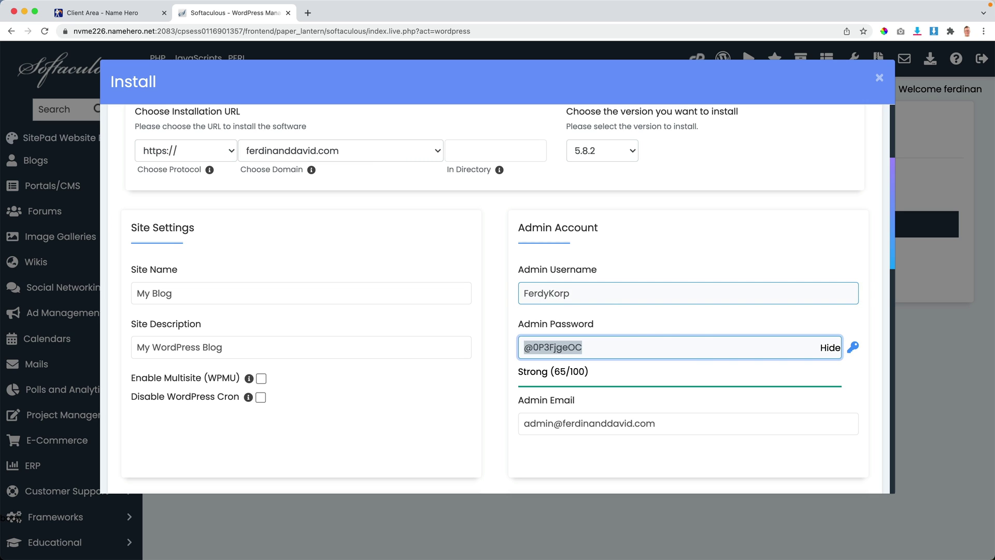
# Step: Paste a stronger admin password and enter the owner's admin e-mail address
pyautogui.click(831, 350)
pyautogui.click(831, 350)
pyautogui.moveTo(702, 349); pyautogui.dragTo(507, 348)
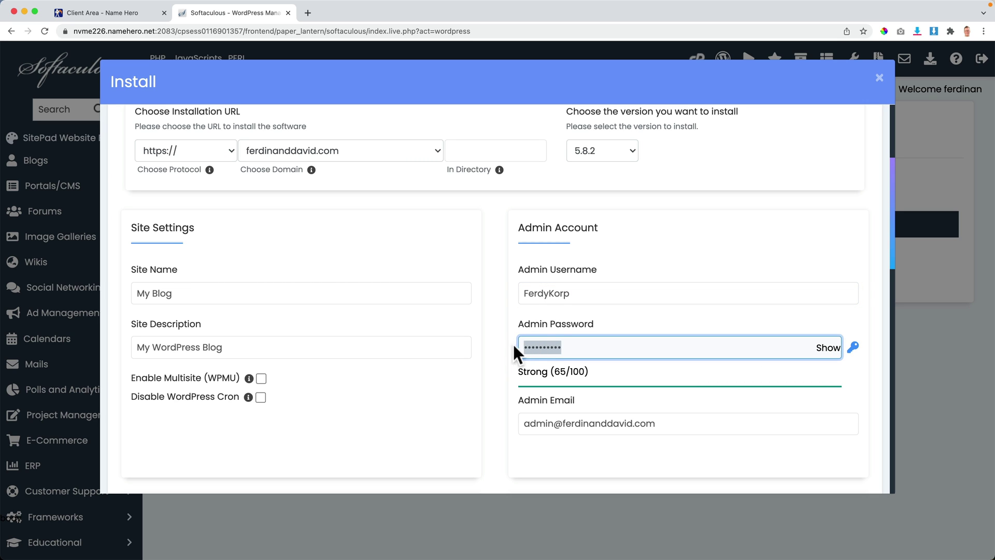
pyautogui.press('super+v')
pyautogui.press('Tab')
pyautogui.press('Tab')
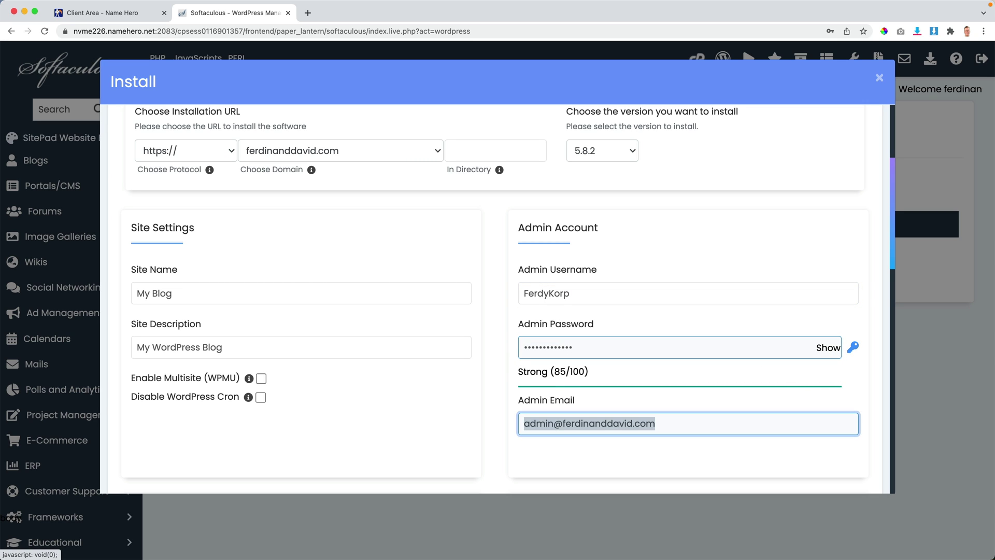
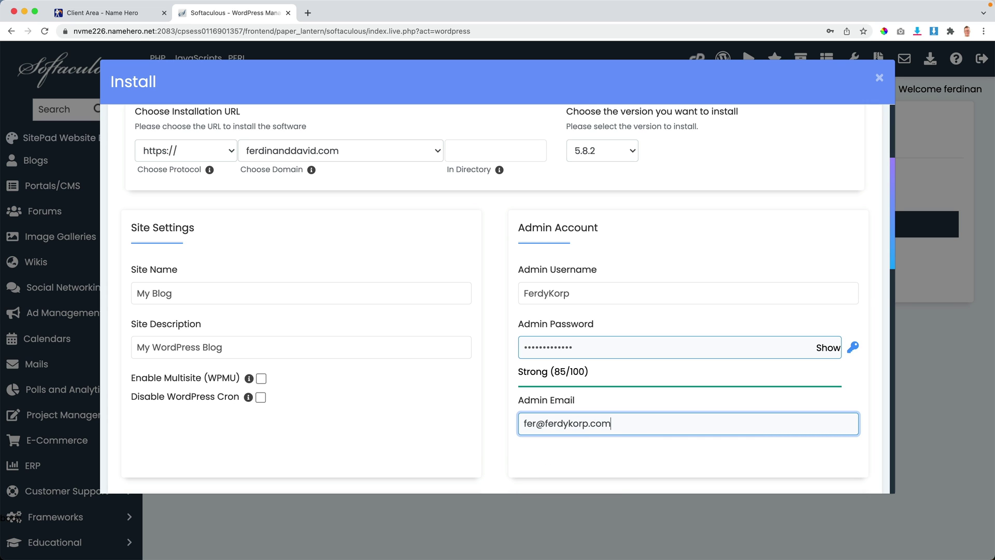
pyautogui.click(498, 355)
pyautogui.scroll(-5, 497, 356)
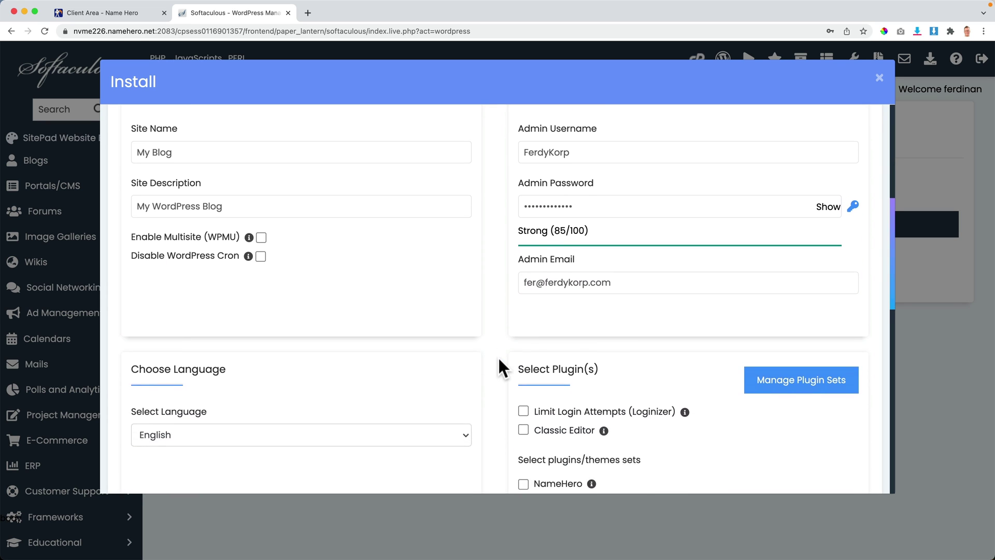
pyautogui.scroll(-10, 498, 355)
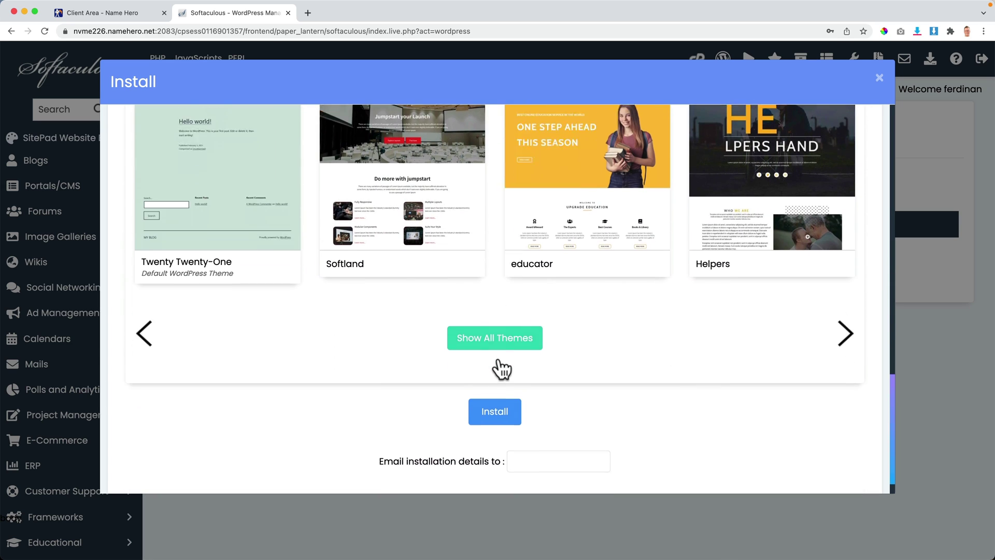
# Step: Install WordPress, save the admin password in Chrome, and open the wp-admin Administrative URL
pyautogui.click(494, 382)
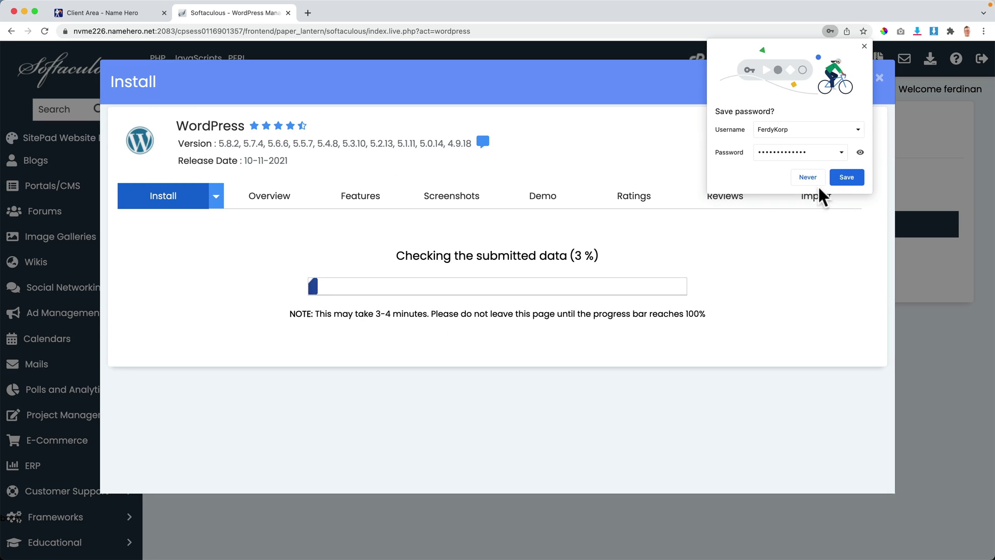
pyautogui.click(840, 175)
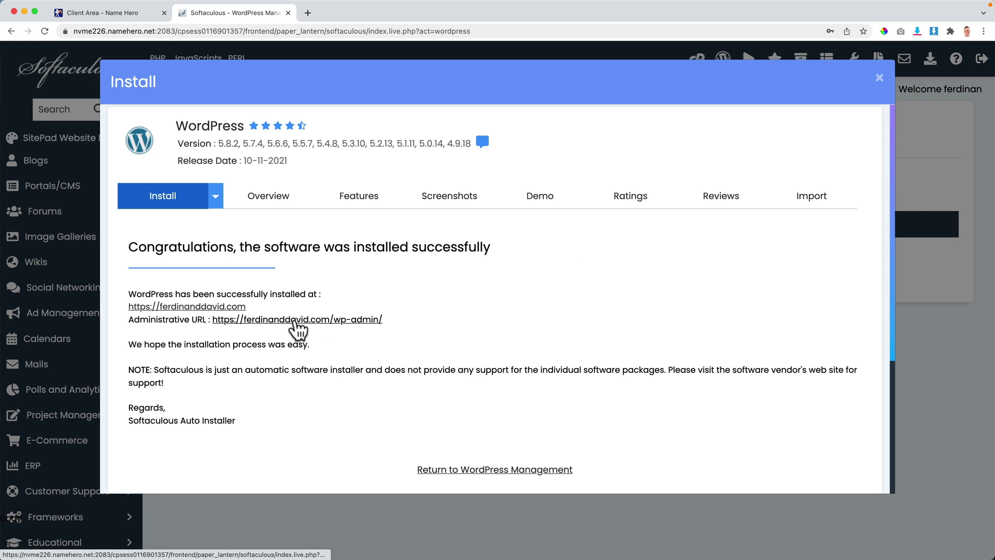
pyautogui.click(281, 322)
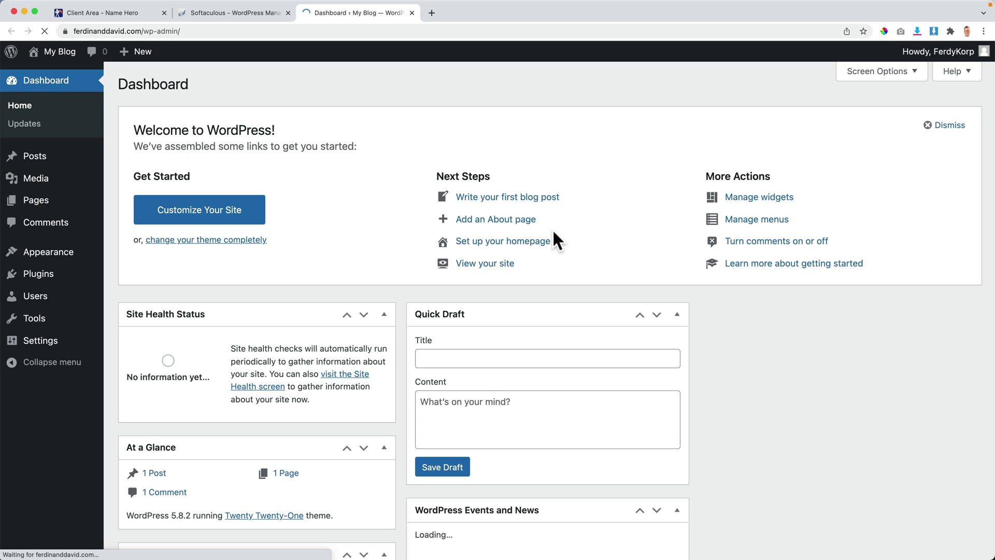
# Step: Open the new site's front page and close the Client Area and Softaculous tabs
pyautogui.click(216, 11)
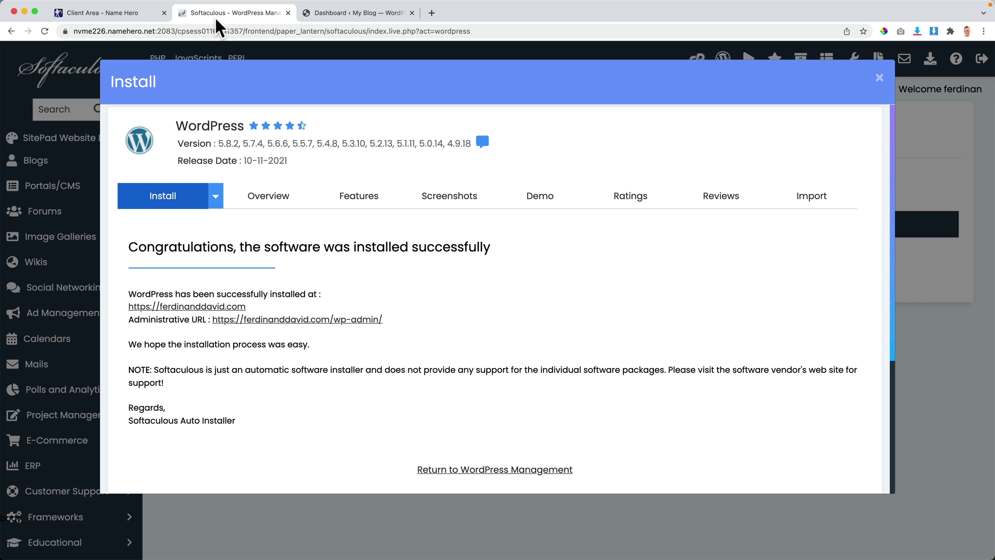
pyautogui.click(188, 306)
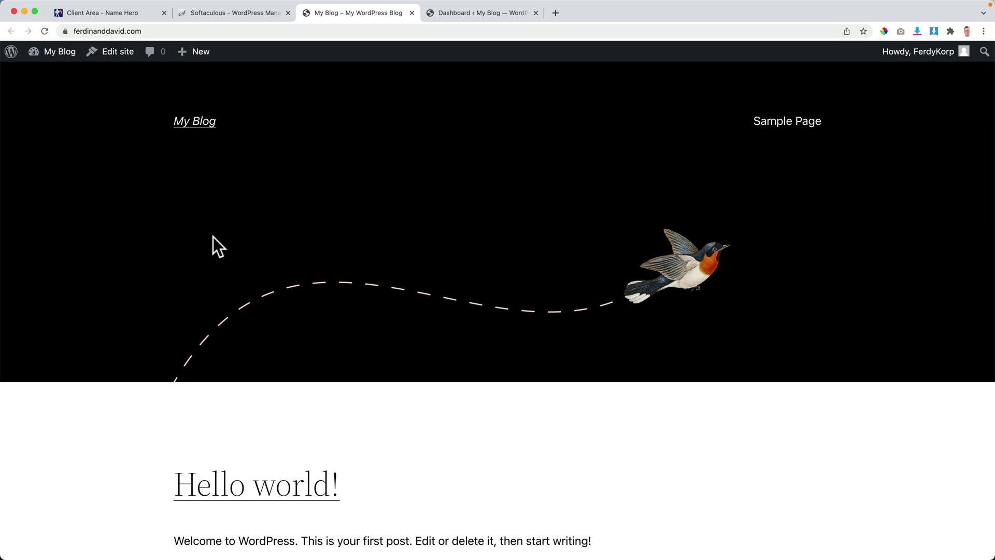
pyautogui.click(164, 10)
pyautogui.click(163, 11)
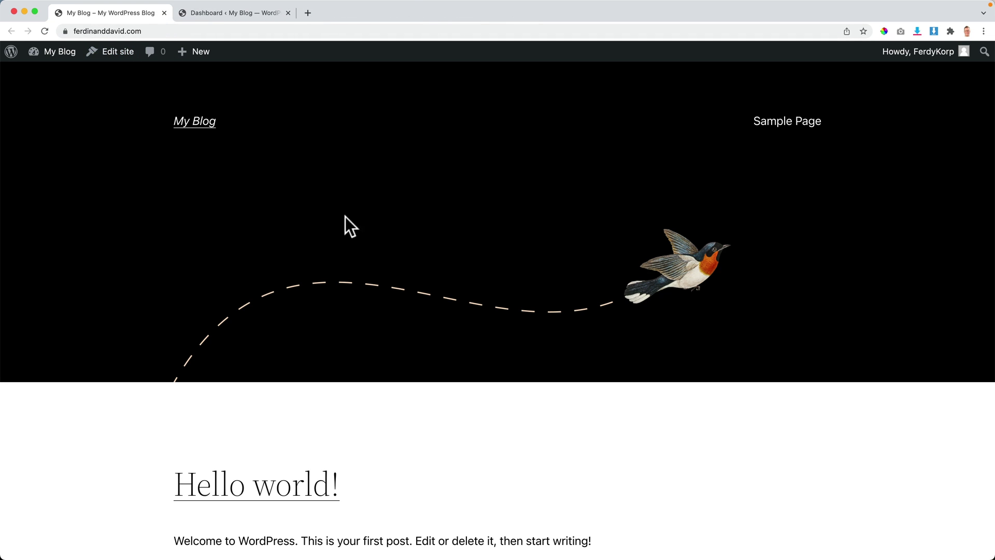
pyautogui.scroll(-6, 418, 201)
pyautogui.scroll(6, 418, 198)
# Step: Move the WordPress dashboard tab ahead of the live site tab
pyautogui.click(226, 13)
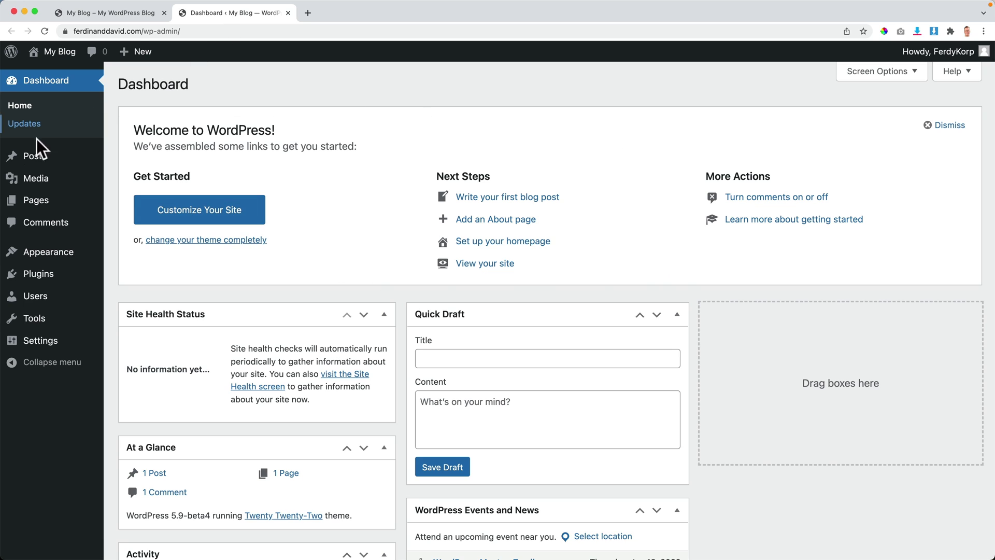
pyautogui.scroll(-5, 699, 331)
pyautogui.scroll(6, 700, 334)
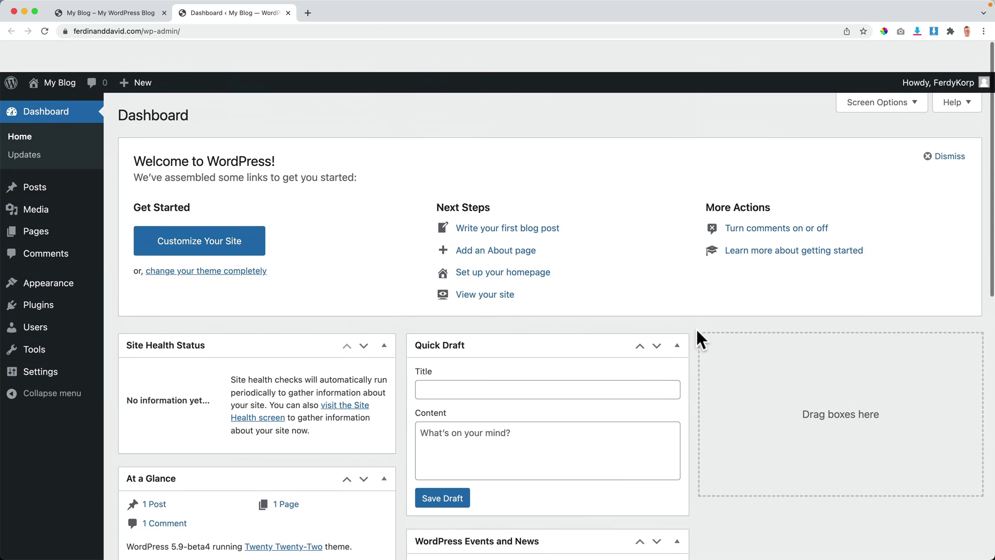
pyautogui.moveTo(231, 10); pyautogui.dragTo(111, 12)
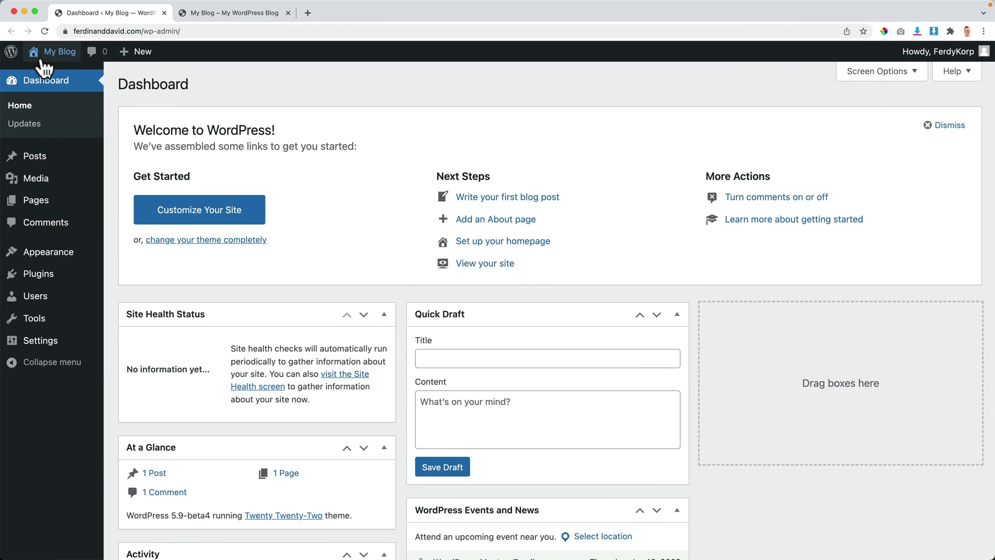
pyautogui.click(224, 14)
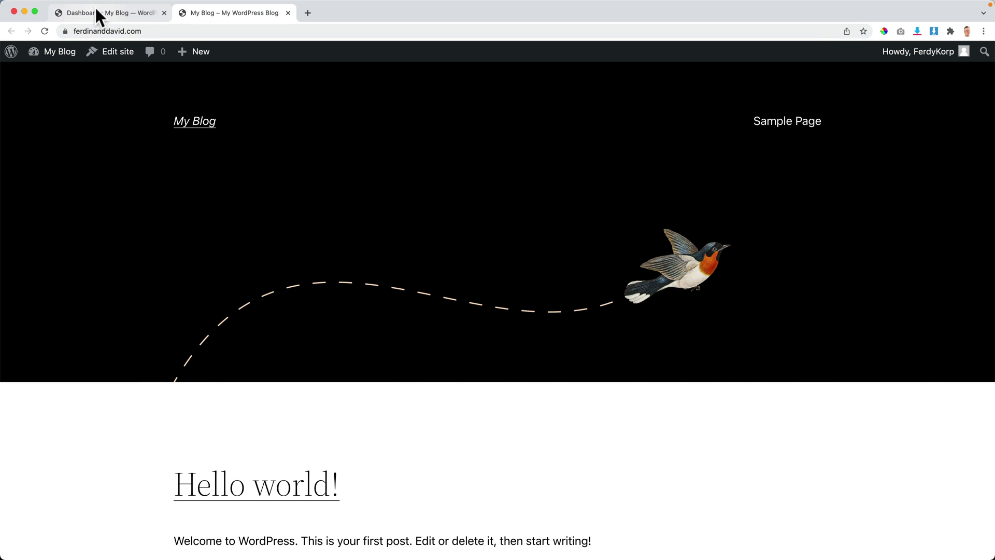
pyautogui.click(97, 10)
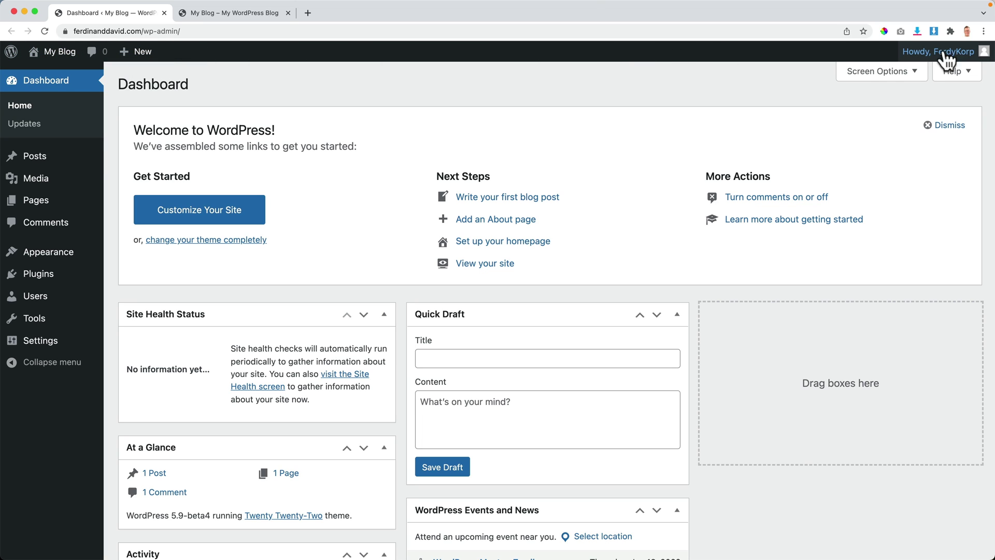
pyautogui.click(239, 12)
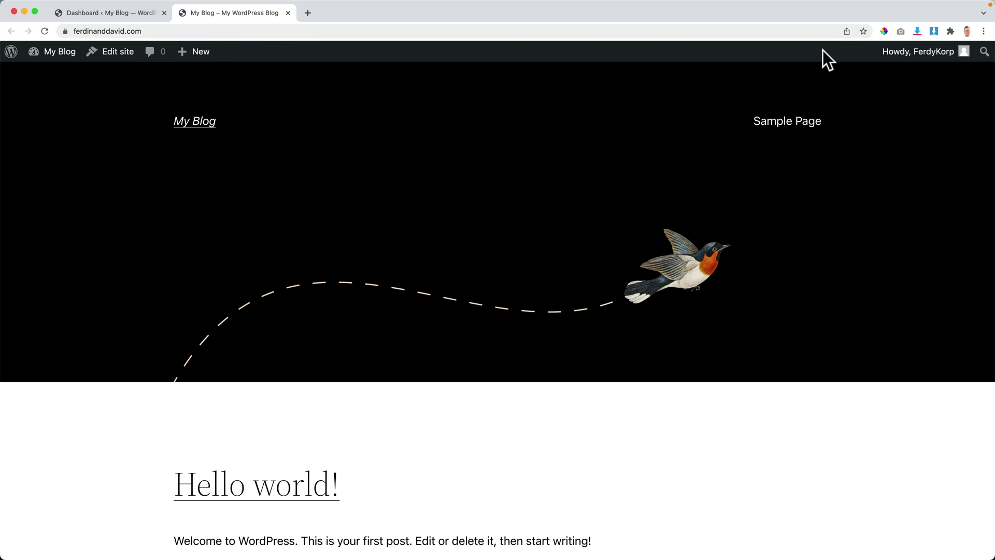
# Step: Copy the site's web address and open a new blank tab
pyautogui.click(146, 31)
pyautogui.hotkey('ctrl', 'c')
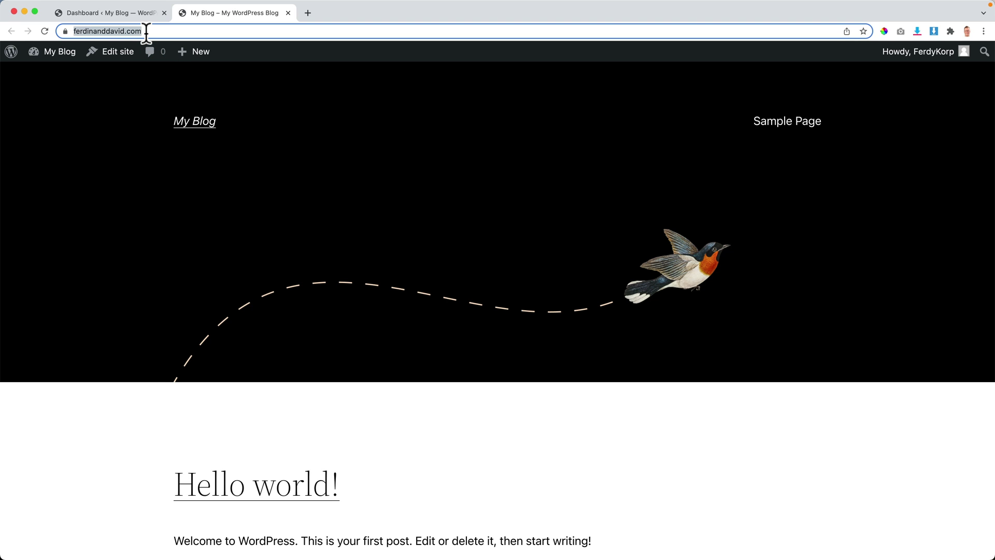
pyautogui.click(308, 13)
pyautogui.click(983, 31)
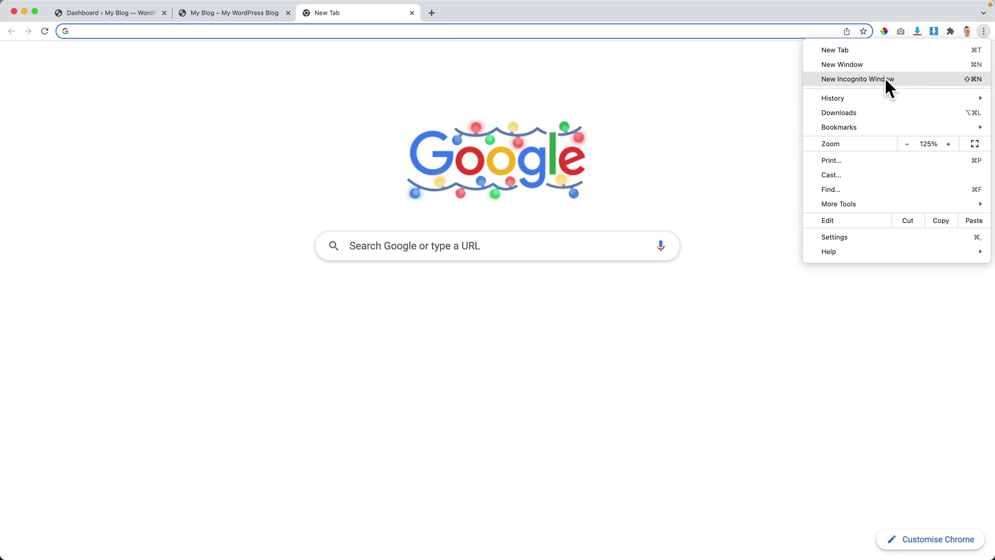
# Step: Load ferdinanddavid.com in a new Incognito window and scroll through it logged out
pyautogui.click(877, 82)
pyautogui.hotkey('ctrl', 'v')
pyautogui.press('Return')
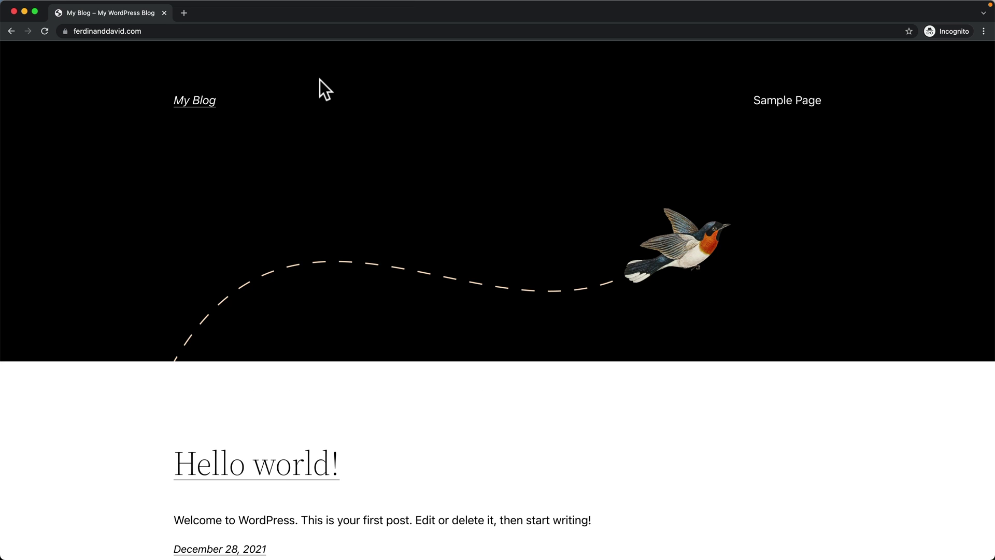
pyautogui.scroll(-5, 347, 239)
pyautogui.scroll(5, 345, 239)
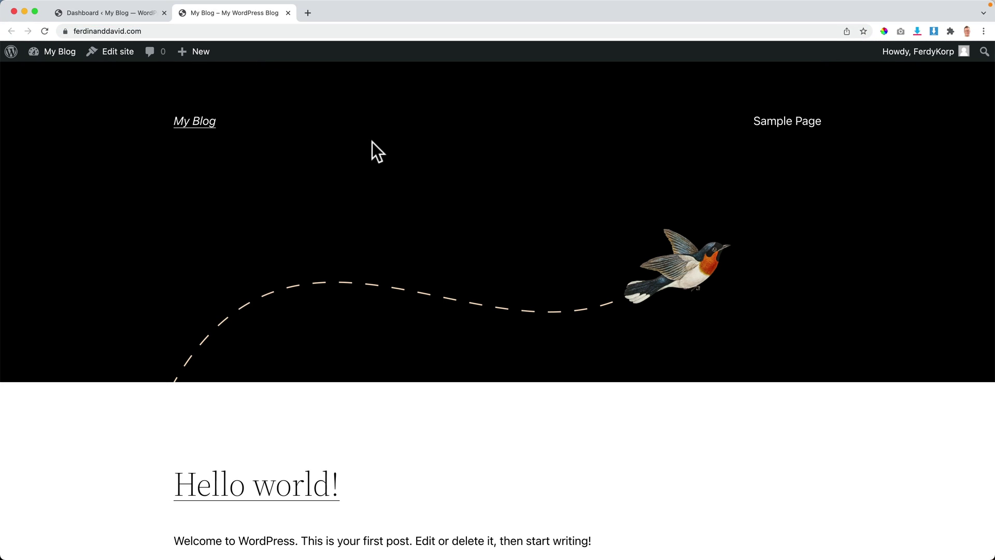
# Step: Compare the admin dashboard with the live front page, switching between both tabs
pyautogui.scroll(-5, 366, 160)
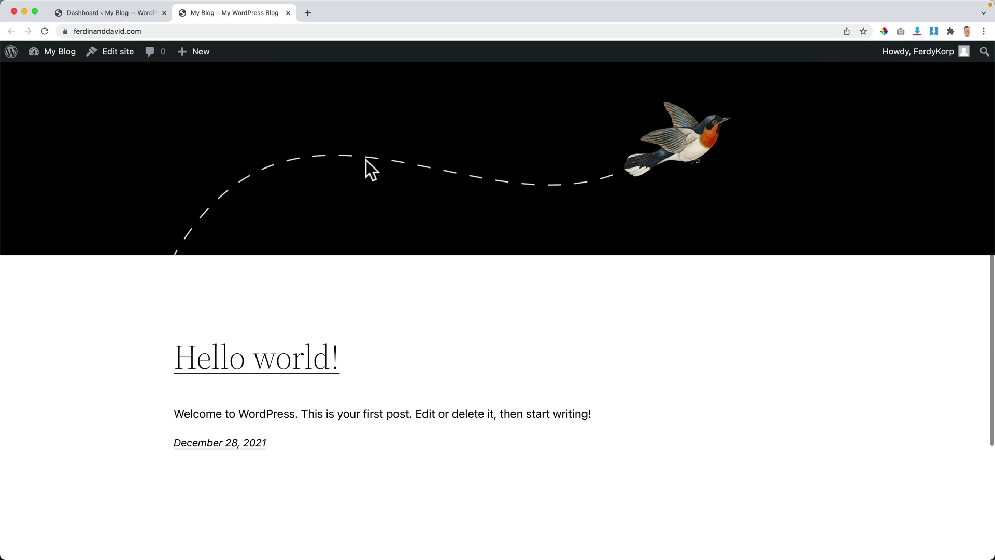
pyautogui.scroll(5, 362, 162)
pyautogui.click(129, 14)
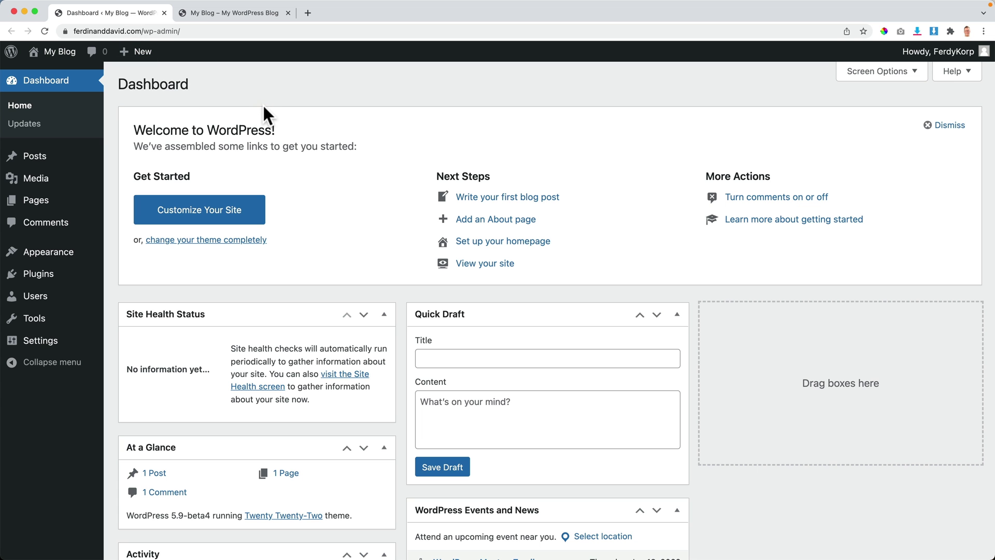
pyautogui.moveTo(58, 51)
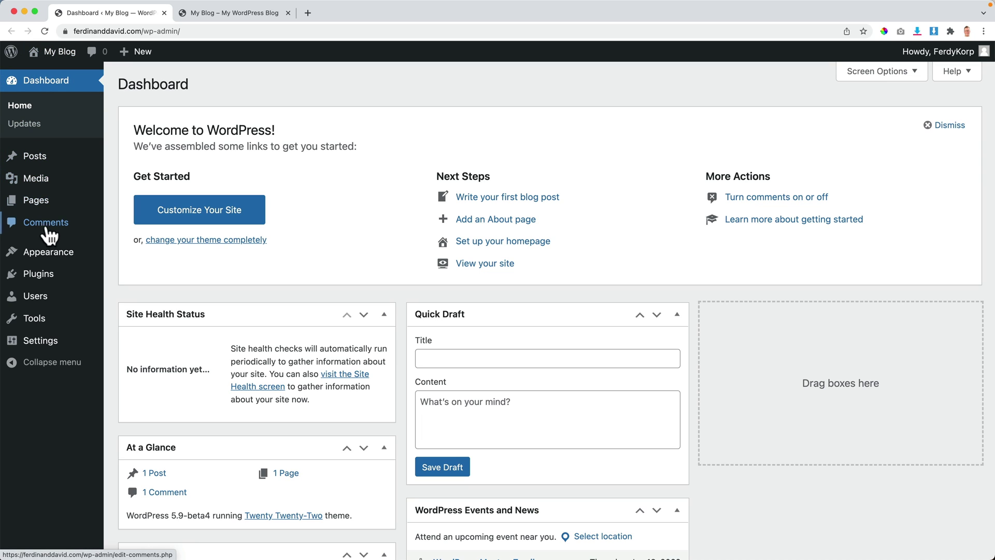
pyautogui.moveTo(56, 258)
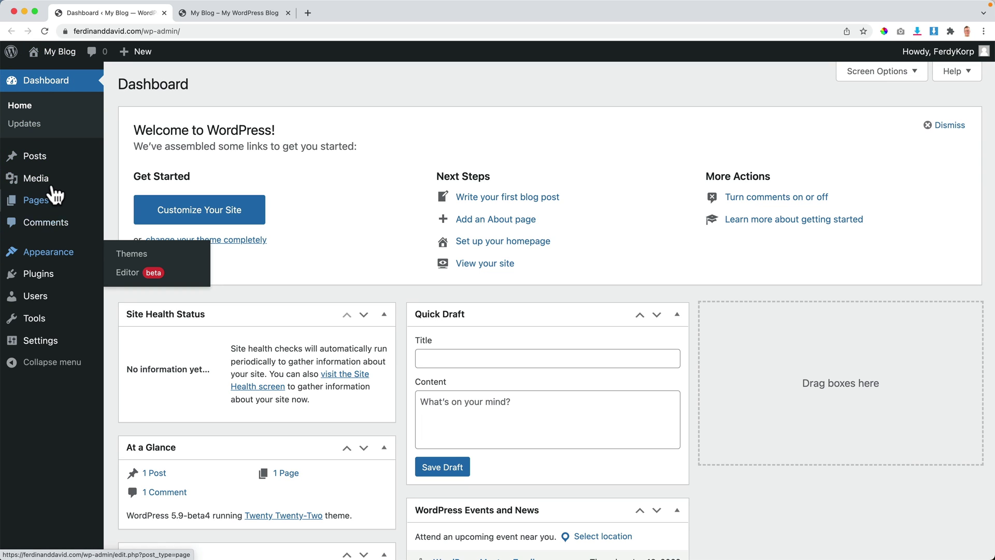
pyautogui.moveTo(45, 155)
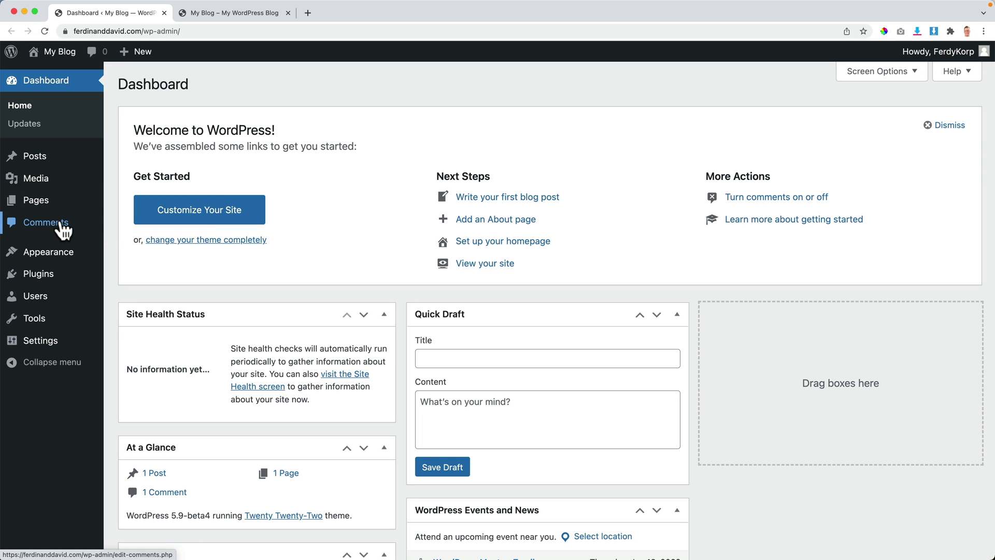
pyautogui.moveTo(72, 276)
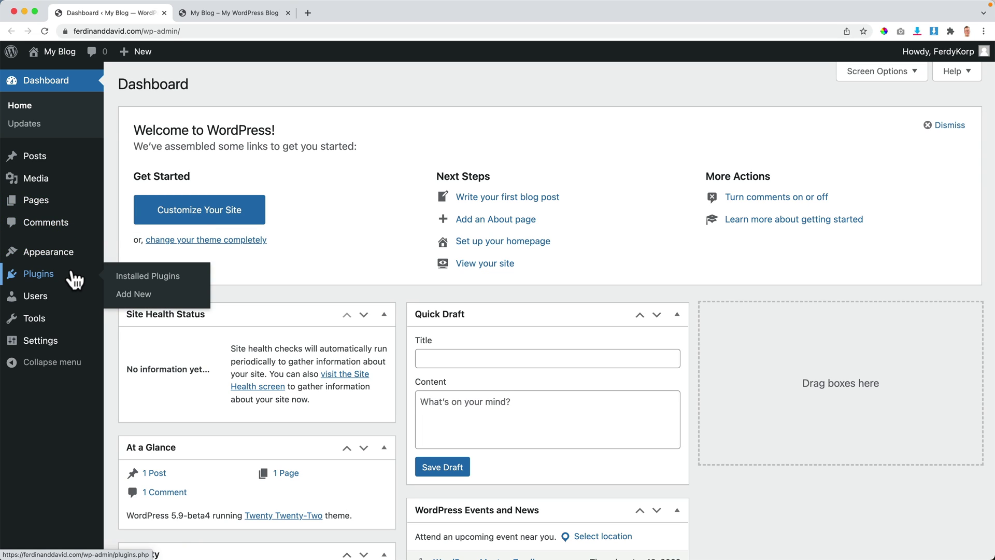
pyautogui.moveTo(39, 302)
pyautogui.moveTo(47, 350)
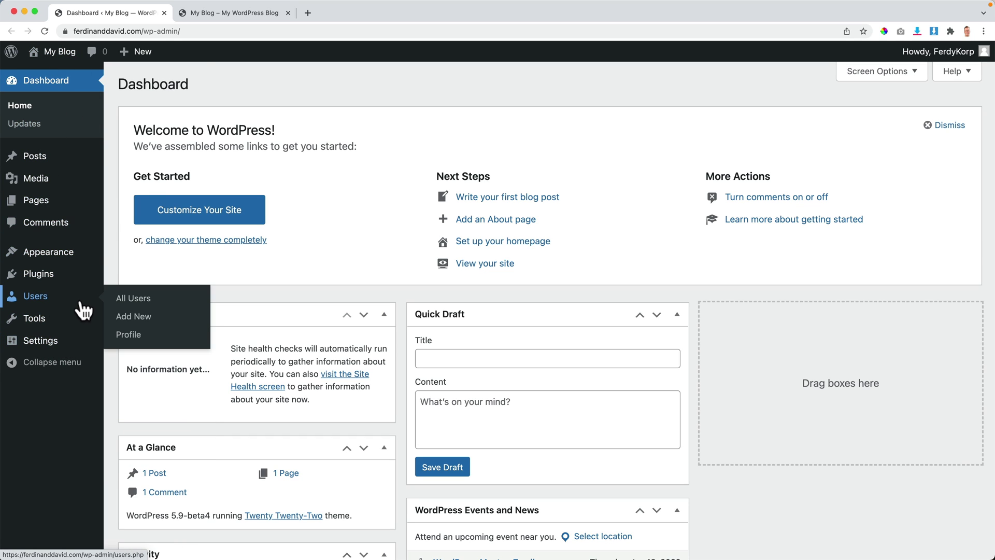
pyautogui.click(223, 12)
pyautogui.click(121, 12)
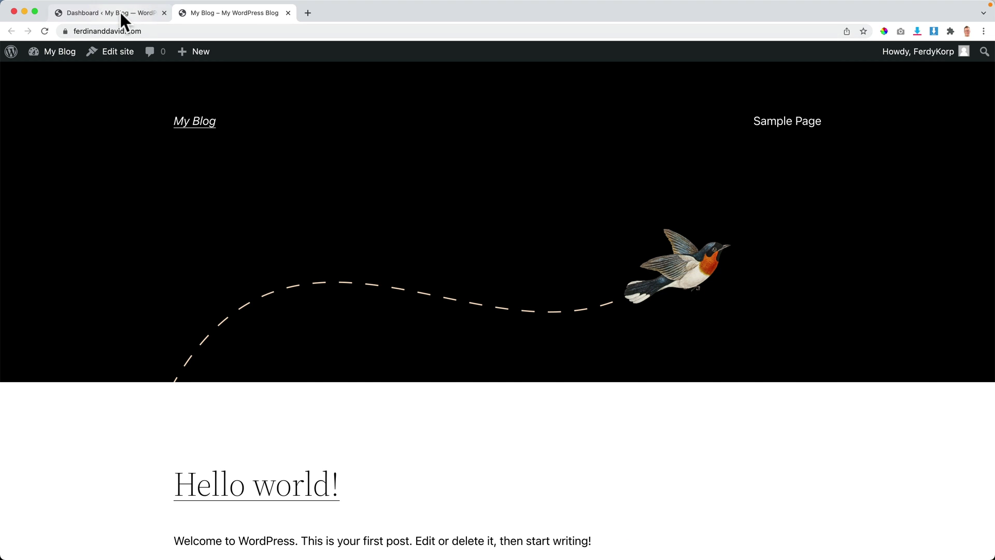
pyautogui.click(219, 12)
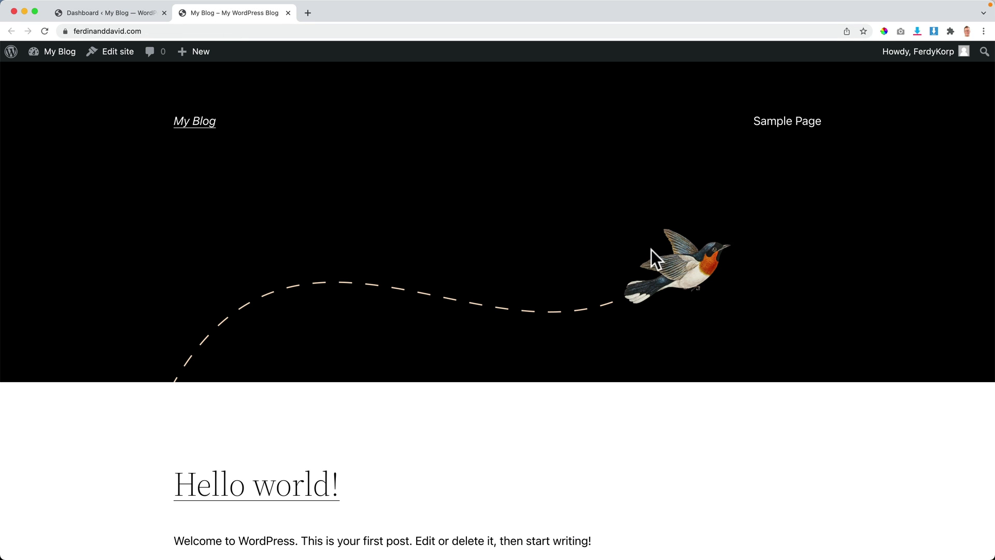
pyautogui.scroll(-6, 421, 232)
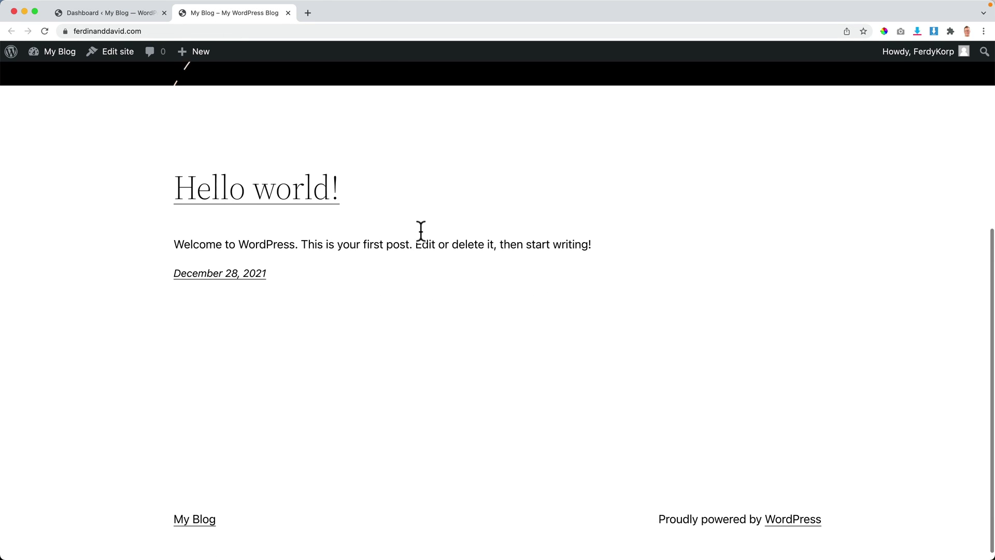
pyautogui.scroll(6, 420, 228)
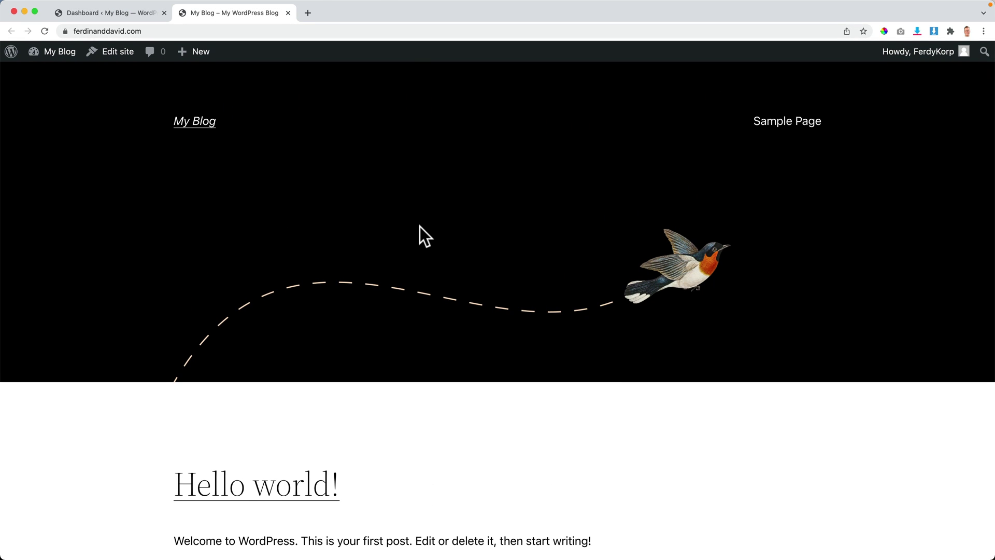
pyautogui.click(119, 9)
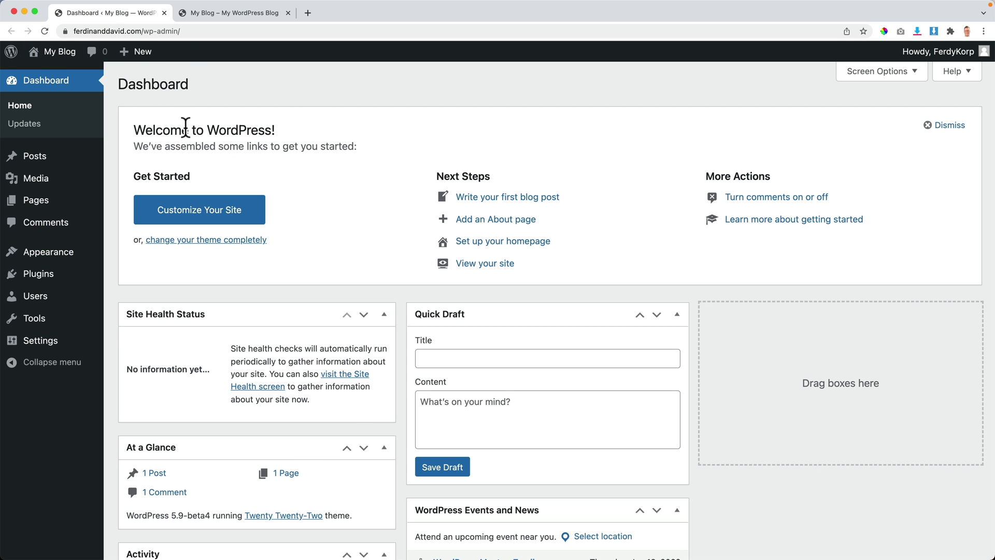
# Step: Dismiss the Welcome to WordPress panel and open the posts list from At a Glance
pyautogui.click(948, 125)
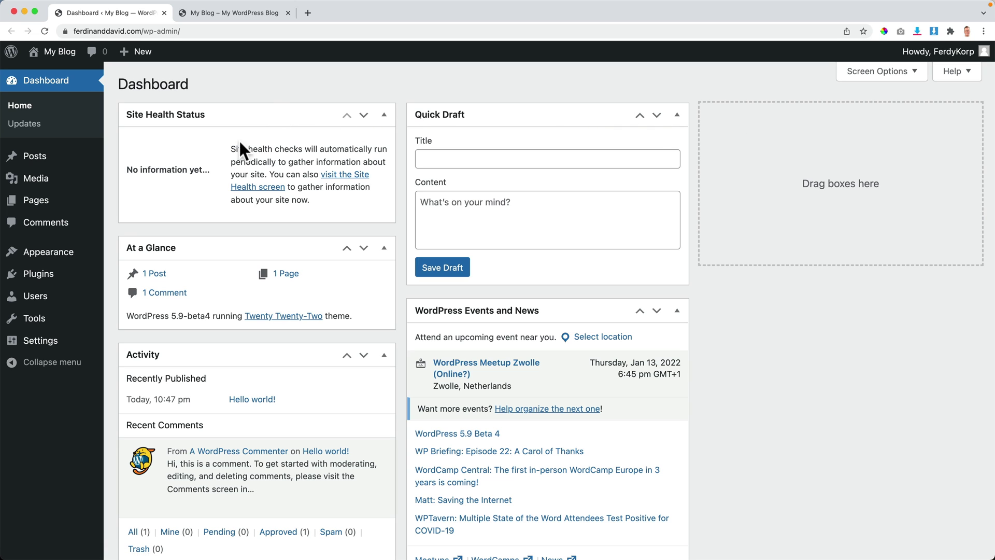
pyautogui.scroll(-5, 350, 180)
pyautogui.scroll(5, 413, 191)
pyautogui.click(155, 275)
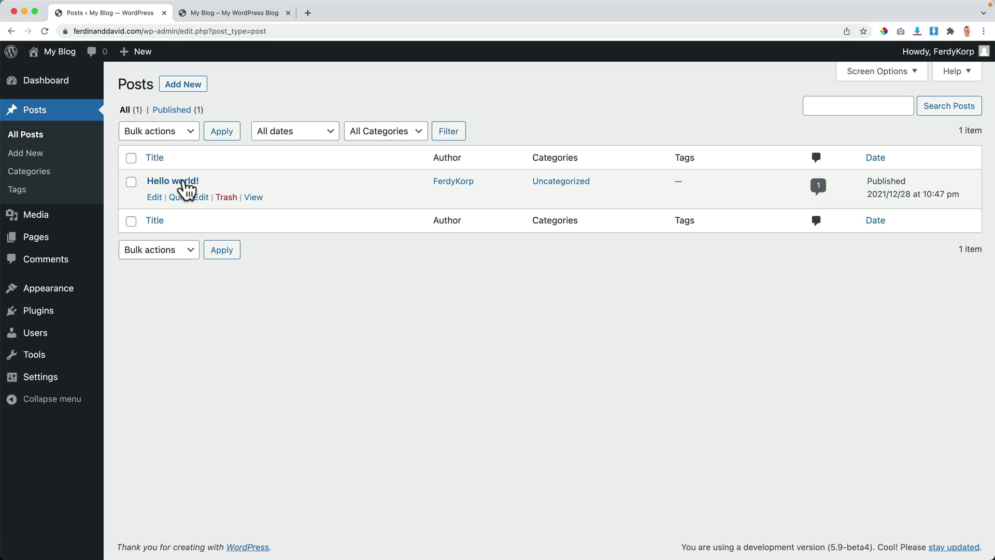
# Step: Scroll through the Hello world! post on the live site, then return to the Posts list
pyautogui.click(216, 13)
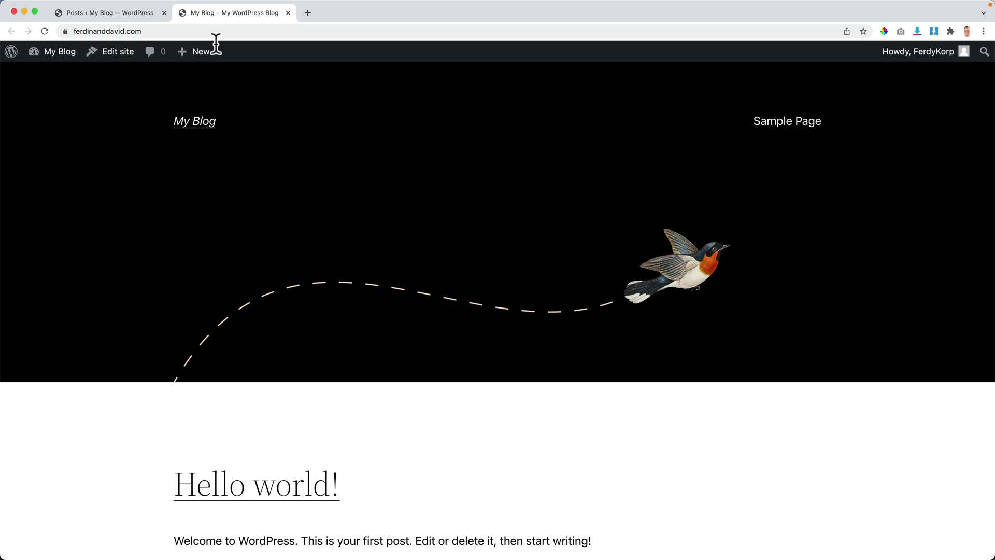
pyautogui.scroll(-6, 362, 222)
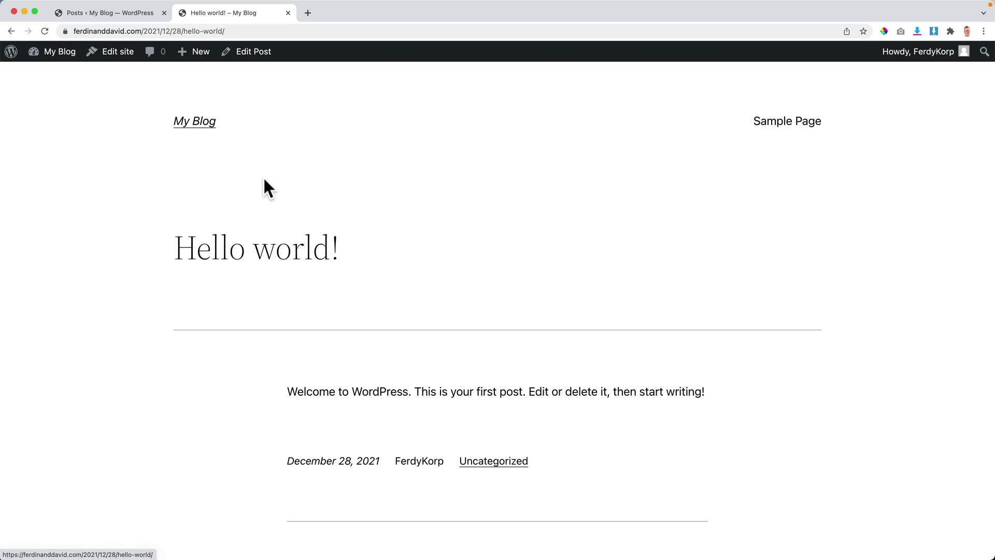
pyautogui.scroll(-12, 353, 266)
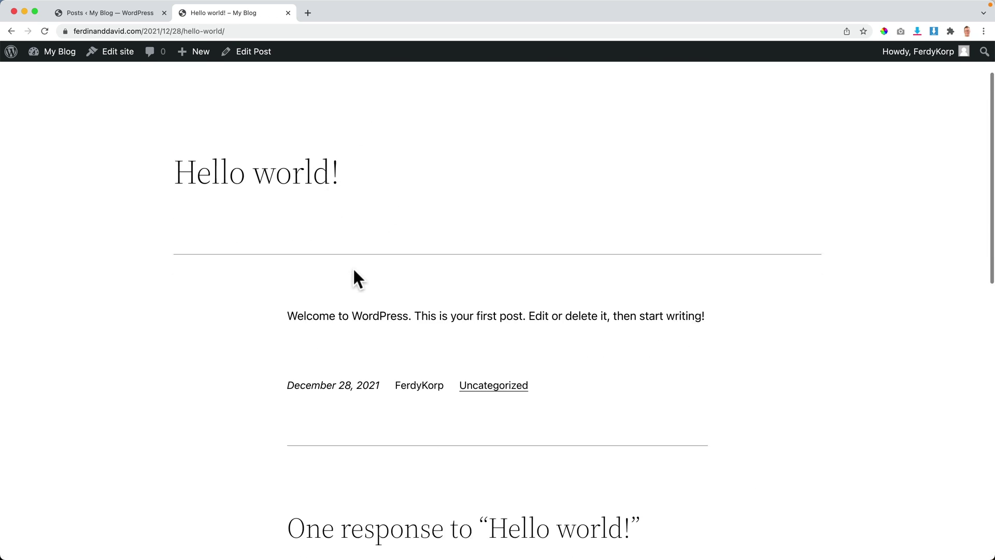
pyautogui.scroll(-2, 362, 228)
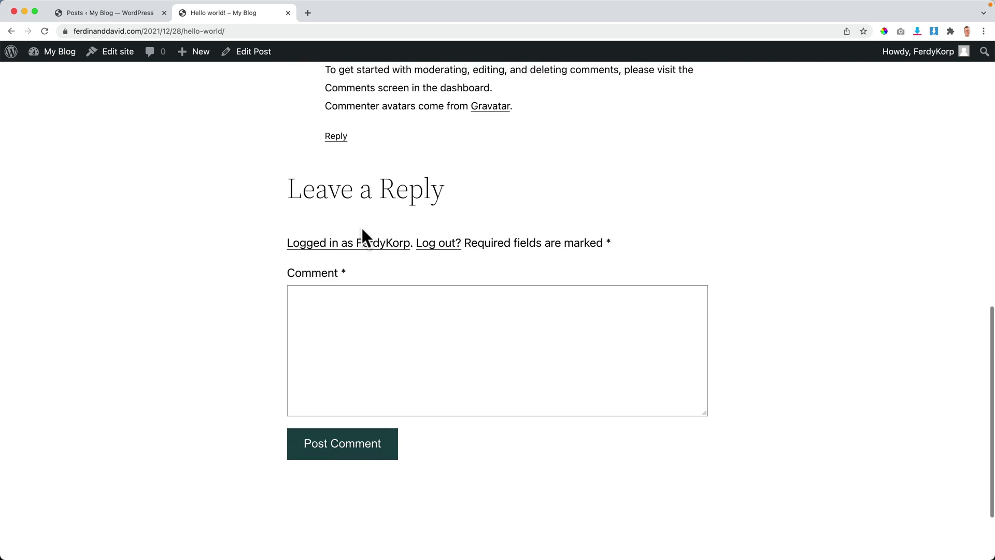
pyautogui.scroll(15, 394, 223)
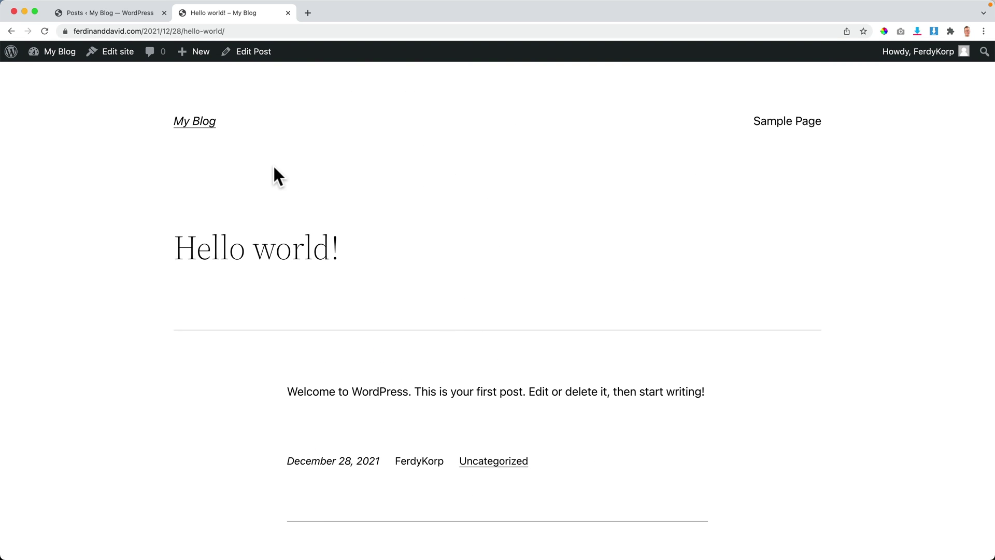
pyautogui.scroll(-4, 443, 219)
pyautogui.scroll(5, 444, 228)
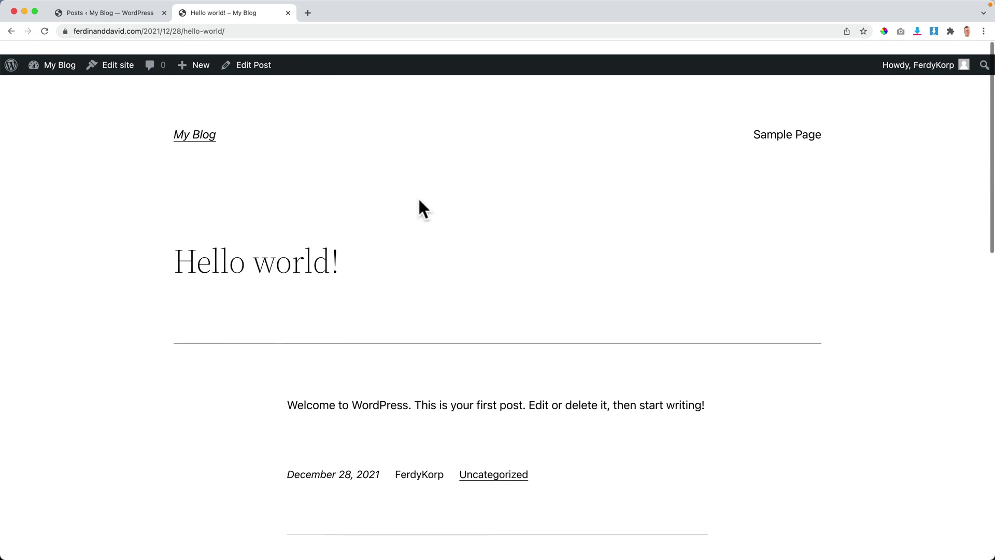
pyautogui.click(113, 15)
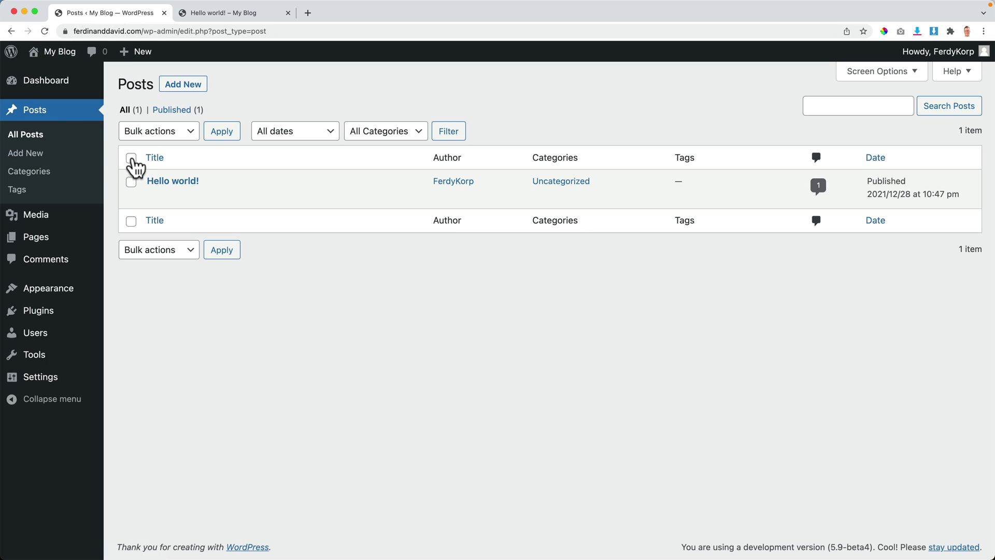
# Step: Bulk-trash the Hello world! post, empty the Trash, and go to Pages
pyautogui.click(131, 181)
pyautogui.click(153, 136)
pyautogui.click(155, 159)
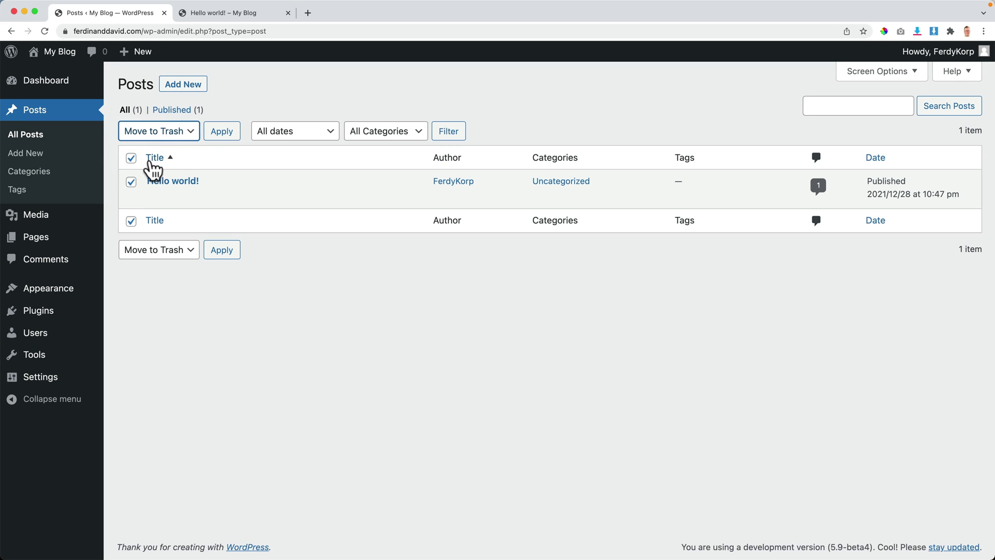
pyautogui.click(221, 132)
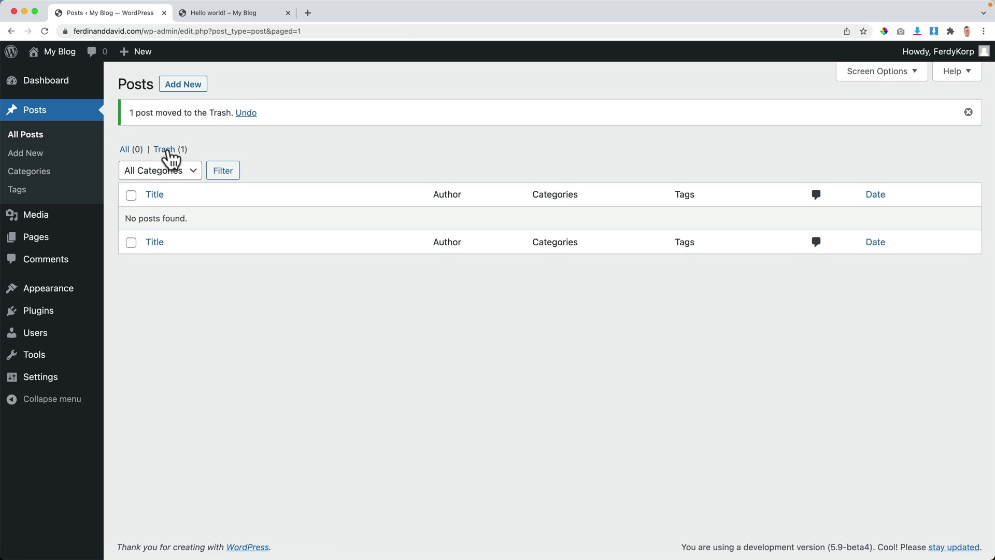
pyautogui.click(169, 151)
pyautogui.click(520, 136)
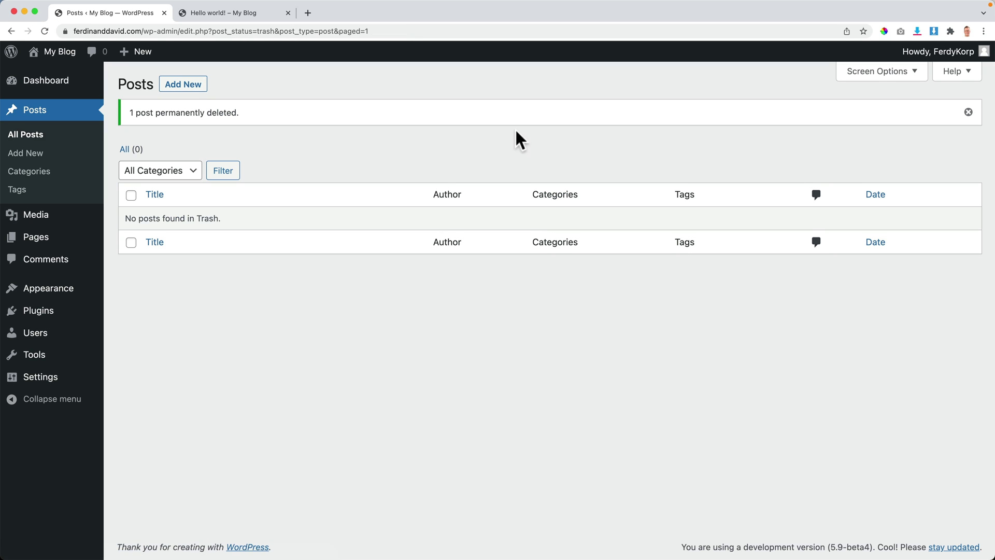
pyautogui.click(41, 243)
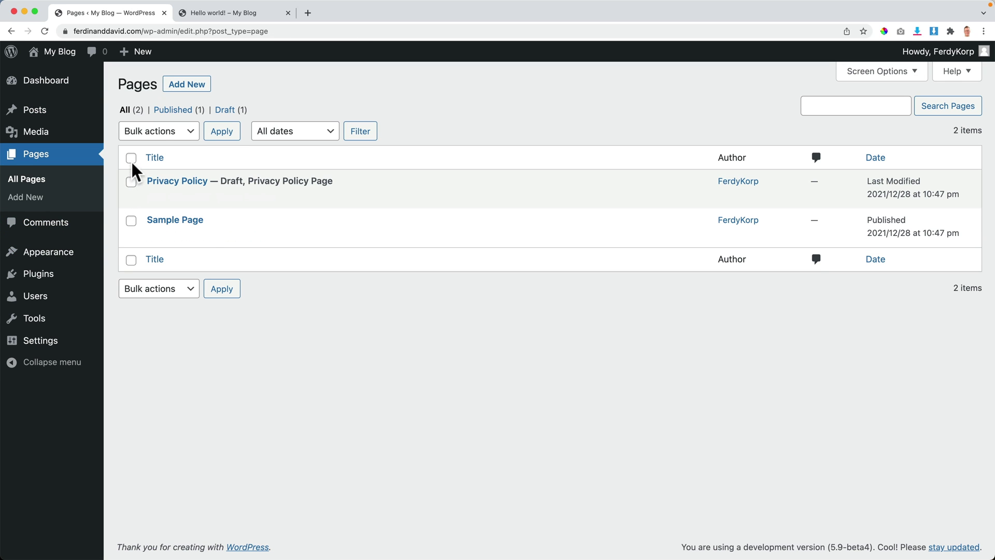
# Step: Select both pages, Privacy Policy and Sample Page, and move them to the Trash
pyautogui.click(131, 182)
pyautogui.click(132, 222)
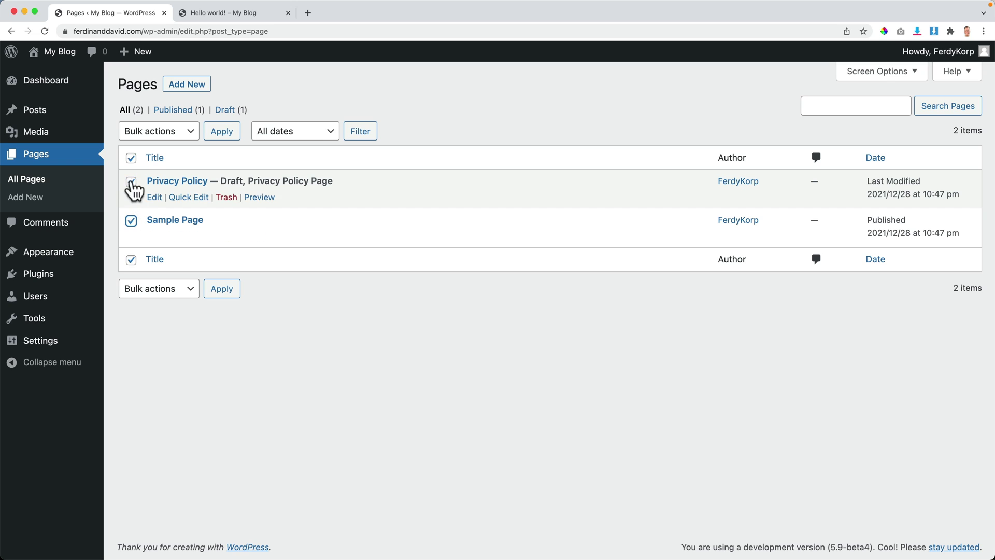
pyautogui.click(164, 136)
pyautogui.click(149, 161)
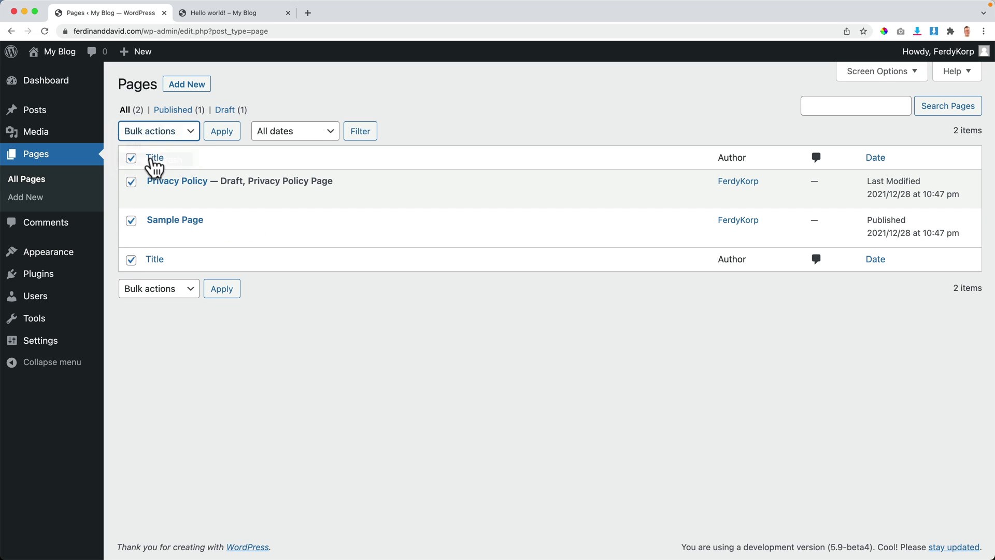
pyautogui.click(221, 136)
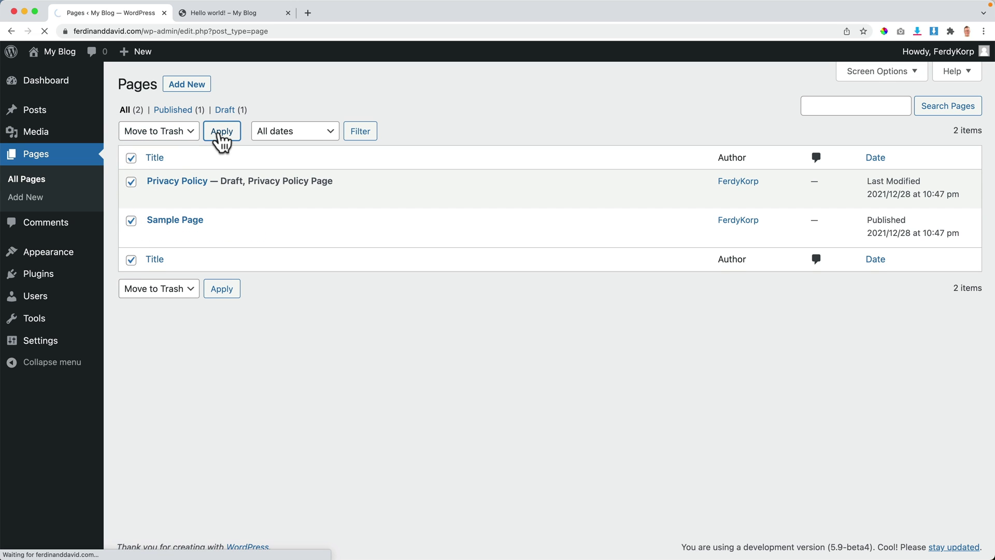
# Step: Empty the pages Trash to delete both permanently, then return to the Dashboard
pyautogui.click(170, 152)
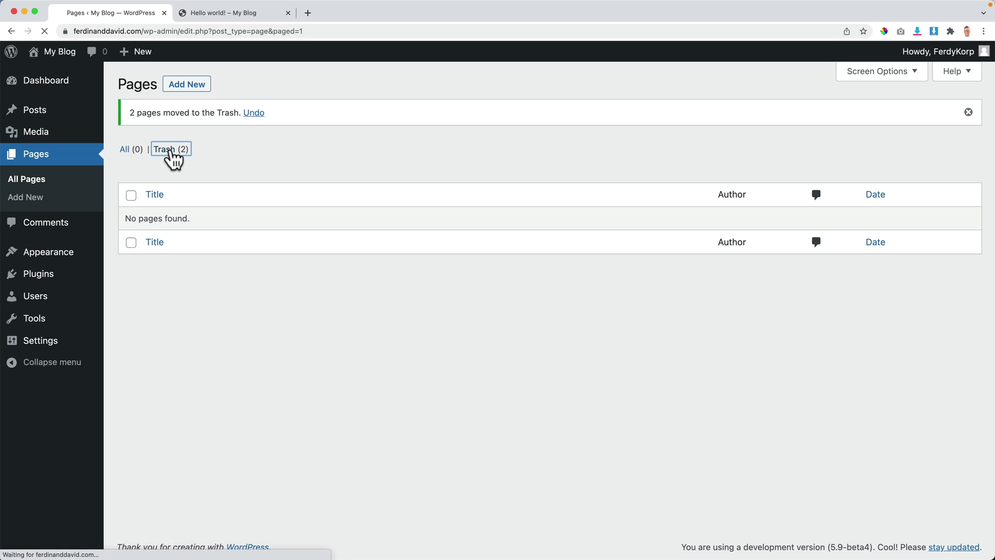
pyautogui.moveTo(245, 197)
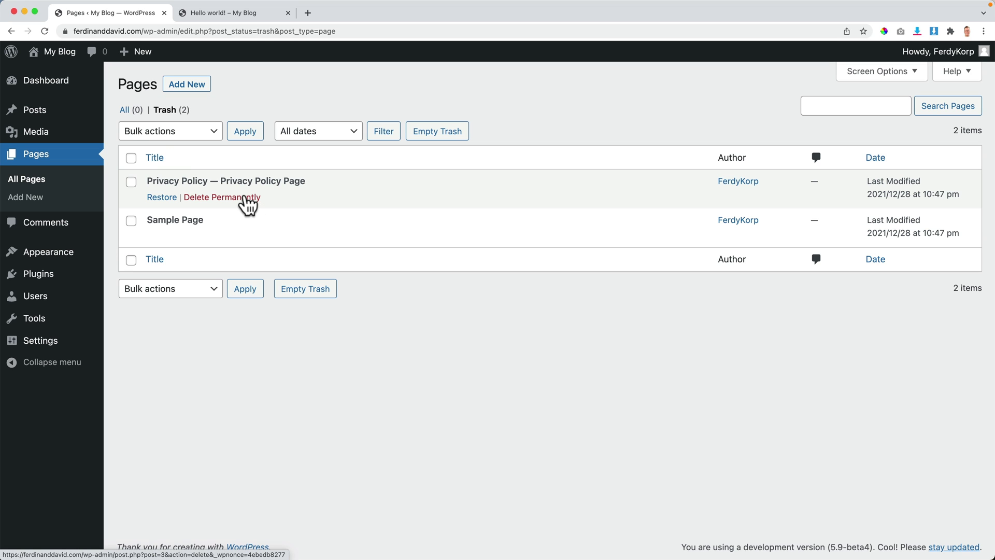
pyautogui.click(445, 138)
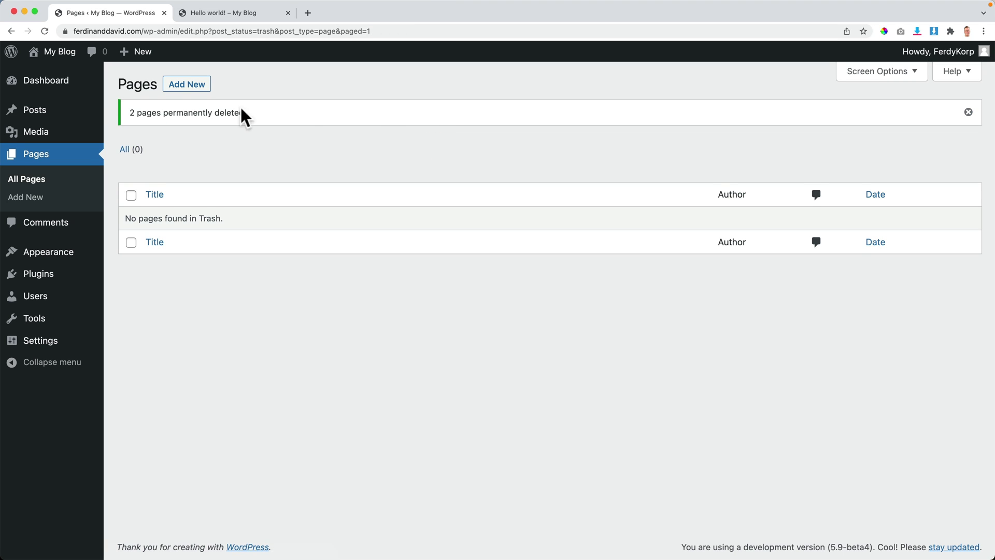
pyautogui.click(58, 88)
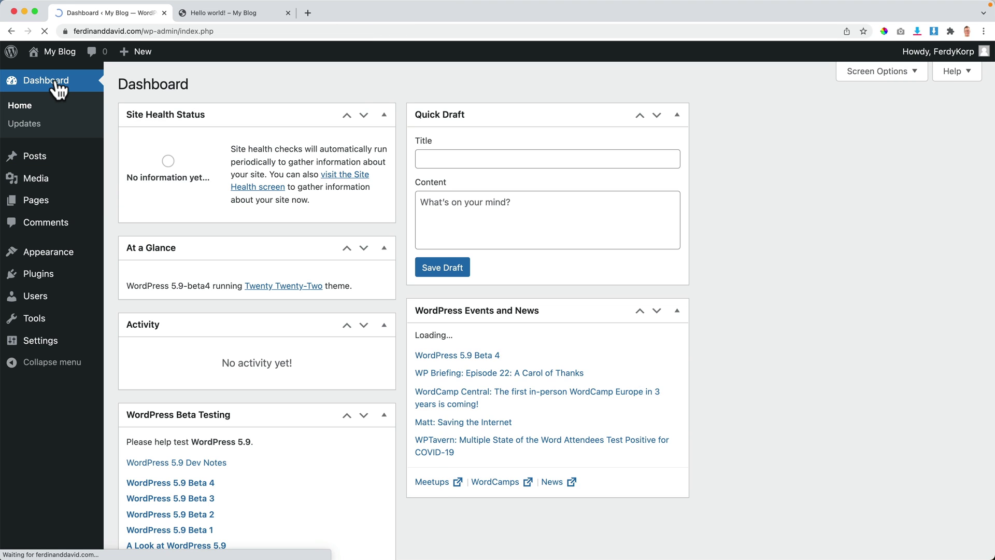
# Step: Collapse the Site Health, At a Glance, Activity, Beta Testing, Quick Draft and Events boxes
pyautogui.click(384, 114)
pyautogui.click(384, 152)
pyautogui.click(384, 190)
pyautogui.click(384, 228)
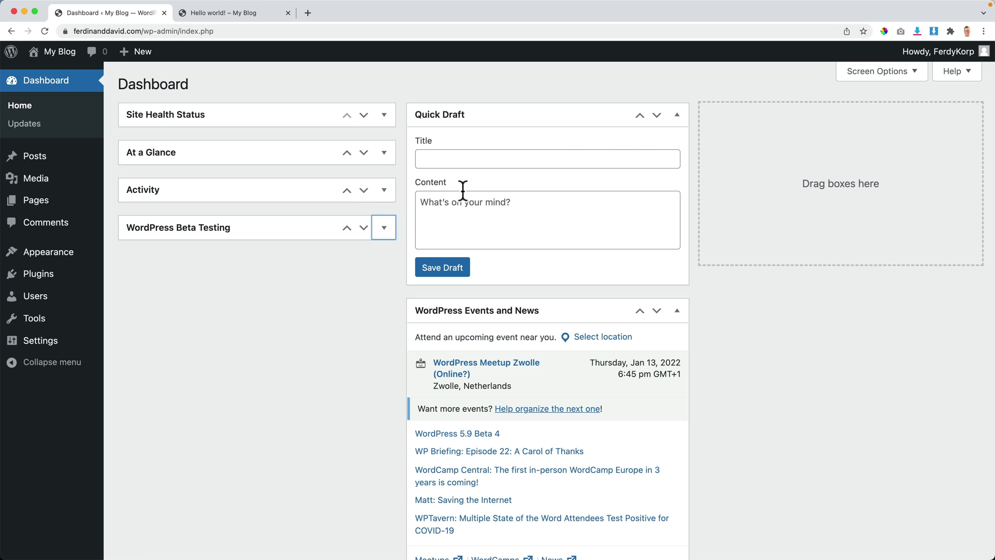
pyautogui.click(676, 116)
pyautogui.click(677, 152)
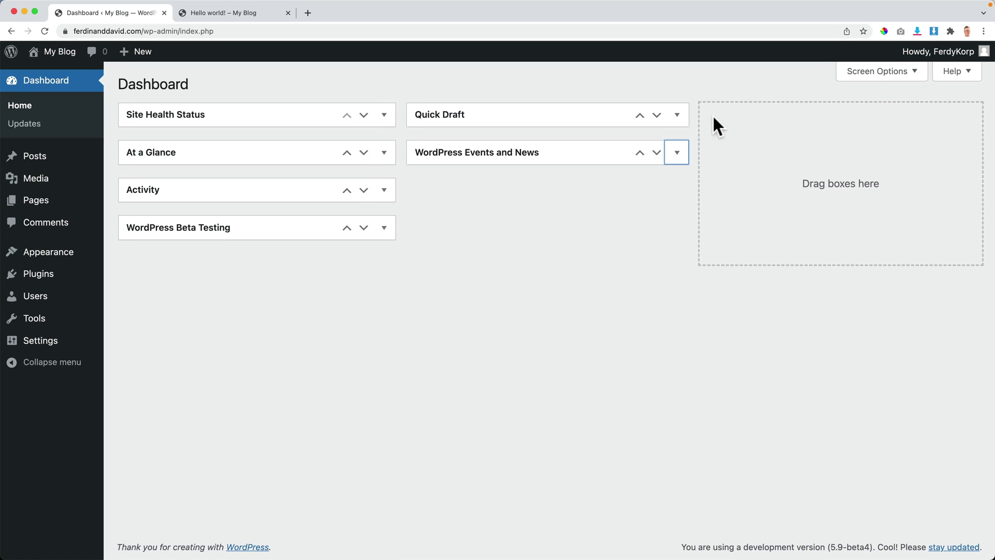
# Step: Uncheck every dashboard box in Screen Options, then go to the Plugins list
pyautogui.click(893, 76)
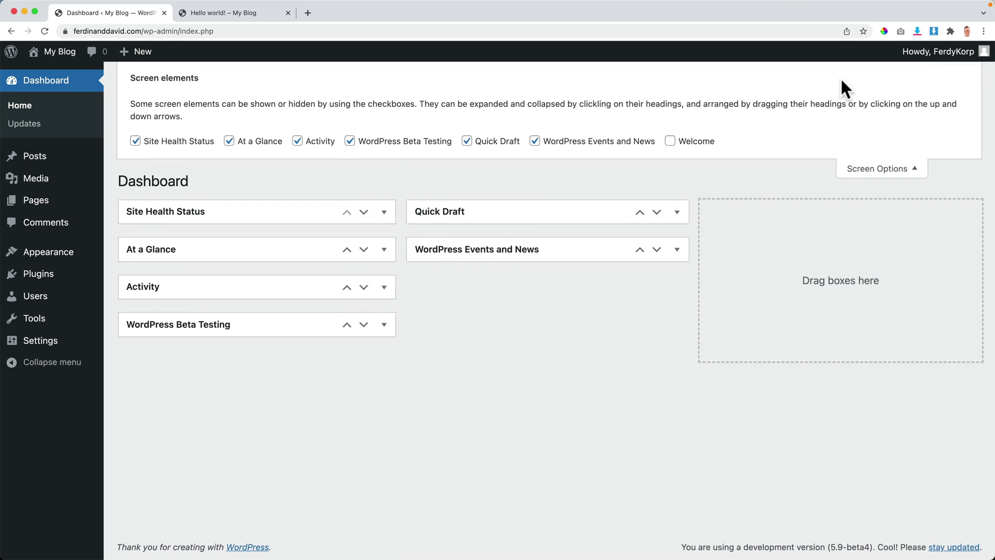
pyautogui.click(171, 145)
pyautogui.click(252, 144)
pyautogui.click(313, 143)
pyautogui.click(417, 143)
pyautogui.click(494, 143)
pyautogui.click(639, 144)
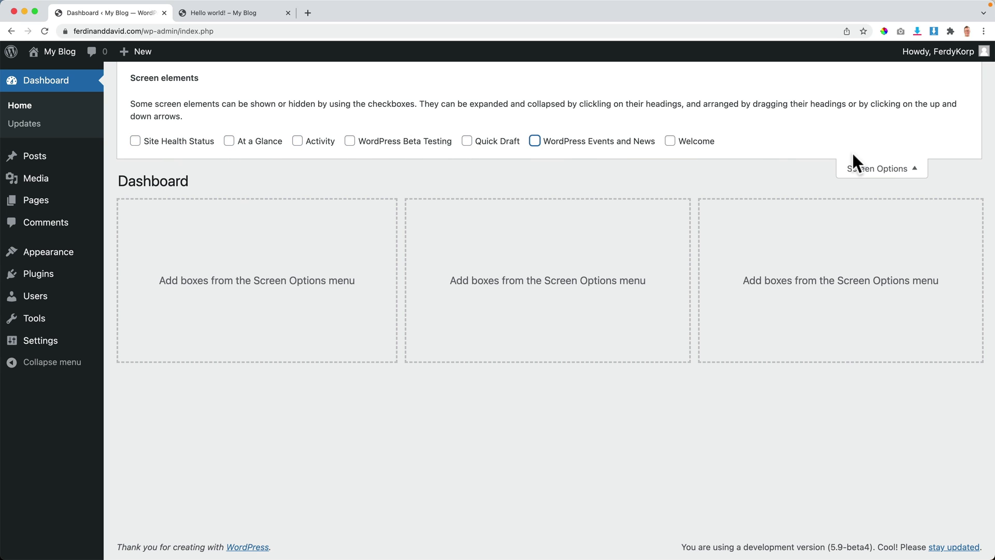
pyautogui.click(850, 167)
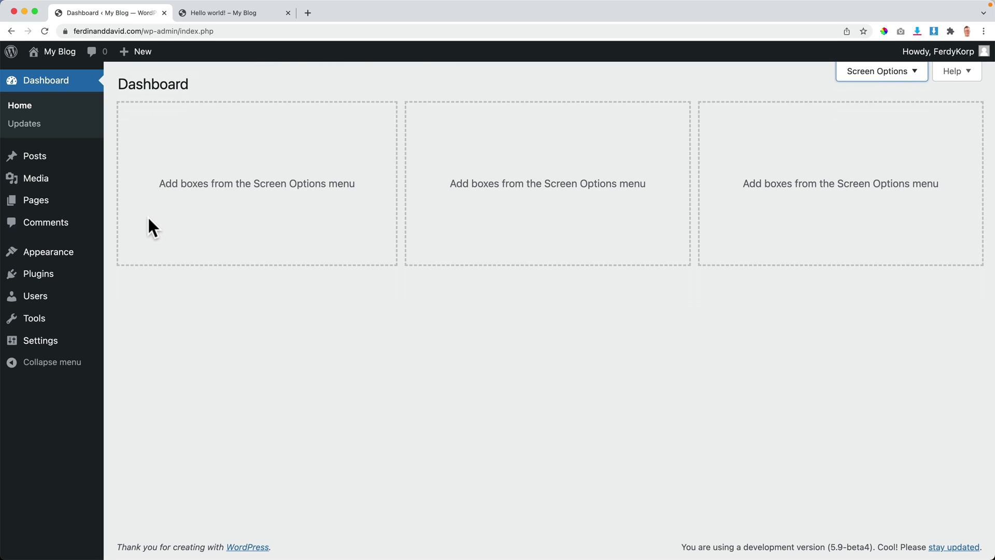
pyautogui.click(36, 280)
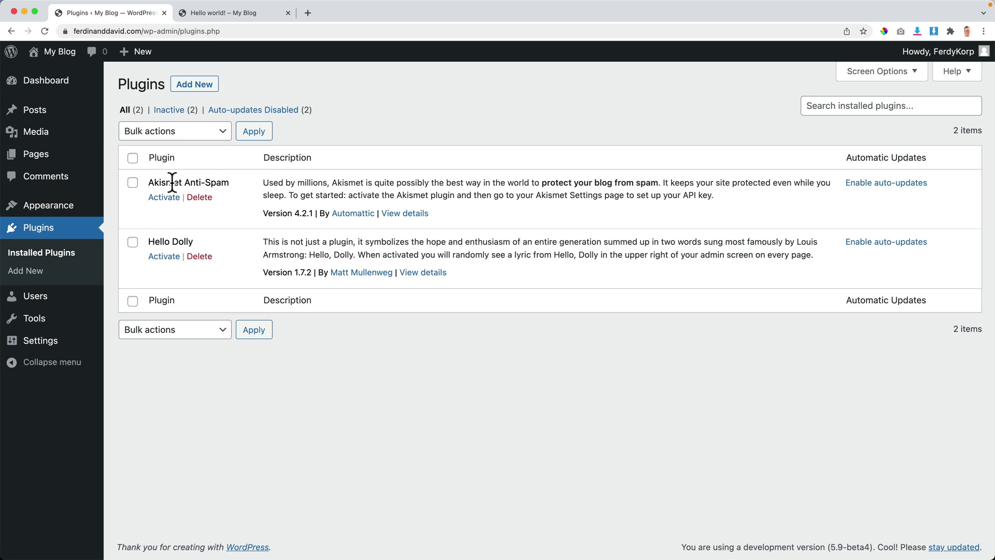
# Step: Delete Akismet Anti-Spam, then activate, deactivate and delete Hello Dolly, leaving no plugins
pyautogui.click(201, 197)
pyautogui.click(596, 87)
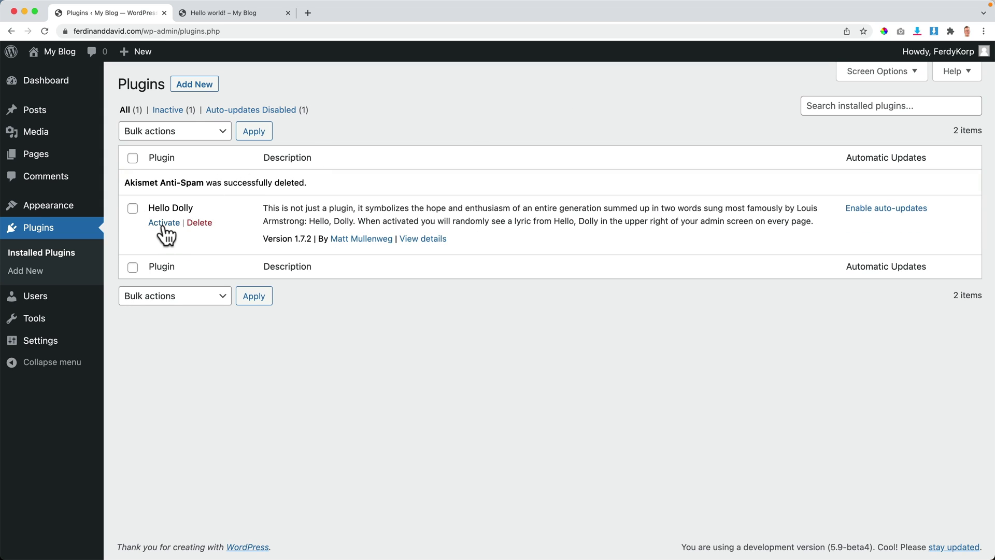
pyautogui.click(163, 224)
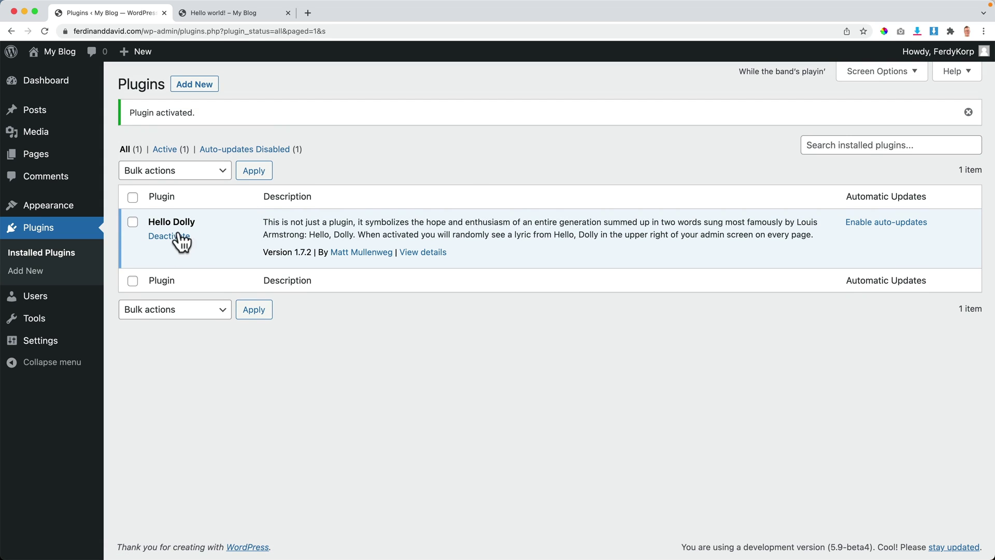
pyautogui.click(176, 236)
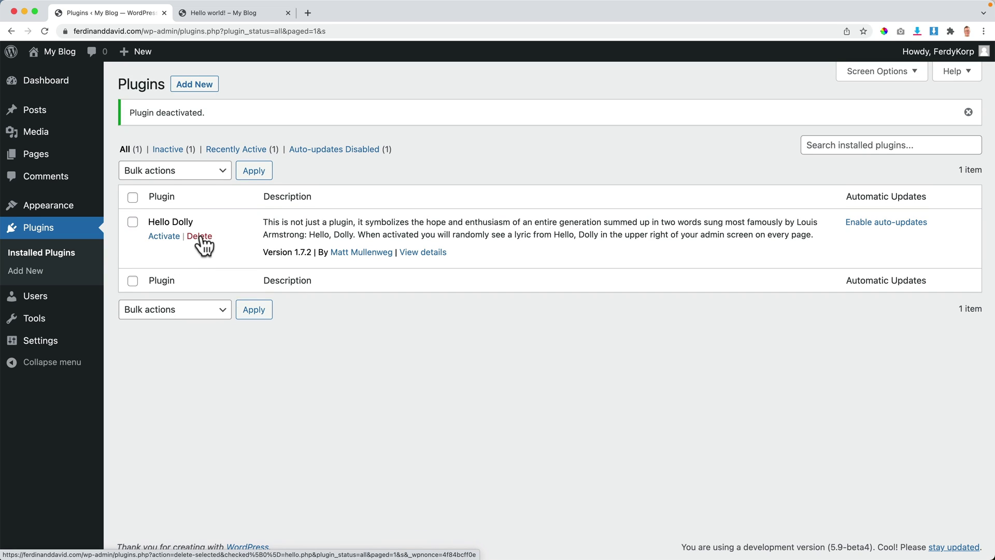
pyautogui.click(200, 236)
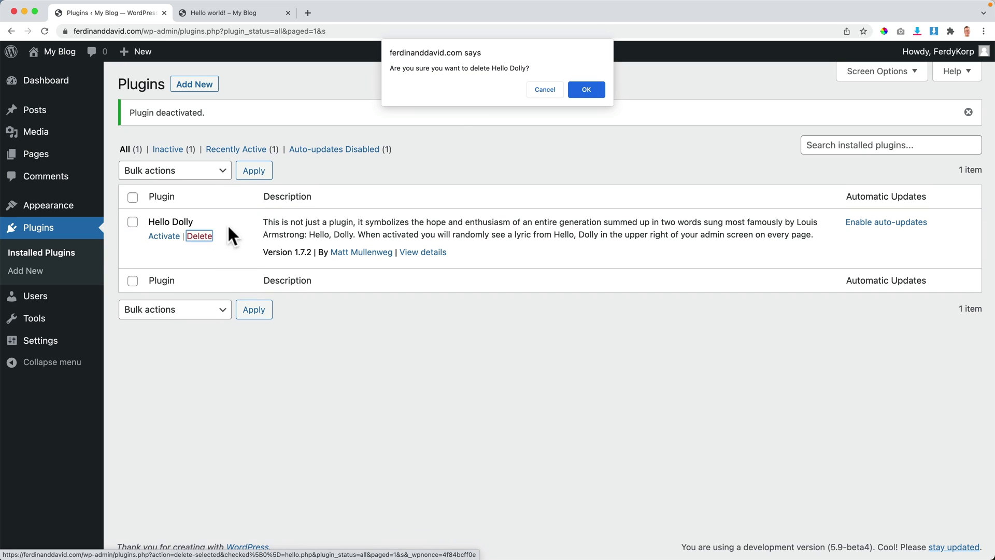
pyautogui.click(593, 88)
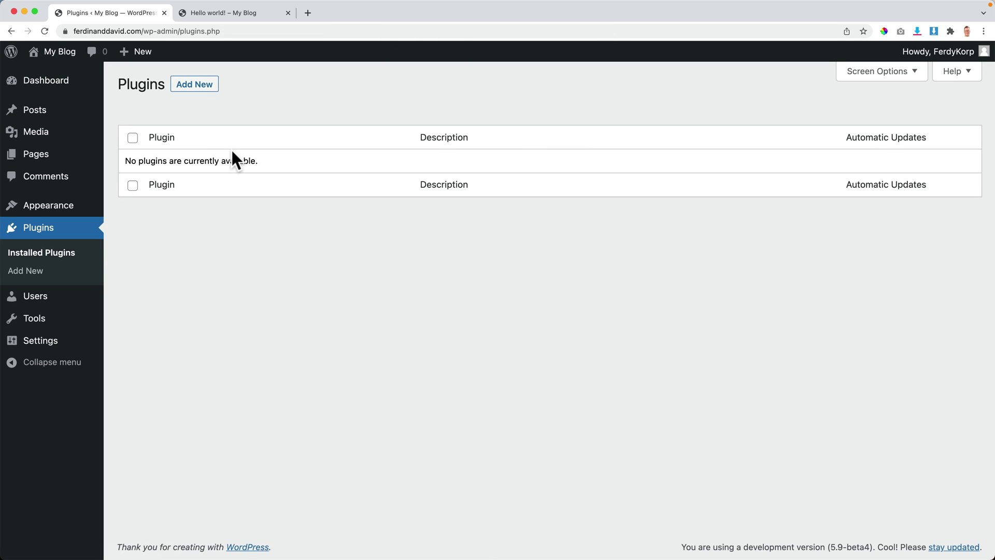
pyautogui.moveTo(32, 348)
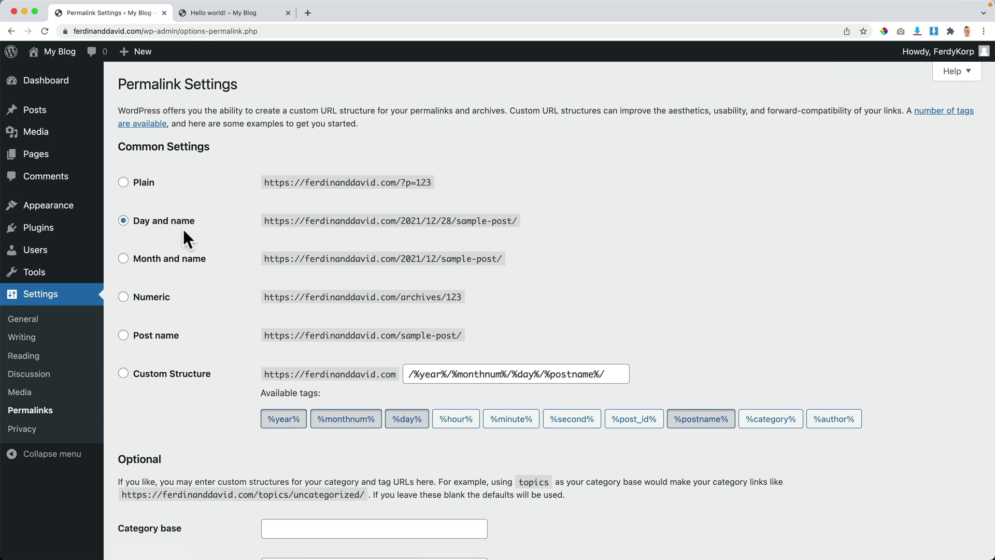
# Step: Inspect the Hello world! post's dated address, then return to Permalink Settings
pyautogui.click(205, 11)
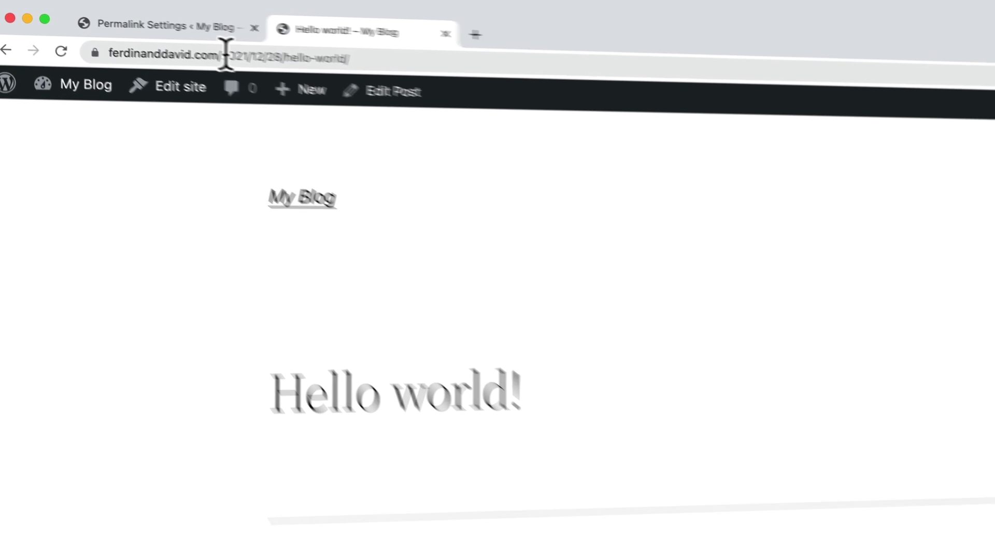
pyautogui.click(219, 52)
pyautogui.doubleClick(228, 53)
pyautogui.click(217, 52)
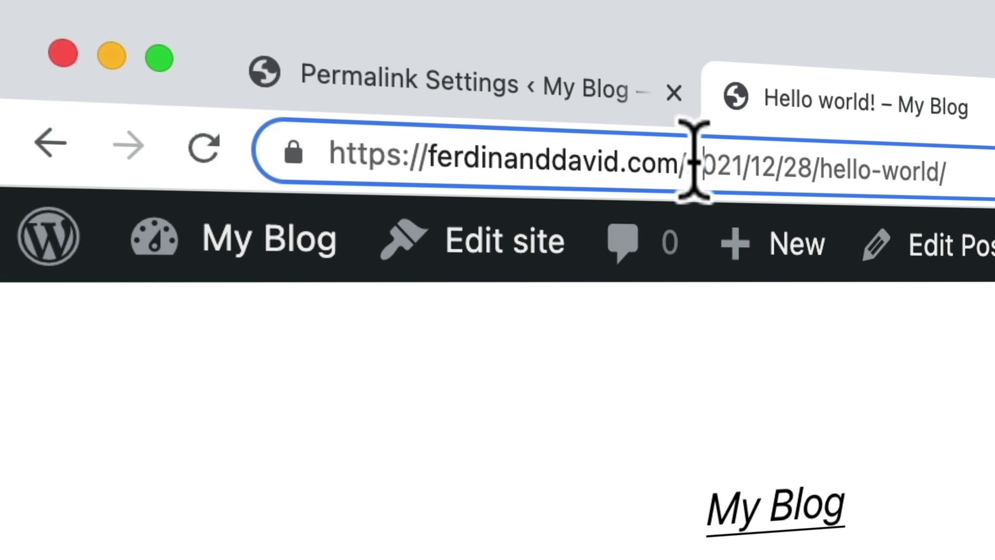
pyautogui.moveTo(691, 160); pyautogui.dragTo(799, 160)
pyautogui.moveTo(682, 160); pyautogui.dragTo(881, 168)
pyautogui.click(881, 168)
pyautogui.moveTo(332, 156); pyautogui.dragTo(695, 158)
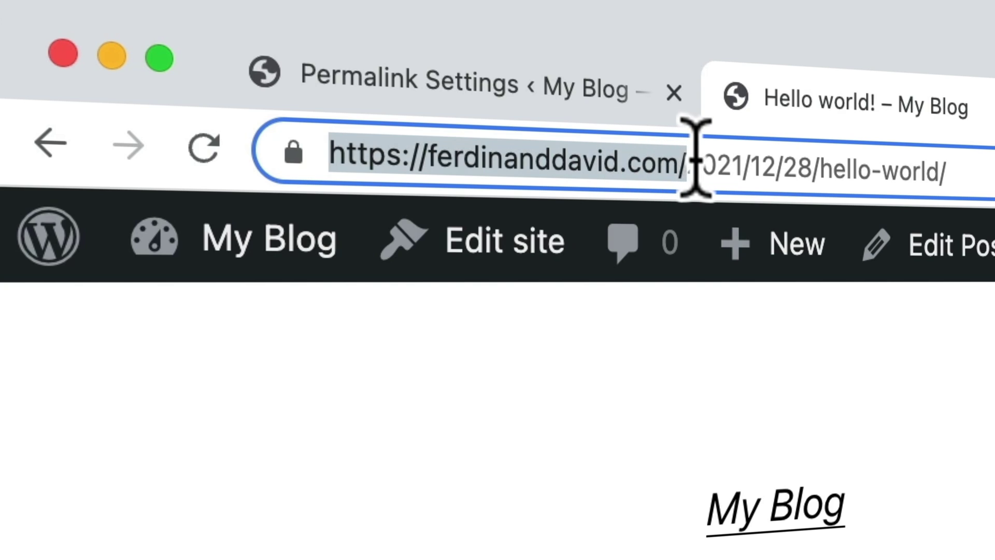
pyautogui.moveTo(816, 166); pyautogui.dragTo(964, 167)
pyautogui.click(963, 166)
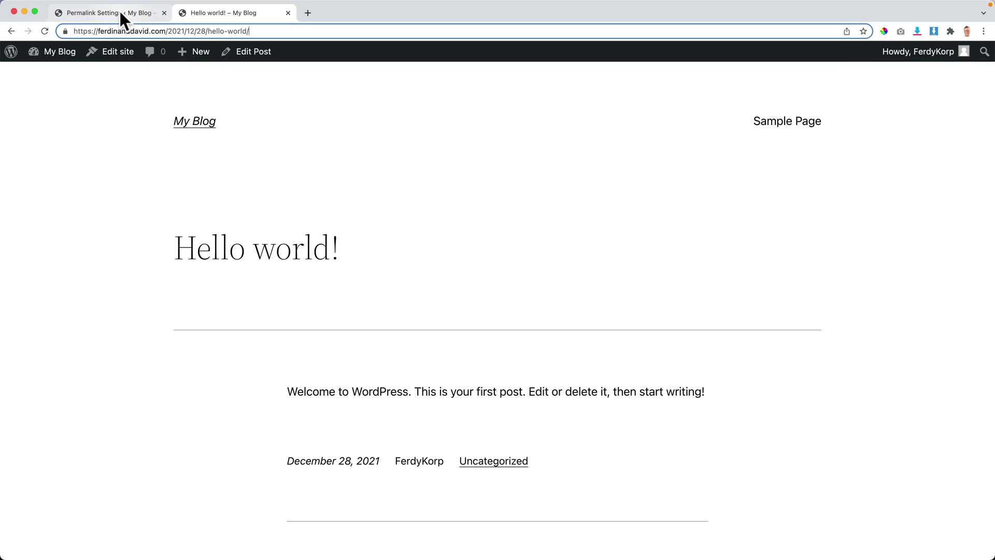
pyautogui.click(120, 11)
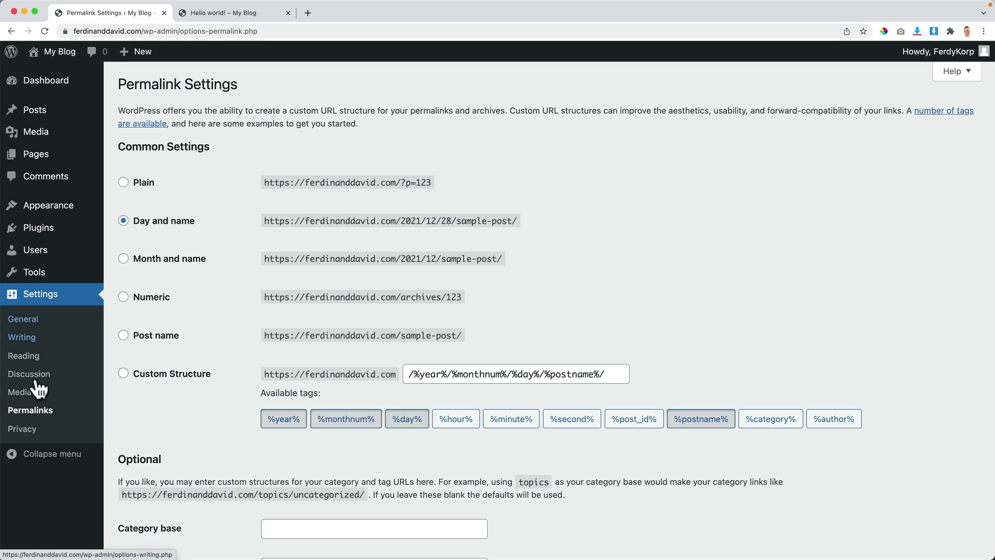
# Step: Set the permalink structure to Post name and save the changes
pyautogui.click(123, 335)
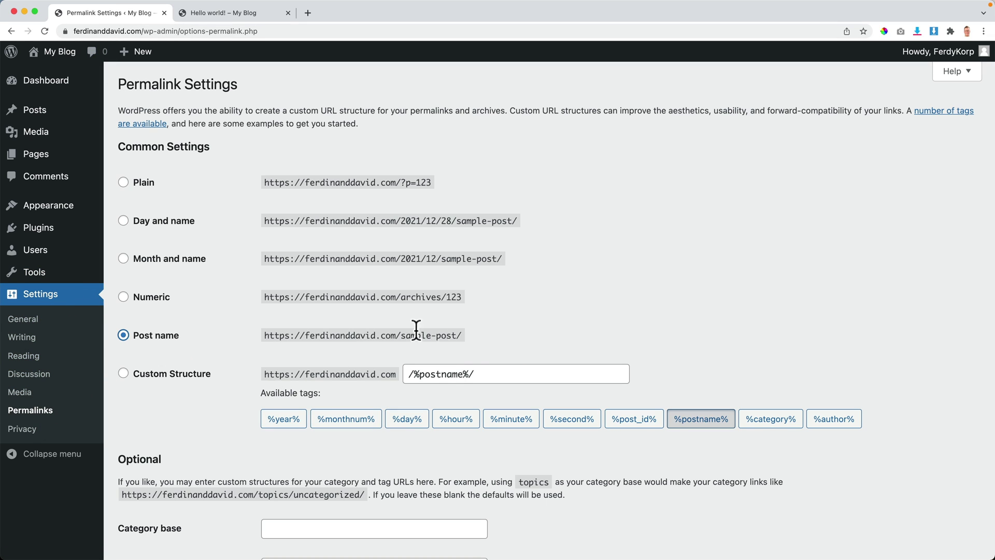
pyautogui.scroll(-3, 211, 325)
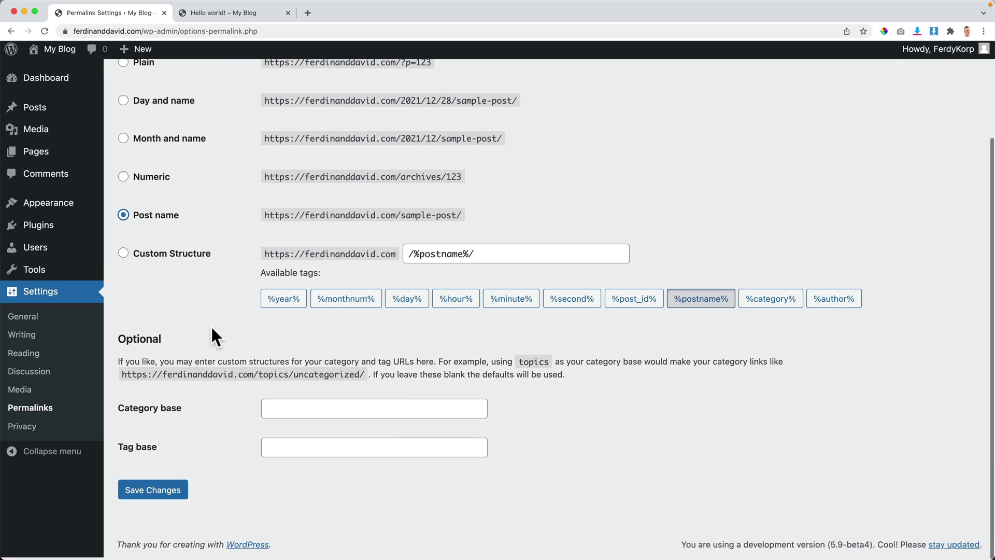
pyautogui.click(147, 496)
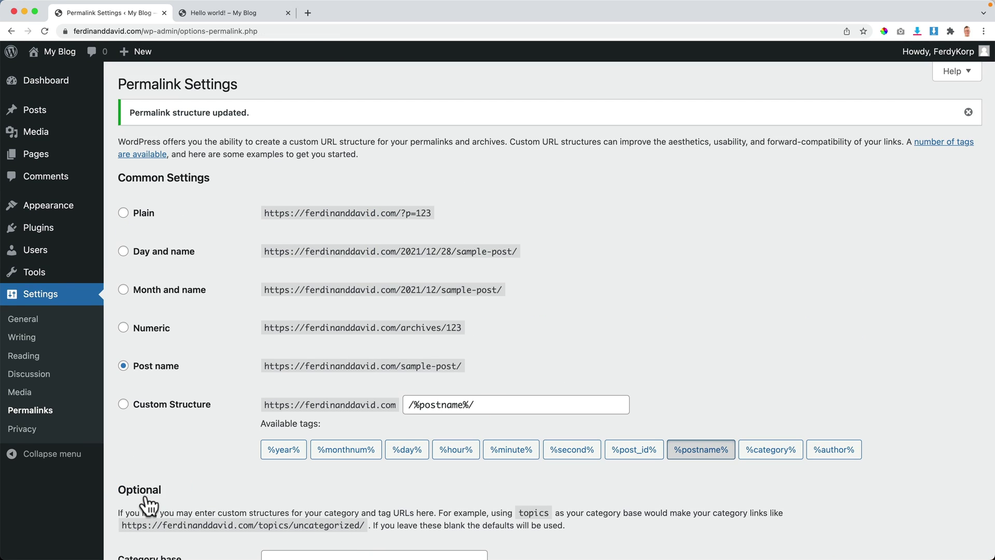
pyautogui.scroll(-5, 194, 446)
pyautogui.click(152, 498)
# Step: Remove the date from the Hello world! post URL and load it at /hello-world/
pyautogui.click(231, 6)
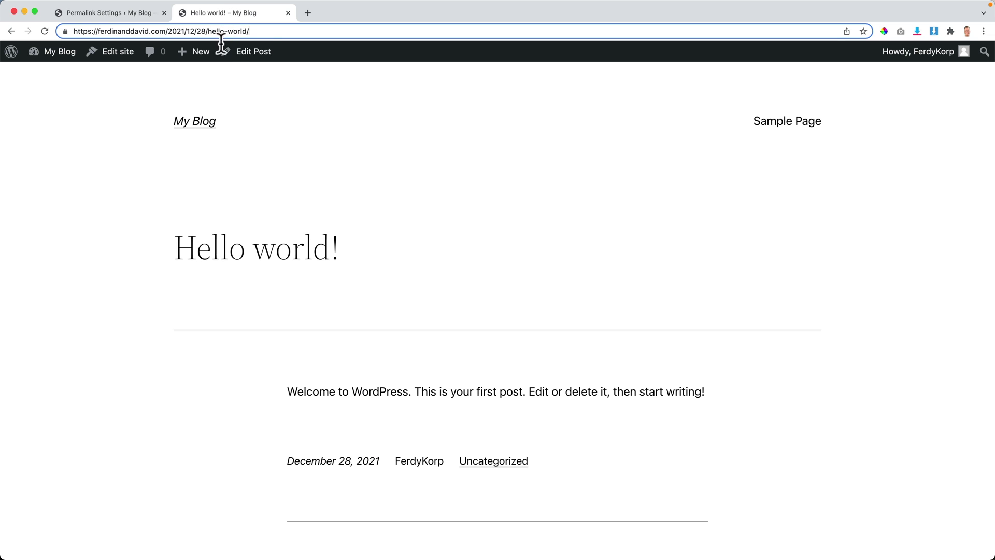
pyautogui.moveTo(206, 31); pyautogui.dragTo(170, 31)
pyautogui.press('BackSpace')
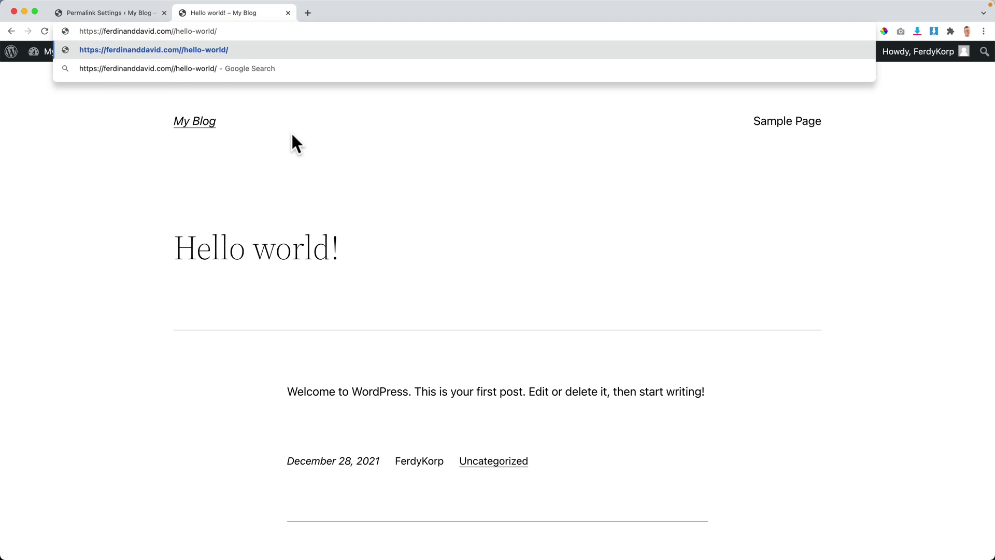
pyautogui.press('BackSpace')
pyautogui.press('Return')
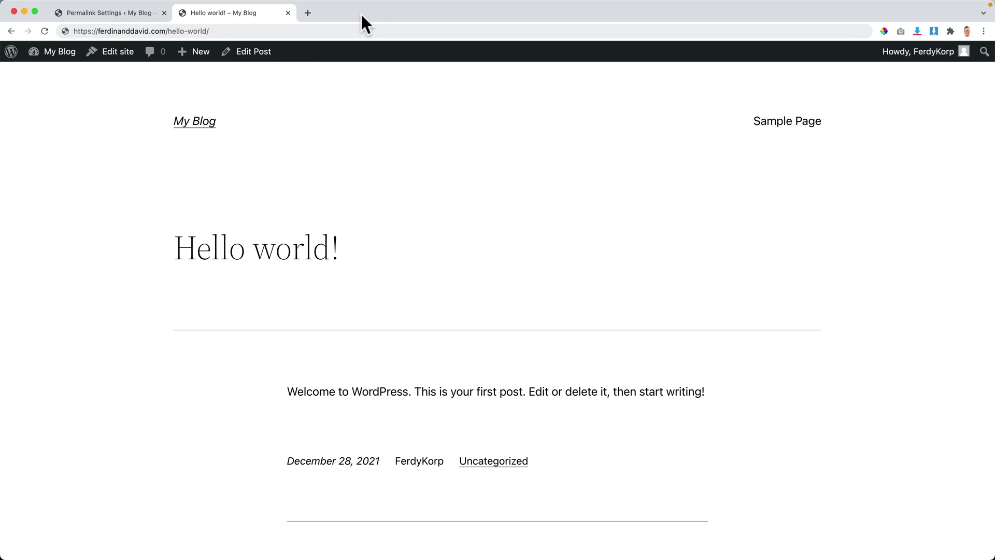
# Step: Load the tutorial website in a new tab and open its How To Make A WordPress Website guide
pyautogui.click(308, 13)
pyautogui.write('ferdy')
pyautogui.press('Return')
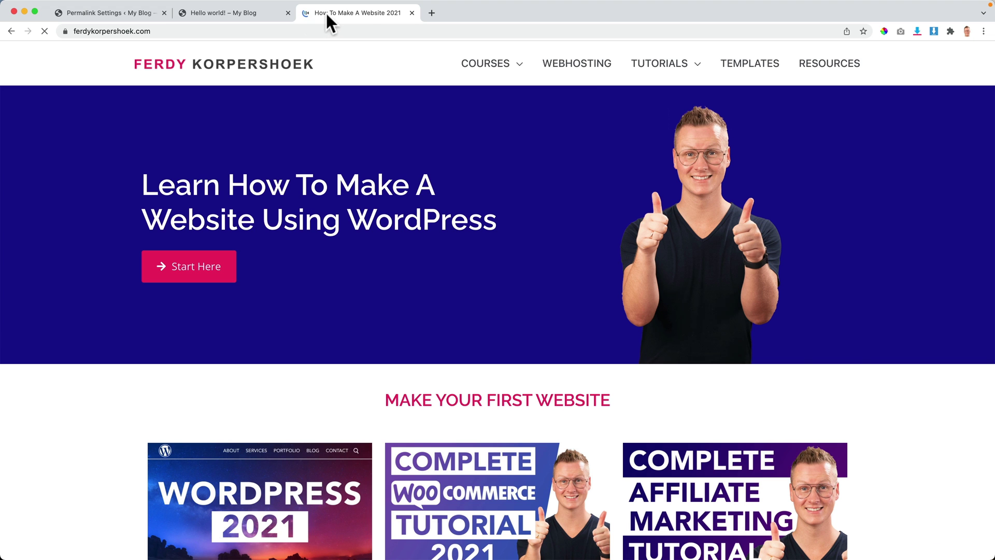
pyautogui.moveTo(672, 76)
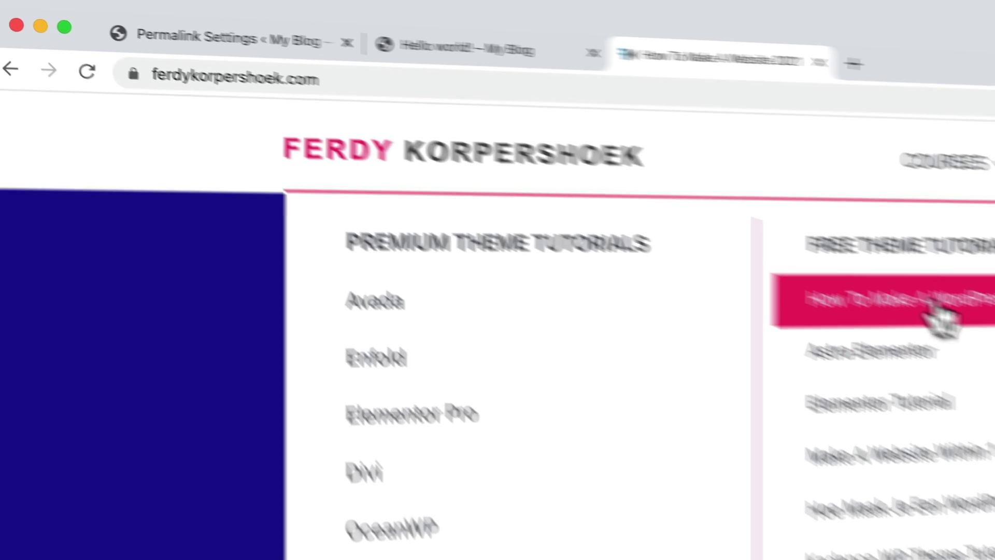
pyautogui.click(492, 139)
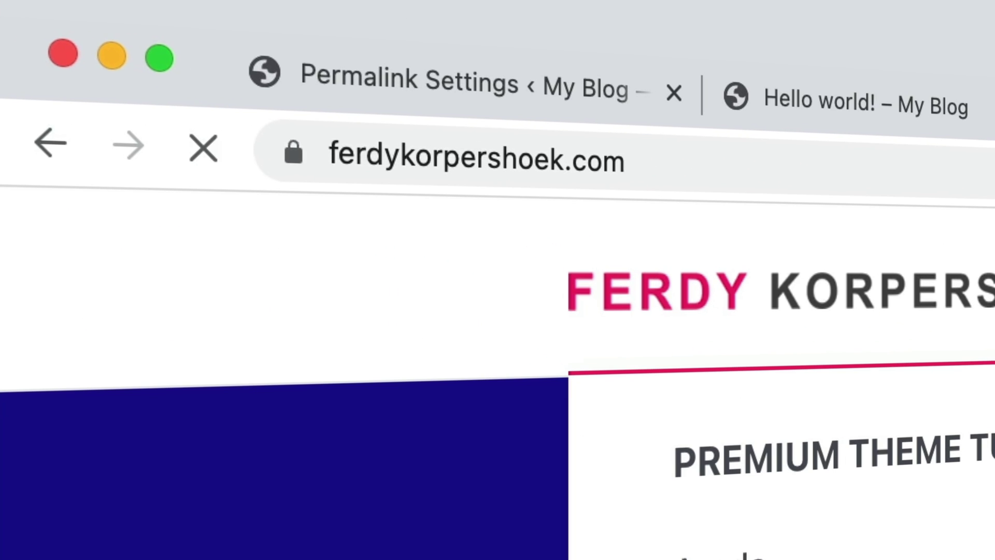
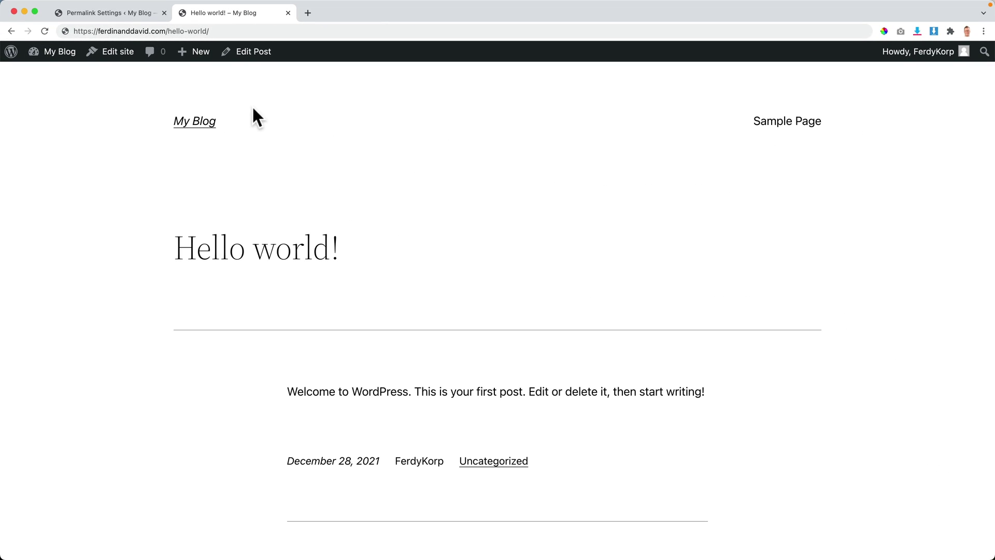
# Step: Return to the Permalink Settings tab in the WordPress admin
pyautogui.click(134, 12)
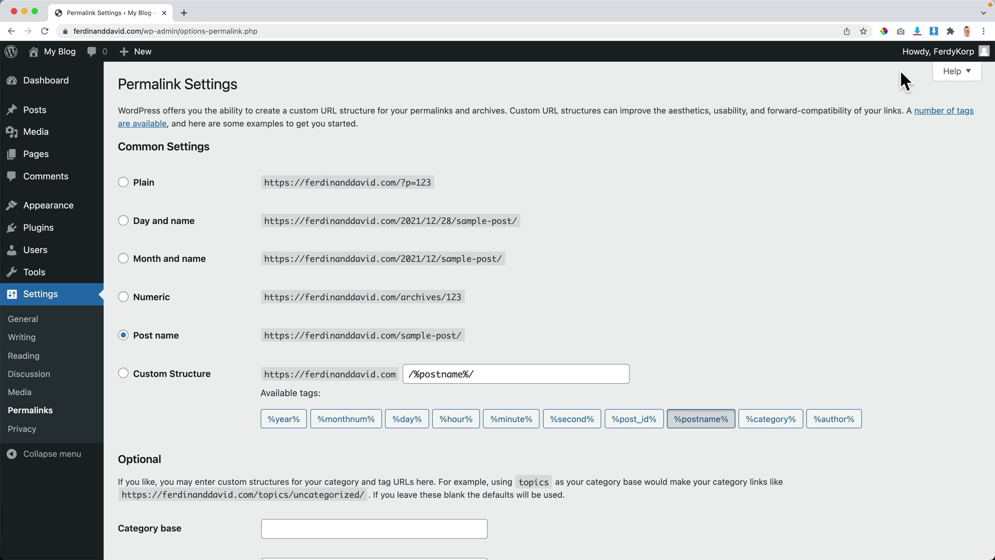
# Step: Open the user profile and preview the Light, Modern and Blue admin color schemes
pyautogui.moveTo(932, 56)
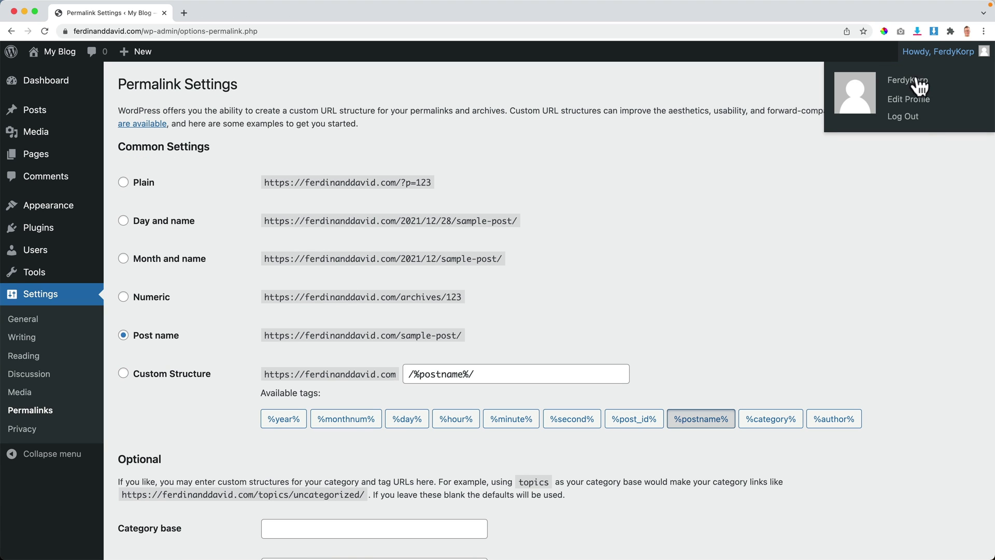
pyautogui.click(907, 107)
pyautogui.click(471, 244)
pyautogui.click(715, 241)
pyautogui.click(814, 243)
# Step: Preview the Ocean, Midnight, Ectoplasm and Coffee schemes, then restore the Default color scheme
pyautogui.click(817, 275)
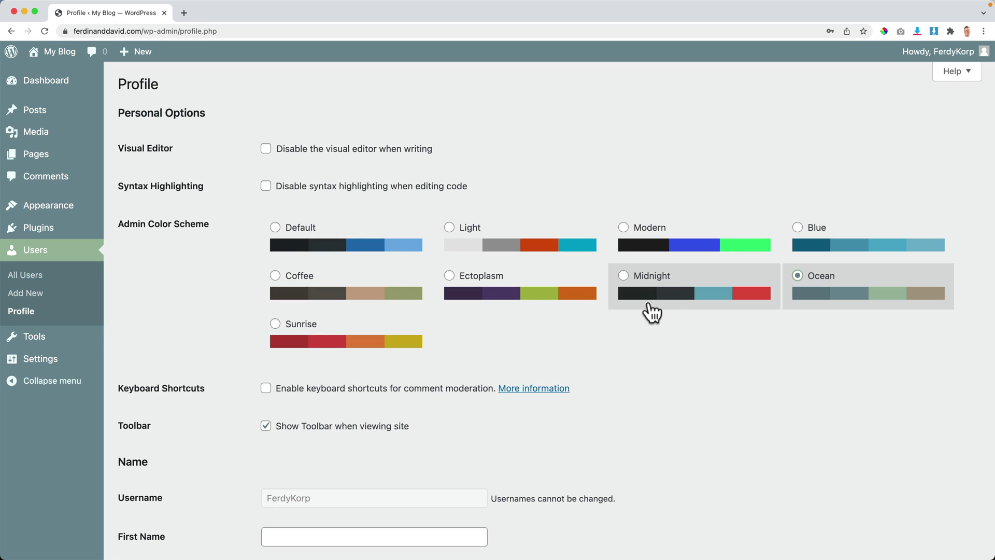
pyautogui.click(651, 303)
pyautogui.click(527, 306)
pyautogui.click(336, 298)
pyautogui.click(320, 247)
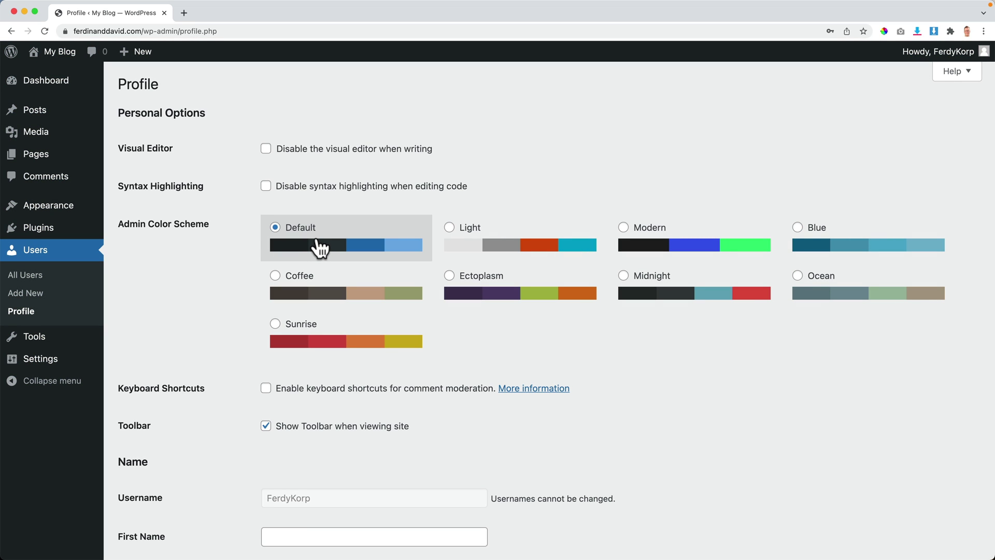
pyautogui.scroll(-5, 266, 279)
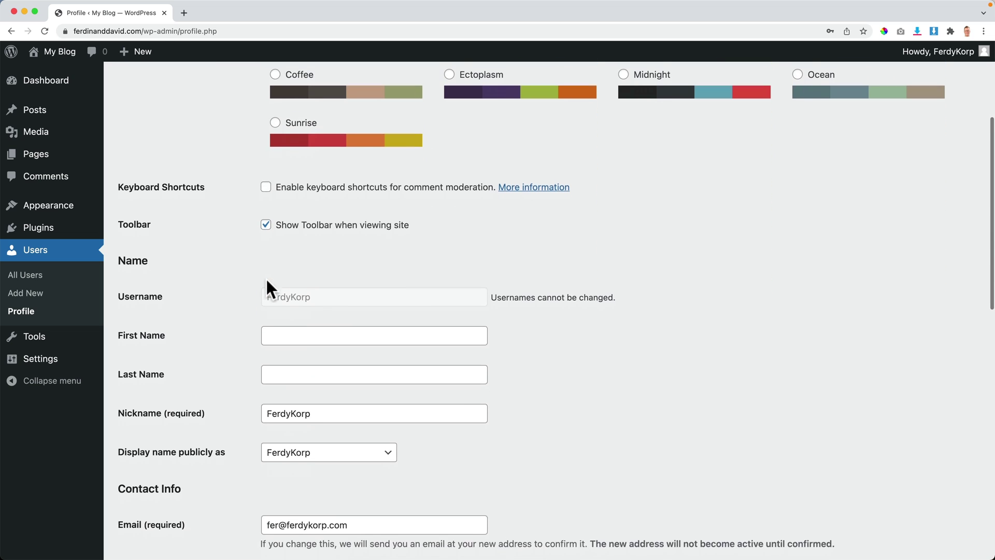
pyautogui.moveTo(941, 61)
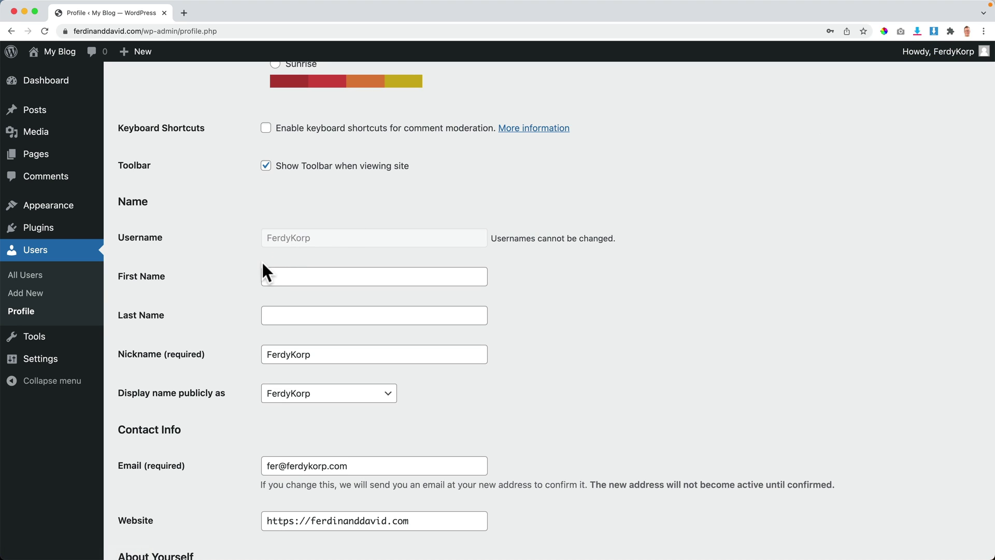
# Step: Enter the user's first and last name and display the full name publicly instead of the nickname
pyautogui.click(303, 276)
pyautogui.write('Ferdy')
pyautogui.press('Tab')
pyautogui.write('K')
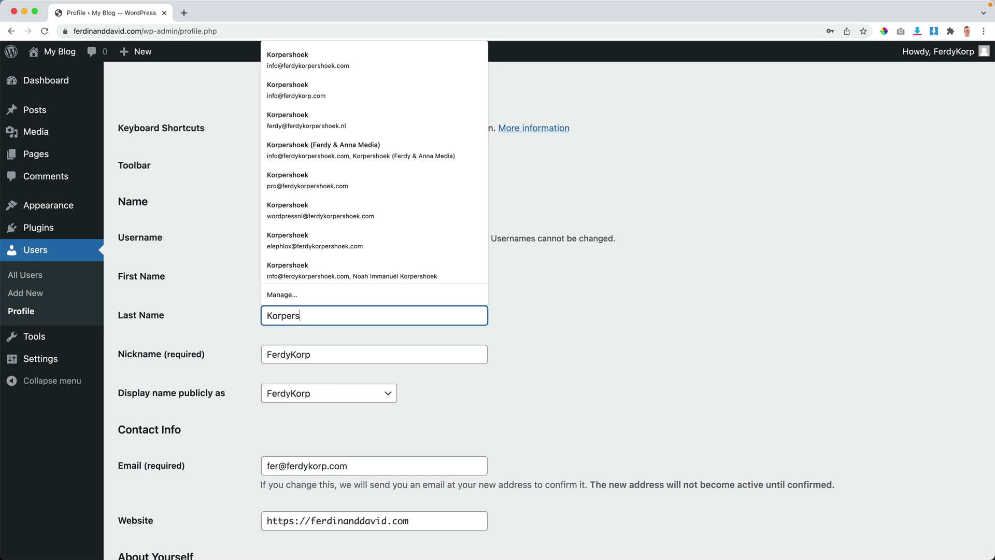
pyautogui.write('orpershoek')
pyautogui.press('Tab')
pyautogui.click(418, 390)
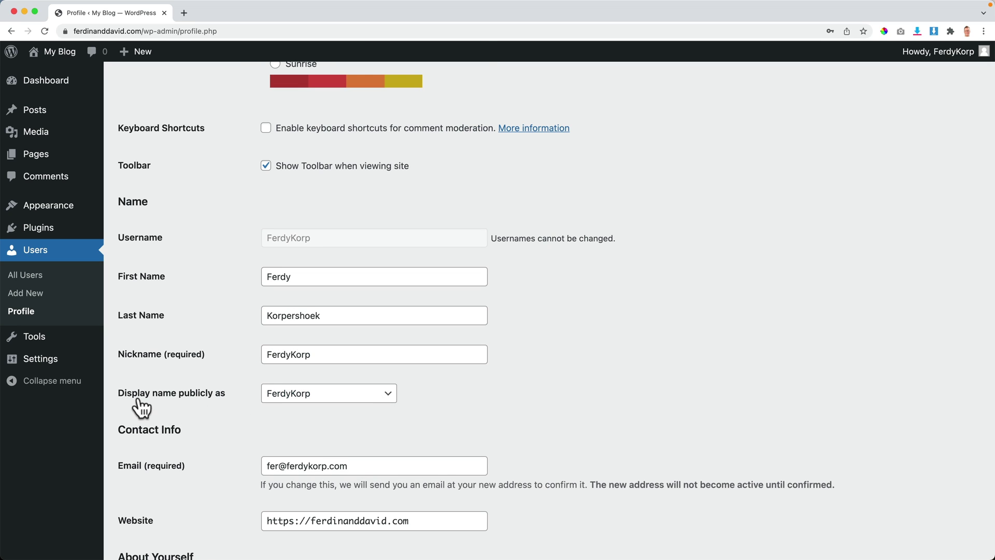
pyautogui.click(340, 402)
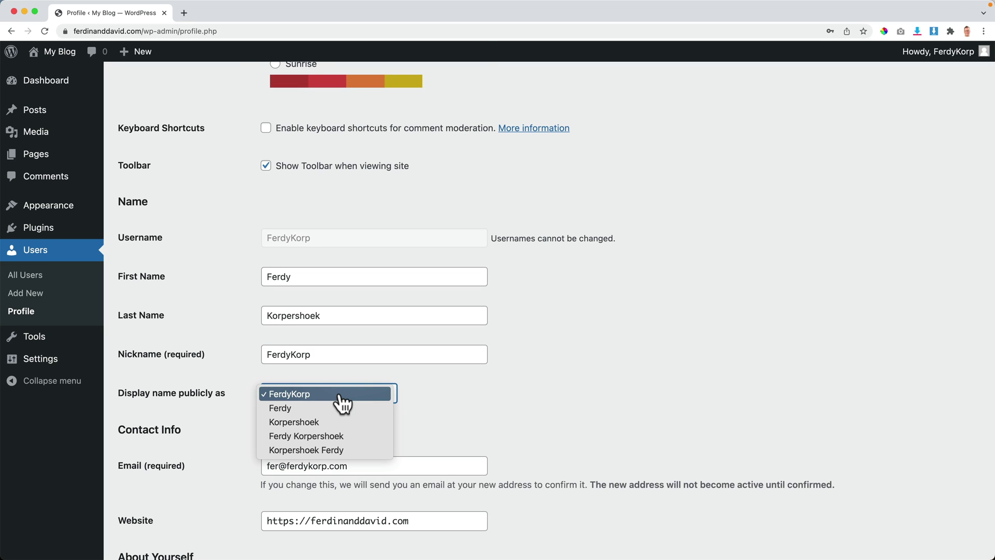
pyautogui.click(321, 439)
pyautogui.click(496, 405)
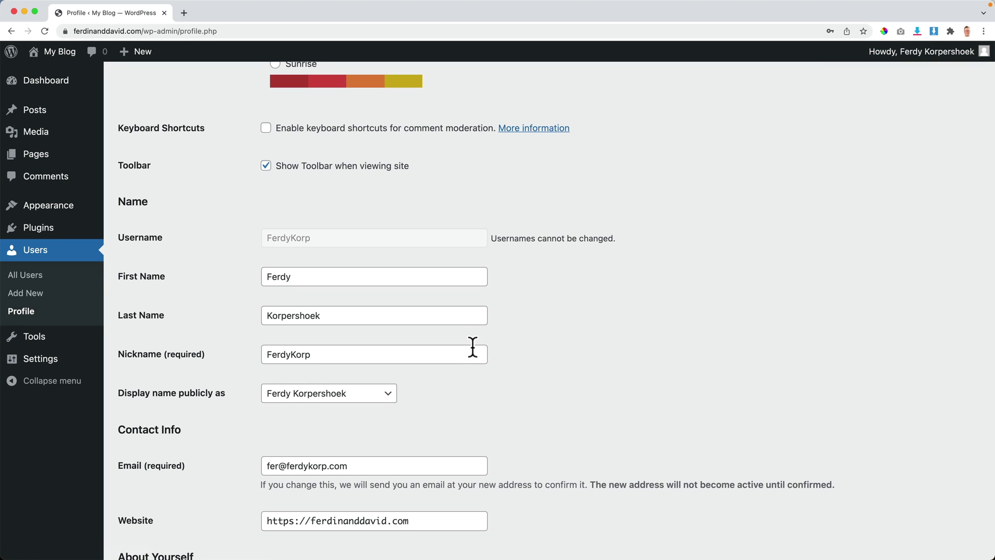
pyautogui.scroll(-7, 471, 346)
pyautogui.scroll(-1, 470, 346)
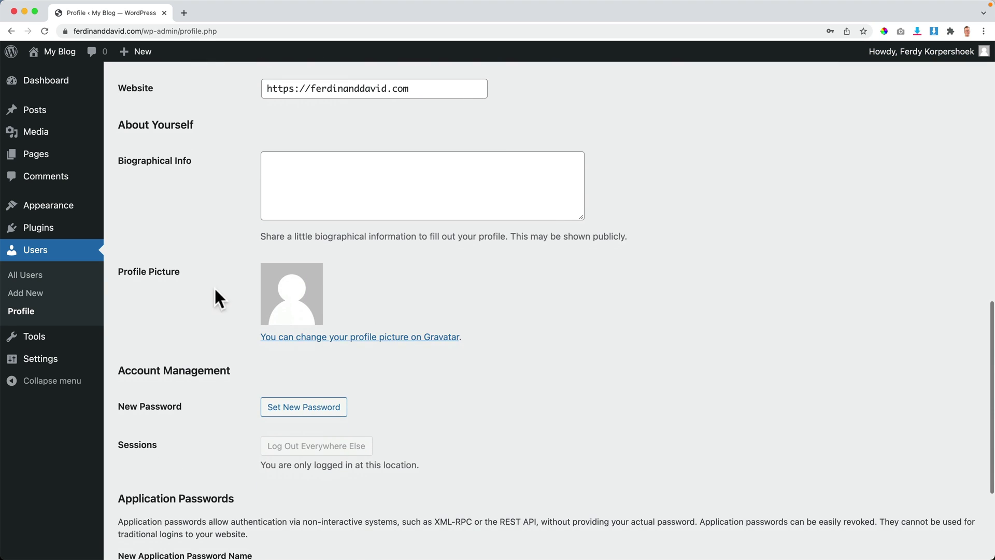
# Step: Open the Gravatar sign-in page in a new tab alongside the Profile page
pyautogui.rightClick(405, 335)
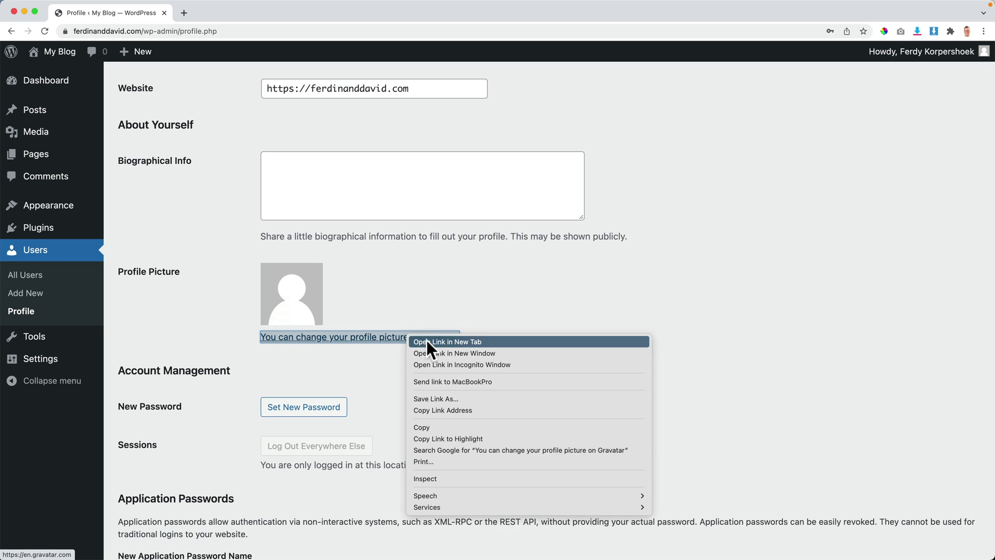
pyautogui.click(456, 342)
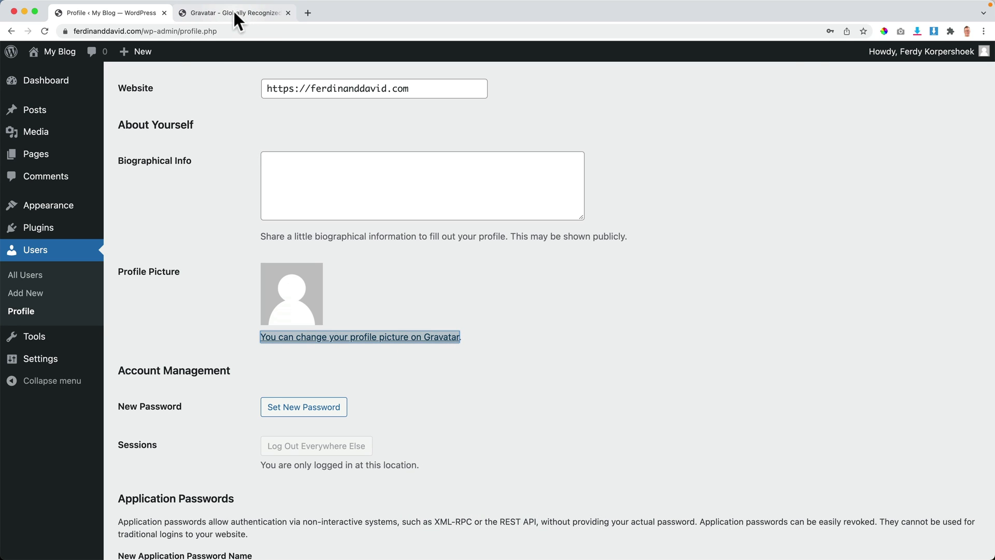
pyautogui.click(236, 16)
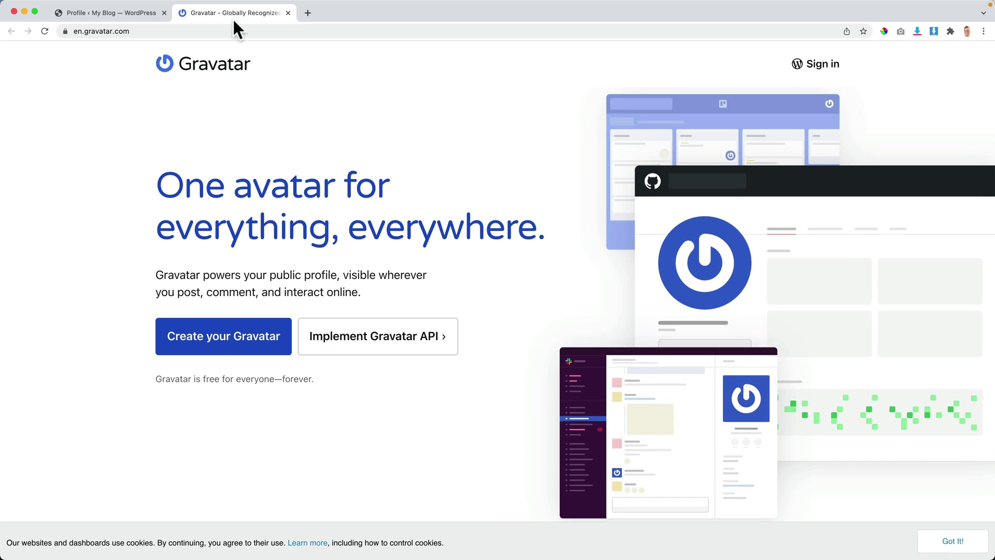
pyautogui.click(810, 65)
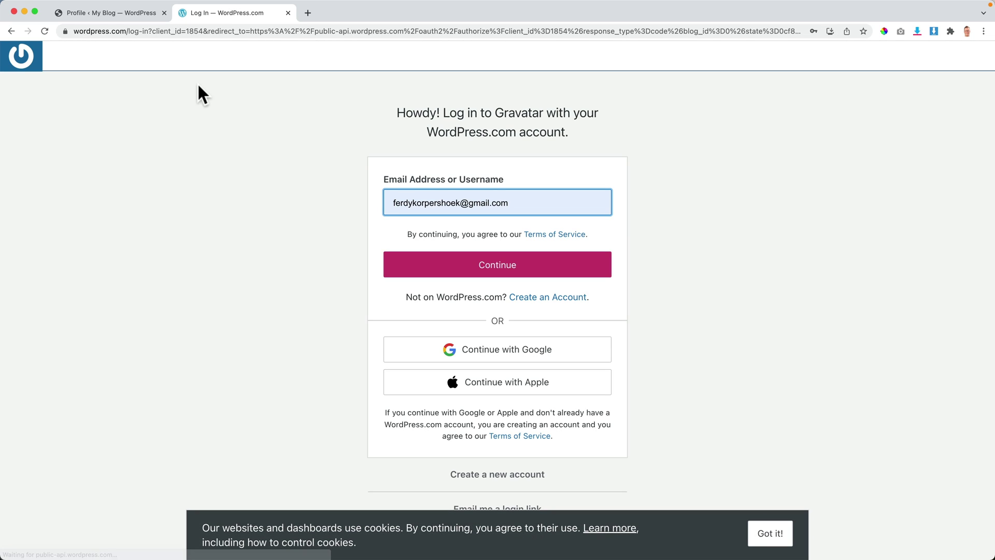
pyautogui.click(137, 15)
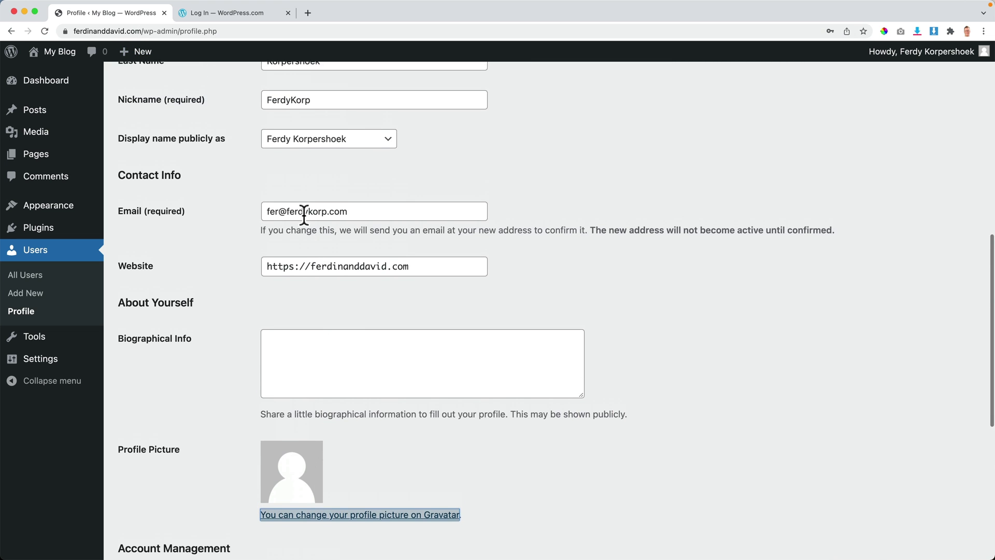
pyautogui.scroll(1, 315, 234)
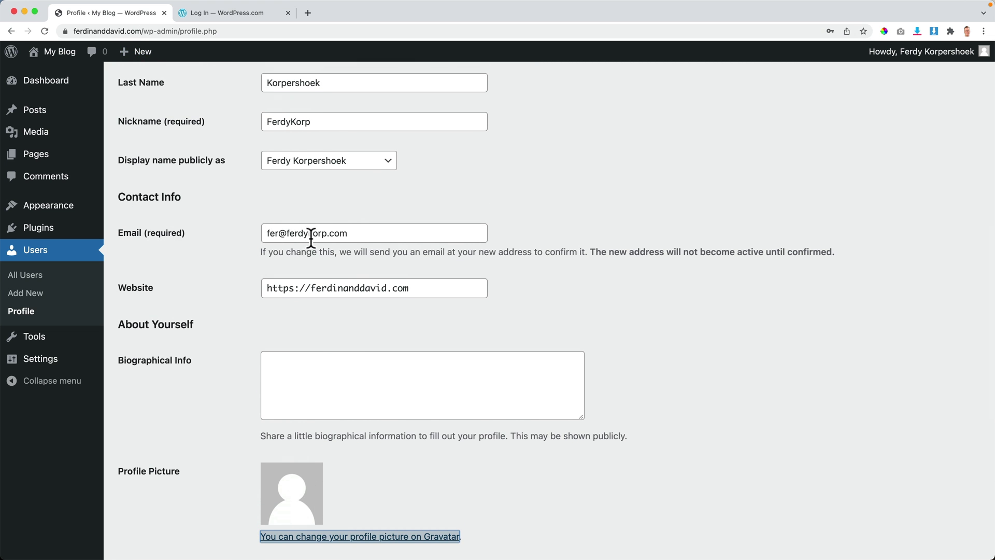
pyautogui.click(223, 14)
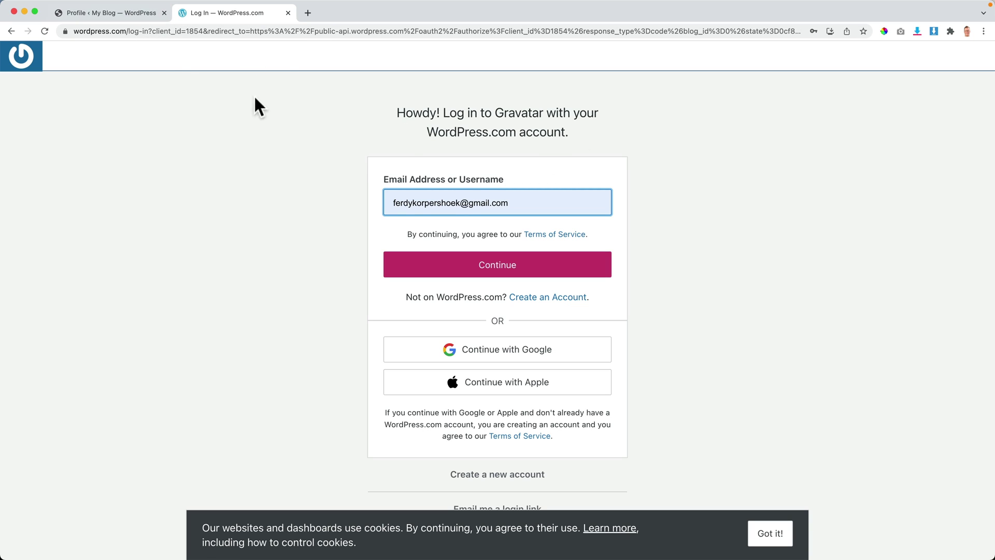
pyautogui.click(123, 14)
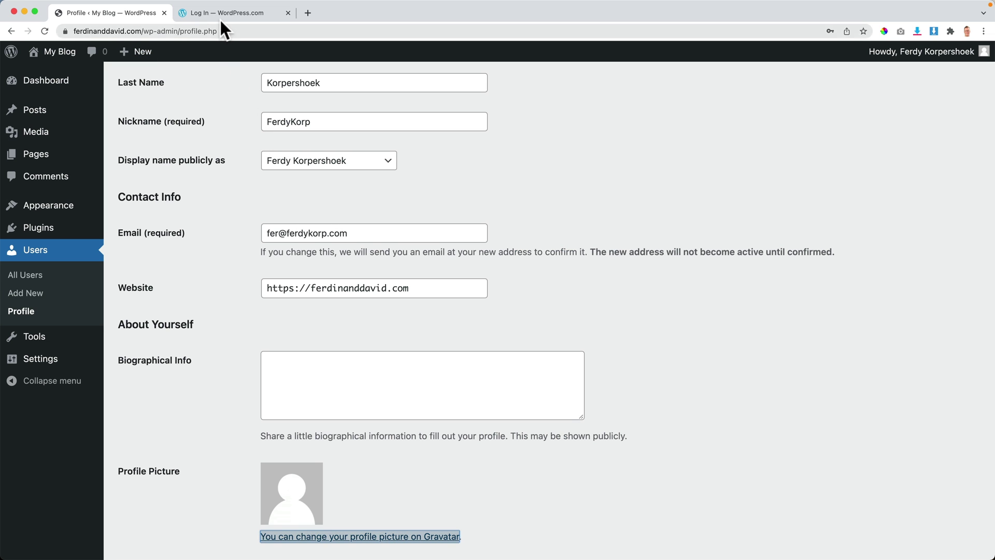
pyautogui.click(223, 14)
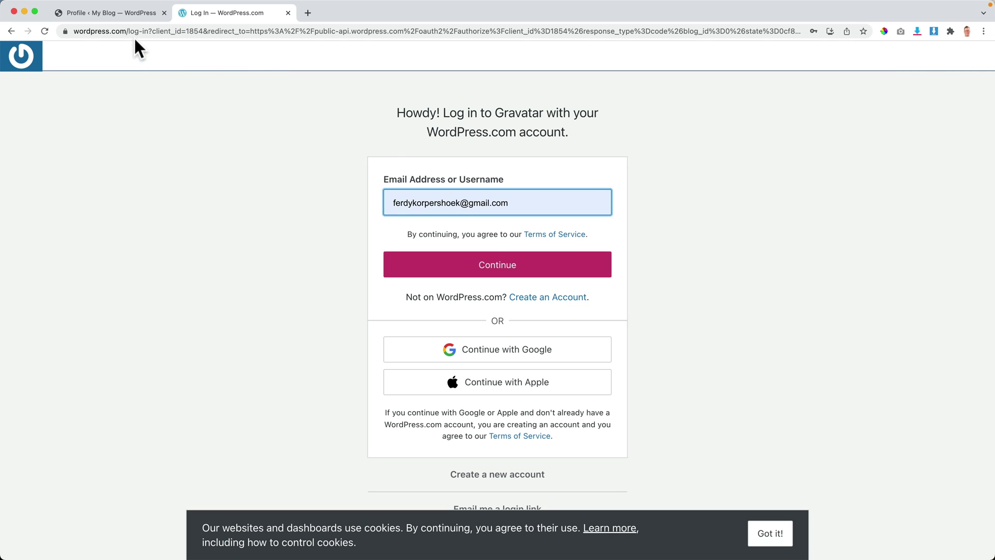
pyautogui.click(123, 15)
pyautogui.moveTo(982, 58)
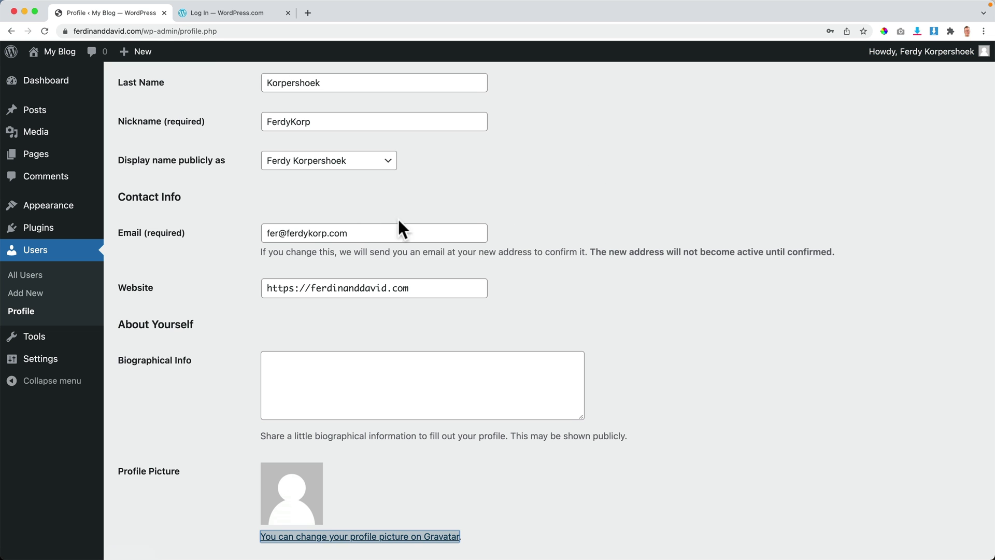
# Step: Replace the profile's Email field with the new contact email address
pyautogui.moveTo(375, 231); pyautogui.dragTo(233, 222)
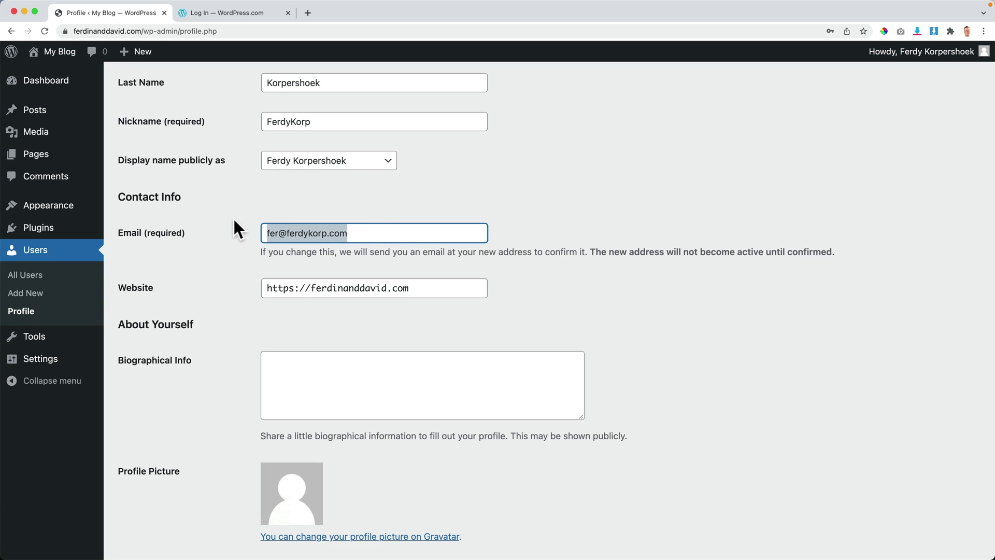
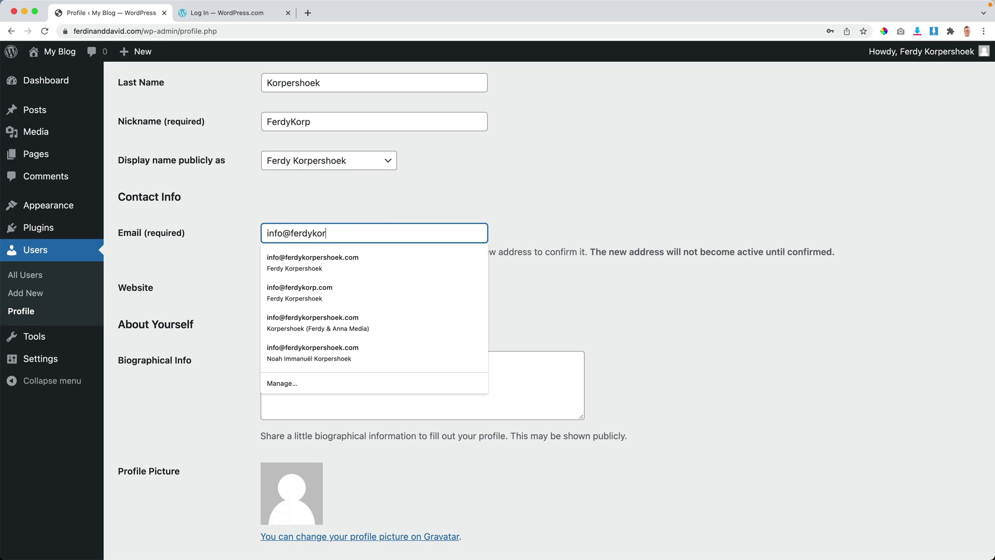
pyautogui.press('Tab')
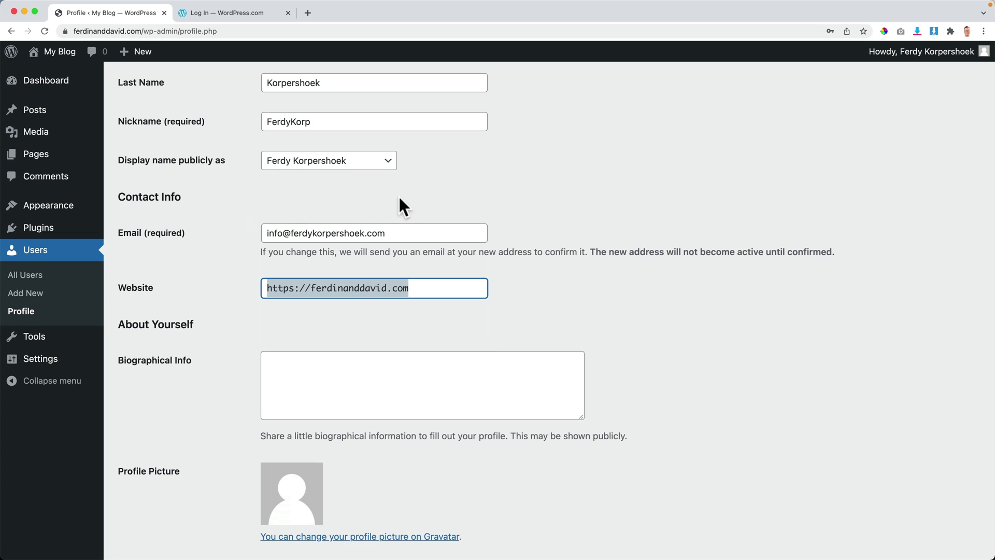
pyautogui.click(393, 205)
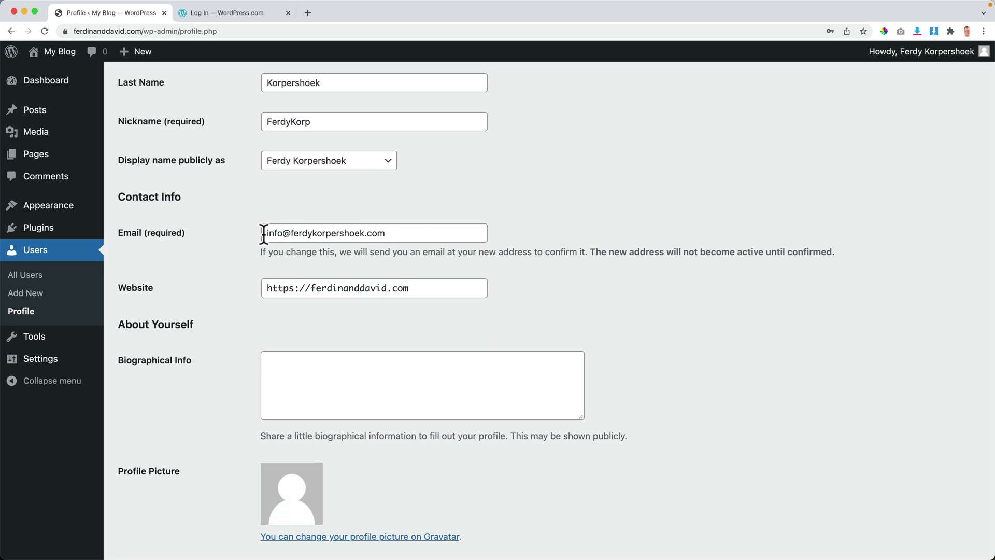
pyautogui.moveTo(264, 234); pyautogui.dragTo(421, 231)
pyautogui.click(478, 210)
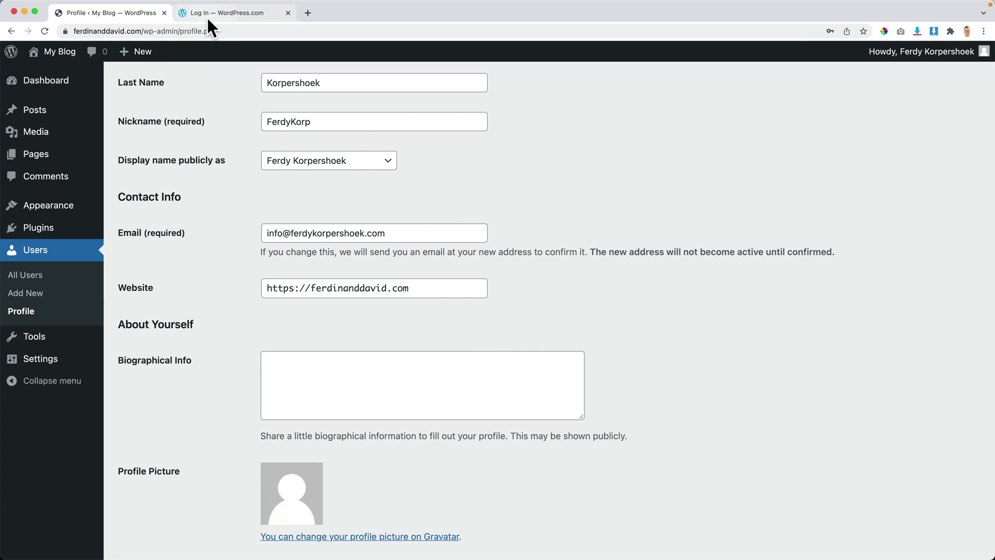
pyautogui.click(207, 16)
pyautogui.click(288, 13)
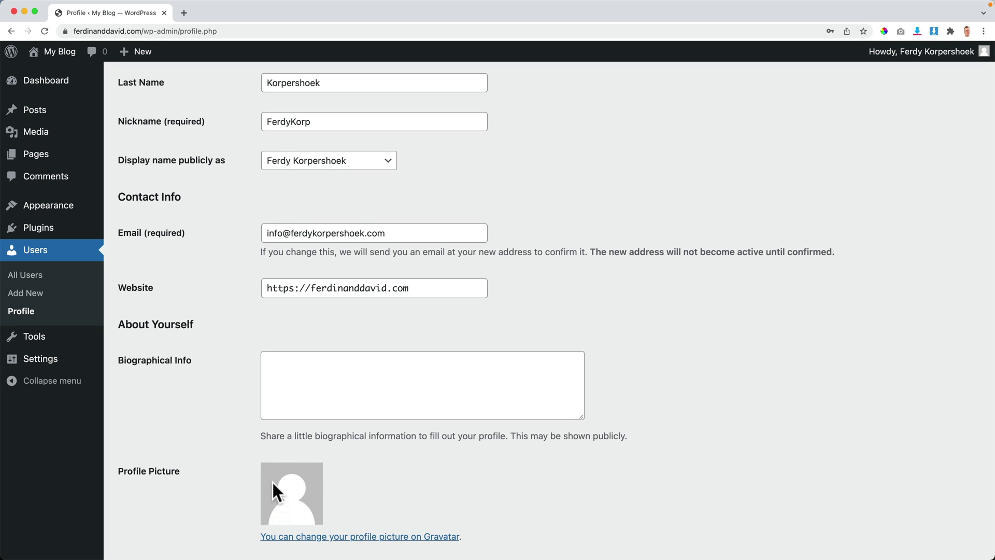
pyautogui.scroll(-7, 250, 253)
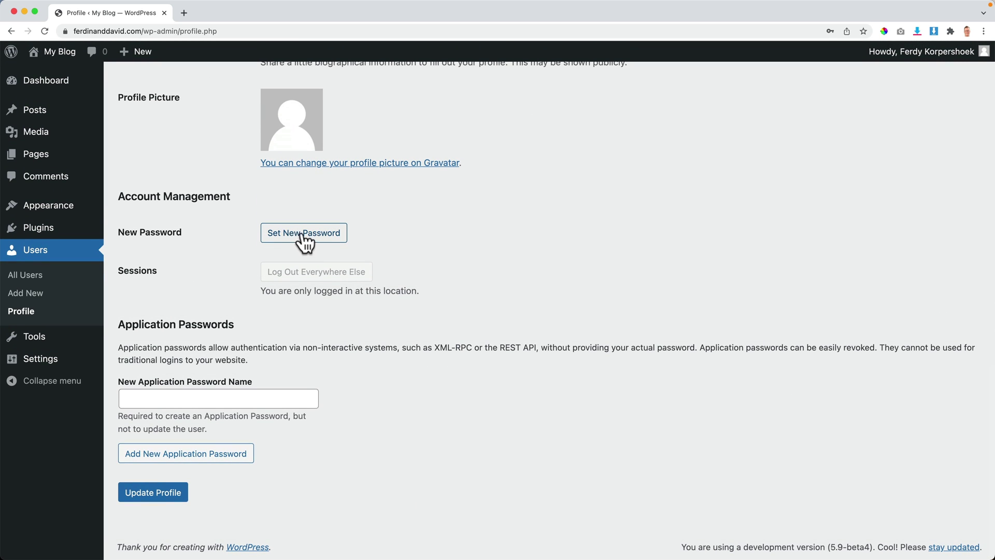
pyautogui.click(155, 504)
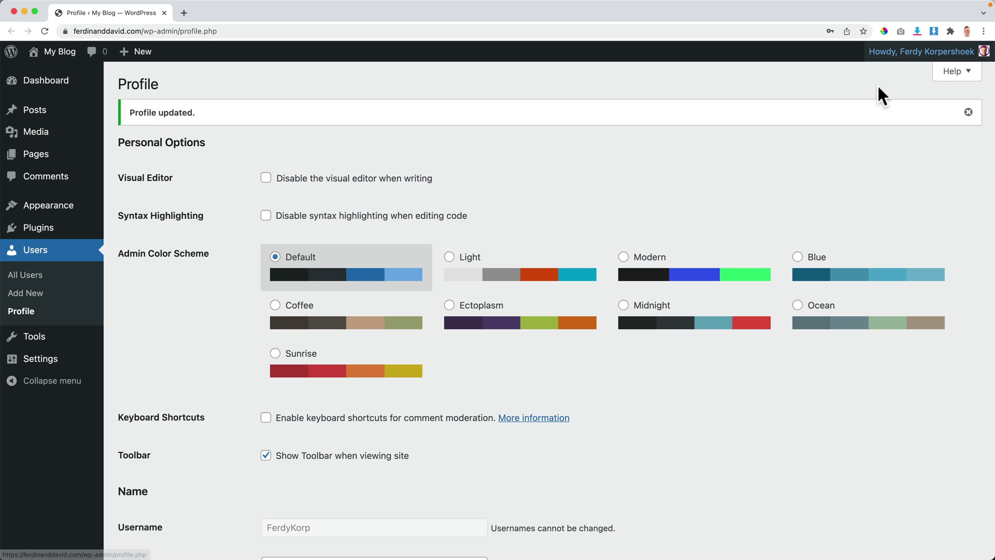
pyautogui.scroll(-10, 297, 284)
pyautogui.scroll(-1, 274, 335)
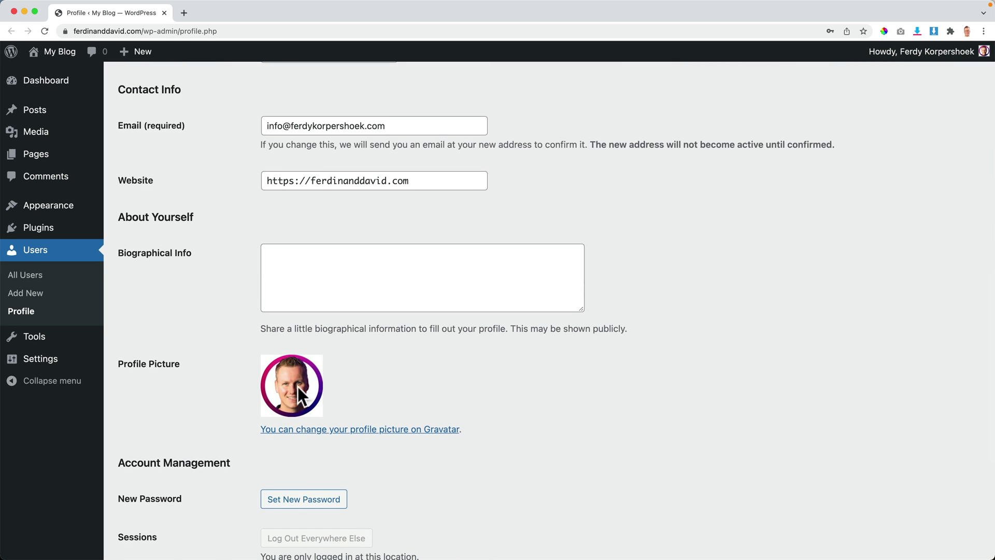
pyautogui.scroll(-5, 185, 350)
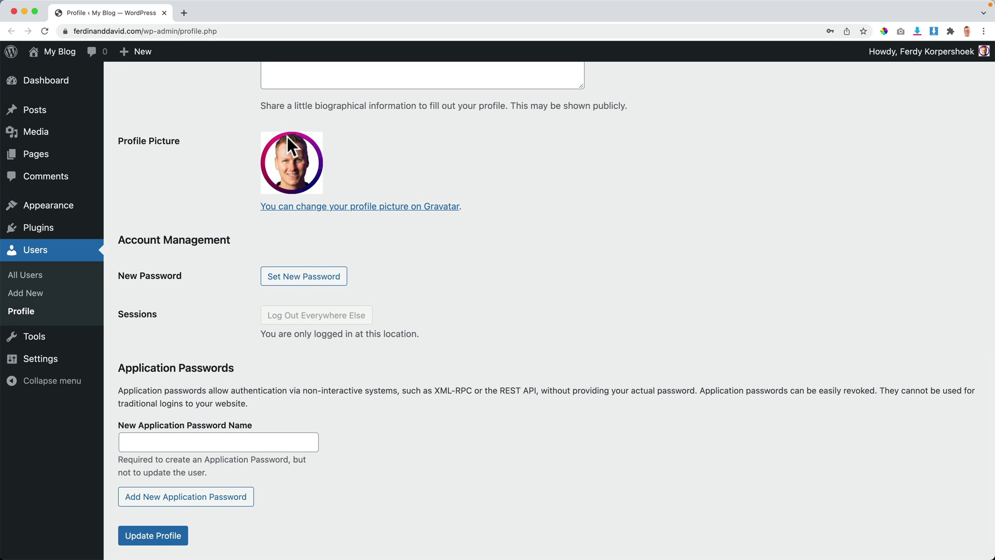
pyautogui.scroll(4, 335, 257)
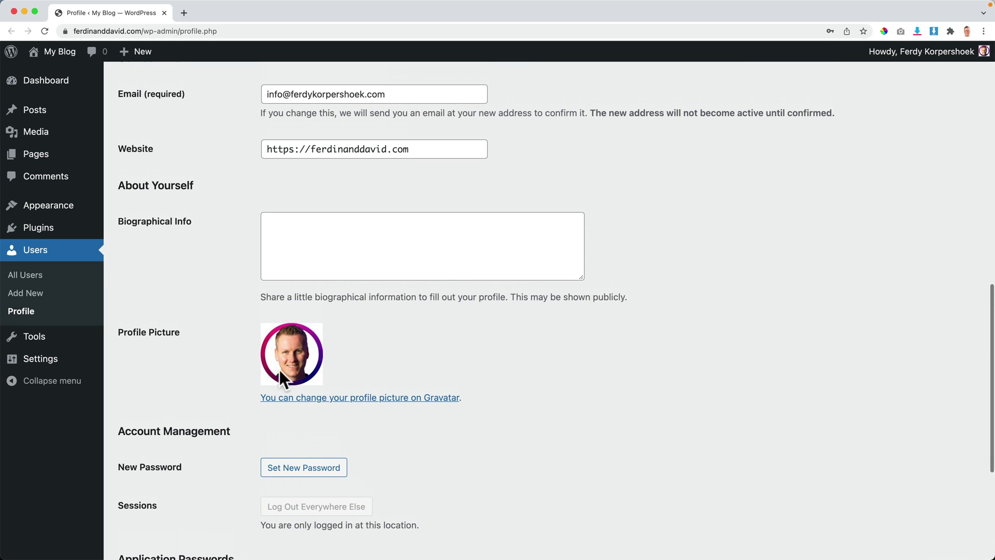
# Step: Write a Biographical Info bio about teaching WordPress, affiliate marketing and WooCommerce
pyautogui.click(327, 240)
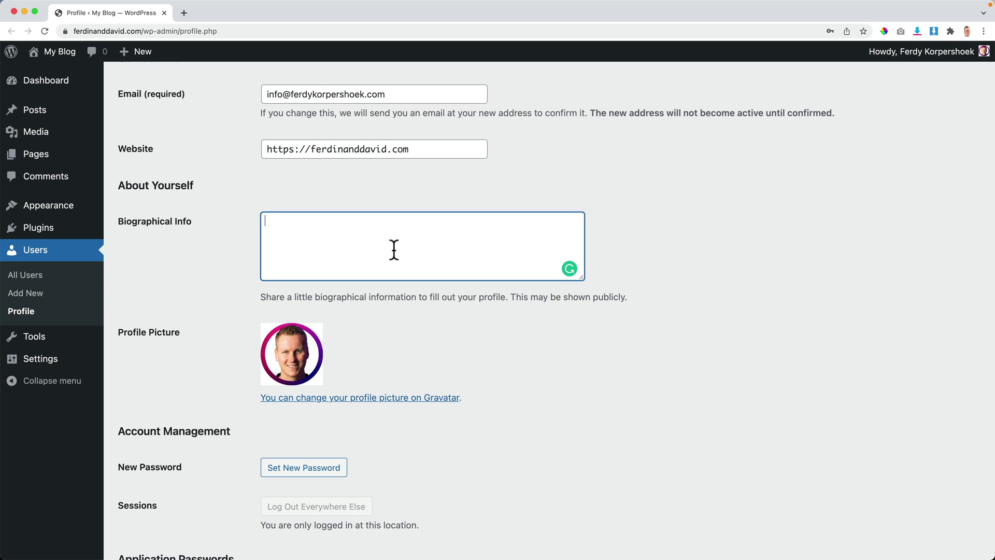
pyautogui.write('I')
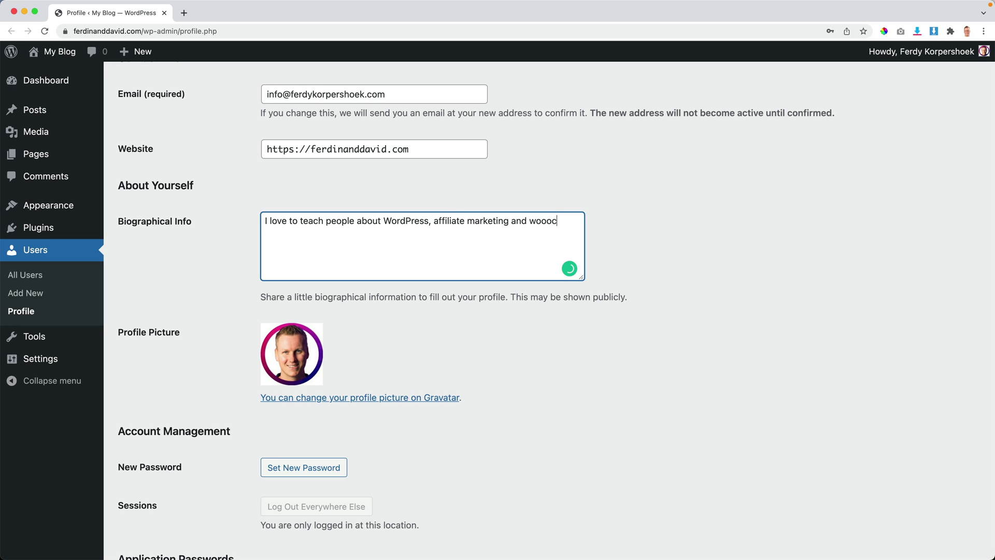
pyautogui.write('merce. My style is being honest, straight to the point and o')
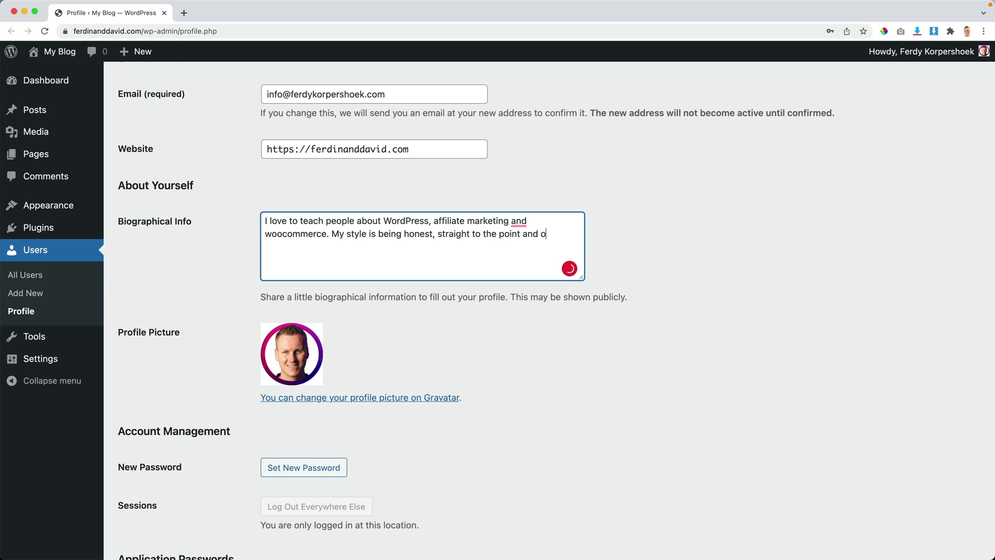
pyautogui.write('c.')
# Step: Add the two suggested commas, fix 'WooCommerce' and 'optimistic', and update the profile
pyautogui.moveTo(516, 222)
pyautogui.click(526, 255)
pyautogui.click(527, 327)
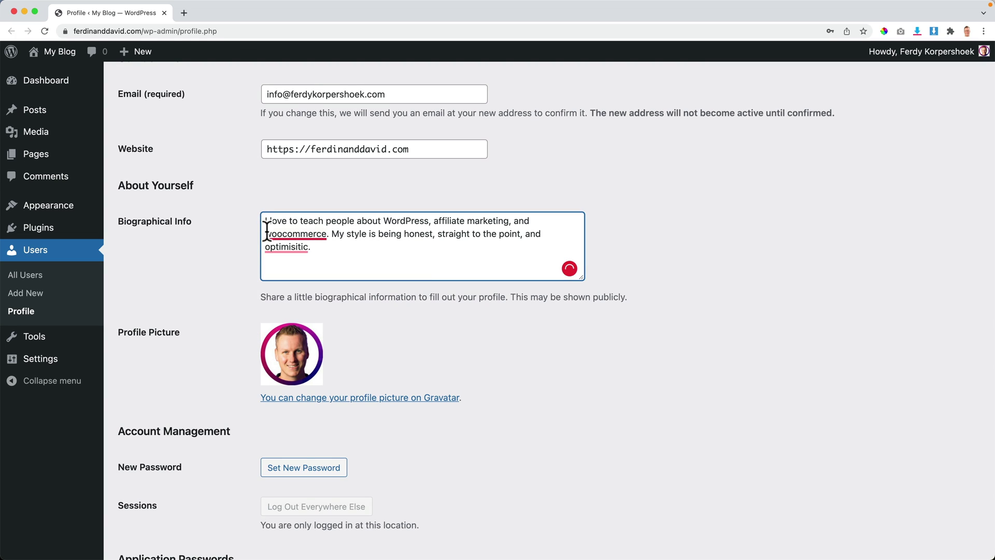
pyautogui.click(291, 240)
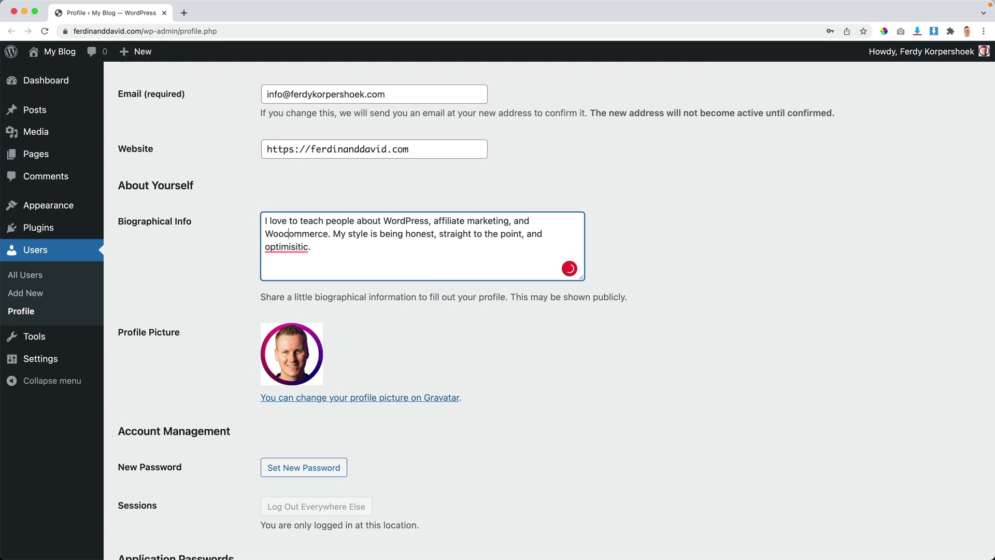
pyautogui.press('BackSpace')
pyautogui.write('C')
pyautogui.moveTo(272, 247)
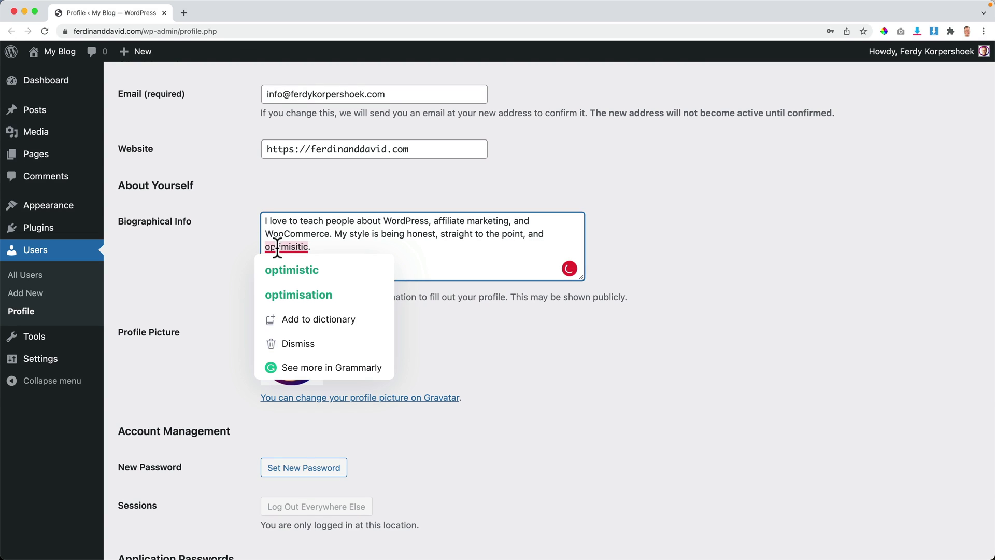
pyautogui.click(292, 271)
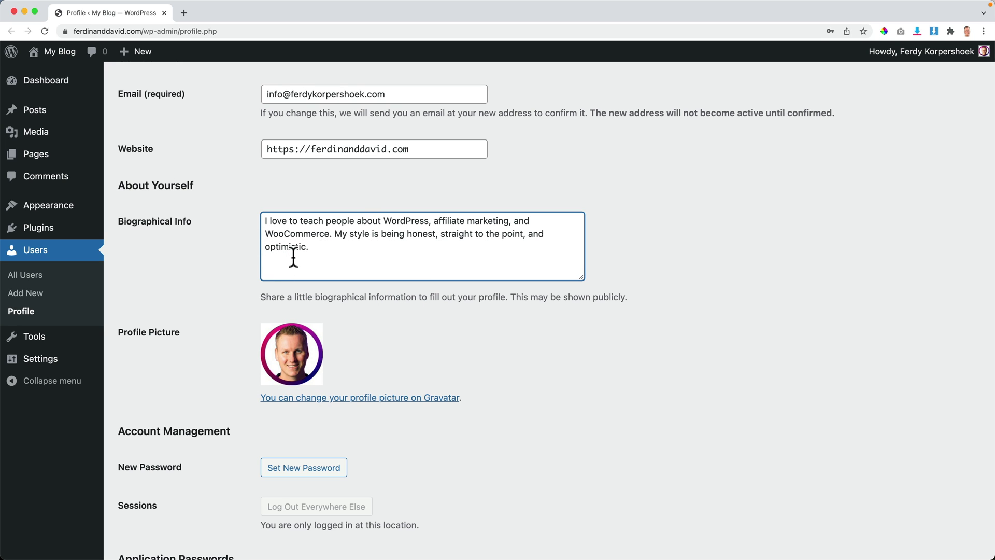
pyautogui.scroll(-5, 293, 257)
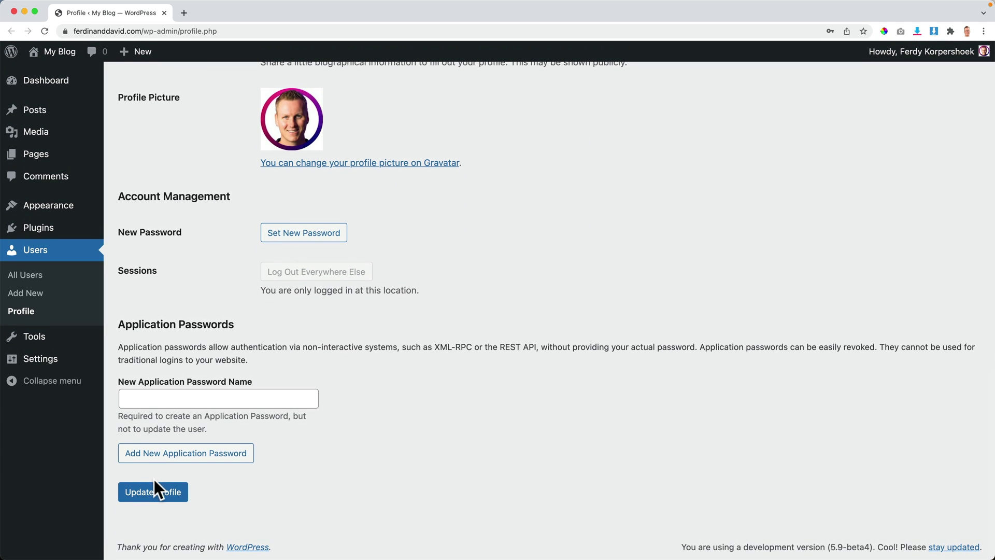
pyautogui.click(153, 492)
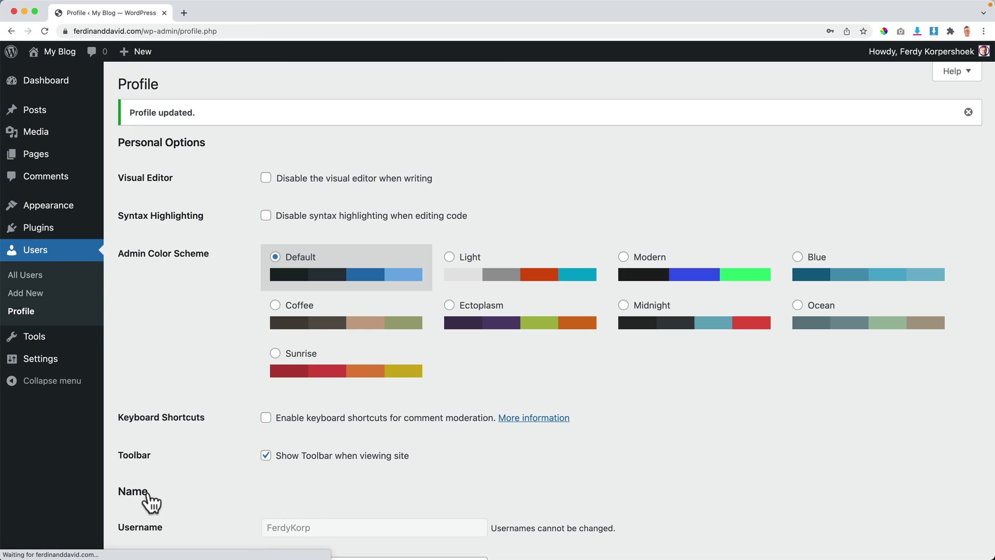
# Step: View the My Blog front page, then go to Settings > General
pyautogui.click(66, 56)
pyautogui.scroll(-3, 524, 226)
pyautogui.scroll(3, 528, 226)
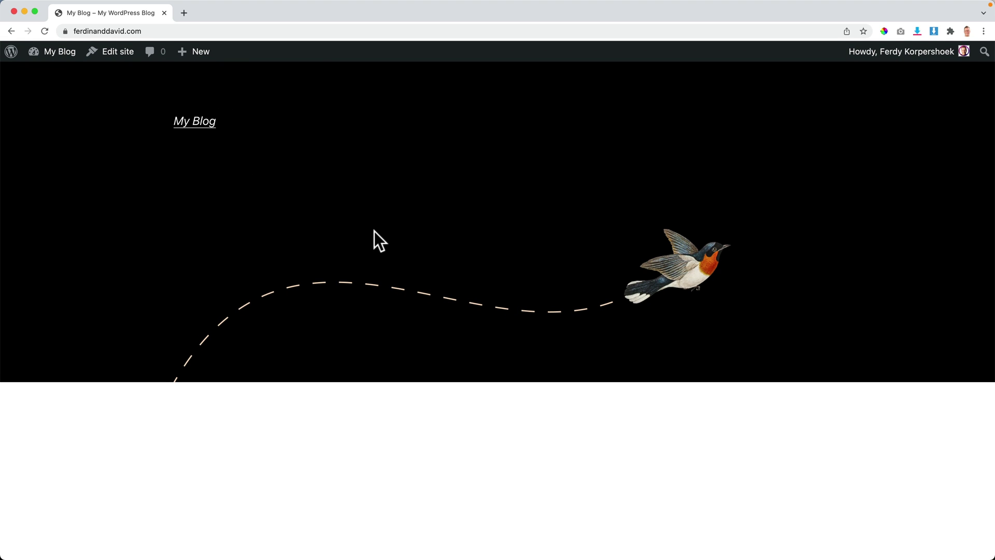
pyautogui.moveTo(63, 60)
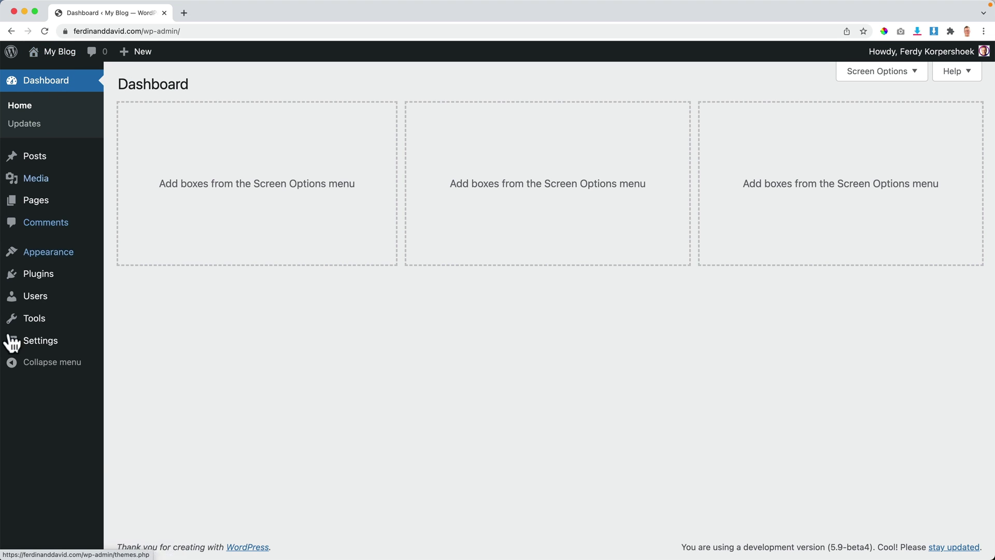
pyautogui.moveTo(21, 346)
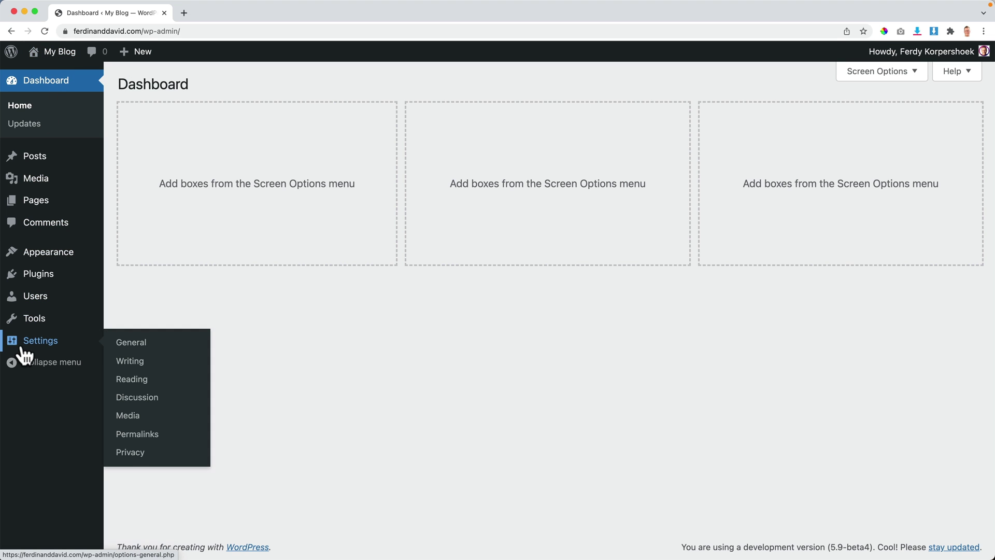
pyautogui.click(131, 345)
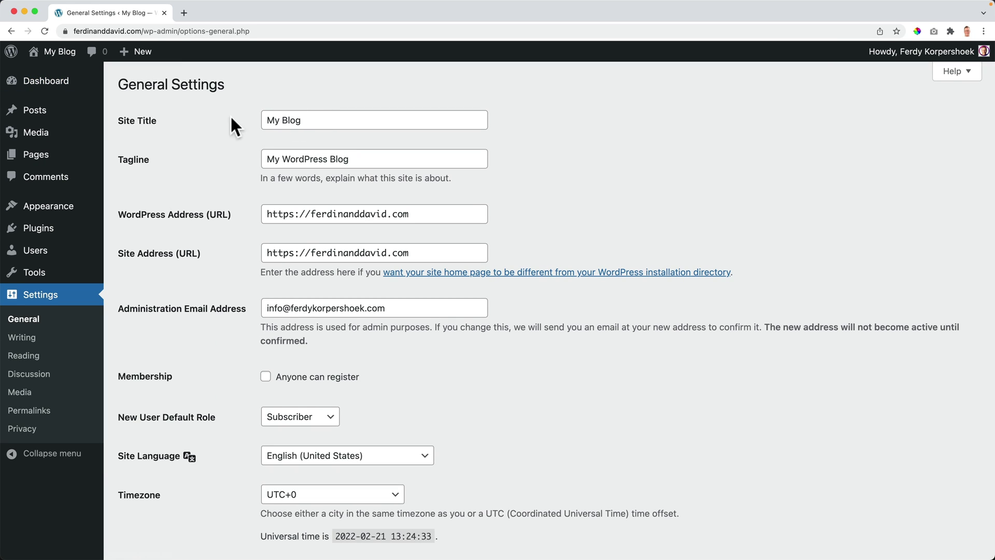
# Step: Review the WordPress Address and Site Address URLs and the site's connection security info
pyautogui.click(294, 214)
pyautogui.click(207, 163)
pyautogui.click(64, 31)
pyautogui.click(64, 31)
pyautogui.click(291, 252)
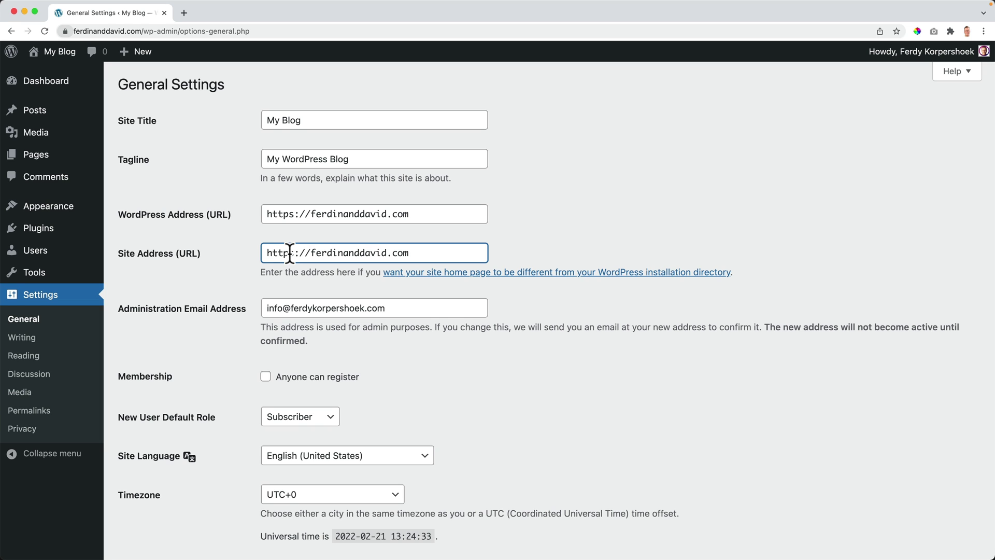
pyautogui.scroll(-1, 187, 306)
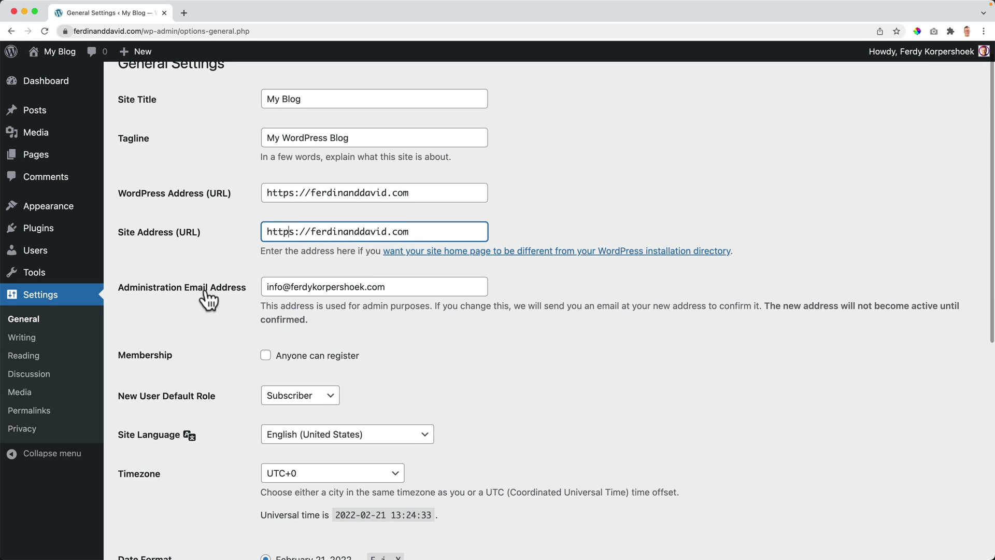
pyautogui.scroll(-3, 305, 280)
pyautogui.scroll(-2, 305, 282)
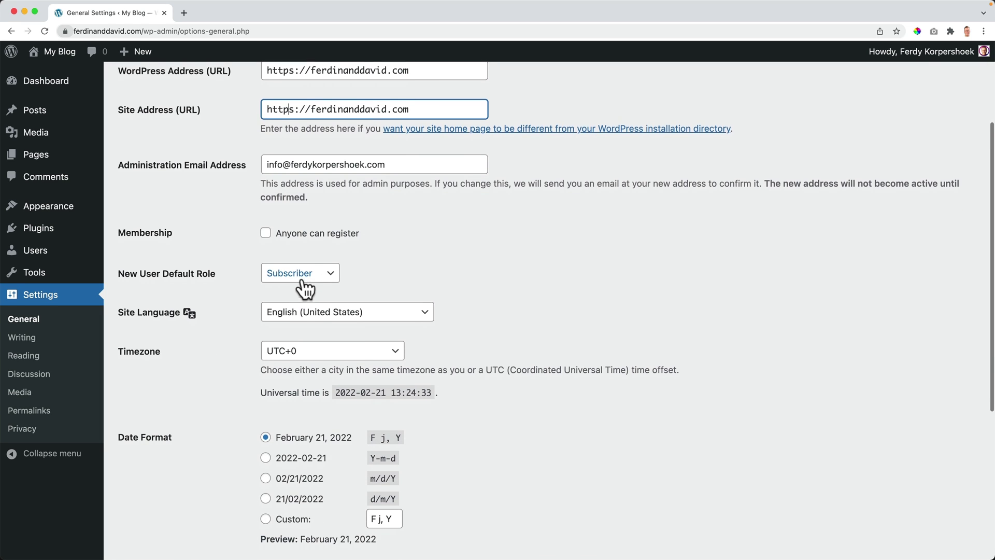
pyautogui.scroll(-3, 304, 284)
# Step: Check the Site Language list unchanged, then browse the Timezone list to the European cities
pyautogui.click(309, 239)
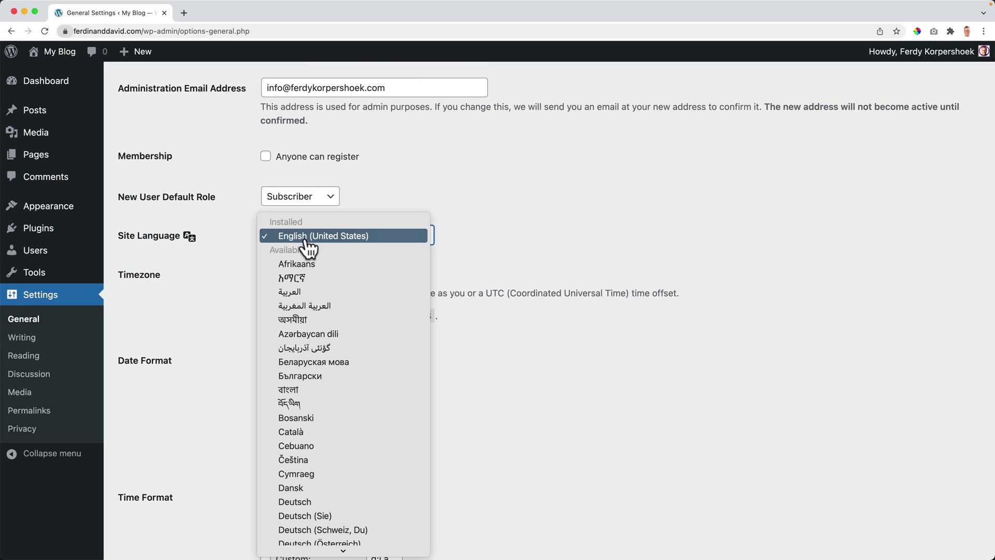
pyautogui.click(464, 249)
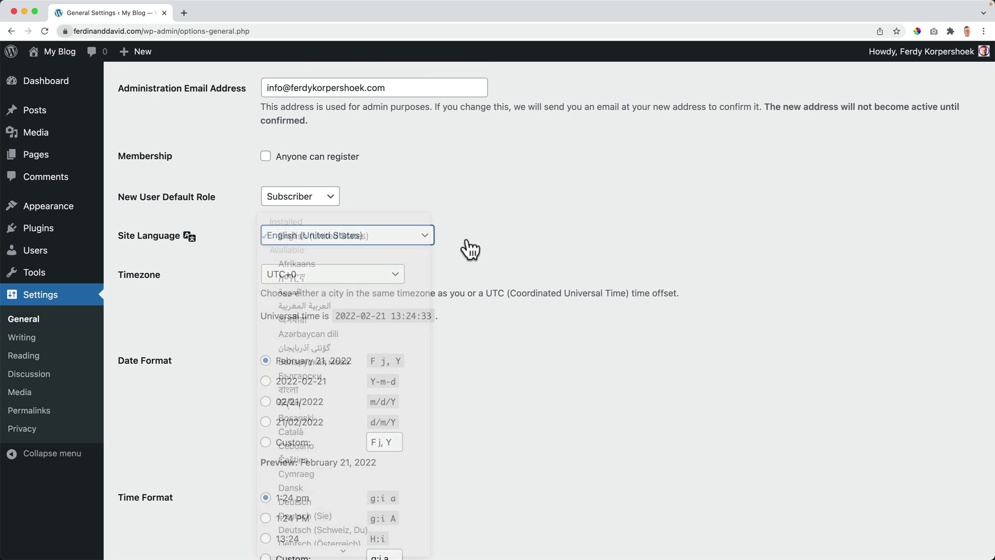
pyautogui.click(340, 283)
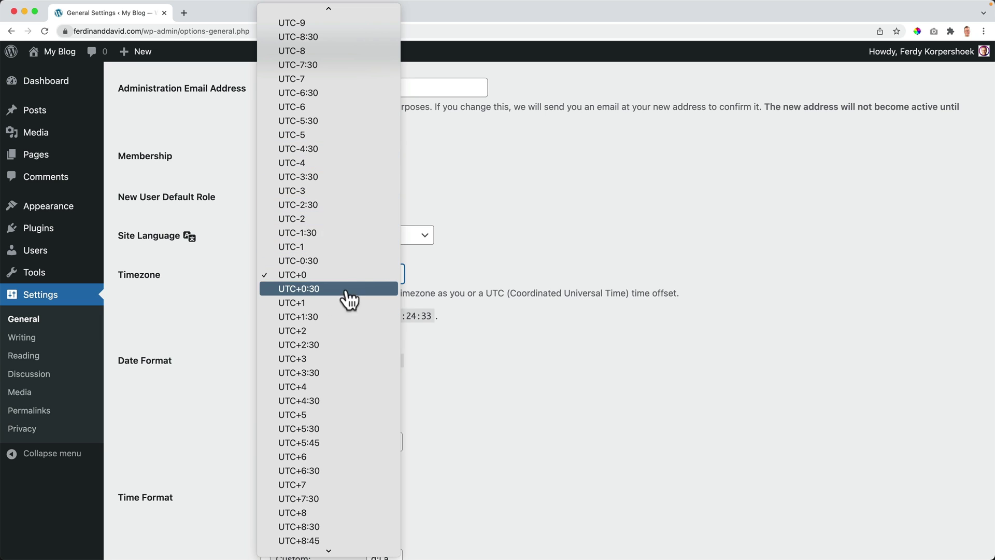
pyautogui.scroll(-5, 334, 337)
pyautogui.scroll(20, 335, 338)
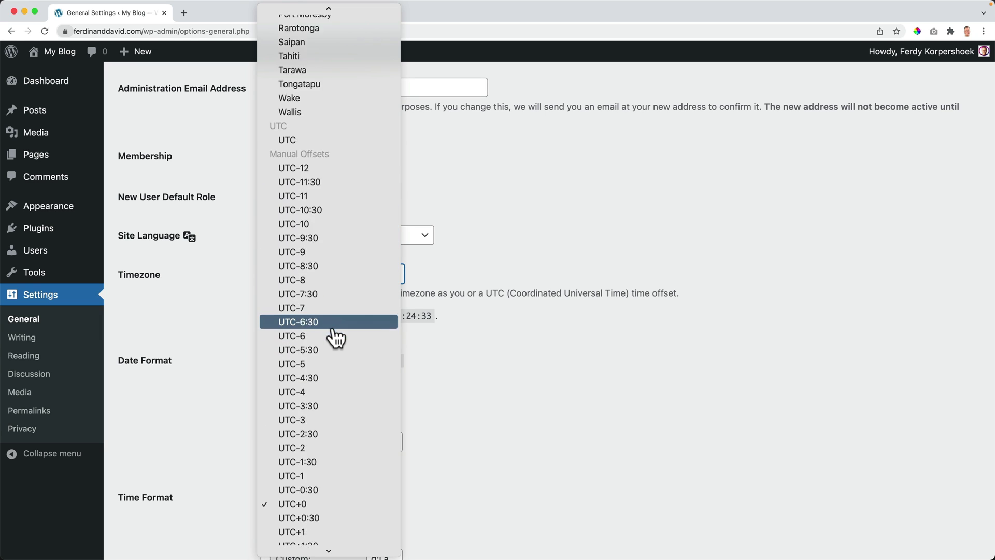
pyautogui.scroll(15, 336, 334)
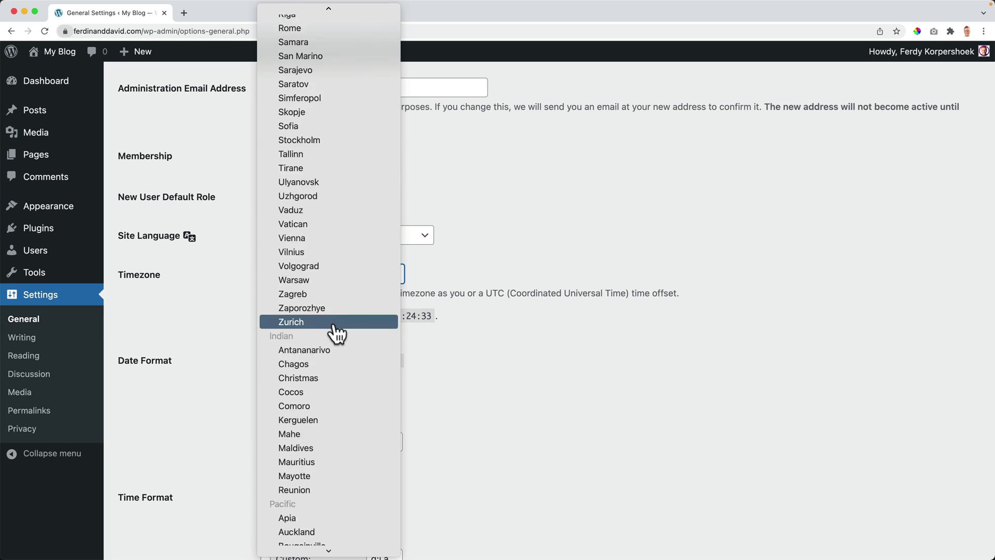
pyautogui.scroll(10, 332, 327)
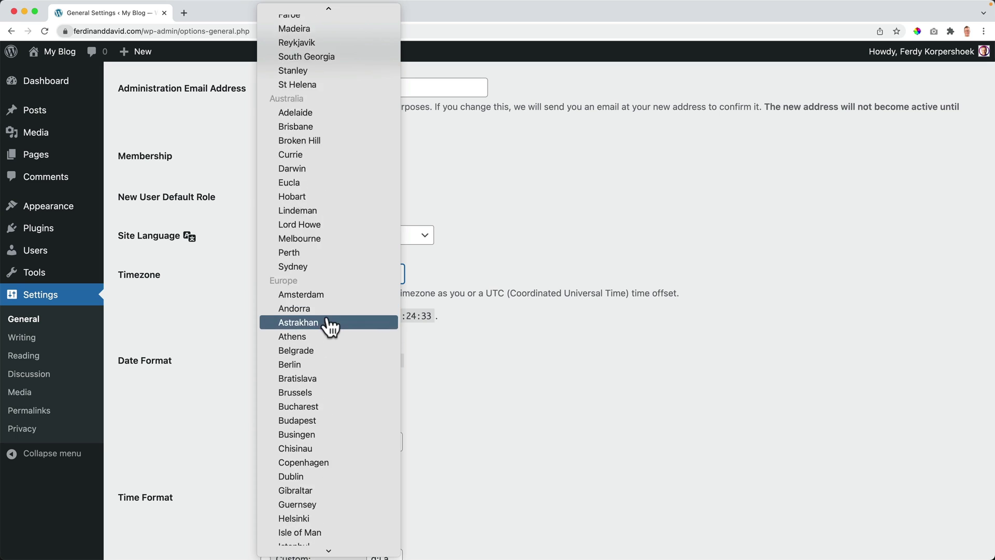
# Step: Set timezone to Amsterdam and date format to February 21, 2022, save, and open My Blog
pyautogui.click(302, 363)
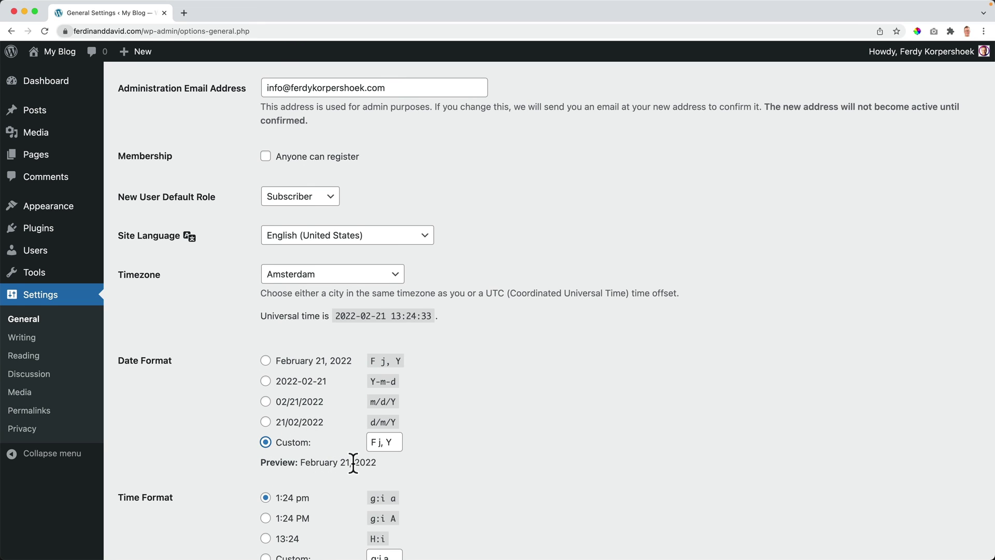
pyautogui.click(266, 362)
pyautogui.scroll(-3, 231, 400)
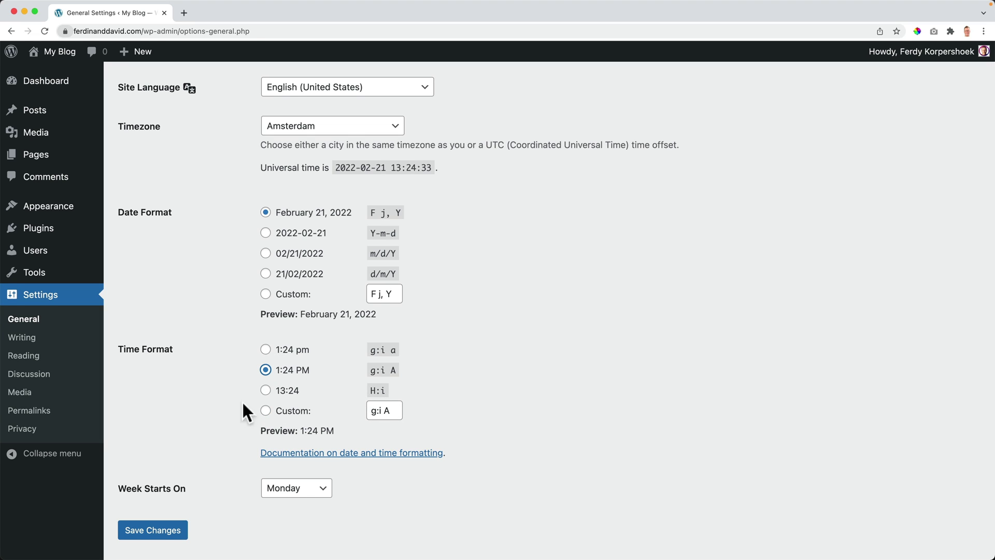
pyautogui.scroll(-2, 244, 410)
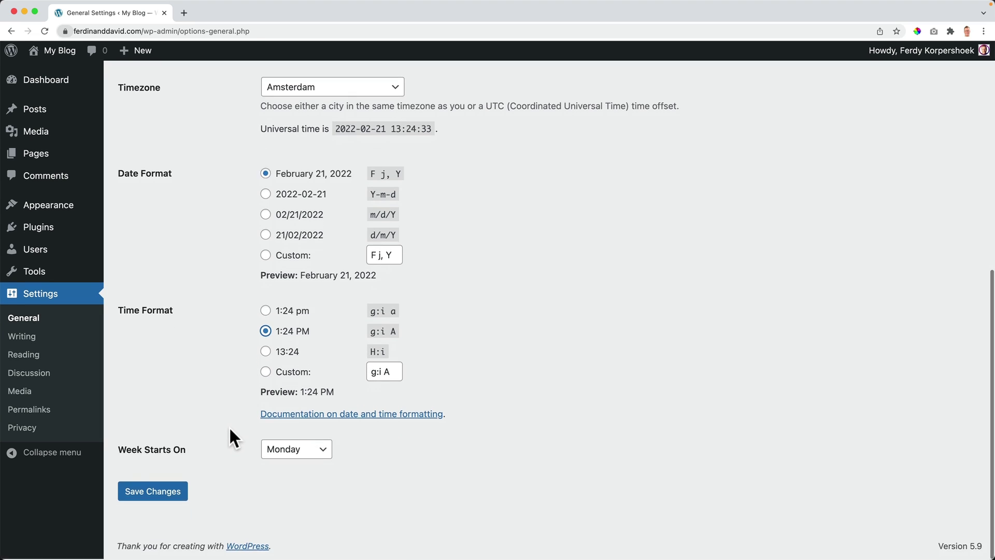
pyautogui.click(153, 494)
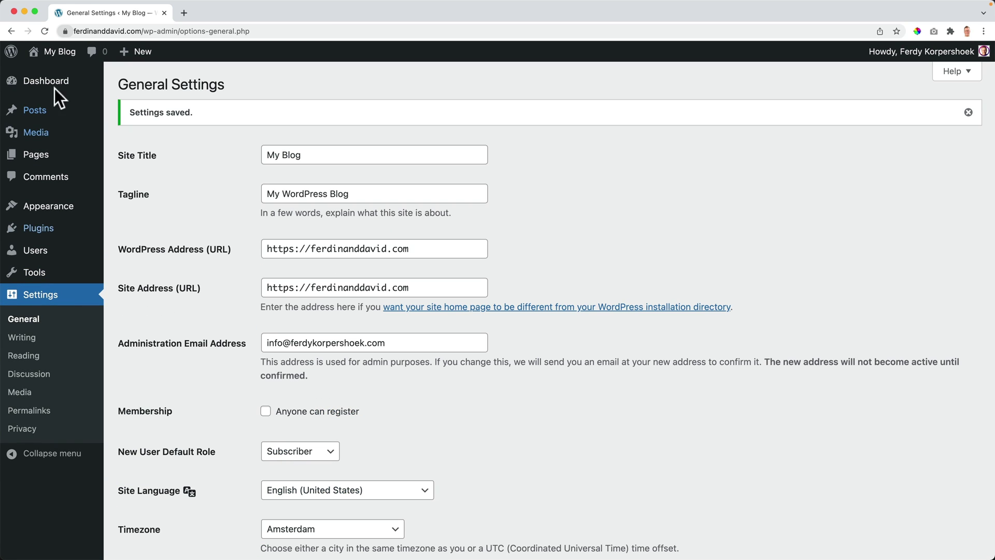
pyautogui.click(60, 55)
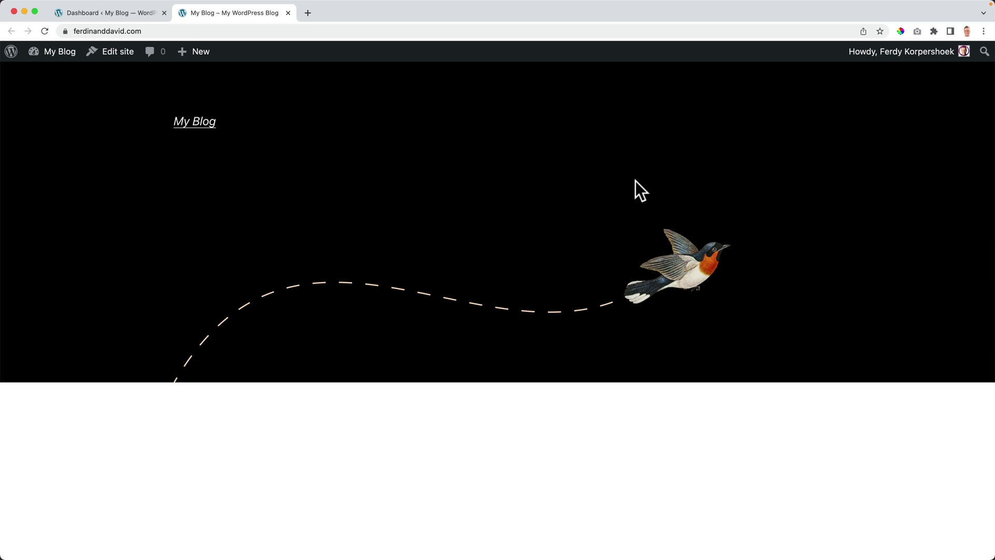
# Step: Scroll the My Blog front page down to the footer and back up
pyautogui.scroll(-3, 503, 216)
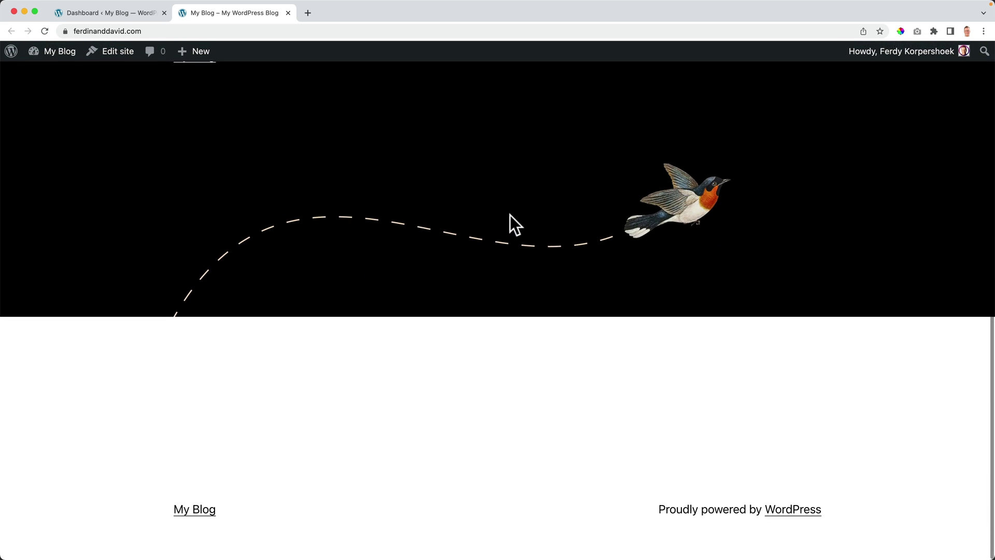
pyautogui.scroll(3, 492, 211)
# Step: Open Appearance > Themes and compare against the current front page
pyautogui.click(121, 14)
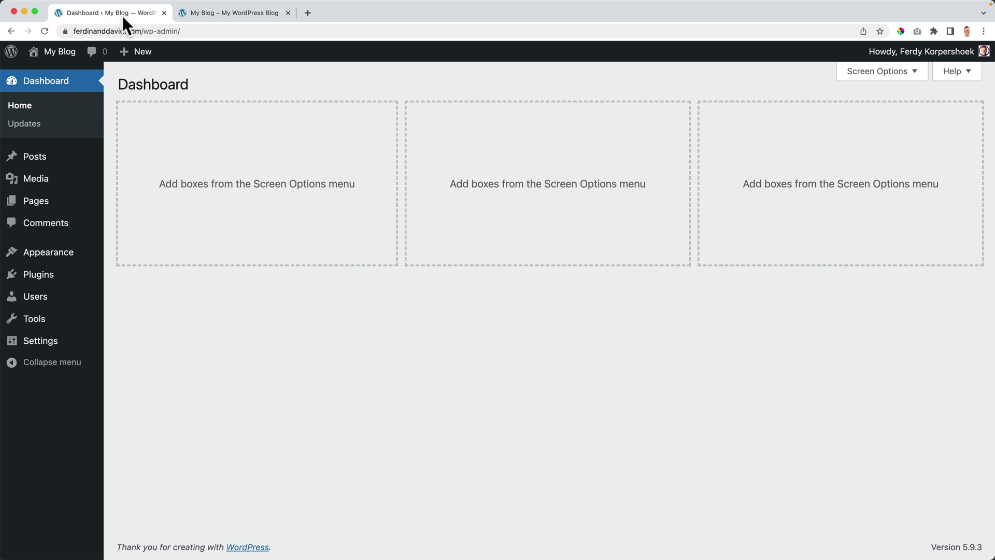
pyautogui.moveTo(55, 259)
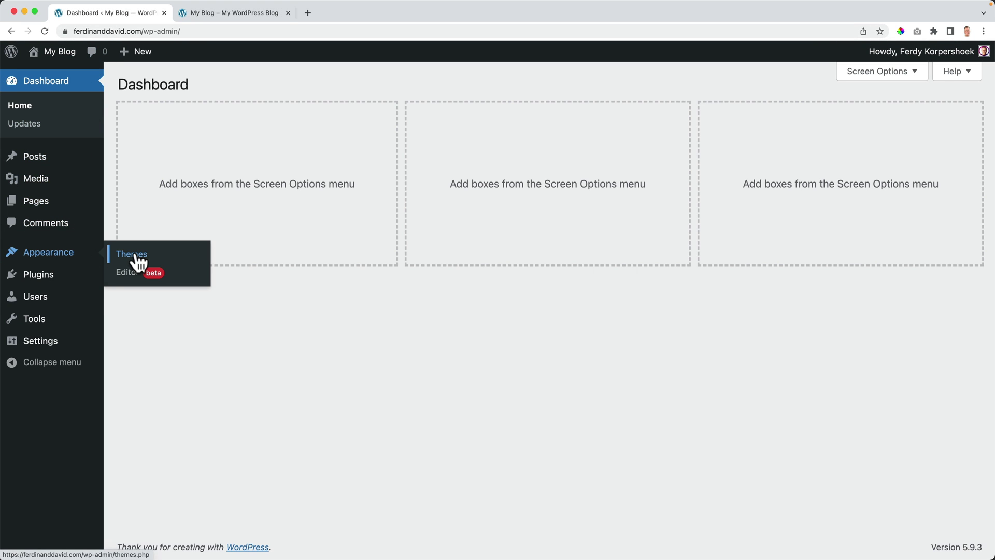
pyautogui.click(136, 256)
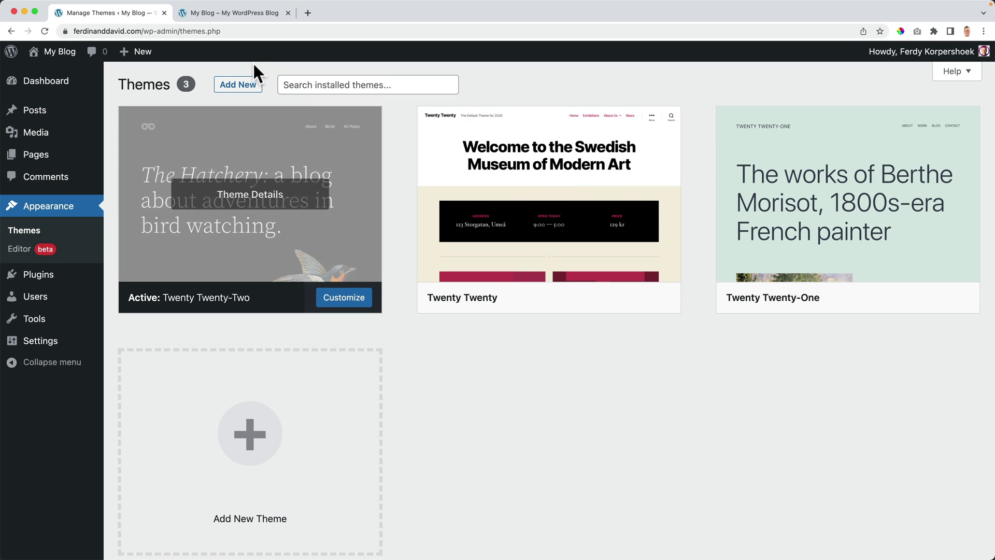
pyautogui.click(230, 14)
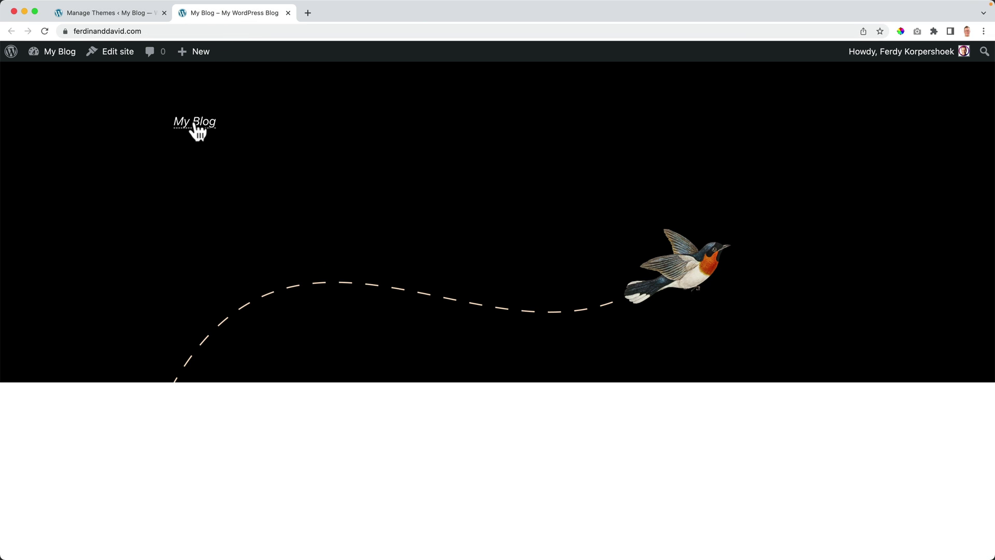
pyautogui.scroll(-3, 395, 186)
pyautogui.scroll(3, 394, 185)
pyautogui.click(111, 11)
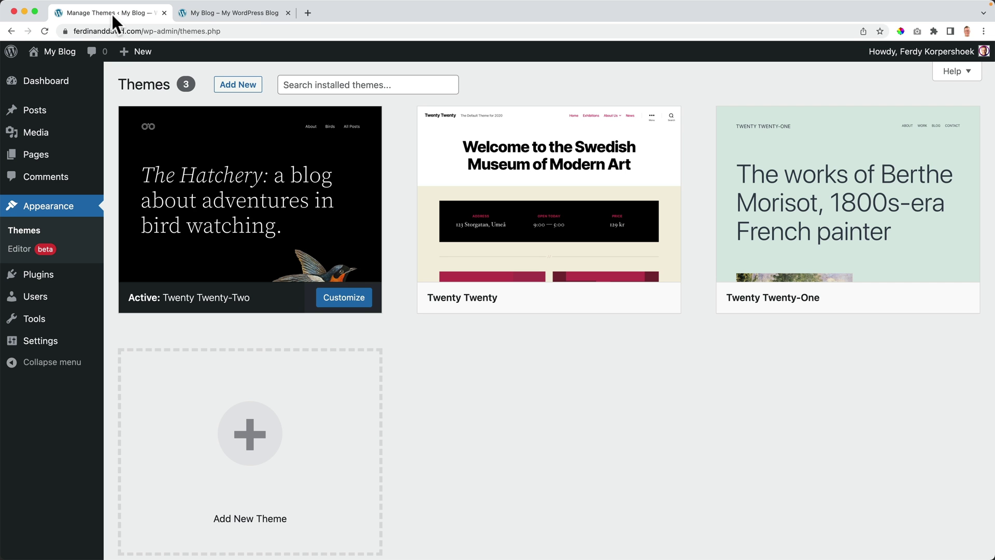
# Step: Activate the Twenty Twenty theme and reload the front page to see it
pyautogui.moveTo(584, 309)
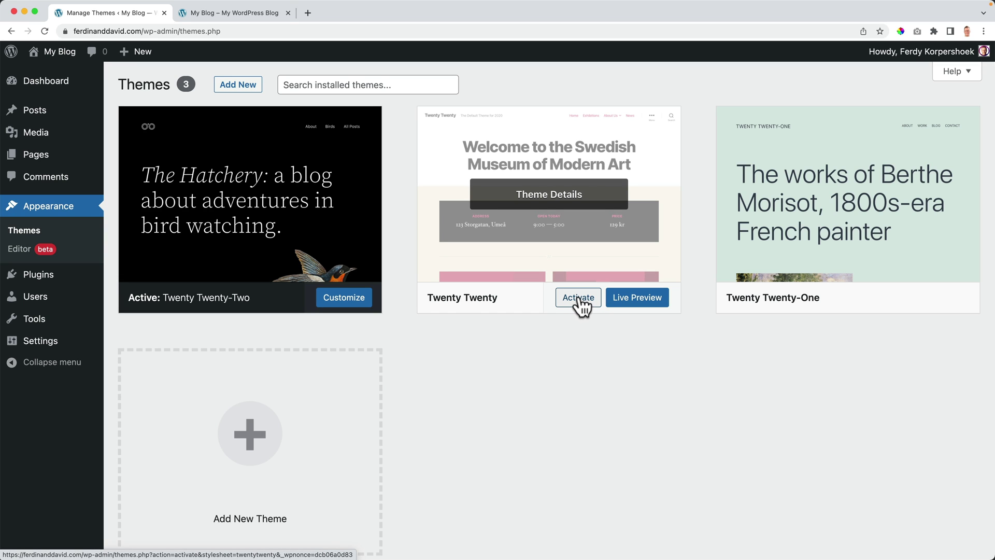
pyautogui.click(577, 303)
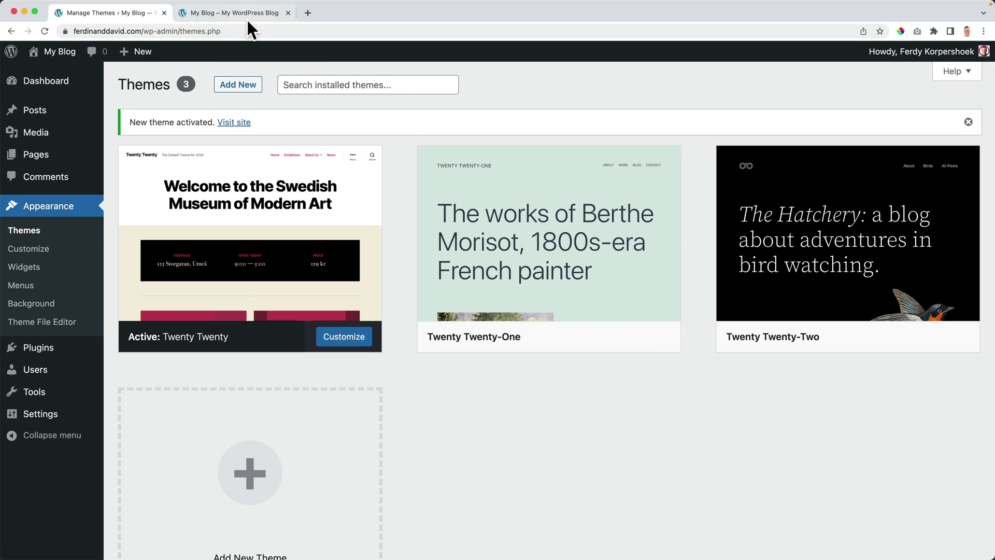
pyautogui.click(247, 18)
pyautogui.press('super+r')
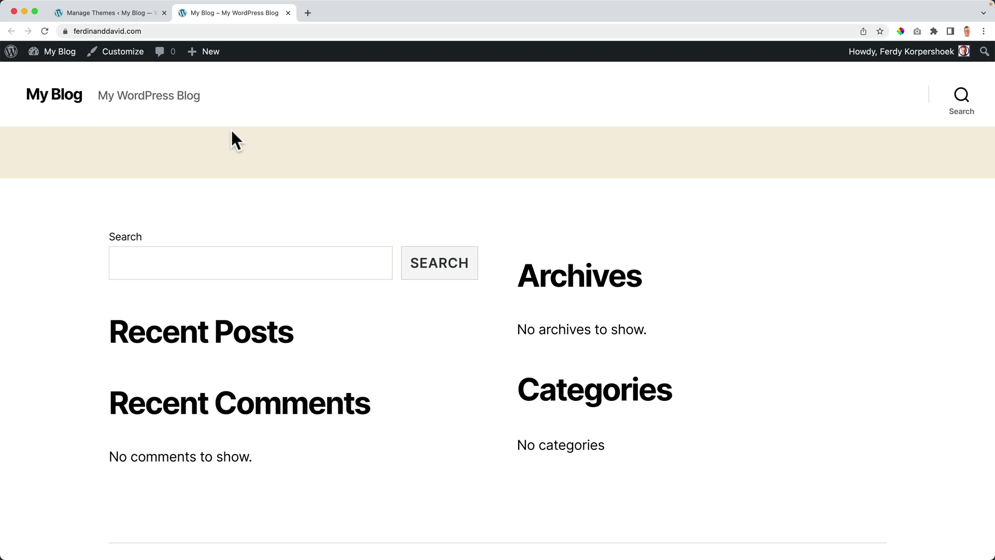
pyautogui.scroll(-2, 601, 191)
pyautogui.scroll(2, 585, 193)
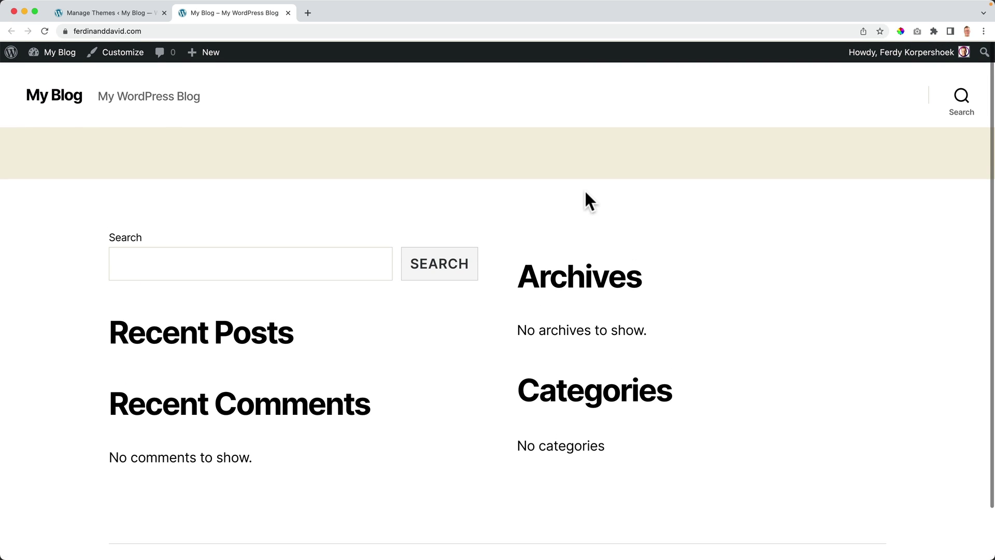
pyautogui.scroll(-2, 353, 393)
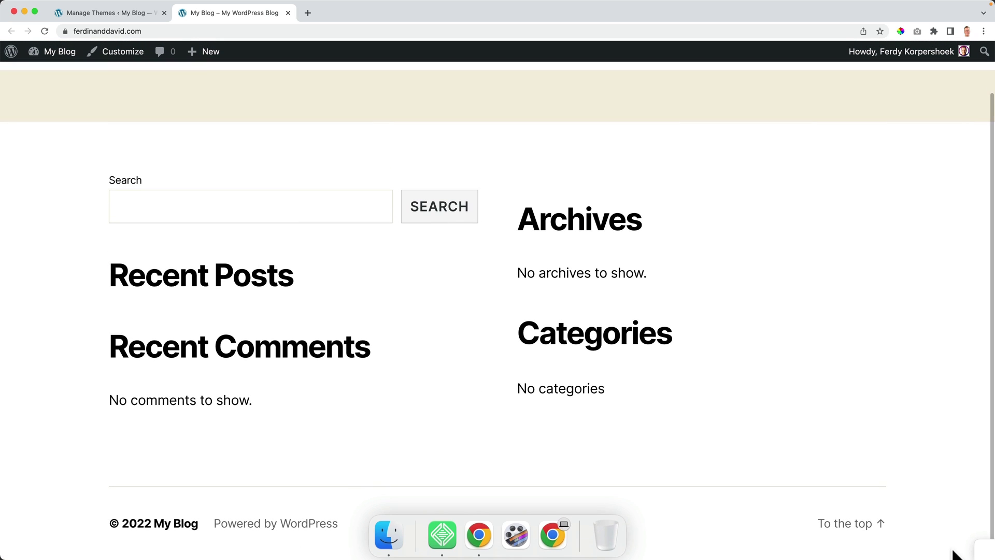
pyautogui.click(881, 522)
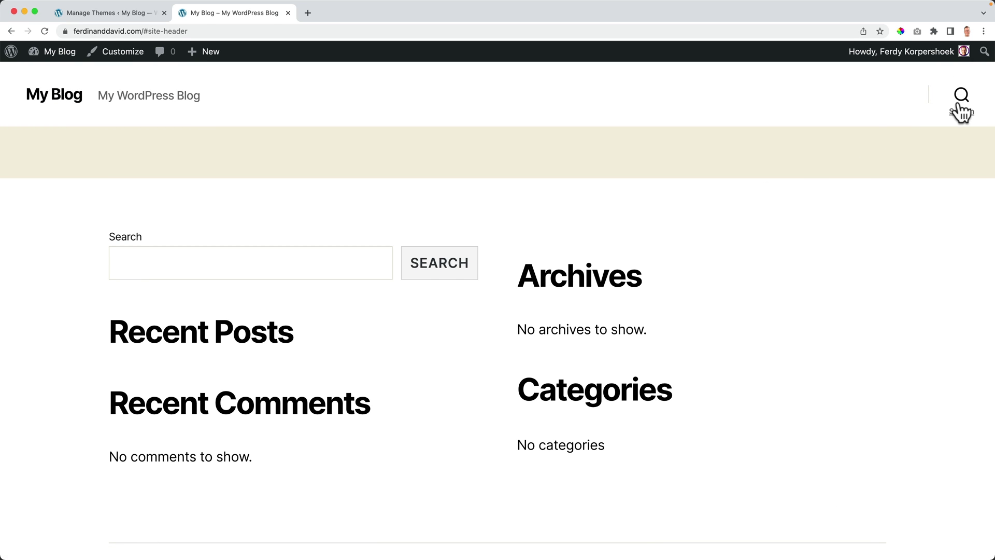
# Step: Activate Twenty Twenty-One and reload the front page to check its mint-green layout
pyautogui.click(122, 14)
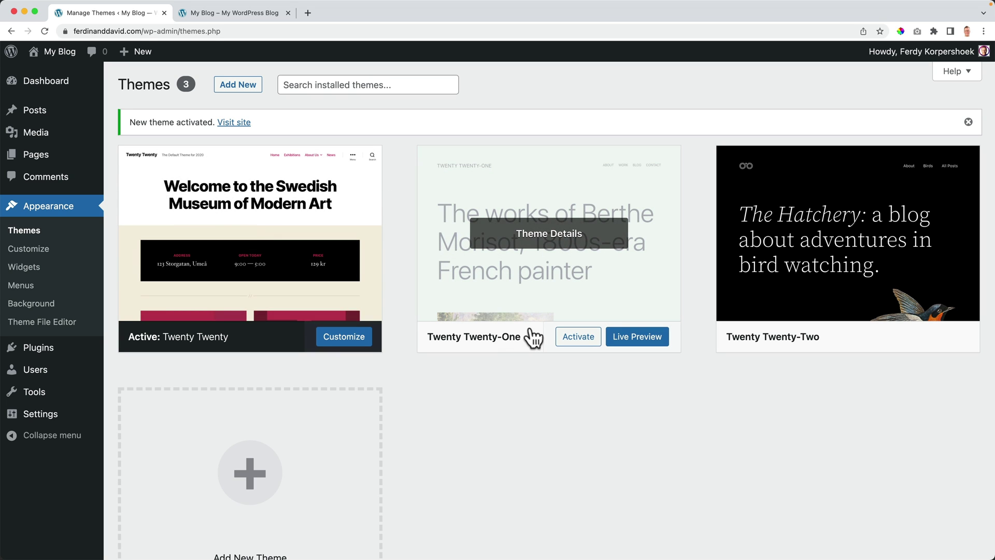
pyautogui.click(579, 338)
pyautogui.click(243, 18)
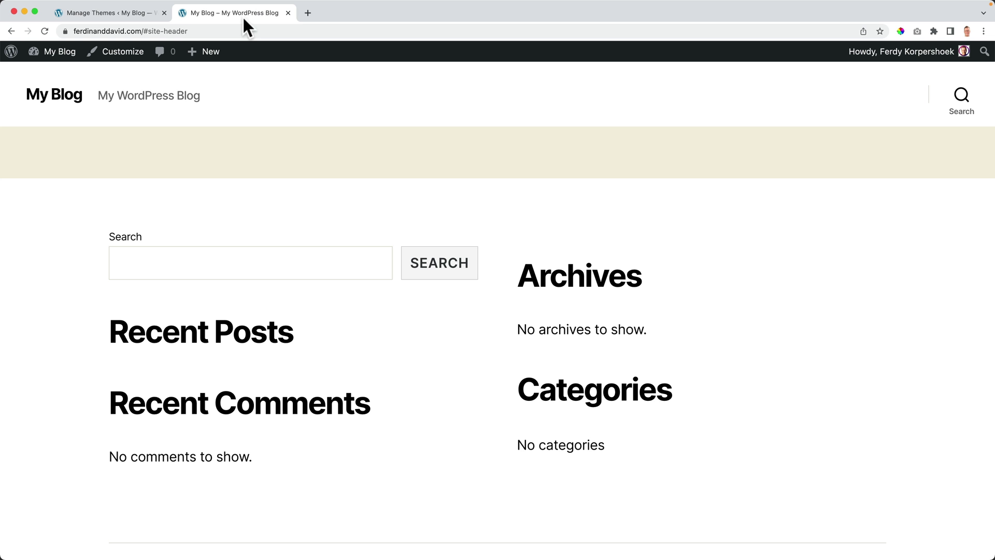
pyautogui.press('super+r')
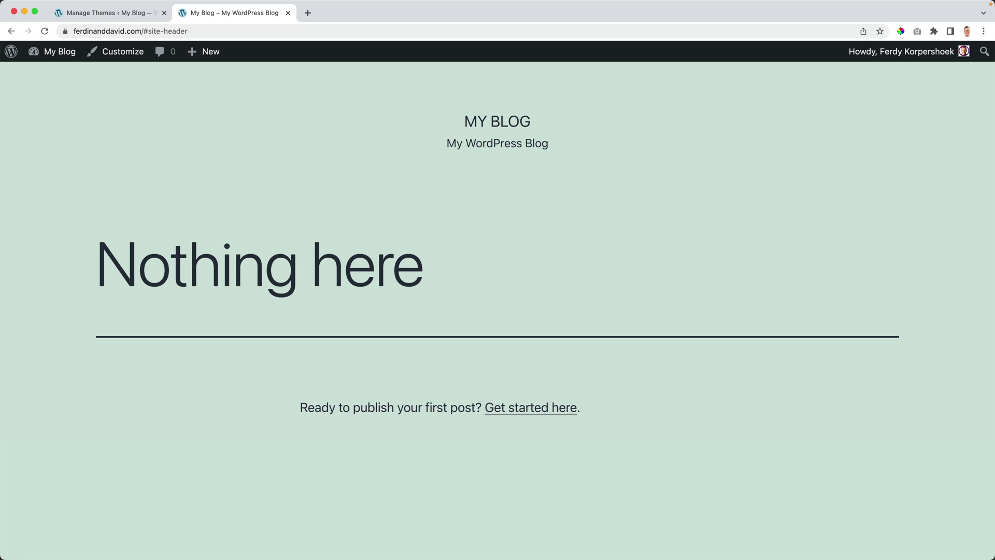
pyautogui.scroll(-5, 422, 265)
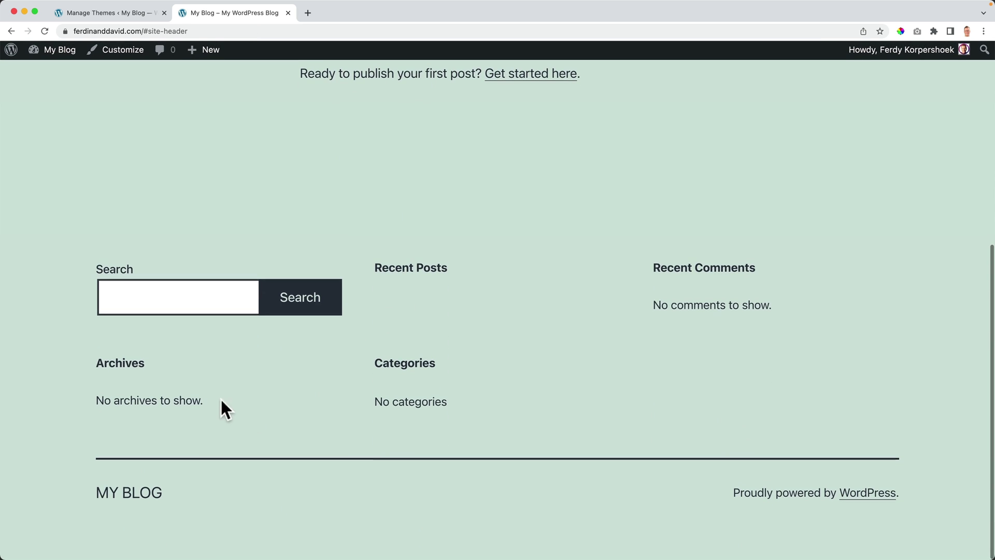
pyautogui.scroll(8, 915, 495)
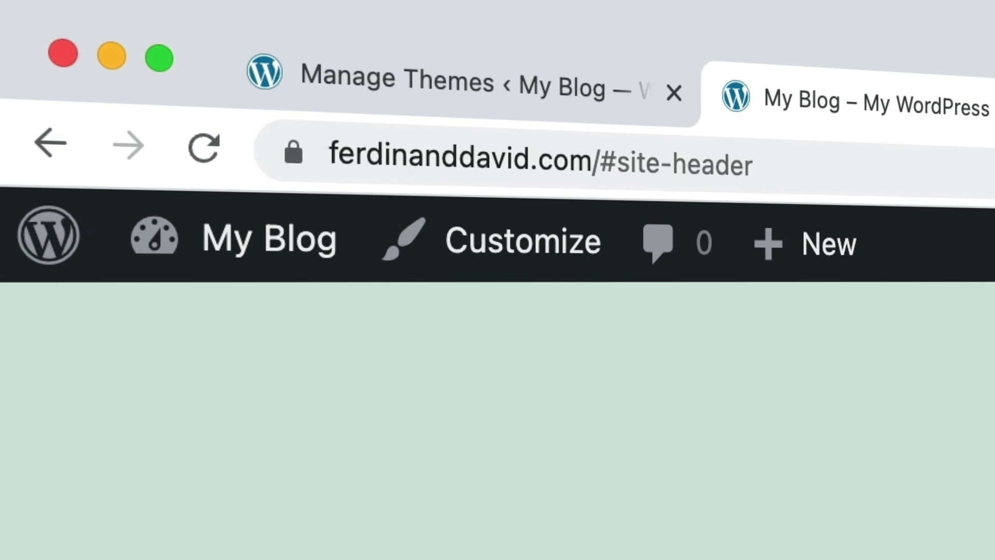
# Step: From ferdykorp.com/blocksy, download the free Blocksy theme as blocksy.1.8.25.zip
pyautogui.press('super+t')
pyautogui.write('ferdykorp.com/blocks')
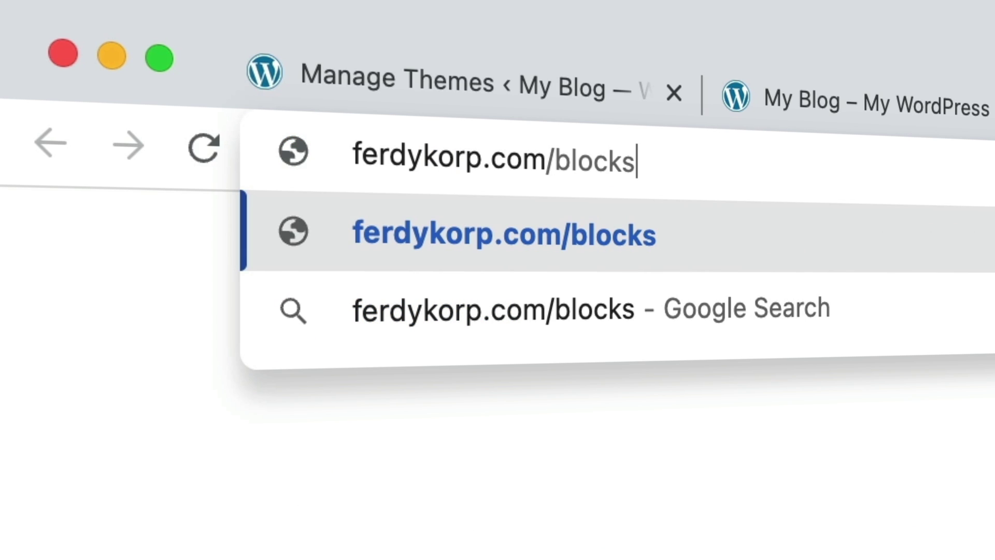
pyautogui.write('y')
pyautogui.press('Return')
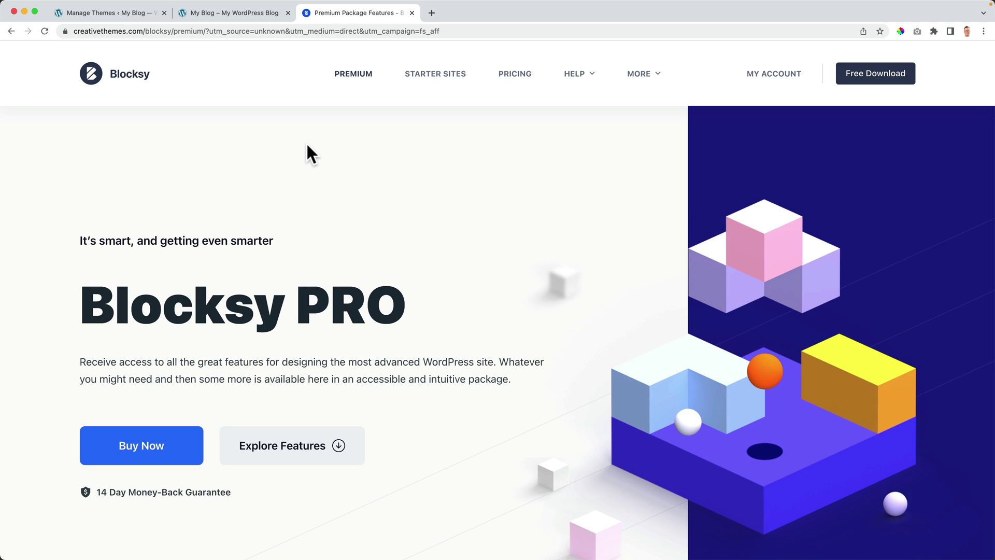
pyautogui.click(874, 75)
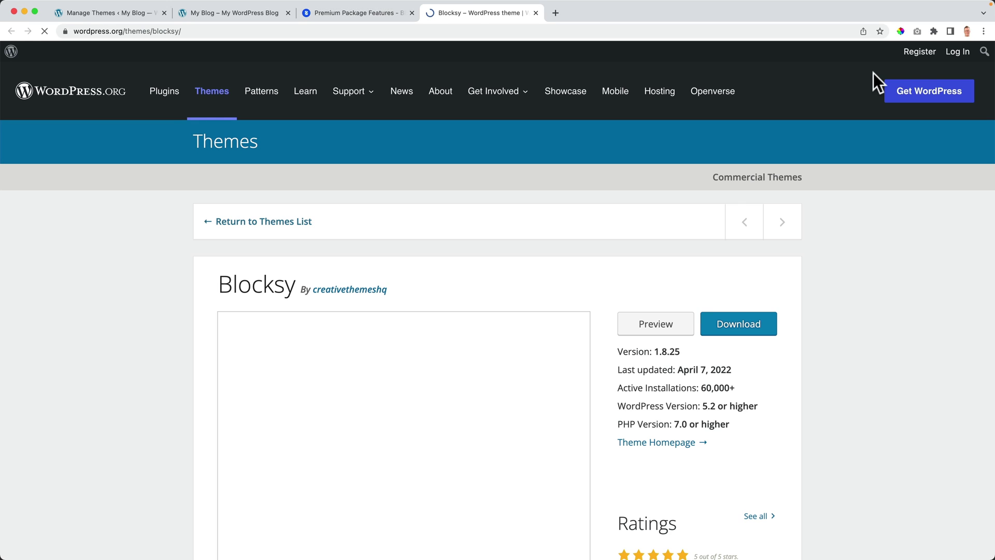
pyautogui.click(748, 325)
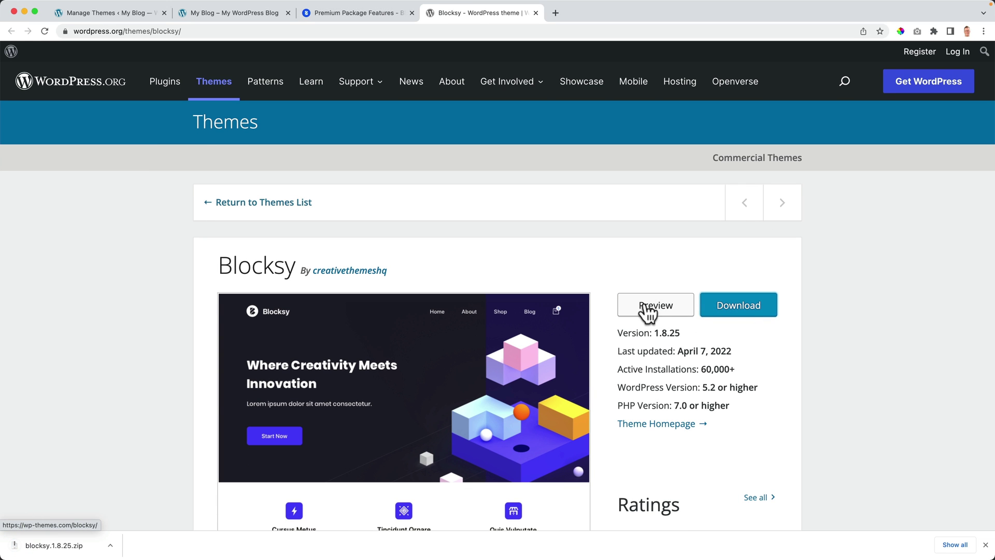
# Step: Close the Blocksy theme directory page and the Blocksy PRO page to return to the blog
pyautogui.scroll(-5, 597, 311)
pyautogui.scroll(-2, 596, 301)
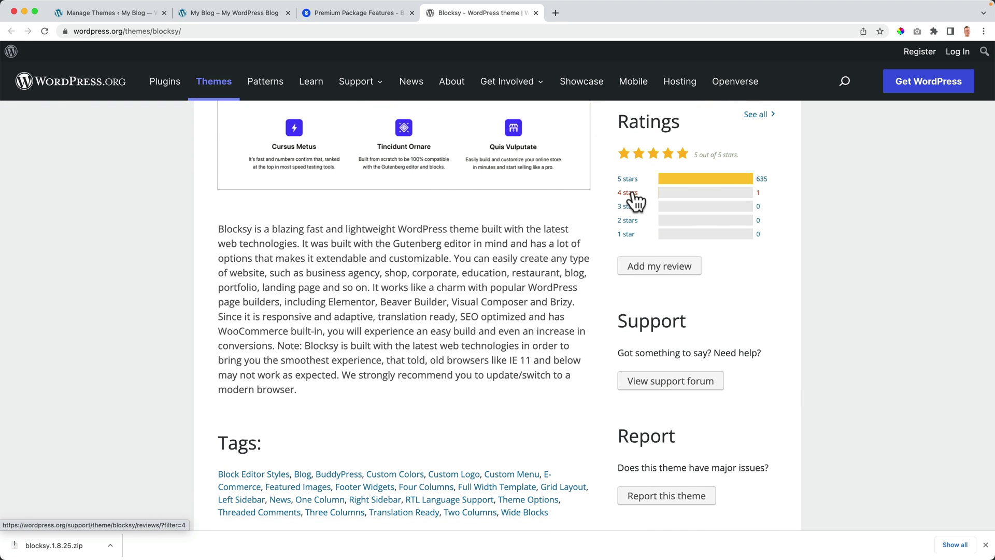
pyautogui.scroll(-7, 599, 207)
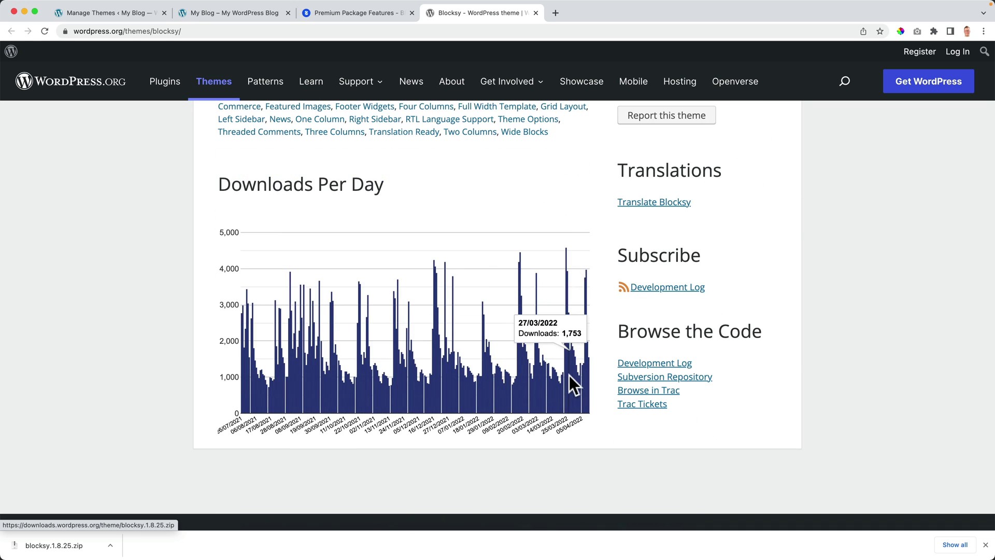
pyautogui.scroll(15, 494, 274)
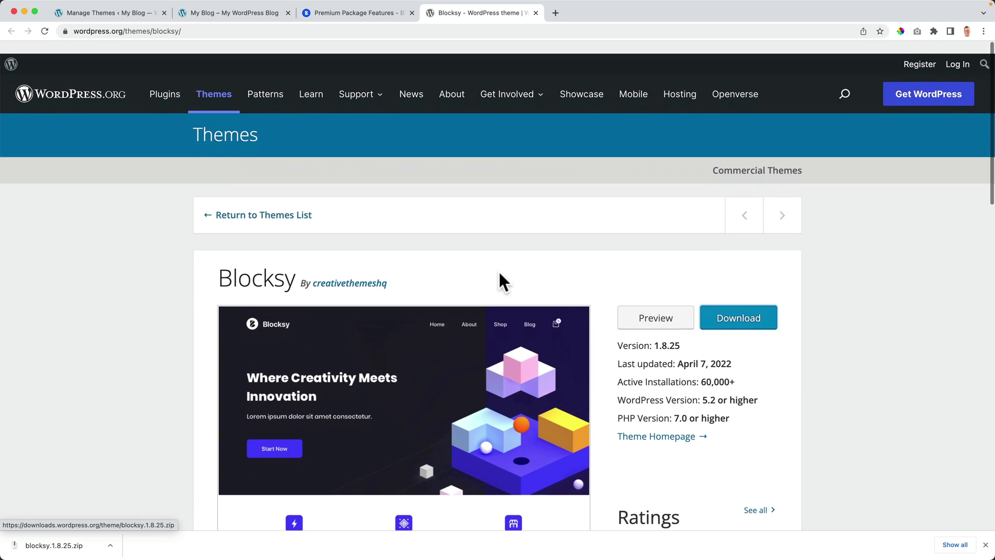
pyautogui.press('super+w')
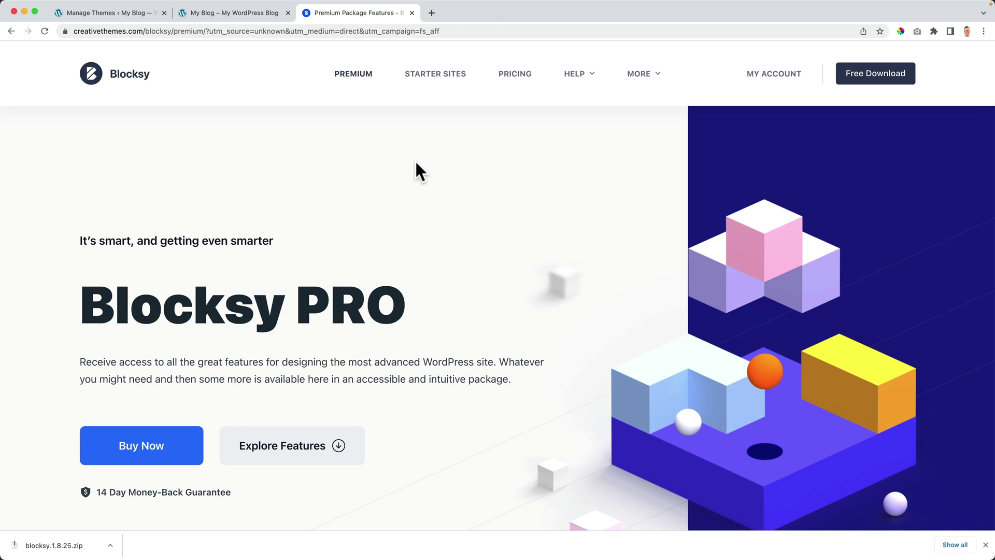
pyautogui.press('super+w')
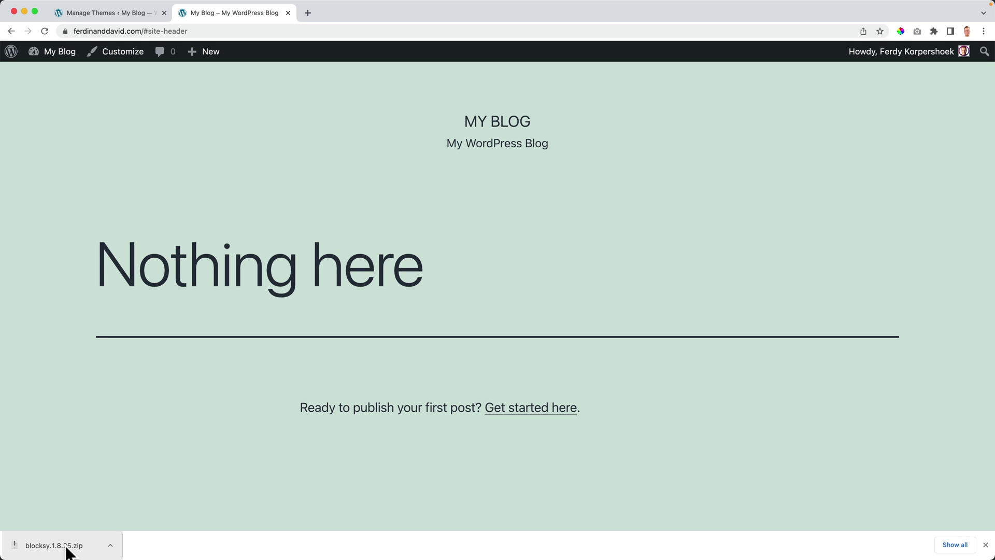
# Step: Open Themes > Add New > Upload Theme and drop blocksy.1.8.25.zip onto the upload form
pyautogui.click(122, 14)
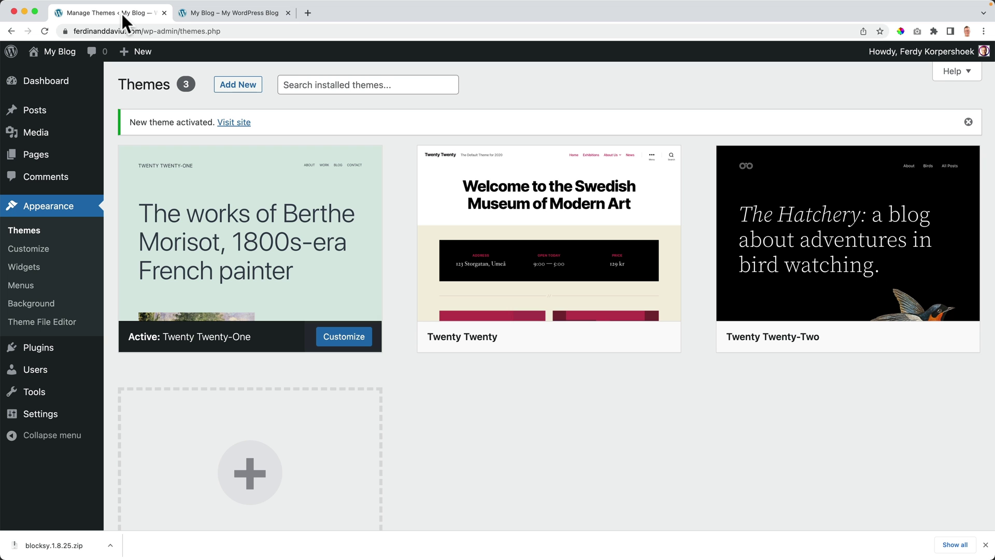
pyautogui.click(31, 236)
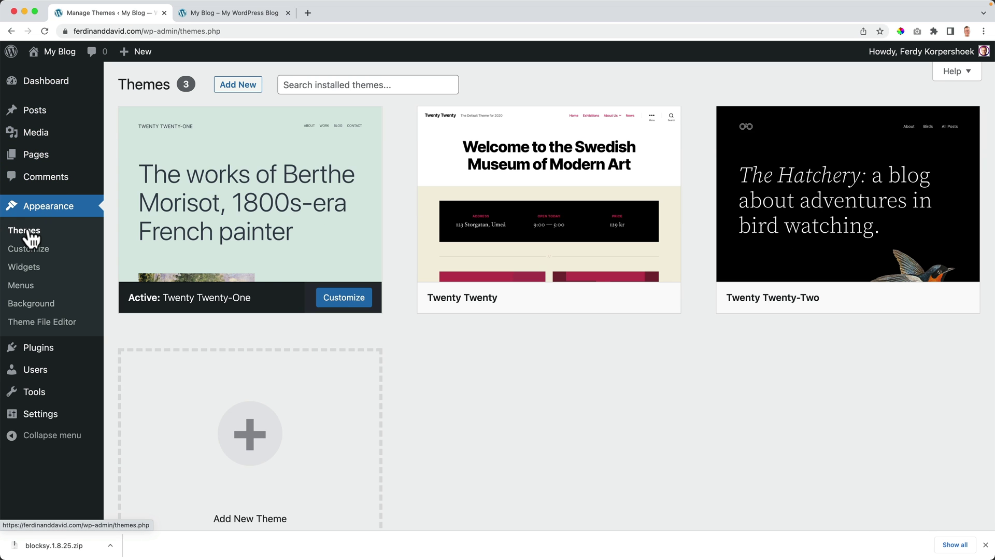
pyautogui.click(243, 89)
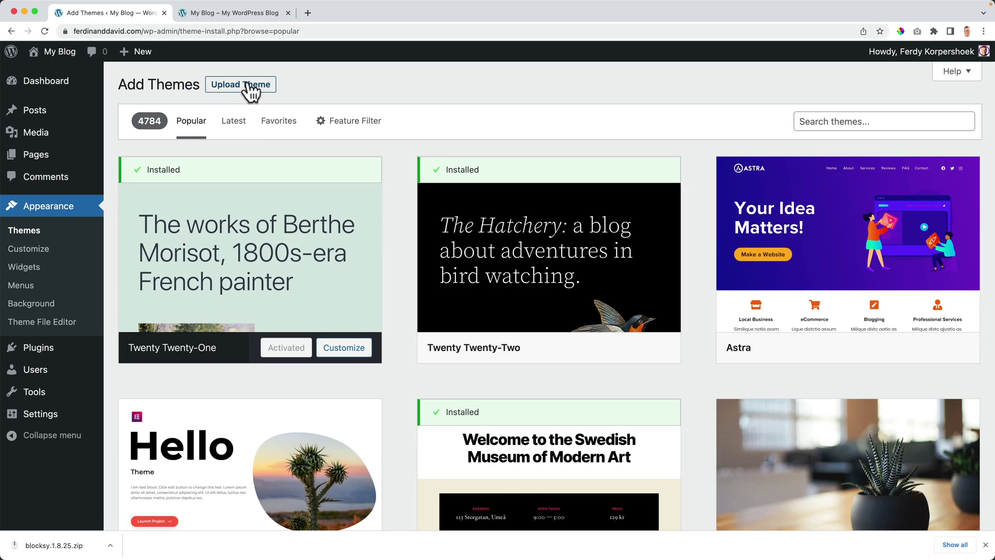
pyautogui.click(250, 89)
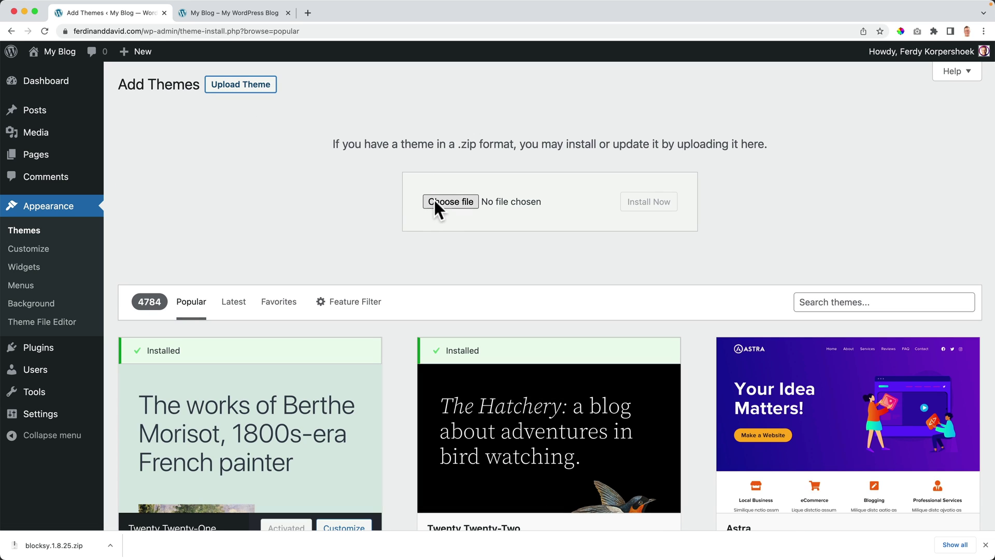
pyautogui.moveTo(58, 544); pyautogui.dragTo(452, 204)
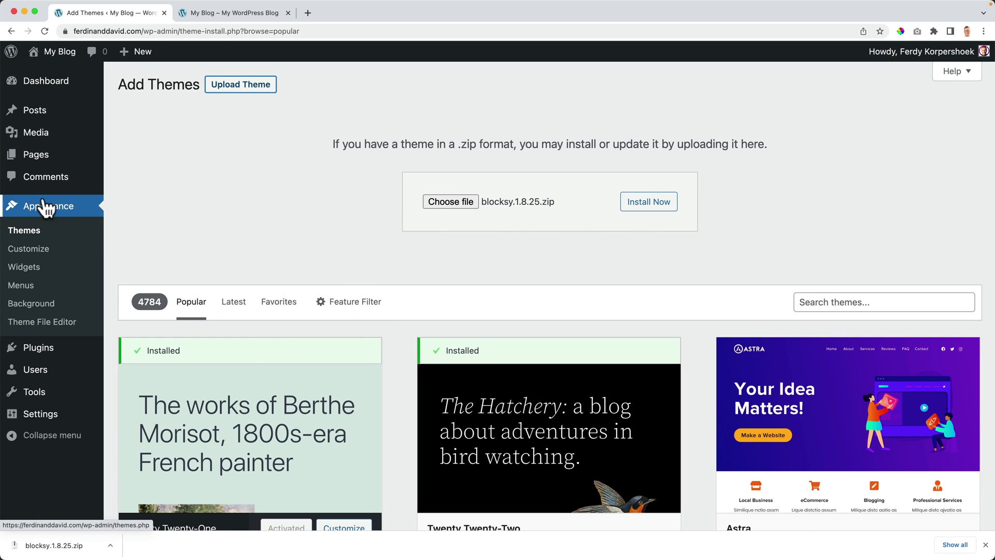
# Step: Search the theme directory for 'blocksy', then install and activate the Blocksy theme
pyautogui.click(25, 231)
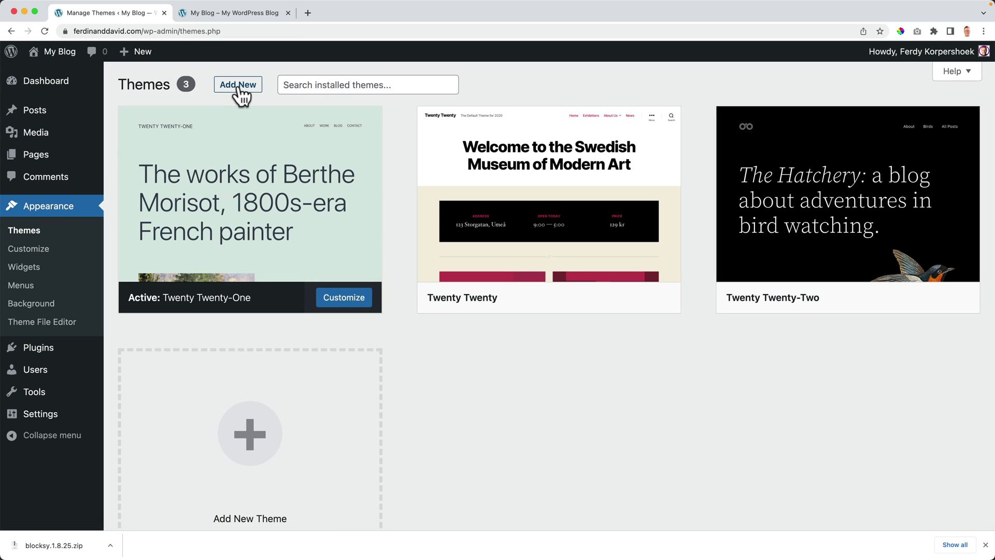
pyautogui.click(240, 92)
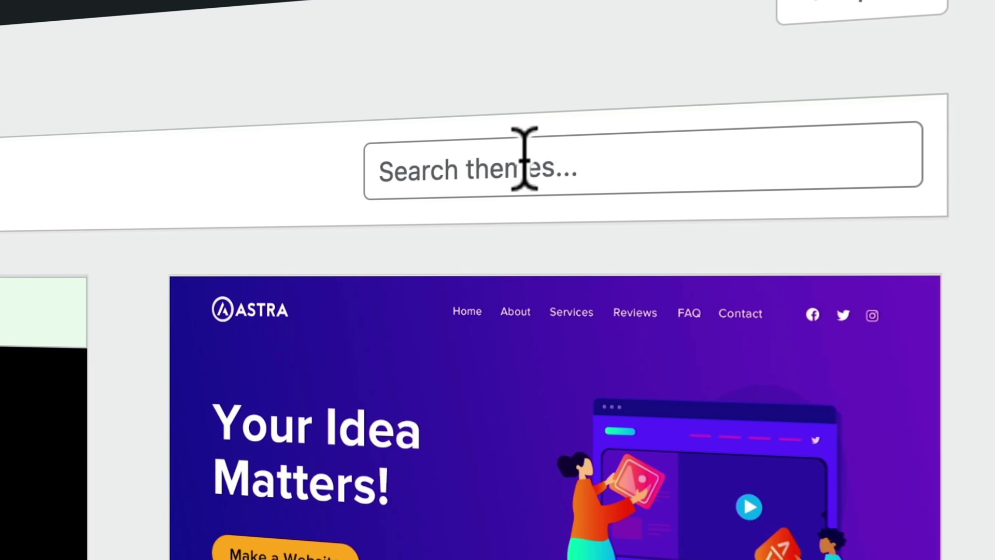
pyautogui.click(525, 158)
pyautogui.write('blocksy')
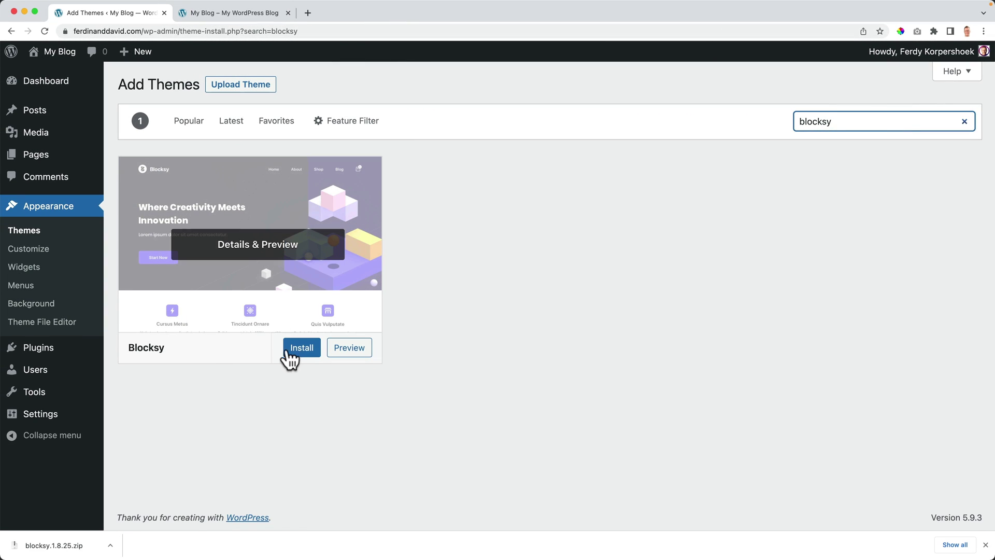
pyautogui.click(295, 354)
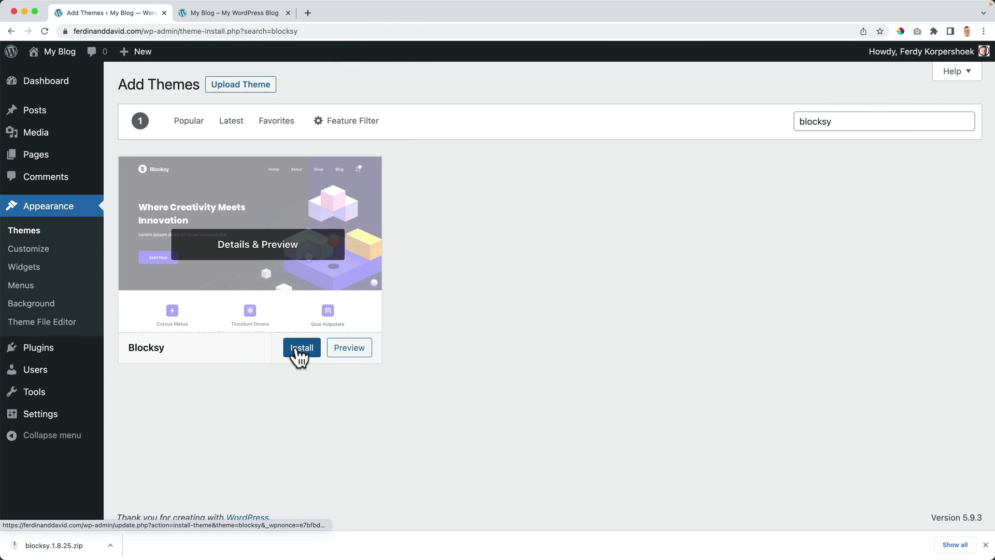
pyautogui.click(985, 545)
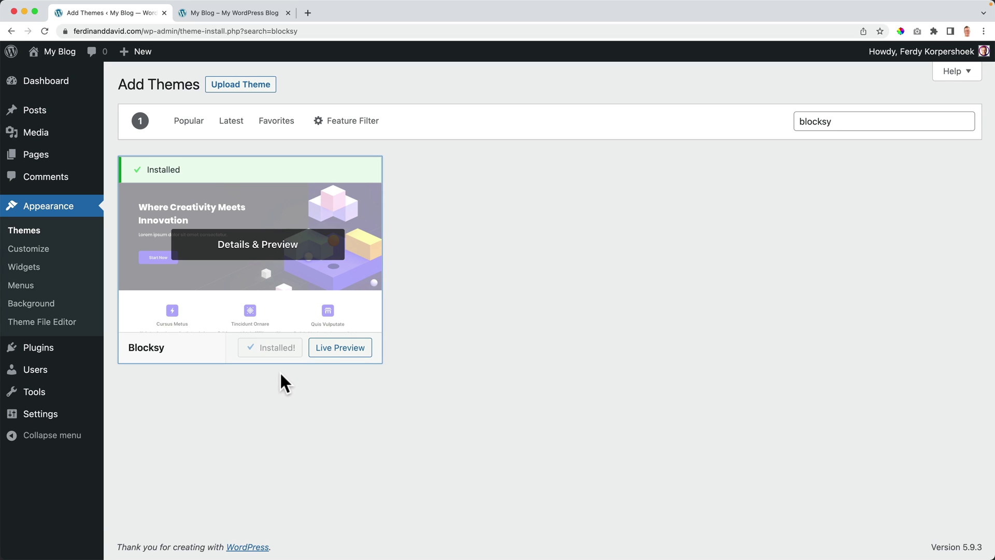
pyautogui.click(280, 352)
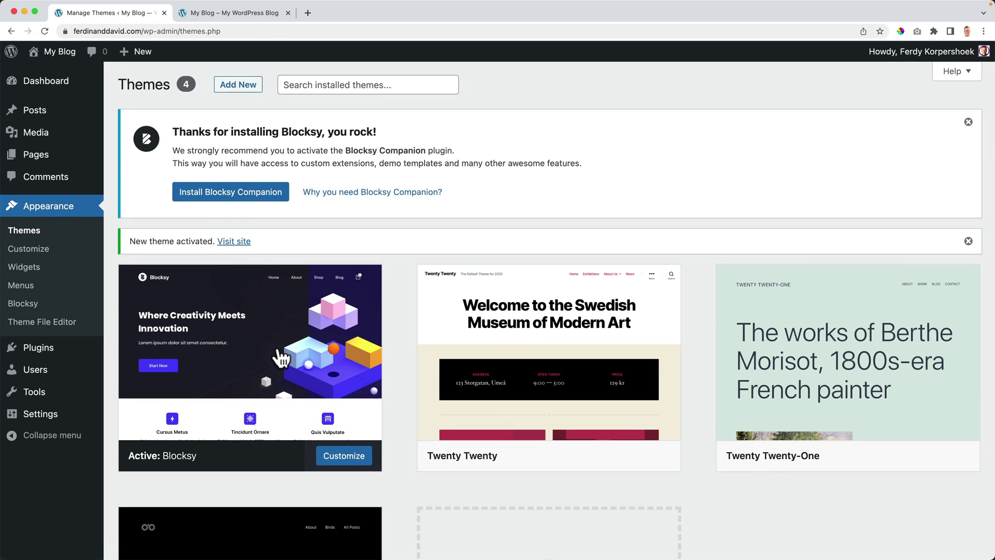
# Step: Reload the front page to confirm Blocksy, then install Blocksy Companion and opt in
pyautogui.click(228, 15)
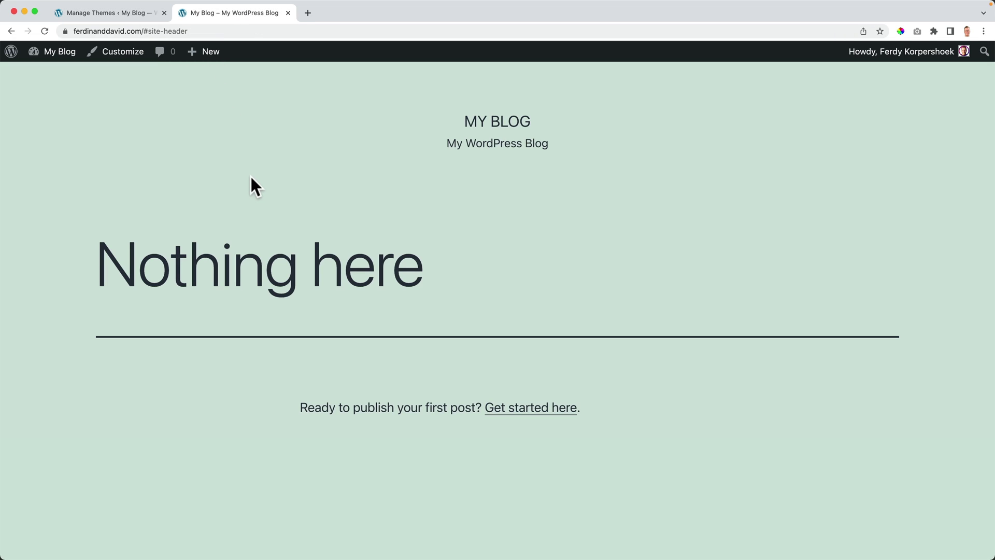
pyautogui.press('super+r')
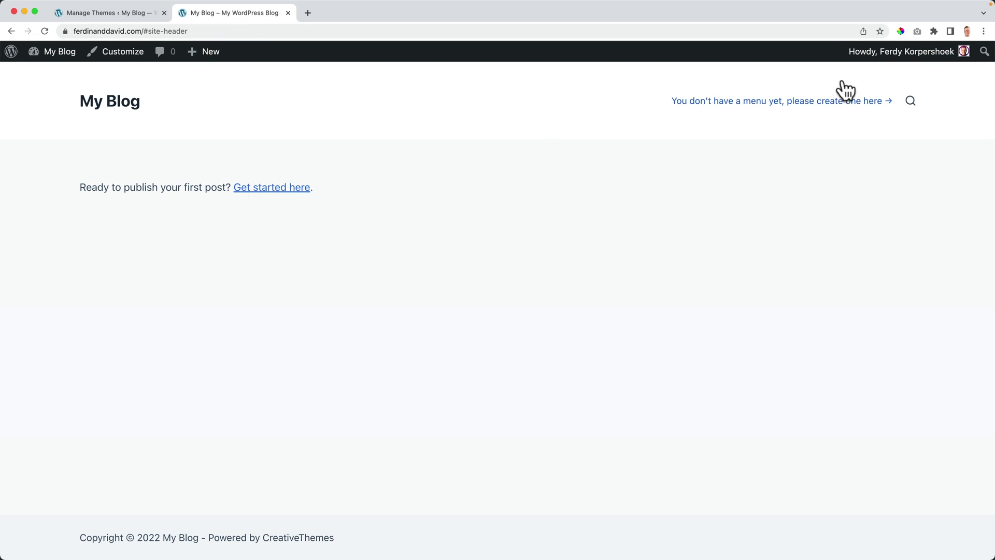
pyautogui.click(141, 15)
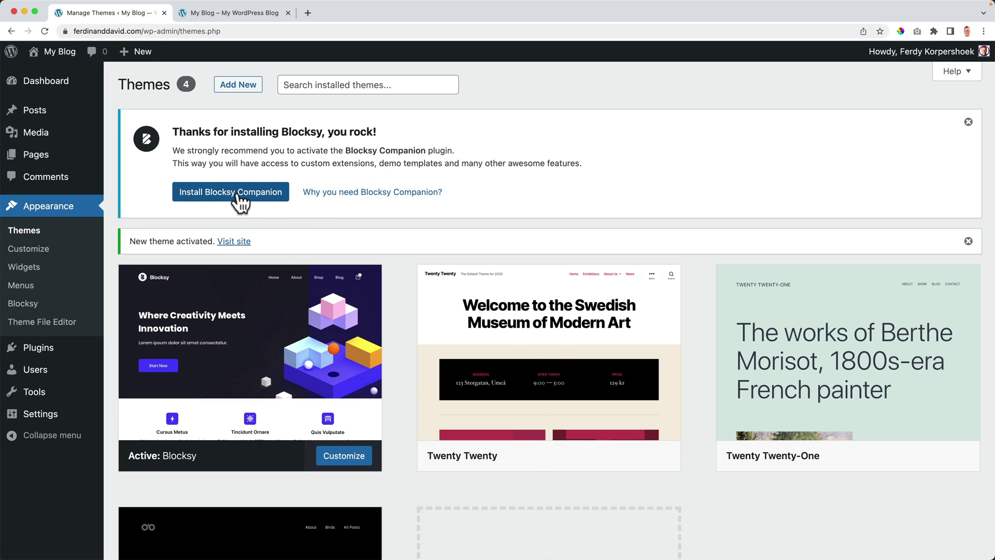
pyautogui.click(239, 193)
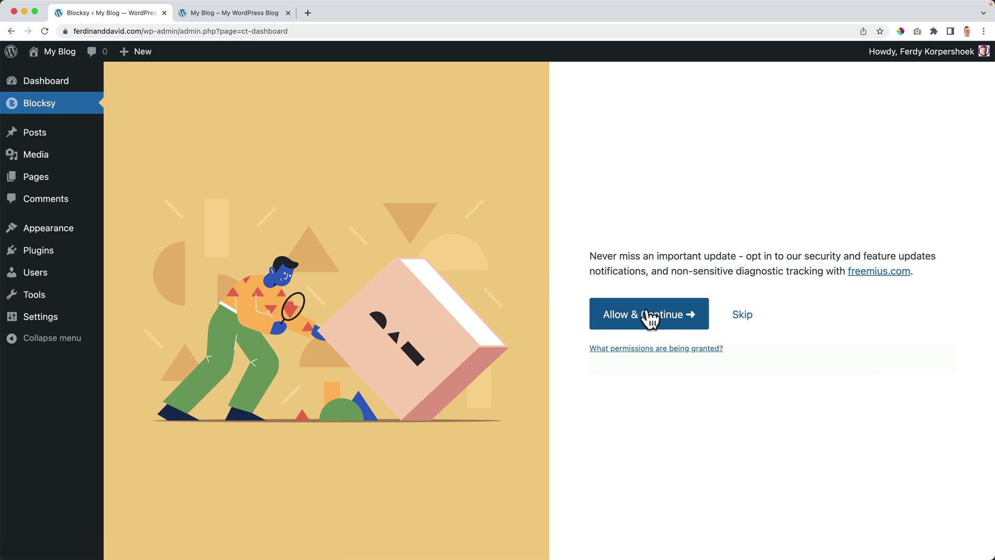
pyautogui.click(648, 314)
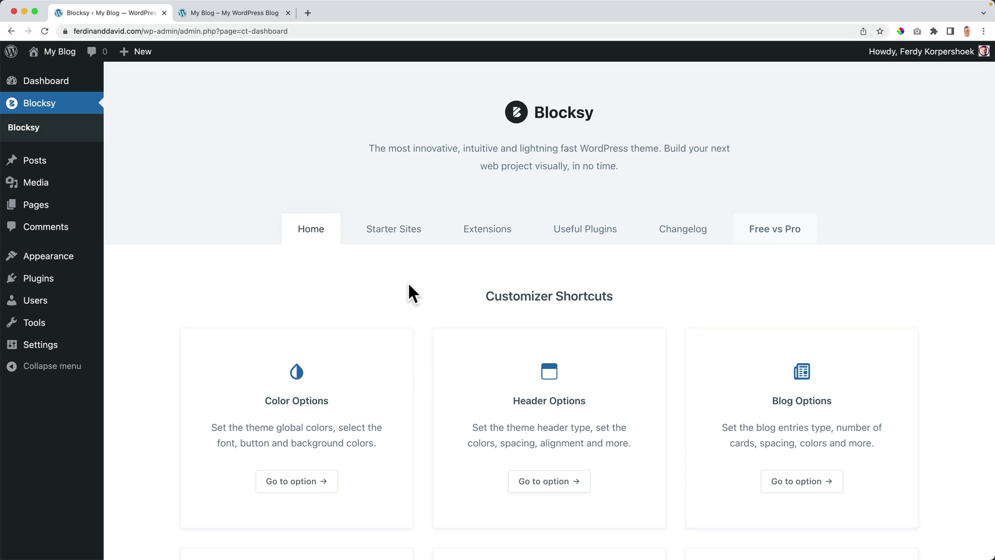
# Step: Browse Blocksy's Starter Sites templates and the list of available extensions
pyautogui.click(399, 240)
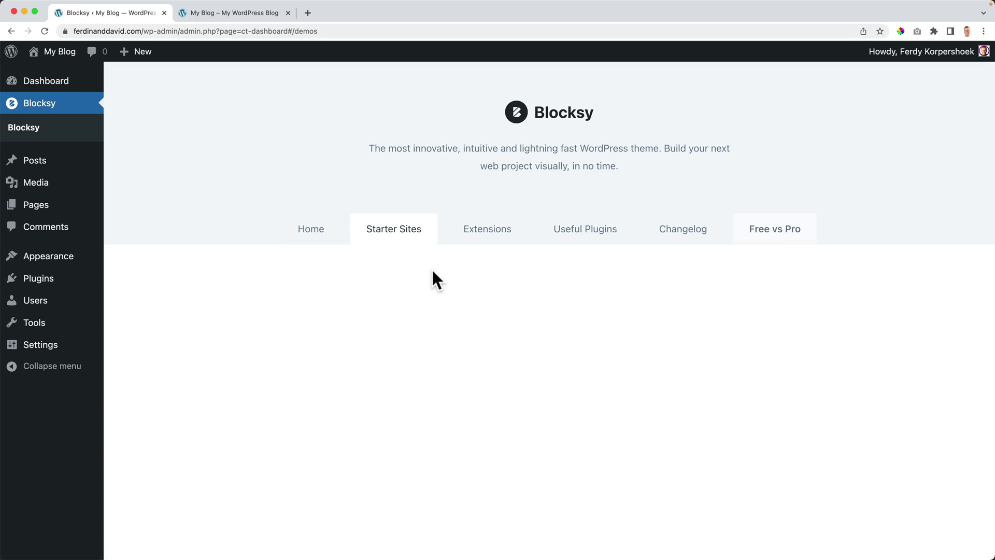
pyautogui.scroll(-7, 419, 281)
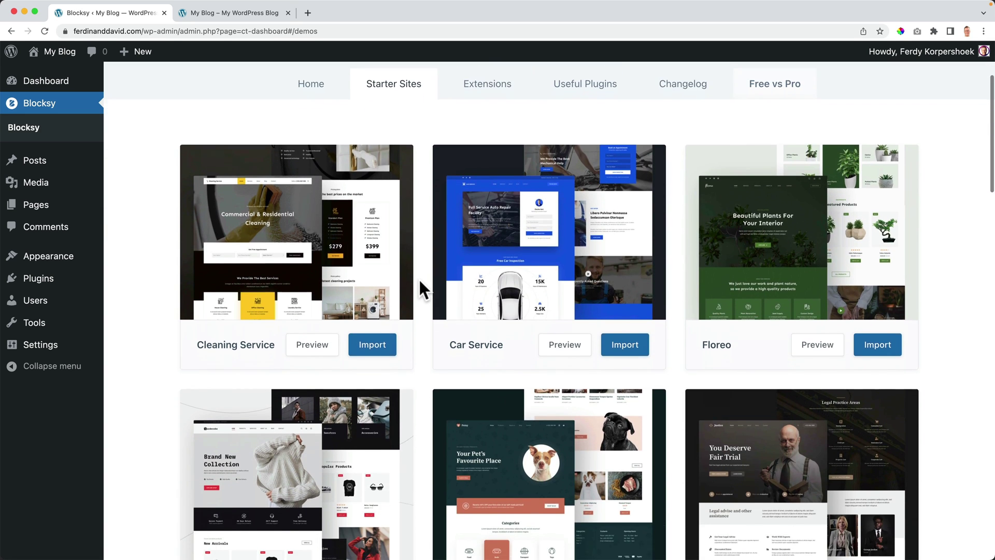
pyautogui.scroll(-15, 419, 281)
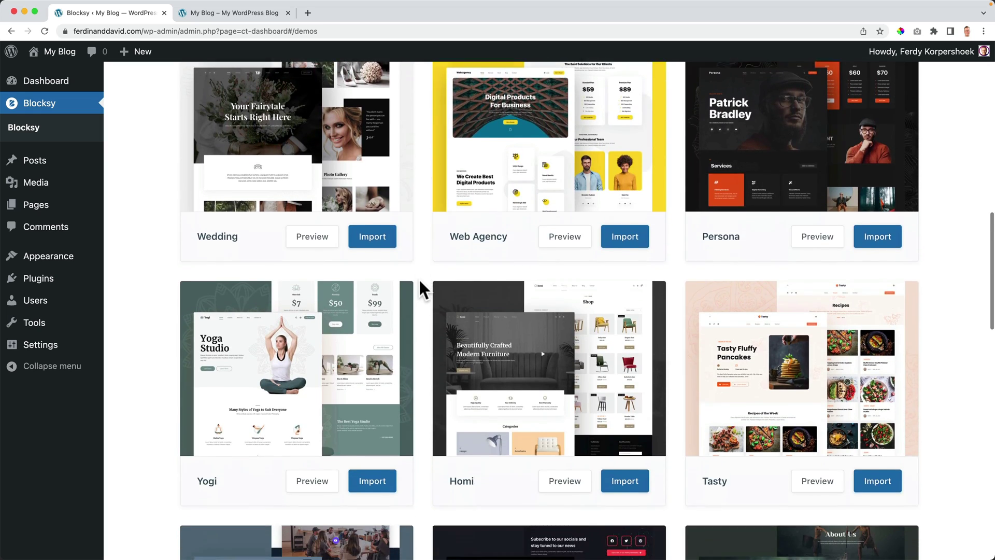
pyautogui.scroll(-12, 418, 278)
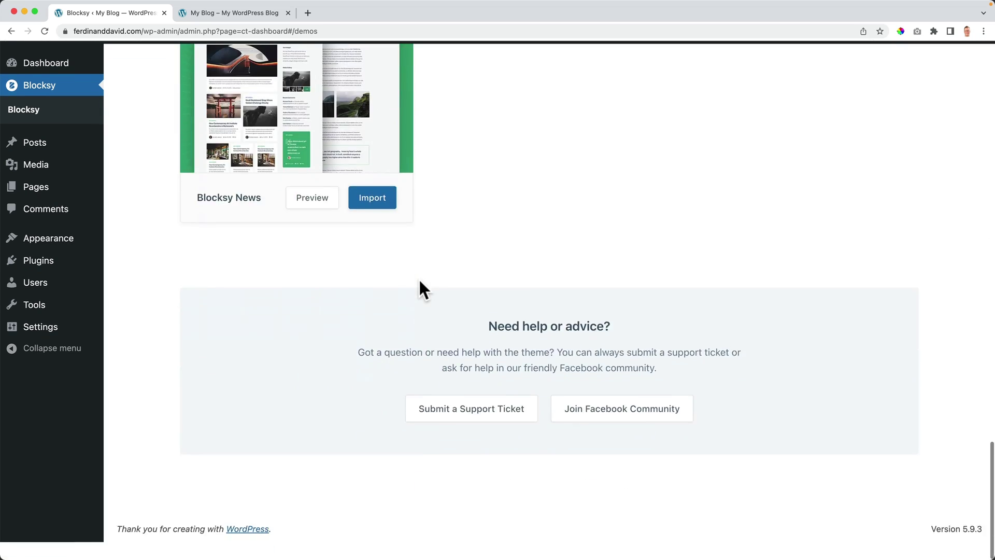
pyautogui.scroll(20, 419, 279)
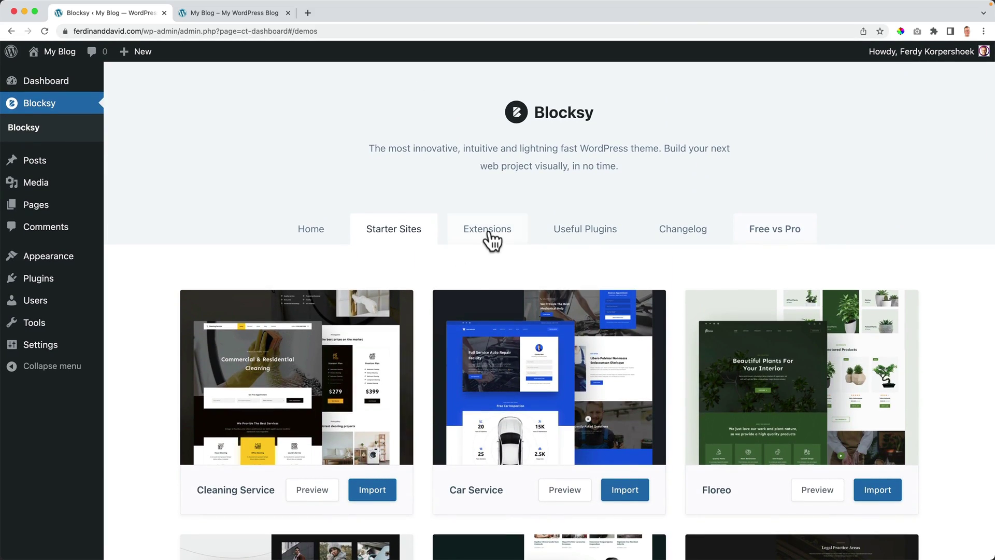
pyautogui.click(492, 239)
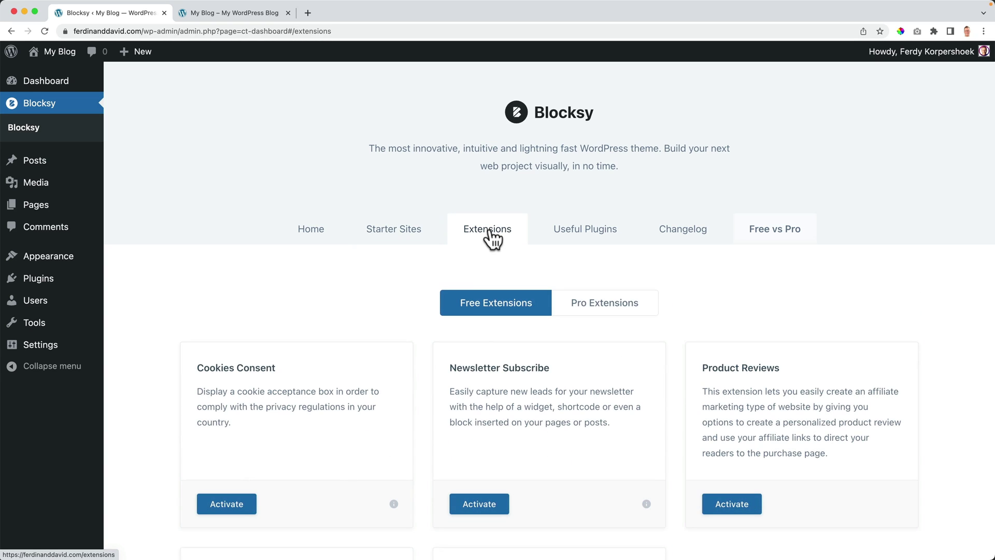
pyautogui.scroll(-4, 363, 293)
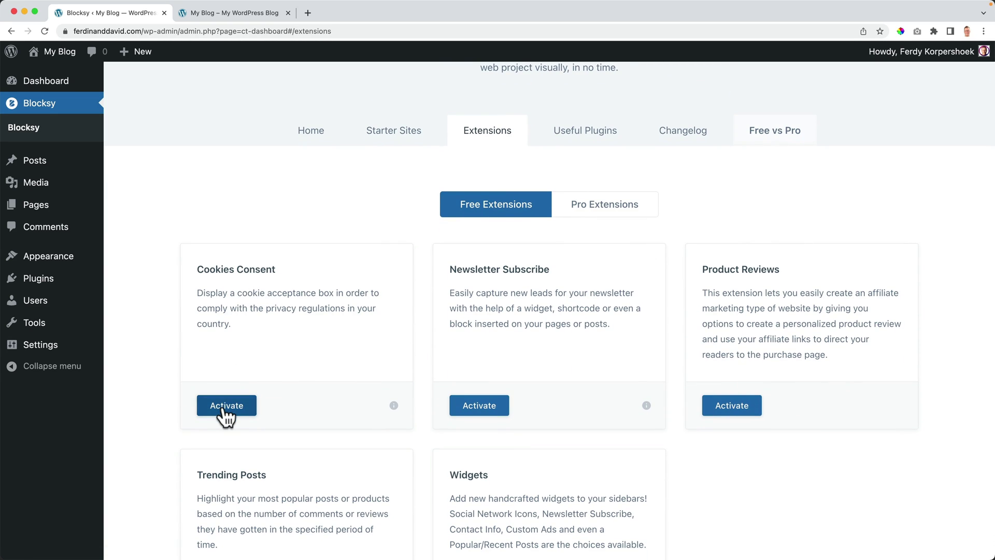
# Step: Activate Cookies Consent, accept its banner on the site, then deactivate the extension
pyautogui.click(228, 13)
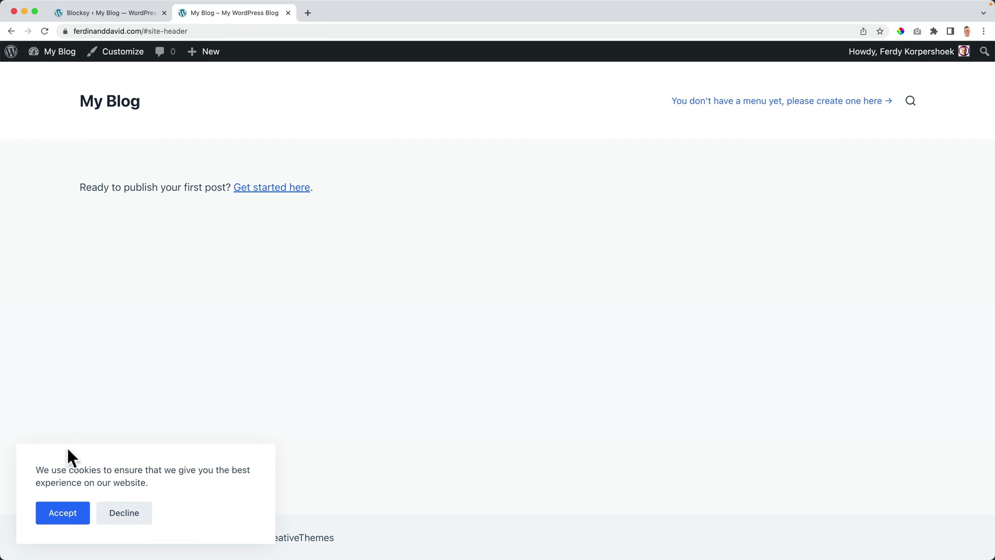
pyautogui.click(65, 515)
pyautogui.click(134, 14)
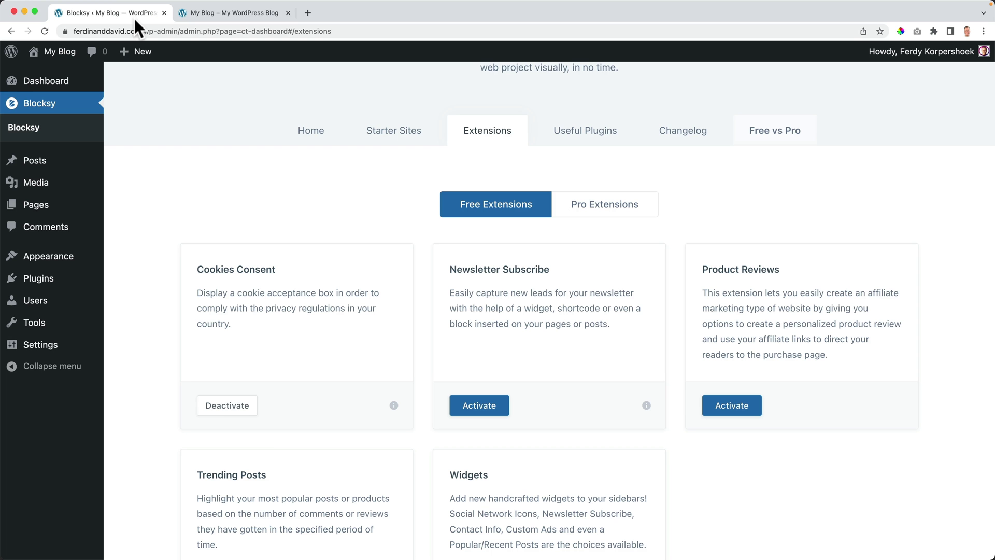
pyautogui.scroll(1, 336, 276)
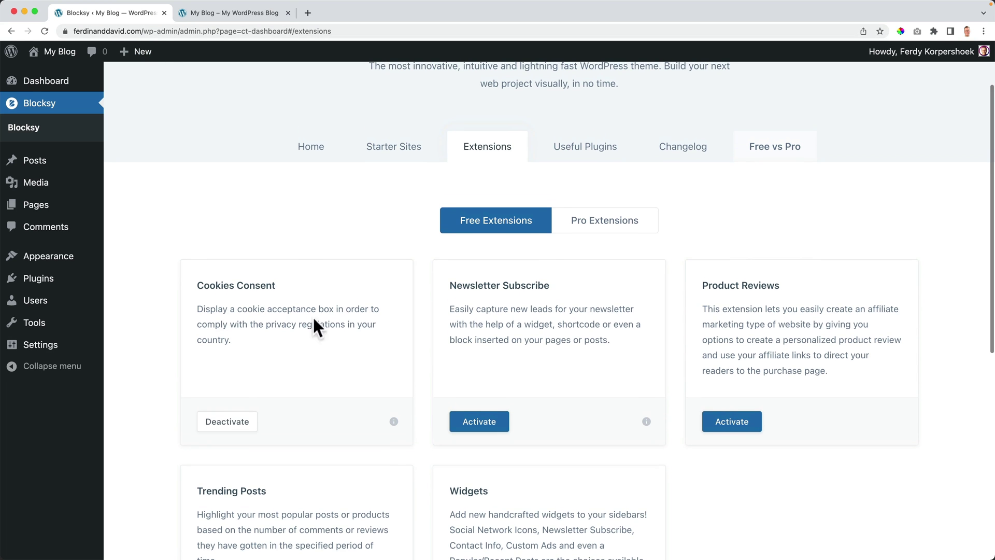
pyautogui.click(231, 422)
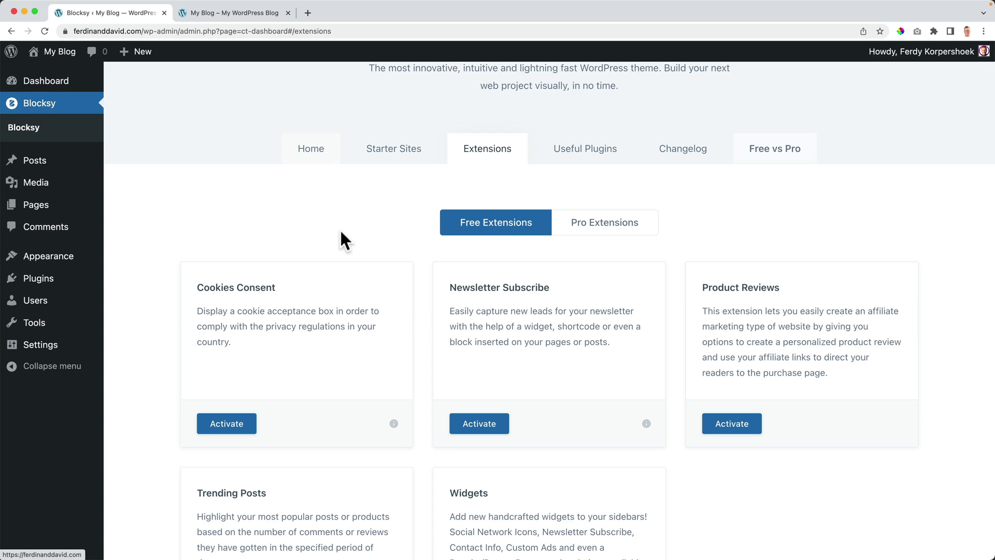
pyautogui.scroll(3, 337, 225)
pyautogui.click(231, 15)
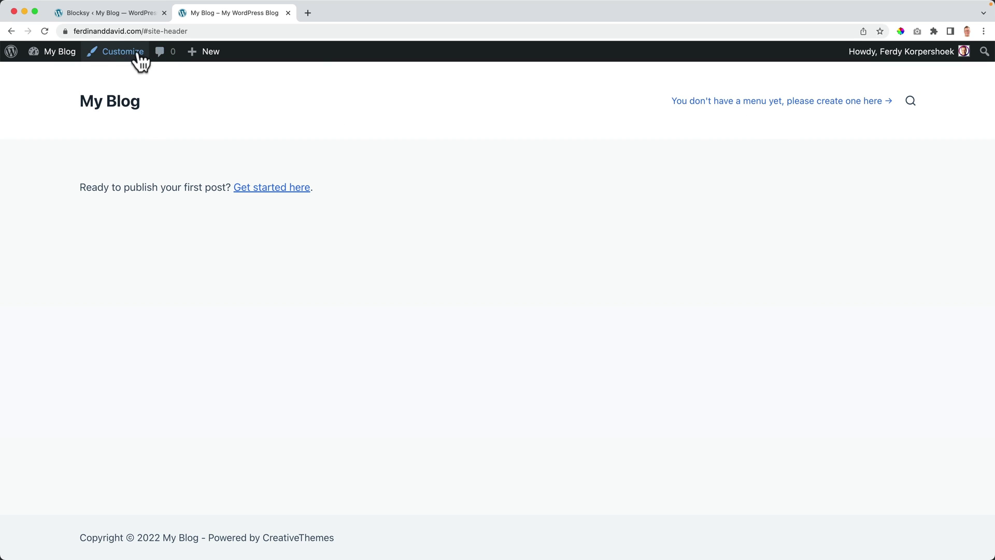
# Step: In the Customizer's Menus panel, start a new menu named 'Main Menu'
pyautogui.click(122, 60)
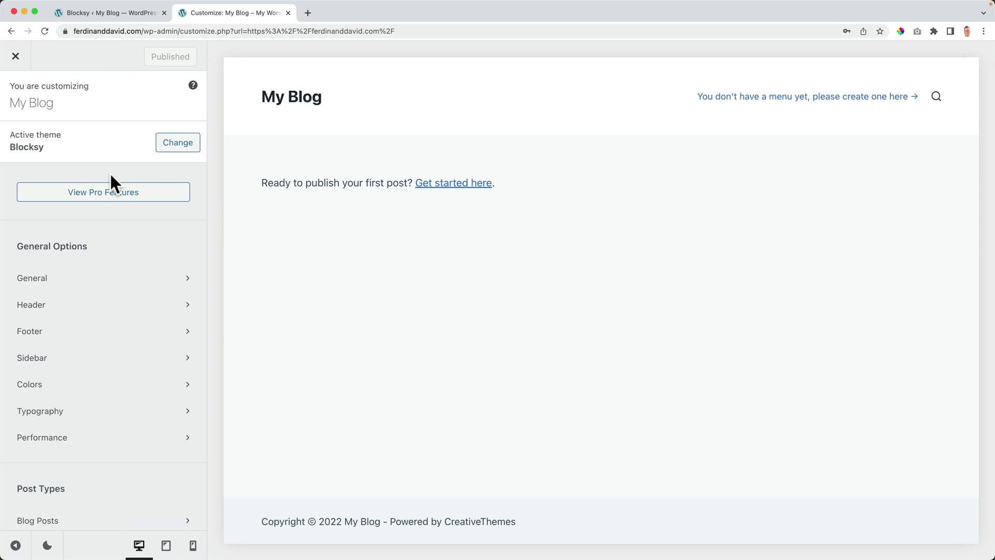
pyautogui.scroll(-6, 110, 176)
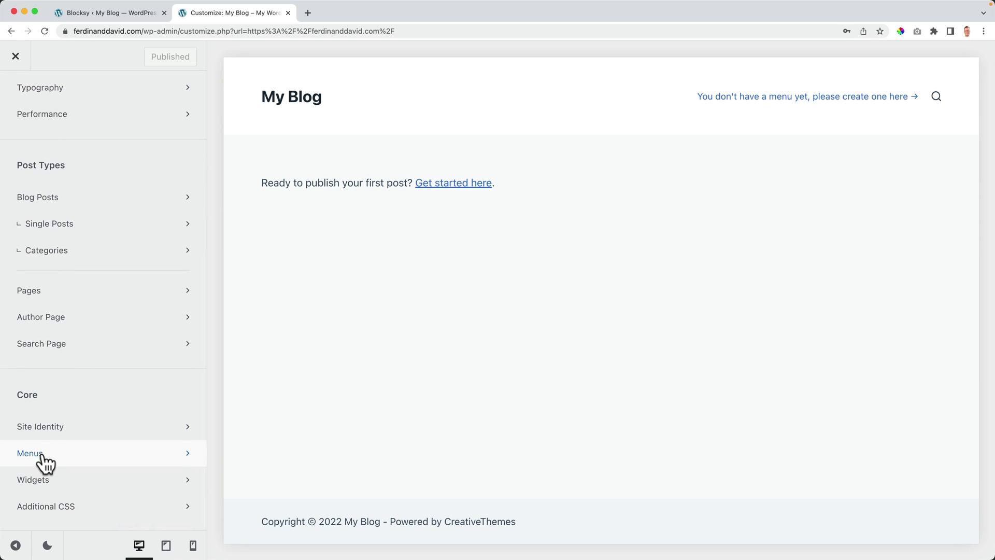
pyautogui.click(44, 458)
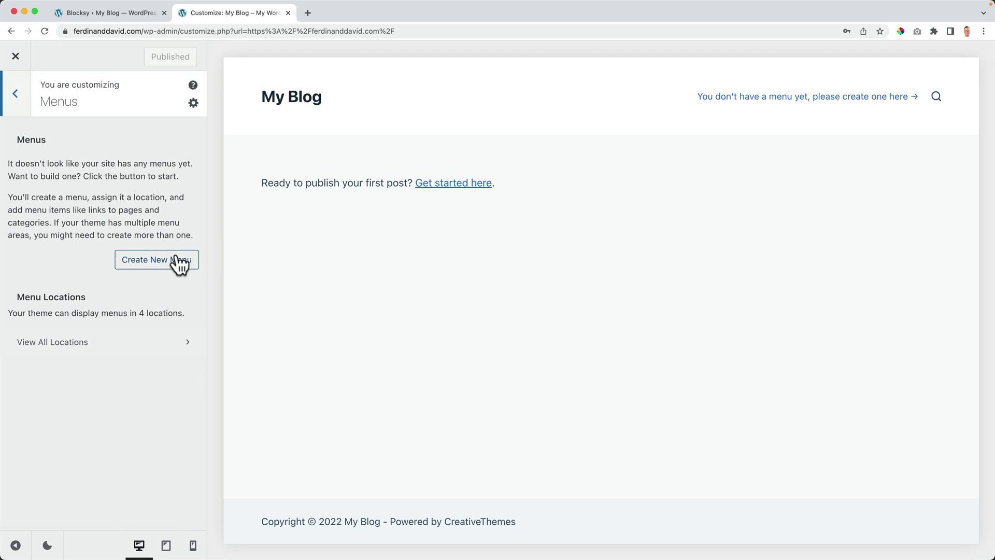
pyautogui.click(150, 260)
pyautogui.click(76, 164)
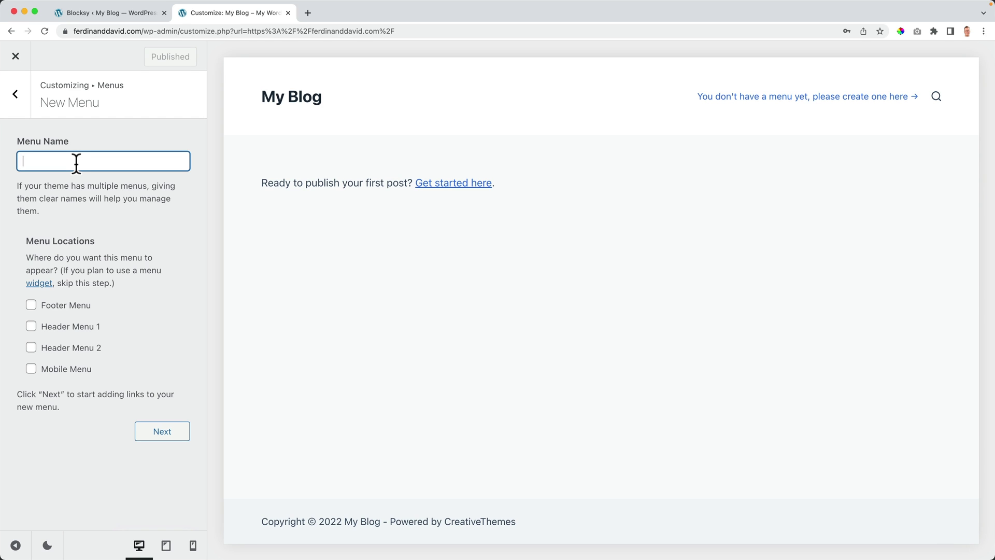
pyautogui.write('UNcle Jum')
pyautogui.press('super+a')
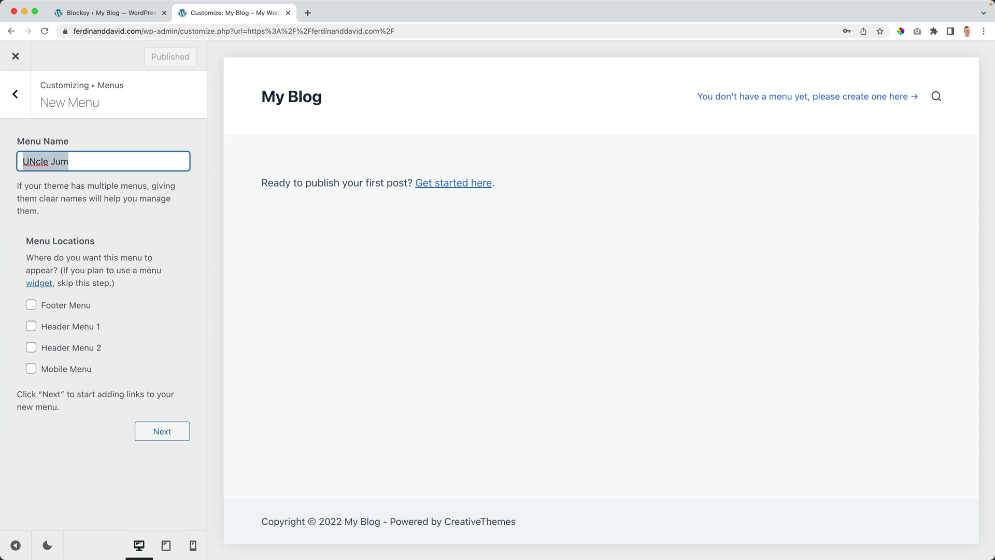
pyautogui.write('Main Menu')
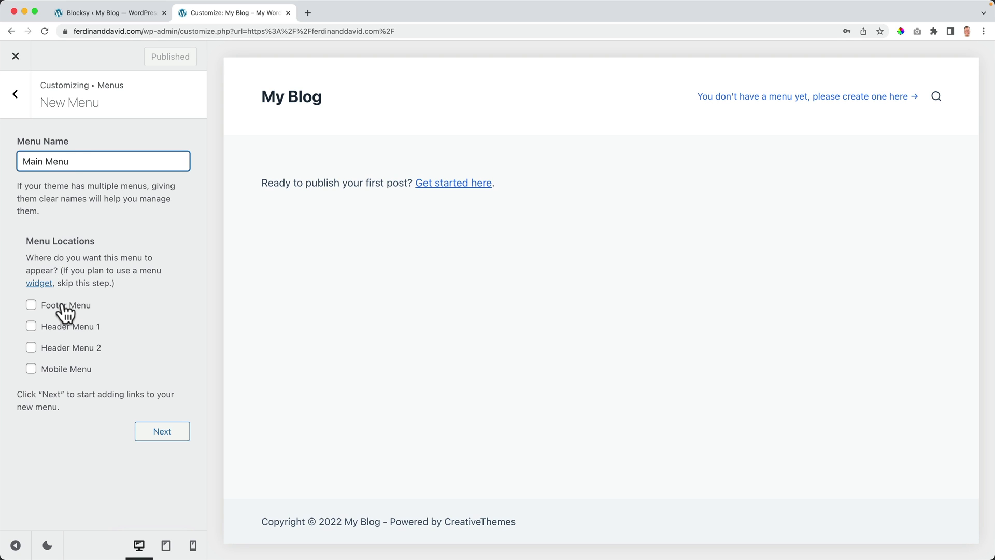
# Step: Assign the menu to Header Menu 1 and Mobile Menu locations and create it
pyautogui.click(31, 307)
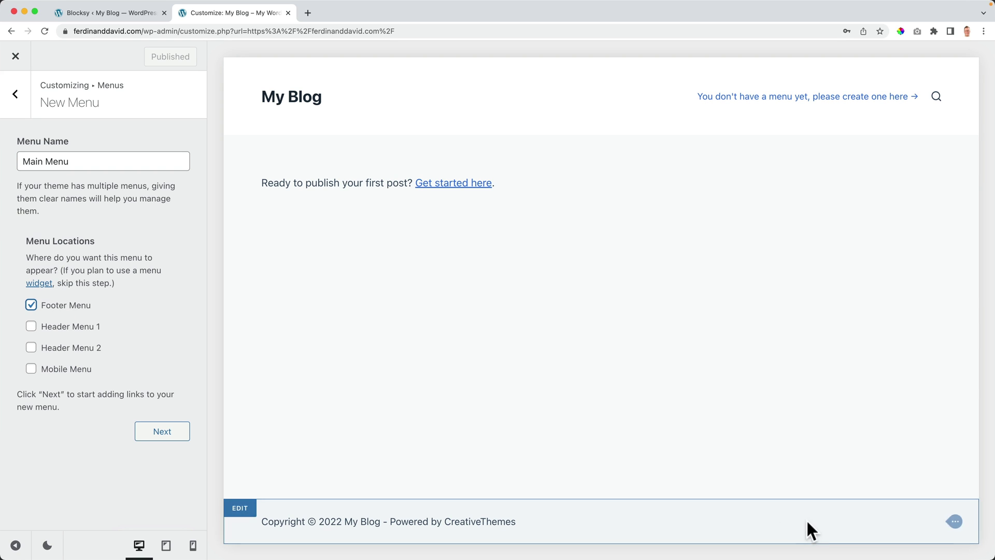
pyautogui.click(30, 327)
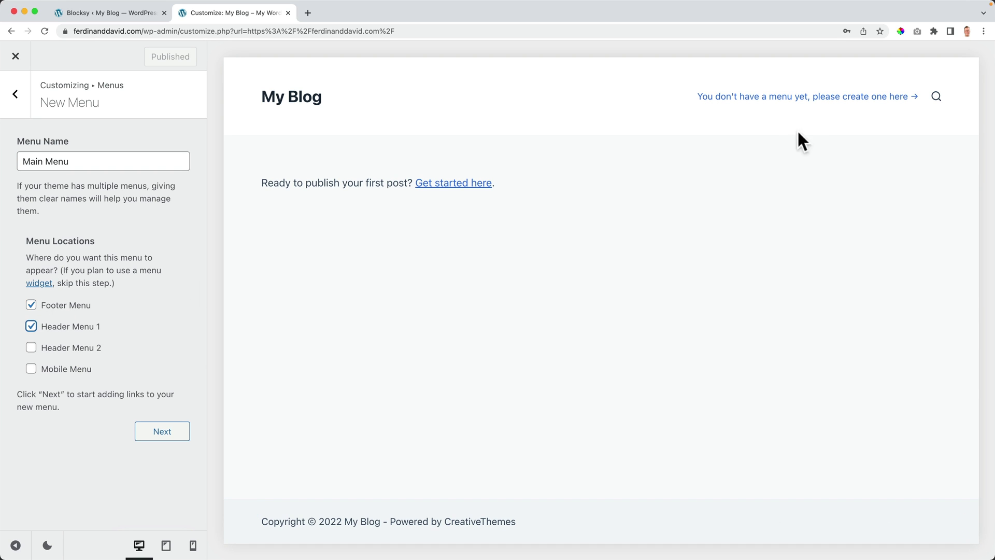
pyautogui.click(31, 347)
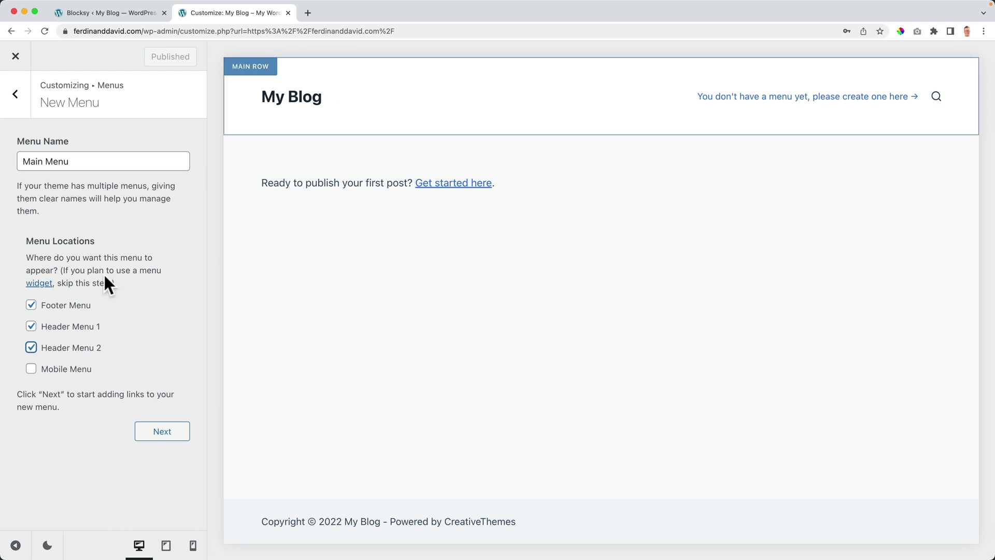
pyautogui.click(31, 347)
pyautogui.click(31, 369)
pyautogui.click(31, 307)
pyautogui.click(31, 327)
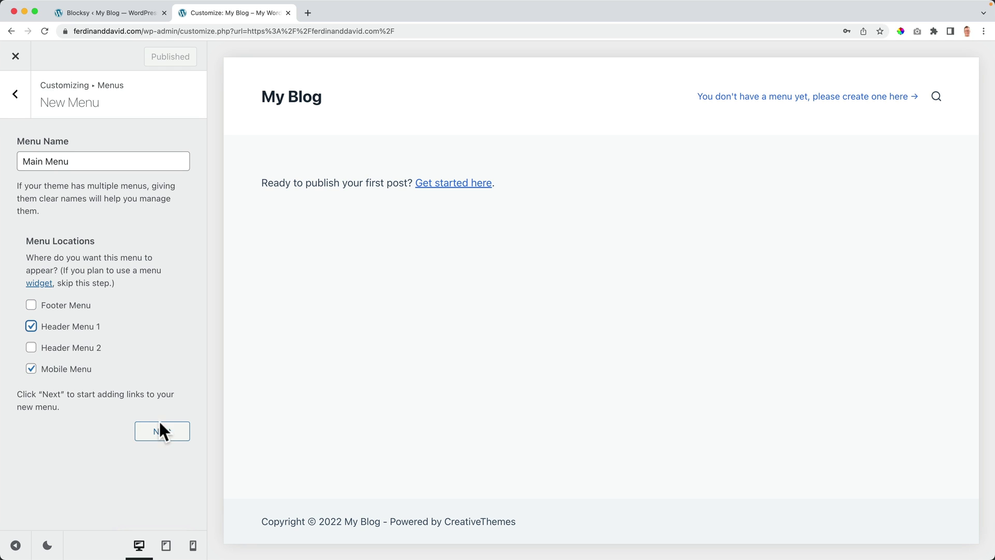
pyautogui.click(161, 435)
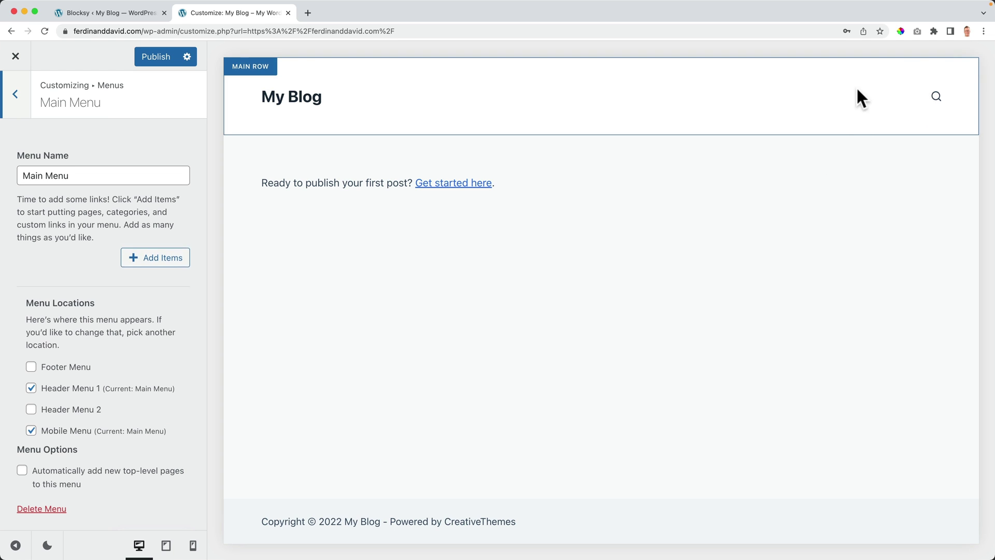
# Step: Add a new Home page to Main Menu and publish the change
pyautogui.click(153, 267)
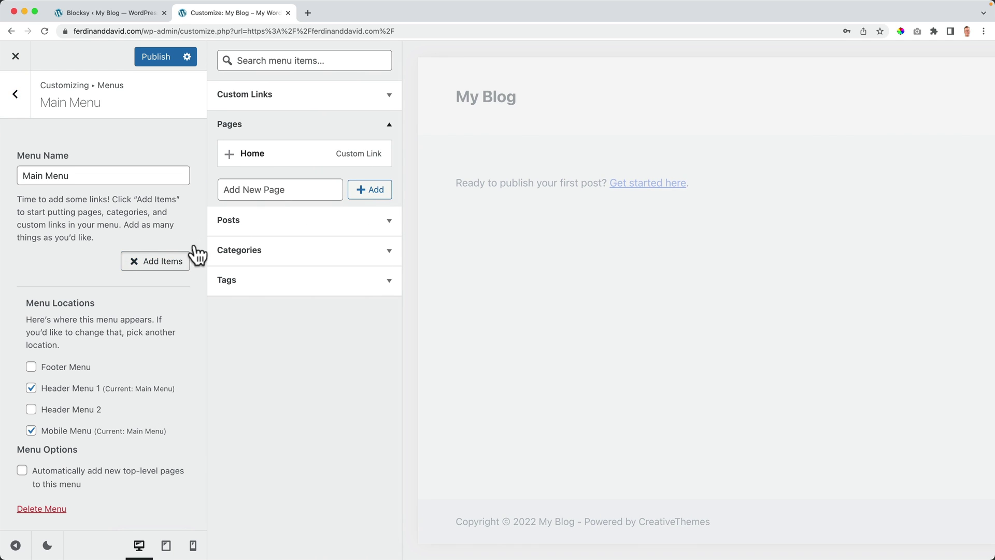
pyautogui.click(265, 189)
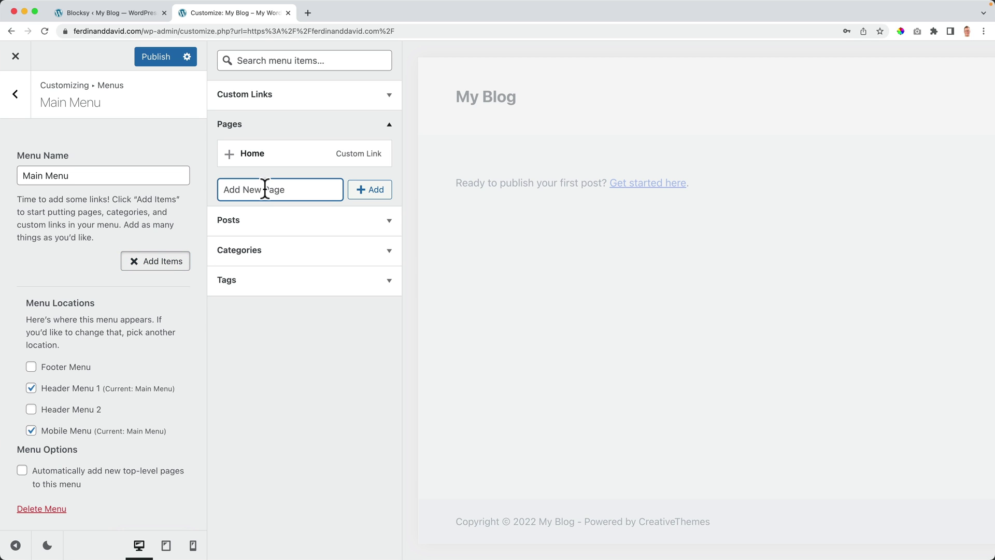
pyautogui.write('Home')
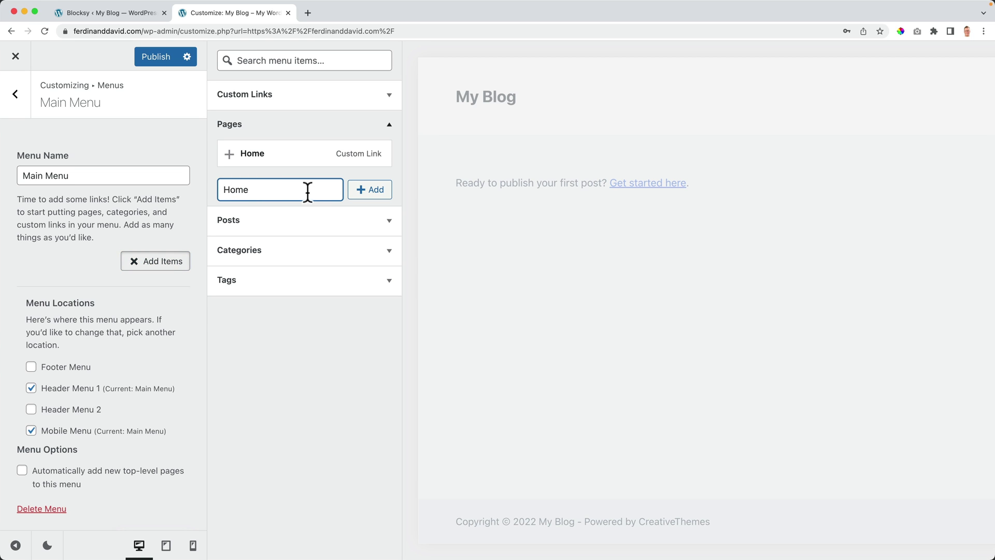
pyautogui.click(373, 193)
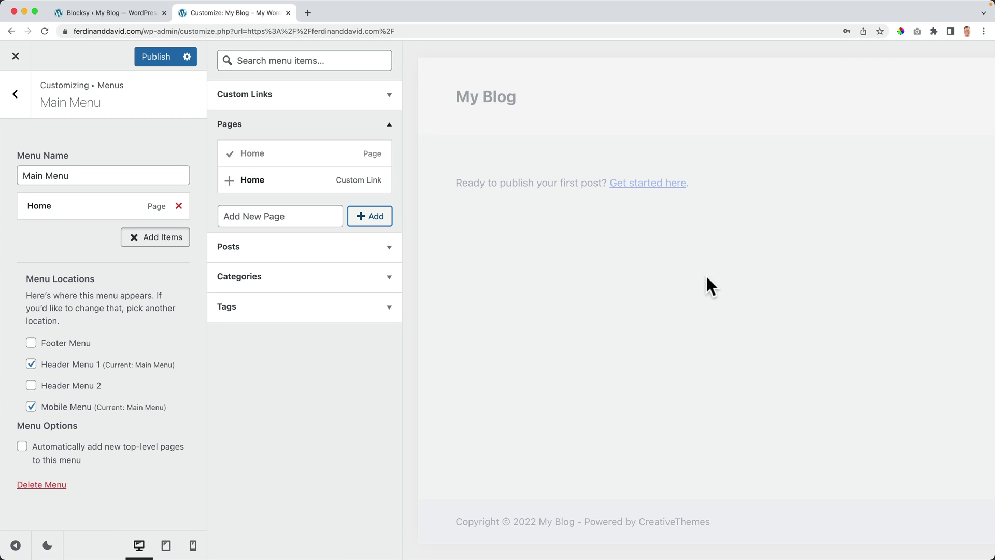
pyautogui.press('super+minus')
pyautogui.press('super+minus')
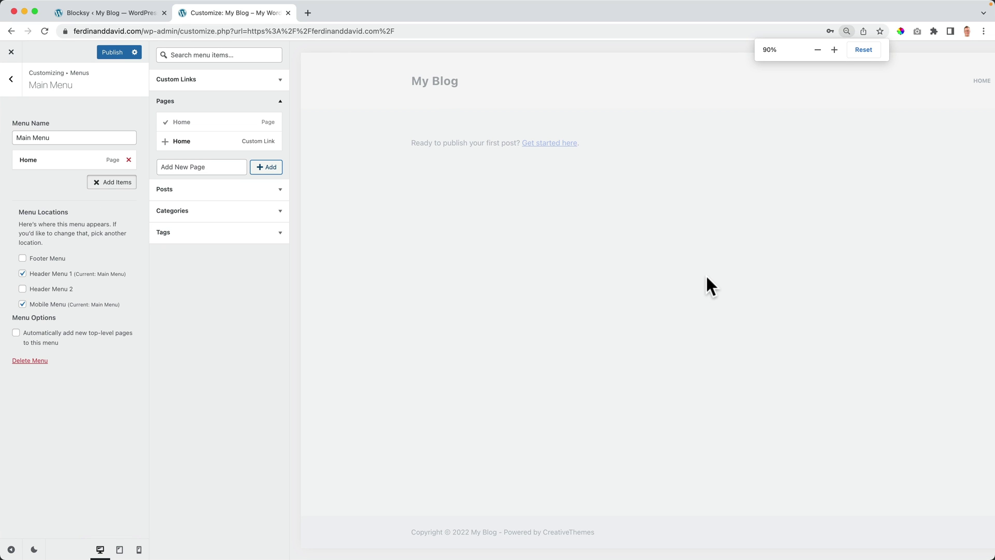
pyautogui.press('super+minus')
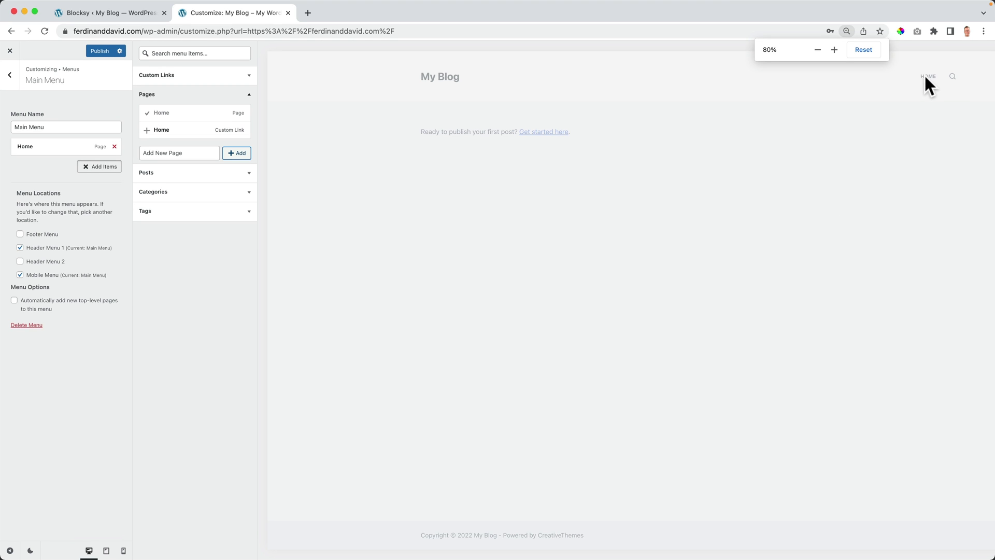
pyautogui.press('super+equal')
pyautogui.press('super+equal')
pyautogui.press('super+equal')
pyautogui.press('super+equal')
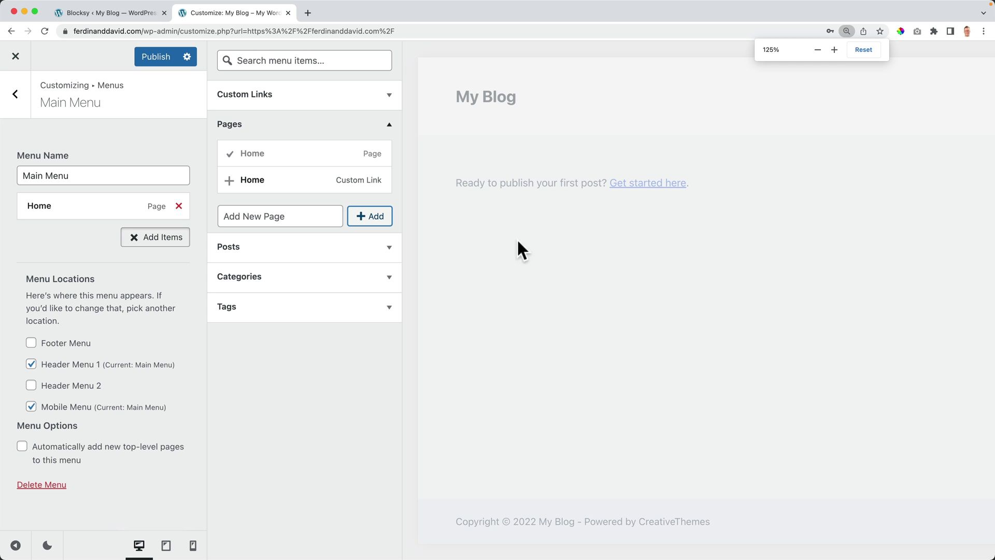
pyautogui.click(157, 58)
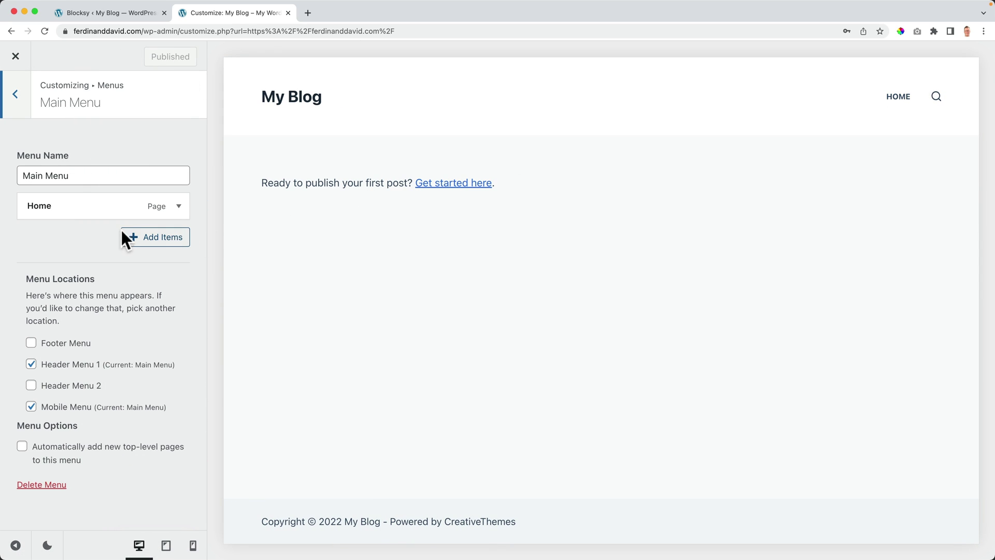
# Step: Add a new About page to Main Menu and publish again
pyautogui.click(148, 243)
pyautogui.click(268, 213)
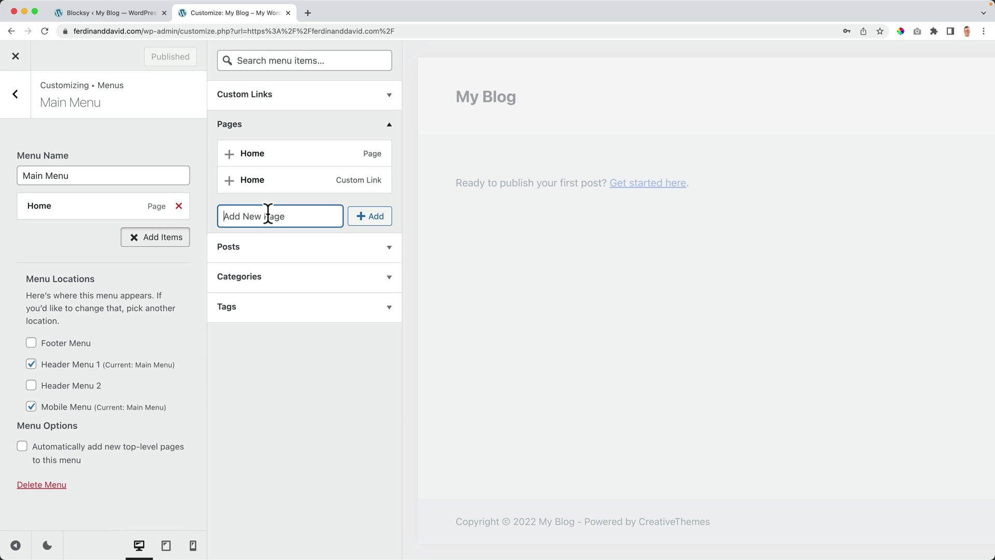
pyautogui.write('About')
pyautogui.click(378, 221)
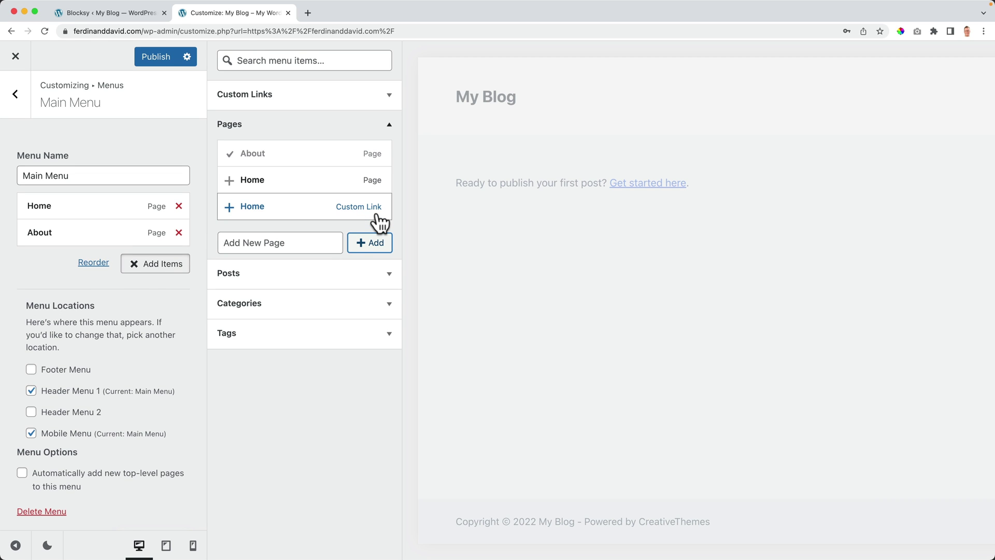
pyautogui.click(169, 58)
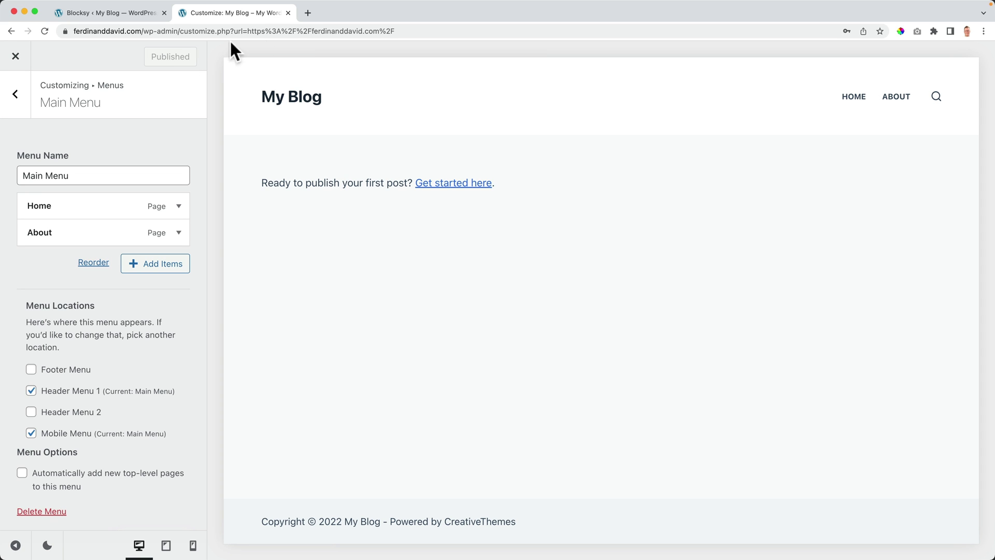
# Step: Search Google for 'digital marketing agency sydney' and open the RGC Advertising ad in a new tab
pyautogui.click(307, 13)
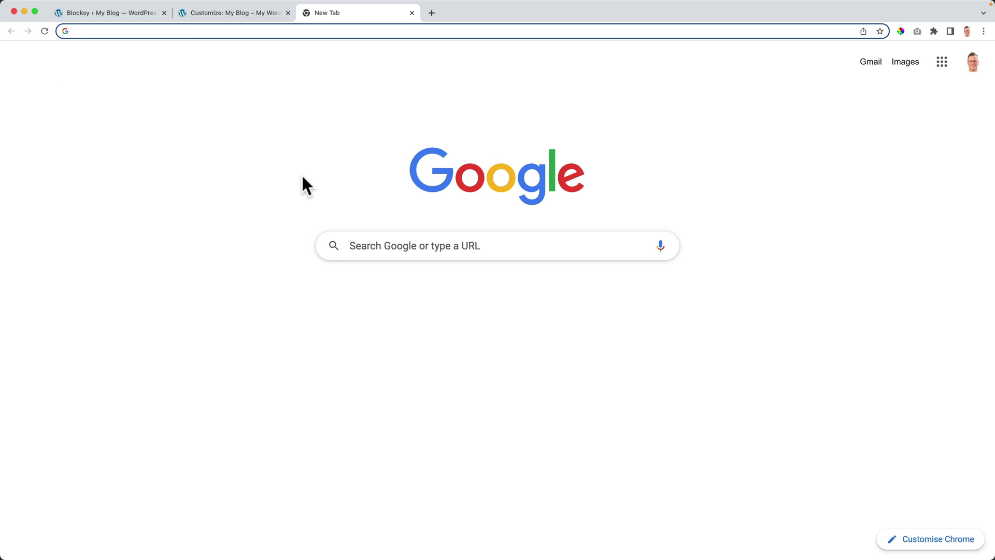
pyautogui.write('digital marketing agency')
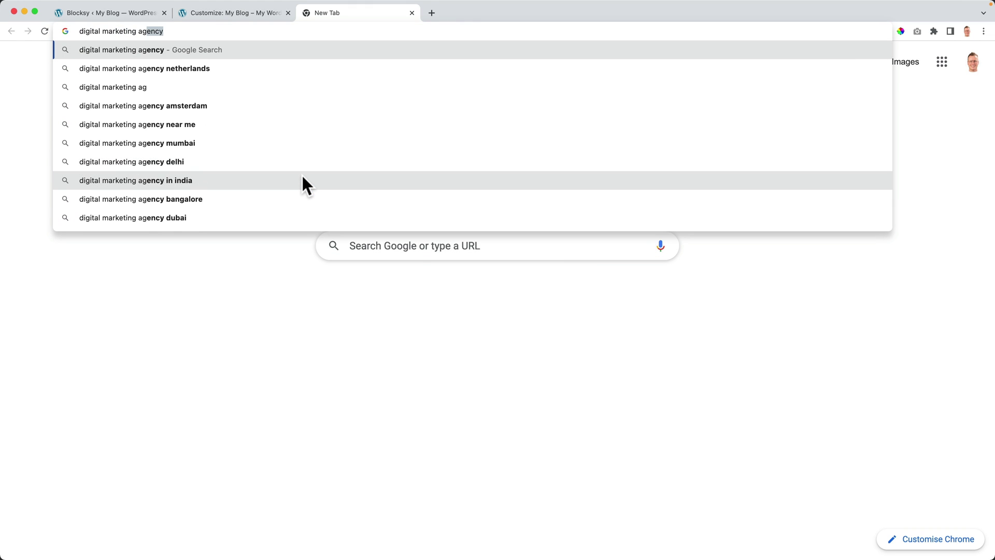
pyautogui.write(' sydney')
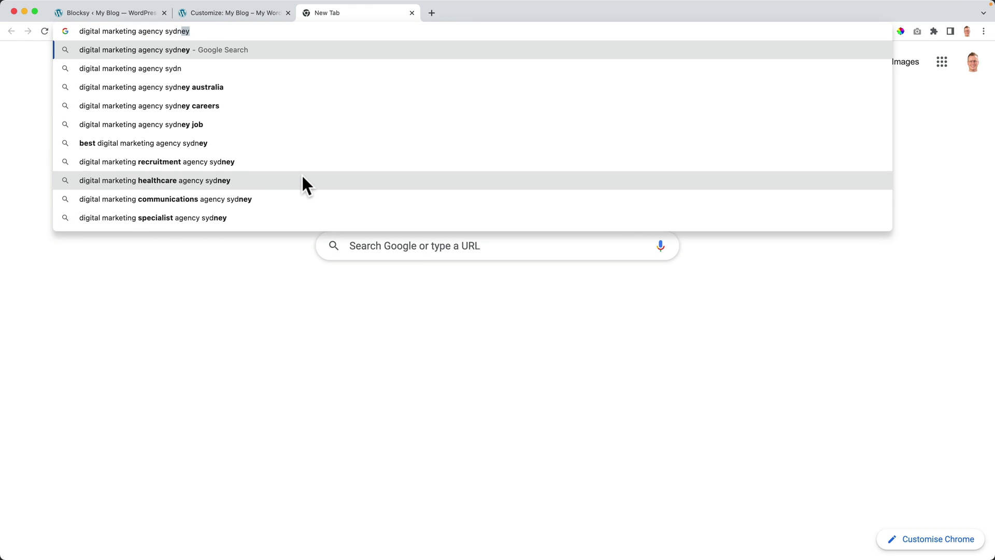
pyautogui.press('Return')
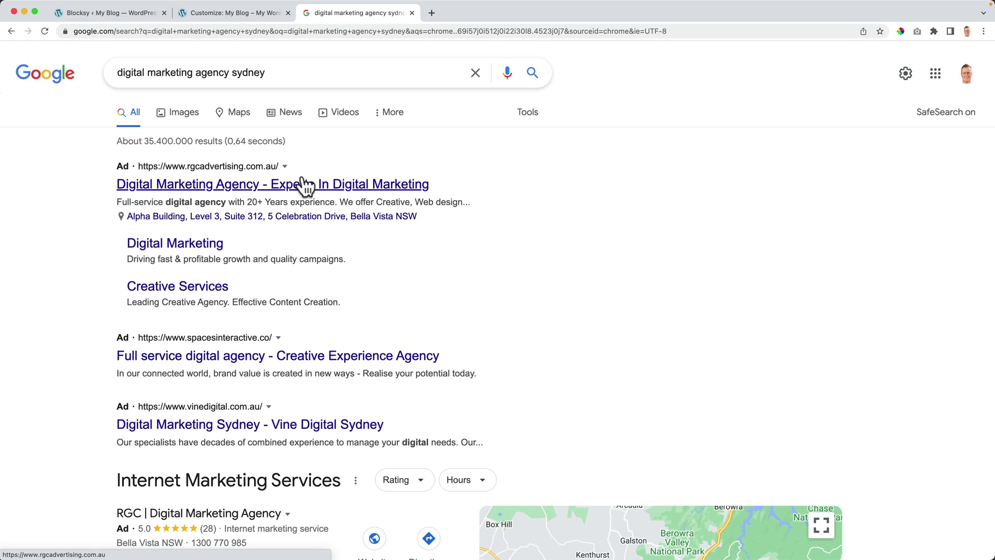
pyautogui.scroll(-1, 292, 192)
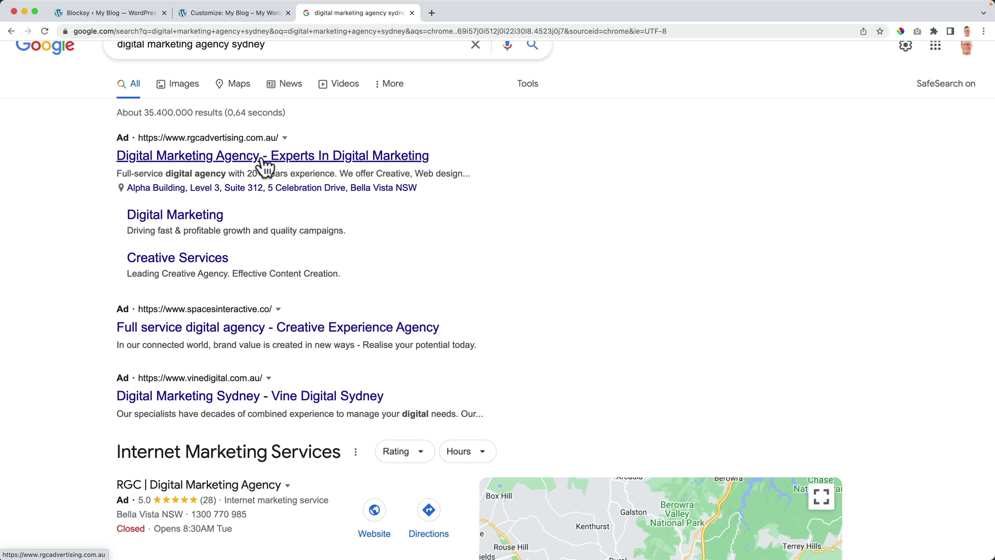
pyautogui.rightClick(179, 156)
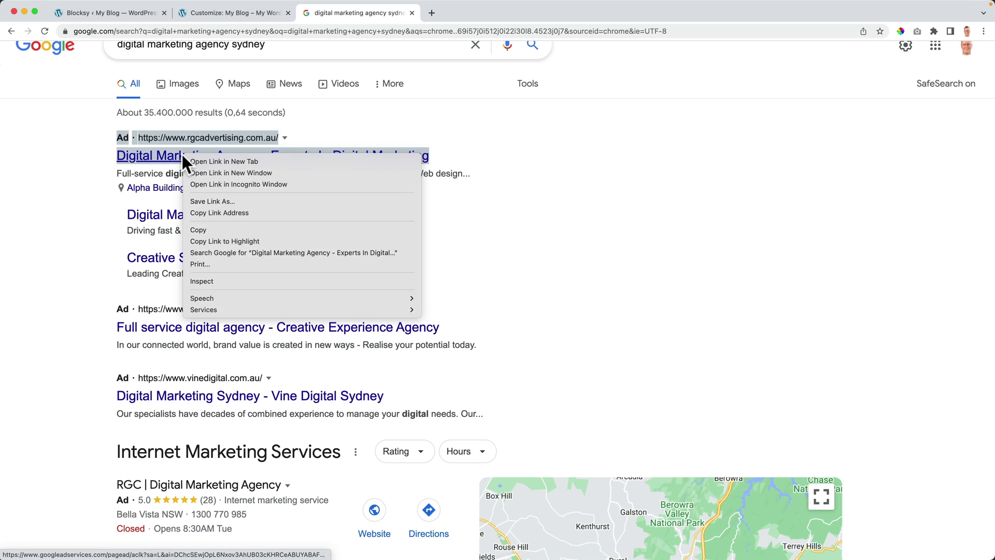
pyautogui.click(235, 162)
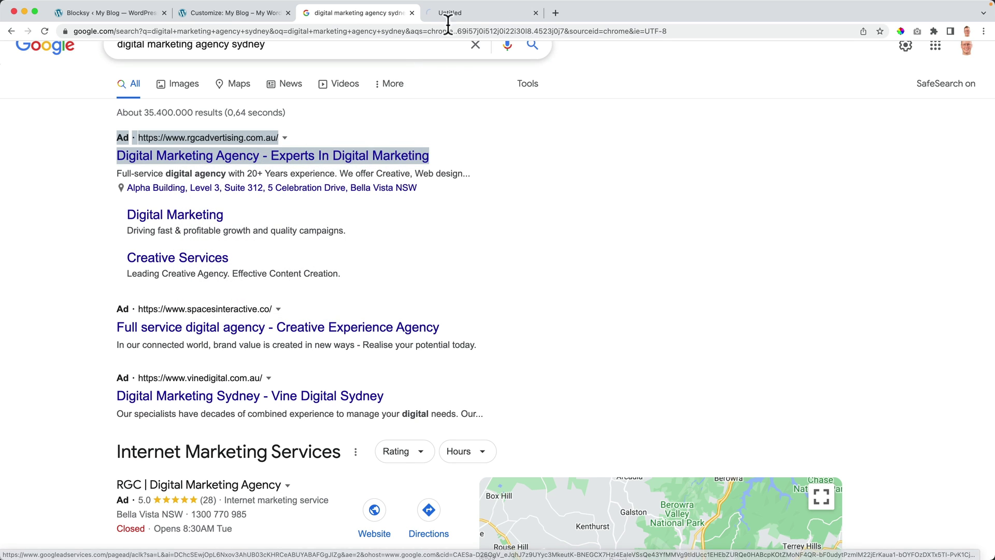
# Step: View the RGC Advertising homepage, then go back to the 'Customize: My Blog' tab
pyautogui.click(463, 12)
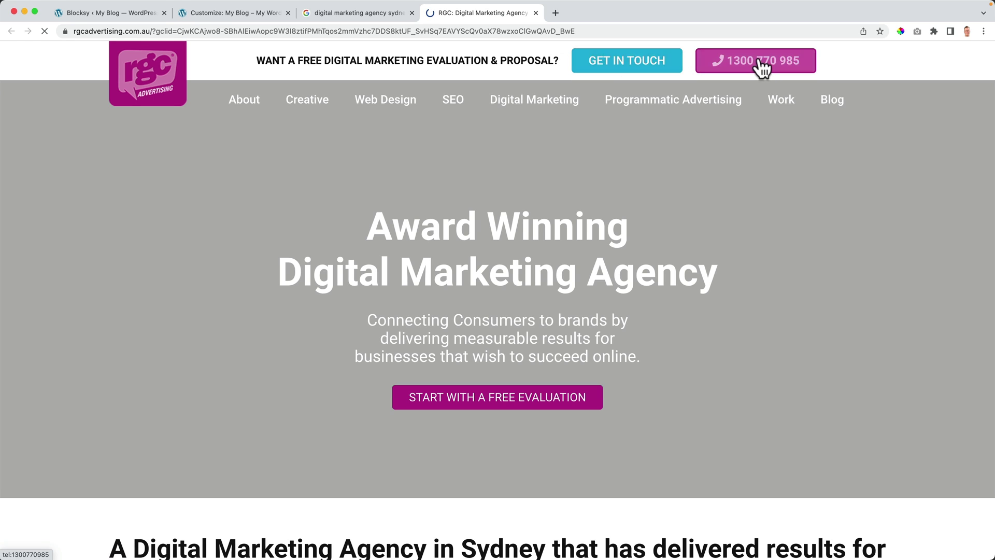
pyautogui.moveTo(240, 100)
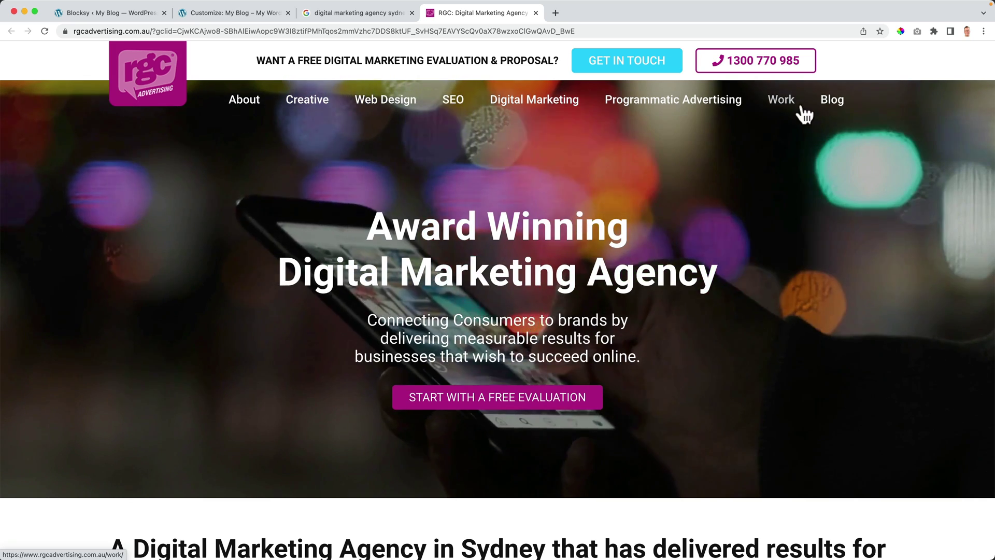
pyautogui.scroll(-4, 487, 136)
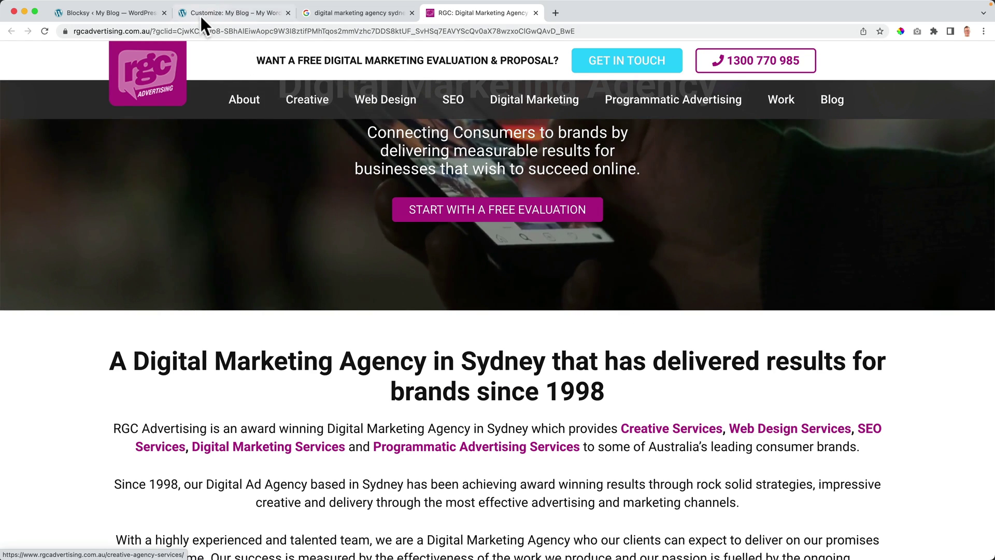
pyautogui.click(228, 13)
# Step: Add new Services and Rebranding pages to Main Menu
pyautogui.click(159, 266)
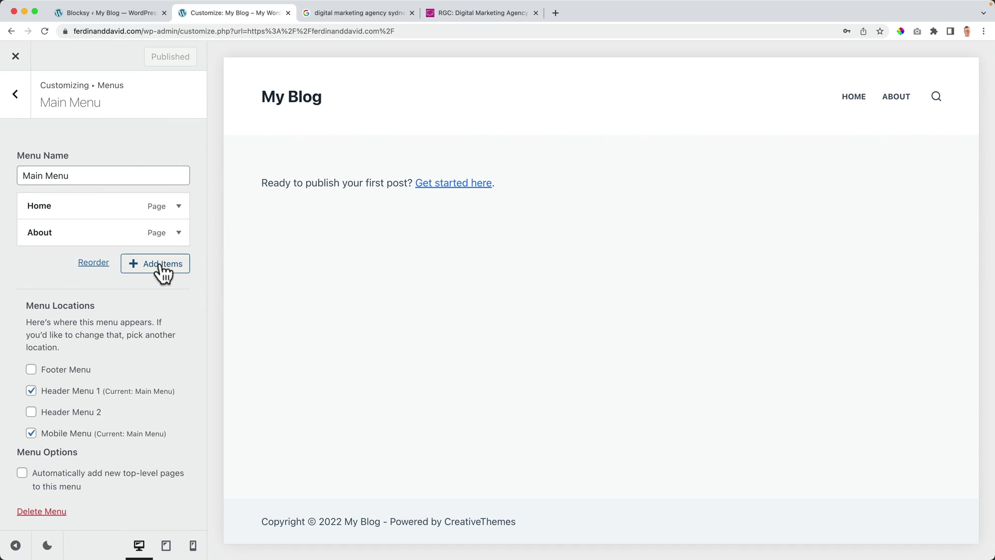
pyautogui.click(267, 240)
pyautogui.write('Services')
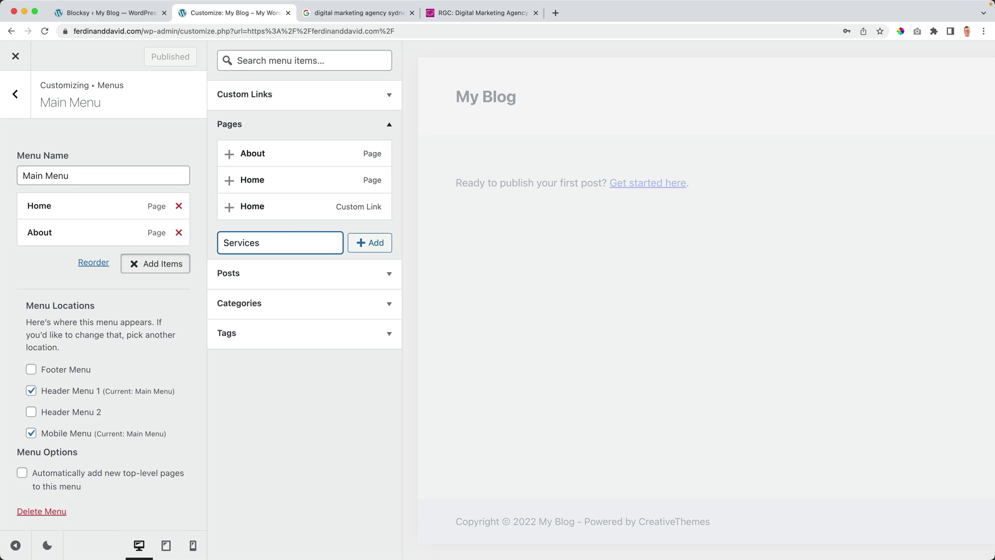
pyautogui.click(369, 245)
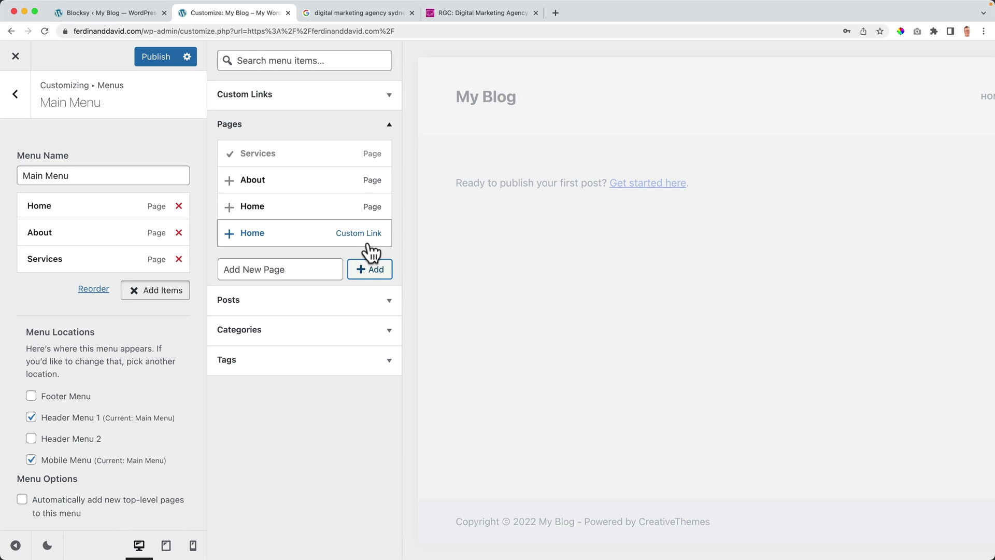
pyautogui.click(275, 271)
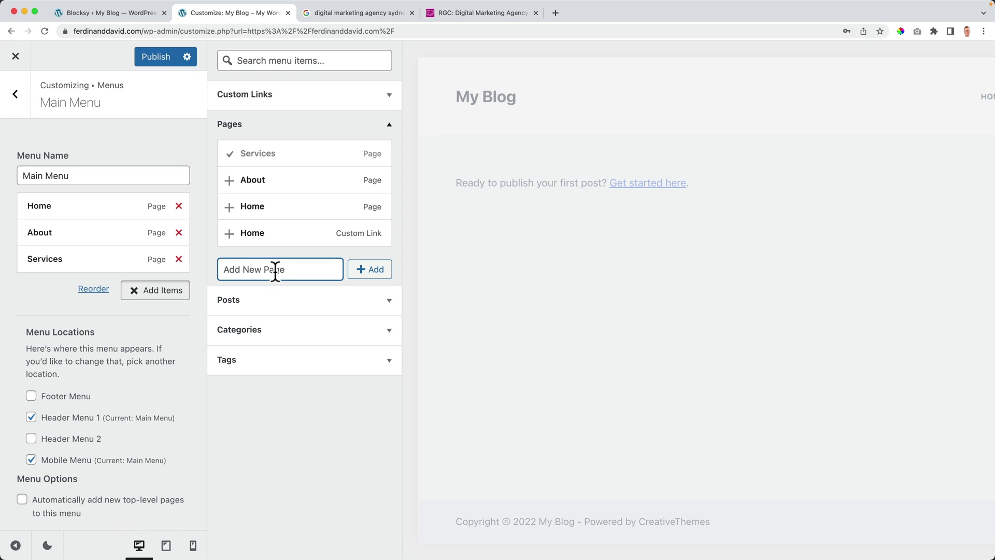
pyautogui.write('Rebranding')
pyautogui.click(369, 269)
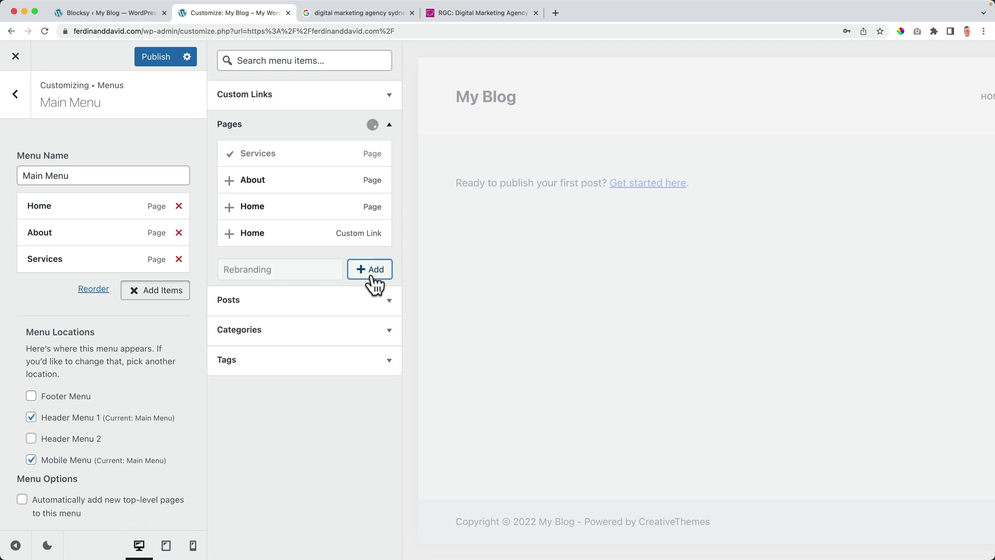
# Step: Add new Marketing and Web Design pages to the menu and publish
pyautogui.write('Marketing')
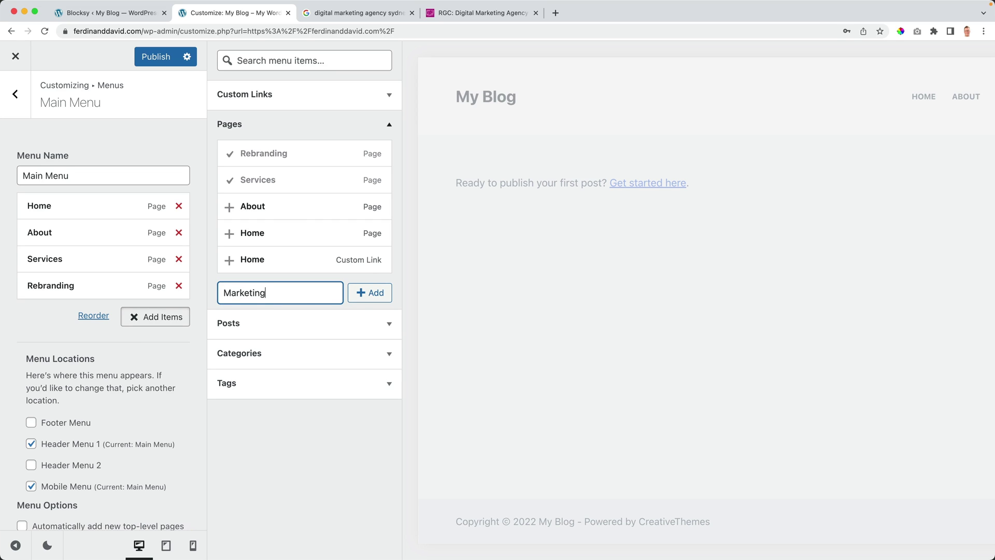
pyautogui.click(366, 296)
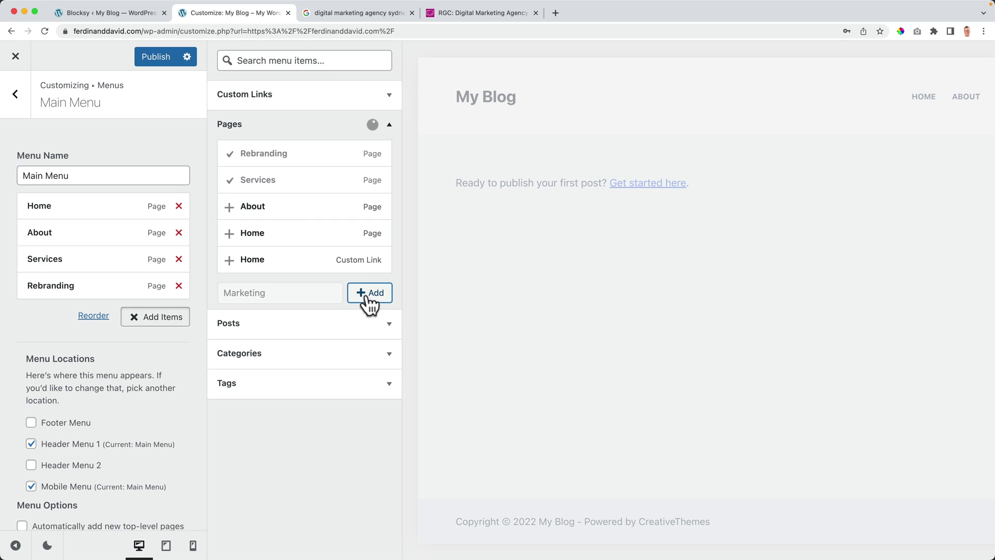
pyautogui.write('Web Design')
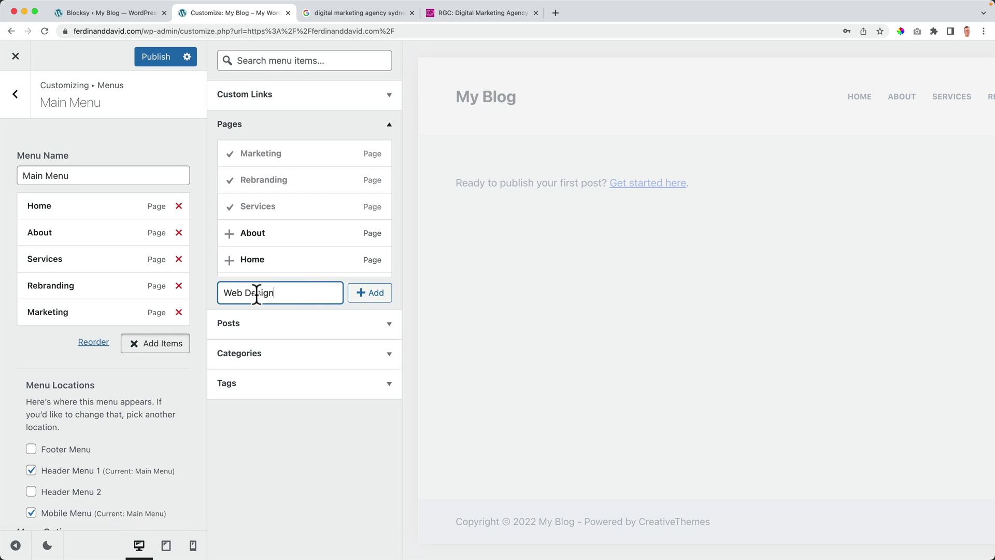
pyautogui.click(369, 293)
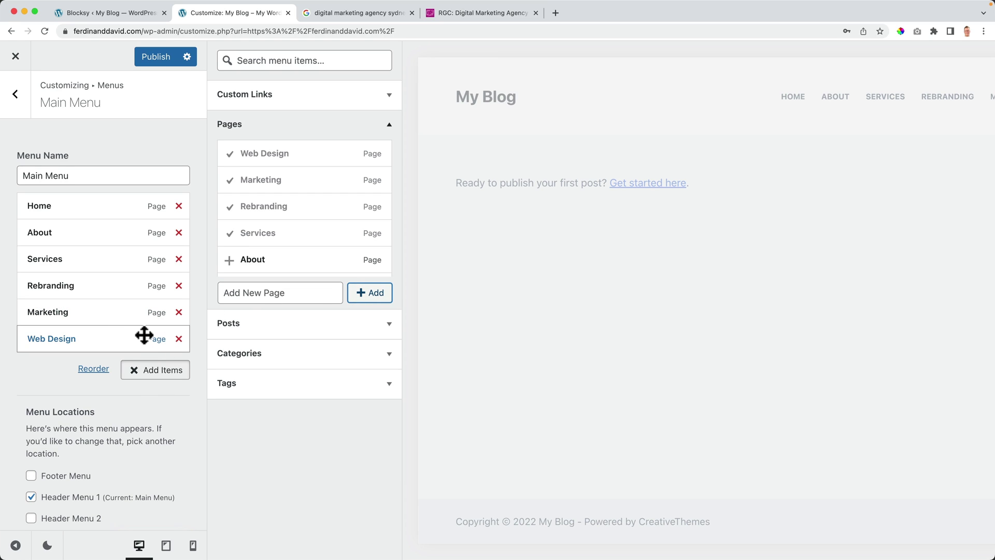
pyautogui.click(262, 293)
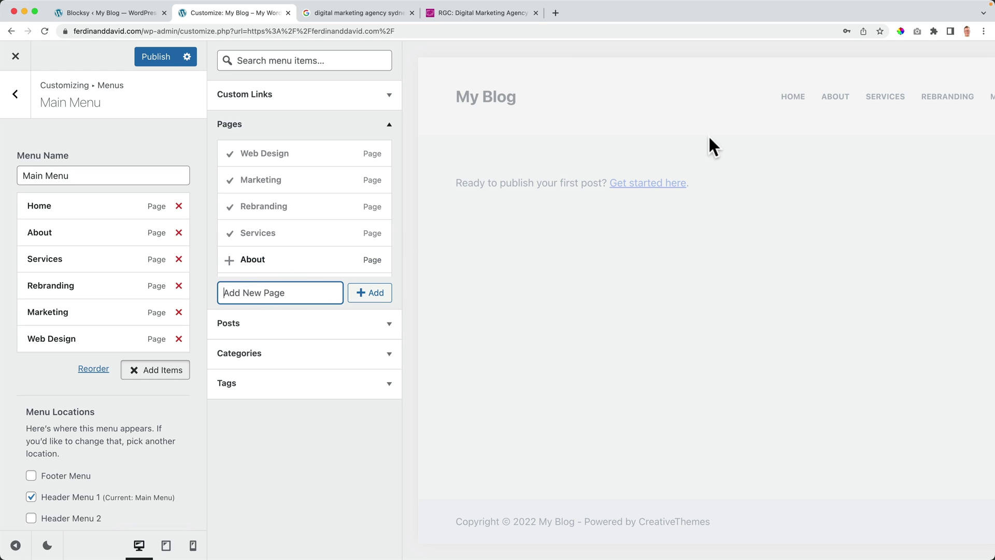
pyautogui.click(168, 59)
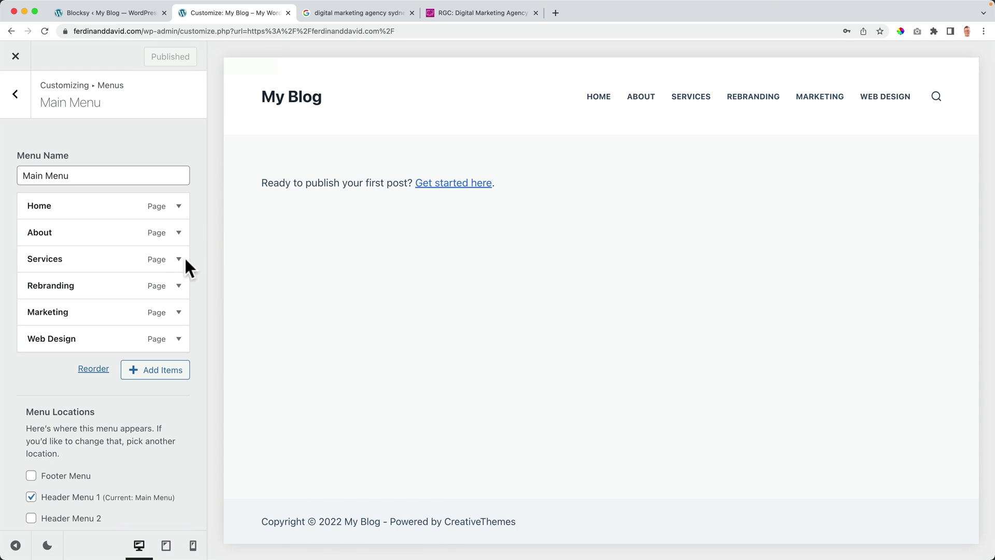
# Step: Make Rebranding, Marketing and Web Design sub-items of Services in the Main Menu, then publish
pyautogui.moveTo(52, 259); pyautogui.dragTo(50, 336)
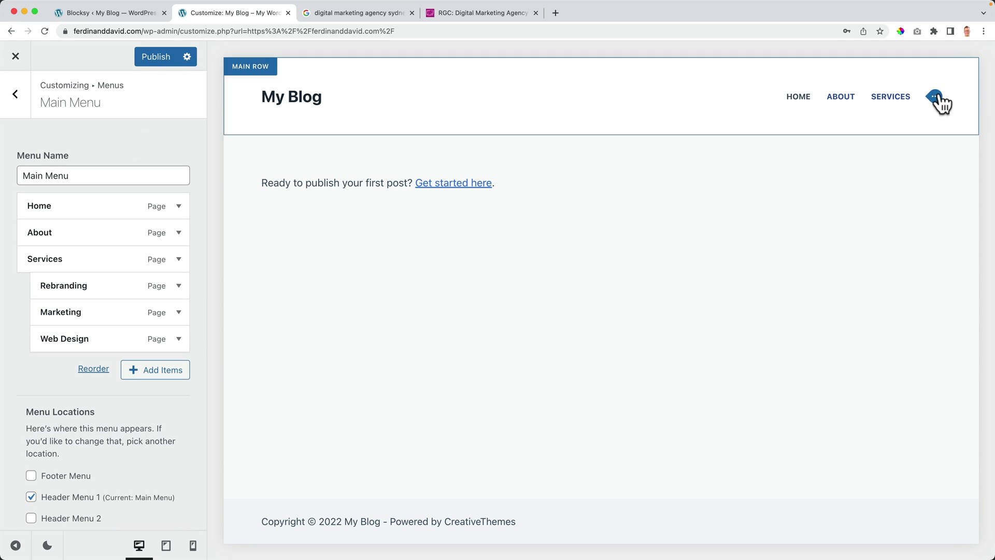
pyautogui.click(149, 58)
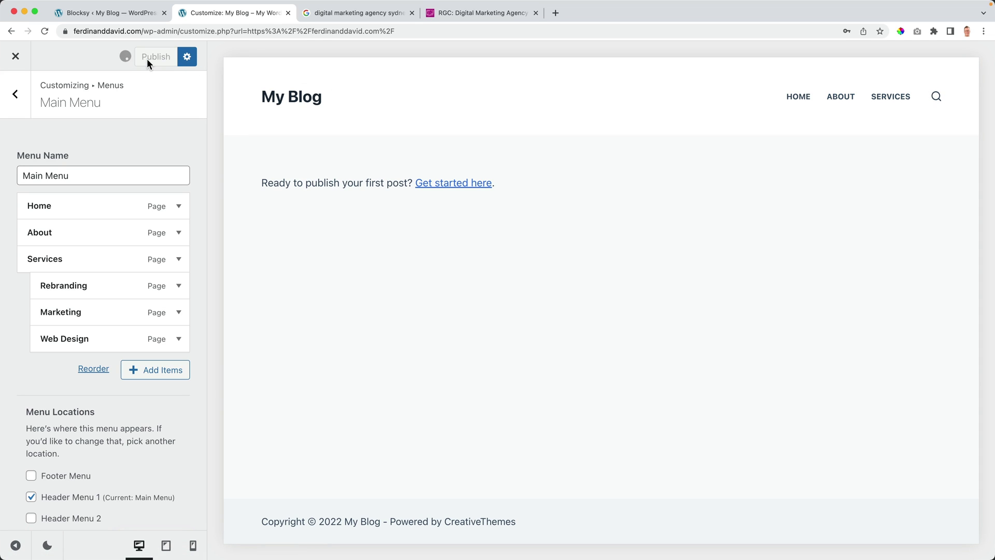
# Step: Close the Customizer, check the live Services dropdown, and compare it with the RGC Advertising site's menu
pyautogui.click(16, 56)
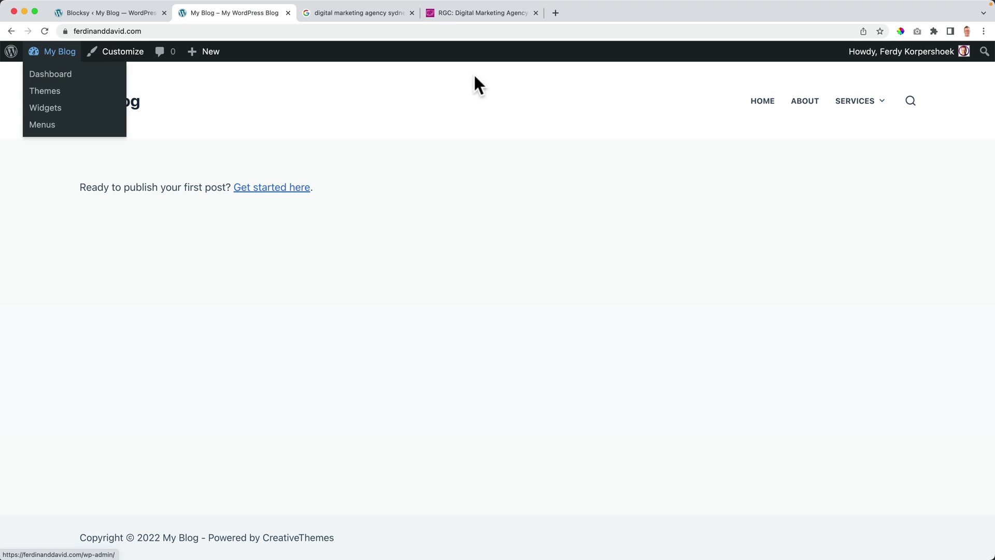
pyautogui.moveTo(854, 106)
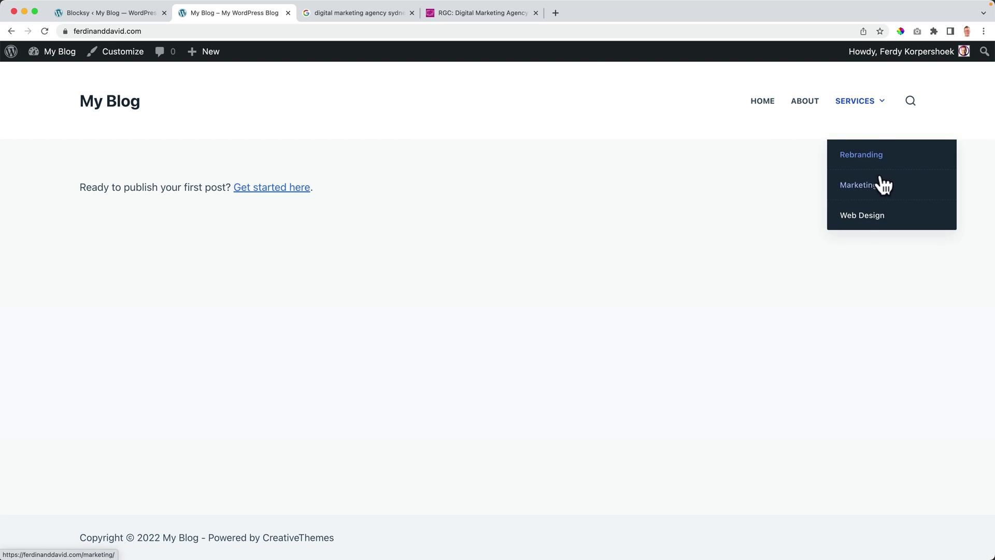
pyautogui.click(492, 12)
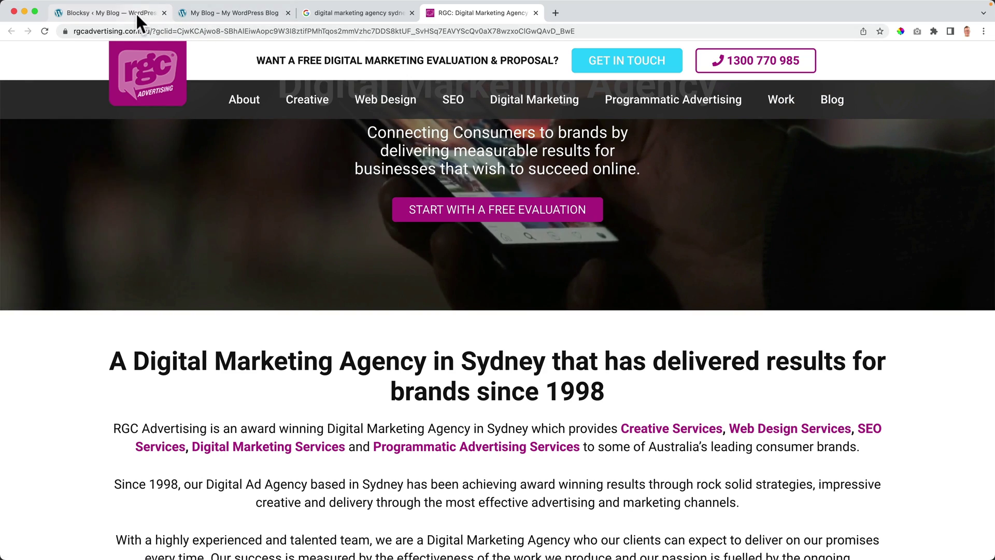
# Step: Move between the Blocksy admin page and the blog front page, then reopen the Customizer
pyautogui.click(130, 12)
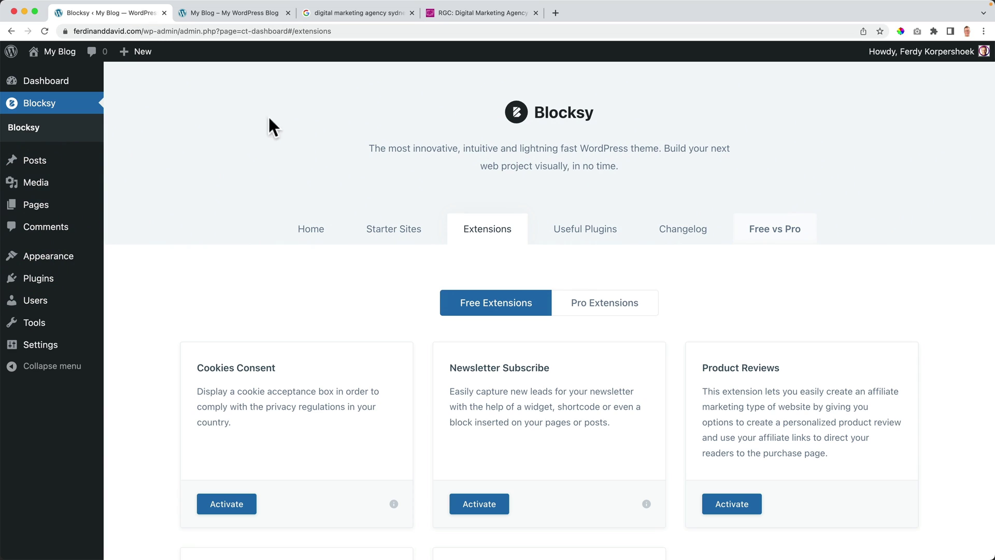
pyautogui.click(214, 20)
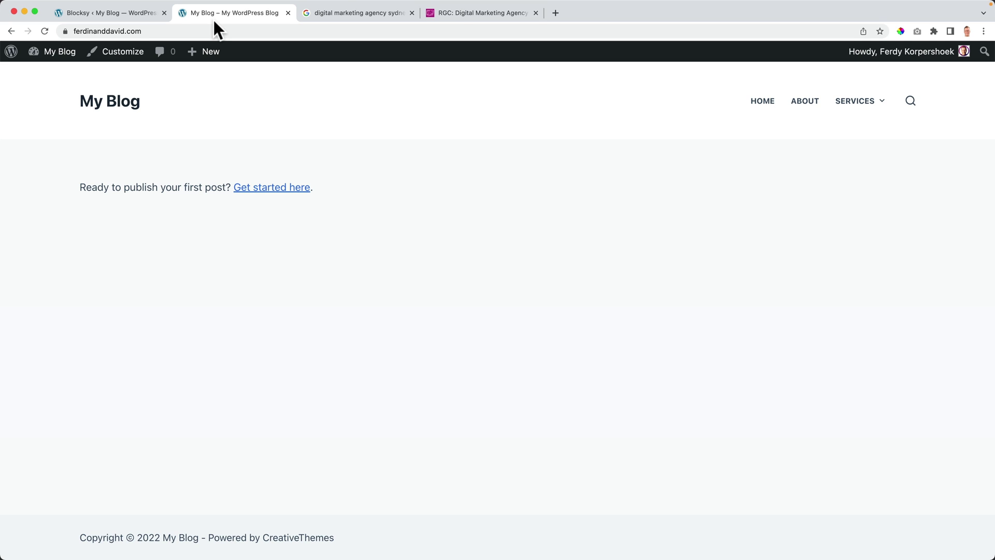
pyautogui.click(107, 14)
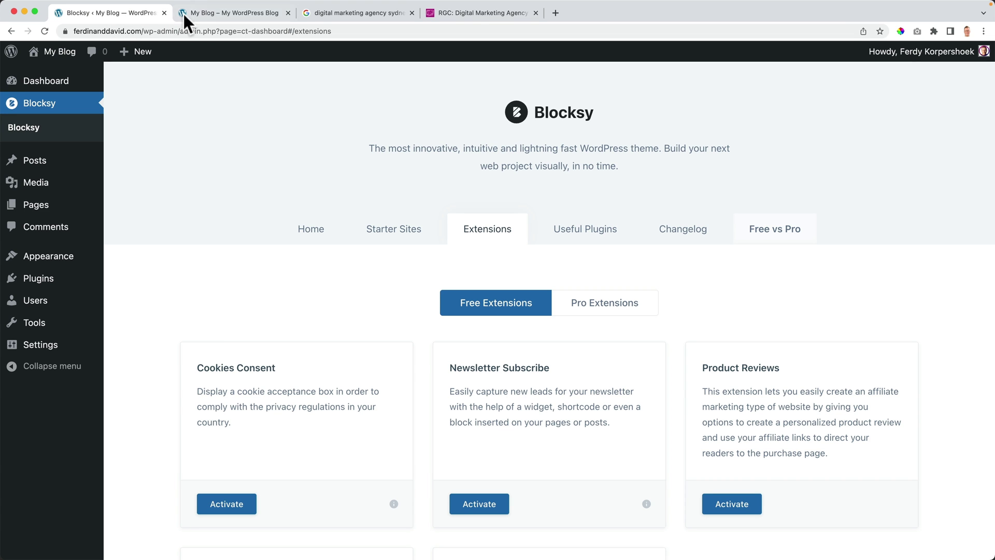
pyautogui.click(66, 57)
pyautogui.click(113, 60)
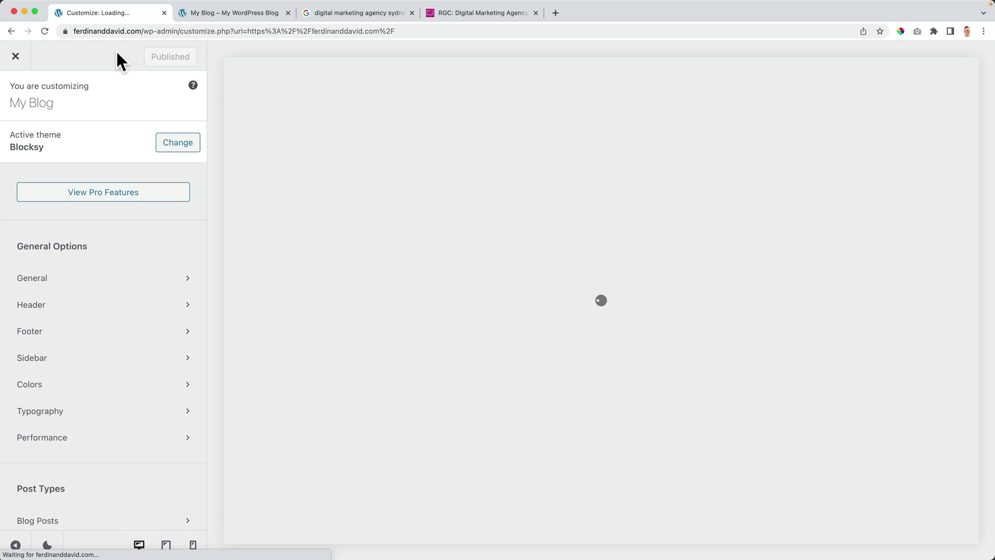
# Step: Look over the header builder's menu options in the Customizer, then return to the main sections
pyautogui.scroll(-7, 119, 191)
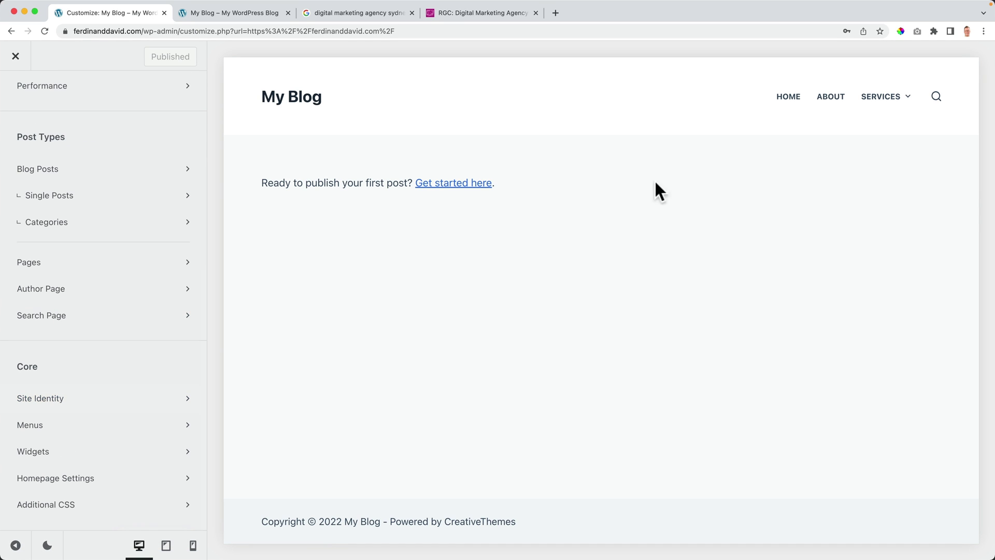
pyautogui.click(936, 98)
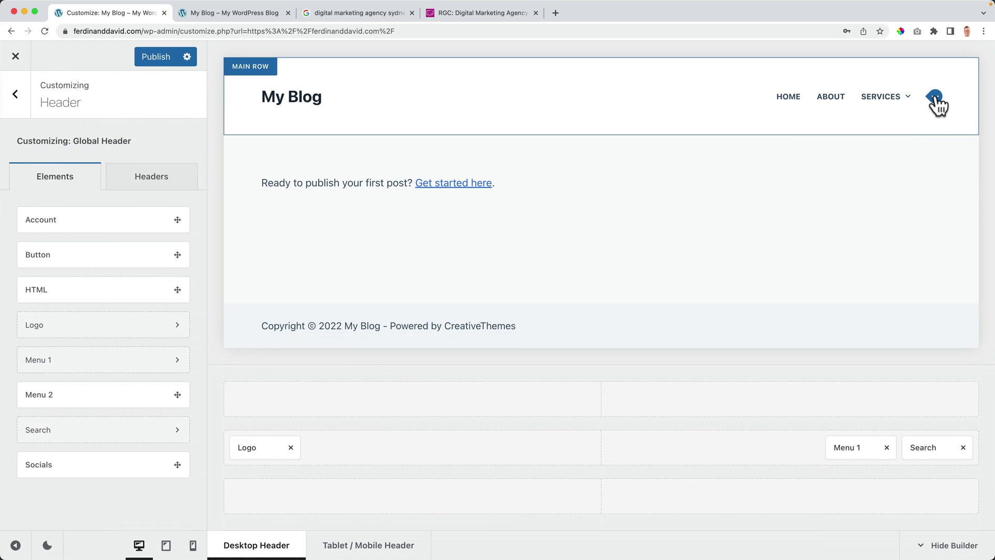
pyautogui.click(936, 101)
pyautogui.click(11, 110)
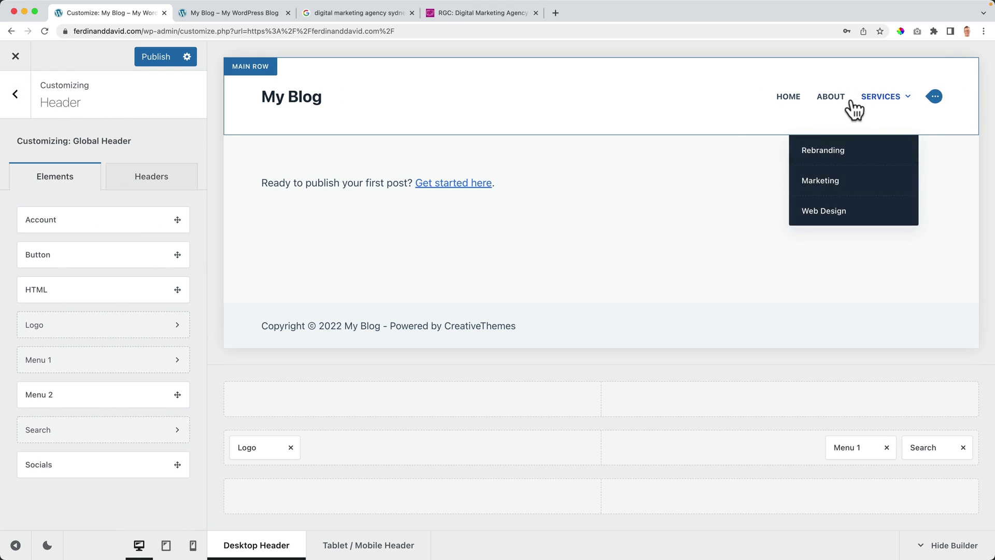
pyautogui.click(19, 105)
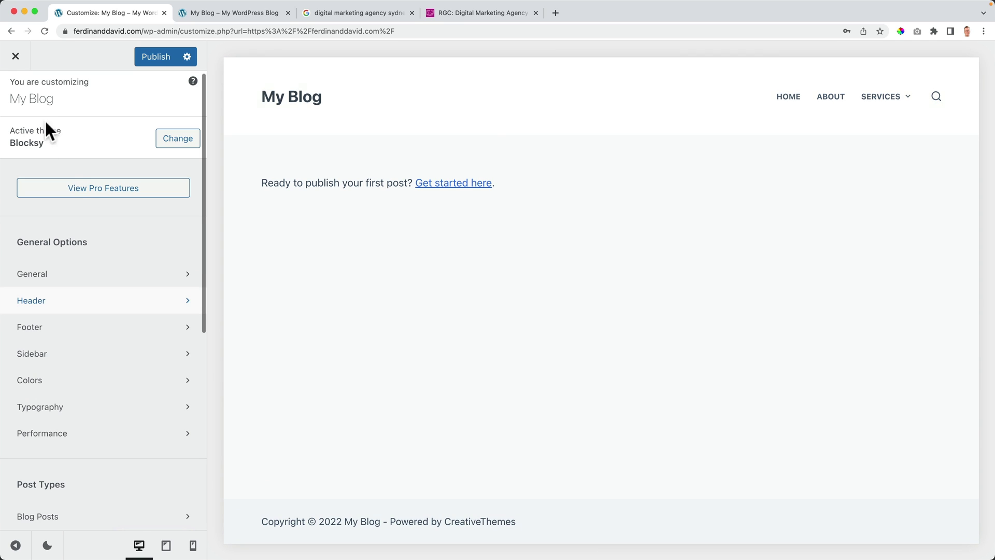
# Step: Open Main Menu's new-page field, replace 'Portfolio' with 'C', then switch to the RGC site
pyautogui.scroll(-6, 81, 196)
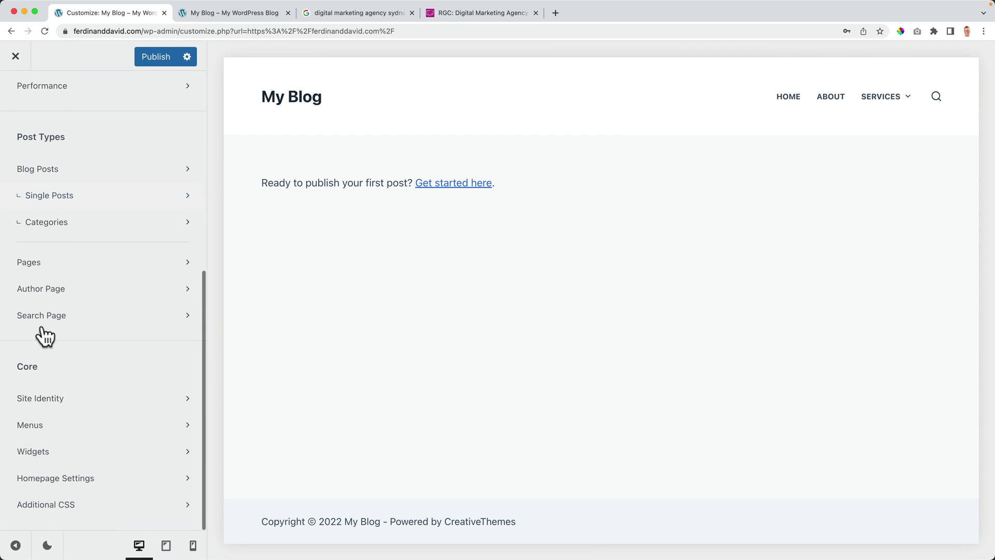
pyautogui.click(49, 438)
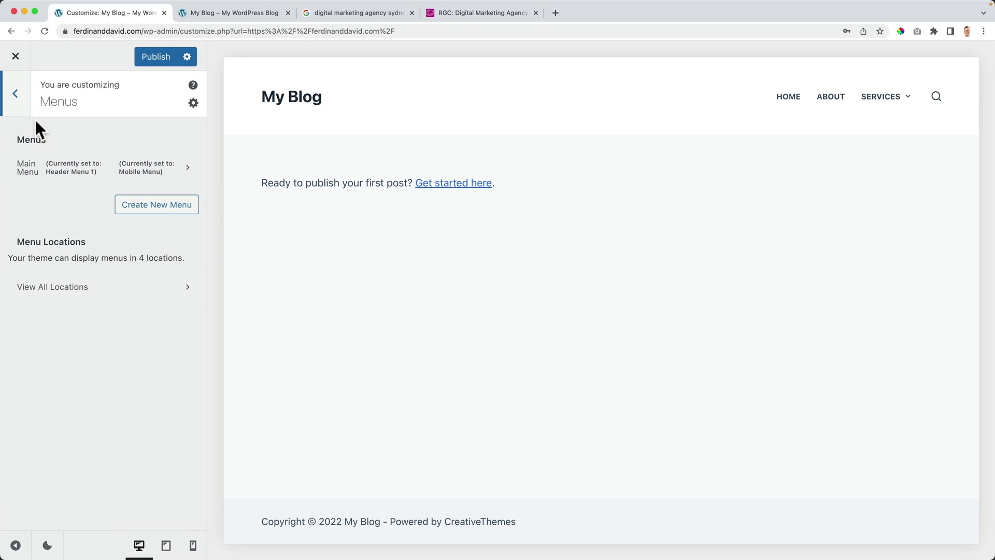
pyautogui.click(92, 178)
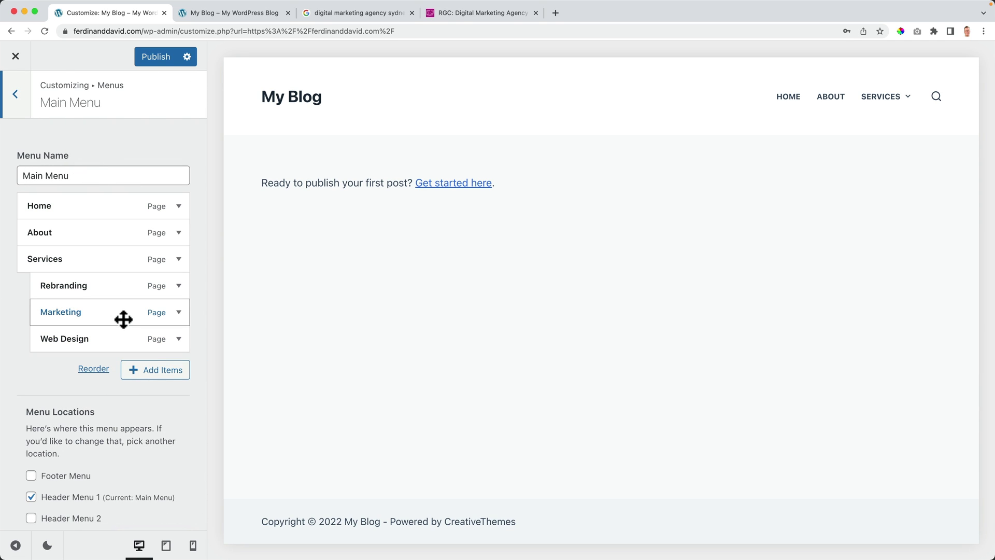
pyautogui.click(154, 371)
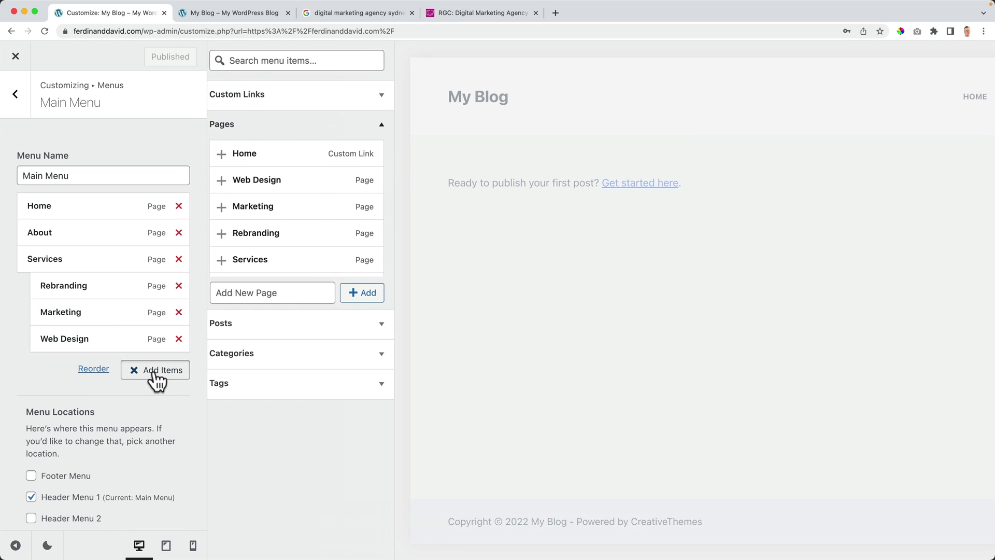
pyautogui.click(270, 293)
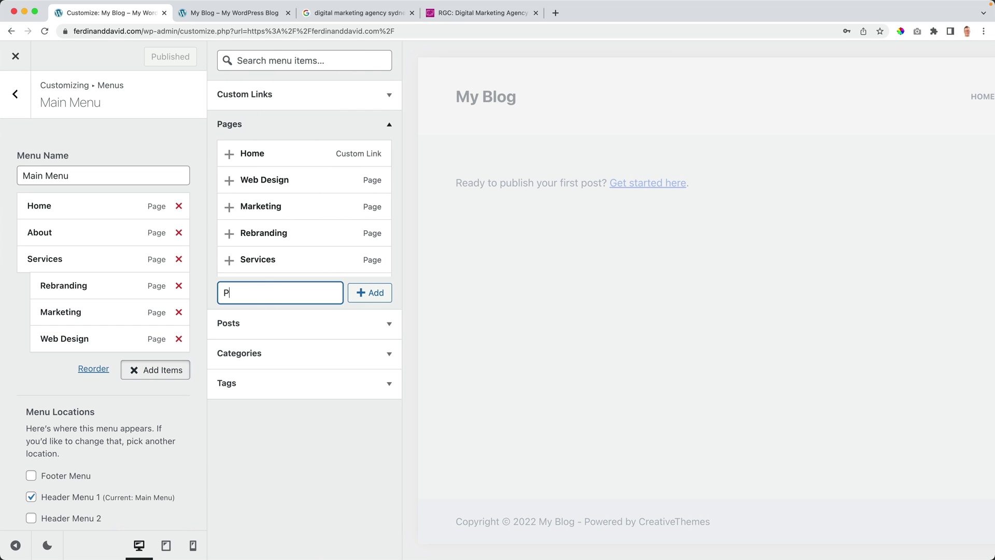
pyautogui.write('Portfolio')
pyautogui.press('super+a')
pyautogui.write('C')
pyautogui.click(465, 12)
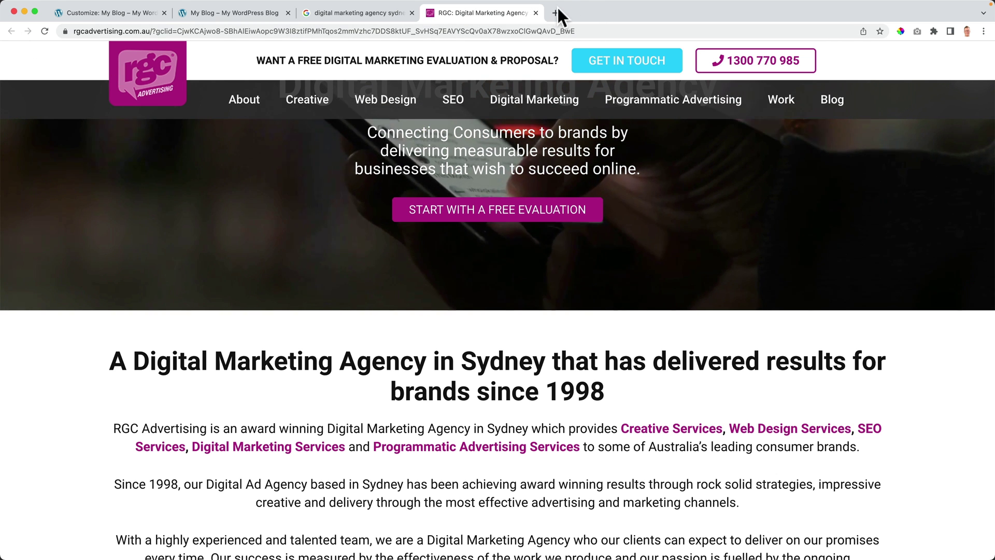
# Step: Close the RGC tab, visit RGC's and AdVisible's websites from the agency results, and return to the customizer
pyautogui.click(535, 12)
pyautogui.scroll(-5, 173, 338)
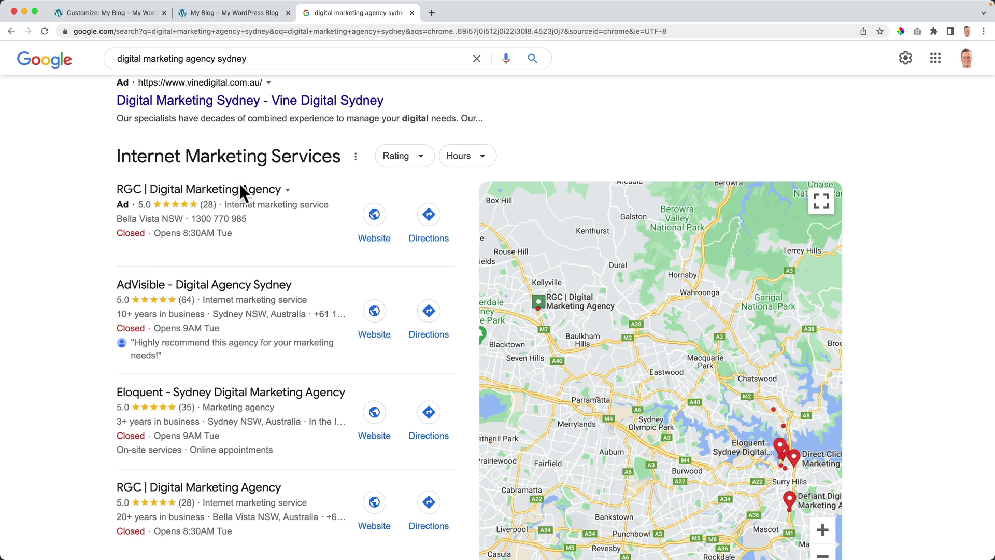
pyautogui.click(379, 250)
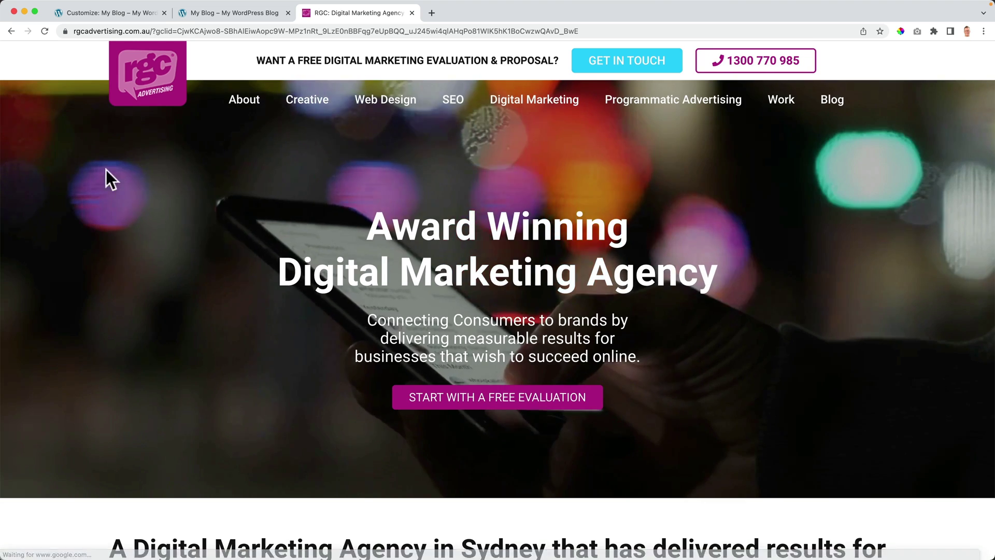
pyautogui.click(11, 31)
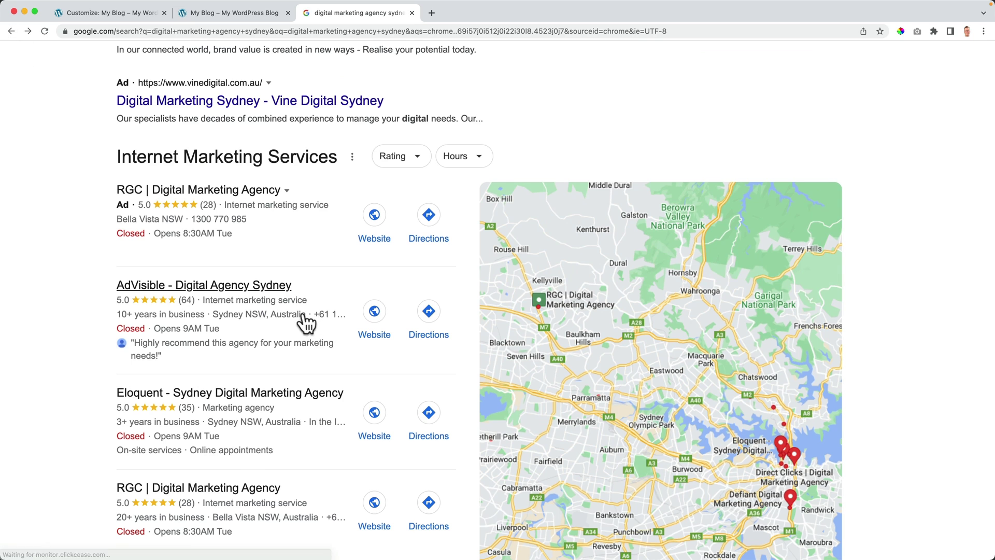
pyautogui.scroll(-1, 233, 290)
pyautogui.click(386, 288)
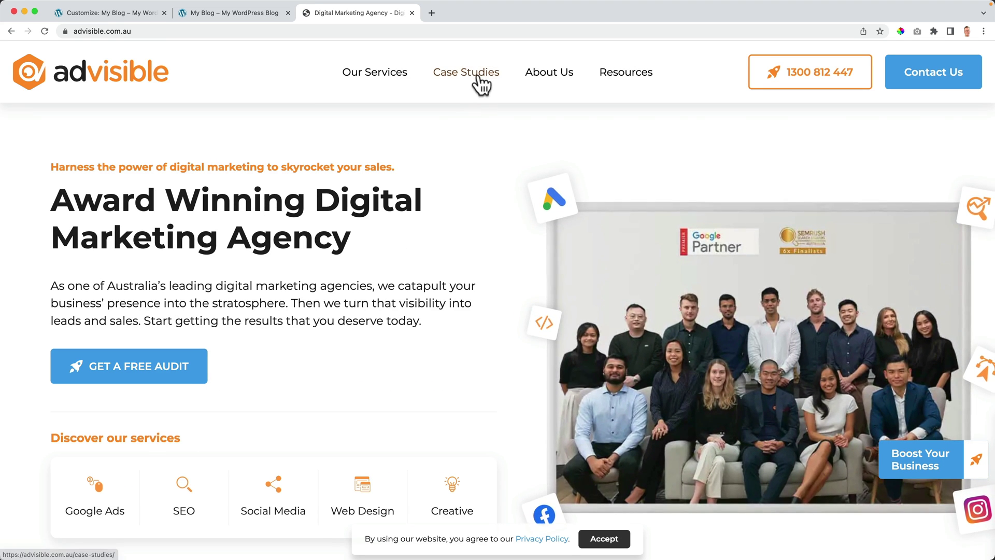
pyautogui.click(218, 16)
pyautogui.click(120, 12)
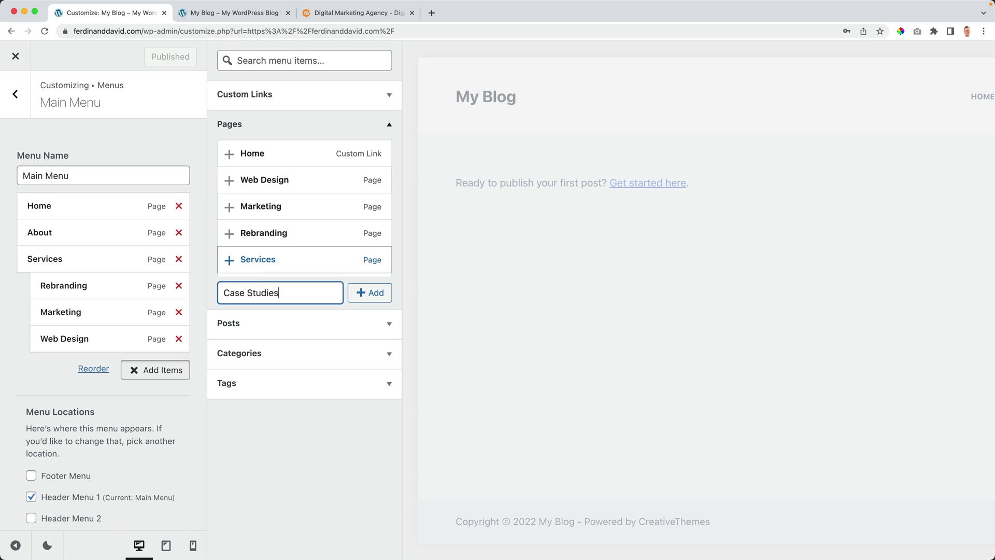
# Step: Add a new Case Studies page to the Main Menu and compare with AdVisible's menu
pyautogui.click(370, 294)
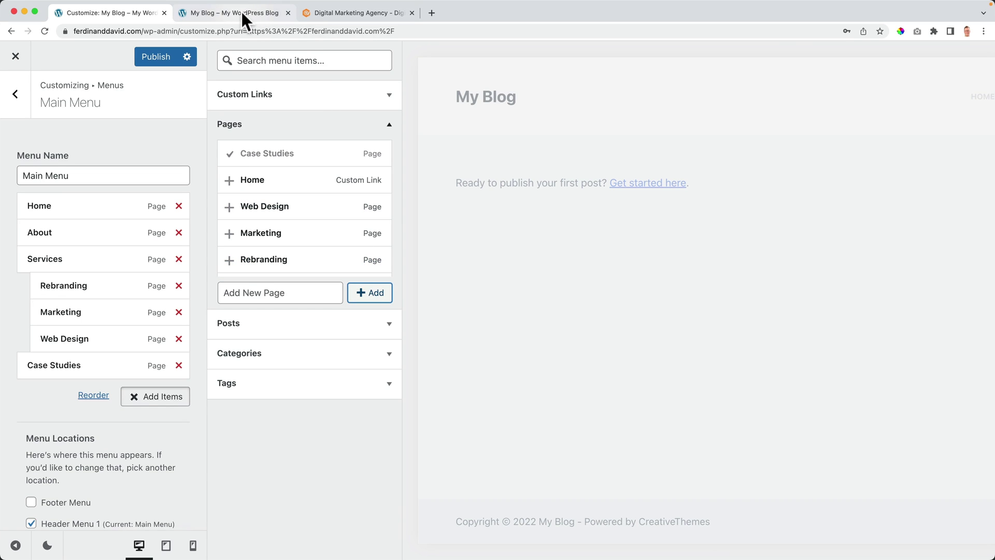
pyautogui.click(377, 17)
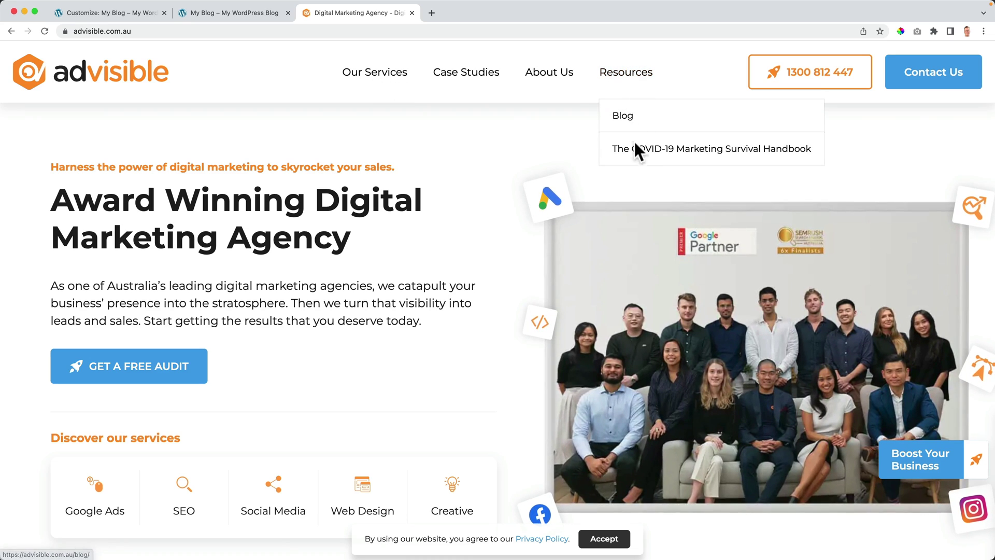
pyautogui.moveTo(380, 72)
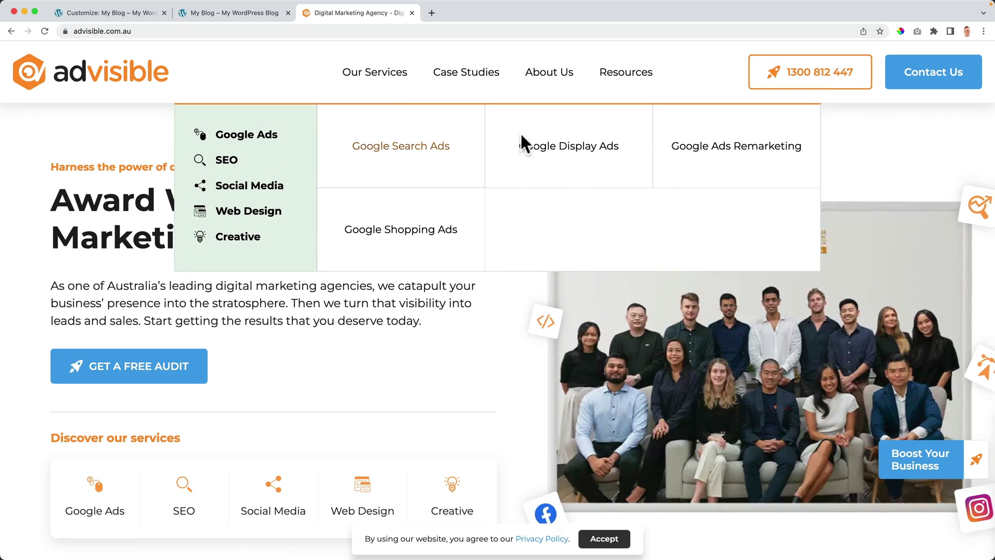
pyautogui.click(216, 14)
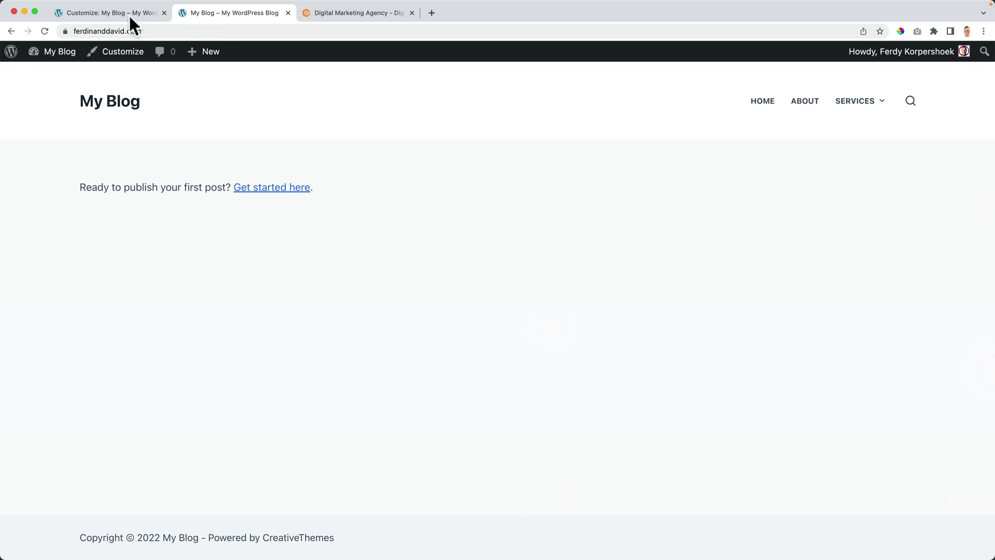
pyautogui.click(109, 14)
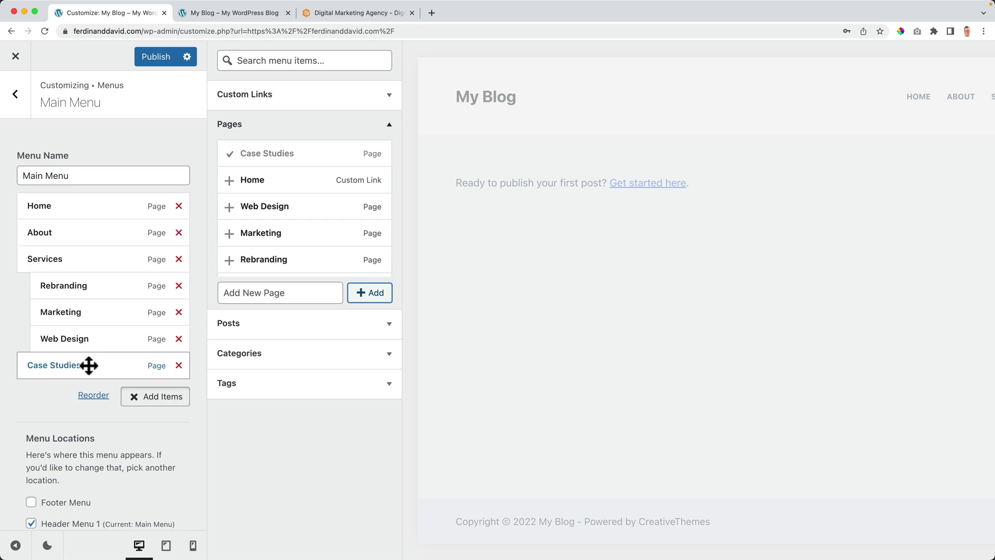
# Step: Compare the live blog's header menu with AdVisible's again, then return to the menu customizer
pyautogui.click(254, 16)
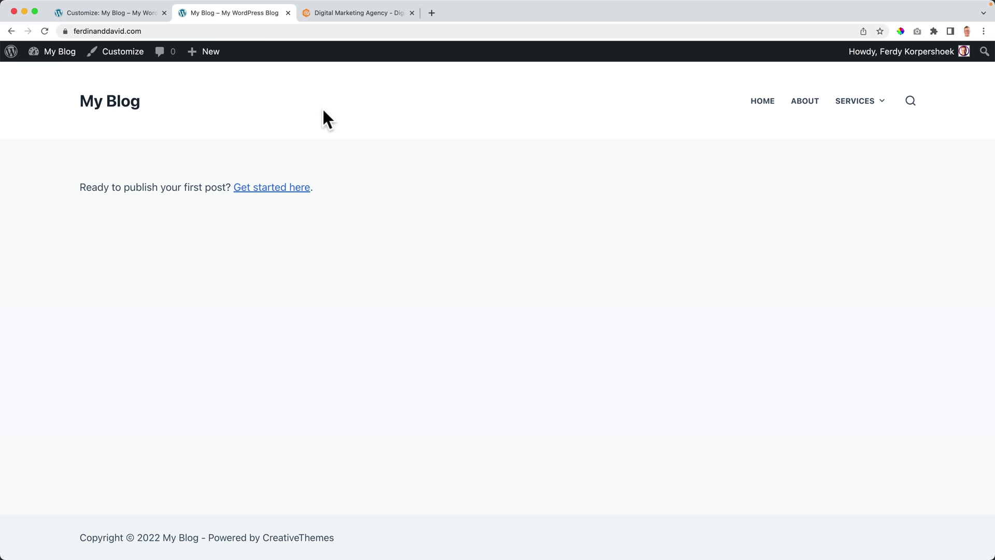
pyautogui.click(343, 15)
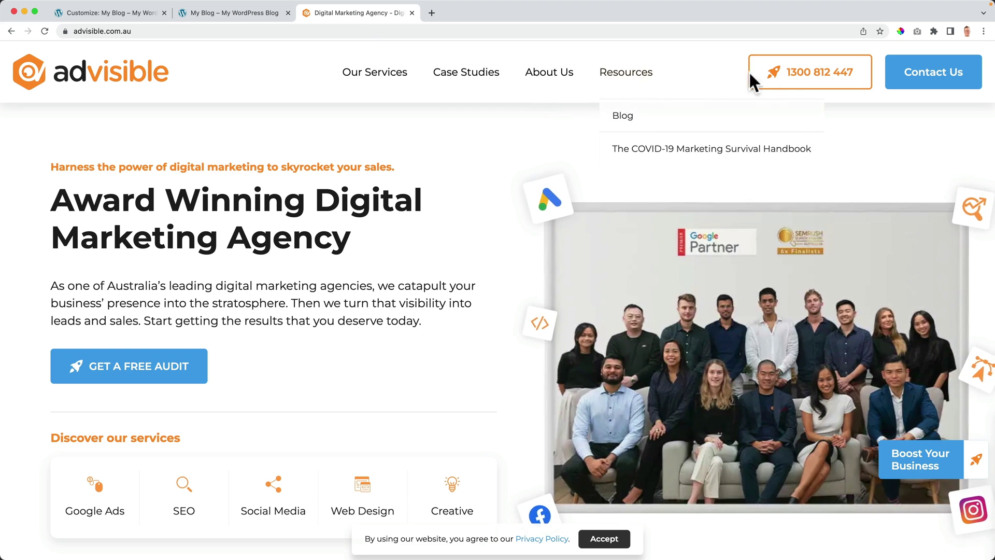
pyautogui.click(158, 14)
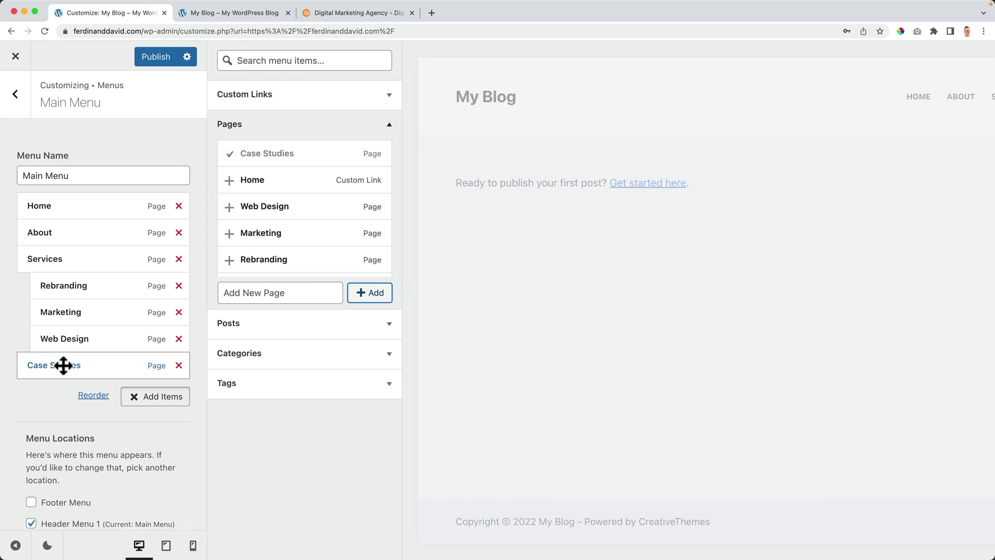
# Step: Add new Blog and Contact pages to the end of the Main Menu
pyautogui.click(262, 298)
pyautogui.write('B')
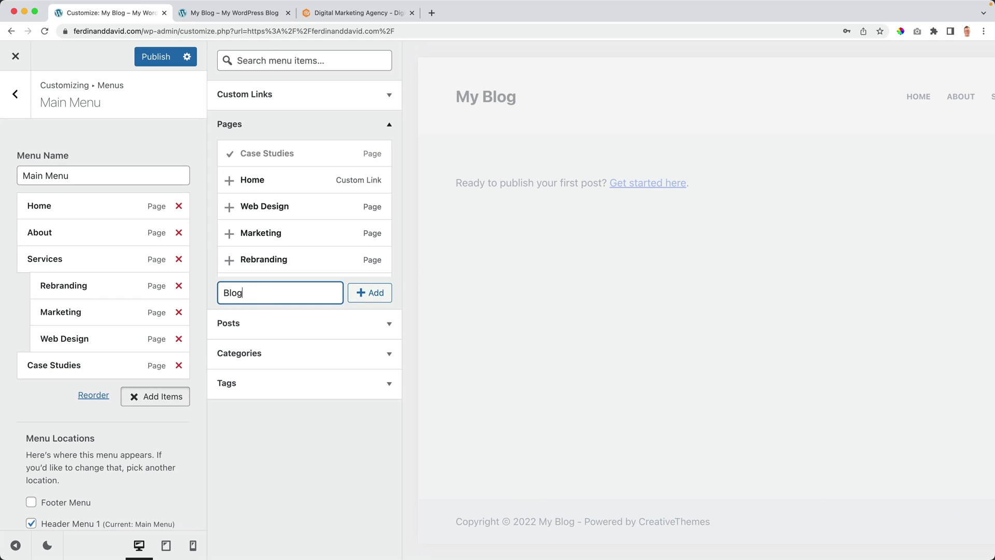
pyautogui.write('log')
pyautogui.click(369, 293)
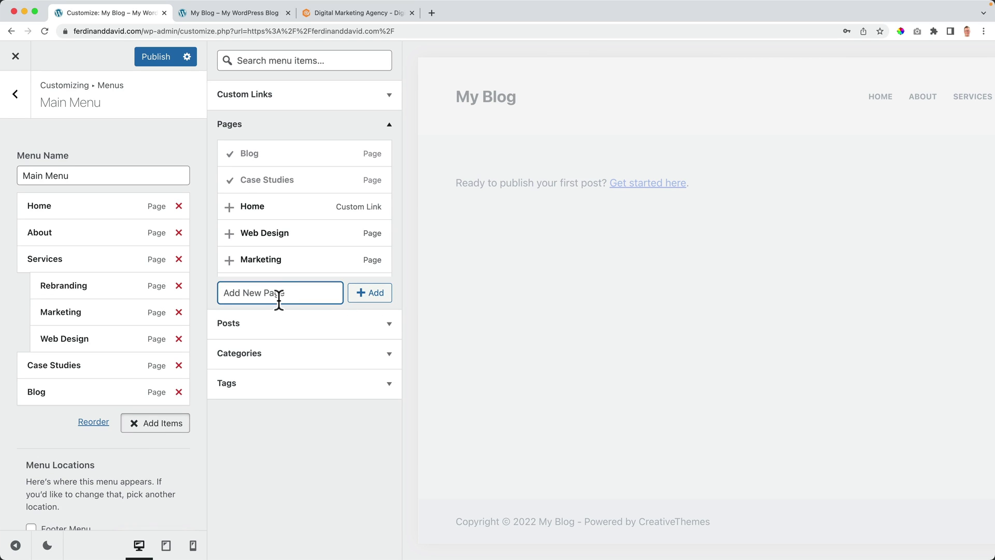
pyautogui.write('Contact')
pyautogui.click(372, 296)
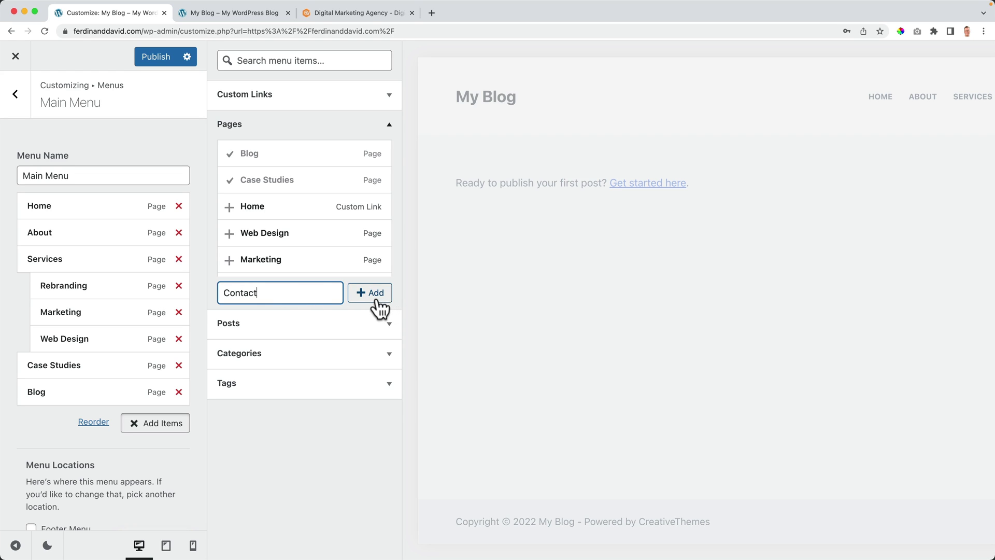
# Step: Switch to the AdVisible site and go back to the agency search results
pyautogui.click(358, 13)
pyautogui.click(10, 31)
pyautogui.scroll(-10, 285, 245)
pyautogui.scroll(7, 226, 247)
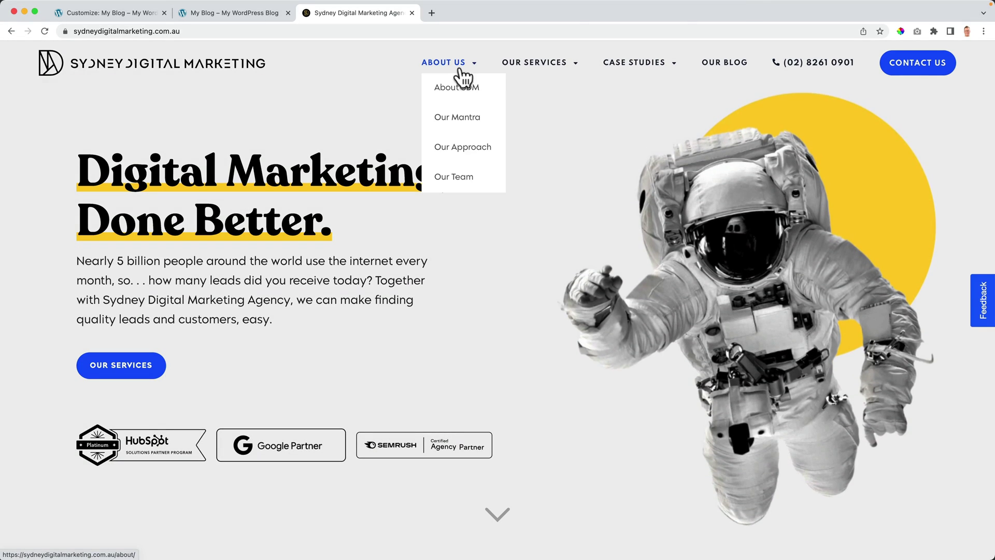
# Step: Glance at the live blog, then come back to the Main Menu customizer
pyautogui.moveTo(540, 70)
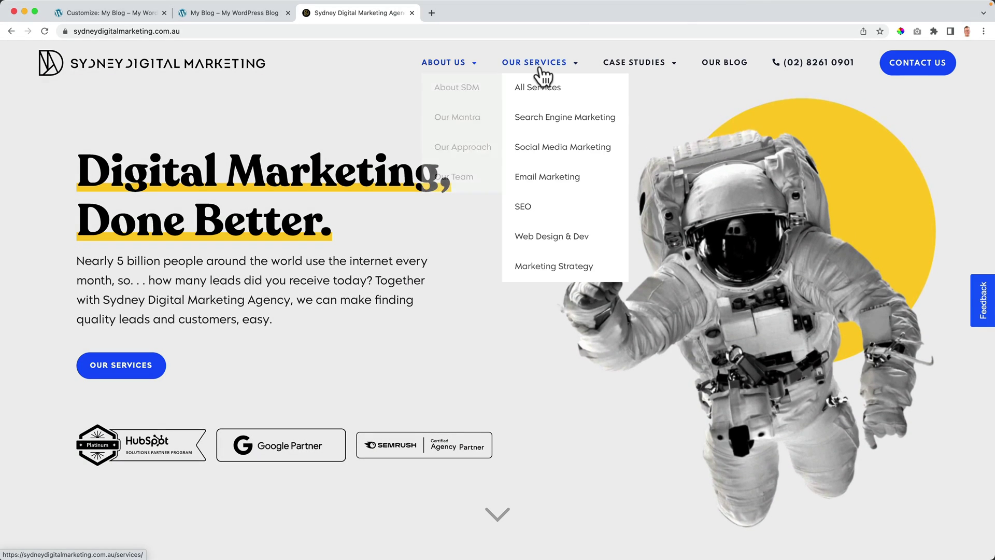
pyautogui.moveTo(643, 72)
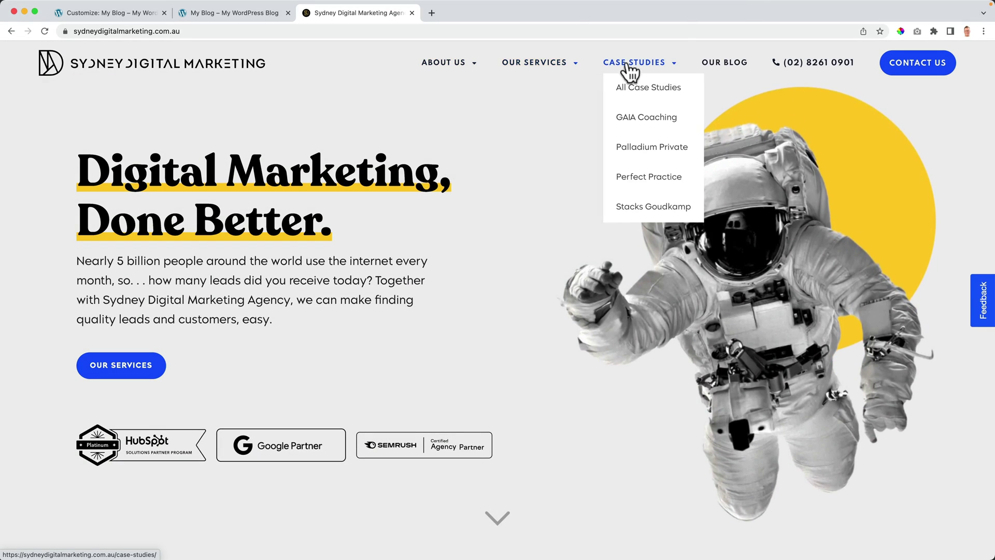
pyautogui.click(204, 14)
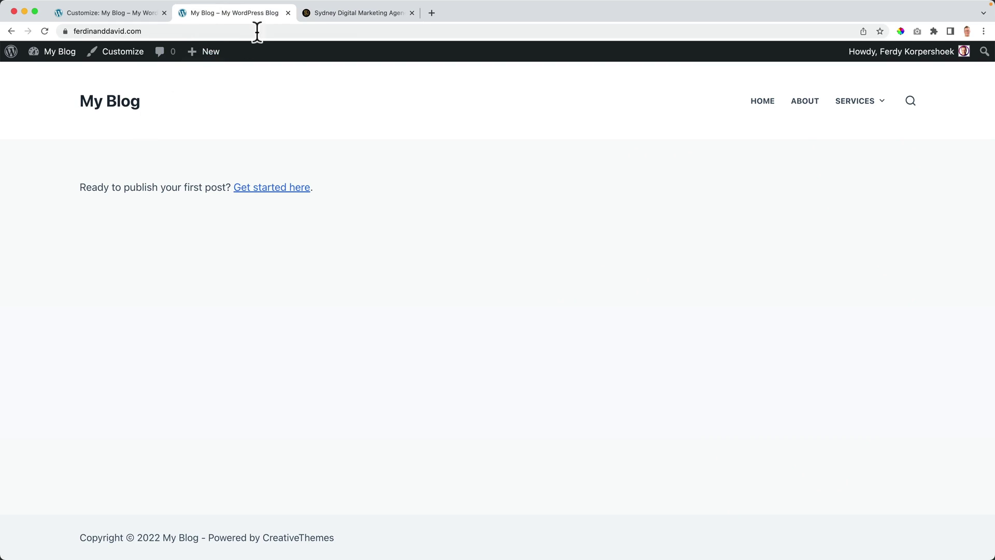
pyautogui.click(91, 13)
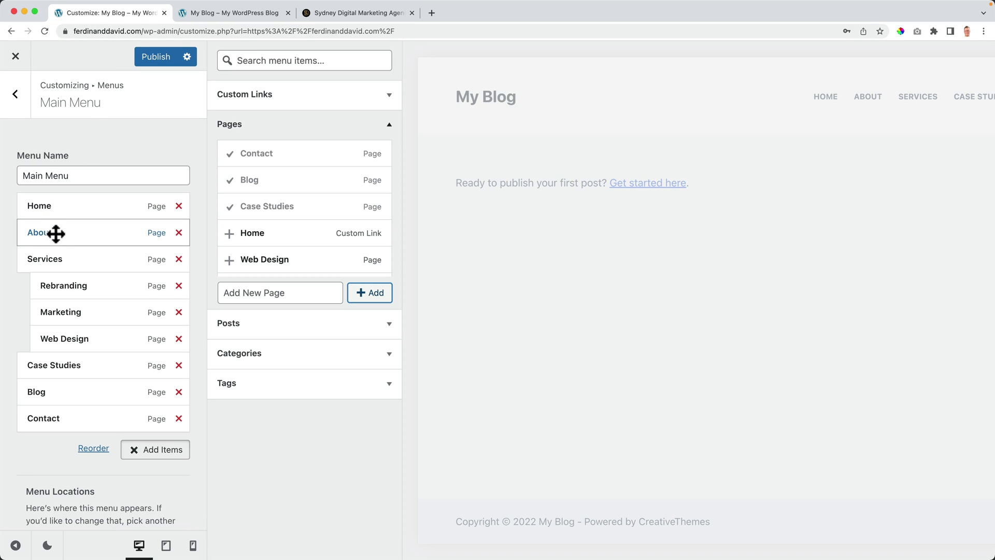
# Step: Browse the Sydney Digital Marketing site for reference, then close its tab
pyautogui.click(343, 15)
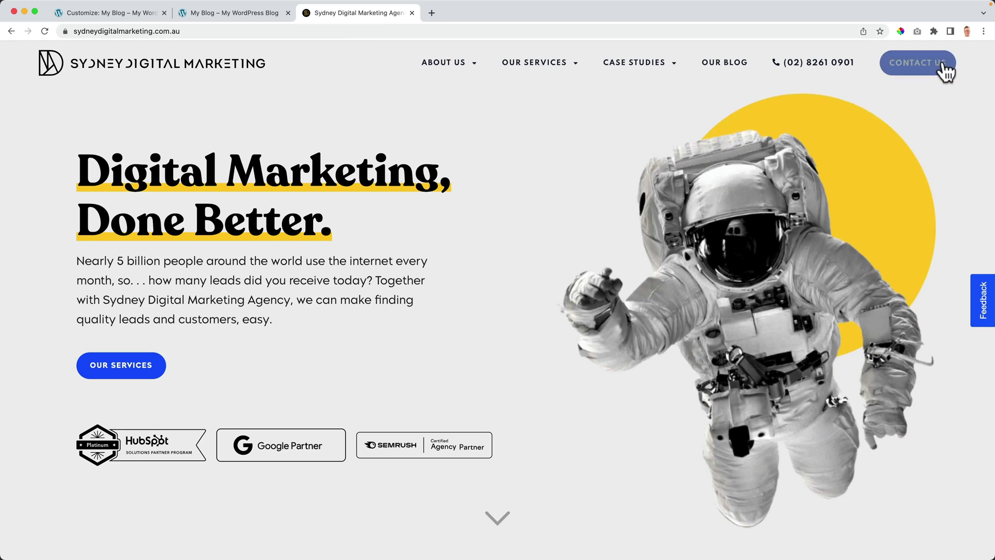
pyautogui.scroll(-3, 664, 140)
pyautogui.scroll(3, 663, 140)
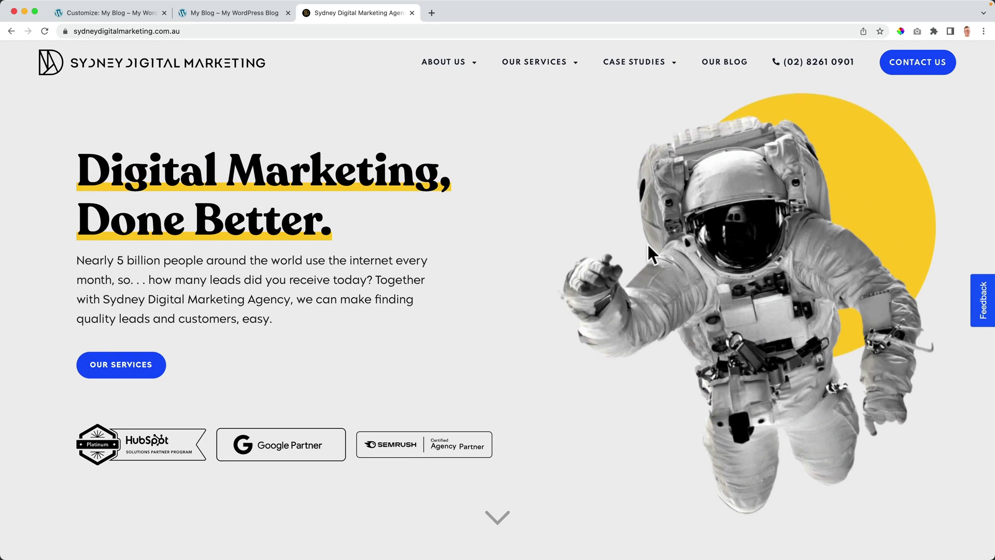
pyautogui.rightClick(743, 253)
pyautogui.click(757, 270)
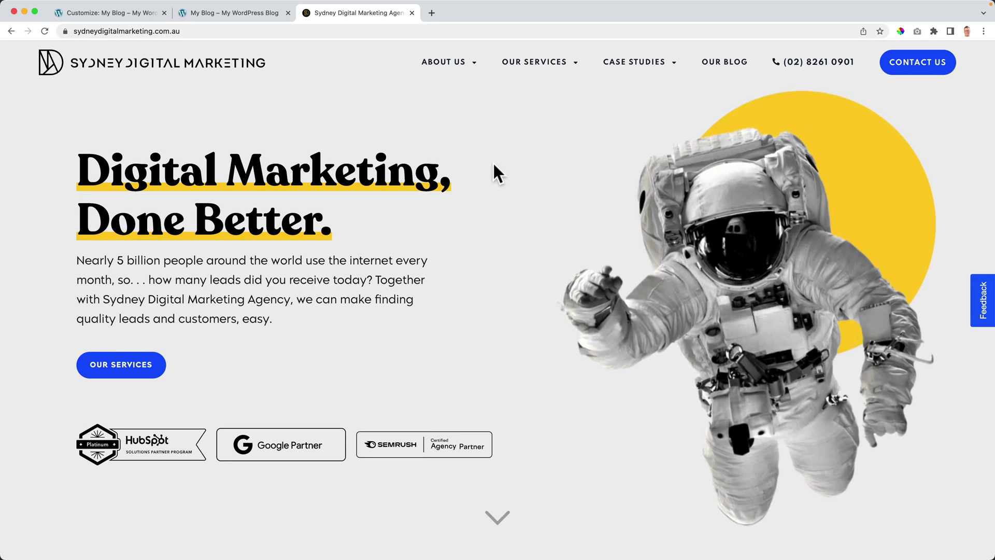
pyautogui.scroll(-15, 493, 166)
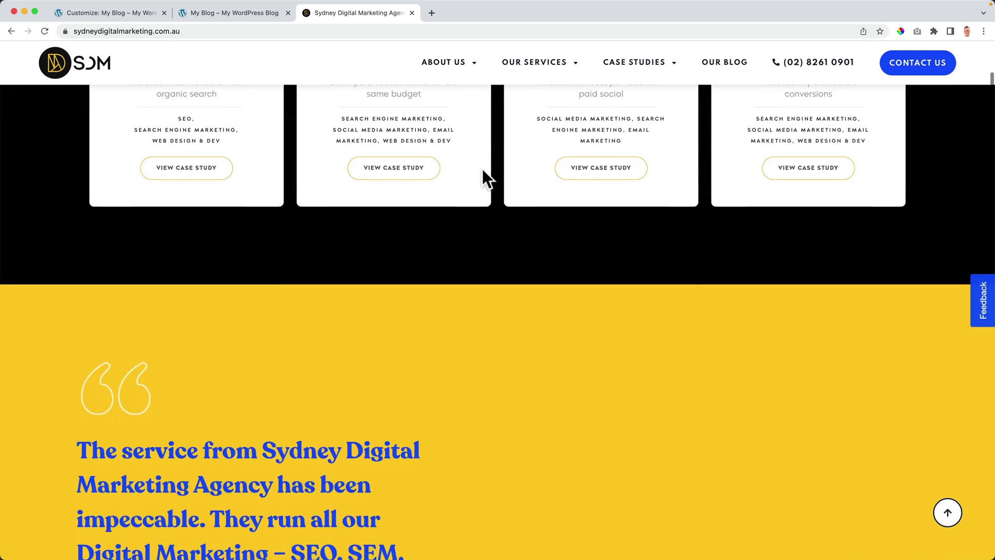
pyautogui.scroll(-12, 485, 167)
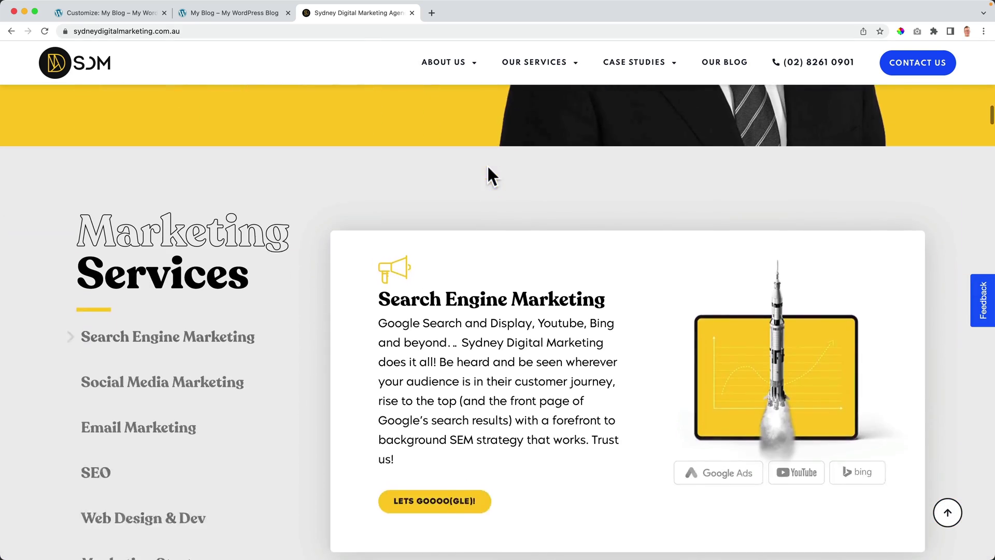
pyautogui.scroll(-15, 488, 165)
pyautogui.scroll(-3, 488, 166)
pyautogui.scroll(20, 487, 163)
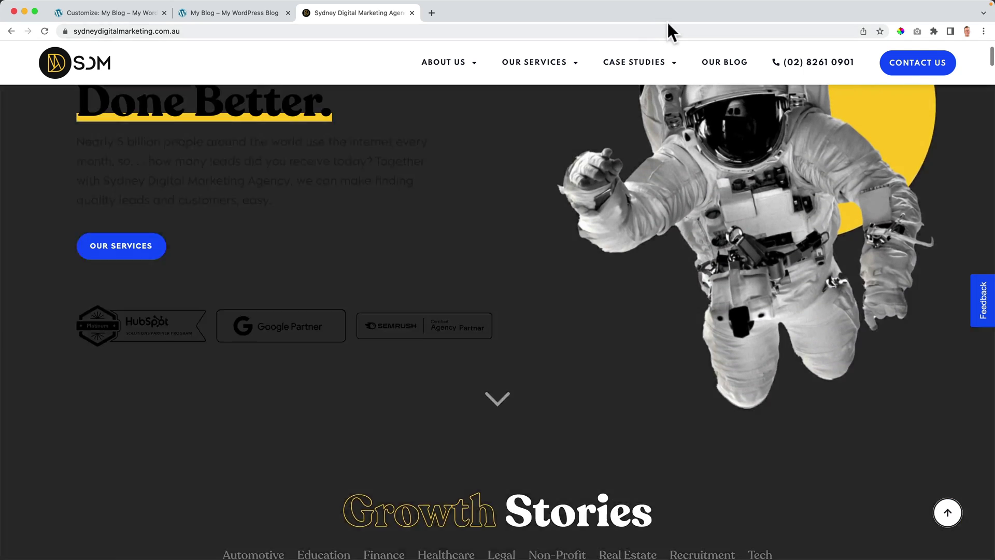
pyautogui.click(412, 13)
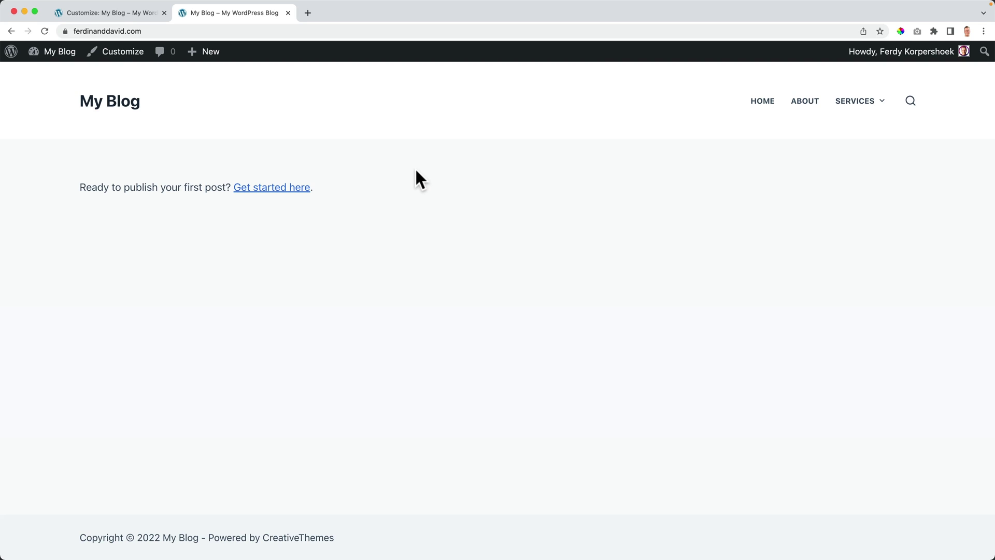
# Step: Publish the updated Main Menu and reload the live site to see the new header
pyautogui.click(104, 12)
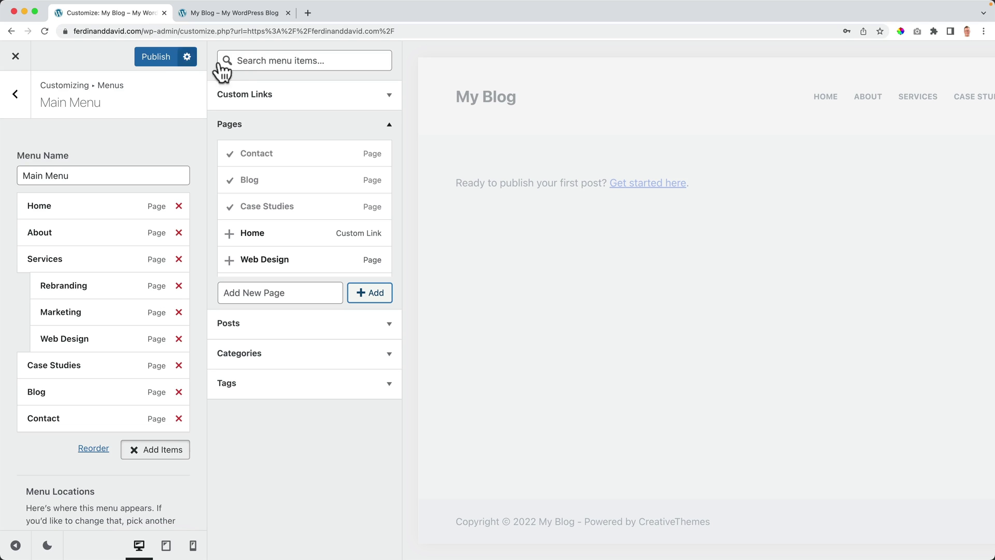
pyautogui.click(161, 55)
pyautogui.click(213, 12)
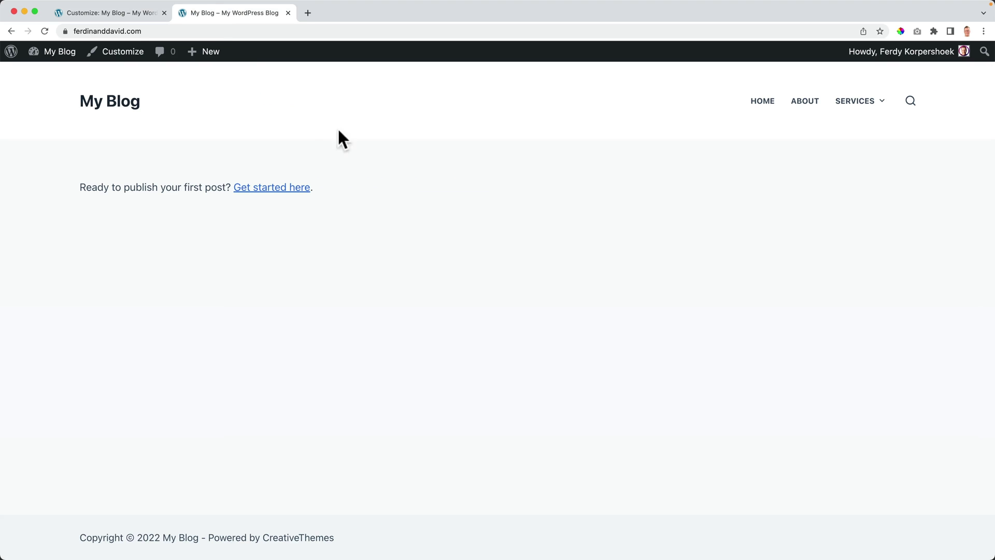
pyautogui.press('super+r')
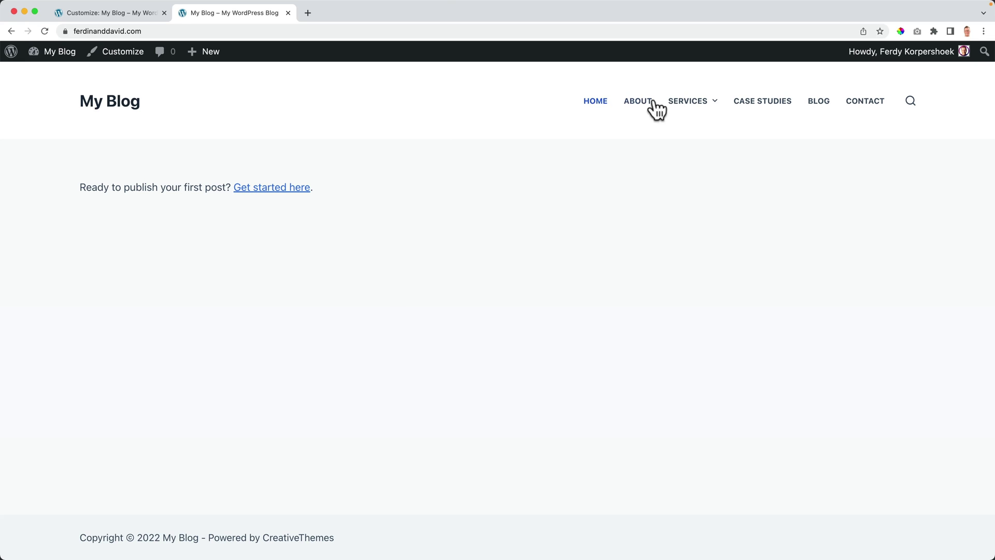
# Step: Briefly reopen the Sydney agency site from history, close it, and open Case Studies from the live header
pyautogui.click(307, 12)
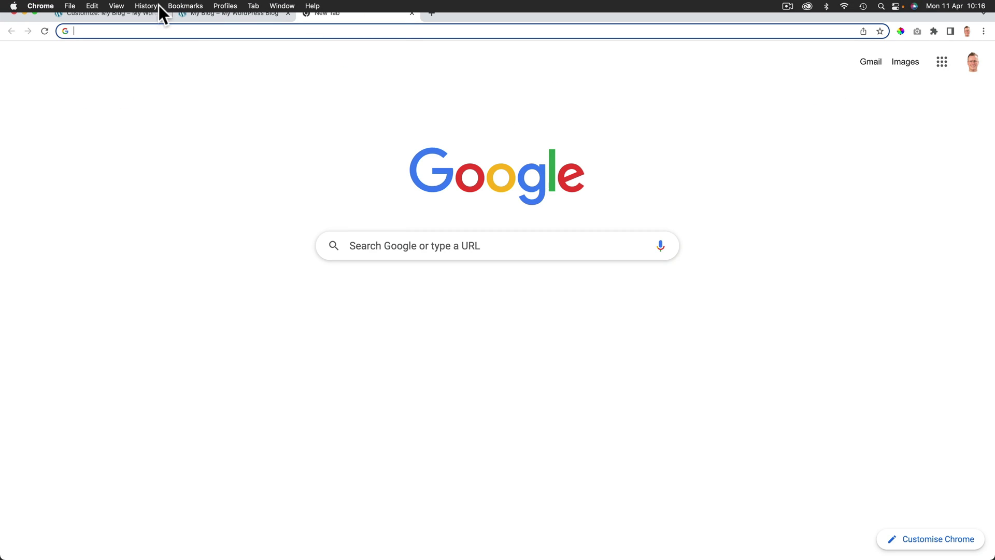
pyautogui.click(150, 5)
pyautogui.click(171, 72)
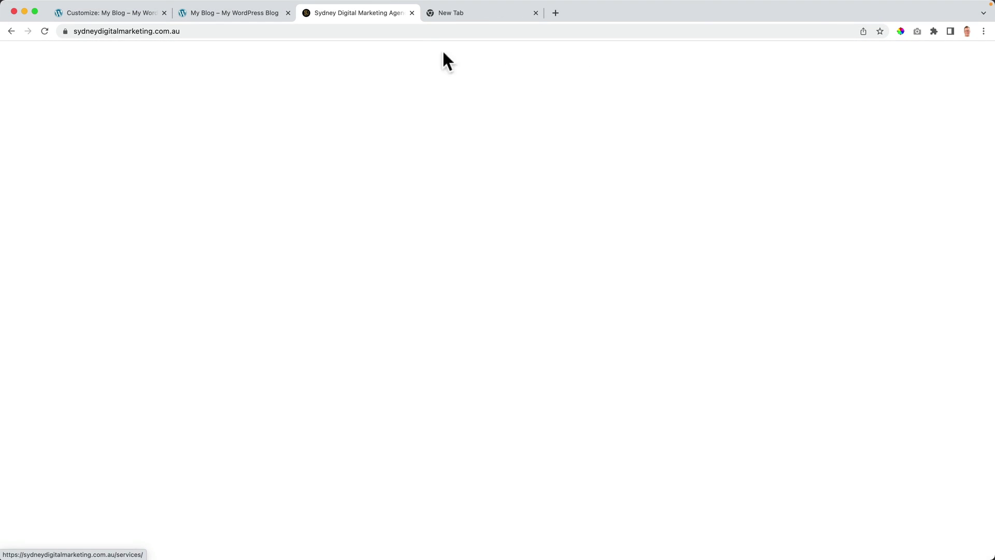
pyautogui.click(412, 12)
pyautogui.click(412, 13)
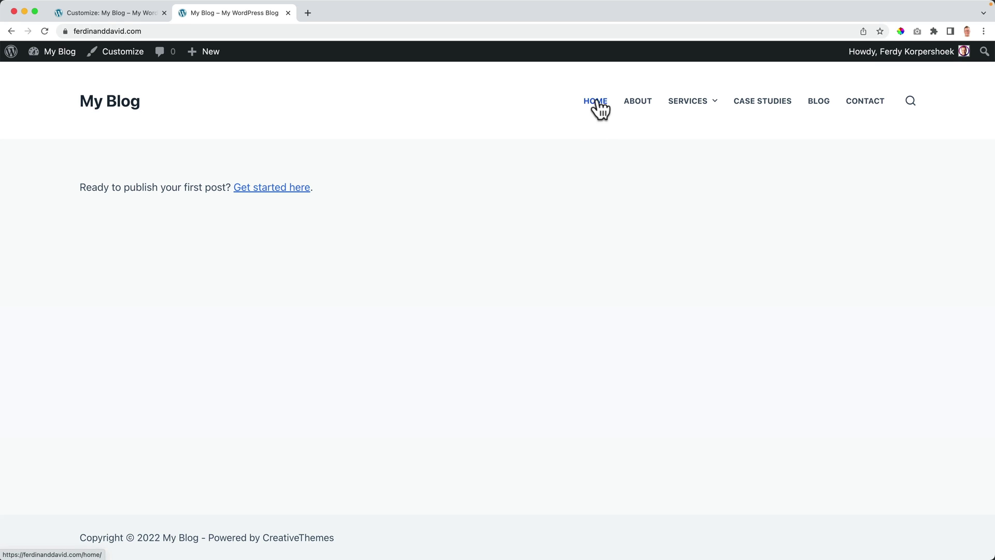
pyautogui.click(126, 102)
pyautogui.click(772, 109)
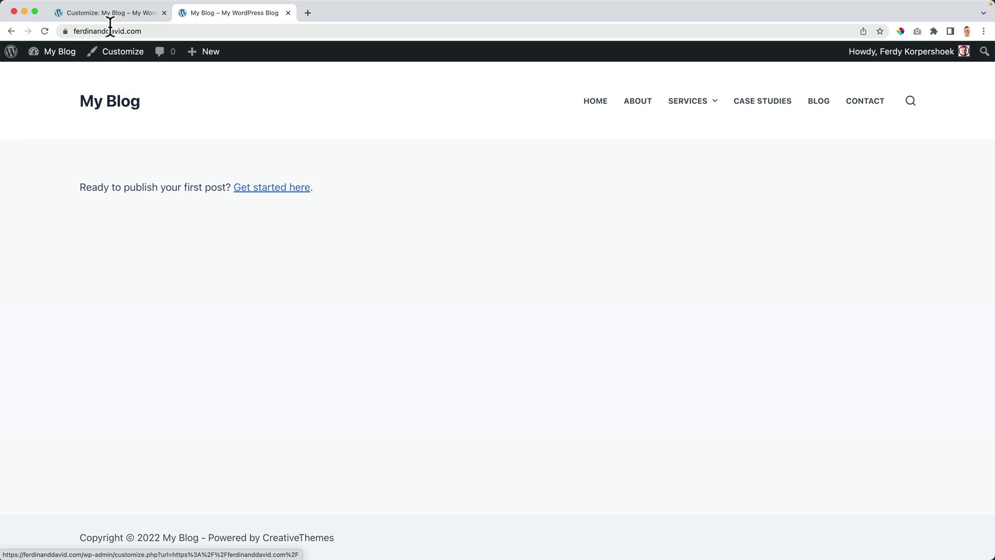
# Step: Remove the Home item from the Main Menu, publish, and close the Customizer to view the header
pyautogui.click(106, 12)
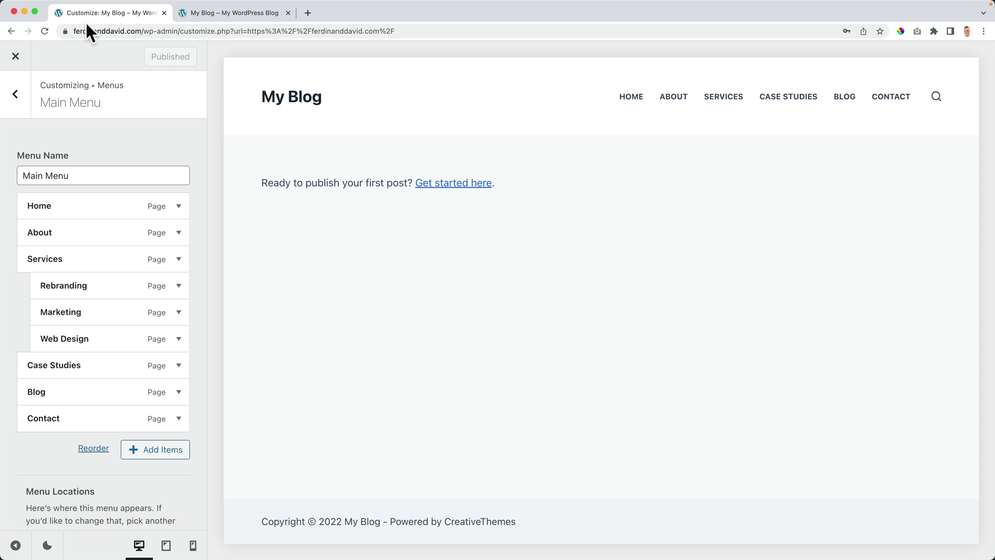
pyautogui.scroll(-2, 71, 187)
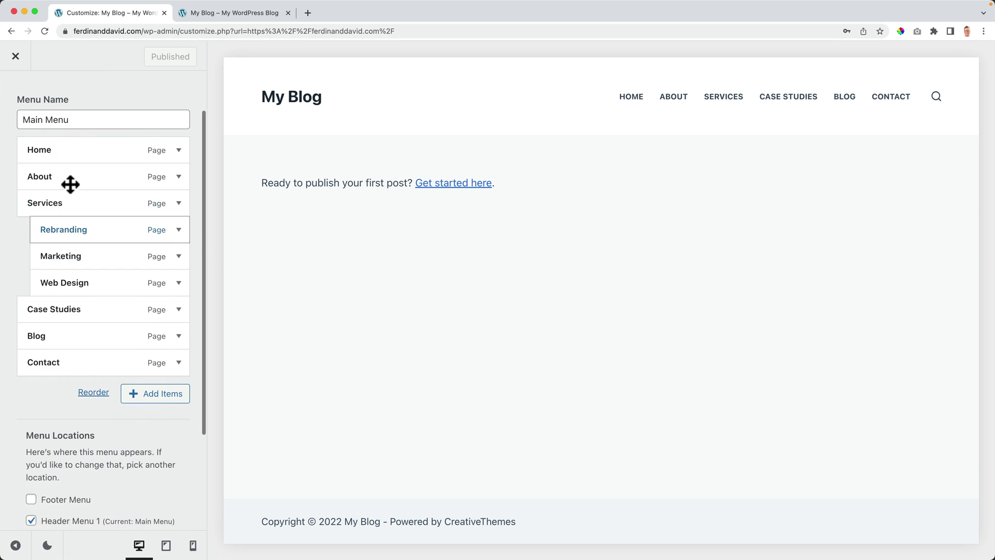
pyautogui.click(178, 149)
pyautogui.click(41, 459)
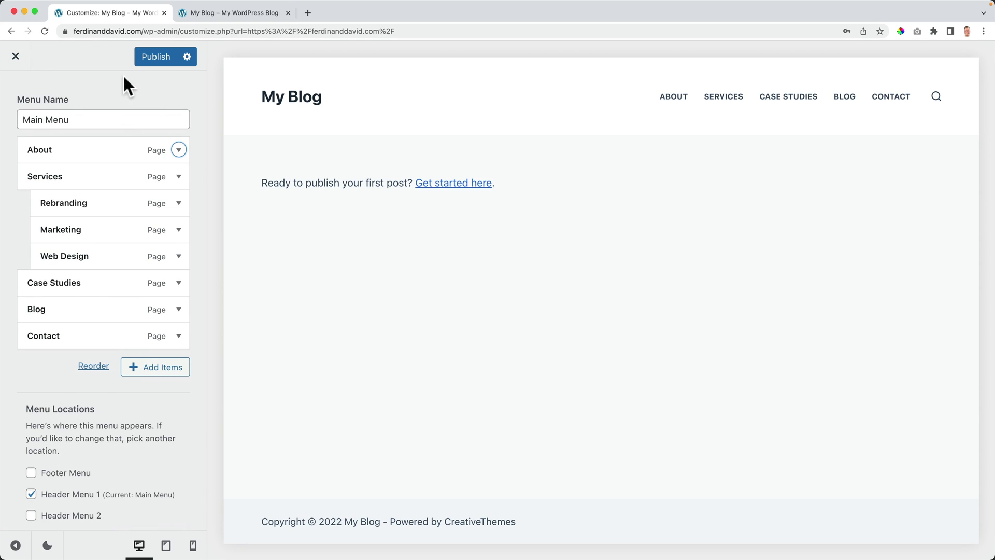
pyautogui.click(148, 56)
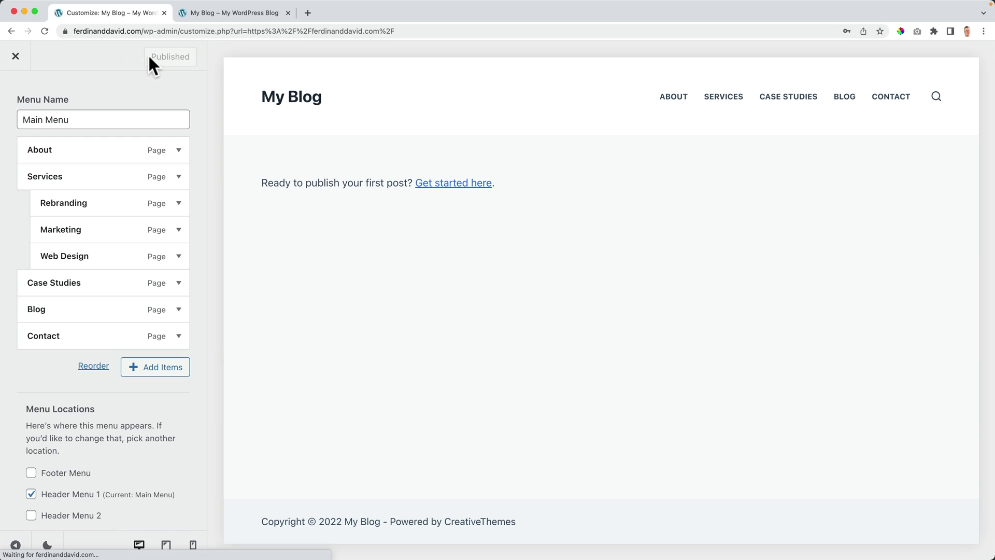
pyautogui.click(16, 56)
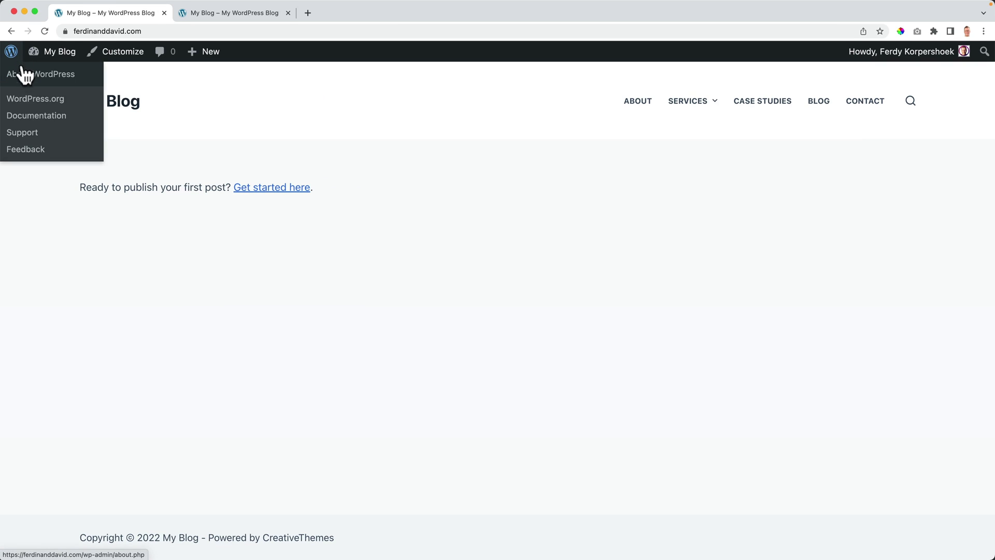
# Step: Set a static front page with Home as homepage and Blog as posts page, publish, and view it
pyautogui.click(122, 54)
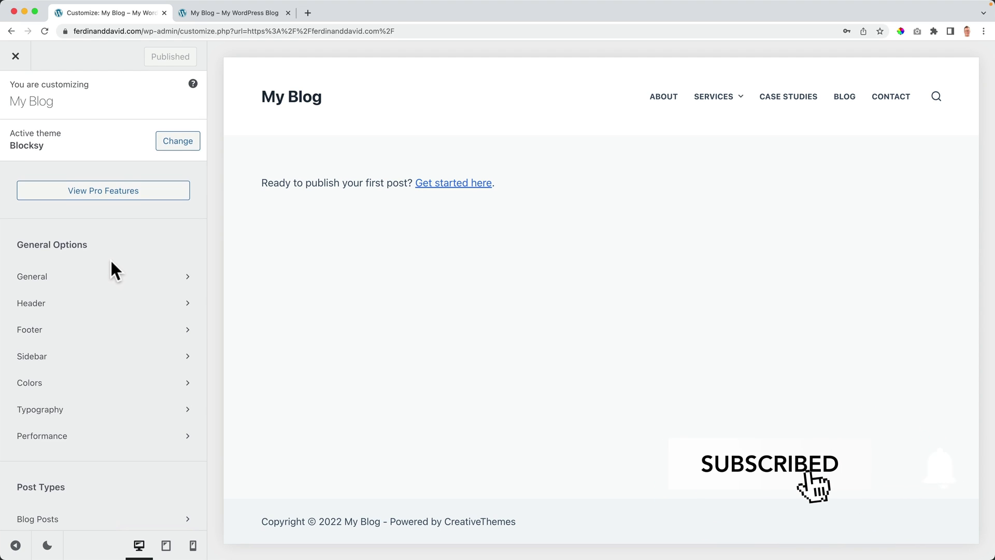
pyautogui.scroll(-7, 109, 259)
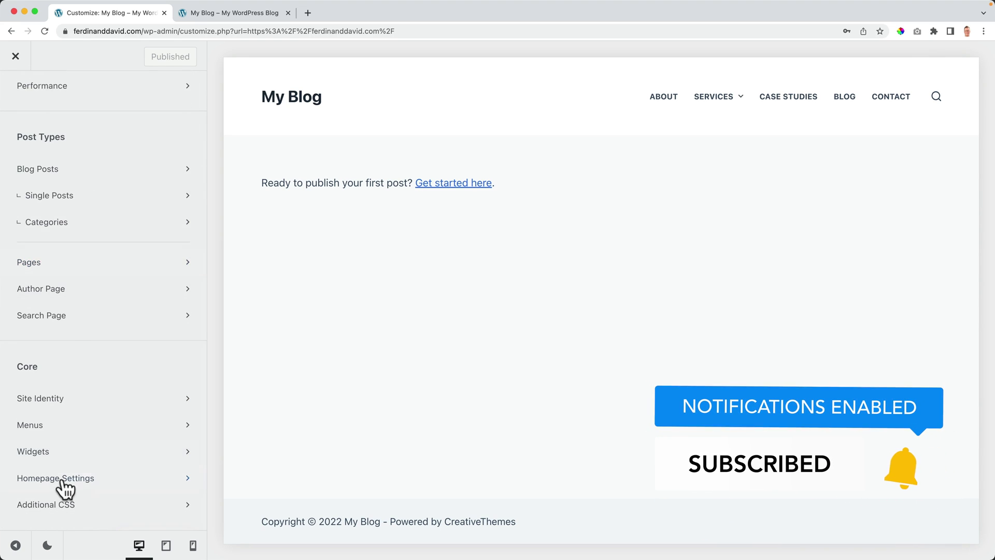
pyautogui.click(63, 483)
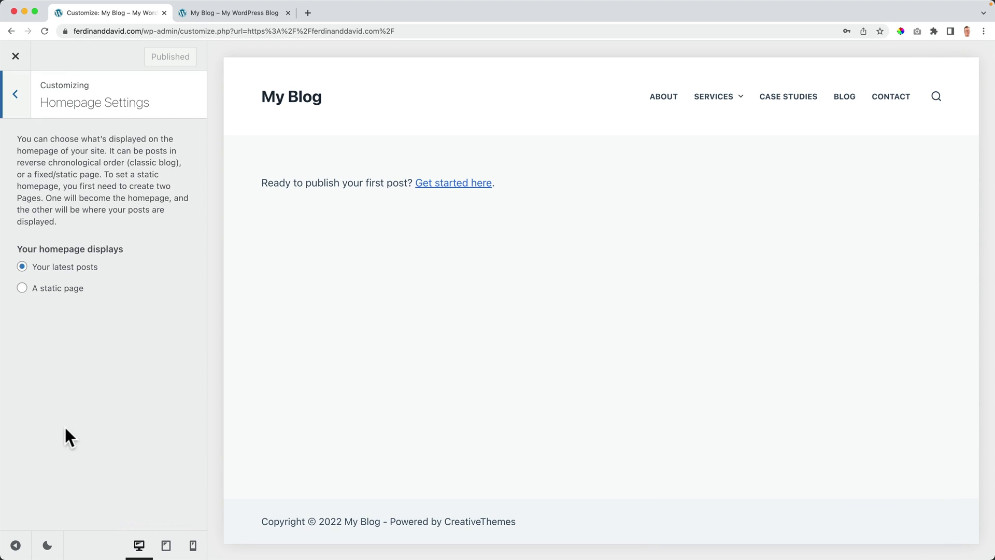
pyautogui.click(44, 291)
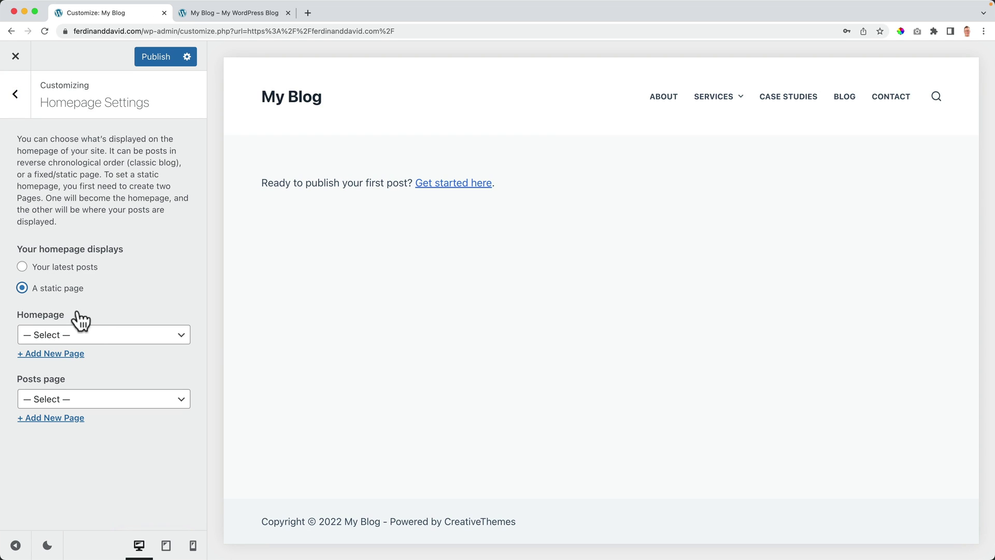
pyautogui.click(97, 338)
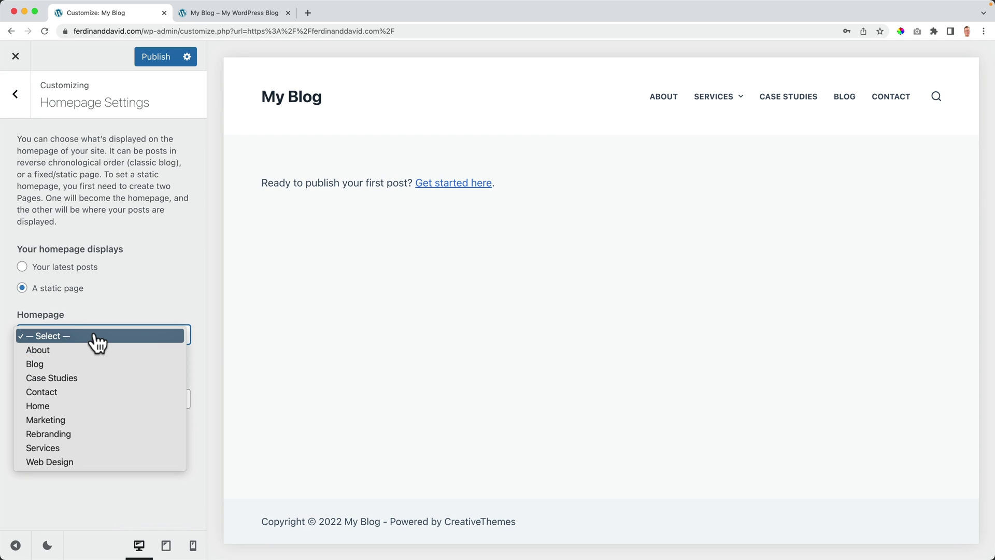
pyautogui.click(66, 406)
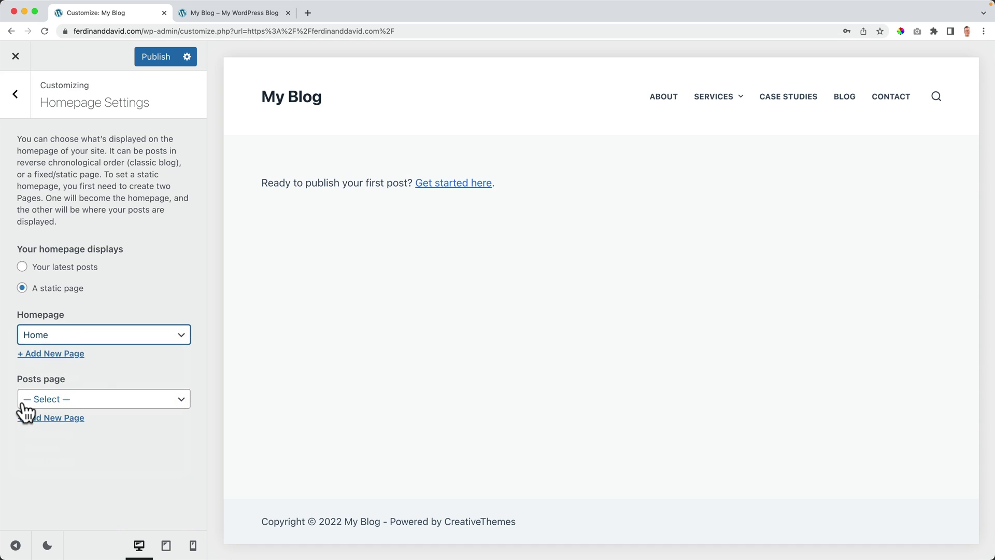
pyautogui.click(91, 406)
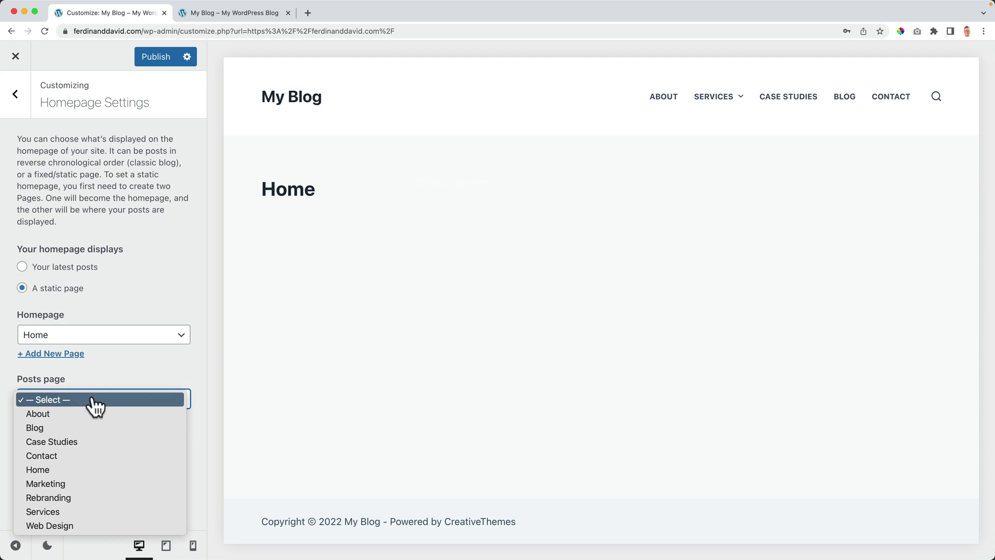
pyautogui.click(70, 436)
pyautogui.click(155, 58)
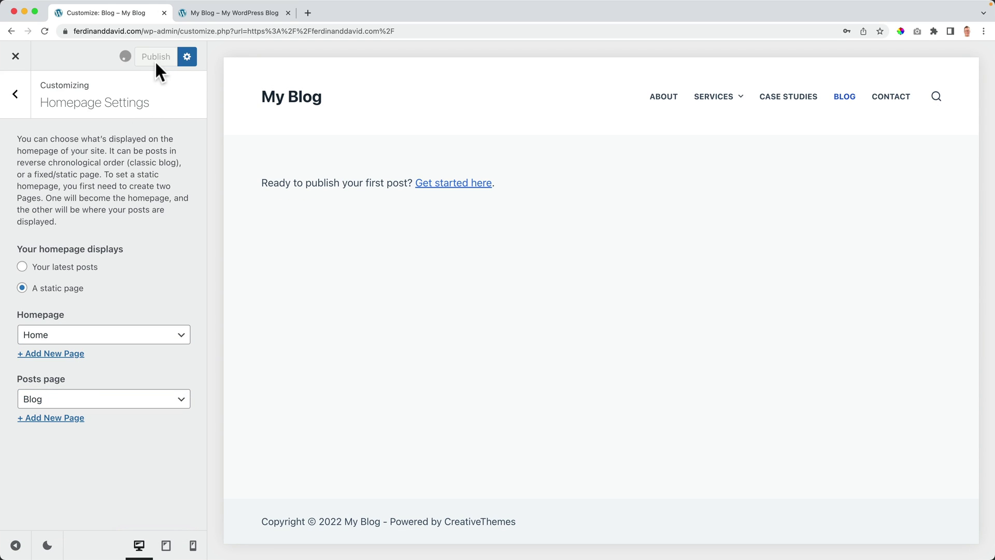
pyautogui.click(16, 57)
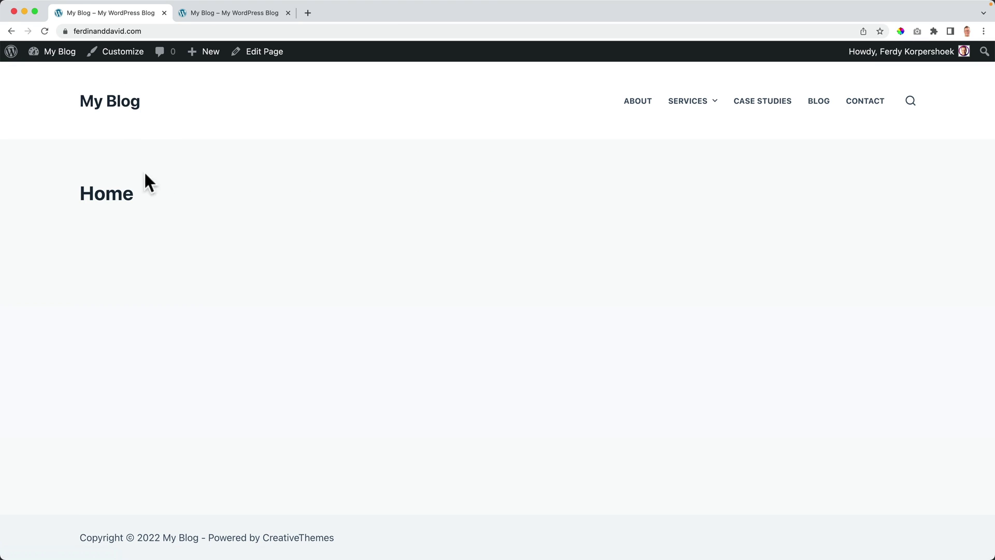
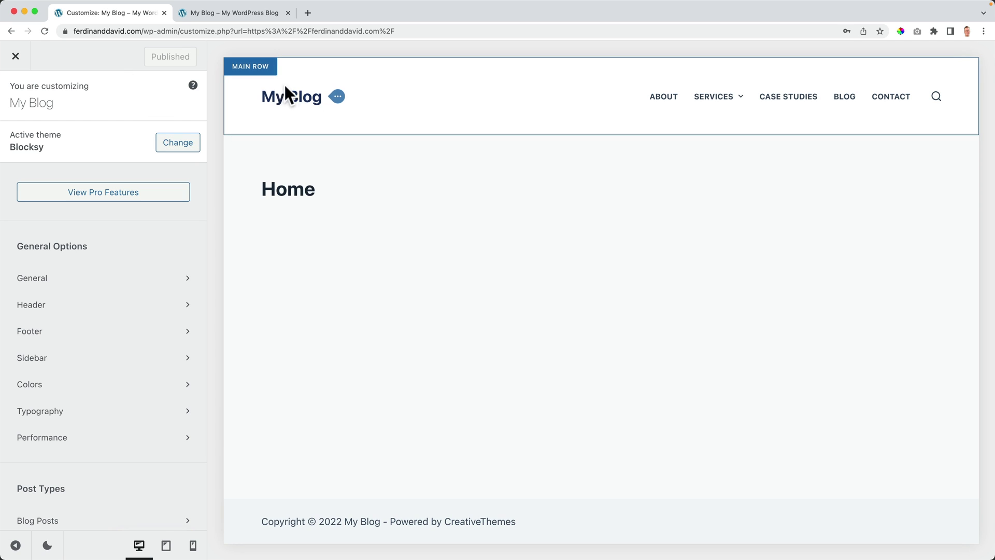
# Step: Load ferdykorp.com/images in a new Chrome tab to download ImagesTutorial.zip
pyautogui.click(308, 13)
pyautogui.write('ferdykor')
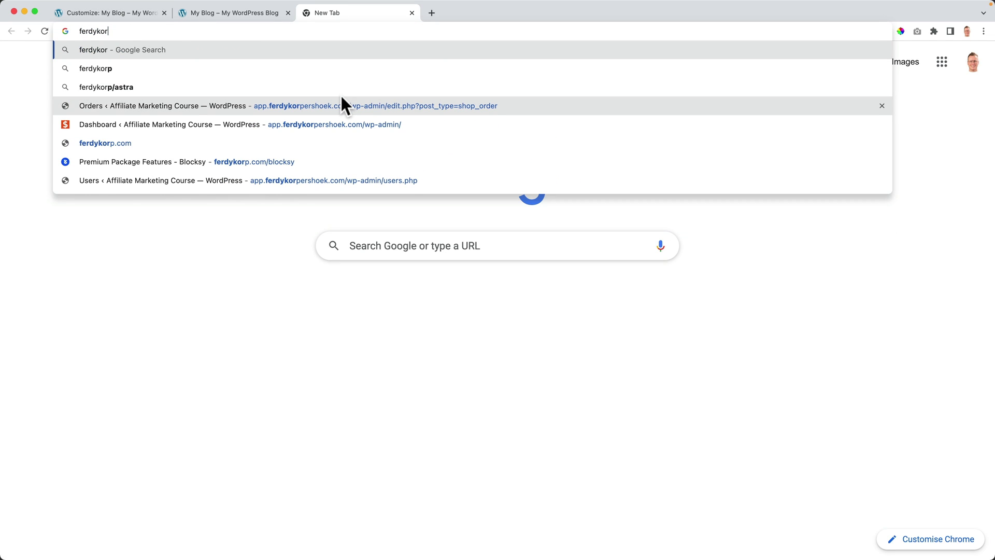
pyautogui.write('p.com/images')
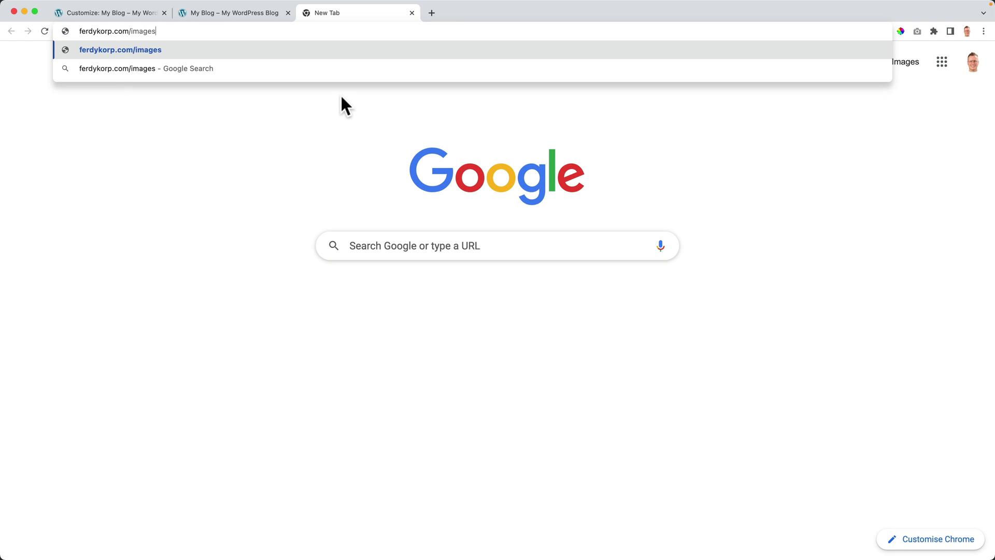
pyautogui.press('Return')
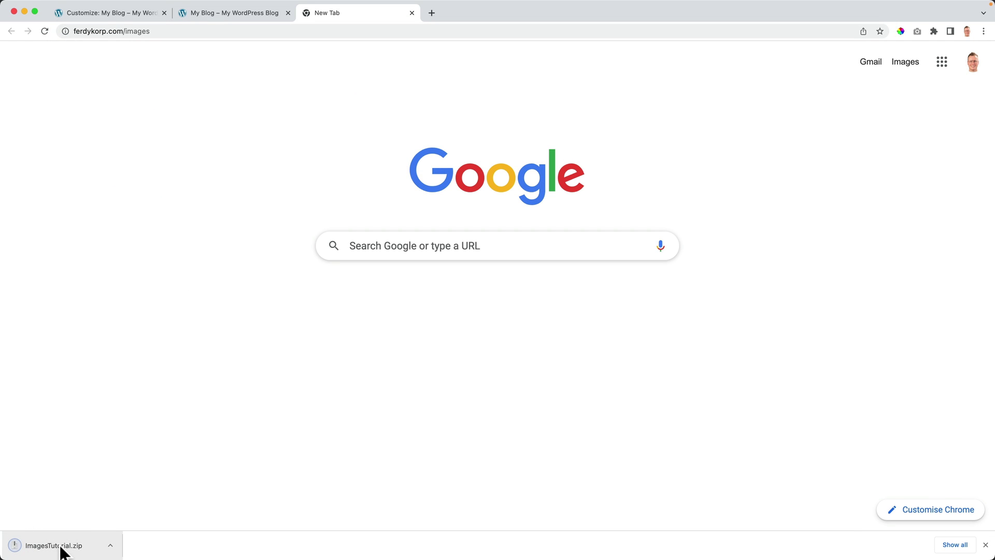
# Step: Unzip ImagesTutorial.zip and open its How To Make A Website 2022 folder on the Desktop
pyautogui.click(61, 547)
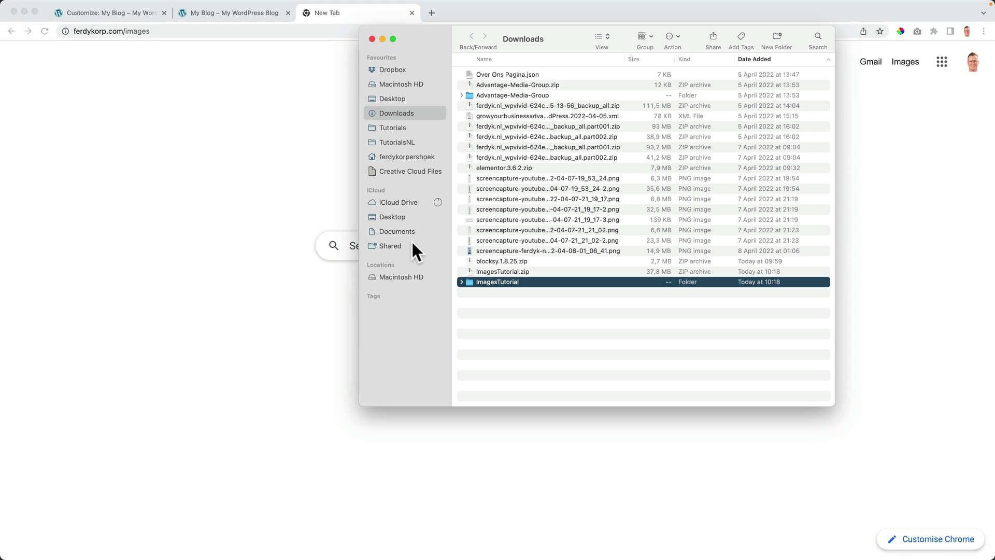
pyautogui.doubleClick(488, 282)
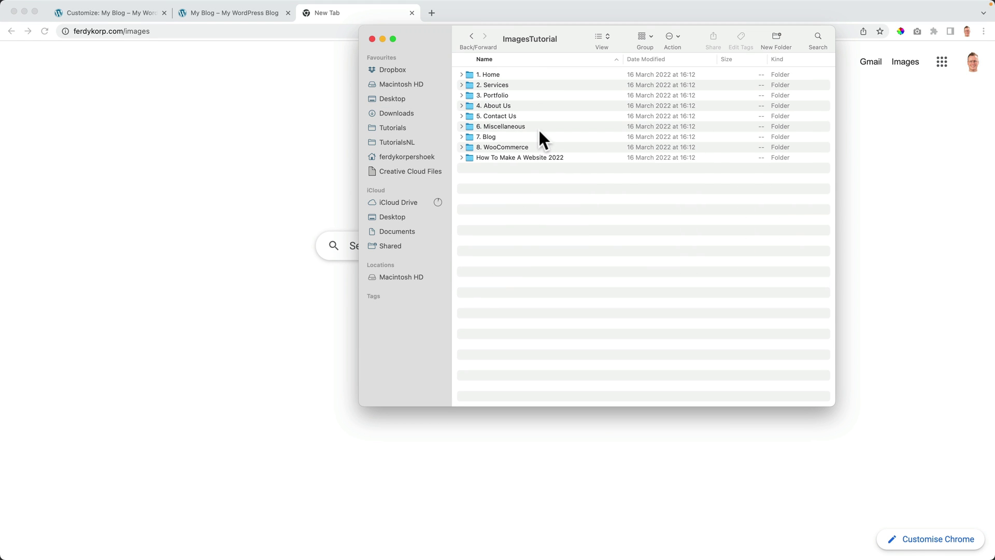
pyautogui.click(398, 216)
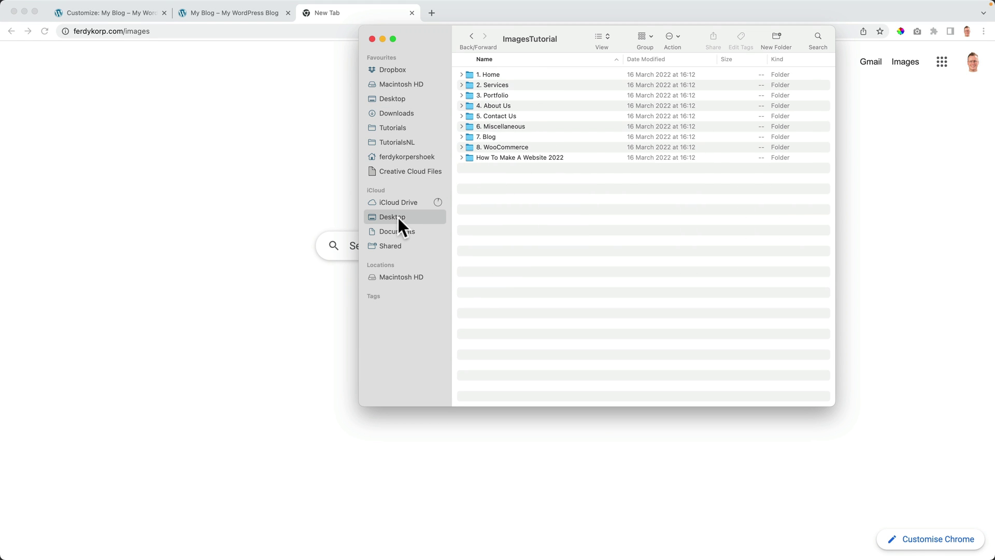
pyautogui.doubleClick(493, 95)
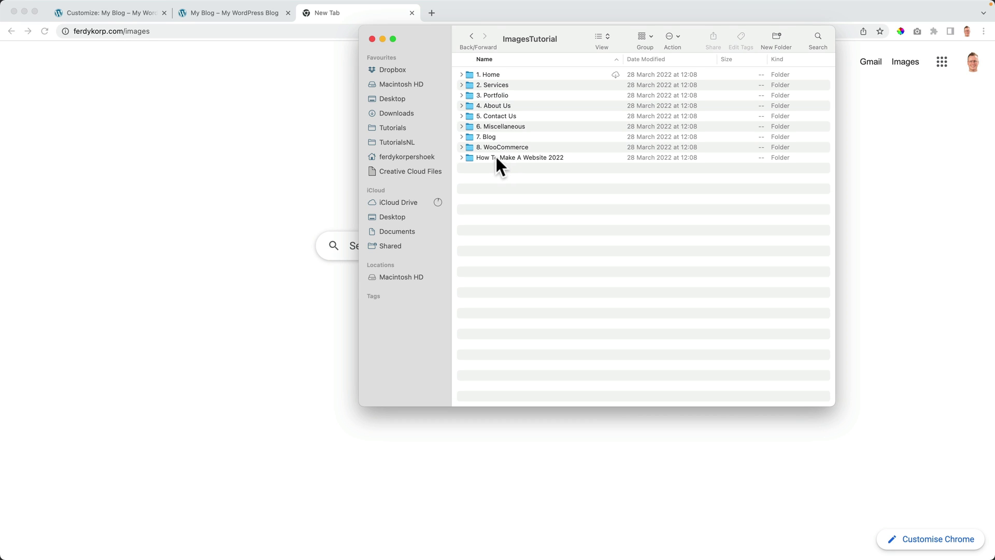
pyautogui.doubleClick(529, 157)
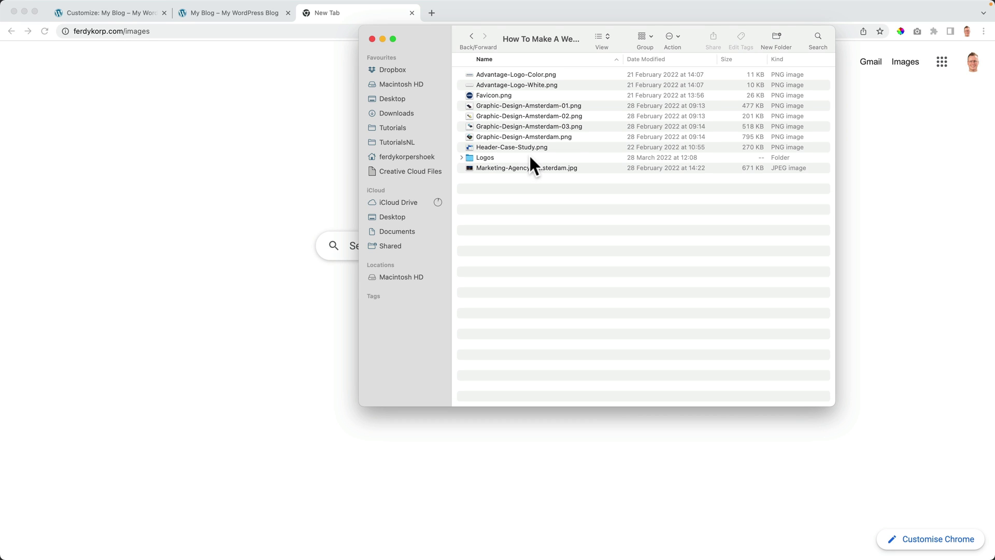
# Step: Quick Look through the Advantage logo and other images, then leave Finder
pyautogui.click(539, 75)
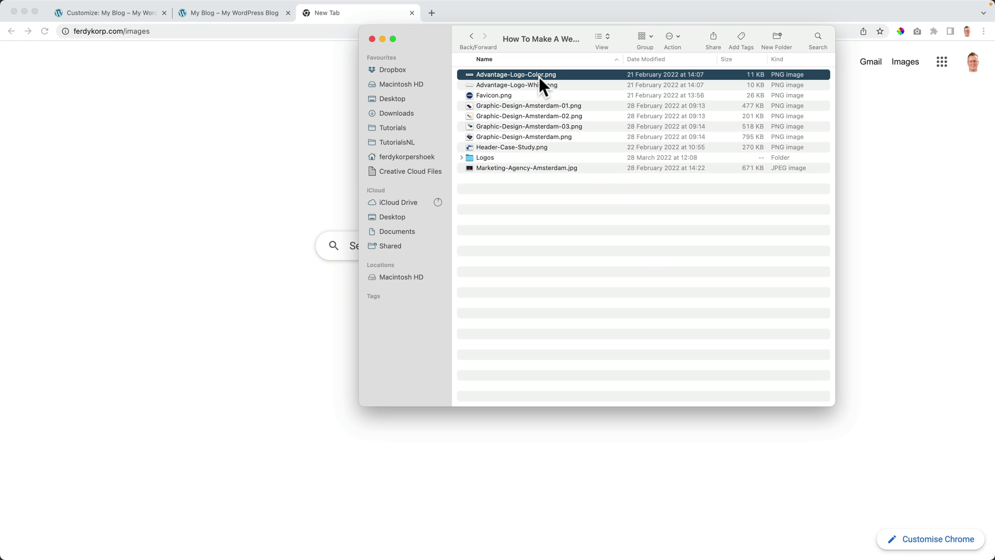
pyautogui.press('space')
pyautogui.press('Down')
pyautogui.press('Down')
pyautogui.press('Down')
pyautogui.press('Down')
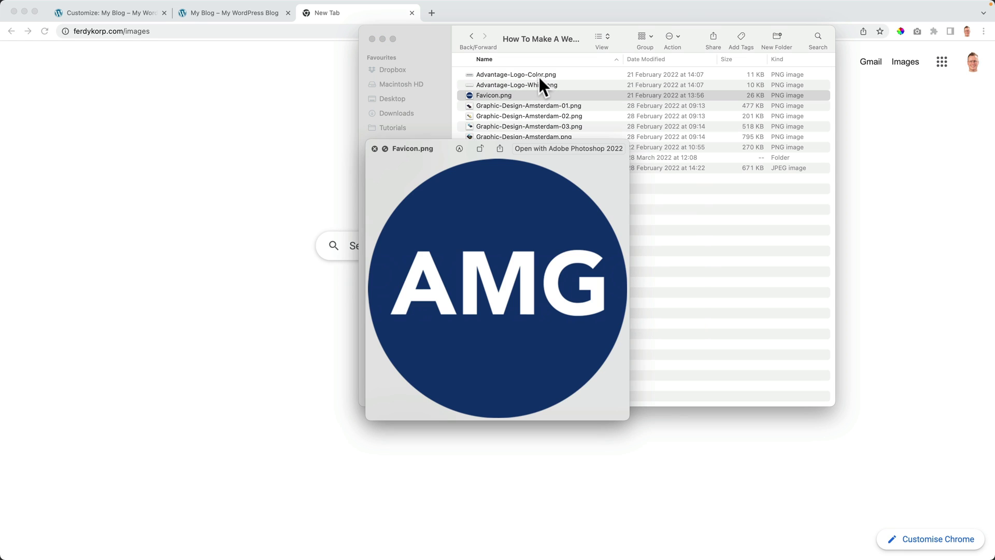
pyautogui.press('Down')
pyautogui.press('Down')
pyautogui.press('Down')
pyautogui.press('Down')
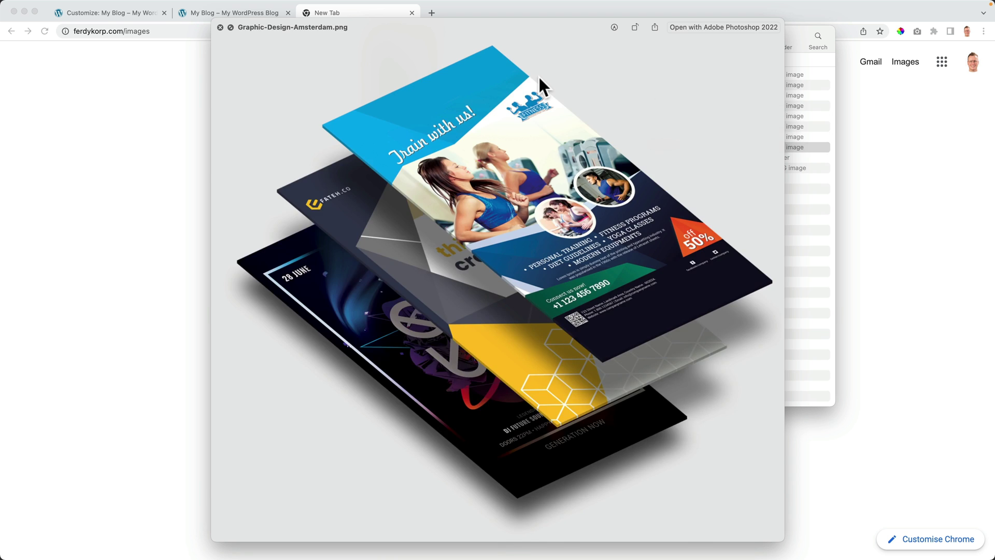
pyautogui.press('space')
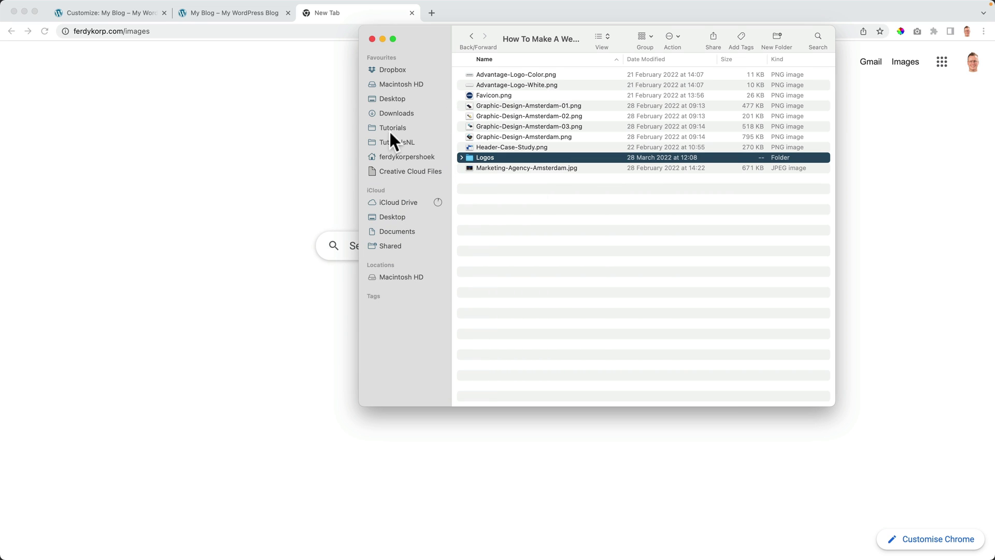
pyautogui.click(274, 151)
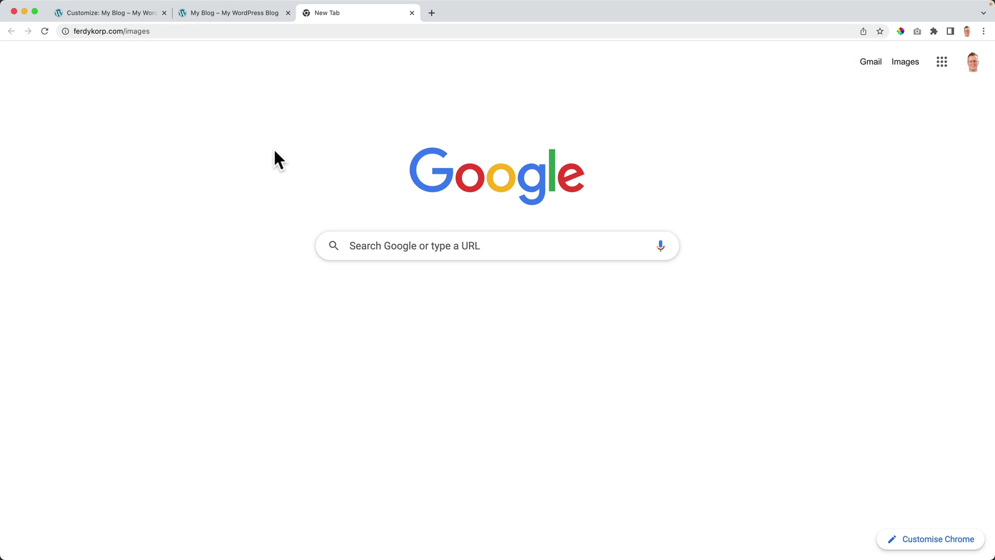
# Step: Close the download tab and start uploading a new header logo image
pyautogui.click(411, 13)
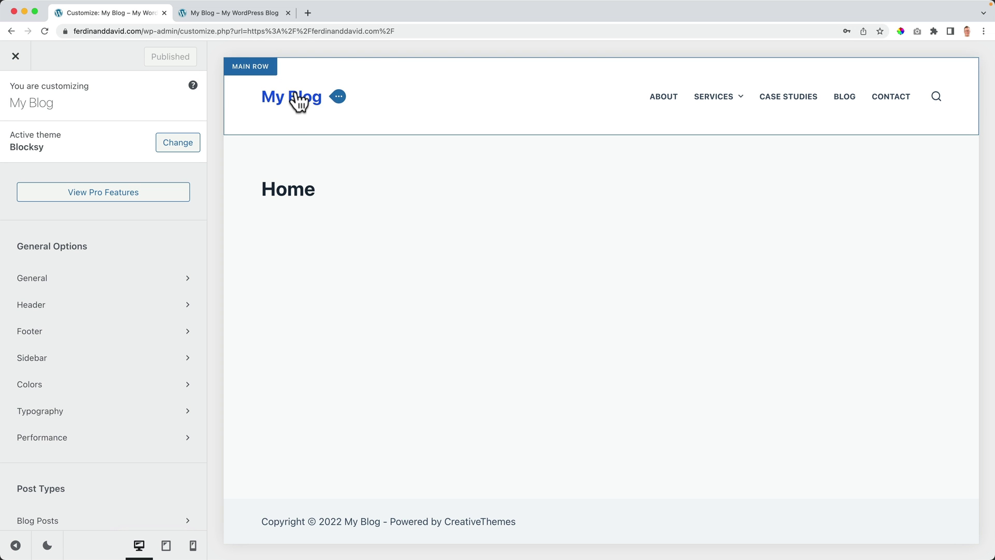
pyautogui.click(339, 99)
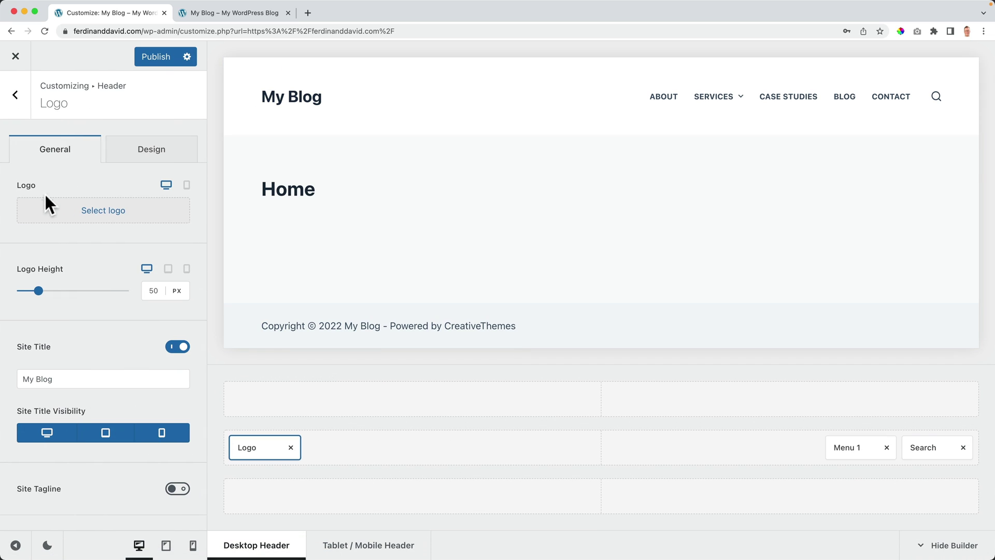
pyautogui.click(103, 215)
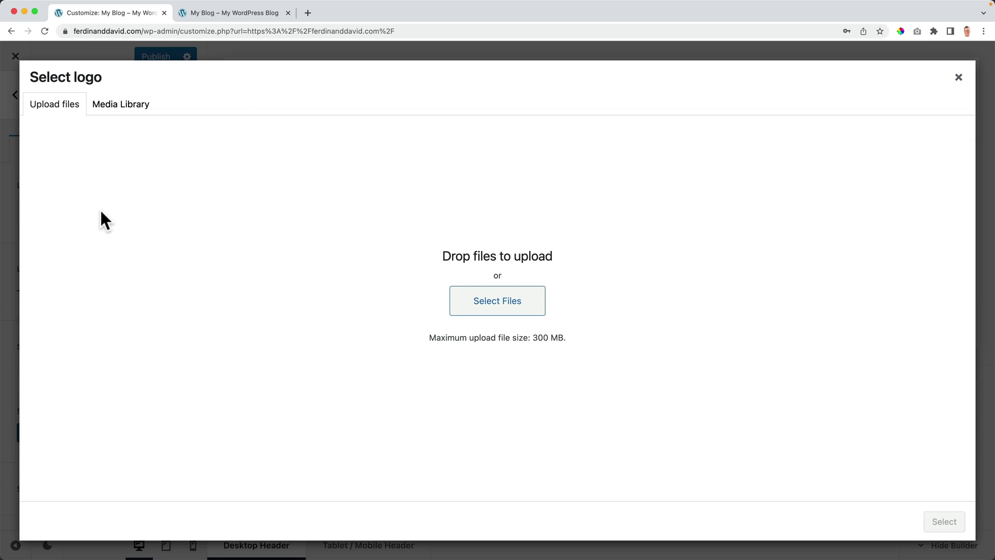
pyautogui.click(58, 109)
pyautogui.click(505, 304)
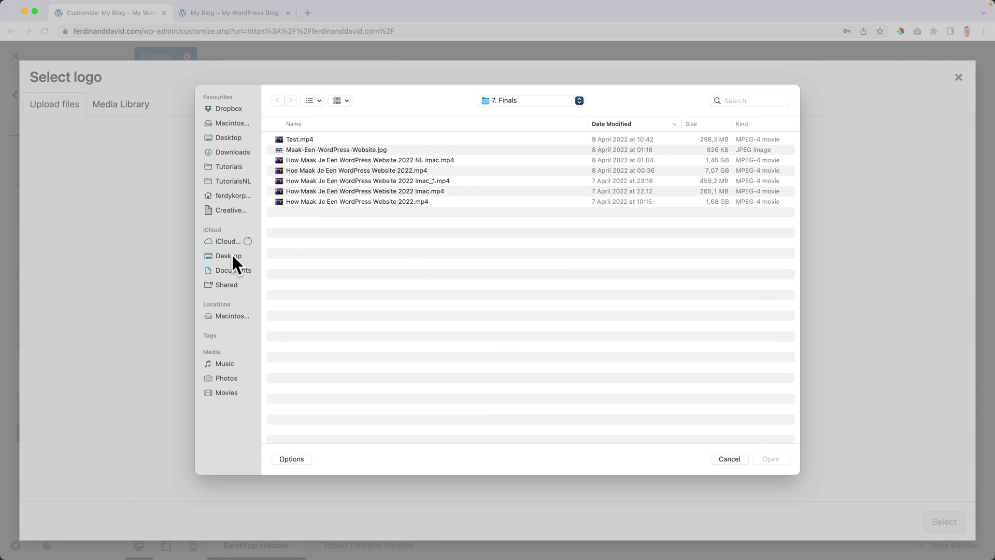
# Step: Upload Advantage-Logo-Color.png from ImagesTutorial's How To Make A Website 2022 folder
pyautogui.click(230, 255)
pyautogui.doubleClick(303, 158)
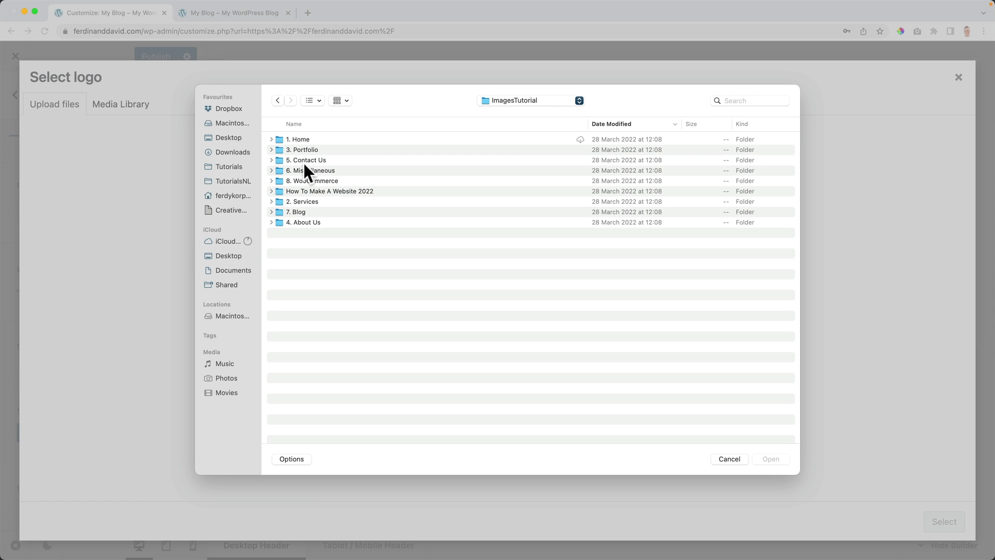
pyautogui.doubleClick(352, 192)
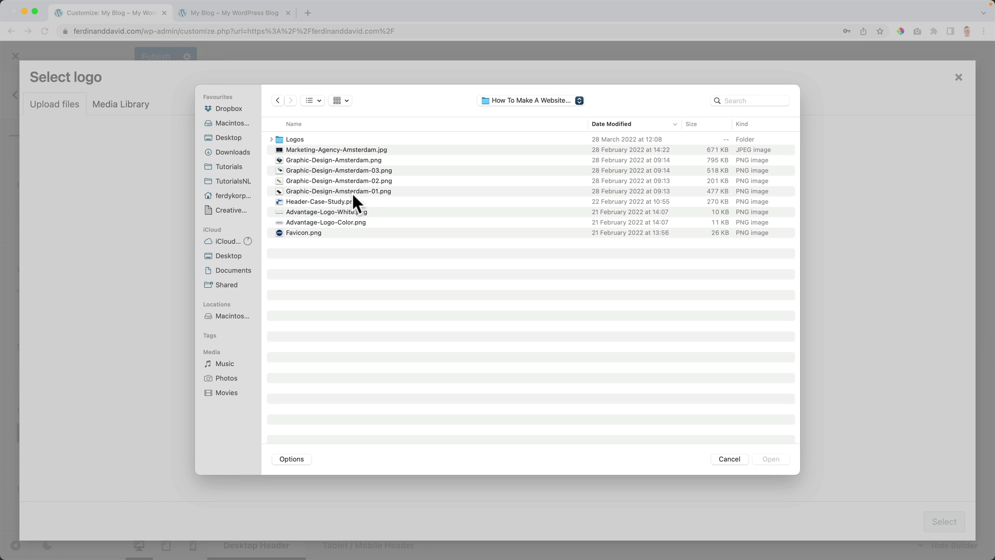
pyautogui.click(347, 151)
pyautogui.press('space')
pyautogui.press('space')
pyautogui.press('Down')
pyautogui.press('space')
pyautogui.press('space')
pyautogui.press('Down')
pyautogui.press('Down')
pyautogui.press('Down')
pyautogui.press('Down')
pyautogui.press('Down')
pyautogui.press('Down')
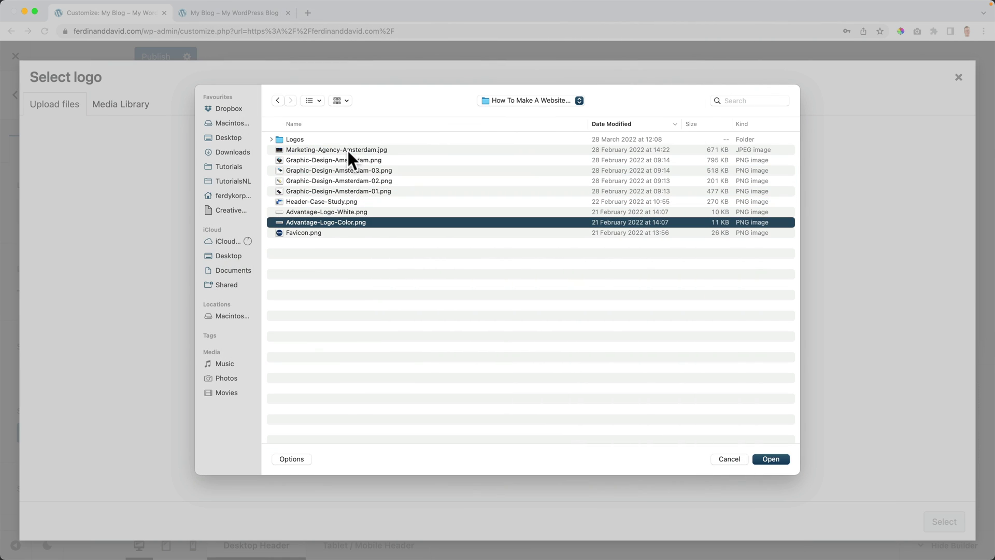
pyautogui.press('space')
pyautogui.press('space')
pyautogui.click(770, 459)
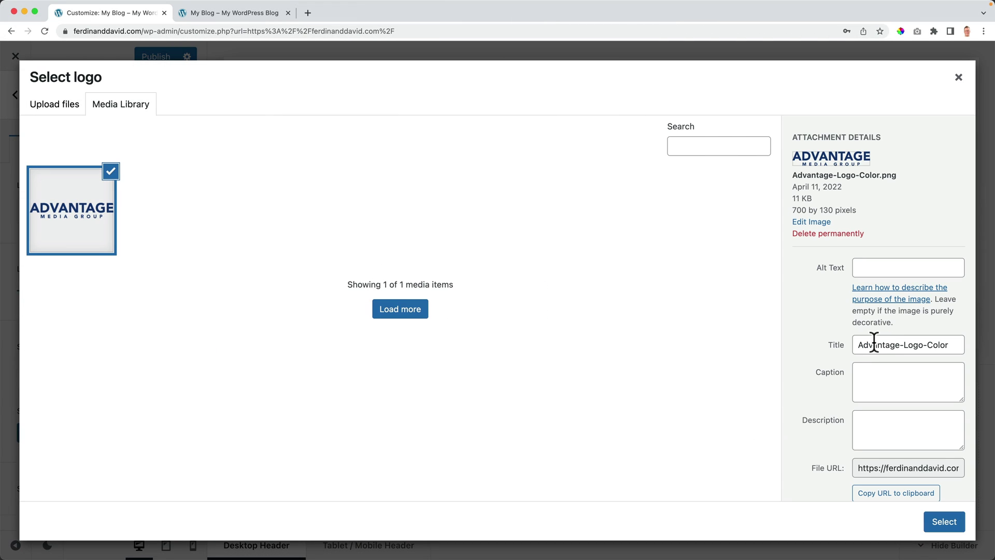
# Step: Title the image 'Advantage Logo Color', reuse it as alt text and description, and select it
pyautogui.click(903, 345)
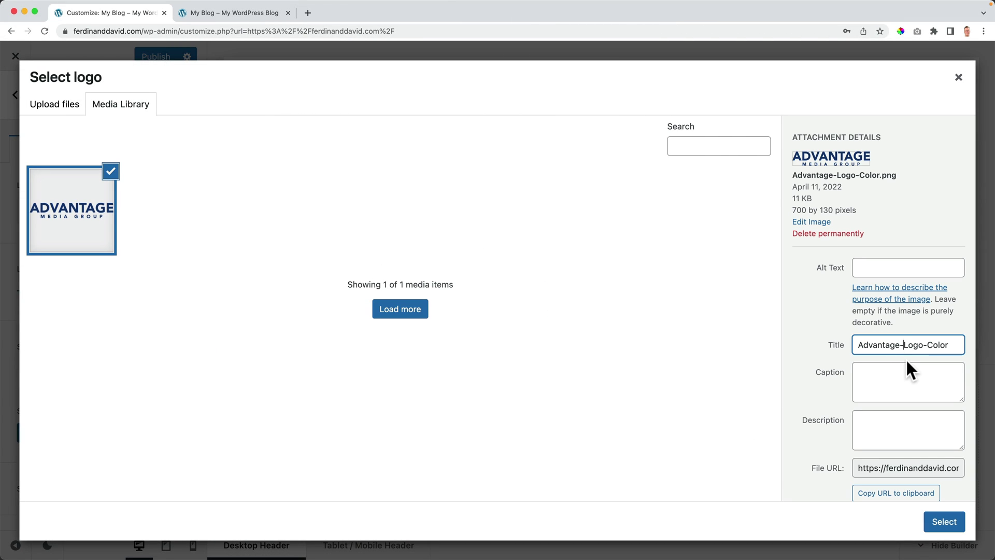
pyautogui.press('BackSpace')
pyautogui.press('super+a')
pyautogui.press('super+c')
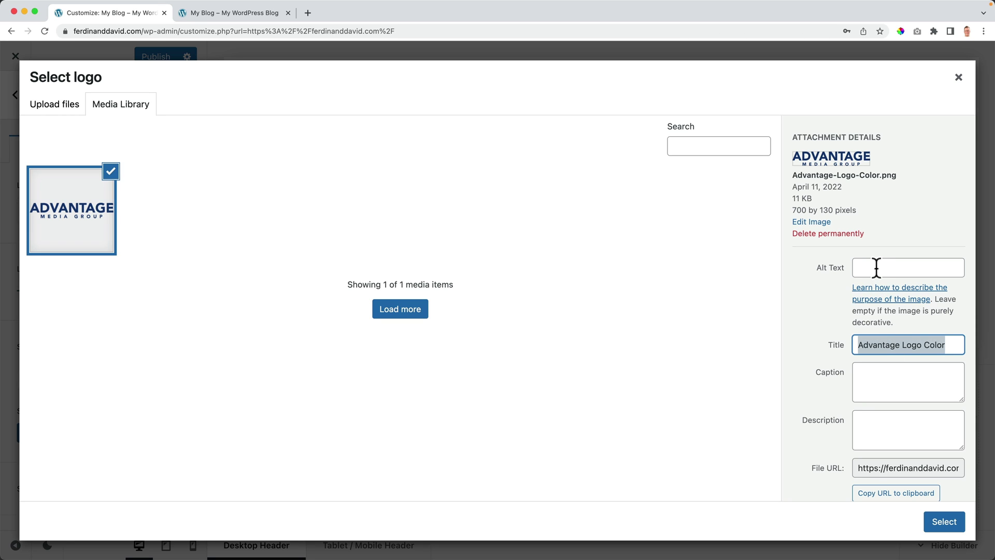
pyautogui.click(876, 268)
pyautogui.press('super+v')
pyautogui.click(883, 423)
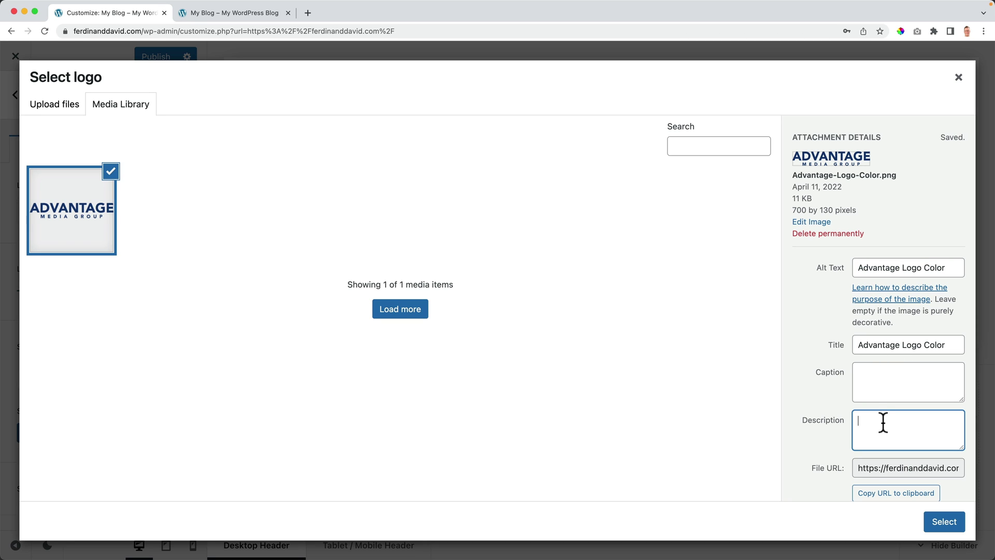
pyautogui.press('super+v')
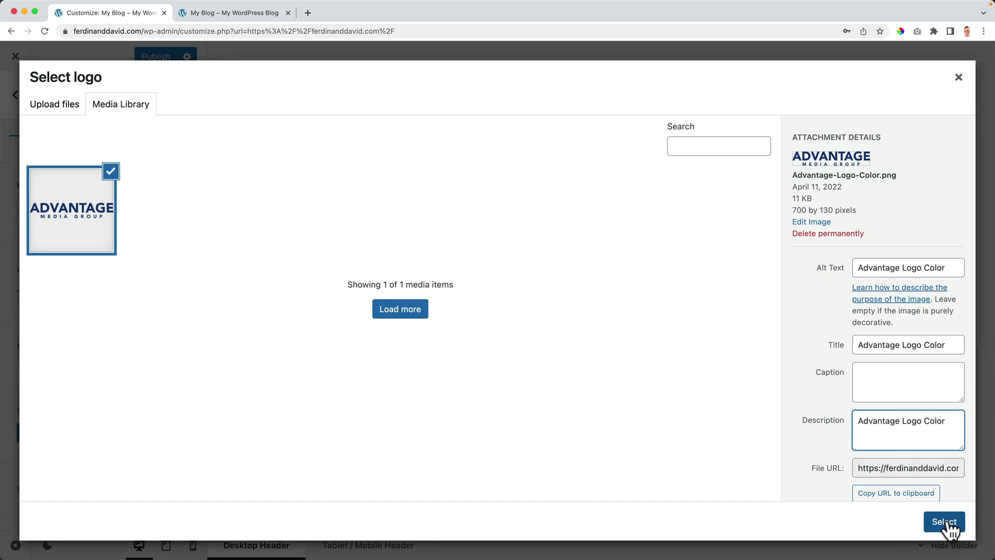
pyautogui.click(944, 522)
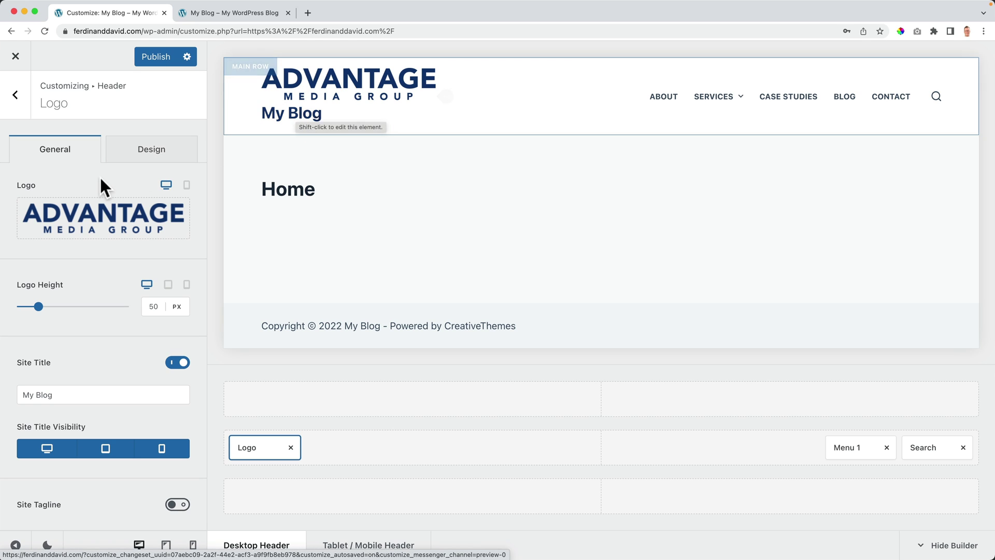
# Step: Hide the My Blog site title and set the logo height to 40
pyautogui.scroll(-1, 67, 319)
pyautogui.scroll(-1, 67, 318)
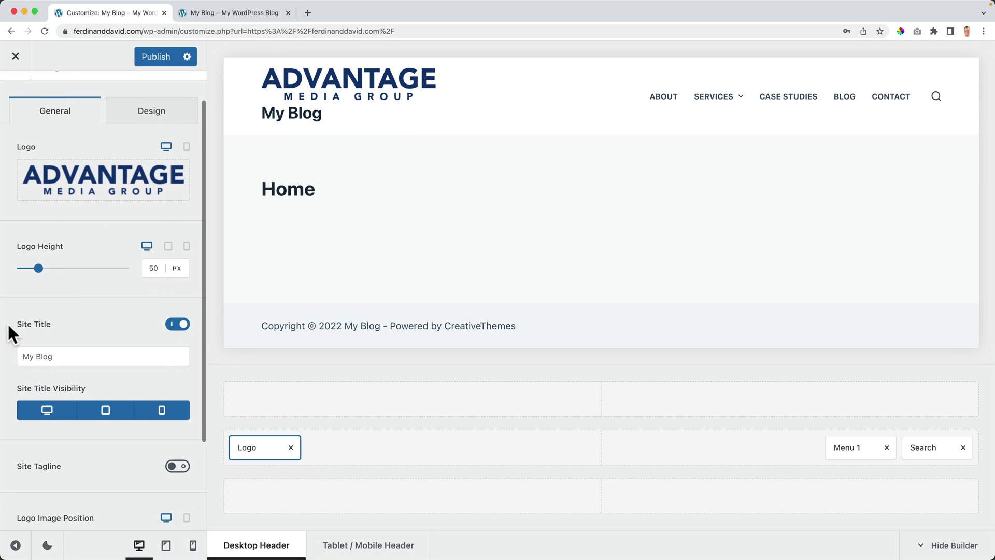
pyautogui.click(178, 325)
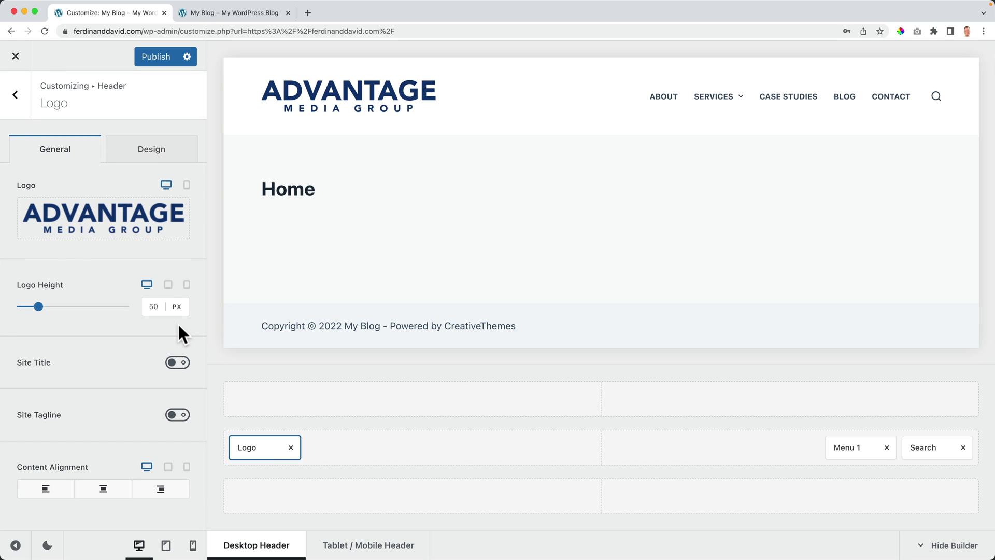
pyautogui.moveTo(40, 313)
pyautogui.mouseDown()
pyautogui.moveTo(53, 313)
pyautogui.moveTo(33, 313)
pyautogui.mouseUp()
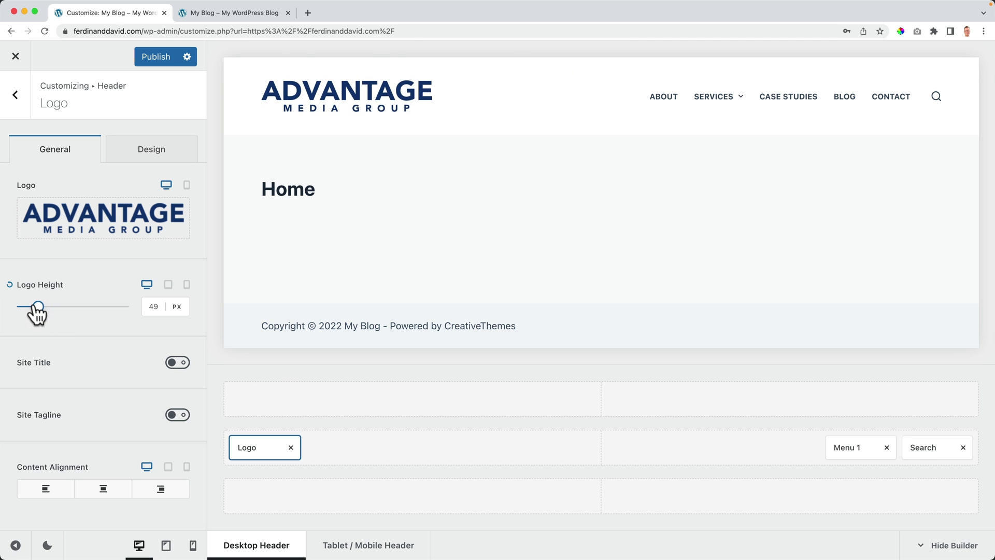
pyautogui.moveTo(158, 305); pyautogui.dragTo(130, 307)
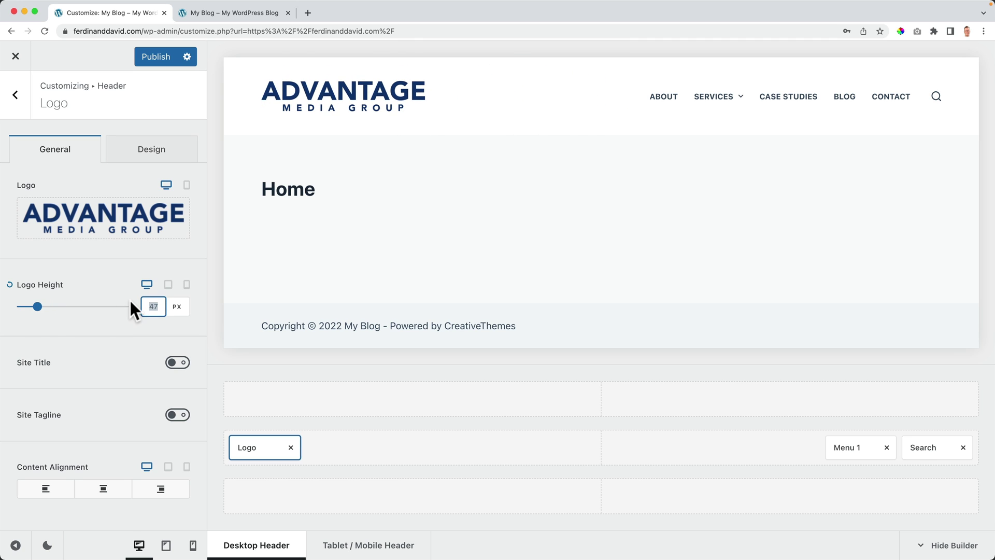
pyautogui.write('40')
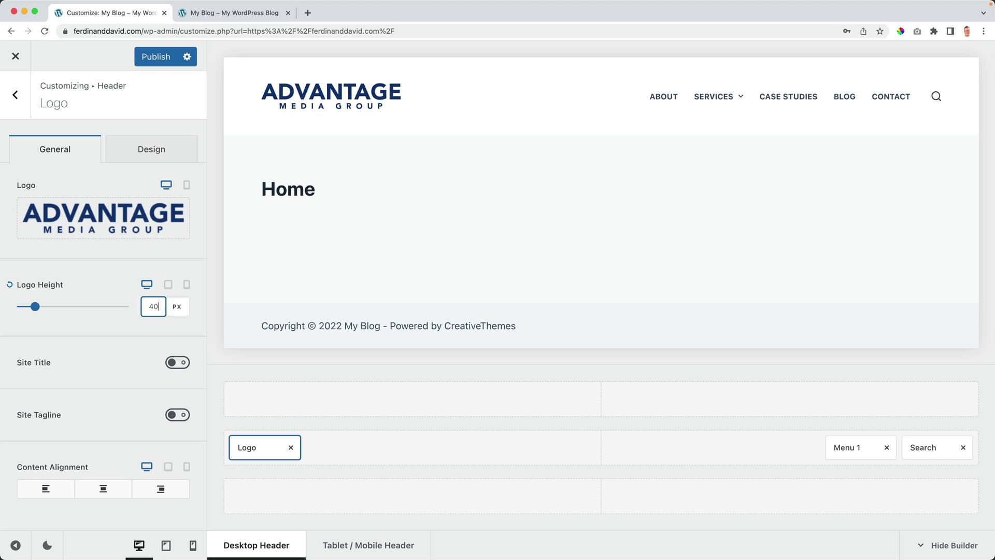
# Step: Try showing the site title and tagline, then hide both again
pyautogui.click(177, 362)
pyautogui.scroll(-1, 176, 409)
pyautogui.scroll(-2, 172, 414)
pyautogui.click(174, 444)
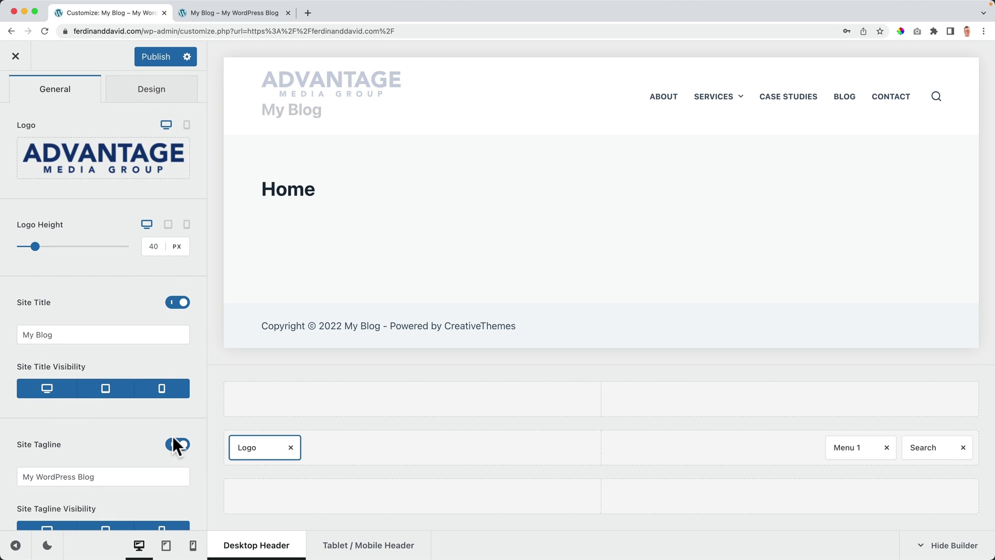
pyautogui.click(179, 303)
pyautogui.click(179, 358)
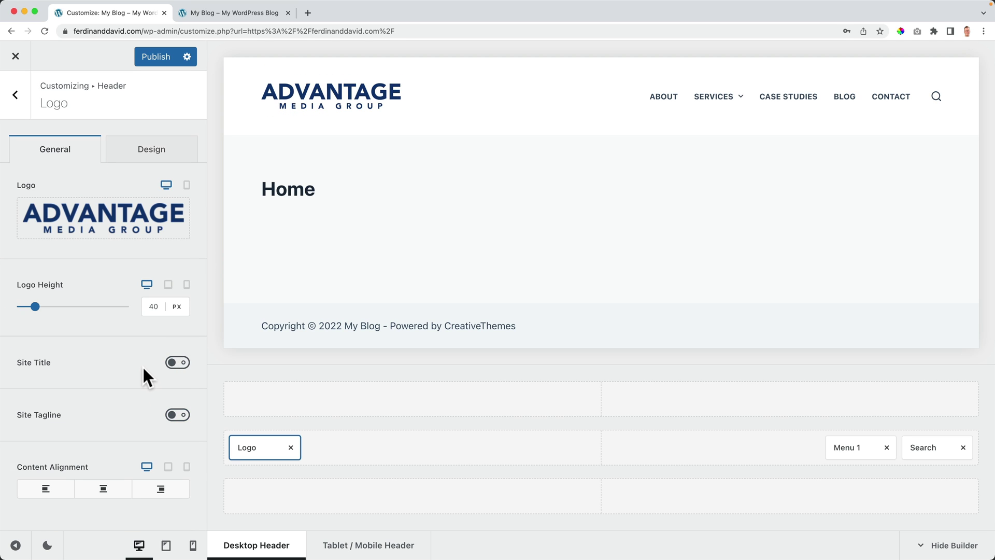
# Step: Return from the logo settings to the main Customizer and open the Header settings
pyautogui.click(150, 153)
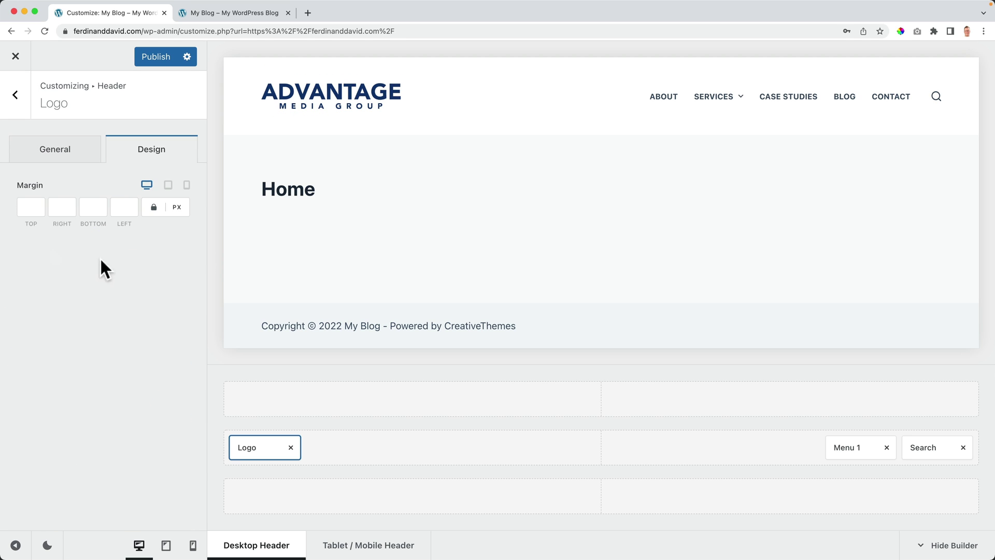
pyautogui.click(78, 161)
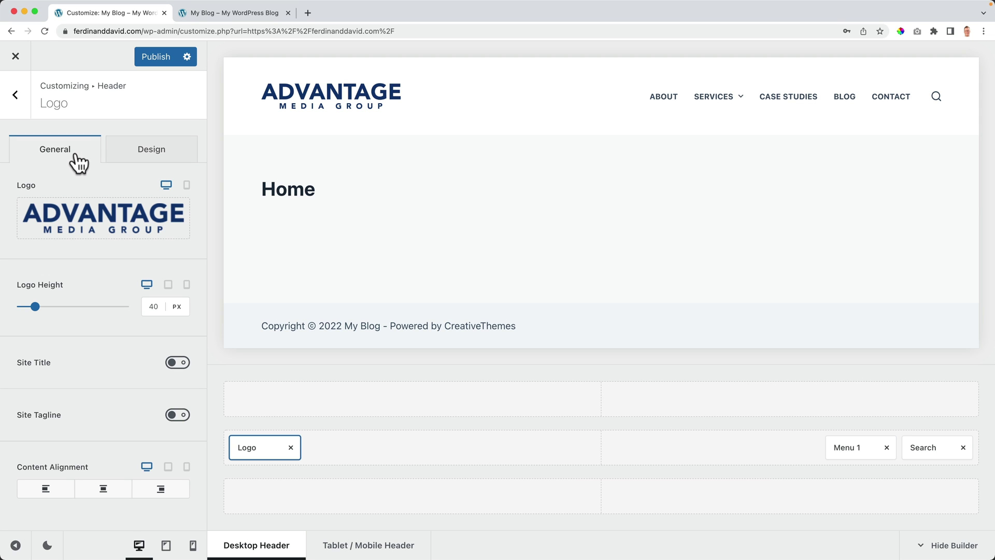
pyautogui.click(15, 95)
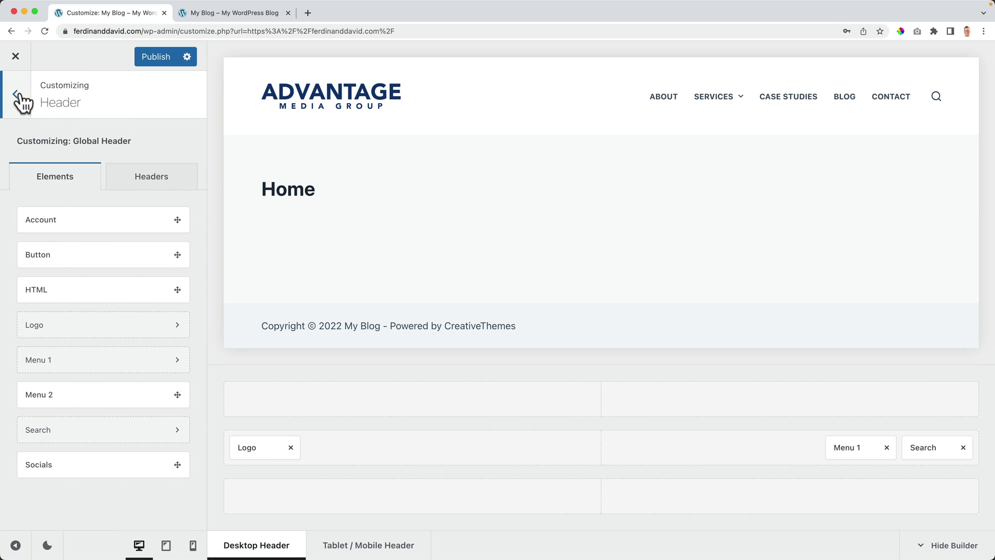
pyautogui.click(17, 97)
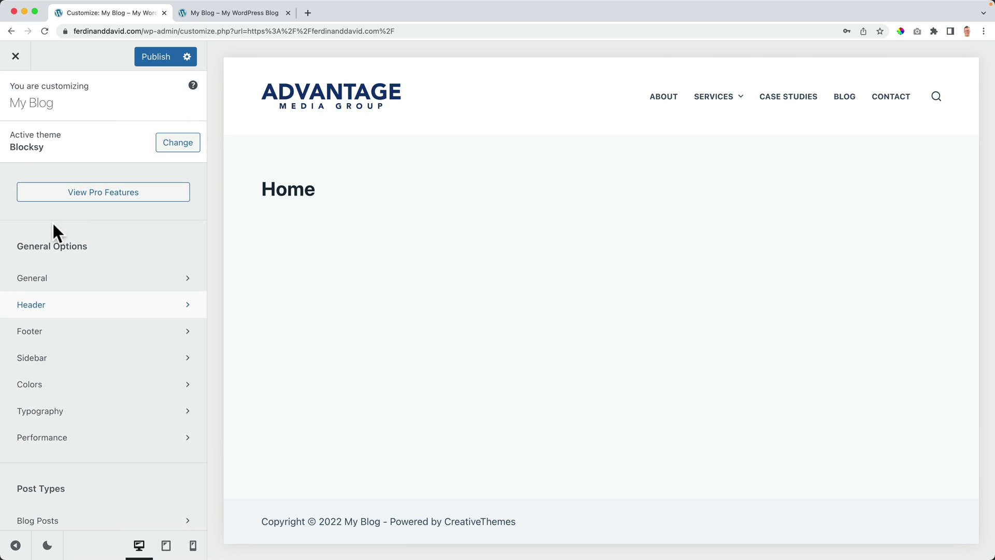
pyautogui.scroll(-1, 92, 237)
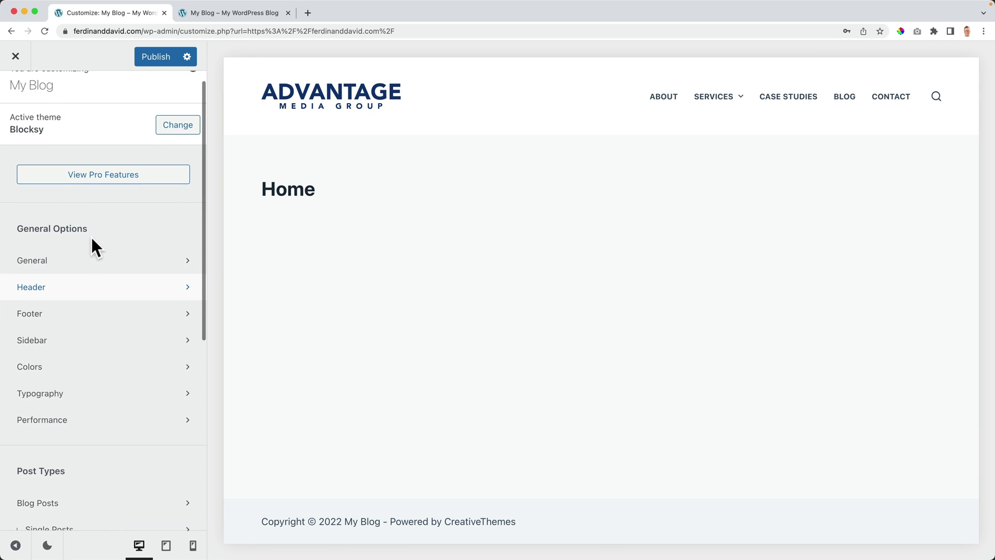
pyautogui.click(62, 294)
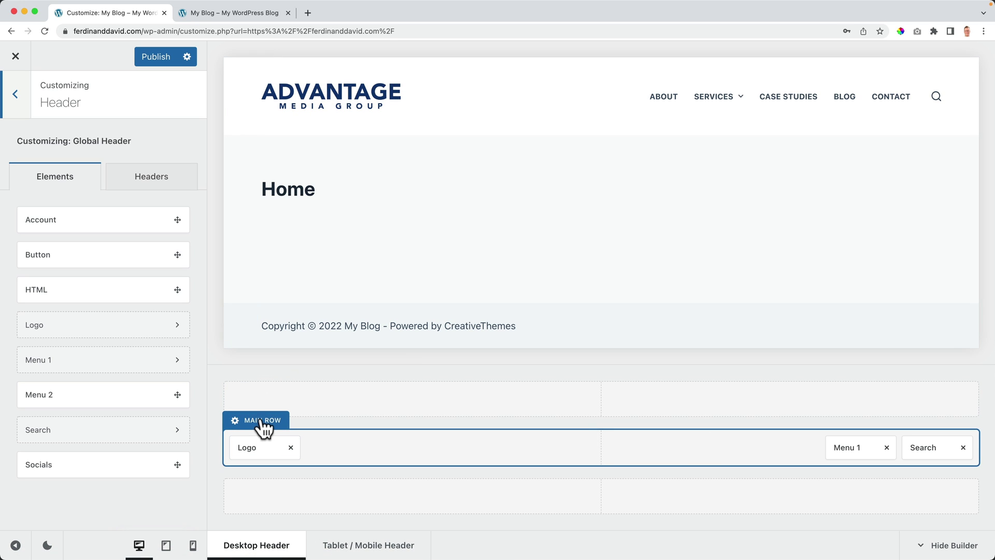
# Step: Set the header Main Row minimum height to 70 px and the logo height to 34
pyautogui.click(259, 422)
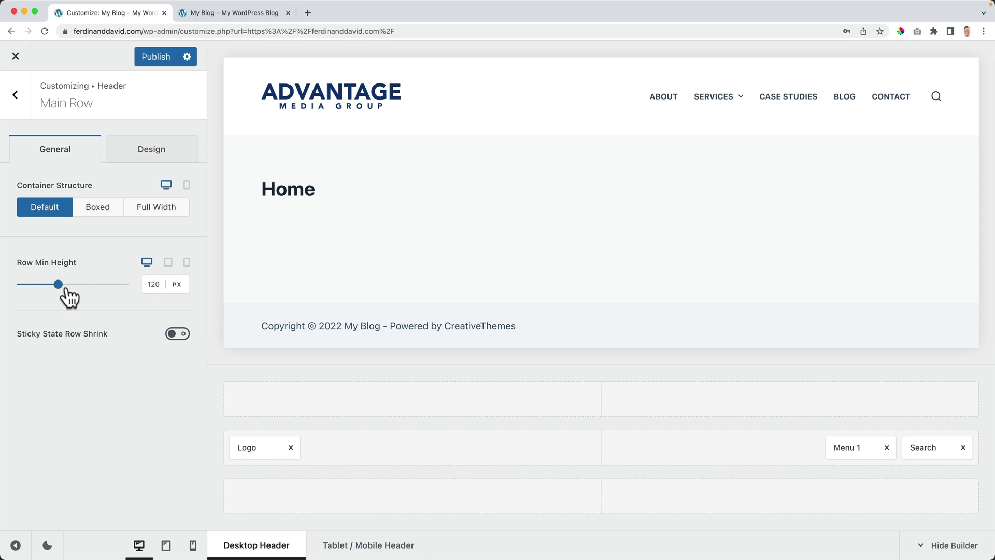
pyautogui.moveTo(58, 285)
pyautogui.mouseDown()
pyautogui.moveTo(42, 285)
pyautogui.moveTo(89, 285)
pyautogui.moveTo(42, 285)
pyautogui.mouseUp()
pyautogui.click(165, 281)
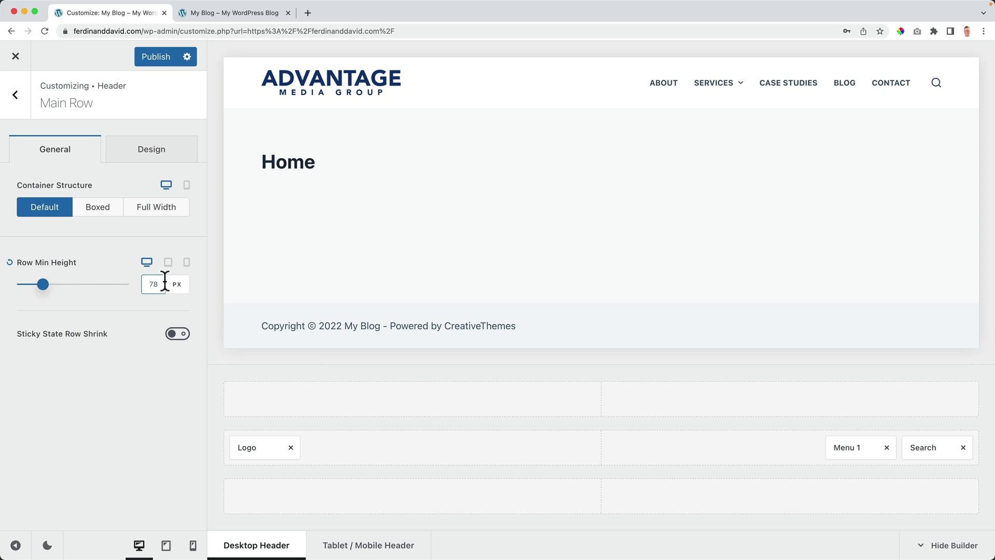
pyautogui.write('70')
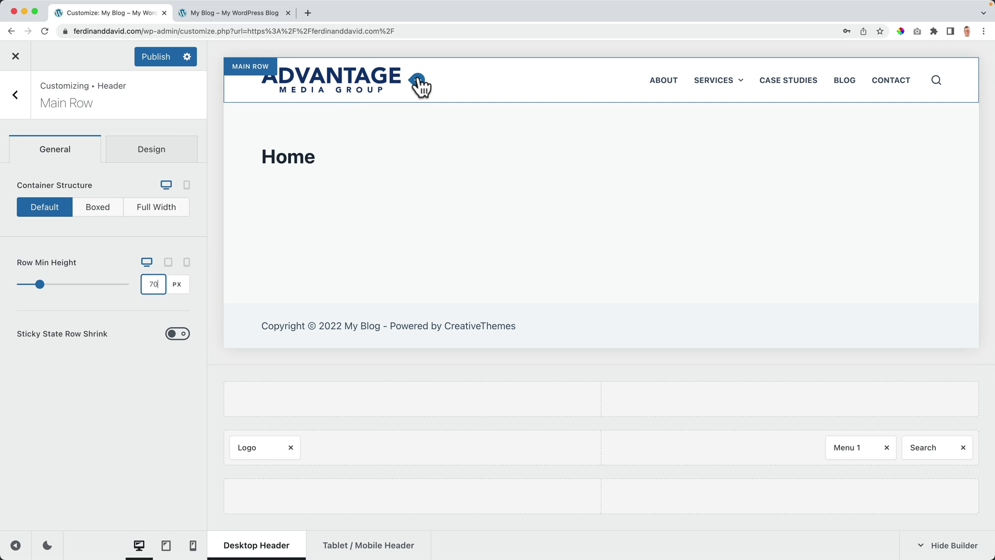
pyautogui.click(418, 88)
pyautogui.click(152, 305)
pyautogui.press('Down')
pyautogui.press('Down')
pyautogui.press('Down')
pyautogui.press('Down')
pyautogui.press('Down')
pyautogui.press('Down')
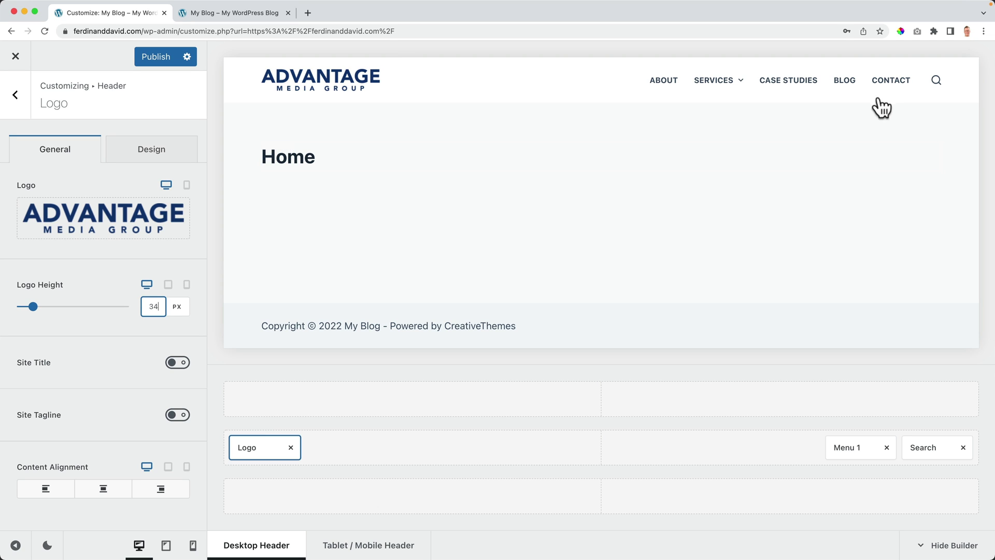
# Step: Assign Main Menu to Menu 1 and keep the Type 1 layout after trying Types 2–4
pyautogui.click(936, 82)
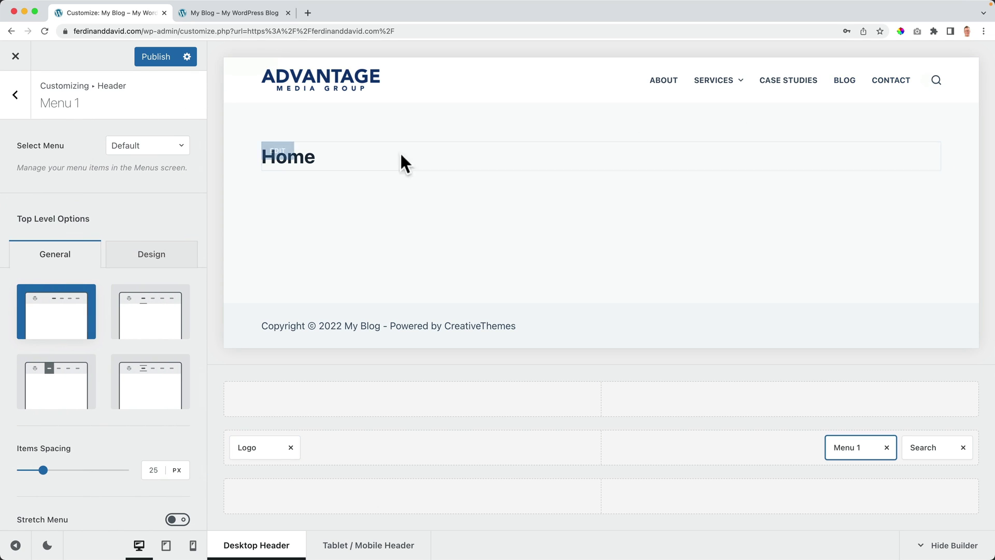
pyautogui.click(153, 156)
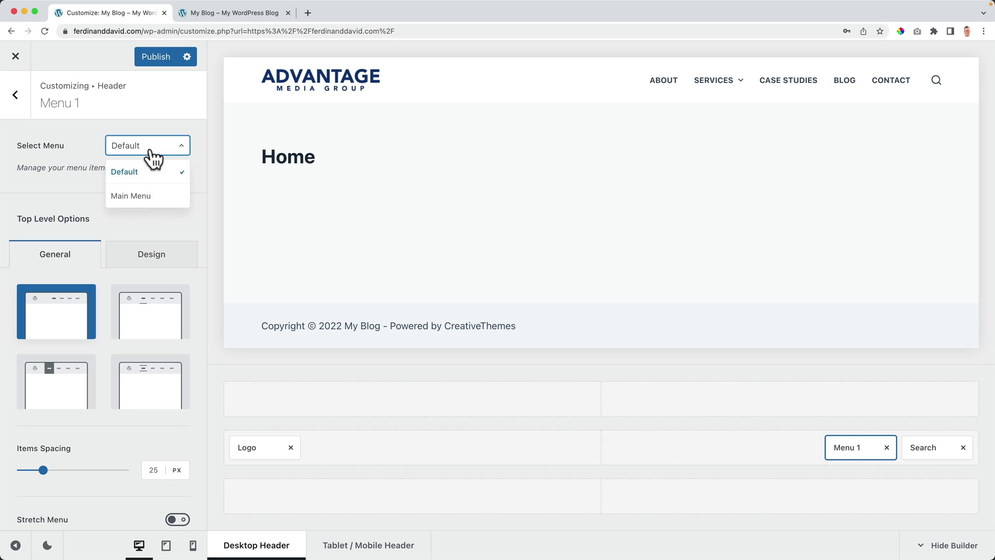
pyautogui.click(137, 195)
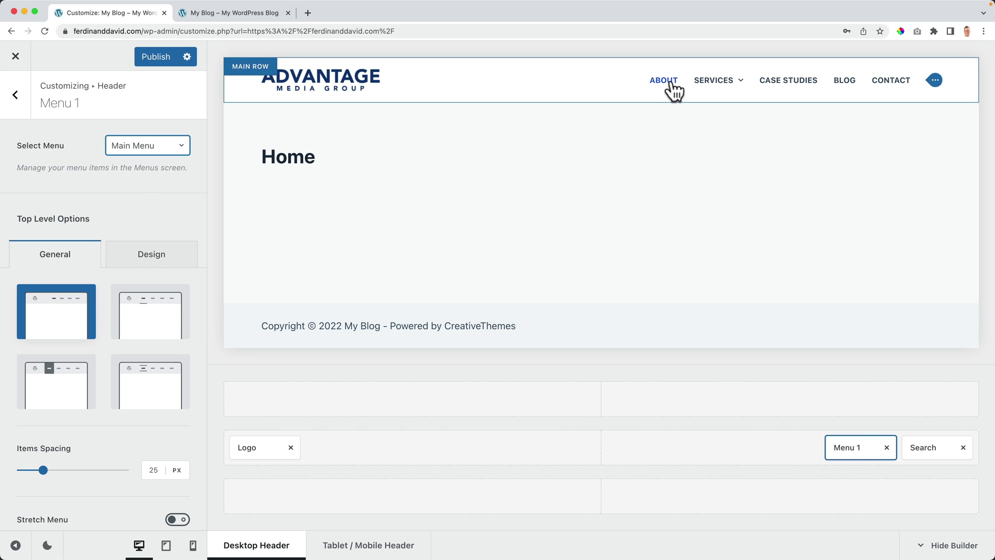
pyautogui.moveTo(754, 83)
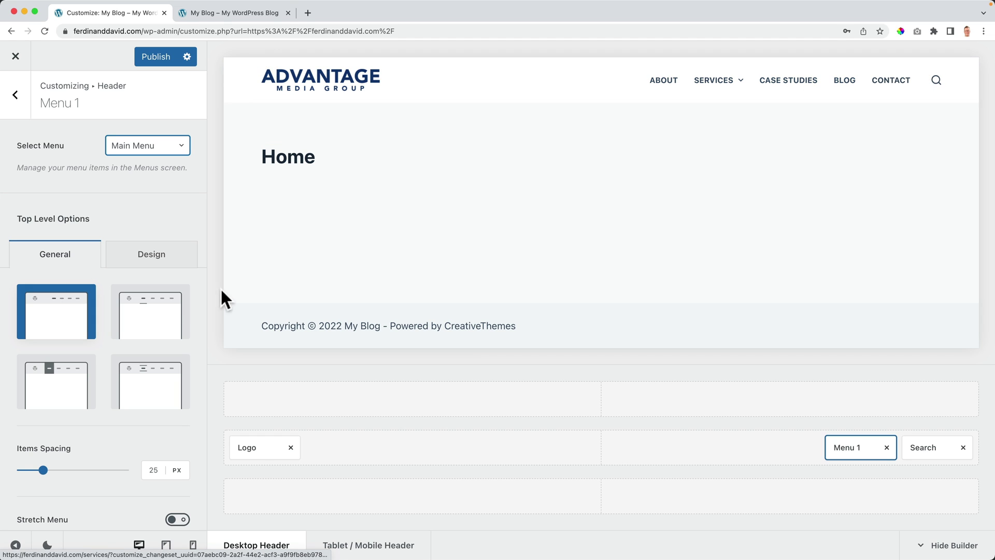
pyautogui.click(149, 313)
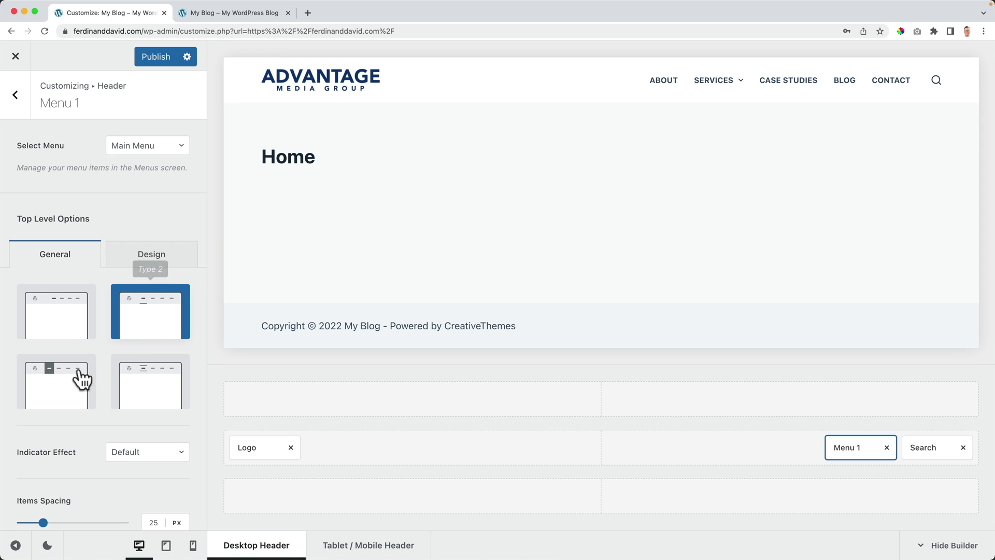
pyautogui.click(60, 388)
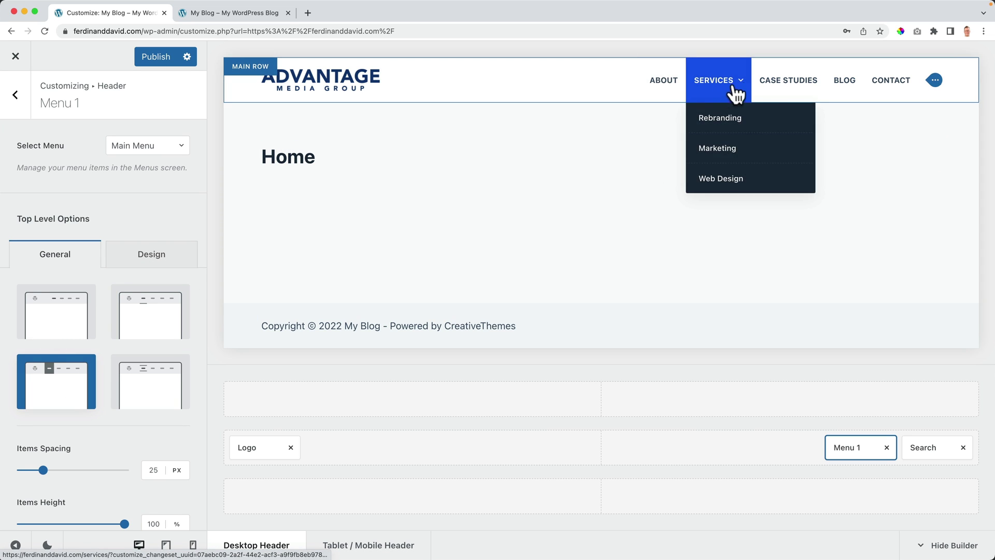
pyautogui.click(144, 400)
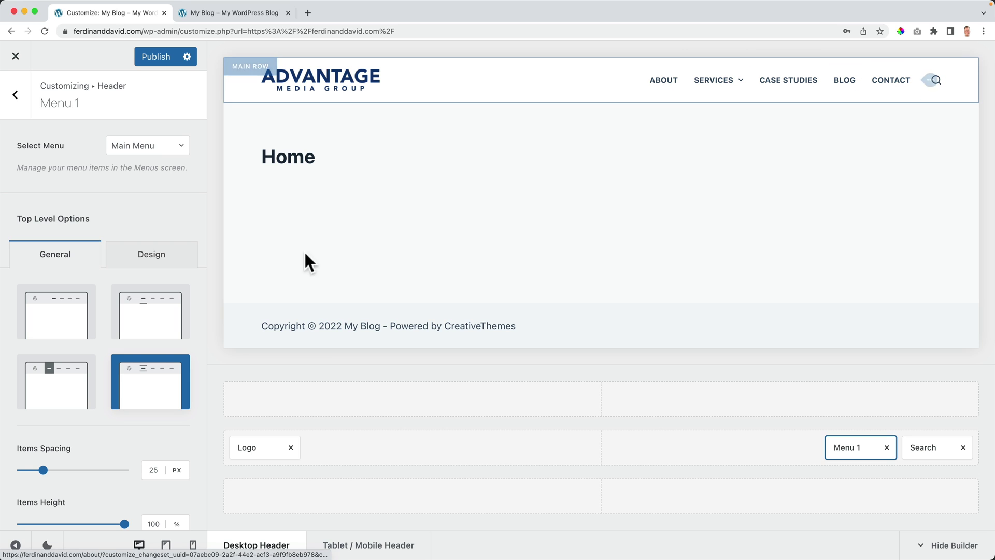
pyautogui.click(60, 325)
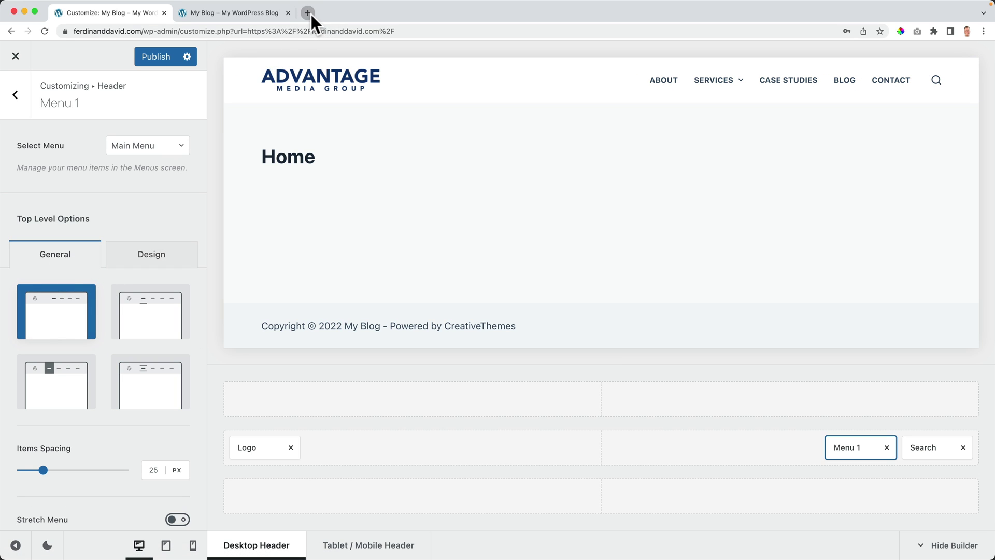
# Step: Open apple.com in a new browser tab
pyautogui.click(308, 13)
pyautogui.write('apple.com')
pyautogui.press('Return')
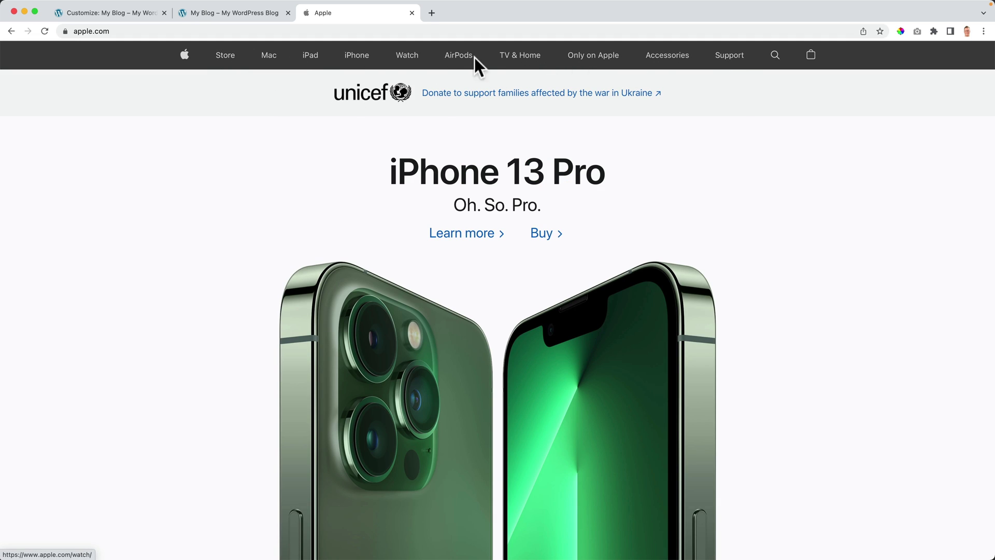
# Step: Close the Apple tab and leave menu item spacing at 25 px with Stretch Menu off
pyautogui.click(412, 13)
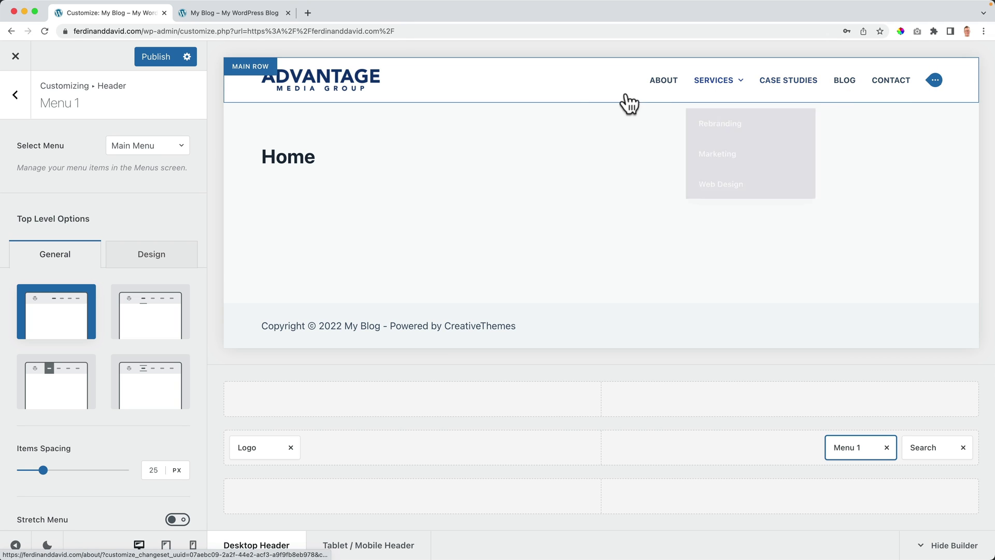
pyautogui.click(157, 470)
pyautogui.press('Up')
pyautogui.press('Up')
pyautogui.press('Up')
pyautogui.press('Up')
pyautogui.press('Up')
pyautogui.press('Up')
pyautogui.press('Up')
pyautogui.press('Up')
pyautogui.press('Up')
pyautogui.press('Up')
pyautogui.press('Up')
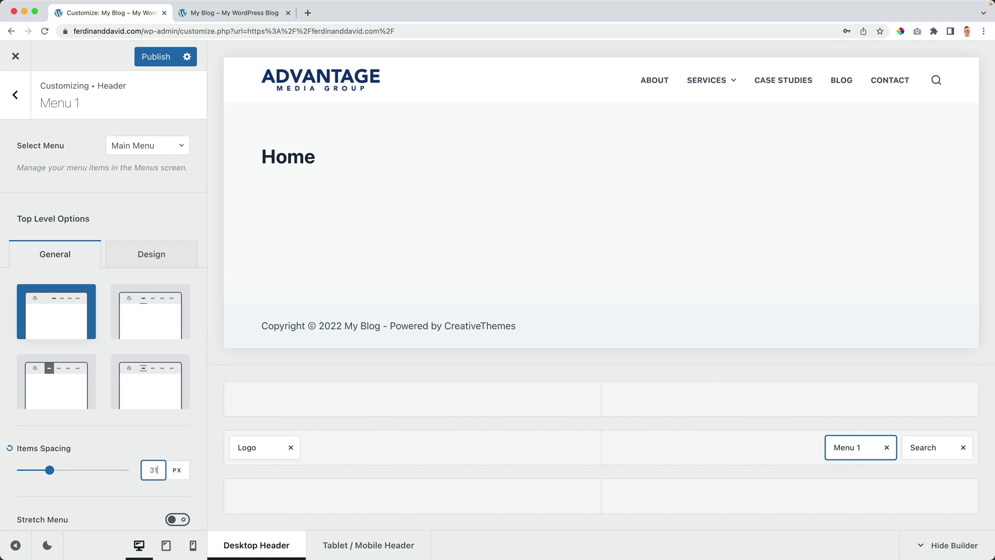
pyautogui.press('Down')
pyautogui.press('Down')
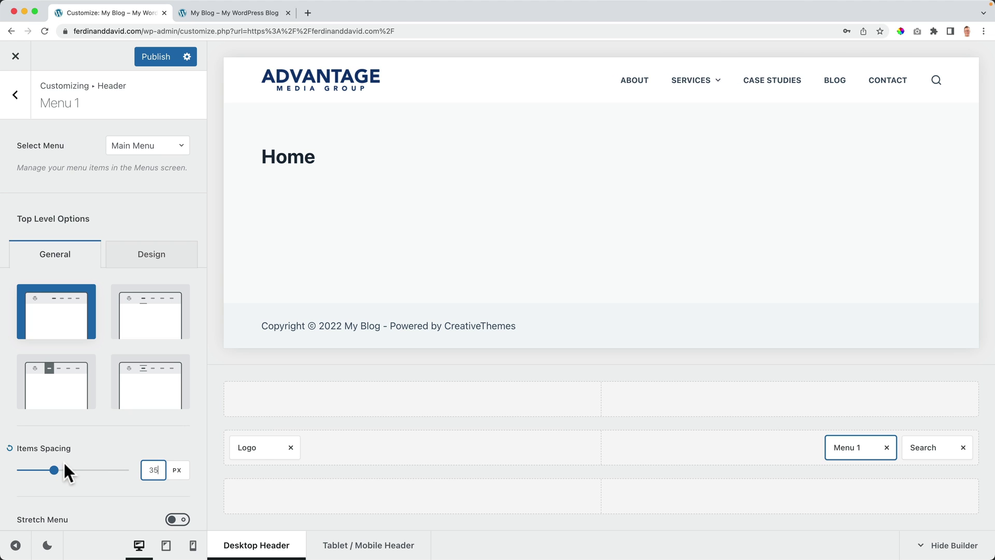
pyautogui.click(9, 449)
pyautogui.scroll(-3, 70, 420)
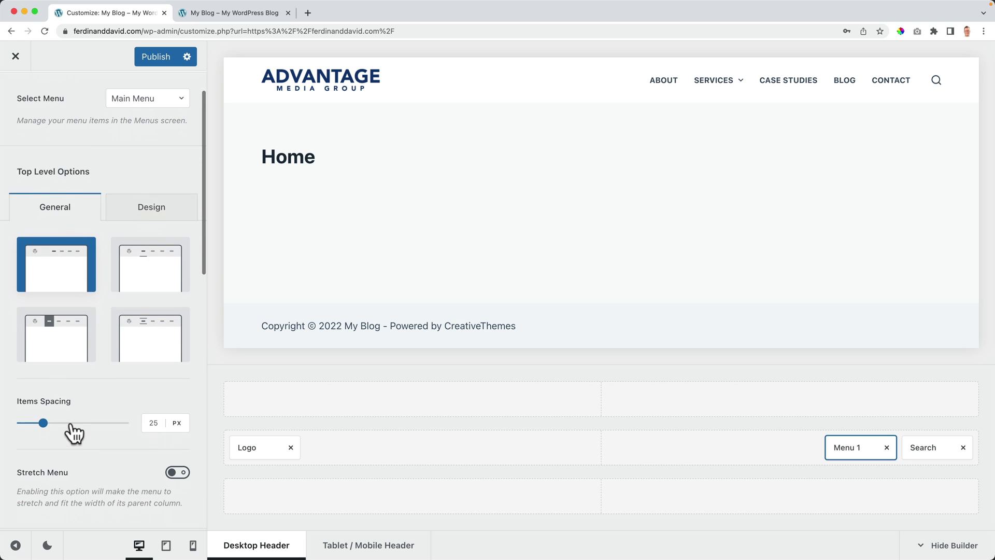
pyautogui.click(178, 455)
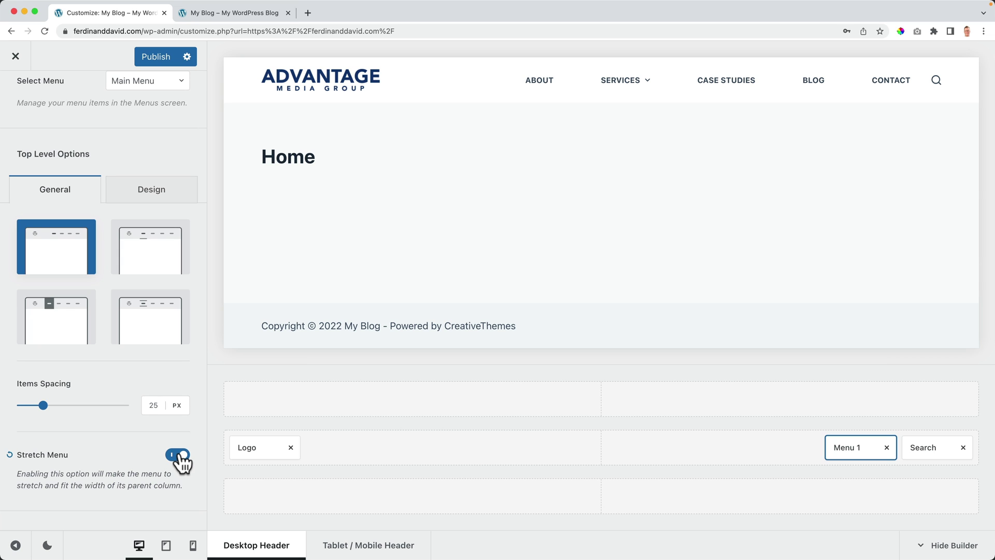
pyautogui.click(175, 455)
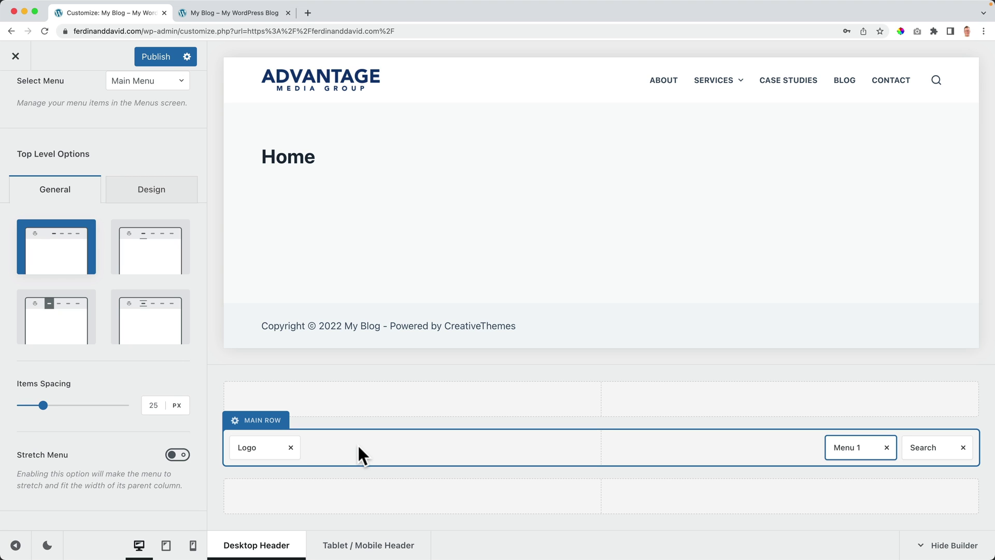
# Step: Move Menu 1 into the main row beside Search, resetting the top row background to default
pyautogui.moveTo(843, 447); pyautogui.dragTo(289, 409)
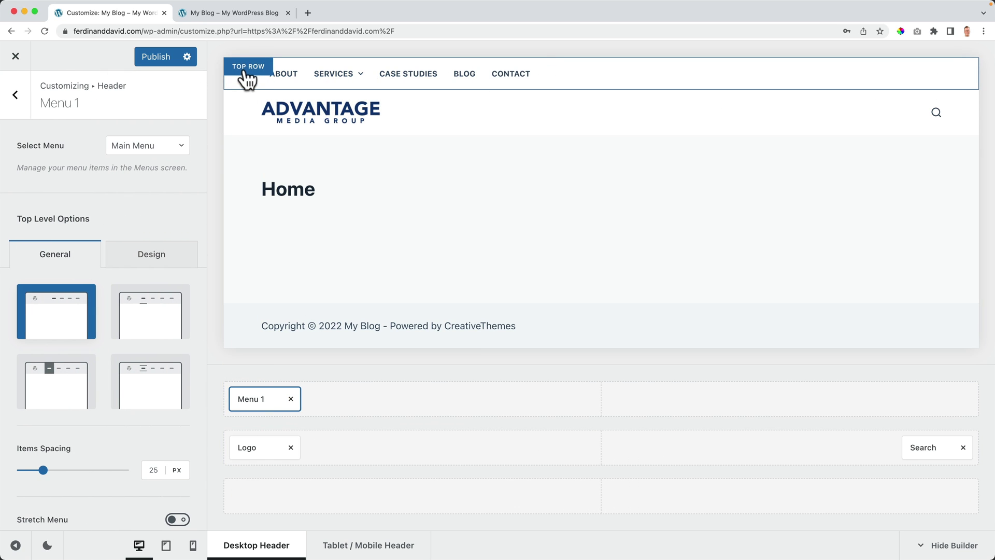
pyautogui.click(243, 71)
pyautogui.click(139, 161)
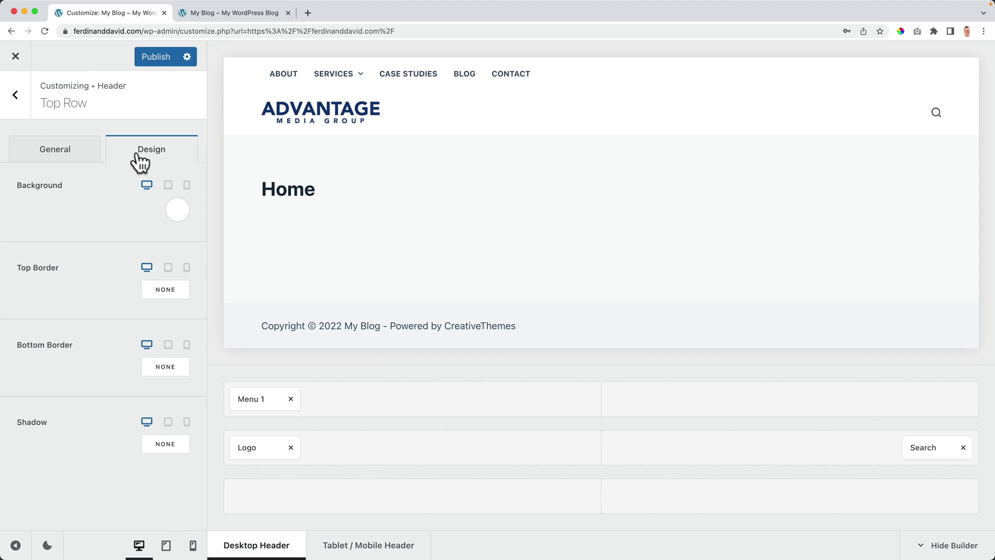
pyautogui.click(176, 216)
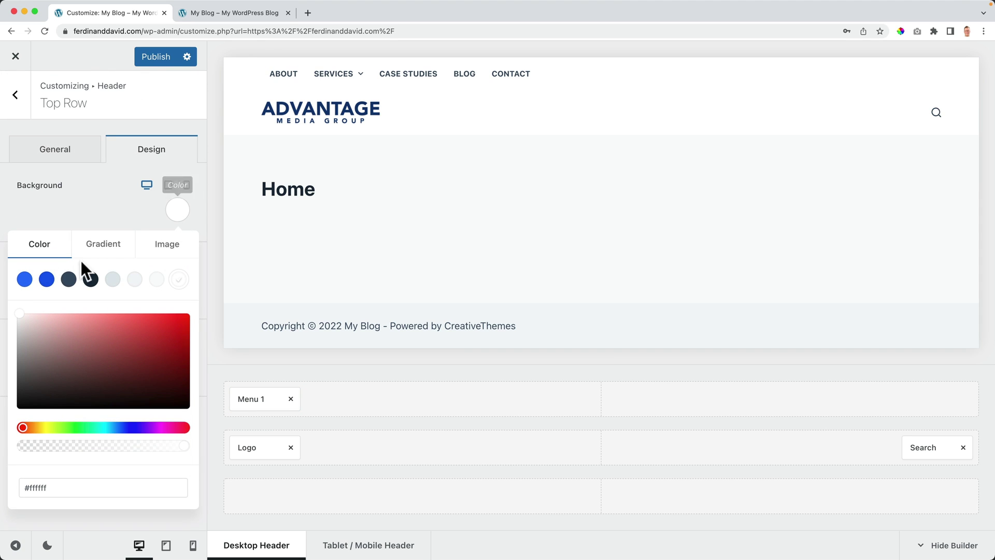
pyautogui.click(46, 279)
pyautogui.click(126, 211)
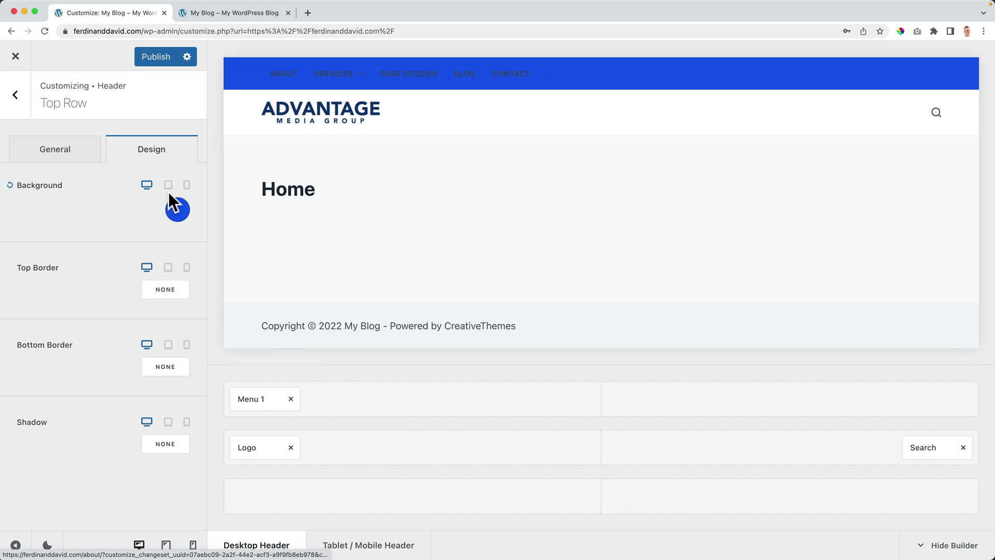
pyautogui.click(9, 185)
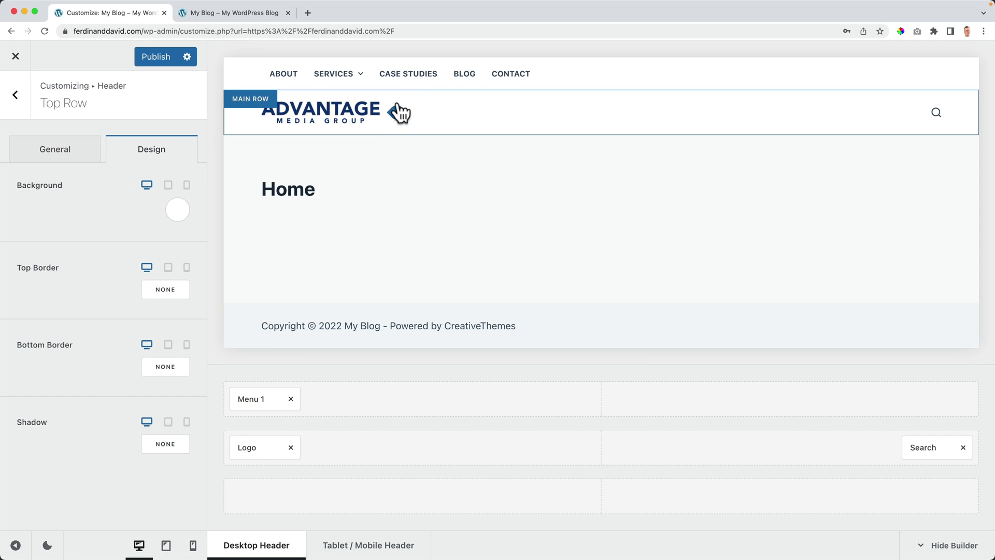
pyautogui.moveTo(251, 388); pyautogui.dragTo(842, 445)
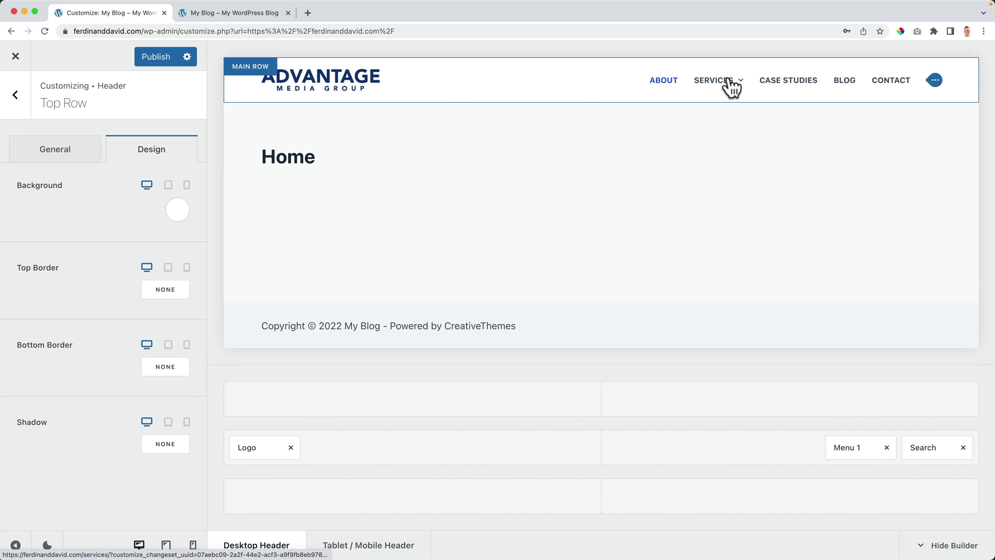
pyautogui.click(934, 82)
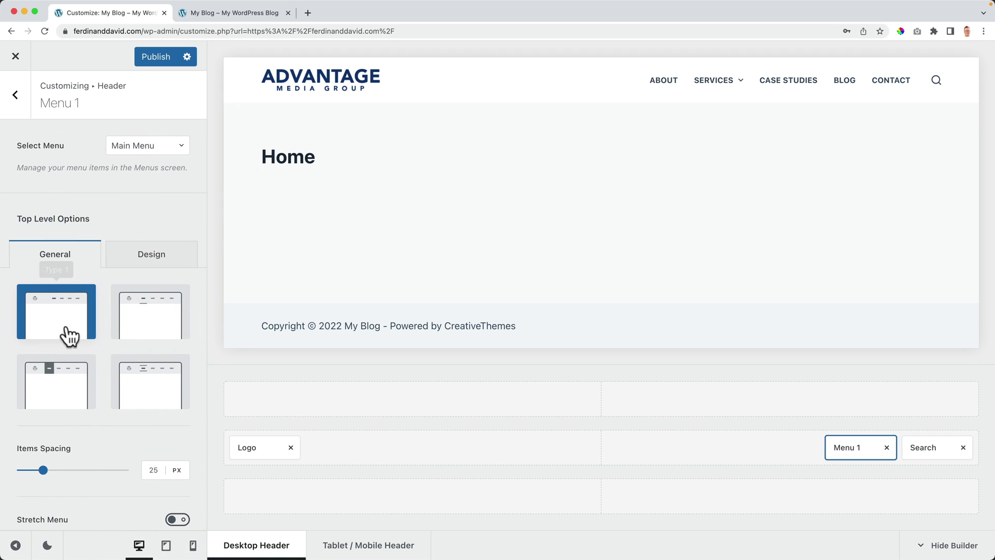
# Step: Set the header menu font to Nunito with Semi-Bold 600 weight
pyautogui.click(149, 263)
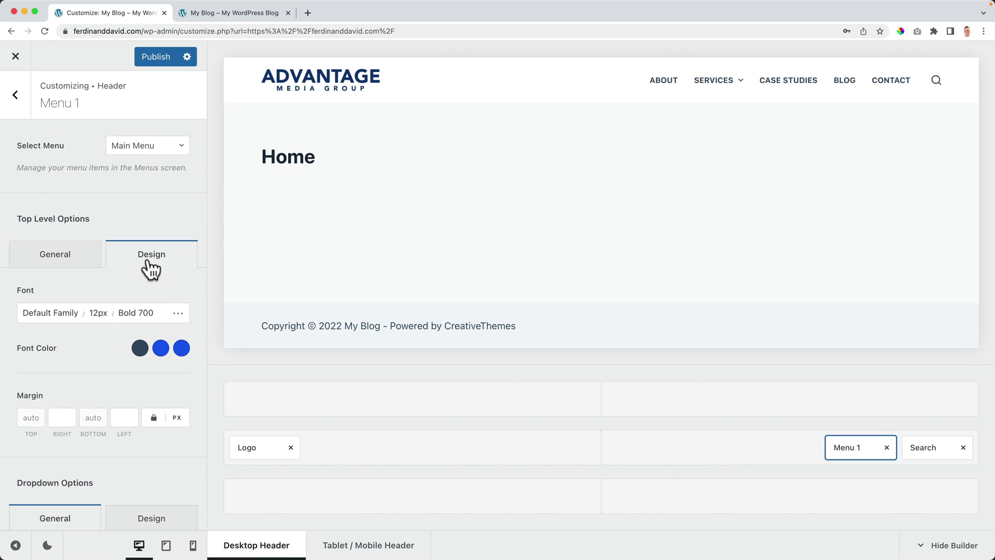
pyautogui.click(45, 322)
pyautogui.click(88, 296)
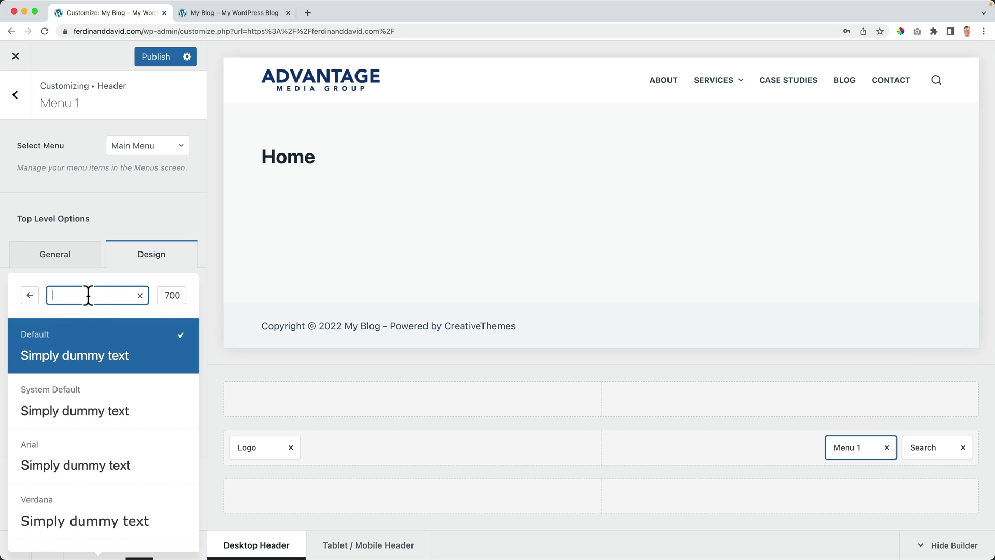
pyautogui.write('nunito')
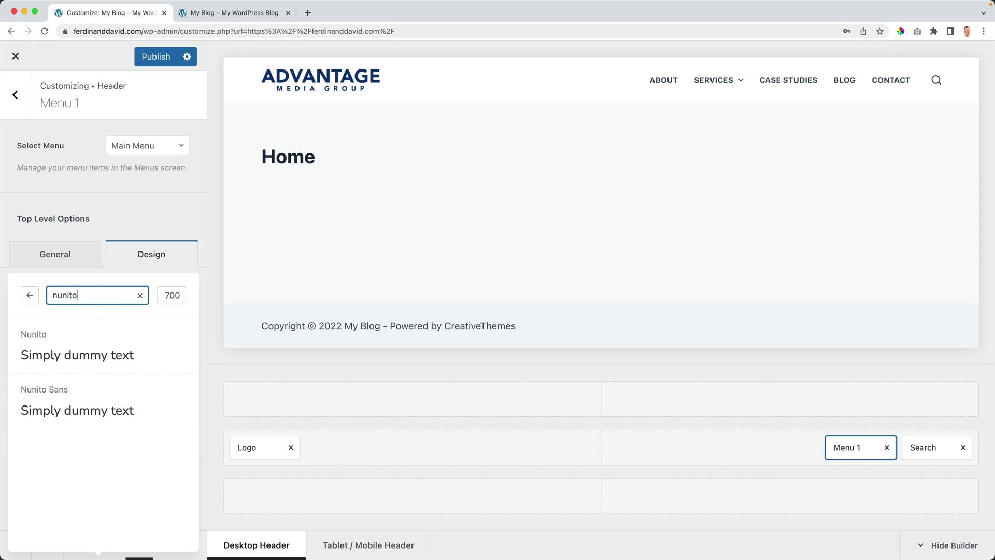
pyautogui.click(70, 349)
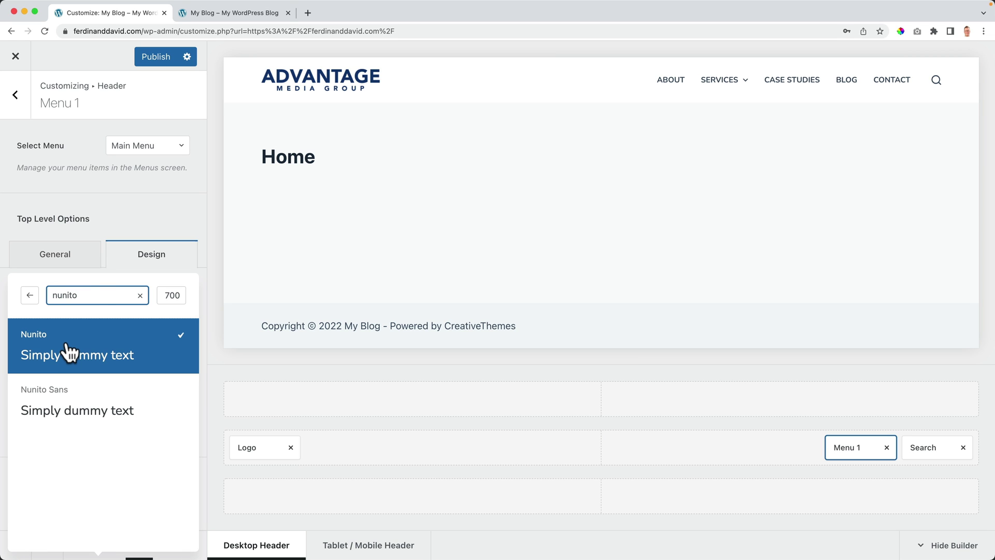
pyautogui.click(171, 298)
pyautogui.click(107, 353)
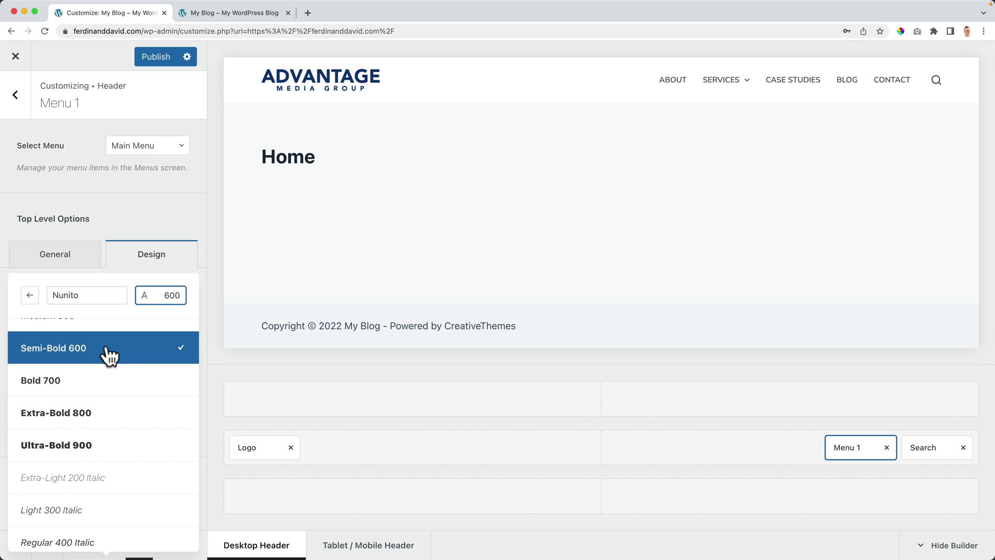
pyautogui.click(134, 233)
# Step: Make the menu text 14px with 0 letter spacing, uppercase, and no underline
pyautogui.click(171, 312)
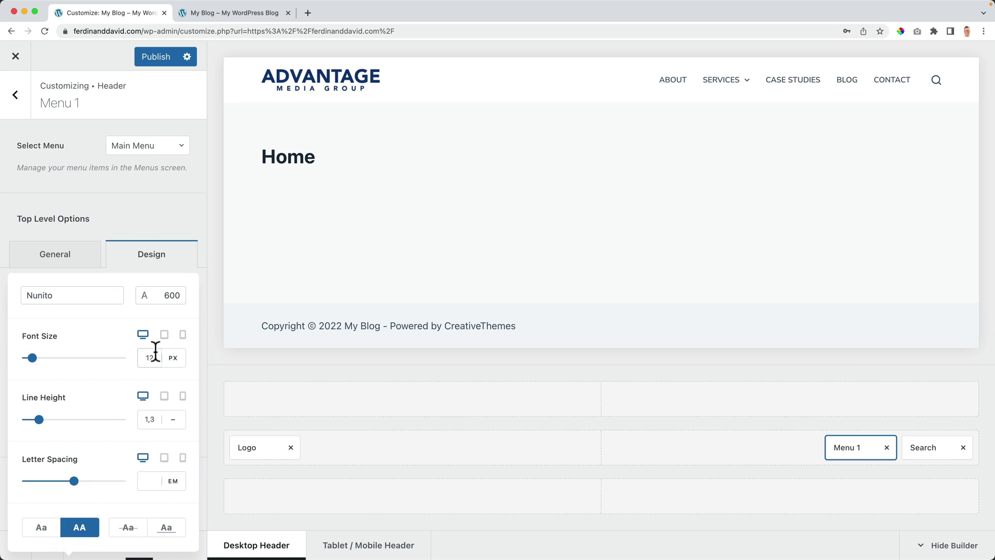
pyautogui.press('Up')
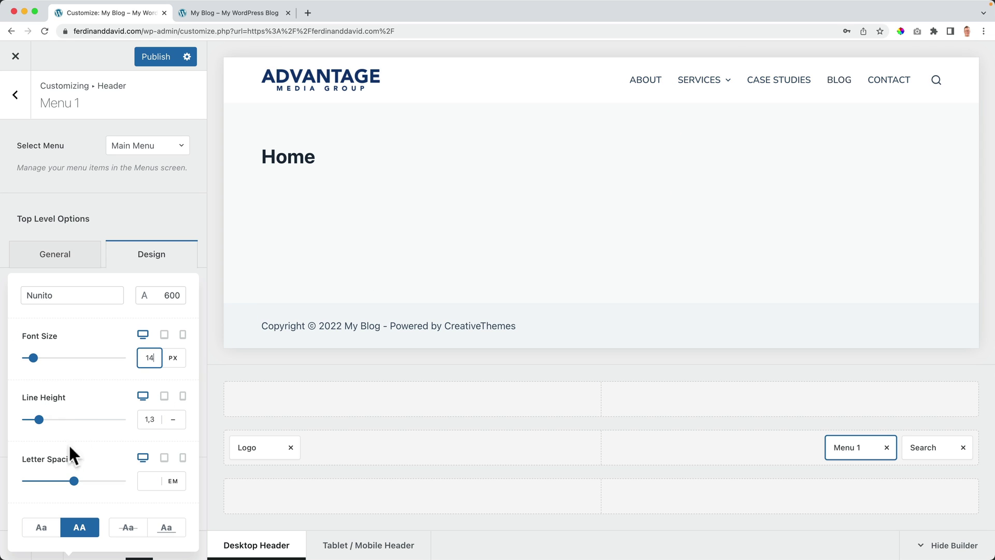
pyautogui.click(147, 479)
pyautogui.press('Up')
pyautogui.press('Up')
pyautogui.press('Down')
pyautogui.press('Down')
pyautogui.click(81, 528)
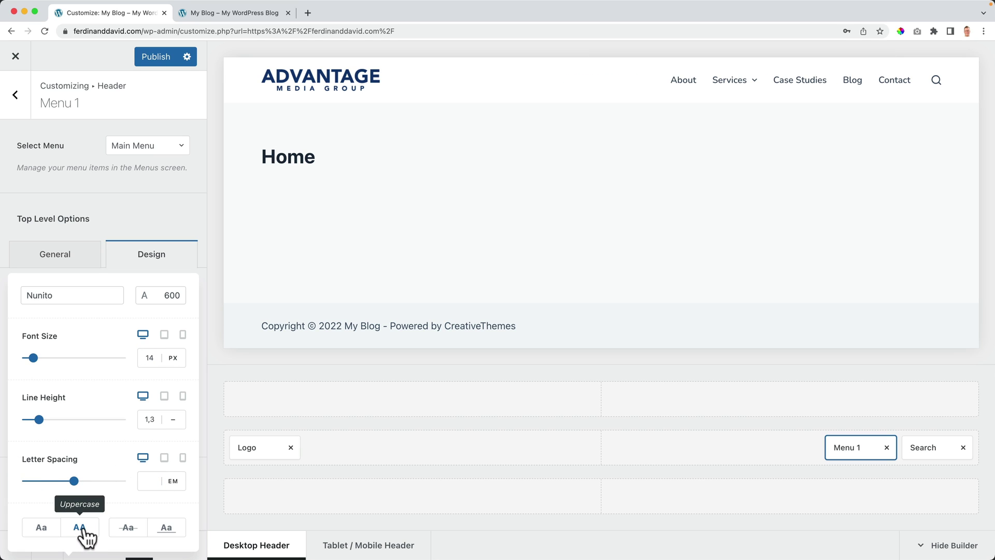
pyautogui.click(83, 531)
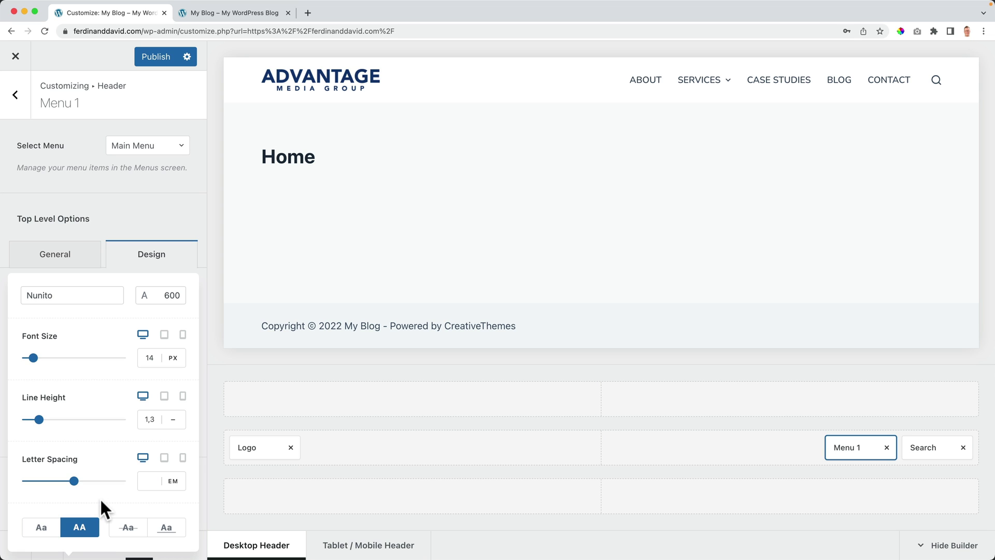
pyautogui.click(166, 527)
pyautogui.click(167, 531)
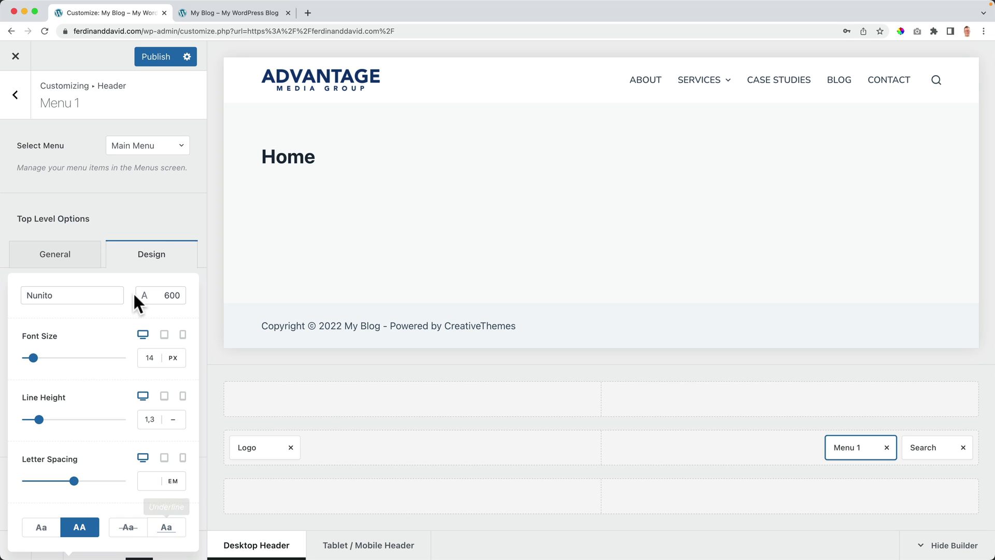
pyautogui.click(154, 222)
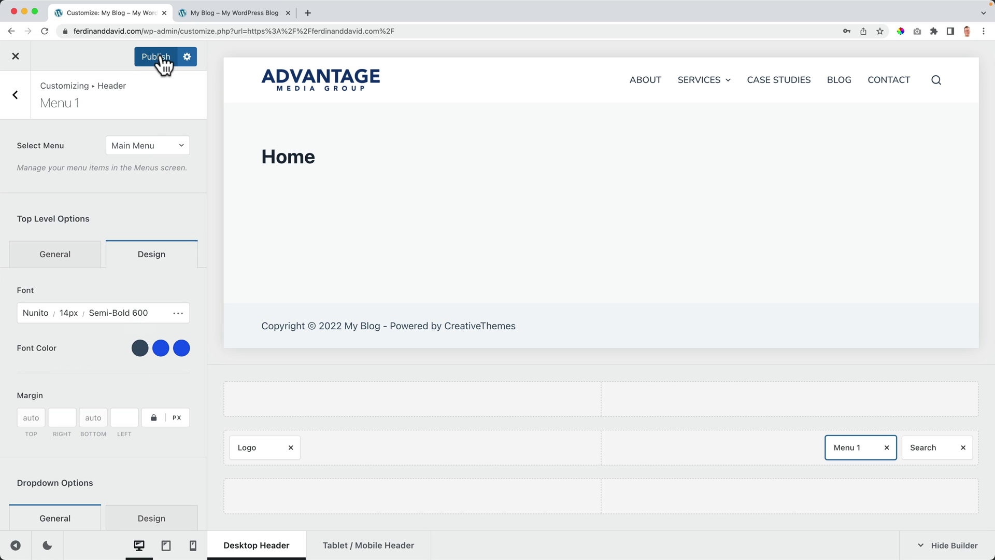
# Step: Publish the header changes, reload the live My Blog site to check them, and return to the Customizer
pyautogui.click(232, 15)
pyautogui.press('super+r')
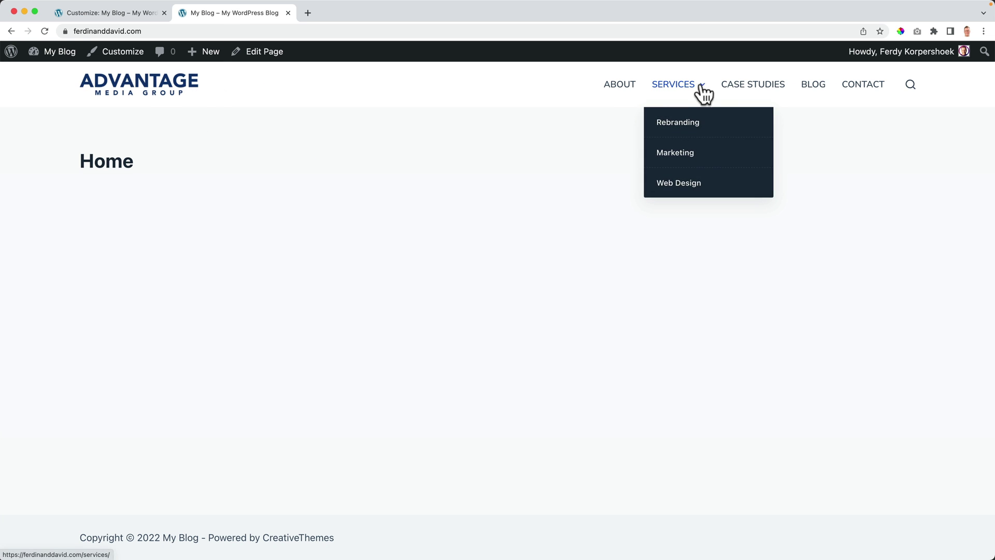
pyautogui.click(133, 16)
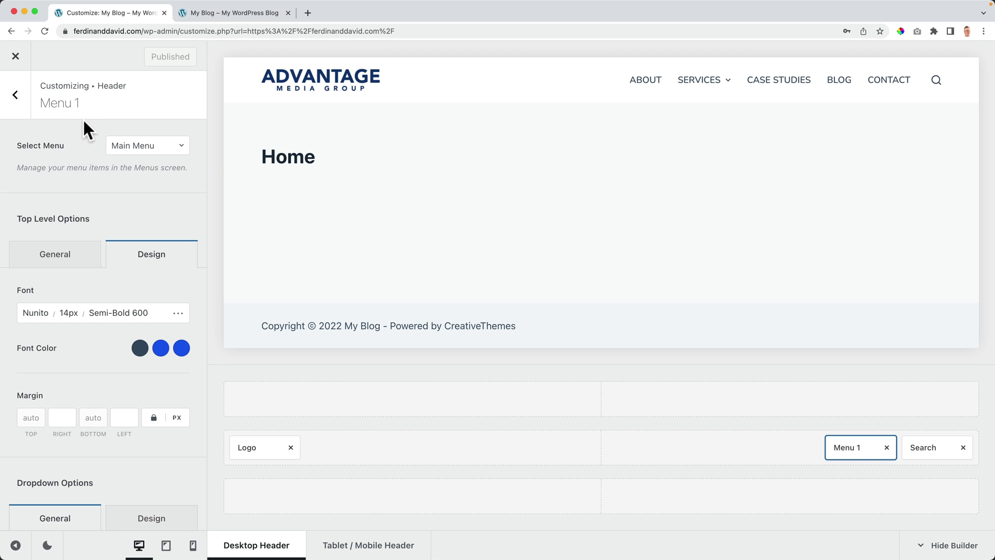
# Step: Return to the main Customizer options and open the Colors settings
pyautogui.click(16, 96)
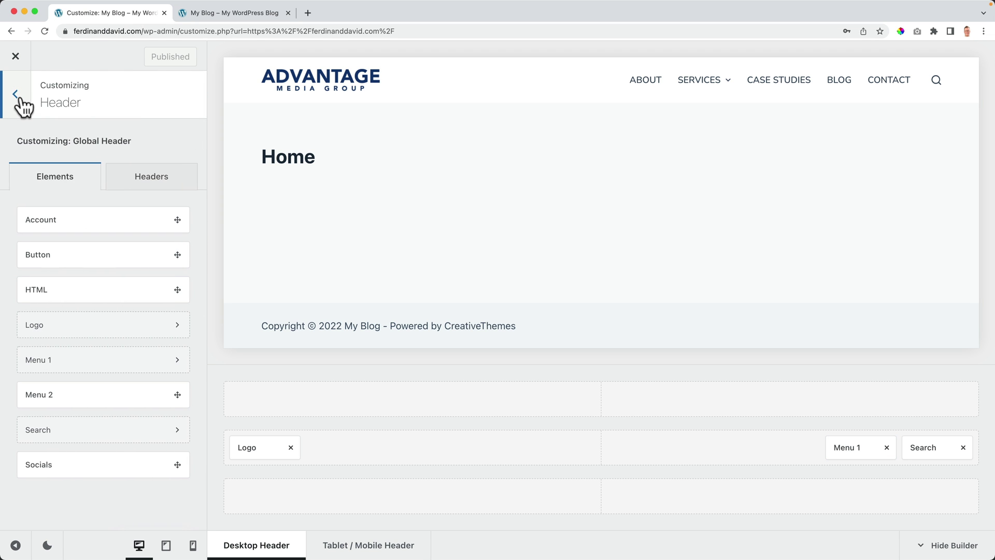
pyautogui.click(19, 96)
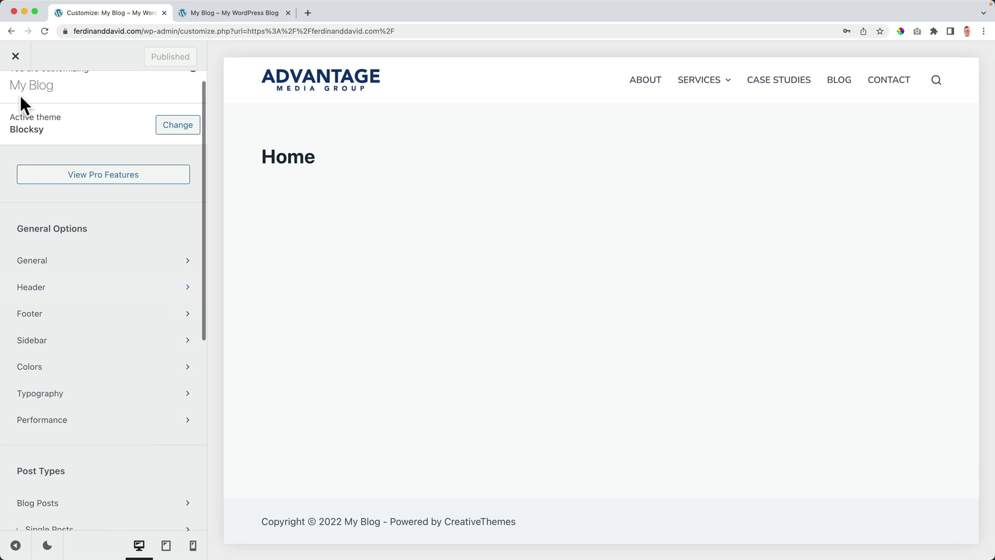
pyautogui.click(46, 368)
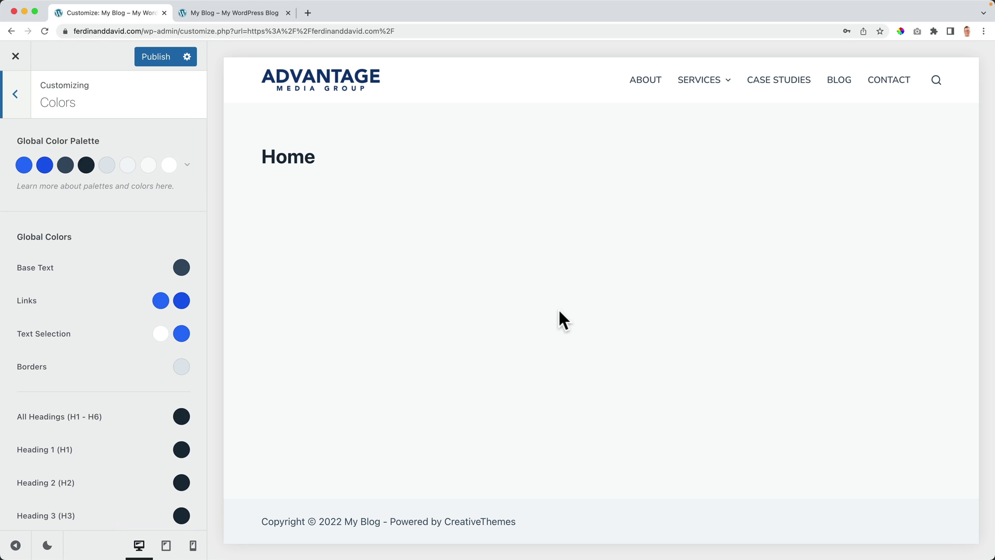
# Step: Try the red Palette #3, then revert to the blue Palette #1
pyautogui.click(188, 166)
pyautogui.click(79, 317)
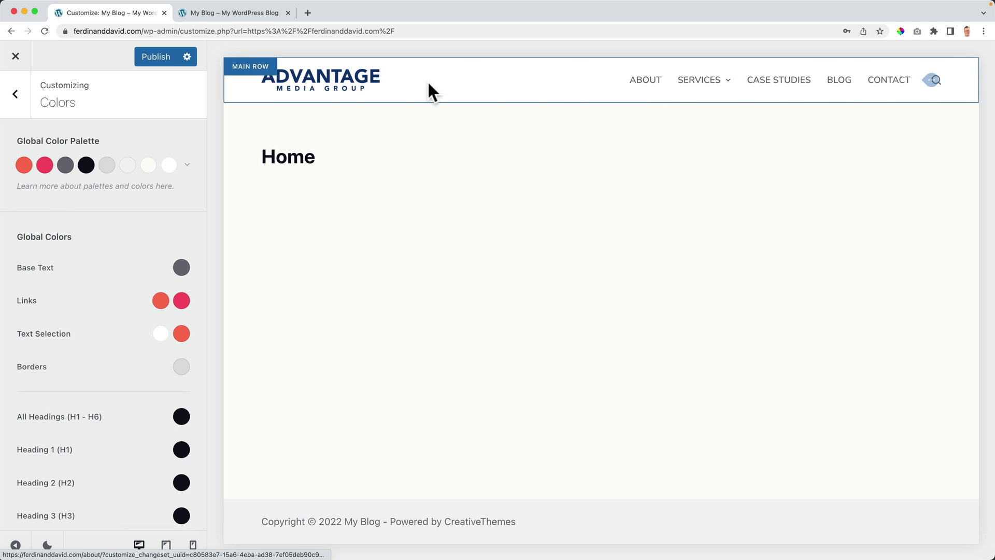
pyautogui.click(187, 166)
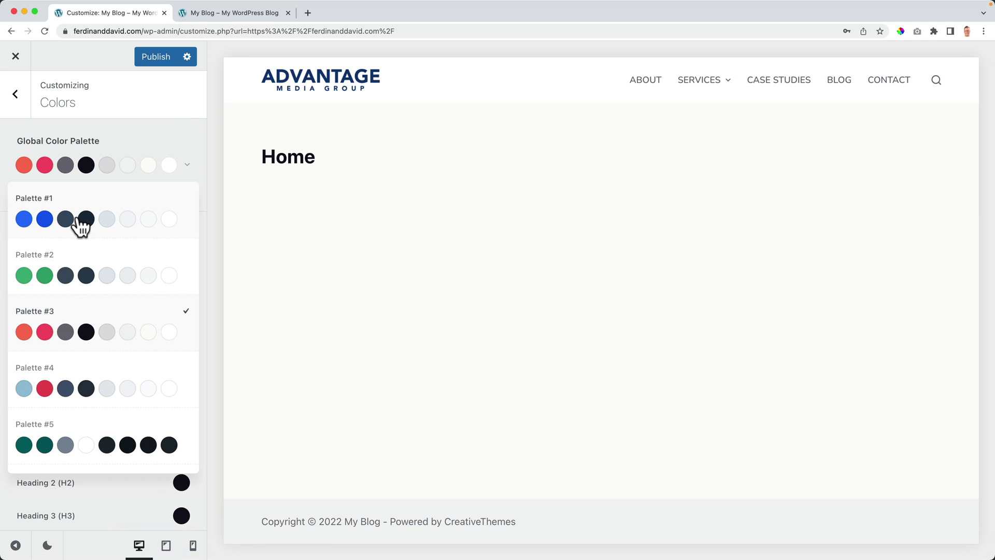
pyautogui.click(80, 218)
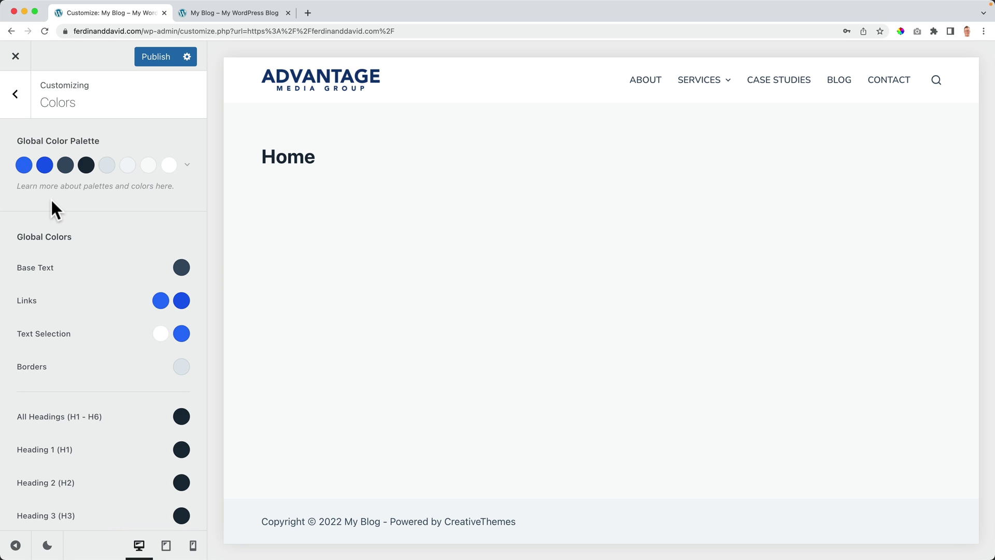
# Step: Sample the logo's navy 0F3775 with ColorPick Eyedropper and copy the hex code
pyautogui.click(900, 31)
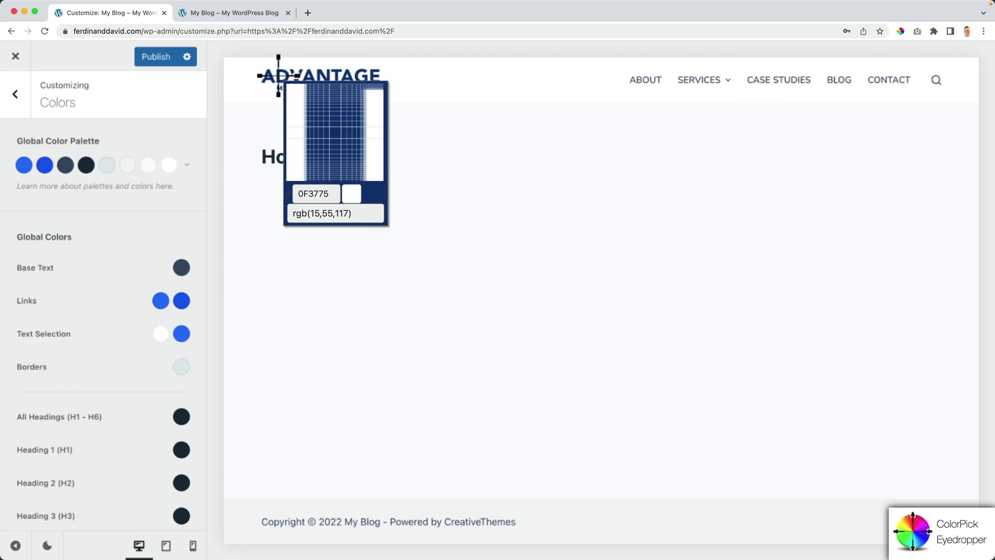
pyautogui.click(278, 75)
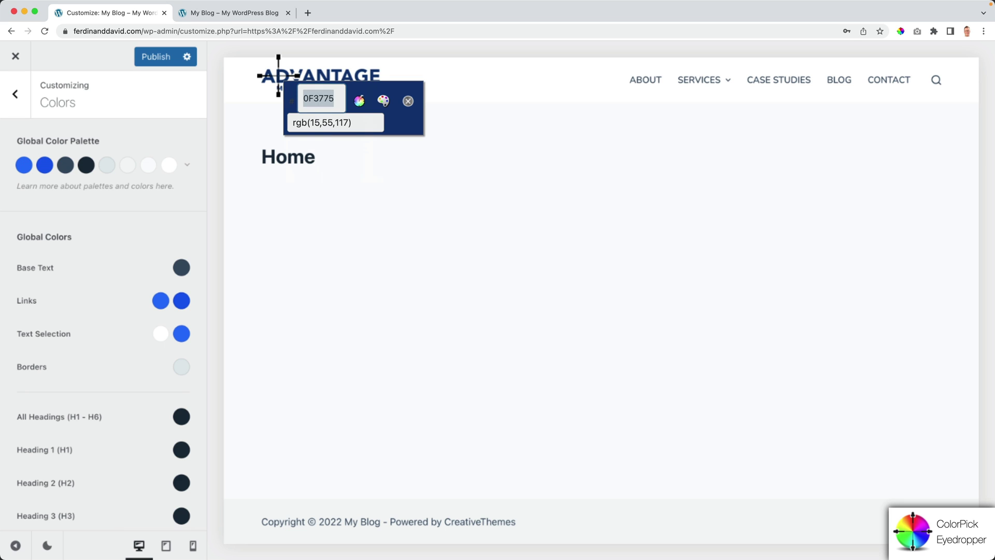
pyautogui.hotkey('ctrl', 'c')
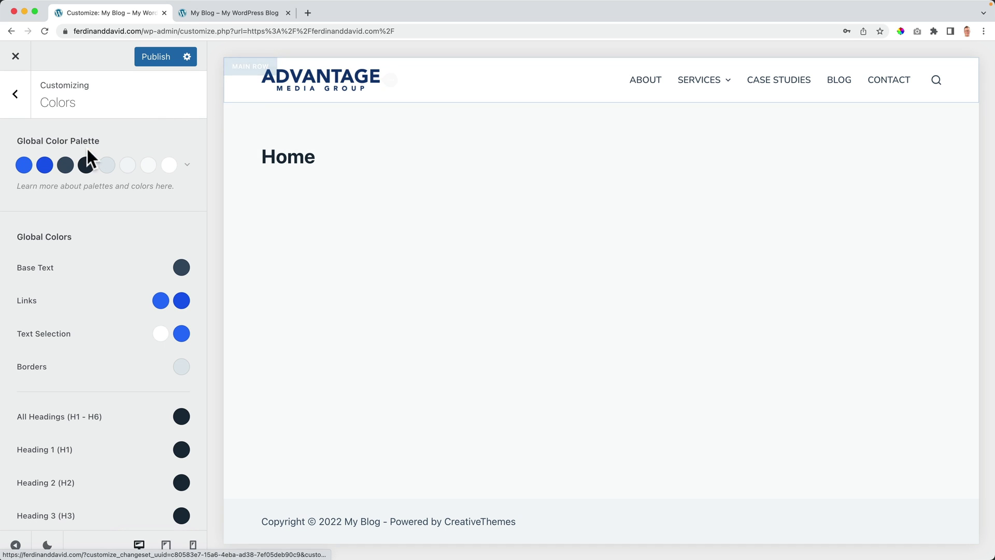
# Step: Paste 0F3775 as the hex value of the first palette colour
pyautogui.click(24, 166)
pyautogui.click(73, 368)
pyautogui.hotkey('ctrl', 'a')
pyautogui.hotkey('ctrl', 'v')
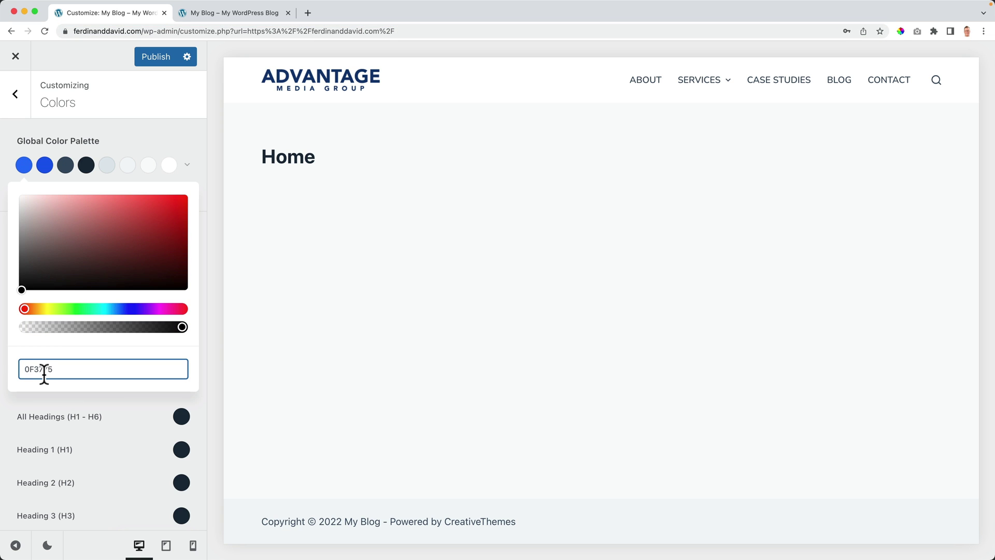
# Step: Add # to the first colour's hex and make the second palette colour a brighter blue
pyautogui.write('#')
pyautogui.press('super+l')
pyautogui.click(59, 372)
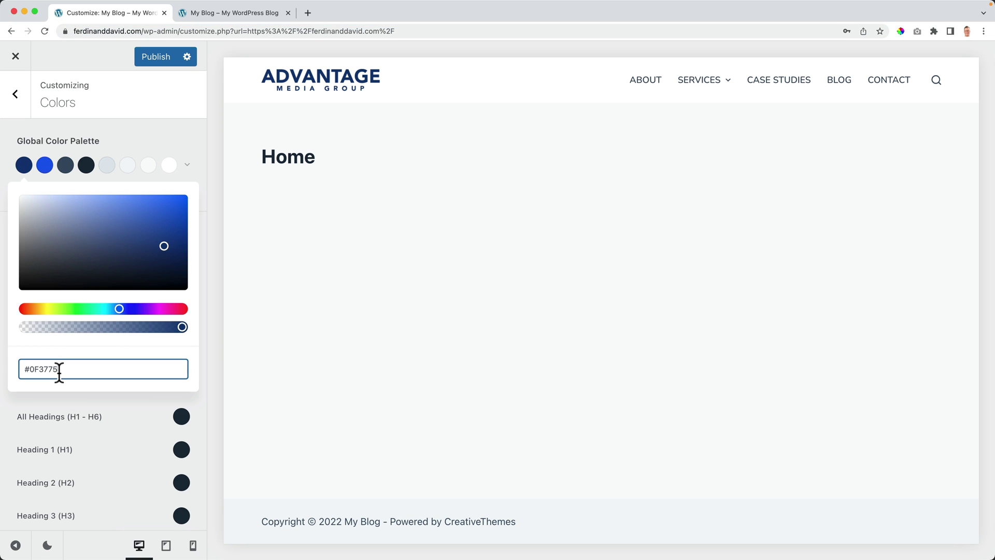
pyautogui.click(42, 168)
pyautogui.tripleClick(54, 368)
pyautogui.press('super+v')
pyautogui.click(163, 219)
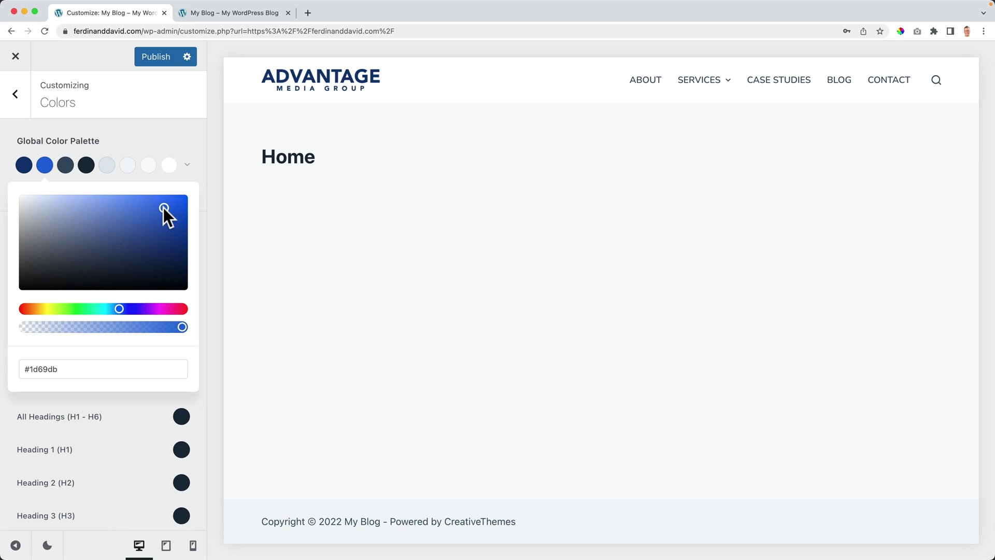
pyautogui.click(164, 213)
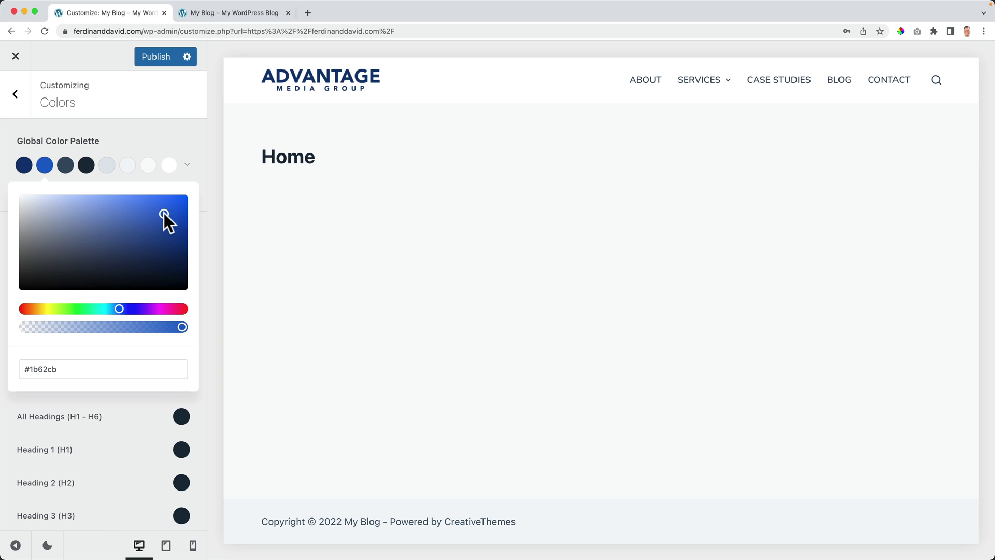
# Step: Change the third palette colour to orange (#ff6b00)
pyautogui.click(67, 166)
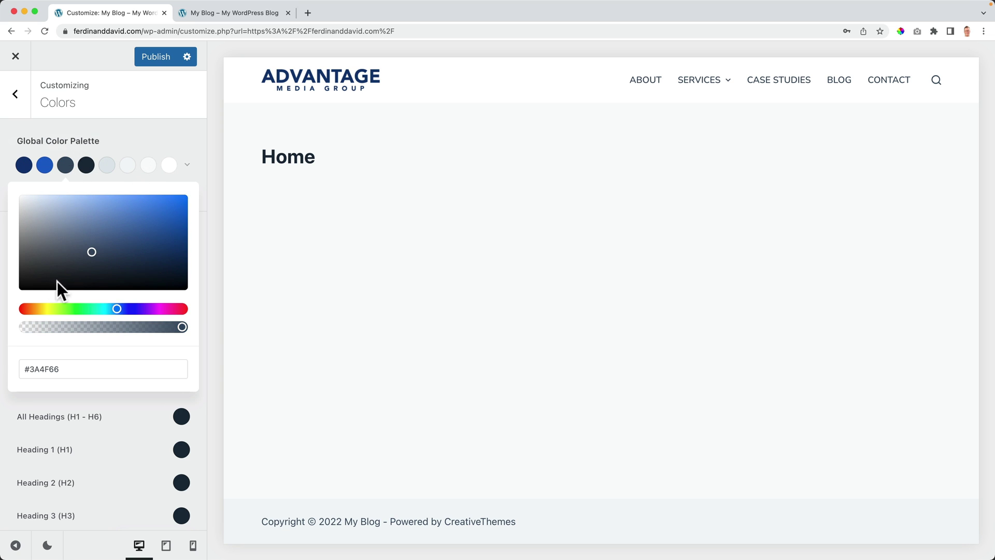
pyautogui.click(33, 309)
pyautogui.click(141, 216)
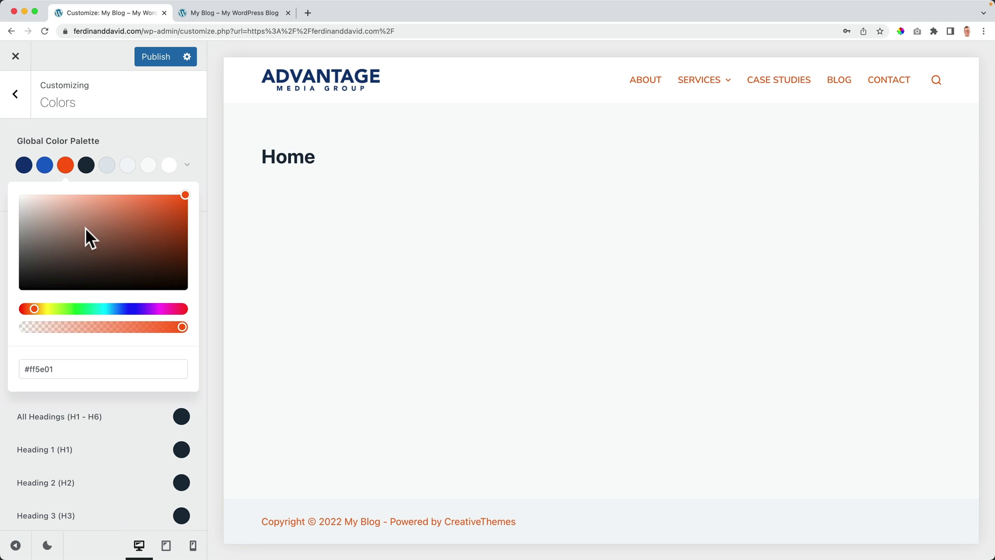
pyautogui.moveTo(32, 309); pyautogui.dragTo(35, 306)
# Step: Make the fourth palette colour black and the fifth dark grey (#474747)
pyautogui.click(86, 167)
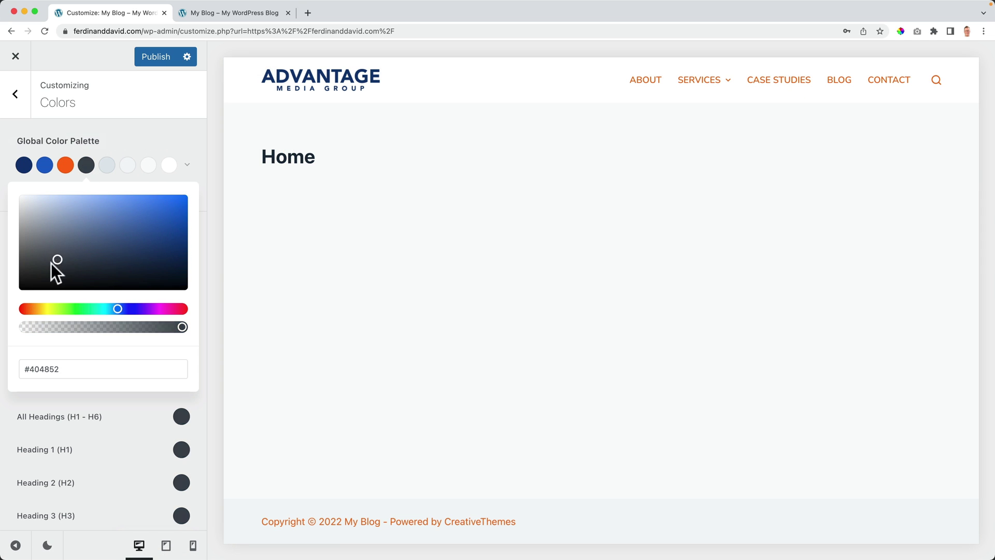
pyautogui.moveTo(55, 260); pyautogui.dragTo(8, 312)
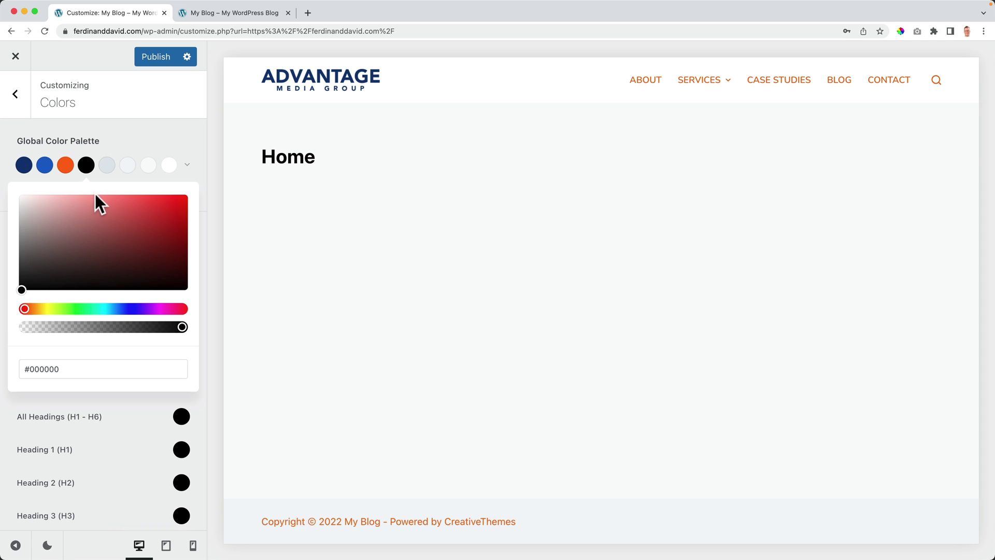
pyautogui.click(107, 164)
pyautogui.click(35, 252)
pyautogui.moveTo(21, 257); pyautogui.dragTo(11, 262)
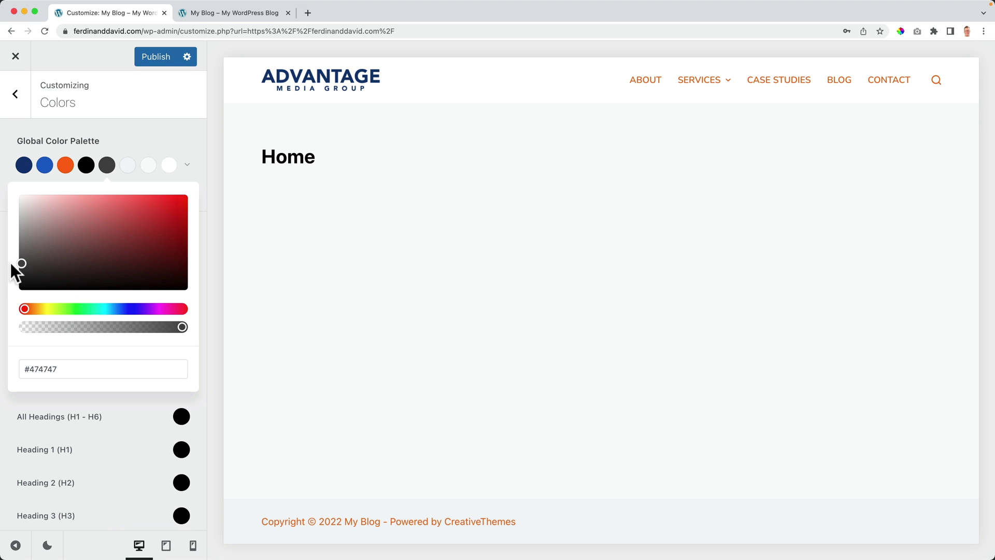
# Step: Set palette colours six, seven and eight to white and publish the palette
pyautogui.click(129, 171)
pyautogui.moveTo(91, 206); pyautogui.dragTo(2, 185)
pyautogui.click(148, 166)
pyautogui.moveTo(85, 240); pyautogui.dragTo(5, 187)
pyautogui.click(169, 166)
pyautogui.moveTo(82, 222); pyautogui.dragTo(4, 182)
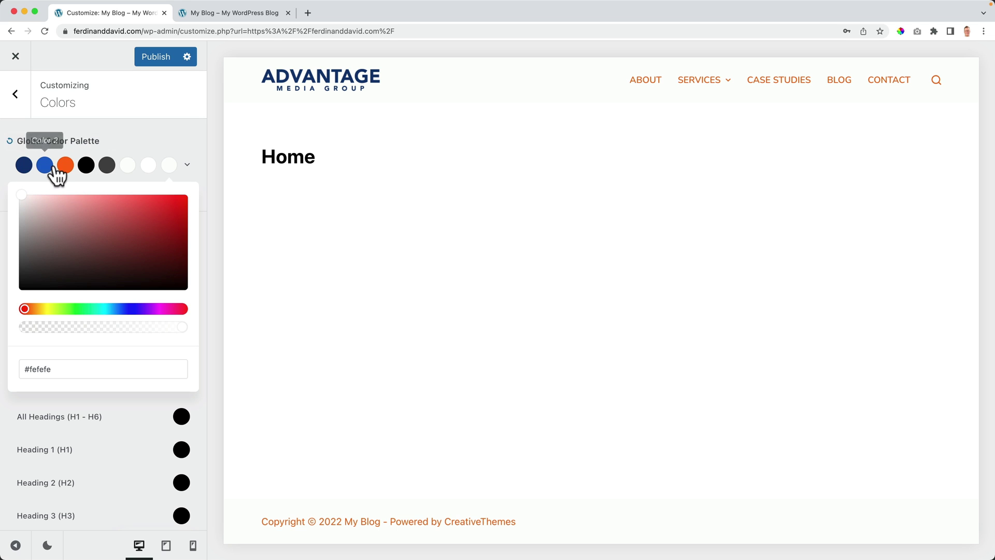
pyautogui.click(162, 57)
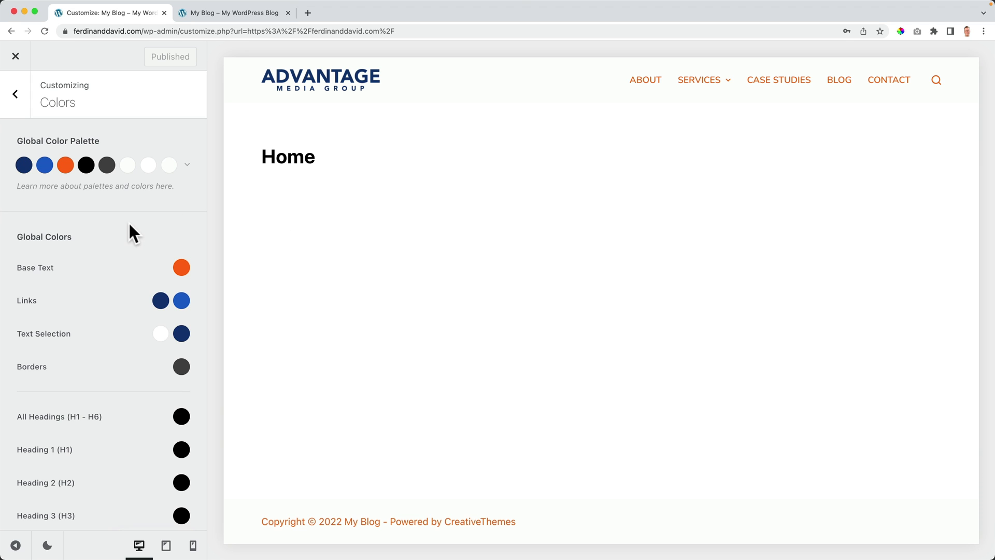
# Step: Set Base Text to the dark grey Color 5
pyautogui.click(179, 271)
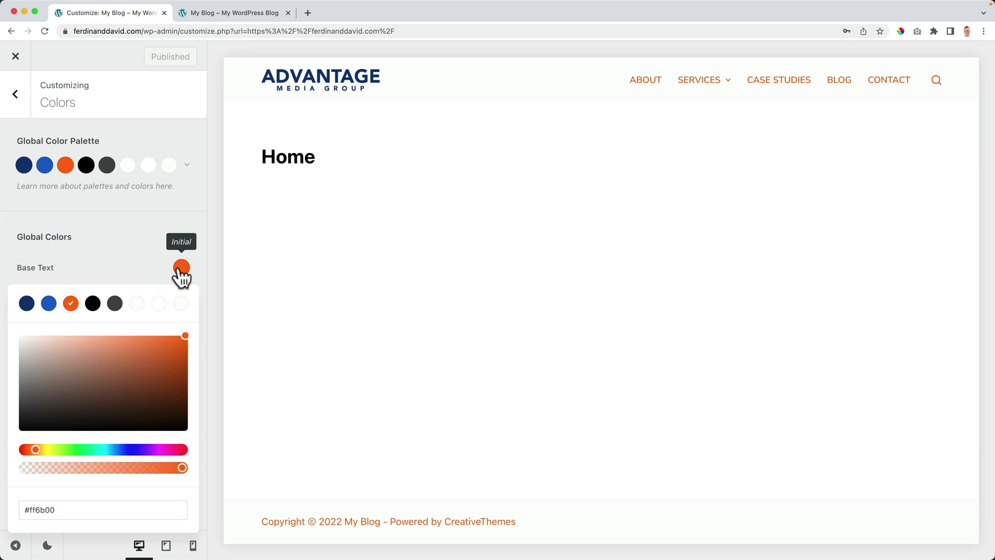
pyautogui.click(111, 302)
pyautogui.click(126, 259)
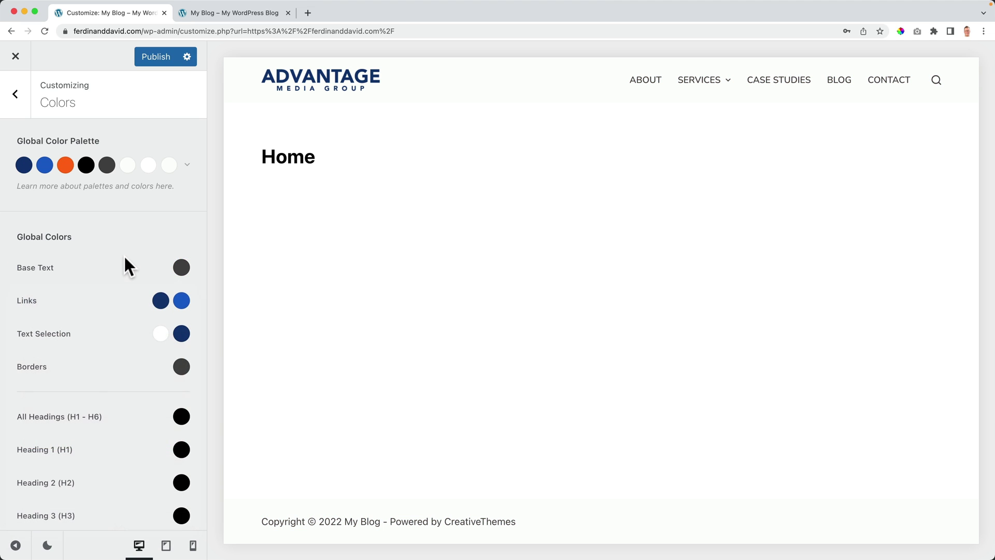
# Step: Make links the blue Color 2 with the orange Color 3 on hover
pyautogui.click(155, 304)
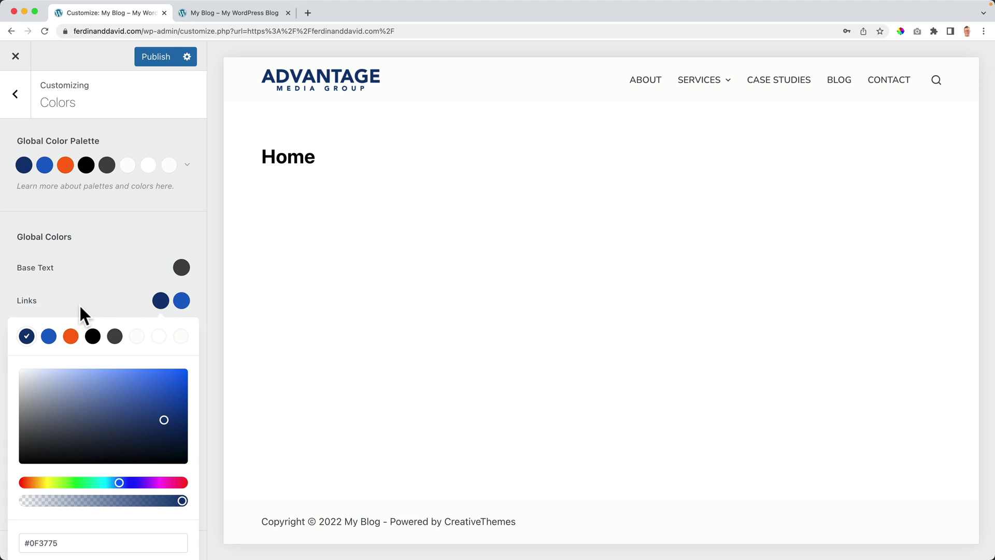
pyautogui.click(48, 338)
pyautogui.click(133, 298)
pyautogui.click(181, 300)
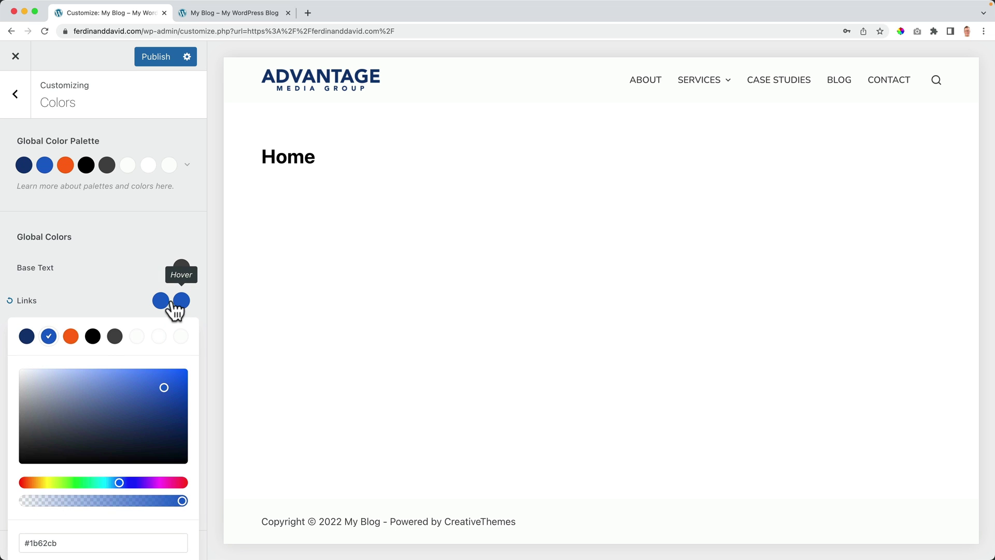
pyautogui.click(70, 336)
pyautogui.click(122, 306)
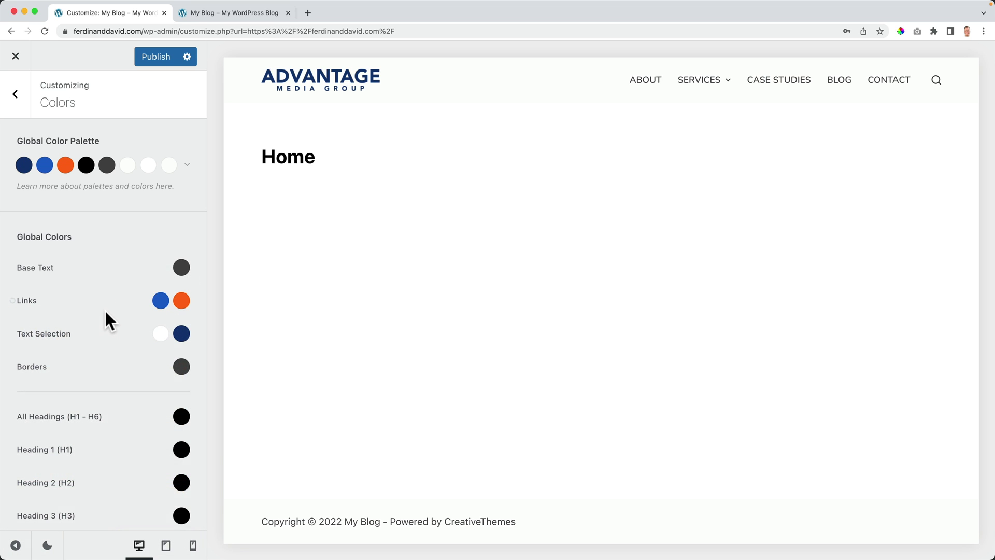
# Step: Set the text-selection background to orange Color 3, checking it on the Home heading
pyautogui.scroll(-1, 104, 317)
pyautogui.click(270, 164)
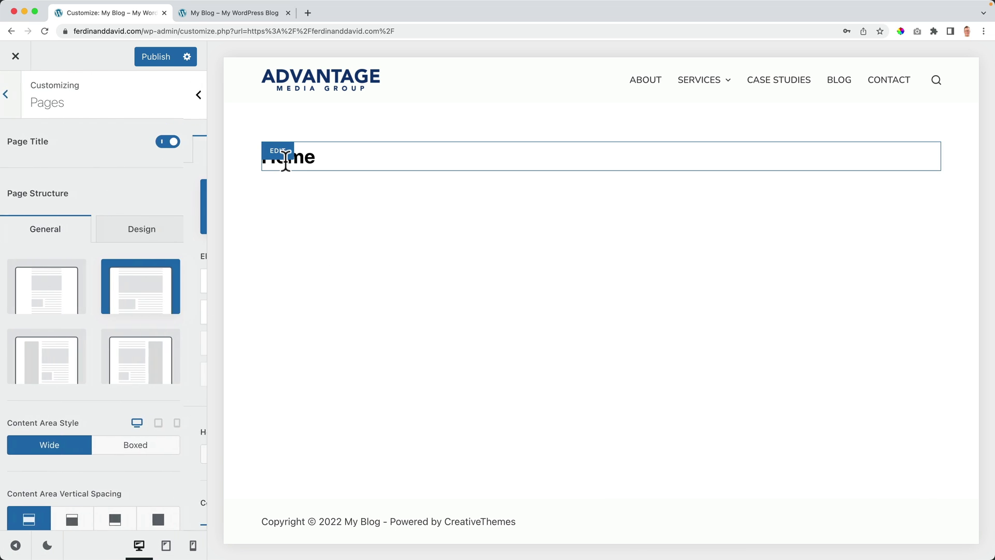
pyautogui.click(15, 100)
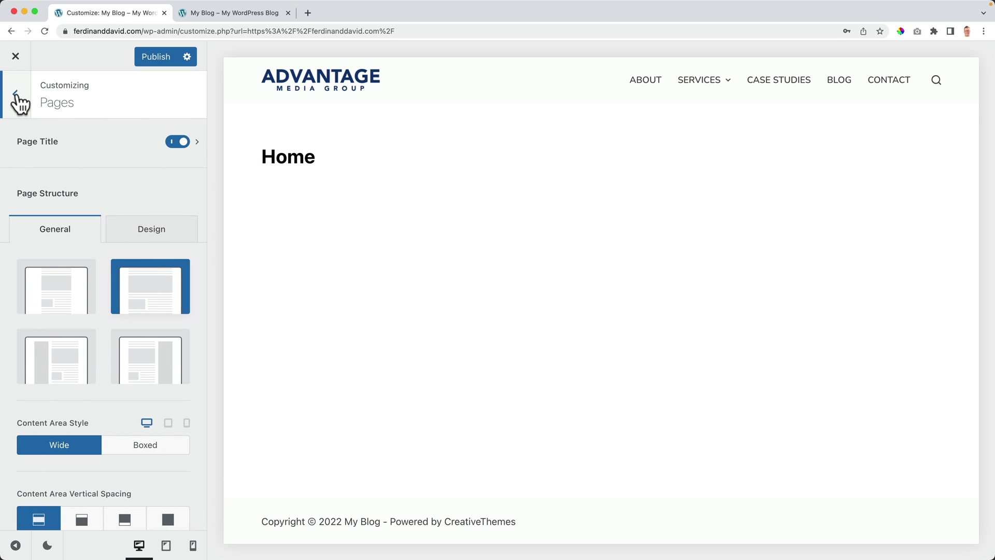
pyautogui.click(16, 97)
pyautogui.scroll(6, 57, 279)
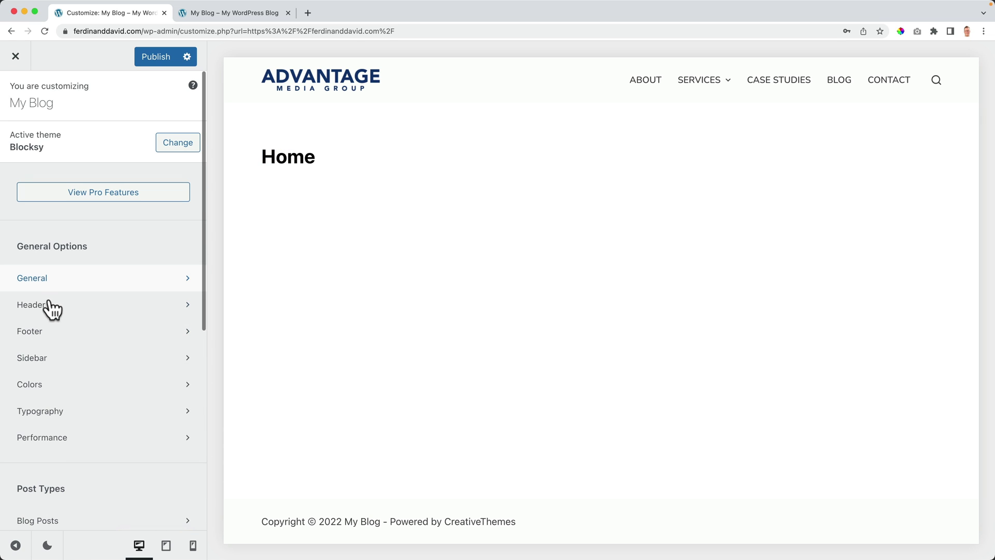
pyautogui.click(39, 385)
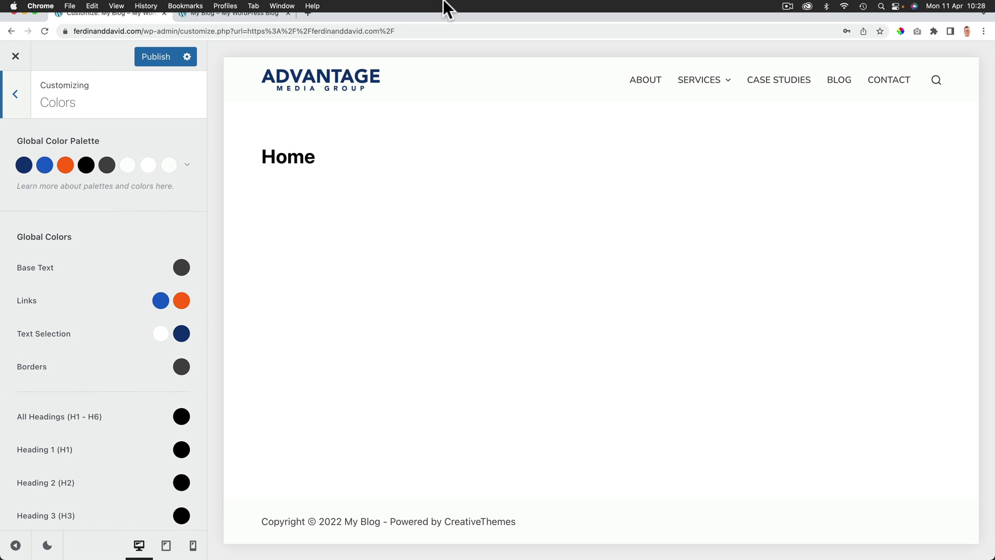
pyautogui.moveTo(314, 158); pyautogui.dragTo(283, 159)
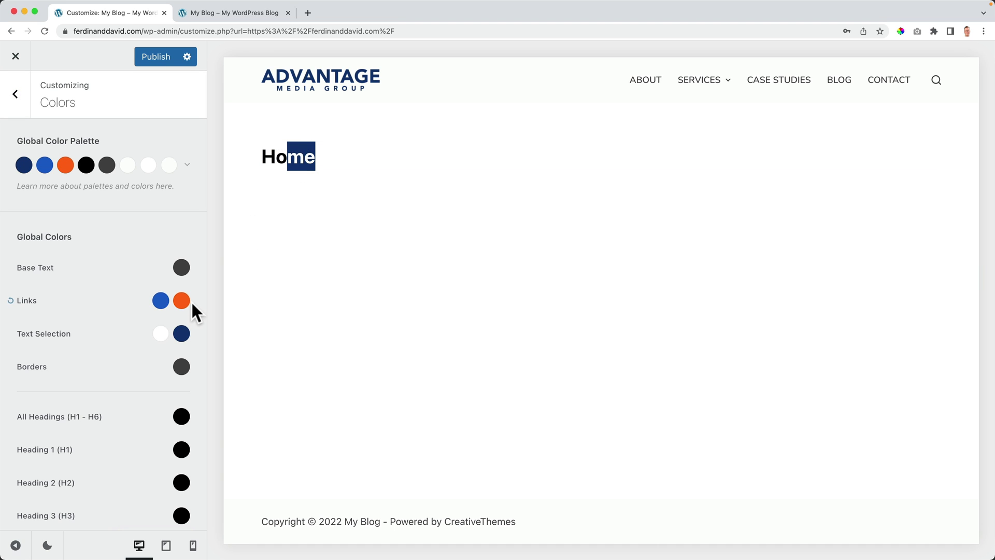
pyautogui.click(181, 333)
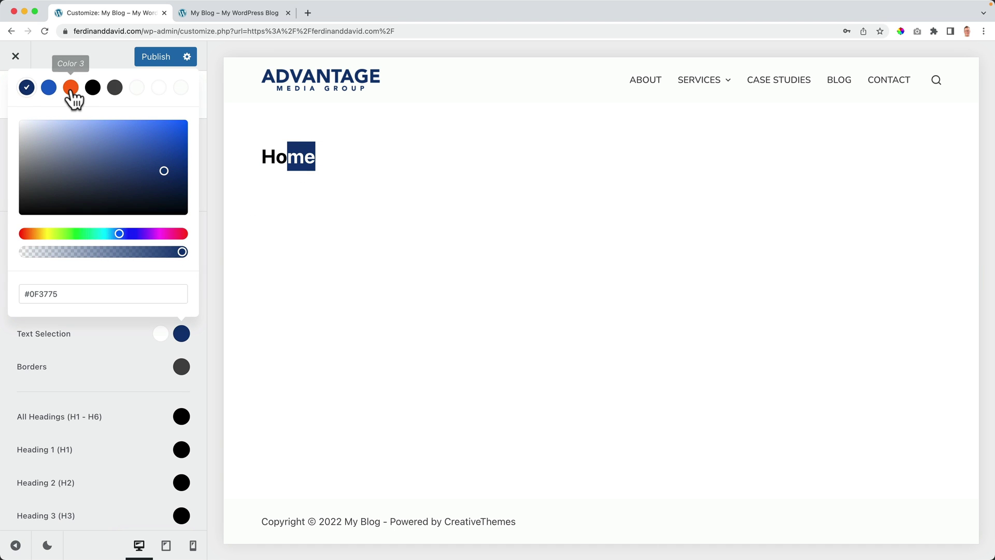
pyautogui.click(70, 87)
pyautogui.click(223, 254)
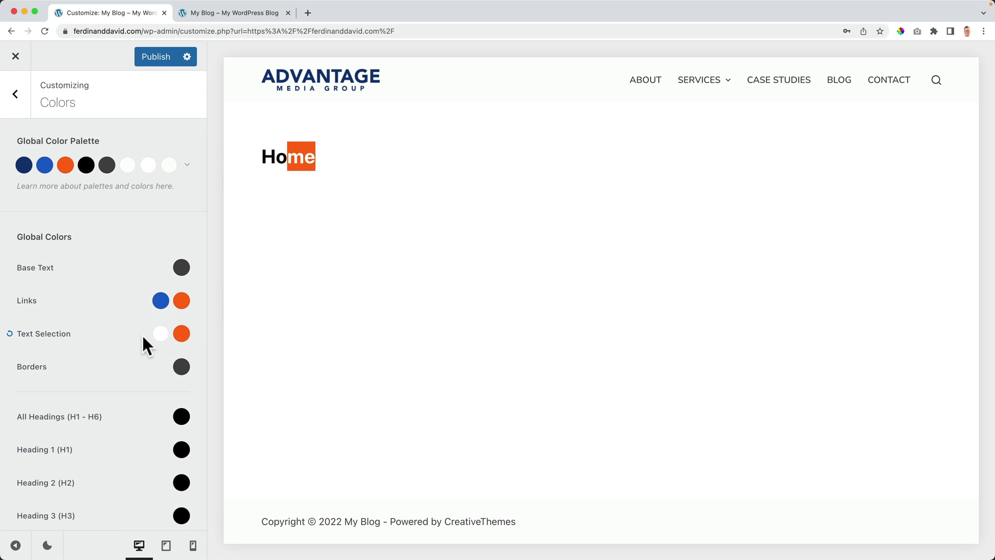
# Step: Inspect the Borders colour choices, leaving them unchanged
pyautogui.click(179, 365)
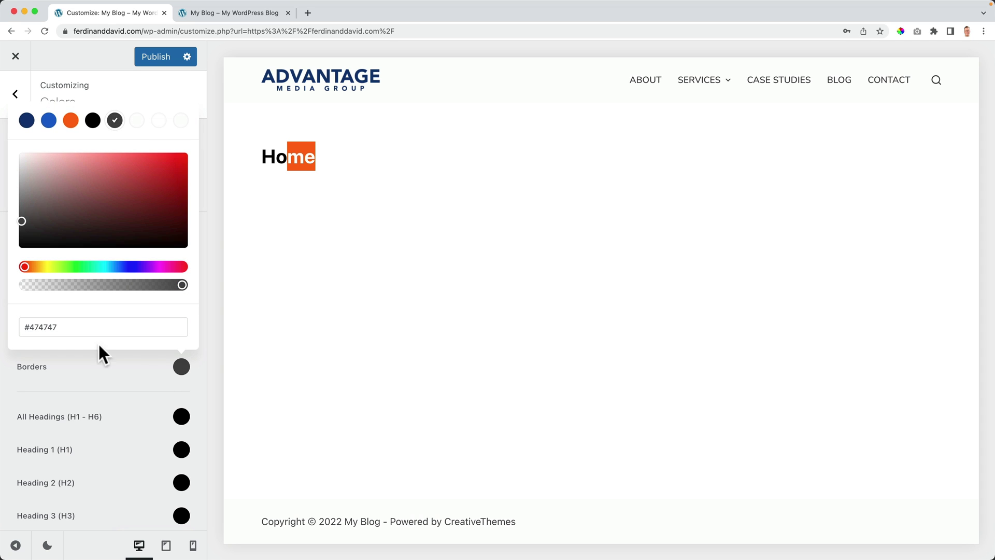
pyautogui.click(114, 368)
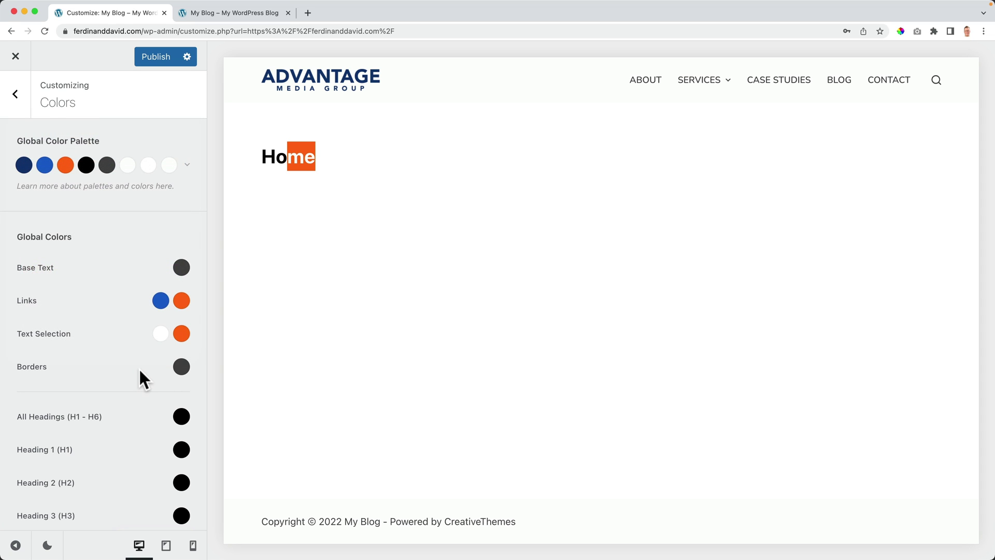
pyautogui.click(181, 367)
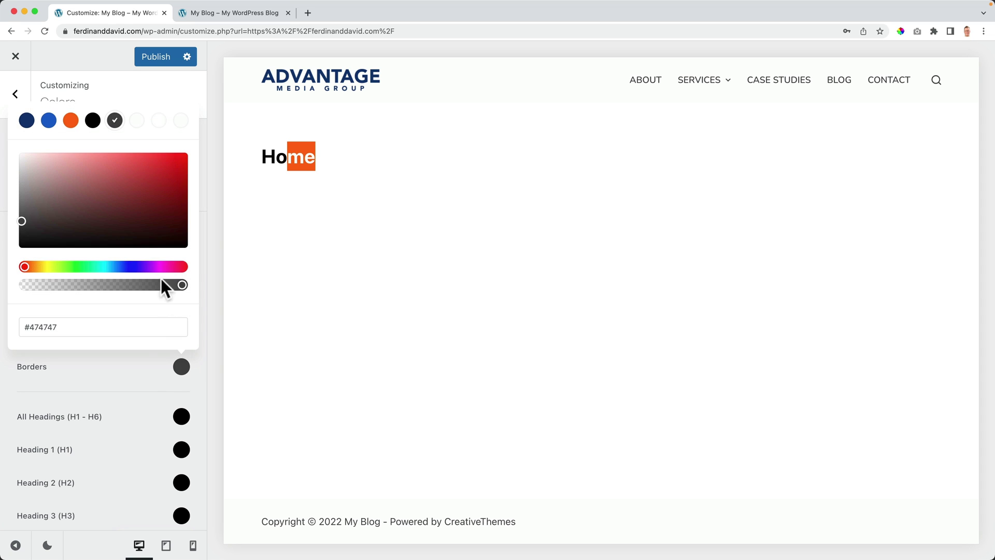
pyautogui.click(120, 384)
pyautogui.scroll(-5, 138, 375)
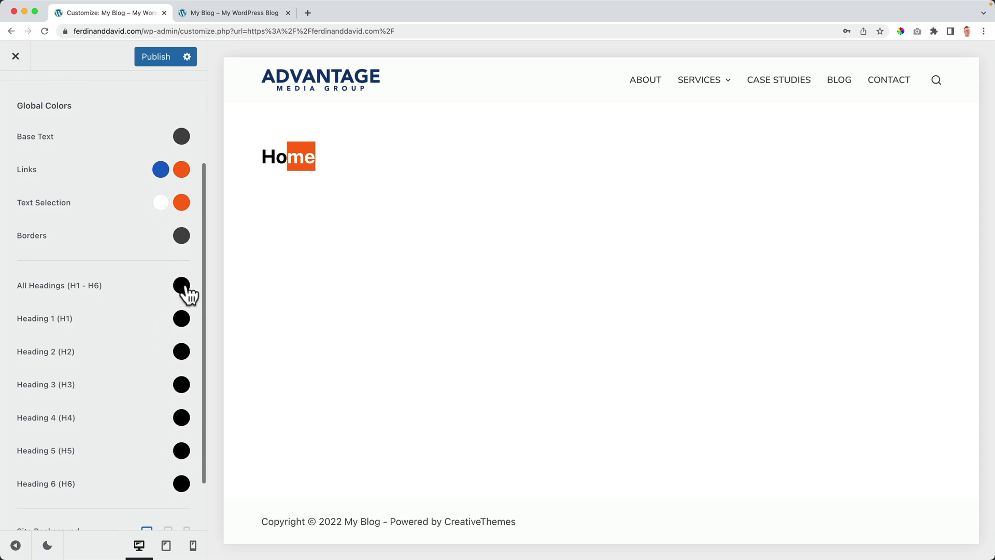
# Step: Set all headings, including Heading 1, to the dark grey Color 5
pyautogui.click(181, 285)
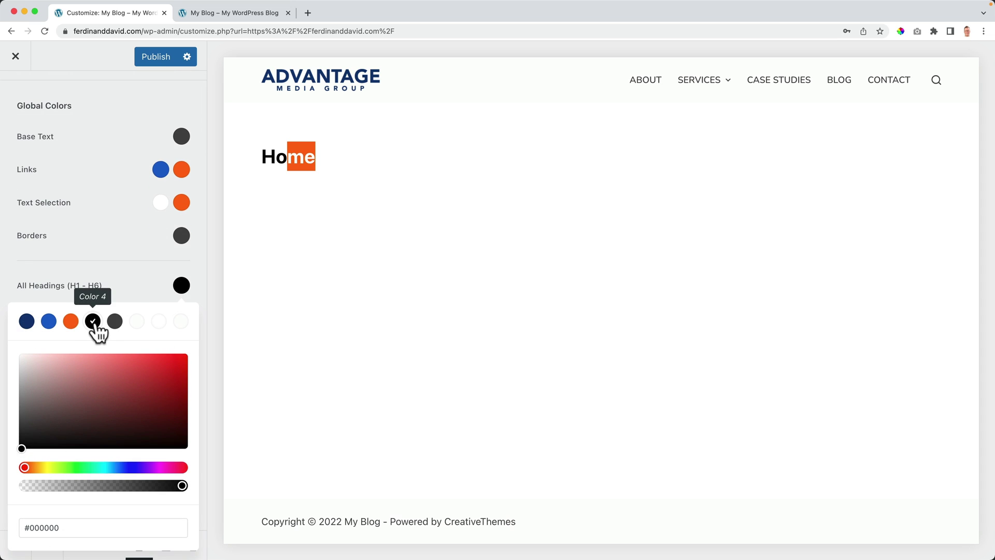
pyautogui.click(114, 323)
pyautogui.click(178, 309)
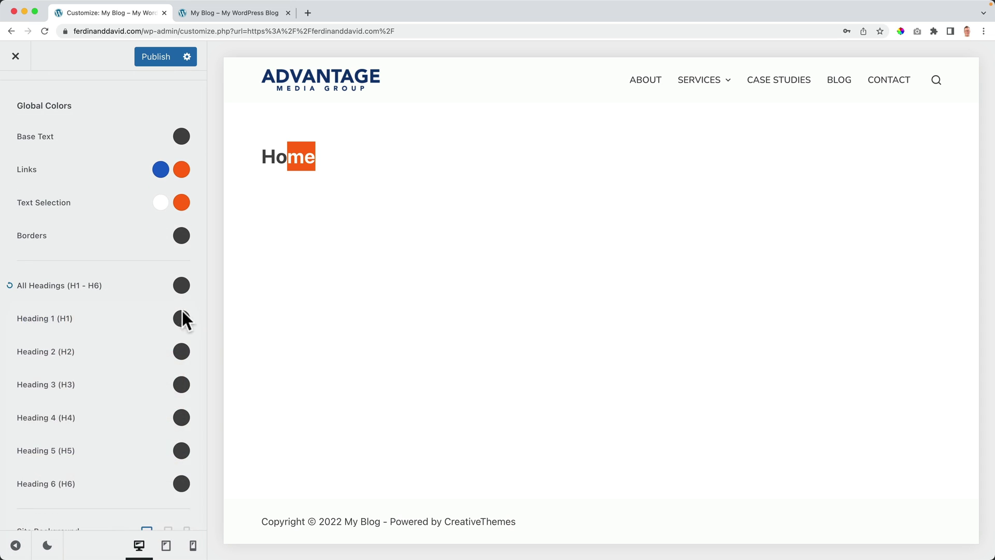
pyautogui.click(182, 321)
pyautogui.click(114, 73)
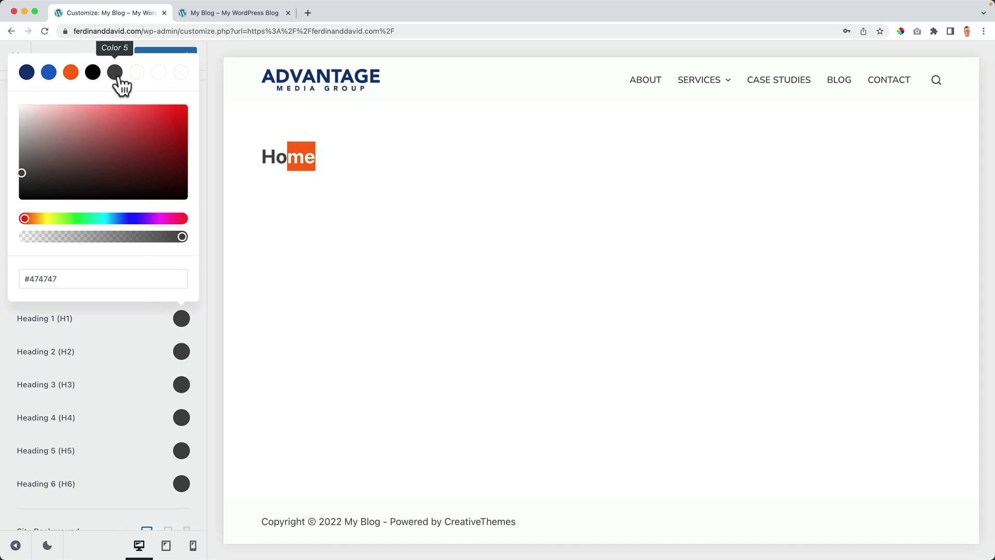
pyautogui.click(114, 321)
# Step: Set the site background to white after trying orange, and publish the colours
pyautogui.scroll(-3, 123, 348)
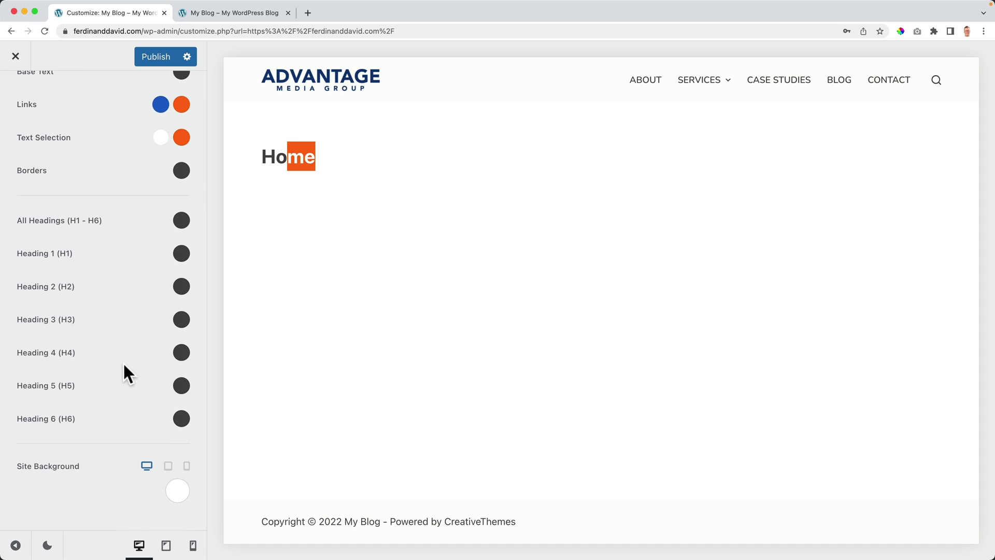
pyautogui.click(168, 490)
pyautogui.click(69, 240)
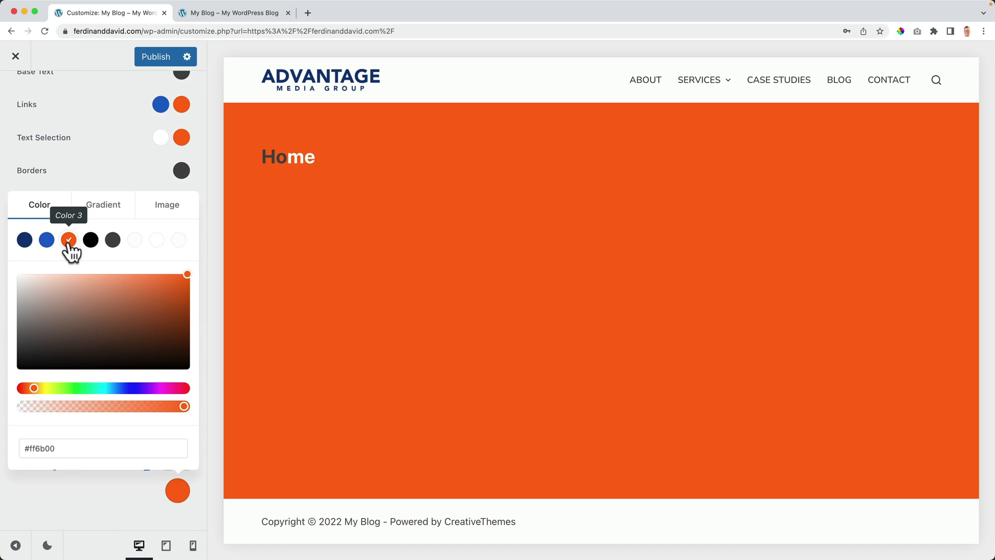
pyautogui.click(135, 241)
pyautogui.click(129, 171)
pyautogui.scroll(8, 140, 134)
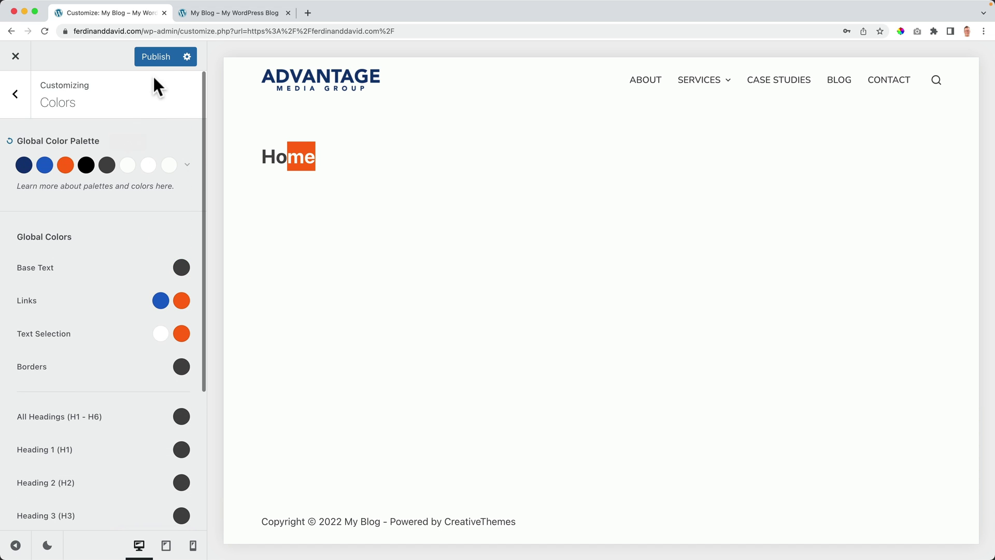
pyautogui.click(159, 53)
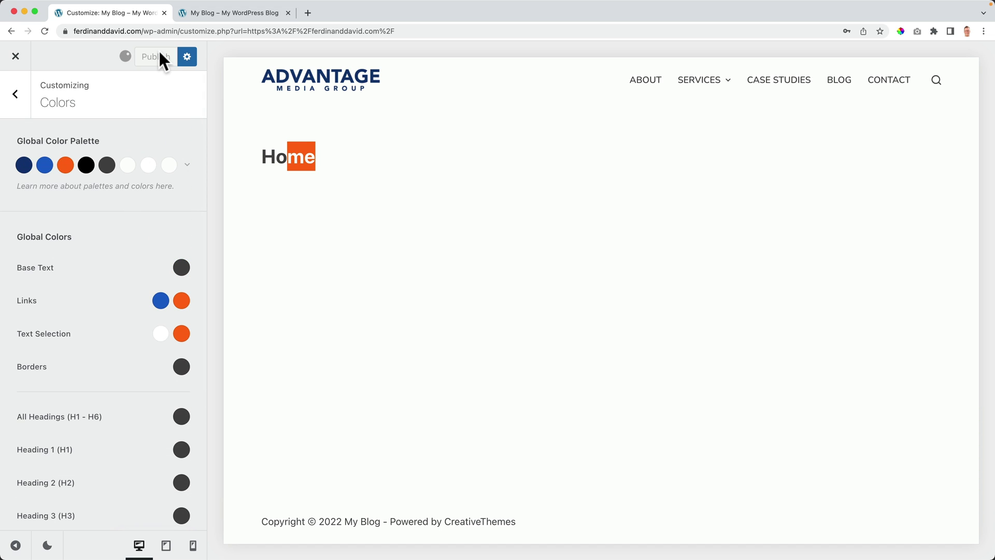
# Step: Preview Palette #2 and Palette #6, revert to Palette #1, and publish
pyautogui.click(188, 165)
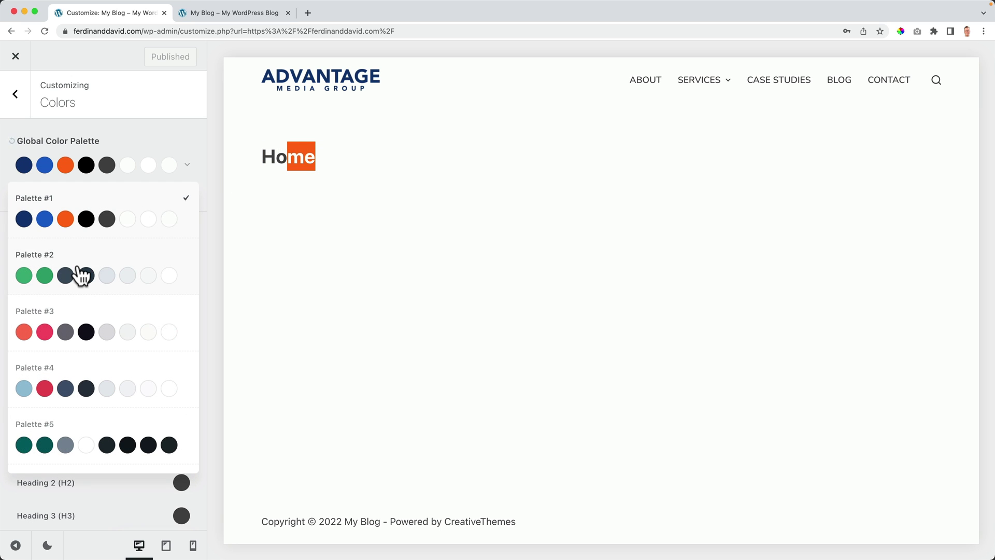
pyautogui.click(80, 272)
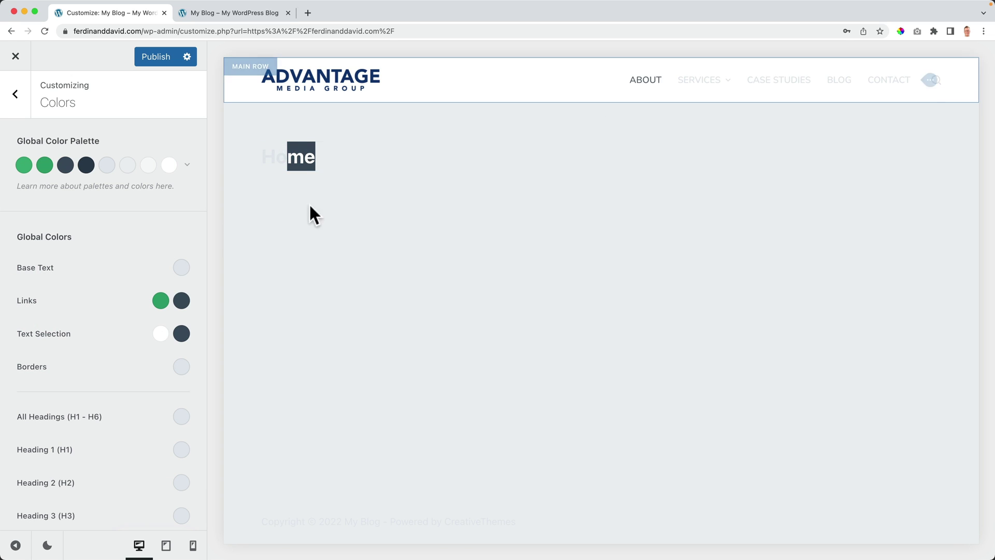
pyautogui.click(178, 164)
pyautogui.scroll(-5, 82, 282)
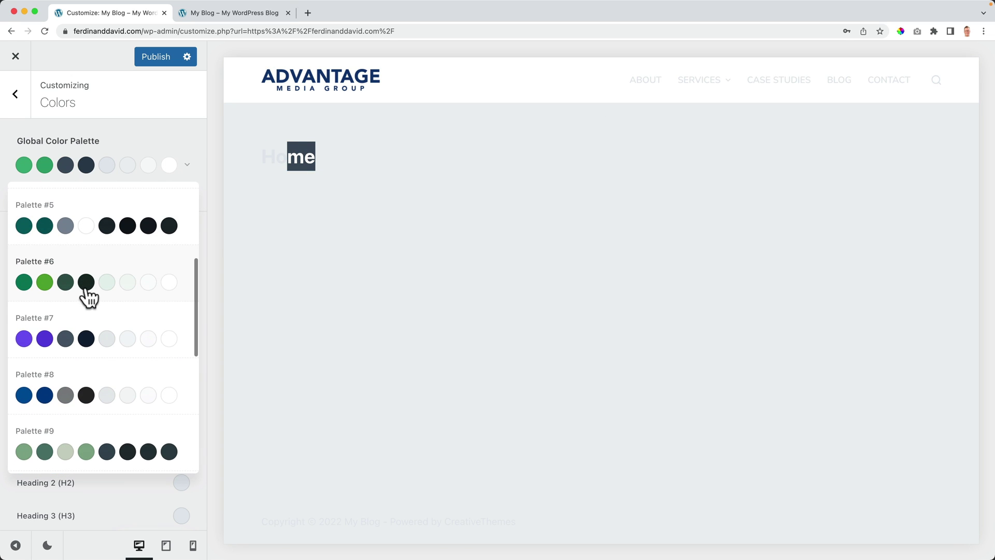
pyautogui.click(66, 271)
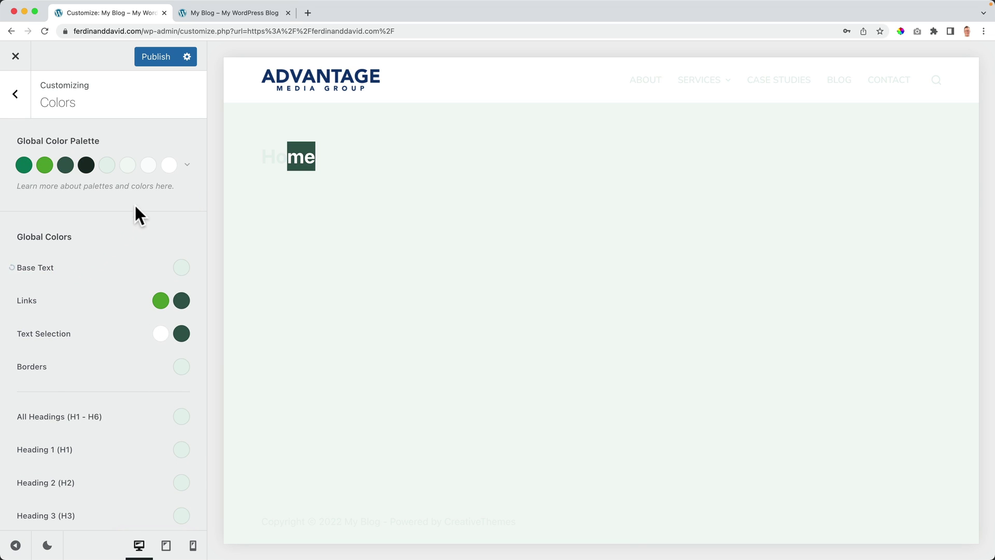
pyautogui.click(185, 165)
pyautogui.click(63, 214)
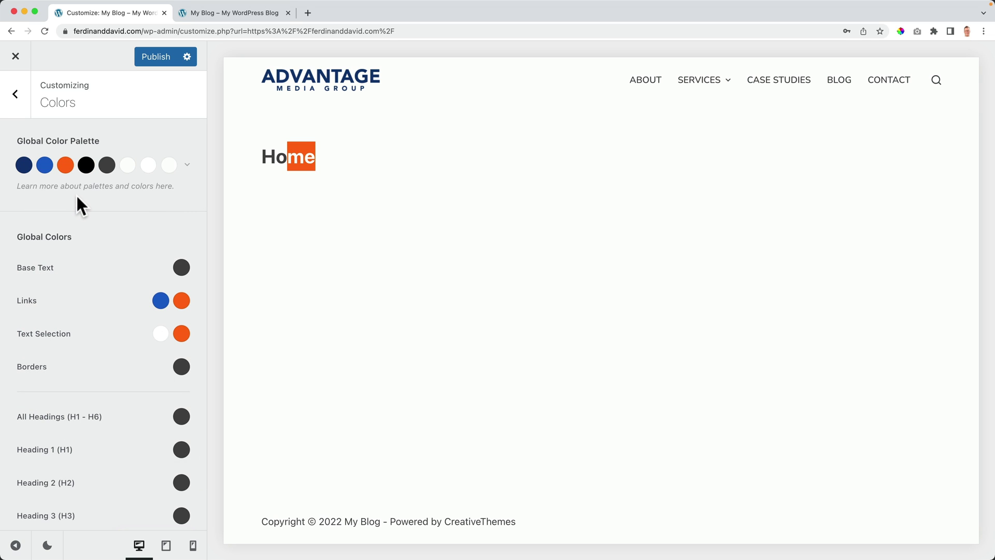
pyautogui.click(149, 58)
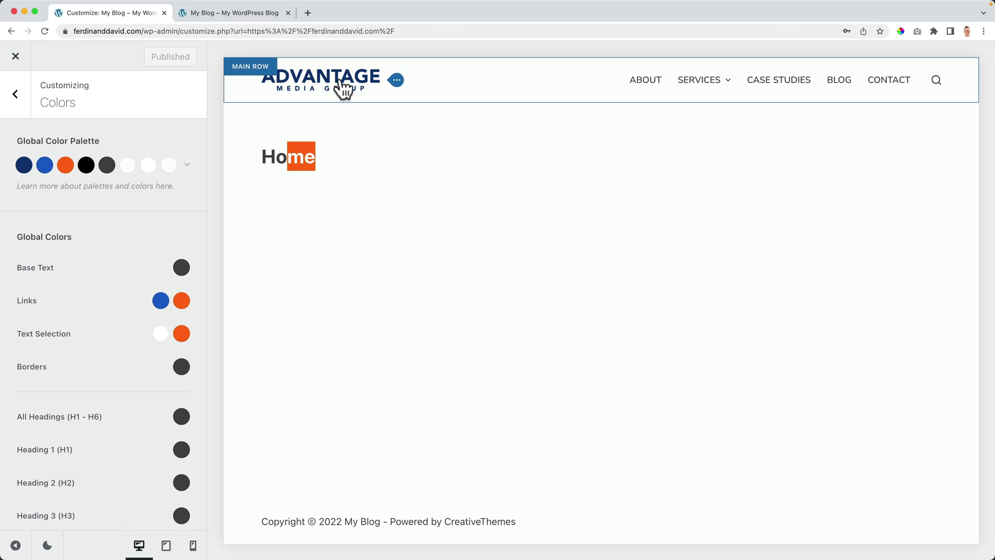
# Step: Close the Customizer to view the live site, then close the duplicate tab
pyautogui.click(19, 58)
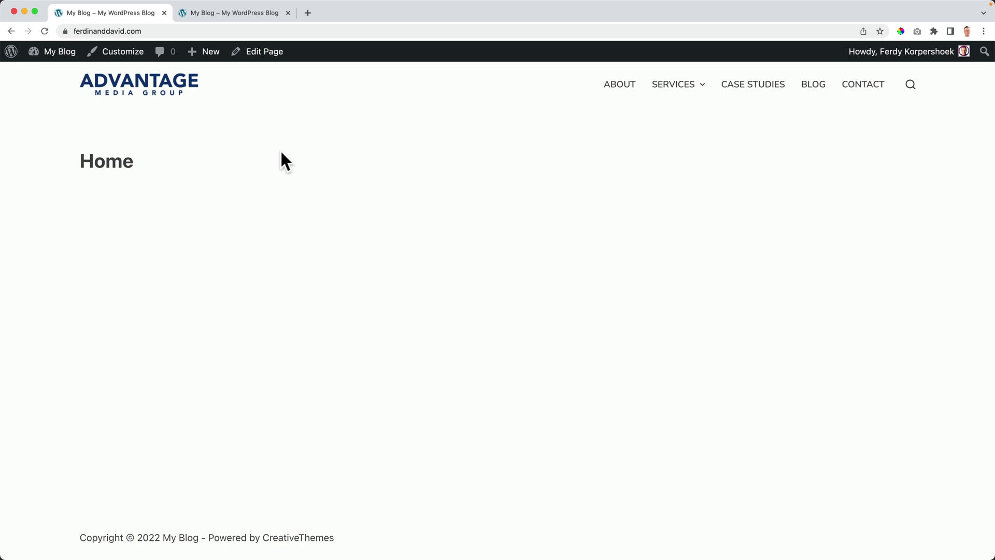
pyautogui.moveTo(686, 93)
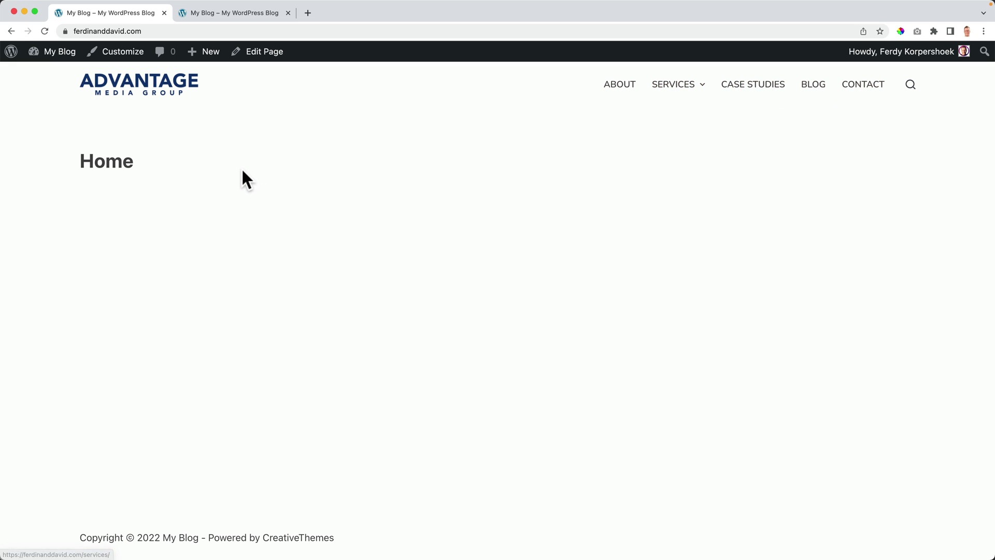
pyautogui.press('super+w')
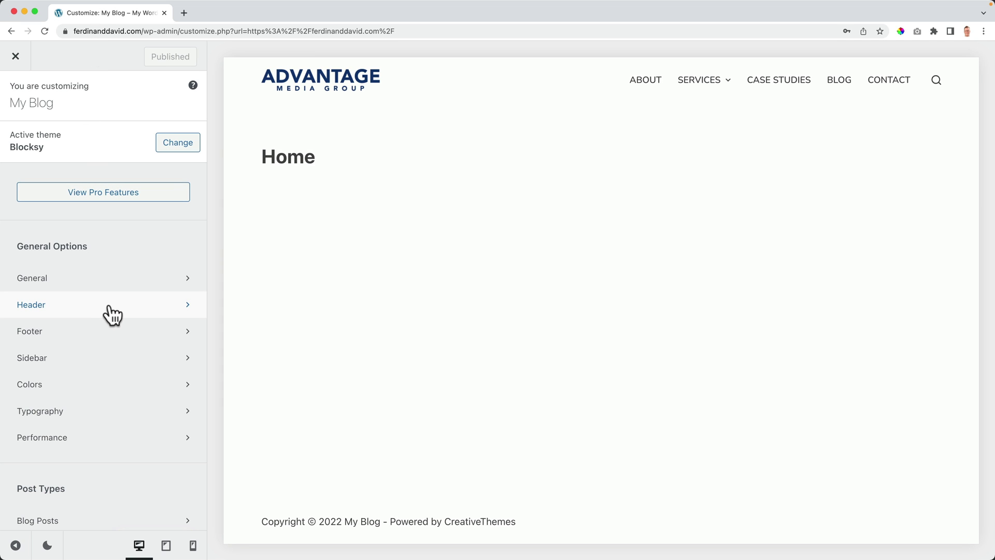
# Step: Open Site Identity and replace the site title 'My Blog' with 'Advantage Media Group'
pyautogui.scroll(-3, 108, 313)
pyautogui.scroll(-4, 111, 313)
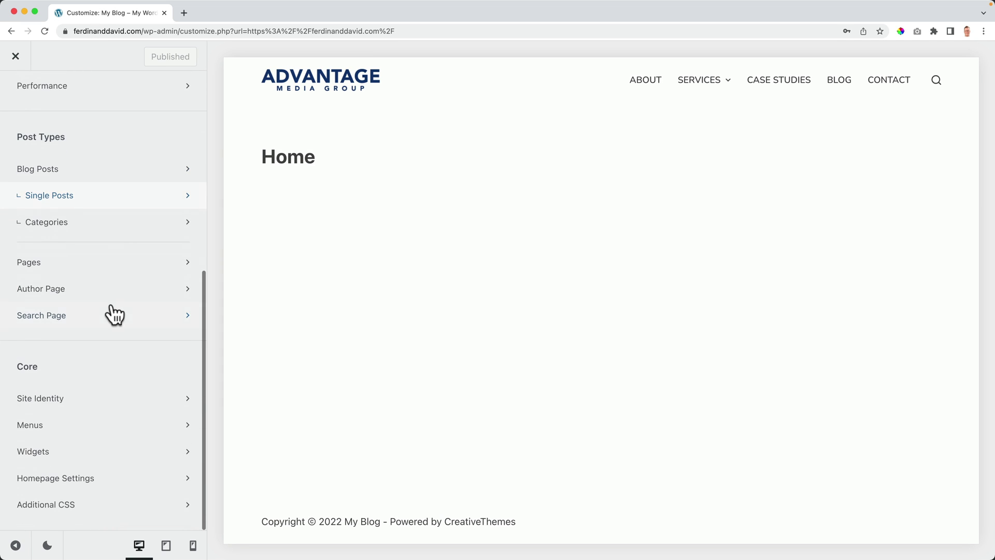
pyautogui.click(58, 399)
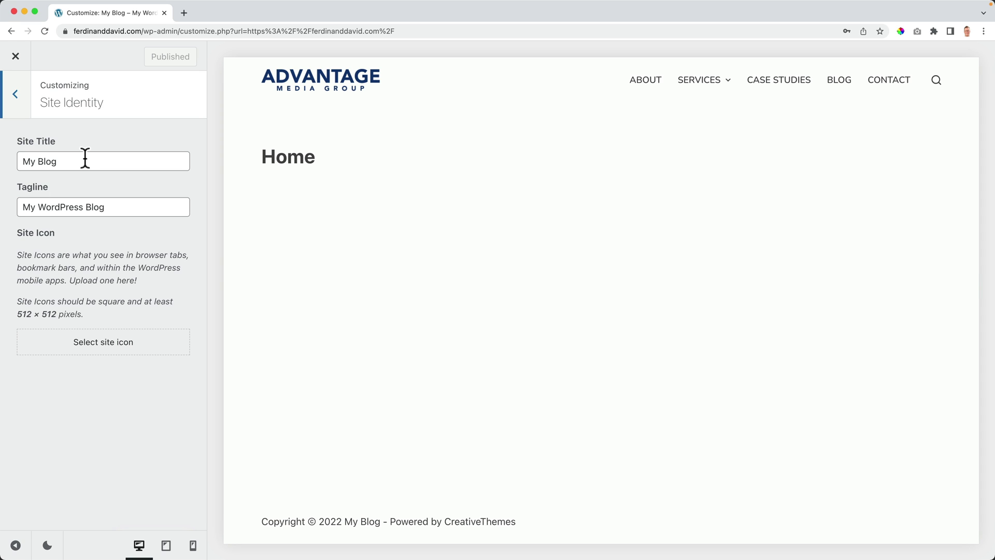
pyautogui.tripleClick(126, 161)
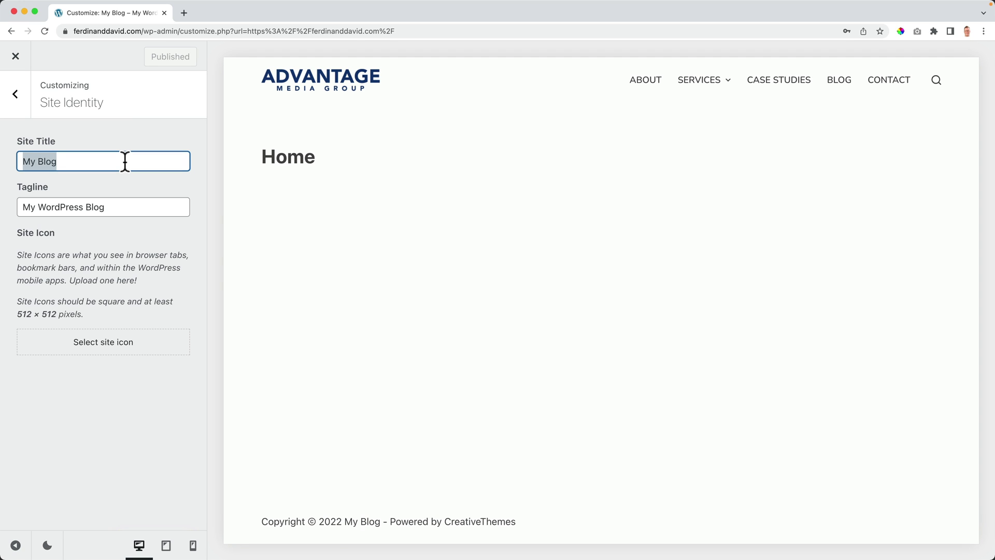
pyautogui.write('Advantage Media Group')
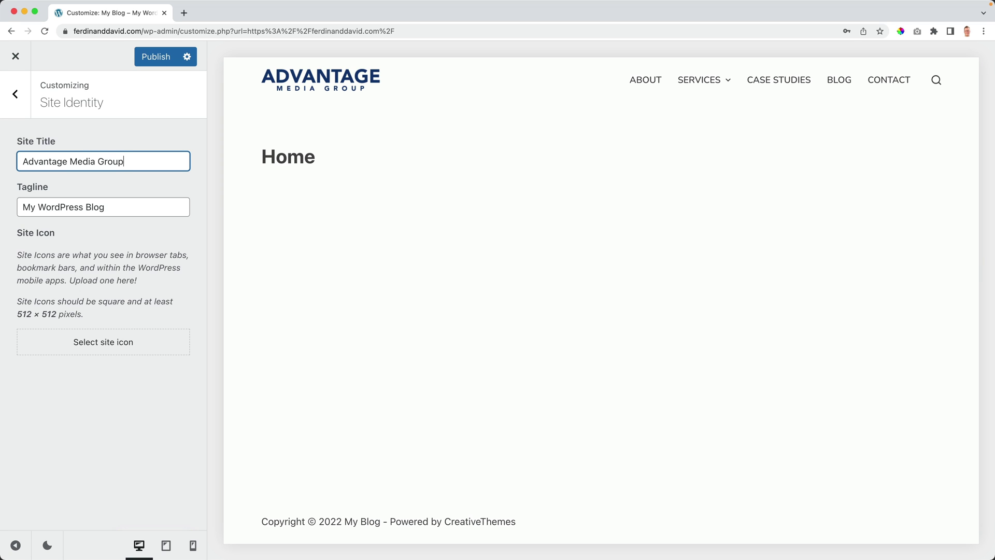
pyautogui.moveTo(151, 161); pyautogui.dragTo(18, 158)
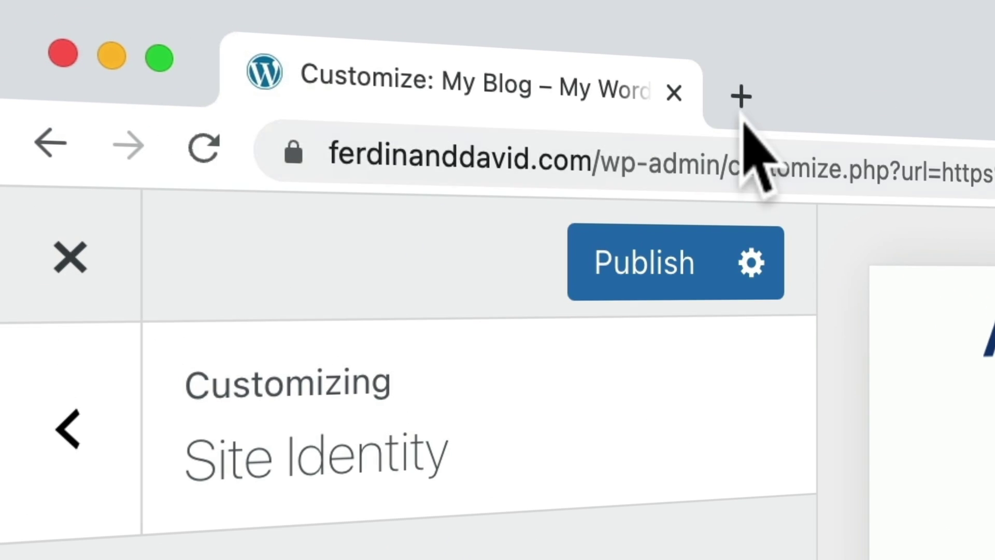
# Step: Search Google for 'webdesign rotterdam' in a new tab
pyautogui.click(183, 13)
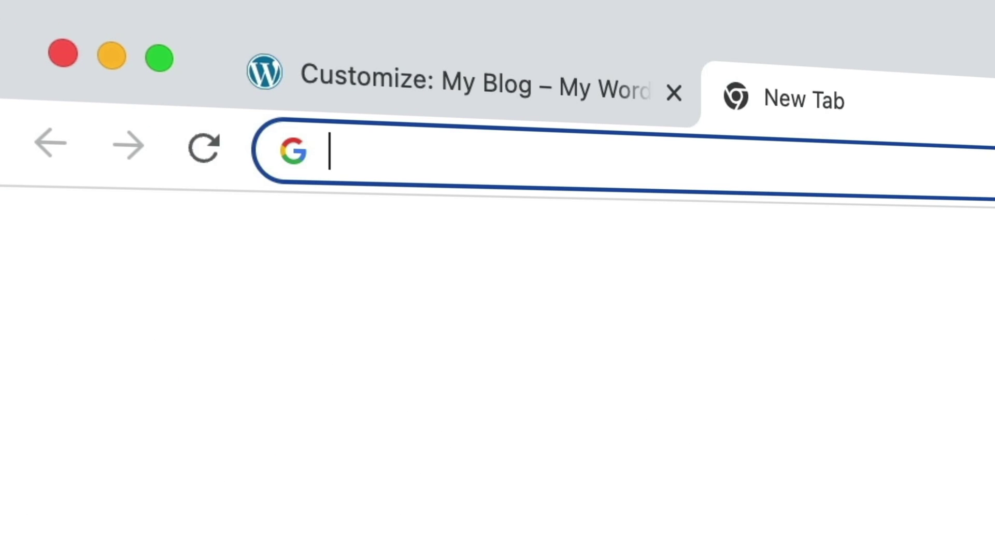
pyautogui.write('webdesign rotterdam')
pyautogui.press('Return')
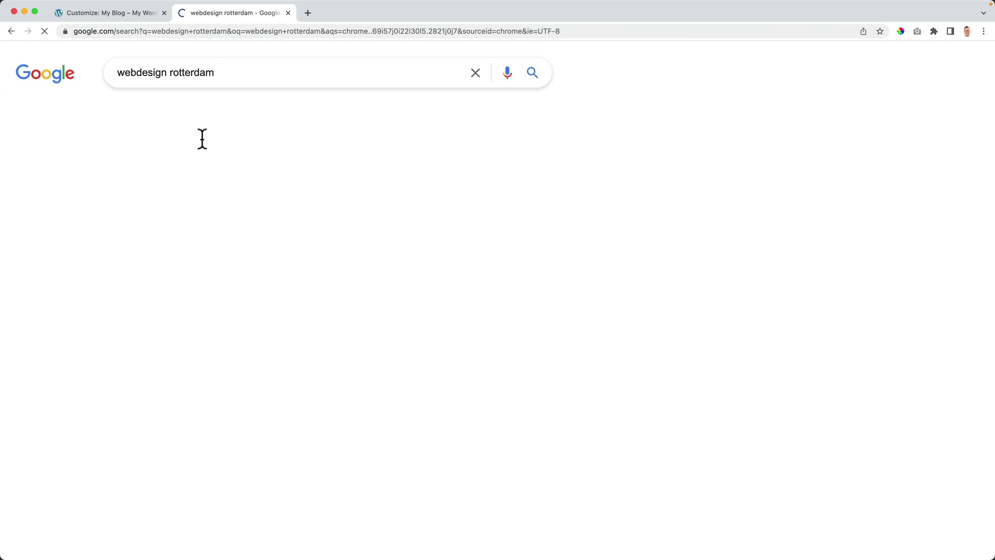
pyautogui.scroll(-5, 131, 152)
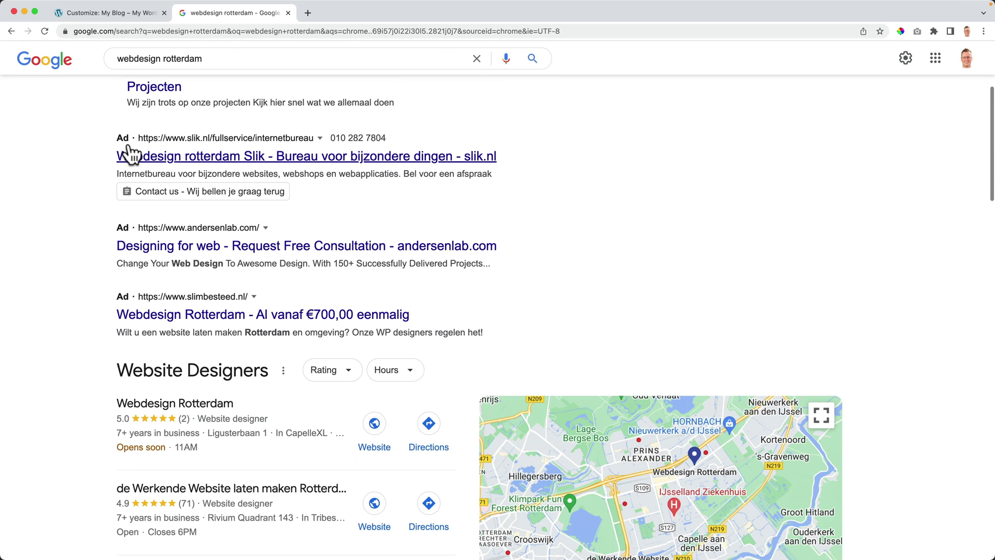
pyautogui.scroll(-4, 130, 151)
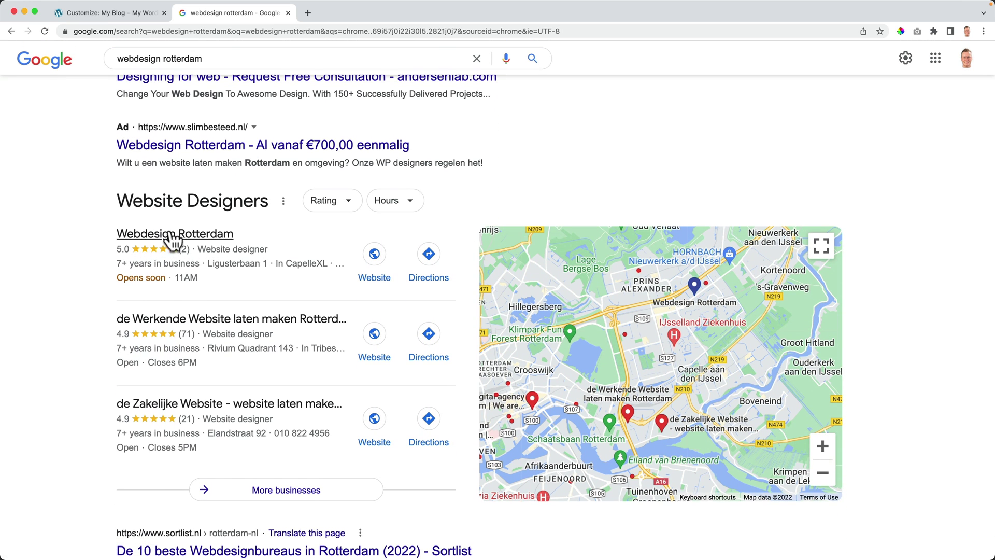
# Step: Scroll through the results to review how competing agencies title their pages
pyautogui.click(127, 16)
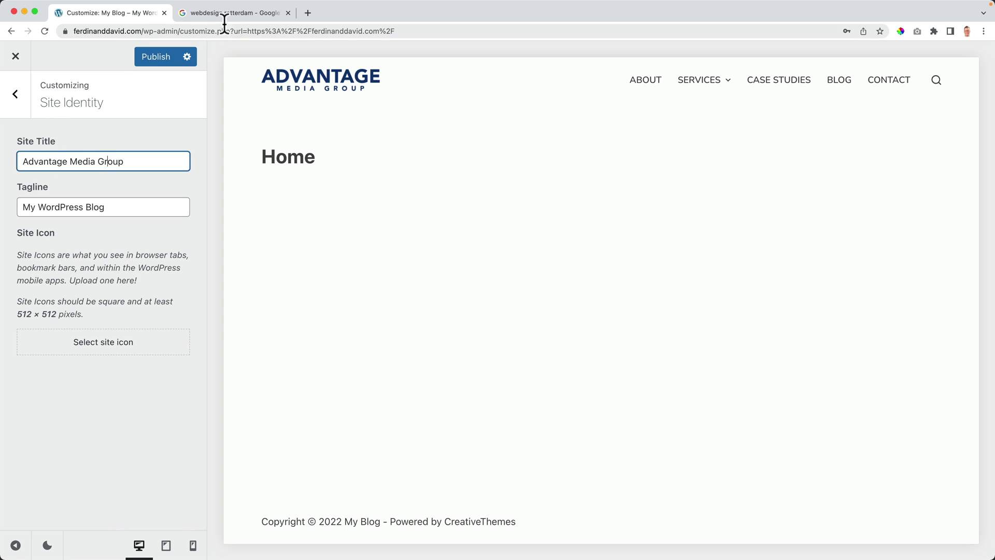
pyautogui.click(223, 15)
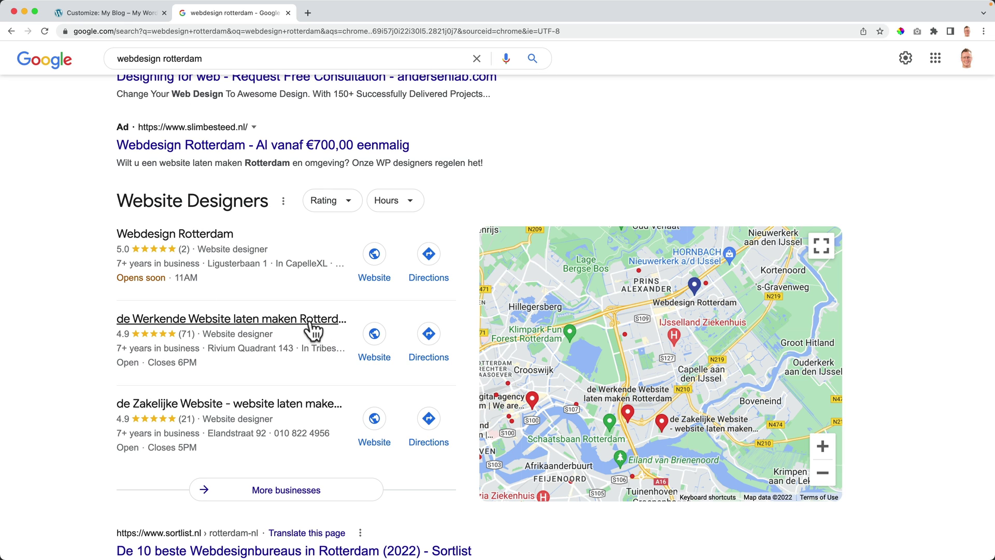
pyautogui.scroll(-2, 204, 328)
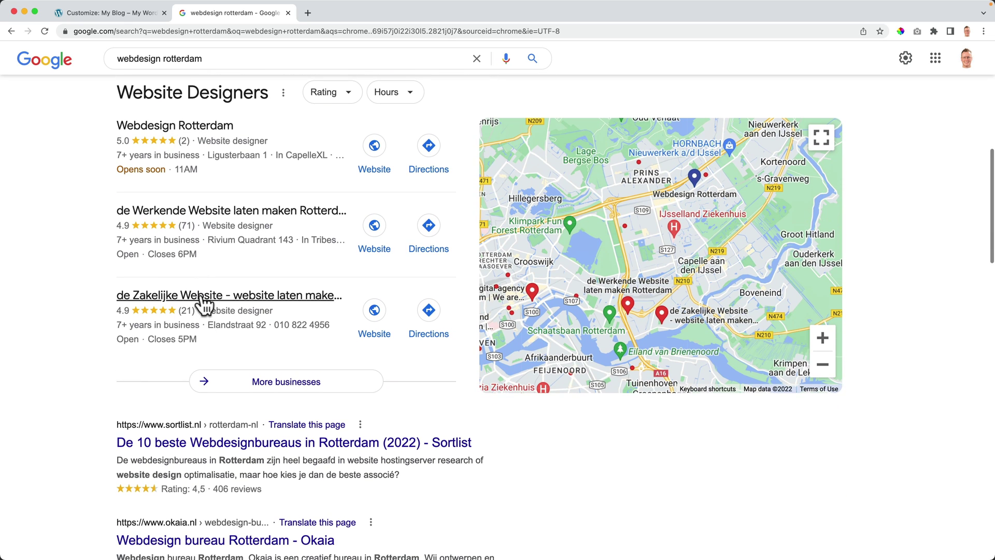
pyautogui.scroll(-3, 207, 312)
pyautogui.scroll(-1, 224, 318)
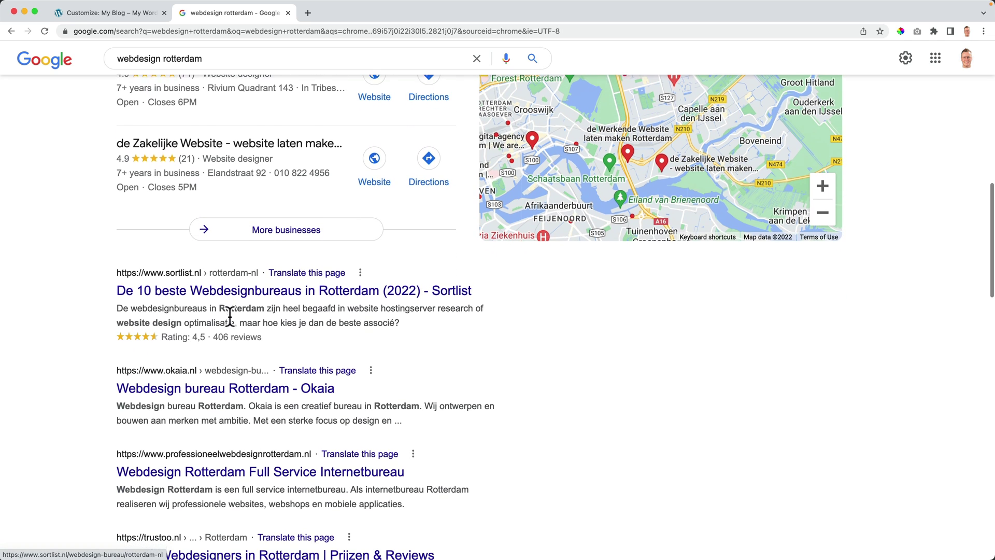
pyautogui.scroll(-2, 171, 338)
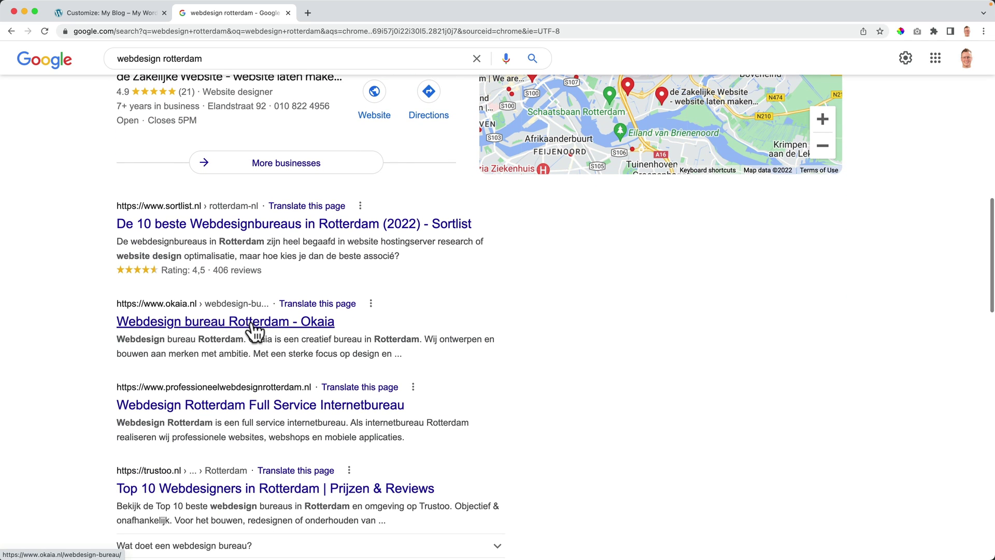
pyautogui.scroll(-1, 155, 415)
pyautogui.scroll(-5, 165, 404)
pyautogui.scroll(-2, 156, 388)
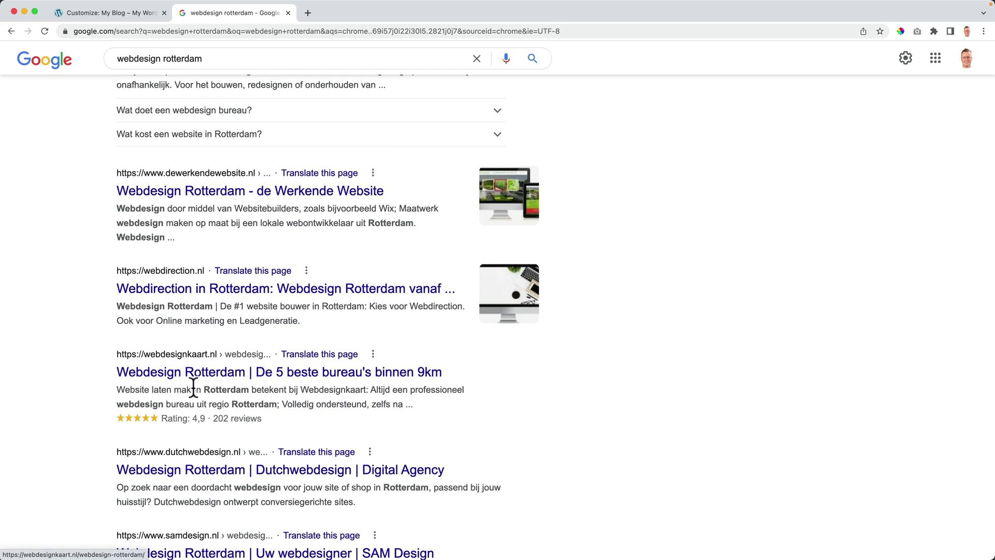
pyautogui.scroll(-2, 192, 394)
pyautogui.scroll(-3, 186, 397)
pyautogui.scroll(15, 182, 387)
# Step: Add 'Digital Marketing Amsterdam' to the Site Title, correcting the city from Rotterdam
pyautogui.click(130, 14)
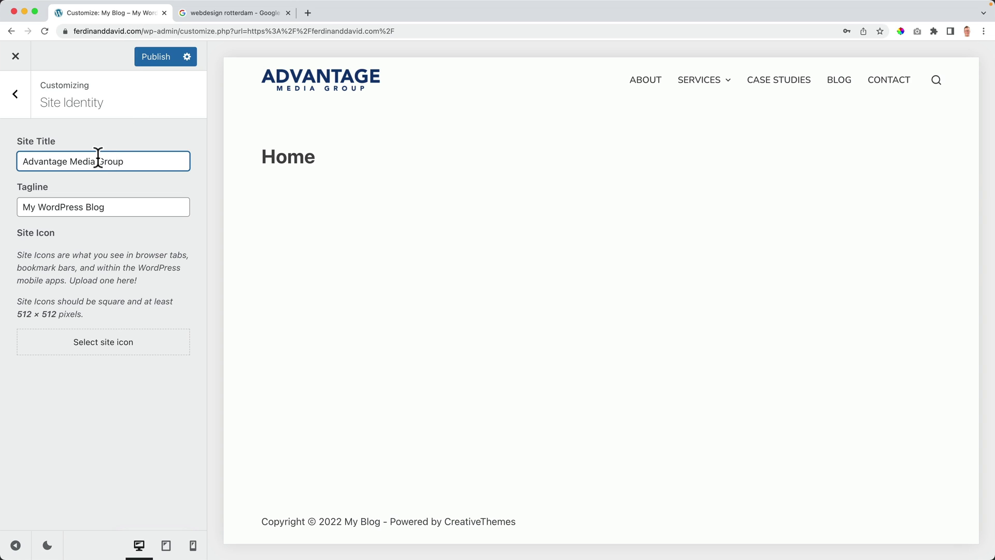
pyautogui.write('Digital Marketing')
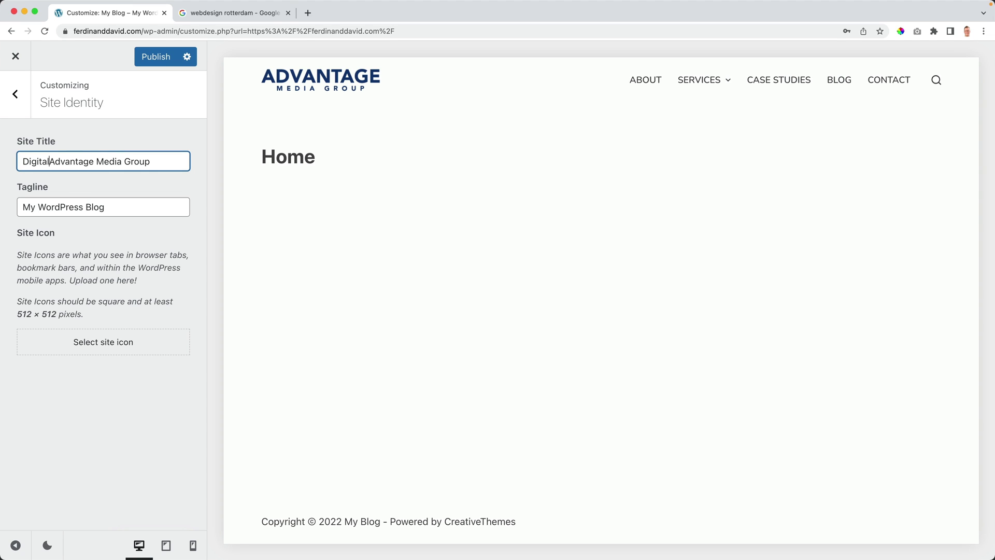
pyautogui.write(' Rotterd')
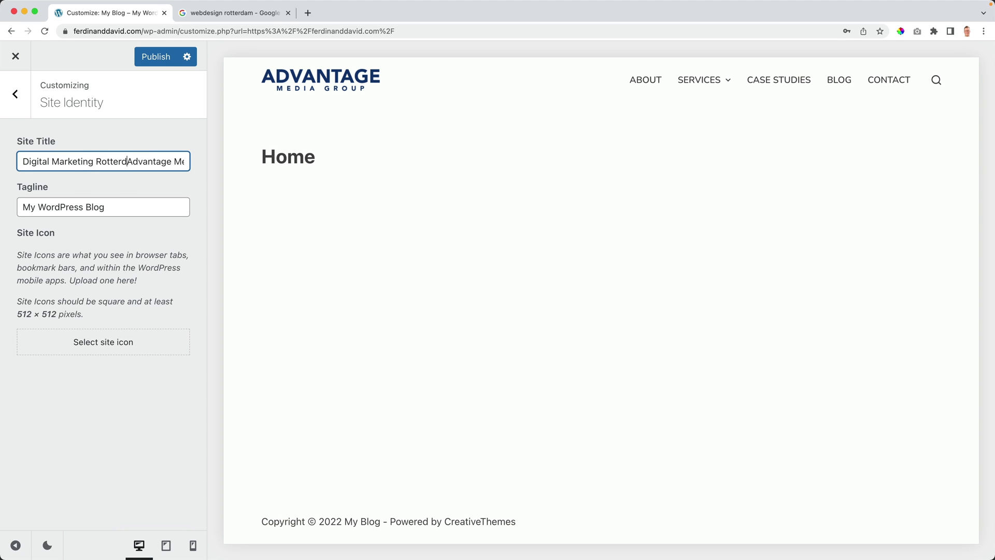
pyautogui.press('BackSpace')
pyautogui.press('BackSpace')
pyautogui.press('BackSpace')
pyautogui.press('BackSpace')
pyautogui.press('BackSpace')
pyautogui.press('BackSpace')
pyautogui.press('BackSpace')
pyautogui.write('Amsterdam')
# Step: Check the full title 'Digital Marketing Amsterdam | Advantage Media Group', then select the old tagline
pyautogui.press('super+Right')
pyautogui.moveTo(84, 158); pyautogui.dragTo(189, 158)
pyautogui.click(186, 158)
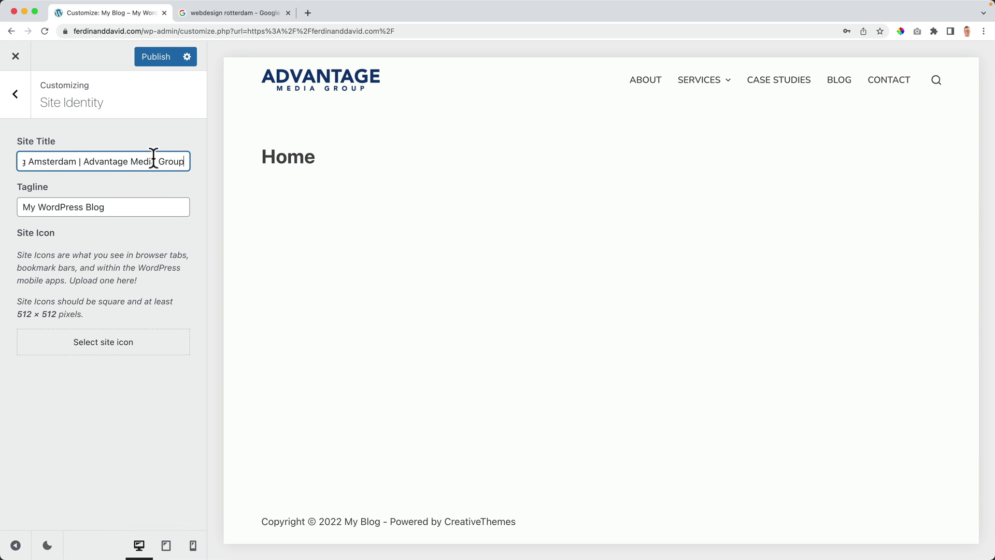
pyautogui.press('super+Left')
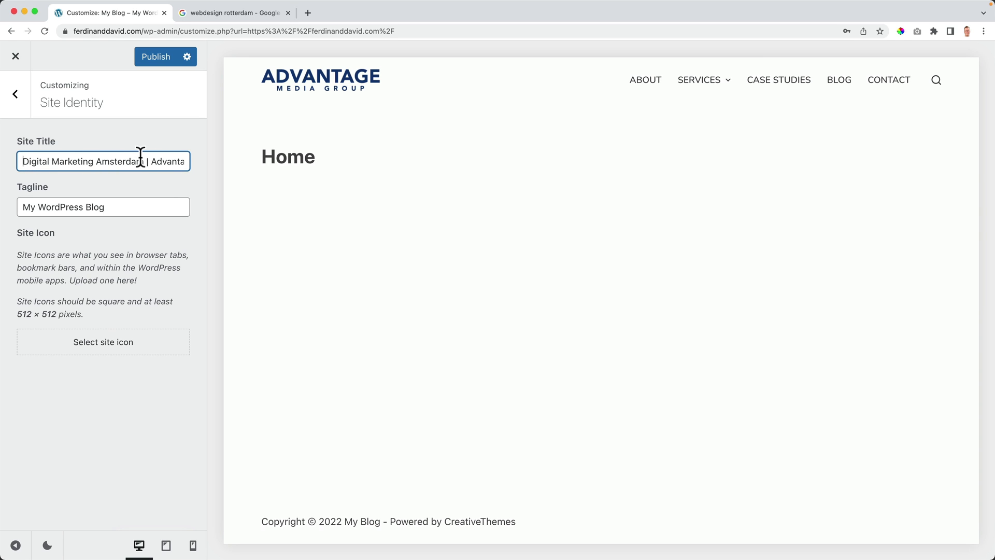
pyautogui.moveTo(143, 161); pyautogui.dragTo(15, 169)
pyautogui.click(39, 161)
pyautogui.moveTo(21, 161); pyautogui.dragTo(122, 161)
pyautogui.click(123, 161)
pyautogui.moveTo(158, 161)
pyautogui.mouseDown()
pyautogui.moveTo(216, 162)
pyautogui.moveTo(169, 160)
pyautogui.mouseUp()
pyautogui.click(167, 161)
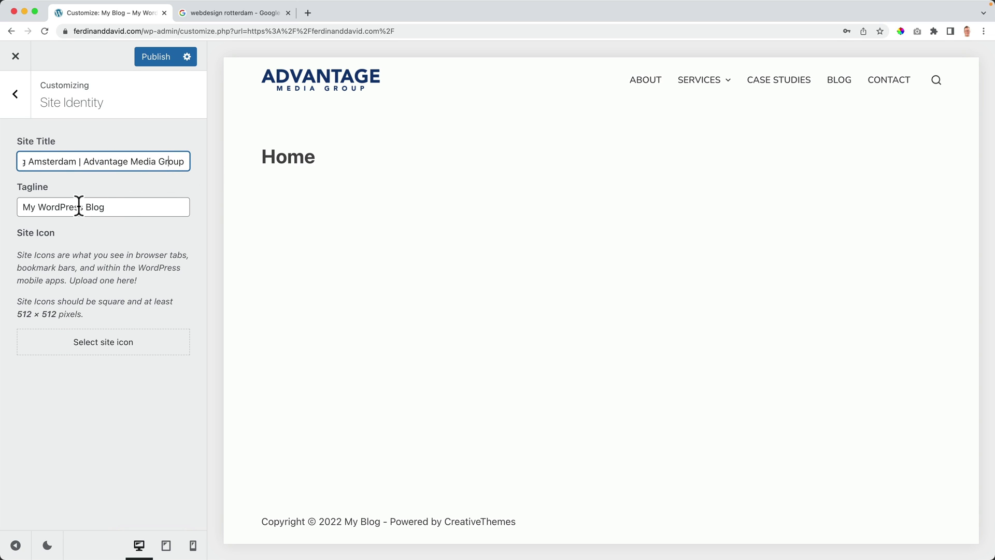
pyautogui.moveTo(131, 207); pyautogui.dragTo(11, 211)
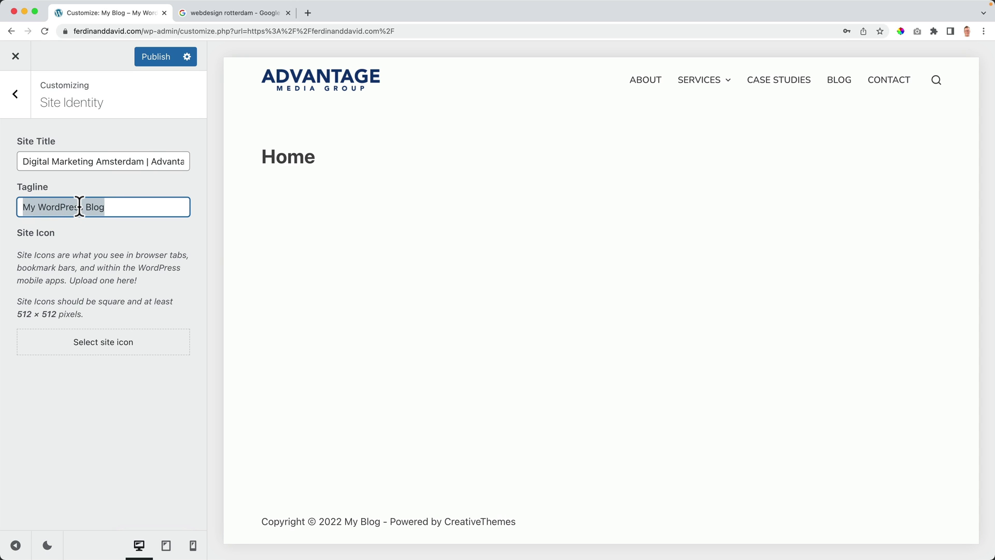
# Step: Replace the tagline with 'We help companies (small and big) to get more business and serve more people' and publish
pyautogui.write('We help')
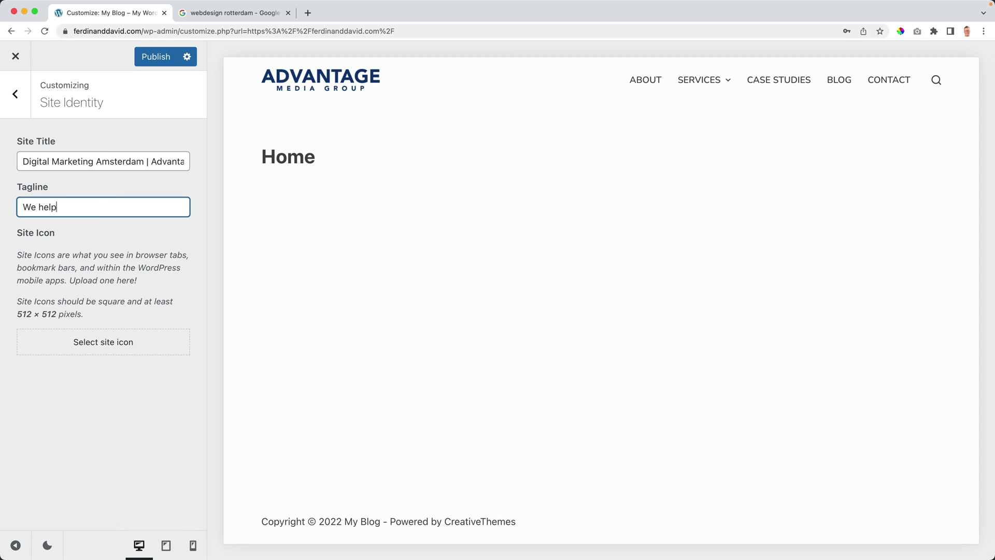
pyautogui.write(' companies (small and big) to get ')
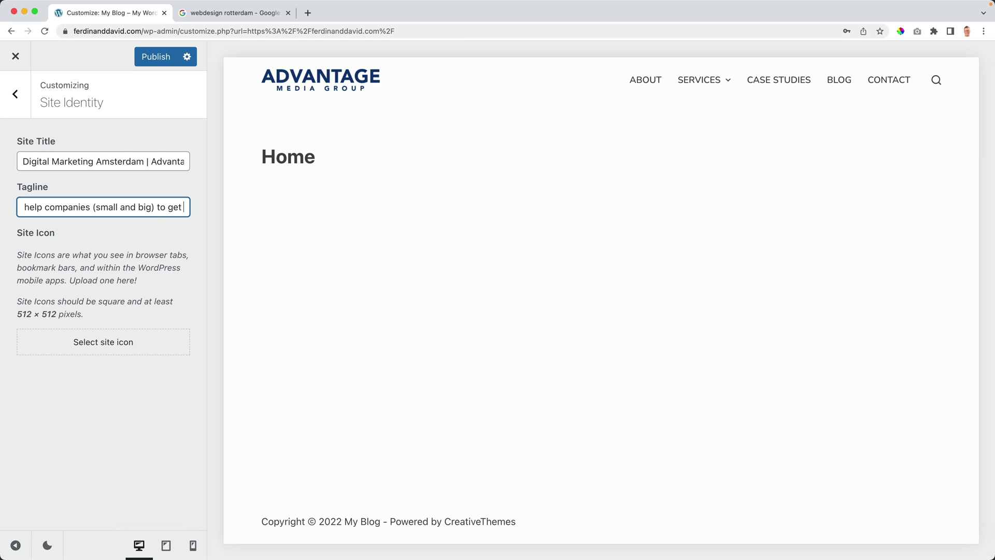
pyautogui.write('more business')
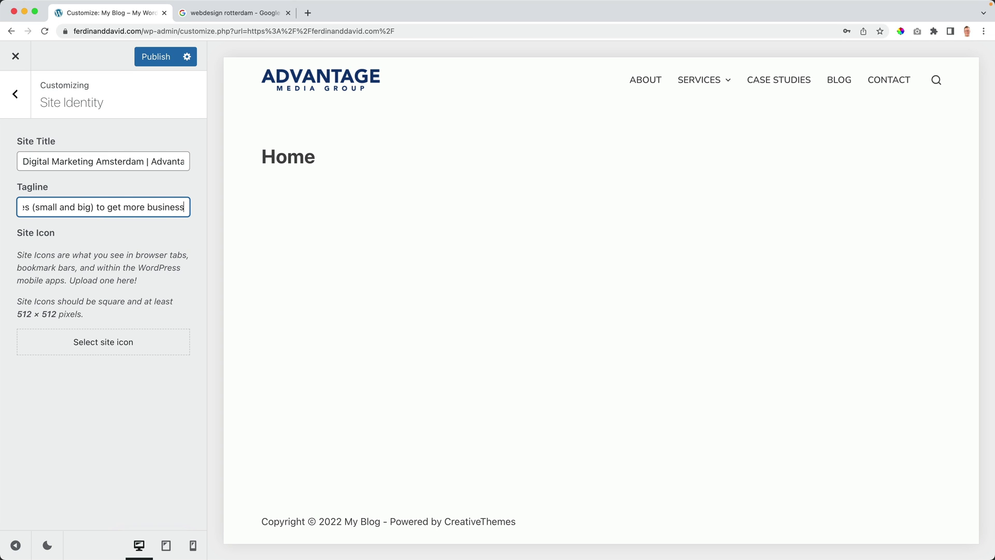
pyautogui.write(' and serve more people')
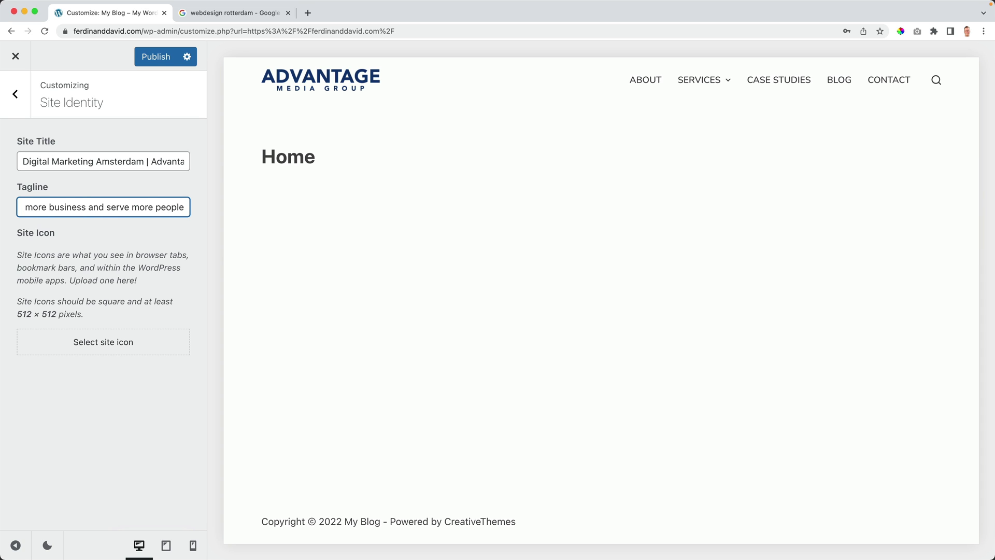
pyautogui.click(152, 58)
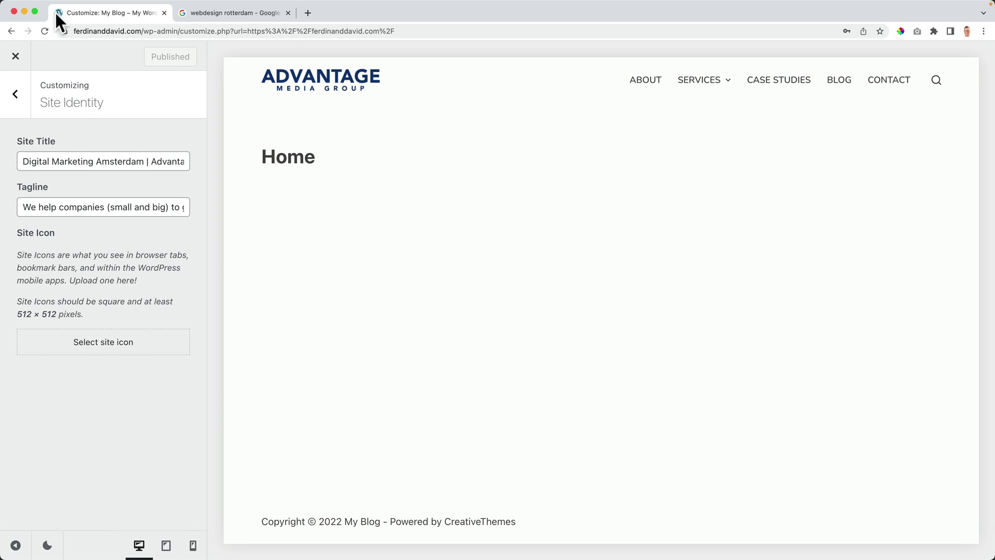
# Step: Load apple.com in the Google results tab, then return to the WordPress Customizer tab
pyautogui.click(228, 11)
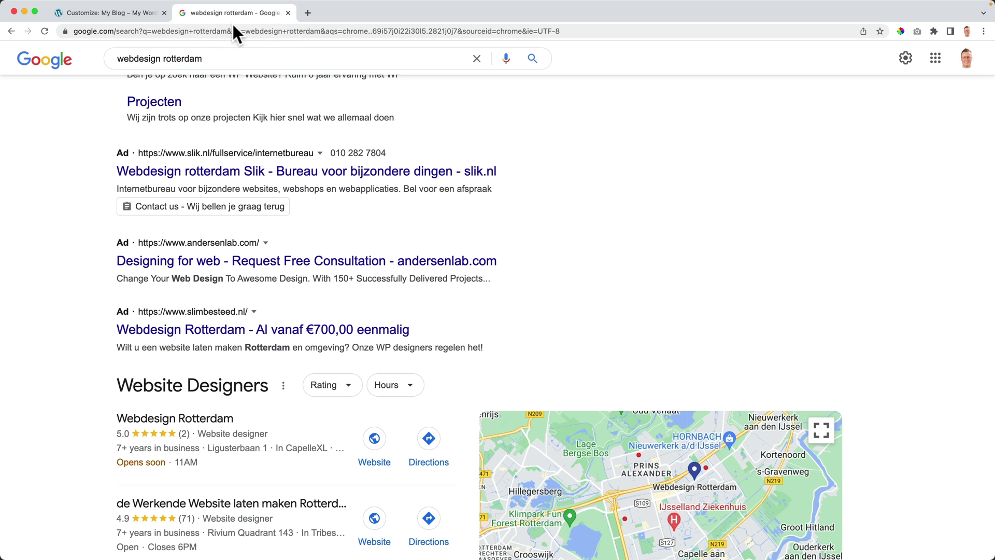
pyautogui.click(235, 29)
pyautogui.write('ap')
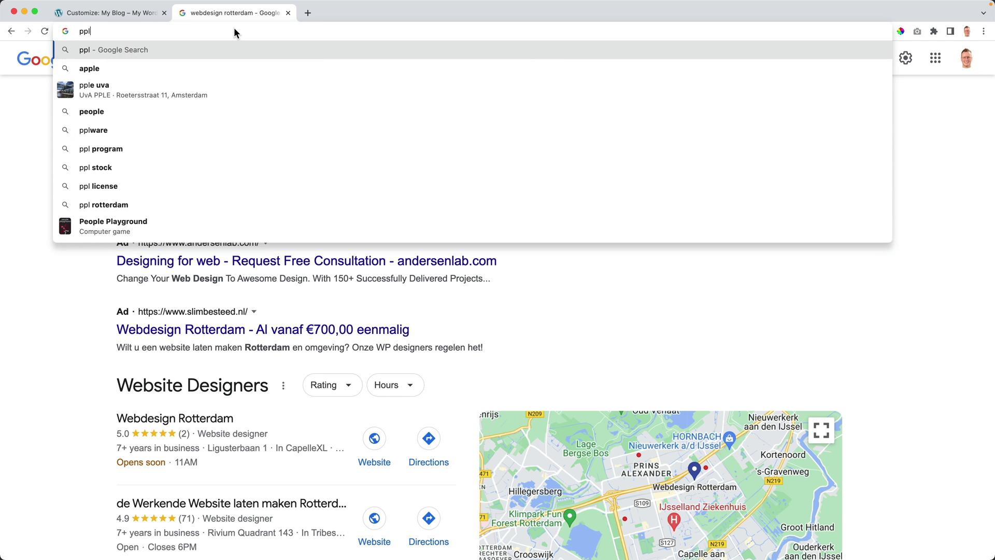
pyautogui.write('ple')
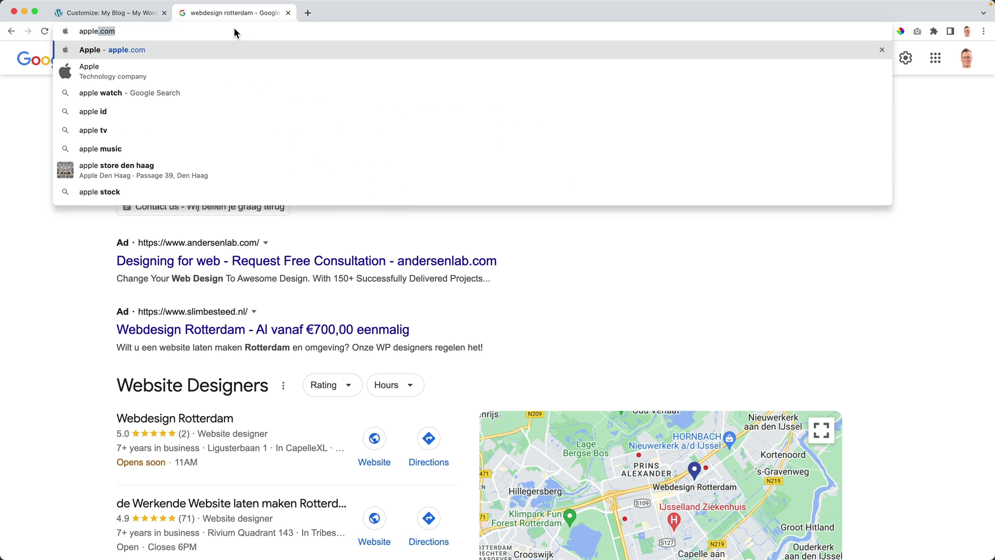
pyautogui.press('Return')
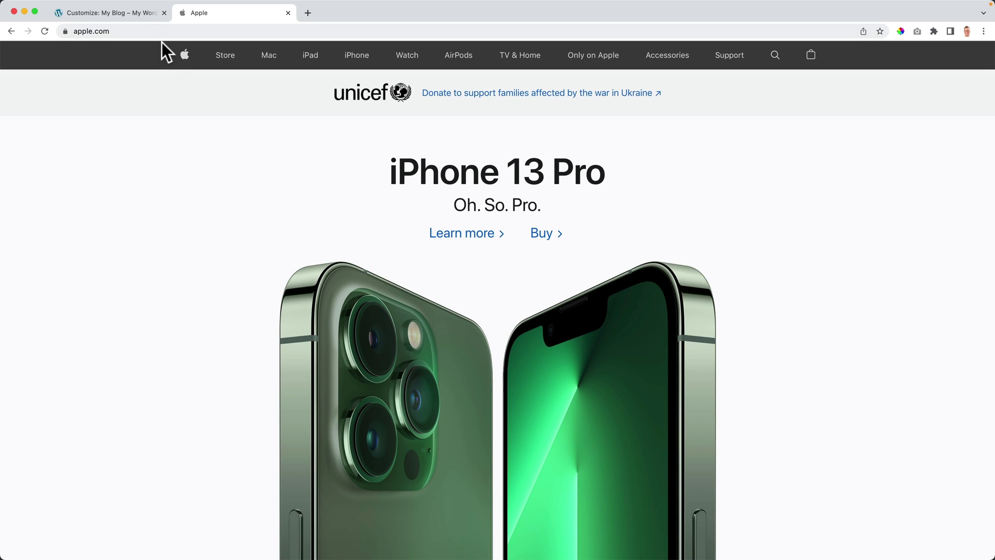
pyautogui.click(113, 13)
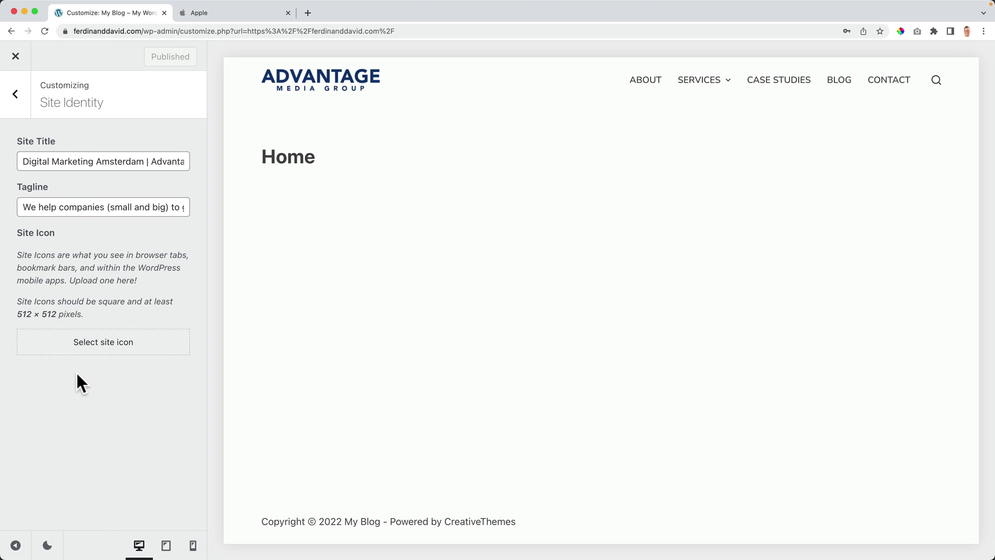
# Step: Upload Favicon.png to the media library for the site icon
pyautogui.click(106, 343)
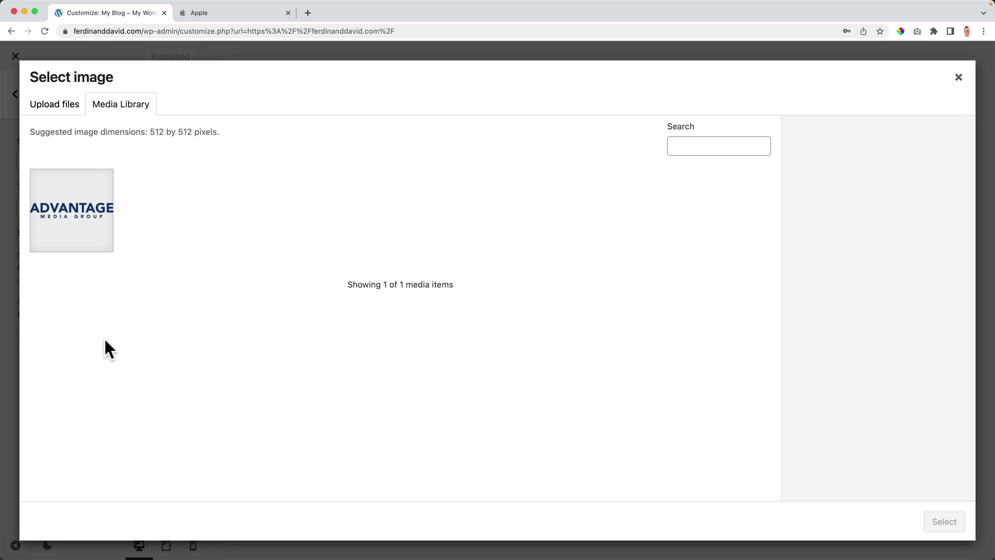
pyautogui.click(56, 109)
pyautogui.click(484, 306)
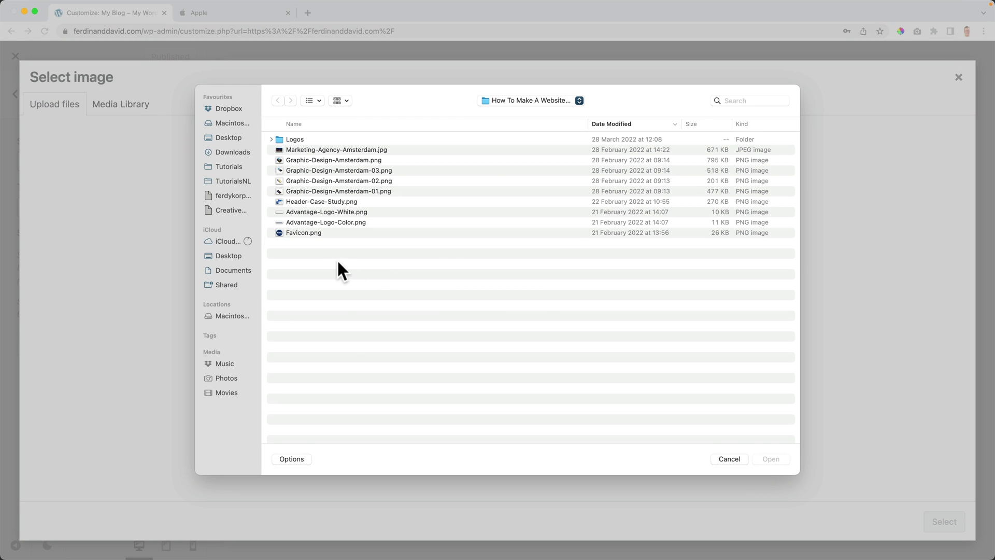
pyautogui.click(299, 232)
pyautogui.press('space')
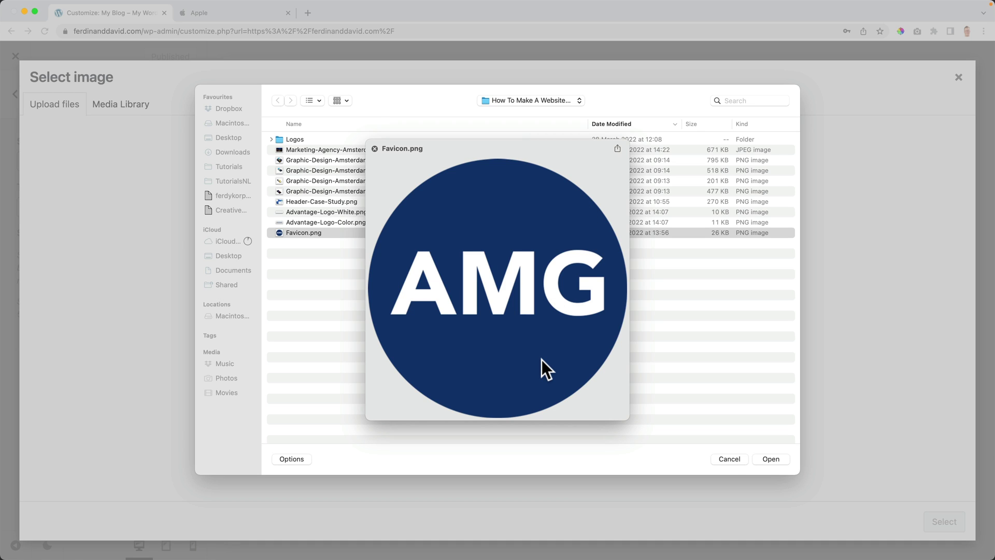
pyautogui.press('space')
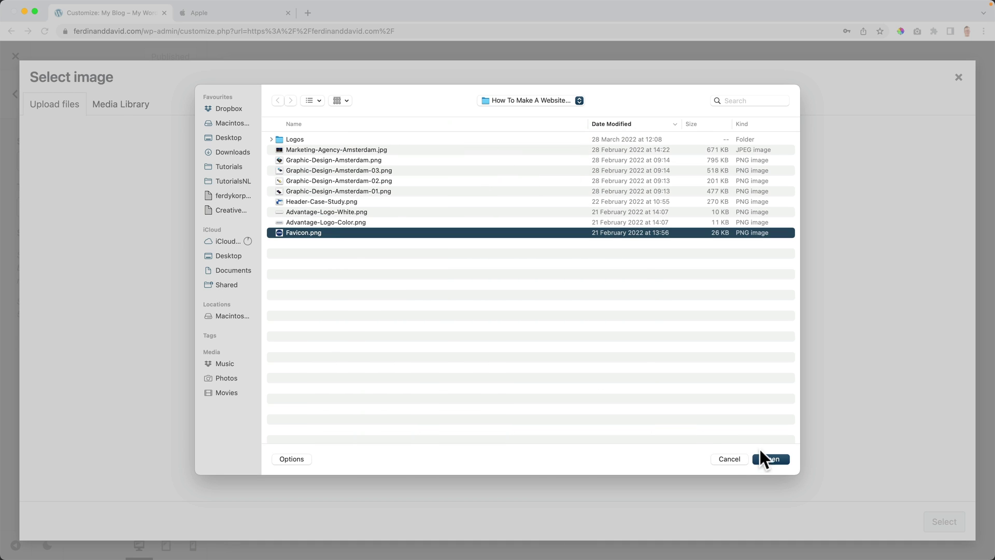
pyautogui.click(765, 461)
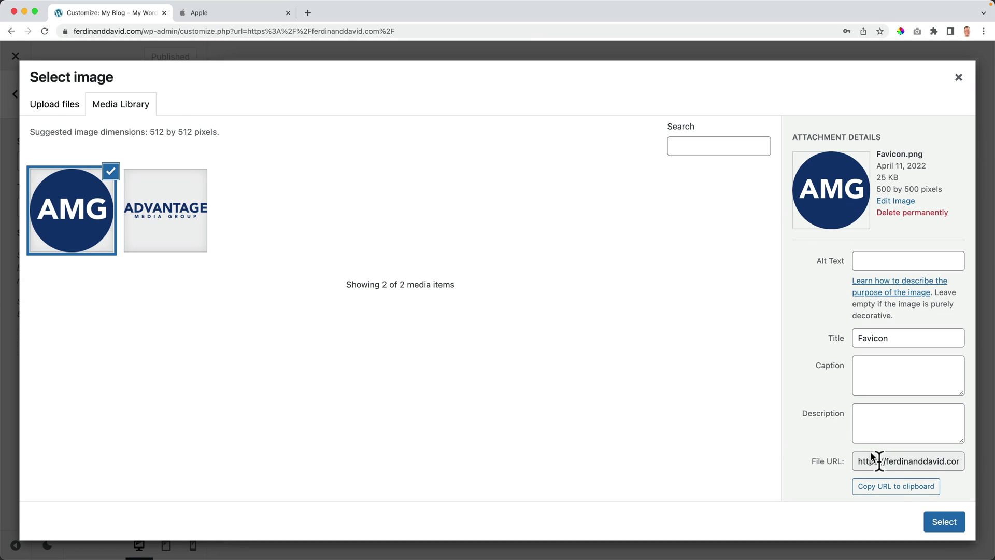
# Step: Use the AMG logo uncropped as the site icon, publish it, and view the live site
pyautogui.click(948, 530)
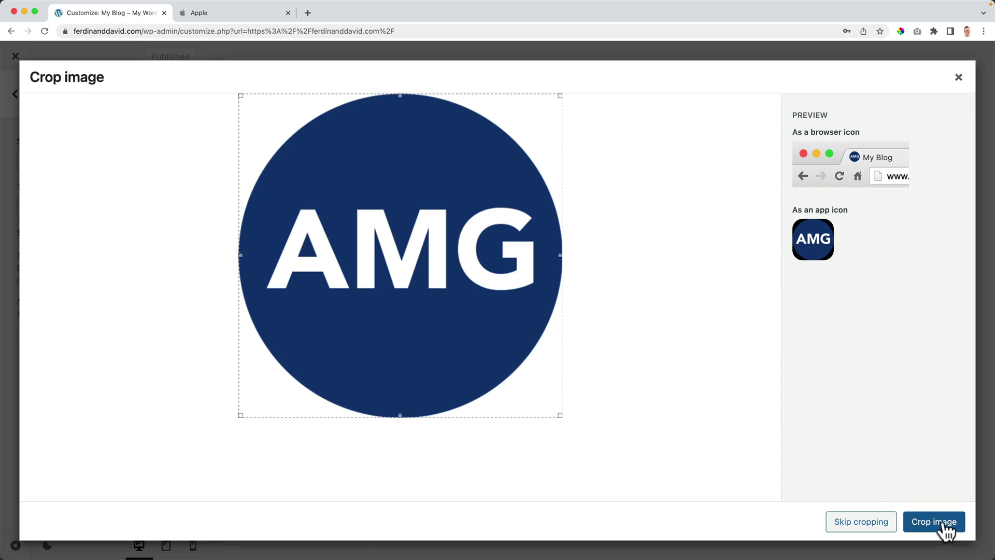
pyautogui.click(859, 522)
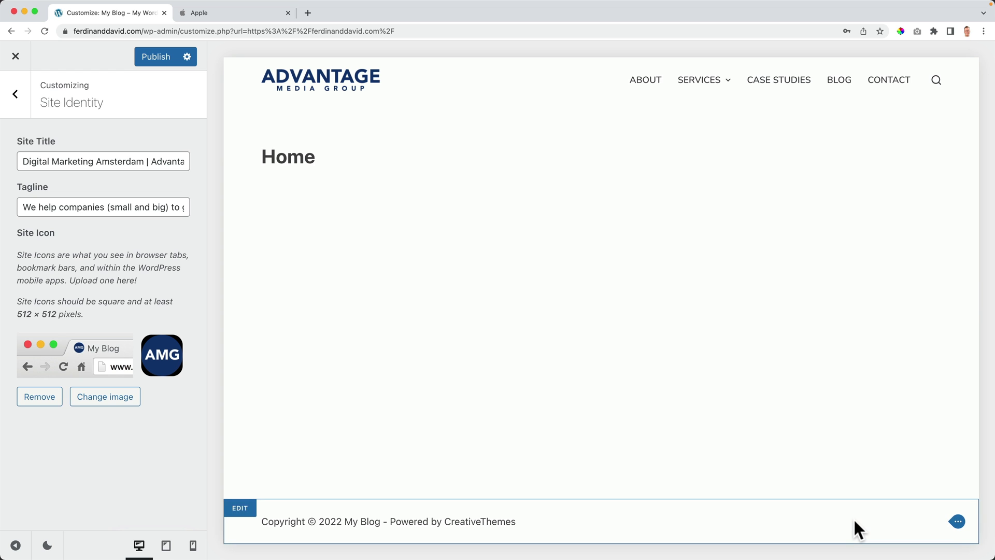
pyautogui.click(152, 59)
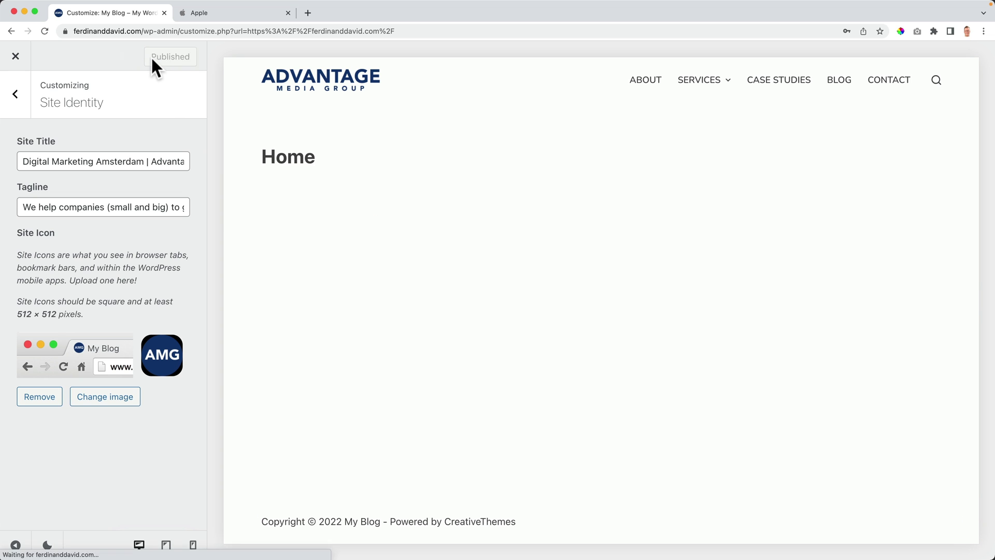
pyautogui.click(16, 57)
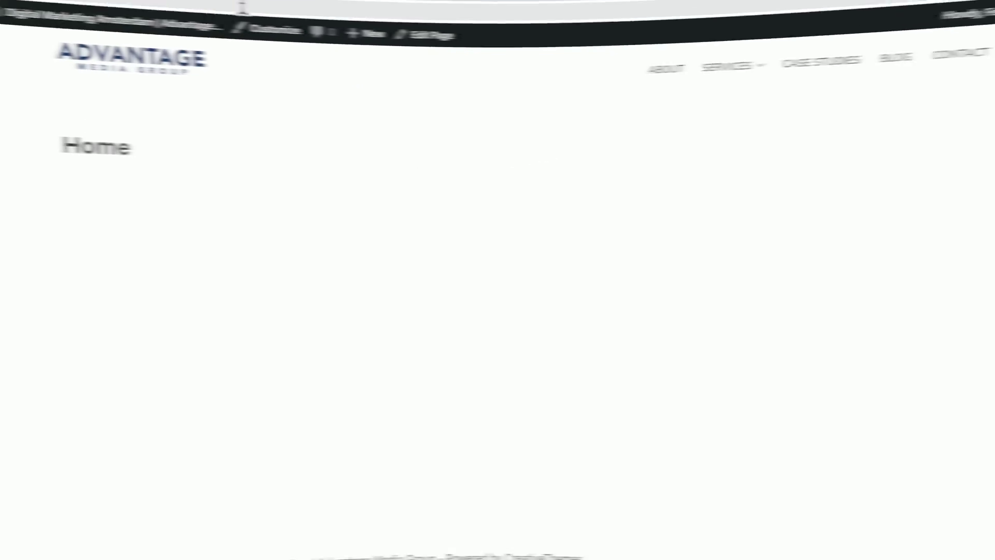
# Step: Open ferdykorp.com/elementor in a new browser tab
pyautogui.click(185, 12)
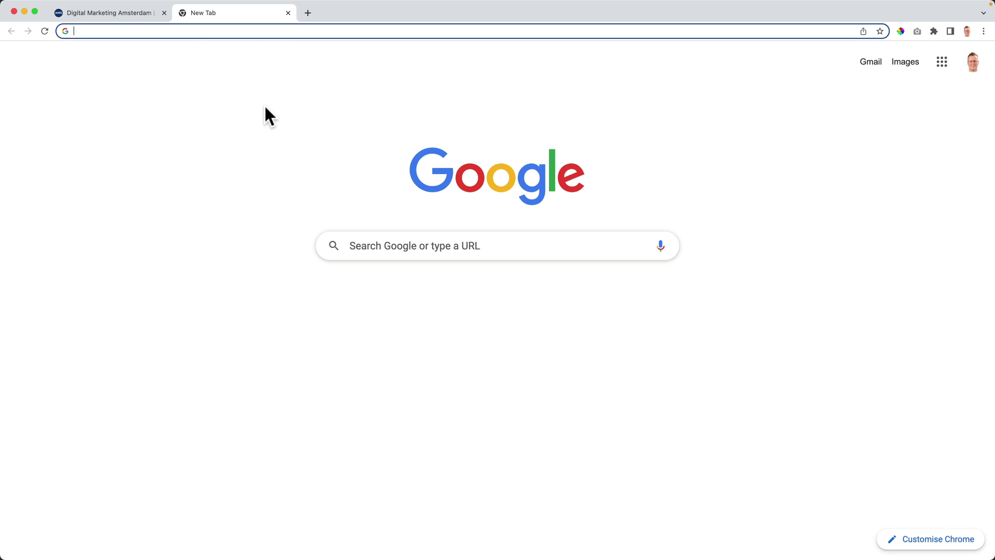
pyautogui.write('ferdykorp.')
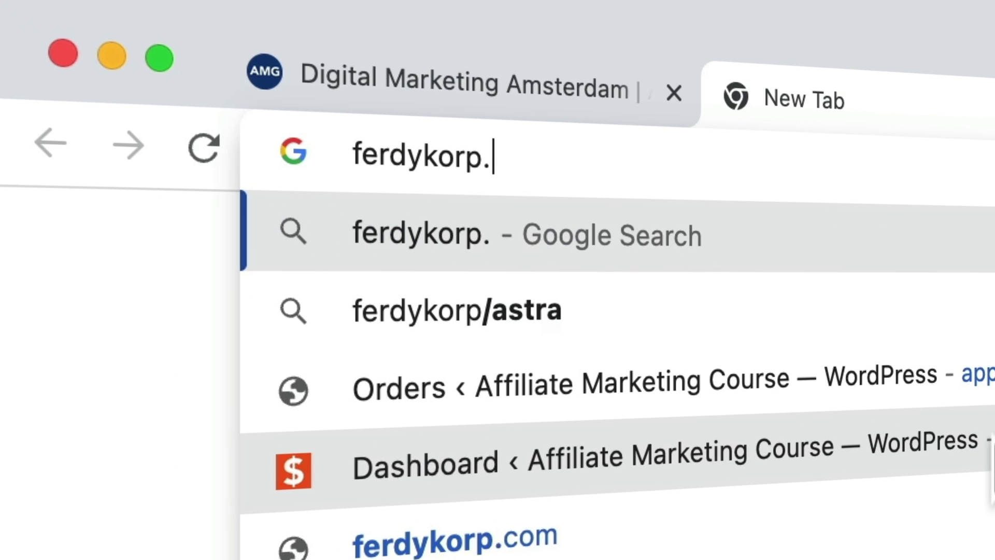
pyautogui.write('com/elementor')
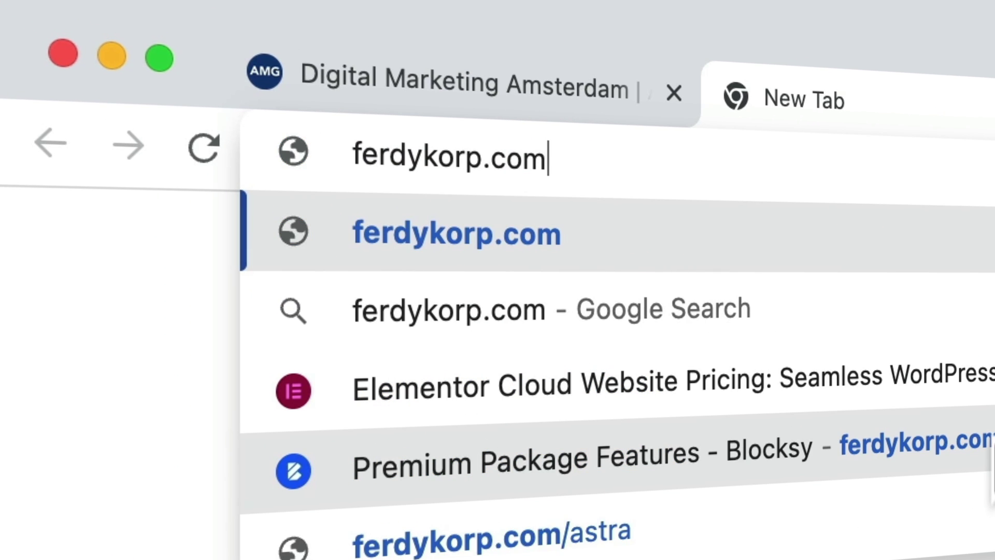
pyautogui.press('Return')
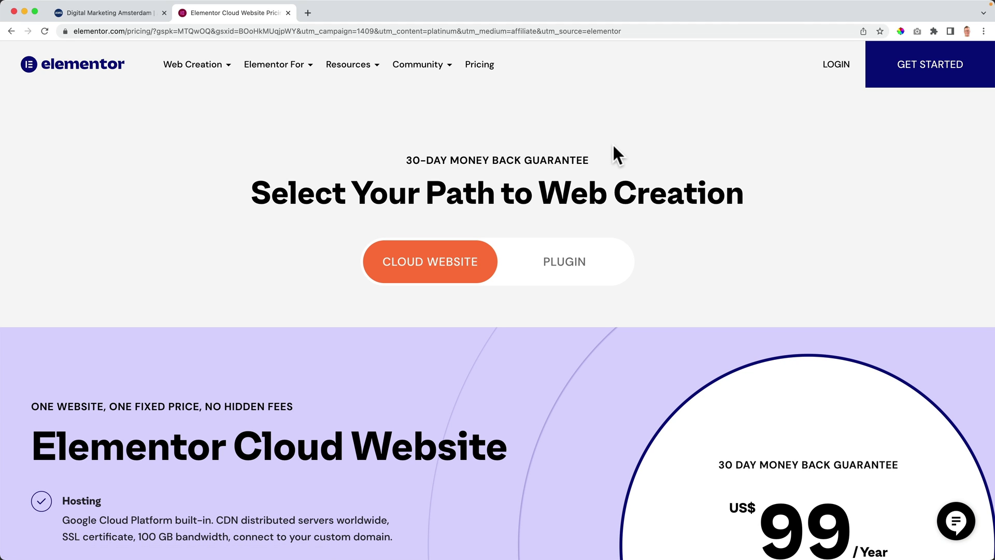
pyautogui.scroll(-14, 614, 146)
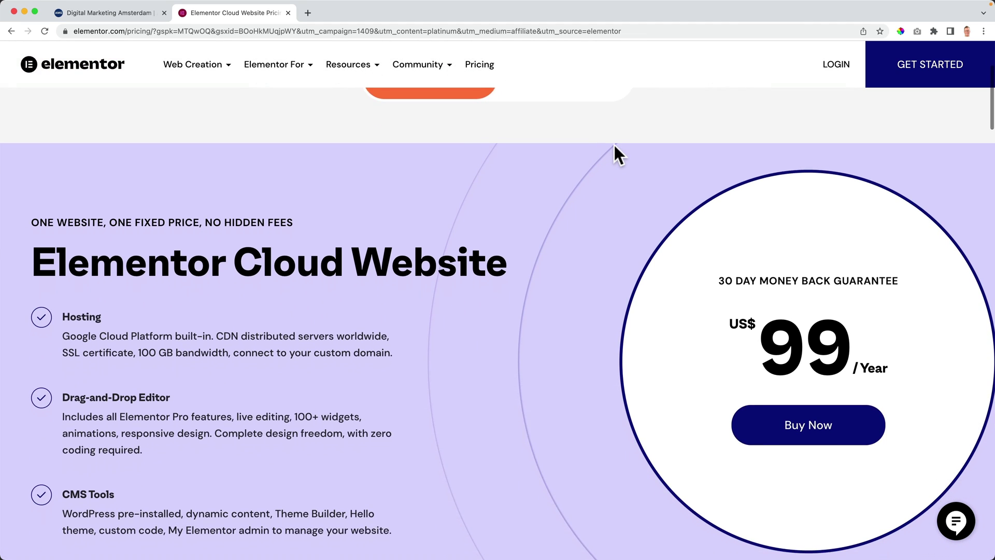
pyautogui.scroll(-15, 614, 146)
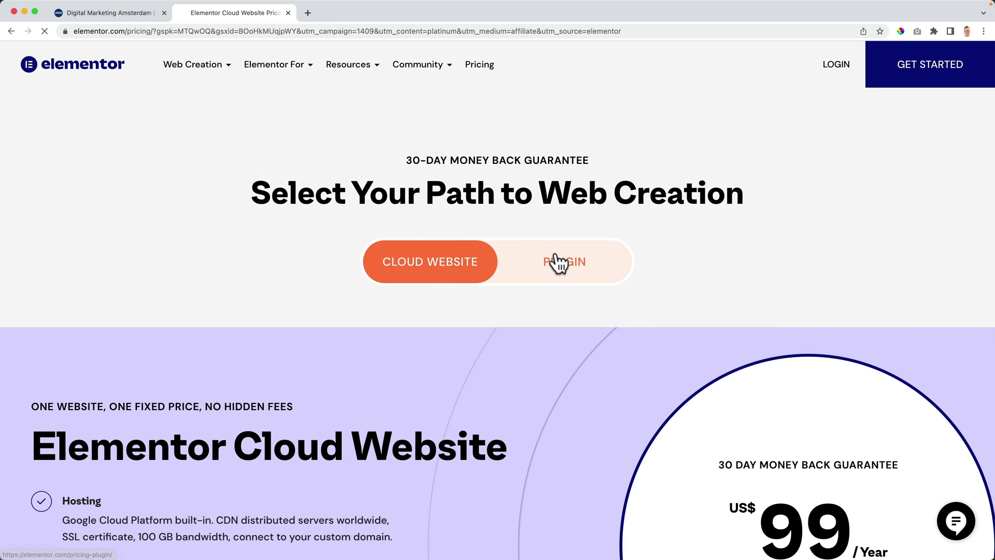
# Step: Show plugin pricing instead of cloud website and start getting Elementor for free
pyautogui.click(560, 262)
pyautogui.scroll(-3, 487, 283)
pyautogui.scroll(-7, 485, 276)
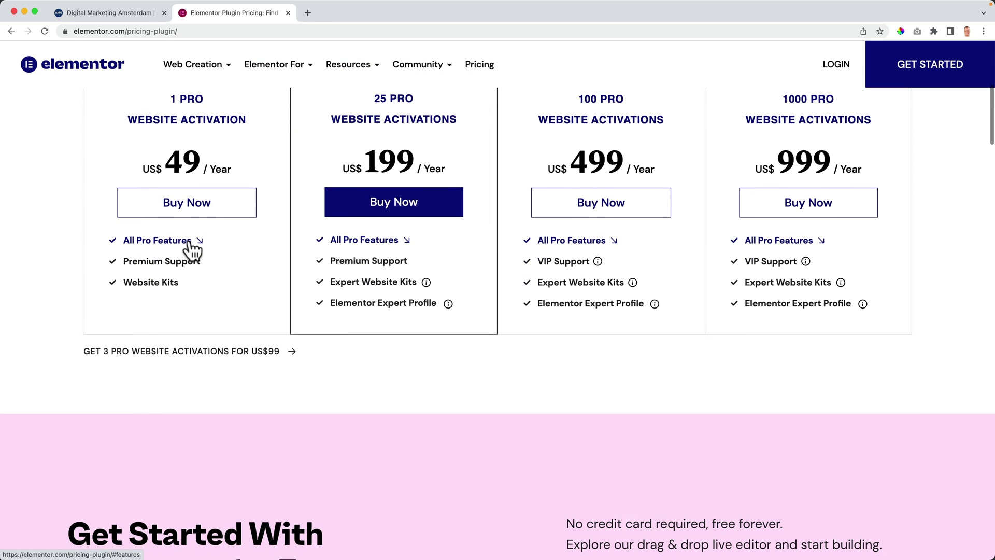
pyautogui.scroll(-1, 437, 290)
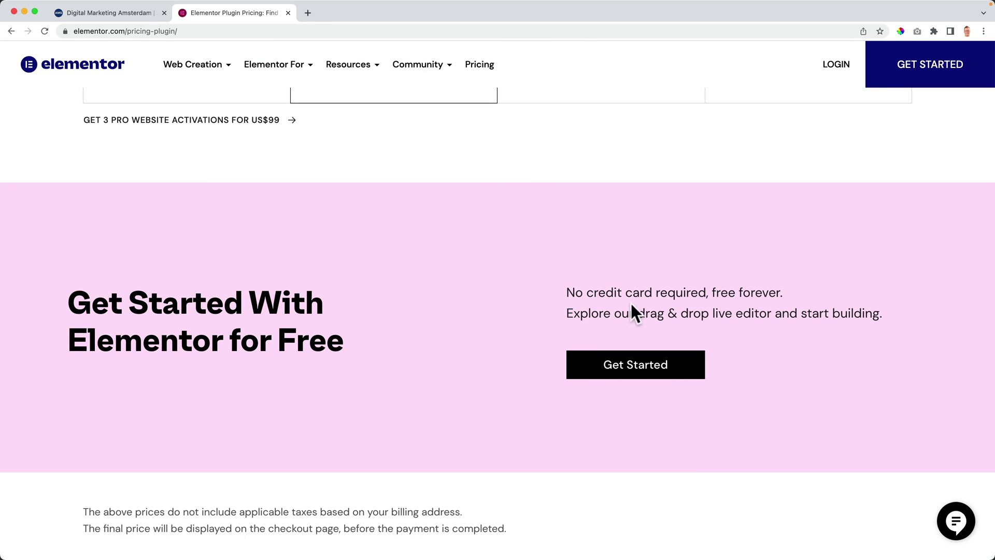
pyautogui.moveTo(207, 342); pyautogui.dragTo(348, 353)
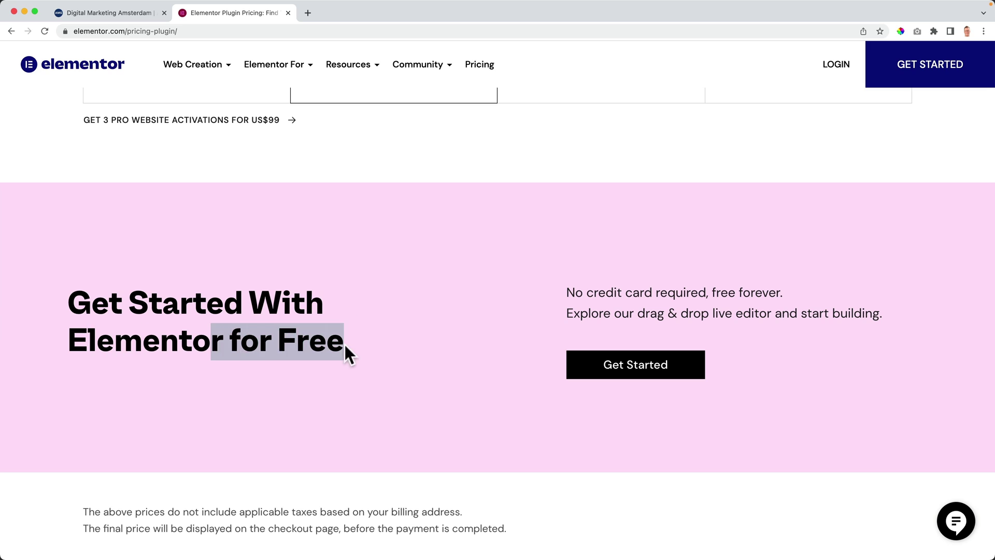
pyautogui.click(633, 372)
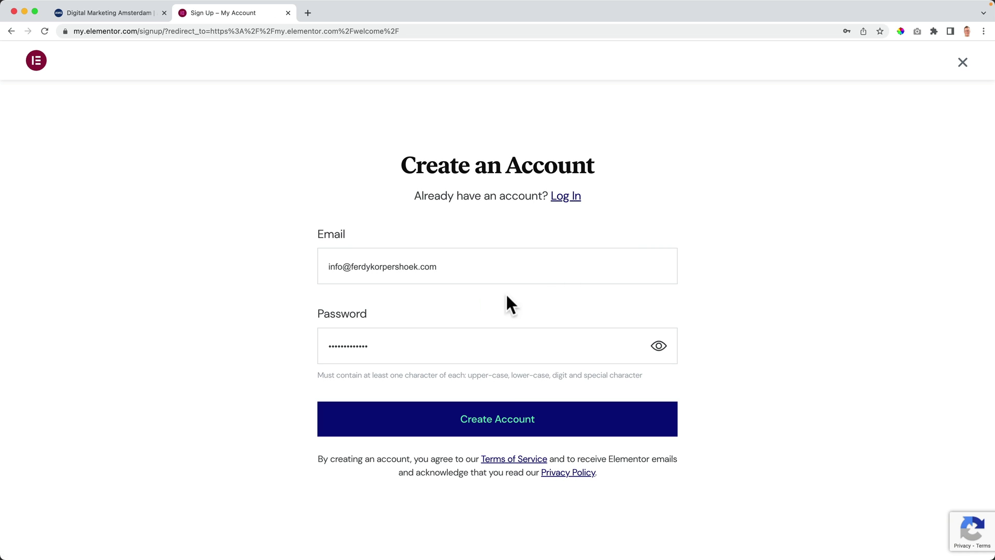
# Step: Close the sign-up tab and go to Plugins > Add New, dismissing the activation notice
pyautogui.click(289, 13)
pyautogui.moveTo(75, 55)
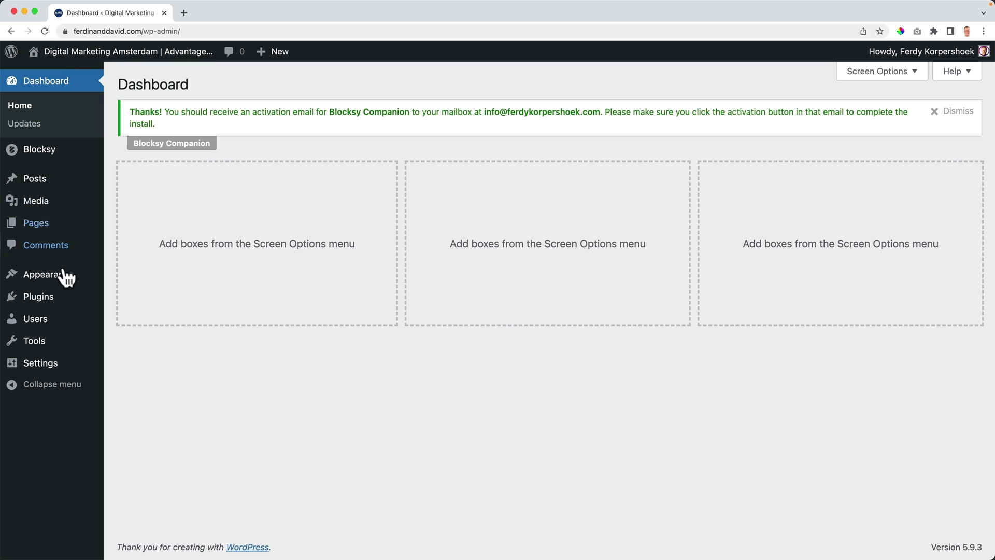
pyautogui.moveTo(48, 304)
pyautogui.click(133, 317)
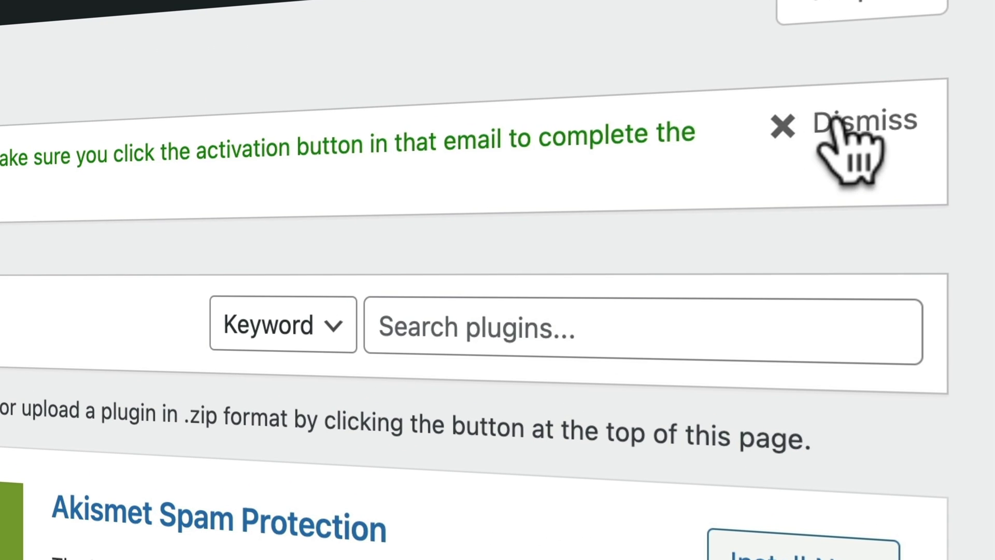
pyautogui.click(955, 111)
# Step: Search the plugin directory for 'elementor' and install Elementor Website Builder
pyautogui.click(527, 166)
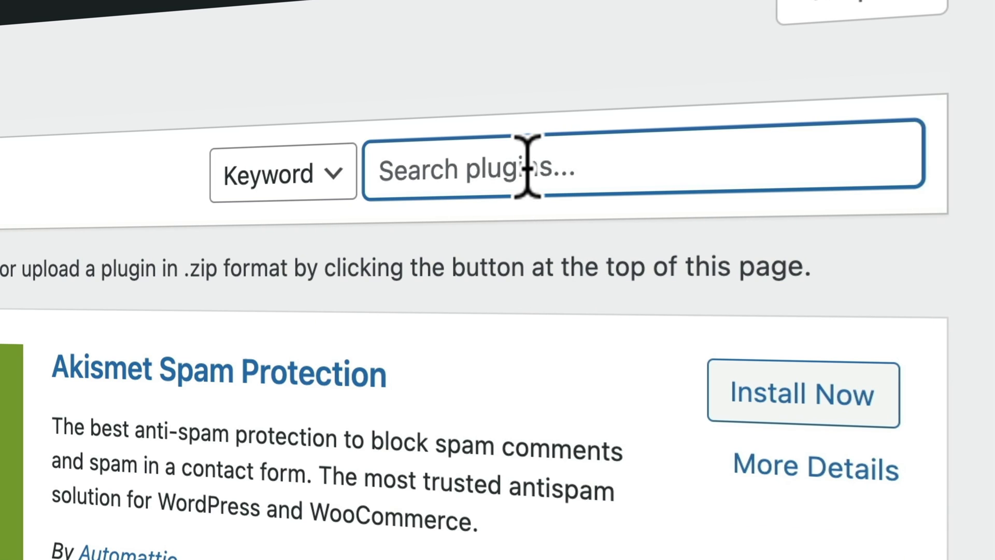
pyautogui.write('elemento')
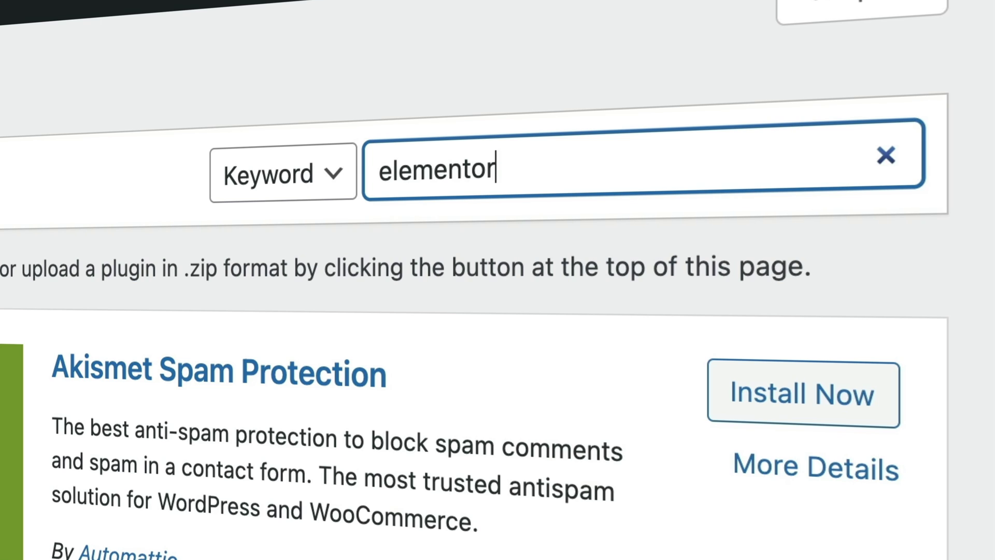
pyautogui.write('r')
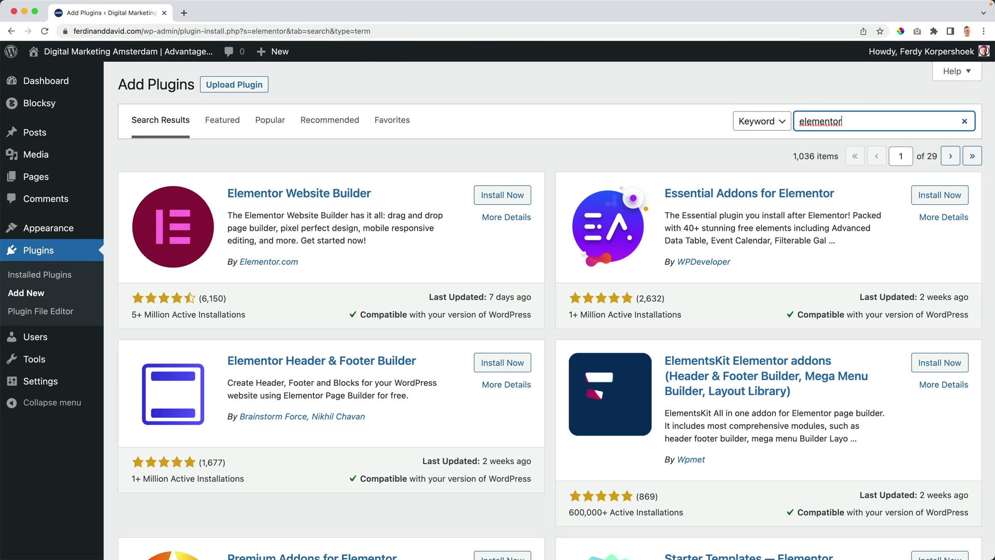
pyautogui.click(141, 313)
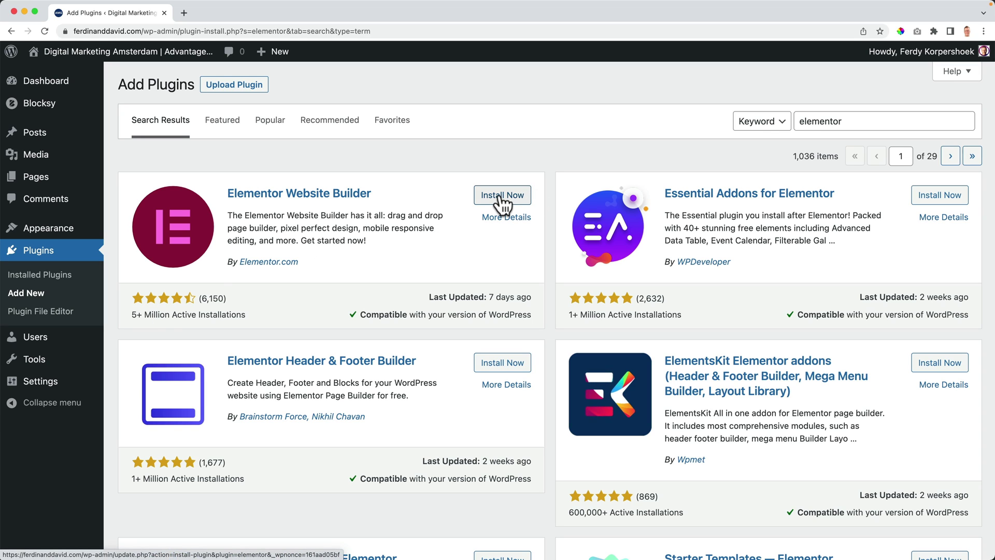
pyautogui.click(502, 197)
# Step: Activate the newly installed Elementor plugin
pyautogui.click(504, 195)
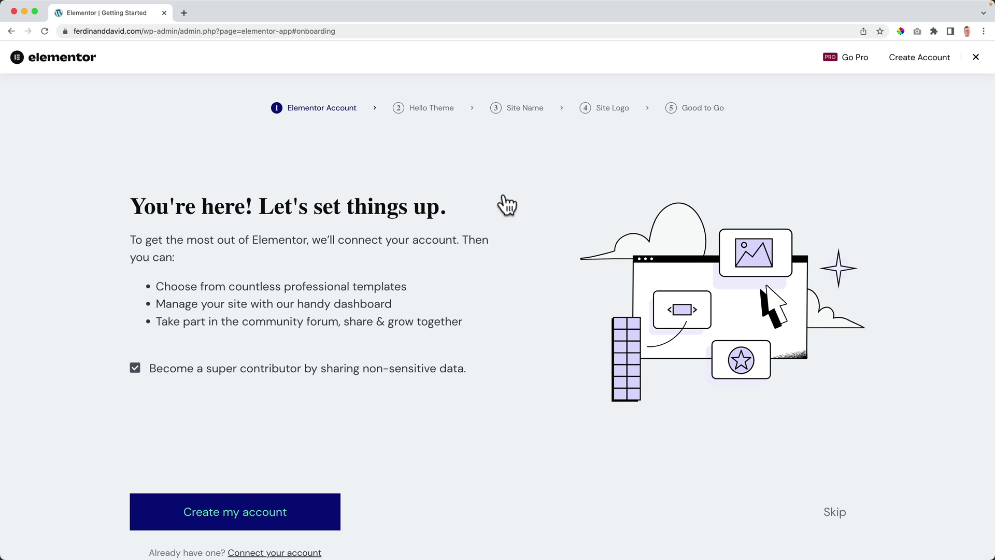
pyautogui.scroll(-2, 502, 186)
pyautogui.scroll(2, 449, 173)
pyautogui.scroll(-2, 451, 181)
# Step: Skip the account, Hello Theme, site name and site logo steps to reach the blank editor
pyautogui.click(834, 456)
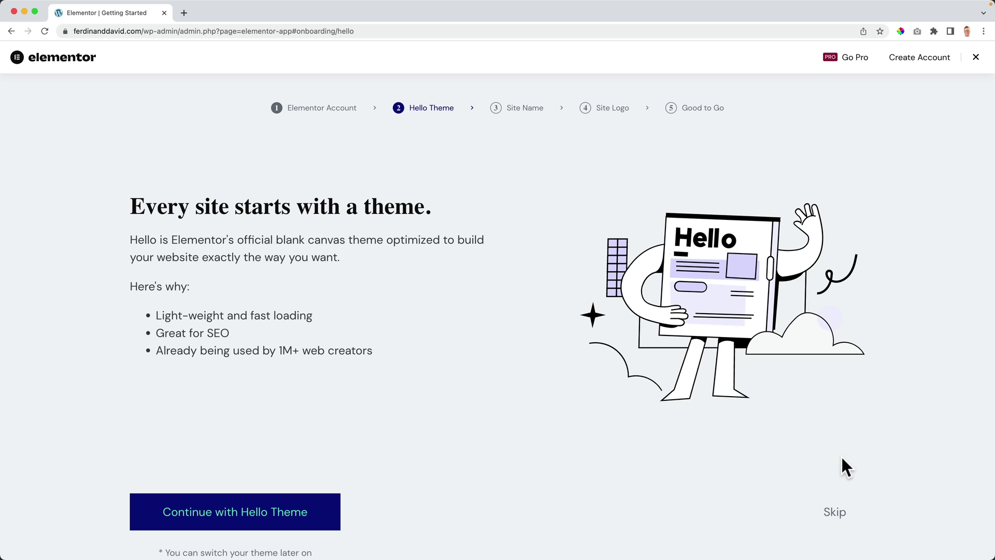
pyautogui.click(831, 456)
pyautogui.scroll(-2, 835, 460)
pyautogui.click(834, 459)
pyautogui.scroll(-2, 833, 461)
pyautogui.click(835, 469)
pyautogui.scroll(-2, 831, 469)
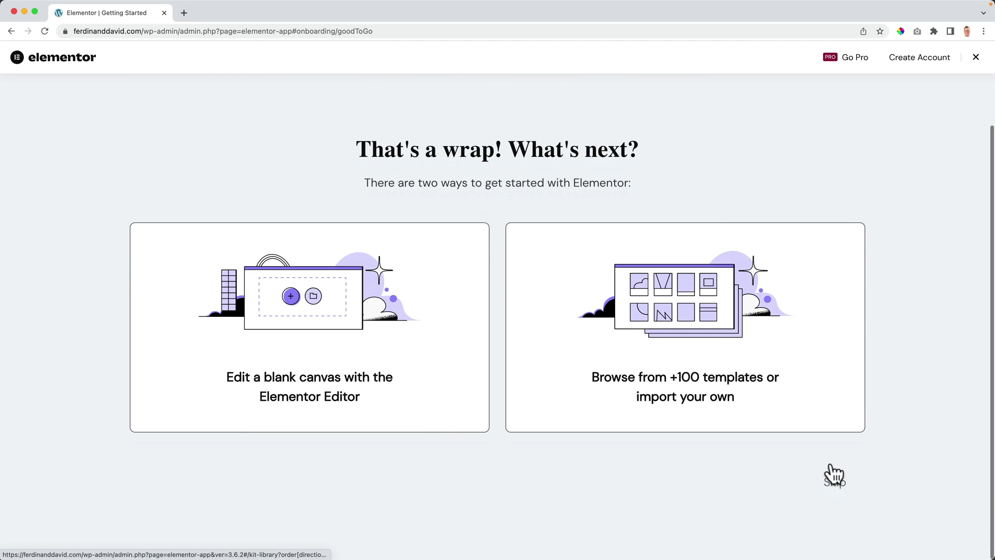
pyautogui.click(837, 489)
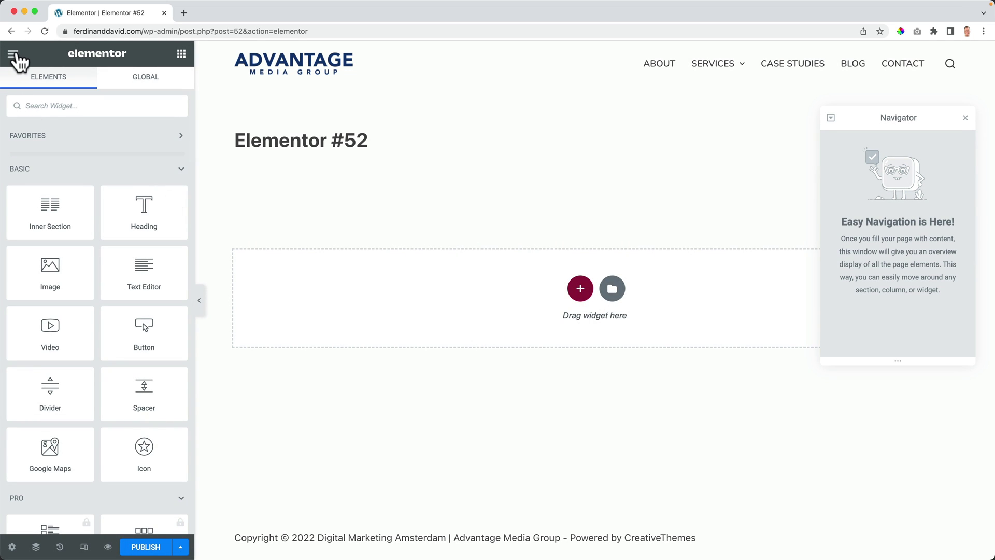
# Step: Exit Elementor to the dashboard, close the welcome tour, and go to the Pages list
pyautogui.click(11, 57)
pyautogui.click(78, 284)
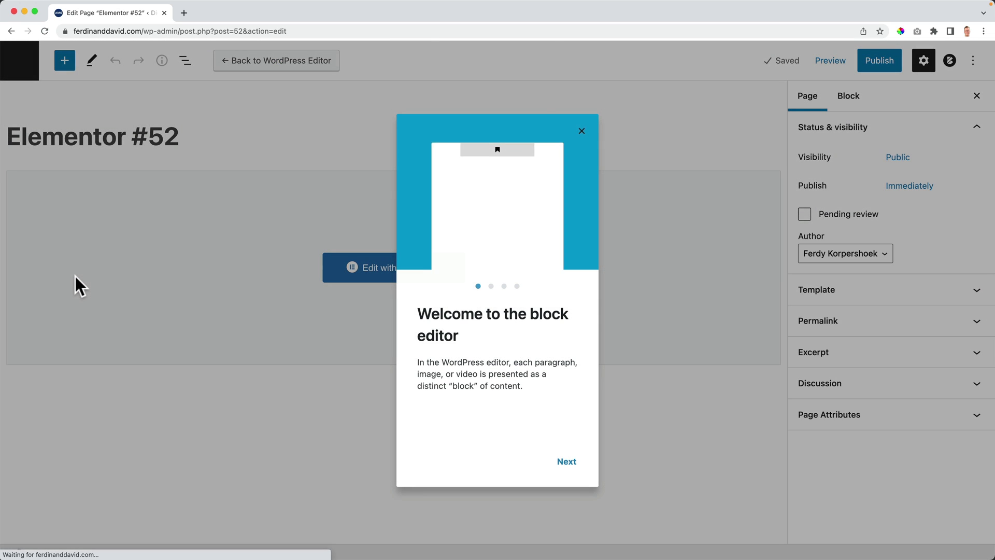
pyautogui.click(582, 131)
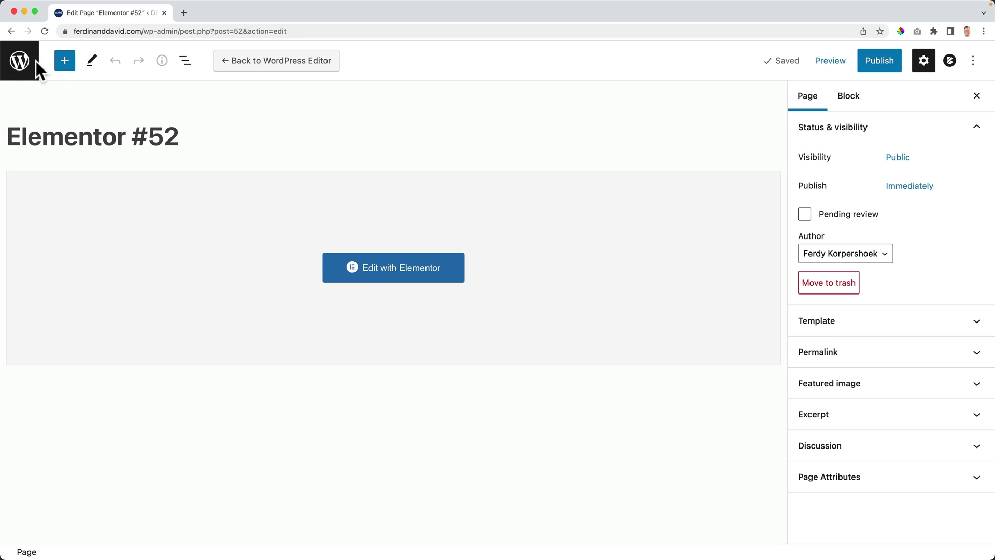
pyautogui.click(21, 64)
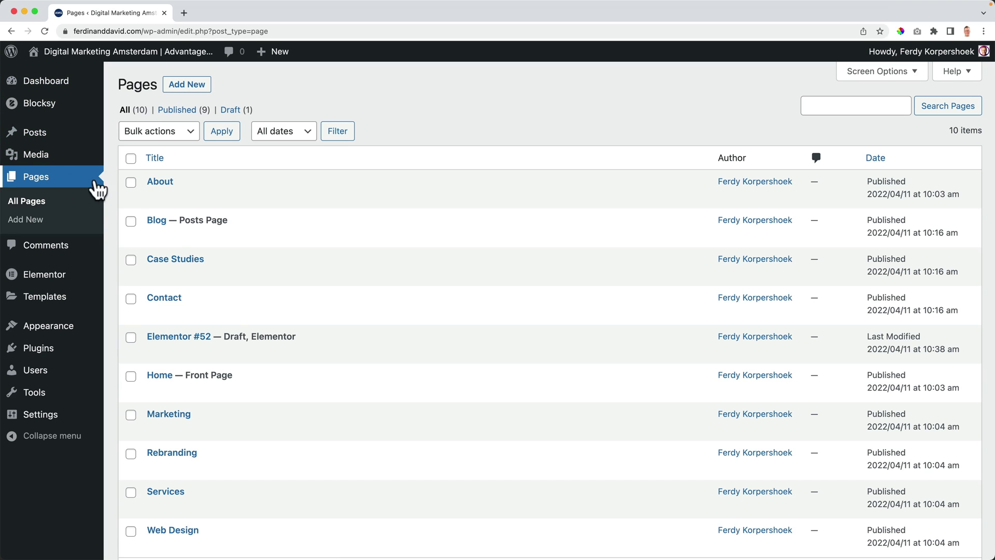
# Step: Trash the Elementor #52 draft and clear it from the trash, then open Home in the block editor
pyautogui.moveTo(249, 332)
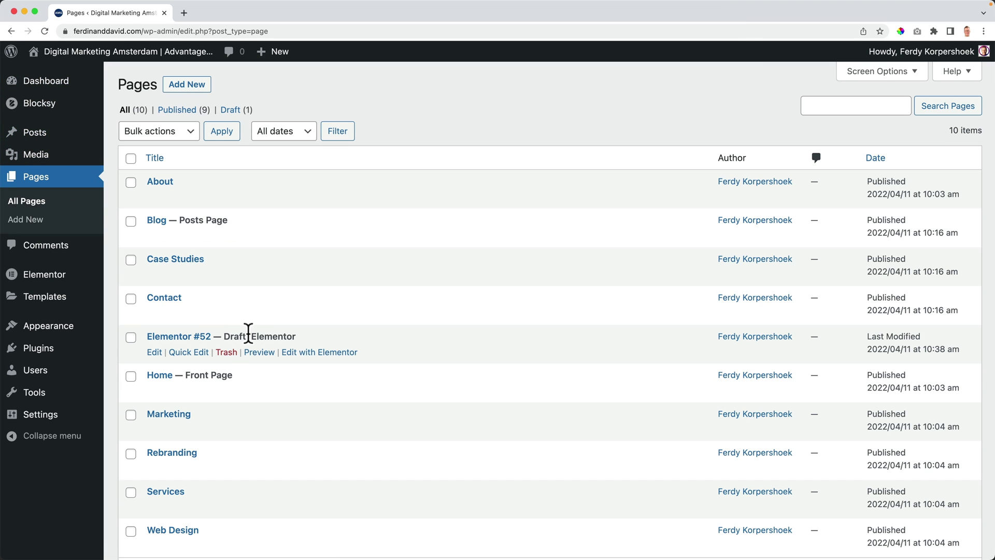
pyautogui.click(226, 352)
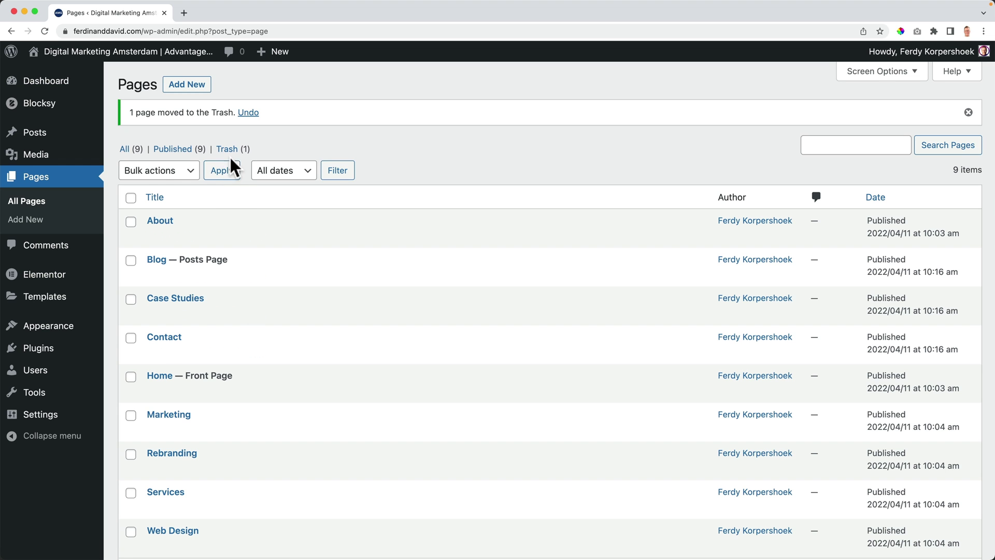
pyautogui.click(228, 149)
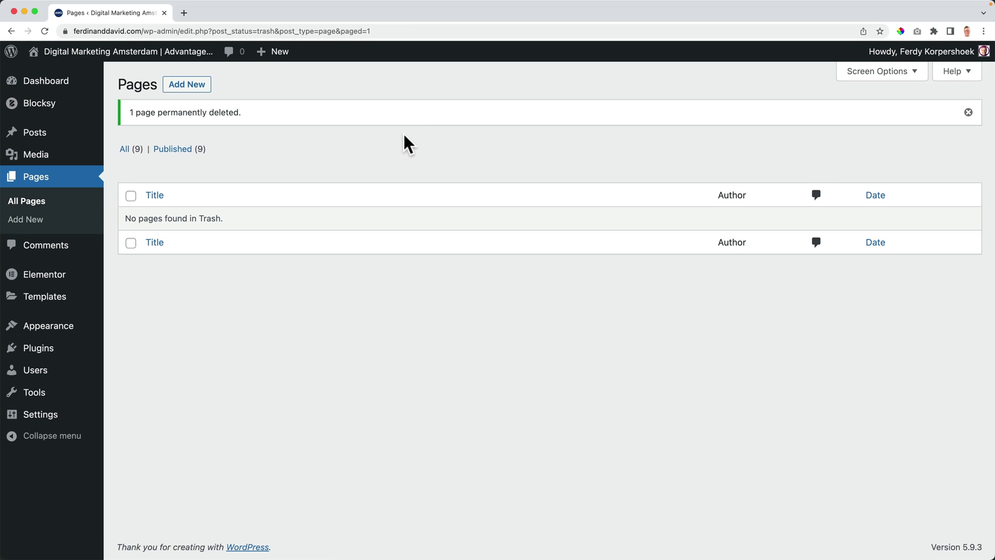
pyautogui.click(93, 55)
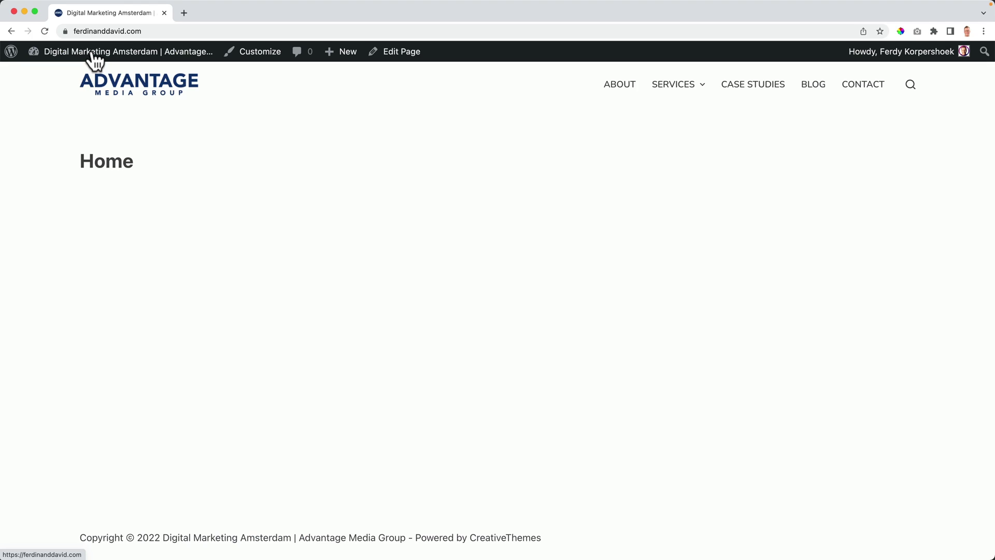
pyautogui.click(403, 54)
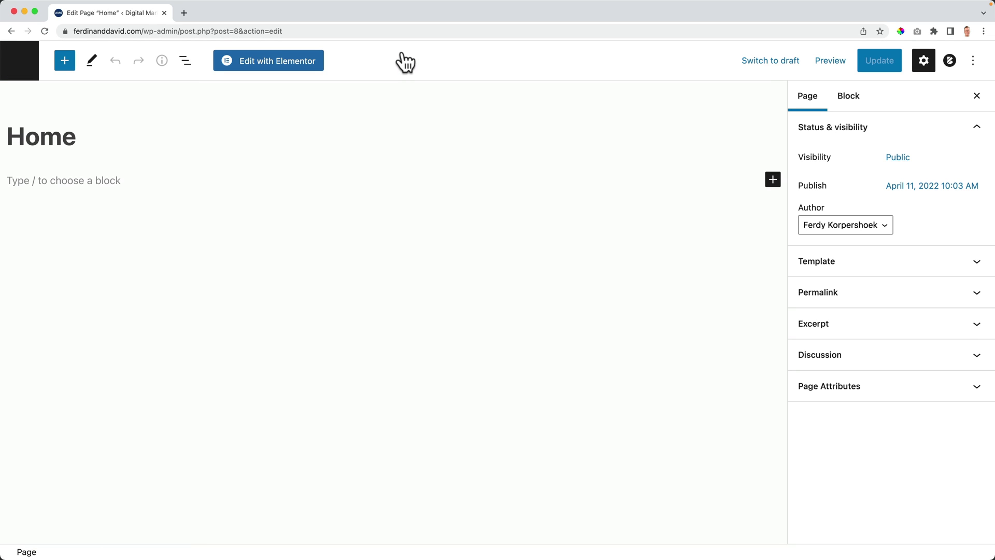
# Step: Open the Home page in Elementor and drag an Image widget onto the canvas
pyautogui.click(272, 71)
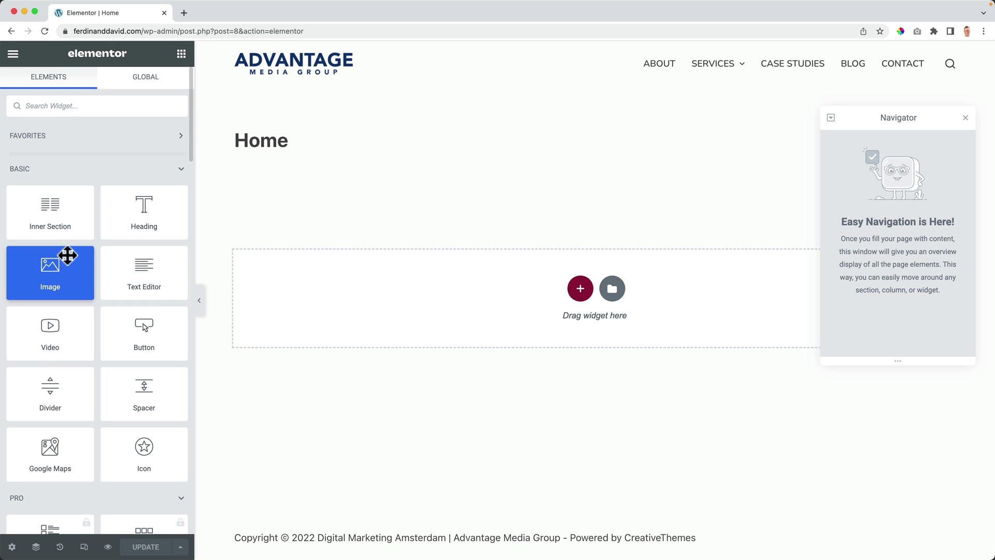
pyautogui.scroll(-3, 66, 250)
pyautogui.moveTo(80, 142); pyautogui.dragTo(488, 291)
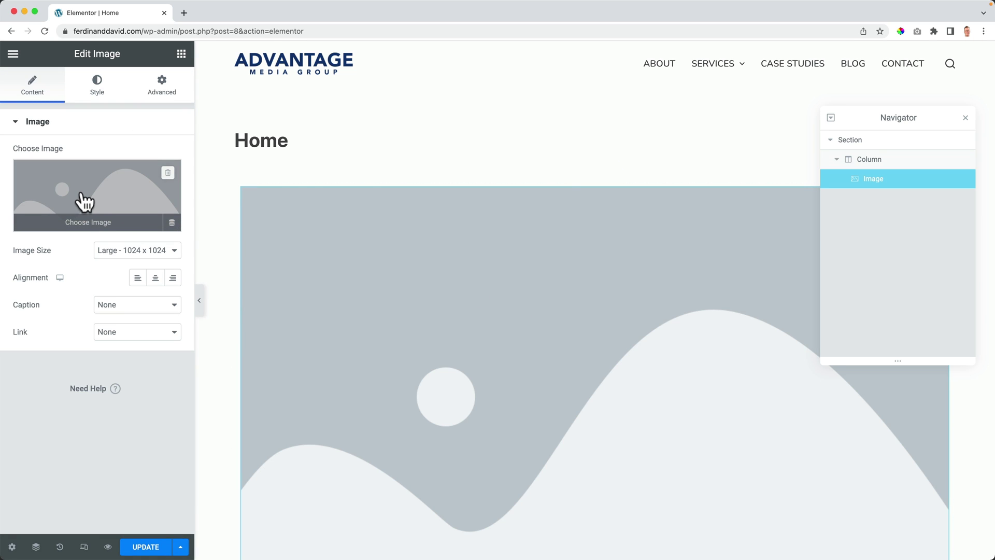
# Step: Close the Media Library and Navigator, then delete the placeholder image widget
pyautogui.click(84, 202)
pyautogui.click(950, 80)
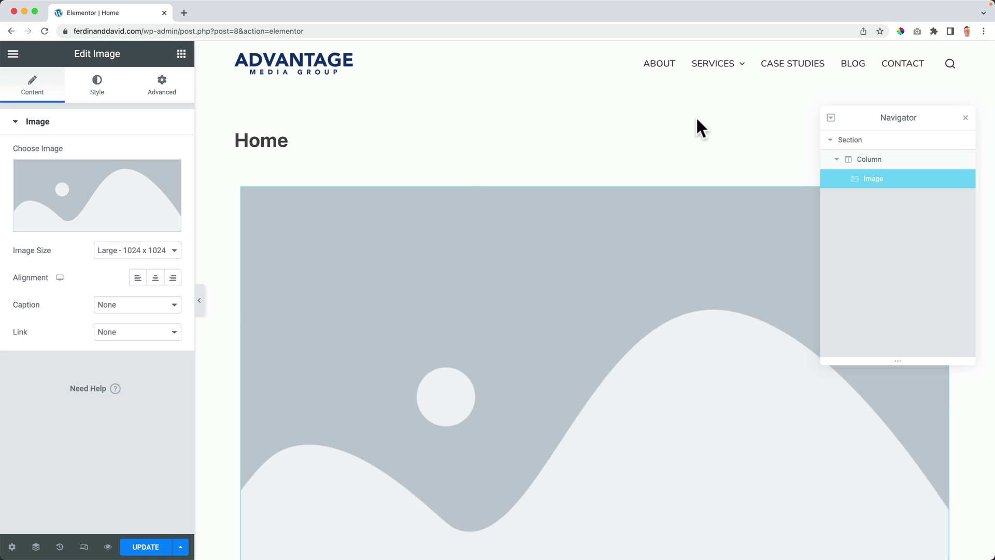
pyautogui.click(965, 119)
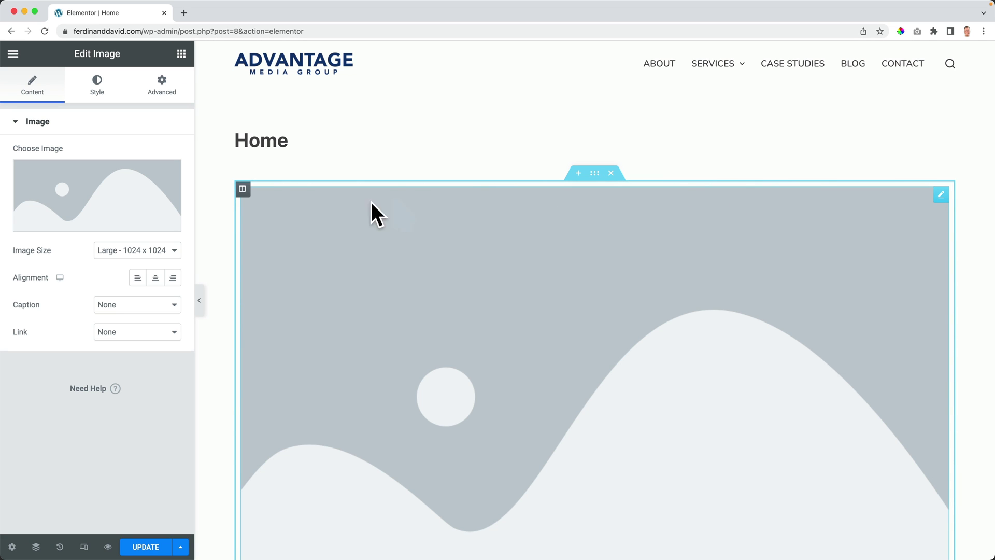
pyautogui.rightClick(935, 197)
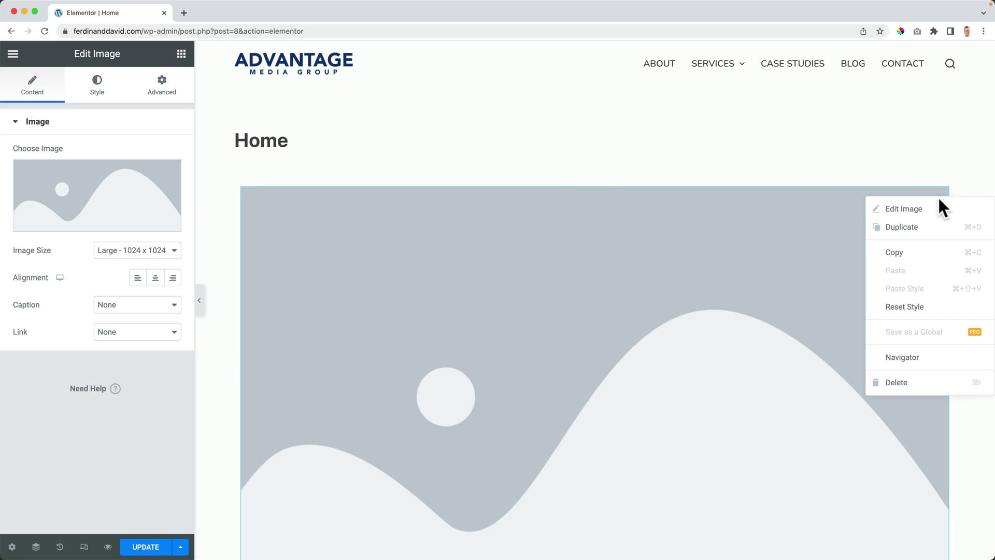
pyautogui.click(894, 384)
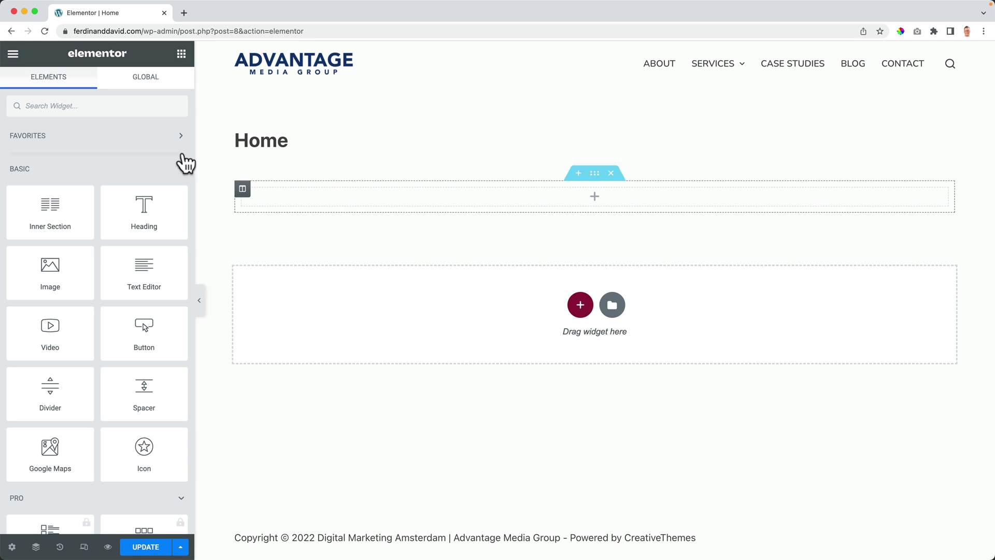
# Step: Switch the Elementor interface to the dark theme in User Preferences
pyautogui.click(14, 55)
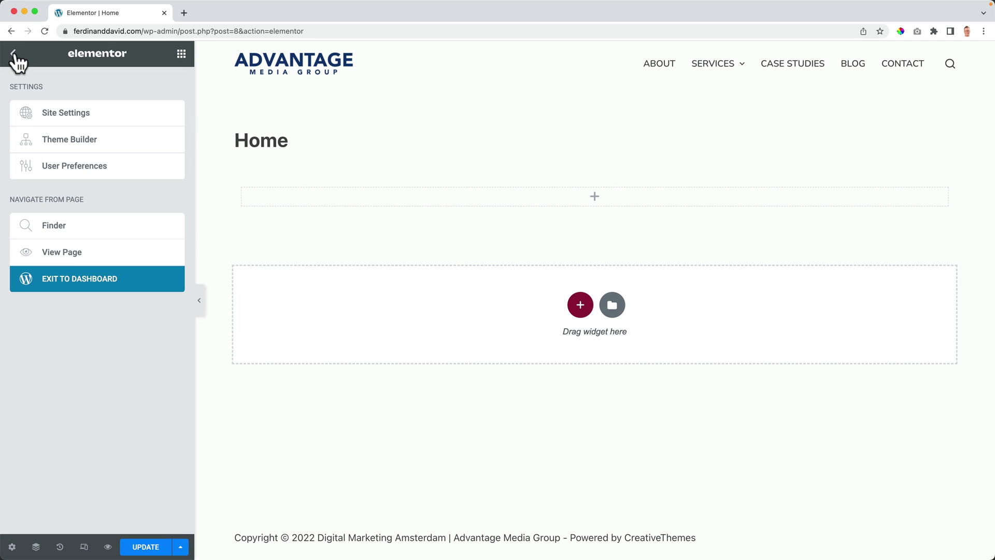
pyautogui.click(82, 166)
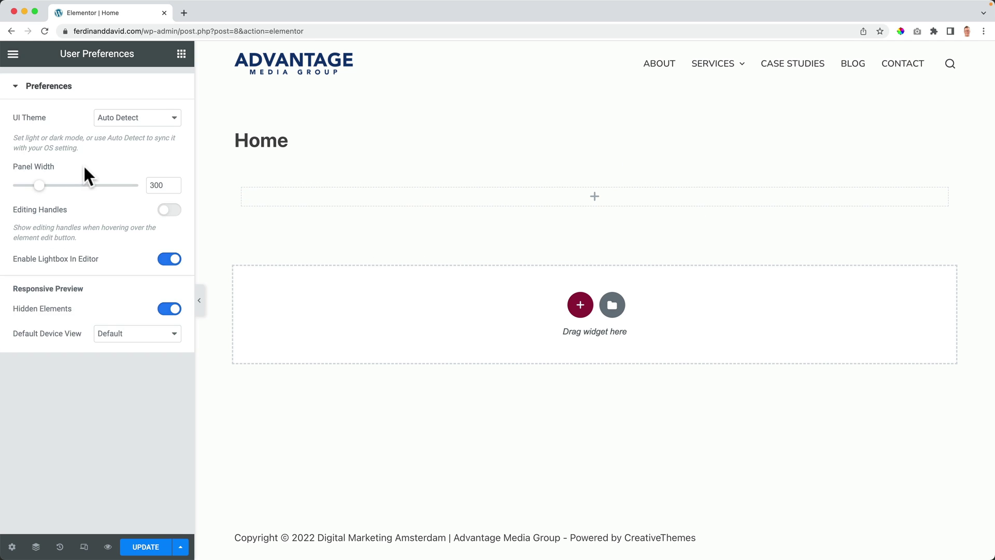
pyautogui.click(115, 122)
pyautogui.click(116, 145)
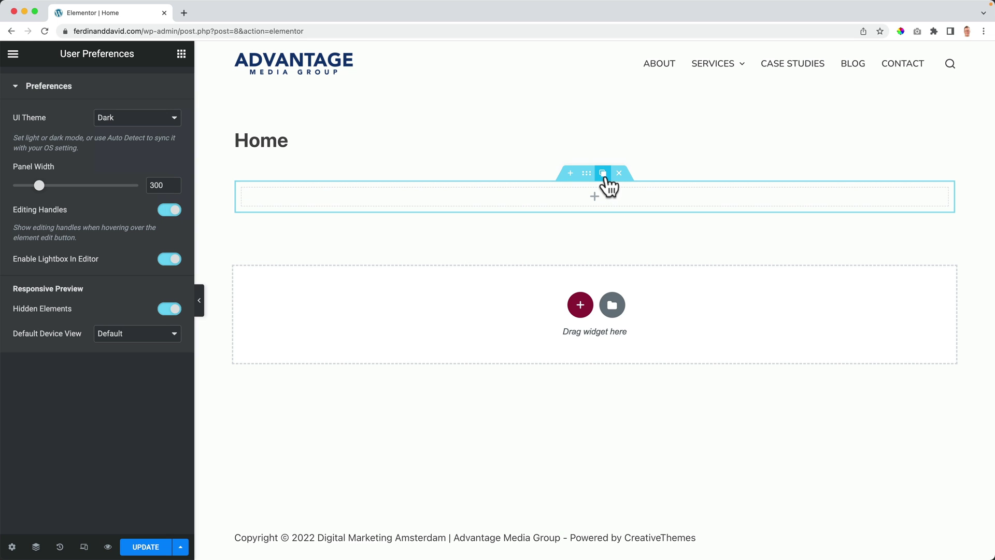
# Step: Turn on editing handles in User Preferences and delete the empty section with its handle
pyautogui.moveTo(243, 193)
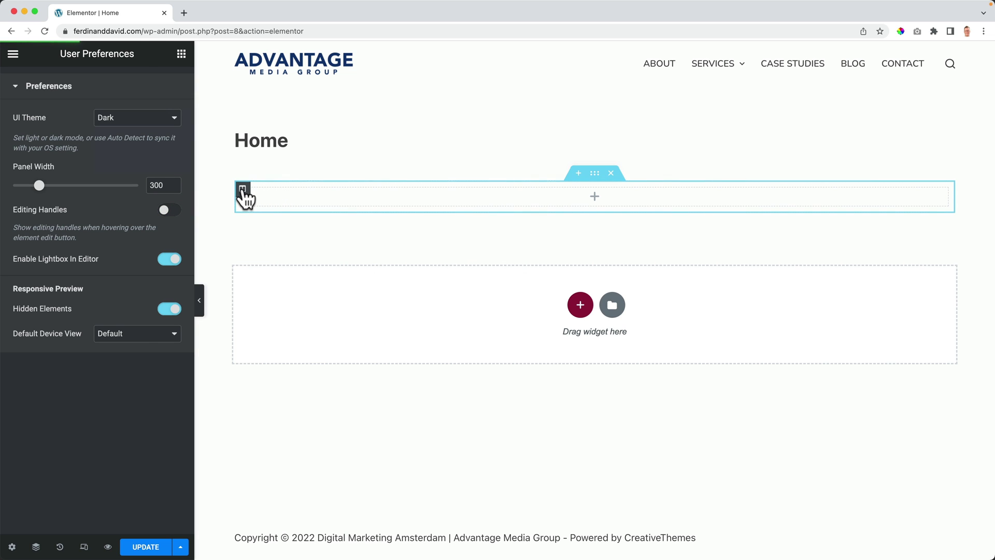
pyautogui.rightClick(243, 189)
pyautogui.click(457, 207)
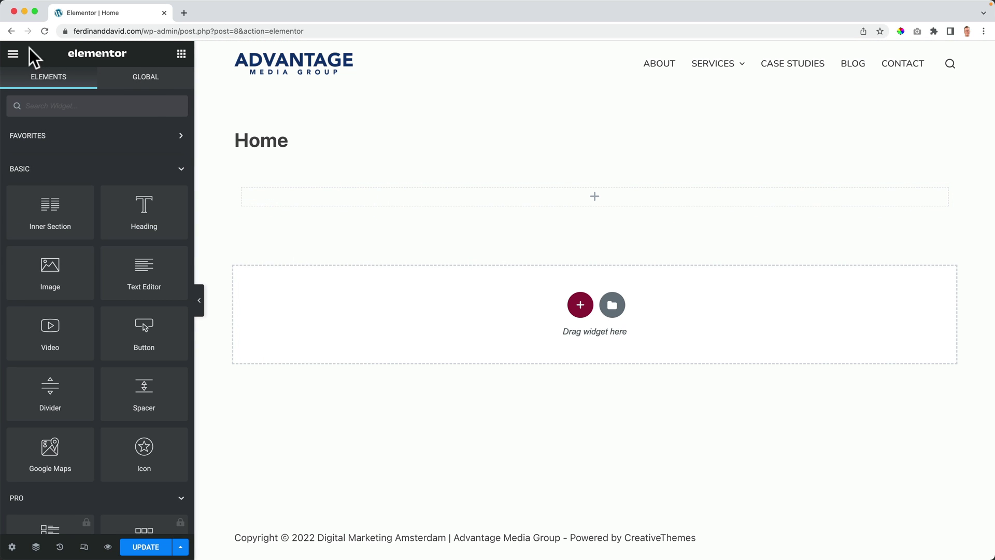
pyautogui.click(13, 55)
pyautogui.click(31, 165)
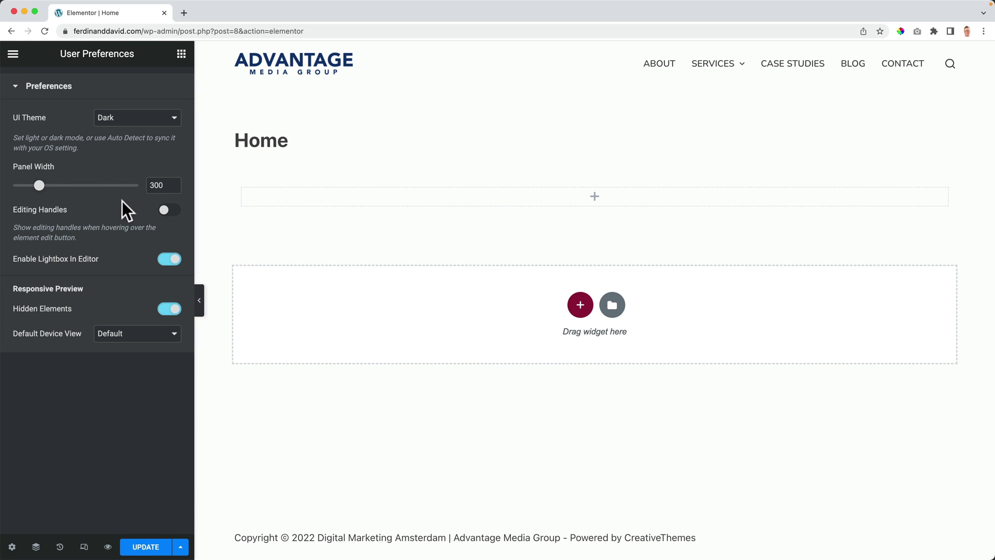
pyautogui.click(165, 210)
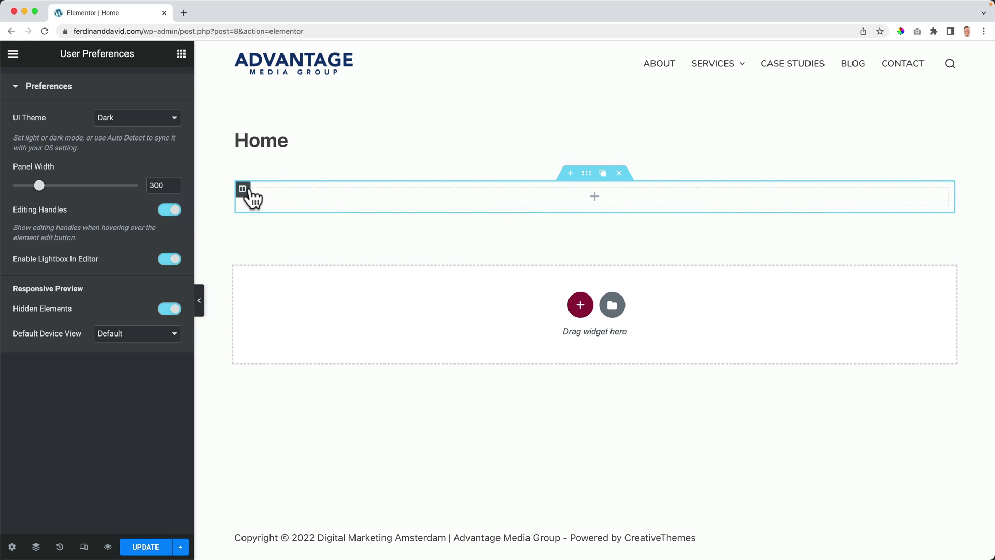
pyautogui.click(295, 193)
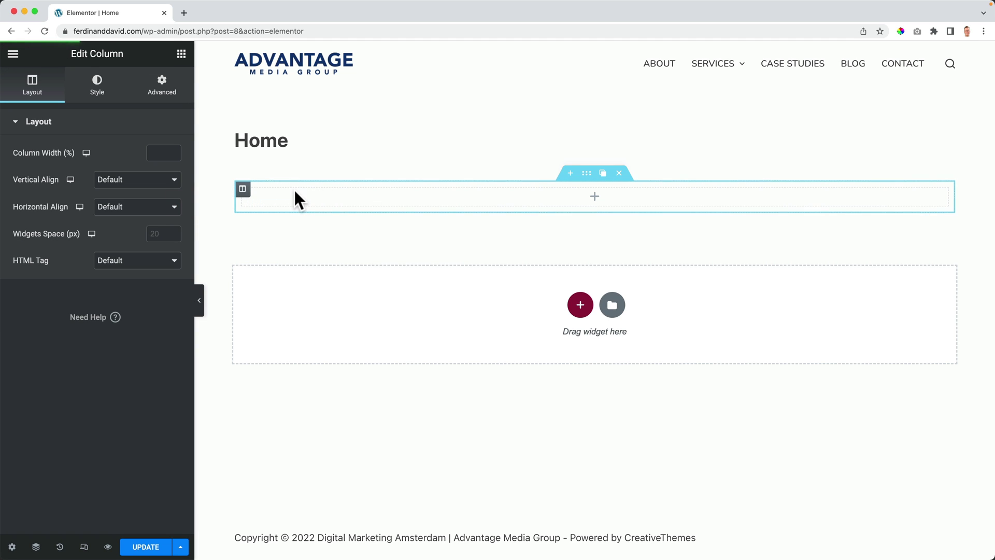
pyautogui.click(619, 173)
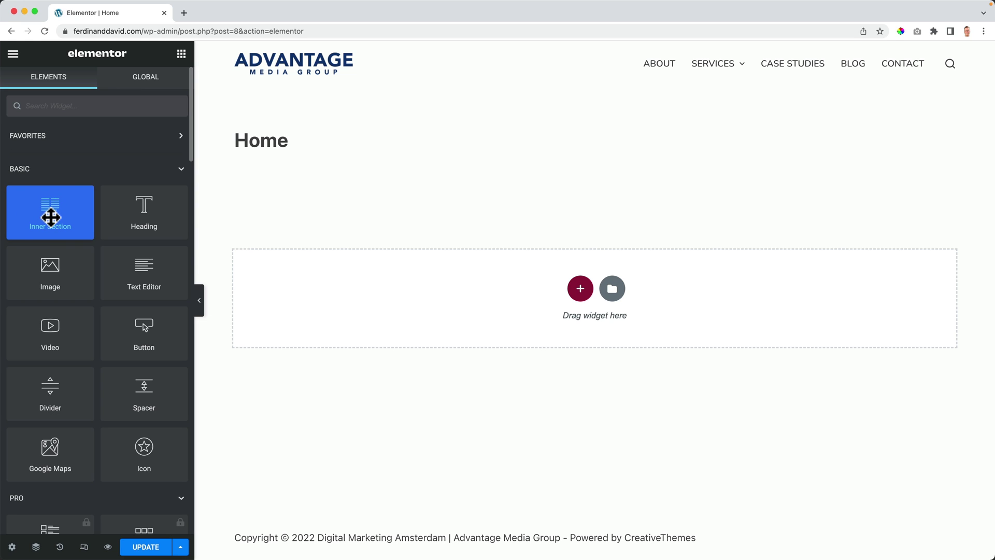
# Step: Save the Home page and exit Elementor to the WordPress dashboard's Pages list
pyautogui.click(151, 548)
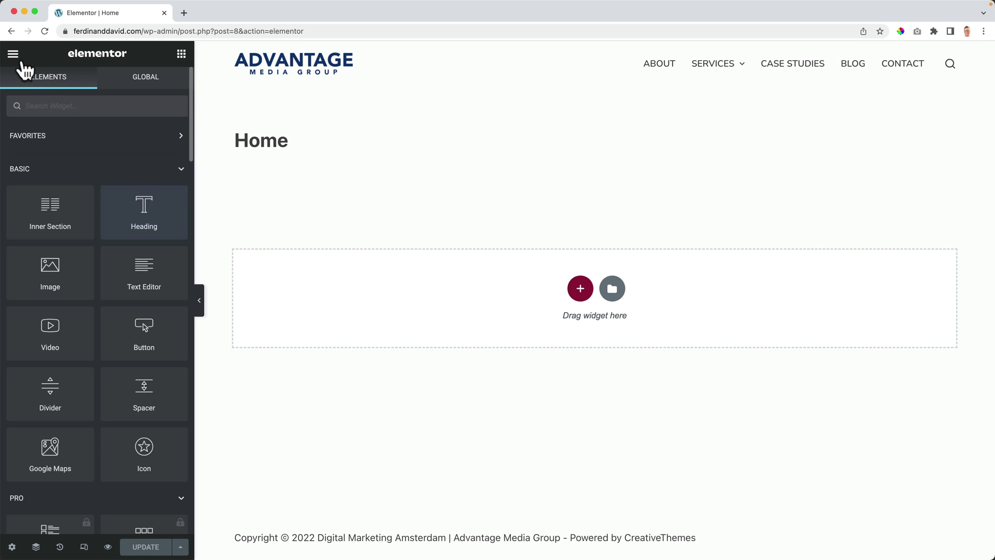
pyautogui.click(14, 55)
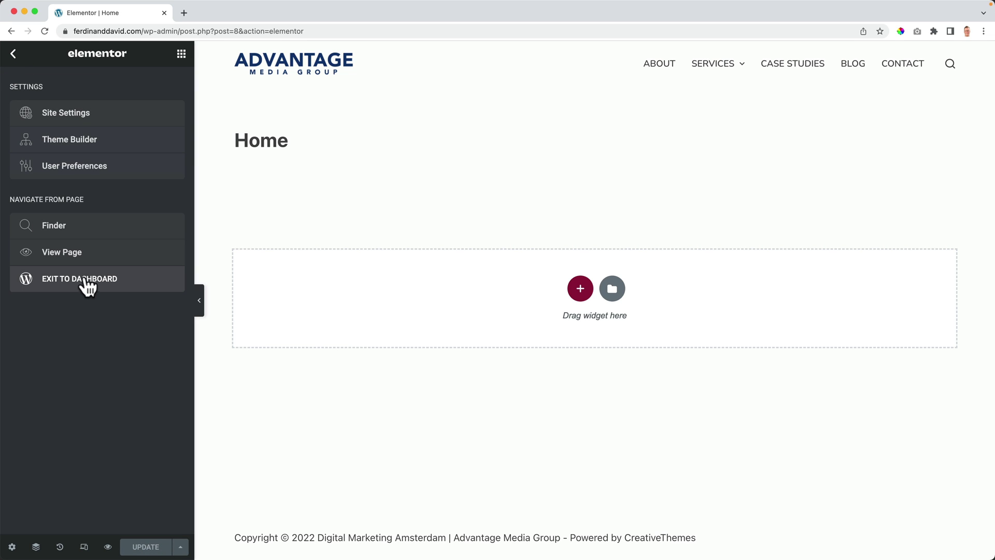
pyautogui.click(76, 279)
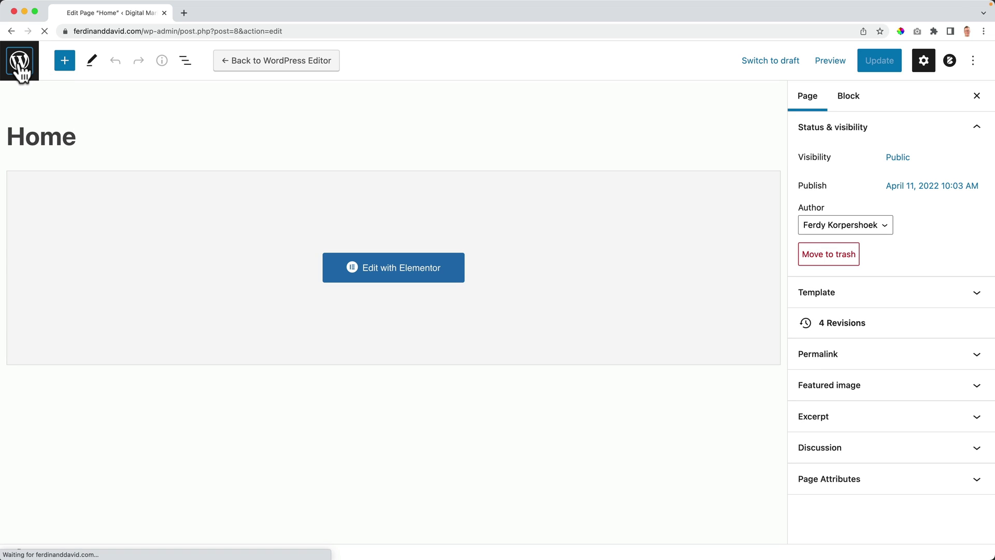
pyautogui.click(19, 68)
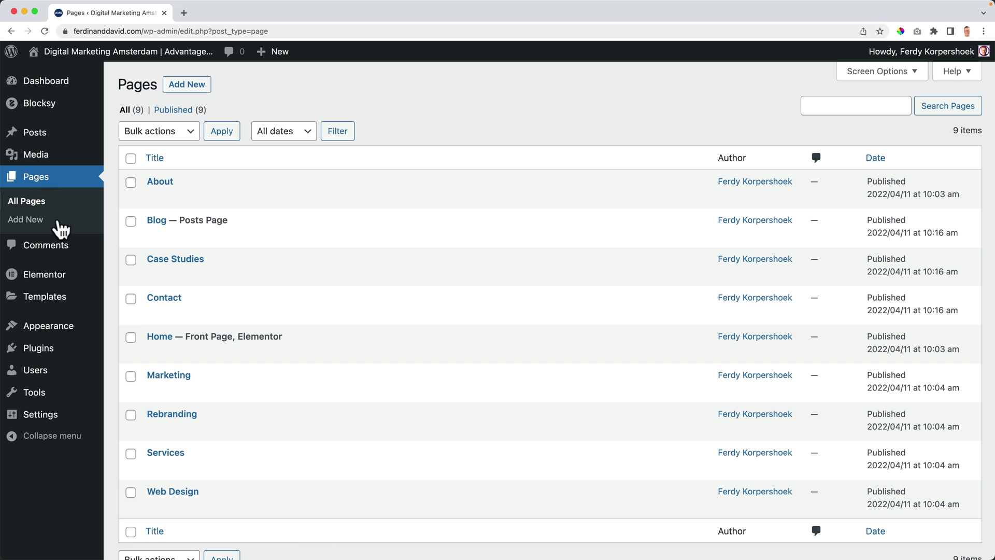
# Step: In Elementor Settings > Experiments, set the Flexbox Container experiment to Active
pyautogui.click(124, 284)
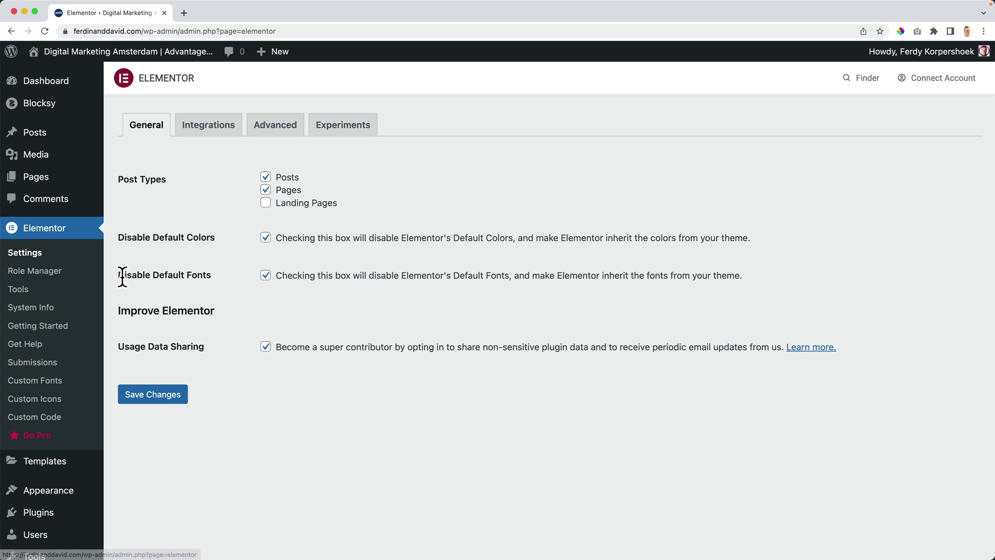
pyautogui.click(337, 132)
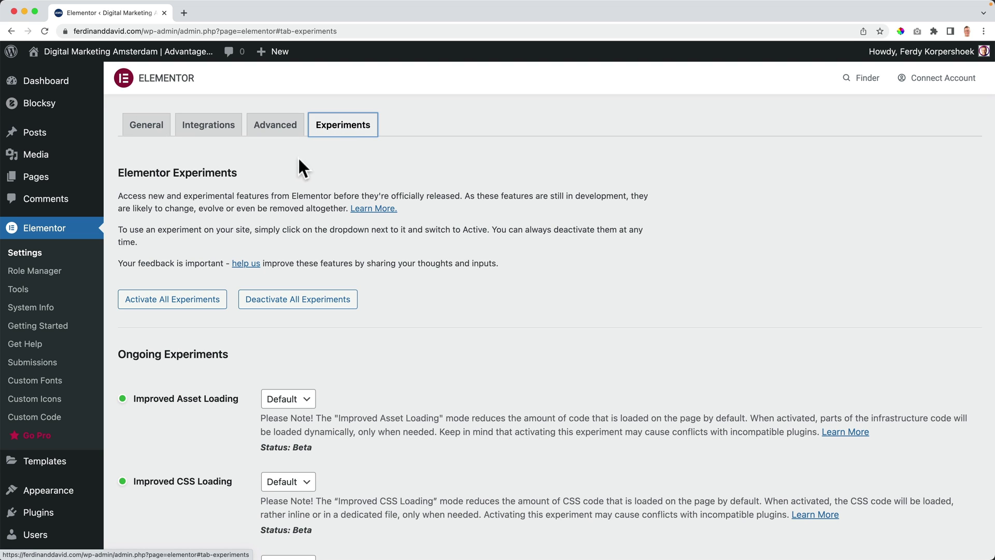
pyautogui.scroll(-4, 249, 291)
pyautogui.scroll(-4, 249, 291)
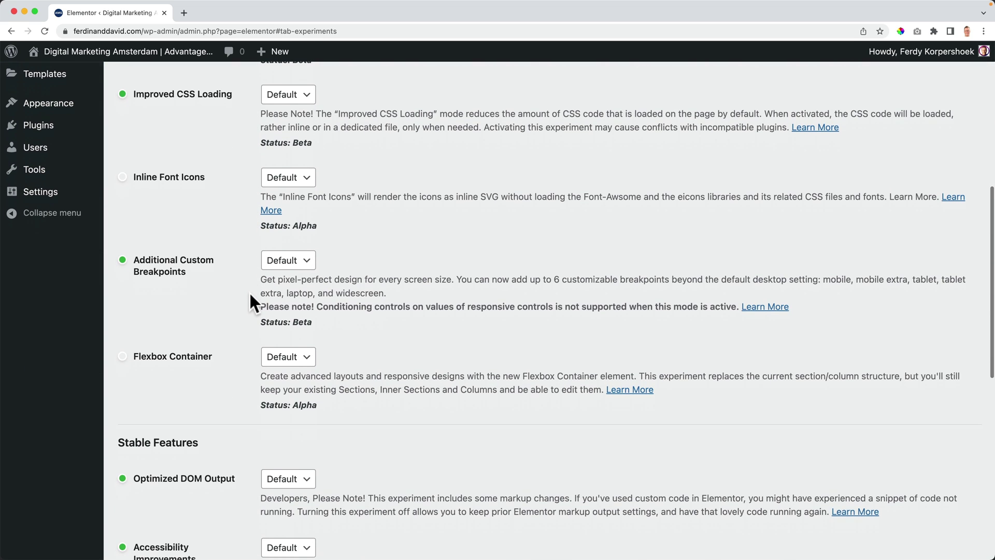
pyautogui.click(290, 357)
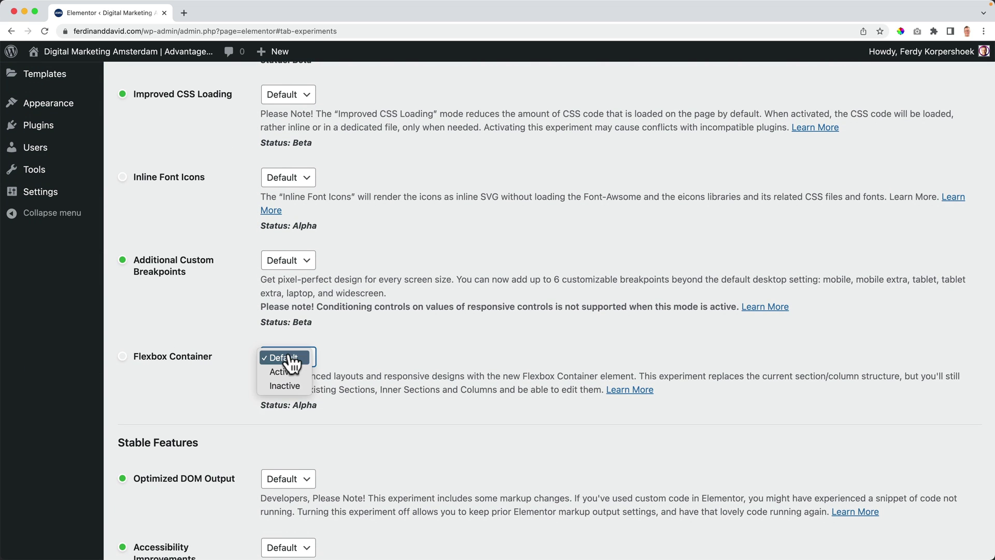
pyautogui.click(282, 371)
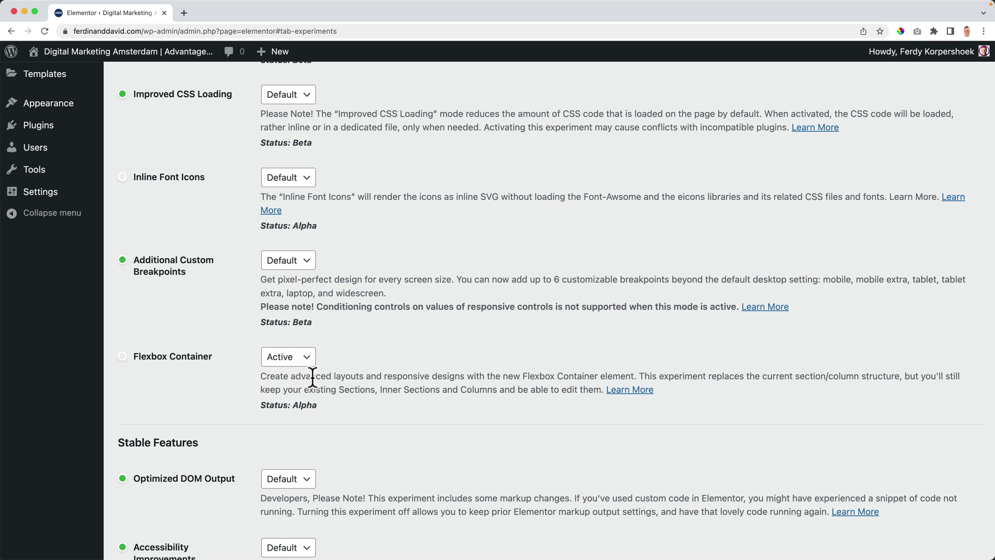
pyautogui.scroll(-10, 303, 389)
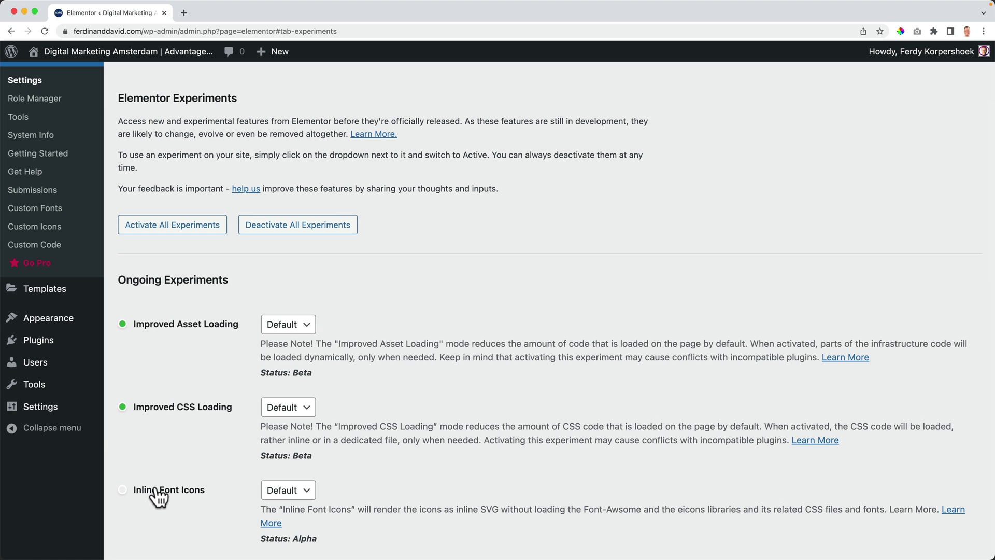
# Step: Reopen the Home page in Elementor, set Page Layout to Elementor Full Width, and update
pyautogui.click(132, 68)
pyautogui.click(478, 52)
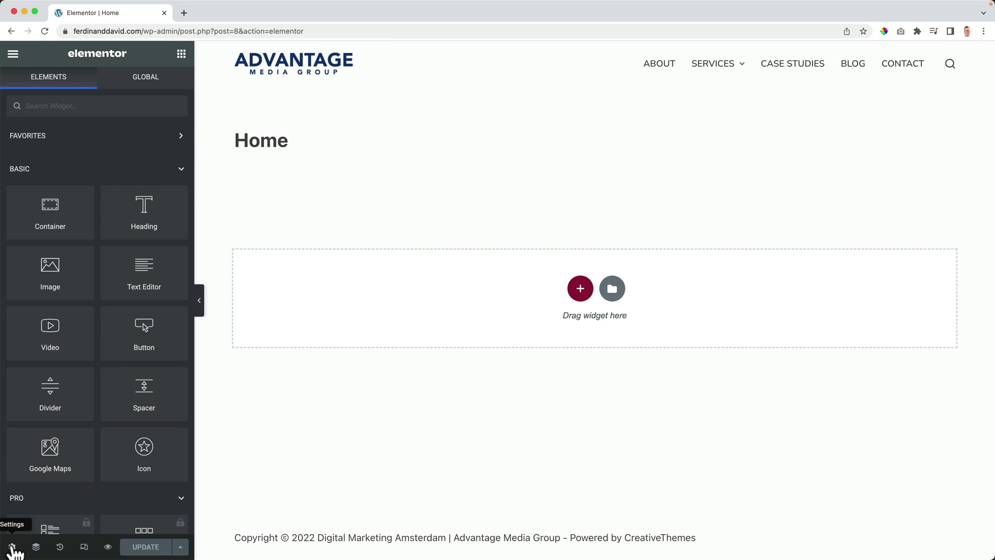
pyautogui.click(12, 547)
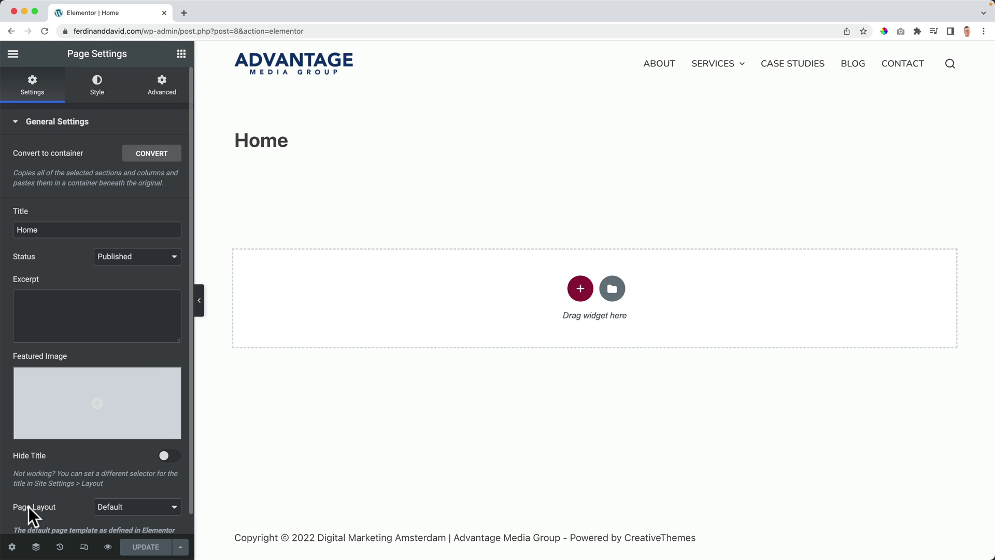
pyautogui.click(126, 513)
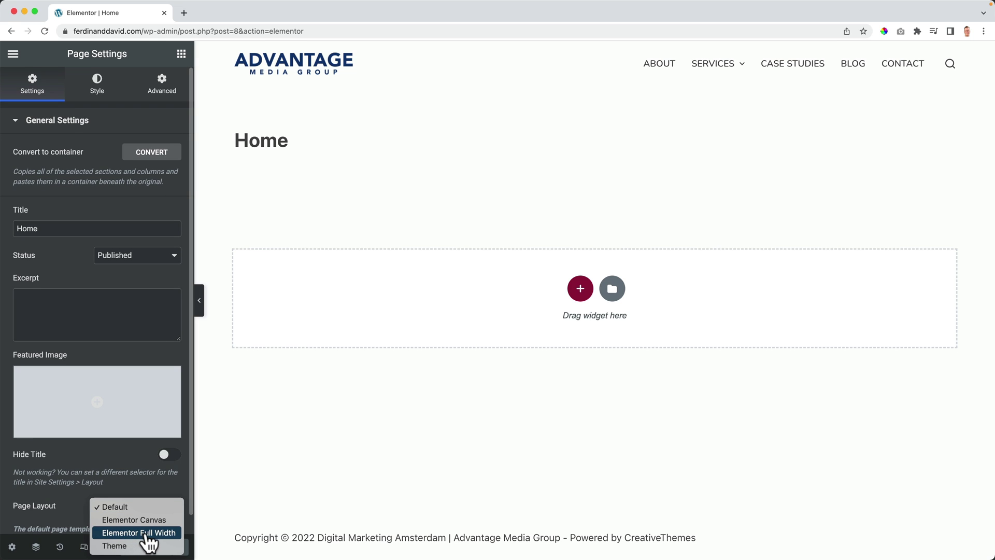
pyautogui.click(150, 533)
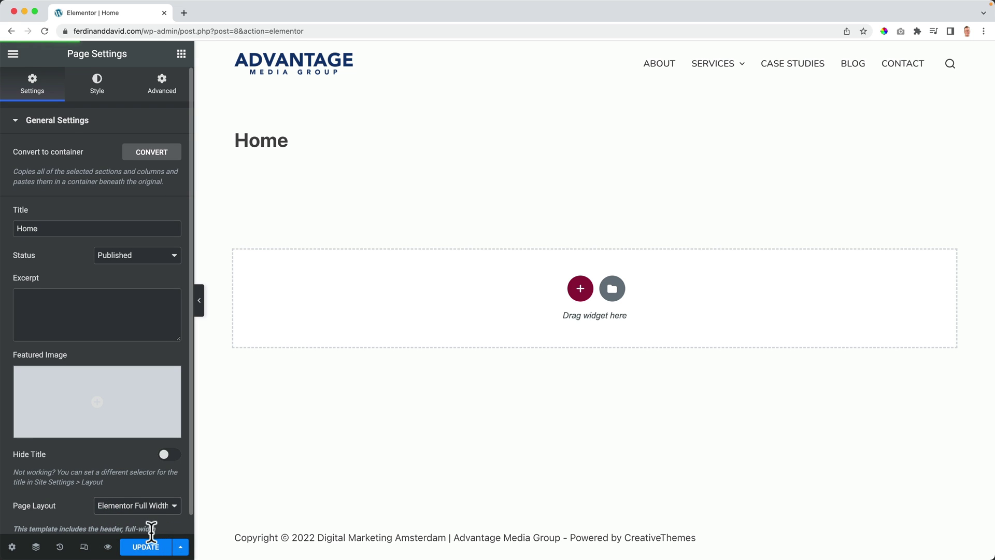
pyautogui.click(147, 547)
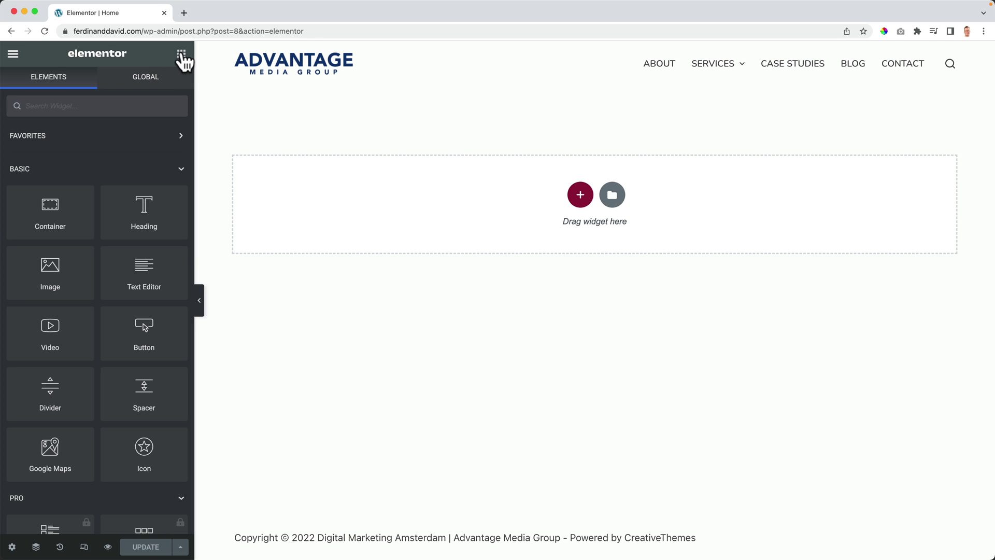
# Step: Place a Star Rating widget at the top of the Home page
pyautogui.click(87, 137)
pyautogui.click(89, 137)
pyautogui.scroll(-4, 116, 185)
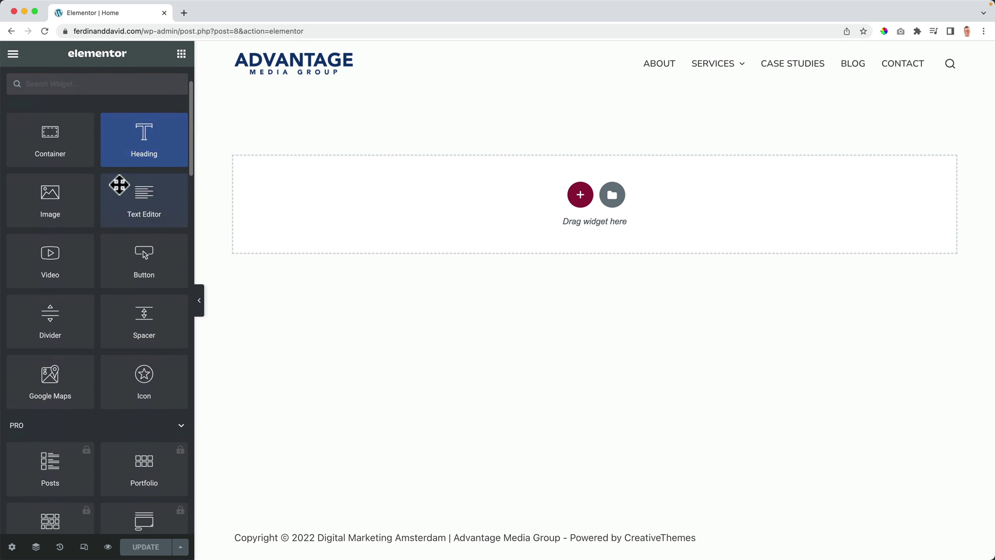
pyautogui.scroll(-15, 115, 187)
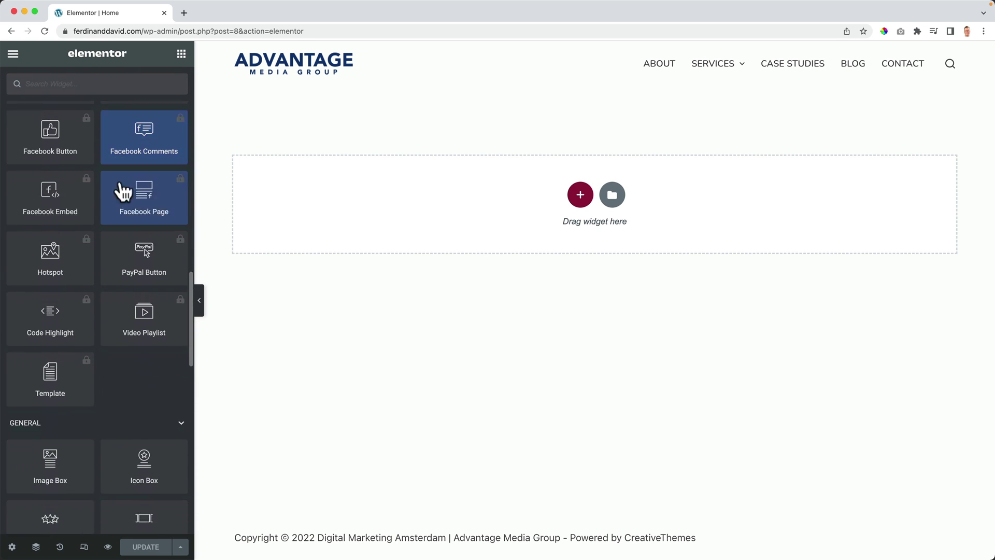
pyautogui.scroll(-8, 127, 251)
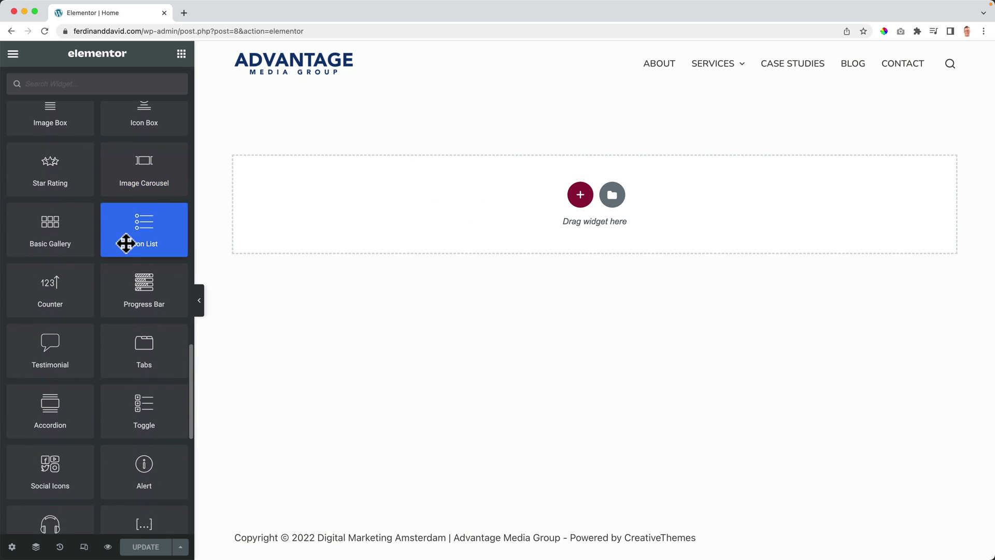
pyautogui.scroll(2, 123, 240)
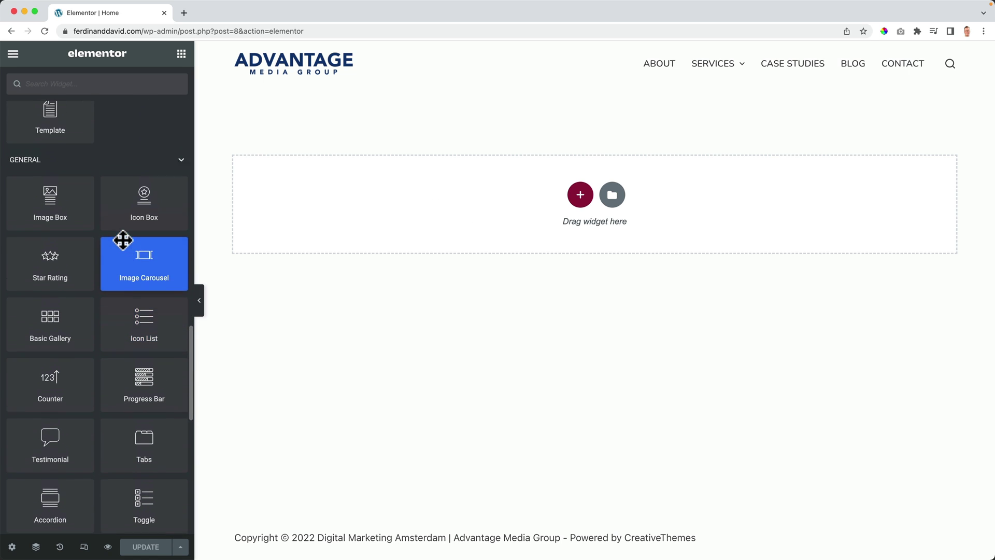
pyautogui.moveTo(62, 271); pyautogui.dragTo(538, 214)
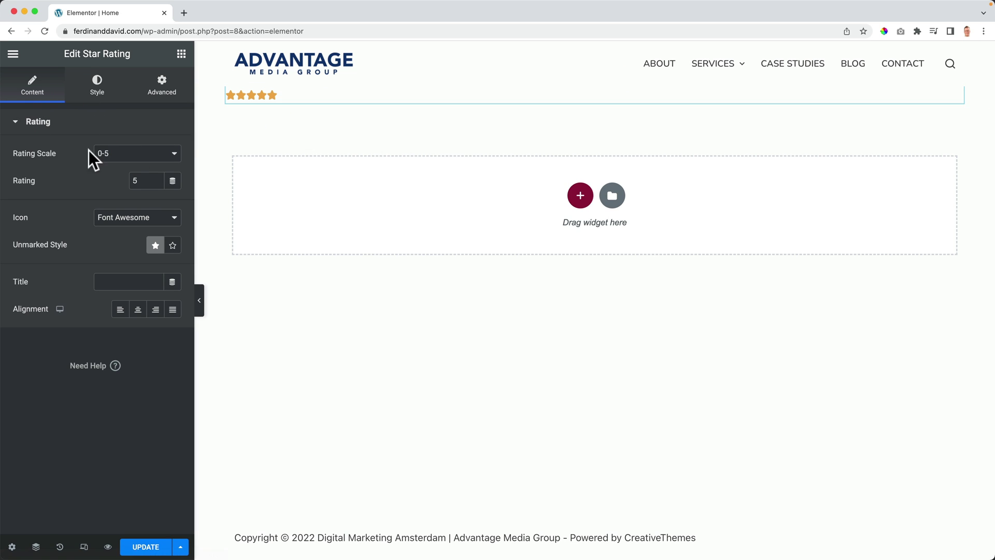
# Step: Check the Star Rating's Style and Advanced settings, delete it, and bring up container structures
pyautogui.click(95, 92)
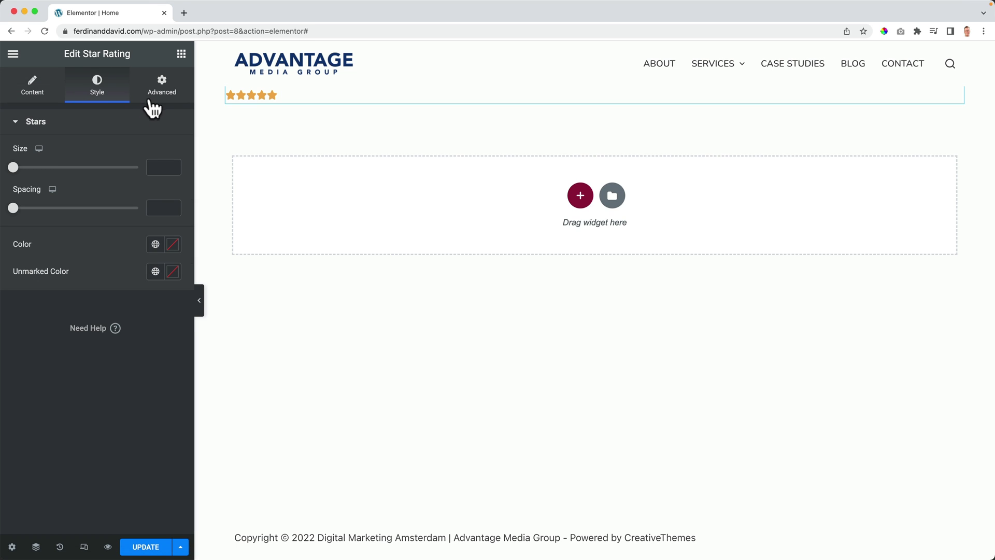
pyautogui.click(156, 95)
pyautogui.click(74, 130)
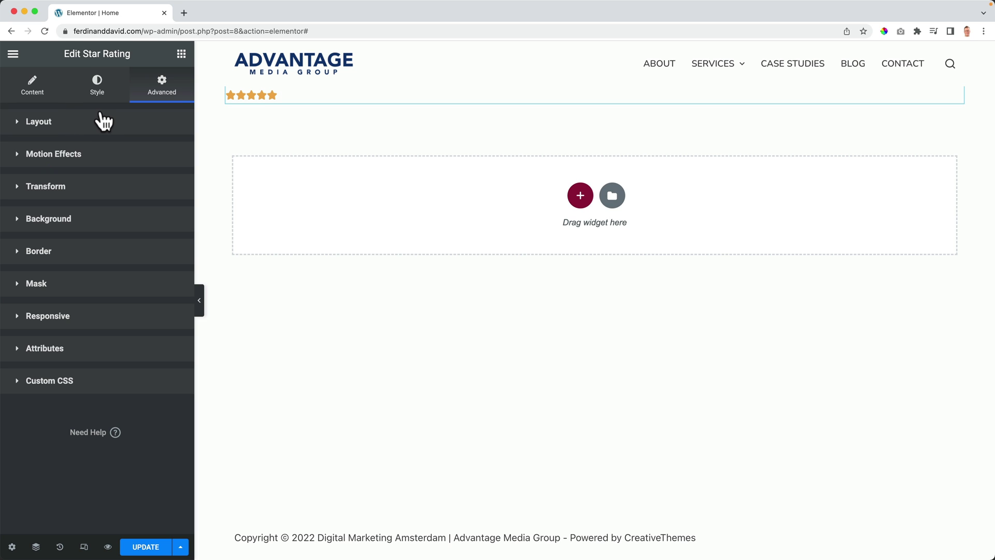
pyautogui.moveTo(682, 100)
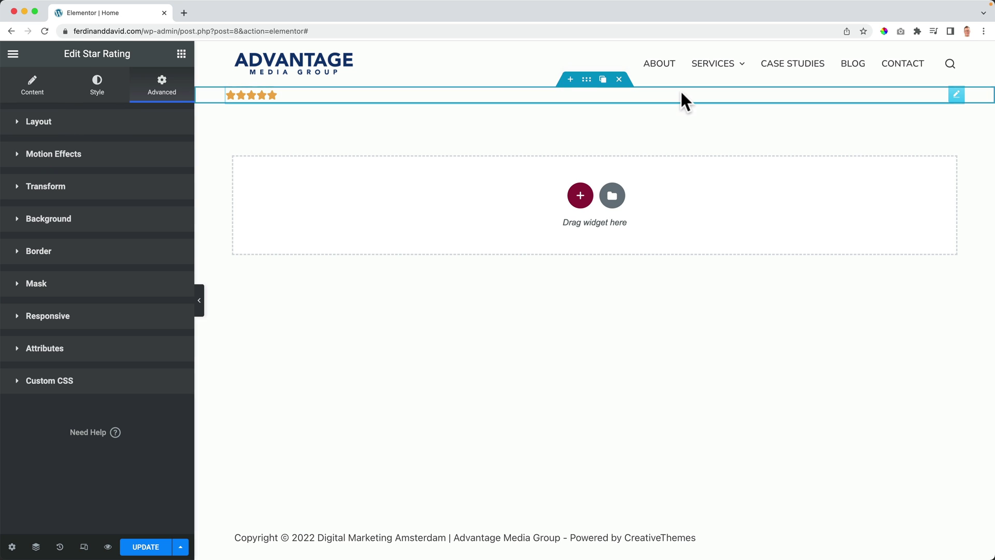
pyautogui.click(618, 82)
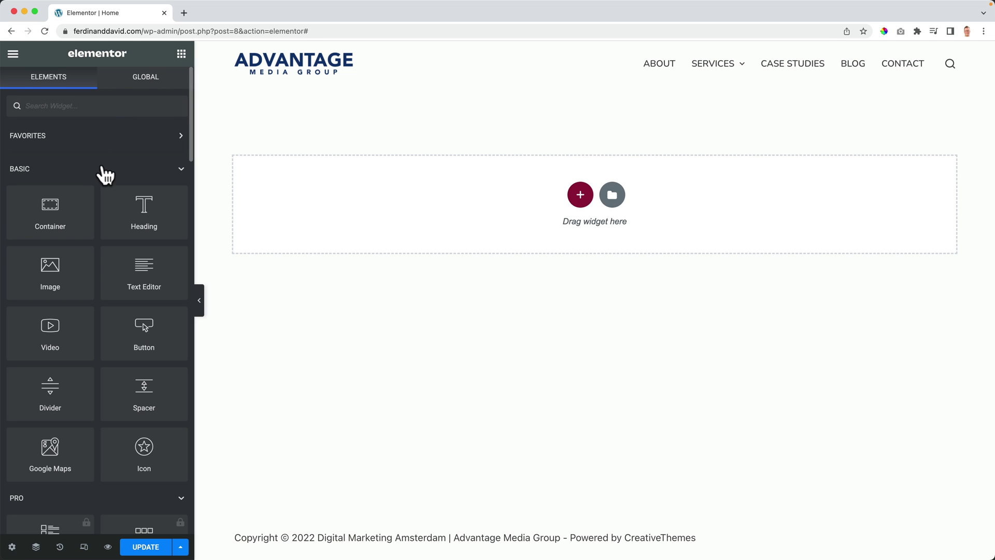
pyautogui.click(580, 196)
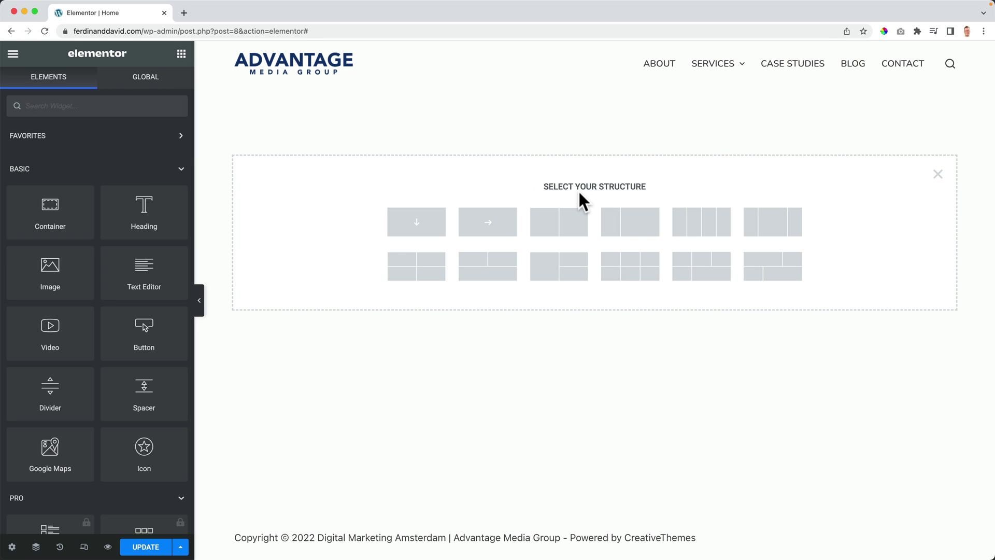
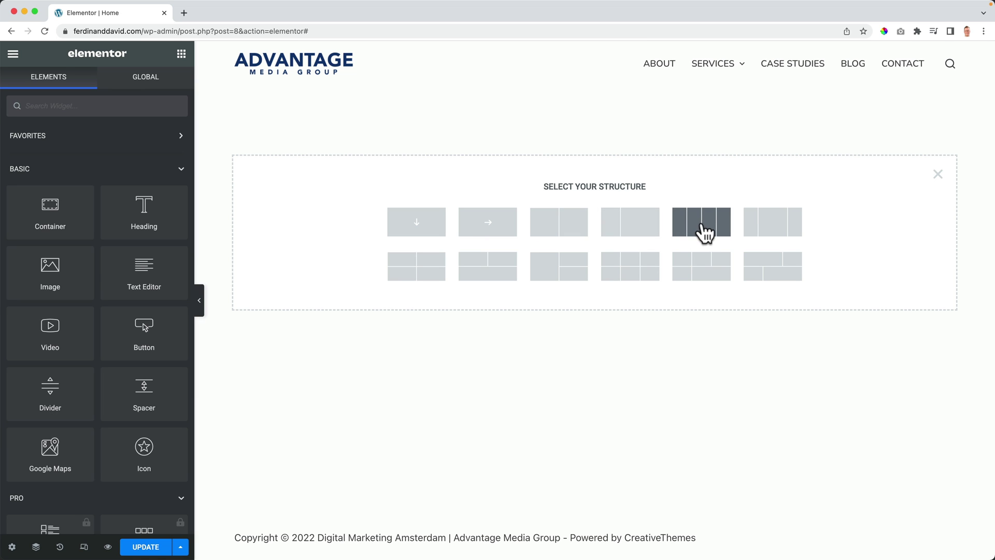
# Step: Add a six-cell grid section, remove three of its cells, then delete the whole section
pyautogui.click(632, 271)
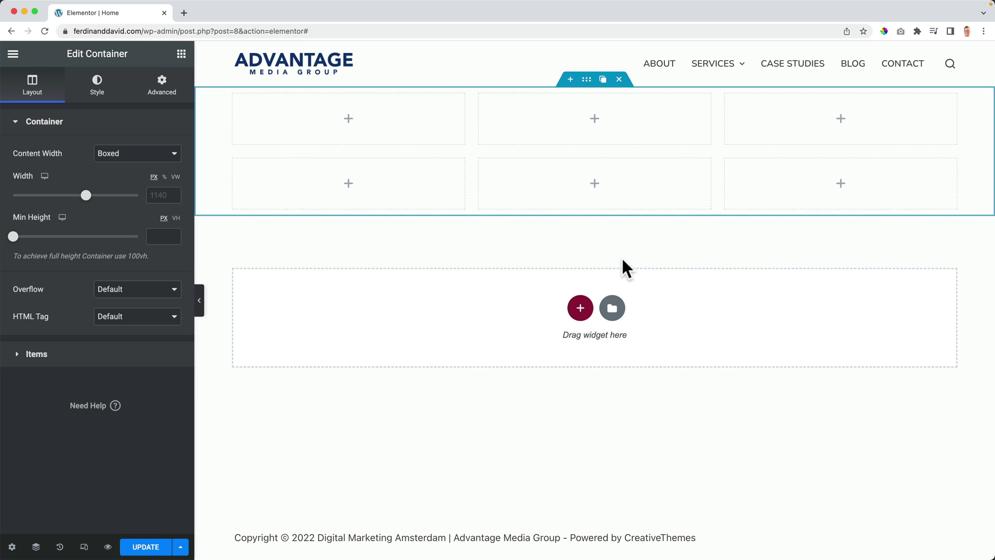
pyautogui.click(265, 158)
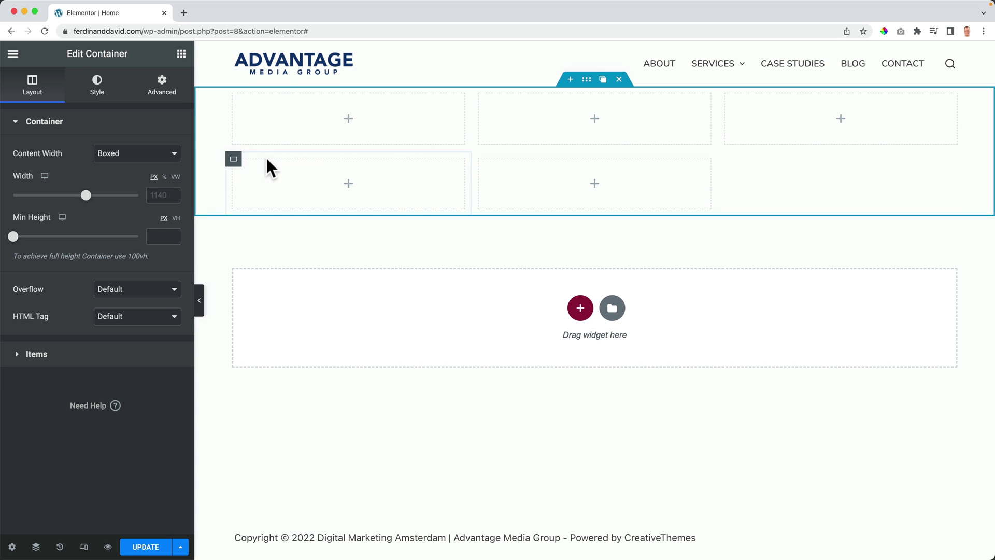
pyautogui.click(266, 160)
pyautogui.click(265, 158)
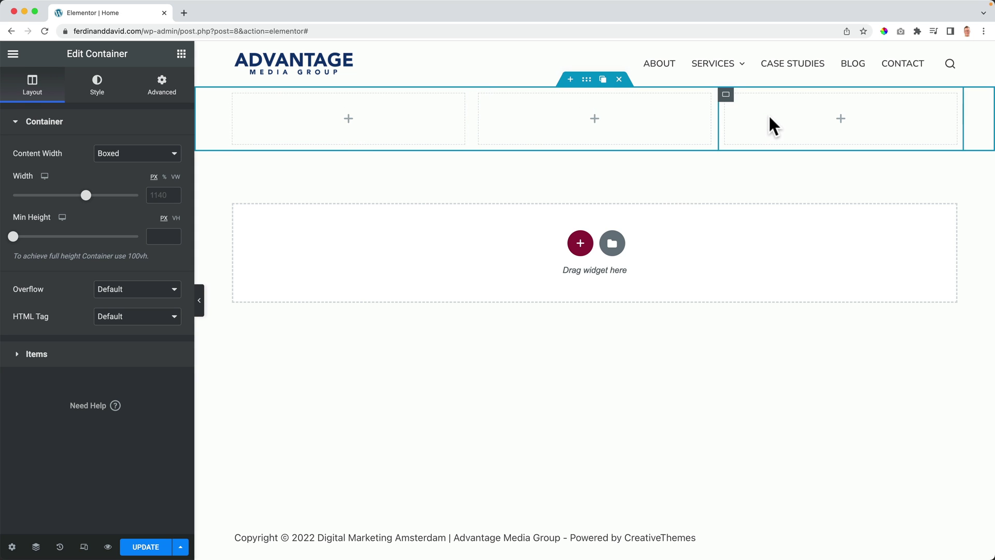
pyautogui.click(618, 79)
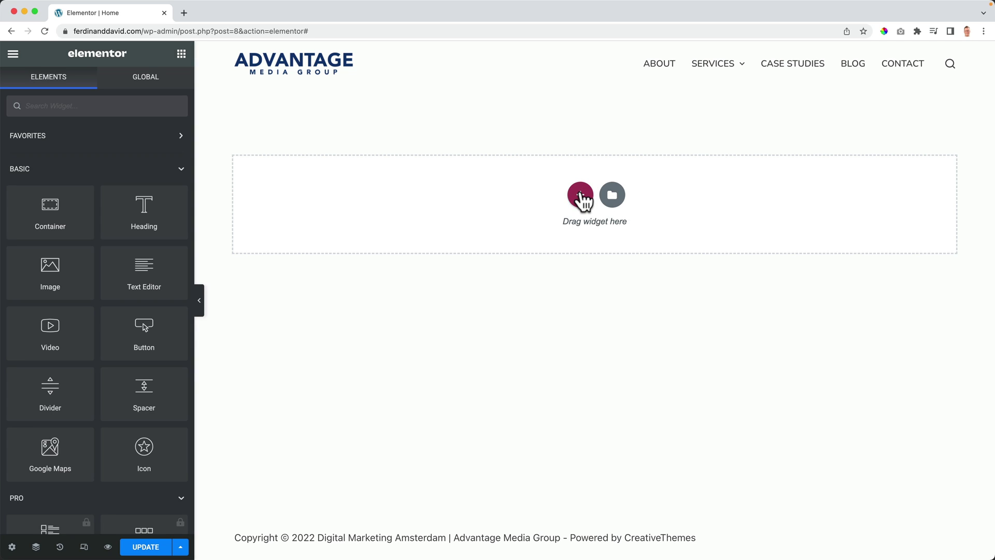
# Step: Add a single-column container holding a Heading with a Button beneath it
pyautogui.click(580, 195)
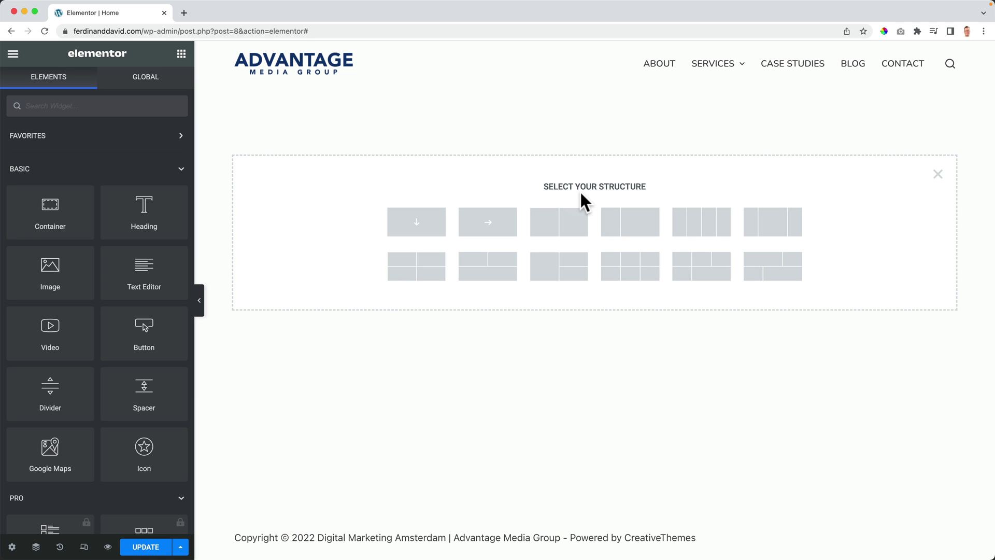
pyautogui.click(422, 231)
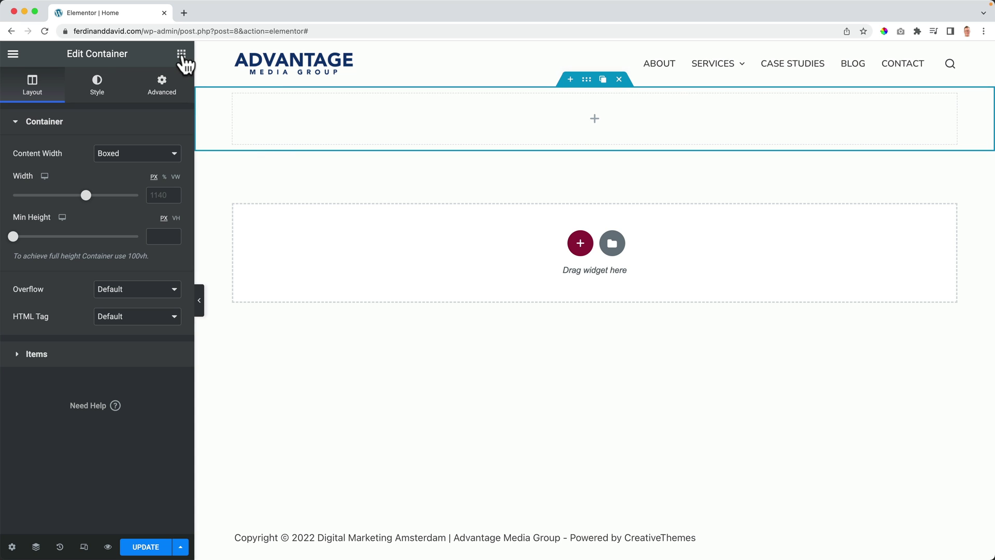
pyautogui.click(181, 54)
pyautogui.moveTo(148, 213); pyautogui.dragTo(572, 131)
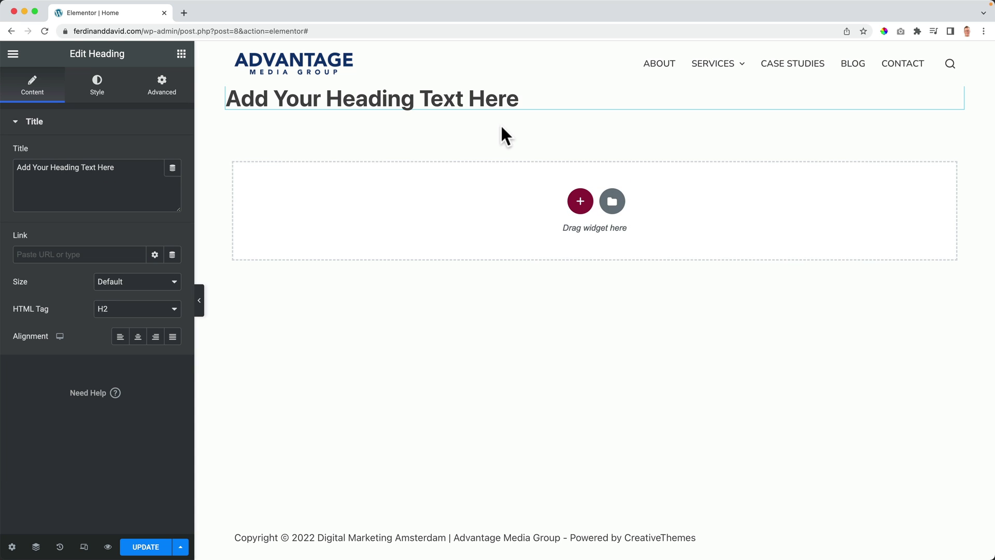
pyautogui.click(182, 54)
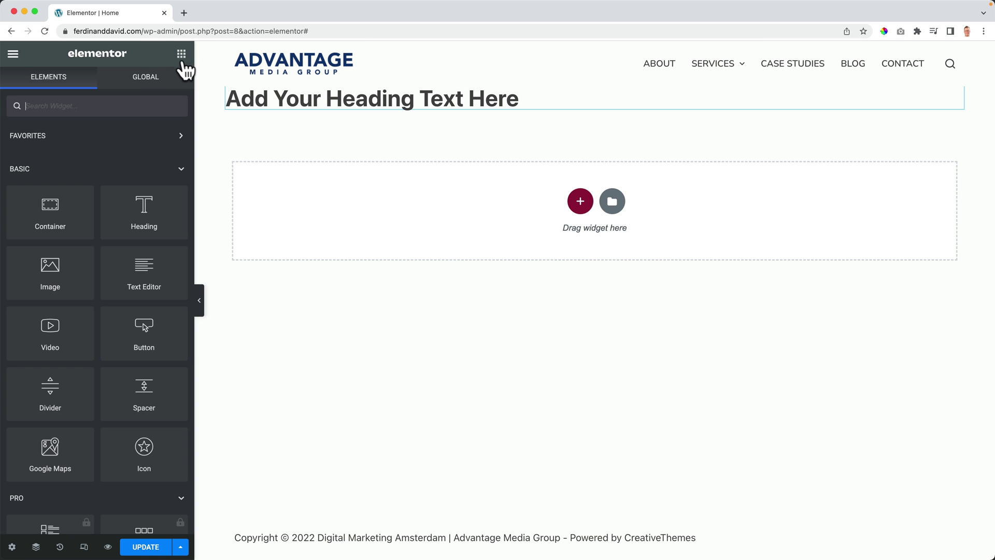
pyautogui.moveTo(151, 338); pyautogui.dragTo(364, 101)
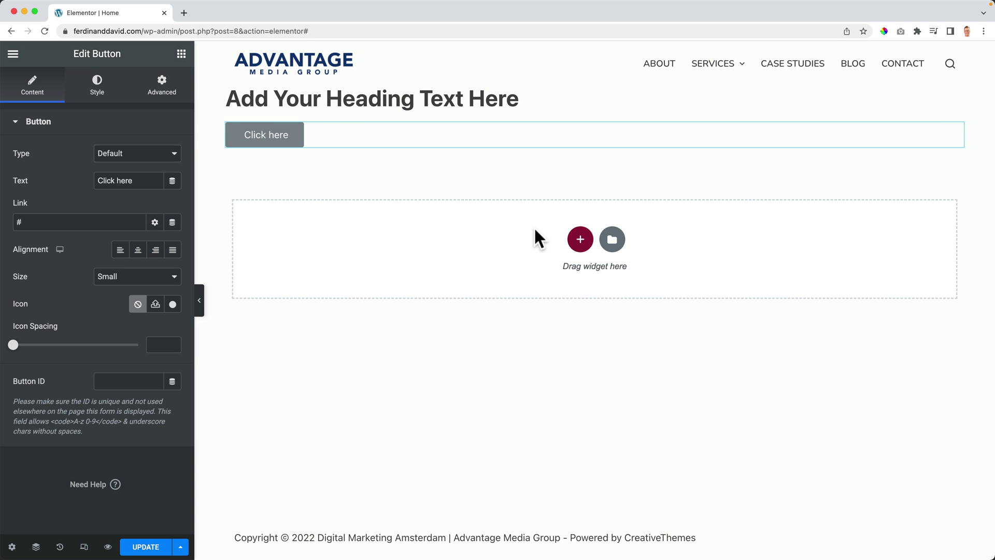
# Step: Build a test row container with a heading and button, then delete it
pyautogui.click(580, 239)
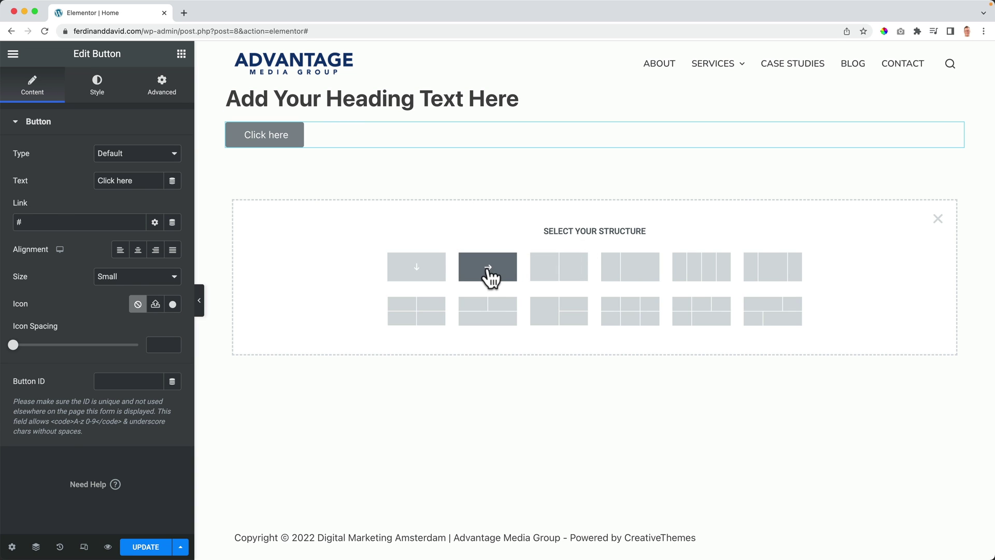
pyautogui.click(486, 268)
pyautogui.click(182, 53)
pyautogui.moveTo(147, 197); pyautogui.dragTo(364, 174)
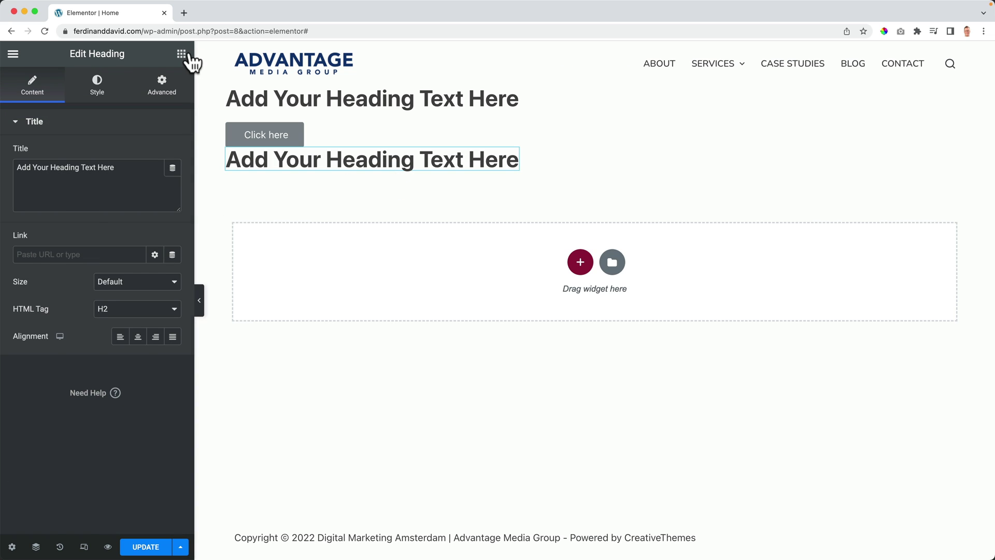
pyautogui.click(186, 54)
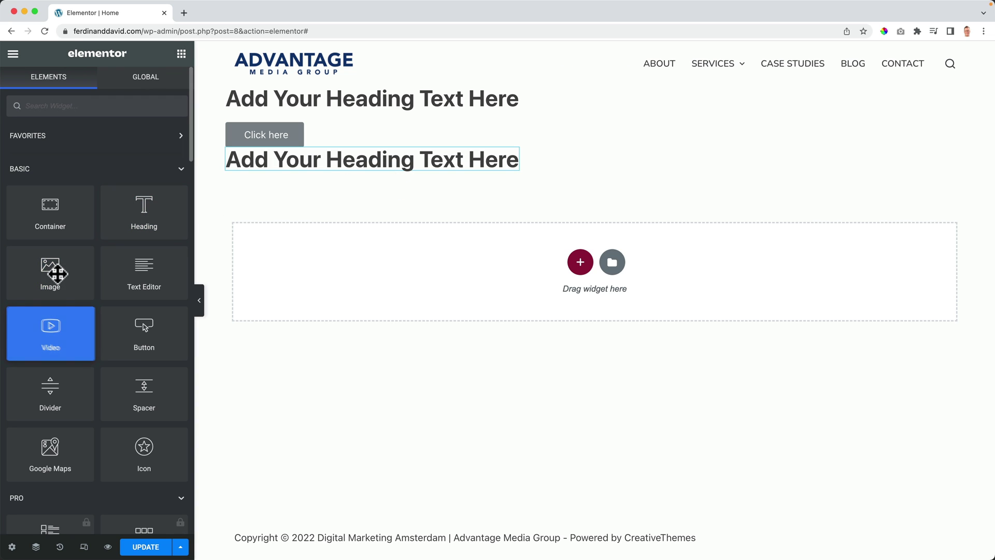
pyautogui.moveTo(133, 338); pyautogui.dragTo(518, 168)
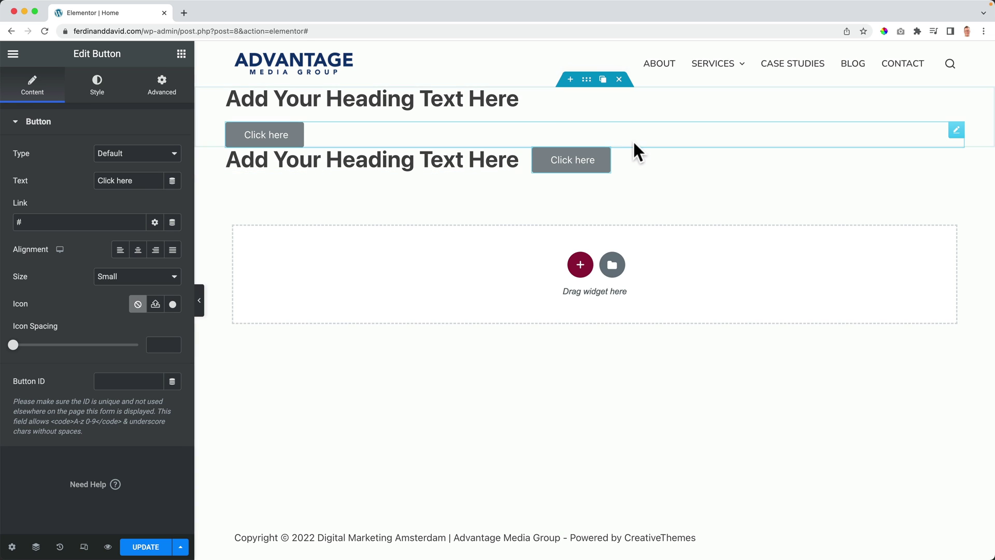
pyautogui.click(618, 141)
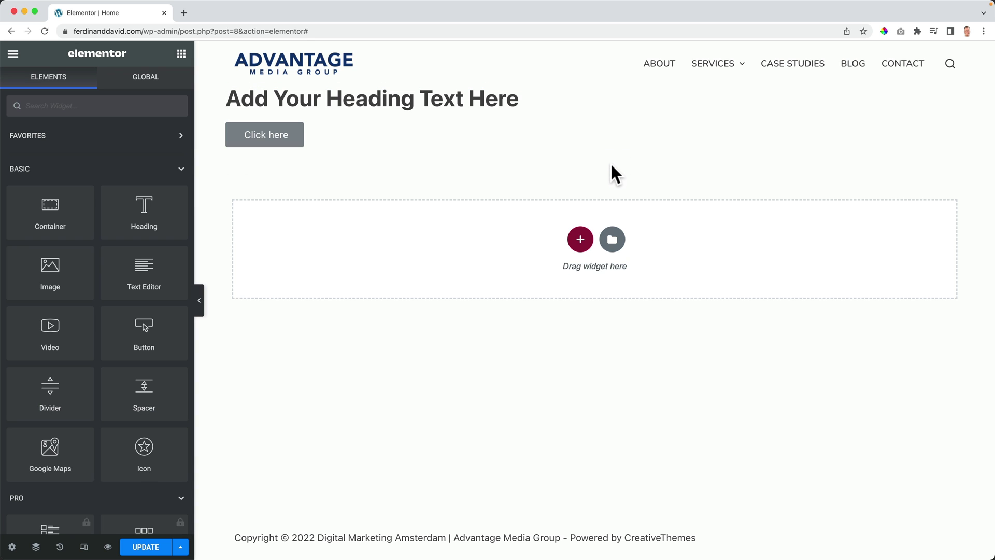
pyautogui.click(580, 239)
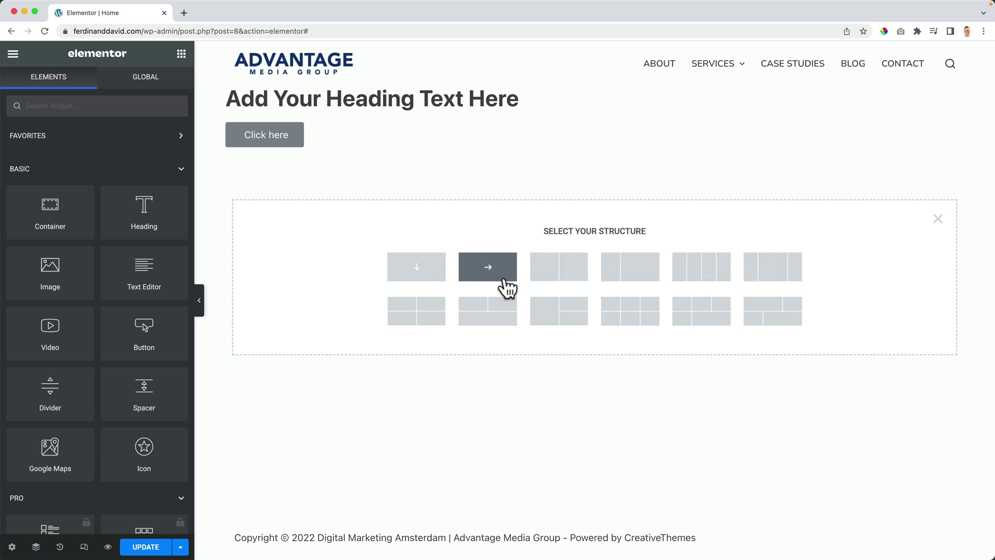
pyautogui.click(937, 219)
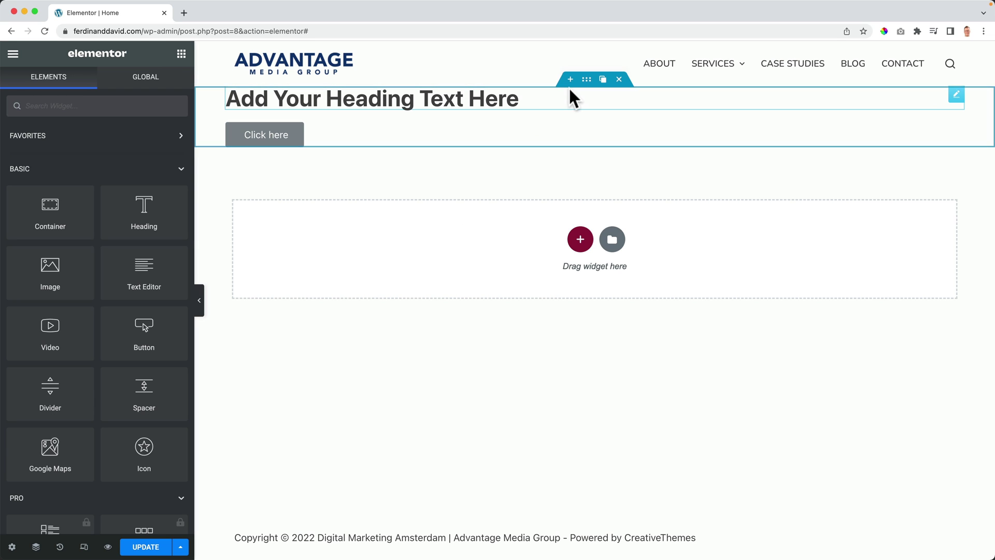
# Step: Select the container, the heading and the button in turn
pyautogui.click(586, 82)
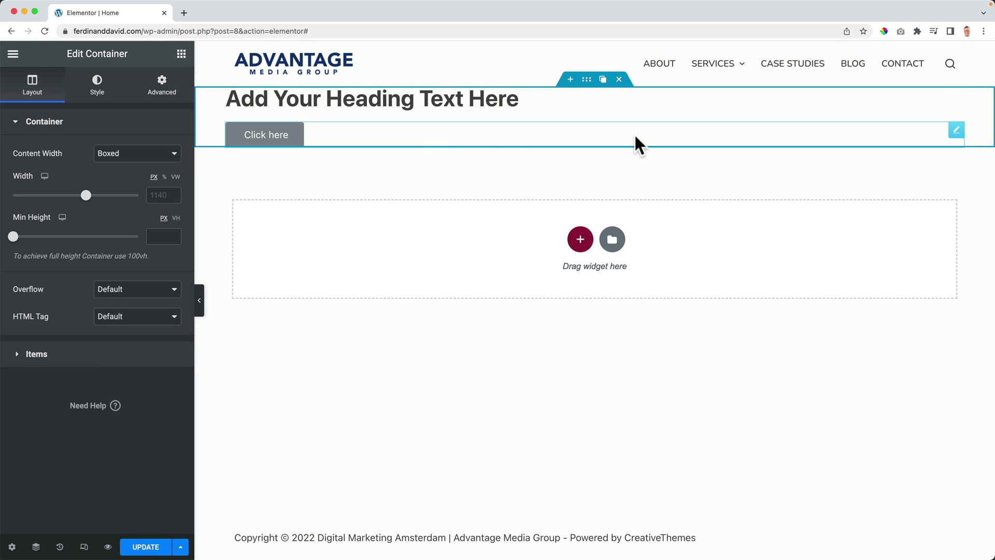
pyautogui.click(447, 110)
pyautogui.click(374, 138)
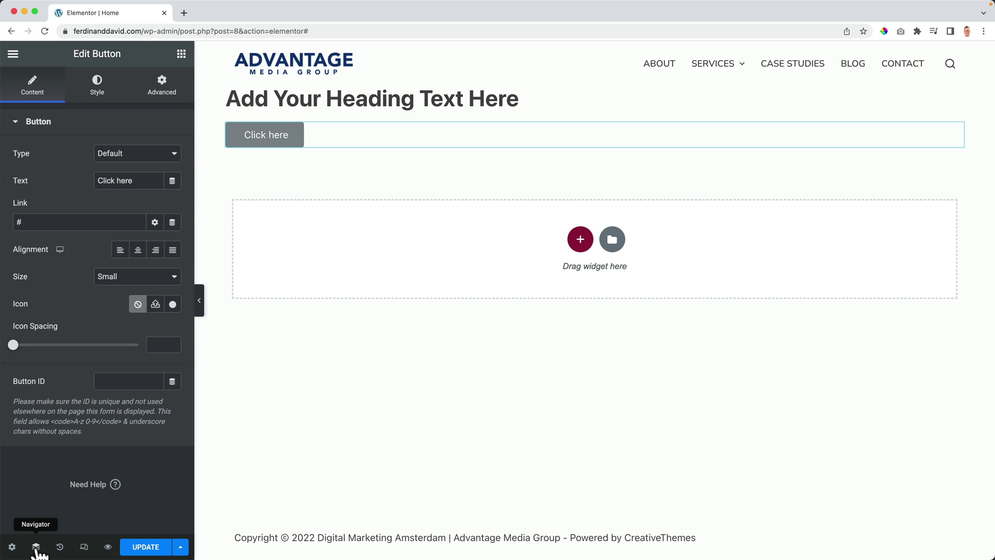
# Step: Open the Navigator and select the Container, Heading and Button from it
pyautogui.click(37, 549)
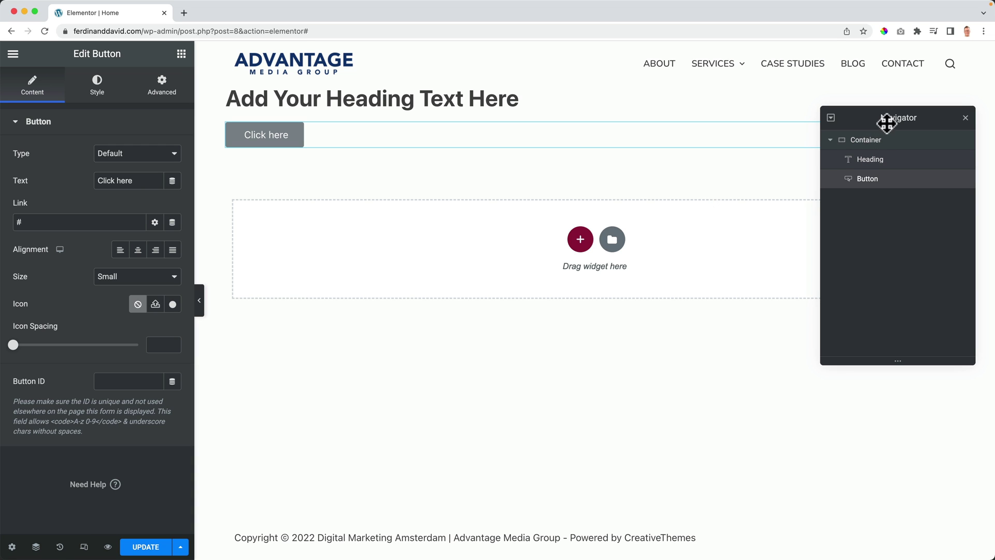
pyautogui.click(871, 153)
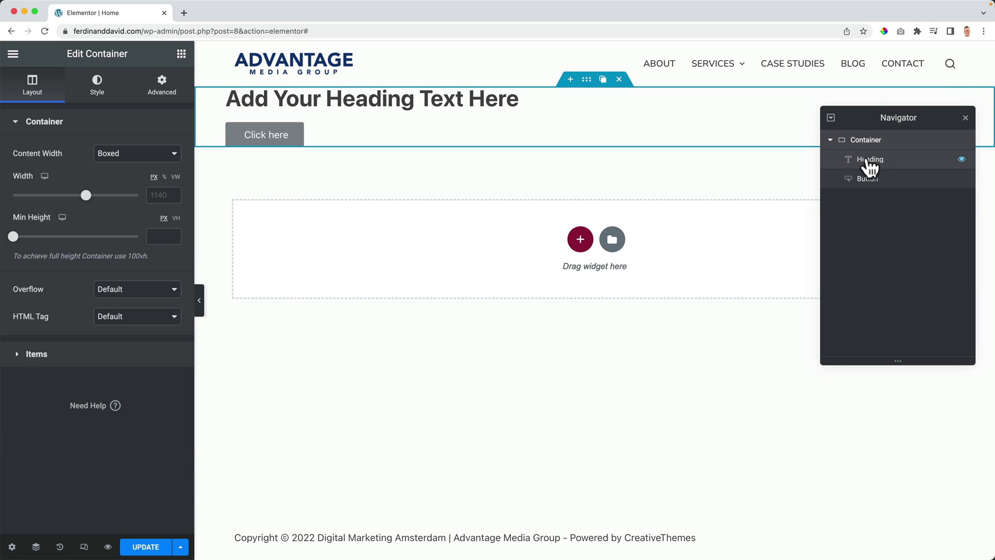
pyautogui.click(871, 160)
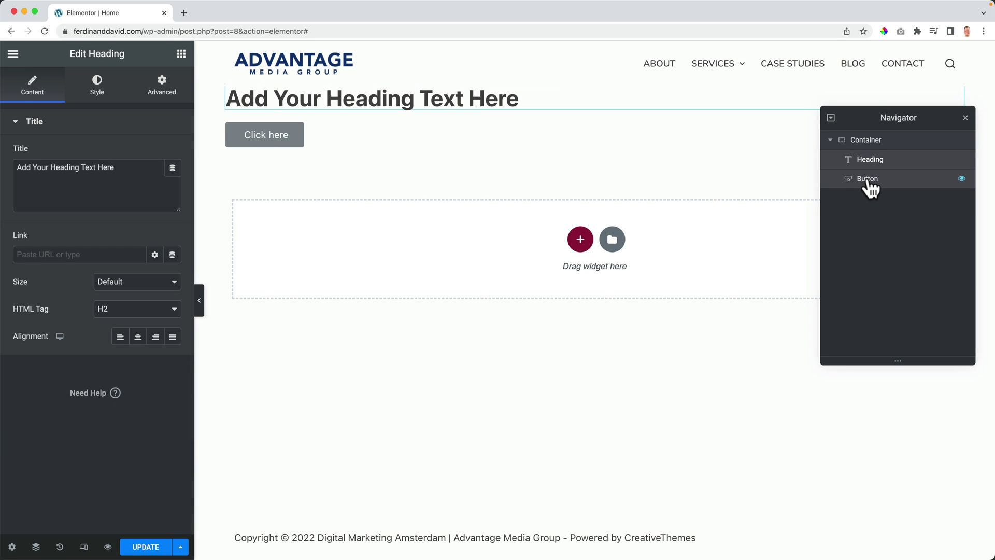
pyautogui.click(865, 180)
pyautogui.moveTo(891, 118); pyautogui.dragTo(870, 113)
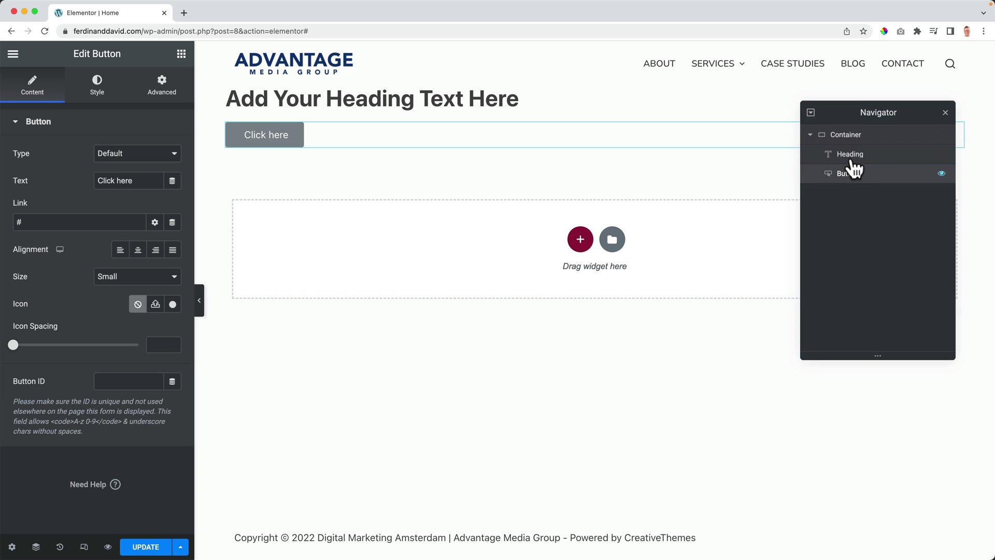
pyautogui.click(850, 154)
pyautogui.click(850, 135)
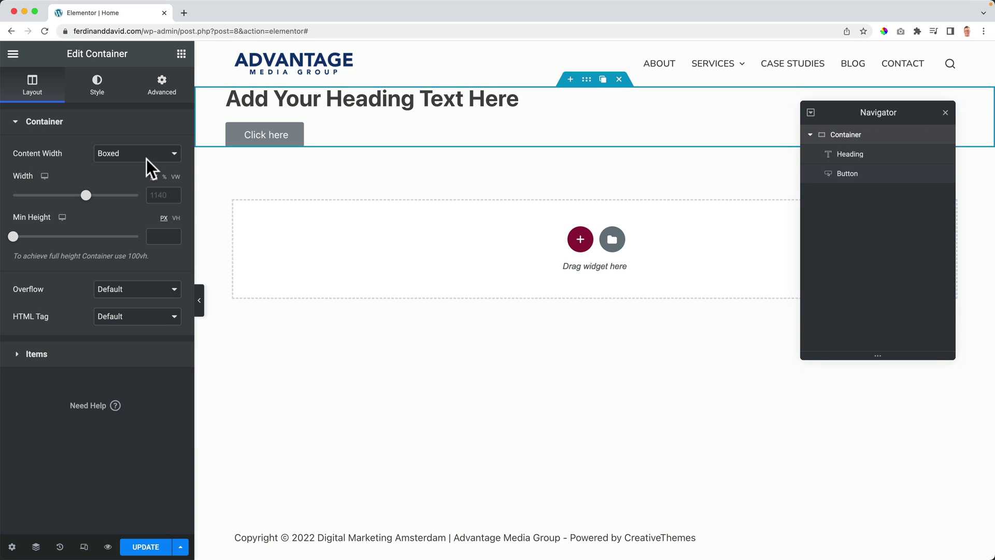
# Step: Dock the Navigator at the right edge, undock it, then close and reopen it
pyautogui.moveTo(844, 116); pyautogui.dragTo(954, 126)
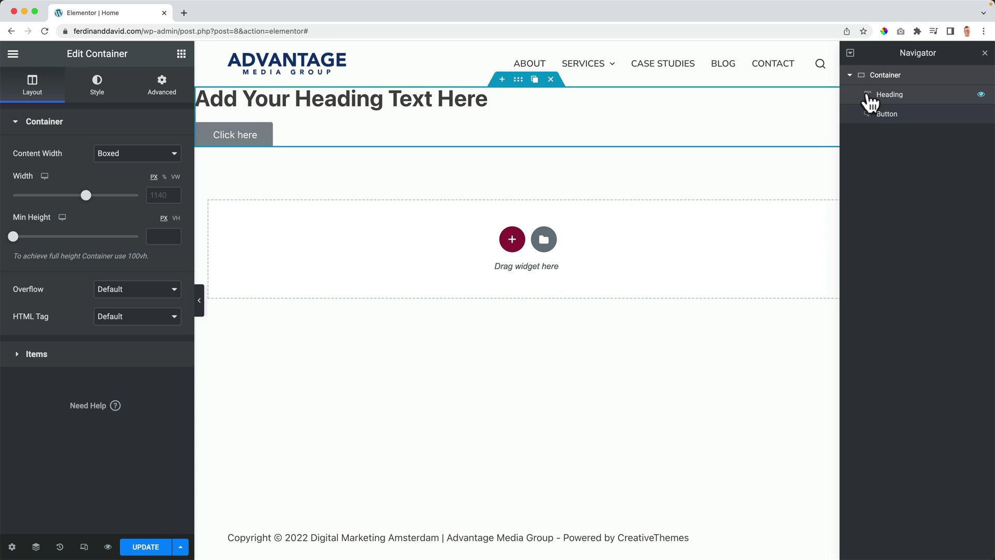
pyautogui.moveTo(966, 54); pyautogui.dragTo(928, 200)
pyautogui.click(968, 200)
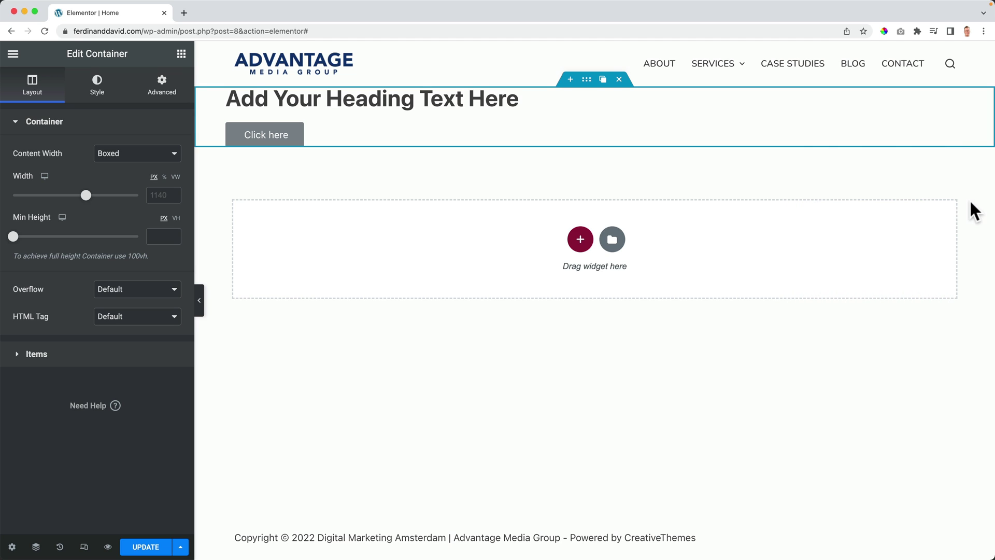
pyautogui.click(36, 547)
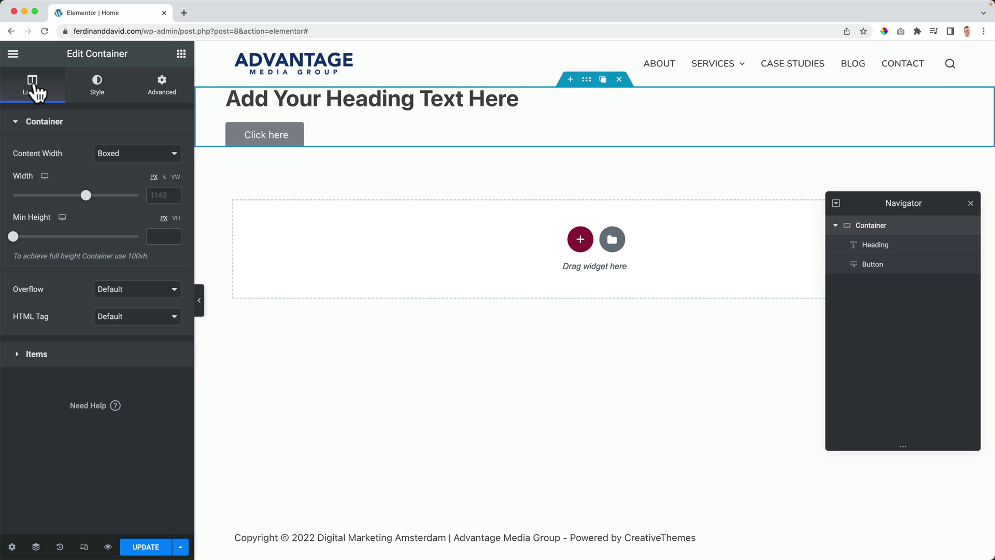
# Step: Browse the container's Style and Advanced tabs, returning to Layout
pyautogui.click(96, 89)
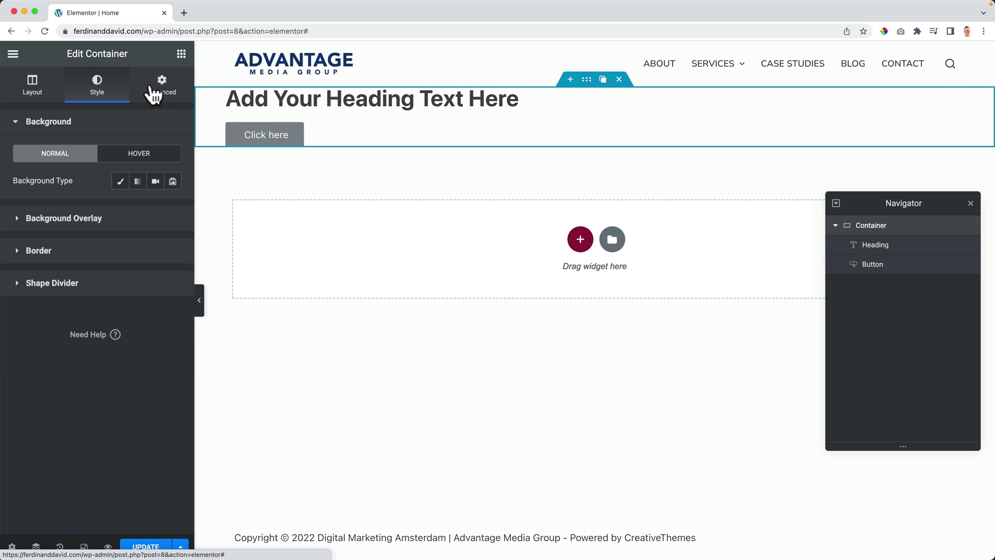
pyautogui.click(163, 94)
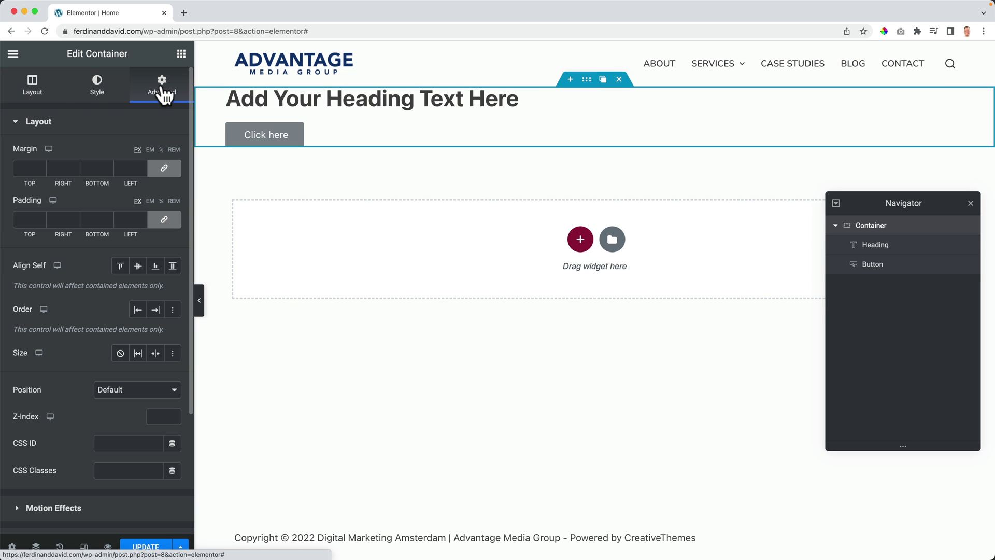
pyautogui.click(27, 87)
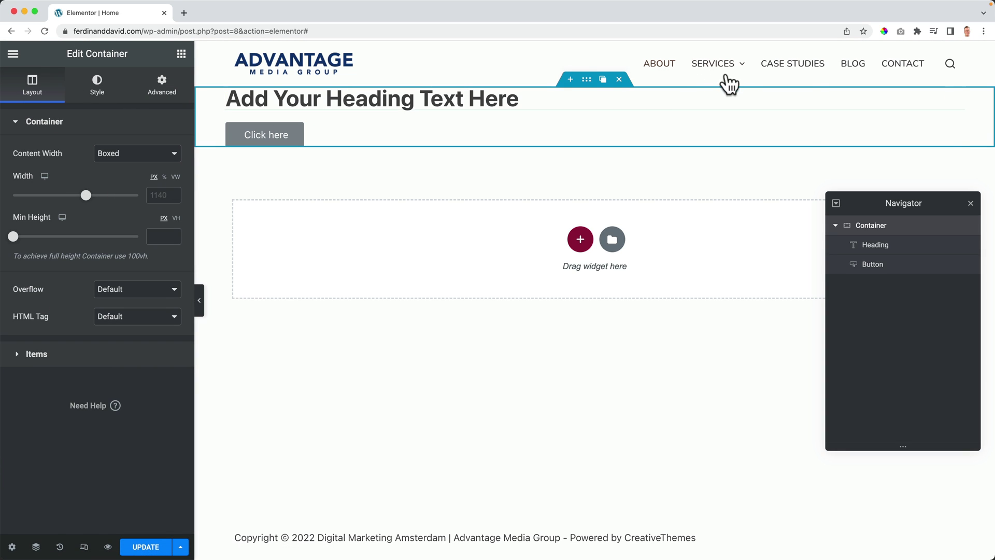
# Step: Set the container's minimum height to 500 px
pyautogui.click(14, 237)
pyautogui.moveTo(26, 240); pyautogui.dragTo(49, 239)
pyautogui.doubleClick(157, 236)
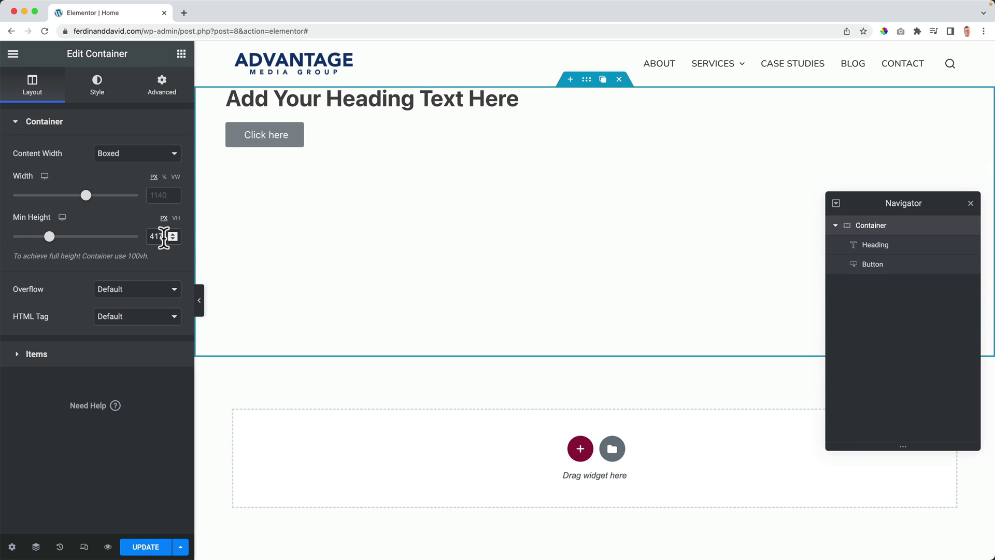
pyautogui.write('500')
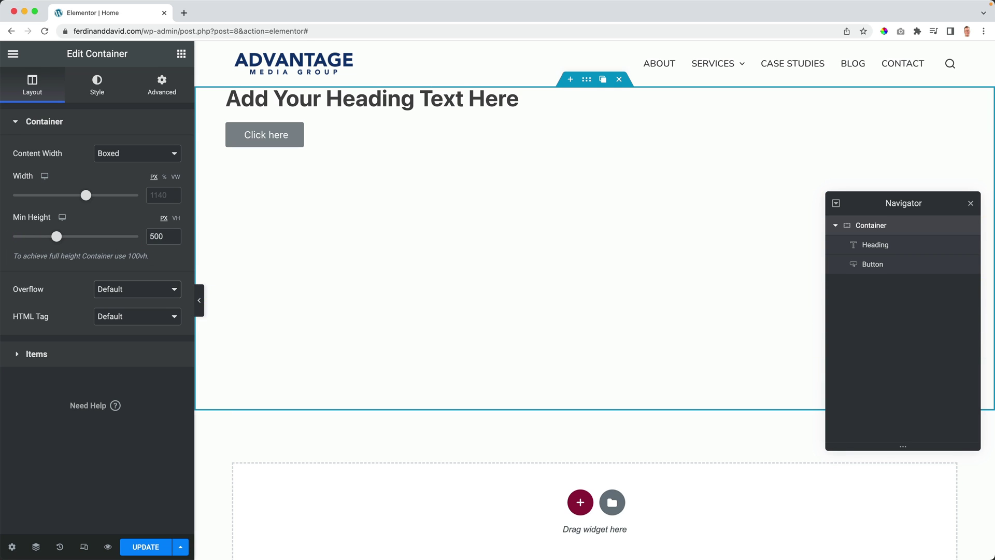
# Step: Stack the items in a column and center them horizontally and vertically
pyautogui.click(24, 354)
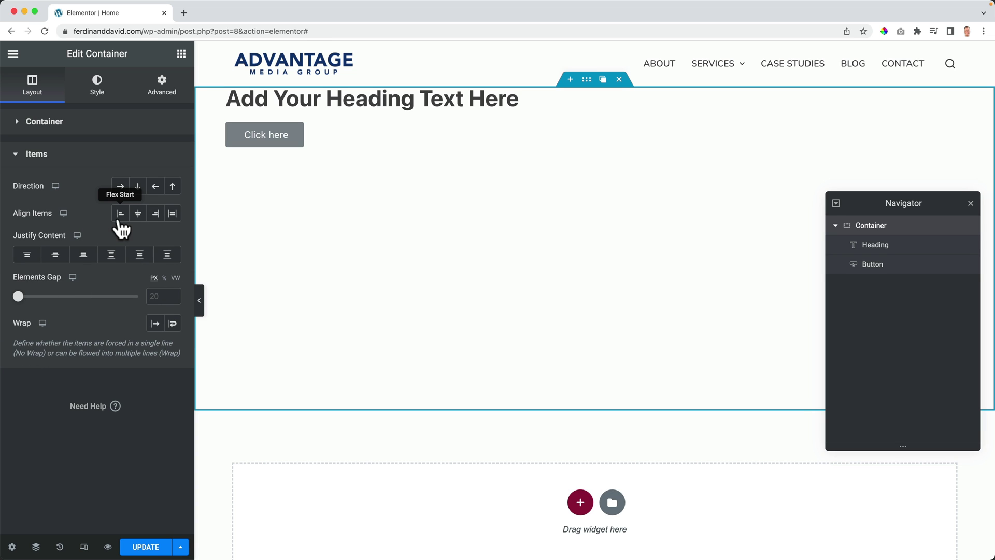
pyautogui.click(121, 190)
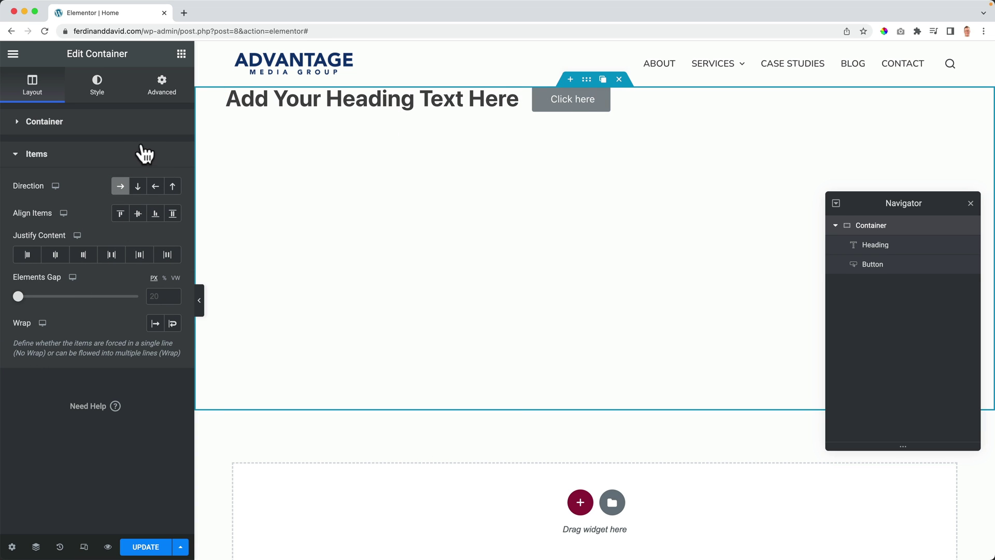
pyautogui.click(137, 188)
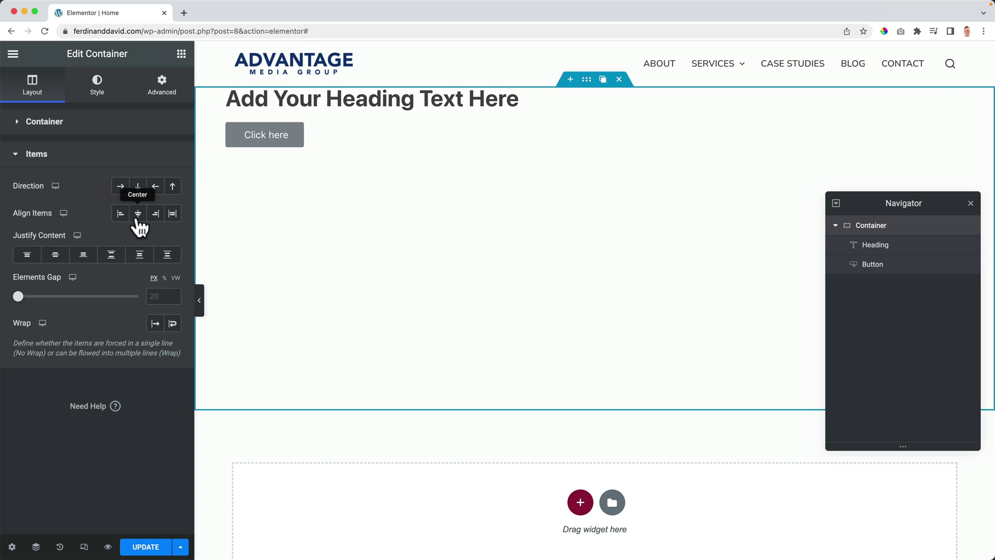
pyautogui.click(137, 216)
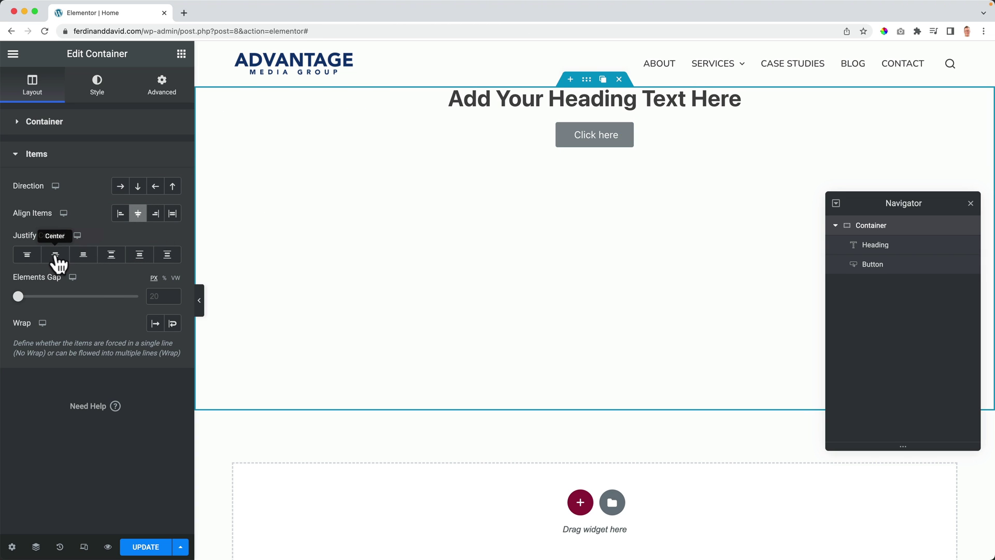
pyautogui.click(55, 255)
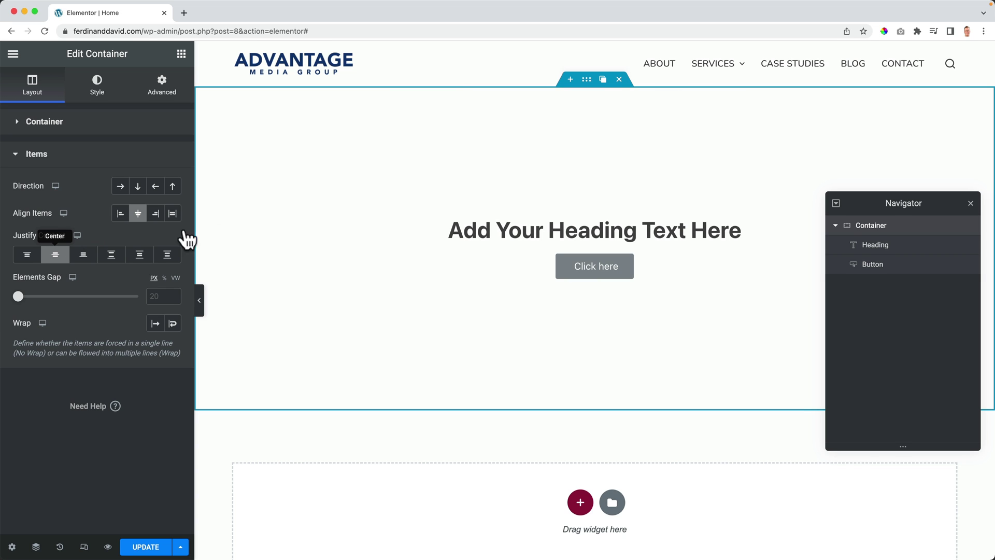
# Step: Add a star Icon widget to the container, then delete it
pyautogui.click(181, 55)
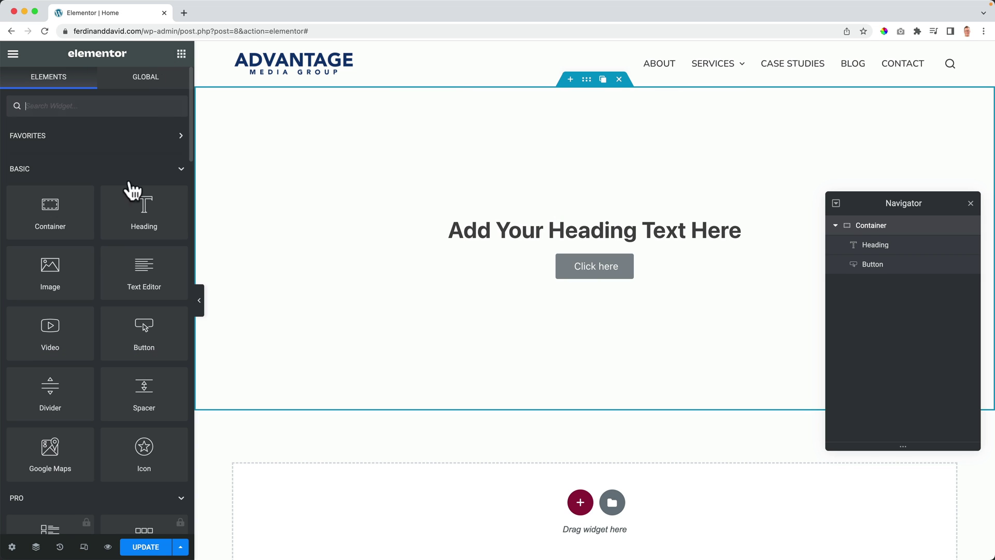
pyautogui.scroll(-5, 126, 279)
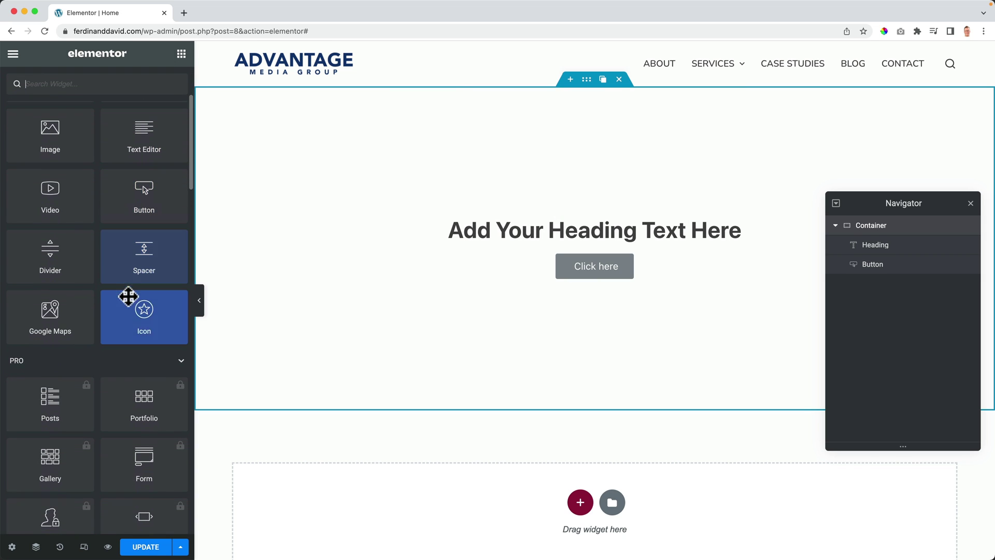
pyautogui.moveTo(148, 309); pyautogui.dragTo(596, 241)
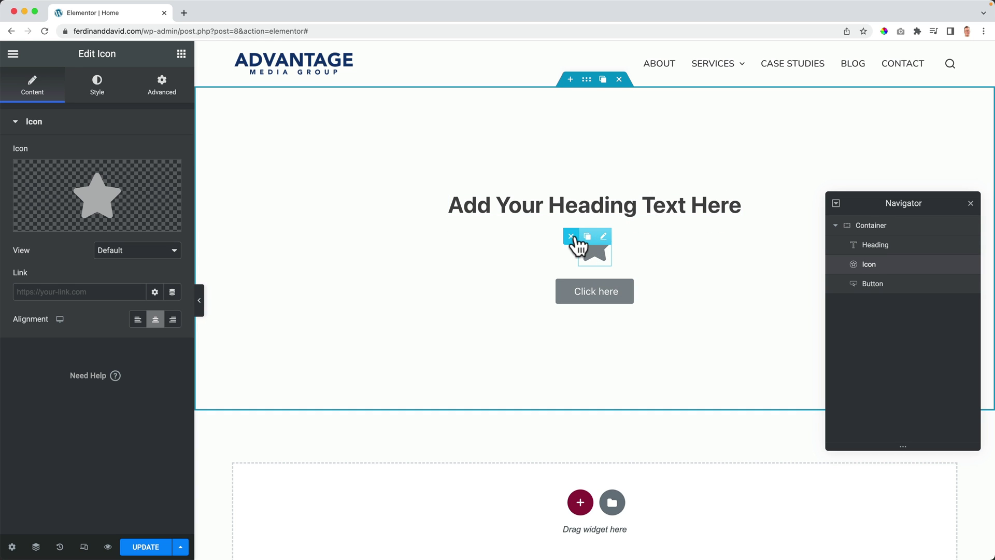
pyautogui.click(573, 235)
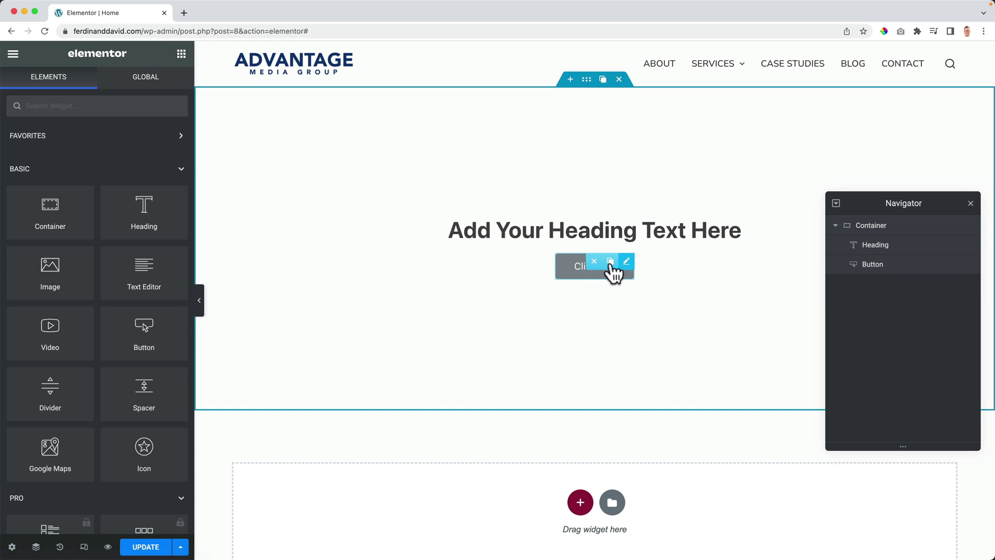
# Step: Delete the Click here button and give the container a Classic background
pyautogui.click(586, 262)
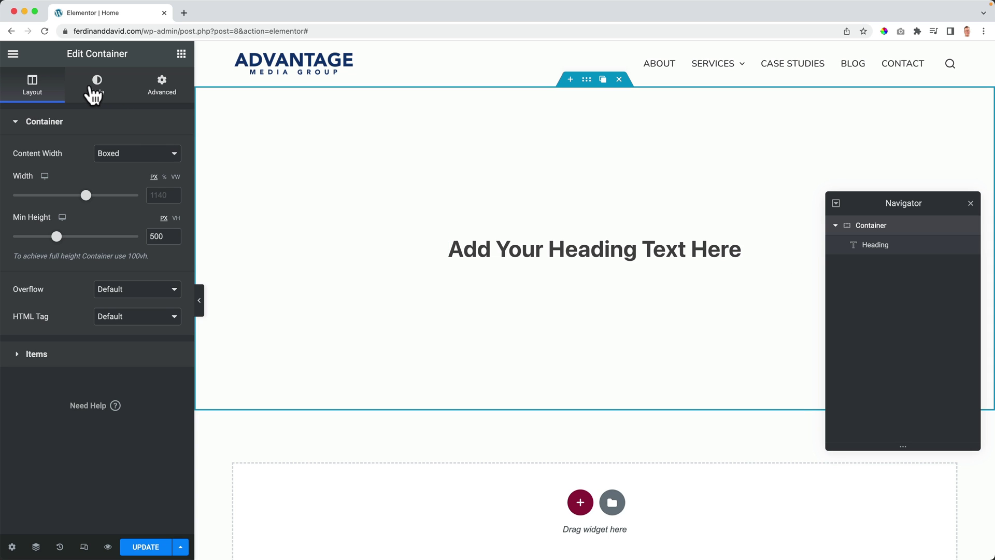
pyautogui.click(94, 95)
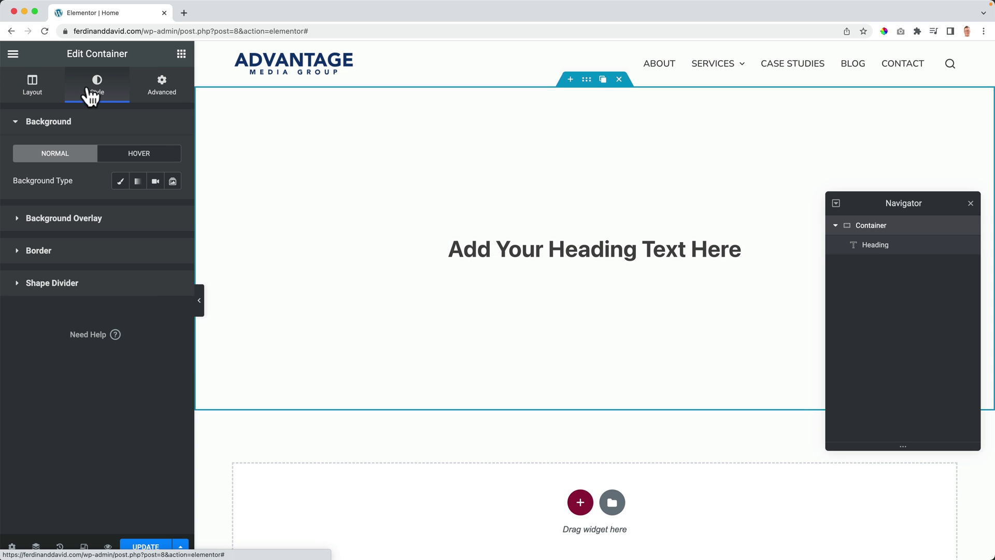
pyautogui.click(121, 183)
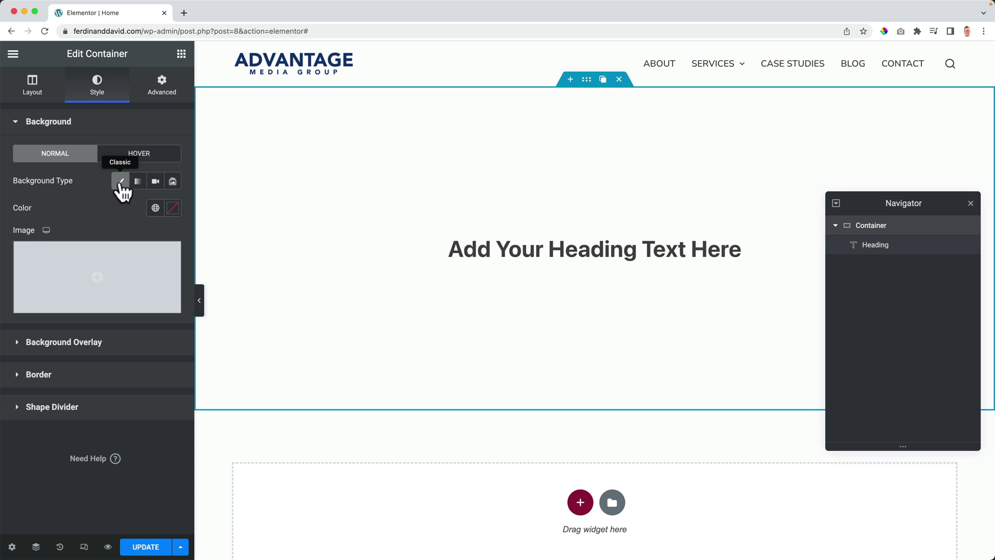
# Step: Make the background a gradient from Palette 1 navy to Palette 2 blue, locations 73/66, angle 160°
pyautogui.click(155, 207)
pyautogui.click(100, 359)
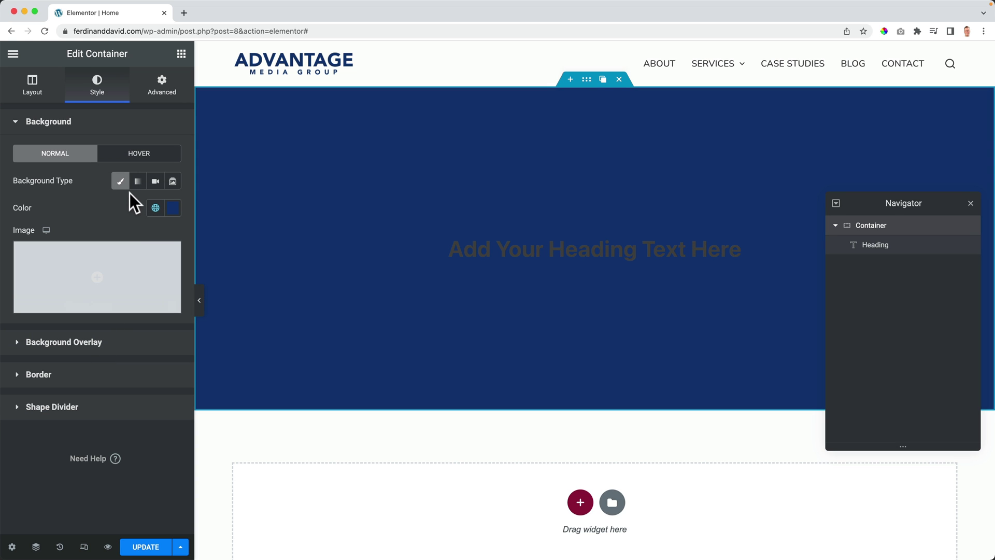
pyautogui.click(138, 180)
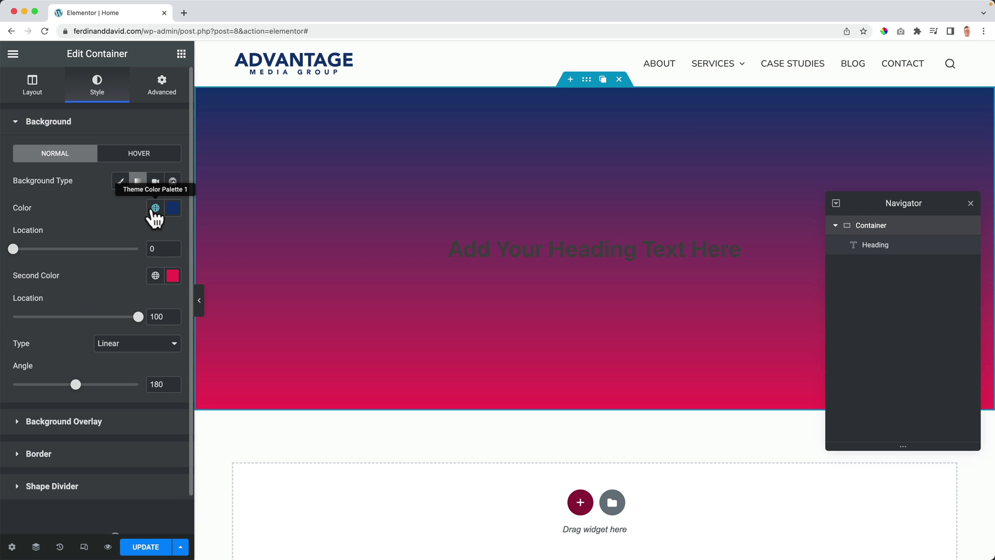
pyautogui.click(154, 207)
pyautogui.click(36, 359)
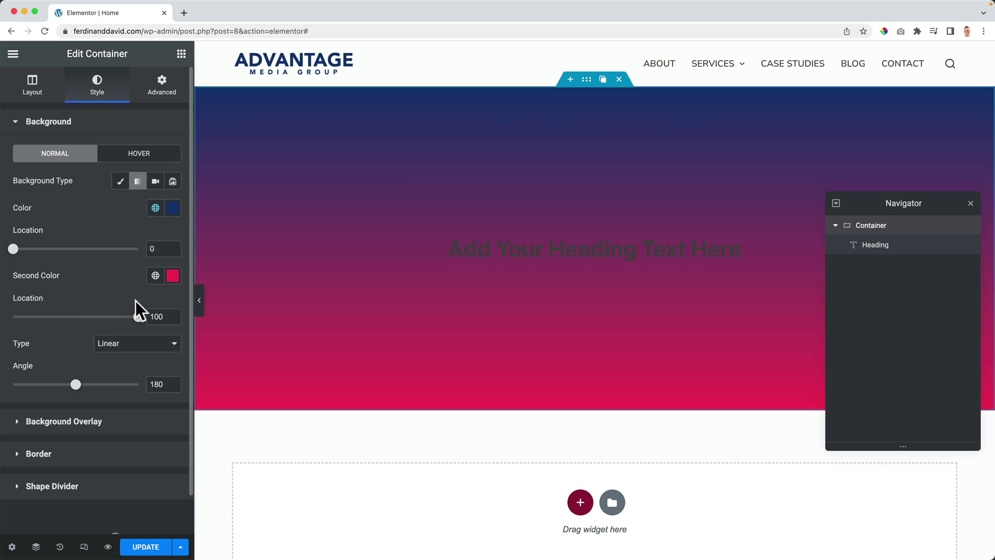
pyautogui.click(155, 275)
pyautogui.click(67, 448)
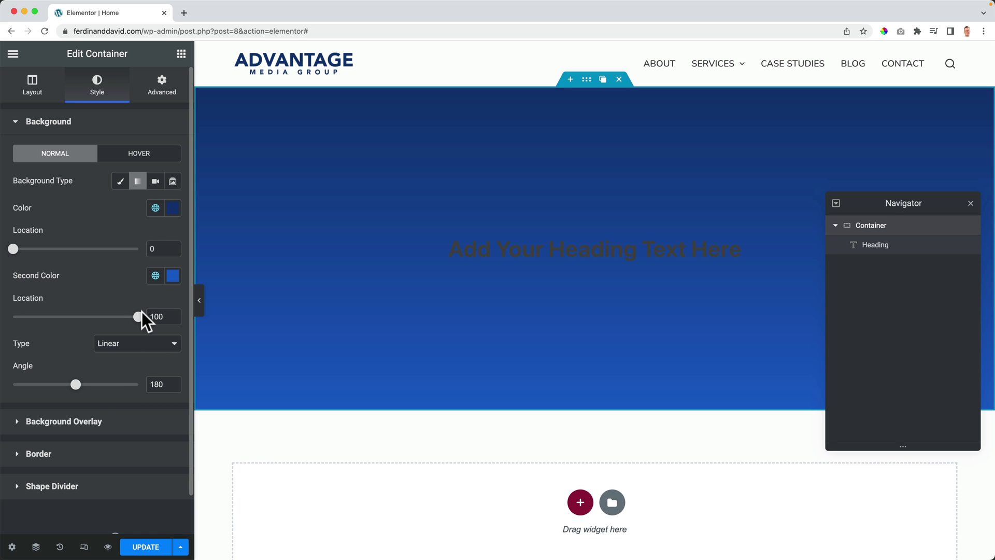
pyautogui.moveTo(138, 317); pyautogui.dragTo(96, 316)
pyautogui.moveTo(14, 250); pyautogui.dragTo(106, 252)
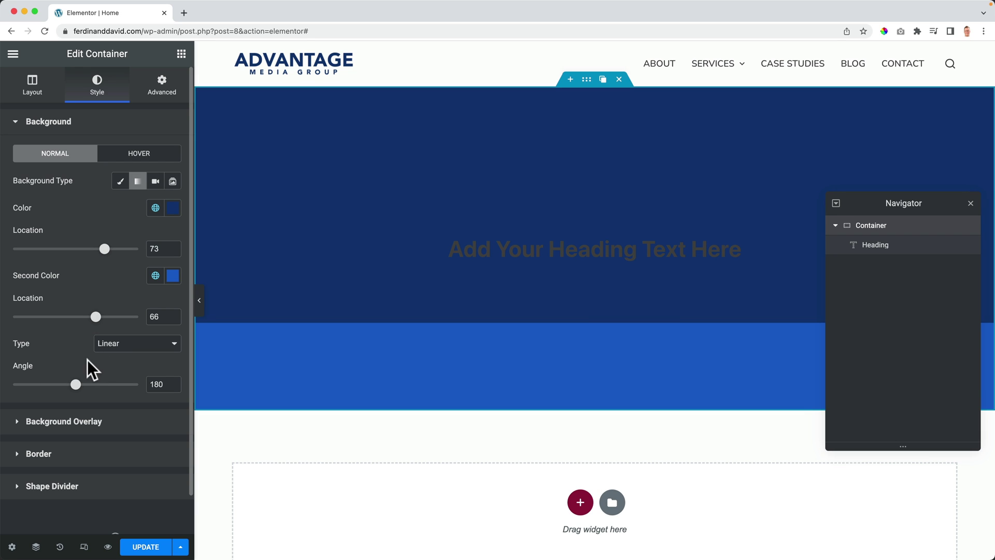
pyautogui.moveTo(76, 384); pyautogui.dragTo(68, 384)
# Step: Try radial, then set a linear gradient with locations 0 and 100 at a 90° angle
pyautogui.click(104, 346)
pyautogui.click(110, 357)
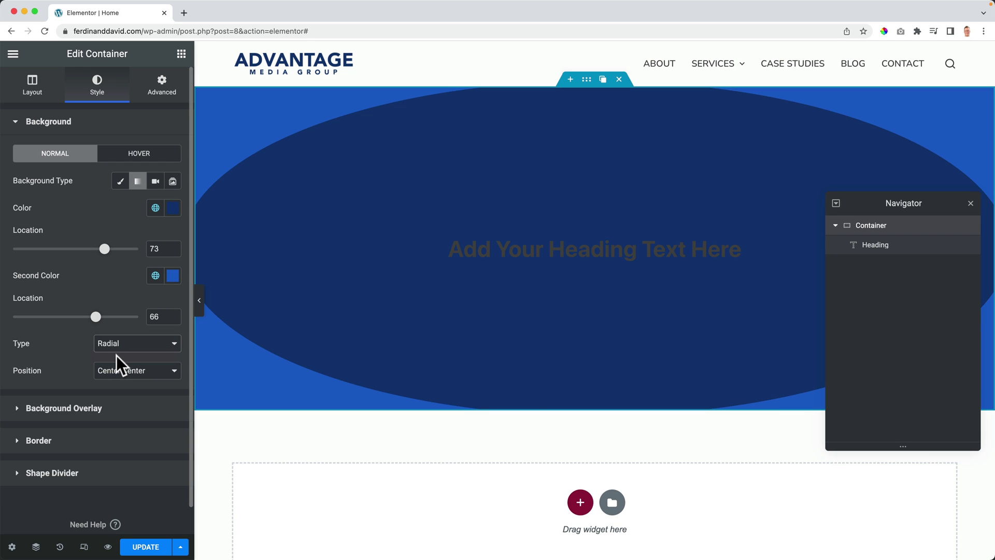
pyautogui.click(123, 344)
pyautogui.click(123, 332)
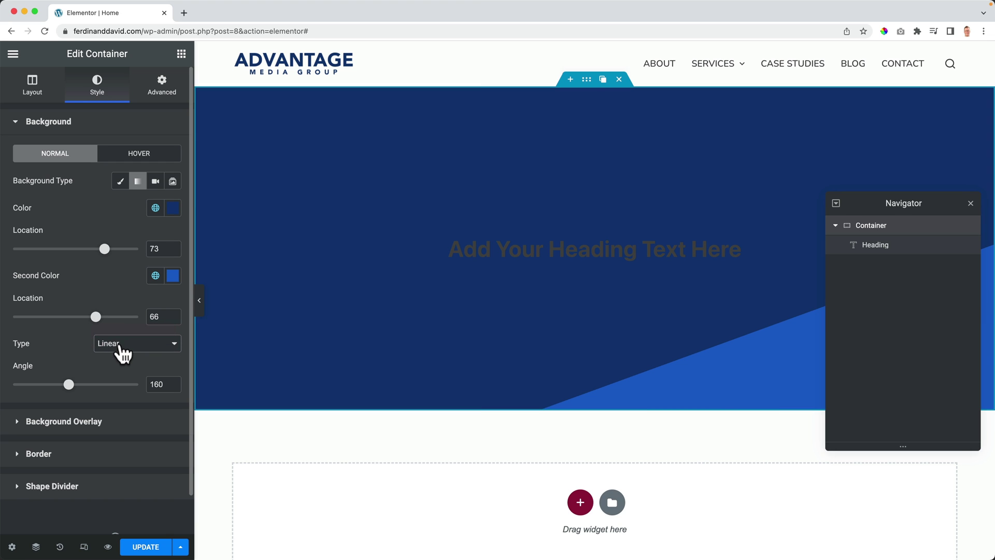
pyautogui.moveTo(96, 317); pyautogui.dragTo(71, 317)
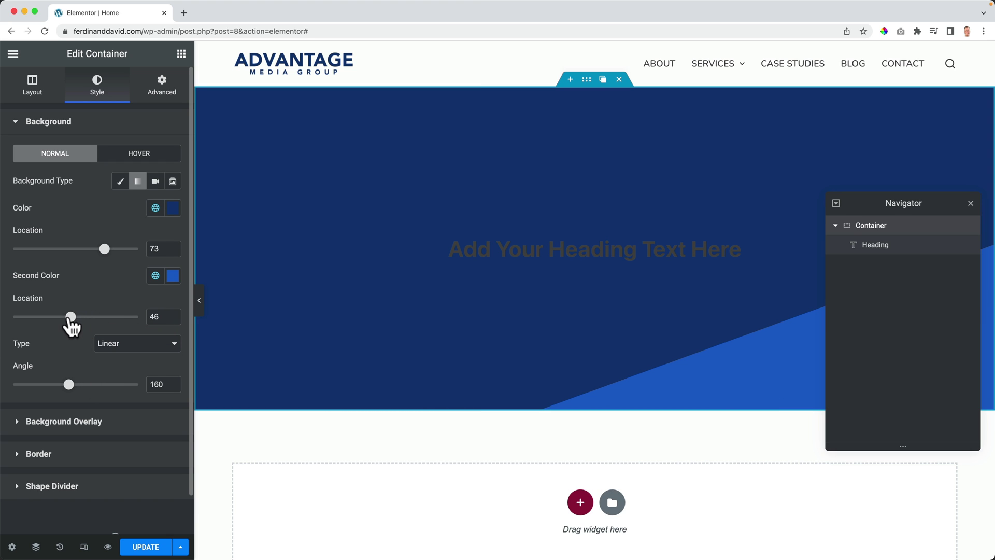
pyautogui.moveTo(105, 248); pyautogui.dragTo(60, 249)
pyautogui.moveTo(70, 317); pyautogui.dragTo(57, 317)
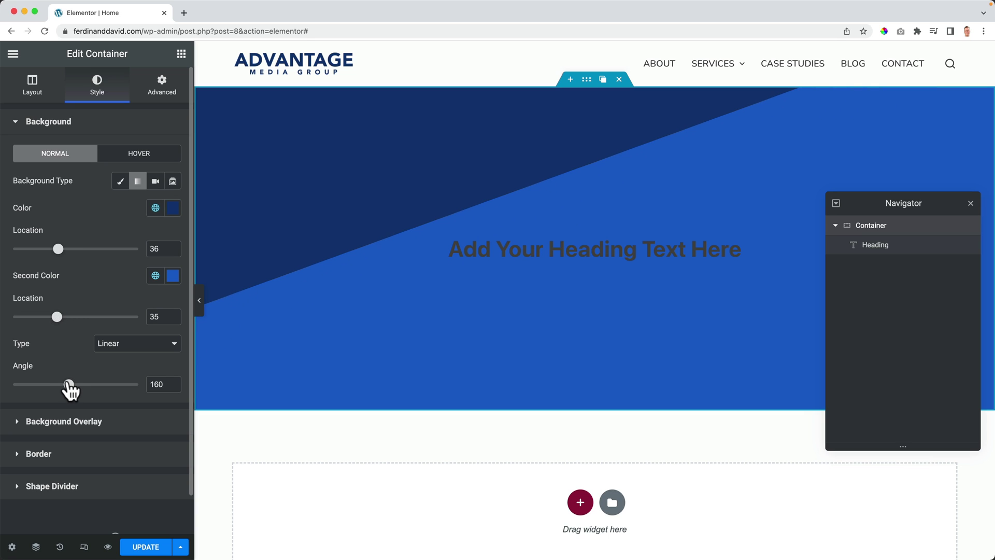
pyautogui.moveTo(68, 384); pyautogui.dragTo(65, 384)
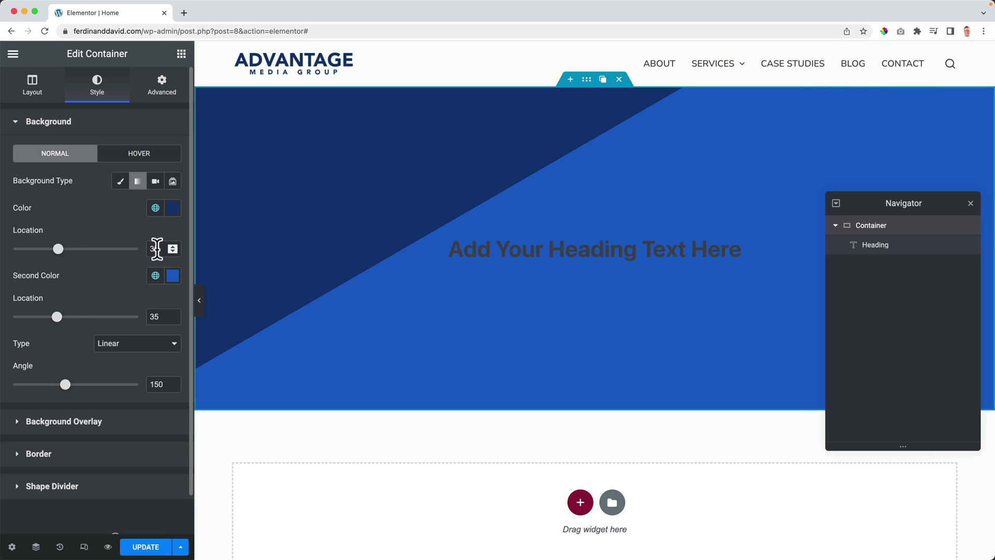
pyautogui.press('super+a')
pyautogui.write('0')
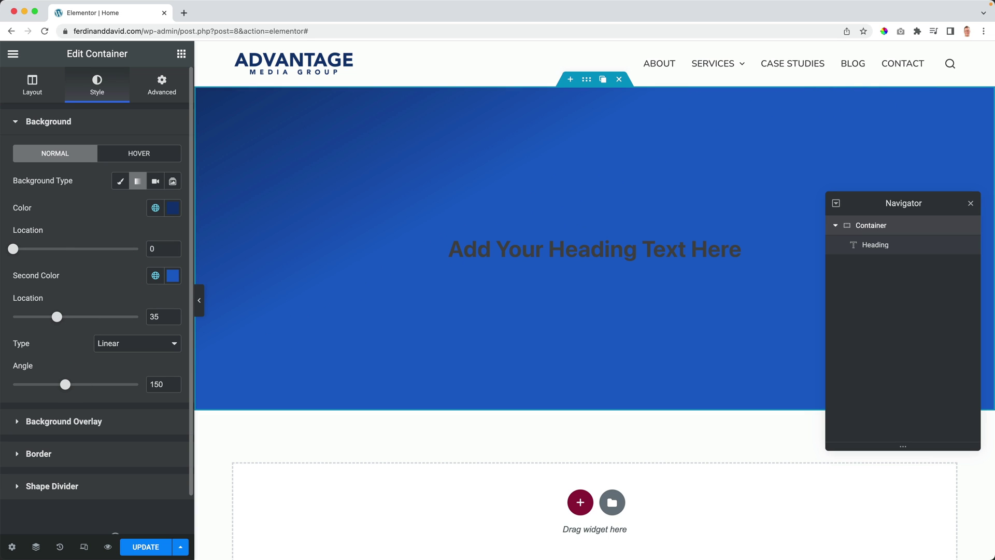
pyautogui.write('100')
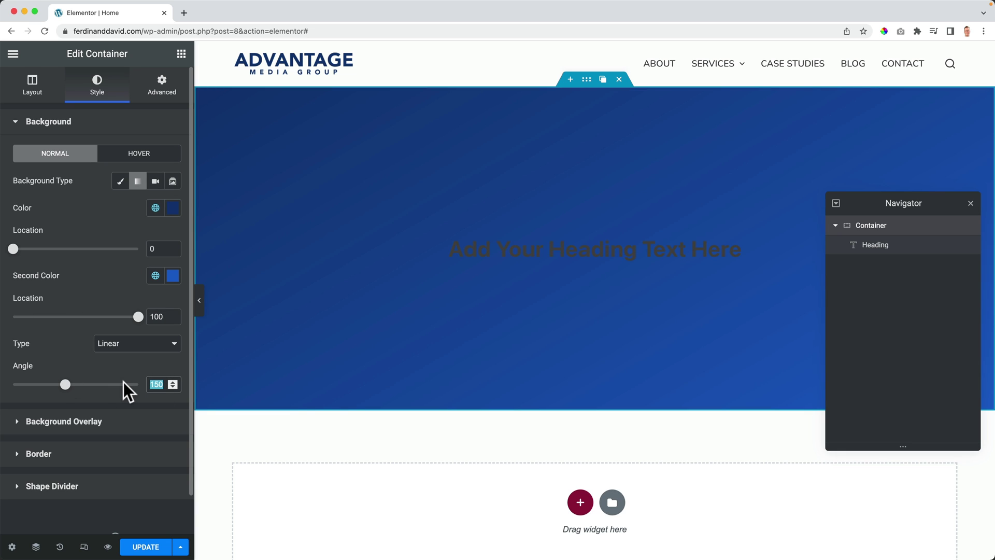
pyautogui.write('90')
pyautogui.scroll(-1, 123, 382)
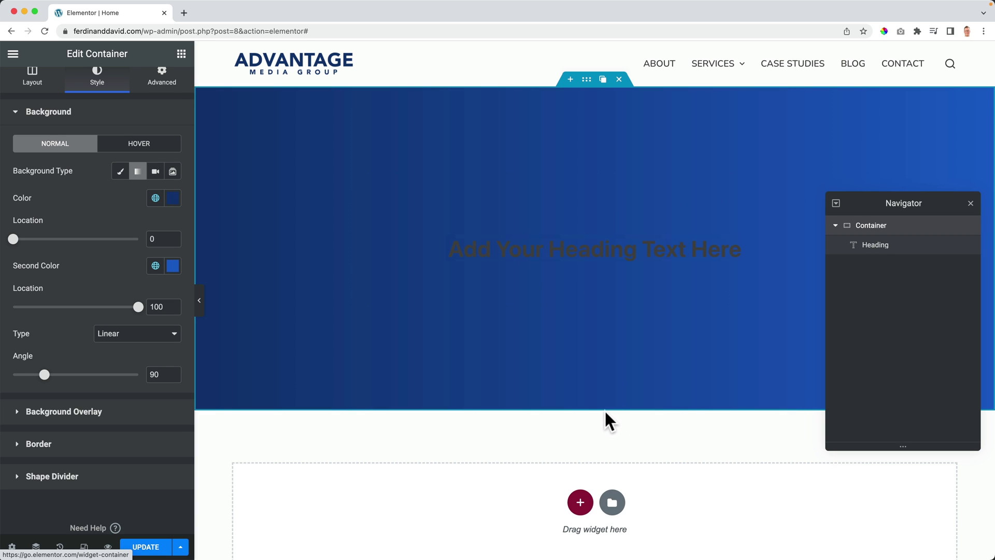
# Step: Retitle the heading 'Digital Marketing & Business Growth'
pyautogui.click(557, 249)
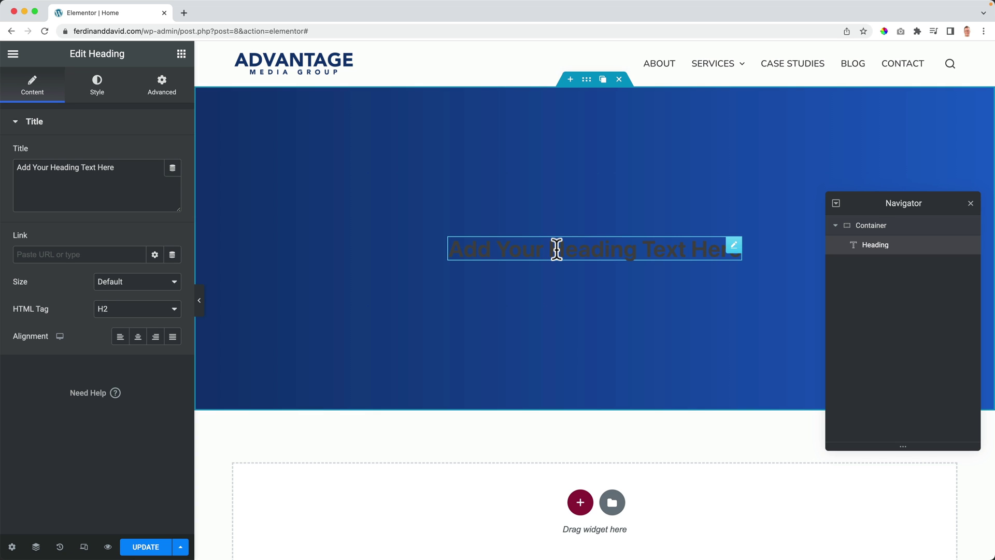
pyautogui.tripleClick(100, 167)
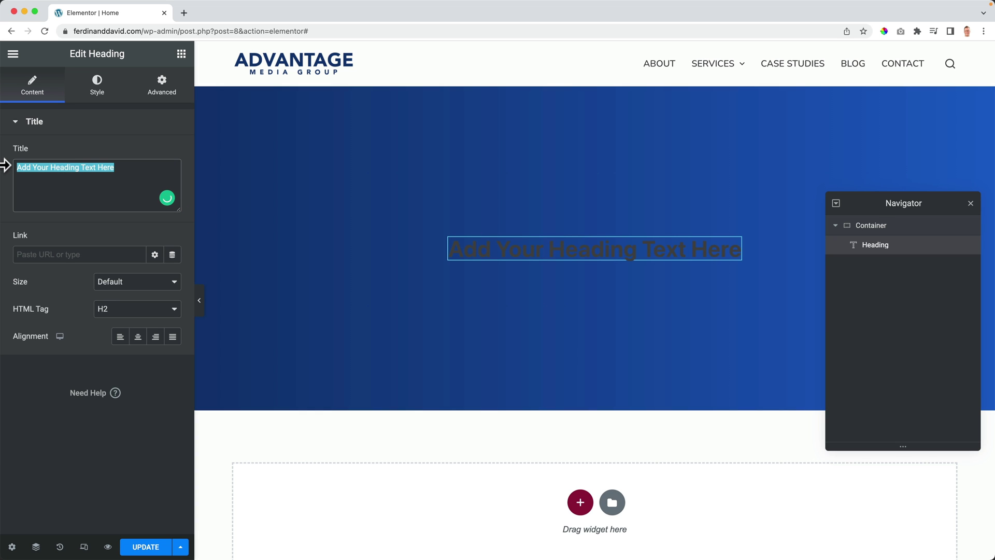
pyautogui.write('Digital Marketing & Business Growth')
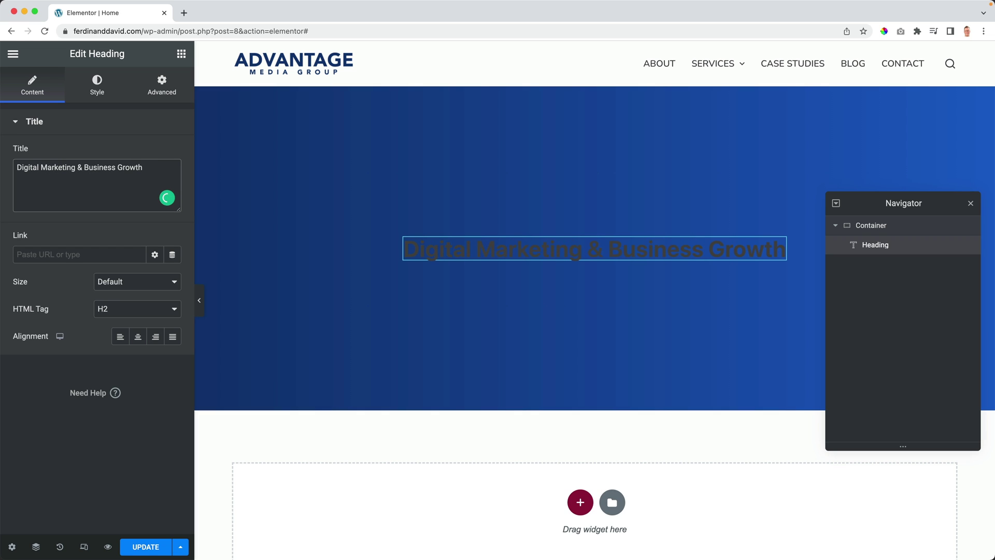
pyautogui.click(98, 96)
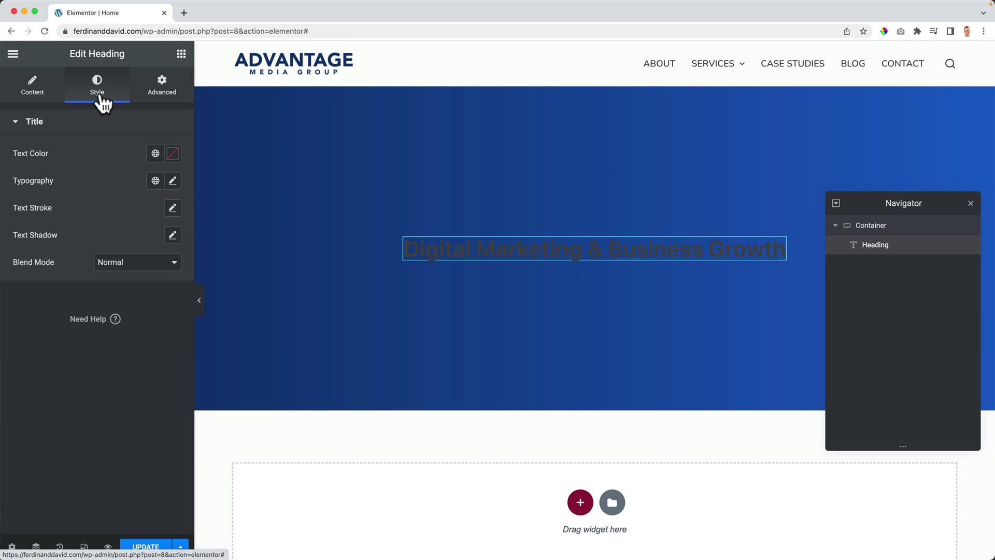
# Step: Color the heading white (Theme Color Palette 6) and set its font to Nunito
pyautogui.click(154, 154)
pyautogui.scroll(-3, 66, 338)
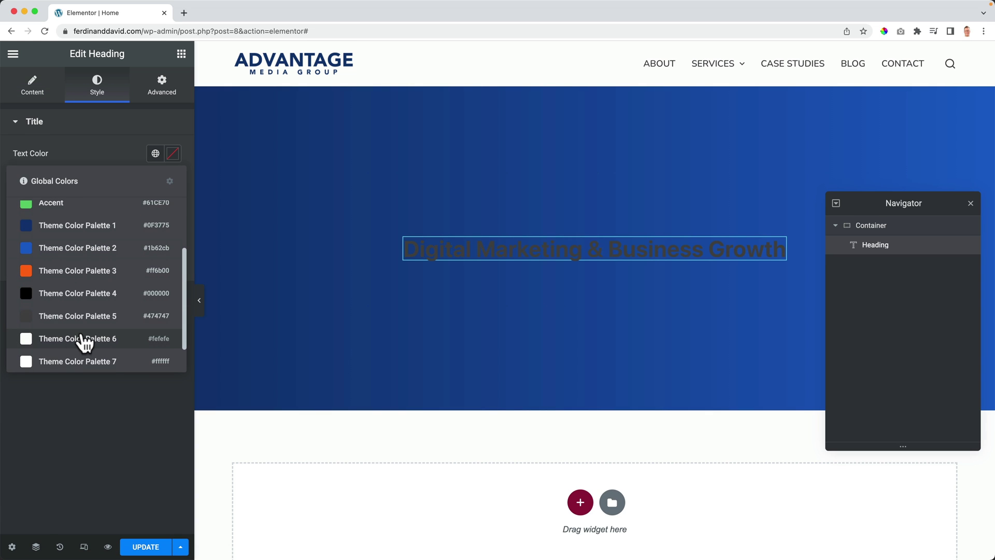
pyautogui.click(83, 339)
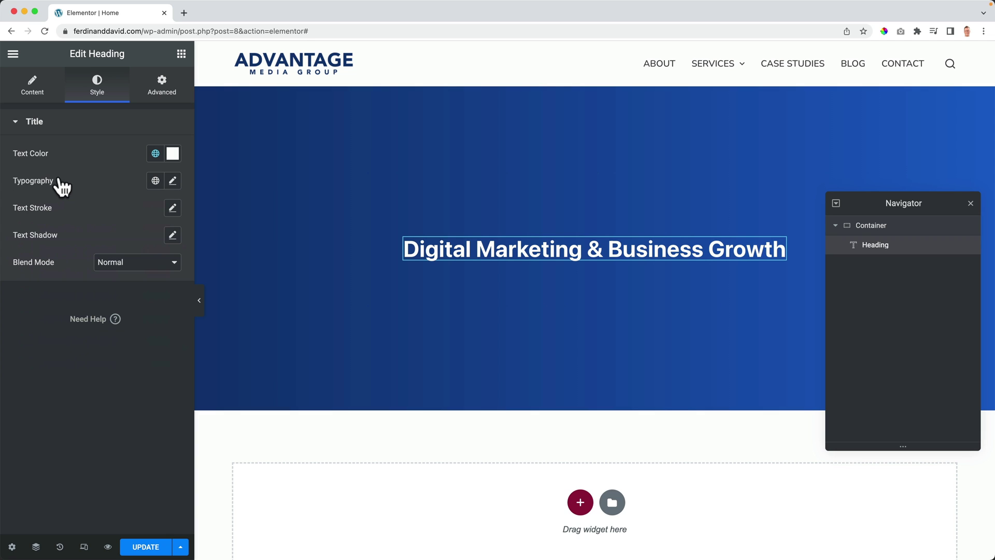
pyautogui.click(173, 181)
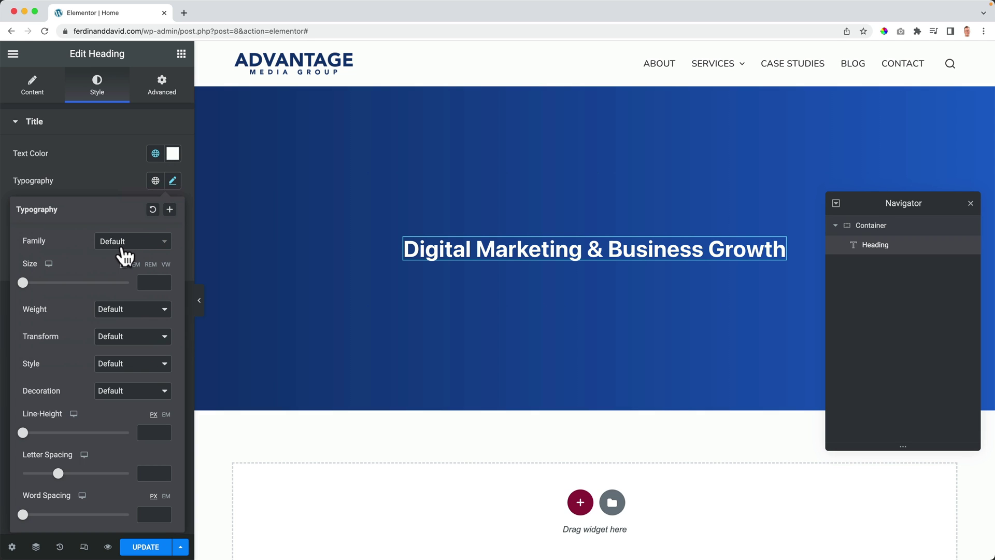
pyautogui.click(124, 255)
pyautogui.write('nunit')
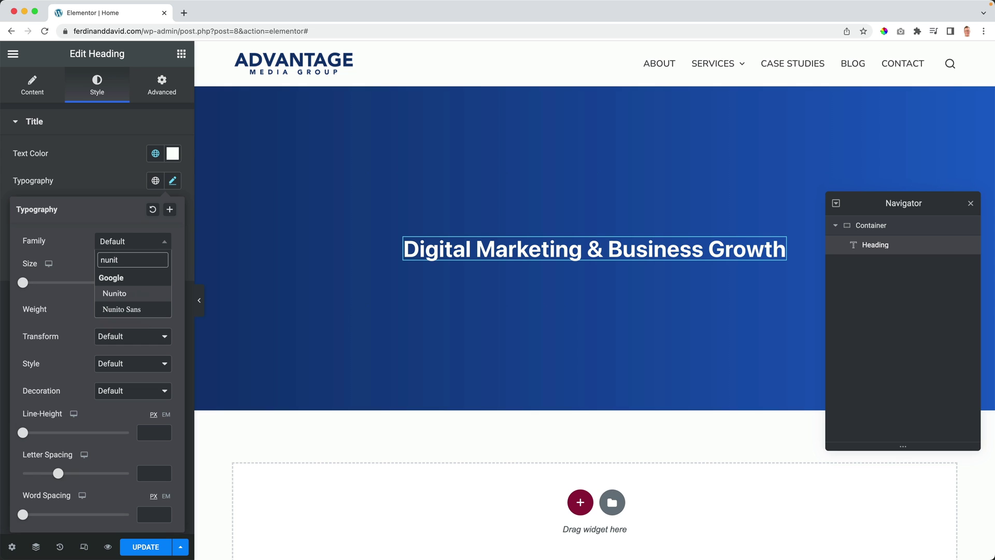
pyautogui.click(116, 294)
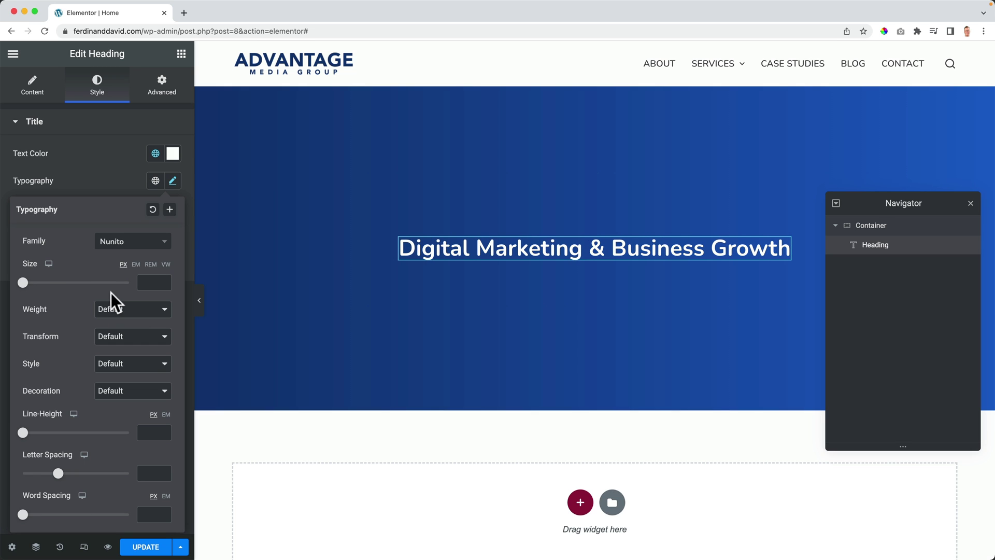
# Step: Set the heading size to 48 px and, after trying other weights, weight 500
pyautogui.moveTo(26, 283); pyautogui.dragTo(48, 282)
pyautogui.click(115, 311)
pyautogui.click(121, 195)
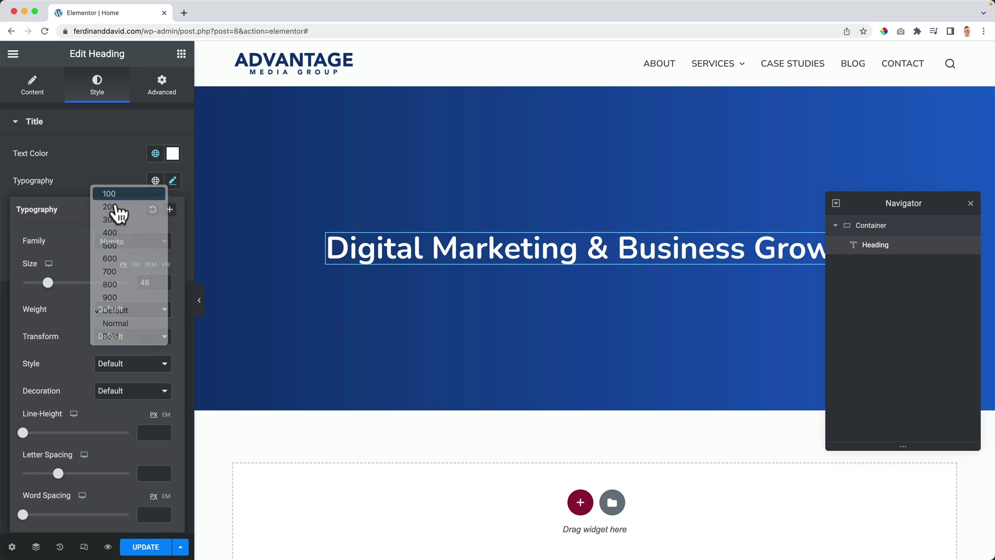
pyautogui.click(119, 311)
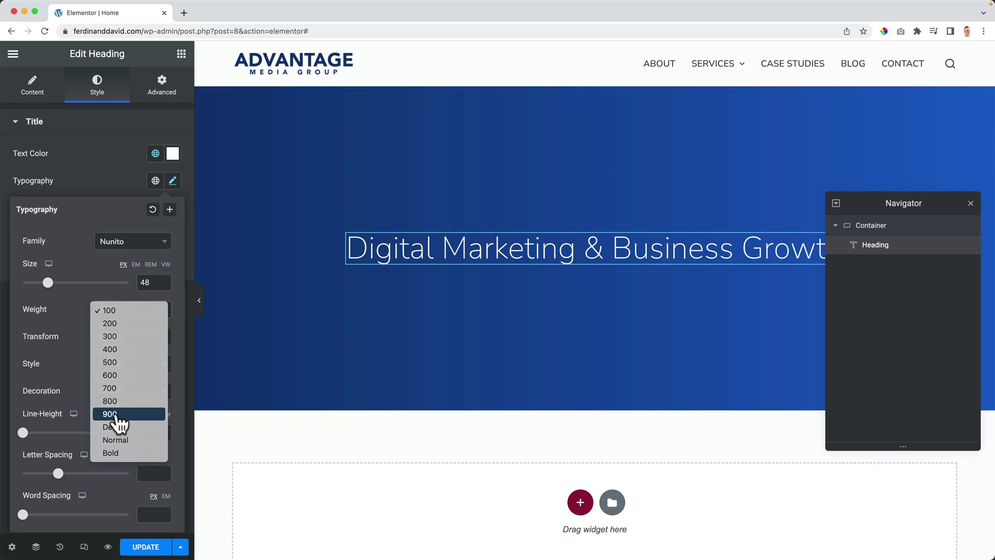
pyautogui.click(115, 414)
pyautogui.click(116, 313)
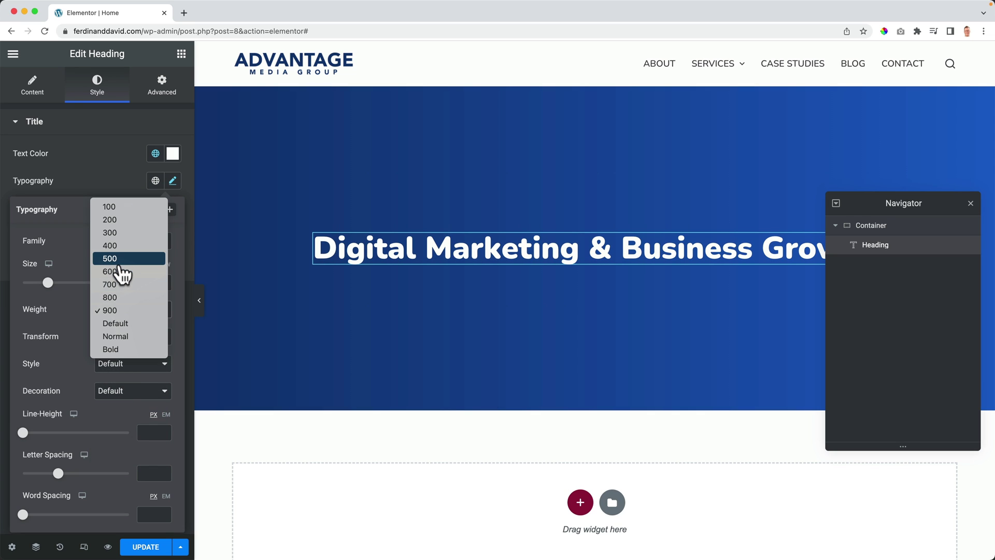
pyautogui.click(118, 259)
pyautogui.click(119, 310)
pyautogui.click(118, 259)
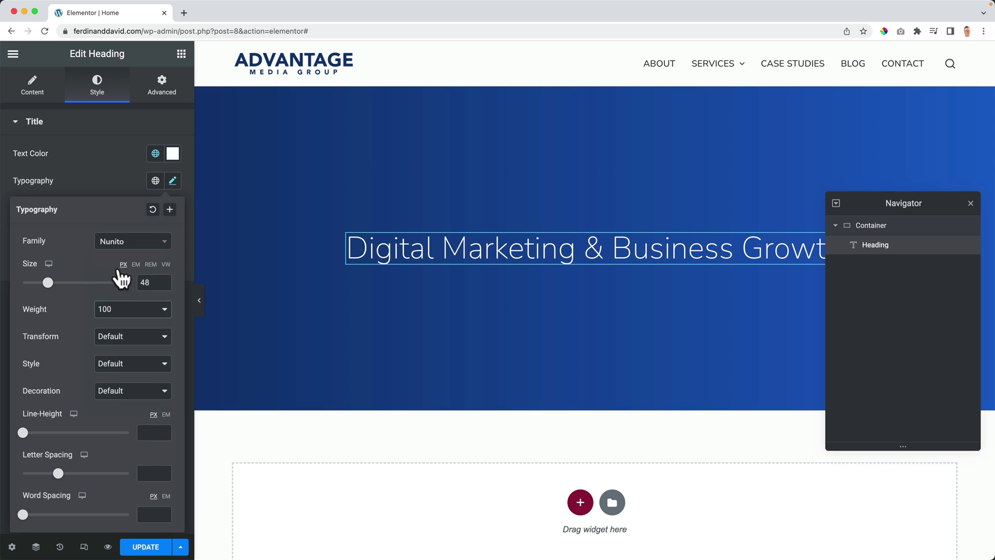
pyautogui.click(117, 306)
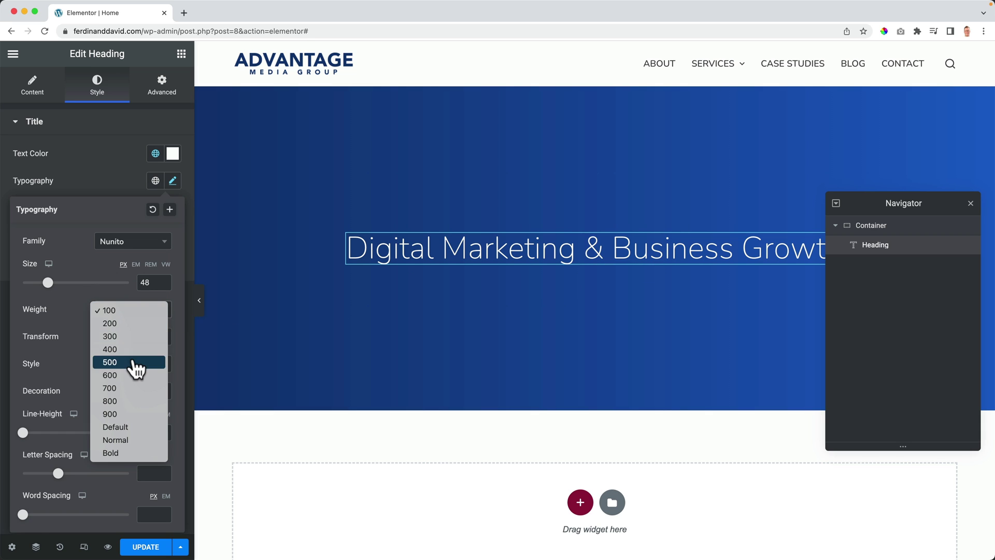
pyautogui.click(132, 361)
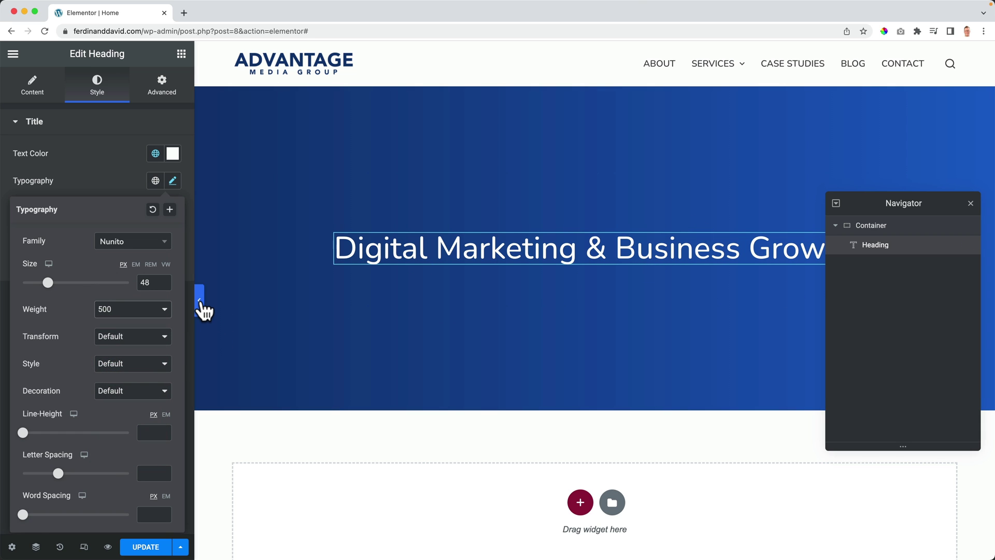
# Step: Preview the page, make the heading uppercase, and close the Navigator
pyautogui.click(200, 304)
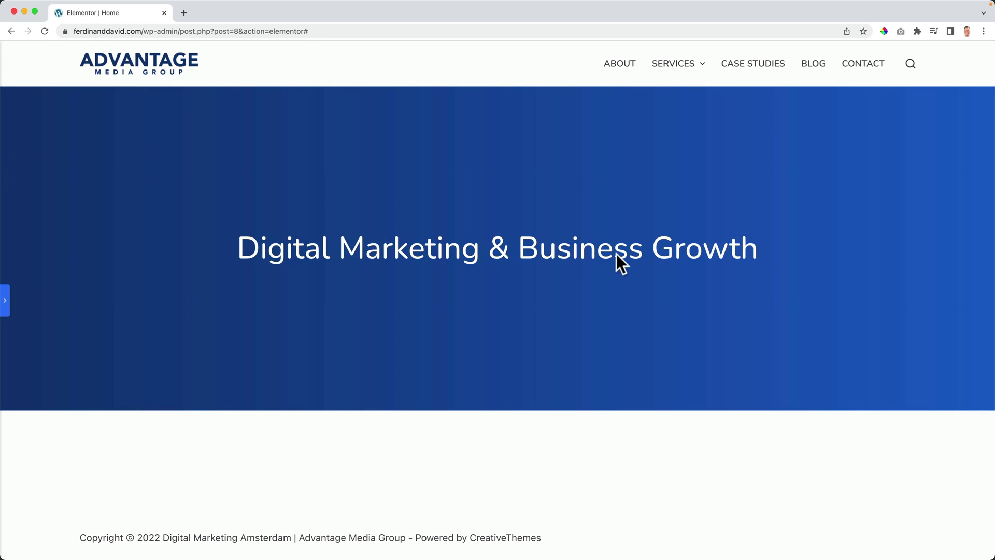
pyautogui.click(7, 301)
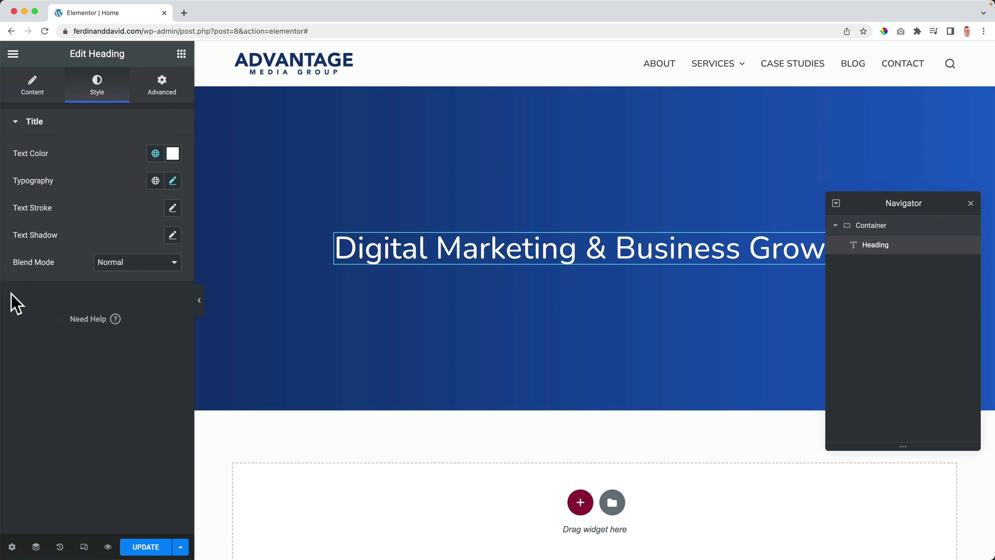
pyautogui.click(172, 181)
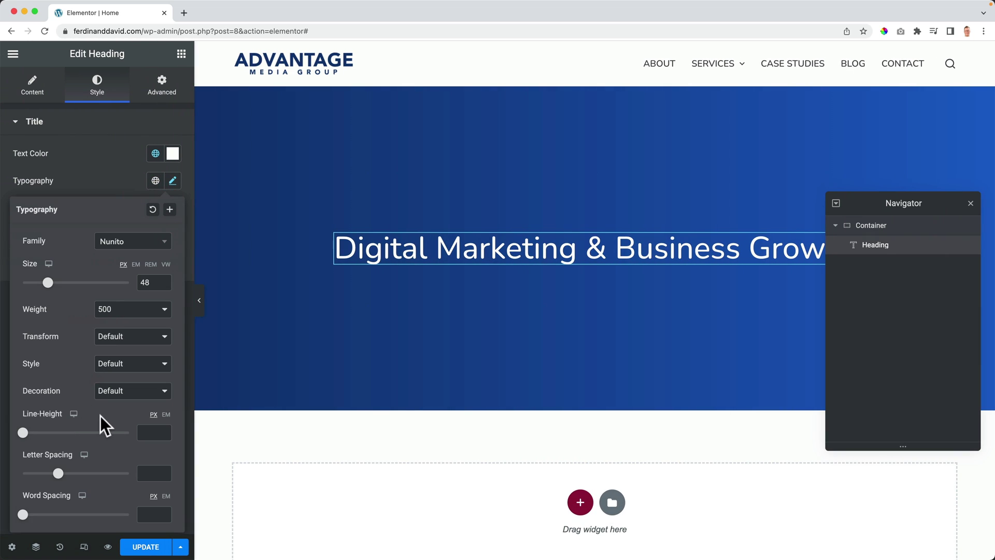
pyautogui.click(117, 338)
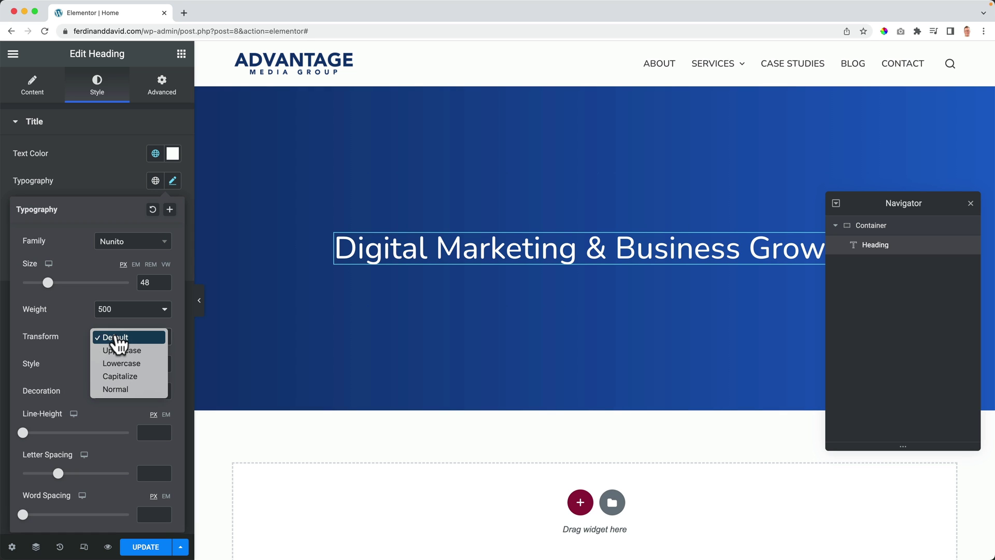
pyautogui.click(120, 351)
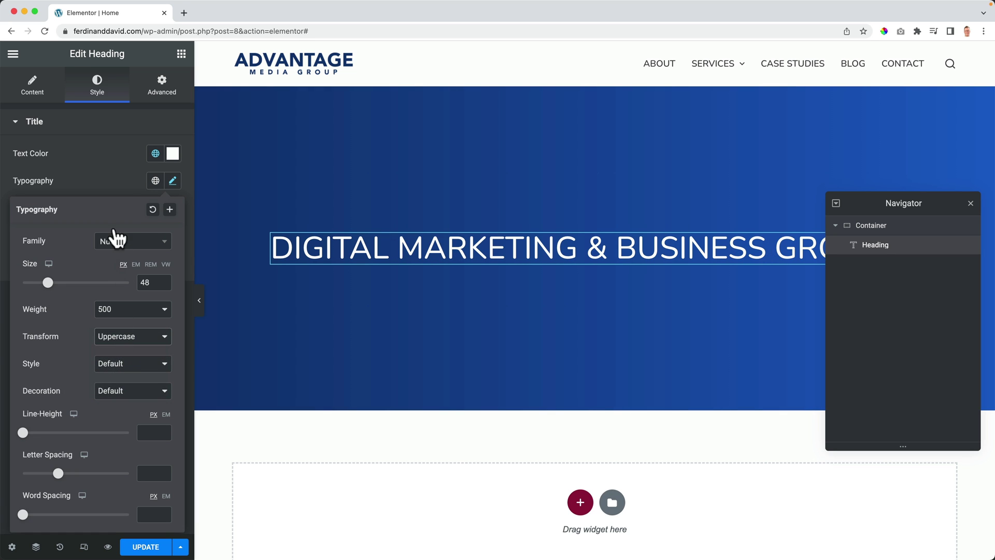
pyautogui.click(113, 185)
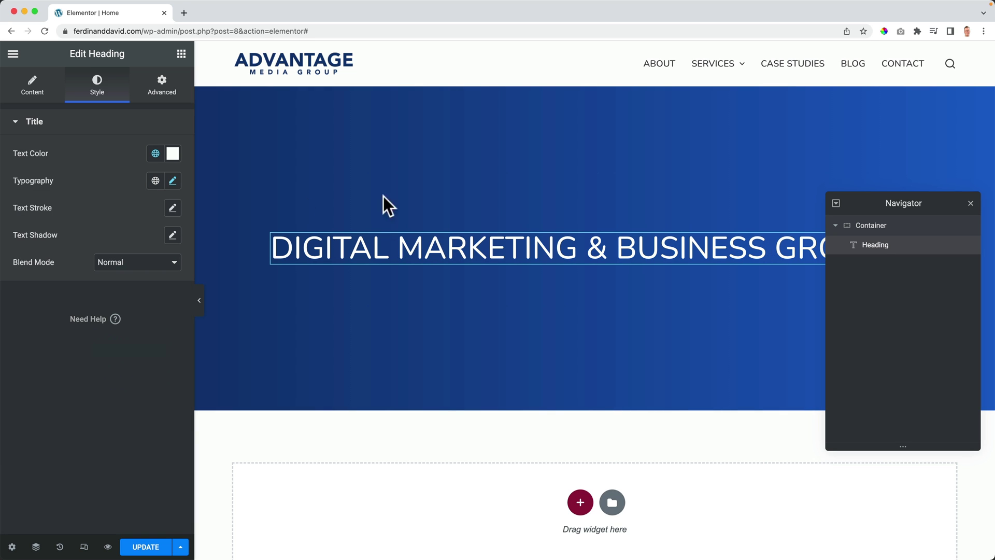
pyautogui.click(970, 203)
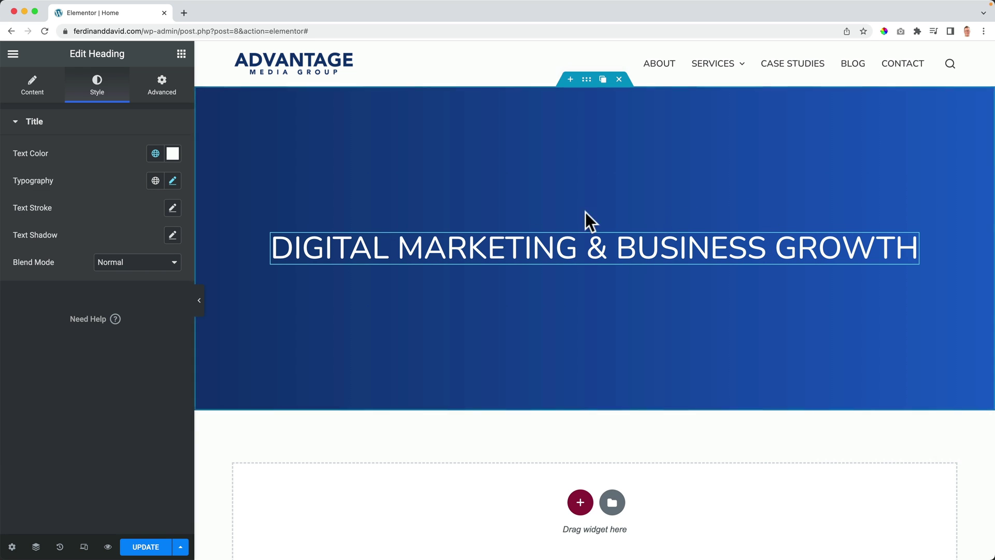
# Step: Duplicate the heading as 'Advantage Media Group' at about 75 px and move it above the tagline
pyautogui.click(899, 241)
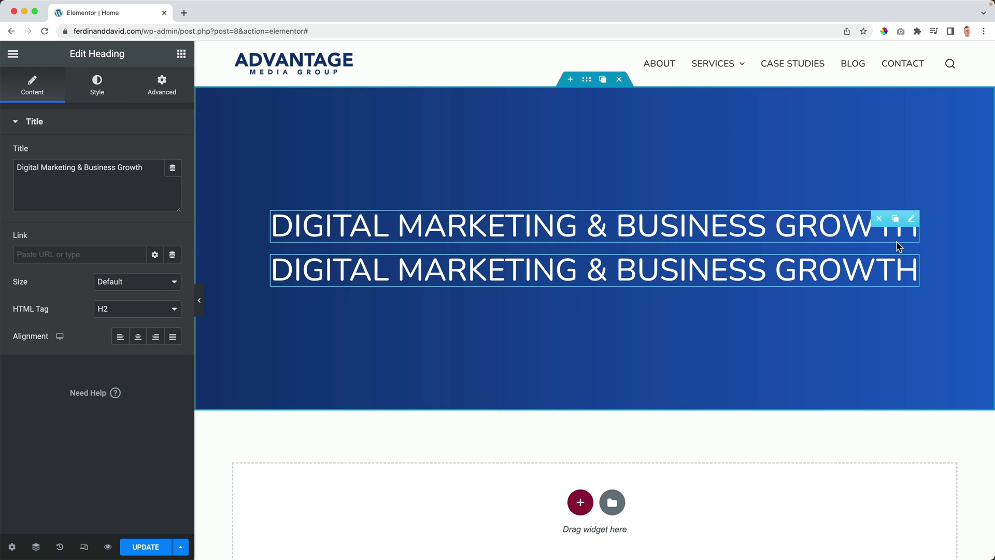
pyautogui.tripleClick(676, 265)
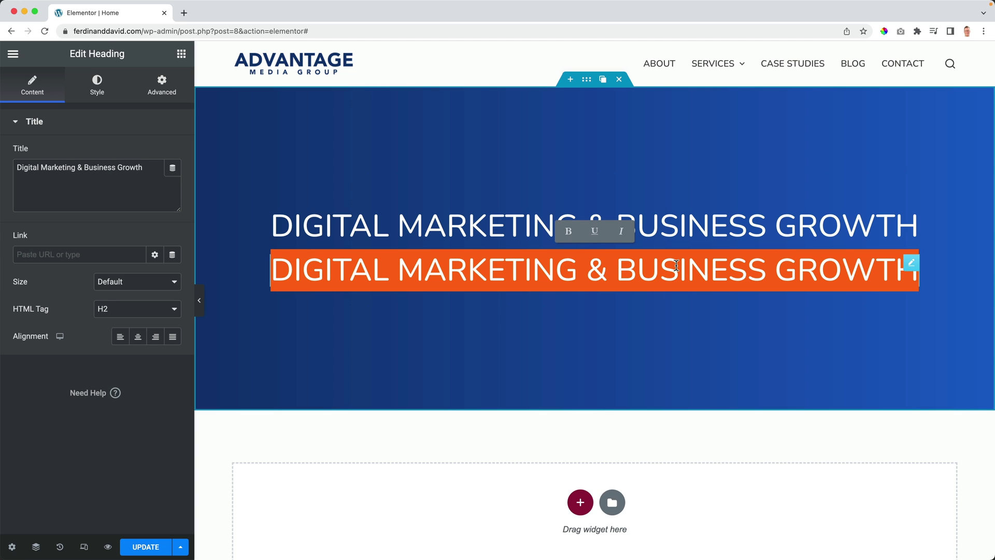
pyautogui.write('Advanta')
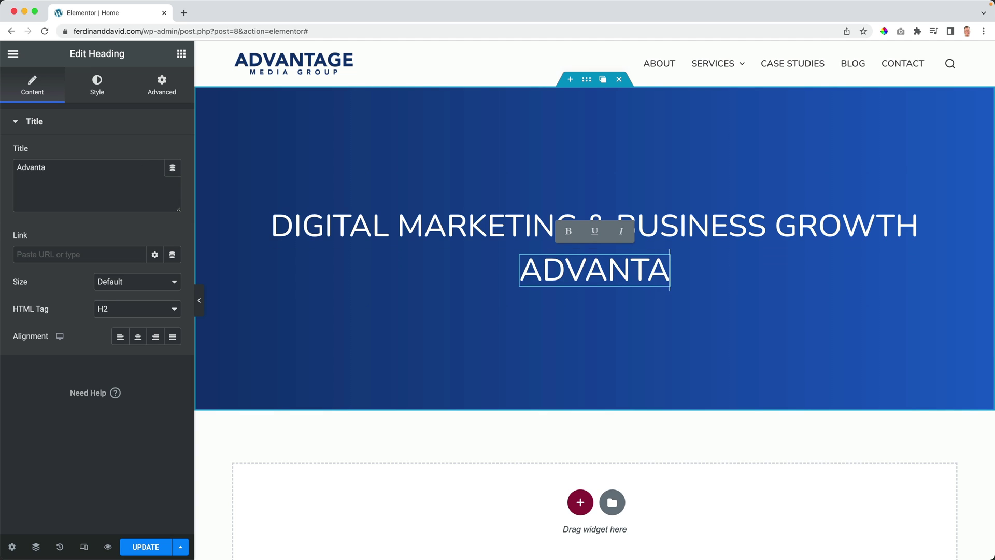
pyautogui.write('ge Media GRoup')
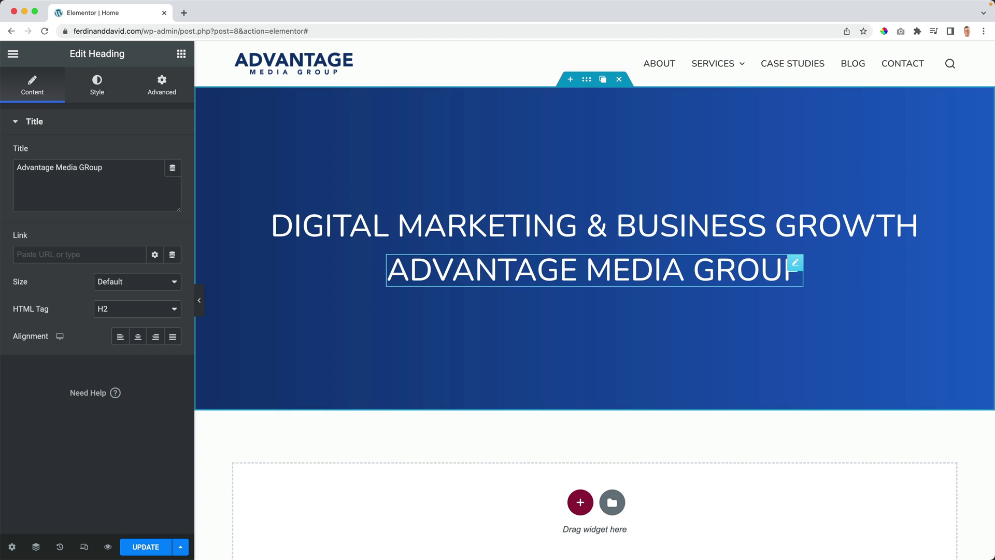
pyautogui.click(98, 89)
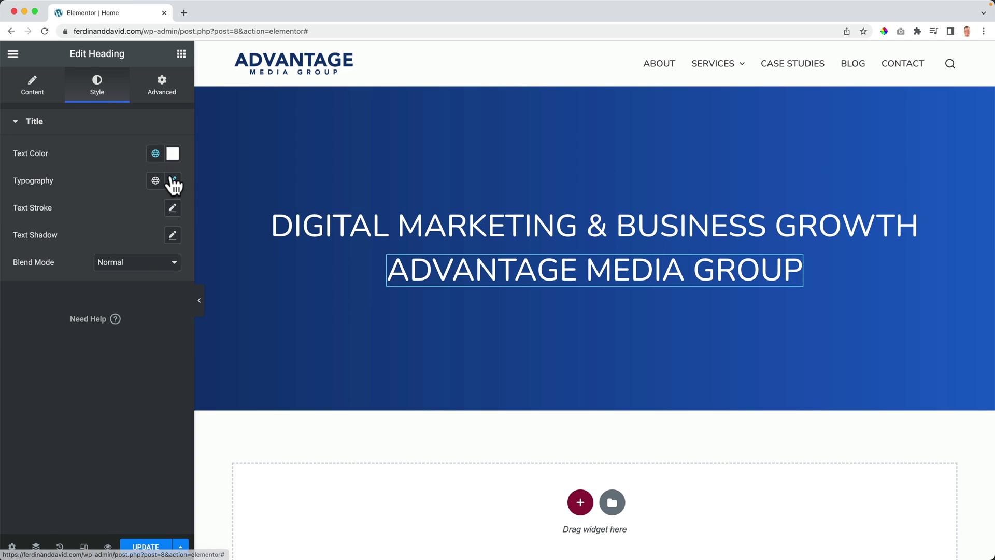
pyautogui.click(172, 182)
pyautogui.moveTo(48, 282); pyautogui.dragTo(62, 286)
pyautogui.moveTo(912, 254); pyautogui.dragTo(829, 207)
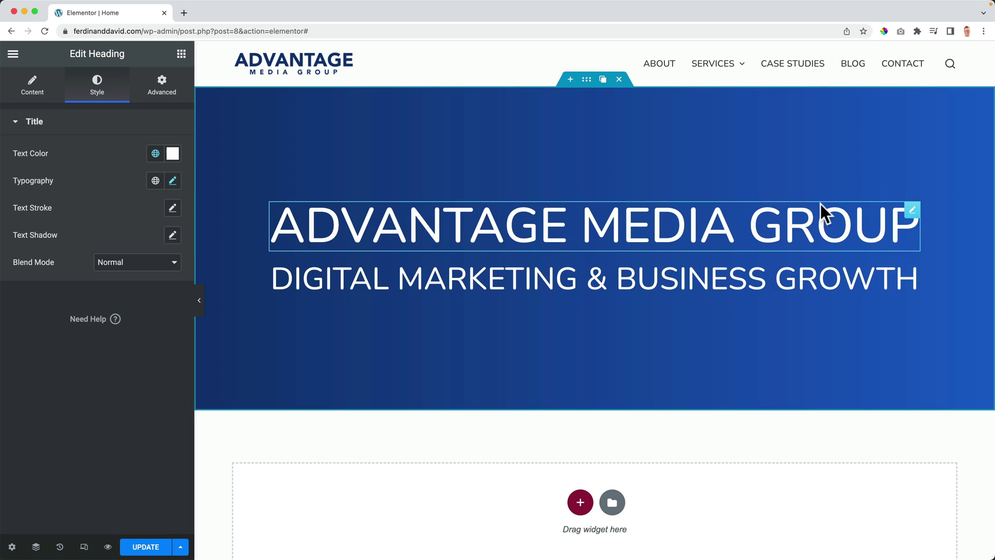
# Step: In the Navigator, rename the layers Hero, Digital Media and Advantage, and order Advantage first
pyautogui.click(36, 547)
pyautogui.moveTo(884, 248); pyautogui.dragTo(877, 272)
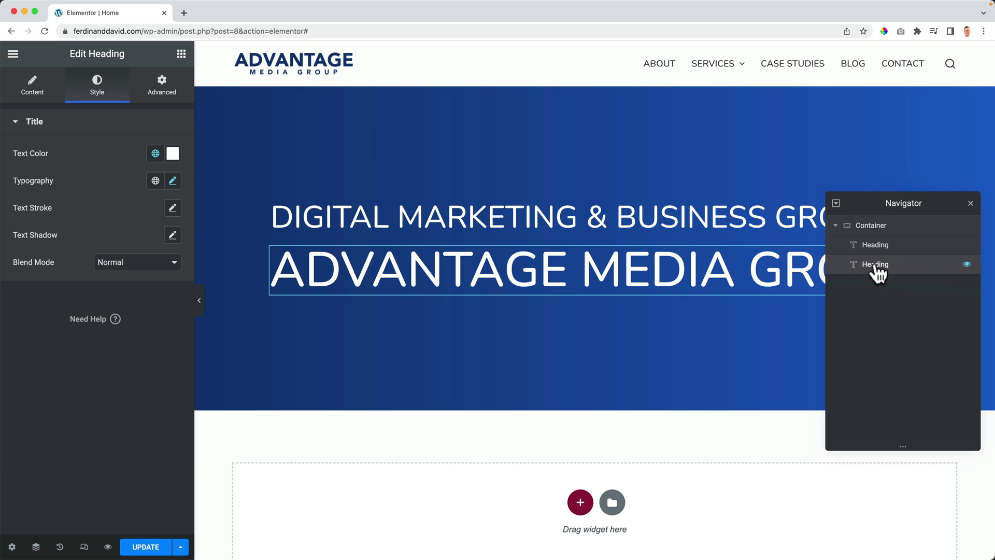
pyautogui.doubleClick(871, 228)
pyautogui.write('Hero')
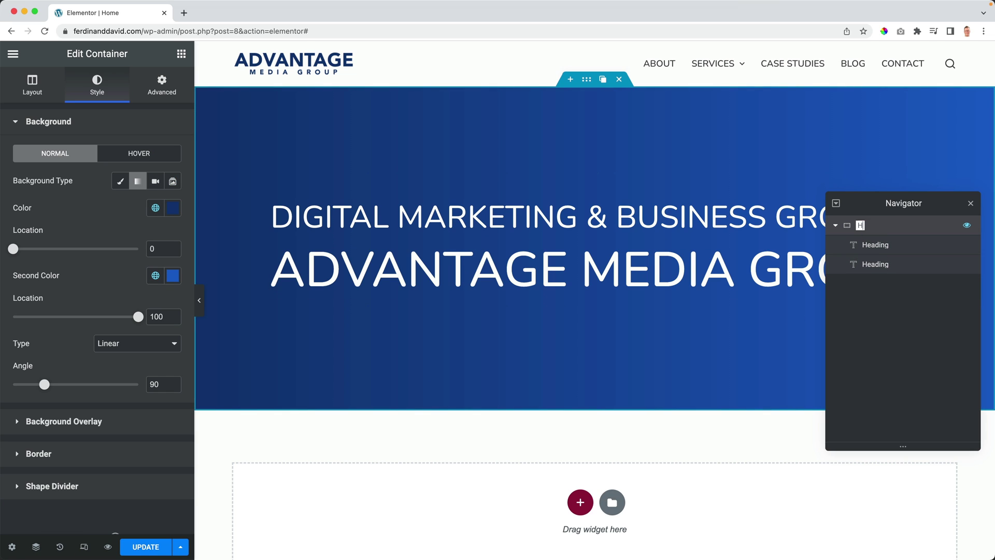
pyautogui.doubleClick(877, 246)
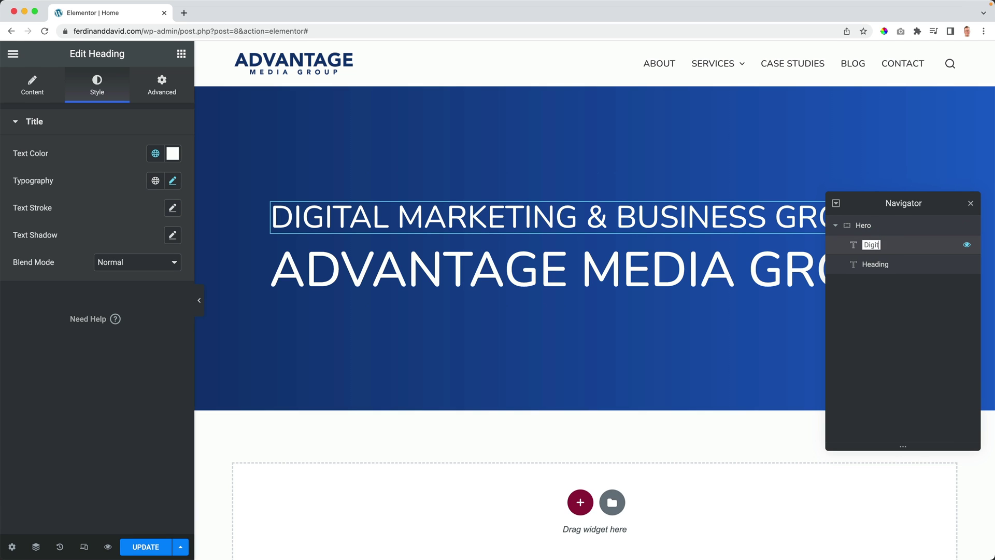
pyautogui.press('Return')
pyautogui.doubleClick(873, 263)
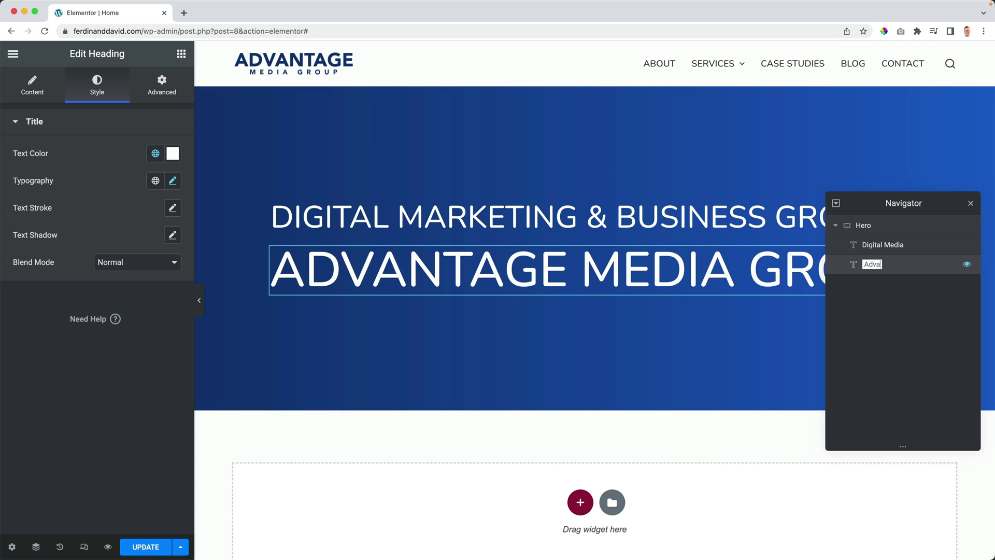
pyautogui.moveTo(873, 247); pyautogui.dragTo(873, 276)
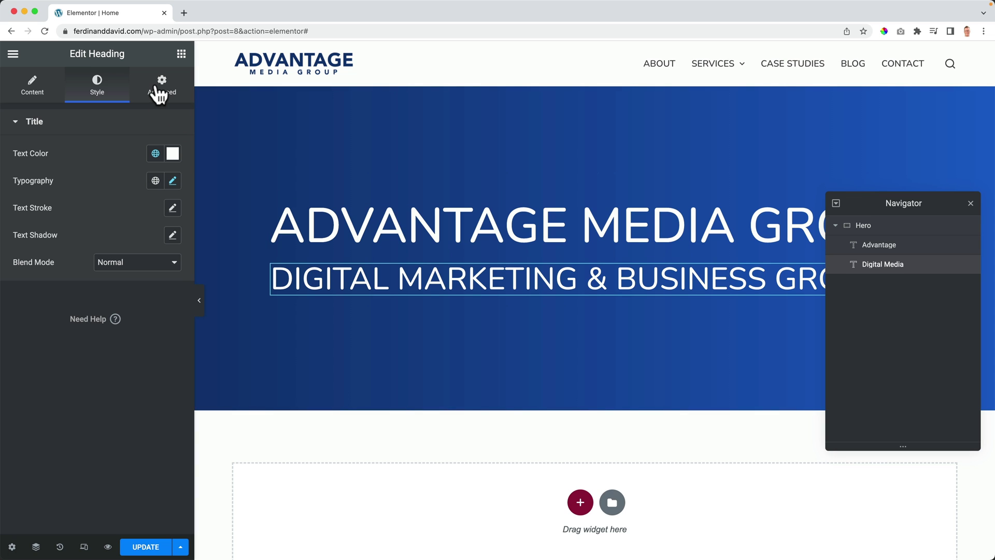
pyautogui.click(403, 226)
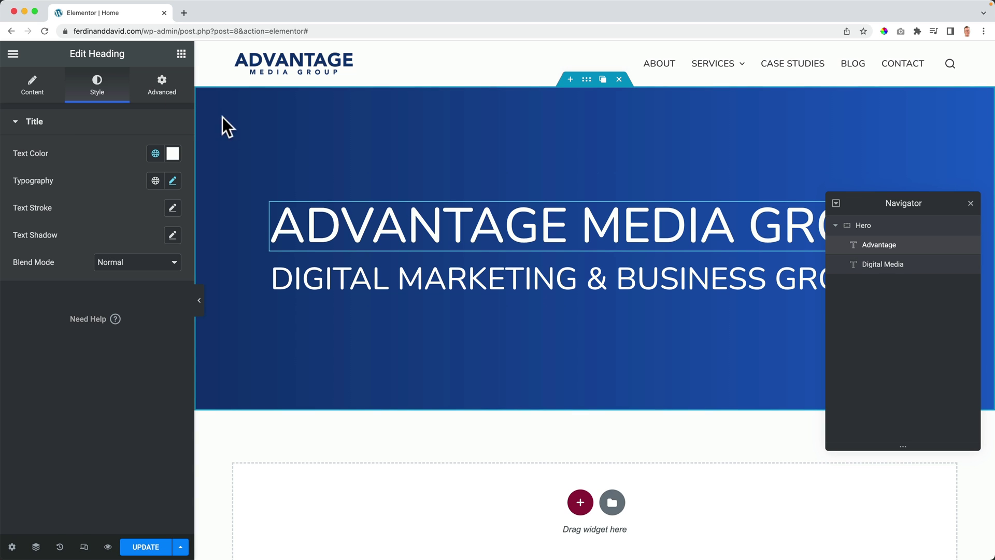
# Step: Try 30 px margins and padding on the heading, then clear the padding
pyautogui.click(161, 88)
pyautogui.click(33, 167)
pyautogui.write('16')
pyautogui.press('Up')
pyautogui.press('Up')
pyautogui.press('Up')
pyautogui.press('Up')
pyautogui.press('Up')
pyautogui.press('Up')
pyautogui.press('Up')
pyautogui.press('Up')
pyautogui.press('Up')
pyautogui.press('Up')
pyautogui.press('Up')
pyautogui.press('Up')
pyautogui.press('Up')
pyautogui.press('Up')
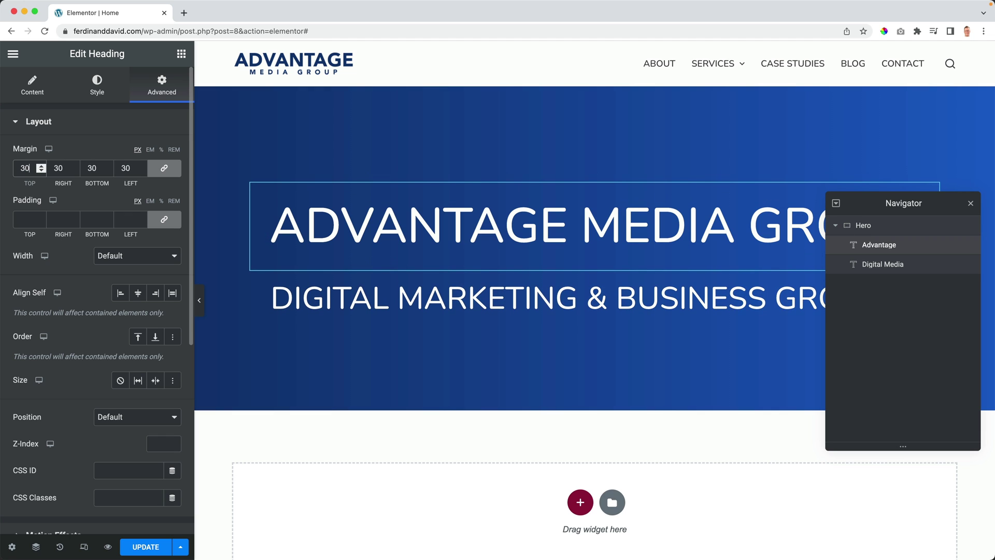
pyautogui.click(38, 217)
pyautogui.write('2')
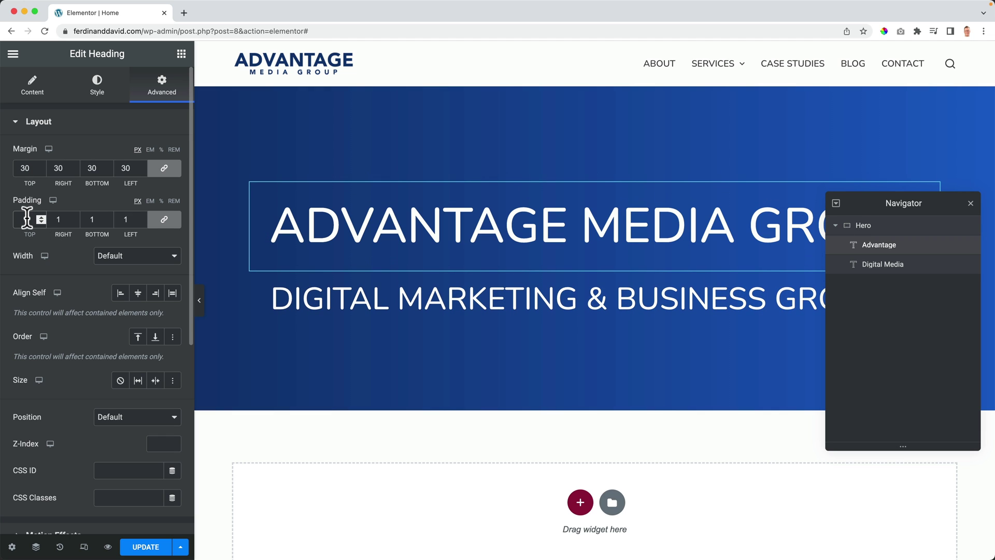
pyautogui.press('Up')
pyautogui.press('Up')
pyautogui.press('Up')
pyautogui.press('Up')
pyautogui.press('Up')
pyautogui.press('Up')
pyautogui.press('Up')
pyautogui.press('Up')
pyautogui.press('Up')
pyautogui.press('Up')
pyautogui.press('Up')
pyautogui.press('Up')
pyautogui.press('Up')
pyautogui.press('Up')
pyautogui.press('Up')
pyautogui.press('Up')
pyautogui.press('Up')
pyautogui.press('Up')
pyautogui.press('Up')
pyautogui.press('Up')
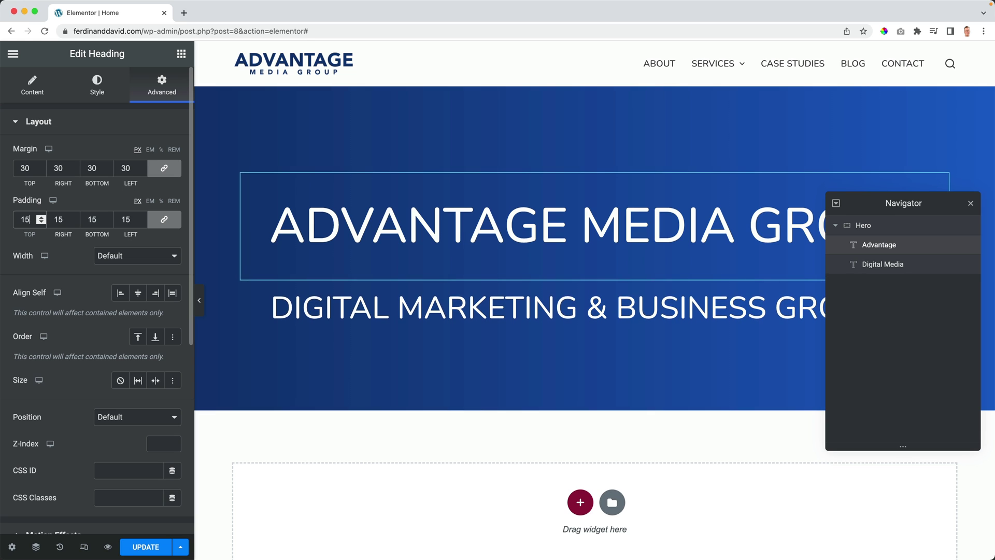
pyautogui.press('Up')
pyautogui.press('Up')
pyautogui.press('Up')
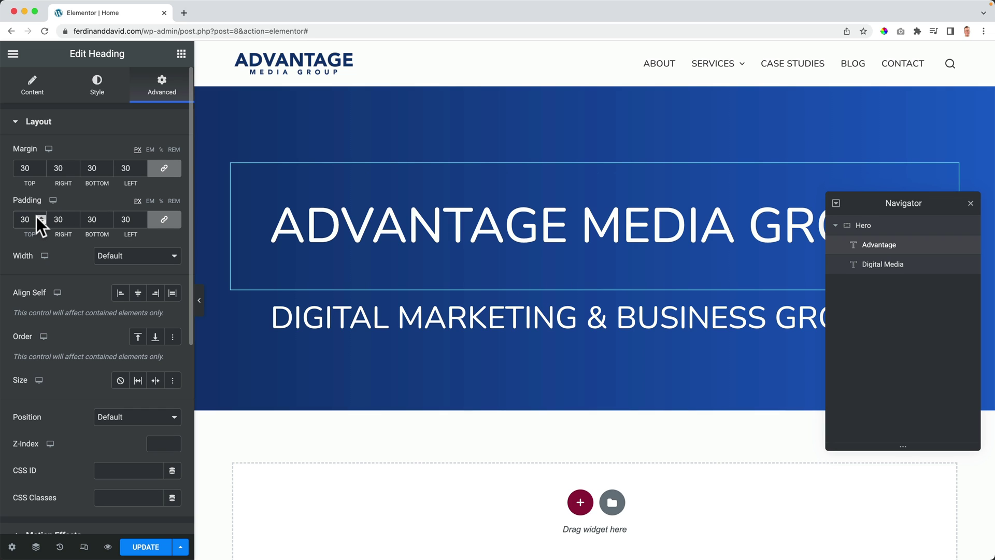
pyautogui.press('BackSpace')
pyautogui.press('BackSpace')
# Step: Set the heading's margins to 0 with a bottom margin of about -23 px
pyautogui.click(26, 169)
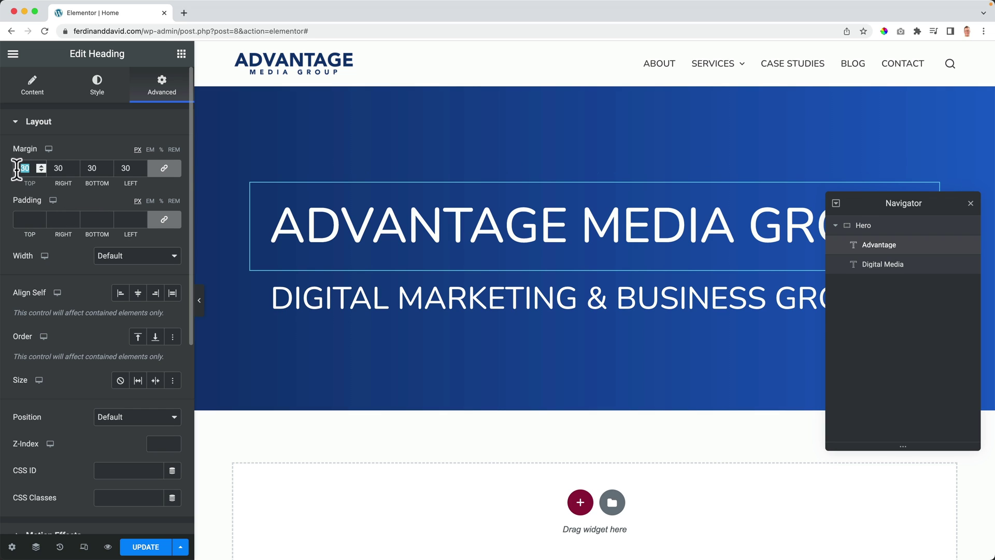
pyautogui.write('0')
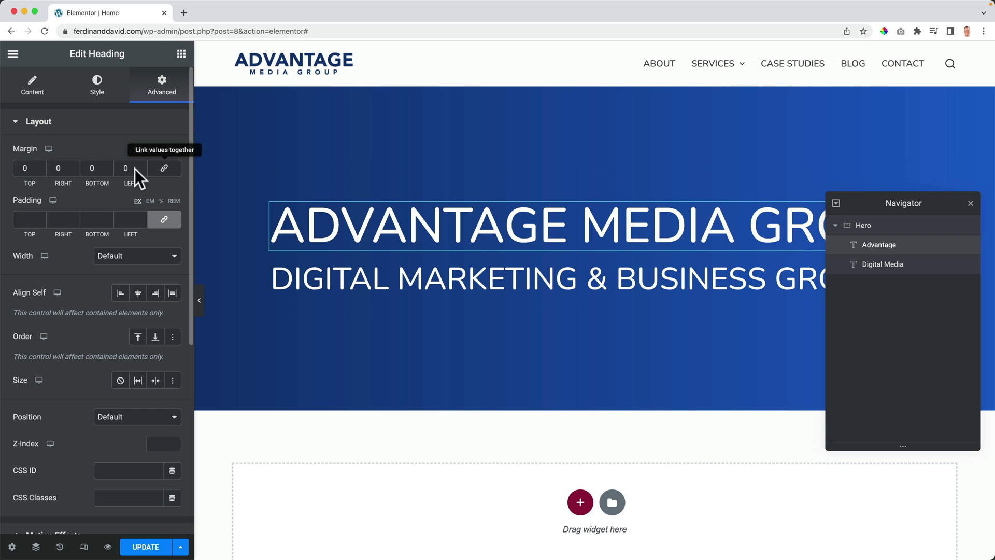
pyautogui.doubleClick(106, 169)
pyautogui.write('-3')
pyautogui.press('BackSpace')
pyautogui.write('17')
pyautogui.press('Down')
pyautogui.press('Down')
pyautogui.press('Down')
pyautogui.press('Down')
pyautogui.press('Down')
pyautogui.press('Down')
pyautogui.press('Down')
pyautogui.press('Down')
pyautogui.press('Down')
pyautogui.press('Down')
pyautogui.press('Down')
pyautogui.press('Down')
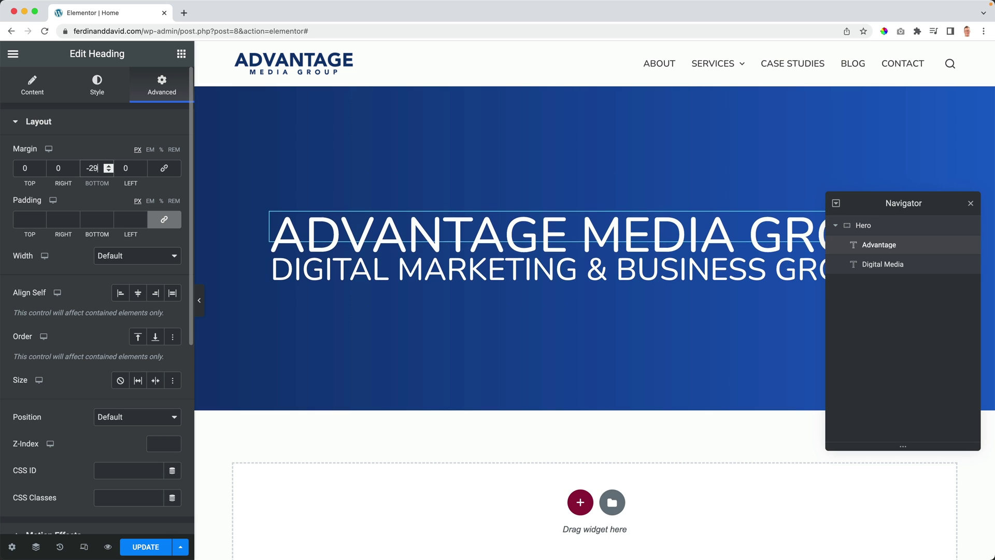
pyautogui.press('Up')
pyautogui.press('Up')
pyautogui.press('Up')
pyautogui.press('Up')
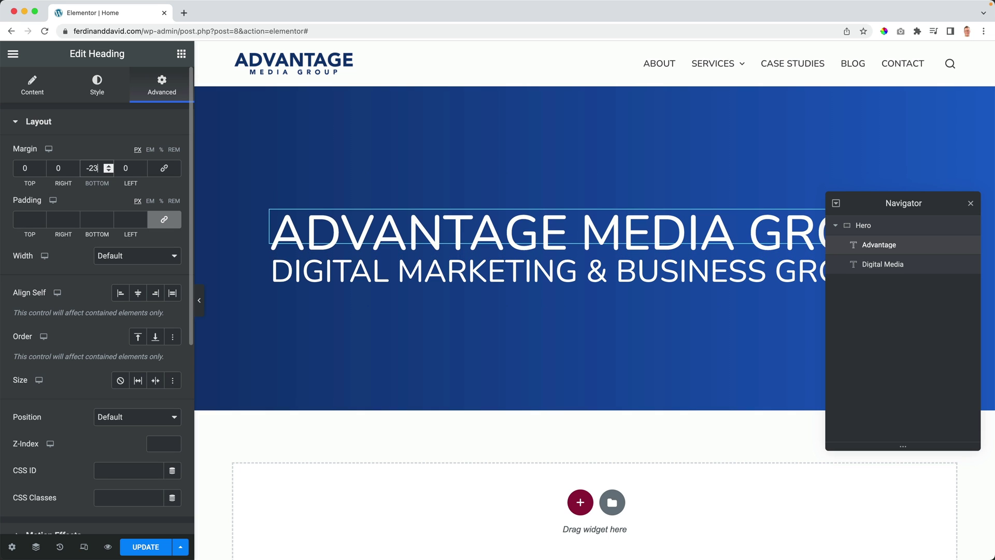
# Step: Place a Button widget under the hero subheading and give it the orange global colour
pyautogui.click(181, 56)
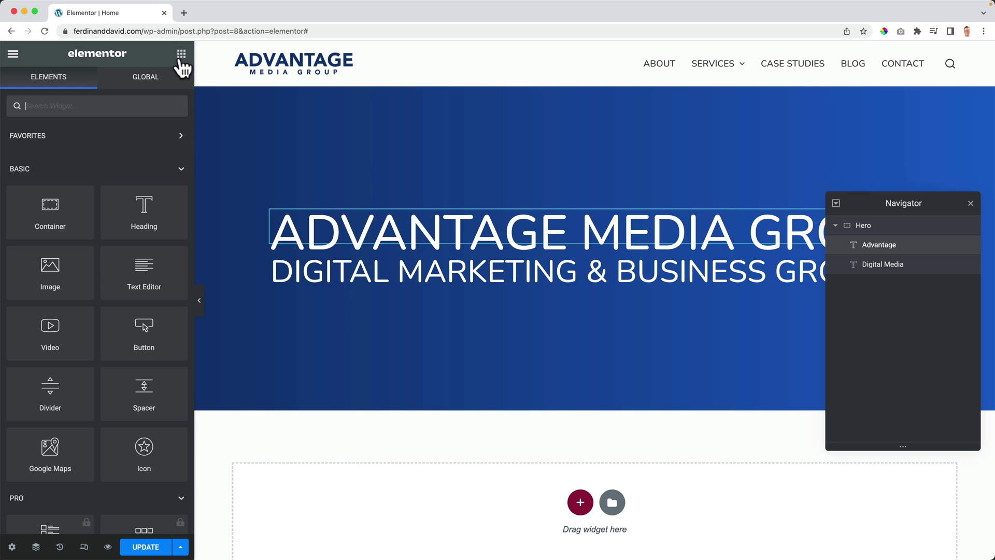
pyautogui.moveTo(145, 348); pyautogui.dragTo(529, 287)
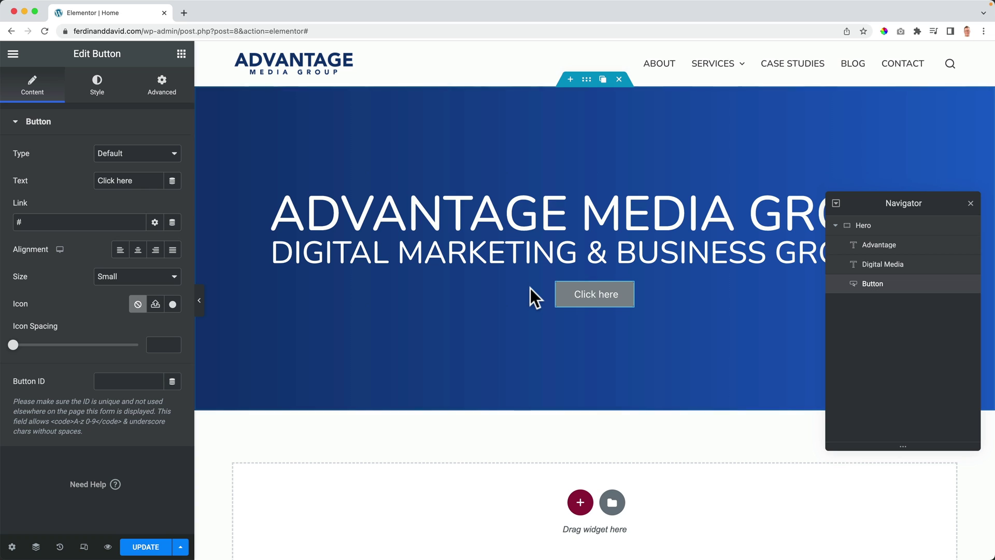
pyautogui.click(94, 89)
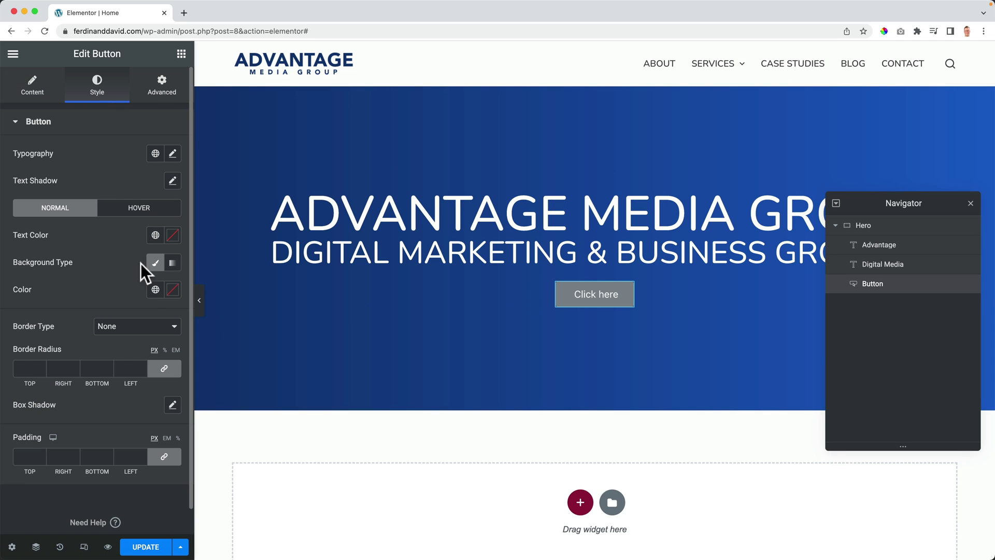
pyautogui.click(154, 290)
pyautogui.click(95, 483)
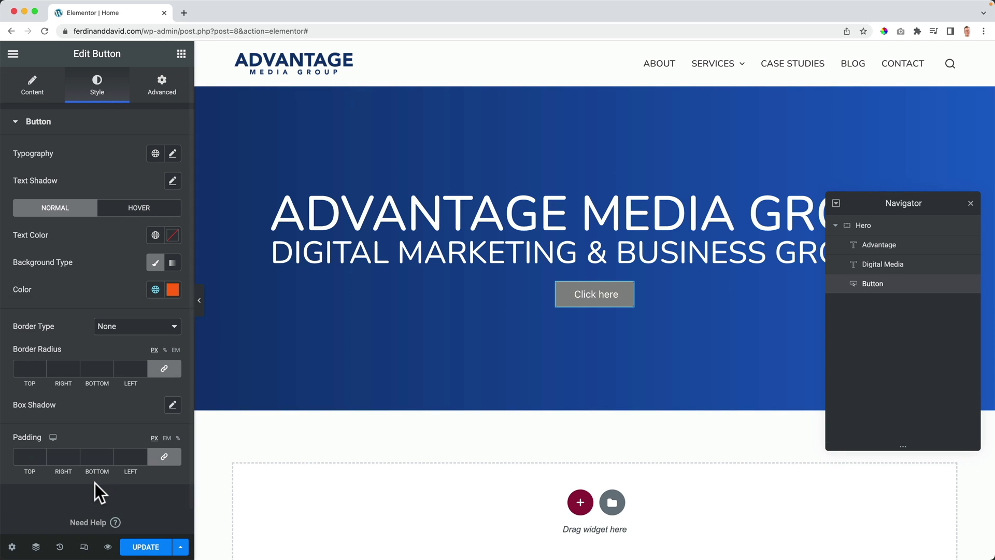
# Step: Set the button's hover colour to Theme Color Palette 2 blue
pyautogui.click(138, 210)
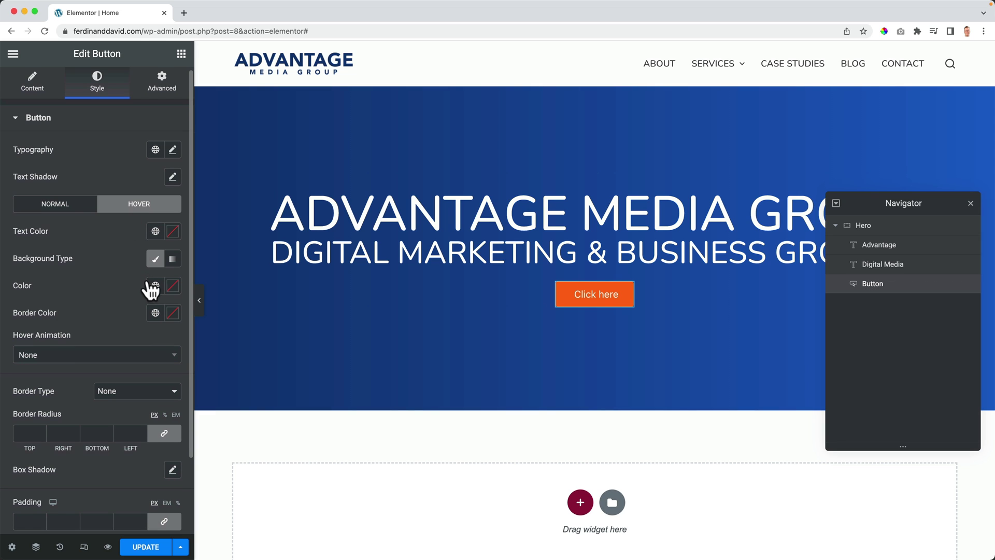
pyautogui.click(156, 290)
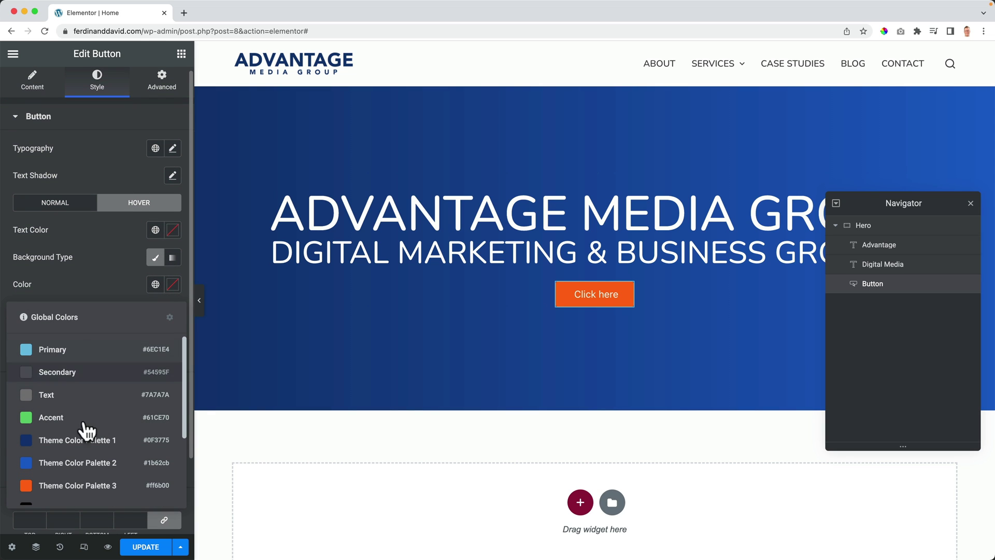
pyautogui.click(85, 441)
pyautogui.click(156, 284)
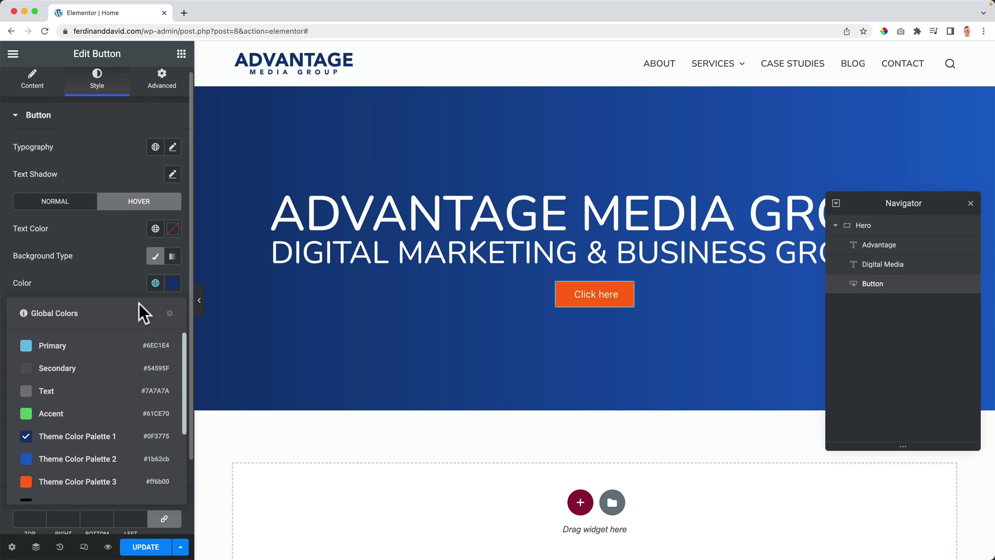
pyautogui.click(67, 458)
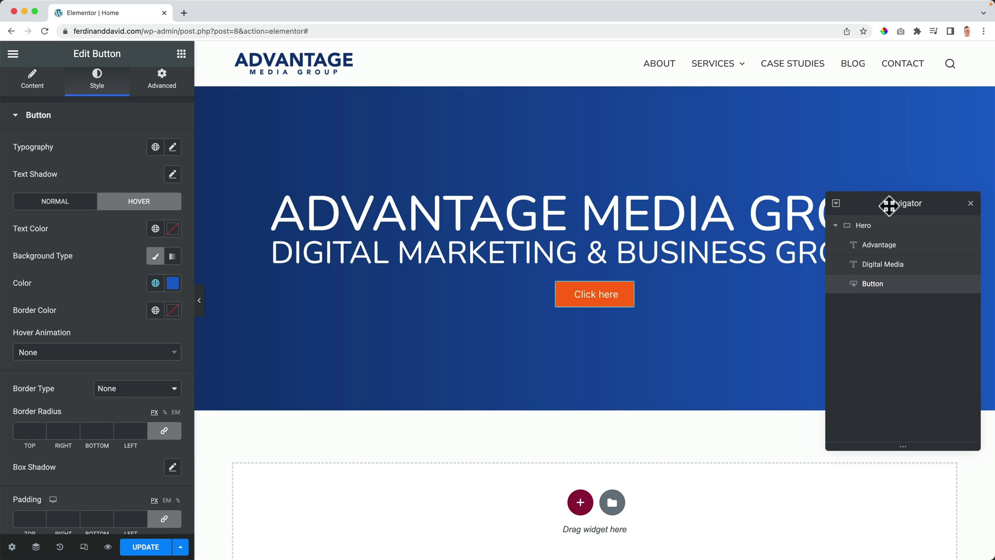
# Step: Review the button's Content, Style and Layout settings
pyautogui.moveTo(890, 204); pyautogui.dragTo(863, 208)
pyautogui.click(36, 80)
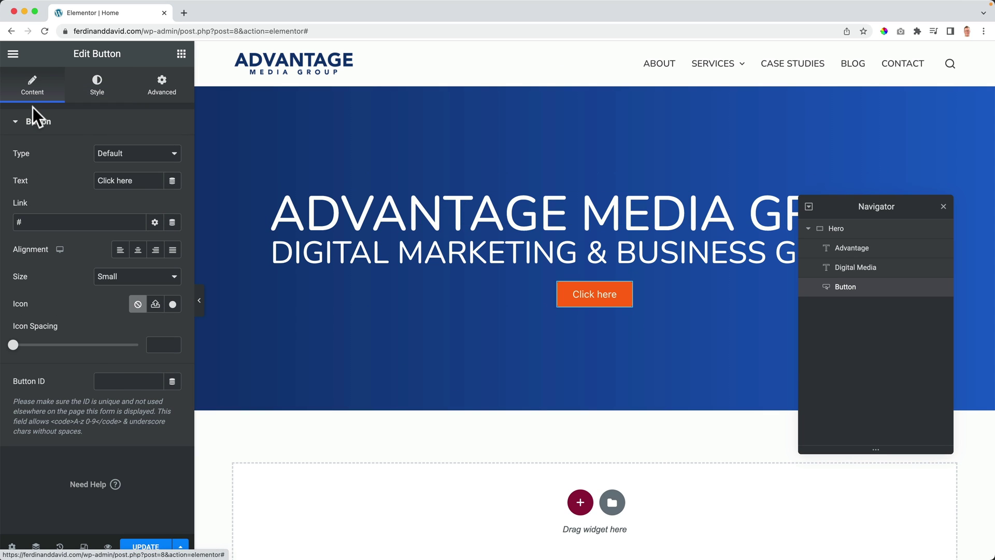
pyautogui.click(98, 86)
pyautogui.click(152, 88)
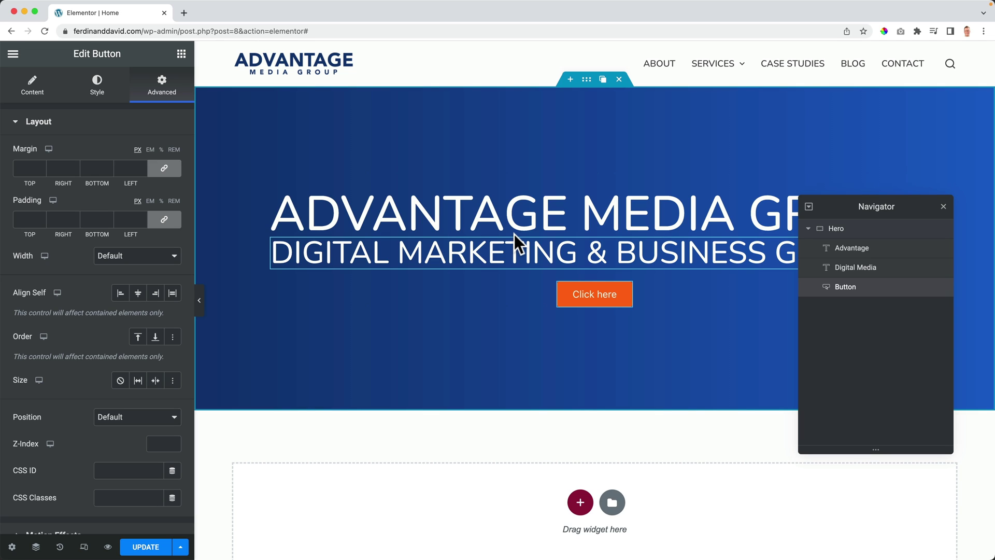
# Step: Delete the Hero section, close the Navigator, and bring up the new-section structure choices
pyautogui.click(620, 81)
pyautogui.click(944, 208)
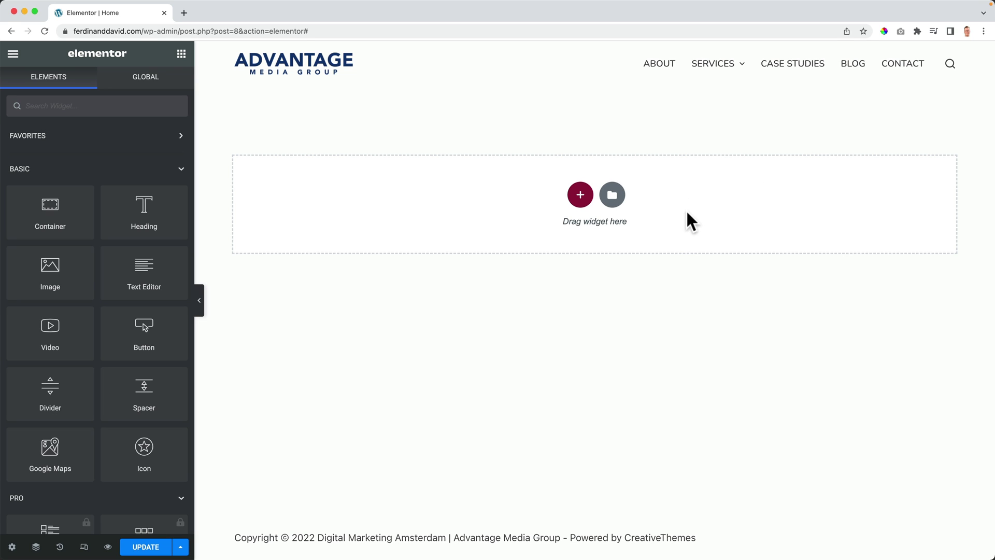
pyautogui.click(578, 200)
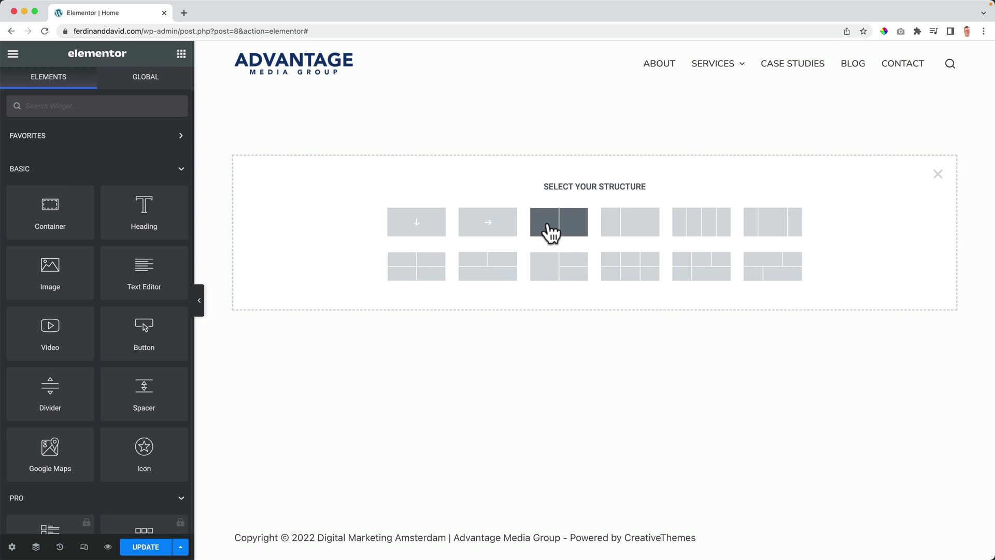
# Step: Create a two-cells-over-one-row container with a minimum height of 500
pyautogui.click(490, 270)
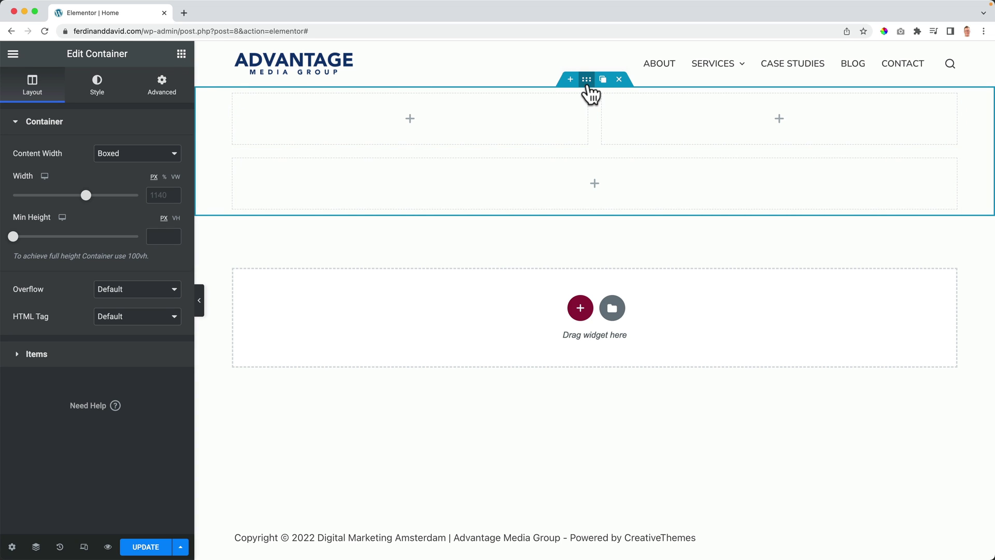
pyautogui.moveTo(14, 237); pyautogui.dragTo(57, 239)
pyautogui.moveTo(165, 237); pyautogui.dragTo(145, 243)
pyautogui.write('500')
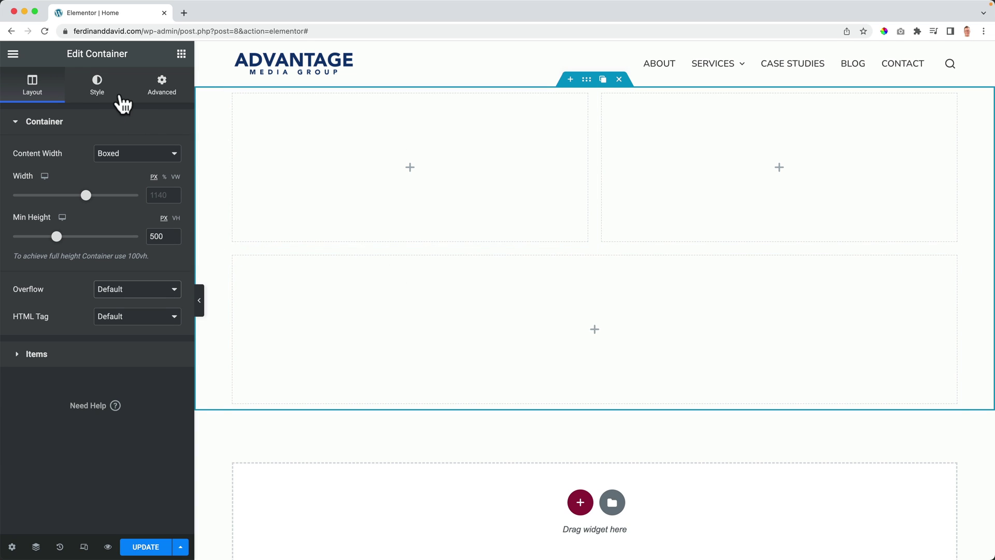
# Step: Give the container a 90° linear gradient from Theme Color Palette 1 navy to Palette 2 blue
pyautogui.click(98, 92)
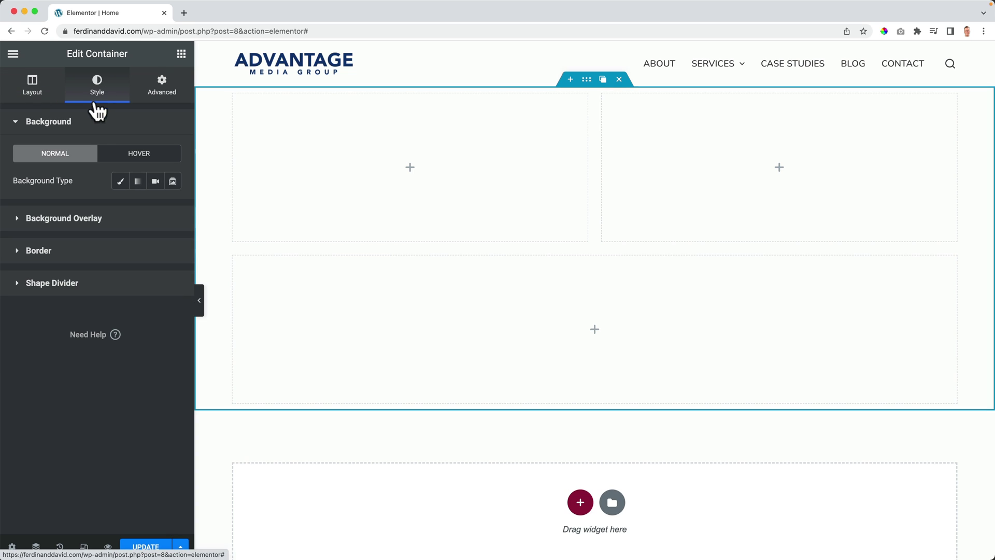
pyautogui.click(138, 181)
pyautogui.click(155, 209)
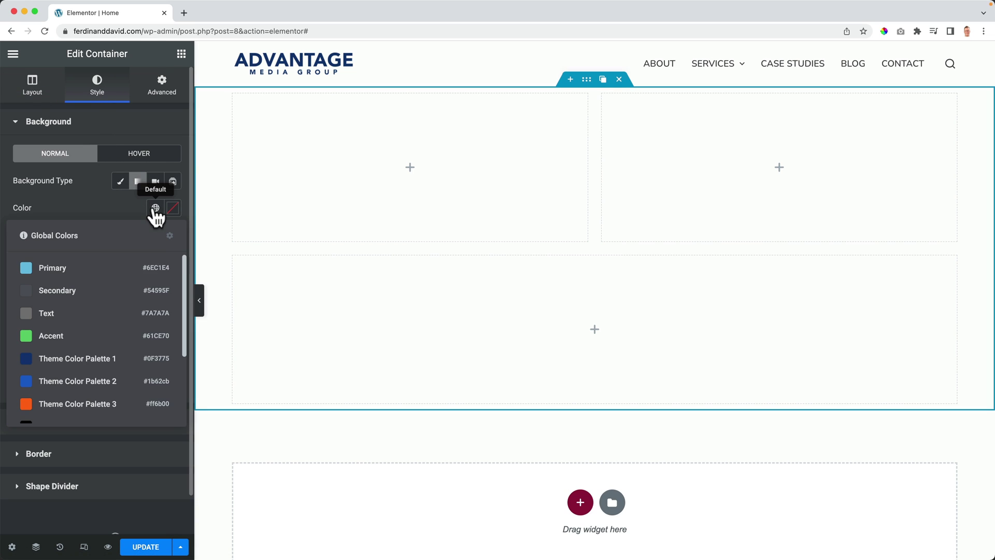
pyautogui.click(90, 357)
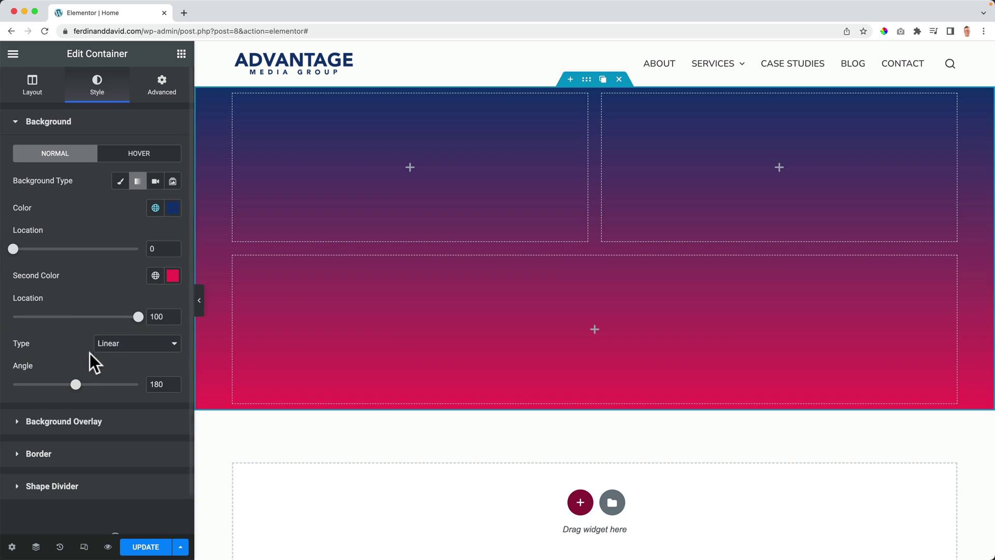
pyautogui.click(155, 275)
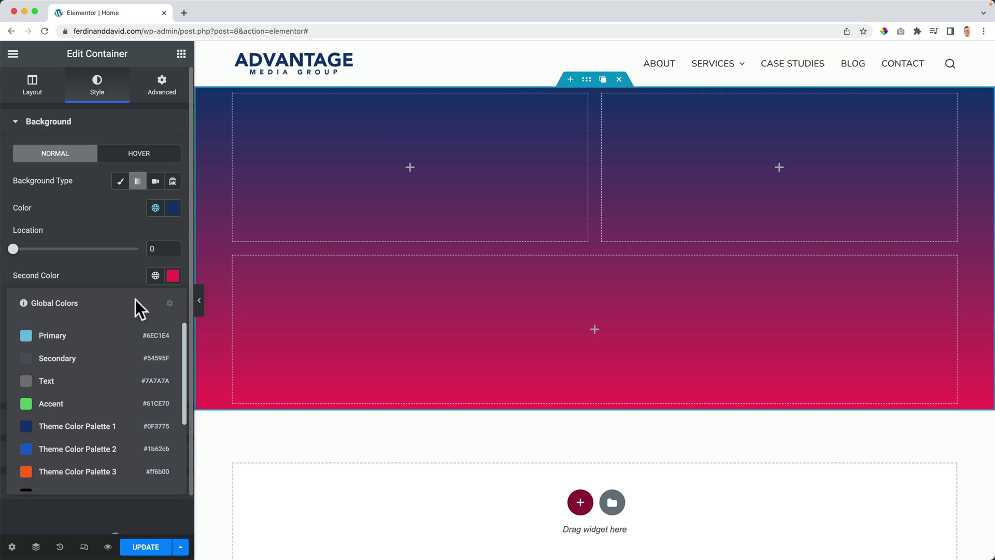
pyautogui.click(78, 450)
pyautogui.scroll(-1, 52, 336)
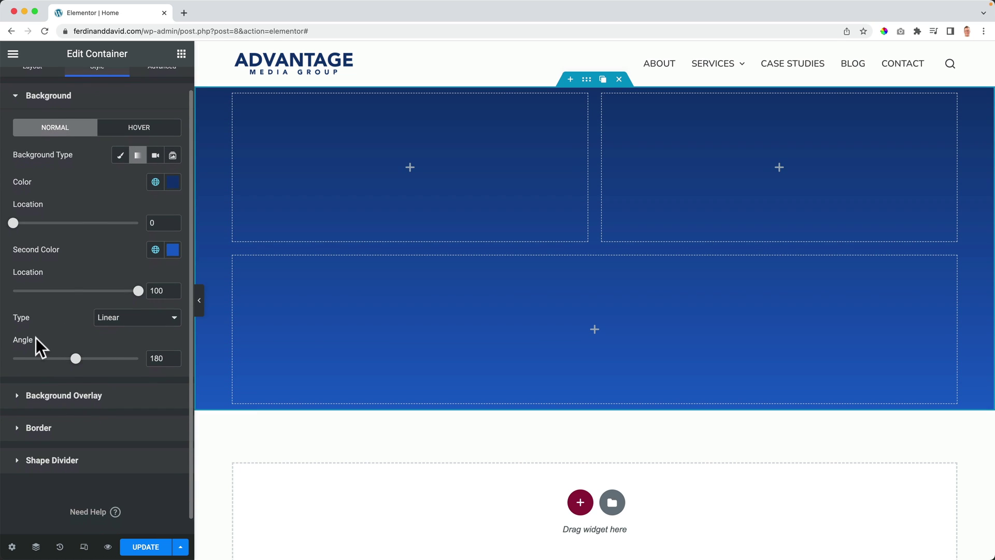
pyautogui.moveTo(76, 358); pyautogui.dragTo(65, 358)
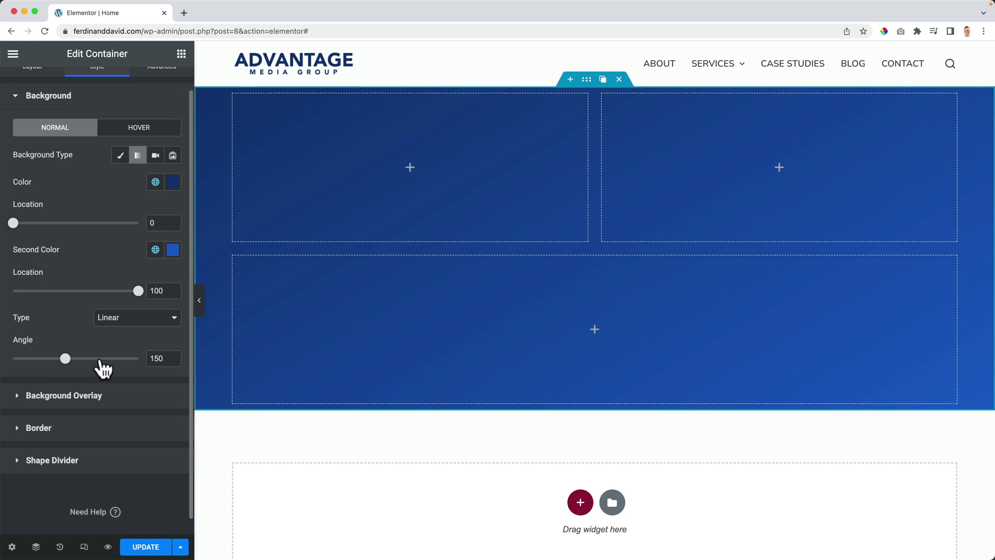
pyautogui.write('90')
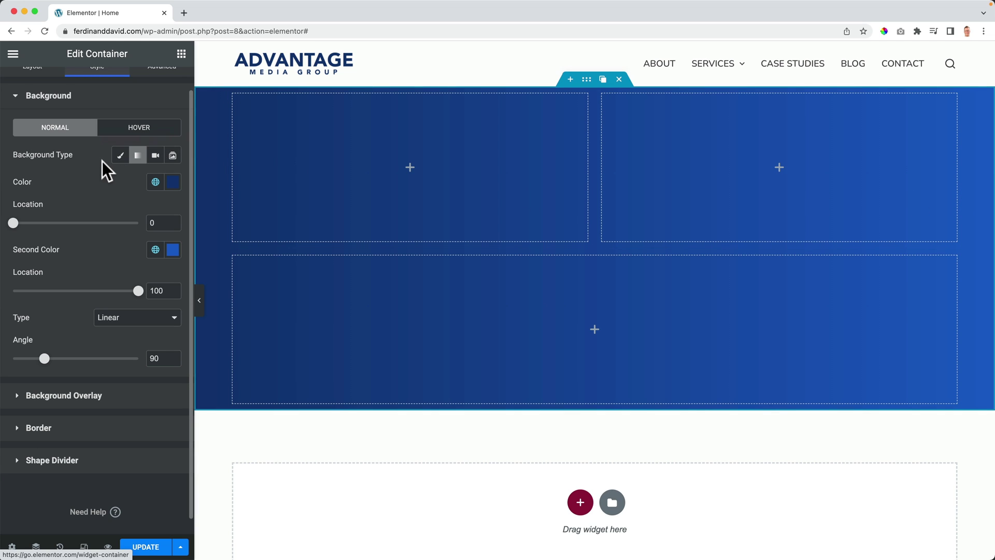
pyautogui.scroll(1, 102, 163)
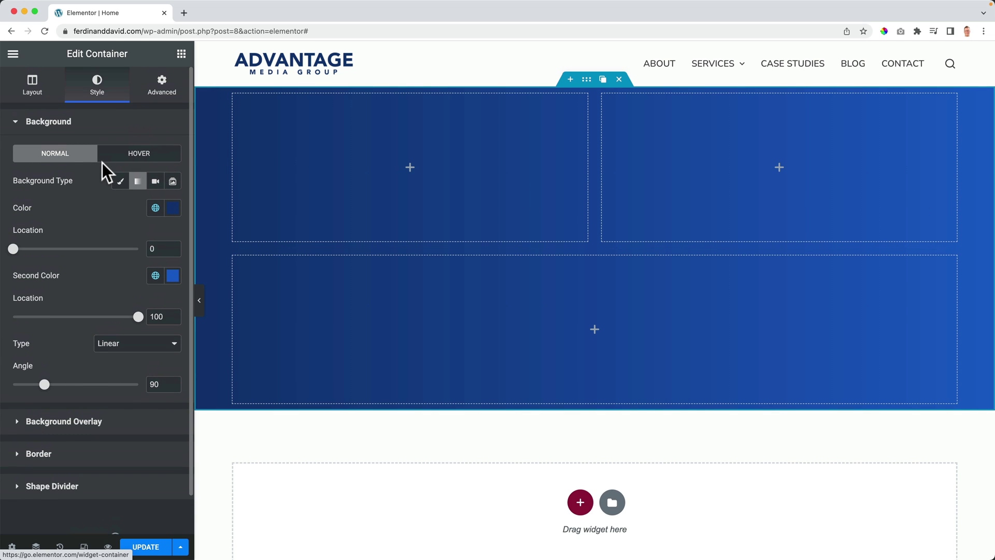
# Step: Add a Heading widget to the top-left hero box with white Theme Color Palette 7 text
pyautogui.click(181, 54)
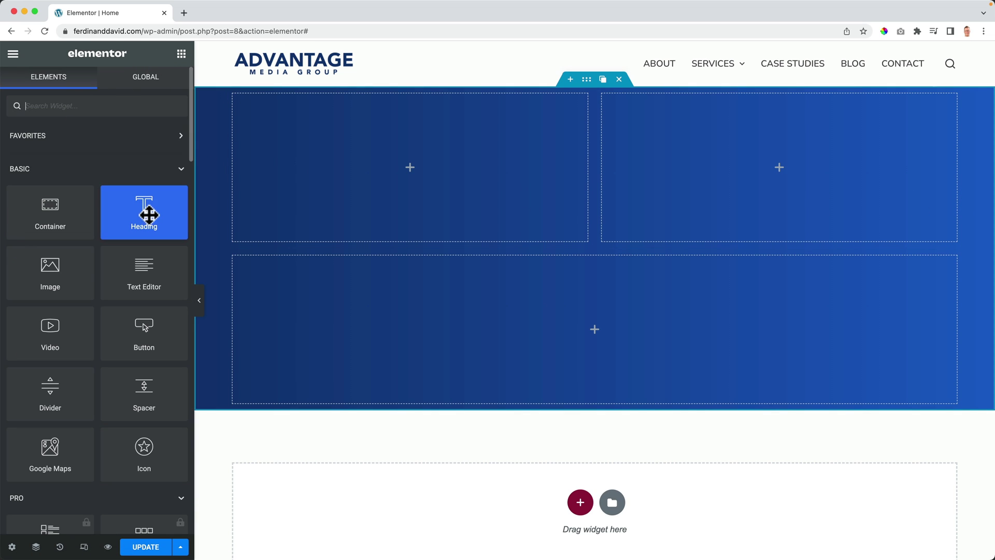
pyautogui.moveTo(145, 214); pyautogui.dragTo(400, 167)
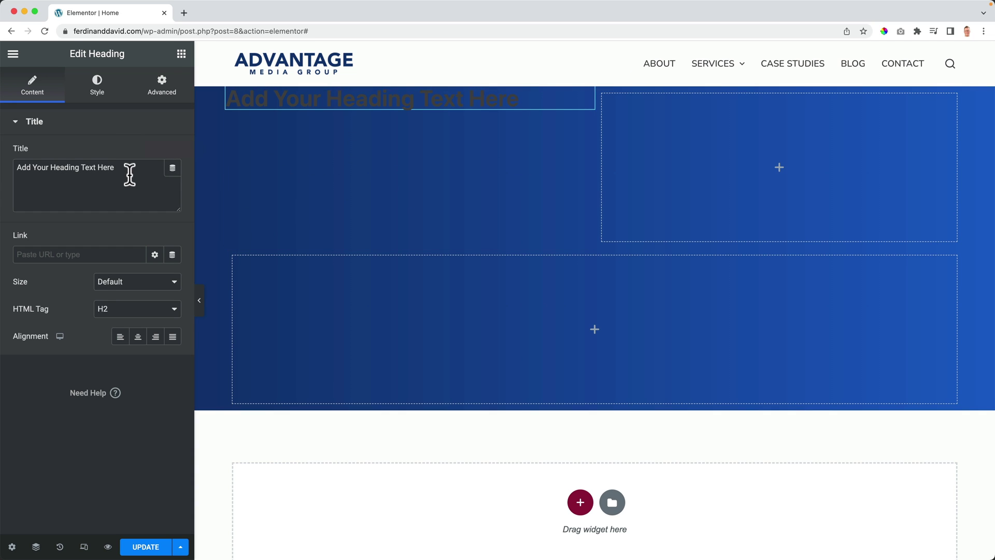
pyautogui.click(99, 87)
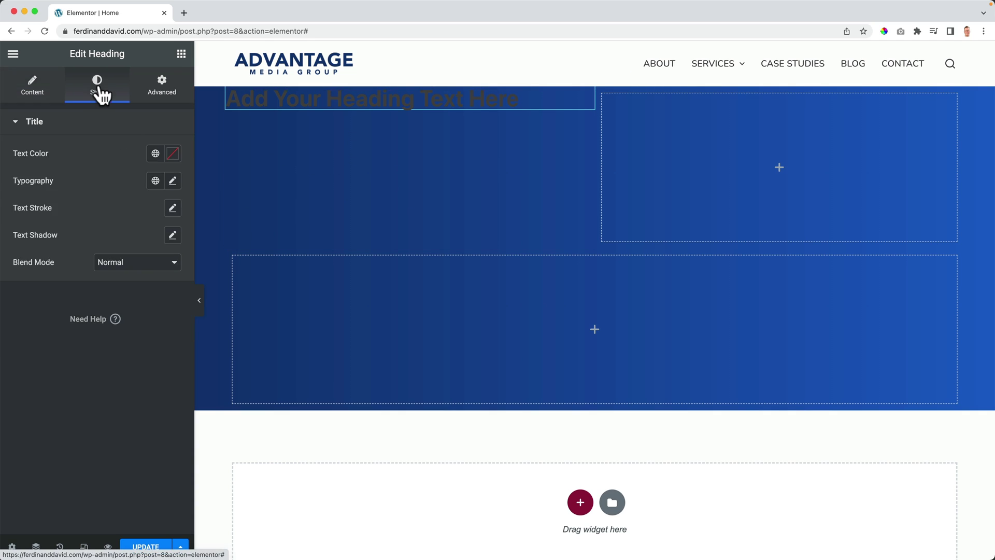
pyautogui.click(155, 154)
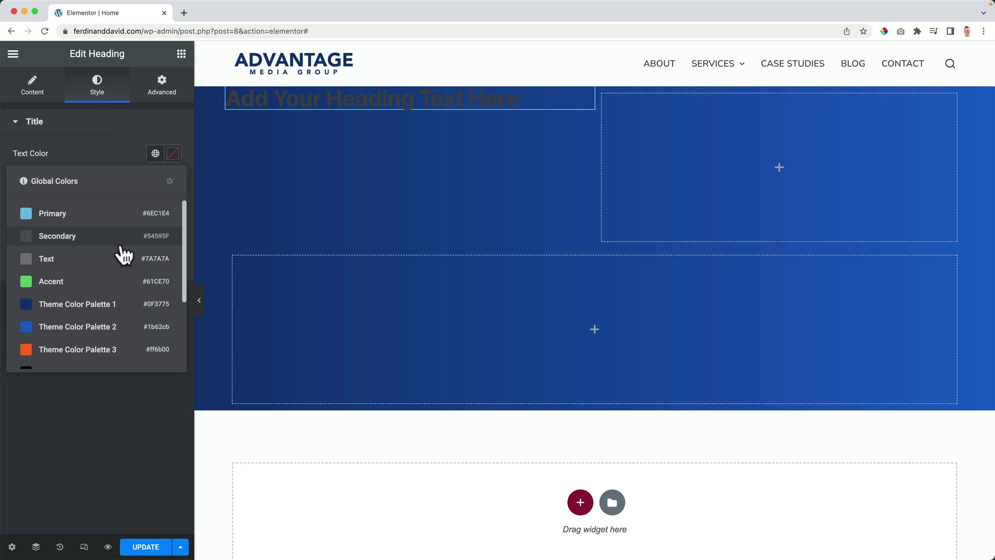
pyautogui.scroll(-2, 123, 253)
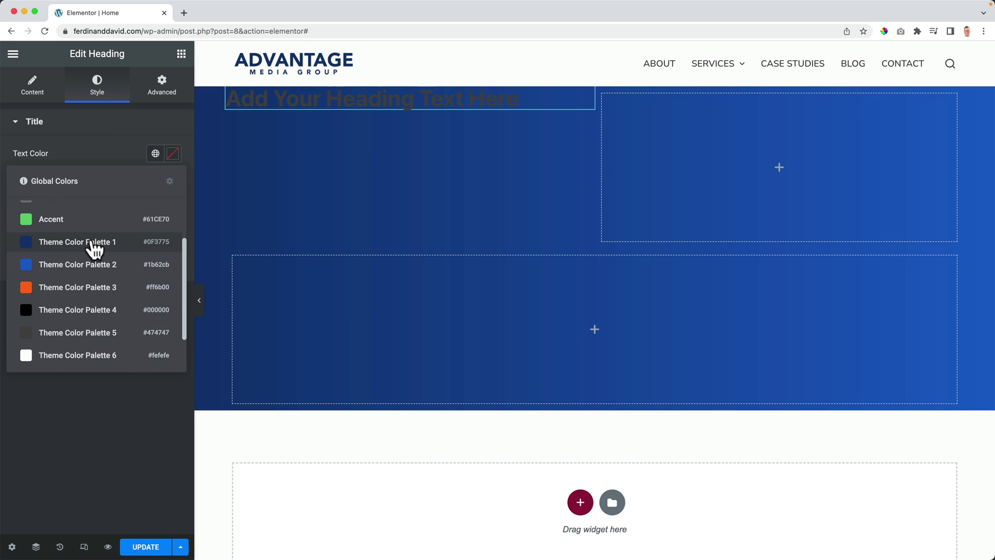
pyautogui.scroll(-2, 83, 349)
pyautogui.scroll(5, 78, 254)
pyautogui.scroll(-2, 82, 262)
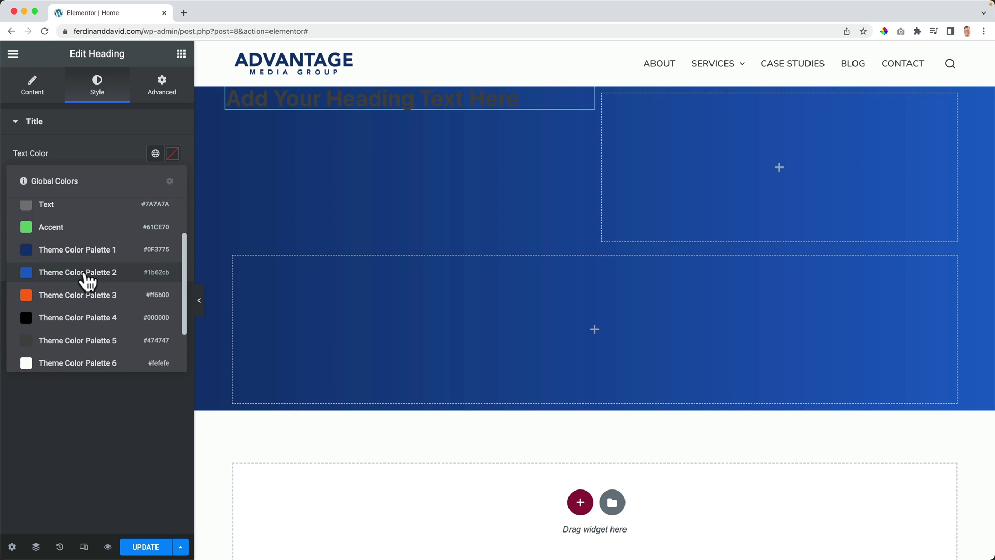
pyautogui.scroll(-1, 93, 332)
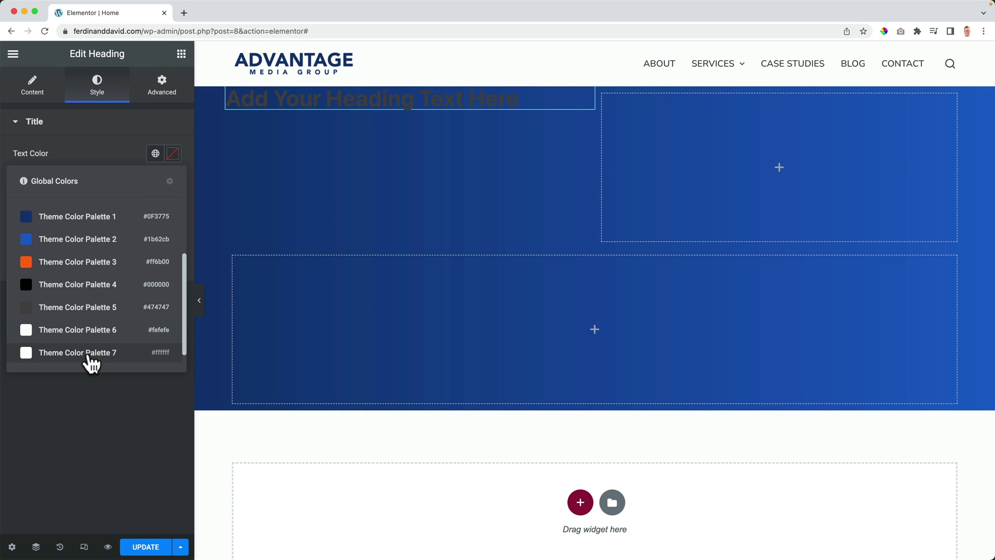
pyautogui.click(92, 357)
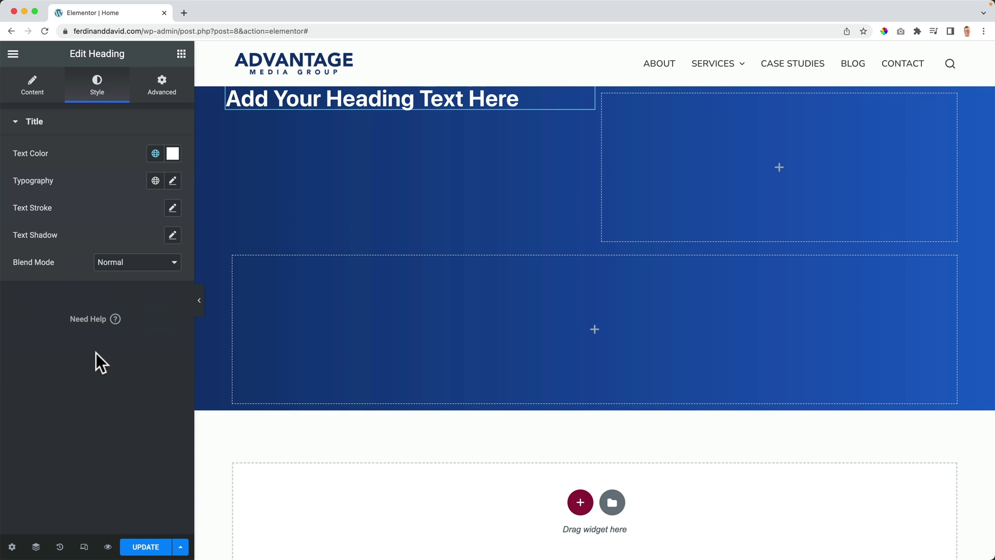
# Step: Change the heading title to 'Grow Your Business With Easy' and open a new browser tab
pyautogui.click(33, 93)
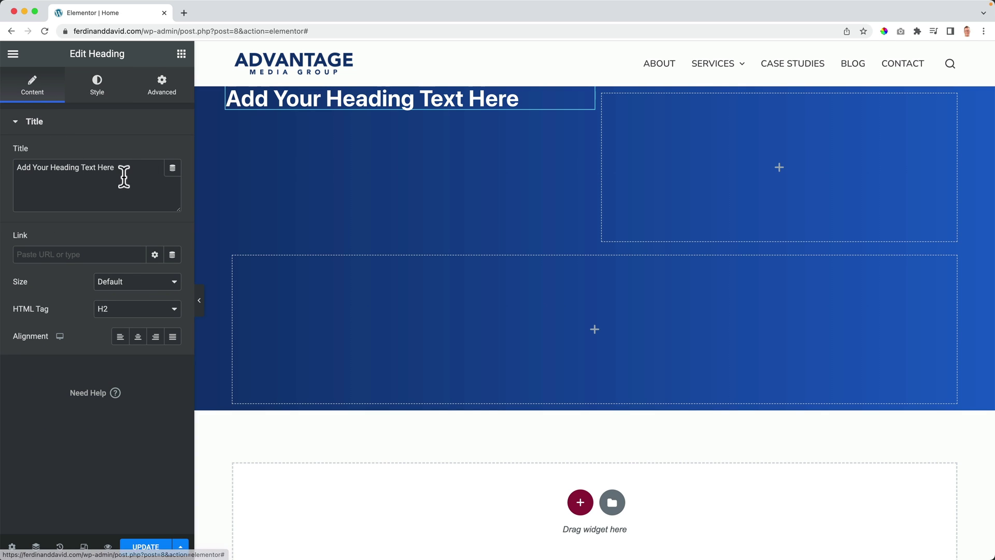
pyautogui.moveTo(135, 169); pyautogui.dragTo(11, 159)
pyautogui.write('Grow Your Business With Easy')
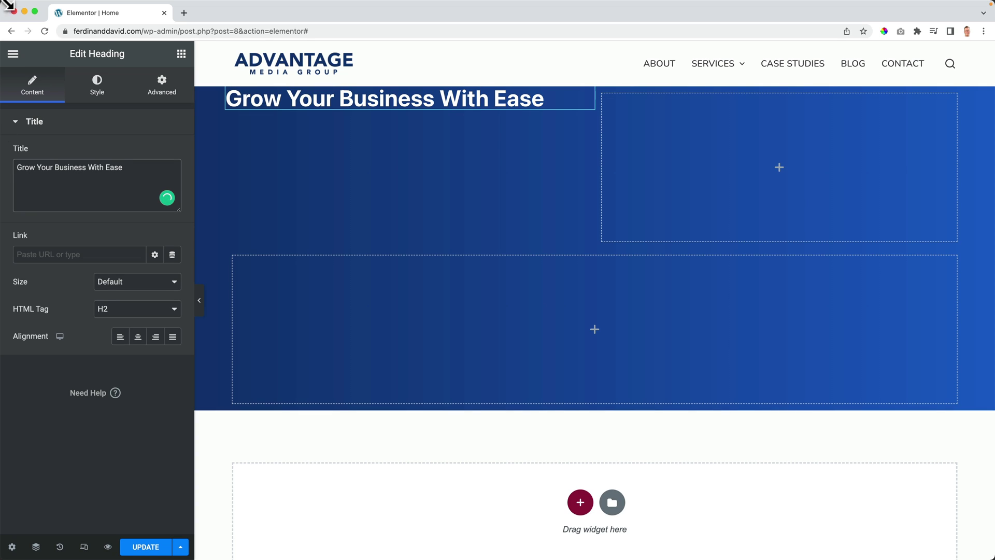
pyautogui.click(191, 13)
# Step: Browse apple.com for design reference, close it, and start a fresh empty tab
pyautogui.write('apple.com')
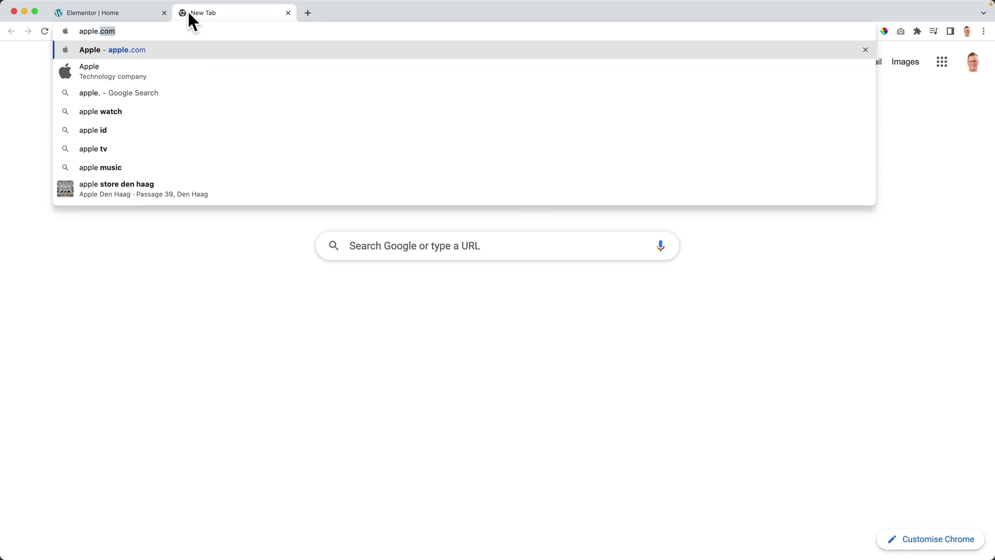
pyautogui.press('Return')
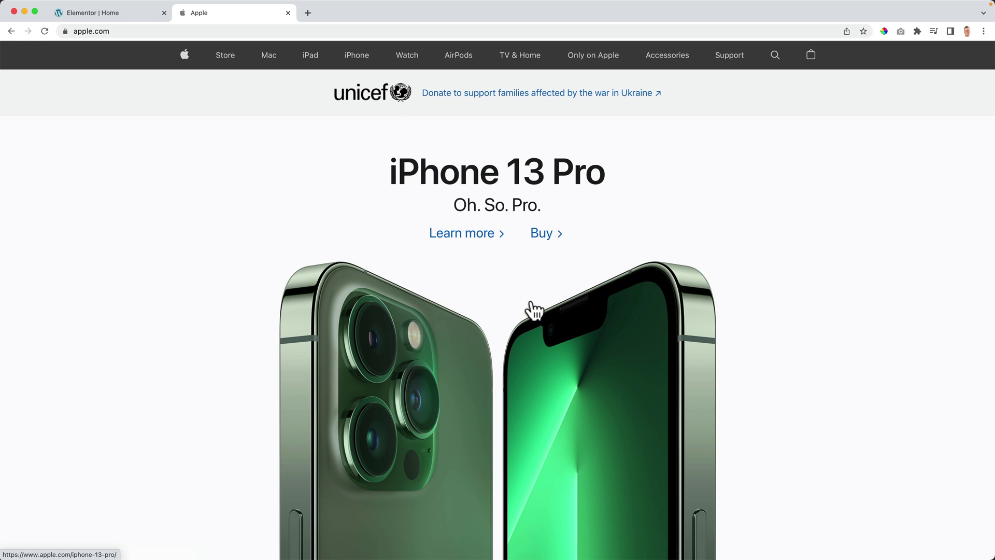
pyautogui.scroll(-3, 535, 309)
pyautogui.scroll(3, 534, 309)
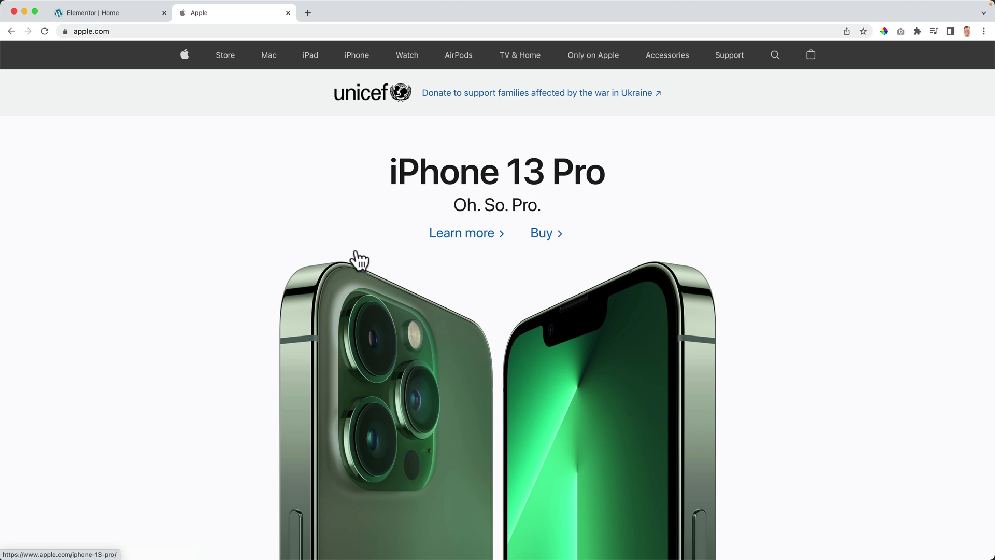
pyautogui.click(288, 13)
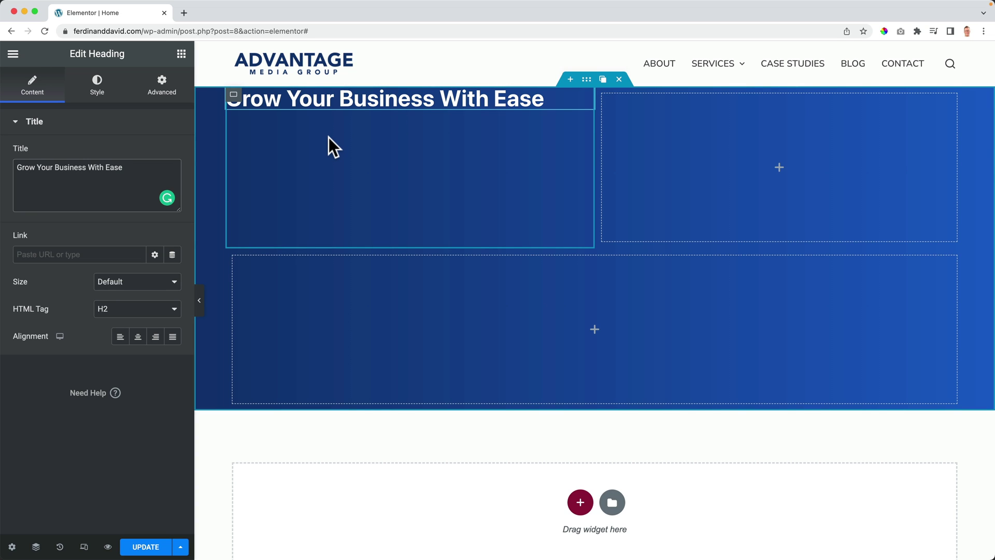
pyautogui.moveTo(706, 78)
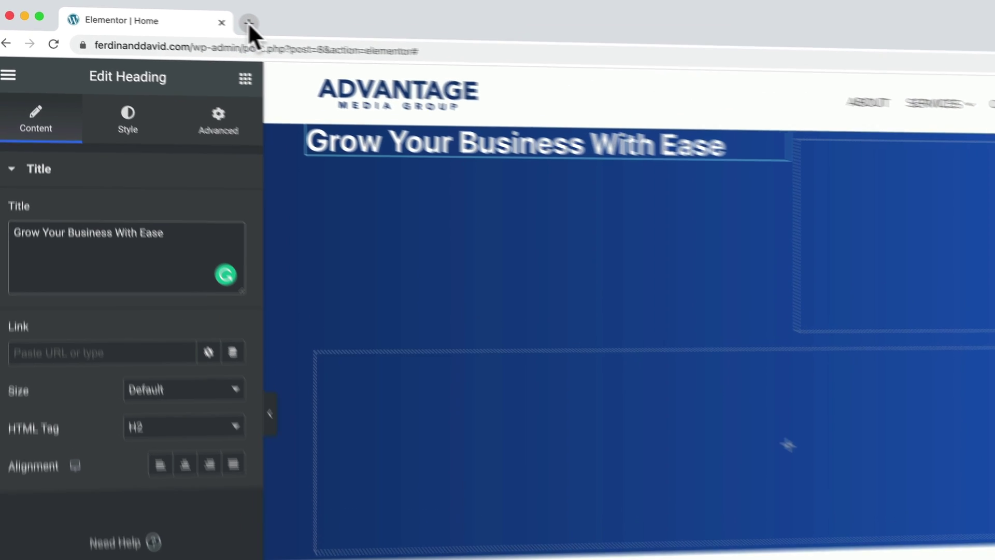
pyautogui.click(184, 12)
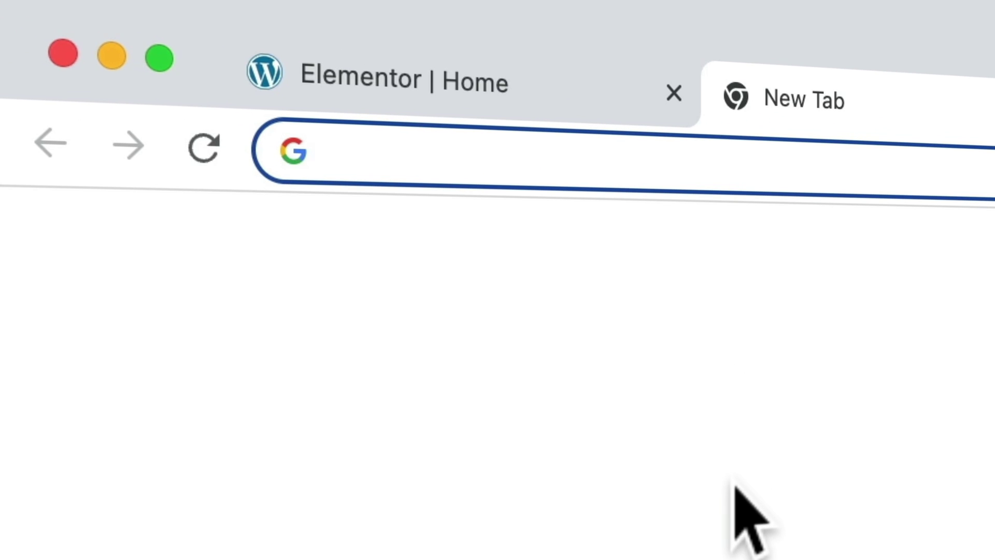
# Step: Load fonts.google.com and set the font preview text to 'Grow your business'
pyautogui.write('fonts.google.com')
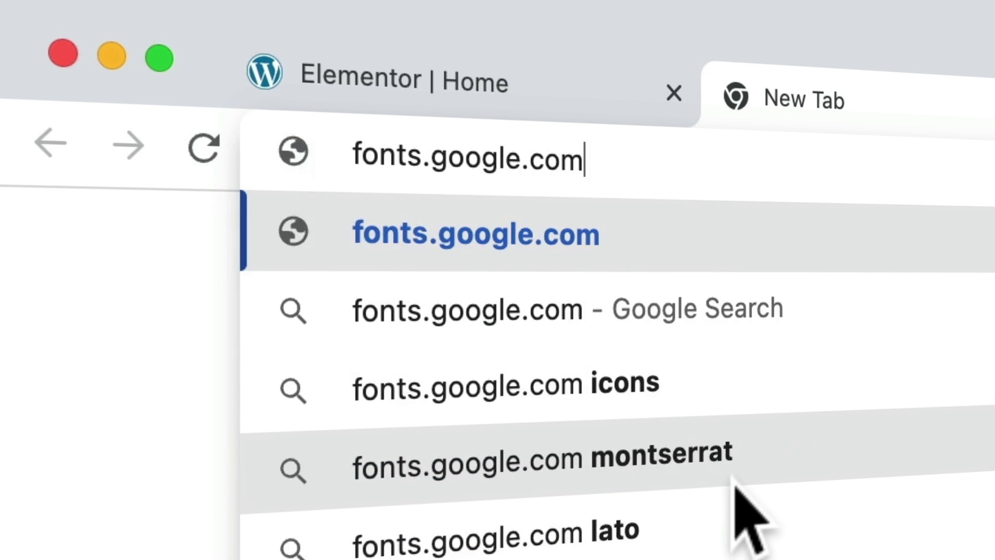
pyautogui.press('Return')
pyautogui.click(438, 108)
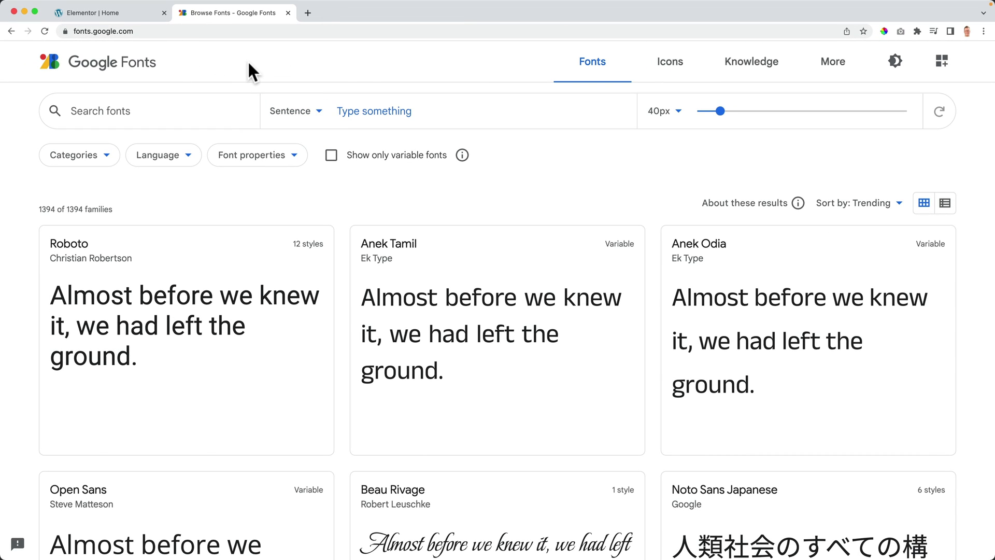
pyautogui.write('Grow your business')
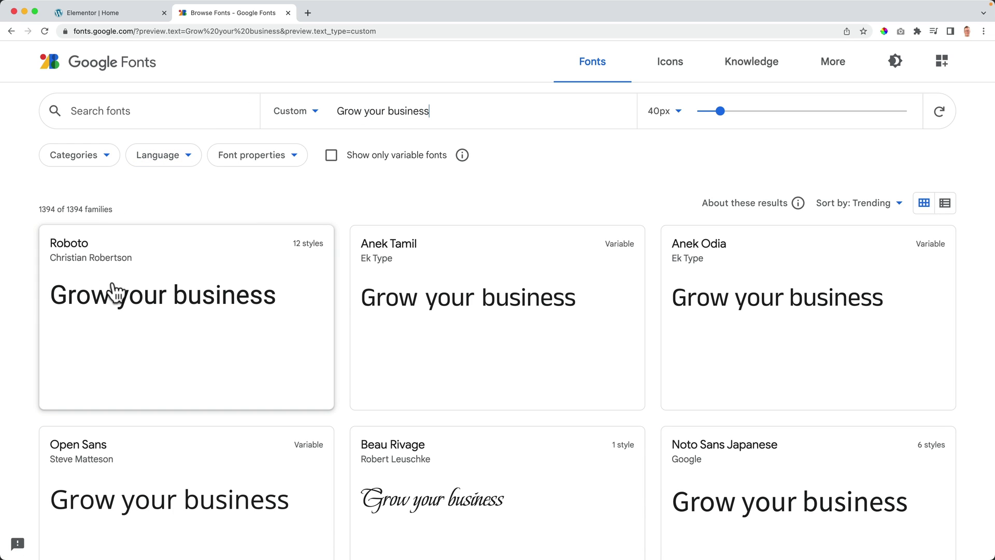
# Step: Toggle the Sans Serif, Display and Handwriting category filters to compare typefaces
pyautogui.click(280, 155)
pyautogui.click(107, 160)
pyautogui.click(101, 158)
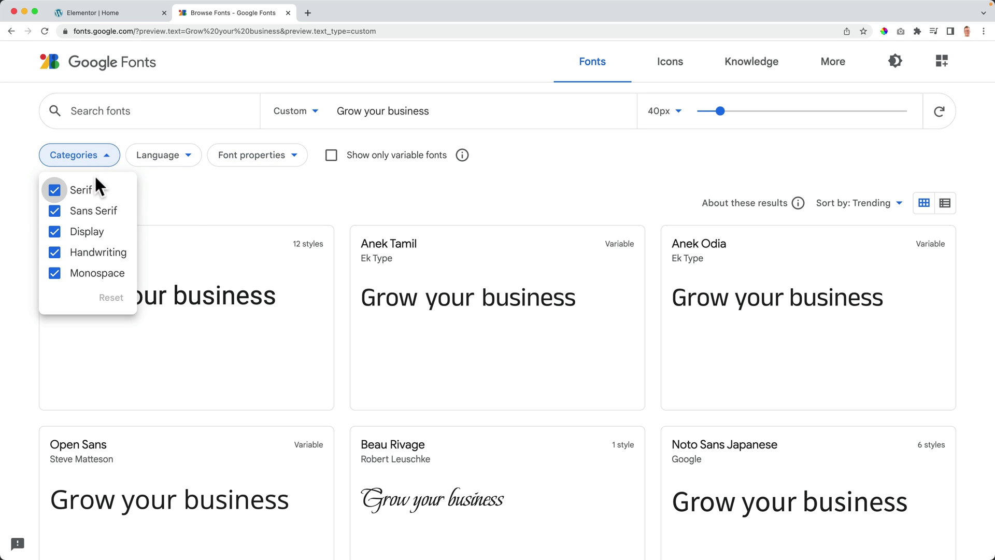
pyautogui.click(55, 211)
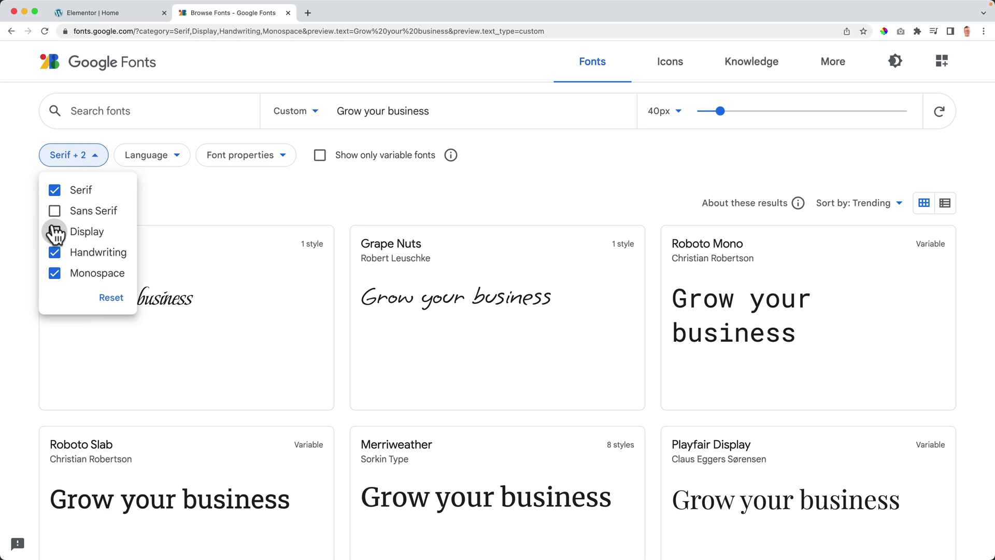
pyautogui.click(55, 231)
pyautogui.click(55, 252)
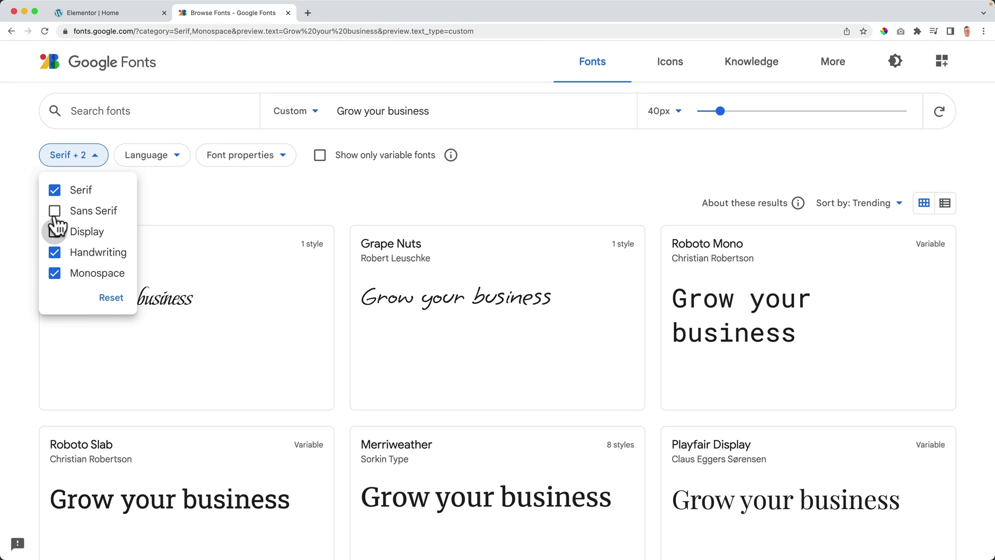
pyautogui.click(54, 211)
pyautogui.click(54, 231)
# Step: Scroll through the font previews, then close Google Fonts to return to the editor
pyautogui.scroll(-10, 429, 211)
pyautogui.scroll(-7, 430, 210)
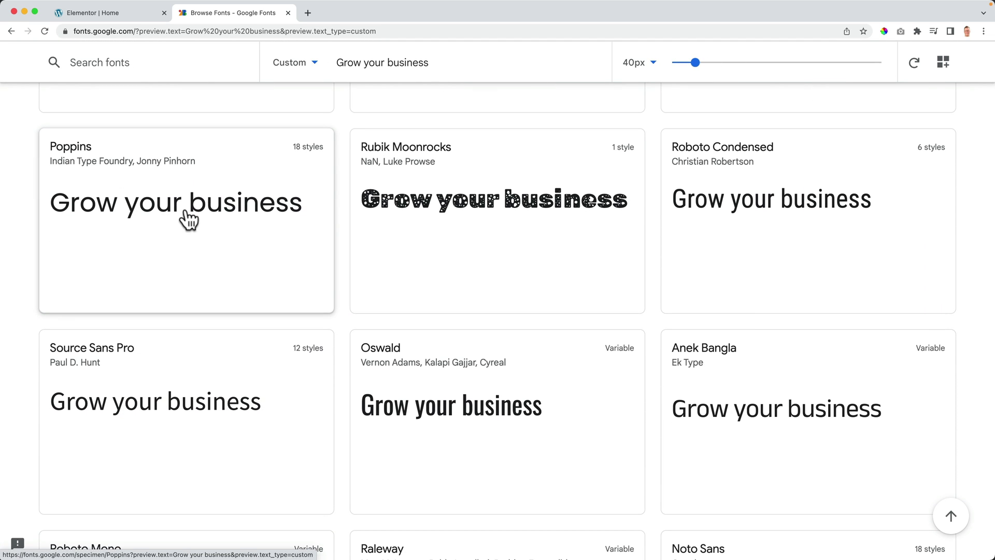
pyautogui.scroll(-3, 333, 254)
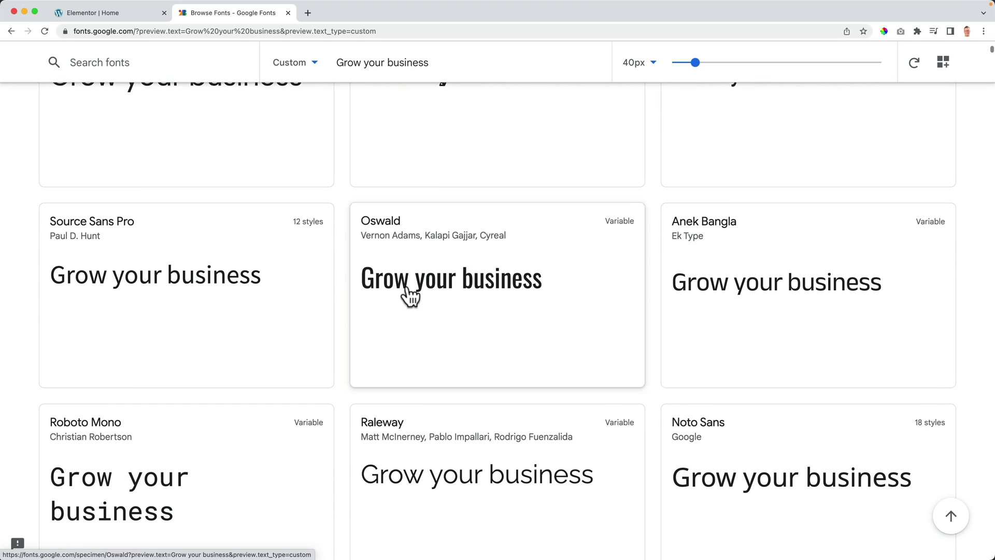
pyautogui.scroll(-2, 473, 285)
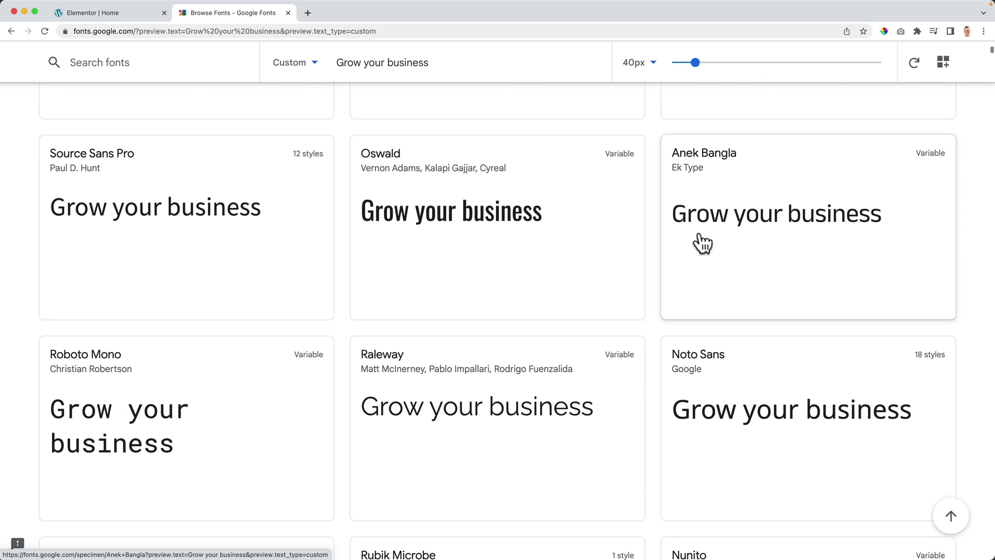
pyautogui.scroll(-1, 748, 236)
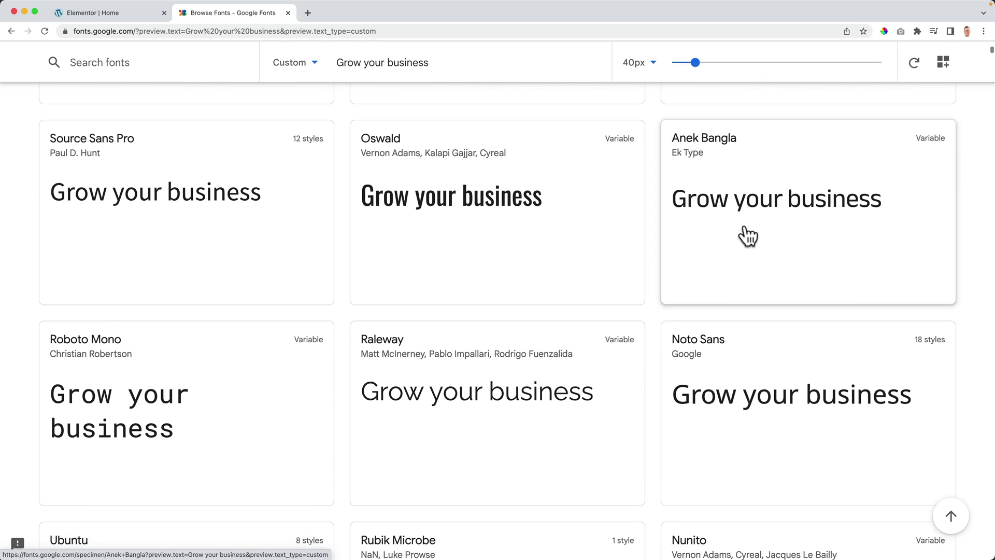
pyautogui.scroll(-3, 746, 270)
pyautogui.scroll(-2, 751, 298)
pyautogui.scroll(-4, 568, 304)
pyautogui.scroll(-3, 322, 285)
pyautogui.scroll(-3, 414, 290)
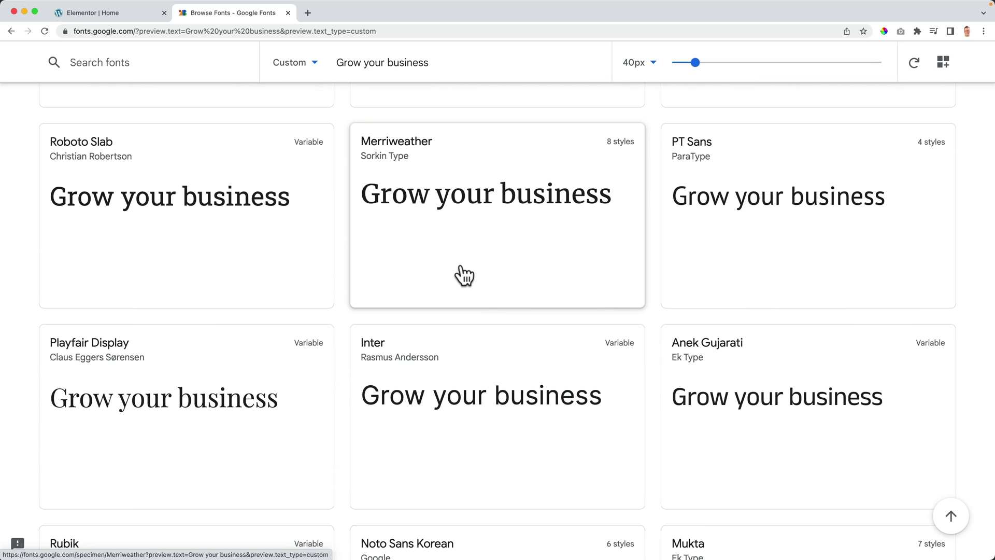
pyautogui.click(288, 12)
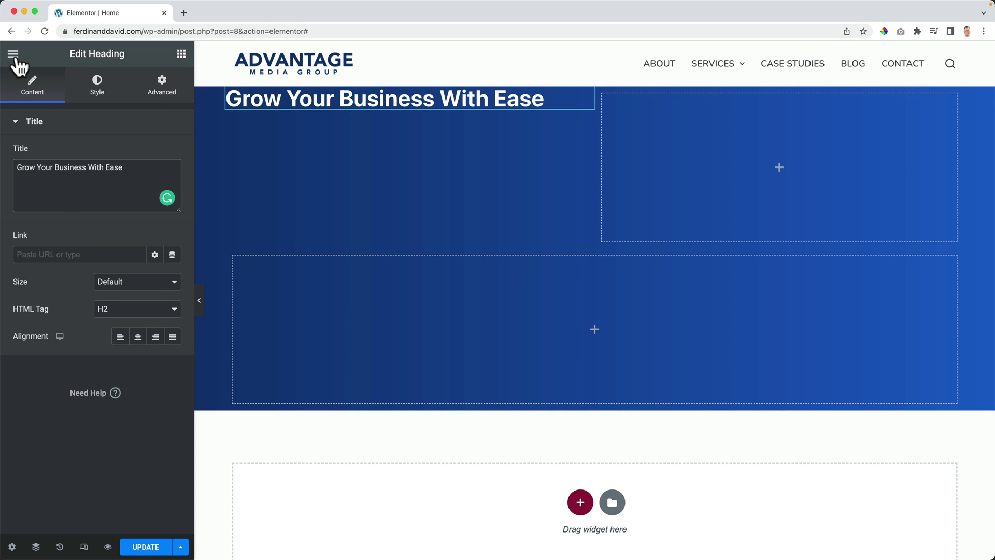
# Step: In Site Settings > Global Fonts, set the Primary font family to Open Sans
pyautogui.click(13, 54)
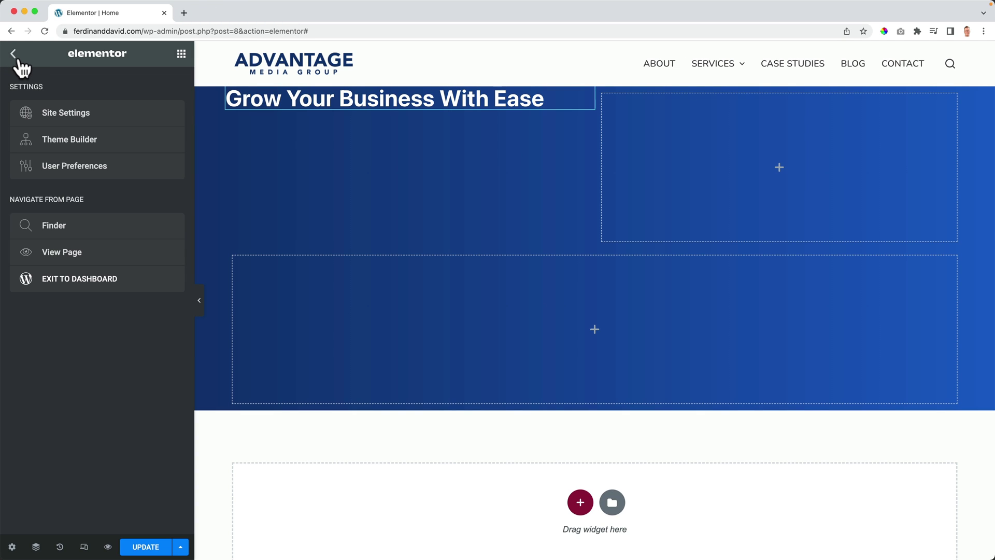
pyautogui.click(66, 113)
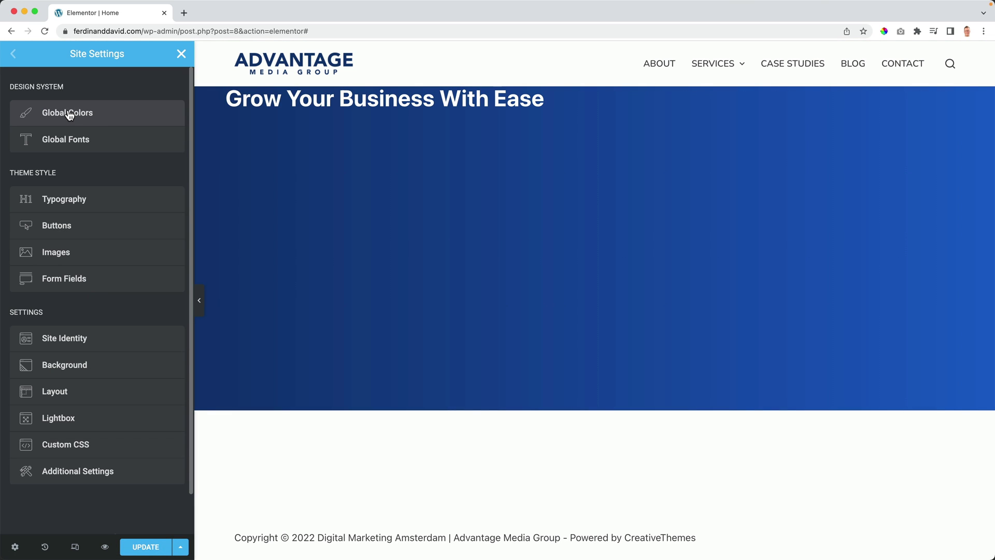
pyautogui.click(73, 149)
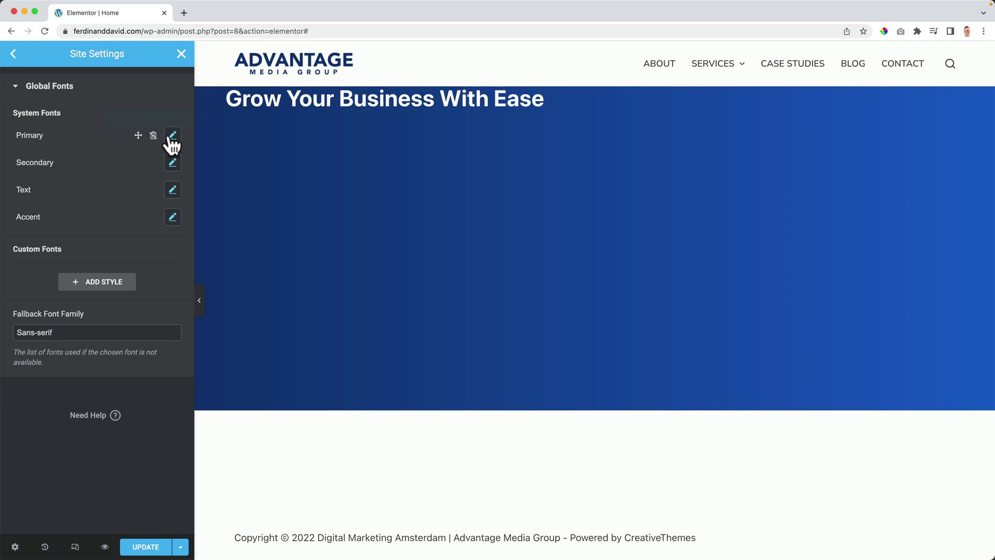
pyautogui.click(170, 137)
pyautogui.click(137, 195)
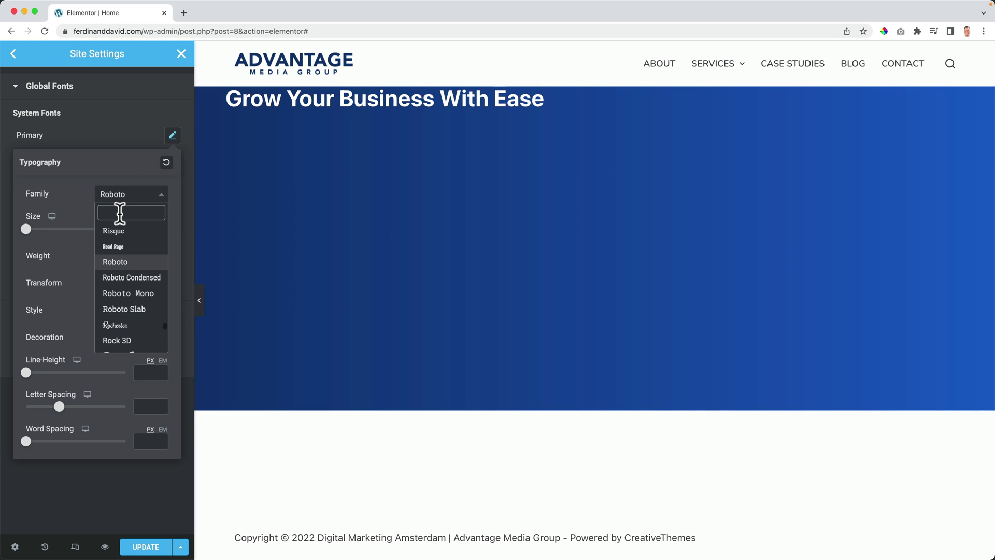
pyautogui.write('open s')
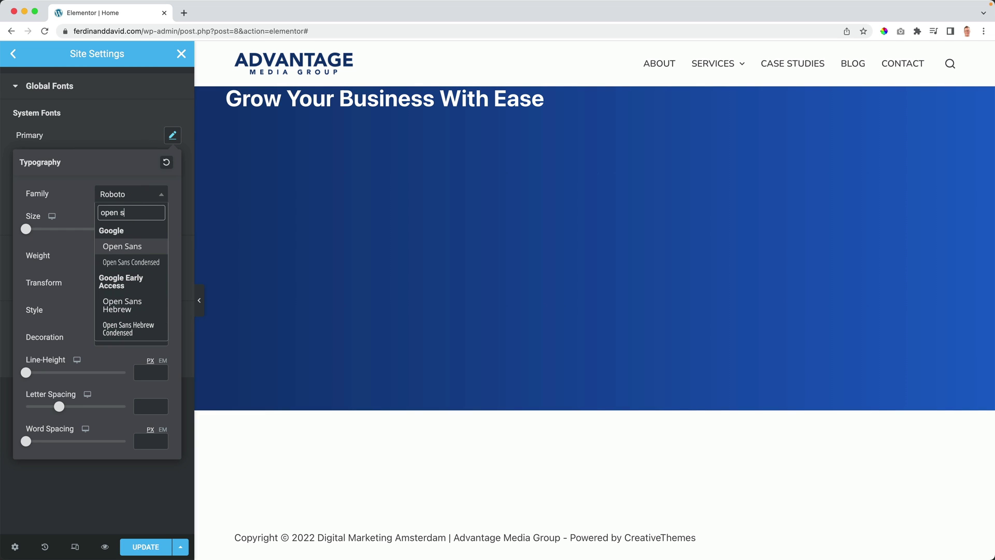
pyautogui.click(119, 248)
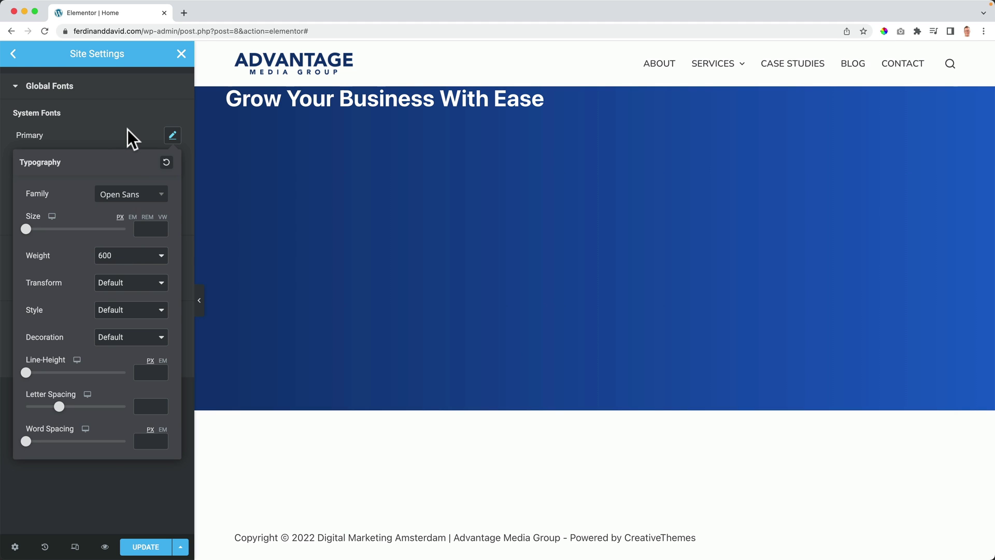
pyautogui.click(128, 130)
# Step: Set the Secondary and Text global font families to Open Sans
pyautogui.click(172, 167)
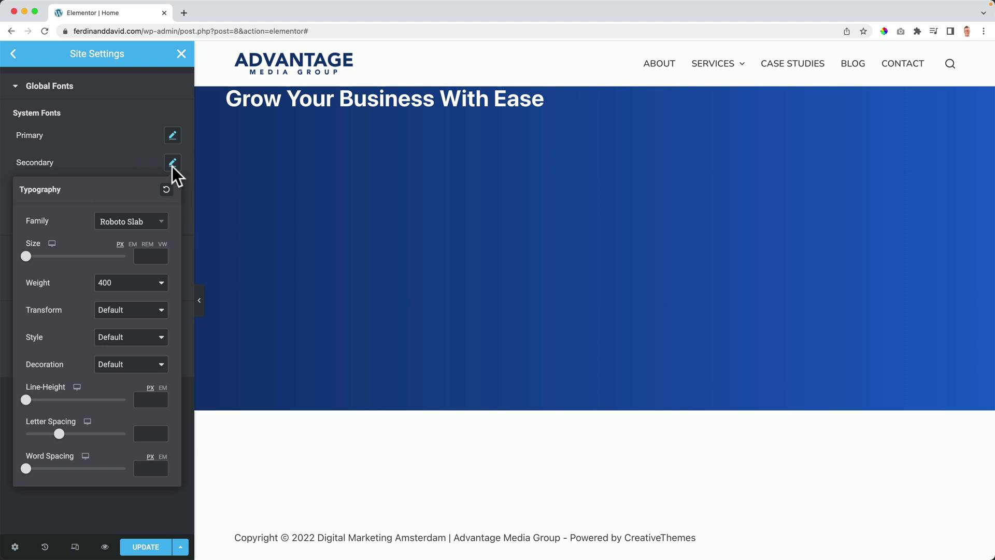
pyautogui.click(145, 222)
pyautogui.write('open s')
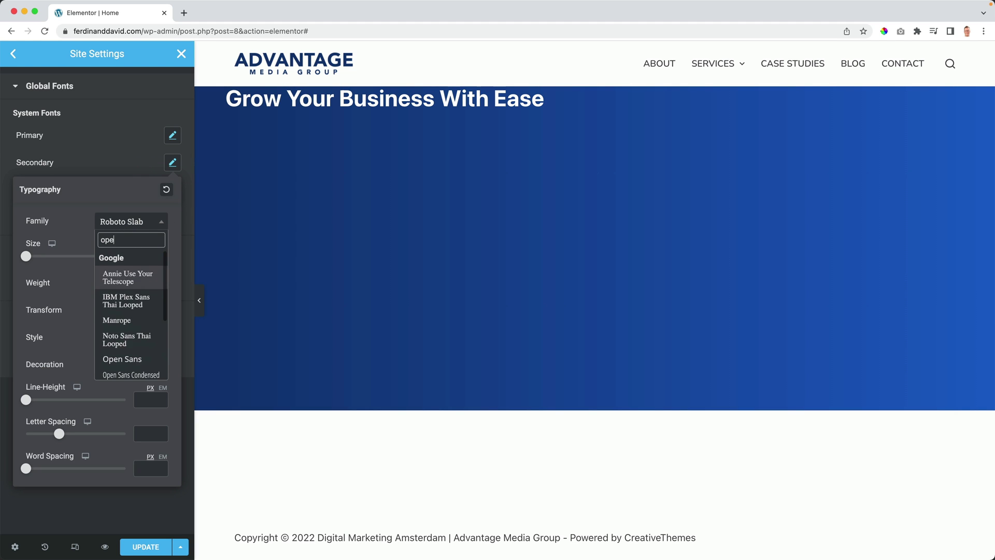
pyautogui.click(123, 275)
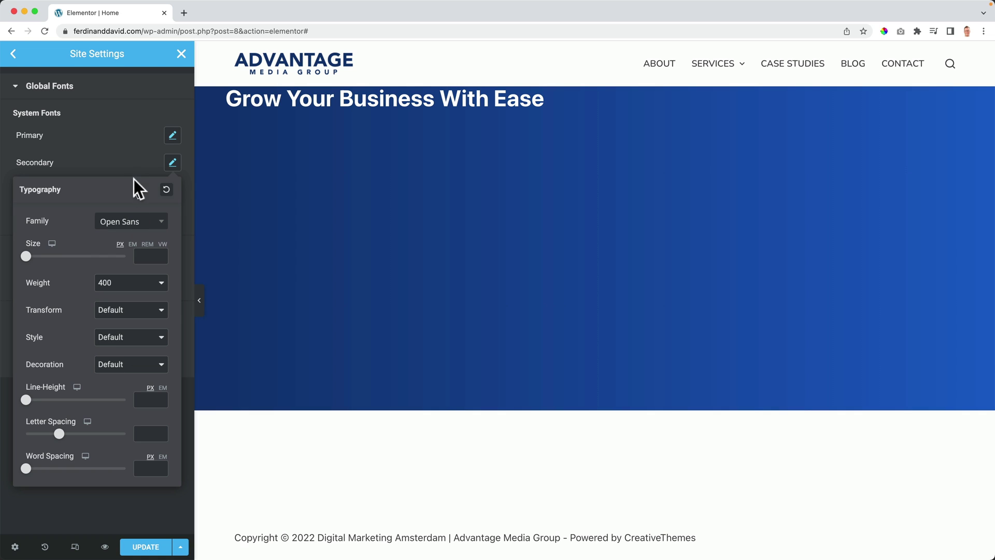
pyautogui.click(135, 179)
pyautogui.click(170, 196)
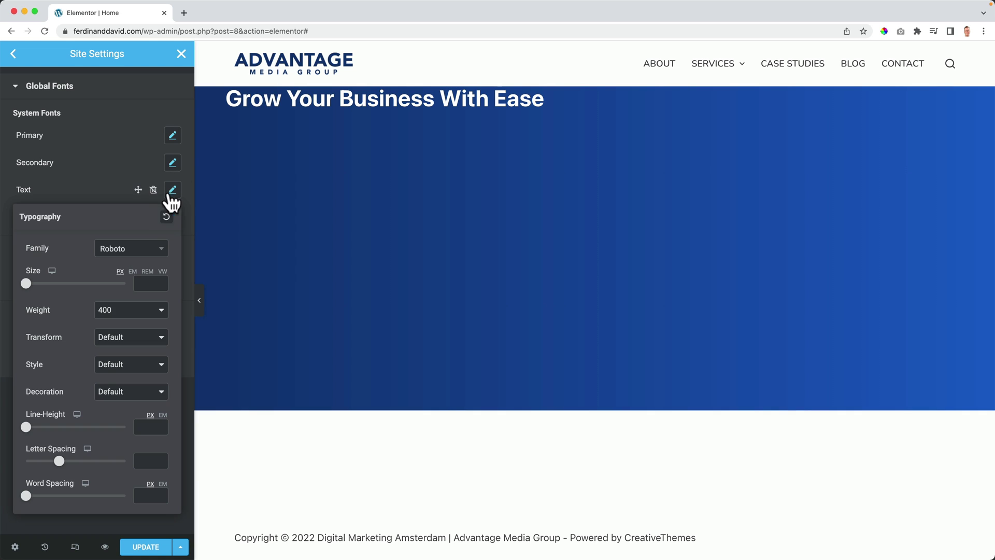
pyautogui.click(130, 249)
pyautogui.write('open sa')
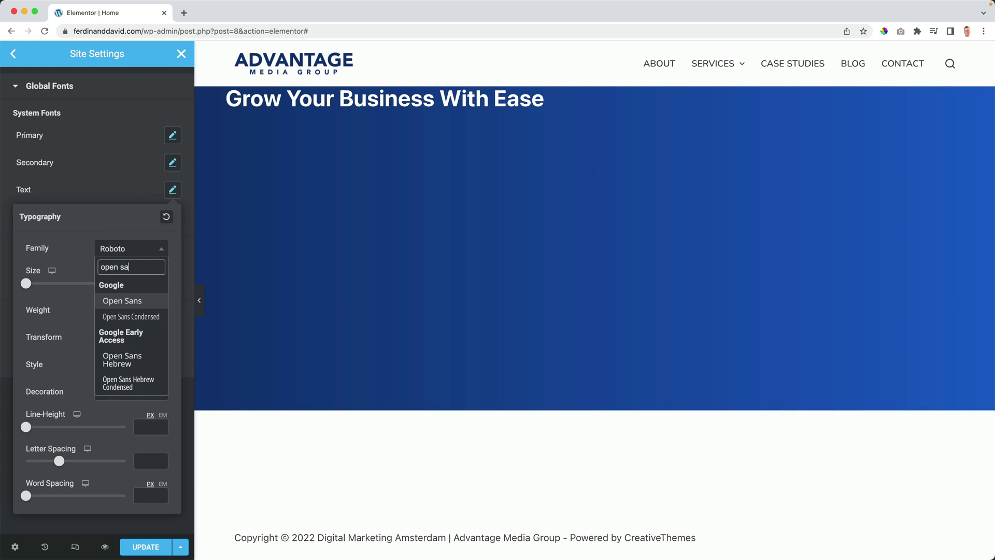
pyautogui.write('ns')
pyautogui.click(122, 301)
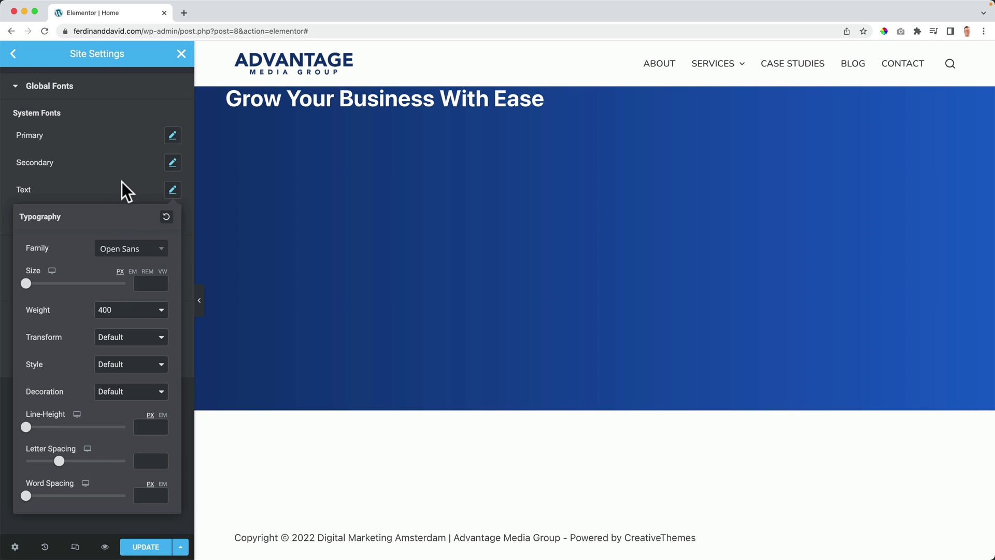
pyautogui.click(123, 184)
# Step: Set the Accent font family to Open Sans, update the settings, and go back
pyautogui.click(172, 216)
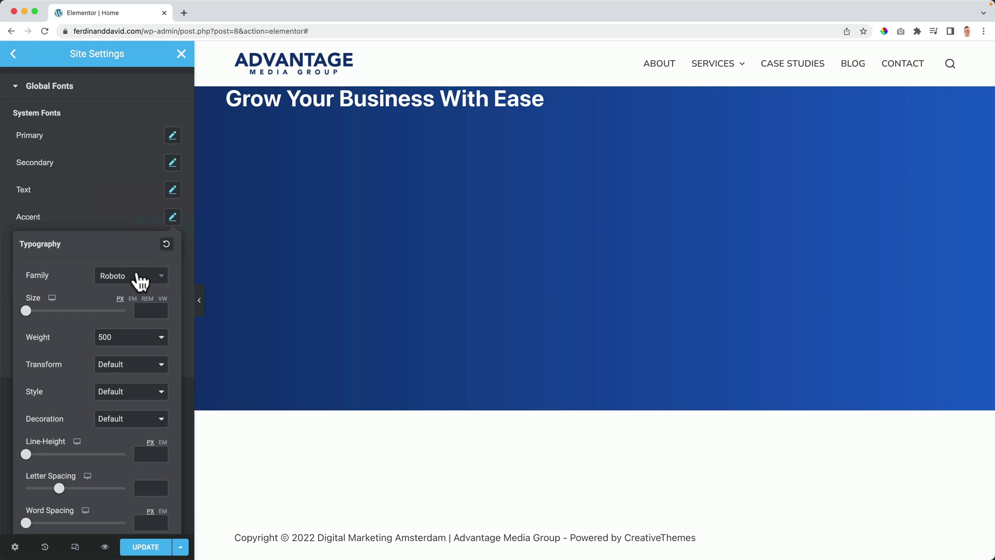
pyautogui.click(139, 282)
pyautogui.write('open')
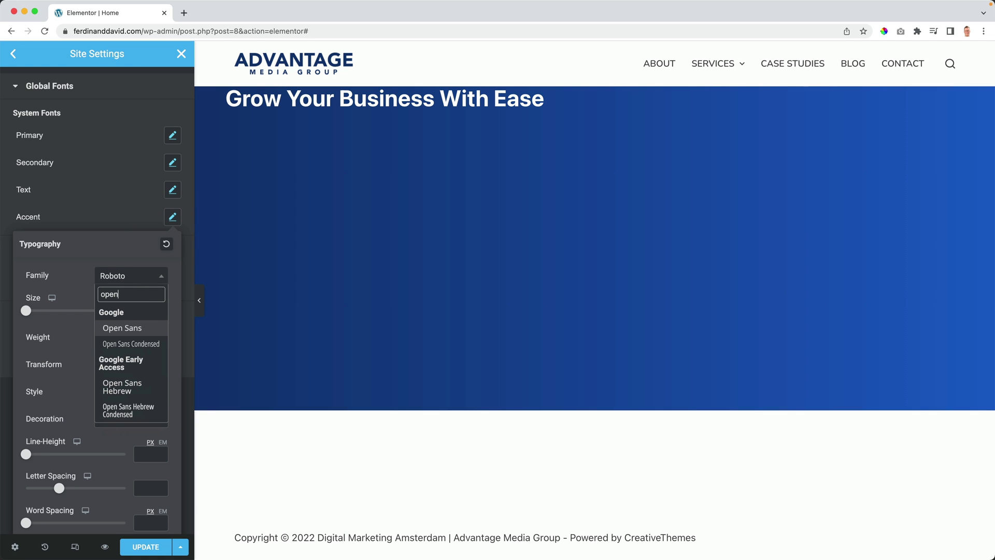
pyautogui.click(124, 324)
pyautogui.click(119, 217)
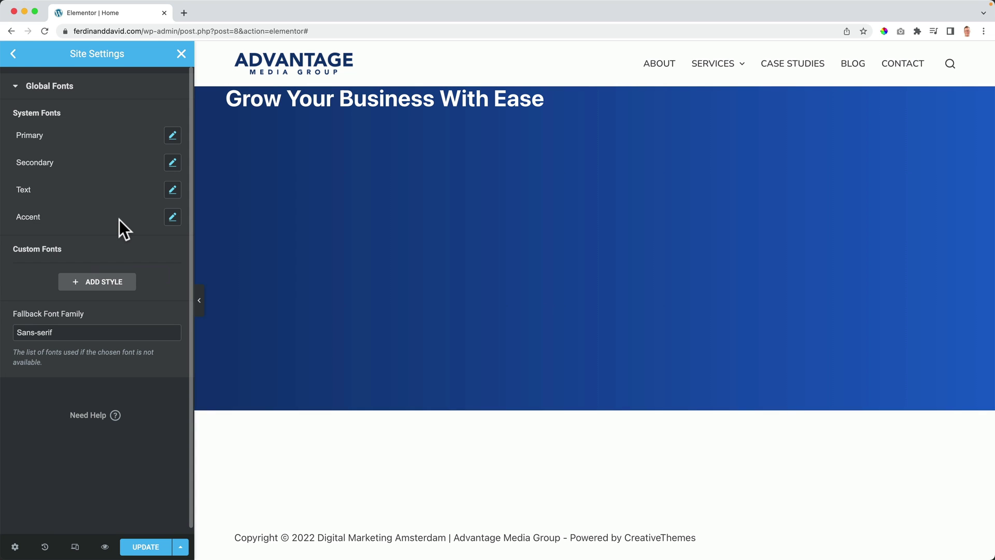
pyautogui.click(142, 545)
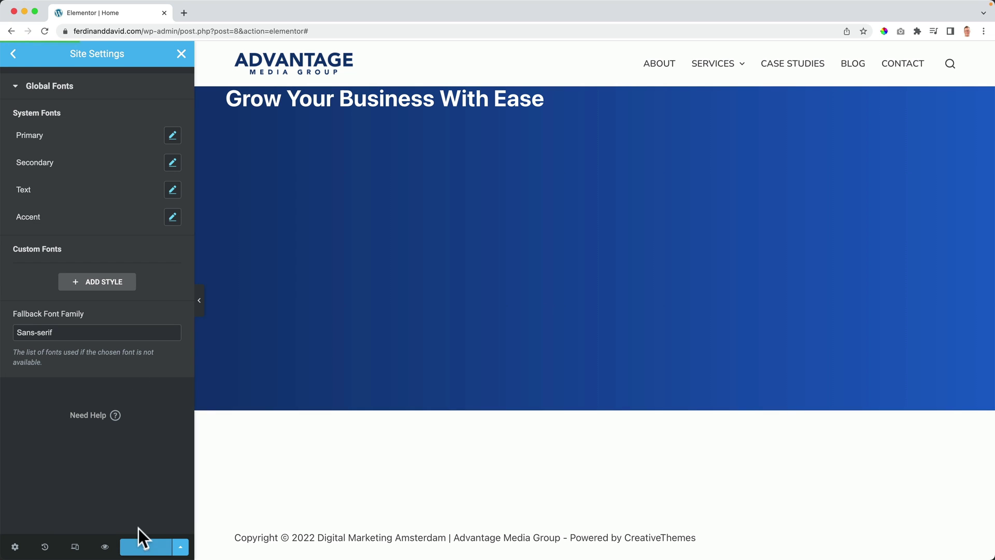
pyautogui.click(14, 55)
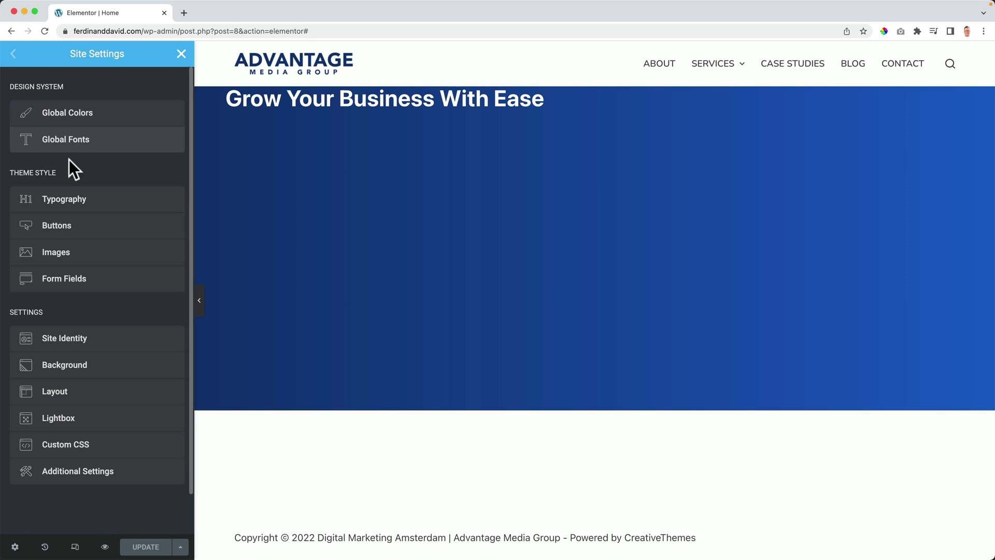
# Step: Set the site-wide body text font to Open Sans
pyautogui.click(73, 208)
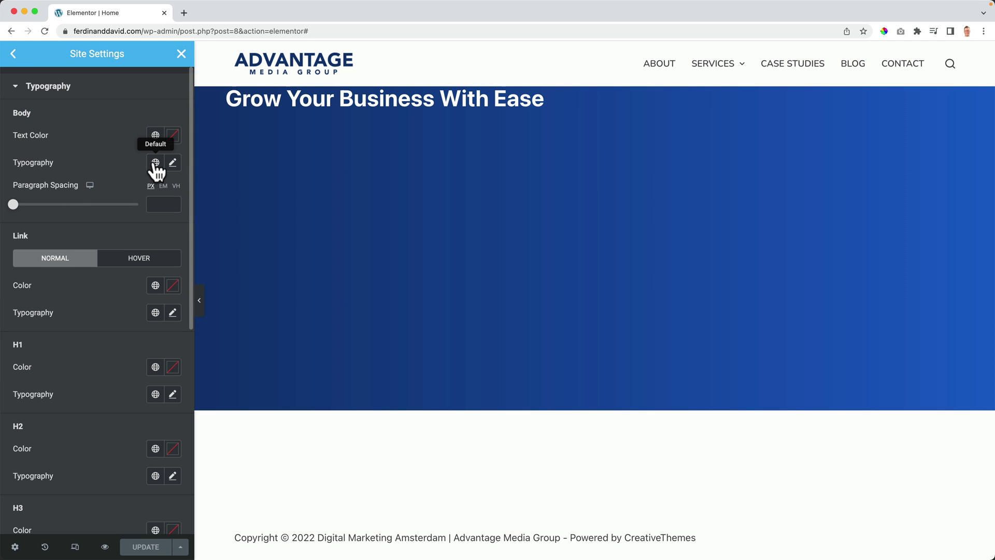
pyautogui.click(172, 163)
pyautogui.click(132, 226)
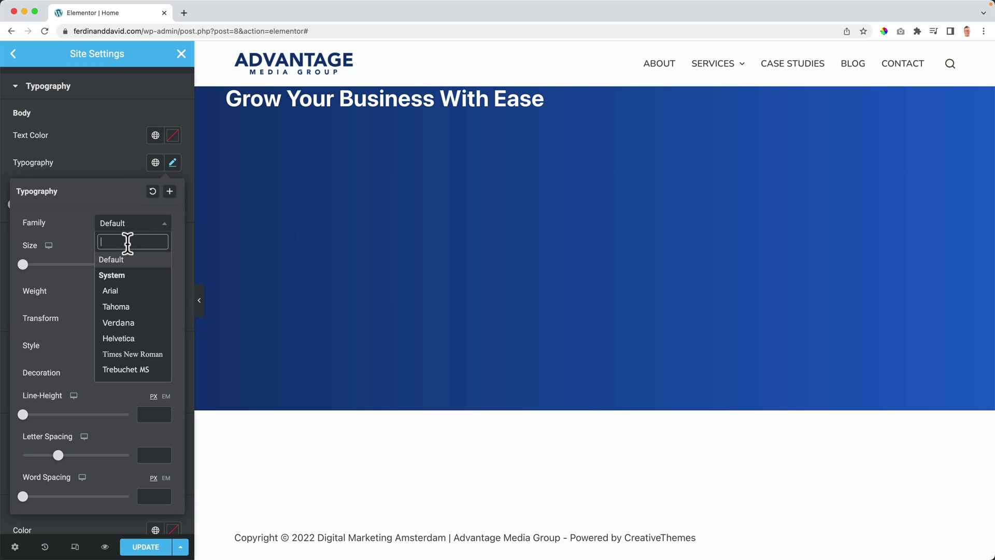
pyautogui.write('open s')
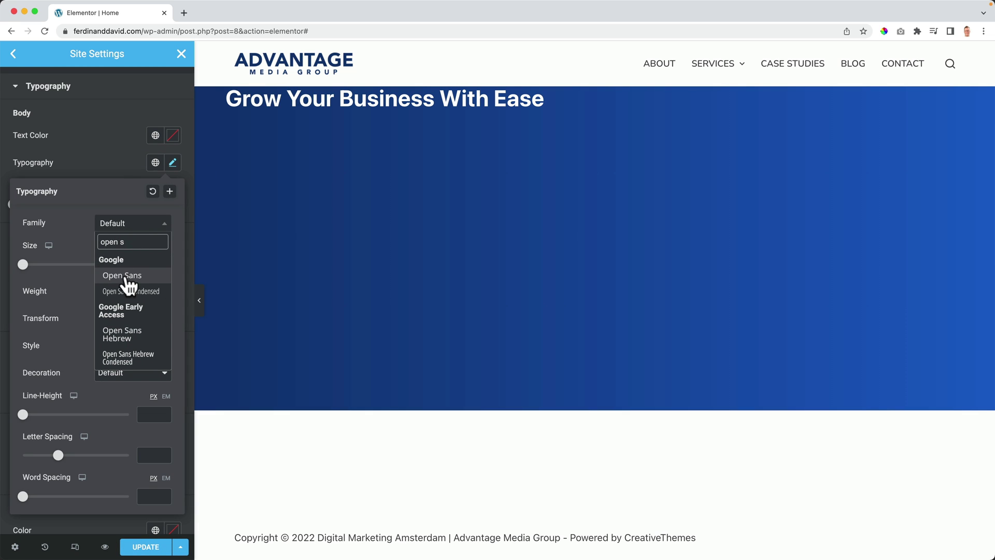
pyautogui.click(124, 277)
pyautogui.click(122, 157)
pyautogui.scroll(-4, 117, 235)
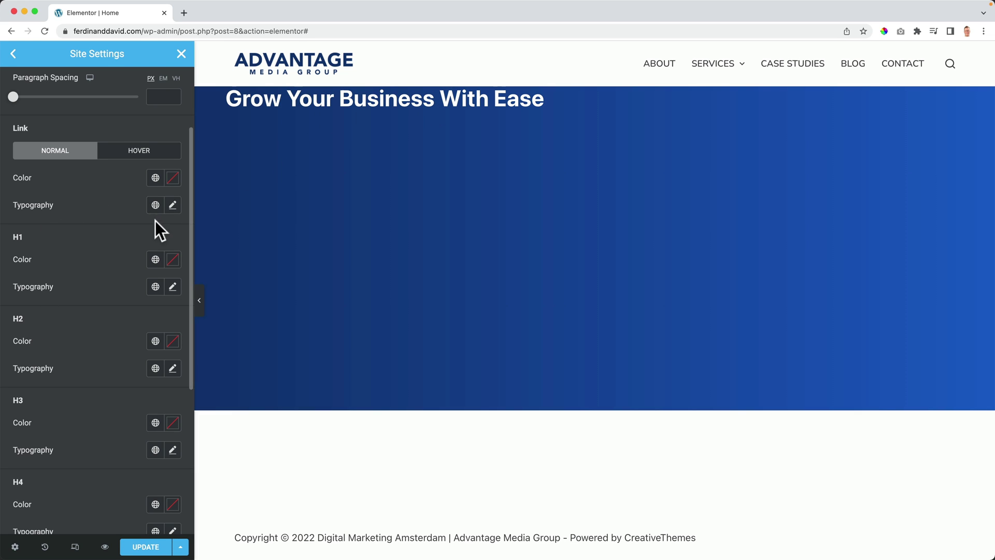
# Step: Set the H1 and H2 heading fonts to Nunito
pyautogui.click(173, 287)
pyautogui.click(115, 347)
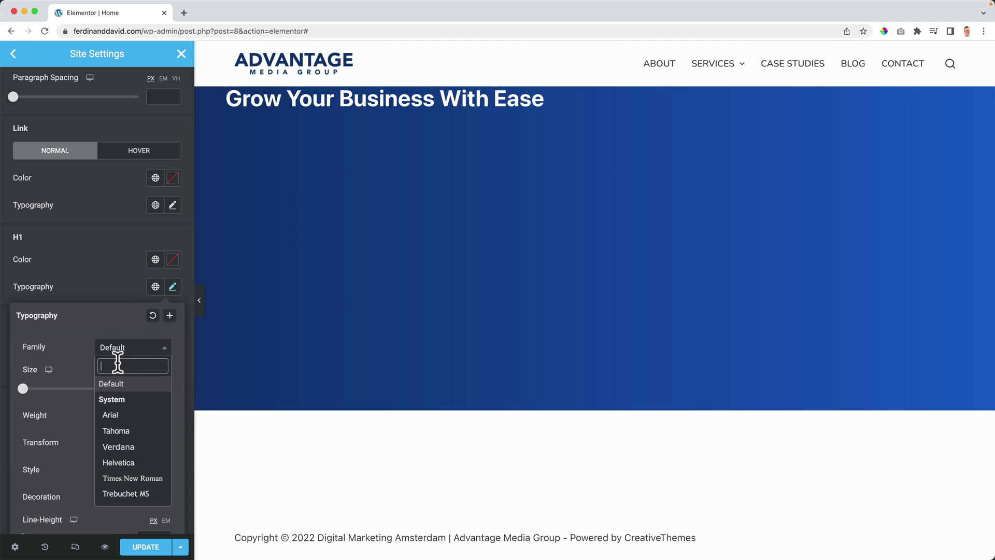
pyautogui.write('nunito')
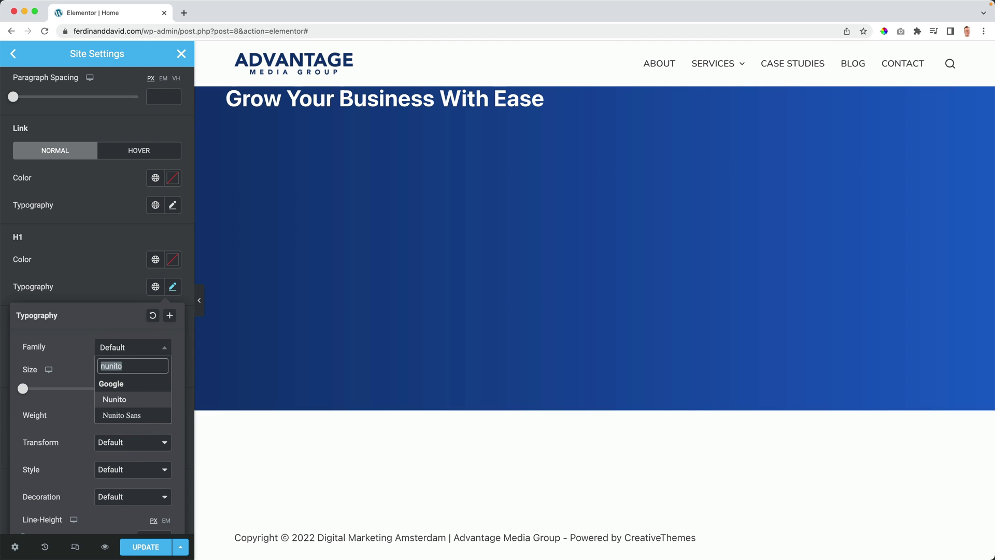
pyautogui.click(112, 399)
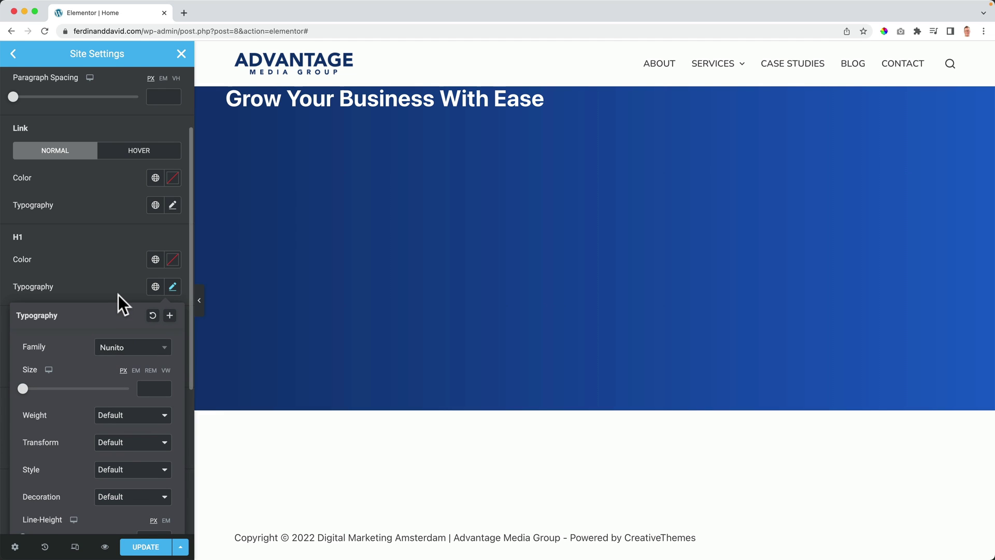
pyautogui.click(118, 294)
pyautogui.click(172, 368)
pyautogui.click(137, 431)
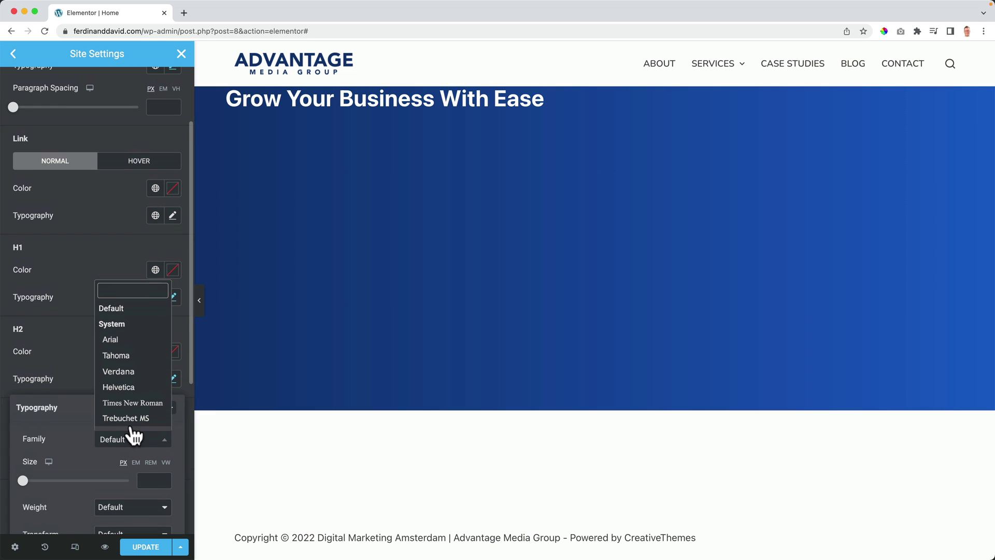
pyautogui.write('nunito')
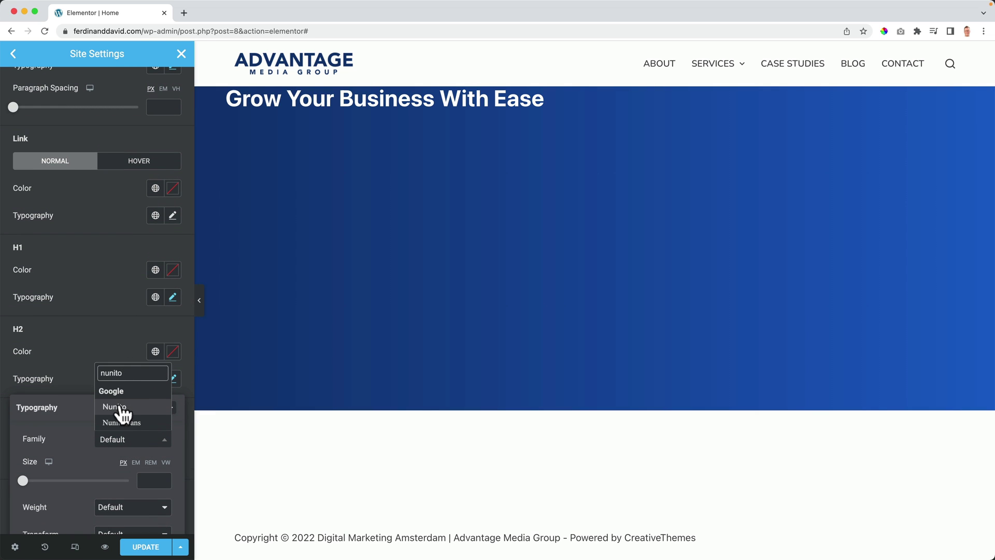
pyautogui.click(117, 409)
pyautogui.click(117, 346)
# Step: Try Odibee Sans on H2 headings, then switch H2 back to Nunito
pyautogui.scroll(-5, 122, 344)
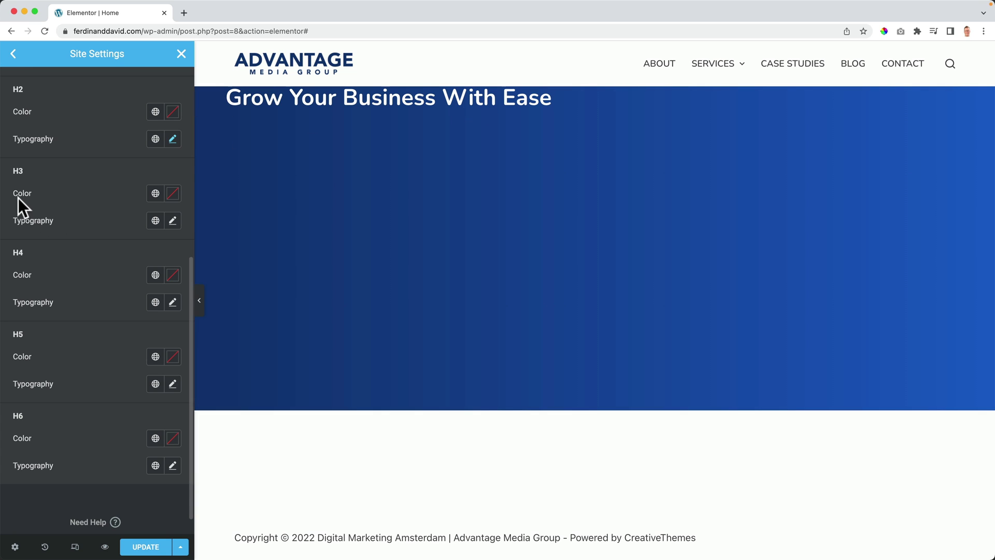
pyautogui.click(172, 140)
pyautogui.click(132, 200)
pyautogui.click(119, 301)
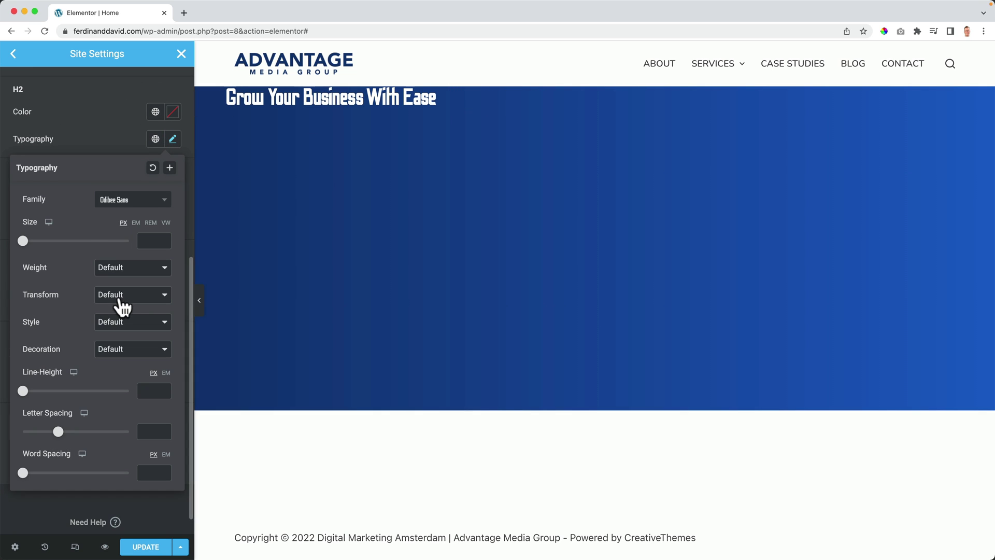
pyautogui.click(122, 201)
pyautogui.write('nunito')
pyautogui.click(117, 252)
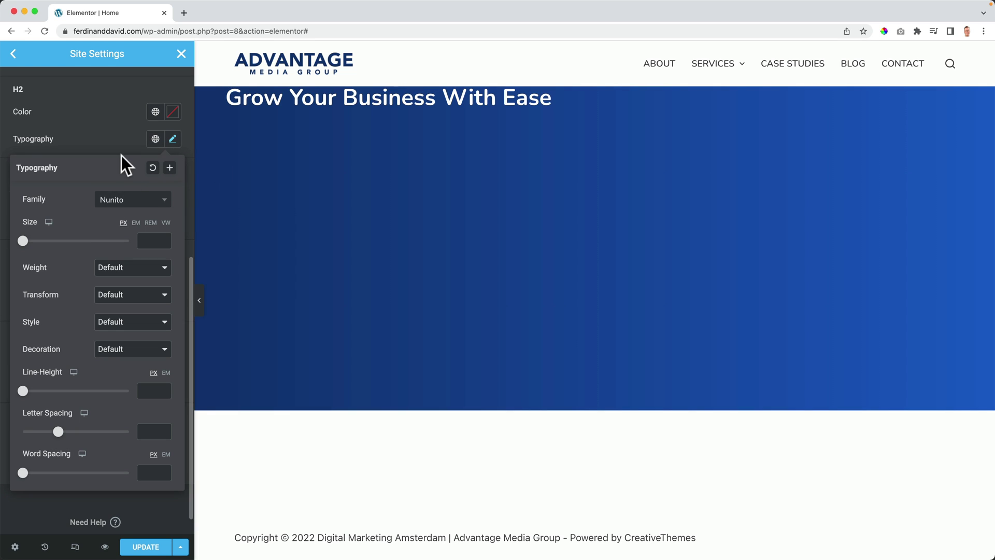
pyautogui.click(119, 150)
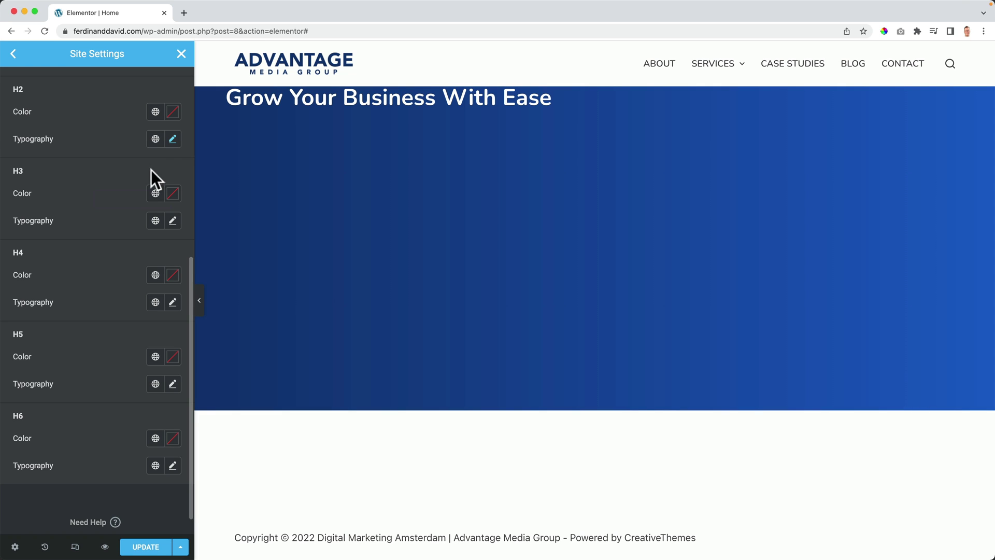
# Step: Set the H3 and H4 heading fonts to Nunito
pyautogui.click(171, 222)
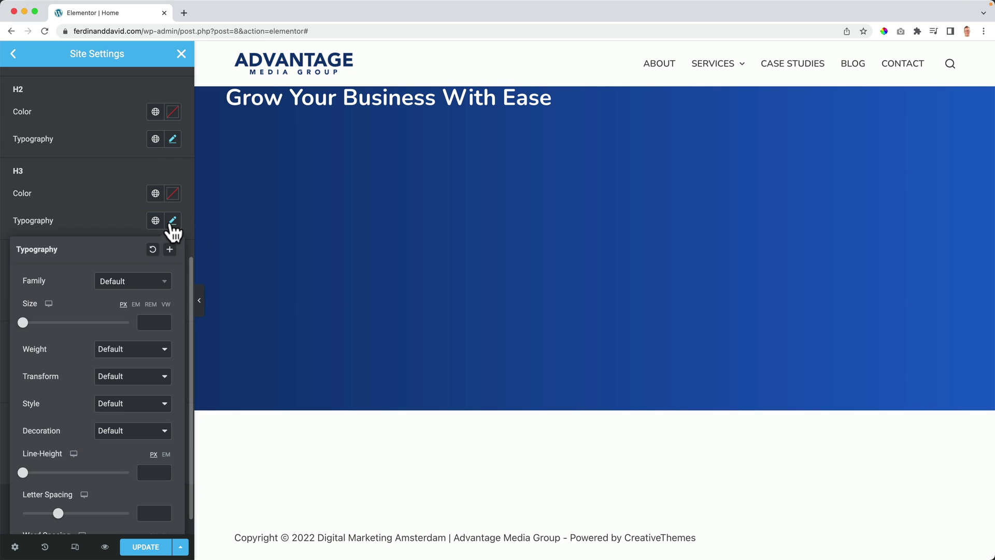
pyautogui.click(125, 282)
pyautogui.write('nunito')
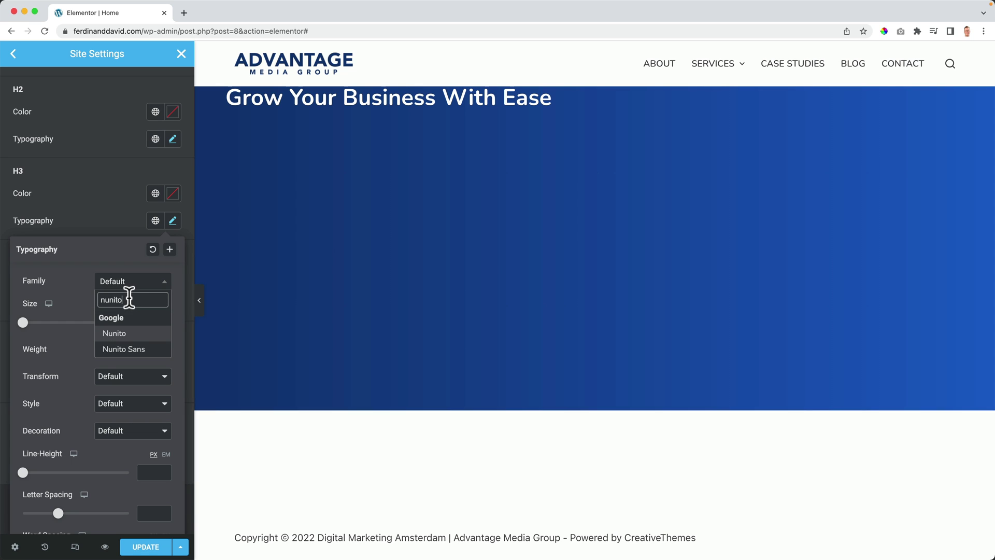
pyautogui.click(125, 334)
pyautogui.click(109, 224)
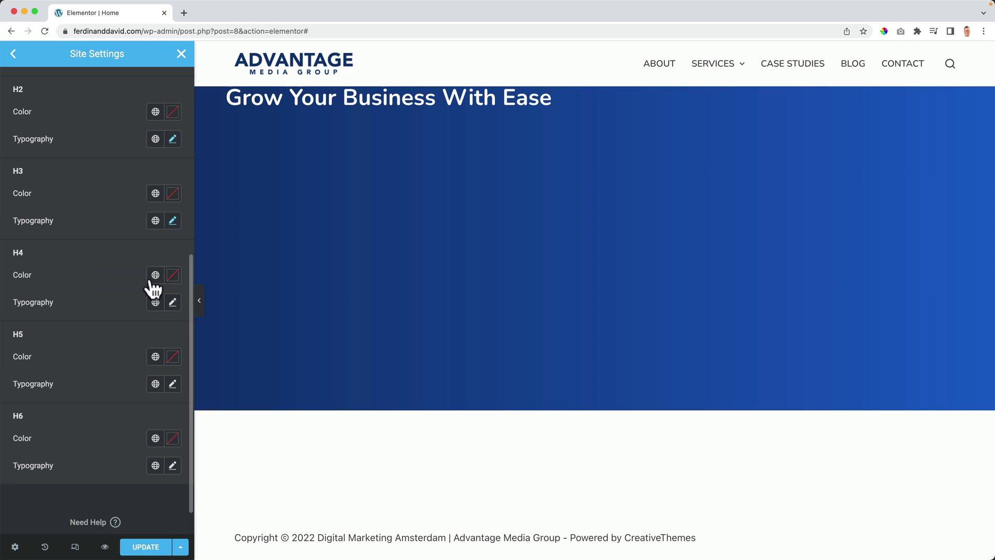
pyautogui.click(173, 304)
pyautogui.click(124, 364)
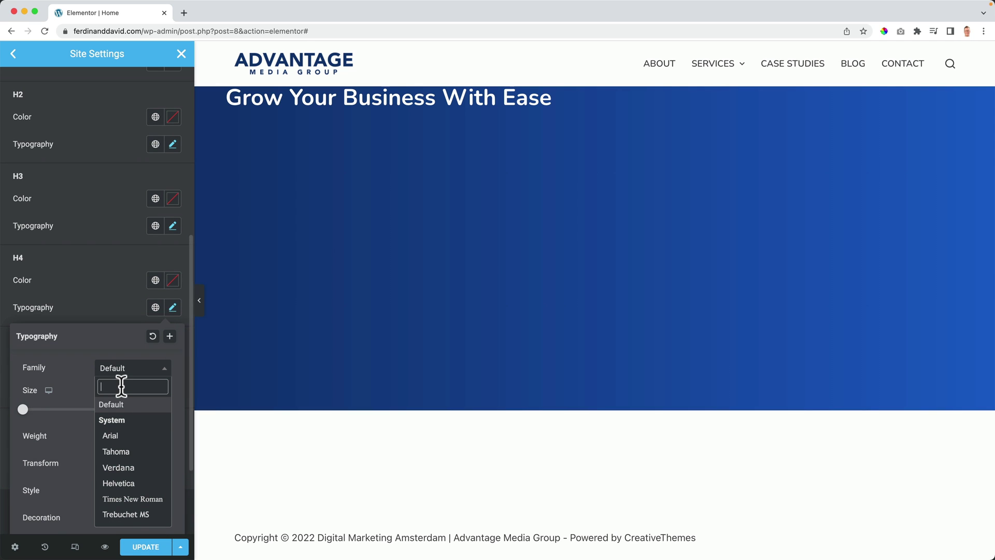
pyautogui.write('nunito')
pyautogui.click(124, 420)
pyautogui.click(115, 325)
# Step: Set the H5 and H6 heading fonts to Nunito and update the site settings
pyautogui.scroll(-1, 130, 325)
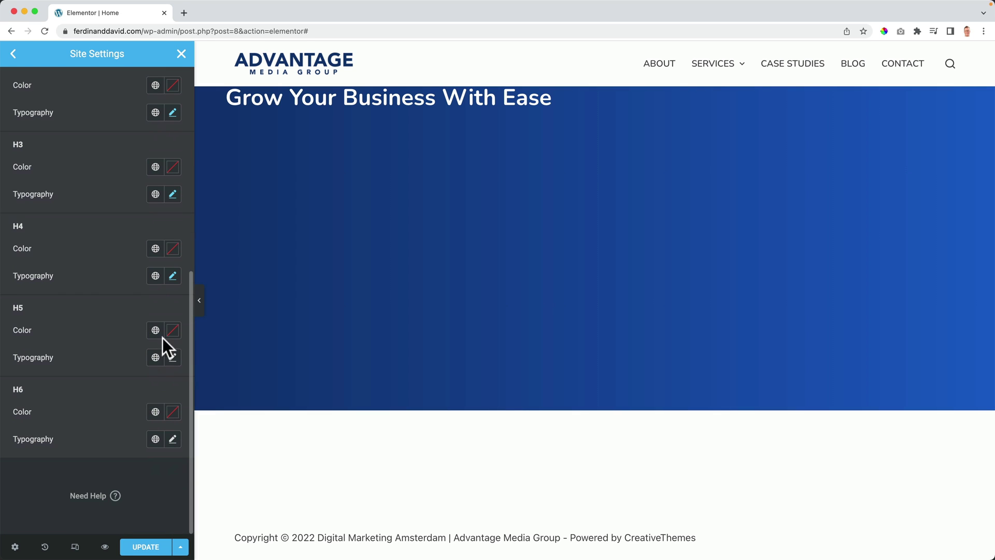
pyautogui.click(173, 356)
pyautogui.click(115, 417)
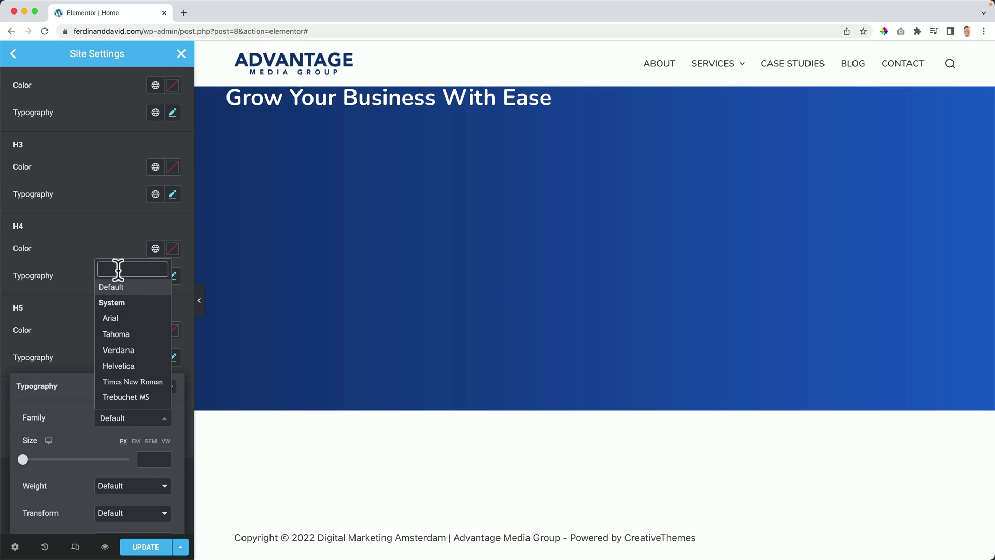
pyautogui.write('nunito')
pyautogui.click(119, 385)
pyautogui.click(117, 363)
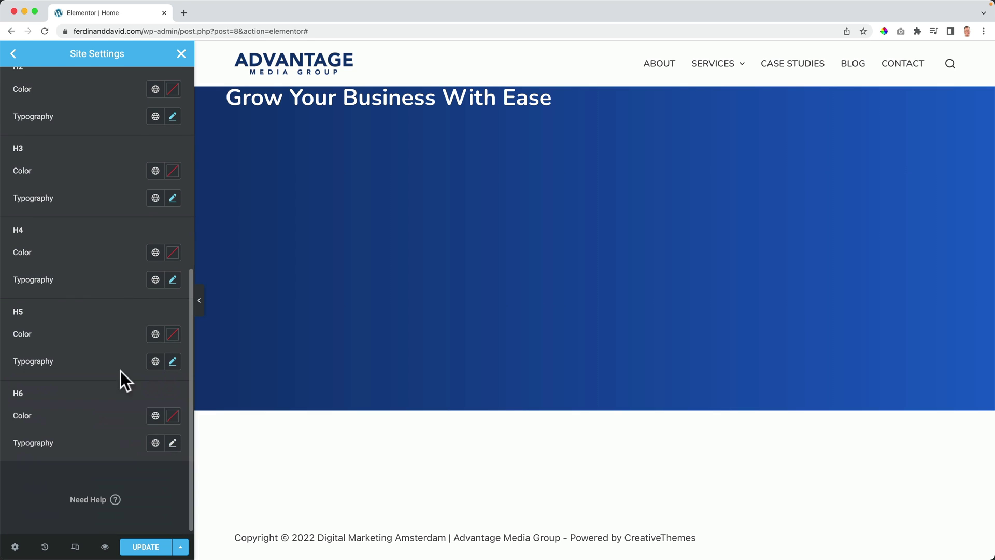
pyautogui.click(171, 445)
pyautogui.click(144, 500)
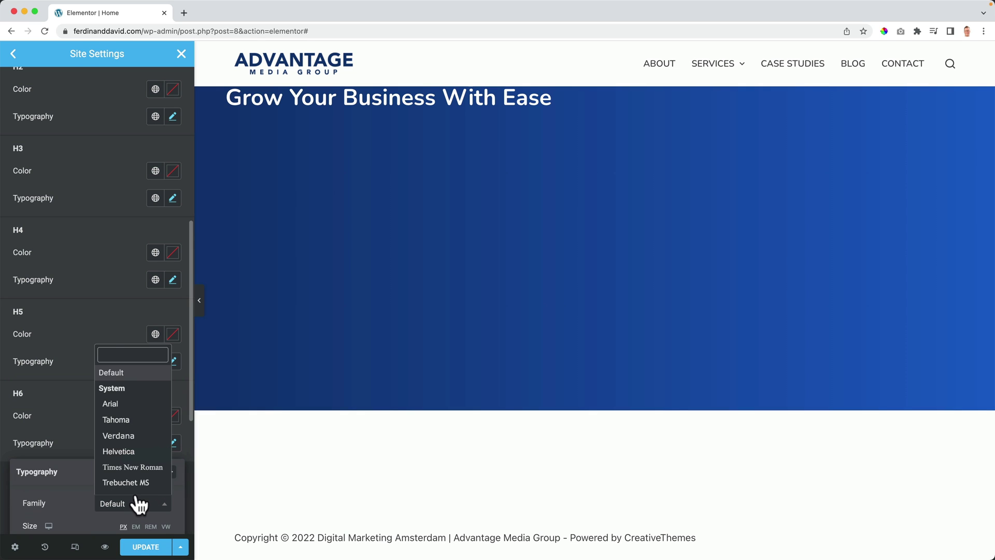
pyautogui.write('nunito')
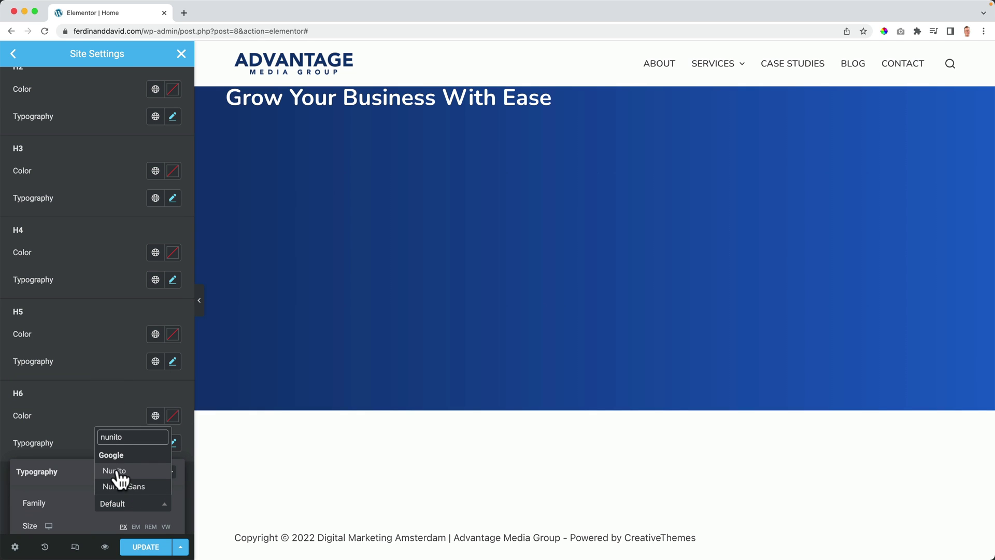
pyautogui.click(117, 469)
pyautogui.click(146, 547)
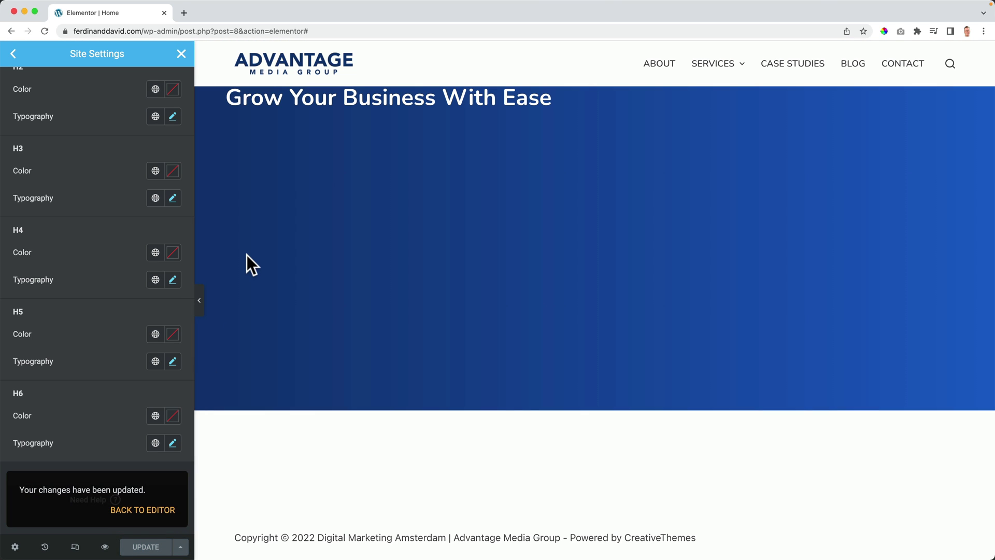
pyautogui.scroll(10, 93, 163)
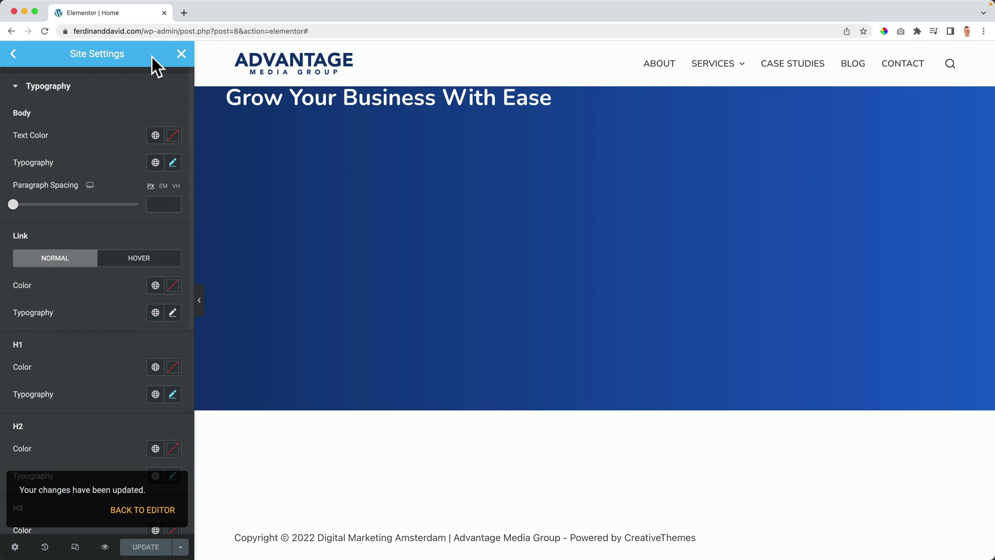
# Step: Change the 'Grow Your Business With Ease' heading tag from H2 to H1 and update the page
pyautogui.click(179, 54)
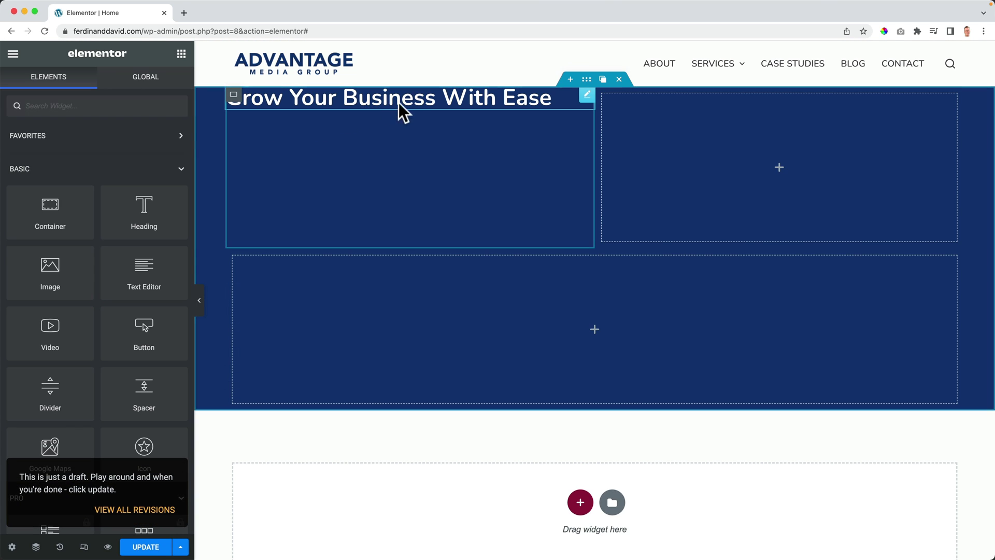
pyautogui.click(430, 104)
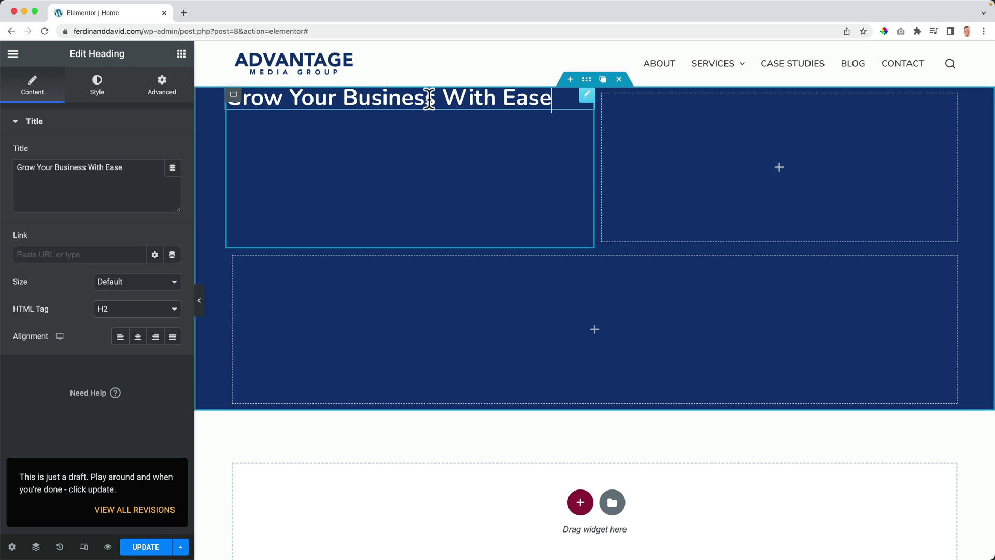
pyautogui.click(111, 313)
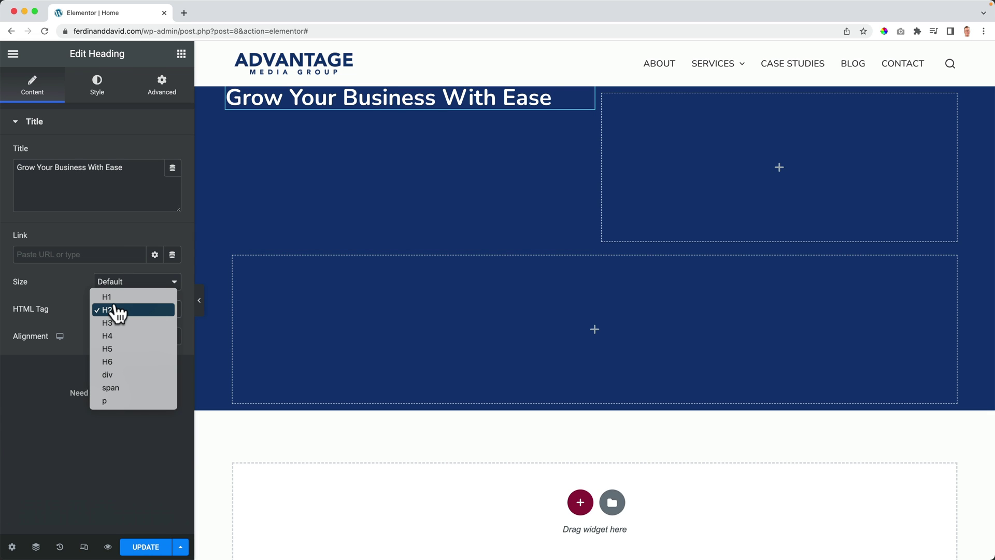
pyautogui.click(113, 298)
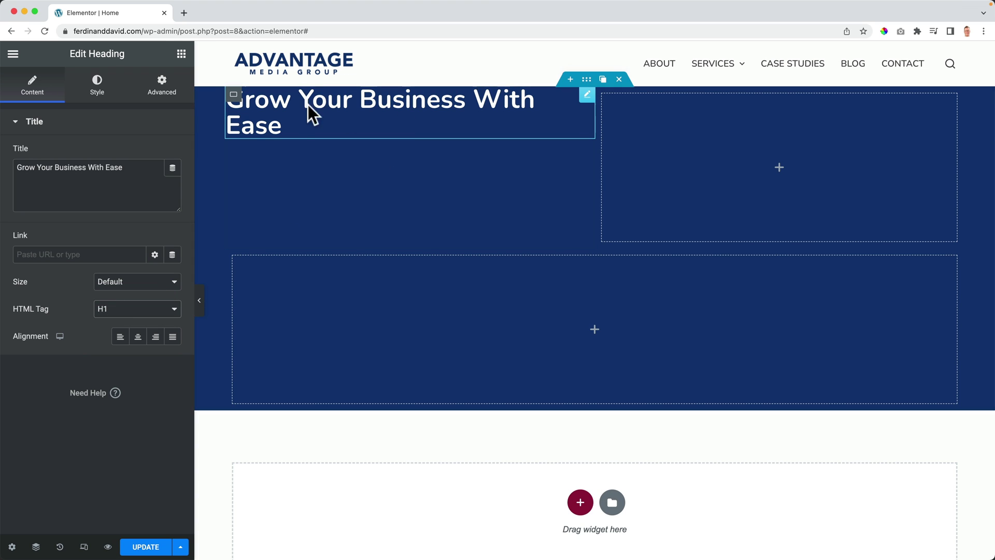
pyautogui.click(141, 546)
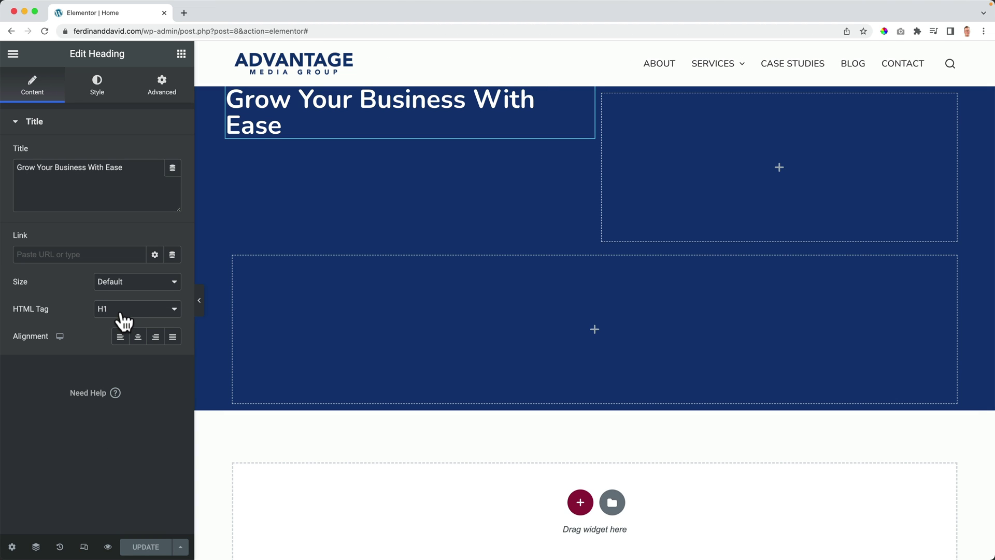
pyautogui.click(181, 54)
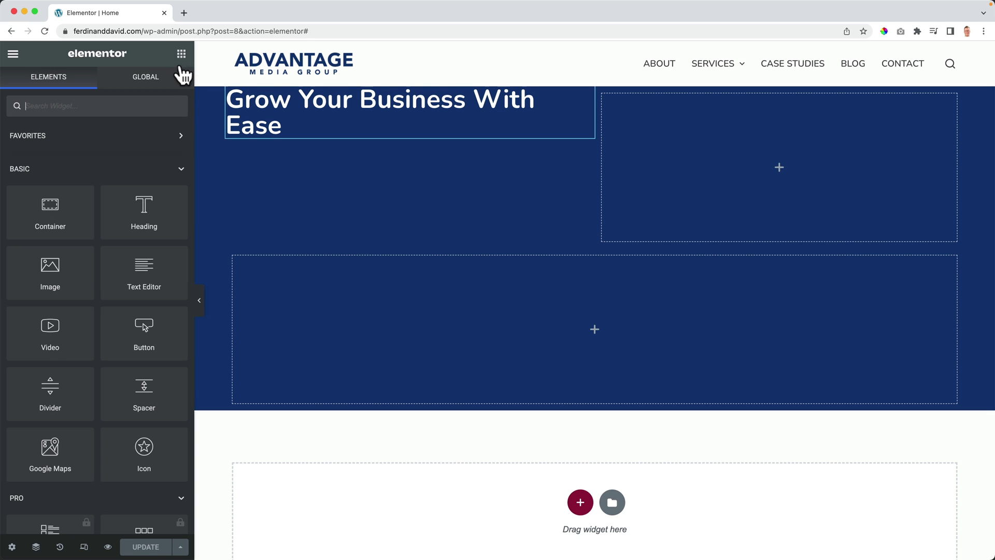
pyautogui.moveTo(153, 257); pyautogui.dragTo(293, 130)
pyautogui.tripleClick(78, 259)
pyautogui.write('Grow Your Business With Ease')
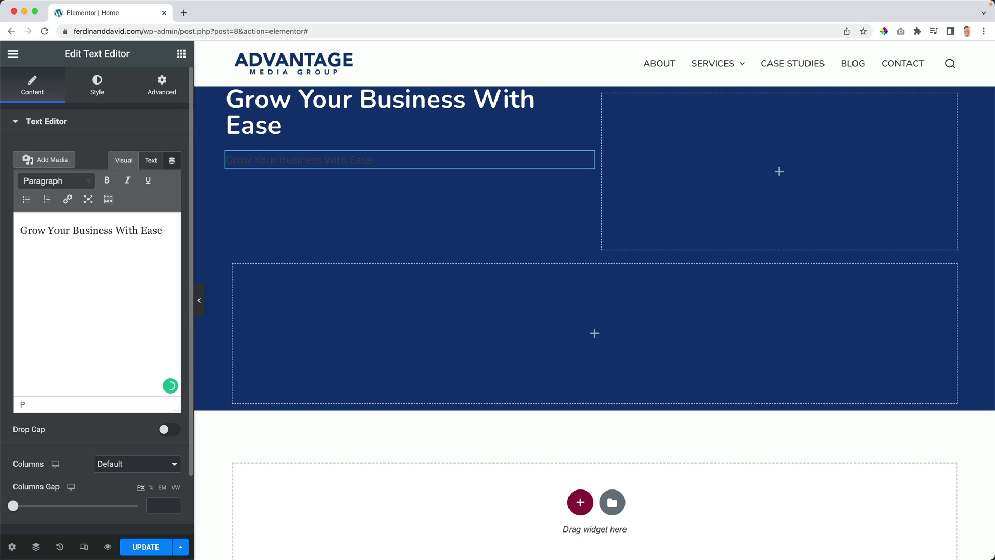
pyautogui.click(98, 88)
pyautogui.click(155, 180)
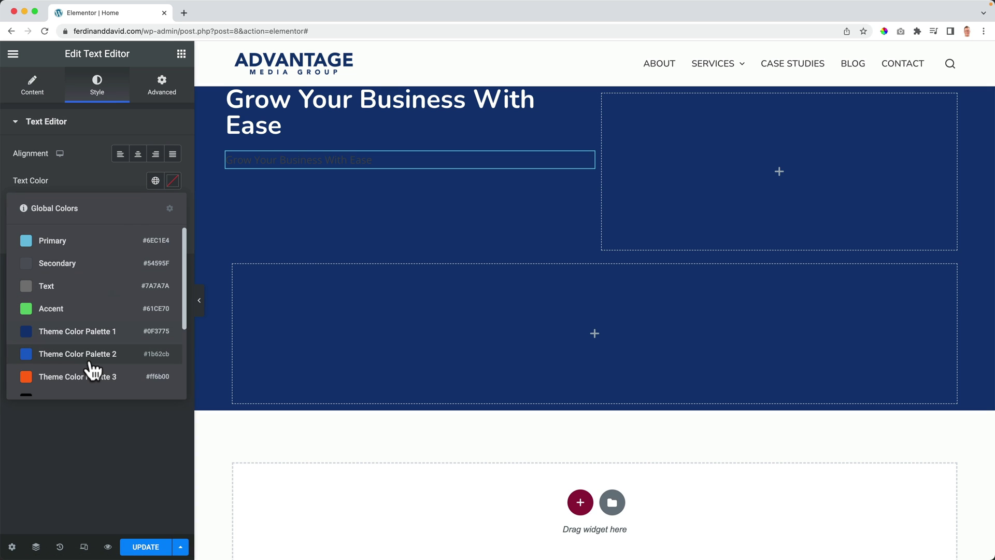
pyautogui.scroll(-3, 91, 356)
pyautogui.click(91, 363)
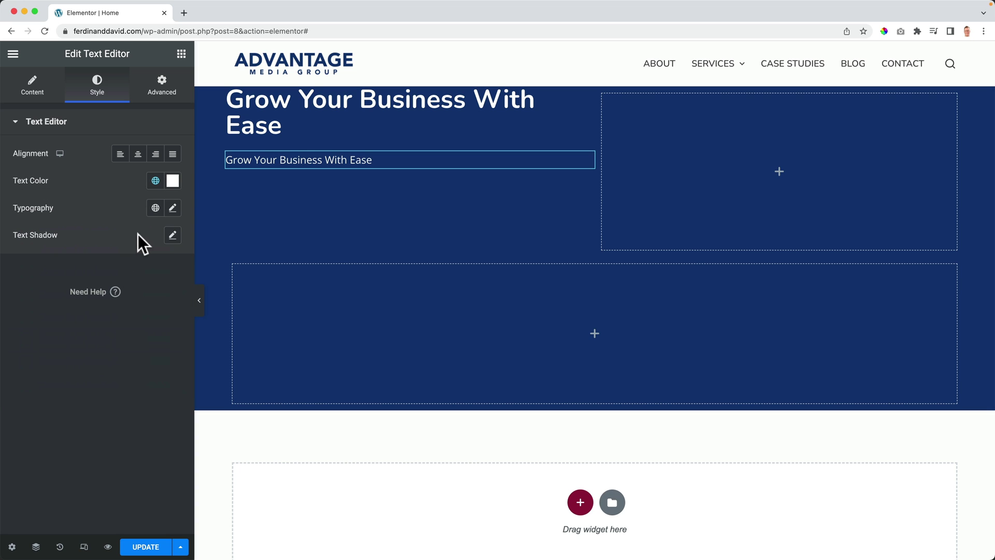
pyautogui.click(172, 208)
pyautogui.moveTo(24, 311); pyautogui.dragTo(45, 311)
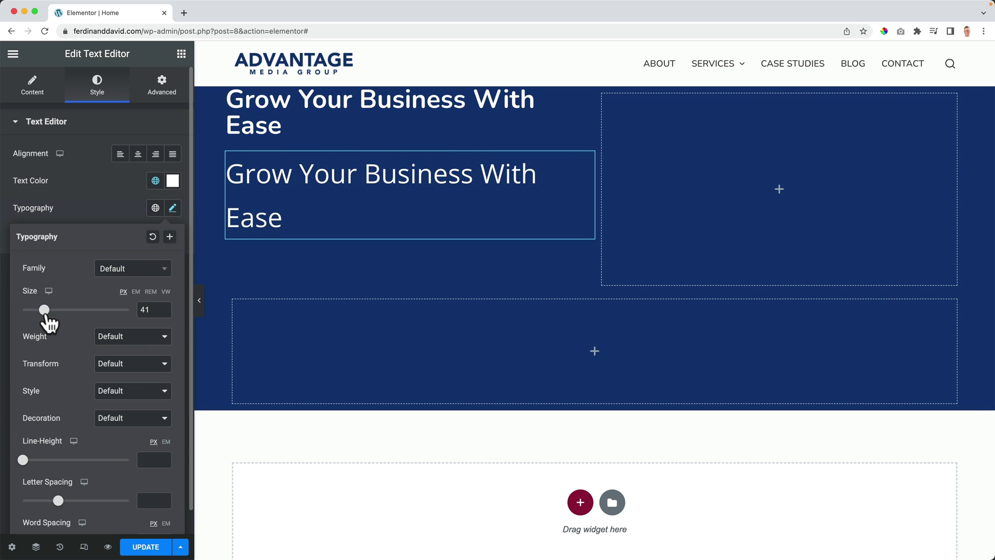
pyautogui.click(290, 181)
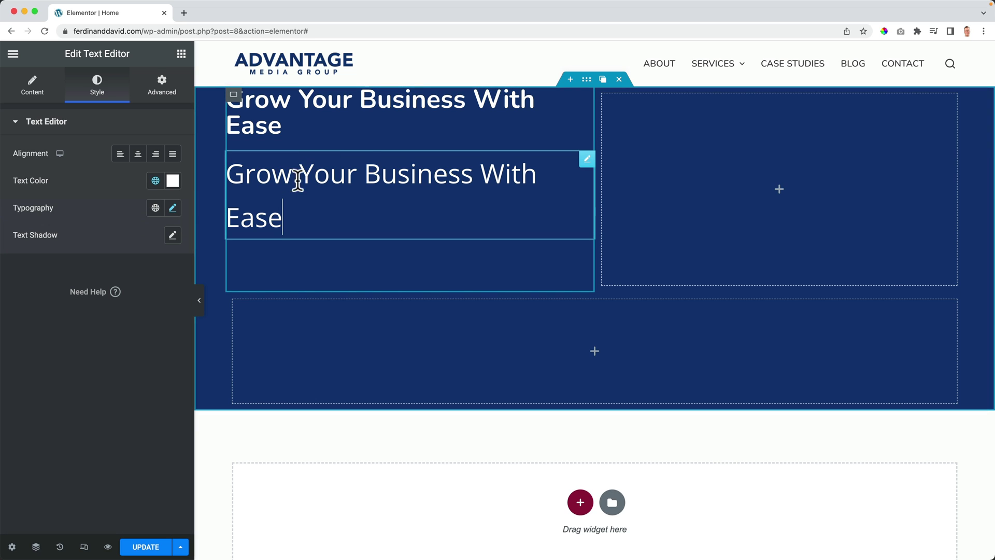
pyautogui.click(555, 159)
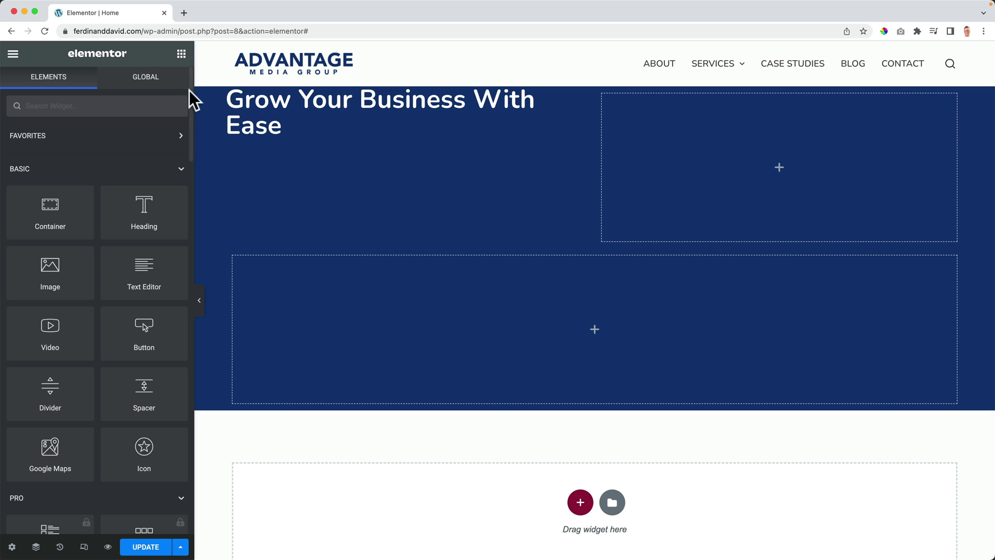
# Step: Add a paragraph under the hero heading and make its text white
pyautogui.moveTo(142, 271); pyautogui.dragTo(286, 134)
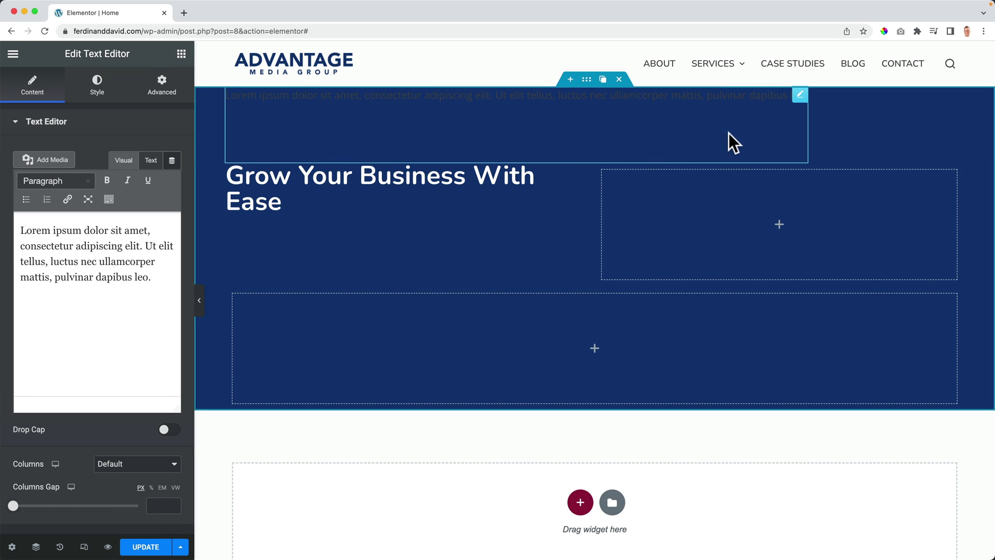
pyautogui.click(618, 78)
pyautogui.moveTo(143, 267); pyautogui.dragTo(331, 123)
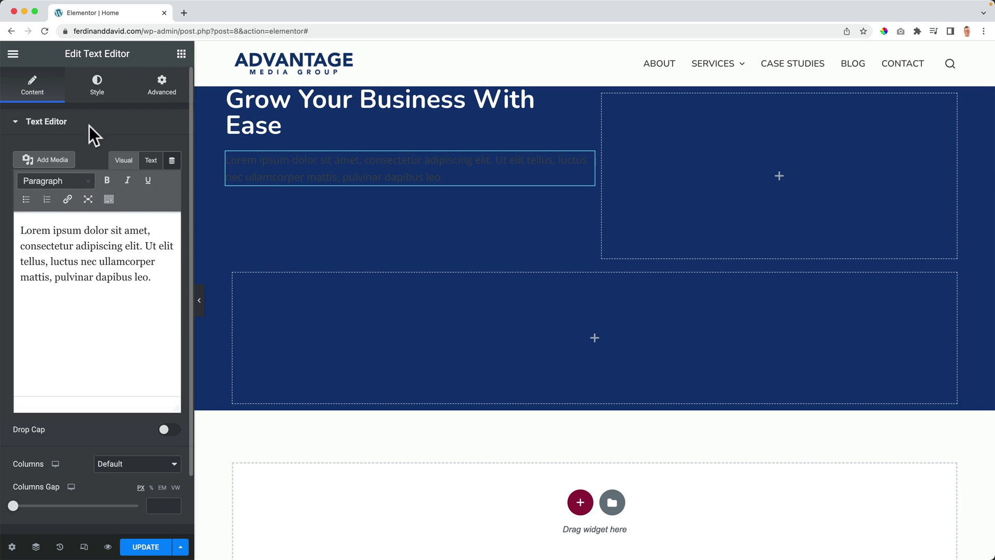
pyautogui.click(97, 87)
pyautogui.click(155, 181)
pyautogui.scroll(-3, 125, 301)
pyautogui.click(81, 362)
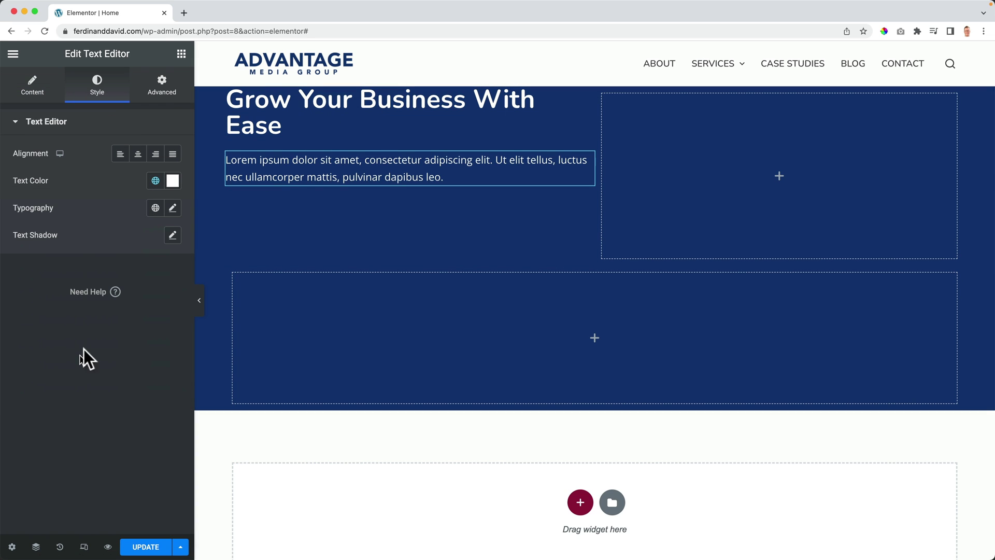
# Step: Replace the placeholder with text about helping companies, from startups to enterprises, get more clients
pyautogui.click(39, 96)
pyautogui.tripleClick(117, 277)
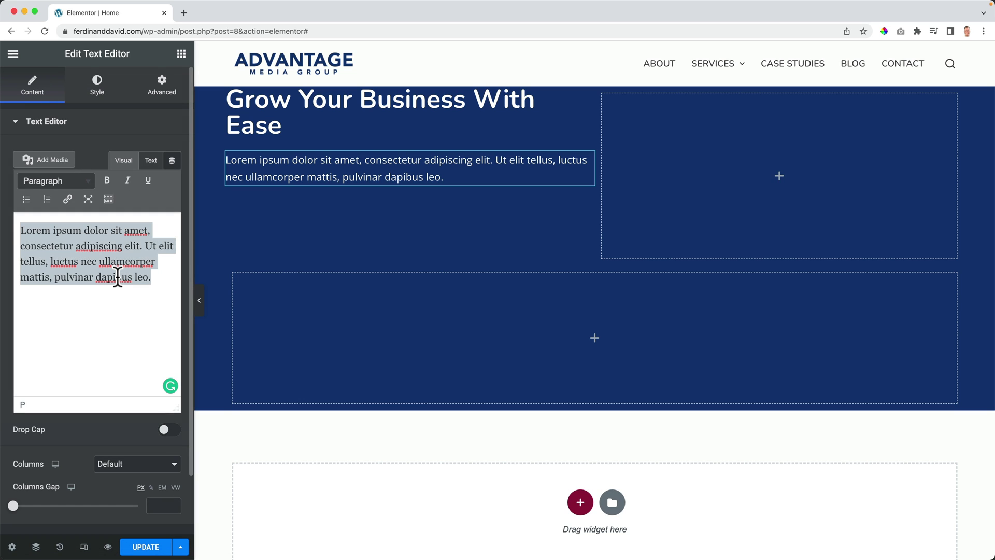
pyautogui.write('We help companies - from startups to enterprises.')
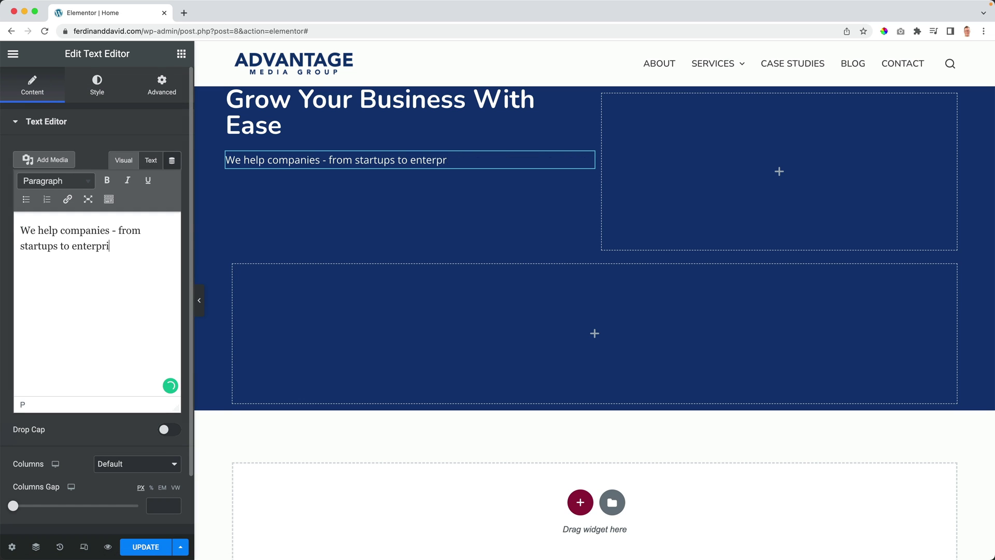
pyautogui.press('Left')
pyautogui.write('- to get more clients and serve them better')
pyautogui.moveTo(47, 277); pyautogui.dragTo(78, 262)
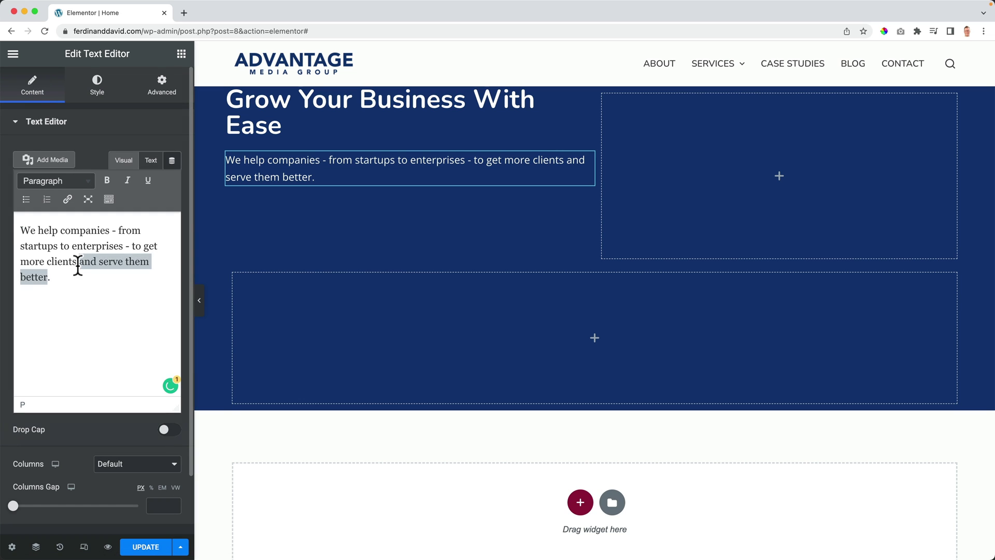
pyautogui.press('BackSpace')
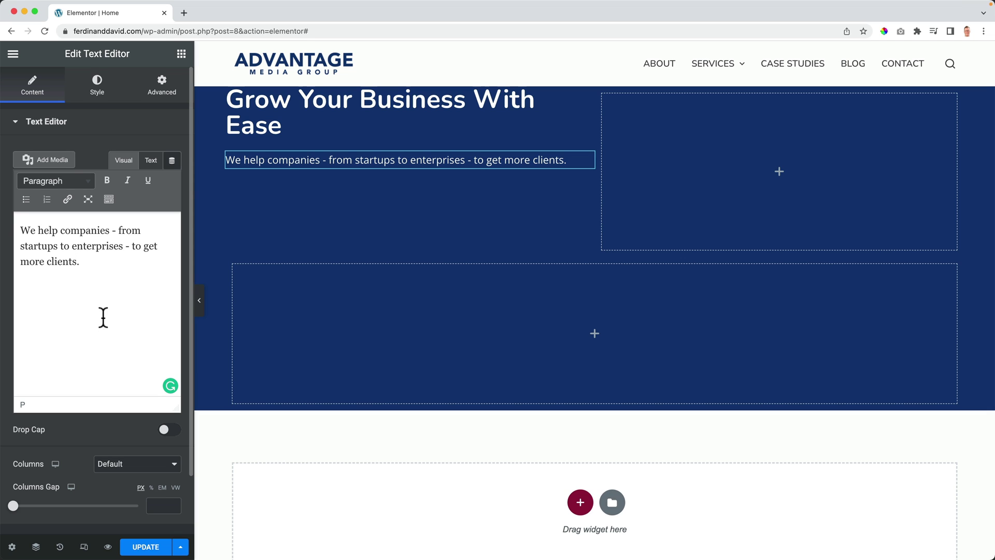
# Step: Set the paragraph font size to 26 px and open the hero heading's style settings
pyautogui.click(96, 89)
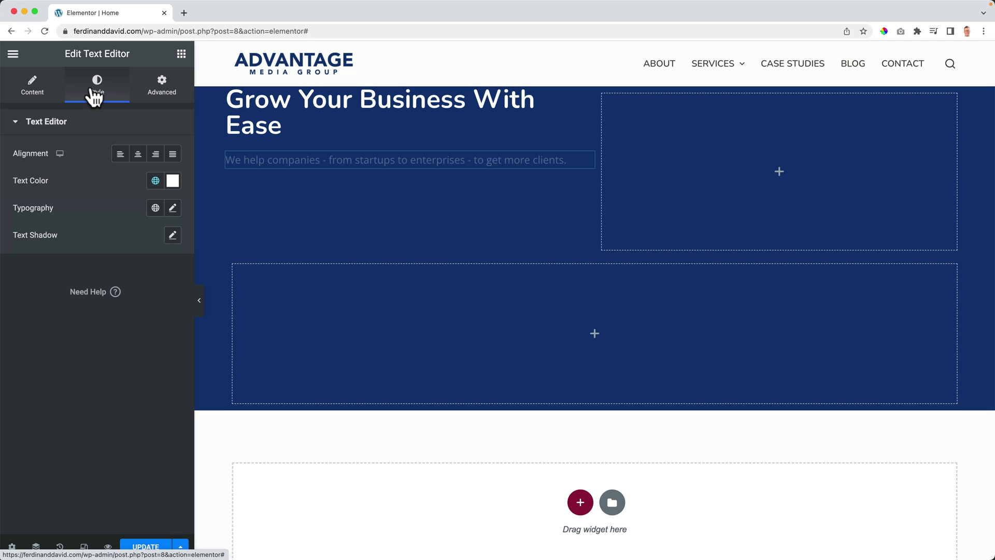
pyautogui.click(173, 208)
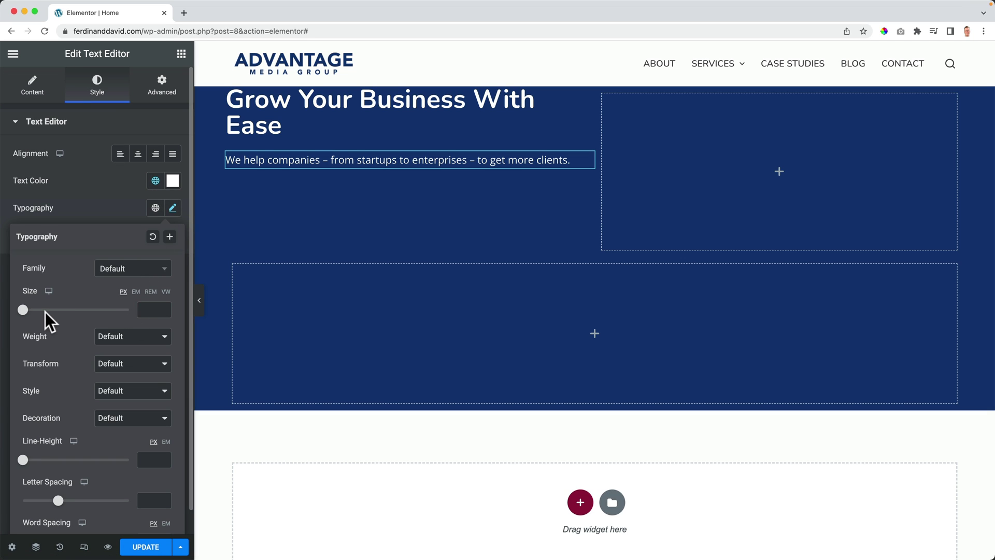
pyautogui.moveTo(23, 309); pyautogui.dragTo(38, 310)
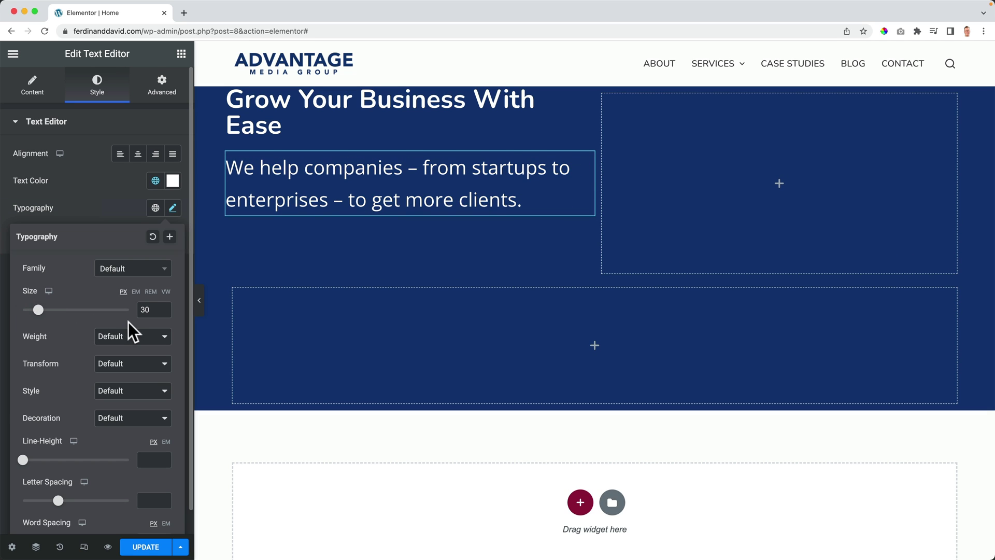
pyautogui.click(145, 309)
pyautogui.press('Down')
pyautogui.press('Down')
pyautogui.press('Down')
pyautogui.press('Down')
pyautogui.press('Down')
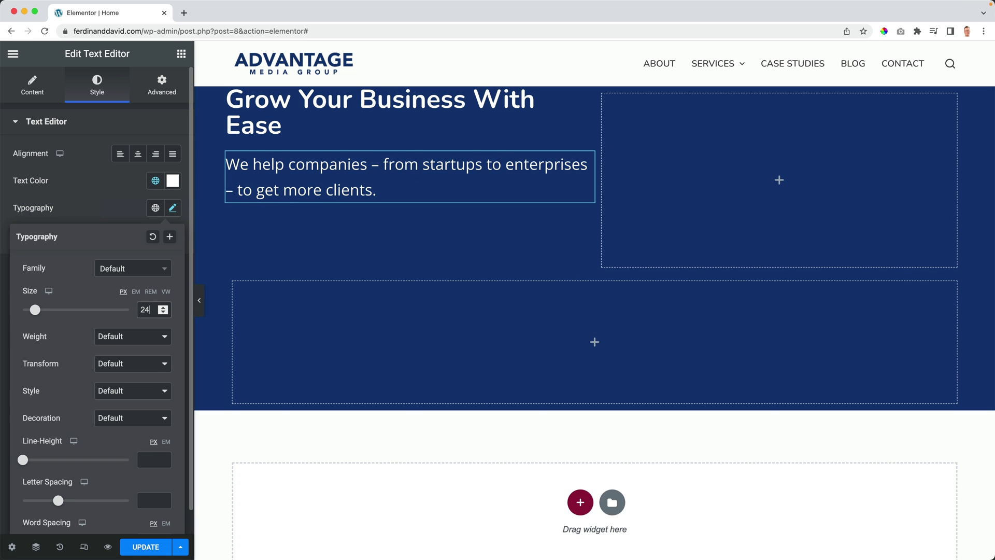
pyautogui.press('Up')
pyautogui.press('Up')
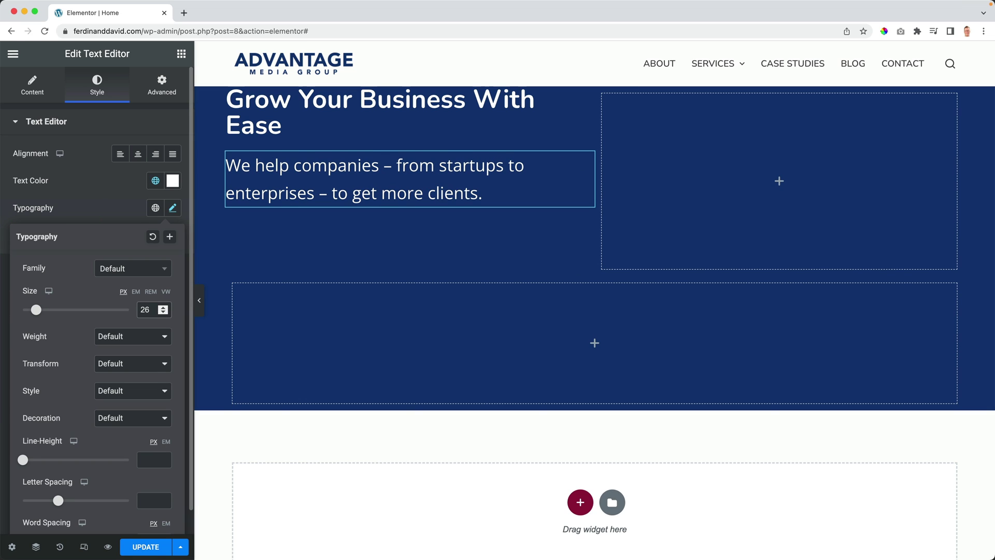
pyautogui.click(271, 119)
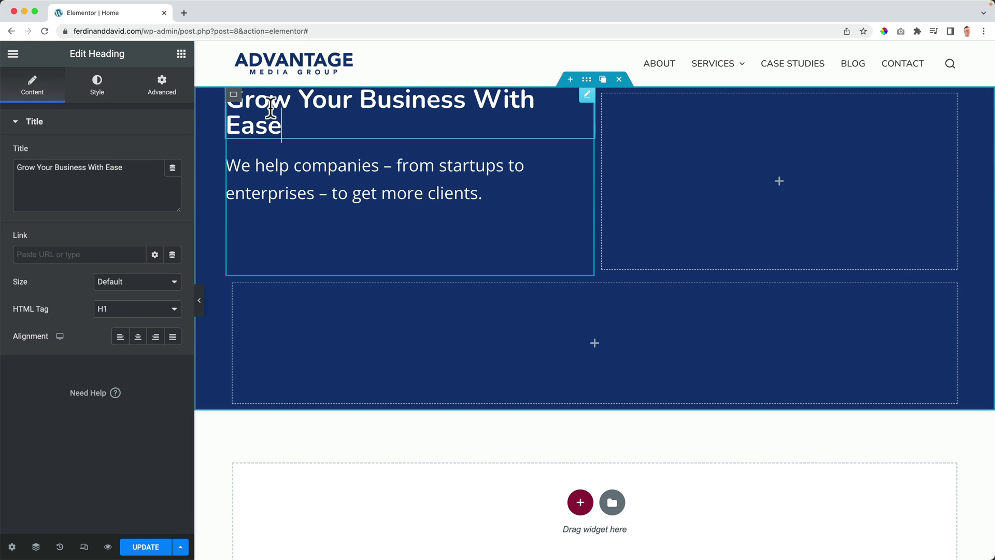
pyautogui.click(105, 106)
# Step: Set the hero heading font size to 50 px and select the left column container
pyautogui.click(173, 183)
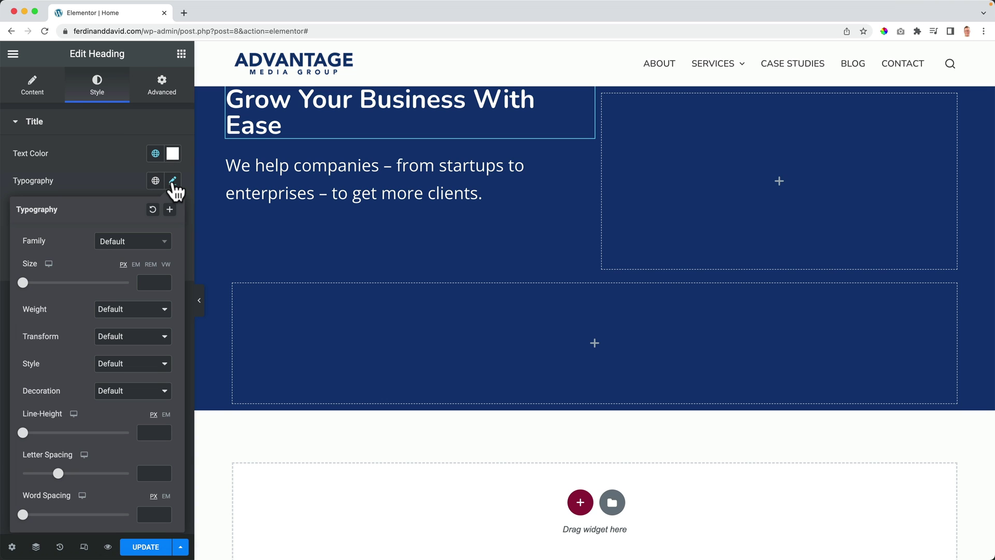
pyautogui.click(148, 282)
pyautogui.write('50')
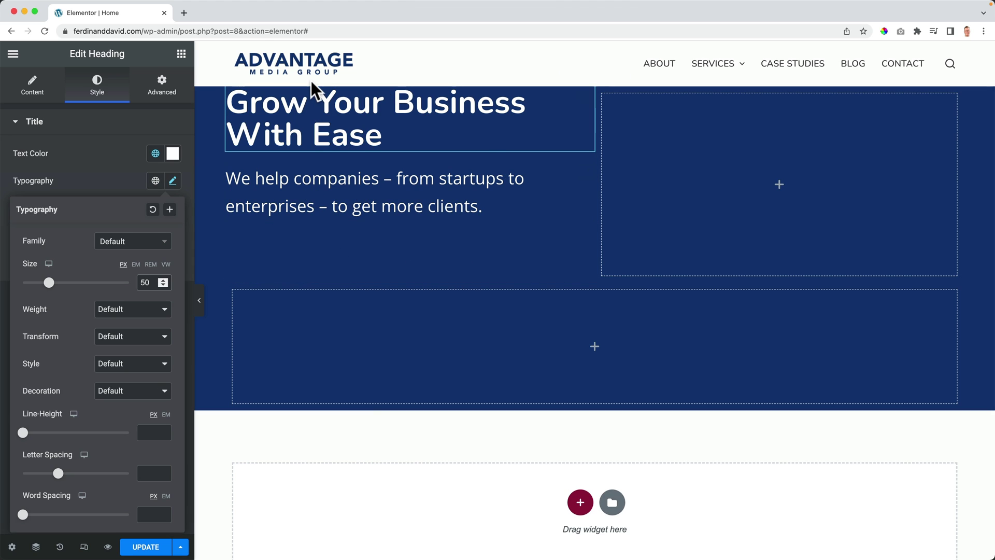
pyautogui.click(234, 96)
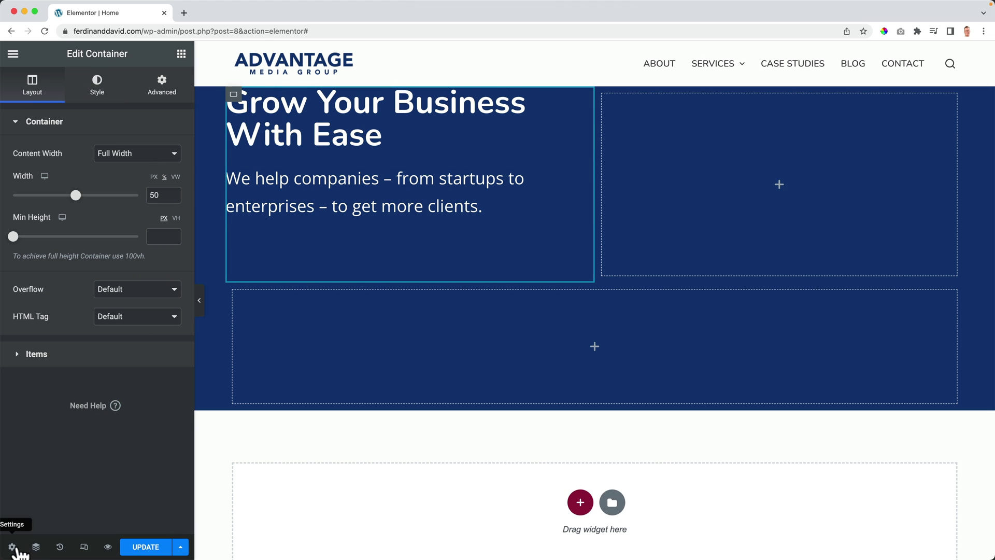
# Step: In the Navigator, name the containers Hero, Container Left, Container Right and Container Logos
pyautogui.click(36, 547)
pyautogui.doubleClick(846, 230)
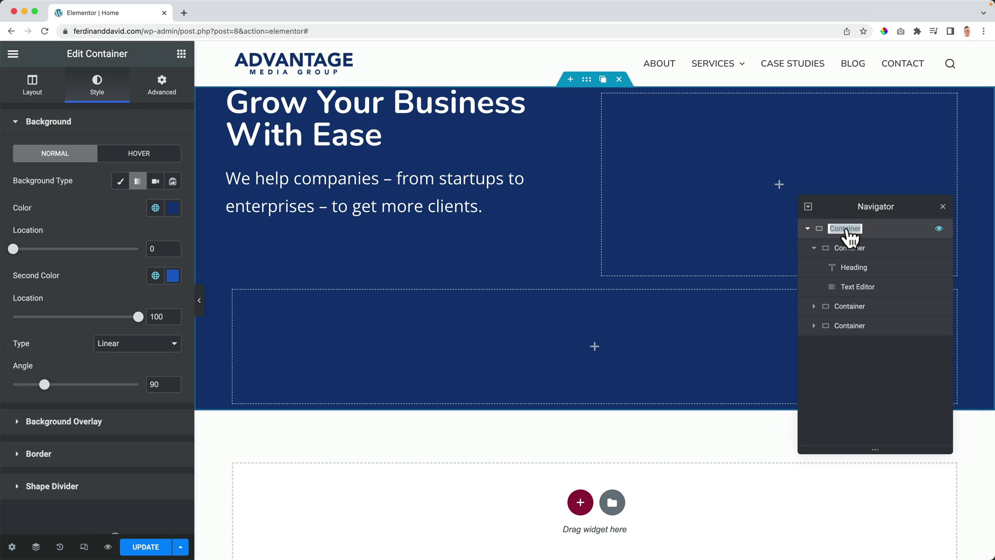
pyautogui.write('Hero')
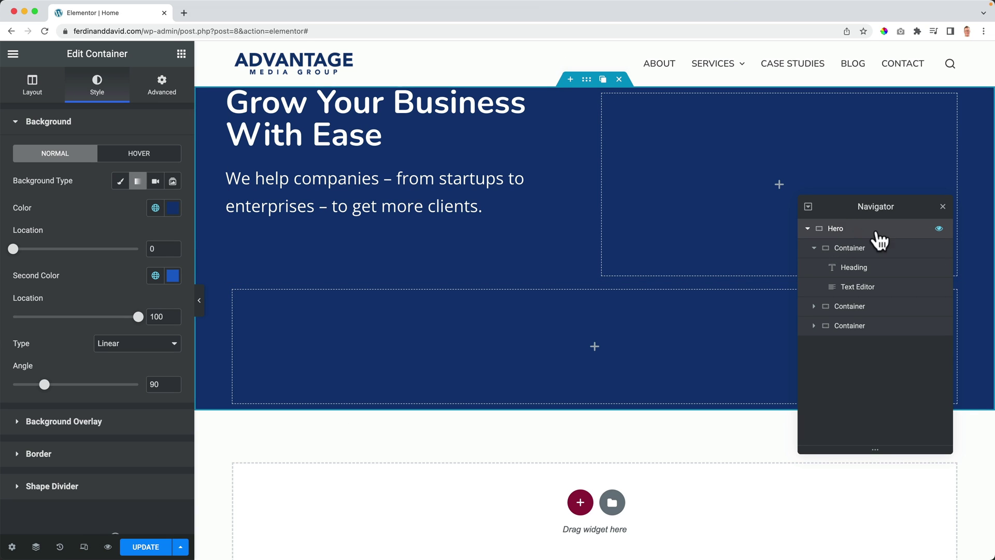
pyautogui.doubleClick(856, 249)
pyautogui.write('Container Left')
pyautogui.press('Return')
pyautogui.click(814, 248)
pyautogui.doubleClick(849, 268)
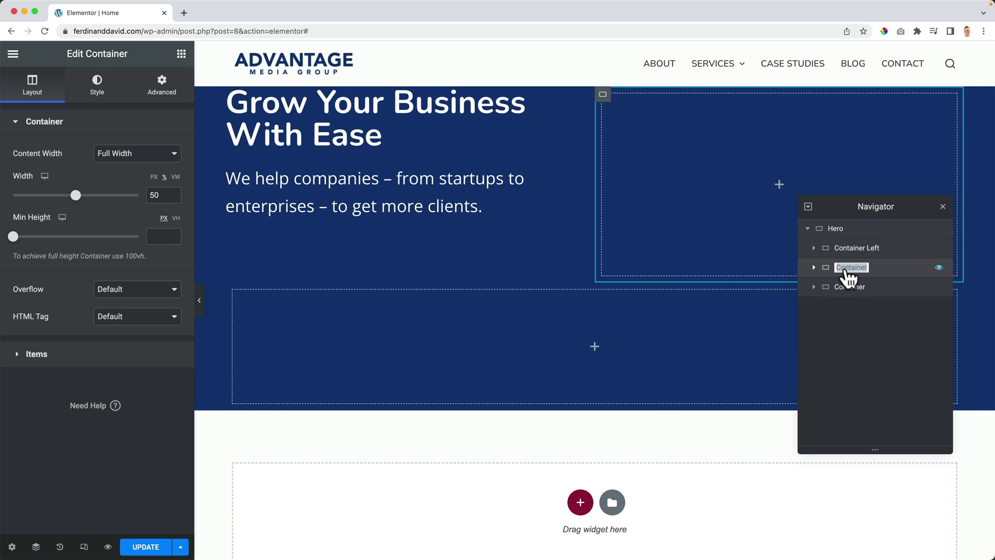
pyautogui.write('Container R')
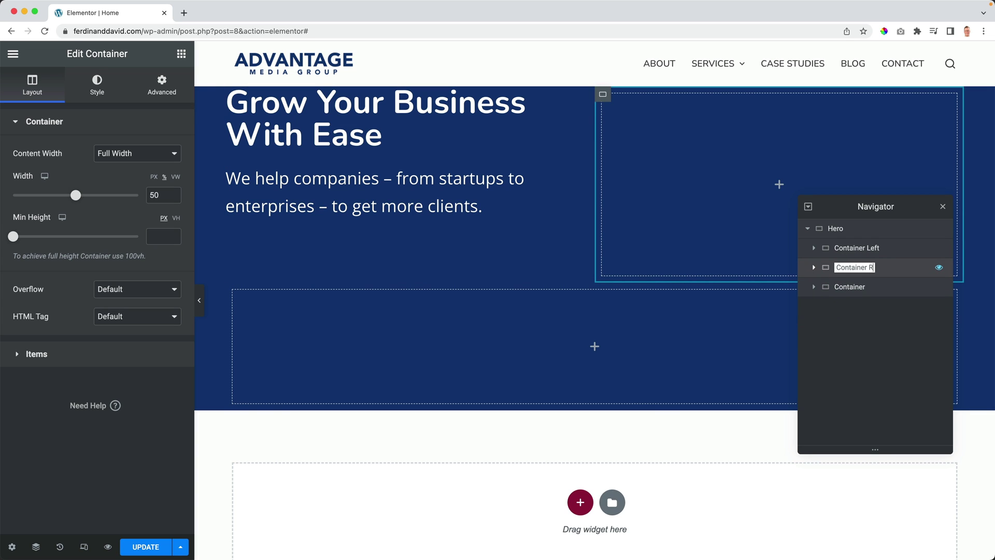
pyautogui.write('ight')
pyautogui.press('Return')
pyautogui.doubleClick(851, 288)
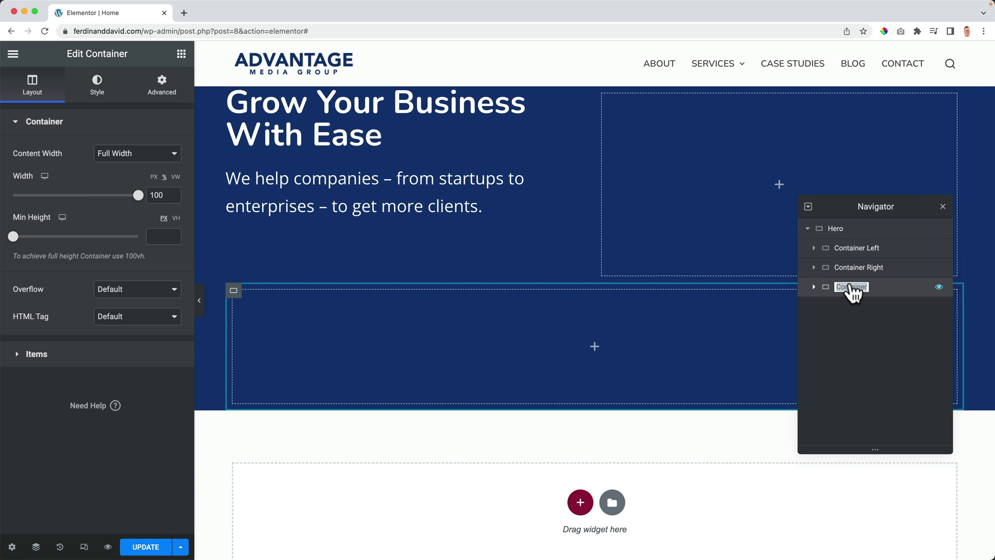
pyautogui.write('Container Logo')
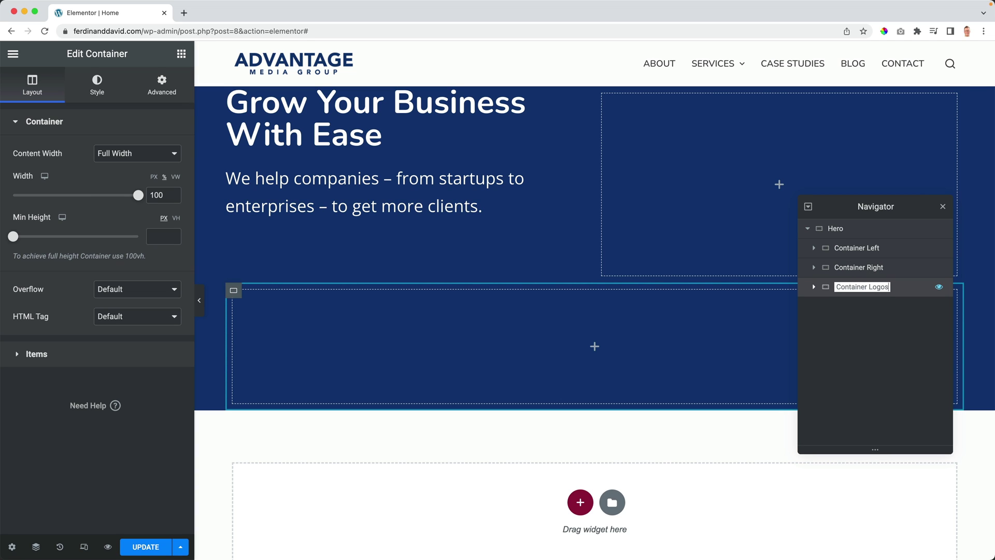
pyautogui.write('s')
pyautogui.press('Return')
# Step: Set Container Left's Justify Content to Center
pyautogui.click(857, 250)
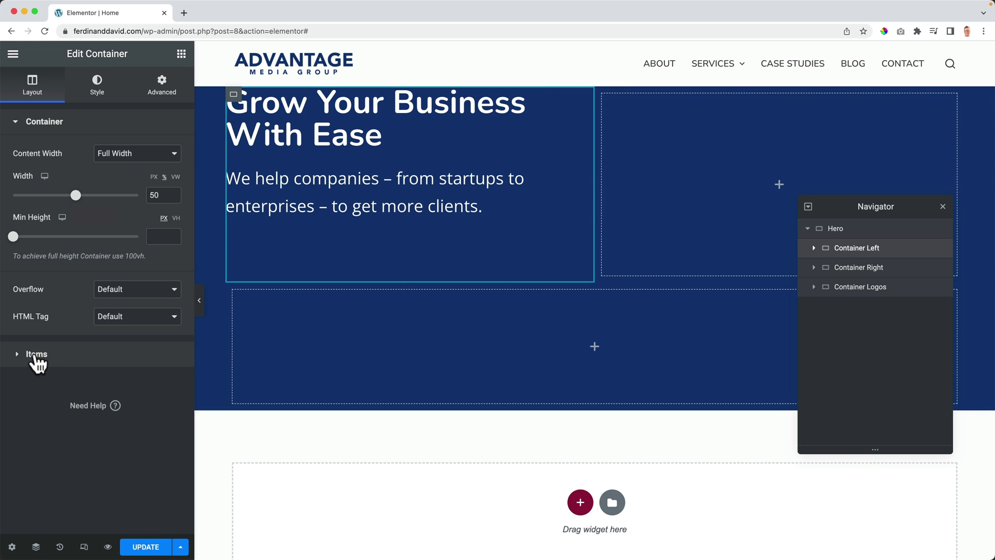
pyautogui.click(36, 354)
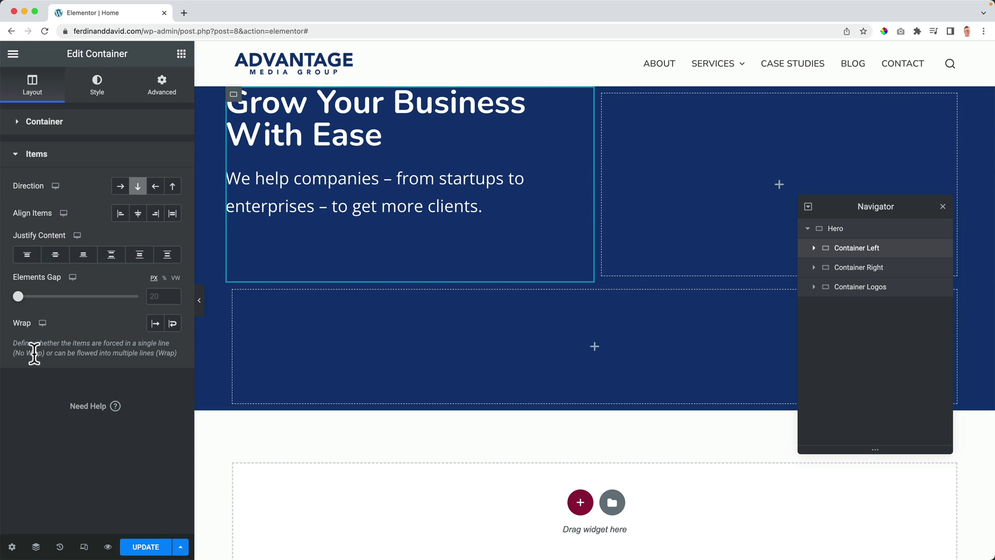
pyautogui.click(56, 255)
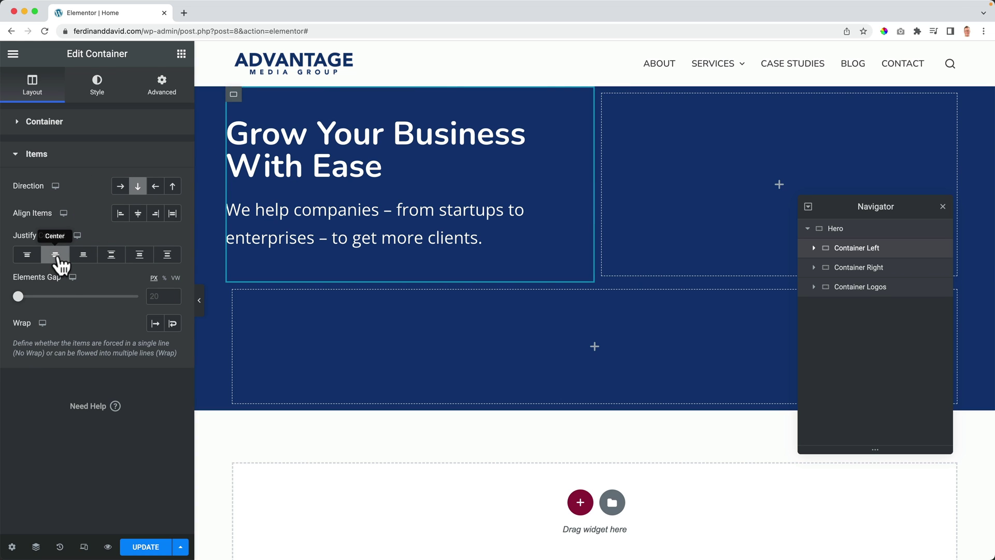
# Step: Add a 'View Work' button below the hero paragraph, linked to the Case Studies page
pyautogui.click(182, 54)
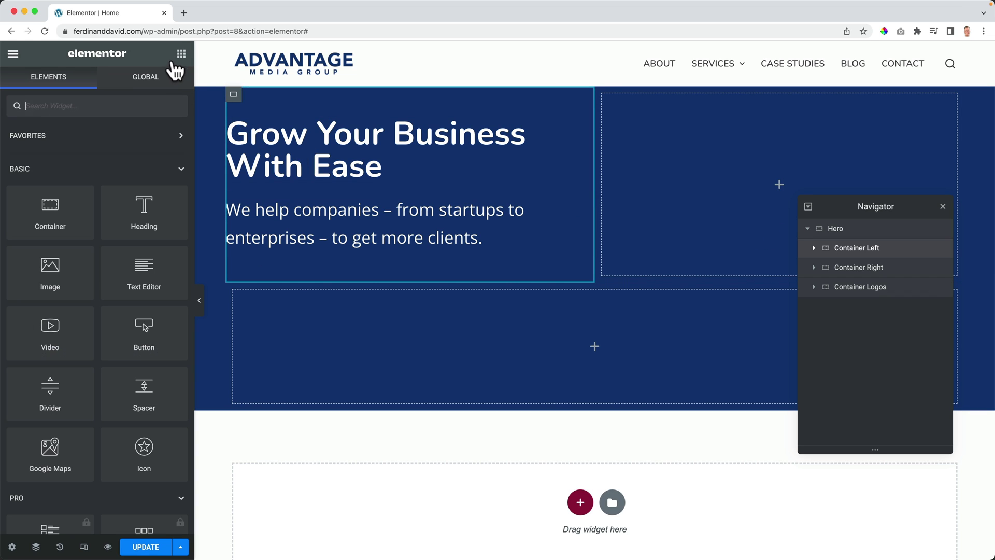
pyautogui.moveTo(138, 333); pyautogui.dragTo(309, 248)
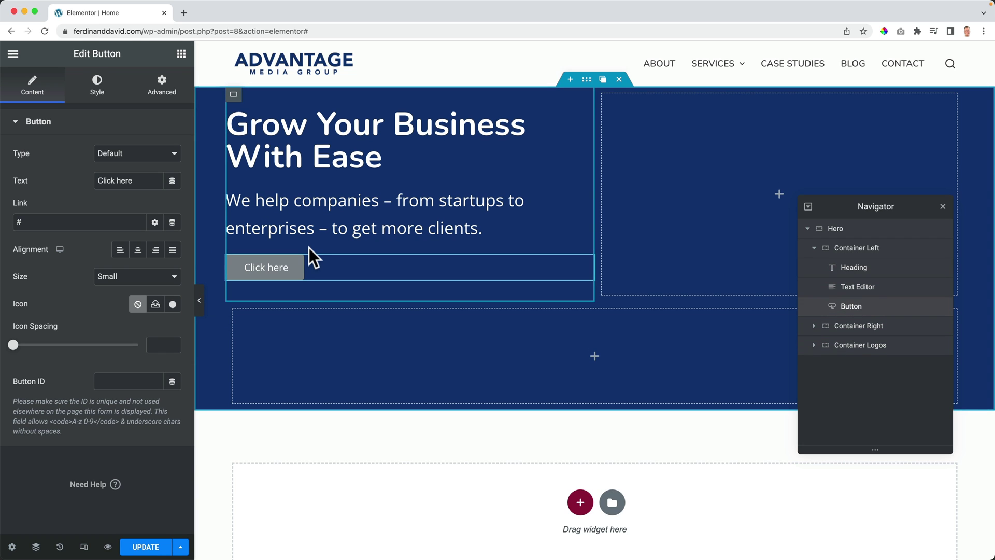
pyautogui.moveTo(138, 180); pyautogui.dragTo(86, 180)
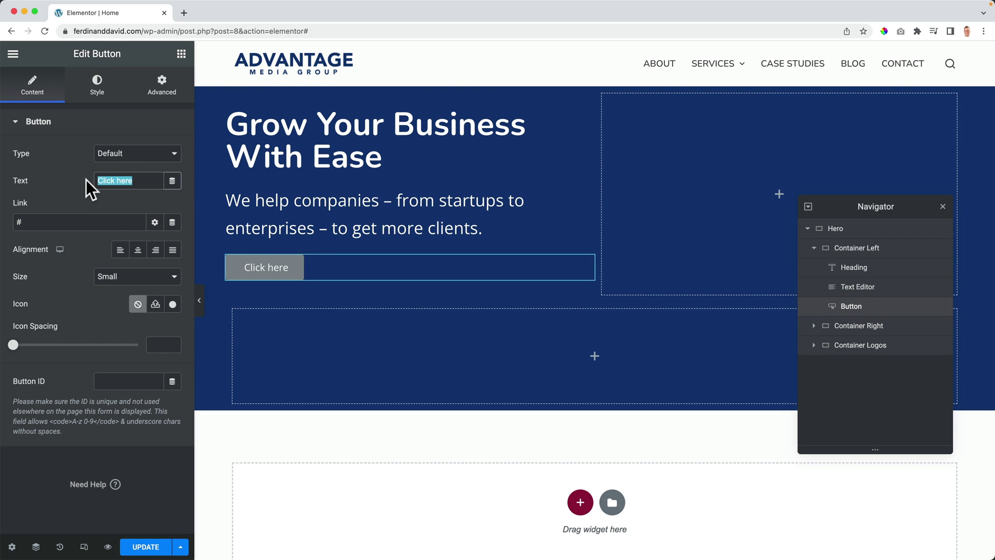
pyautogui.write('View Work')
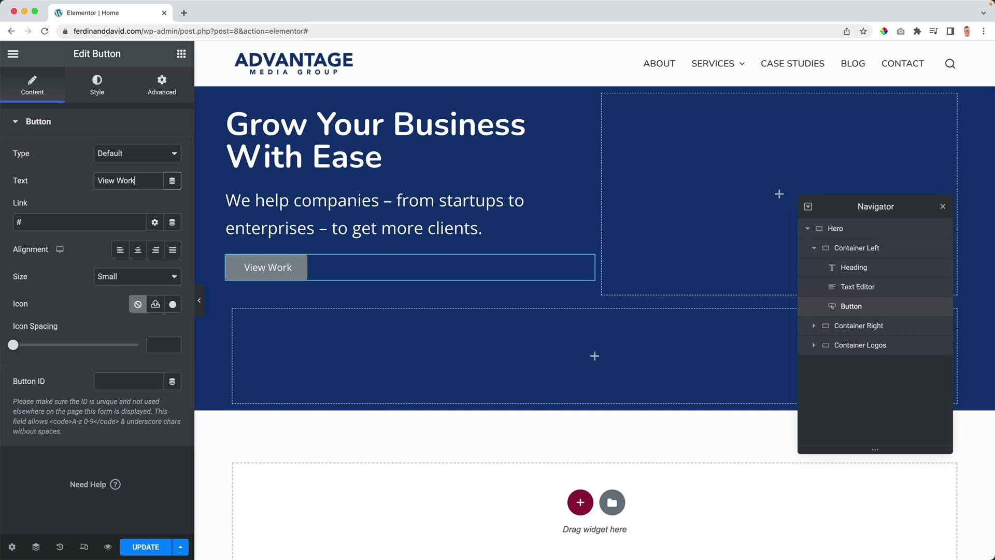
pyautogui.click(74, 218)
pyautogui.write('cases')
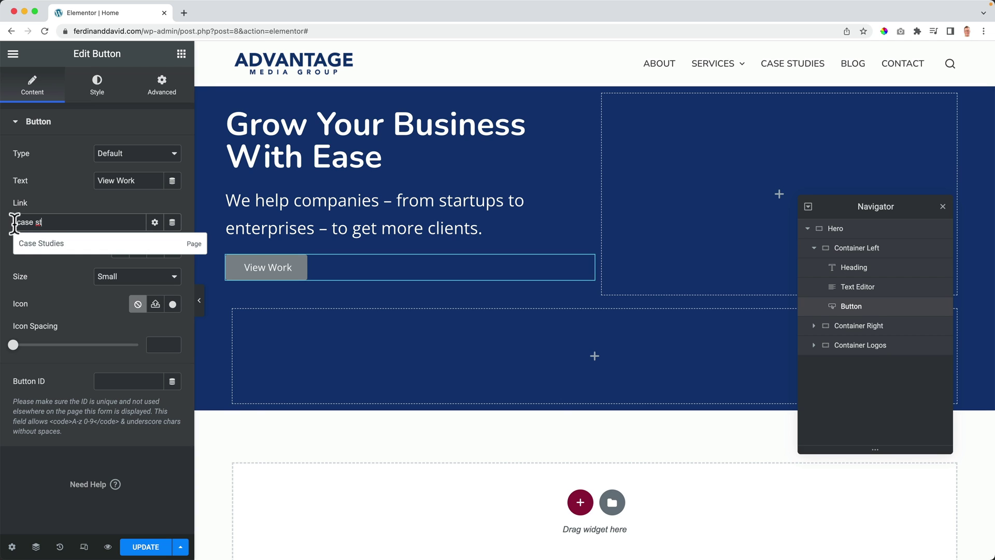
pyautogui.click(104, 248)
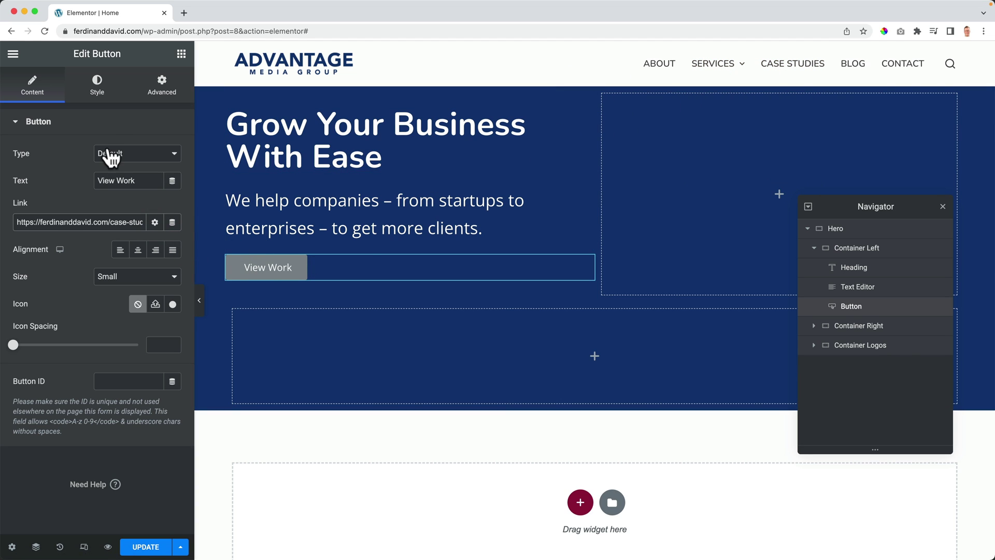
pyautogui.click(98, 97)
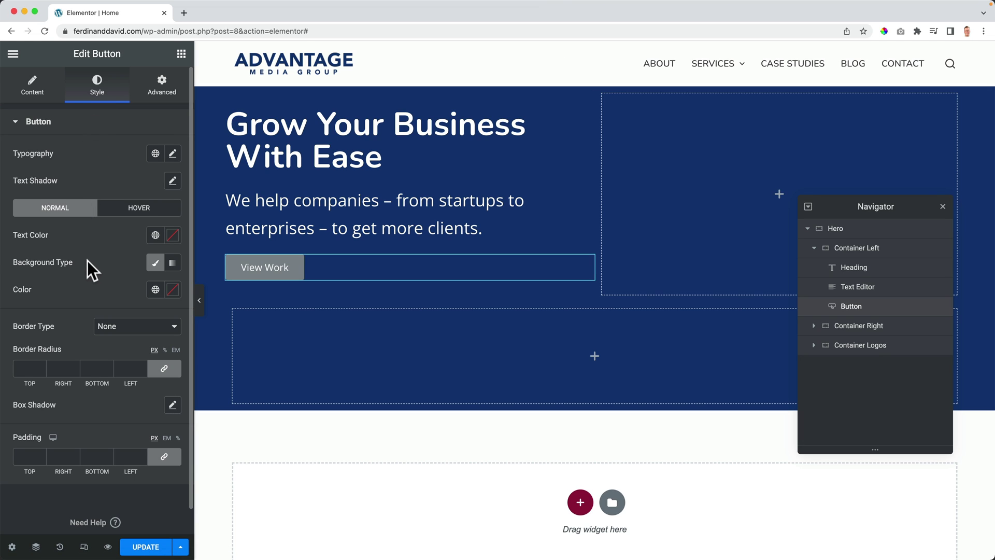
# Step: Give the button a transparent background and a solid 1 px white border
pyautogui.click(172, 289)
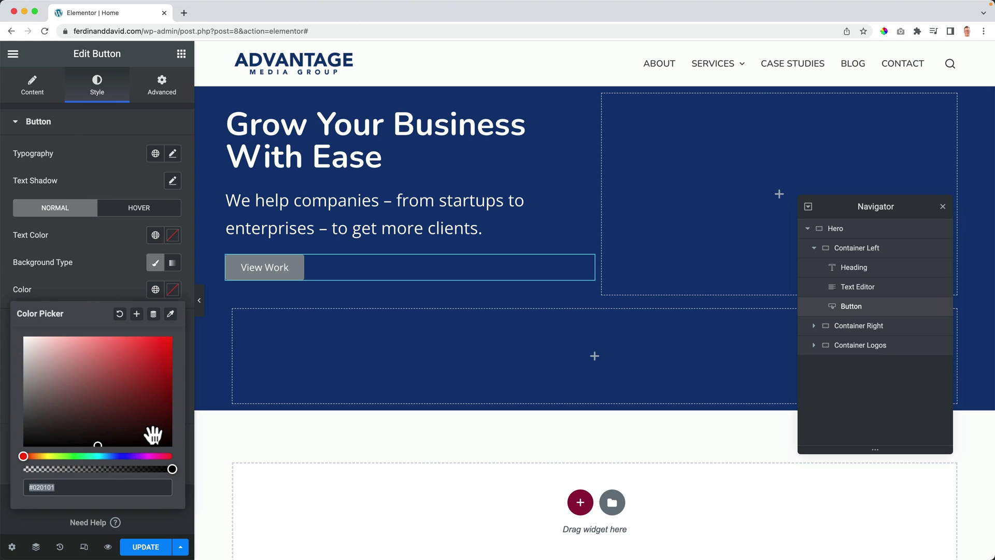
pyautogui.moveTo(173, 467); pyautogui.dragTo(11, 466)
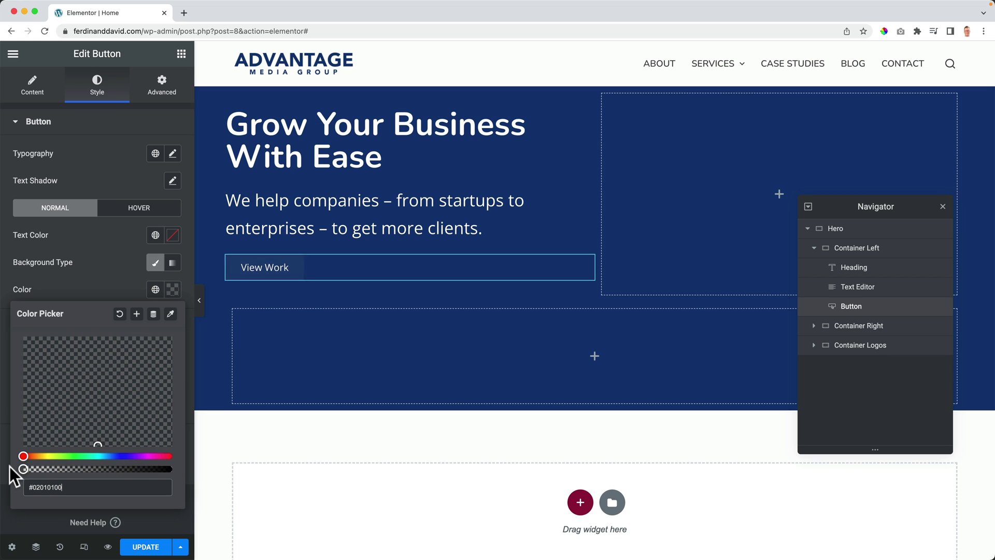
pyautogui.click(276, 276)
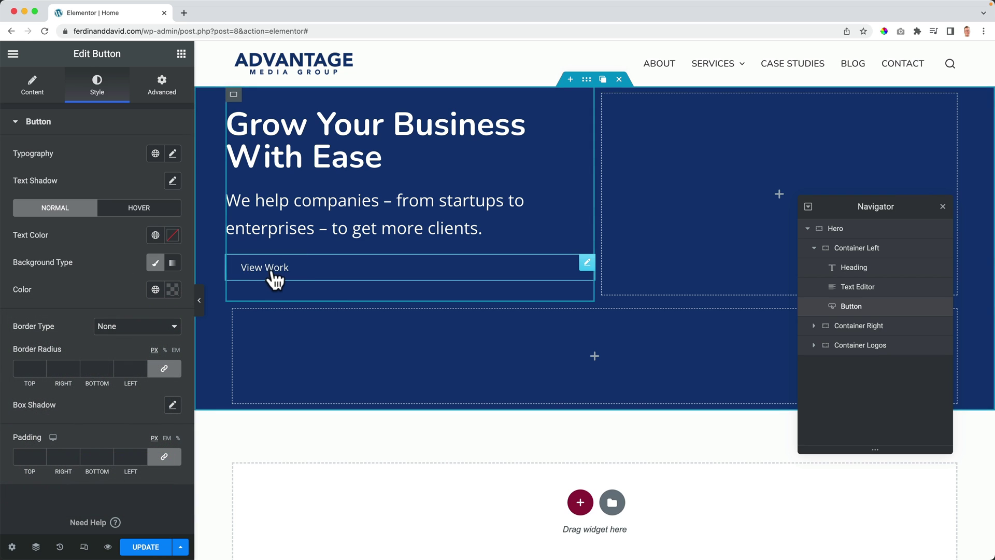
pyautogui.click(118, 328)
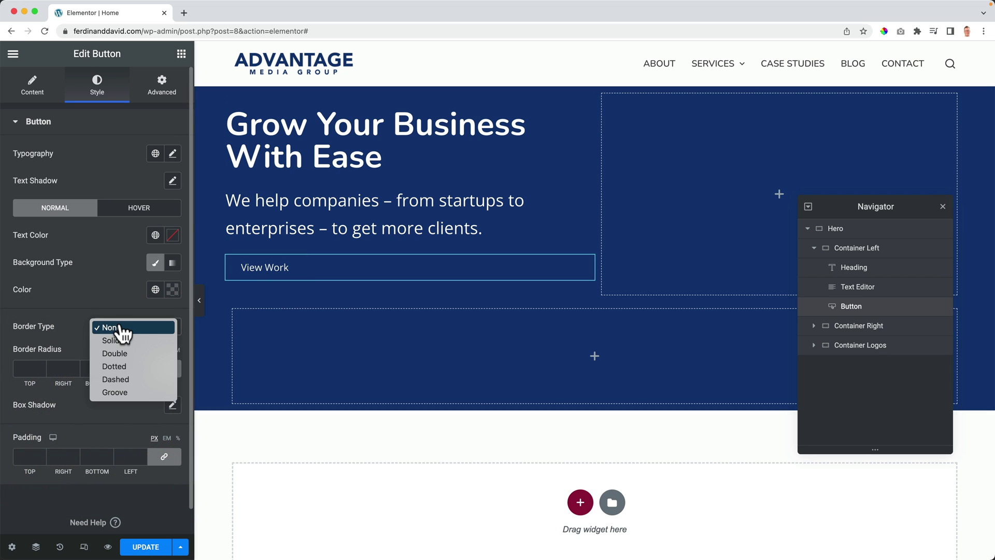
pyautogui.click(116, 343)
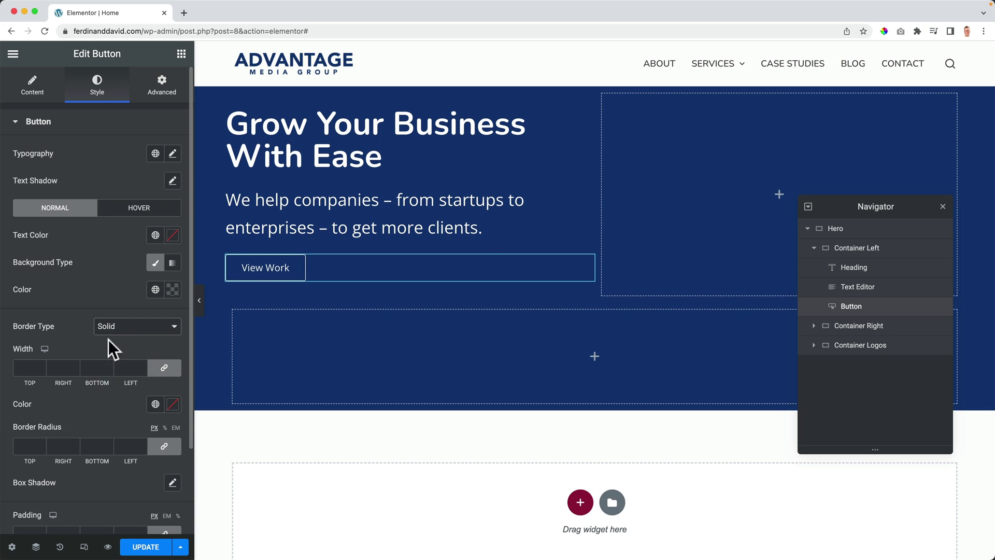
pyautogui.click(32, 367)
pyautogui.write('1')
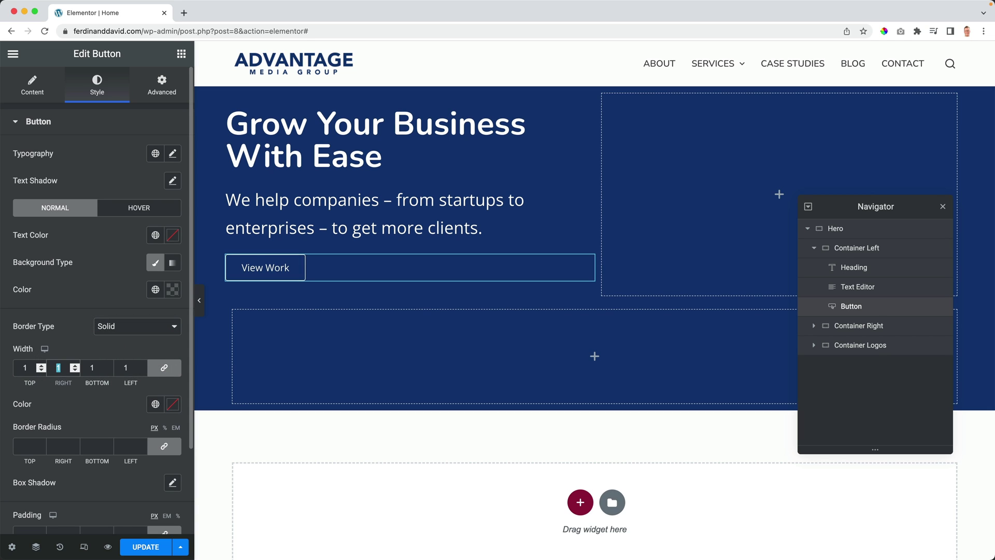
pyautogui.click(155, 403)
pyautogui.scroll(-2, 114, 369)
pyautogui.scroll(-3, 114, 369)
pyautogui.click(105, 353)
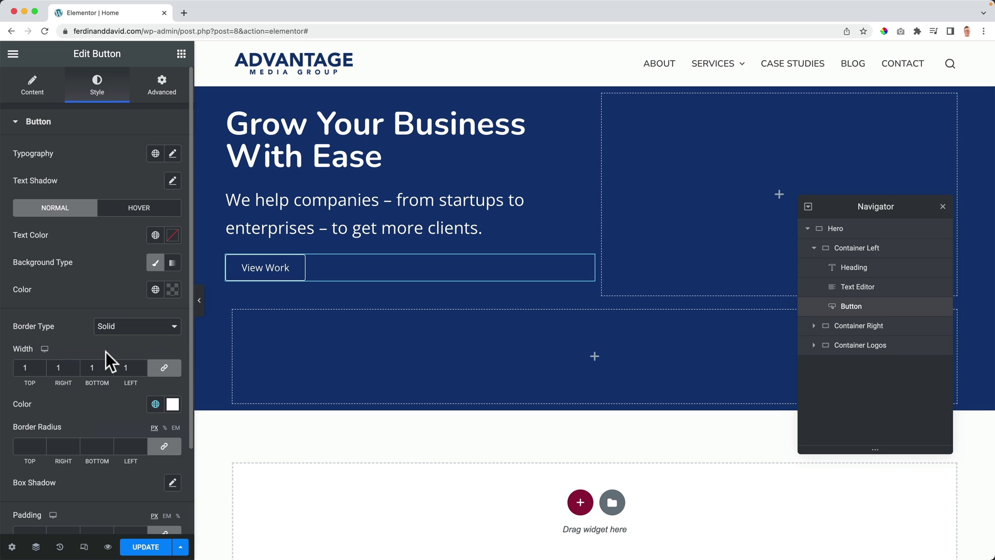
# Step: Set the button's hover animation to Shrink with no hover background, then close the Navigator
pyautogui.click(139, 210)
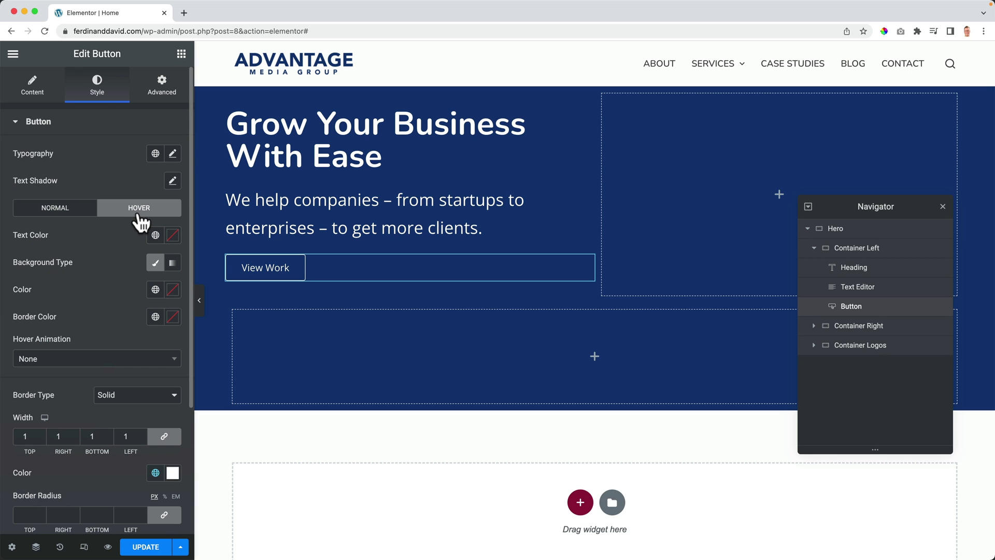
pyautogui.click(52, 360)
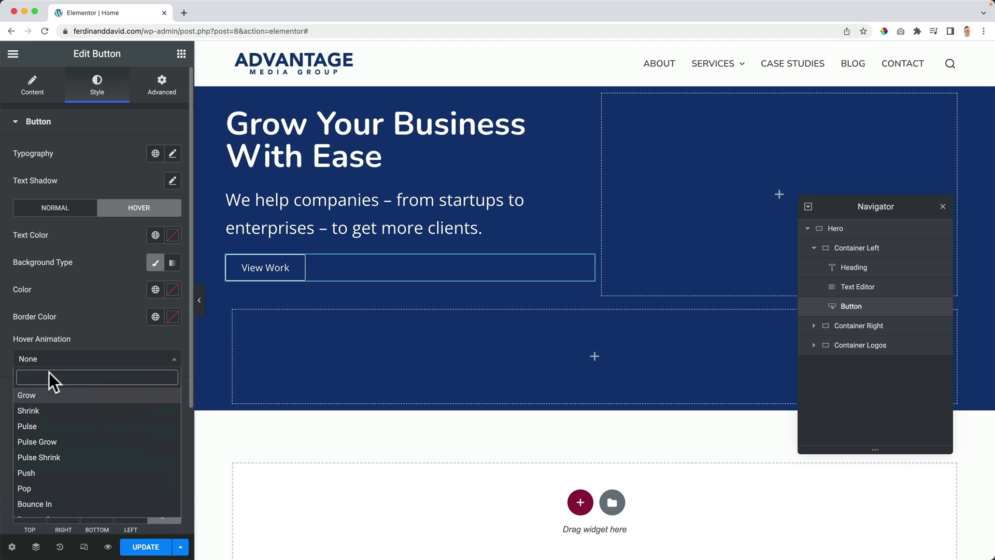
pyautogui.click(49, 408)
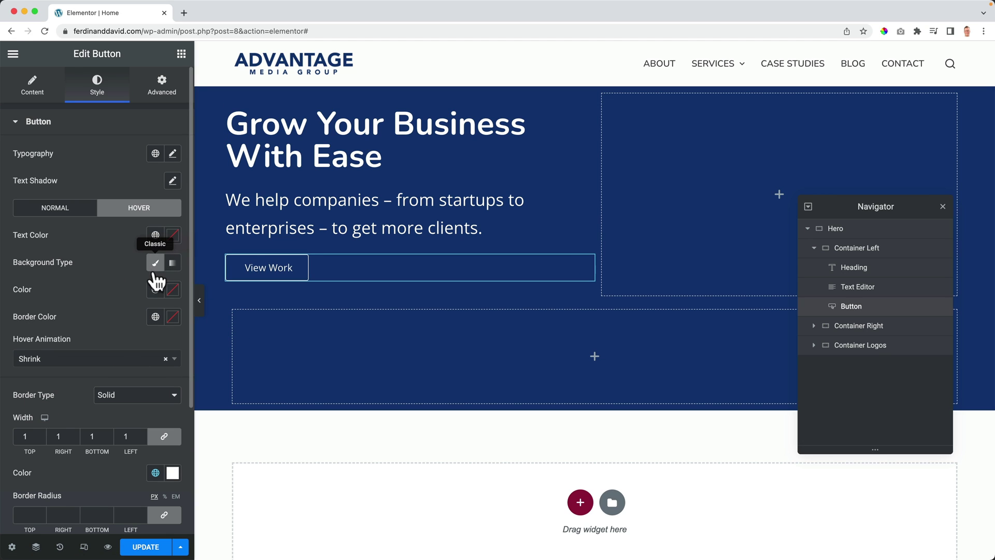
pyautogui.click(156, 290)
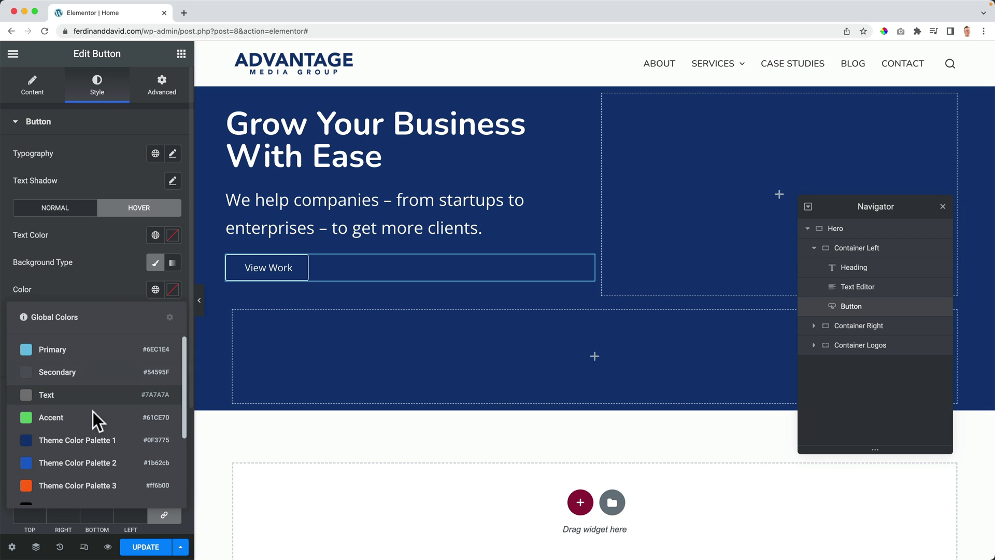
pyautogui.click(80, 461)
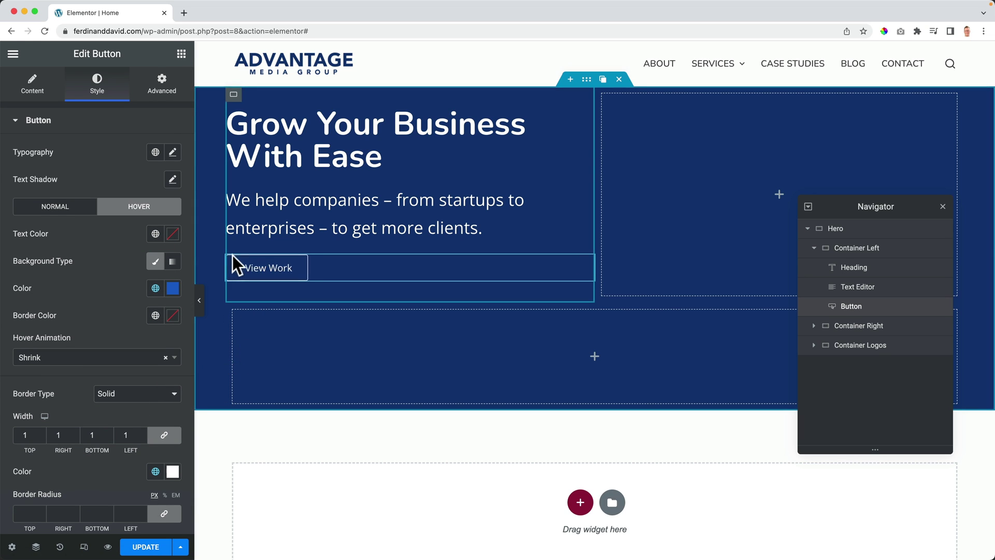
pyautogui.click(170, 293)
pyautogui.click(125, 314)
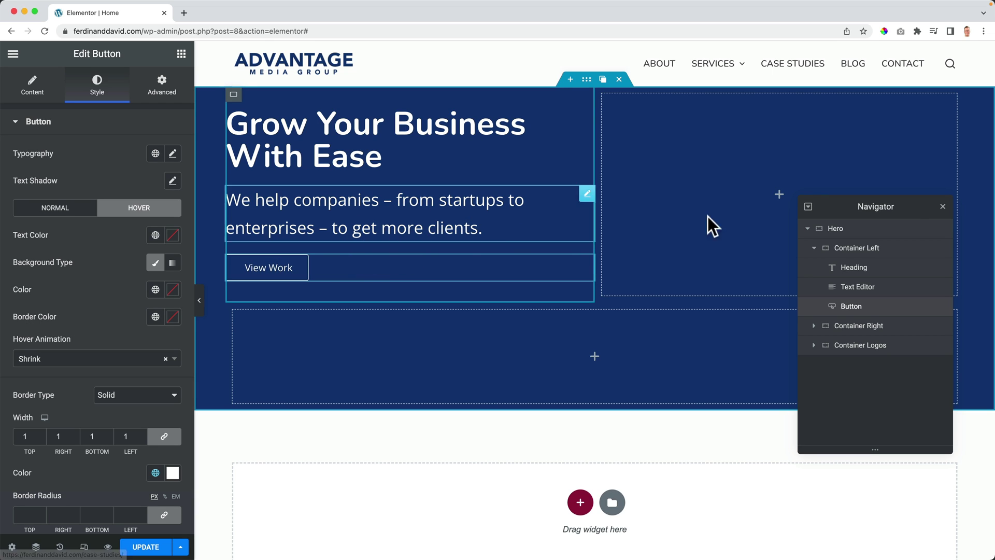
pyautogui.click(943, 206)
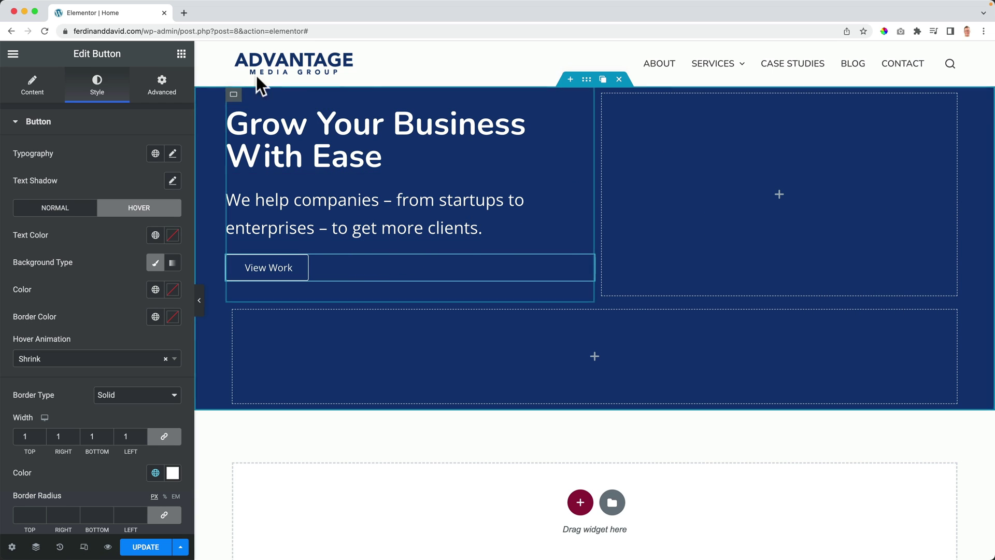
pyautogui.click(182, 54)
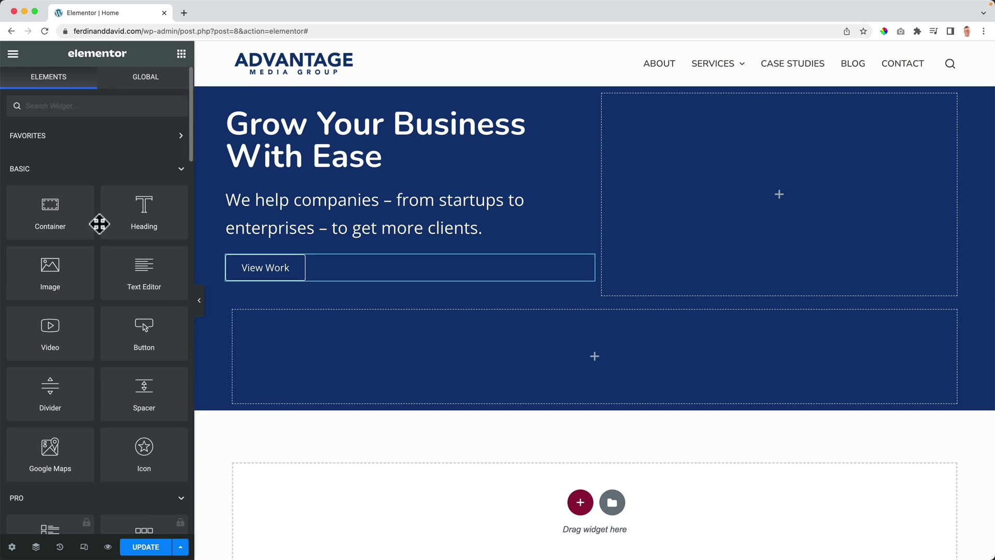
# Step: Insert Header-Case-Study.png in the right column, with title, alt text and description 'Header Case Study'
pyautogui.moveTo(60, 273); pyautogui.dragTo(744, 200)
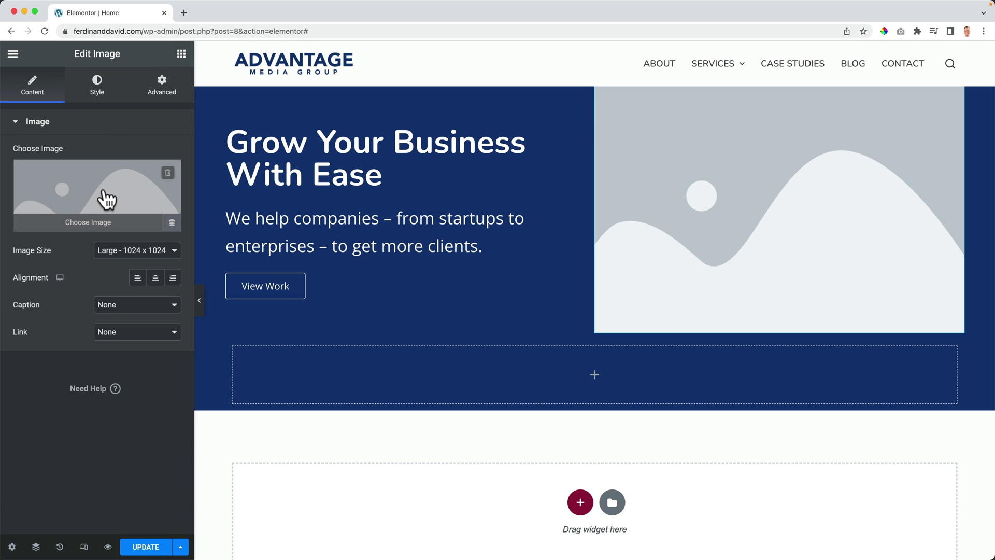
pyautogui.click(106, 197)
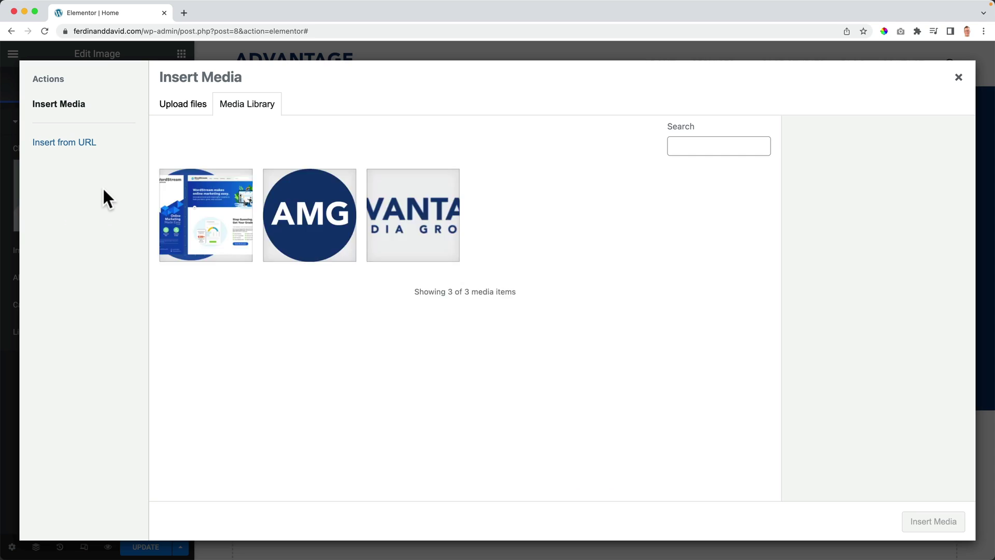
pyautogui.click(202, 209)
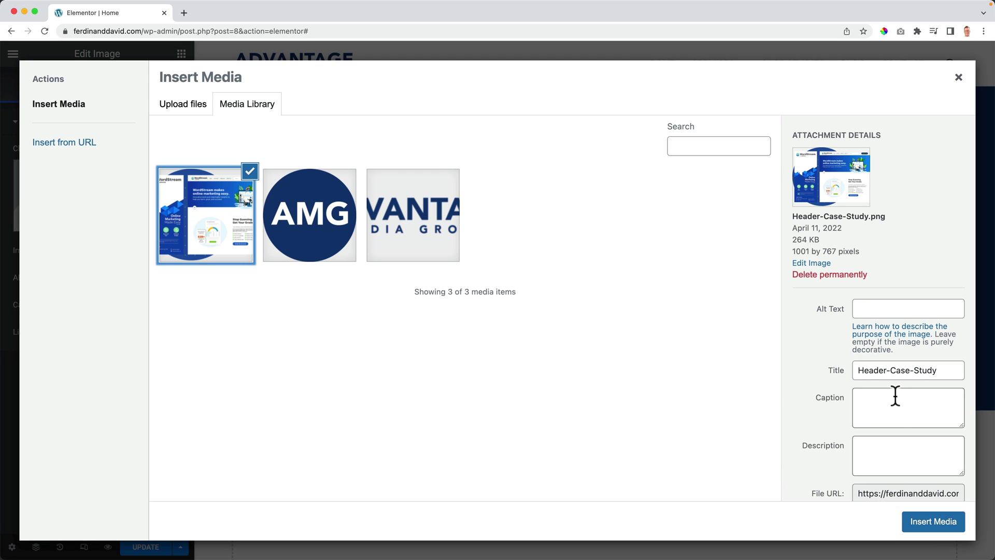
pyautogui.click(890, 371)
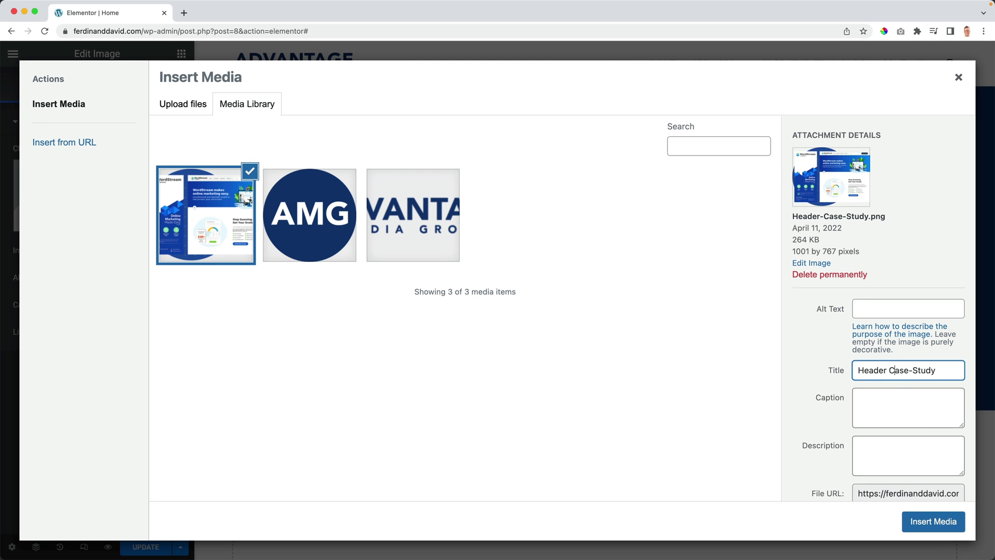
pyautogui.press('super+a')
pyautogui.press('super+c')
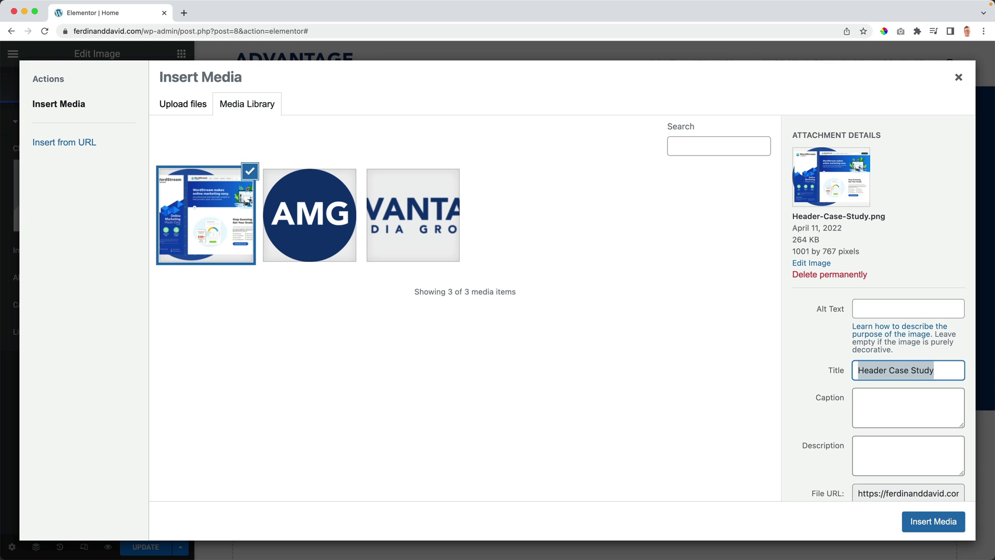
pyautogui.click(902, 309)
pyautogui.press('super+v')
pyautogui.click(878, 449)
pyautogui.press('super+v')
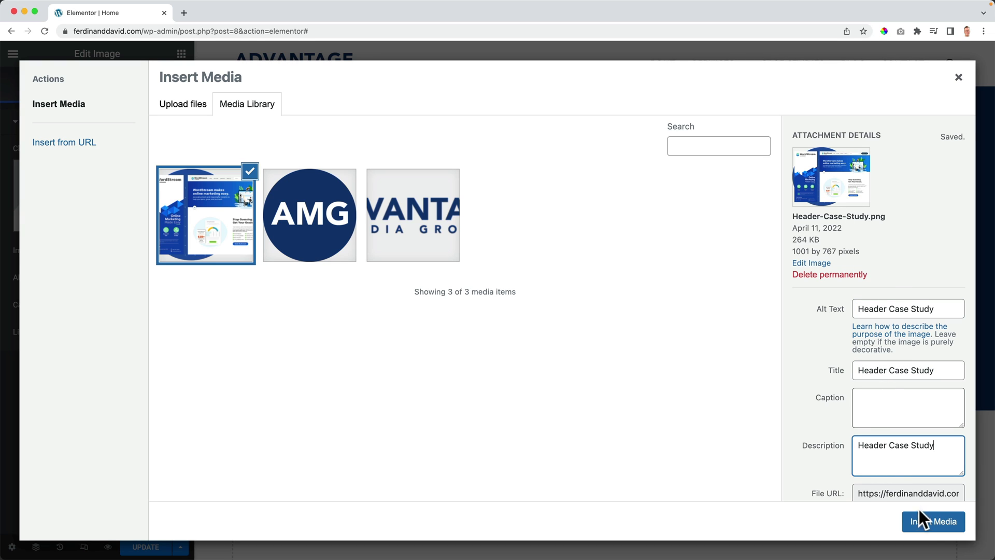
pyautogui.click(932, 523)
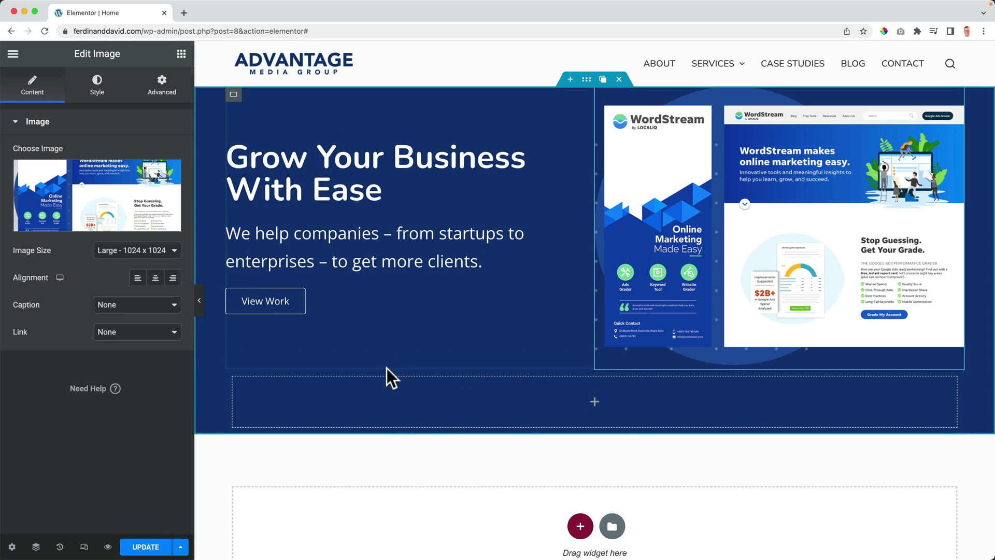
# Step: Drop an Image widget into the empty lower logos row and open its media library
pyautogui.click(181, 54)
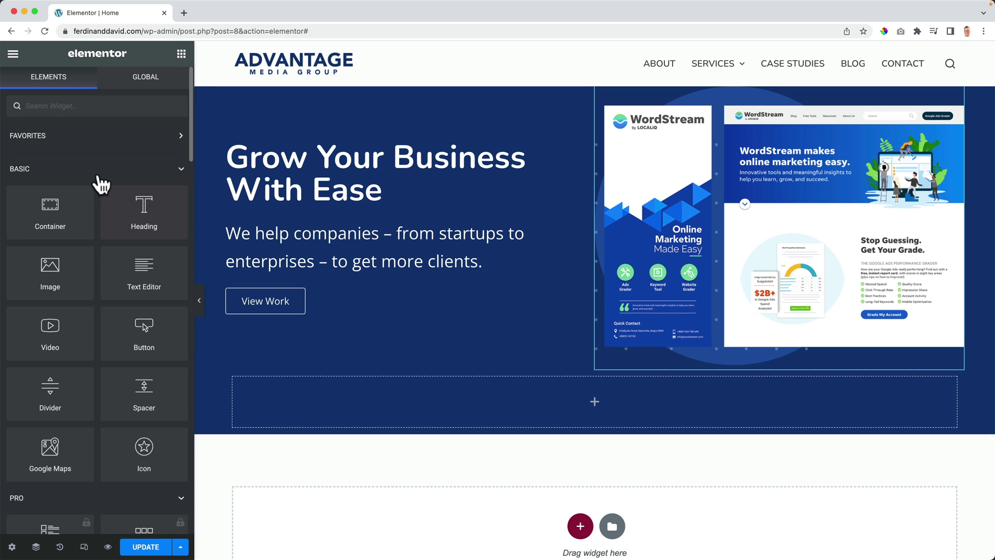
pyautogui.write('image')
pyautogui.moveTo(40, 162); pyautogui.dragTo(412, 391)
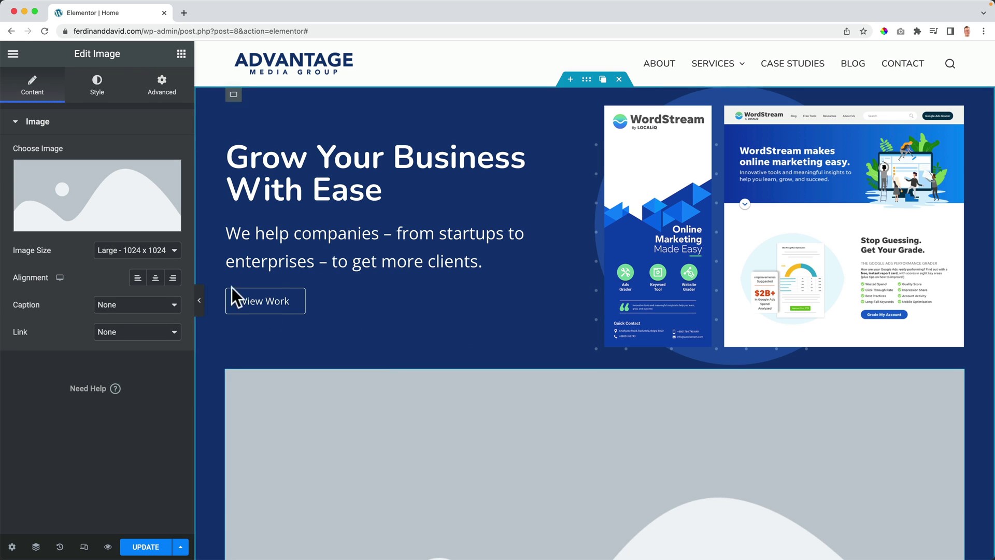
pyautogui.click(94, 204)
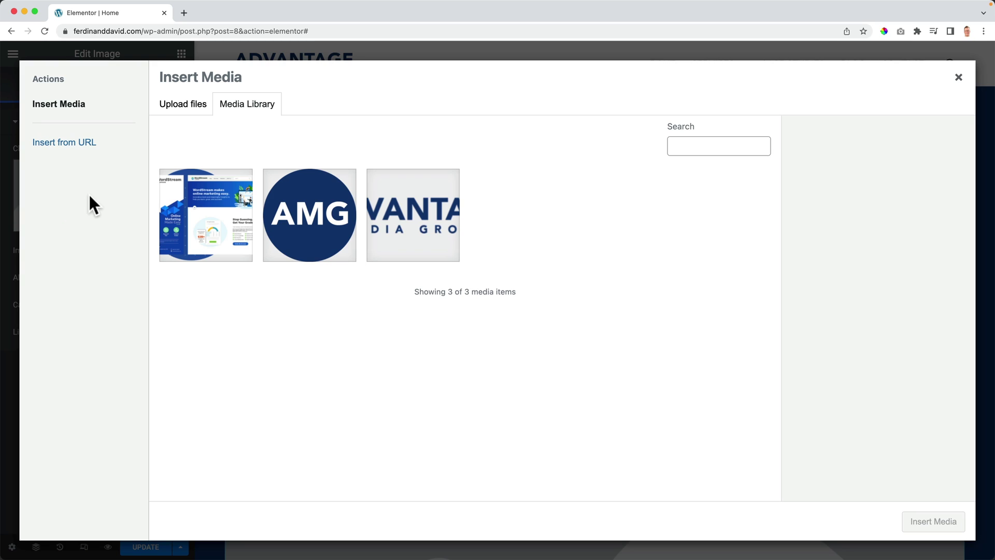
# Step: Start a new file upload and browse the Logos folder, previewing the colour logo images
pyautogui.click(191, 110)
pyautogui.click(562, 297)
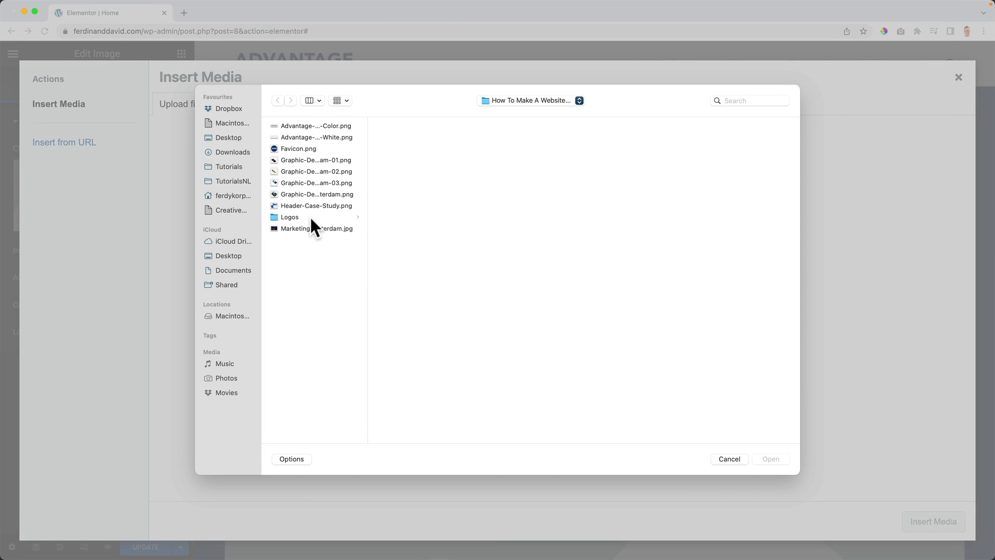
pyautogui.click(310, 216)
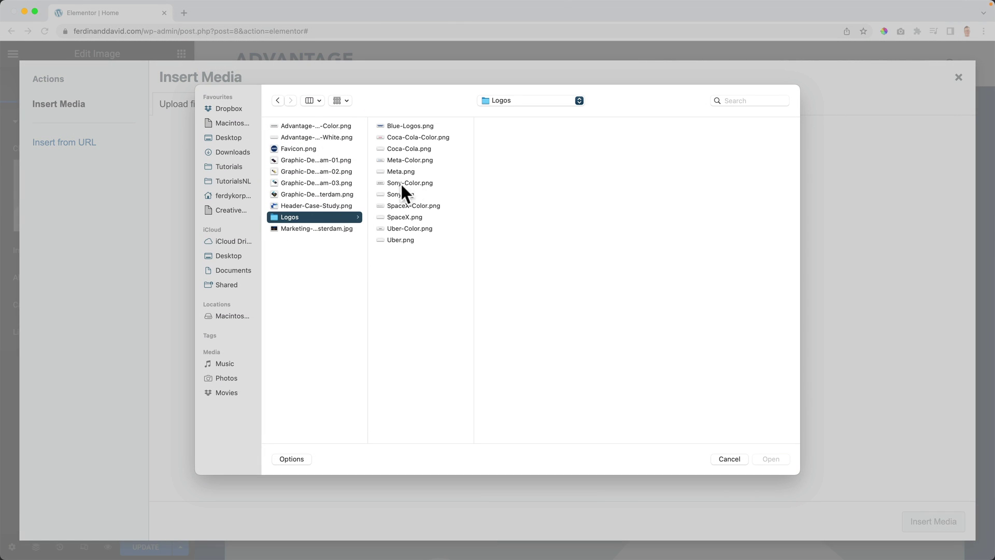
pyautogui.click(433, 137)
pyautogui.click(413, 159)
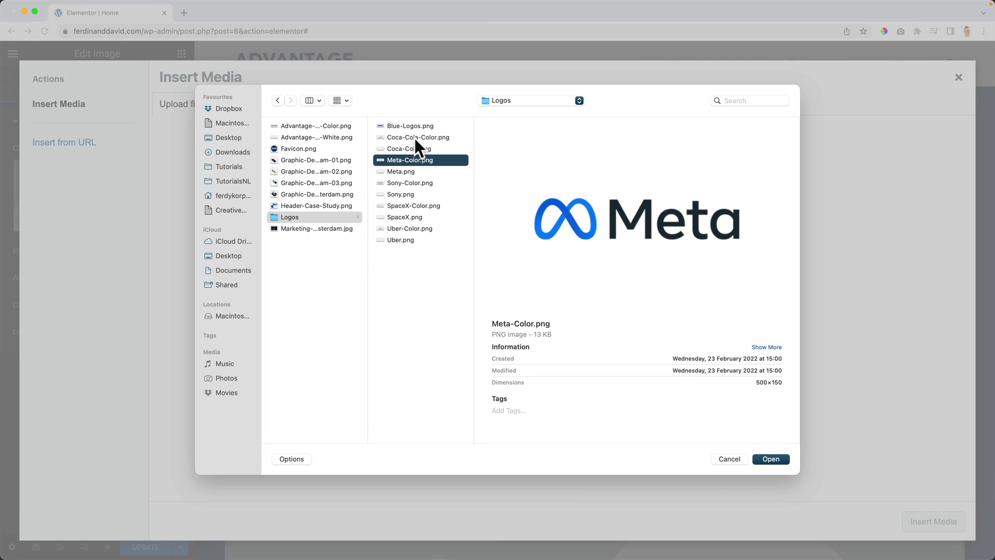
pyautogui.click(415, 137)
pyautogui.click(413, 159)
pyautogui.click(414, 126)
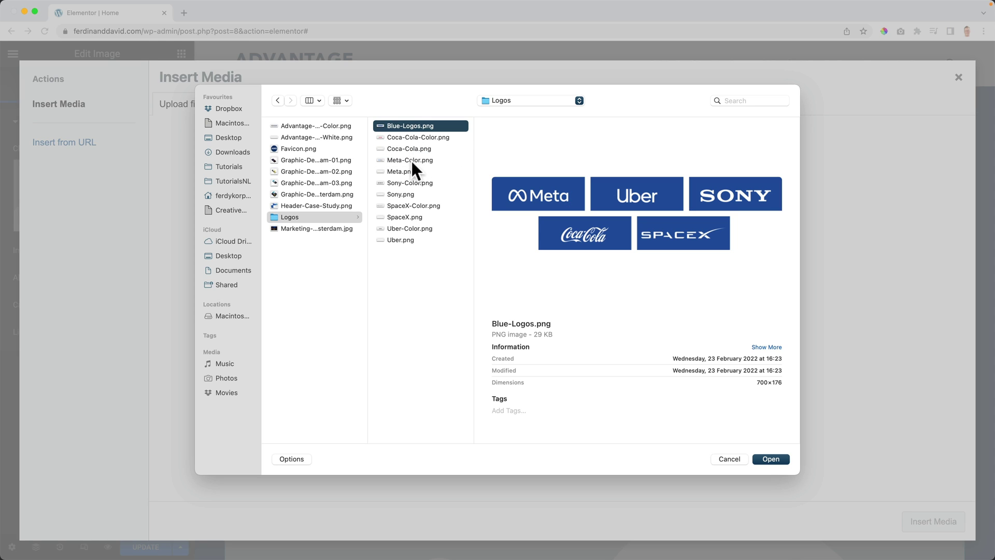
# Step: Upload the white Coca-Cola, Meta, Sony, SpaceX and Uber PNGs and insert the Uber logo
pyautogui.click(413, 148)
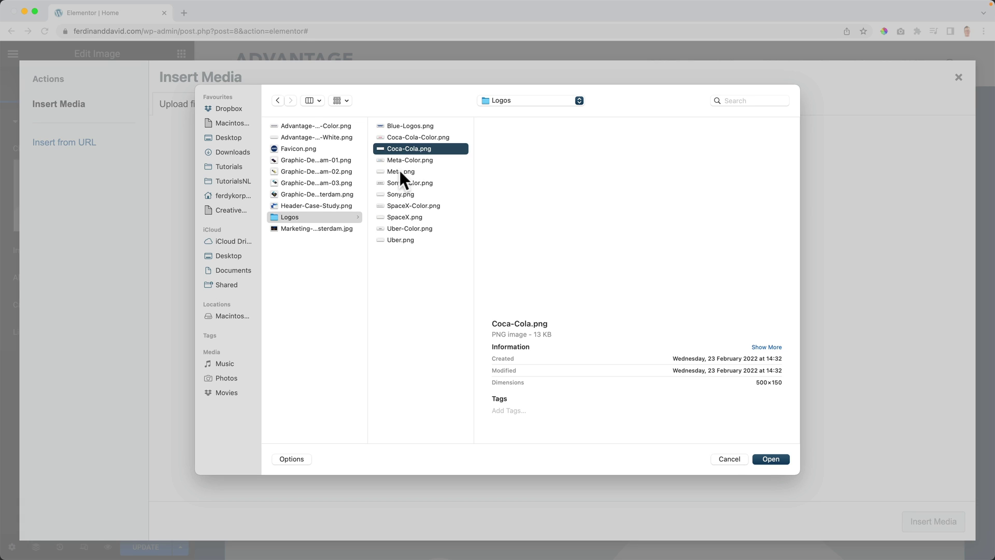
pyautogui.keyDown('super'); pyautogui.click(400, 172); pyautogui.keyUp('super')
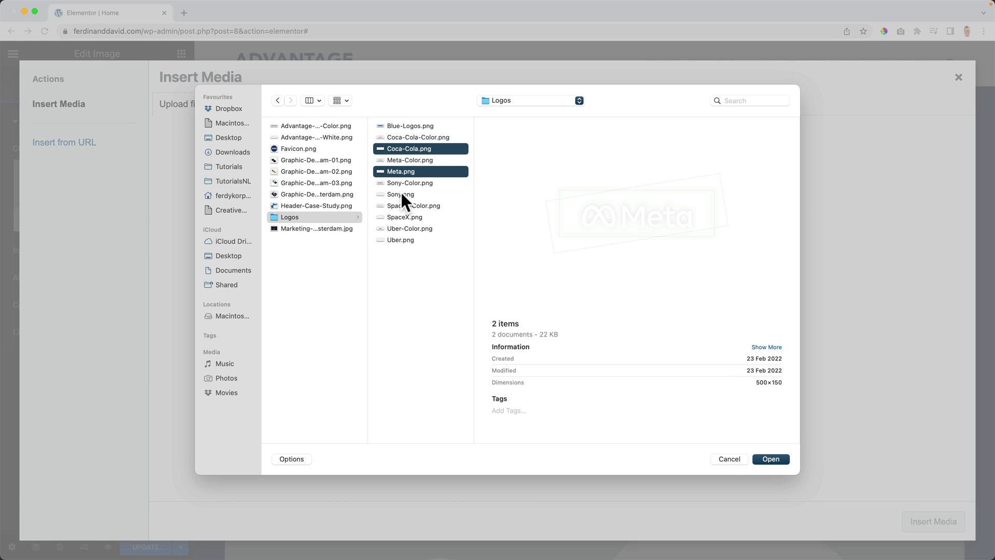
pyautogui.keyDown('super'); pyautogui.click(401, 194); pyautogui.keyUp('super')
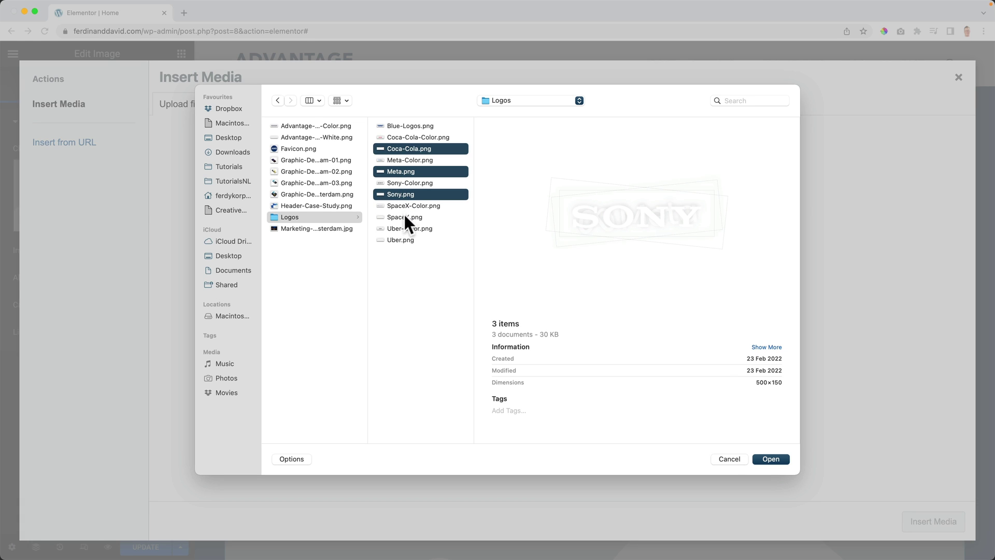
pyautogui.keyDown('super'); pyautogui.click(405, 216); pyautogui.keyUp('super')
pyautogui.keyDown('super'); pyautogui.click(398, 239); pyautogui.keyUp('super')
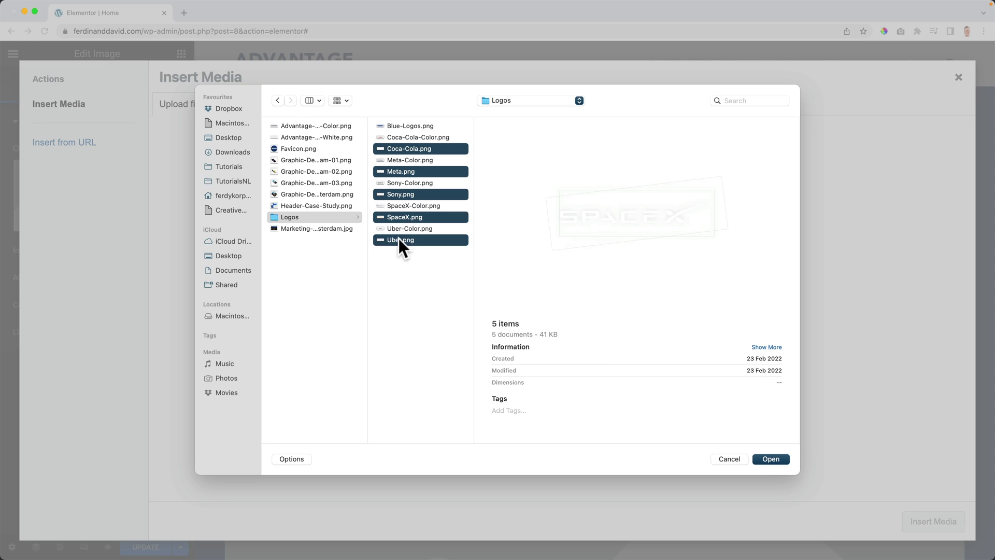
pyautogui.click(779, 459)
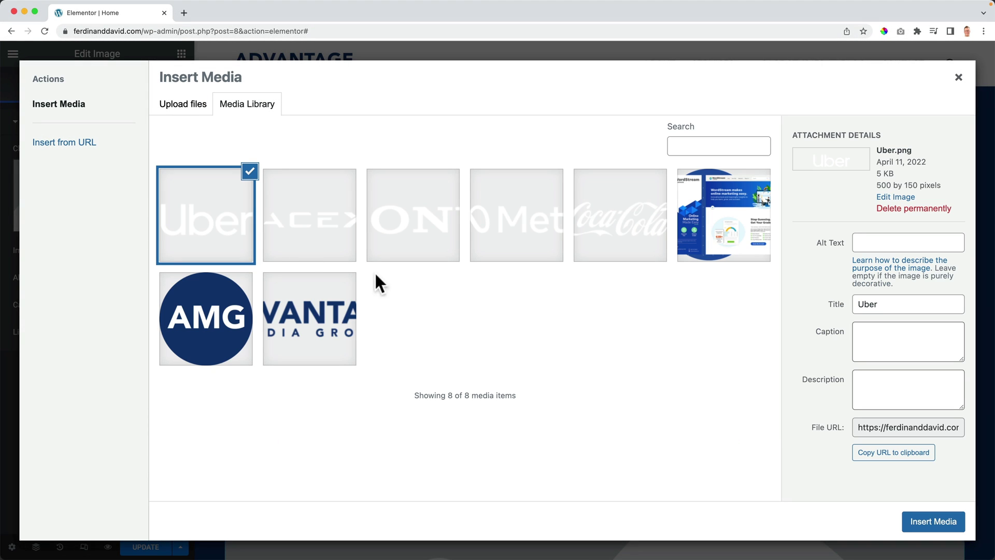
pyautogui.click(932, 521)
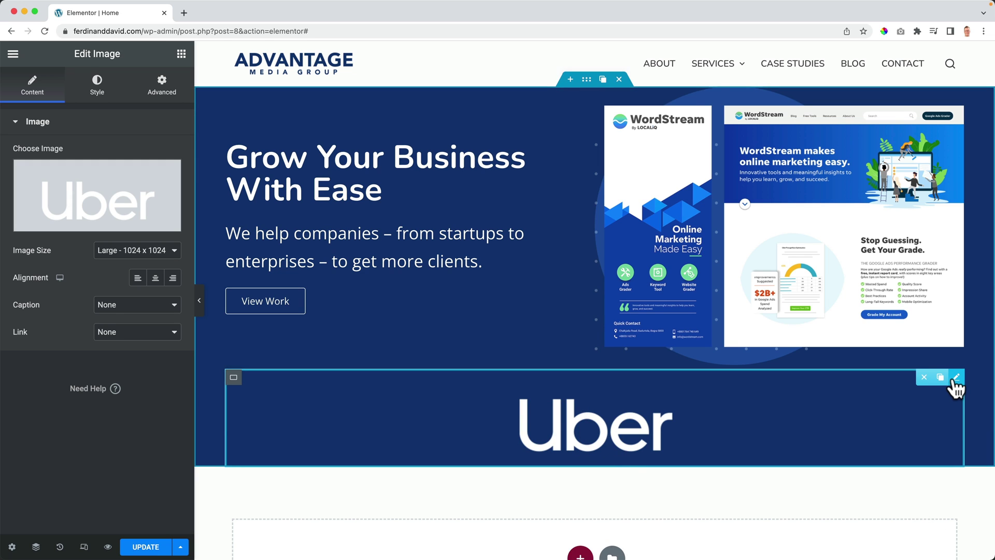
# Step: Duplicate the Uber logo and swap the first two copies to SpaceX and Sony
pyautogui.click(942, 378)
pyautogui.moveTo(940, 383)
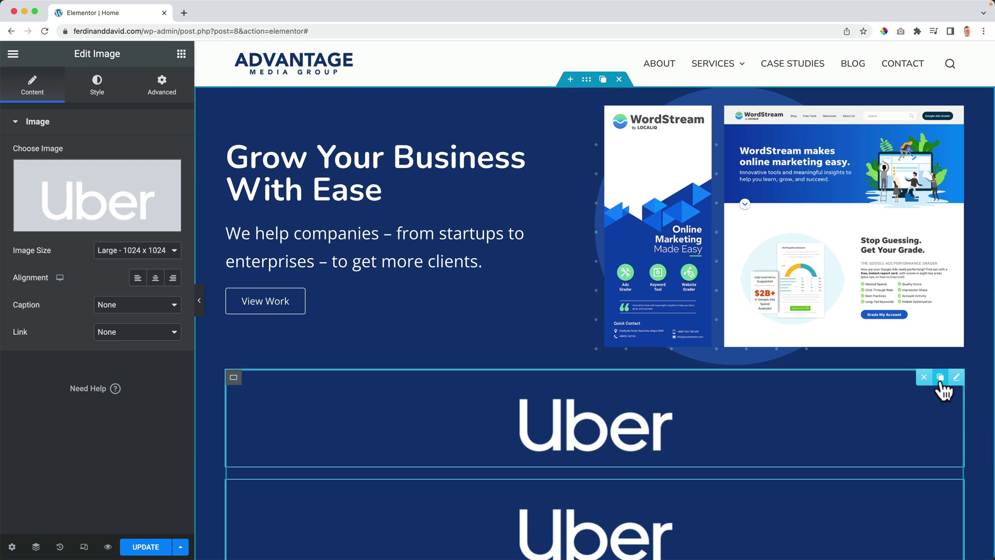
pyautogui.scroll(-5, 573, 390)
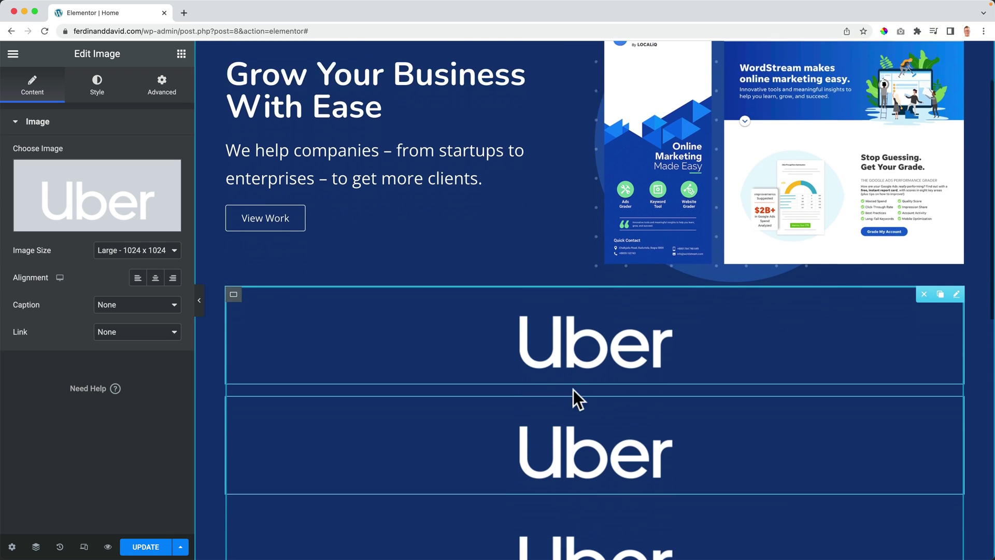
pyautogui.click(94, 211)
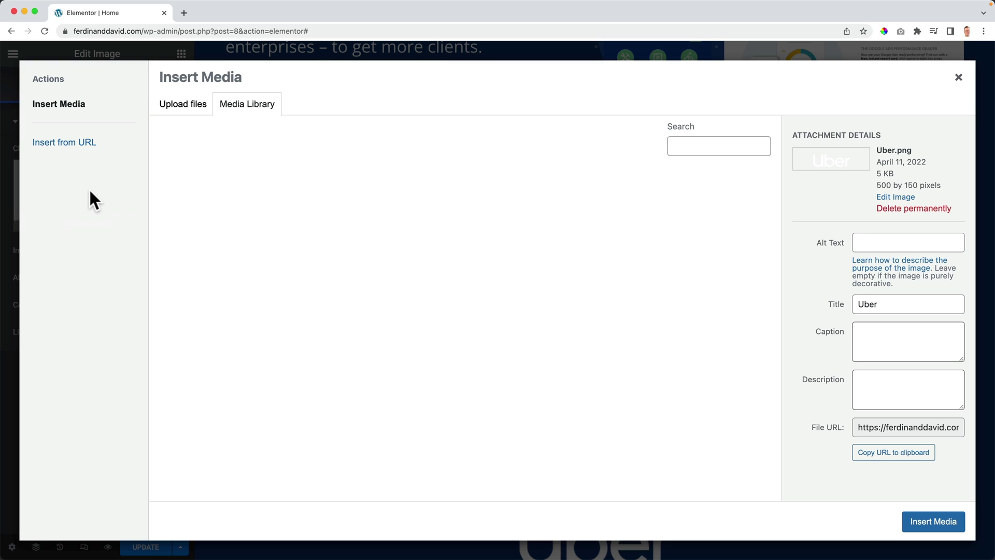
pyautogui.click(300, 244)
pyautogui.click(927, 521)
pyautogui.scroll(-2, 465, 340)
pyautogui.click(573, 355)
pyautogui.click(59, 205)
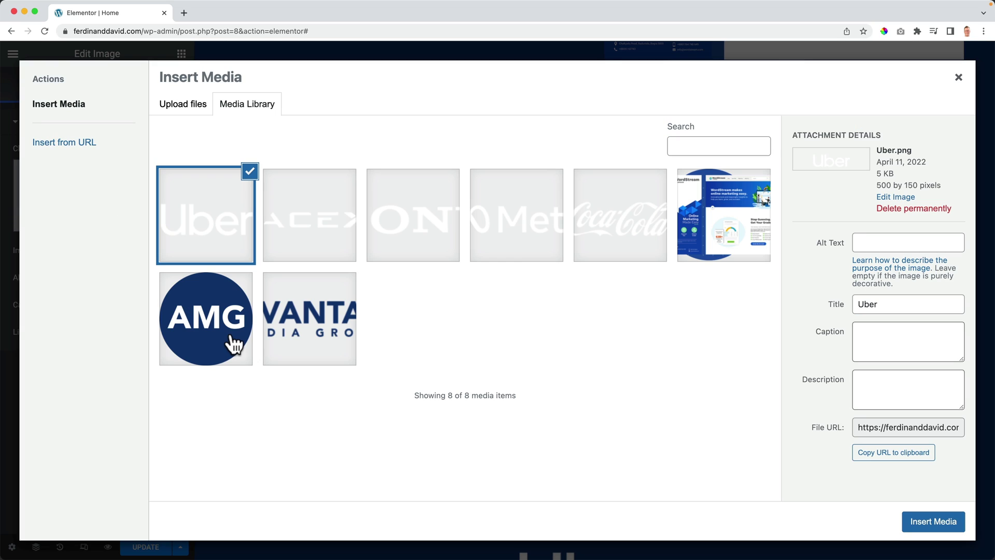
pyautogui.click(408, 244)
pyautogui.click(928, 521)
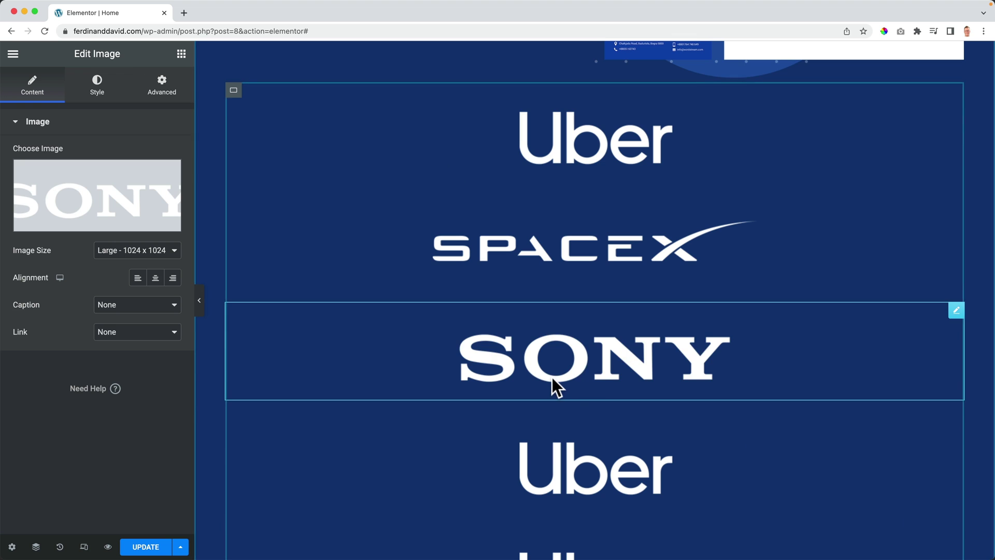
# Step: Swap the remaining two Uber duplicates to the Meta and Coca-Cola logos
pyautogui.scroll(-2, 553, 386)
pyautogui.click(553, 395)
pyautogui.click(126, 222)
pyautogui.click(500, 244)
pyautogui.click(932, 521)
pyautogui.scroll(-2, 564, 388)
pyautogui.click(573, 431)
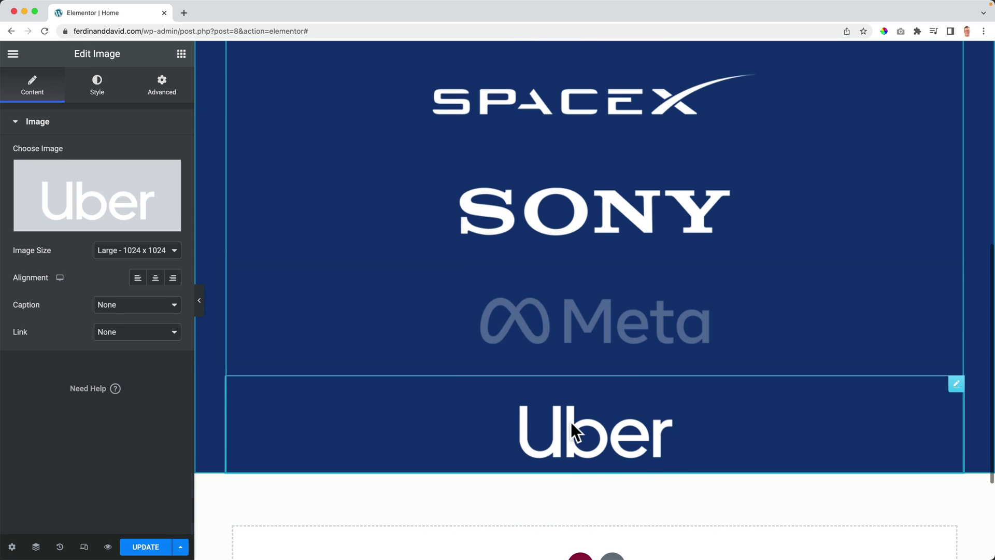
pyautogui.click(82, 204)
pyautogui.click(603, 237)
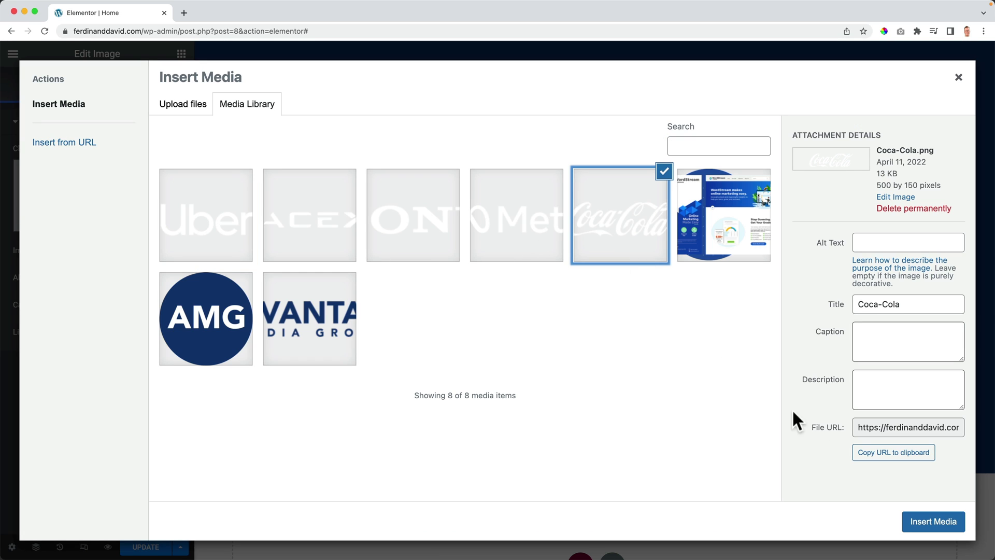
pyautogui.click(933, 520)
pyautogui.scroll(3, 414, 313)
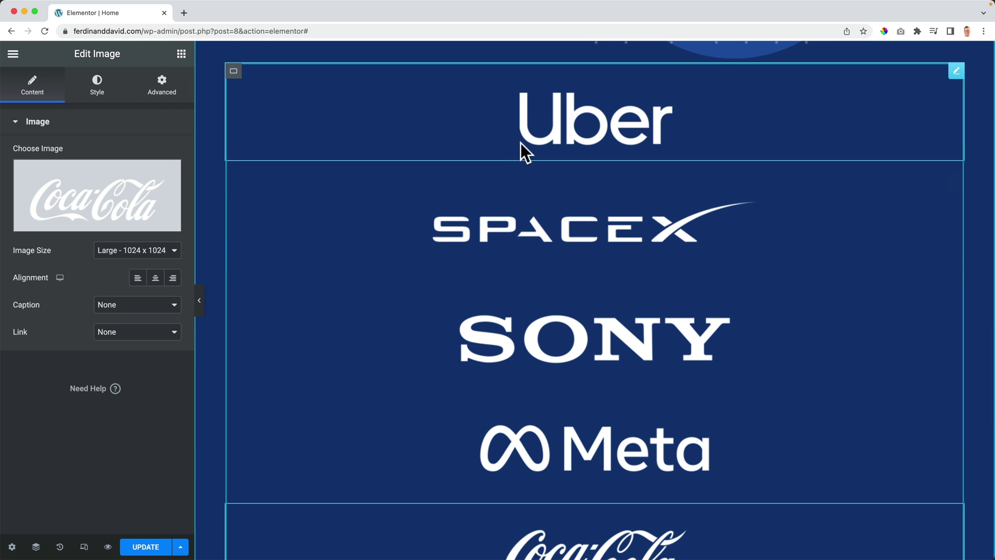
# Step: Select Container Logos in the Navigator and set its Items direction to Row
pyautogui.click(36, 546)
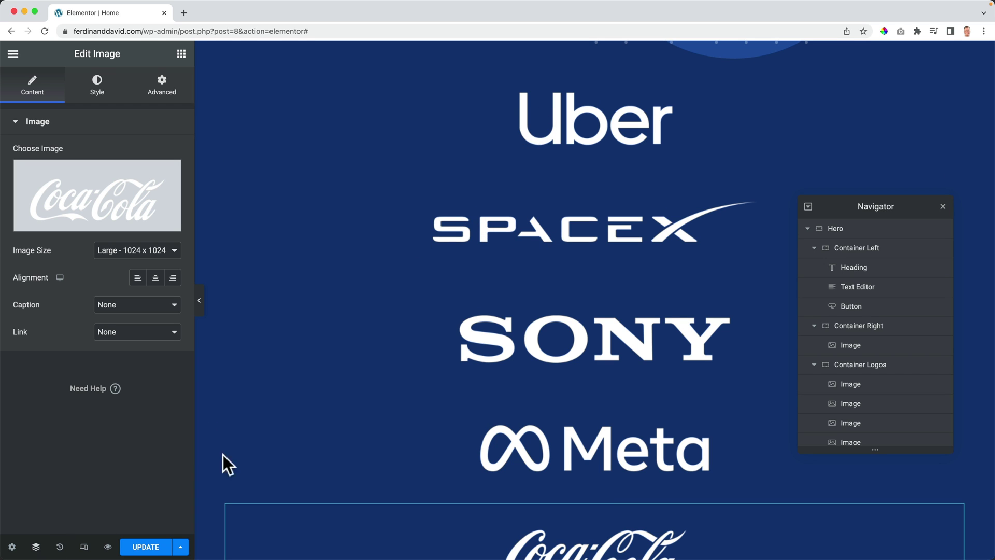
pyautogui.click(860, 366)
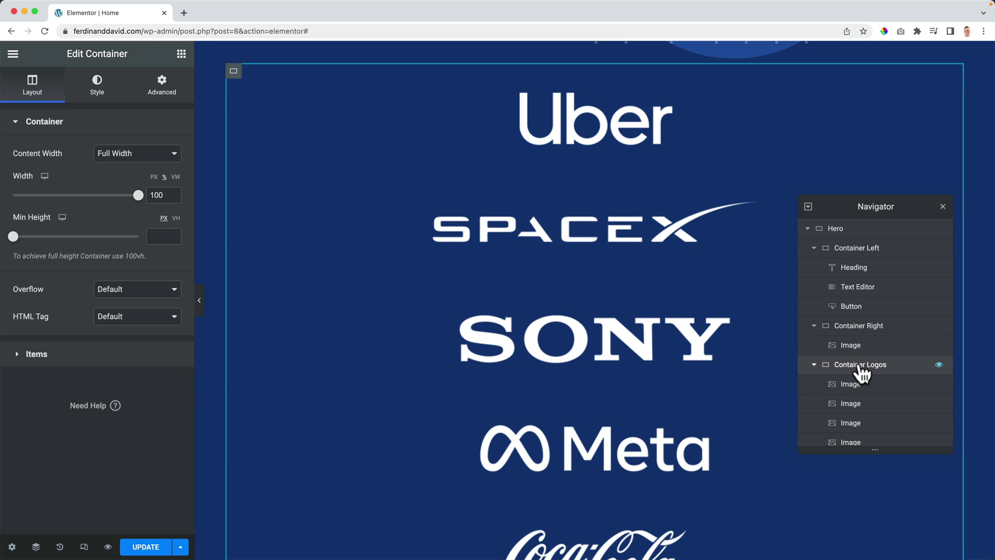
pyautogui.click(32, 353)
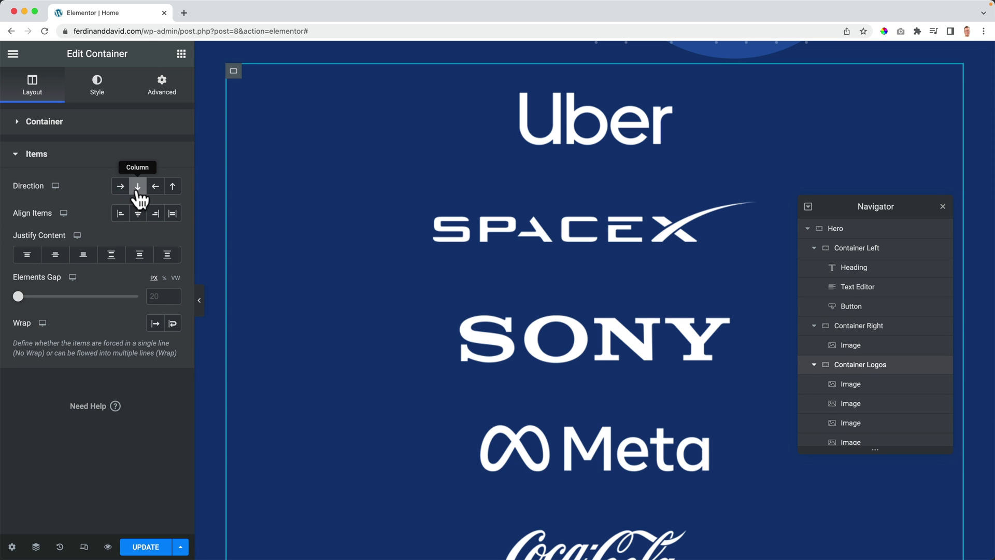
pyautogui.click(121, 186)
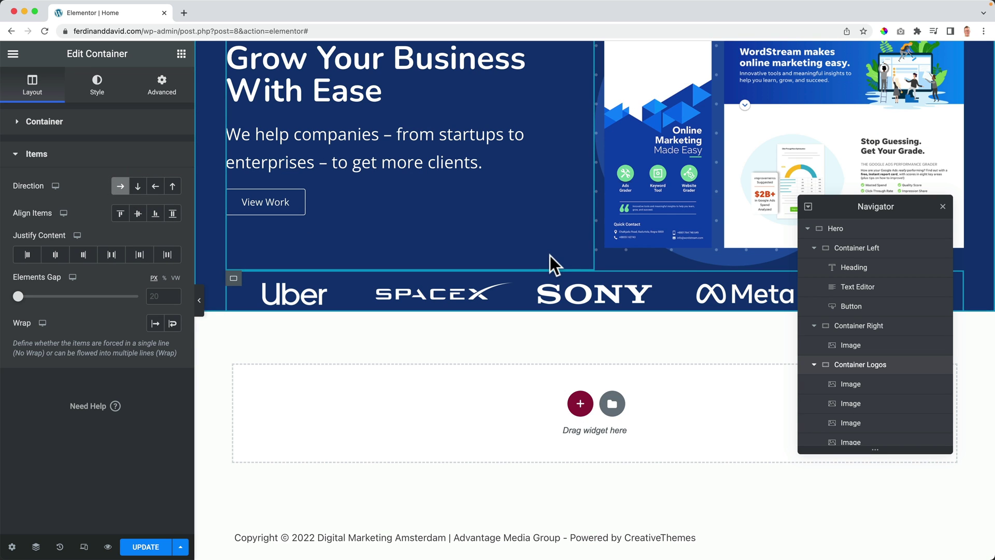
pyautogui.scroll(3, 549, 256)
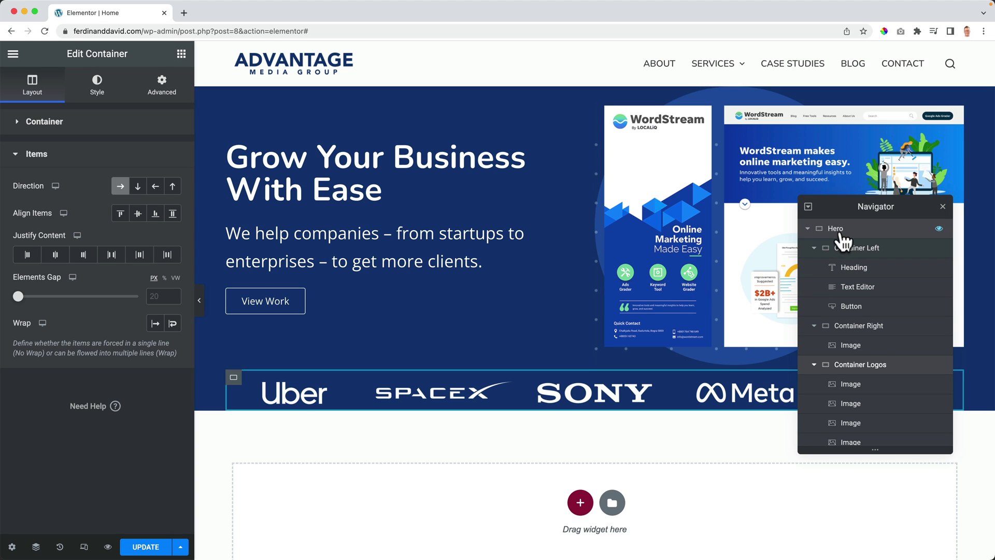
pyautogui.click(814, 248)
# Step: Select the Hero container in the Navigator and clear its Layout minimum height
pyautogui.click(814, 267)
pyautogui.click(812, 286)
pyautogui.click(835, 229)
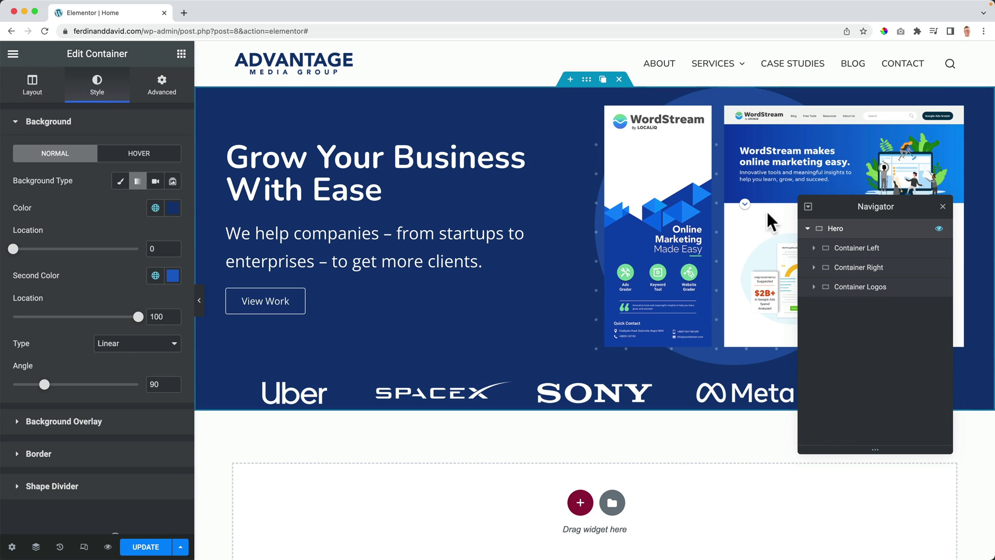
pyautogui.click(33, 94)
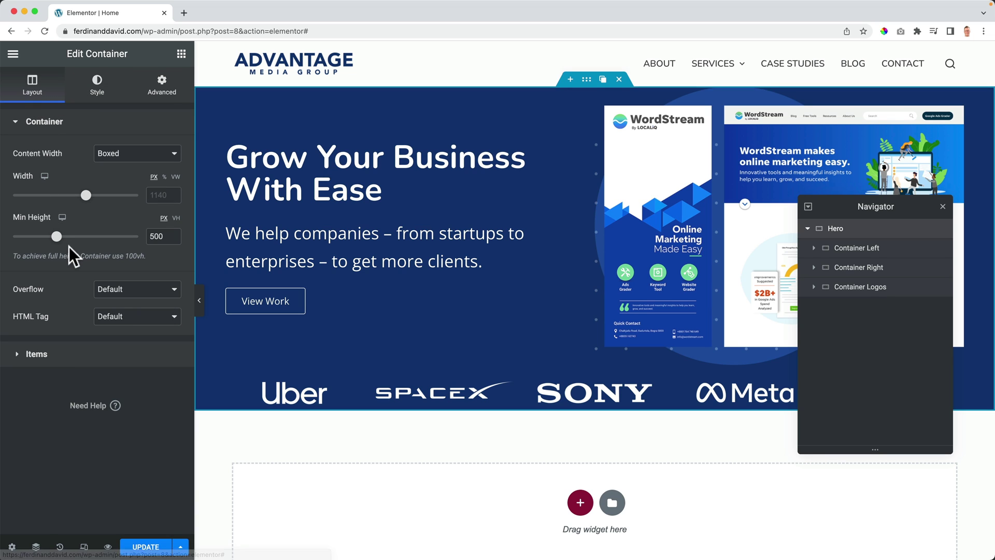
pyautogui.moveTo(62, 239)
pyautogui.mouseDown()
pyautogui.moveTo(103, 239)
pyautogui.moveTo(70, 238)
pyautogui.mouseUp()
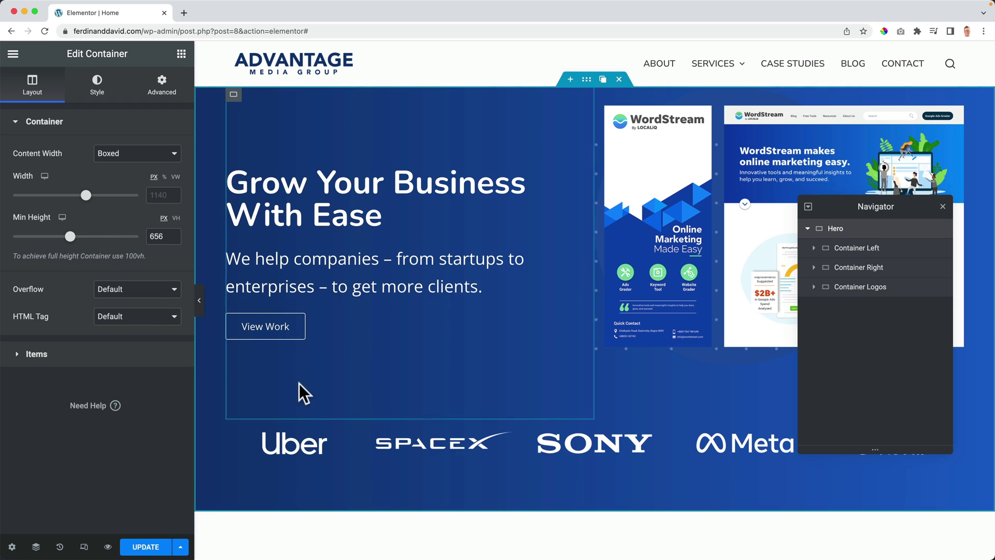
pyautogui.click(172, 239)
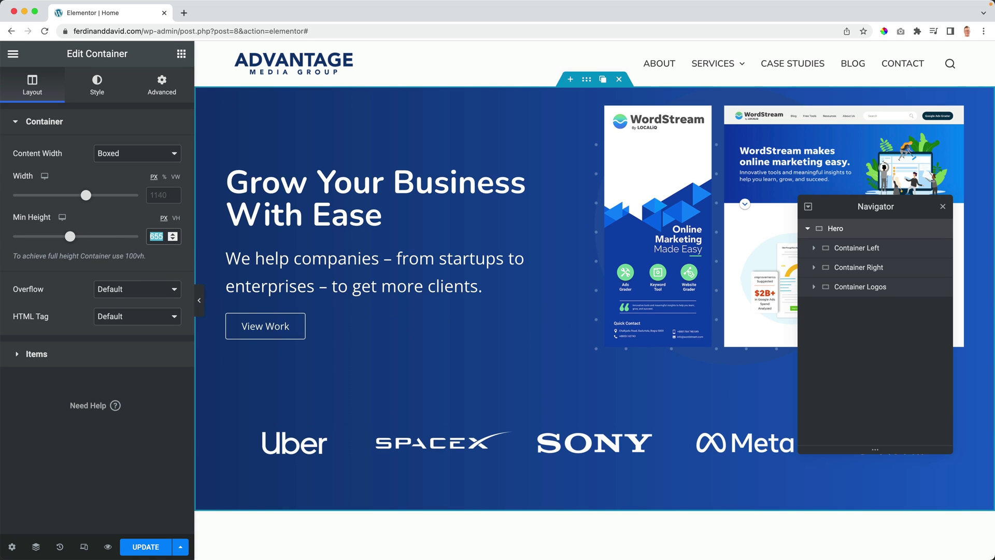
pyautogui.press('BackSpace')
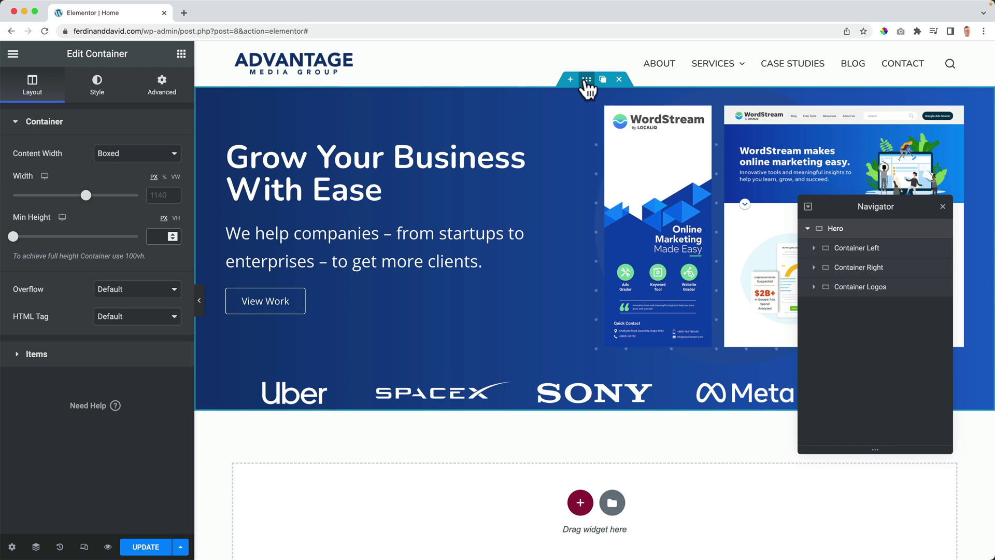
# Step: Unlink the Hero's padding and set top and bottom padding to 100 px
pyautogui.click(164, 93)
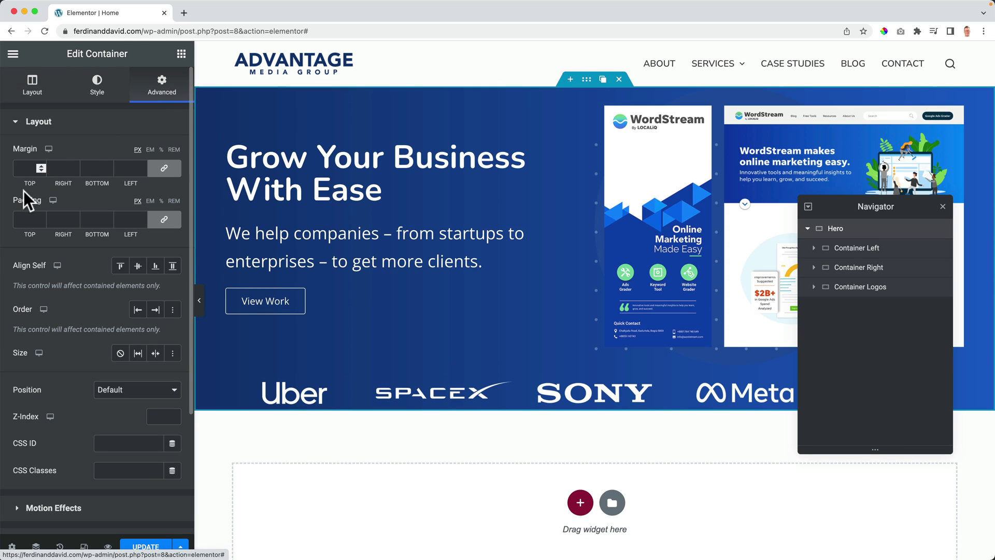
pyautogui.click(165, 219)
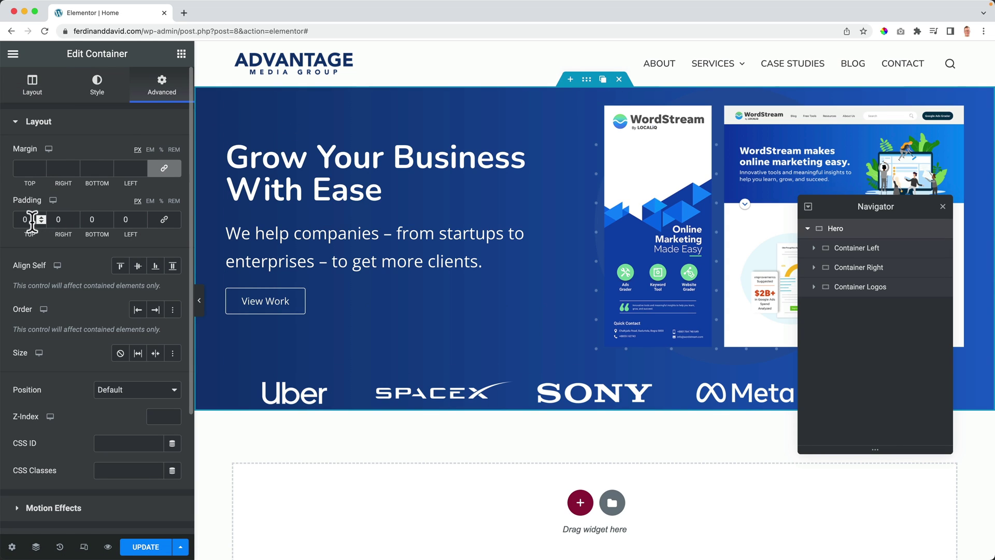
pyautogui.write('70')
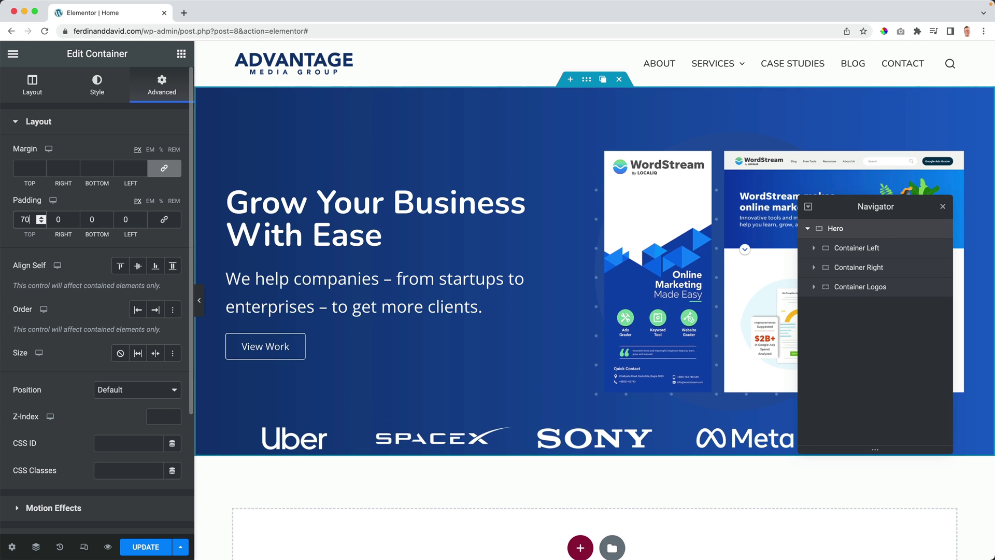
pyautogui.press('Tab')
pyautogui.write('70')
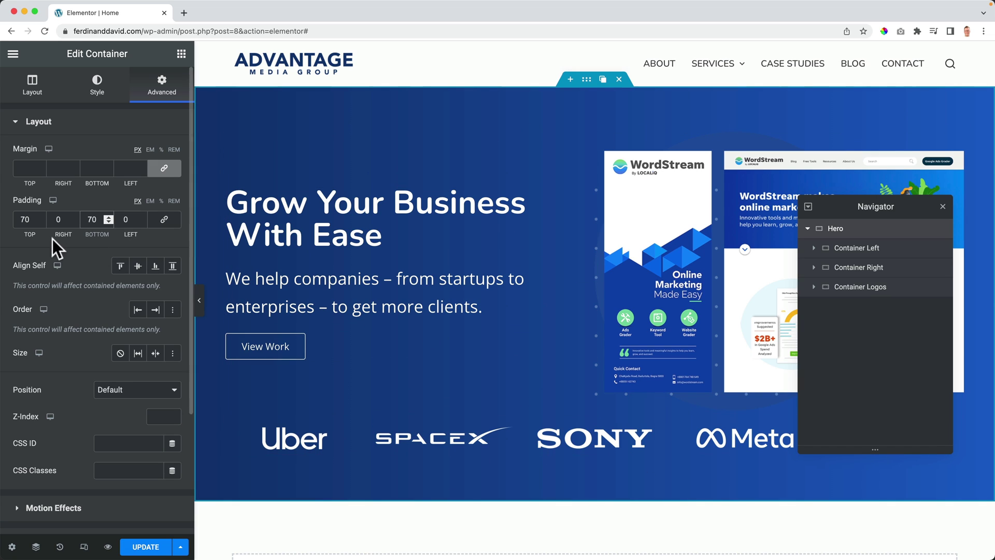
pyautogui.write('100')
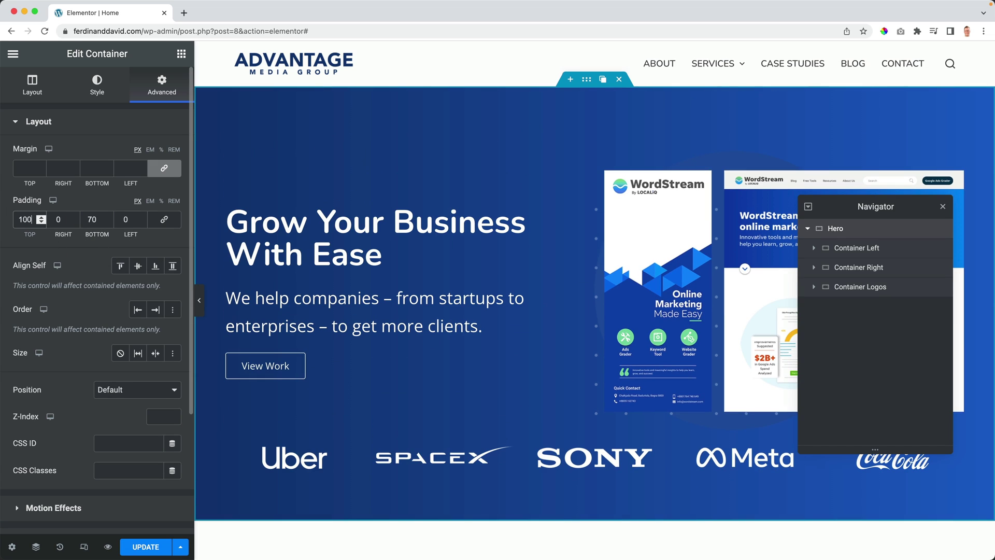
pyautogui.press('Tab')
pyautogui.write('100')
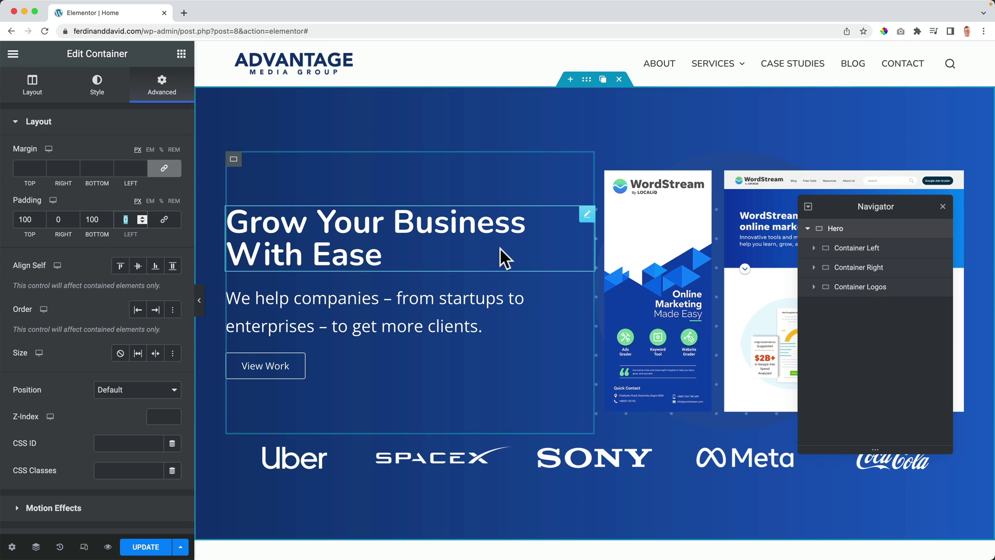
pyautogui.scroll(-3, 499, 249)
pyautogui.click(943, 207)
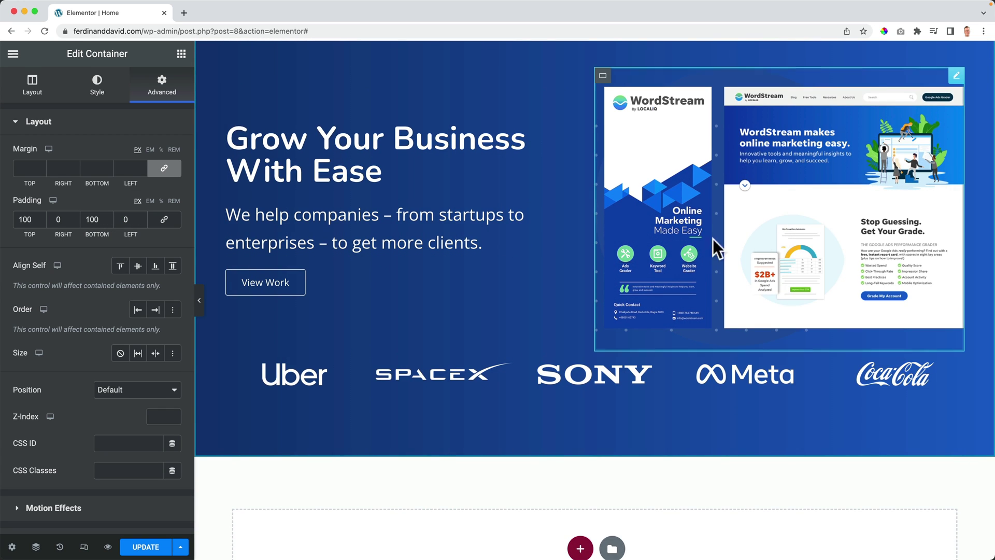
pyautogui.scroll(3, 723, 238)
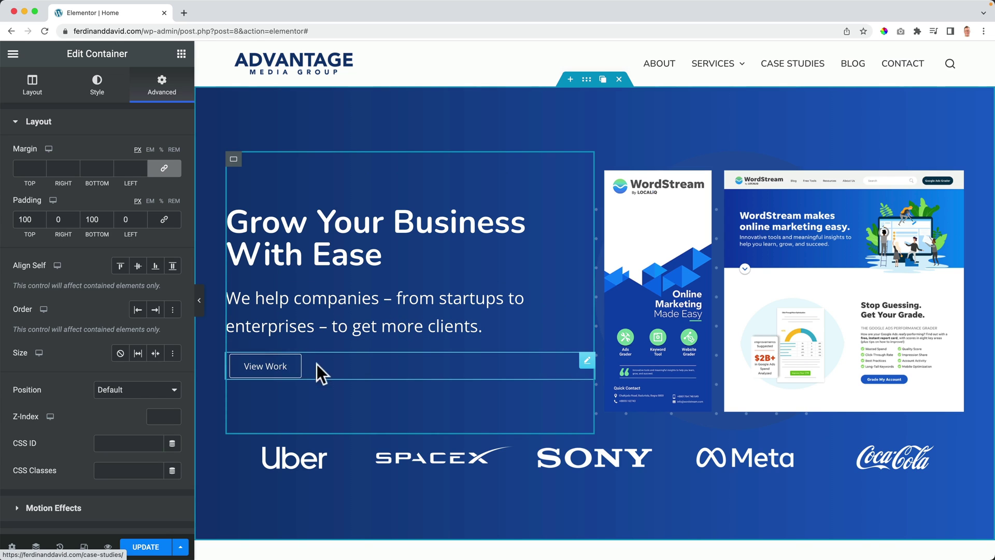
# Step: Set the View Work button's background to the orange global colour, Theme Color Palette 3
pyautogui.click(587, 361)
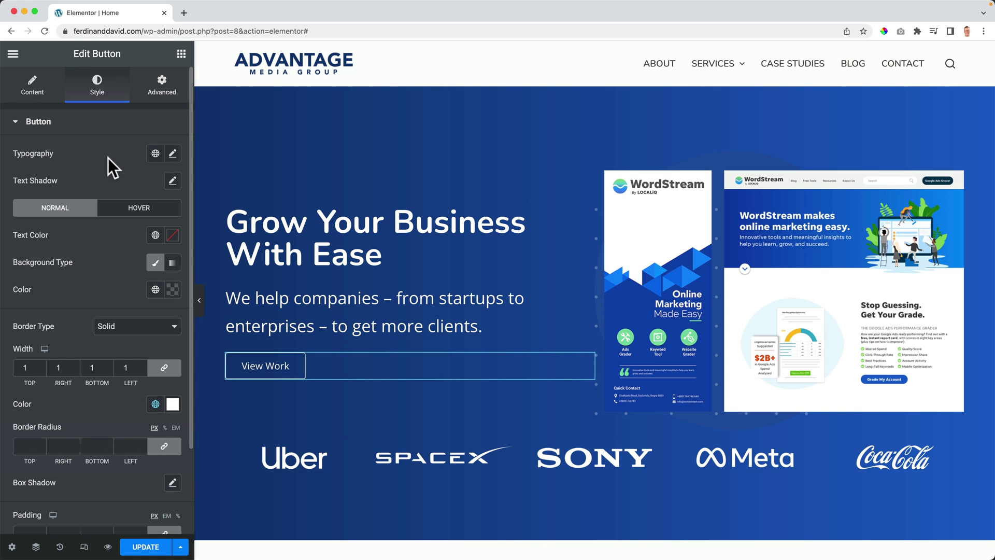
pyautogui.click(156, 289)
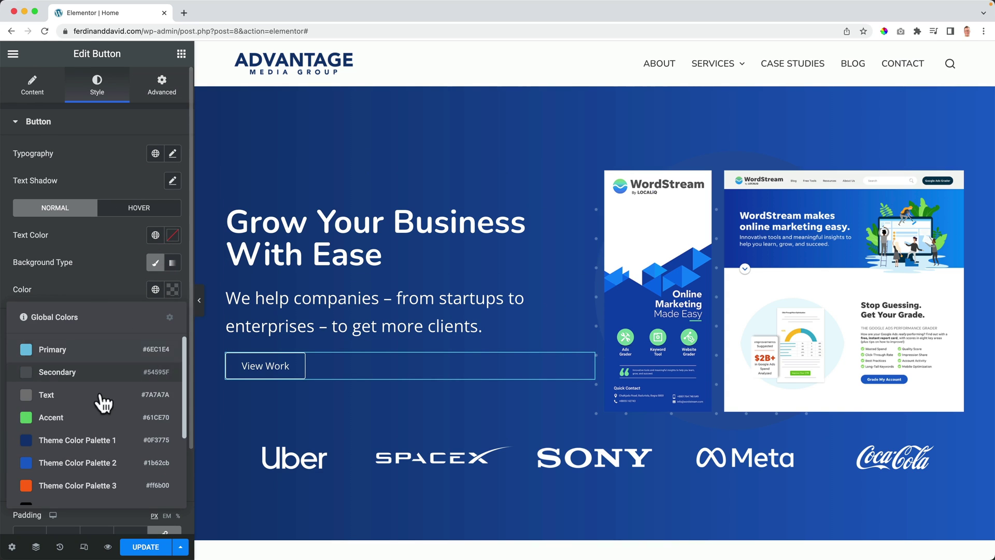
pyautogui.click(100, 481)
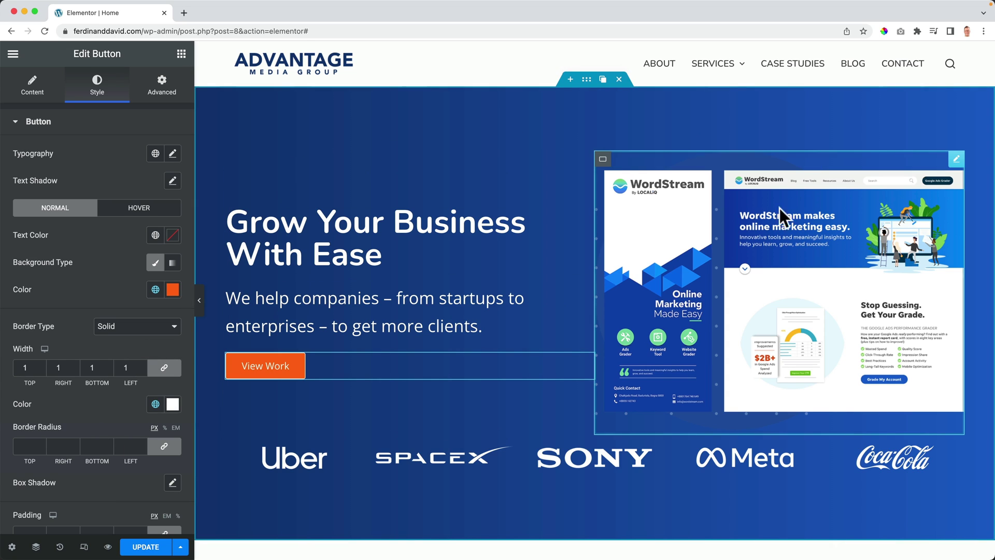
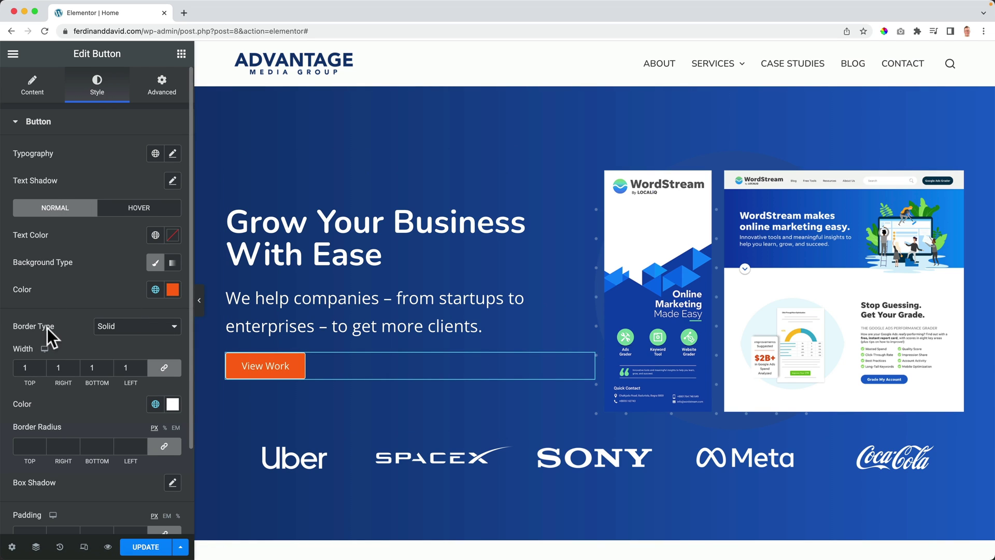
# Step: Set the View Work button's border type to None and its typography transform to Uppercase
pyautogui.click(131, 326)
pyautogui.click(128, 318)
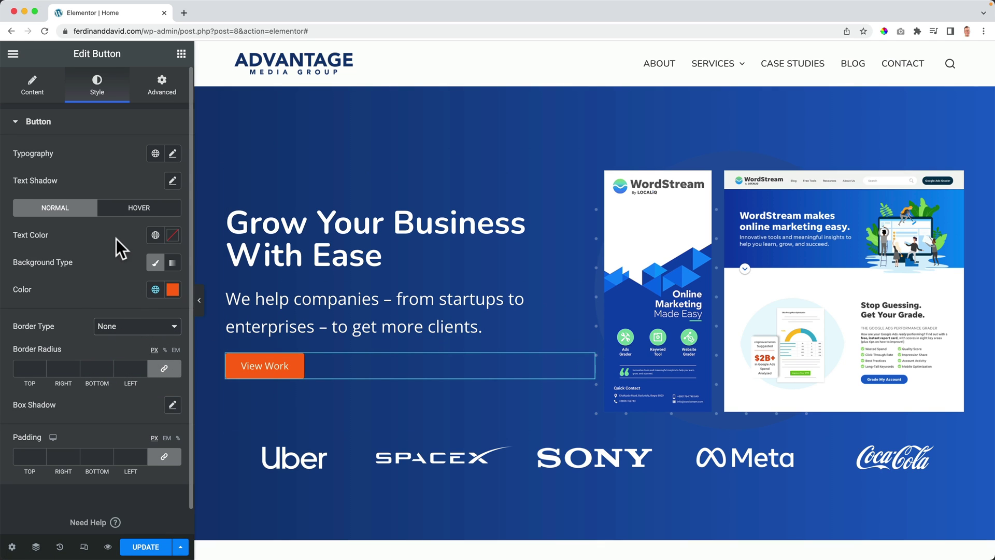
pyautogui.click(173, 153)
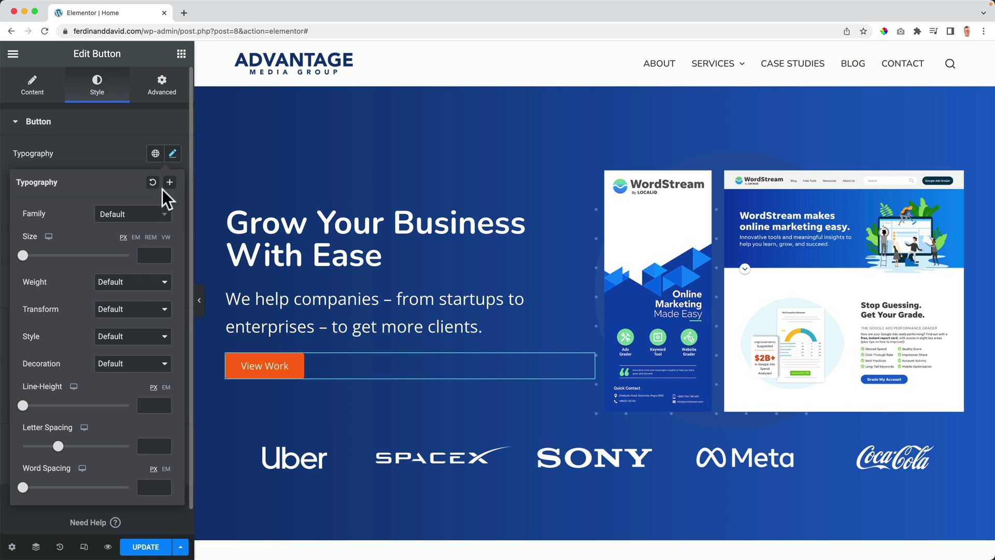
pyautogui.click(123, 317)
pyautogui.click(117, 324)
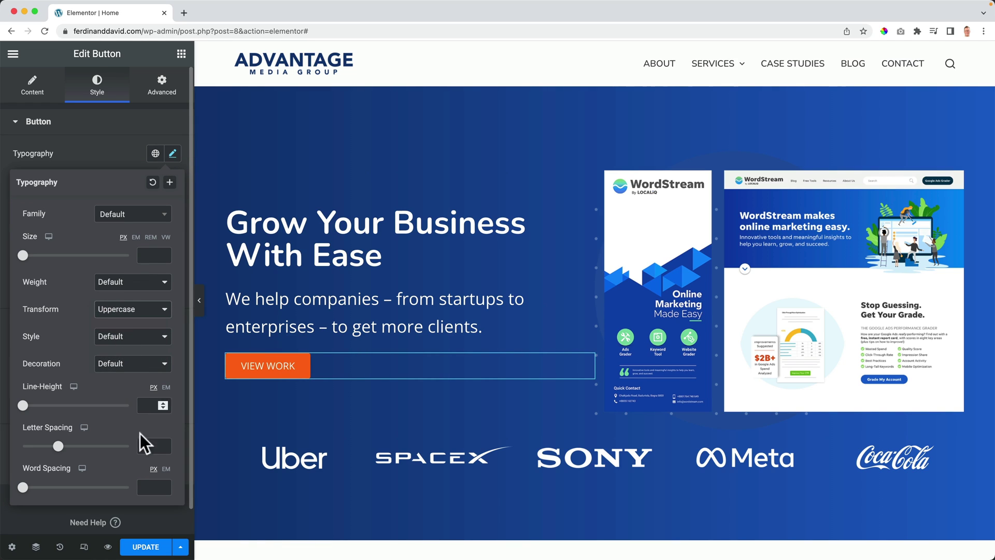
pyautogui.click(145, 546)
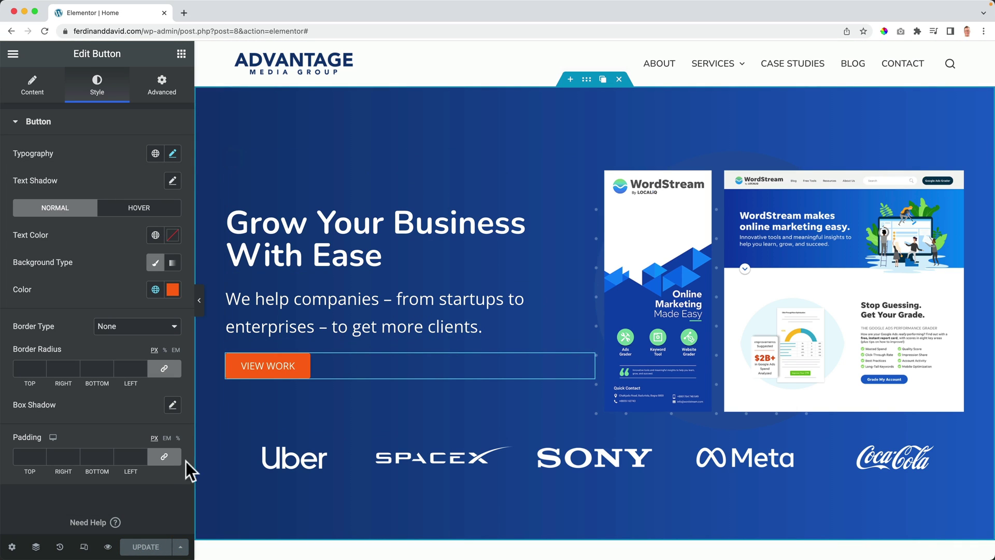
# Step: Open a live preview of the Home page in a new tab and scroll through it
pyautogui.click(108, 547)
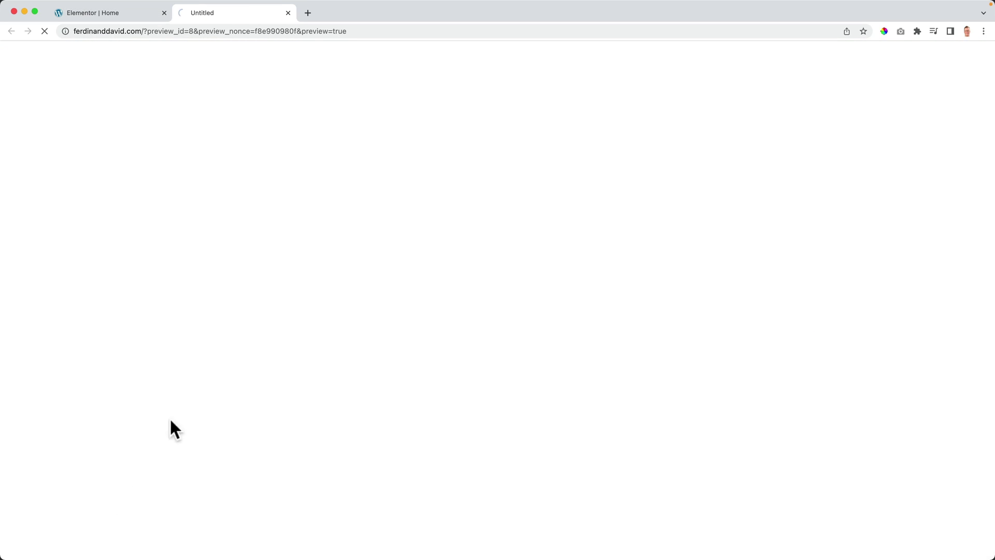
pyautogui.scroll(-2, 405, 262)
pyautogui.scroll(2, 405, 262)
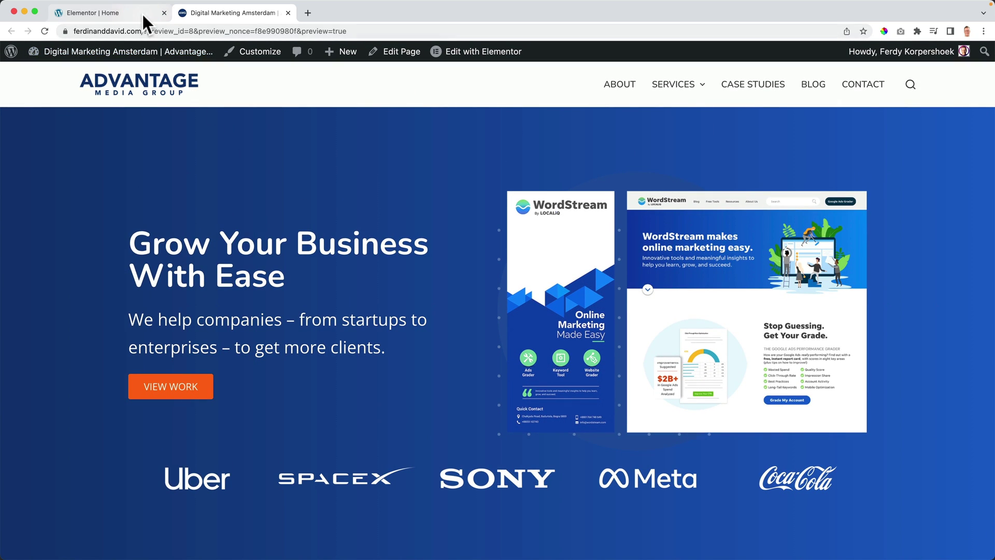
pyautogui.click(142, 11)
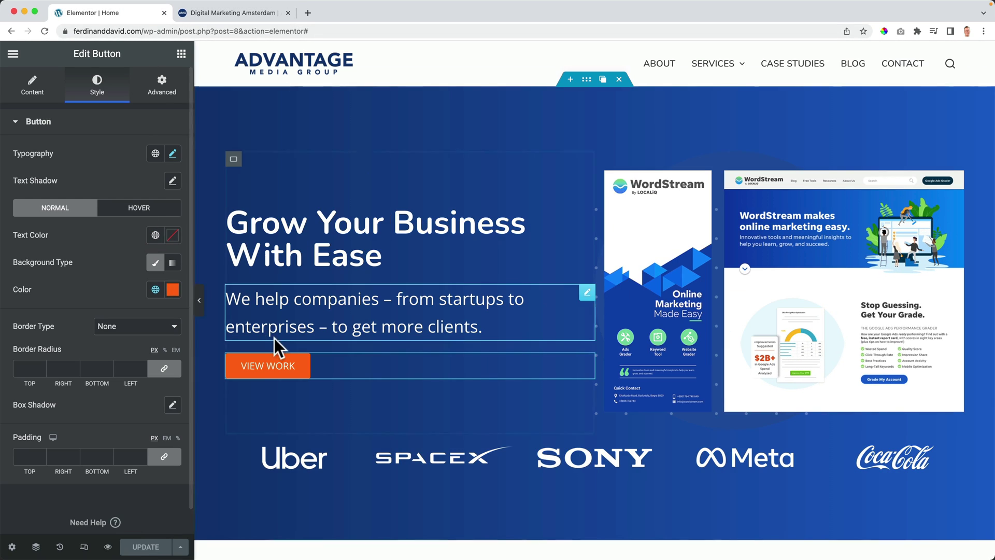
# Step: Try the button colour as blue Theme Color Palette 2, update, and check it in the preview
pyautogui.click(156, 290)
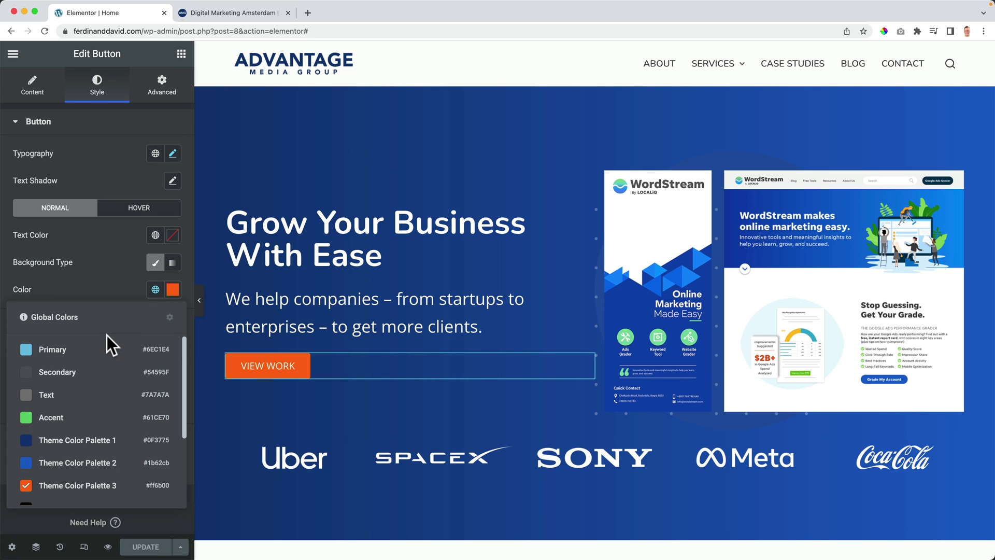
pyautogui.click(73, 462)
pyautogui.click(140, 547)
pyautogui.click(258, 15)
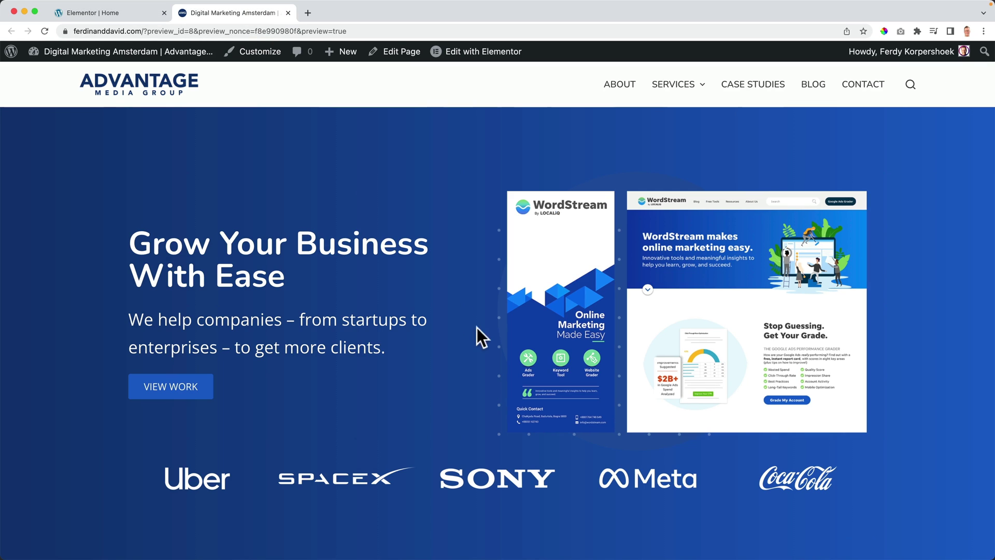
pyautogui.click(133, 13)
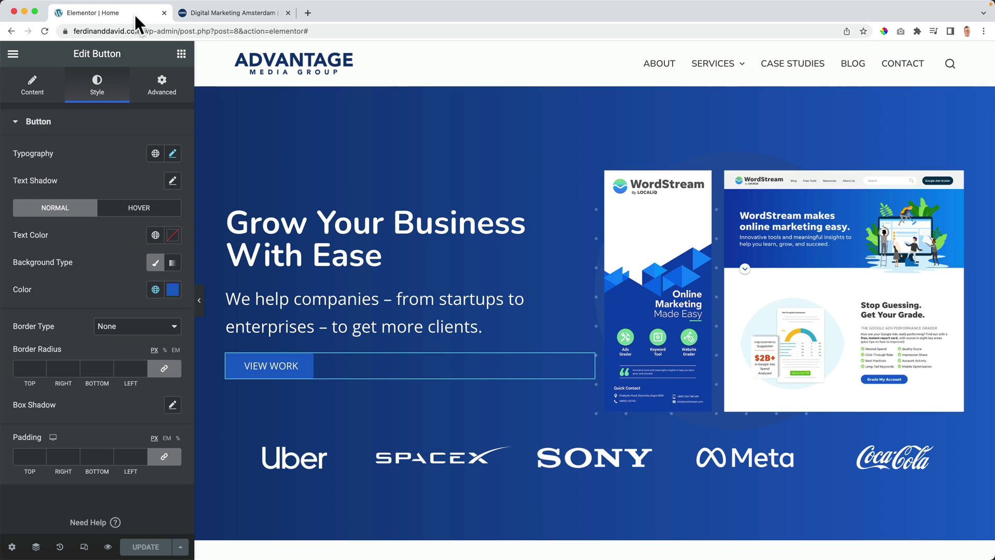
# Step: Switch the button back to orange Theme Color Palette 3, update, and compare in the preview
pyautogui.click(156, 289)
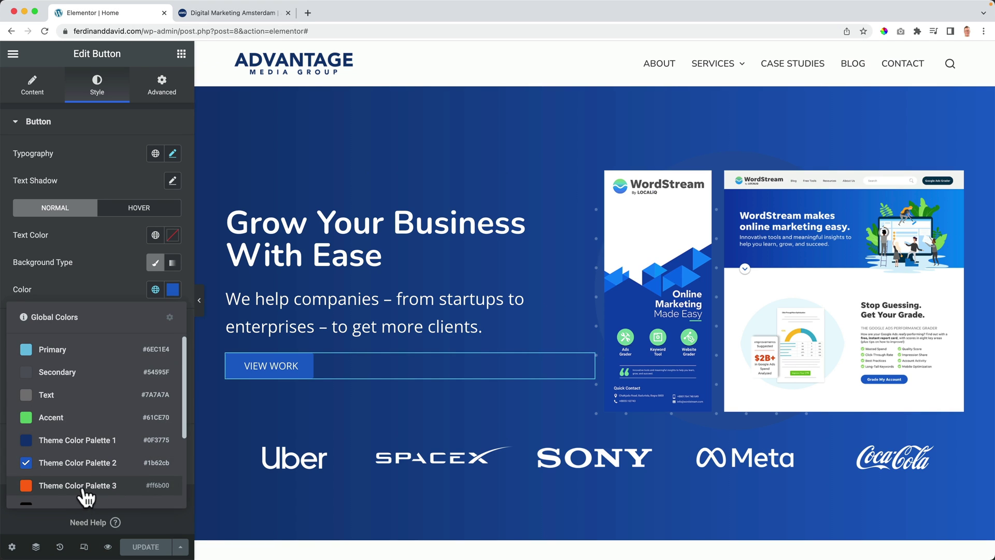
pyautogui.click(80, 486)
pyautogui.click(142, 546)
pyautogui.click(242, 18)
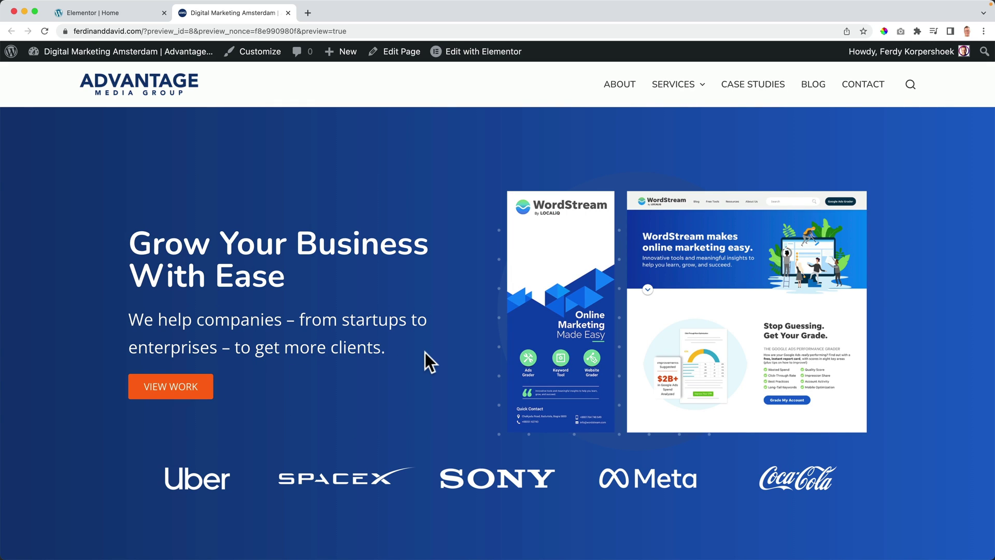
pyautogui.click(110, 14)
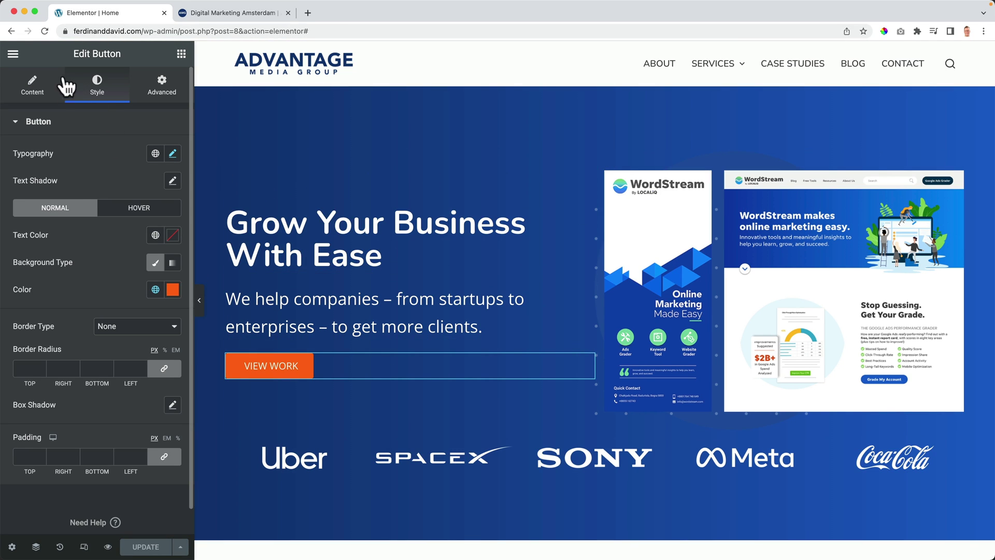
pyautogui.click(238, 14)
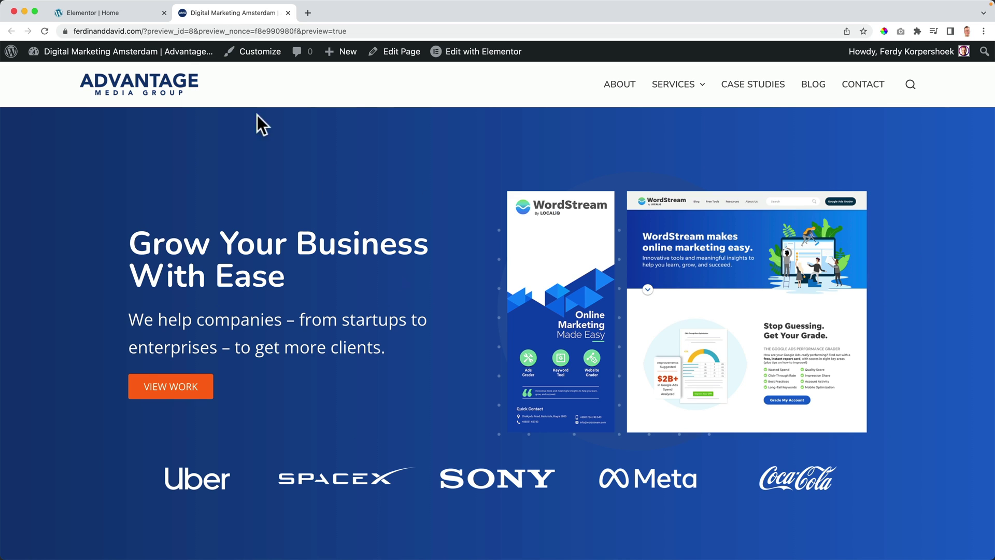
pyautogui.click(128, 19)
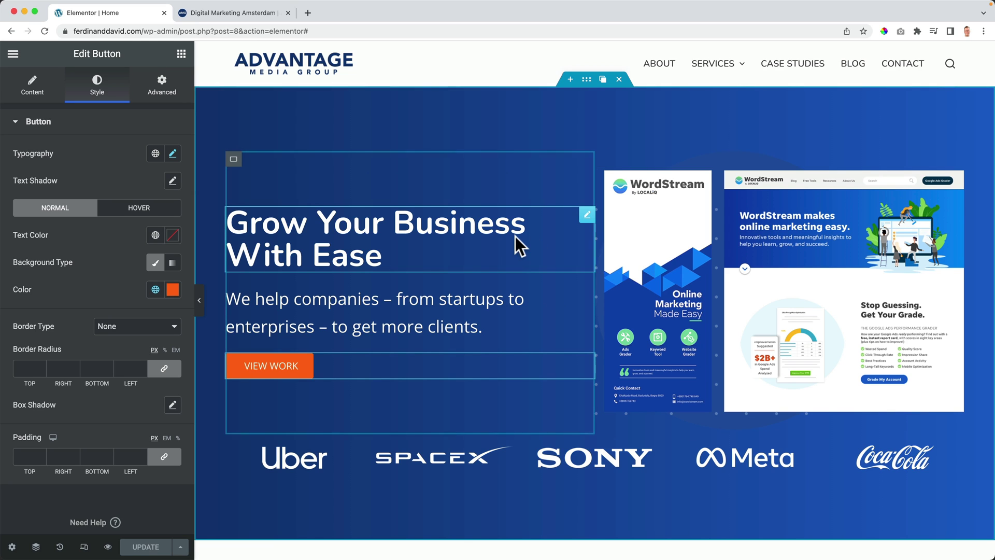
pyautogui.scroll(-2, 515, 237)
pyautogui.scroll(2, 515, 239)
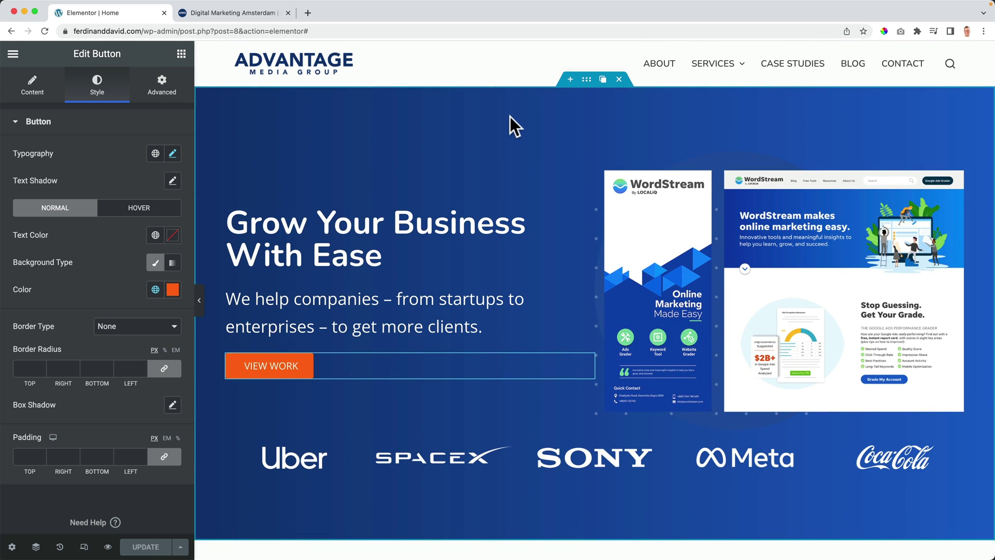
# Step: Select the hero container and set its Background Overlay type to Classic
pyautogui.click(588, 83)
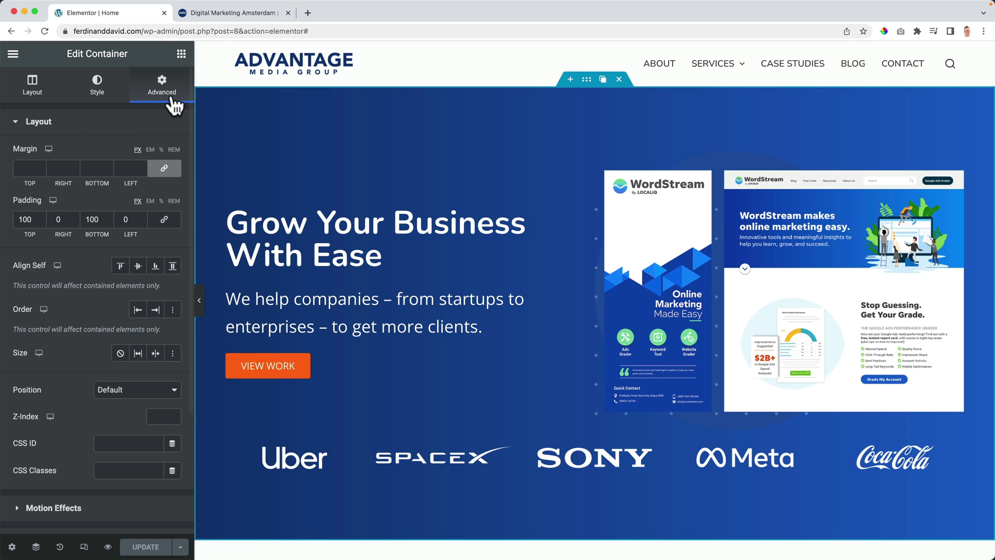
pyautogui.click(97, 93)
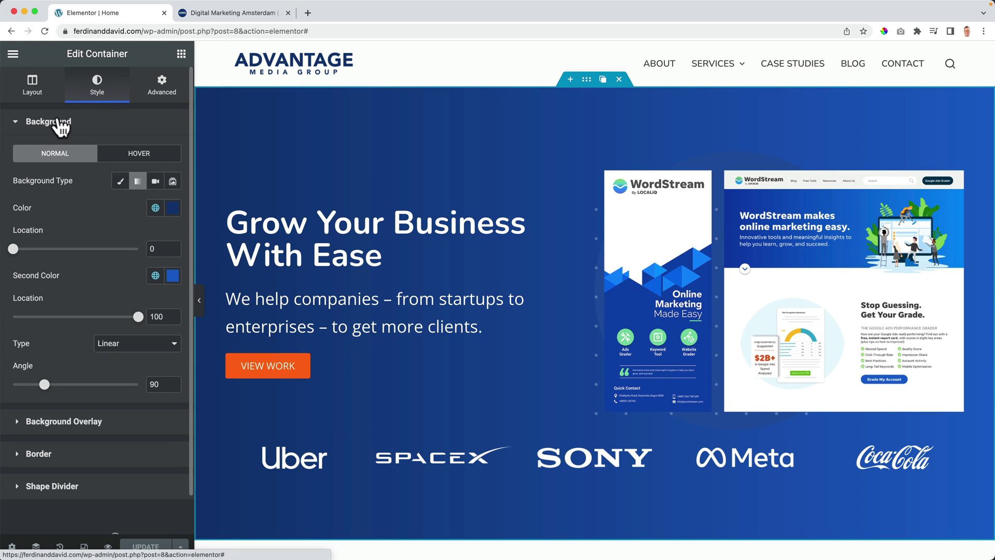
pyautogui.click(14, 125)
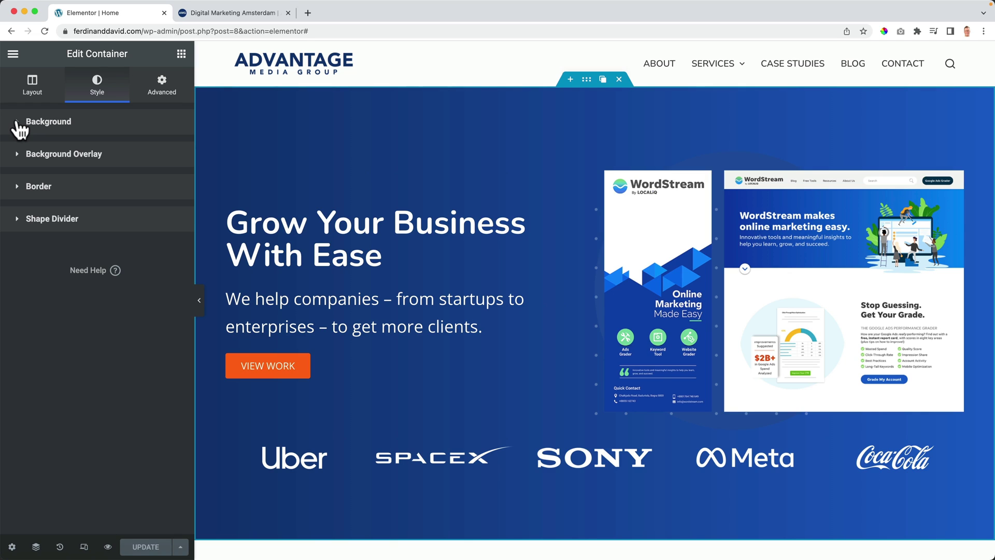
pyautogui.click(17, 154)
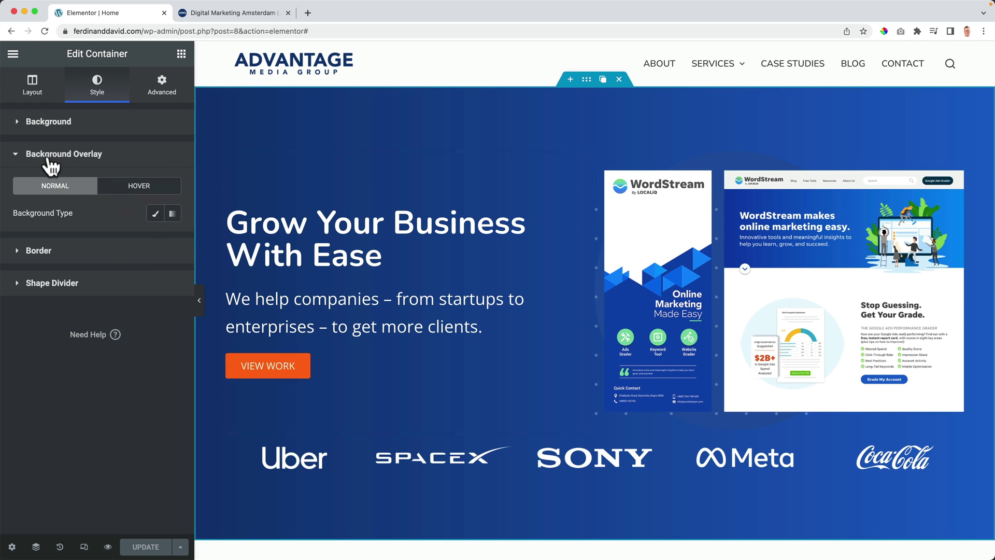
pyautogui.click(156, 214)
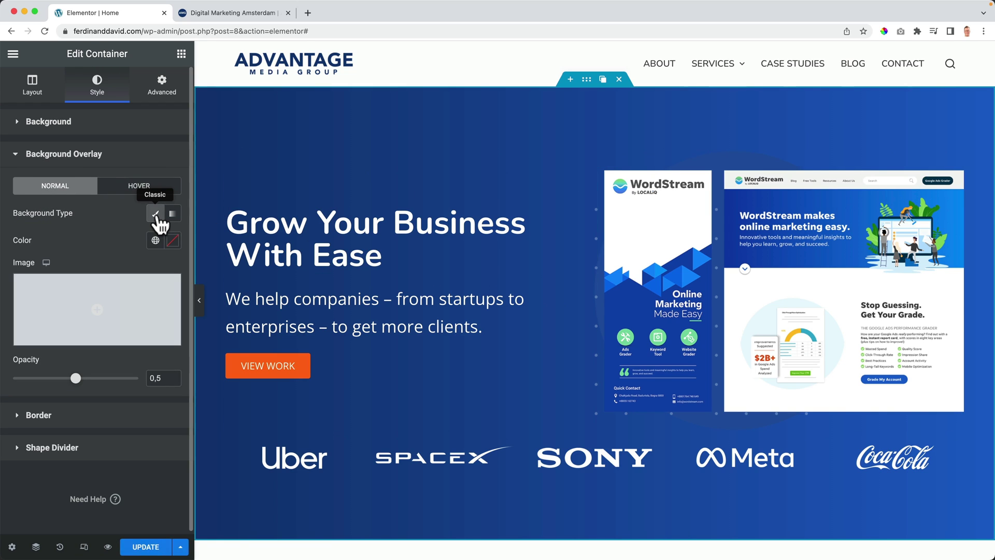
# Step: Upload Marketing-Agency-Amsterdam.jpg from the How To Make A Website 2022 folder as the overlay image
pyautogui.click(99, 309)
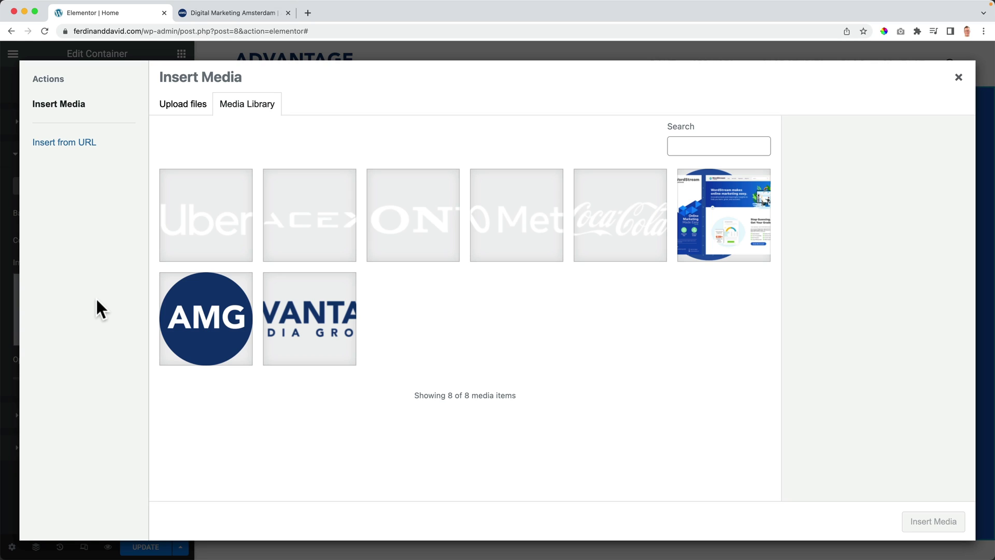
pyautogui.click(191, 115)
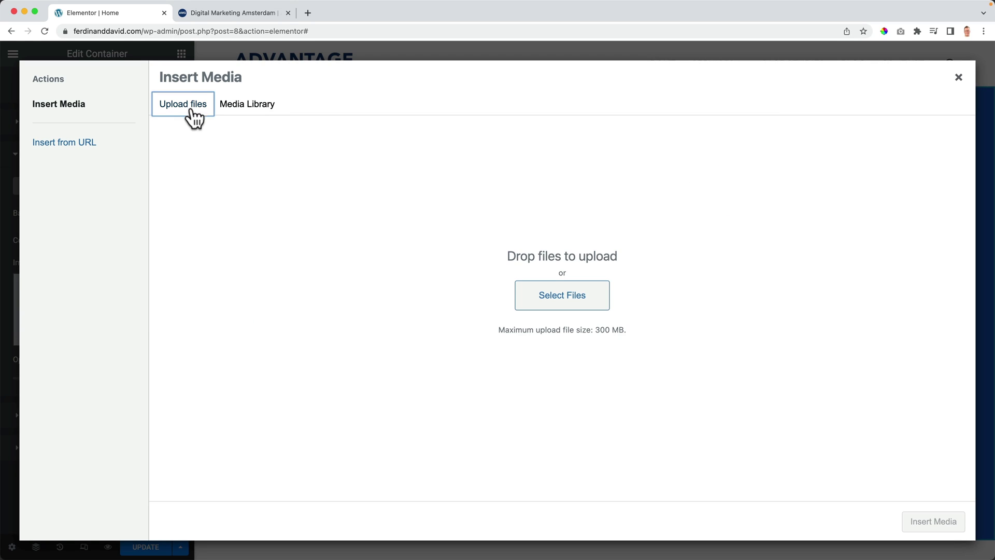
pyautogui.click(561, 305)
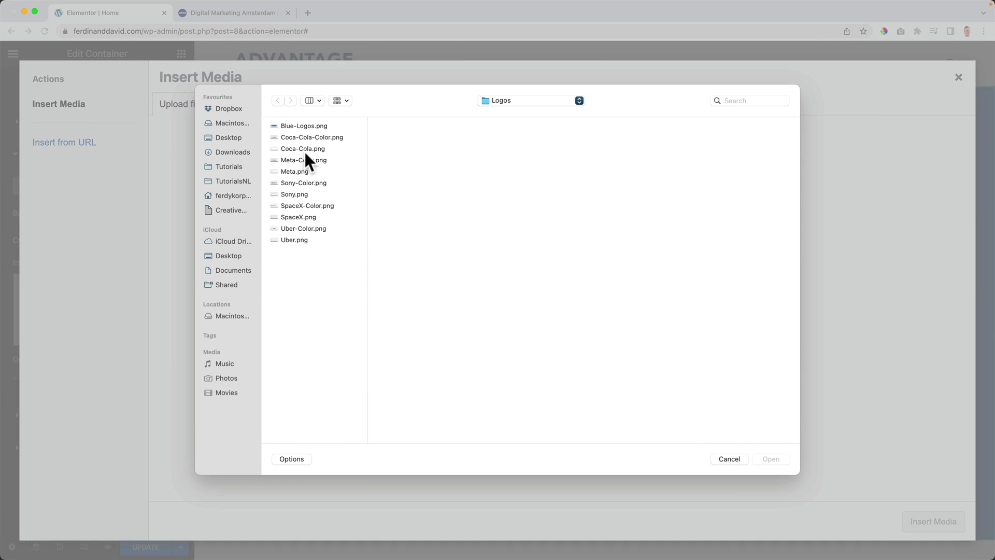
pyautogui.click(501, 101)
pyautogui.click(524, 113)
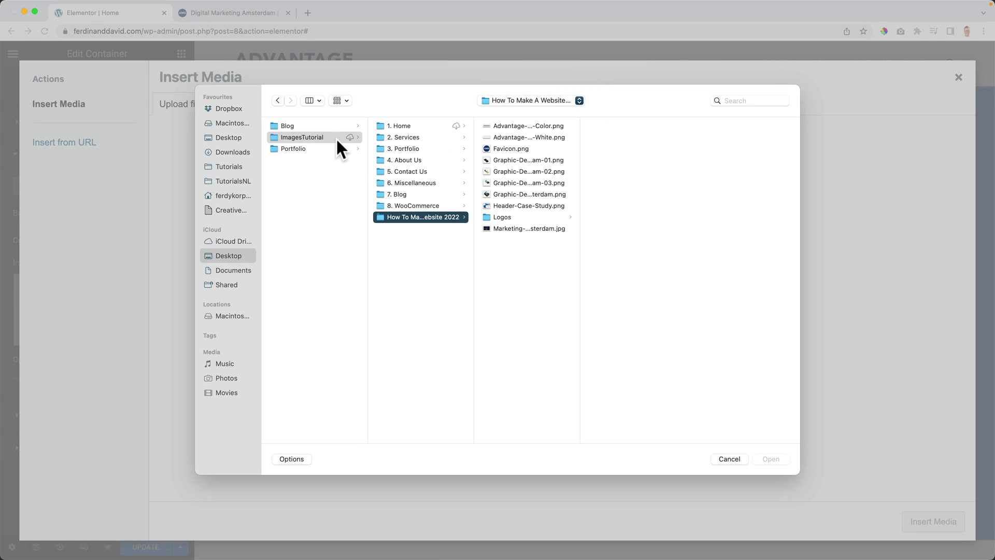
pyautogui.click(518, 228)
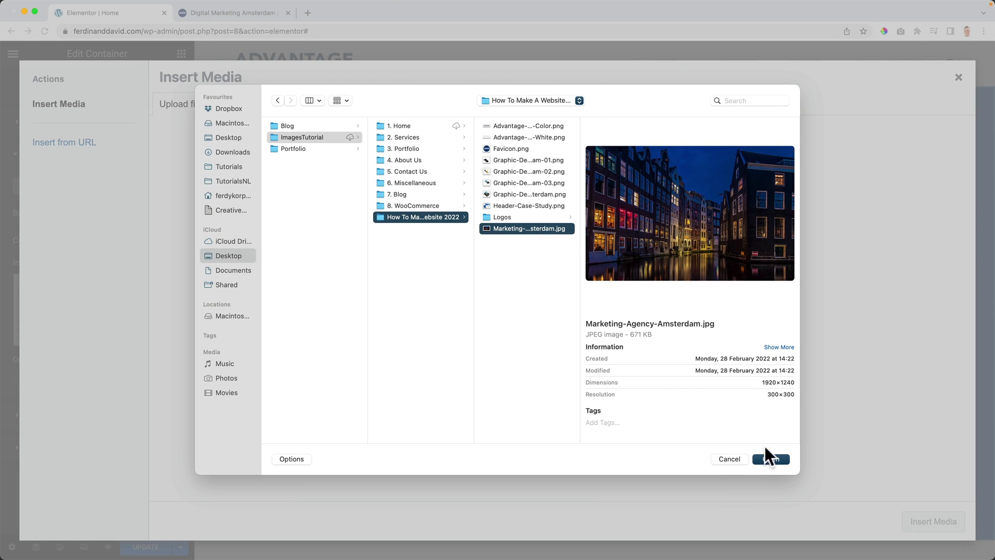
pyautogui.click(778, 459)
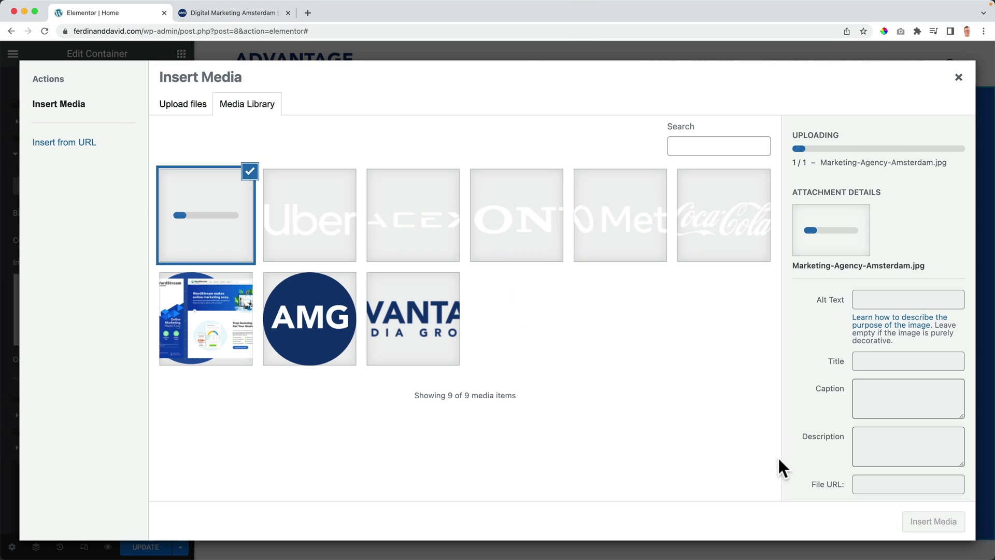
# Step: Set title, alt text and description to 'Marketing Agency Amsterdam' and insert the image
pyautogui.click(900, 360)
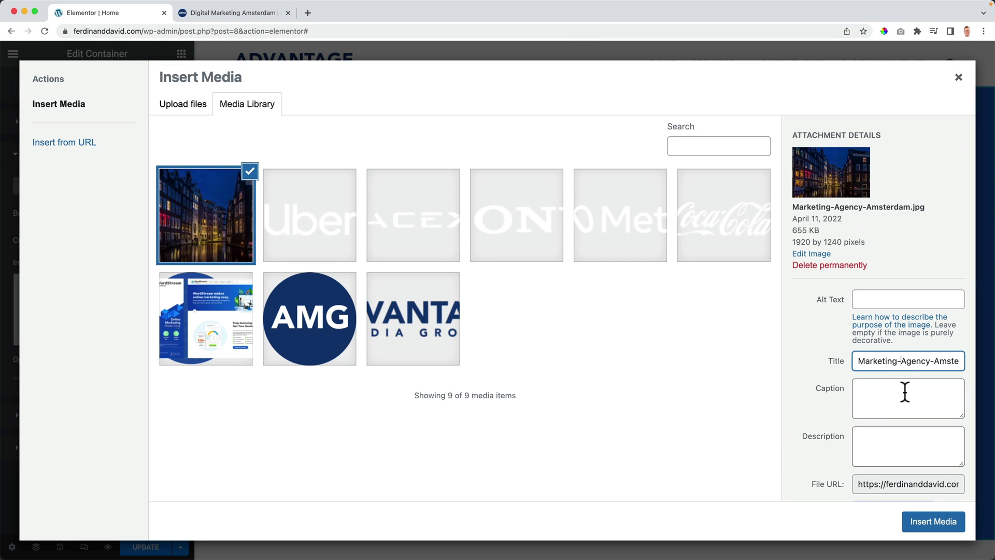
pyautogui.press('BackSpace')
pyautogui.hotkey('ctrl', 'a')
pyautogui.hotkey('ctrl', 'c')
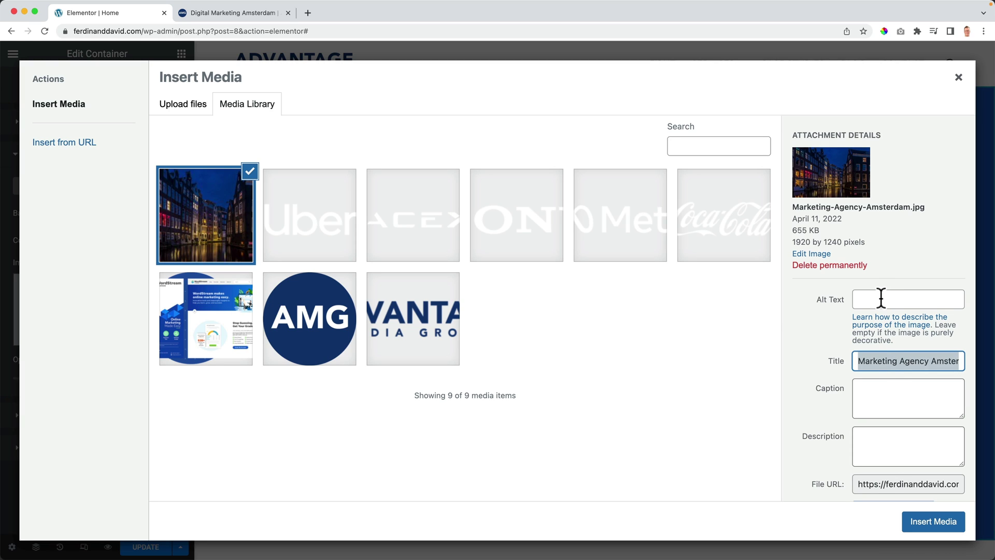
pyautogui.click(881, 295)
pyautogui.hotkey('ctrl', 'v')
pyautogui.click(886, 443)
pyautogui.hotkey('ctrl', 'v')
pyautogui.click(938, 524)
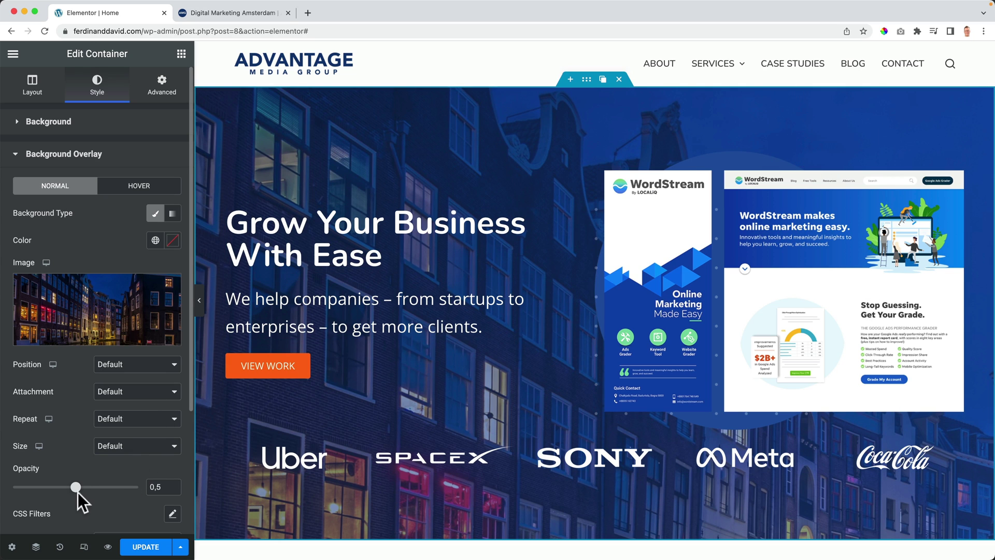
# Step: Try out the overlay opacity slider, dragging it up and back down
pyautogui.scroll(-1, 75, 487)
pyautogui.moveTo(78, 460); pyautogui.dragTo(172, 462)
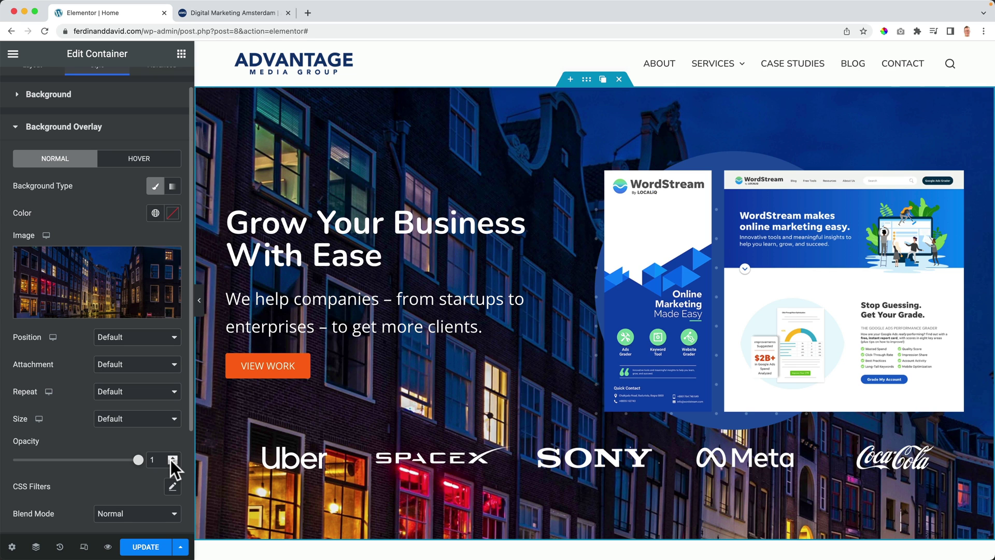
pyautogui.scroll(1, 166, 460)
pyautogui.moveTo(137, 467); pyautogui.dragTo(44, 473)
pyautogui.scroll(1, 49, 472)
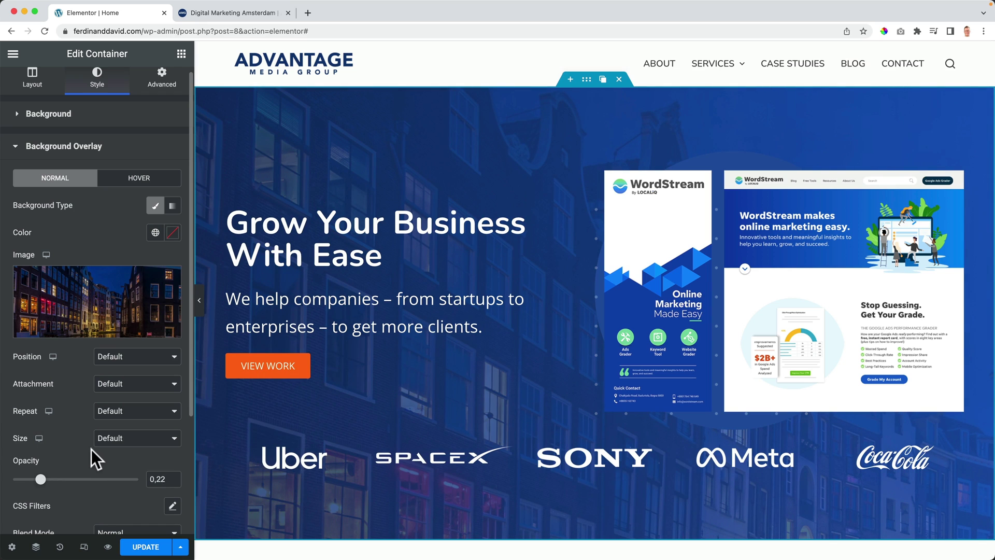
pyautogui.scroll(-5, 91, 449)
# Step: Try the Multiply, Overlay, Color Dodge, Saturation, Color and Luminosity blend modes, then return to Normal
pyautogui.click(121, 376)
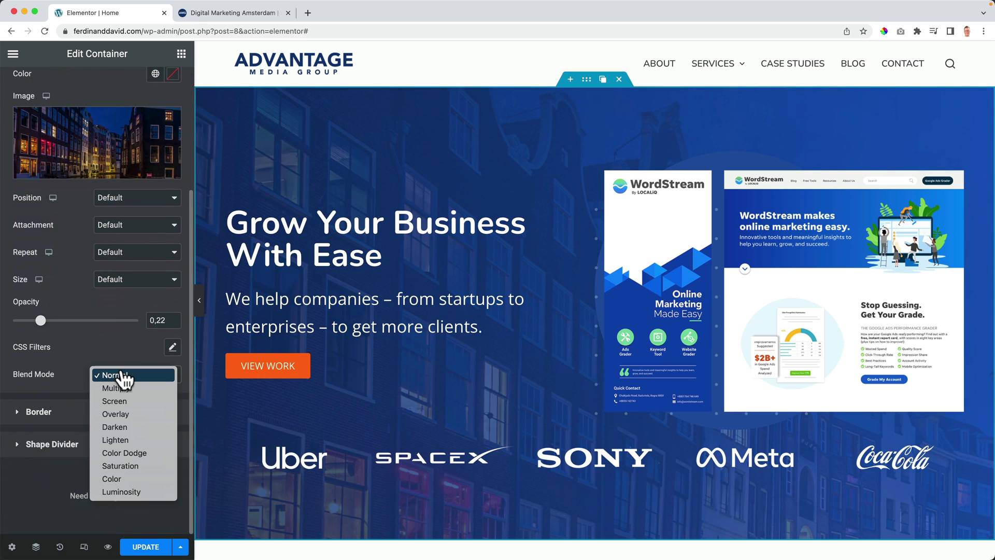
pyautogui.click(123, 387)
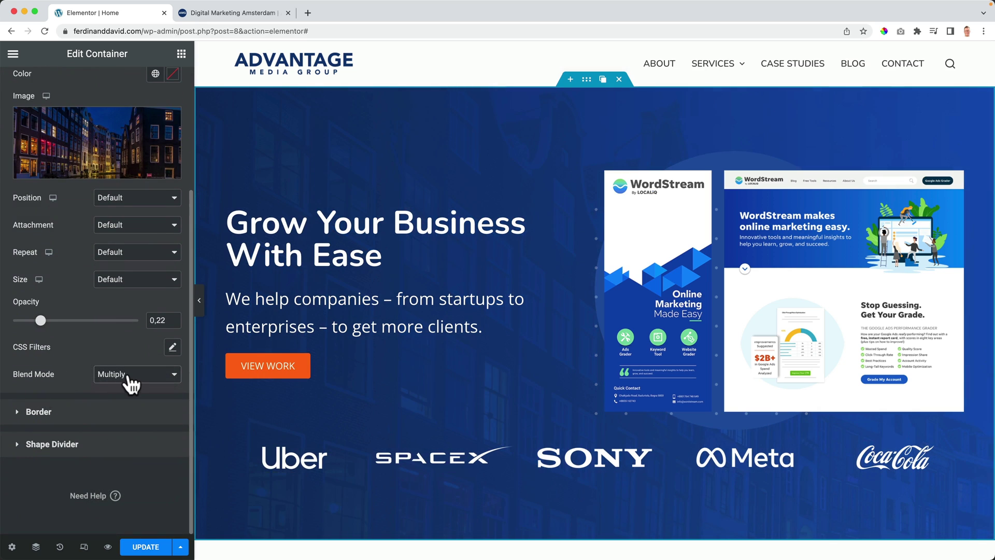
pyautogui.click(132, 384)
pyautogui.click(129, 401)
pyautogui.click(127, 383)
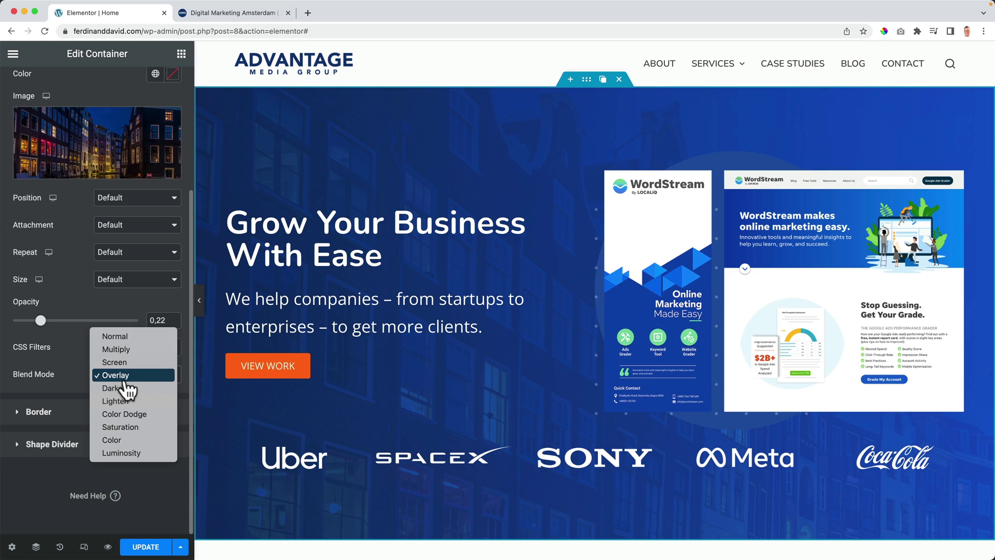
pyautogui.click(133, 414)
pyautogui.click(130, 381)
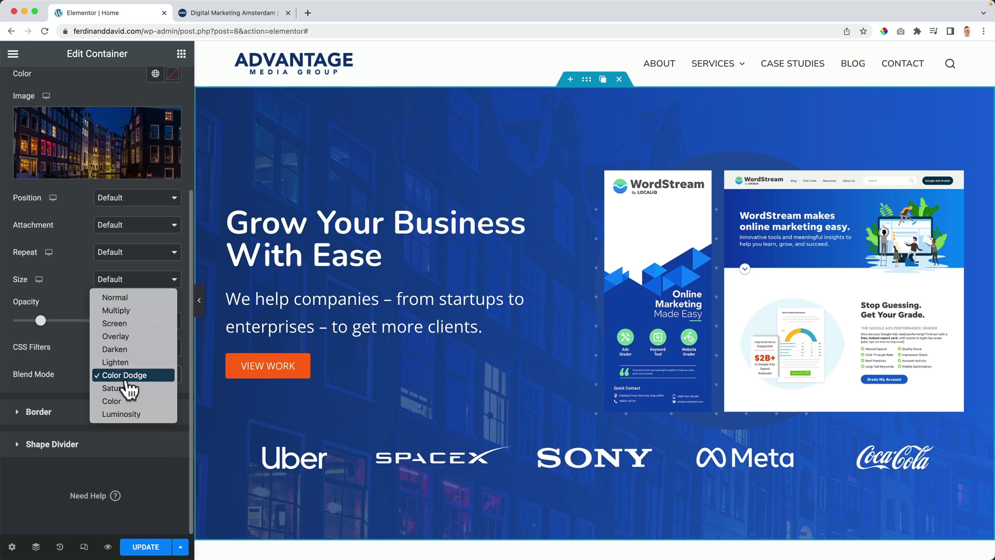
pyautogui.click(129, 387)
pyautogui.click(131, 385)
pyautogui.click(131, 388)
pyautogui.click(132, 384)
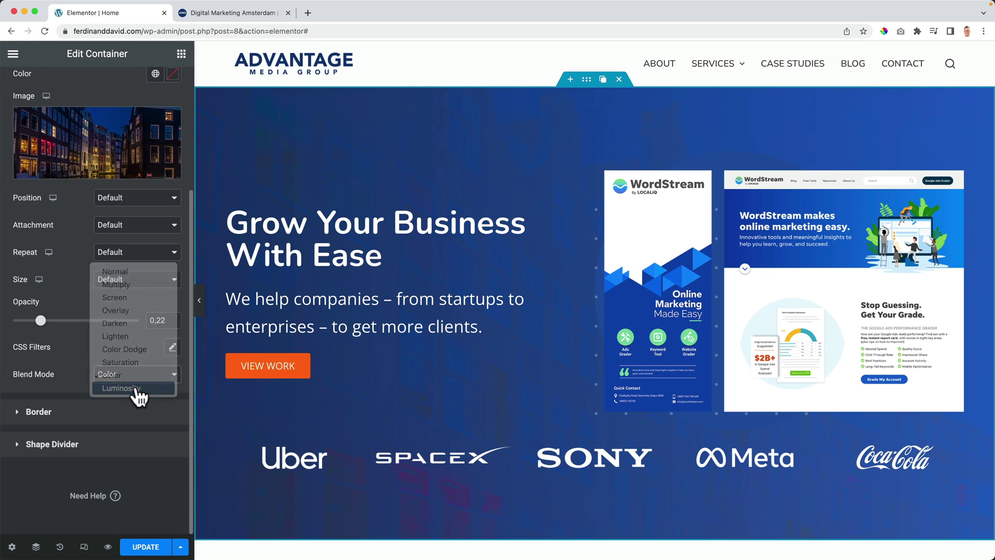
pyautogui.click(136, 390)
pyautogui.click(136, 376)
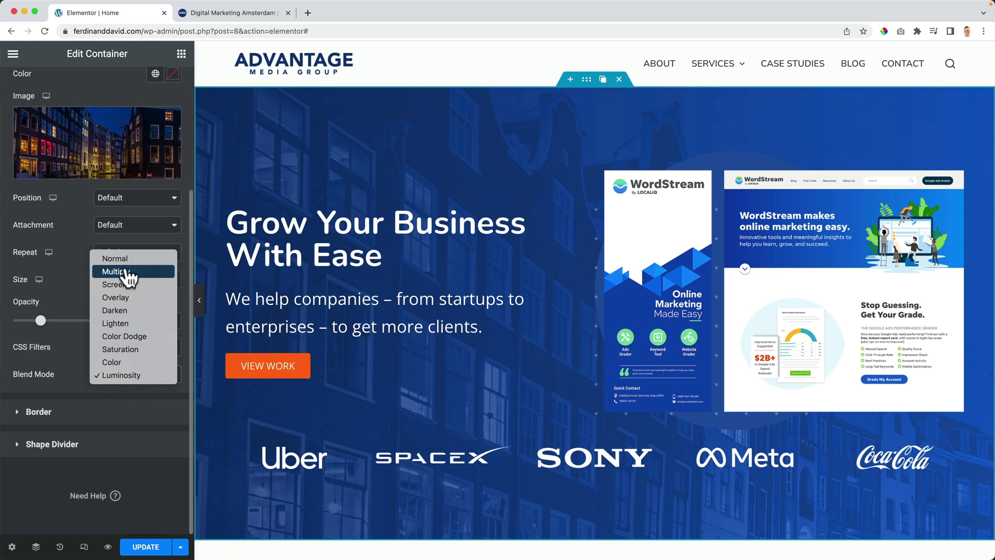
pyautogui.click(124, 259)
# Step: Set overlay opacity to about 0.19, image size to Cover and attachment to Fixed
pyautogui.moveTo(40, 321); pyautogui.dragTo(39, 321)
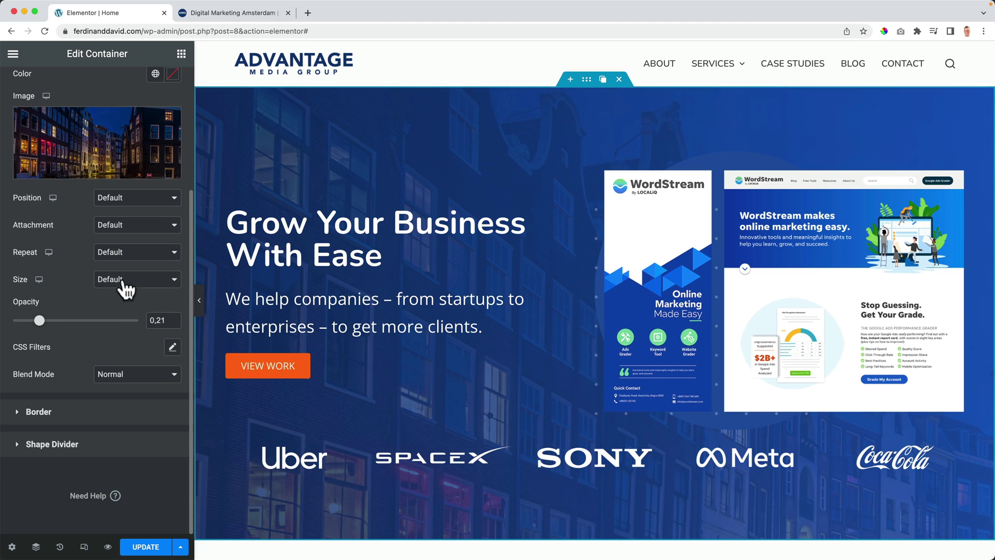
pyautogui.click(124, 280)
pyautogui.click(126, 305)
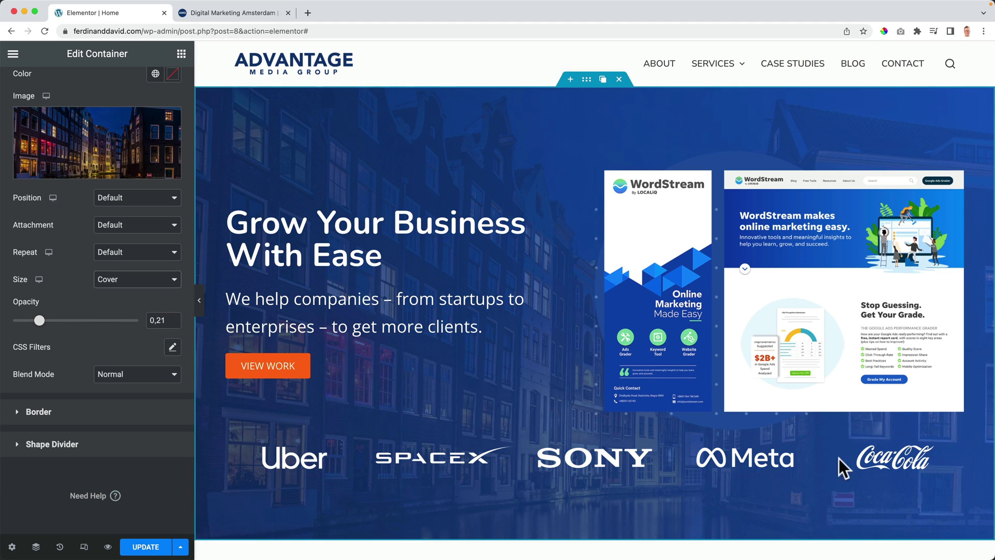
pyautogui.scroll(-2, 462, 322)
pyautogui.scroll(2, 461, 322)
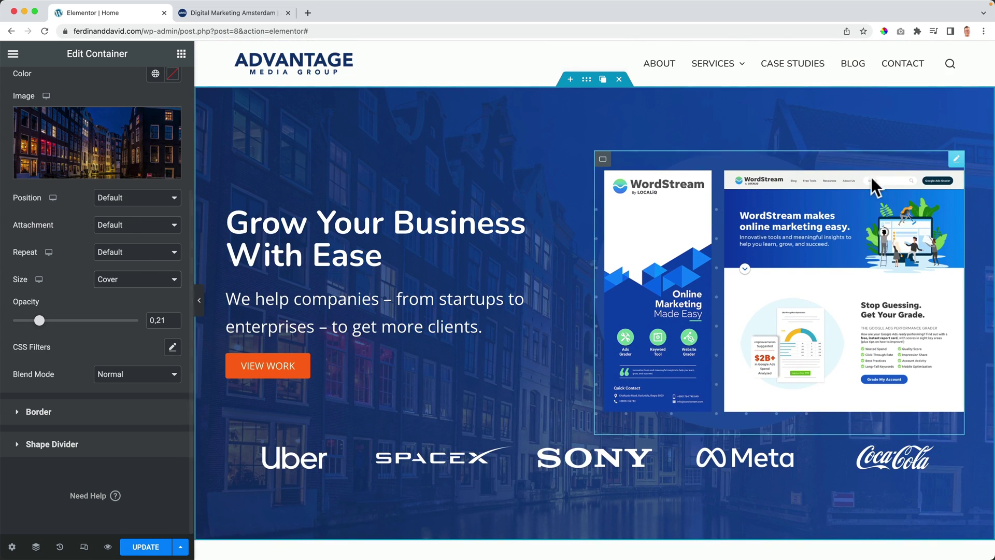
pyautogui.click(127, 227)
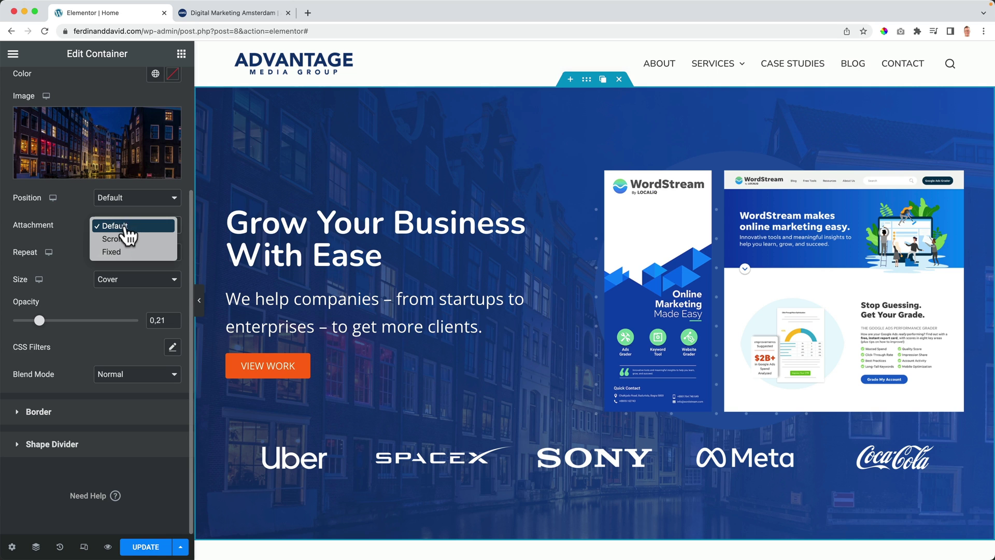
pyautogui.click(111, 251)
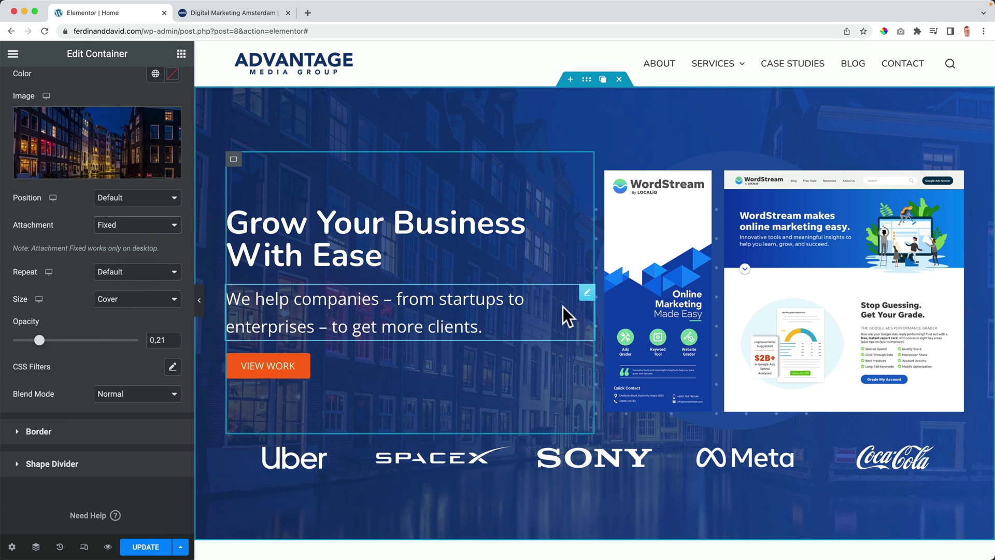
# Step: Adjust the overlay opacity to 0.09 then 0.13, and finally delete the overlay image
pyautogui.scroll(-5, 562, 307)
pyautogui.scroll(5, 563, 307)
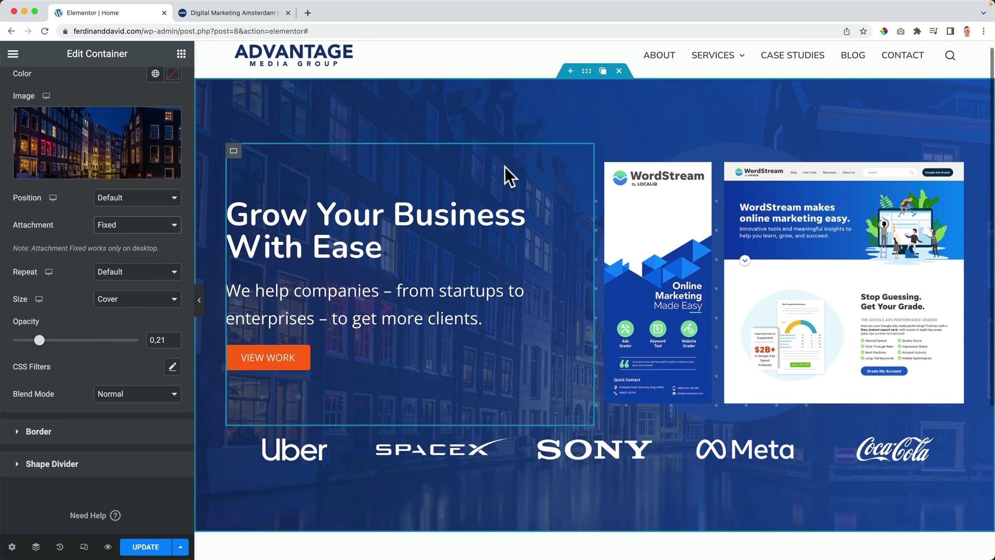
pyautogui.scroll(-5, 505, 167)
pyautogui.scroll(5, 491, 186)
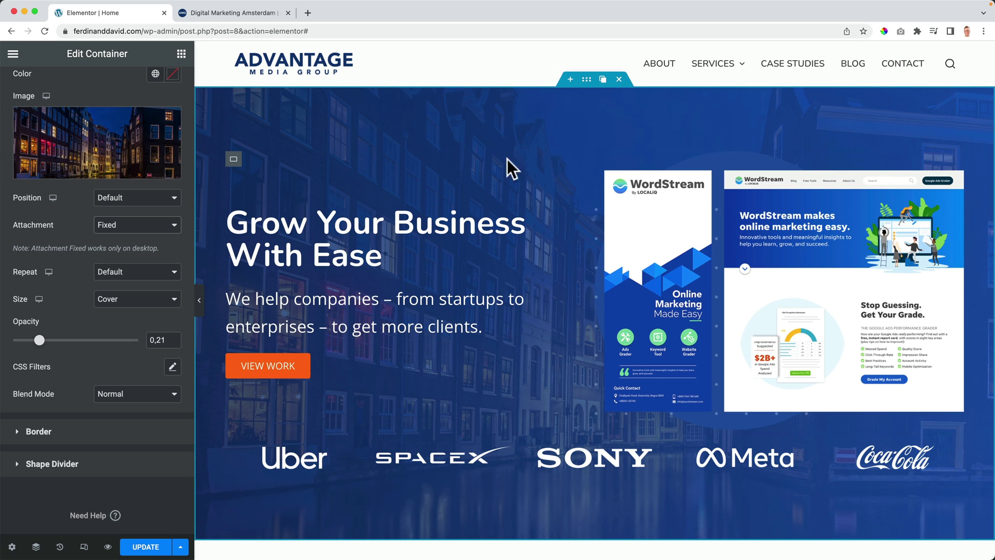
pyautogui.scroll(1, 40, 346)
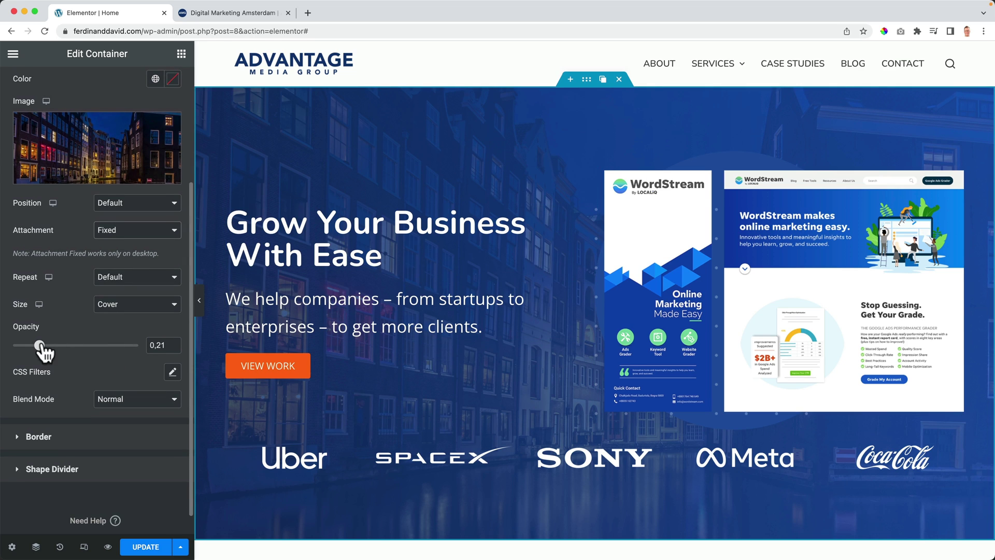
pyautogui.moveTo(39, 346); pyautogui.dragTo(25, 344)
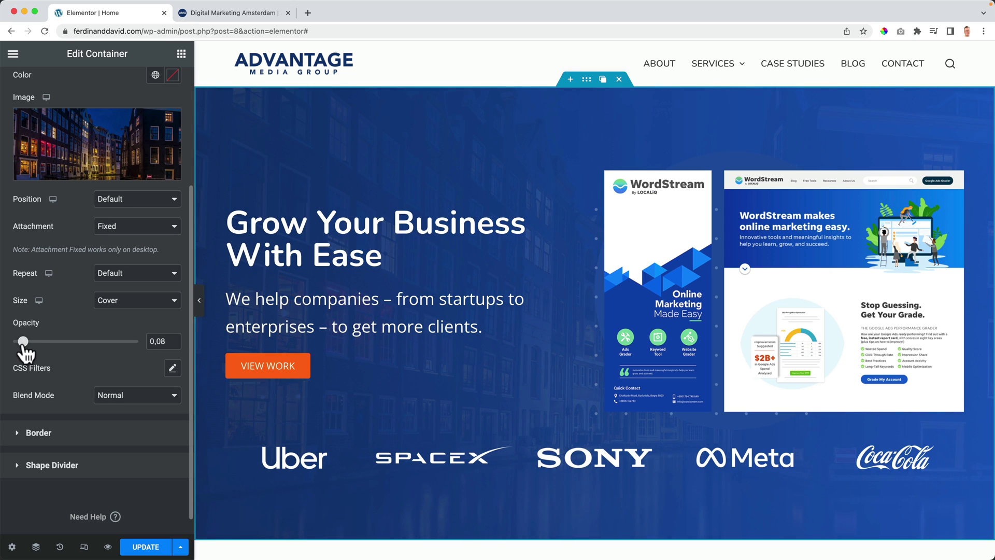
pyautogui.moveTo(23, 345)
pyautogui.mouseDown()
pyautogui.moveTo(13, 345)
pyautogui.moveTo(36, 346)
pyautogui.mouseUp()
pyautogui.scroll(3, 101, 337)
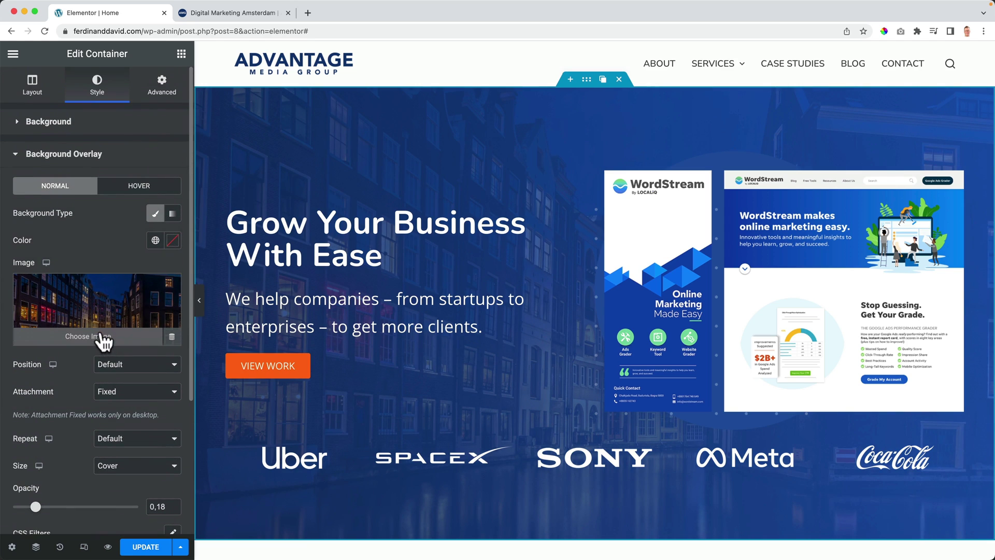
pyautogui.click(165, 291)
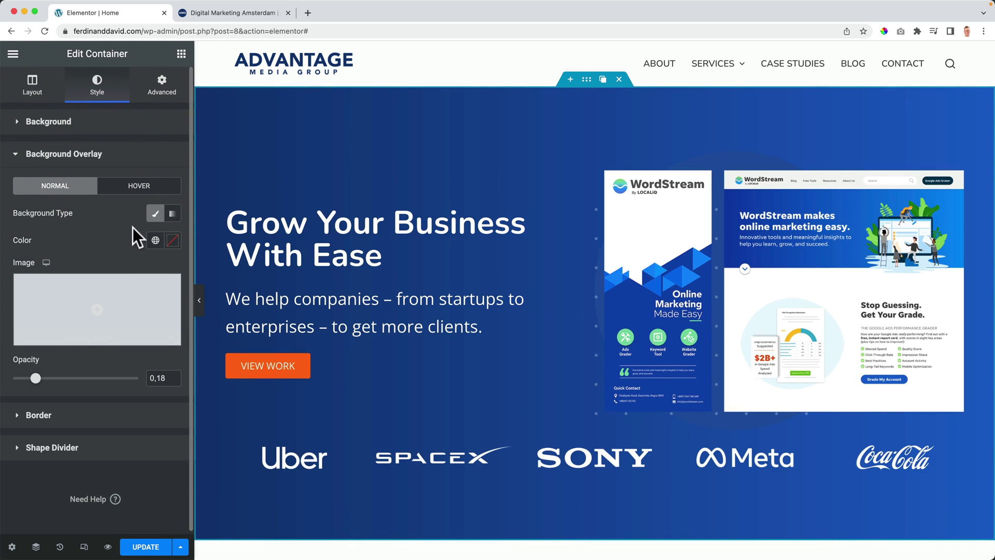
pyautogui.click(104, 127)
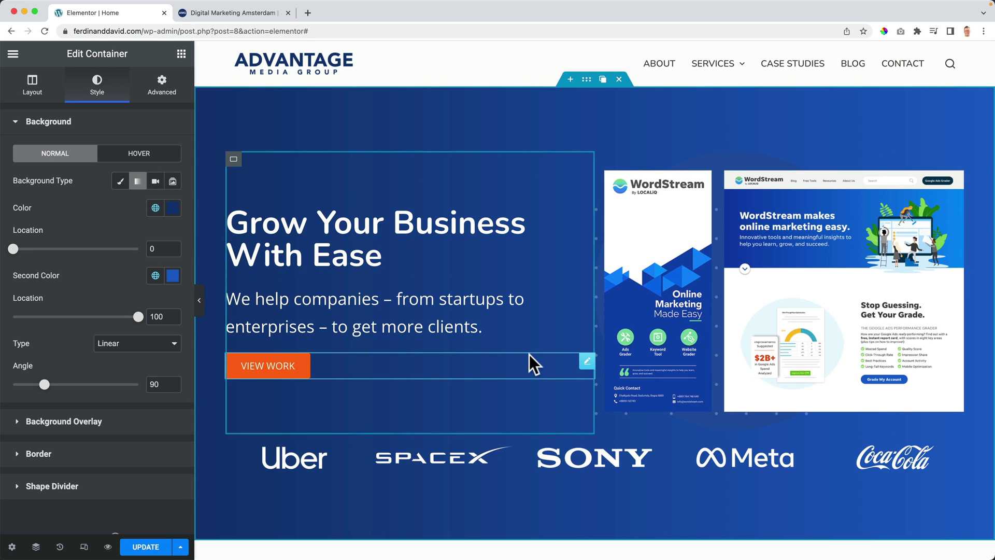
pyautogui.click(156, 182)
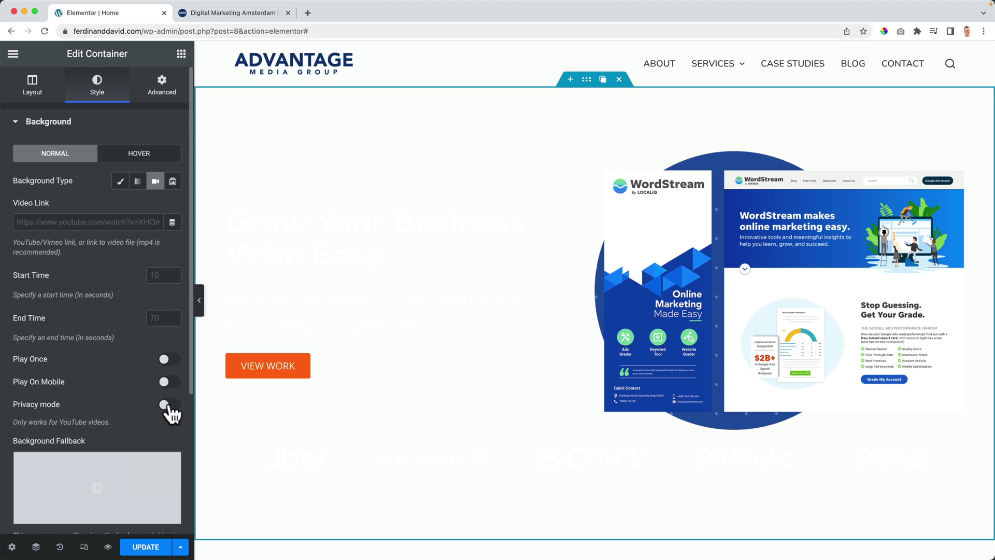
pyautogui.scroll(-3, 134, 363)
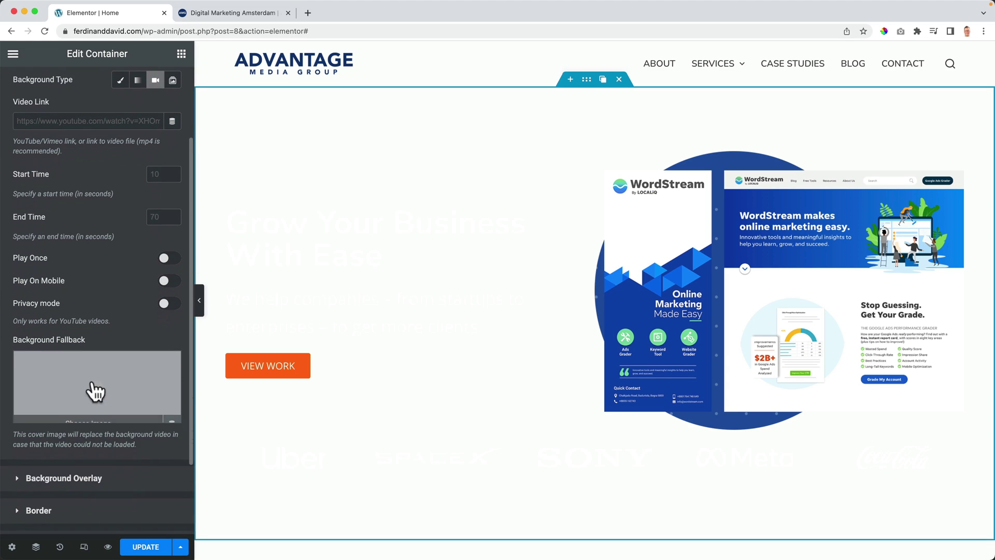
pyautogui.scroll(3, 101, 380)
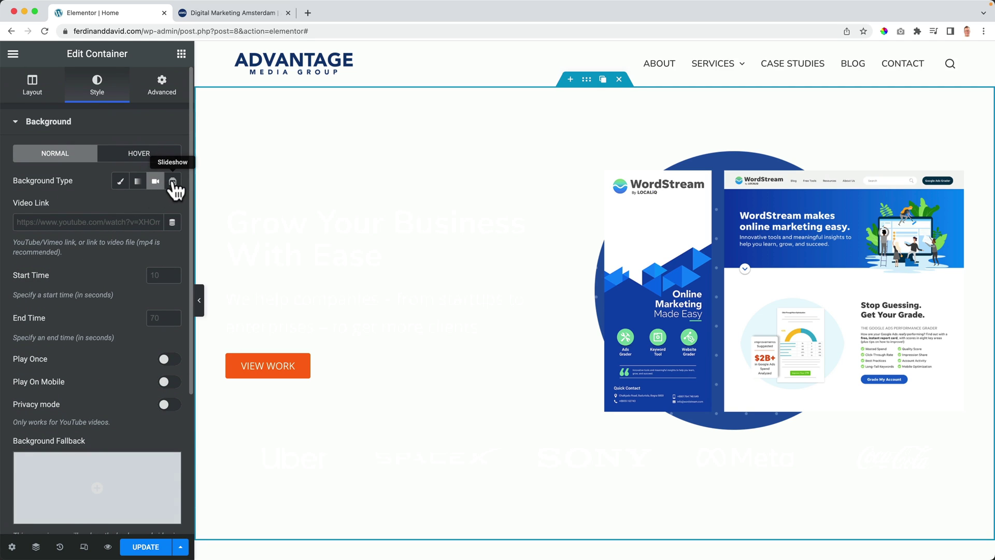
pyautogui.click(172, 180)
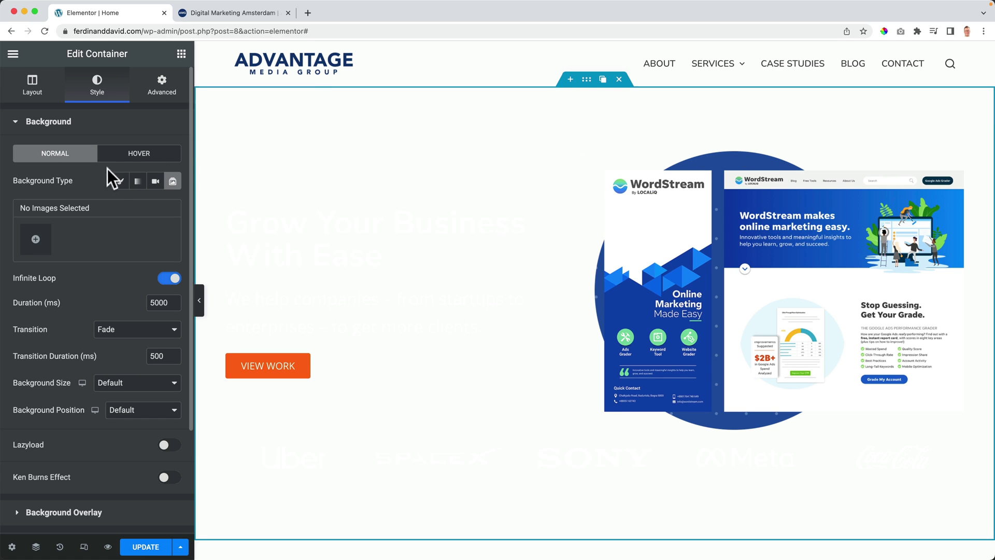
pyautogui.click(137, 181)
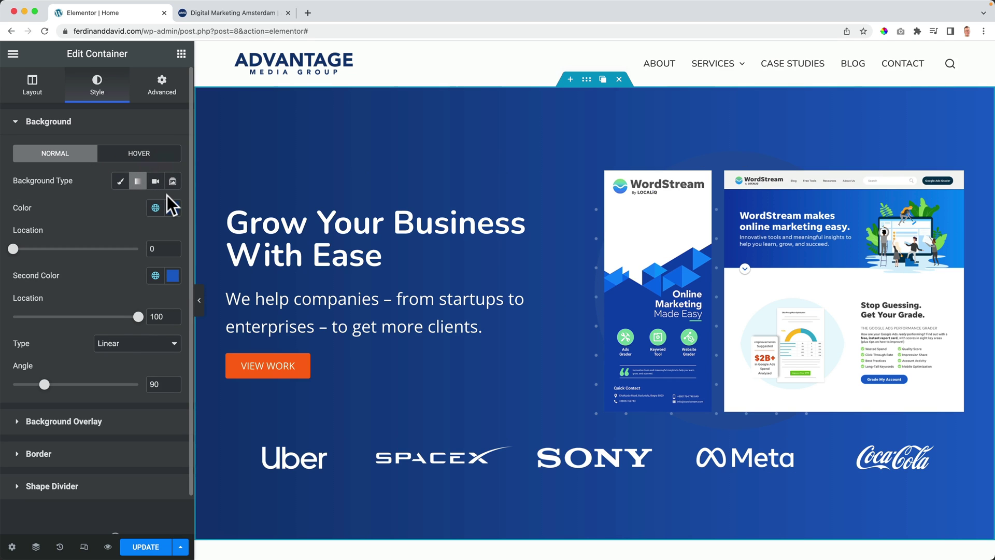
pyautogui.scroll(-1, 435, 193)
pyautogui.scroll(1, 435, 193)
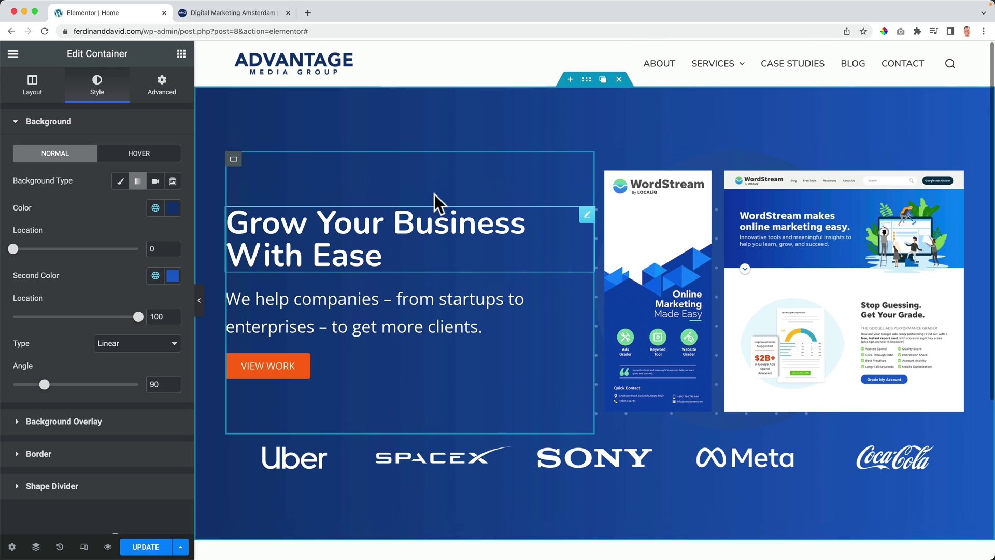
pyautogui.click(294, 456)
pyautogui.click(110, 335)
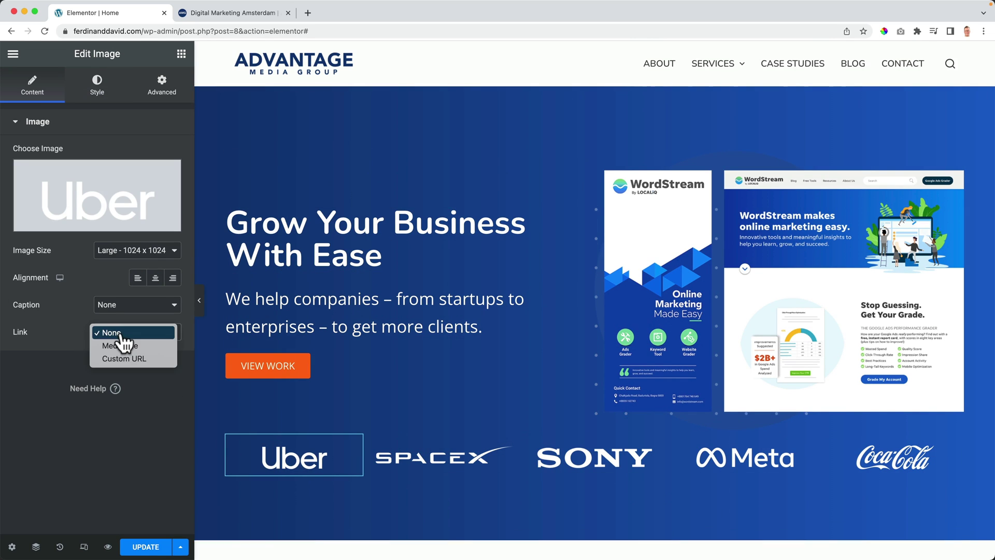
pyautogui.click(125, 359)
pyautogui.click(54, 354)
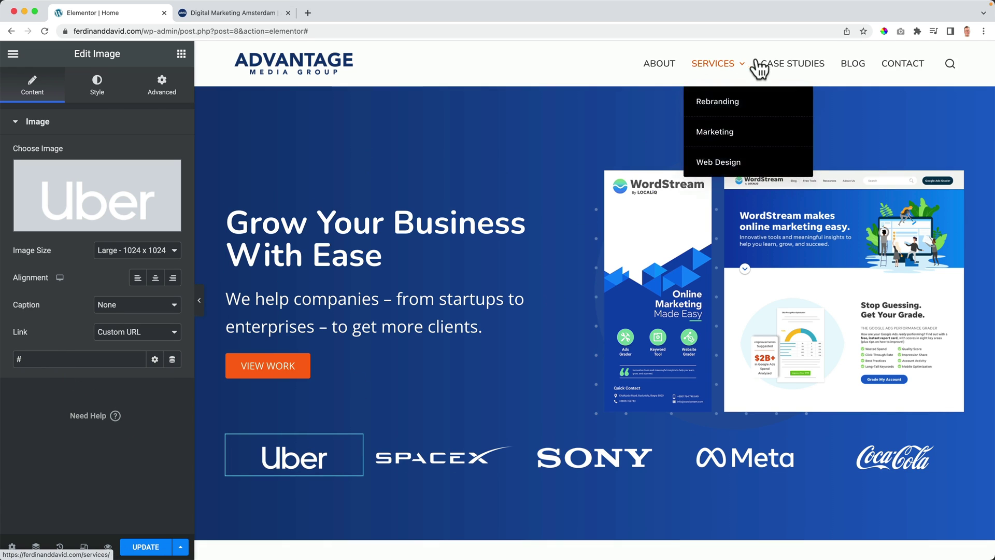
pyautogui.click(146, 548)
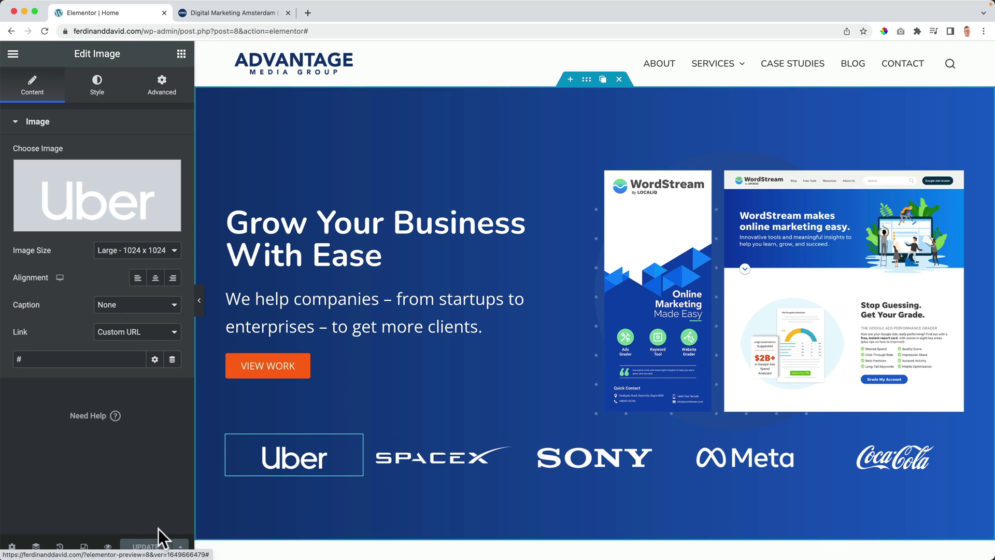
pyautogui.click(229, 12)
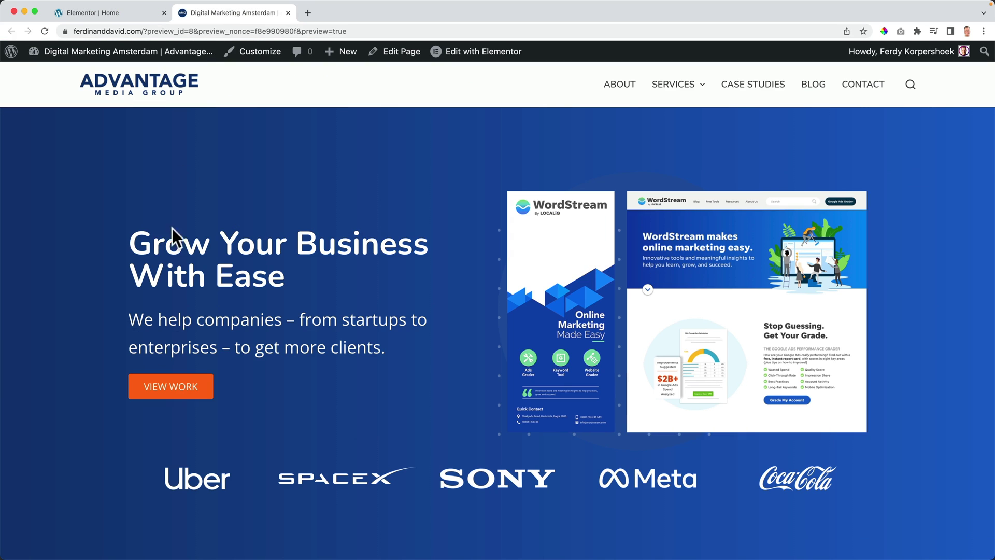
pyautogui.click(190, 499)
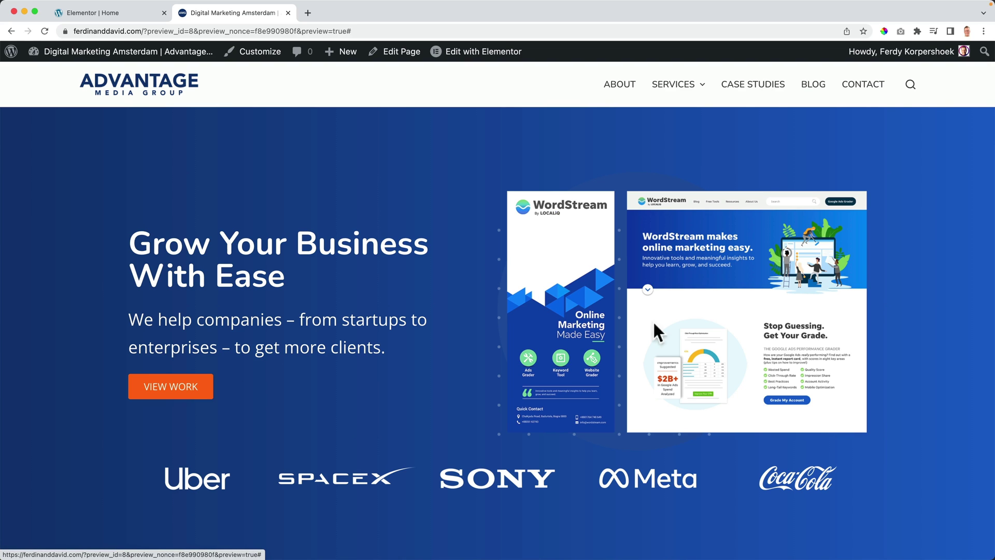
pyautogui.scroll(-2, 278, 396)
pyautogui.scroll(2, 278, 402)
pyautogui.click(132, 13)
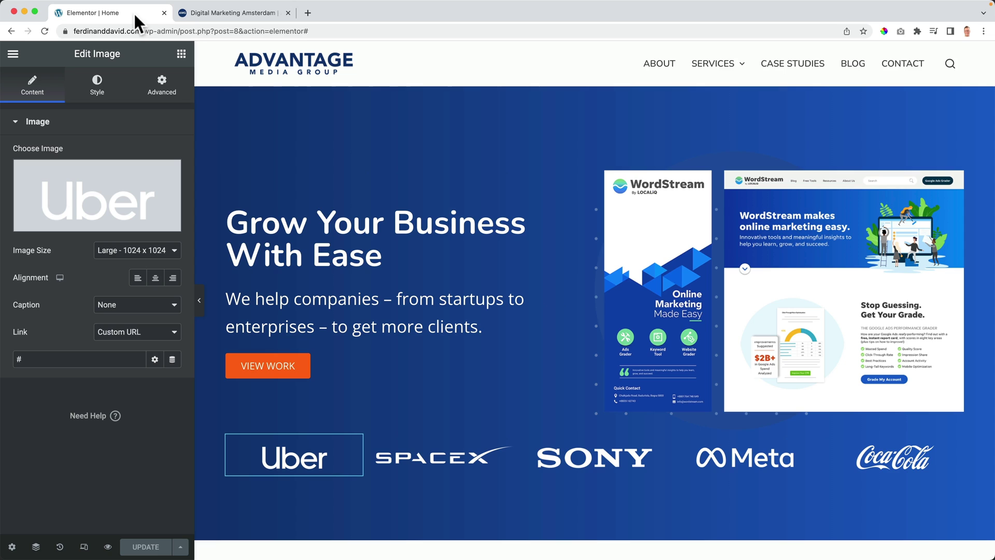
pyautogui.scroll(-2, 315, 250)
pyautogui.scroll(-1, 315, 247)
pyautogui.scroll(2, 316, 247)
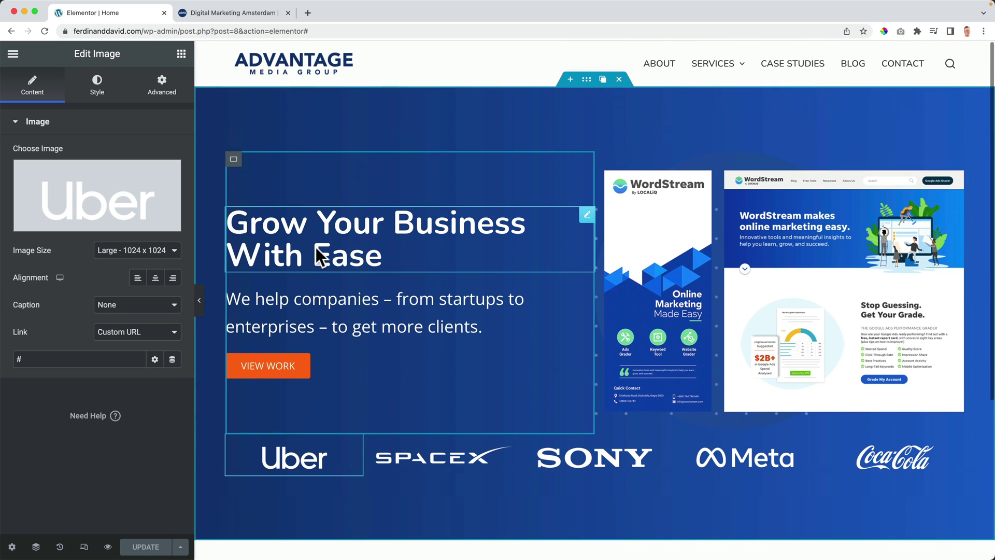
# Step: Select the hero container and add a Drops top shape divider with height 75
pyautogui.click(586, 80)
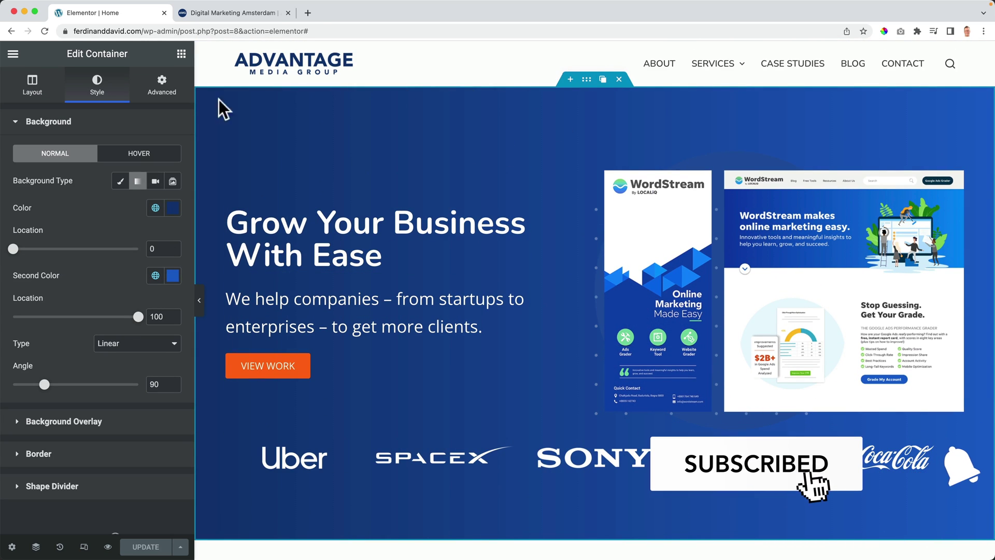
pyautogui.click(47, 124)
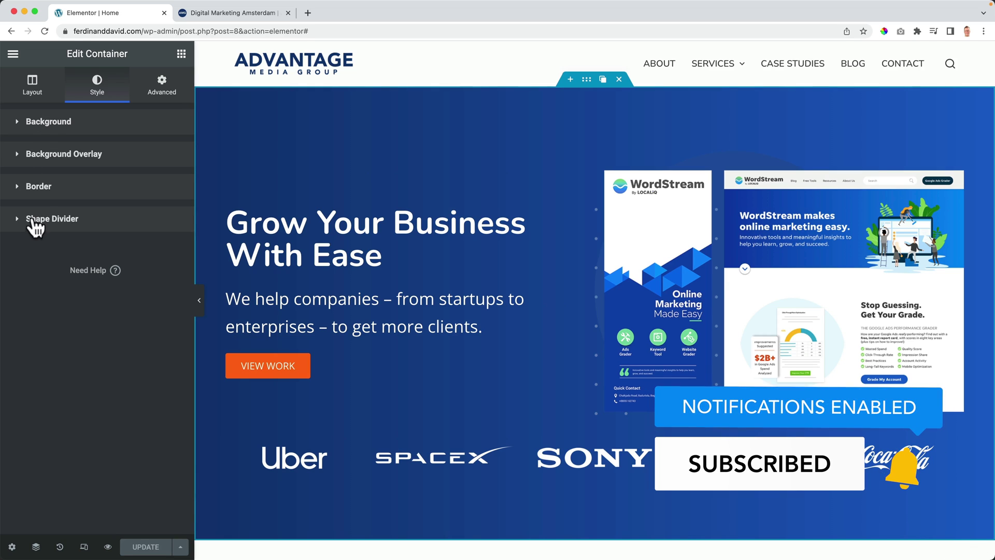
pyautogui.click(54, 220)
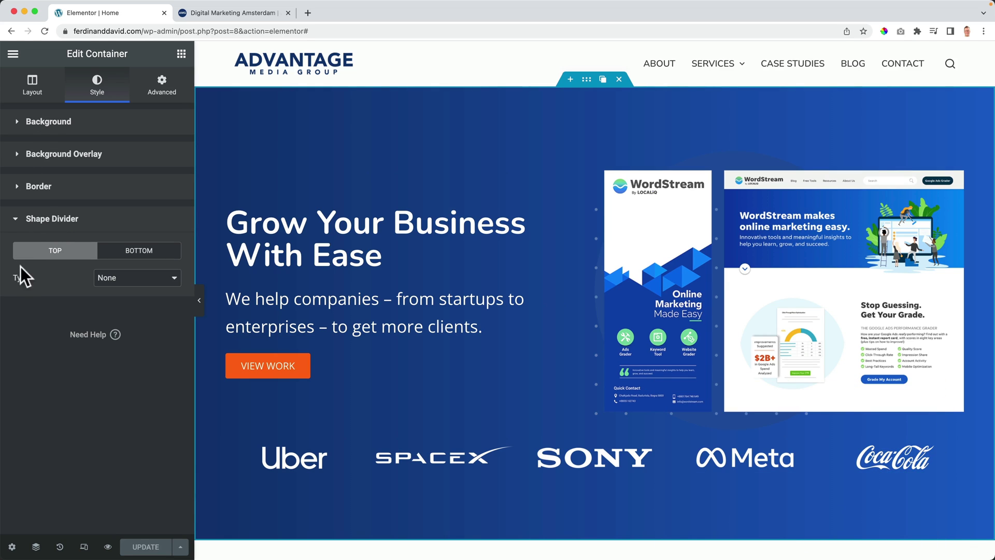
pyautogui.click(110, 284)
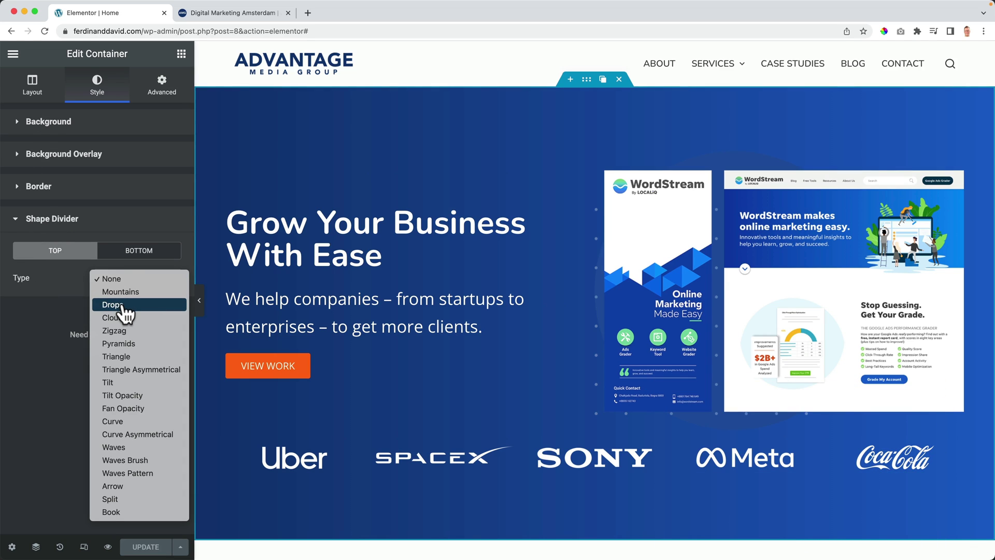
pyautogui.click(130, 306)
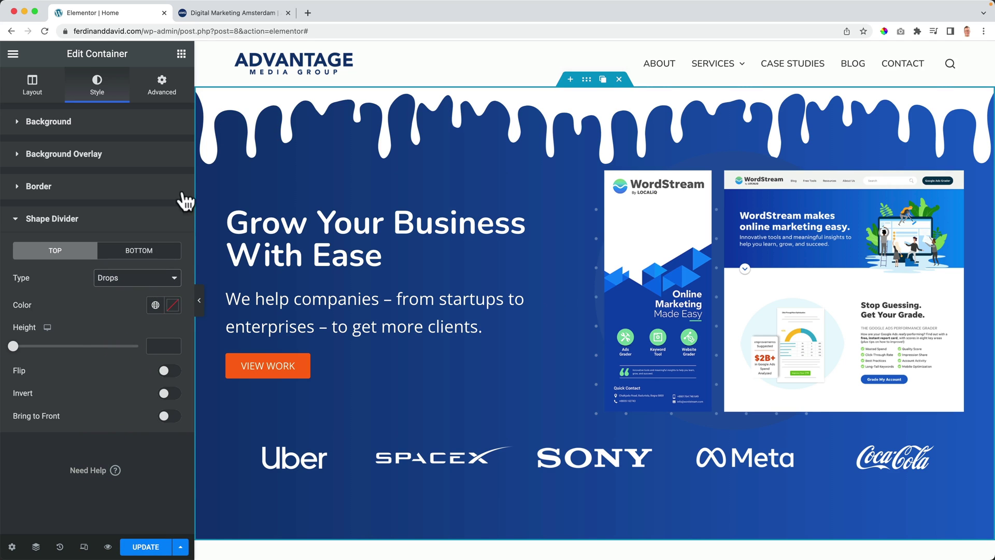
pyautogui.moveTo(13, 349); pyautogui.dragTo(34, 348)
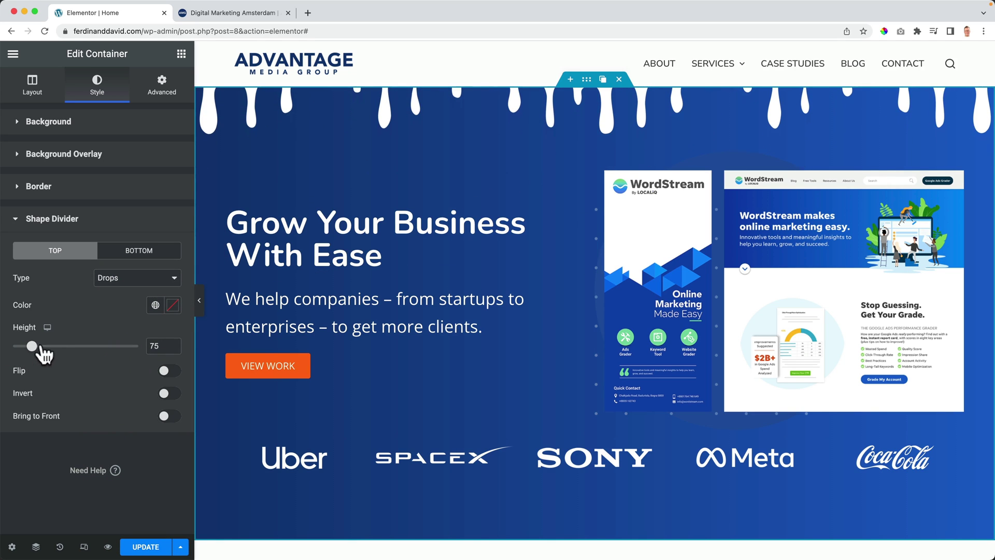
# Step: Try Pyramids, Curve and Waves top dividers, setting the waves width to 160 and flattening it
pyautogui.click(118, 284)
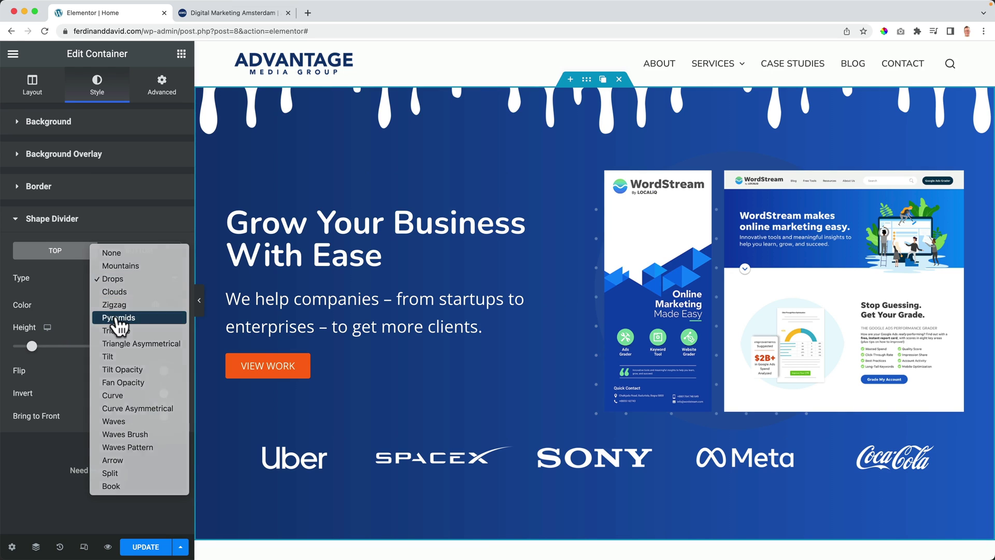
pyautogui.click(117, 317)
pyautogui.click(117, 272)
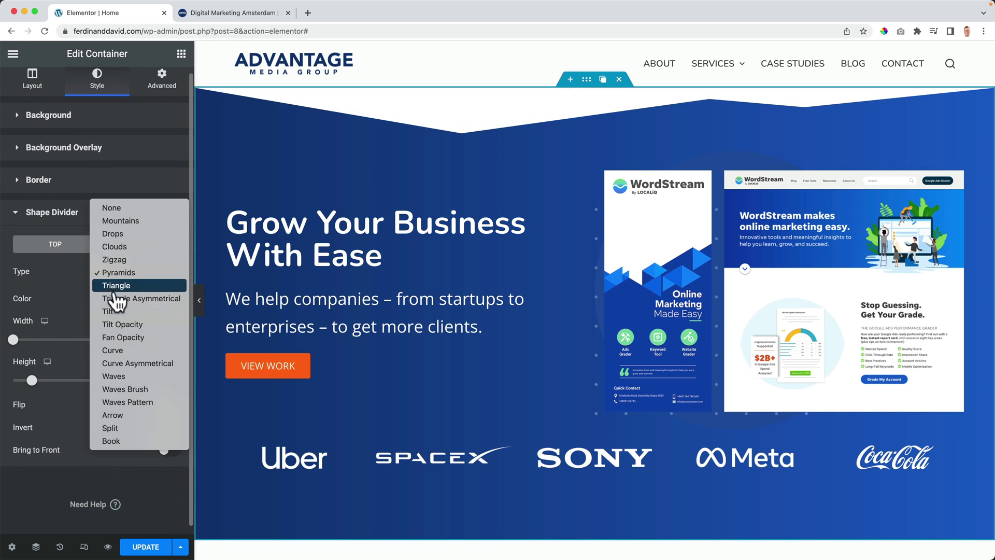
pyautogui.click(116, 351)
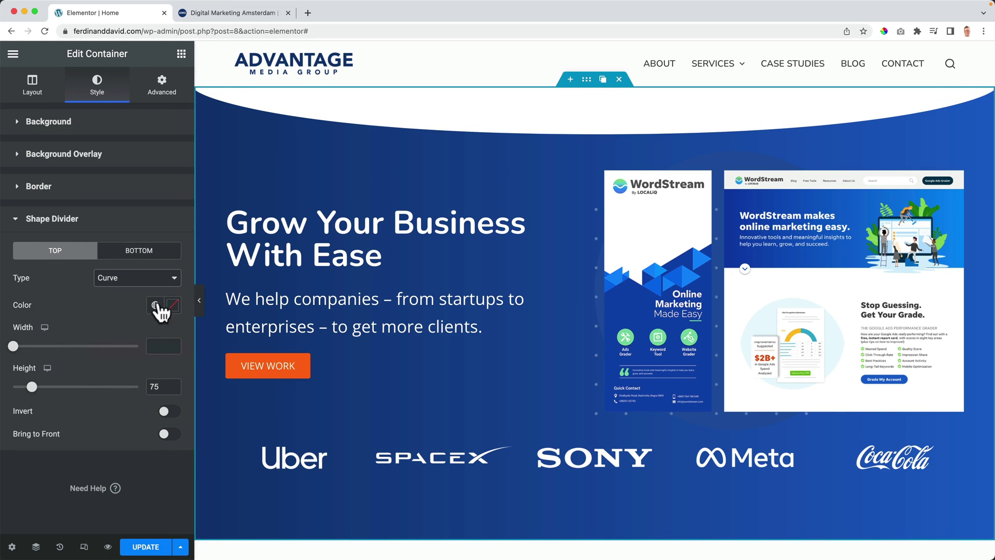
pyautogui.click(148, 280)
pyautogui.click(138, 305)
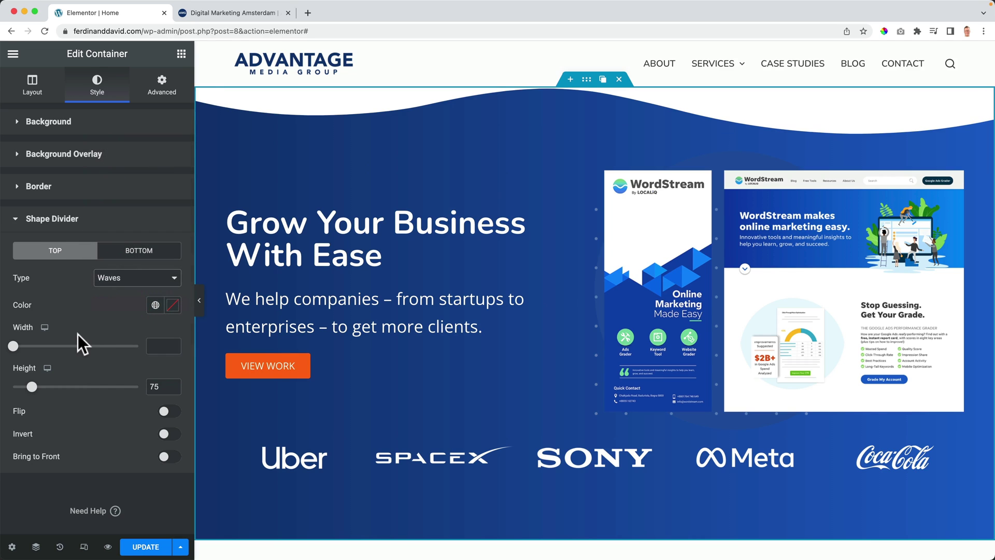
pyautogui.moveTo(13, 346); pyautogui.dragTo(50, 346)
pyautogui.moveTo(26, 386)
pyautogui.mouseDown()
pyautogui.moveTo(49, 386)
pyautogui.moveTo(26, 386)
pyautogui.mouseUp()
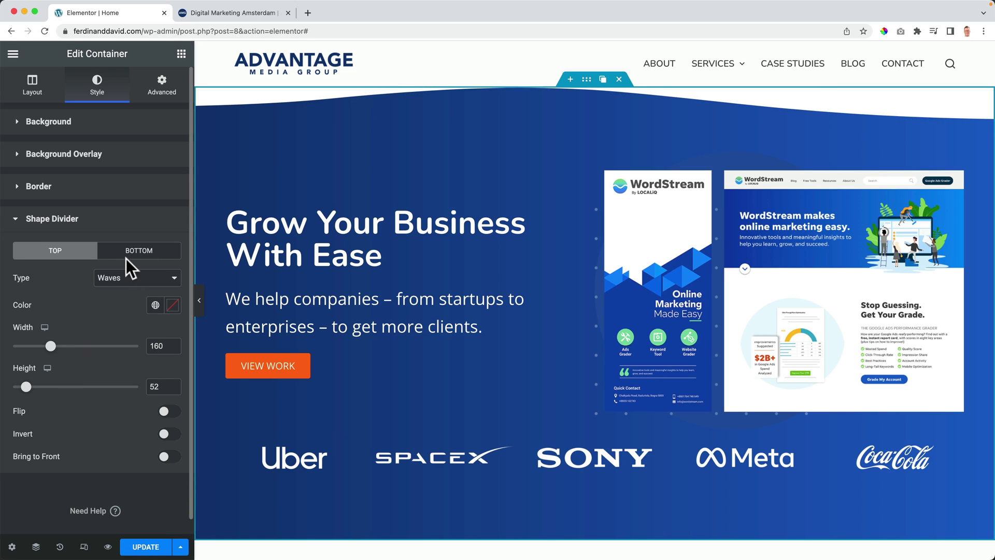
# Step: Add a flipped Tilt bottom divider with height 70
pyautogui.click(143, 255)
pyautogui.click(120, 278)
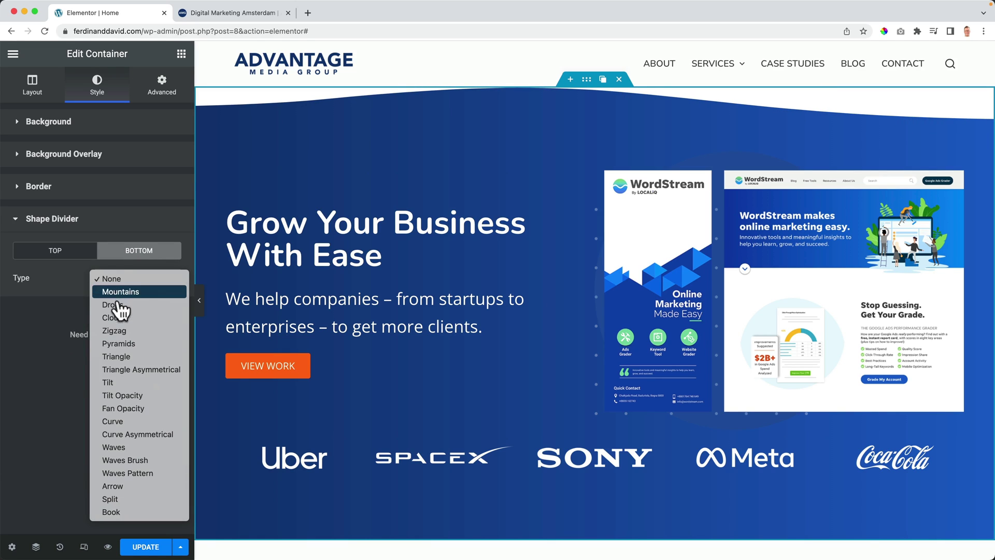
pyautogui.click(120, 383)
pyautogui.scroll(-2, 323, 385)
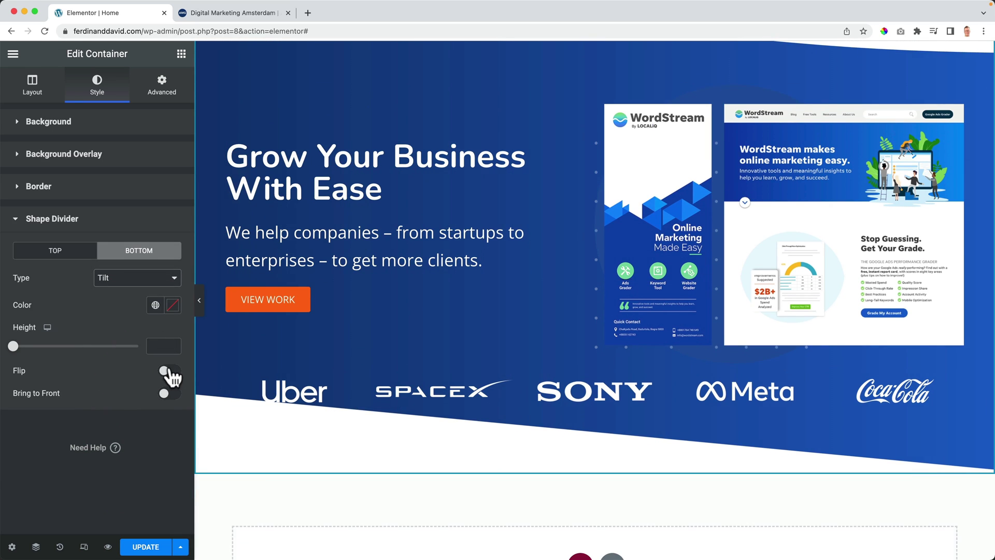
pyautogui.click(167, 371)
pyautogui.moveTo(14, 346); pyautogui.dragTo(31, 346)
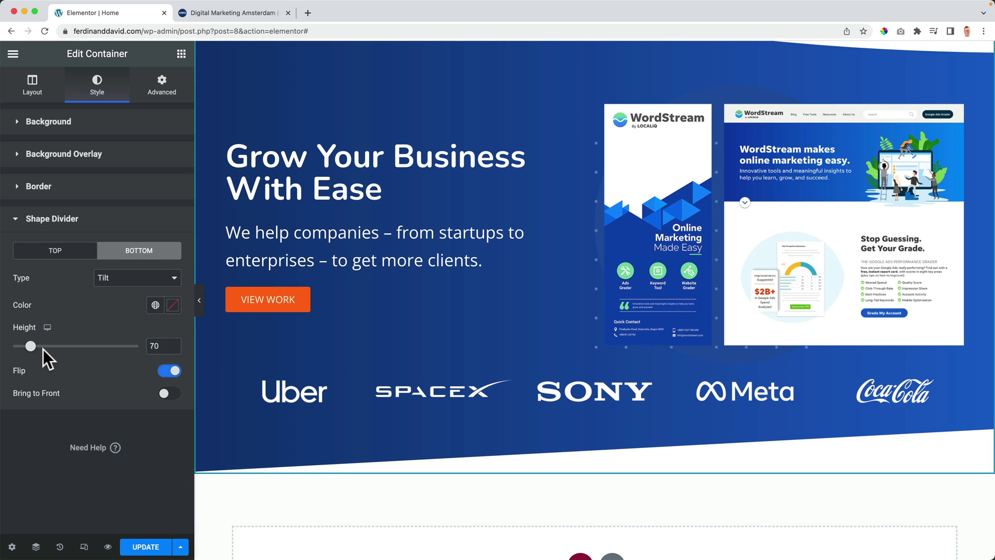
# Step: Return to the top divider settings and reopen its shape list
pyautogui.scroll(2, 372, 303)
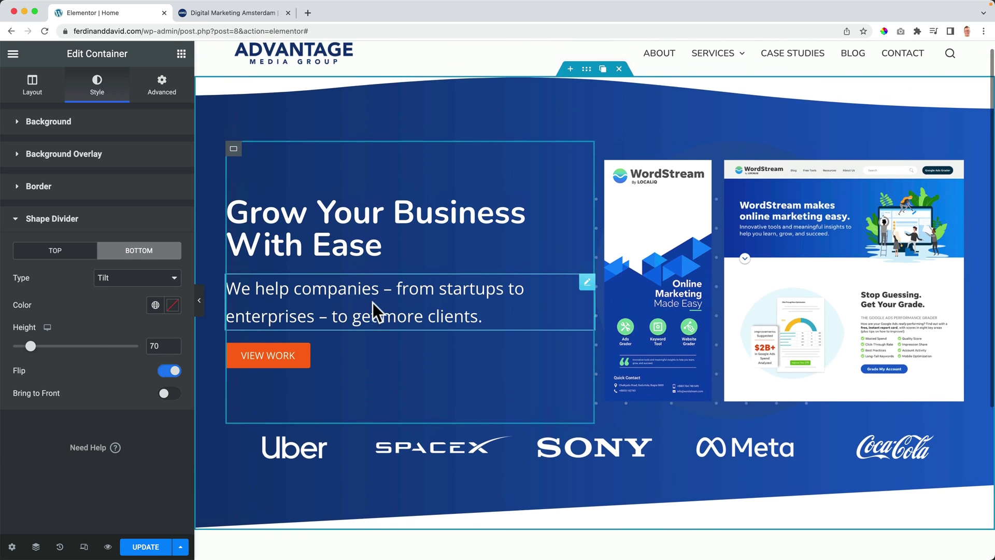
pyautogui.scroll(-3, 372, 302)
pyautogui.click(55, 250)
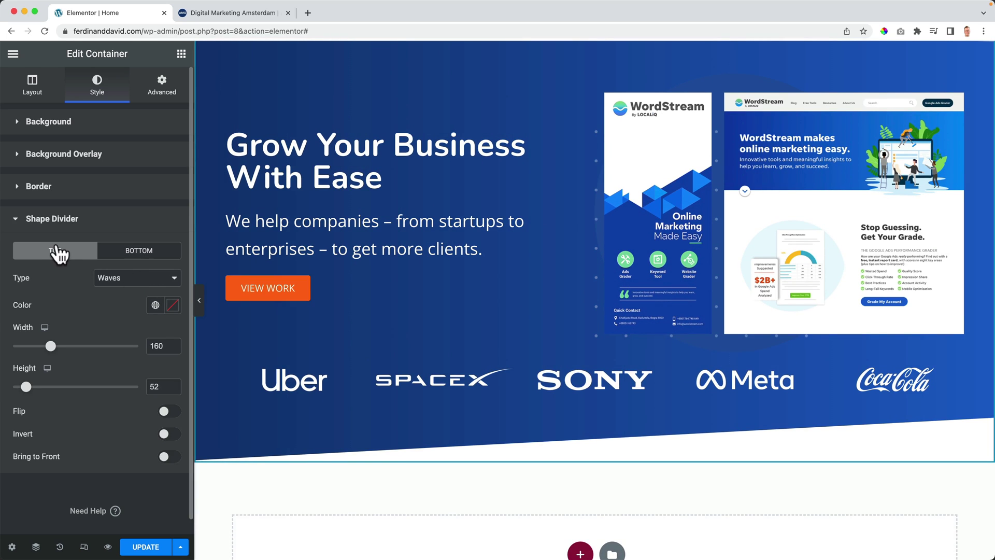
pyautogui.click(104, 277)
# Step: Remove the top wave divider and give the left text container a Fade In Left entrance animation
pyautogui.click(111, 110)
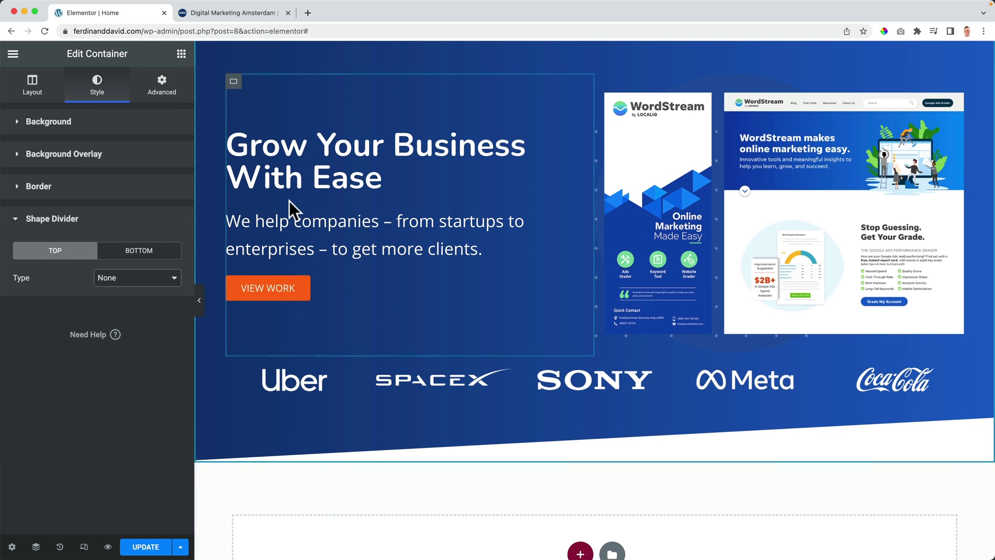
pyautogui.scroll(-2, 288, 201)
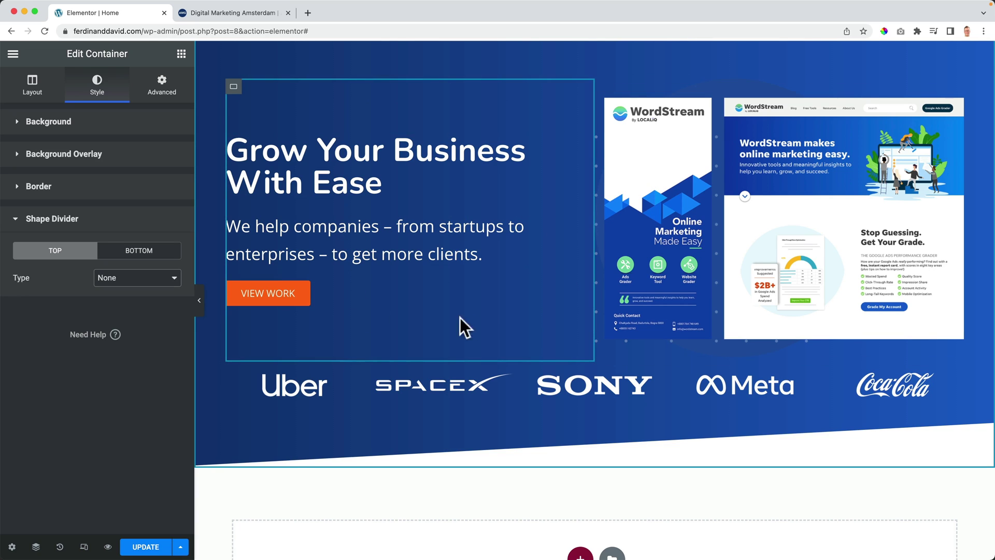
pyautogui.scroll(1, 601, 394)
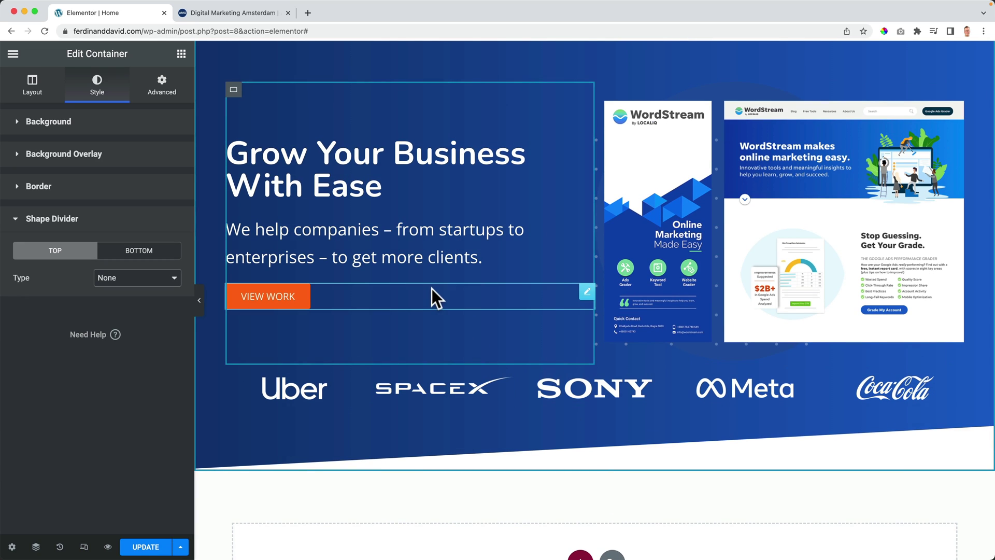
pyautogui.click(233, 92)
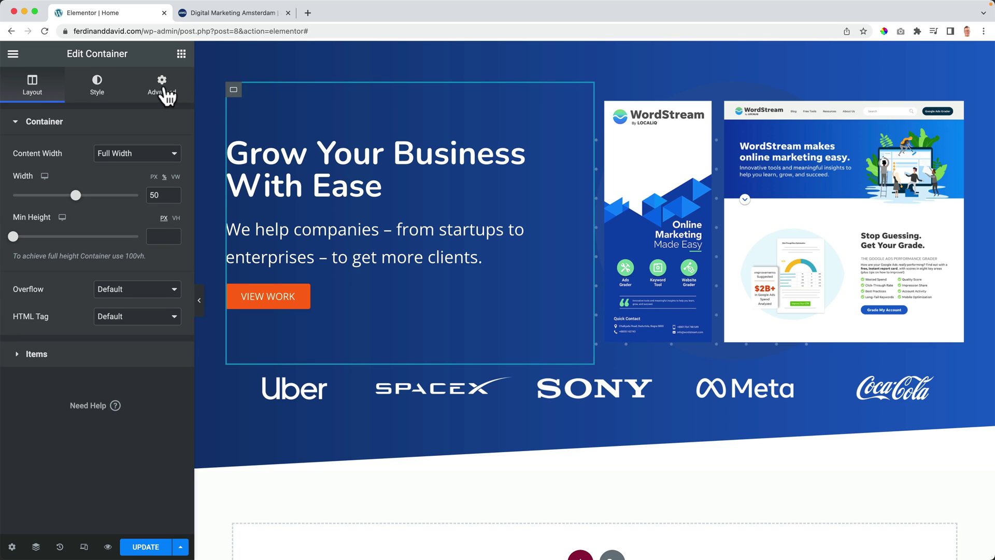
pyautogui.click(162, 88)
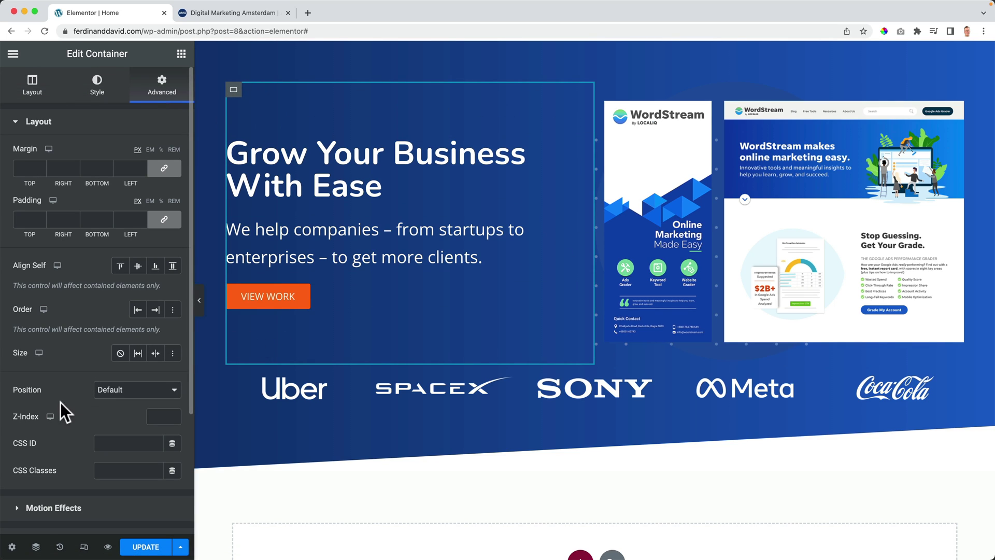
pyautogui.click(35, 124)
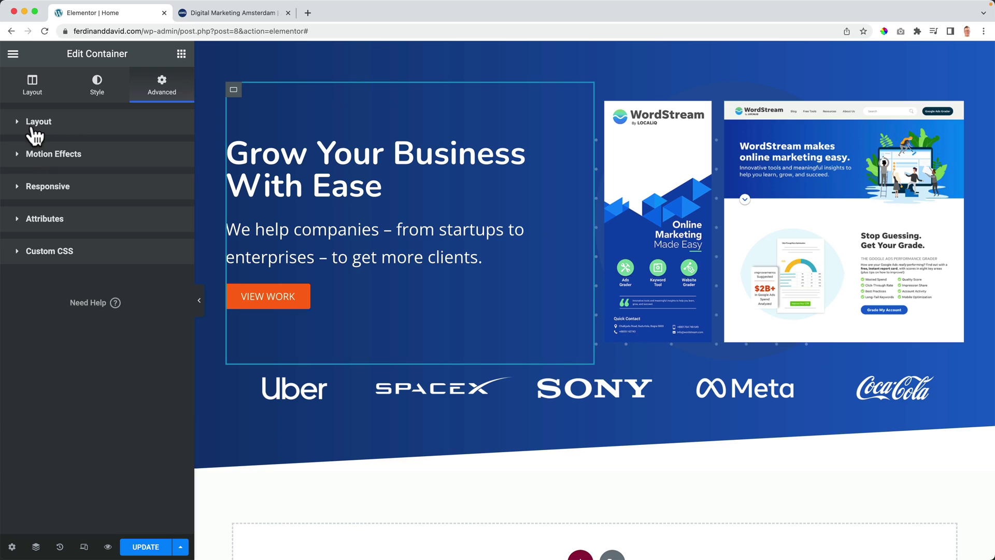
pyautogui.click(41, 164)
pyautogui.click(91, 207)
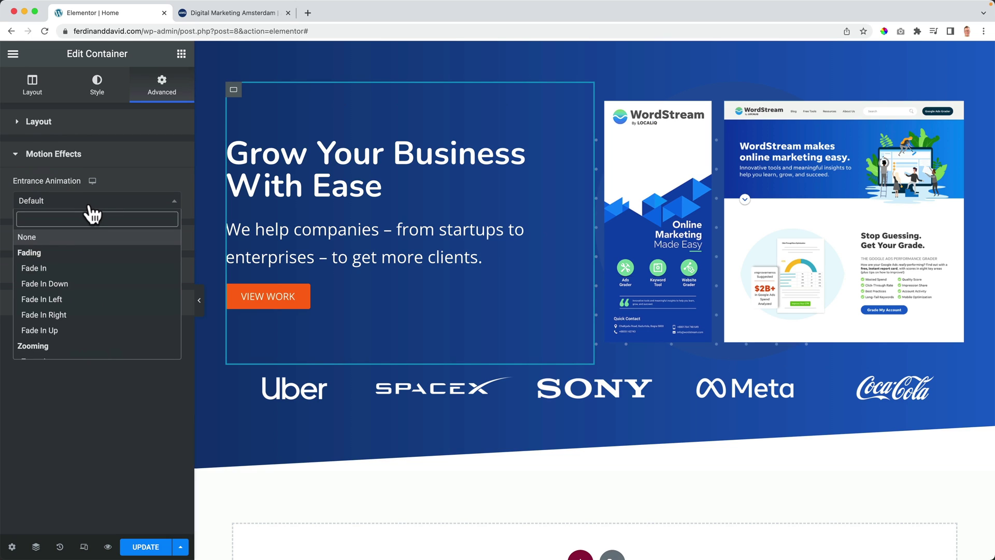
pyautogui.click(69, 305)
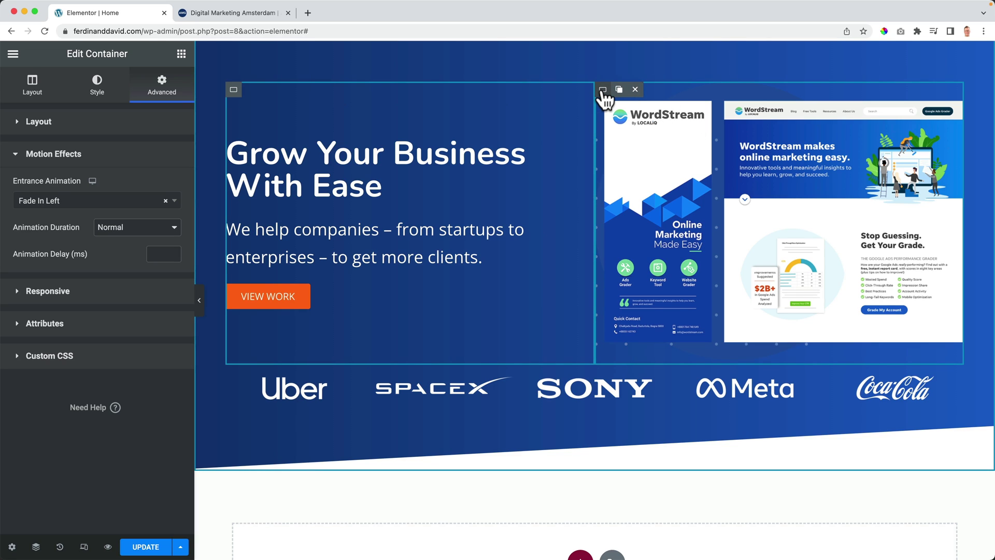
# Step: Give the right image container a Fade In Right entrance animation
pyautogui.click(602, 90)
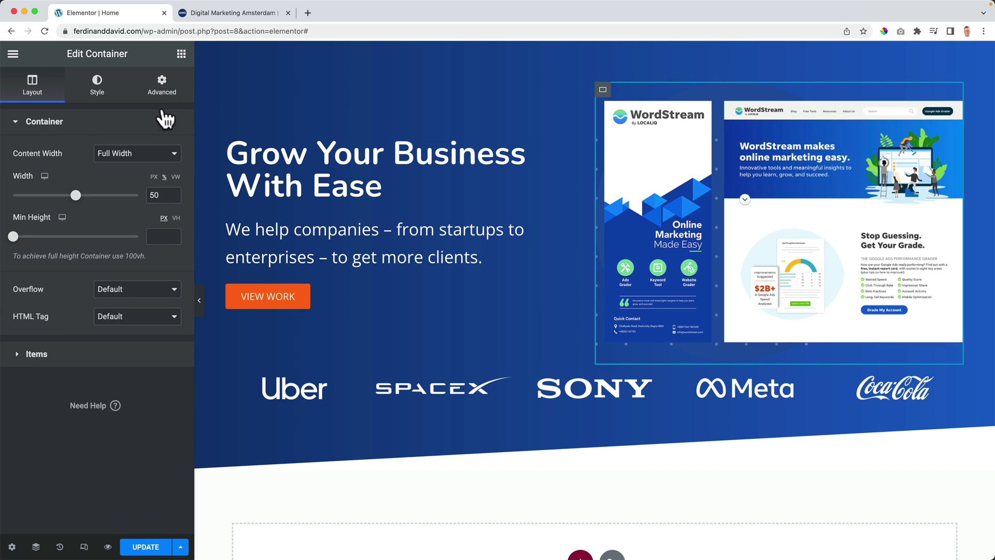
pyautogui.click(161, 87)
pyautogui.click(46, 123)
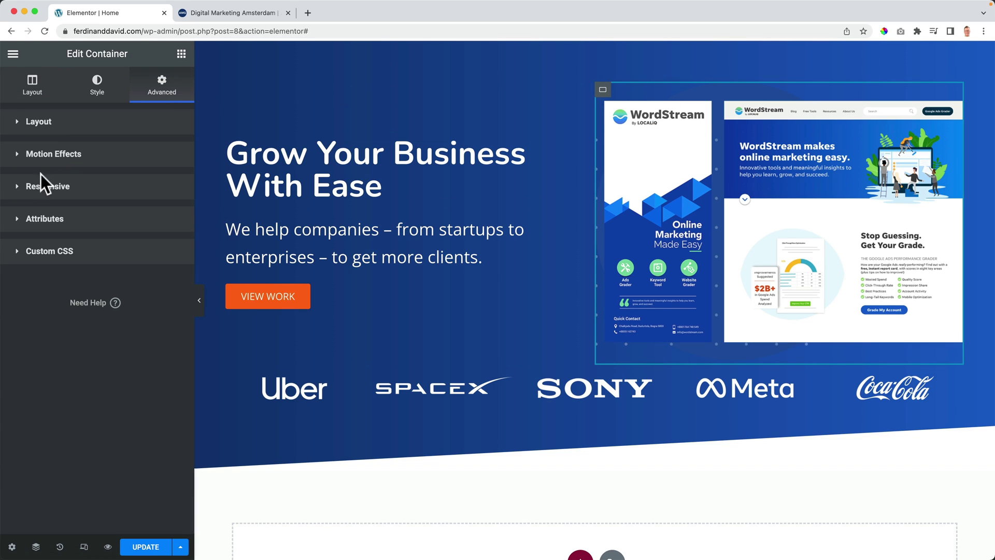
pyautogui.click(46, 155)
pyautogui.click(66, 203)
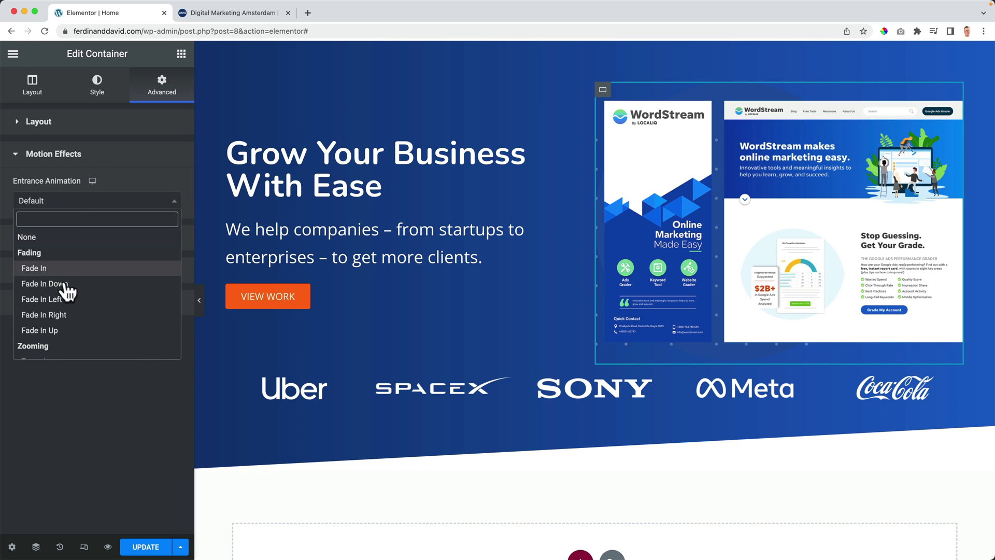
pyautogui.click(66, 315)
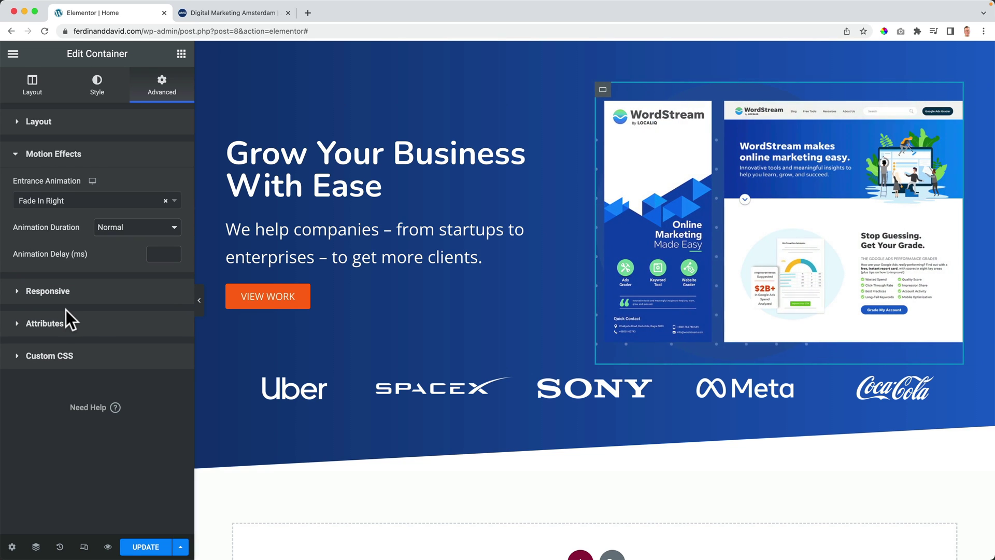
# Step: Give the logo row container a Fade In Up entrance animation
pyautogui.click(234, 374)
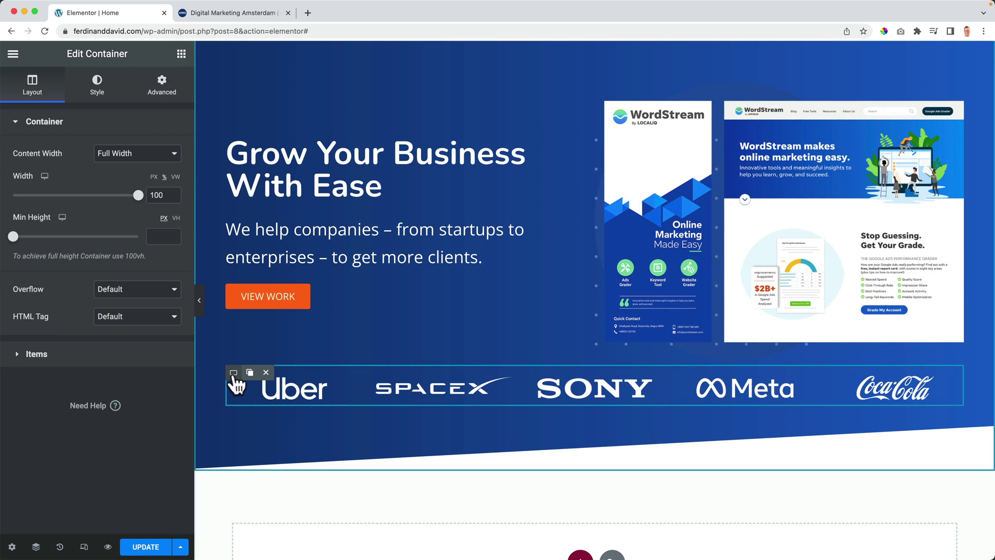
pyautogui.click(36, 546)
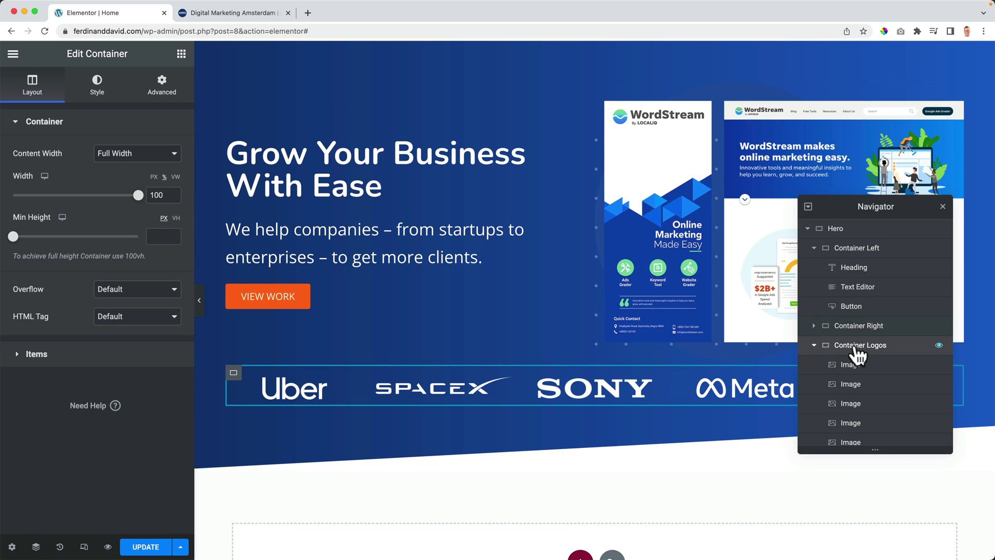
pyautogui.click(165, 94)
pyautogui.click(39, 122)
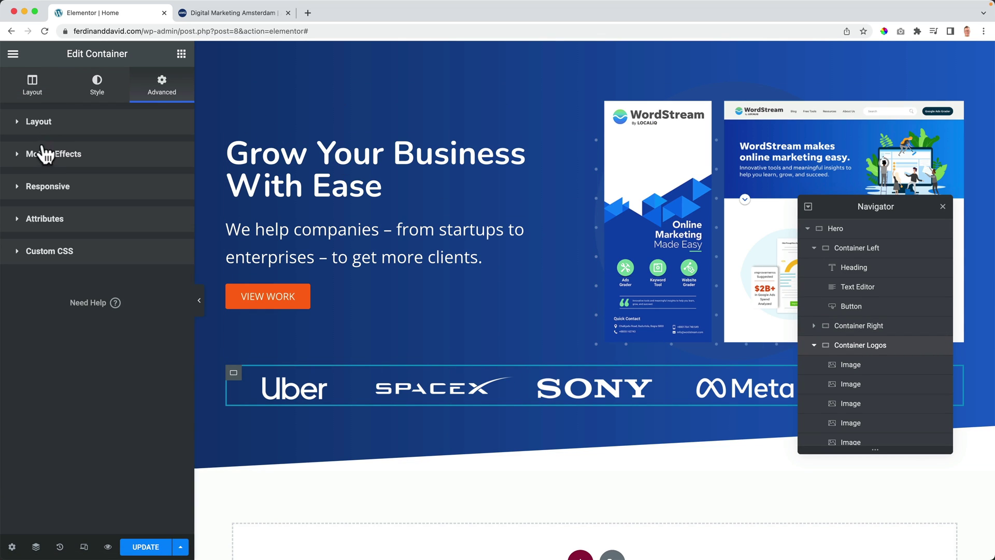
pyautogui.click(53, 154)
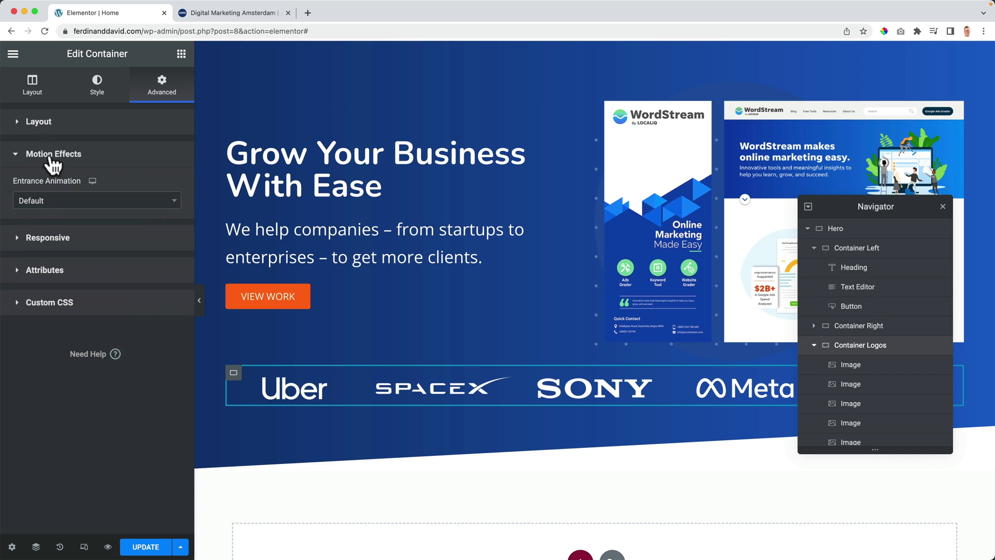
pyautogui.click(69, 208)
pyautogui.click(64, 333)
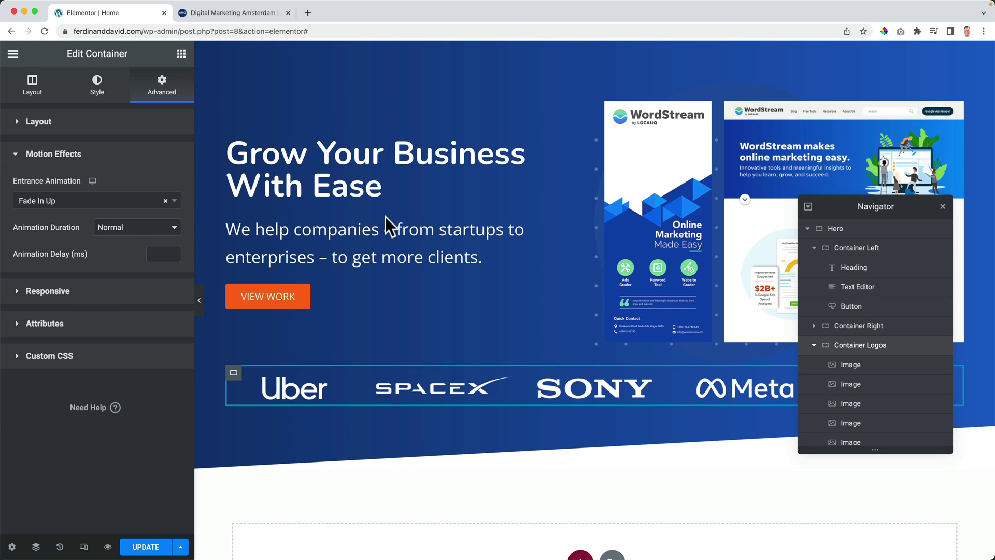
# Step: Set Container Left's animation duration to Slow with a 500 ms delay
pyautogui.click(861, 249)
pyautogui.click(125, 123)
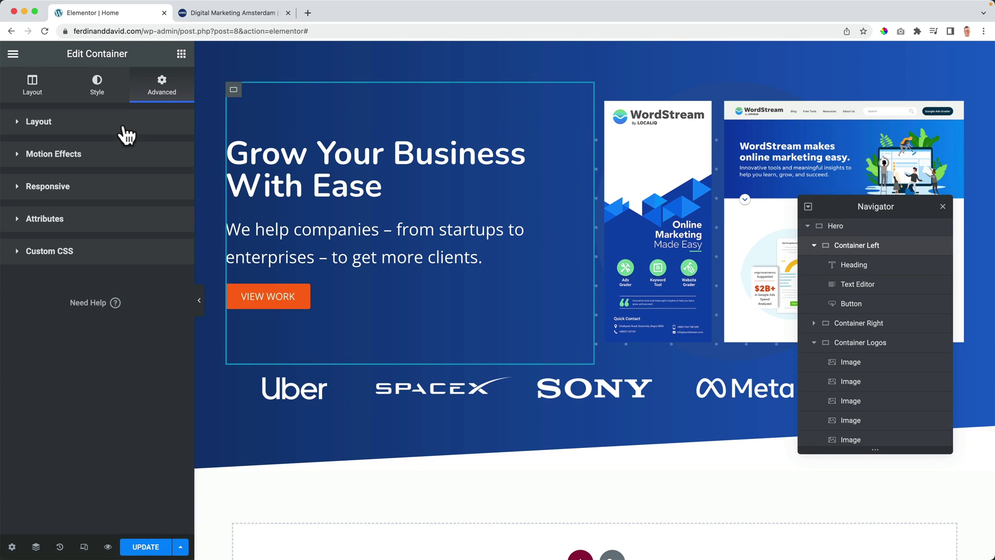
pyautogui.click(73, 157)
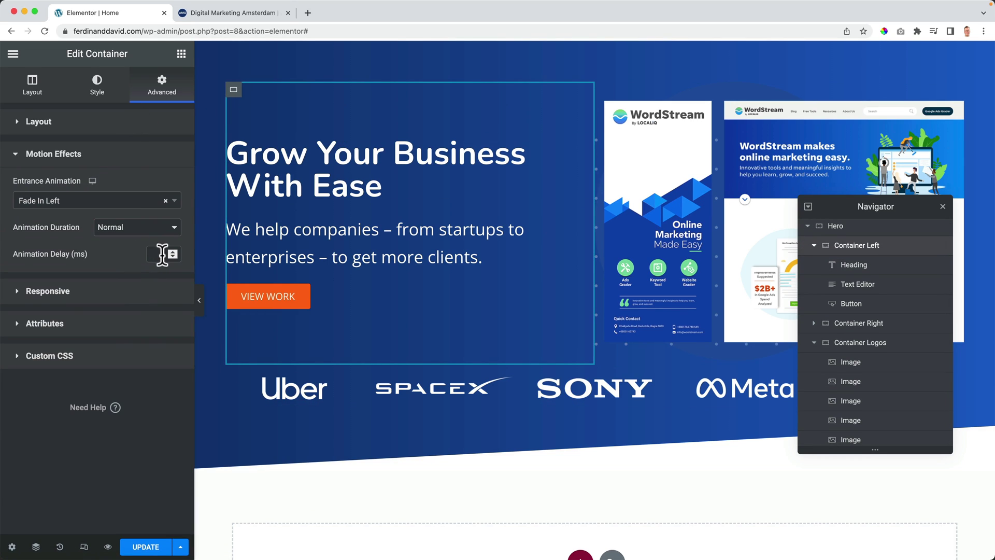
pyautogui.click(152, 239)
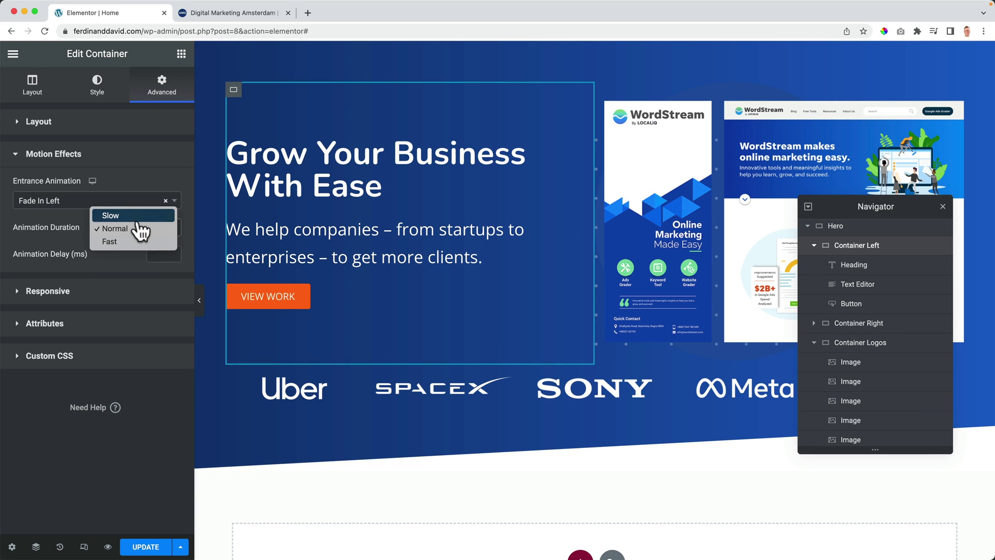
pyautogui.click(139, 215)
pyautogui.click(154, 251)
pyautogui.write('500')
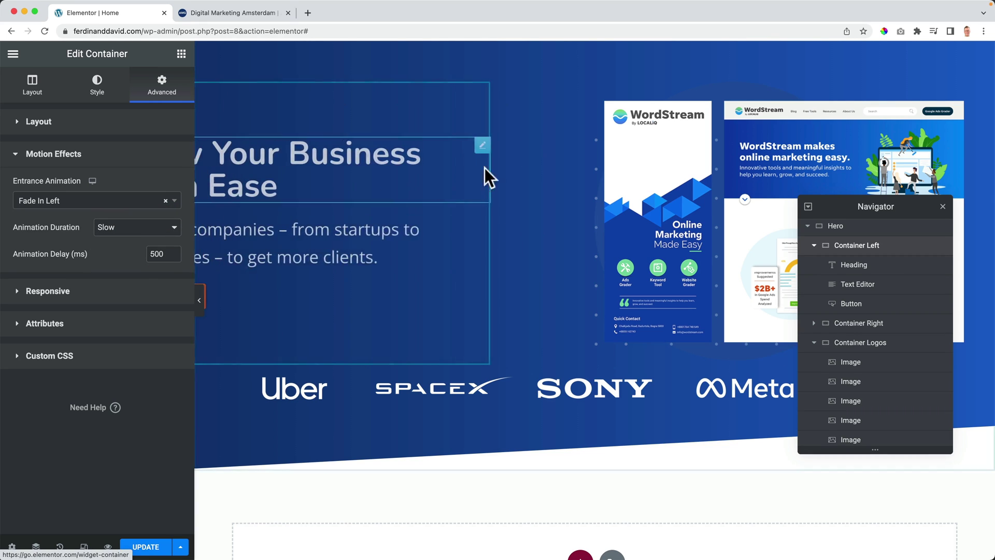
# Step: Set Container Right's animation duration to Slow with a 1000 ms delay
pyautogui.click(814, 246)
pyautogui.click(837, 268)
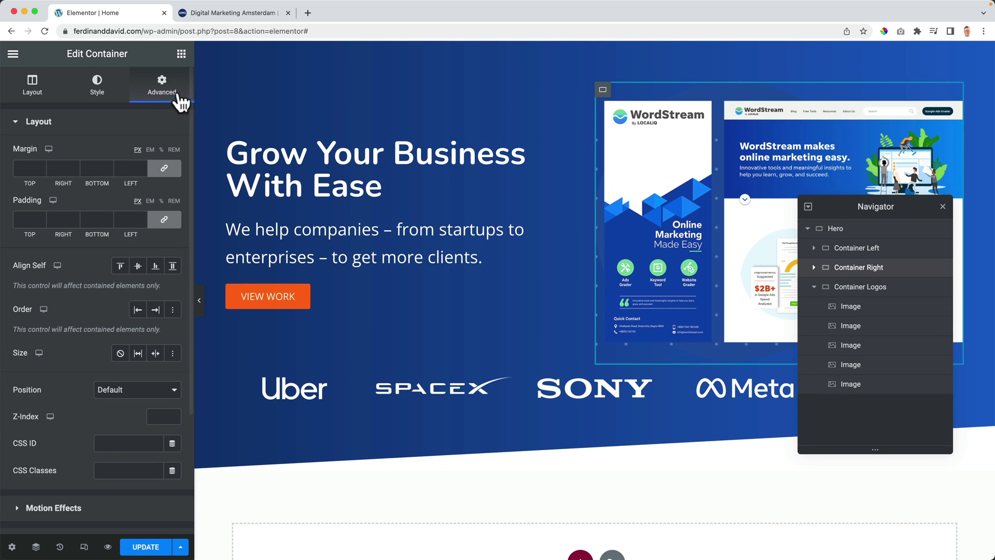
pyautogui.click(59, 126)
pyautogui.click(59, 152)
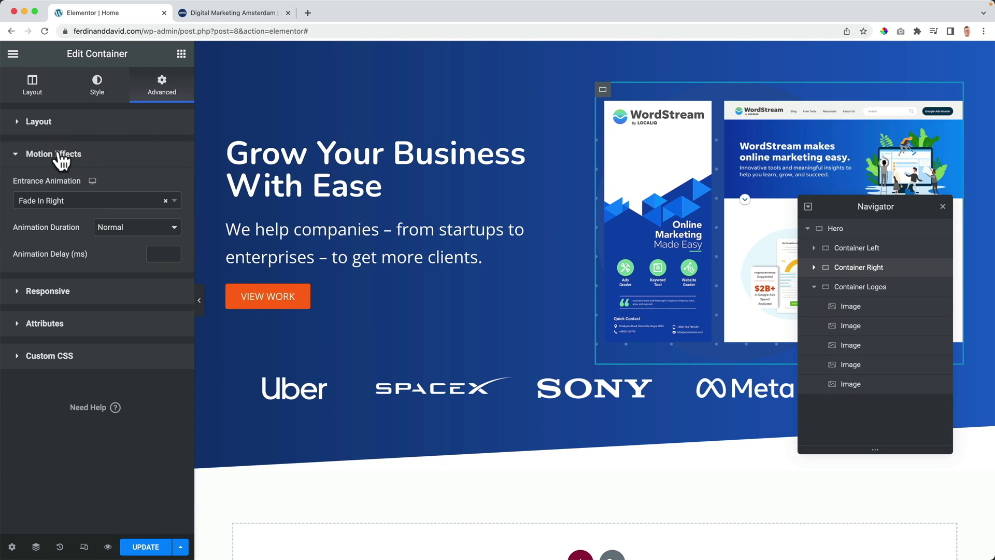
pyautogui.click(116, 233)
pyautogui.click(125, 215)
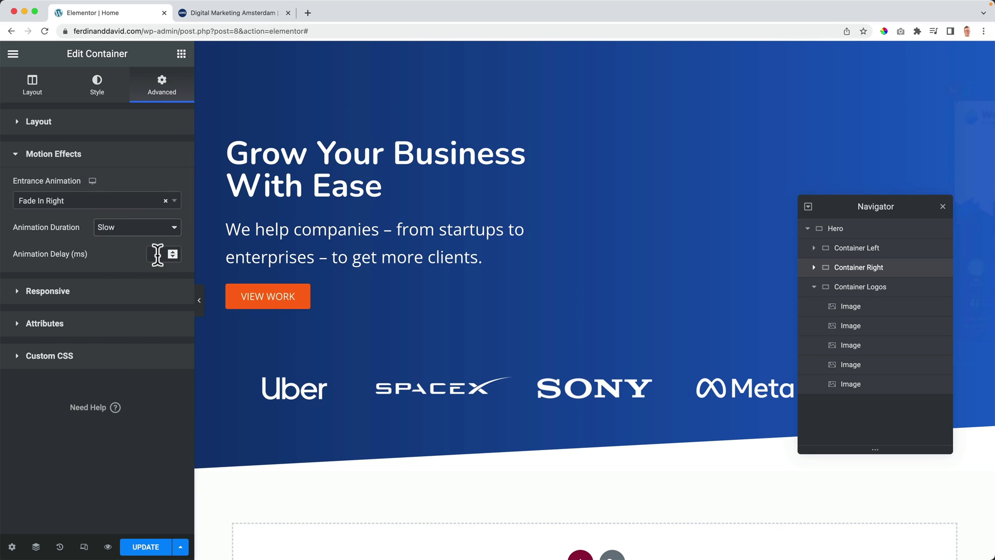
pyautogui.write('1000')
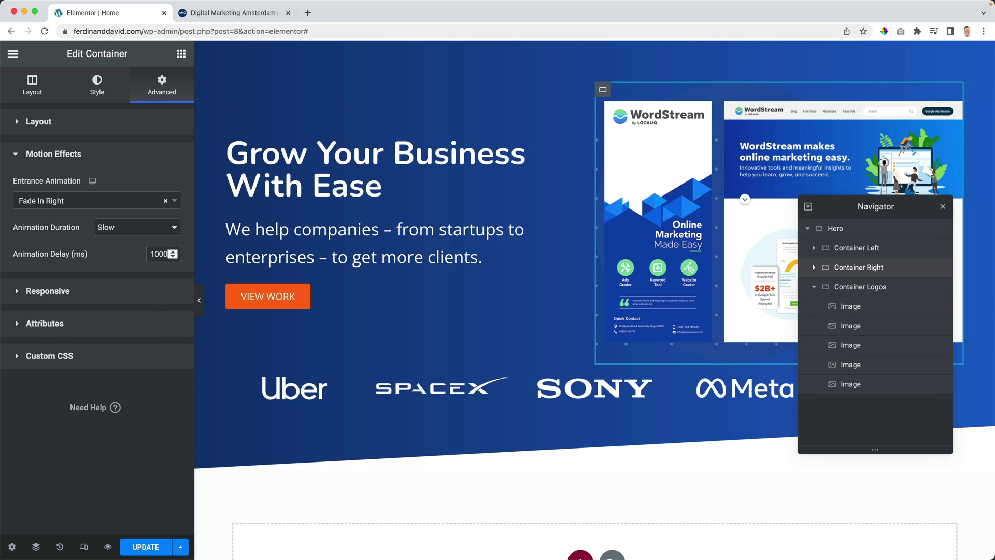
# Step: Set Container Logos to a Slow animation with a 1500 ms delay and save the page
pyautogui.click(855, 288)
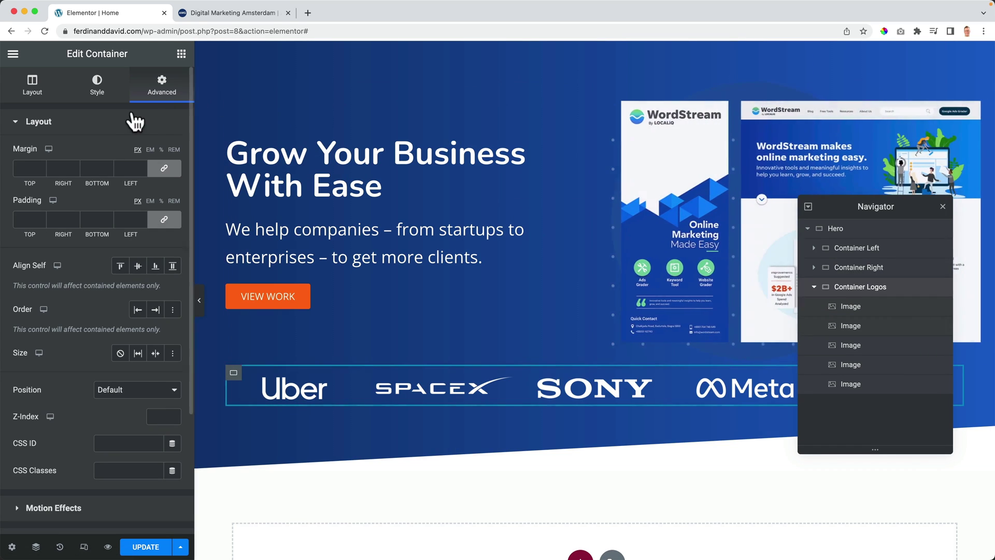
pyautogui.click(129, 123)
pyautogui.click(65, 165)
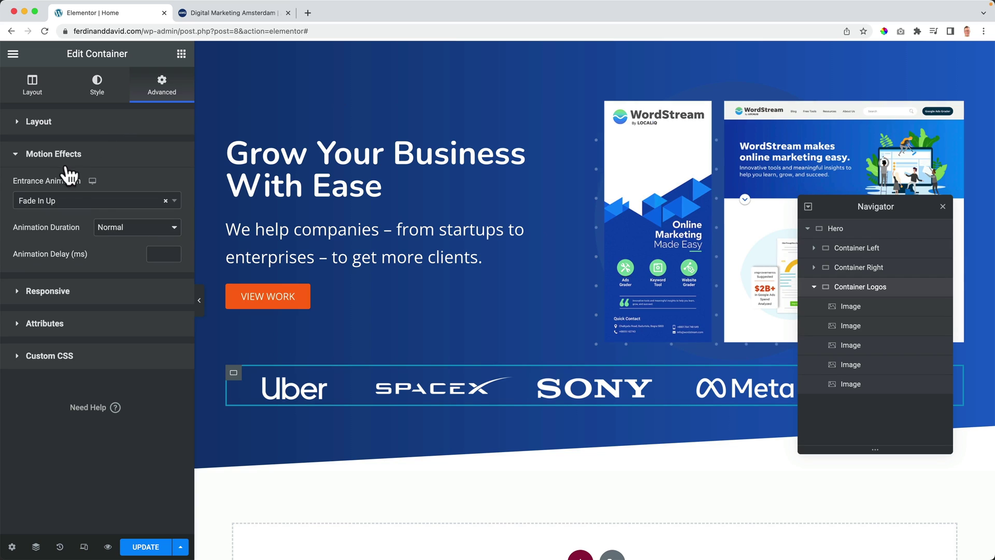
pyautogui.click(137, 229)
pyautogui.click(127, 216)
pyautogui.click(154, 254)
pyautogui.write('1500')
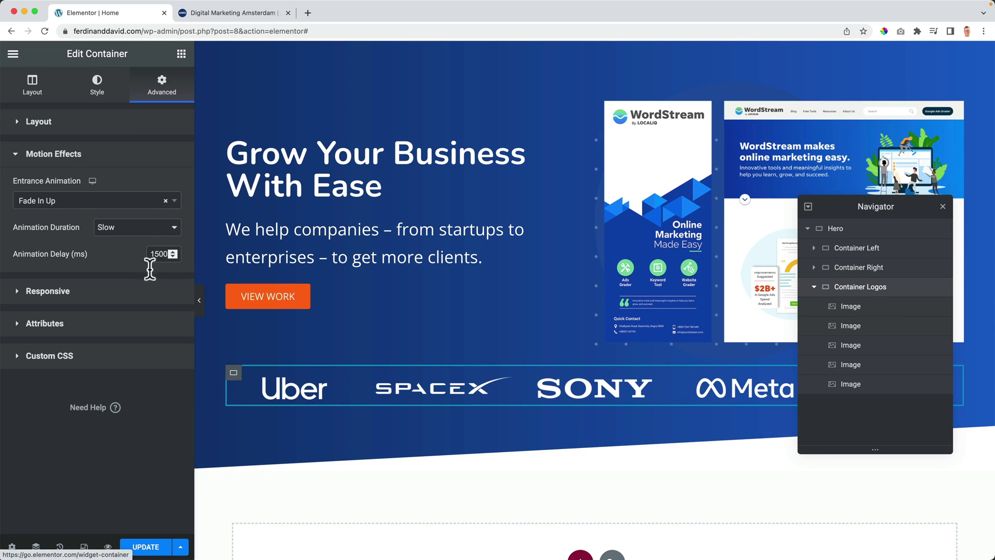
pyautogui.click(148, 545)
pyautogui.click(252, 12)
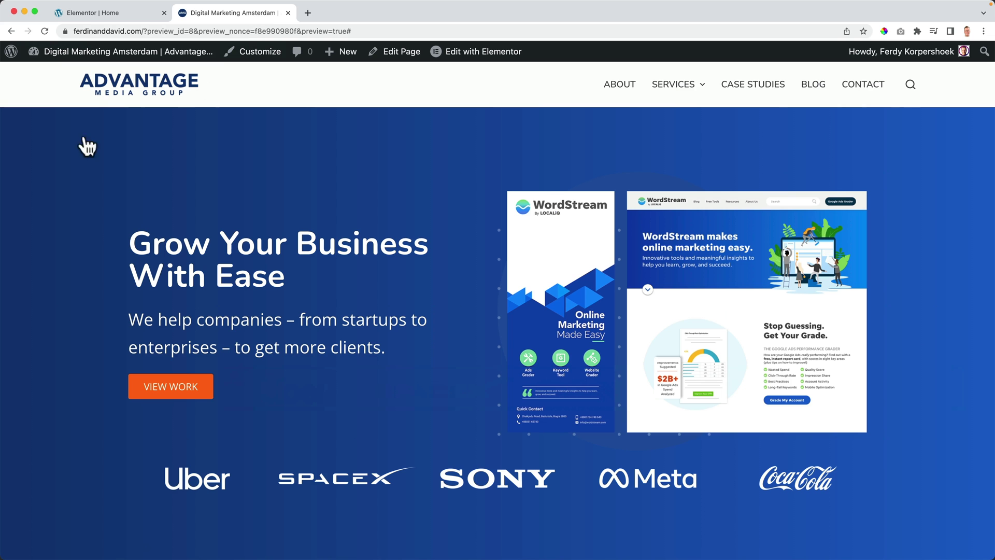
pyautogui.press('super+r')
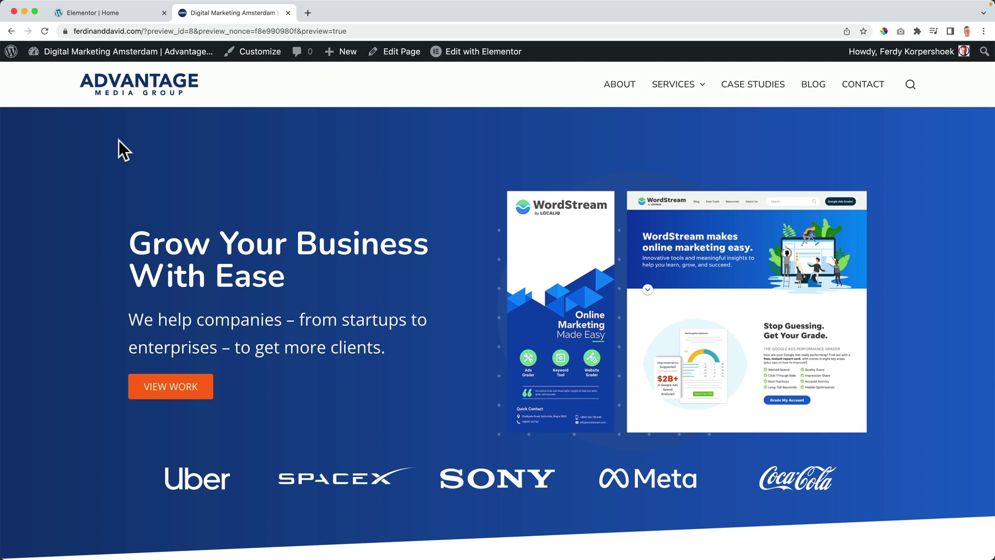
pyautogui.scroll(-2, 120, 141)
pyautogui.scroll(2, 120, 142)
pyautogui.click(130, 15)
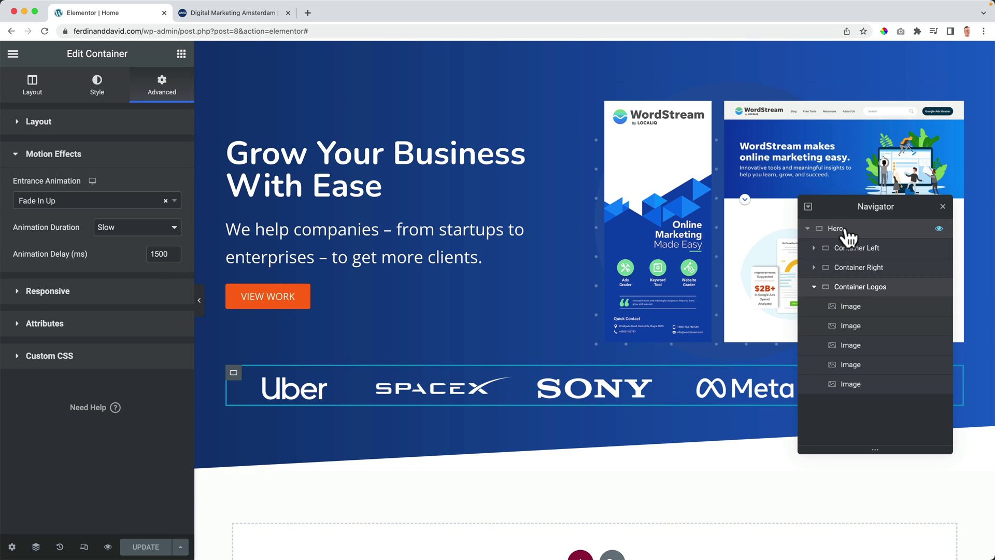
# Step: Set the Hero section's top padding to 50 px and save the page
pyautogui.click(849, 237)
pyautogui.click(71, 127)
pyautogui.click(167, 94)
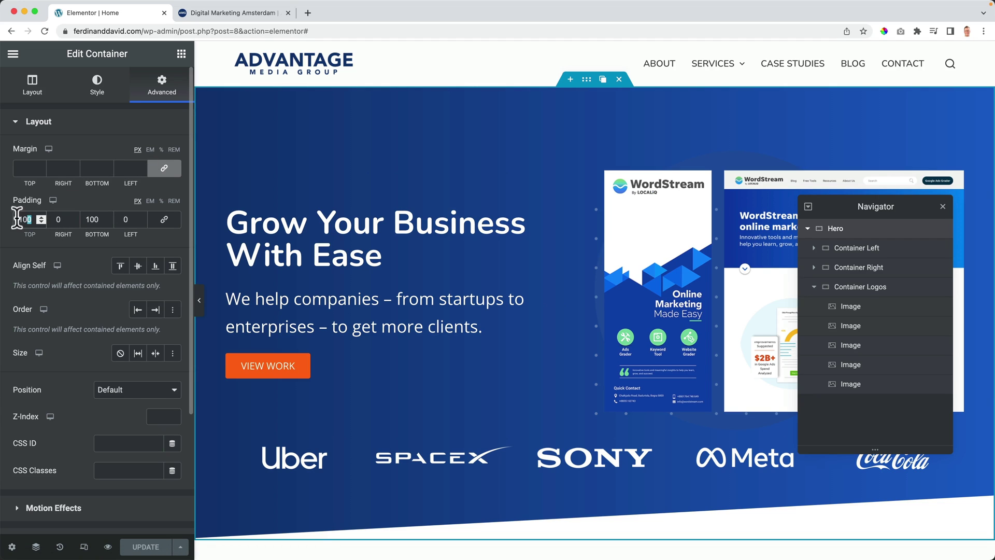
pyautogui.write('05')
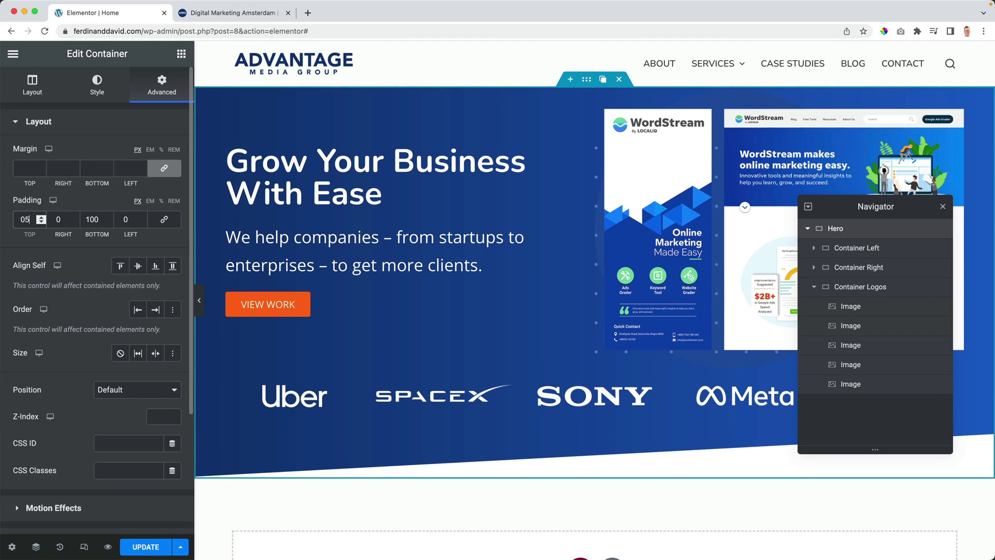
pyautogui.write('0')
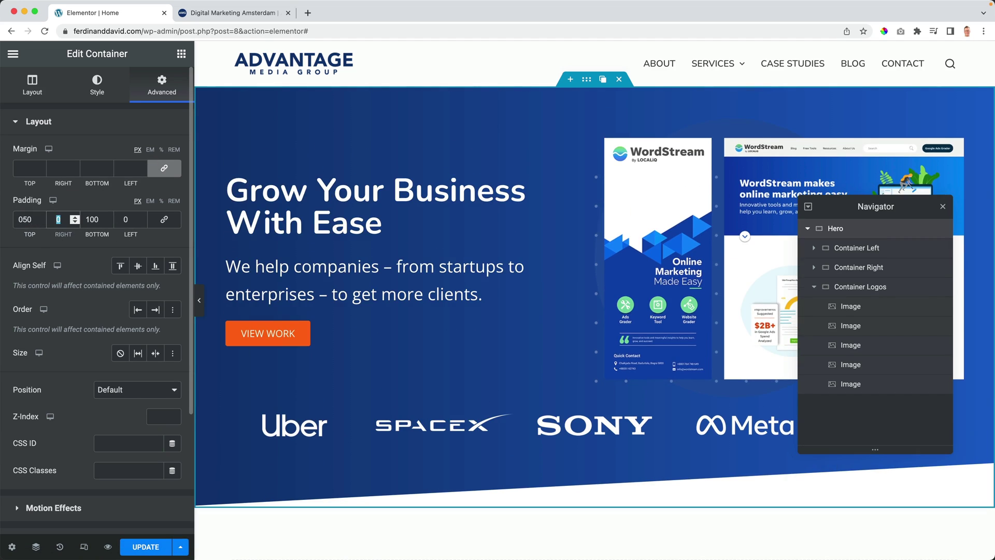
pyautogui.click(145, 546)
# Step: Check the hero in the live preview, then return to the editor and reposition the Navigator
pyautogui.click(228, 13)
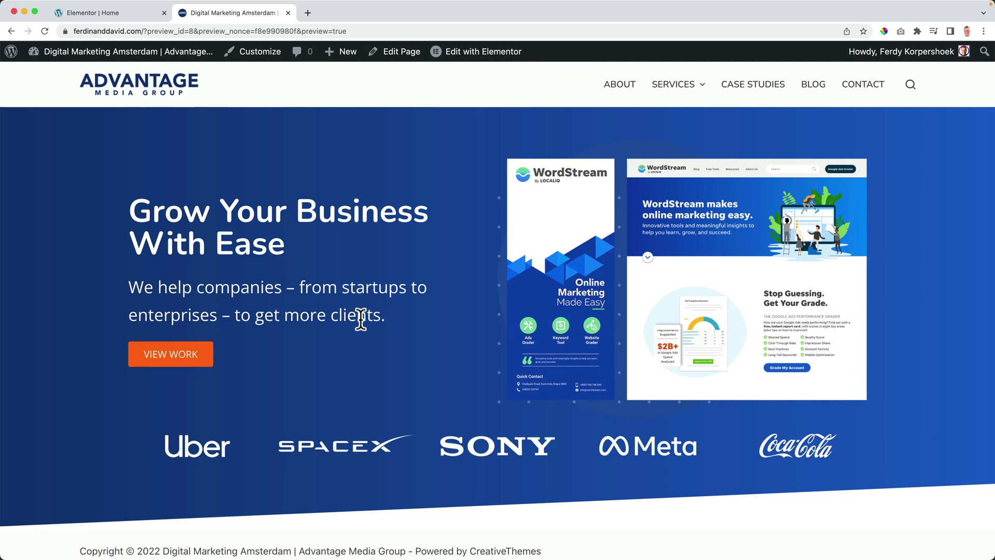
pyautogui.scroll(-1, 187, 204)
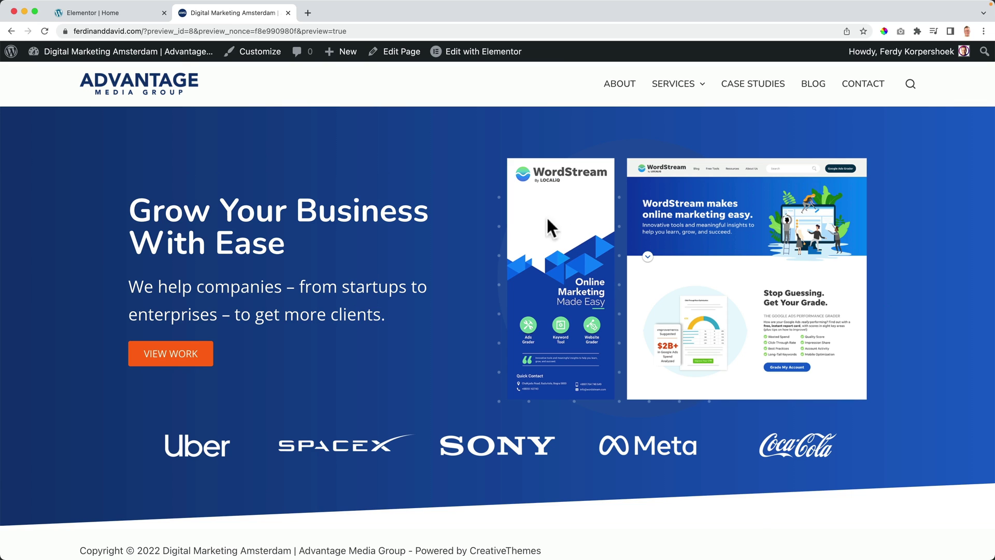
pyautogui.click(126, 9)
pyautogui.moveTo(933, 233); pyautogui.dragTo(439, 228)
# Step: Rotate the WordStream mockup image 4 degrees, save, and reload the live preview
pyautogui.click(704, 213)
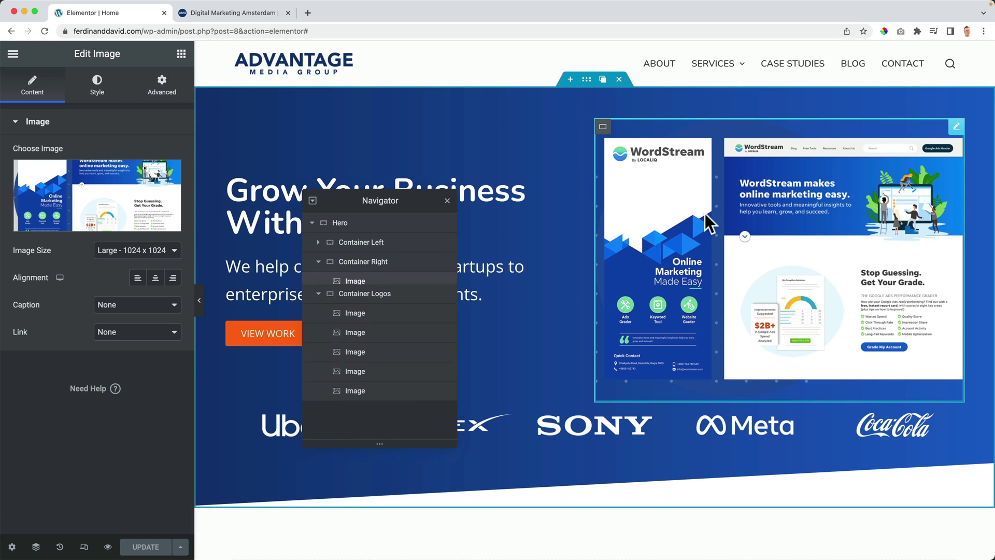
pyautogui.click(166, 92)
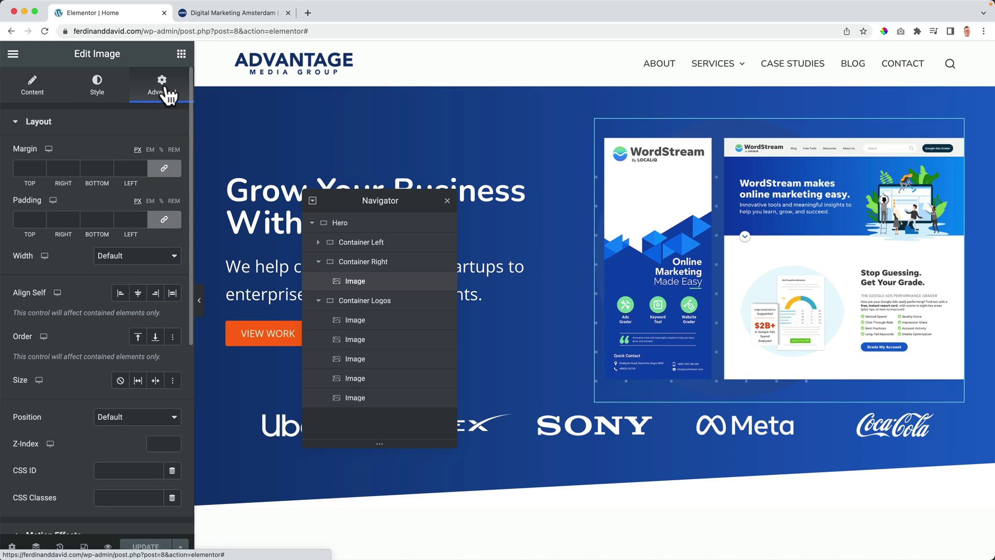
pyautogui.click(42, 124)
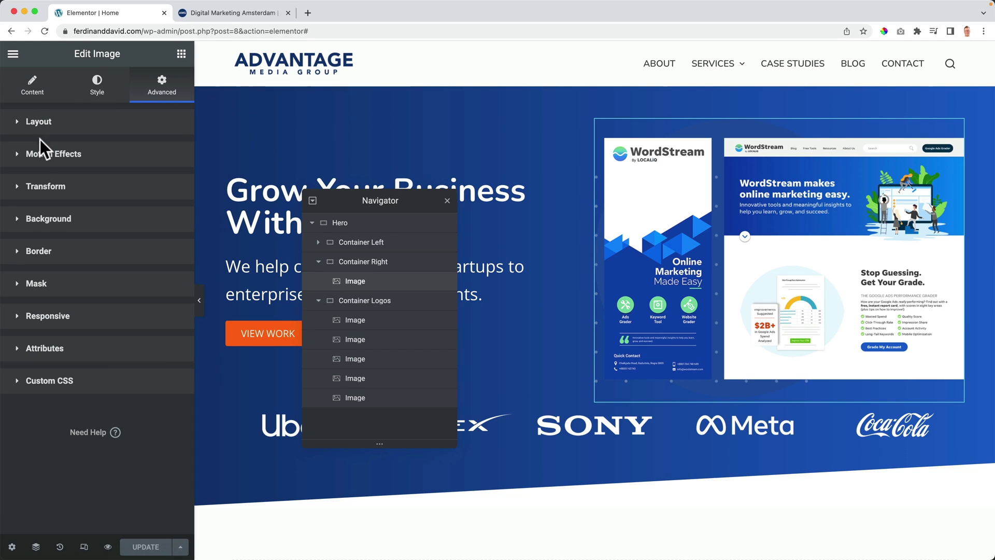
pyautogui.click(45, 191)
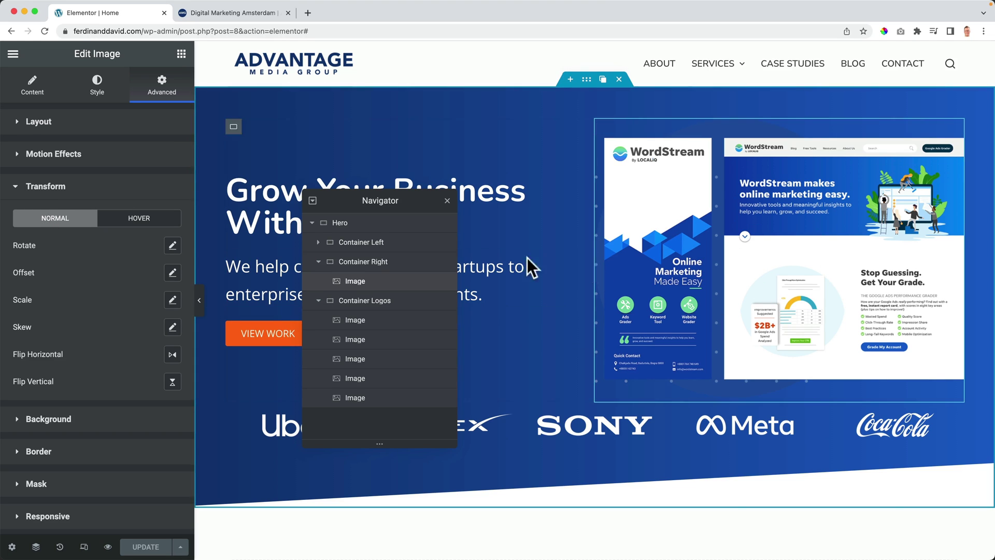
pyautogui.click(171, 245)
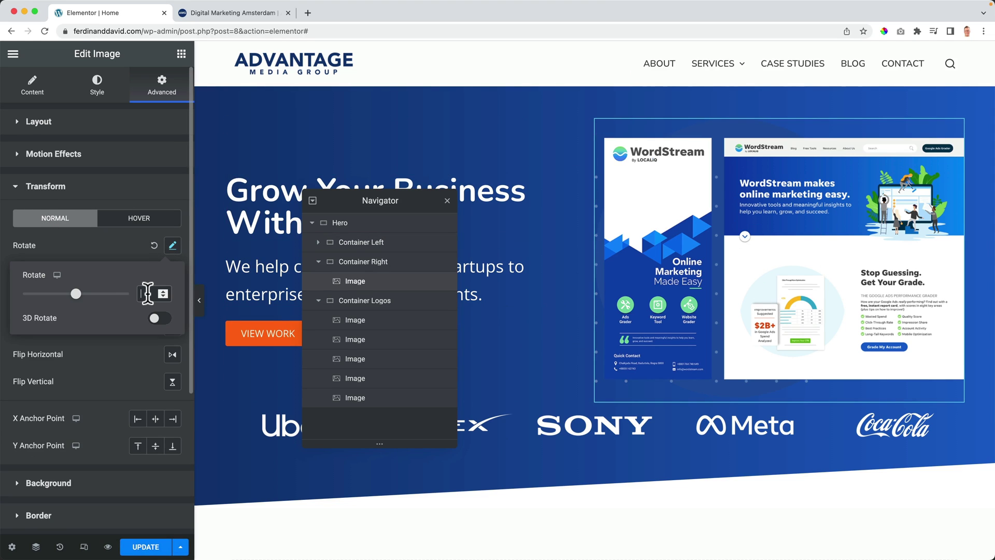
pyautogui.click(148, 294)
pyautogui.write('4')
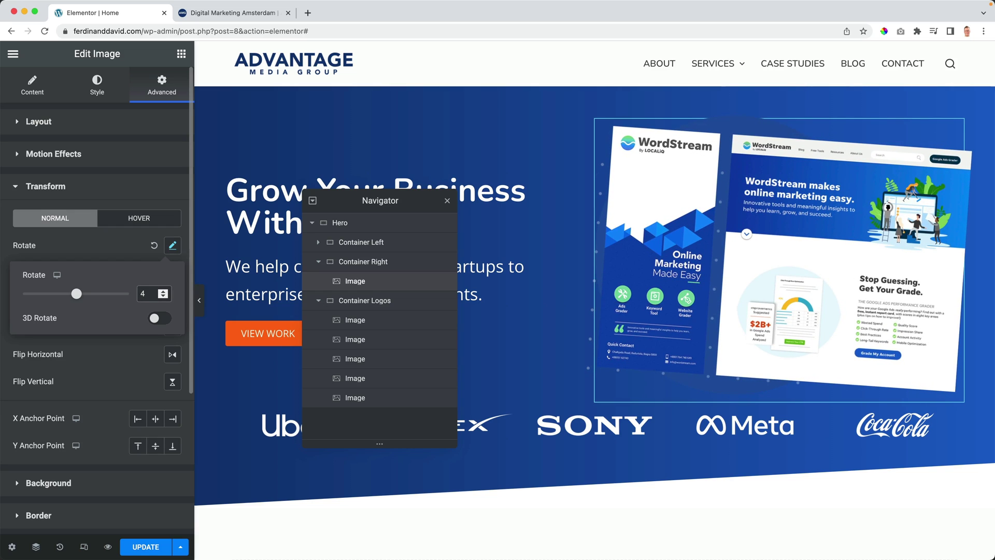
pyautogui.click(147, 546)
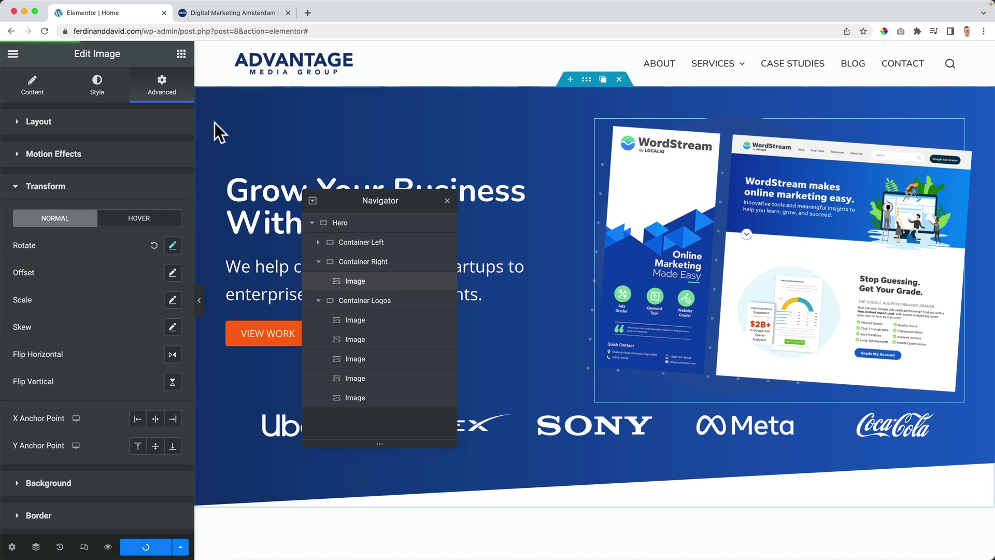
pyautogui.click(210, 18)
pyautogui.press('super+r')
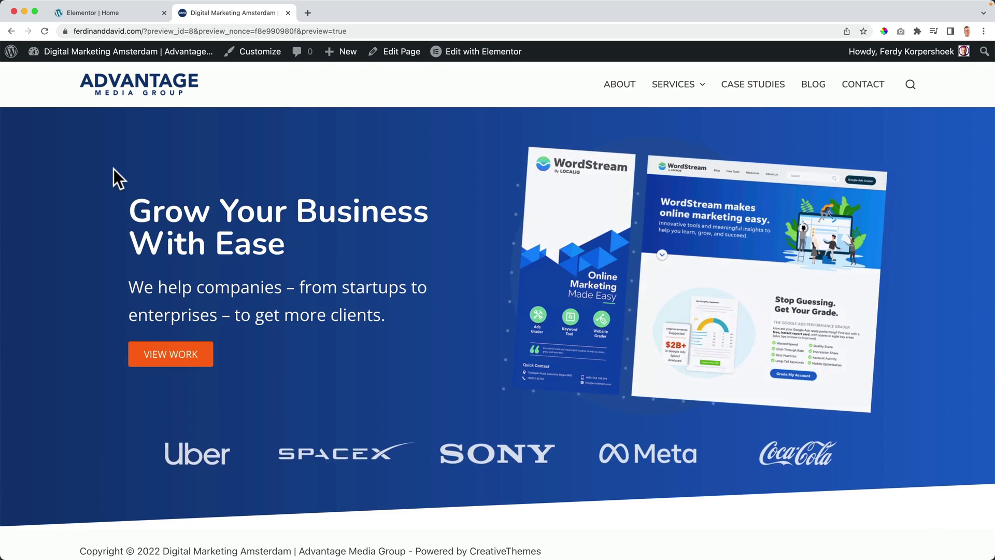
# Step: Back in the editor, give the image a 6-degree rotation for its hover state
pyautogui.click(115, 14)
pyautogui.click(138, 219)
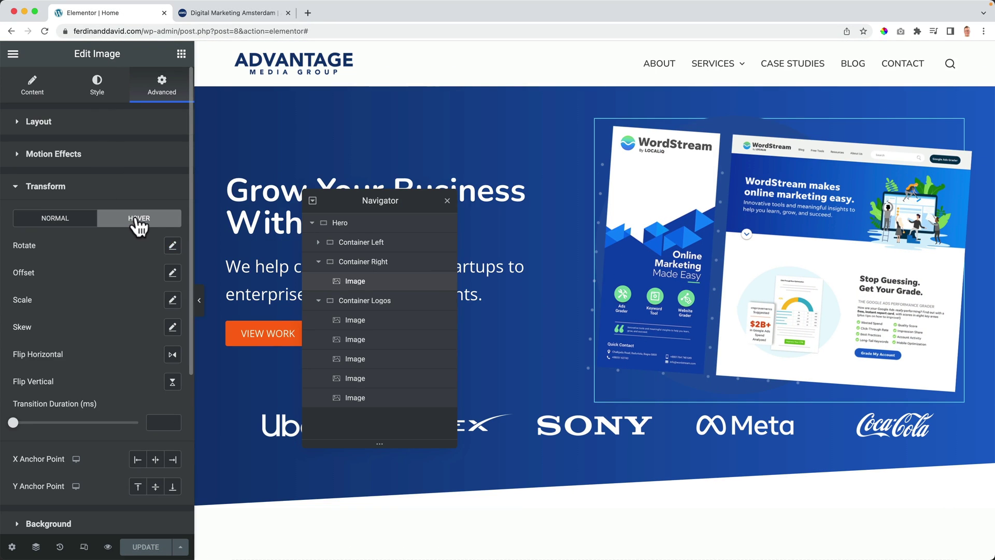
pyautogui.click(172, 247)
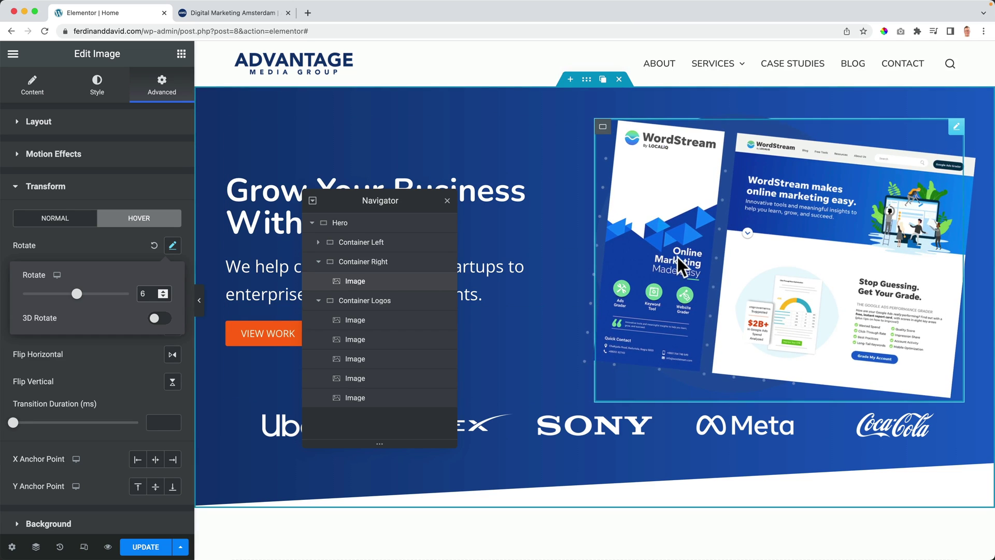
pyautogui.click(112, 234)
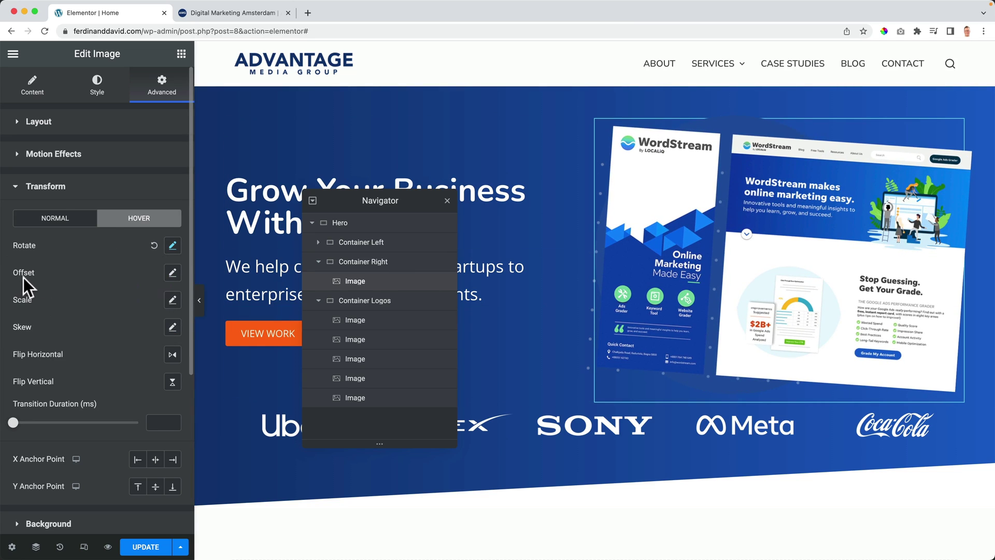
# Step: Try a hover skew of X 8 and Y -1, reset it to default, and save
pyautogui.click(173, 326)
pyautogui.click(150, 374)
pyautogui.write('8')
pyautogui.click(151, 416)
pyautogui.write('-1')
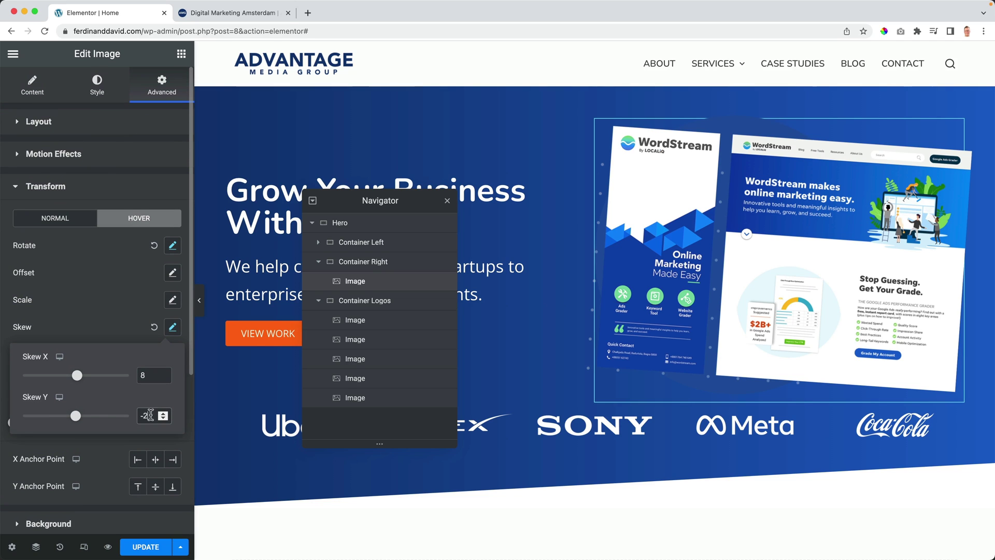
pyautogui.click(133, 332)
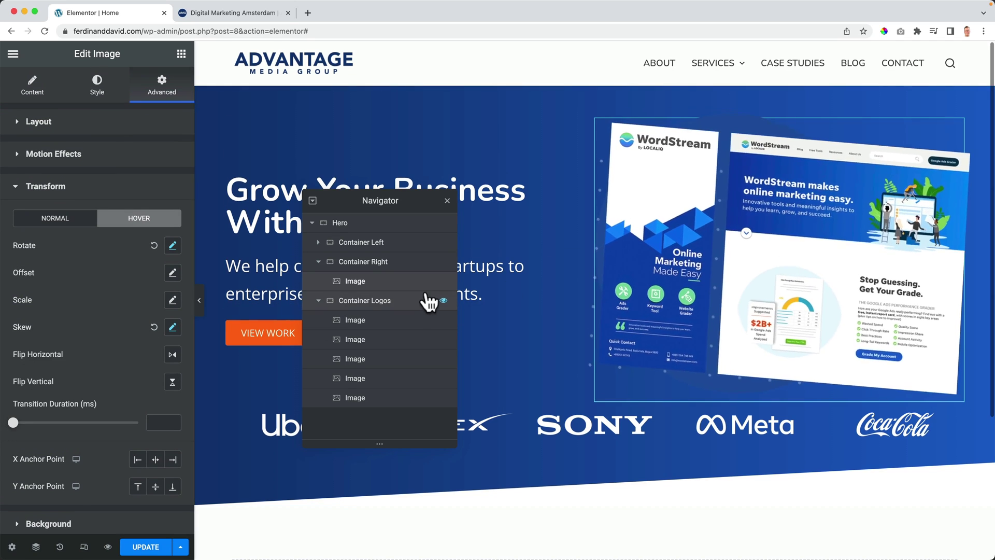
pyautogui.scroll(-1, 802, 257)
pyautogui.scroll(-1, 154, 329)
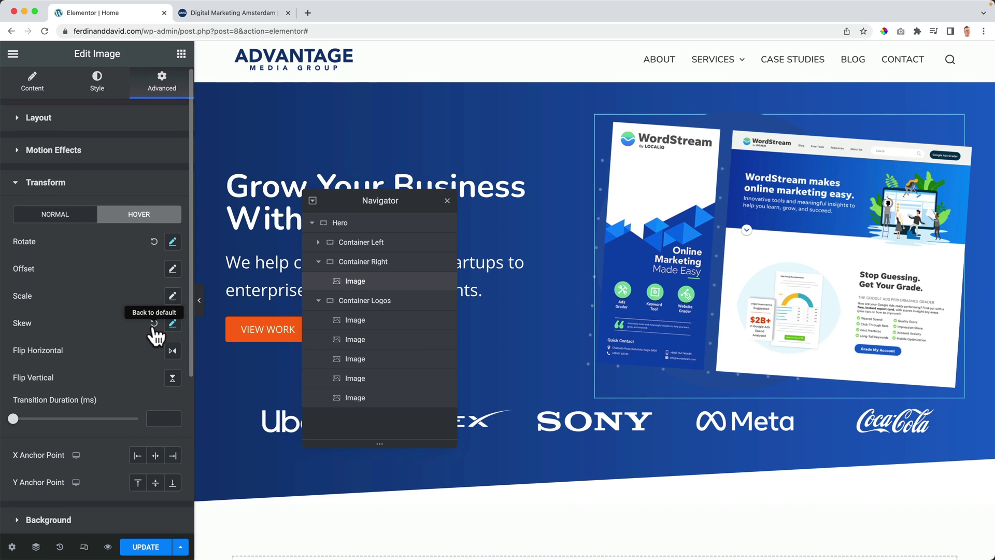
pyautogui.click(154, 323)
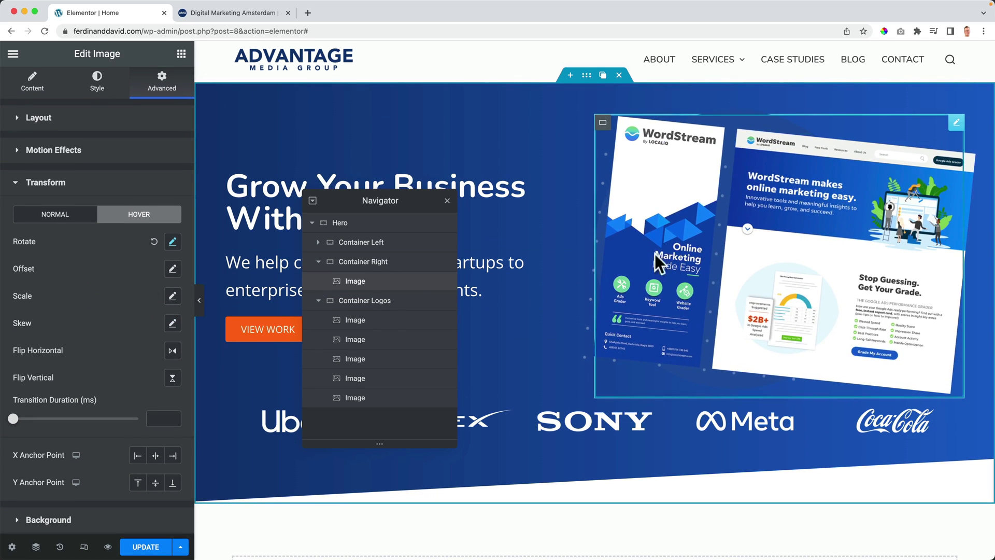
pyautogui.click(145, 545)
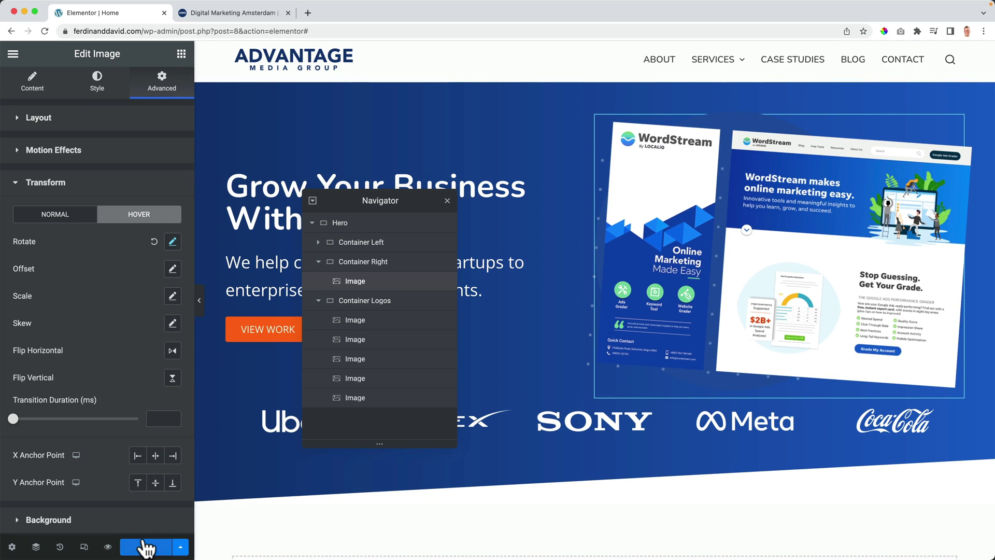
# Step: Preview the saved hero section, then return to the editor and close the Navigator
pyautogui.click(109, 547)
pyautogui.click(226, 13)
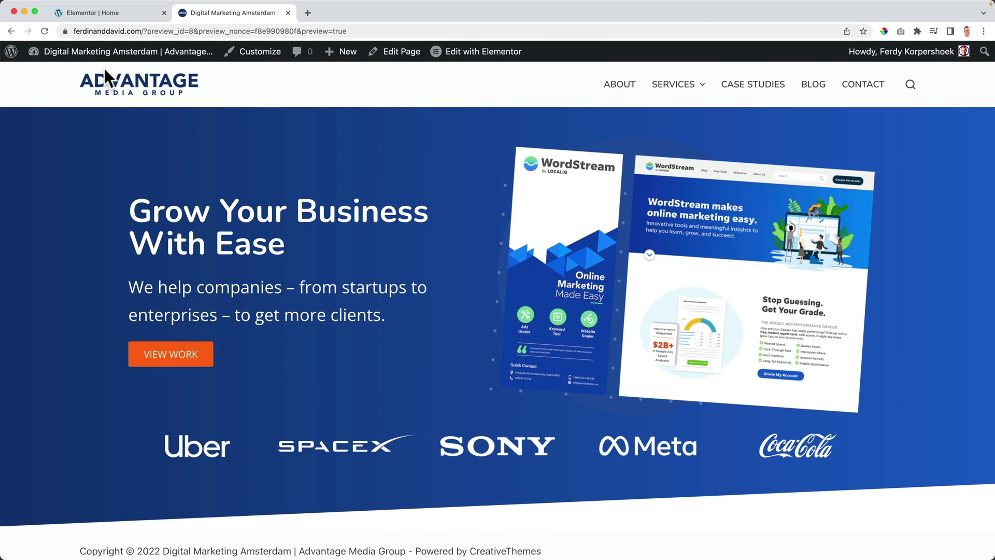
pyautogui.click(102, 11)
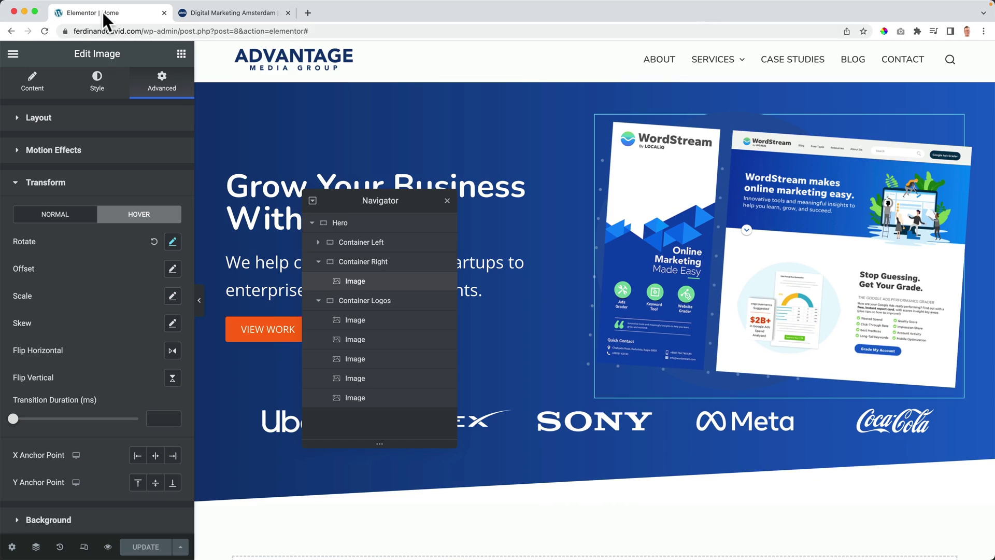
pyautogui.click(447, 200)
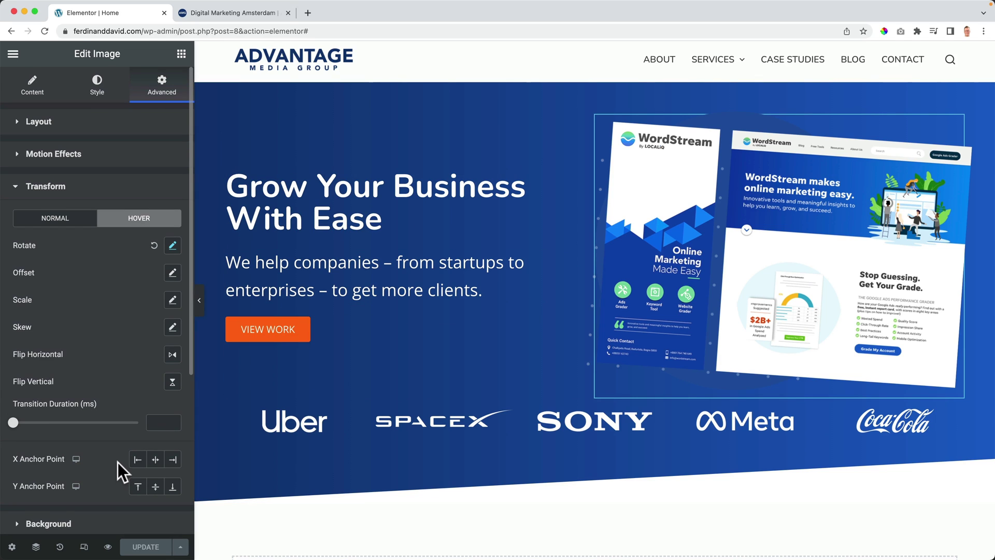
# Step: In tablet view, set the hero container's padding to 50 on all four sides
pyautogui.click(84, 547)
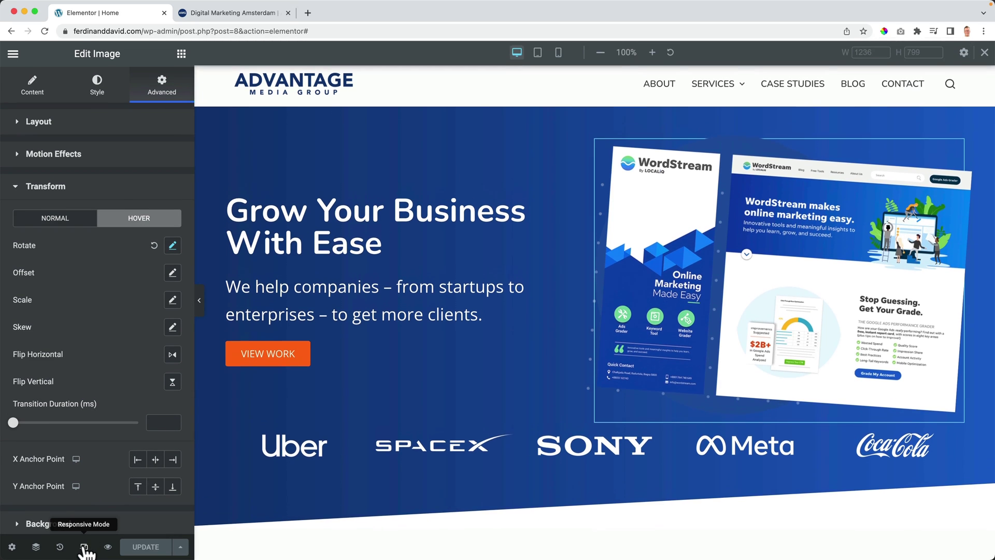
pyautogui.click(538, 55)
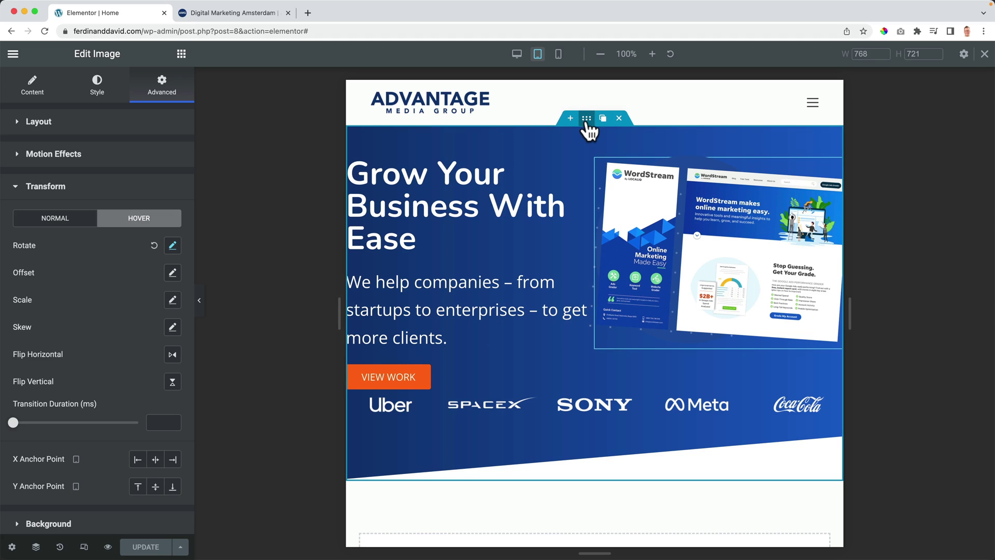
pyautogui.click(587, 123)
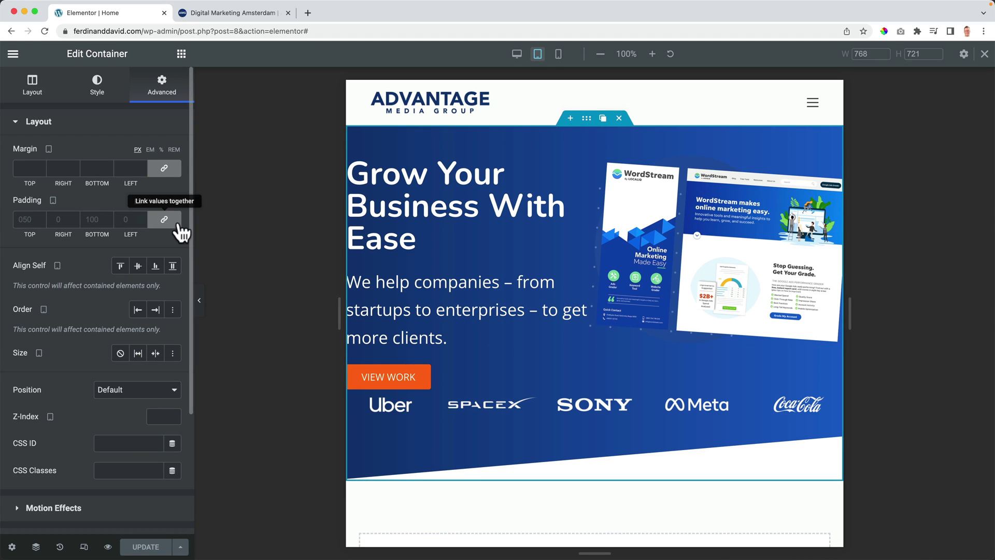
pyautogui.click(25, 218)
pyautogui.write('60')
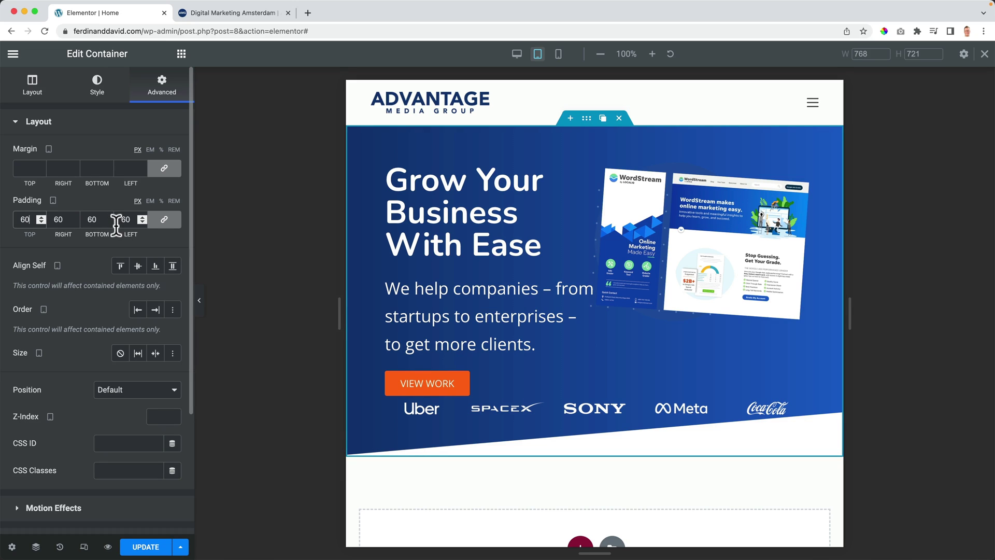
pyautogui.write('50')
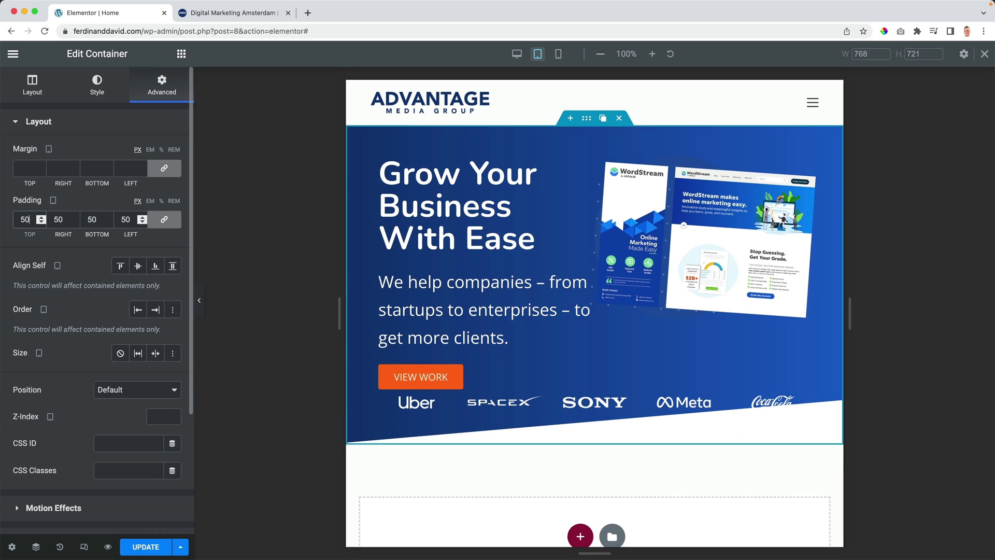
pyautogui.click(461, 204)
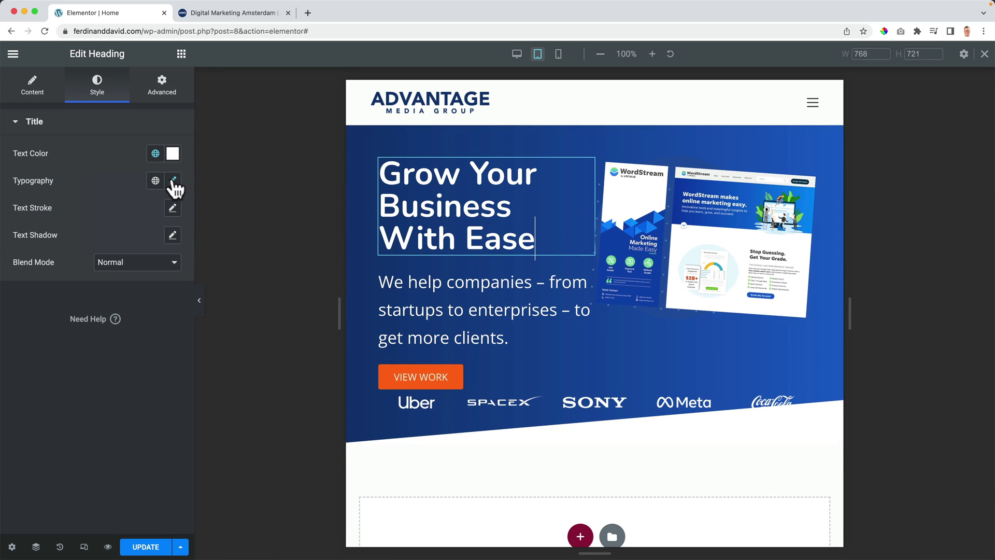
# Step: Set the hero heading's tablet font size to 33 px
pyautogui.click(173, 181)
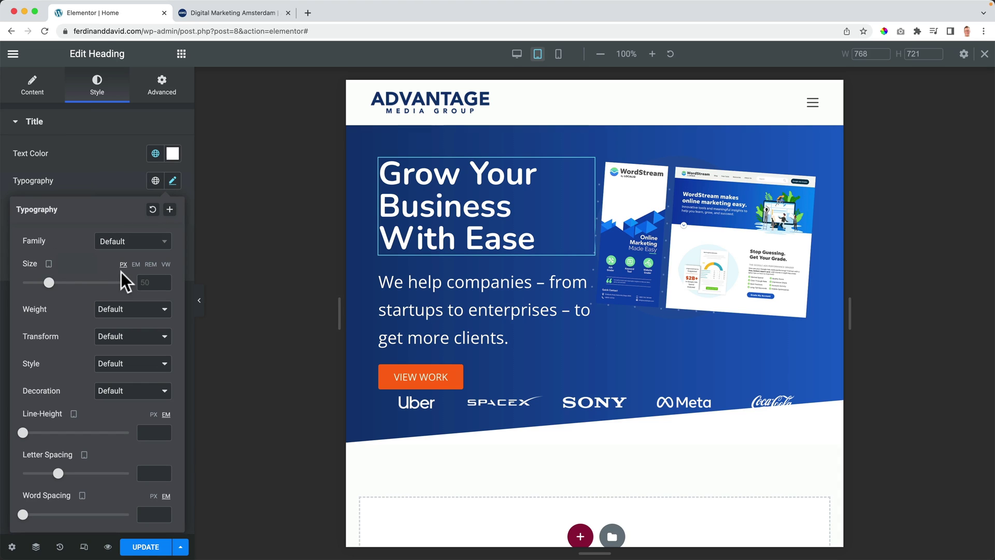
pyautogui.click(147, 283)
pyautogui.write('40')
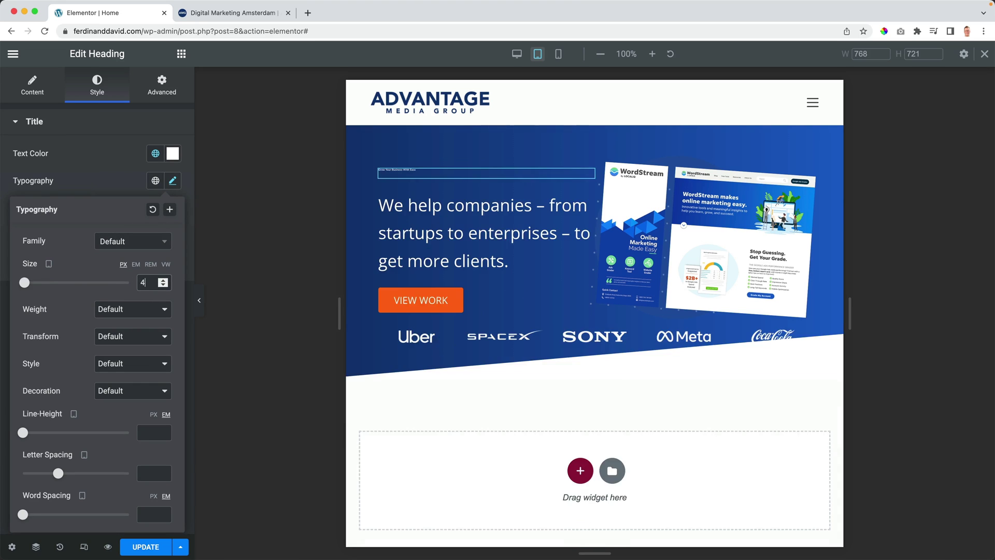
pyautogui.press('Down')
pyautogui.press('Down')
pyautogui.press('Down')
pyautogui.press('Down')
pyautogui.press('Down')
pyautogui.press('Down')
pyautogui.press('Down')
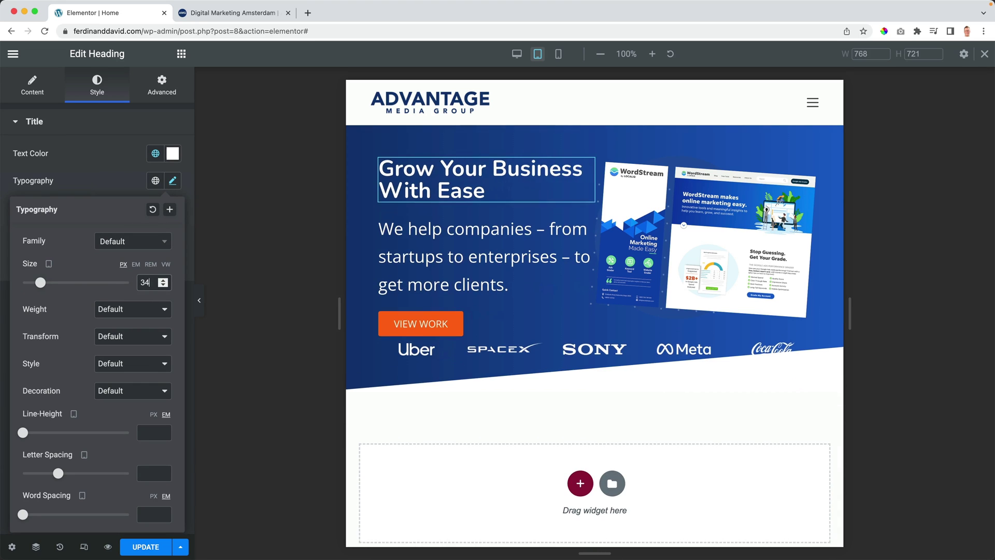
# Step: Set the hero paragraph's tablet font size to 18 px
pyautogui.click(515, 258)
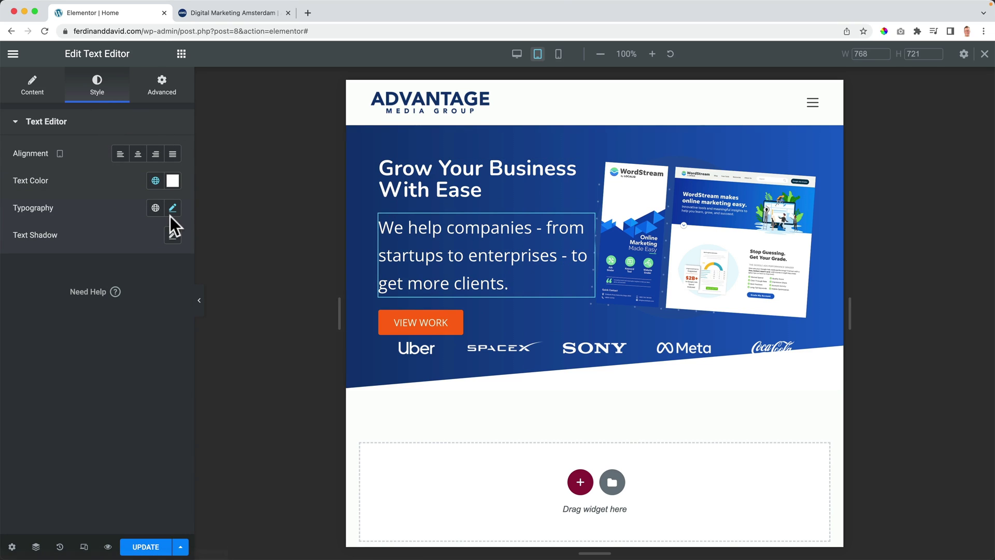
pyautogui.click(173, 208)
pyautogui.click(148, 310)
pyautogui.write('1')
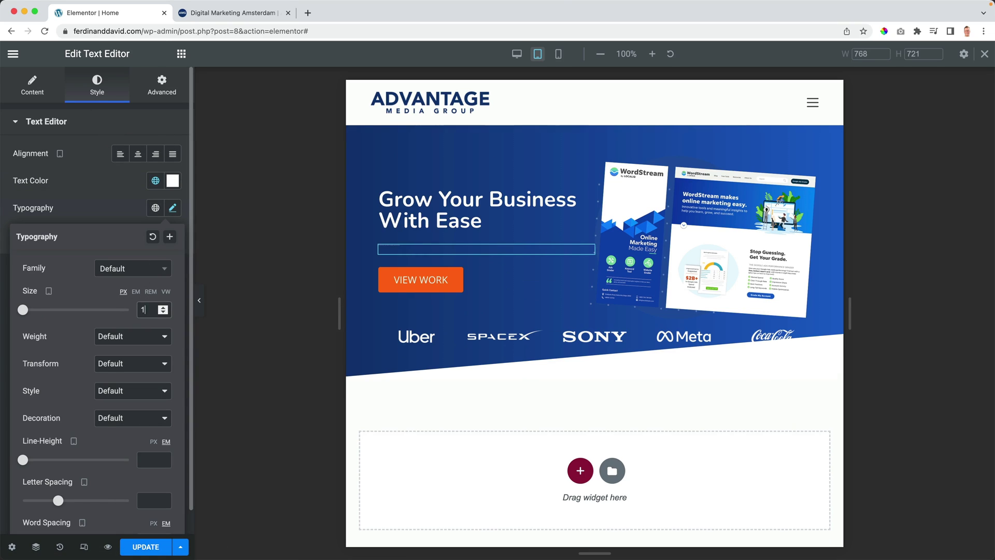
pyautogui.write('9')
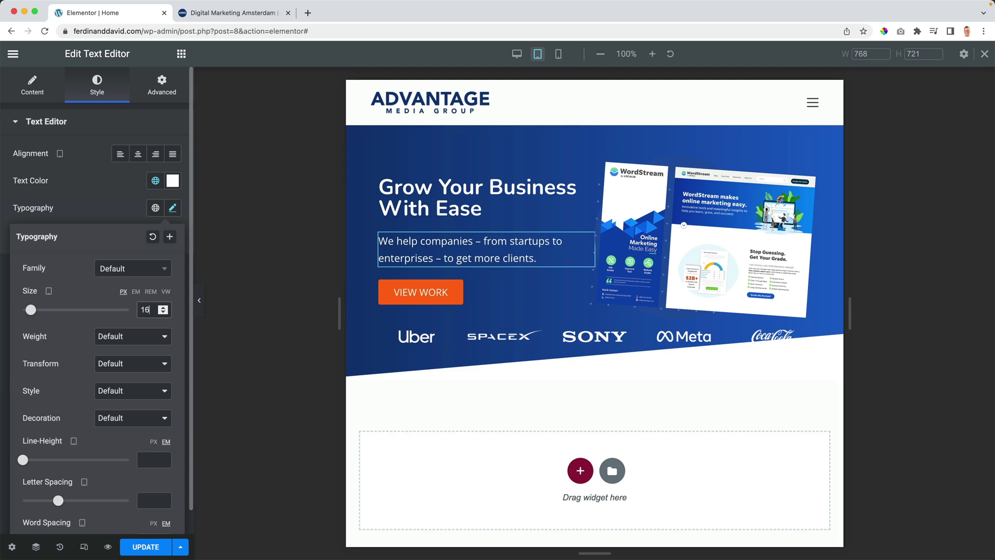
pyautogui.press('BackSpace')
pyautogui.write('8')
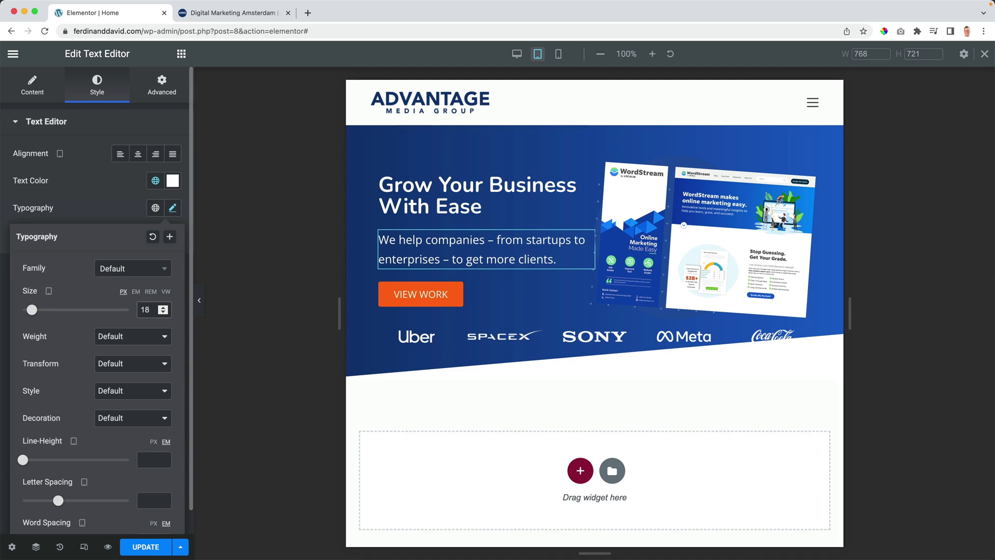
pyautogui.click(482, 294)
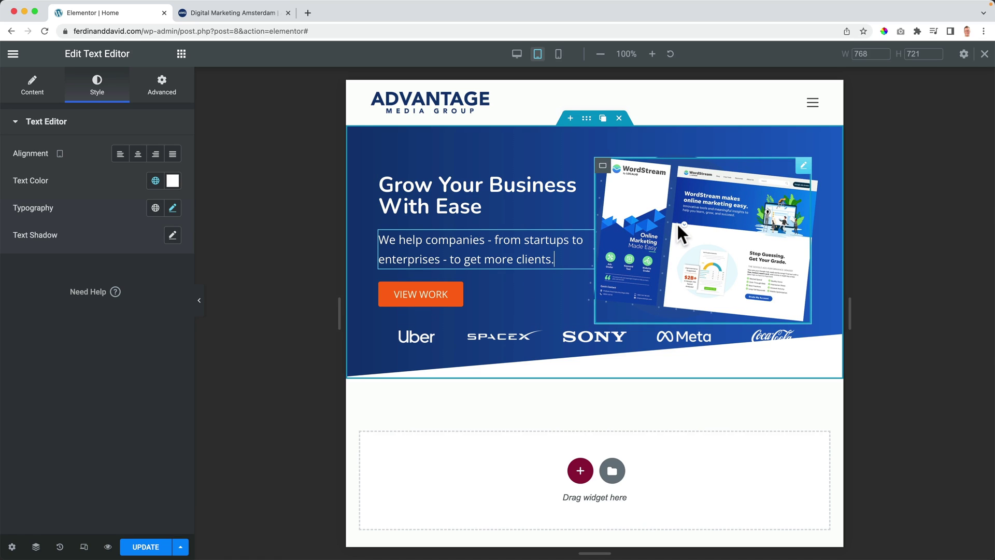
pyautogui.click(678, 224)
# Step: Shrink the hero image to 239 px wide and center it vertically in Container Right
pyautogui.click(93, 88)
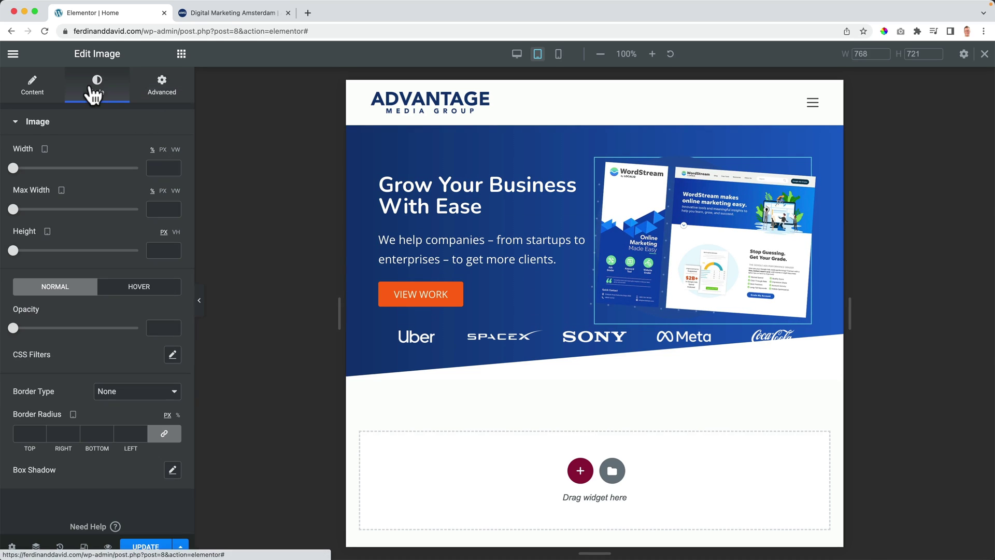
pyautogui.moveTo(15, 170); pyautogui.dragTo(44, 176)
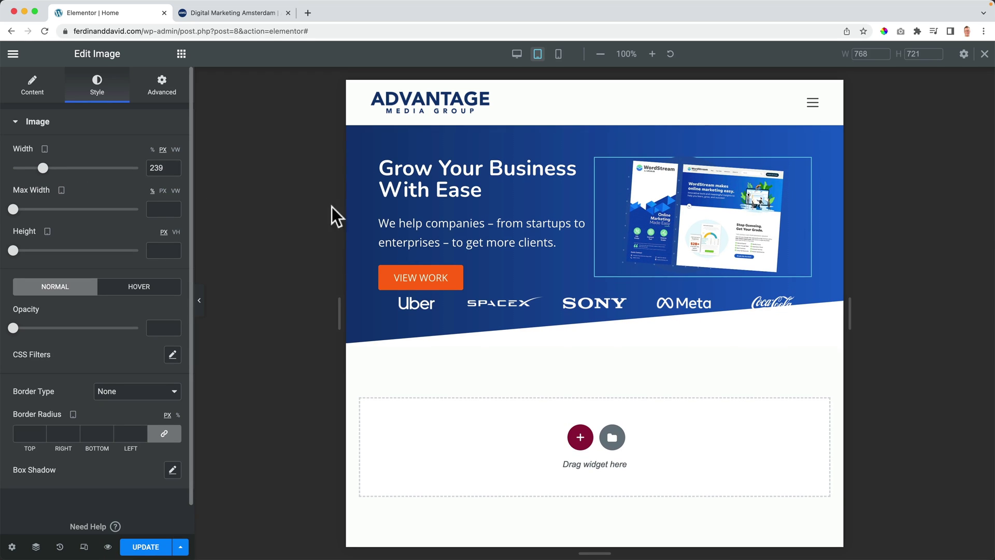
pyautogui.click(603, 165)
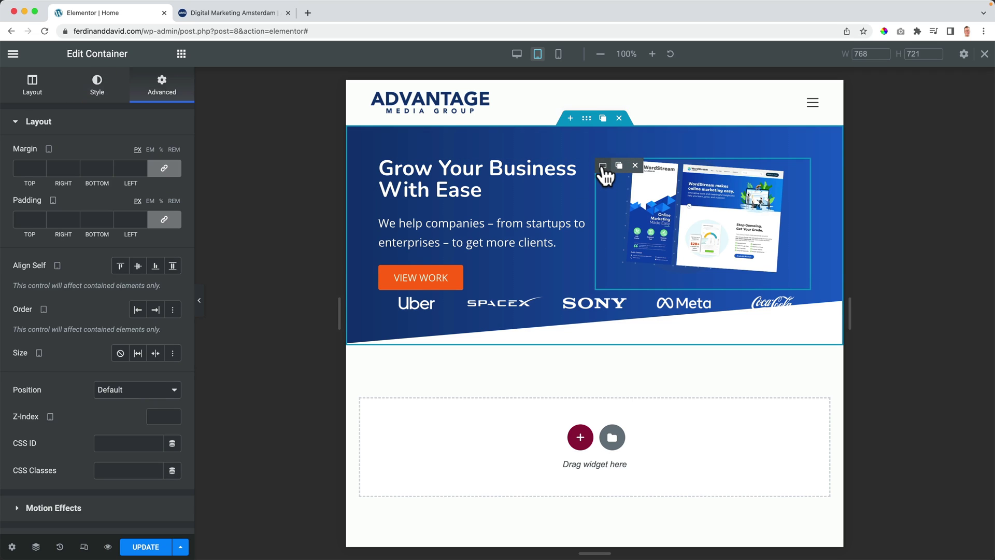
pyautogui.click(32, 92)
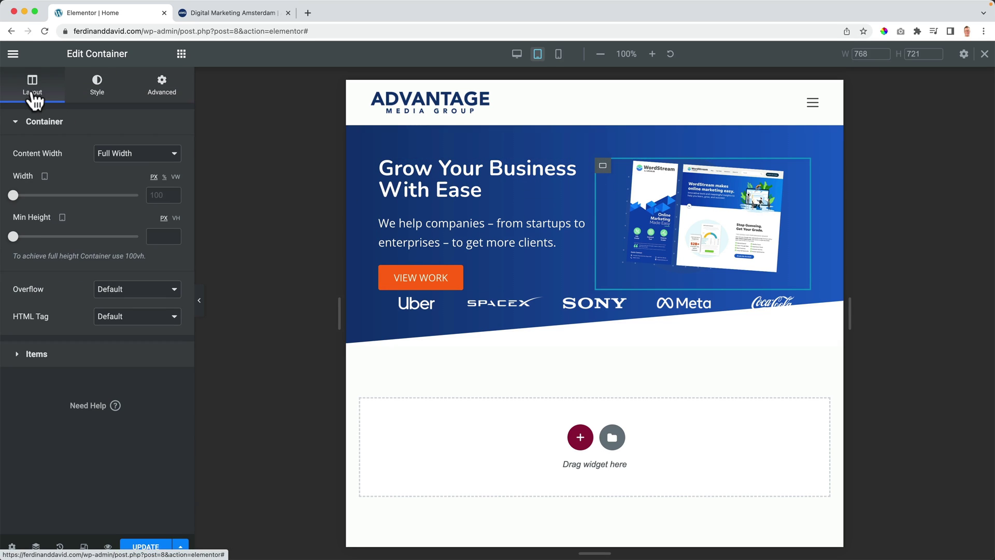
pyautogui.click(33, 354)
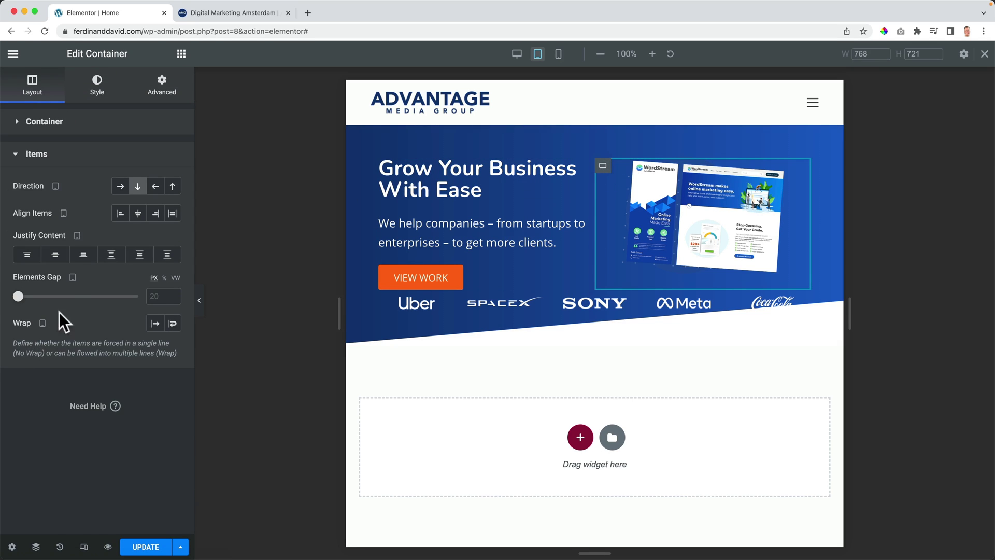
pyautogui.click(56, 254)
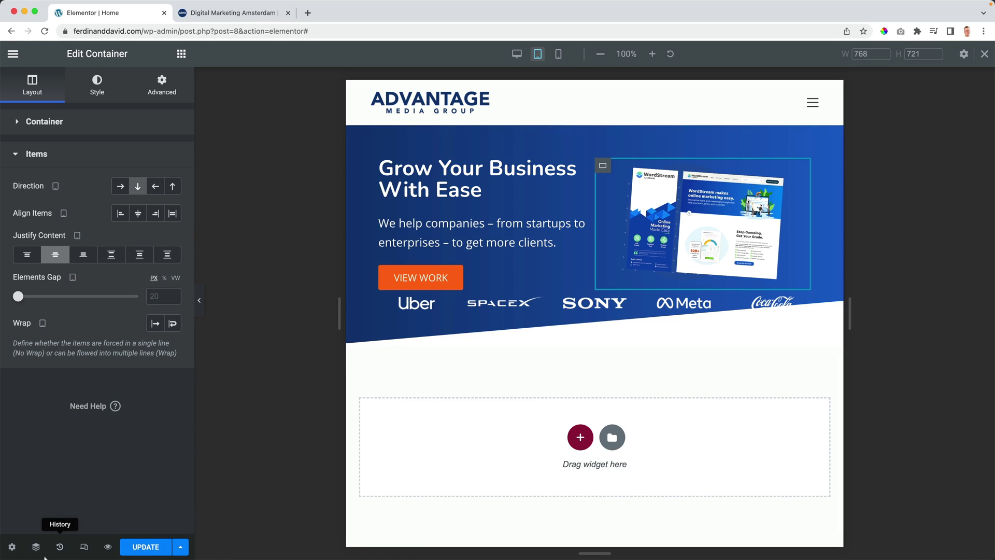
pyautogui.click(36, 547)
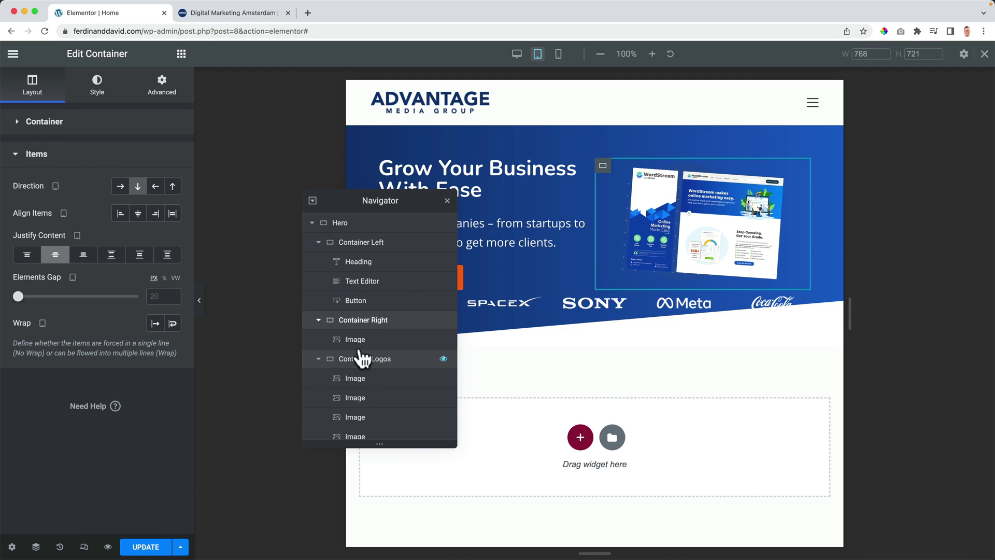
# Step: Unlink Container Logos' margins, set top 30 px and bottom 35 px, and save
pyautogui.click(358, 359)
pyautogui.moveTo(366, 199); pyautogui.dragTo(913, 211)
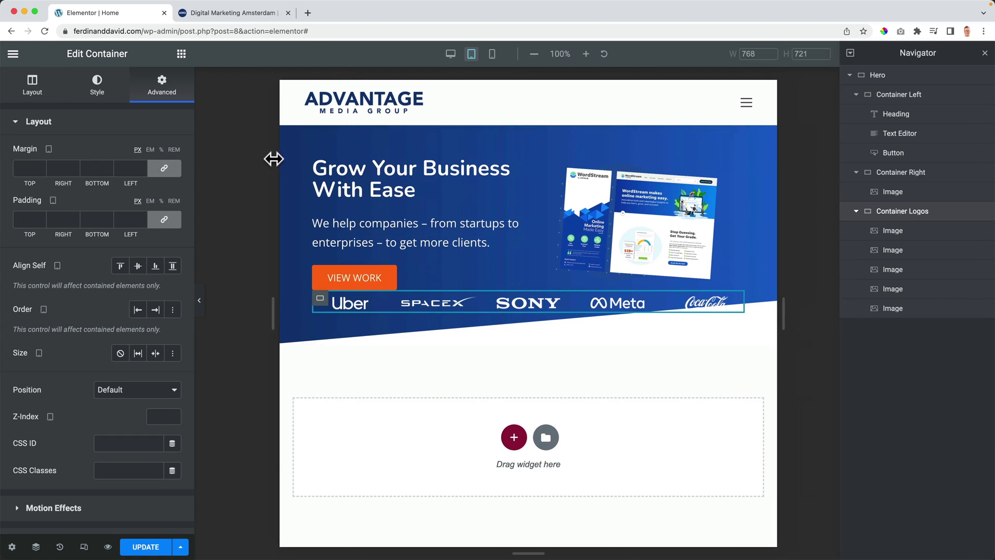
pyautogui.click(164, 171)
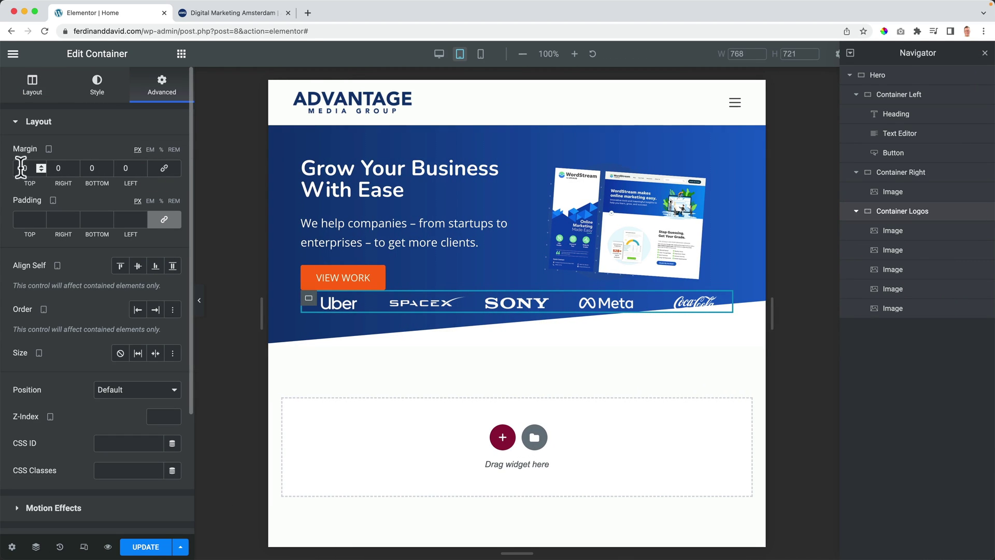
pyautogui.press('Up')
pyautogui.press('Up')
pyautogui.press('Up')
pyautogui.press('Up')
pyautogui.press('Up')
pyautogui.press('Up')
pyautogui.press('Up')
pyautogui.press('Up')
pyautogui.press('Up')
pyautogui.press('Up')
pyautogui.press('Up')
pyautogui.press('Up')
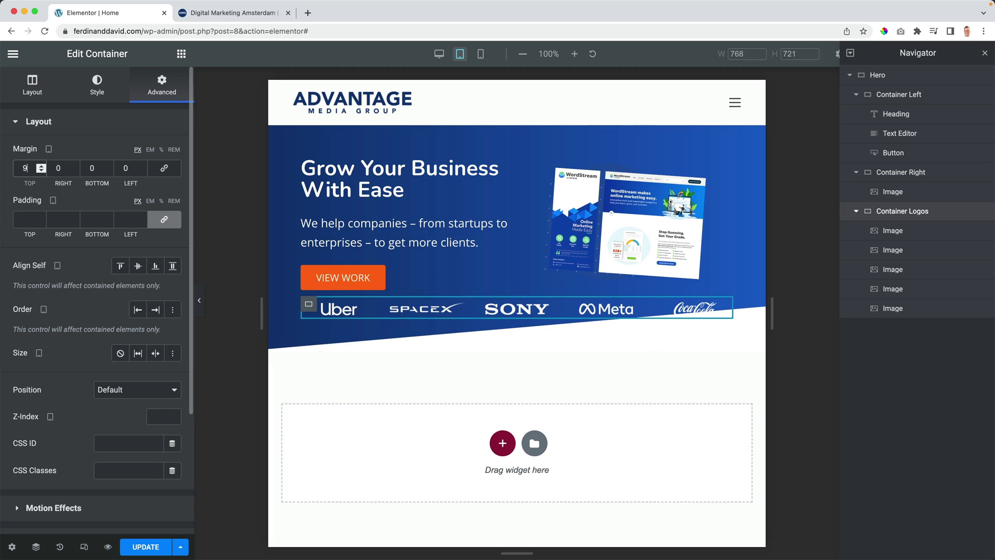
pyautogui.press('Up')
pyautogui.press('Up')
pyautogui.press('Up')
pyautogui.press('Up')
pyautogui.press('Up')
pyautogui.press('Up')
pyautogui.press('Up')
pyautogui.press('Up')
pyautogui.press('Up')
pyautogui.press('Up')
pyautogui.press('Up')
pyautogui.press('Up')
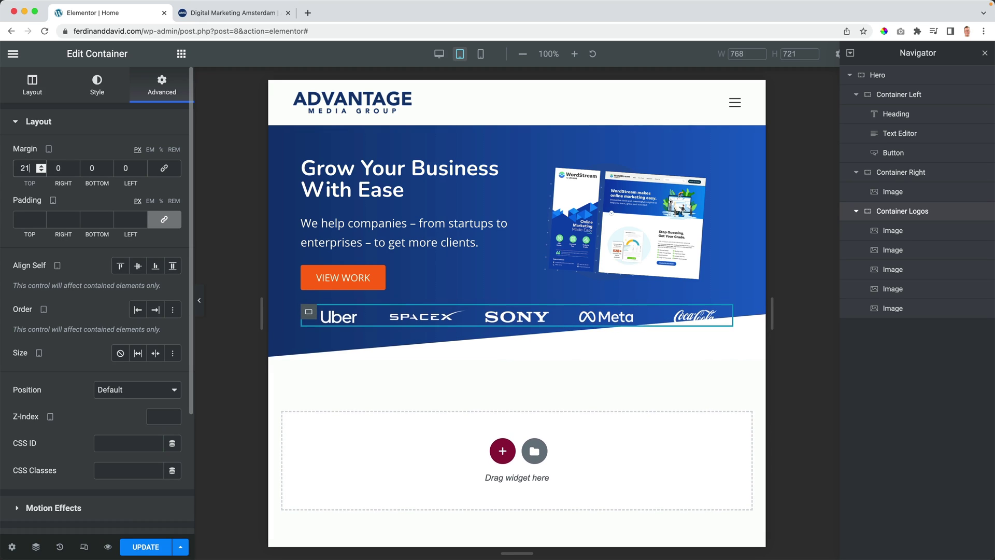
pyautogui.press('Up')
pyautogui.press('Up')
pyautogui.press('Up')
pyautogui.press('Up')
pyautogui.press('Up')
pyautogui.press('Up')
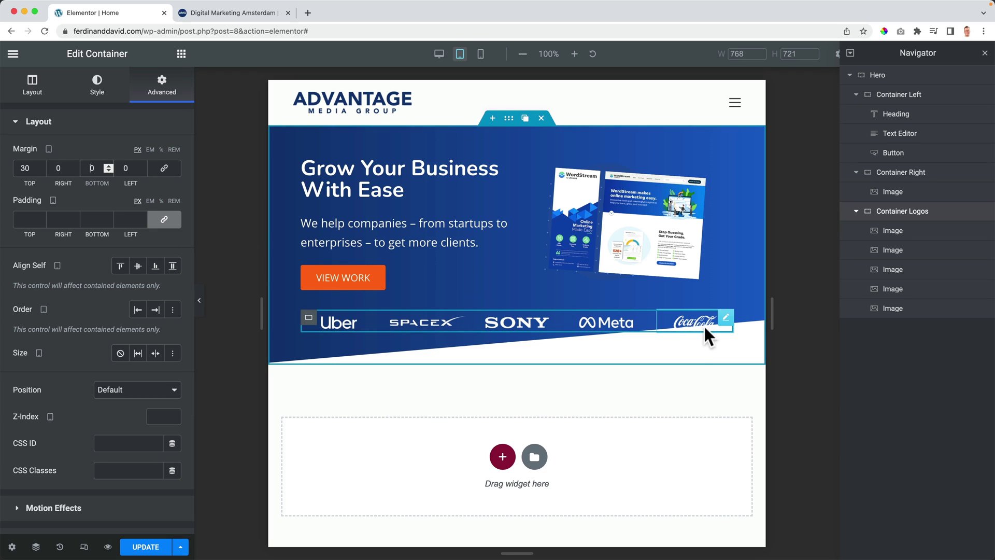
pyautogui.press('Up')
pyautogui.press('Up')
pyautogui.press('Up')
pyautogui.press('Up')
pyautogui.press('Up')
pyautogui.press('Up')
pyautogui.press('Up')
pyautogui.press('Up')
pyautogui.press('Up')
pyautogui.press('Up')
pyautogui.press('Up')
pyautogui.press('Up')
pyautogui.press('Up')
pyautogui.press('Up')
pyautogui.press('Up')
pyautogui.press('Up')
pyautogui.press('Up')
pyautogui.press('Up')
pyautogui.press('Up')
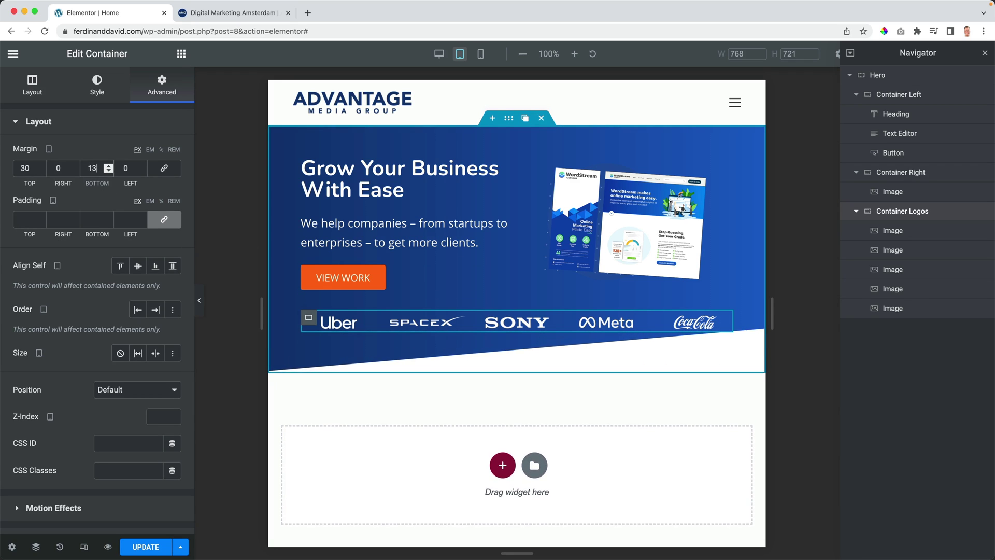
pyautogui.press('Up')
pyautogui.press('Up')
pyautogui.press('Up')
pyautogui.press('Up')
pyautogui.press('Up')
pyautogui.press('Up')
pyautogui.press('Up')
pyautogui.press('Up')
pyautogui.press('Up')
pyautogui.press('Up')
pyautogui.press('Up')
pyautogui.press('Up')
pyautogui.press('Up')
pyautogui.press('Up')
pyautogui.press('Up')
pyautogui.press('Up')
pyautogui.press('Up')
pyautogui.press('Up')
pyautogui.press('Up')
pyautogui.press('Up')
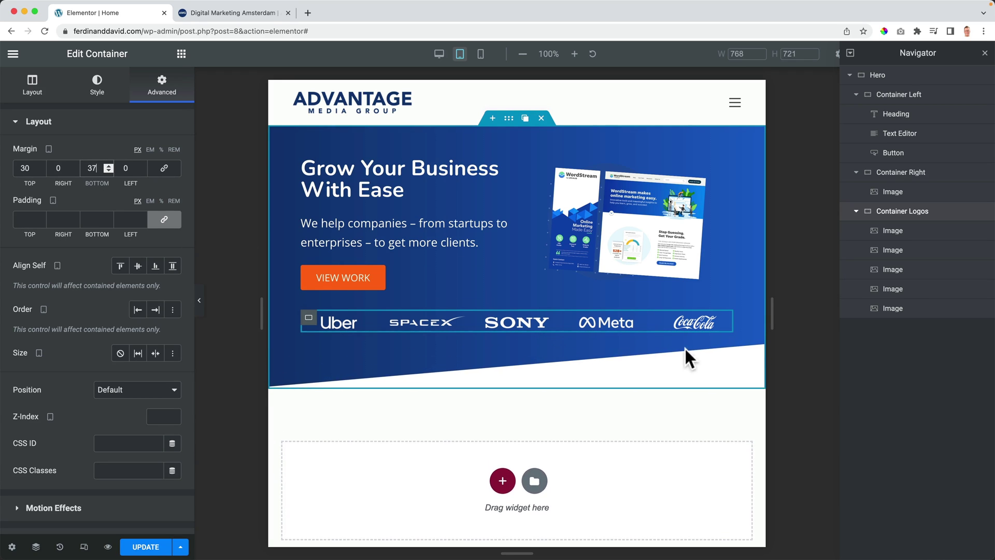
pyautogui.press('Up')
pyautogui.press('Up')
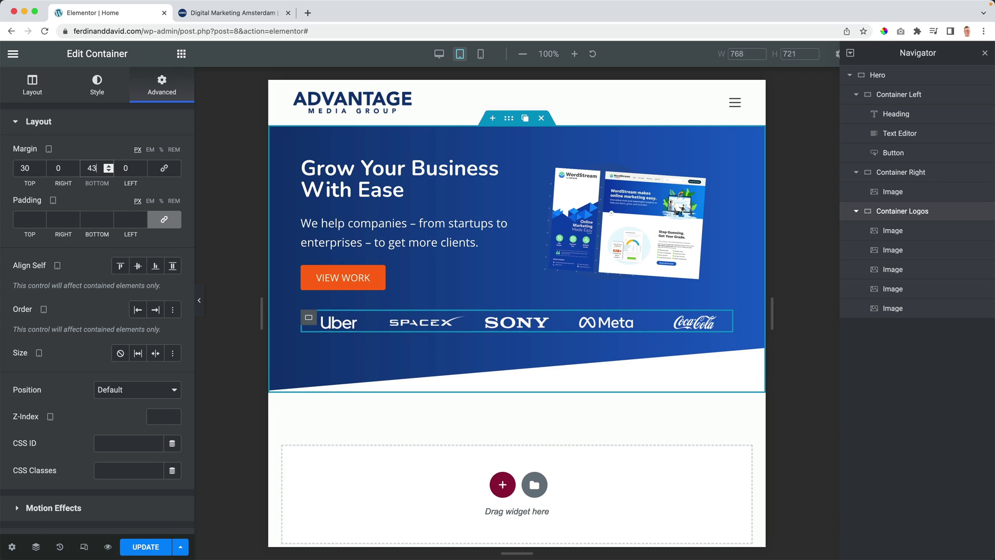
pyautogui.press('Down')
pyautogui.press('Down')
pyautogui.press('Down')
pyautogui.press('Down')
pyautogui.press('Down')
pyautogui.press('Down')
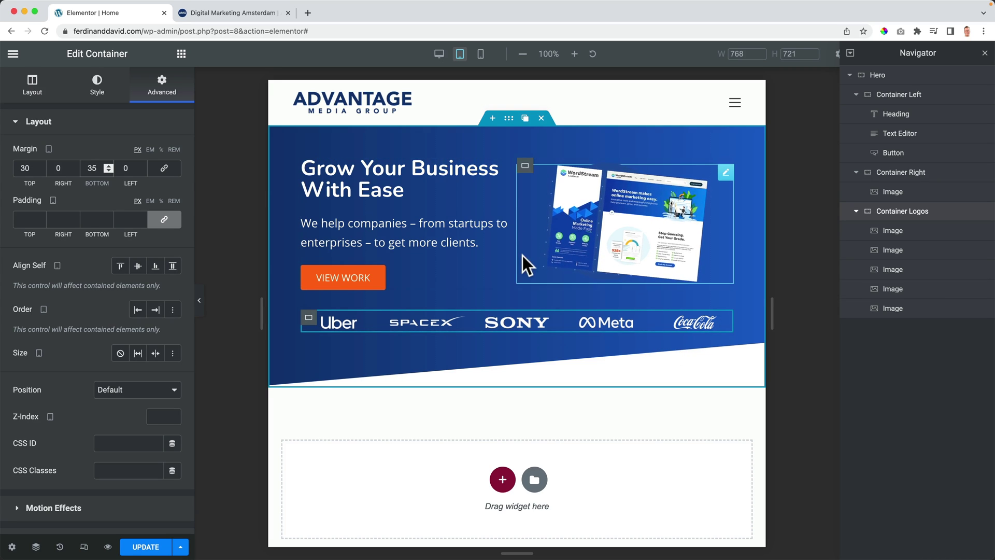
pyautogui.click(136, 550)
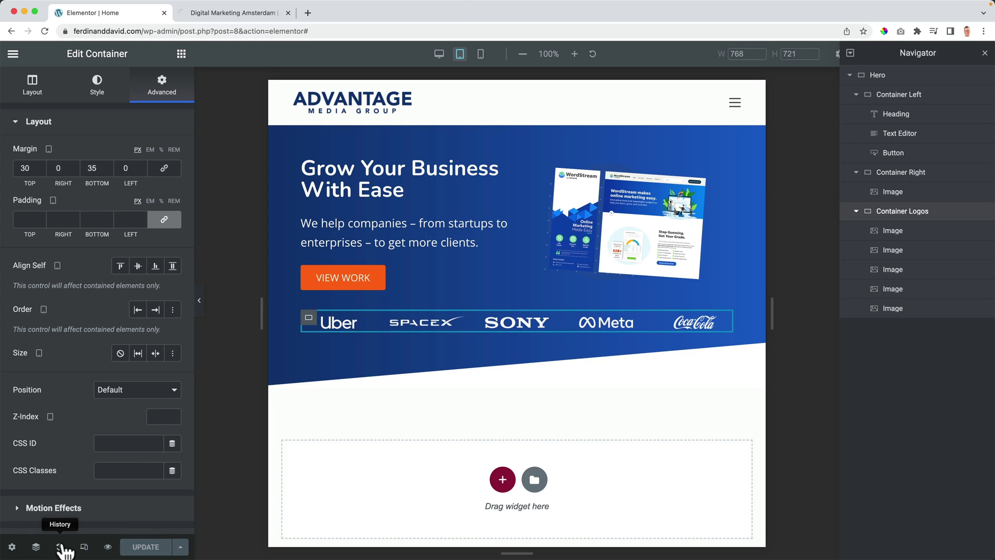
# Step: In mobile view, give the hero image a 30 px top margin
pyautogui.click(480, 54)
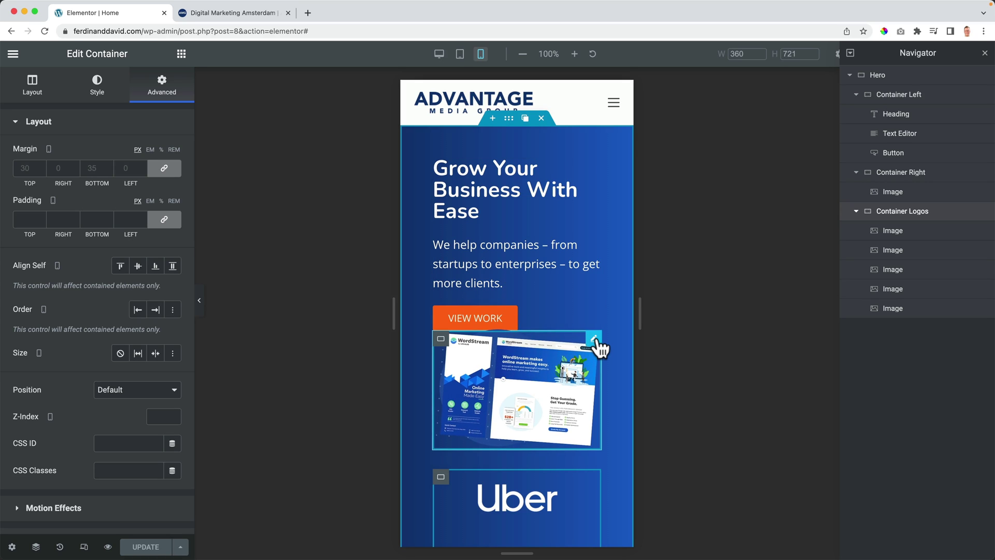
pyautogui.click(594, 340)
pyautogui.click(166, 94)
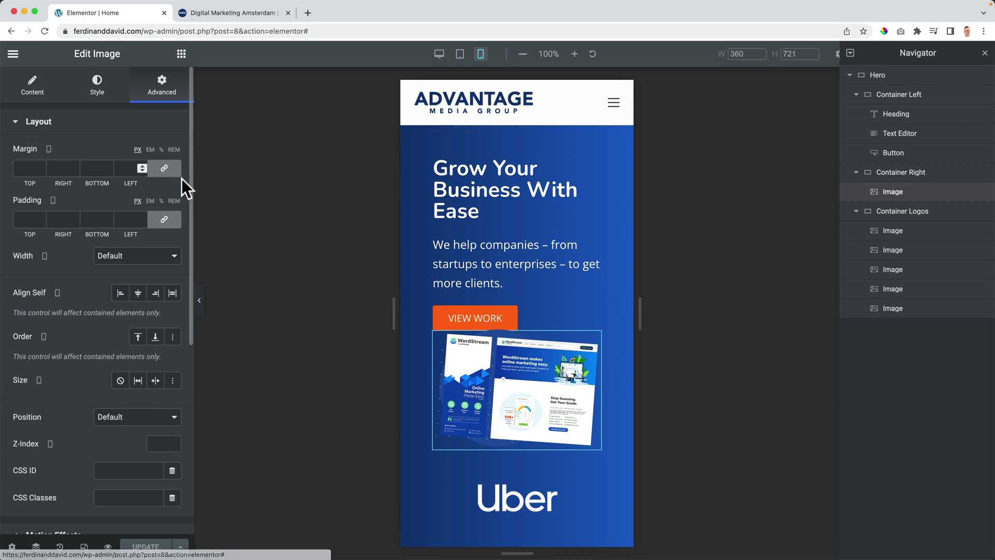
pyautogui.click(164, 168)
pyautogui.click(31, 168)
pyautogui.write('6')
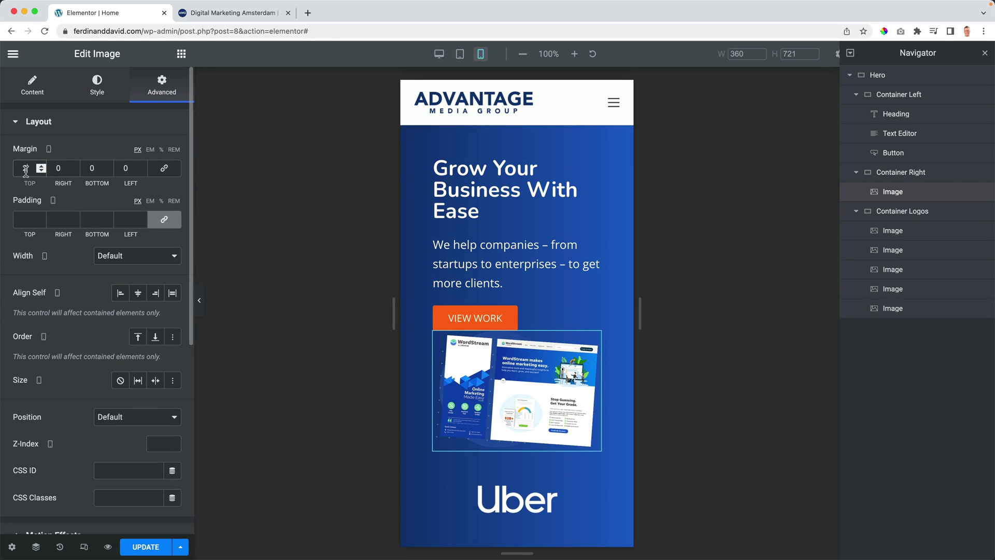
pyautogui.press('Up')
pyautogui.press('Up')
pyautogui.press('Up')
pyautogui.press('Up')
pyautogui.press('Up')
pyautogui.press('Up')
pyautogui.press('Up')
pyautogui.press('Up')
pyautogui.press('Up')
pyautogui.press('Up')
pyautogui.press('Up')
pyautogui.press('Up')
pyautogui.press('Up')
pyautogui.press('Up')
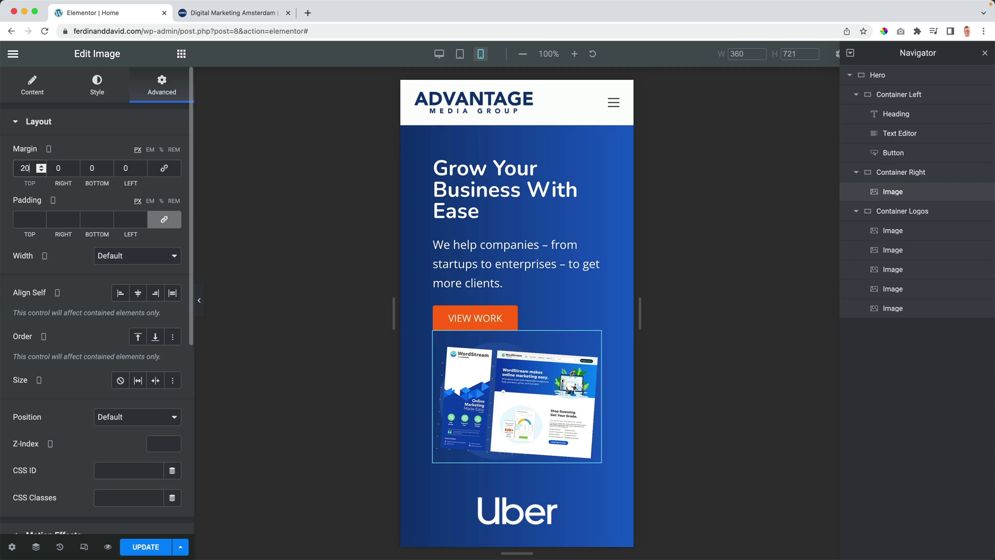
pyautogui.press('Up')
pyautogui.press('Up')
pyautogui.press('Up')
pyautogui.press('Up')
pyautogui.press('Up')
pyautogui.press('Up')
pyautogui.press('Up')
pyautogui.press('Up')
pyautogui.press('Up')
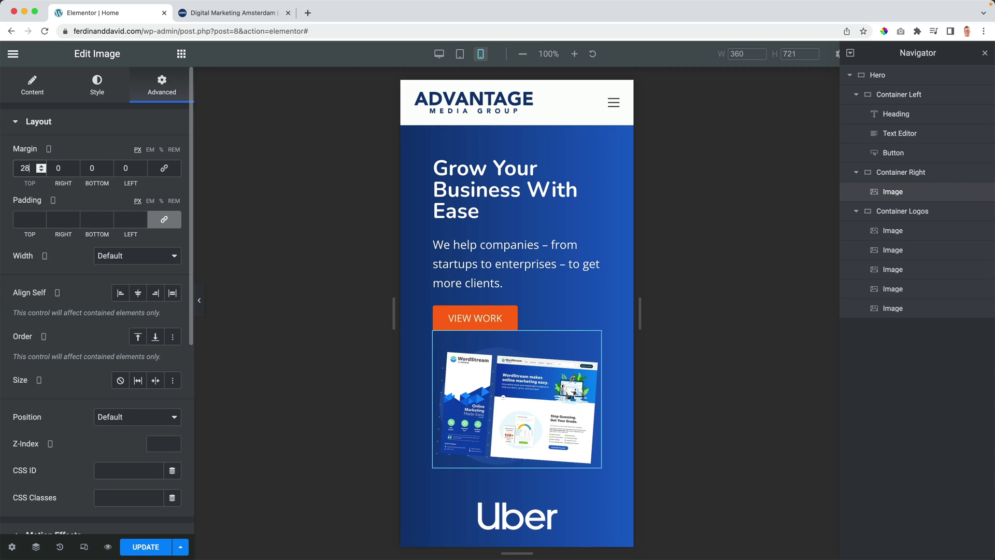
pyautogui.press('Up')
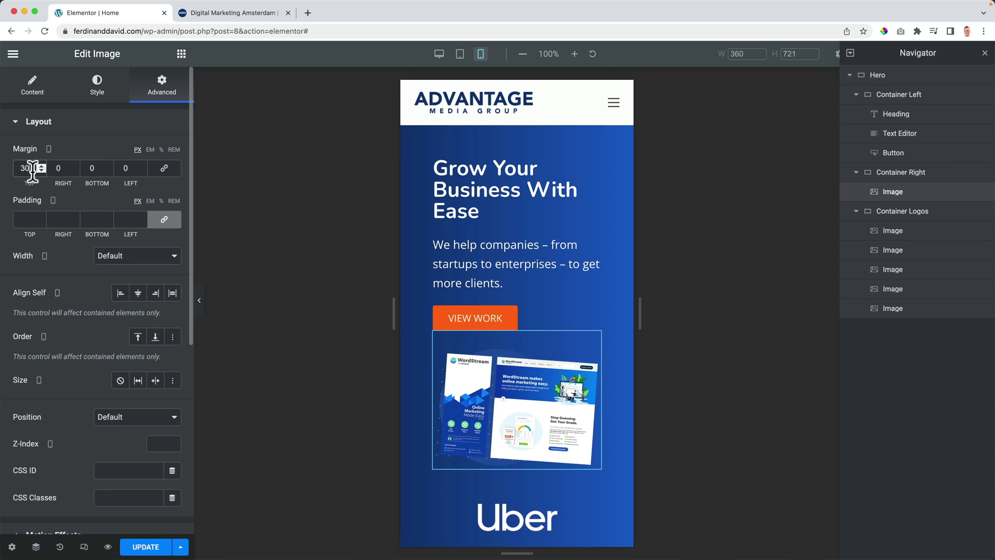
pyautogui.scroll(-6, 528, 306)
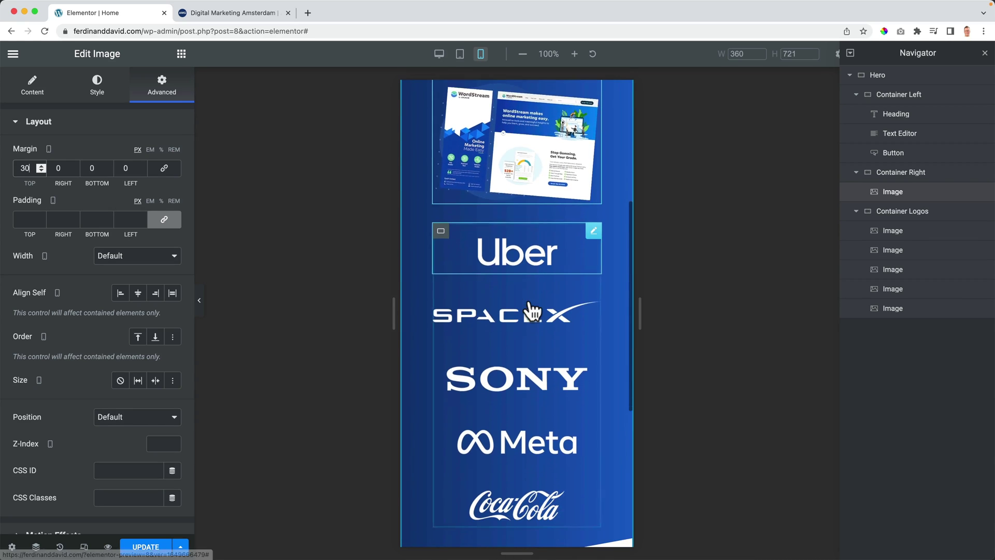
pyautogui.scroll(1, 524, 300)
# Step: Select Container Logos and expand its Responsive visibility options
pyautogui.click(443, 197)
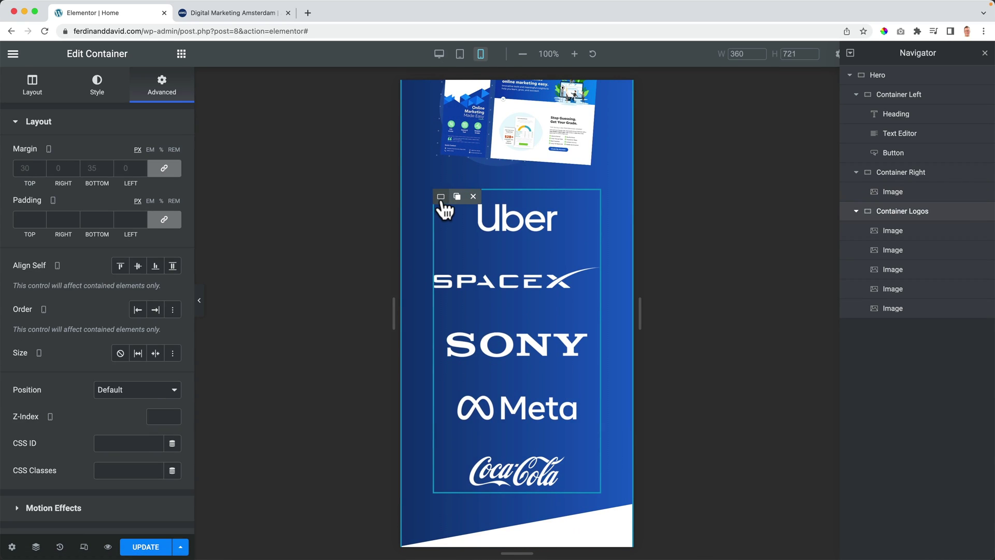
pyautogui.click(93, 124)
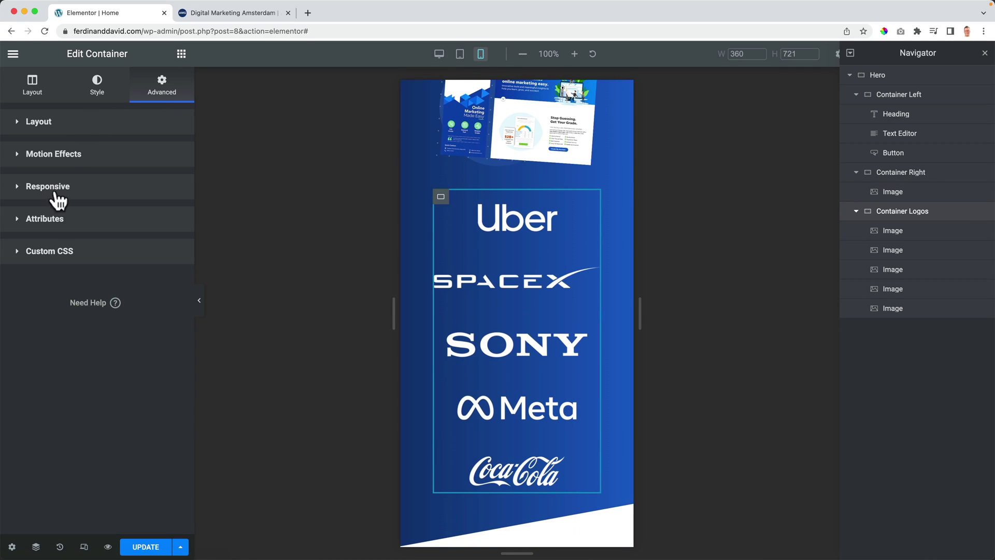
pyautogui.click(54, 199)
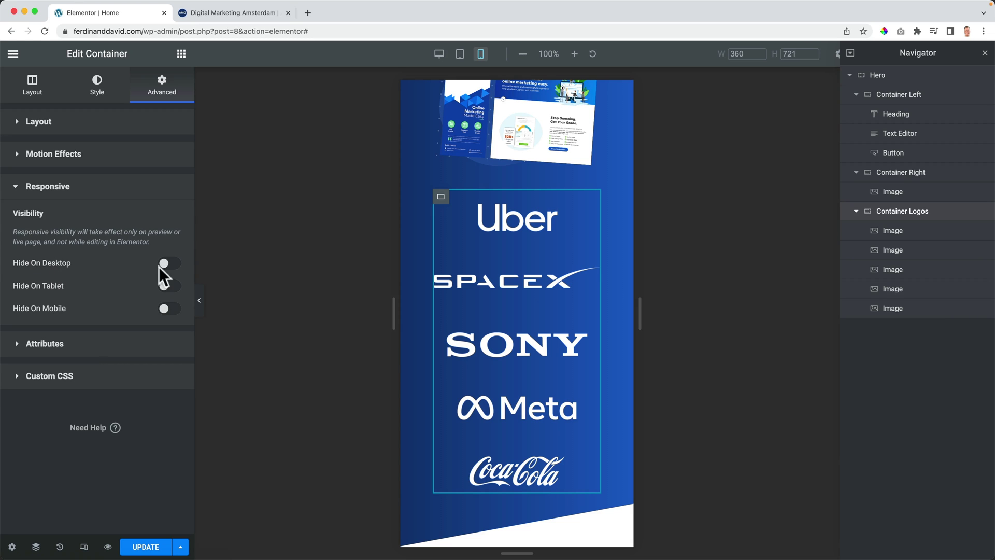
# Step: Hide the client-logos container on mobile devices
pyautogui.click(167, 311)
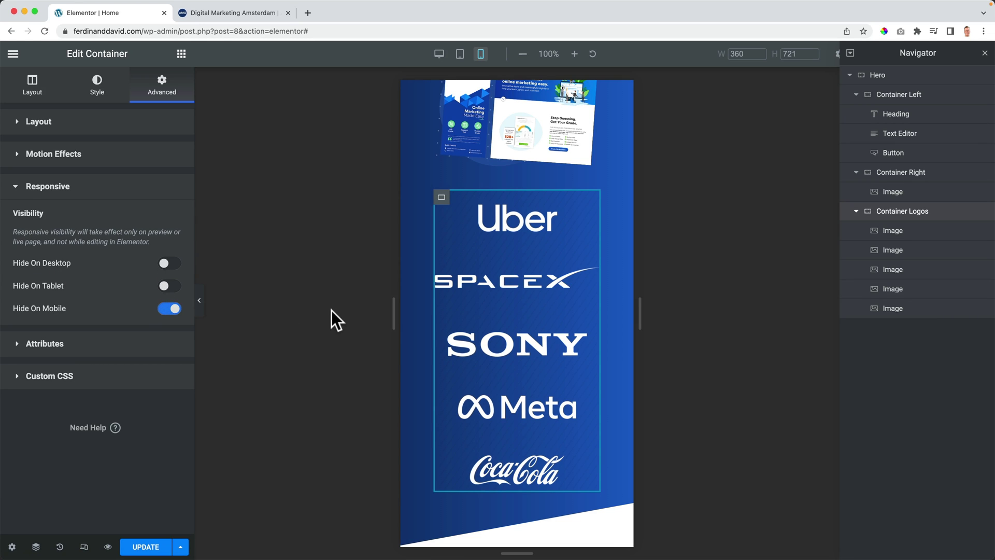
pyautogui.scroll(8, 450, 304)
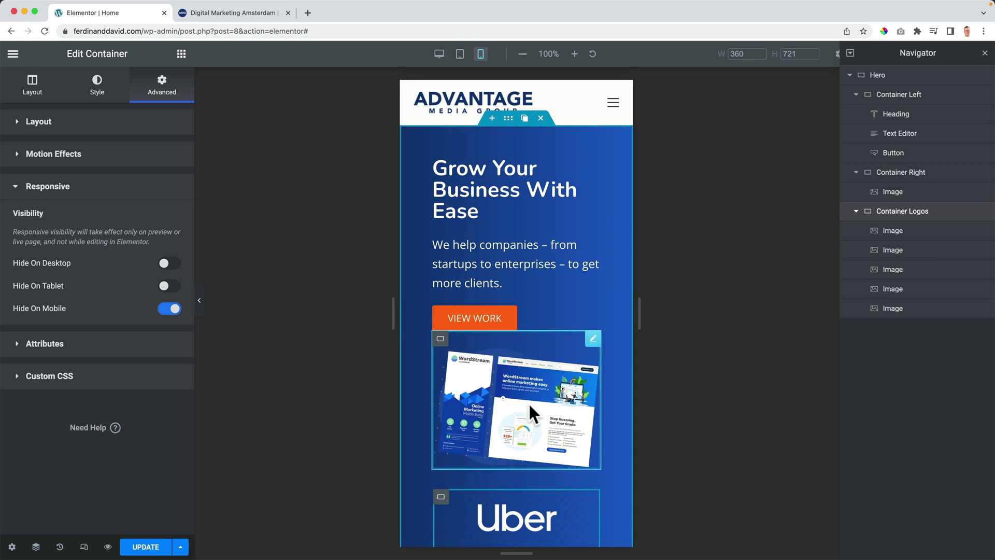
pyautogui.scroll(-5, 528, 393)
pyautogui.scroll(-3, 519, 374)
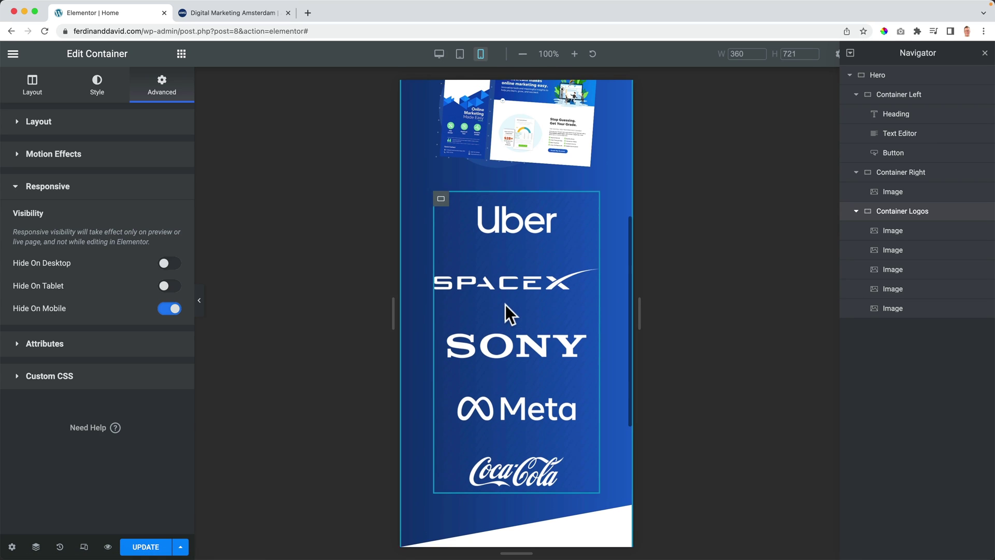
# Step: Preview the home page at tablet and phone widths, then save with Update
pyautogui.click(459, 55)
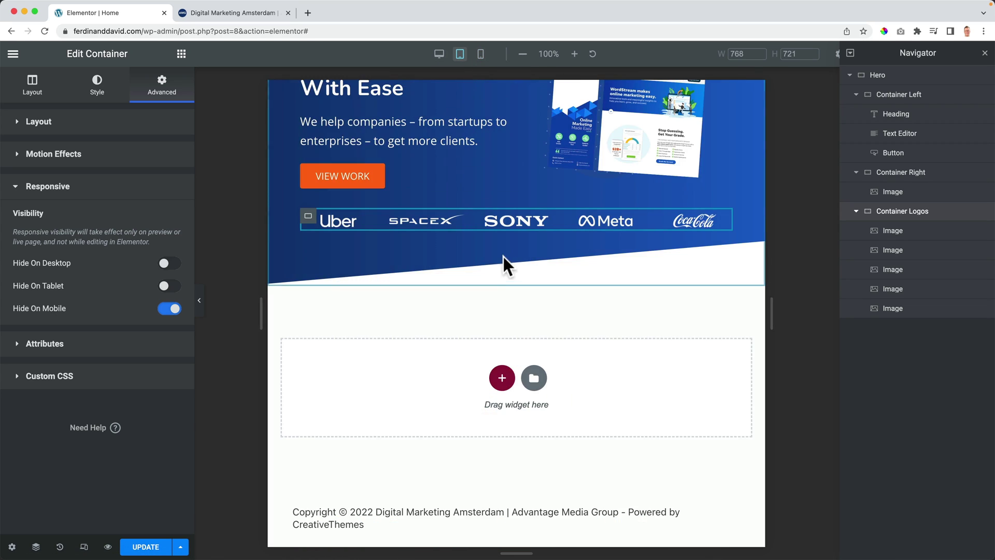
pyautogui.scroll(2, 581, 163)
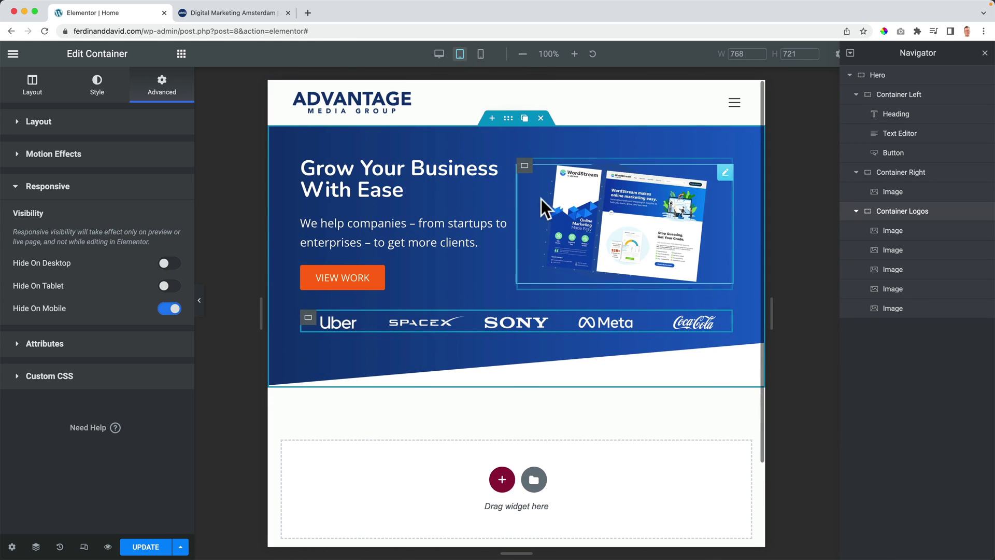
pyautogui.click(481, 54)
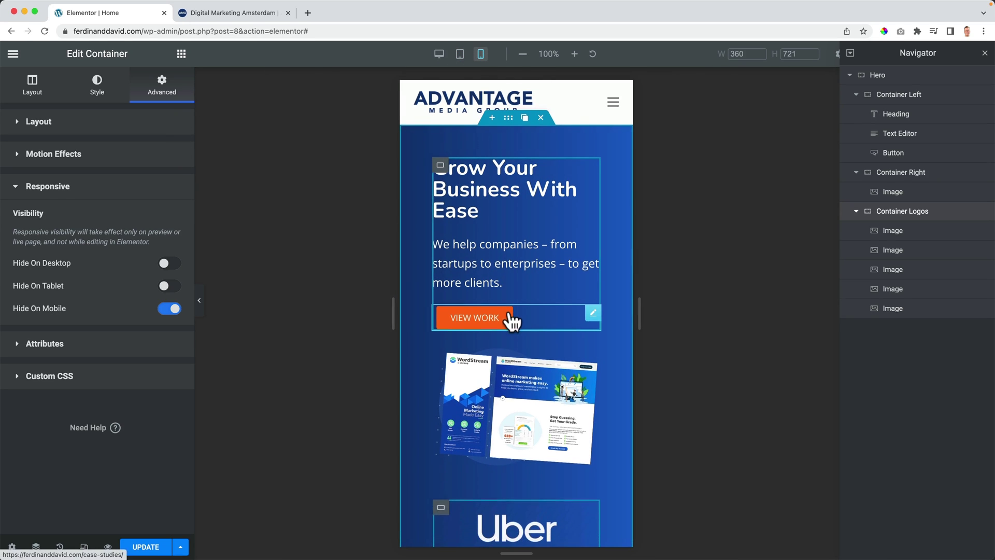
pyautogui.scroll(-7, 512, 321)
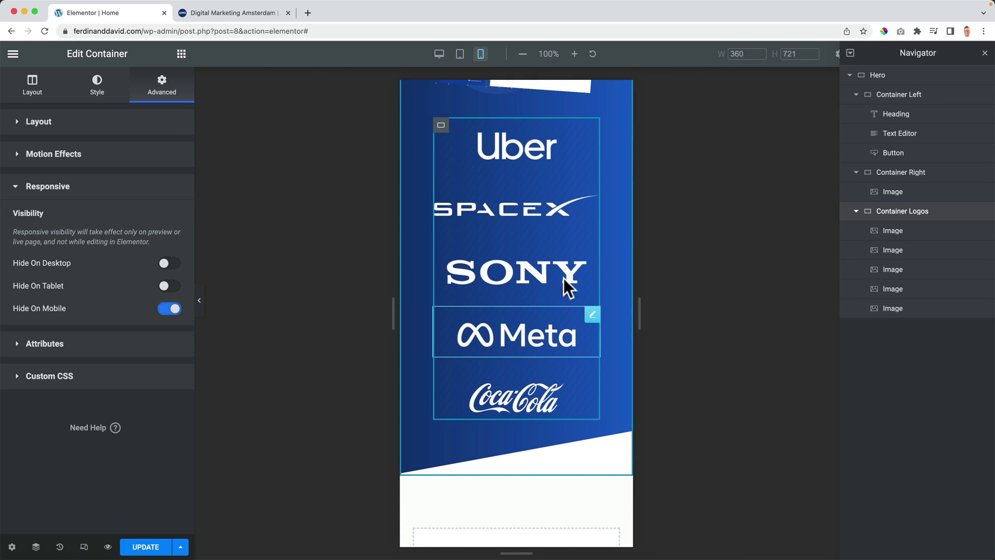
pyautogui.scroll(6, 565, 261)
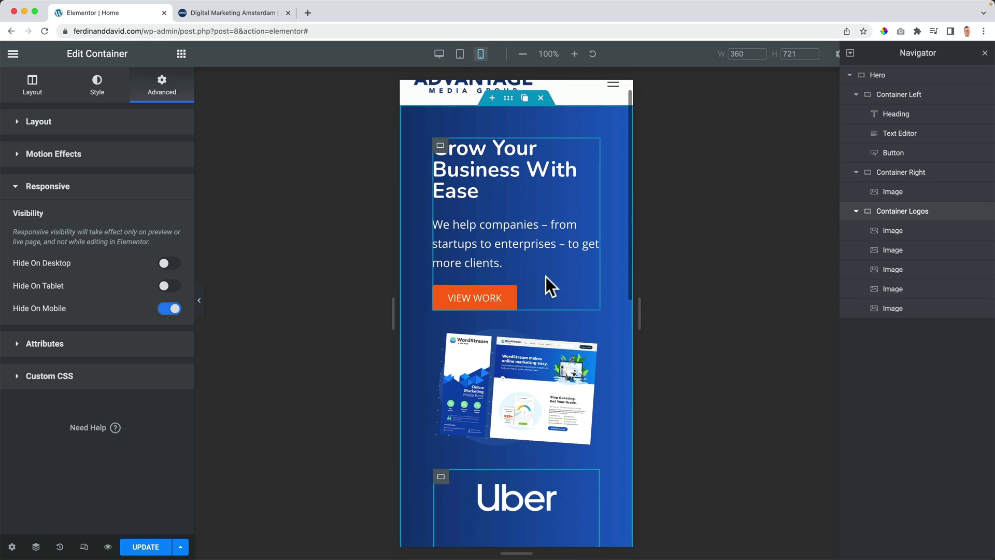
pyautogui.click(143, 546)
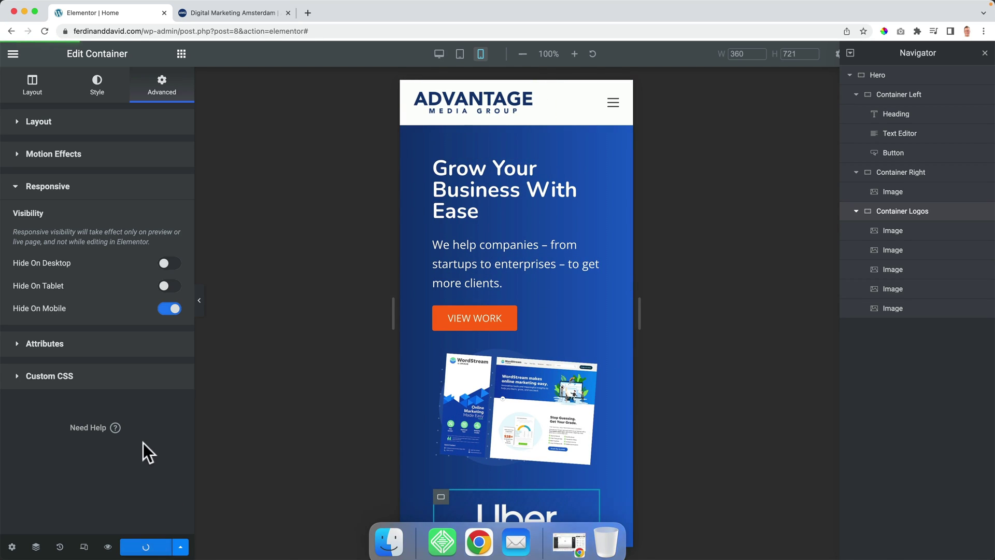
pyautogui.click(107, 546)
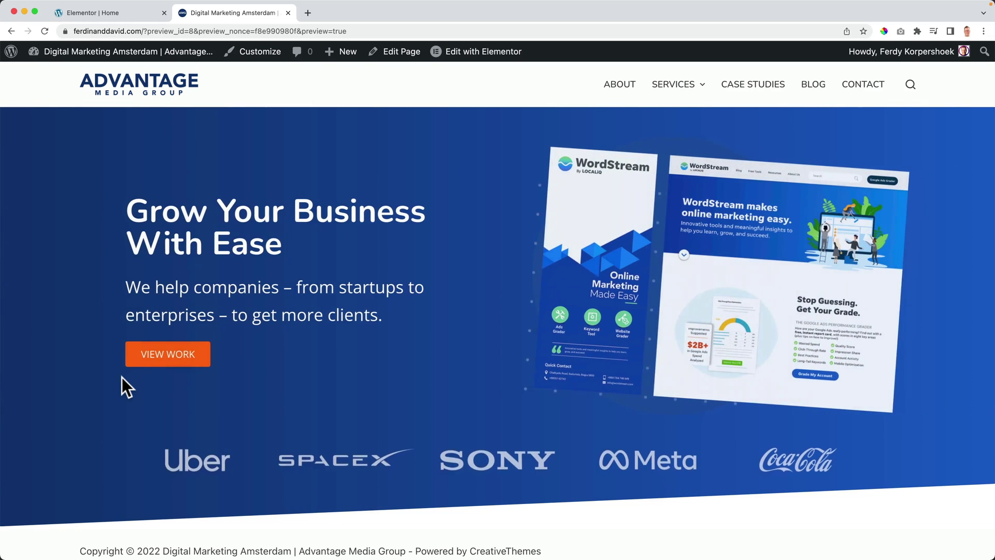
pyautogui.moveTo(2, 340); pyautogui.dragTo(481, 321)
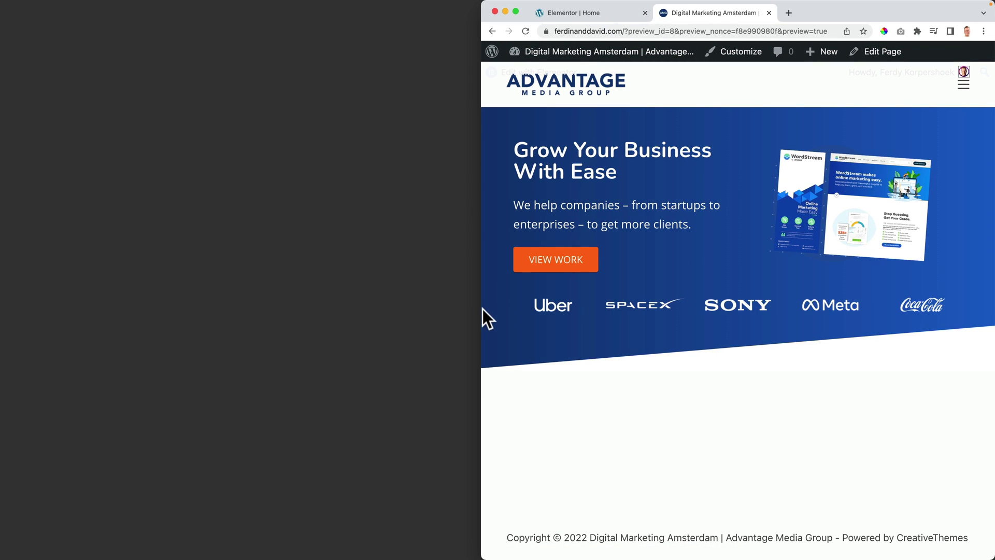
pyautogui.moveTo(483, 310); pyautogui.dragTo(762, 296)
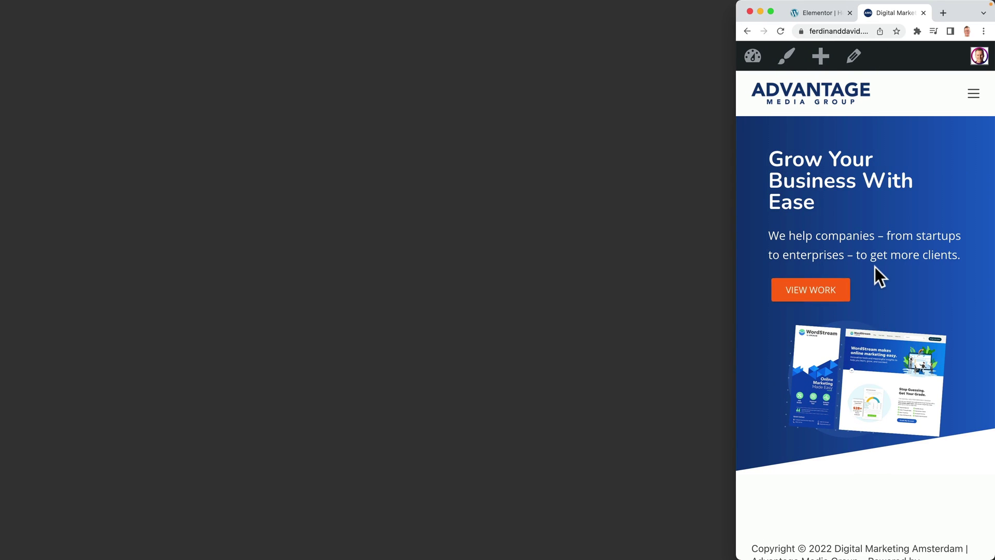
pyautogui.scroll(-2, 873, 275)
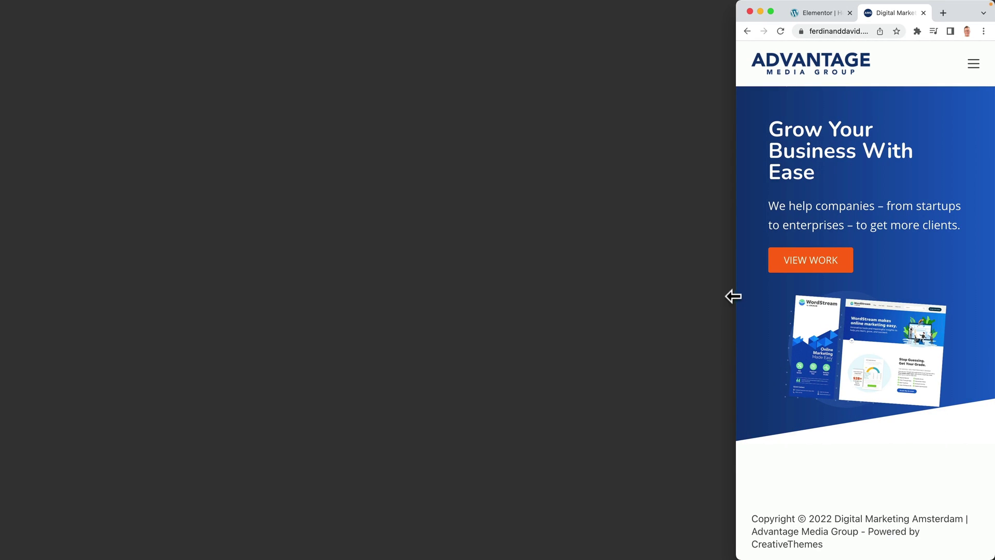
pyautogui.moveTo(736, 296); pyautogui.dragTo(10, 305)
# Step: Give the hero mockup image a 30 px bottom margin on phones
pyautogui.click(107, 20)
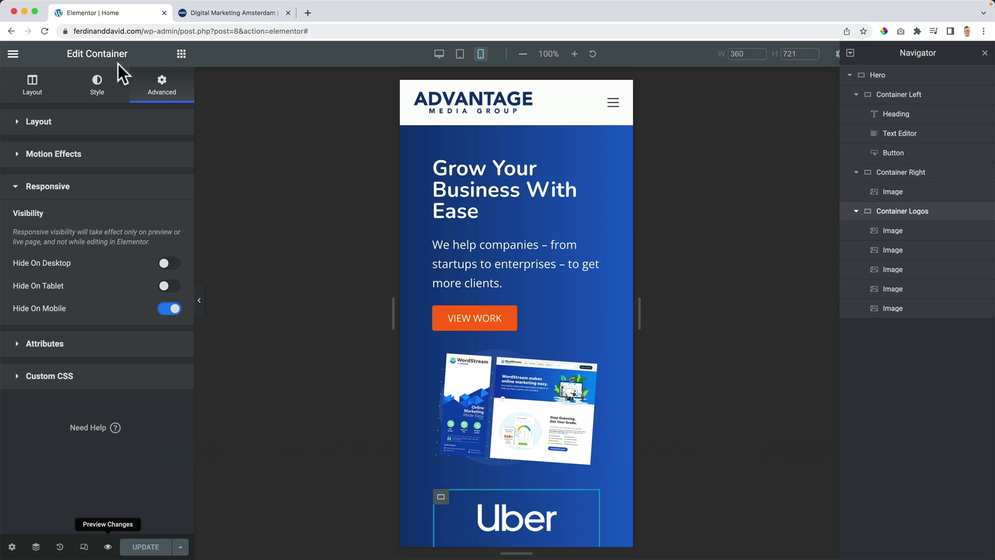
pyautogui.scroll(-3, 511, 379)
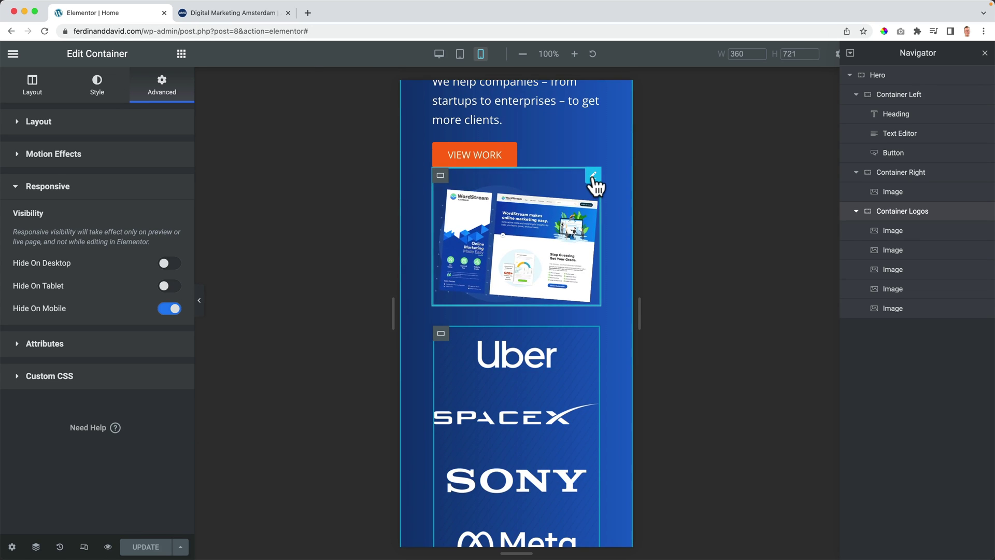
pyautogui.click(594, 176)
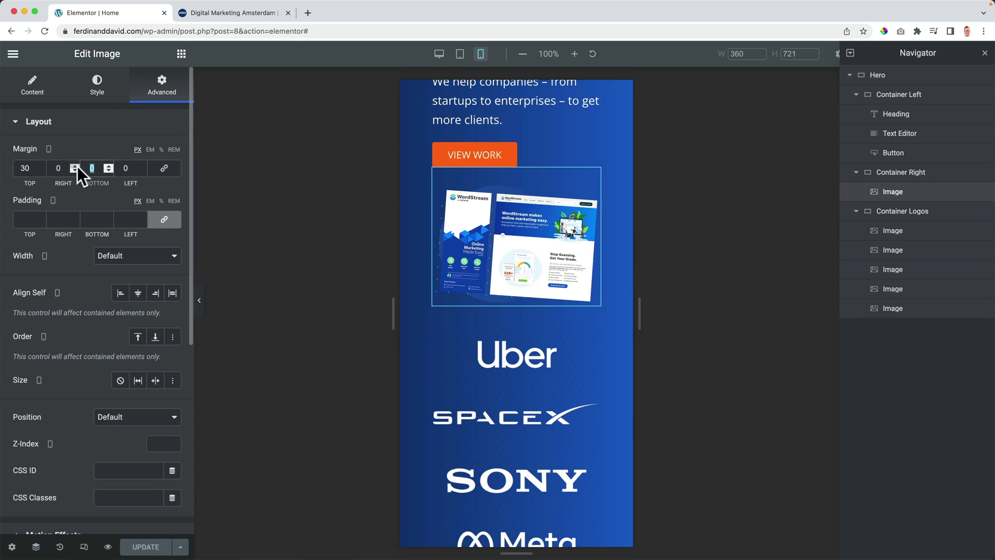
pyautogui.write('30')
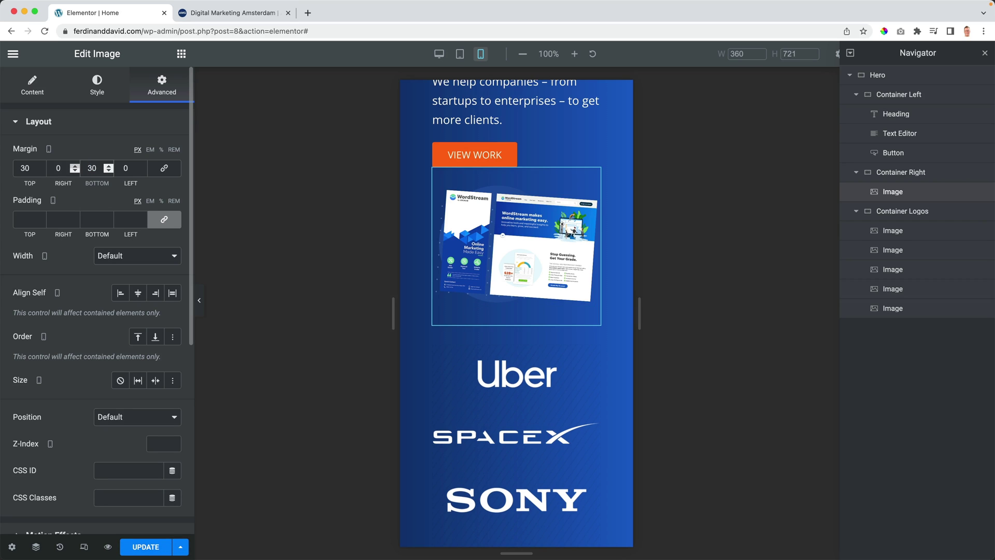
# Step: Check the updated page in a full-screen preview, then go back to the editor
pyautogui.click(108, 546)
pyautogui.click(206, 14)
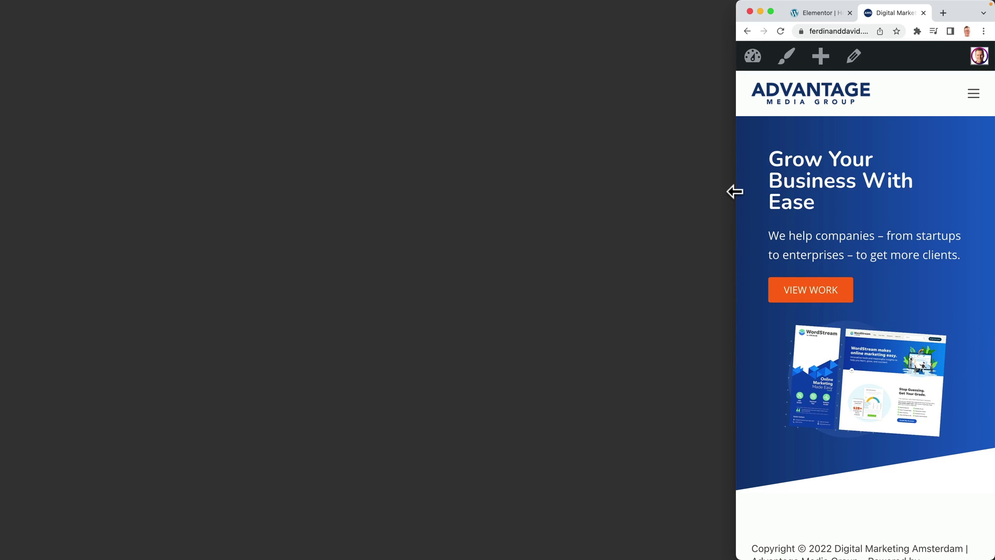
pyautogui.moveTo(734, 192); pyautogui.dragTo(4, 240)
pyautogui.scroll(-1, 322, 242)
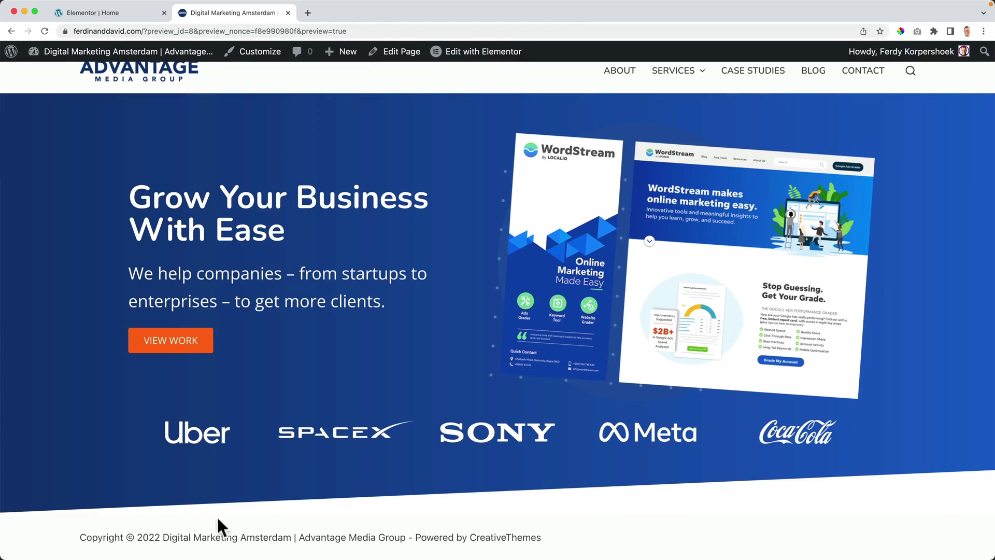
pyautogui.click(110, 13)
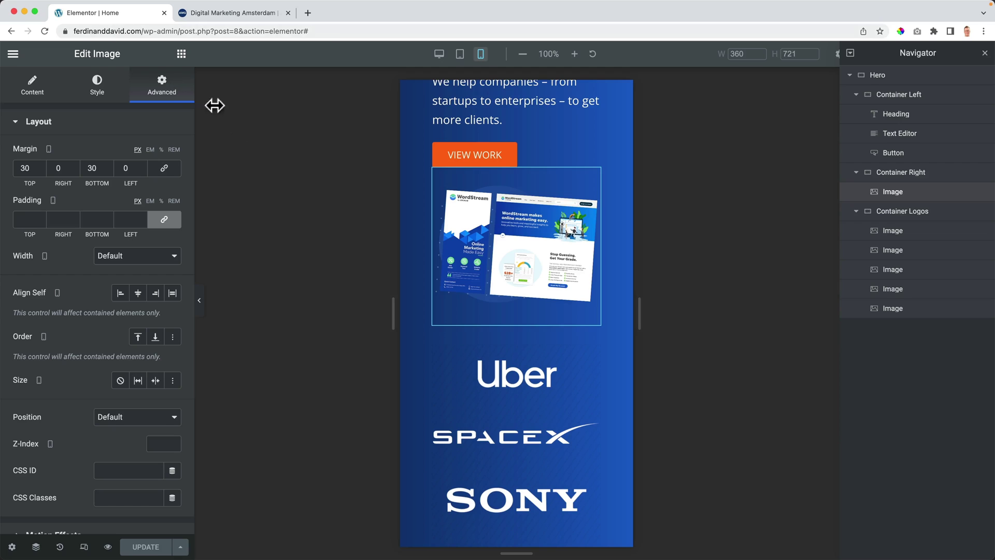
# Step: Return the canvas to desktop width, exit responsive mode, and float the Navigator over the canvas
pyautogui.click(439, 54)
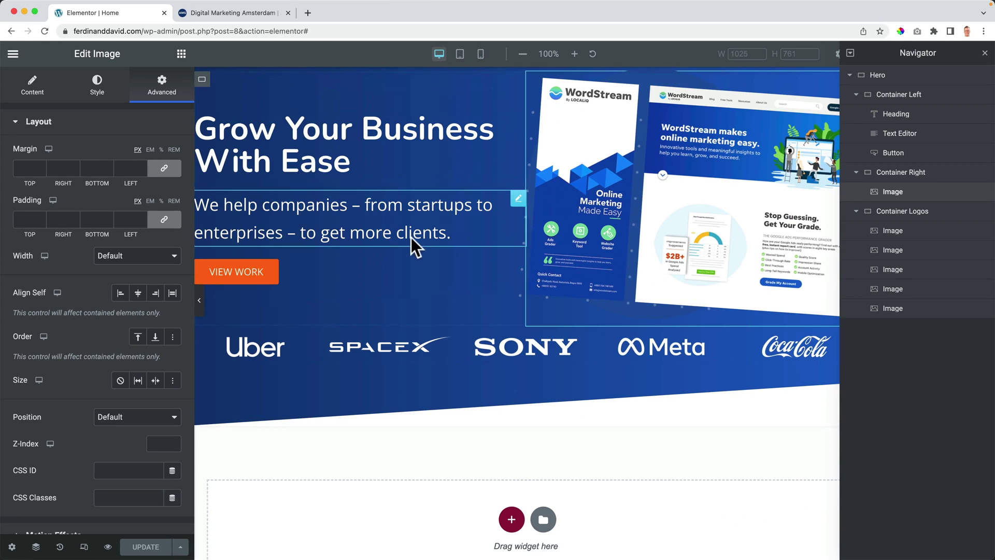
pyautogui.scroll(-1, 406, 324)
pyautogui.scroll(-2, 407, 324)
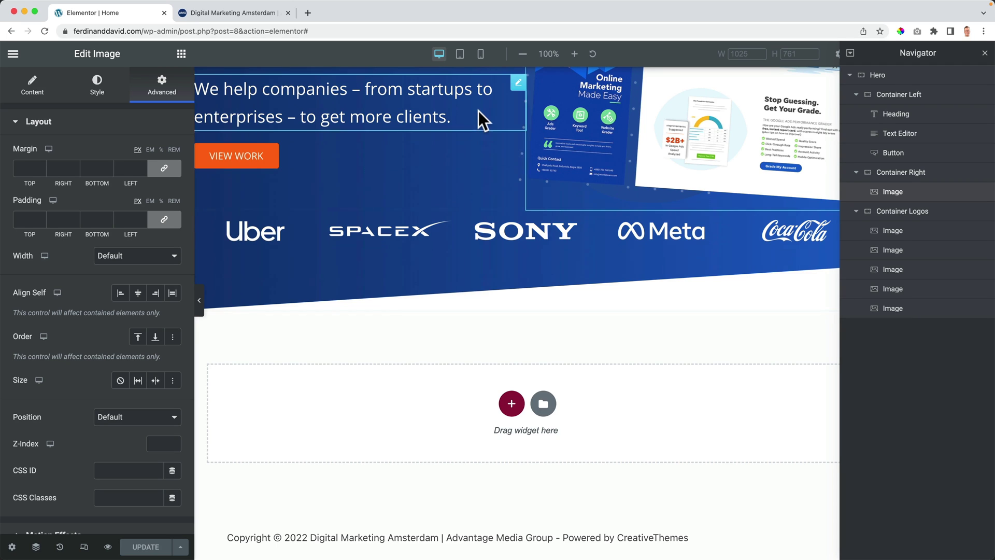
pyautogui.click(87, 545)
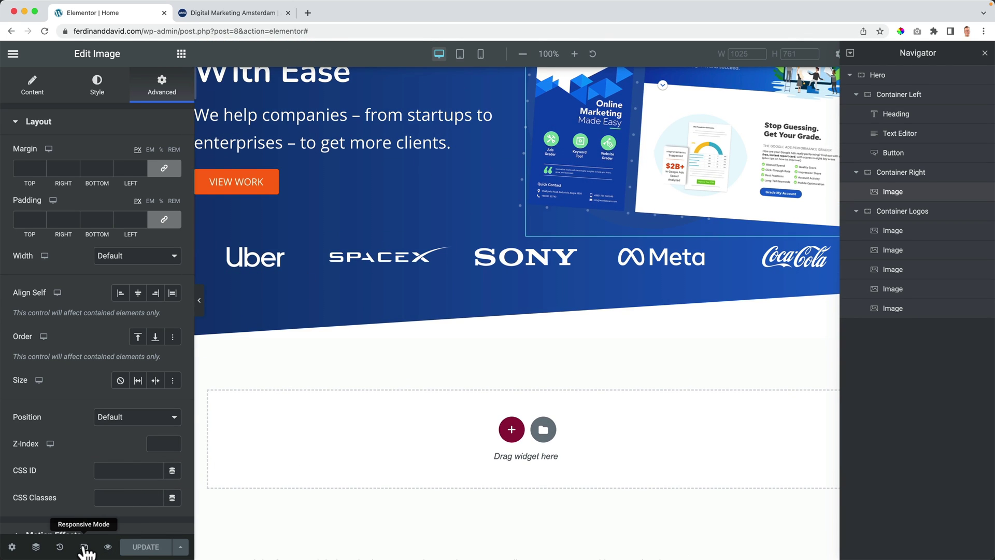
pyautogui.click(84, 546)
pyautogui.moveTo(916, 52); pyautogui.dragTo(884, 86)
pyautogui.click(601, 390)
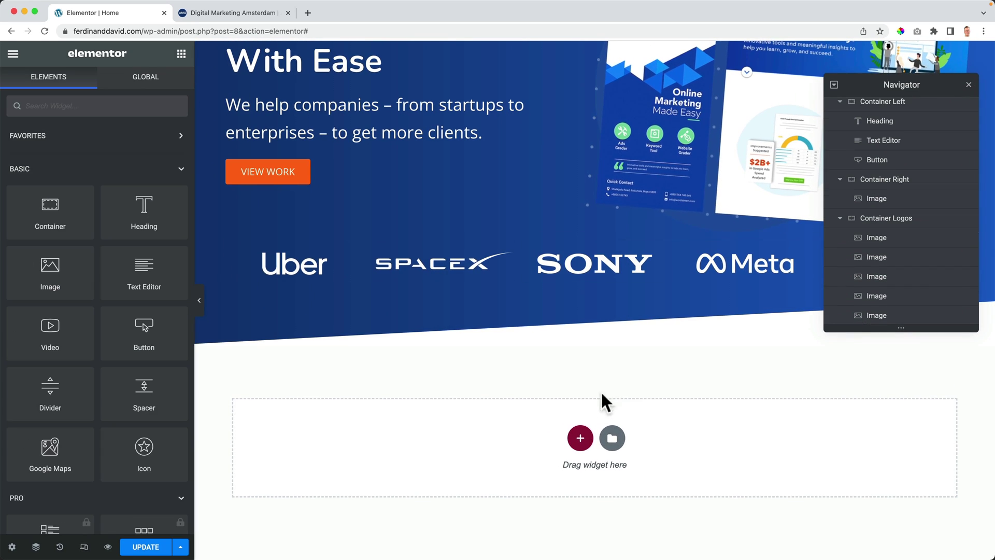
# Step: Add a single-column container below the hero with a Heading widget, and start replacing its title text
pyautogui.click(579, 435)
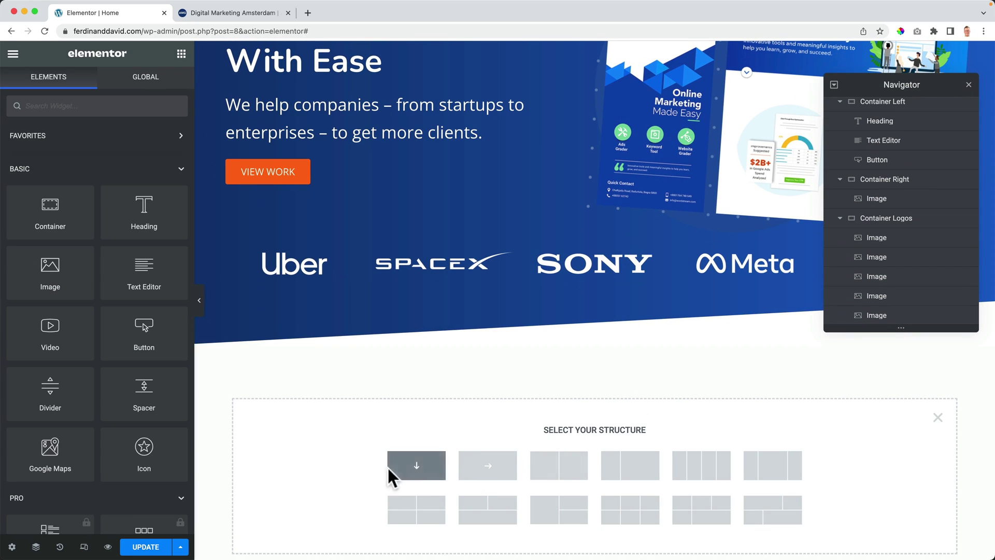
pyautogui.click(416, 466)
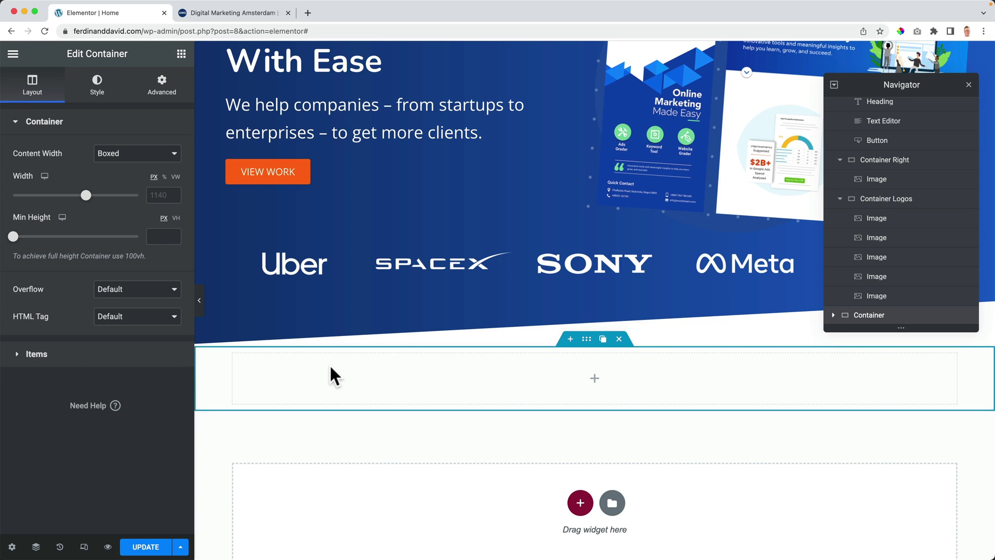
pyautogui.click(181, 53)
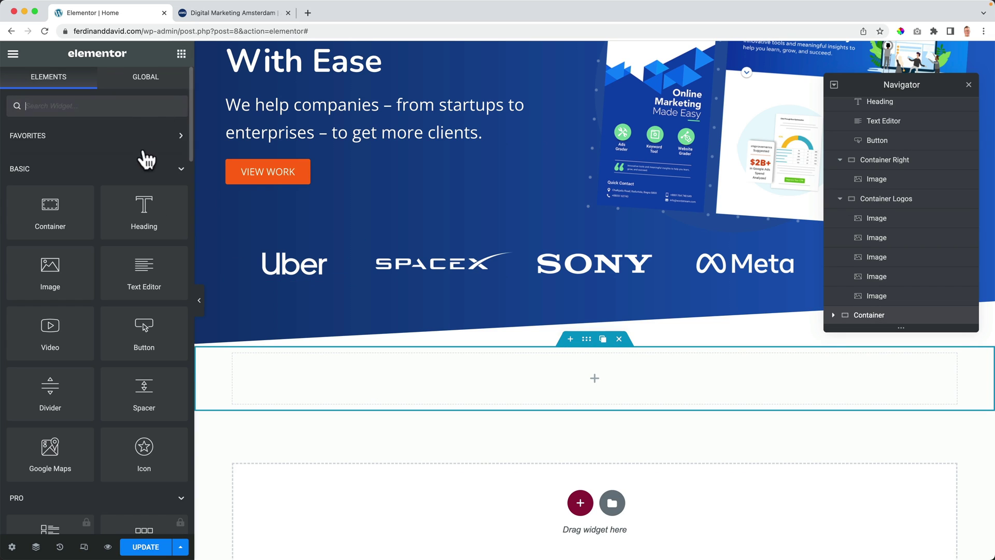
pyautogui.moveTo(136, 219); pyautogui.dragTo(347, 380)
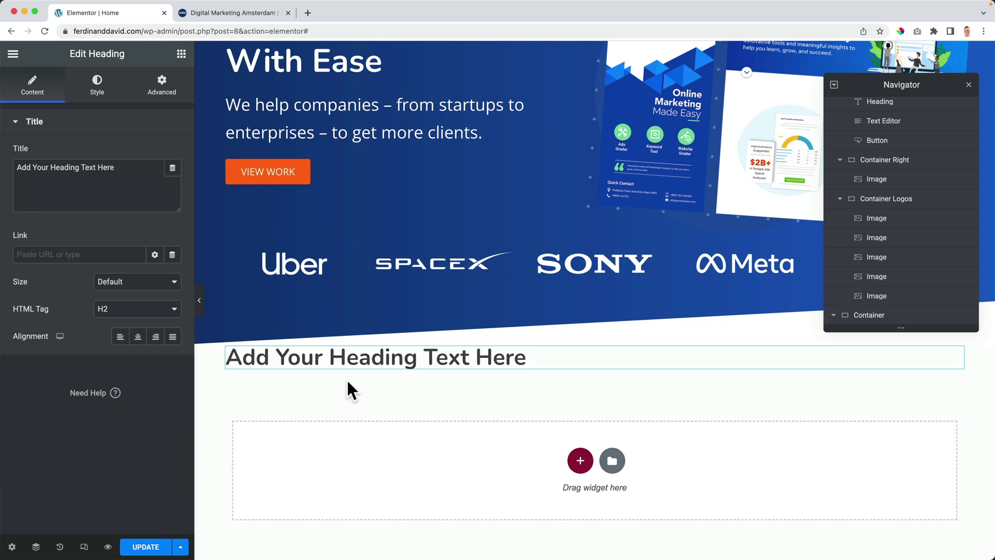
pyautogui.click(140, 185)
pyautogui.press('super+a')
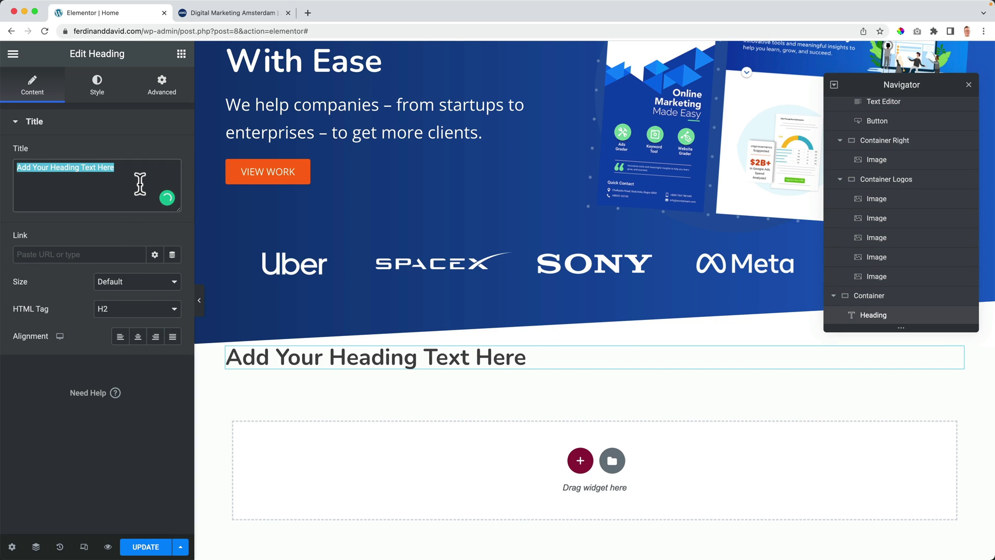
pyautogui.write('T')
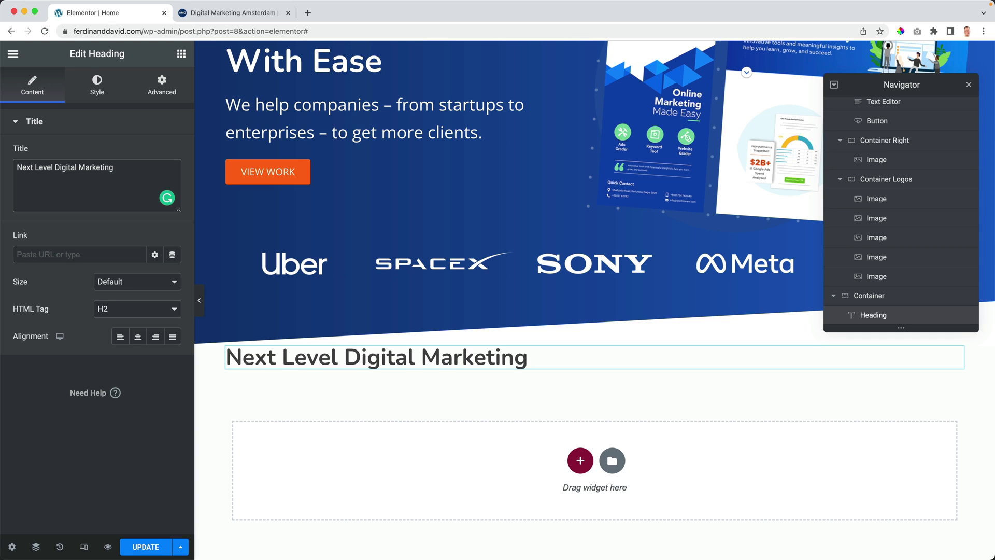
# Step: Give the heading a solid navy background using Theme Color Palette 1
pyautogui.click(163, 93)
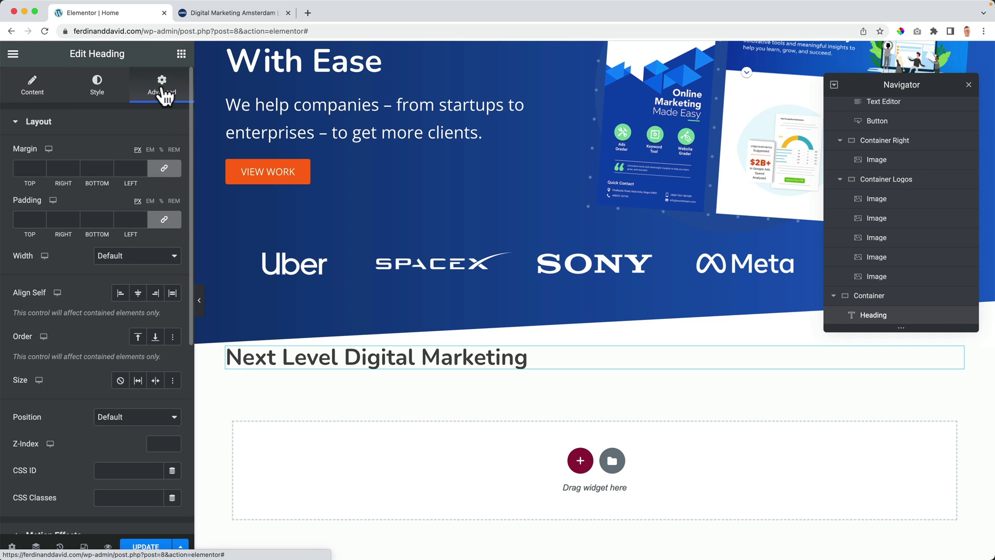
pyautogui.click(39, 125)
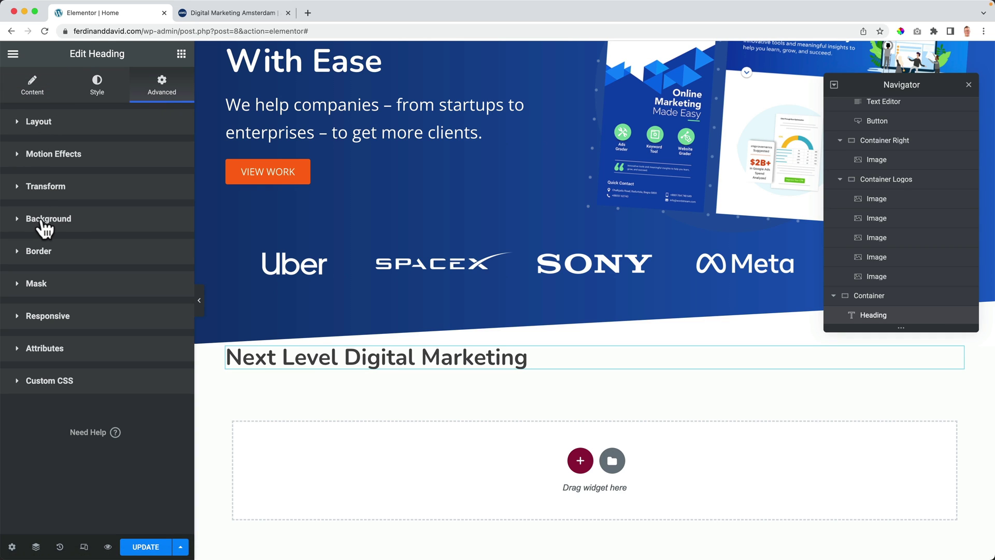
pyautogui.click(46, 222)
pyautogui.click(155, 279)
pyautogui.click(155, 304)
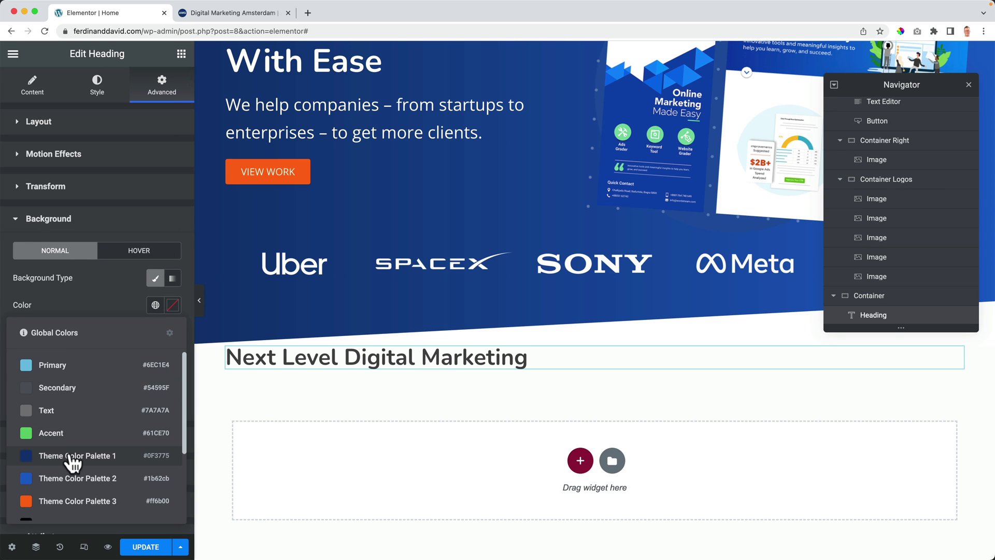
pyautogui.click(75, 456)
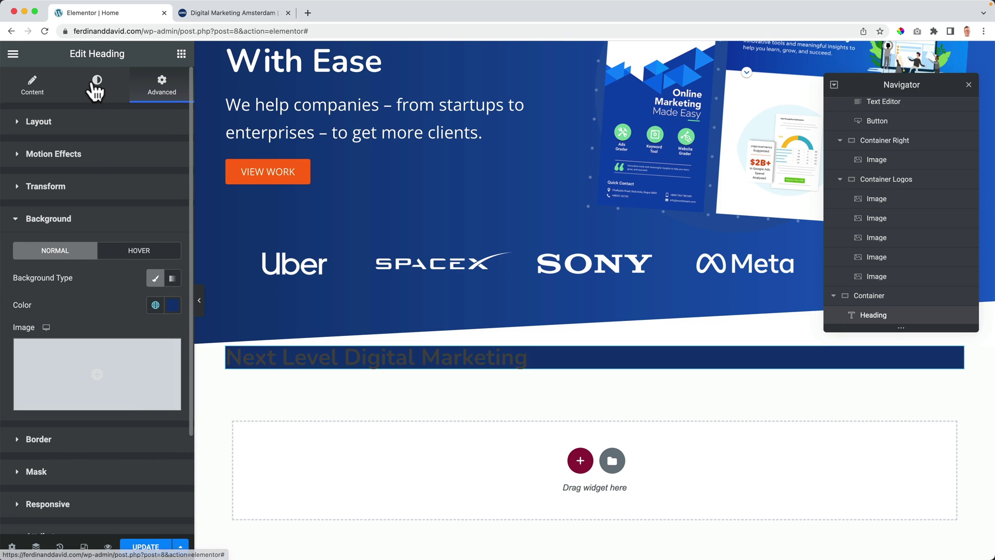
# Step: Set the heading text colour to white from the global palette (Theme Color Palette 7)
pyautogui.click(97, 83)
pyautogui.click(155, 154)
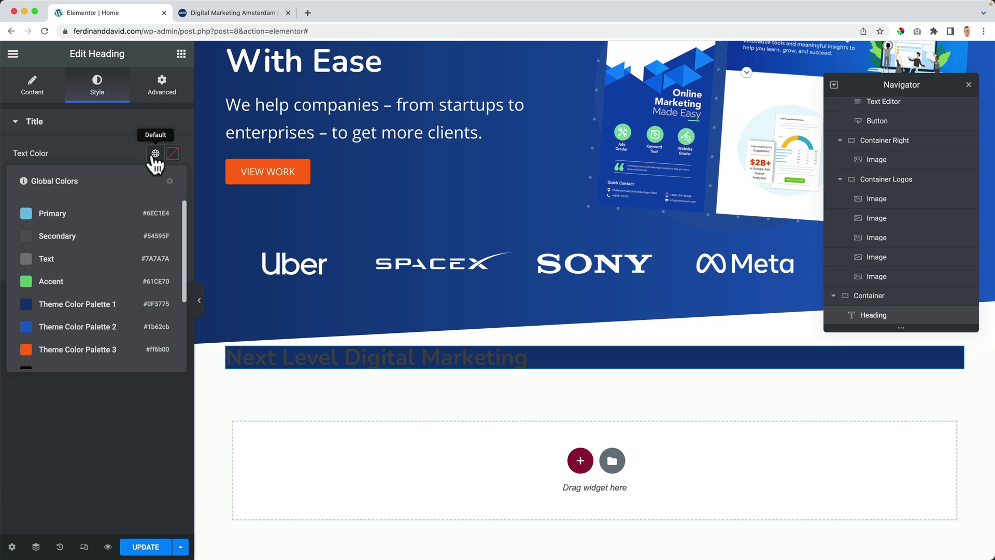
pyautogui.scroll(-3, 85, 282)
pyautogui.scroll(-2, 93, 311)
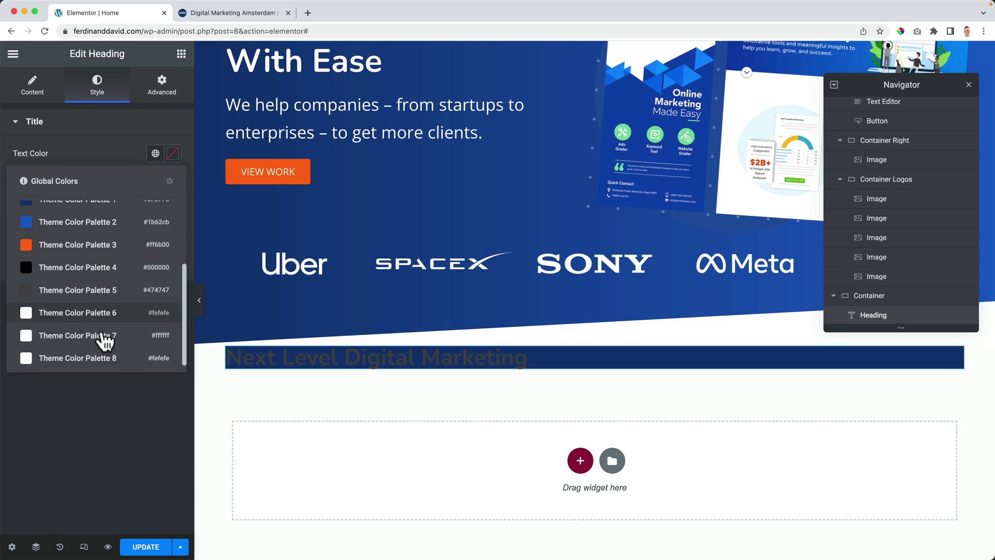
pyautogui.click(100, 342)
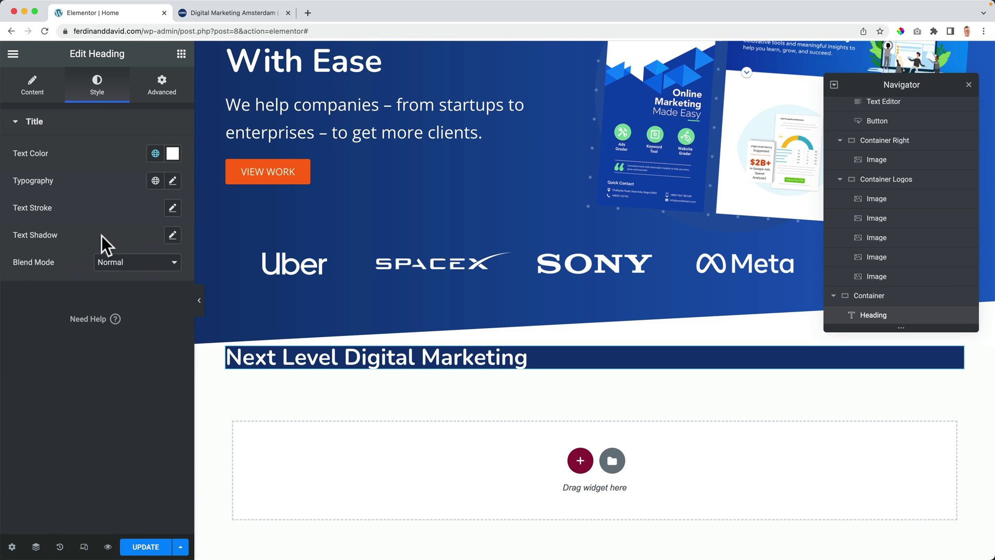
# Step: Set the heading's typography to 16 px size and font weight 500
pyautogui.click(173, 181)
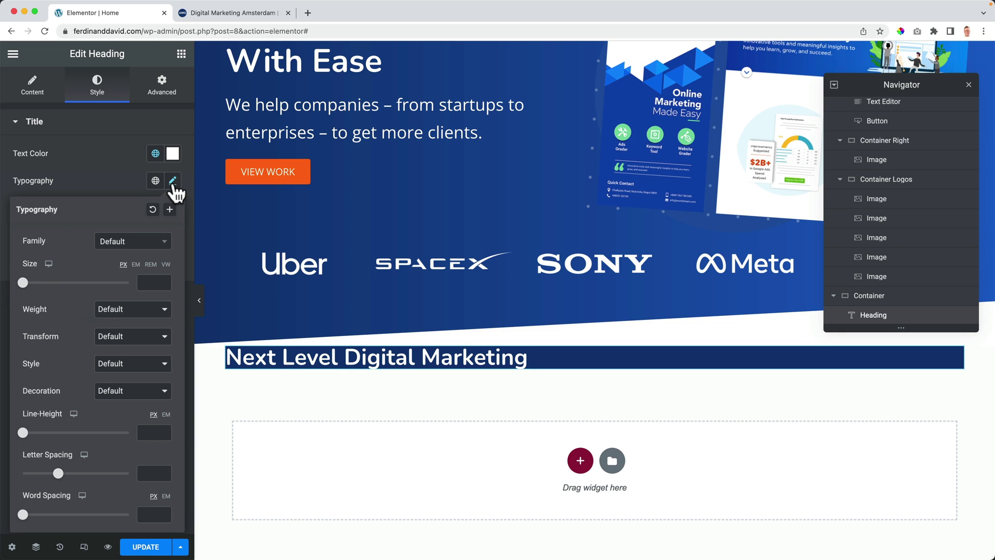
pyautogui.moveTo(25, 284); pyautogui.dragTo(34, 288)
pyautogui.click(112, 309)
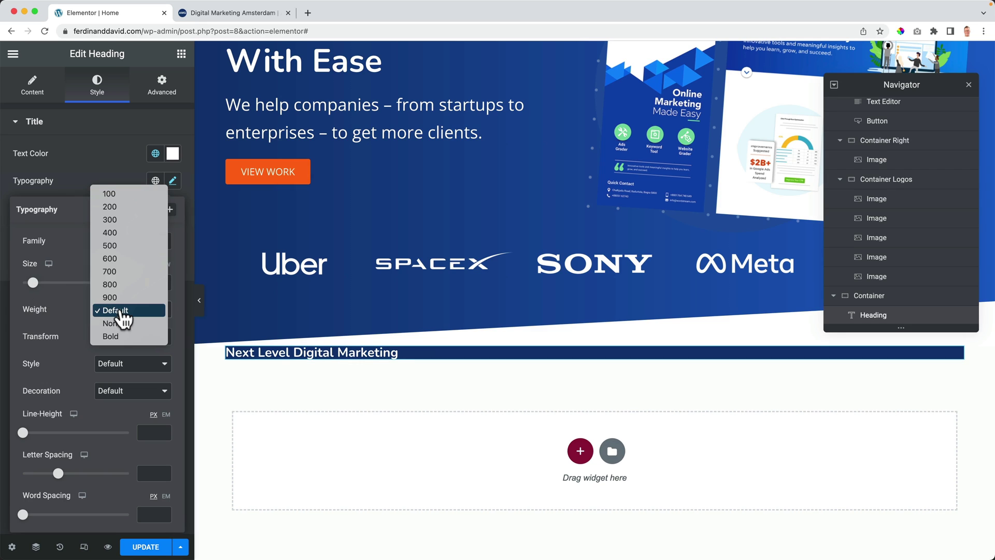
pyautogui.click(122, 259)
pyautogui.click(123, 309)
pyautogui.click(123, 298)
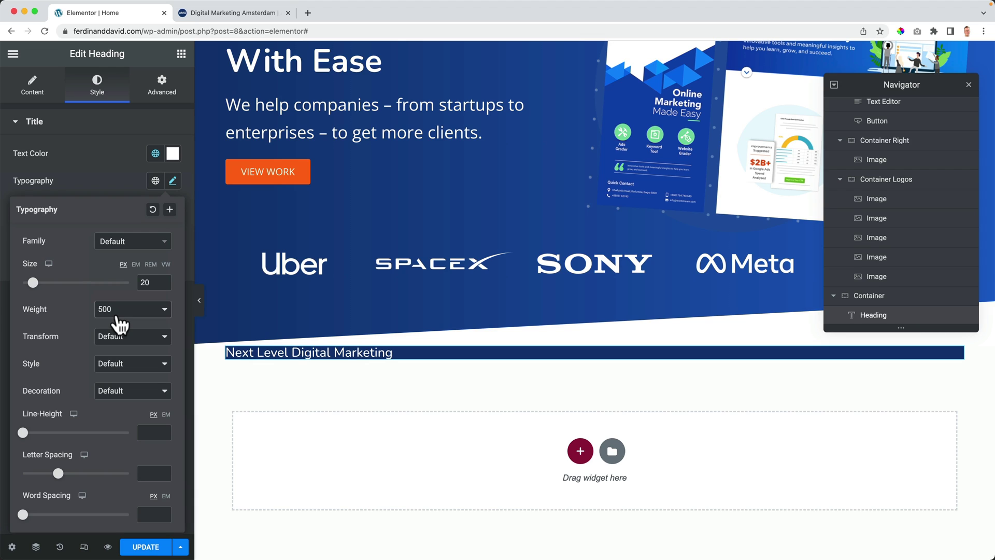
pyautogui.click(143, 285)
pyautogui.write('17')
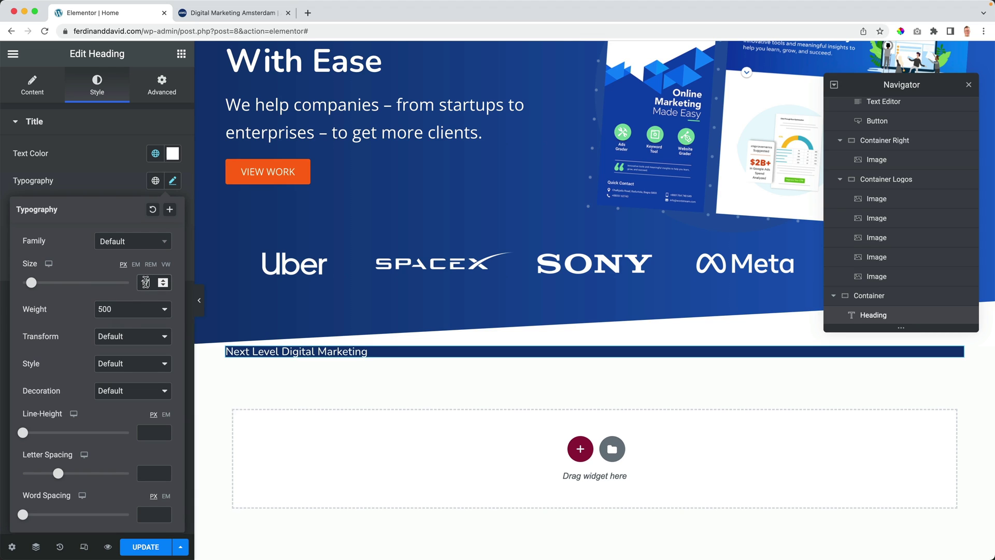
pyautogui.press('Down')
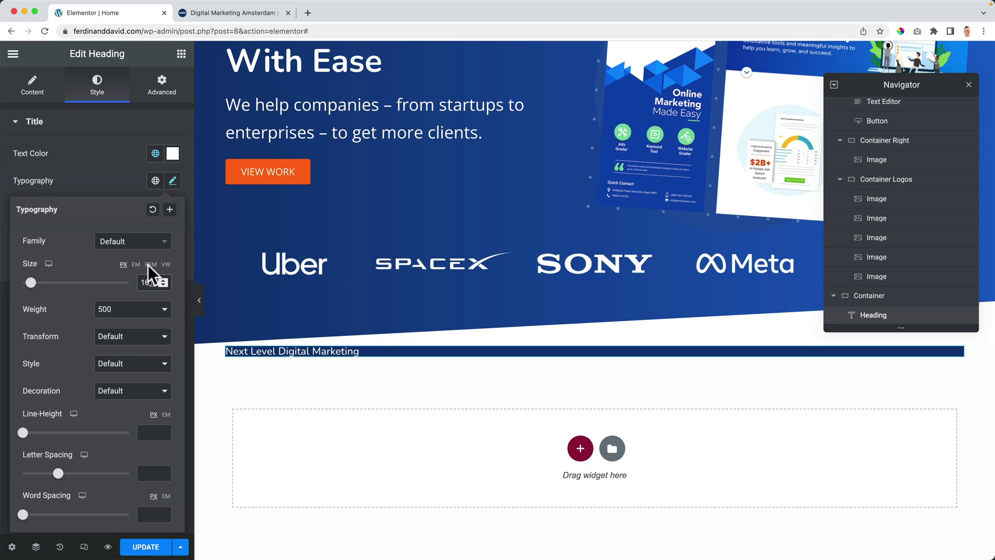
# Step: Give the heading 5 px padding on all sides
pyautogui.click(157, 99)
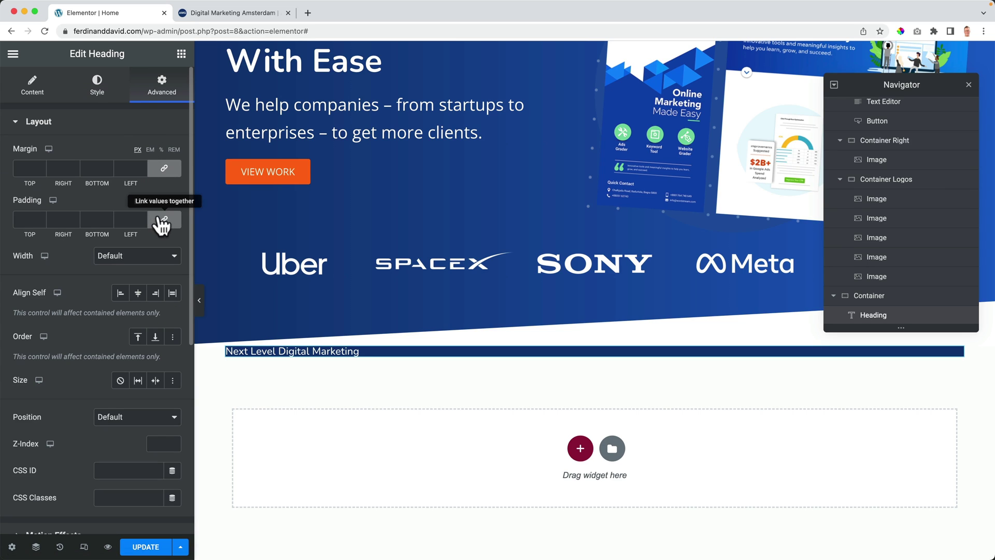
pyautogui.click(25, 219)
pyautogui.write('9')
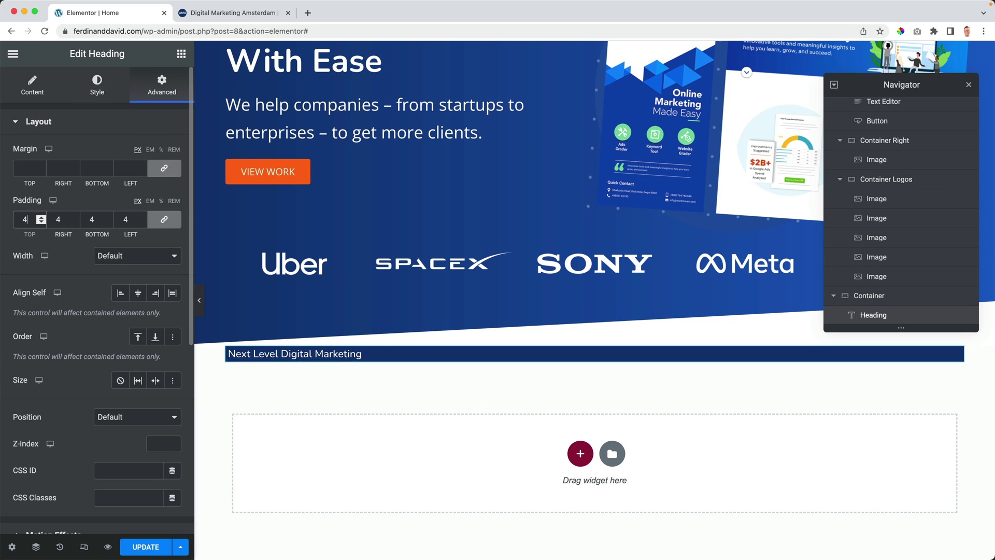
pyautogui.press('Up')
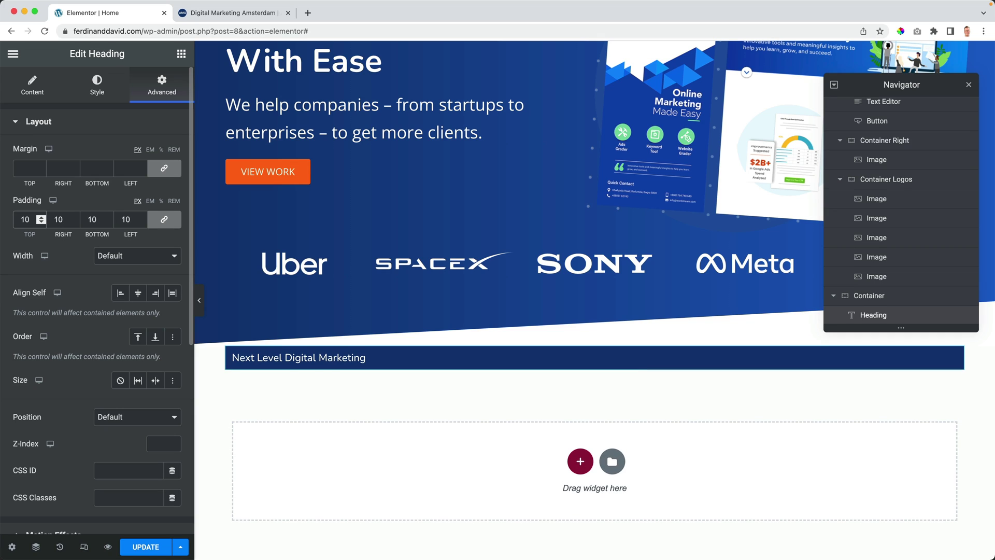
pyautogui.press('Down')
pyautogui.press('Down')
pyautogui.press('Down')
pyautogui.press('Down')
pyautogui.press('Down')
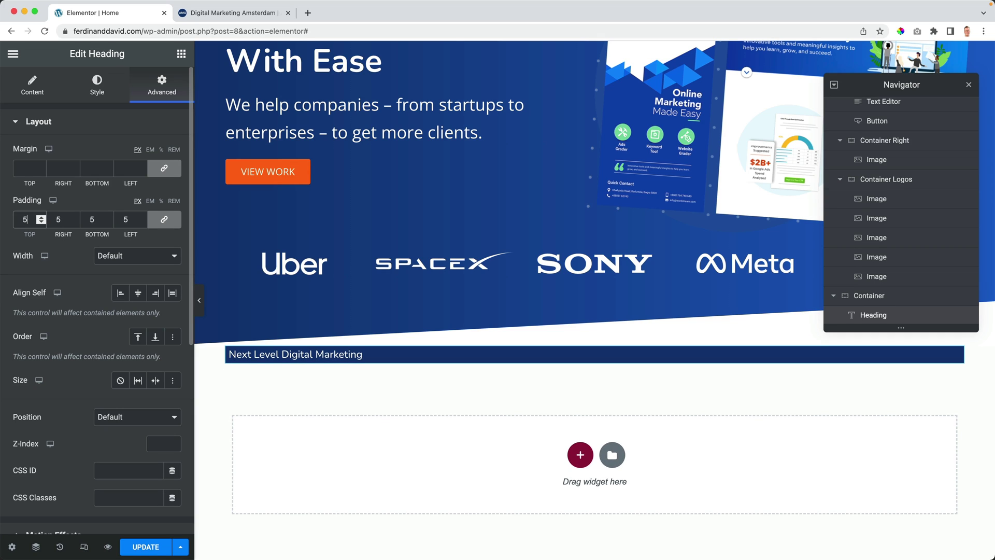
pyautogui.click(42, 125)
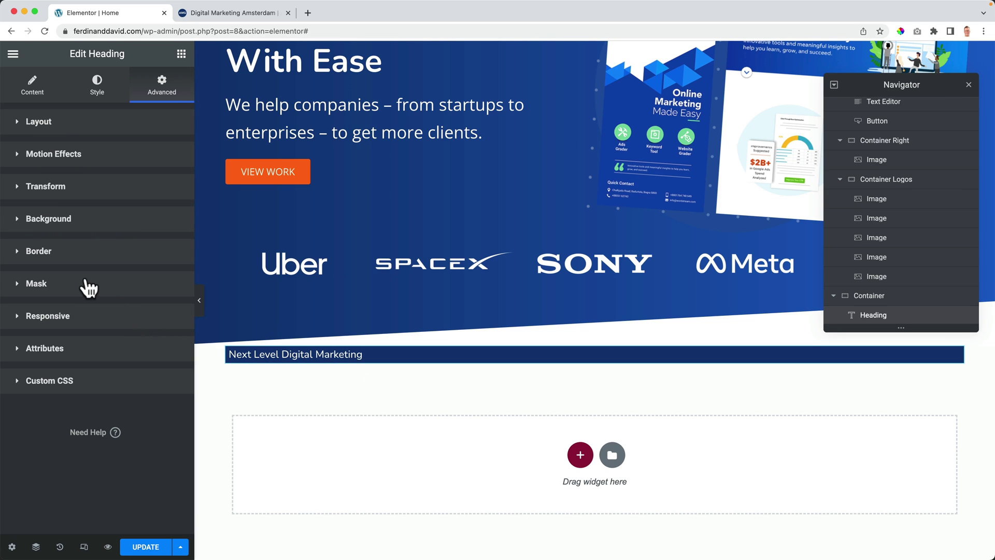
# Step: Give the heading a custom 217 px width and a 20 px top margin
pyautogui.click(47, 133)
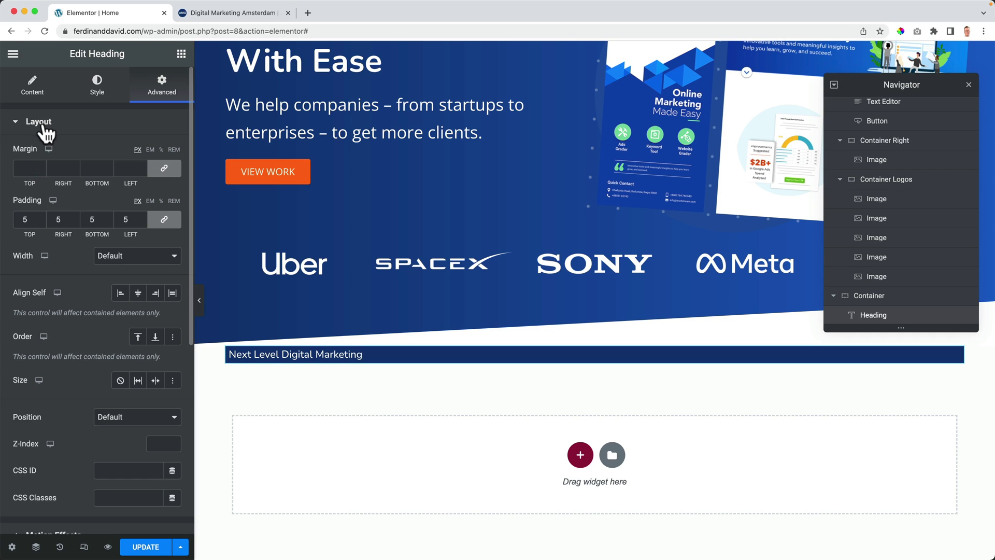
pyautogui.click(120, 266)
pyautogui.click(127, 292)
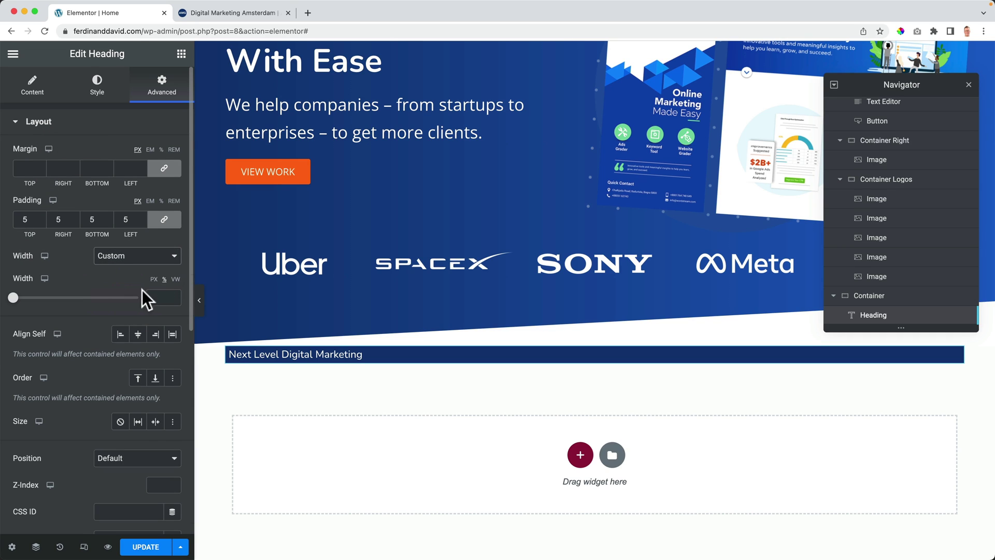
pyautogui.moveTo(14, 298); pyautogui.dragTo(41, 298)
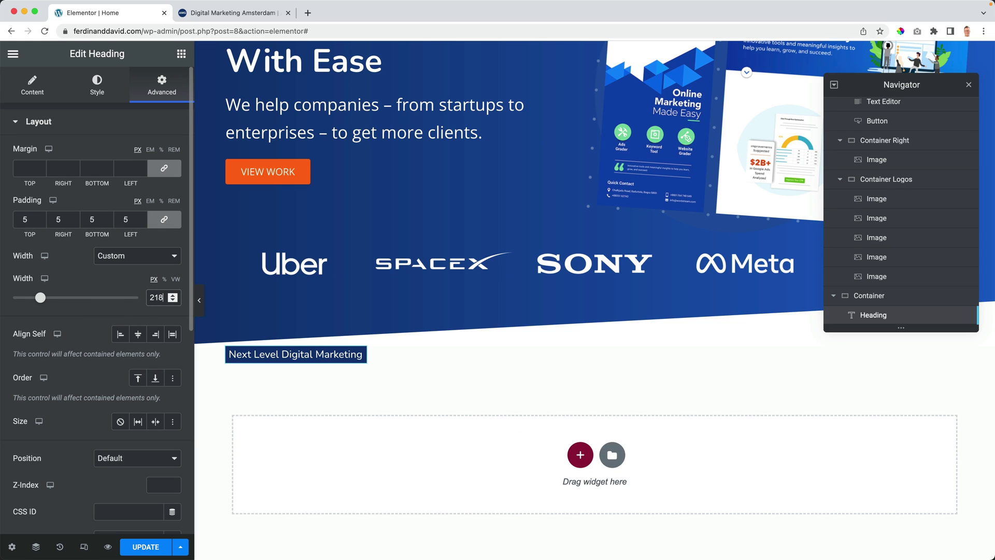
pyautogui.moveTo(40, 298); pyautogui.dragTo(40, 298)
pyautogui.press('Up')
pyautogui.click(164, 168)
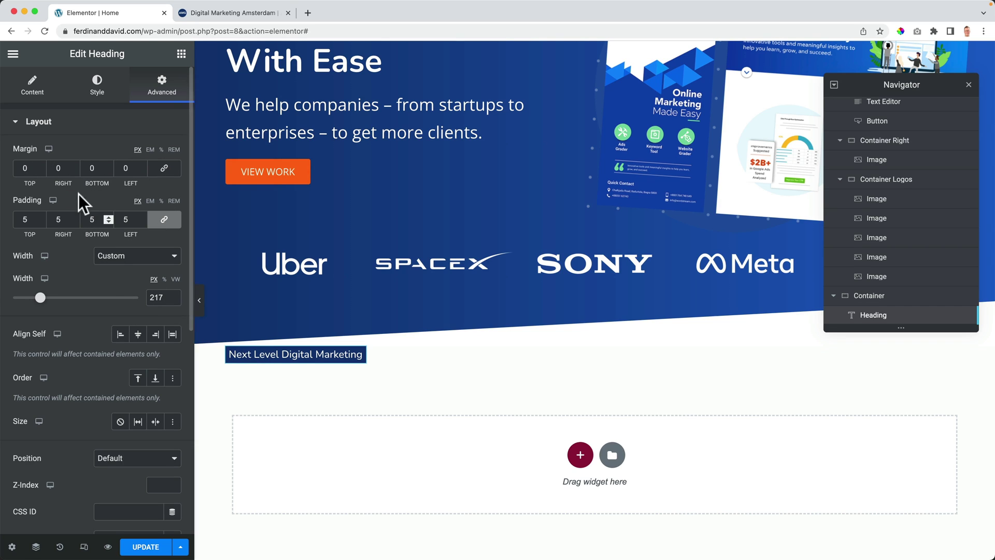
pyautogui.press('Up')
pyautogui.press('Up')
pyautogui.press('Up')
pyautogui.press('Up')
pyautogui.press('Up')
pyautogui.press('Up')
pyautogui.press('Up')
pyautogui.press('Up')
pyautogui.press('Up')
pyautogui.press('Up')
pyautogui.press('Up')
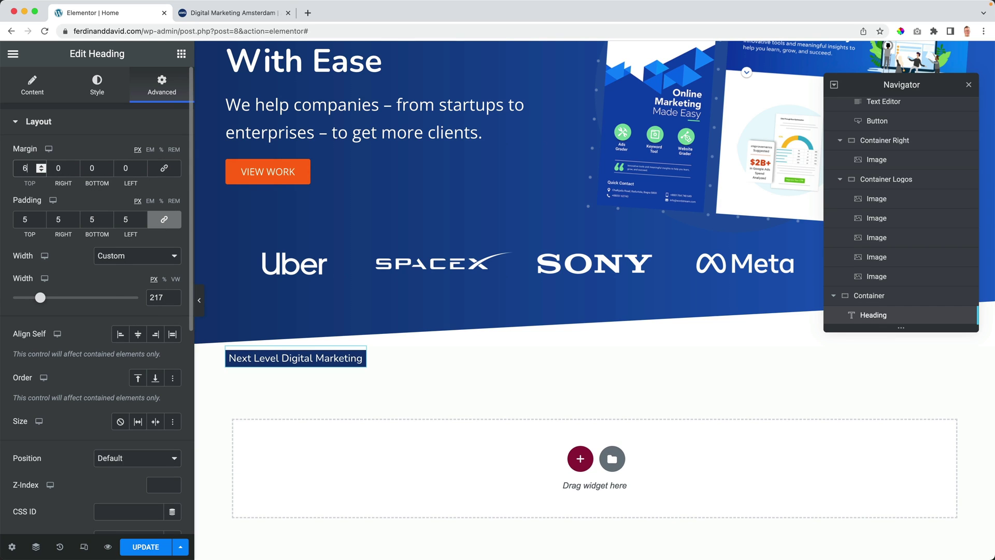
pyautogui.press('Up')
pyautogui.press('Up')
pyautogui.press('Up')
pyautogui.press('Up')
pyautogui.press('Up')
pyautogui.press('Up')
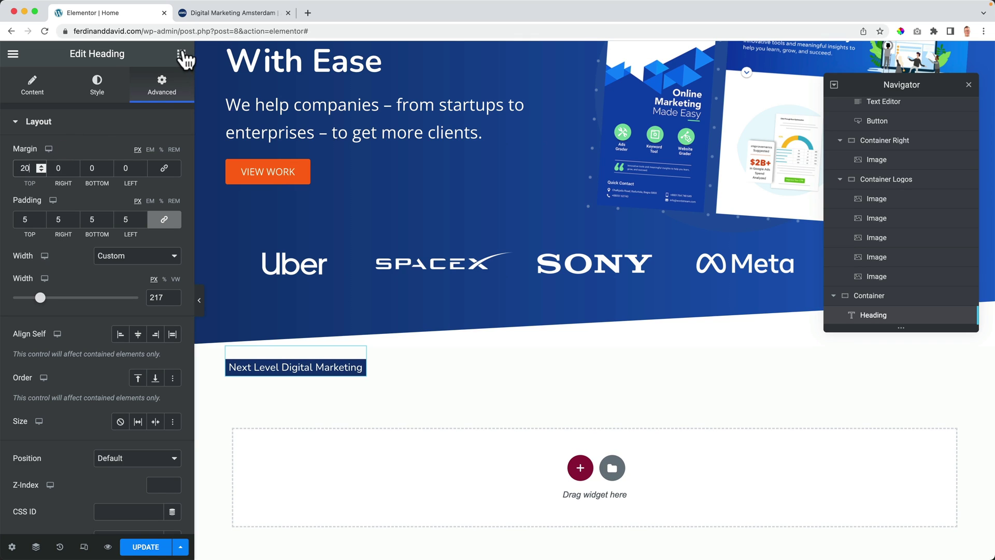
# Step: Add an 'Our Focus Is Your Growth' heading under the label with 24 px font size
pyautogui.click(181, 53)
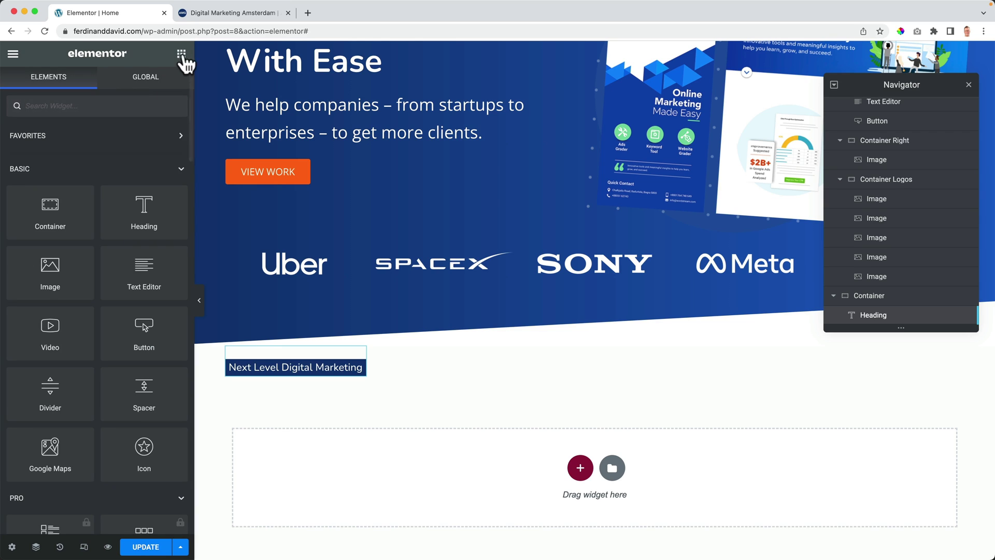
pyautogui.moveTo(129, 216); pyautogui.dragTo(289, 374)
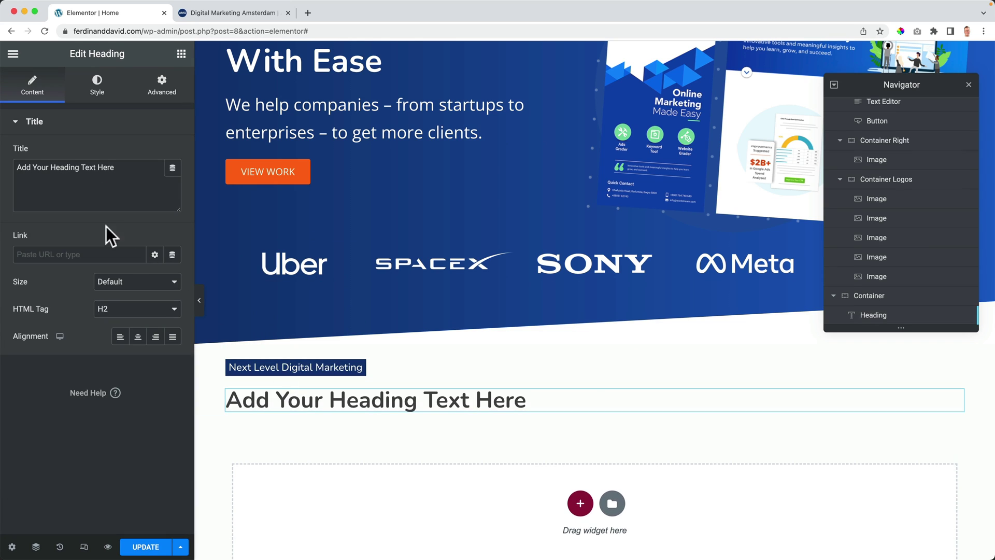
pyautogui.moveTo(122, 167); pyautogui.dragTo(5, 173)
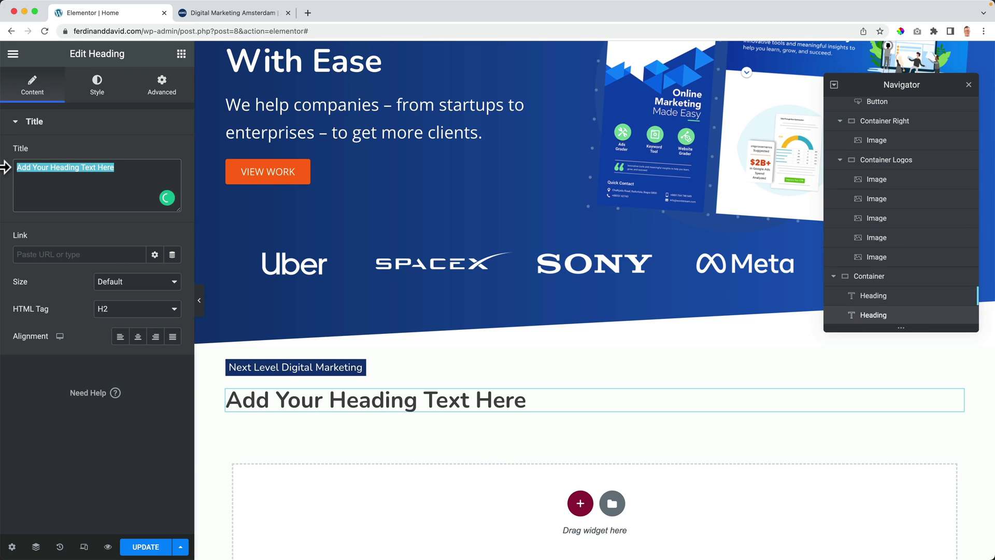
pyautogui.write('Our Focus Is Your Growth')
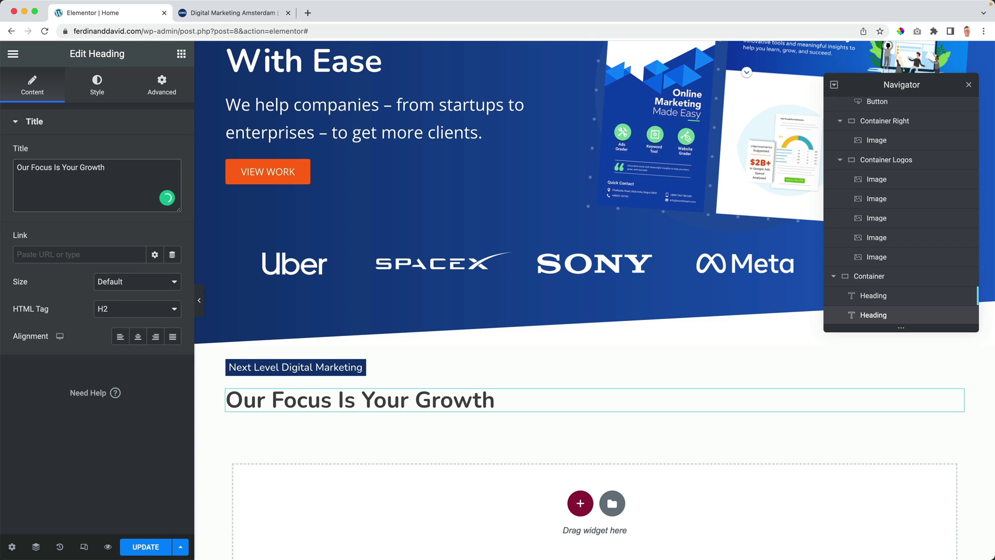
pyautogui.click(98, 92)
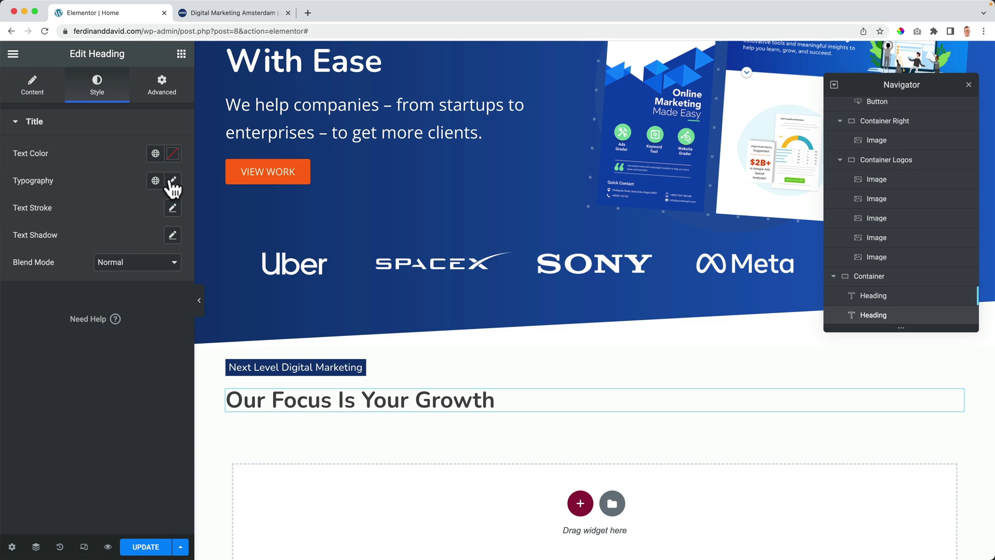
pyautogui.click(173, 181)
pyautogui.moveTo(23, 282); pyautogui.dragTo(34, 282)
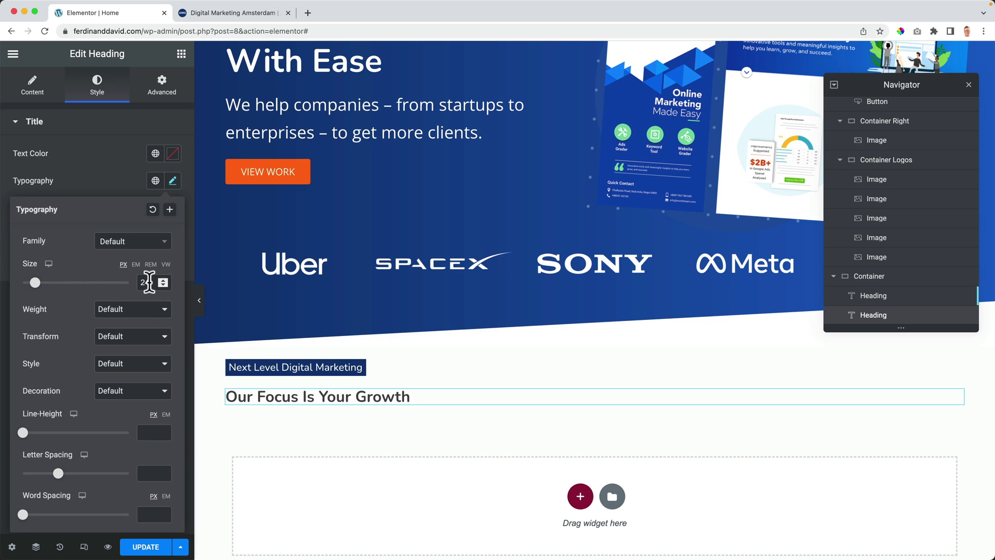
pyautogui.click(148, 283)
pyautogui.click(126, 181)
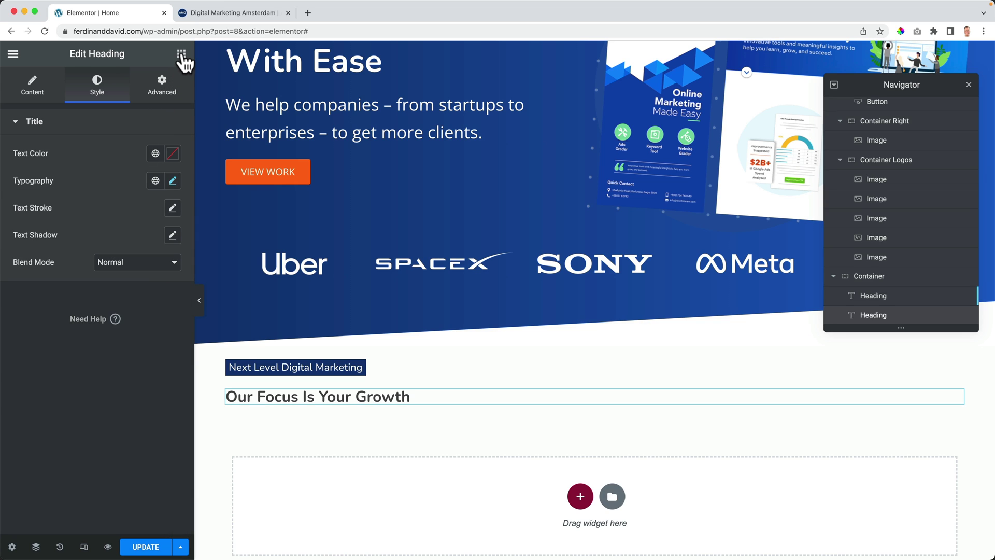
# Step: Add a Text Editor block below it and search 'dummy text generator' in a new tab
pyautogui.click(181, 55)
pyautogui.moveTo(139, 276); pyautogui.dragTo(284, 403)
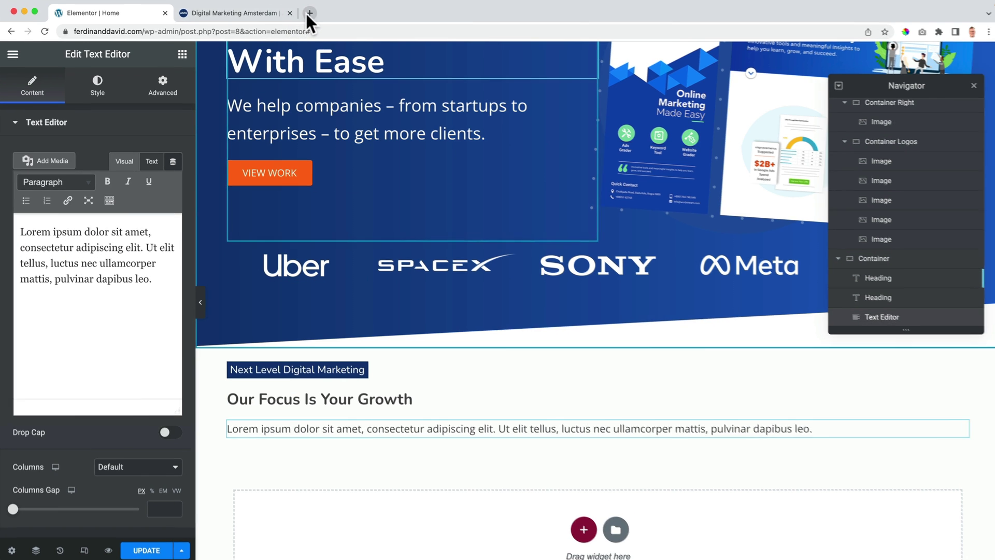
pyautogui.click(309, 12)
pyautogui.write('dumm y')
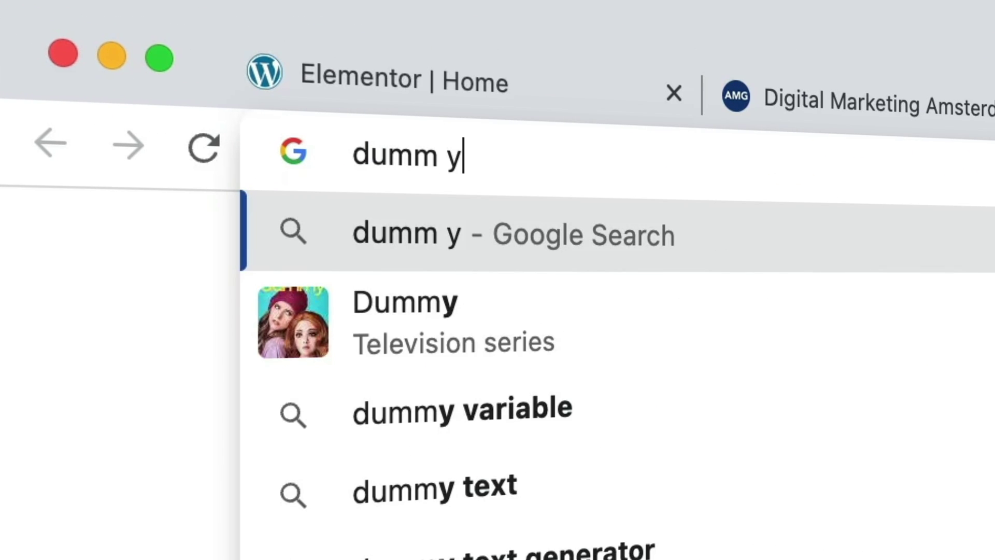
pyautogui.press('BackSpace')
pyautogui.press('BackSpace')
pyautogui.write('y text generato')
# Step: Generate one 100-word Lorem ipsum paragraph on blindtextgenerator.com and select it for copying
pyautogui.press('Return')
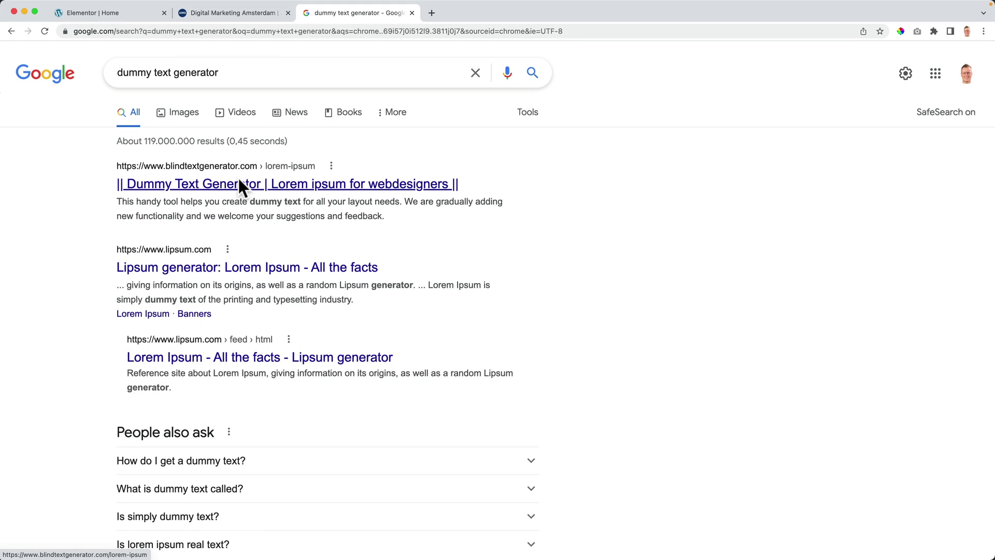
pyautogui.click(237, 186)
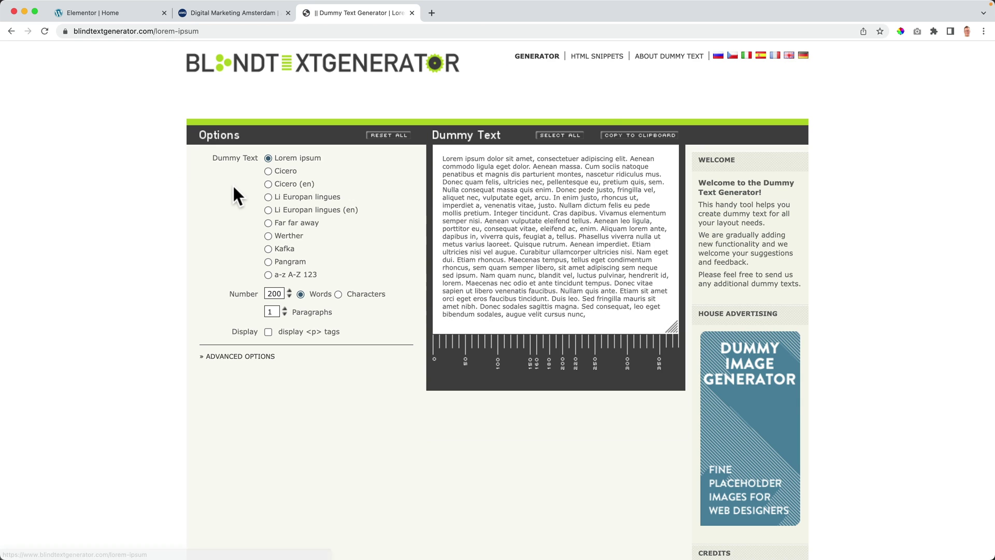
pyautogui.click(283, 309)
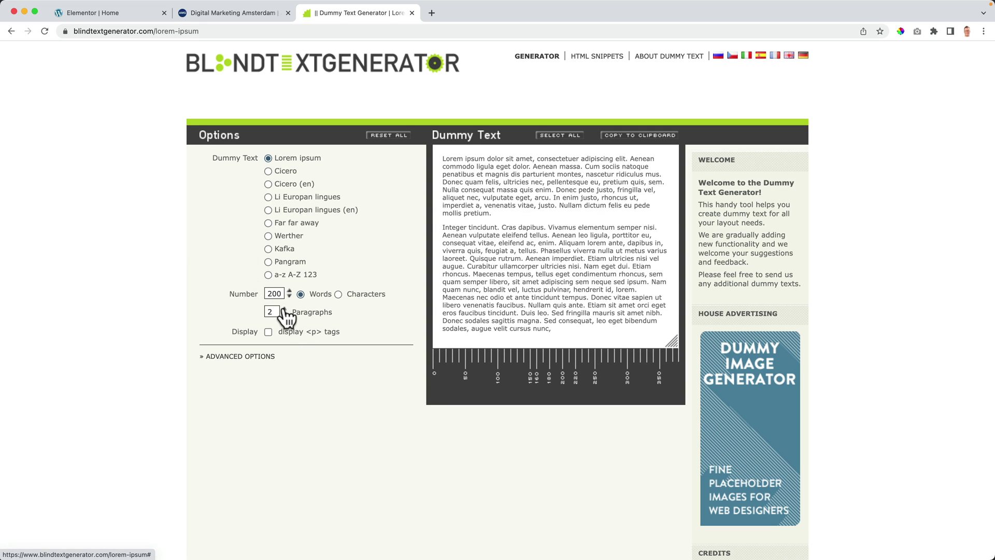
pyautogui.click(283, 309)
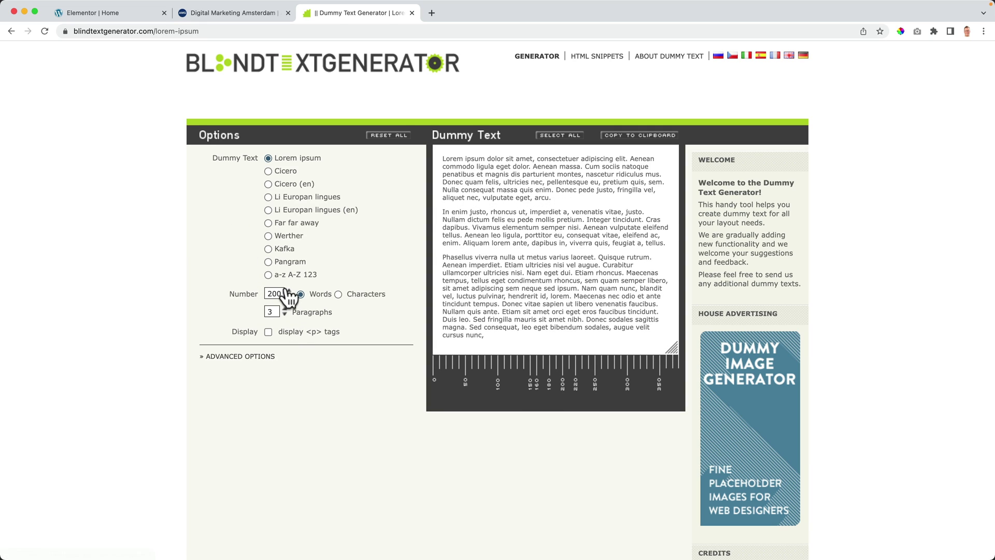
pyautogui.click(289, 290)
pyautogui.click(289, 290)
pyautogui.click(289, 296)
pyautogui.click(289, 296)
pyautogui.click(284, 315)
pyautogui.click(284, 314)
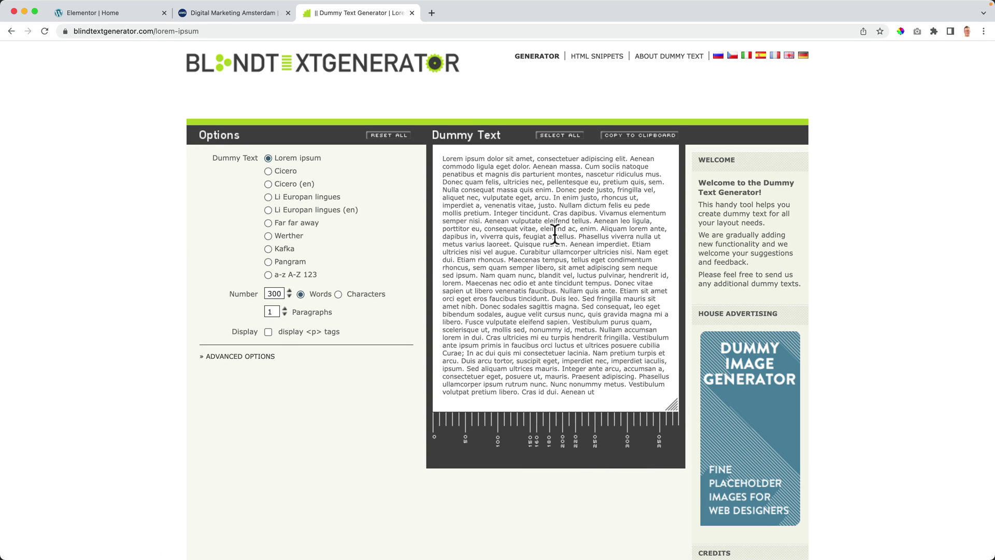
pyautogui.write('100')
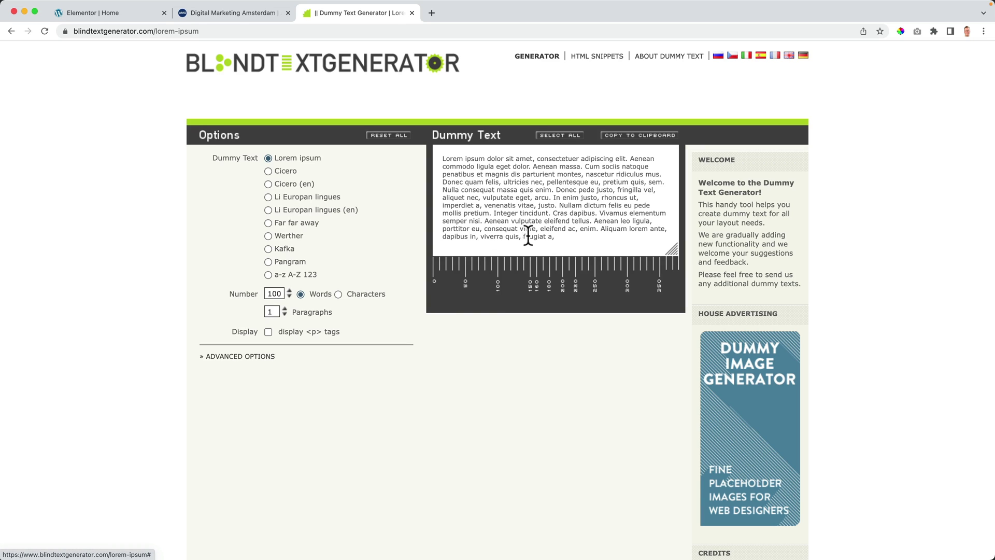
pyautogui.moveTo(551, 213); pyautogui.dragTo(443, 160)
pyautogui.hotkey('ctrl', 'c')
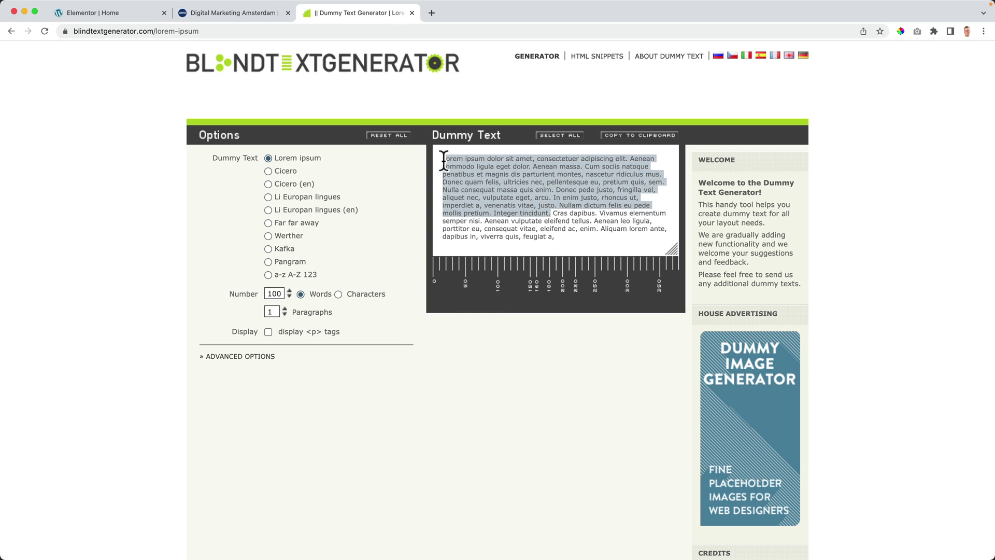
pyautogui.click(106, 13)
# Step: Replace the text block's placeholder with the pasted Lorem ipsum
pyautogui.click(82, 262)
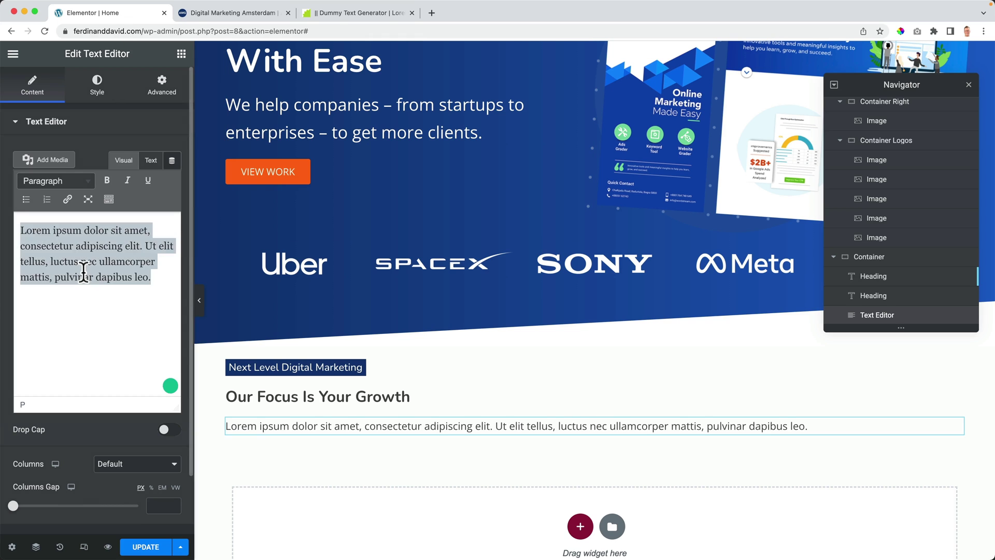
pyautogui.hotkey('ctrl', 'a')
pyautogui.hotkey('ctrl', 'v')
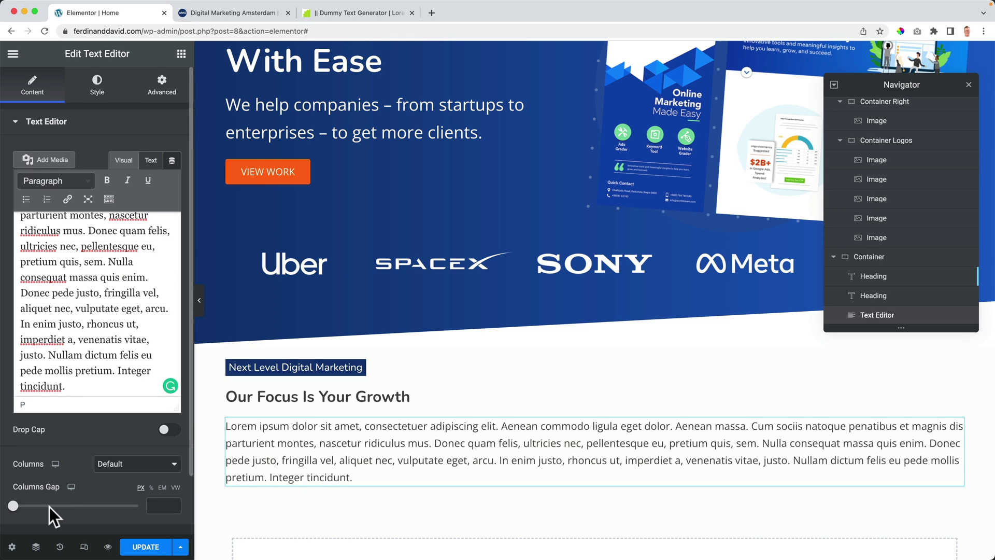
# Step: Split the text into 2 columns and leave the column gap empty at 0
pyautogui.scroll(-2, 51, 466)
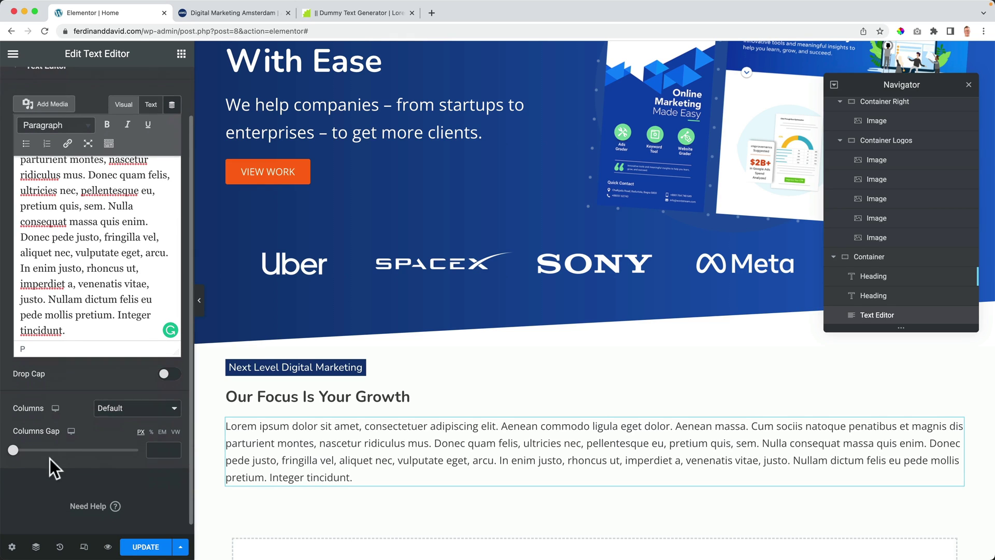
pyautogui.click(105, 410)
pyautogui.click(123, 293)
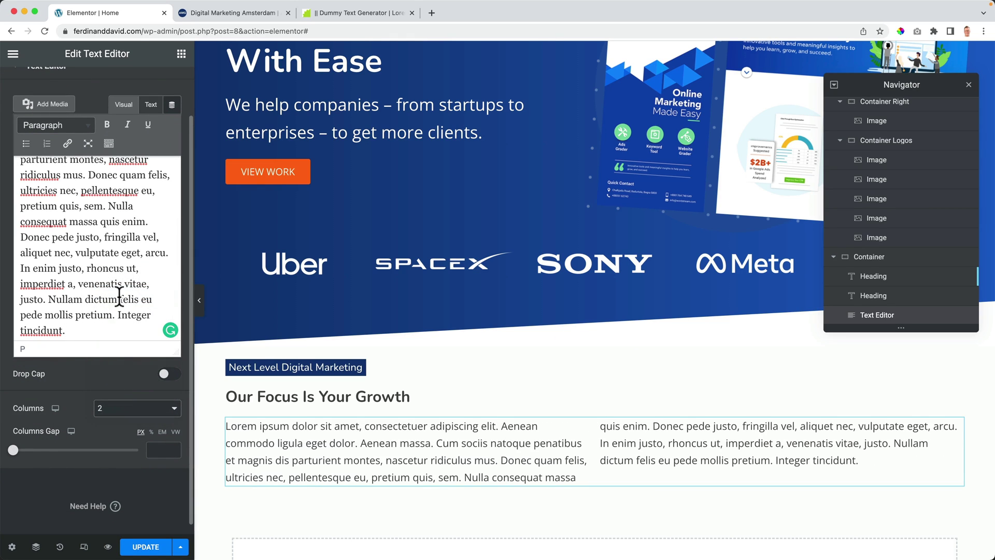
pyautogui.click(110, 425)
pyautogui.click(110, 421)
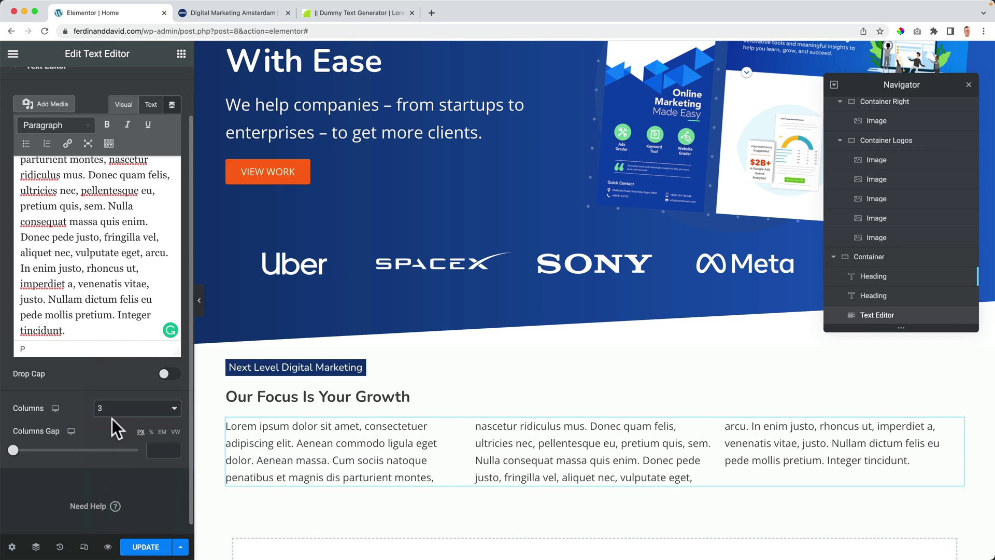
pyautogui.click(114, 410)
pyautogui.click(116, 396)
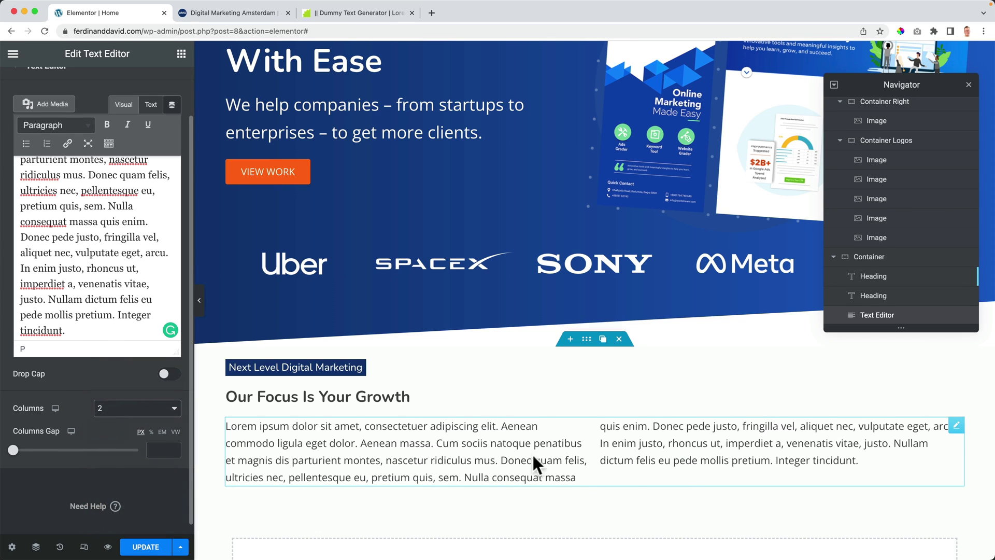
pyautogui.moveTo(13, 450); pyautogui.dragTo(43, 450)
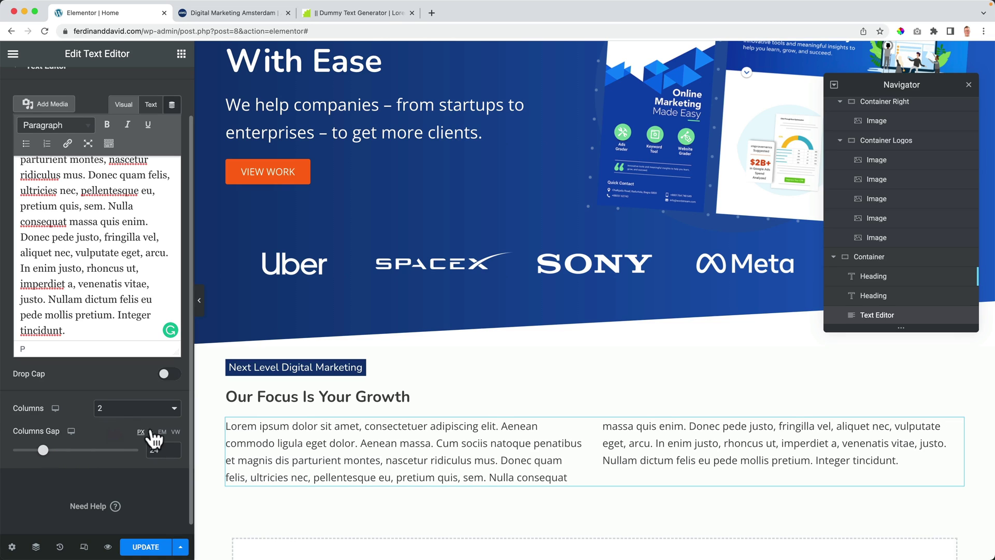
pyautogui.doubleClick(155, 450)
pyautogui.press('BackSpace')
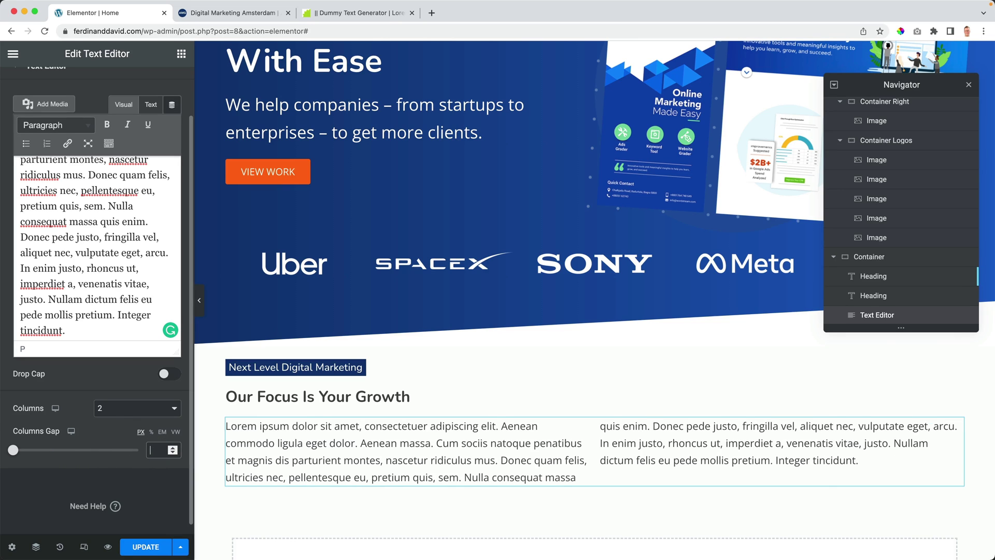
pyautogui.scroll(10, 115, 127)
# Step: Set the text block's font size to 14 px
pyautogui.click(98, 96)
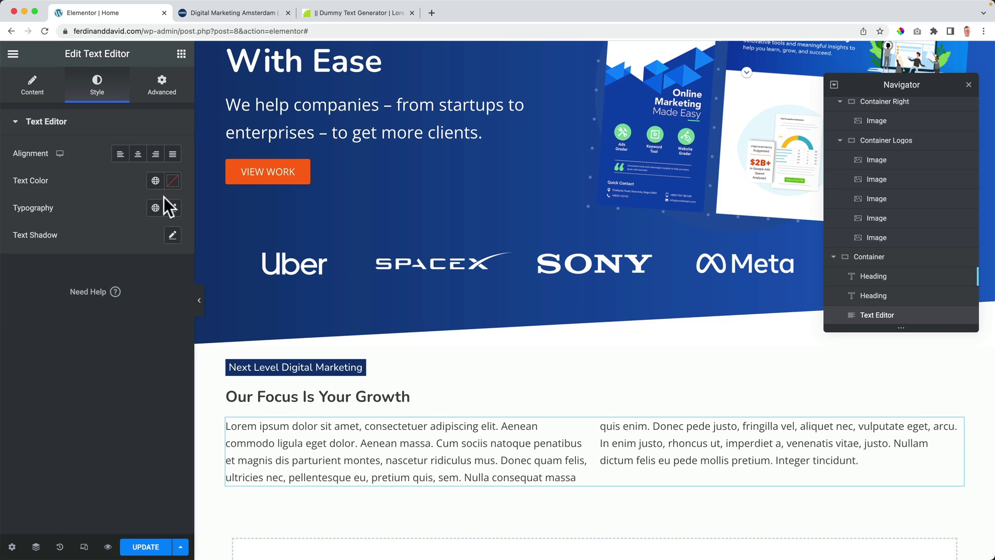
pyautogui.click(174, 209)
pyautogui.moveTo(22, 311); pyautogui.dragTo(31, 311)
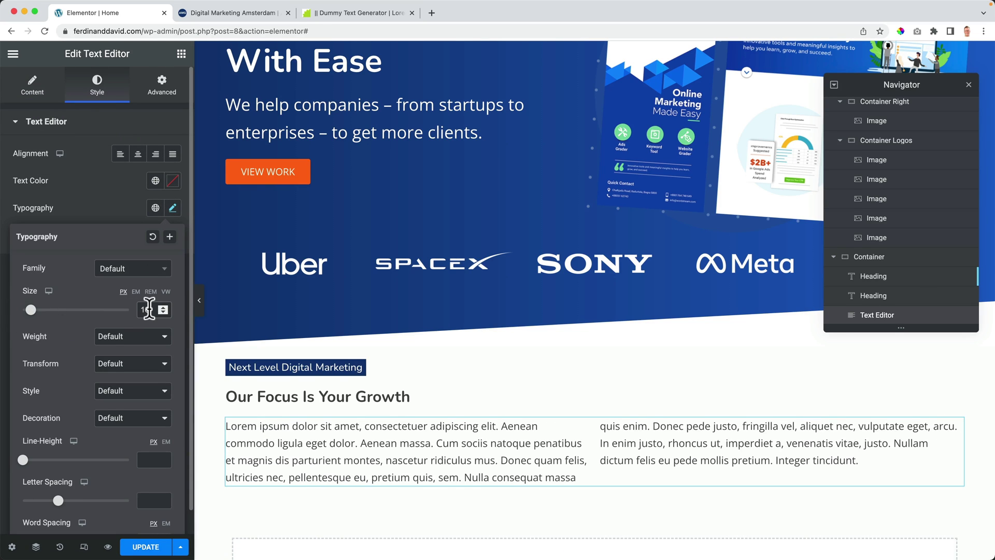
pyautogui.doubleClick(149, 309)
pyautogui.write('14')
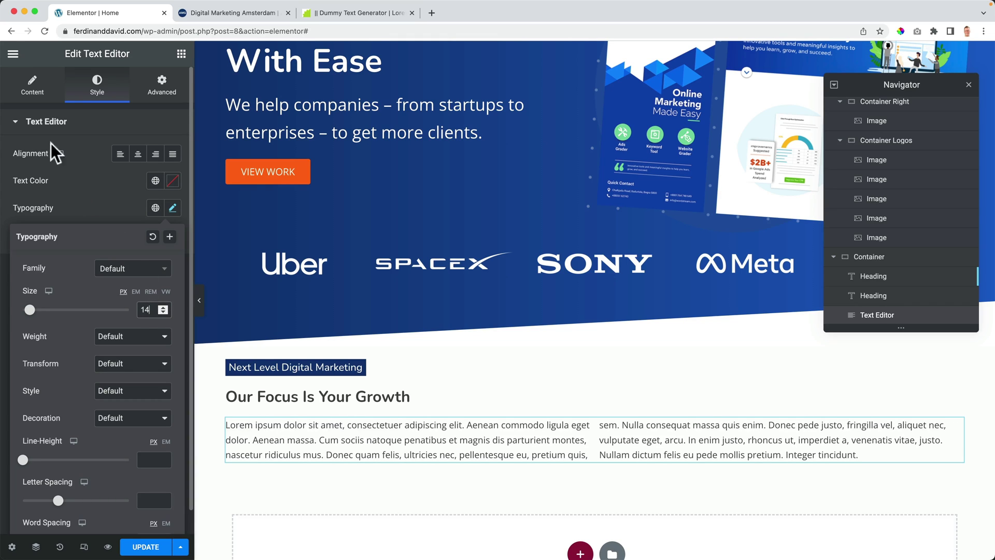
# Step: Delete the Lorem text after 'imperdiet a.' so the passage ends there
pyautogui.click(33, 86)
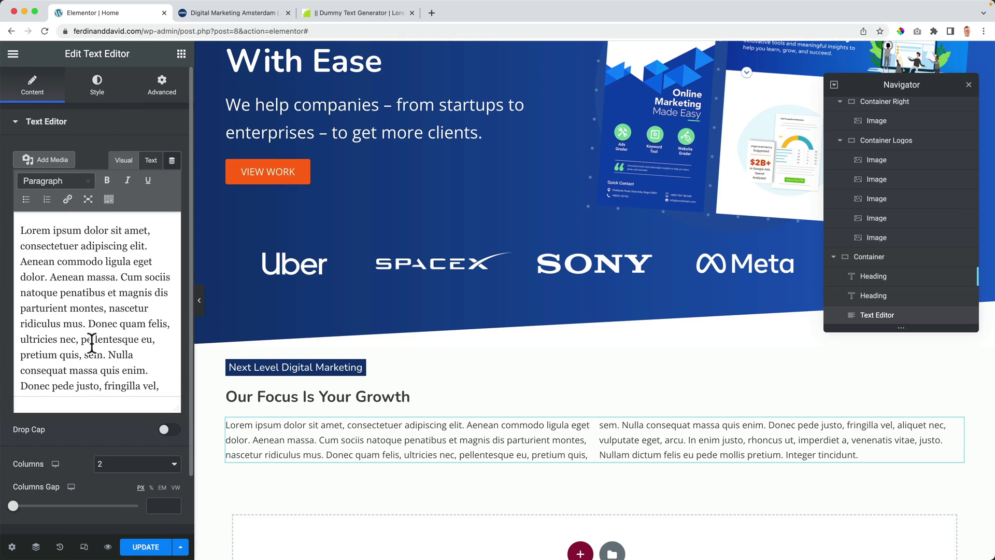
pyautogui.moveTo(90, 324); pyautogui.dragTo(155, 371)
pyautogui.click(140, 344)
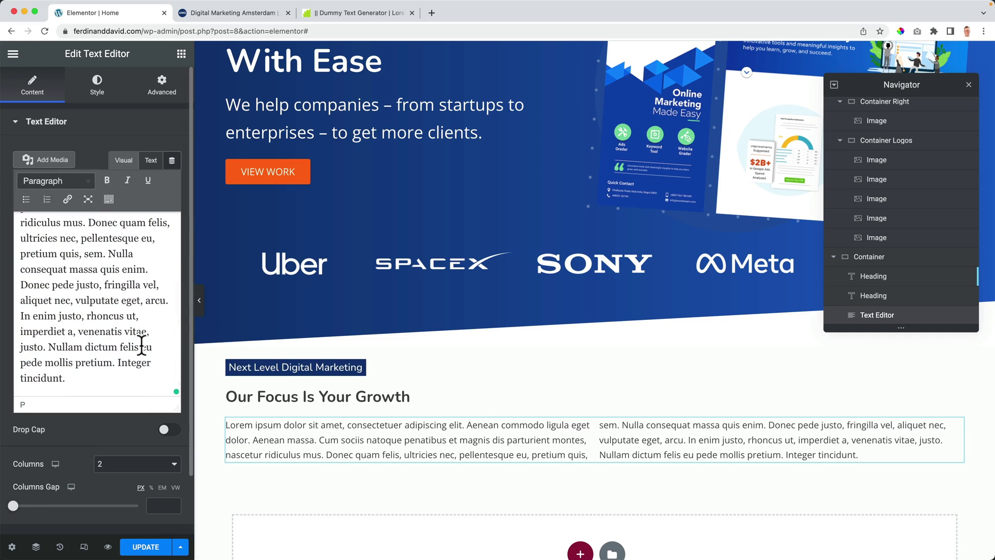
pyautogui.moveTo(107, 251); pyautogui.dragTo(133, 373)
pyautogui.press('BackSpace')
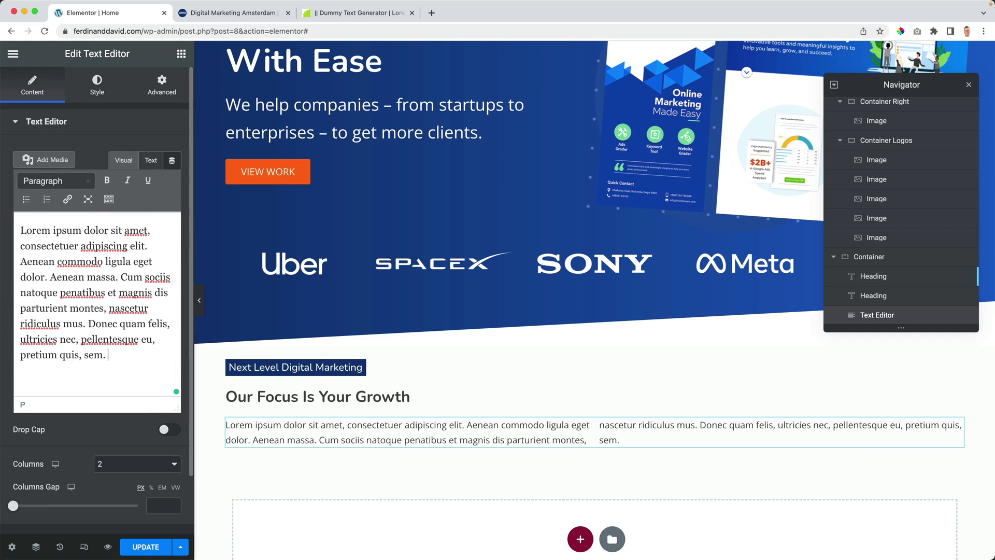
pyautogui.press('super+z')
pyautogui.click(118, 343)
pyautogui.scroll(-3, 118, 344)
pyautogui.scroll(-1, 118, 345)
pyautogui.moveTo(78, 328); pyautogui.dragTo(110, 382)
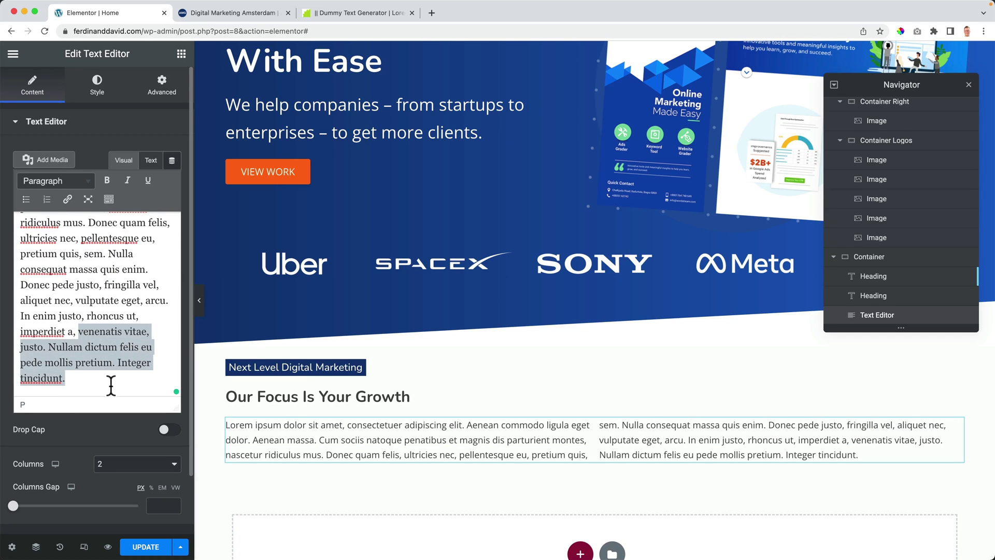
pyautogui.press('BackSpace')
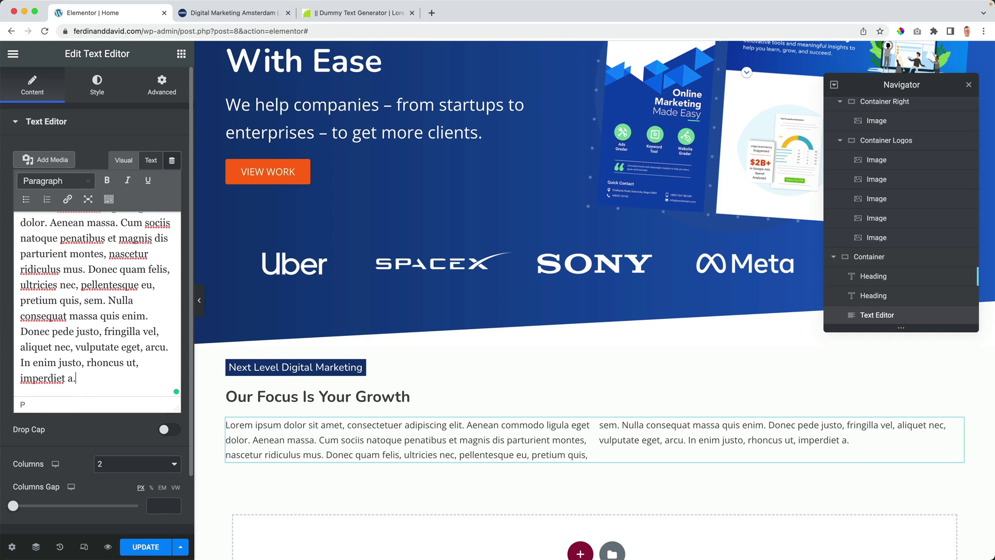
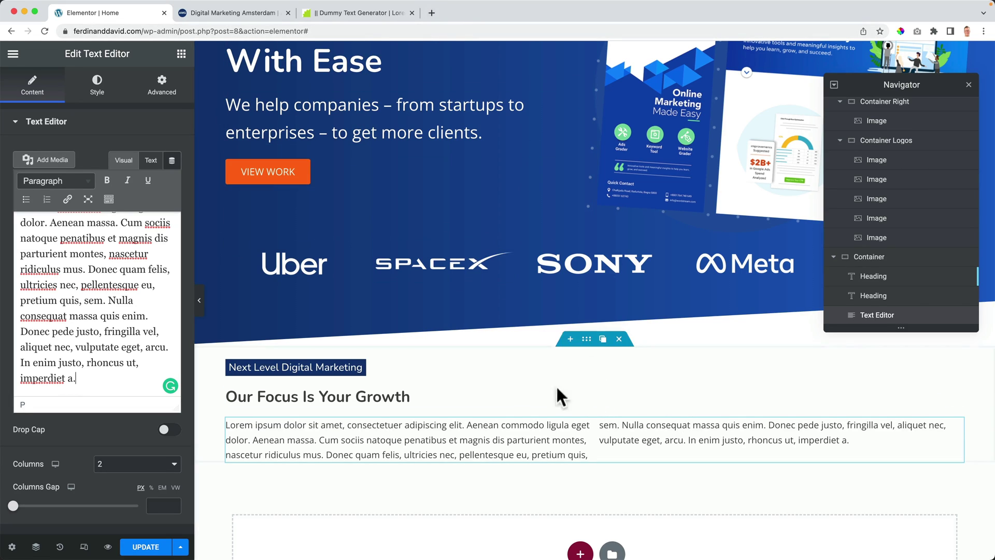
# Step: Save the two-column paragraph edits and return to the Elements widget list
pyautogui.click(138, 545)
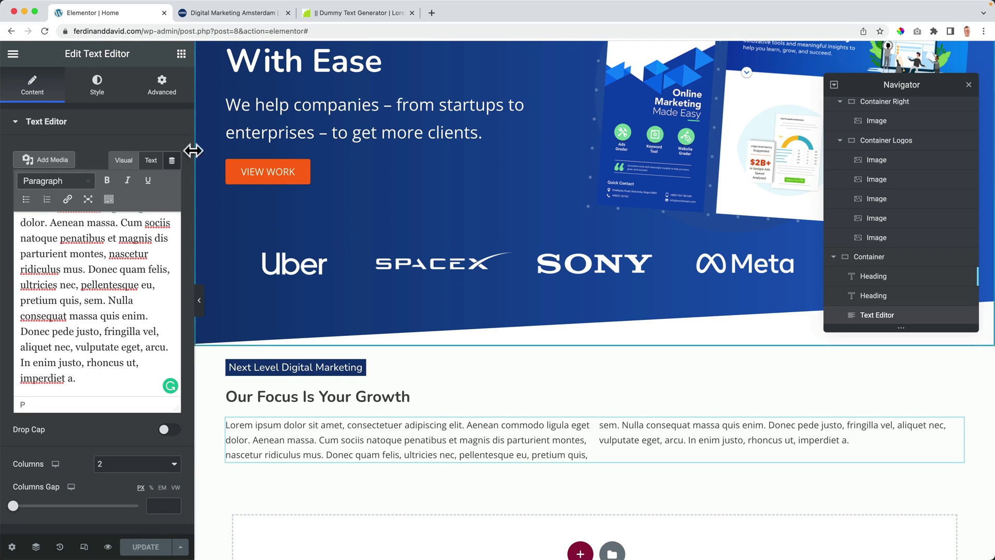
pyautogui.click(116, 122)
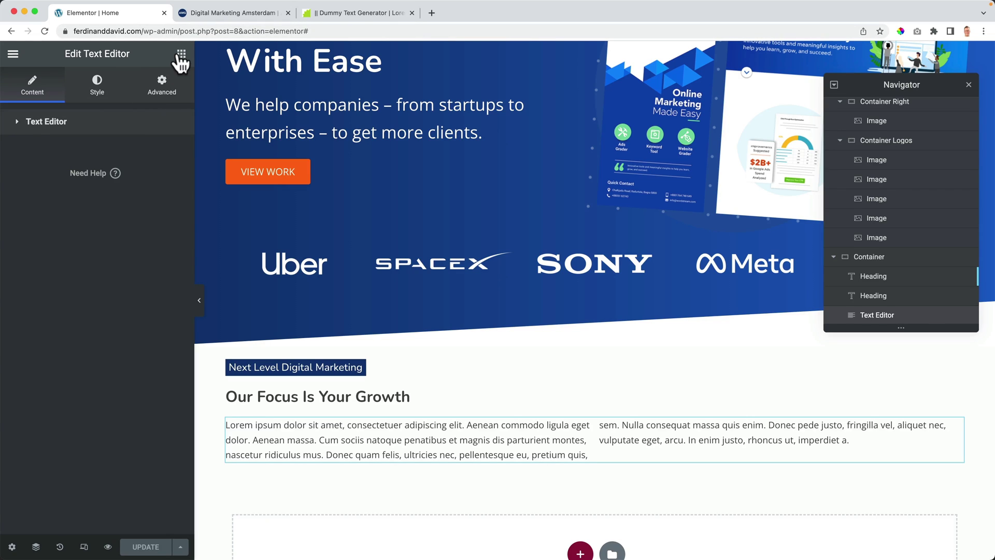
pyautogui.click(181, 55)
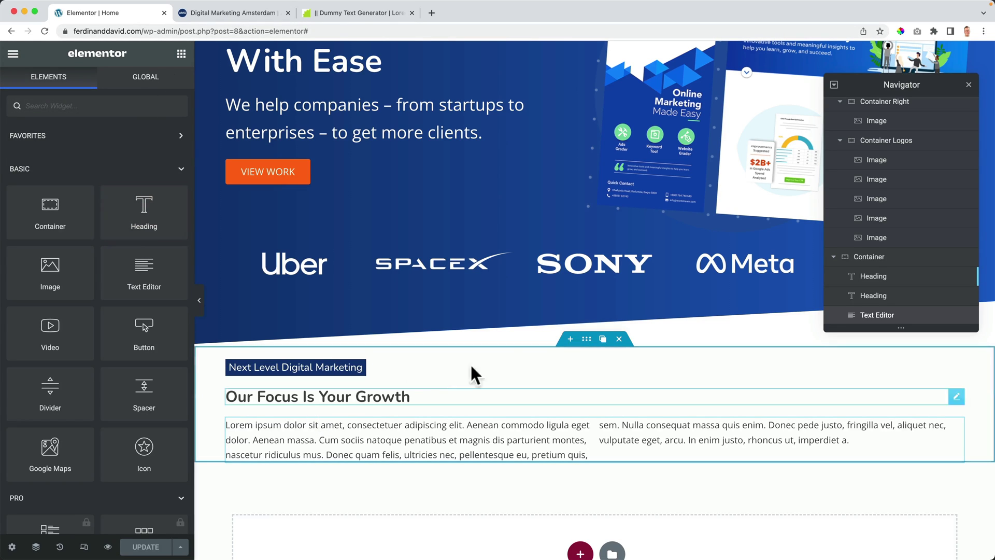
# Step: Rename the section's container to 'Case Studies' in the Navigator and collapse the Hero section
pyautogui.click(586, 339)
pyautogui.doubleClick(872, 259)
pyautogui.write('Case Stu')
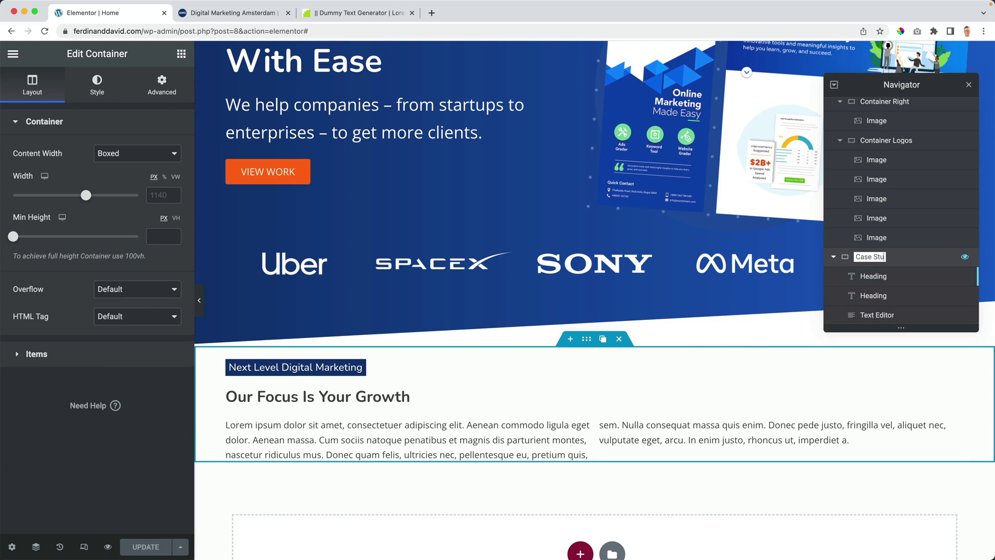
pyautogui.write('dies')
pyautogui.press('Return')
pyautogui.scroll(4, 850, 171)
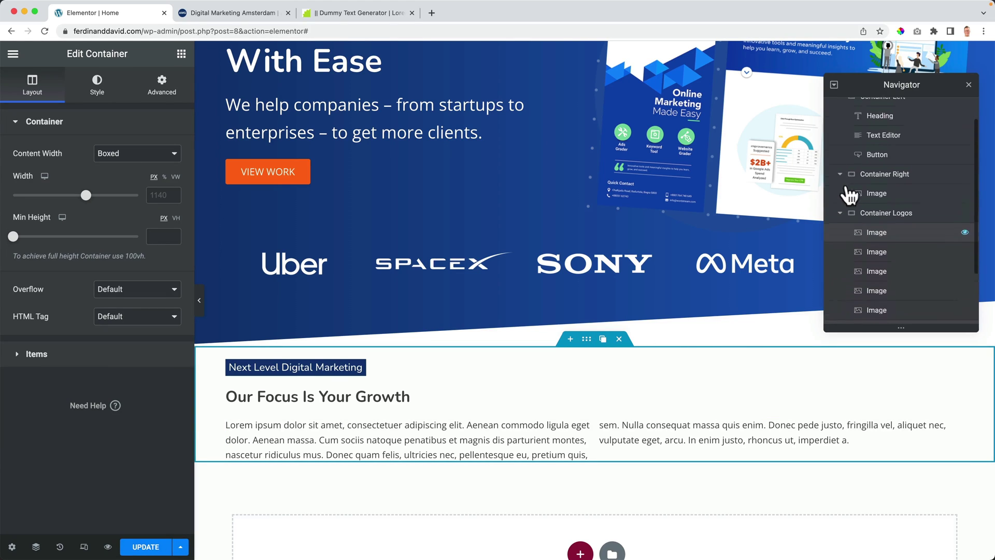
pyautogui.click(842, 106)
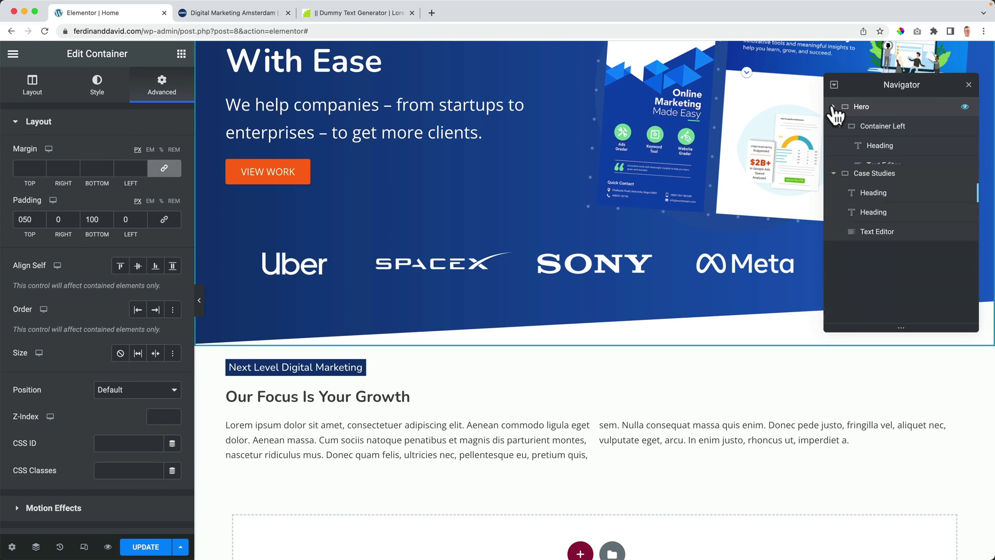
pyautogui.click(833, 106)
pyautogui.scroll(-6, 664, 298)
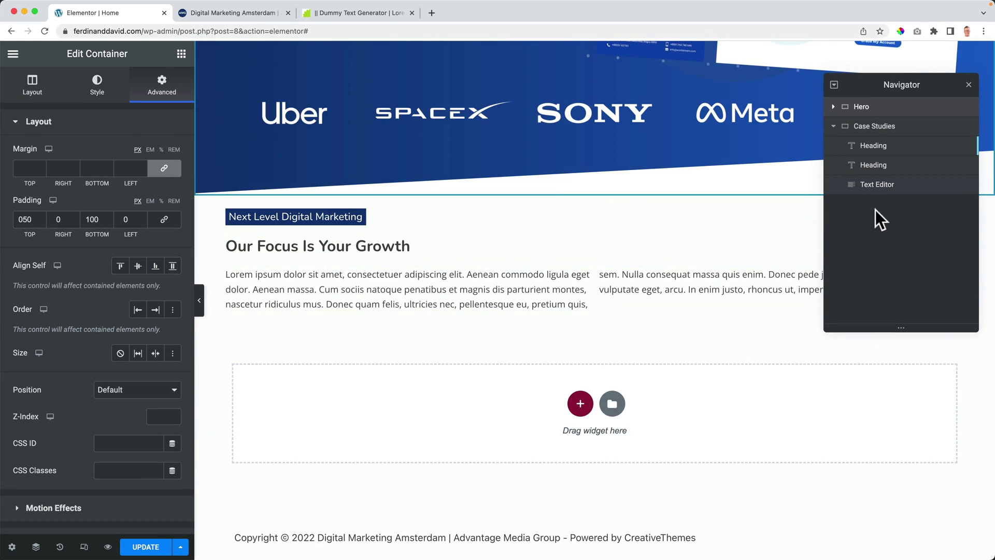
# Step: Add a container below the paragraph text with one nested container inside it
pyautogui.click(181, 54)
pyautogui.moveTo(45, 228); pyautogui.dragTo(289, 252)
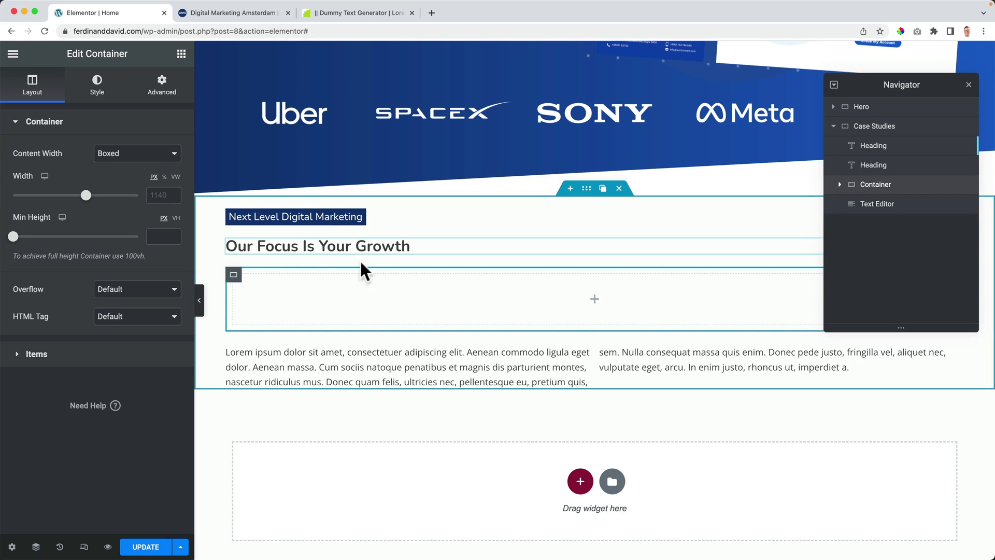
pyautogui.moveTo(873, 199)
pyautogui.mouseDown()
pyautogui.moveTo(868, 220)
pyautogui.moveTo(862, 212)
pyautogui.mouseUp()
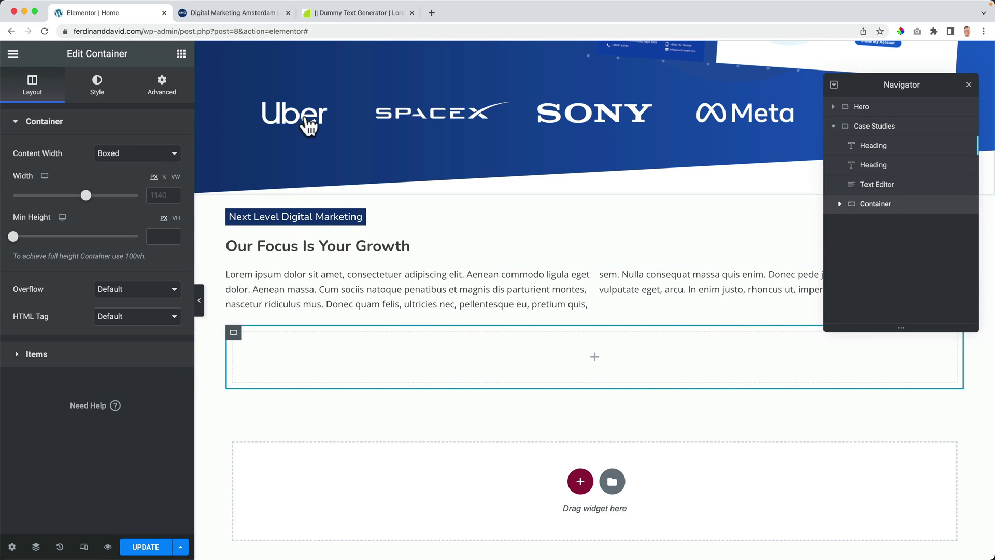
pyautogui.click(181, 54)
pyautogui.moveTo(83, 224); pyautogui.dragTo(433, 352)
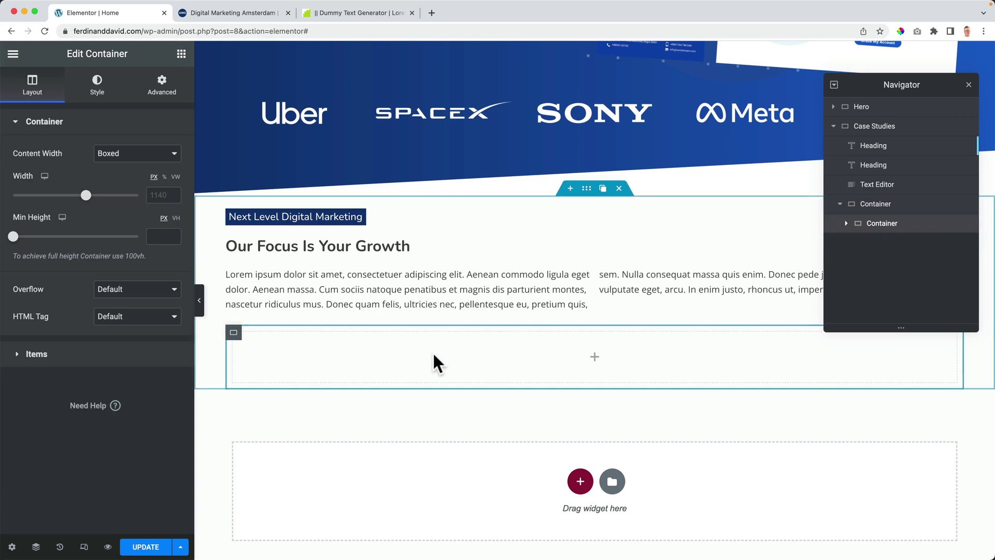
# Step: Duplicate the nested container twice and set the parent's Items Direction to Row
pyautogui.rightClick(883, 225)
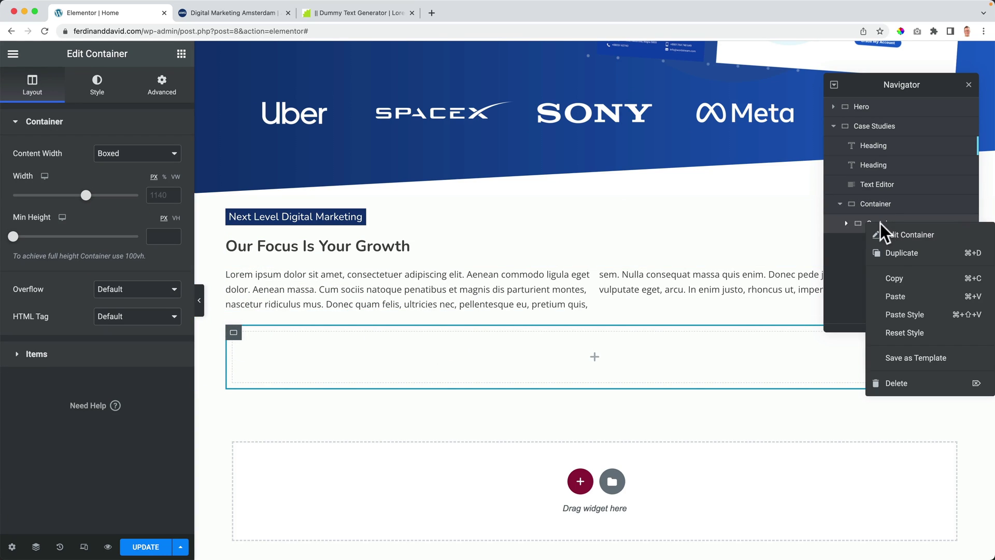
pyautogui.click(898, 254)
pyautogui.rightClick(883, 243)
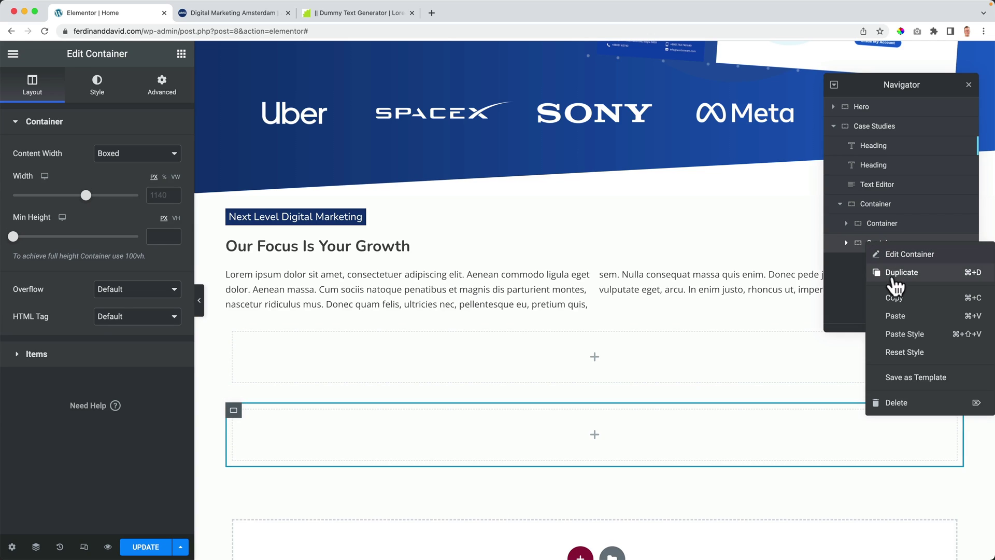
pyautogui.click(896, 272)
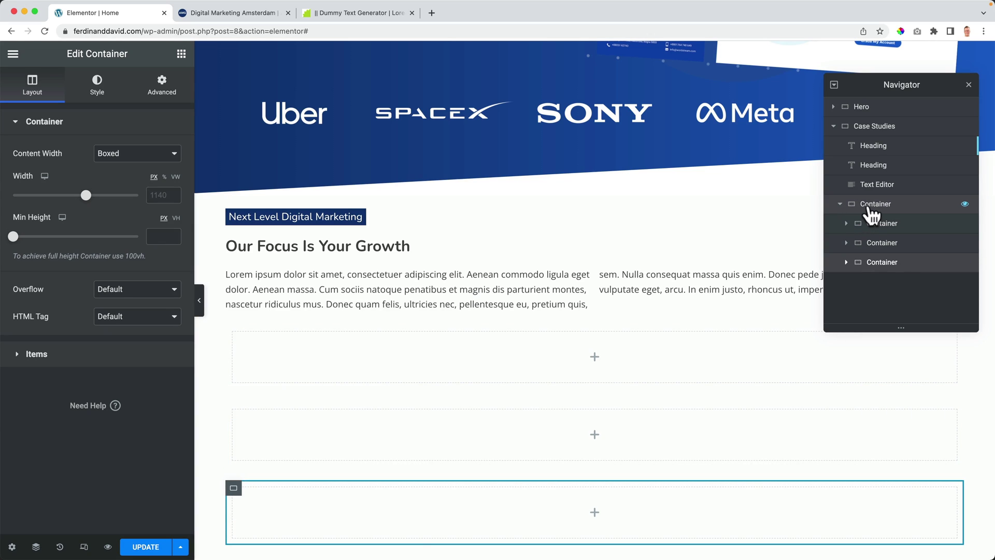
pyautogui.click(871, 206)
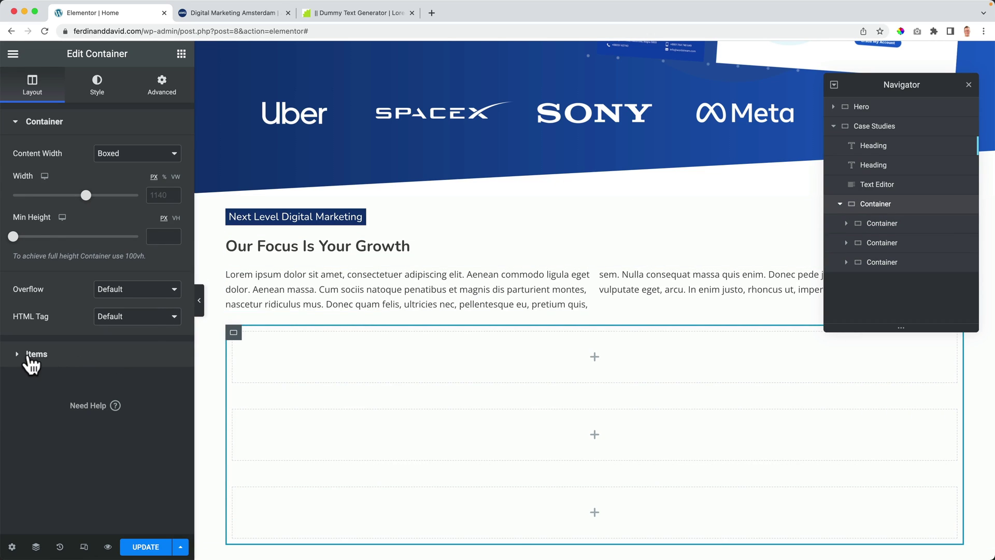
pyautogui.click(29, 355)
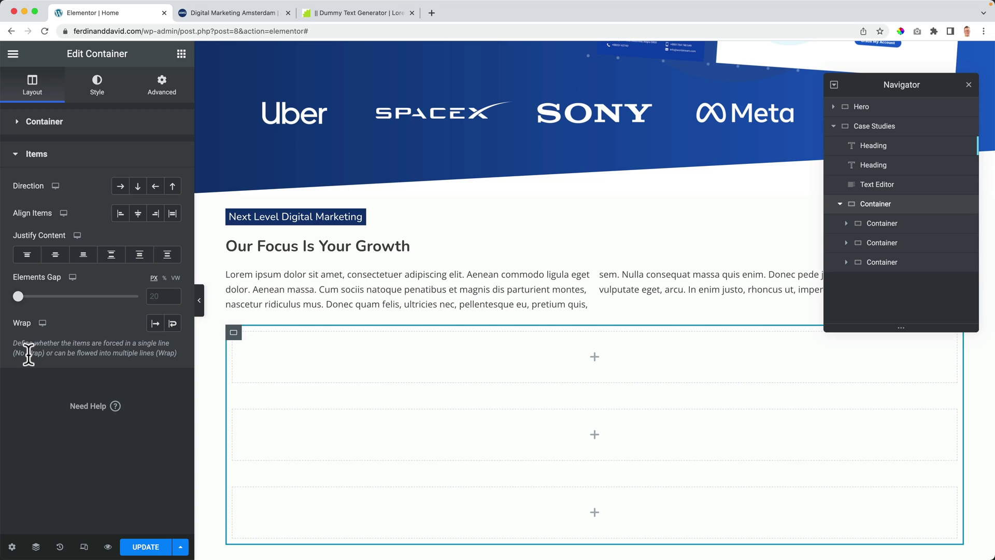
pyautogui.click(120, 189)
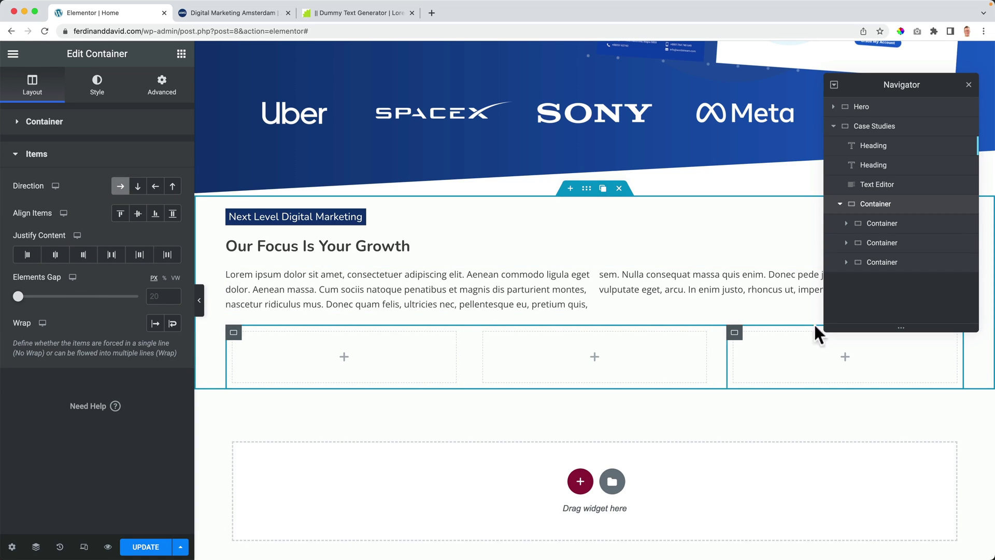
pyautogui.click(968, 85)
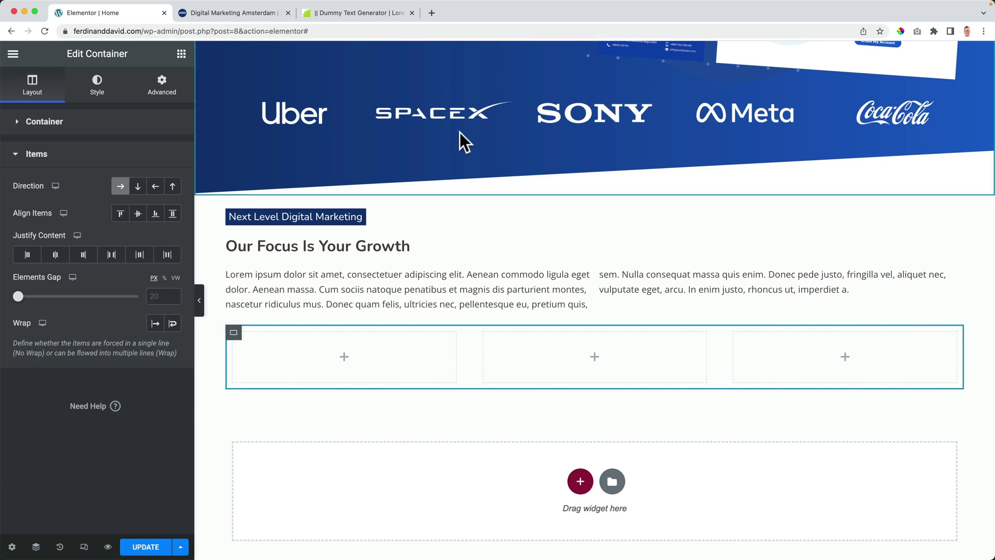
pyautogui.click(181, 55)
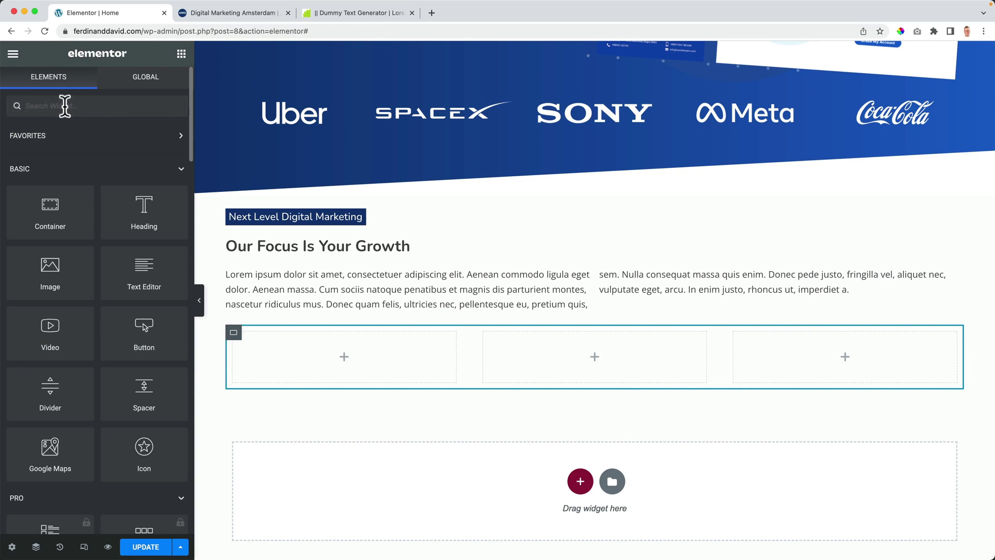
# Step: Drop an Image widget into the first box and go to its file upload view
pyautogui.write('image')
pyautogui.moveTo(52, 155); pyautogui.dragTo(316, 355)
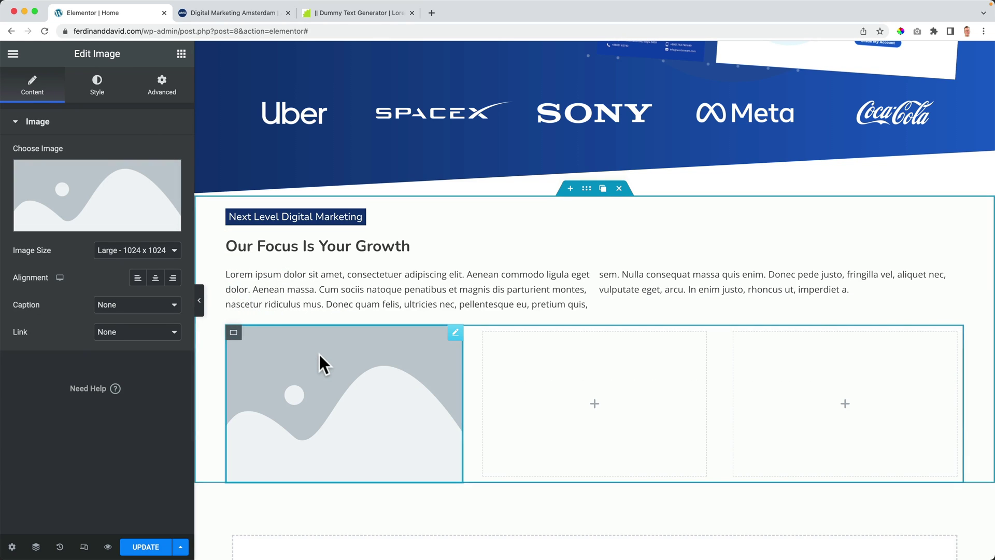
pyautogui.click(83, 196)
pyautogui.click(193, 109)
# Step: Browse the Desktop folder for an image, cancel without choosing, and open a new browser tab
pyautogui.click(565, 296)
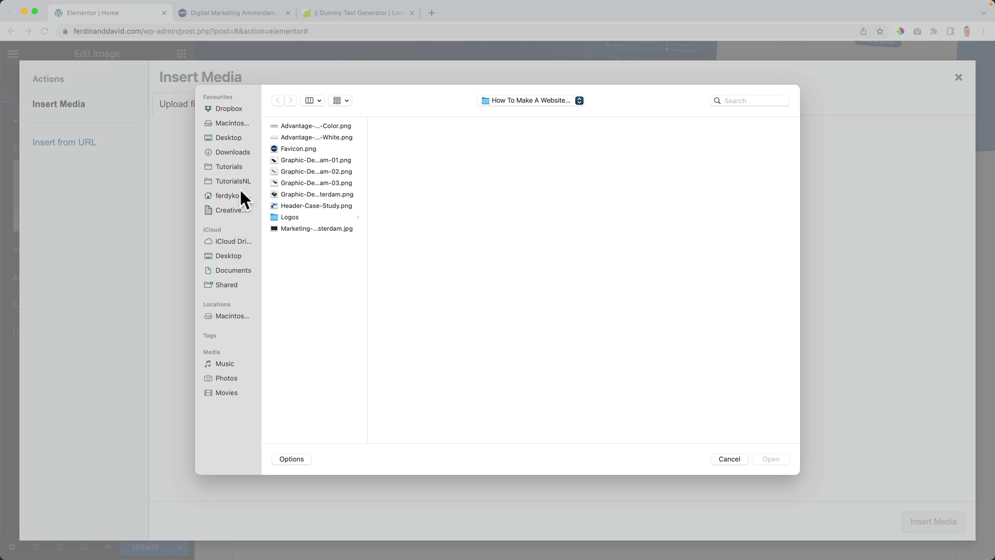
pyautogui.click(231, 255)
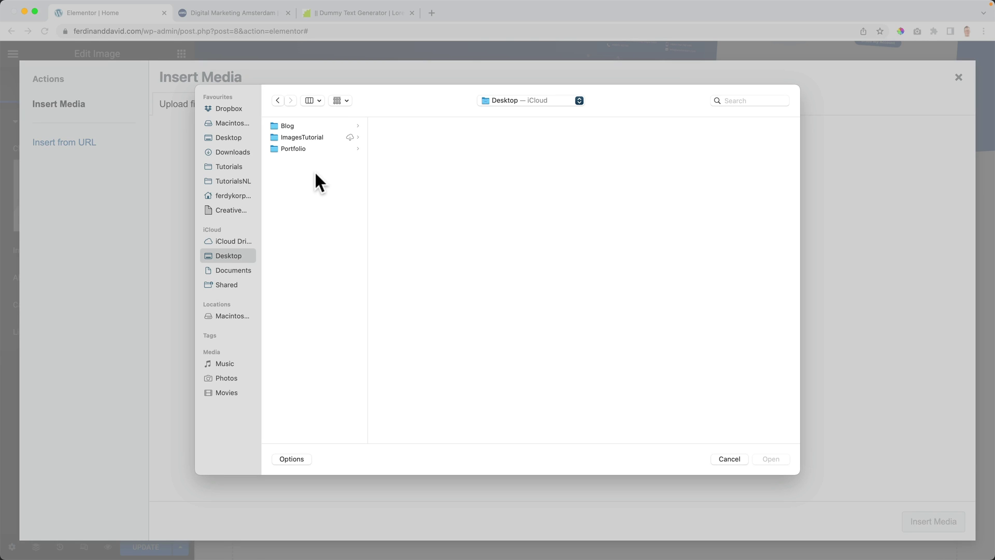
pyautogui.click(727, 458)
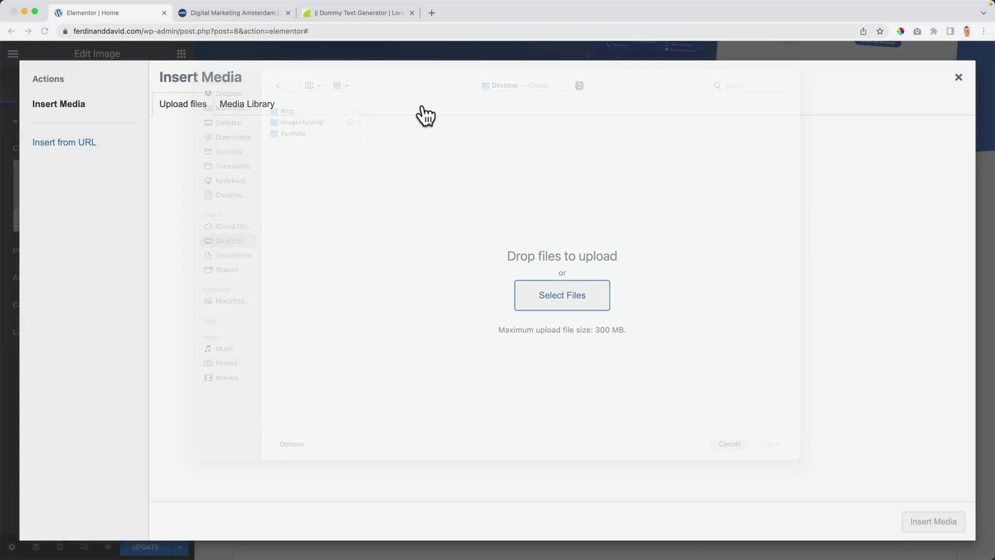
pyautogui.click(431, 13)
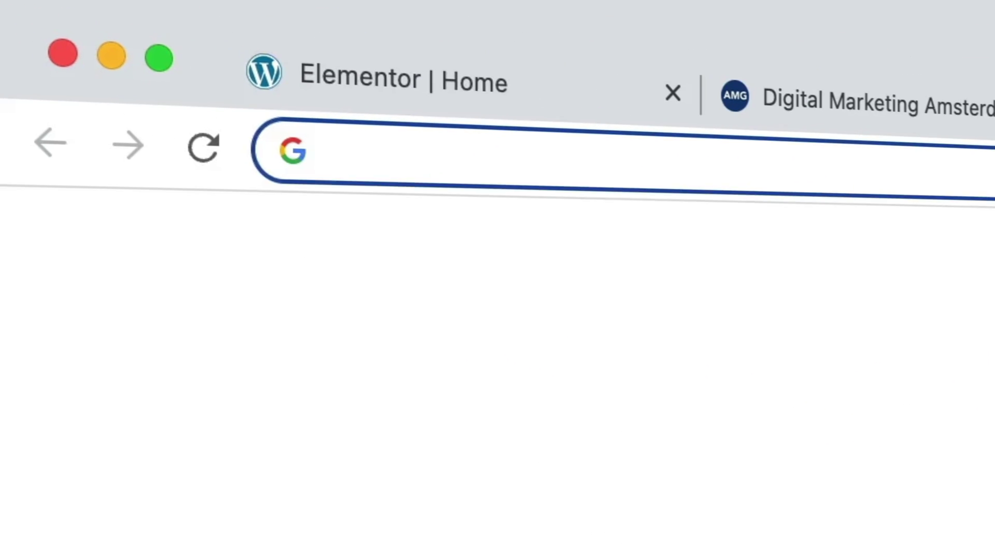
# Step: Visit pixabay.com, accept its cookies, browse the photo grid, then close the tab
pyautogui.write('pixabay.')
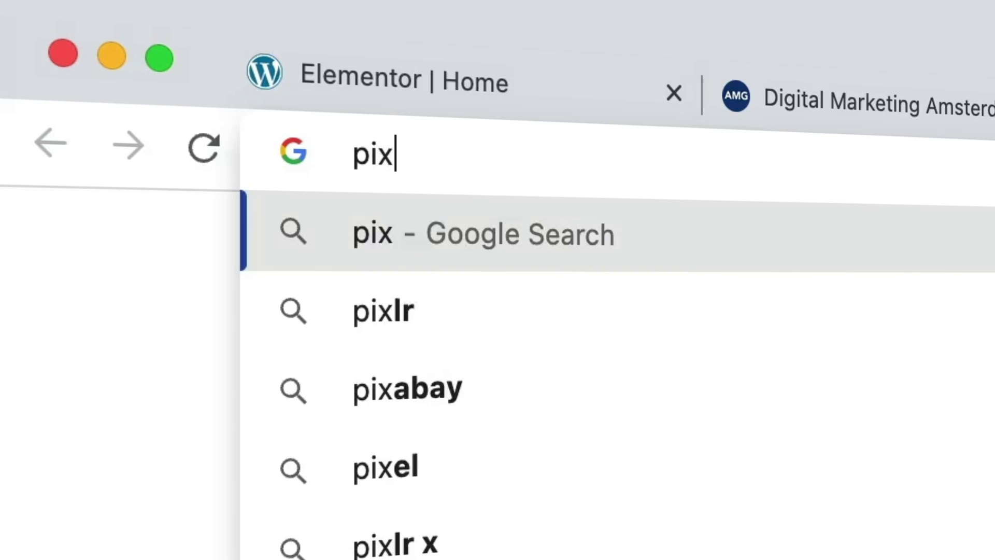
pyautogui.write('com')
pyautogui.press('Return')
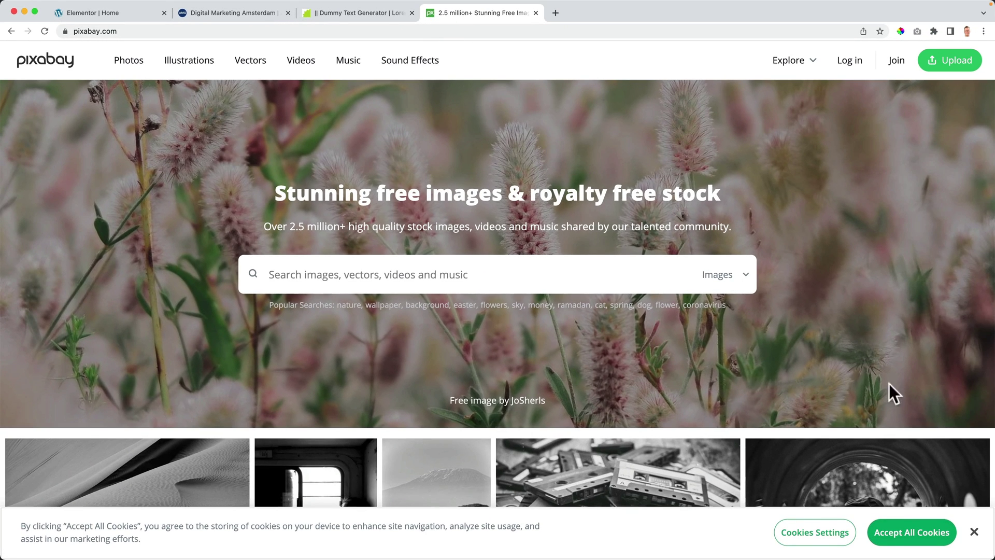
pyautogui.click(910, 538)
pyautogui.scroll(-7, 446, 399)
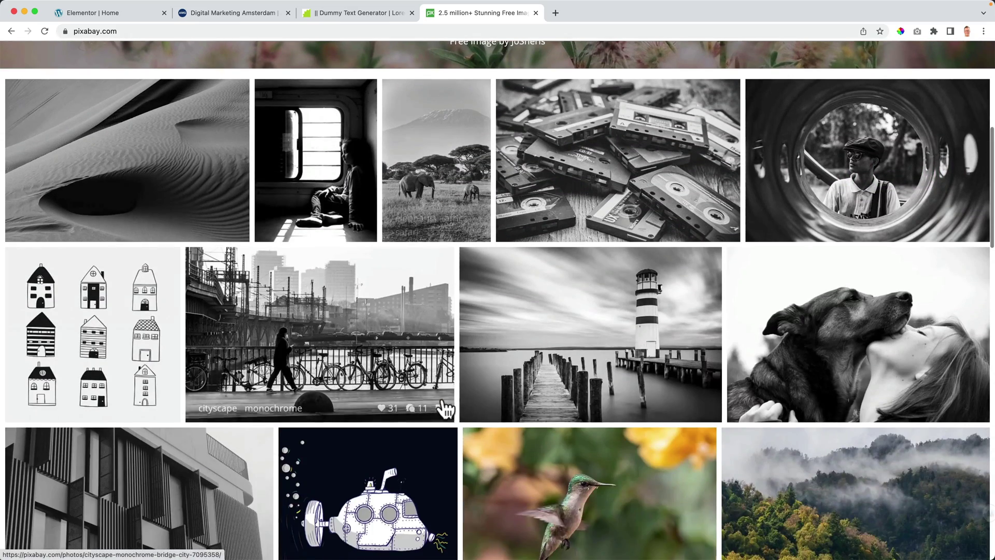
pyautogui.scroll(-4, 451, 373)
pyautogui.scroll(10, 450, 371)
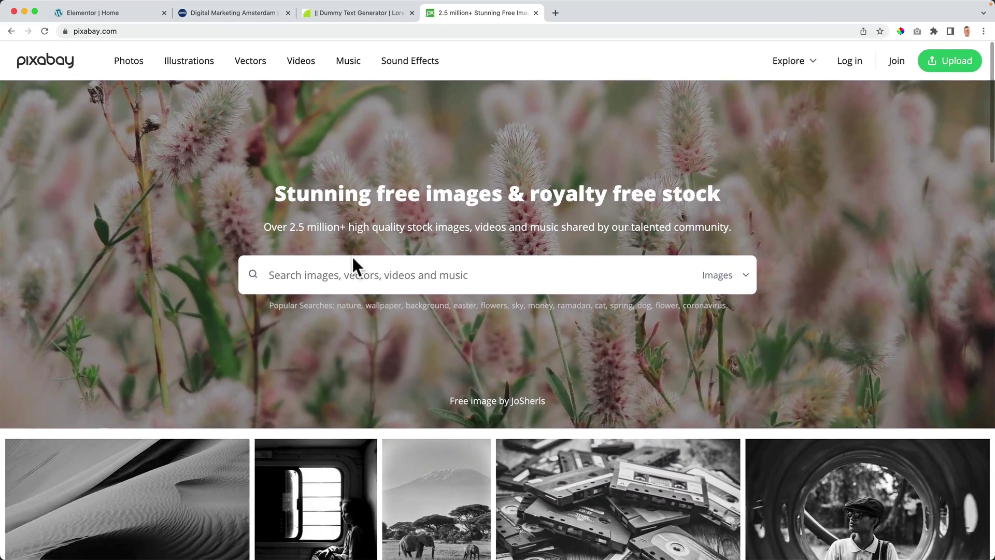
pyautogui.click(536, 12)
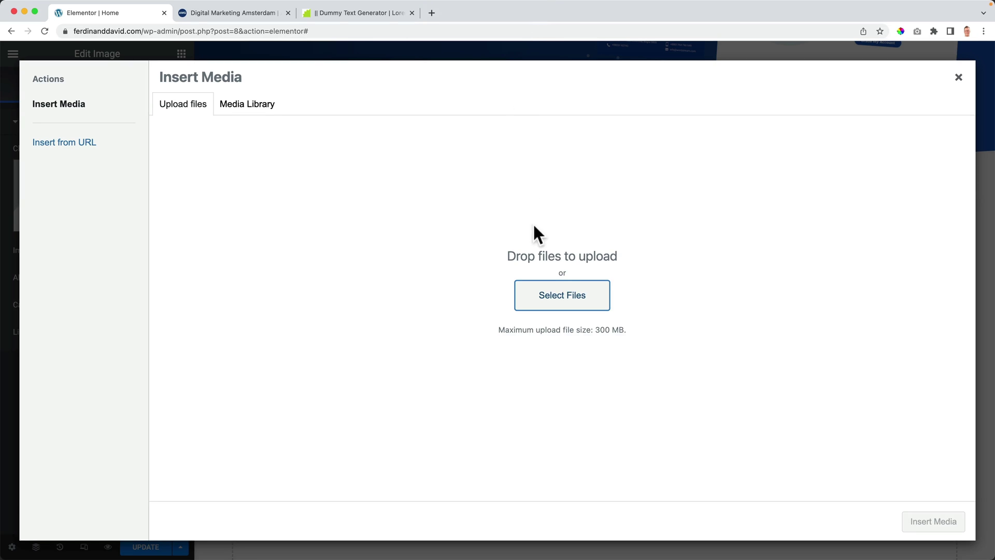
# Step: Upload the Cosmetic website mockup from the Portfolio > Keri folder
pyautogui.click(562, 295)
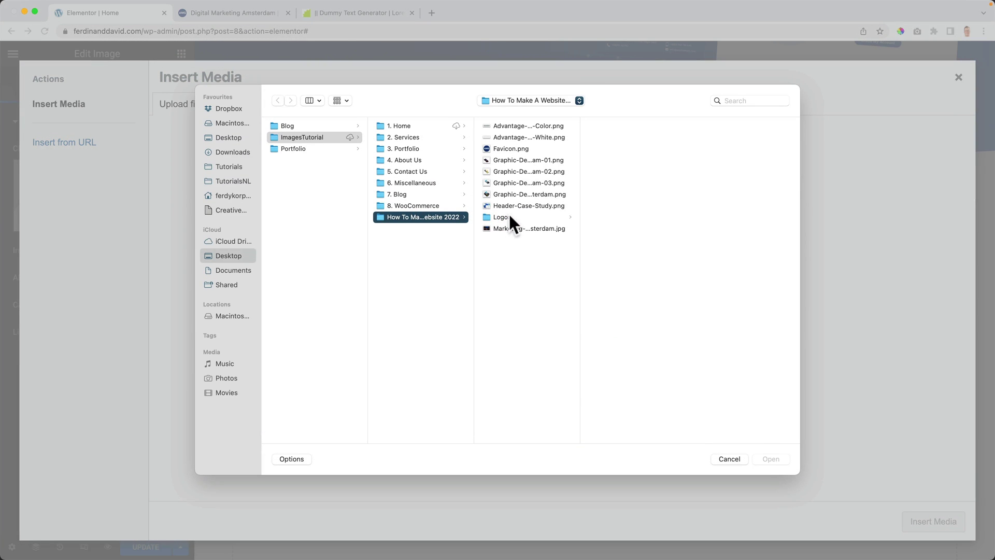
pyautogui.click(532, 218)
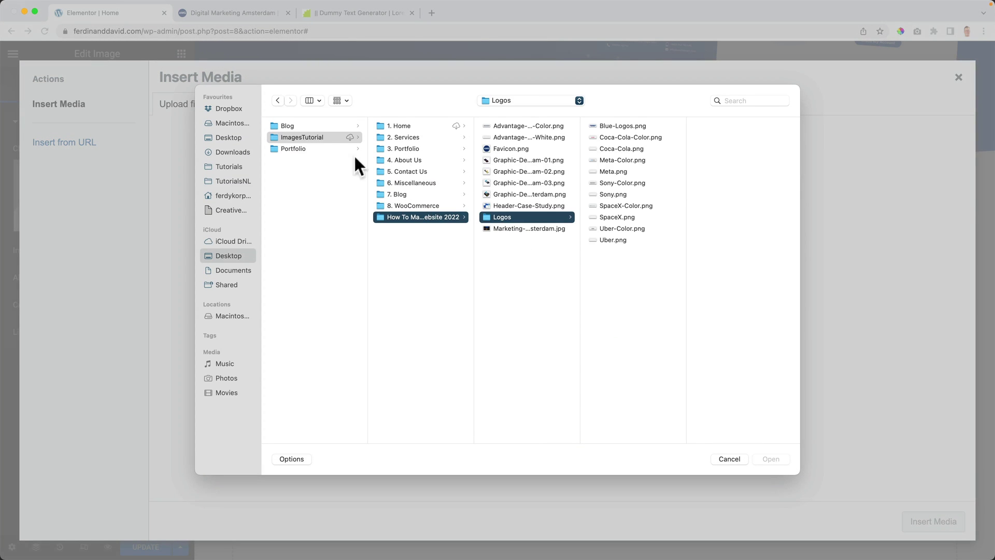
pyautogui.click(323, 203)
pyautogui.click(306, 147)
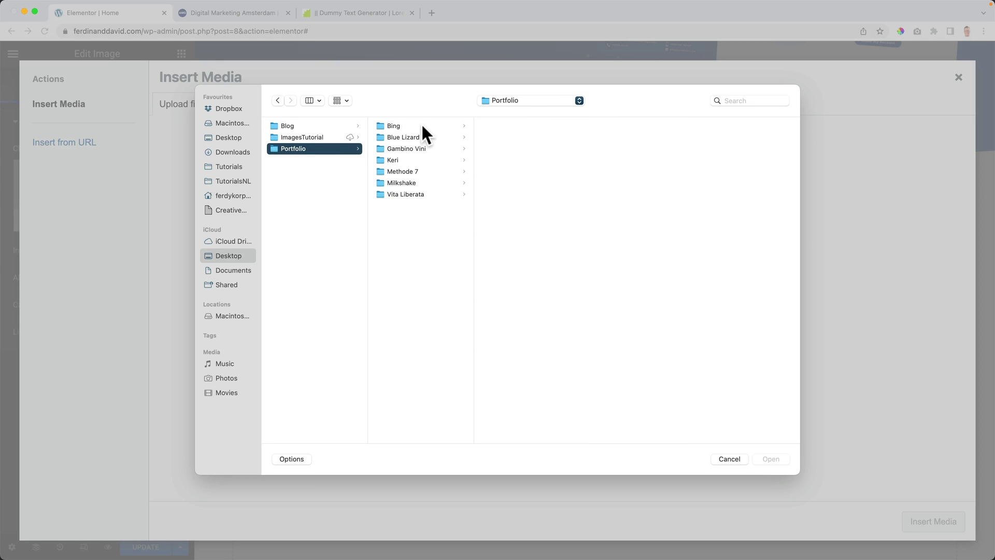
pyautogui.click(409, 160)
pyautogui.click(513, 125)
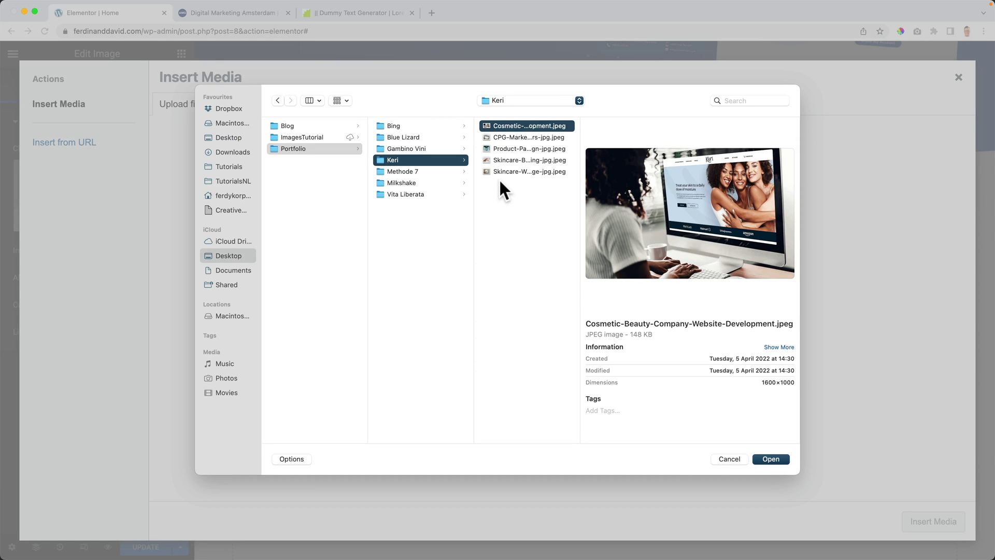
pyautogui.click(770, 456)
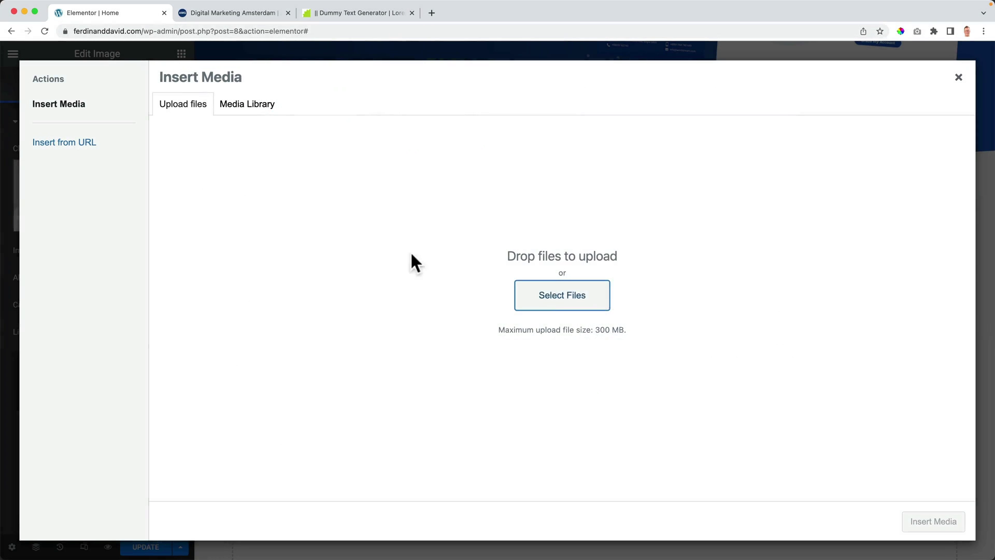
# Step: Upload the Jewelry Devices mockup from the Portfolio > Methode 7 folder
pyautogui.click(205, 107)
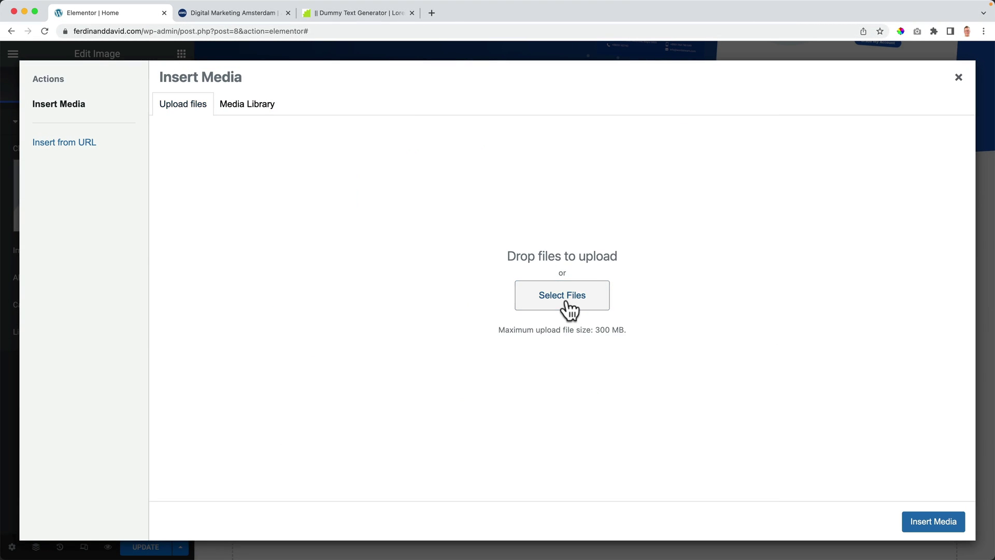
pyautogui.click(563, 299)
pyautogui.click(511, 100)
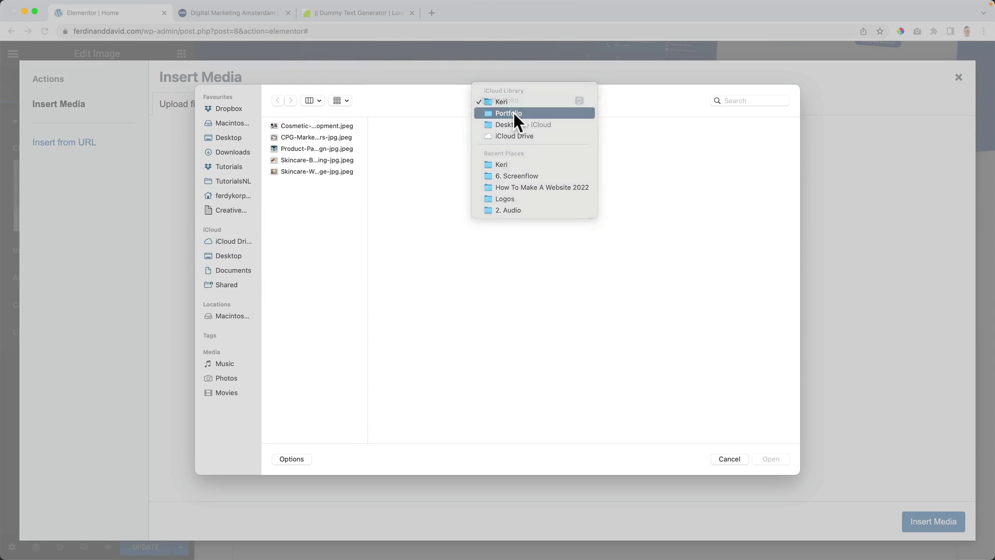
pyautogui.click(514, 113)
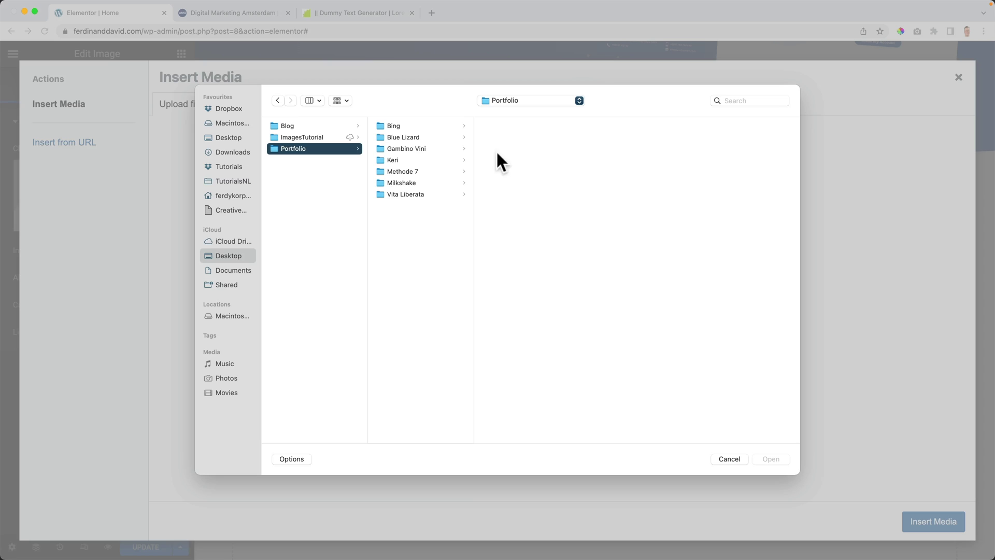
pyautogui.click(410, 172)
pyautogui.click(526, 126)
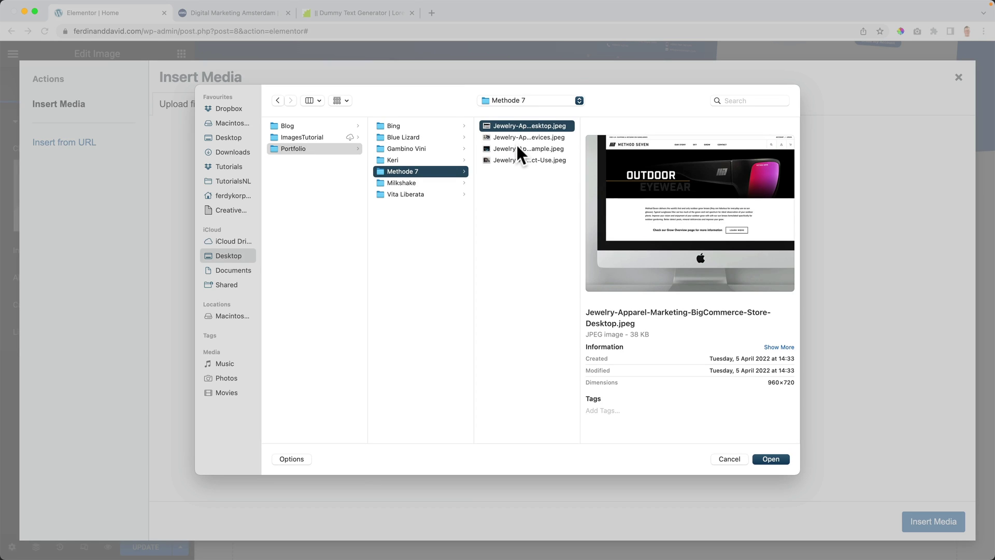
pyautogui.click(517, 146)
pyautogui.press('Down')
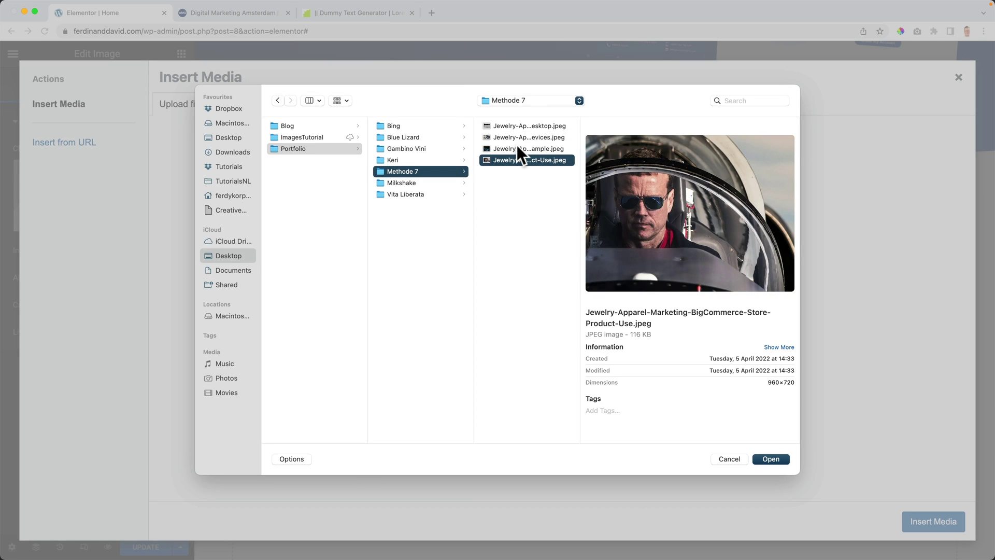
pyautogui.press('Up')
pyautogui.press('Up')
pyautogui.click(772, 460)
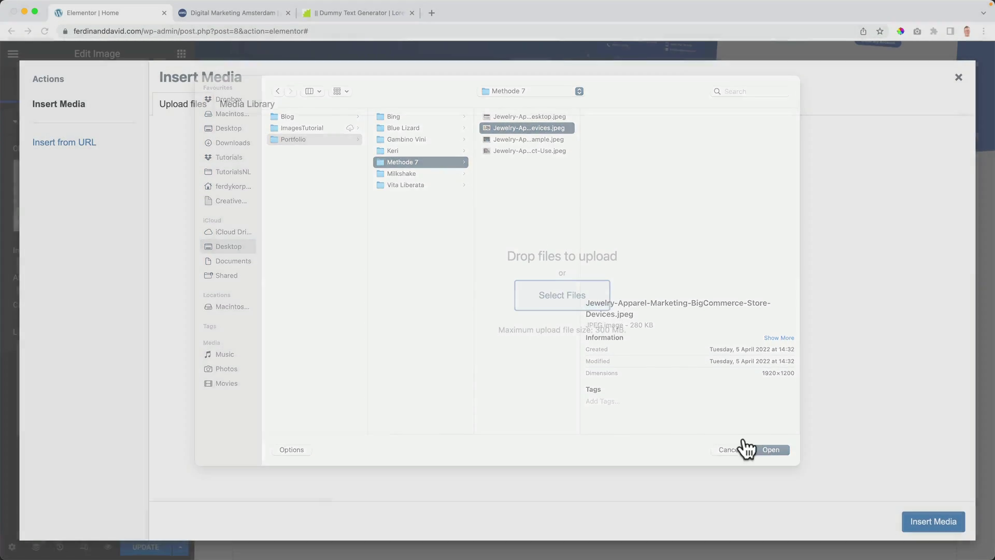
# Step: Upload the CPG-Brand email marketing image from the Portfolio > Blue Lizard folder
pyautogui.click(183, 106)
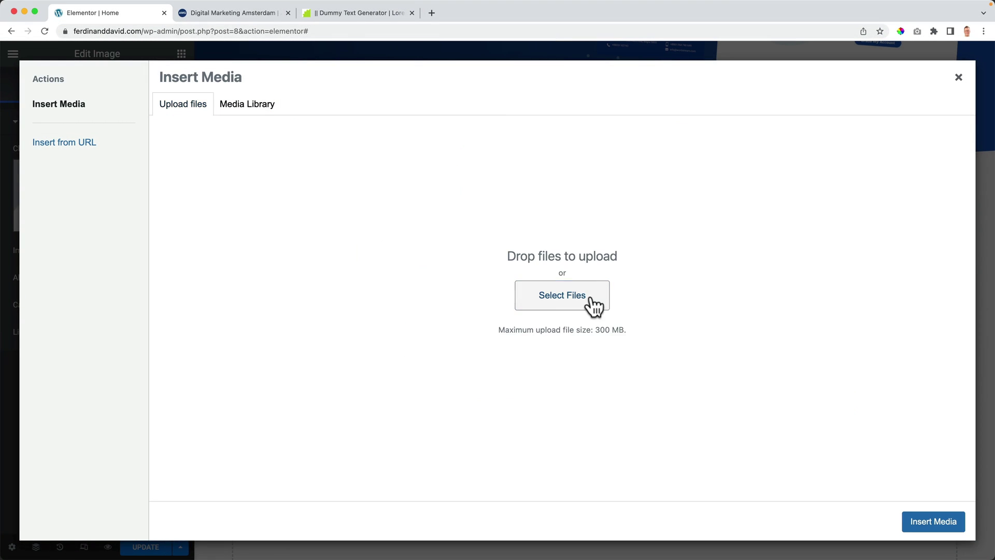
pyautogui.click(592, 305)
pyautogui.click(488, 102)
pyautogui.click(493, 113)
pyautogui.click(404, 136)
pyautogui.click(533, 127)
pyautogui.press('Down')
pyautogui.press('Down')
pyautogui.press('Up')
pyautogui.click(760, 458)
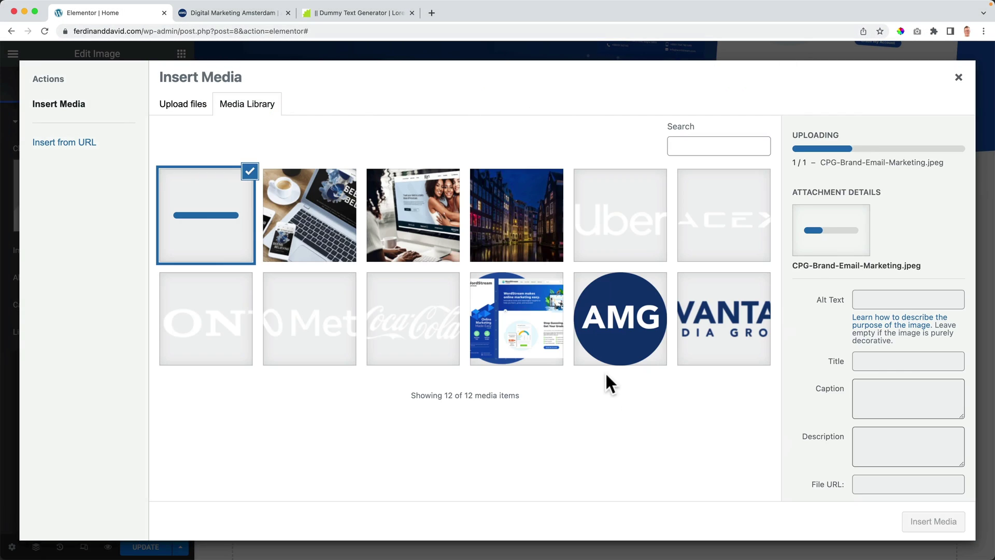
# Step: Insert the woman-at-computer image into the first box and set its size to 2048x2048
pyautogui.click(423, 210)
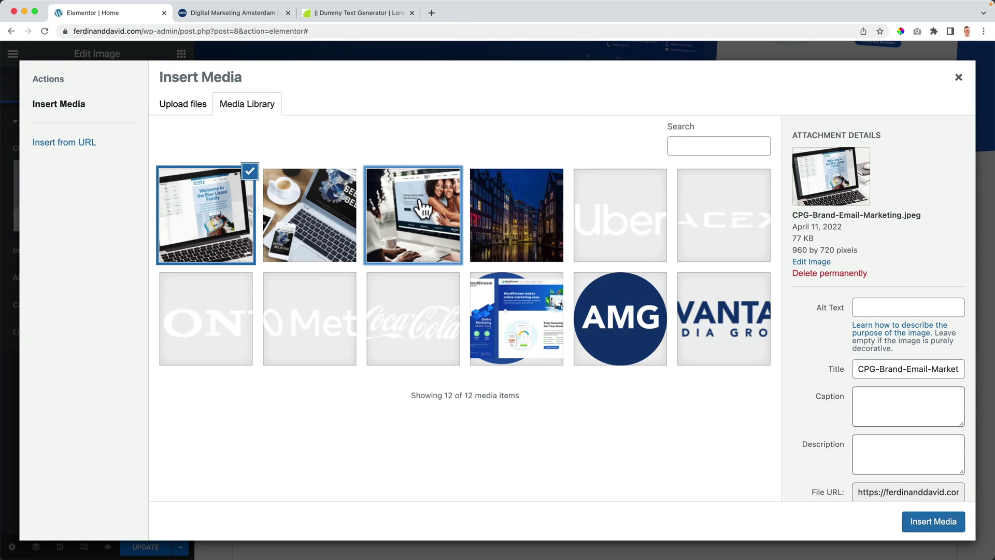
pyautogui.click(936, 523)
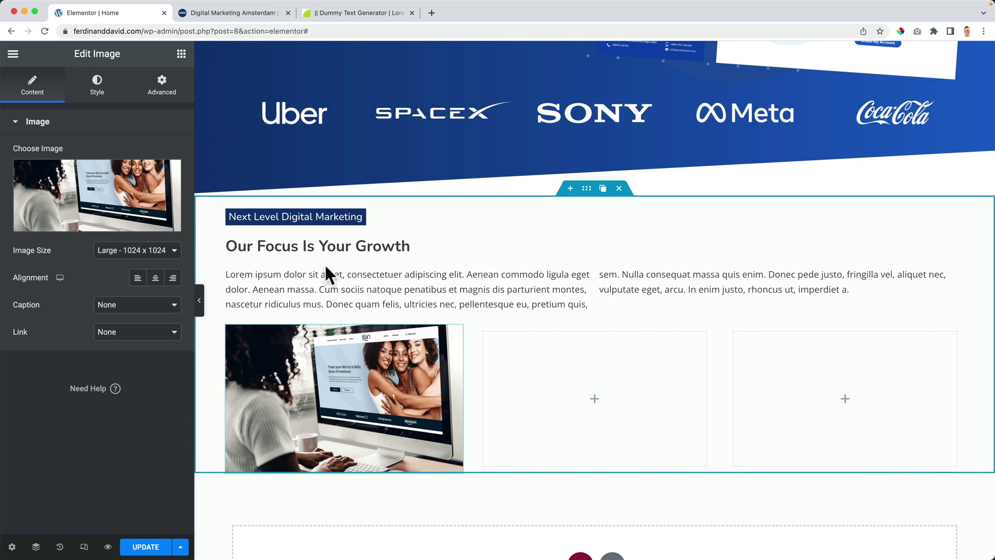
pyautogui.click(130, 251)
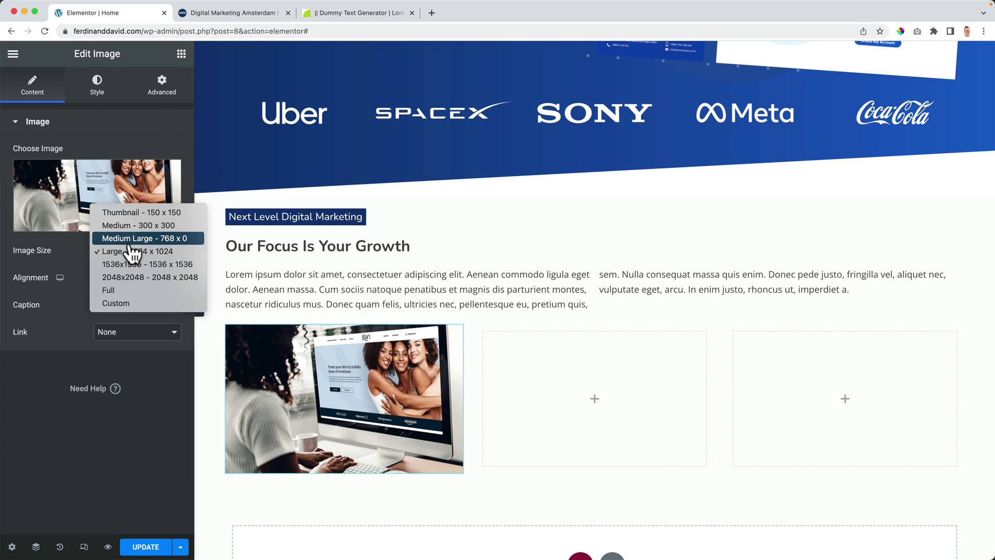
pyautogui.click(135, 238)
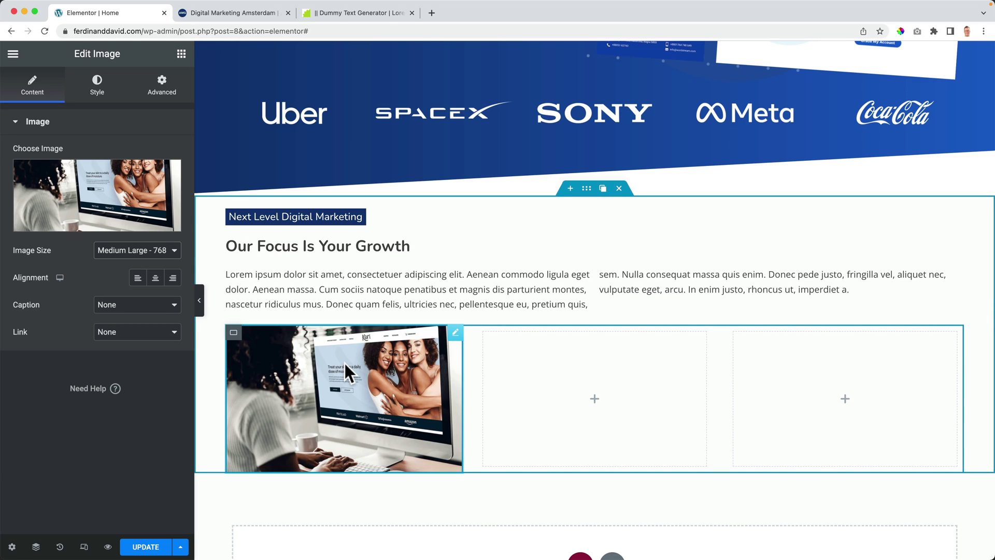
pyautogui.click(150, 252)
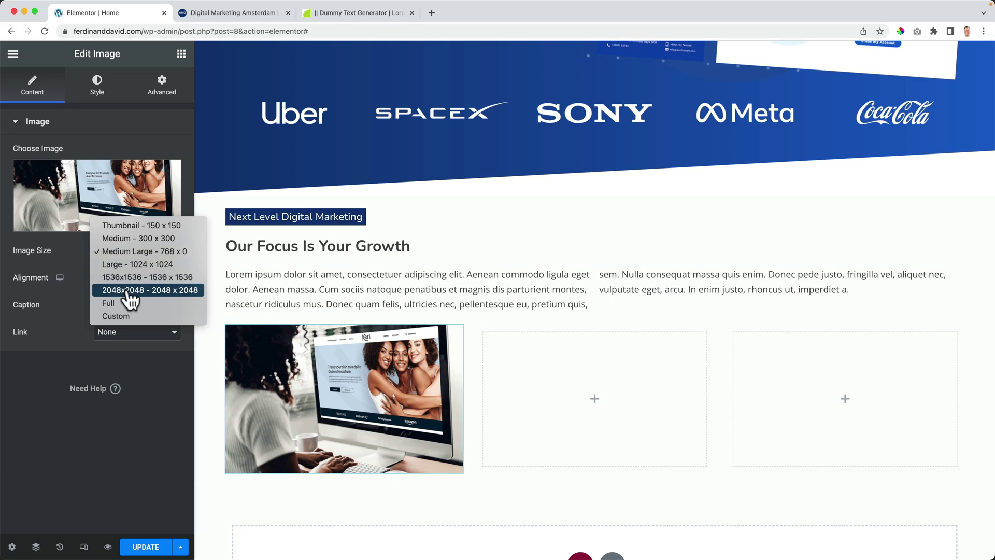
pyautogui.click(130, 290)
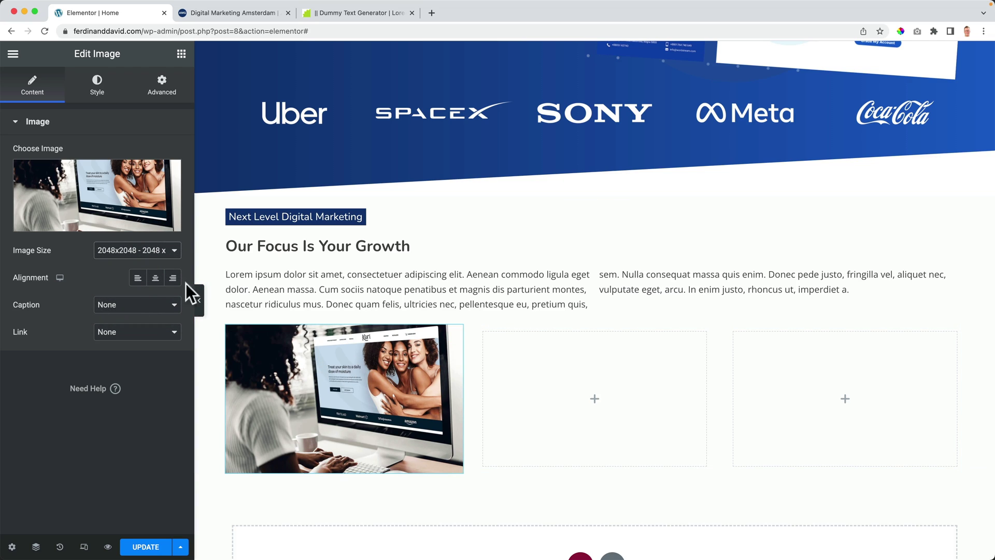
# Step: Try the Medium 300 x 300 image size, then settle on Medium Large 768 x 0
pyautogui.click(143, 263)
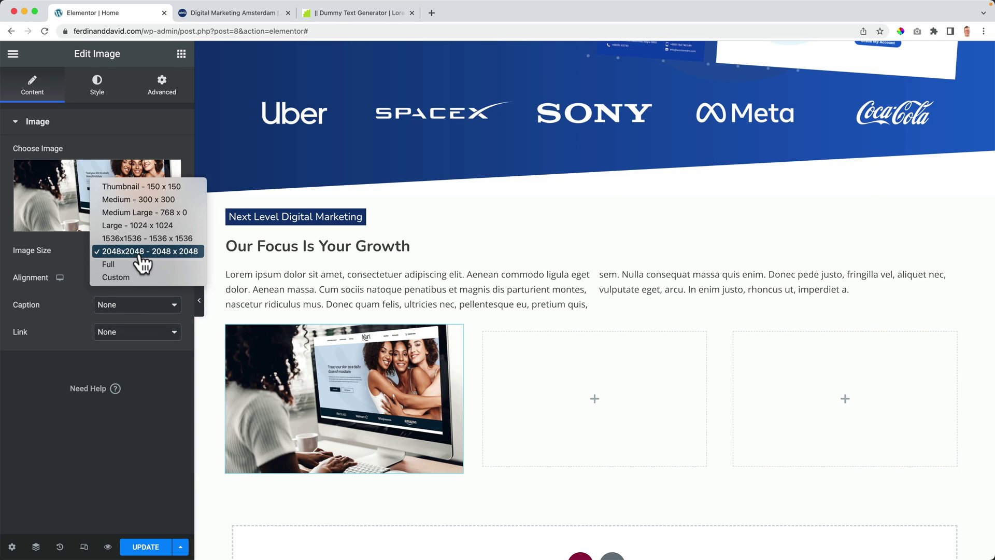
pyautogui.click(141, 214)
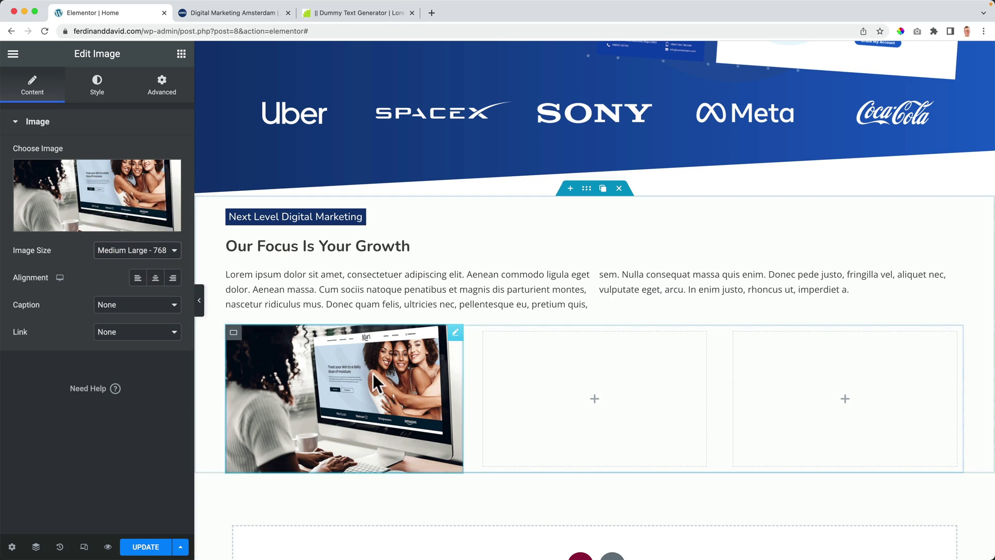
pyautogui.click(128, 250)
pyautogui.click(132, 240)
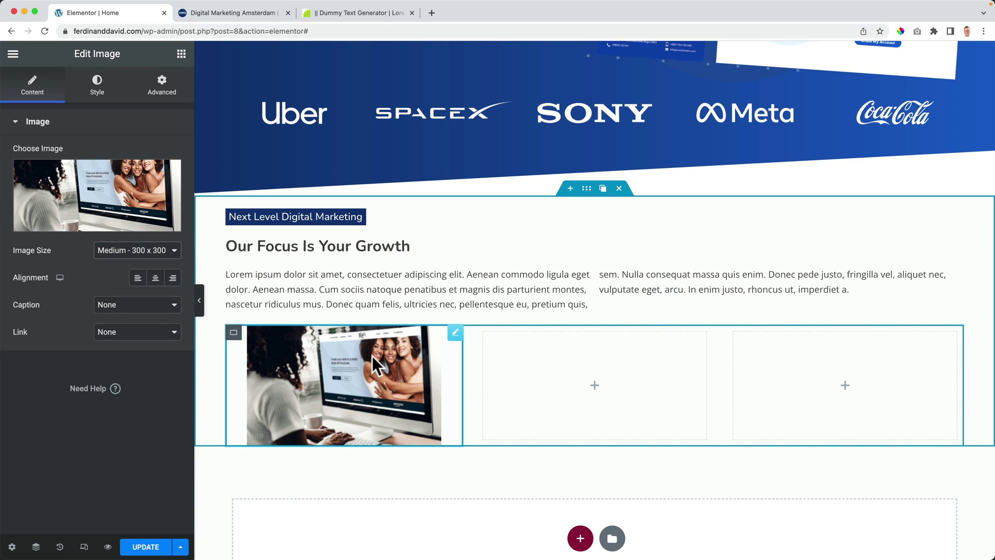
pyautogui.click(150, 251)
pyautogui.click(147, 265)
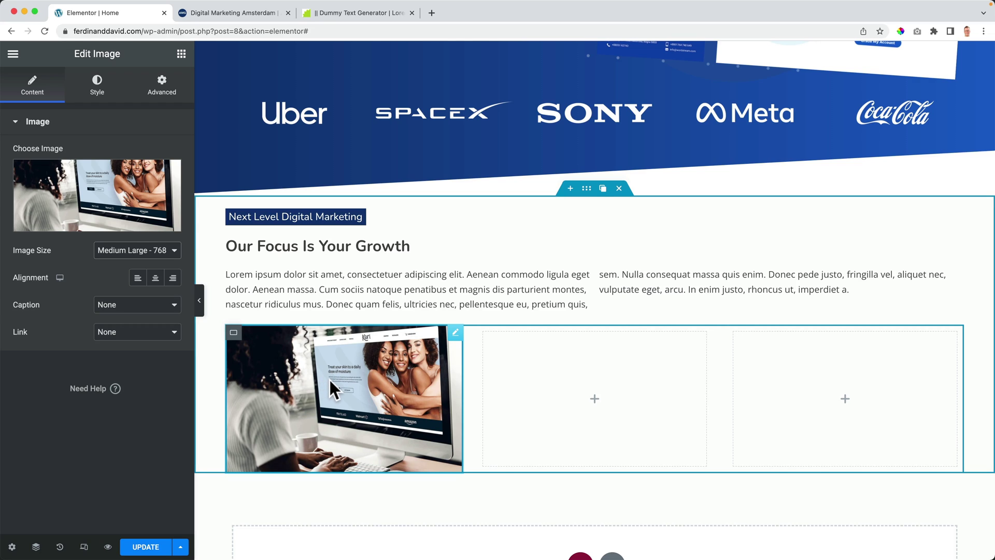
# Step: Add a Heading widget under the first card's image titled 'Keri Lotion'
pyautogui.click(182, 55)
pyautogui.moveTo(145, 200); pyautogui.dragTo(284, 432)
pyautogui.click(94, 192)
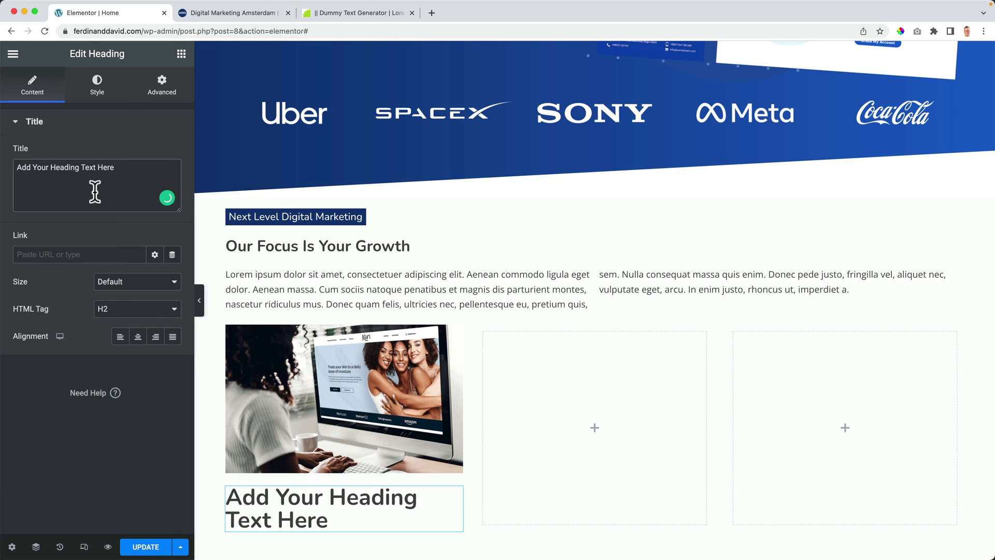
pyautogui.press('super+a')
pyautogui.write('Ker')
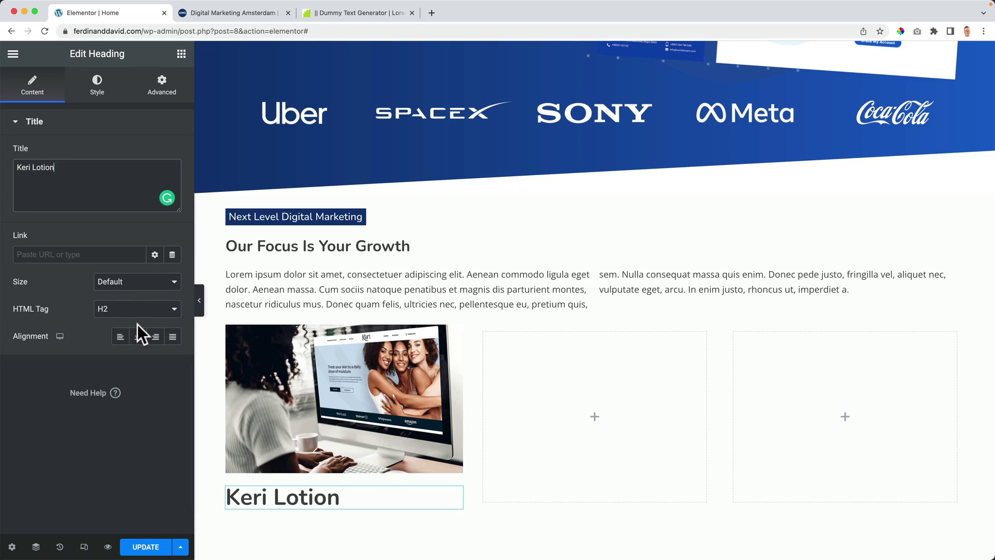
# Step: Set the Keri Lotion heading's typography size to 18 px
pyautogui.click(94, 89)
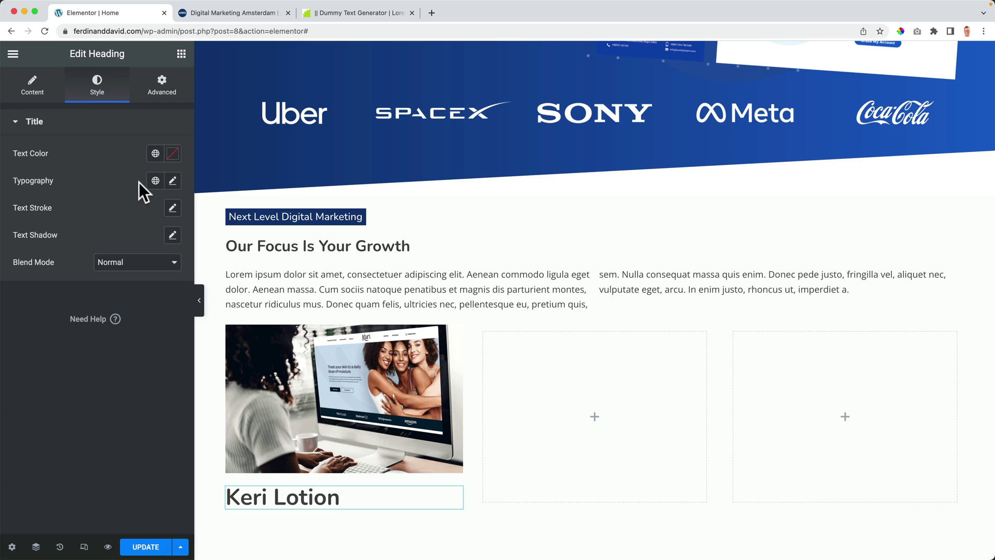
pyautogui.click(172, 180)
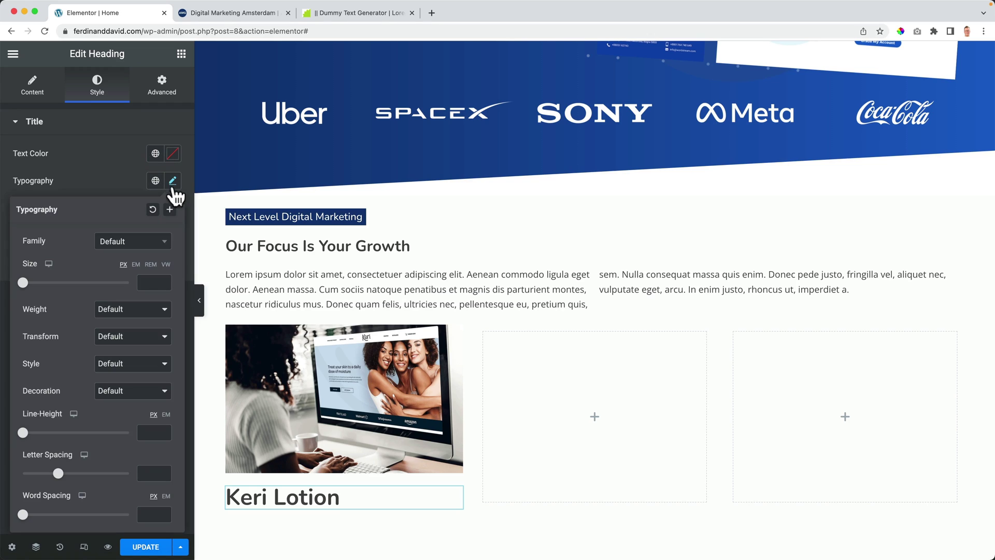
pyautogui.moveTo(25, 284); pyautogui.dragTo(32, 285)
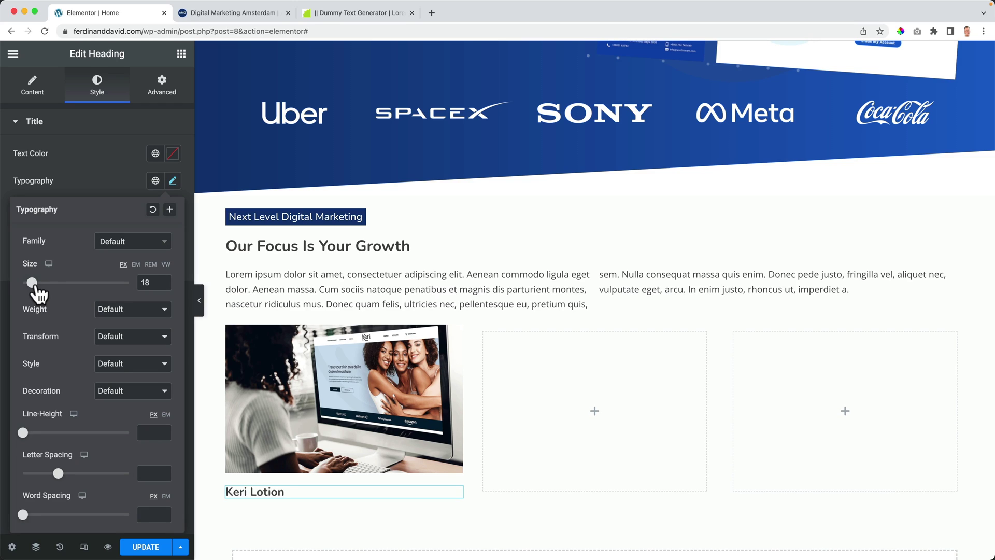
pyautogui.click(152, 283)
pyautogui.press('Down')
pyautogui.press('Down')
pyautogui.press('Up')
pyautogui.press('Down')
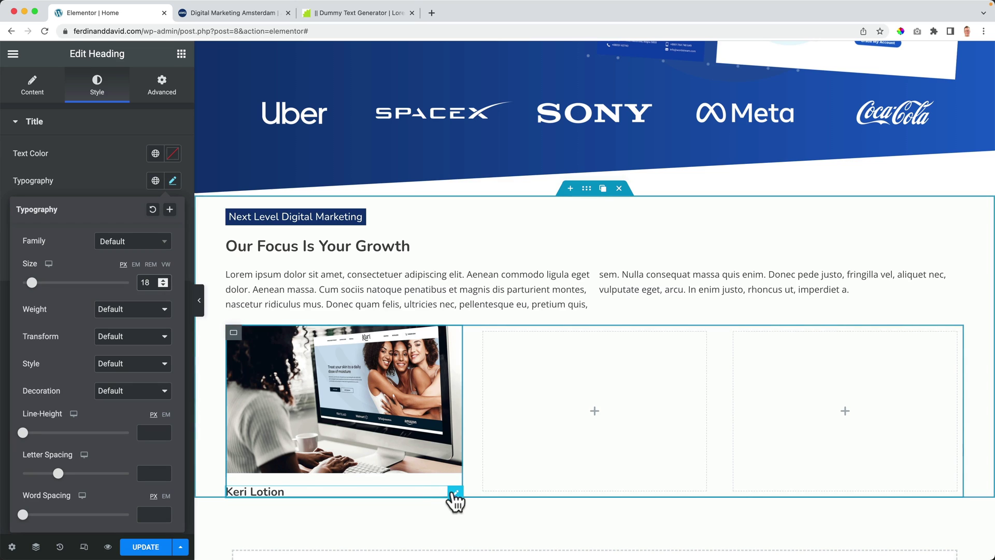
# Step: Duplicate the Keri Lotion heading and retitle the copy 'Consulting, Identity, IT, Web Design'
pyautogui.click(441, 495)
pyautogui.click(439, 493)
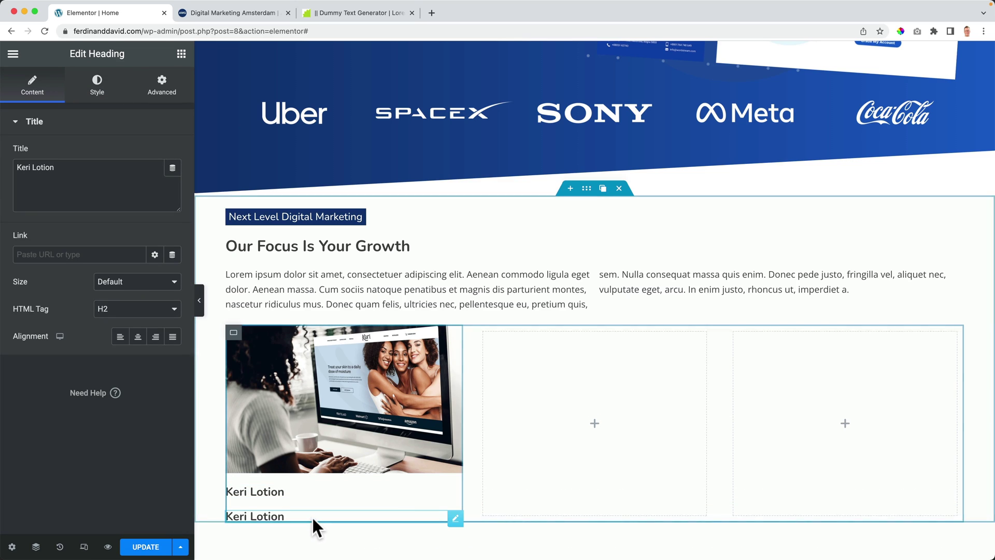
pyautogui.tripleClick(86, 184)
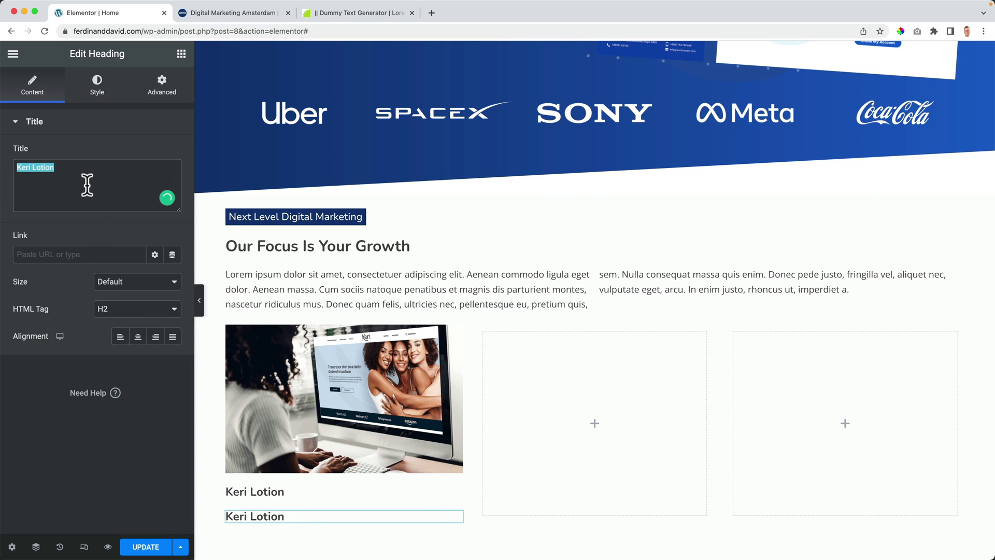
pyautogui.write('Con')
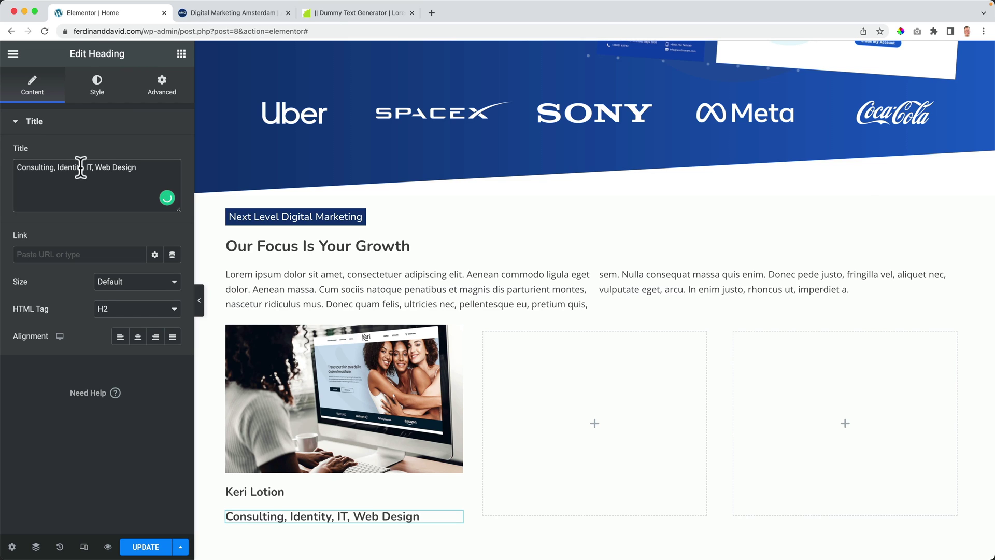
# Step: Make the Consulting subheading uppercase with a 14 px font size
pyautogui.click(94, 96)
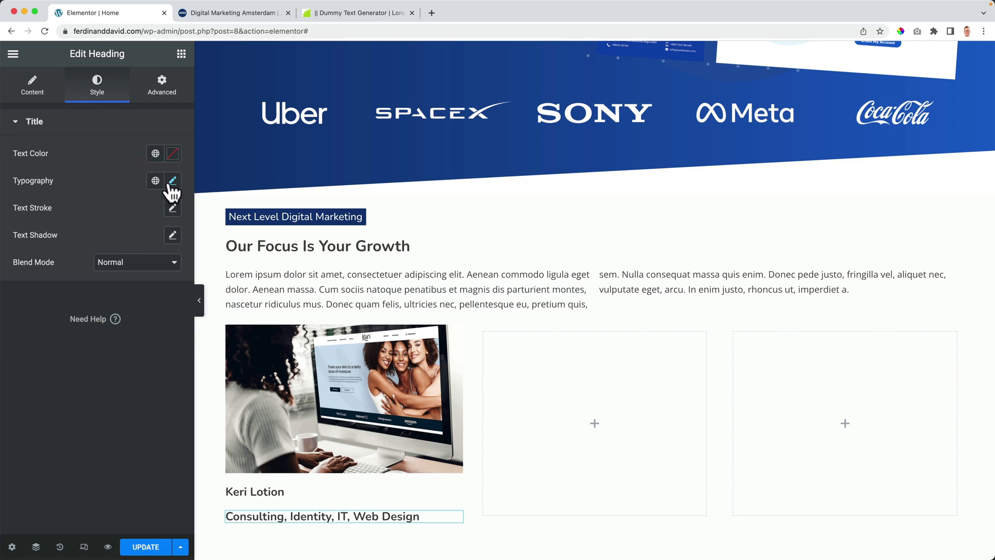
pyautogui.click(173, 180)
pyautogui.click(120, 353)
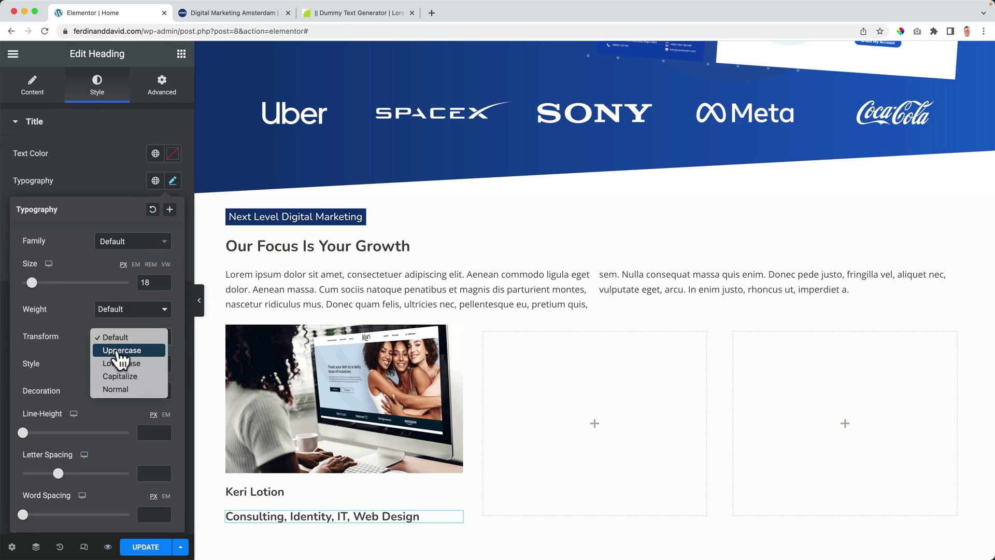
pyautogui.click(122, 348)
pyautogui.press('Down')
pyautogui.press('Down')
pyautogui.press('Down')
pyautogui.press('Down')
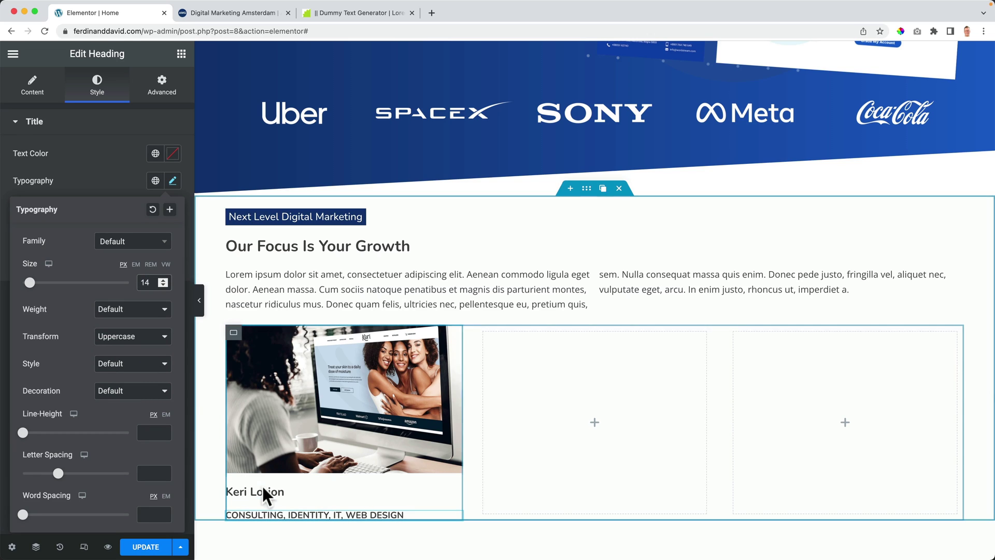
# Step: Color the Keri Lotion title dark blue and the Consulting line a lighter global blue
pyautogui.click(305, 491)
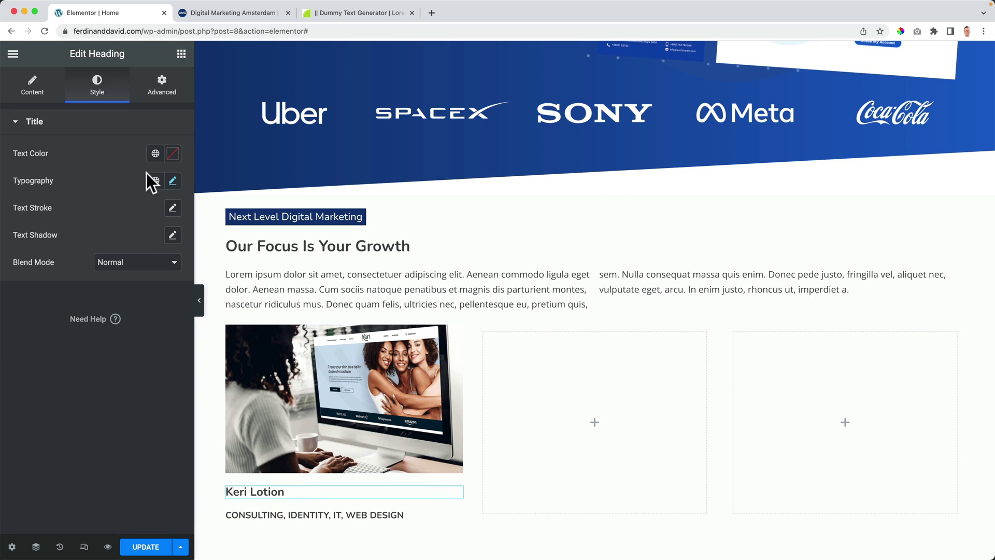
pyautogui.click(156, 153)
pyautogui.click(78, 302)
pyautogui.click(297, 512)
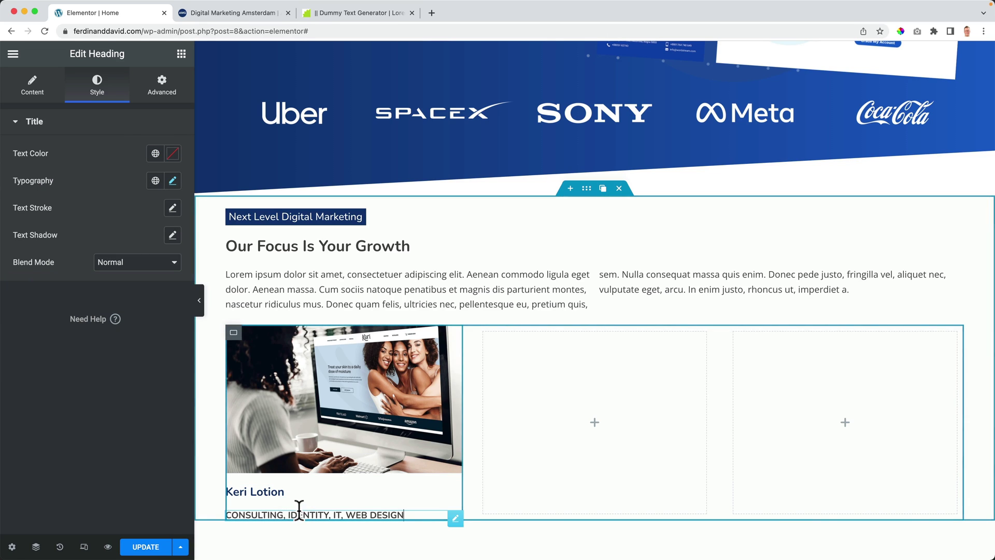
pyautogui.click(150, 160)
pyautogui.click(78, 326)
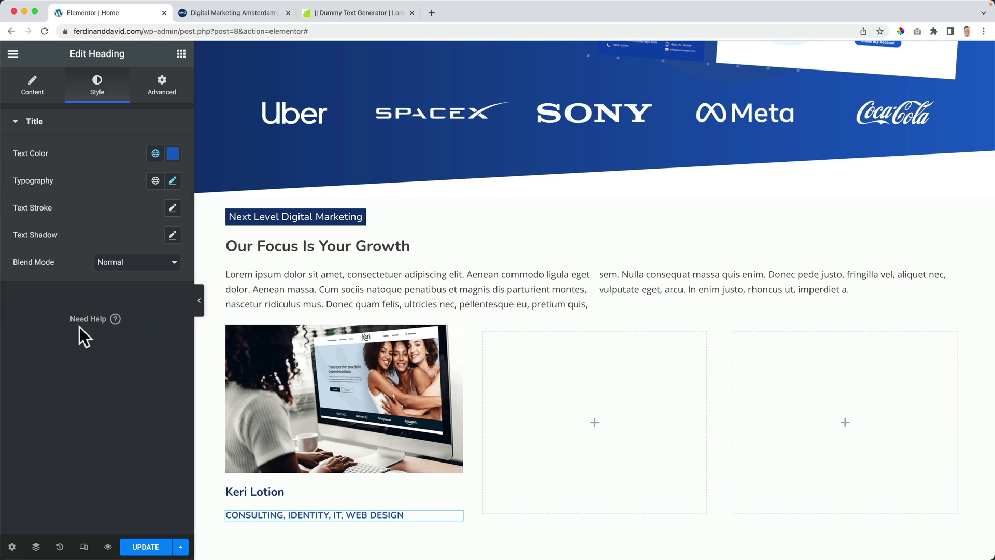
# Step: Give the Consulting line a negative top margin and 5 px left padding
pyautogui.click(167, 87)
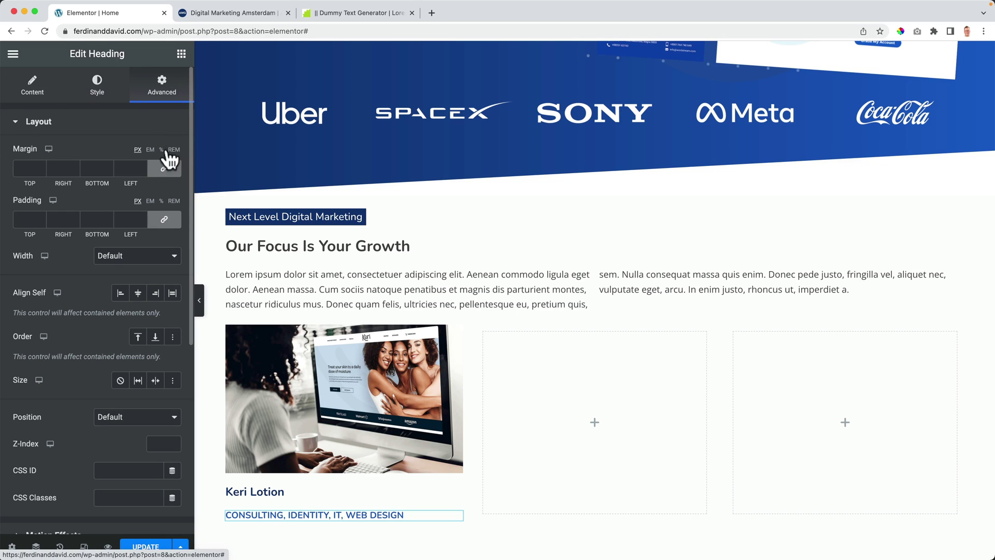
pyautogui.click(167, 173)
pyautogui.click(29, 168)
pyautogui.write('-5')
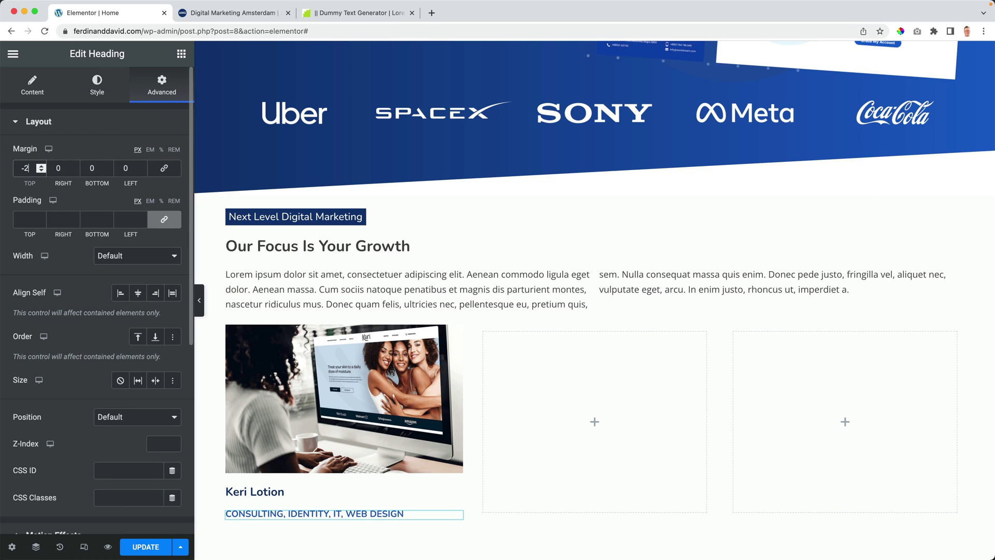
pyautogui.press('Down')
pyautogui.press('Down')
pyautogui.press('Down')
pyautogui.press('Down')
pyautogui.press('Down')
pyautogui.press('Down')
pyautogui.press('Down')
pyautogui.press('Down')
pyautogui.press('Down')
pyautogui.press('Down')
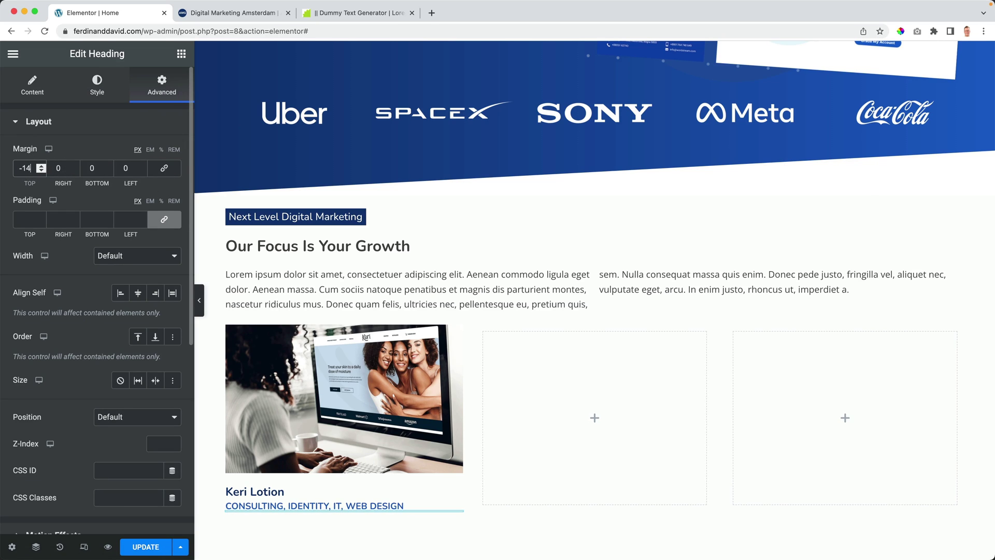
pyautogui.press('Down')
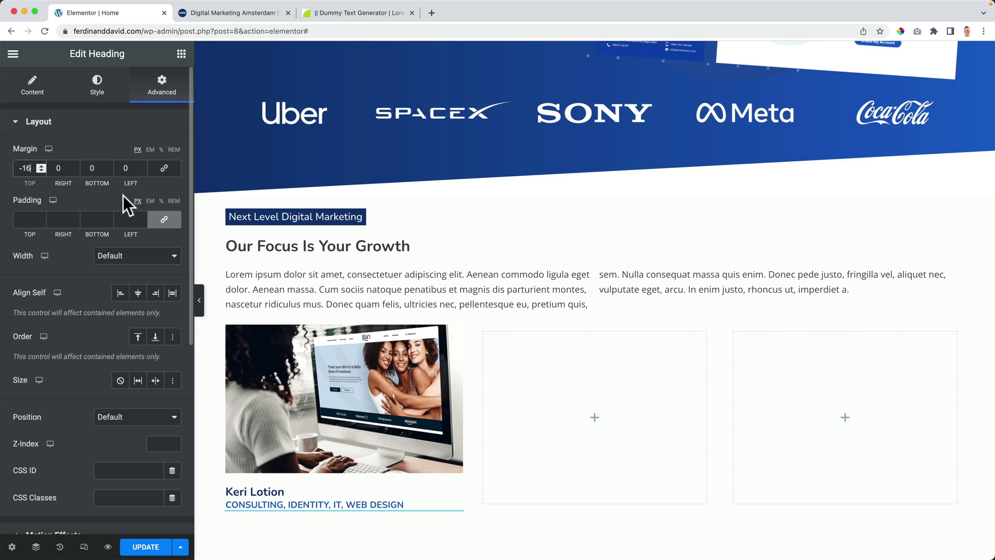
pyautogui.click(165, 220)
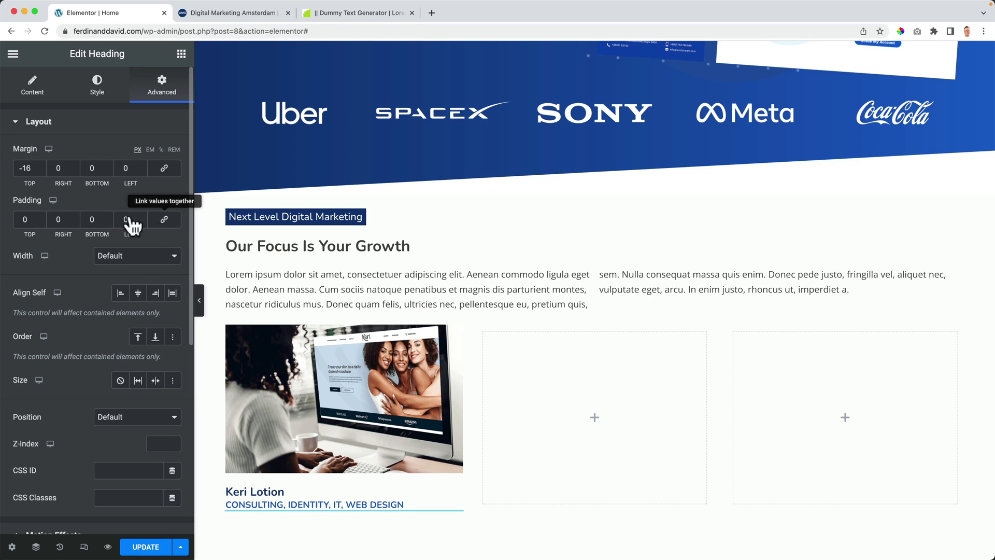
pyautogui.press('Up')
pyautogui.press('Up')
pyautogui.press('Up')
pyautogui.press('Up')
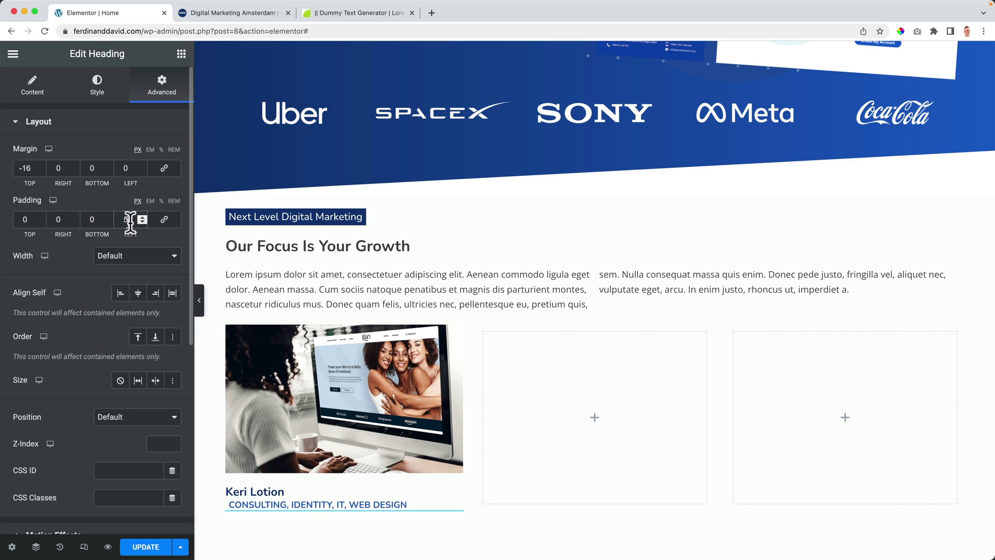
pyautogui.press('Down')
# Step: Set the Keri Lotion title's left padding to 5 px
pyautogui.scroll(1, 331, 473)
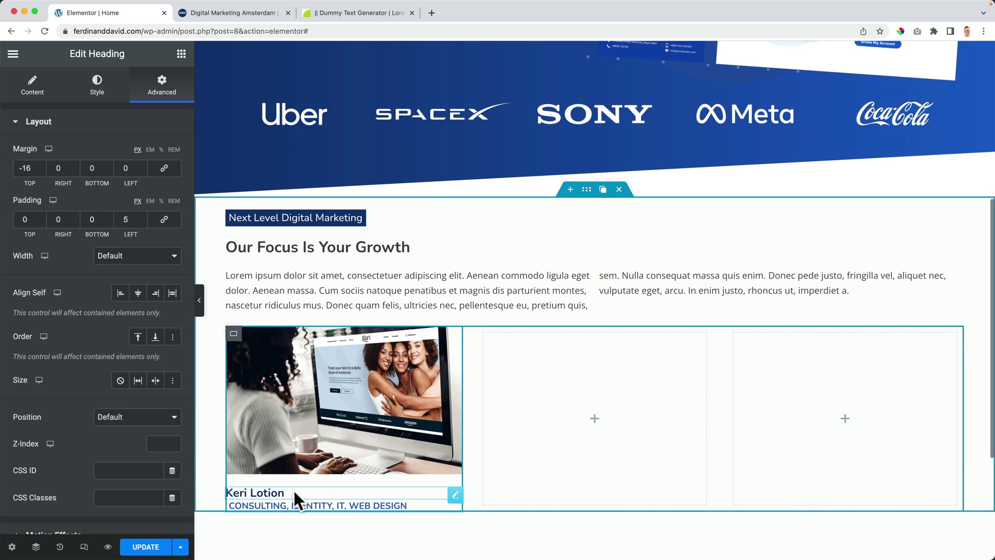
pyautogui.click(294, 491)
pyautogui.click(163, 88)
pyautogui.scroll(-1, 165, 171)
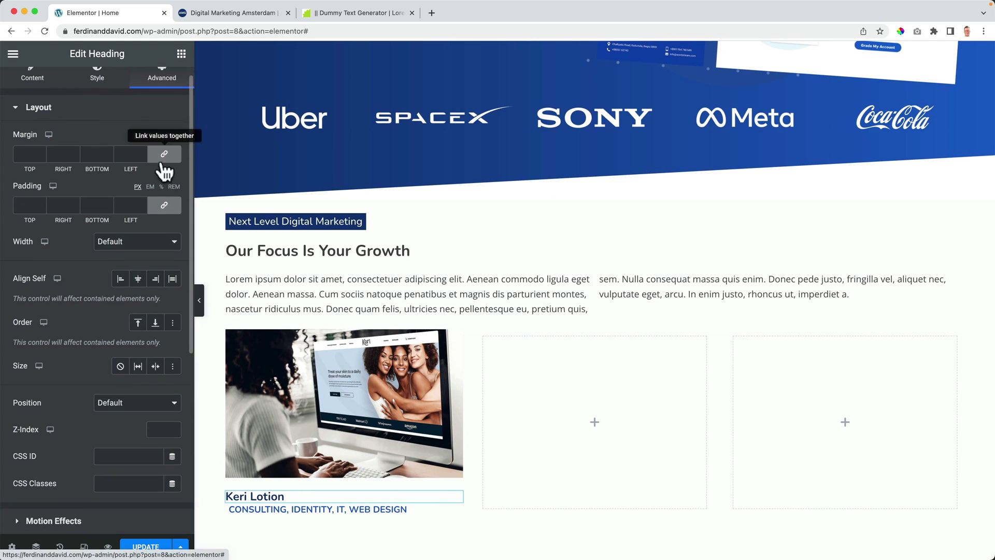
pyautogui.click(164, 205)
pyautogui.click(120, 205)
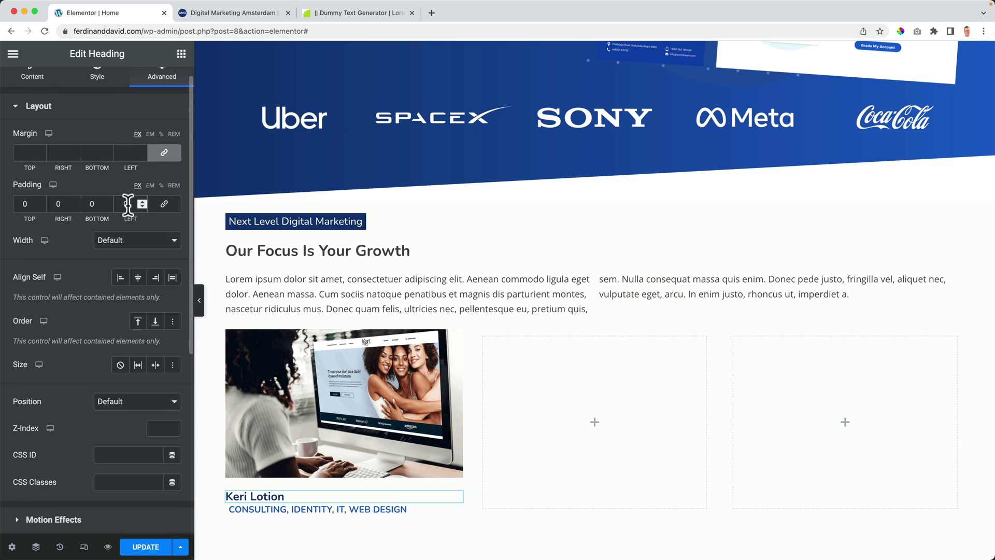
pyautogui.scroll(-1, 120, 205)
pyautogui.press('Up')
pyautogui.press('Up')
pyautogui.press('Up')
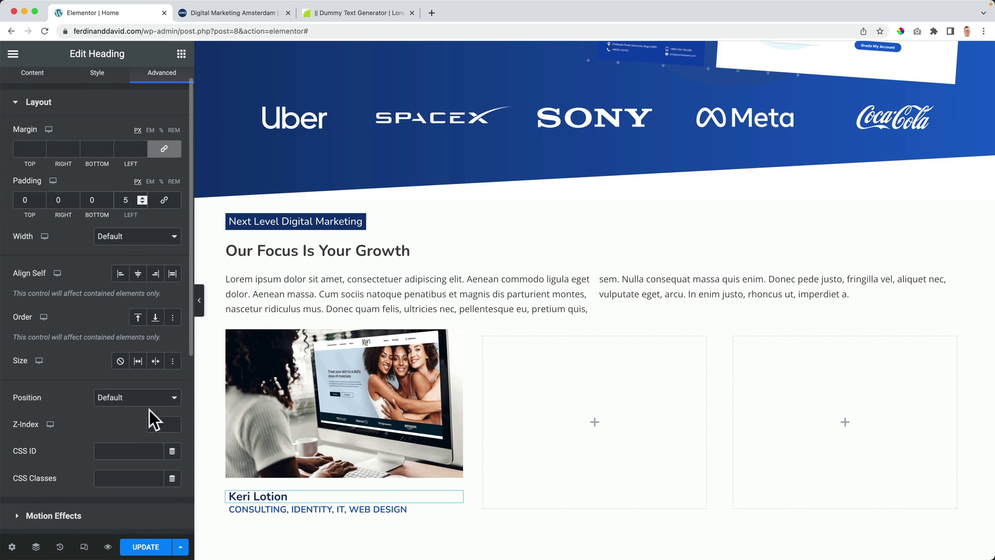
# Step: Save the page with UPDATE and scroll through the preview of the first card
pyautogui.scroll(1, 154, 418)
pyautogui.click(144, 548)
pyautogui.click(108, 547)
pyautogui.click(219, 10)
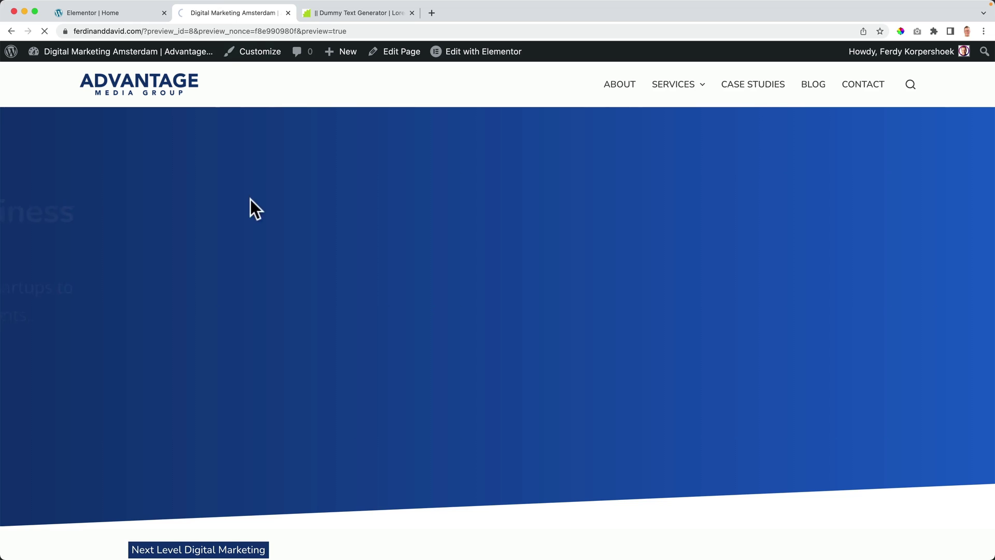
pyautogui.scroll(-5, 256, 217)
pyautogui.scroll(-6, 256, 217)
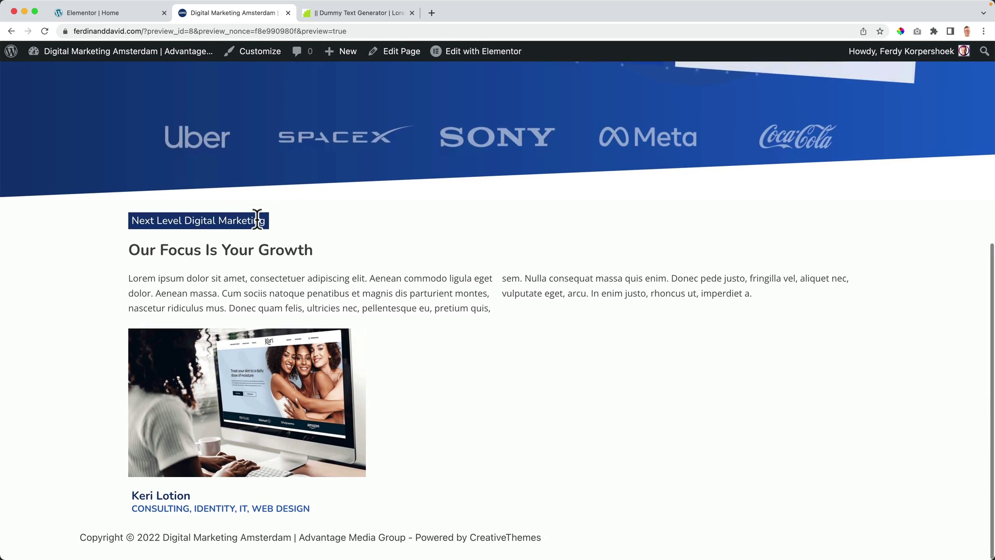
# Step: Select the Keri Lotion card container and show it in the Navigator structure panel
pyautogui.click(83, 13)
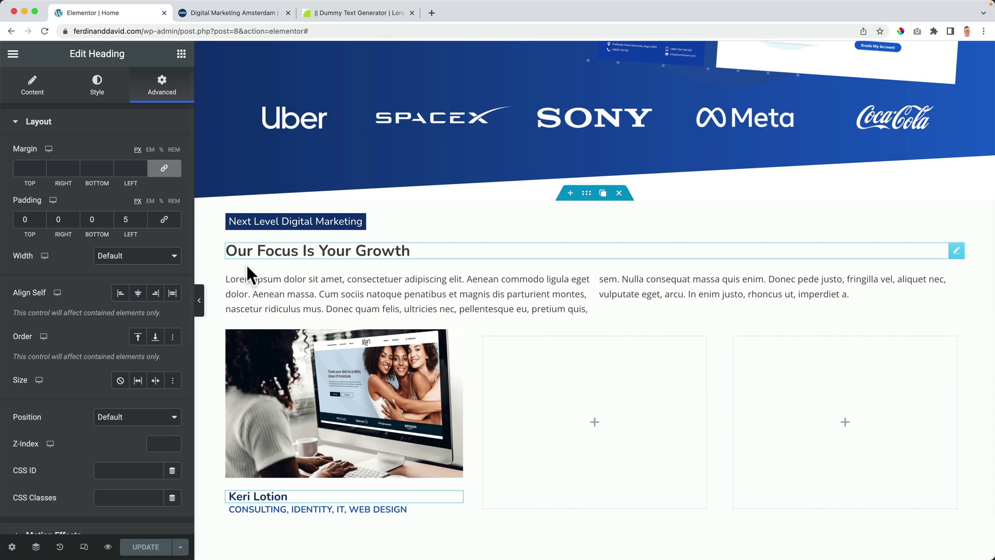
pyautogui.click(233, 338)
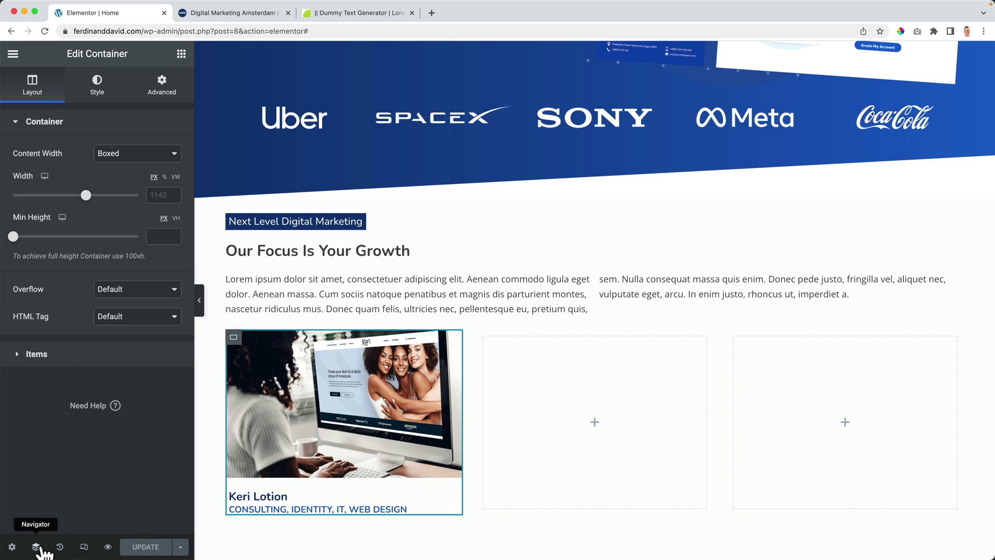
pyautogui.click(36, 547)
pyautogui.click(846, 223)
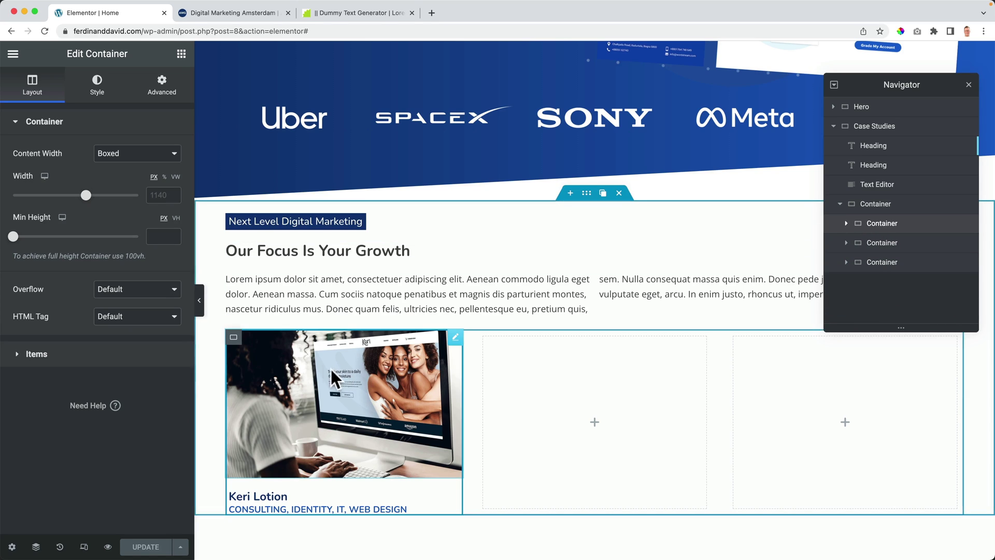
# Step: Try the card's box shadow offset, blur and spread sliders
pyautogui.click(95, 88)
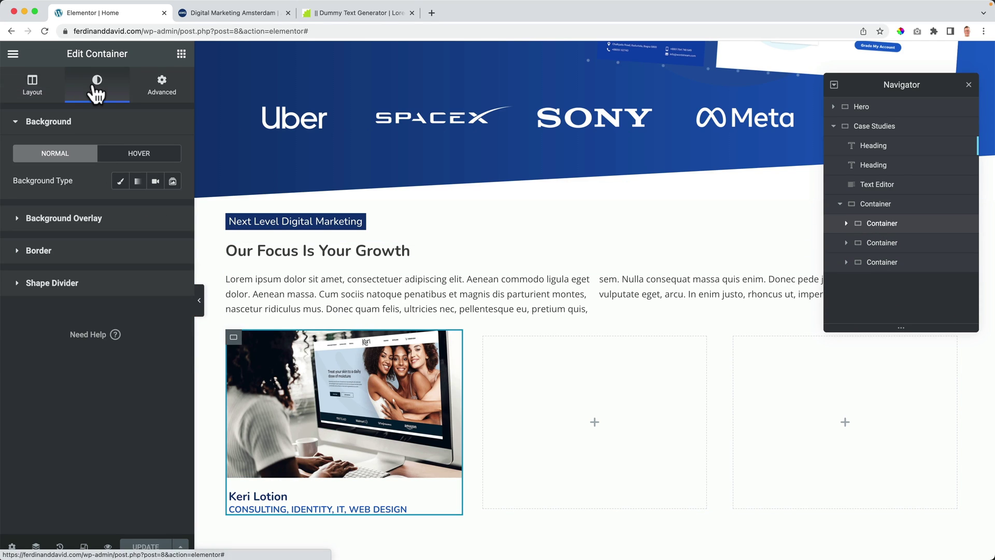
pyautogui.click(37, 252)
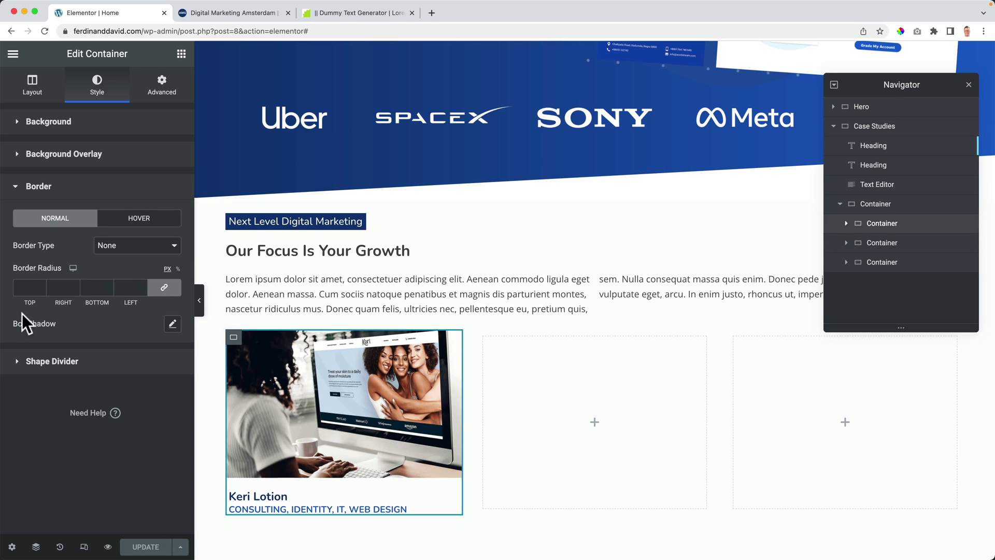
pyautogui.click(173, 324)
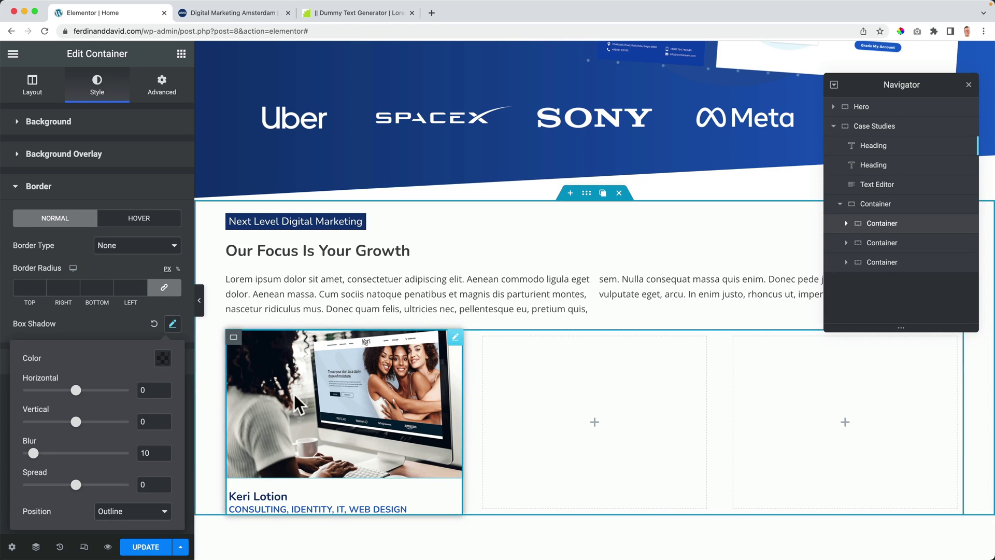
pyautogui.moveTo(76, 389); pyautogui.dragTo(87, 421)
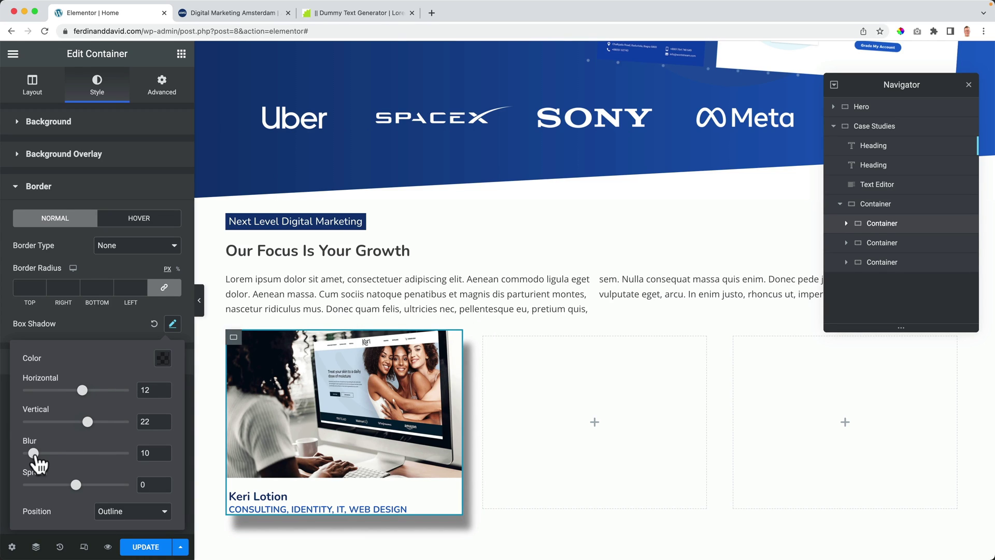
pyautogui.moveTo(33, 453); pyautogui.dragTo(52, 453)
pyautogui.moveTo(76, 484)
pyautogui.mouseDown()
pyautogui.moveTo(98, 485)
pyautogui.moveTo(90, 484)
pyautogui.mouseUp()
# Step: Switch the shadow position to Inset and back to Outline, then close the shadow settings
pyautogui.click(124, 512)
pyautogui.click(123, 525)
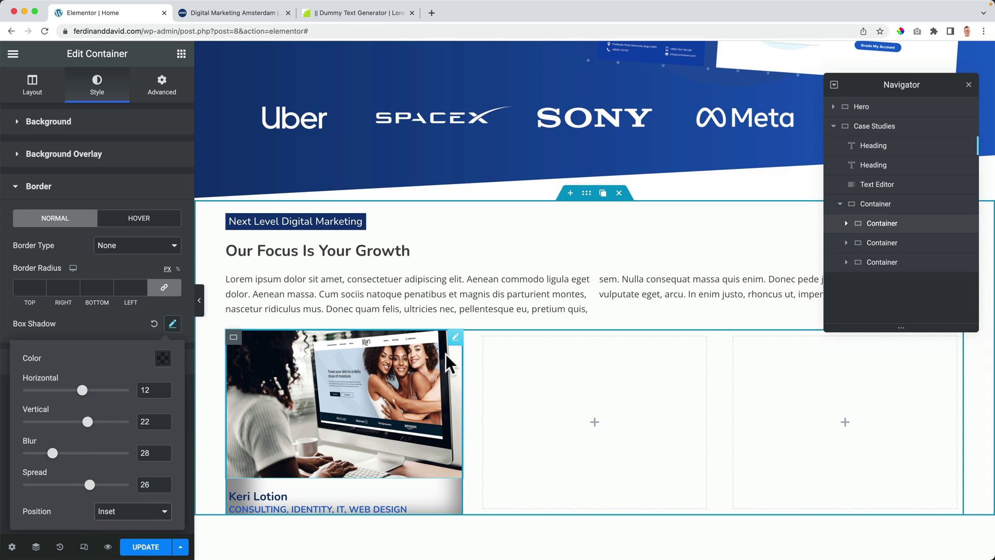
pyautogui.moveTo(450, 347)
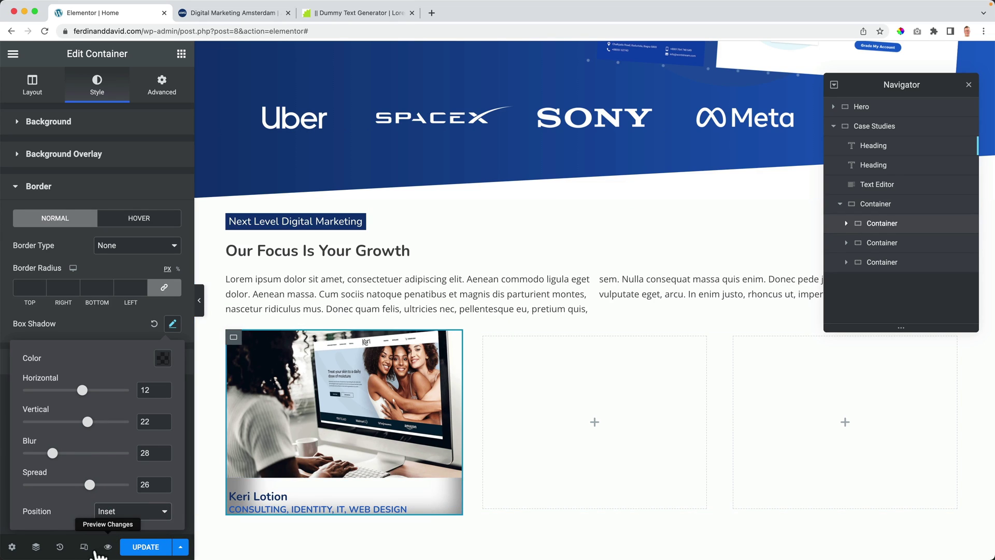
pyautogui.click(120, 512)
pyautogui.click(115, 499)
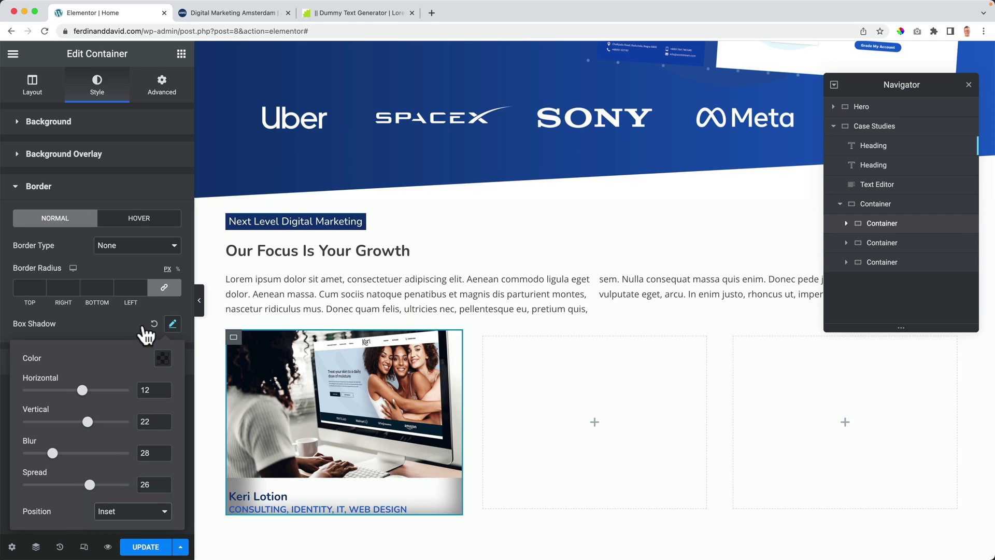
pyautogui.click(172, 324)
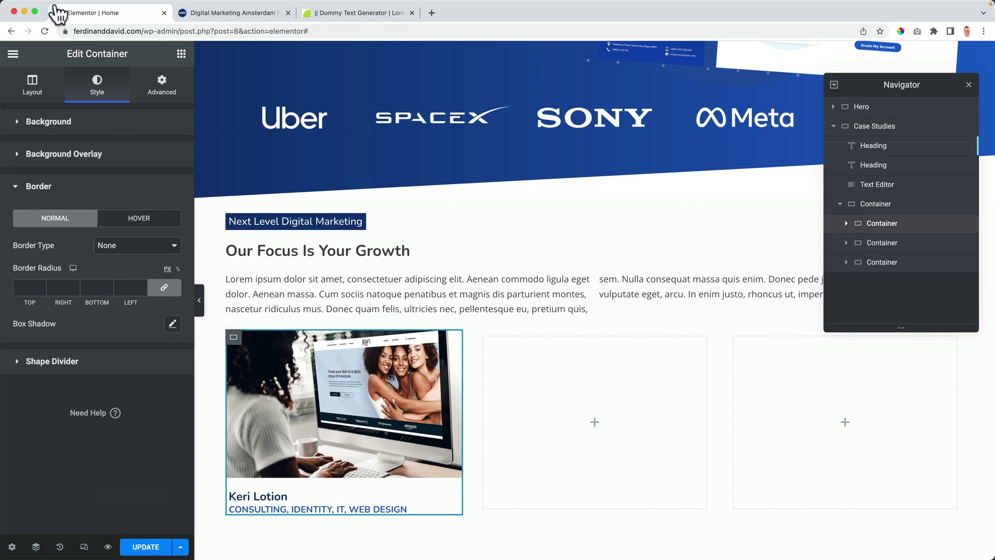
pyautogui.click(431, 13)
pyautogui.write('you')
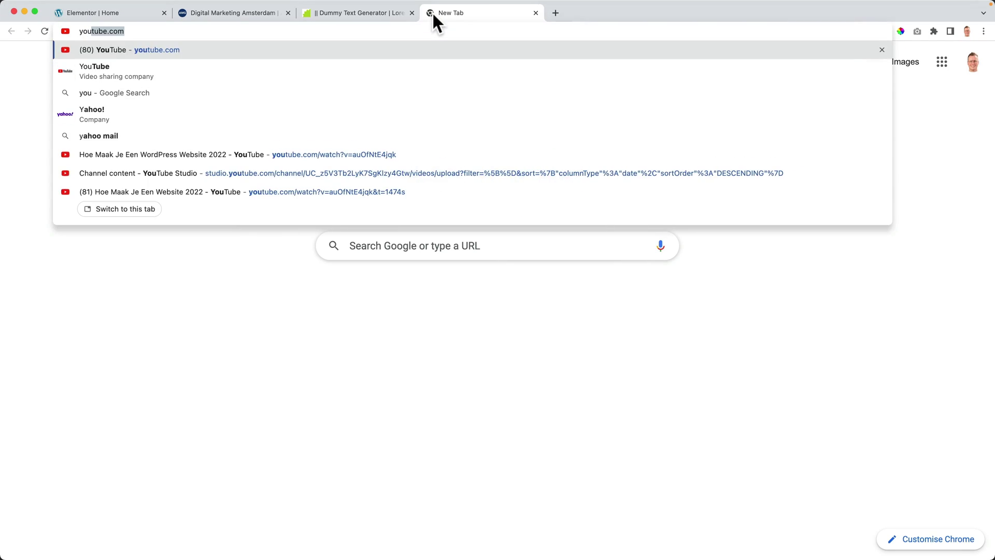
pyautogui.press('Return')
pyautogui.click(422, 53)
pyautogui.write('s club 7')
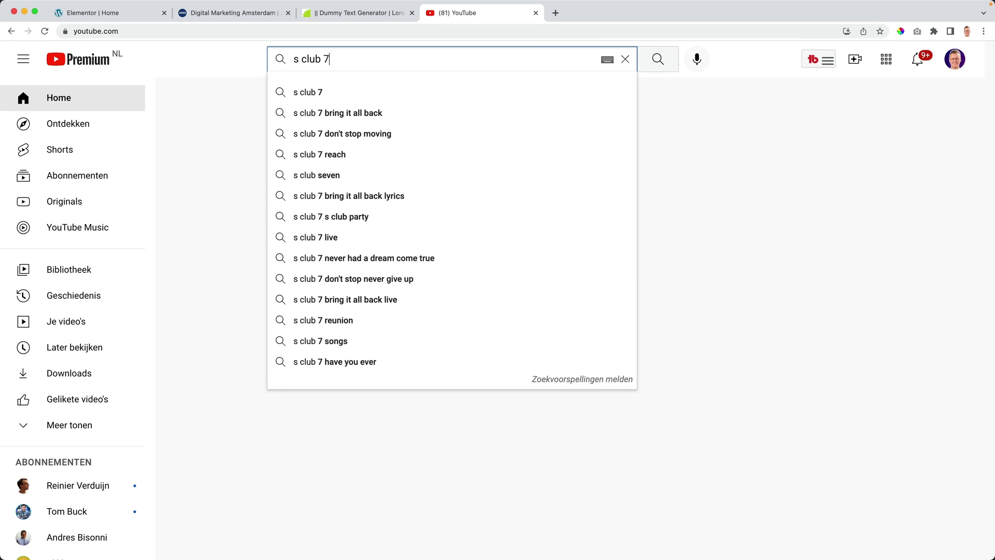
pyautogui.press('Return')
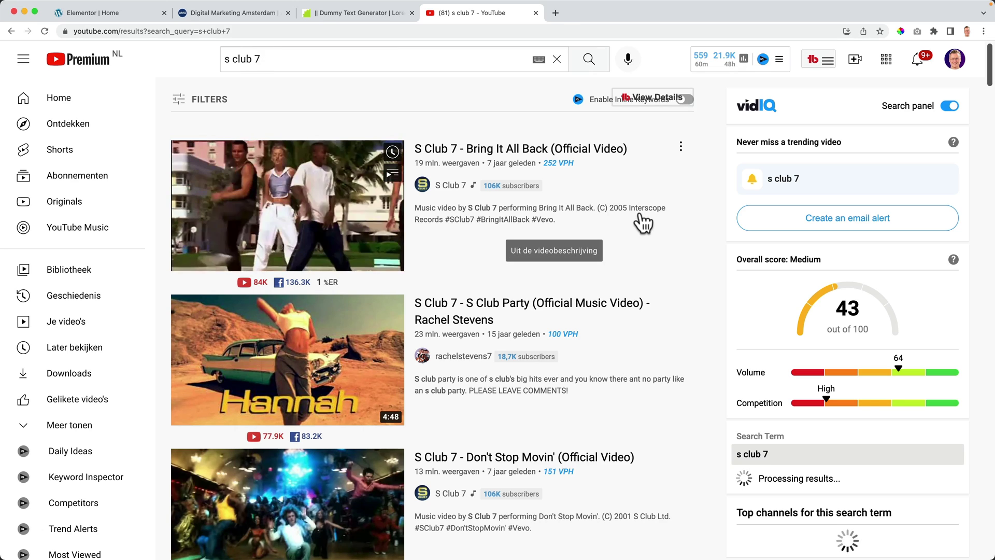
pyautogui.press('super+w')
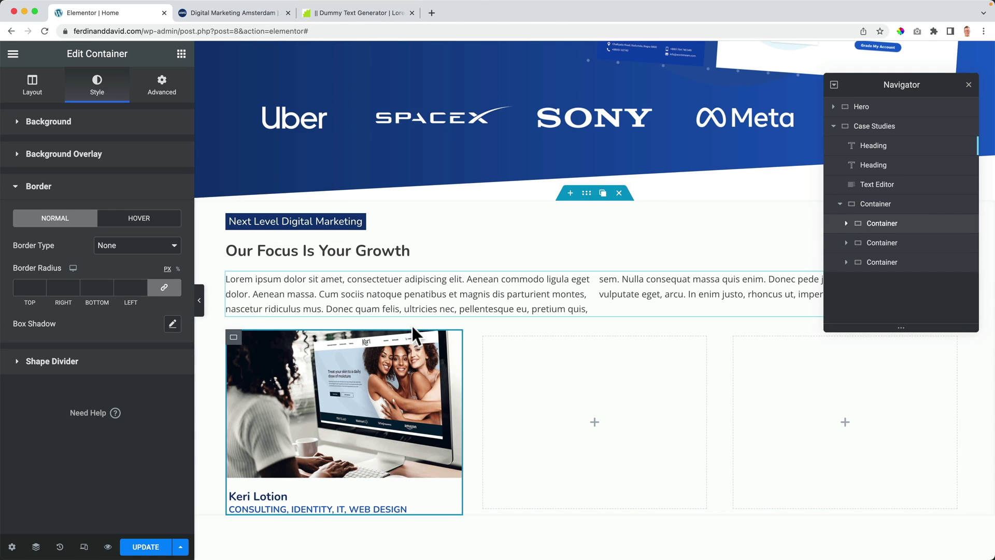
pyautogui.click(155, 94)
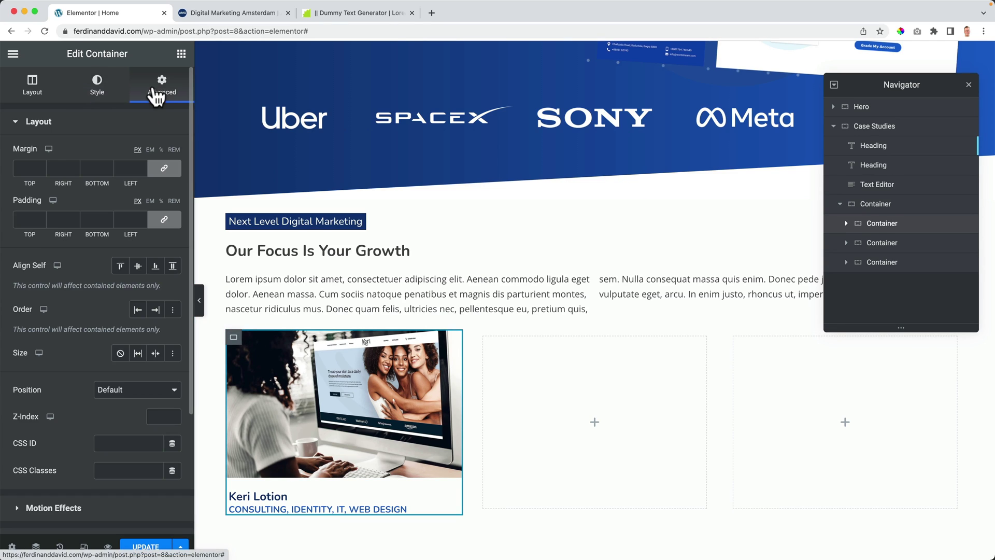
# Step: Unlink the card's padding sides and set the bottom padding to 10 px
pyautogui.click(163, 168)
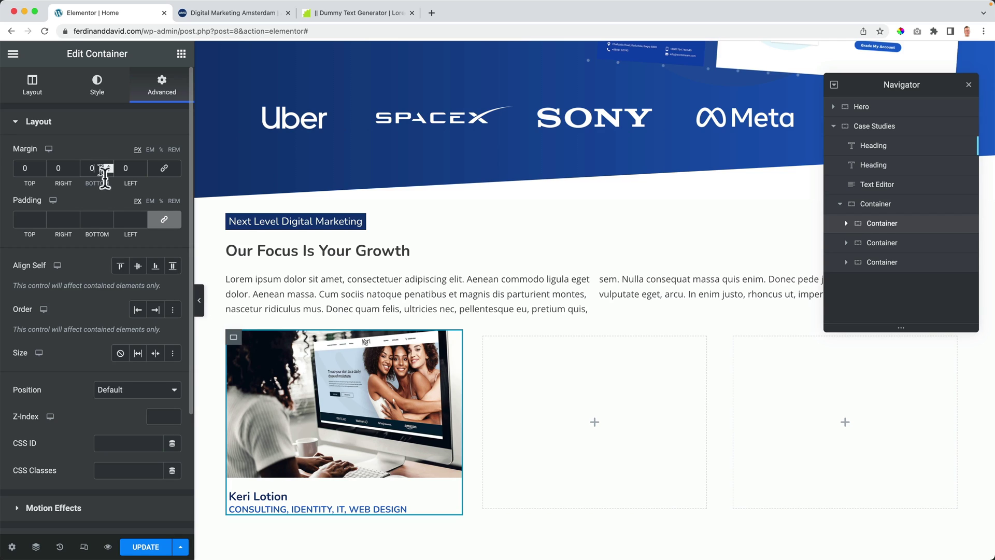
pyautogui.click(164, 219)
pyautogui.click(91, 219)
pyautogui.write('6')
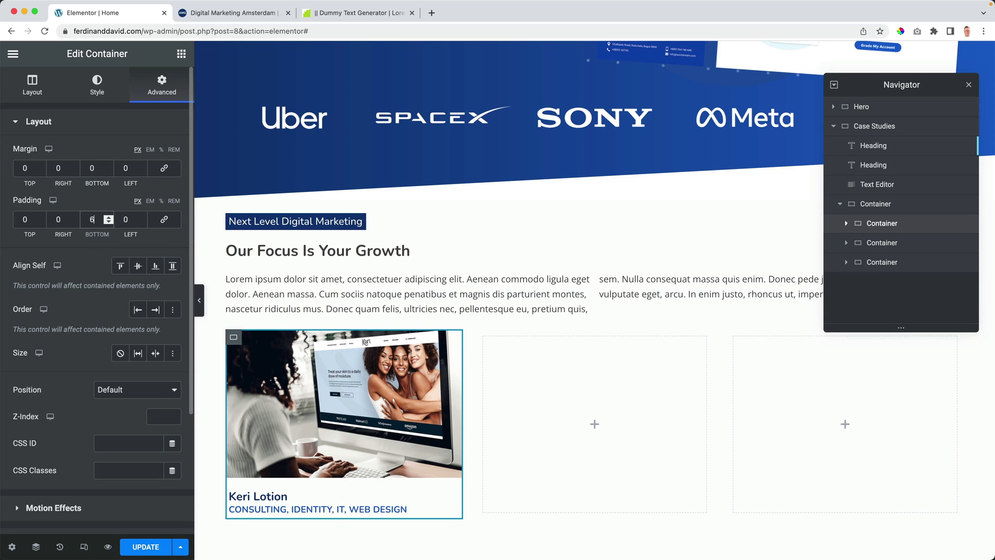
pyautogui.press('Up')
pyautogui.press('Up')
pyautogui.press('Up')
pyautogui.press('Up')
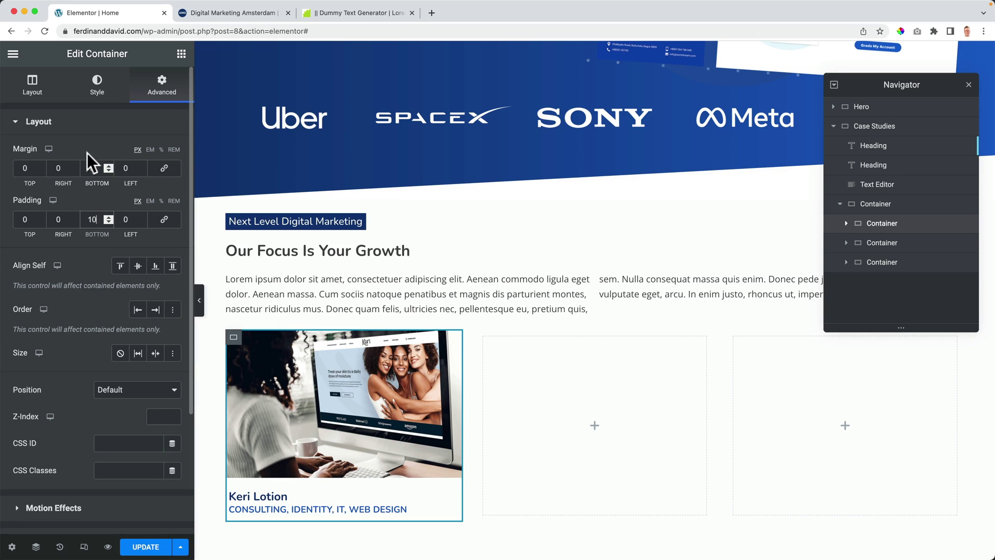
# Step: Set the card's box shadow offsets to 3 horizontal and 3 vertical, and raise the blur
pyautogui.click(97, 97)
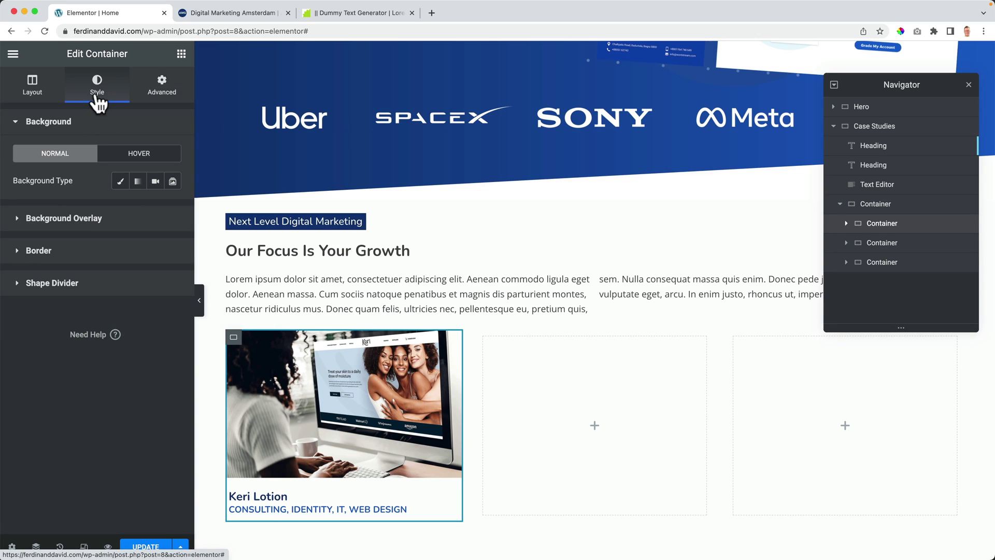
pyautogui.click(59, 255)
pyautogui.click(172, 324)
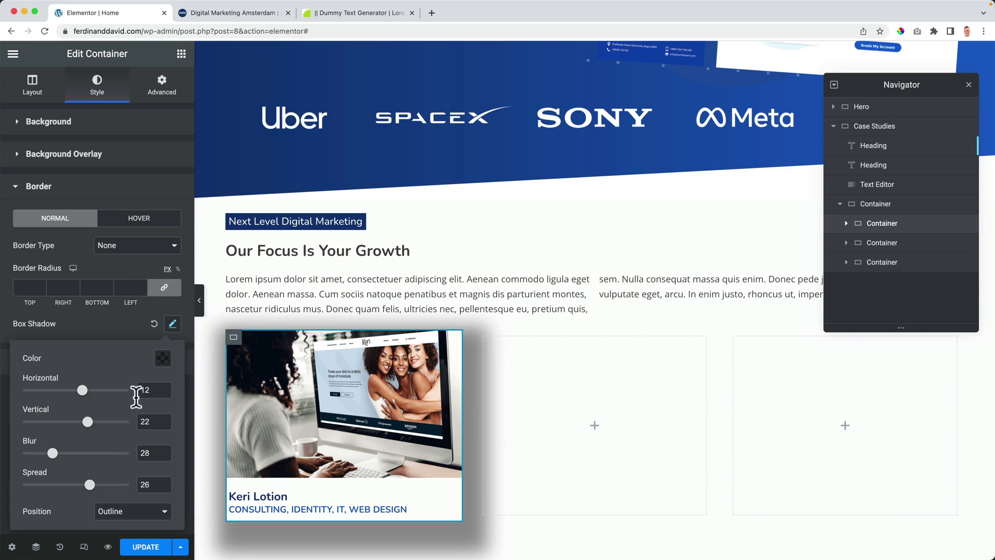
pyautogui.click(172, 325)
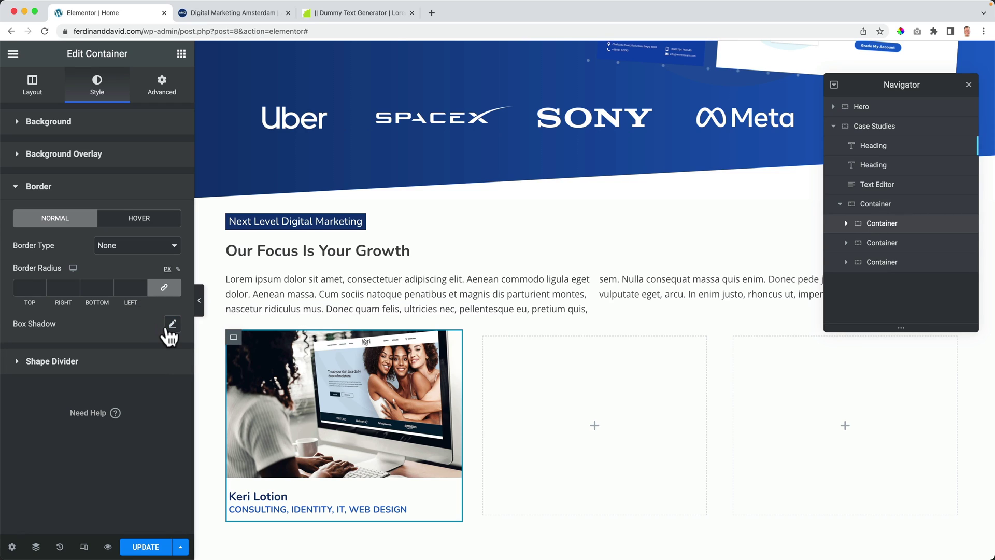
pyautogui.click(168, 327)
pyautogui.doubleClick(152, 389)
pyautogui.write('0')
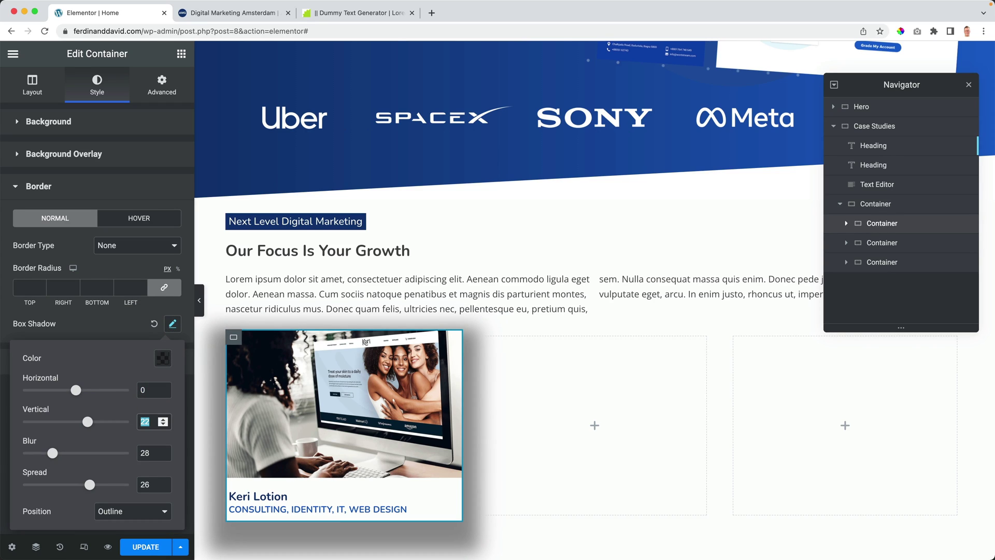
pyautogui.write('00')
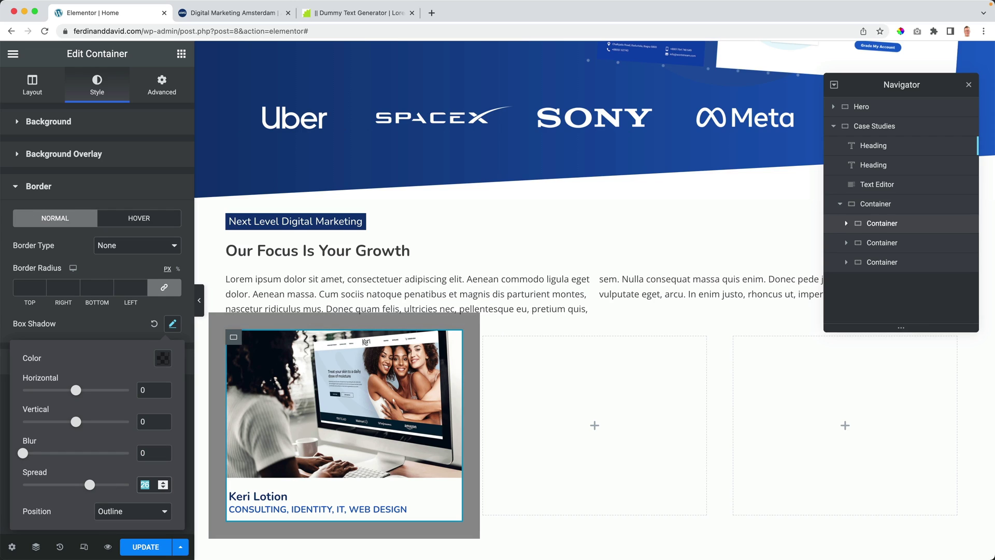
pyautogui.write('0')
pyautogui.doubleClick(148, 390)
pyautogui.write('3')
pyautogui.doubleClick(147, 420)
pyautogui.write('3')
pyautogui.press('Up')
pyautogui.press('Up')
pyautogui.press('Up')
pyautogui.press('Up')
pyautogui.press('Up')
pyautogui.press('Up')
pyautogui.press('Up')
pyautogui.press('Up')
pyautogui.press('Up')
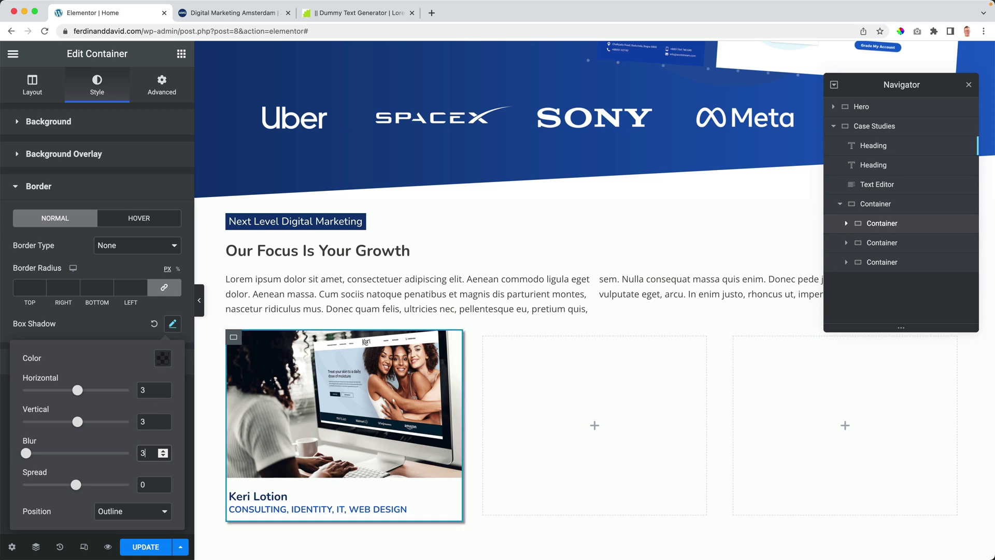
# Step: Darken the shadow colour to about 0.66 opacity and change both offsets to 5
pyautogui.click(163, 359)
pyautogui.moveTo(171, 309)
pyautogui.mouseDown()
pyautogui.moveTo(249, 311)
pyautogui.moveTo(166, 306)
pyautogui.mouseUp()
pyautogui.doubleClick(149, 388)
pyautogui.write('5')
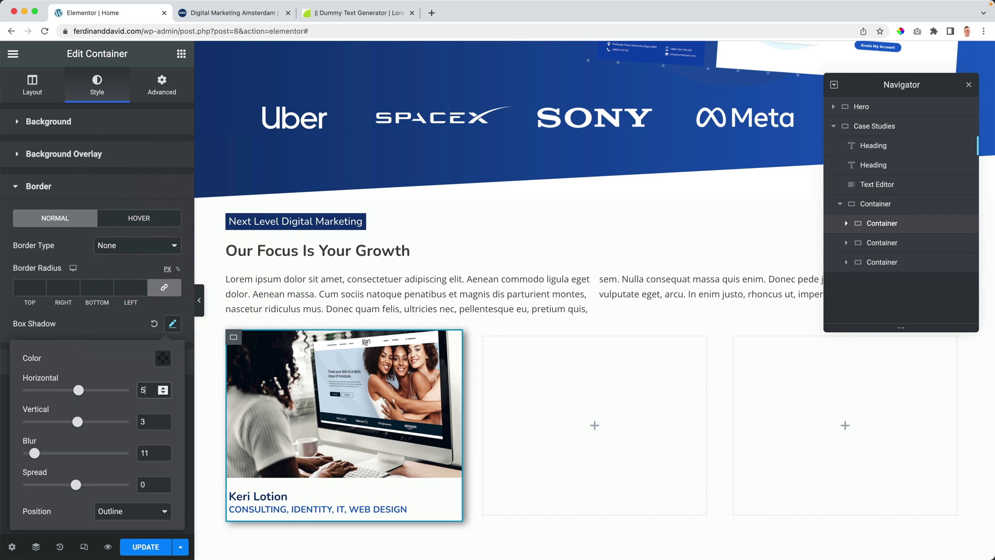
pyautogui.doubleClick(149, 421)
pyautogui.write('5')
pyautogui.click(119, 324)
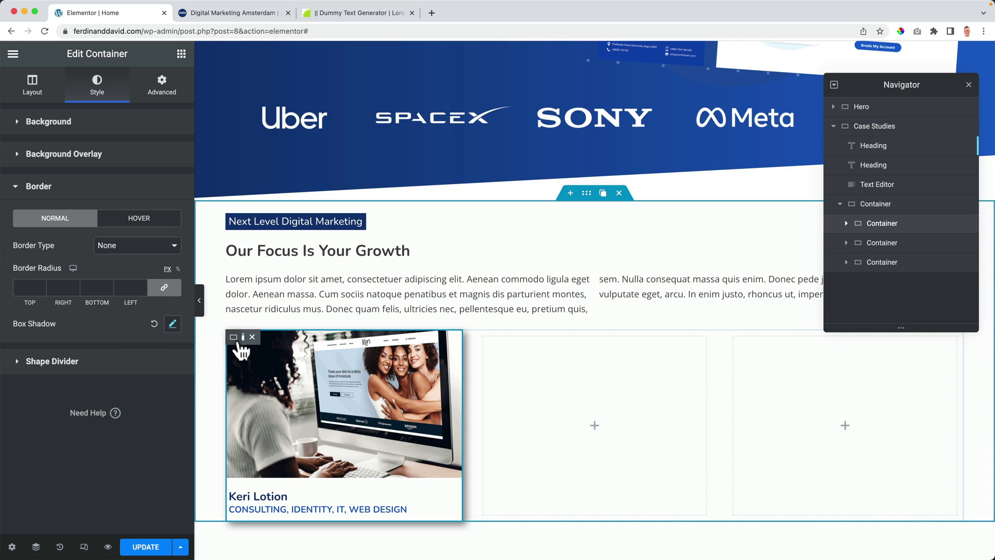
# Step: Duplicate the Keri Lotion card twice and delete the two empty columns in the row
pyautogui.click(250, 338)
pyautogui.click(251, 338)
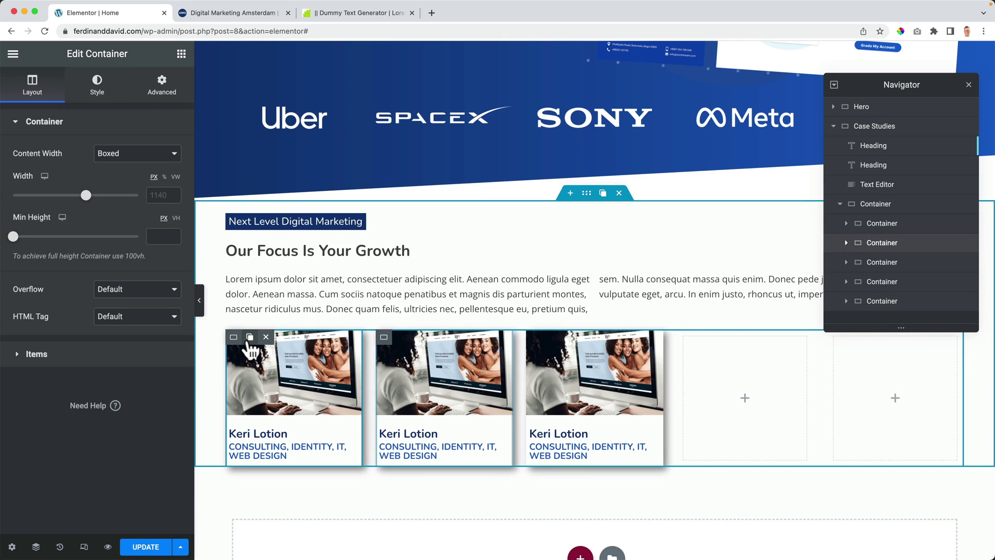
pyautogui.click(717, 337)
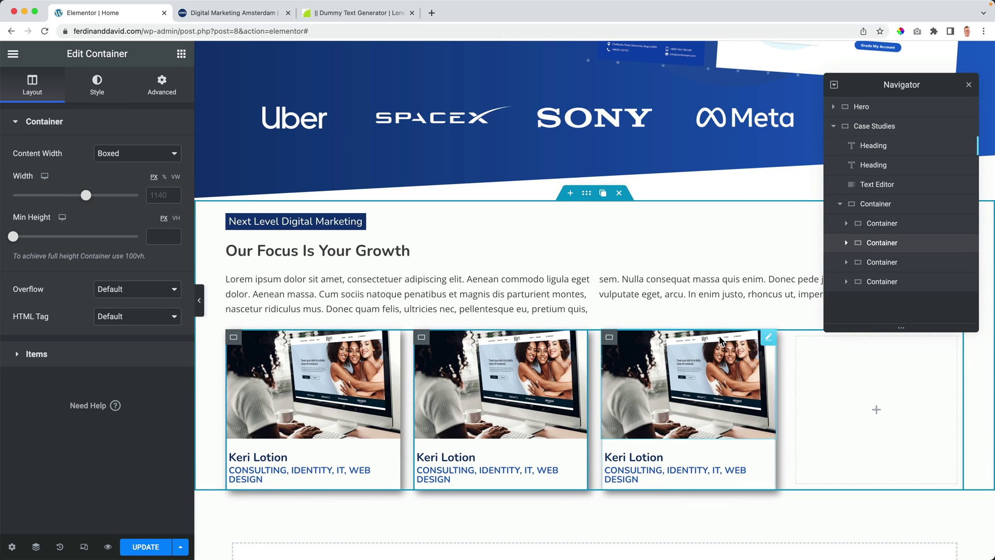
pyautogui.click(829, 338)
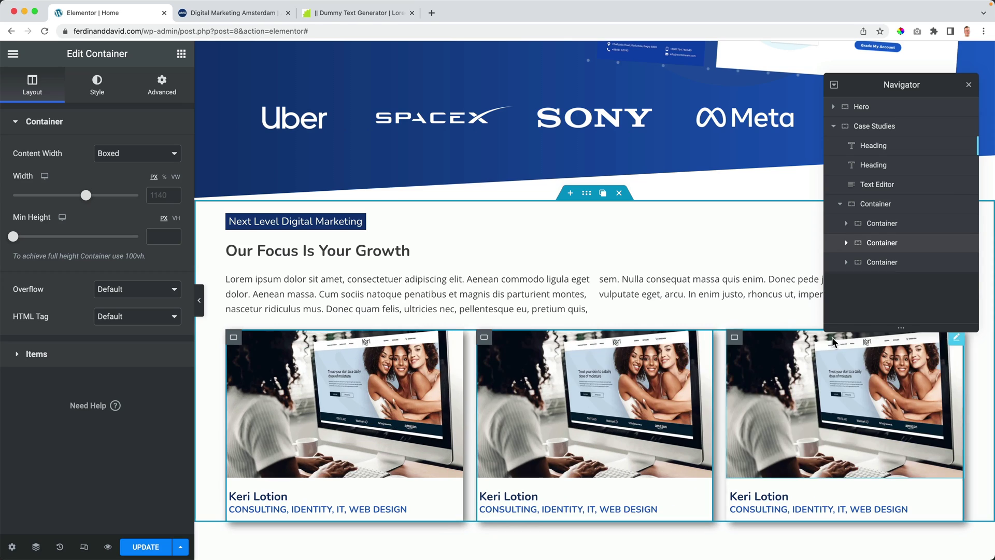
# Step: Swap the second card's image to the laptop-and-coffee photo and the third's to CPG-Brand-Email-Marketing
pyautogui.click(642, 384)
pyautogui.click(111, 196)
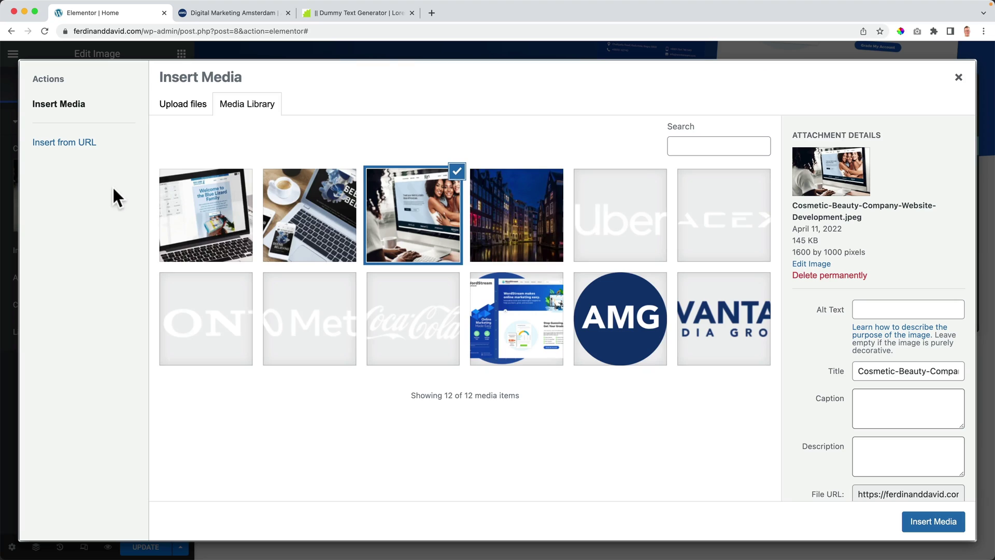
pyautogui.click(311, 222)
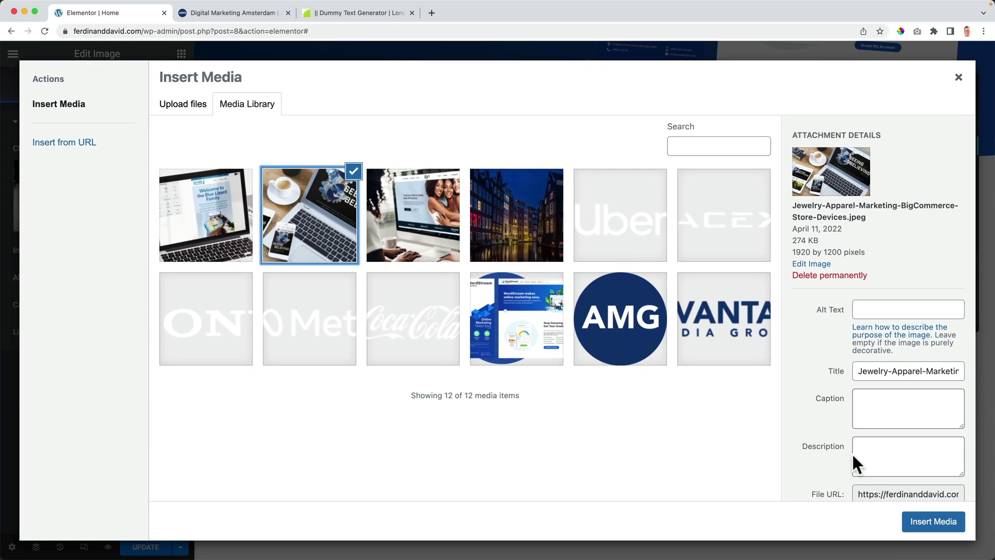
pyautogui.click(925, 520)
pyautogui.click(779, 387)
pyautogui.click(100, 204)
pyautogui.click(206, 215)
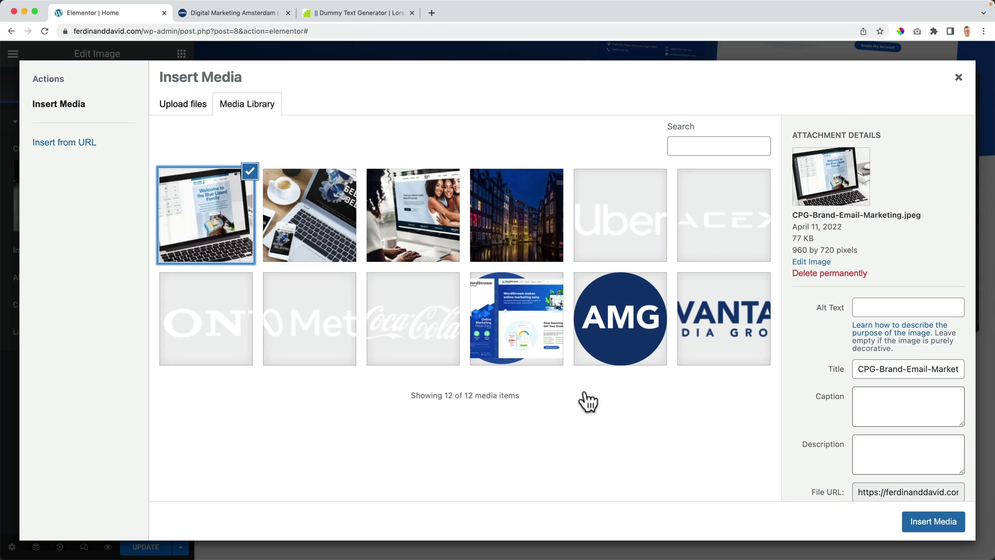
pyautogui.click(911, 519)
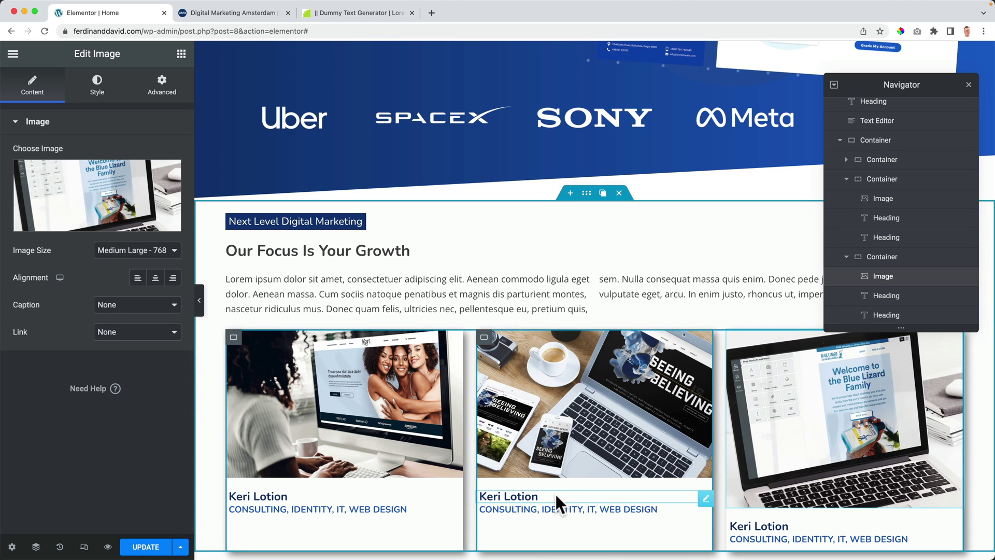
pyautogui.click(556, 496)
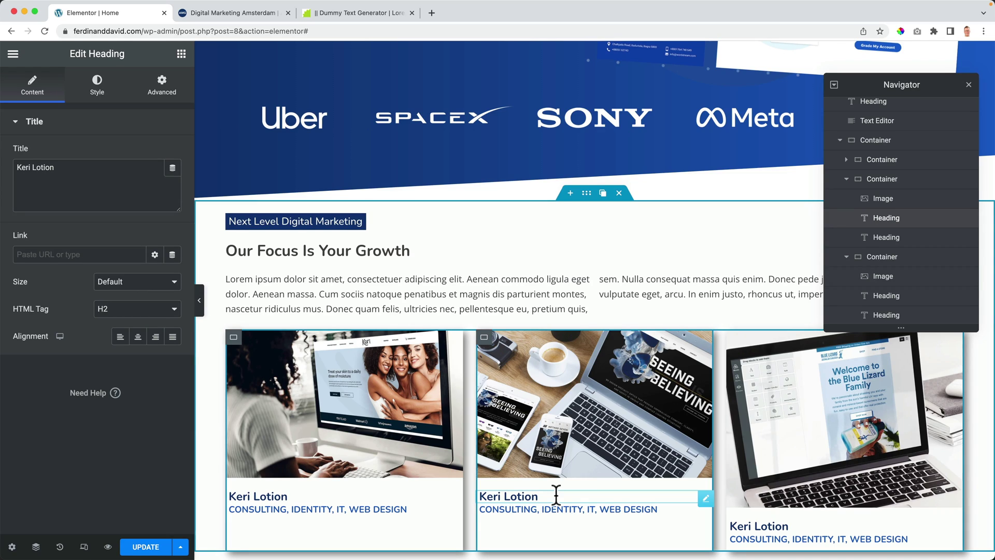
# Step: Retitle the second card 'Seeing Believing' with the subtitle REBRANDING, WEB DESIGN
pyautogui.tripleClick(556, 496)
pyautogui.write('Seeing Believing')
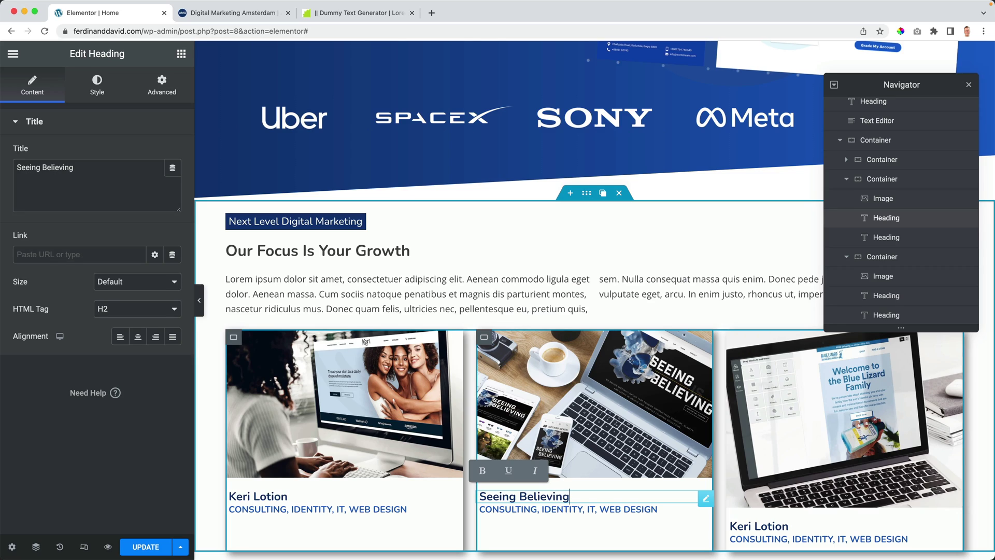
pyautogui.click(578, 510)
pyautogui.moveTo(591, 509); pyautogui.dragTo(471, 506)
pyautogui.press('BackSpace')
pyautogui.write('Rebra')
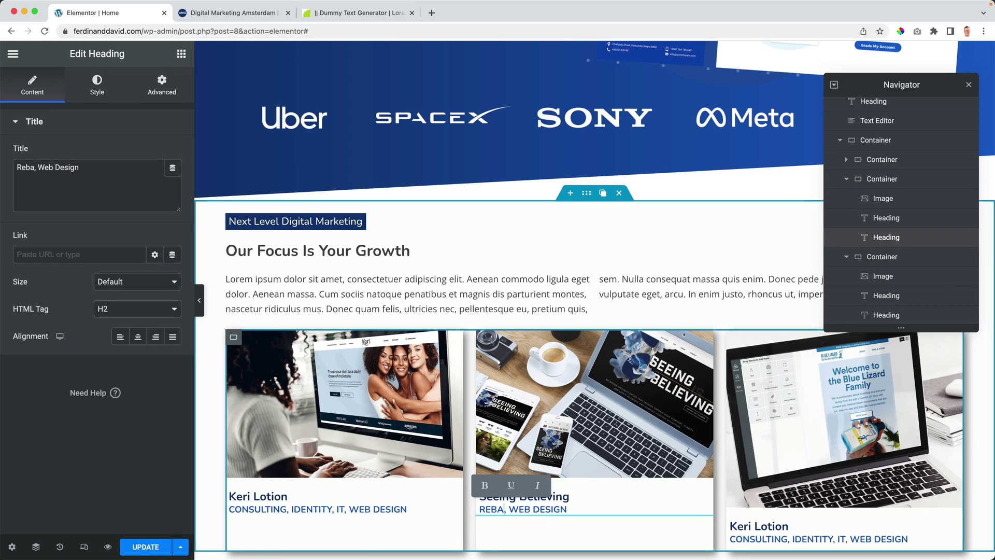
pyautogui.write('nding')
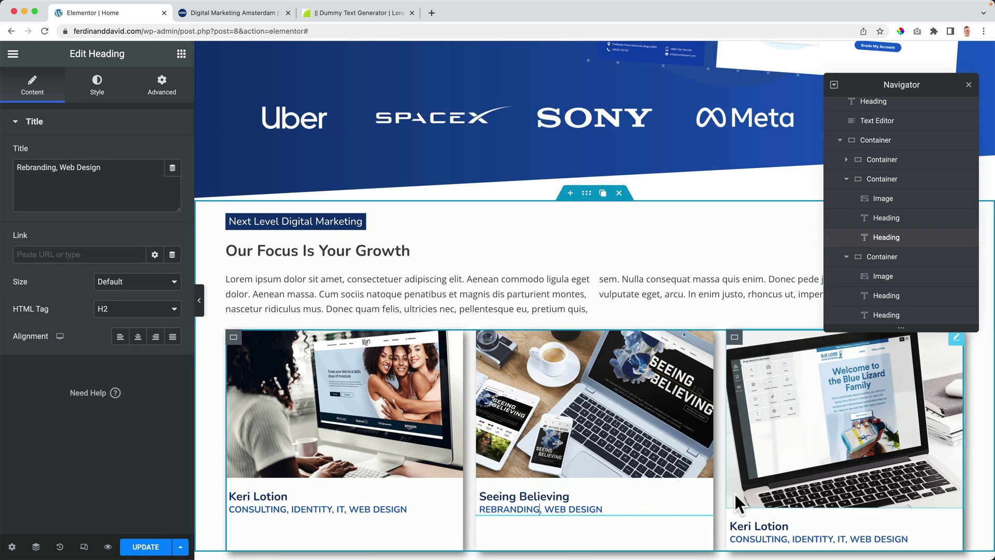
# Step: Retitle the third card 'Blue Lizard' with subtitle IDENTITY, WEB DESIGN, then save the page
pyautogui.doubleClick(764, 527)
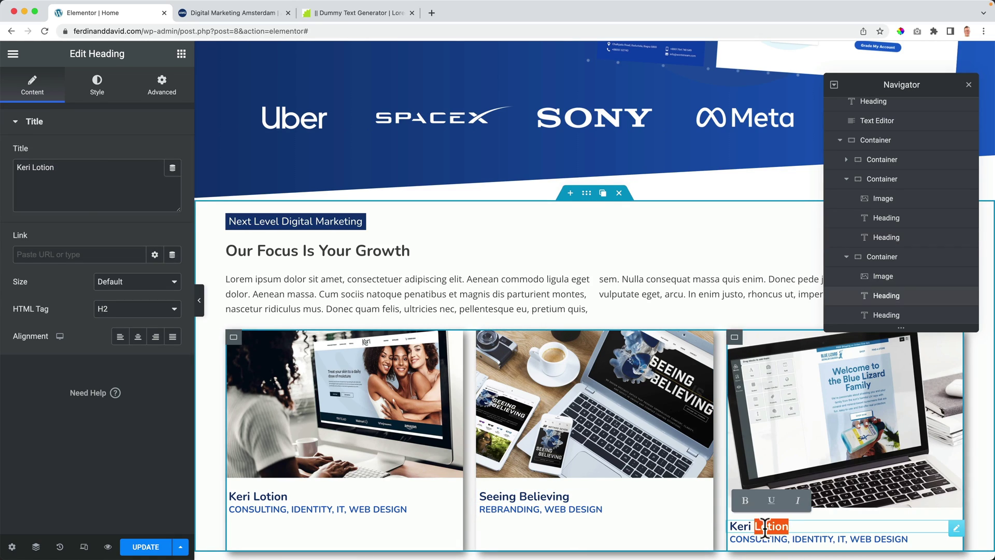
pyautogui.click(766, 527)
pyautogui.write('Bl')
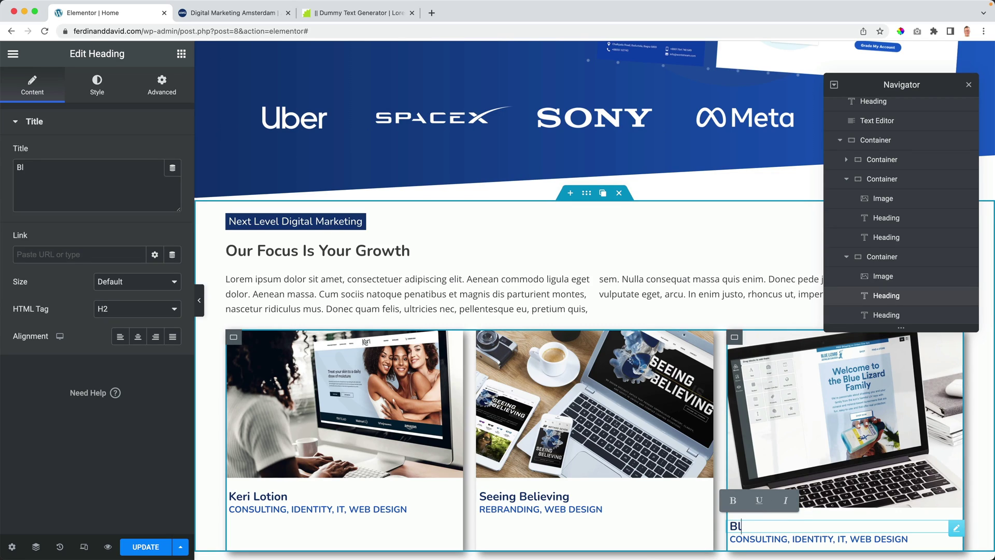
pyautogui.write('ue Lizard')
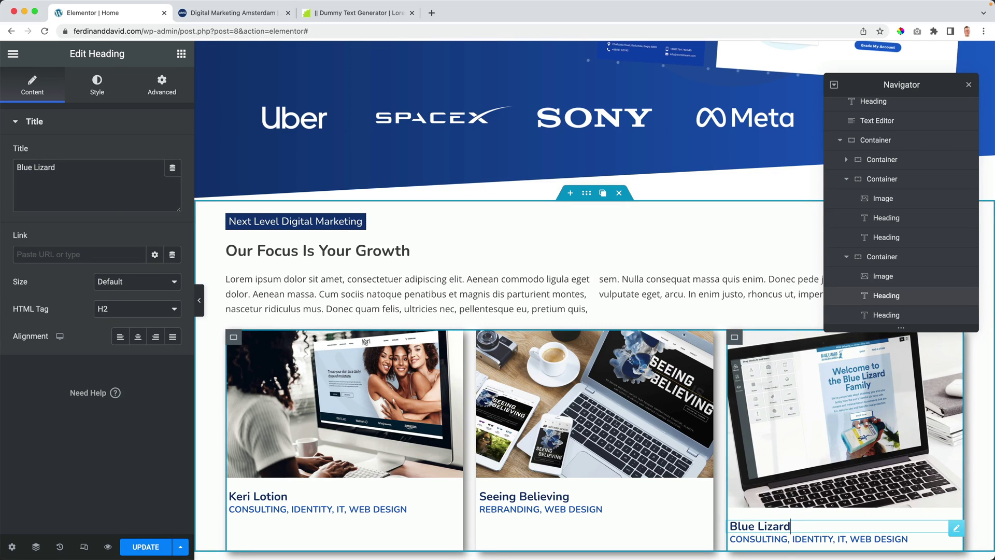
pyautogui.click(788, 539)
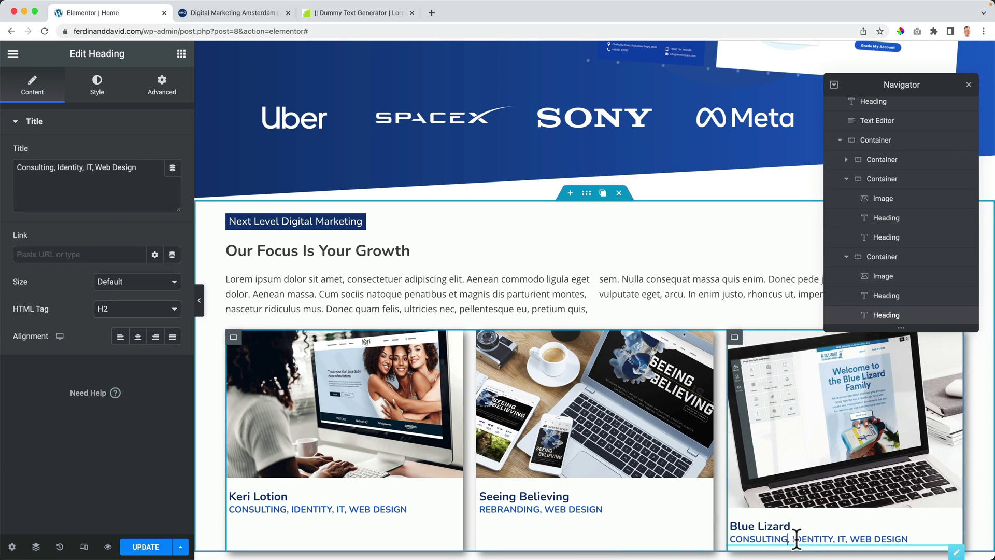
pyautogui.press('super+shift+Left')
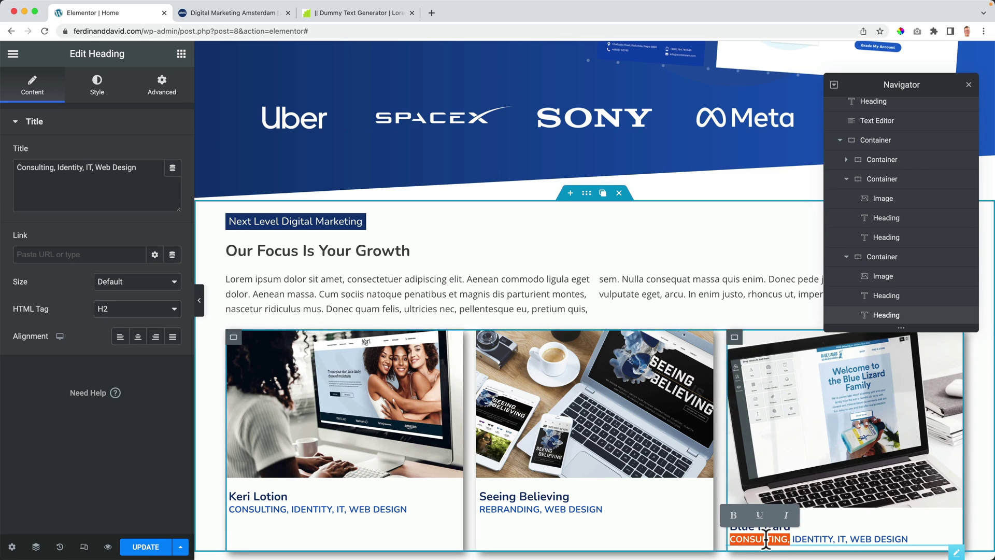
pyautogui.press('BackSpace')
pyautogui.press('BackSpace')
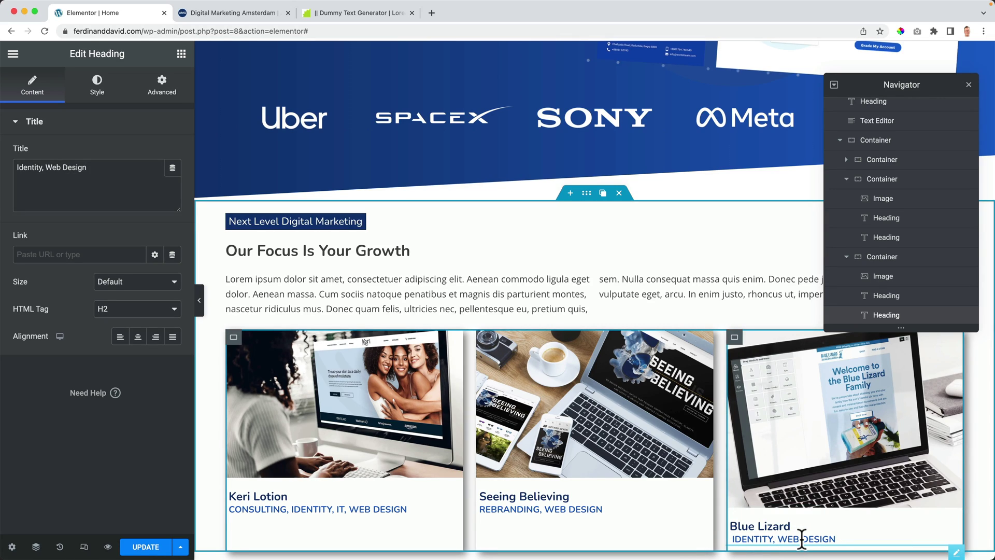
pyautogui.click(969, 85)
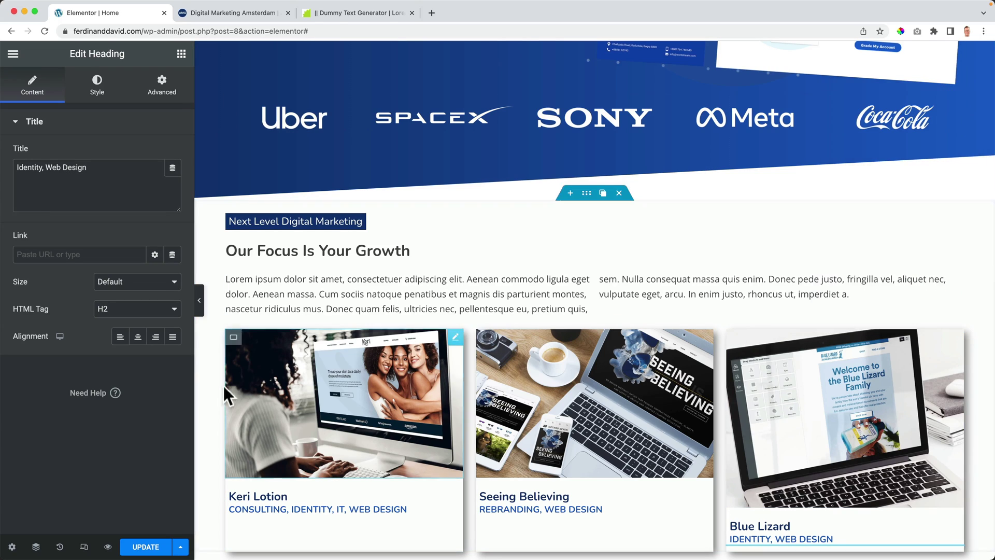
pyautogui.click(148, 545)
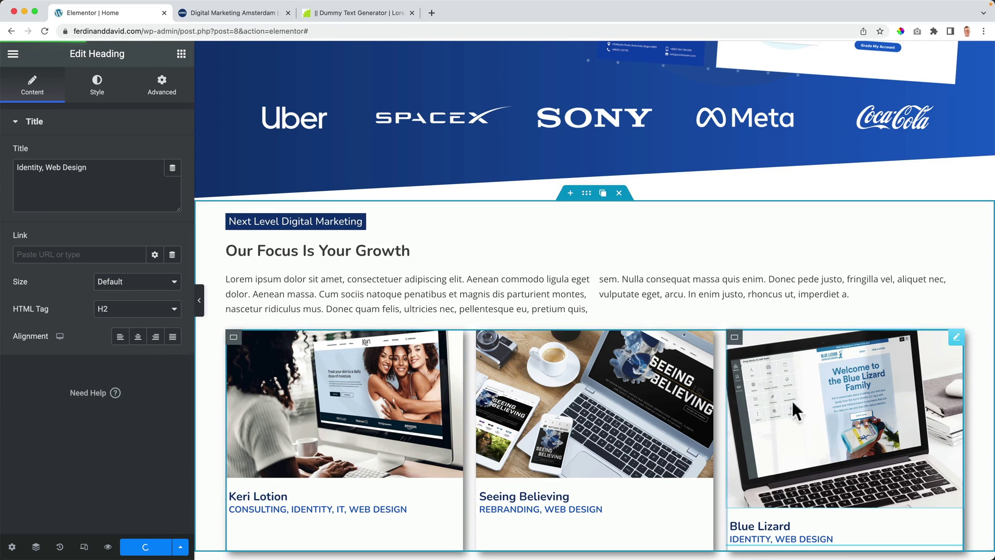
# Step: Reload the live site preview and scroll down to check the case-study cards
pyautogui.click(236, 13)
pyautogui.press('super+r')
pyautogui.scroll(-8, 397, 297)
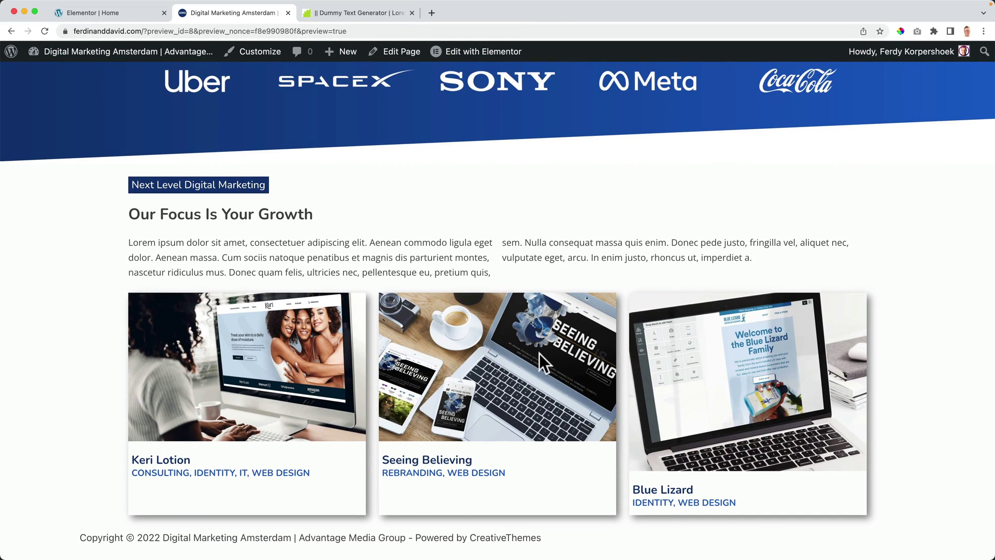
# Step: Hide the Elementor Overview box through the dashboard's Screen Options, then go to Media
pyautogui.click(60, 54)
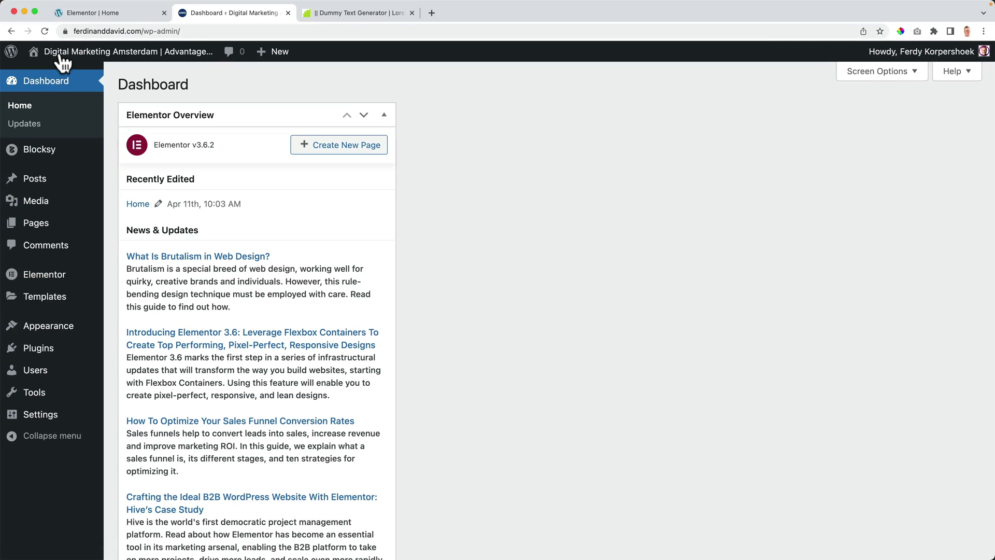
pyautogui.click(873, 73)
pyautogui.click(166, 140)
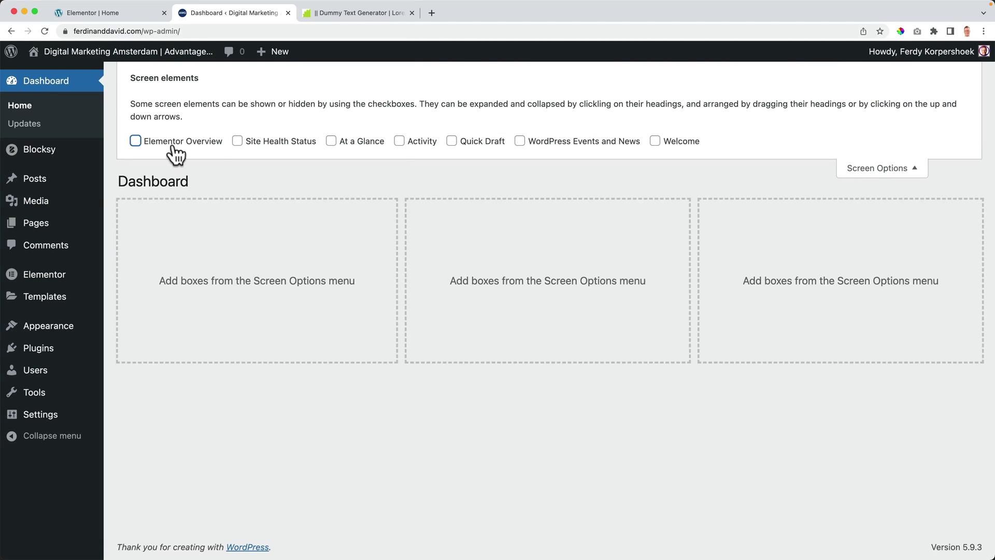
pyautogui.click(867, 166)
pyautogui.click(40, 203)
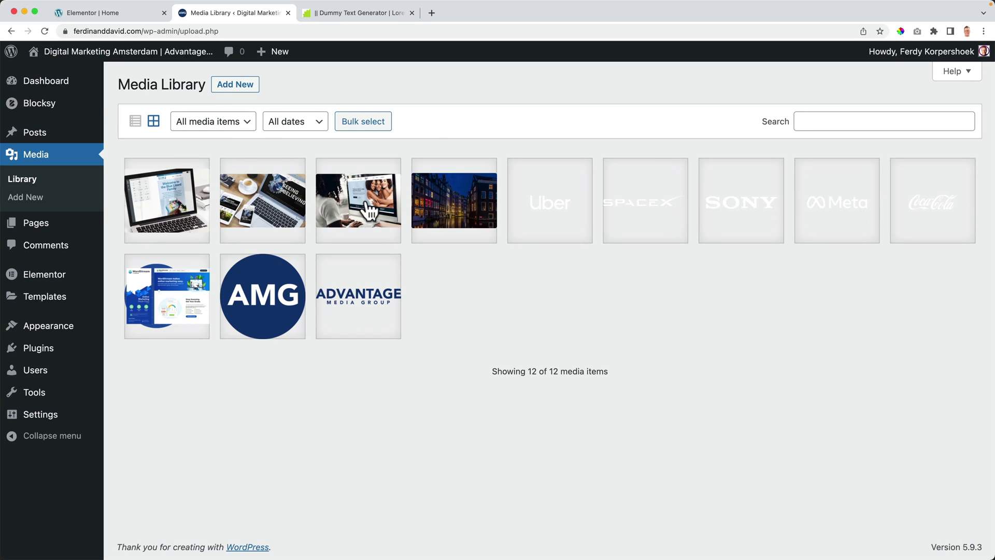
# Step: Start a 16:10 crop on the Keri Lotion monitor image and adjust the crop box
pyautogui.click(367, 204)
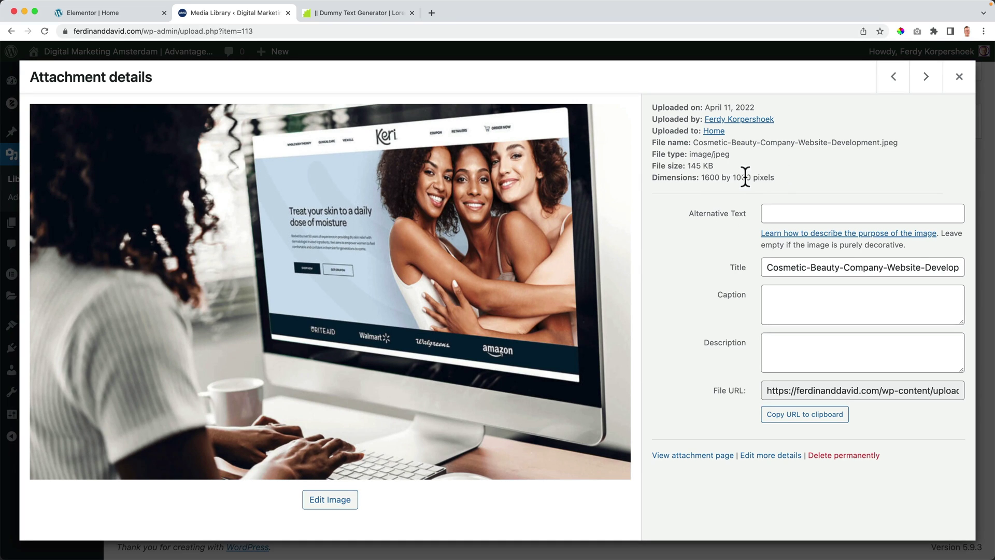
pyautogui.click(337, 500)
pyautogui.click(821, 277)
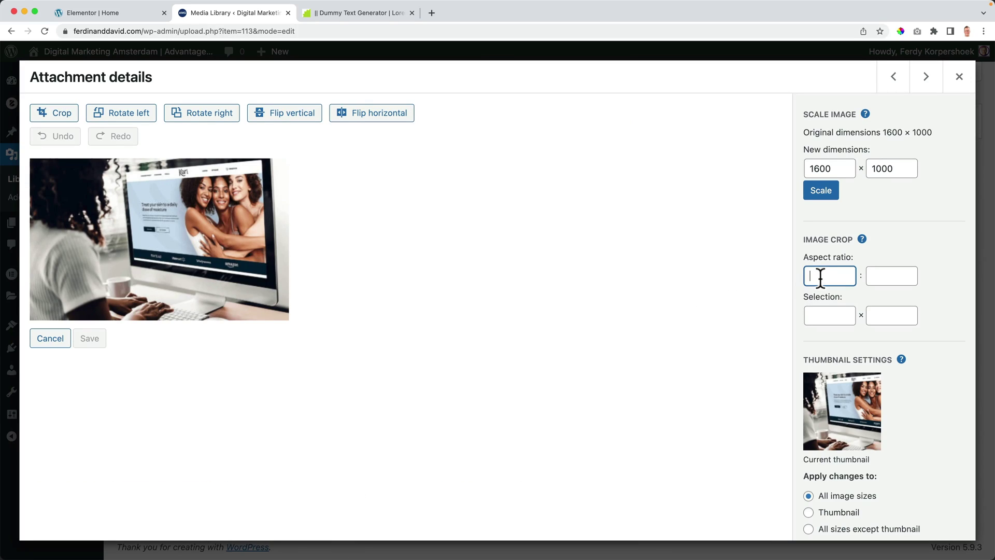
pyautogui.click(891, 275)
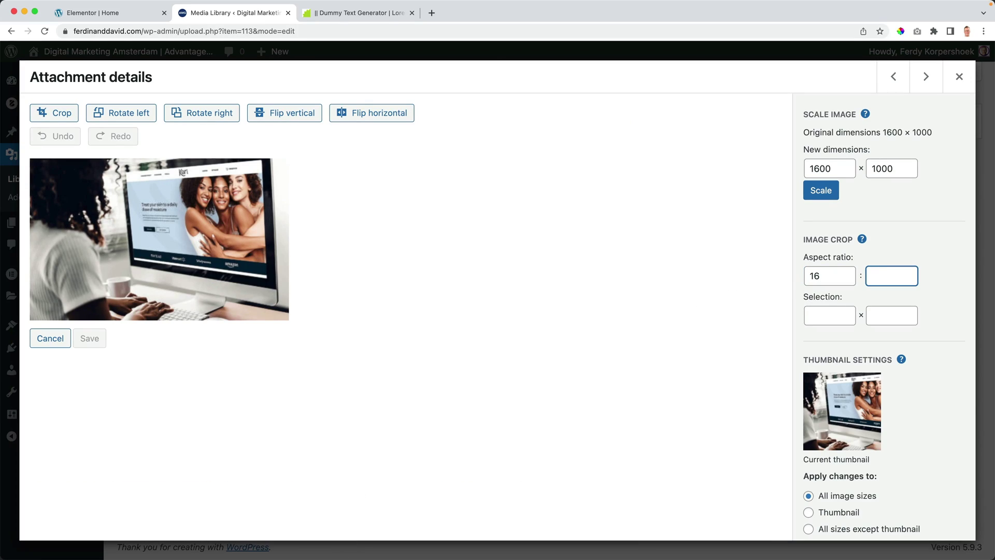
pyautogui.press('Tab')
pyautogui.click(77, 113)
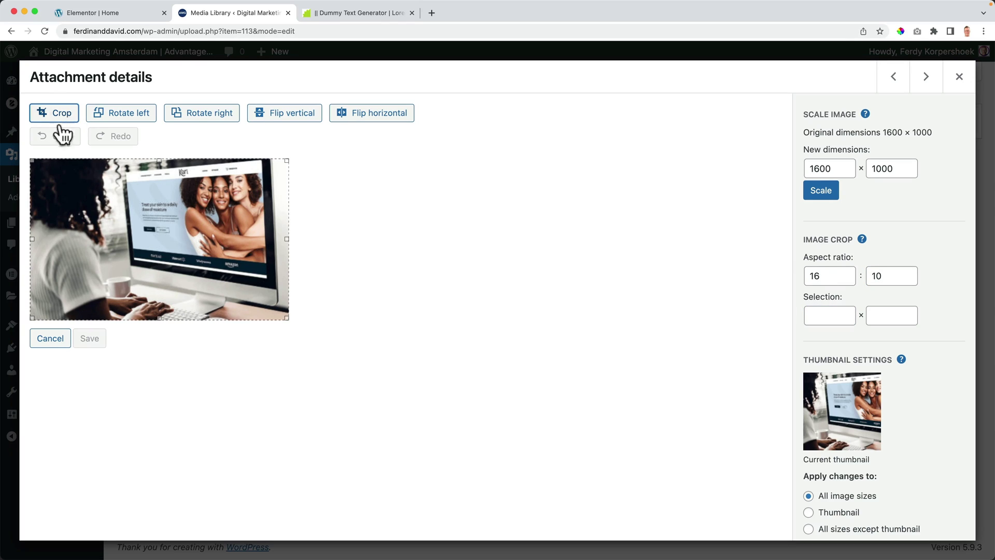
pyautogui.moveTo(30, 159); pyautogui.dragTo(6, 164)
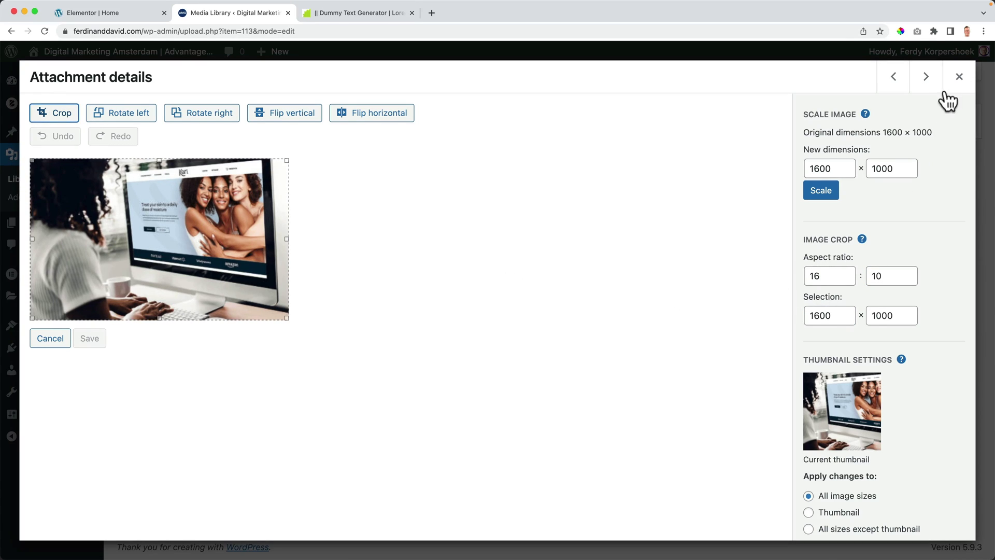
# Step: Browse on to the Blue Lizard image and compare against the cards in the Home page editor
pyautogui.click(892, 77)
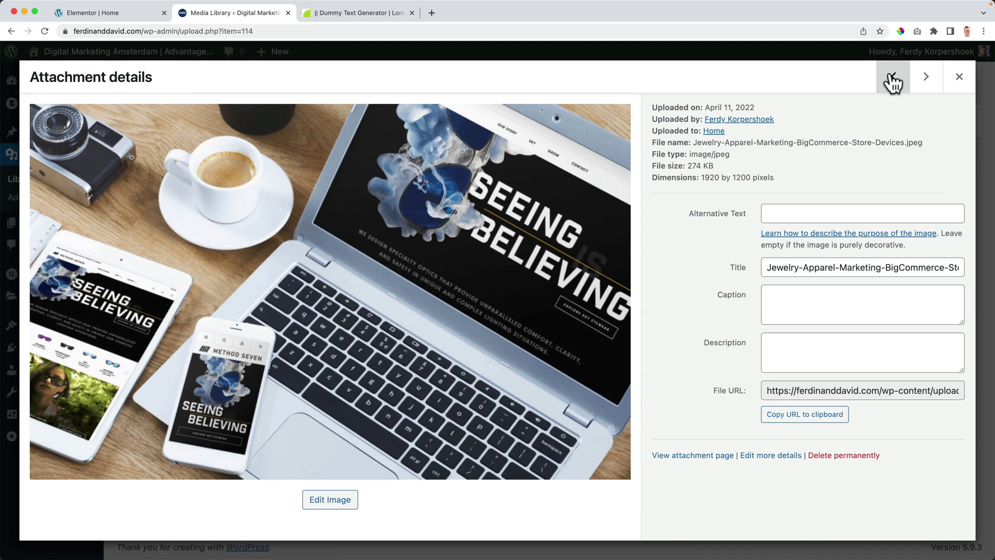
pyautogui.click(892, 78)
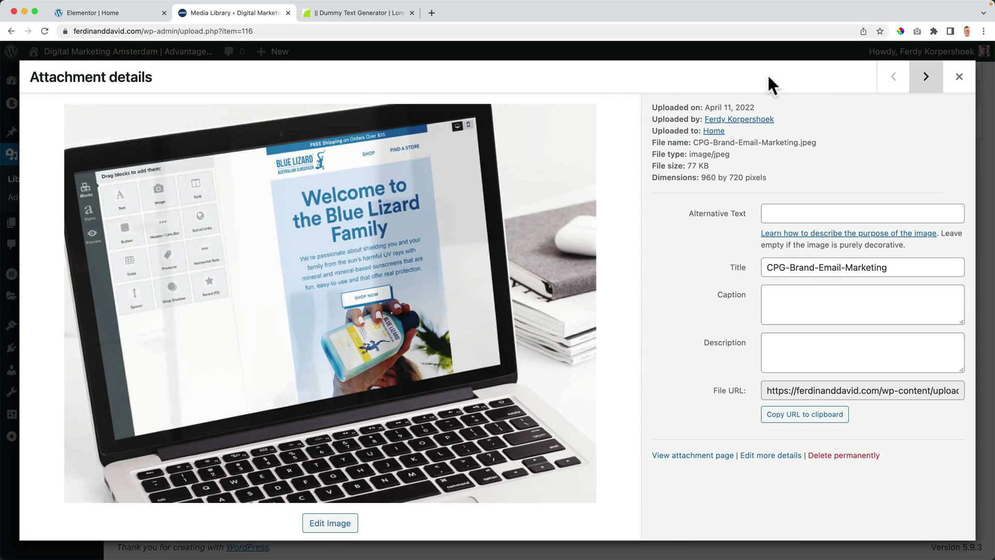
pyautogui.click(125, 12)
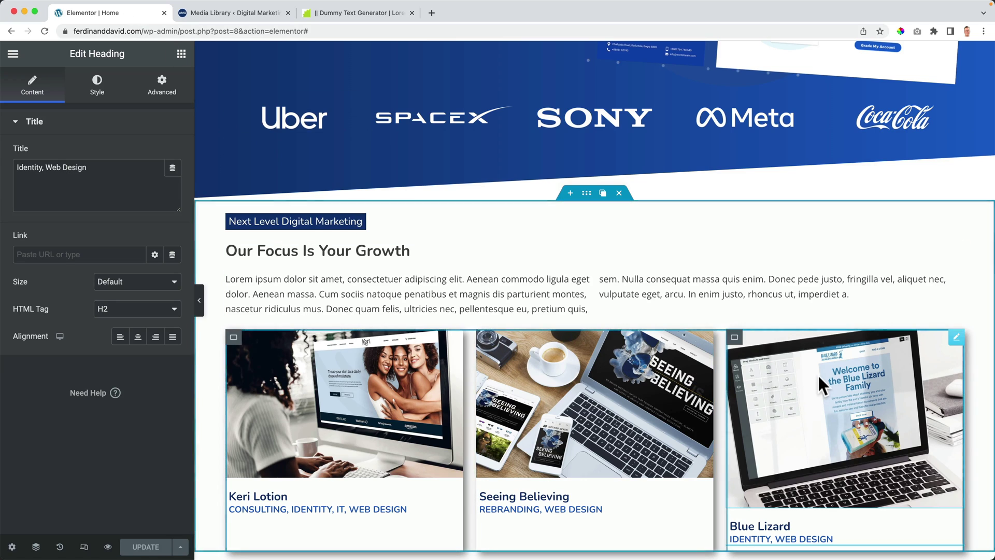
pyautogui.click(224, 11)
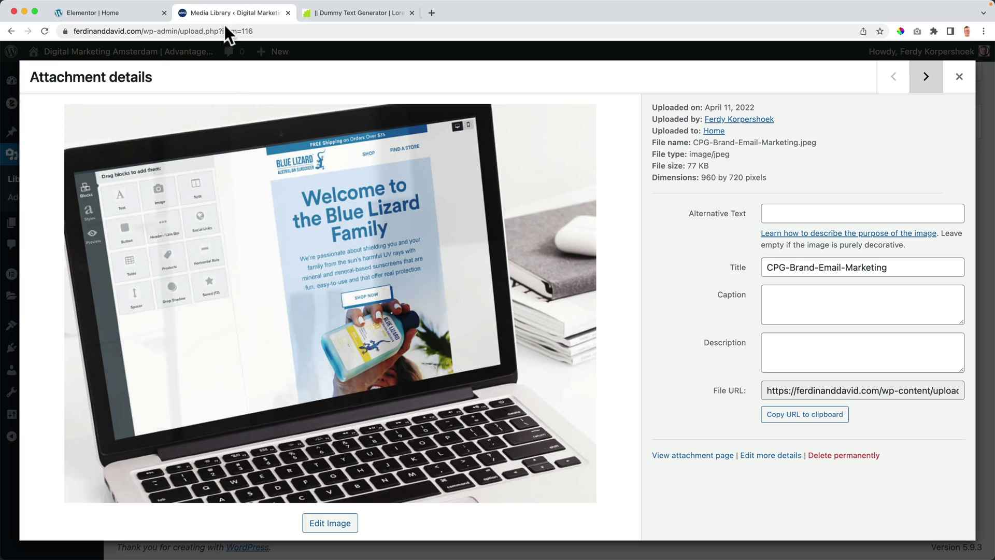
# Step: Crop the Blue Lizard image to 16:10 from its top and save it
pyautogui.click(330, 525)
pyautogui.click(815, 275)
pyautogui.write('16')
pyautogui.press('Tab')
pyautogui.press('Tab')
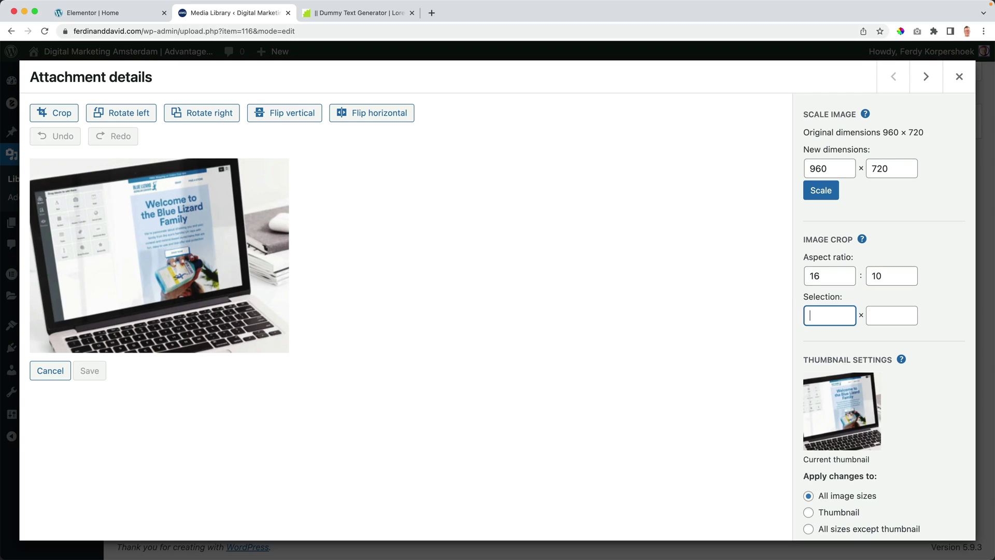
pyautogui.click(69, 126)
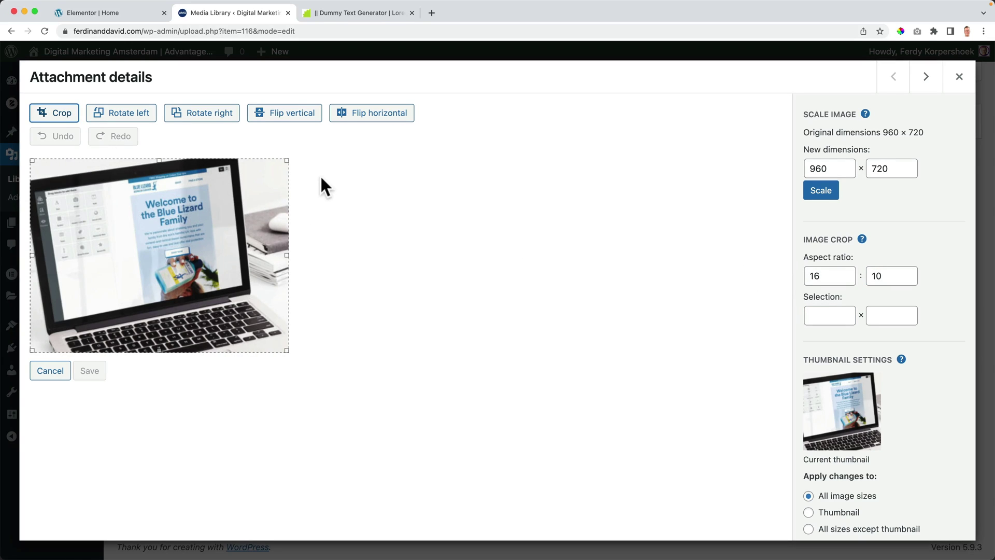
pyautogui.moveTo(237, 216); pyautogui.dragTo(238, 192)
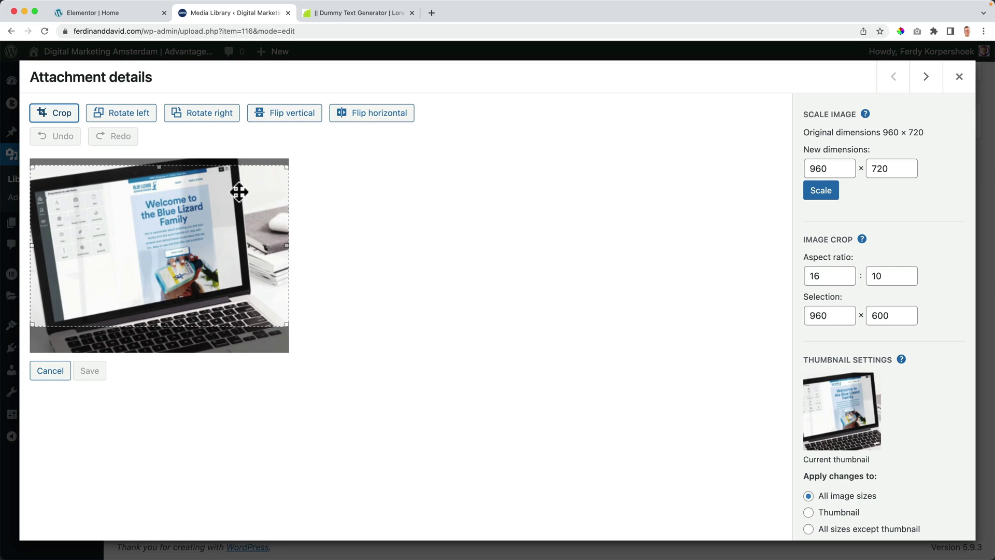
pyautogui.click(55, 113)
pyautogui.click(92, 339)
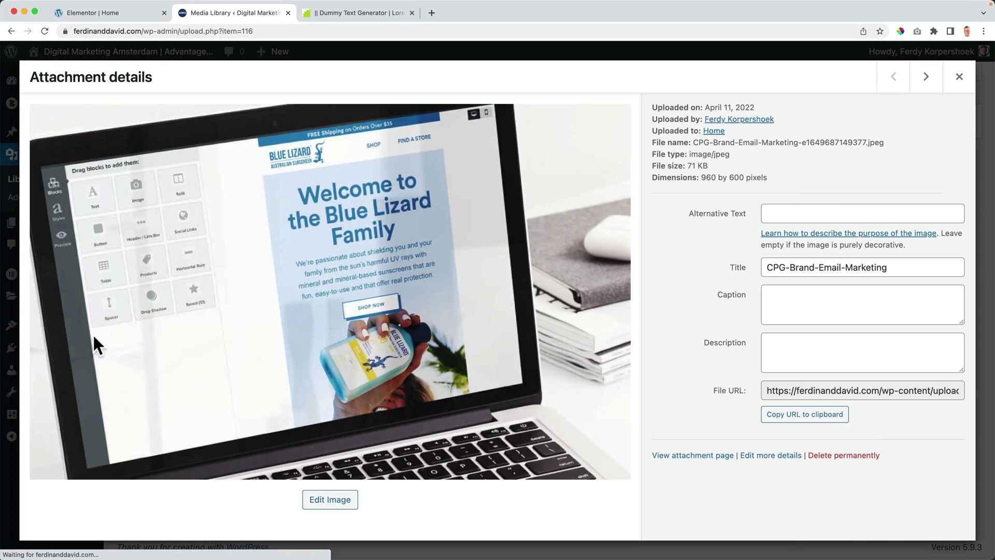
# Step: Exit Elementor to the dashboard and reopen the Home page with Elementor
pyautogui.click(958, 76)
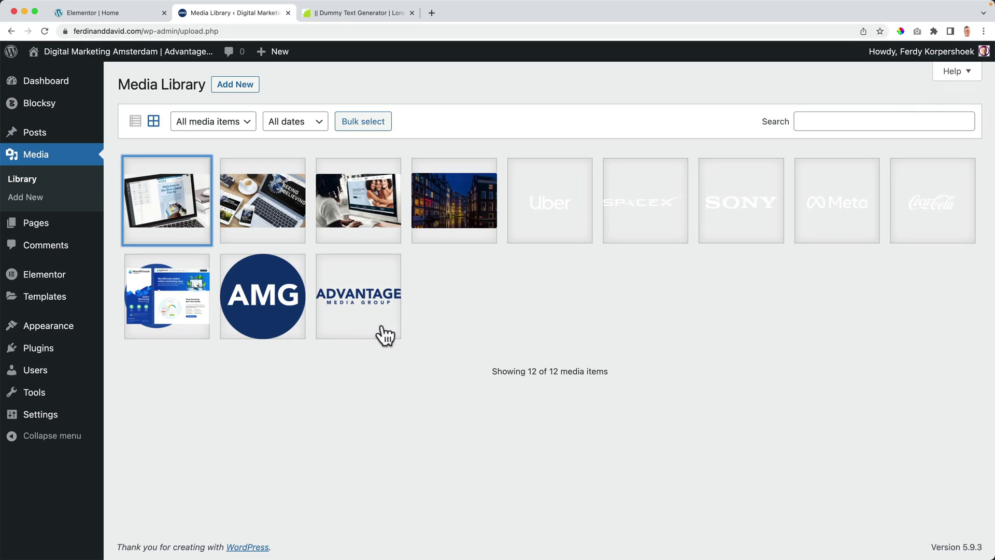
pyautogui.click(127, 13)
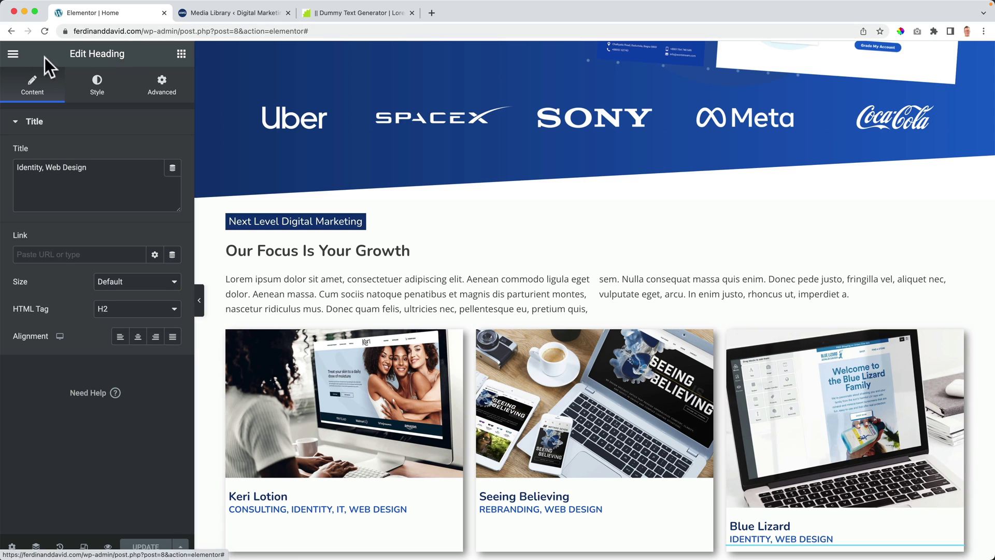
pyautogui.click(13, 55)
pyautogui.click(79, 277)
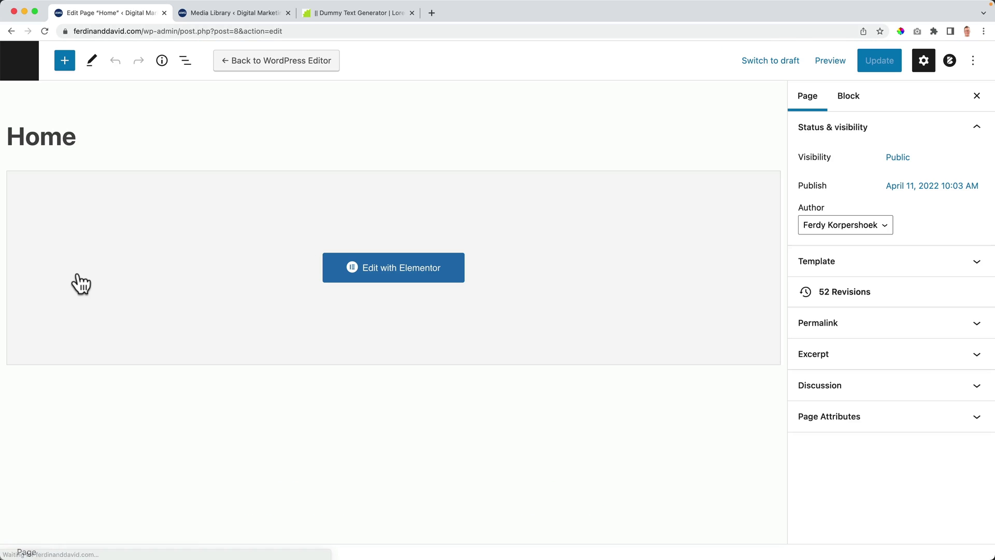
pyautogui.click(399, 280)
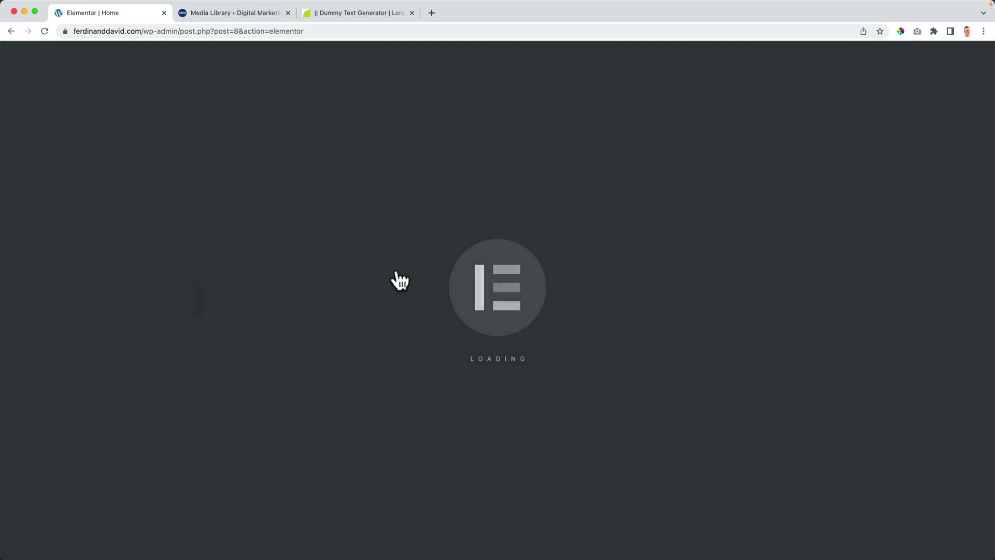
pyautogui.scroll(-5, 394, 269)
pyautogui.scroll(-3, 393, 270)
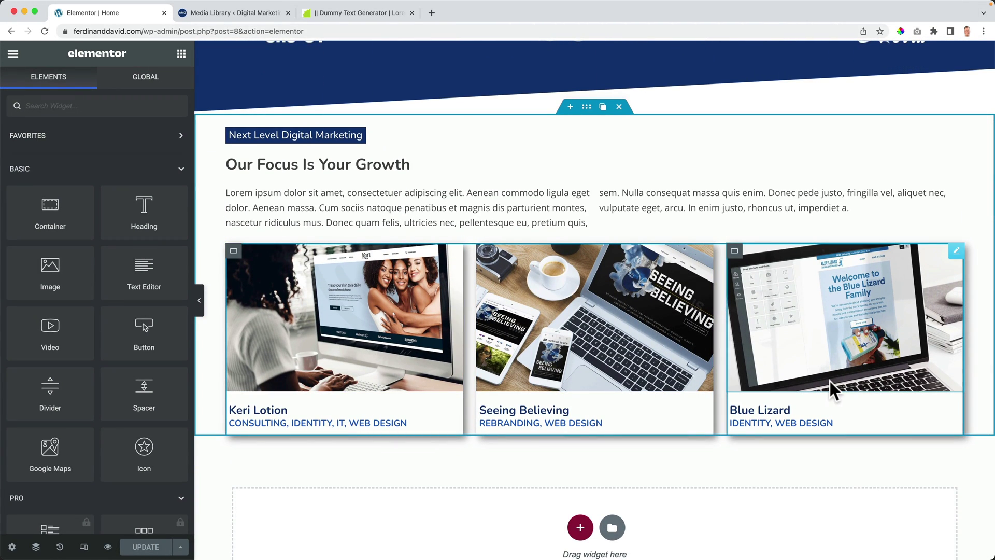
# Step: Rename the case-study cards container to '3 Case Studies' in the Navigator
pyautogui.scroll(1, 484, 356)
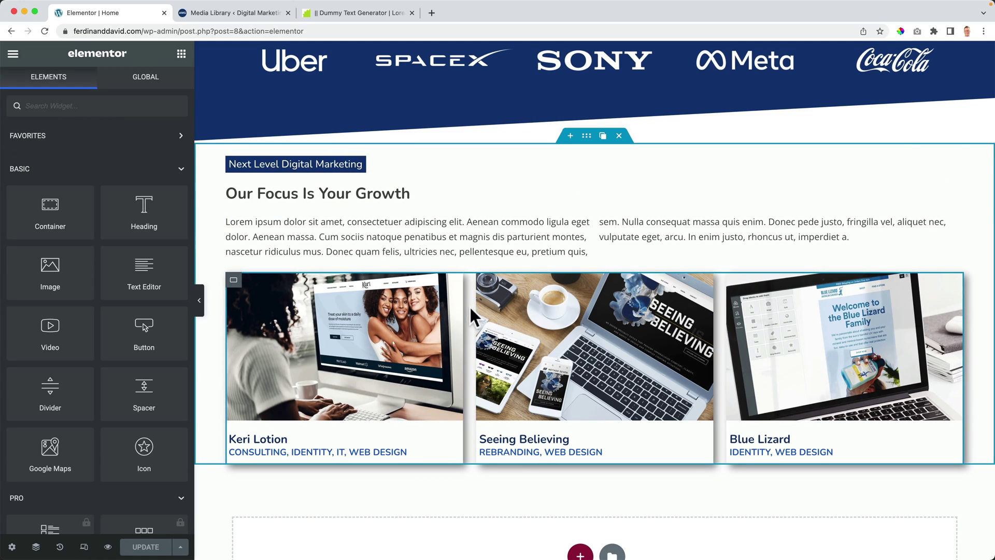
pyautogui.click(35, 546)
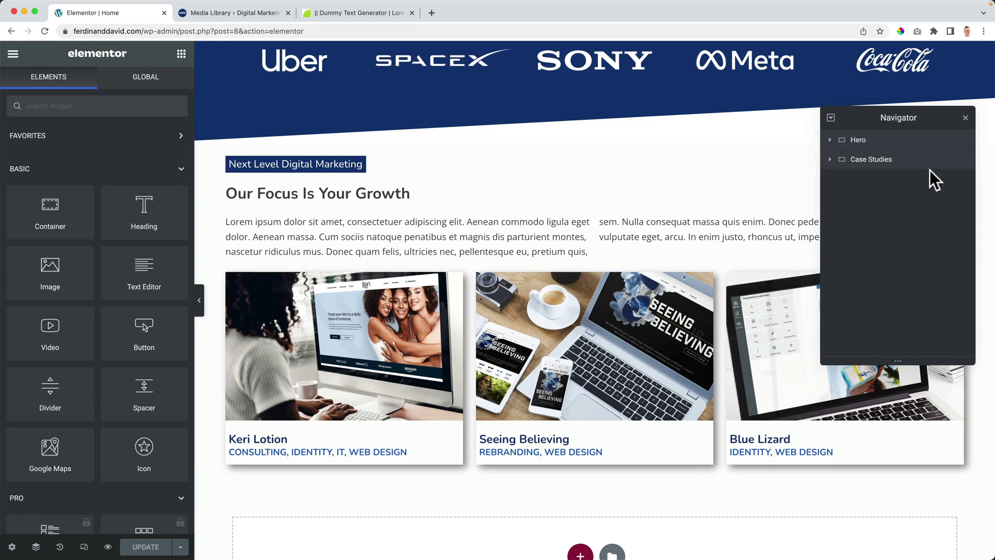
pyautogui.click(830, 160)
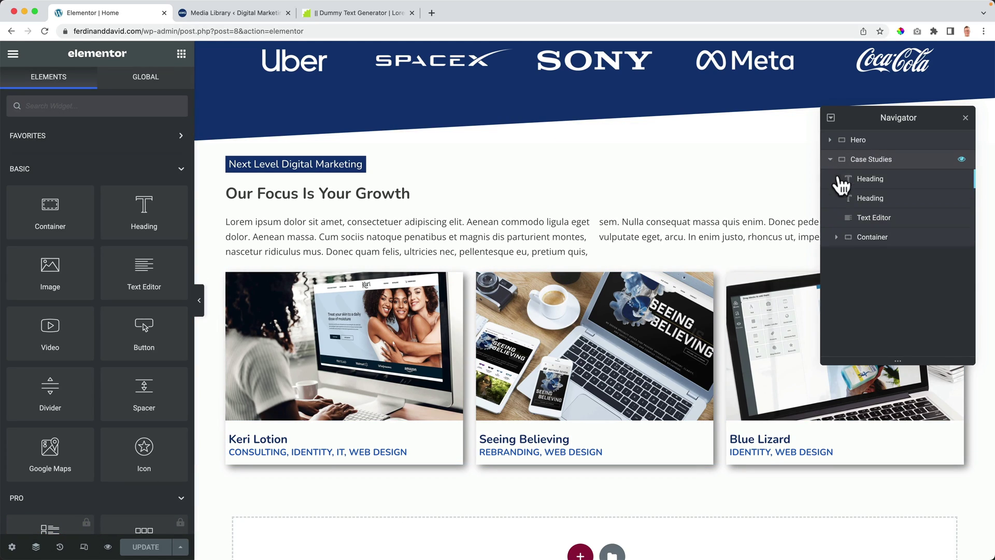
pyautogui.click(872, 239)
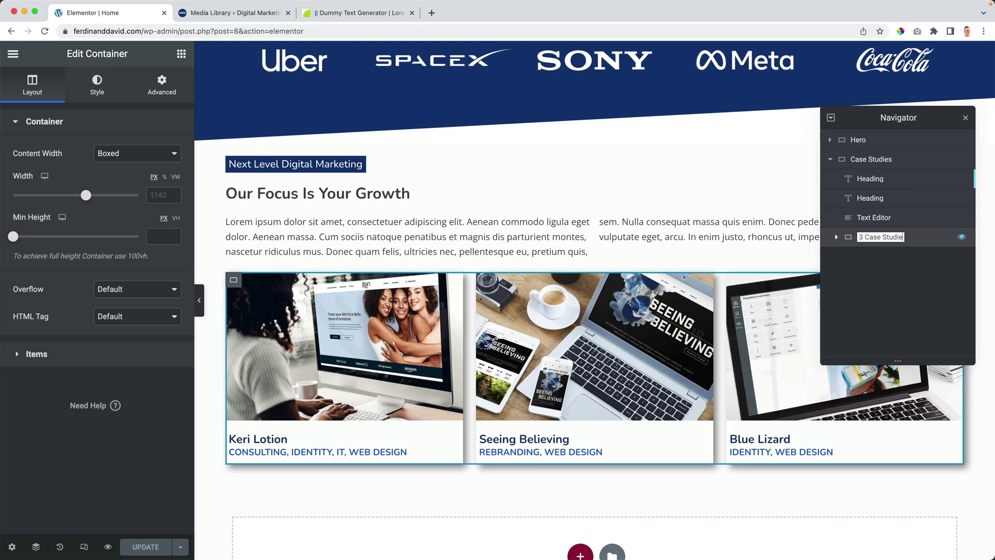
pyautogui.write('s')
pyautogui.press('Return')
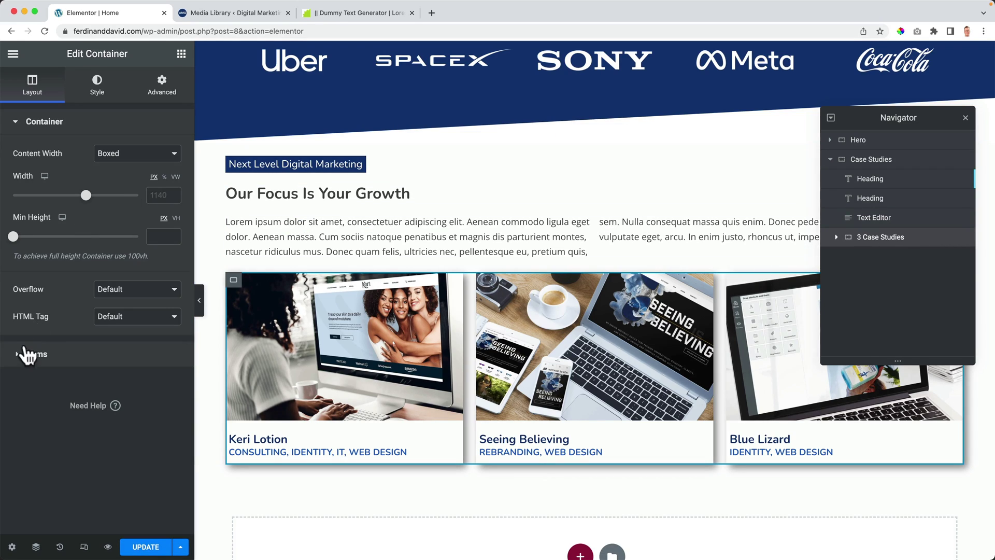
# Step: Set the container's Elements Gap to 40 px and view the live homepage
pyautogui.click(30, 358)
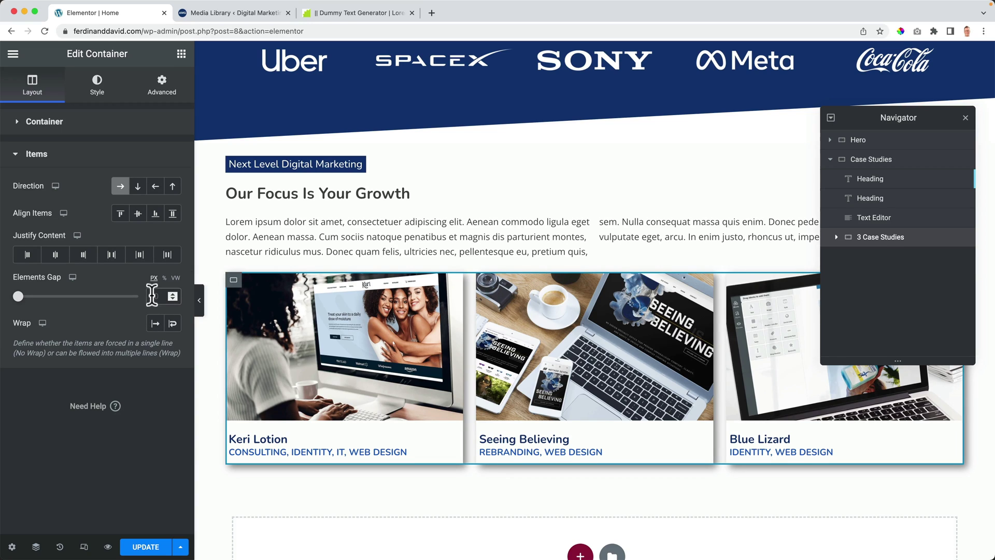
pyautogui.click(151, 295)
pyautogui.write('14')
pyautogui.press('BackSpace')
pyautogui.press('BackSpace')
pyautogui.write('30')
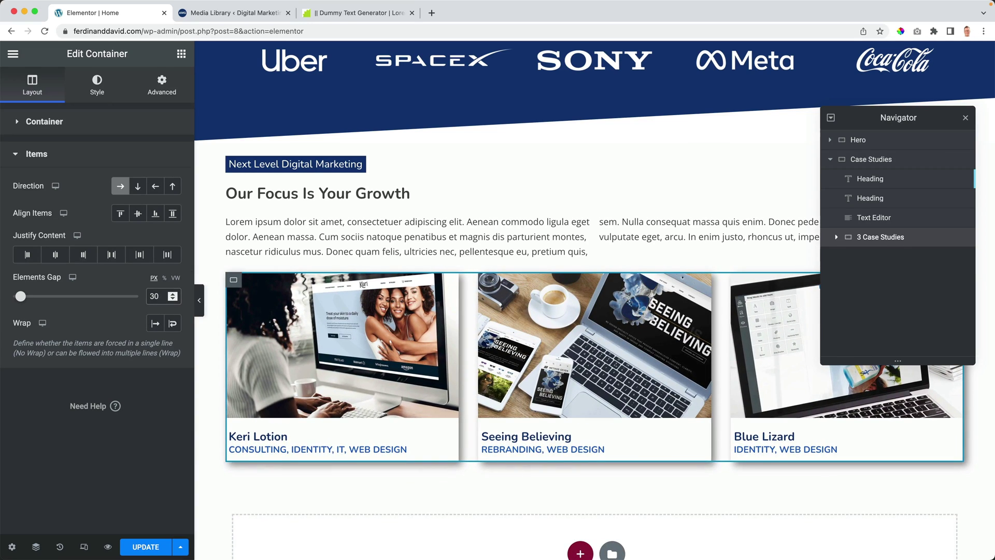
pyautogui.press('BackSpace')
pyautogui.press('BackSpace')
pyautogui.write('40')
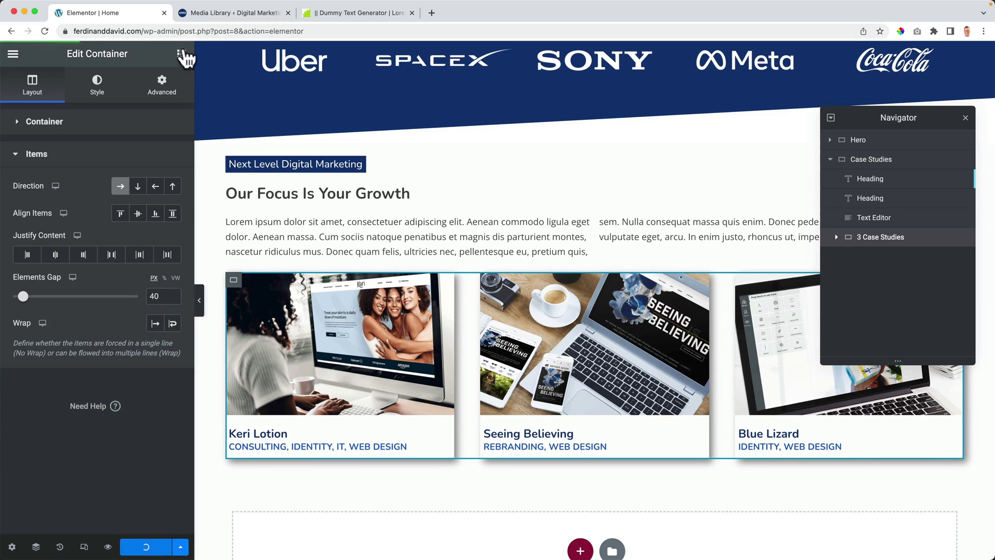
pyautogui.click(199, 16)
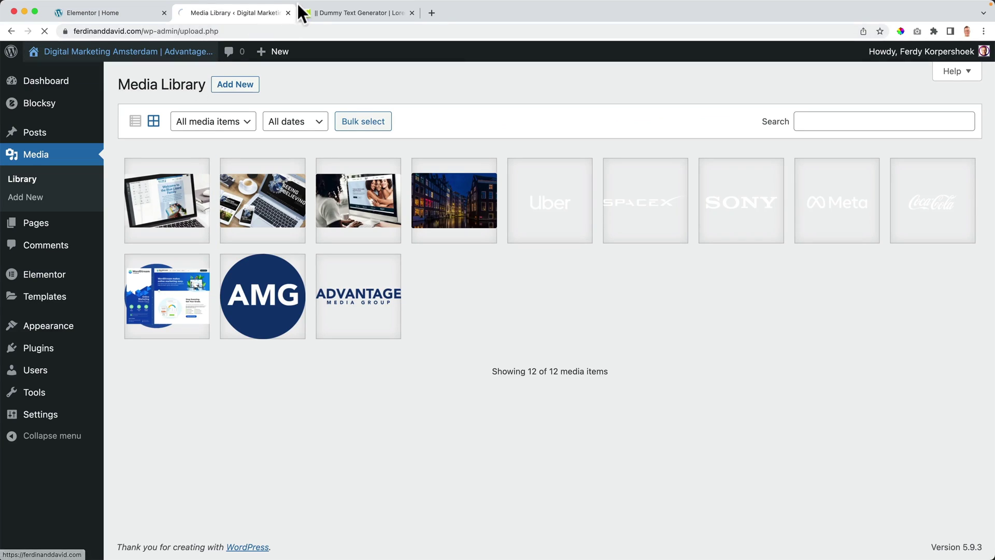
pyautogui.scroll(-15, 251, 245)
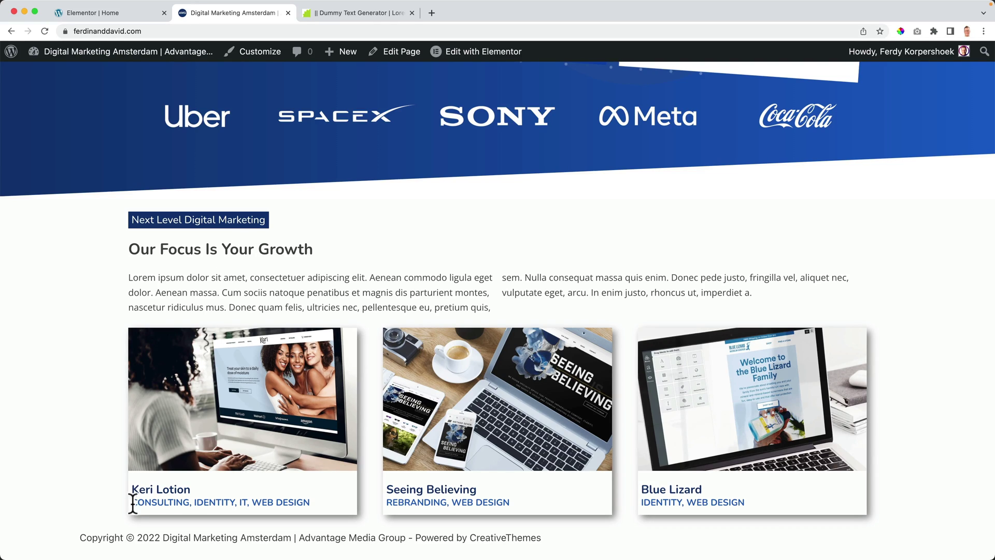
# Step: Give the Keri Lotion title 10 left padding and paste its style onto the Seeing Believing and Blue Lizard titles
pyautogui.click(120, 9)
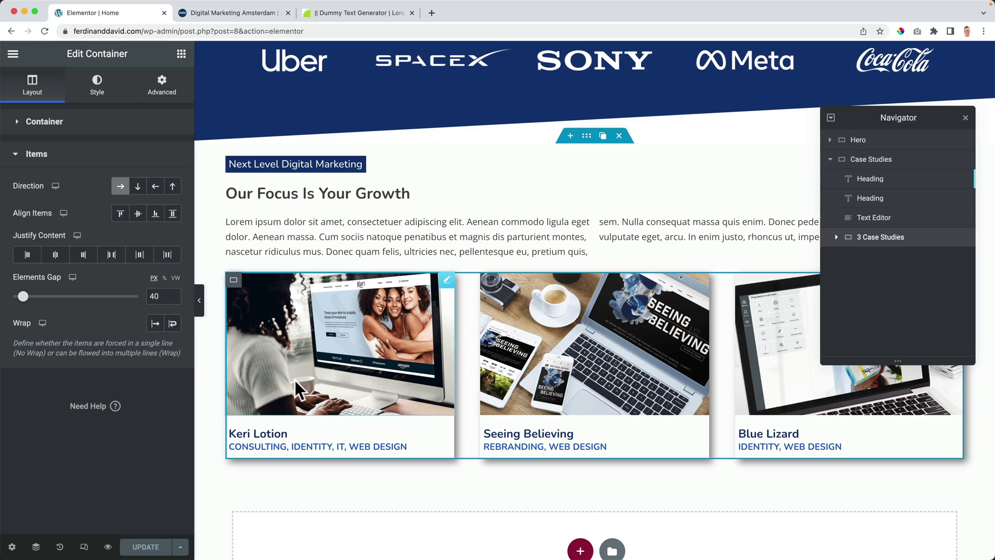
pyautogui.click(319, 431)
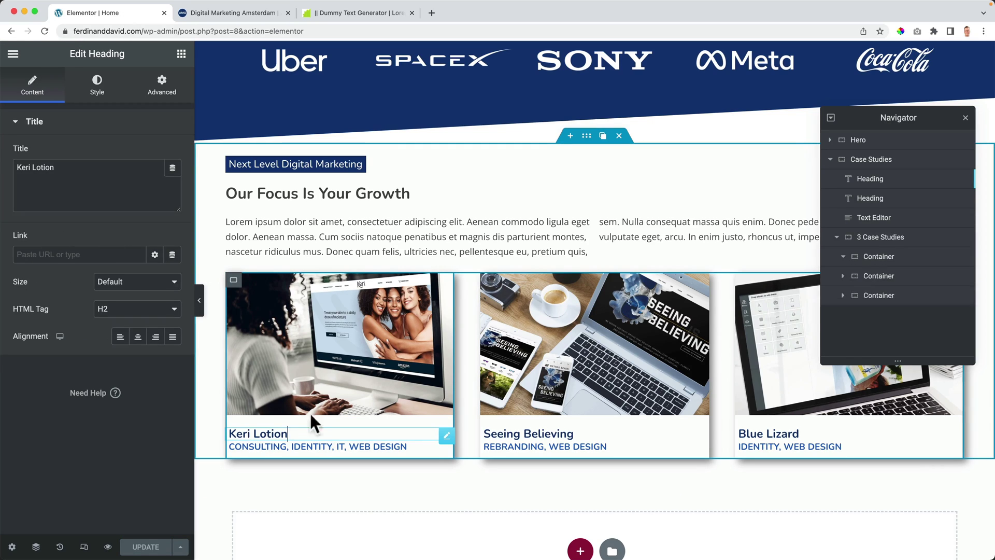
pyautogui.click(166, 95)
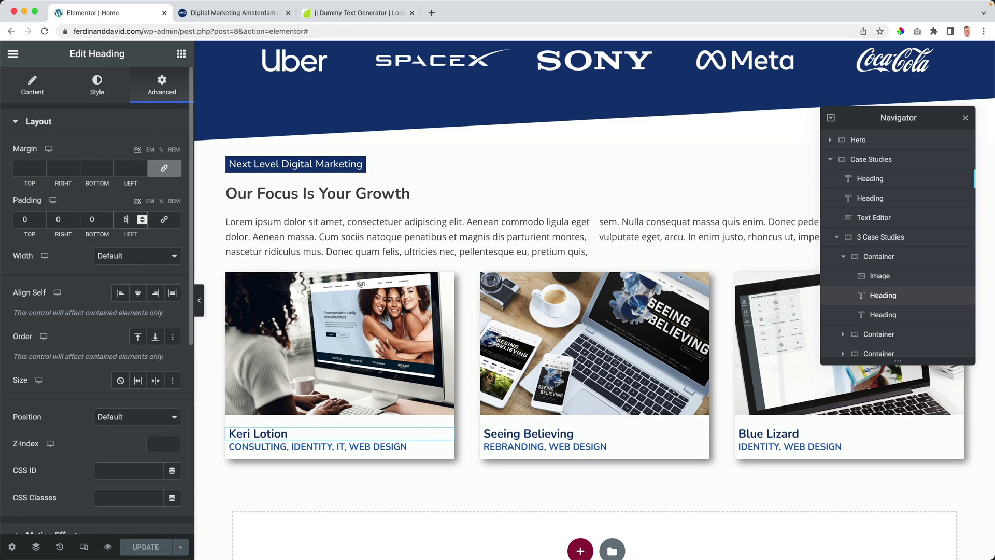
pyautogui.click(141, 217)
pyautogui.click(142, 217)
pyautogui.click(141, 216)
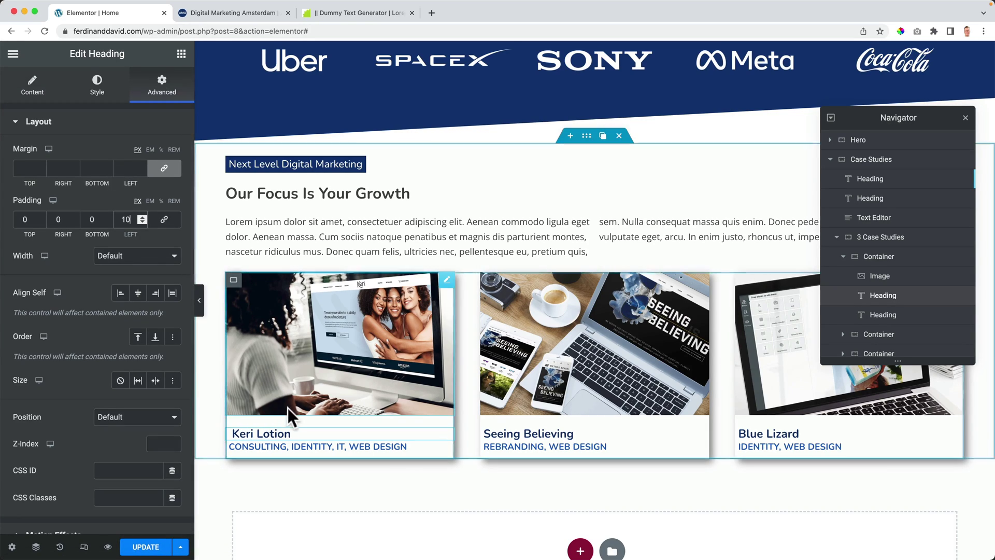
pyautogui.rightClick(296, 428)
pyautogui.click(327, 417)
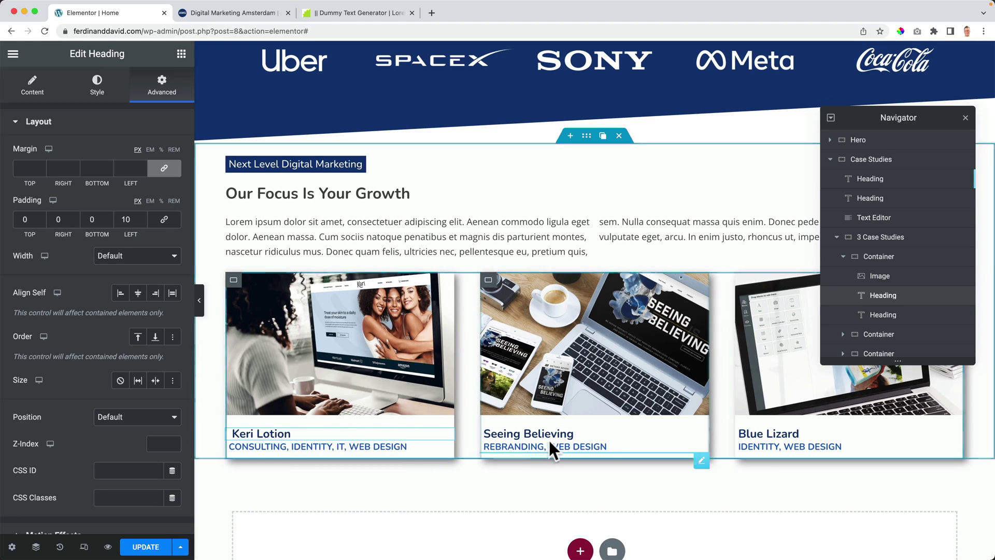
pyautogui.rightClick(557, 433)
pyautogui.click(586, 450)
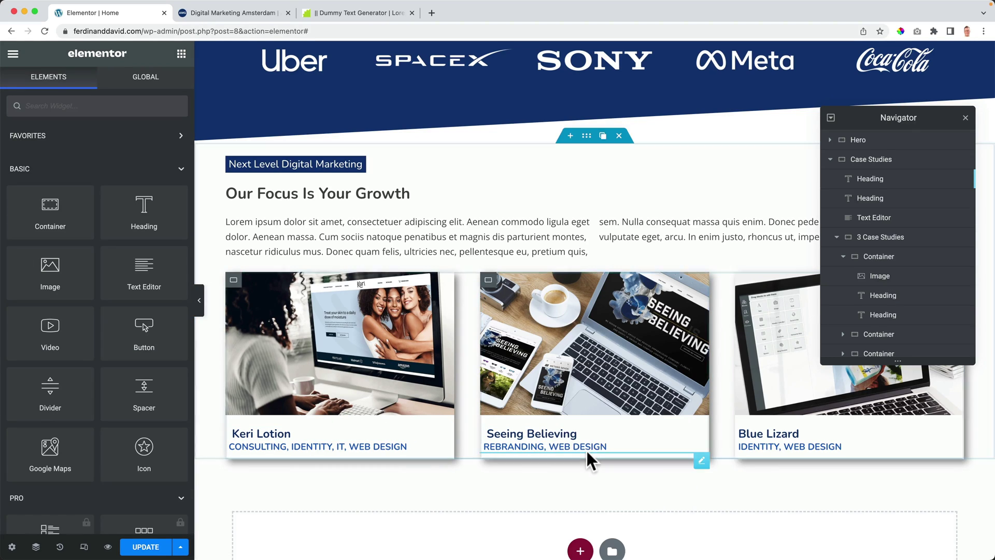
pyautogui.rightClick(829, 428)
pyautogui.click(855, 451)
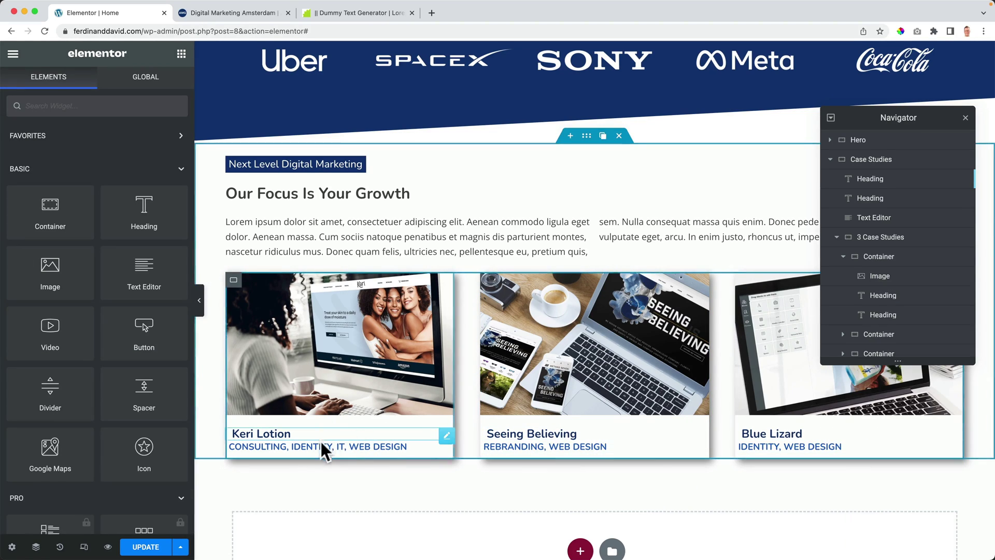
# Step: Give the Keri Lotion category line left padding 10 and bottom 5, then paste that style onto the other two cards
pyautogui.click(321, 446)
pyautogui.click(163, 93)
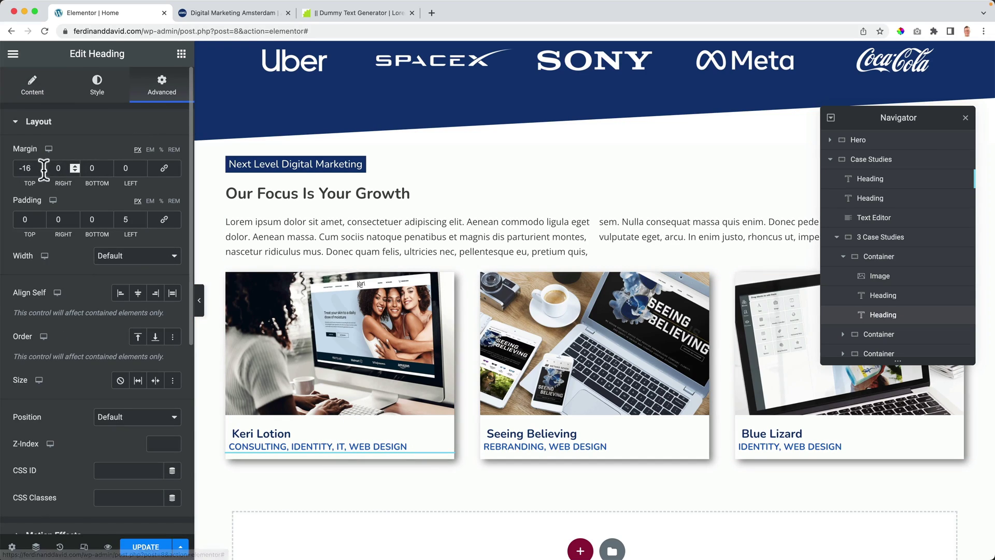
pyautogui.click(127, 219)
pyautogui.write('10')
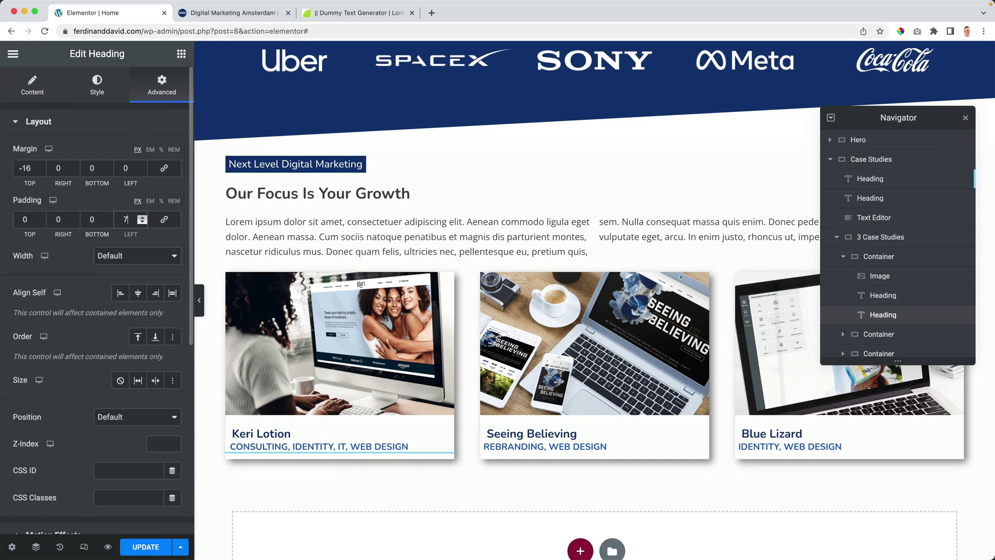
pyautogui.press('BackSpace')
pyautogui.write('5')
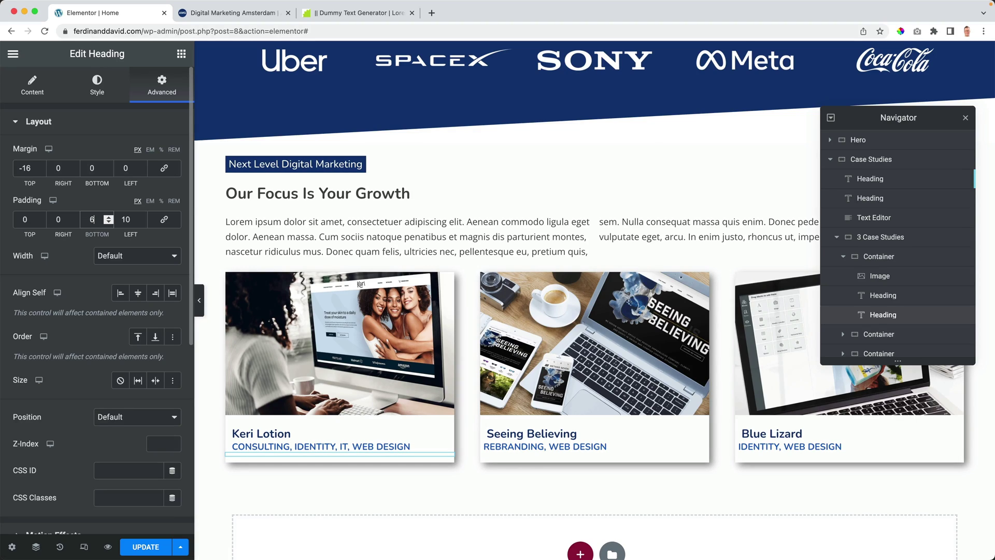
pyautogui.rightClick(305, 441)
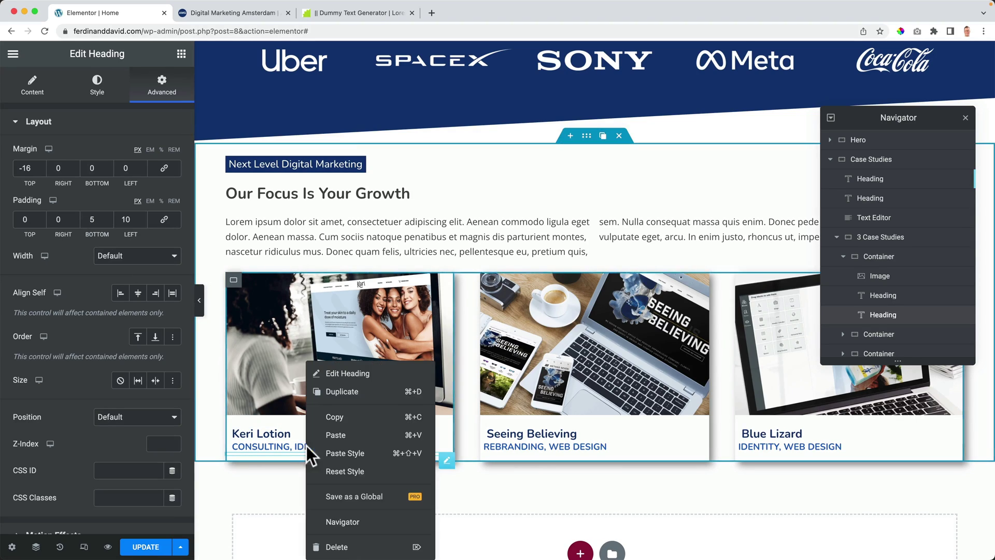
pyautogui.click(331, 415)
pyautogui.rightClick(549, 442)
pyautogui.click(580, 453)
pyautogui.rightClick(775, 453)
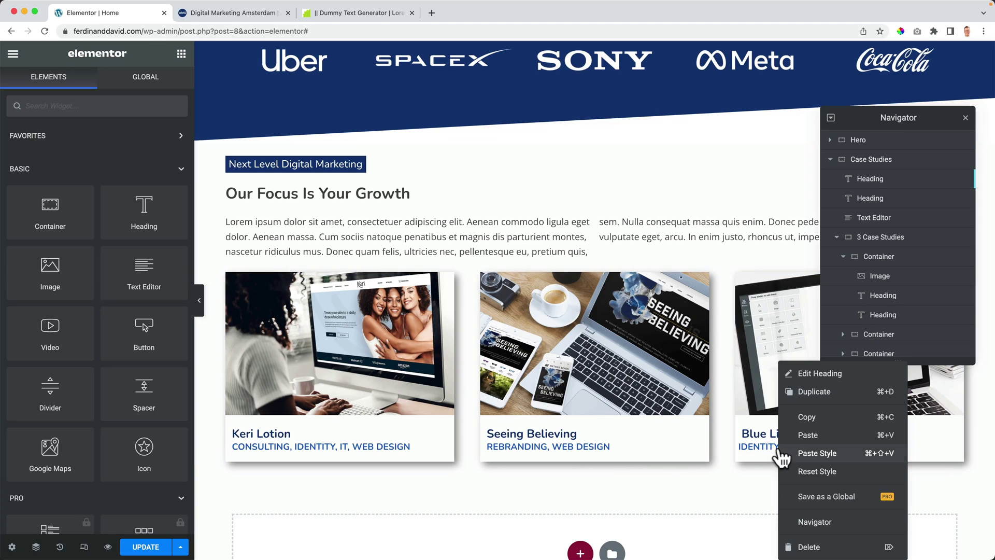
pyautogui.click(809, 454)
# Step: Update the page, check it in a live preview, then return to the editor
pyautogui.click(146, 546)
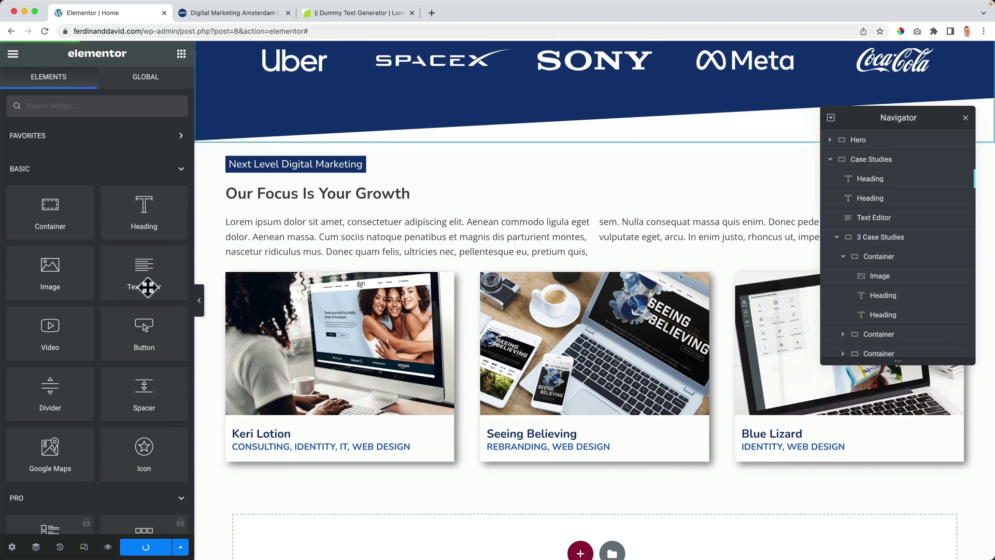
pyautogui.click(108, 546)
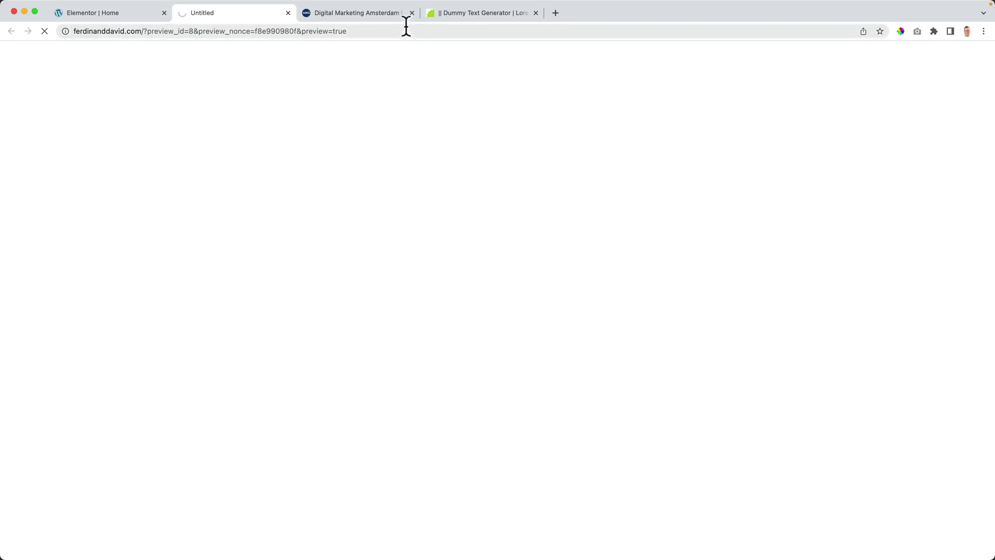
pyautogui.click(411, 12)
pyautogui.click(411, 13)
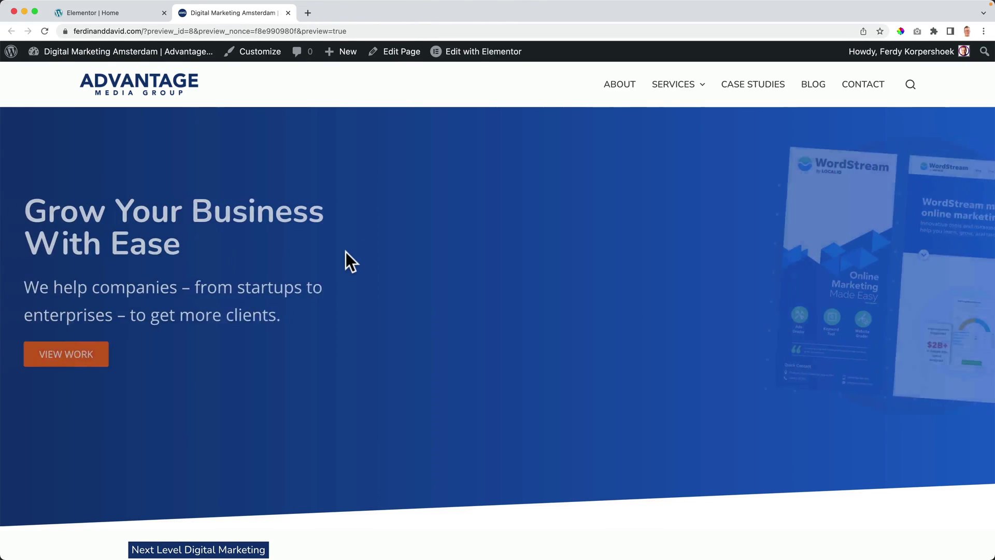
pyautogui.scroll(-6, 346, 252)
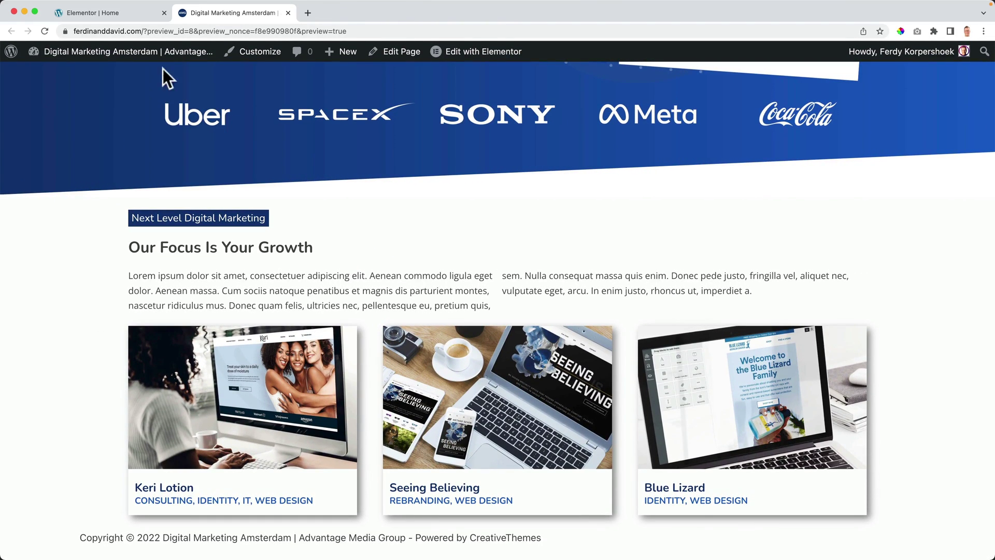
pyautogui.click(120, 11)
pyautogui.scroll(5, 327, 191)
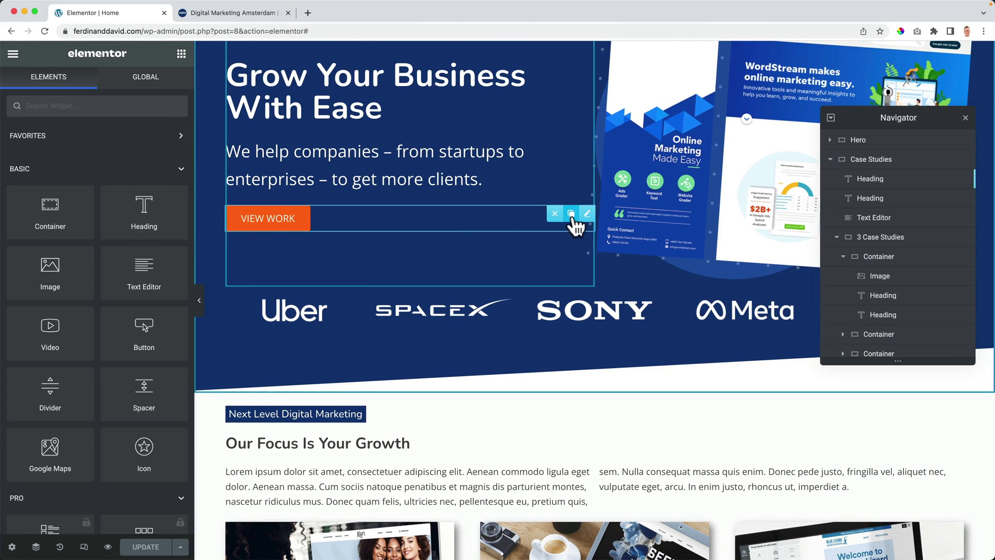
# Step: Duplicate the VIEW WORK button and move the copy below the three case study cards
pyautogui.click(575, 214)
pyautogui.moveTo(359, 229); pyautogui.dragTo(320, 198)
pyautogui.scroll(-5, 362, 331)
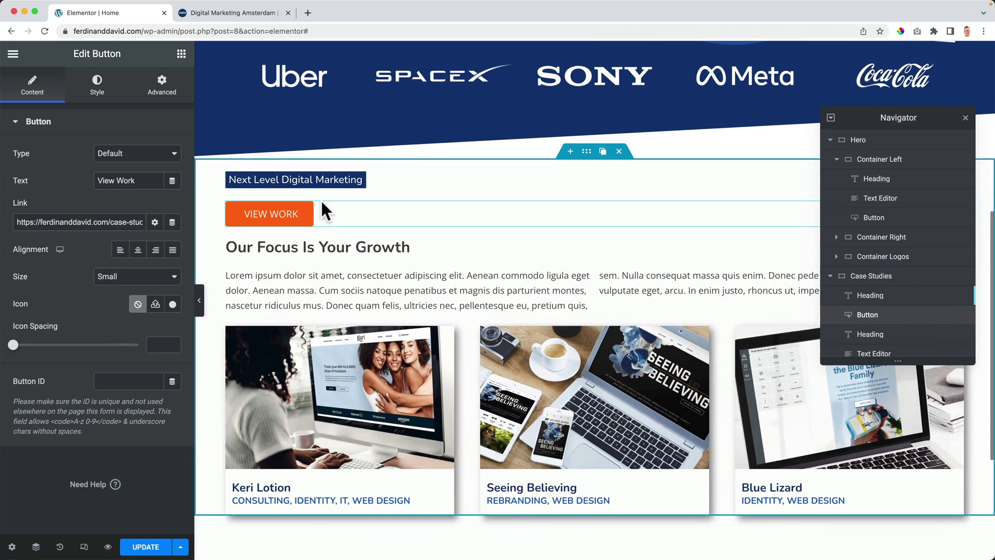
pyautogui.scroll(-3, 886, 300)
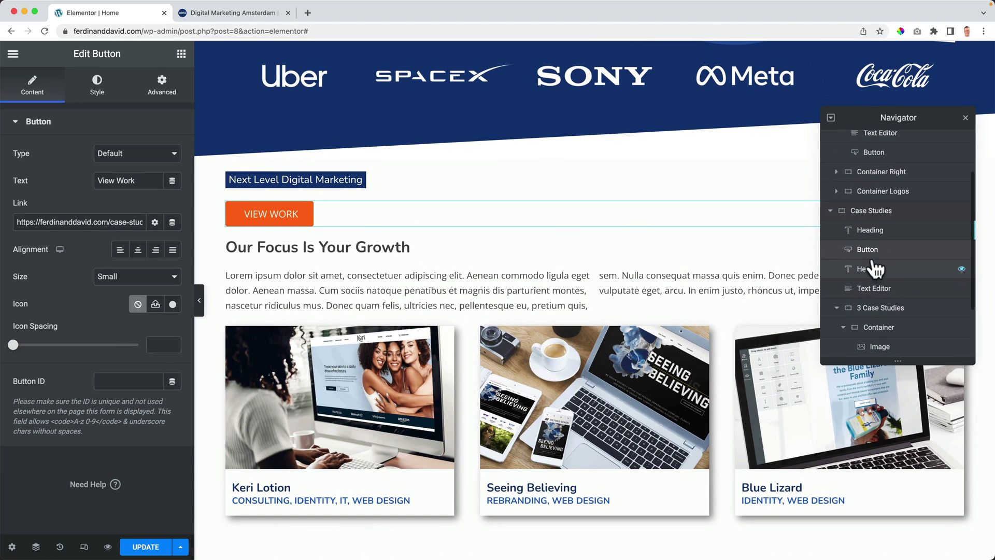
pyautogui.scroll(2, 860, 311)
pyautogui.moveTo(866, 288)
pyautogui.mouseDown()
pyautogui.moveTo(865, 337)
pyautogui.moveTo(866, 307)
pyautogui.mouseUp()
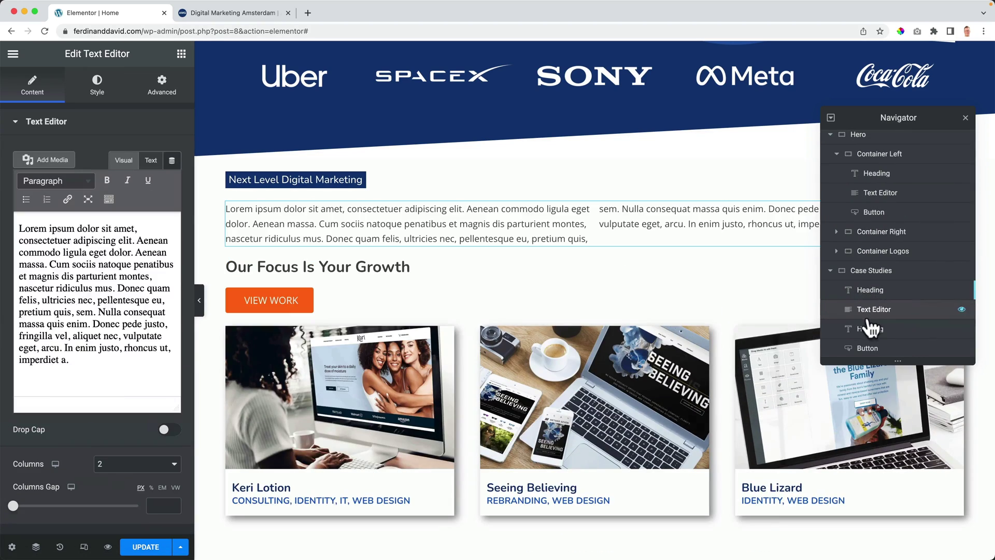
pyautogui.scroll(-1, 876, 343)
pyautogui.moveTo(872, 349); pyautogui.dragTo(871, 306)
pyautogui.scroll(1, 861, 326)
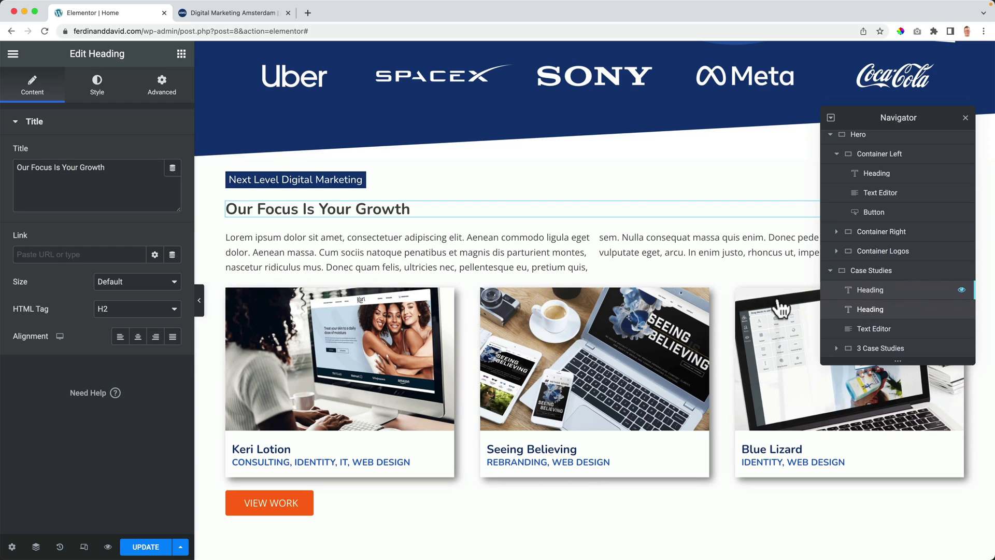
pyautogui.scroll(-2, 384, 300)
# Step: Centre the new button and relabel it 'All Case Studies'
pyautogui.click(373, 441)
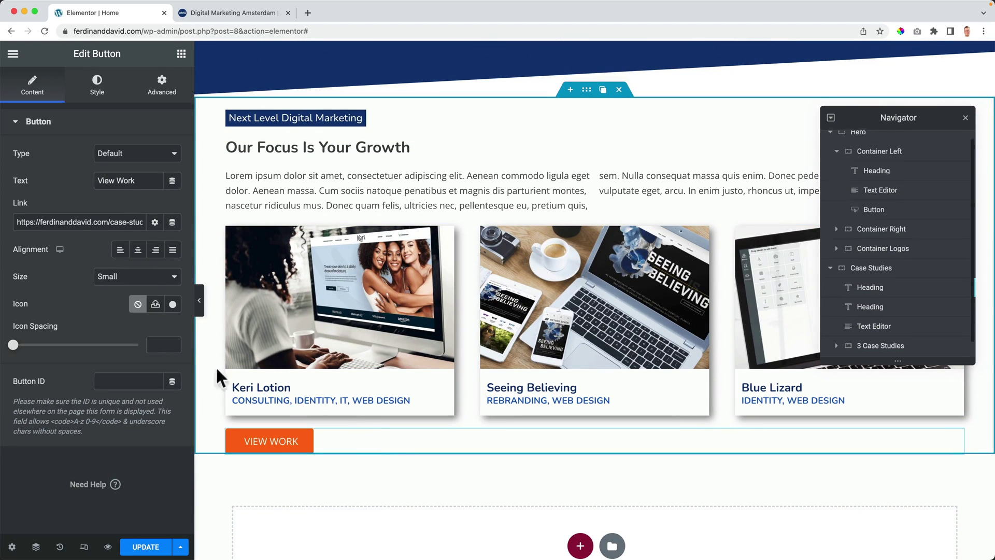
pyautogui.click(138, 250)
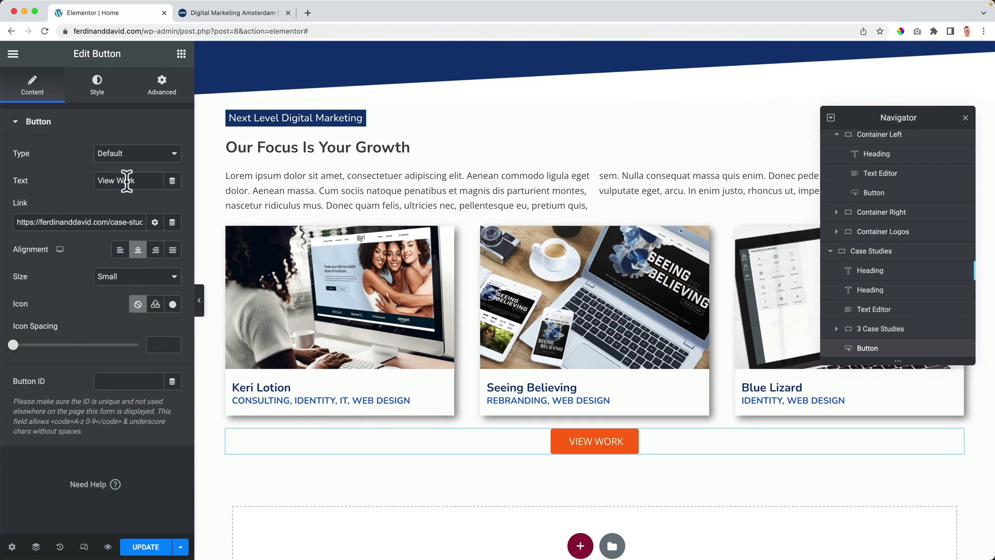
pyautogui.write('All')
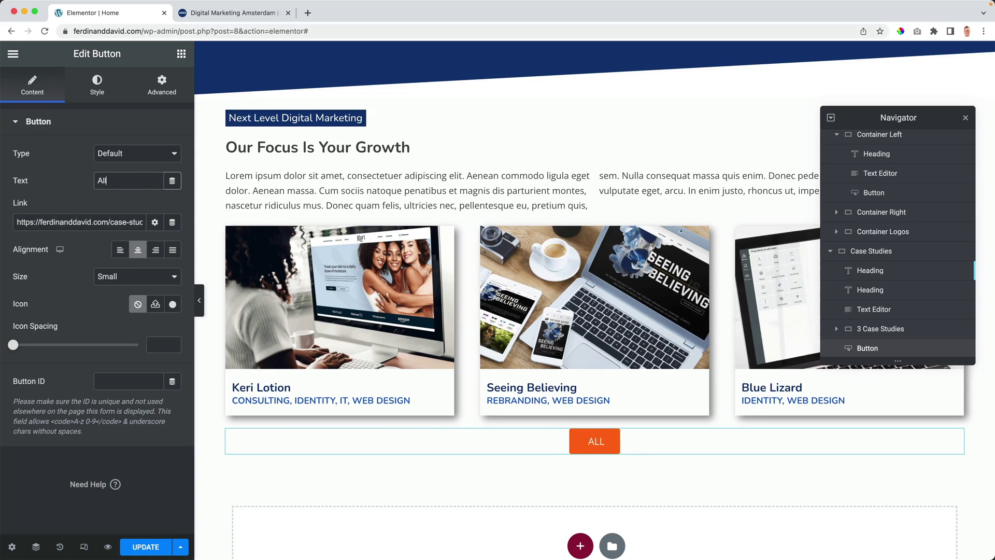
pyautogui.write(' Case Stu')
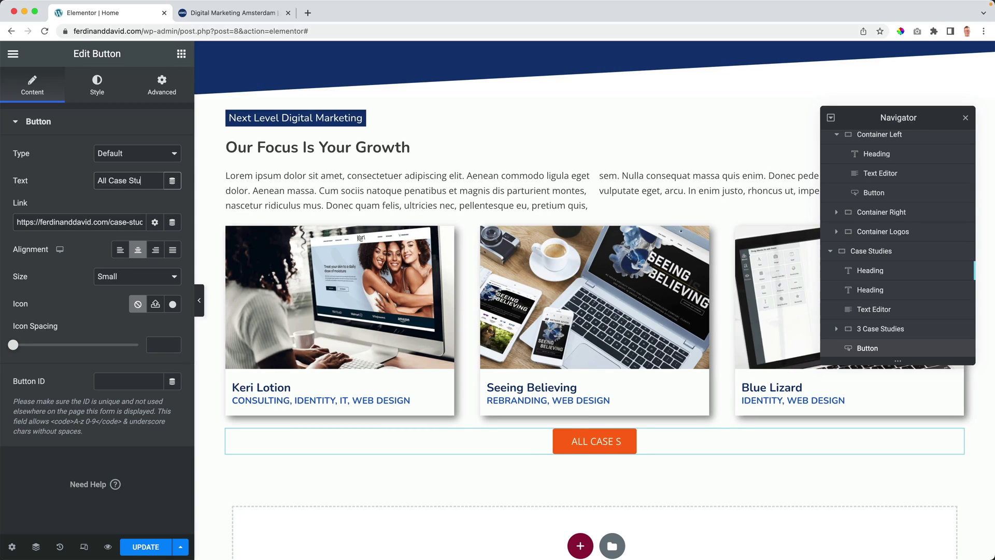
pyautogui.write('dies')
# Step: Give the All Case Studies button 10 px top and bottom margins
pyautogui.click(162, 83)
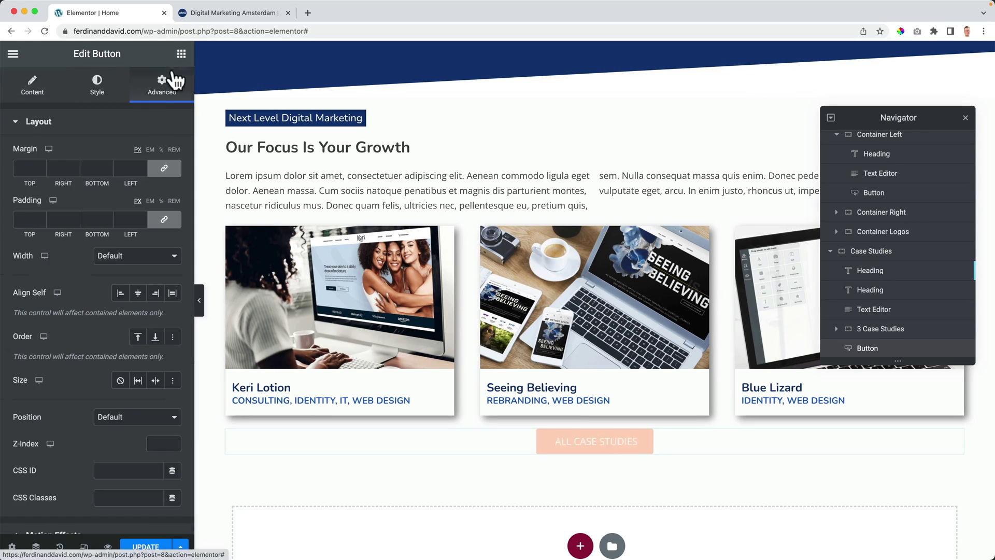
pyautogui.click(27, 168)
pyautogui.write('10')
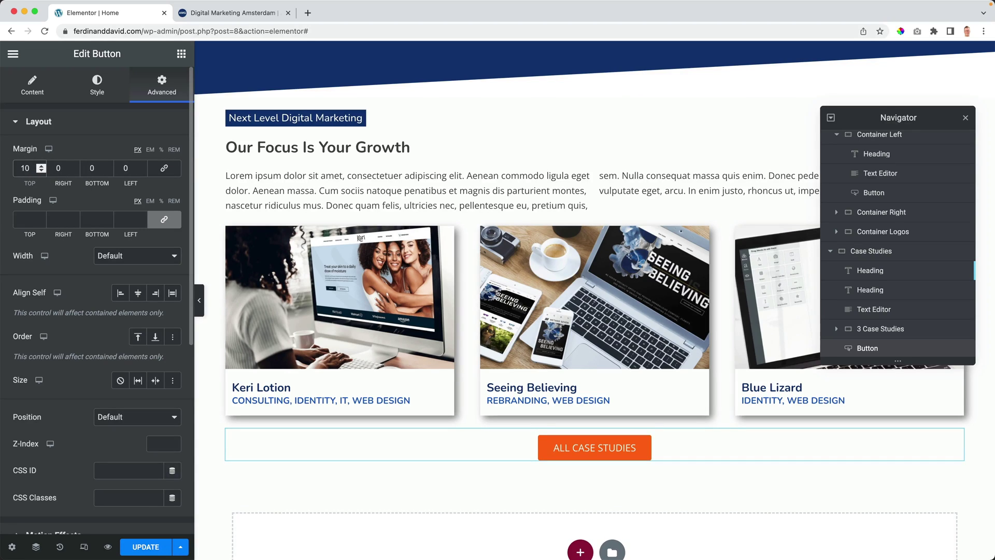
pyautogui.write('10')
pyautogui.press('Tab')
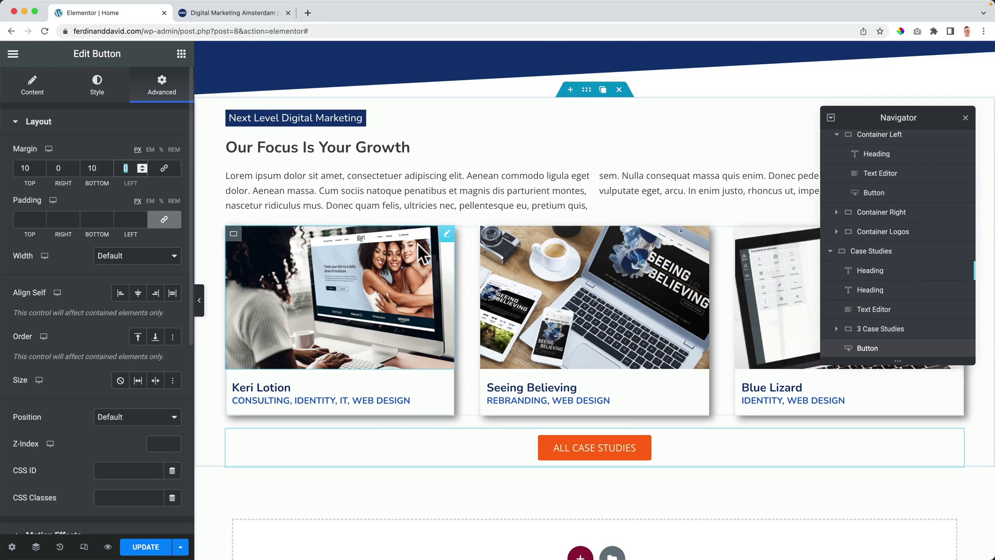
pyautogui.scroll(2, 418, 242)
pyautogui.click(967, 125)
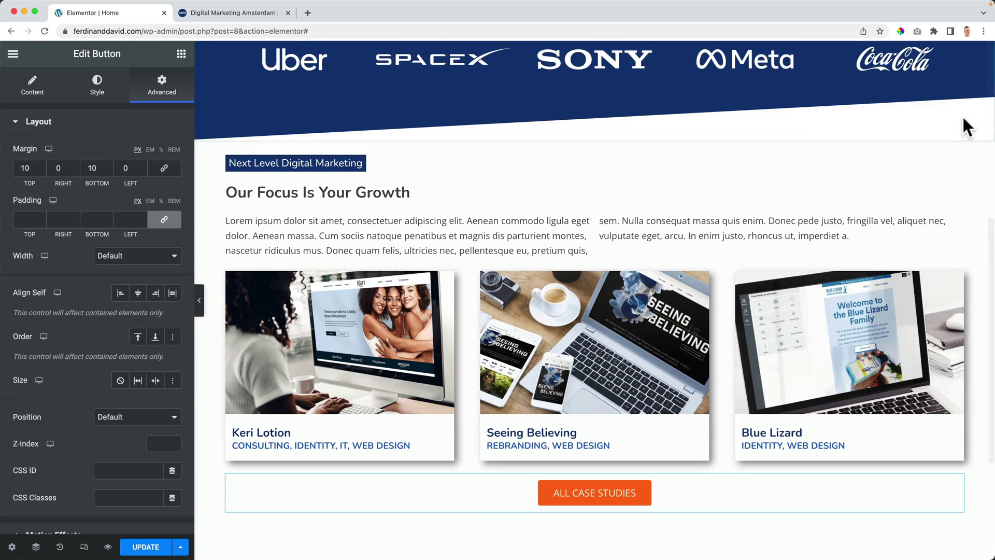
pyautogui.click(83, 547)
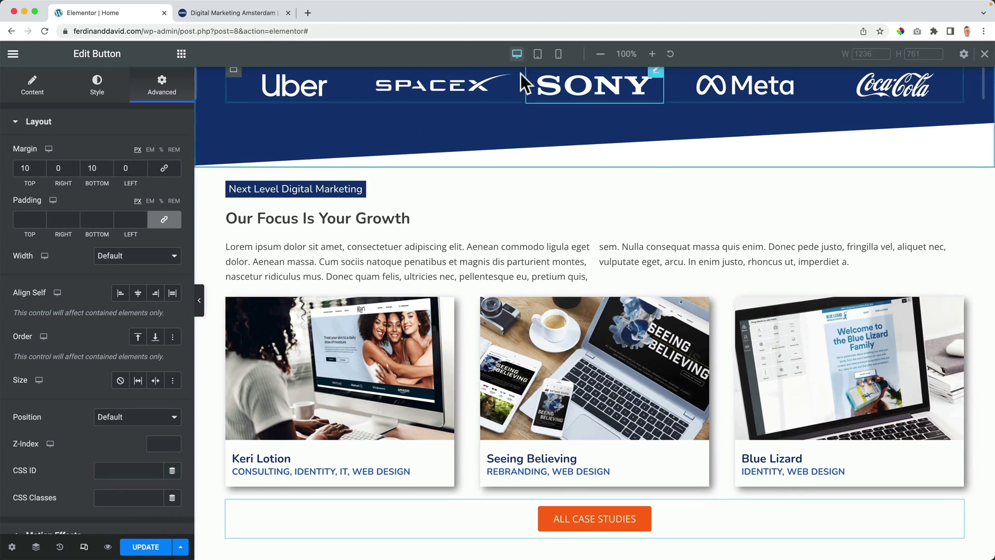
# Step: In tablet preview, give the Case Studies section 50 px padding on all sides
pyautogui.click(538, 54)
pyautogui.scroll(3, 495, 247)
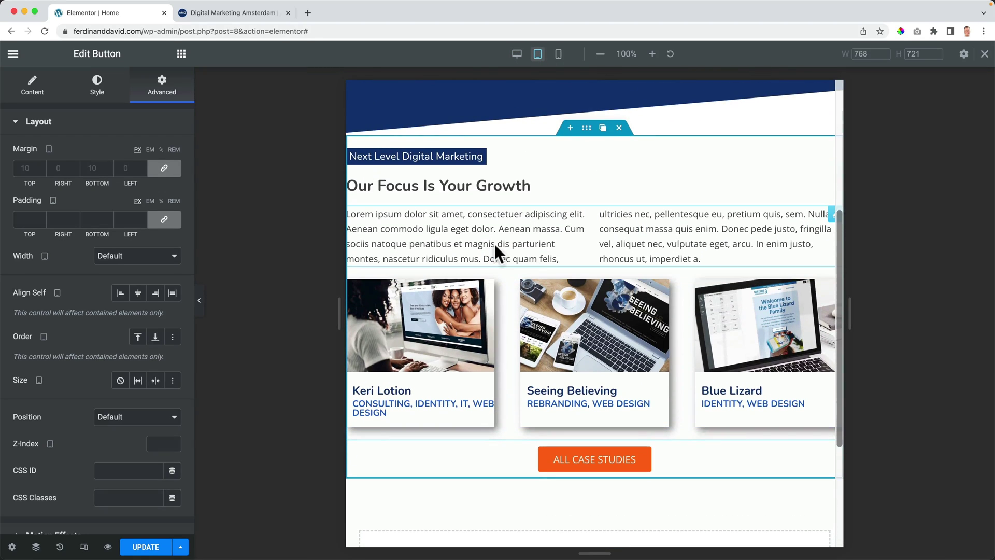
pyautogui.click(586, 129)
pyautogui.click(160, 90)
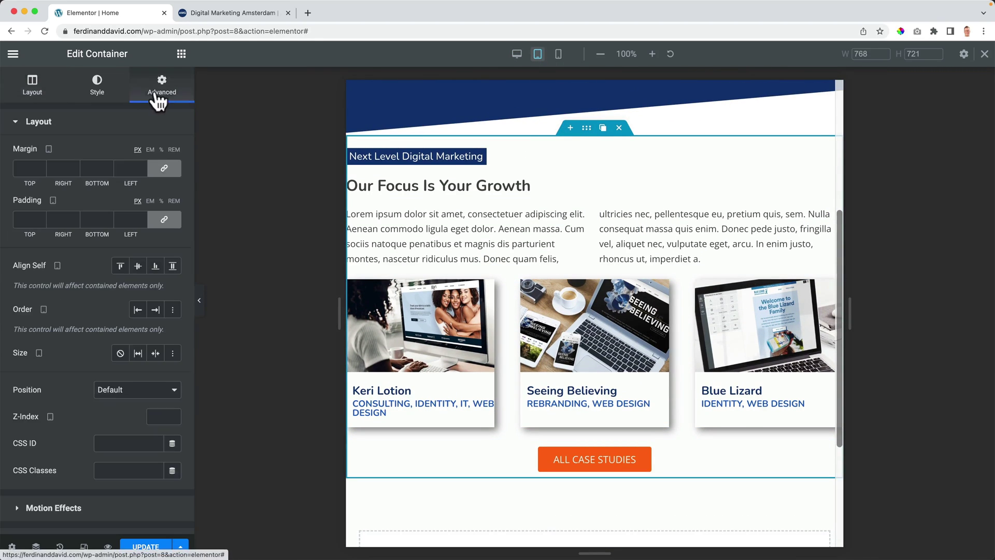
pyautogui.click(25, 220)
pyautogui.write('50')
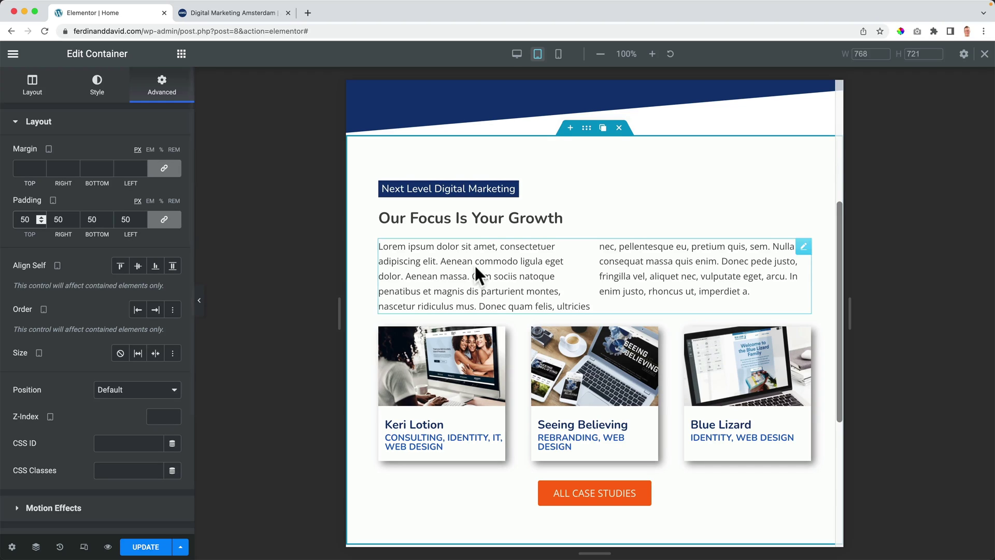
pyautogui.scroll(3, 472, 265)
pyautogui.scroll(-4, 471, 266)
pyautogui.scroll(-3, 472, 266)
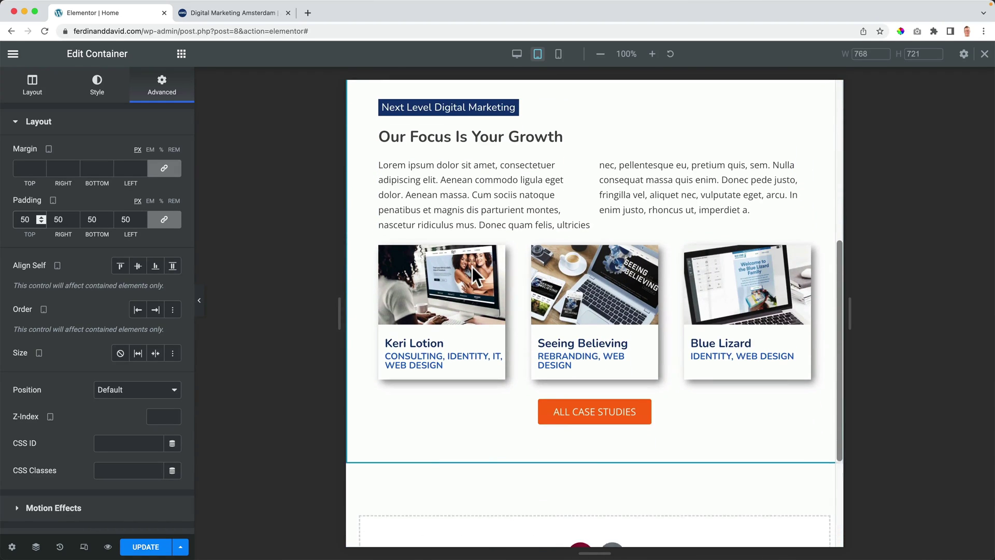
# Step: Set a 20 px gap between the cards in the 3 Case Studies container
pyautogui.click(392, 249)
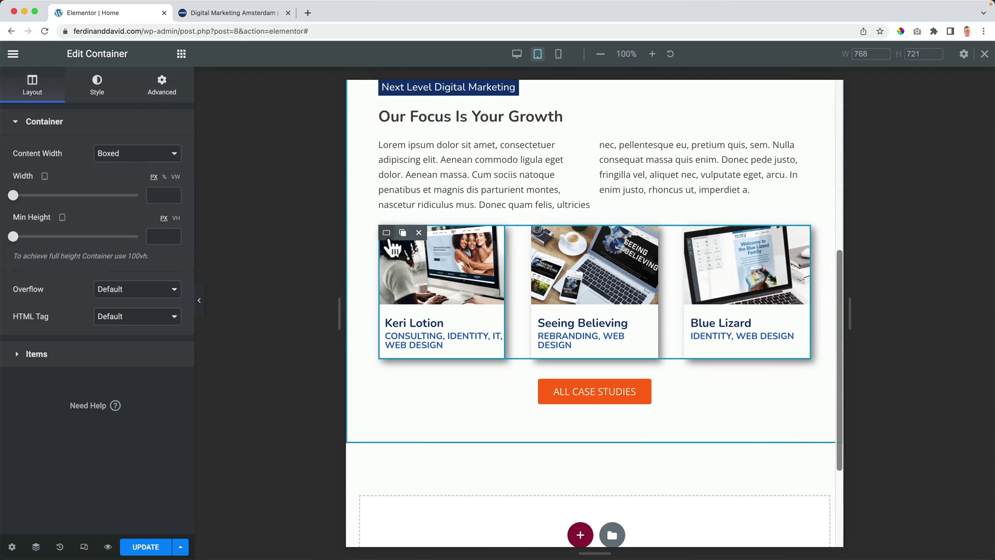
pyautogui.click(36, 547)
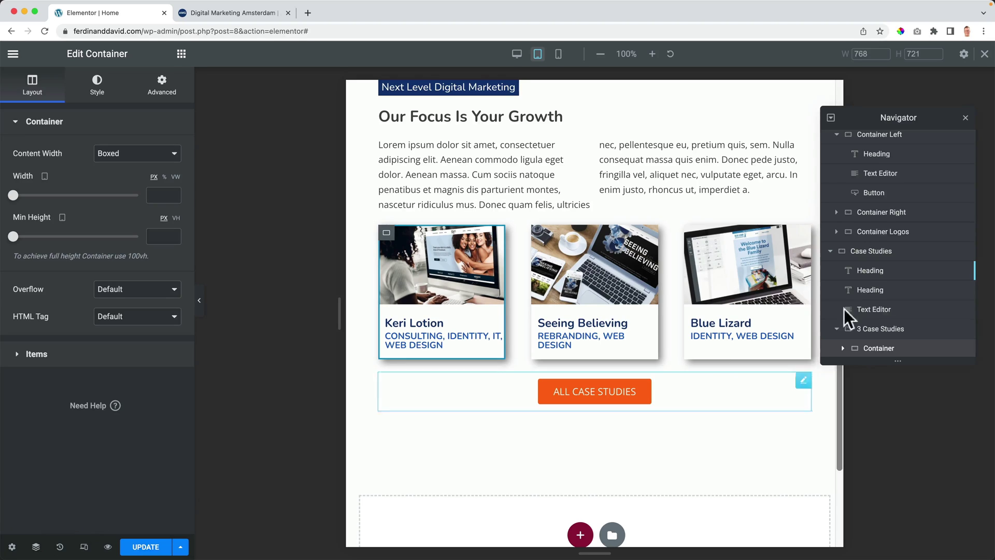
pyautogui.scroll(-1, 881, 306)
pyautogui.click(878, 286)
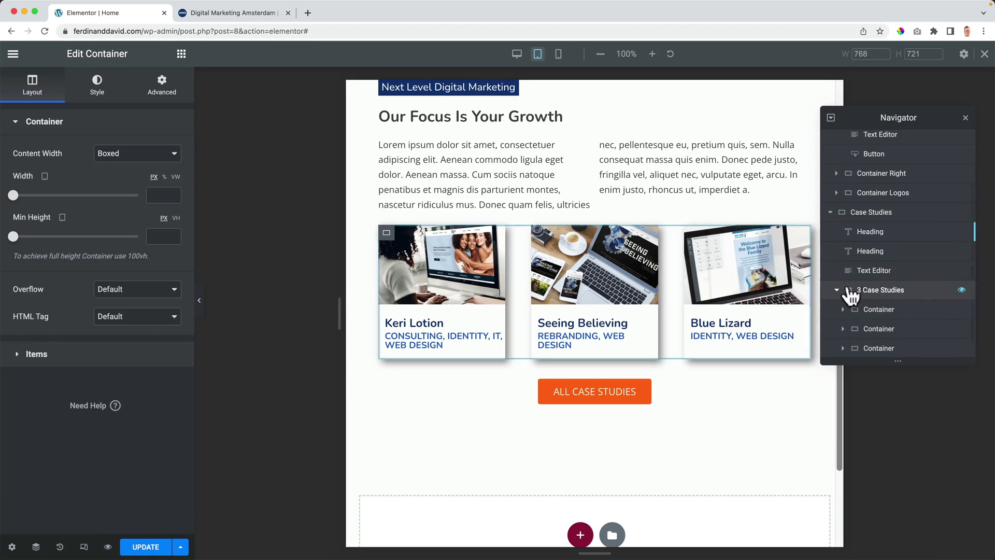
pyautogui.click(17, 350)
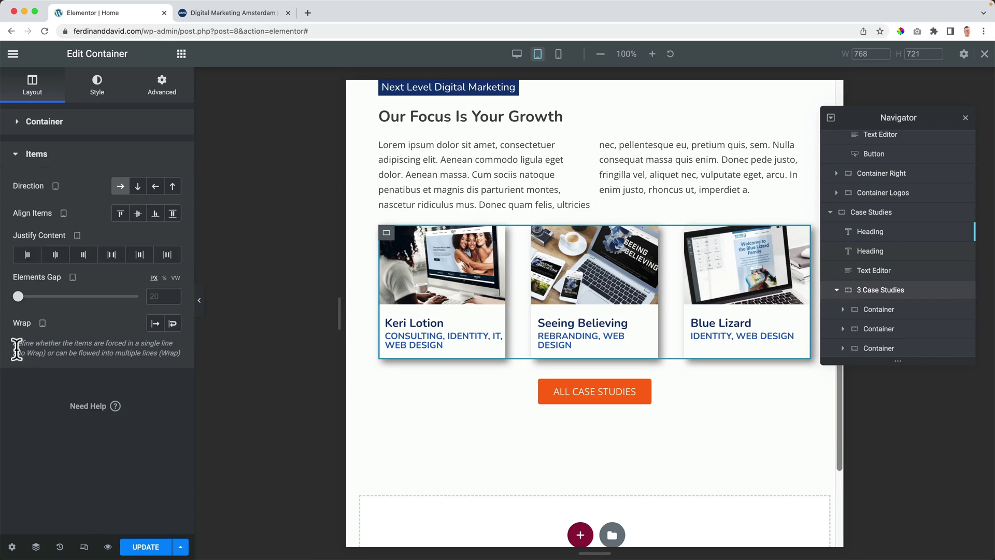
pyautogui.click(154, 298)
pyautogui.write('20')
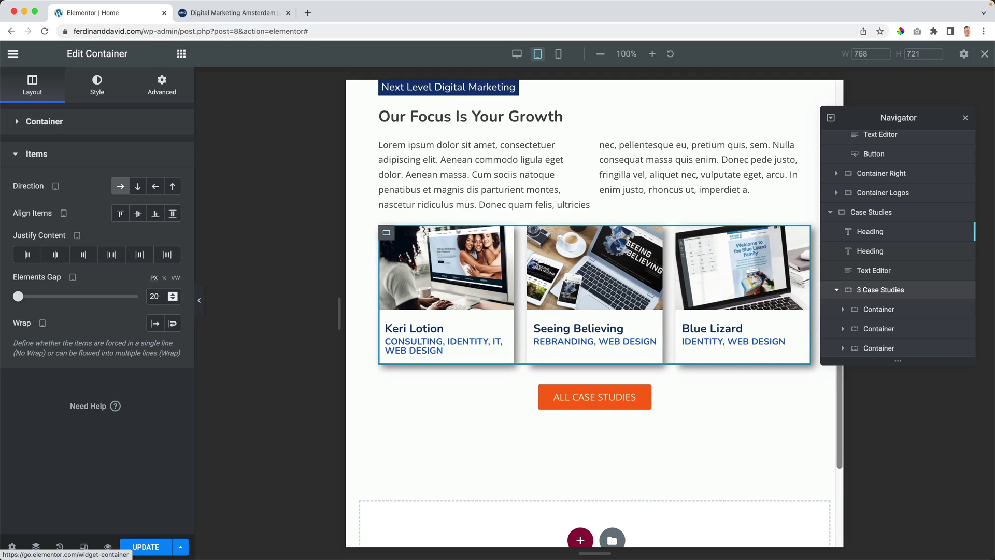
# Step: Set the Keri Lotion title to 16 px and paste that style onto the Seeing Believing and Blue Lizard titles
pyautogui.click(438, 326)
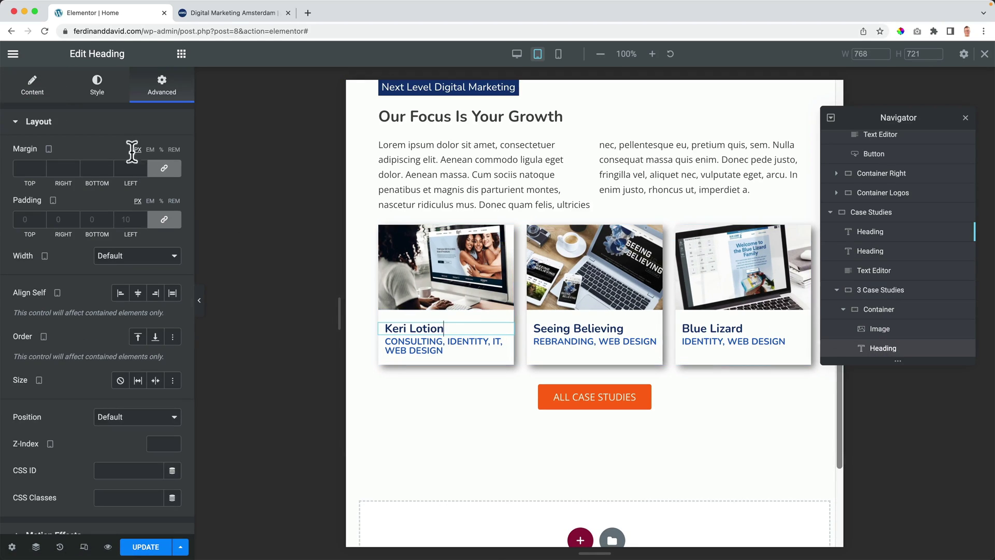
pyautogui.click(99, 88)
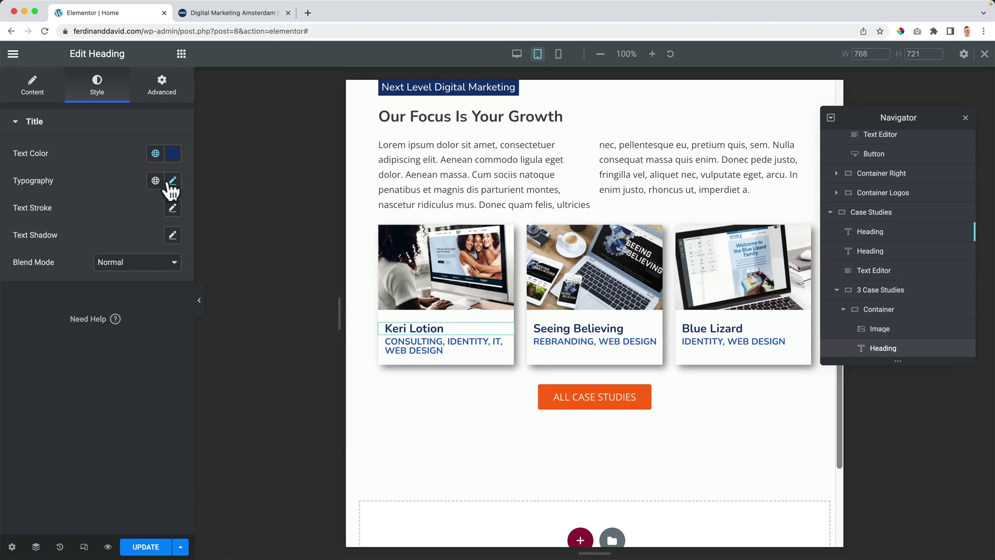
pyautogui.click(173, 181)
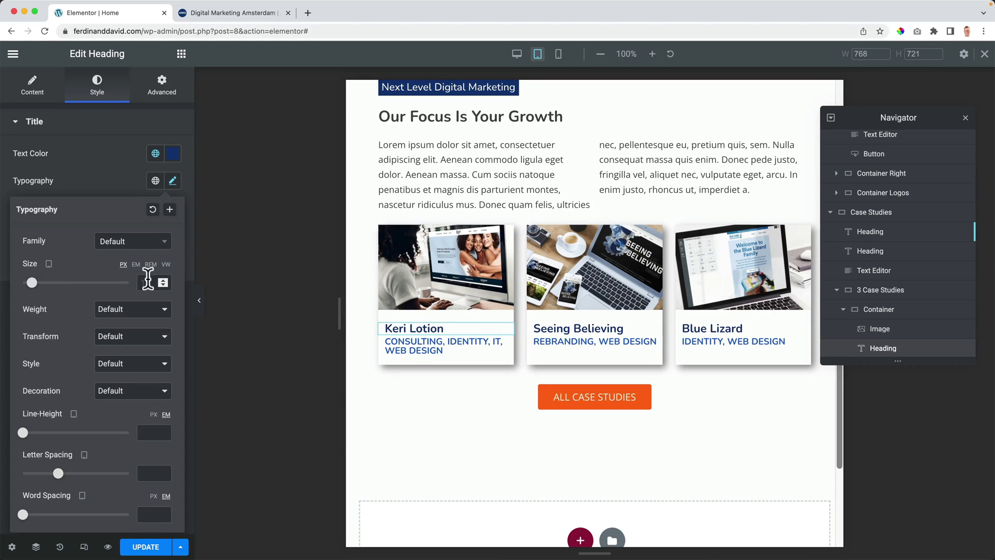
pyautogui.click(149, 281)
pyautogui.write('16')
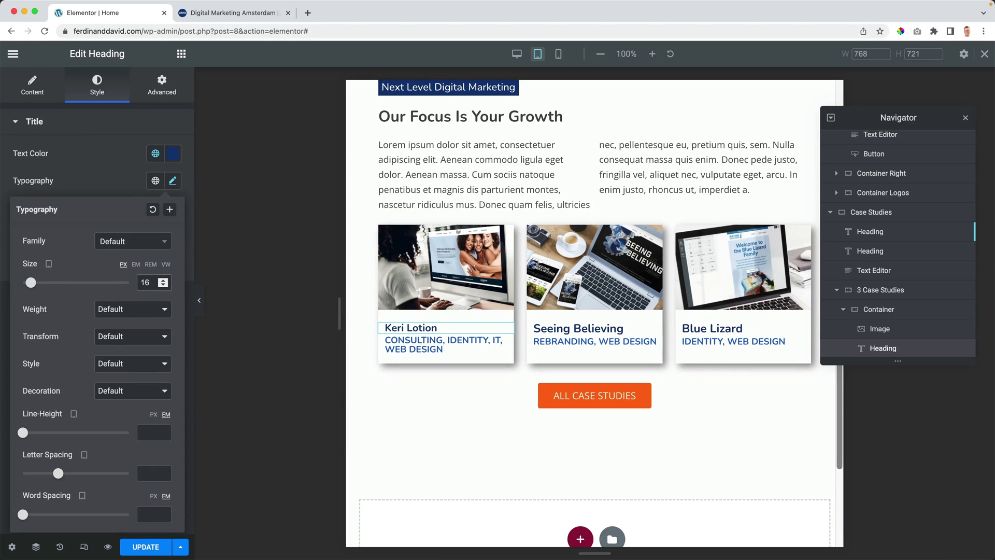
pyautogui.rightClick(420, 326)
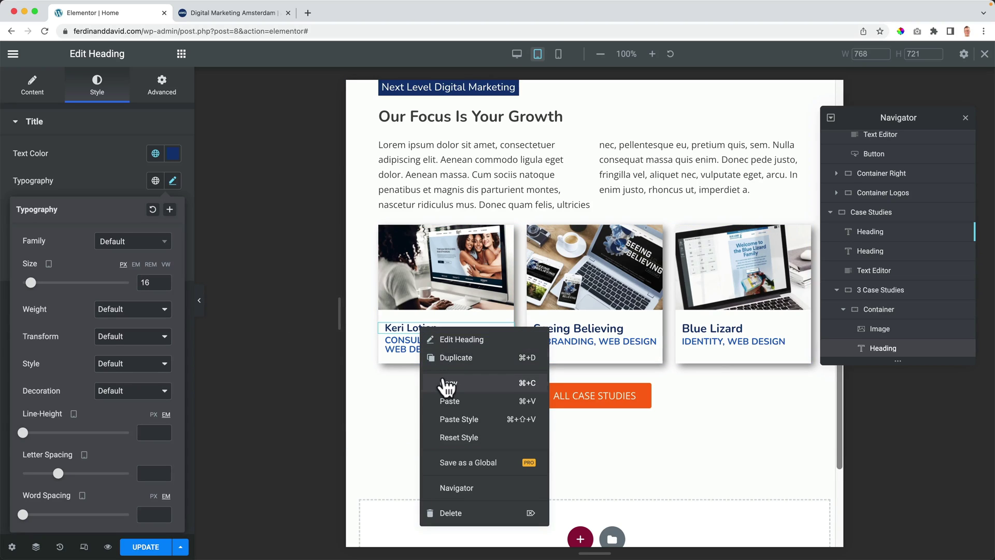
pyautogui.click(445, 383)
pyautogui.rightClick(580, 325)
pyautogui.click(627, 414)
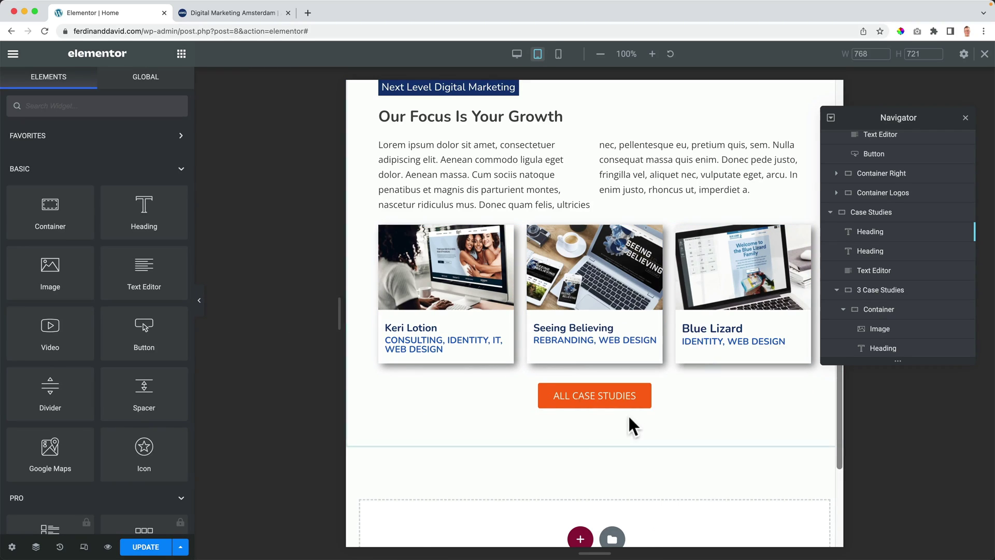
pyautogui.rightClick(704, 327)
pyautogui.click(736, 415)
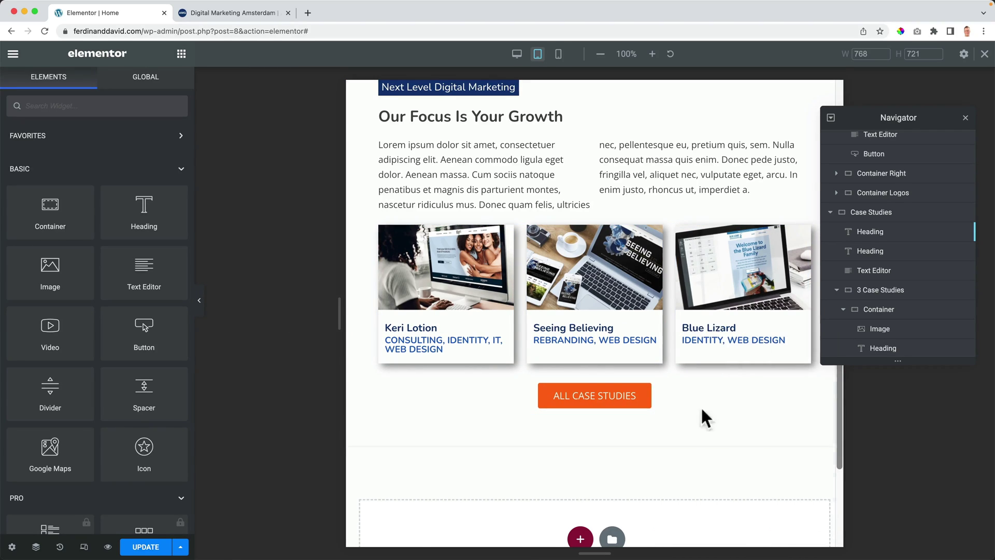
# Step: Set the Keri Lotion service line to 12 px and paste its style onto Seeing Believing's service line
pyautogui.click(427, 343)
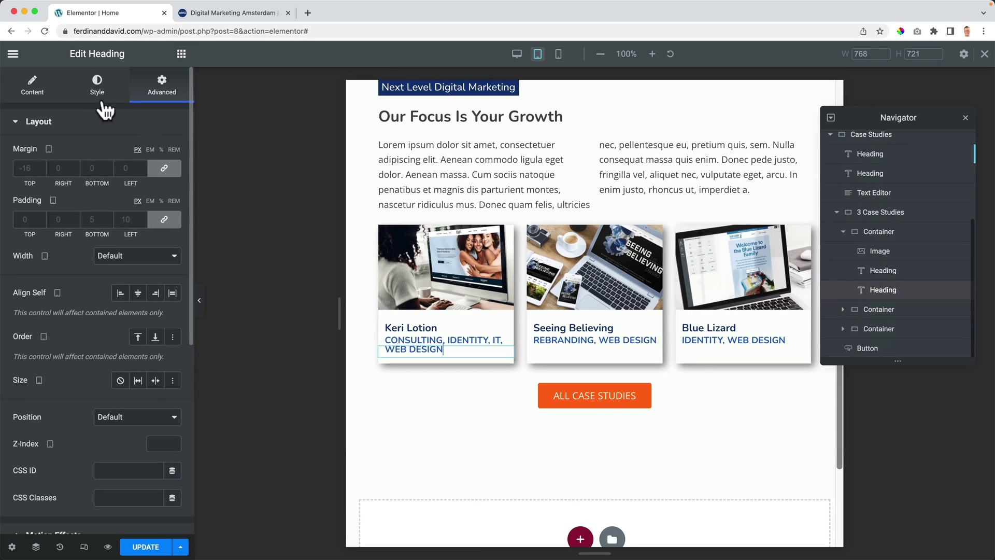
pyautogui.click(95, 91)
pyautogui.click(172, 181)
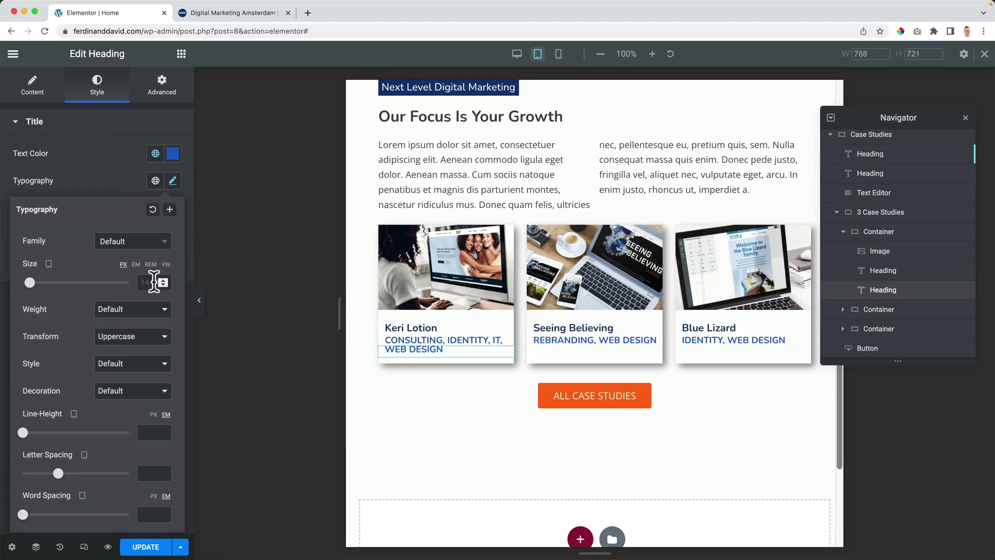
pyautogui.write('10')
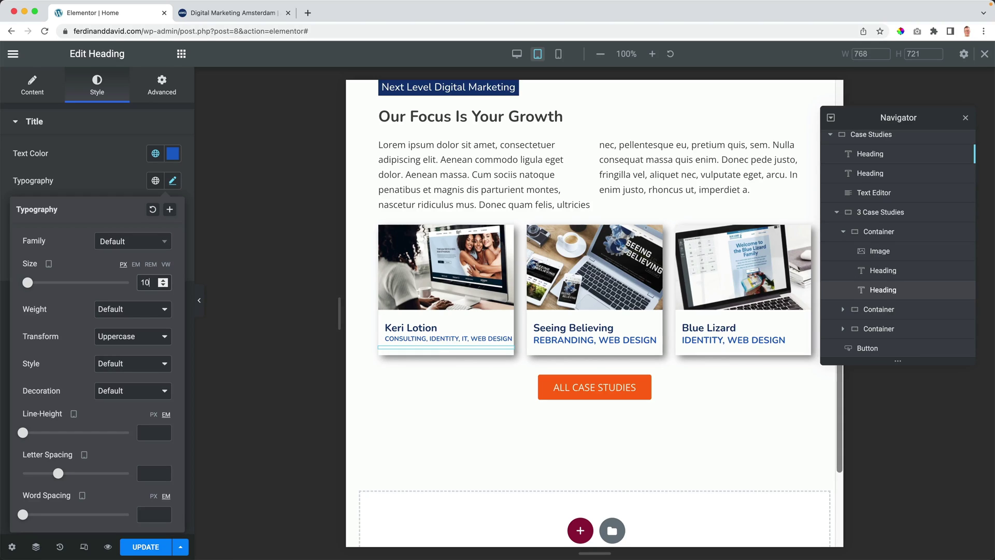
pyautogui.press('Up')
pyautogui.press('Up')
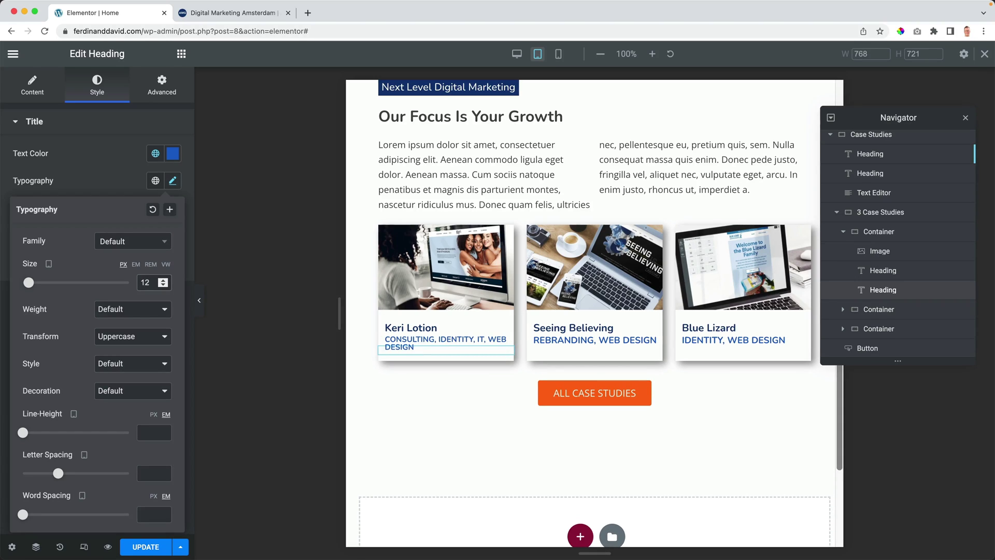
pyautogui.rightClick(424, 341)
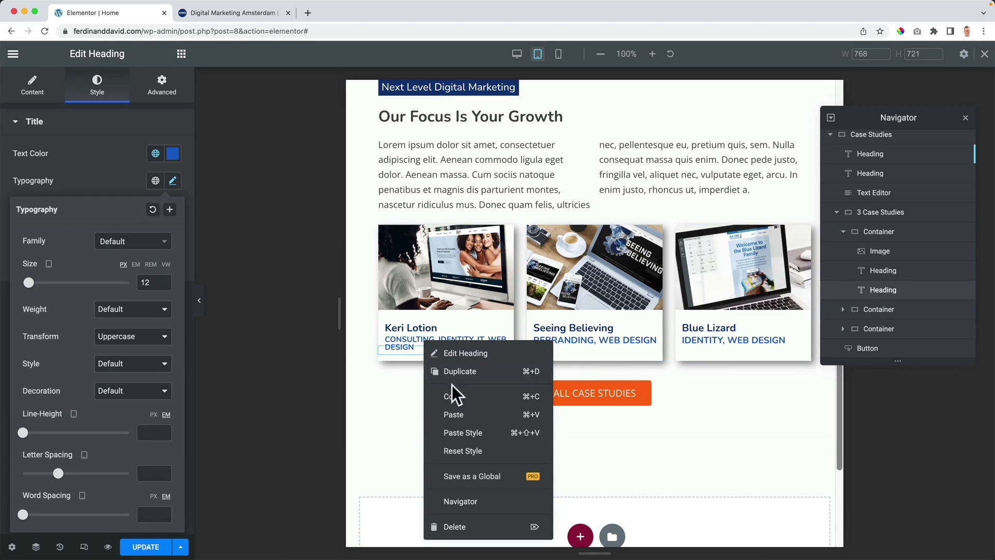
pyautogui.click(564, 346)
pyautogui.rightClick(575, 340)
pyautogui.click(612, 424)
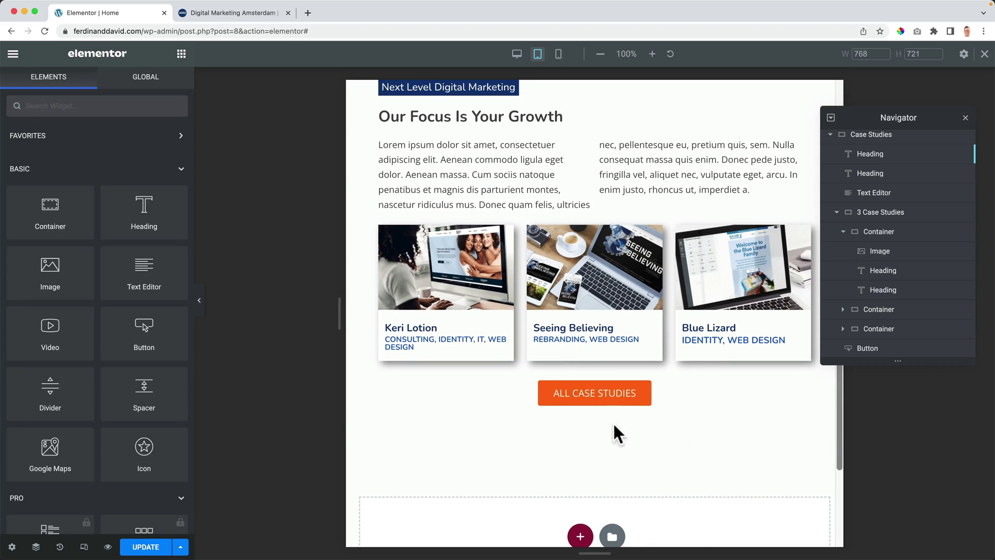
pyautogui.rightClick(742, 339)
# Step: Paste the copied 12 px service-line style onto the Blue Lizard card
pyautogui.click(750, 425)
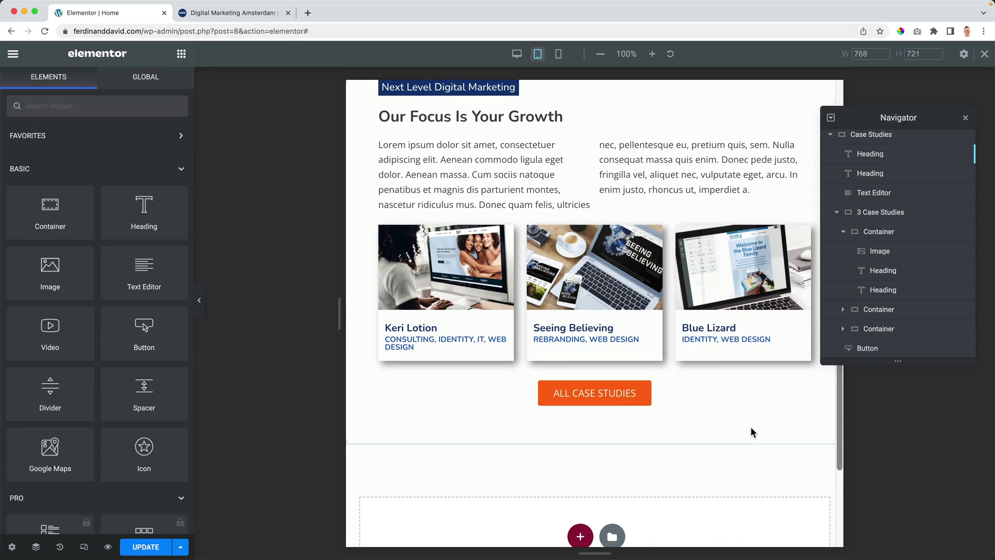
pyautogui.scroll(3, 522, 338)
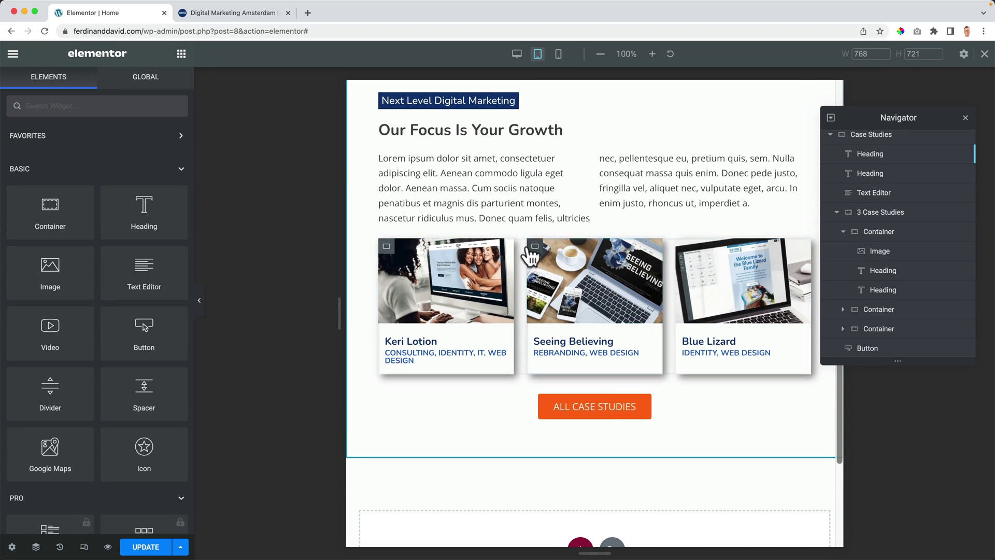
pyautogui.scroll(5, 527, 246)
pyautogui.scroll(-8, 526, 246)
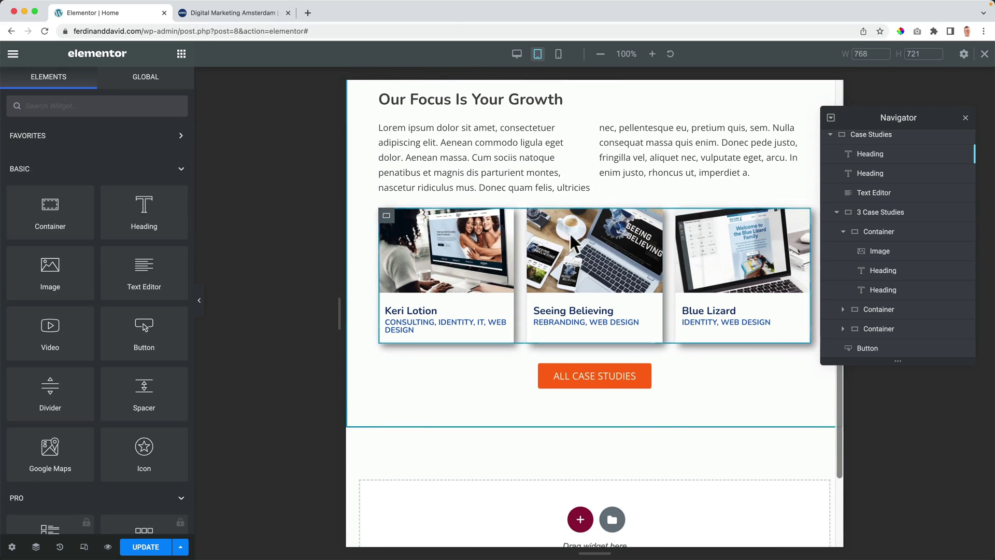
# Step: In mobile view, set the intro paragraph to a single column
pyautogui.click(965, 118)
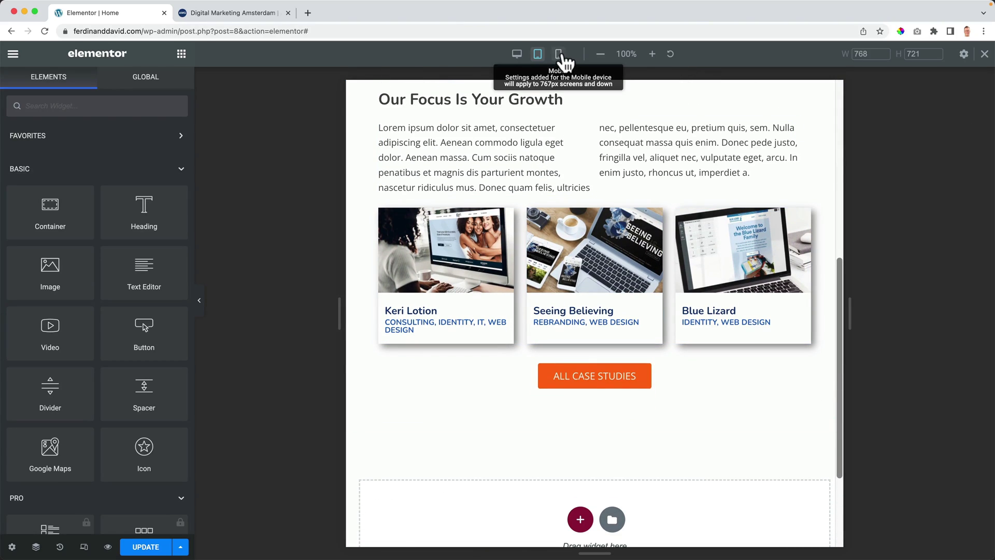
pyautogui.click(558, 53)
pyautogui.scroll(5, 629, 266)
pyautogui.scroll(1, 643, 290)
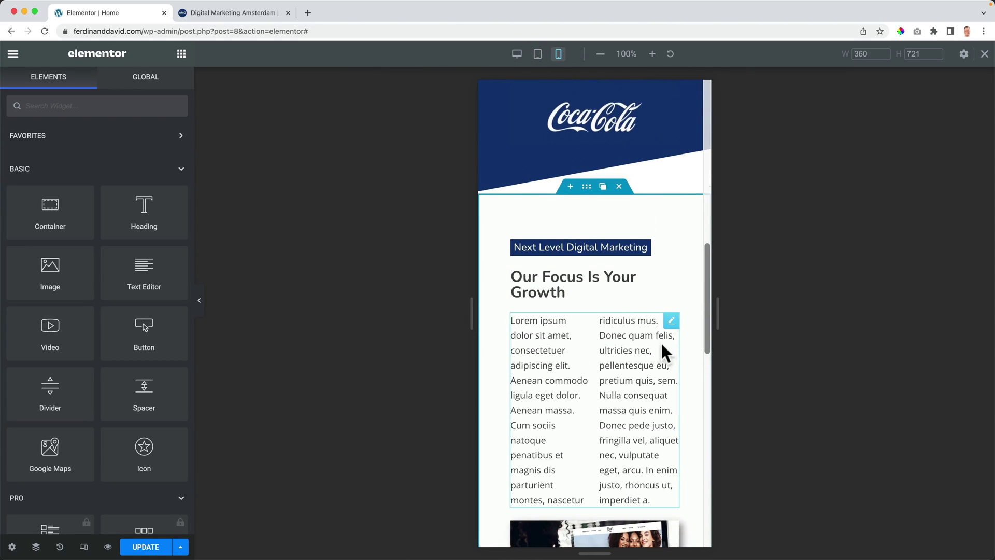
pyautogui.click(671, 321)
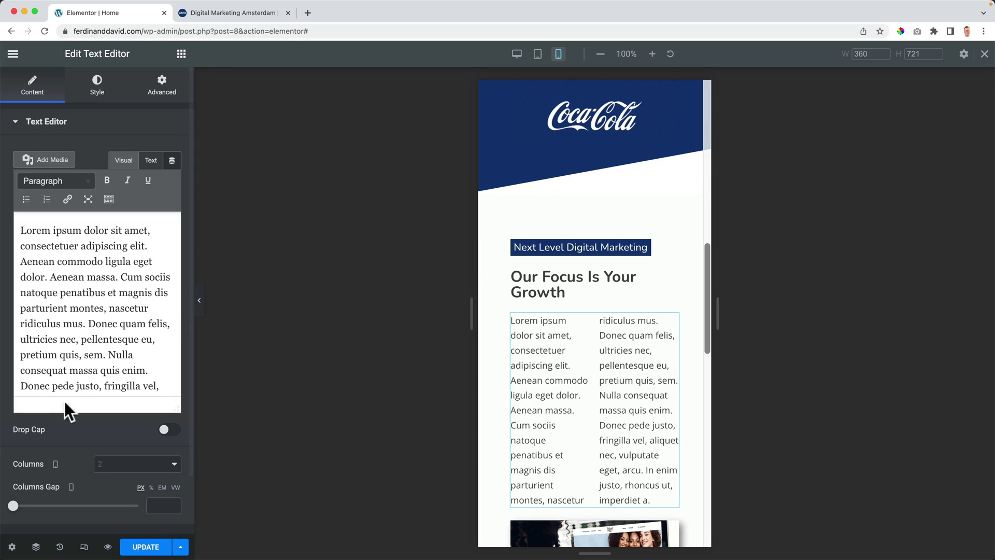
pyautogui.click(119, 466)
pyautogui.click(113, 465)
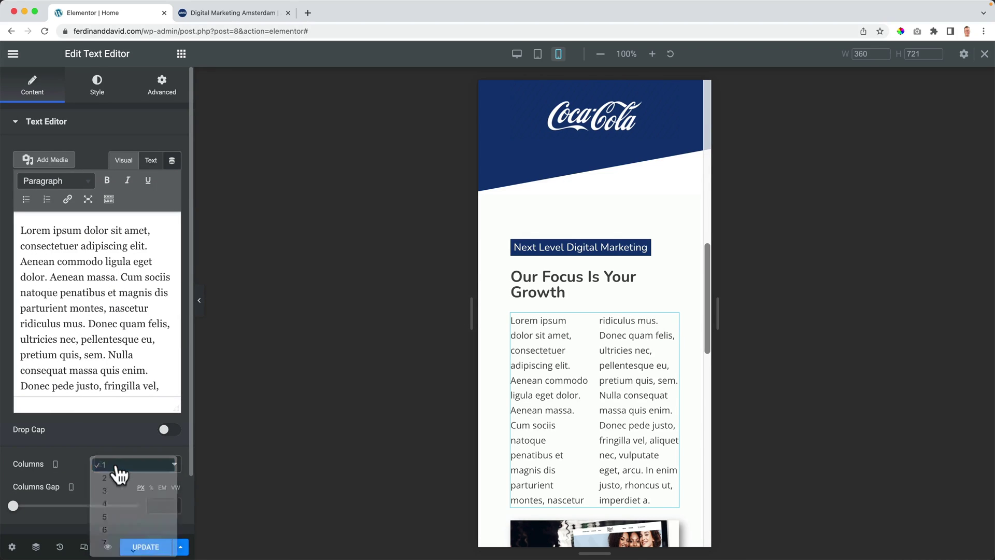
# Step: Update the page and return the preview to desktop width
pyautogui.scroll(1, 590, 334)
pyautogui.scroll(-10, 587, 332)
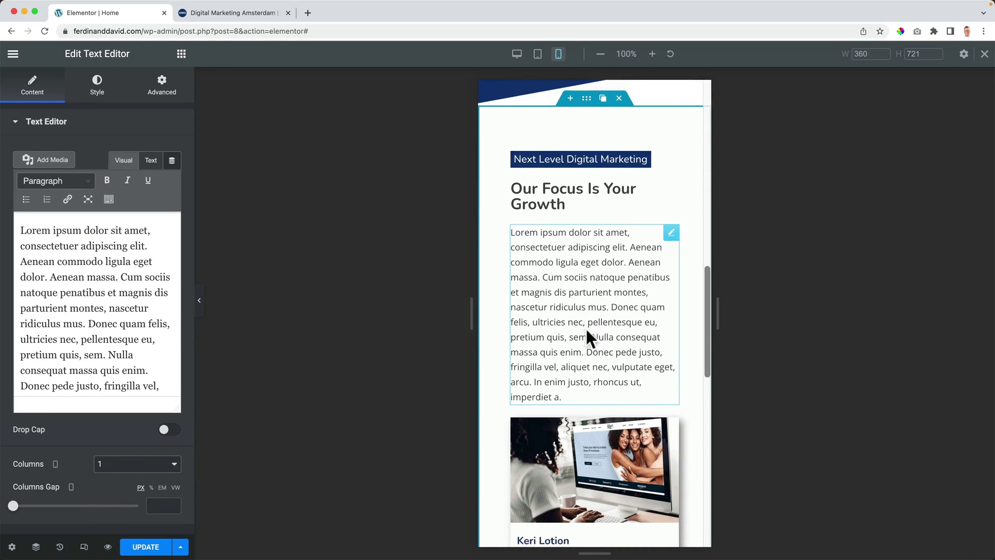
pyautogui.scroll(-5, 586, 328)
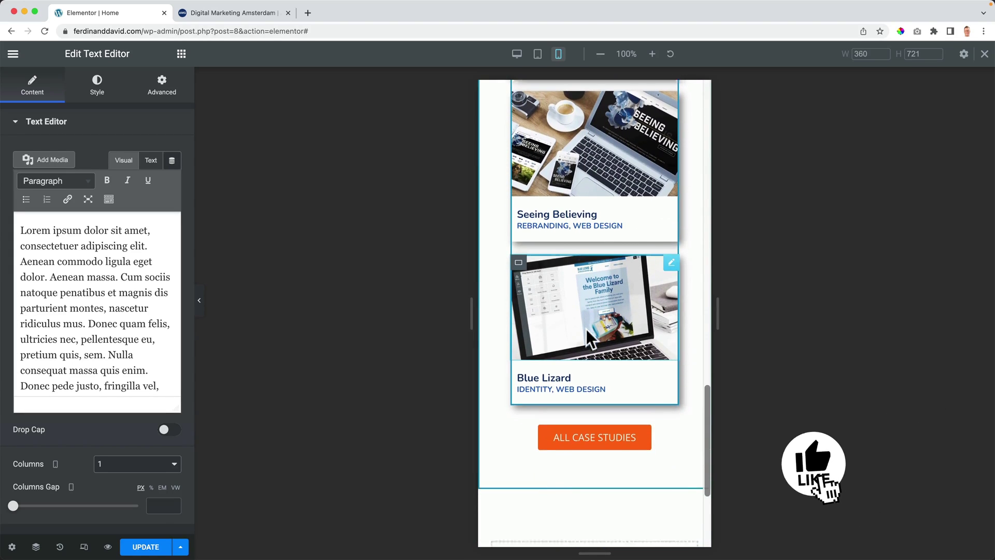
pyautogui.click(146, 549)
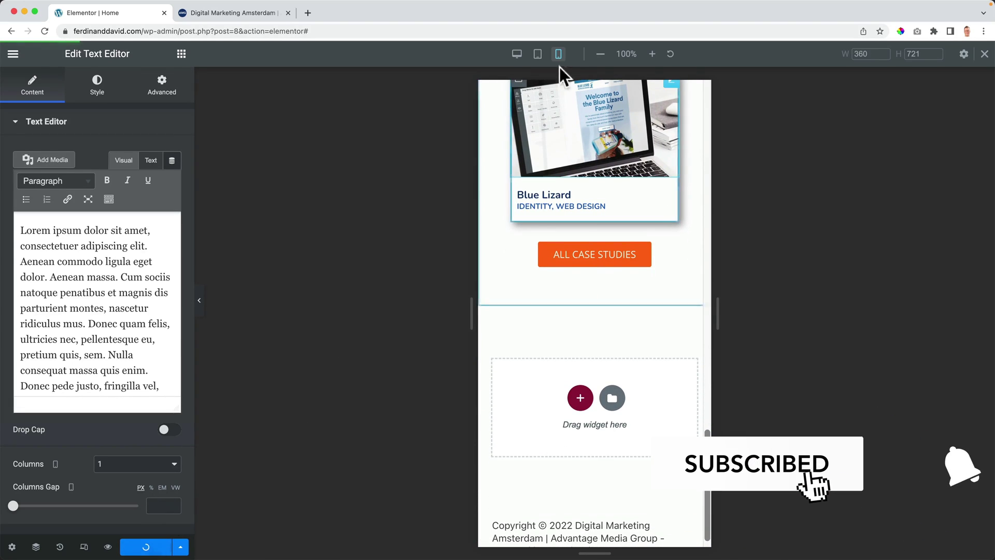
pyautogui.click(516, 54)
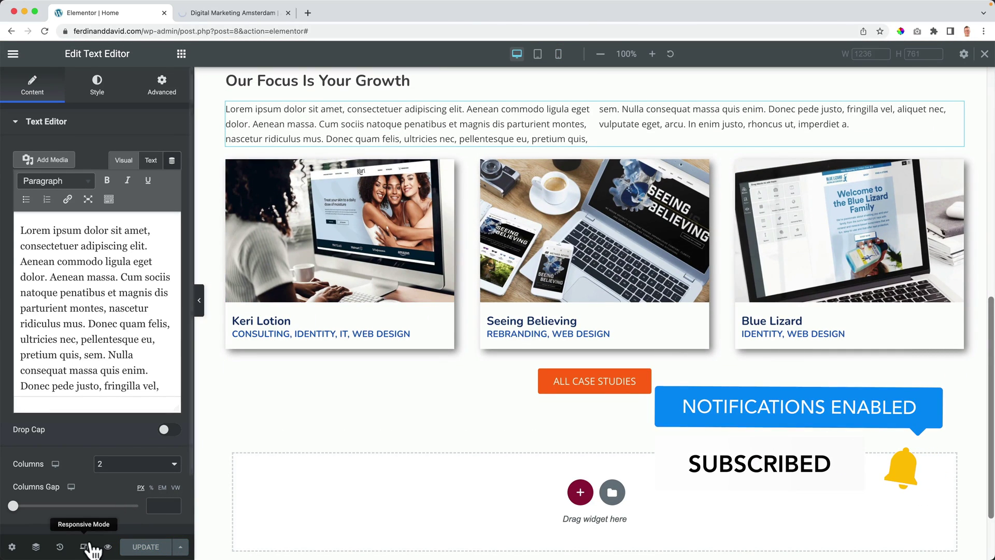
# Step: Leave responsive mode and scroll through the live preview's hero and Case Studies sections
pyautogui.click(83, 546)
pyautogui.hotkey('ctrl', 'Tab')
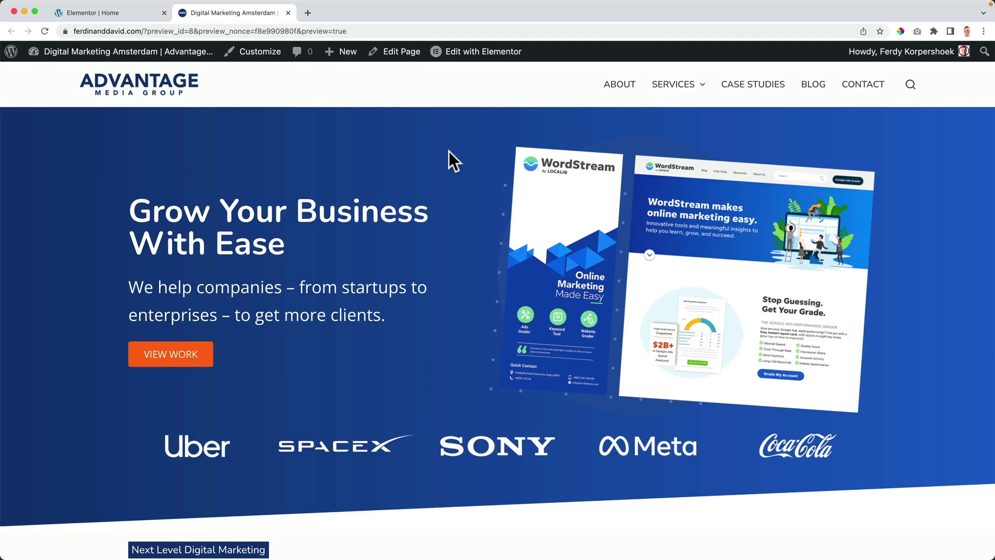
pyautogui.scroll(-7, 448, 151)
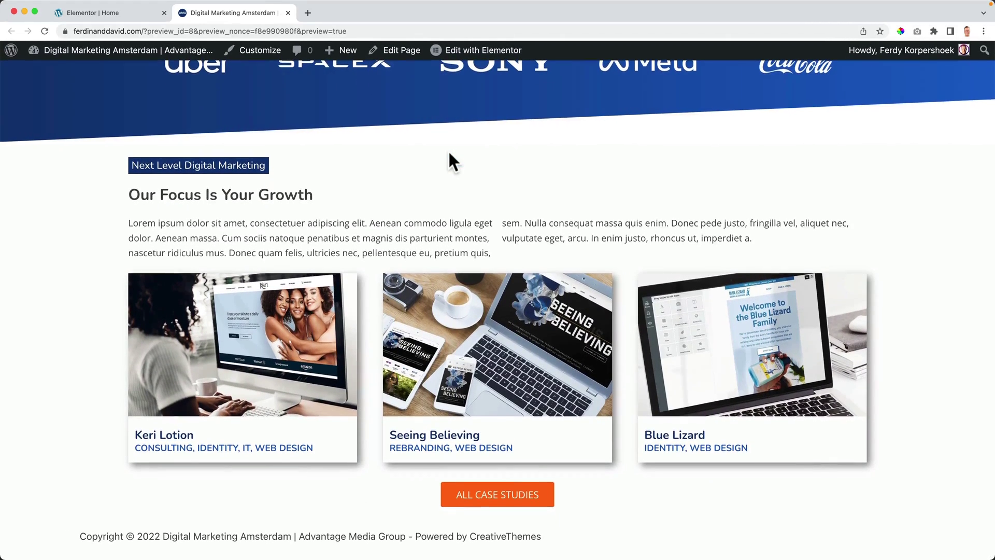
pyautogui.scroll(7, 448, 155)
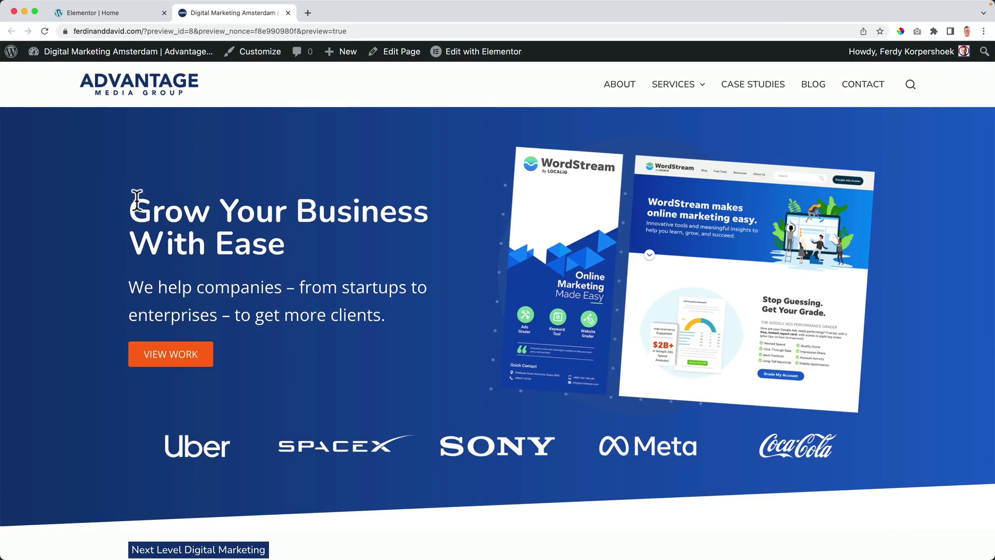
pyautogui.scroll(-7, 131, 211)
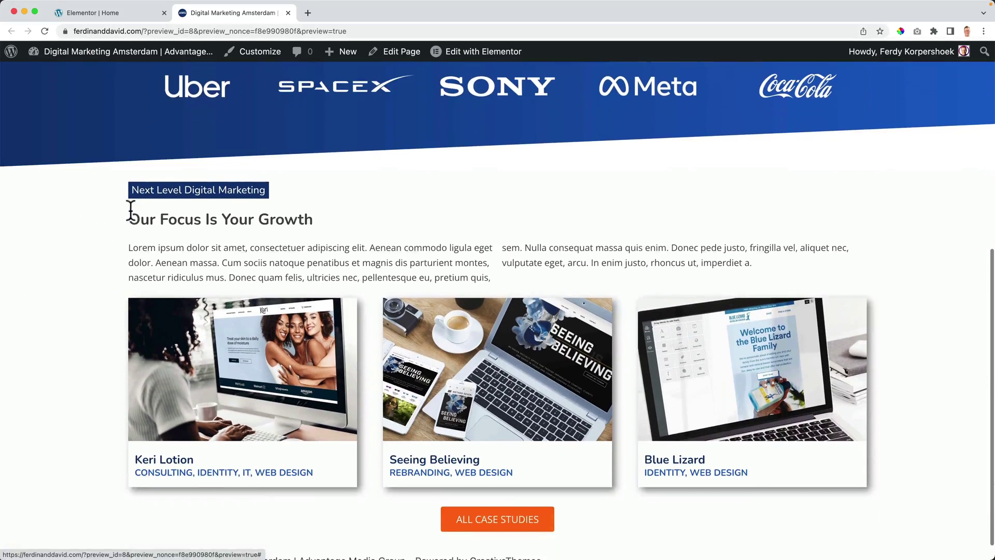
pyautogui.scroll(7, 771, 226)
pyautogui.scroll(-7, 869, 205)
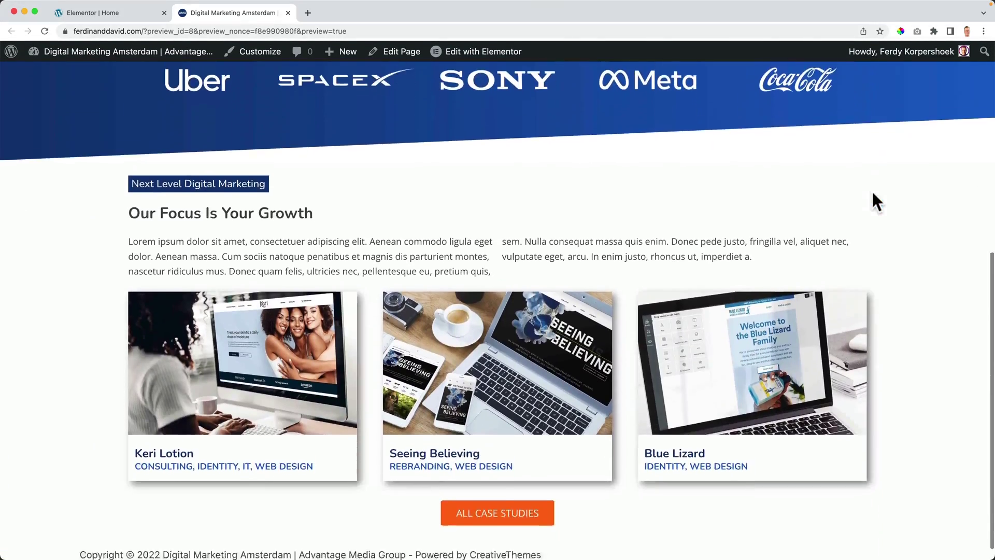
pyautogui.scroll(7, 874, 321)
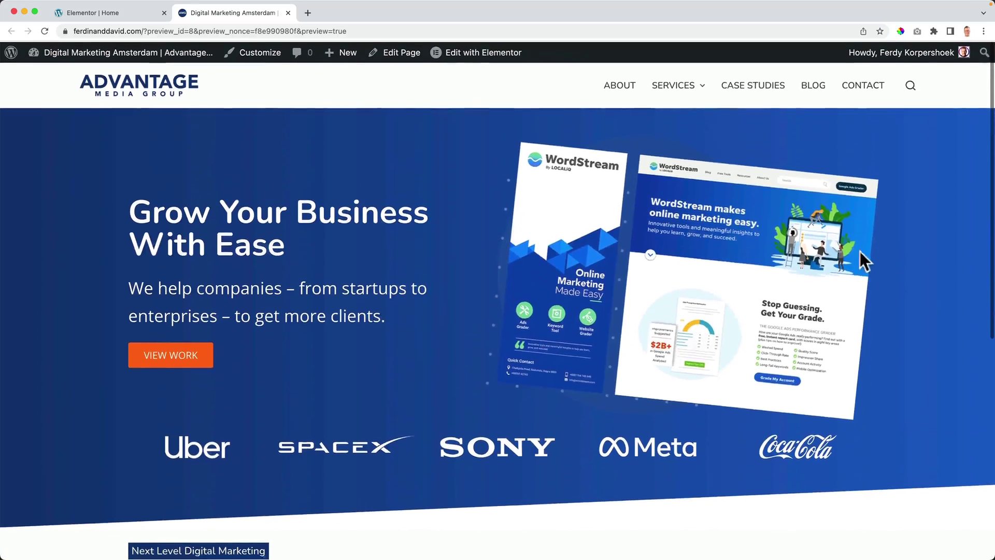
pyautogui.moveTo(104, 54)
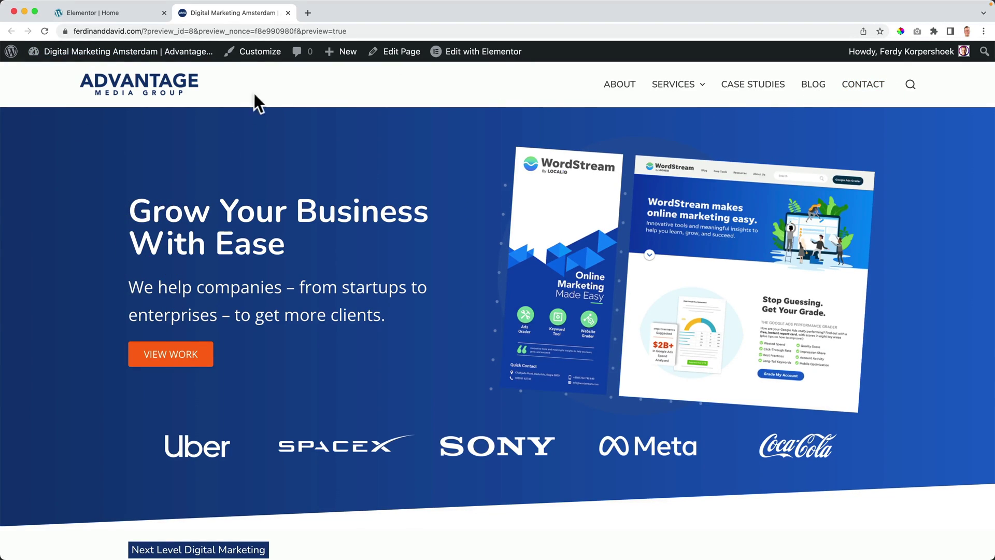
pyautogui.moveTo(477, 57)
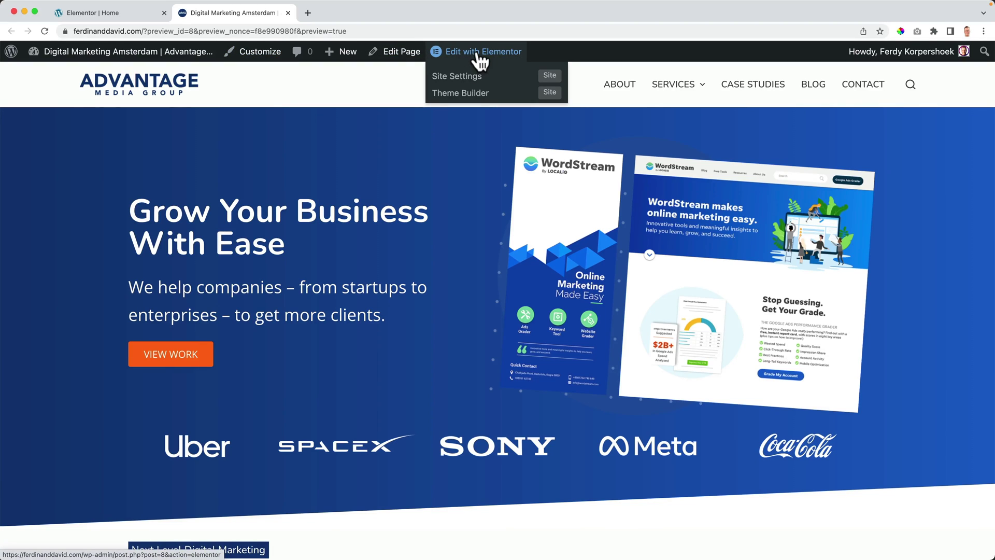
pyautogui.click(125, 13)
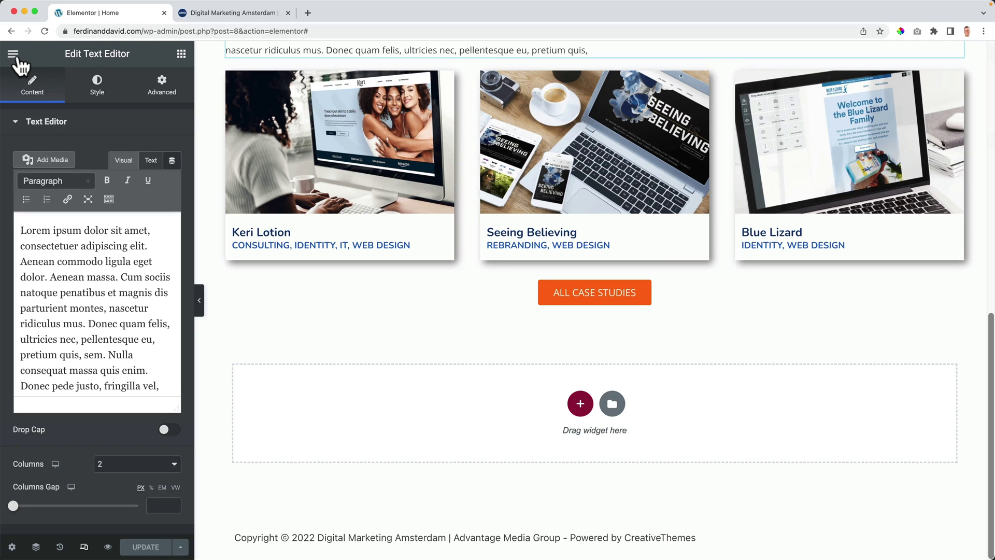
pyautogui.click(14, 55)
pyautogui.click(15, 55)
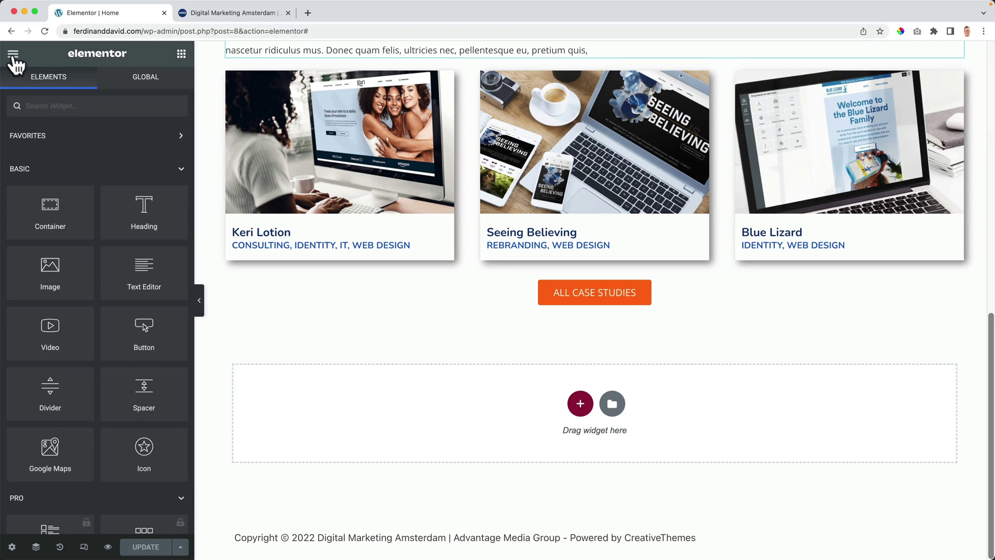
pyautogui.click(13, 55)
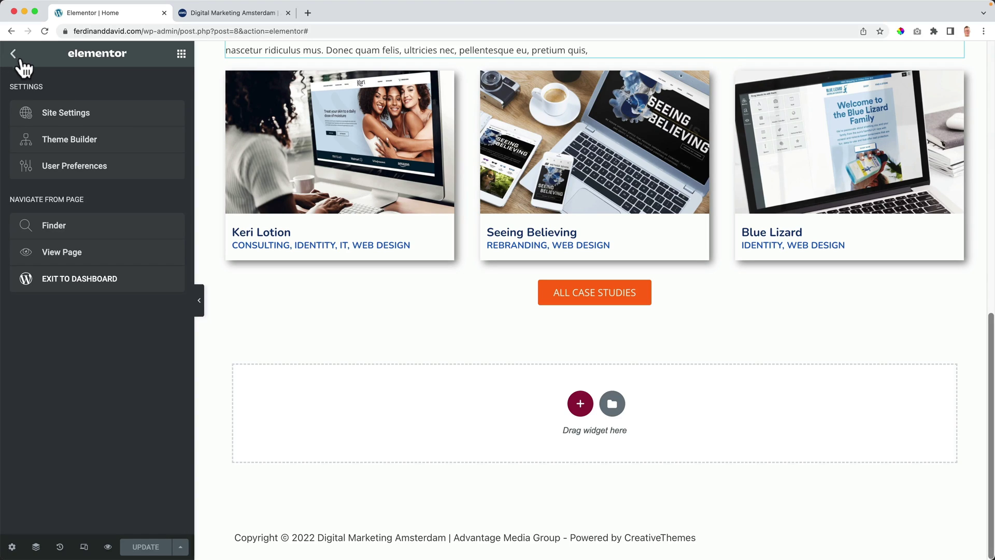
pyautogui.click(70, 116)
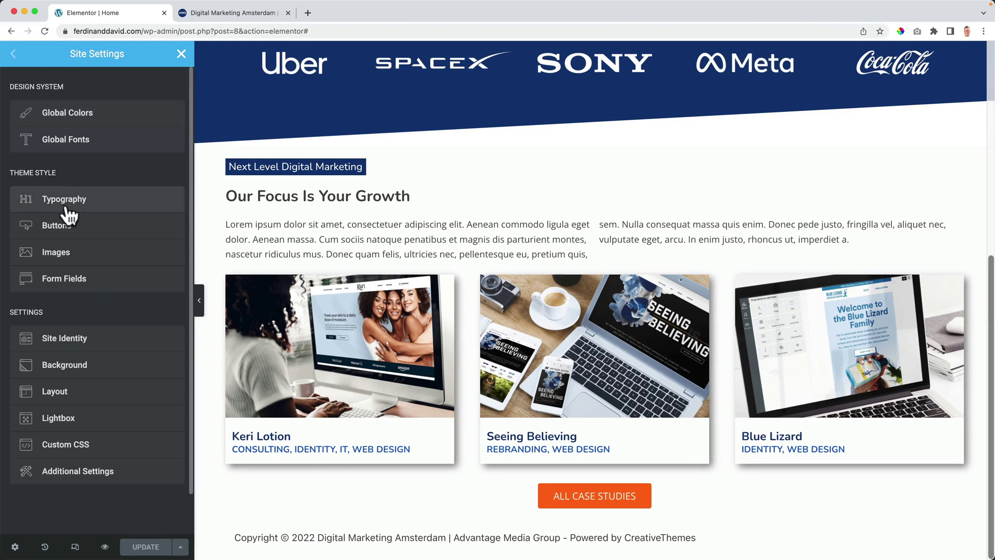
pyautogui.click(65, 392)
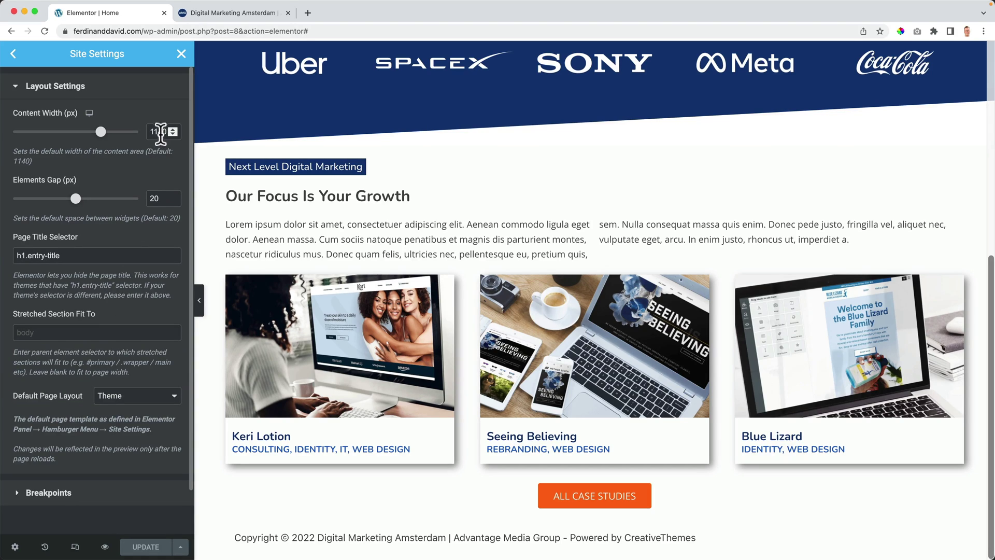
pyautogui.scroll(10, 250, 157)
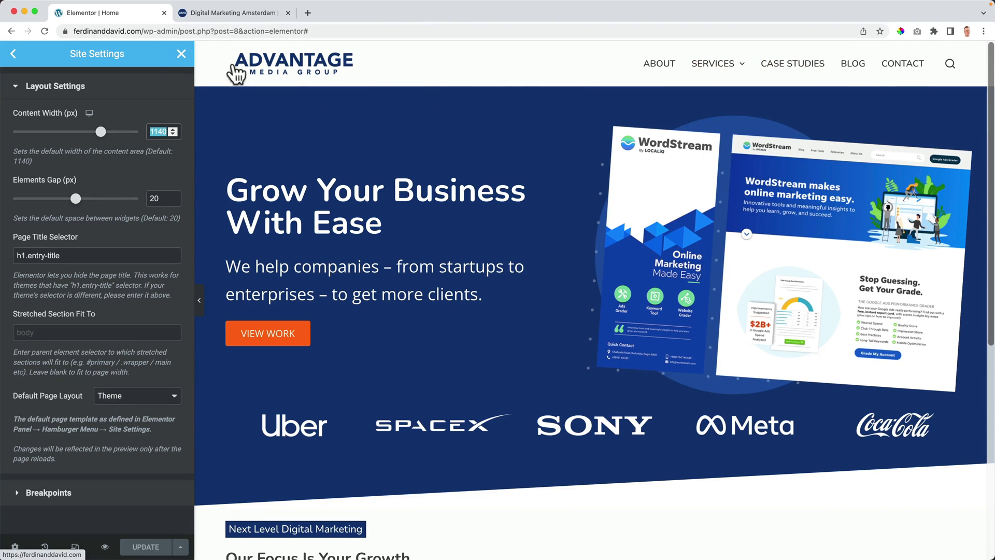
pyautogui.click(181, 54)
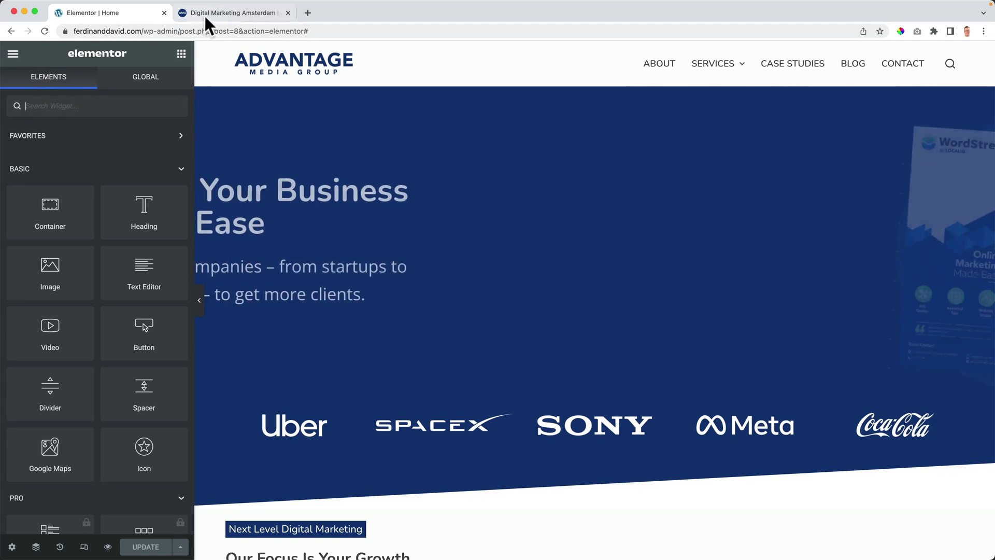
# Step: Load the live home page and open the theme Customizer
pyautogui.click(206, 15)
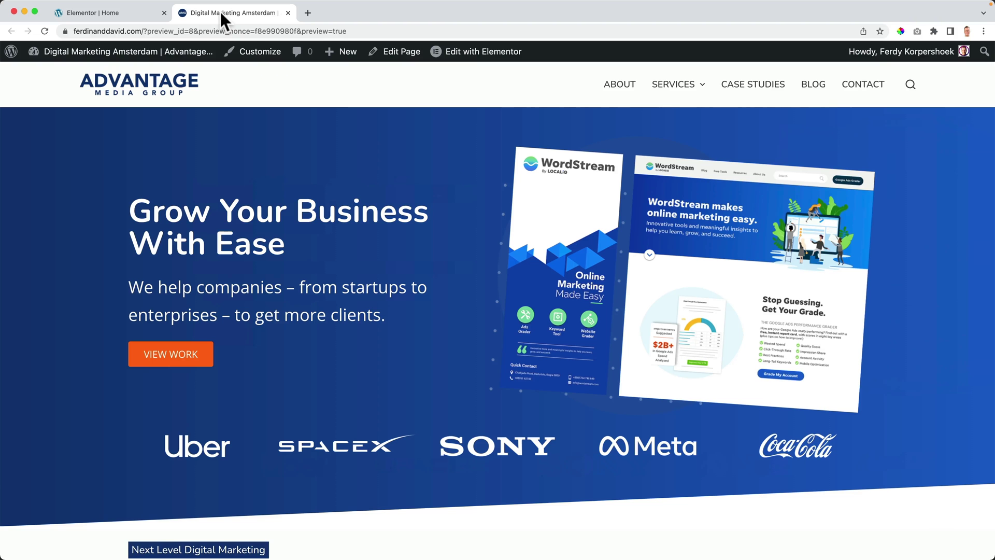
pyautogui.click(189, 89)
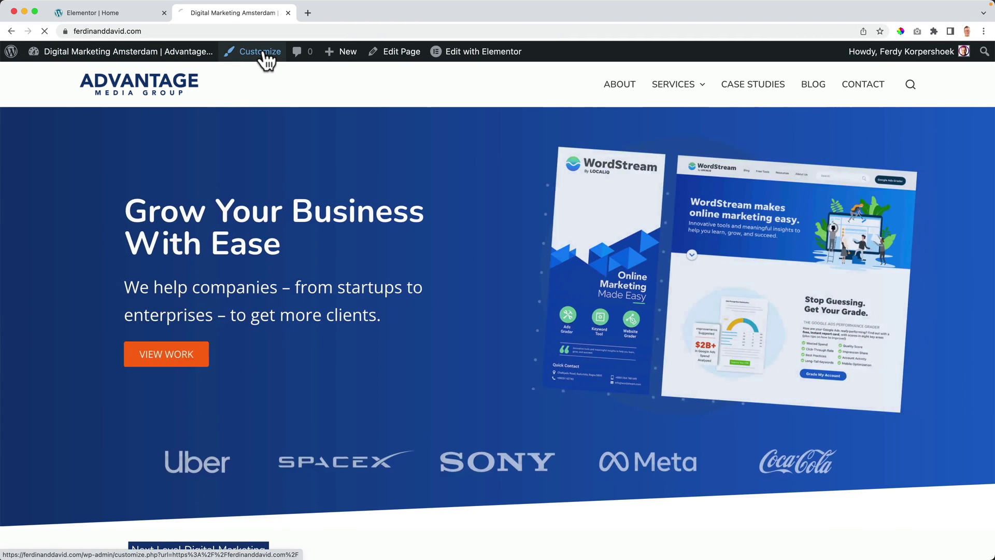
pyautogui.click(263, 52)
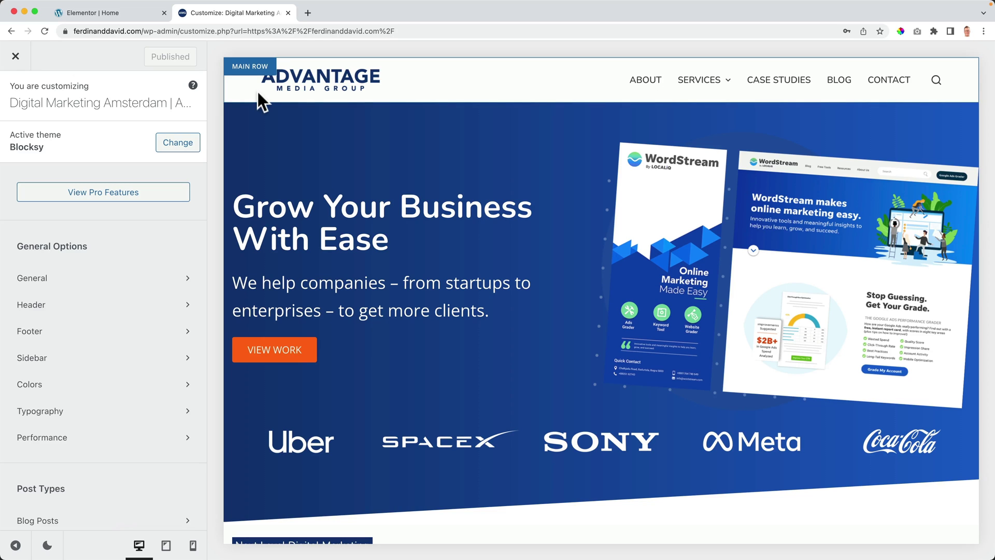
pyautogui.press('super+minus')
pyautogui.press('super+minus')
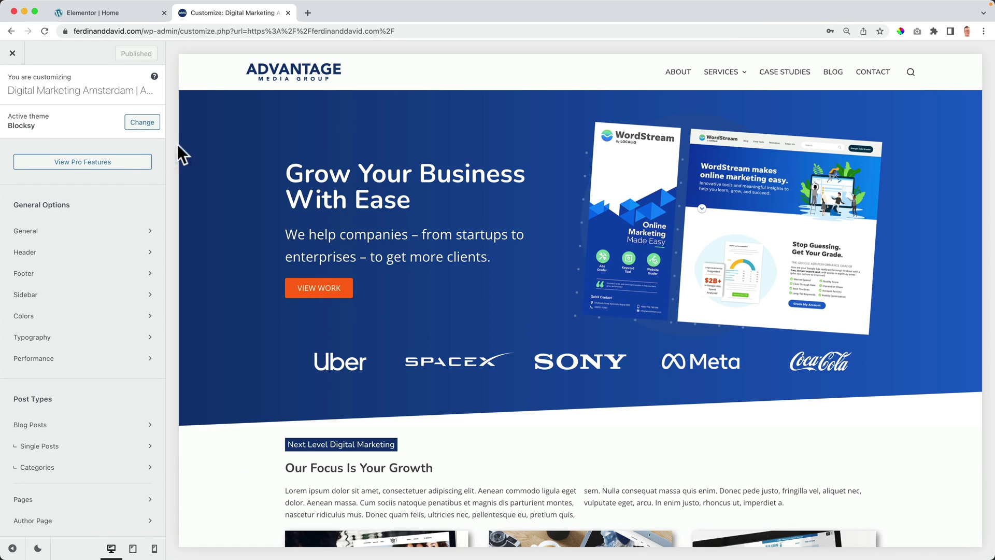
# Step: Set the Maximum Site Width to 1140 under General > Layout
pyautogui.click(30, 238)
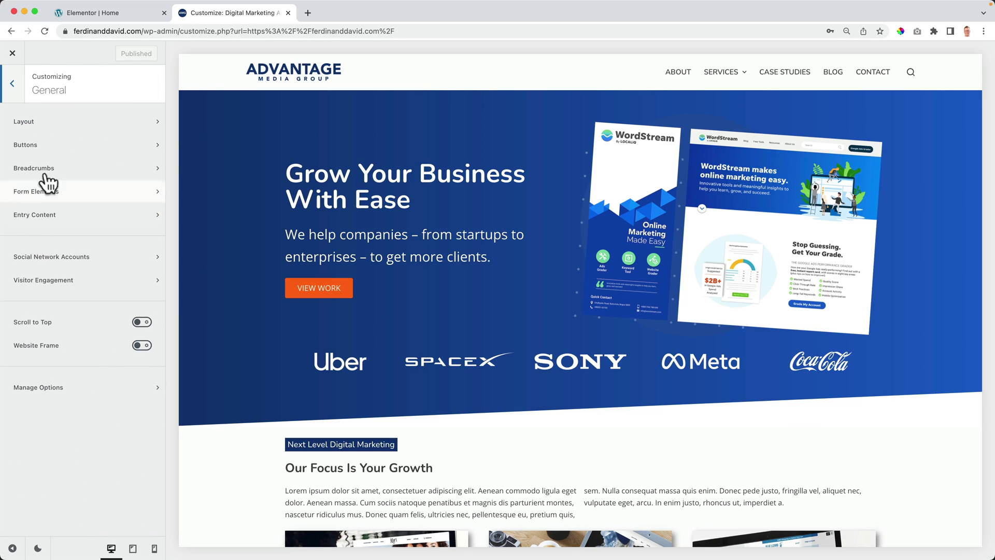
pyautogui.click(49, 120)
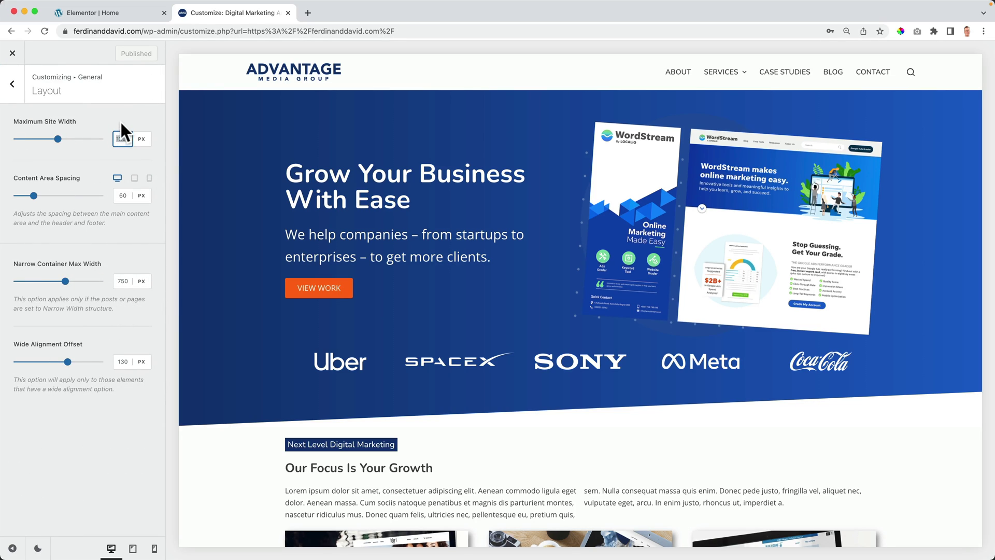
pyautogui.write('1140')
pyautogui.press('Tab')
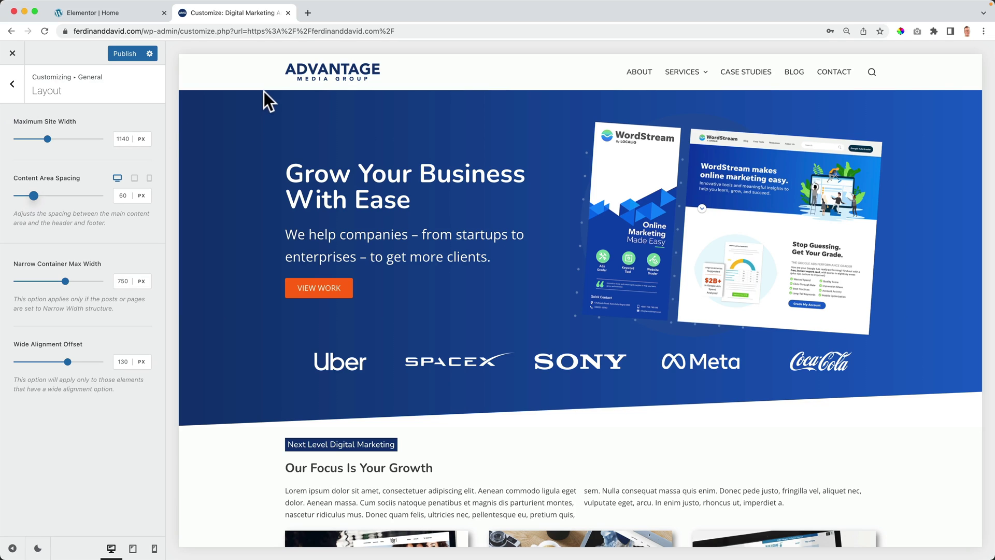
pyautogui.scroll(-2, 708, 104)
pyautogui.scroll(-5, 707, 102)
pyautogui.scroll(10, 707, 102)
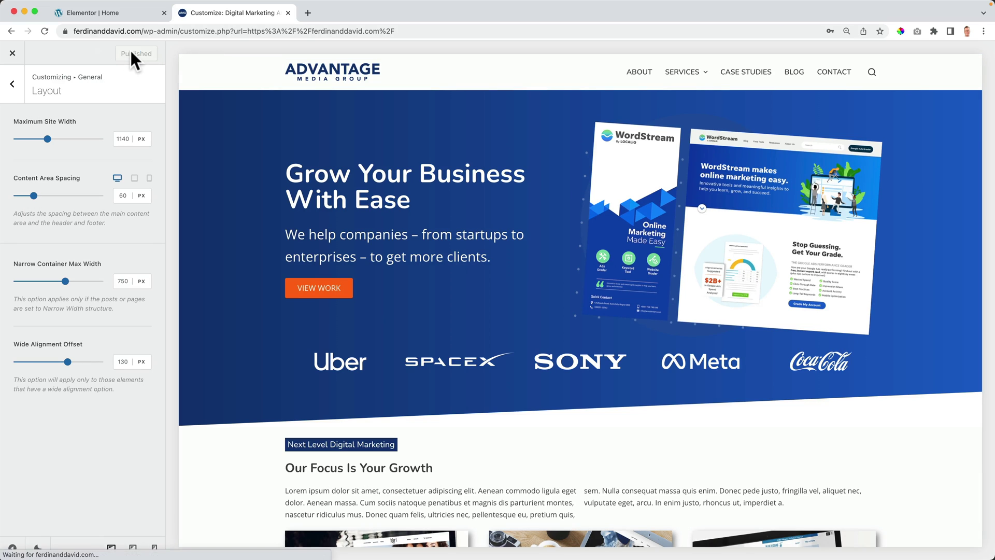
# Step: Close the Customizer and review the narrower live home page at normal zoom
pyautogui.click(13, 54)
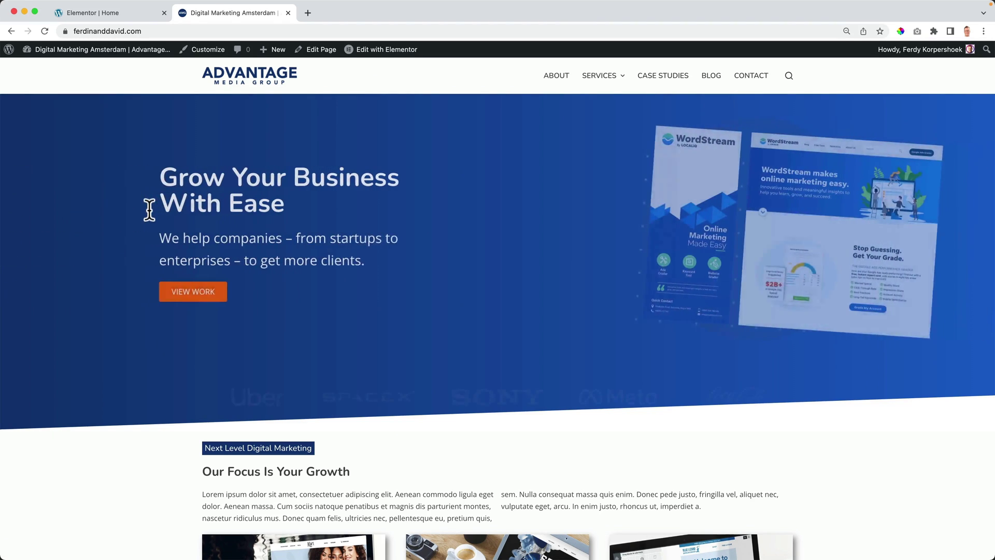
pyautogui.press('super+equal')
pyautogui.press('super+equal')
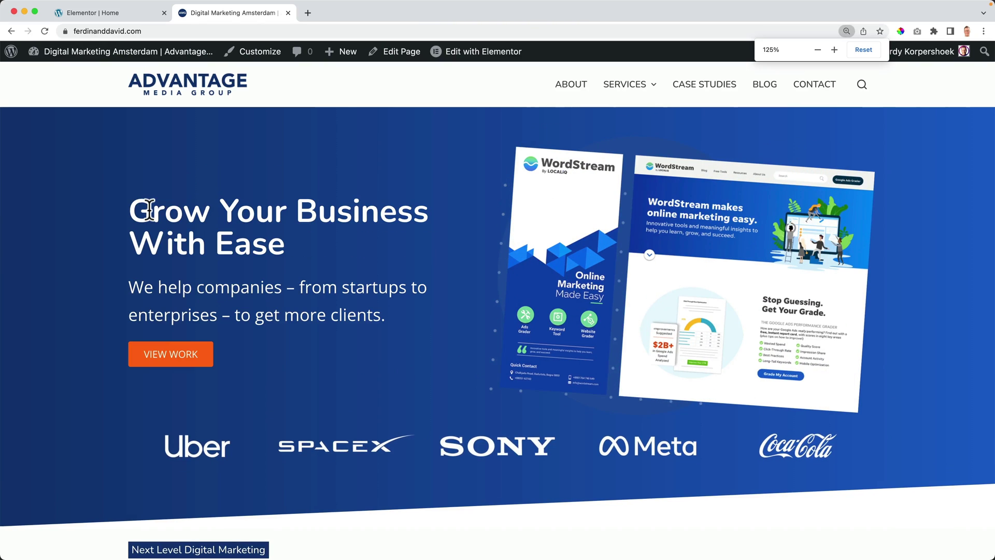
pyautogui.scroll(-7, 119, 219)
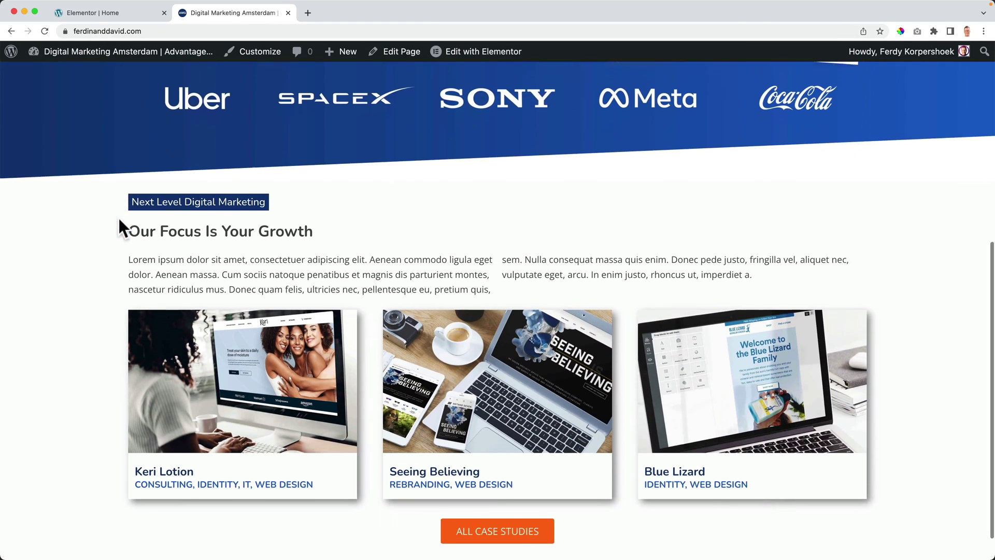
pyautogui.scroll(8, 117, 216)
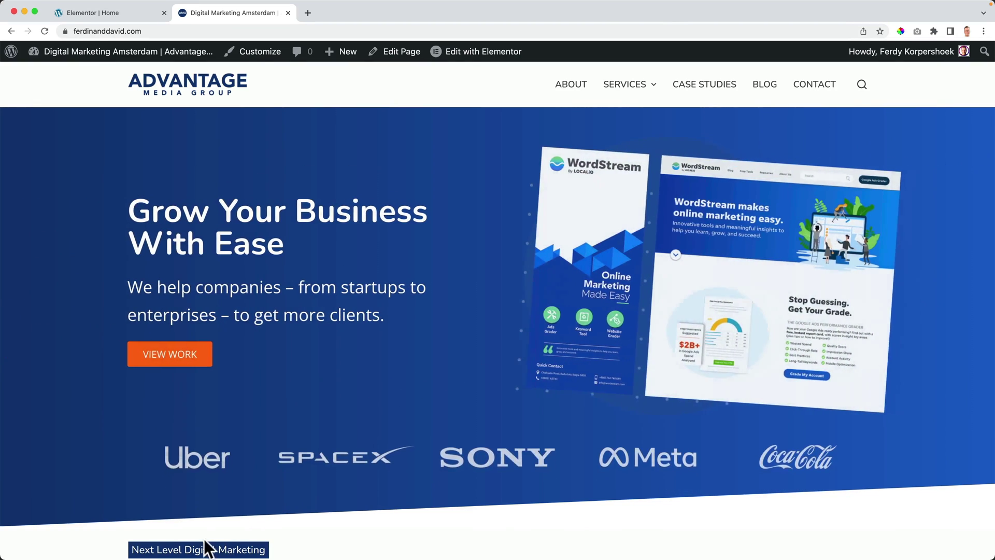
# Step: Remove the entrance animation from the hero's left text container
pyautogui.click(138, 12)
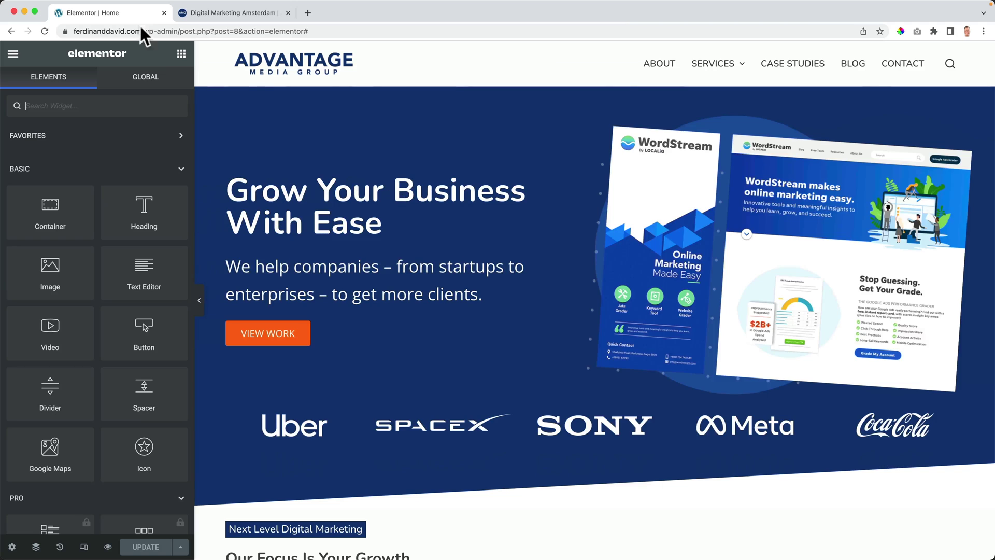
pyautogui.click(233, 127)
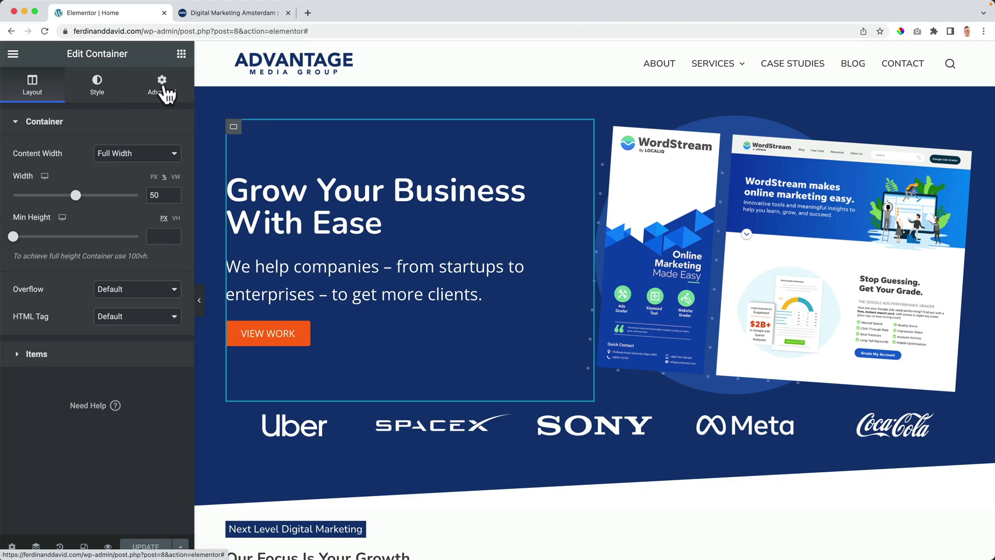
pyautogui.click(163, 89)
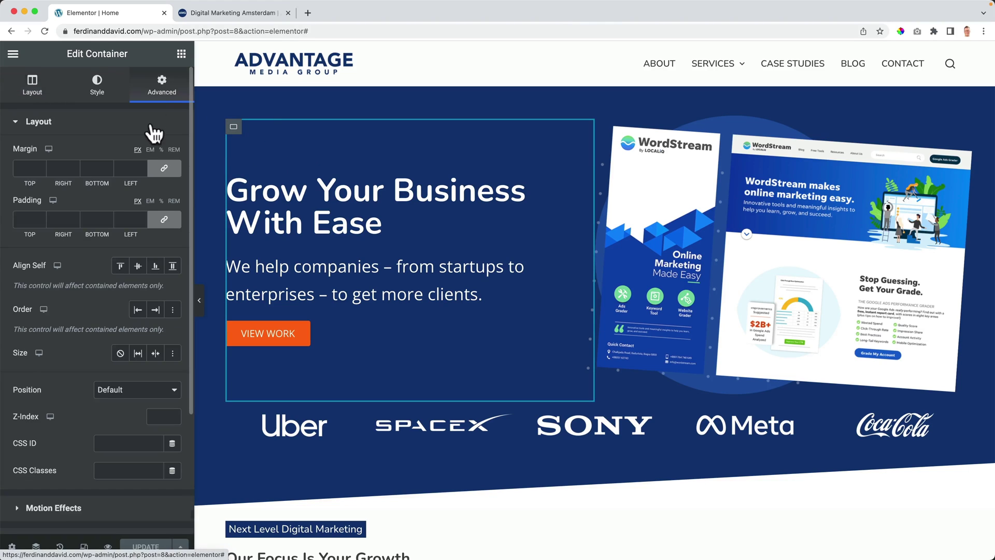
pyautogui.click(53, 508)
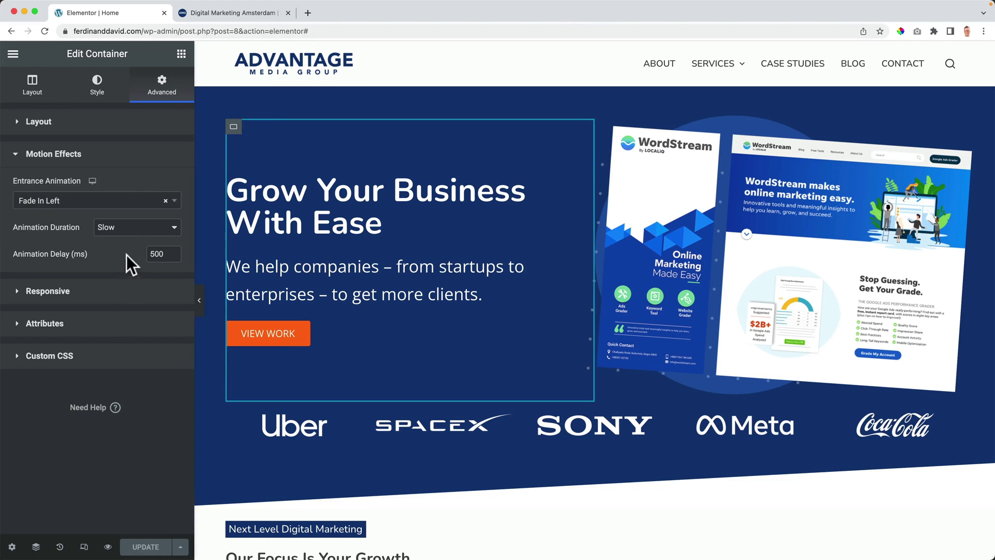
pyautogui.click(165, 201)
pyautogui.click(156, 156)
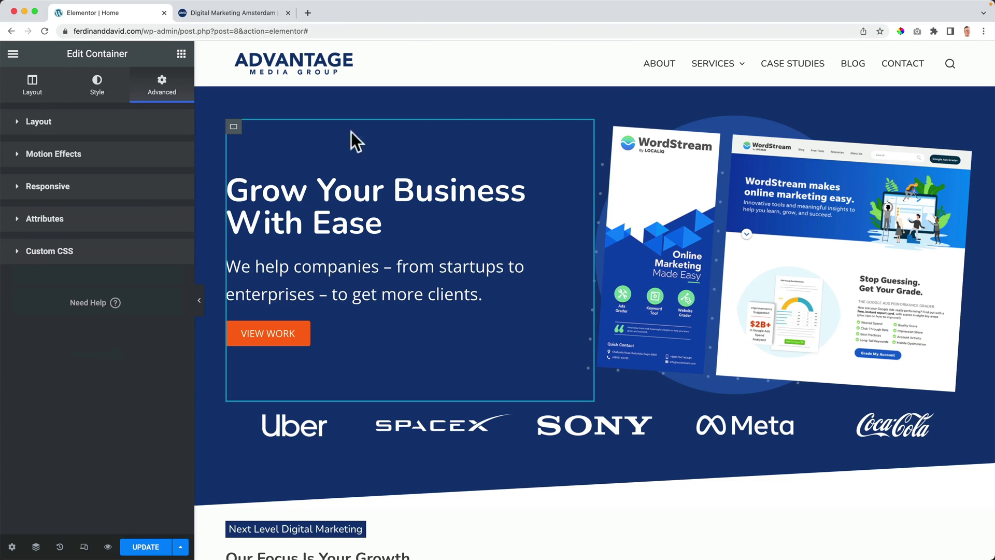
# Step: Remove the entrance animation from the hero's right image container
pyautogui.click(604, 127)
pyautogui.click(165, 93)
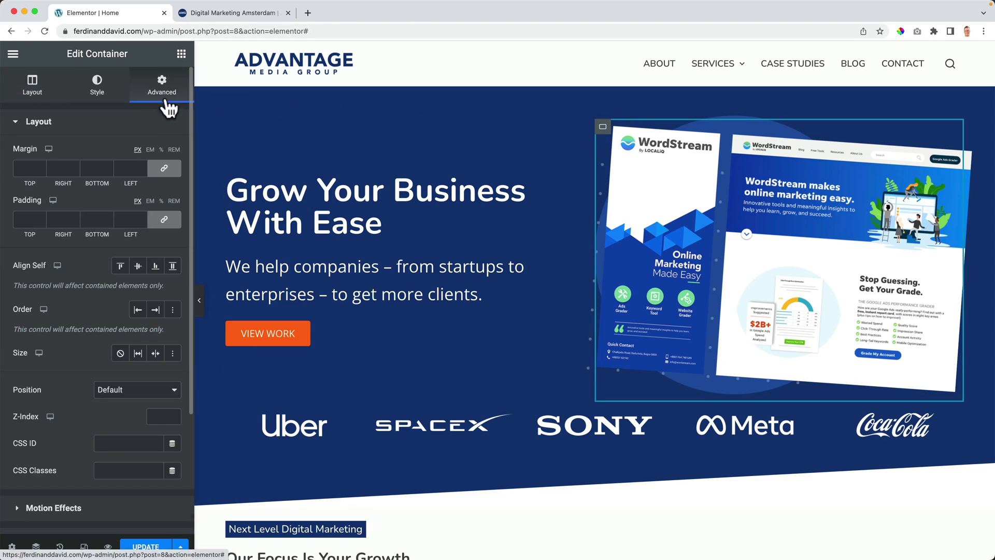
pyautogui.scroll(-3, 101, 292)
pyautogui.click(88, 344)
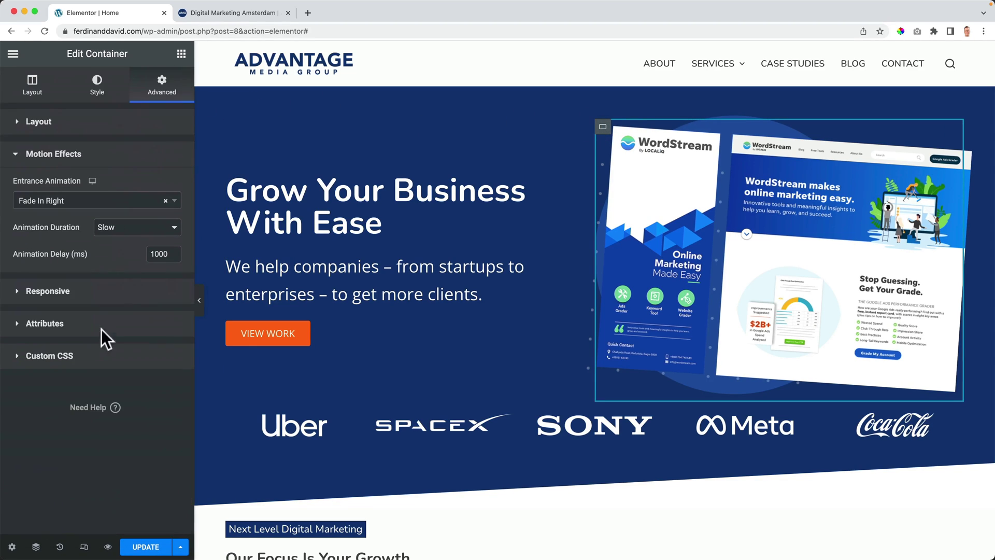
pyautogui.click(166, 201)
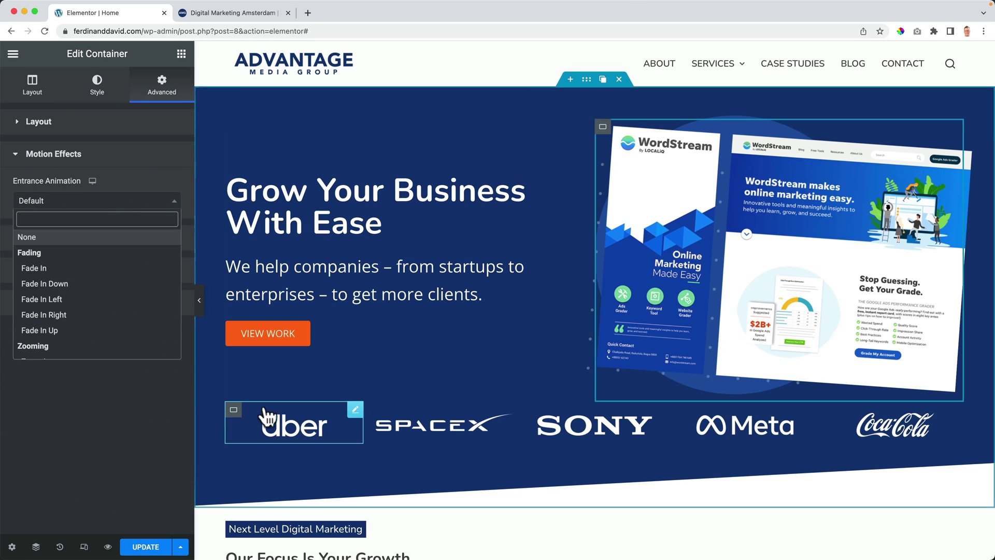
# Step: Reset the logos row container's entrance animation to Default
pyautogui.click(36, 546)
pyautogui.click(876, 199)
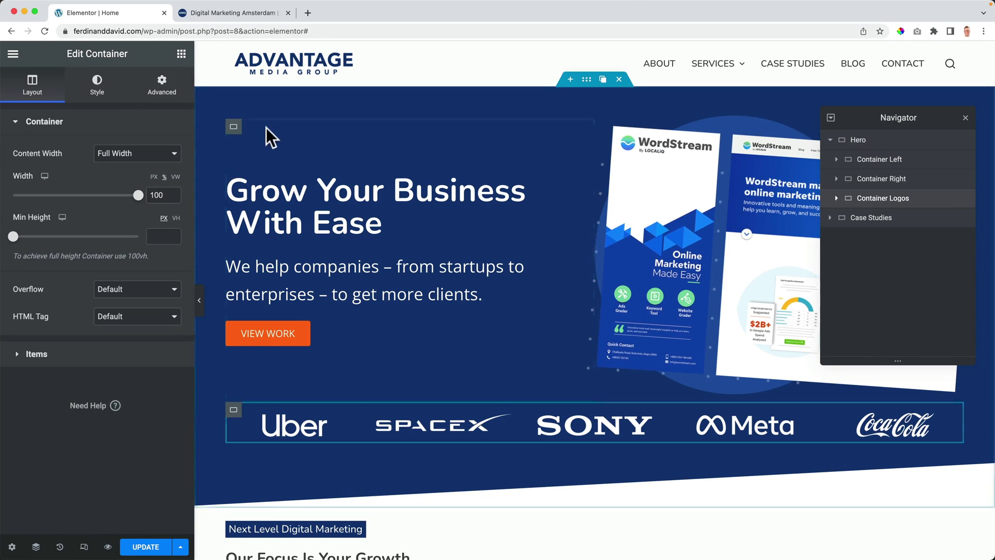
pyautogui.click(164, 88)
pyautogui.click(40, 132)
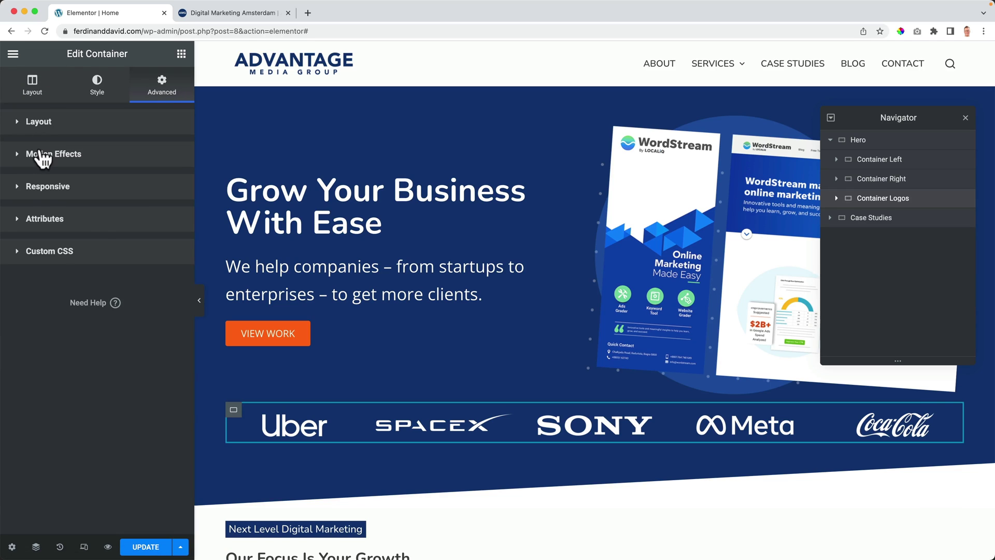
pyautogui.click(42, 154)
pyautogui.click(78, 202)
pyautogui.click(50, 235)
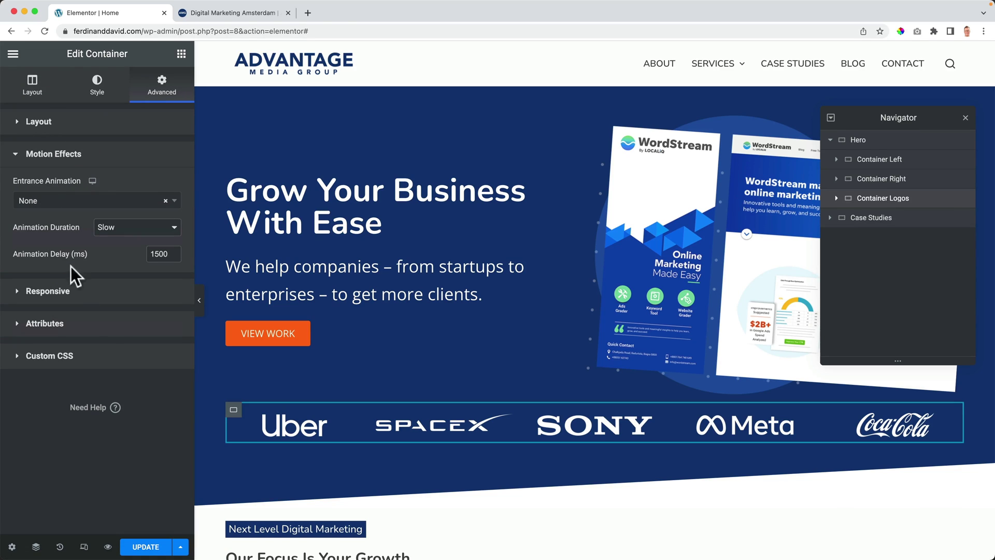
pyautogui.click(166, 202)
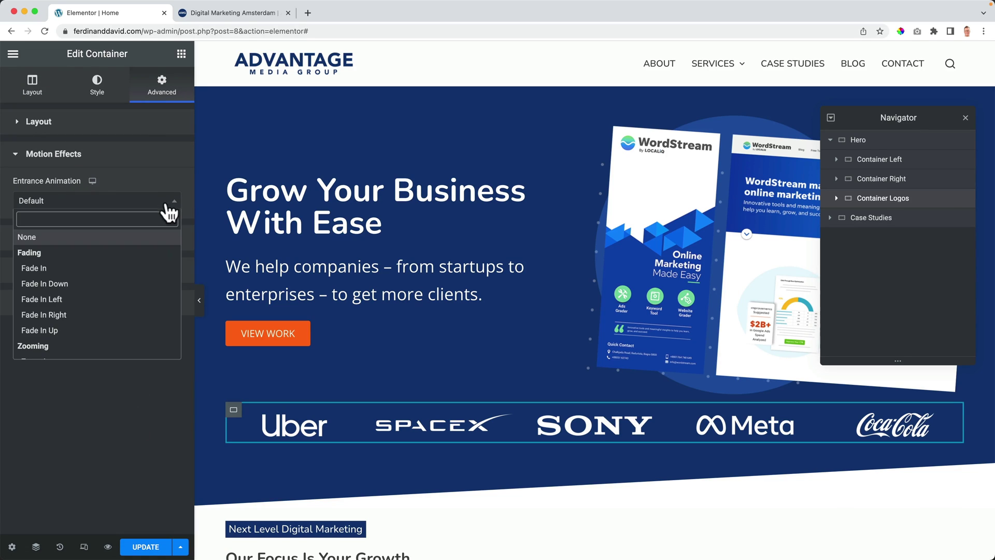
pyautogui.click(153, 431)
# Step: Update the page and check the hero on the live site, then return to the editor
pyautogui.click(146, 548)
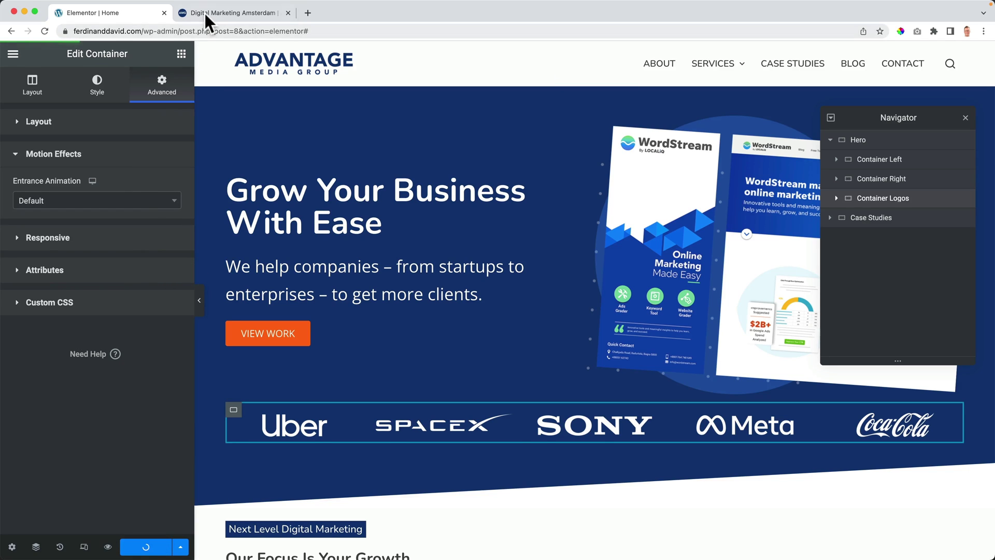
pyautogui.click(207, 16)
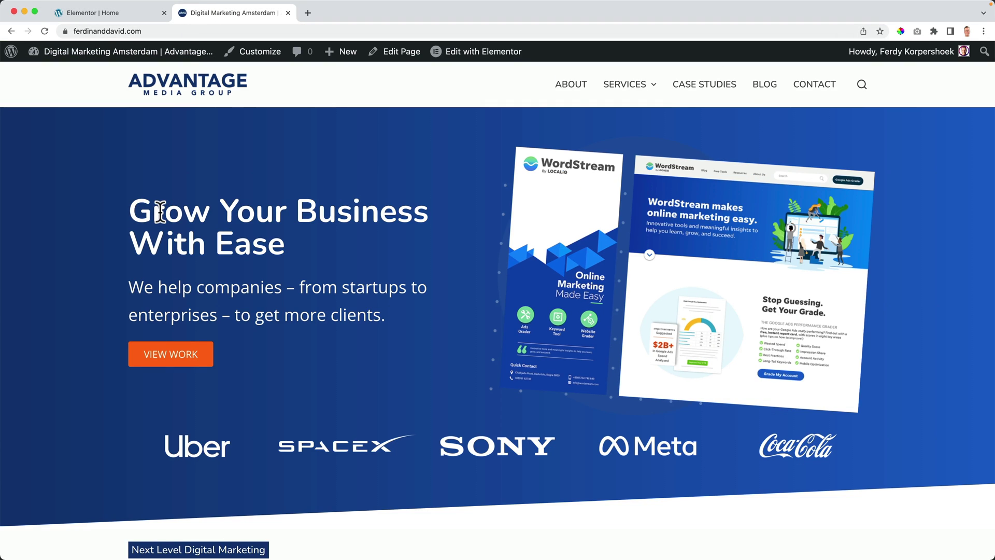
pyautogui.scroll(-10, 418, 159)
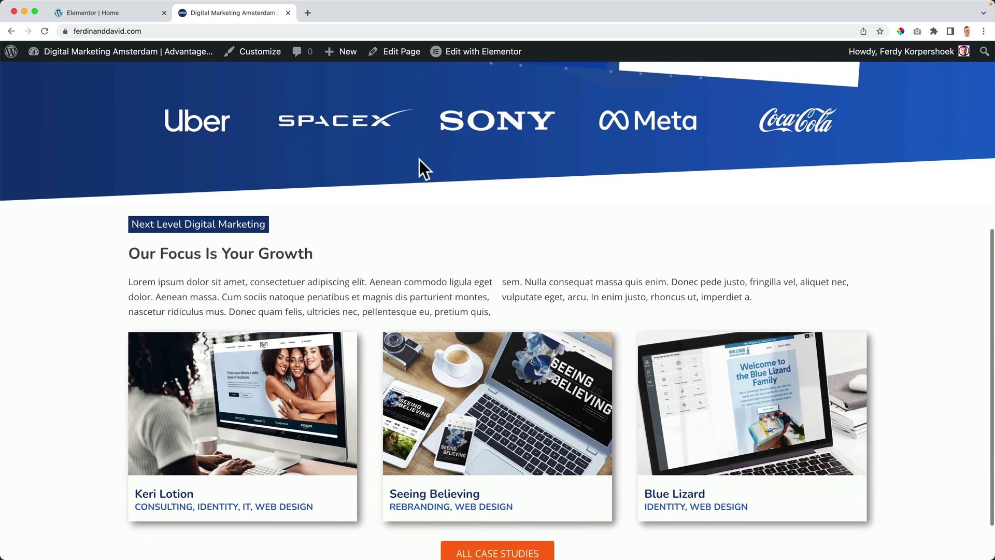
pyautogui.scroll(12, 418, 157)
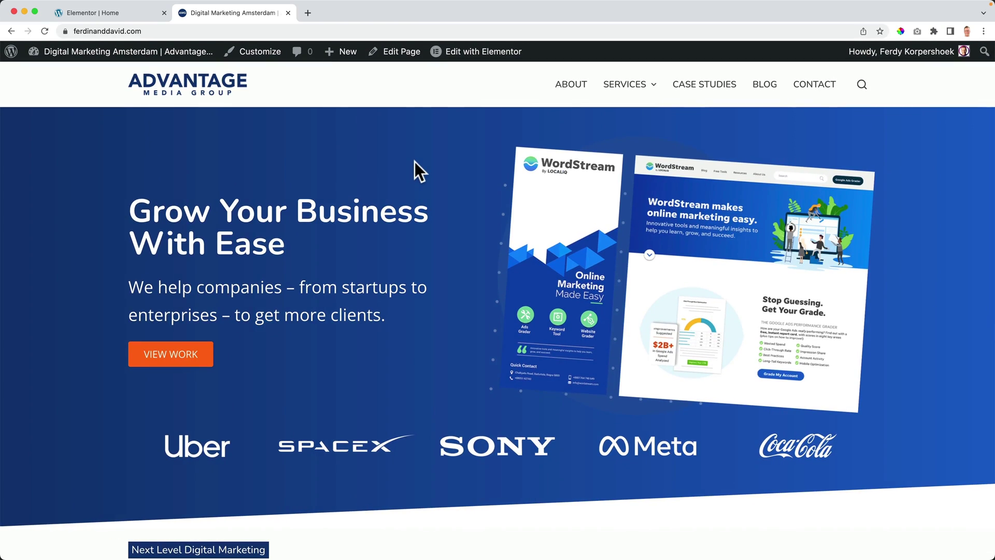
pyautogui.scroll(-10, 367, 151)
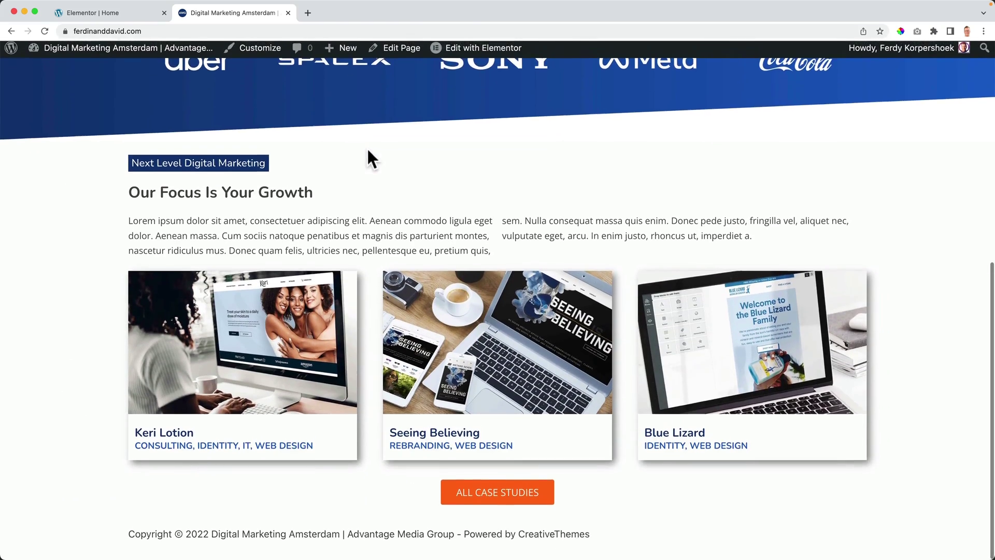
pyautogui.scroll(12, 366, 146)
pyautogui.click(117, 11)
# Step: Close the Navigator and duplicate the Case Studies section
pyautogui.scroll(-4, 435, 251)
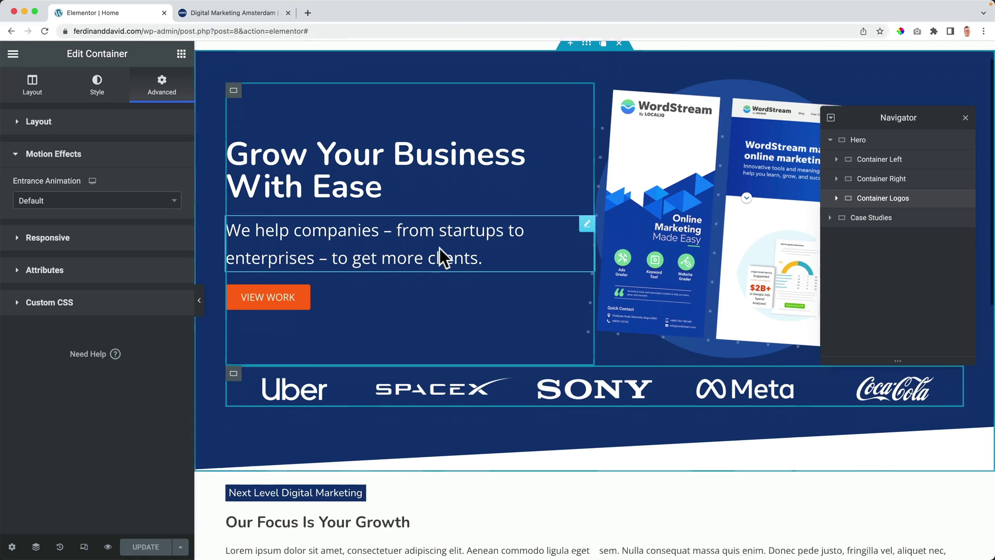
pyautogui.scroll(-3, 439, 248)
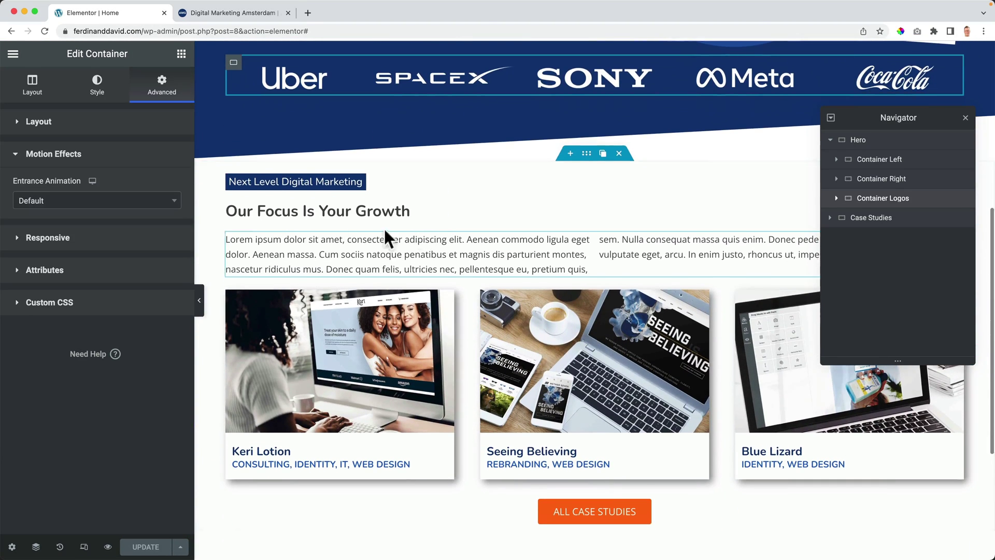
pyautogui.click(965, 118)
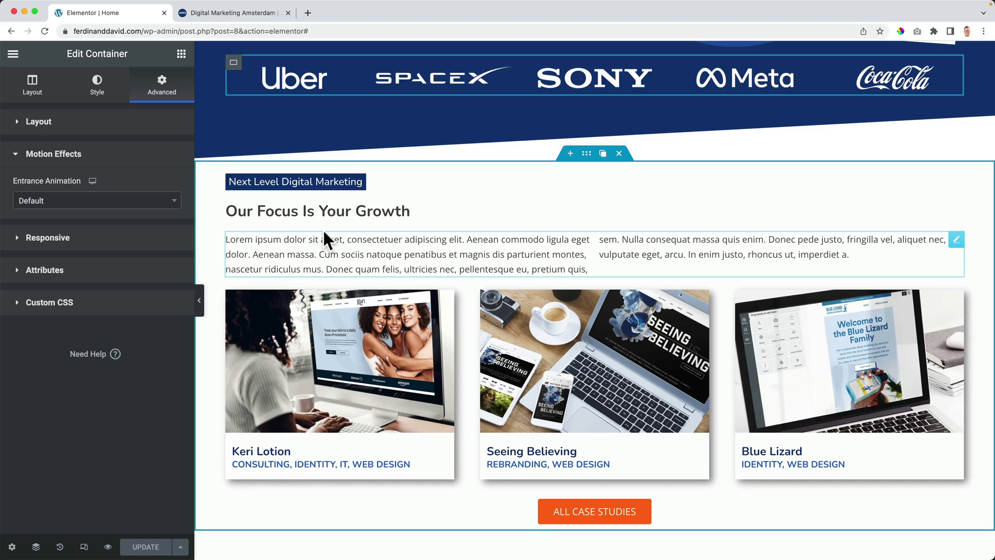
pyautogui.click(602, 153)
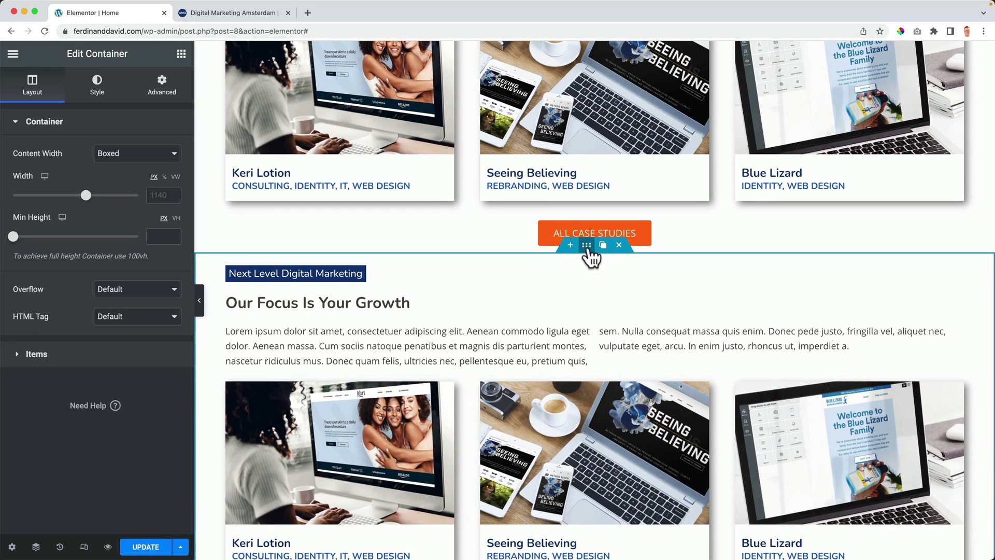
# Step: Give the copied section a dark blue to blue gradient background at angle 90
pyautogui.click(99, 87)
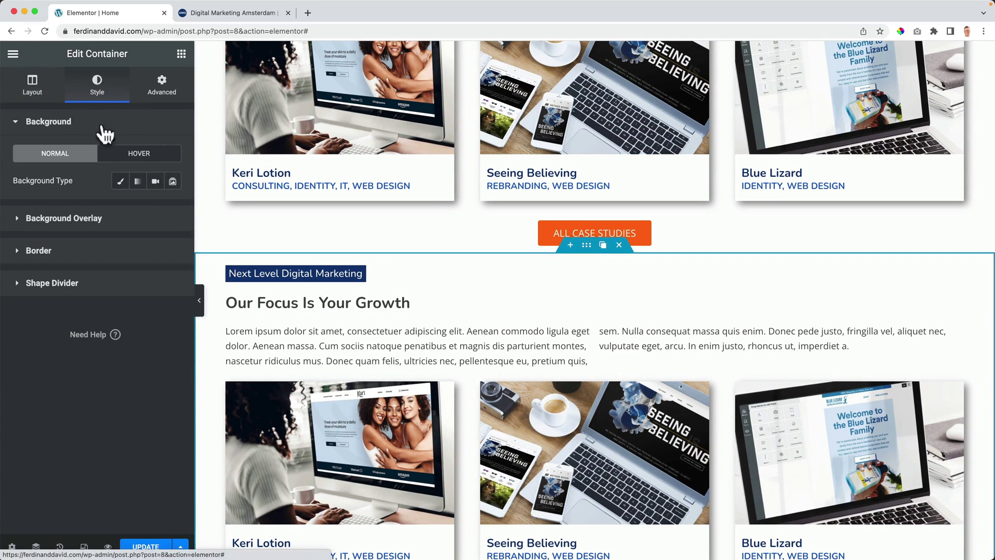
pyautogui.click(137, 183)
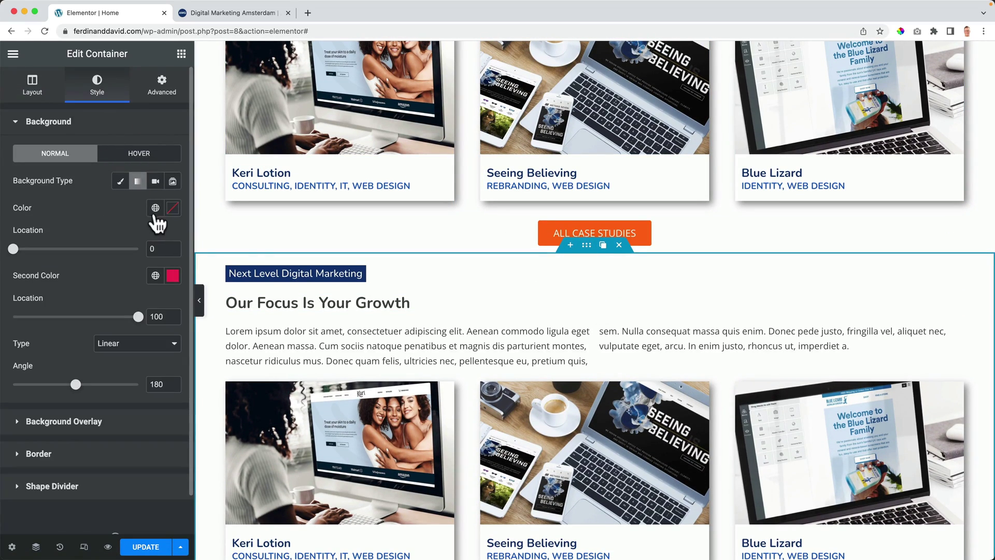
pyautogui.click(155, 208)
pyautogui.click(71, 381)
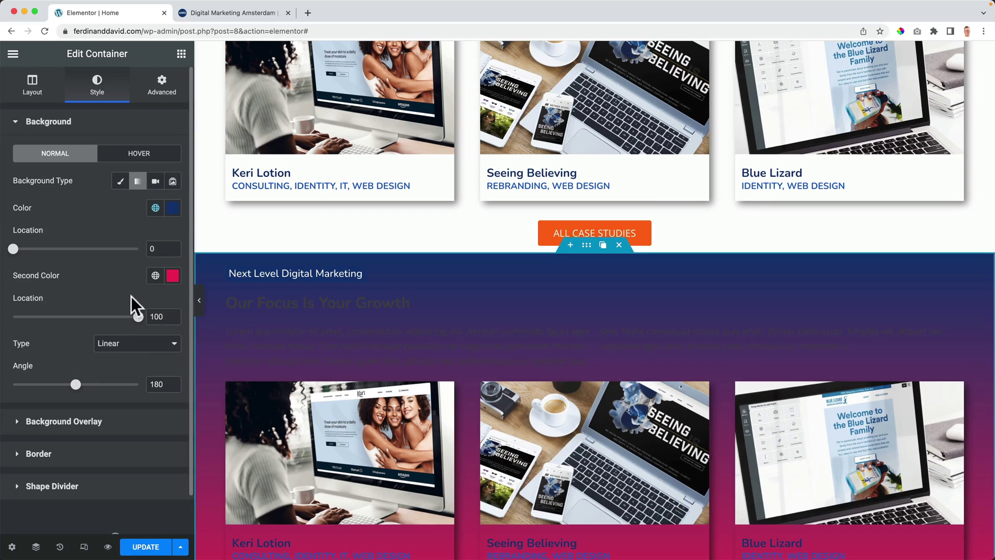
pyautogui.click(155, 275)
pyautogui.click(67, 449)
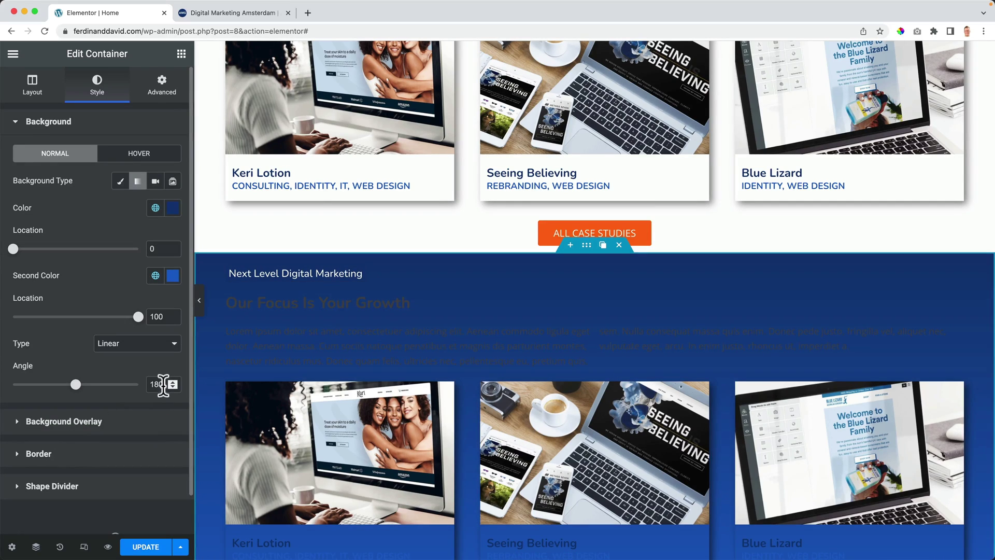
pyautogui.write('90')
pyautogui.scroll(-1, 89, 518)
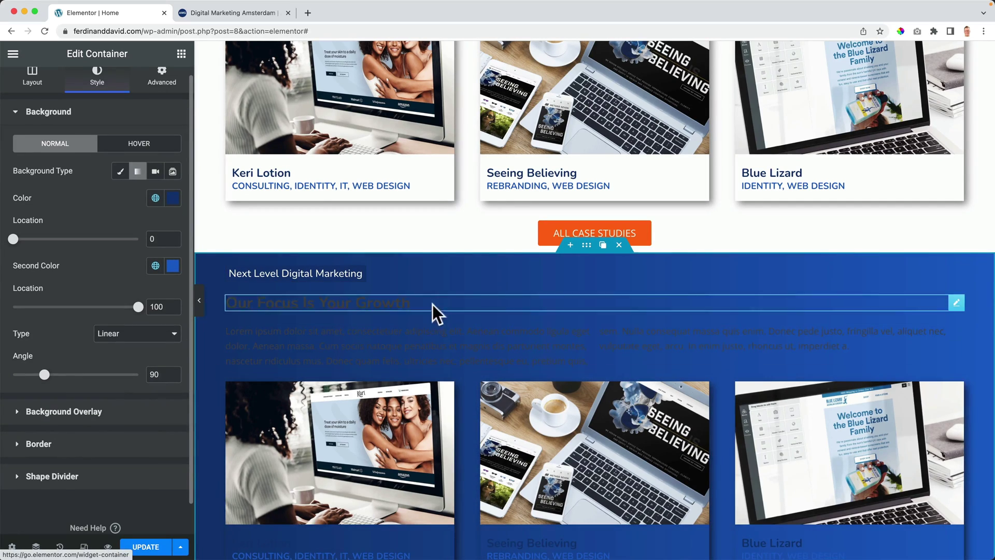
# Step: Retitle the Next Level Digital Marketing heading to 'Mindset Elevate'
pyautogui.click(341, 273)
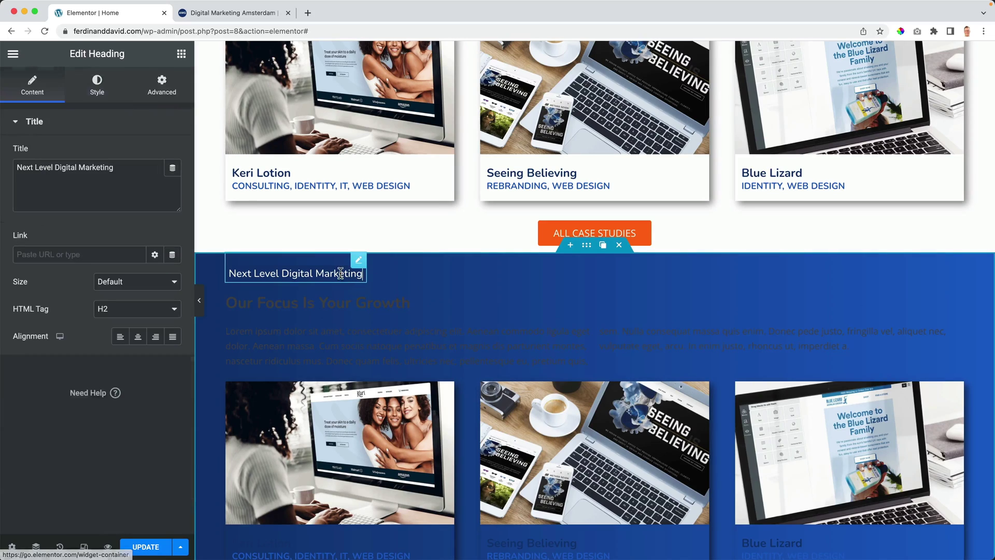
pyautogui.tripleClick(119, 178)
pyautogui.write('Mindset Elevate')
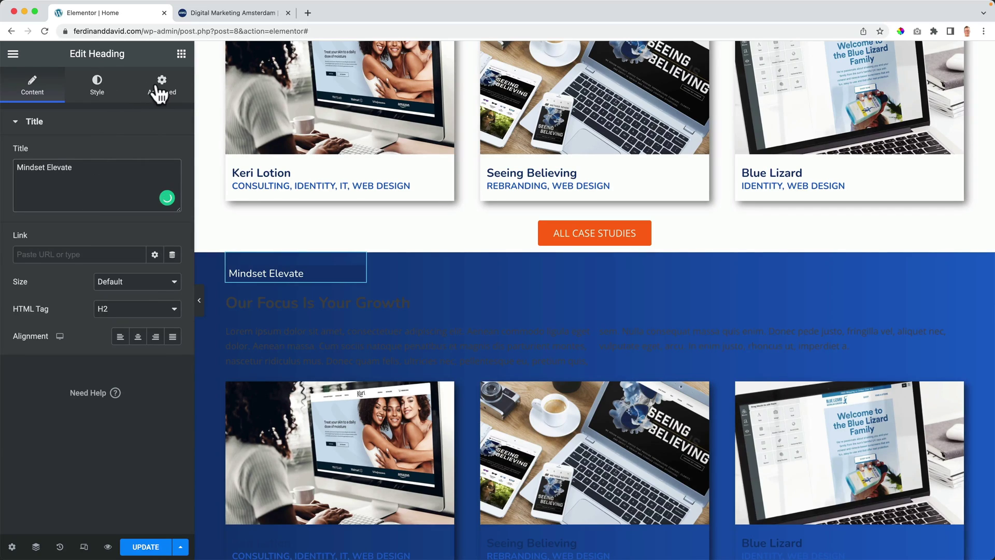
# Step: Give the Mindset Elevate heading a global blue background colour
pyautogui.click(159, 93)
pyautogui.scroll(-7, 57, 341)
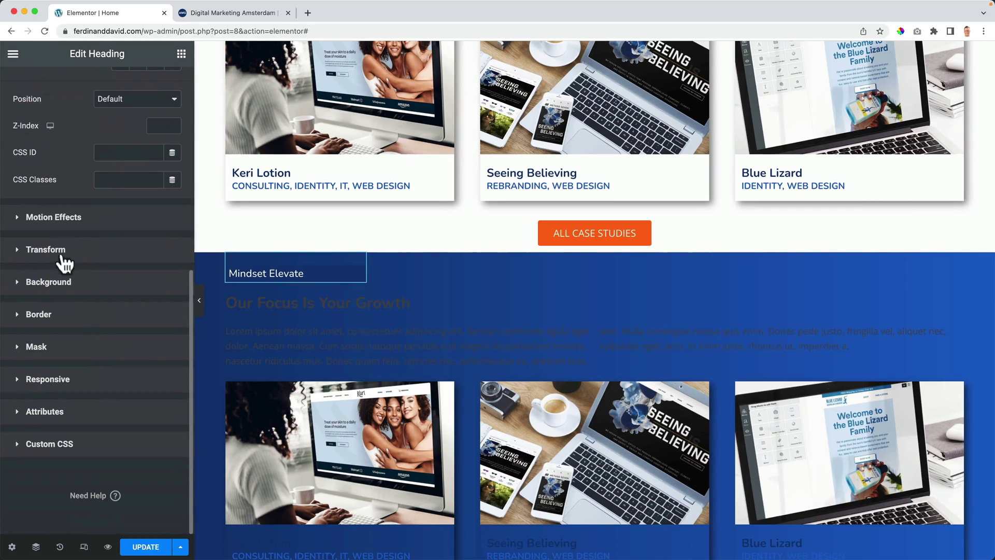
pyautogui.click(52, 282)
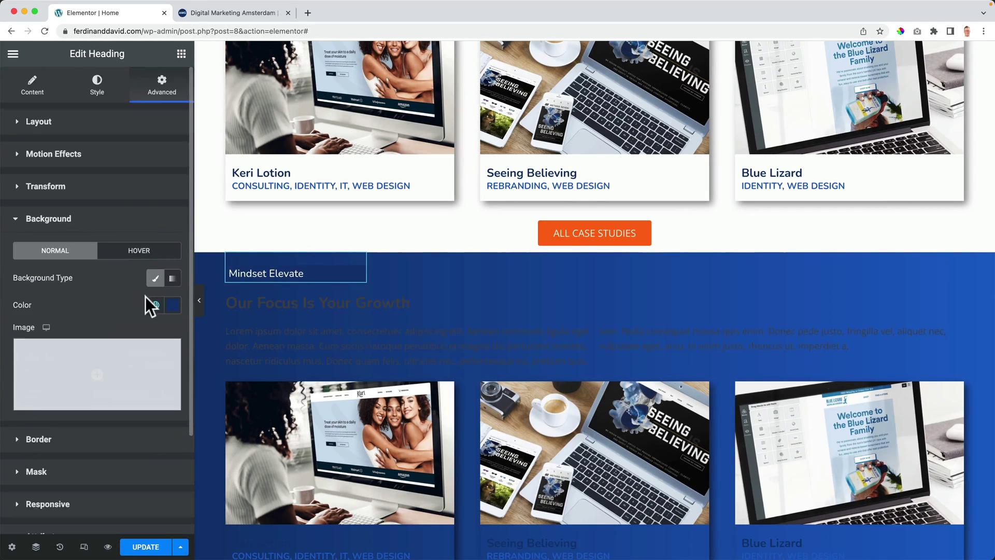
pyautogui.click(155, 304)
pyautogui.click(66, 479)
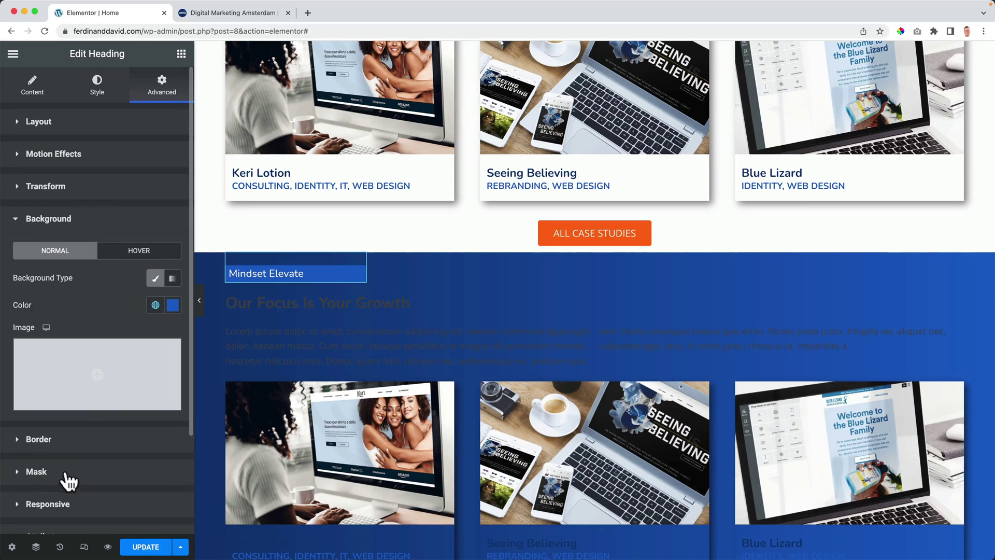
pyautogui.click(81, 127)
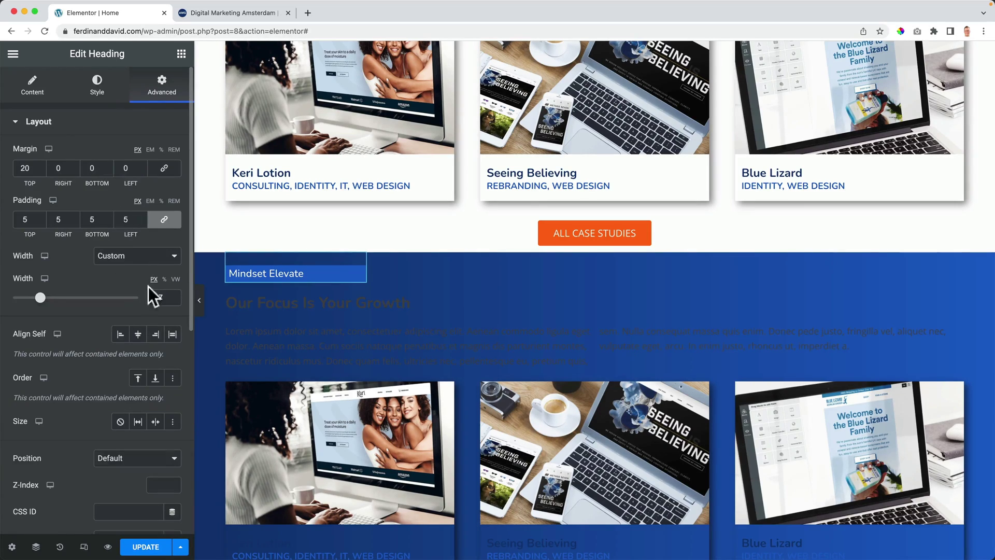
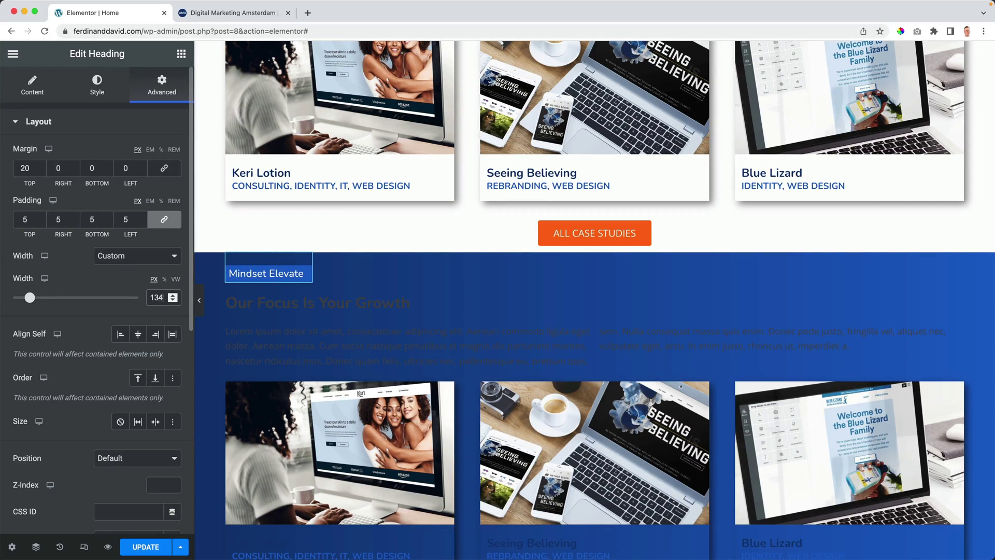
# Step: Adjust the heading's custom width, then make the Our Focus Is Your Growth heading white
pyautogui.press('BackSpace')
pyautogui.write('6')
pyautogui.click(379, 302)
pyautogui.click(97, 86)
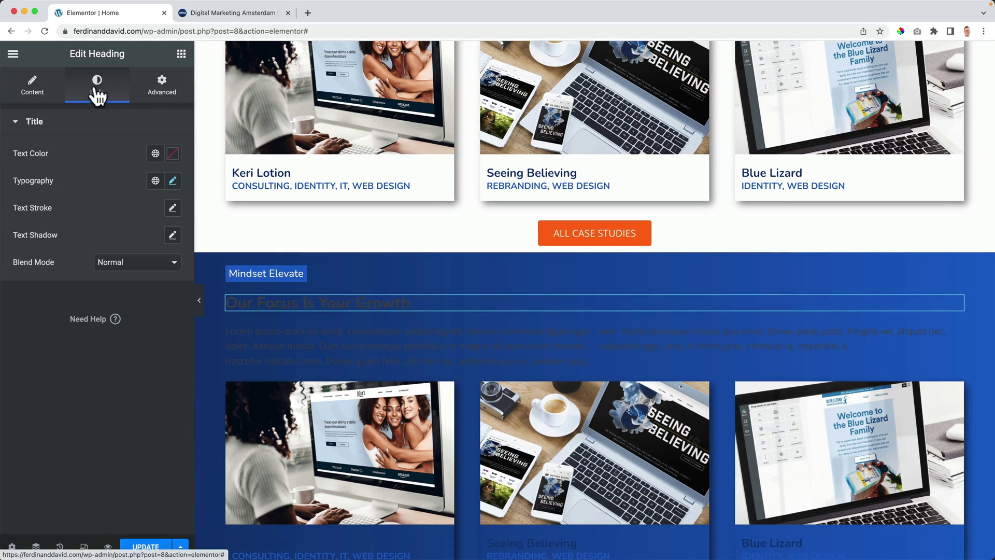
pyautogui.click(154, 154)
pyautogui.scroll(-2, 90, 288)
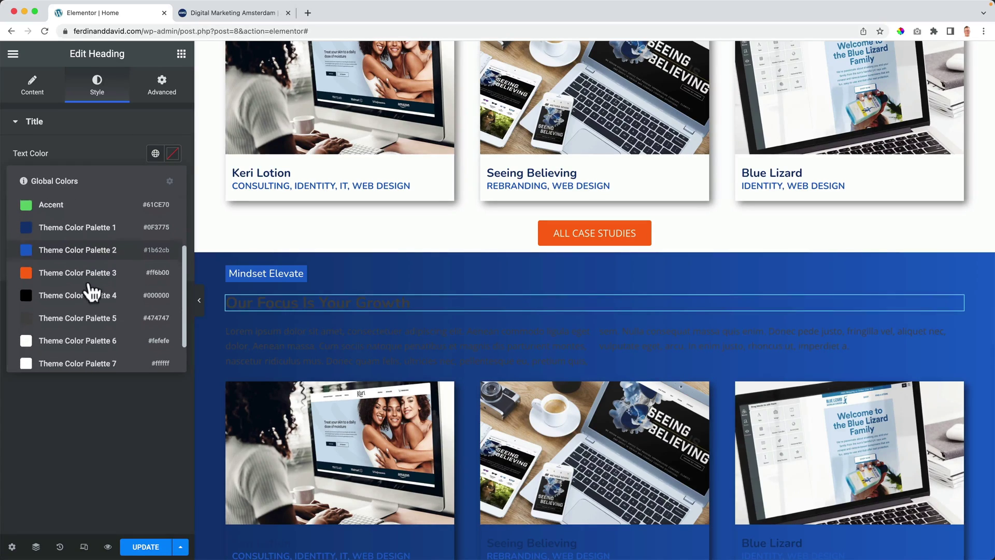
pyautogui.scroll(-1, 92, 292)
pyautogui.click(101, 346)
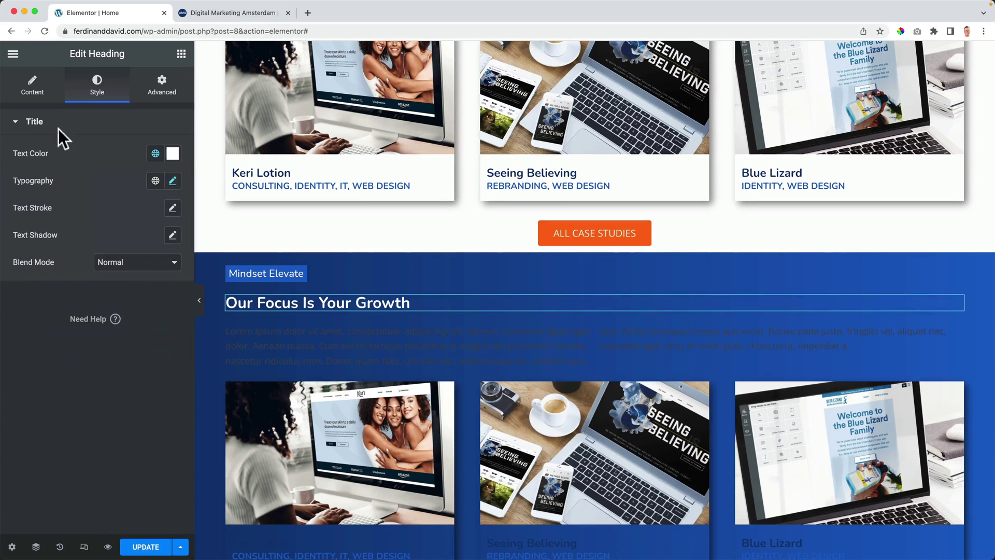
# Step: Retitle the heading 'Growth By Changing The Way You Think'
pyautogui.click(44, 96)
pyautogui.moveTo(122, 174); pyautogui.dragTo(6, 164)
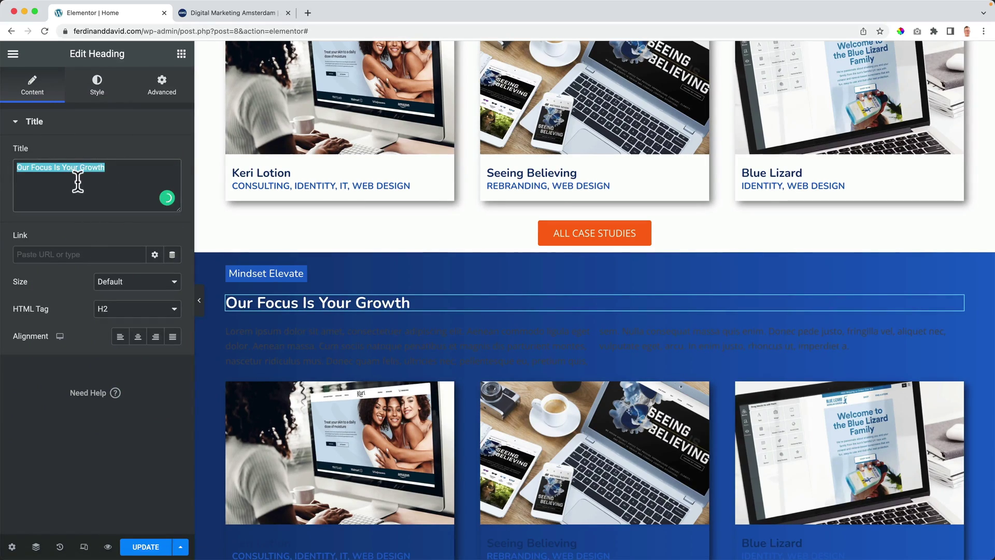
pyautogui.write('Gr')
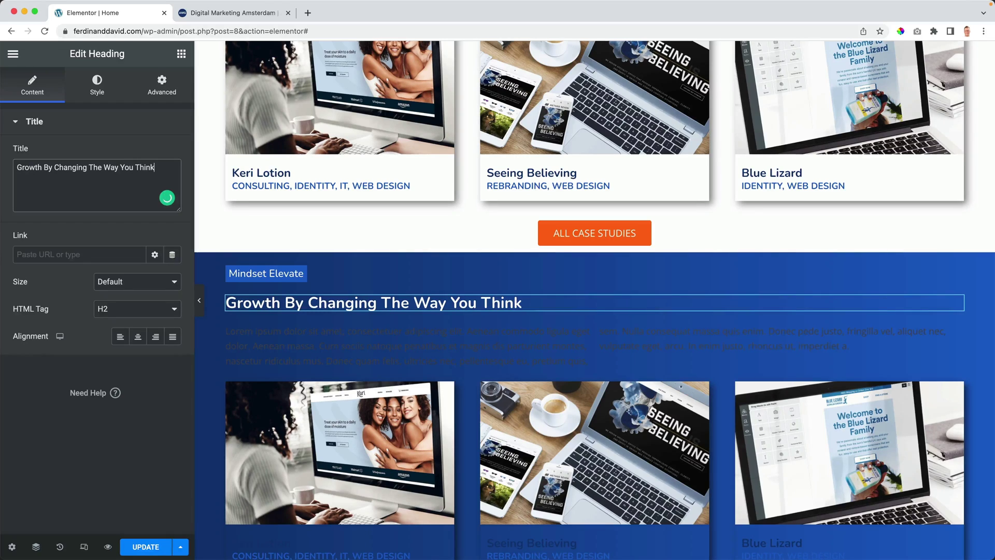
# Step: Make the Lorem ipsum paragraph text white, then select the case-study cards container
pyautogui.click(282, 348)
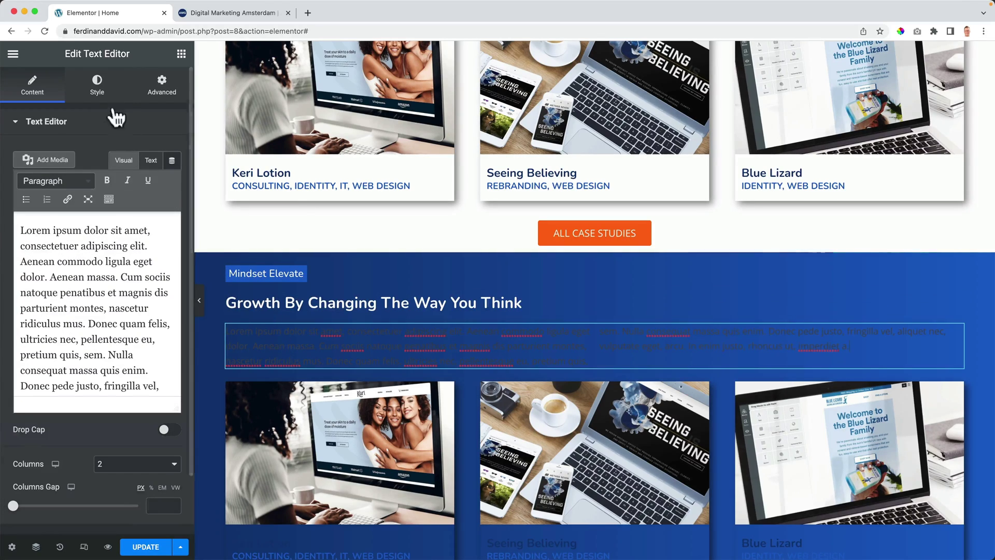
pyautogui.click(97, 88)
pyautogui.click(155, 180)
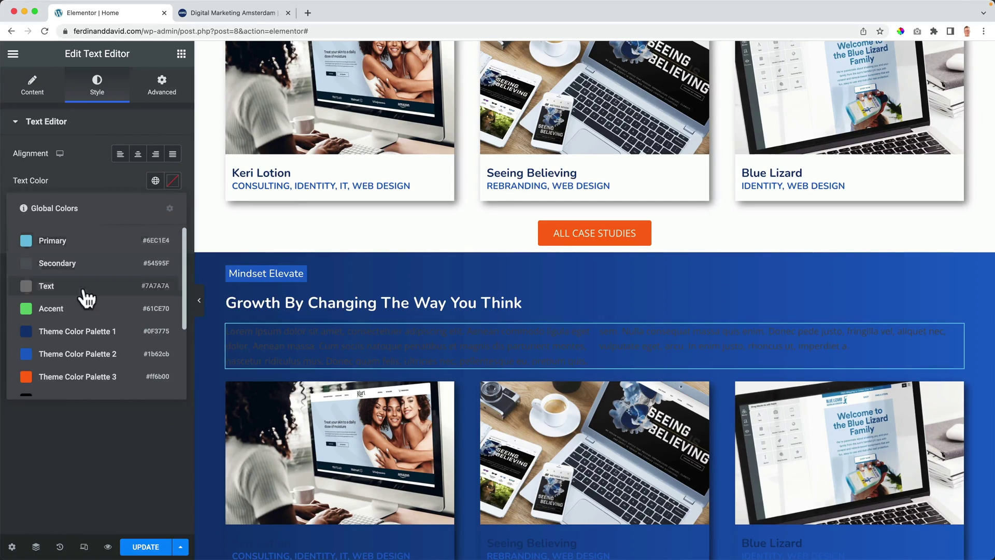
pyautogui.scroll(-5, 84, 303)
pyautogui.click(80, 356)
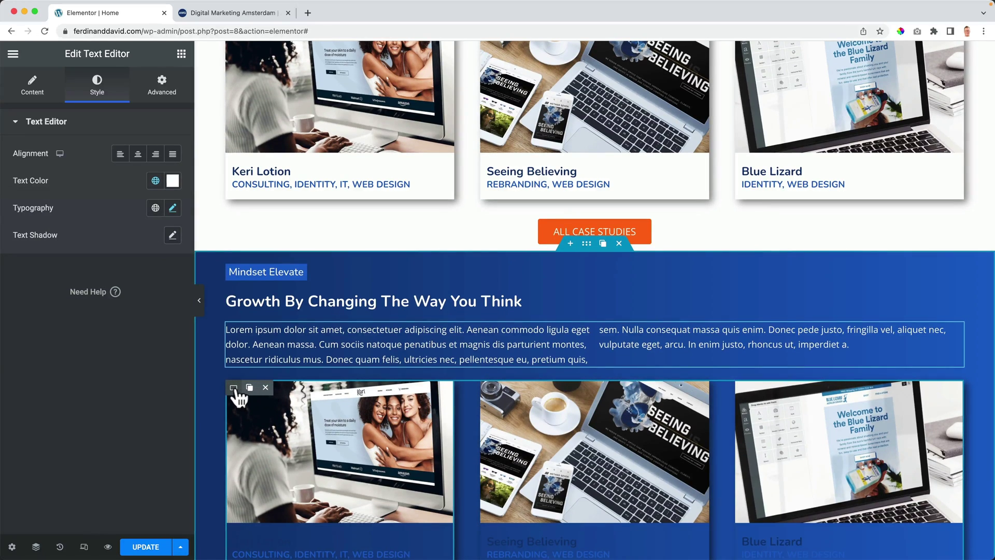
pyautogui.click(234, 388)
pyautogui.click(36, 547)
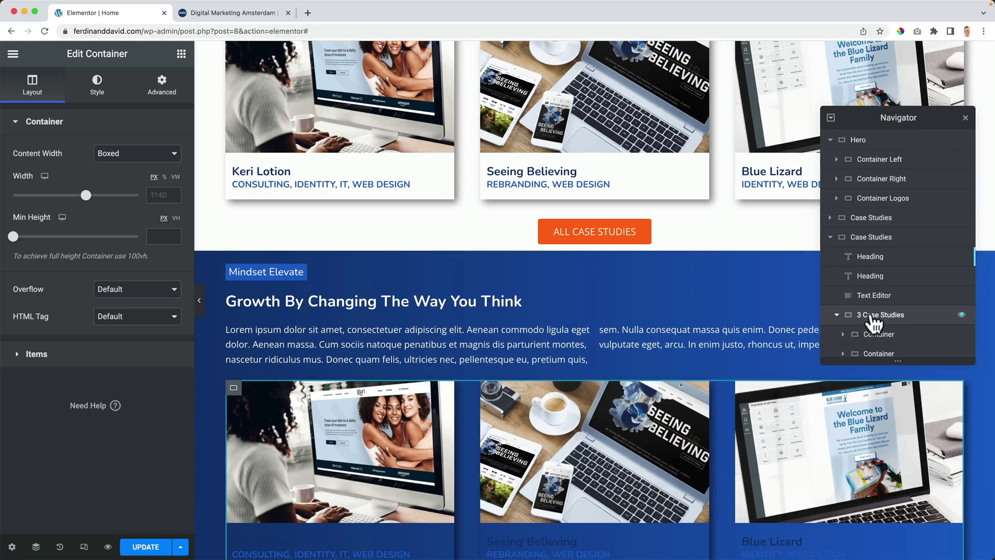
# Step: Delete the 3 Case Studies container from the Navigator
pyautogui.rightClick(872, 316)
pyautogui.click(896, 474)
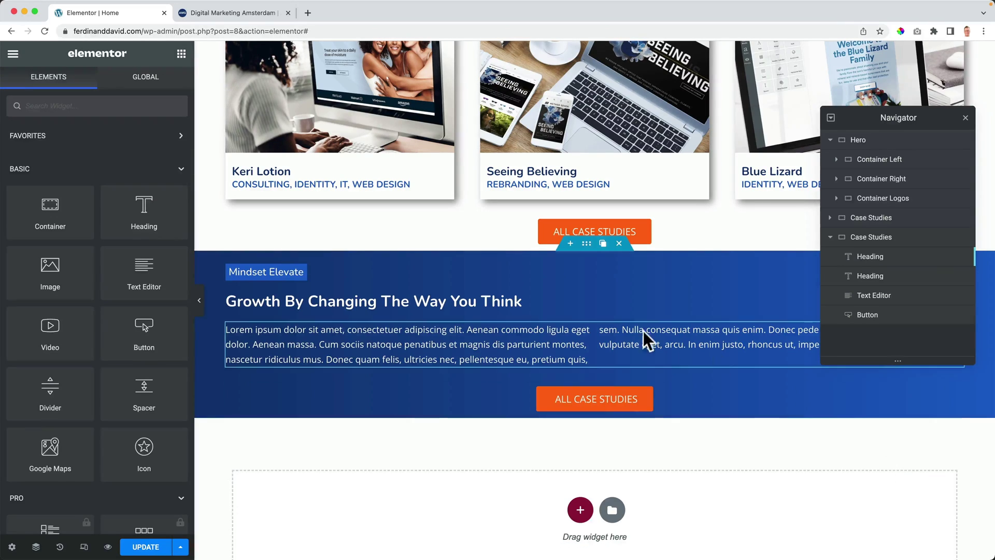
pyautogui.scroll(-2, 642, 325)
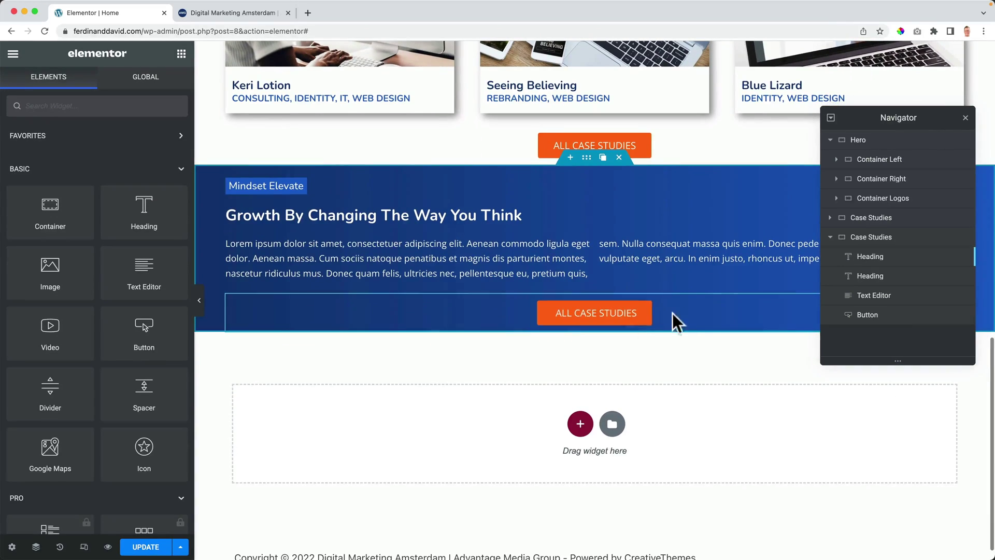
# Step: Left-align the All Case Studies button and relabel it 'Read More'
pyautogui.click(741, 309)
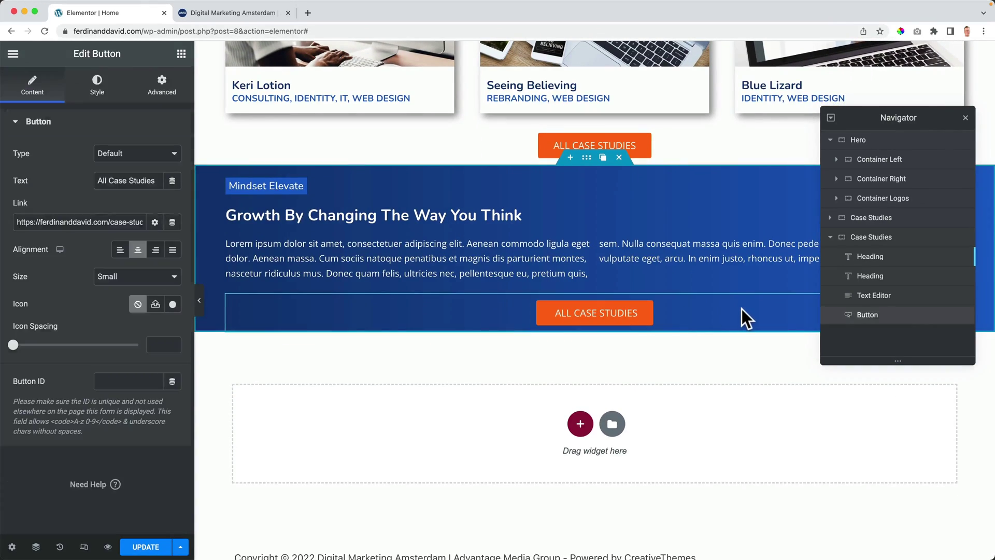
pyautogui.click(120, 251)
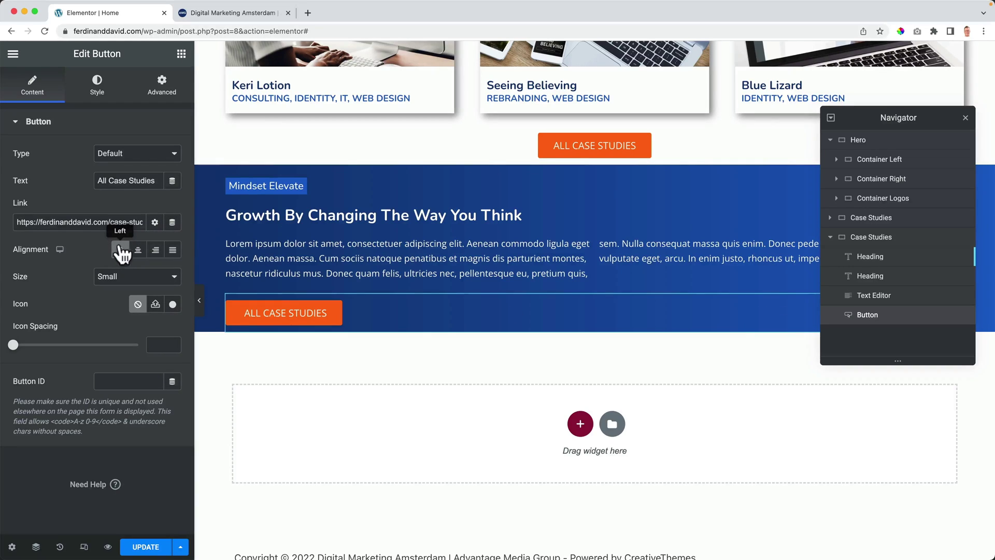
pyautogui.tripleClick(120, 180)
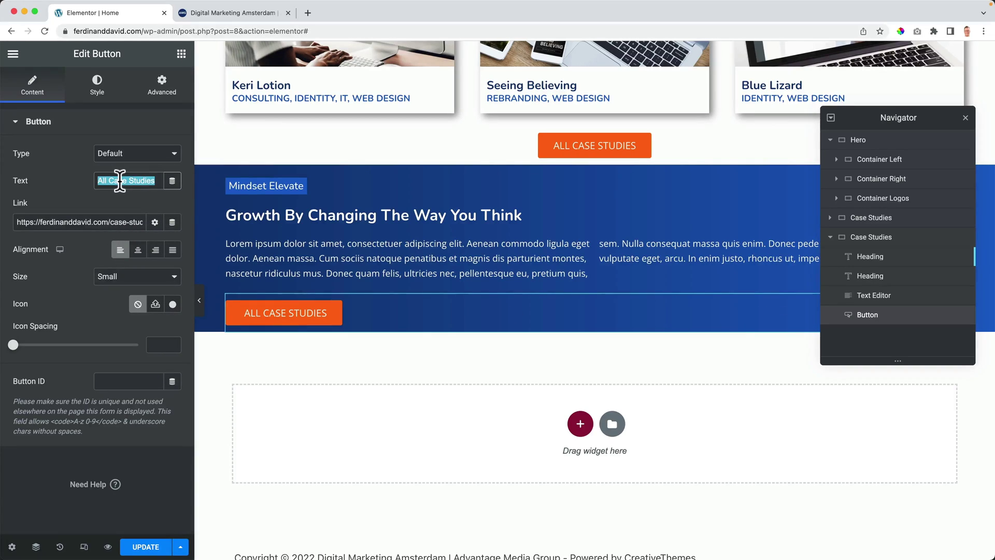
pyautogui.write('Read More')
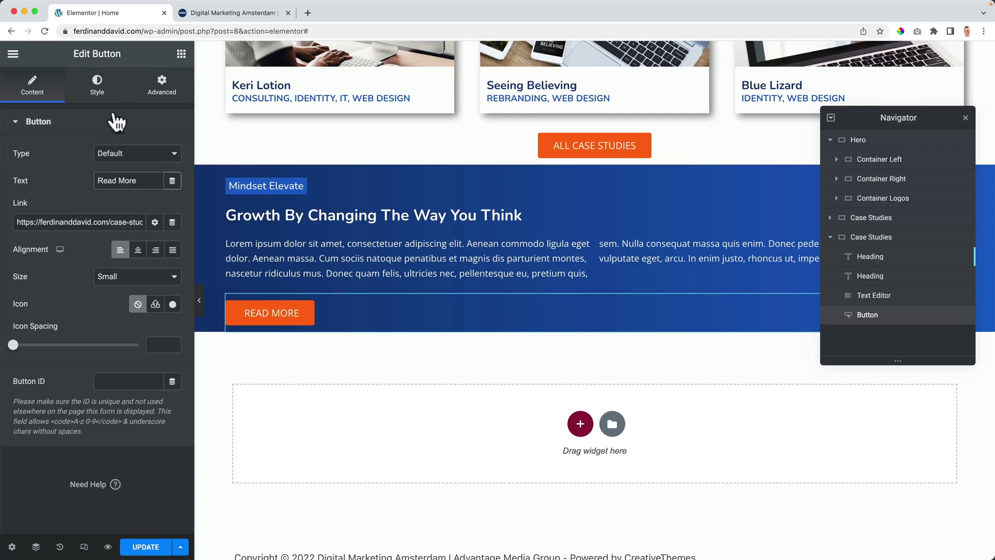
# Step: Give the Read More button a blue global background and link it to '#'
pyautogui.click(97, 84)
pyautogui.click(155, 289)
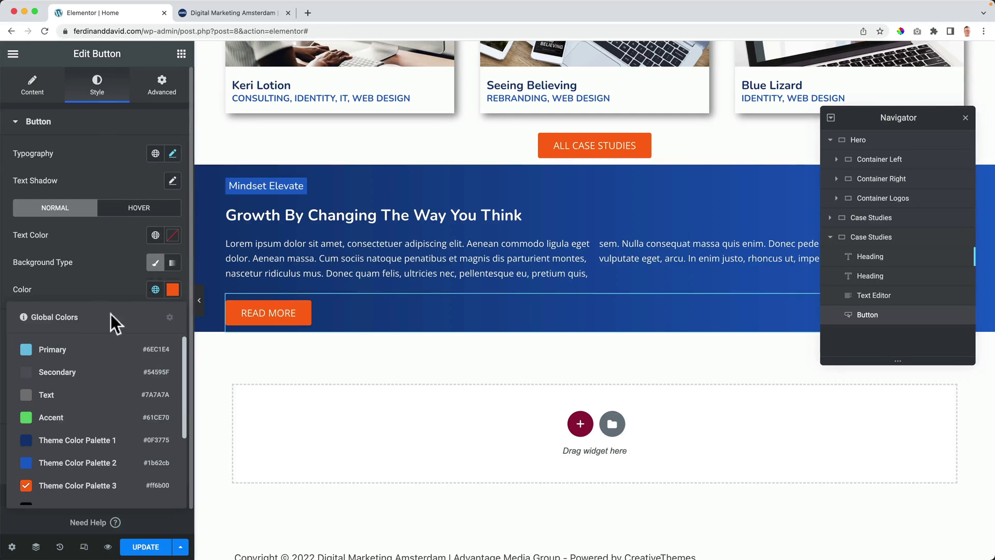
pyautogui.click(72, 463)
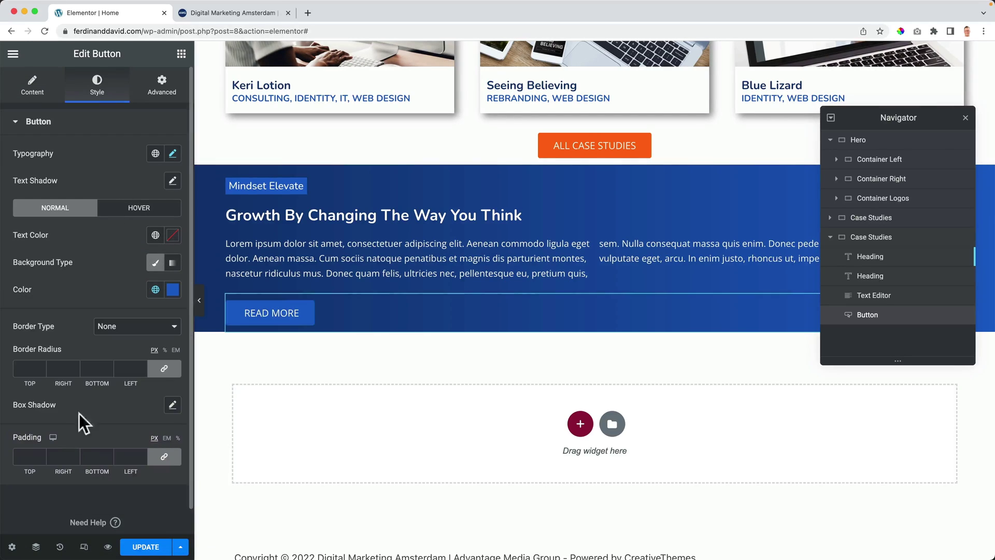
pyautogui.click(46, 98)
pyautogui.tripleClick(83, 222)
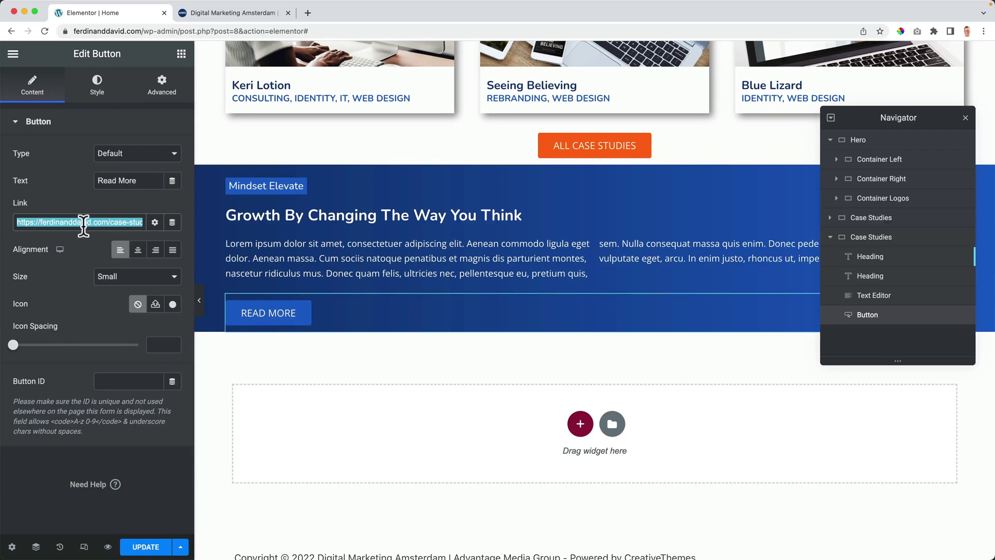
pyautogui.write('#')
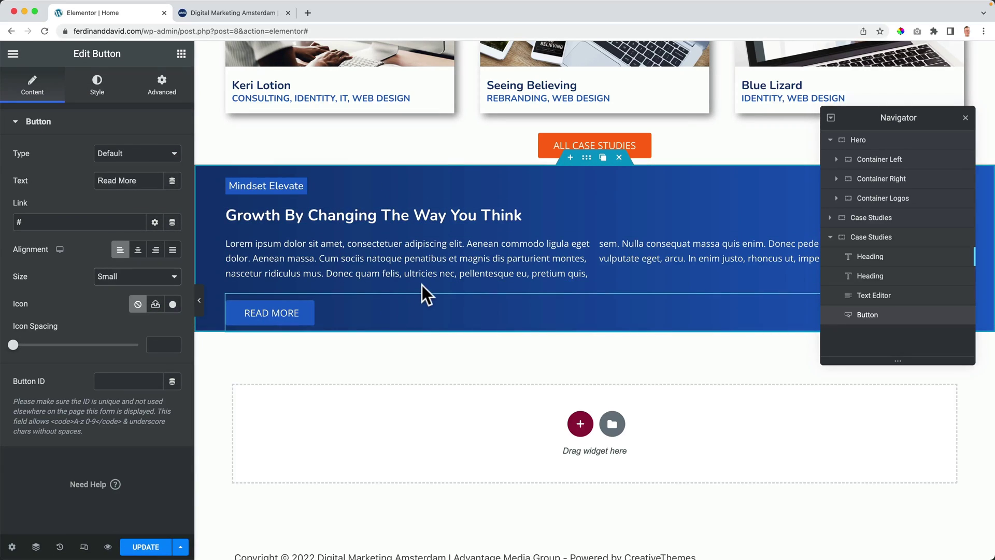
pyautogui.click(965, 118)
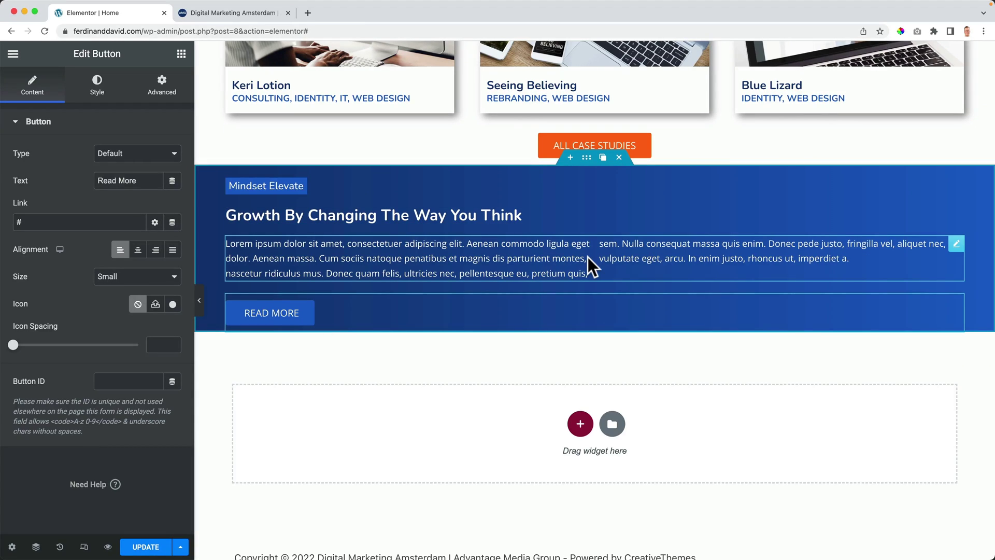
pyautogui.scroll(1, 570, 254)
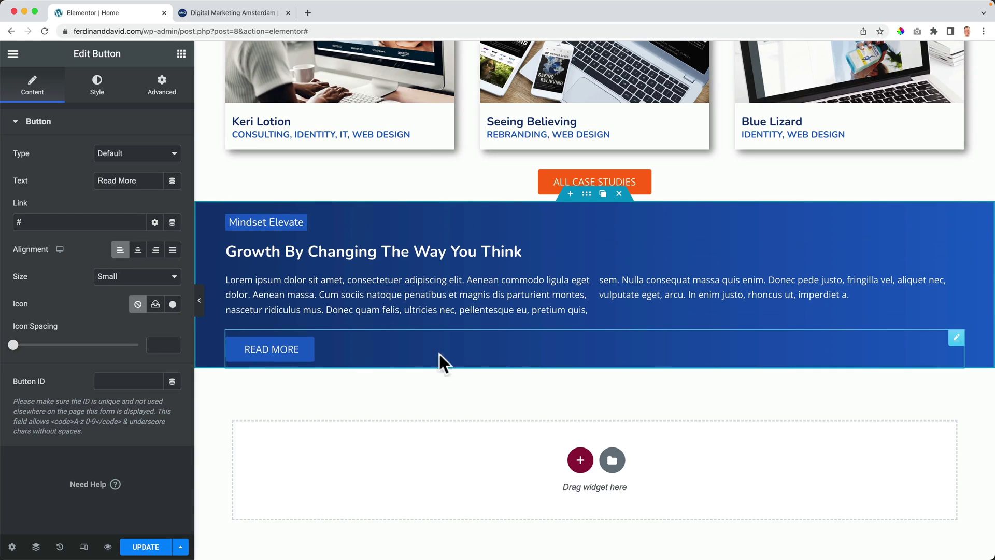
pyautogui.scroll(-2, 536, 311)
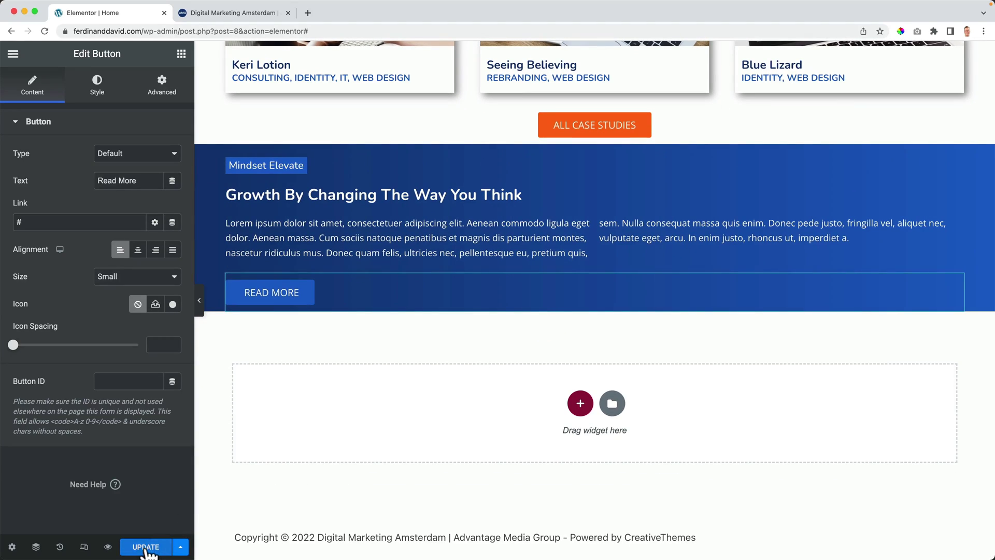
# Step: Add a two-column section with a dark blue to blue gradient background at angle 90
pyautogui.click(579, 404)
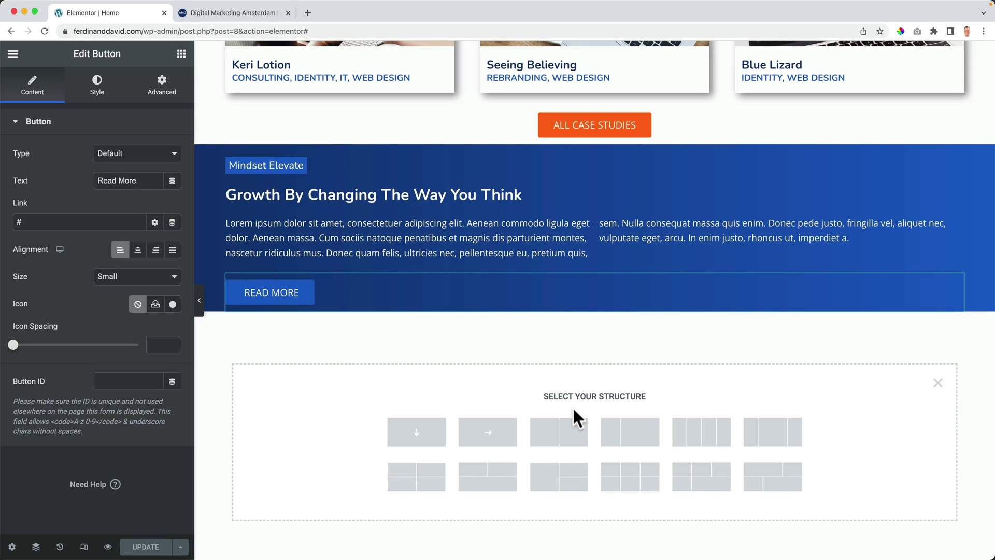
pyautogui.click(564, 442)
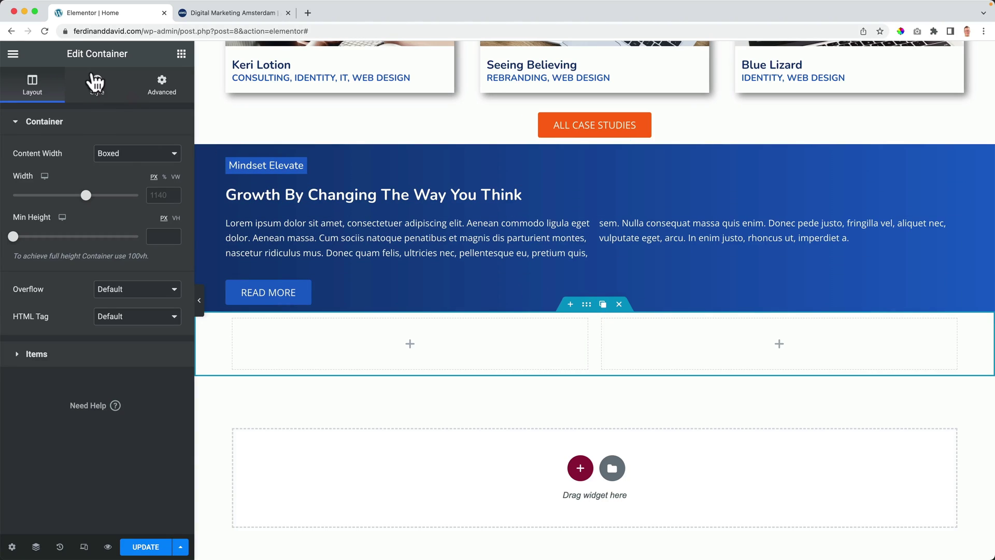
pyautogui.click(97, 82)
pyautogui.click(137, 180)
pyautogui.click(155, 207)
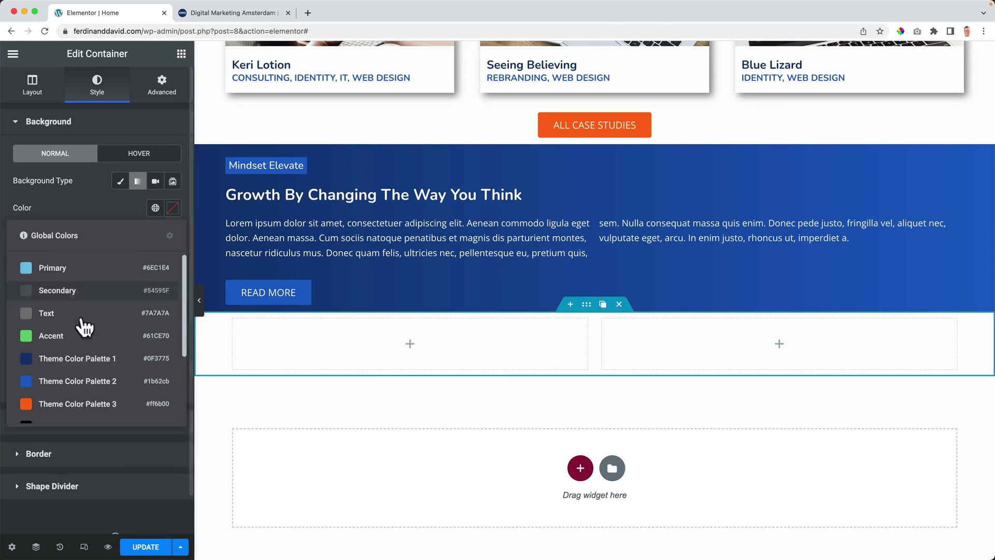
pyautogui.click(41, 358)
pyautogui.click(155, 275)
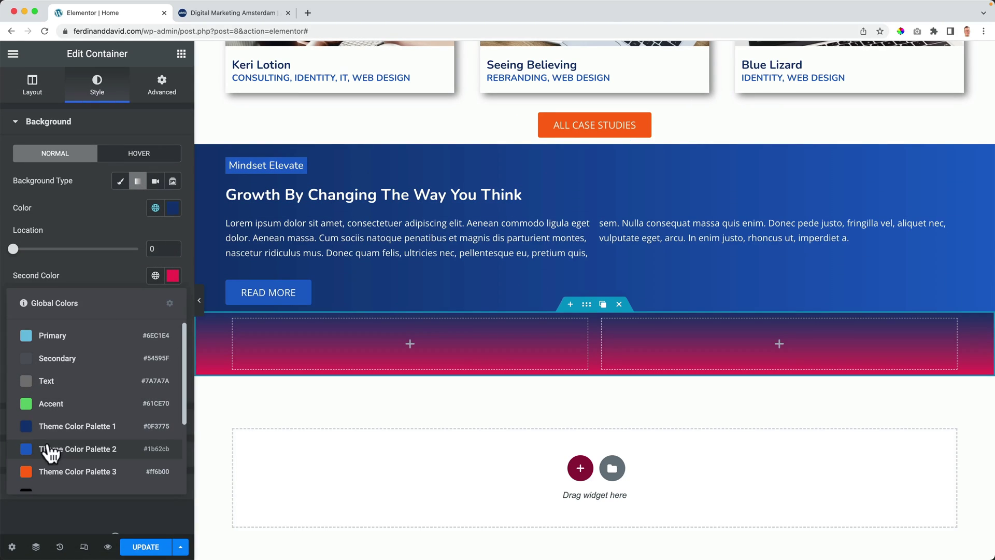
pyautogui.click(78, 448)
pyautogui.doubleClick(155, 316)
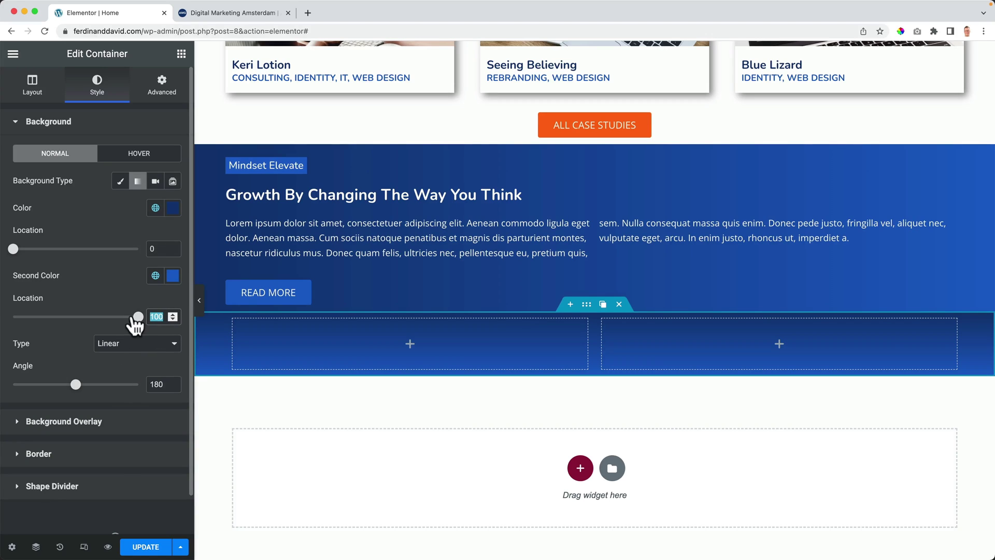
pyautogui.press('Tab')
pyautogui.write('90')
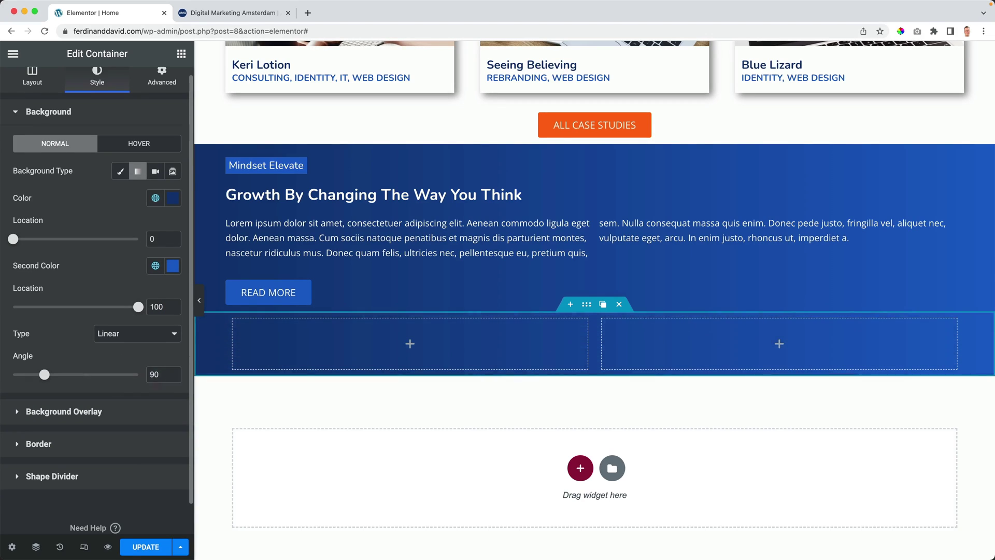
# Step: Move the Mindset Elevate label, Growth heading, paragraph and Read More button into the left column
pyautogui.moveTo(296, 162); pyautogui.dragTo(290, 334)
pyautogui.moveTo(315, 154); pyautogui.dragTo(287, 284)
pyautogui.moveTo(306, 182); pyautogui.dragTo(287, 300)
pyautogui.moveTo(311, 229); pyautogui.dragTo(320, 367)
# Step: Set the Lorem ipsum paragraph to one column and delete the empty section above
pyautogui.click(307, 374)
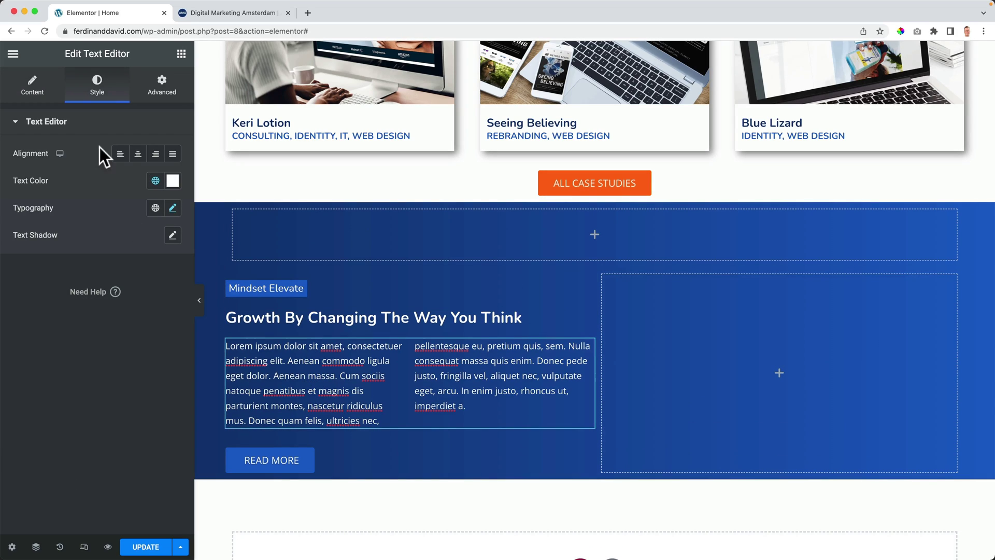
pyautogui.click(46, 99)
pyautogui.click(111, 465)
pyautogui.click(111, 461)
pyautogui.click(116, 443)
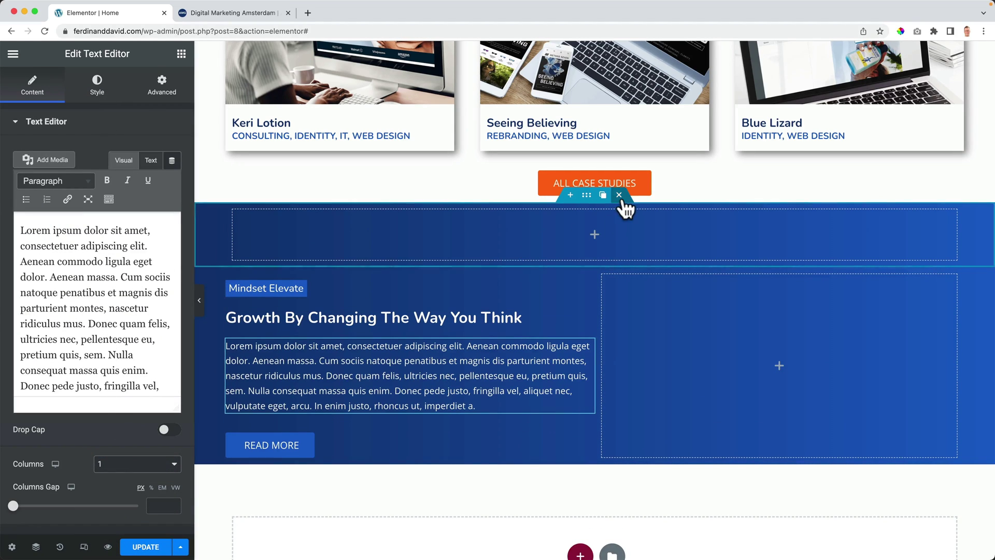
pyautogui.click(620, 195)
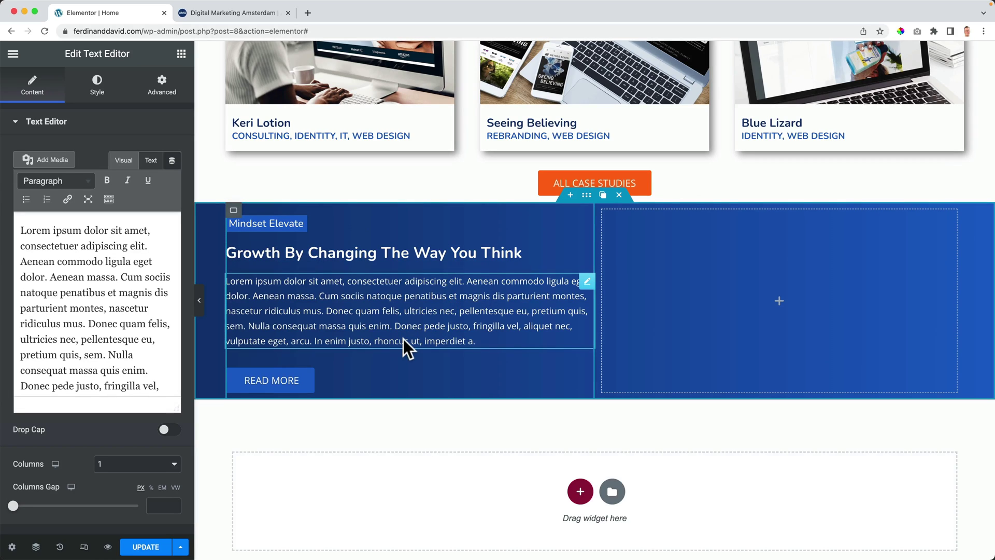
pyautogui.scroll(-1, 404, 339)
pyautogui.click(775, 286)
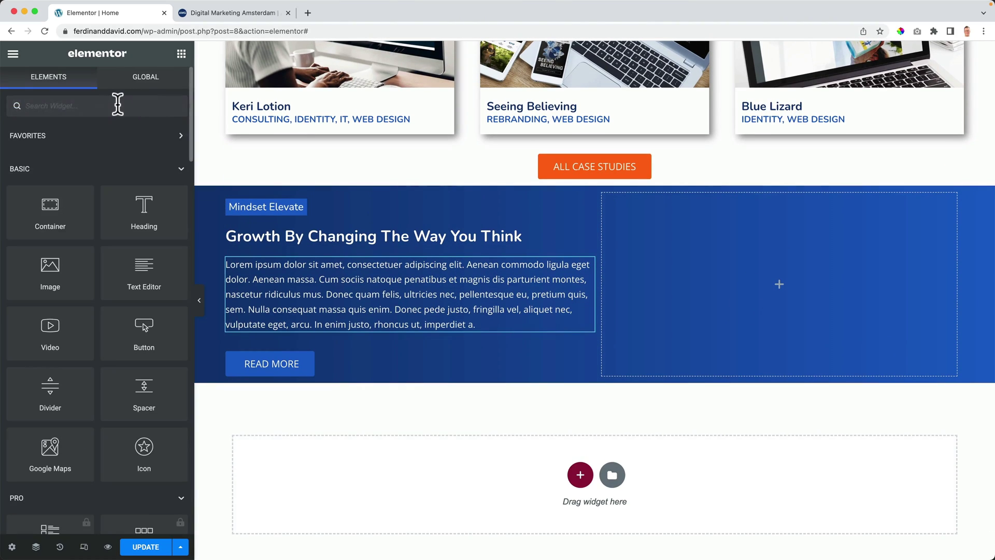
# Step: Place an Image widget in the right column and start uploading a new file
pyautogui.write('image')
pyautogui.moveTo(26, 150); pyautogui.dragTo(573, 227)
pyautogui.click(133, 221)
pyautogui.click(182, 104)
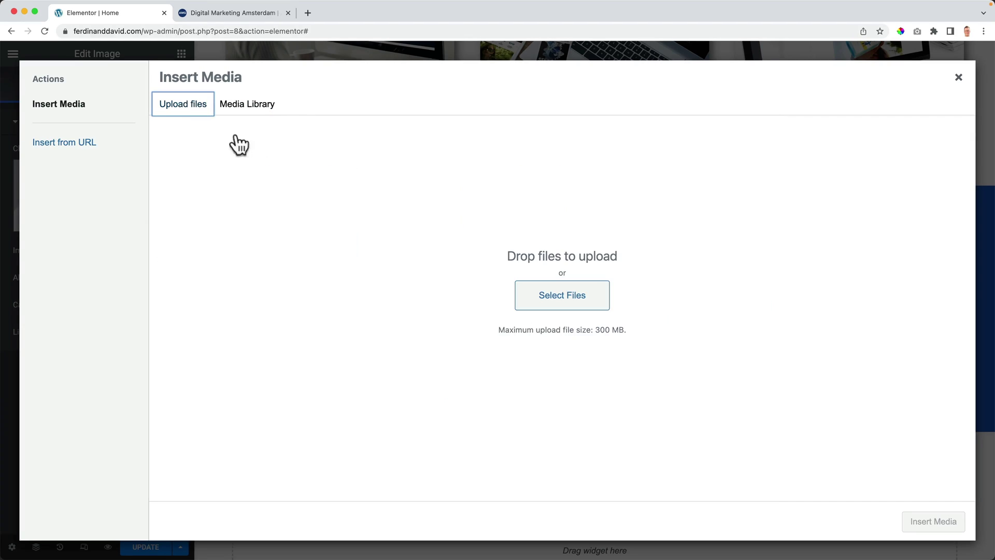
pyautogui.click(557, 297)
# Step: Upload Graphic-Design-Amsterdam.png from the 2022 website tutorial folder
pyautogui.click(292, 160)
pyautogui.click(228, 166)
pyautogui.click(228, 255)
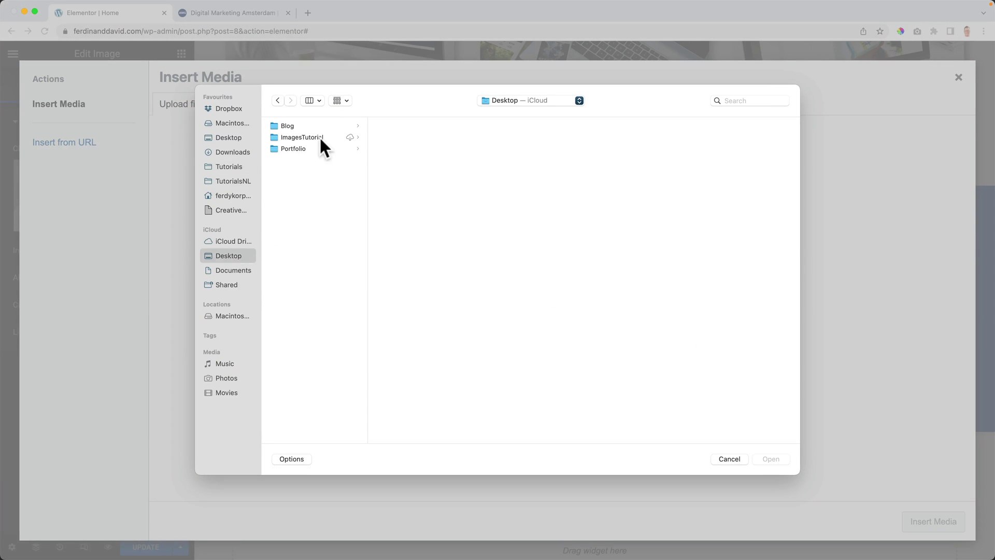
pyautogui.click(310, 147)
pyautogui.click(310, 126)
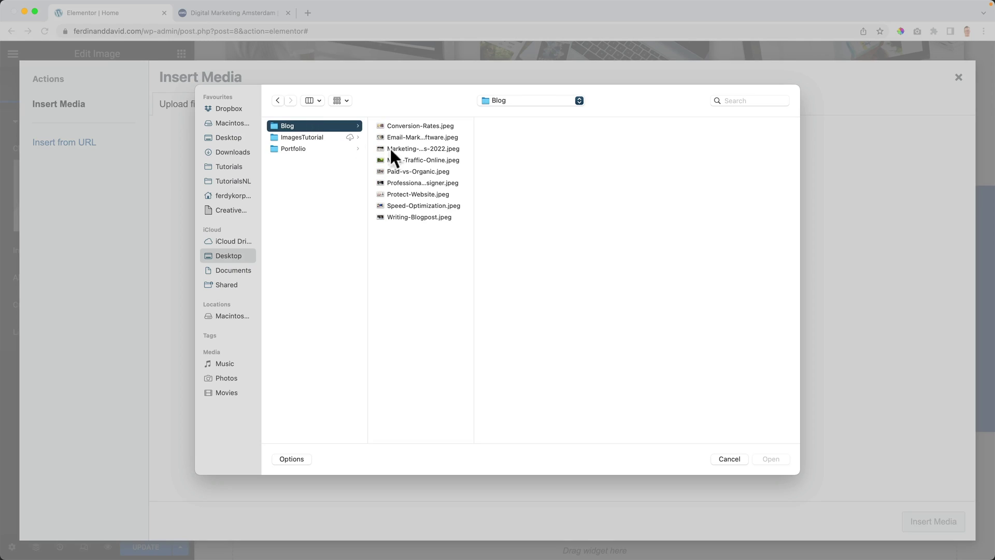
pyautogui.click(337, 138)
pyautogui.click(418, 213)
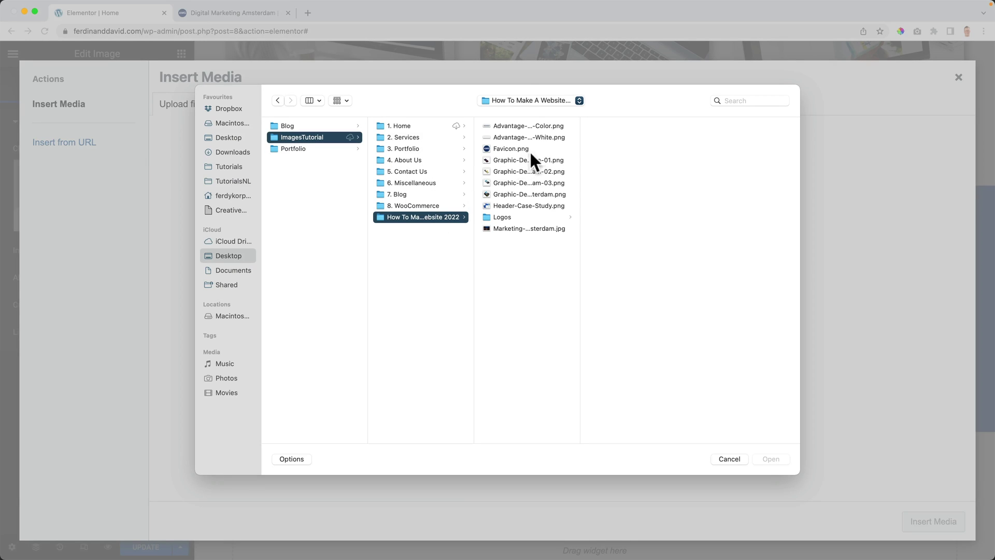
pyautogui.click(520, 207)
pyautogui.press('Up')
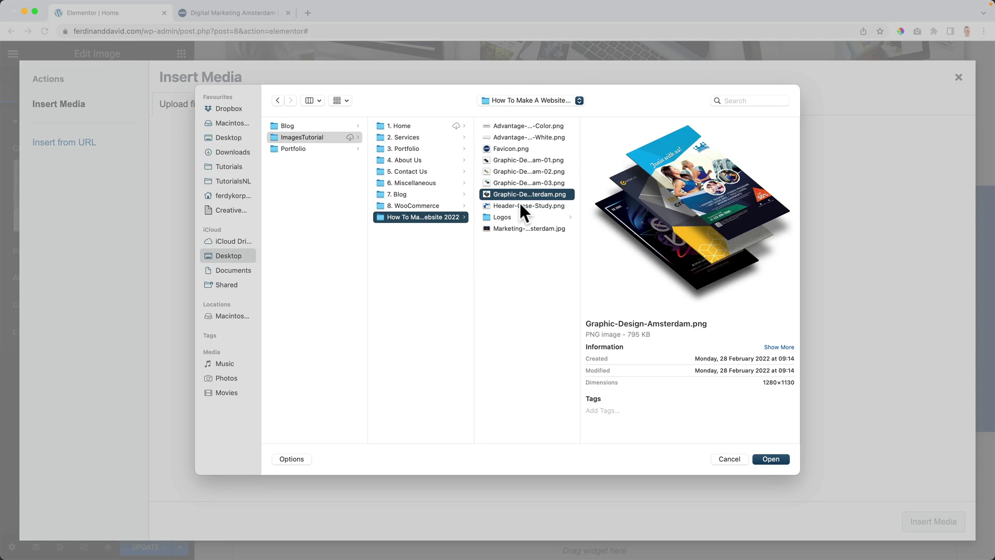
pyautogui.click(770, 459)
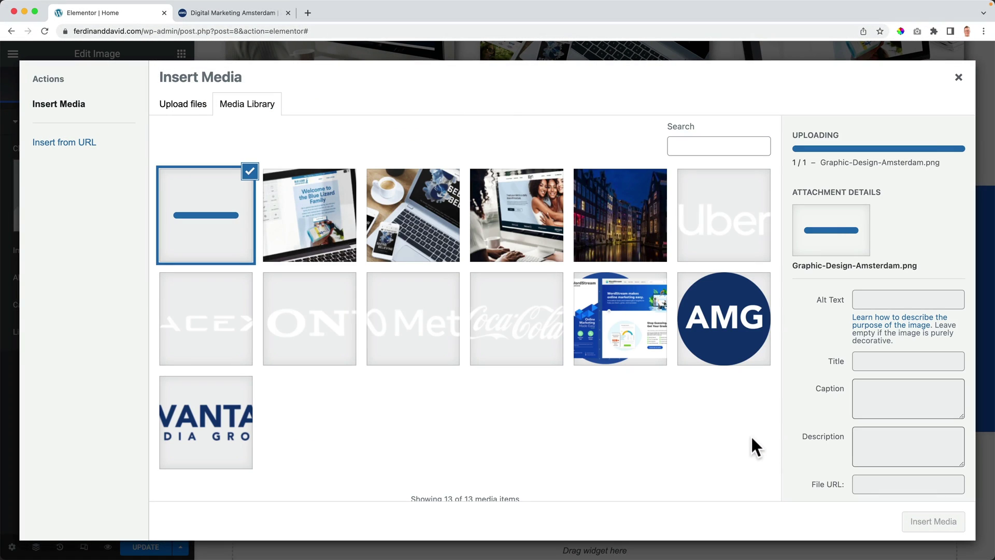
# Step: Clean up the image title, reuse it as alt text, and insert the image
pyautogui.click(891, 379)
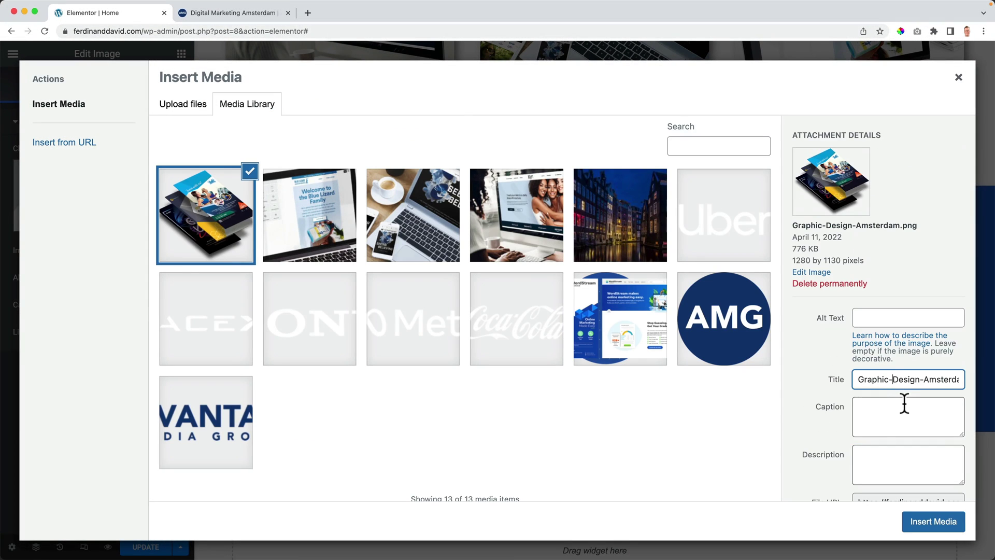
pyautogui.press('BackSpace')
pyautogui.hotkey('ctrl', 'a')
pyautogui.hotkey('ctrl', 'c')
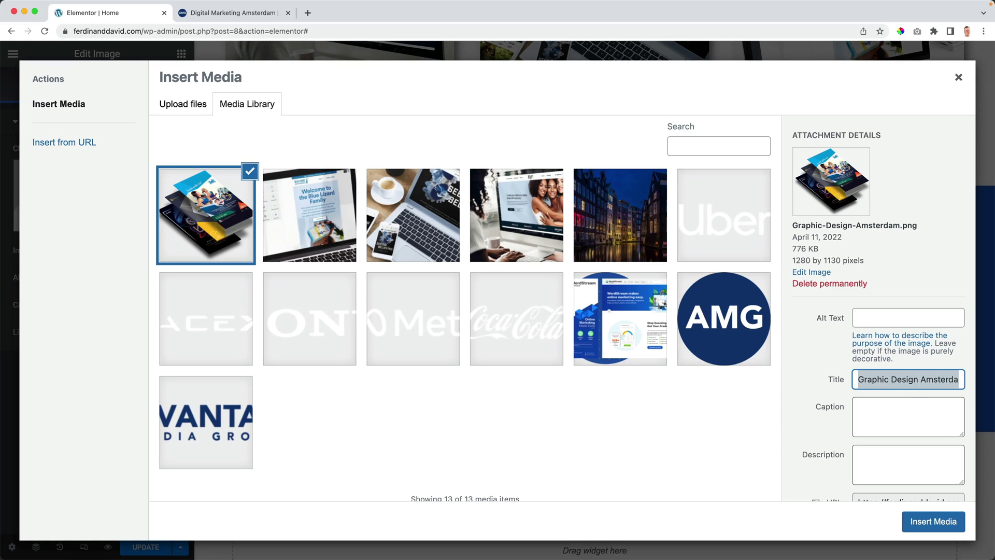
pyautogui.click(881, 317)
pyautogui.hotkey('ctrl', 'v')
pyautogui.click(872, 451)
pyautogui.click(932, 521)
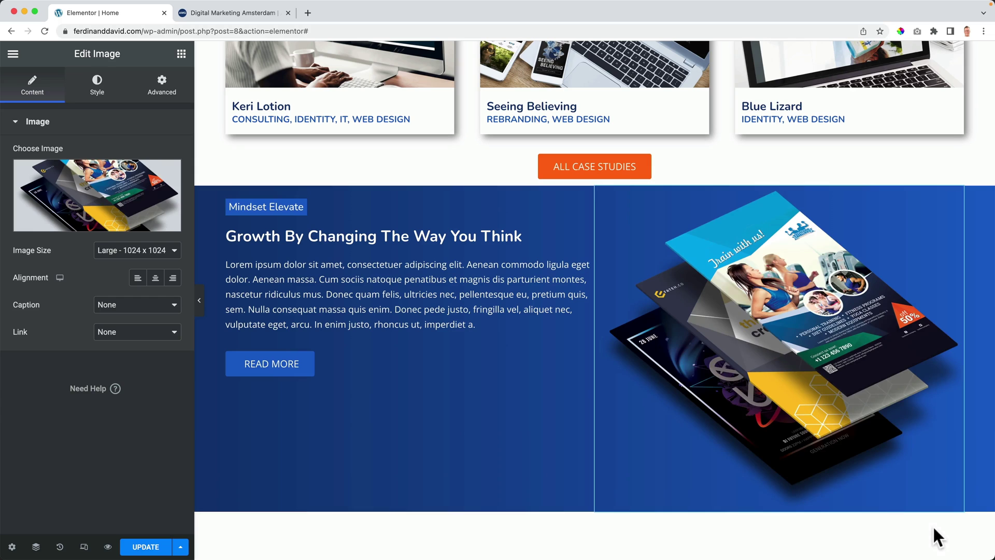
# Step: Add a container below Read More with another container nested inside
pyautogui.click(181, 54)
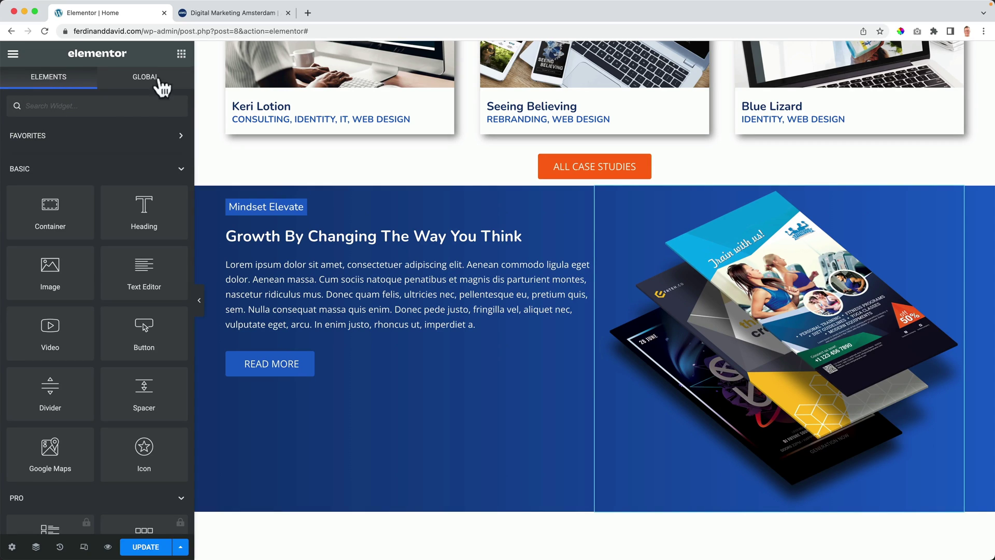
pyautogui.moveTo(49, 202); pyautogui.dragTo(277, 375)
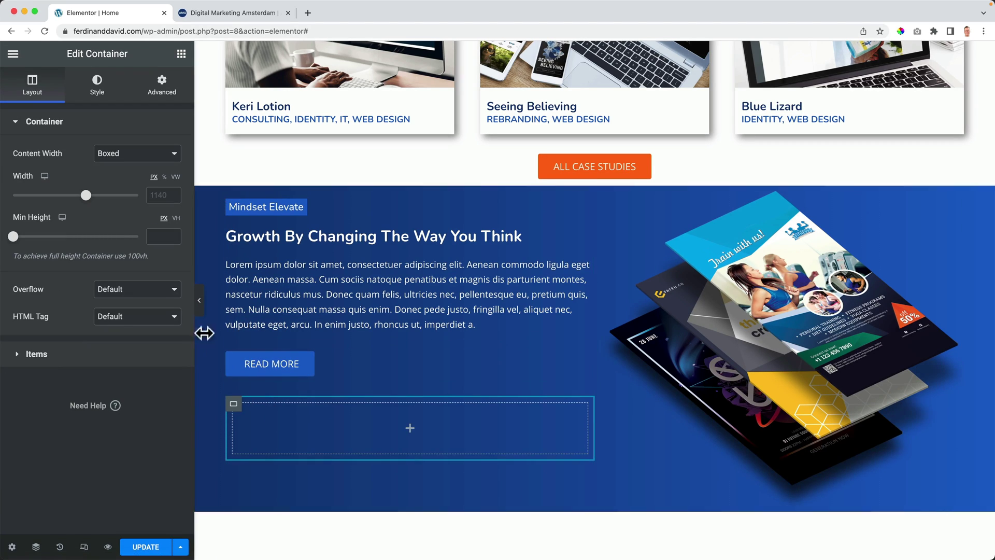
pyautogui.click(181, 53)
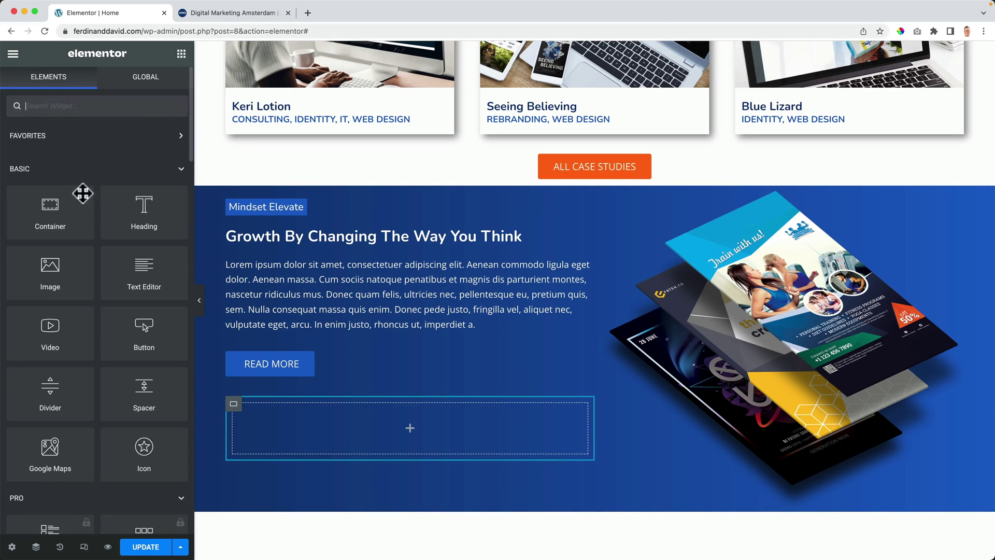
pyautogui.moveTo(95, 243); pyautogui.dragTo(319, 424)
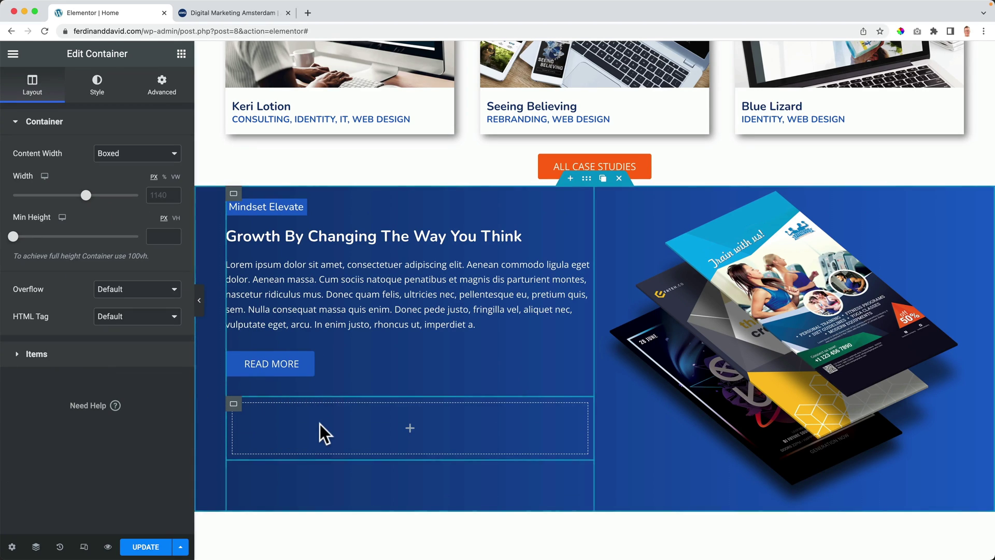
# Step: Add an Icon Box to the empty container and give it the solid Heart icon
pyautogui.click(182, 54)
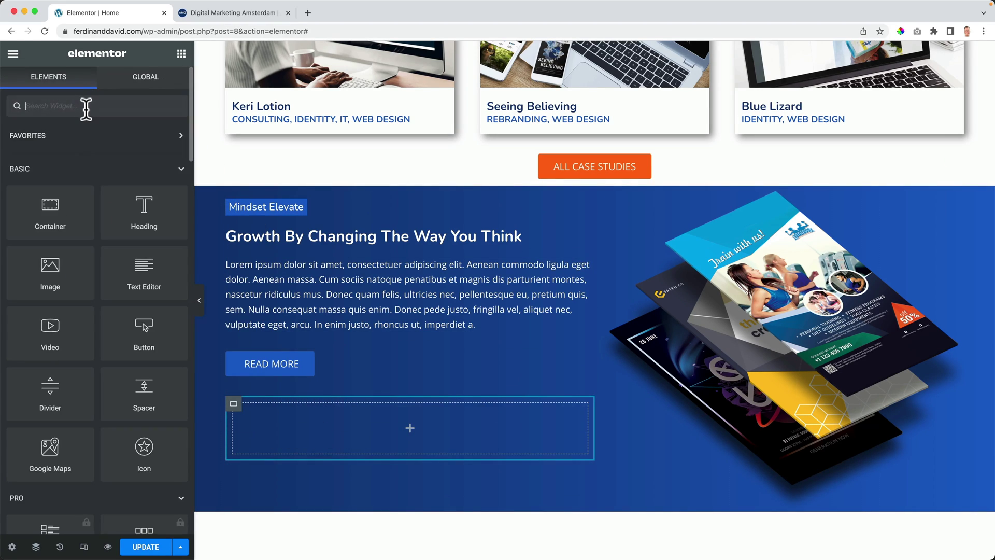
pyautogui.write('icon')
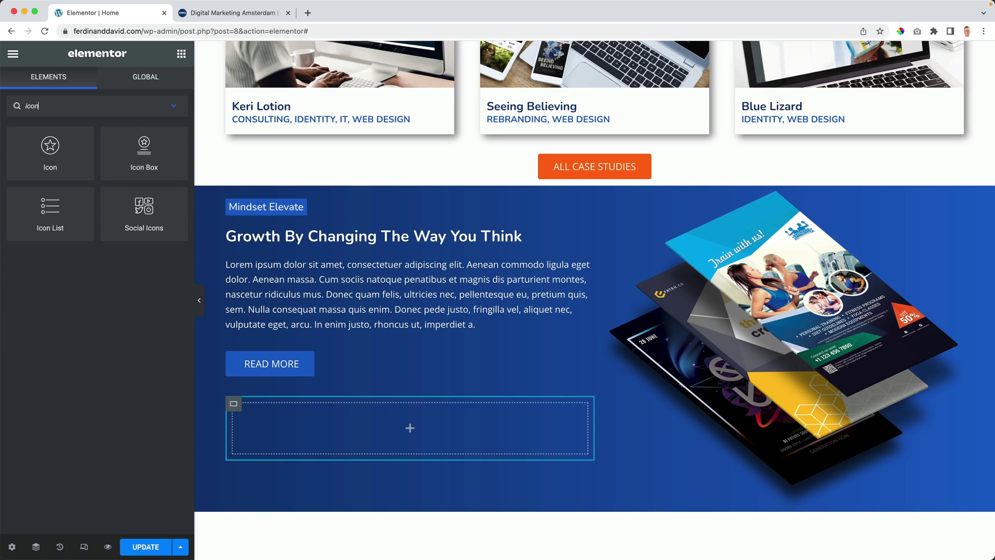
pyautogui.moveTo(143, 160); pyautogui.dragTo(350, 425)
pyautogui.moveTo(89, 206)
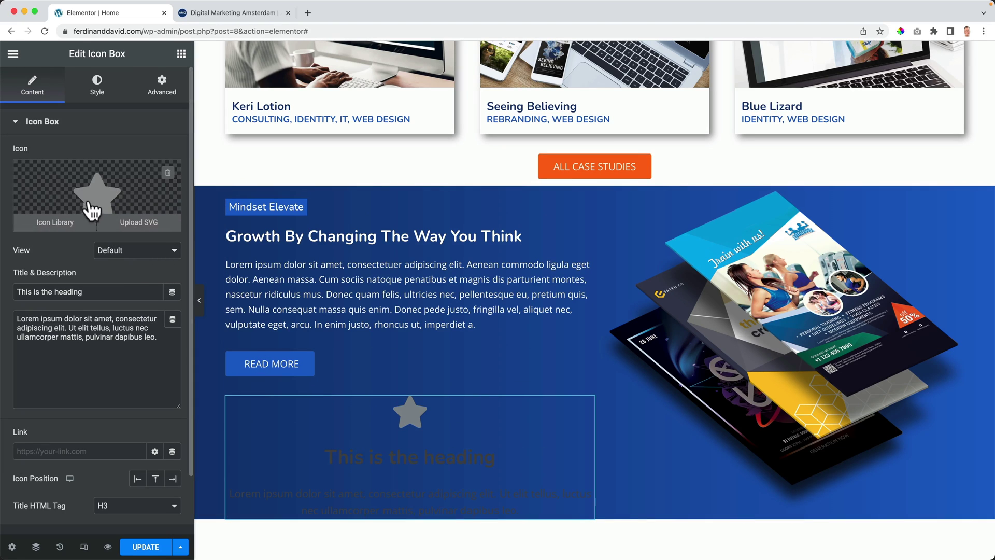
pyautogui.click(95, 195)
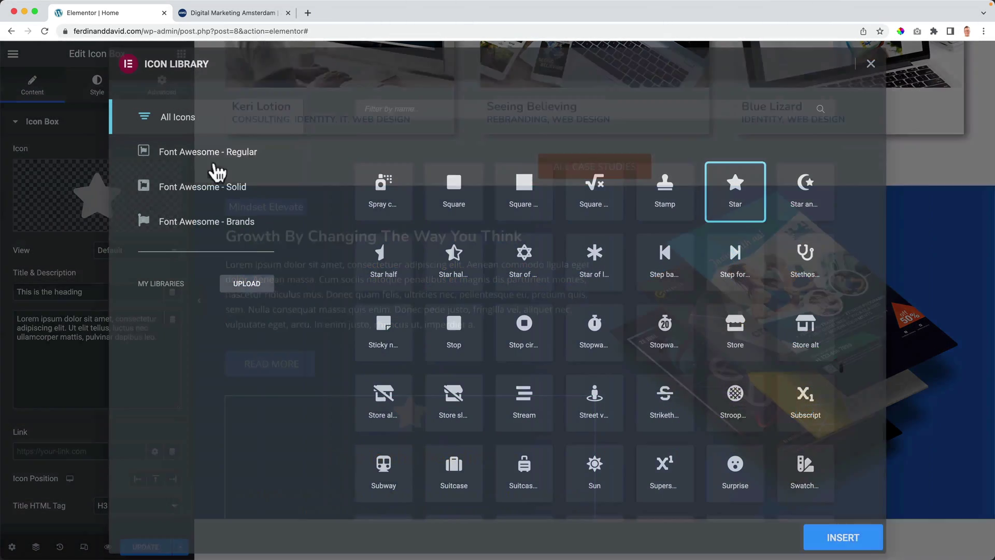
pyautogui.click(412, 109)
pyautogui.write('heart')
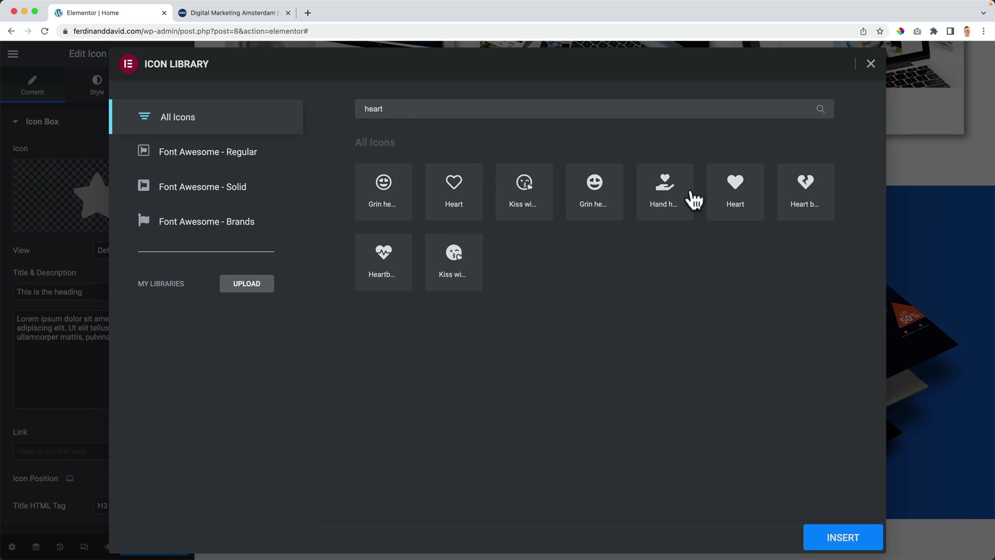
pyautogui.click(744, 198)
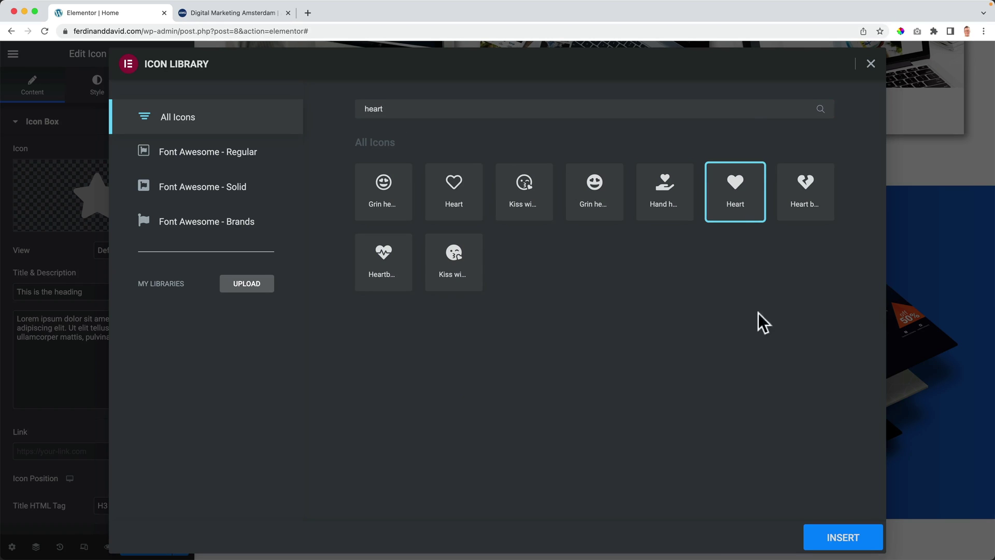
pyautogui.click(833, 540)
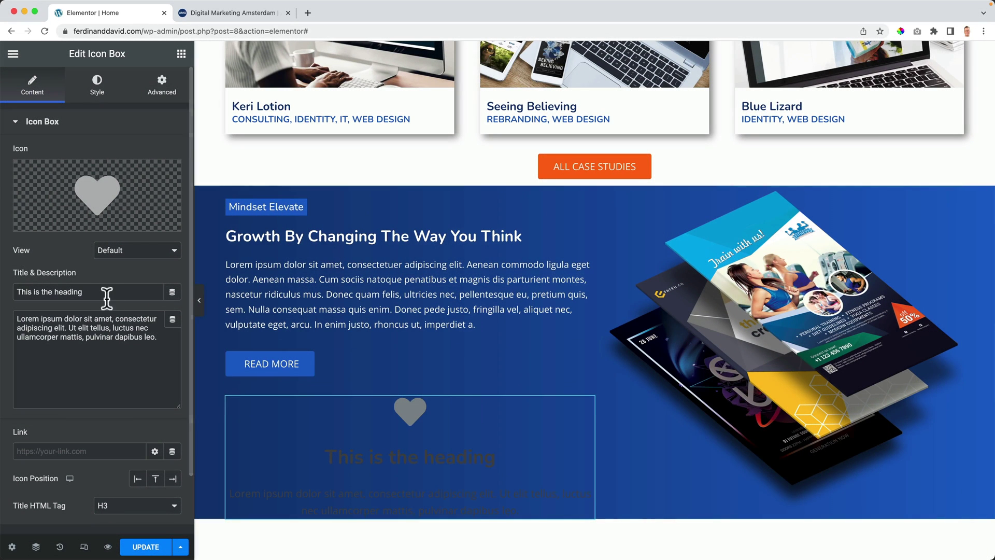
# Step: Title the icon box 'Love For Our Clients' and set Icon Position to Left
pyautogui.tripleClick(72, 287)
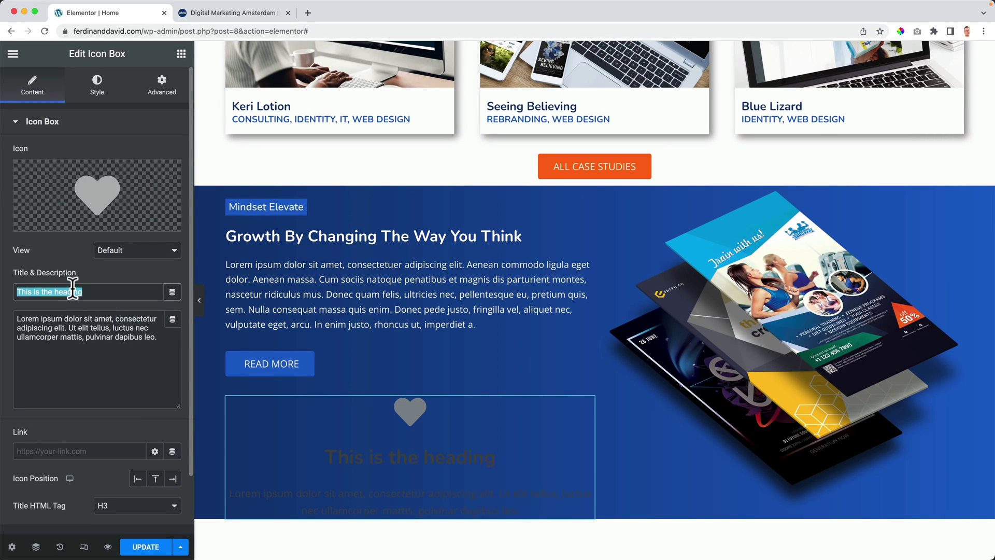
pyautogui.write('Love For Our Clients')
pyautogui.tripleClick(31, 322)
pyautogui.click(144, 345)
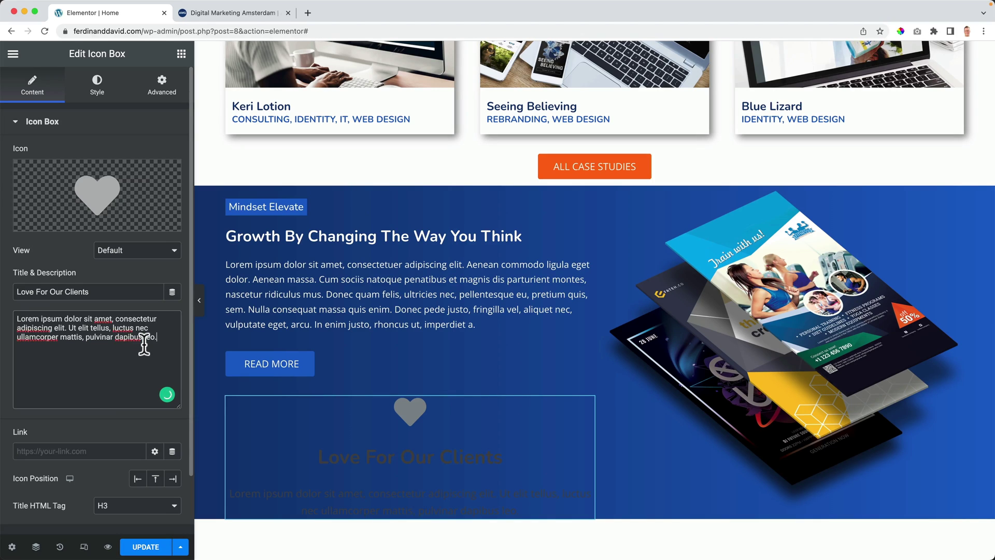
pyautogui.scroll(-3, 93, 340)
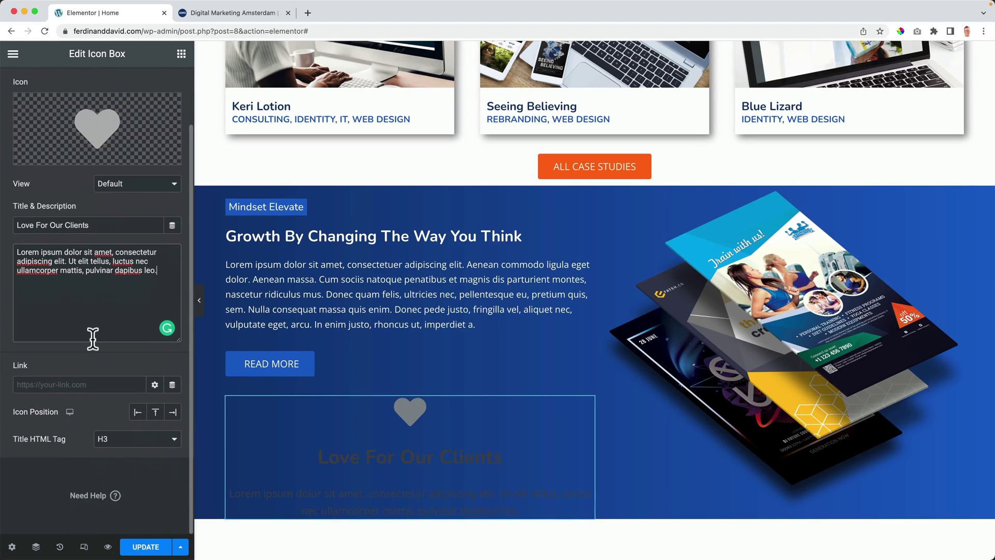
pyautogui.scroll(-3, 393, 379)
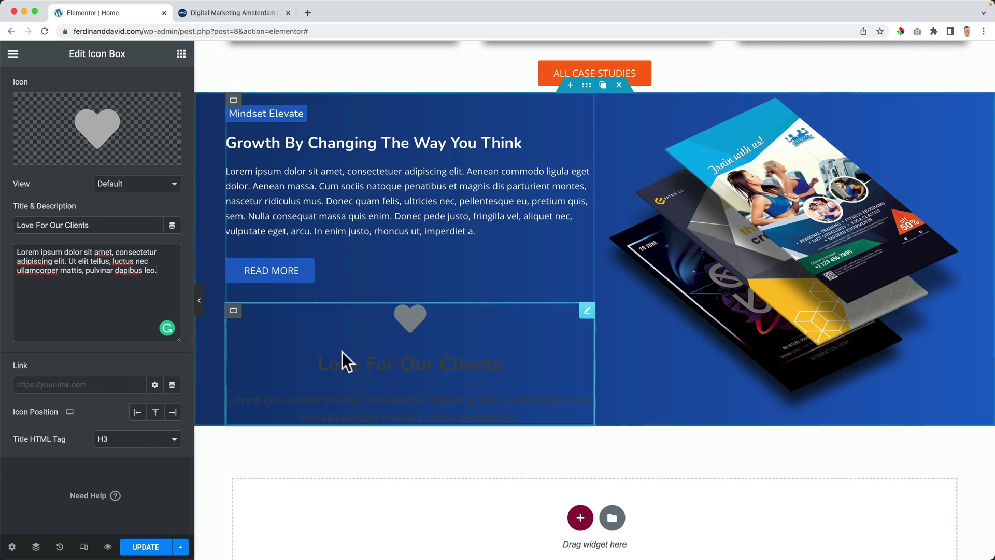
pyautogui.click(138, 415)
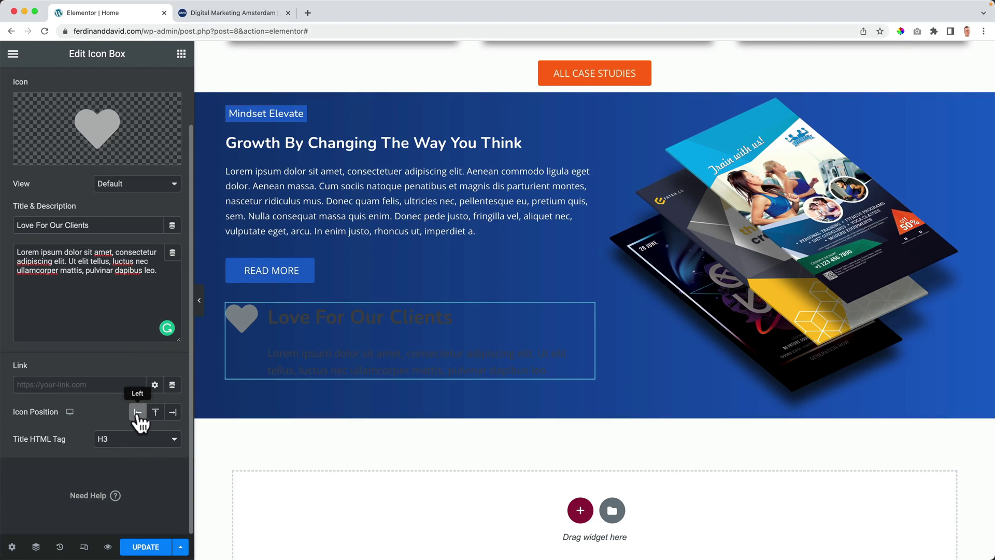
pyautogui.scroll(3, 129, 389)
# Step: Make the heart icon pure red and resize it to 30
pyautogui.click(100, 98)
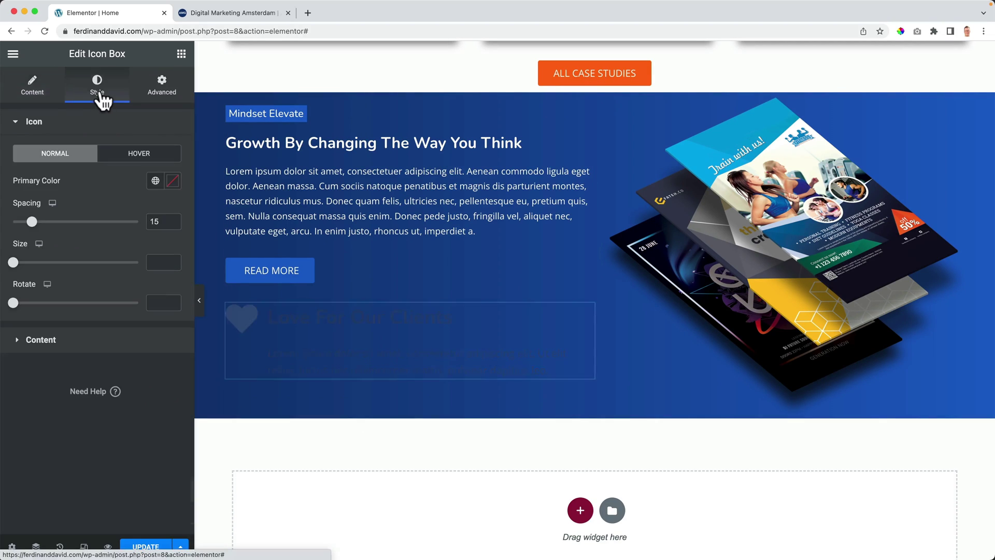
pyautogui.click(155, 180)
pyautogui.click(70, 375)
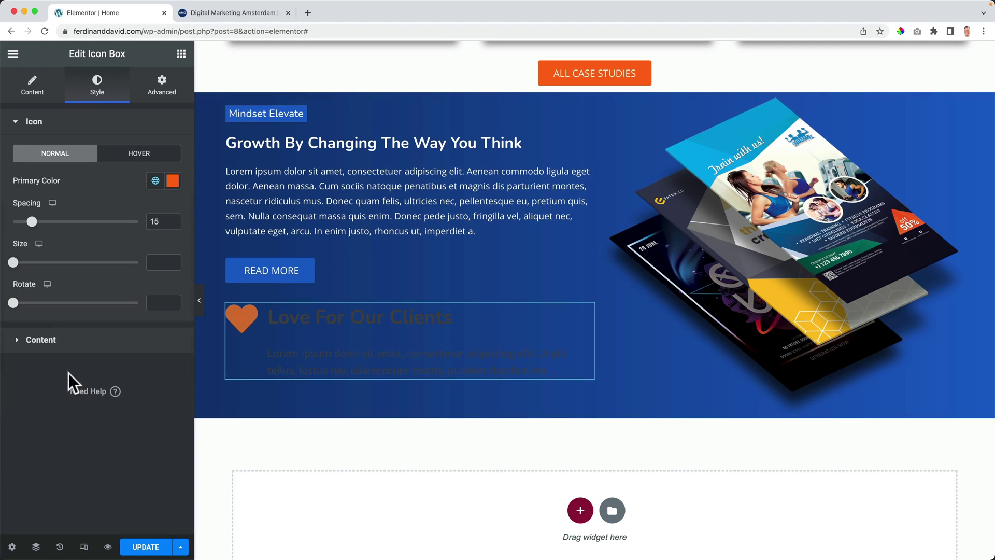
pyautogui.click(173, 181)
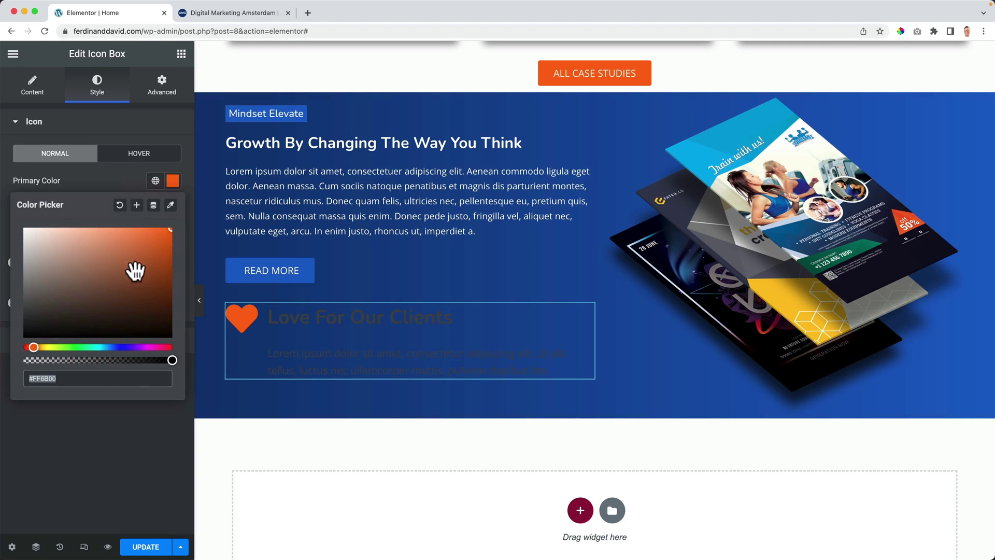
pyautogui.moveTo(48, 346); pyautogui.dragTo(24, 347)
pyautogui.click(123, 172)
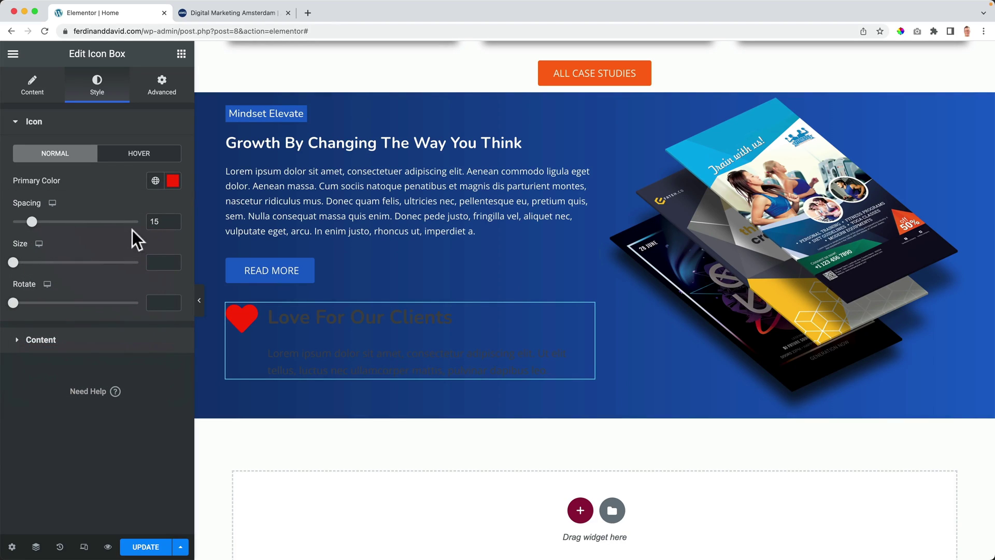
pyautogui.scroll(-2, 172, 221)
pyautogui.click(158, 262)
pyautogui.write('9')
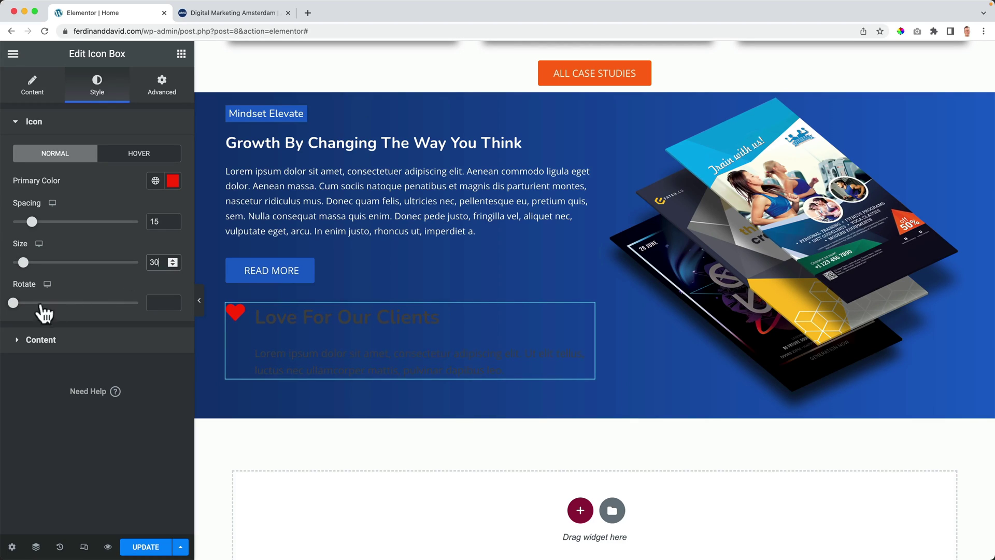
# Step: Set the icon box title and description colours to white
pyautogui.click(39, 341)
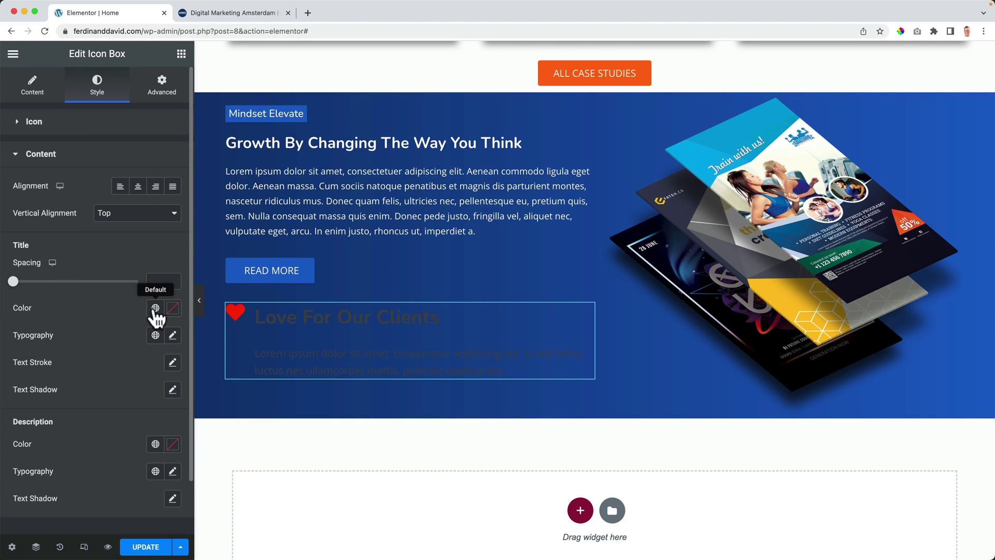
pyautogui.click(156, 307)
pyautogui.scroll(-3, 94, 388)
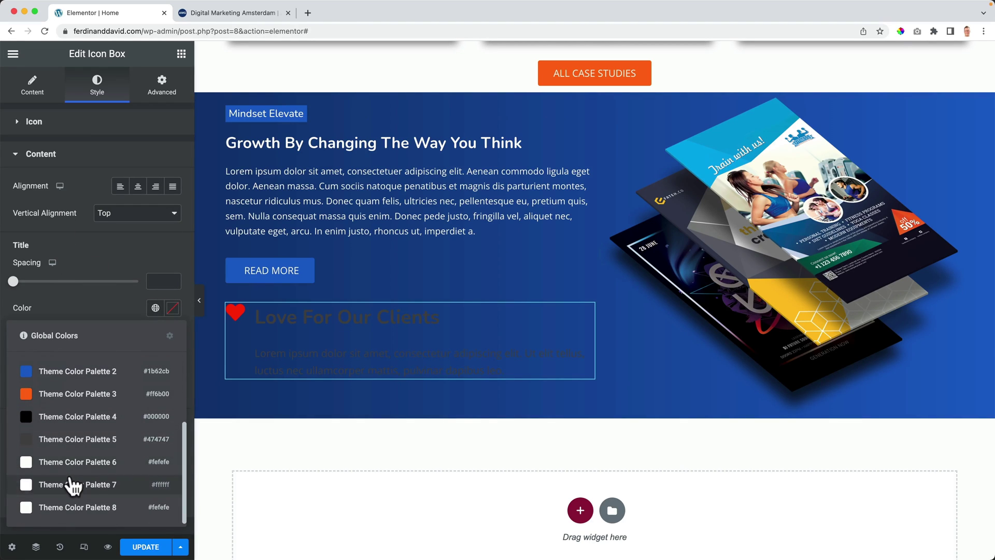
pyautogui.click(73, 483)
pyautogui.scroll(-2, 115, 402)
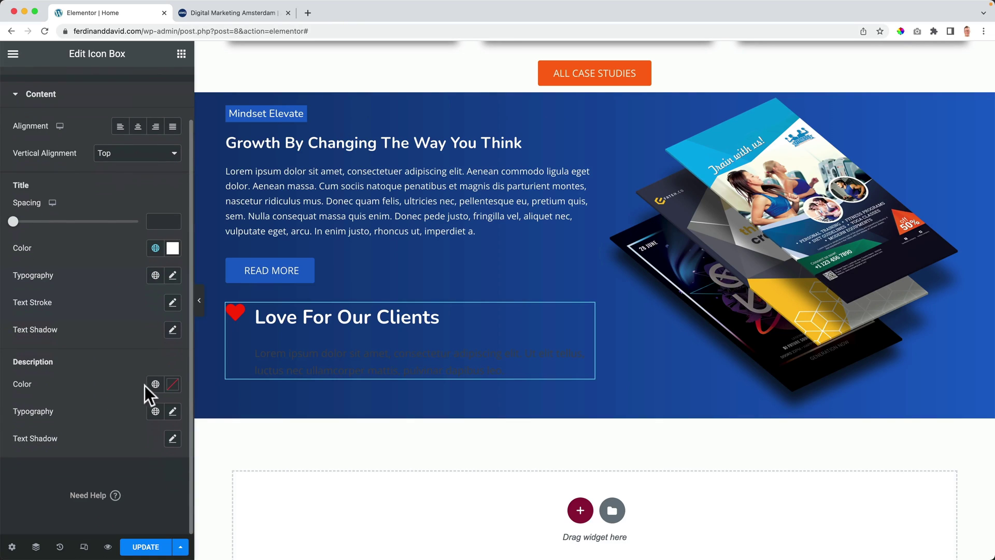
pyautogui.click(155, 384)
pyautogui.scroll(-5, 105, 356)
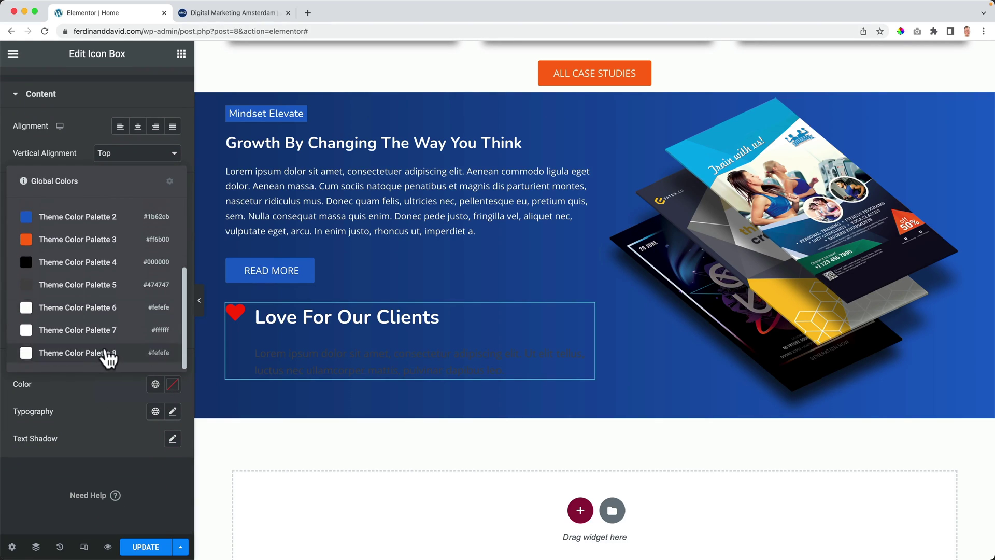
pyautogui.click(106, 333)
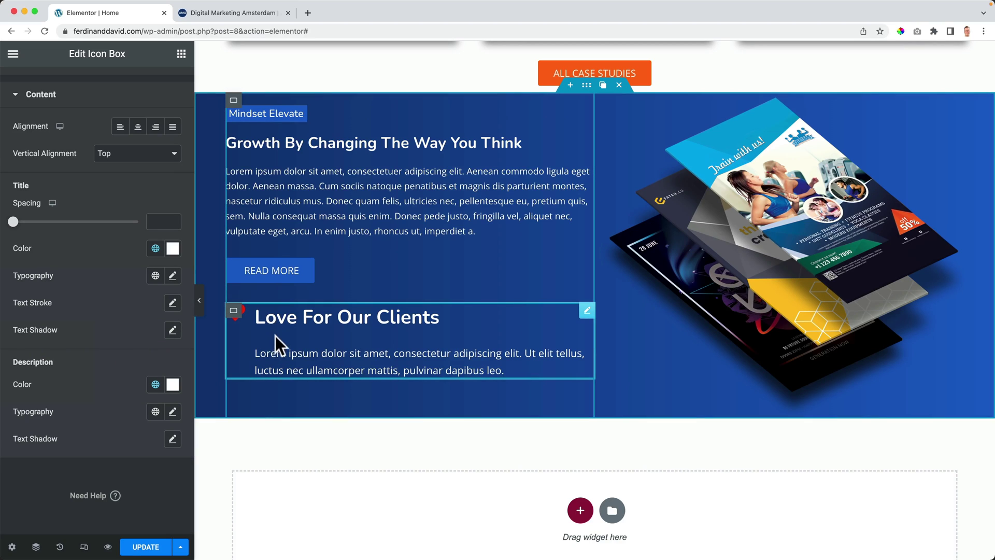
# Step: Set the icon spacing to 17 and the title spacing to 0
pyautogui.scroll(2, 83, 290)
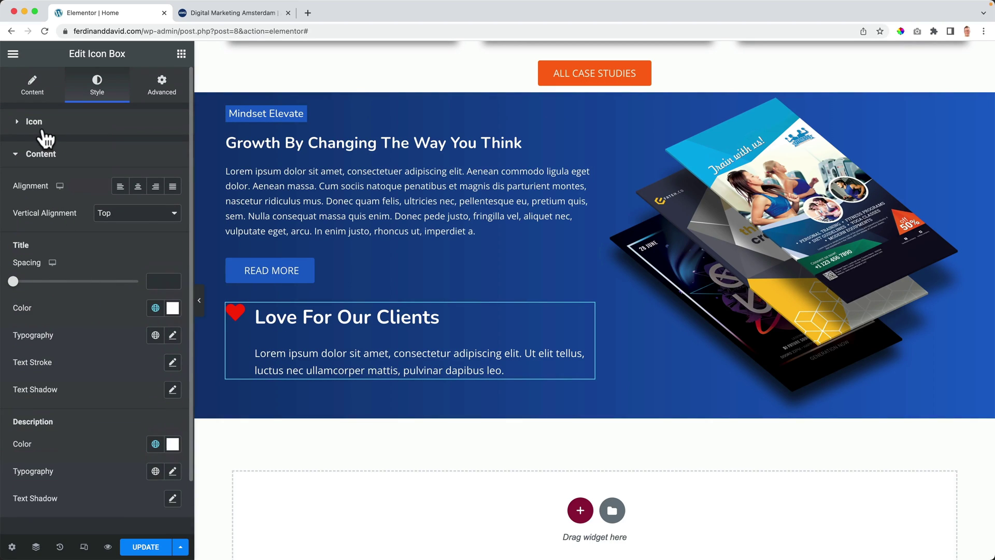
pyautogui.click(45, 125)
pyautogui.moveTo(32, 222); pyautogui.dragTo(33, 222)
pyautogui.click(174, 219)
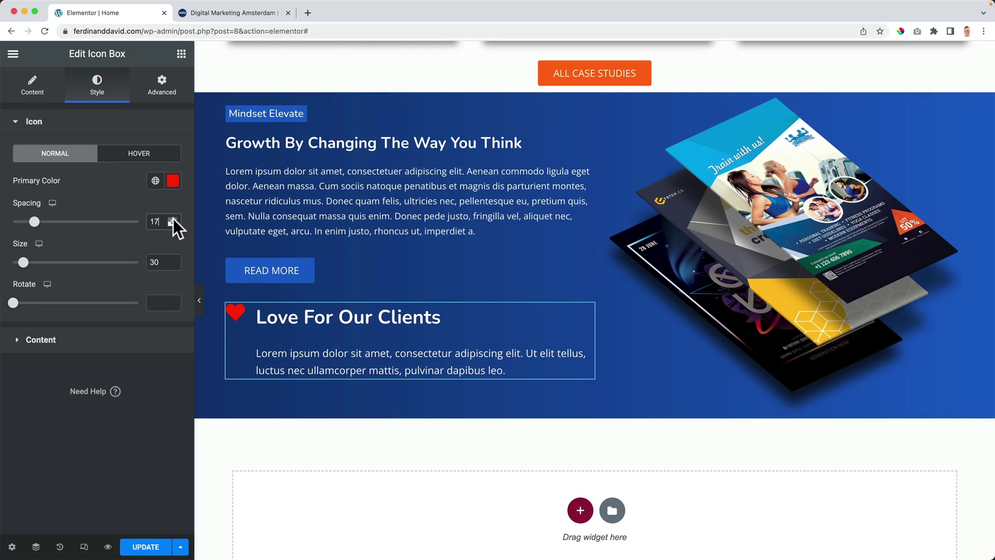
pyautogui.click(70, 339)
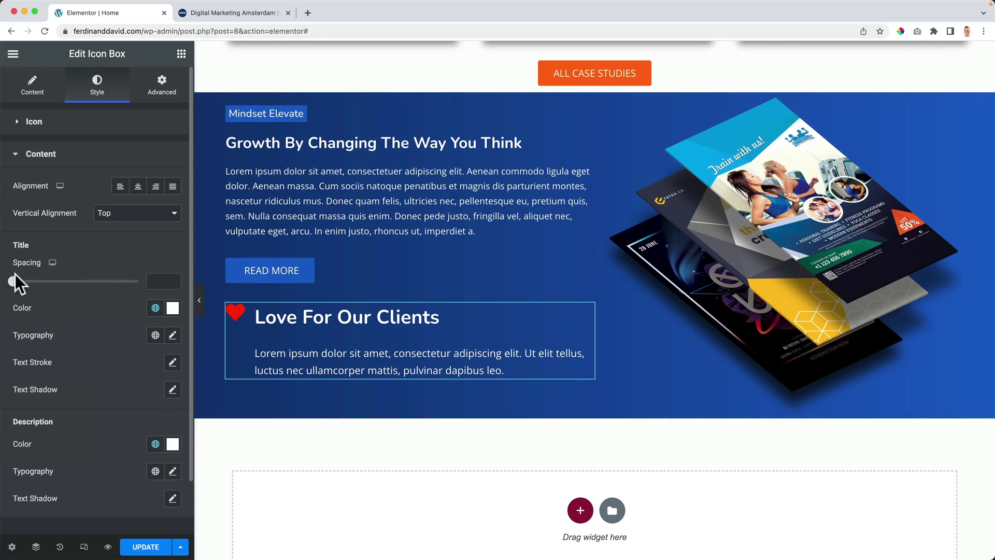
pyautogui.moveTo(17, 286); pyautogui.dragTo(6, 290)
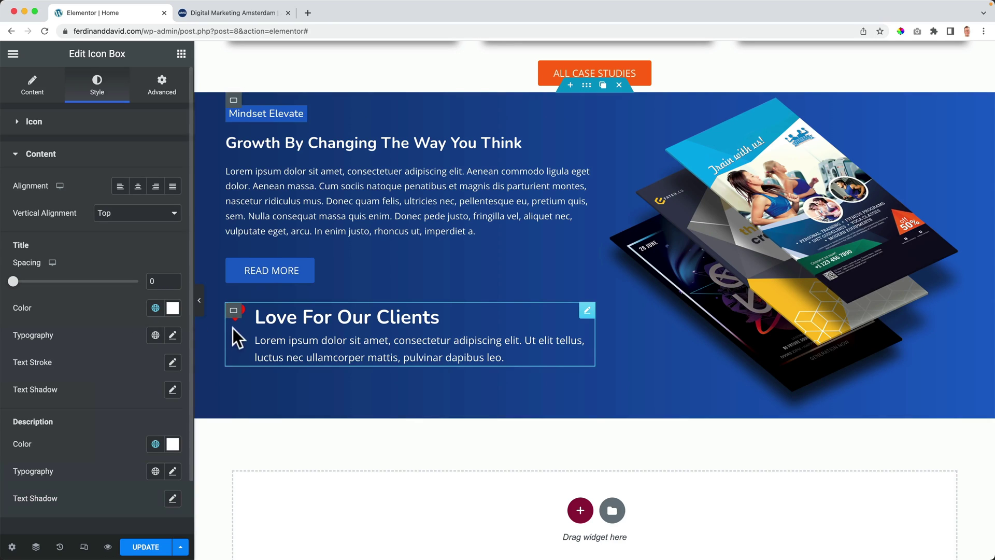
# Step: Duplicate the icon box and set the parent container's direction to Row
pyautogui.click(249, 310)
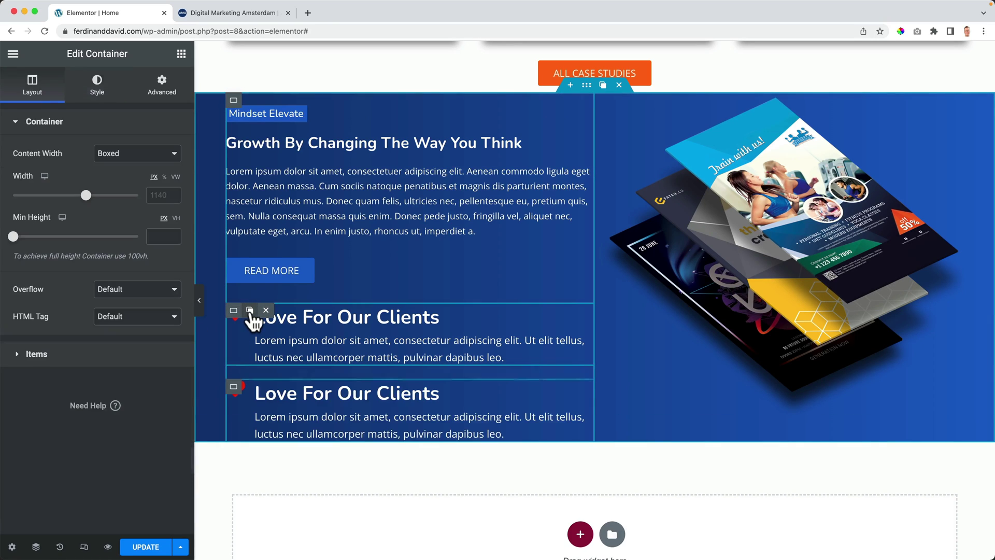
pyautogui.click(36, 546)
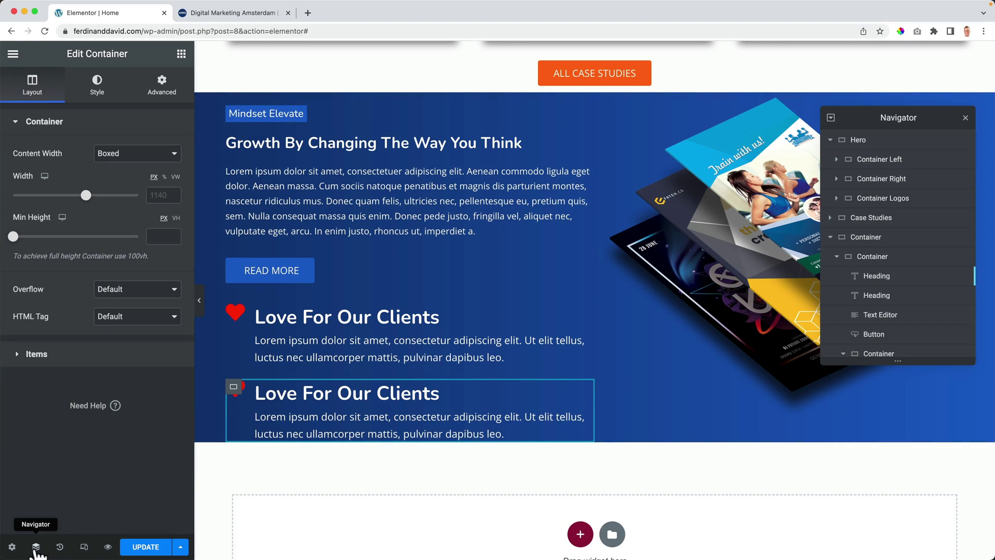
pyautogui.scroll(-3, 868, 286)
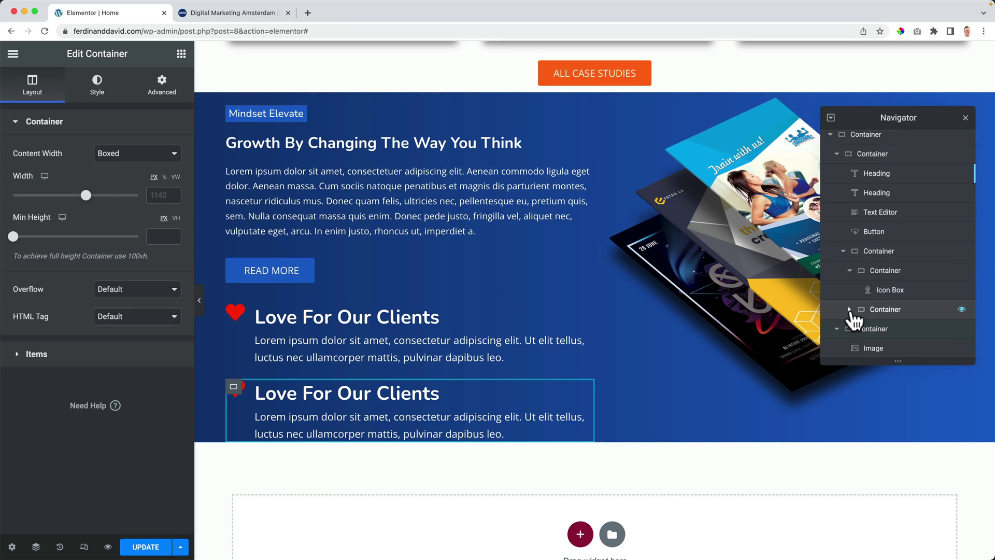
pyautogui.scroll(-1, 895, 326)
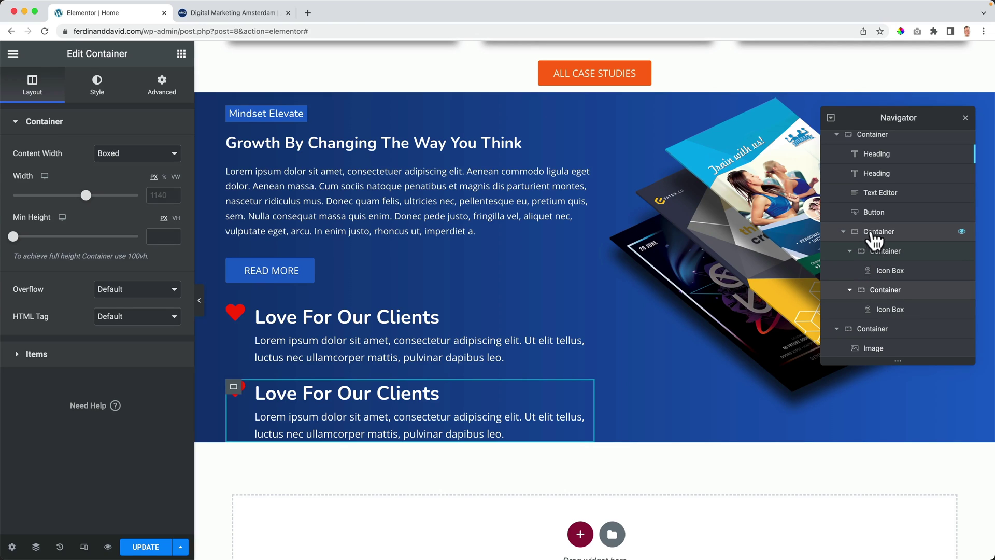
pyautogui.click(875, 235)
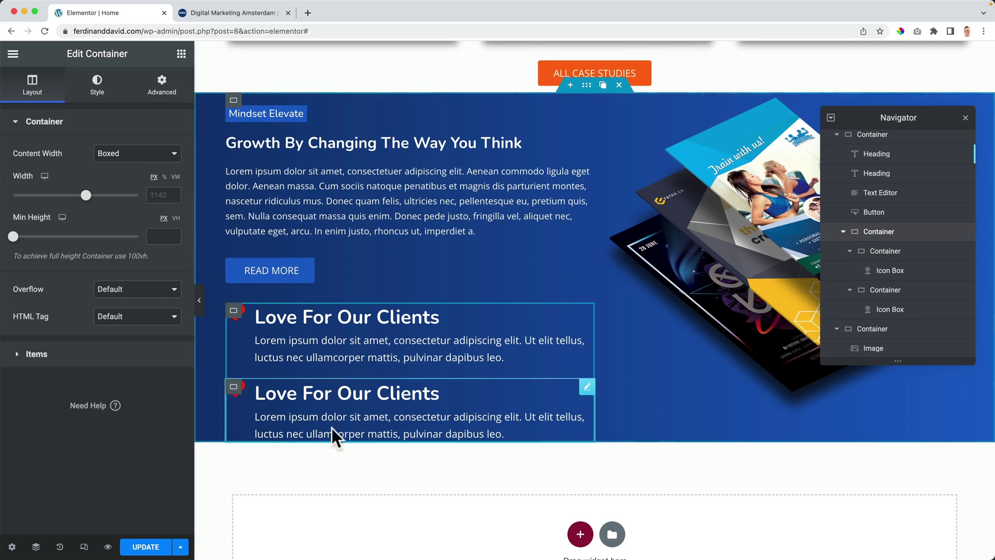
pyautogui.click(35, 357)
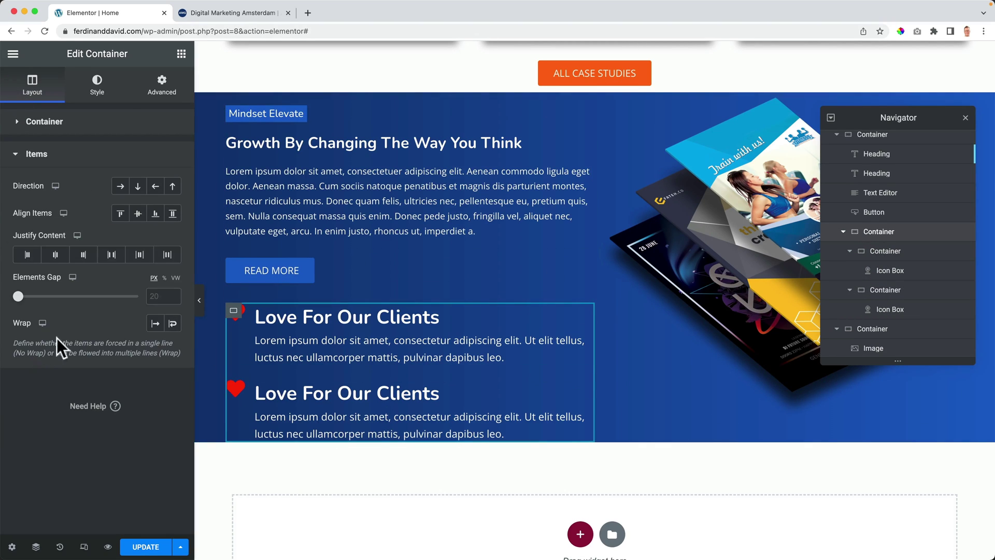
pyautogui.click(121, 189)
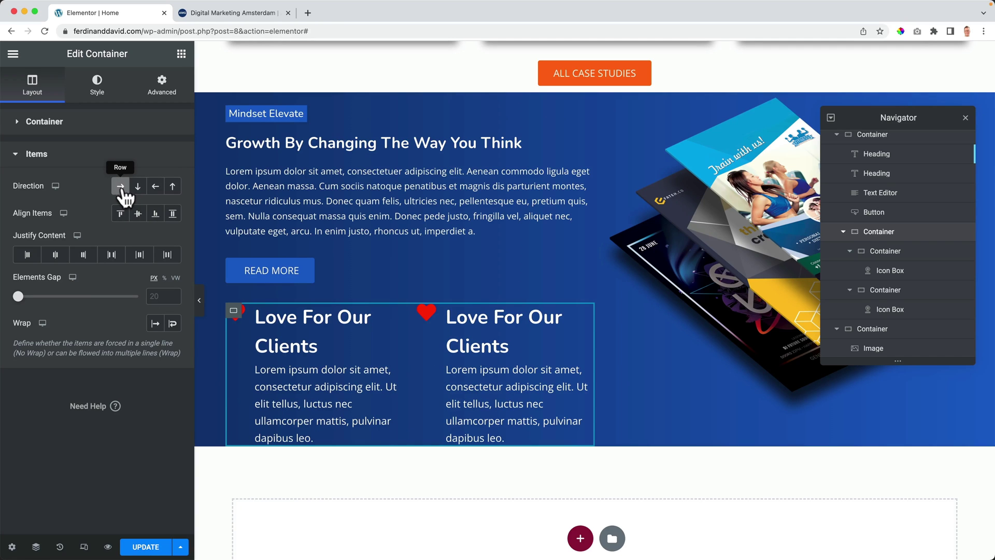
# Step: Give the second icon box the Slack icon and title it 'Support For Our Clients'
pyautogui.click(507, 321)
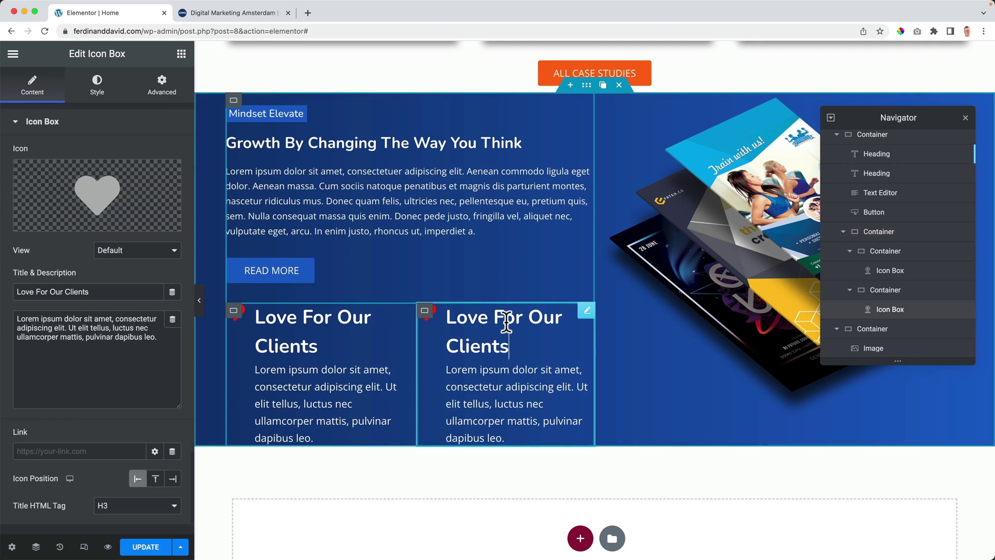
pyautogui.click(99, 202)
pyautogui.click(628, 113)
pyautogui.write('slack')
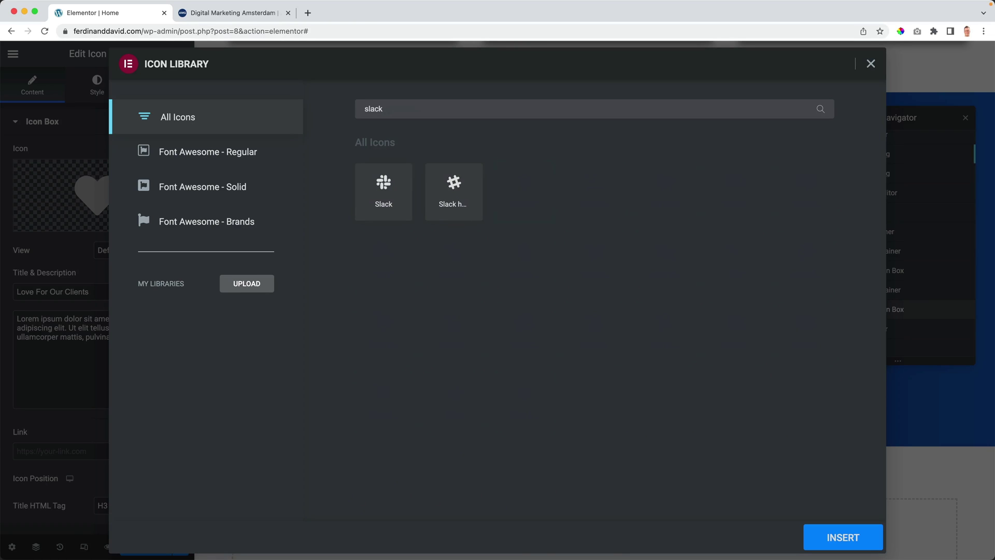
pyautogui.click(383, 193)
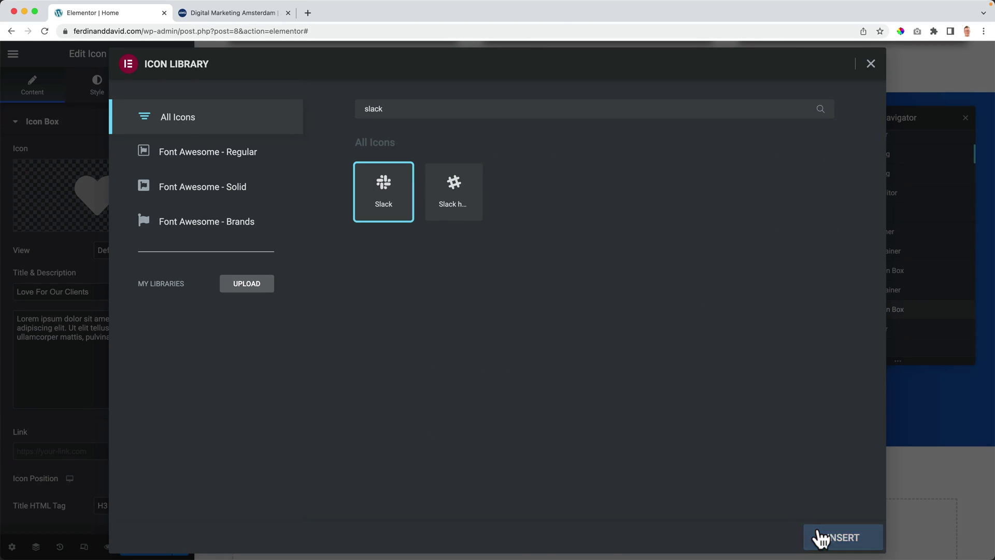
pyautogui.click(822, 538)
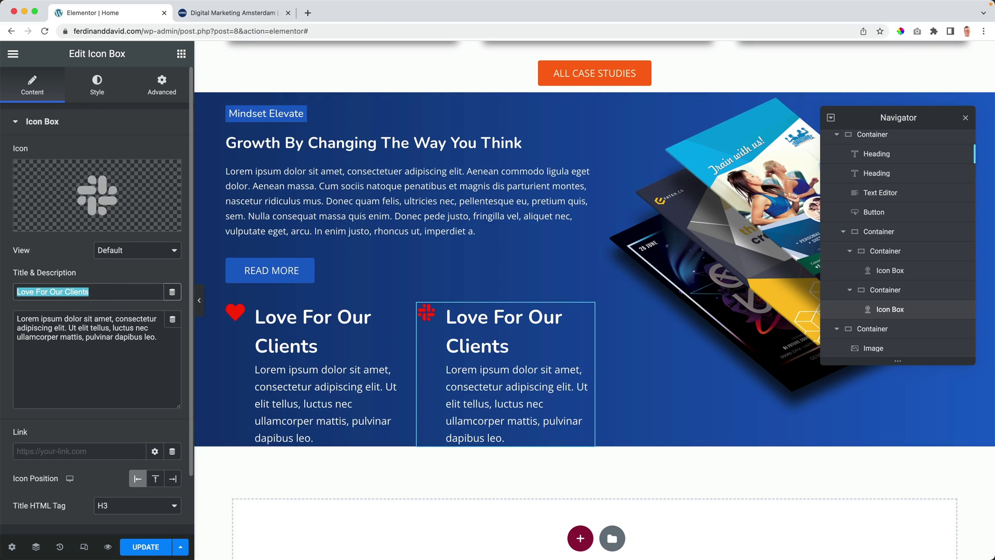
pyautogui.write('Support For Our ')
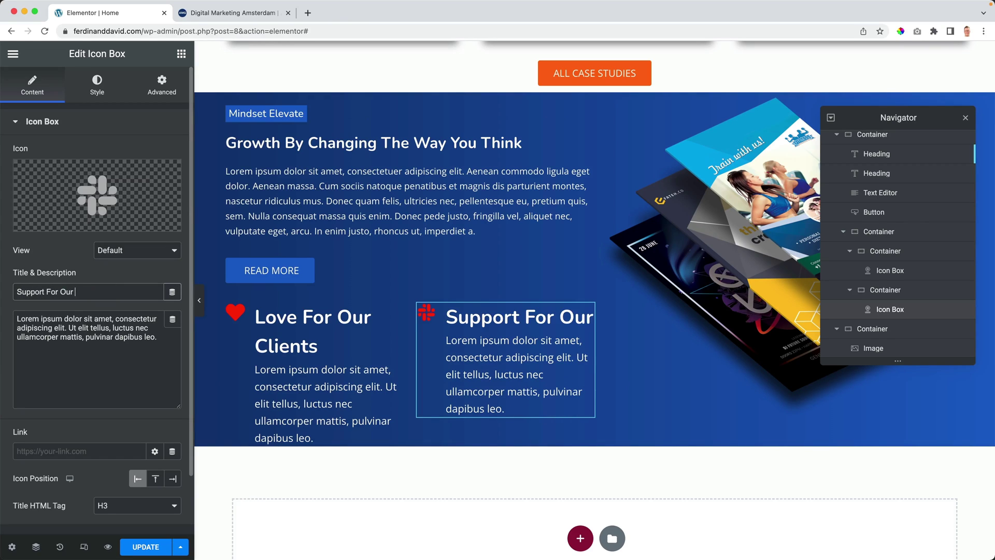
pyautogui.write('Clients')
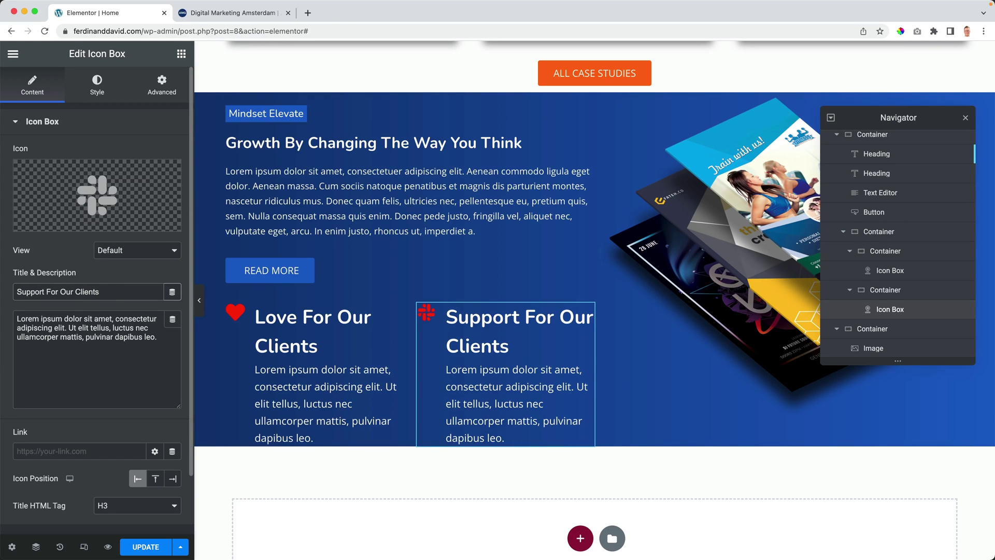
# Step: Set the Love For Our Clients title font size to 16
pyautogui.click(288, 380)
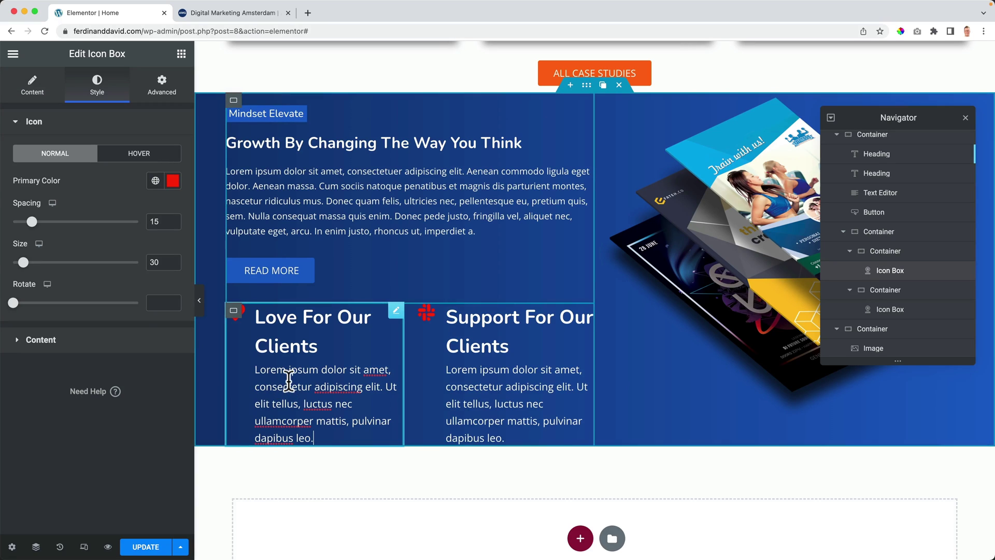
pyautogui.click(42, 340)
pyautogui.click(173, 335)
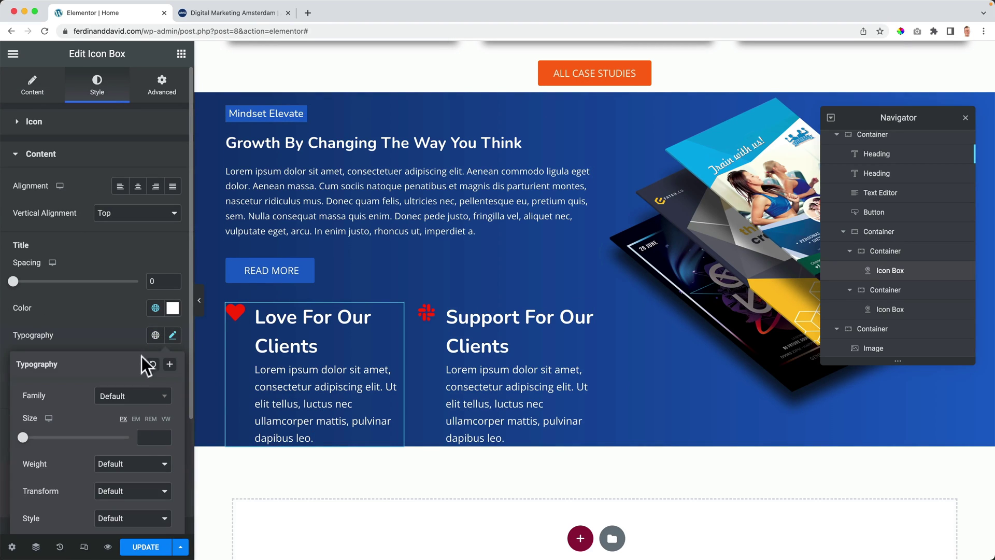
pyautogui.click(144, 440)
pyautogui.write('0')
pyautogui.press('BackSpace')
pyautogui.write('8')
pyautogui.press('Up')
pyautogui.press('Up')
pyautogui.press('Up')
pyautogui.press('Up')
pyautogui.press('Up')
pyautogui.press('Up')
pyautogui.press('Up')
pyautogui.press('Up')
pyautogui.press('Up')
pyautogui.press('Up')
pyautogui.click(106, 321)
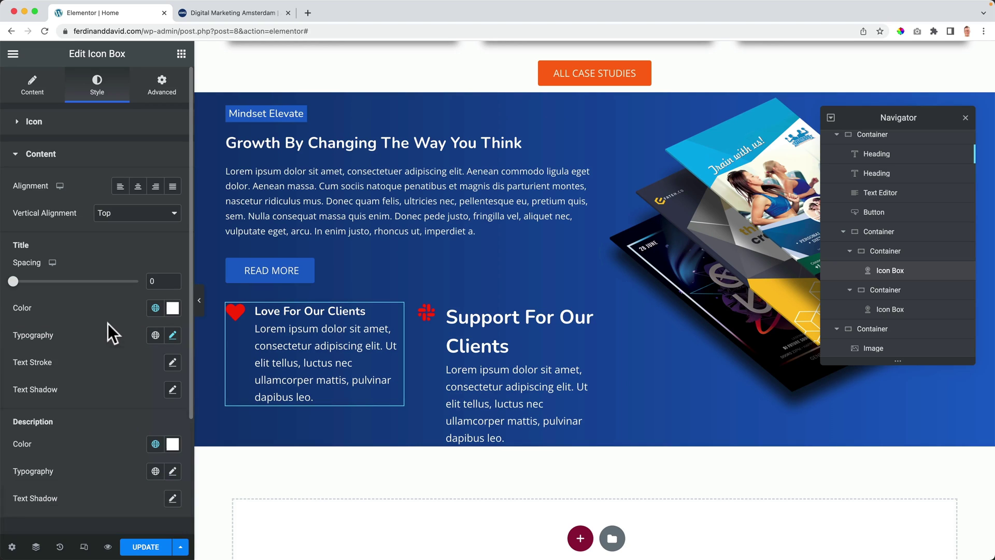
# Step: Set the Love For Our Clients description text size to 12 px
pyautogui.scroll(-2, 122, 360)
pyautogui.click(172, 412)
pyautogui.click(154, 513)
pyautogui.press('Up')
pyautogui.press('Up')
pyautogui.press('Up')
pyautogui.press('Up')
pyautogui.press('Up')
pyautogui.press('Up')
pyautogui.press('Up')
pyautogui.press('Up')
pyautogui.press('Up')
pyautogui.press('Up')
pyautogui.press('Up')
pyautogui.press('Up')
pyautogui.press('Up')
pyautogui.press('Up')
pyautogui.press('Up')
pyautogui.press('Up')
pyautogui.press('Up')
pyautogui.press('Up')
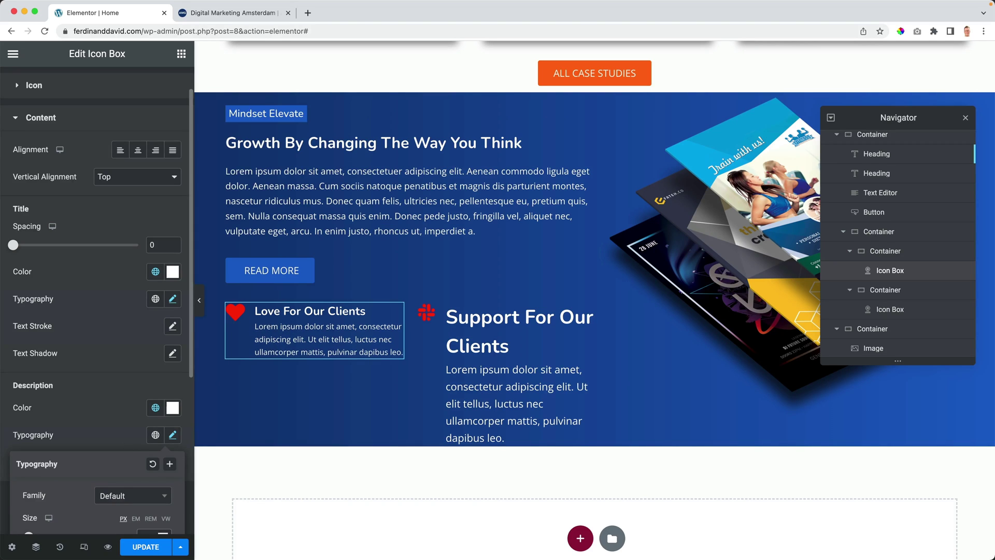
pyautogui.scroll(-4, 97, 300)
pyautogui.press('Up')
pyautogui.press('Up')
pyautogui.press('Down')
pyautogui.press('Down')
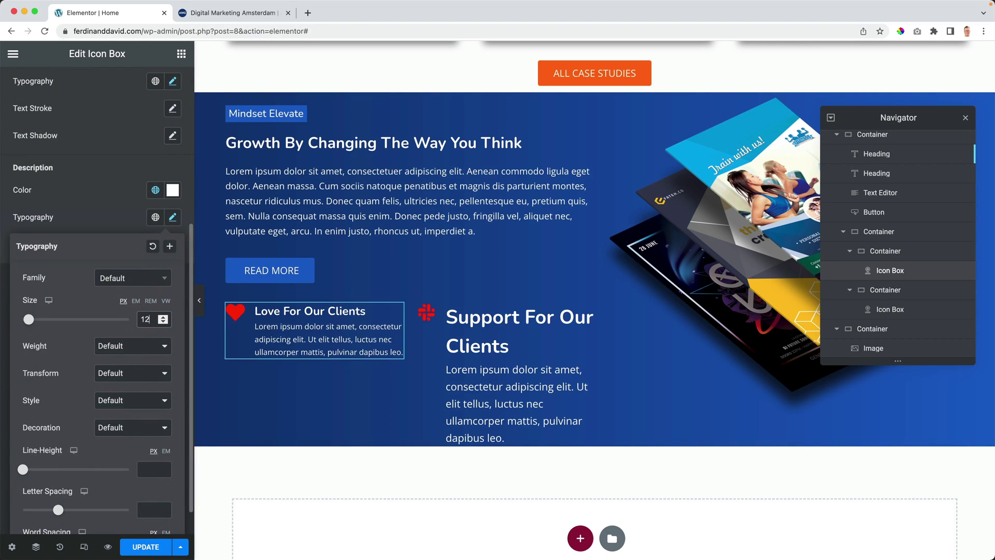
# Step: Copy the Love For Our Clients box and paste its style onto the Support For Our Clients box
pyautogui.rightClick(300, 337)
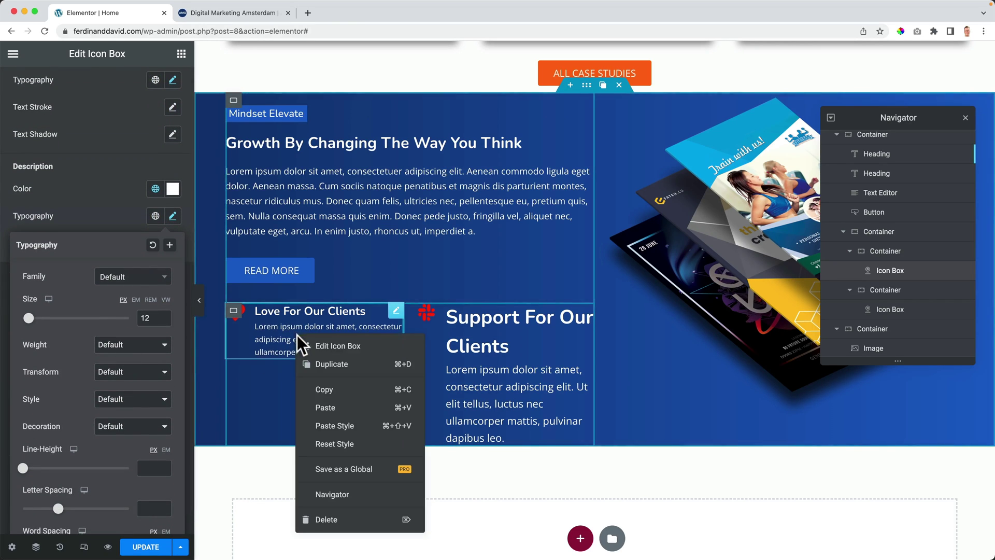
pyautogui.click(325, 390)
pyautogui.rightClick(511, 347)
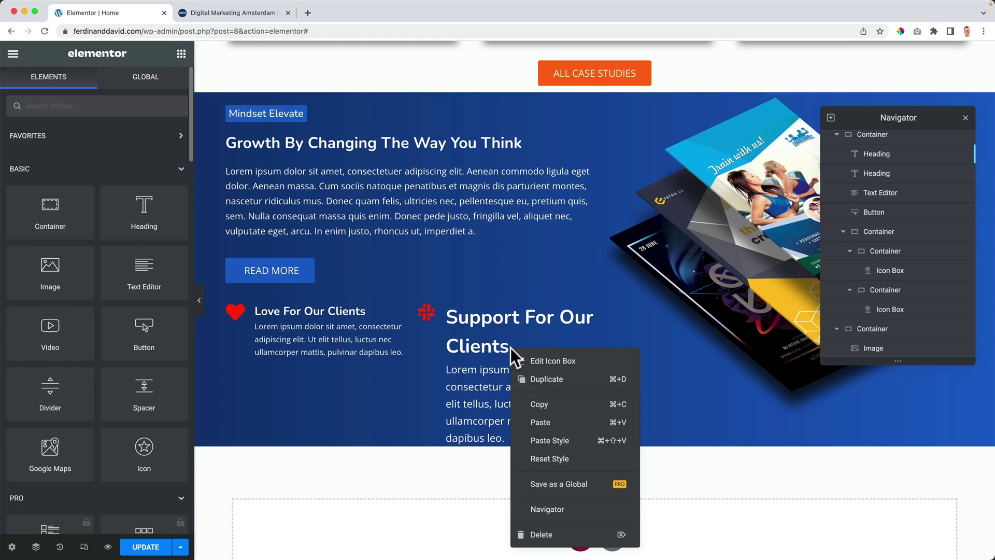
pyautogui.click(558, 441)
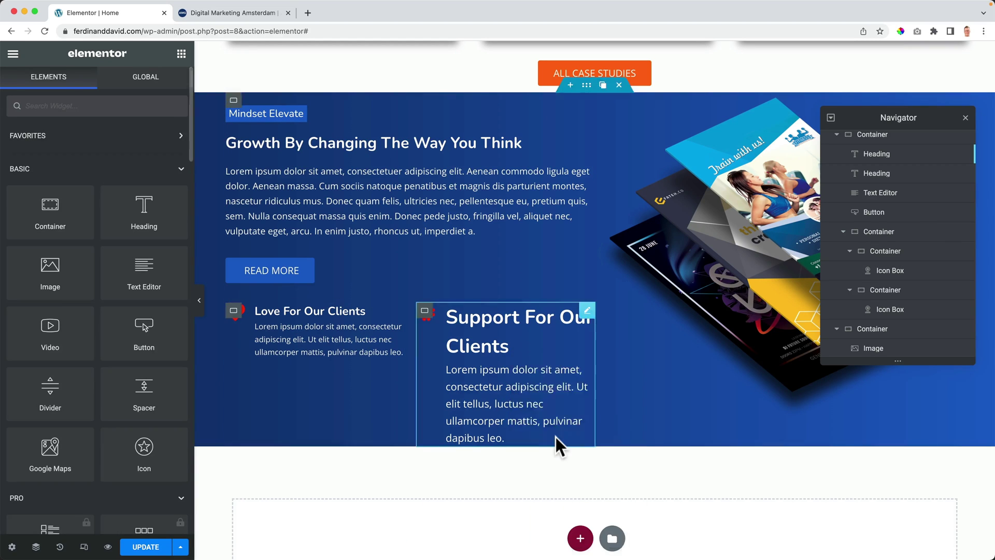
# Step: Close the Navigator and give the flyer image a Fade In Right animation with a 500 ms delay
pyautogui.click(965, 118)
pyautogui.scroll(3, 803, 225)
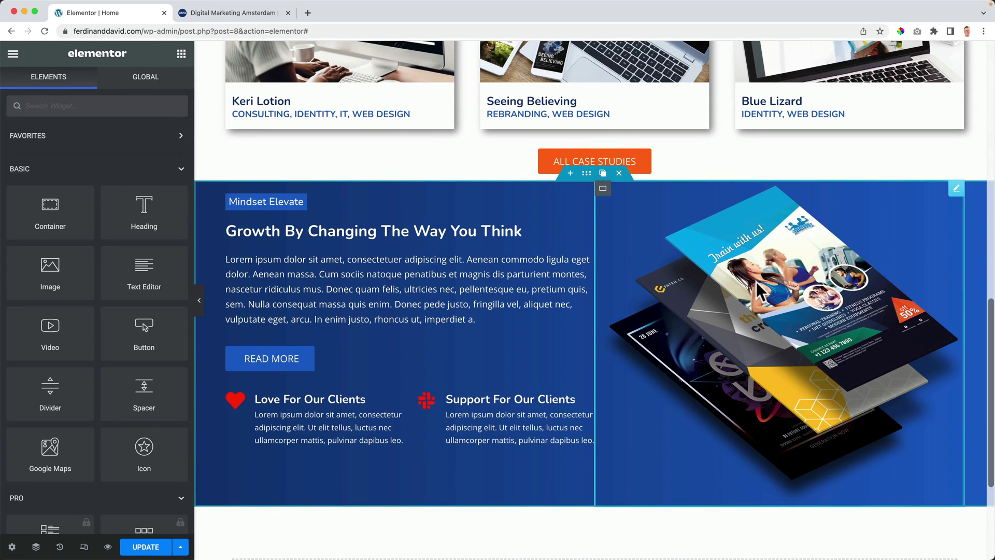
pyautogui.click(803, 225)
pyautogui.click(163, 89)
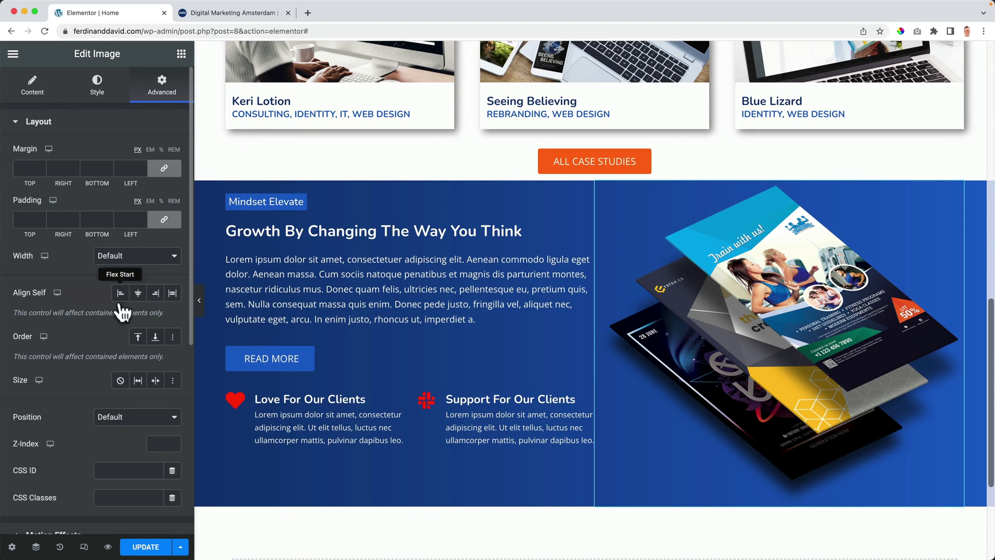
pyautogui.scroll(-5, 71, 412)
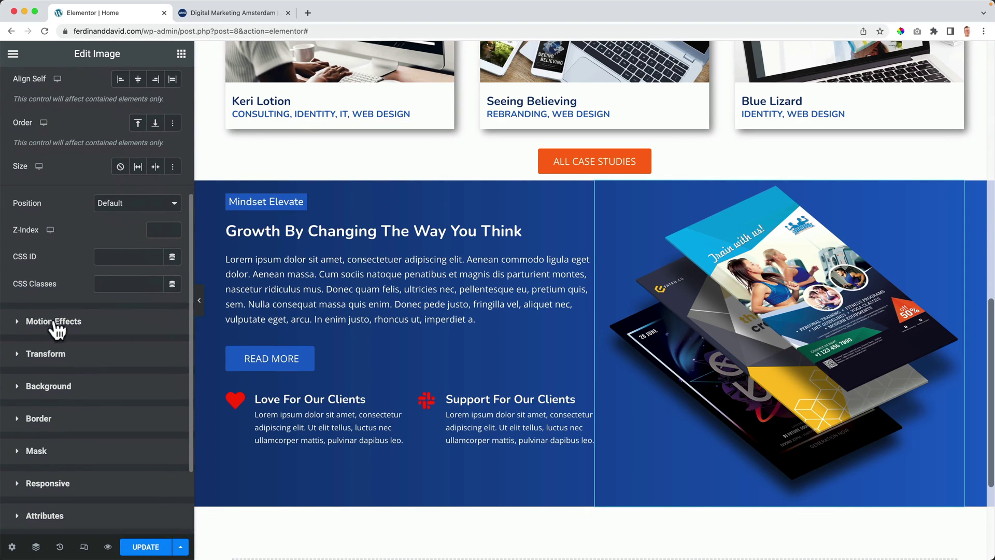
pyautogui.click(73, 327)
pyautogui.click(123, 203)
pyautogui.click(68, 317)
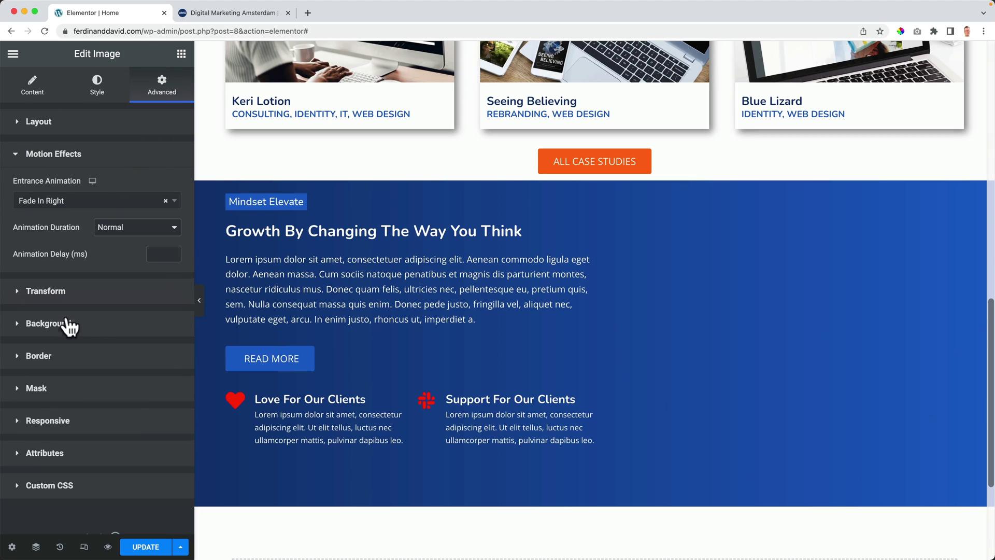
pyautogui.click(152, 254)
pyautogui.write('500')
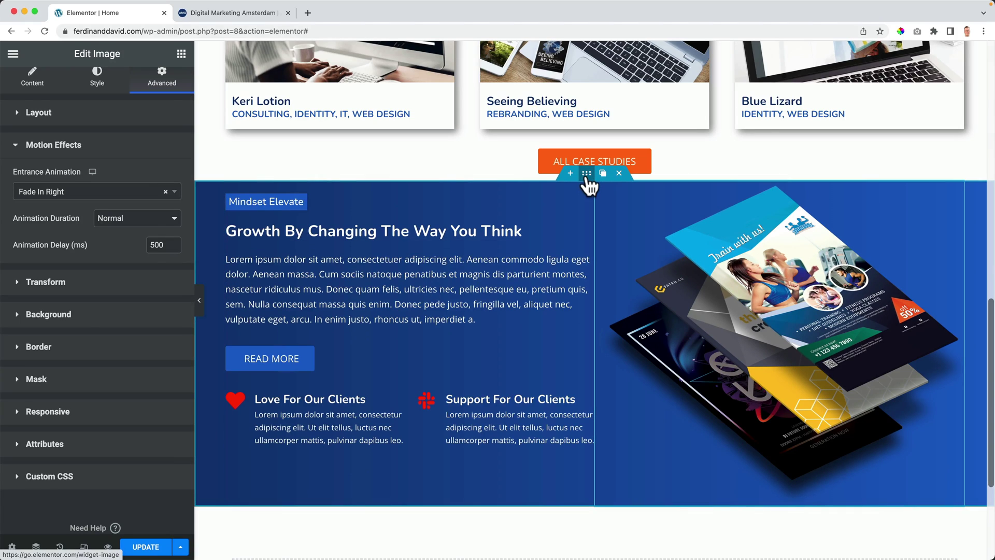
pyautogui.click(585, 175)
# Step: Set the blue section container's padding to 50 top and bottom and 0 left and right
pyautogui.click(158, 99)
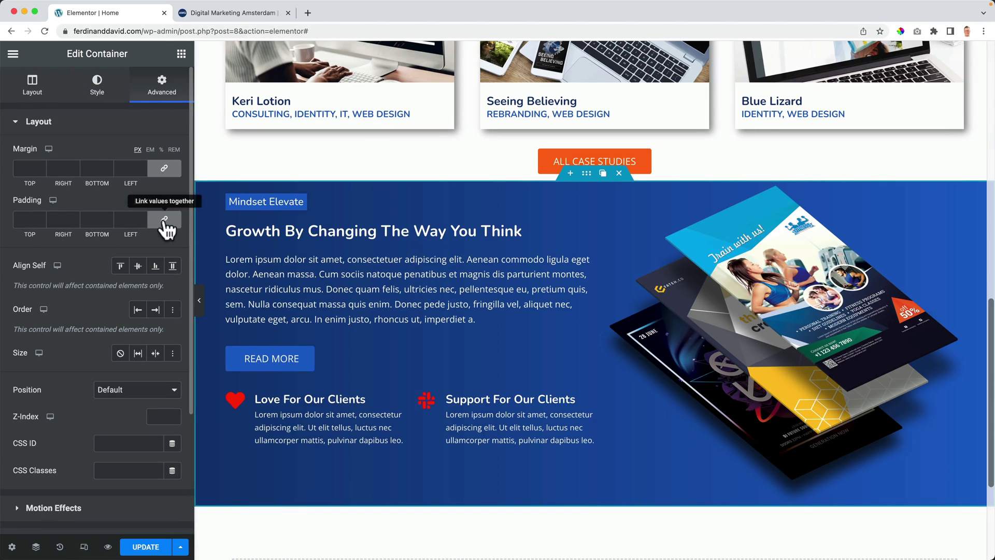
pyautogui.write('50')
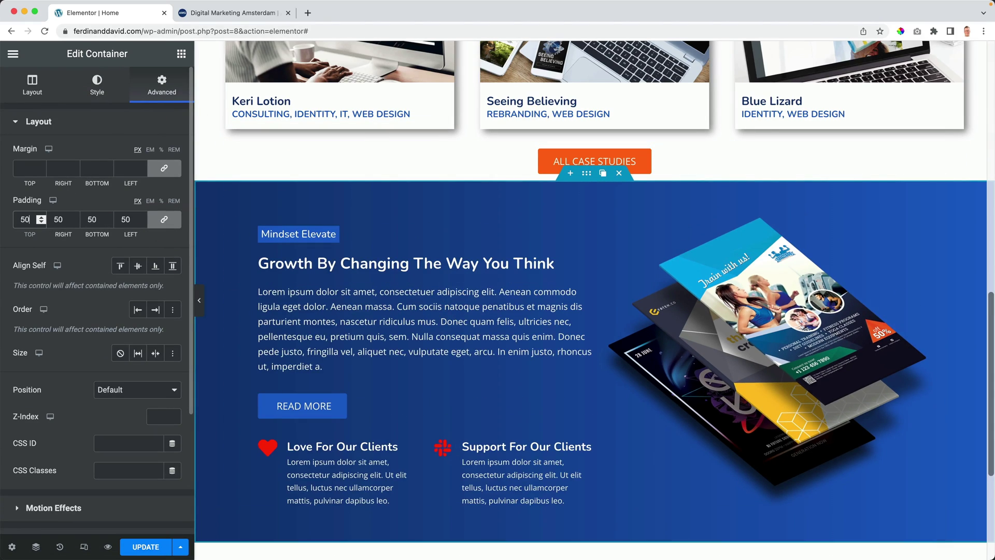
pyautogui.click(164, 220)
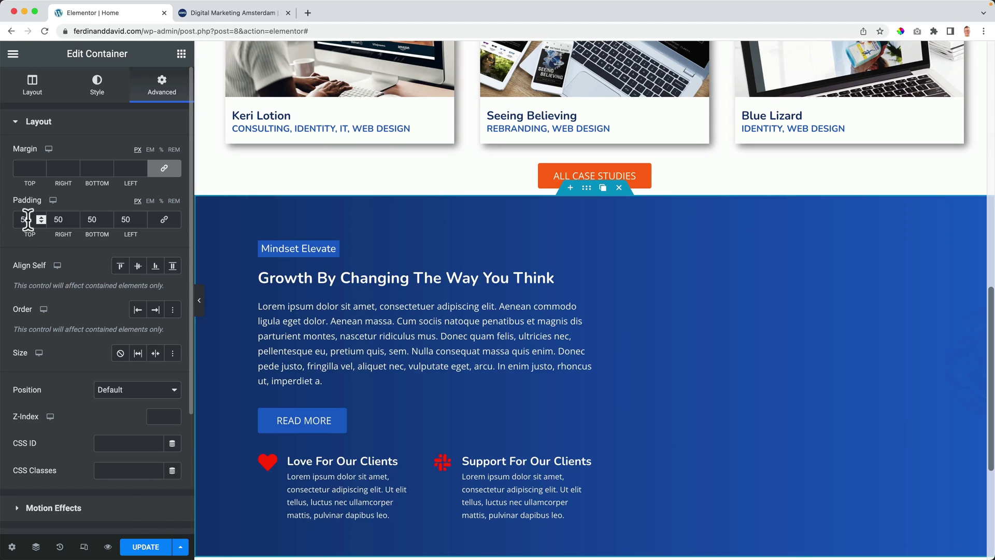
pyautogui.doubleClick(64, 220)
pyautogui.write('0')
pyautogui.press('Tab')
pyautogui.press('Tab')
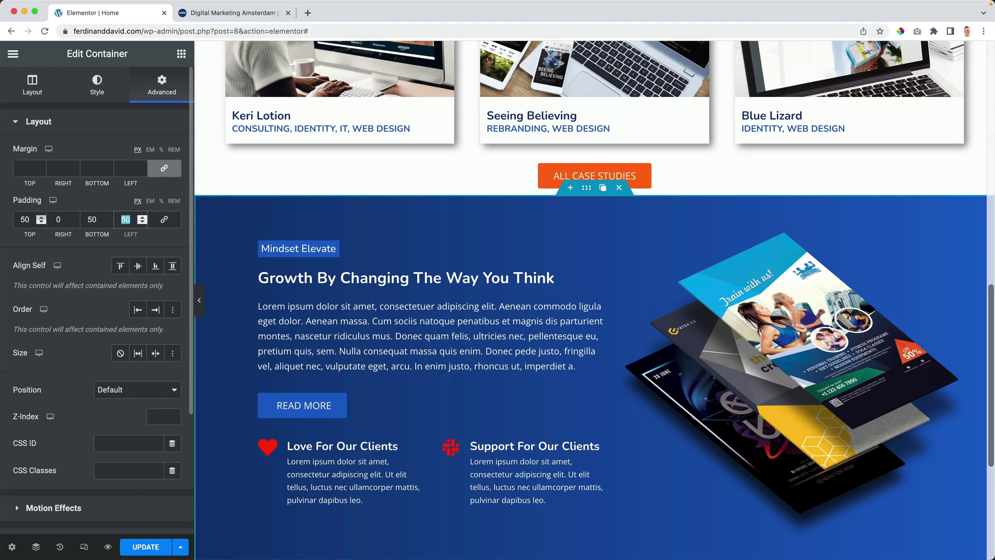
pyautogui.write('0')
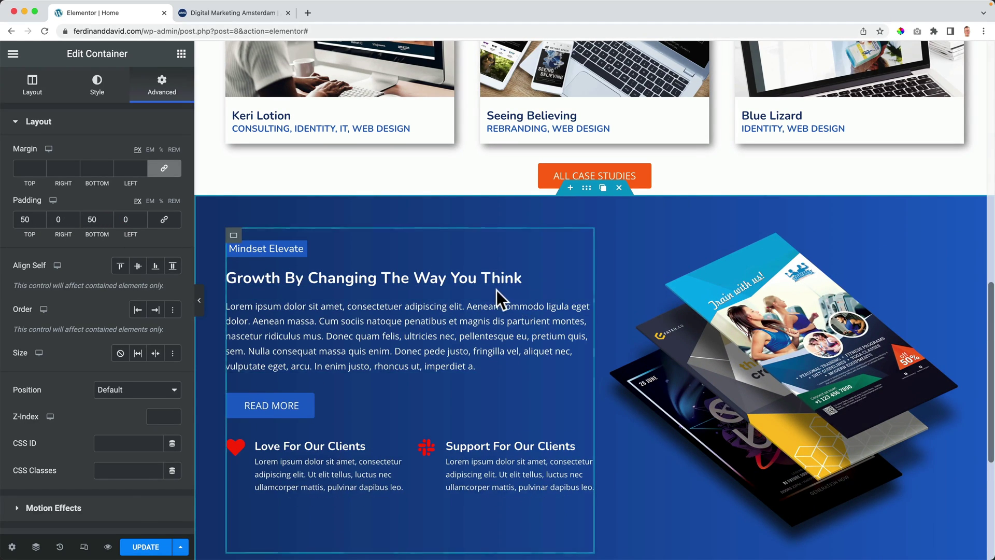
pyautogui.scroll(-2, 496, 290)
pyautogui.scroll(5, 492, 291)
pyautogui.scroll(2, 417, 189)
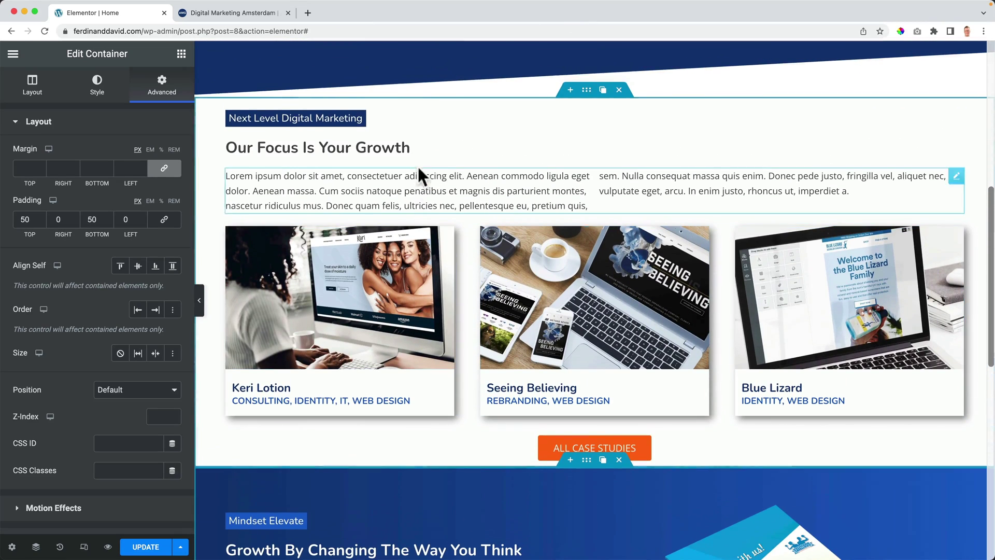
pyautogui.scroll(-5, 385, 249)
pyautogui.scroll(-3, 501, 281)
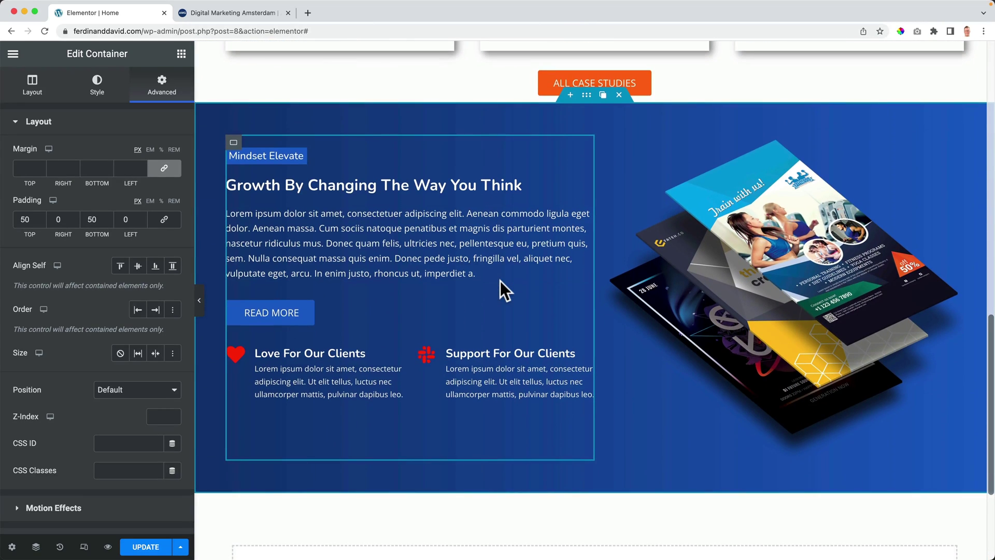
pyautogui.scroll(-1, 499, 281)
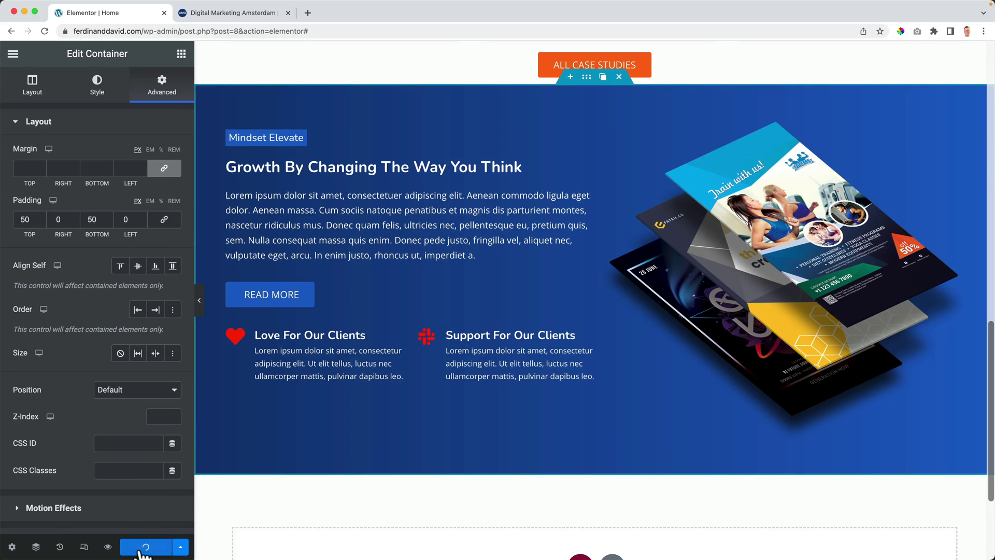
# Step: Switch to the tablet preview and set the blue section's linked padding to 50
pyautogui.click(84, 547)
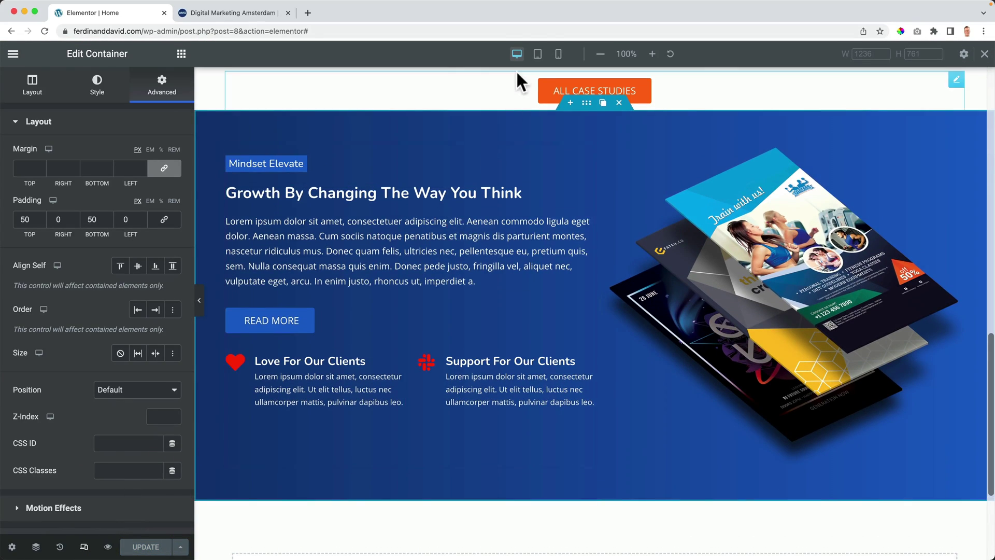
pyautogui.click(537, 55)
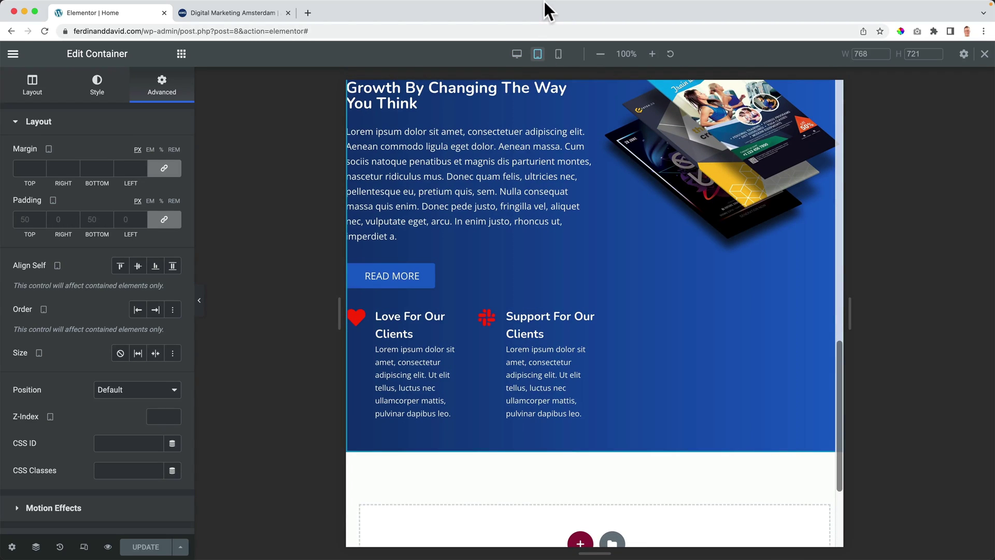
pyautogui.scroll(-4, 540, 204)
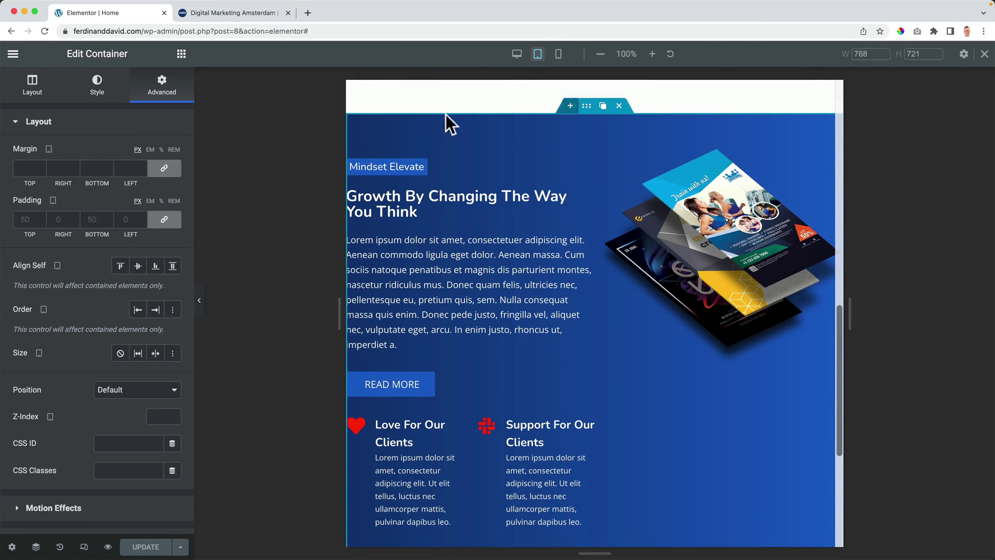
pyautogui.click(26, 219)
pyautogui.write('50')
pyautogui.press('Tab')
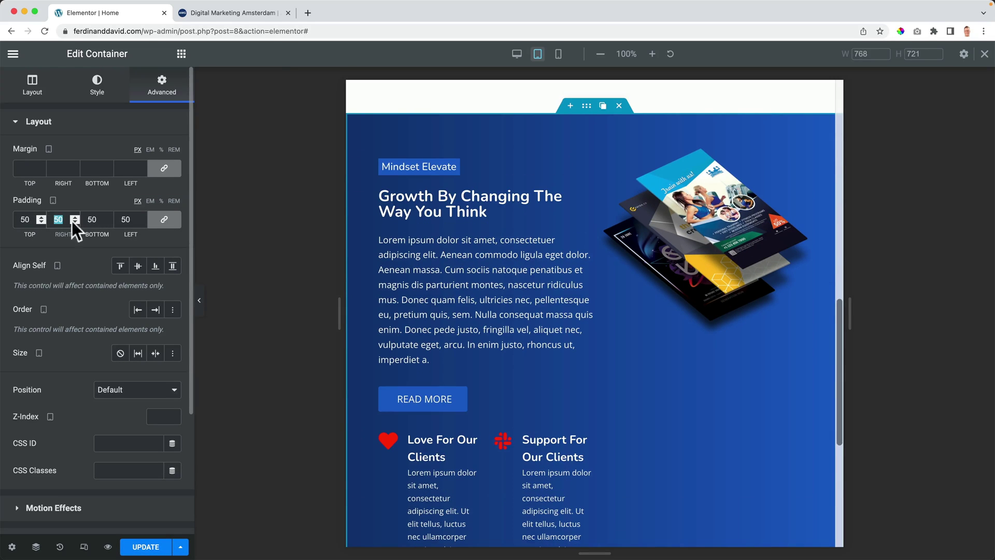
pyautogui.scroll(-3, 472, 253)
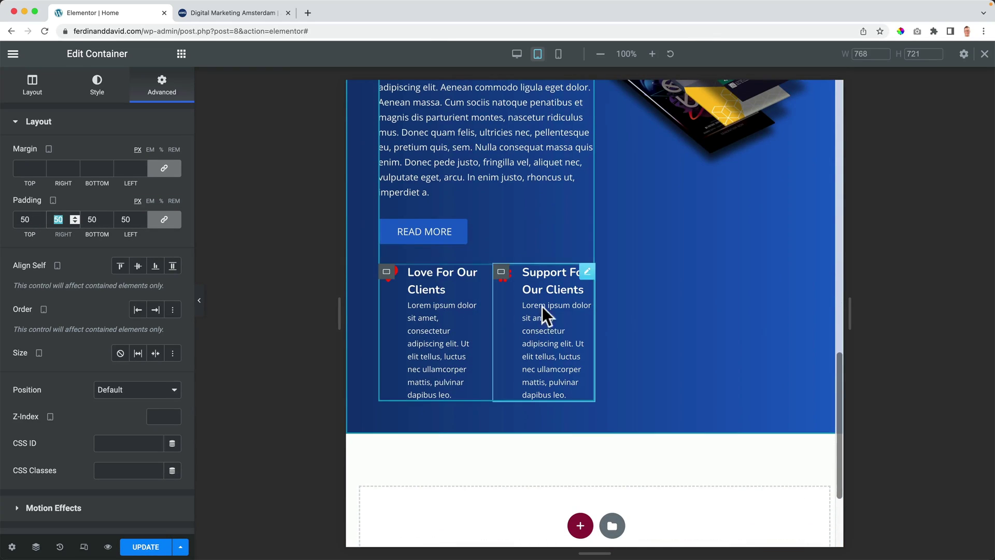
pyautogui.scroll(3, 472, 291)
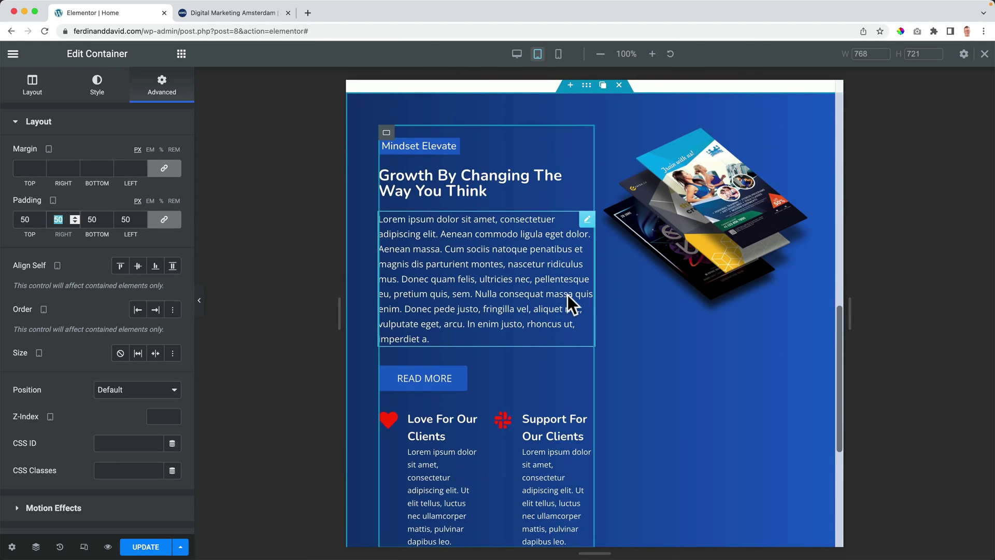
# Step: Delete the Growth paragraph from 'ultricies' onward so it ends at 'Donec quam felis.'
pyautogui.click(548, 287)
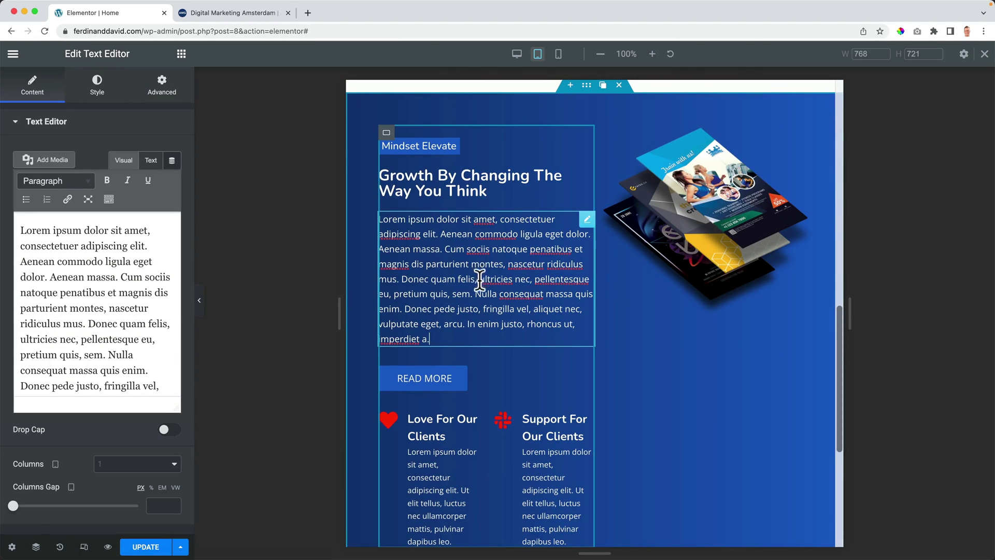
pyautogui.moveTo(478, 279); pyautogui.dragTo(435, 332)
pyautogui.press('BackSpace')
pyautogui.press('BackSpace')
pyautogui.press('BackSpace')
pyautogui.scroll(3, 574, 286)
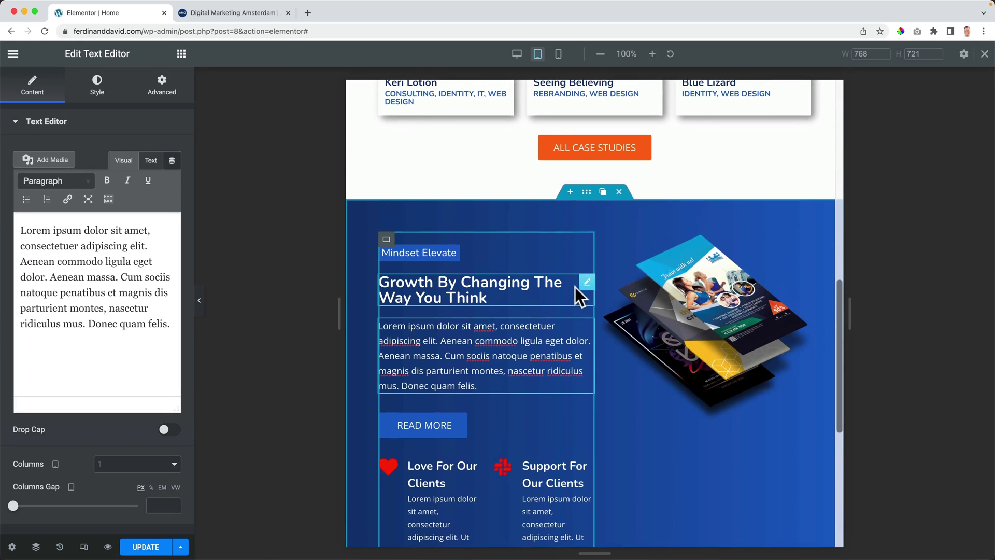
pyautogui.scroll(-2, 574, 286)
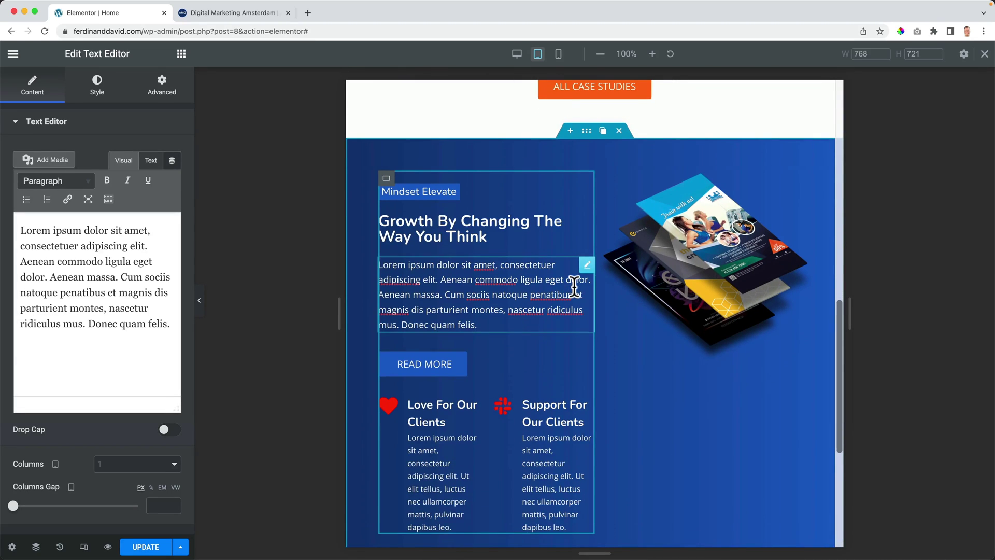
# Step: Duplicate the blue section and delete its label, heading, paragraph, READ MORE button and flyer image
pyautogui.click(603, 131)
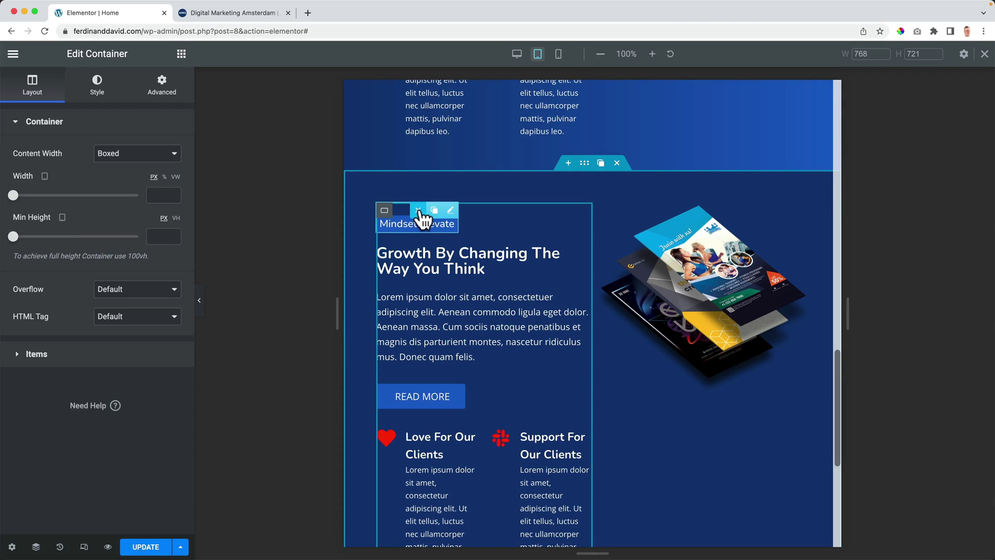
pyautogui.press('Delete')
pyautogui.moveTo(583, 211)
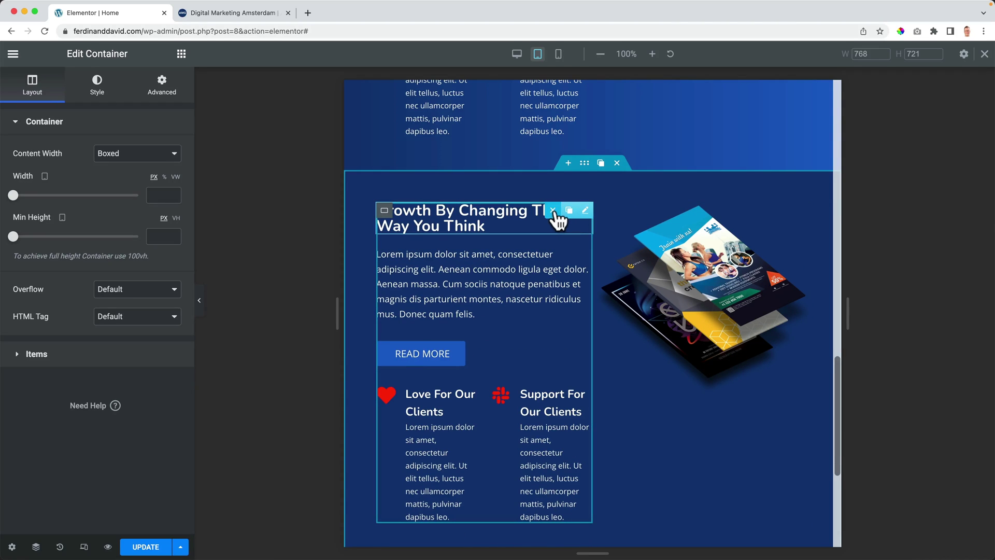
pyautogui.click(553, 211)
pyautogui.click(552, 209)
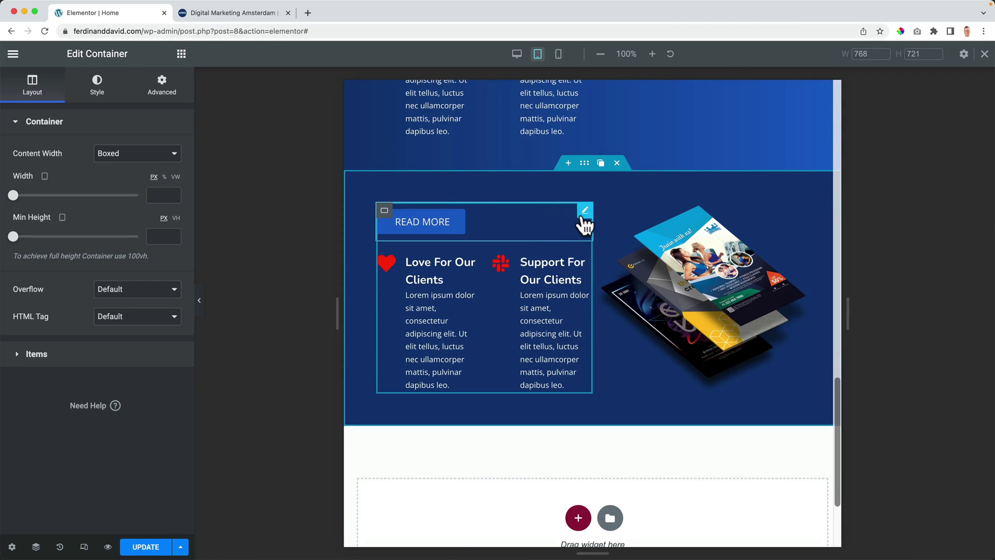
pyautogui.click(554, 211)
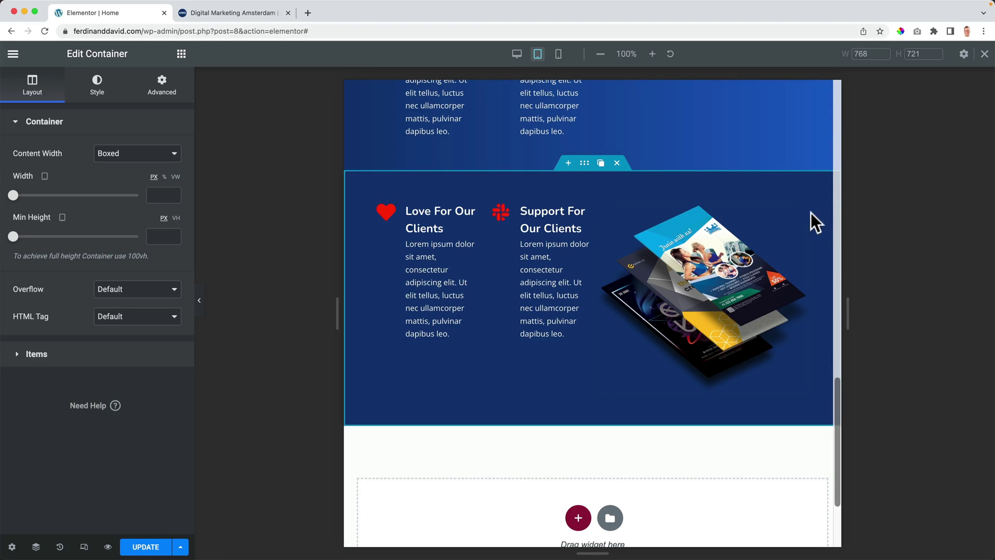
pyautogui.click(769, 210)
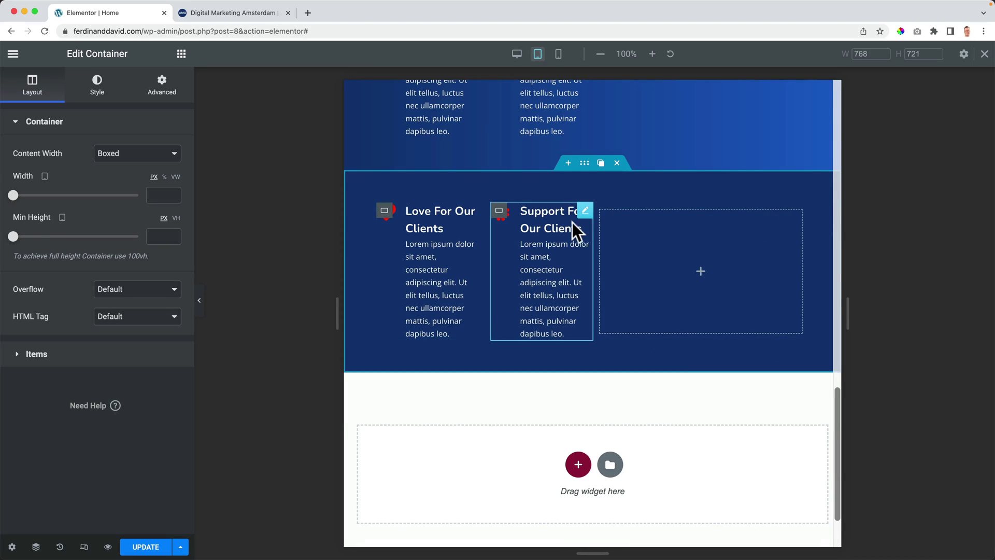
# Step: Arrange the Support For Our Clients and Love For Our Clients icon boxes side by side in one row
pyautogui.moveTo(585, 222); pyautogui.dragTo(697, 249)
pyautogui.moveTo(470, 211); pyautogui.dragTo(704, 245)
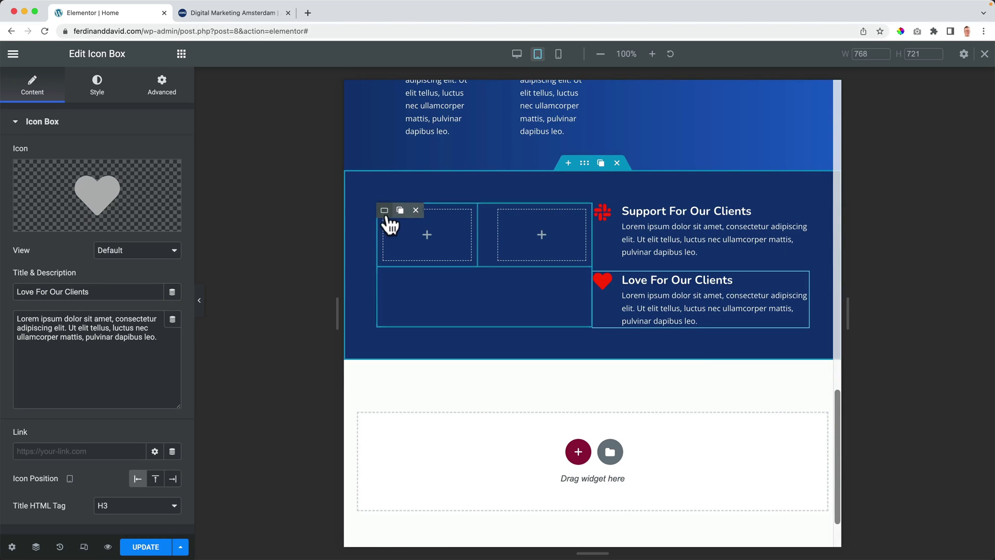
pyautogui.click(422, 211)
pyautogui.moveTo(402, 216)
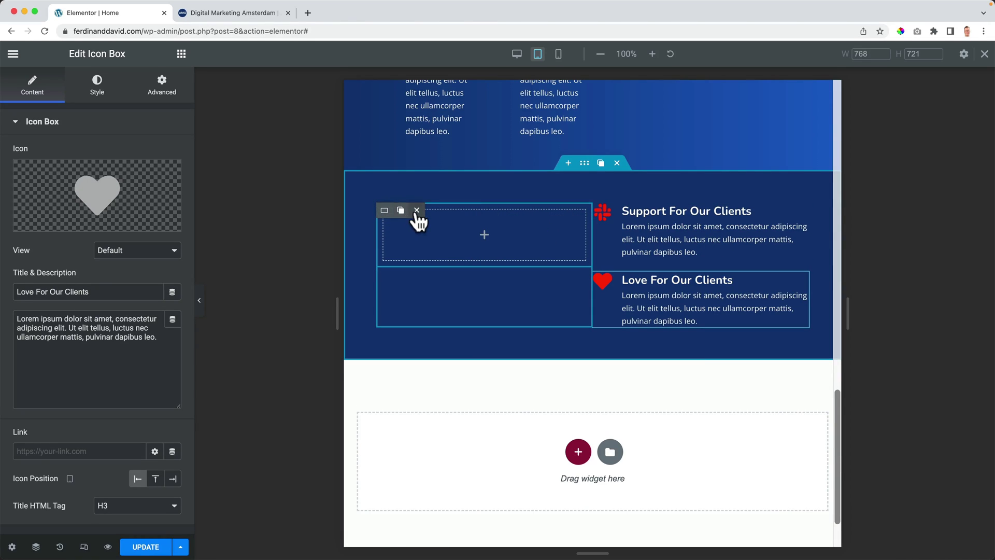
pyautogui.click(417, 213)
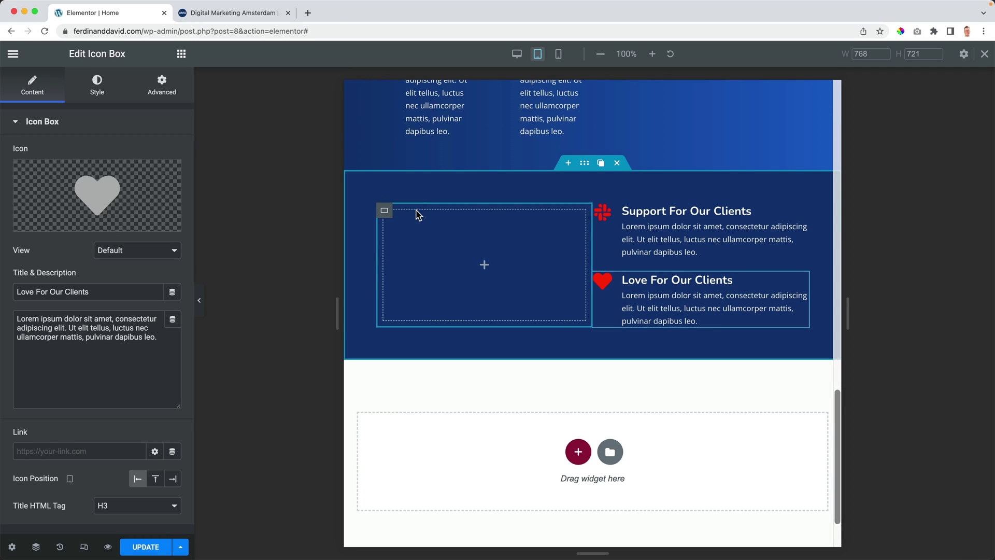
pyautogui.moveTo(801, 224)
pyautogui.moveTo(801, 224); pyautogui.dragTo(479, 257)
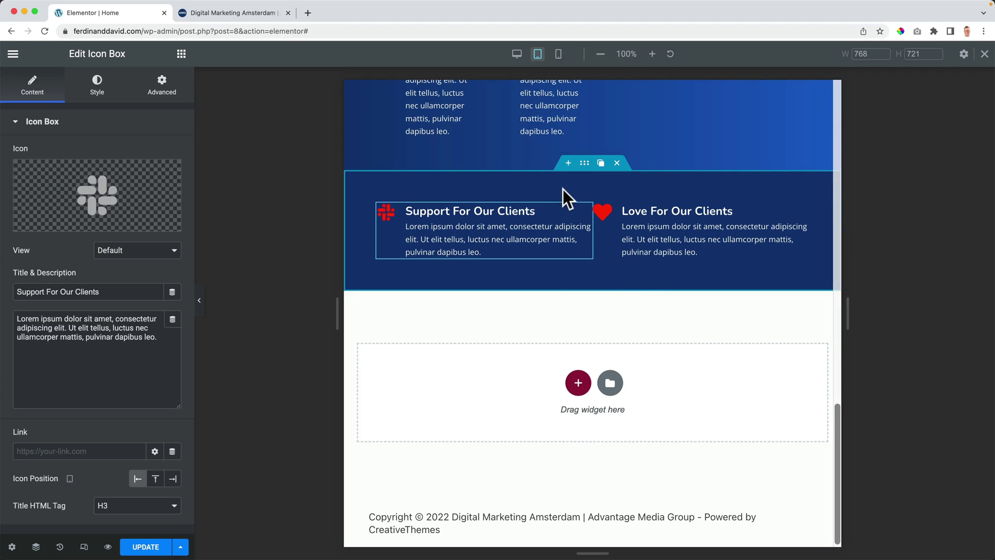
# Step: Select the container holding both icon boxes via the Navigator and set its Elements Gap to 20
pyautogui.click(36, 546)
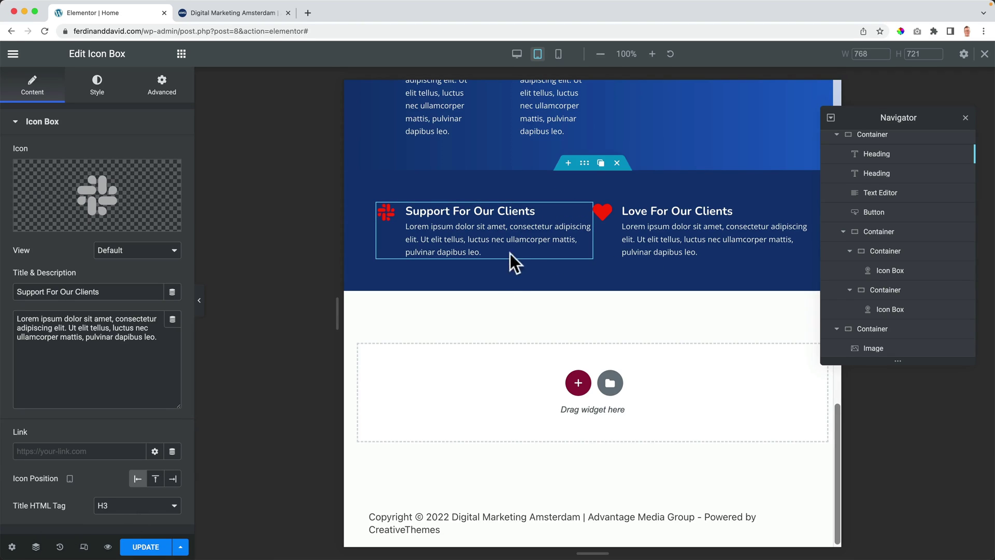
pyautogui.scroll(-4, 879, 316)
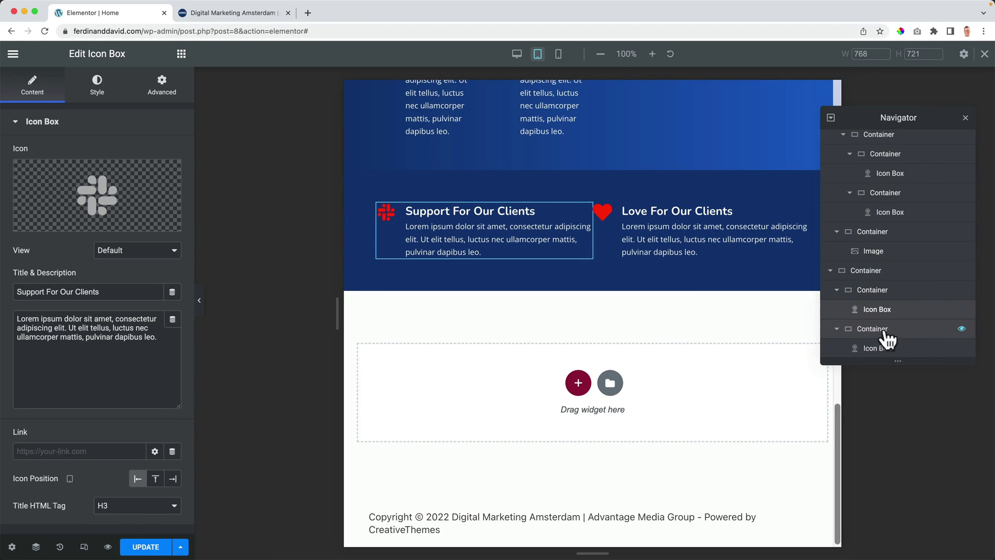
pyautogui.click(868, 272)
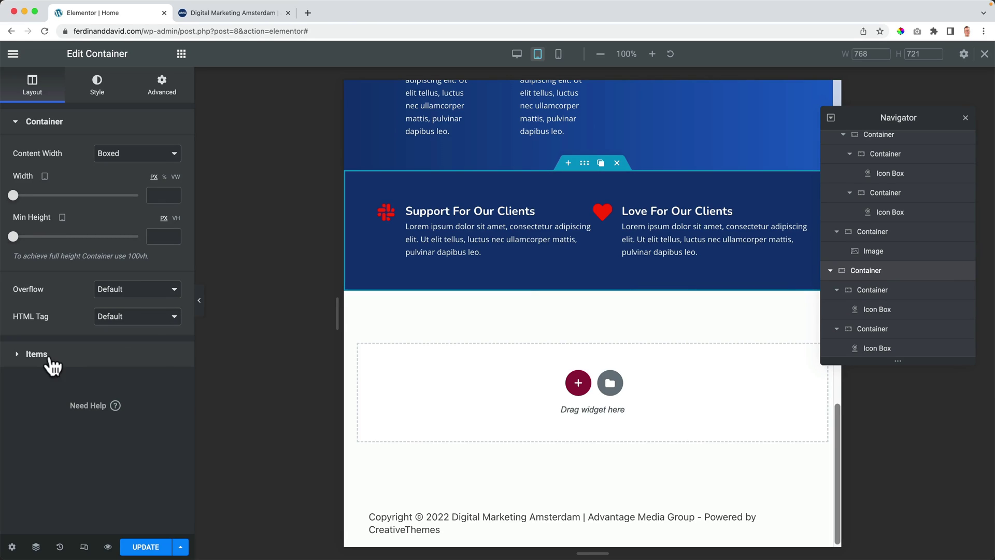
pyautogui.click(33, 357)
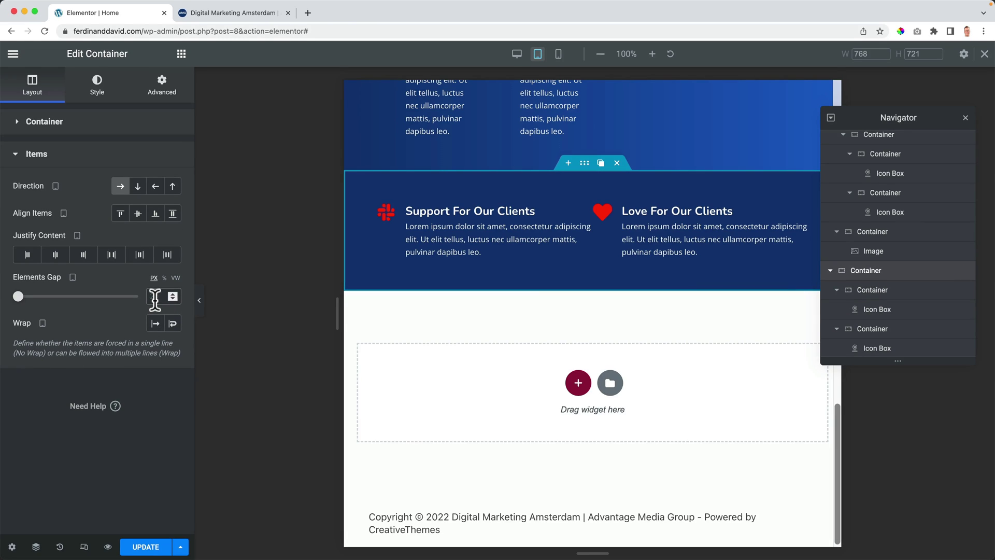
pyautogui.click(154, 295)
pyautogui.write('20')
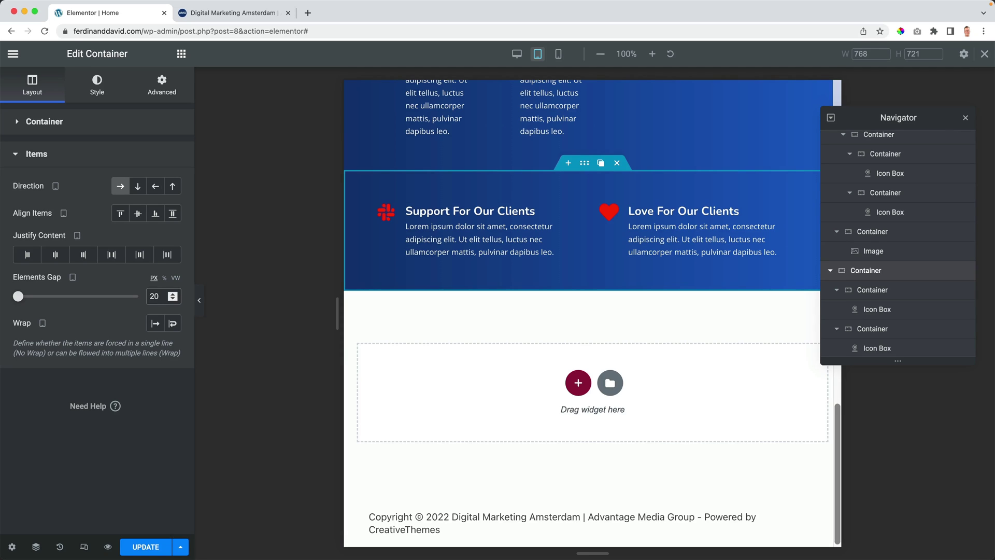
pyautogui.scroll(2, 537, 288)
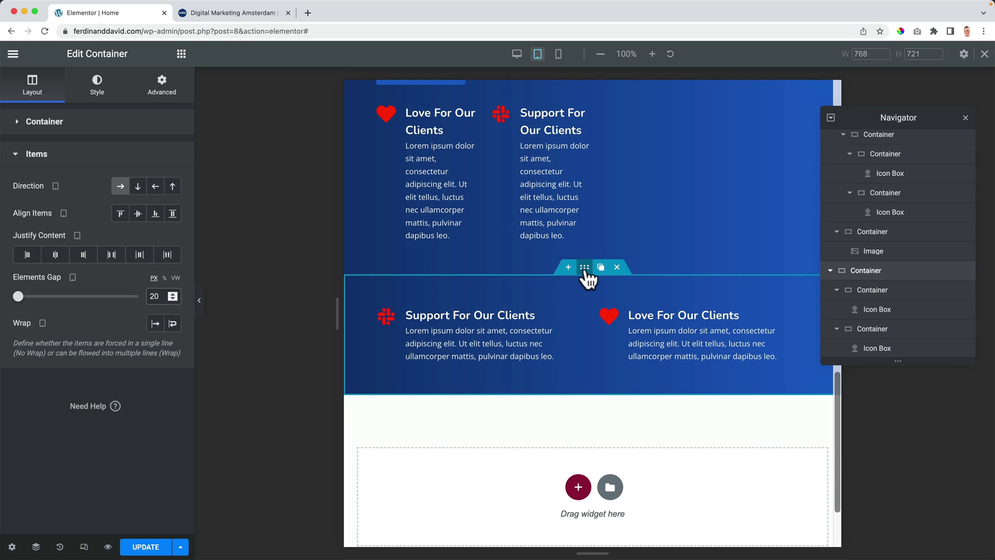
# Step: Turn on Hide On Desktop for the duplicated icon-box container
pyautogui.click(162, 92)
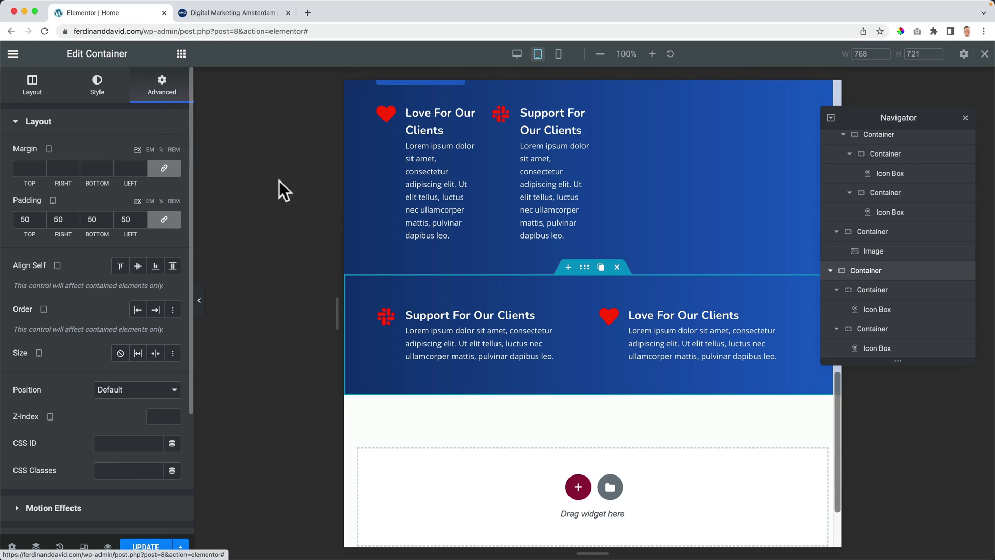
pyautogui.scroll(-3, 97, 376)
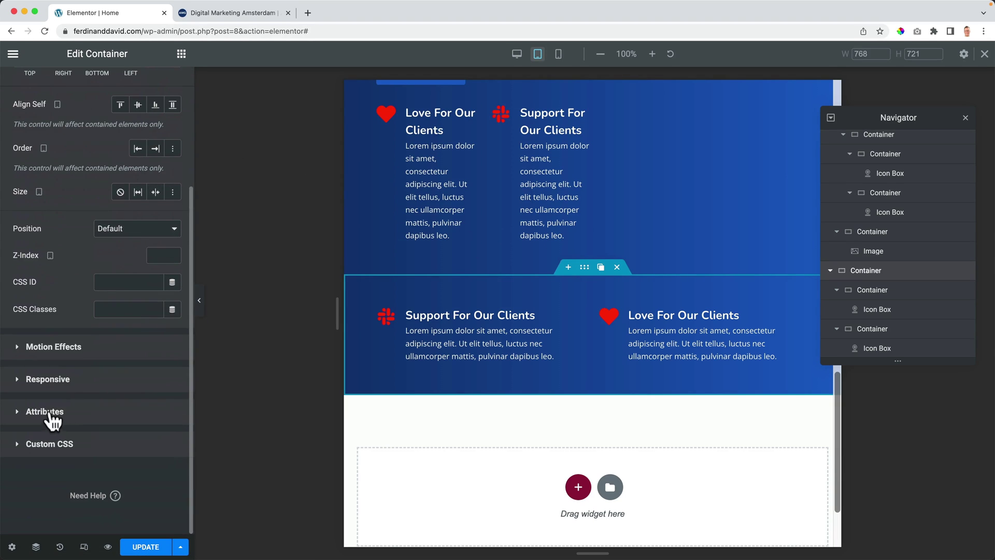
pyautogui.click(60, 388)
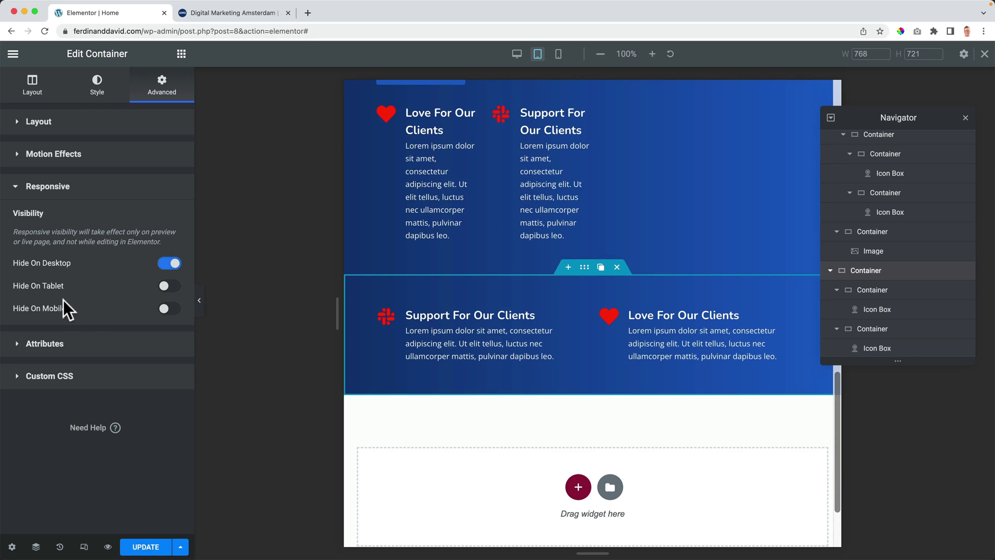
pyautogui.scroll(3, 440, 254)
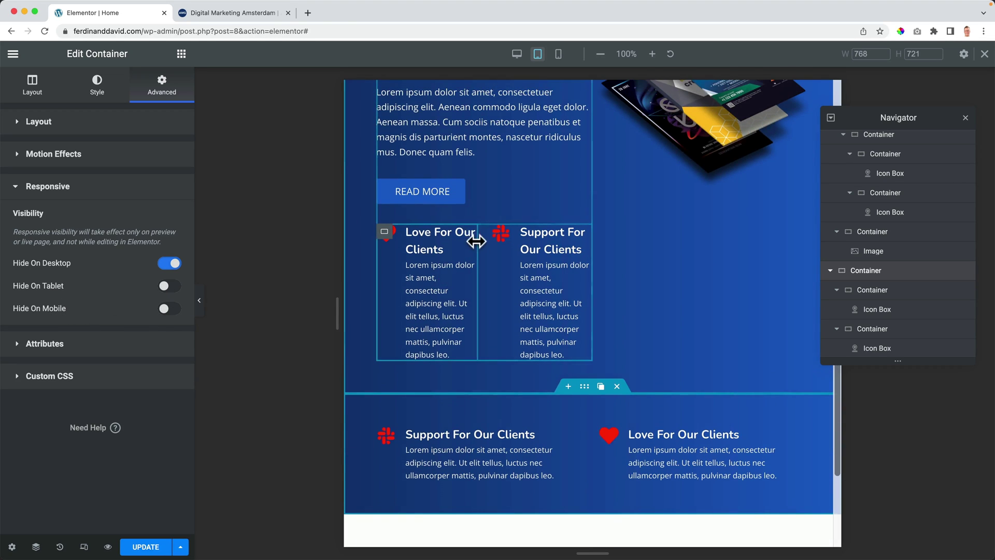
pyautogui.click(470, 232)
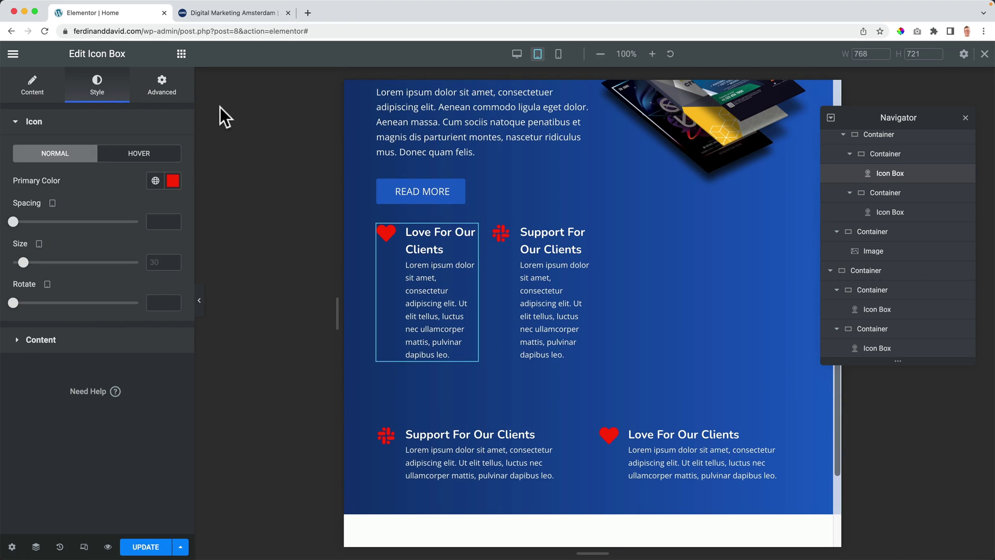
# Step: Hide the original two-icon-box container on tablet and mobile
pyautogui.click(385, 233)
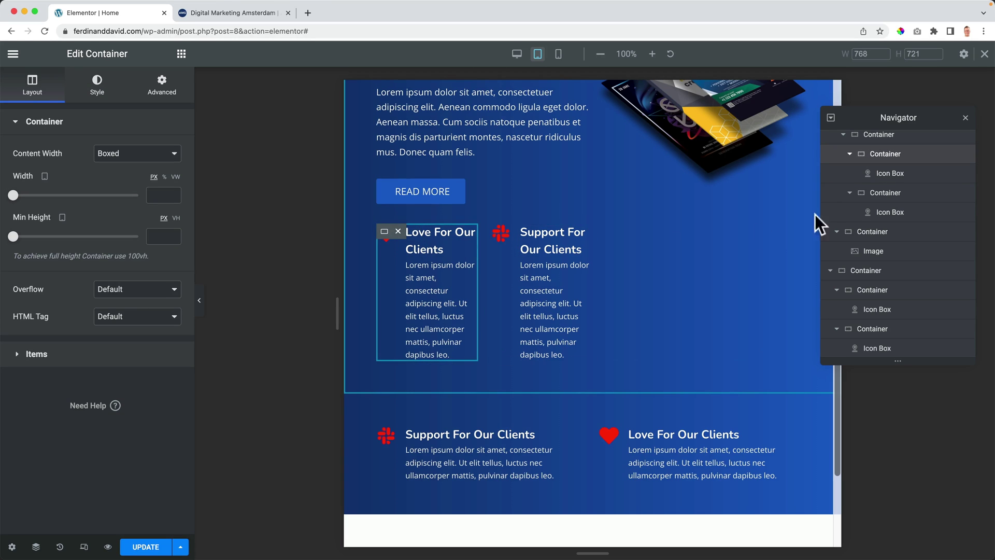
pyautogui.click(878, 163)
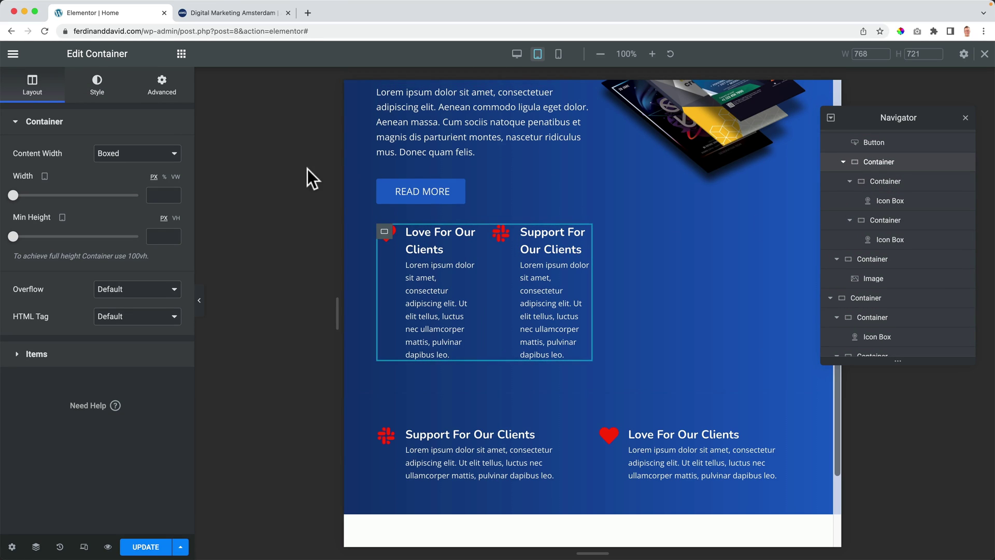
pyautogui.click(164, 96)
pyautogui.scroll(-3, 86, 352)
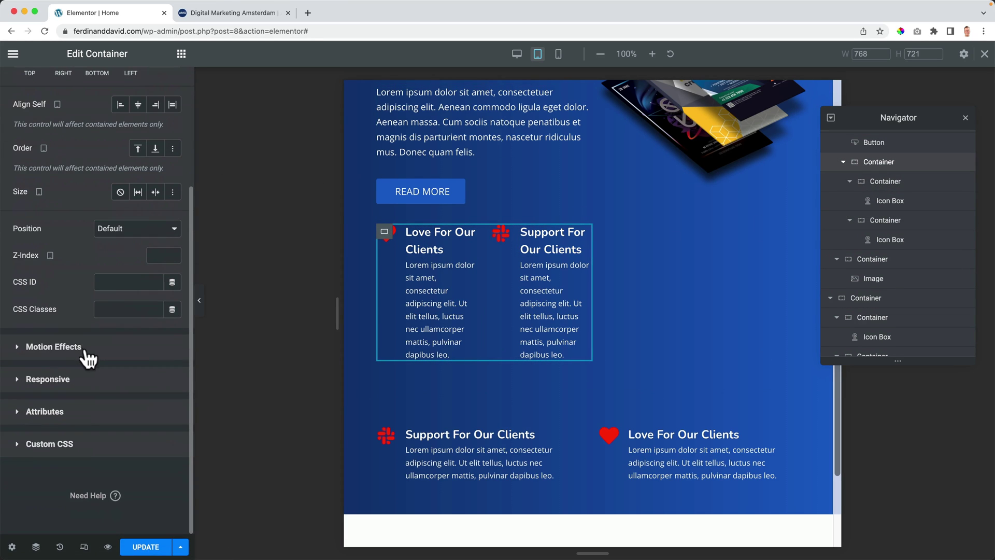
pyautogui.click(47, 379)
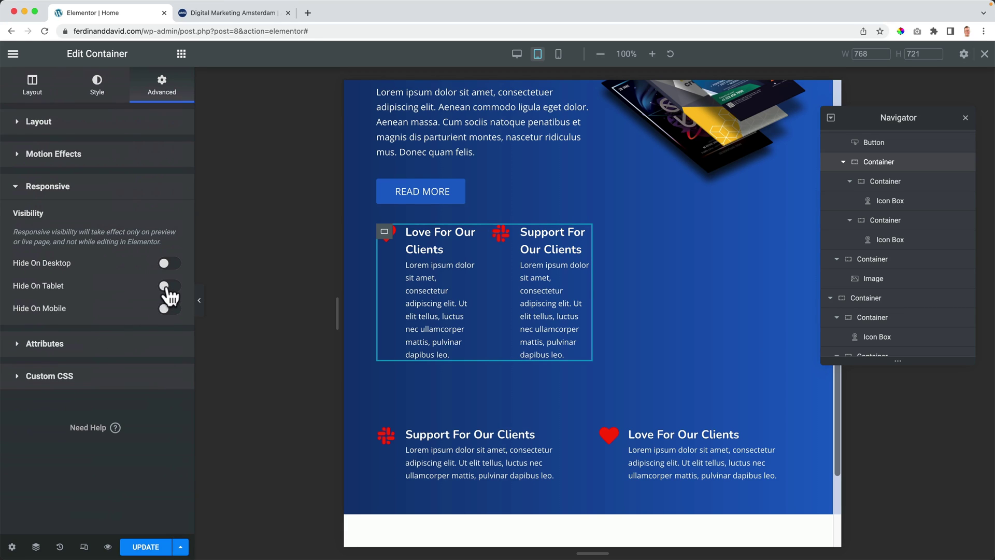
pyautogui.click(169, 286)
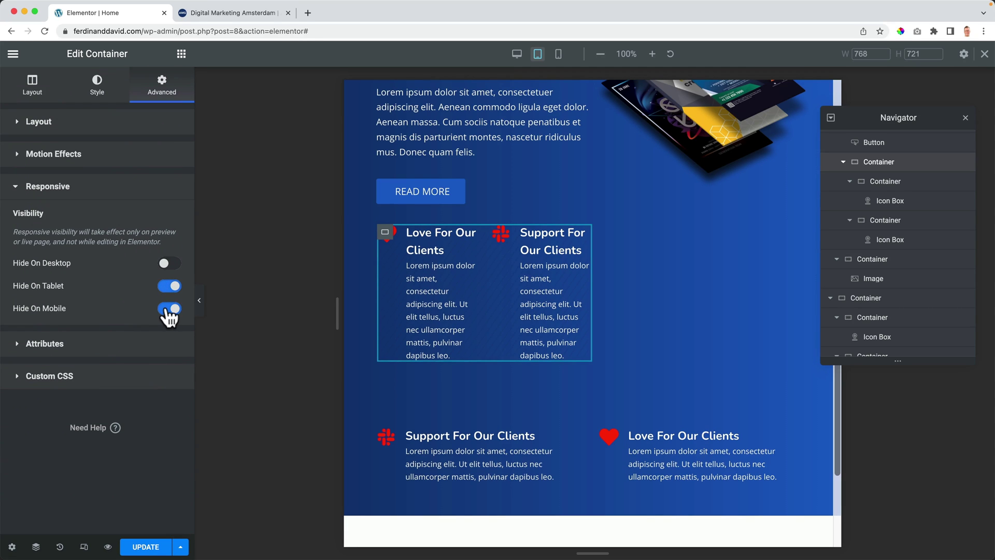
pyautogui.scroll(3, 496, 366)
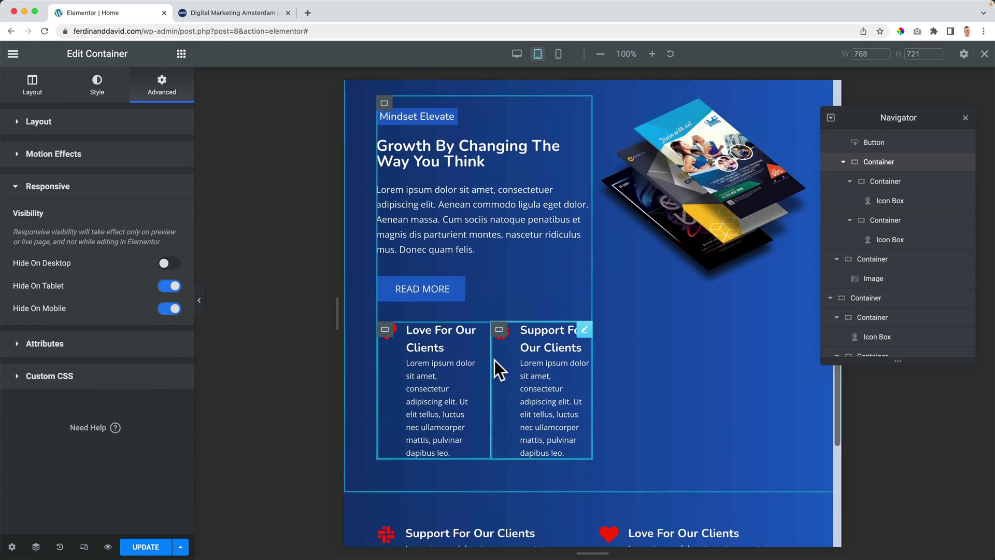
# Step: Check the page layout in the Desktop, Tablet and Mobile previews
pyautogui.click(517, 54)
pyautogui.scroll(-2, 520, 263)
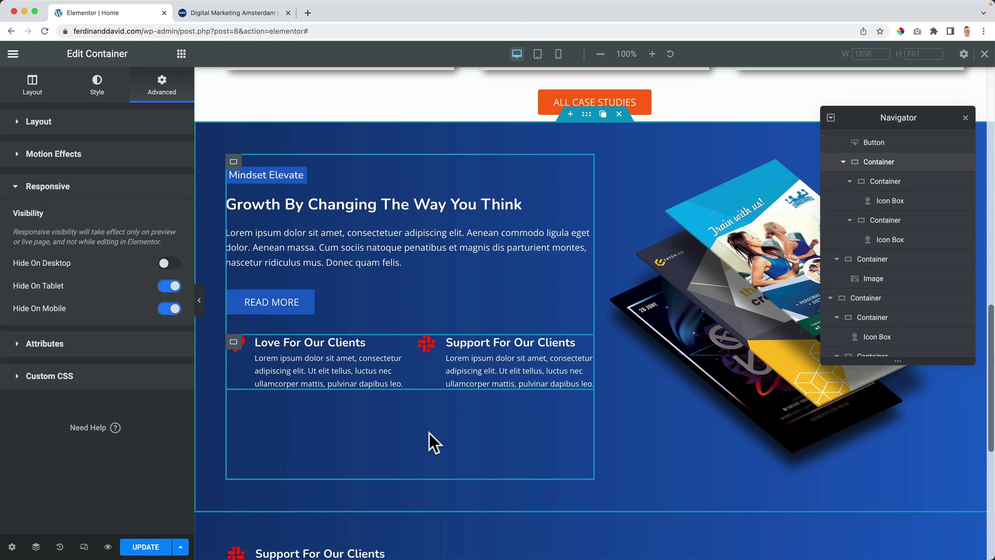
pyautogui.scroll(-5, 311, 241)
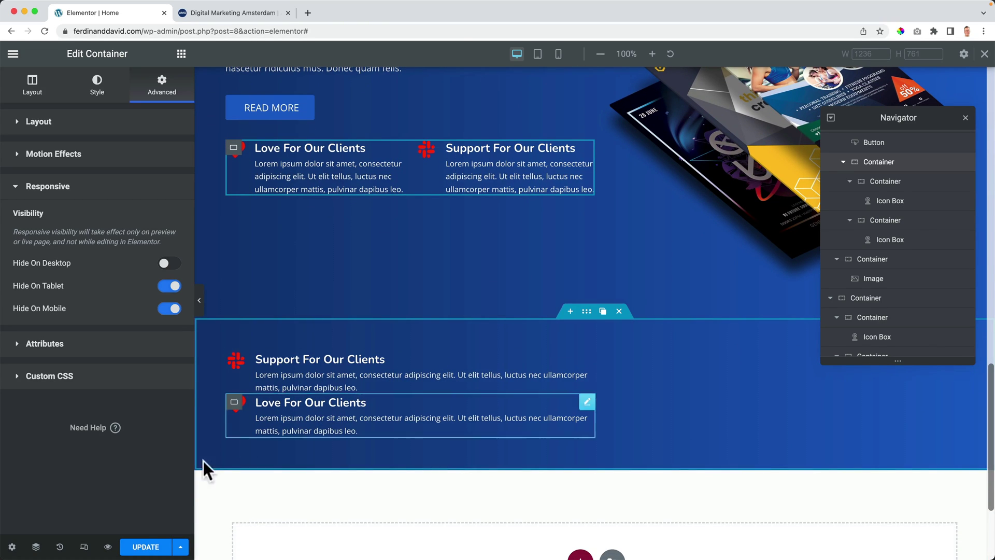
pyautogui.click(93, 546)
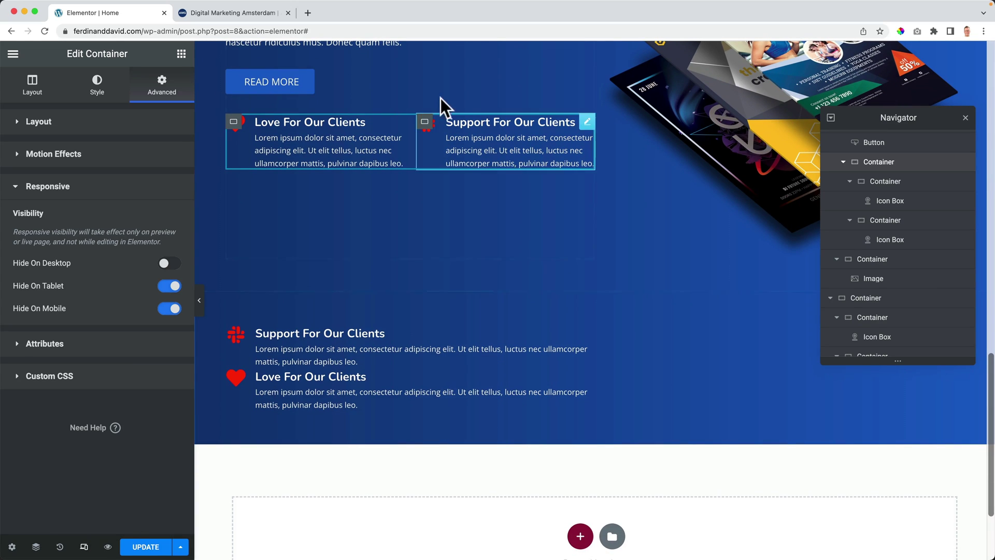
pyautogui.click(84, 547)
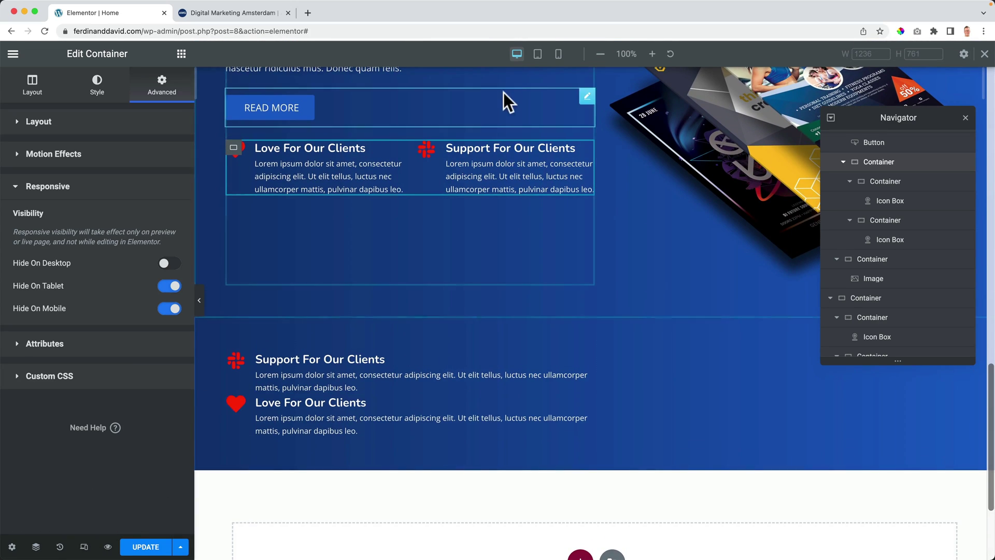
pyautogui.click(537, 54)
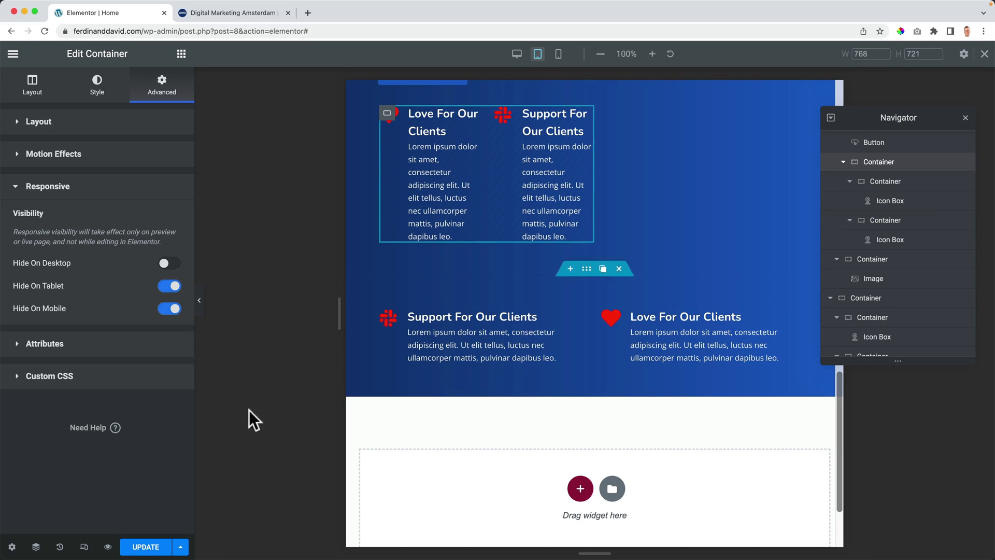
pyautogui.click(84, 547)
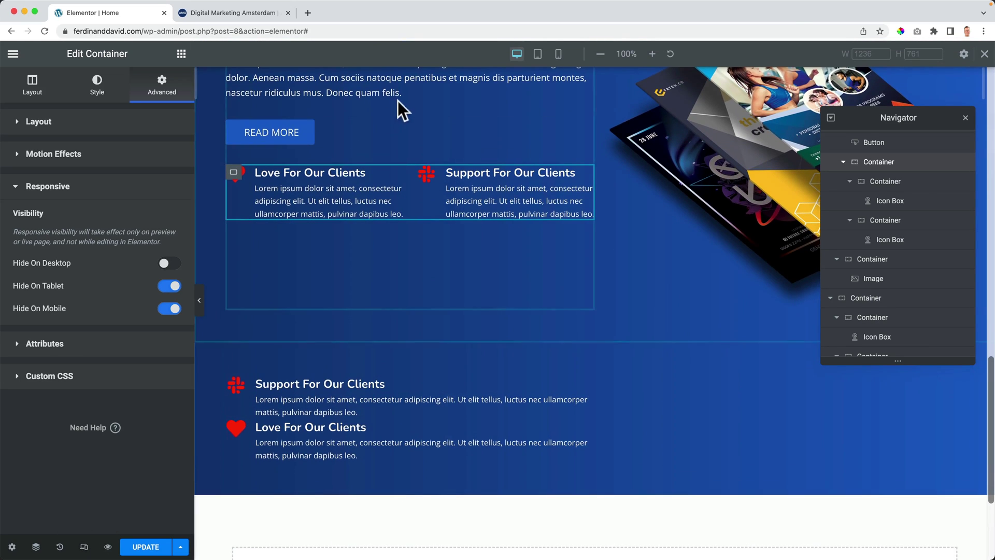
pyautogui.click(558, 54)
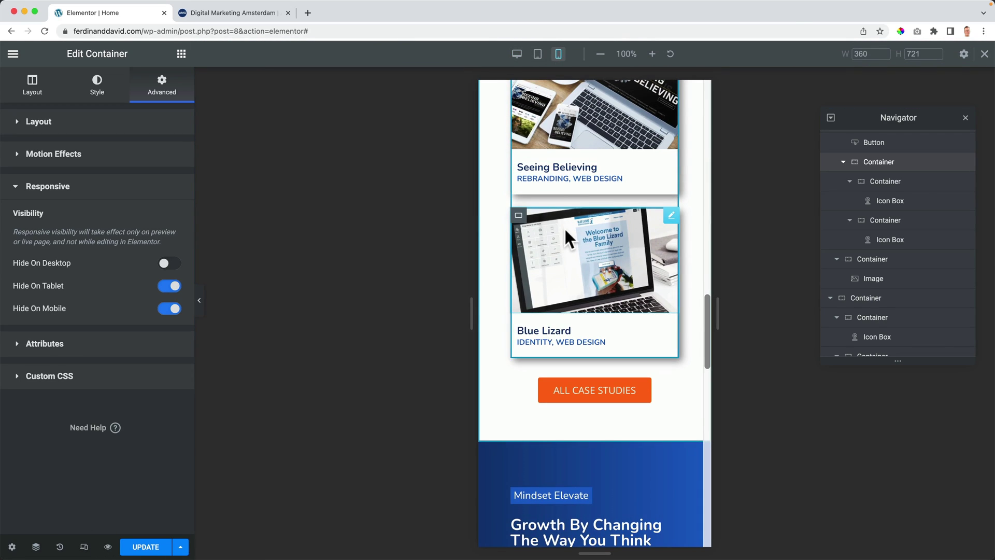
pyautogui.scroll(-8, 591, 300)
pyautogui.scroll(-5, 613, 292)
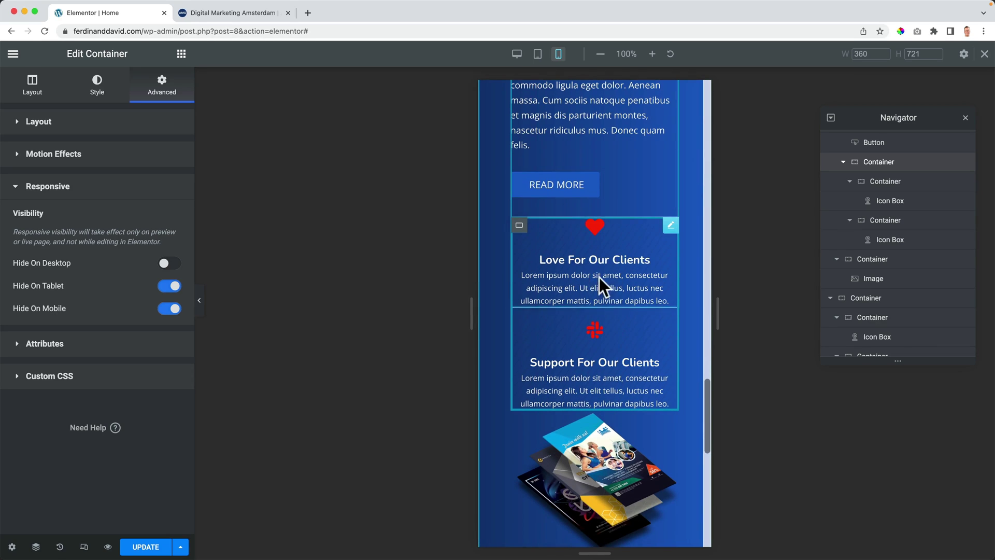
pyautogui.scroll(-6, 603, 346)
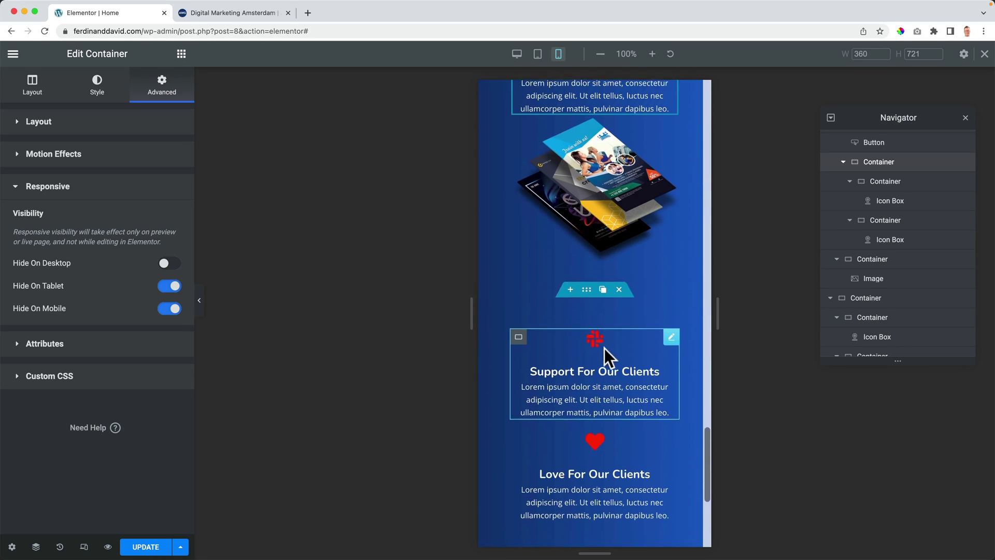
pyautogui.scroll(3, 602, 347)
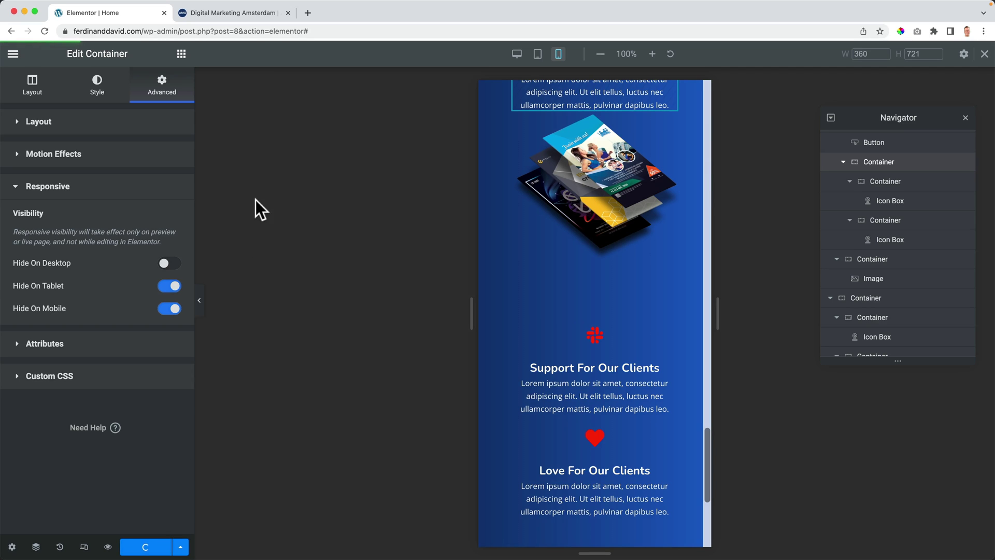
pyautogui.click(229, 15)
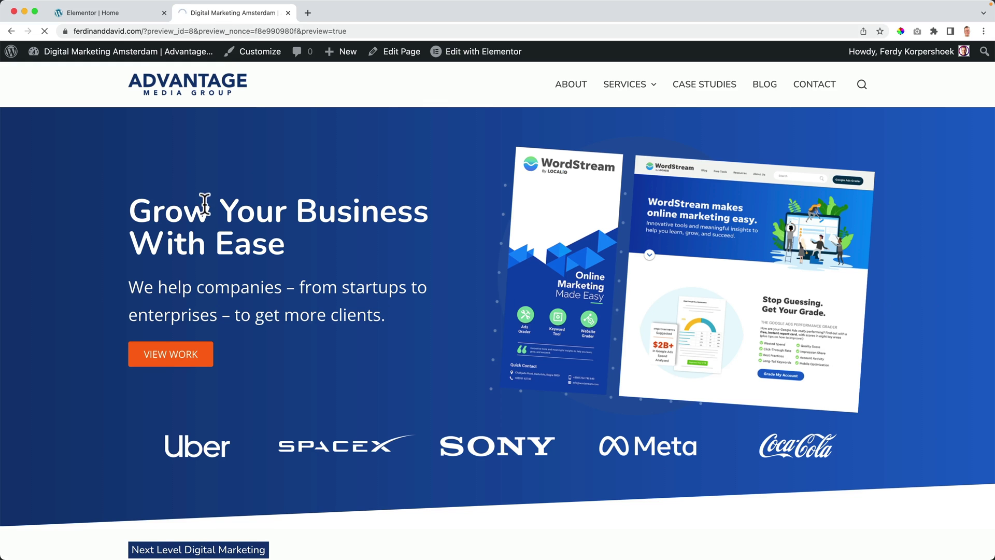
pyautogui.scroll(-15, 210, 208)
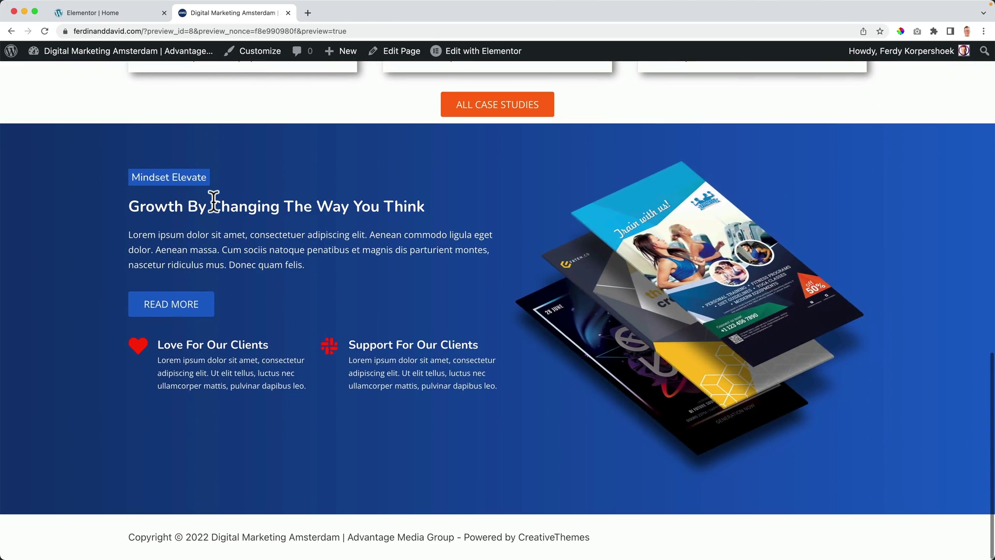
pyautogui.moveTo(6, 226); pyautogui.dragTo(425, 174)
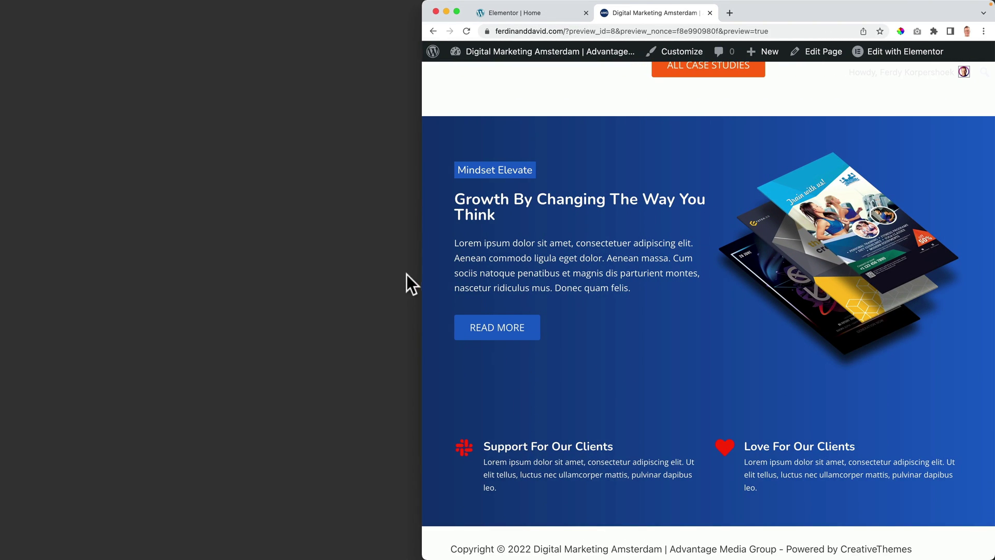
pyautogui.moveTo(421, 270); pyautogui.dragTo(5, 271)
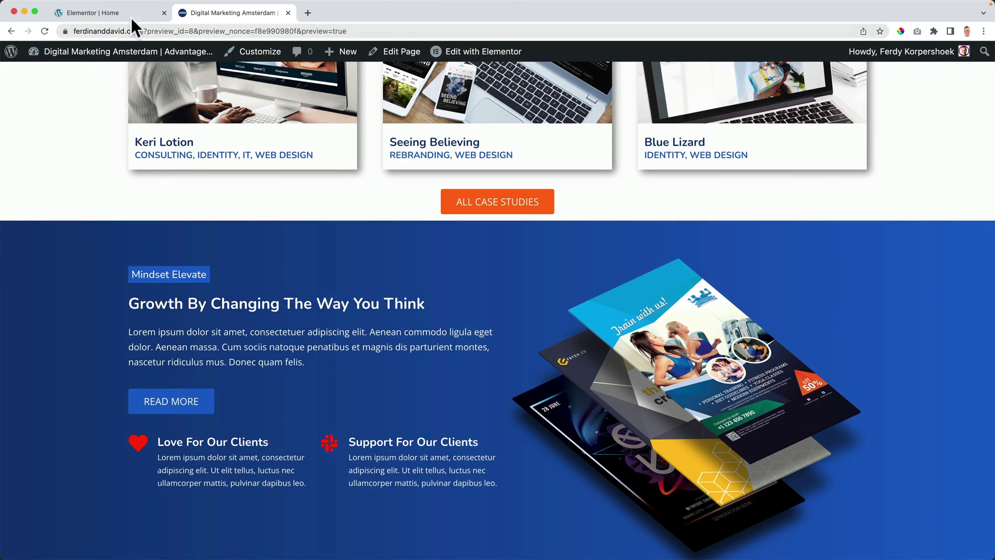
pyautogui.click(130, 18)
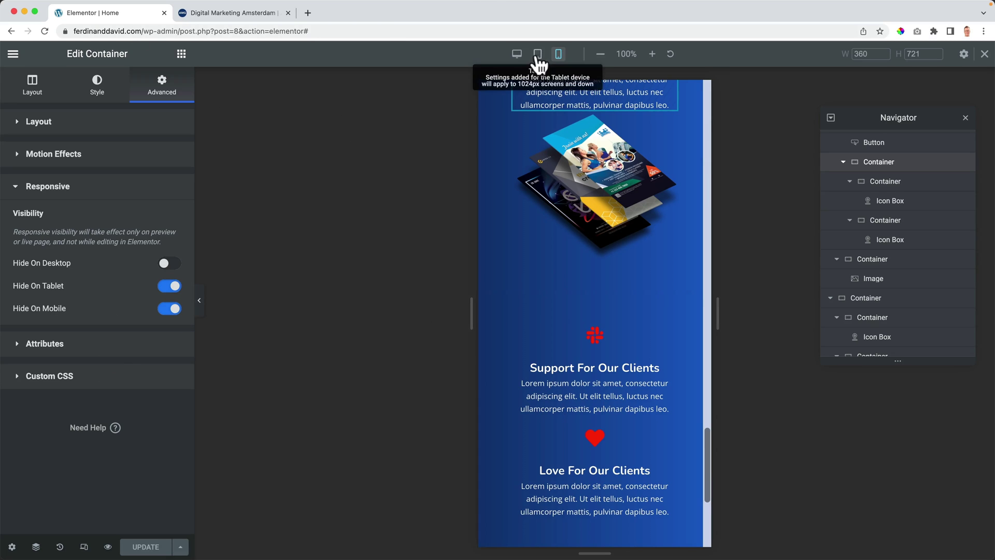
# Step: In tablet view, try setting the lower icon-box container's padding to 0, then undo it
pyautogui.click(537, 55)
pyautogui.scroll(5, 581, 234)
pyautogui.scroll(-2, 565, 404)
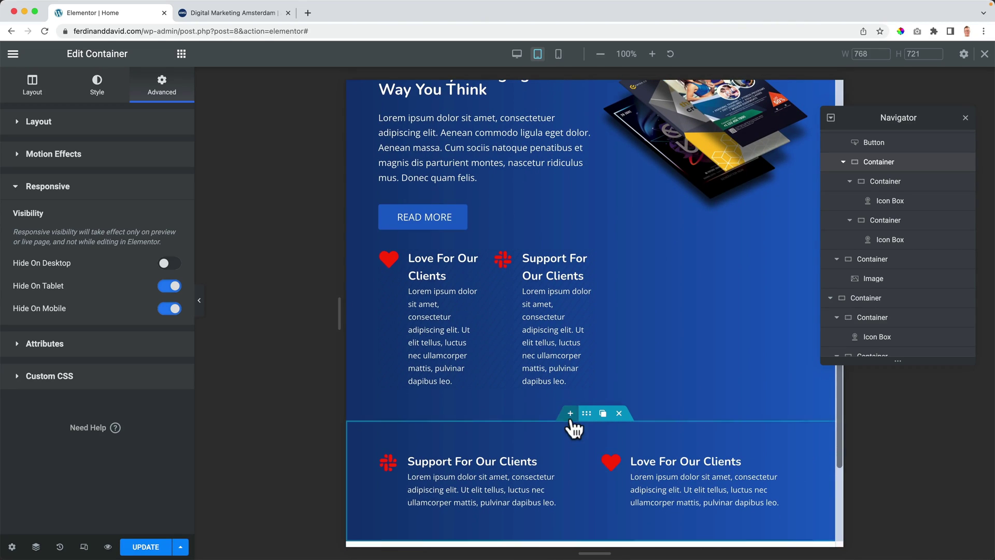
pyautogui.click(573, 428)
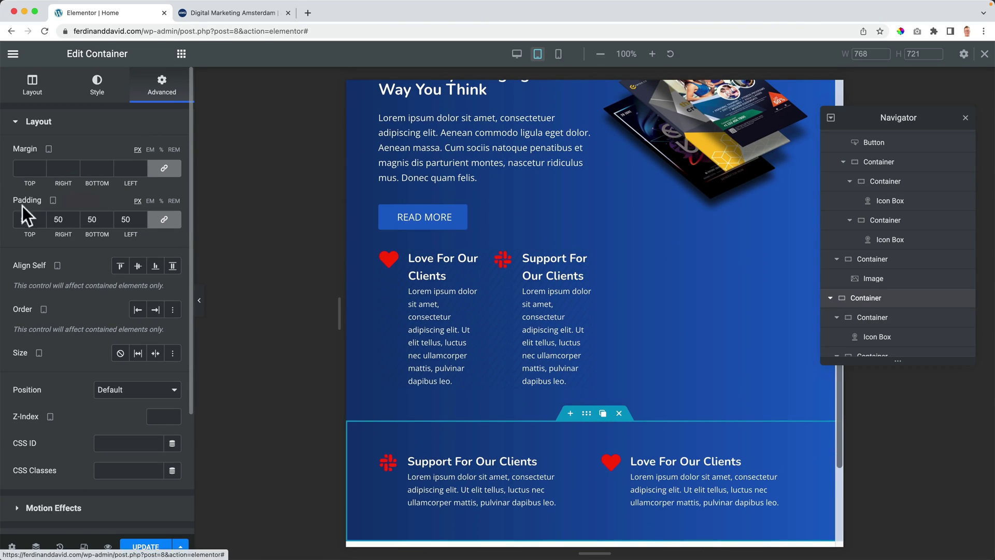
pyautogui.click(158, 220)
pyautogui.click(160, 220)
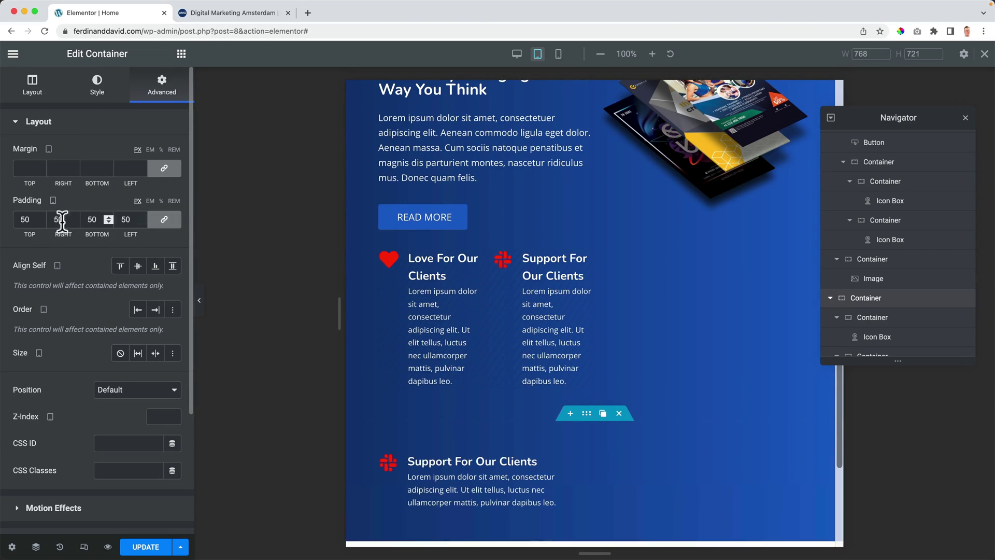
pyautogui.write('0')
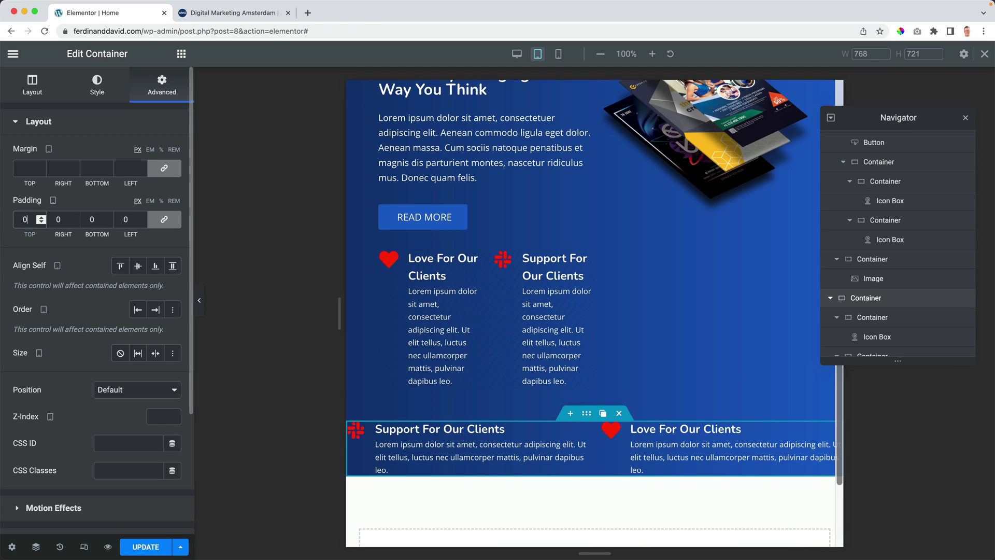
pyautogui.press('super+z')
pyautogui.click(155, 221)
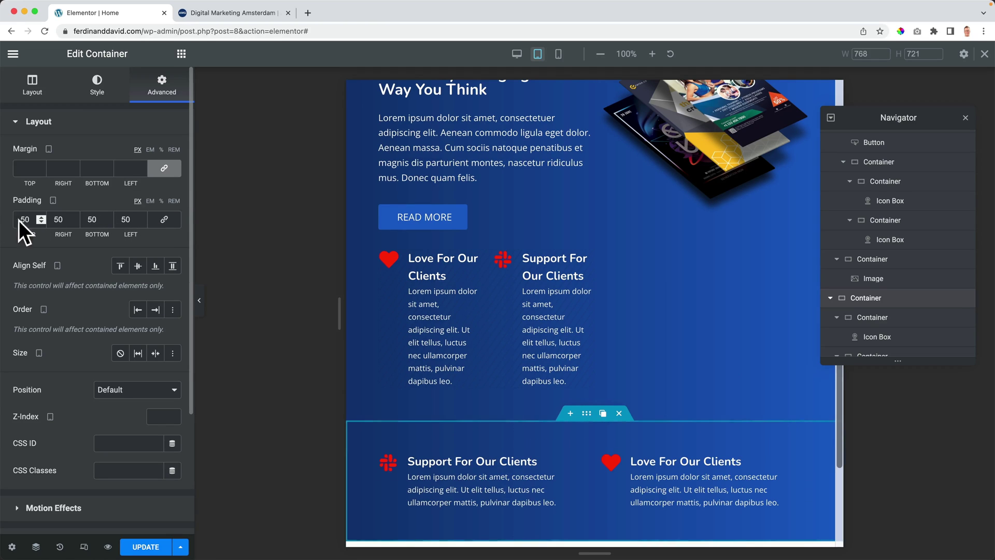
pyautogui.write('0')
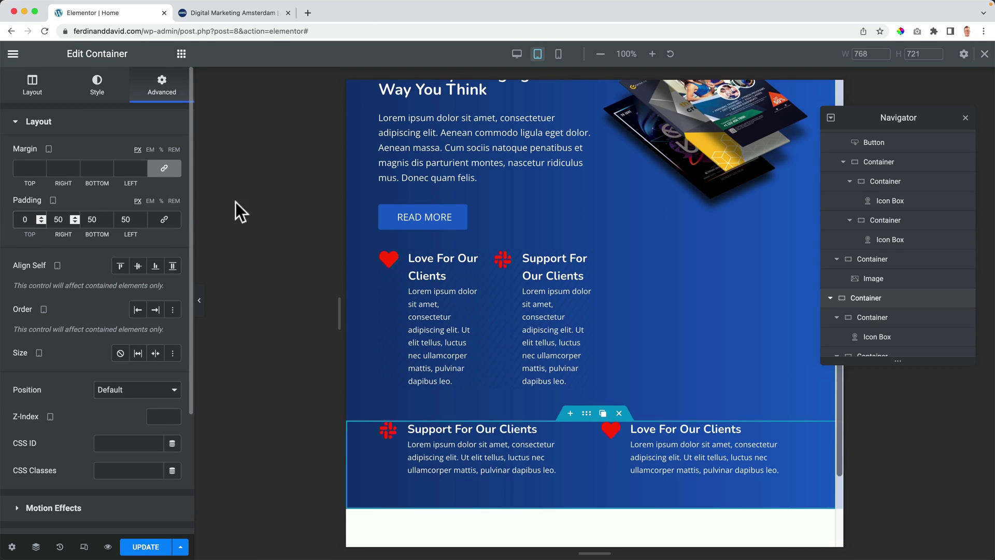
pyautogui.scroll(5, 493, 197)
pyautogui.press('super+z')
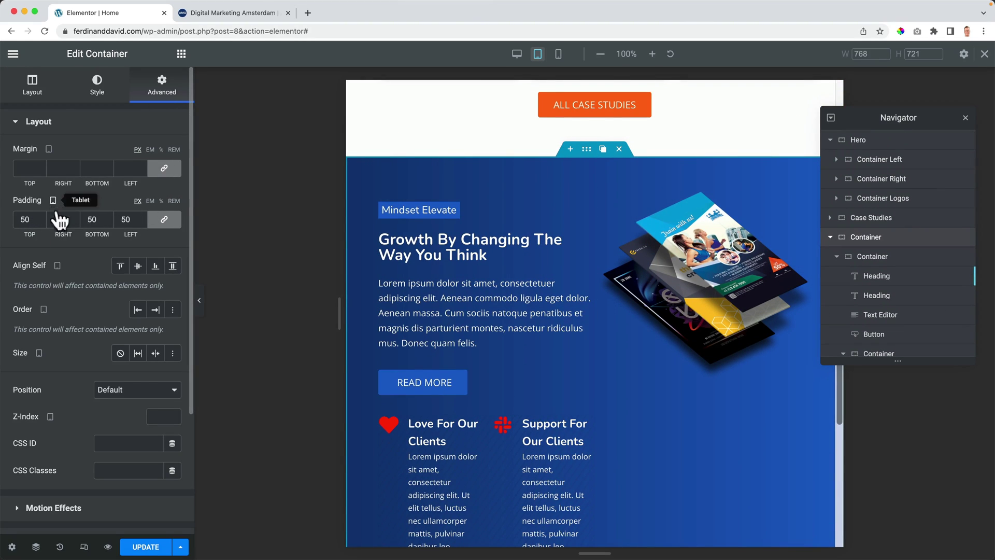
# Step: Set the blue section's tablet bottom padding to 0
pyautogui.click(164, 219)
pyautogui.doubleClick(93, 219)
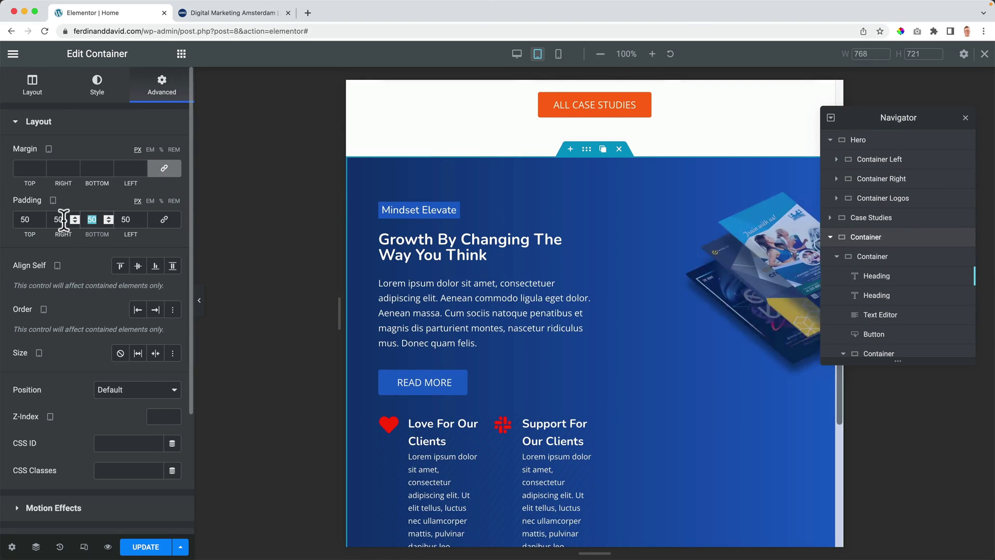
pyautogui.write('0')
pyautogui.press('Tab')
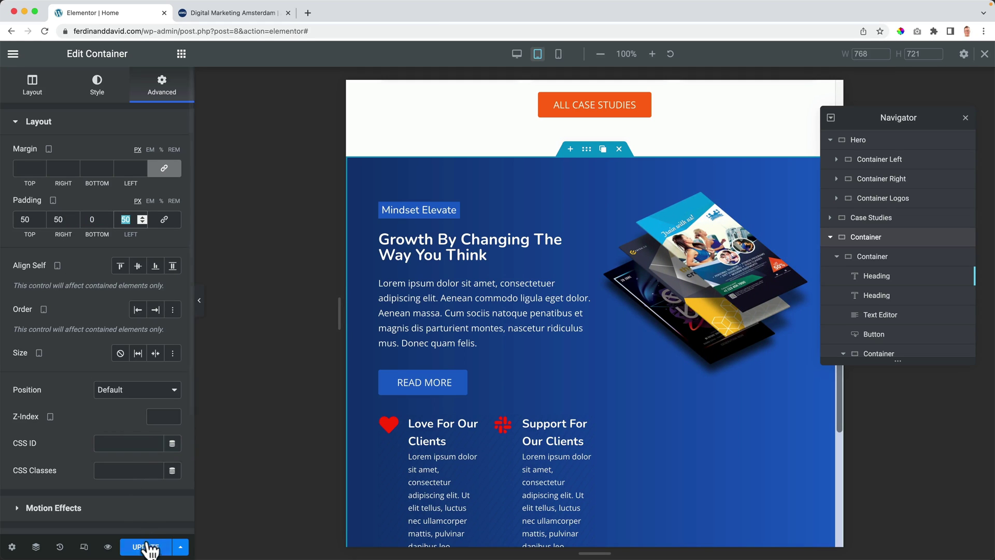
pyautogui.click(206, 13)
pyautogui.moveTo(5, 206); pyautogui.dragTo(493, 197)
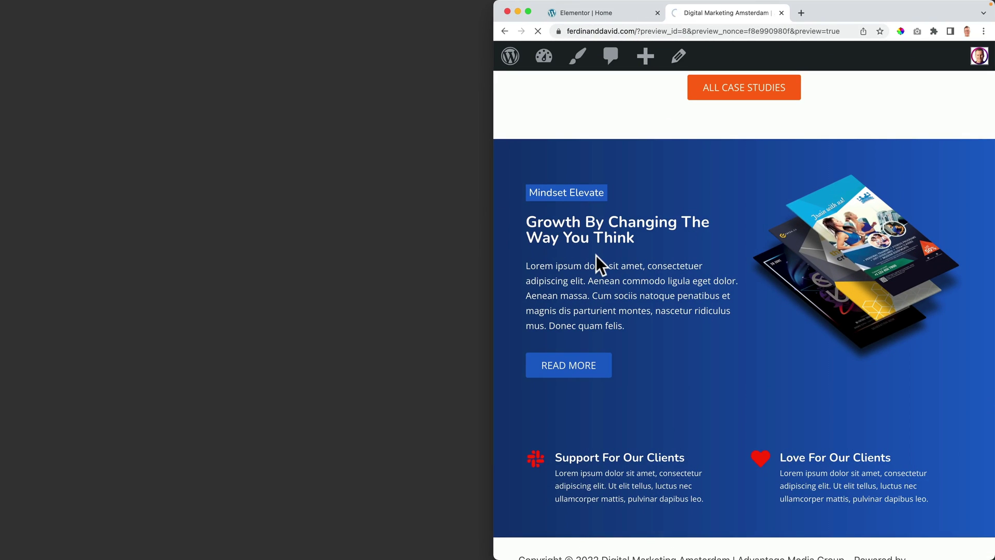
pyautogui.scroll(-8, 595, 254)
pyautogui.scroll(-5, 594, 255)
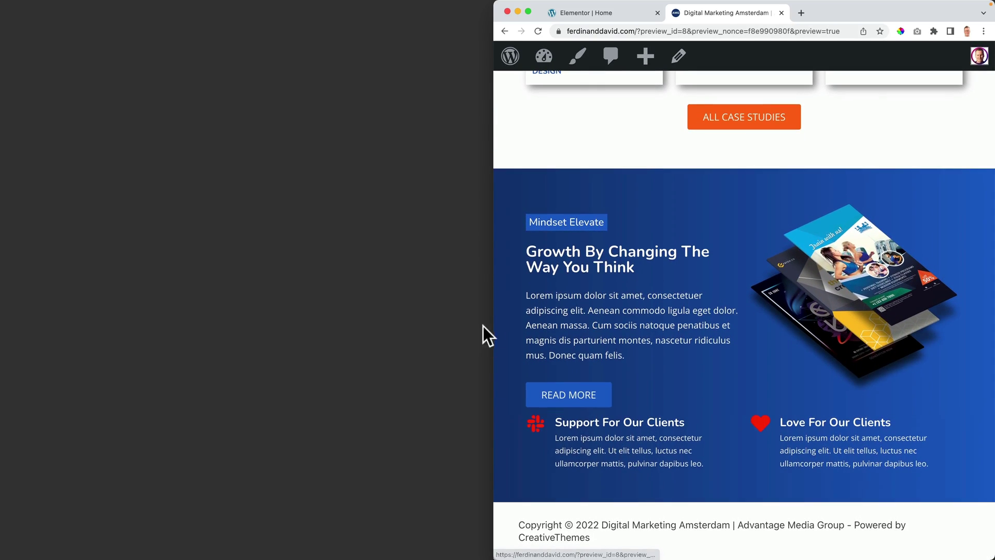
pyautogui.moveTo(492, 327); pyautogui.dragTo(737, 308)
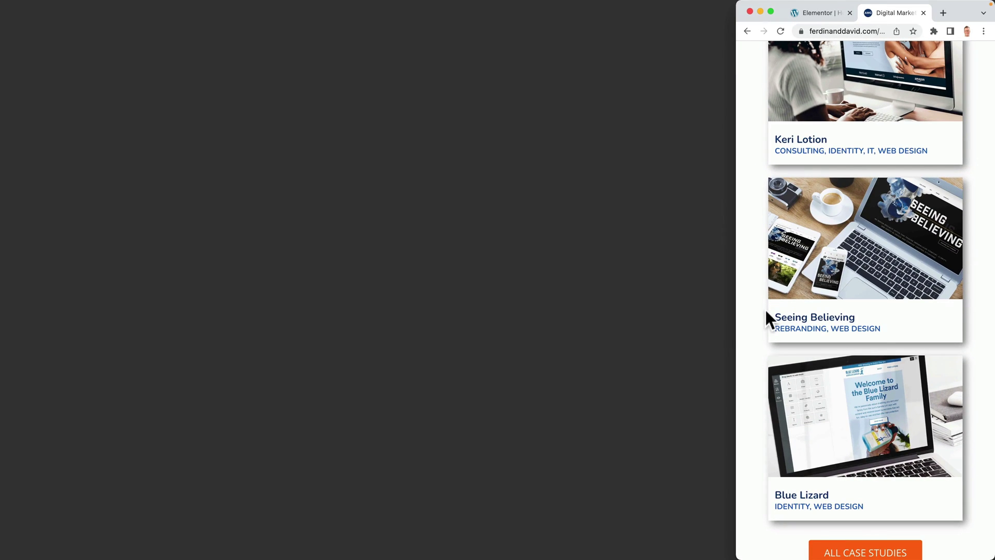
pyautogui.scroll(-10, 753, 311)
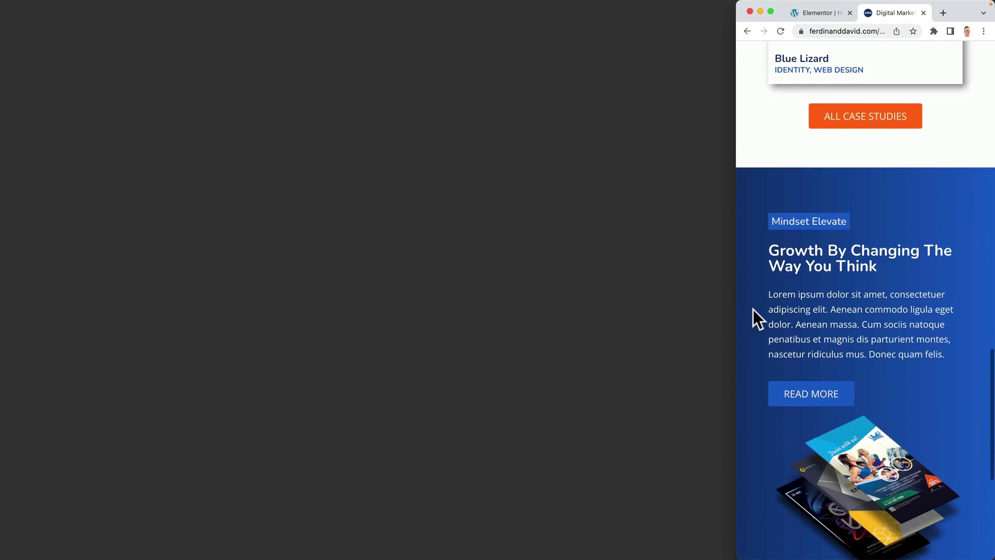
pyautogui.scroll(-3, 754, 309)
pyautogui.scroll(2, 807, 281)
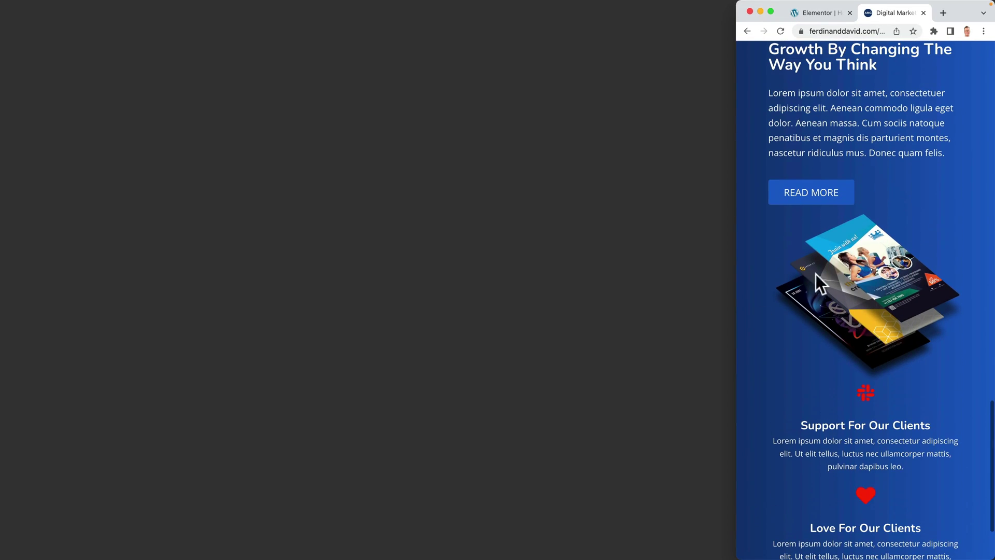
pyautogui.moveTo(735, 240); pyautogui.dragTo(1, 228)
pyautogui.click(122, 15)
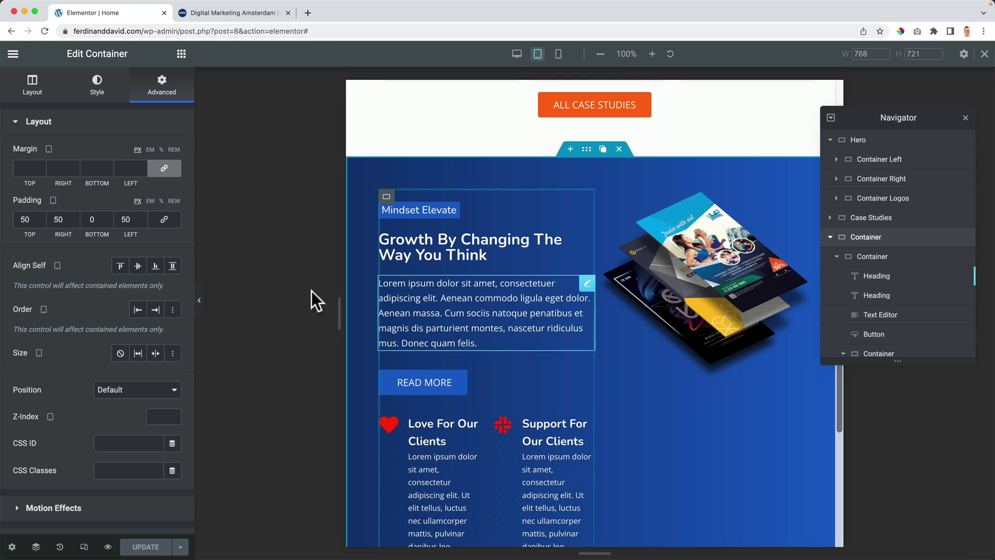
# Step: In mobile view, give the flyer image a 30 px top margin with unlinked margin sides
pyautogui.click(558, 54)
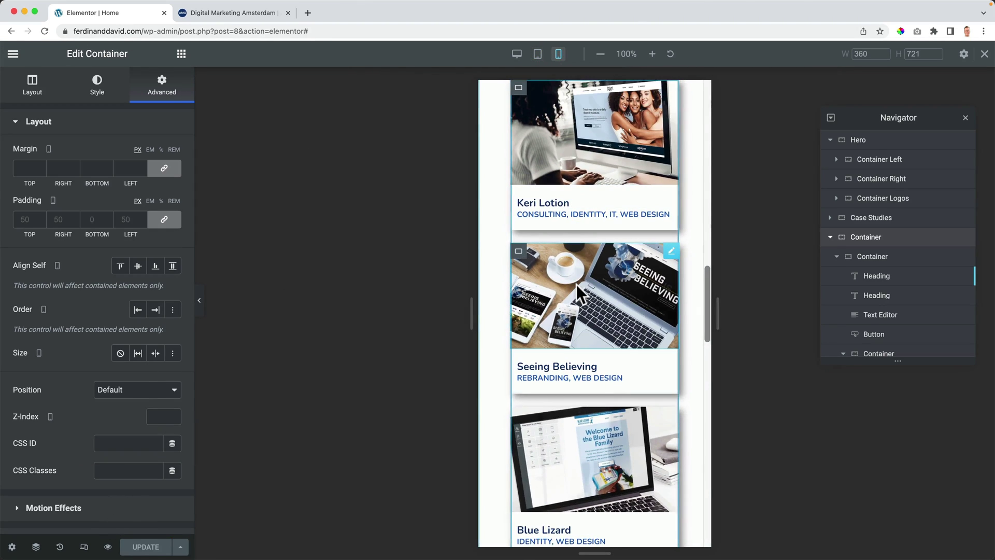
pyautogui.scroll(-15, 617, 321)
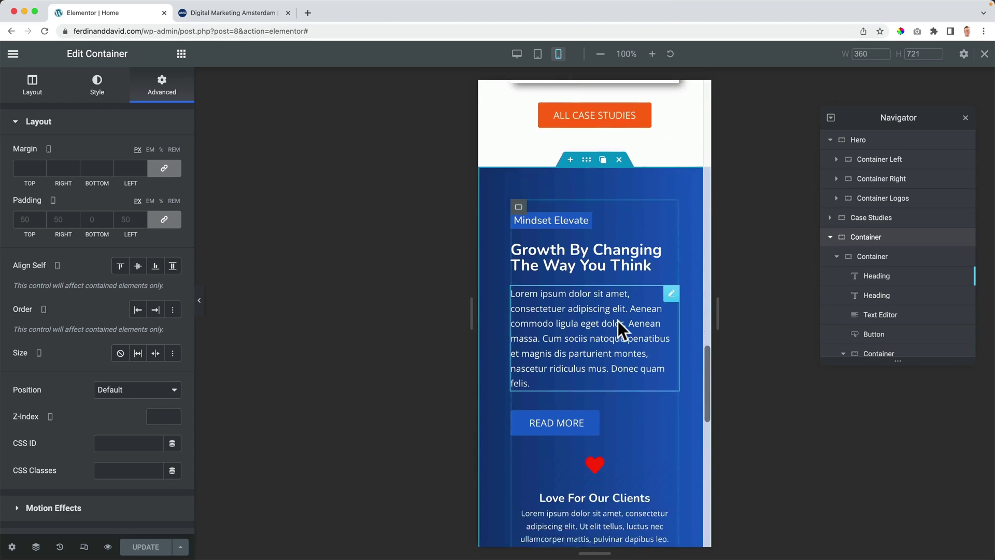
pyautogui.scroll(2, 617, 325)
pyautogui.scroll(-3, 617, 325)
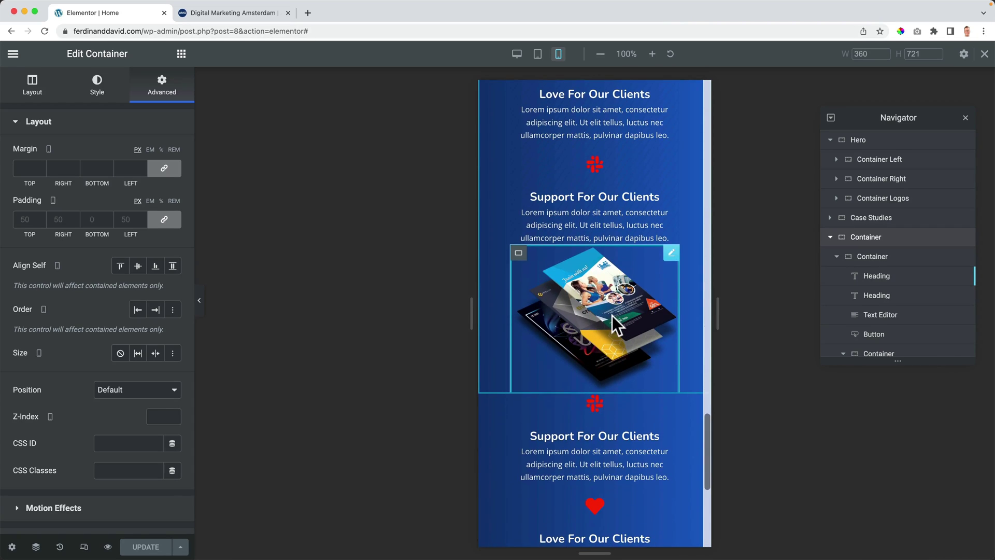
pyautogui.click(612, 315)
pyautogui.click(164, 168)
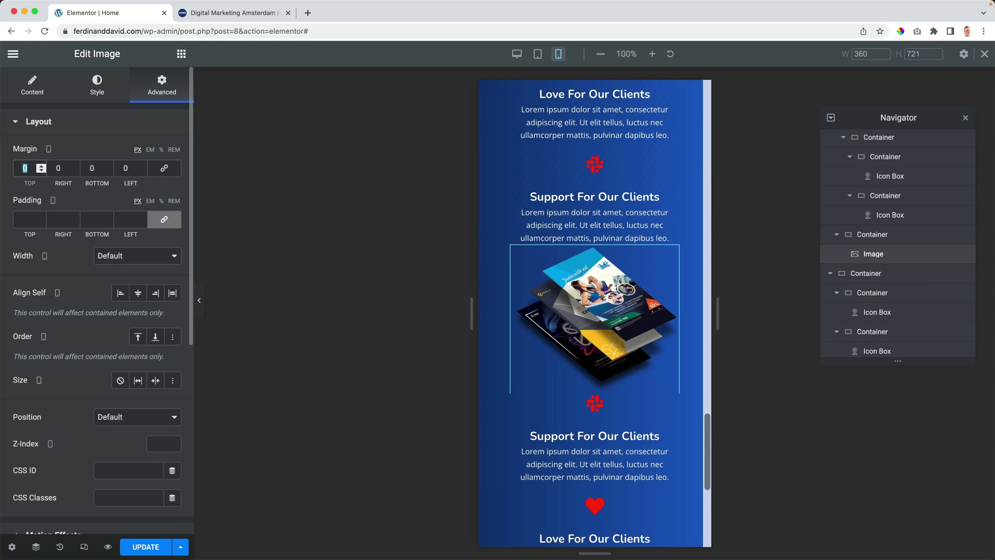
pyautogui.write('30')
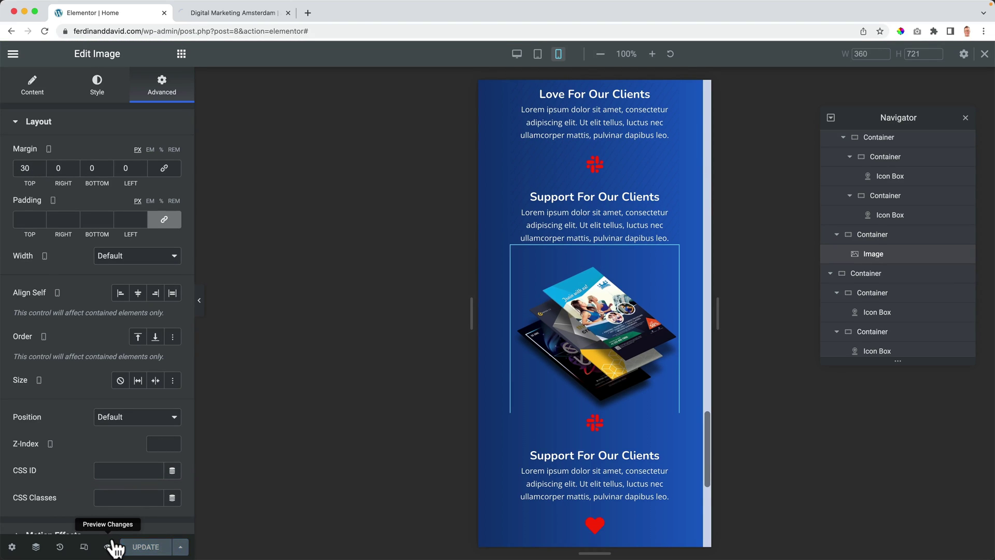
# Step: Scroll through the live preview, then switch the Elementor editor back to the Desktop layout
pyautogui.scroll(-5, 294, 272)
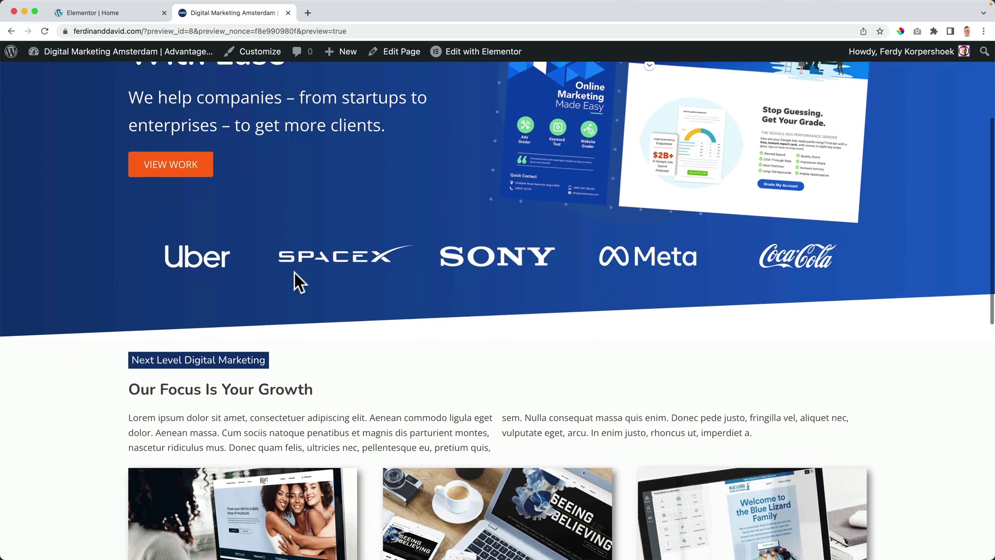
pyautogui.scroll(-10, 295, 274)
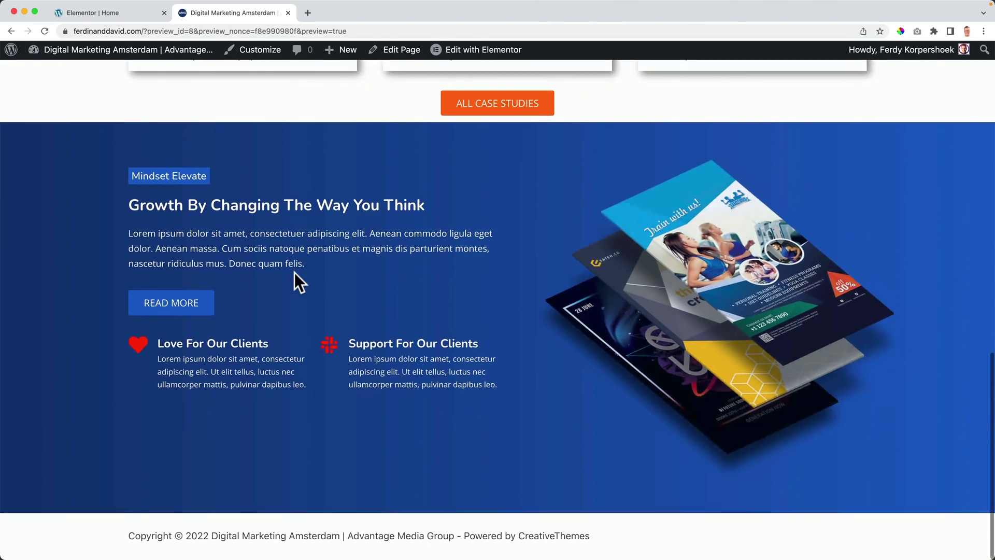
pyautogui.scroll(3, 294, 273)
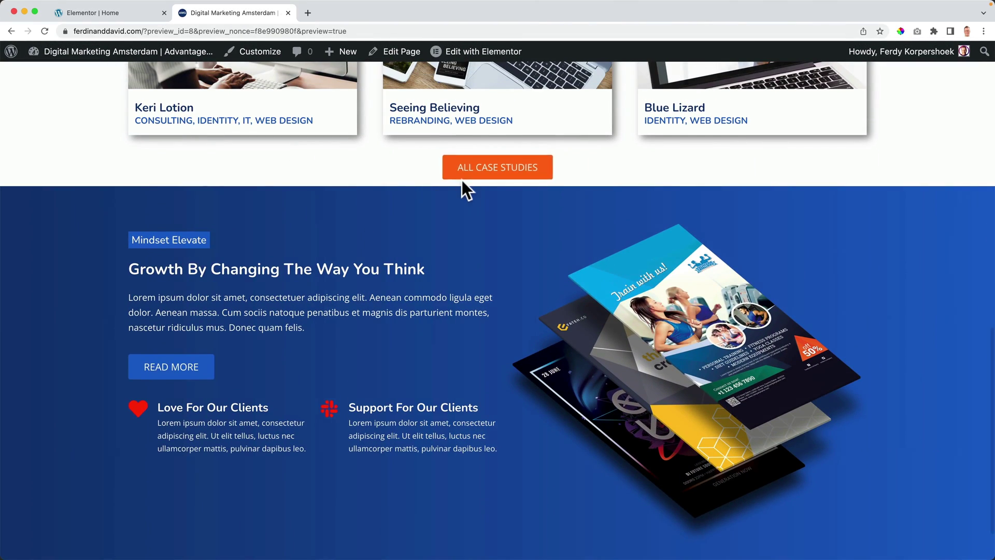
pyautogui.click(106, 14)
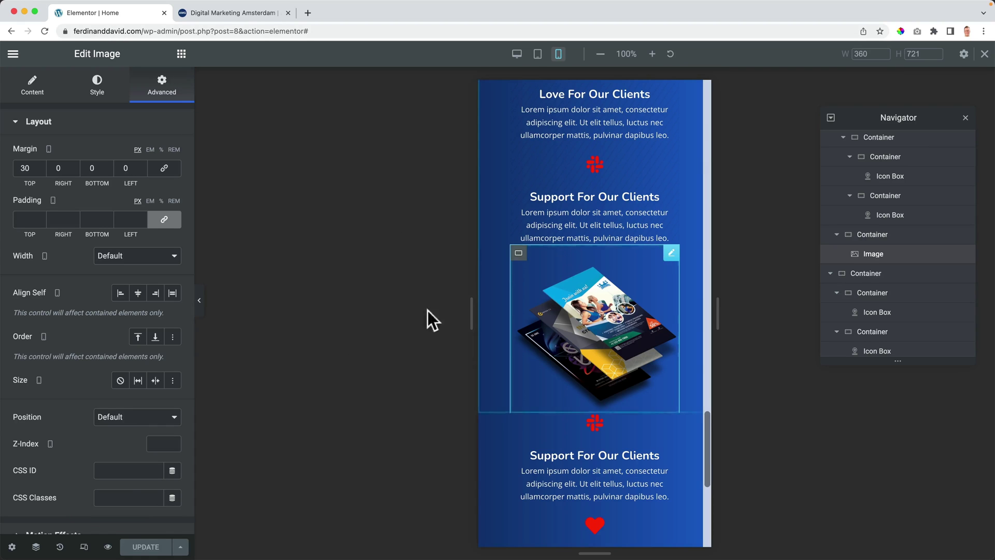
pyautogui.click(517, 54)
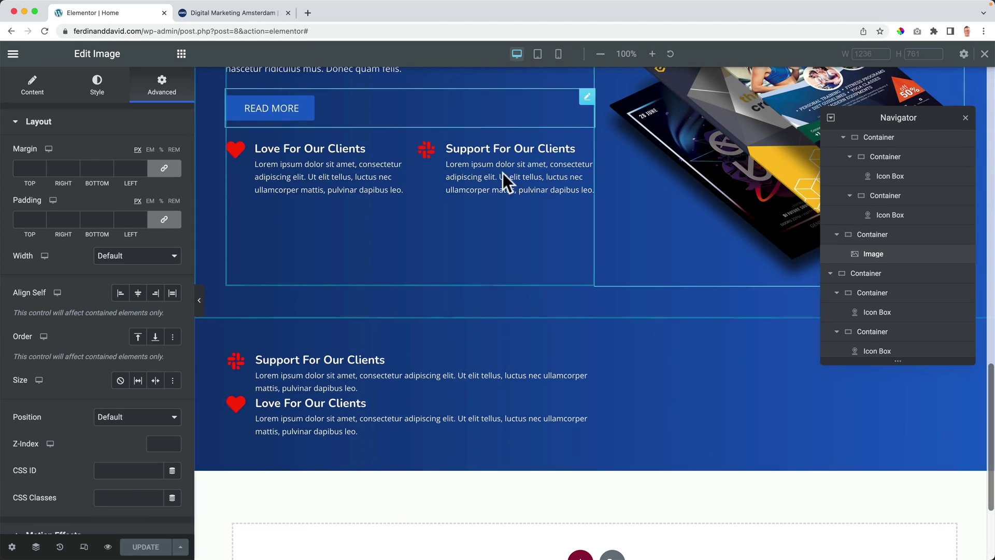
# Step: Raise the ALL CASE STUDIES button's bottom margin to 40 px and go to the live preview
pyautogui.scroll(7, 515, 183)
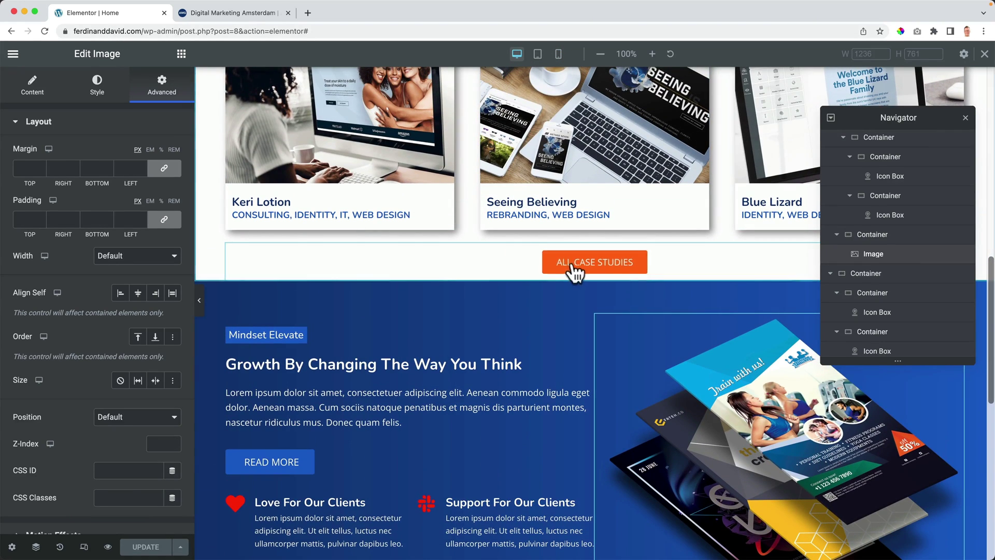
pyautogui.click(642, 262)
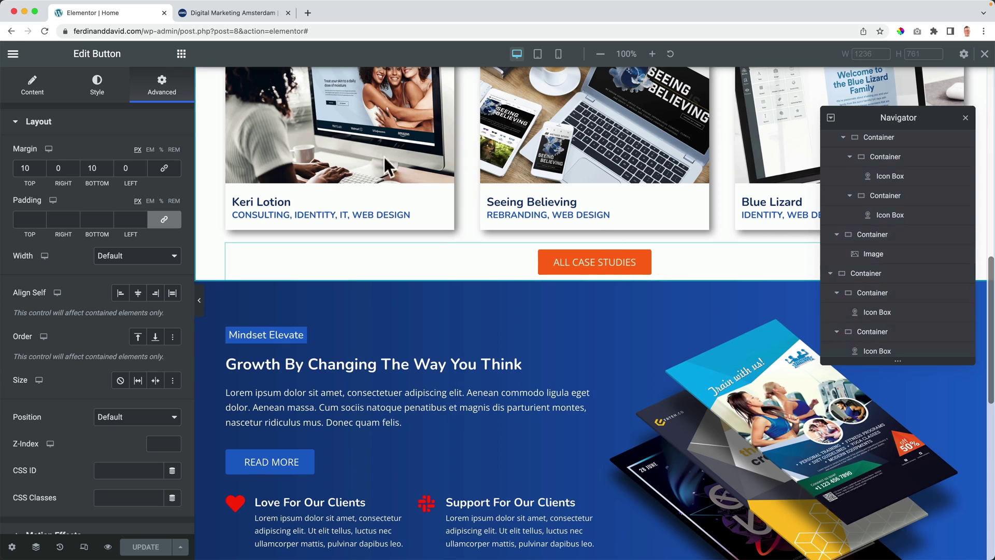
pyautogui.click(94, 168)
pyautogui.press('Up')
pyautogui.press('Up')
pyautogui.press('Up')
pyautogui.press('Up')
pyautogui.press('Up')
pyautogui.press('Up')
pyautogui.press('Up')
pyautogui.press('Up')
pyautogui.press('Up')
pyautogui.press('Up')
pyautogui.press('Up')
pyautogui.press('Up')
pyautogui.press('Up')
pyautogui.press('Up')
pyautogui.press('Up')
pyautogui.press('Up')
pyautogui.press('Up')
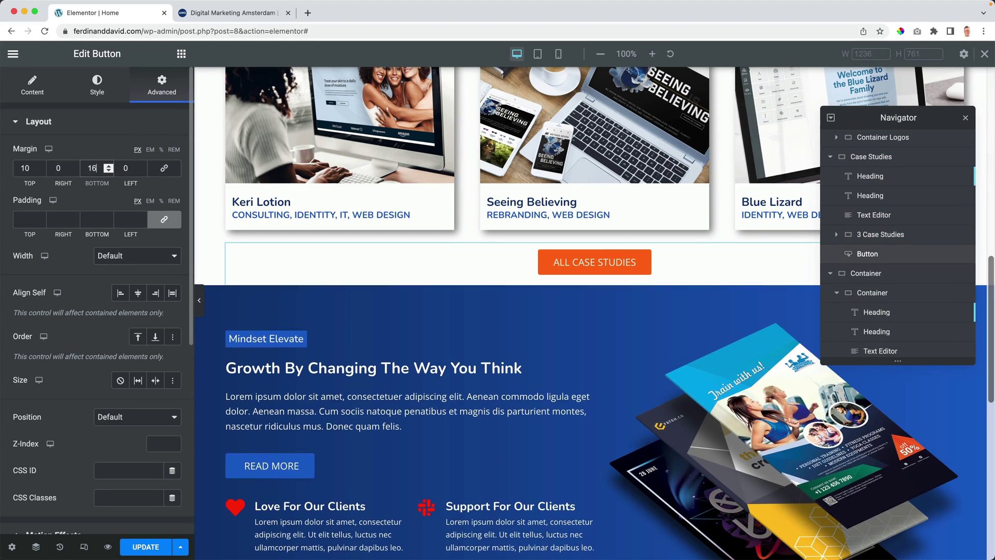
pyautogui.press('Up')
pyautogui.press('Up')
pyautogui.press('Up')
pyautogui.press('Up')
pyautogui.press('Up')
pyautogui.press('Up')
pyautogui.press('Up')
pyautogui.press('Up')
pyautogui.press('Up')
pyautogui.press('Up')
pyautogui.press('Up')
pyautogui.press('Up')
pyautogui.press('Up')
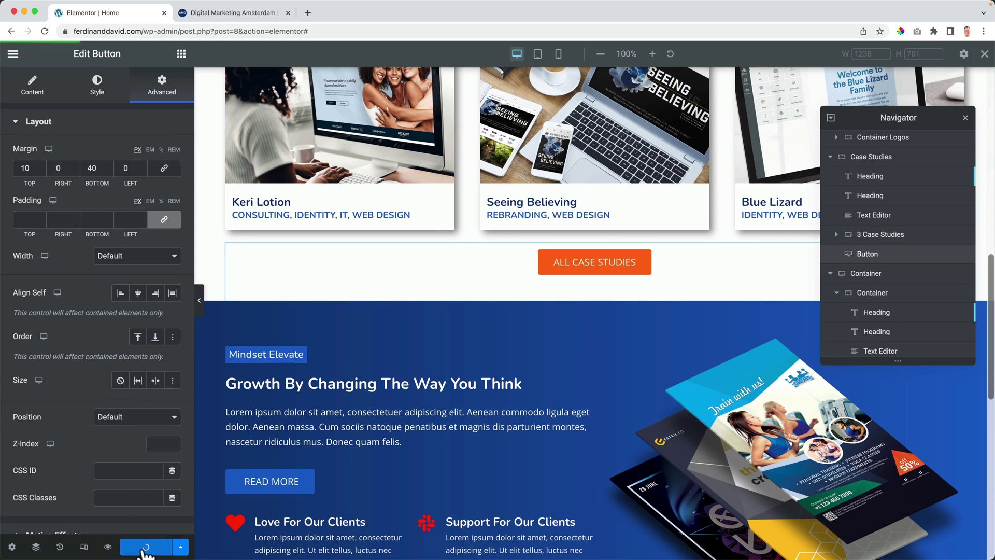
pyautogui.click(210, 11)
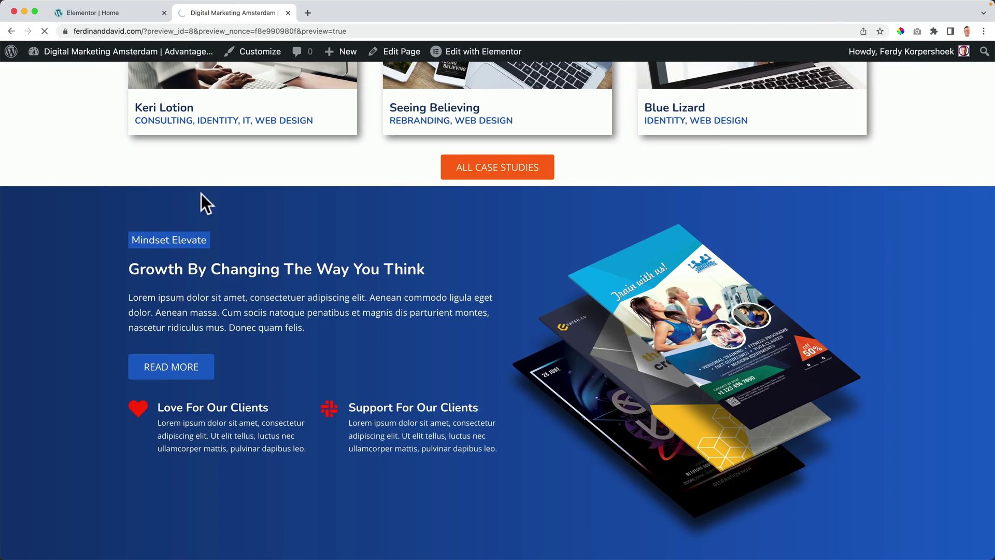
# Step: Reload the live preview and scroll through it to check the button's new spacing
pyautogui.press('super+r')
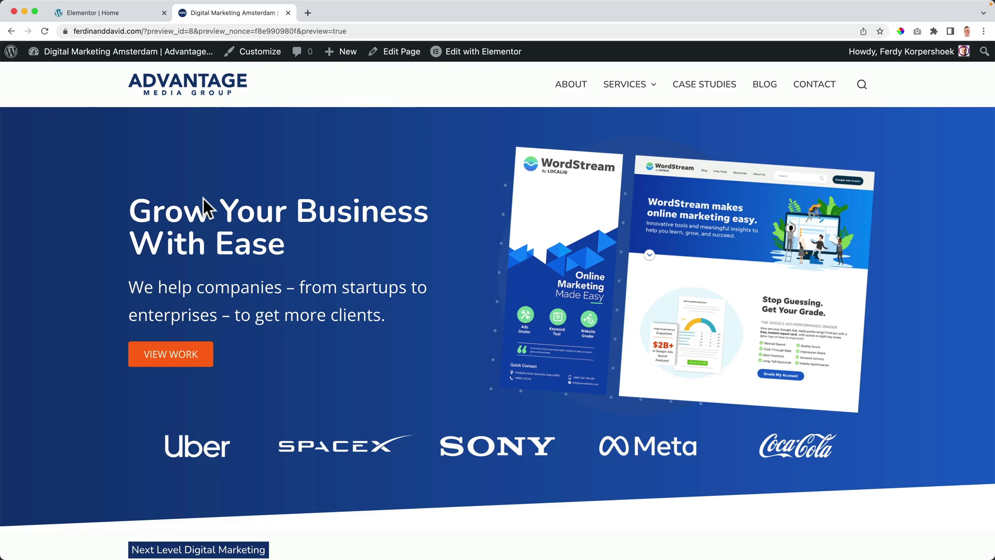
pyautogui.scroll(-10, 212, 207)
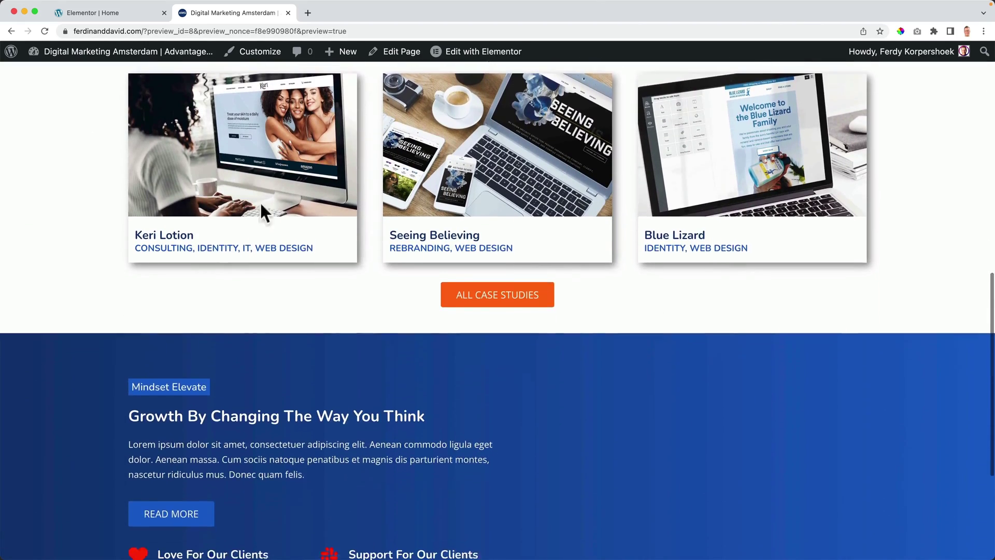
pyautogui.scroll(10, 320, 222)
pyautogui.scroll(-5, 317, 226)
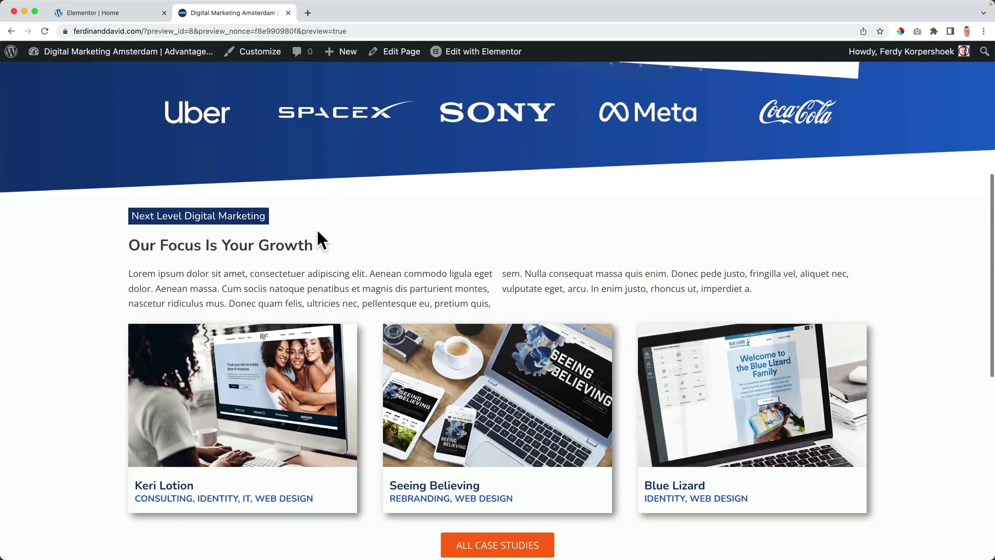
pyautogui.scroll(-8, 317, 231)
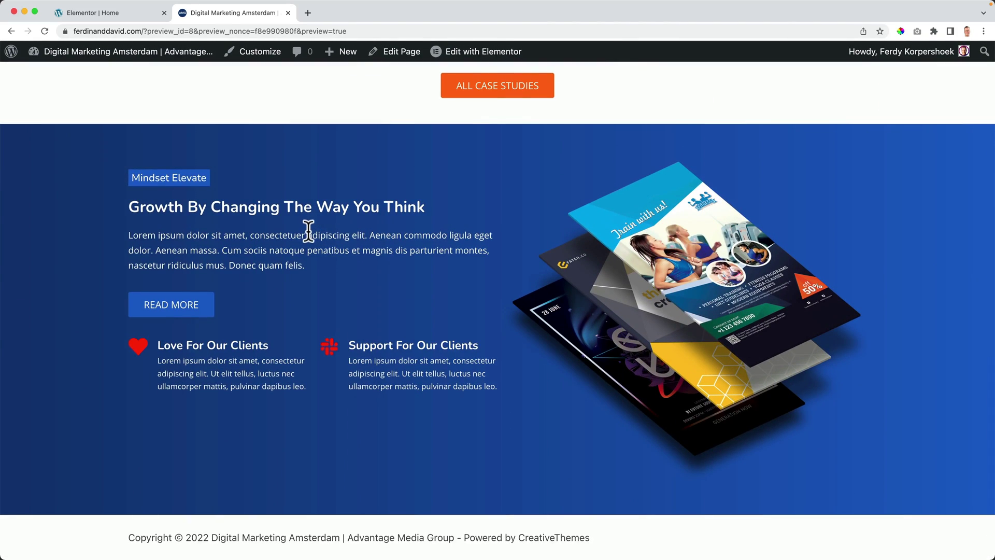
pyautogui.scroll(11, 309, 235)
pyautogui.scroll(-11, 309, 237)
# Step: Back in the editor, duplicate the Case Studies section
pyautogui.click(110, 15)
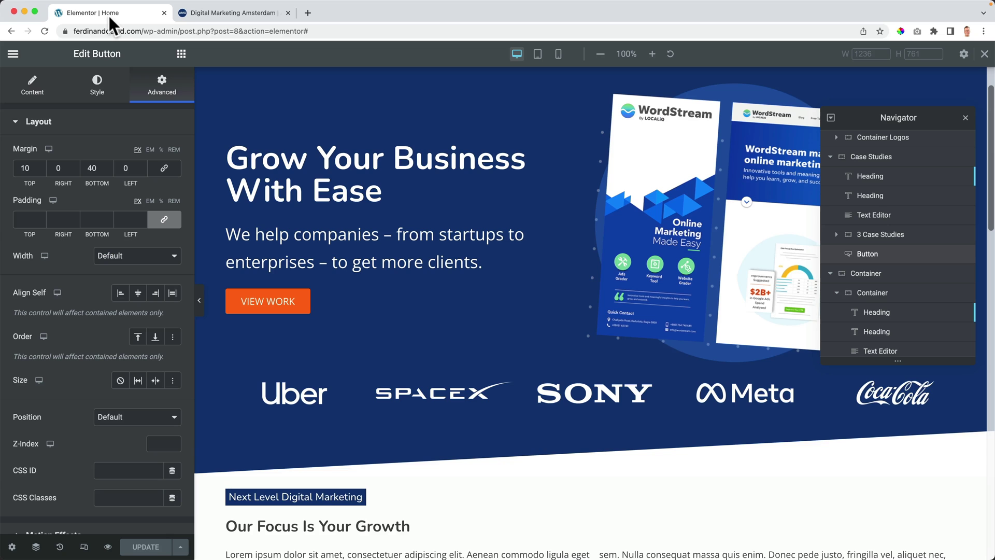
pyautogui.scroll(-12, 433, 236)
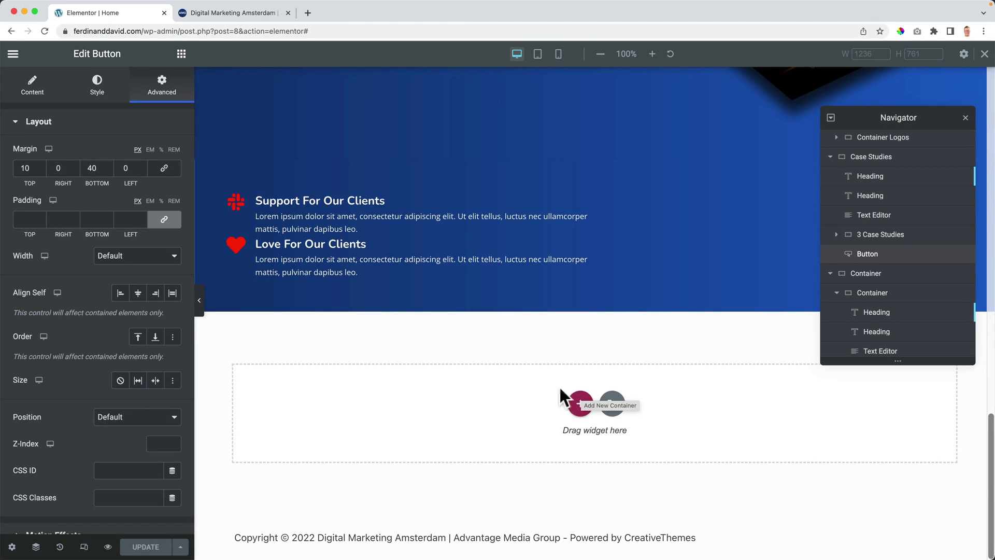
pyautogui.scroll(10, 402, 382)
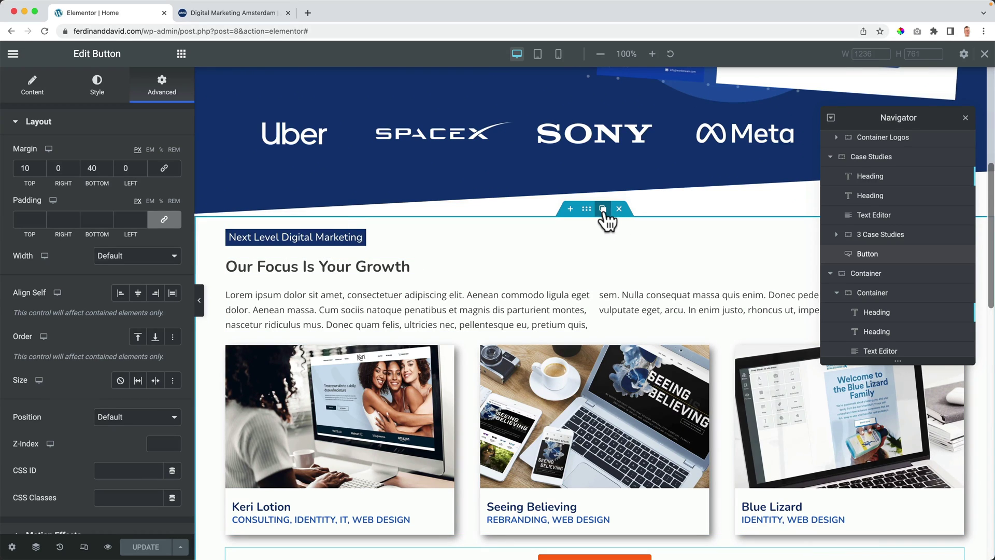
pyautogui.click(602, 208)
# Step: Drag the copy below the blue Mindset Elevate section and select its Next Level Digital Marketing label
pyautogui.scroll(-3, 566, 279)
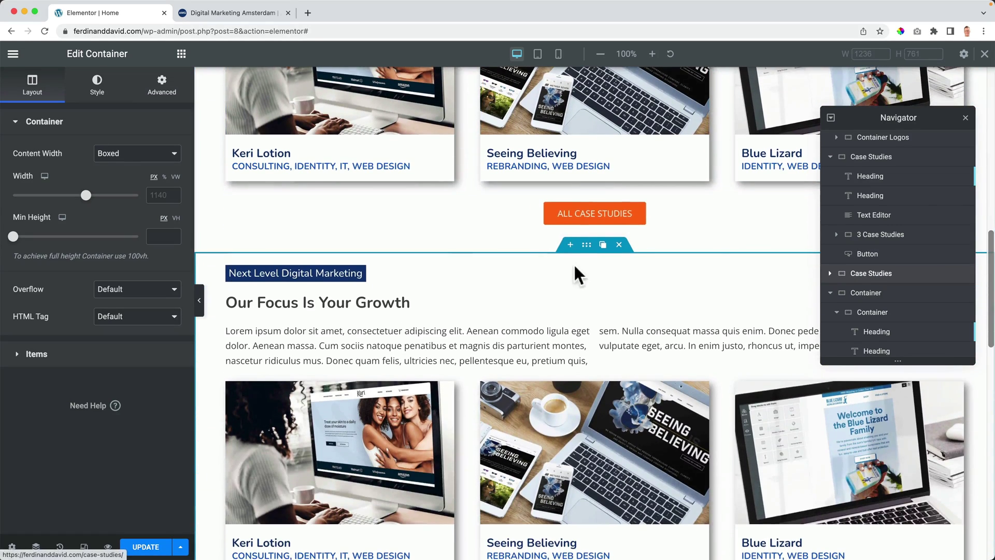
pyautogui.moveTo(585, 242); pyautogui.dragTo(543, 323)
pyautogui.scroll(-10, 574, 300)
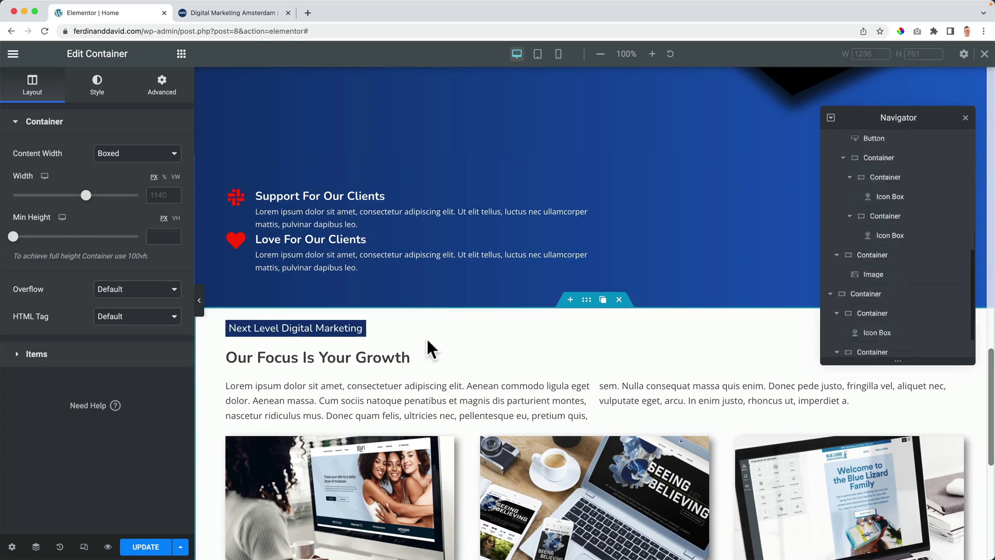
pyautogui.click(326, 330)
# Step: Change the label to 'Why Advantage?' and narrow its custom width to fit
pyautogui.tripleClick(326, 329)
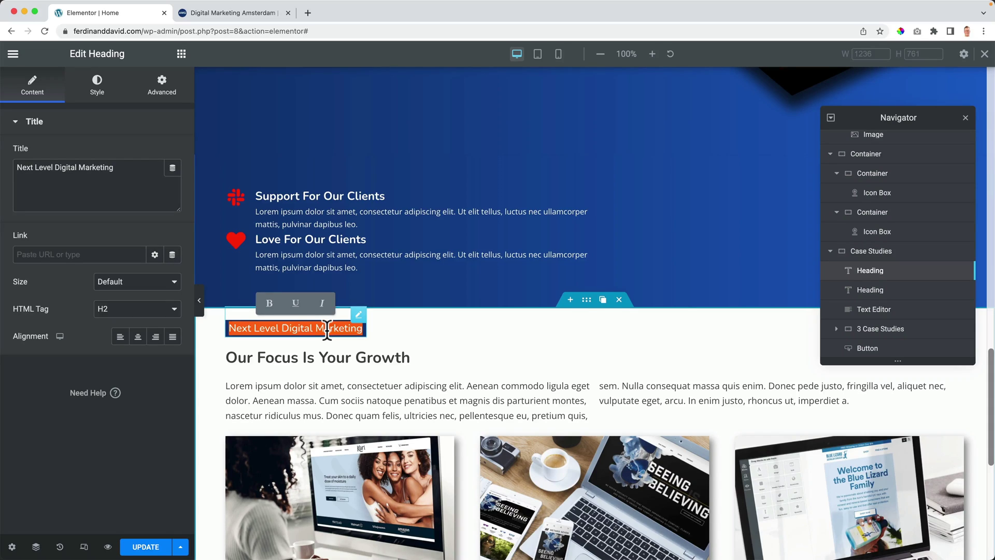
pyautogui.write('Why Advantag')
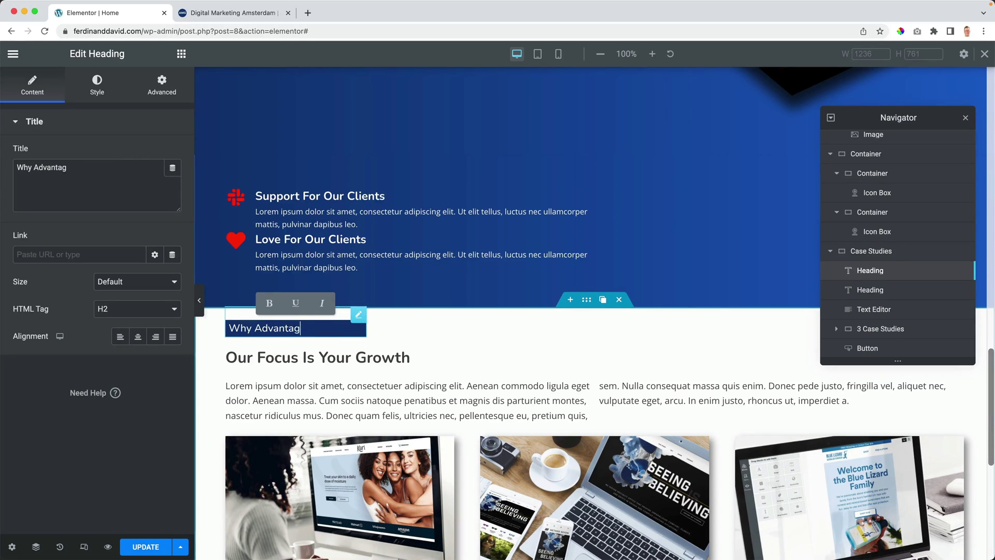
pyautogui.click(165, 98)
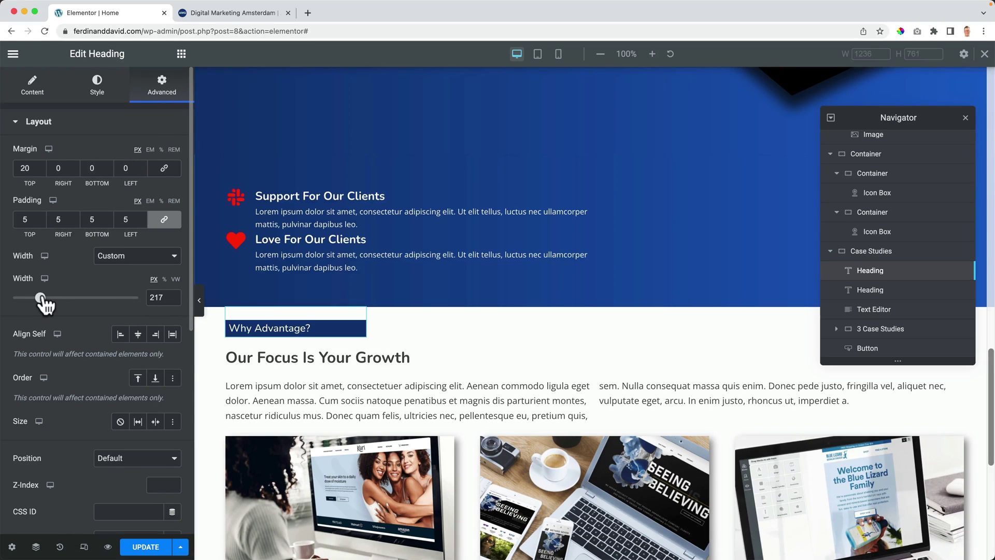
pyautogui.moveTo(42, 305); pyautogui.dragTo(33, 306)
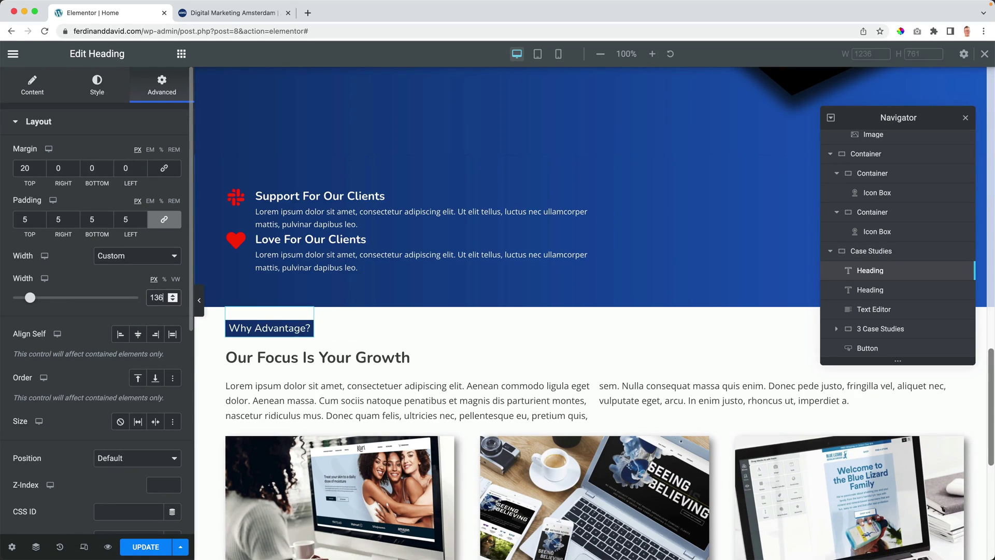
# Step: Replace the heading with 'A client-first approach to service and support', fixing the typo in 'approach'
pyautogui.tripleClick(321, 358)
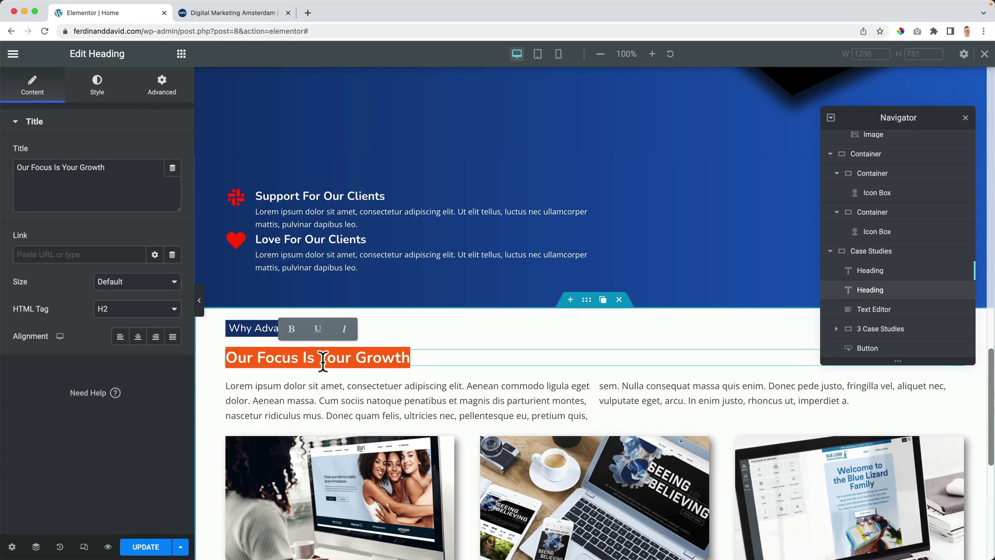
pyautogui.write('A')
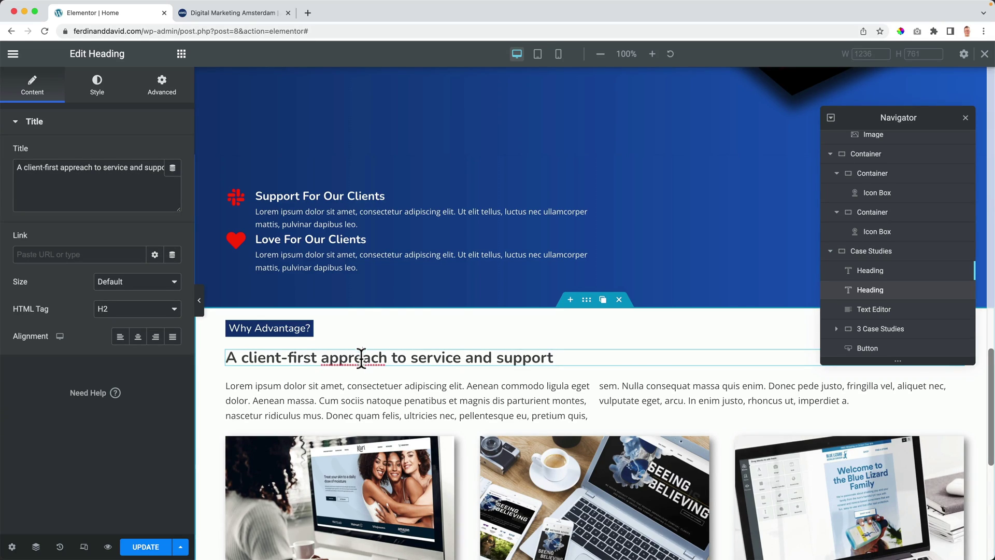
pyautogui.press('BackSpace')
pyautogui.write('oa')
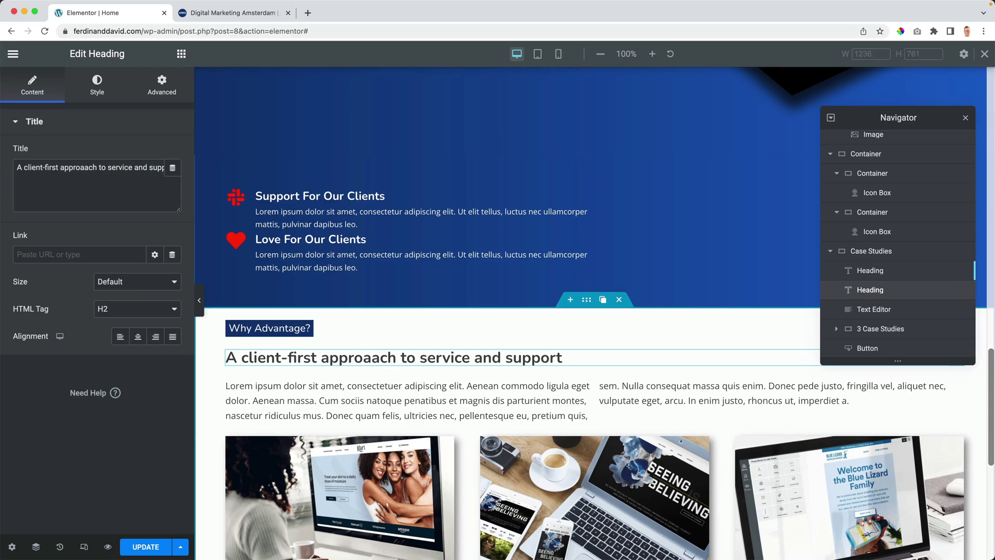
pyautogui.press('Delete')
pyautogui.scroll(-2, 372, 358)
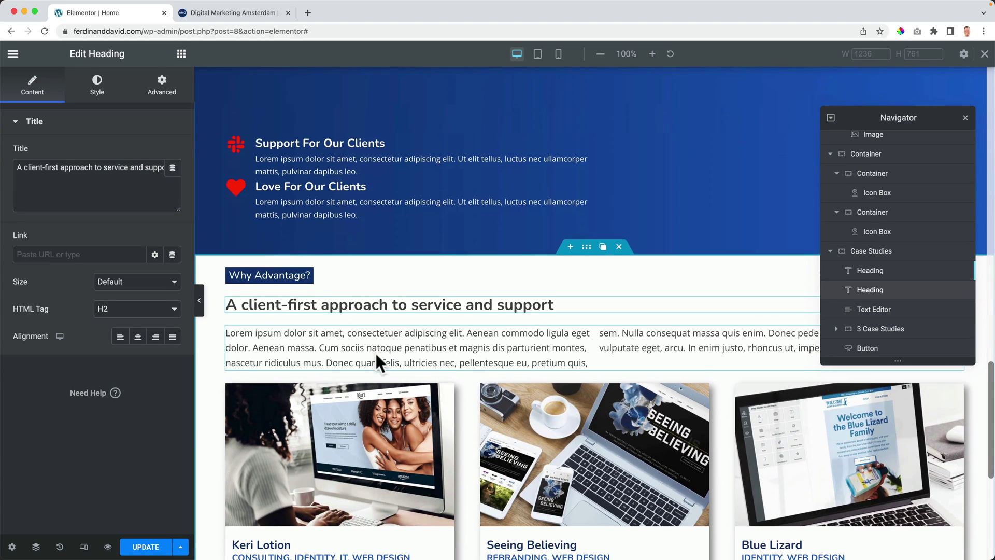
# Step: Delete the paragraph, the Keri Lotion, Seeing Believing and Blue Lizard cards, and the ALL CASE STUDIES button
pyautogui.click(965, 118)
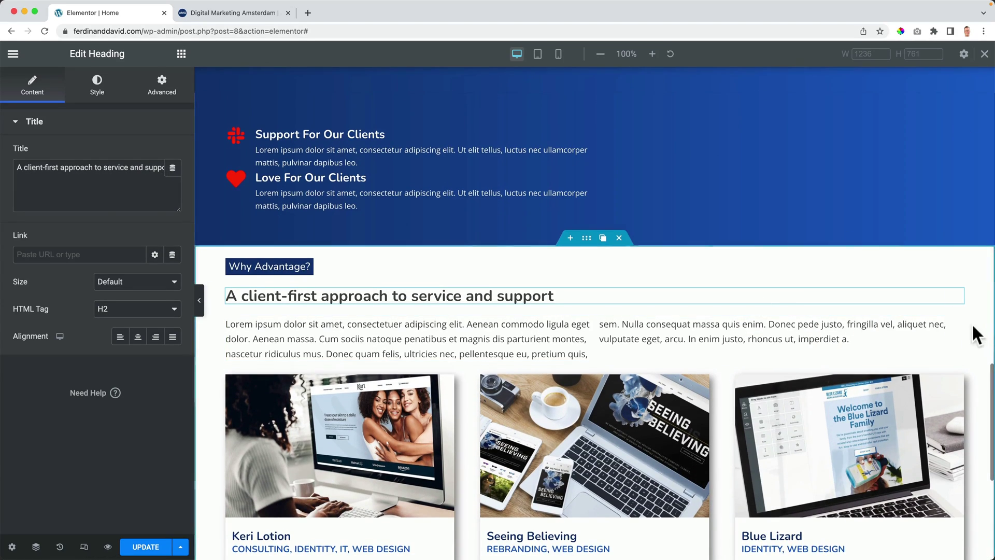
pyautogui.click(931, 324)
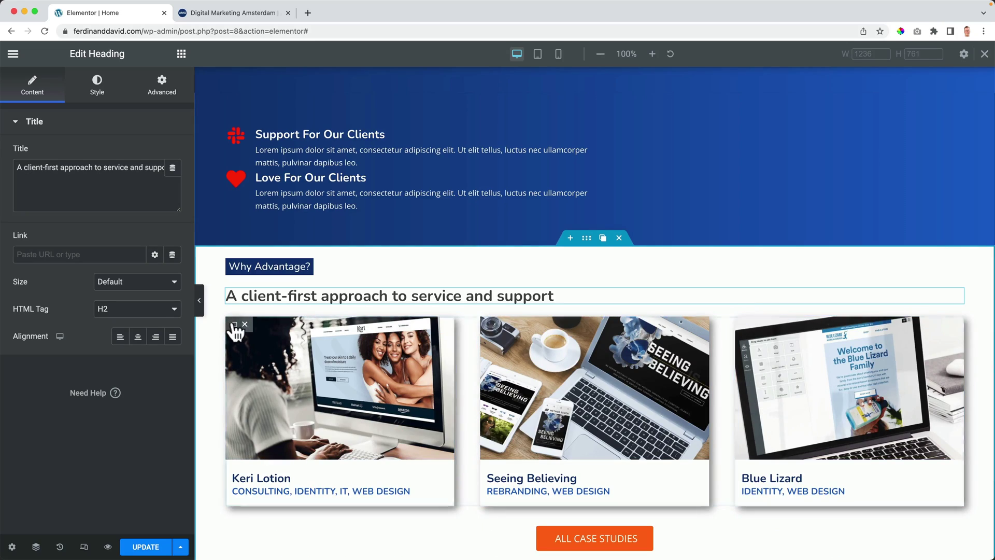
pyautogui.click(259, 324)
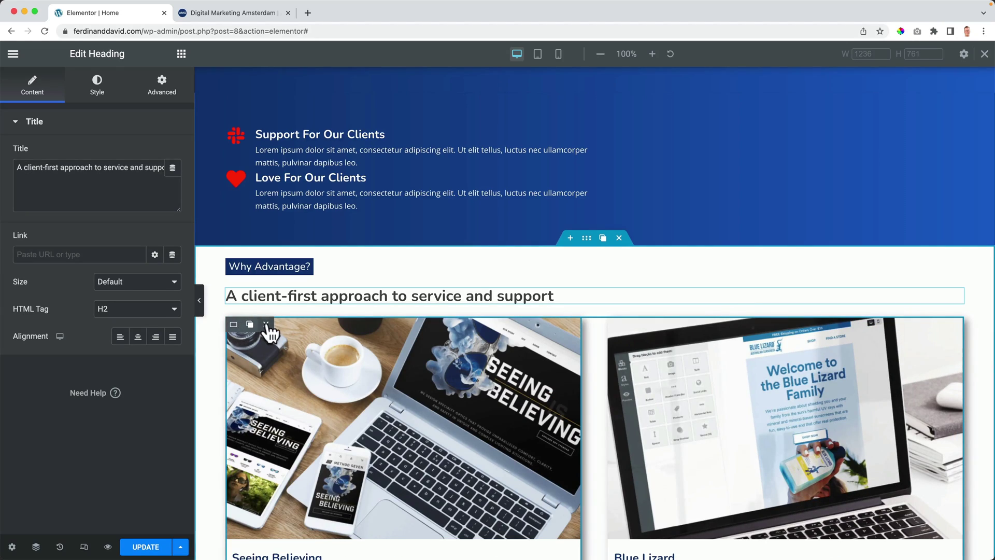
pyautogui.click(259, 324)
pyautogui.click(266, 324)
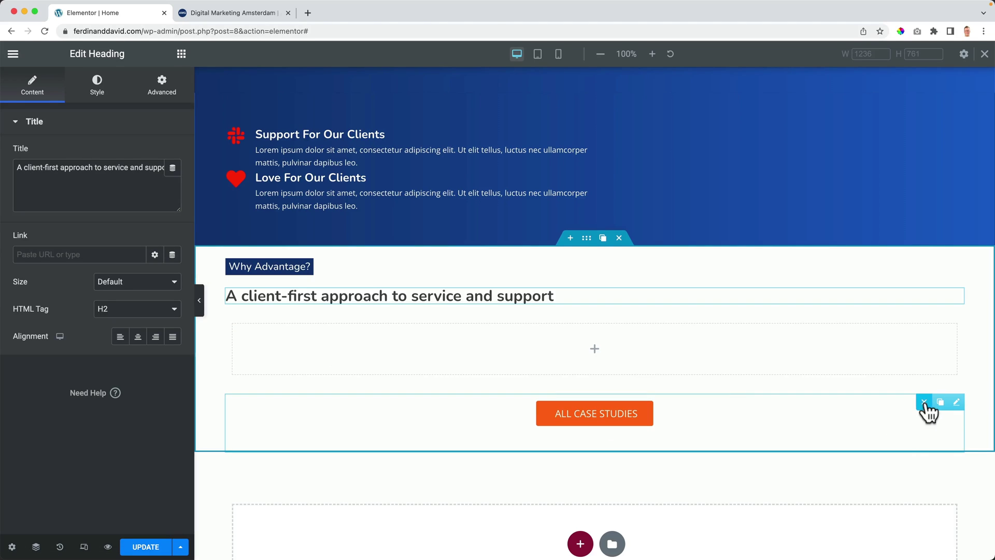
pyautogui.click(930, 403)
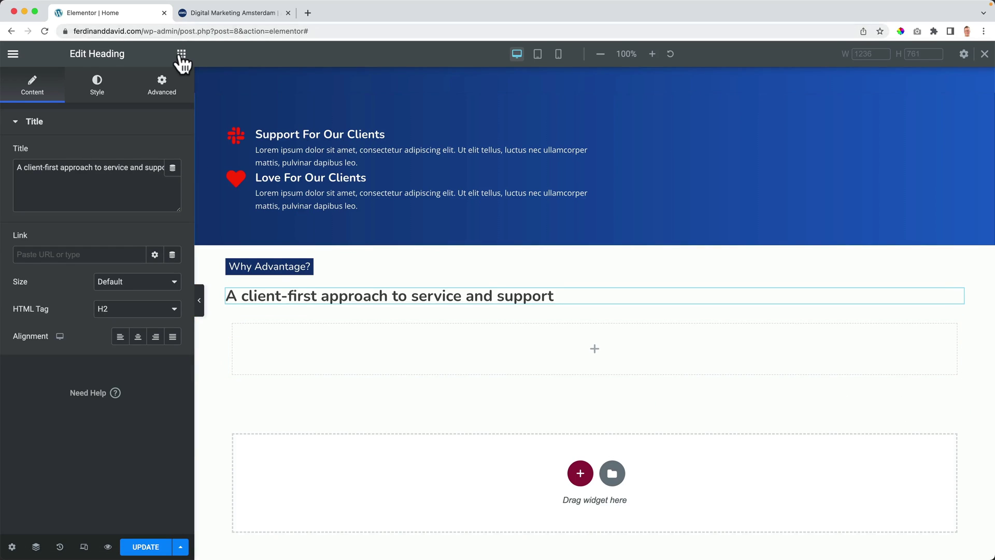
# Step: Drop a new container into the emptied section and duplicate it into two side-by-side columns
pyautogui.click(181, 53)
pyautogui.scroll(-5, 57, 155)
pyautogui.scroll(5, 56, 129)
pyautogui.moveTo(57, 204); pyautogui.dragTo(323, 349)
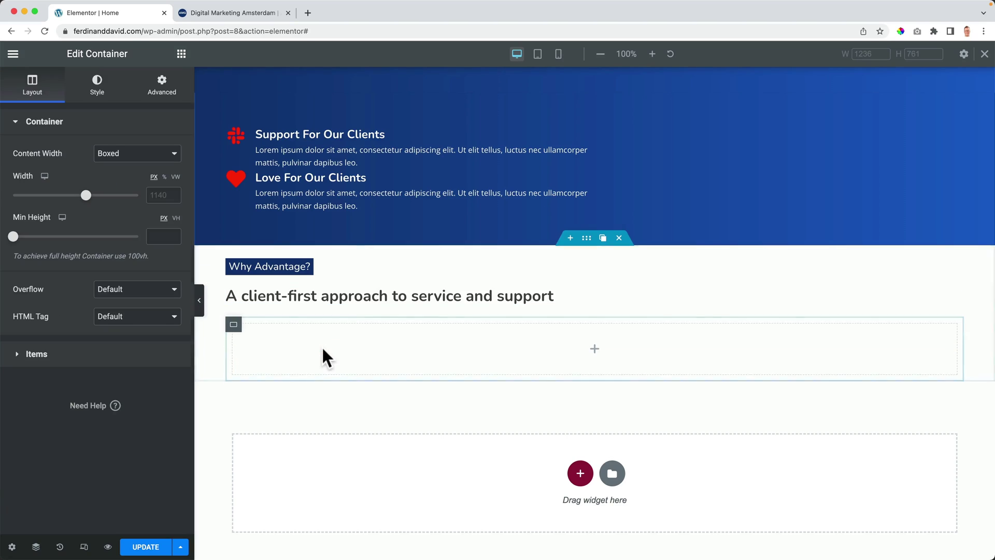
pyautogui.click(250, 324)
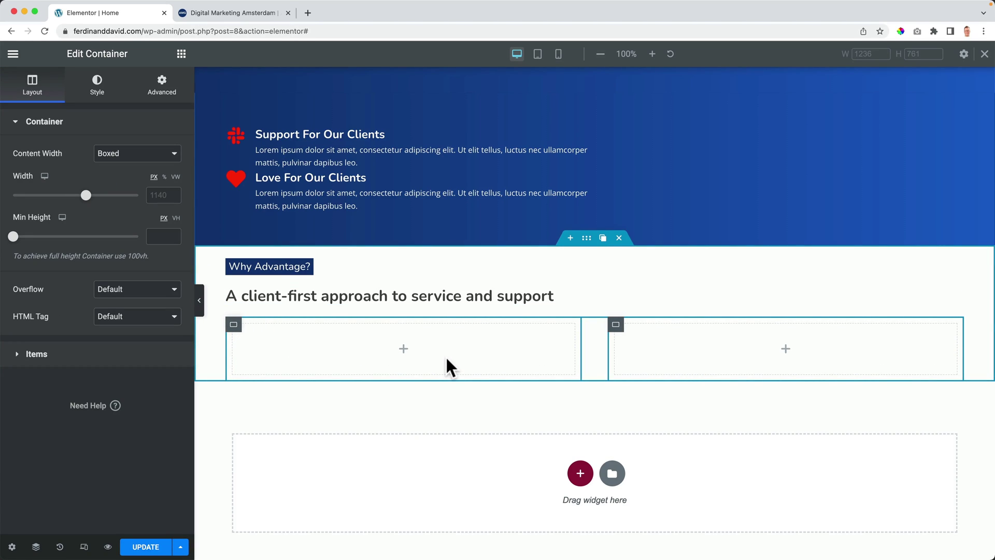
pyautogui.click(182, 54)
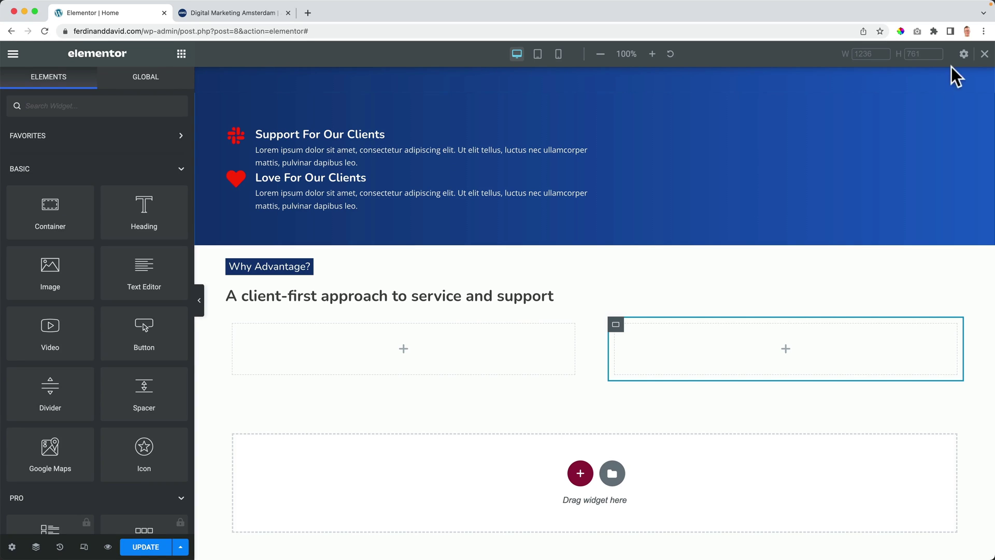
# Step: Search widgets for 'acc' and drag an Accordion into the left column
pyautogui.click(984, 54)
pyautogui.click(53, 105)
pyautogui.write('acc')
pyautogui.moveTo(155, 173); pyautogui.dragTo(355, 320)
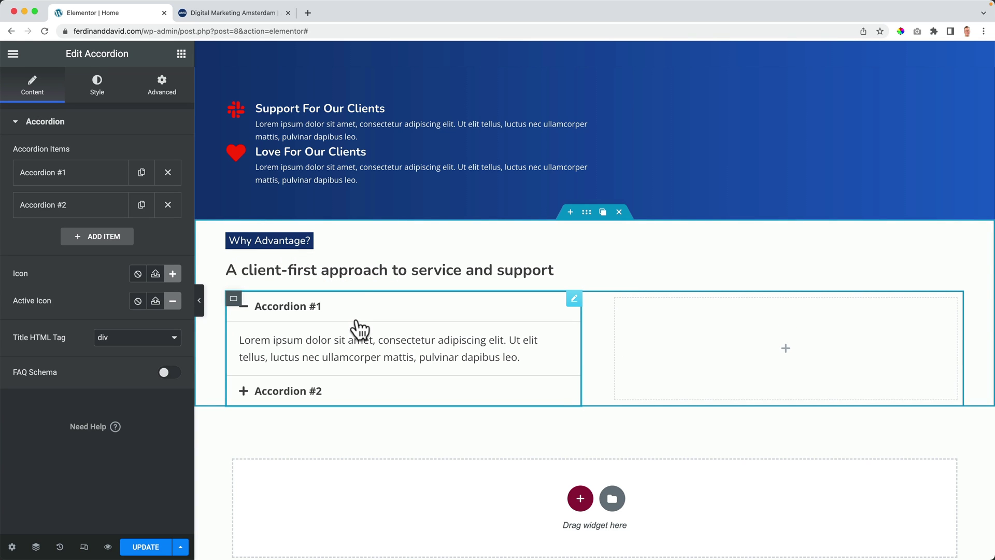
# Step: Rename the first two accordion items to 'Title 1' and 'Title 2'
pyautogui.click(78, 173)
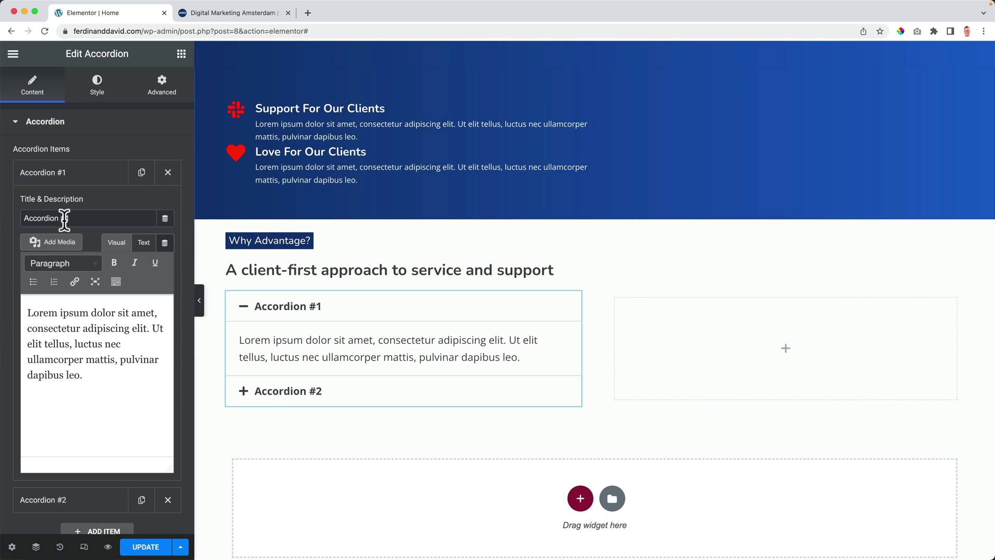
pyautogui.write('Title 1')
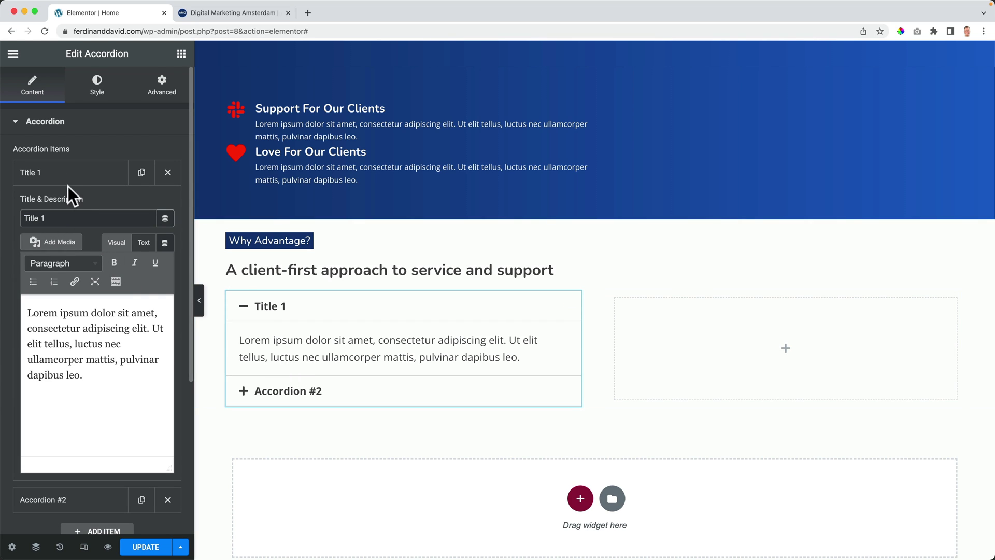
pyautogui.click(67, 177)
pyautogui.click(61, 208)
pyautogui.tripleClick(63, 251)
pyautogui.write('Title 2')
pyautogui.click(80, 215)
# Step: Duplicate the Title 2 item twice and retitle the copies 'Title 3' and 'Title 4'
pyautogui.click(141, 205)
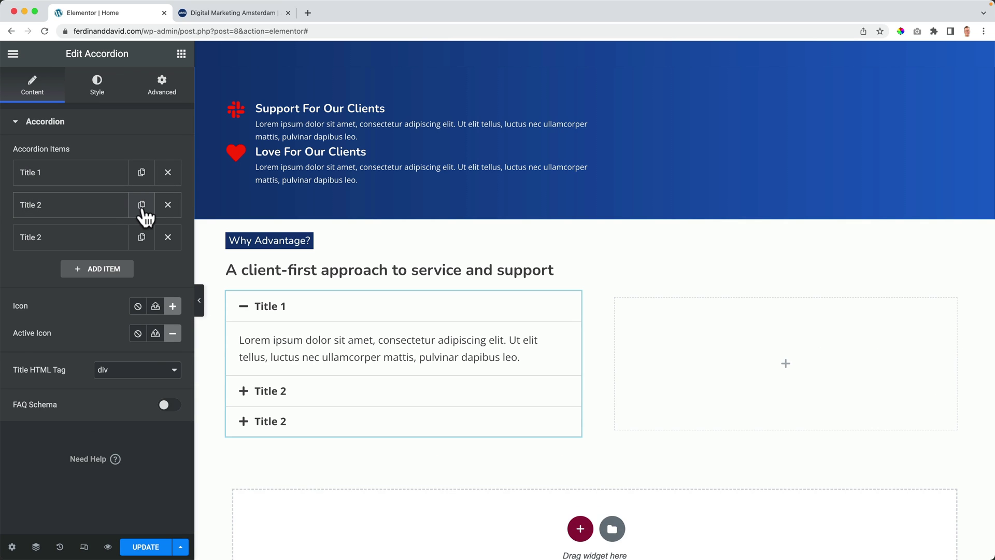
pyautogui.click(141, 206)
pyautogui.click(76, 244)
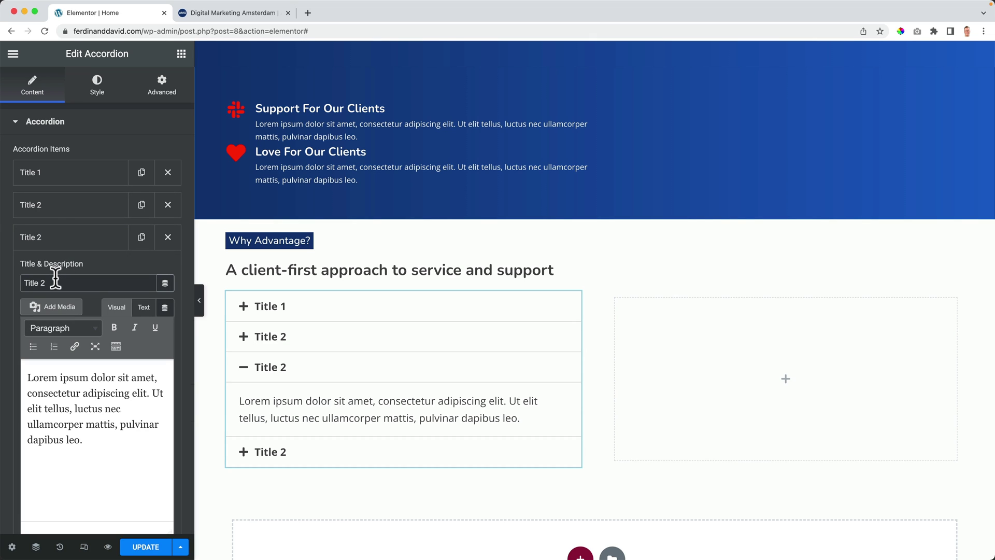
pyautogui.press('BackSpace')
pyautogui.press('BackSpace')
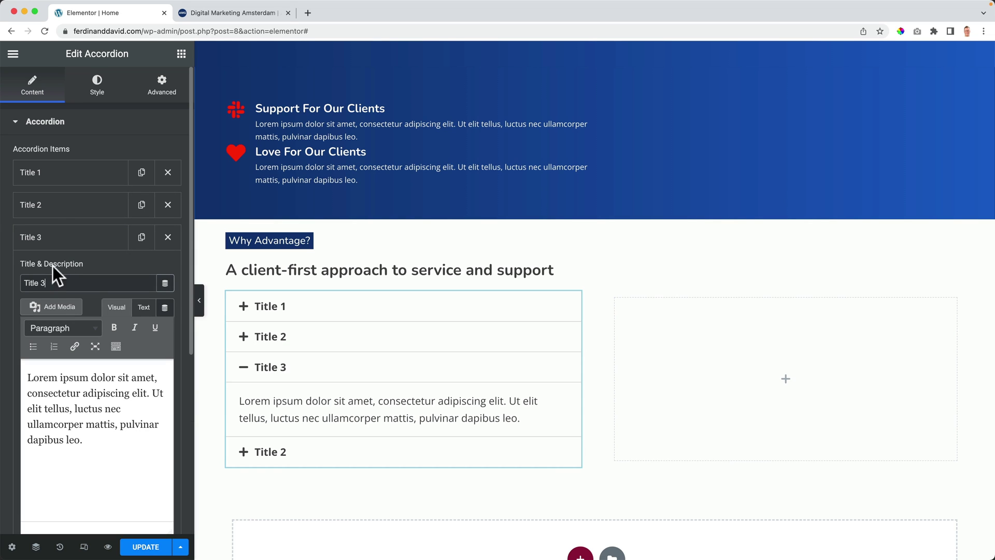
pyautogui.click(49, 239)
pyautogui.click(49, 270)
pyautogui.click(56, 312)
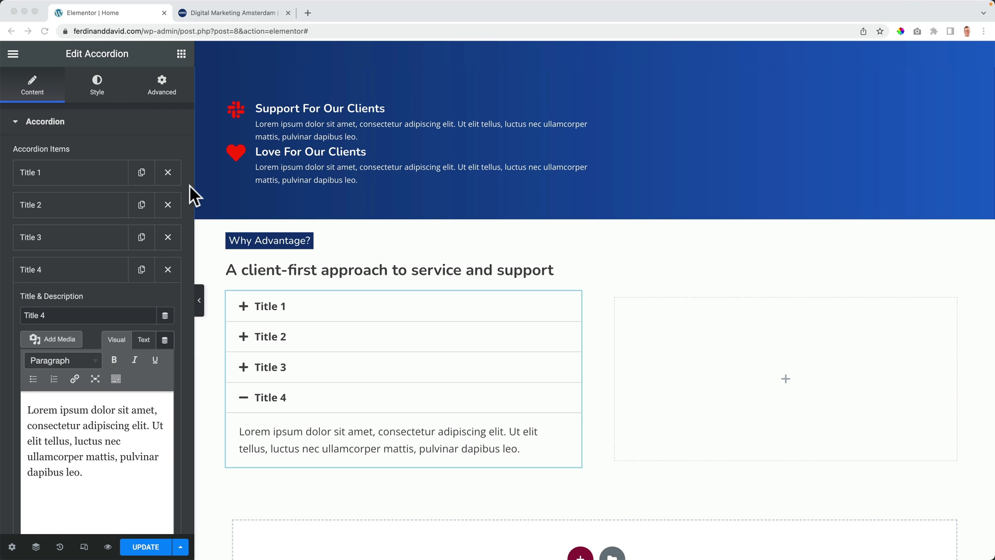
# Step: Test expanding and collapsing the items, leaving the icon unchanged and all items collapsed
pyautogui.click(264, 305)
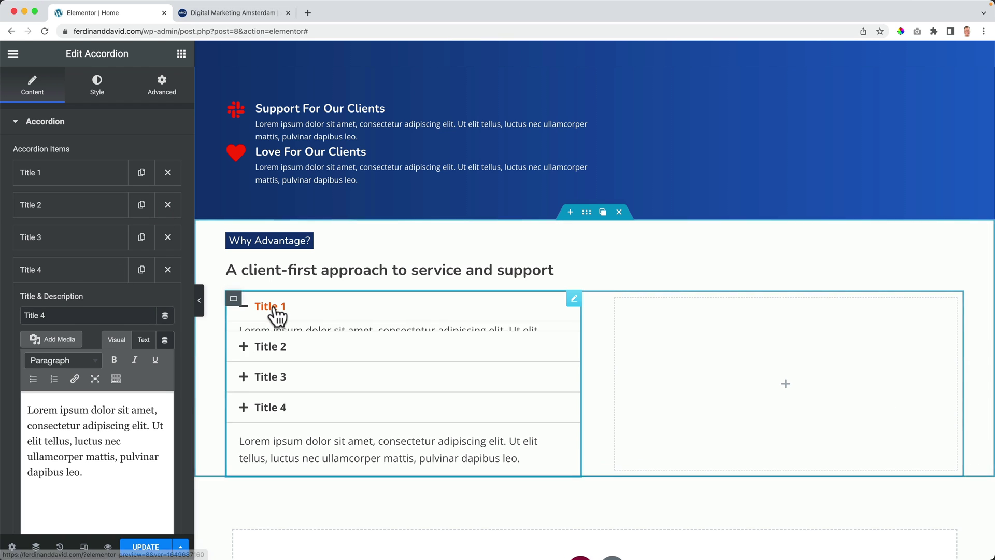
pyautogui.click(295, 391)
pyautogui.click(294, 343)
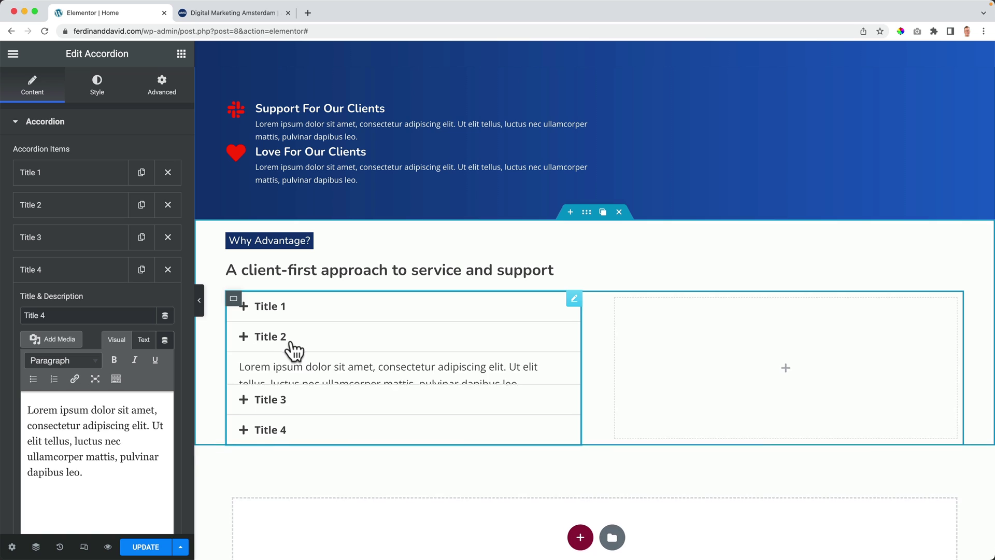
pyautogui.click(72, 283)
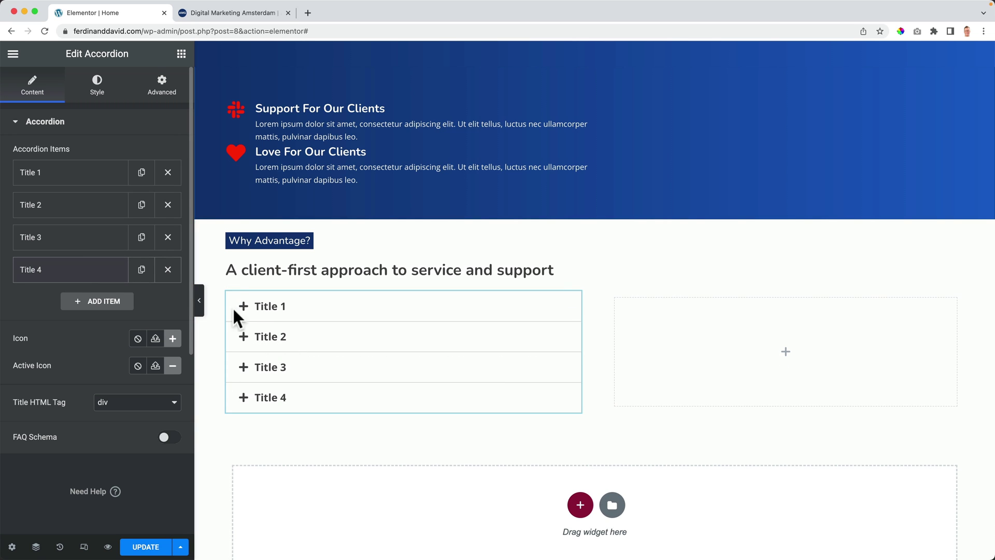
pyautogui.click(174, 339)
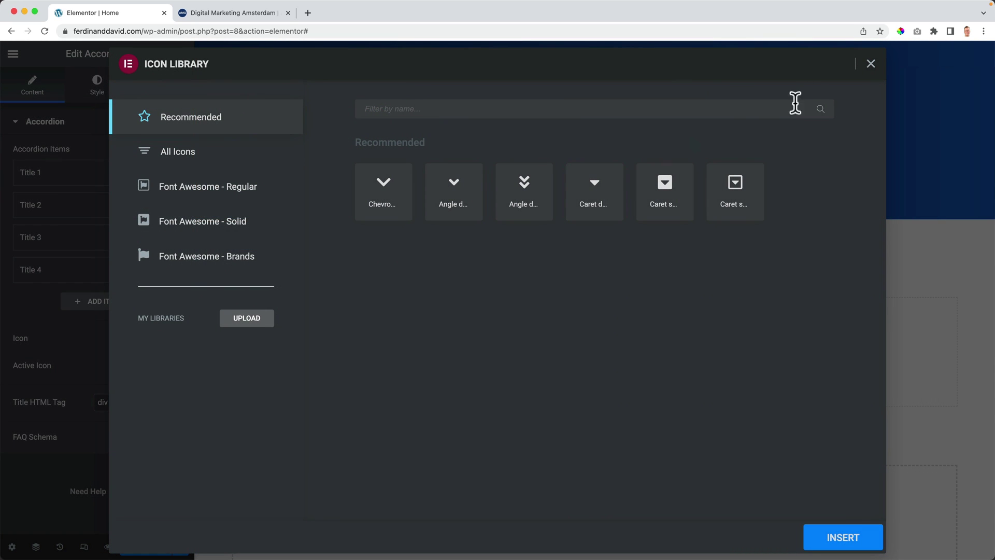
pyautogui.click(870, 63)
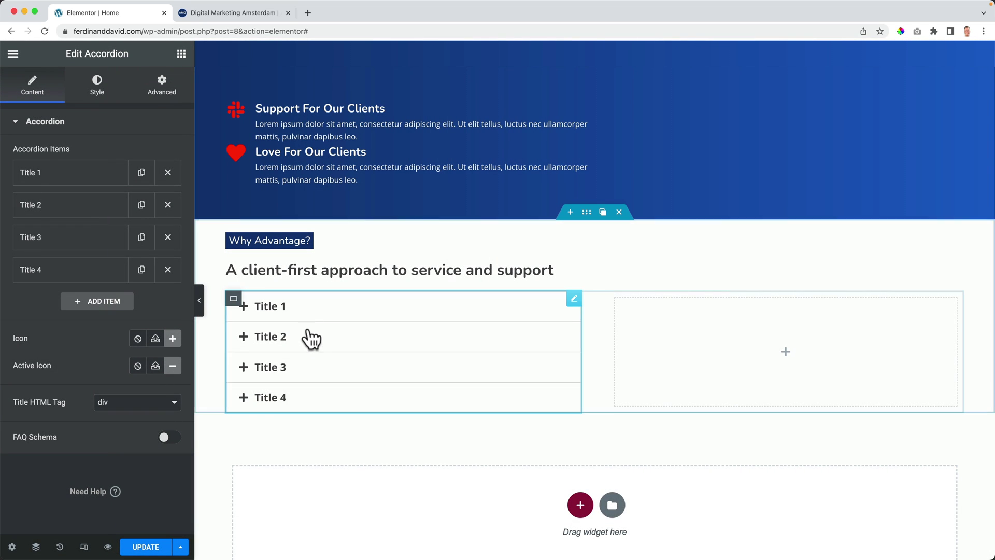
pyautogui.click(251, 317)
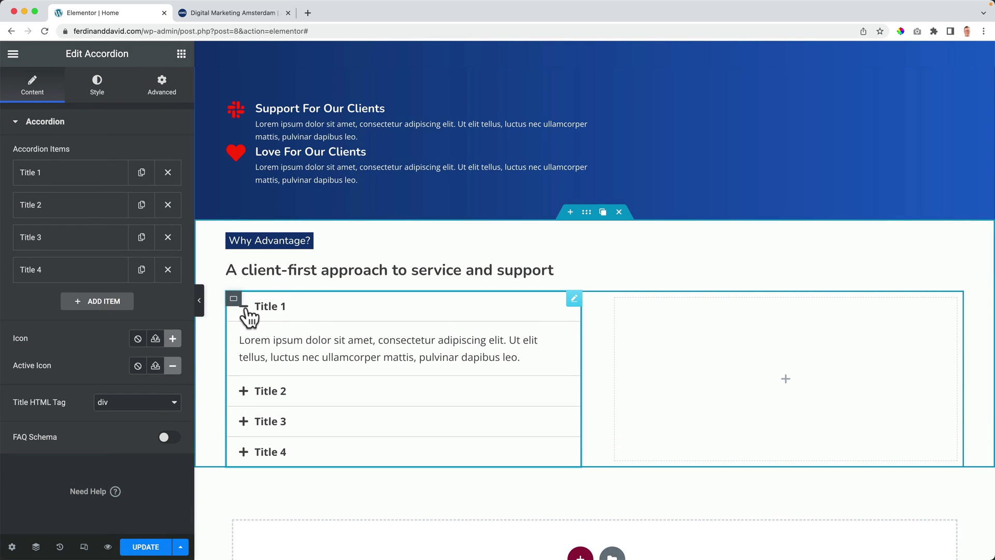
pyautogui.click(261, 315)
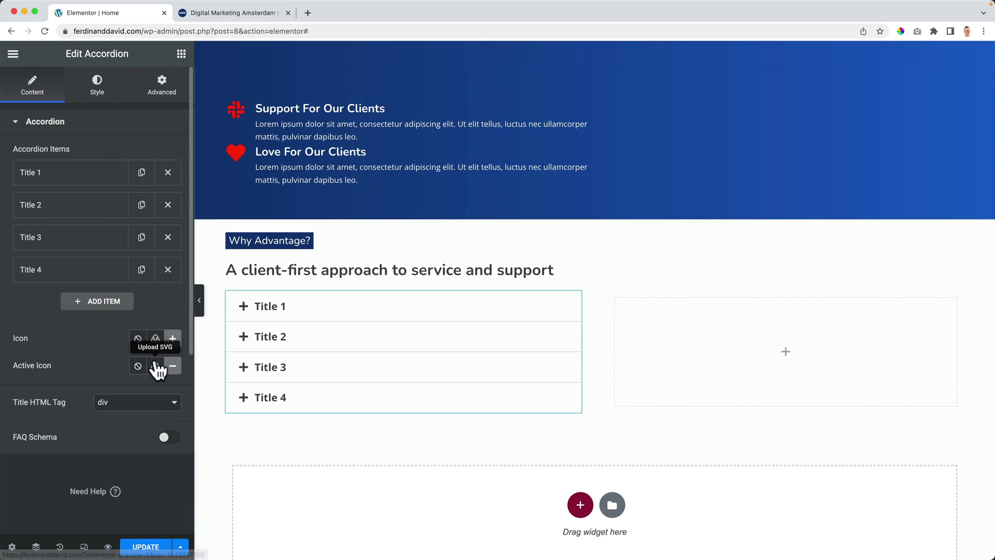
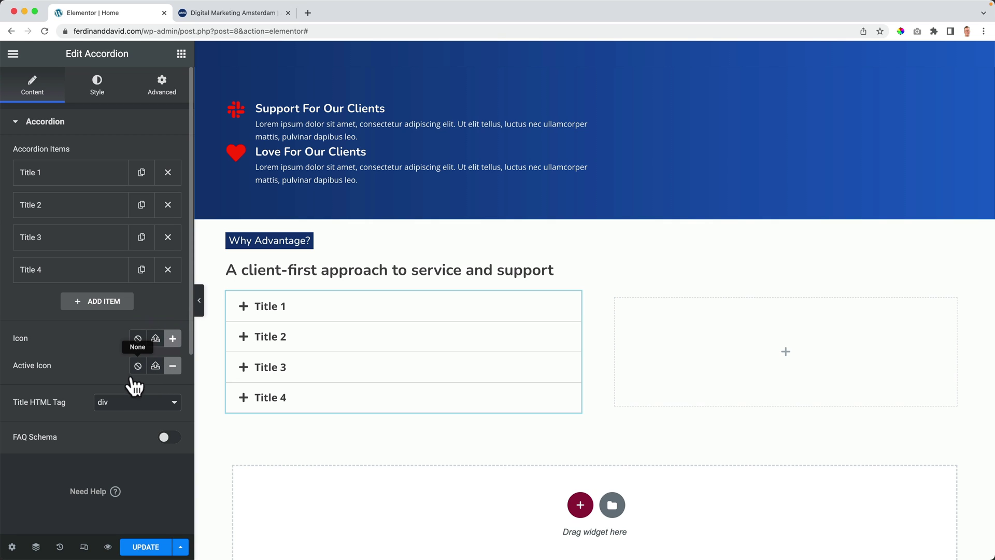
# Step: Give the accordion a 1 px border in light grey #F1F1F1, with Title 1 expanded for preview
pyautogui.click(97, 86)
pyautogui.click(272, 311)
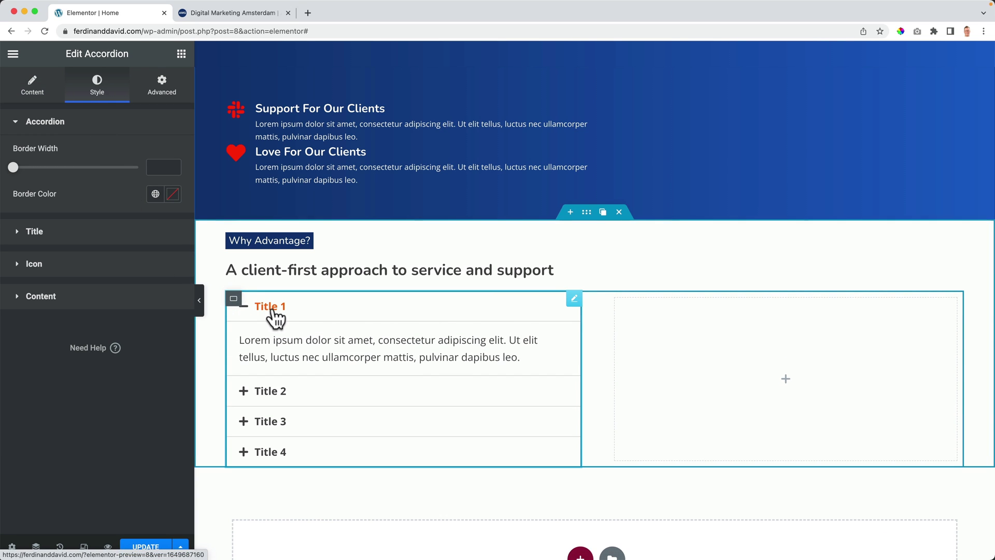
pyautogui.moveTo(13, 167); pyautogui.dragTo(76, 167)
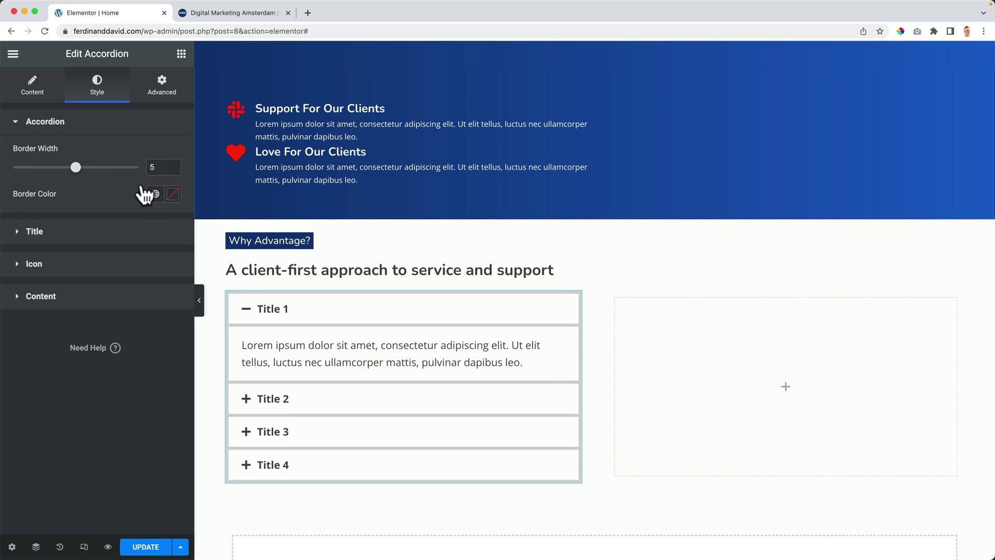
pyautogui.moveTo(161, 166); pyautogui.dragTo(139, 165)
pyautogui.write('1')
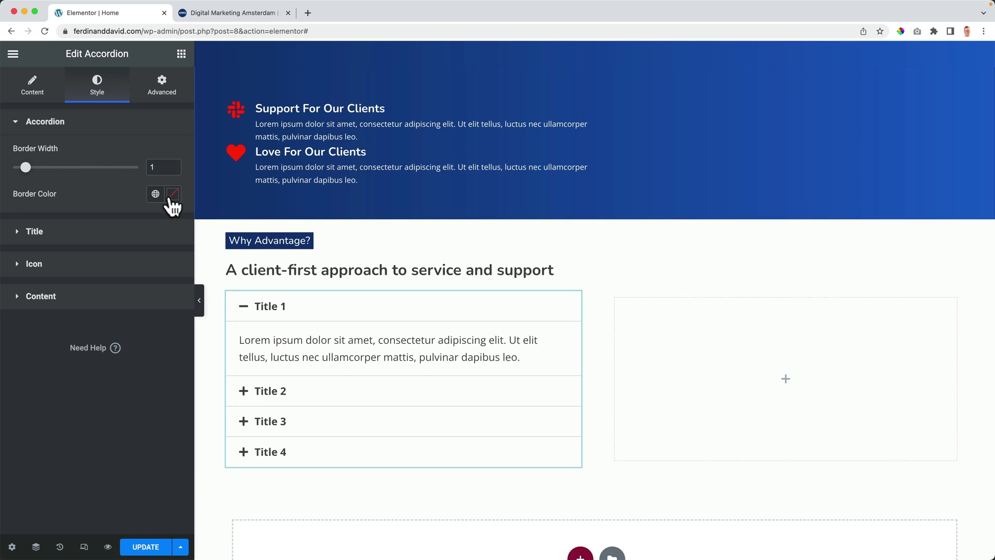
pyautogui.click(170, 199)
pyautogui.moveTo(70, 282); pyautogui.dragTo(13, 246)
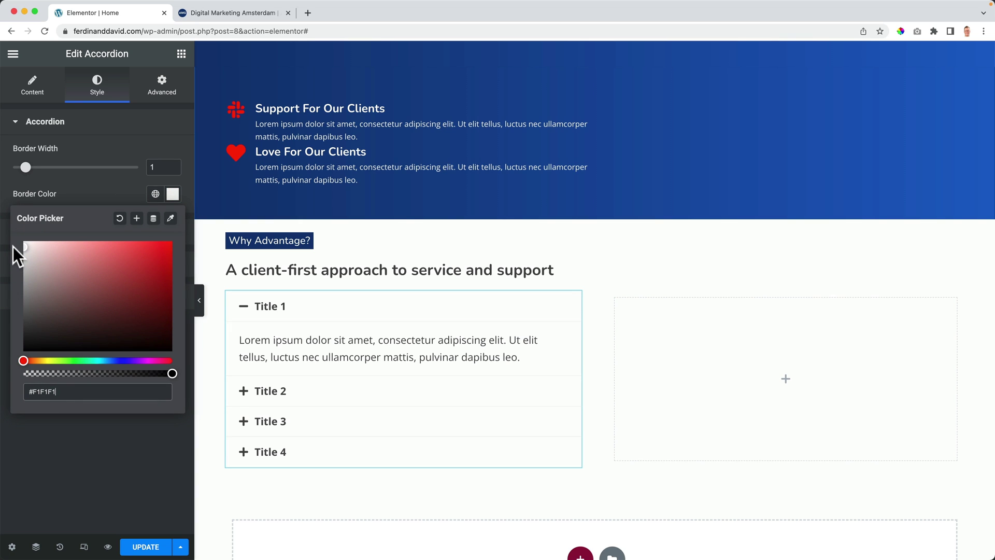
pyautogui.click(105, 195)
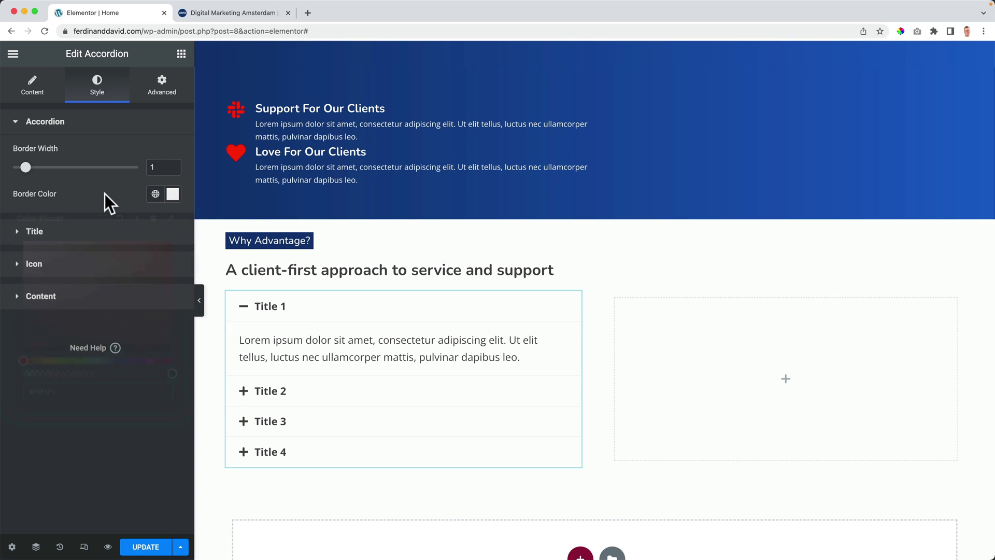
pyautogui.click(51, 238)
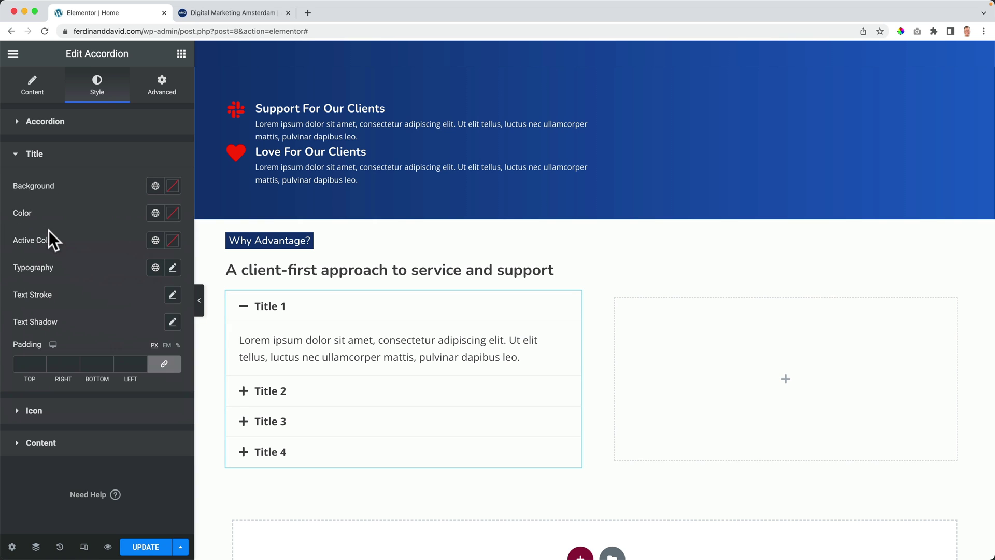
# Step: Try an orange title background and Primary light blue title text, then clear both colours
pyautogui.click(155, 186)
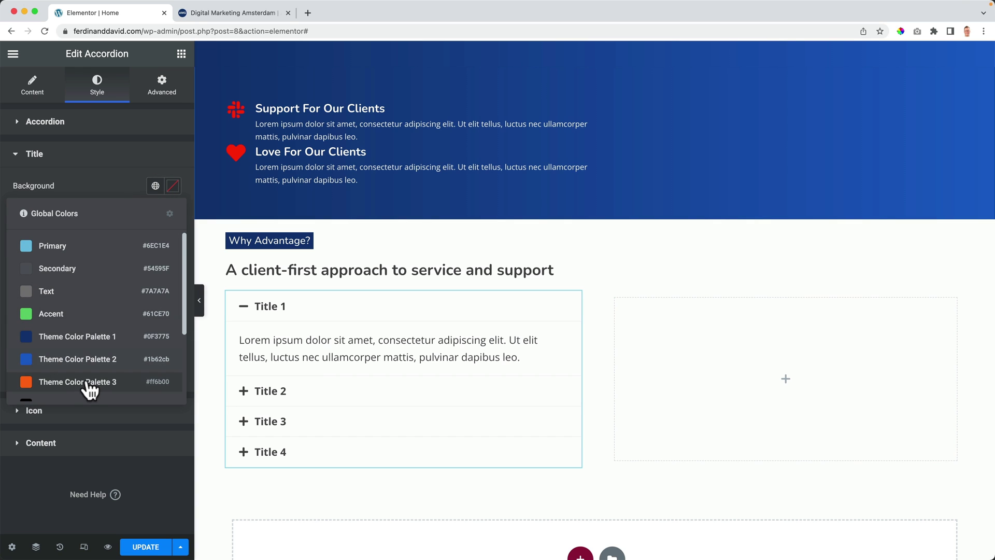
pyautogui.click(89, 383)
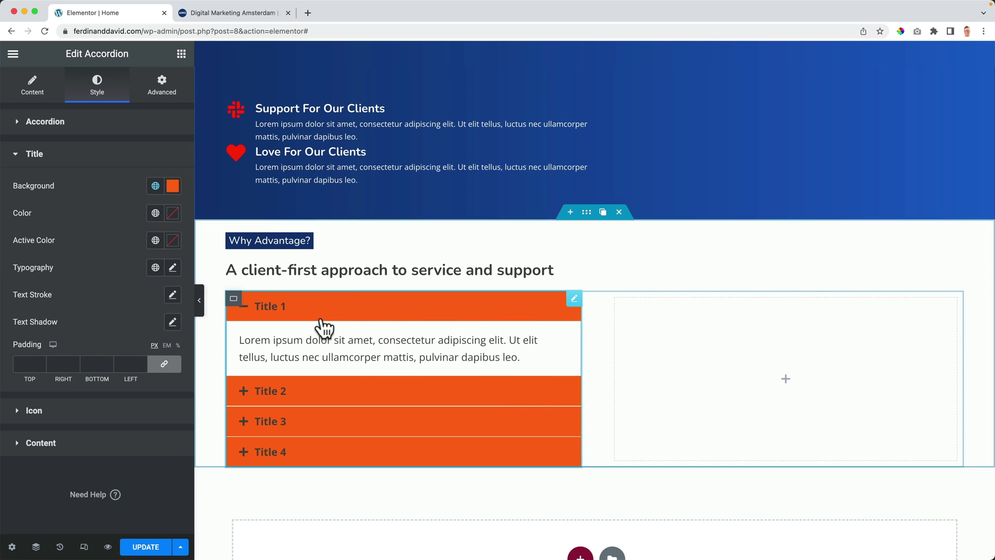
pyautogui.click(357, 399)
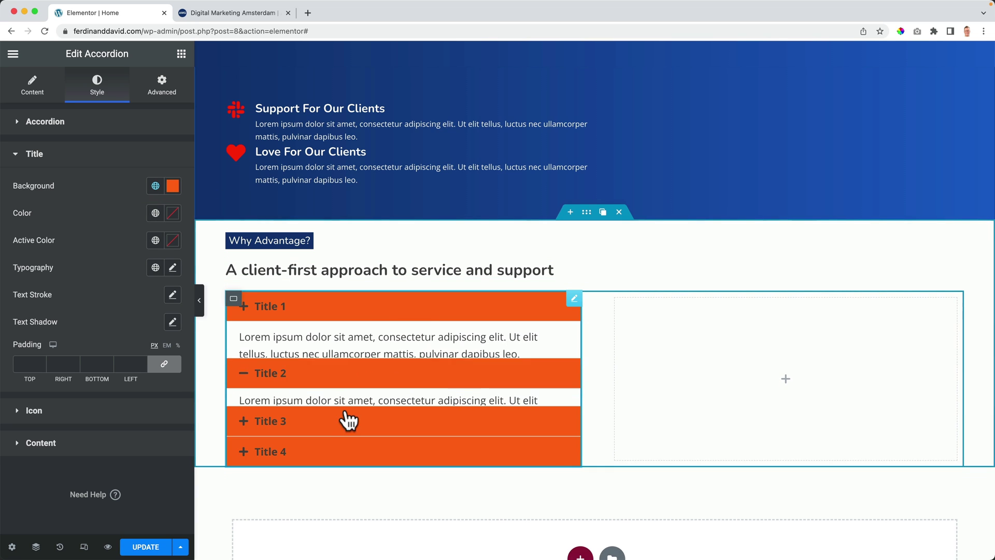
pyautogui.click(172, 188)
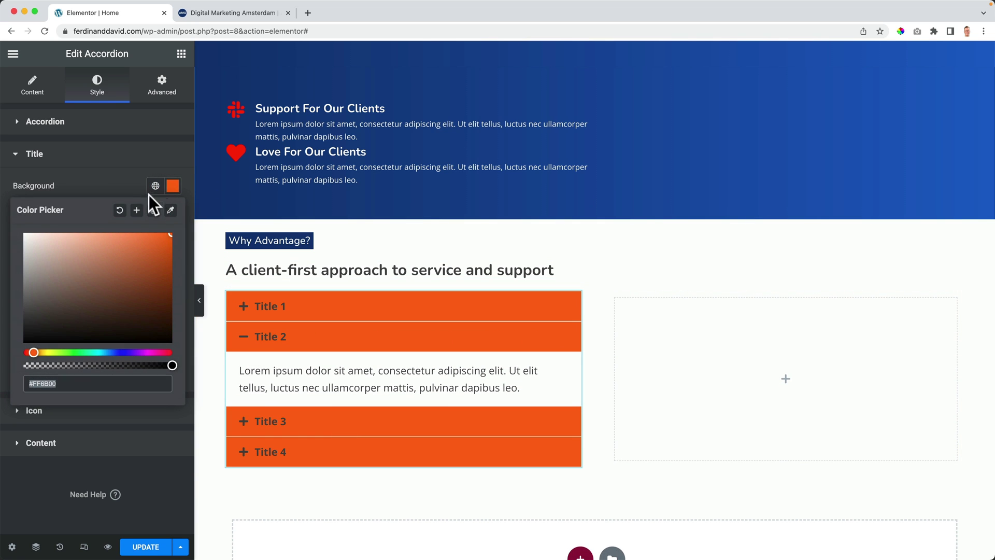
pyautogui.click(127, 205)
pyautogui.click(156, 213)
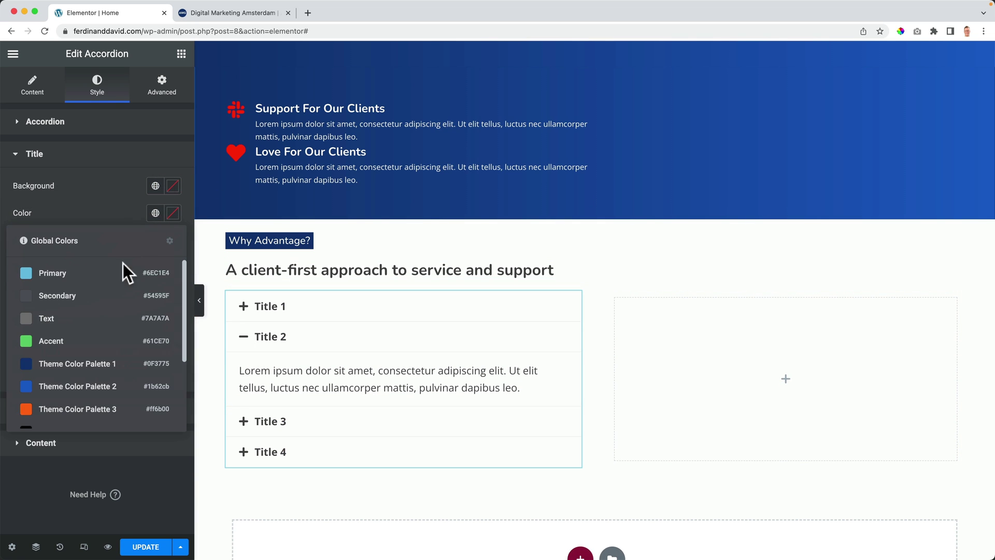
pyautogui.click(111, 273)
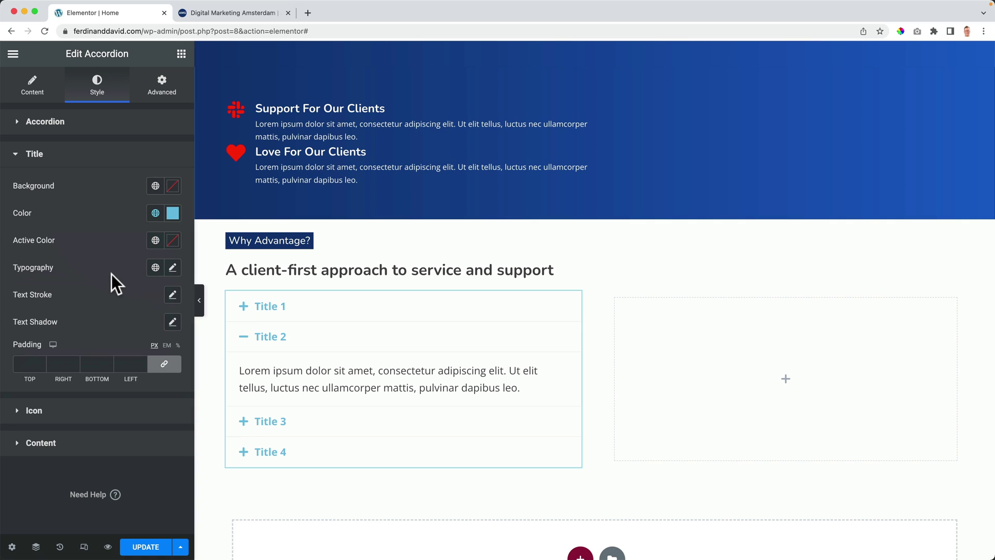
pyautogui.click(173, 213)
pyautogui.click(126, 243)
pyautogui.click(123, 213)
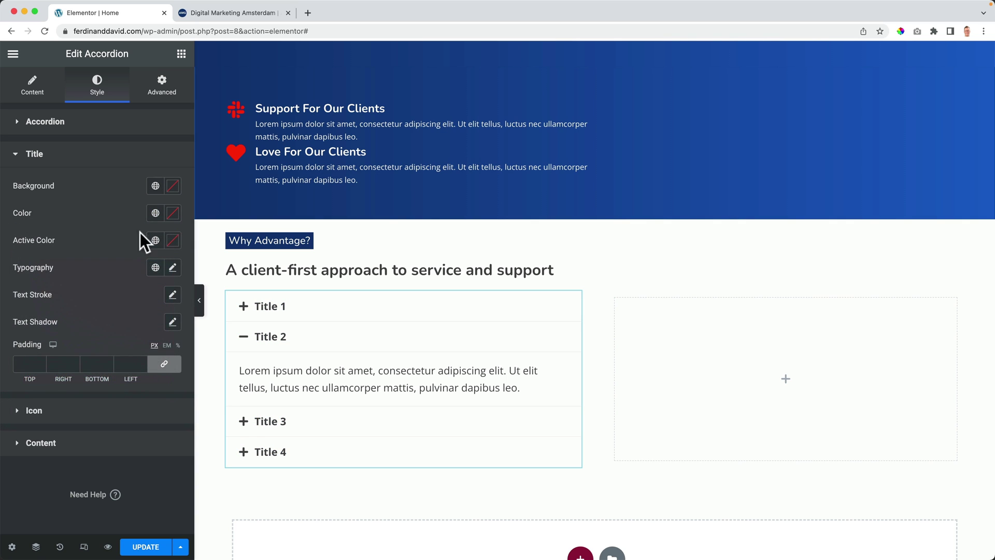
# Step: Try an orange colour for the open accordion title, check it in the preview, then clear it
pyautogui.click(155, 241)
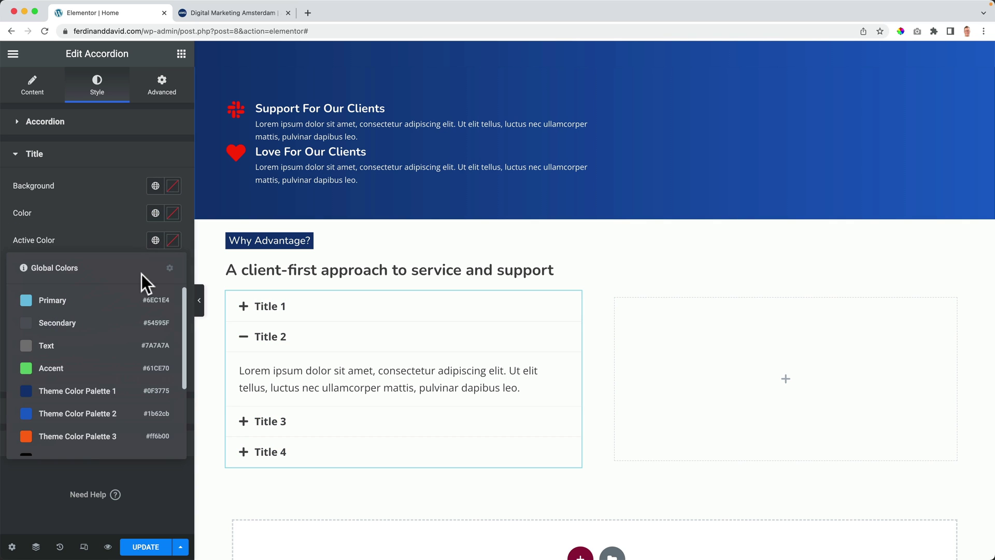
pyautogui.click(83, 436)
pyautogui.click(290, 337)
pyautogui.click(273, 374)
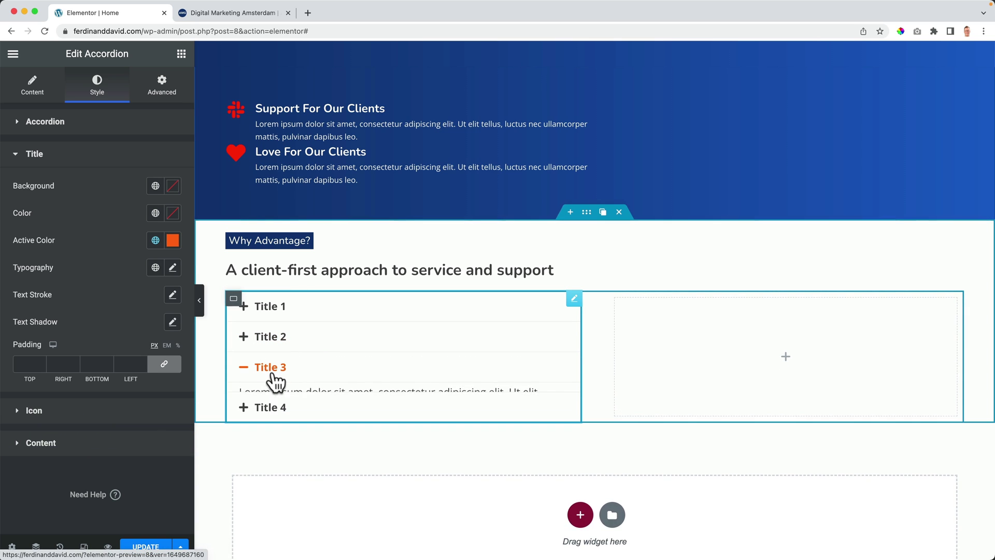
pyautogui.click(277, 380)
pyautogui.click(172, 240)
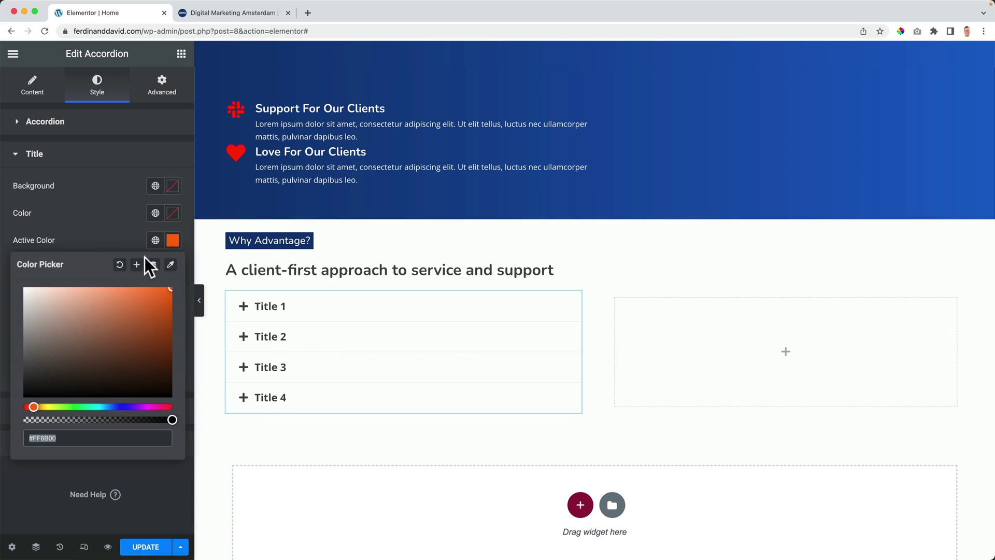
pyautogui.click(121, 265)
pyautogui.click(130, 238)
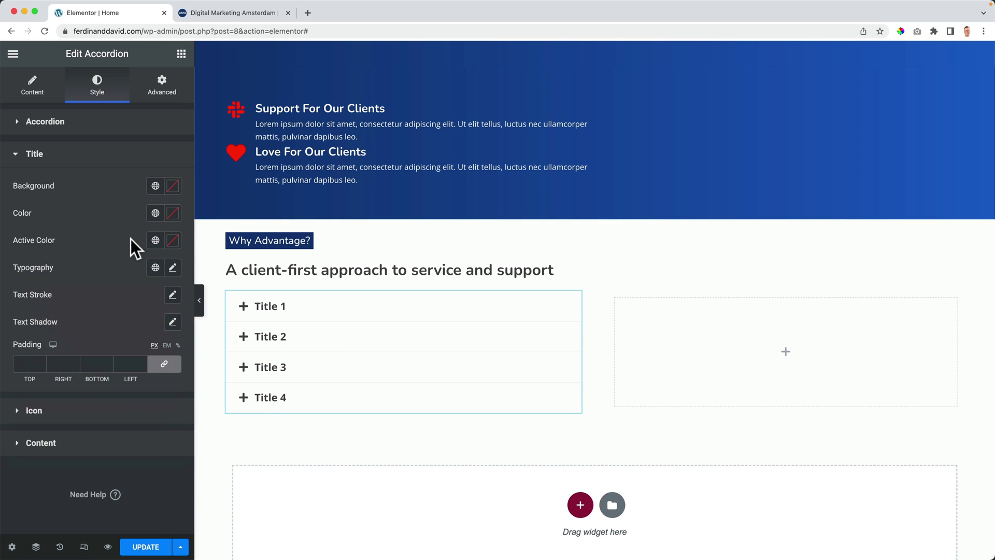
# Step: Make the open item's icon orange (Theme Color Palette 3) and check it on Title 1
pyautogui.click(34, 411)
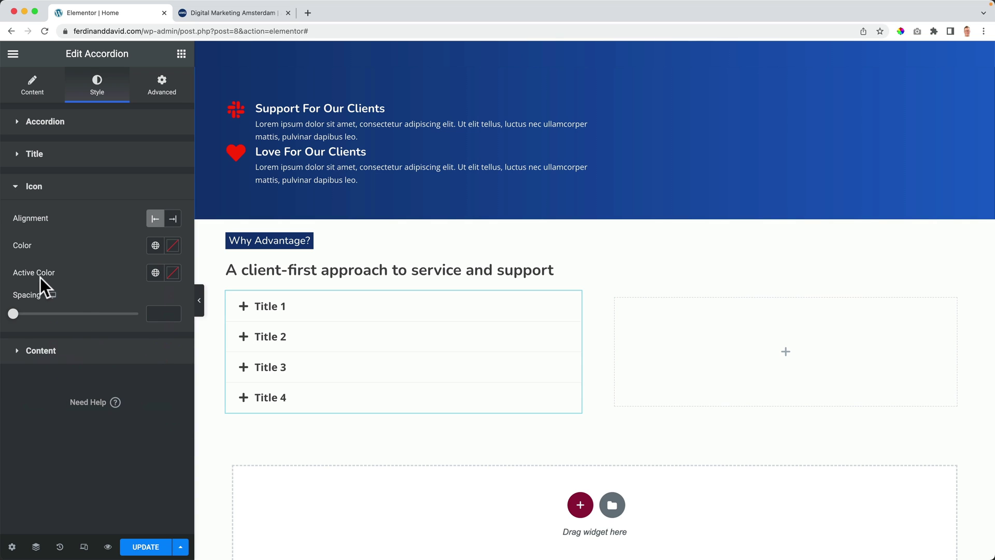
pyautogui.click(155, 273)
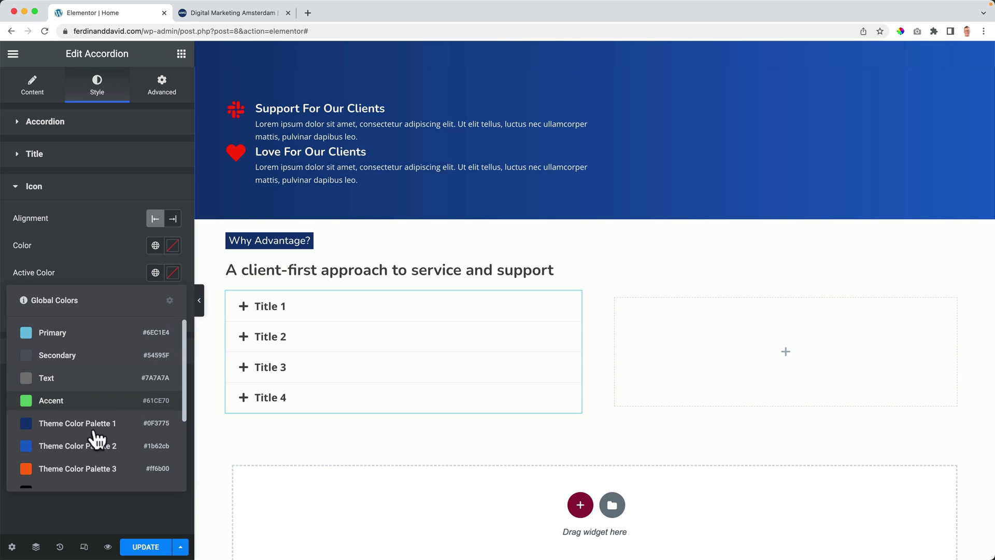
pyautogui.click(89, 469)
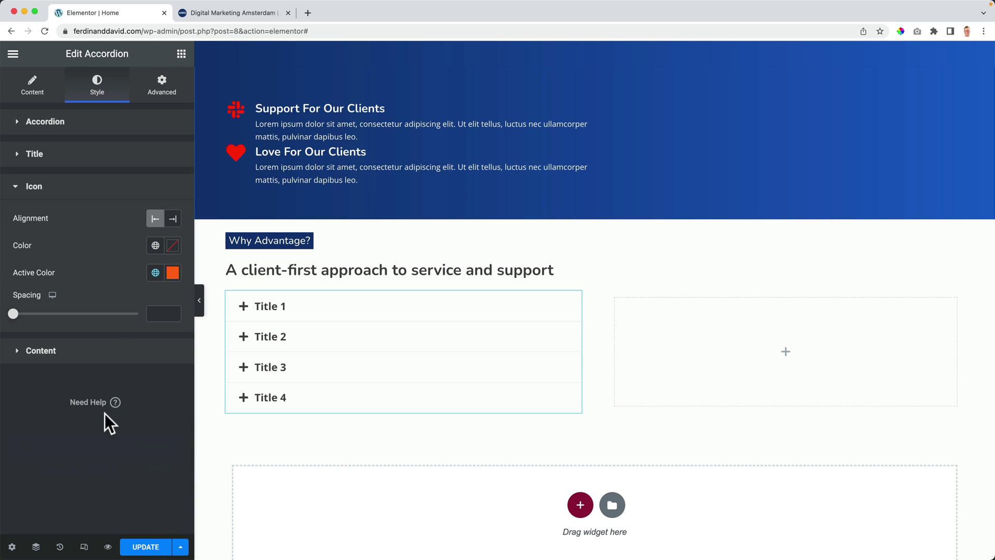
pyautogui.click(252, 311)
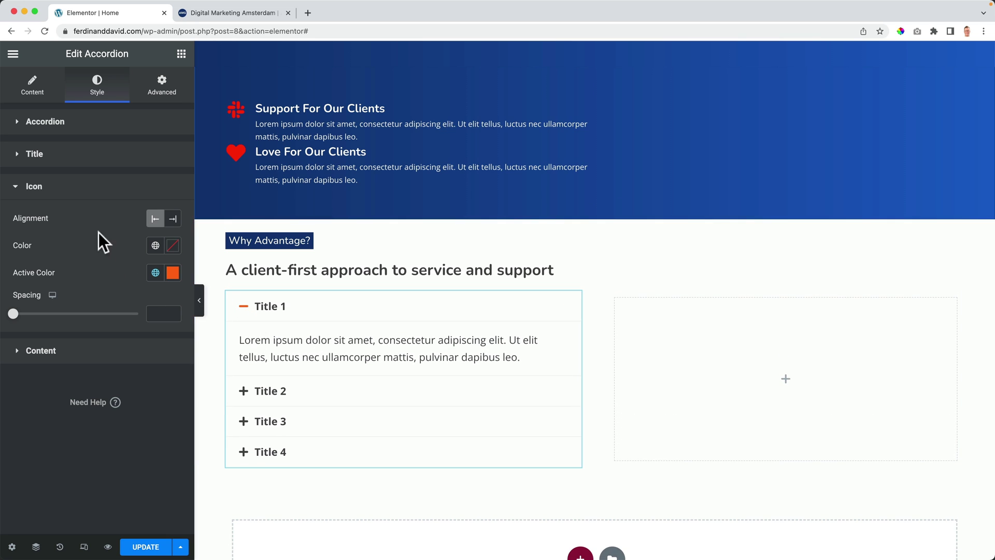
# Step: Set the accordion title font family to Nunito
pyautogui.click(45, 122)
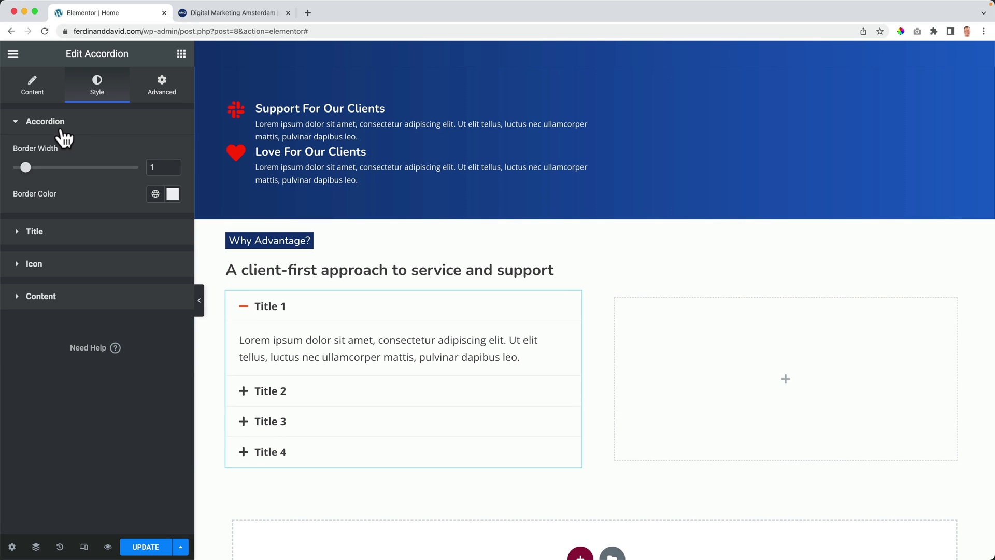
pyautogui.click(50, 224)
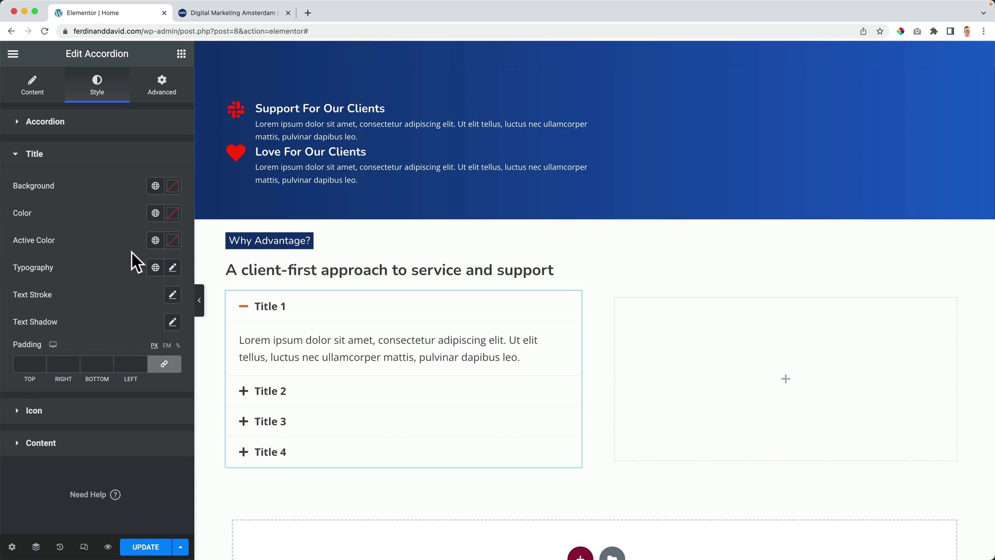
pyautogui.click(173, 269)
pyautogui.click(115, 334)
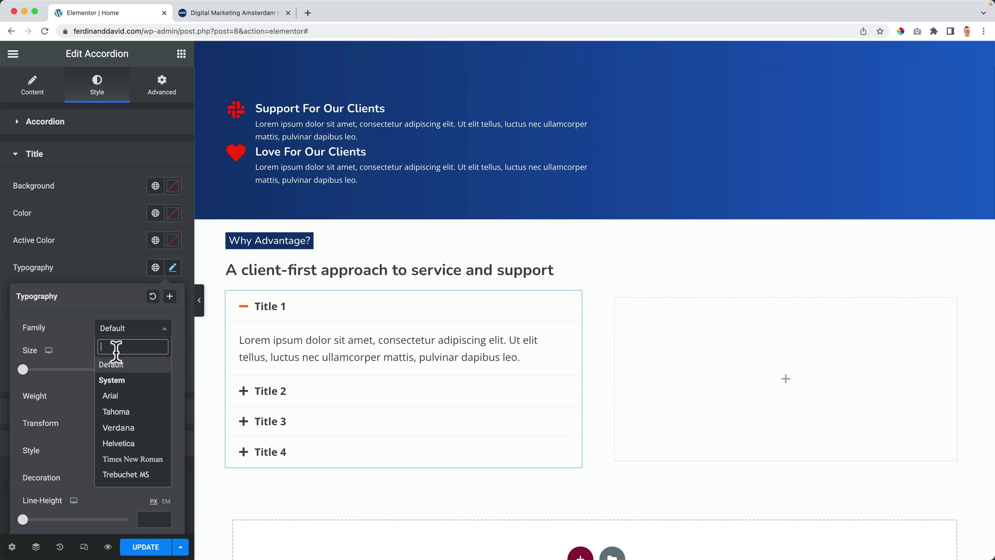
pyautogui.write('nuni')
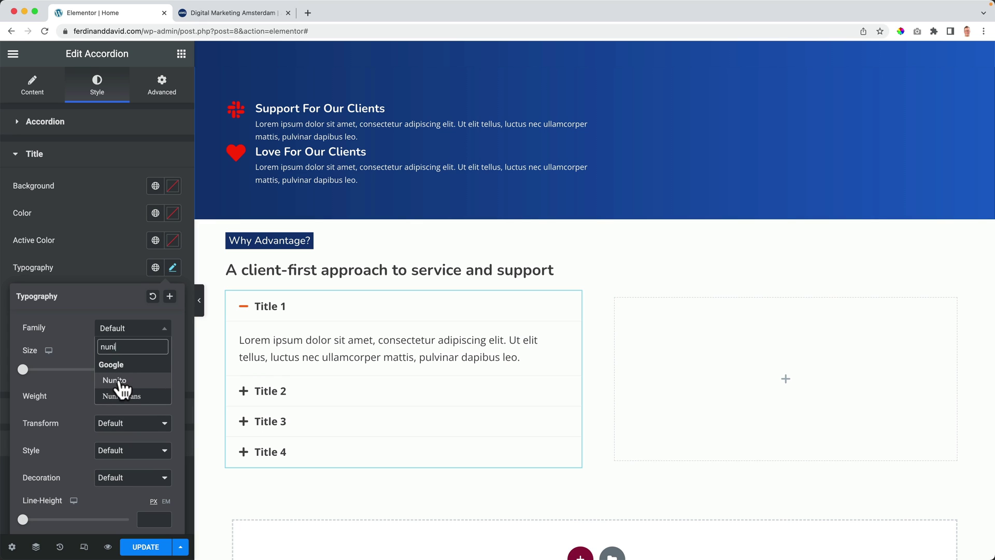
pyautogui.click(119, 380)
pyautogui.click(124, 276)
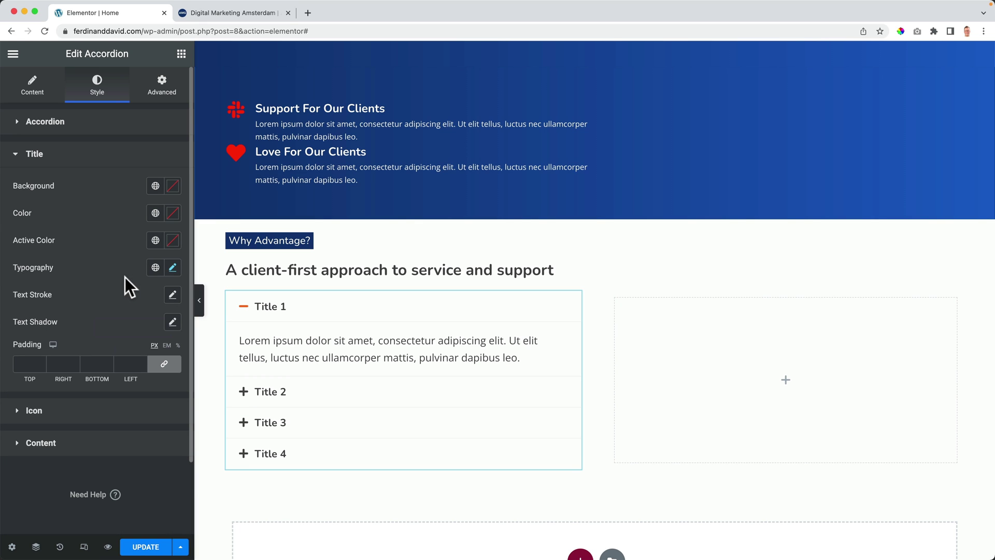
# Step: Try a 1 px text stroke on the titles, then reset it, leaving text shadow unchanged
pyautogui.click(173, 295)
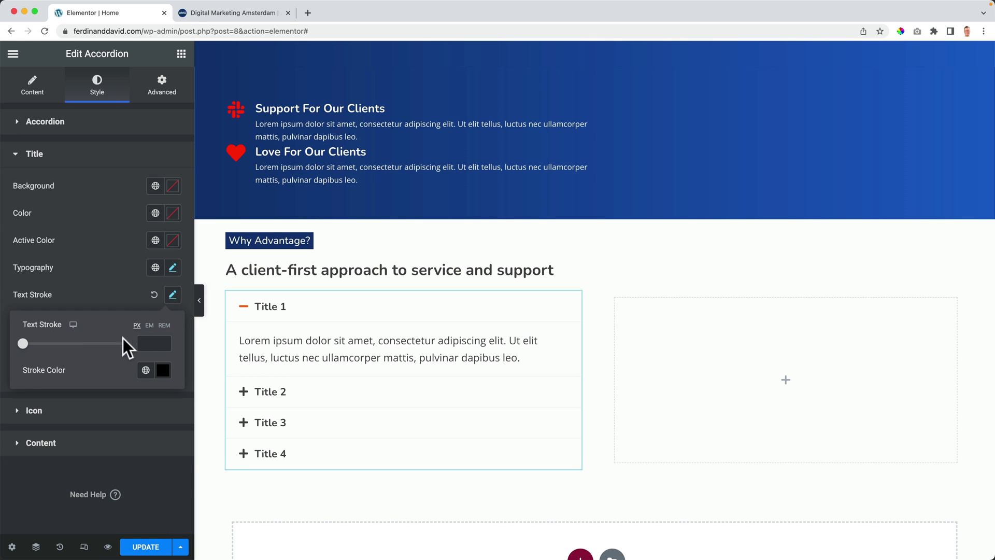
pyautogui.moveTo(24, 346)
pyautogui.mouseDown()
pyautogui.moveTo(63, 346)
pyautogui.moveTo(33, 346)
pyautogui.mouseUp()
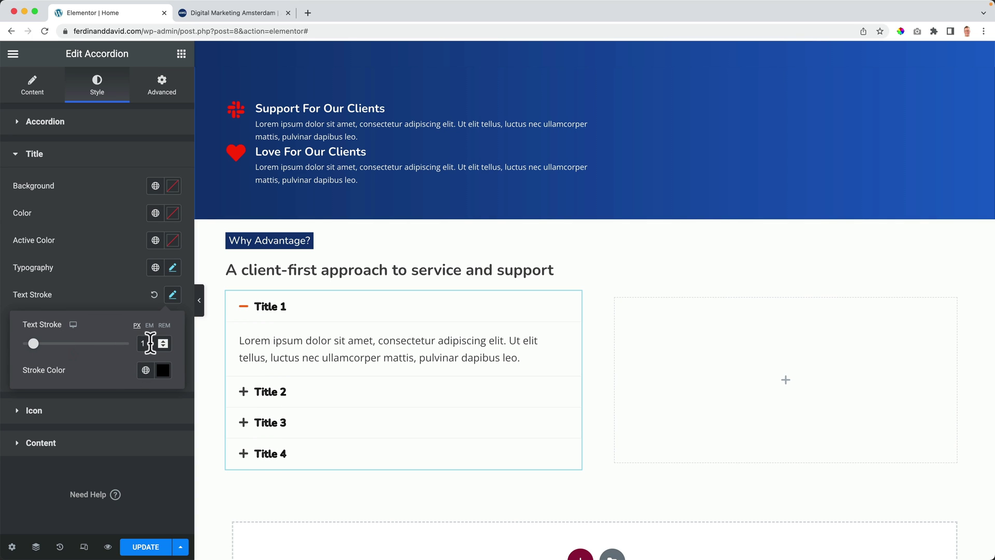
pyautogui.press('BackSpace')
pyautogui.click(124, 297)
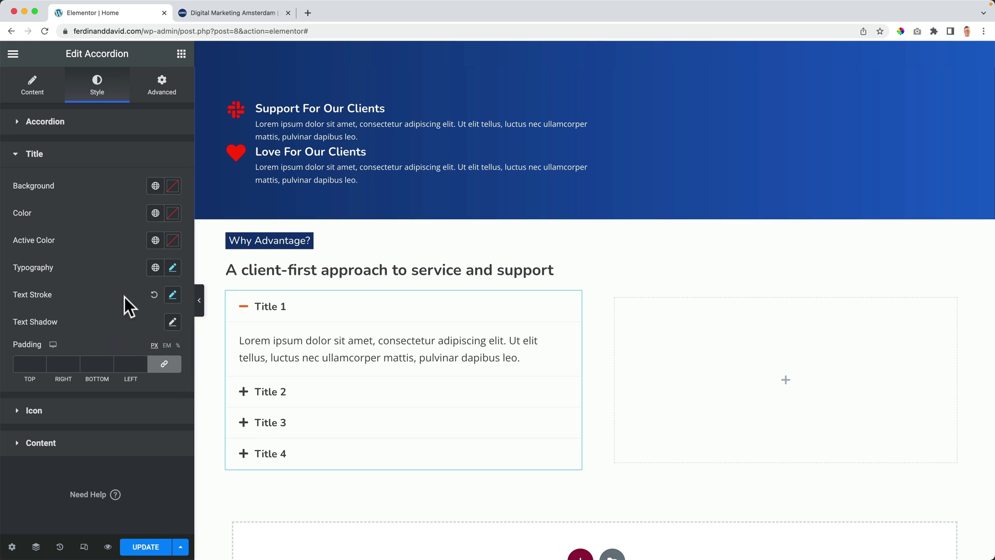
pyautogui.click(171, 326)
pyautogui.click(169, 326)
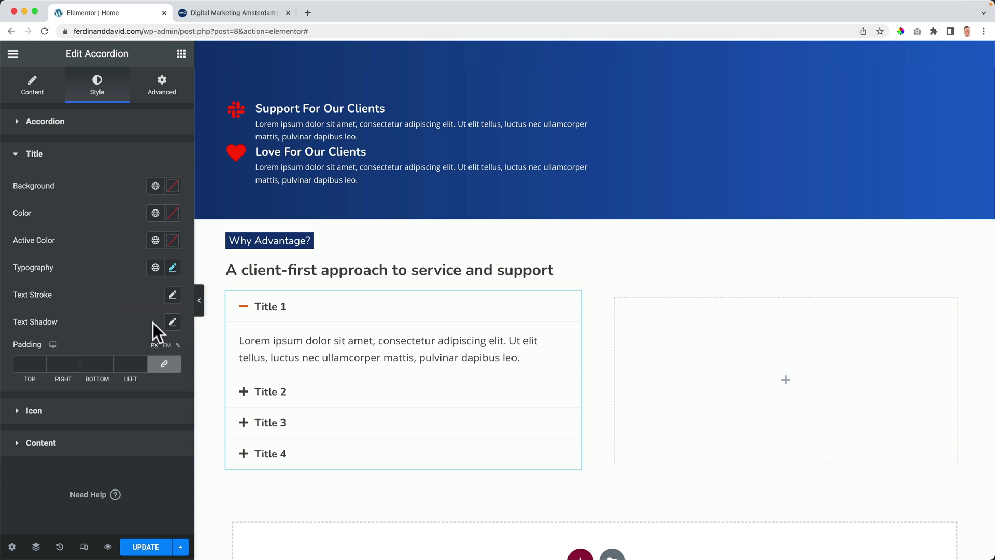
# Step: Set the title padding to 20 px on all sides
pyautogui.click(20, 365)
pyautogui.write('10')
pyautogui.press('Up')
pyautogui.press('Up')
pyautogui.press('Up')
pyautogui.press('Up')
pyautogui.press('Up')
pyautogui.press('Up')
pyautogui.press('Up')
pyautogui.press('Up')
pyautogui.press('Up')
pyautogui.press('Up')
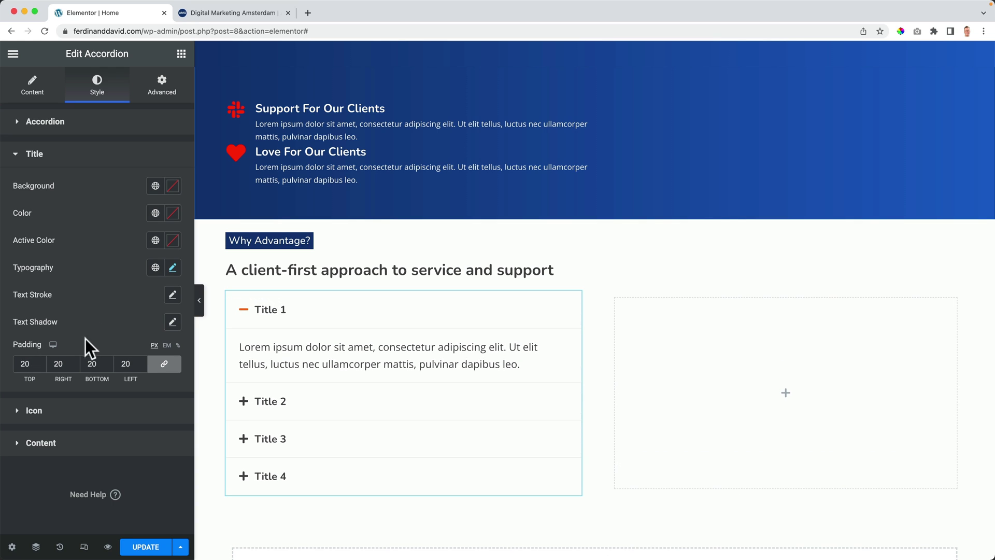
# Step: Align the accordion icons to the End of each title and preview Title 1
pyautogui.click(38, 411)
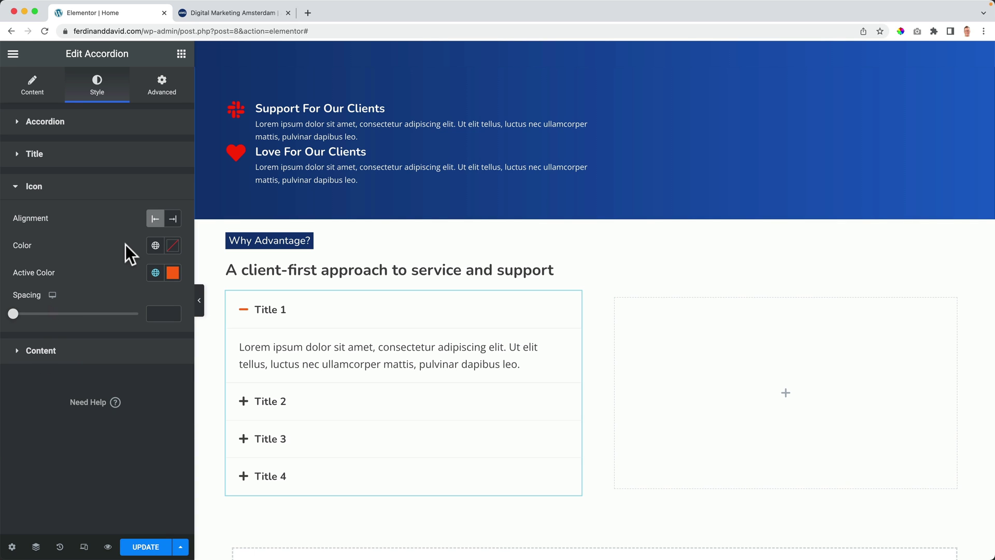
pyautogui.click(174, 222)
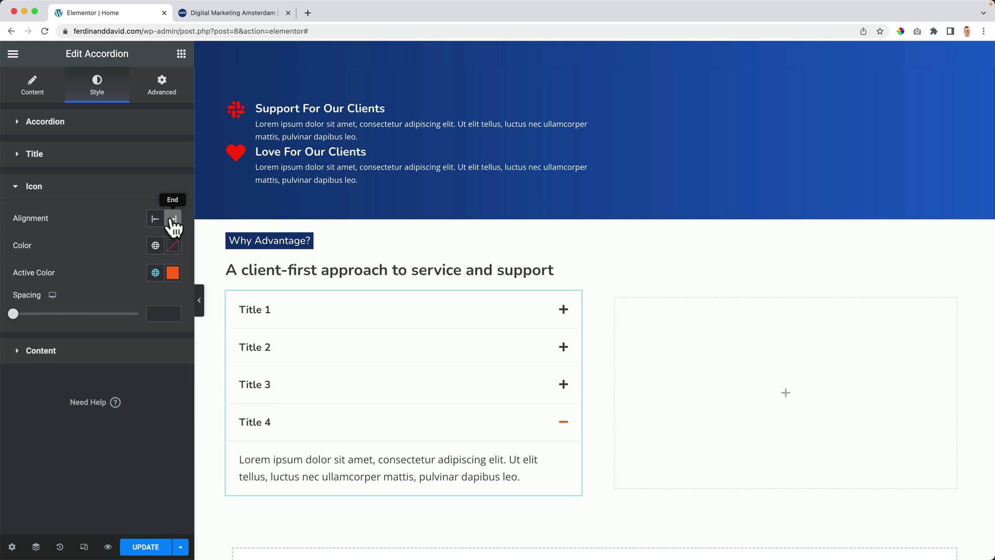
pyautogui.click(565, 318)
pyautogui.click(563, 320)
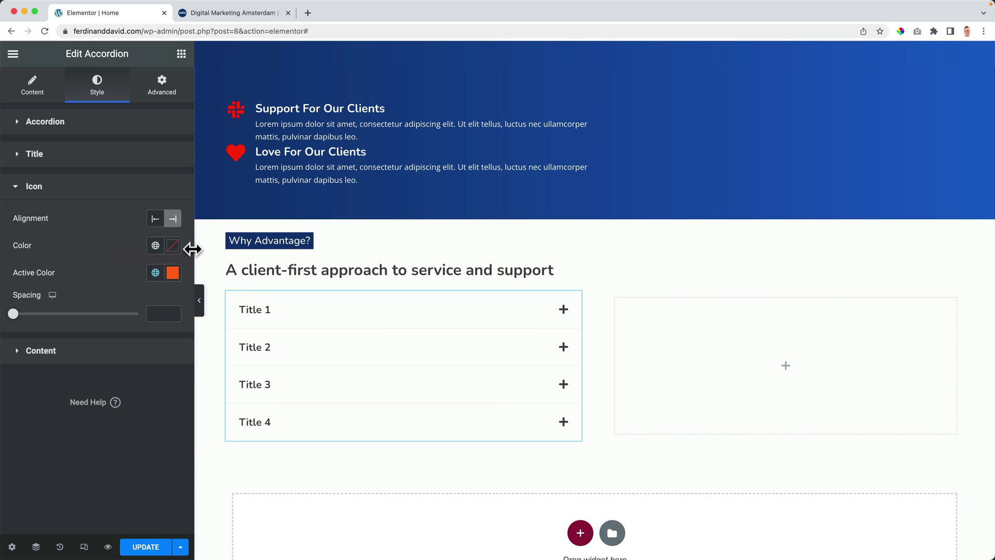
# Step: Try Theme Color Palette 1 and Accent green icon colours, then clear the icon colour to default
pyautogui.click(155, 246)
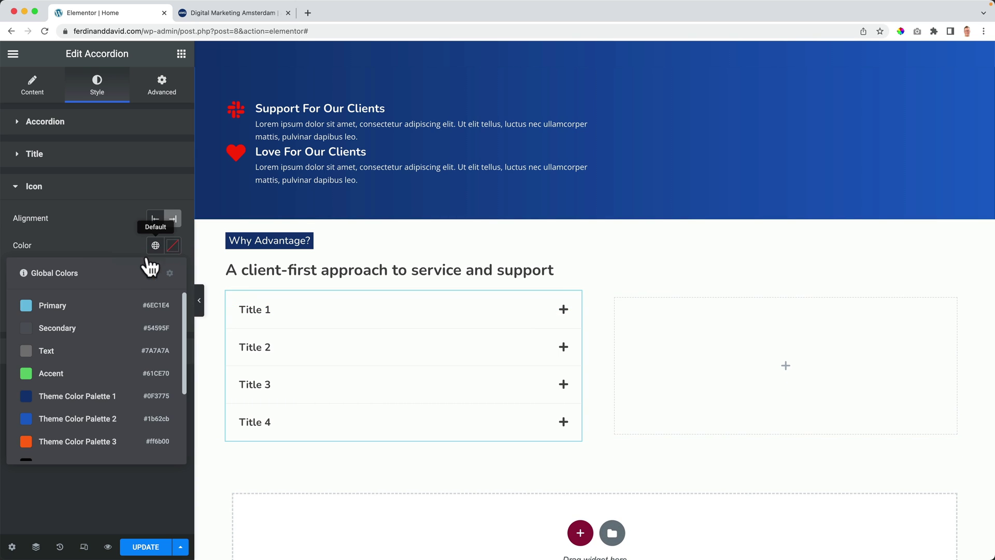
pyautogui.click(71, 394)
pyautogui.click(565, 312)
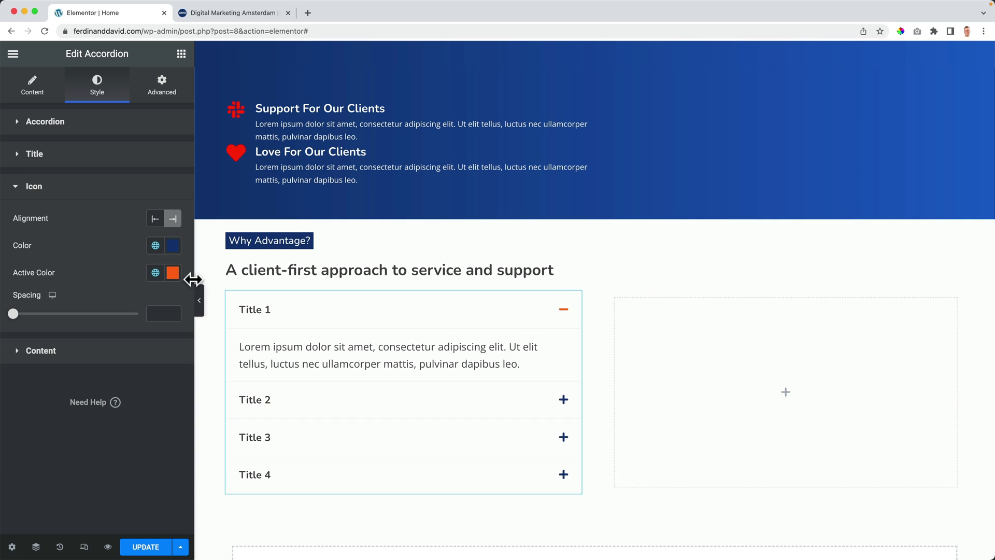
pyautogui.click(155, 245)
pyautogui.click(64, 374)
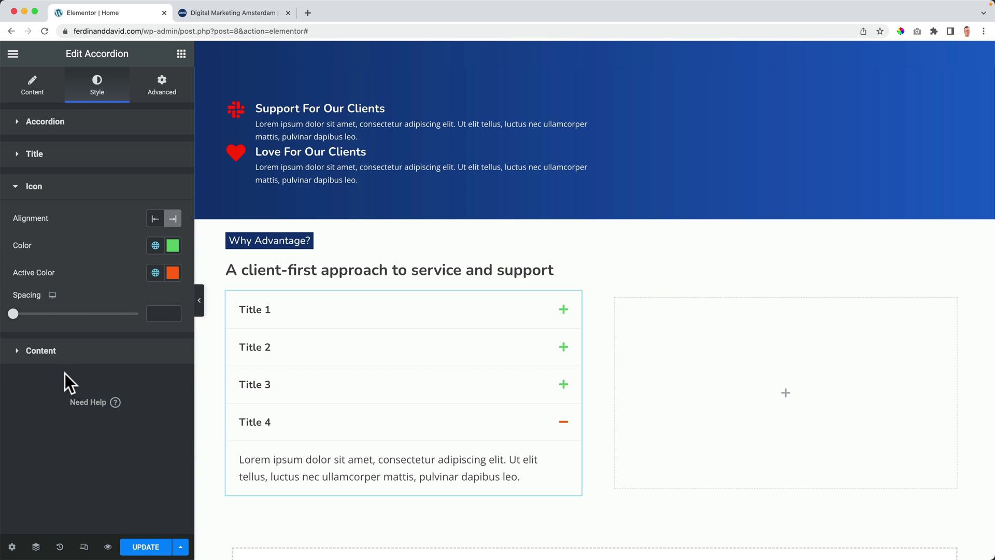
pyautogui.click(173, 245)
pyautogui.click(120, 269)
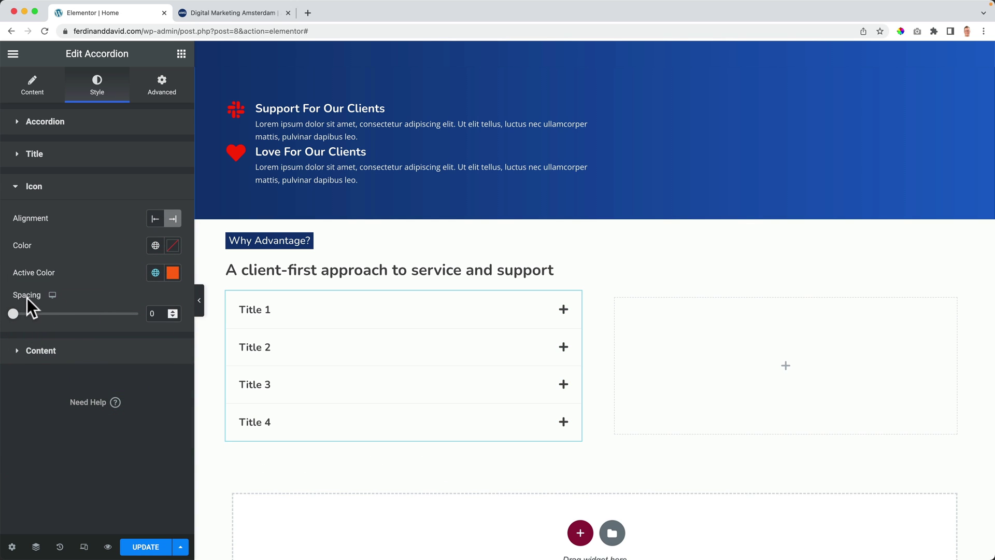
# Step: Try start-aligned icons with extra spacing, then restore End alignment and default spacing
pyautogui.click(155, 218)
pyautogui.moveTo(15, 314); pyautogui.dragTo(43, 315)
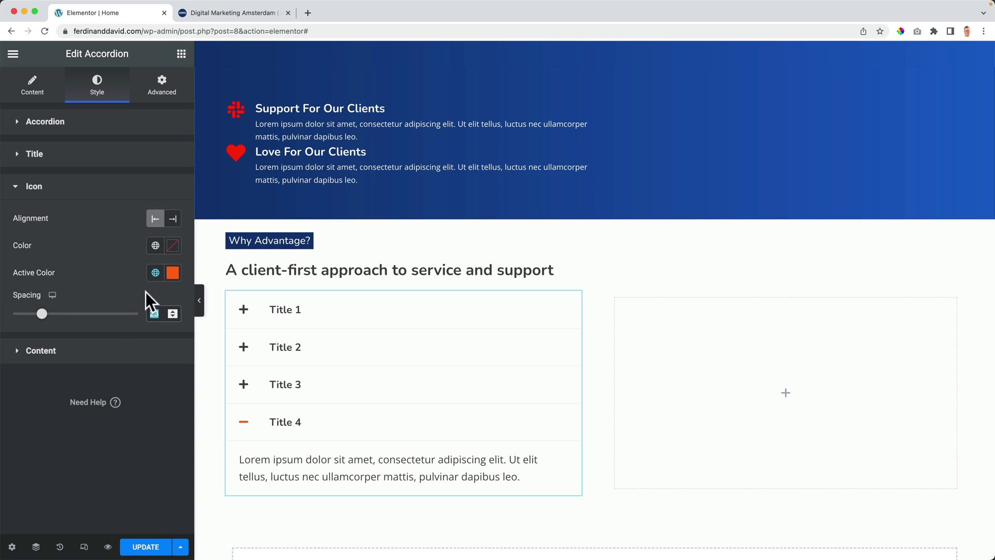
pyautogui.press('BackSpace')
pyautogui.click(174, 220)
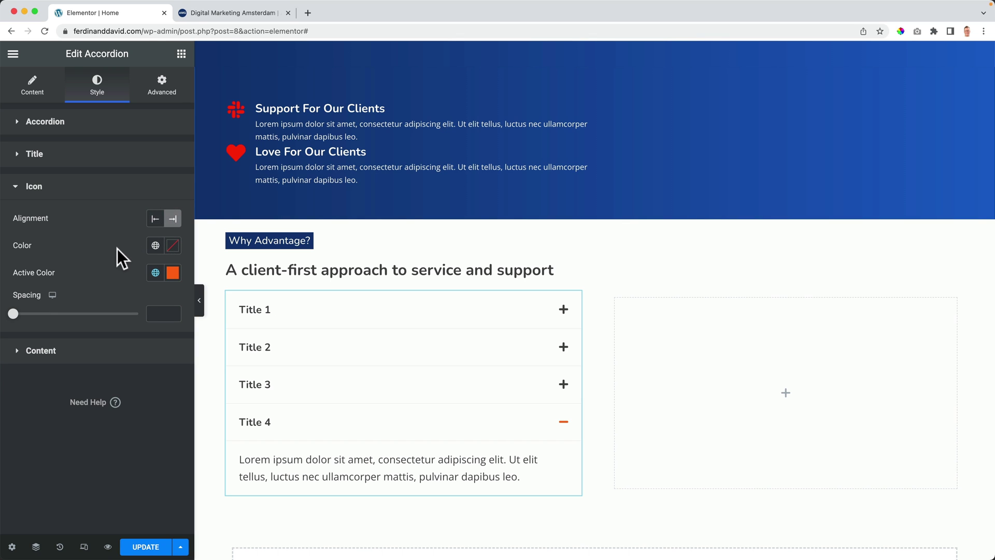
pyautogui.click(41, 352)
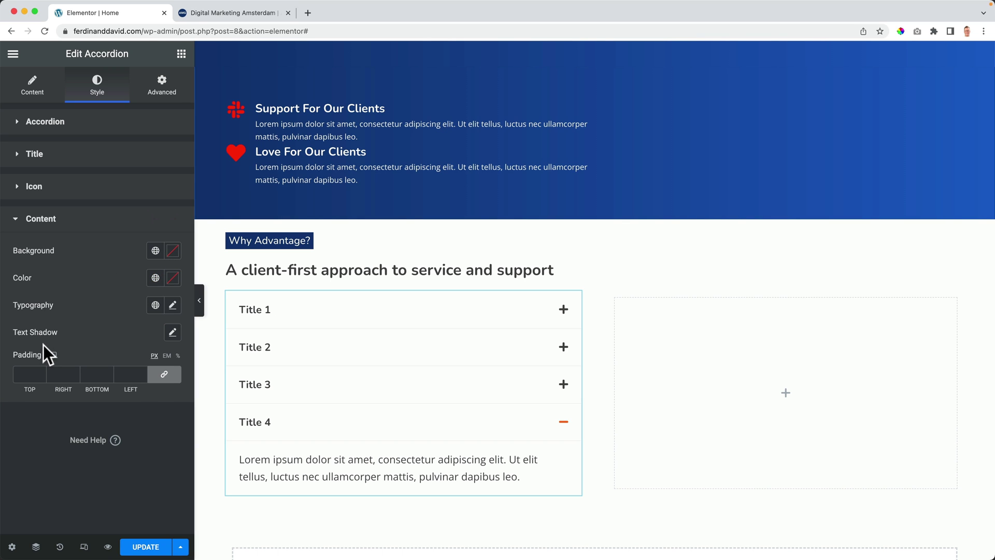
pyautogui.click(155, 250)
pyautogui.click(102, 321)
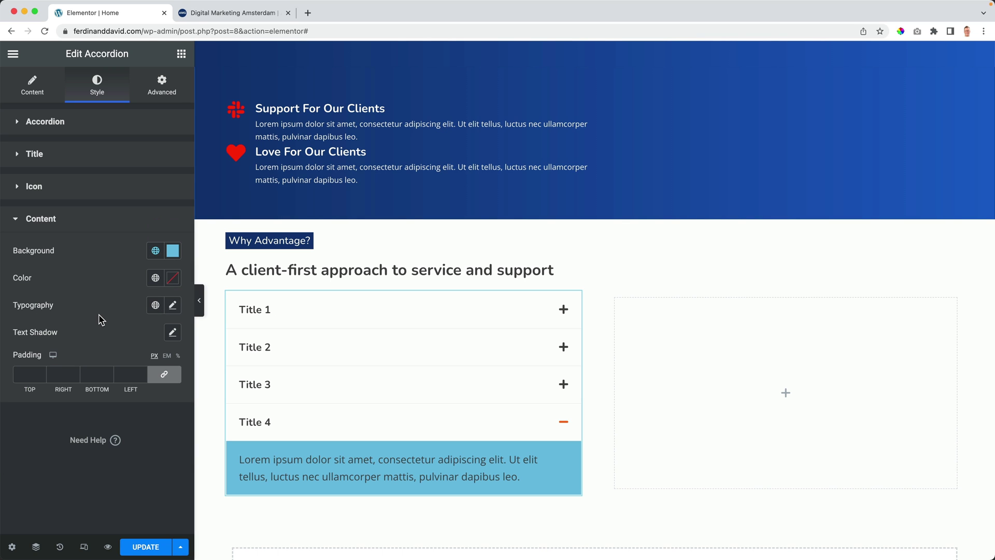
pyautogui.click(173, 250)
pyautogui.click(123, 264)
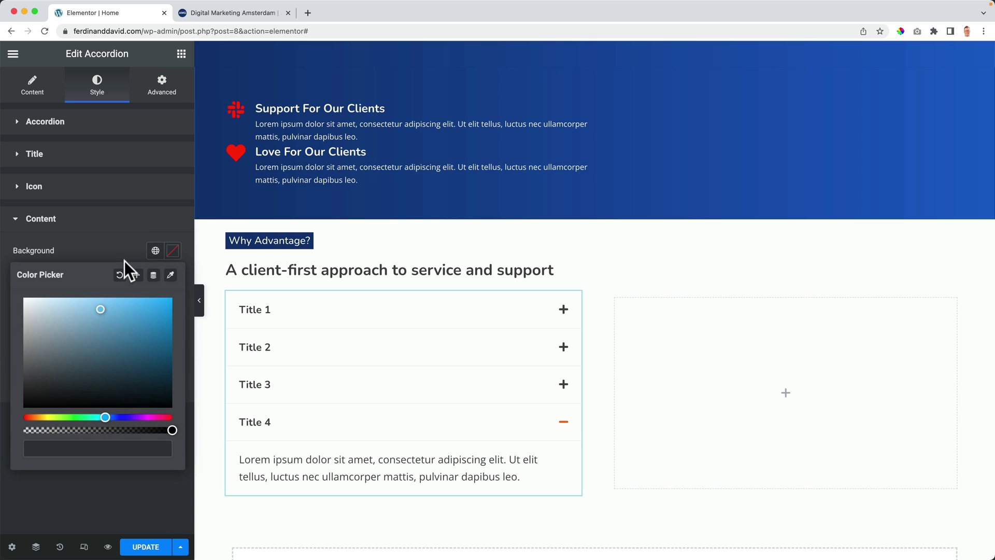
pyautogui.click(99, 276)
pyautogui.click(155, 278)
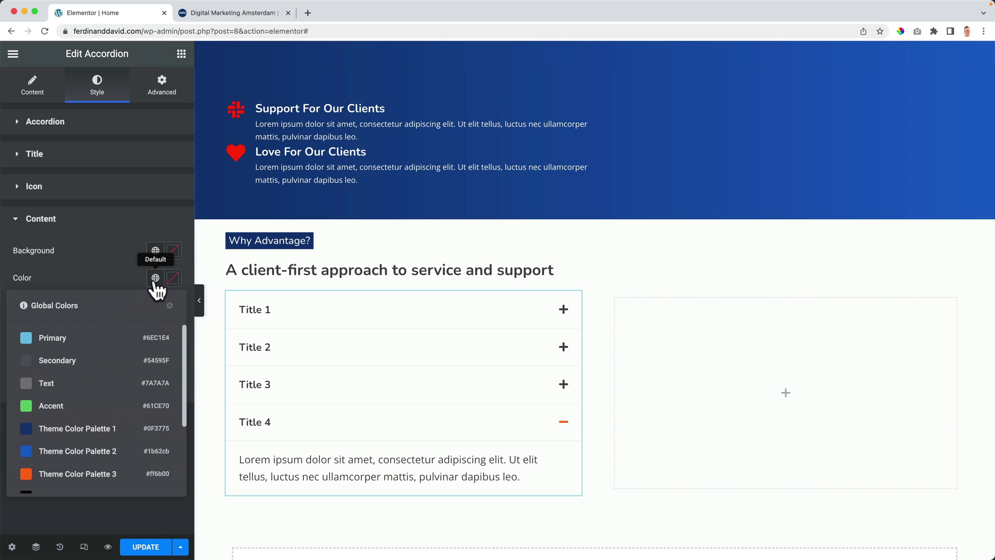
pyautogui.click(73, 473)
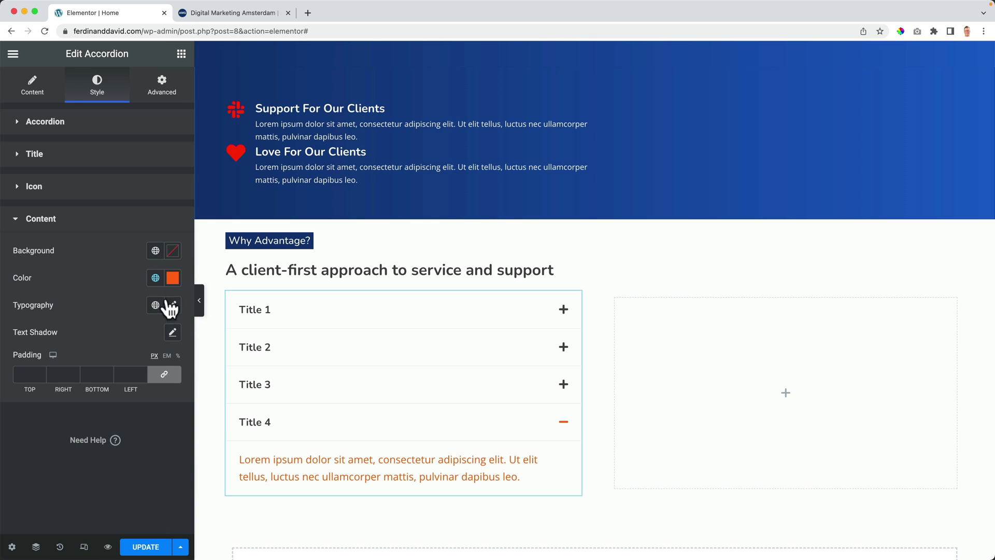
pyautogui.click(172, 278)
pyautogui.click(120, 302)
pyautogui.click(120, 279)
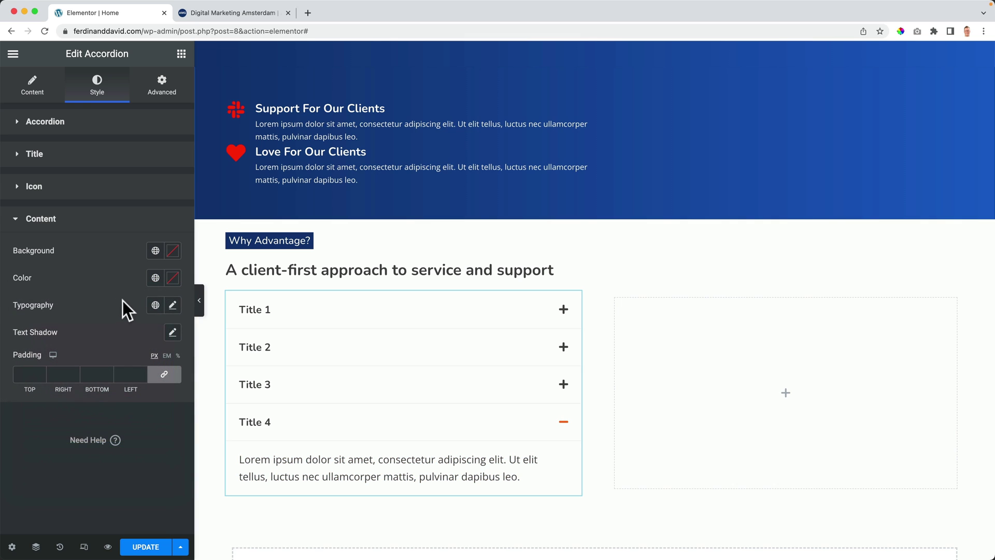
pyautogui.click(173, 306)
pyautogui.click(117, 316)
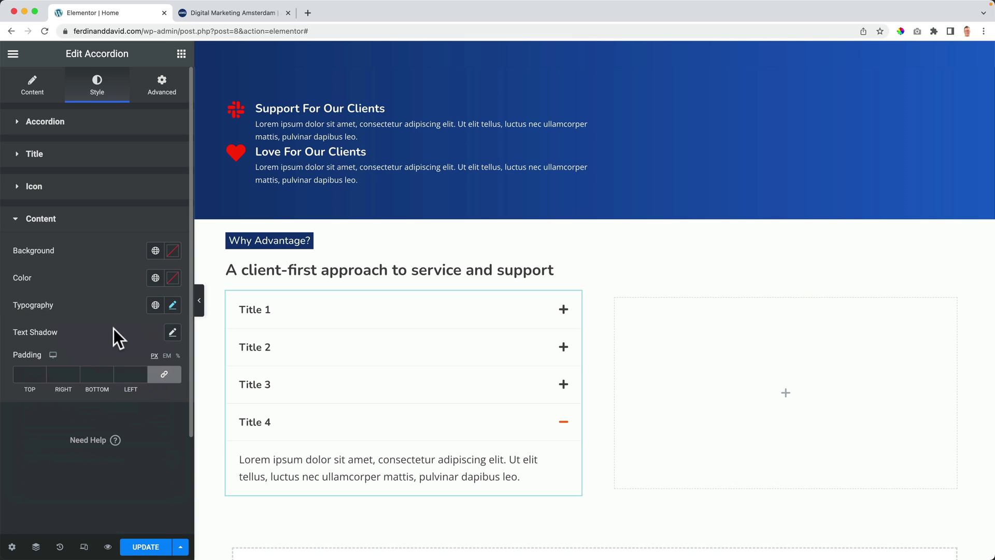
pyautogui.click(27, 374)
pyautogui.write('12')
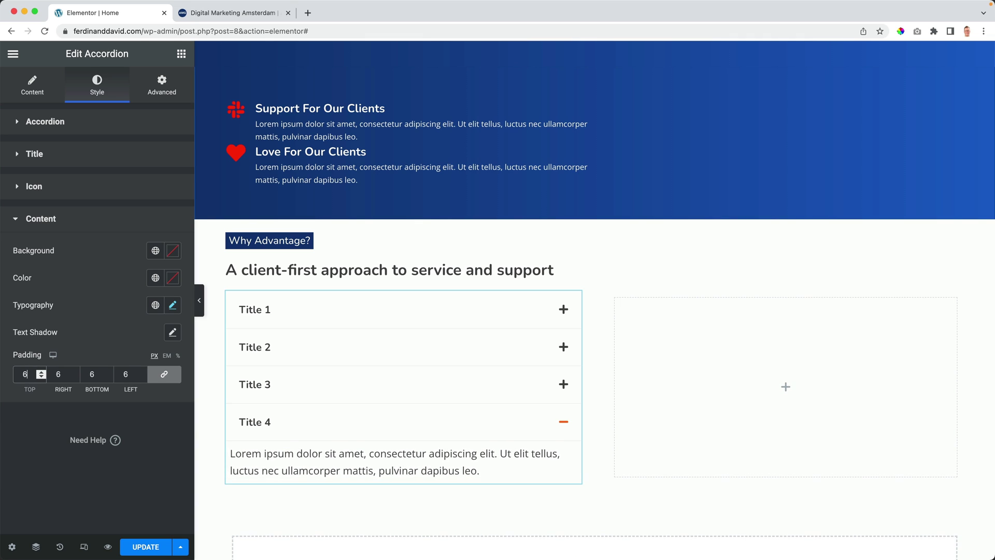
pyautogui.press('BackSpace')
pyautogui.press('BackSpace')
pyautogui.write('20')
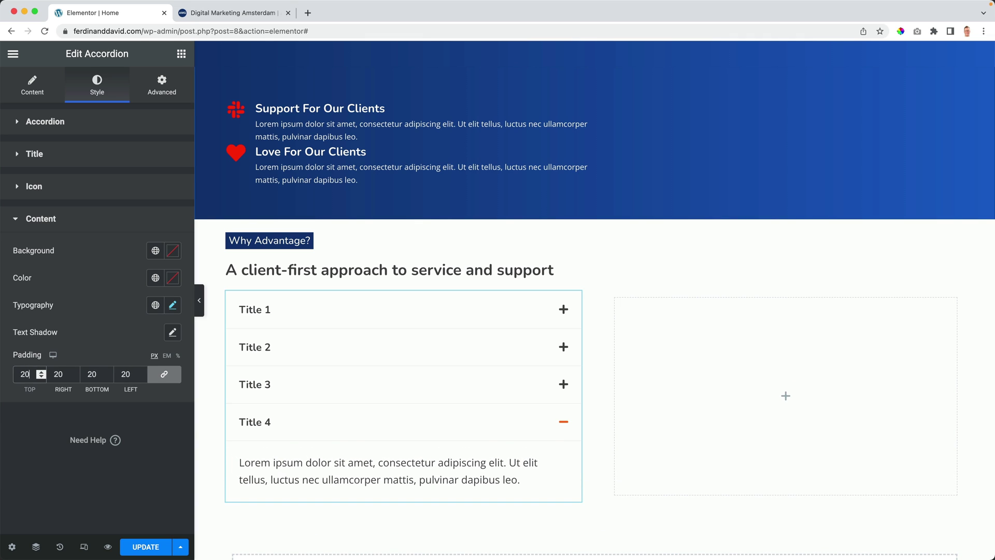
pyautogui.click(164, 374)
pyautogui.click(41, 371)
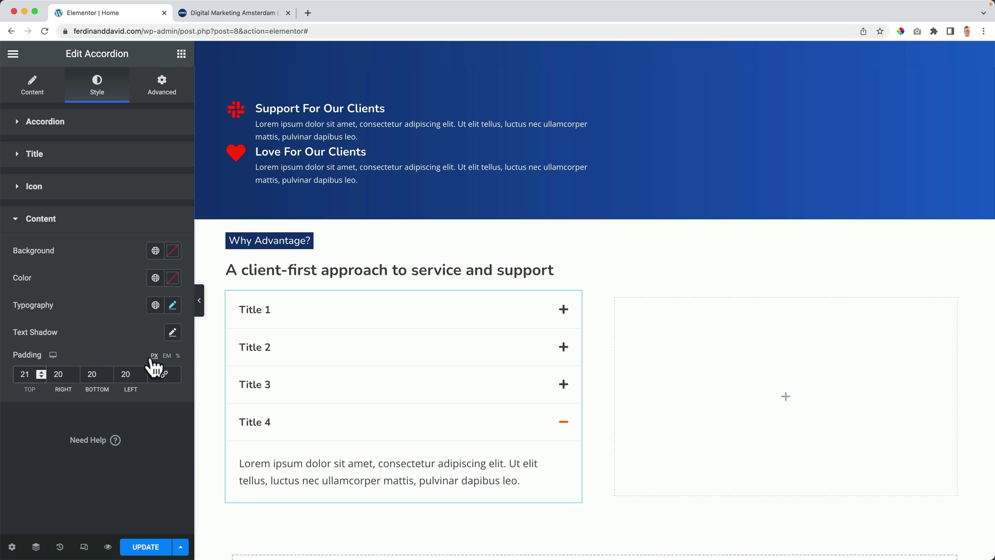
pyautogui.moveTo(30, 373); pyautogui.dragTo(3, 383)
pyautogui.write('0')
pyautogui.press('Tab')
pyautogui.write('0')
pyautogui.press('Tab')
pyautogui.write('0')
pyautogui.press('Tab')
pyautogui.write('0')
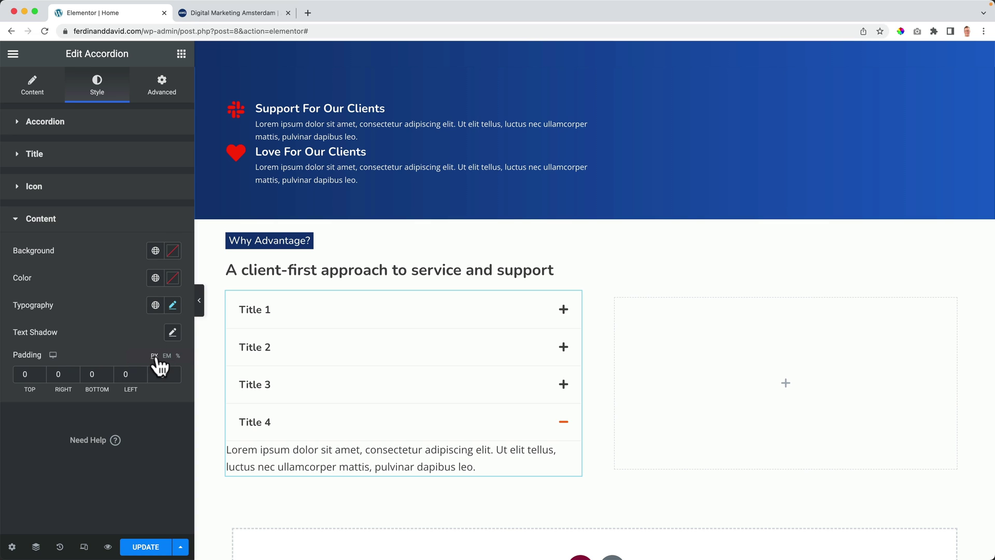
pyautogui.click(24, 376)
pyautogui.click(164, 375)
pyautogui.press('BackSpace')
pyautogui.press('Tab')
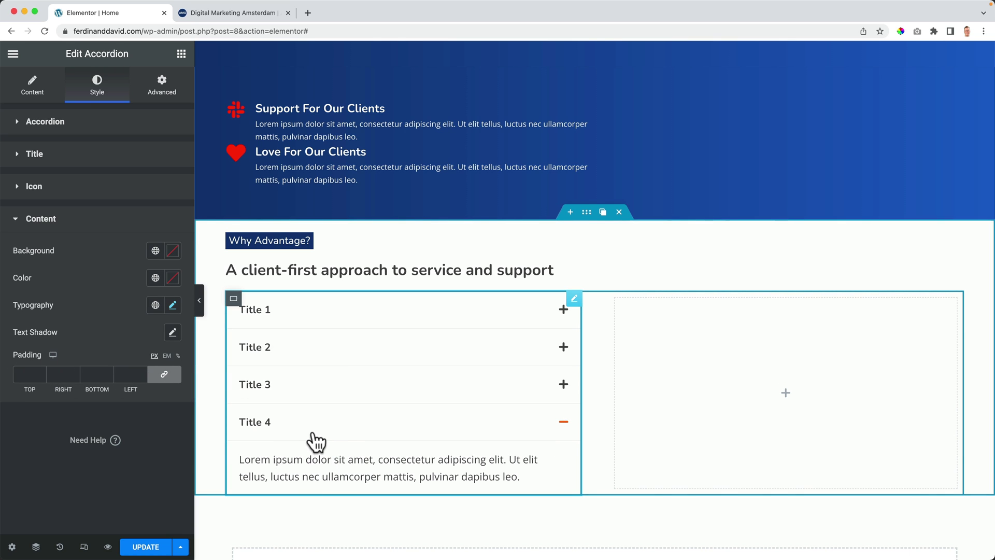
pyautogui.click(260, 312)
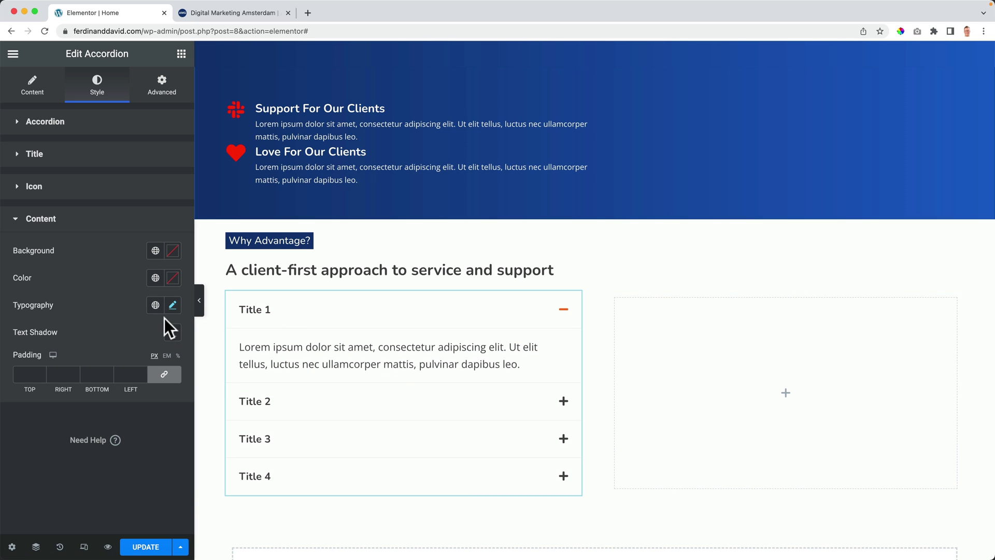
# Step: Reduce the accordion body text size slightly in Content typography
pyautogui.click(172, 307)
pyautogui.moveTo(26, 410); pyautogui.dragTo(34, 413)
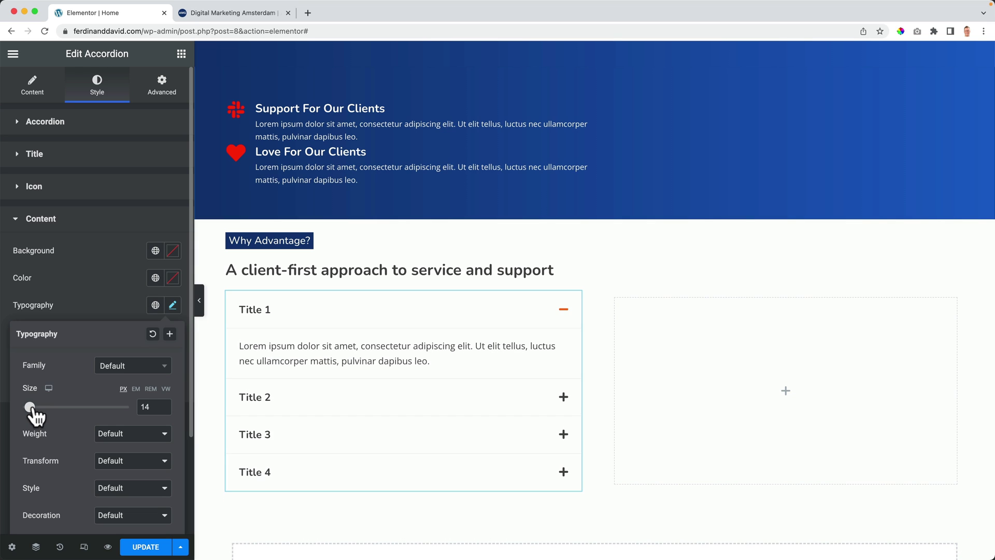
pyautogui.click(172, 307)
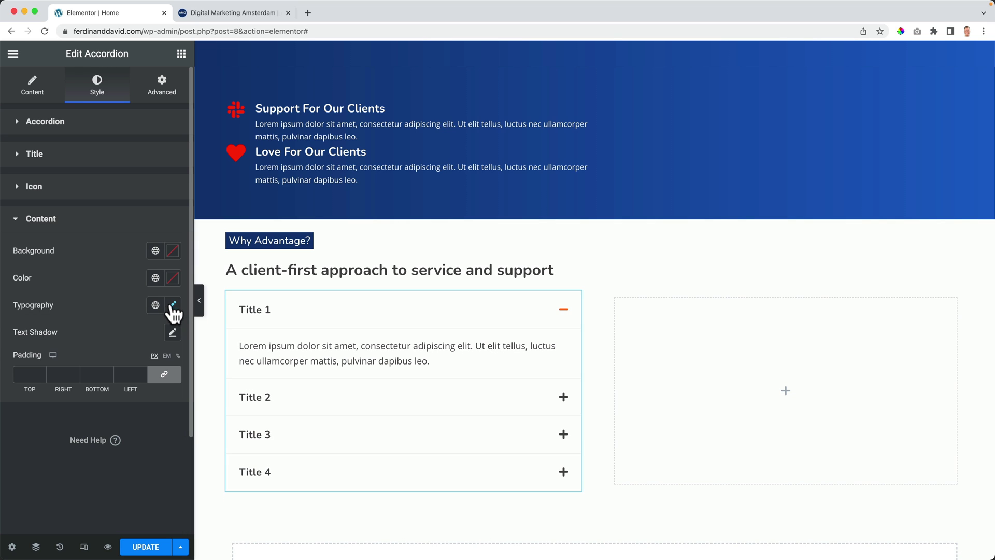
# Step: Set the accordion title font size to 16 px
pyautogui.click(63, 154)
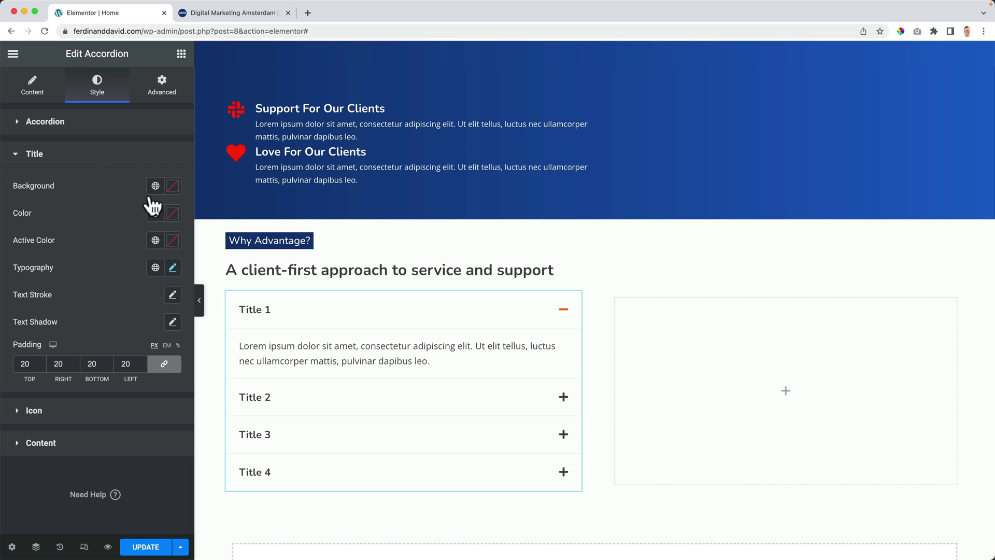
pyautogui.click(173, 267)
pyautogui.click(154, 368)
pyautogui.write('1')
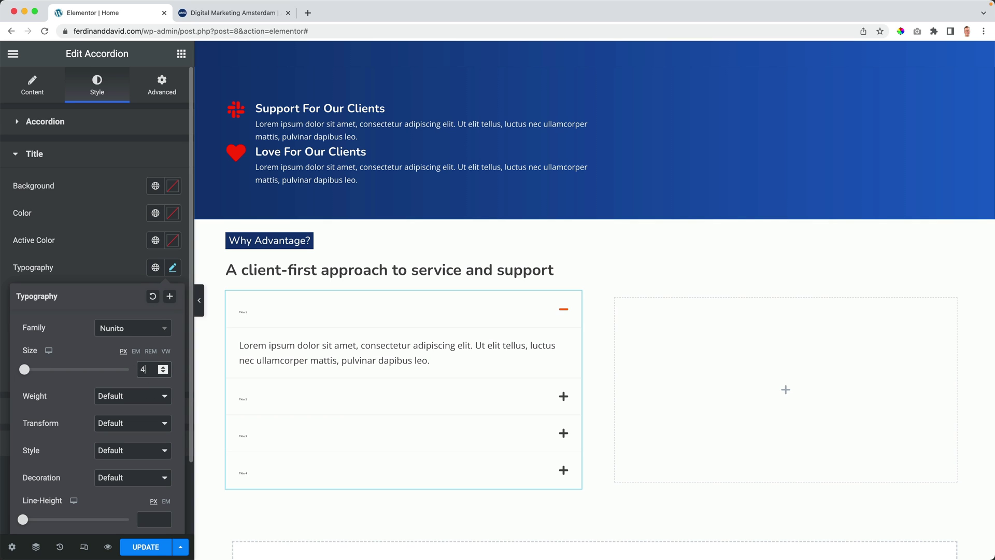
pyautogui.press('Up')
pyautogui.press('Up')
pyautogui.press('Up')
pyautogui.press('Up')
pyautogui.press('Up')
pyautogui.press('Up')
pyautogui.press('Up')
pyautogui.press('Up')
pyautogui.press('Up')
pyautogui.press('Up')
pyautogui.press('Up')
pyautogui.press('Up')
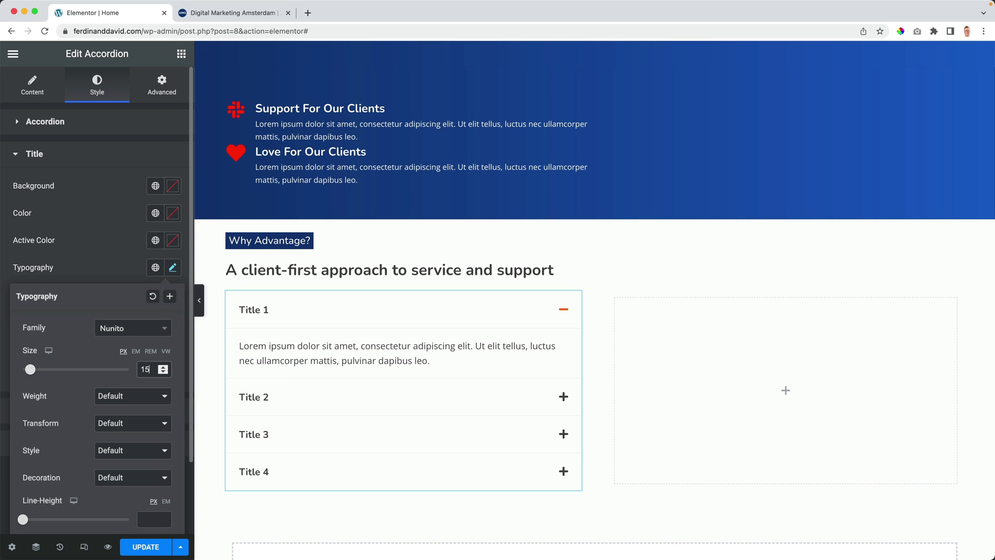
pyautogui.press('Down')
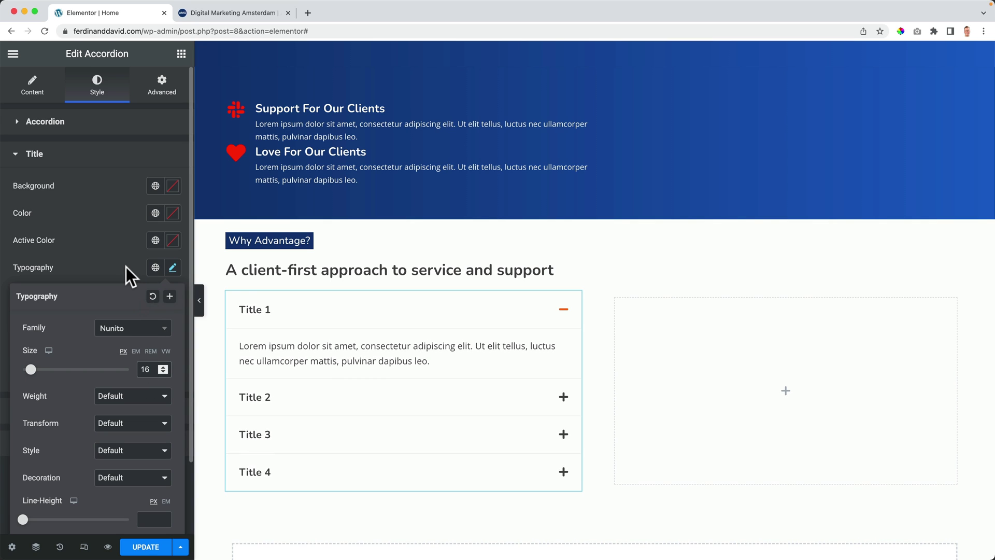
pyautogui.click(126, 266)
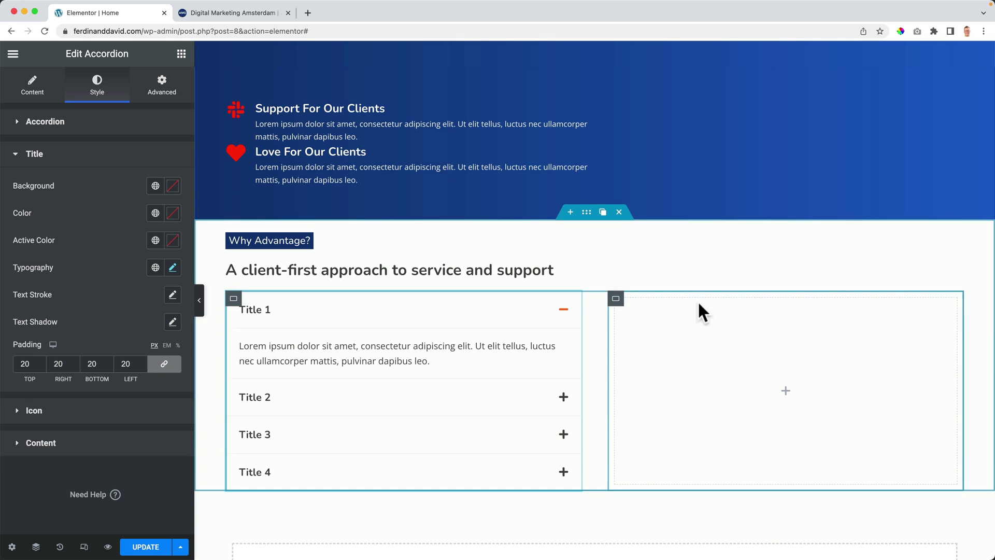
# Step: Add an Image widget with the Amsterdam canal night photo to the right column, then select its container
pyautogui.click(180, 55)
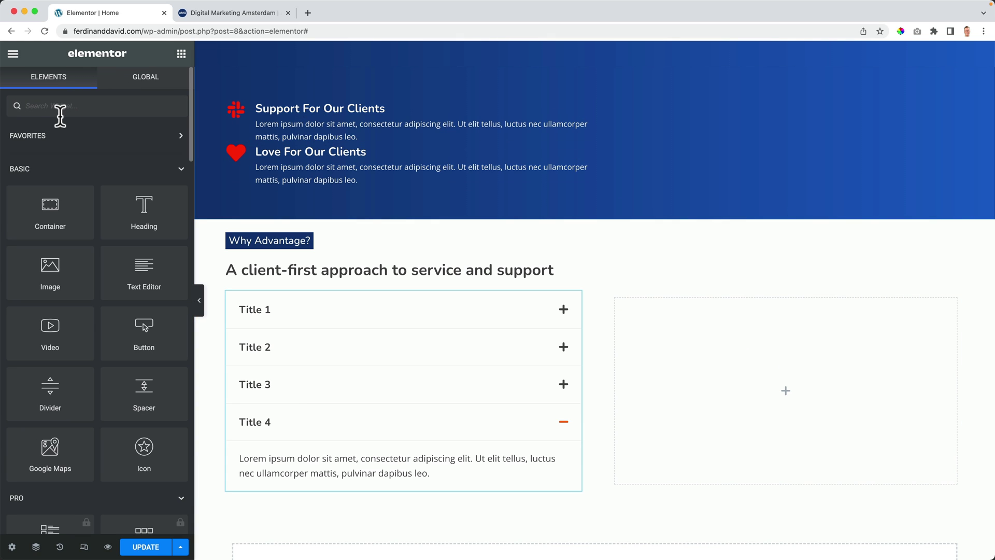
pyautogui.write('image')
pyautogui.moveTo(40, 151); pyautogui.dragTo(692, 362)
pyautogui.click(127, 197)
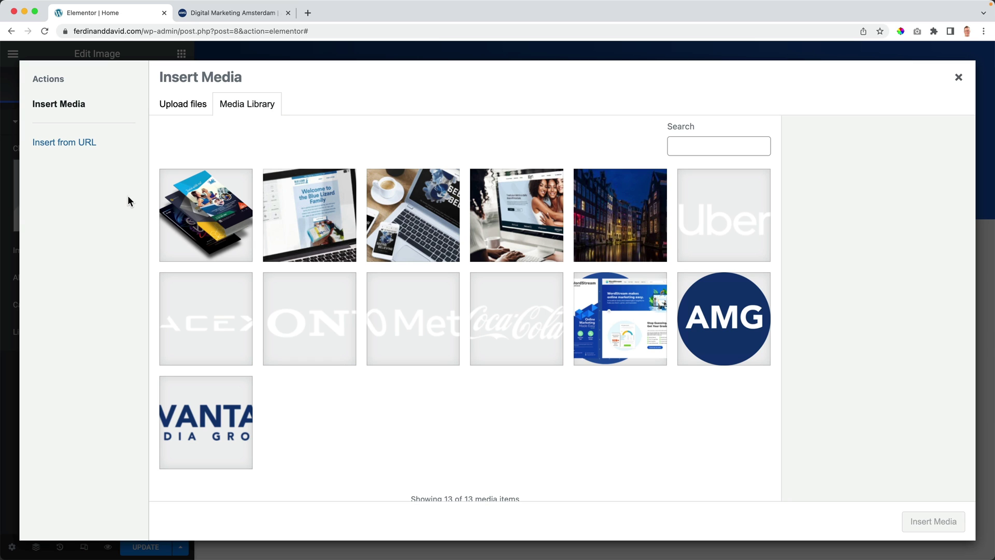
pyautogui.click(624, 245)
pyautogui.click(932, 520)
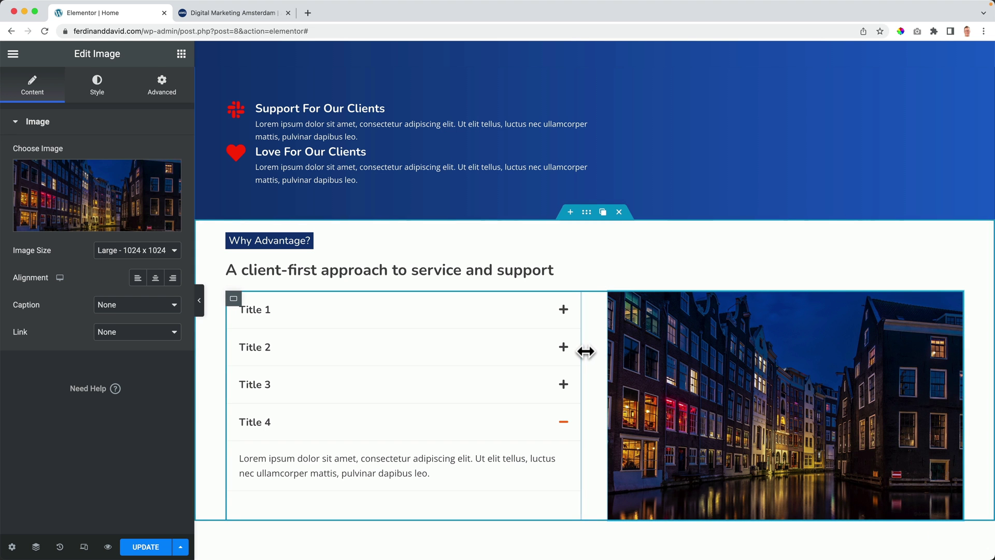
pyautogui.click(233, 299)
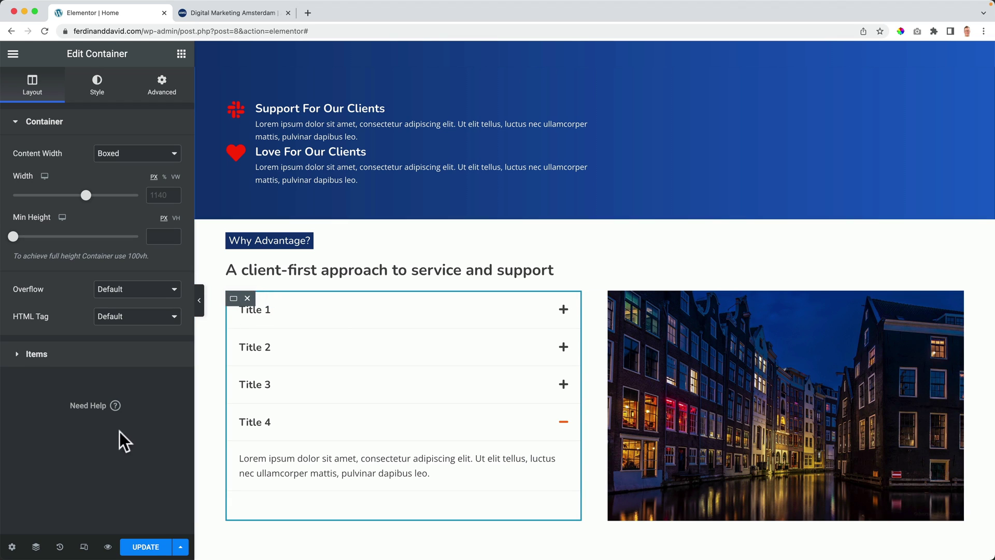
# Step: Rename the '3 Case Studies' container to FAQ in the Navigator
pyautogui.click(36, 547)
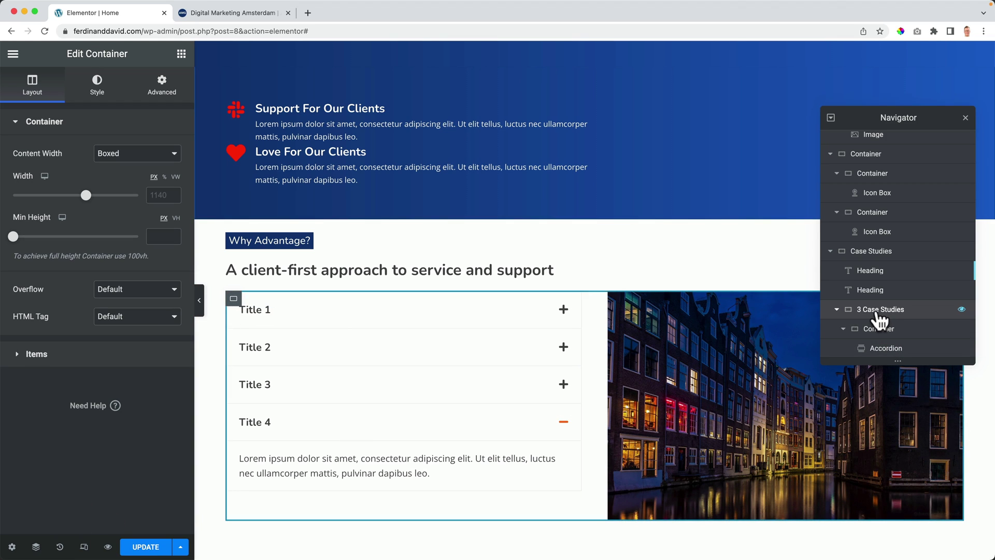
pyautogui.doubleClick(880, 309)
pyautogui.write('FAQ')
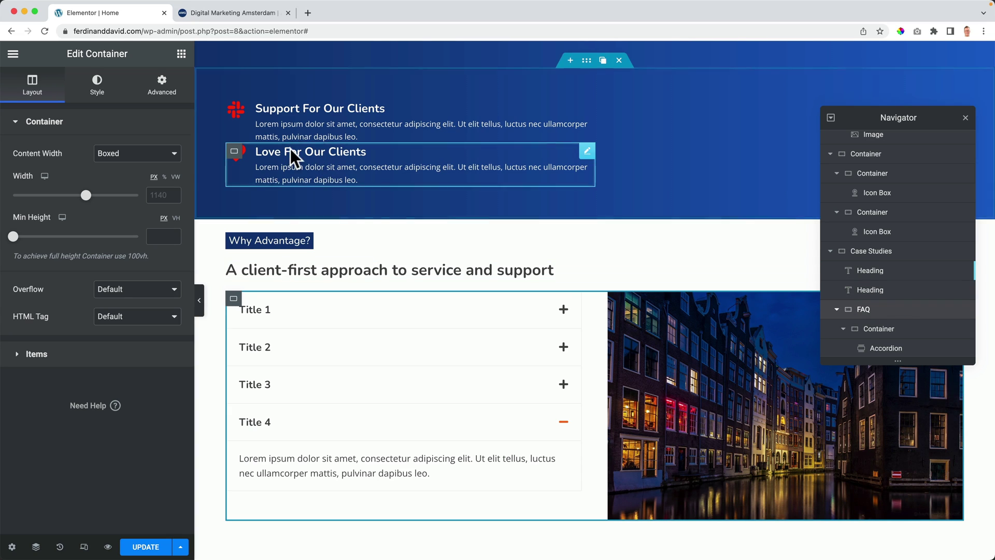
# Step: Set the container's Elements Gap to 0 and save the page with Update
pyautogui.click(34, 354)
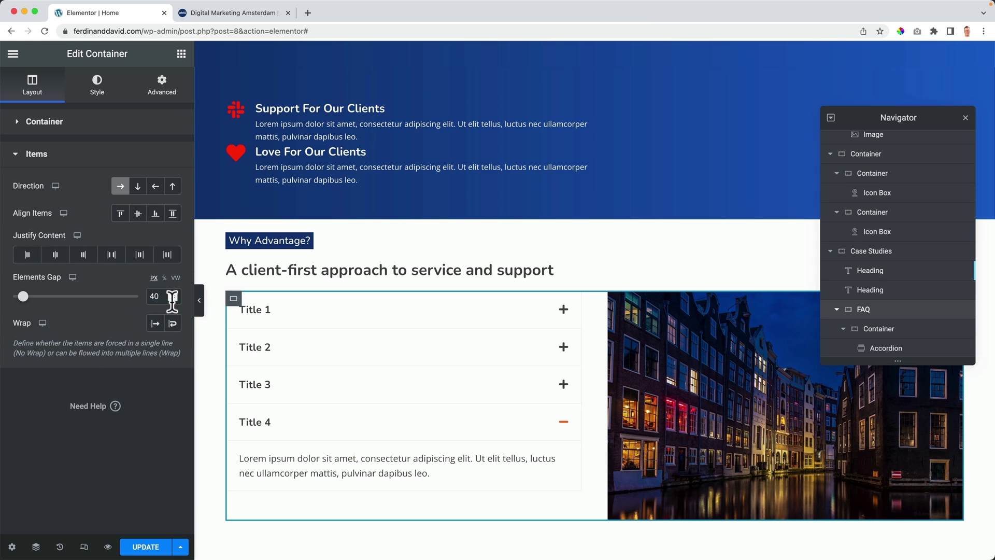
pyautogui.write('0')
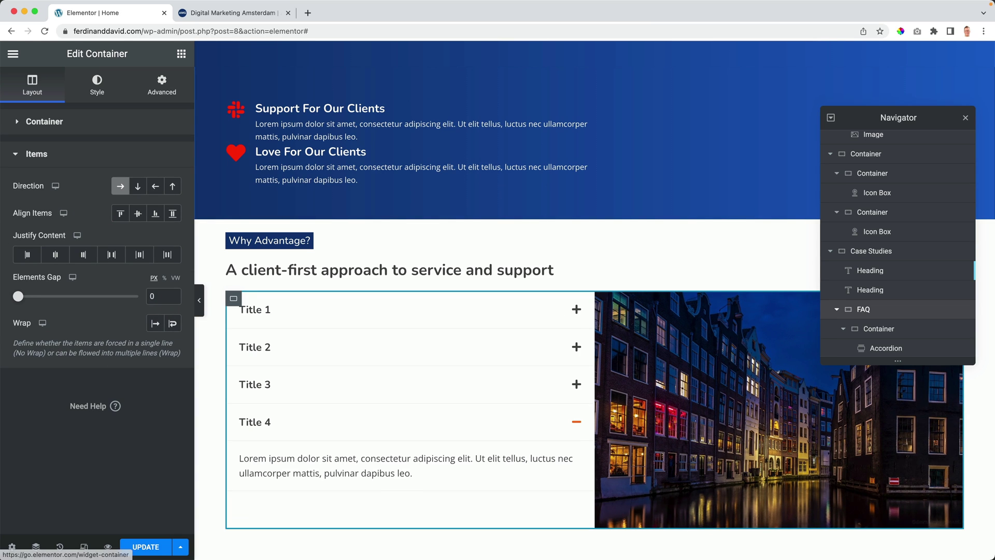
pyautogui.click(965, 118)
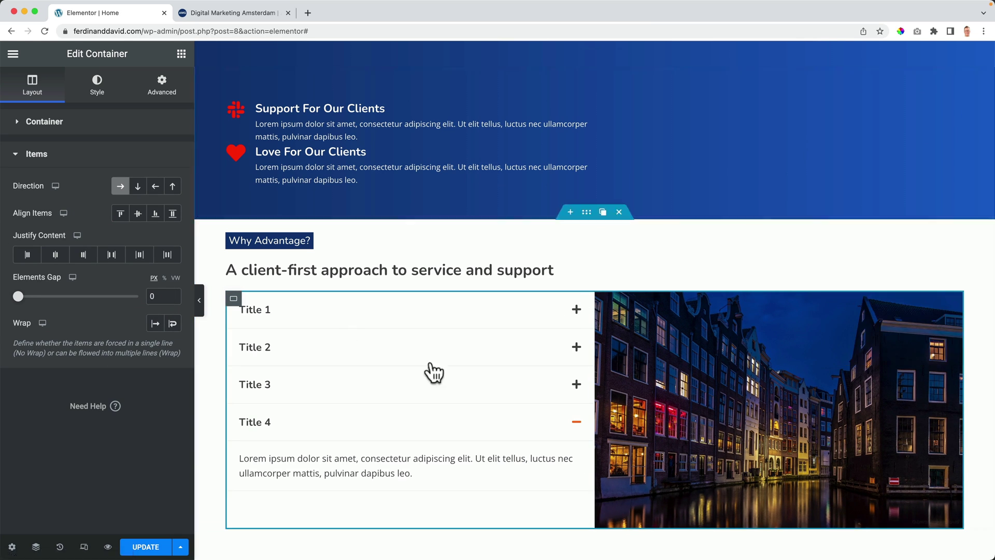
pyautogui.click(148, 549)
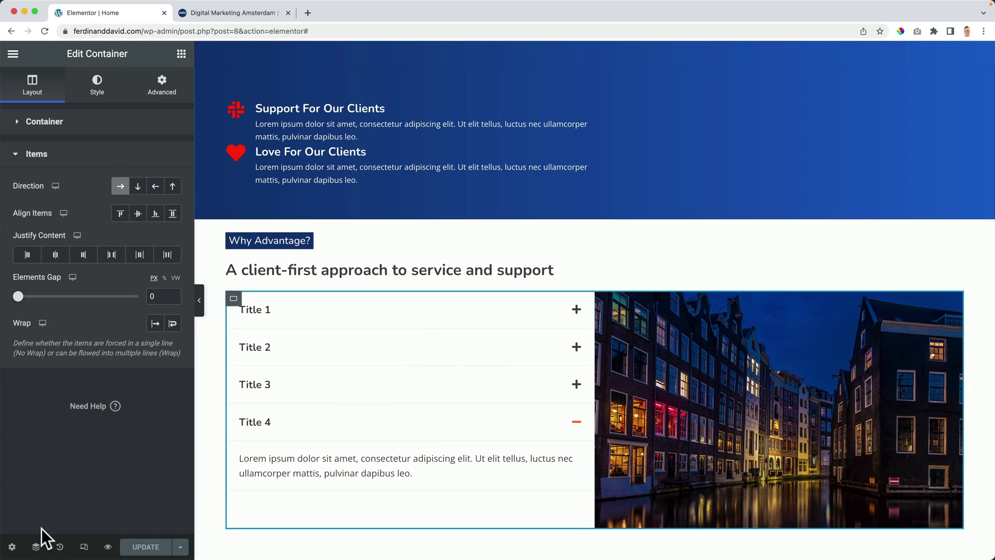
pyautogui.click(85, 548)
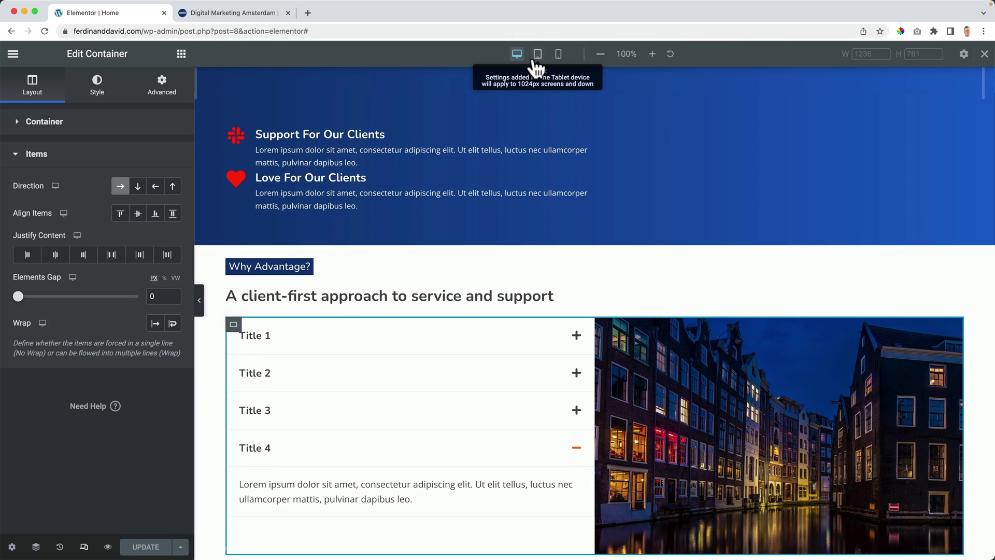
# Step: Set the container's Elements Gap to 0 in Tablet view
pyautogui.click(539, 55)
pyautogui.scroll(5, 484, 284)
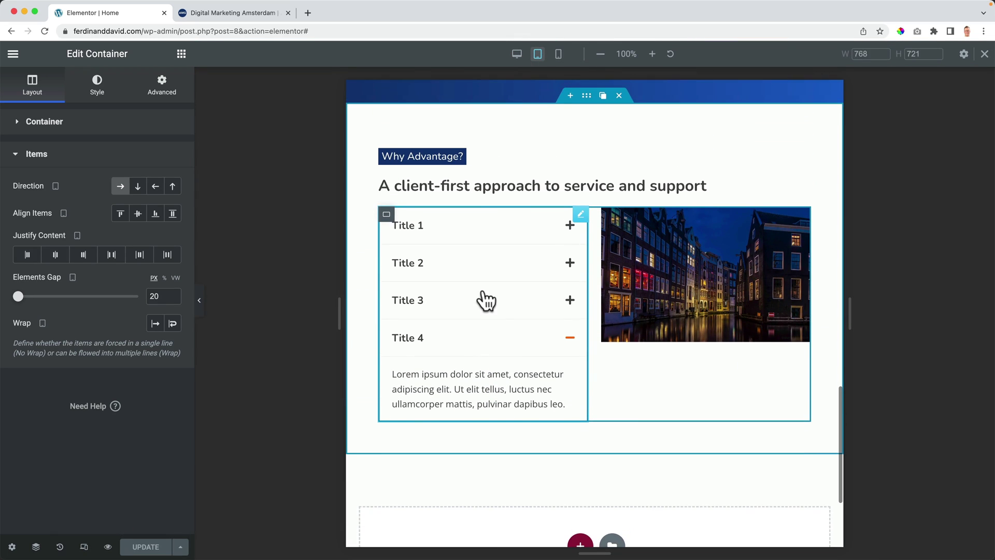
pyautogui.doubleClick(166, 296)
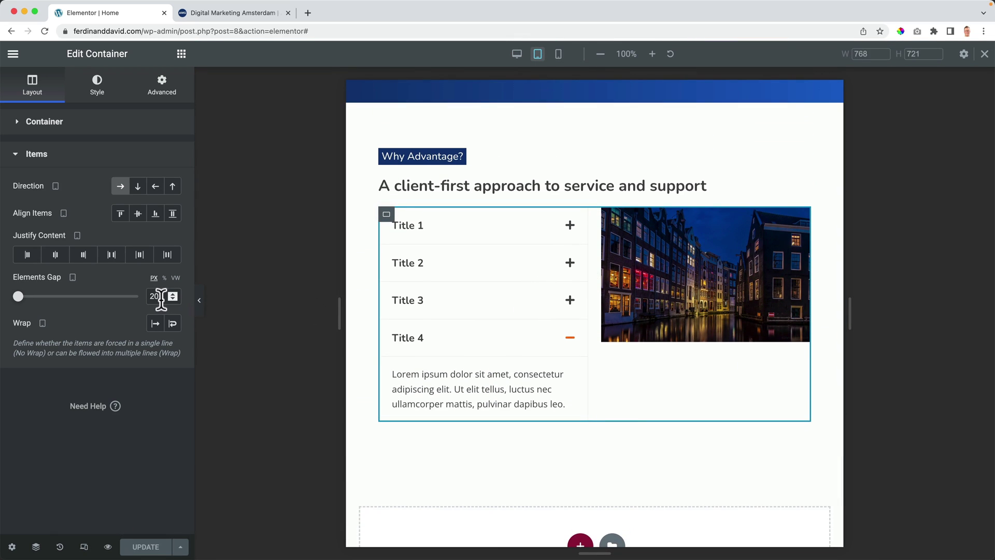
pyautogui.write('0')
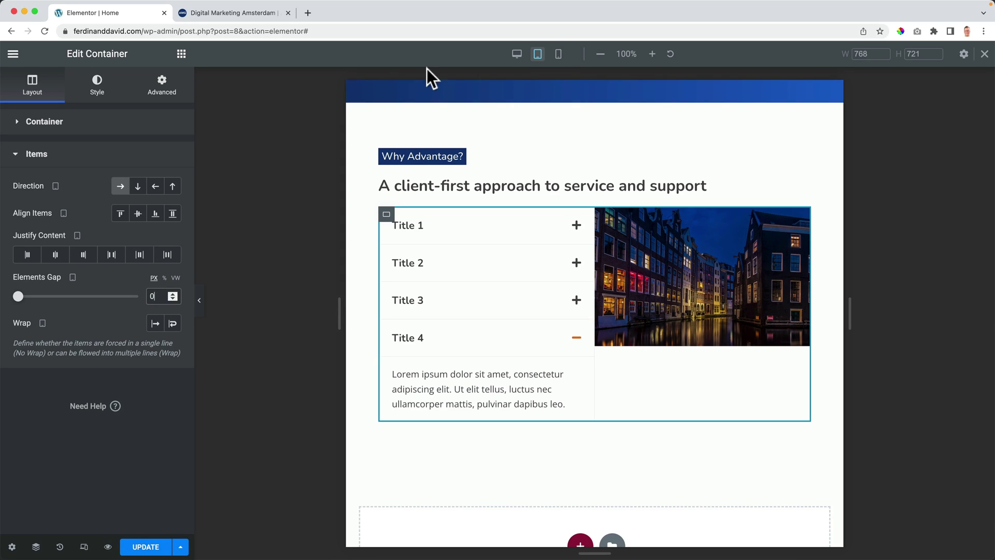
# Step: Hide the canal image on mobile via Advanced > Responsive, then save with Update
pyautogui.click(558, 54)
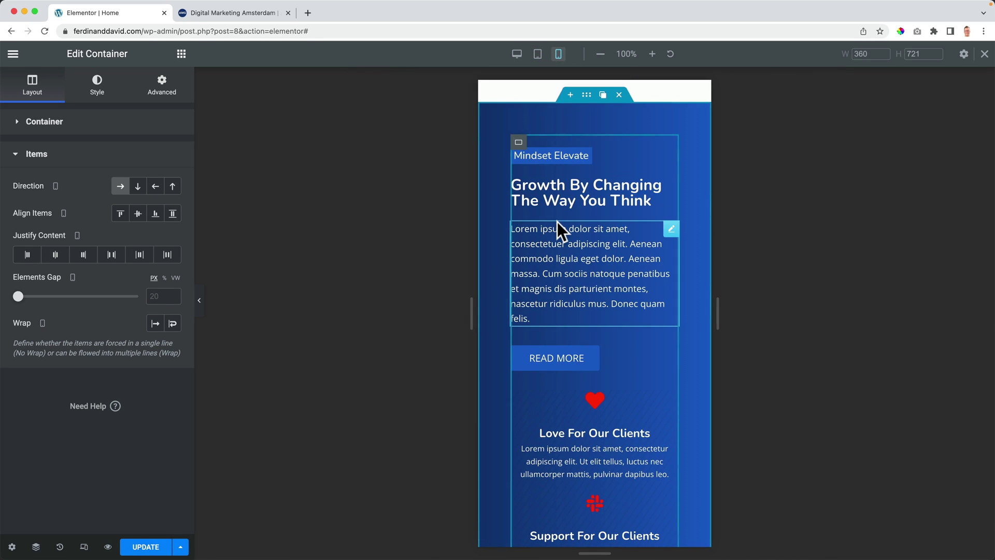
pyautogui.scroll(-15, 558, 222)
pyautogui.scroll(-2, 557, 227)
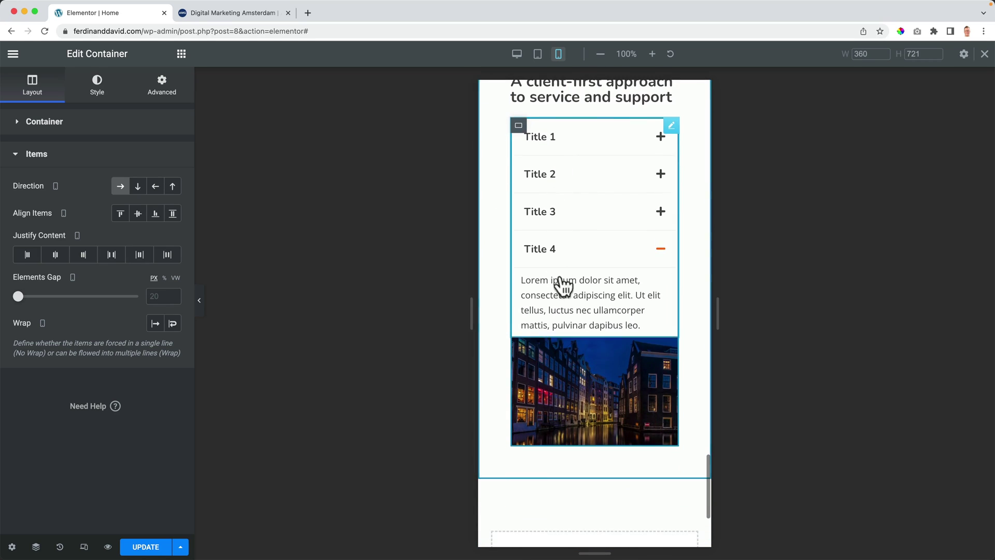
pyautogui.click(670, 355)
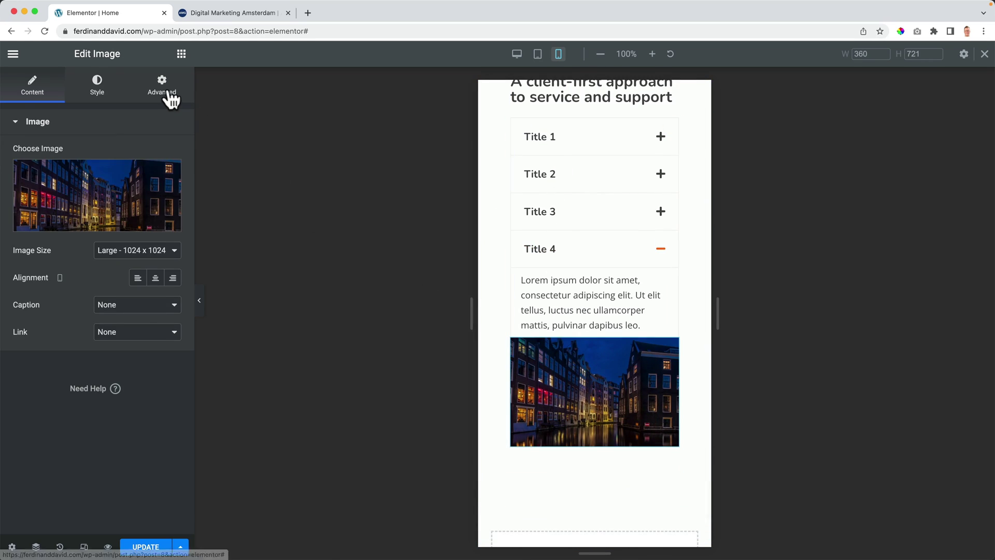
pyautogui.click(164, 89)
pyautogui.scroll(-8, 82, 336)
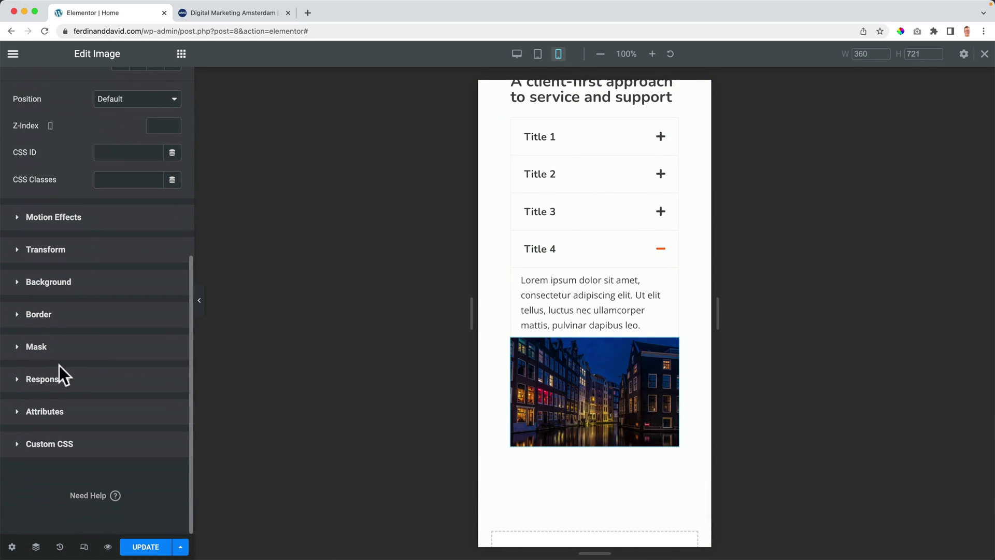
pyautogui.click(48, 379)
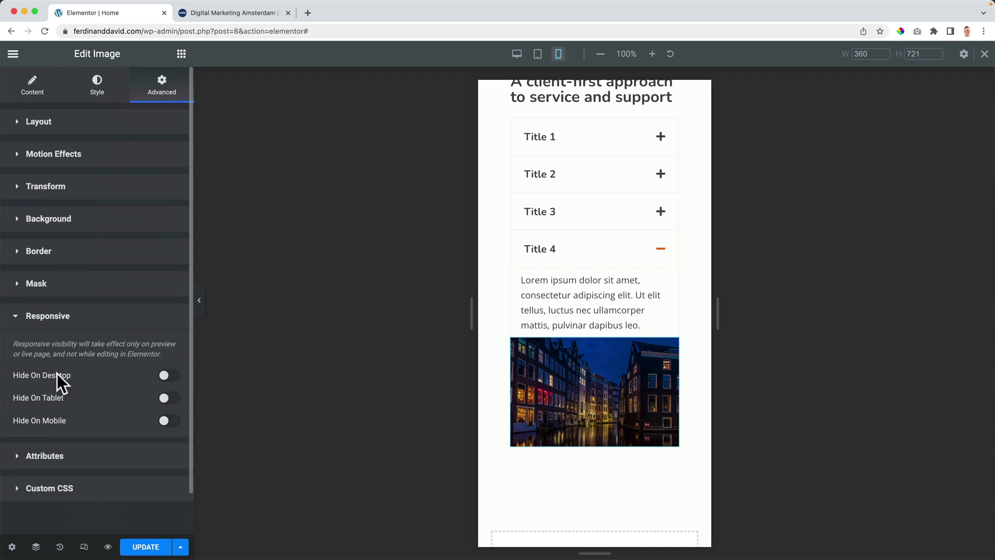
pyautogui.click(164, 420)
pyautogui.scroll(4, 576, 349)
pyautogui.scroll(-2, 578, 356)
pyautogui.scroll(-5, 578, 360)
pyautogui.click(142, 547)
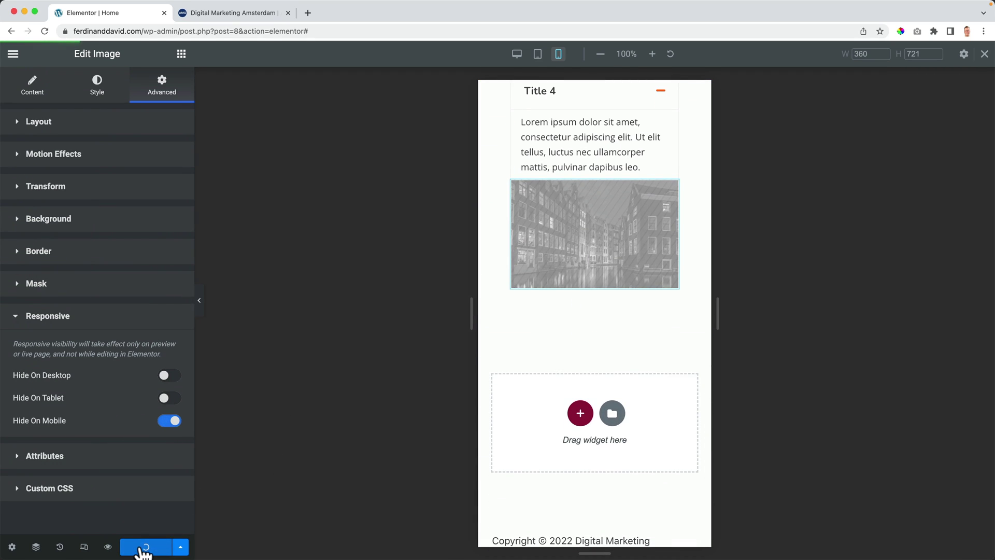
# Step: Scroll the live homepage preview down to the accordion, then return to the editor in Desktop view
pyautogui.click(222, 15)
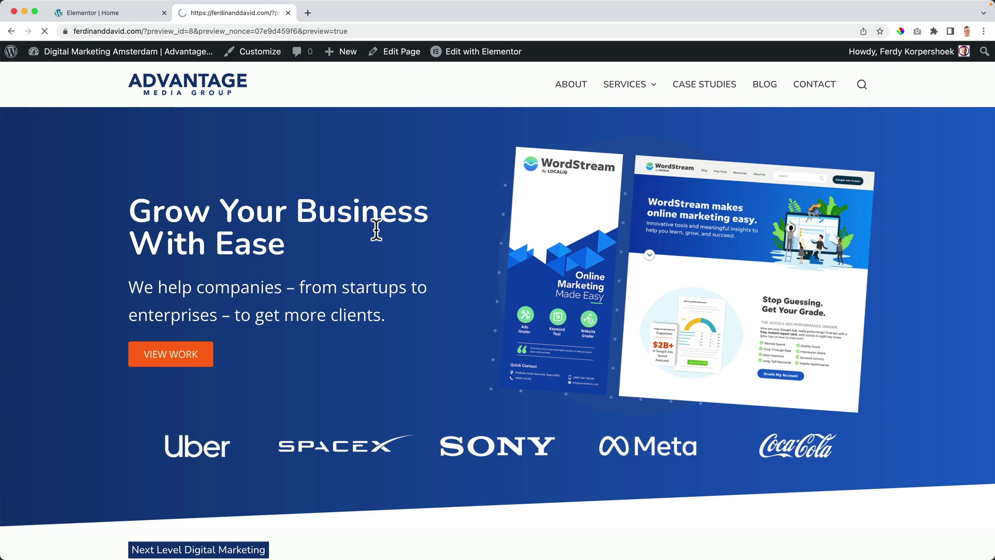
pyautogui.scroll(-15, 376, 230)
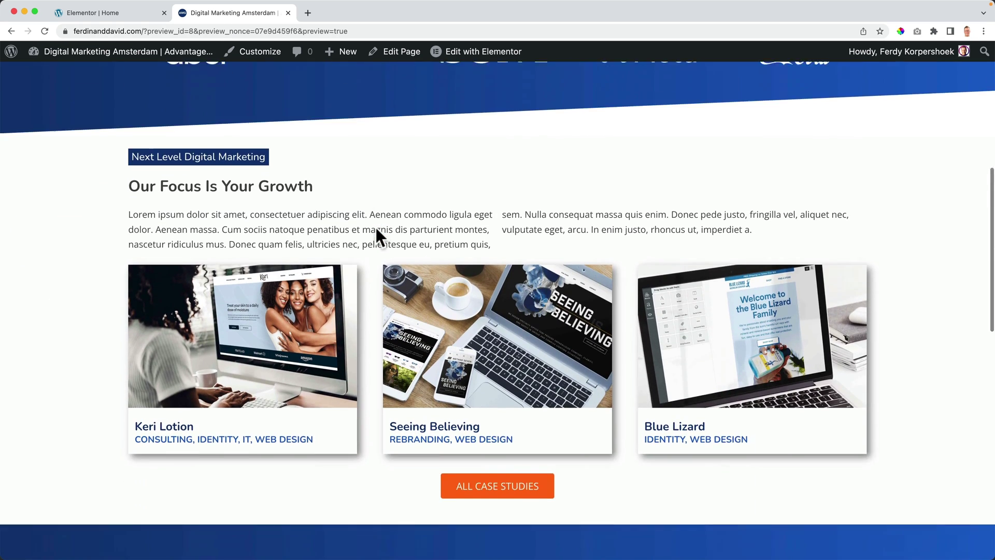
pyautogui.scroll(-5, 375, 230)
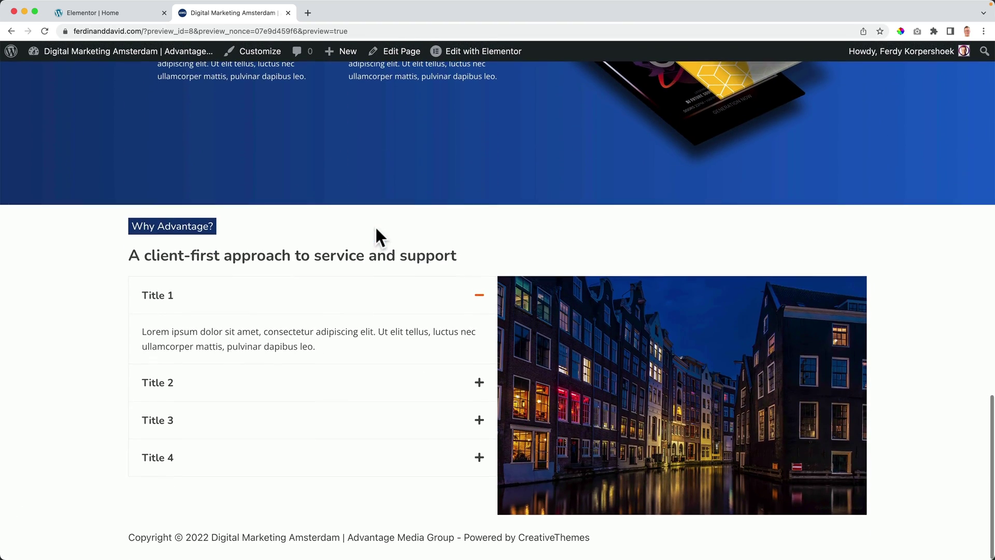
pyautogui.click(129, 13)
pyautogui.click(516, 54)
# Step: Set the FAQ container's top and bottom margins to 50 px and save with Update
pyautogui.scroll(-1, 793, 93)
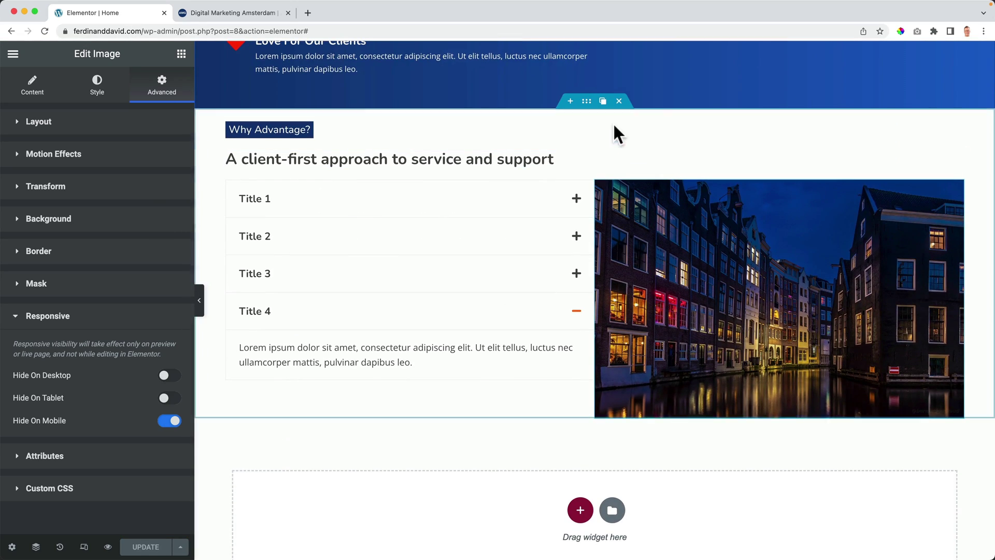
pyautogui.click(586, 102)
pyautogui.click(181, 86)
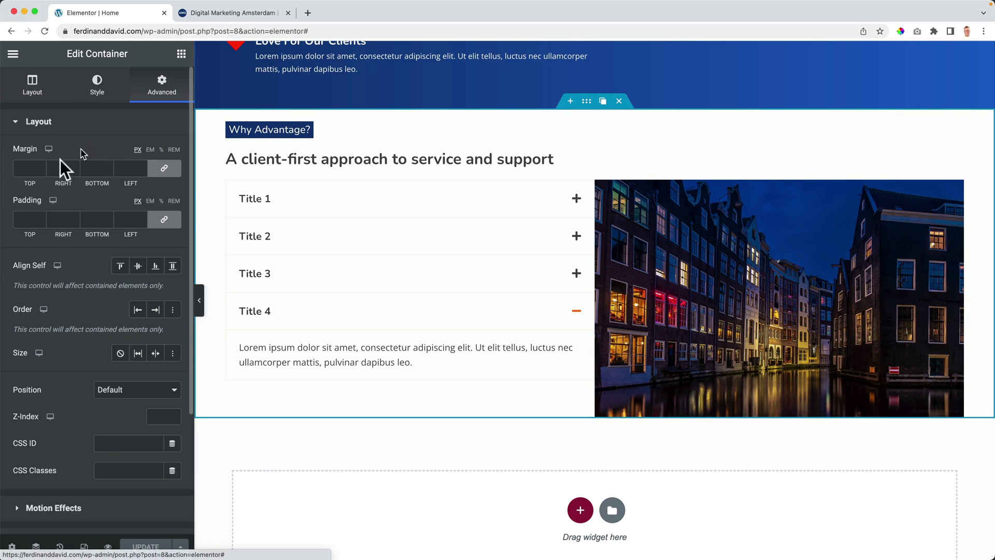
pyautogui.click(28, 169)
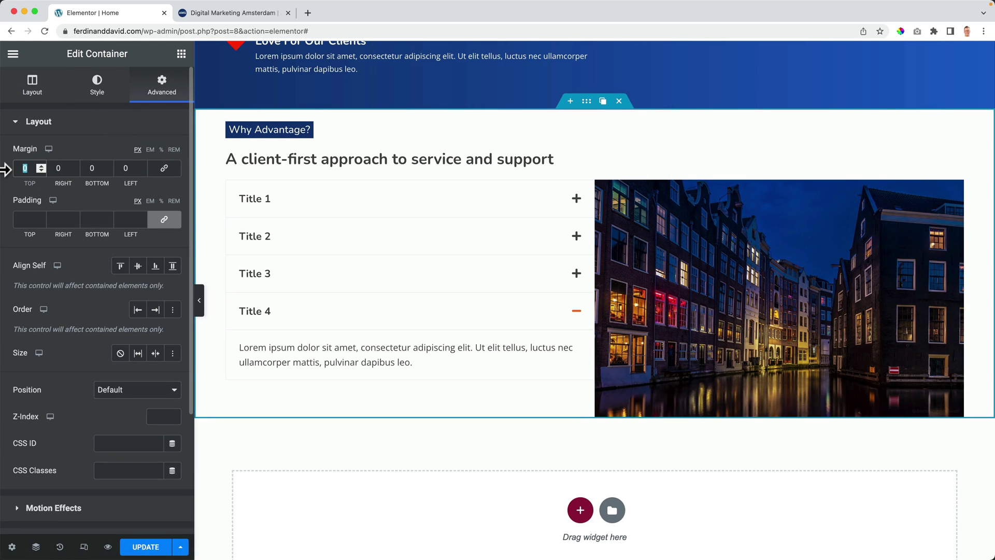
pyautogui.write('50')
pyautogui.press('Tab')
pyautogui.press('Tab')
pyautogui.write('5')
pyautogui.press('Tab')
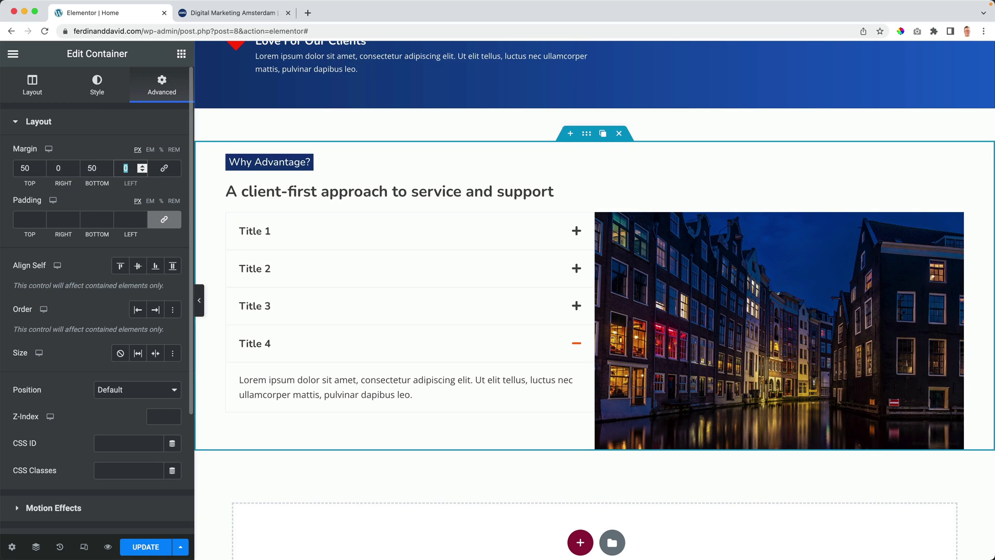
pyautogui.scroll(-1, 44, 206)
pyautogui.scroll(-3, 244, 277)
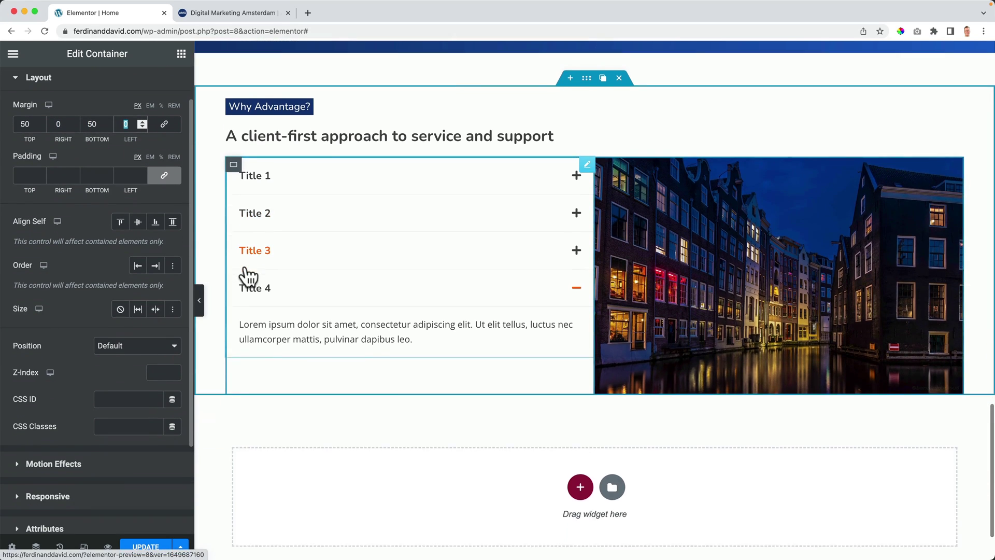
pyautogui.click(146, 545)
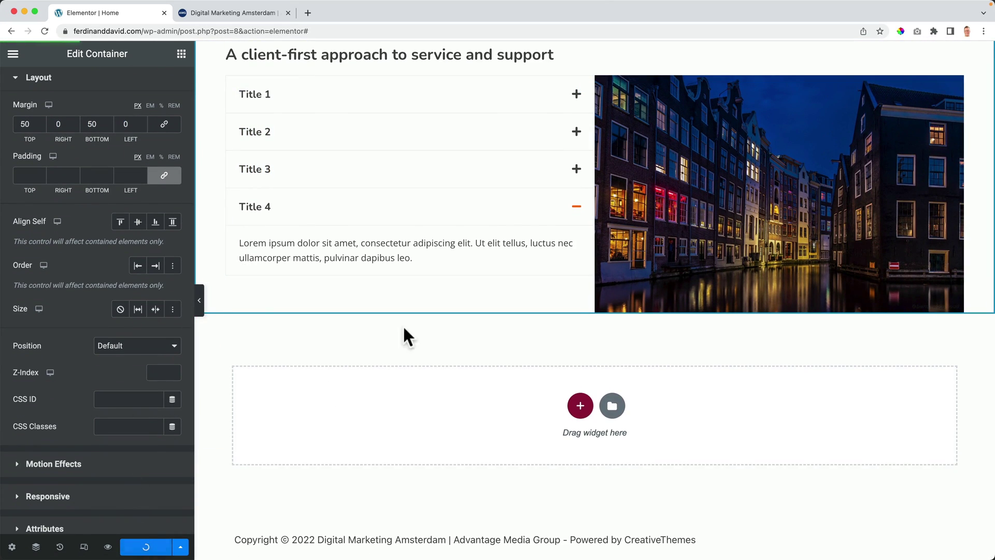
# Step: Scroll the live preview down to the Why Advantage? section and collapse Title 1
pyautogui.hotkey('ctrl', 'Tab')
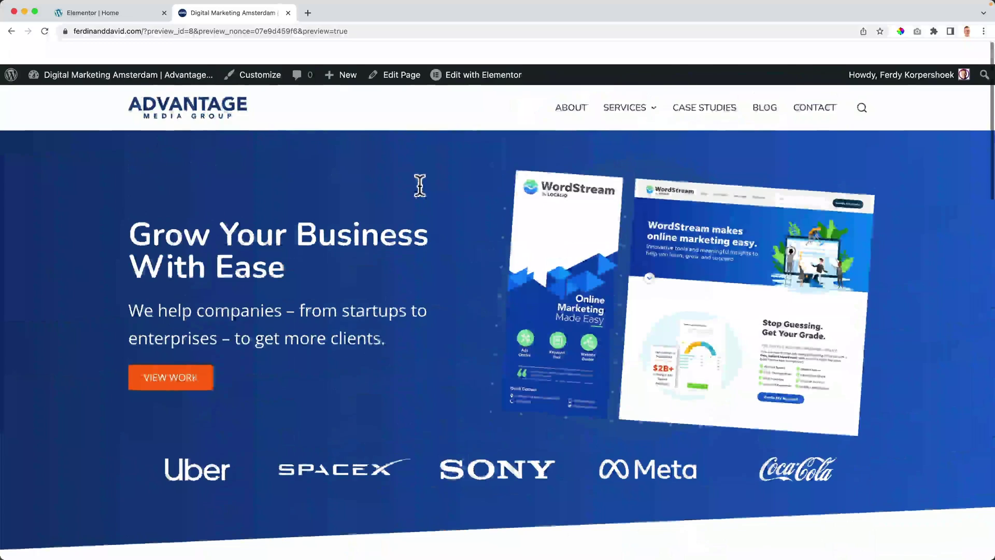
pyautogui.scroll(-5, 419, 185)
pyautogui.scroll(-10, 417, 186)
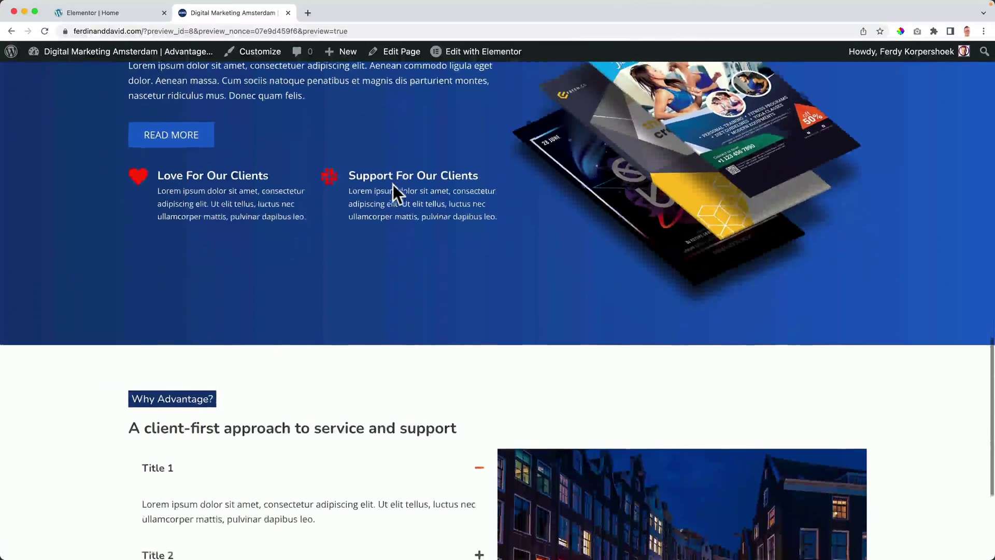
pyautogui.scroll(-2, 393, 185)
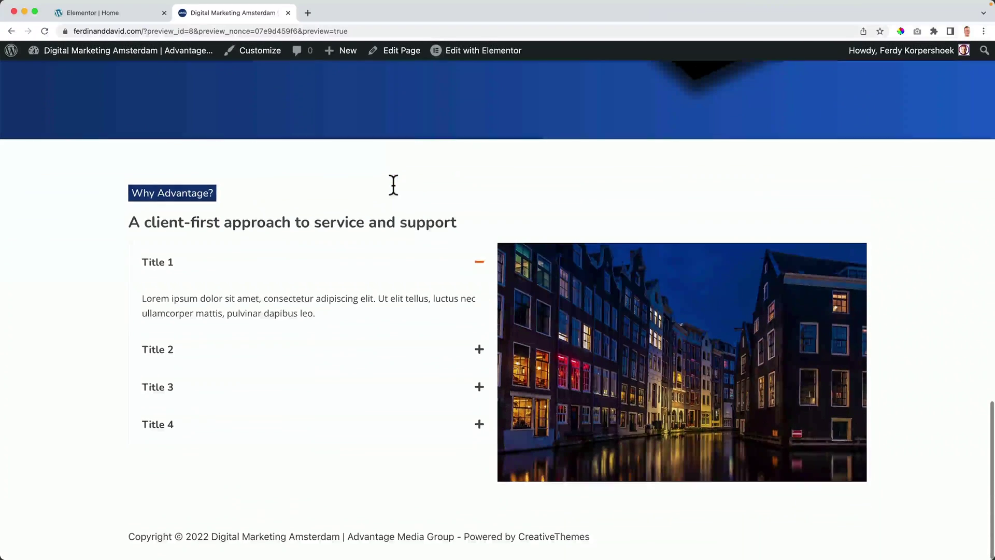
pyautogui.click(479, 267)
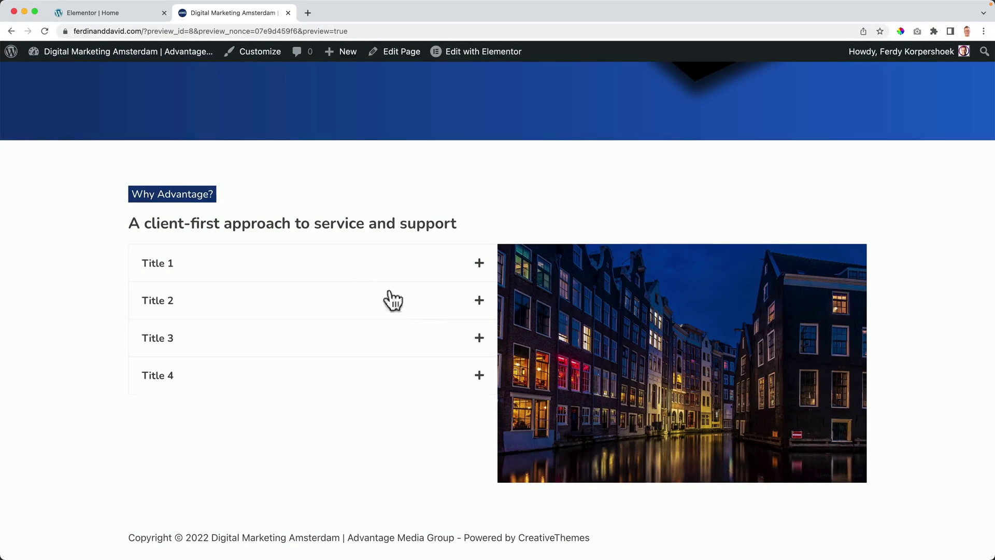
# Step: Leave the Elementor editor by searching 'dashb' in Finder and opening the admin Dashboard
pyautogui.click(120, 13)
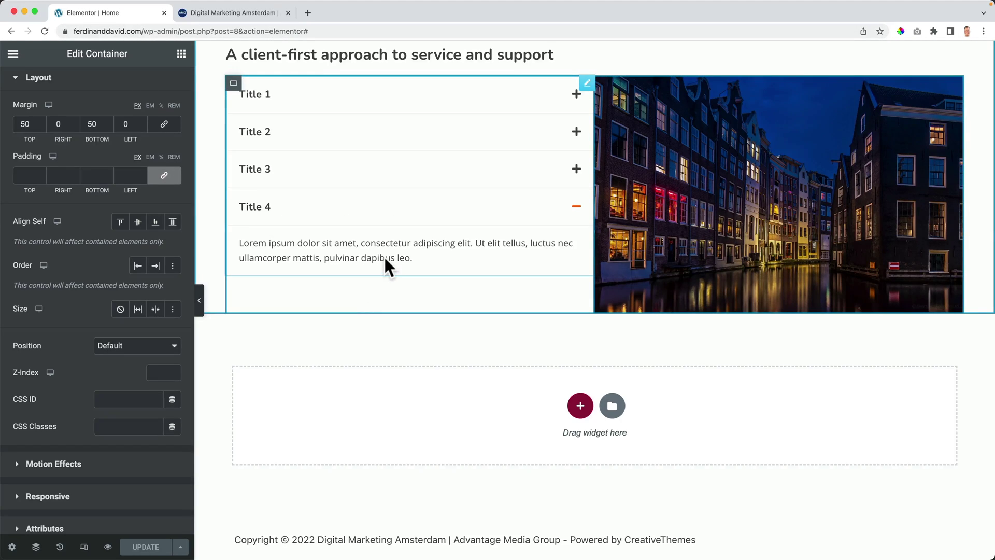
pyautogui.press('super+e')
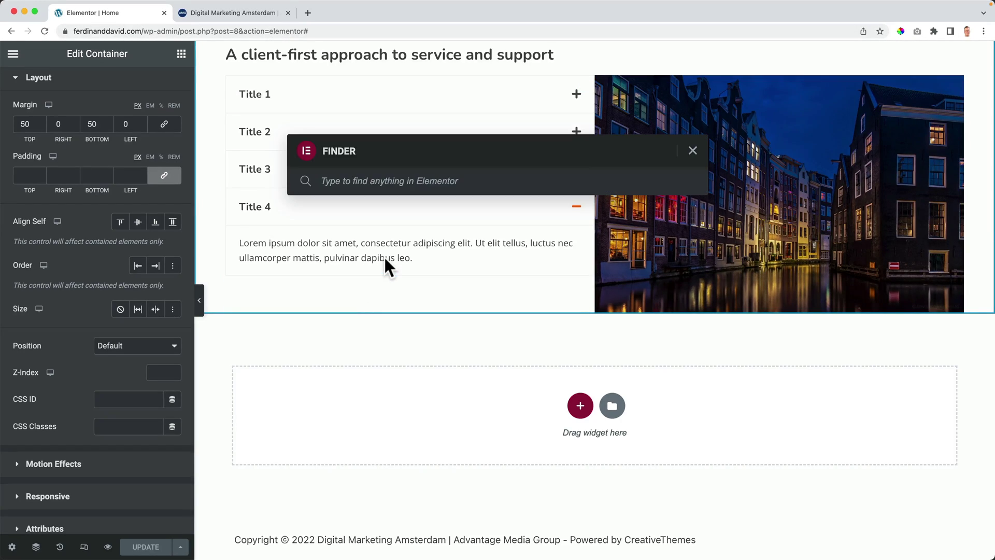
pyautogui.write('dashb')
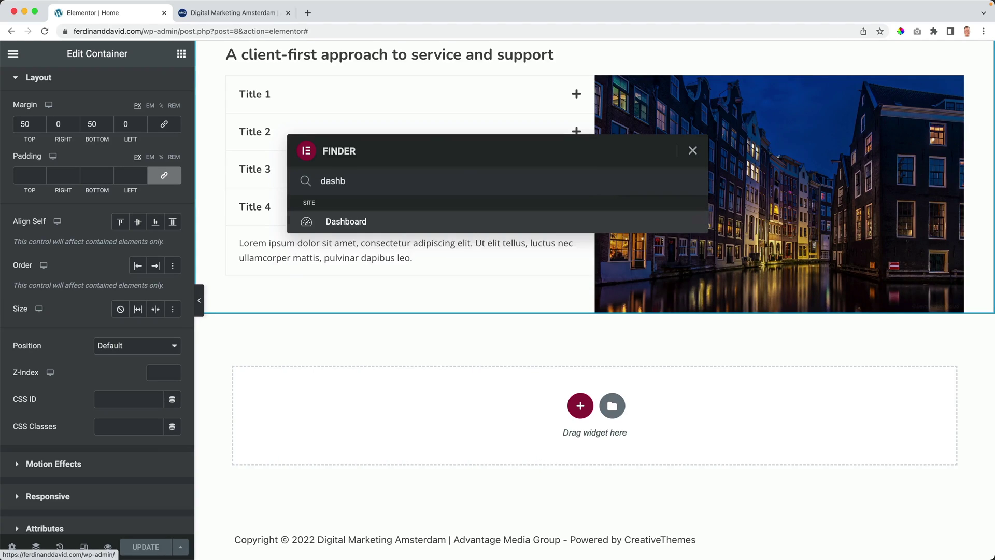
pyautogui.click(343, 228)
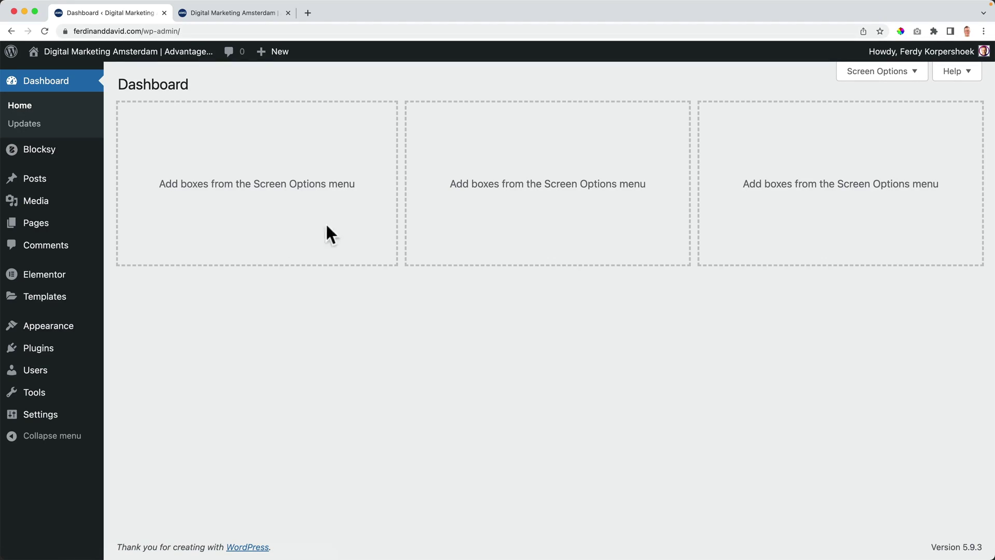
# Step: Search the plugin directory for 'wpforms' and install Contact Form by WPForms
pyautogui.moveTo(58, 351)
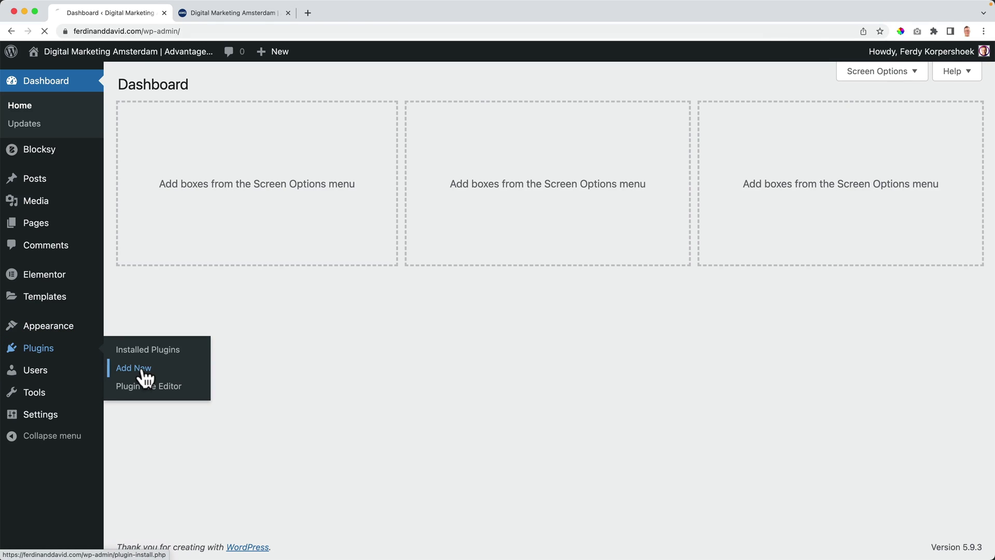
pyautogui.click(146, 378)
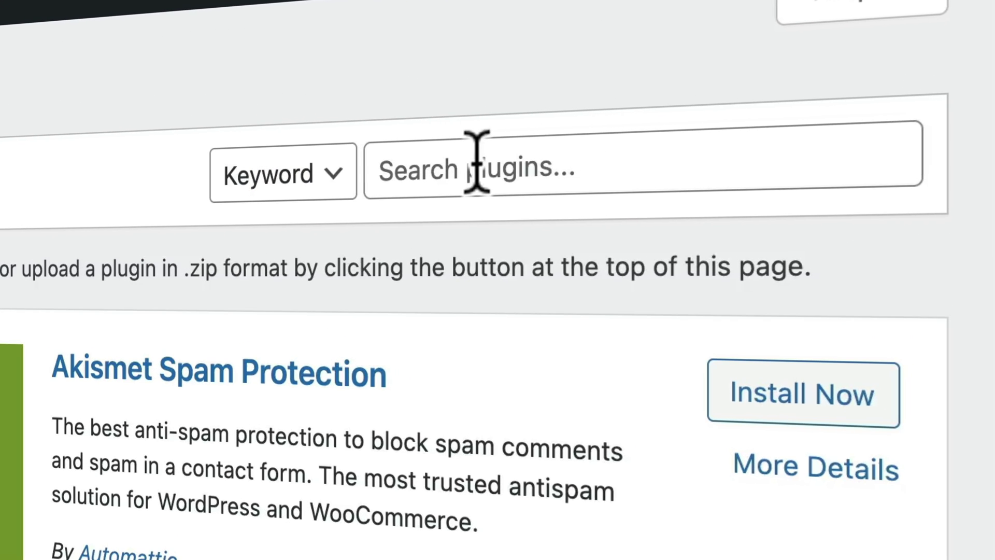
pyautogui.click(829, 122)
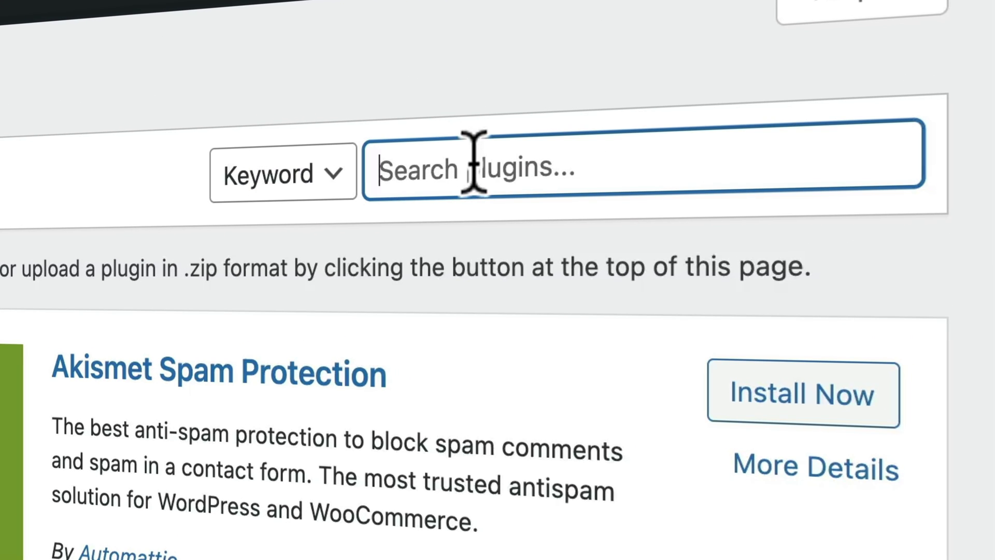
pyautogui.write('wpforms')
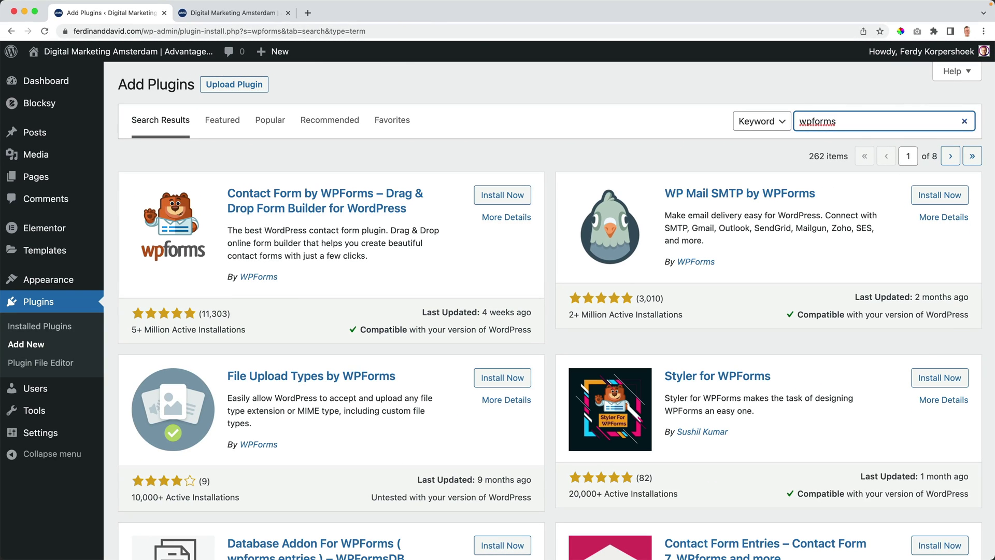
pyautogui.click(499, 207)
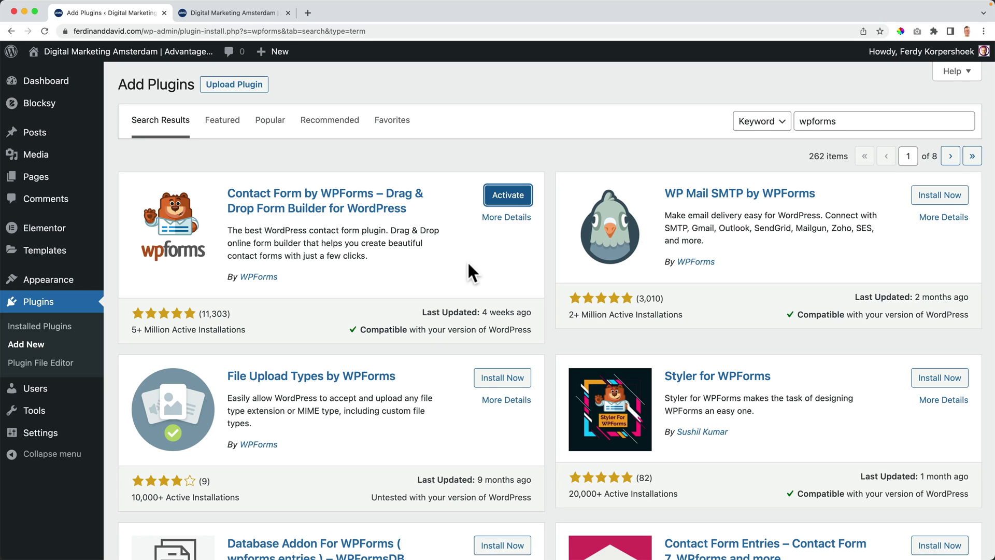
# Step: Activate WPForms and create a first form from the Simple Contact Form template
pyautogui.click(508, 196)
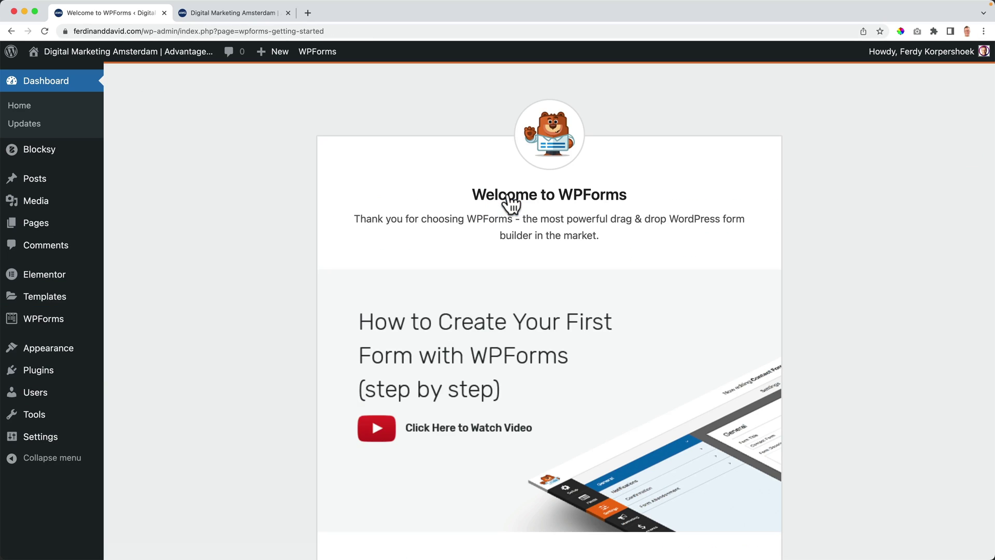
pyautogui.scroll(-3, 422, 271)
pyautogui.scroll(-3, 512, 243)
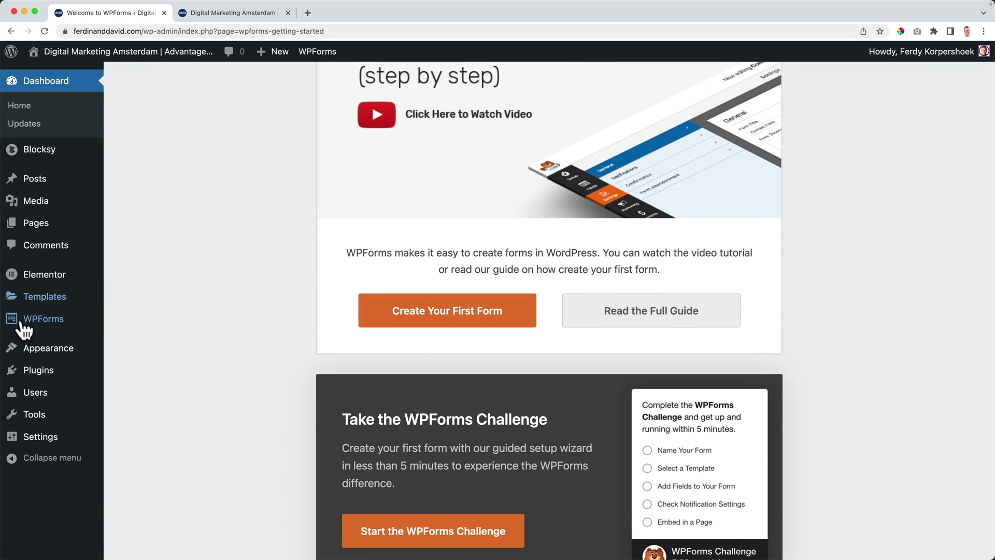
pyautogui.moveTo(23, 322)
pyautogui.click(438, 324)
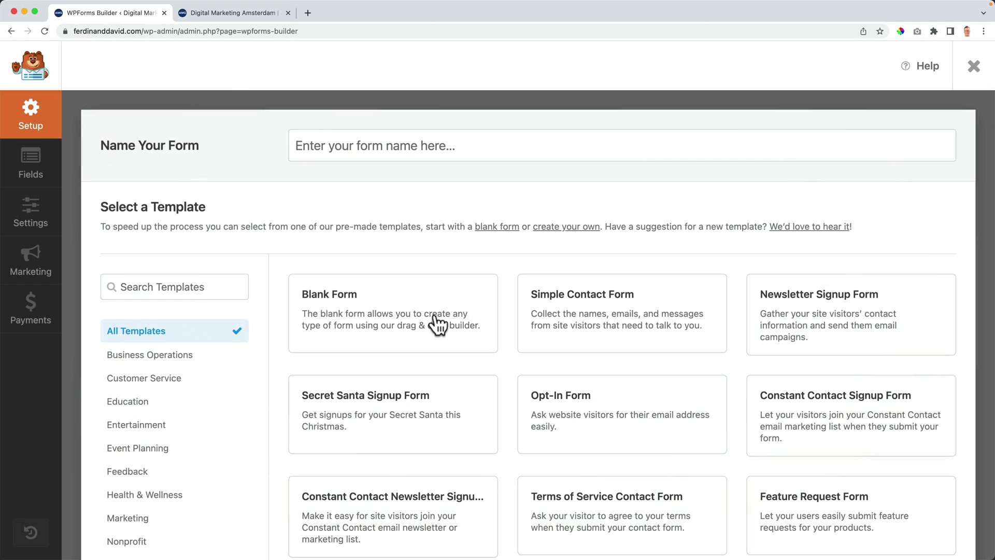
pyautogui.moveTo(607, 311)
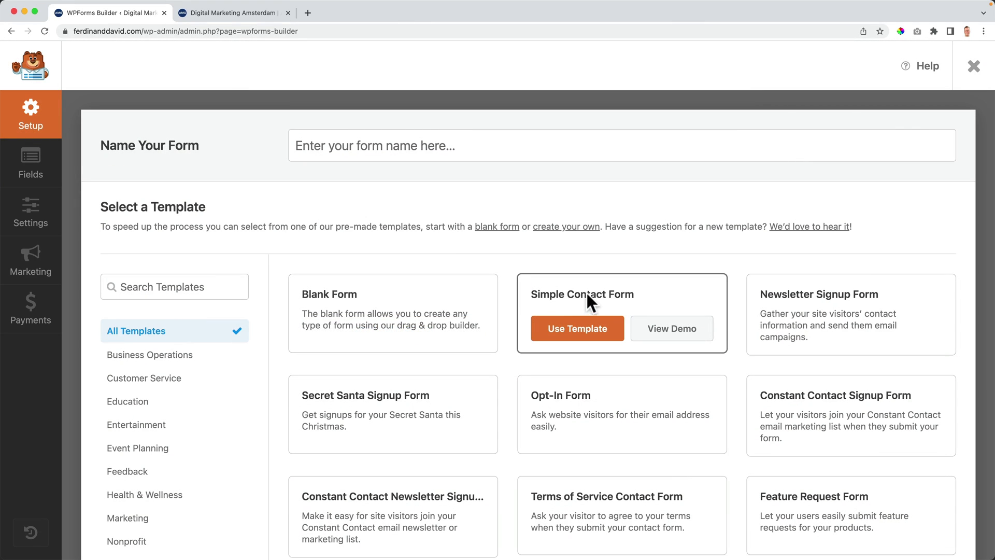
pyautogui.click(580, 337)
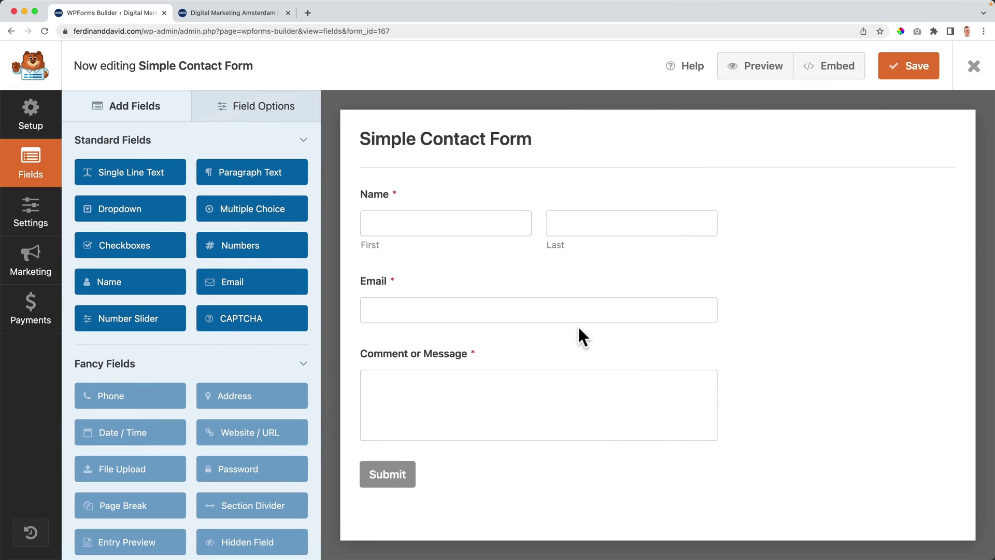
# Step: Give the Name field 'First Name' and 'Last Name' placeholders and hide its label and sublabels
pyautogui.click(430, 236)
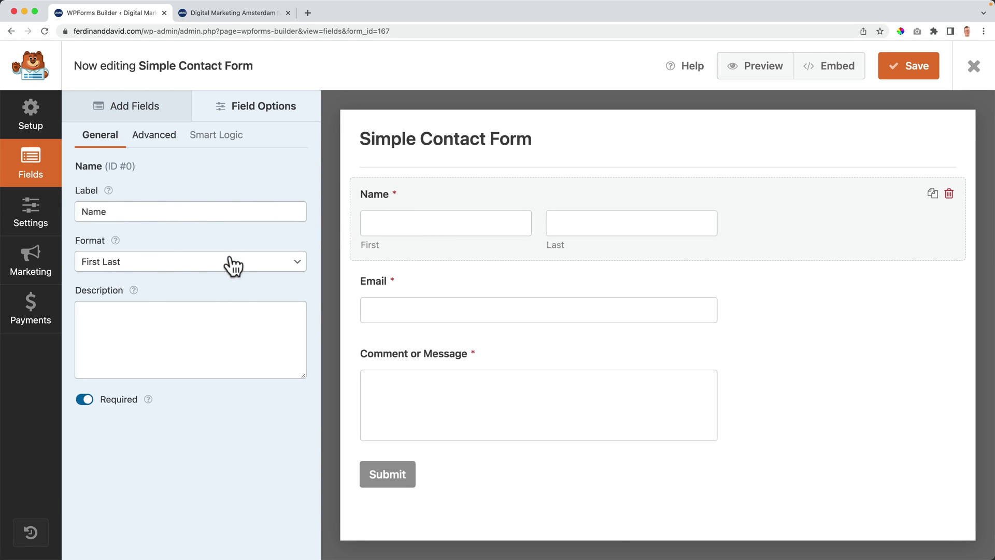
pyautogui.click(149, 141)
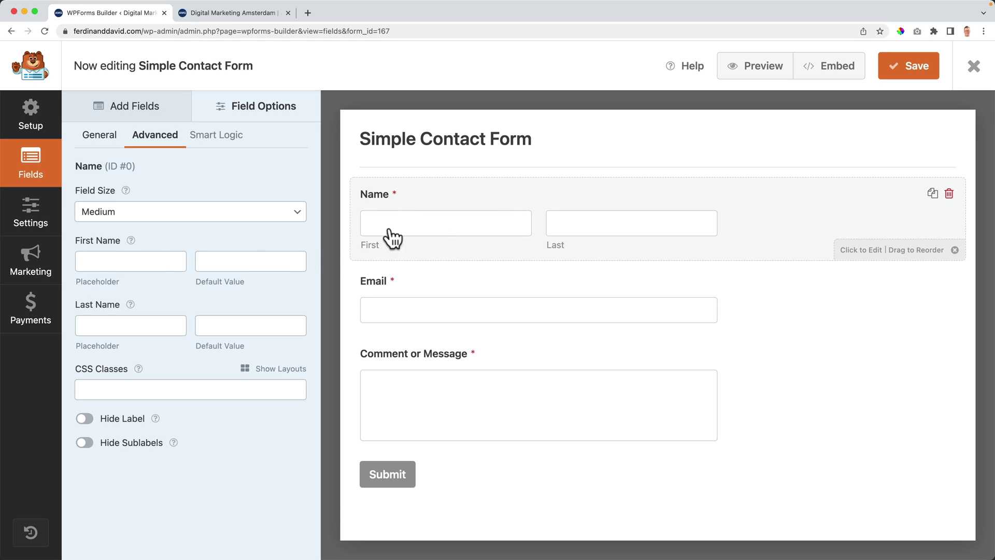
pyautogui.click(127, 262)
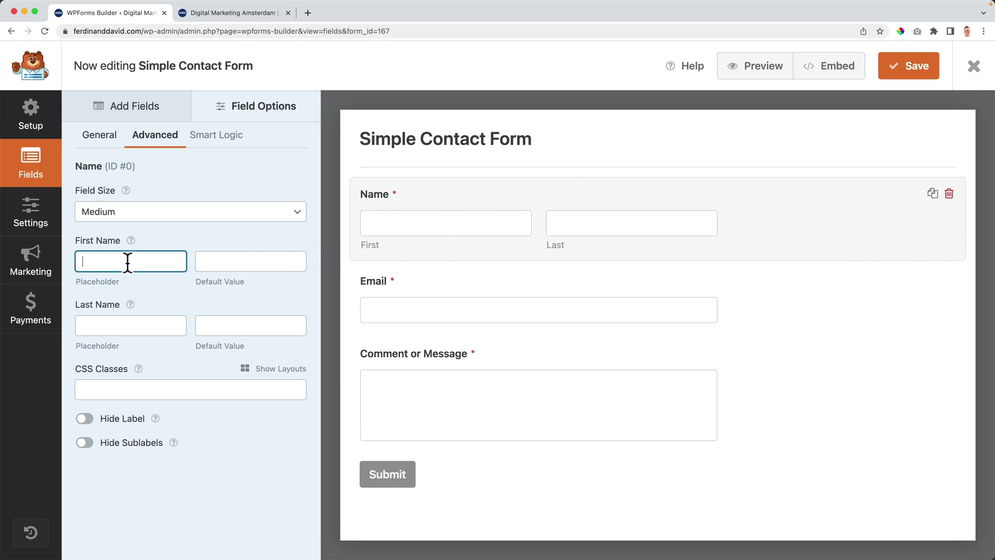
pyautogui.write('First Name')
pyautogui.click(251, 261)
pyautogui.write('L')
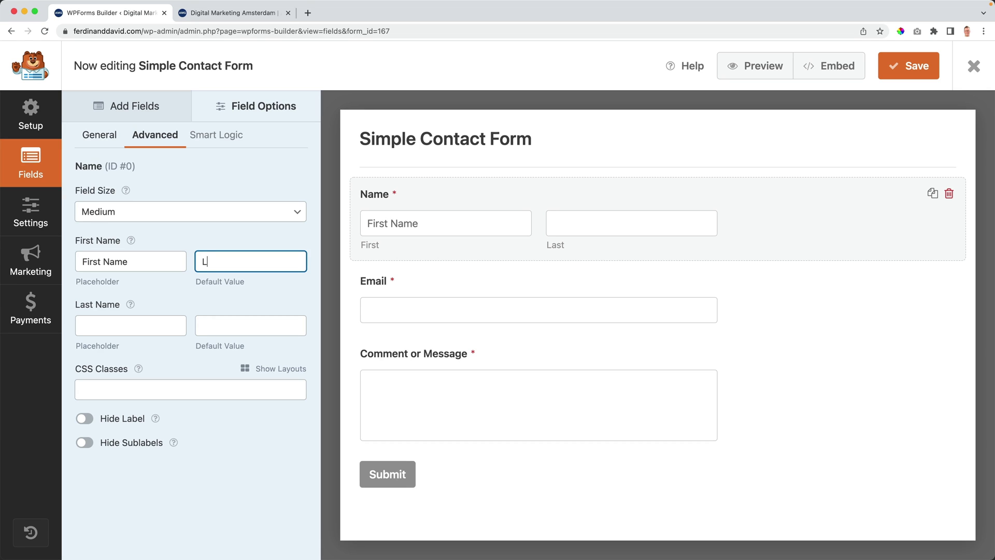
pyautogui.press('Tab')
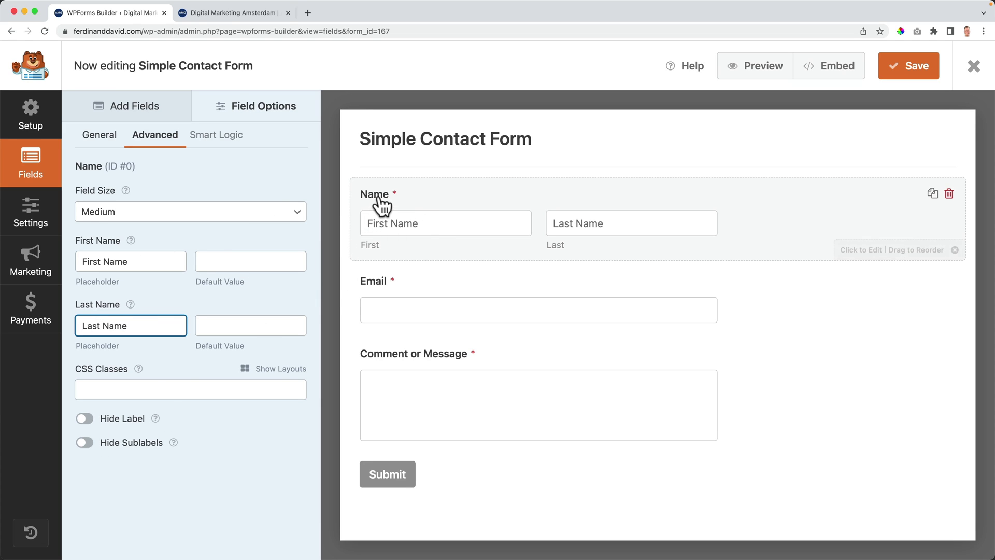
pyautogui.click(81, 420)
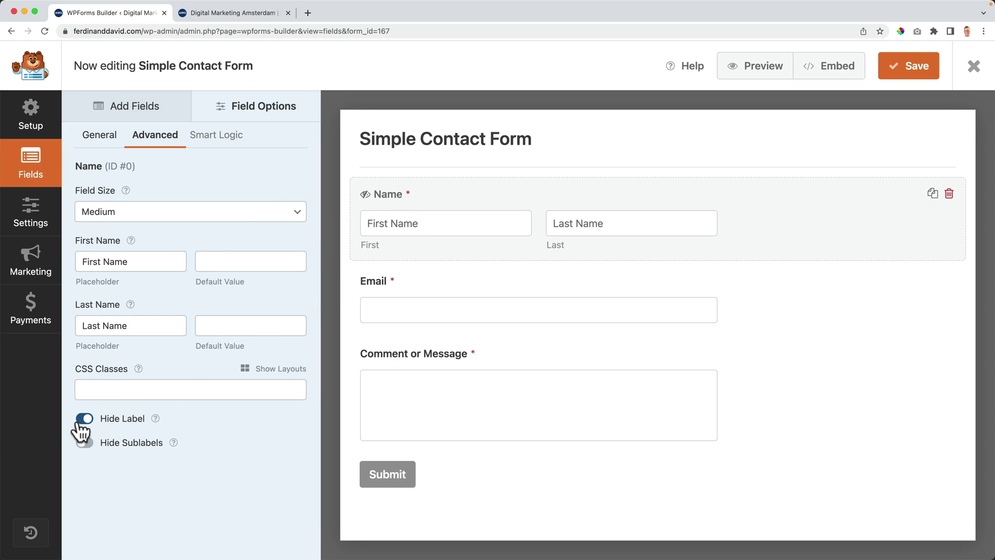
pyautogui.click(84, 443)
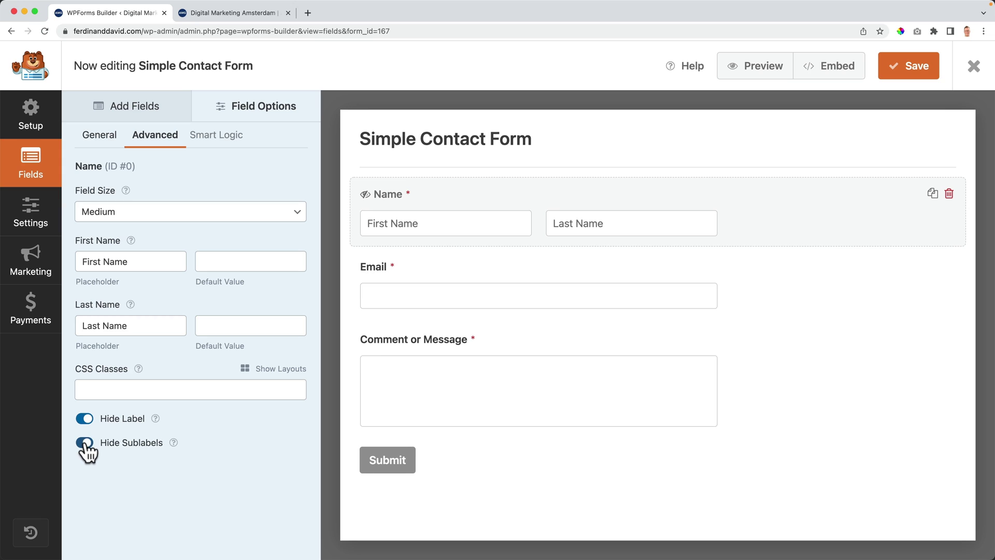
# Step: Give the Email field an 'Email' placeholder and hide its label and sublabels
pyautogui.click(460, 292)
pyautogui.click(129, 212)
pyautogui.doubleClick(129, 211)
pyautogui.click(155, 135)
pyautogui.click(104, 261)
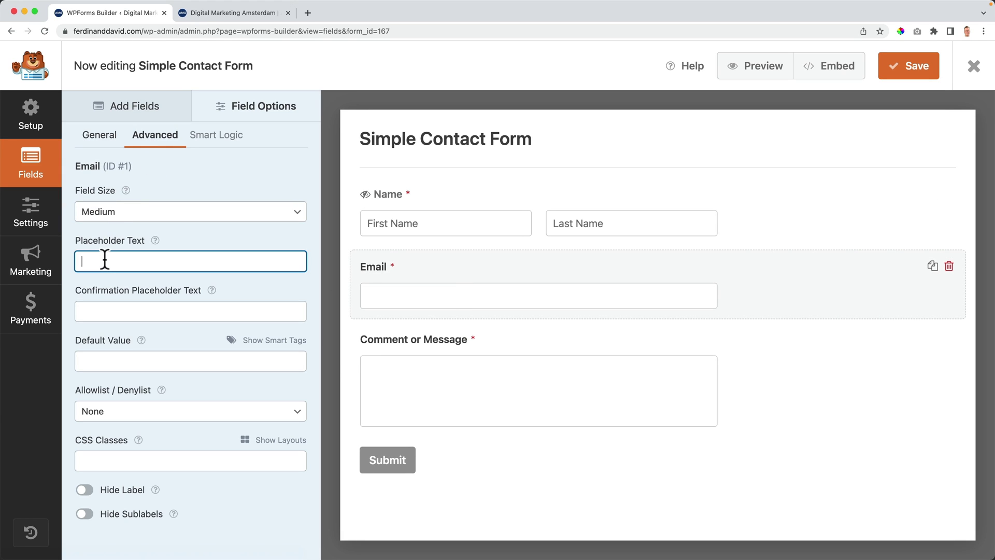
pyautogui.click(84, 489)
pyautogui.click(84, 513)
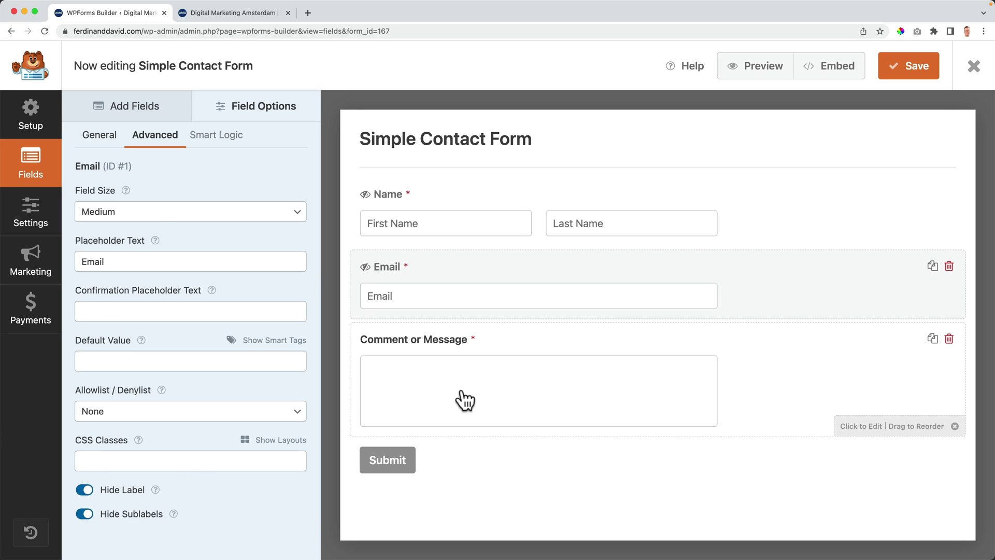
# Step: Rename the comment field to 'Message', use it as placeholder, hide the label, and save the form
pyautogui.click(460, 407)
pyautogui.click(174, 211)
pyautogui.tripleClick(174, 211)
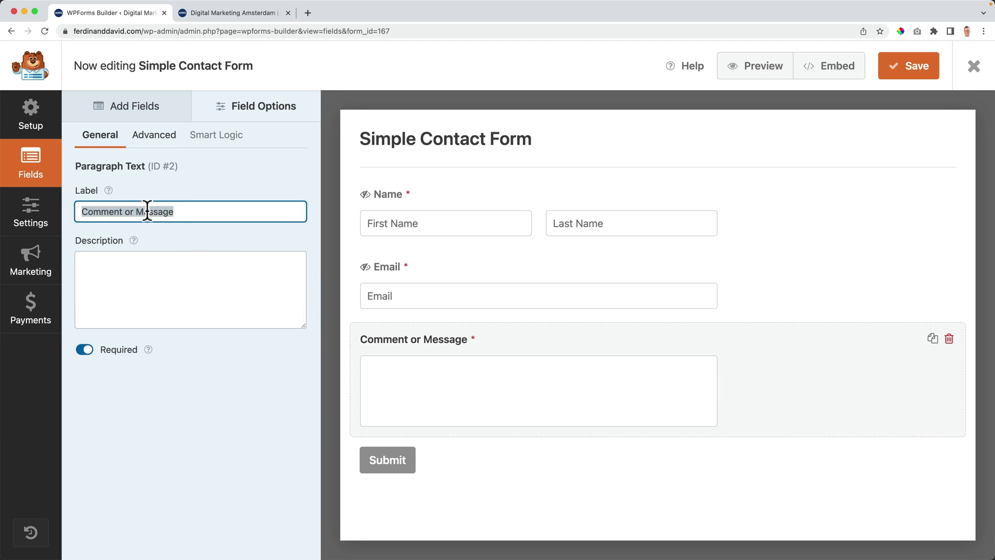
pyautogui.moveTo(136, 212); pyautogui.dragTo(79, 211)
pyautogui.press('BackSpace')
pyautogui.doubleClick(79, 211)
pyautogui.press('super+c')
pyautogui.click(155, 136)
pyautogui.click(107, 259)
pyautogui.press('super+v')
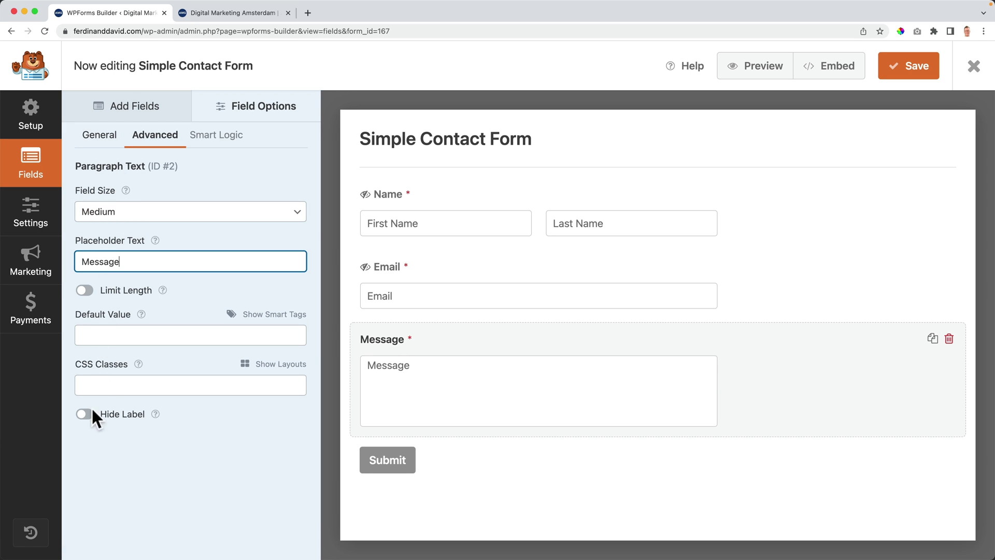
pyautogui.click(84, 414)
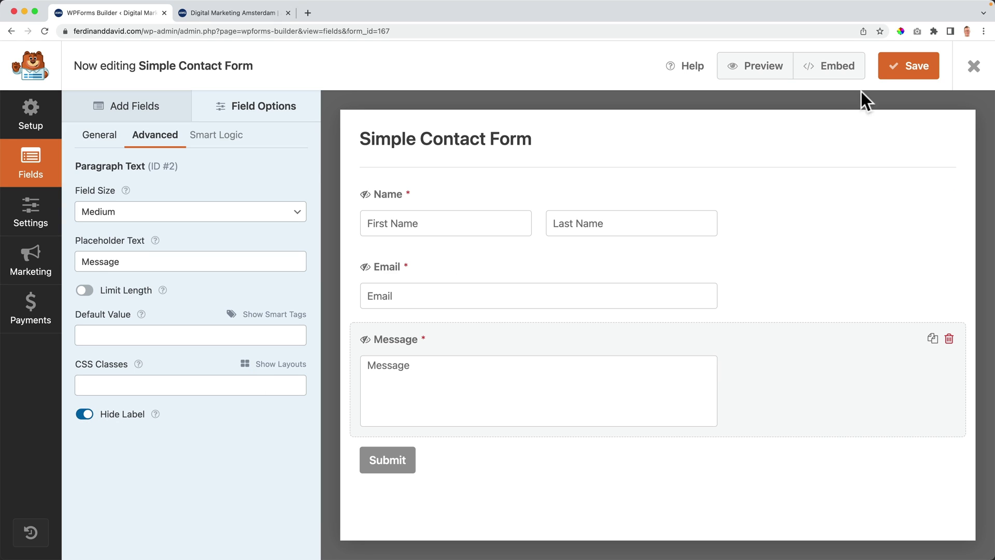
pyautogui.click(907, 72)
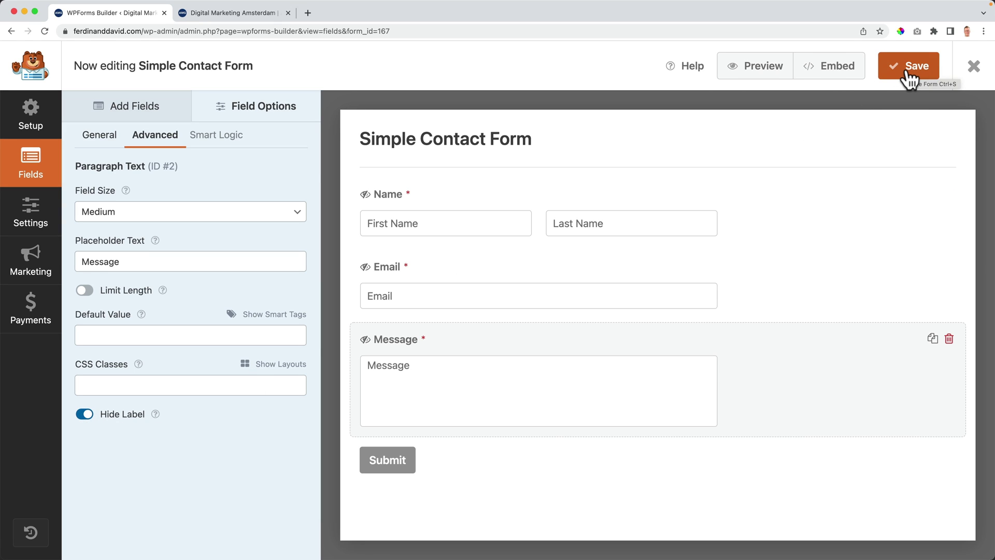
pyautogui.click(975, 67)
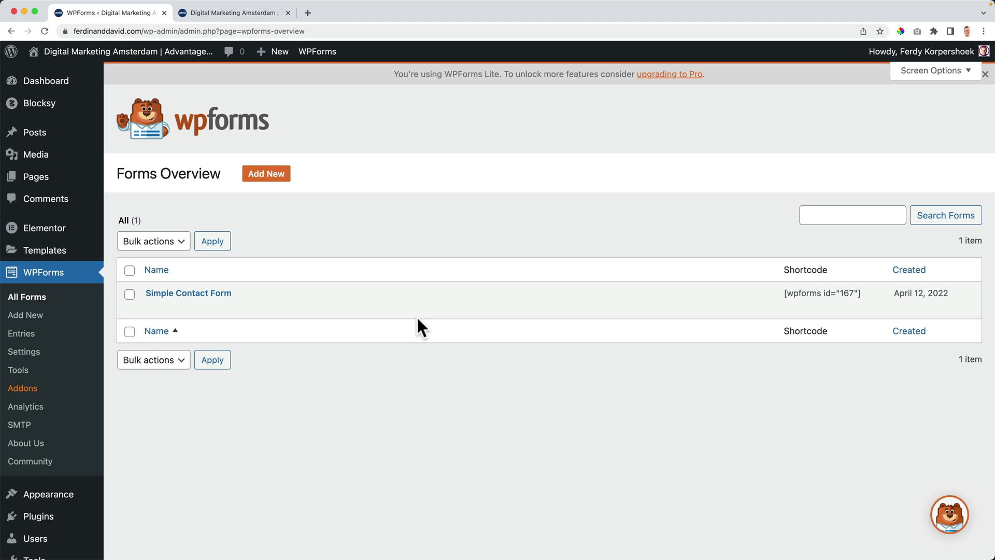
# Step: Search 'elementor' in the plugin directory, then install and activate Essential Addons for Elementor
pyautogui.moveTo(32, 521)
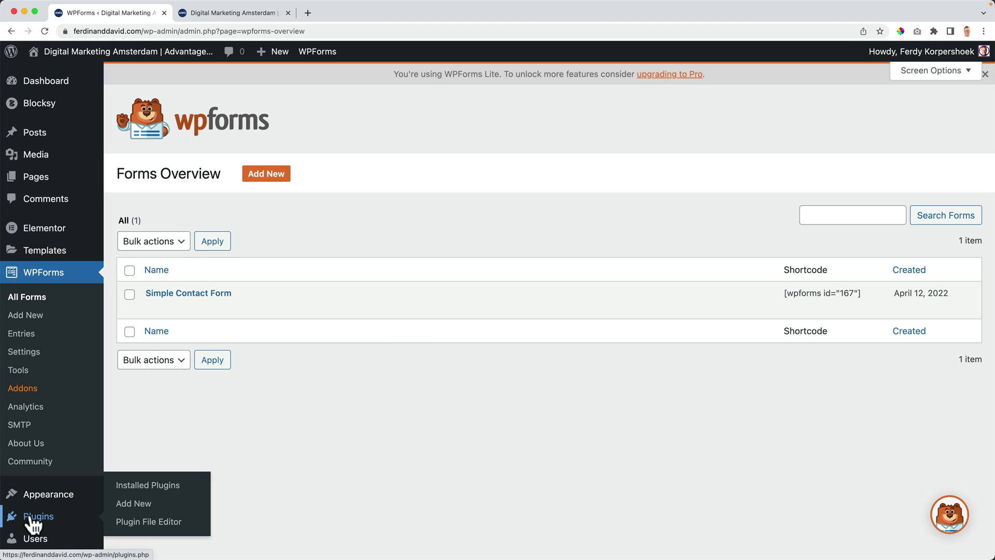
pyautogui.click(143, 505)
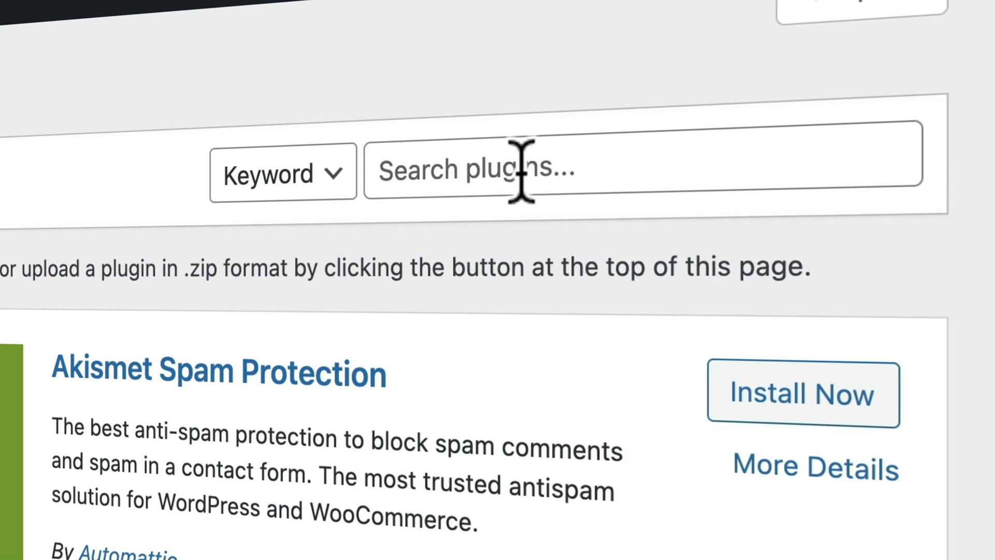
pyautogui.click(726, 72)
pyautogui.write('elementor')
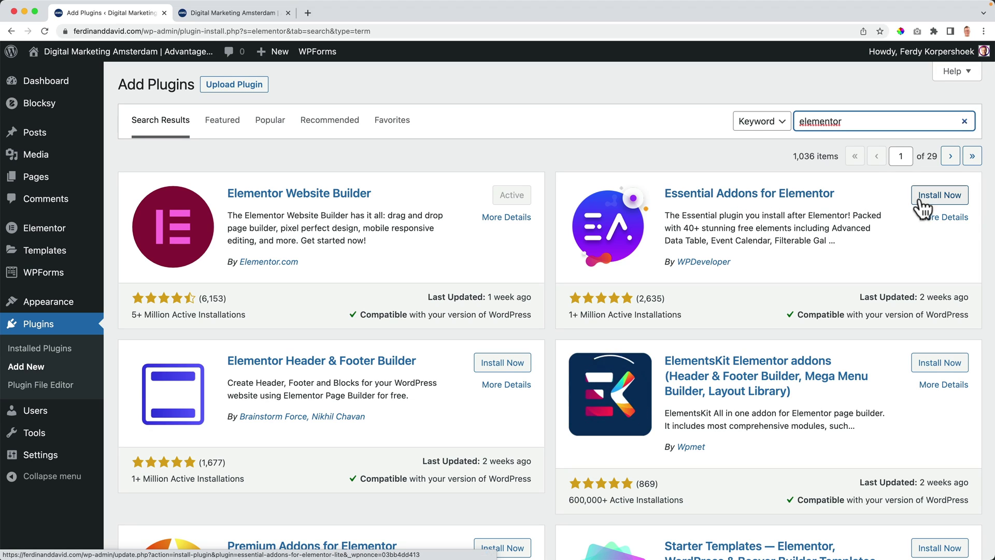
pyautogui.click(937, 200)
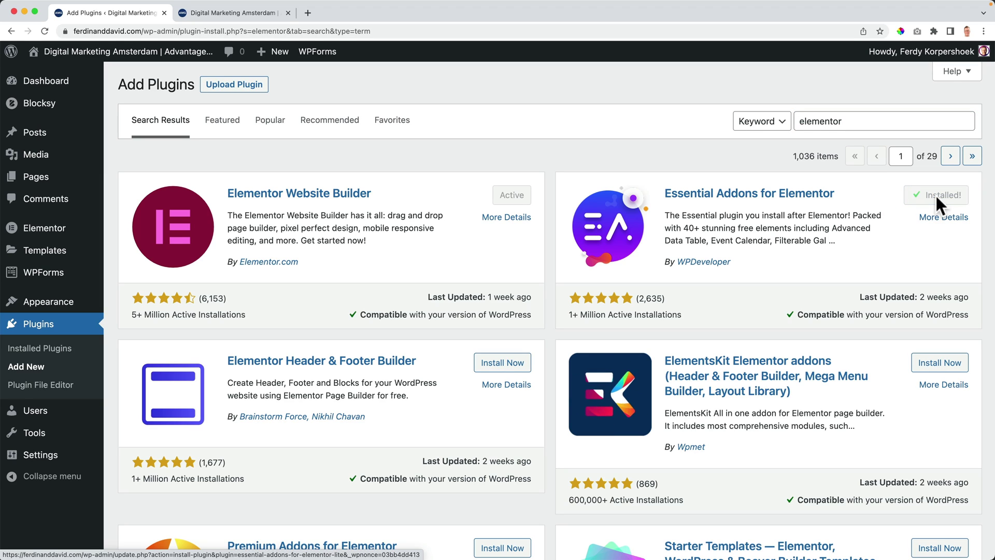
pyautogui.click(942, 200)
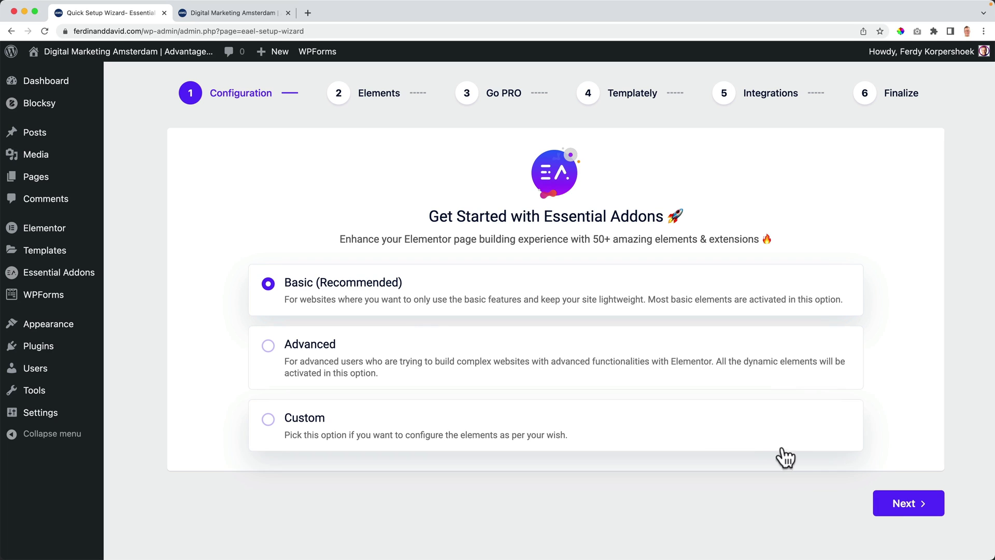
# Step: Step through the Essential Addons wizard keeping Basic elements, and decline usage-data sharing
pyautogui.click(900, 509)
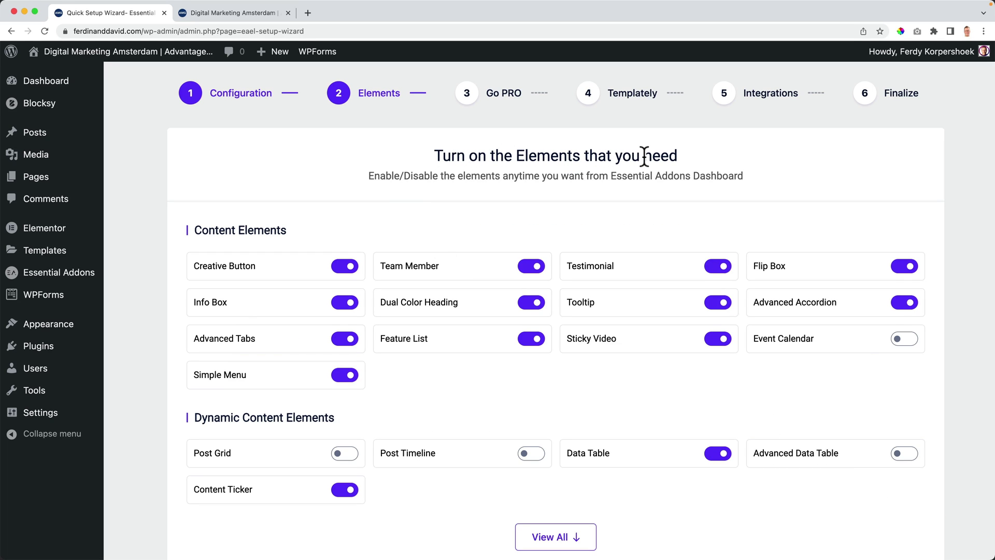
pyautogui.scroll(-3, 448, 212)
pyautogui.scroll(3, 451, 217)
pyautogui.scroll(-3, 595, 282)
pyautogui.click(898, 506)
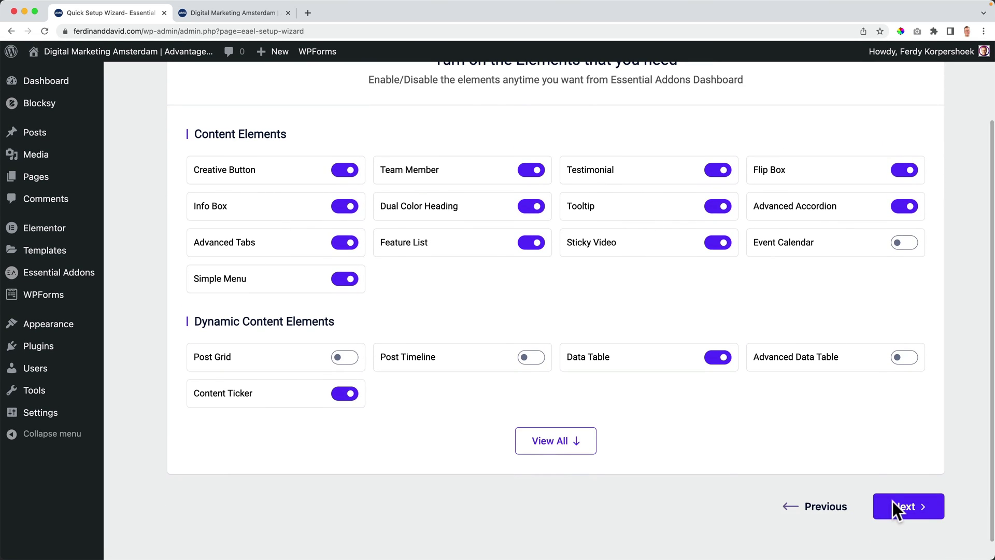
pyautogui.click(892, 496)
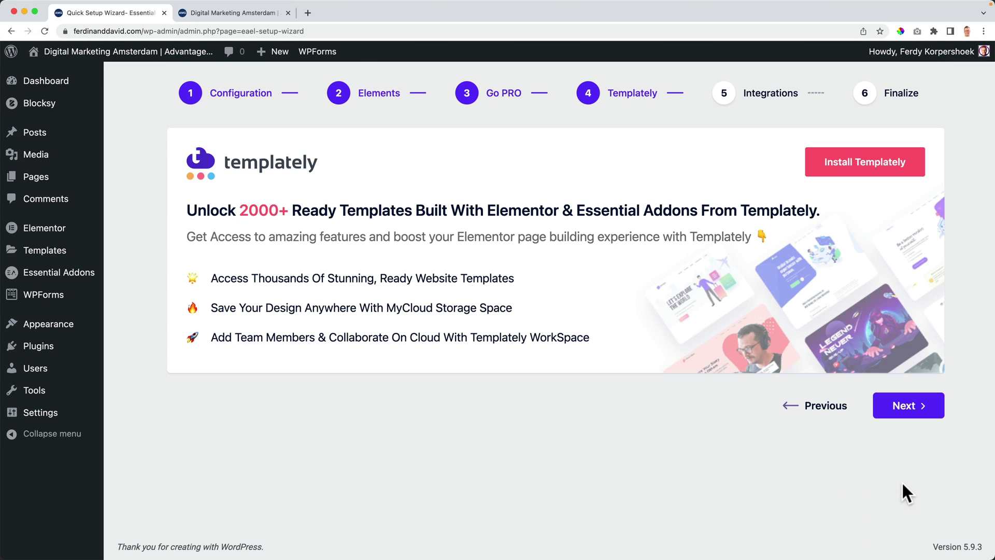
pyautogui.click(910, 406)
pyautogui.scroll(-3, 875, 409)
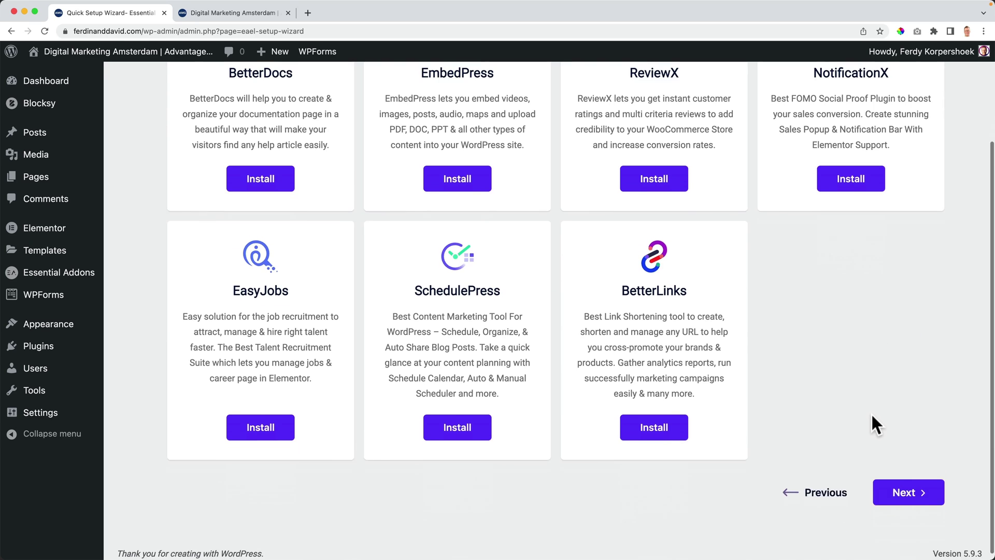
pyautogui.click(889, 492)
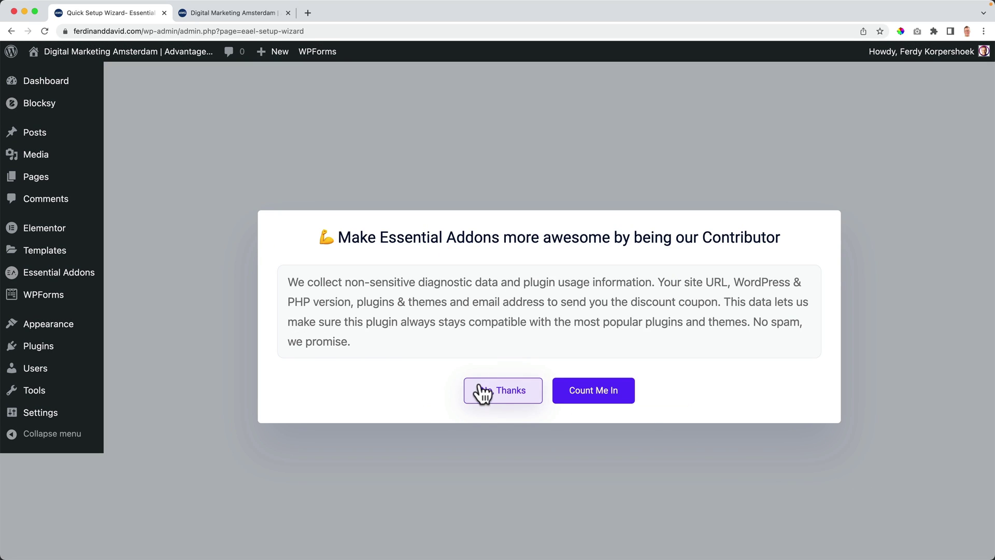
pyautogui.click(500, 390)
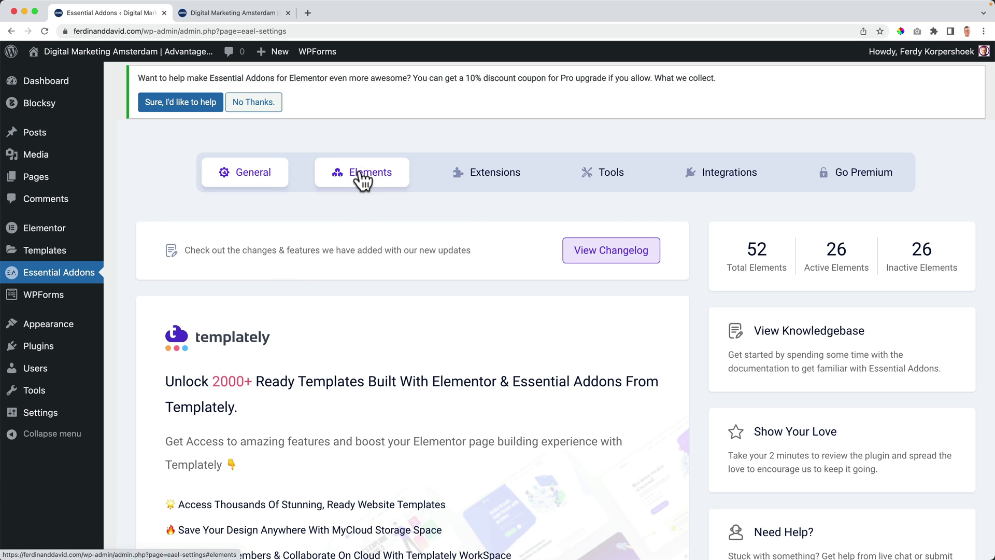
# Step: Turn on the WPForms form styler in Essential Addons' Elements list and save the settings
pyautogui.click(363, 179)
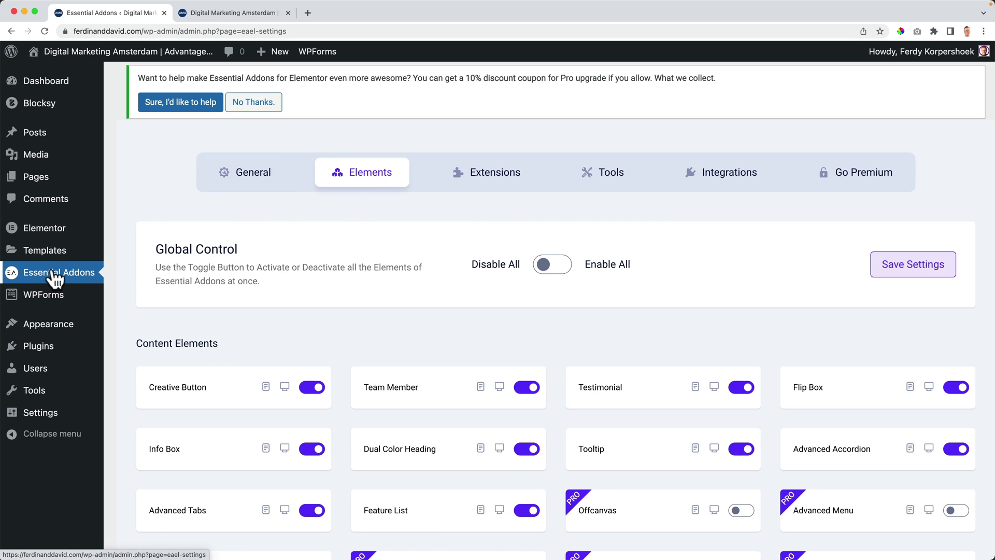
pyautogui.click(55, 277)
pyautogui.click(369, 179)
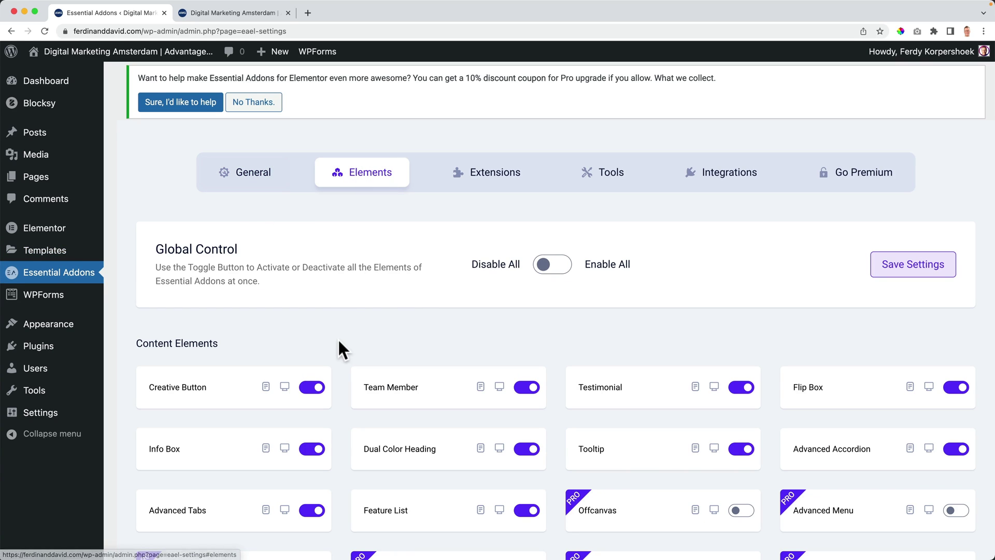
pyautogui.scroll(-1, 550, 269)
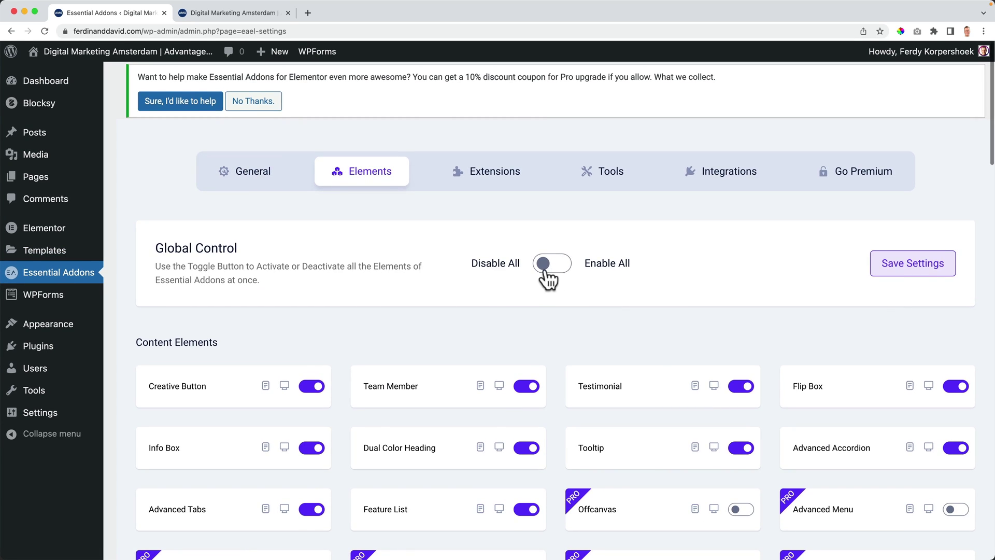
pyautogui.scroll(-1, 463, 313)
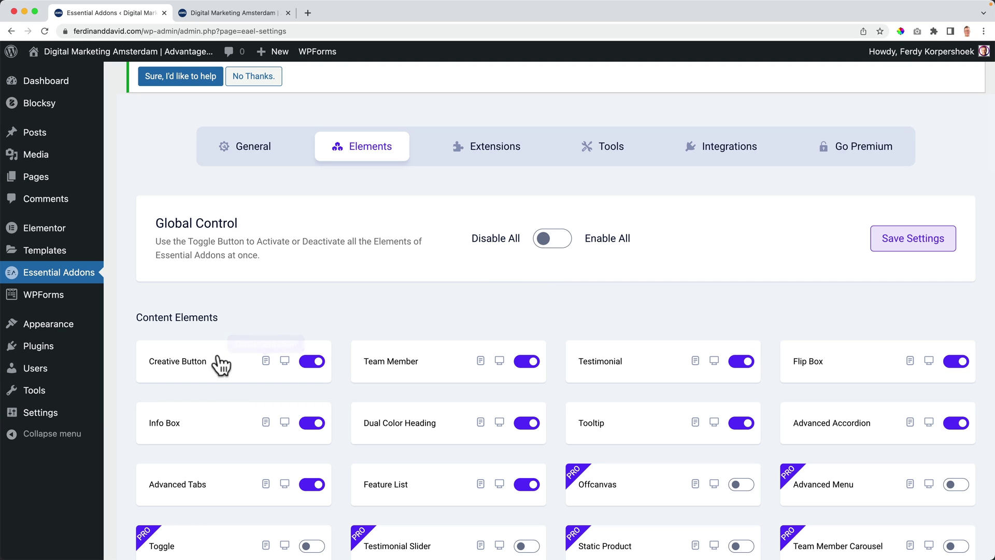
pyautogui.scroll(-8, 348, 362)
pyautogui.scroll(-10, 349, 359)
pyautogui.scroll(-4, 348, 357)
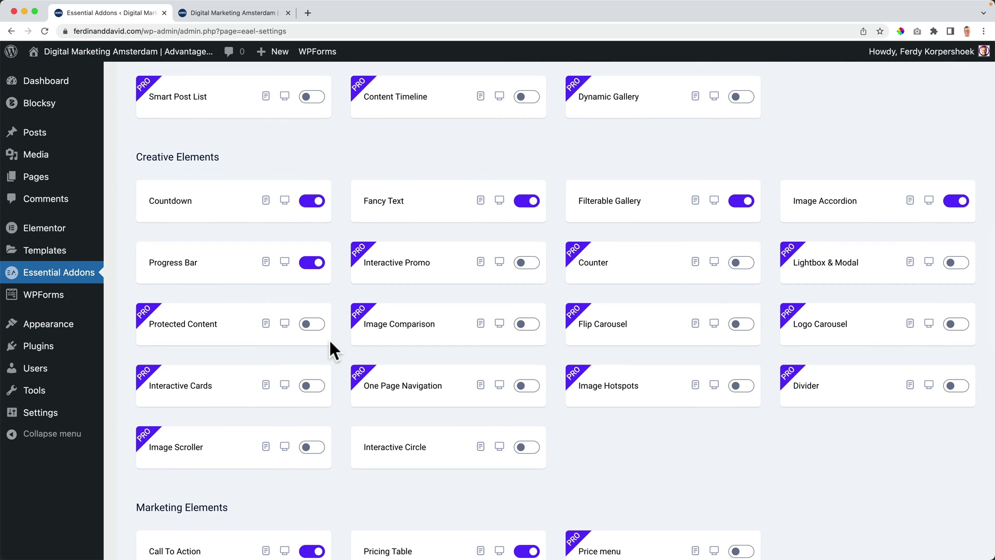
pyautogui.scroll(-2, 285, 288)
pyautogui.scroll(-3, 336, 332)
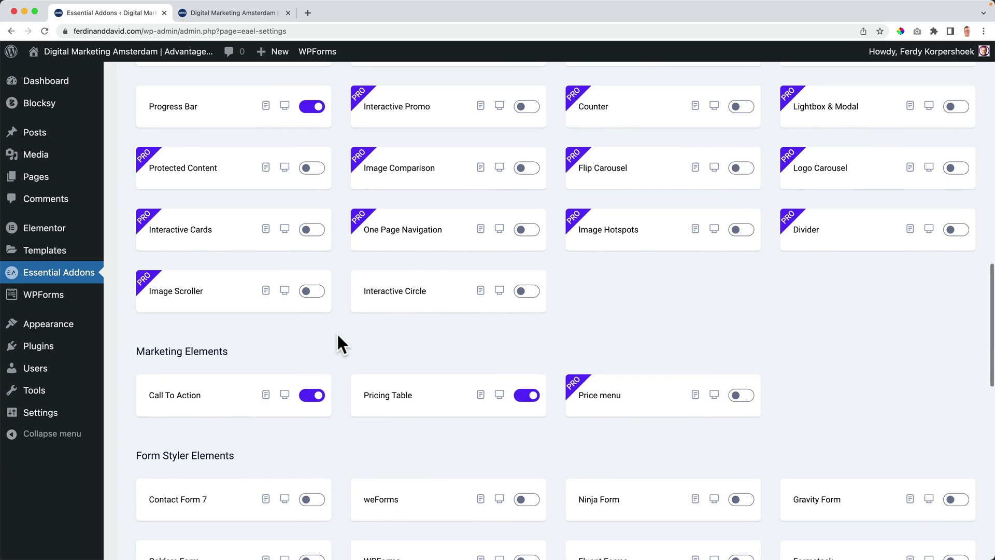
pyautogui.scroll(-3, 336, 332)
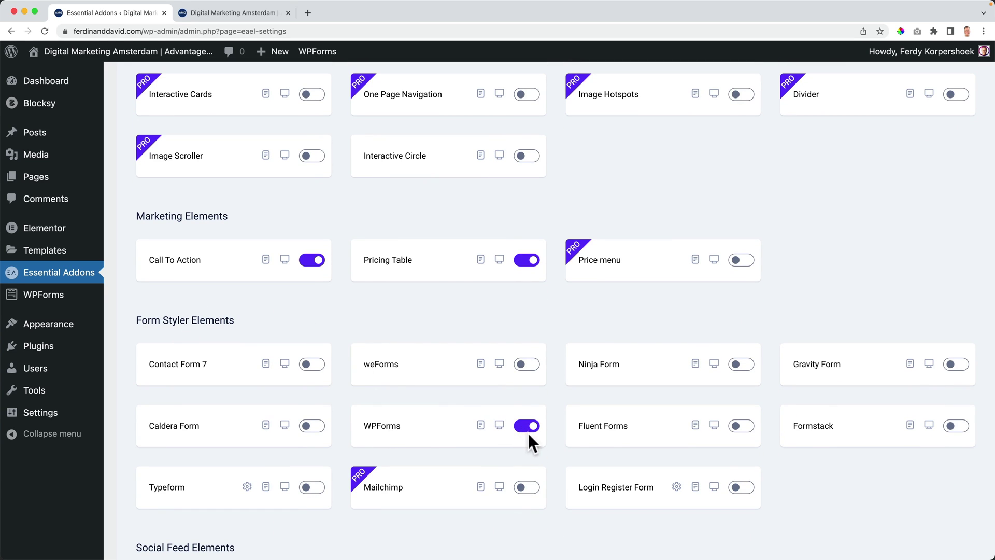
pyautogui.scroll(-4, 573, 354)
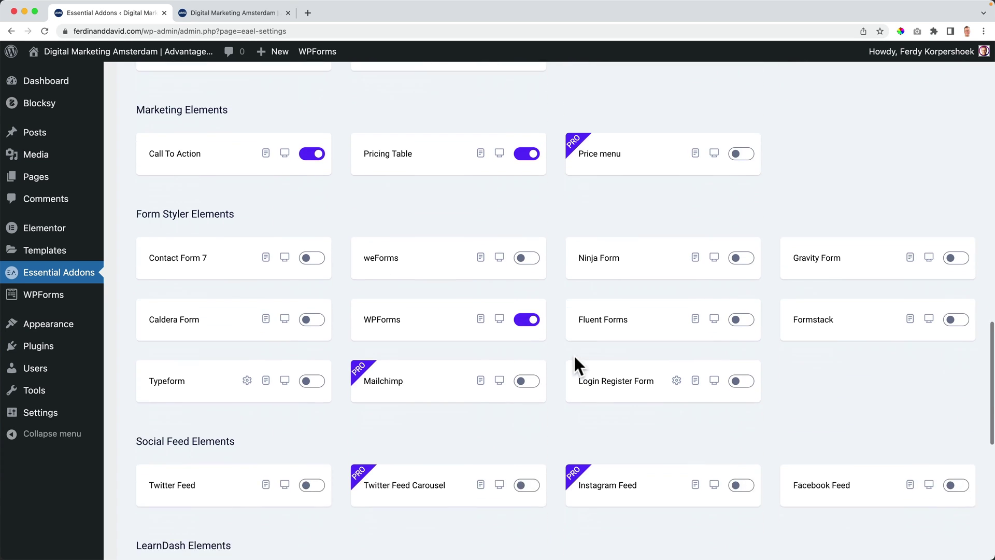
pyautogui.scroll(15, 512, 358)
pyautogui.scroll(10, 518, 367)
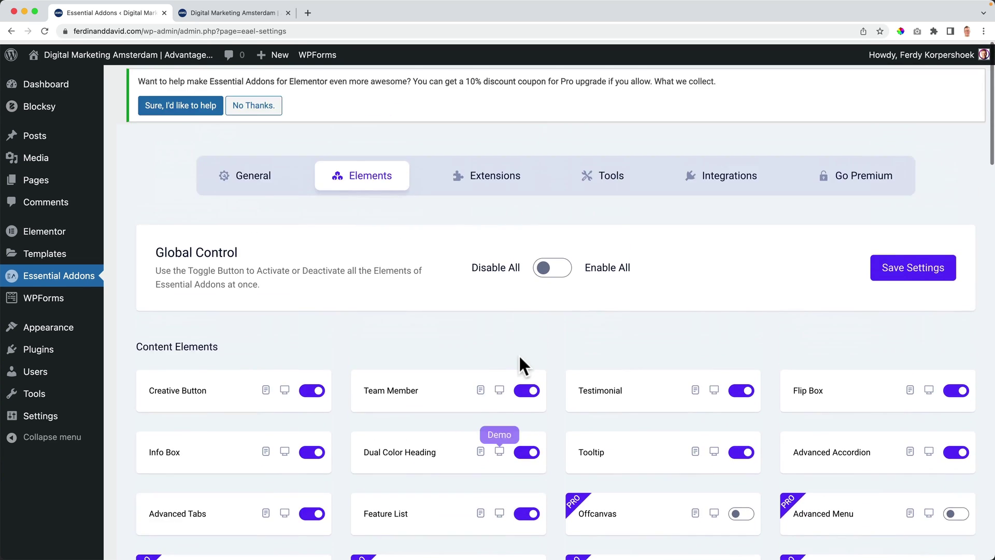
pyautogui.click(908, 273)
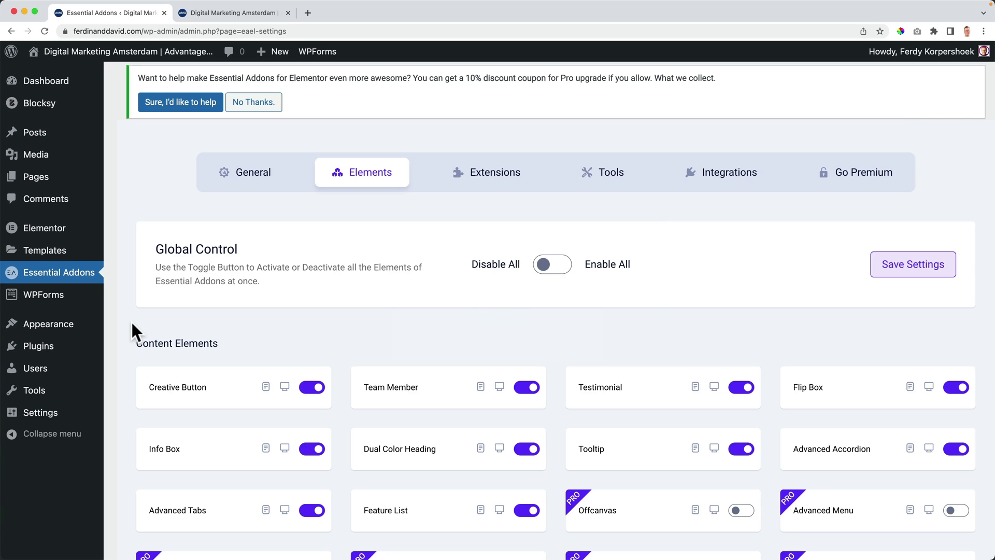
pyautogui.moveTo(123, 54)
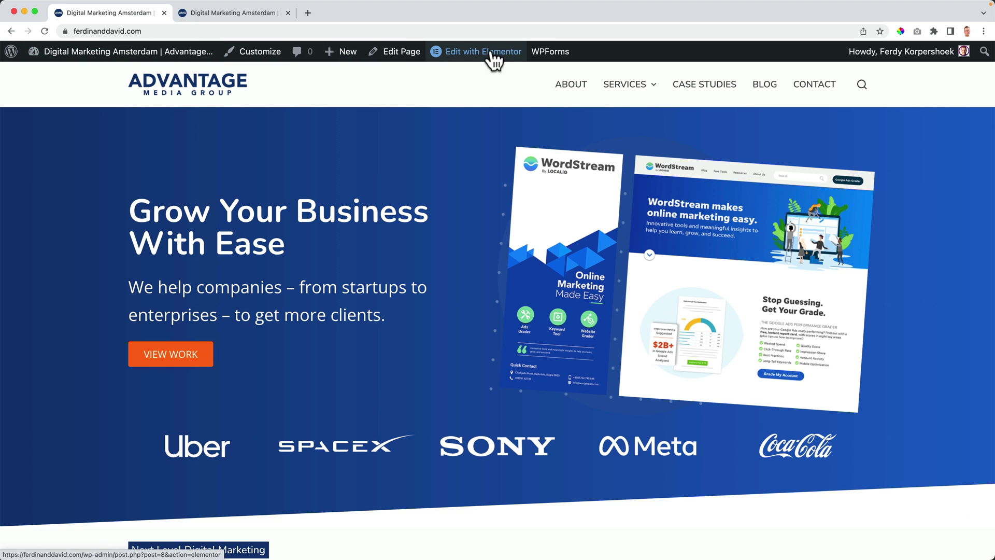
# Step: Add a new single-column section at the bottom of the homepage
pyautogui.moveTo(492, 60)
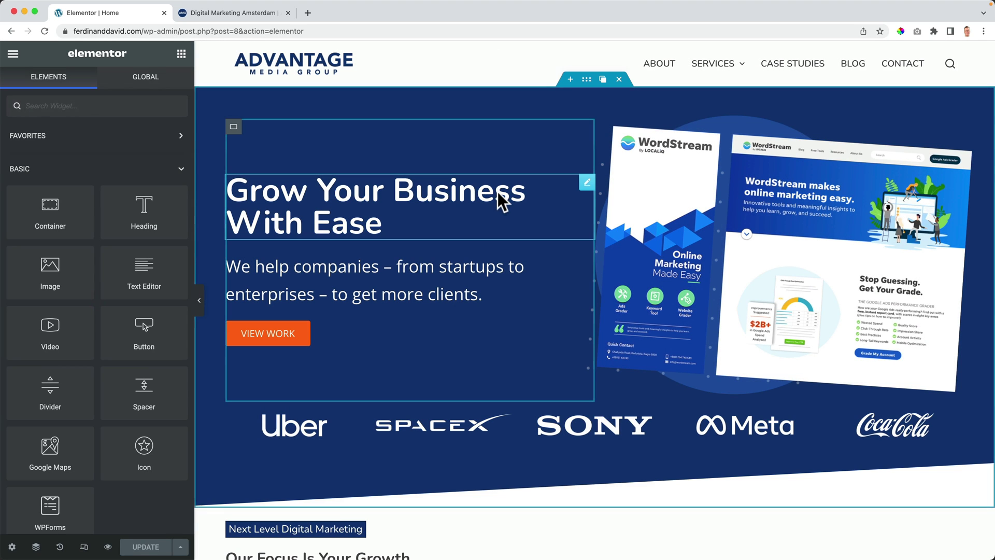
pyautogui.scroll(-15, 497, 194)
pyautogui.scroll(-3, 497, 188)
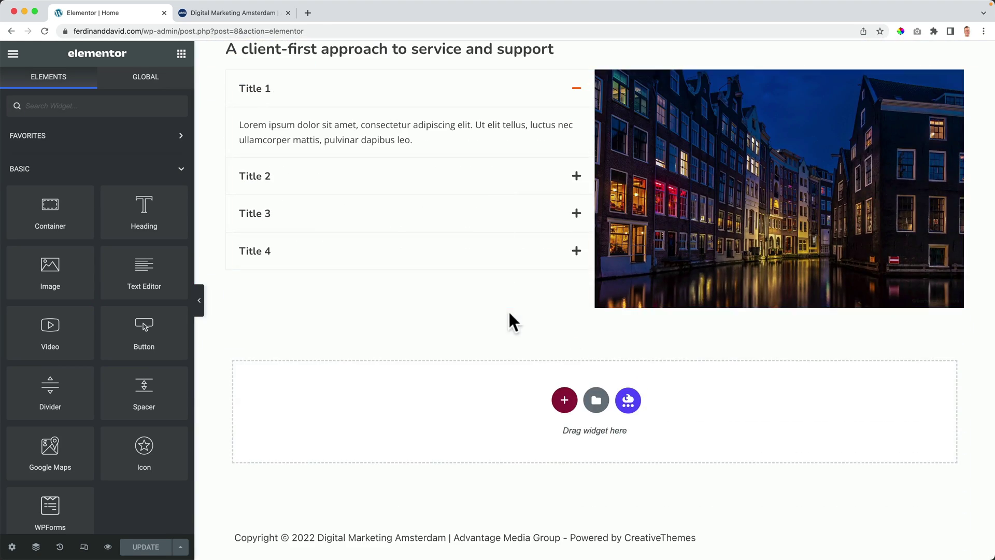
pyautogui.click(565, 400)
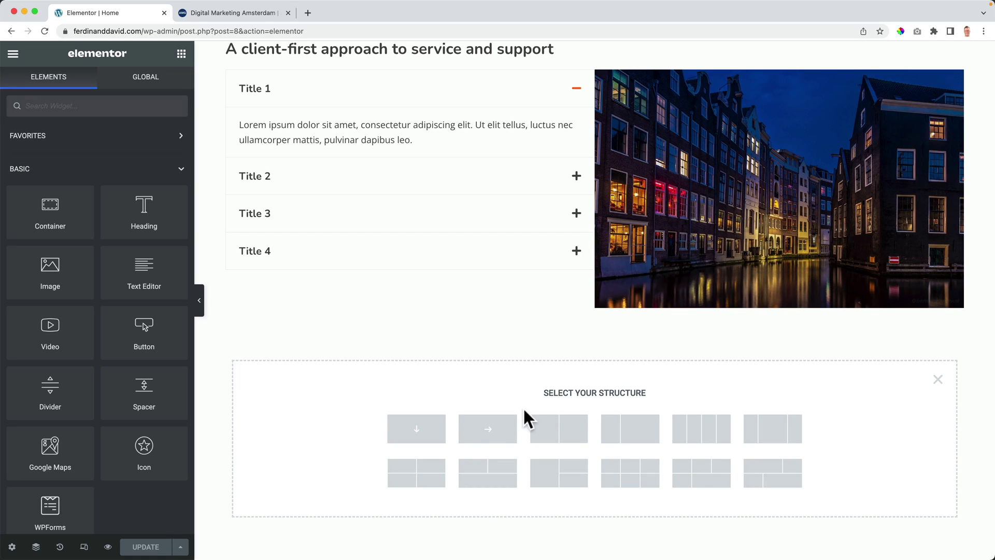
pyautogui.click(427, 431)
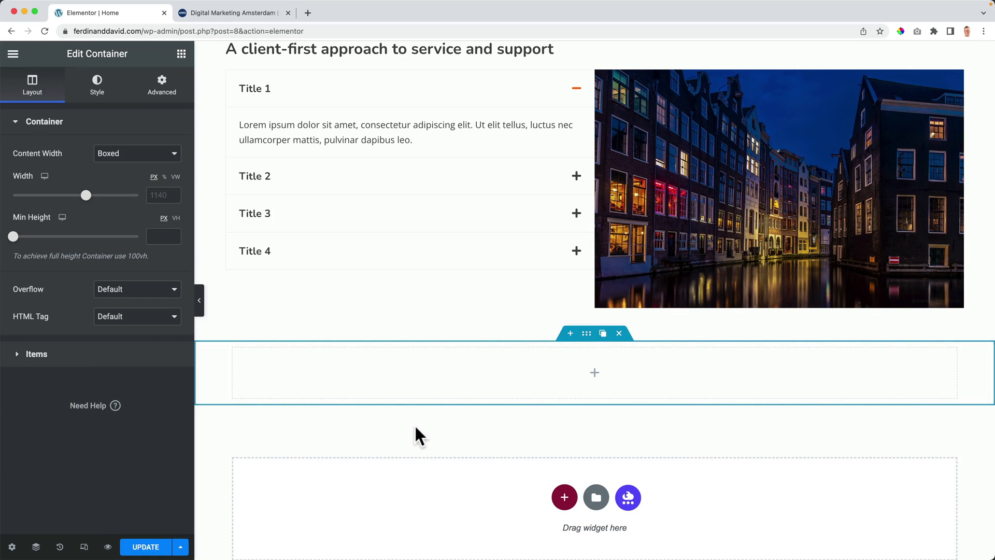
# Step: Give the section a 90° gradient background from Theme Color Palette 1 to Palette 2
pyautogui.click(98, 87)
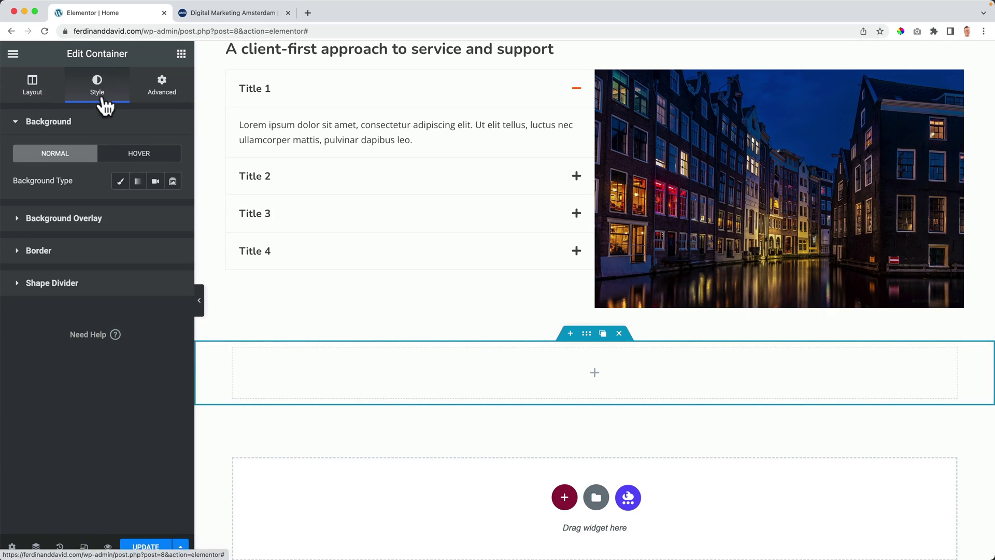
pyautogui.click(138, 181)
pyautogui.click(155, 208)
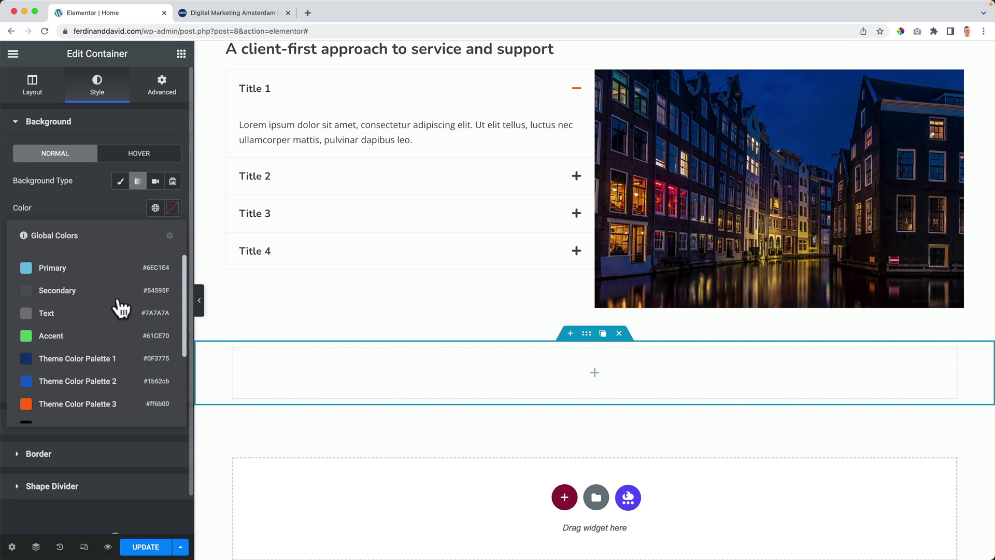
pyautogui.click(95, 365)
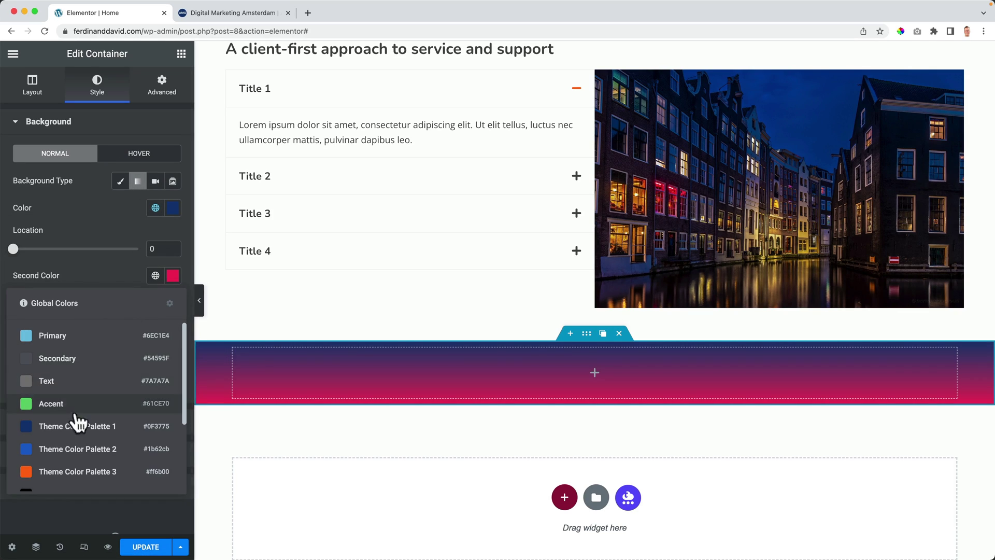
pyautogui.click(76, 444)
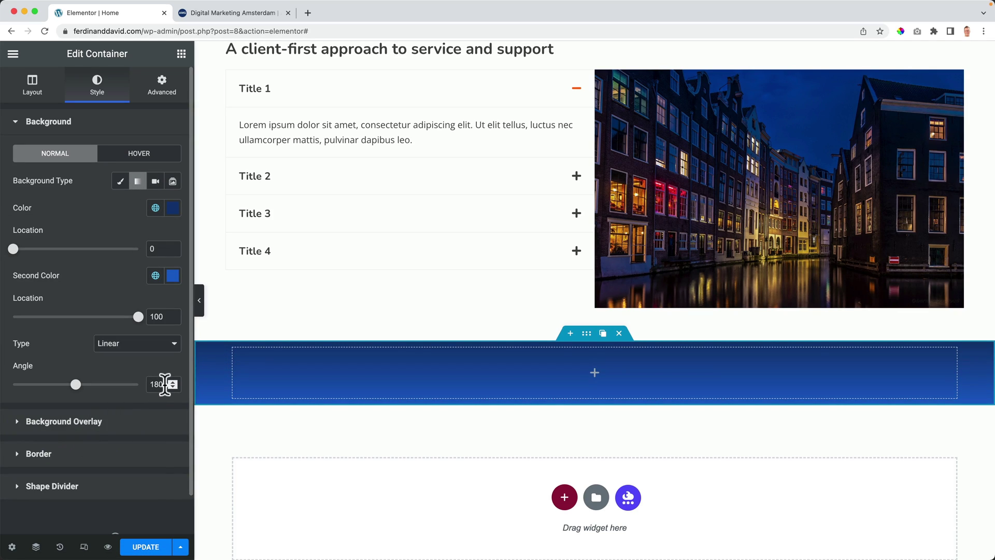
pyautogui.write('90')
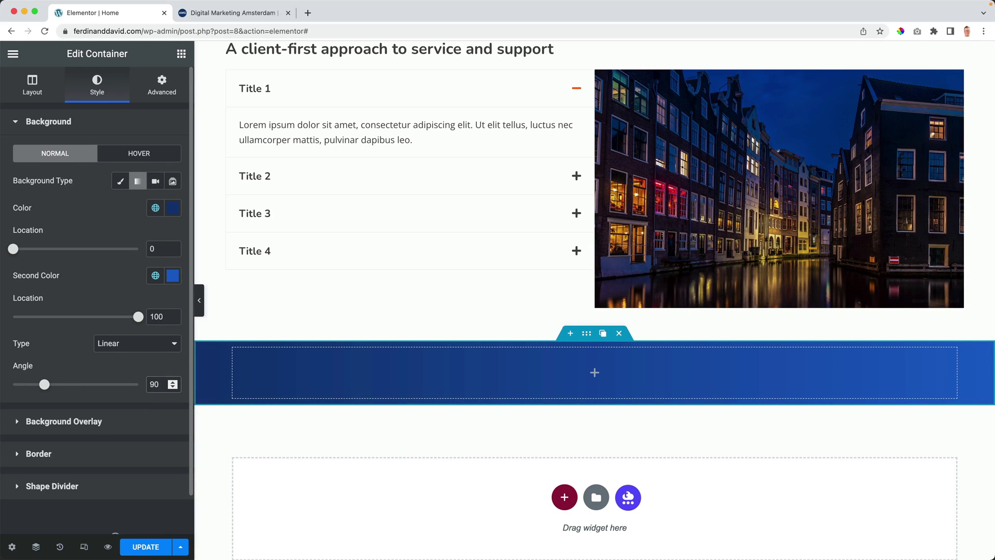
pyautogui.scroll(-1, 139, 200)
# Step: Unlink the section padding and set top and bottom to 50 px, sides 0
pyautogui.click(163, 83)
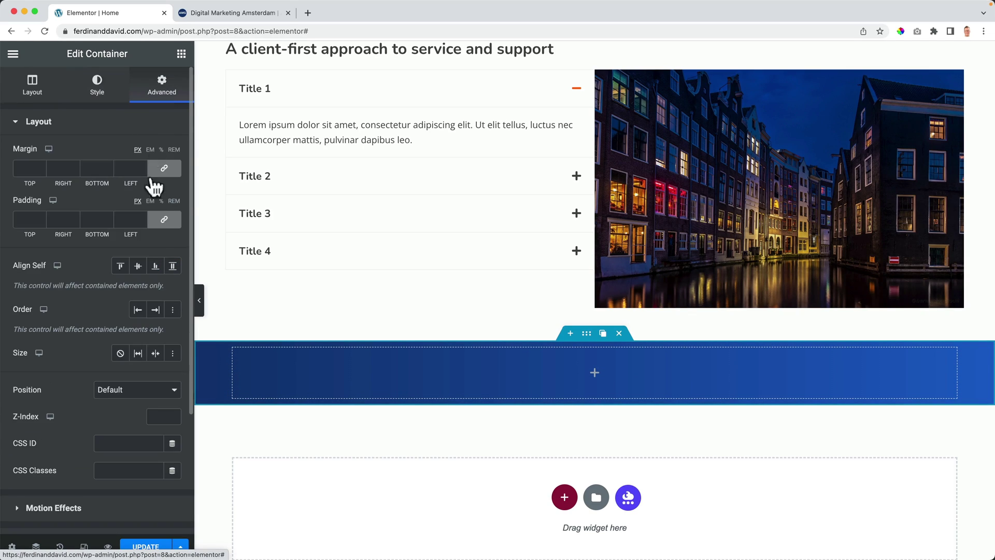
pyautogui.click(164, 223)
pyautogui.doubleClick(18, 218)
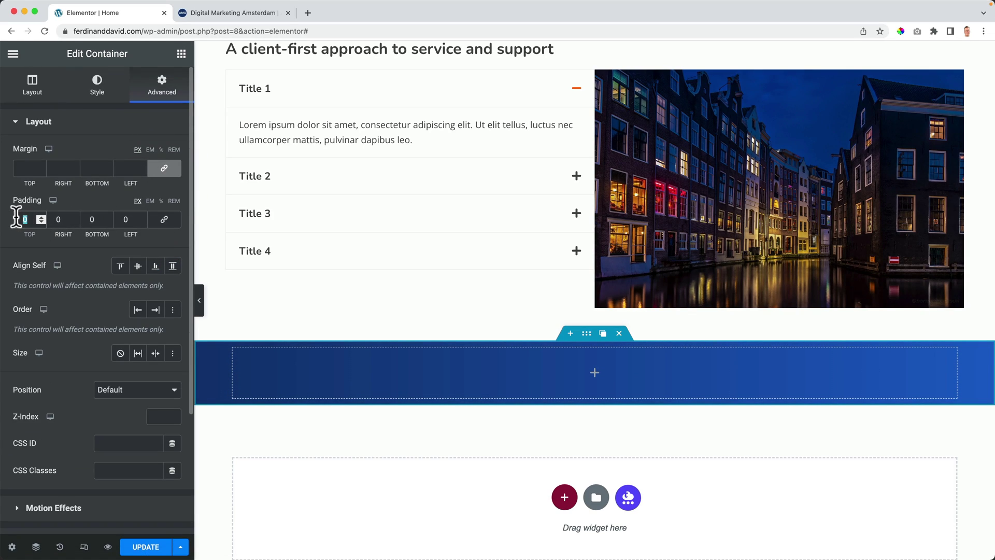
pyautogui.write('50')
pyautogui.press('Tab')
pyautogui.press('Tab')
pyautogui.write('50')
pyautogui.press('Tab')
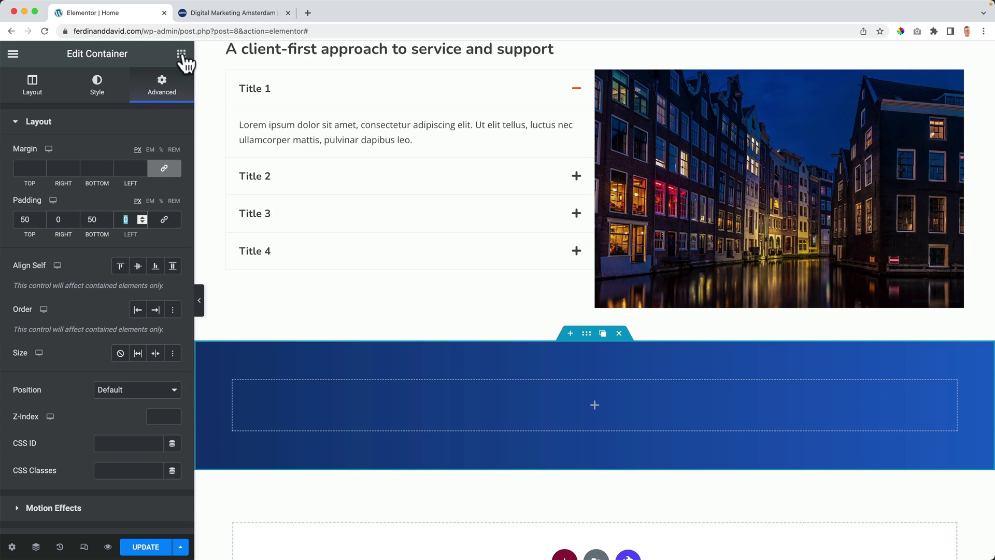
pyautogui.click(181, 53)
# Step: Drop a WPForms widget into the blue section and select the Simple Contact Form
pyautogui.write('wpforms')
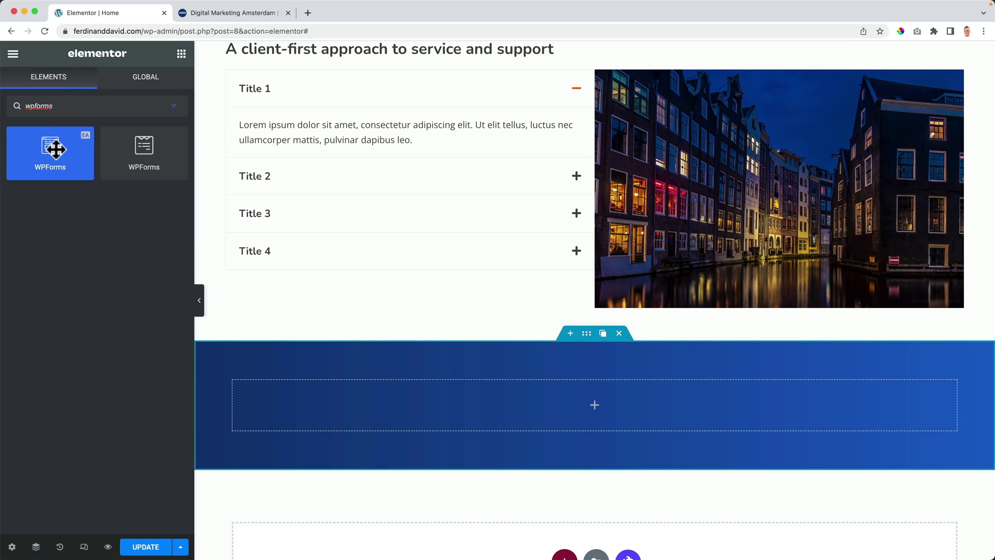
pyautogui.moveTo(55, 149); pyautogui.dragTo(587, 393)
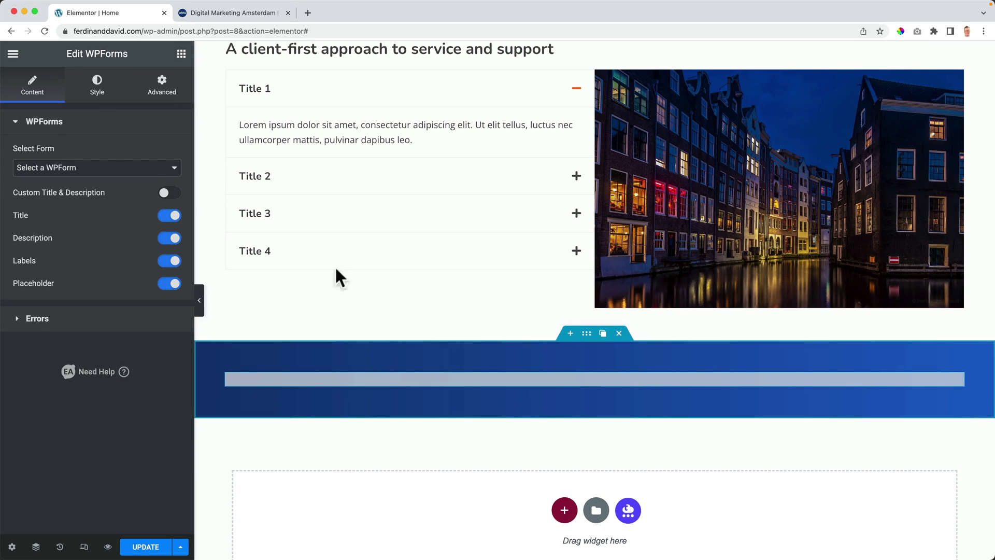
pyautogui.click(62, 167)
pyautogui.click(58, 185)
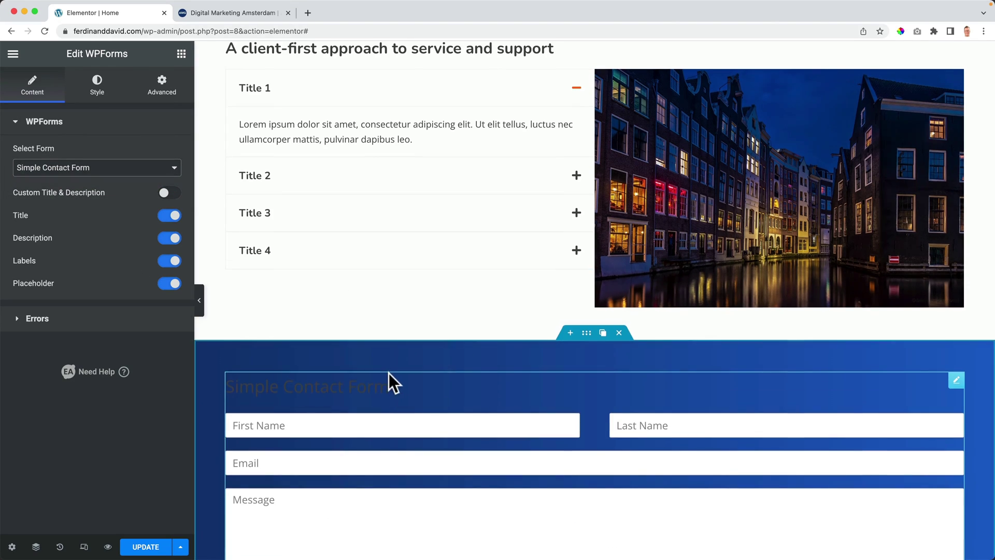
# Step: Keep the form title and placeholders shown while hiding the description and field labels
pyautogui.scroll(-3, 388, 373)
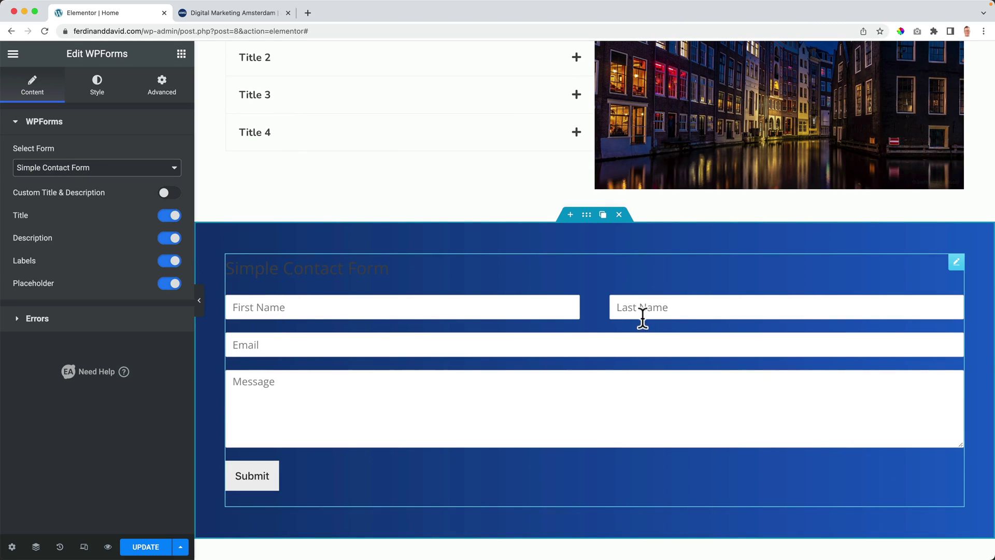
pyautogui.click(168, 217)
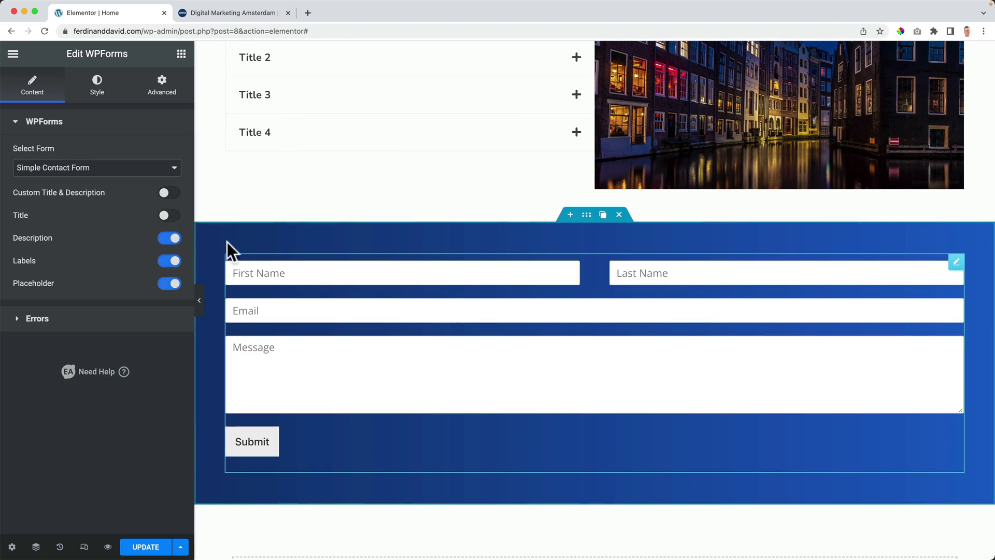
pyautogui.click(171, 224)
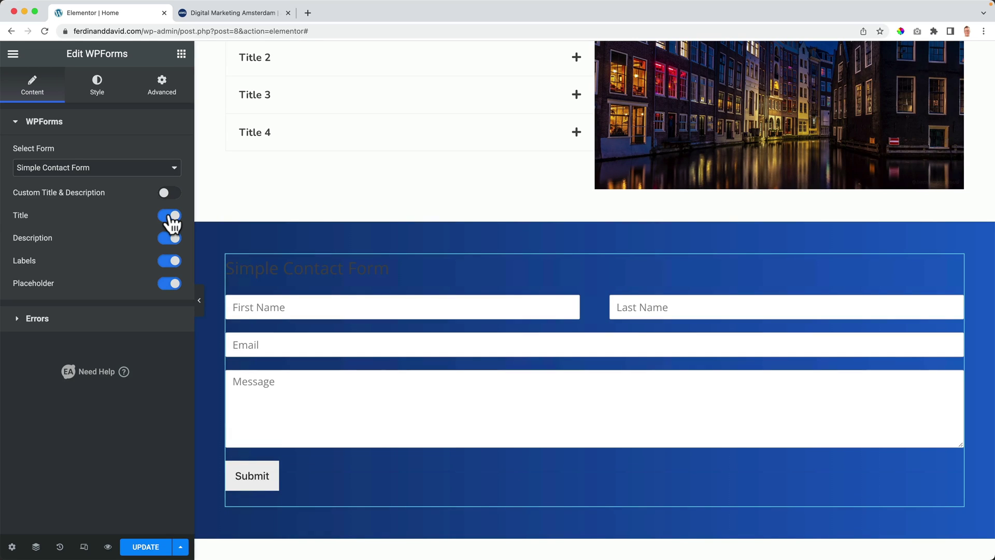
pyautogui.click(169, 239)
pyautogui.click(172, 264)
pyautogui.click(171, 286)
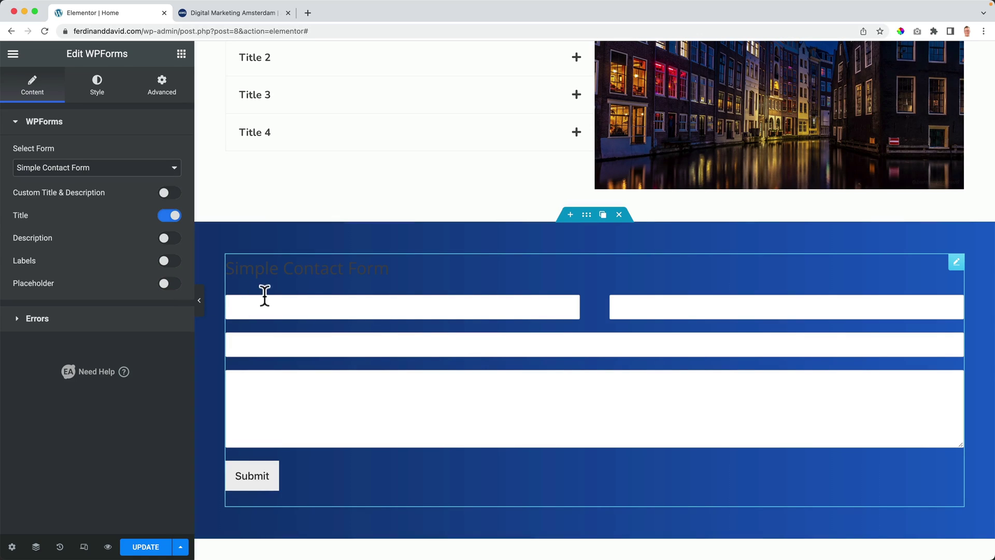
pyautogui.click(171, 285)
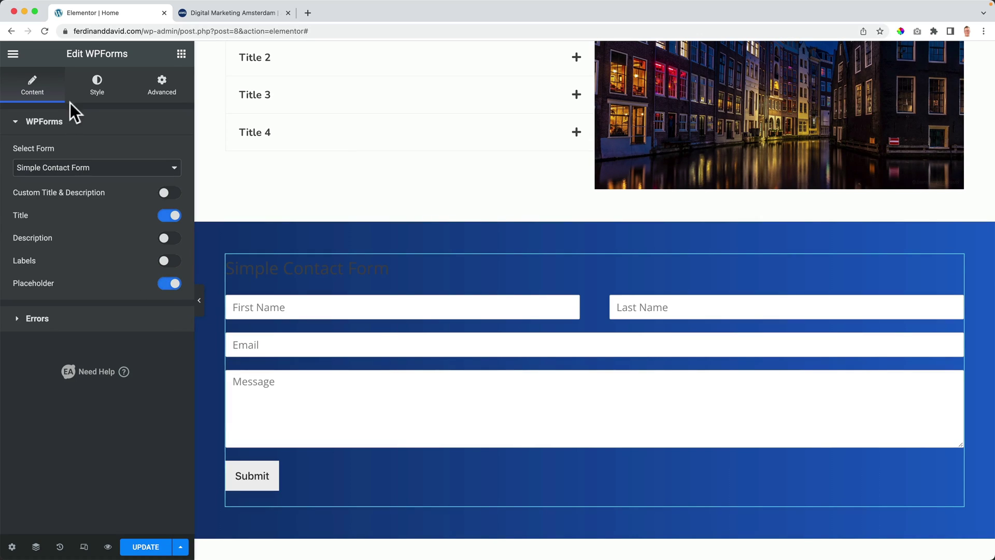
# Step: Limit the contact form to a 500 px max width and centre it
pyautogui.click(96, 88)
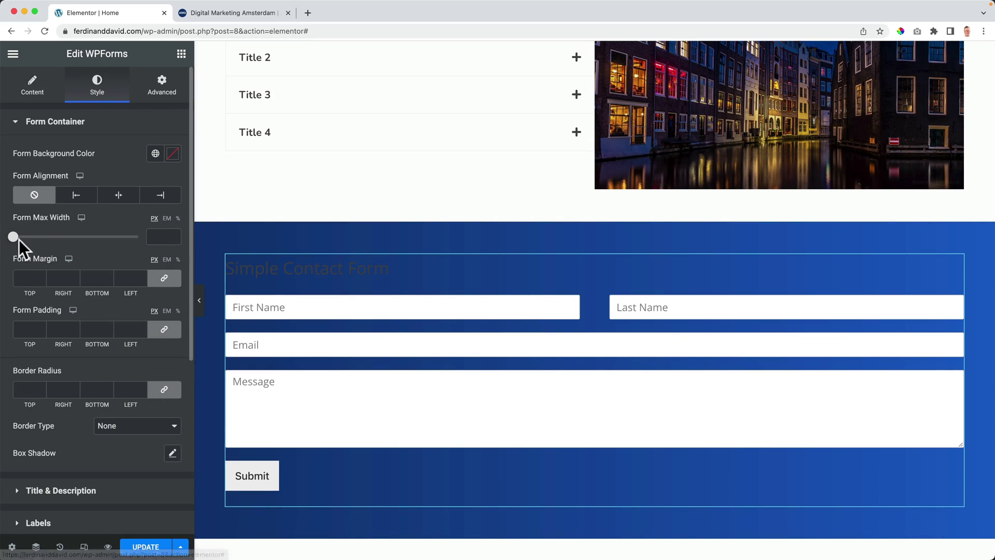
pyautogui.moveTo(13, 237); pyautogui.dragTo(54, 238)
pyautogui.moveTo(165, 240); pyautogui.dragTo(138, 237)
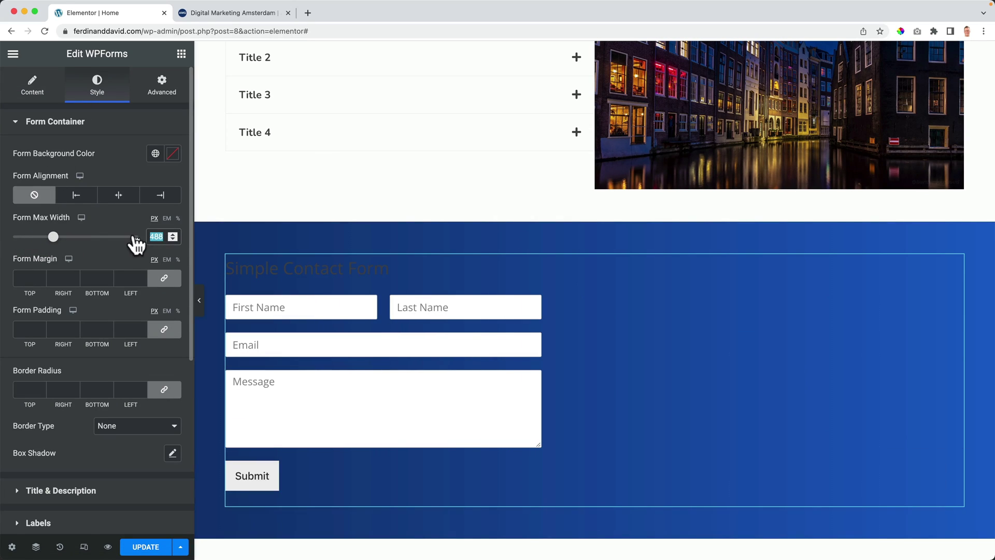
pyautogui.write('500')
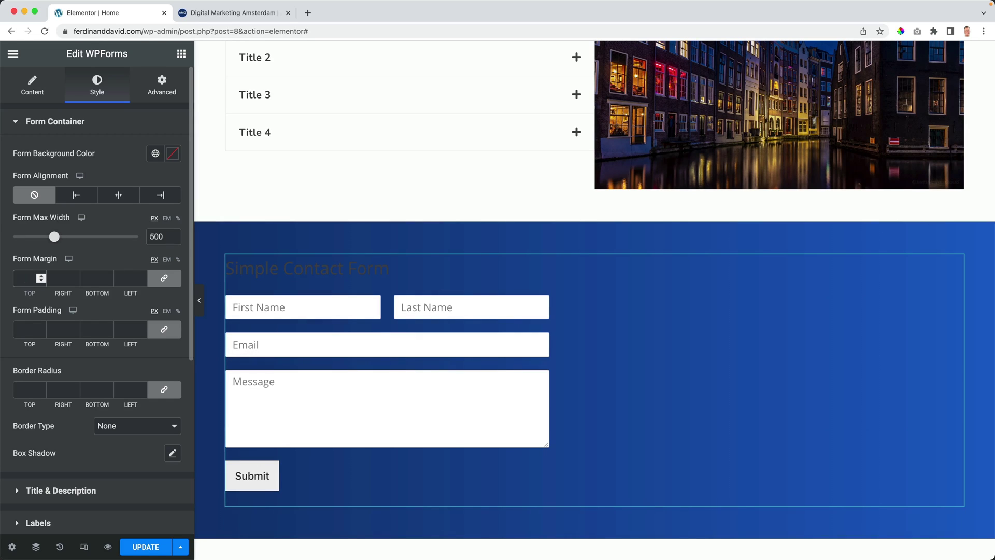
pyautogui.click(123, 199)
# Step: Try an orange form background, then remove it so no background colour remains
pyautogui.click(155, 155)
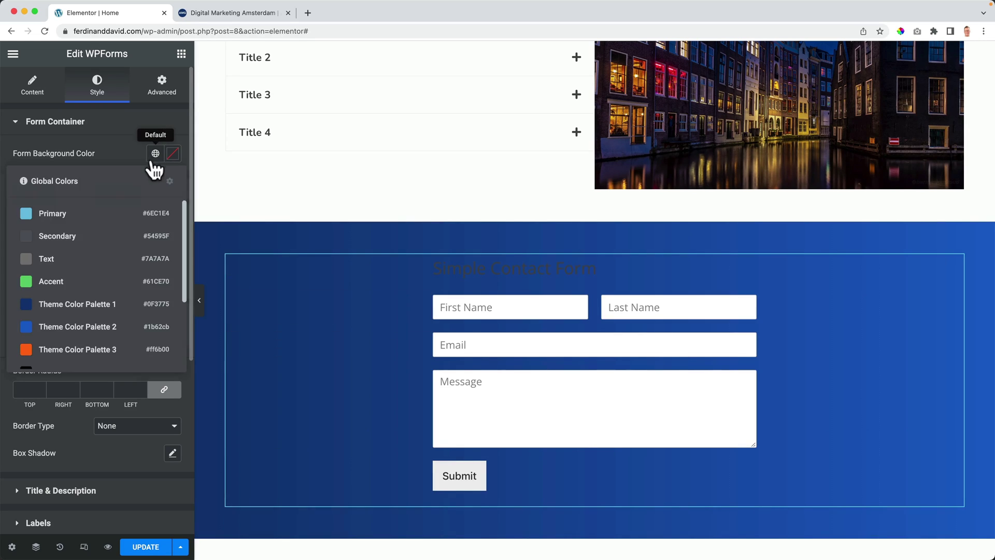
pyautogui.click(81, 349)
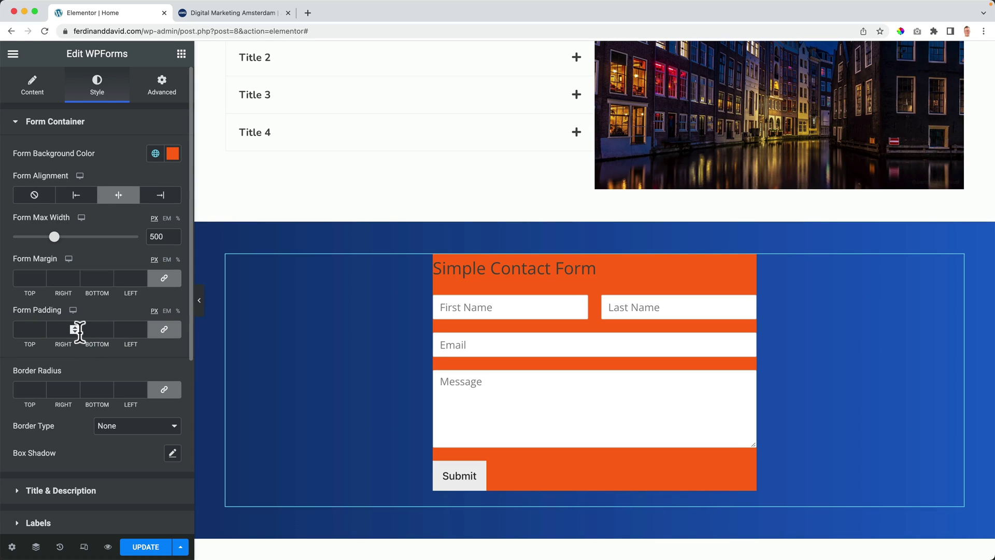
pyautogui.click(172, 158)
pyautogui.click(119, 177)
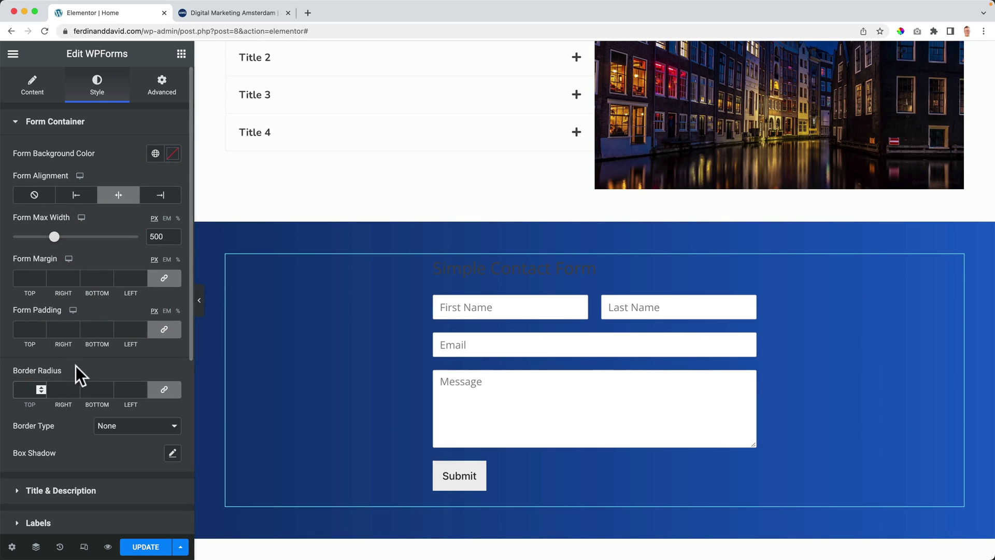
pyautogui.moveTo(76, 366); pyautogui.dragTo(47, 311)
pyautogui.click(83, 353)
pyautogui.scroll(-3, 77, 356)
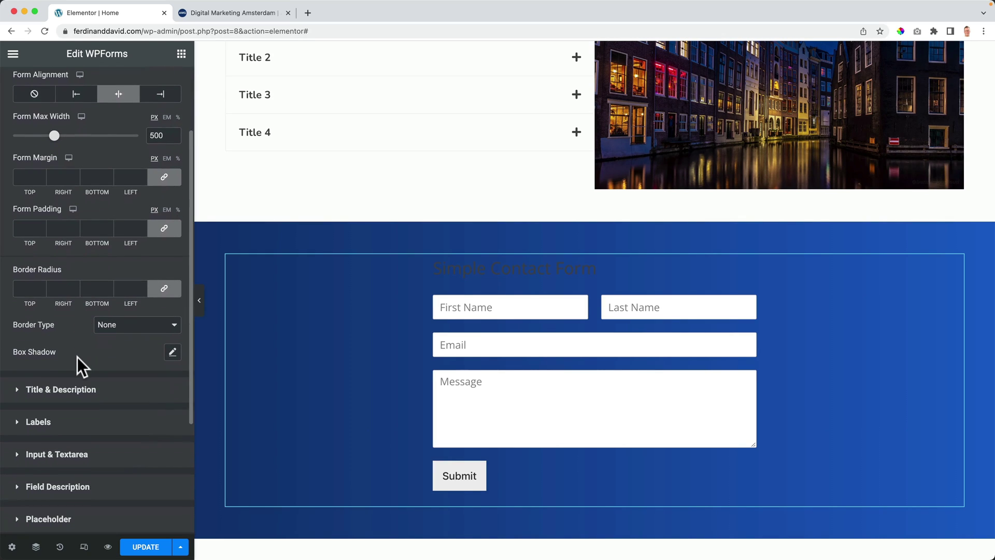
# Step: Centre the form title and make its text colour white
pyautogui.click(58, 390)
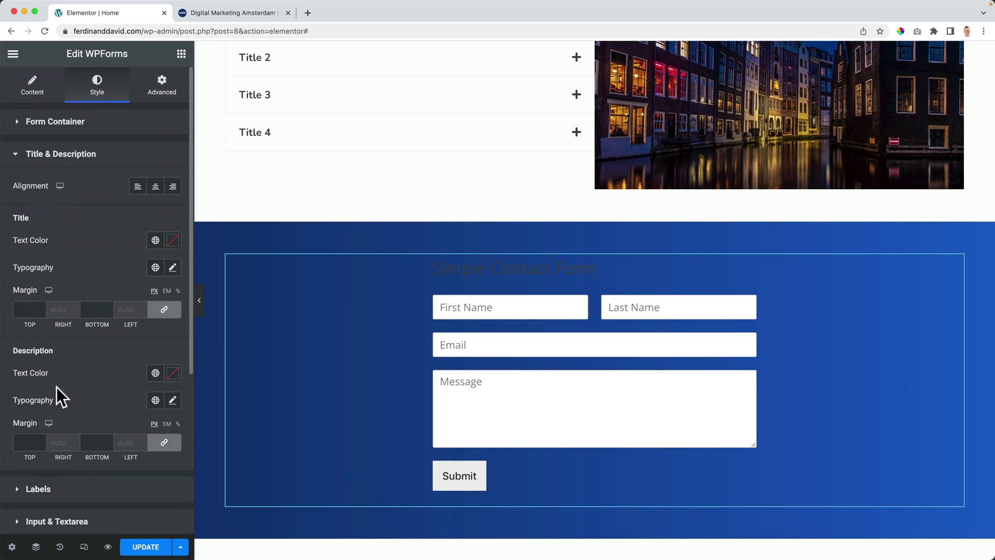
pyautogui.click(155, 186)
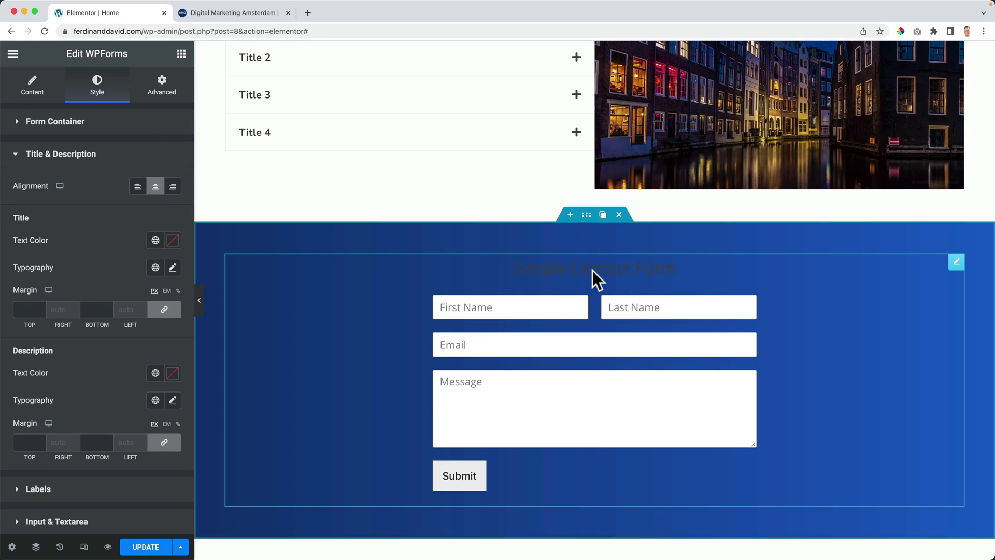
pyautogui.click(156, 241)
pyautogui.scroll(-2, 101, 379)
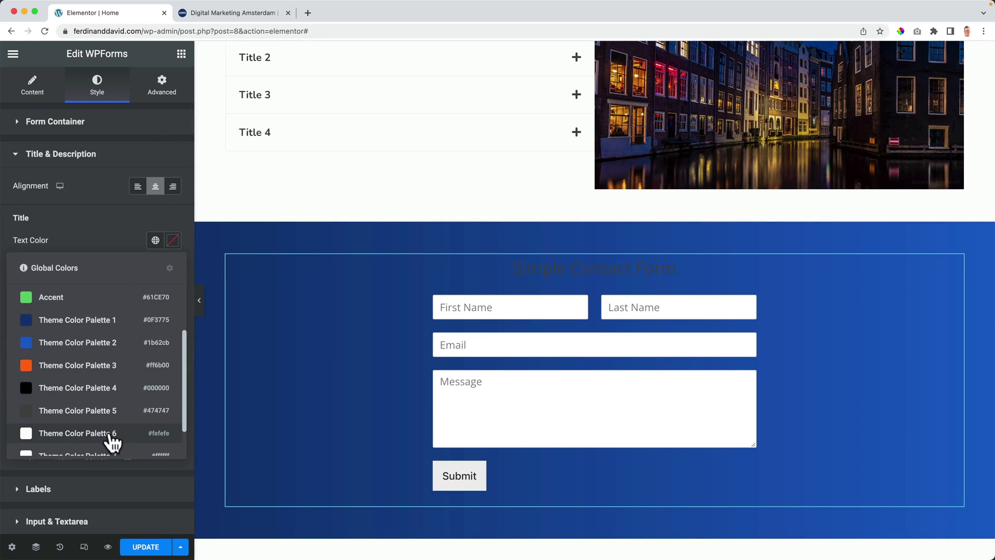
pyautogui.scroll(-2, 110, 435)
pyautogui.click(109, 420)
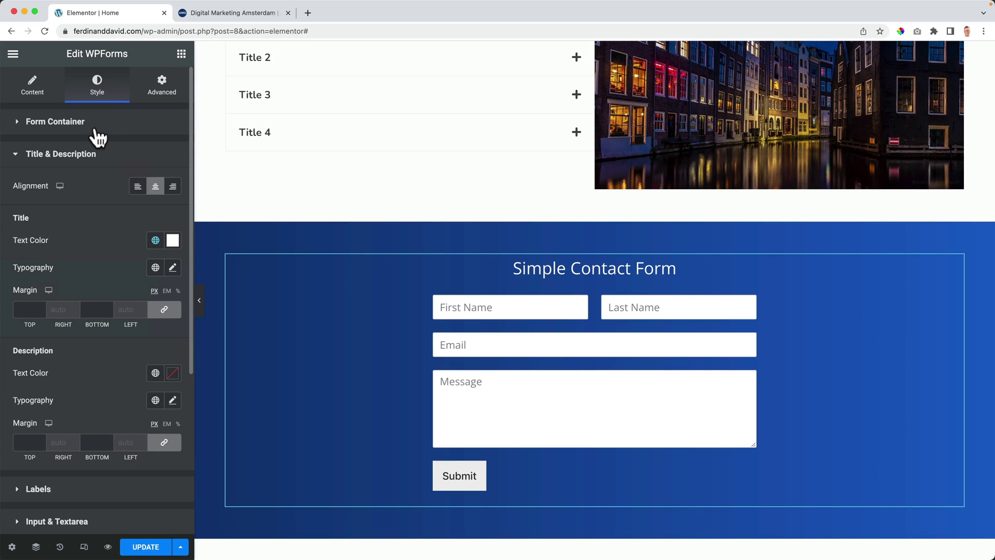
# Step: Enable a custom form title reading 'Reach Out To Us'
pyautogui.click(35, 90)
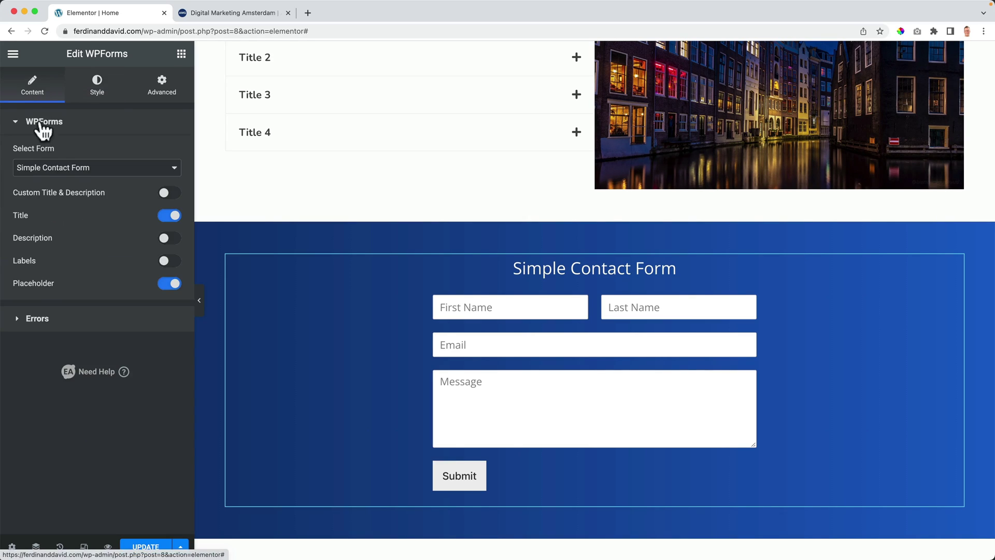
pyautogui.click(170, 194)
pyautogui.click(73, 227)
pyautogui.write('Reach O')
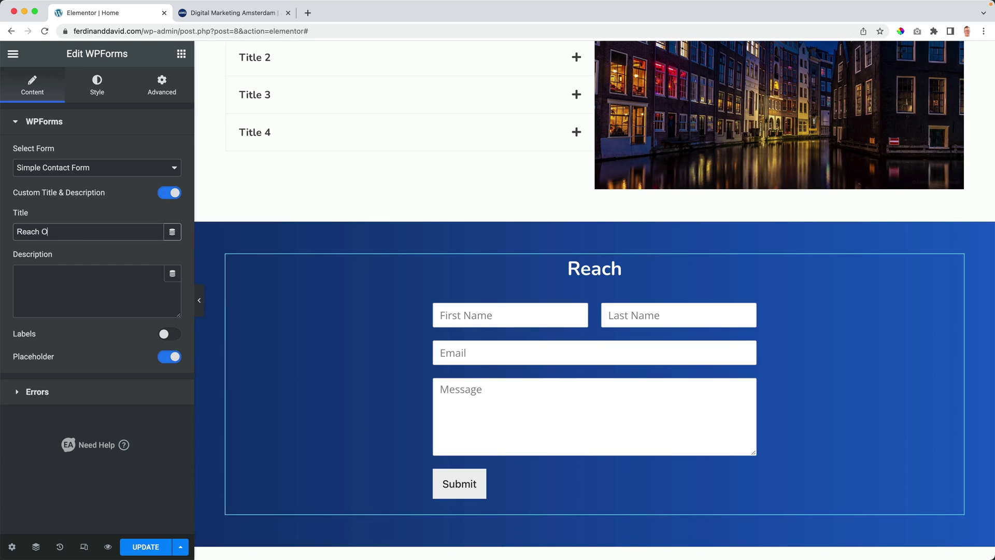
pyautogui.write('ut To Us')
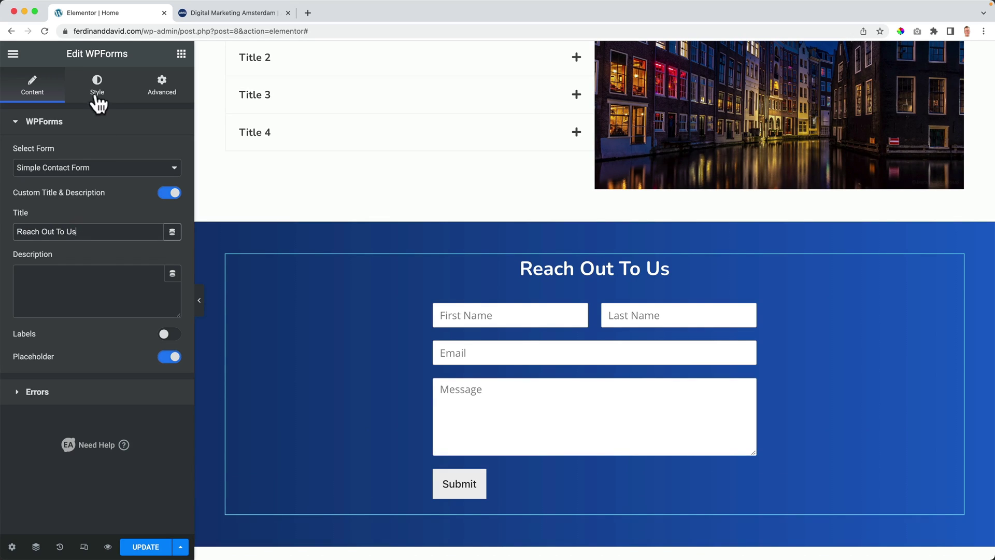
pyautogui.click(96, 91)
# Step: Set the form title typography to Nunito with weight 500
pyautogui.click(68, 129)
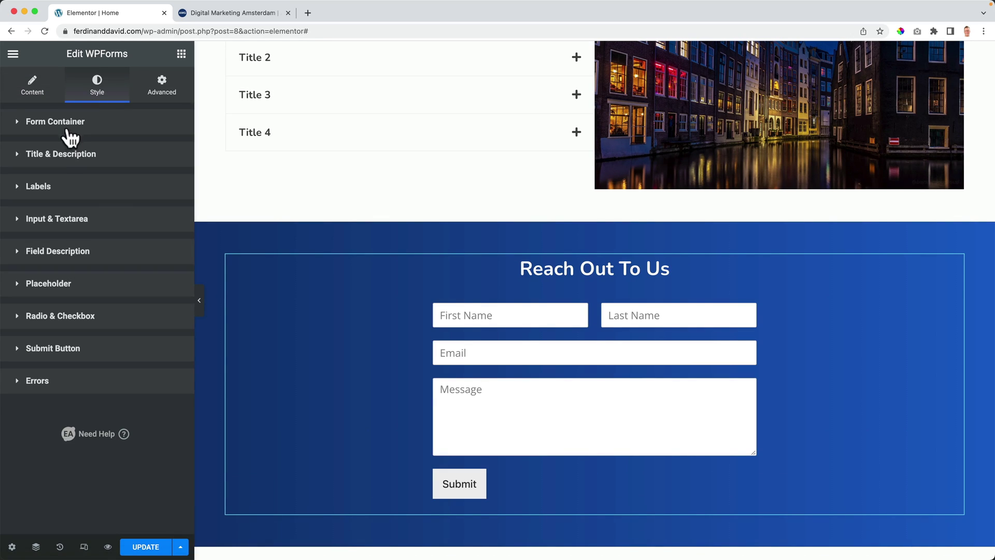
pyautogui.click(62, 155)
pyautogui.click(171, 269)
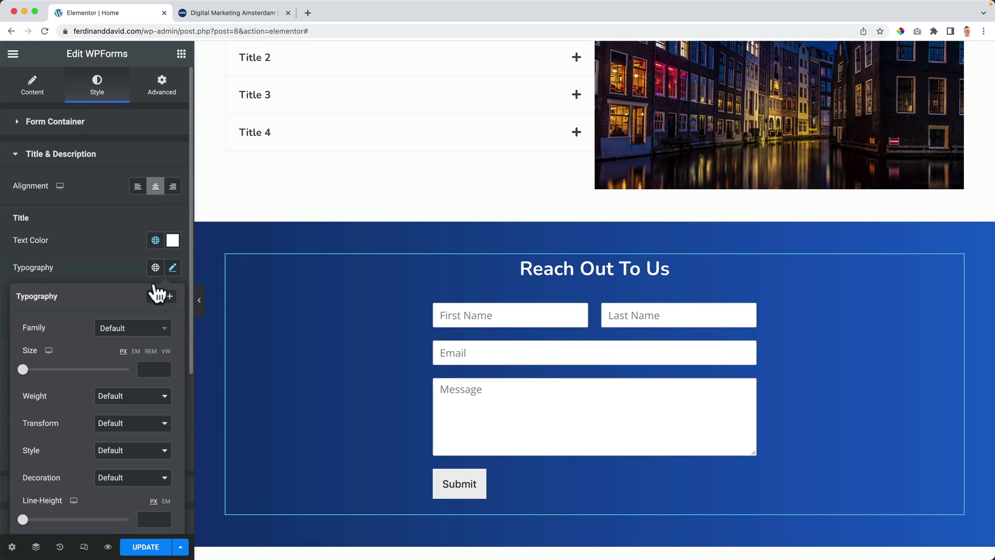
pyautogui.click(131, 328)
pyautogui.write('nunit')
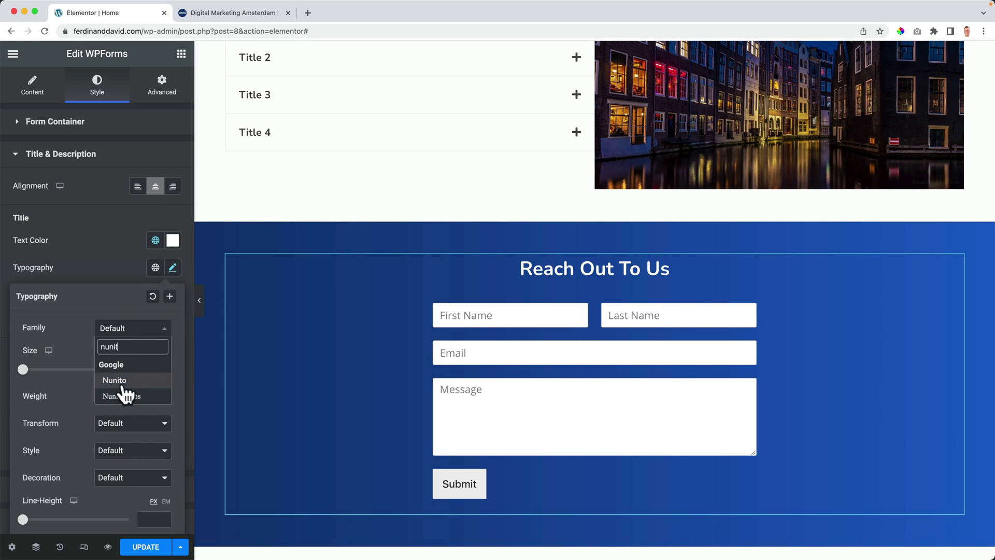
pyautogui.click(125, 385)
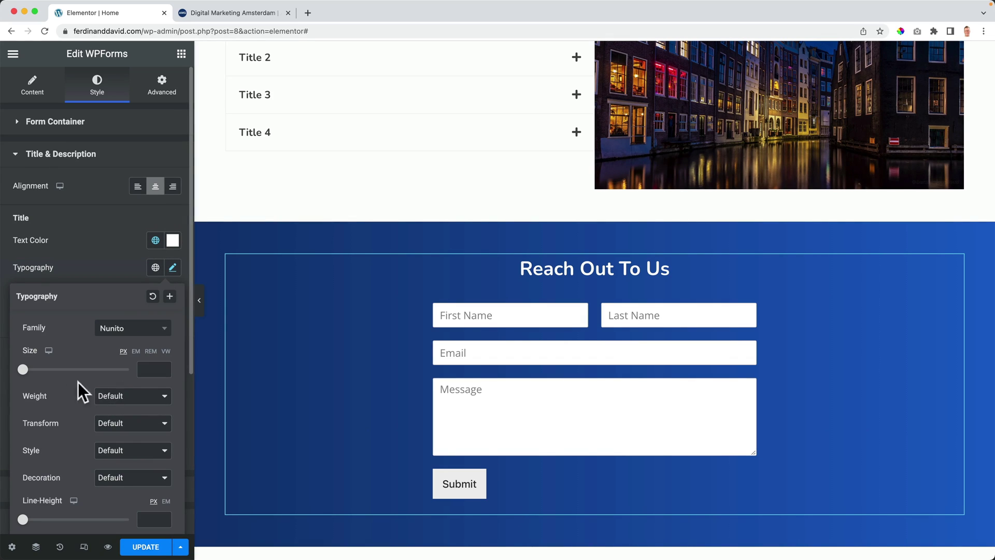
pyautogui.moveTo(26, 372); pyautogui.dragTo(35, 372)
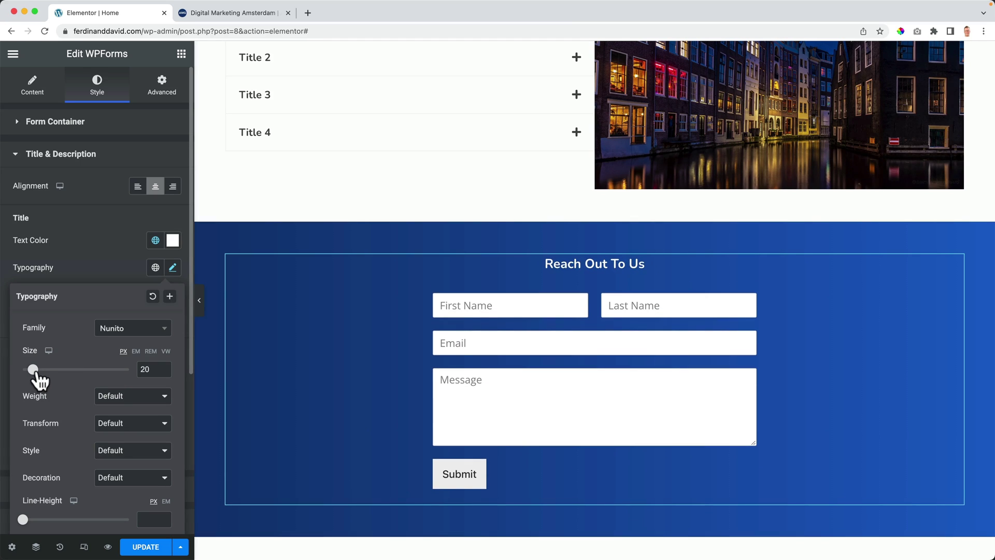
pyautogui.click(115, 399)
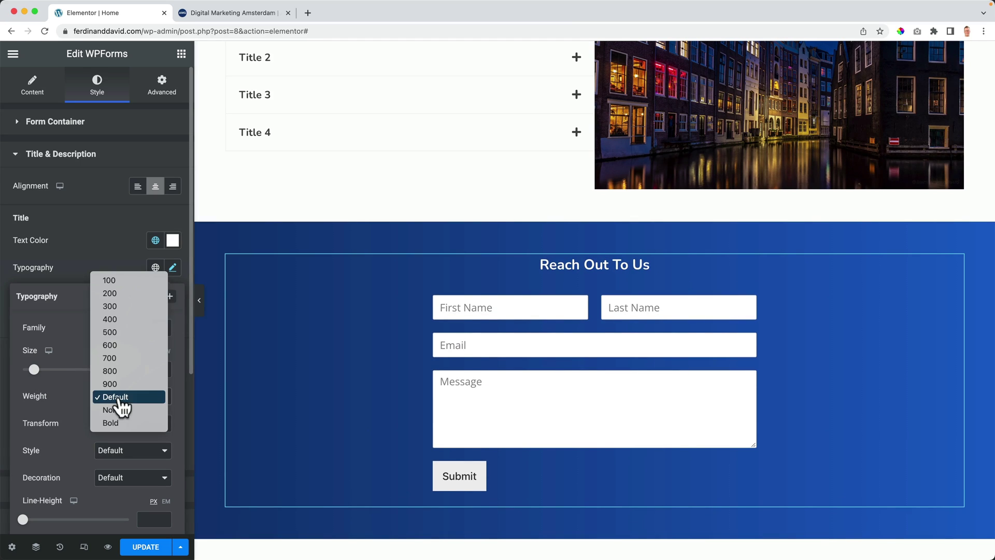
pyautogui.click(115, 332)
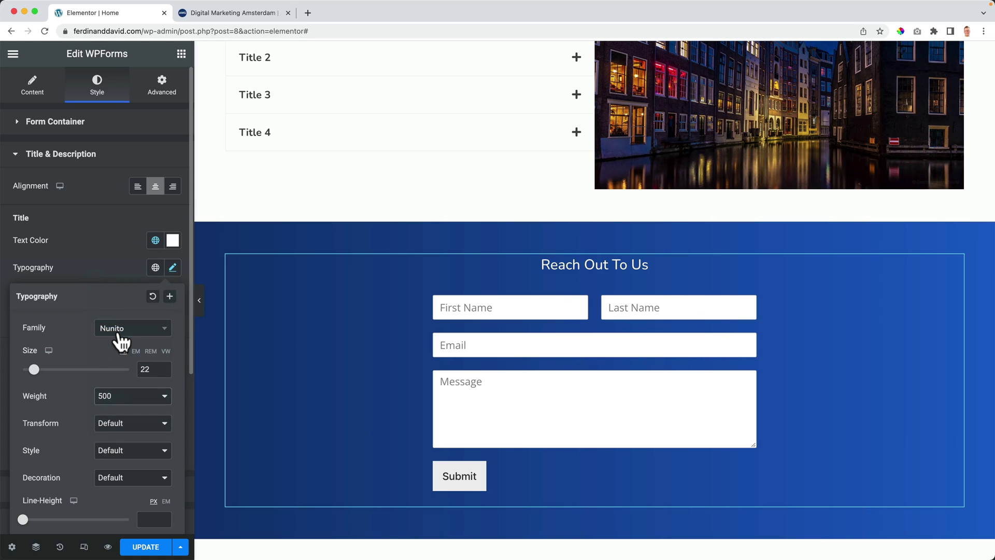
pyautogui.click(141, 281)
# Step: Change the form title font size to 26 px
pyautogui.click(173, 267)
pyautogui.moveTo(155, 368); pyautogui.dragTo(130, 379)
pyautogui.write('26')
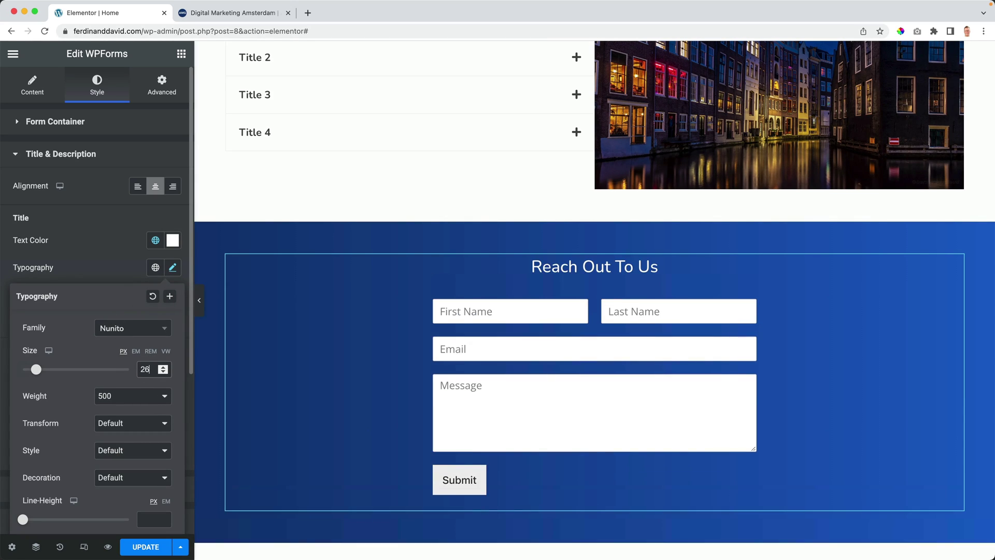
pyautogui.click(117, 270)
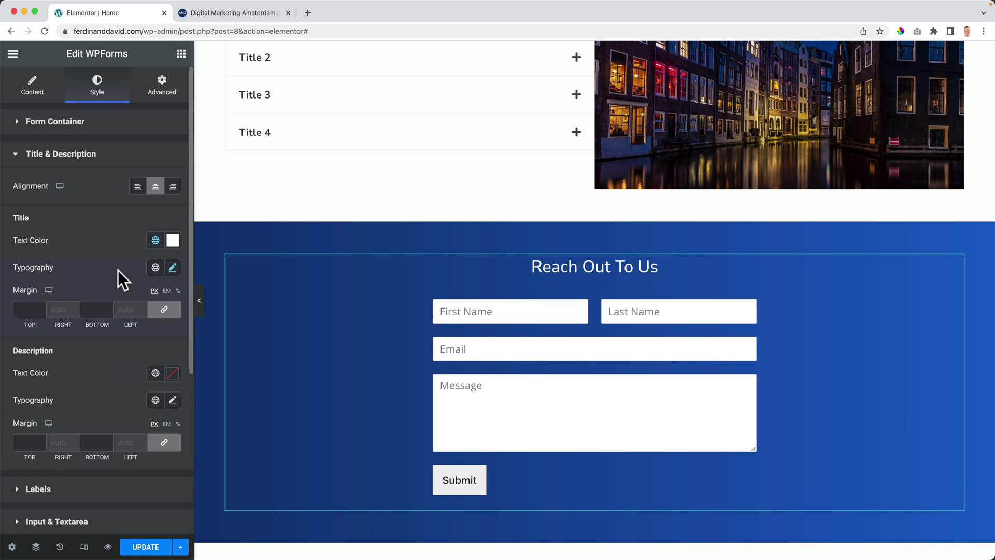
# Step: Give the input fields a dark translucent #00000047 background after trying theme orange
pyautogui.click(65, 156)
pyautogui.click(47, 190)
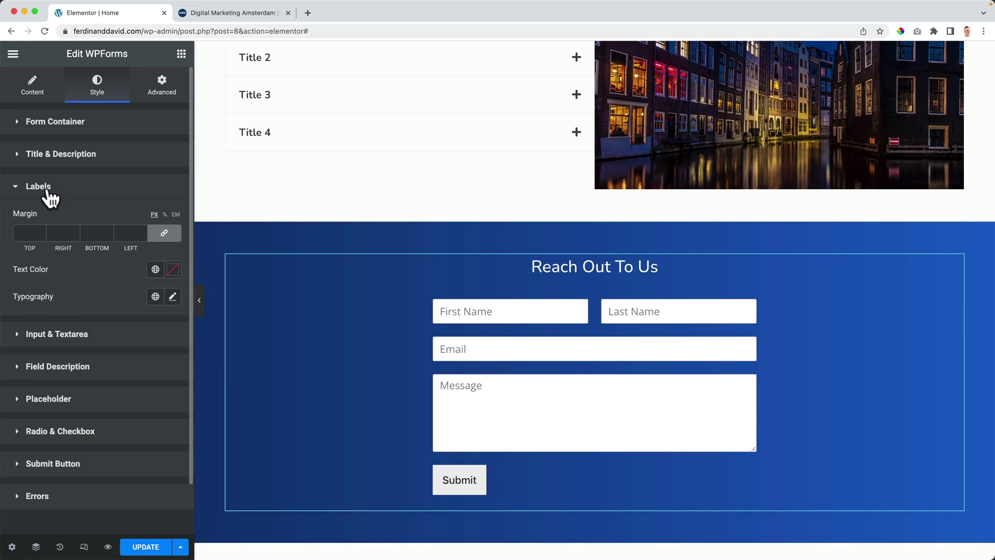
pyautogui.click(46, 191)
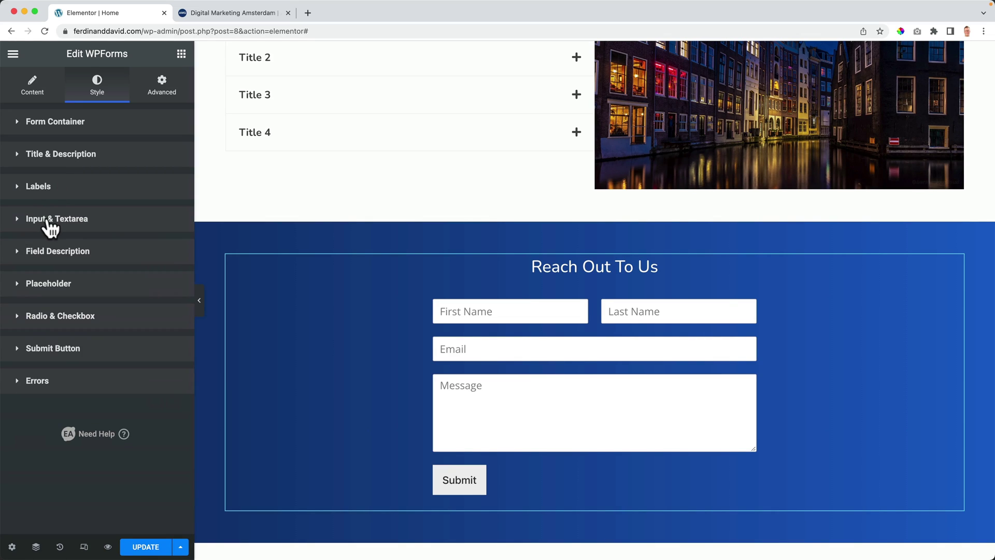
pyautogui.click(46, 220)
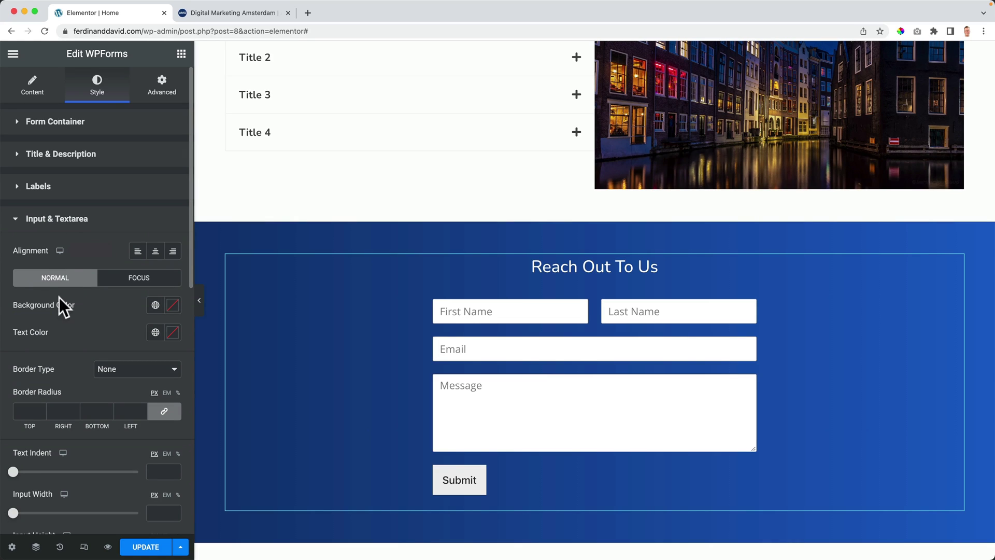
pyautogui.click(155, 305)
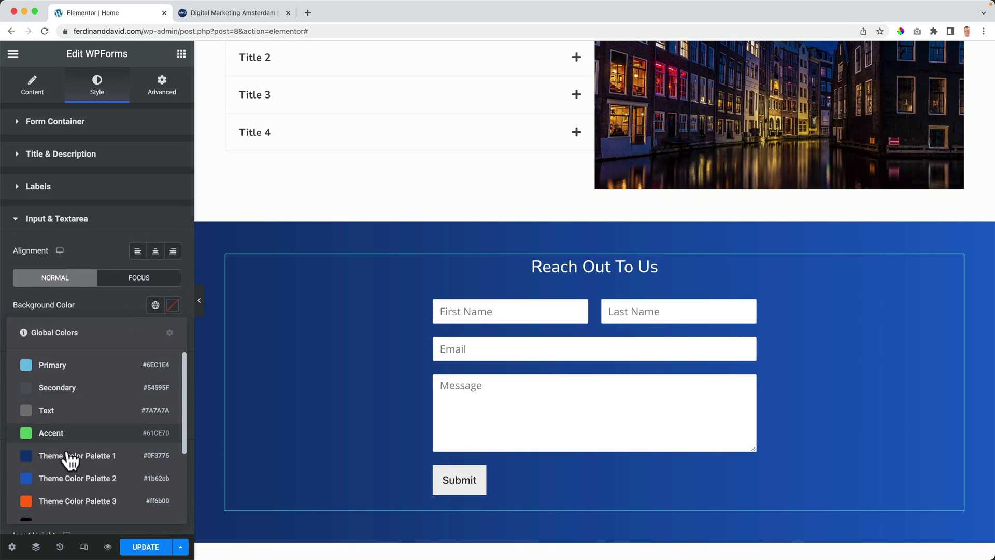
pyautogui.click(69, 500)
pyautogui.press('super+z')
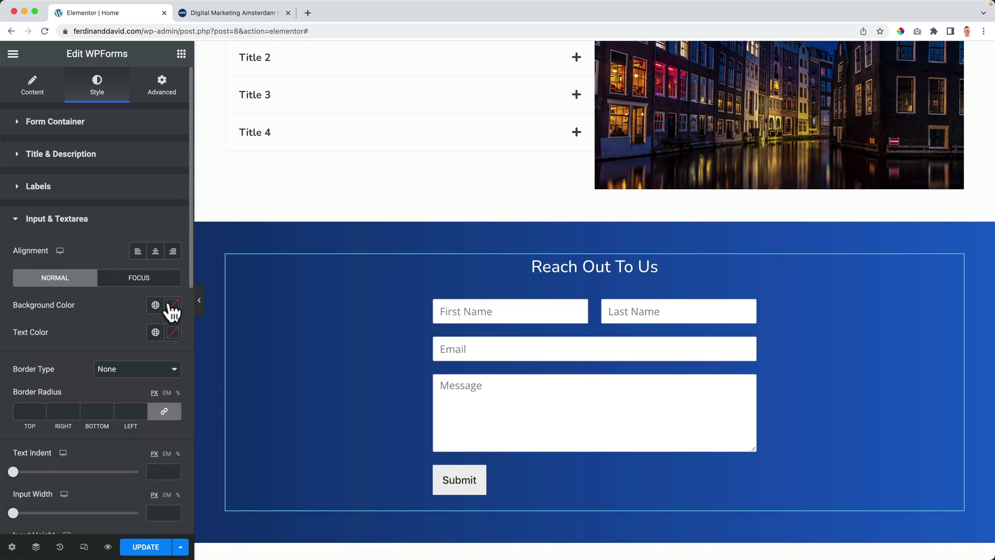
pyautogui.click(172, 306)
pyautogui.moveTo(136, 396); pyautogui.dragTo(68, 487)
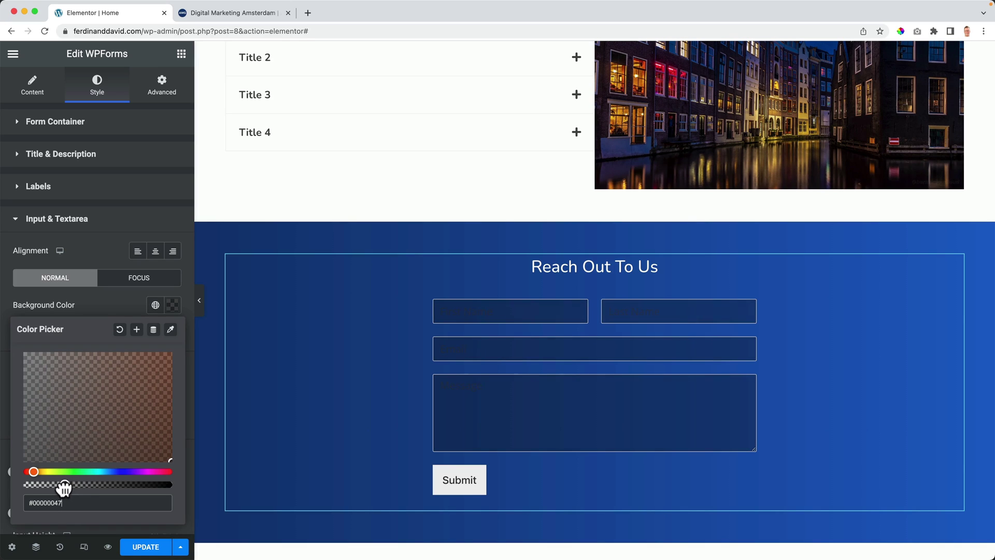
pyautogui.click(117, 298)
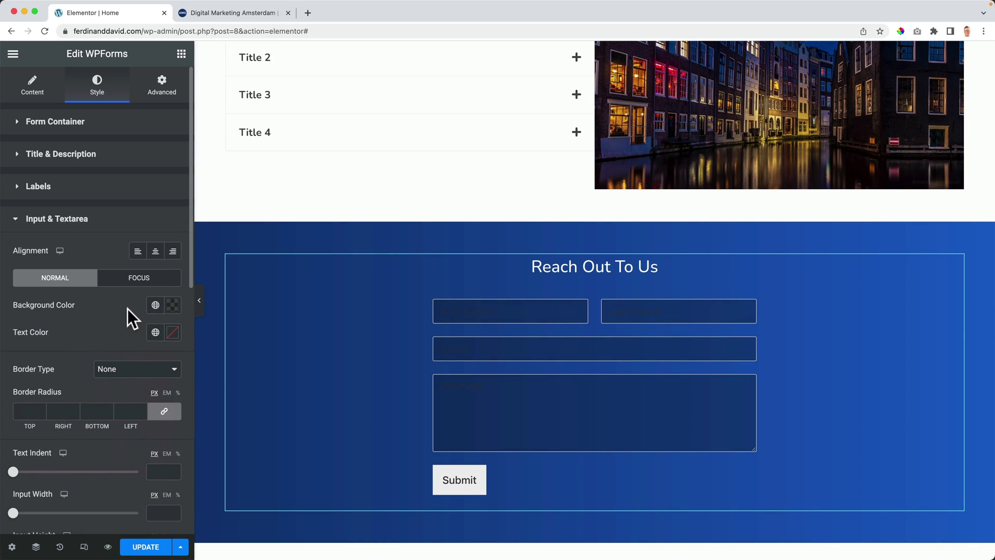
# Step: Make field text white and add a solid white 1 px bottom-only border
pyautogui.click(156, 333)
pyautogui.scroll(-3, 86, 421)
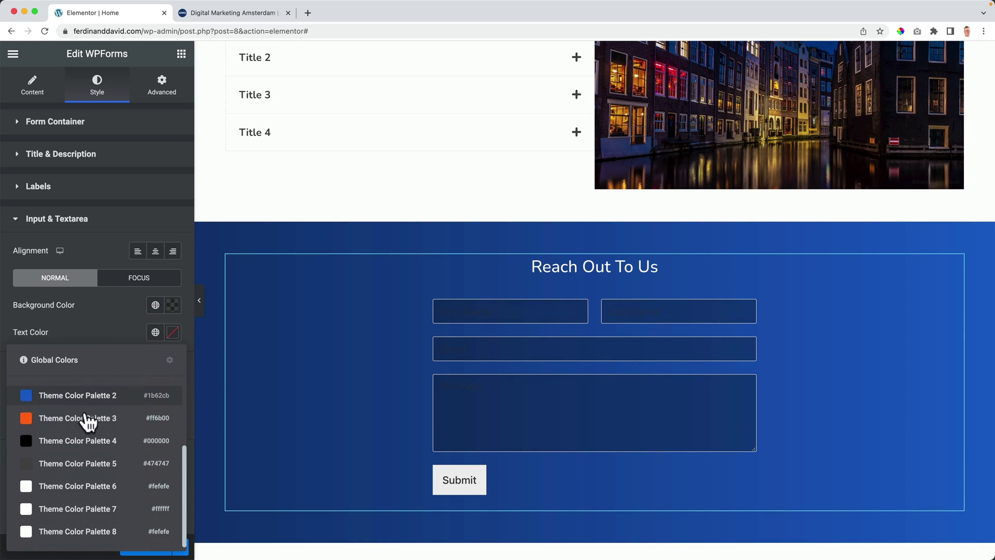
pyautogui.click(98, 509)
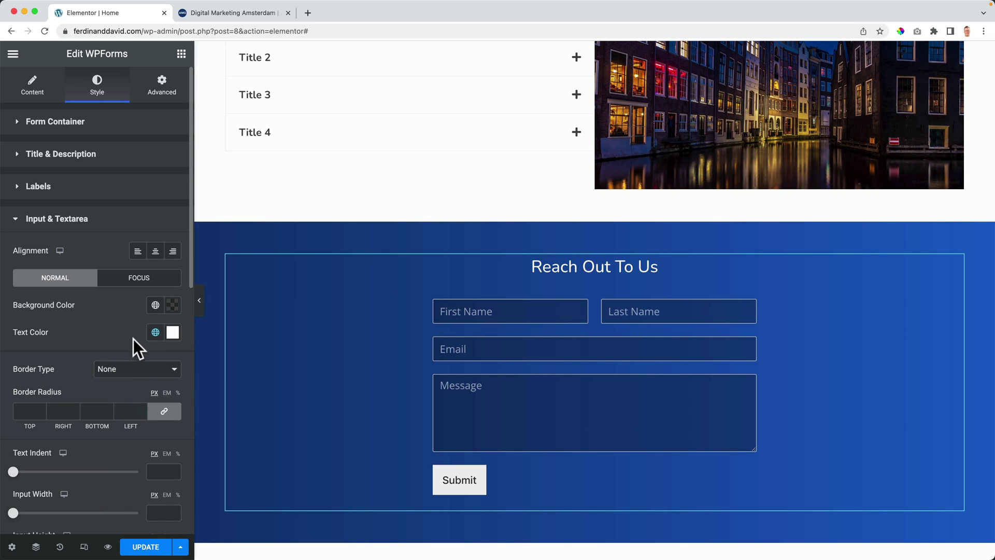
pyautogui.click(125, 378)
pyautogui.click(118, 386)
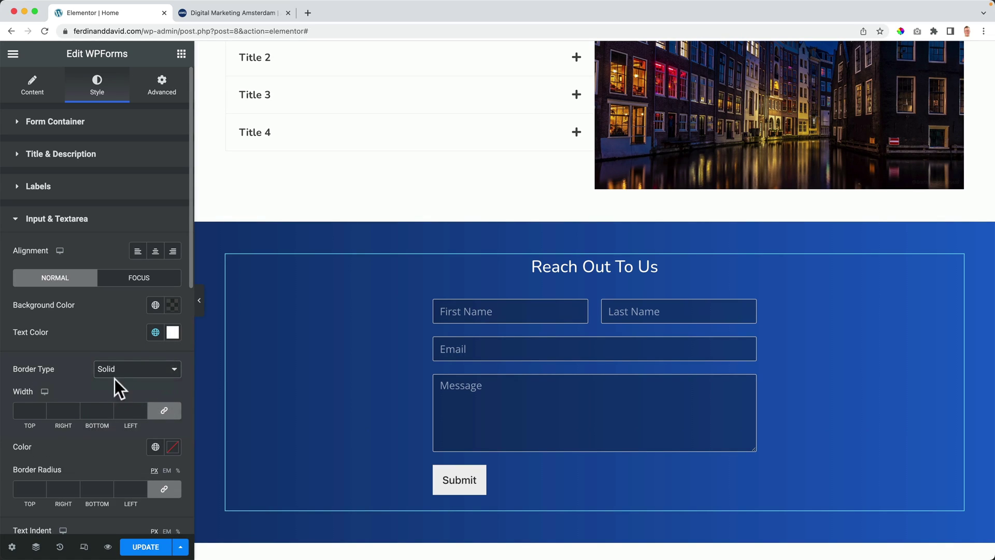
pyautogui.click(161, 411)
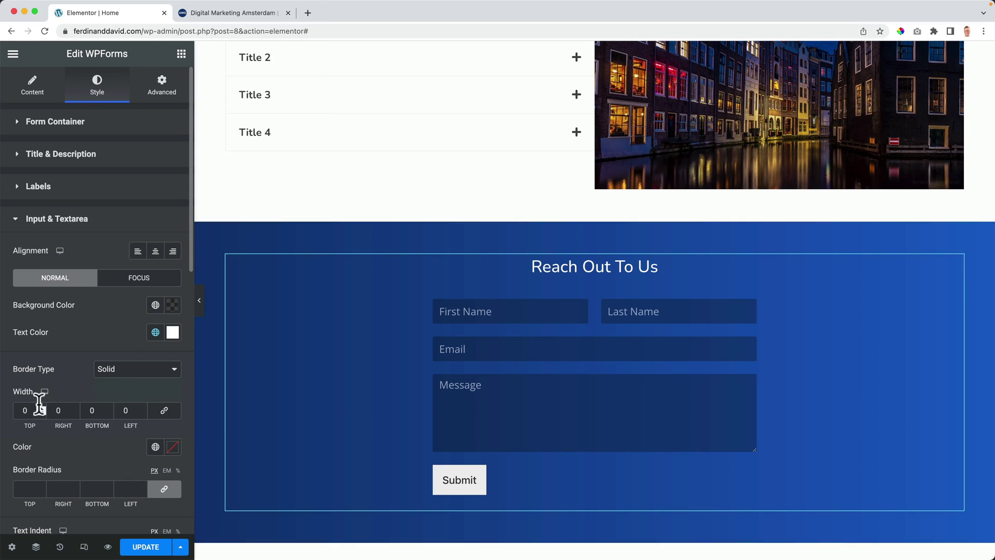
pyautogui.write('1')
pyautogui.press('Tab')
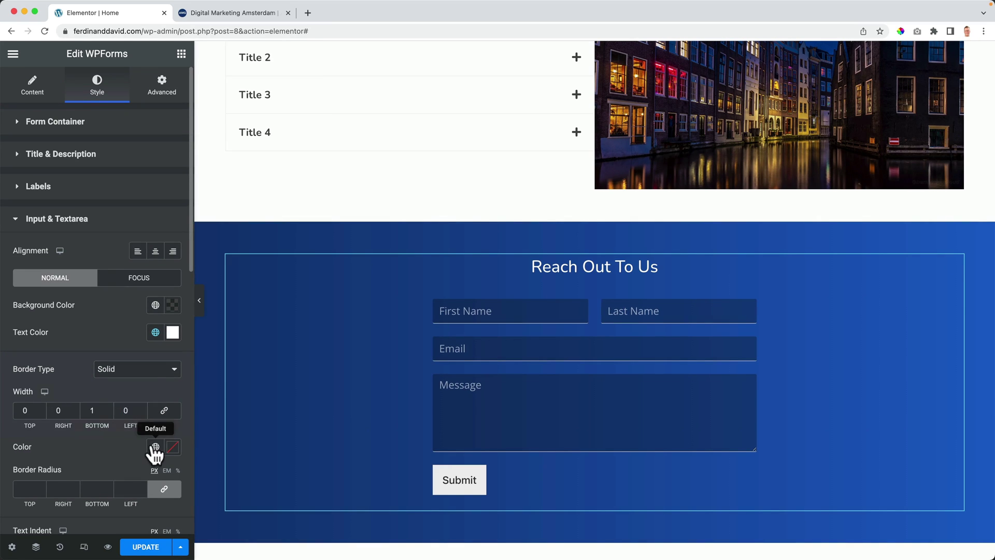
pyautogui.click(155, 454)
pyautogui.scroll(-2, 89, 421)
pyautogui.click(93, 400)
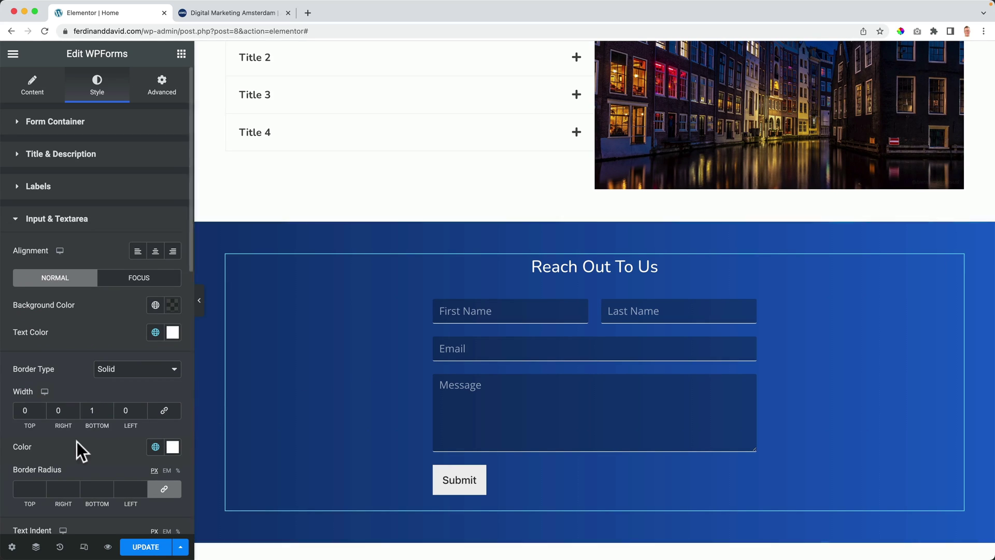
pyautogui.scroll(-3, 62, 414)
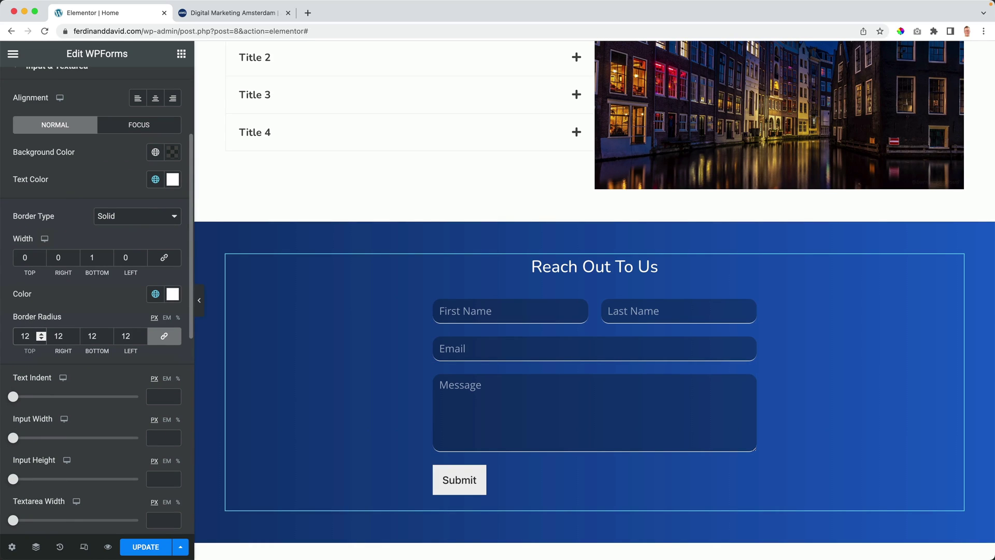
# Step: Change the field corner radius from 12 px to 0
pyautogui.moveTo(27, 335); pyautogui.dragTo(5, 335)
pyautogui.write('0')
pyautogui.press('Tab')
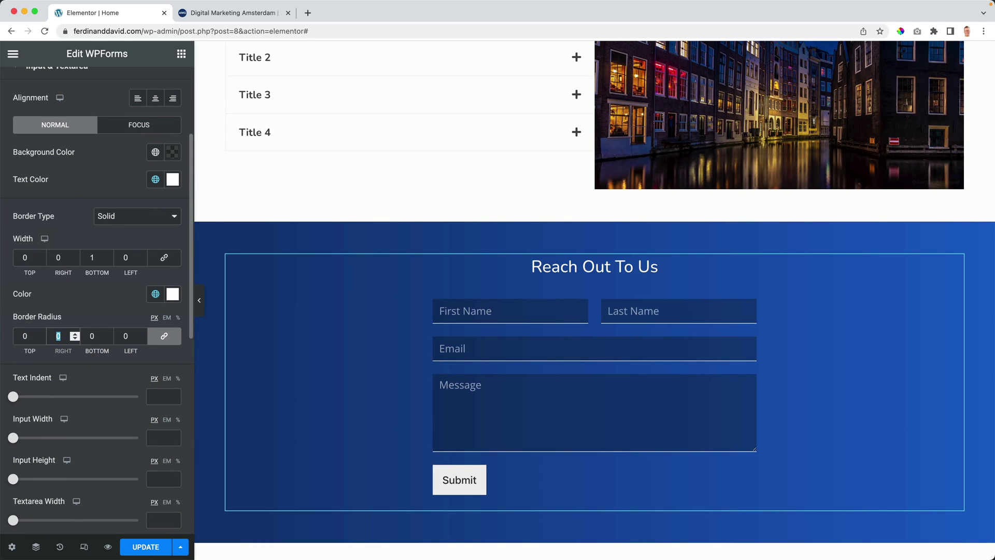
pyautogui.scroll(1, 115, 373)
# Step: Try a 2 px text indent and narrower field width, then clear both to default
pyautogui.moveTo(14, 402); pyautogui.dragTo(24, 407)
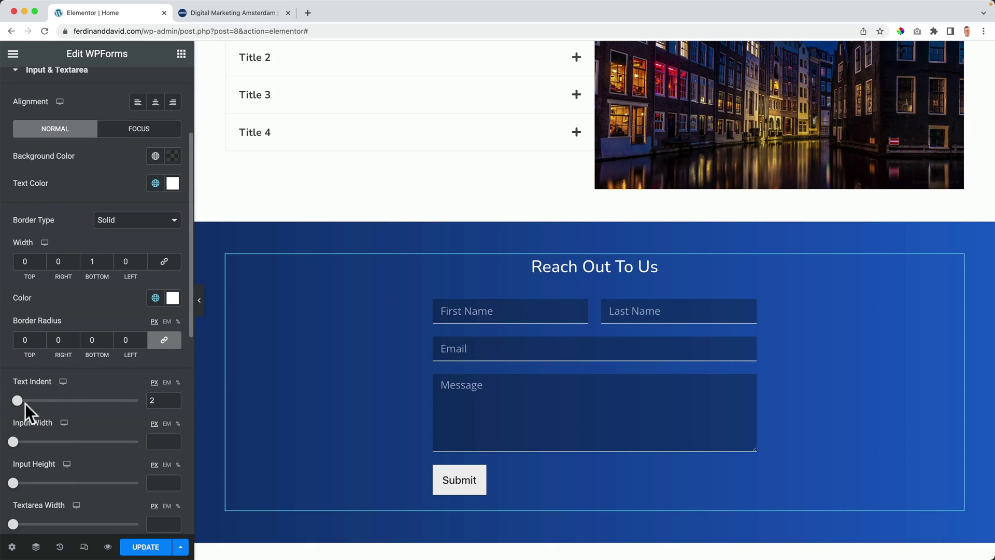
pyautogui.click(155, 399)
pyautogui.press('BackSpace')
pyautogui.scroll(-2, 140, 399)
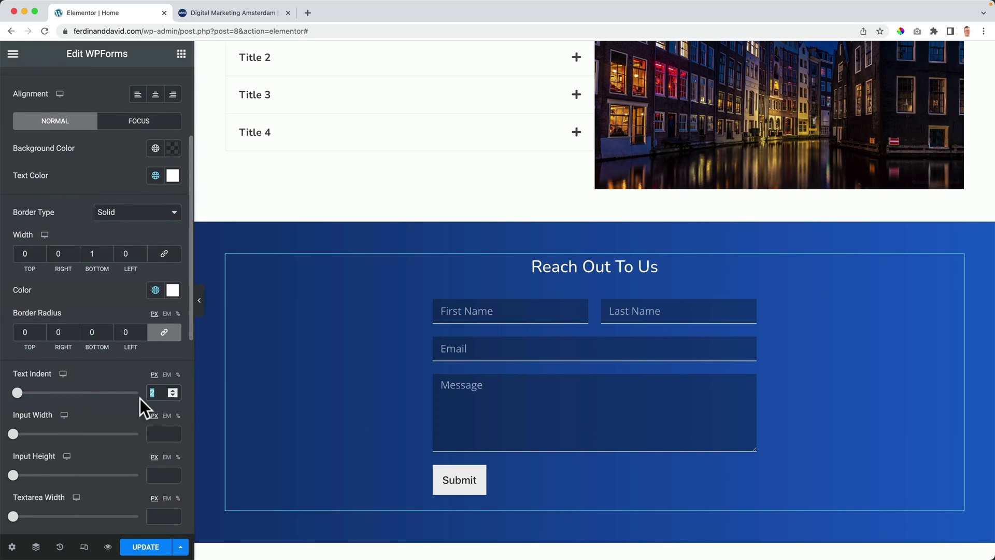
pyautogui.moveTo(21, 434); pyautogui.dragTo(70, 435)
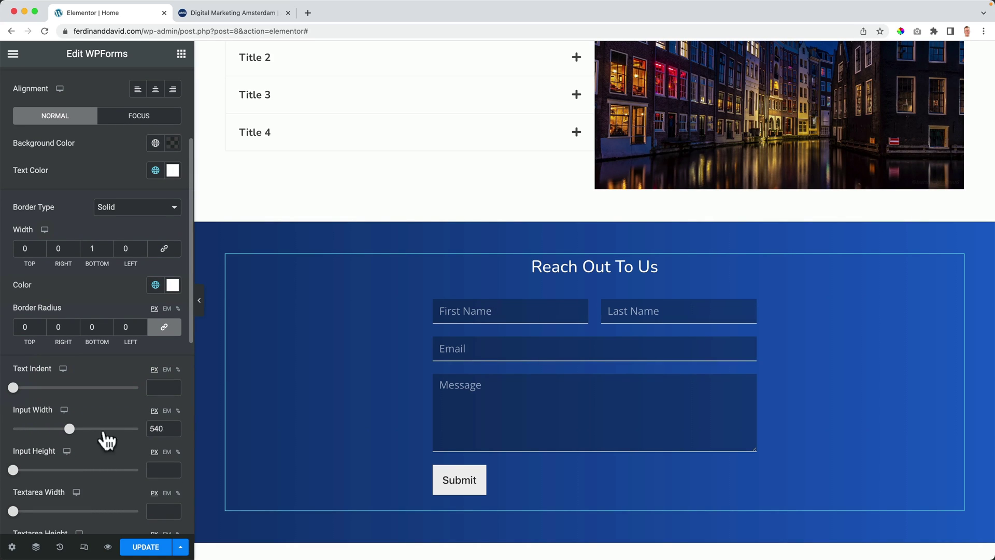
pyautogui.doubleClick(158, 429)
pyautogui.press('BackSpace')
pyautogui.scroll(-10, 104, 409)
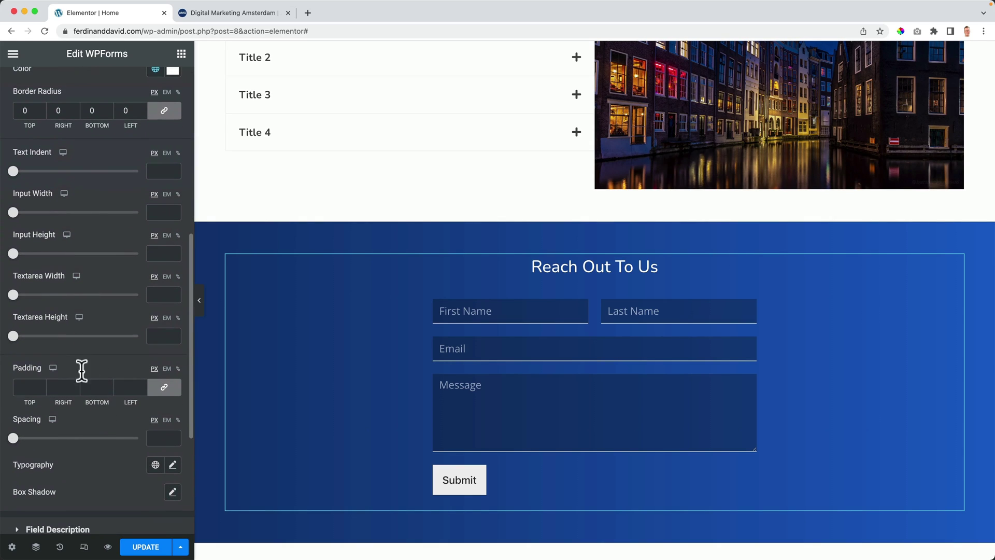
pyautogui.scroll(-3, 69, 357)
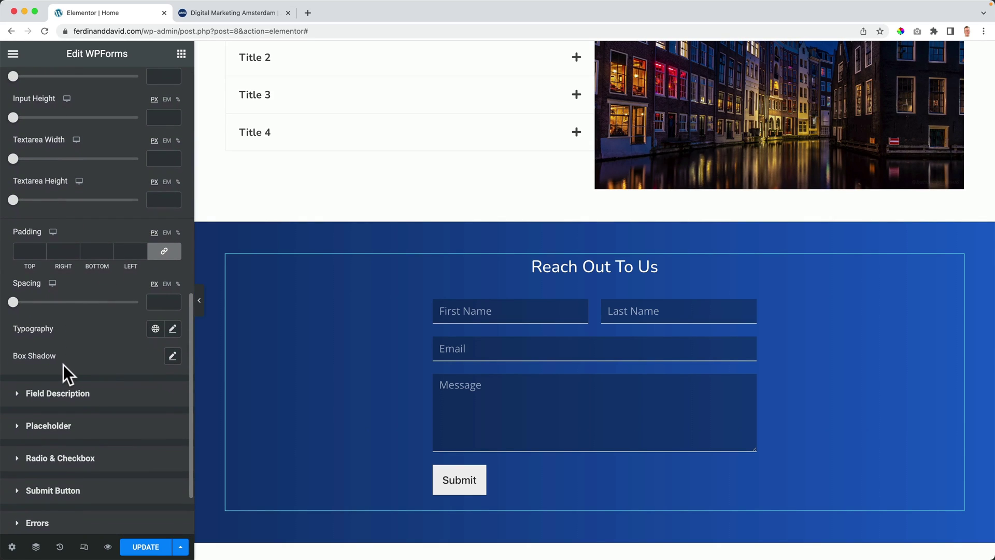
pyautogui.scroll(-3, 64, 364)
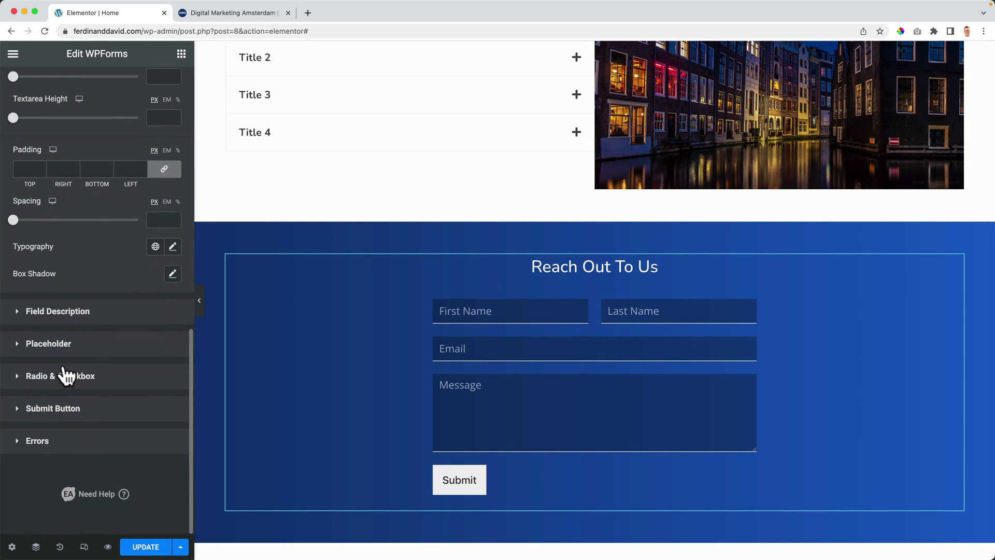
# Step: Make the form's placeholder text white
pyautogui.click(48, 344)
pyautogui.click(155, 316)
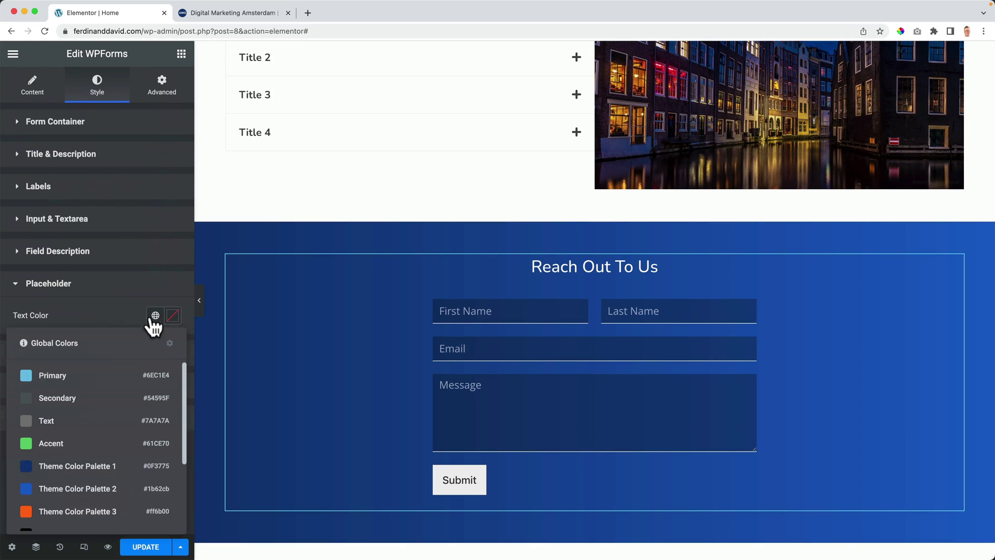
pyautogui.scroll(-3, 52, 420)
pyautogui.click(85, 490)
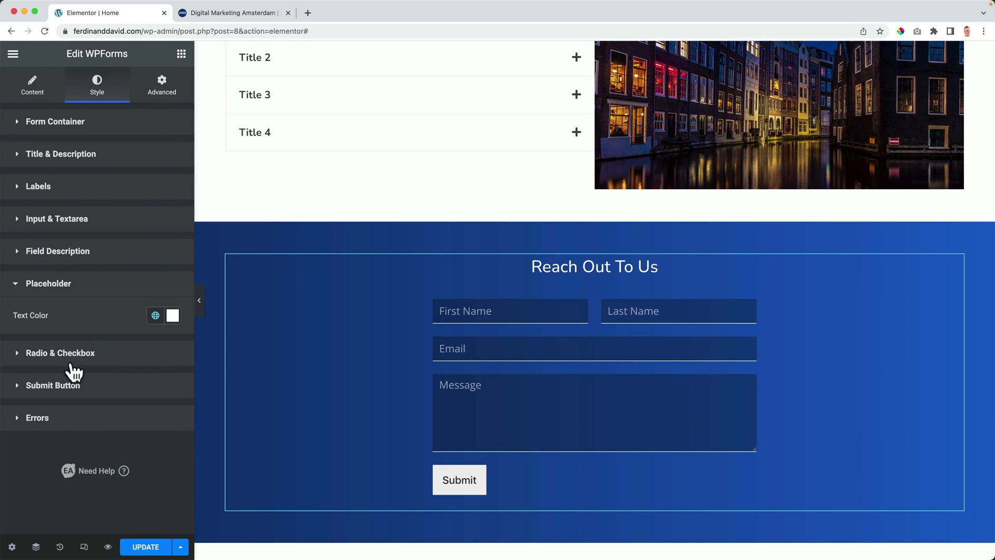
# Step: Make the Submit button orange with white text, turning blue on hover
pyautogui.click(56, 396)
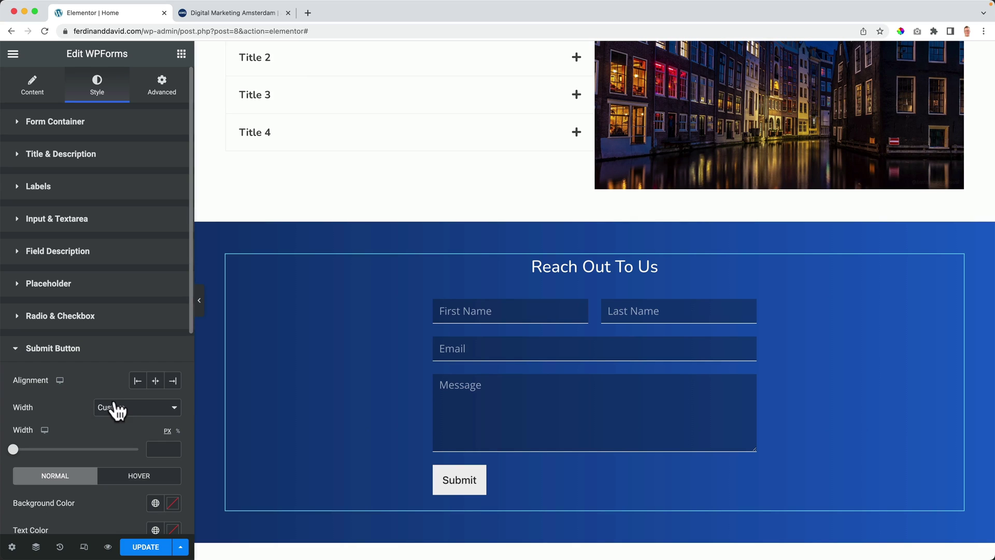
pyautogui.scroll(-5, 114, 407)
pyautogui.click(153, 327)
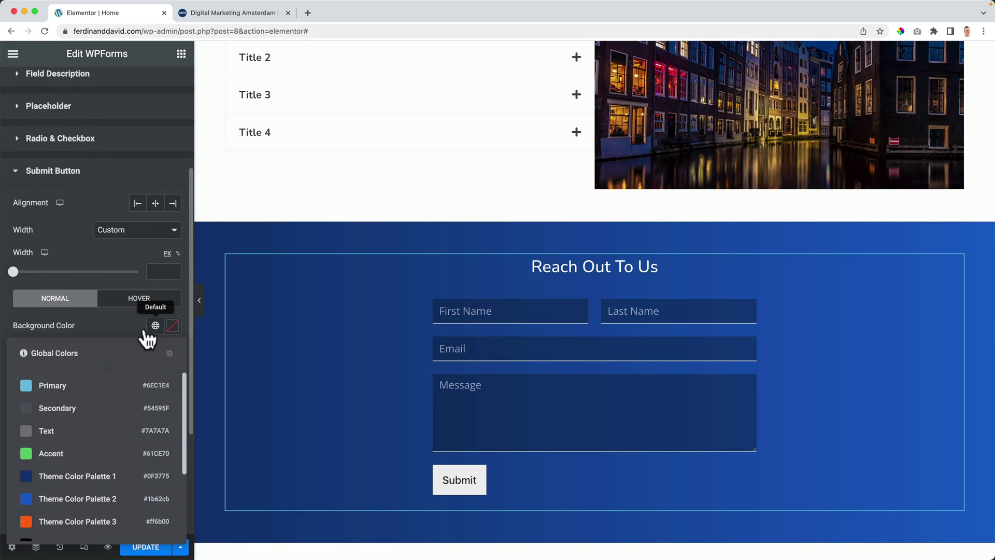
pyautogui.click(67, 515)
pyautogui.click(150, 299)
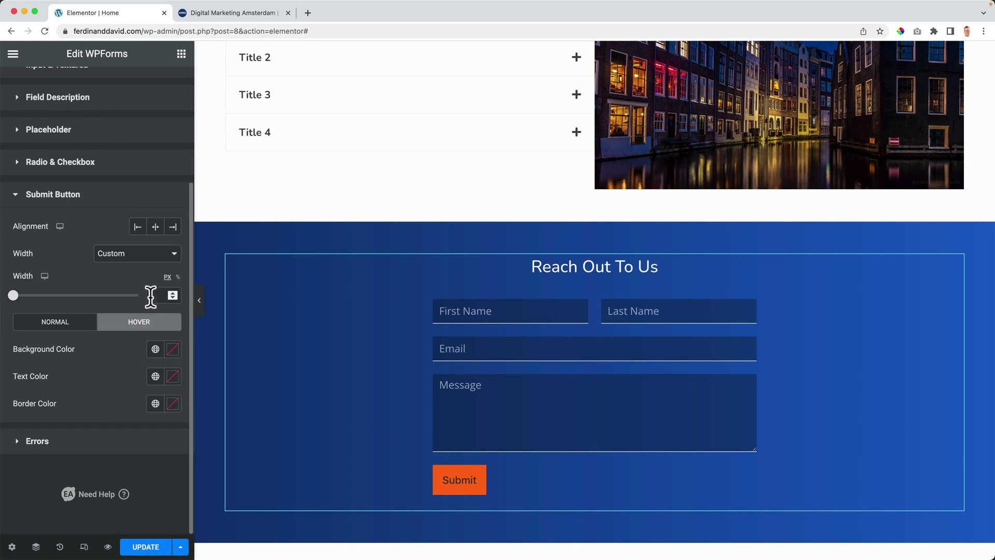
pyautogui.click(155, 350)
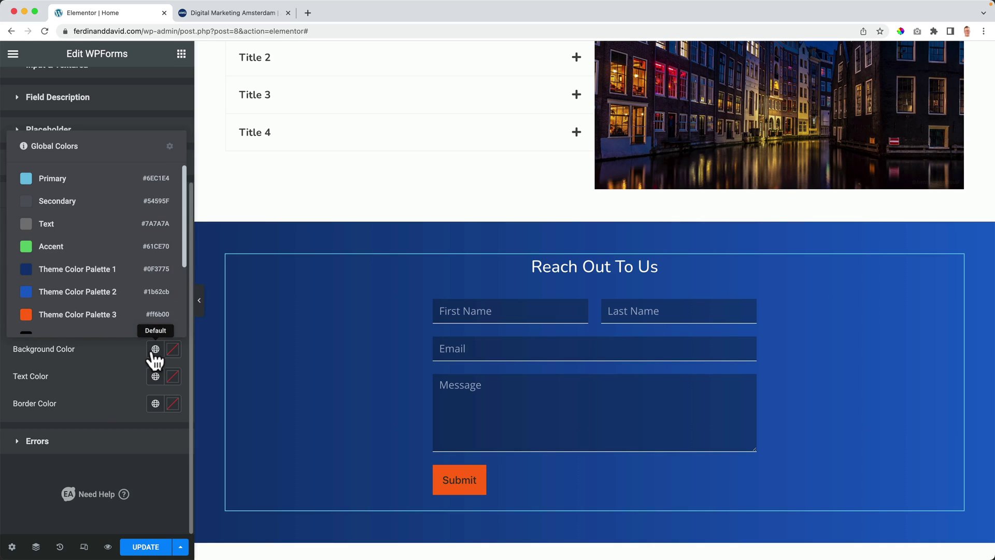
pyautogui.click(90, 293)
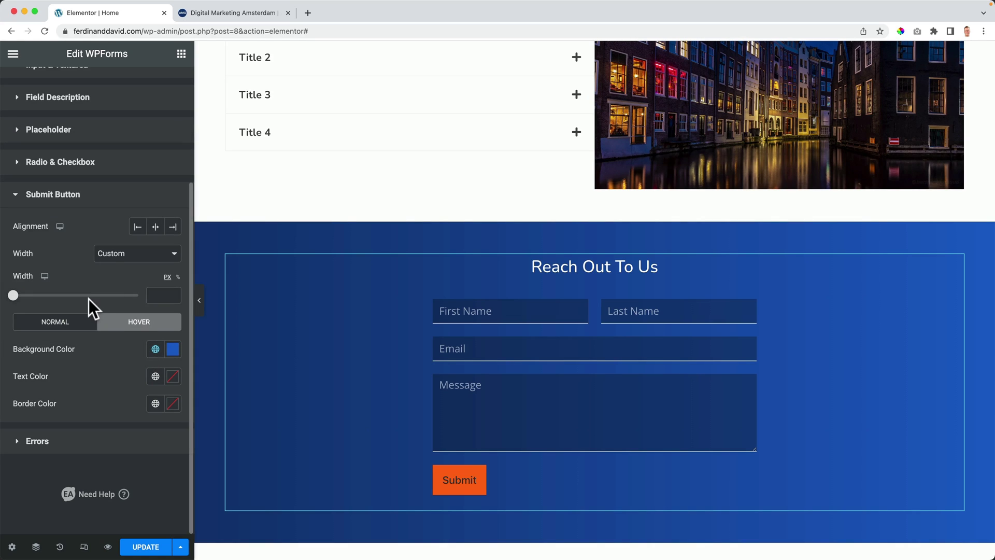
pyautogui.click(71, 327)
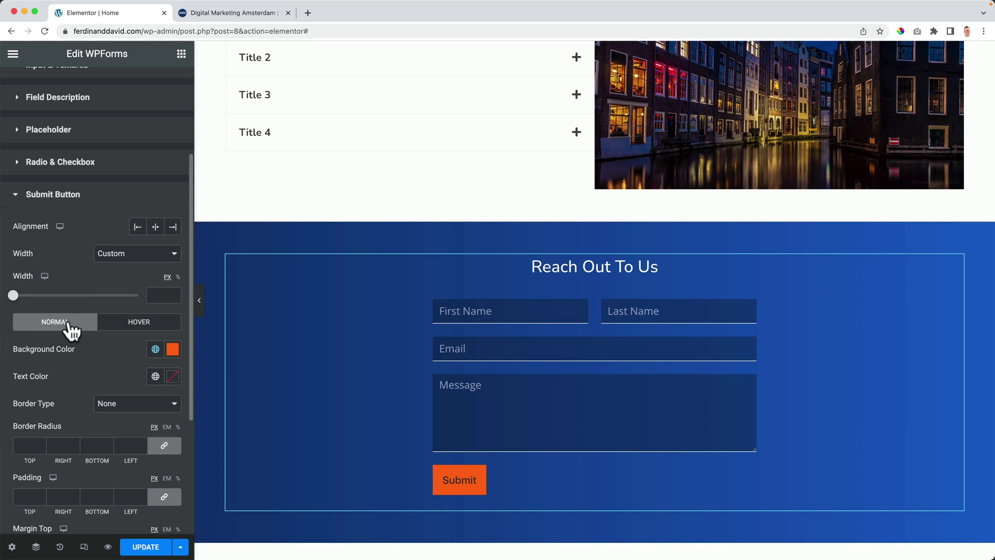
pyautogui.click(156, 377)
pyautogui.scroll(-5, 67, 269)
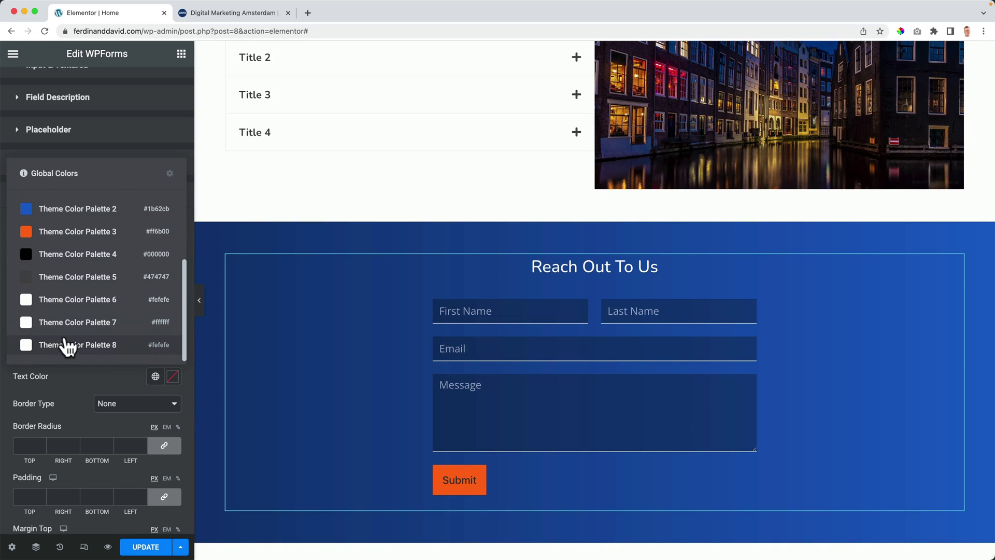
pyautogui.click(66, 330)
pyautogui.click(138, 325)
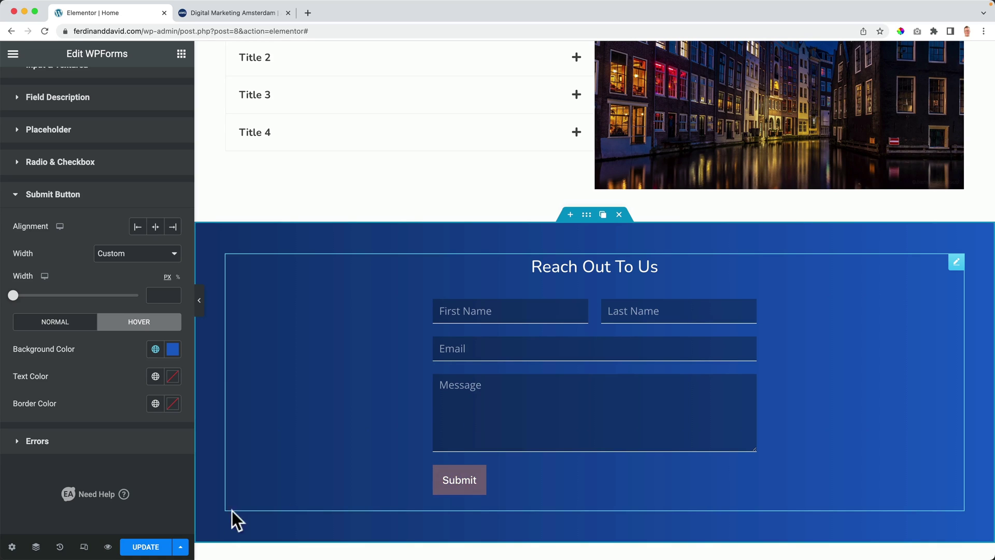
# Step: Save the page and jump to the admin Dashboard via a finder search for 'dash'
pyautogui.click(153, 547)
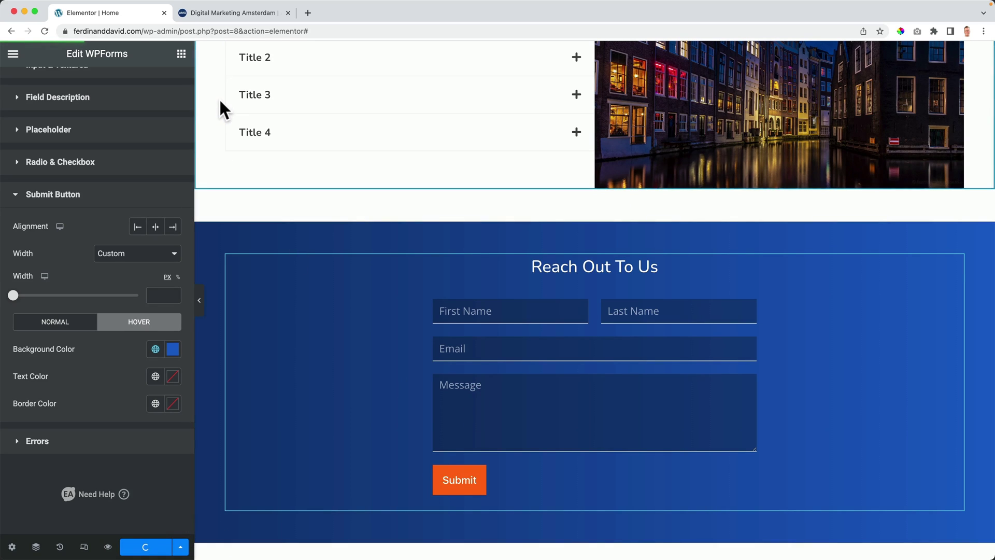
pyautogui.press('super+e')
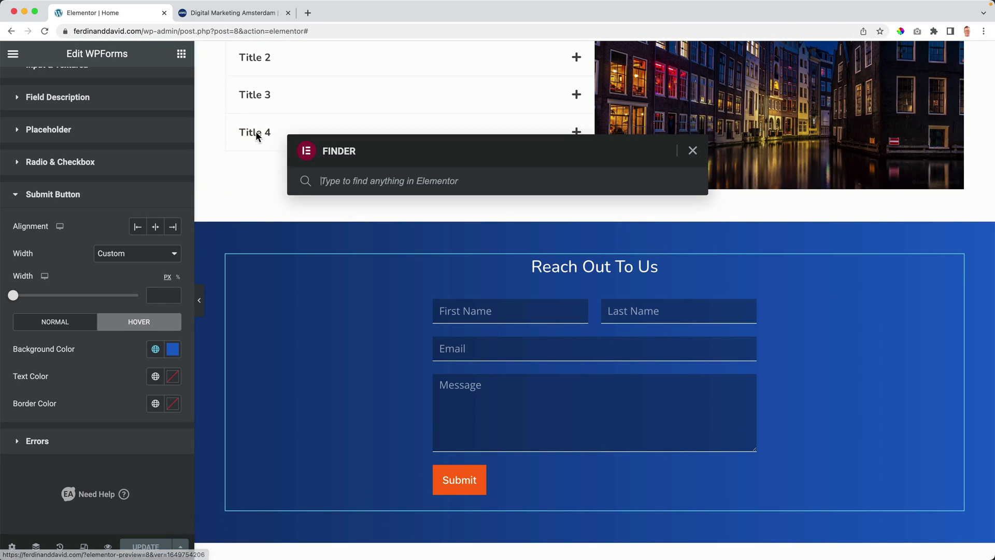
pyautogui.write('dash')
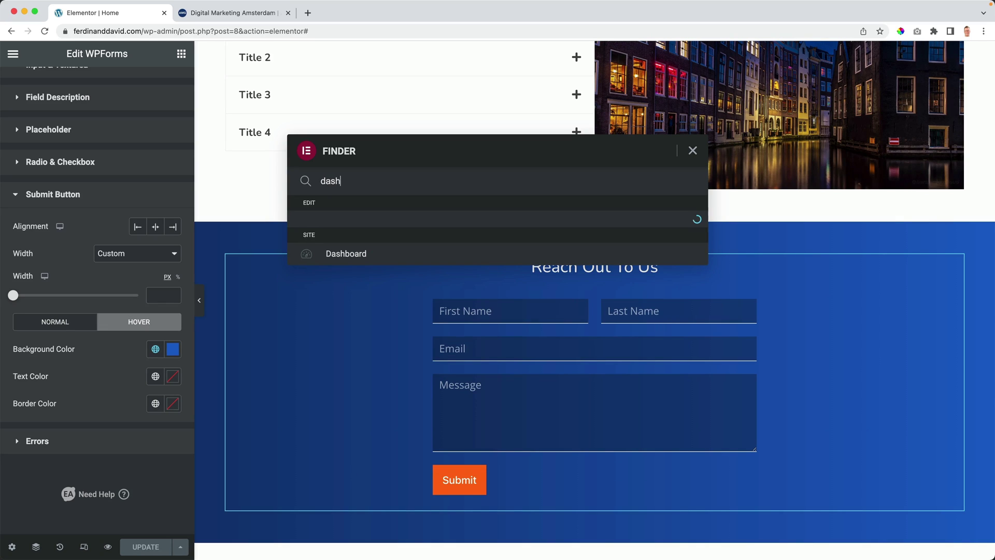
pyautogui.click(344, 222)
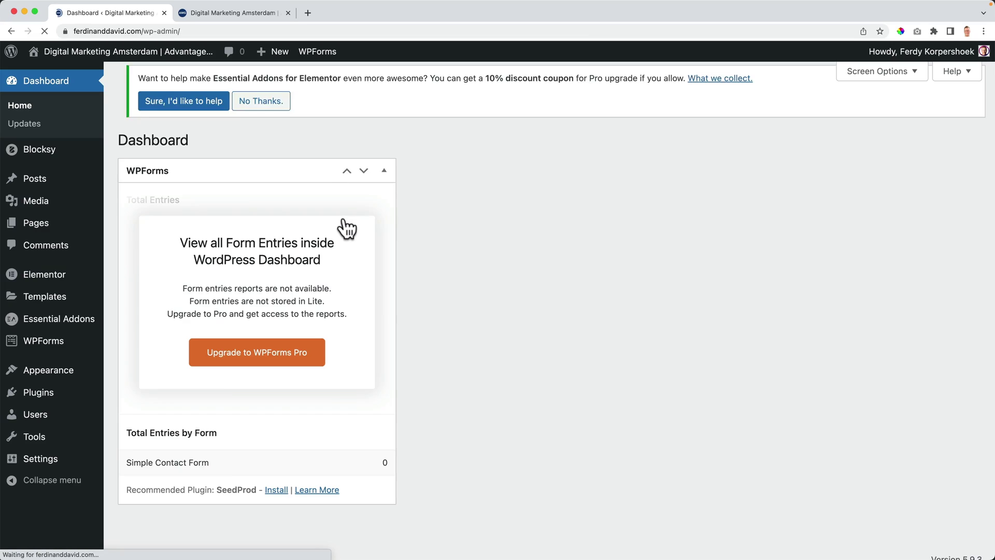
# Step: Decline the Essential Addons notice and hide the WPForms widget from the dashboard
pyautogui.click(394, 182)
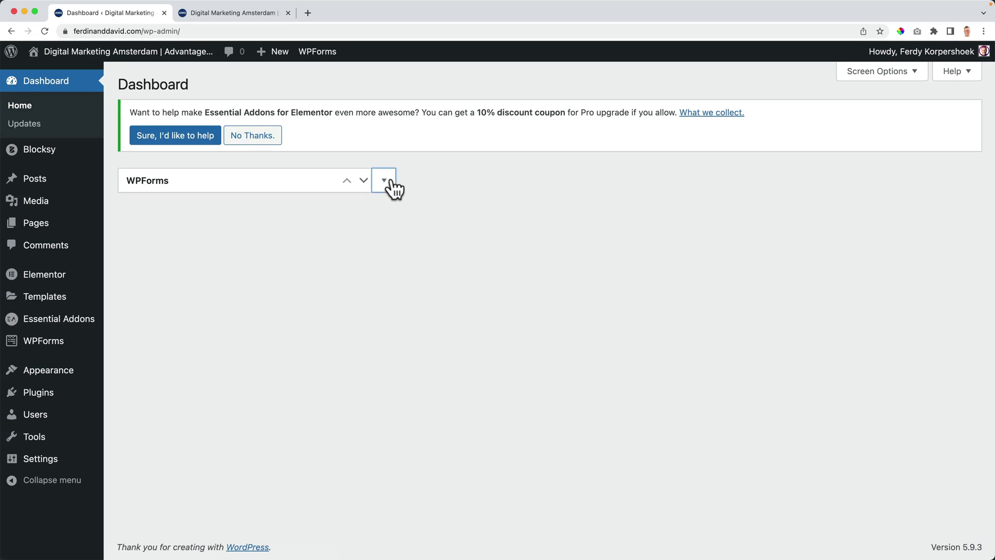
pyautogui.click(267, 144)
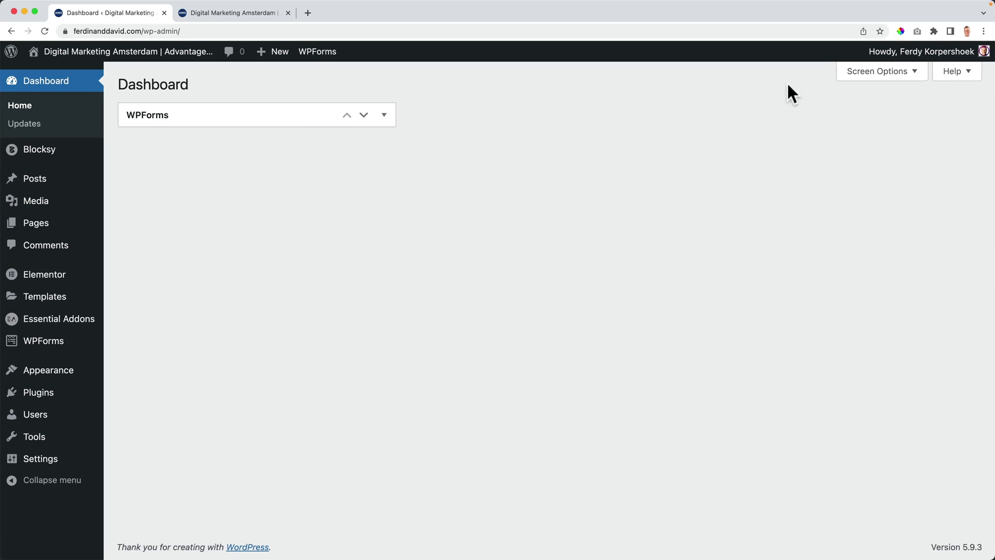
pyautogui.click(884, 73)
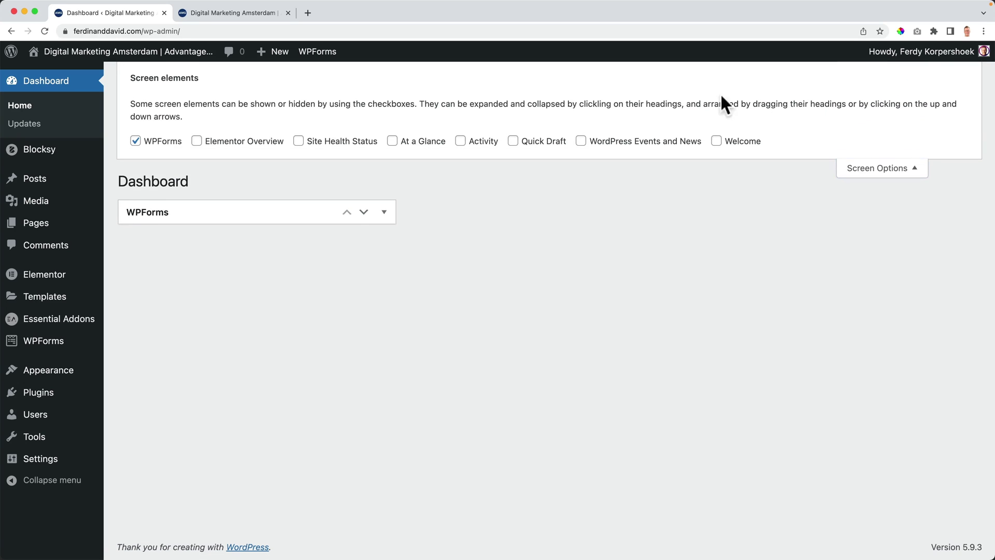
pyautogui.click(165, 143)
pyautogui.click(859, 169)
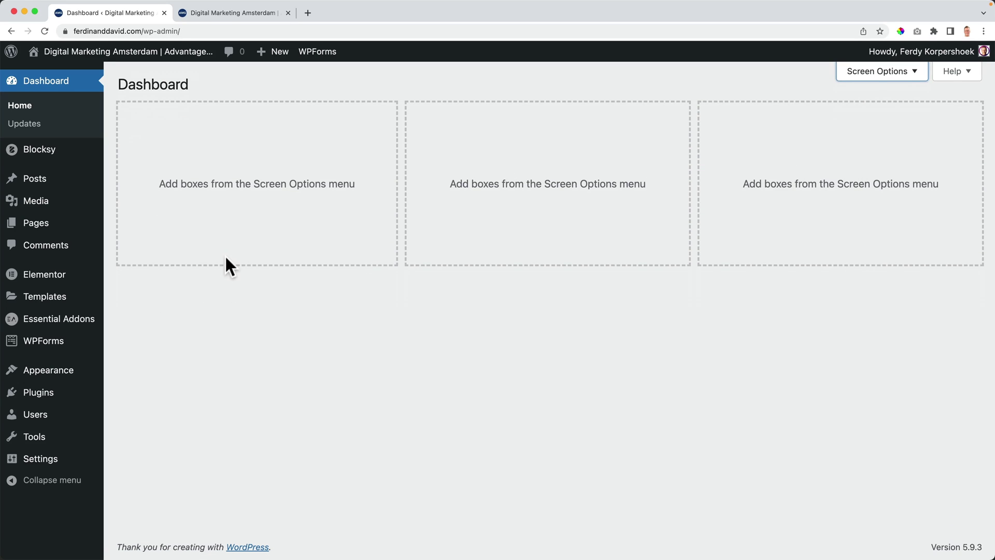
pyautogui.click(68, 345)
# Step: Open Simple Contact Form's general settings, save the form and close the builder
pyautogui.click(210, 295)
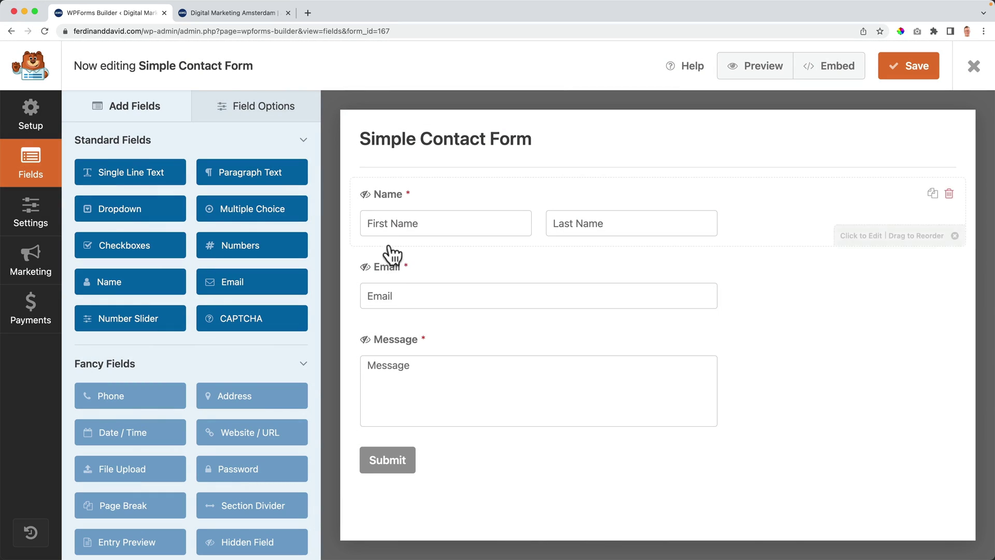
pyautogui.click(390, 461)
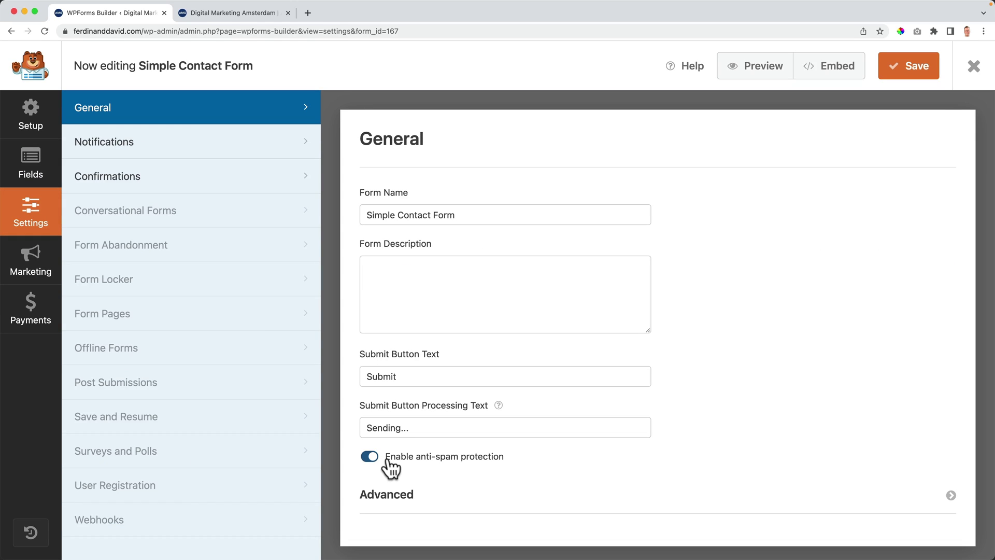
pyautogui.scroll(-1, 420, 381)
pyautogui.doubleClick(412, 371)
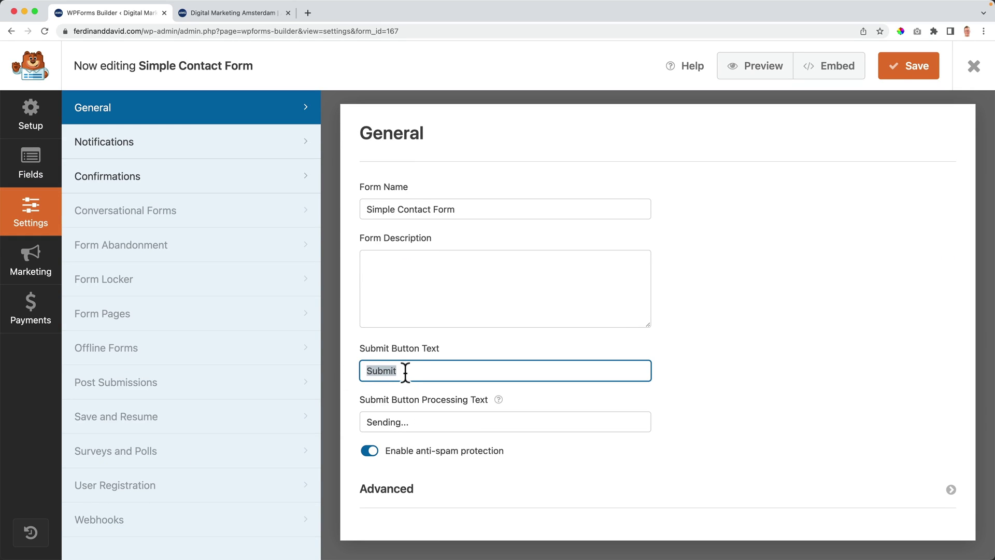
pyautogui.click(901, 76)
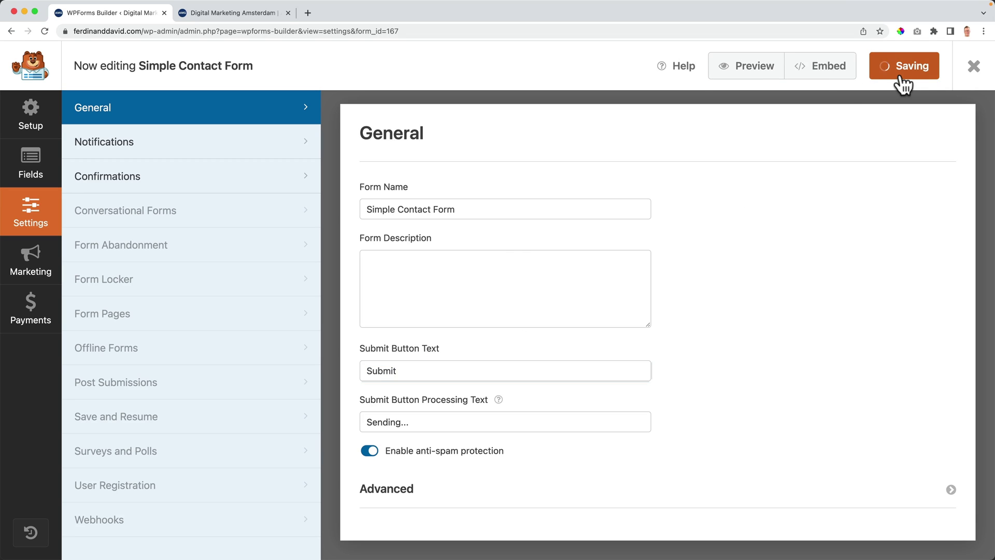
pyautogui.click(969, 66)
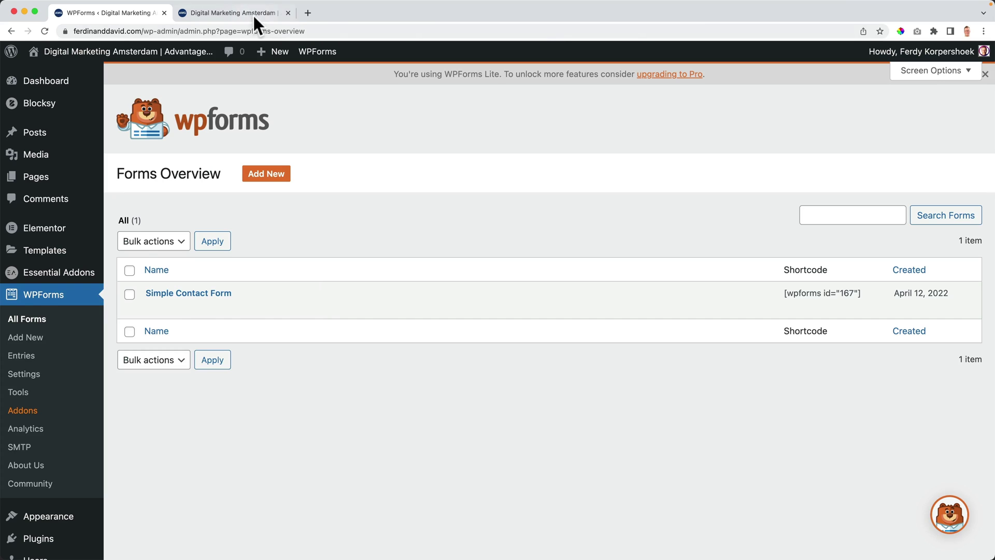
pyautogui.click(241, 12)
# Step: Scroll down the live homepage, expanding the Title 2 and Title 3 accordion items
pyautogui.scroll(15, 197, 114)
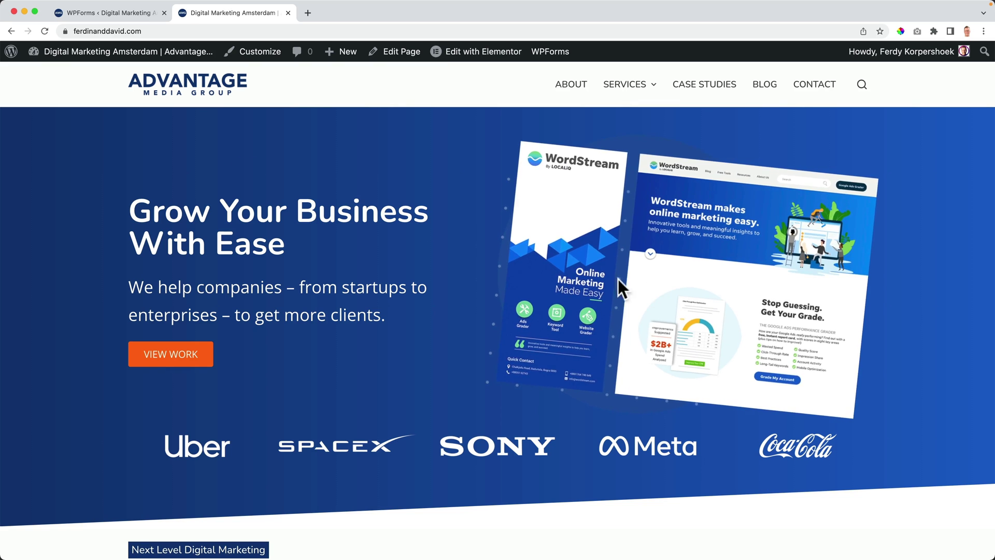
pyautogui.scroll(-5, 307, 254)
pyautogui.scroll(-10, 308, 252)
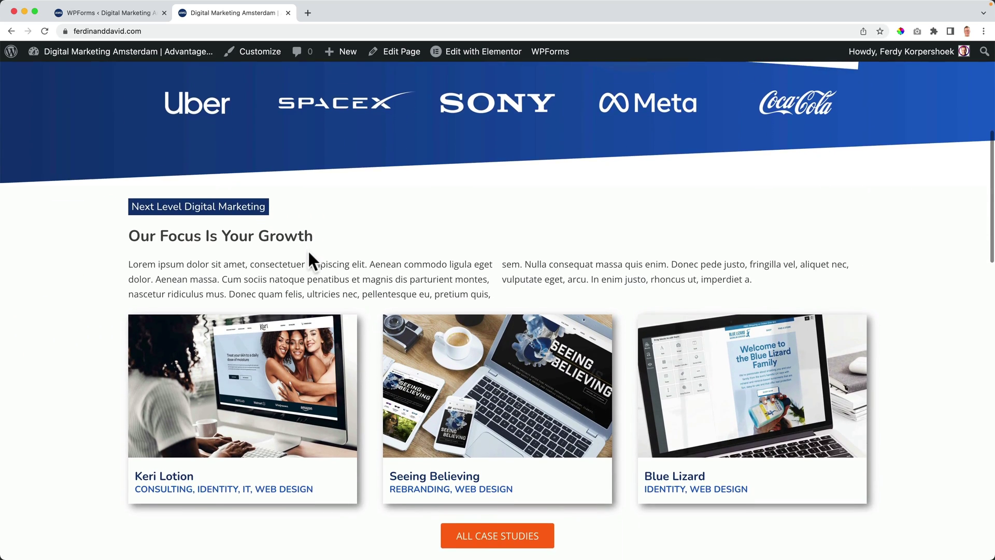
pyautogui.scroll(-9, 308, 251)
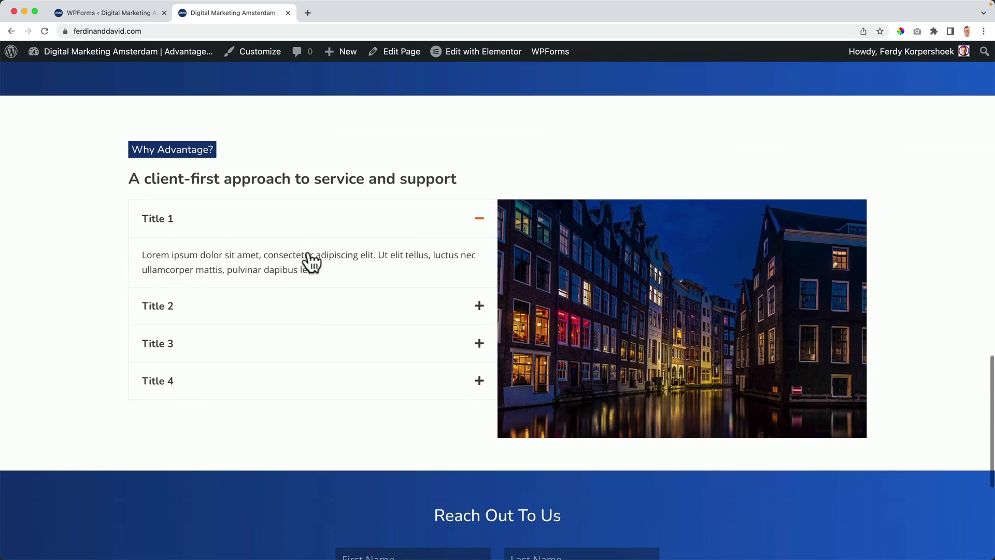
pyautogui.click(264, 307)
pyautogui.click(267, 335)
pyautogui.scroll(-1, 291, 321)
pyautogui.scroll(-4, 318, 297)
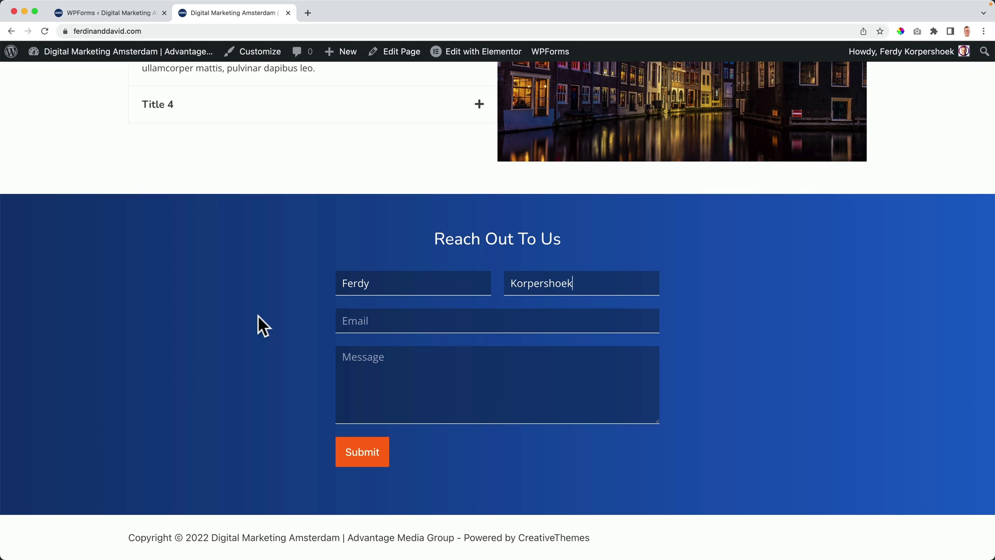
# Step: Delete the first and last name entries so the required-field warnings appear
pyautogui.doubleClick(386, 287)
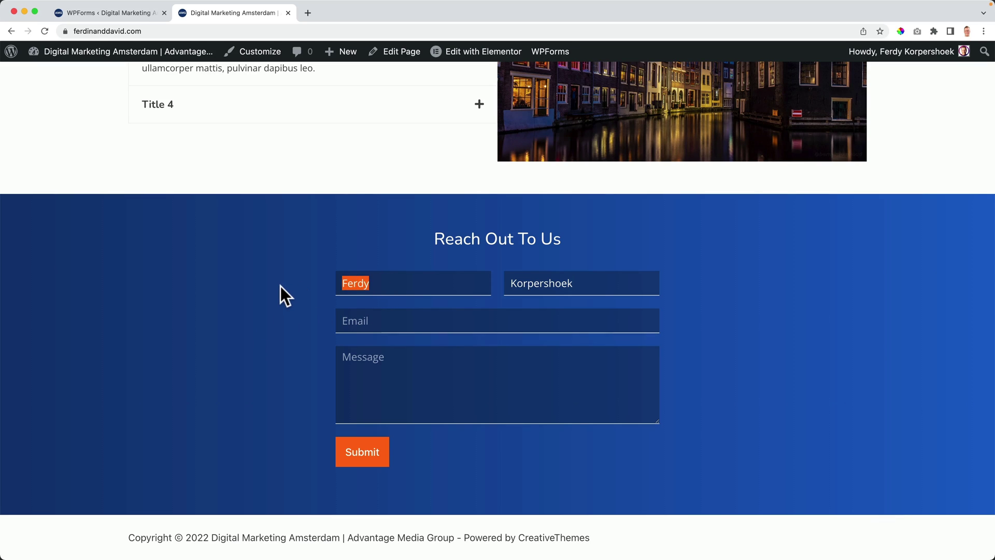
pyautogui.press('BackSpace')
pyautogui.press('Tab')
pyautogui.press('BackSpace')
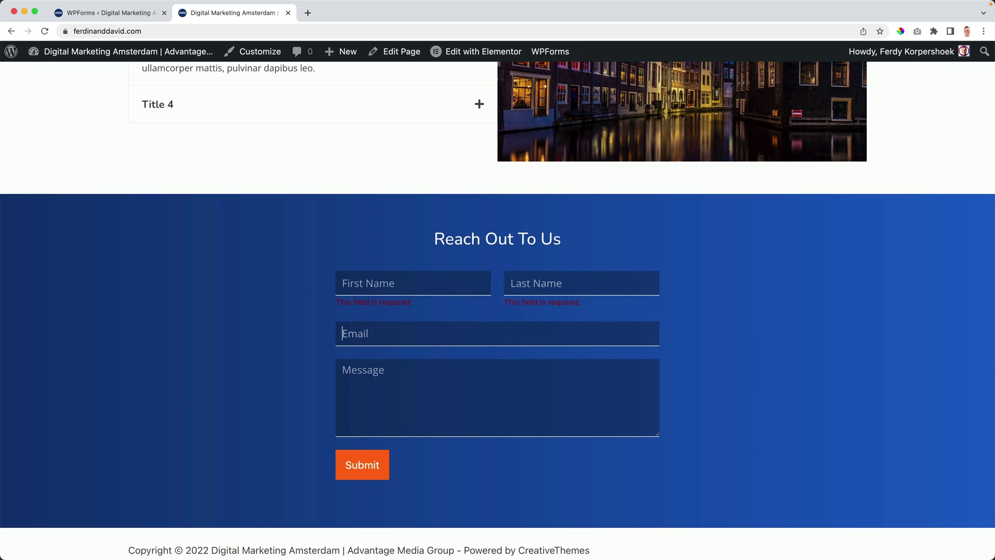
pyautogui.scroll(-1, 467, 333)
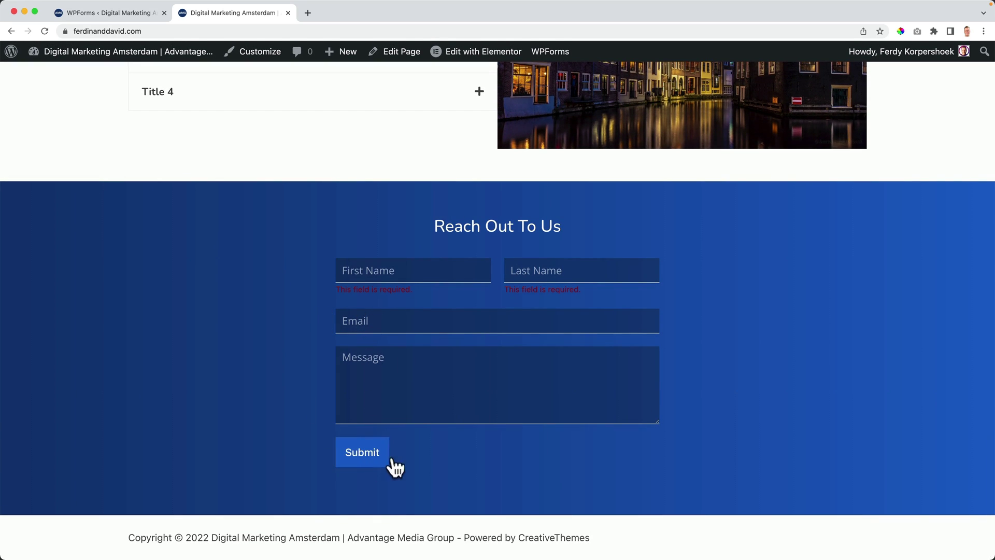
pyautogui.scroll(2, 647, 420)
pyautogui.scroll(-3, 647, 419)
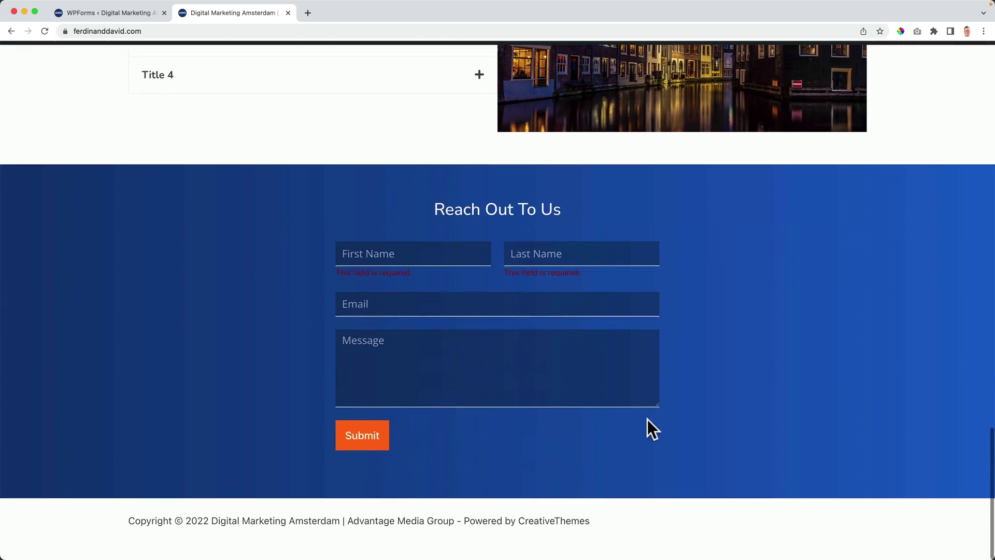
pyautogui.scroll(15, 471, 424)
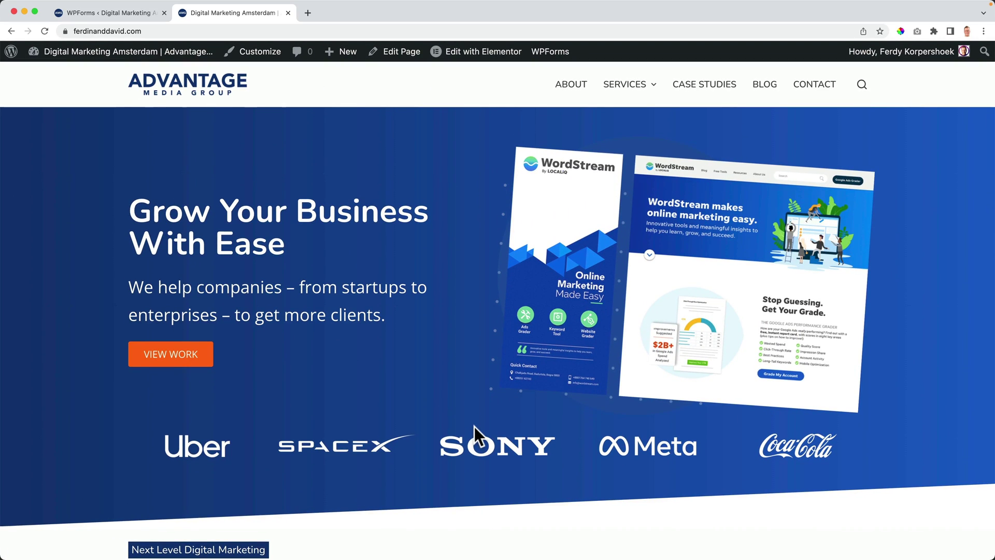
# Step: Reload the live homepage and close the WPForms admin tab
pyautogui.scroll(-15, 475, 427)
pyautogui.scroll(12, 476, 427)
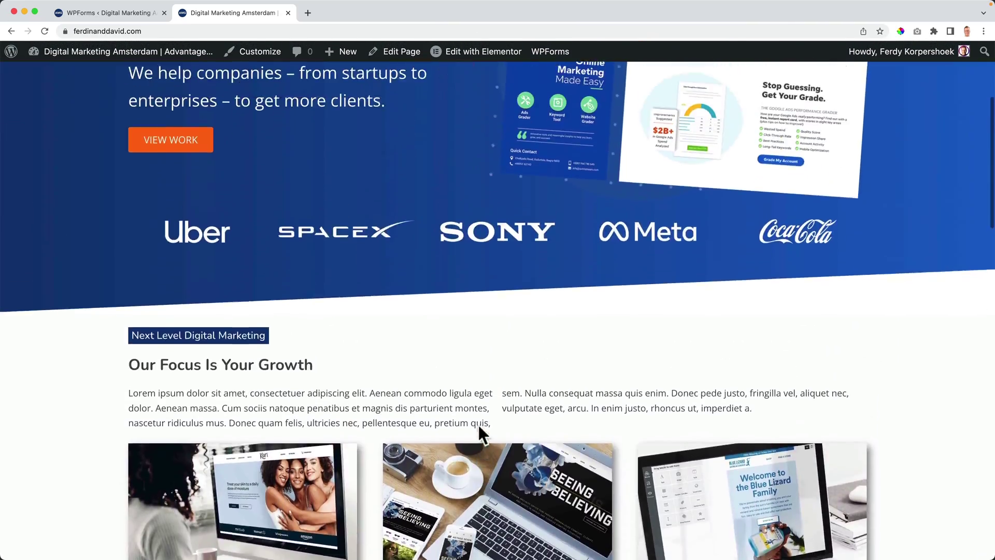
pyautogui.scroll(4, 477, 425)
pyautogui.scroll(-10, 459, 412)
pyautogui.scroll(15, 459, 412)
pyautogui.click(188, 88)
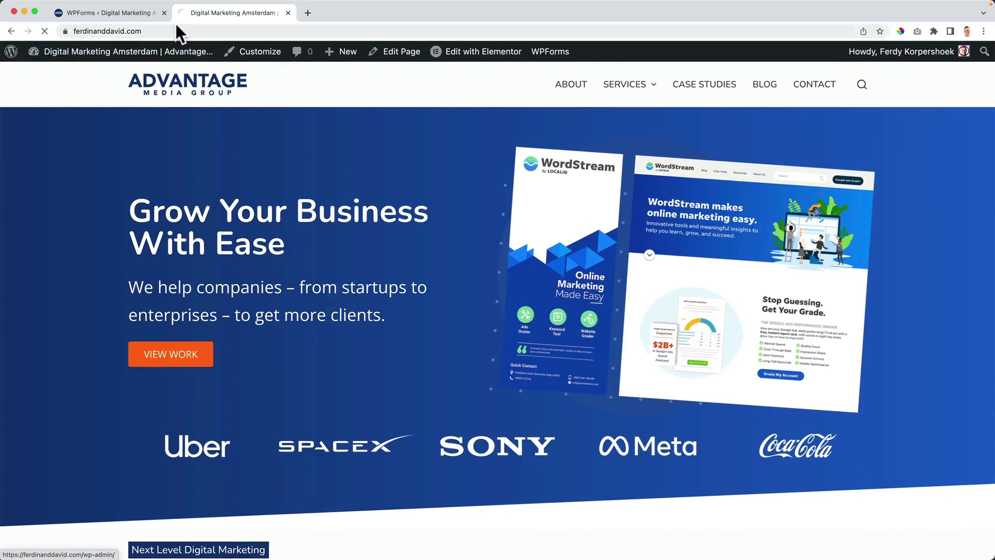
pyautogui.click(163, 13)
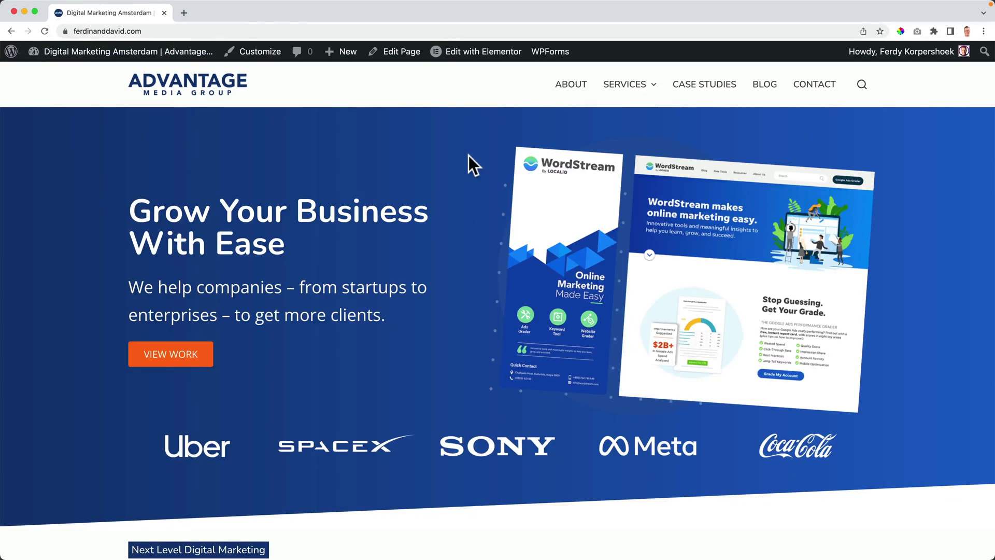
pyautogui.scroll(-10, 469, 159)
pyautogui.scroll(10, 470, 162)
# Step: Narrow the browser to tablet, then phone width, and scroll through the live homepage
pyautogui.moveTo(5, 165); pyautogui.dragTo(475, 168)
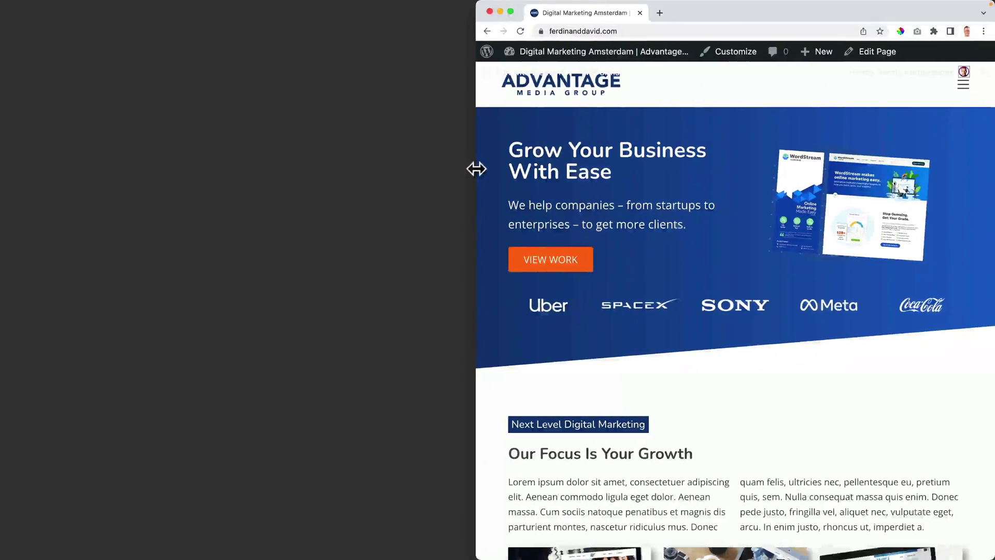
pyautogui.scroll(-12, 584, 187)
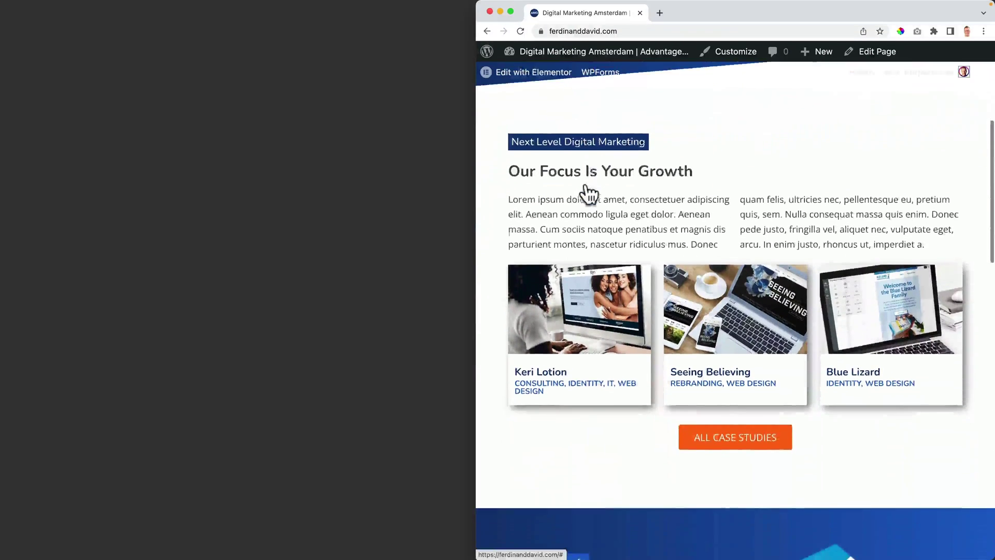
pyautogui.scroll(-14, 585, 183)
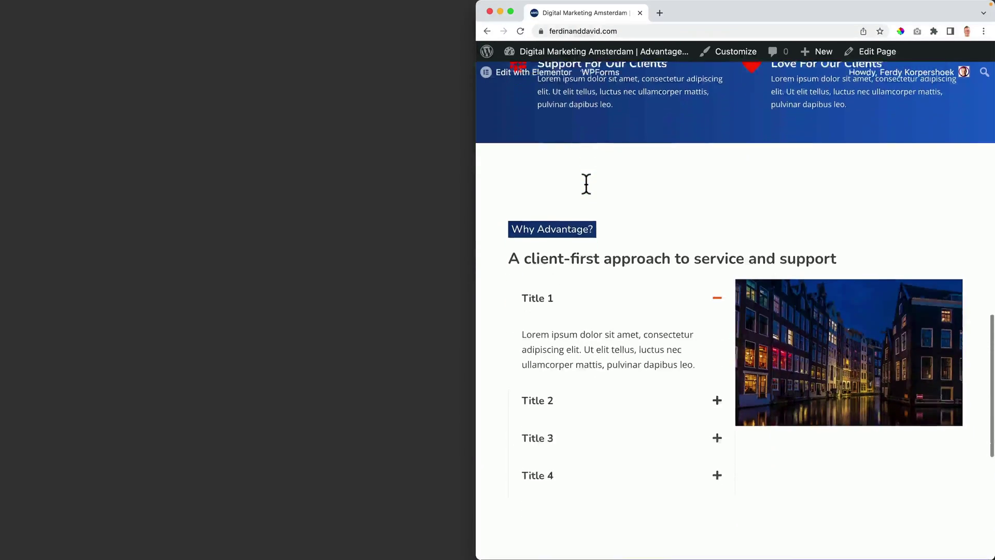
pyautogui.scroll(-1, 586, 184)
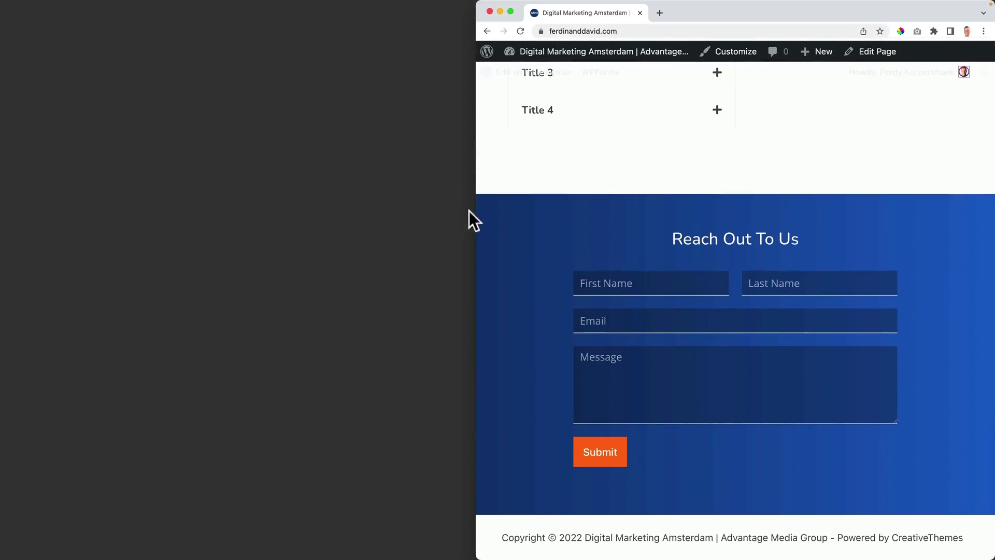
pyautogui.moveTo(484, 212); pyautogui.dragTo(725, 200)
pyautogui.scroll(20, 788, 207)
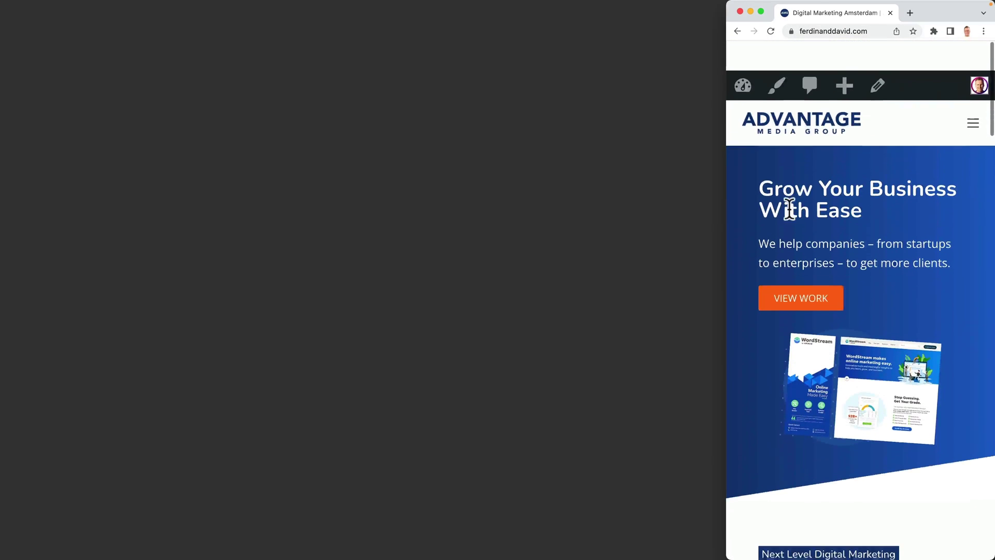
pyautogui.scroll(-5, 784, 209)
pyautogui.scroll(-15, 784, 208)
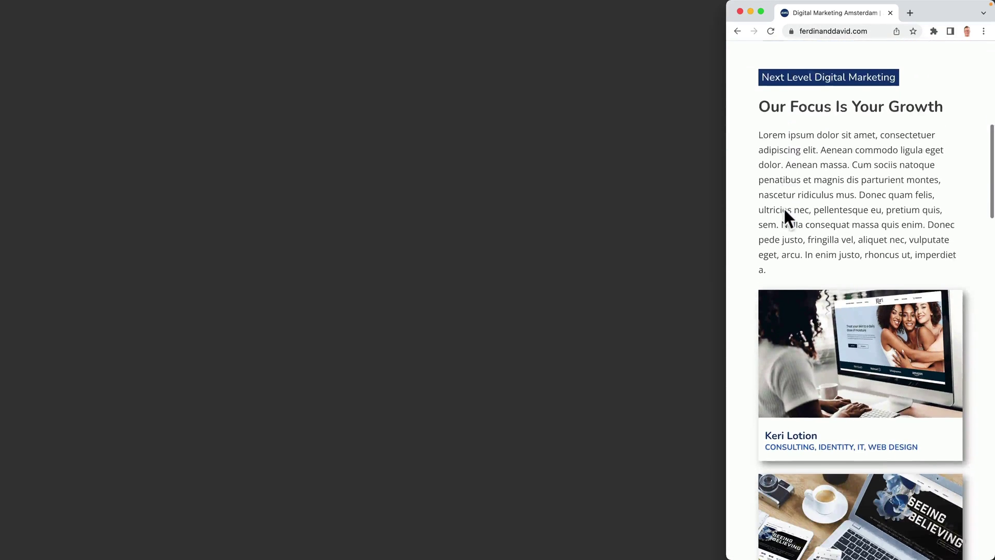
pyautogui.scroll(-15, 785, 208)
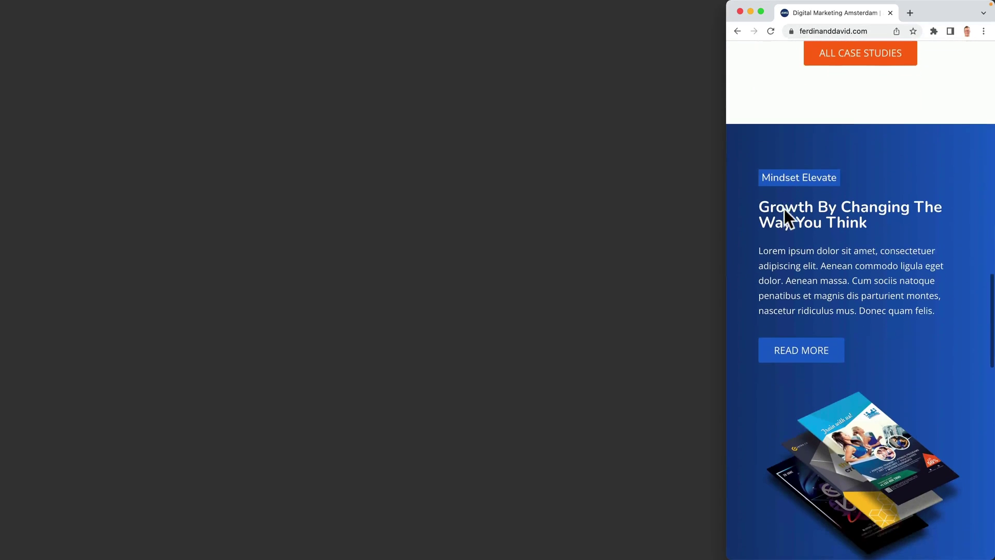
pyautogui.scroll(-10, 783, 207)
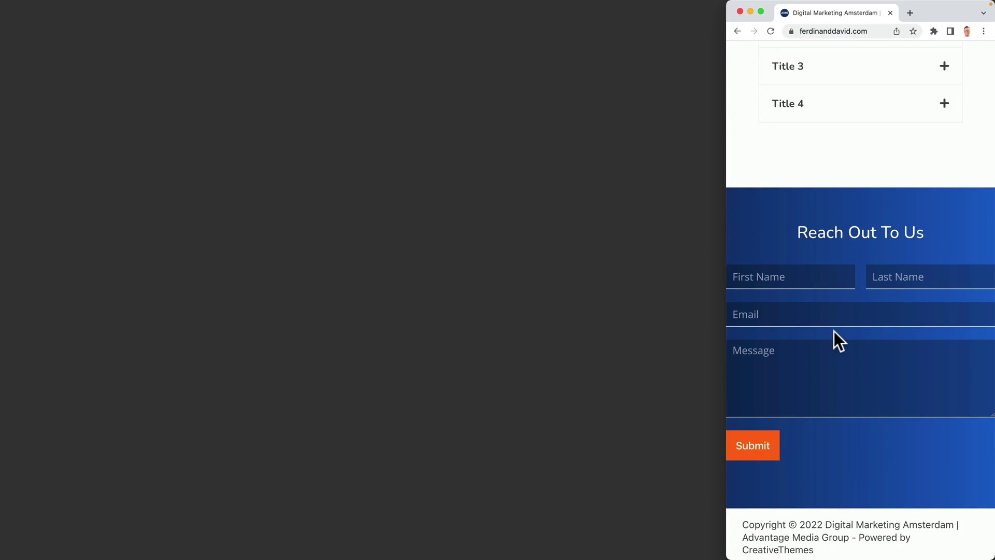
pyautogui.scroll(20, 833, 334)
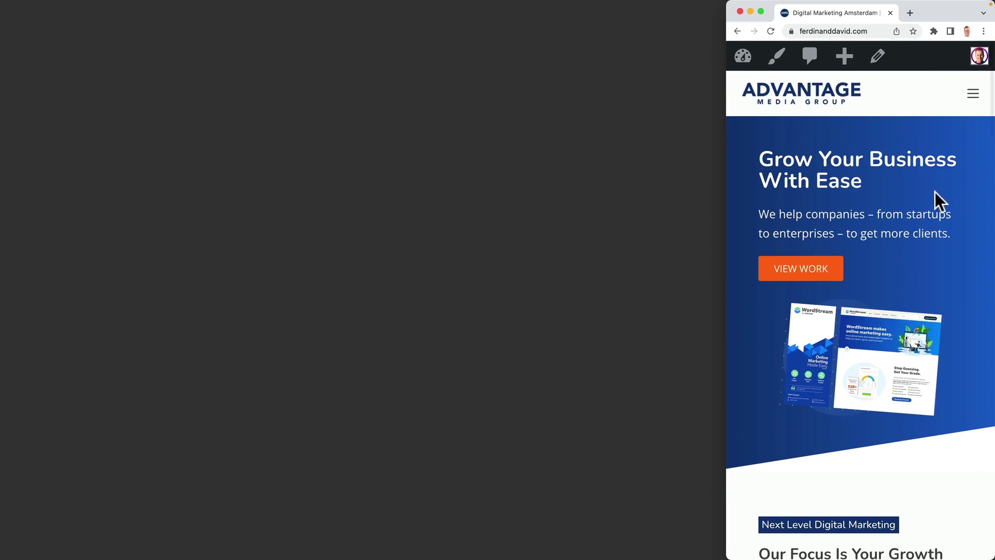
# Step: Open and close the mobile navigation menu, then widen the browser to full screen
pyautogui.click(972, 94)
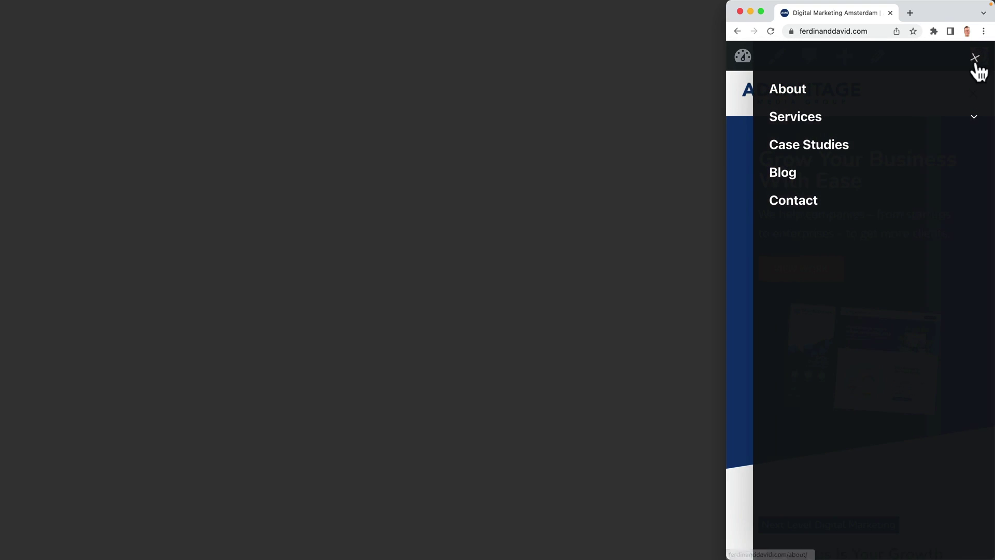
pyautogui.click(975, 59)
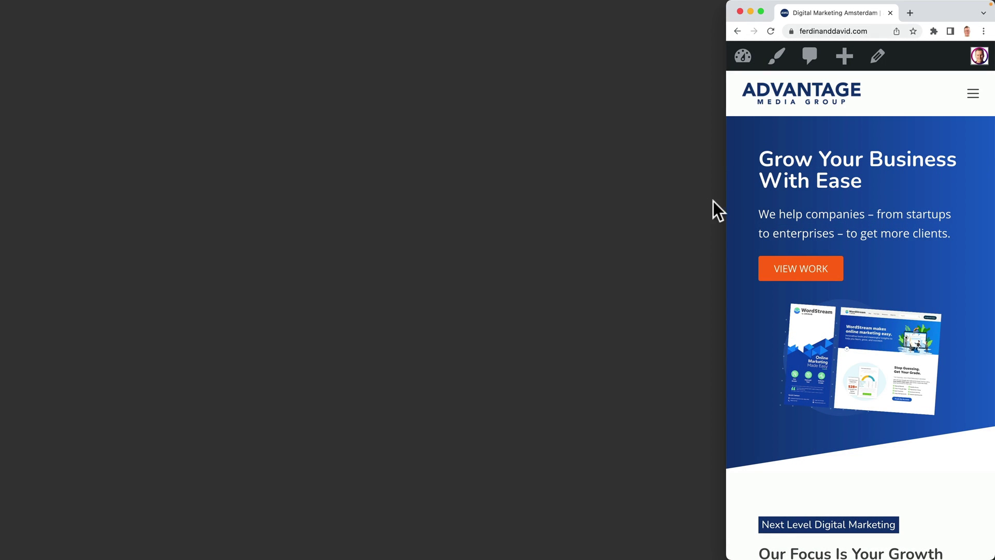
pyautogui.moveTo(726, 203); pyautogui.dragTo(5, 218)
# Step: Open the homepage in Elementor and select the Reach Out To Us contact container
pyautogui.moveTo(487, 61)
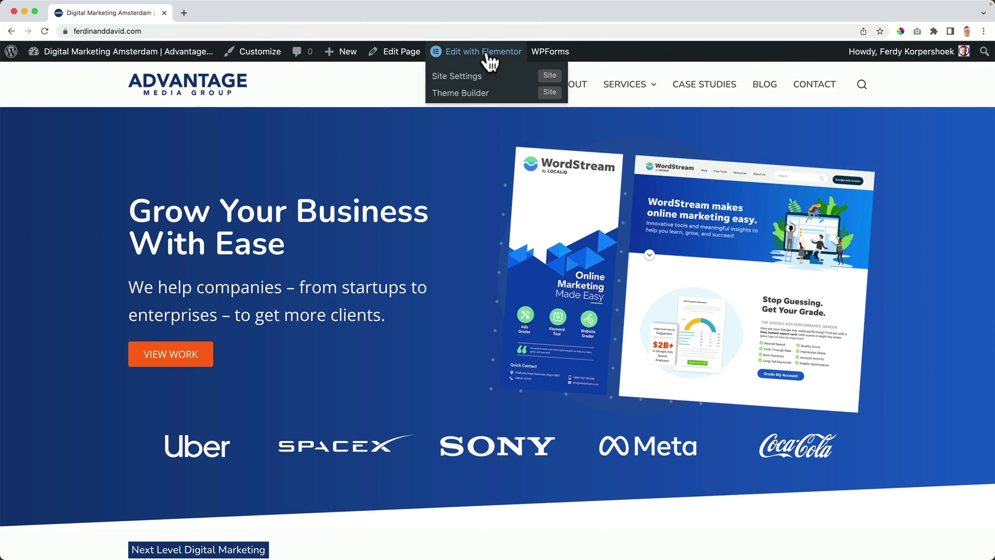
pyautogui.click(486, 52)
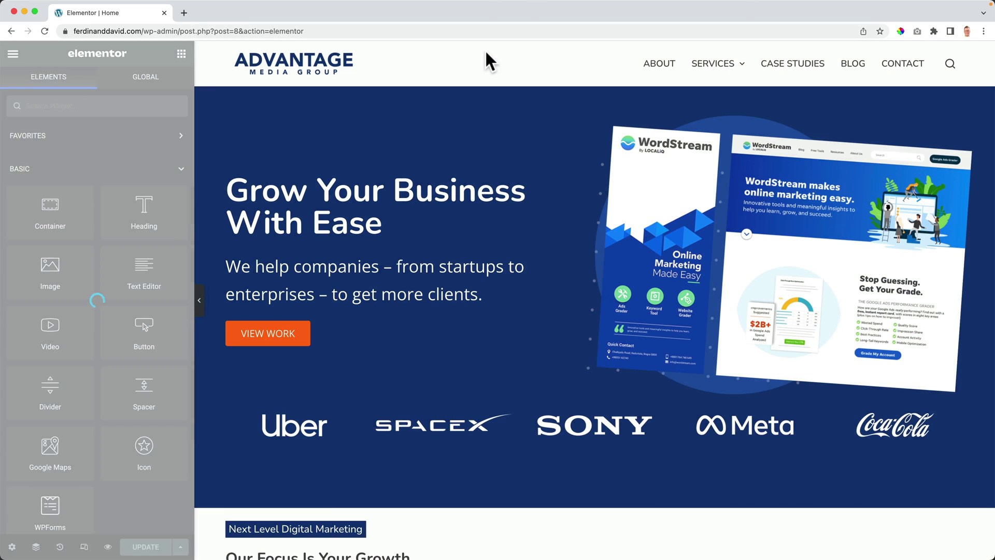
pyautogui.scroll(-20, 545, 206)
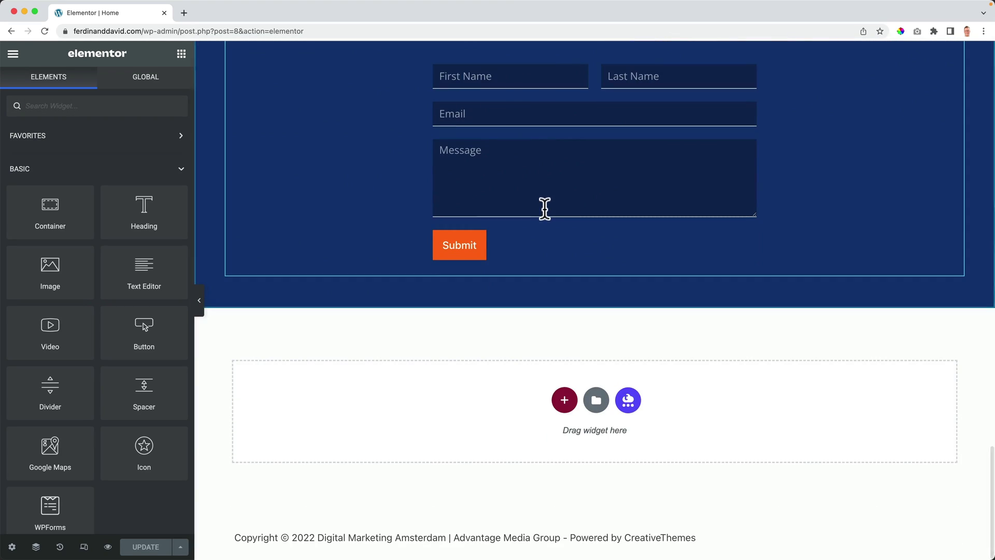
pyautogui.scroll(3, 545, 209)
pyautogui.click(588, 143)
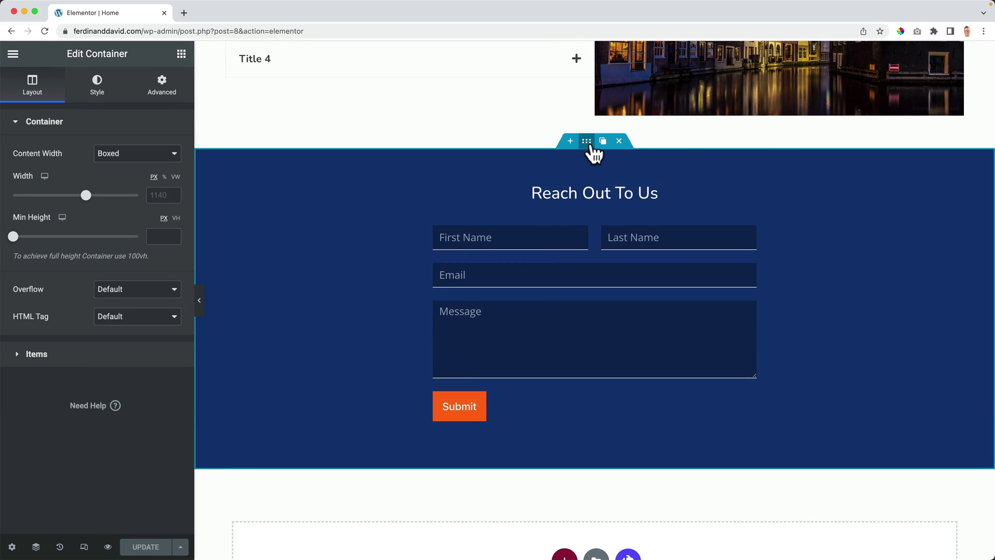
# Step: Switch the editor to the Mobile preview and open the container's Advanced settings
pyautogui.click(84, 547)
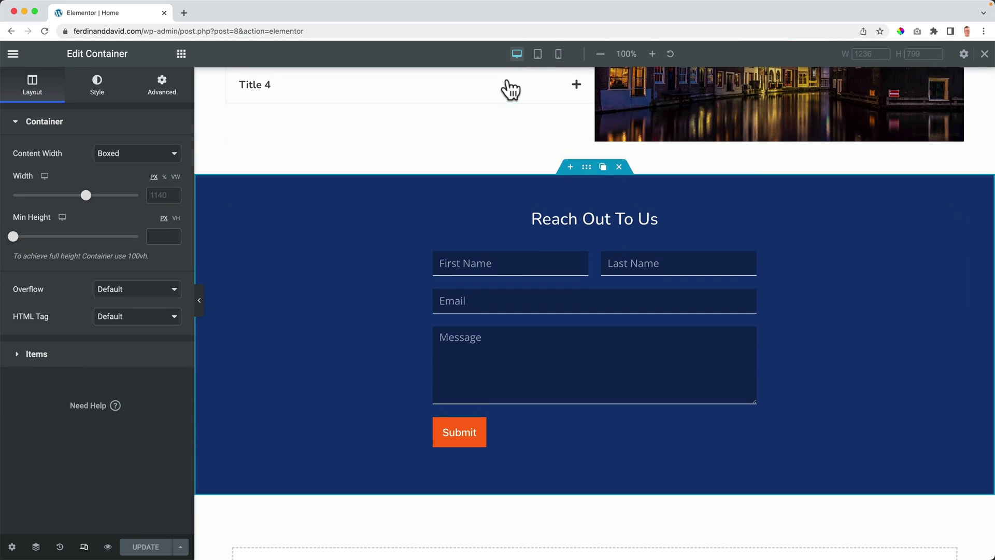
pyautogui.click(558, 54)
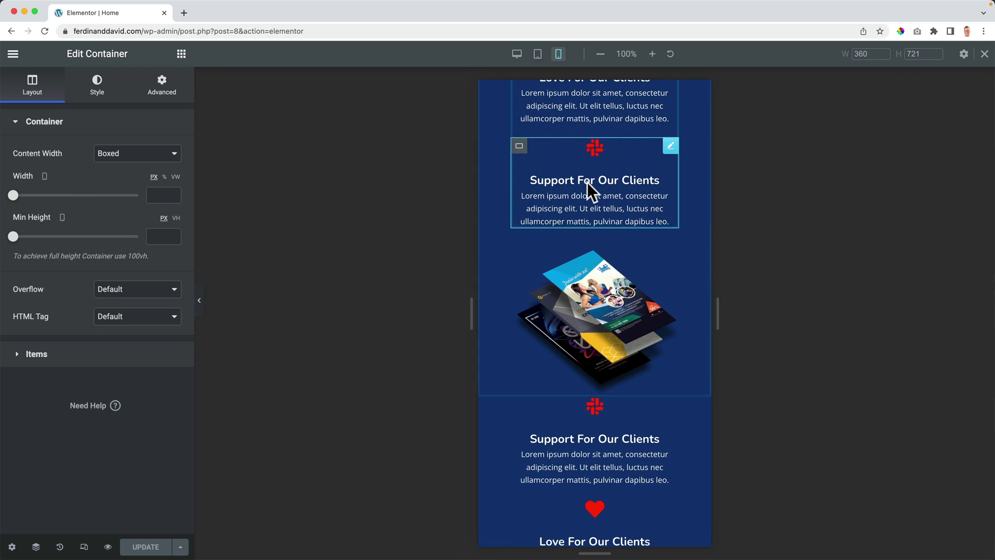
pyautogui.scroll(-7, 601, 260)
pyautogui.scroll(-10, 618, 321)
pyautogui.scroll(3, 601, 321)
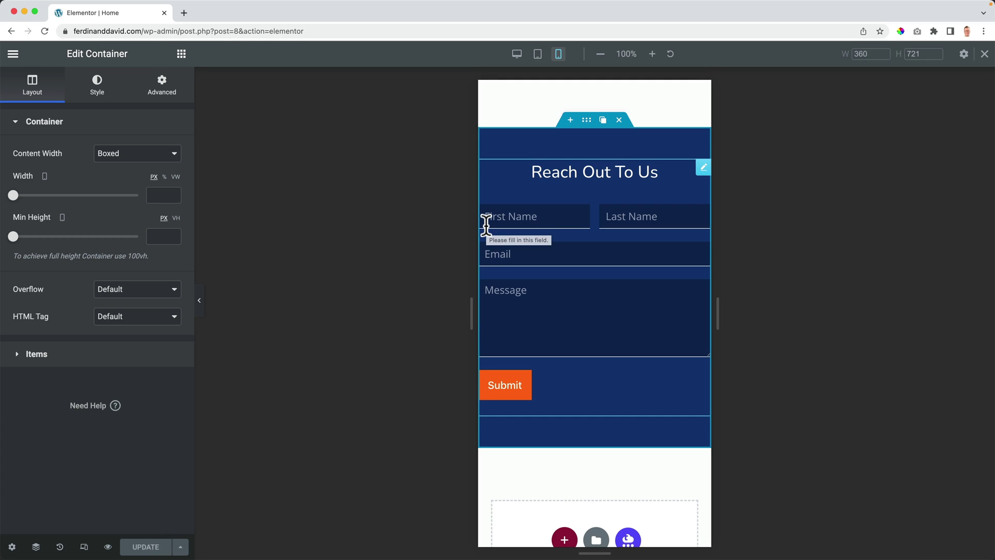
pyautogui.click(166, 97)
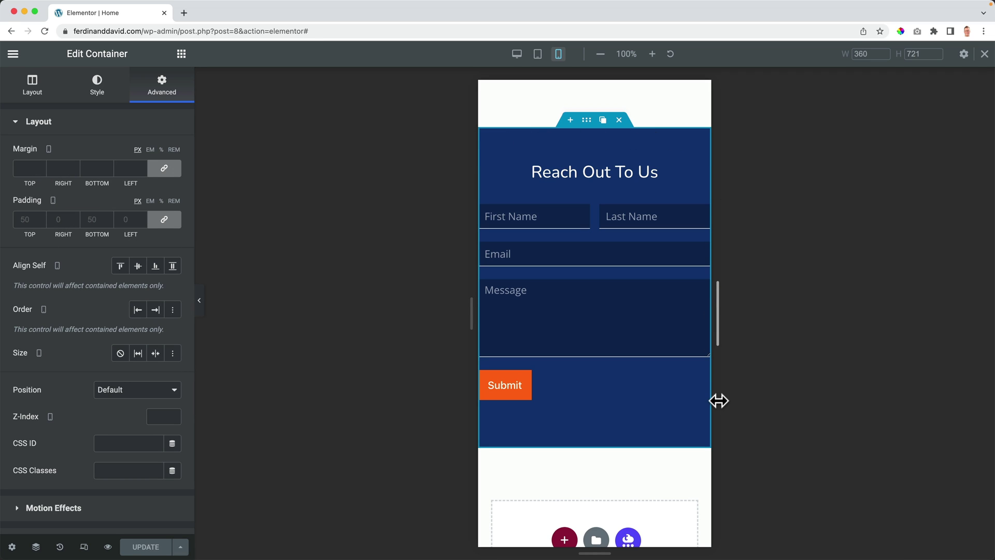
# Step: Leave the Reach Out To Us margin empty and set linked mobile padding to 50
pyautogui.click(27, 168)
pyautogui.press('Up')
pyautogui.press('Up')
pyautogui.press('Up')
pyautogui.press('Up')
pyautogui.press('Up')
pyautogui.press('Up')
pyautogui.press('Up')
pyautogui.press('Up')
pyautogui.press('Up')
pyautogui.press('Up')
pyautogui.press('Up')
pyautogui.press('Up')
pyautogui.press('Up')
pyautogui.press('Up')
pyautogui.press('Up')
pyautogui.press('Up')
pyautogui.press('Up')
pyautogui.press('Up')
pyautogui.press('Up')
pyautogui.press('Up')
pyautogui.press('Up')
pyautogui.press('Up')
pyautogui.press('Up')
pyautogui.press('Up')
pyautogui.press('Up')
pyautogui.press('Up')
pyautogui.press('Up')
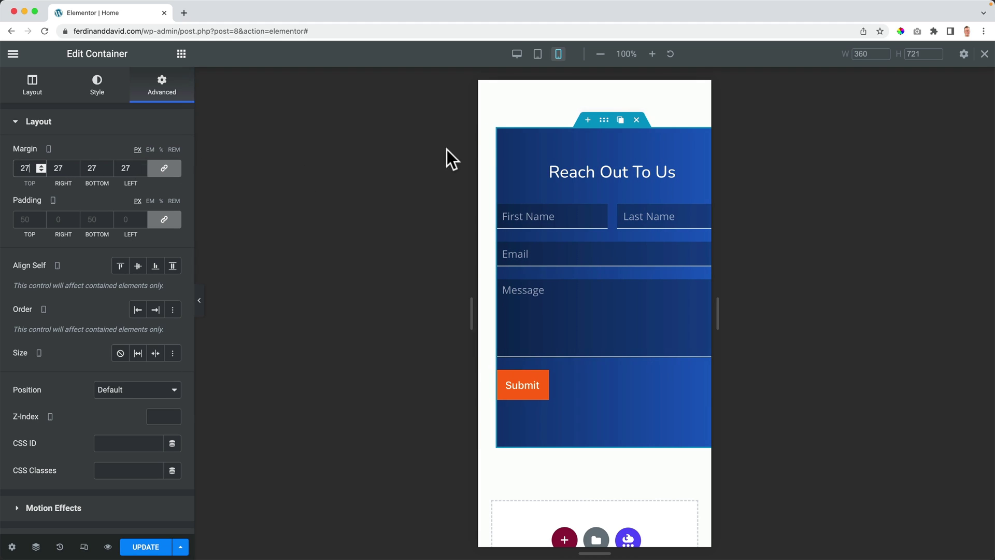
pyautogui.press('BackSpace')
pyautogui.press('BackSpace')
pyautogui.press('Tab')
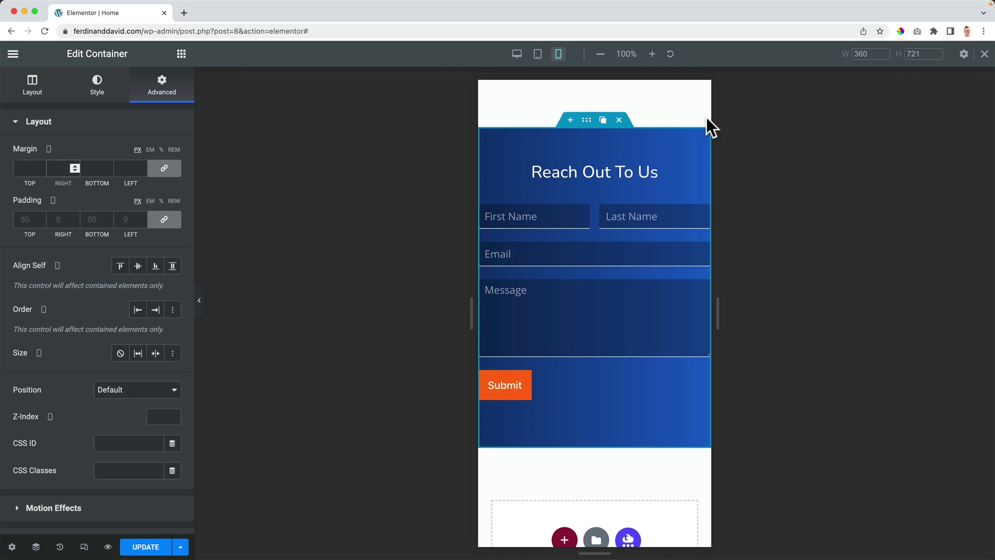
pyautogui.click(25, 219)
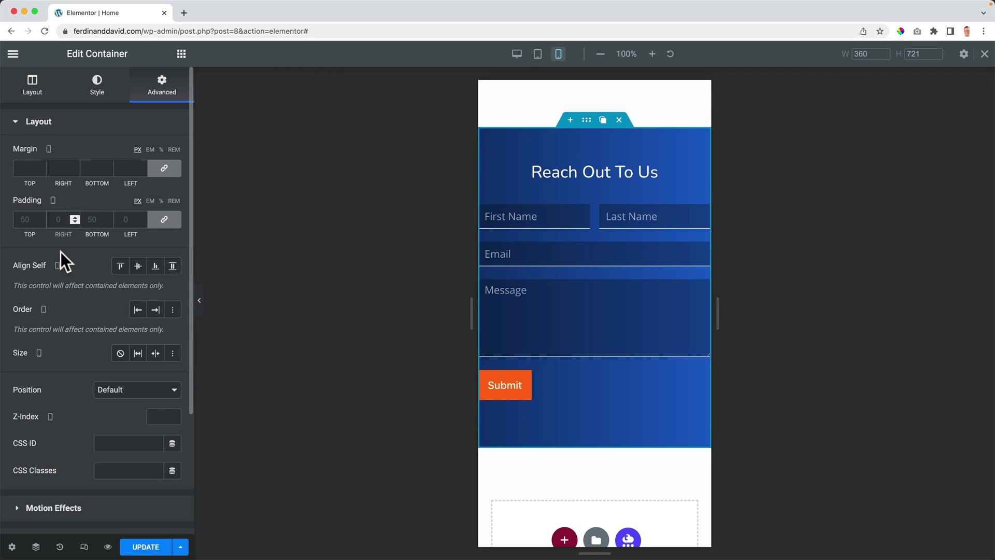
pyautogui.write('50')
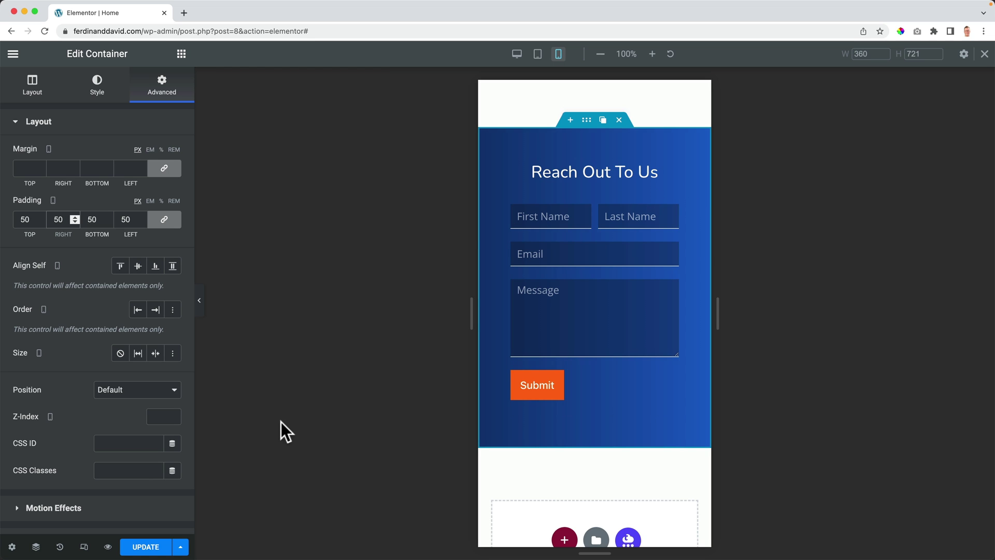
# Step: Switch to Tablet preview, update the page, open Preview Changes and close the editor tab
pyautogui.click(537, 54)
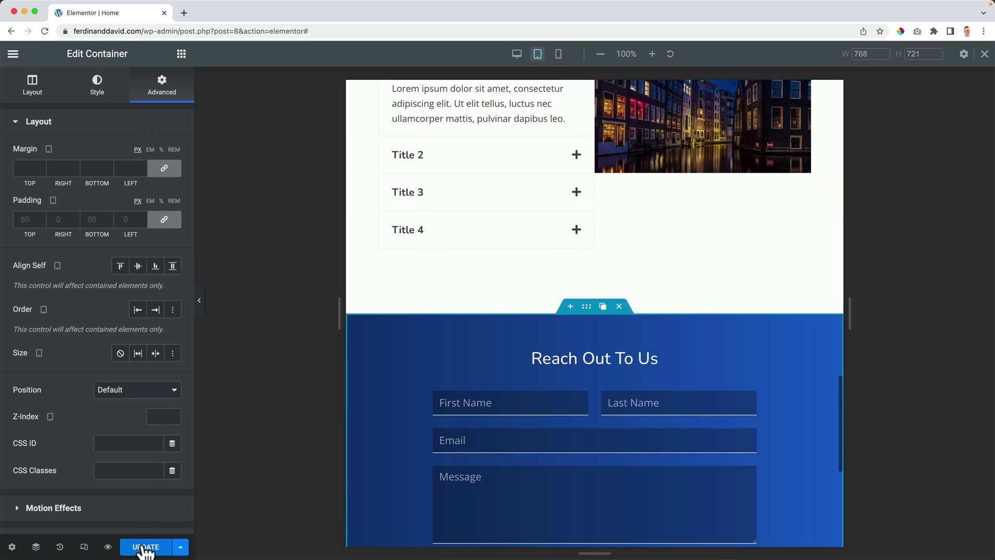
pyautogui.click(146, 547)
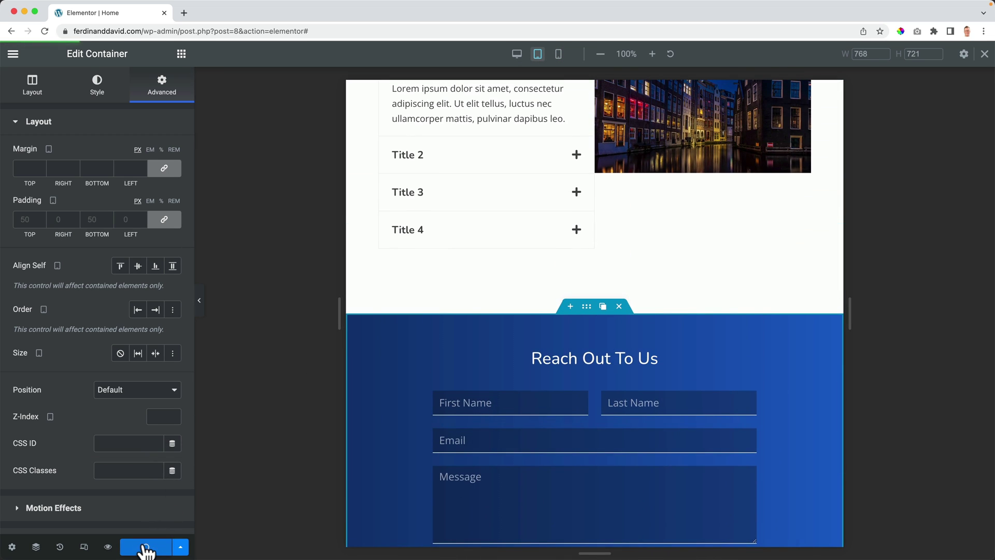
pyautogui.click(108, 546)
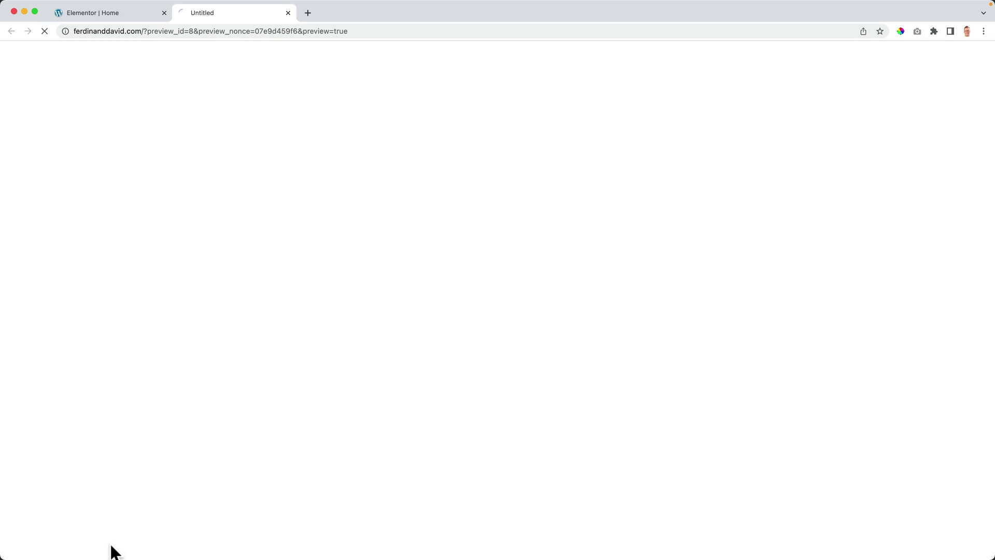
pyautogui.click(164, 12)
# Step: Check the padded contact form in the preview at phone width, then widen the browser
pyautogui.moveTo(4, 176); pyautogui.dragTo(772, 164)
pyautogui.scroll(-20, 804, 222)
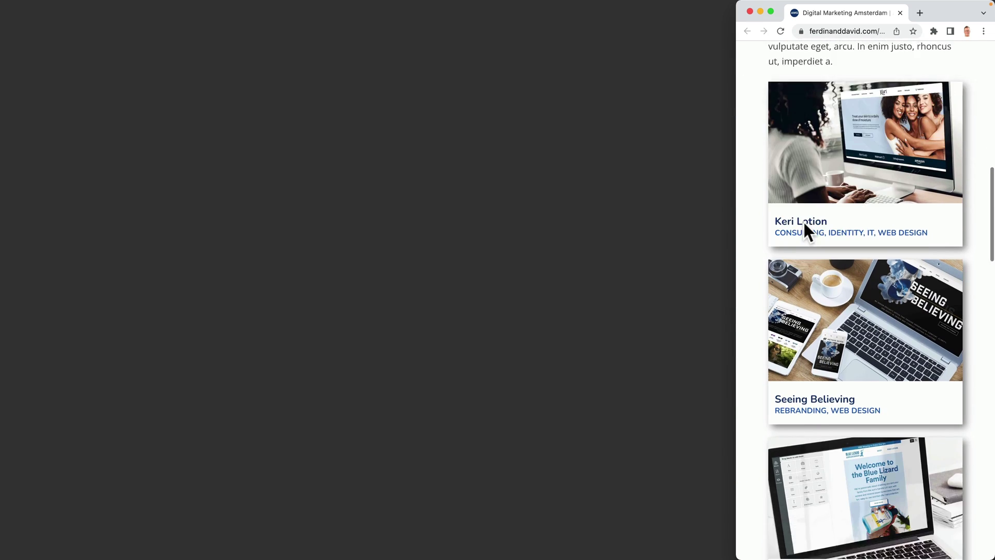
pyautogui.scroll(-15, 804, 222)
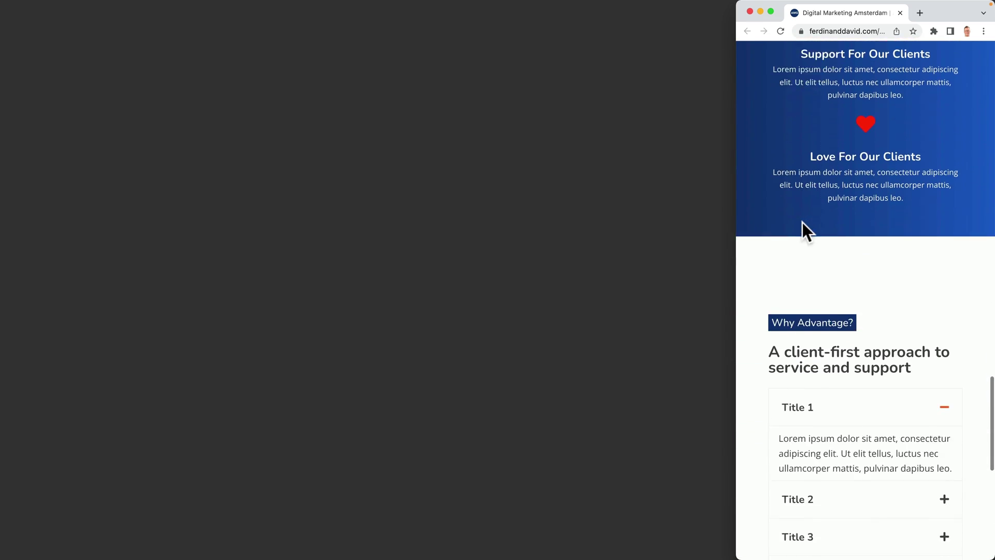
pyautogui.scroll(-4, 804, 224)
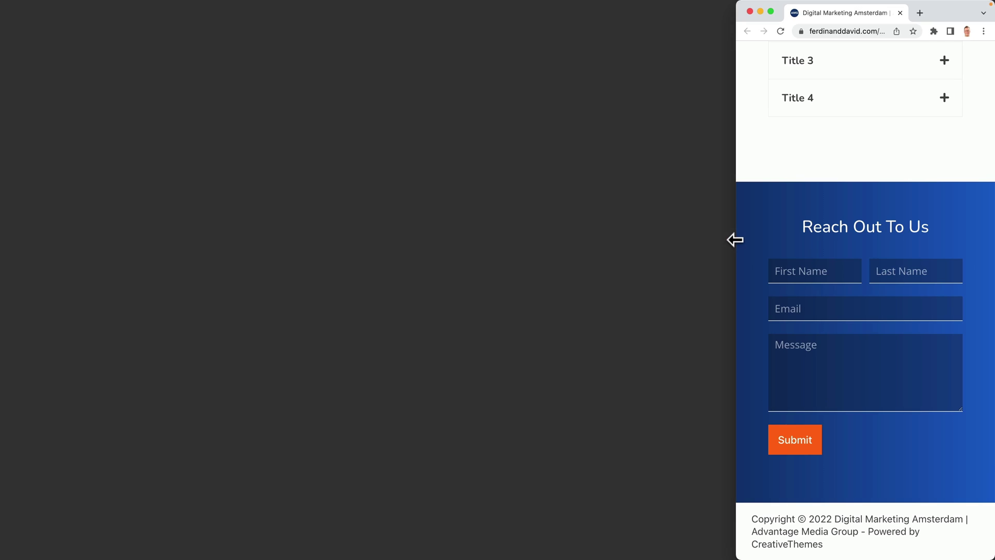
pyautogui.moveTo(734, 238); pyautogui.dragTo(195, 275)
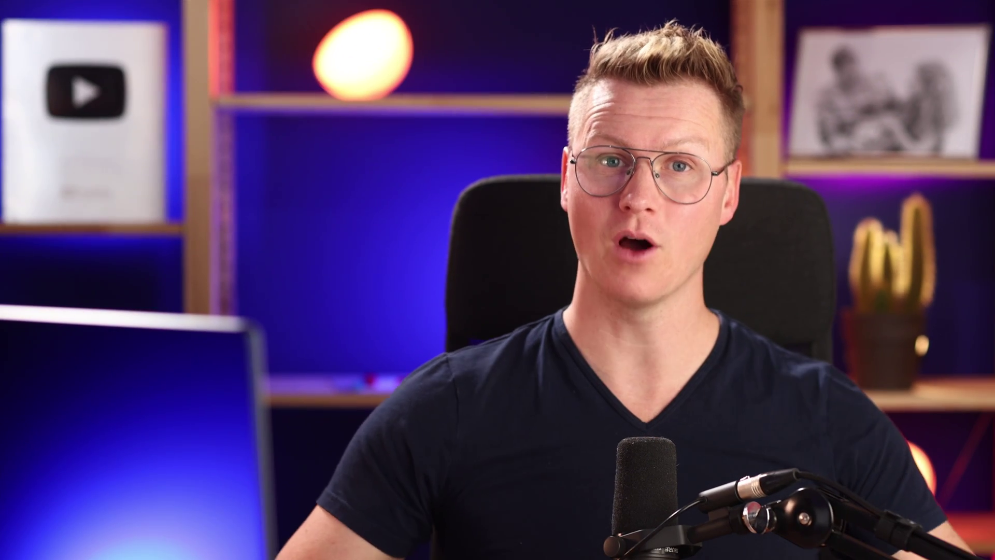
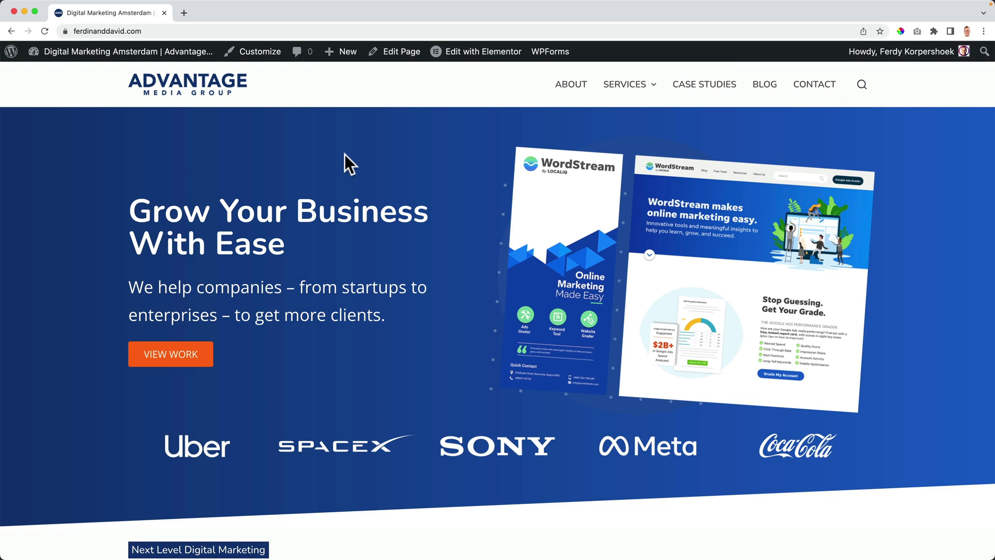
# Step: Open the site Customizer in a new tab and move that tab to the first position
pyautogui.scroll(-10, 363, 161)
pyautogui.scroll(10, 415, 155)
pyautogui.keyDown('super'); pyautogui.click(260, 61); pyautogui.keyUp('super')
pyautogui.moveTo(237, 10); pyautogui.dragTo(122, 11)
pyautogui.click(232, 12)
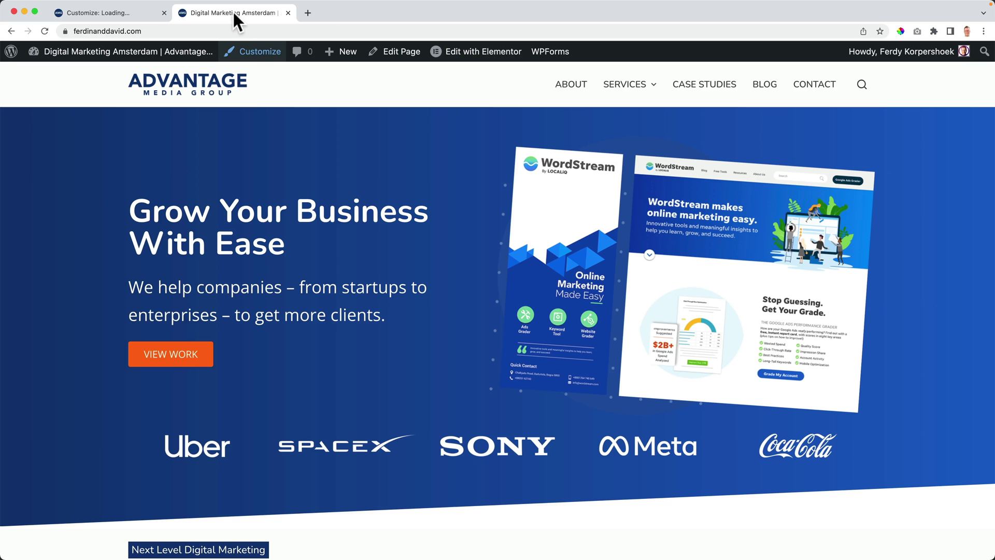
pyautogui.click(137, 13)
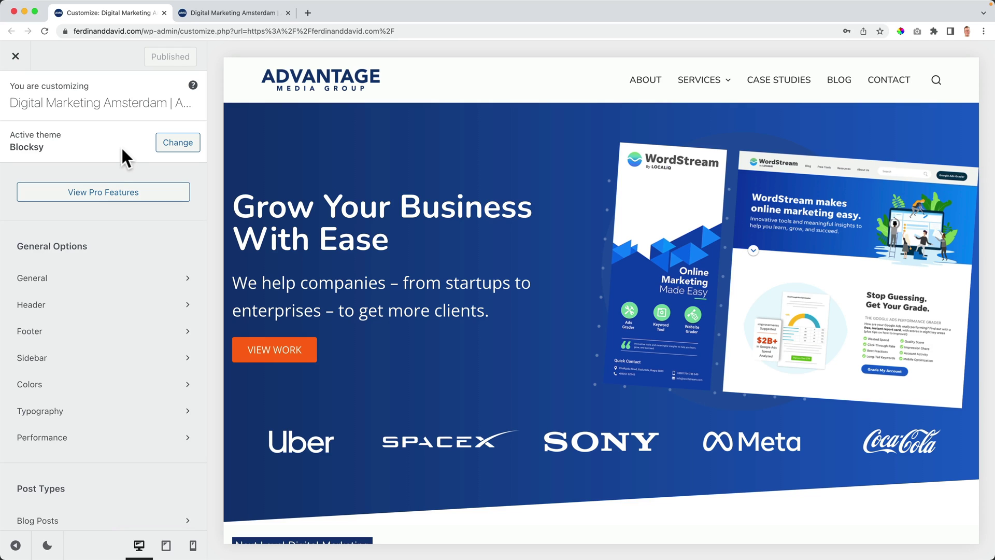
# Step: Preview colour Palettes #2 and #3, then restore the original Palette #1
pyautogui.click(123, 392)
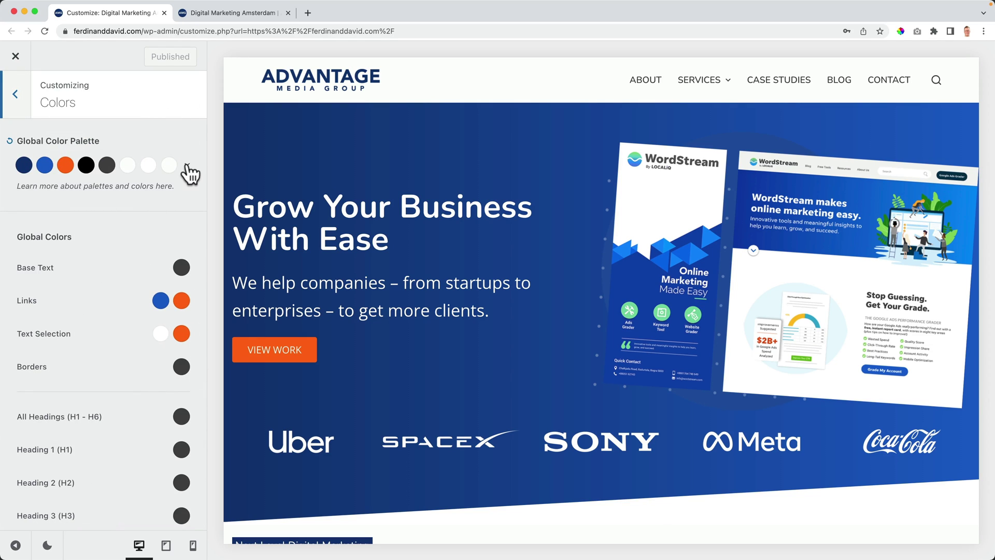
pyautogui.click(186, 165)
pyautogui.click(79, 270)
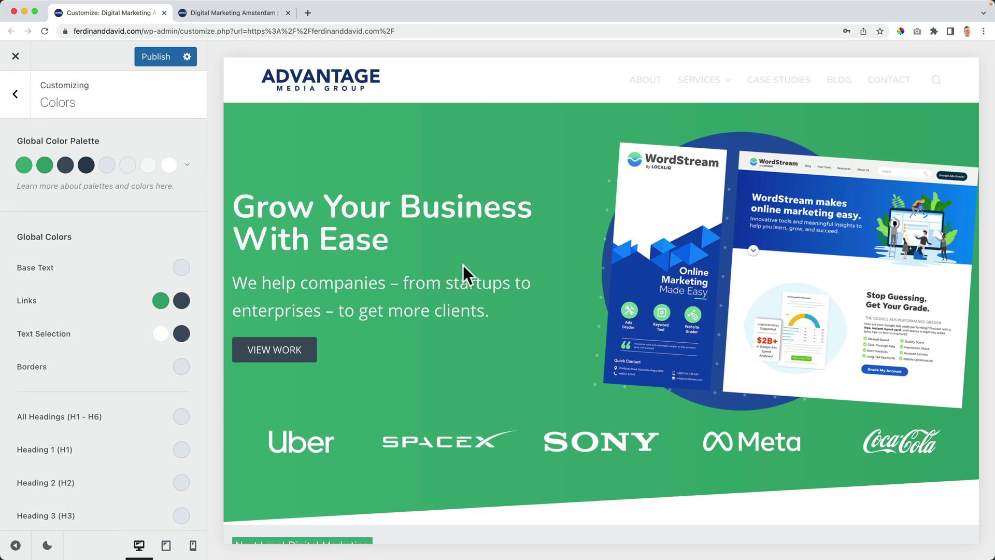
pyautogui.scroll(-15, 464, 265)
pyautogui.scroll(-15, 477, 263)
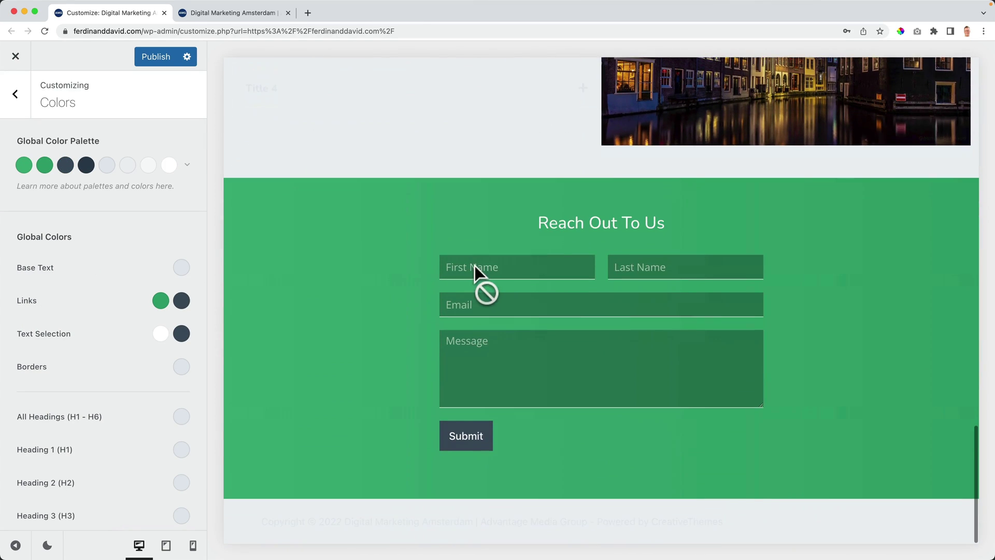
pyautogui.click(187, 165)
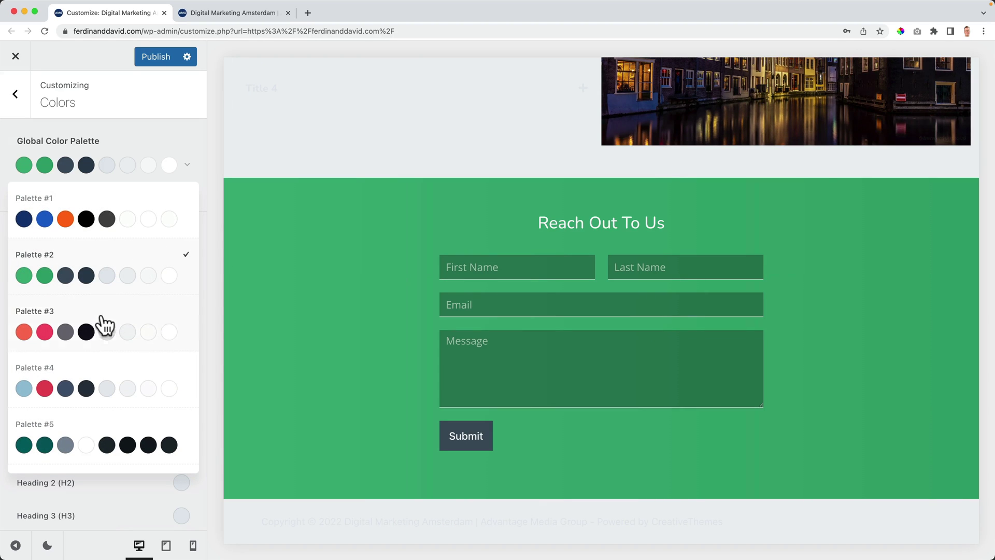
pyautogui.click(109, 319)
pyautogui.scroll(15, 393, 313)
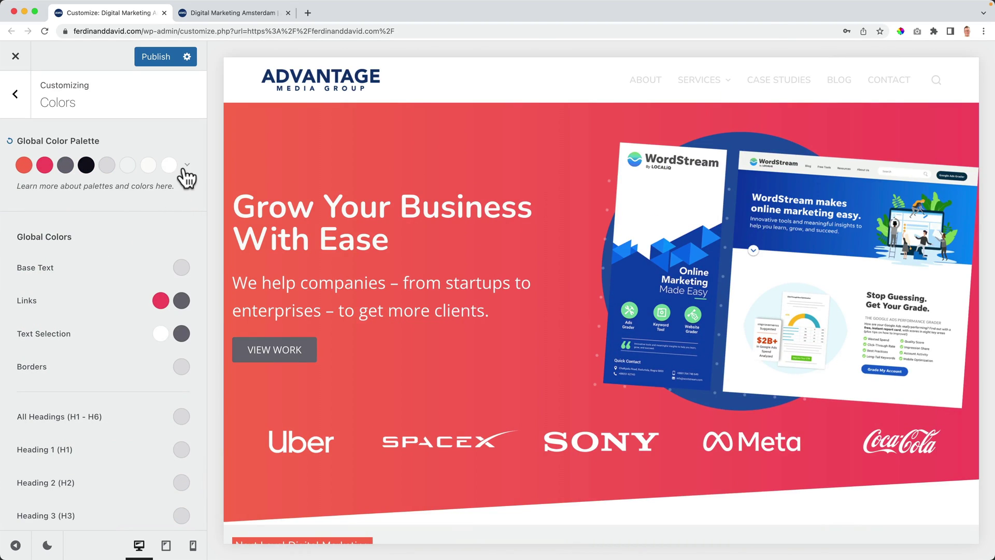
pyautogui.click(187, 165)
pyautogui.click(80, 213)
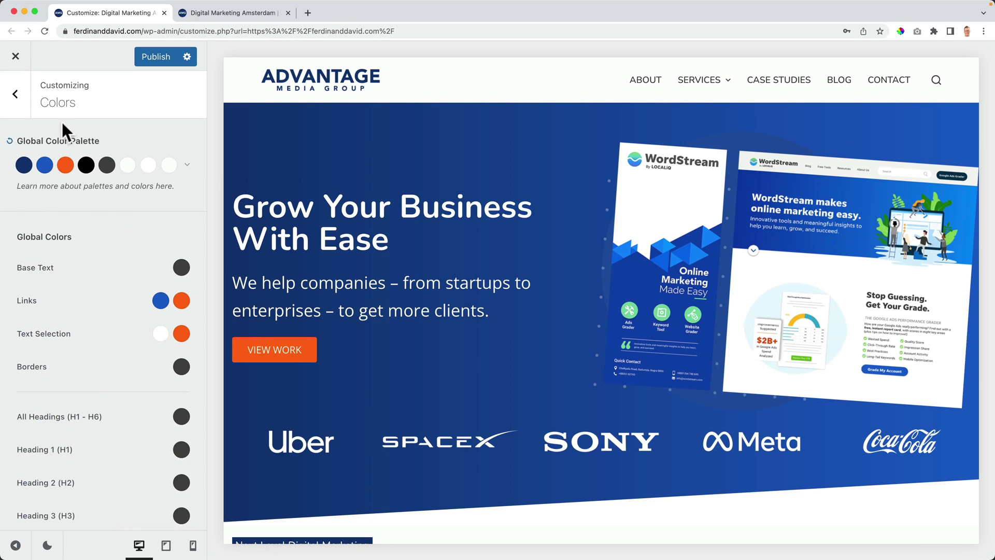
pyautogui.click(15, 94)
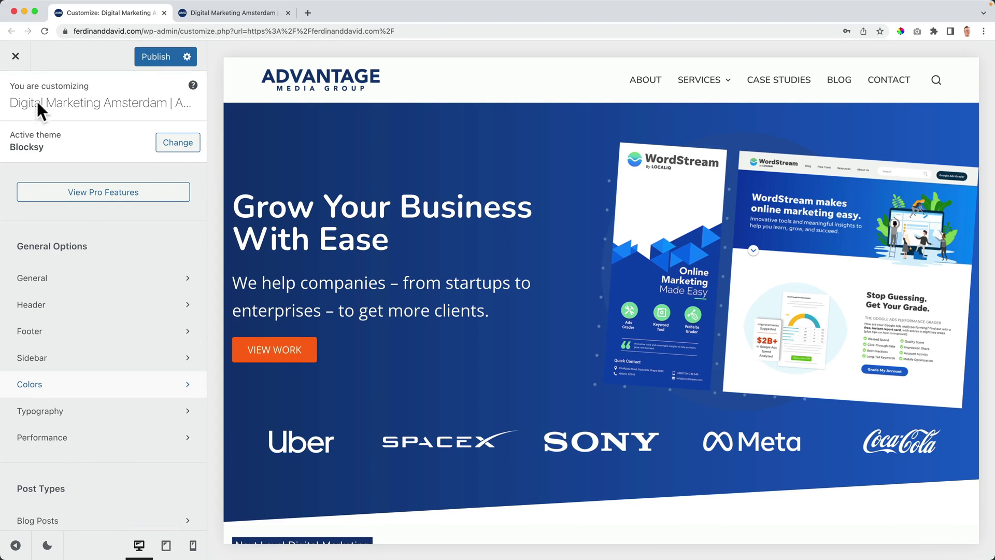
# Step: Add a Button to the header main row, centre Menu 1 and remove Search
pyautogui.click(36, 311)
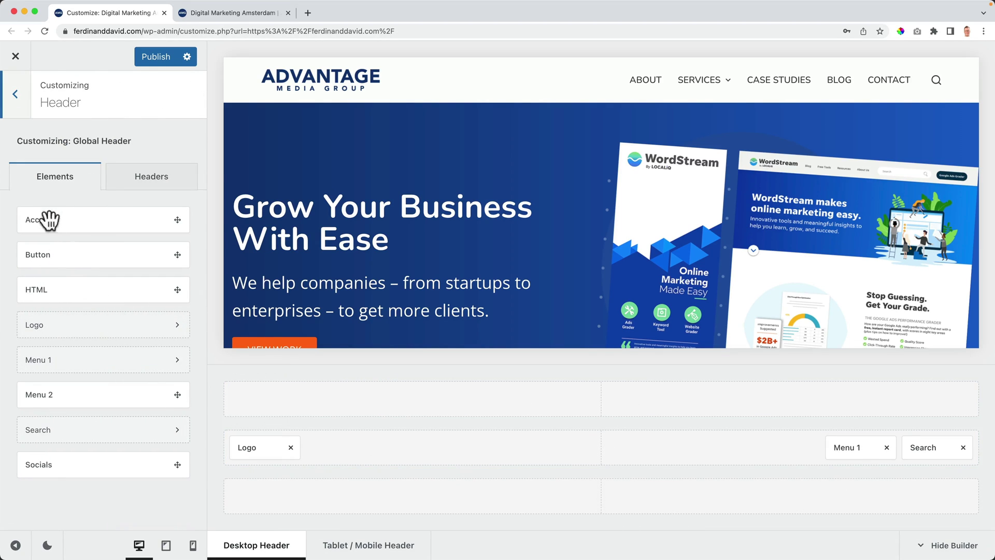
pyautogui.moveTo(45, 258); pyautogui.dragTo(944, 454)
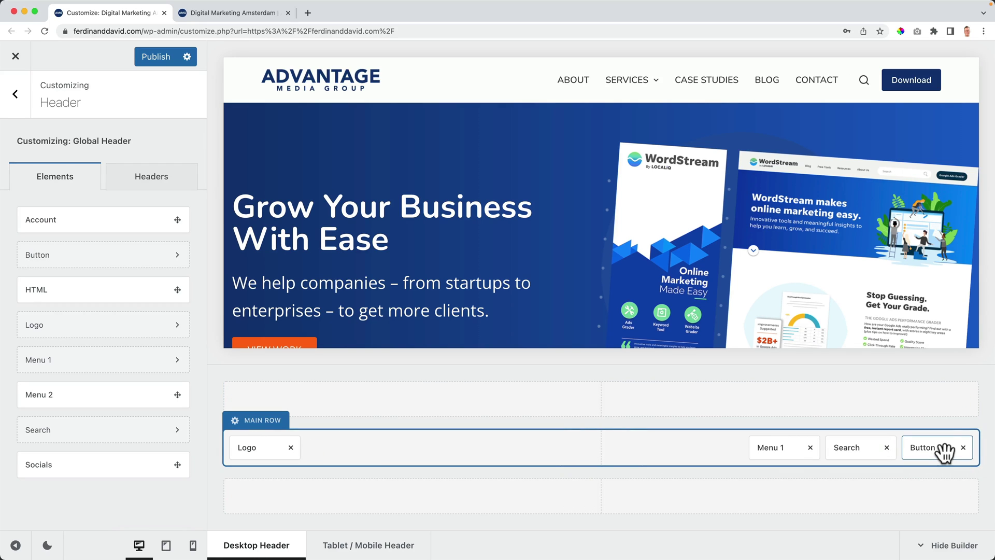
pyautogui.moveTo(783, 446); pyautogui.dragTo(606, 444)
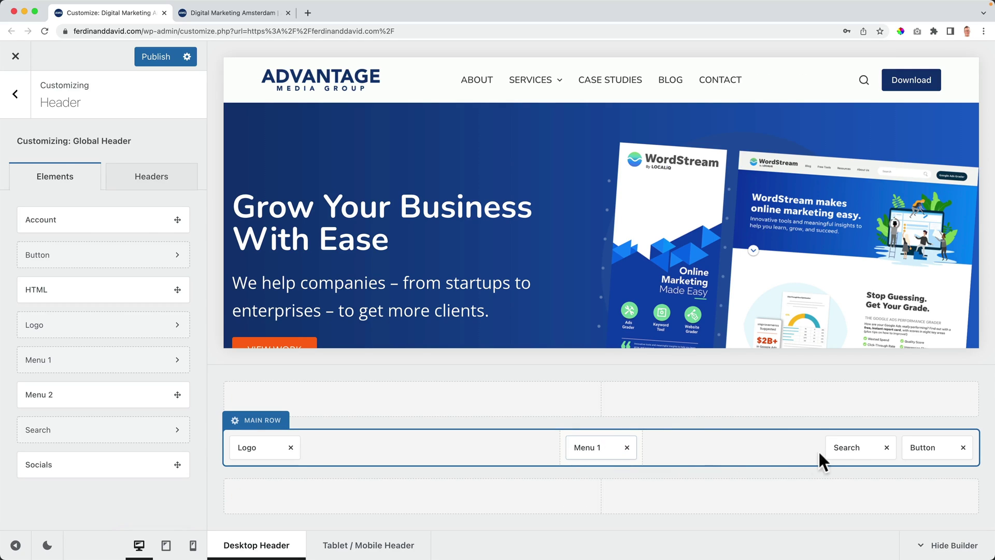
pyautogui.click(886, 448)
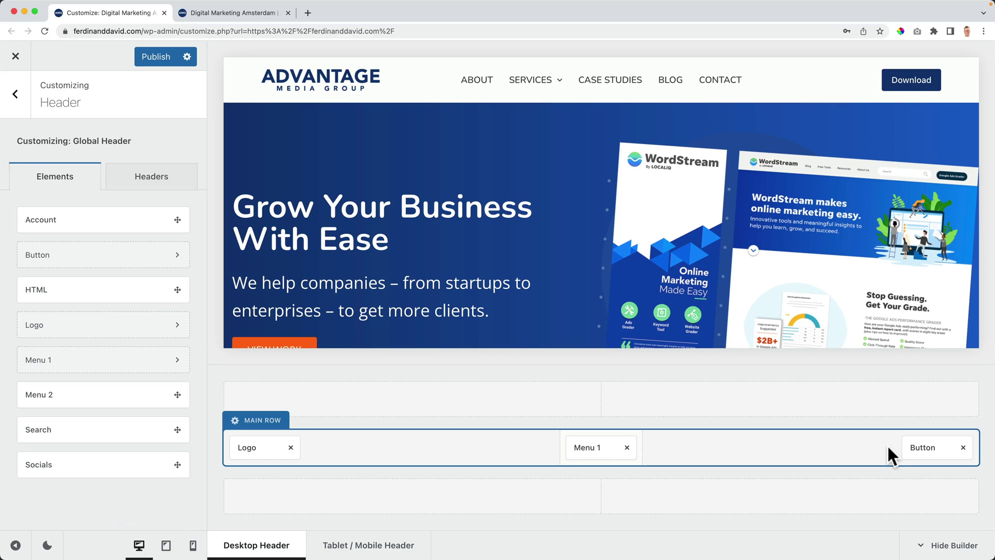
# Step: Make the header button Medium with the label 'Get Started', keeping it in the main row
pyautogui.click(930, 447)
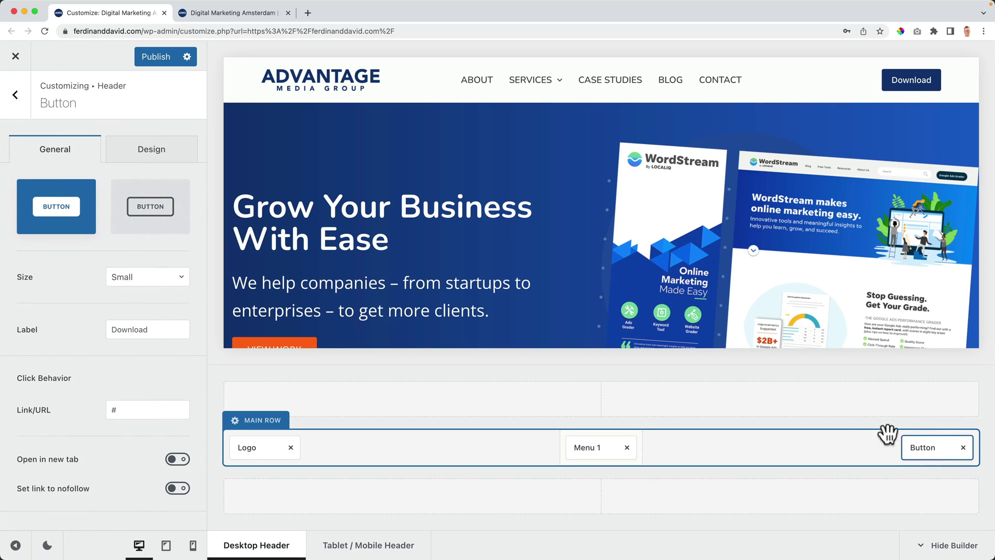
pyautogui.click(131, 290)
pyautogui.click(128, 346)
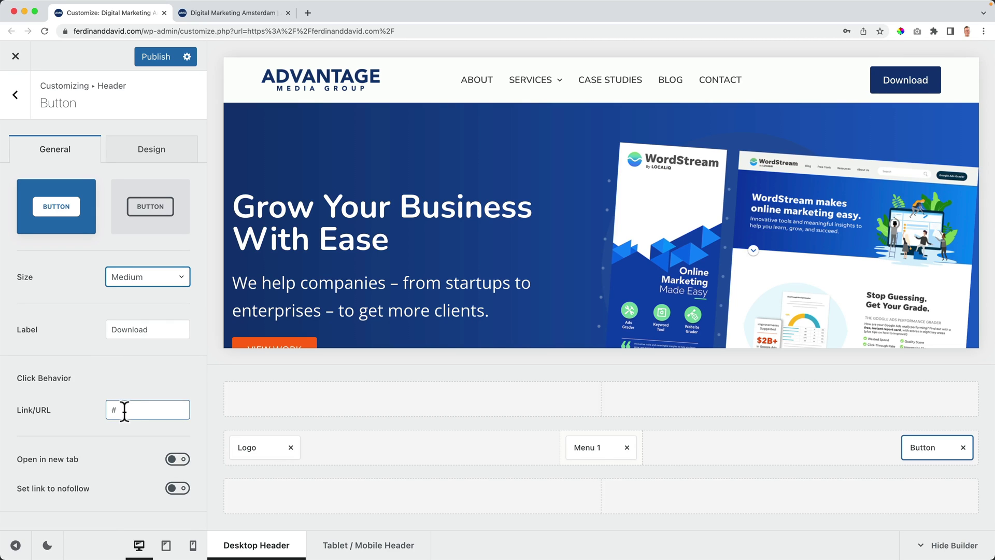
pyautogui.scroll(-5, 112, 384)
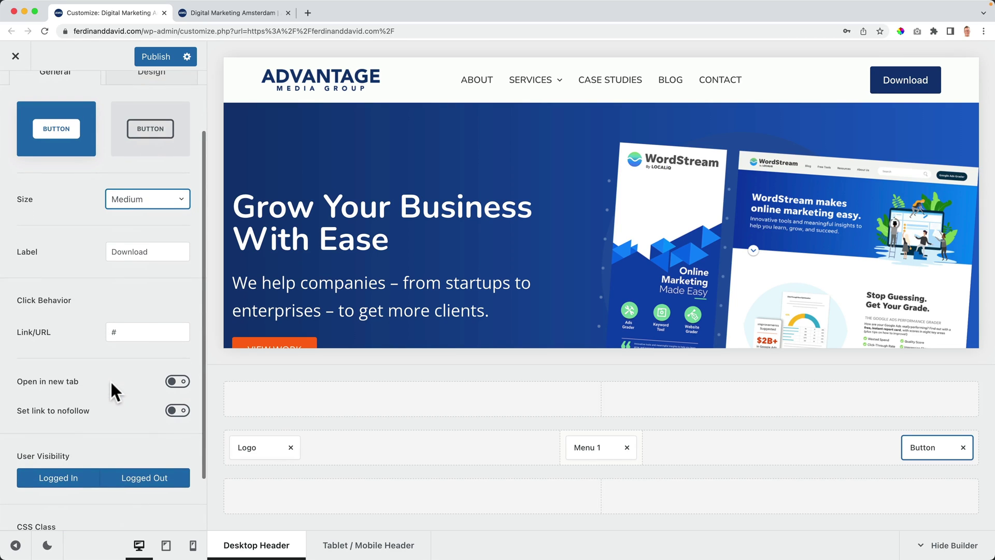
pyautogui.scroll(5, 112, 368)
pyautogui.doubleClick(137, 329)
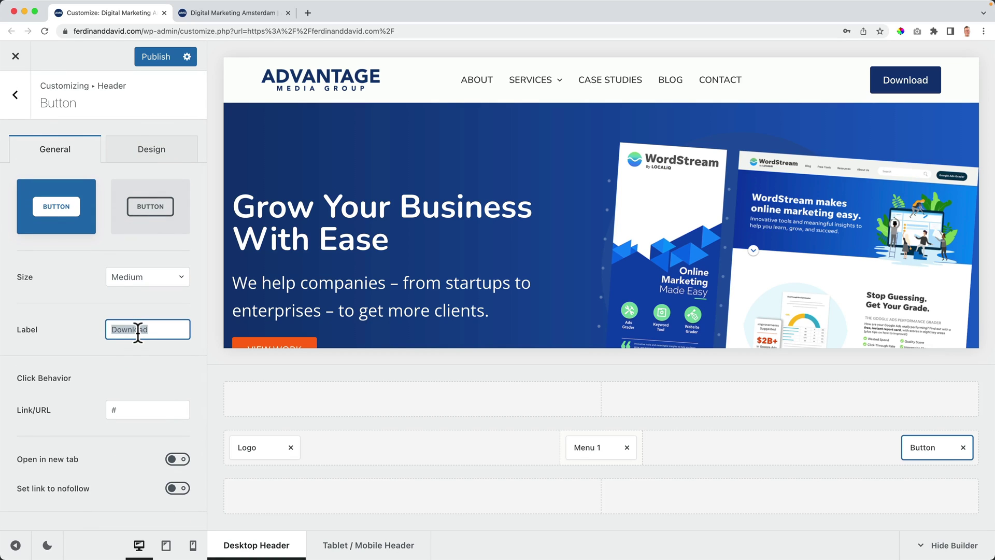
pyautogui.write('Get Started')
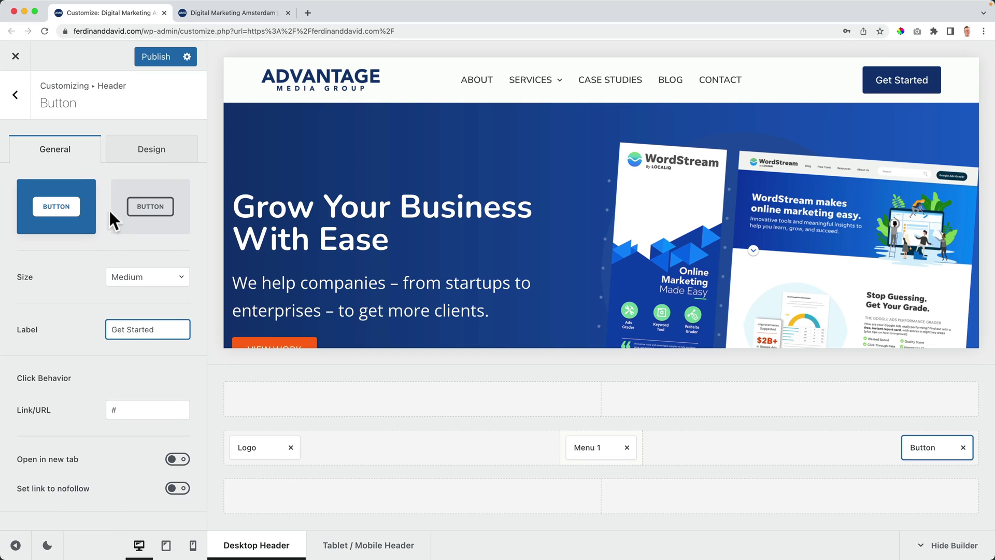
pyautogui.click(152, 153)
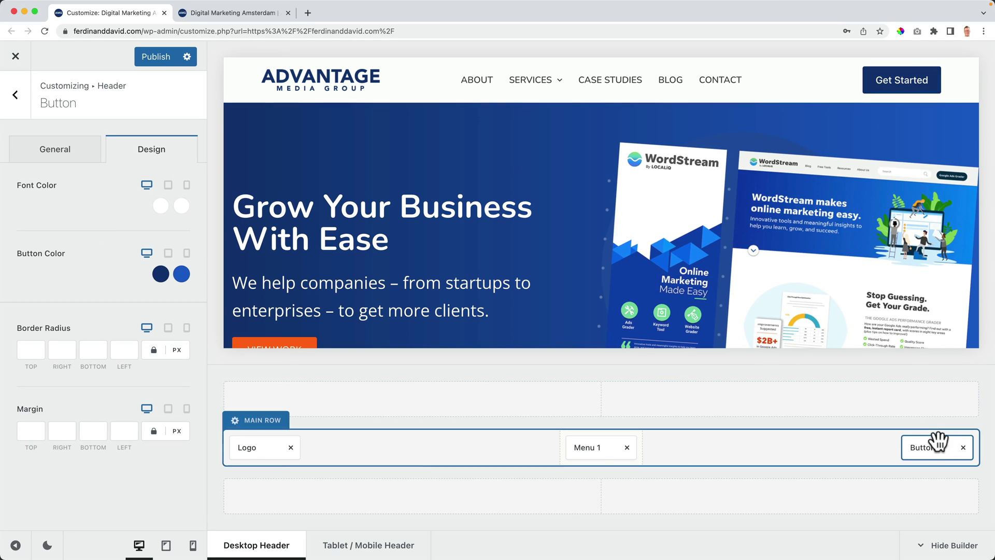
pyautogui.moveTo(933, 429); pyautogui.dragTo(930, 400)
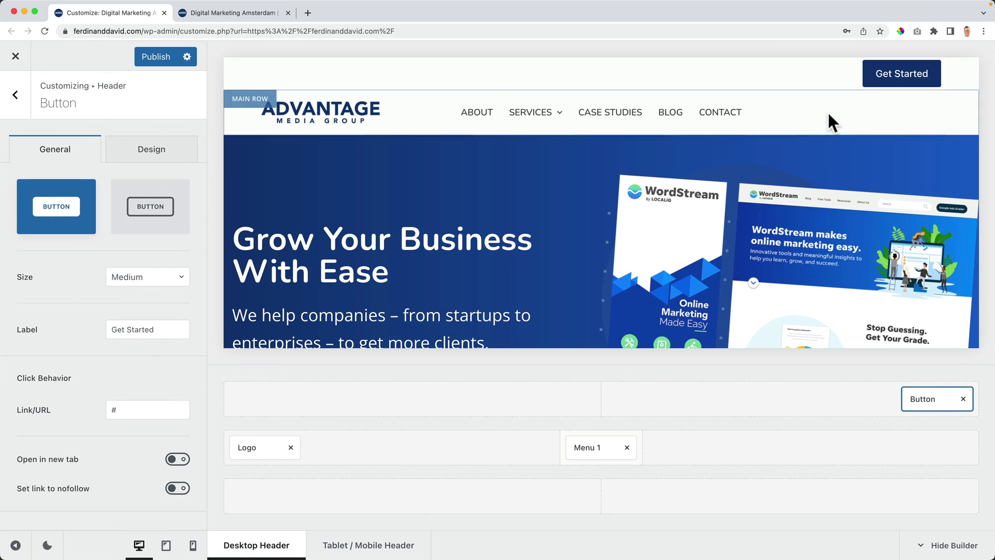
pyautogui.moveTo(931, 398); pyautogui.dragTo(933, 442)
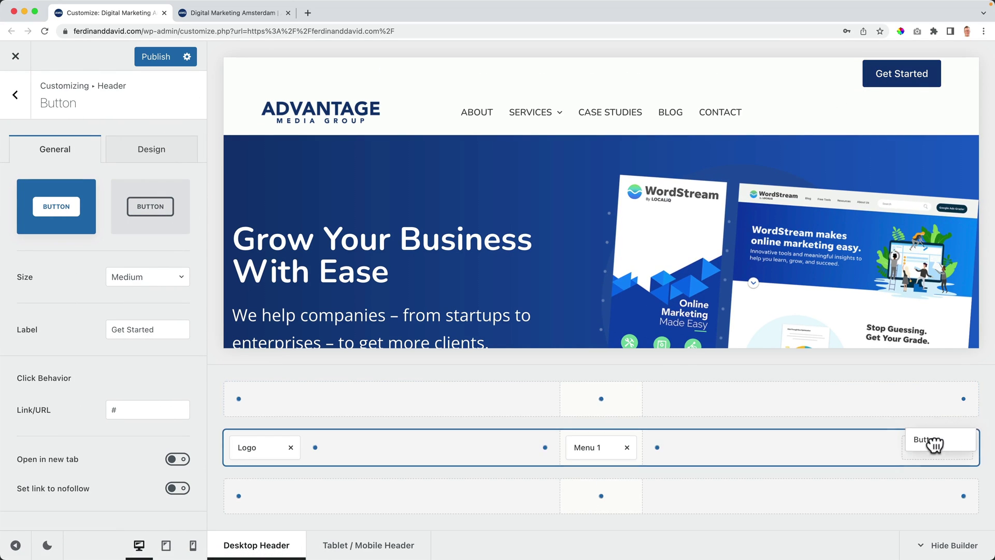
pyautogui.click(25, 95)
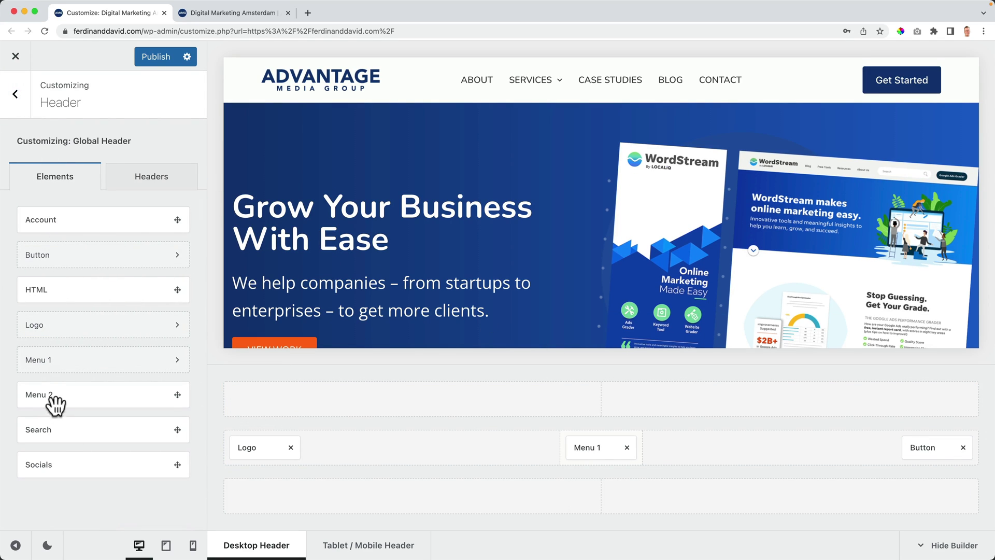
# Step: Add social icons at the top row's right end and an HTML block at its left
pyautogui.moveTo(50, 465); pyautogui.dragTo(938, 403)
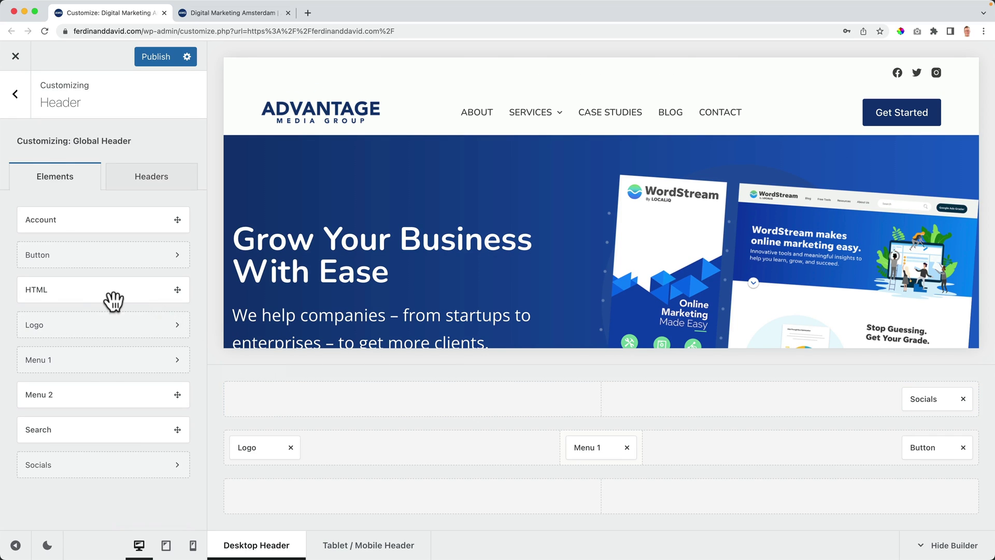
pyautogui.moveTo(49, 289); pyautogui.dragTo(254, 404)
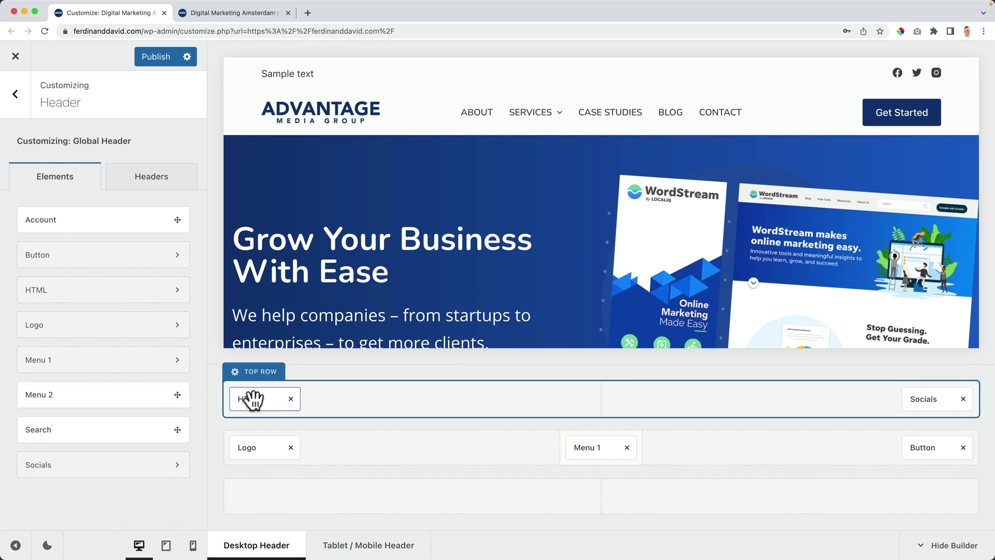
pyautogui.click(254, 399)
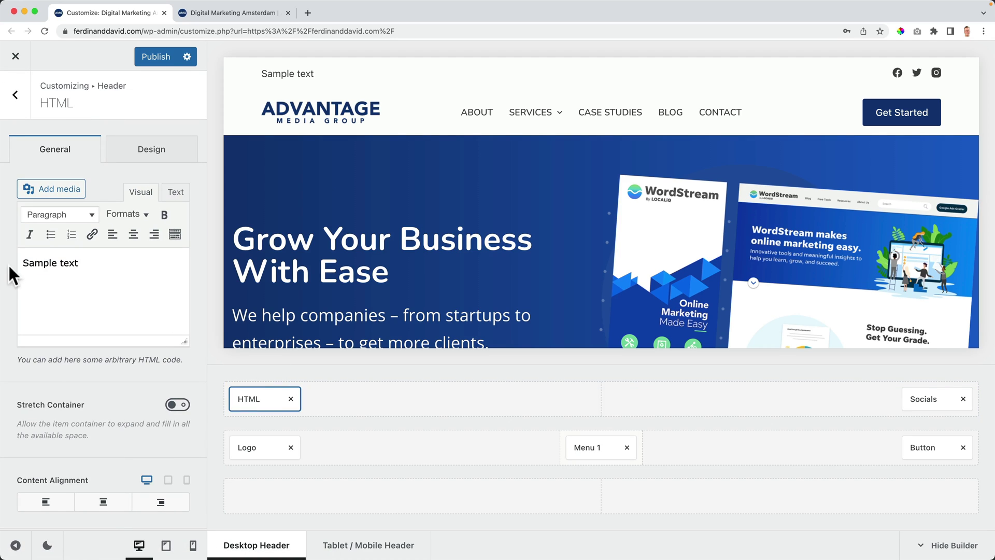
pyautogui.click(151, 156)
pyautogui.click(38, 158)
# Step: Replace the HTML placeholder with the Call Us text and link the phone number to '#'
pyautogui.tripleClick(106, 265)
pyautogui.click(88, 280)
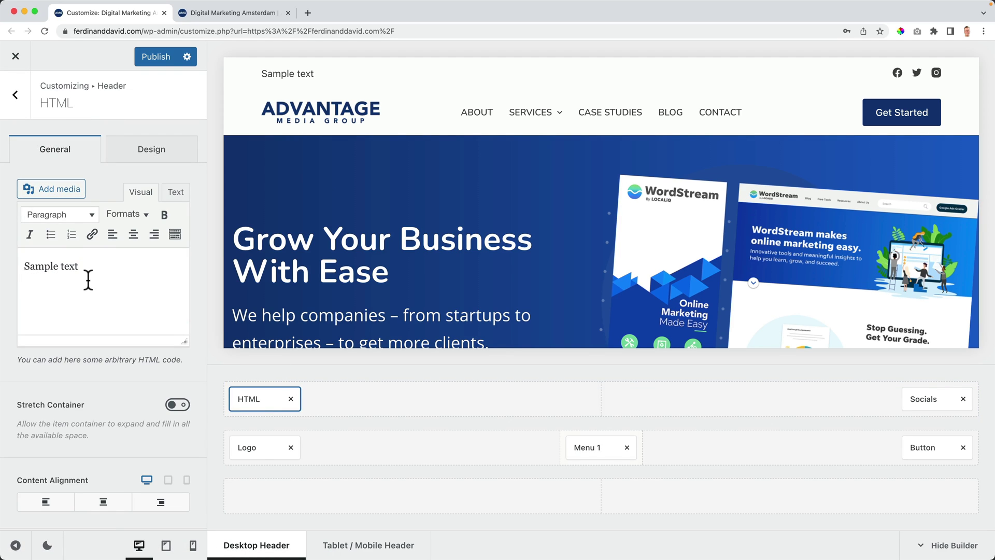
pyautogui.press('super+a')
pyautogui.write('C')
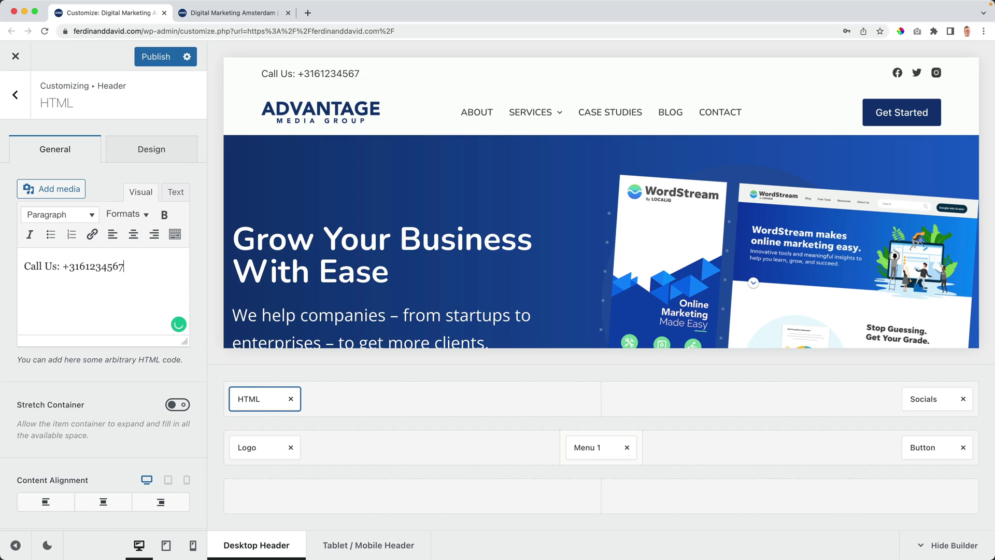
pyautogui.moveTo(128, 265); pyautogui.dragTo(69, 266)
pyautogui.press('super+k')
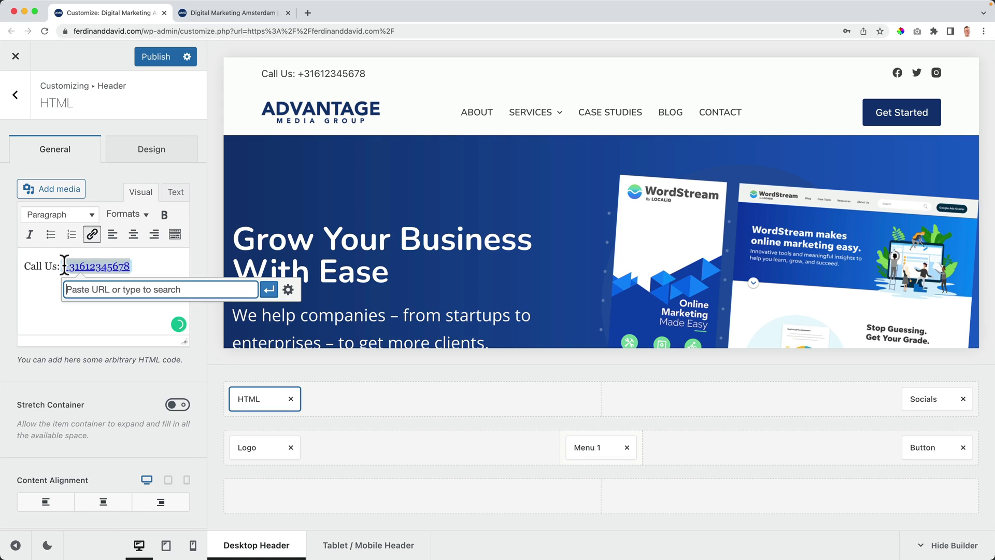
pyautogui.write('#')
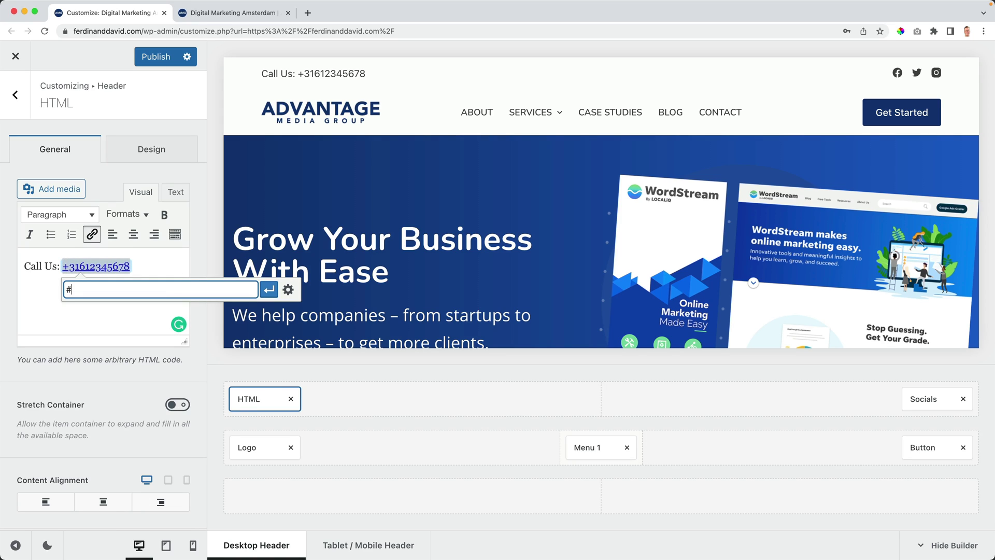
pyautogui.click(269, 290)
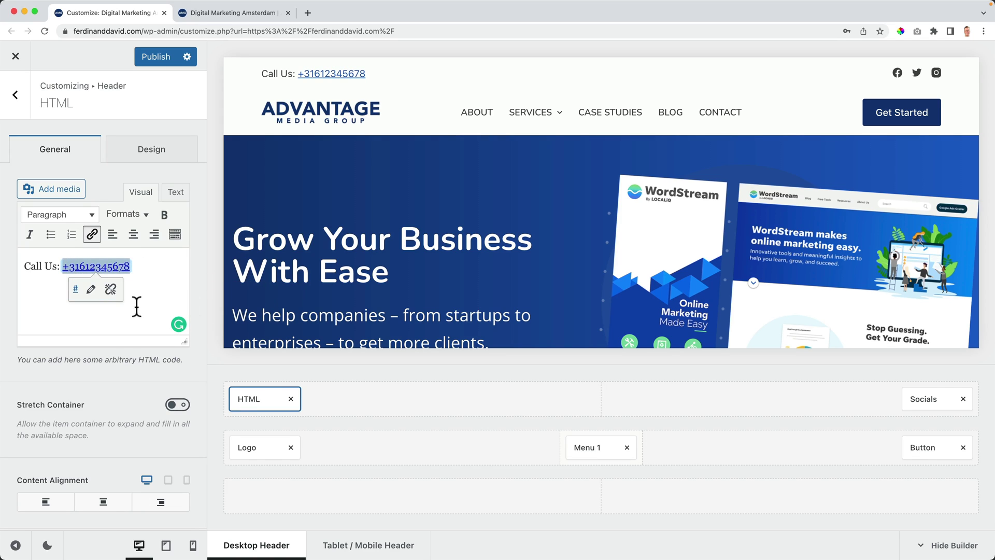
# Step: Toggle the HTML container stretch on and back off, then open the top row settings
pyautogui.click(176, 404)
pyautogui.click(175, 405)
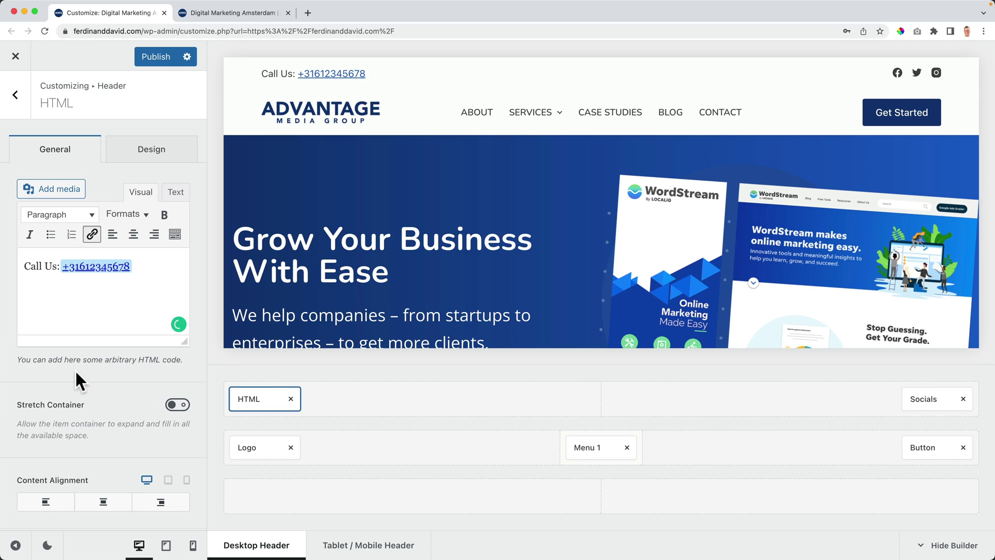
pyautogui.click(149, 155)
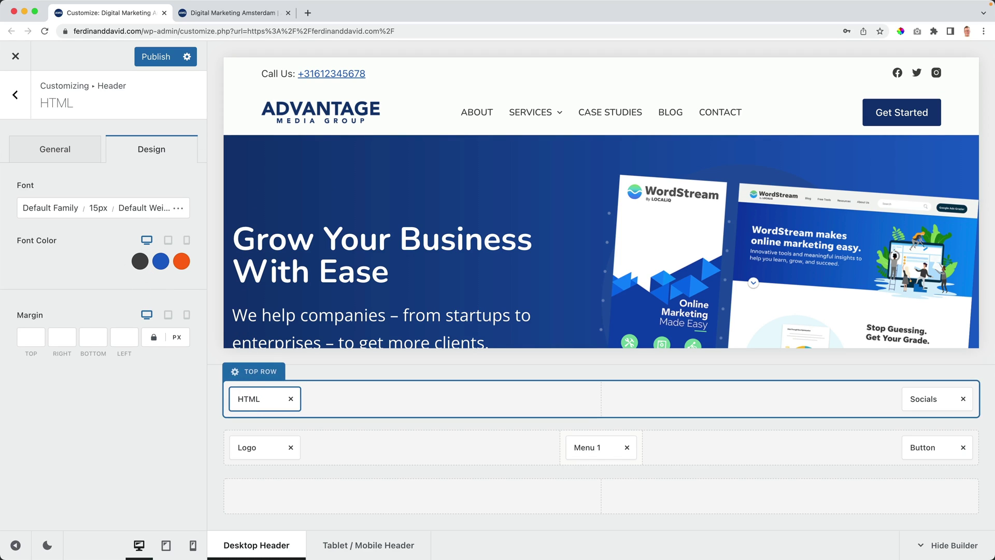
pyautogui.click(249, 378)
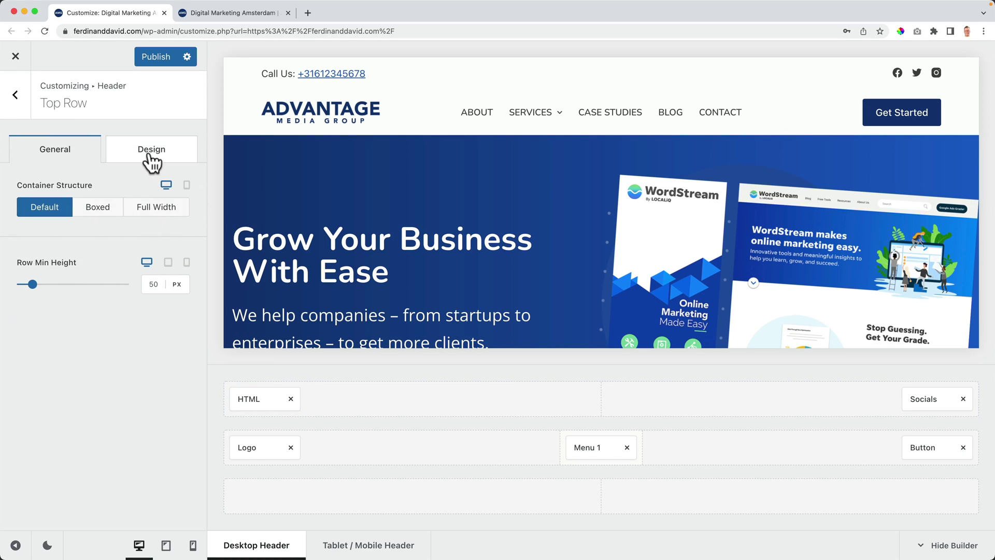
# Step: Set the header top row background to dark navy
pyautogui.click(151, 155)
pyautogui.click(177, 210)
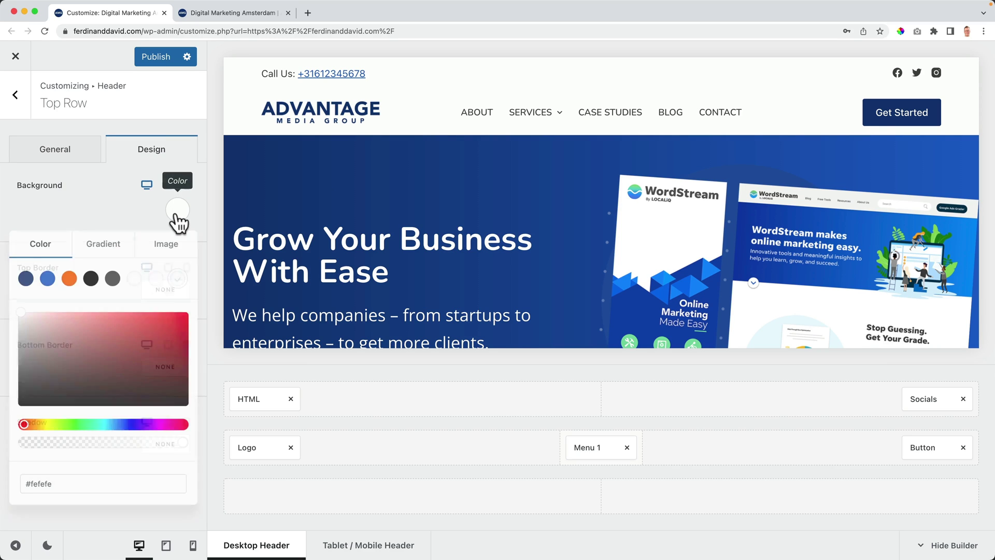
pyautogui.click(24, 279)
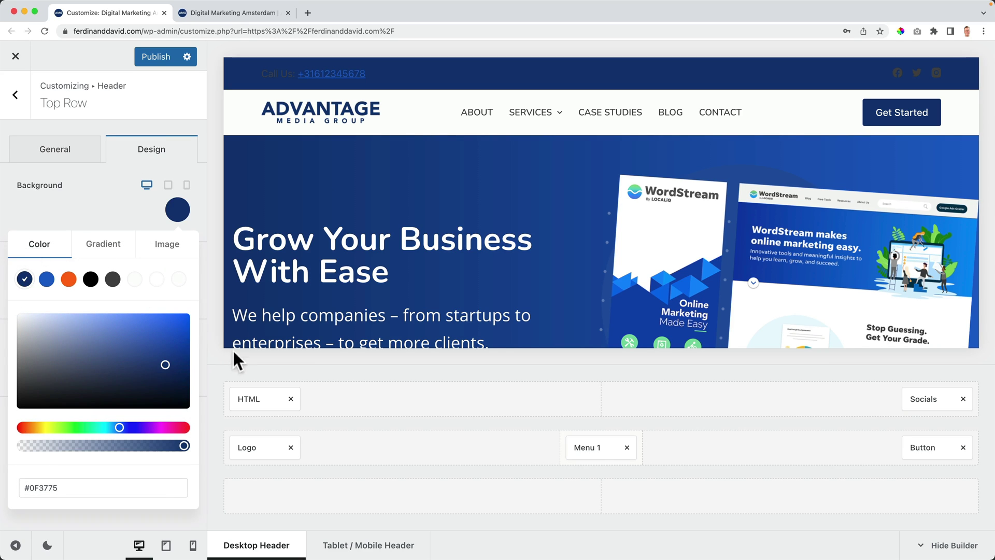
# Step: Make the Call Us text white with an orange phone link that turns blue on hover
pyautogui.click(251, 401)
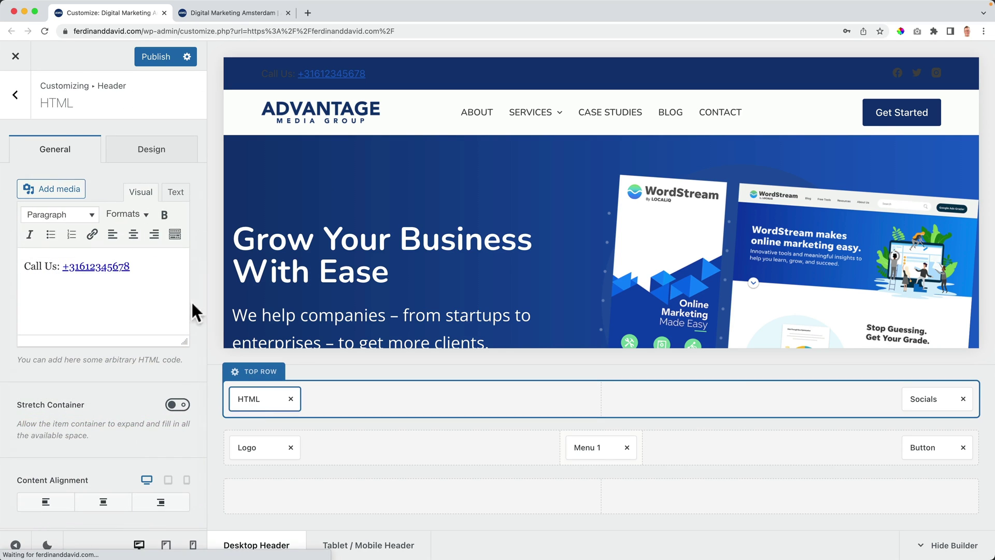
pyautogui.click(160, 165)
pyautogui.click(140, 261)
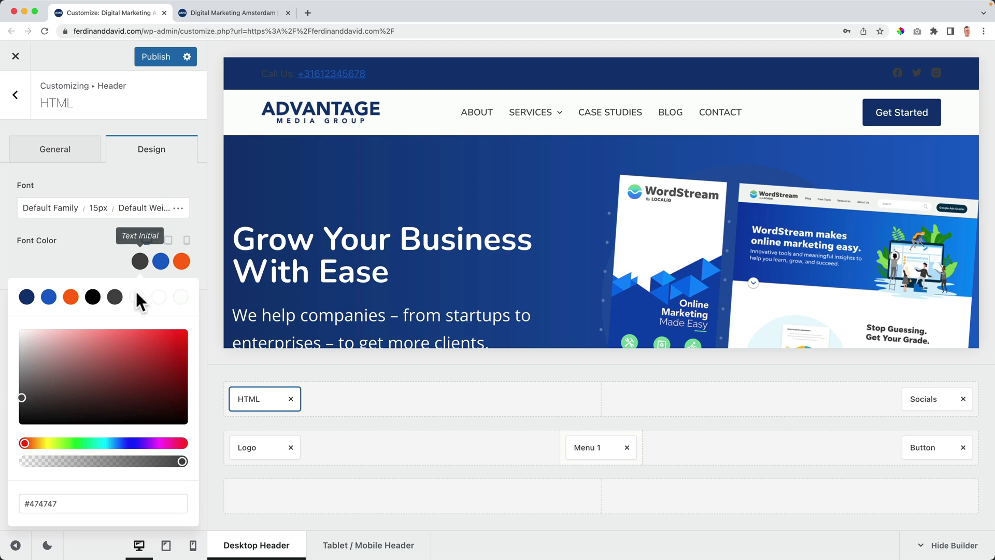
pyautogui.click(158, 298)
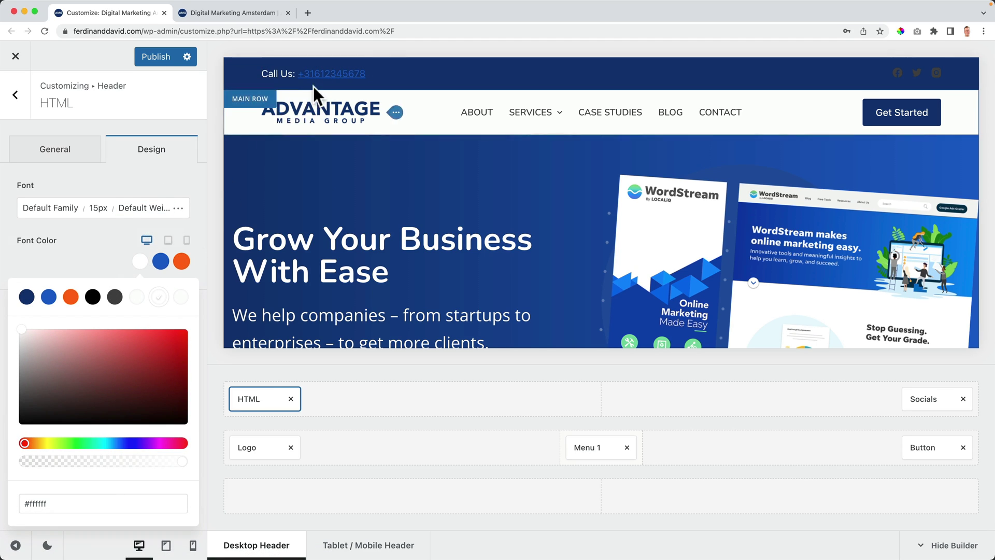
pyautogui.click(162, 261)
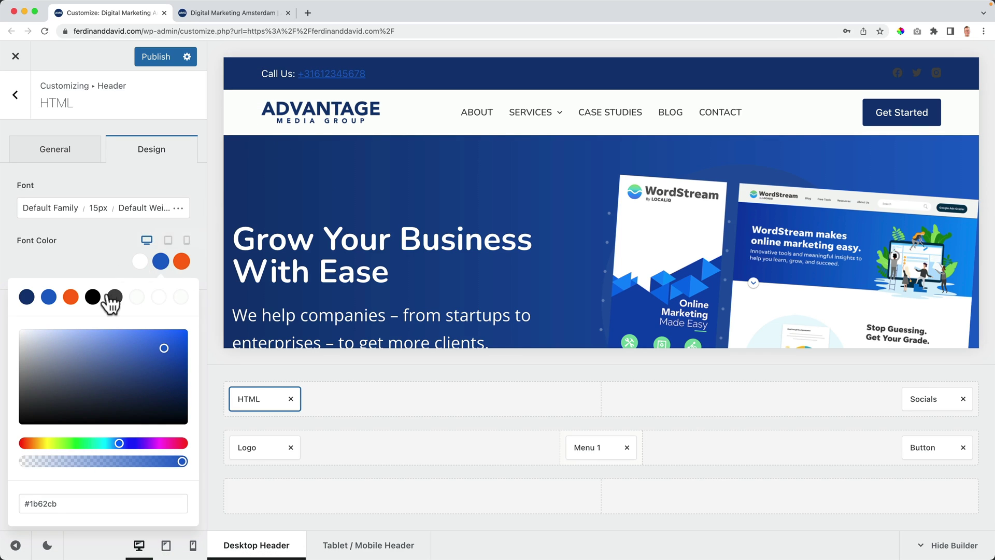
pyautogui.click(70, 296)
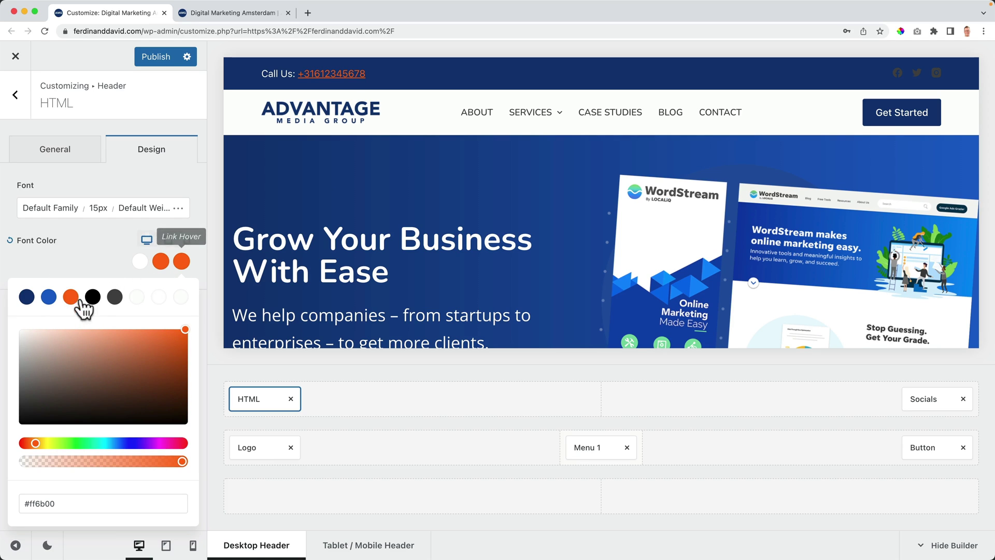
pyautogui.click(48, 296)
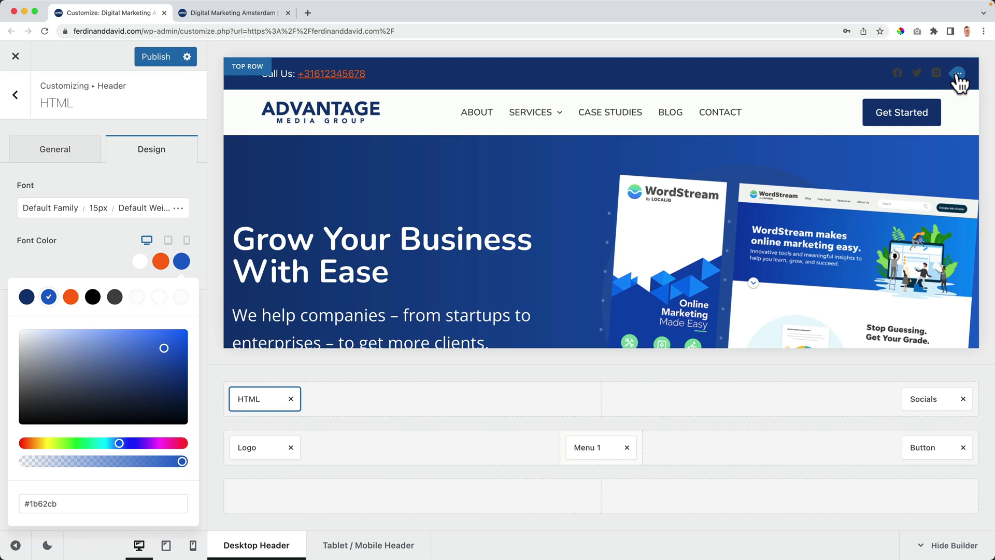
# Step: Make the social icons white with an orange hover colour
pyautogui.click(956, 74)
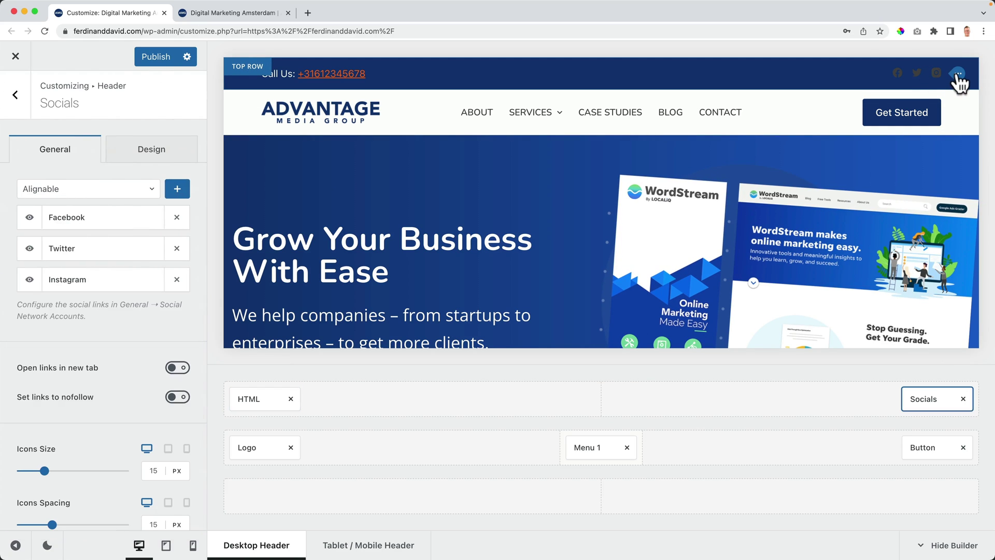
pyautogui.click(140, 157)
pyautogui.click(160, 205)
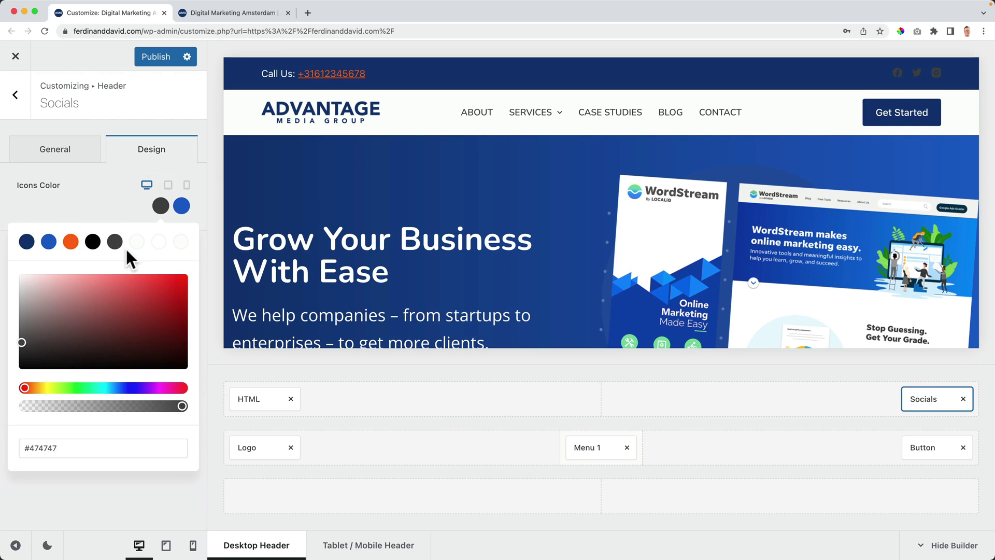
pyautogui.click(158, 242)
pyautogui.click(182, 207)
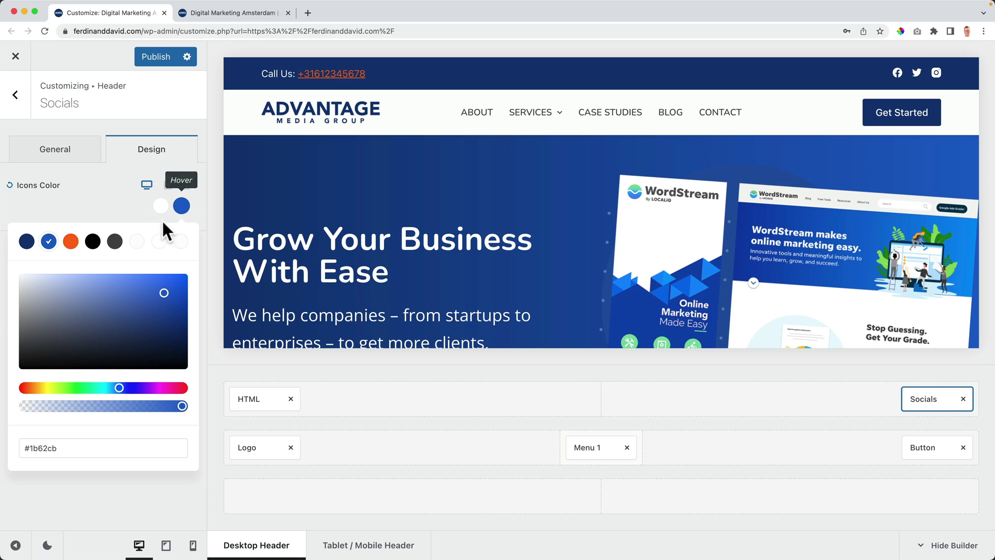
pyautogui.click(71, 241)
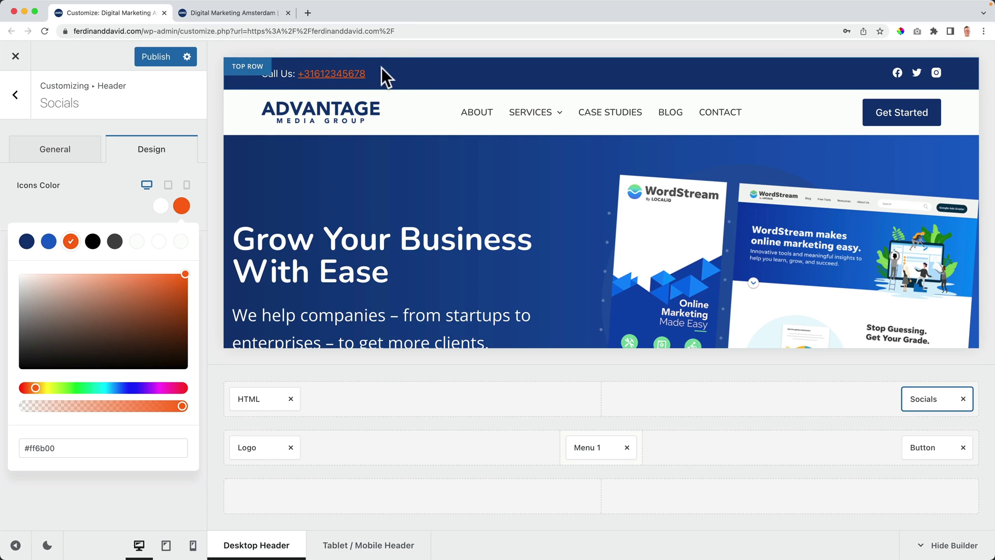
# Step: Lower the top row minimum height to 34 px
pyautogui.click(244, 68)
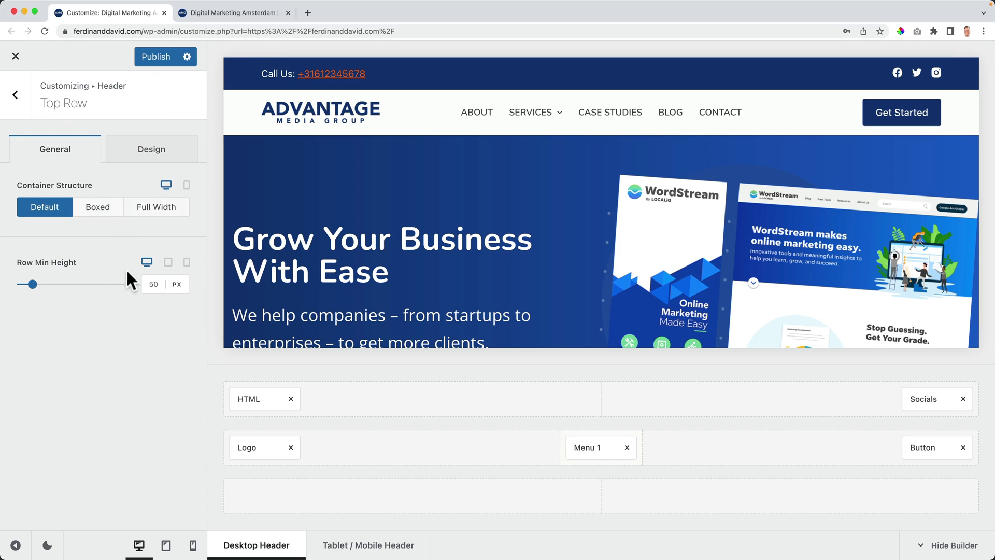
pyautogui.click(153, 284)
pyautogui.press('Down')
pyautogui.press('Down')
pyautogui.press('Down')
pyautogui.press('Down')
pyautogui.press('Down')
pyautogui.press('Down')
pyautogui.press('Down')
pyautogui.press('Down')
pyautogui.press('Down')
pyautogui.press('Down')
pyautogui.press('Down')
pyautogui.press('Down')
pyautogui.press('Down')
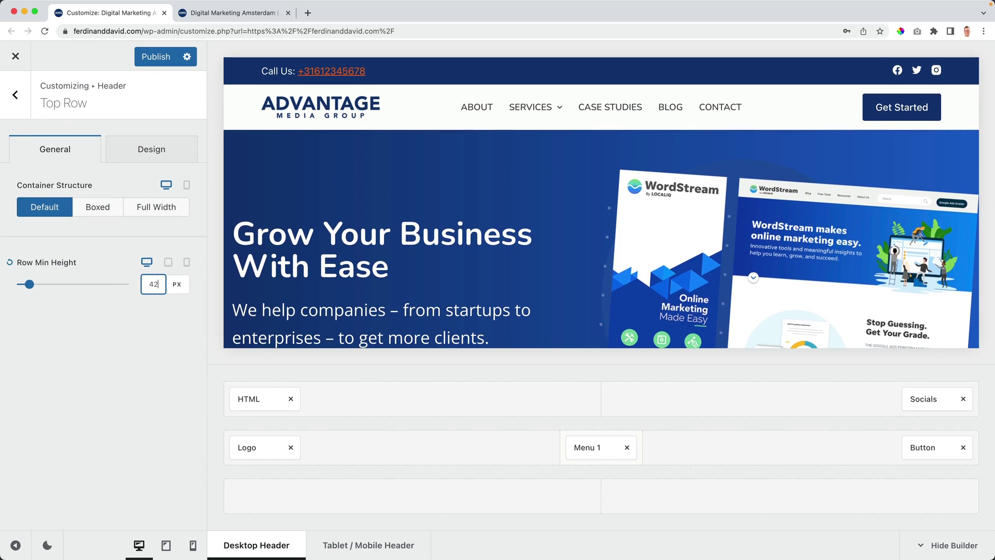
pyautogui.press('Down')
pyautogui.press('Down')
pyautogui.press('Down')
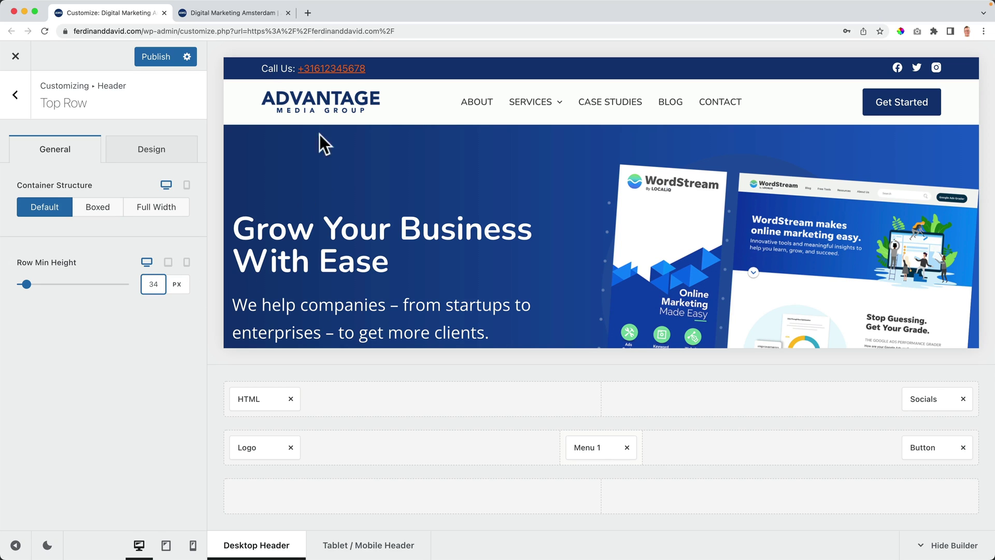
# Step: Place a Search element in the header's bottom row, then remove it
pyautogui.click(17, 97)
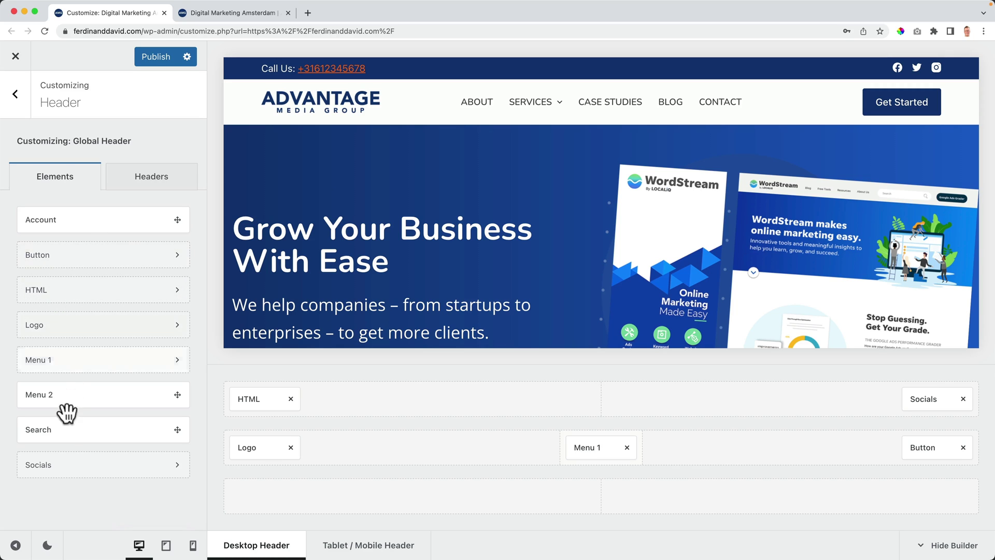
pyautogui.moveTo(65, 432); pyautogui.dragTo(298, 501)
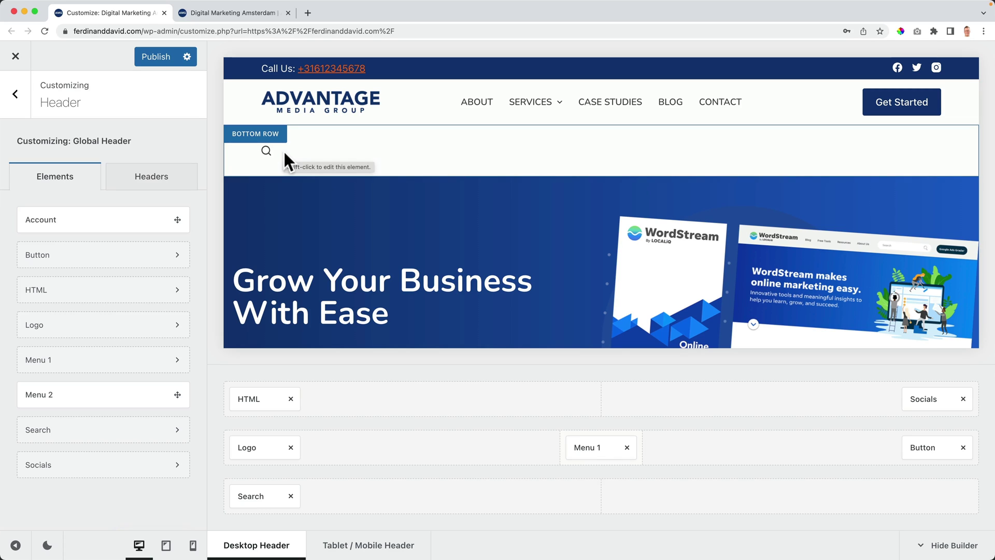
pyautogui.click(291, 496)
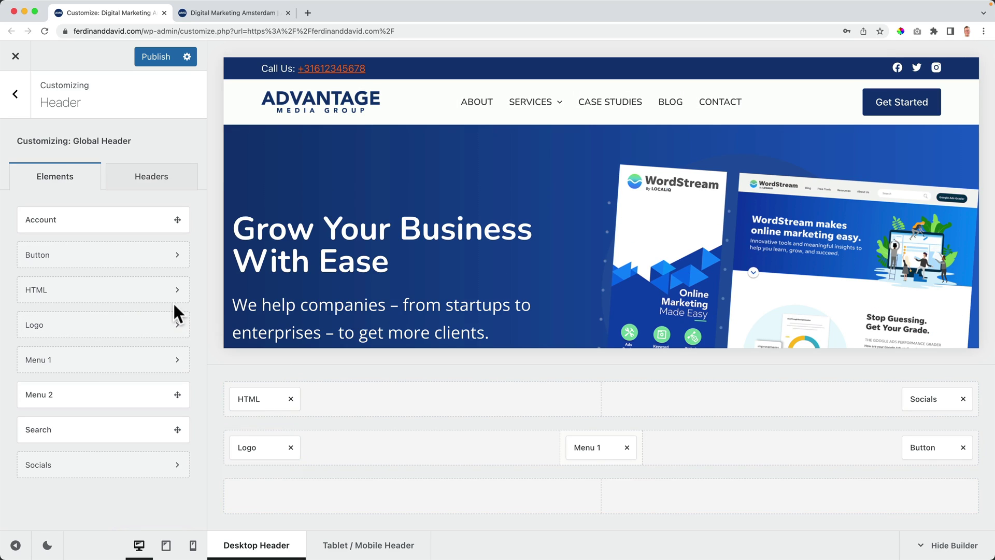
# Step: Publish the header changes and reload the live site to check them
pyautogui.click(15, 95)
pyautogui.click(154, 57)
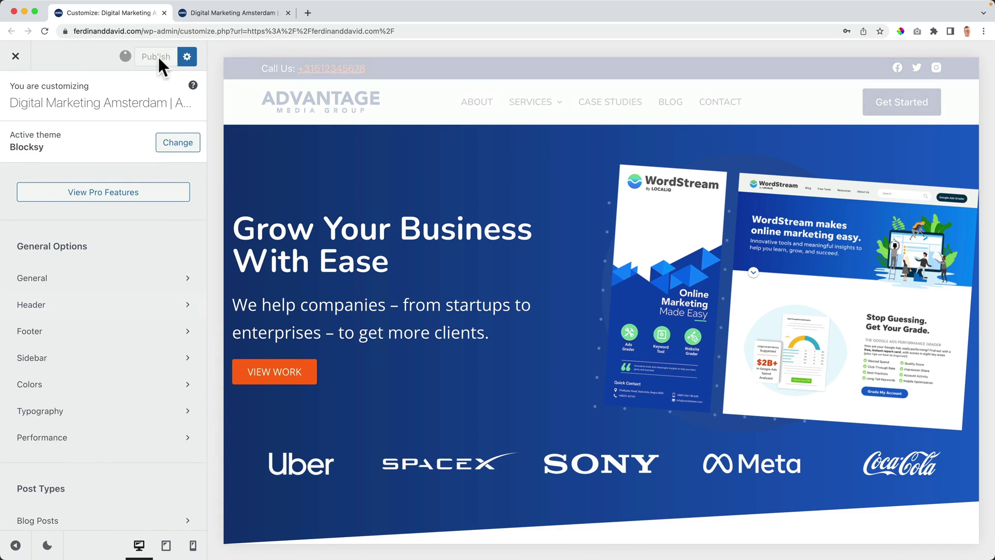
pyautogui.click(205, 17)
pyautogui.press('super+r')
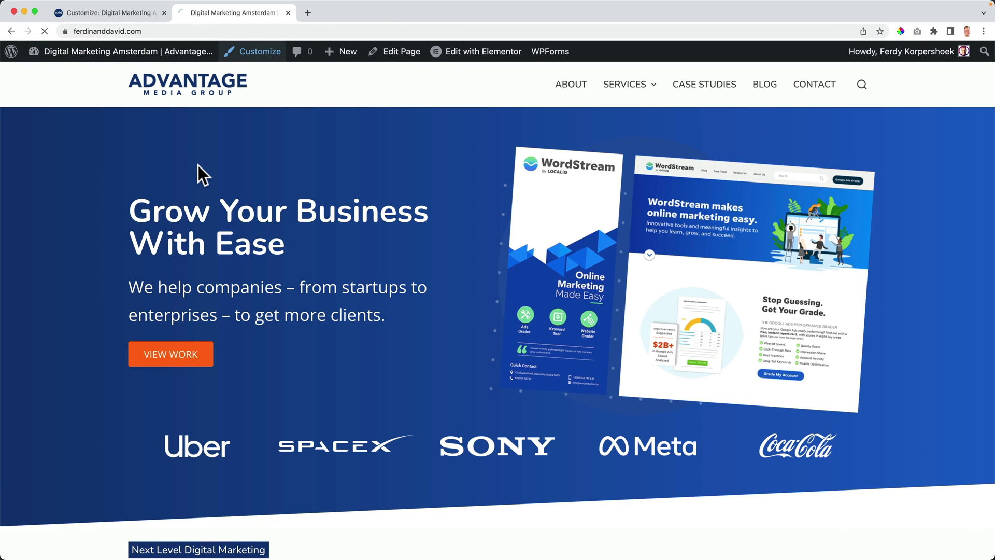
pyautogui.scroll(-2, 217, 173)
pyautogui.scroll(2, 218, 172)
pyautogui.click(132, 13)
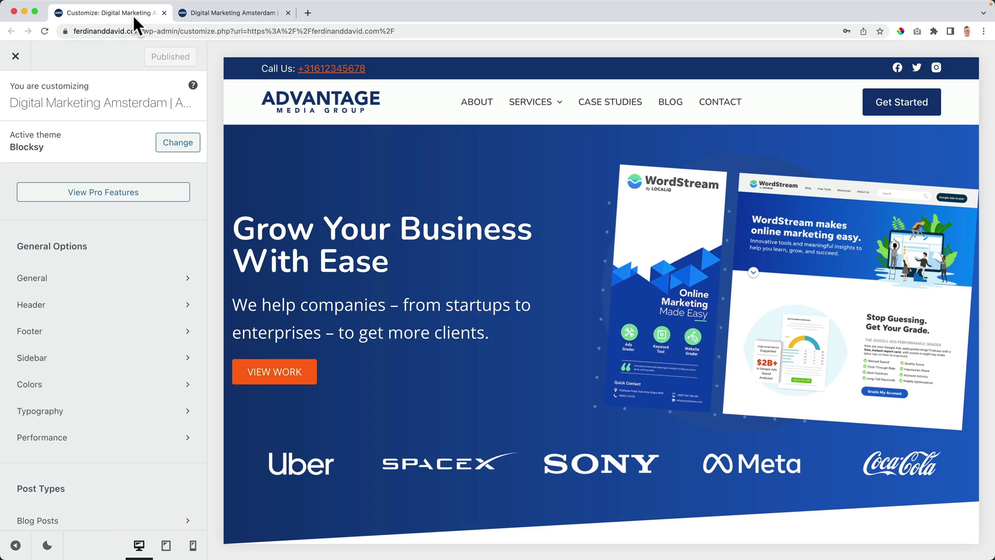
# Step: Reduce the Call Us text font size to 13 px
pyautogui.click(49, 305)
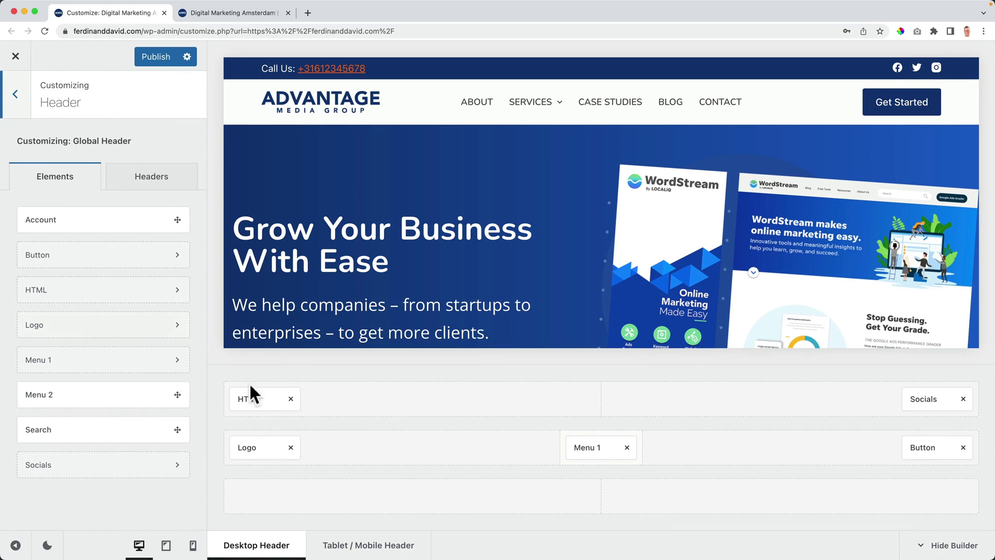
pyautogui.click(261, 399)
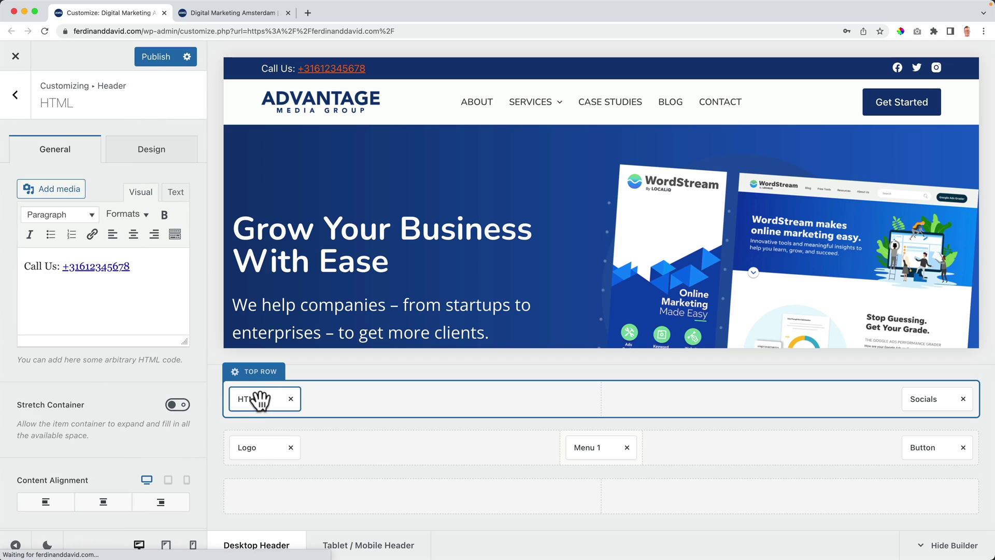
pyautogui.click(146, 151)
pyautogui.click(97, 208)
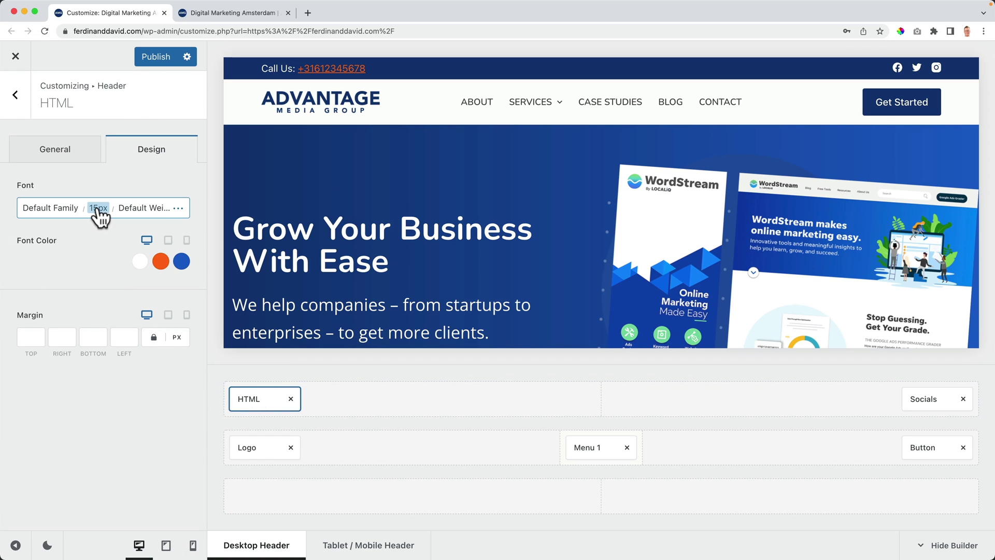
pyautogui.click(98, 208)
pyautogui.press('Down')
pyautogui.press('Down')
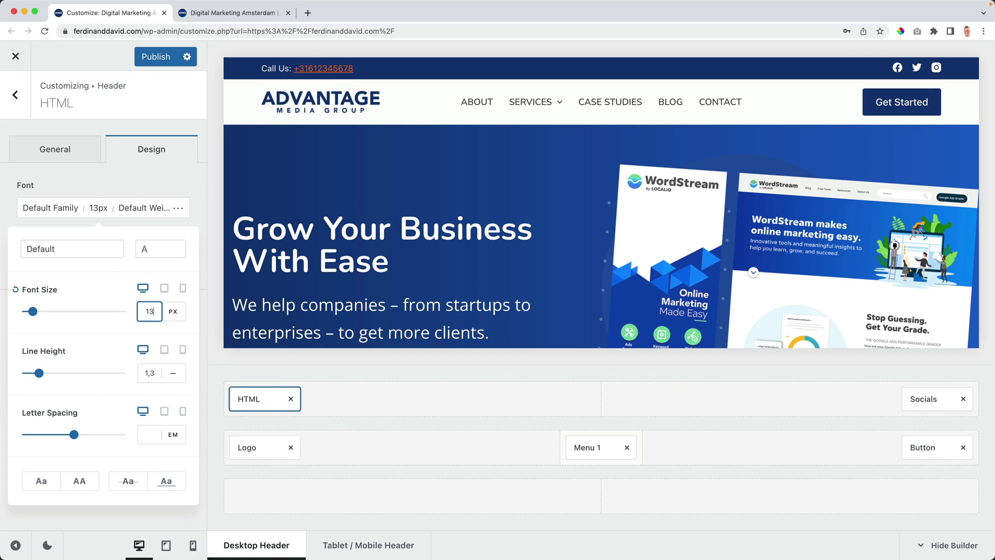
# Step: Lower the top row height to 30 px and size the social icons to 13 px
pyautogui.click(251, 388)
pyautogui.press('Down')
pyautogui.press('Down')
pyautogui.press('Down')
pyautogui.press('Down')
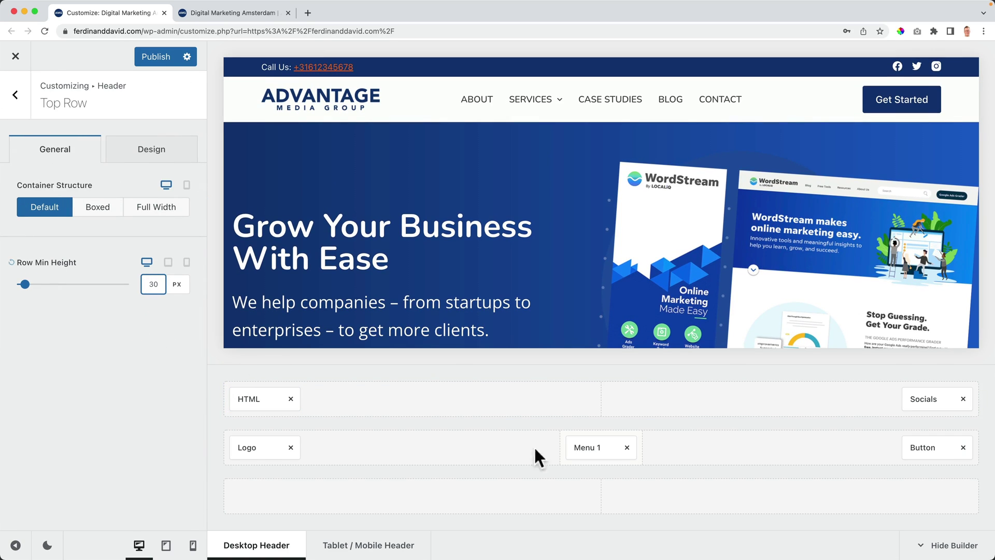
pyautogui.click(927, 399)
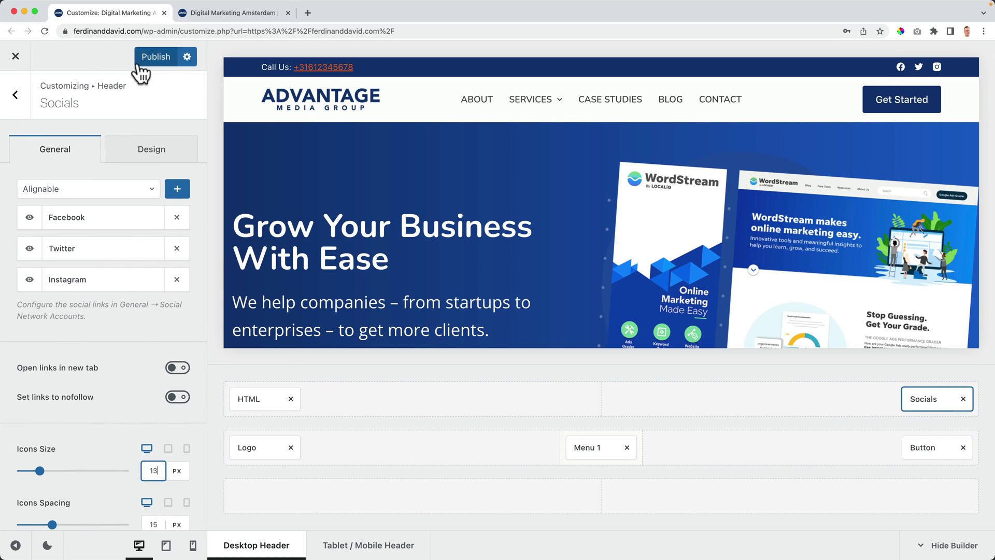
pyautogui.click(210, 18)
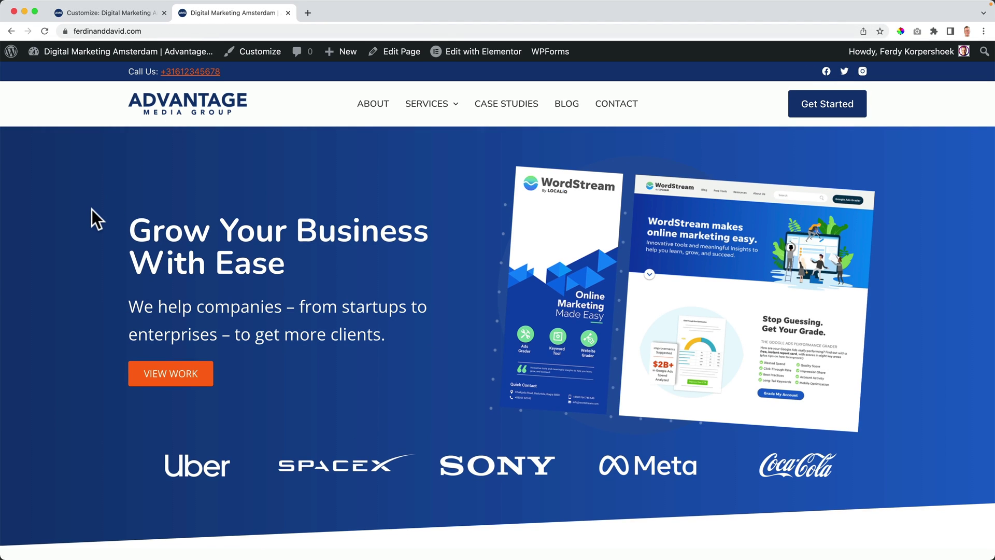
pyautogui.click(118, 12)
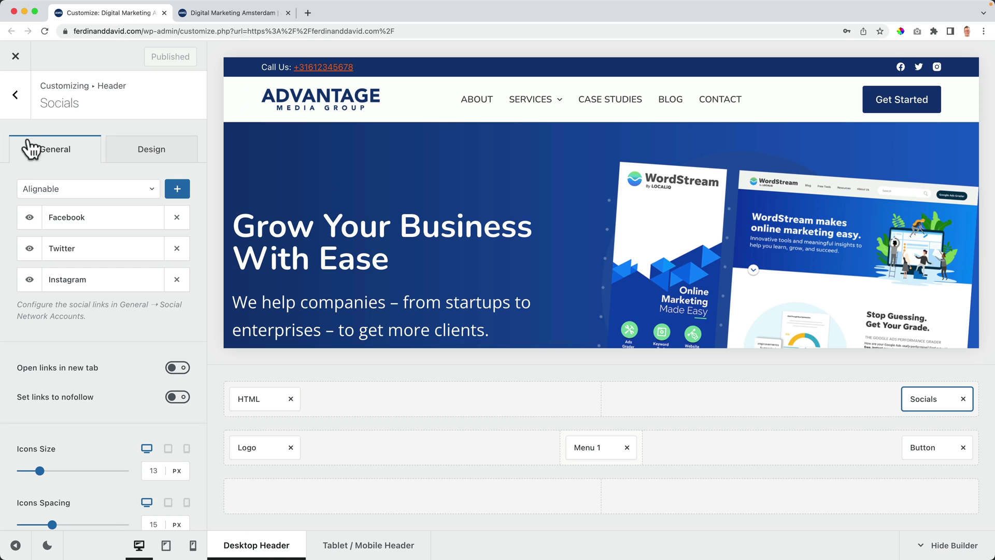
pyautogui.click(16, 96)
pyautogui.click(17, 97)
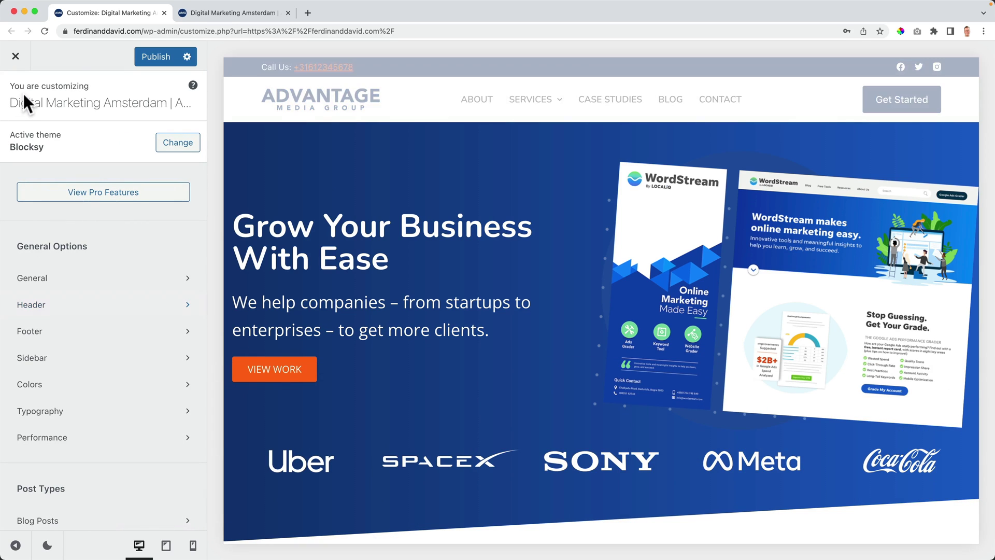
# Step: Turn on sticky functionality in the Global Header options
pyautogui.click(43, 308)
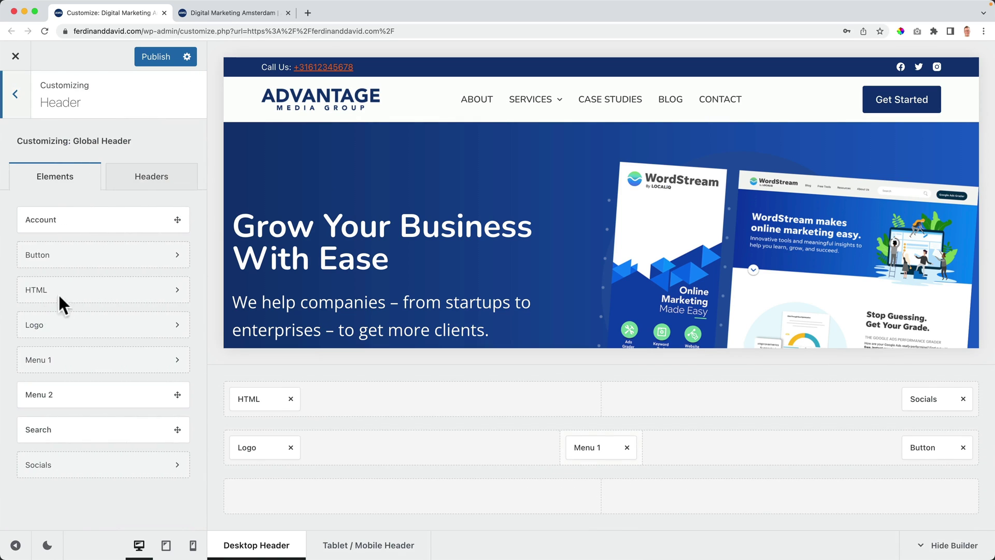
pyautogui.click(156, 181)
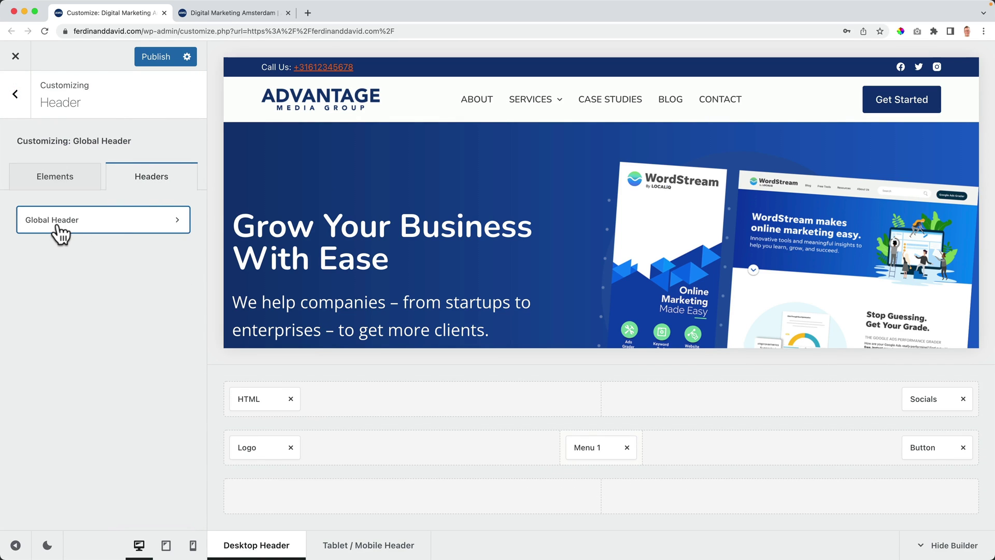
pyautogui.click(79, 224)
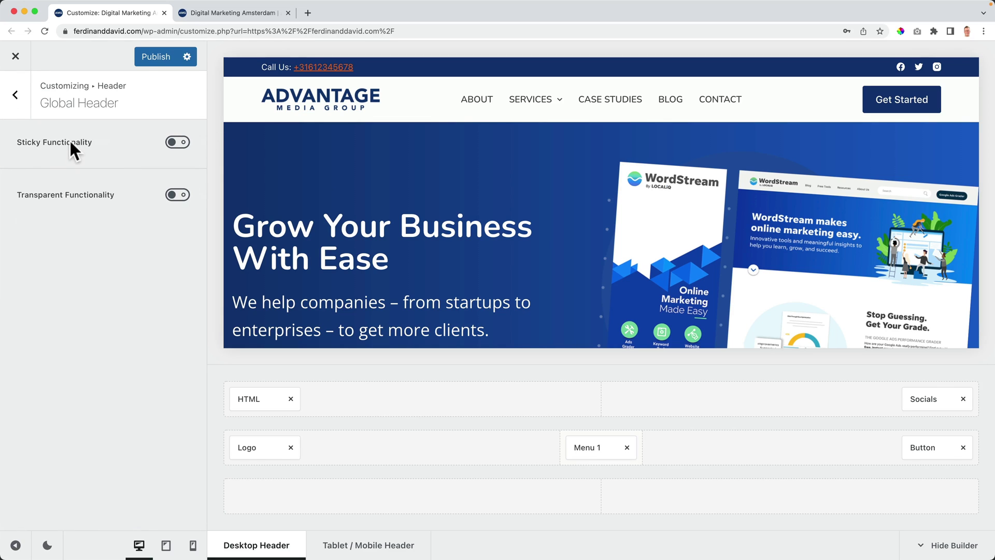
pyautogui.click(177, 145)
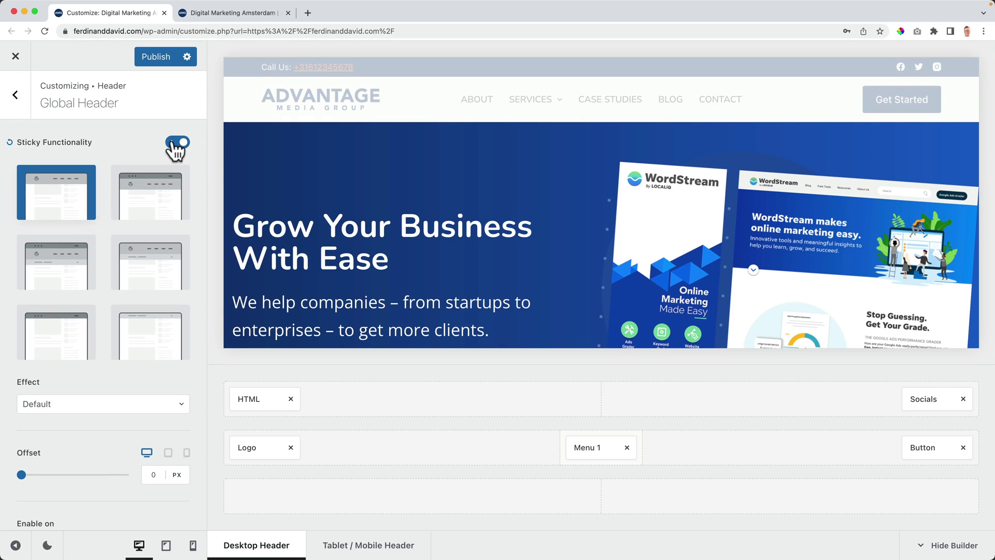
pyautogui.scroll(-2, 445, 181)
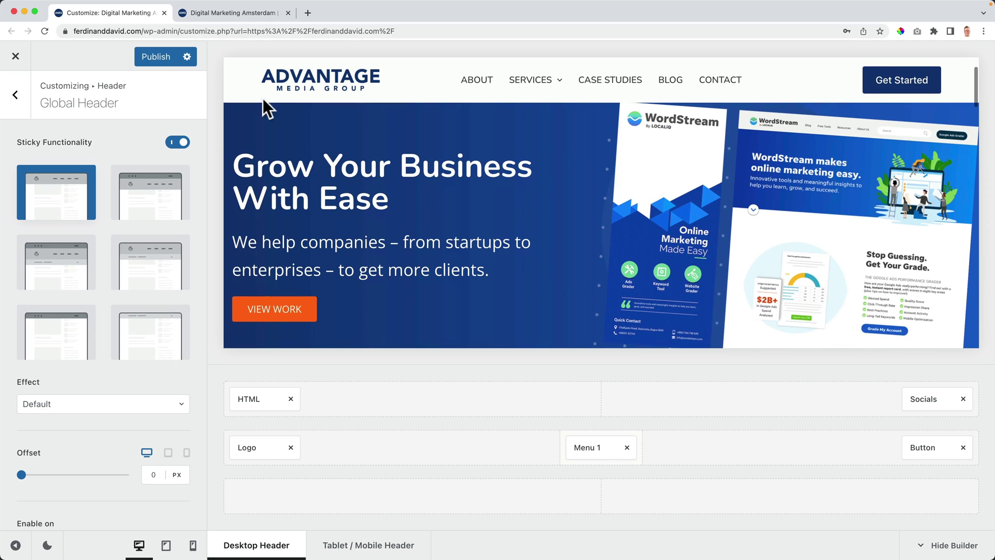
pyautogui.scroll(-2, 447, 194)
pyautogui.scroll(2, 447, 193)
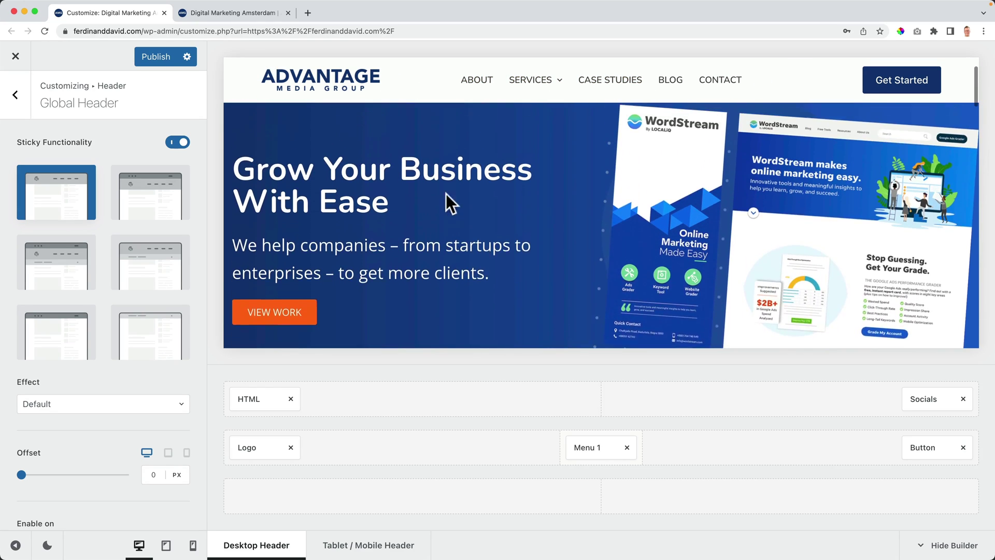
pyautogui.scroll(2, 447, 193)
# Step: Scroll the live site to confirm the header stays pinned at the top
pyautogui.click(215, 15)
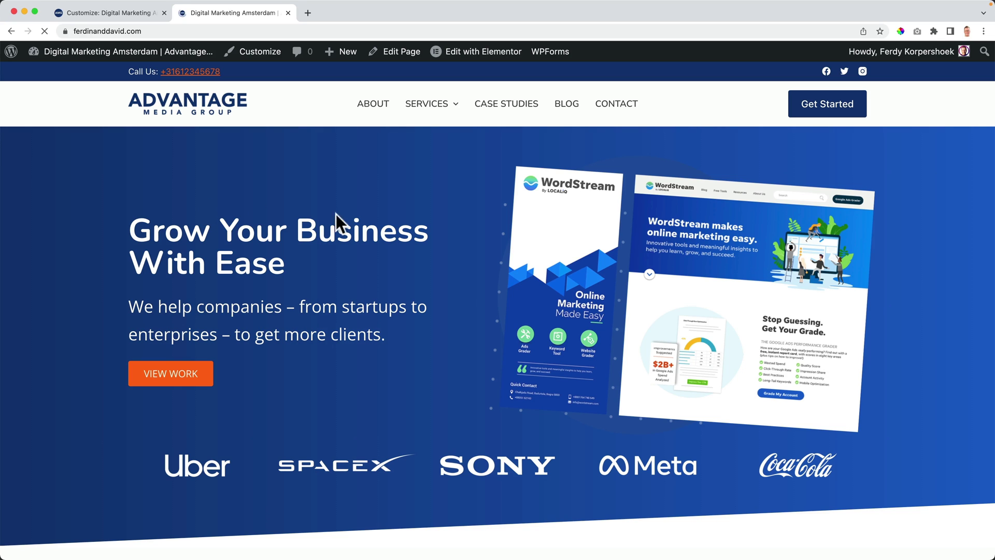
pyautogui.scroll(-3, 382, 214)
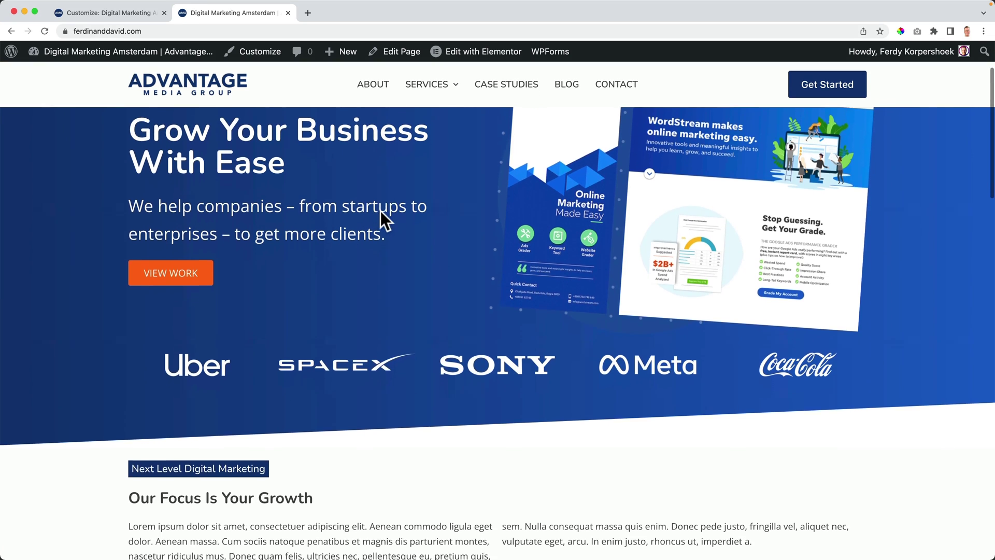
pyautogui.scroll(3, 381, 213)
pyautogui.scroll(-3, 382, 213)
pyautogui.scroll(3, 382, 212)
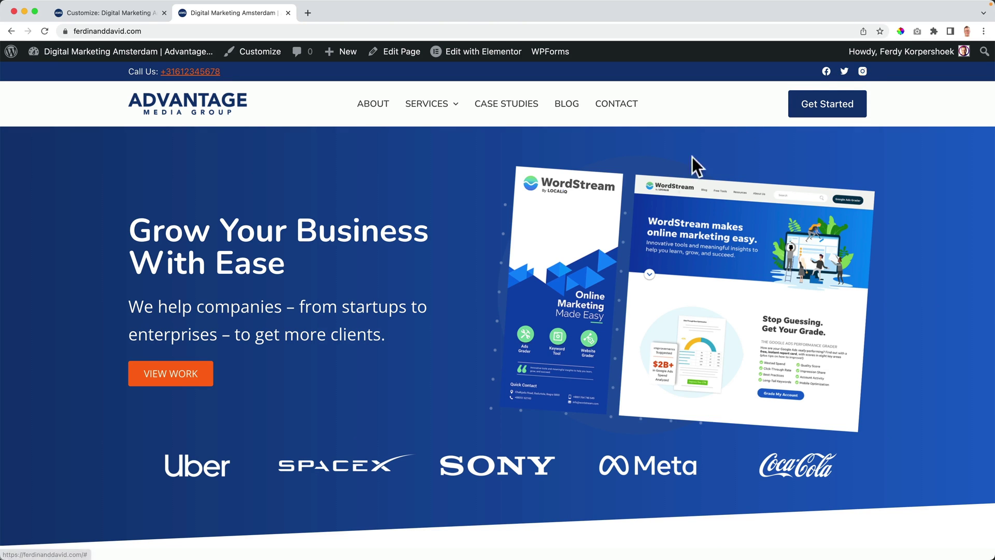
pyautogui.scroll(-7, 640, 187)
pyautogui.scroll(7, 428, 207)
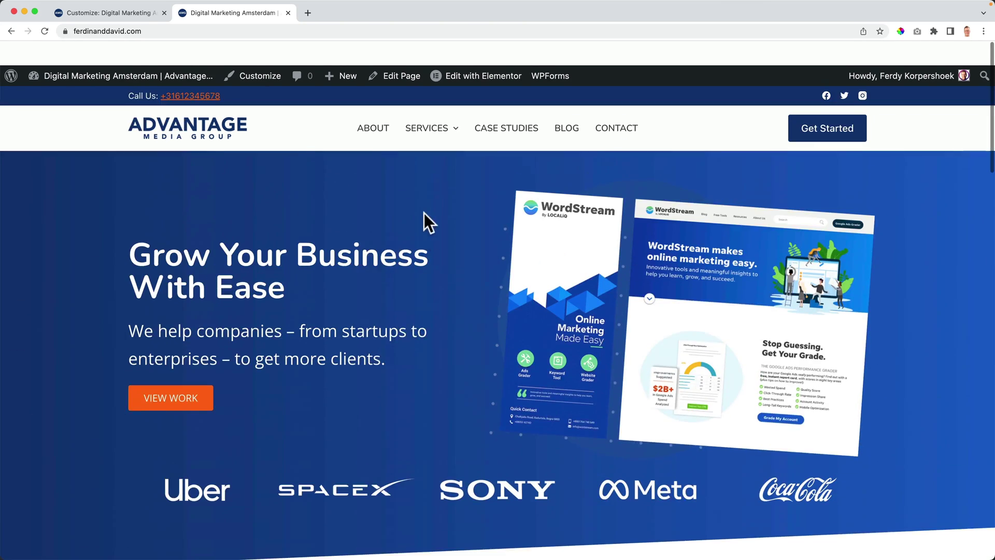
# Step: Make both top and main rows sticky, publish, and scroll the live site to check
pyautogui.click(129, 13)
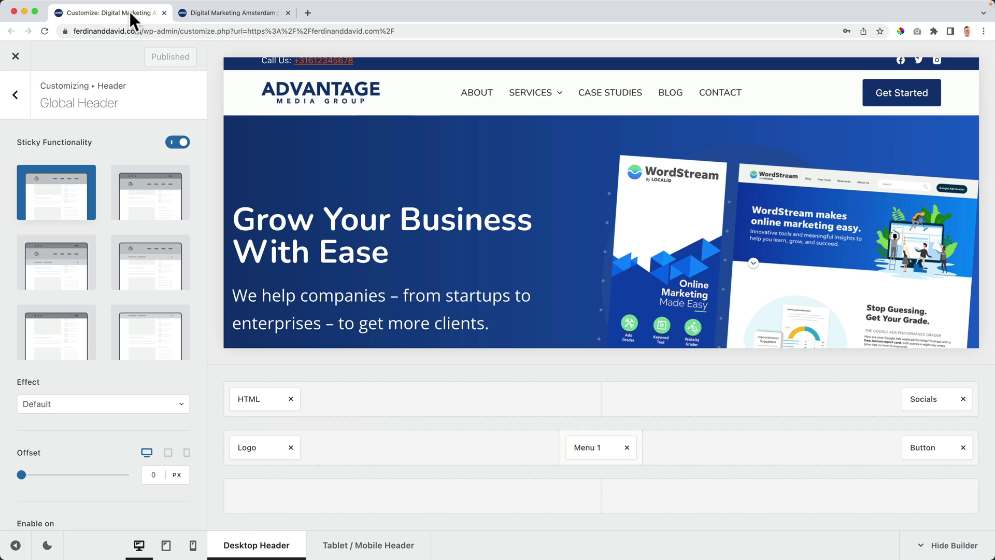
pyautogui.click(146, 200)
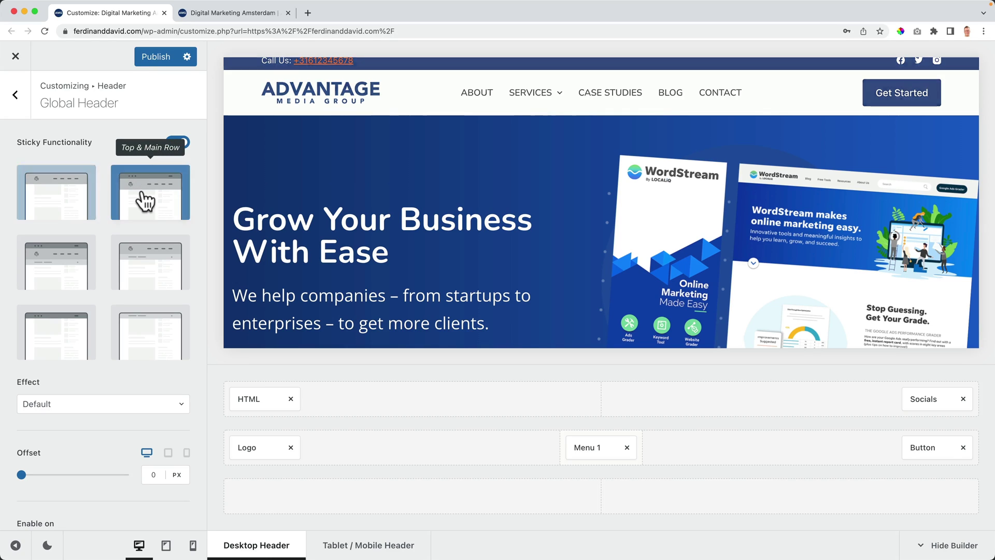
pyautogui.click(150, 55)
pyautogui.click(206, 15)
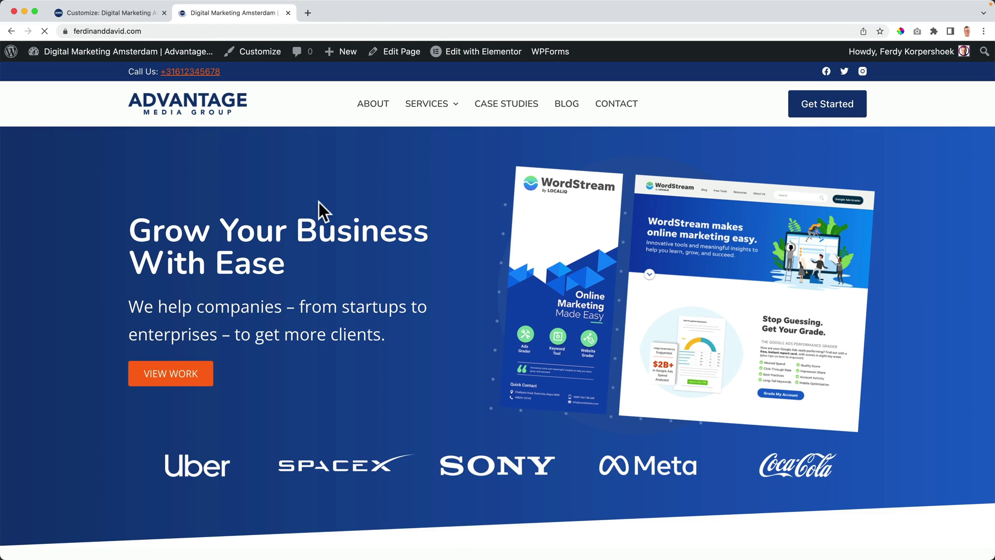
pyautogui.scroll(-3, 319, 203)
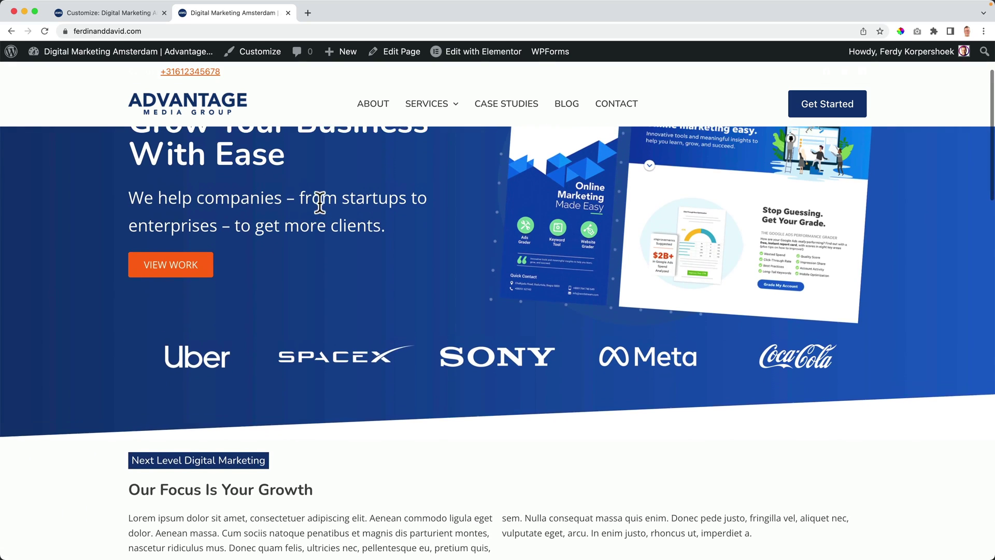
pyautogui.scroll(3, 319, 202)
pyautogui.scroll(-5, 319, 203)
pyautogui.scroll(5, 319, 203)
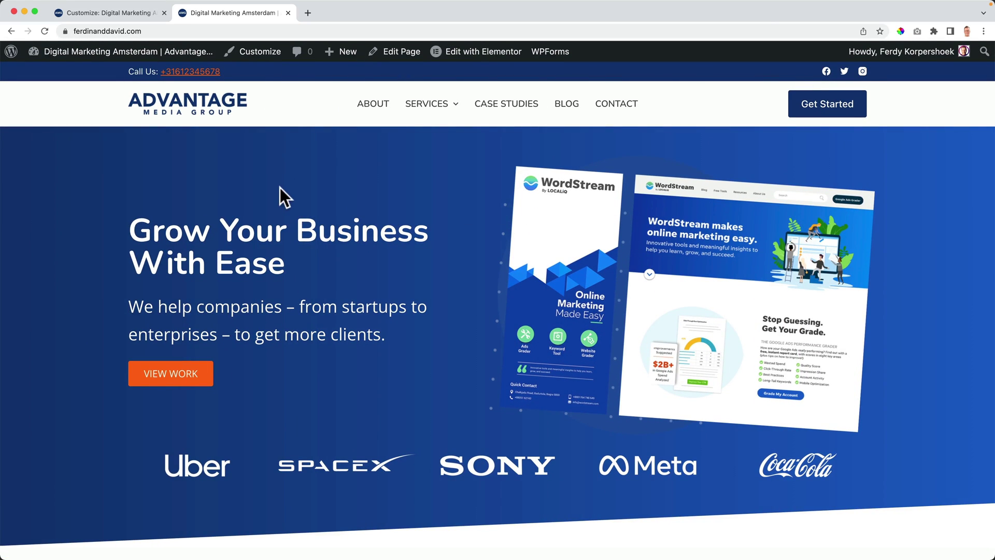
pyautogui.scroll(-5, 280, 187)
pyautogui.scroll(5, 278, 190)
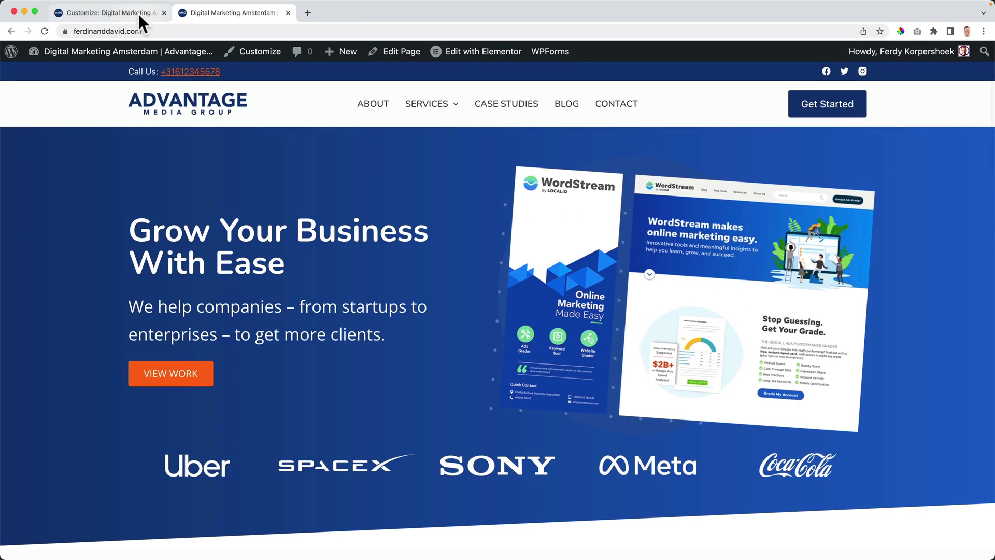
# Step: Set the top row's sticky background colour to navy
pyautogui.click(139, 13)
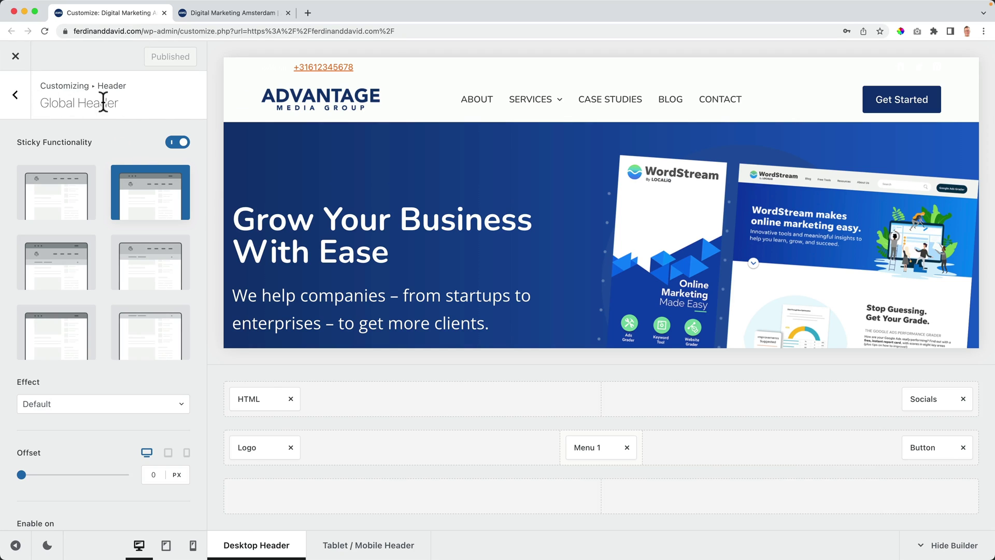
pyautogui.click(248, 74)
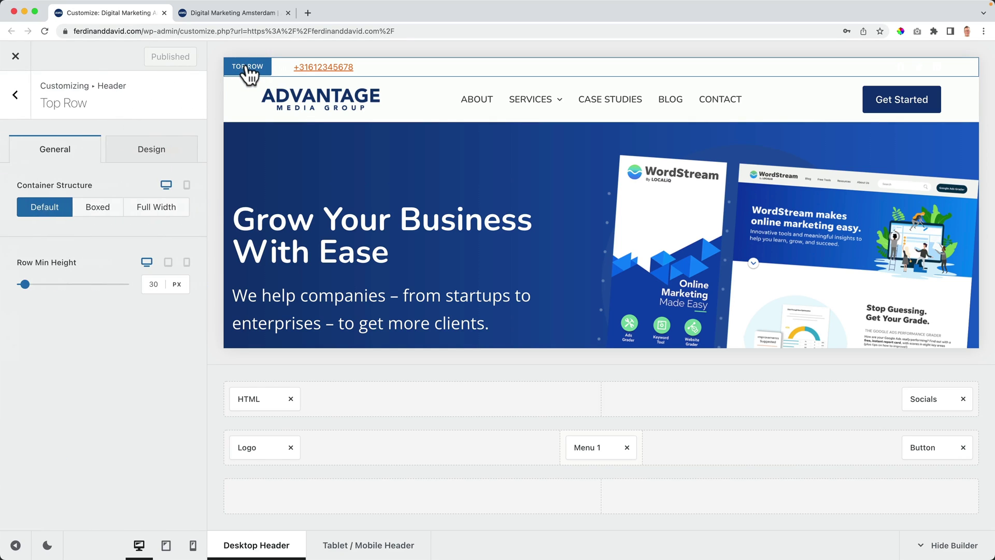
pyautogui.click(136, 158)
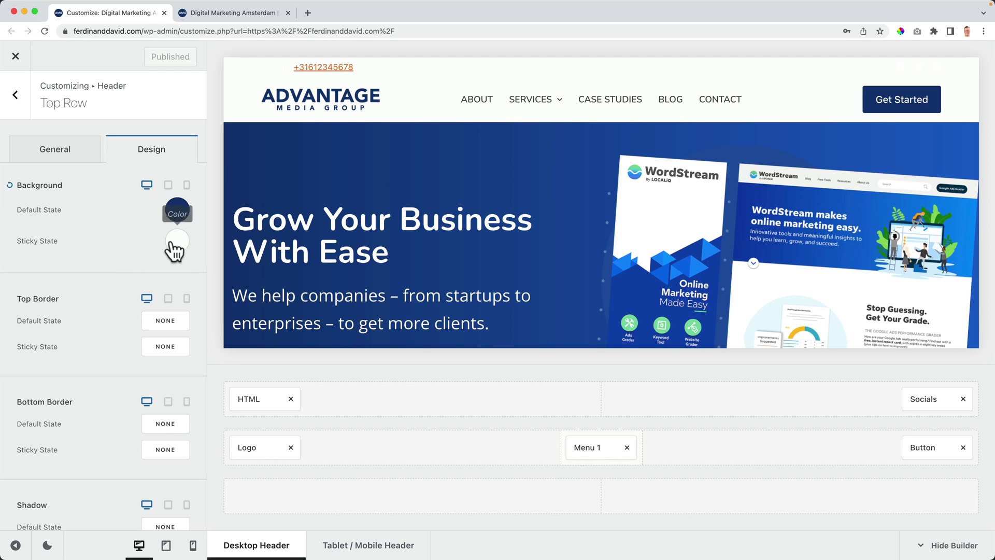
pyautogui.click(174, 243)
pyautogui.click(25, 310)
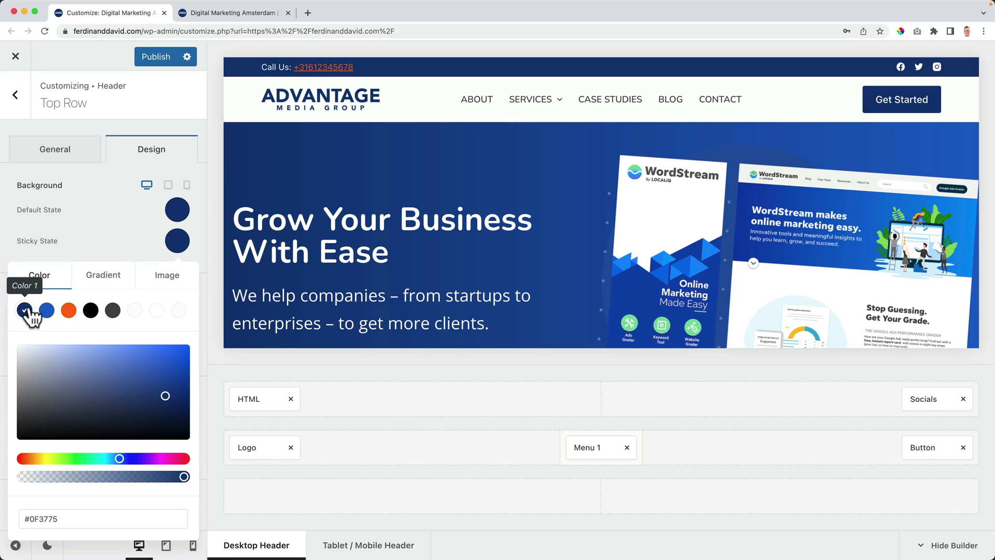
pyautogui.click(156, 60)
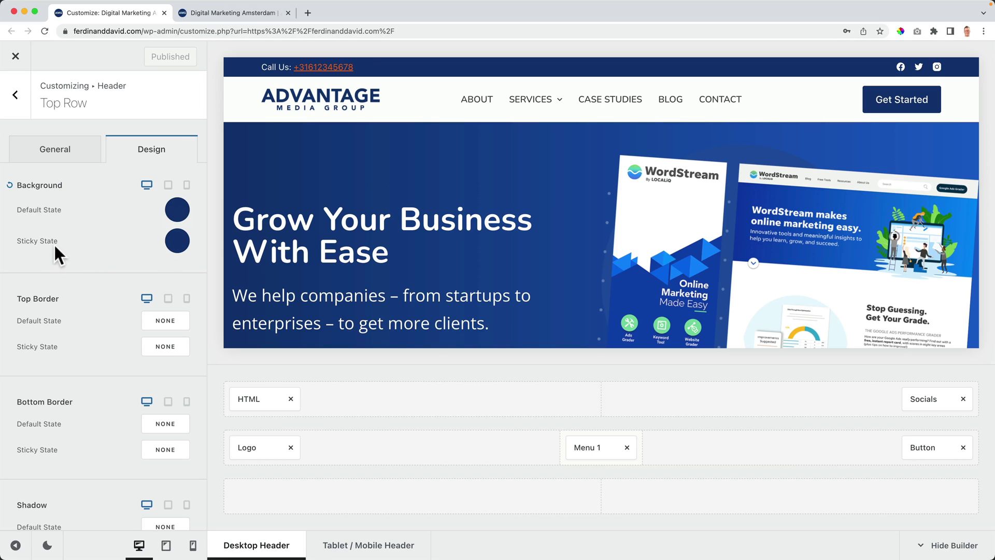
# Step: Reopen the Global Header options and reload the live site to check the sticky header
pyautogui.click(15, 96)
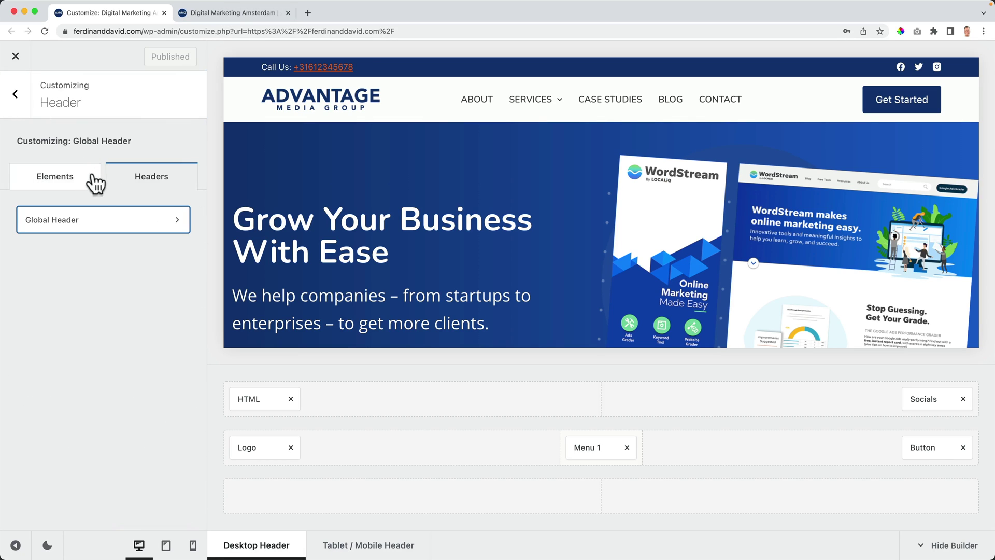
pyautogui.click(104, 234)
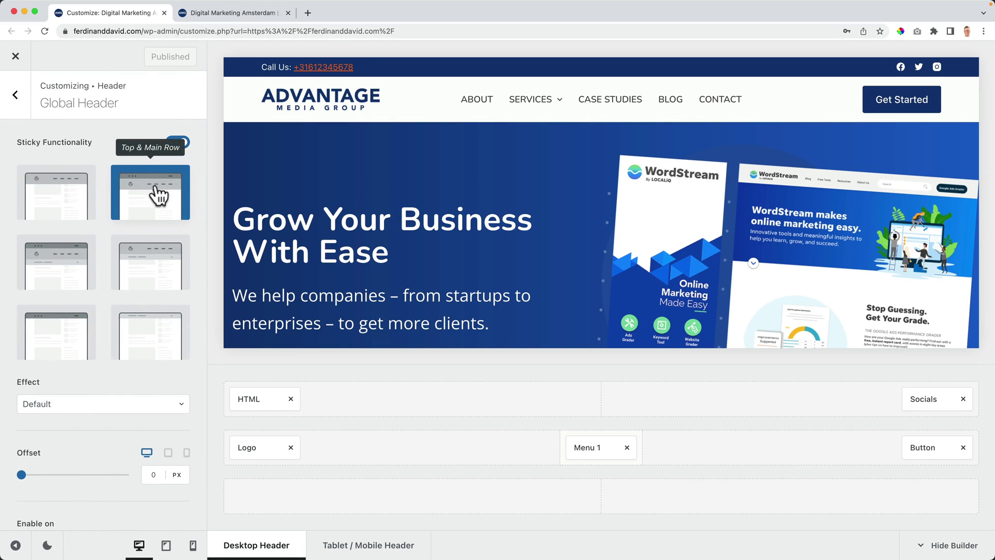
pyautogui.click(218, 14)
pyautogui.press('super+r')
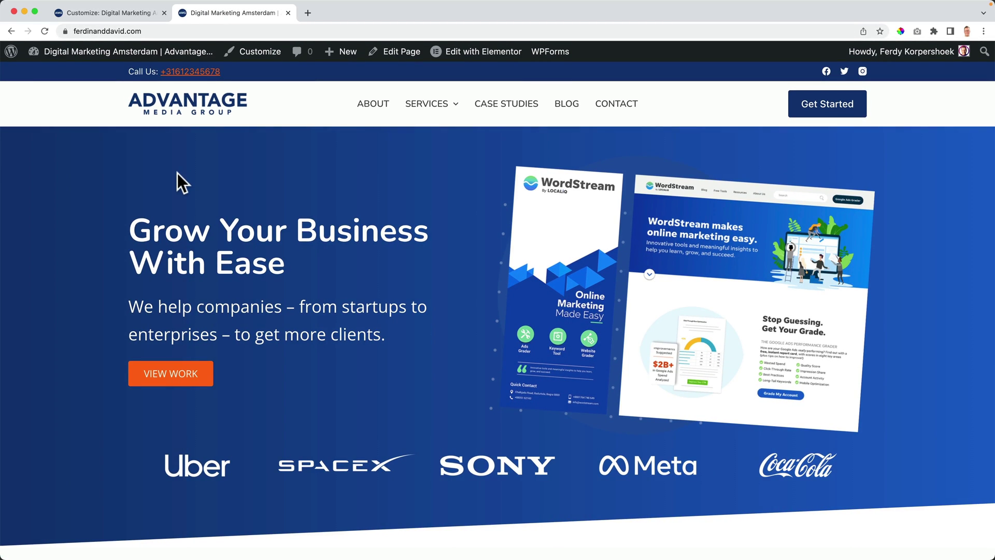
pyautogui.scroll(-8, 214, 170)
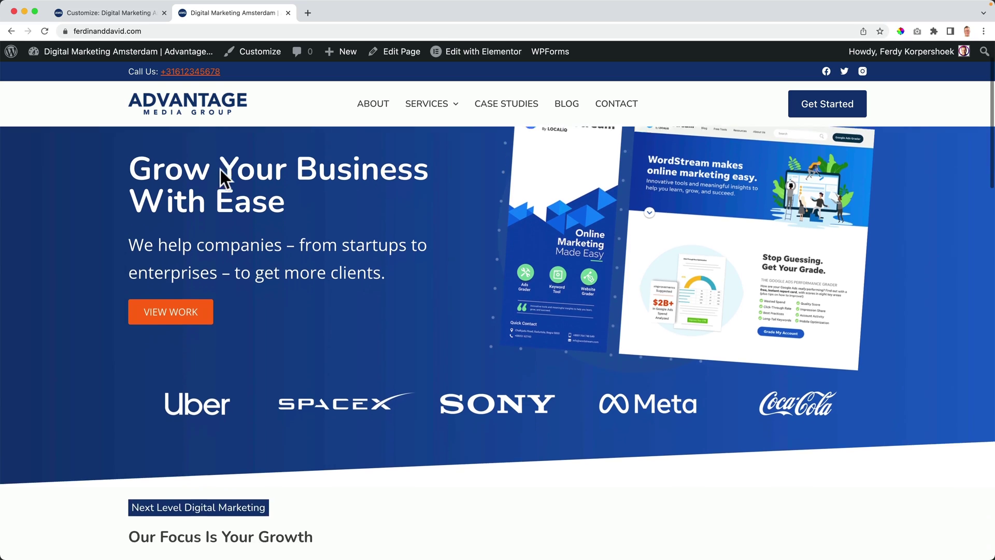
pyautogui.scroll(-3, 223, 170)
pyautogui.scroll(15, 222, 170)
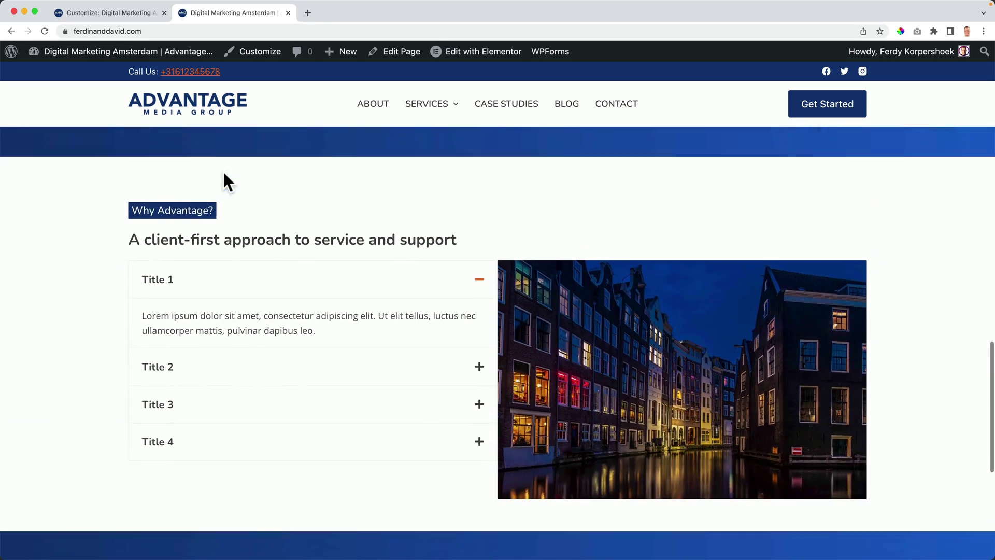
pyautogui.click(132, 16)
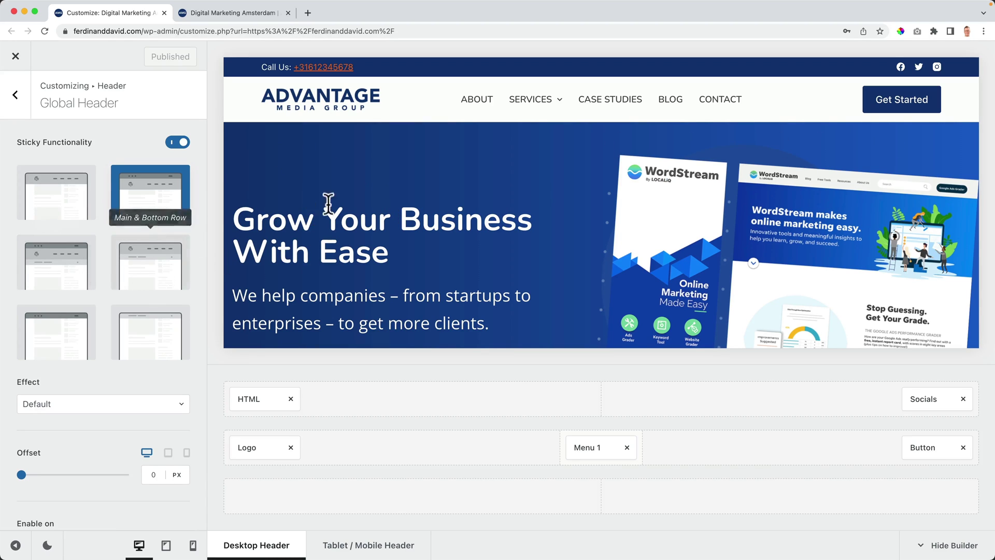
pyautogui.scroll(-3, 384, 182)
pyautogui.scroll(3, 382, 184)
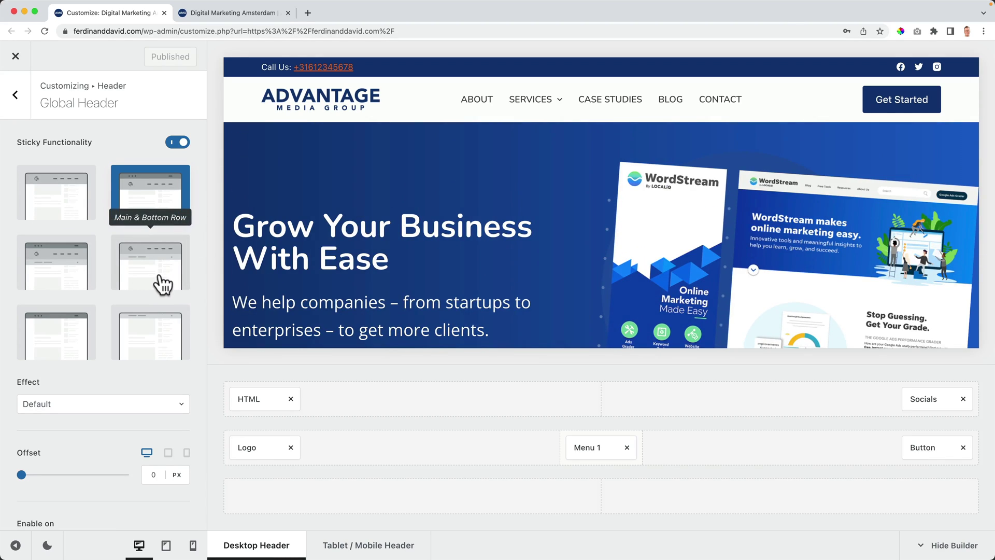
# Step: Set Sticky Functionality to Only Main Row
pyautogui.click(54, 348)
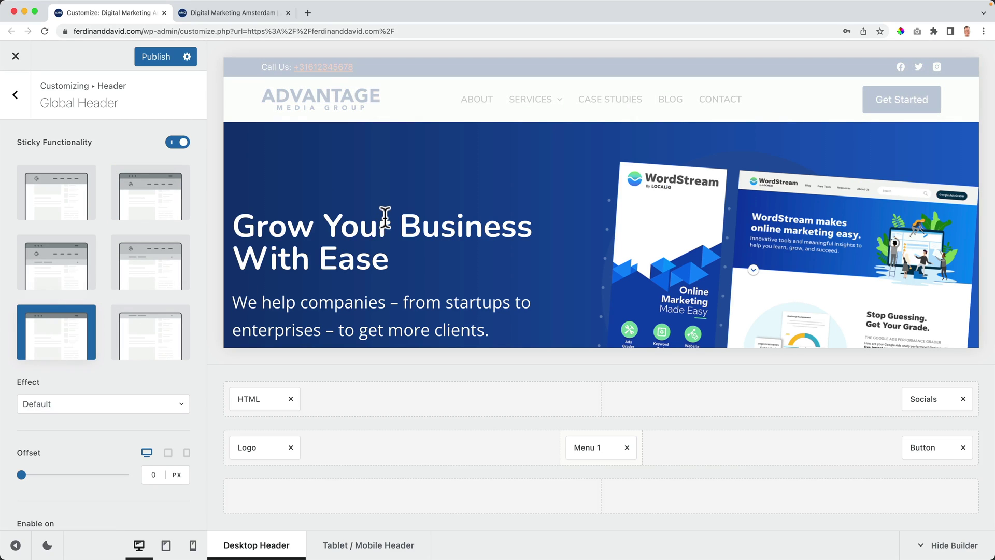
pyautogui.scroll(-3, 374, 216)
pyautogui.scroll(3, 374, 215)
pyautogui.scroll(-3, 369, 216)
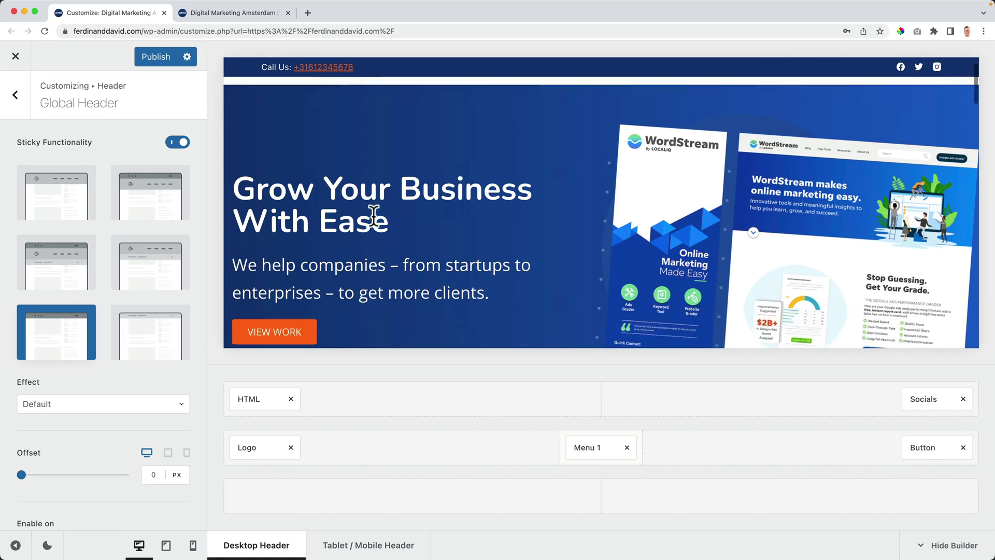
pyautogui.scroll(3, 369, 216)
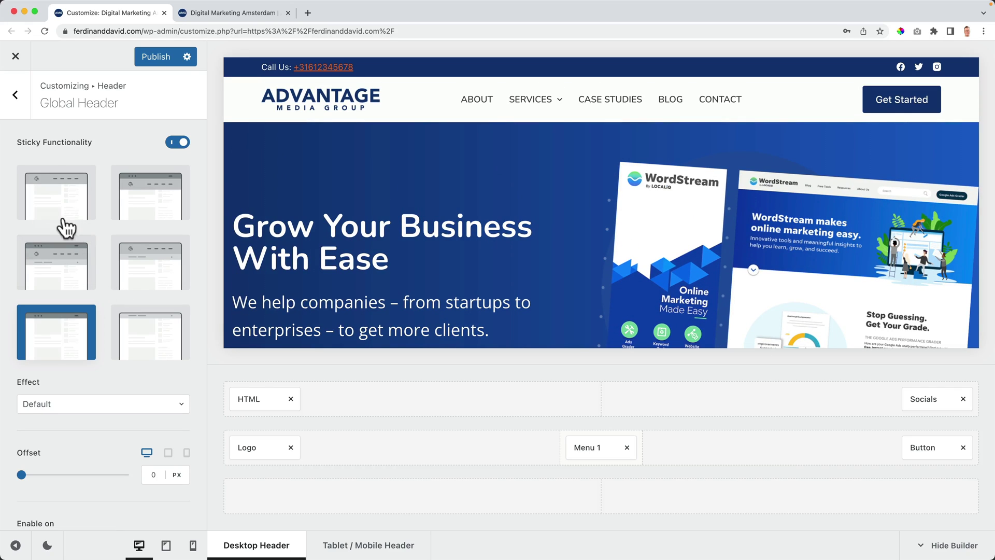
pyautogui.click(52, 199)
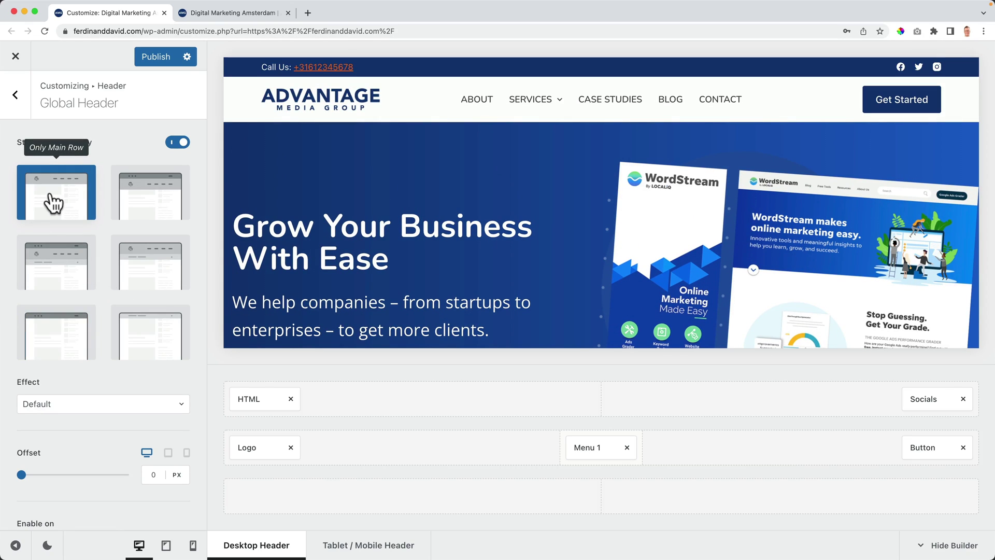
pyautogui.scroll(-3, 353, 191)
pyautogui.scroll(3, 353, 191)
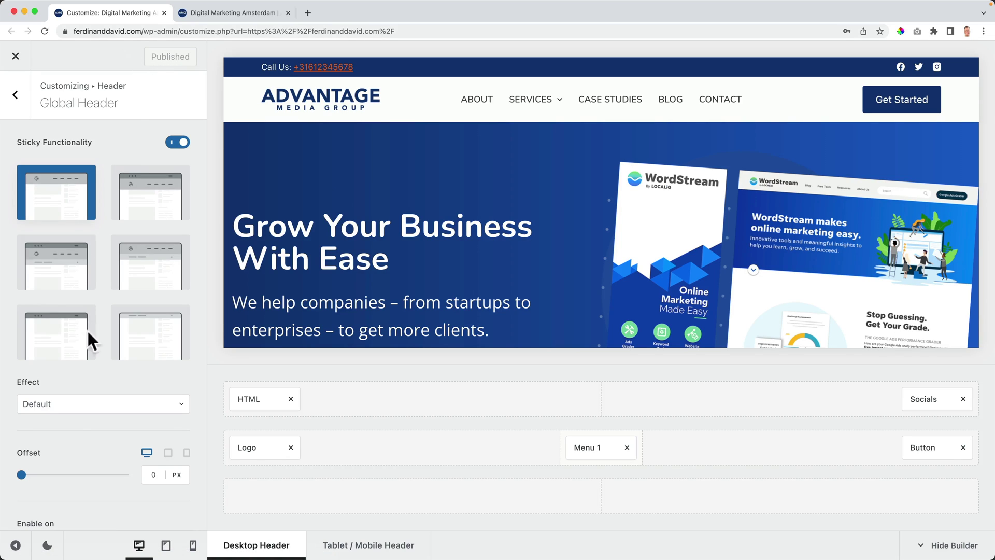
# Step: Set the sticky effect to Fade and raise the offset to 111 px
pyautogui.click(71, 410)
pyautogui.click(67, 455)
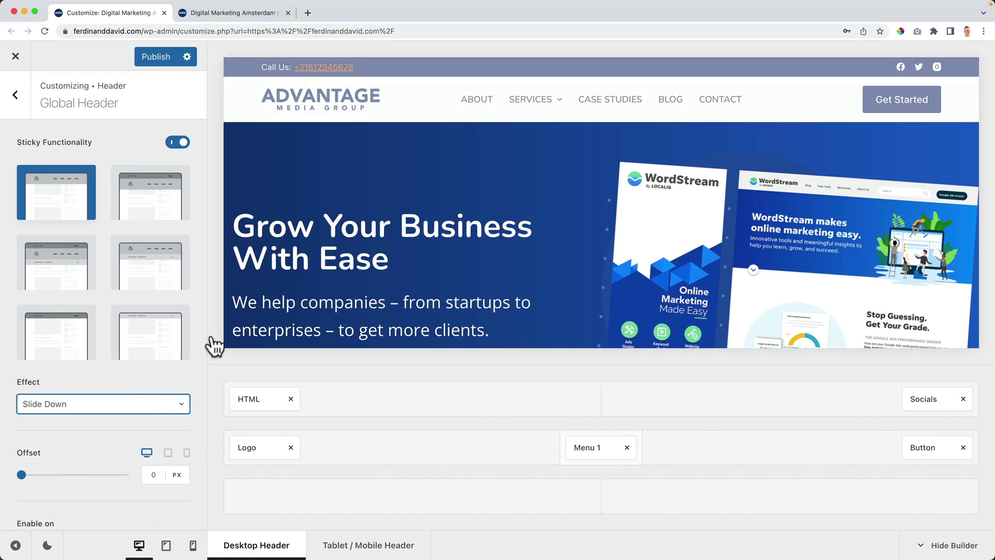
pyautogui.scroll(-5, 369, 227)
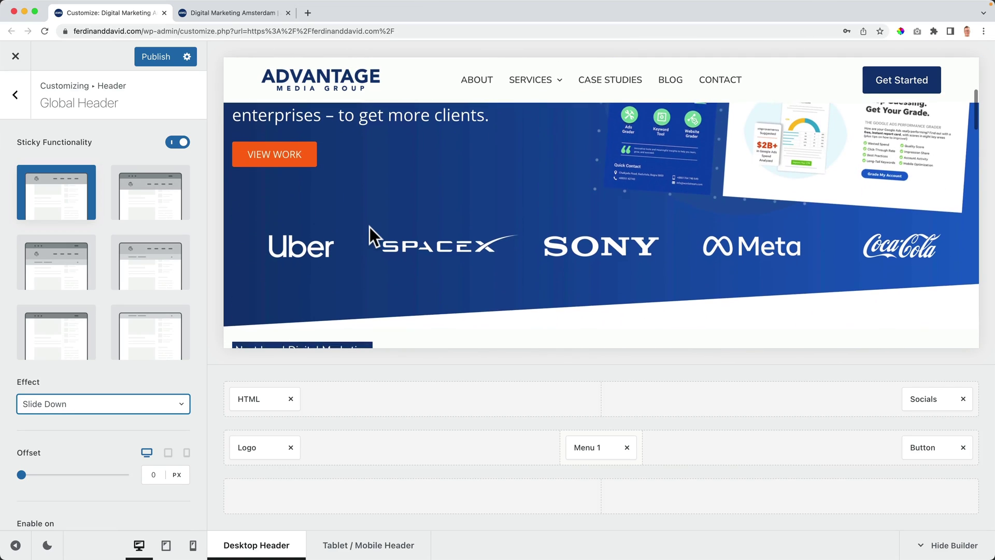
pyautogui.scroll(-2, 369, 227)
pyautogui.scroll(6, 368, 226)
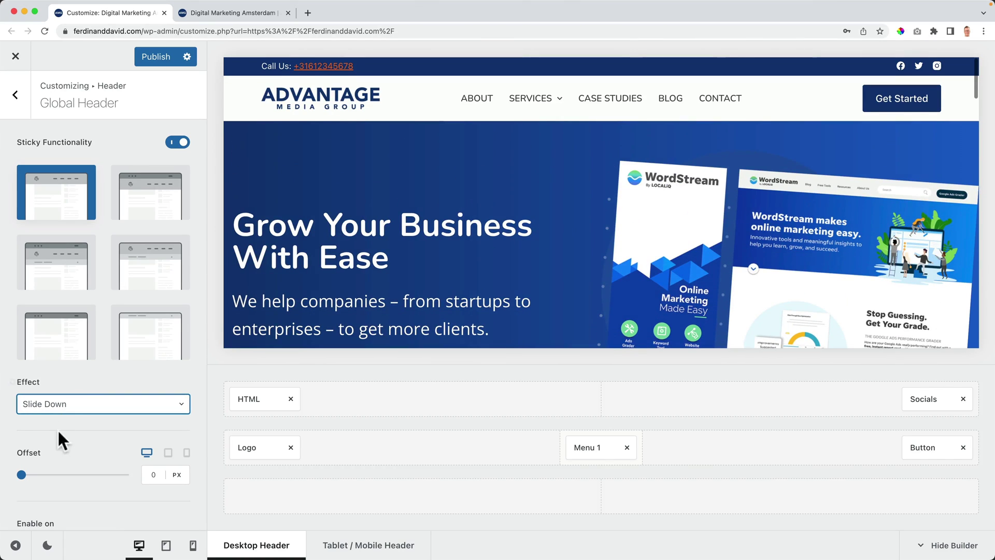
pyautogui.click(72, 411)
pyautogui.click(64, 476)
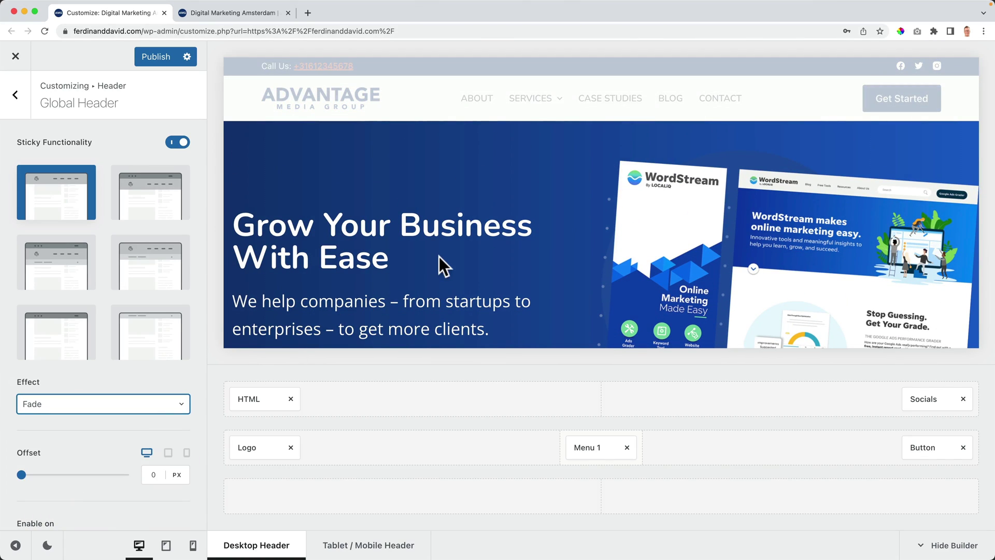
pyautogui.scroll(-5, 438, 256)
pyautogui.scroll(3, 437, 256)
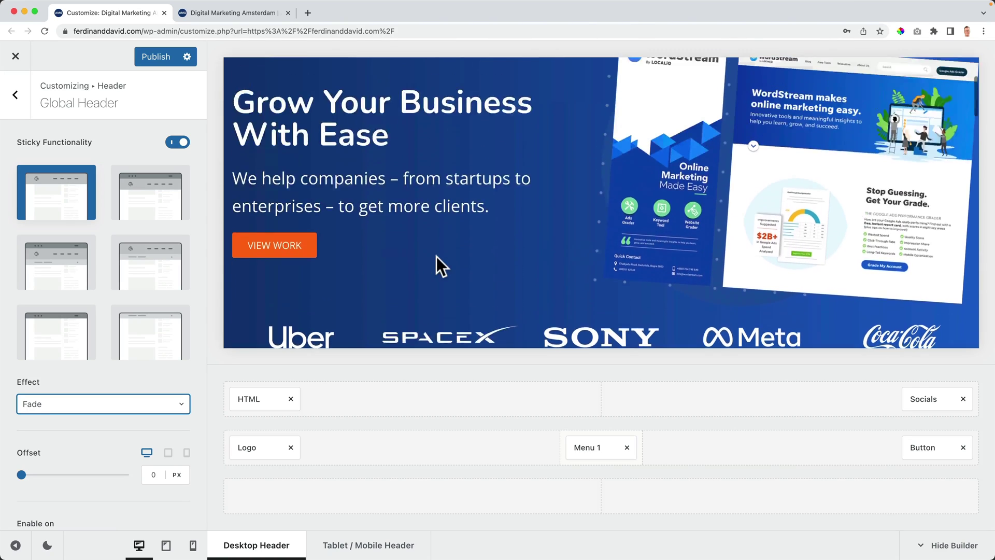
pyautogui.scroll(2, 437, 257)
pyautogui.scroll(-4, 436, 256)
pyautogui.scroll(5, 436, 257)
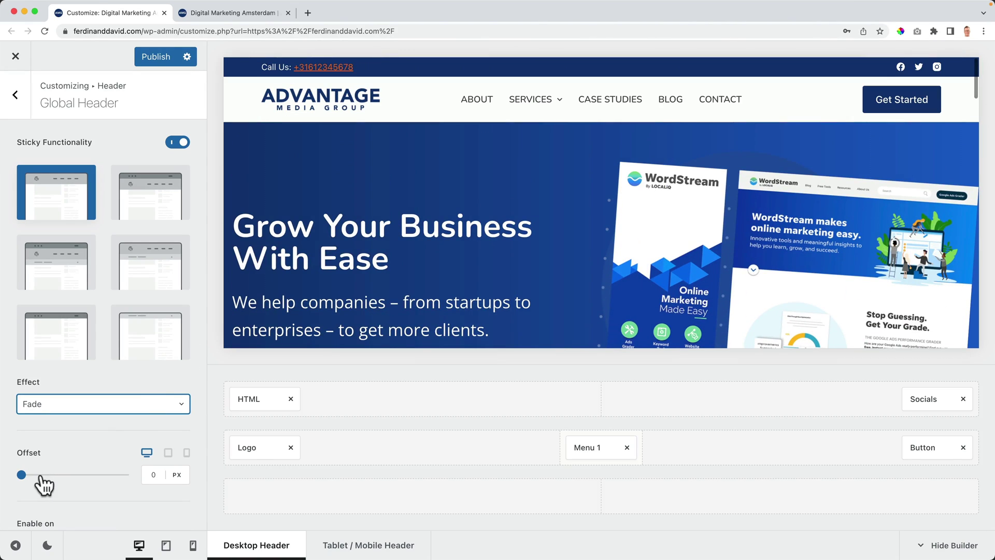
pyautogui.moveTo(22, 474); pyautogui.dragTo(52, 475)
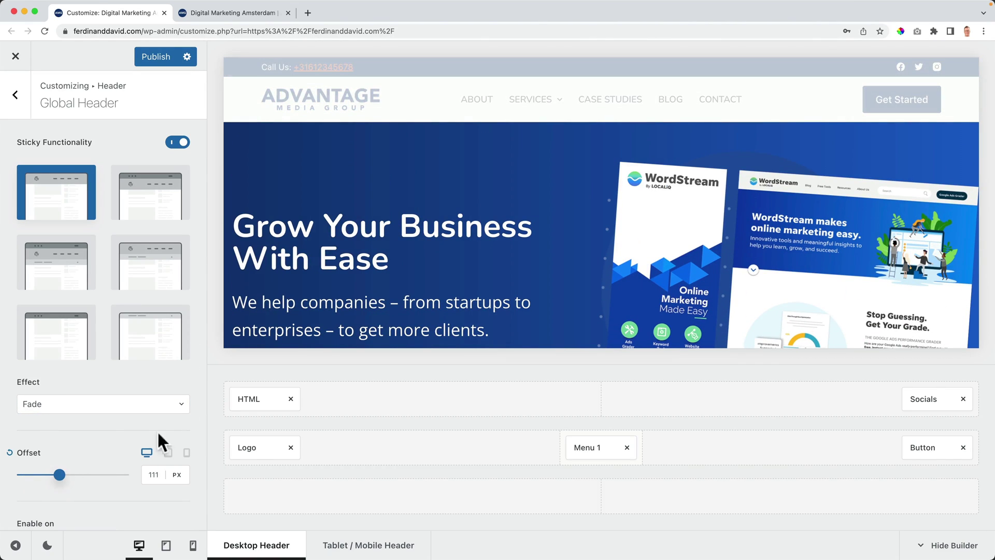
# Step: Scroll through the live site to inspect the sticky header
pyautogui.click(202, 16)
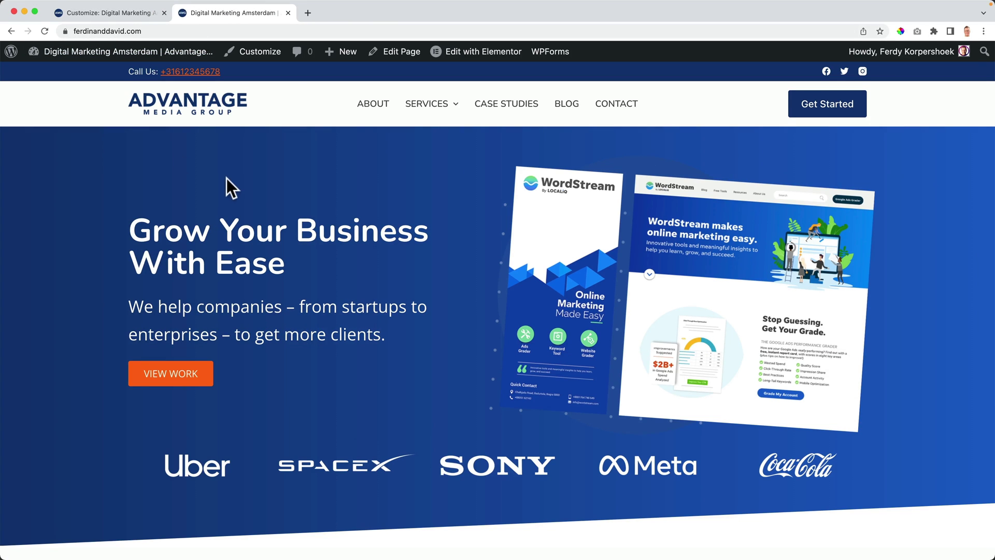
pyautogui.scroll(-4, 238, 178)
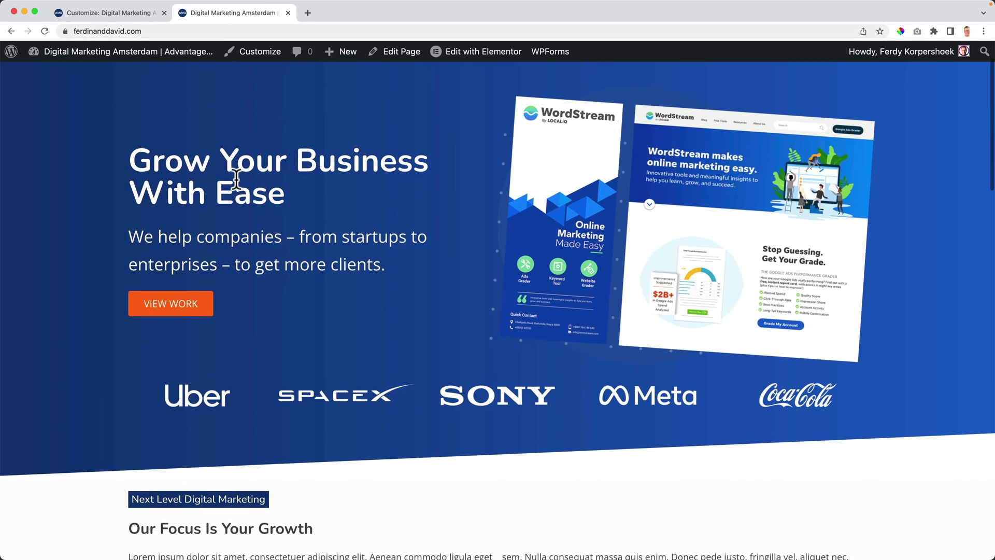
pyautogui.scroll(-1, 236, 179)
pyautogui.scroll(-3, 236, 179)
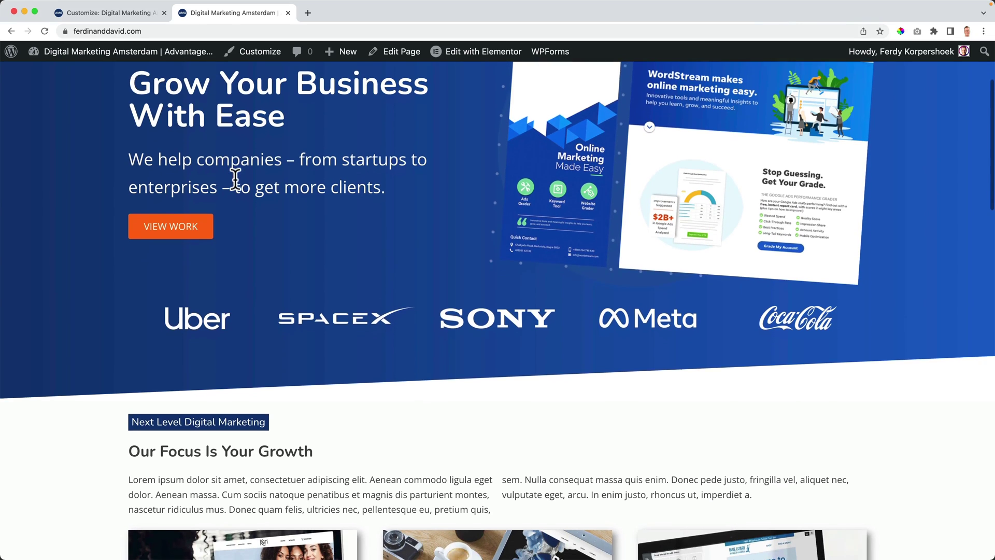
pyautogui.scroll(-1, 235, 178)
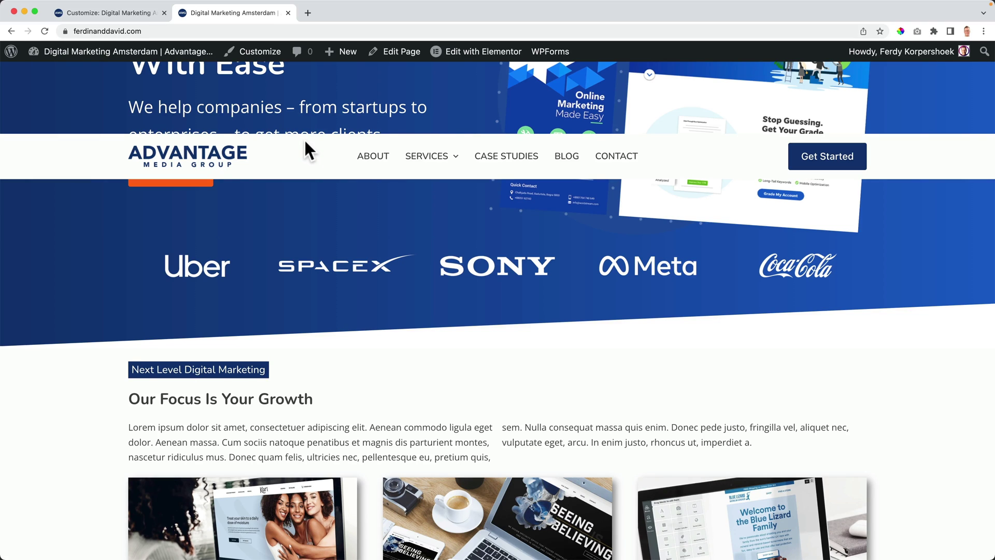
pyautogui.scroll(-5, 305, 141)
pyautogui.scroll(3, 311, 142)
pyautogui.scroll(2, 310, 139)
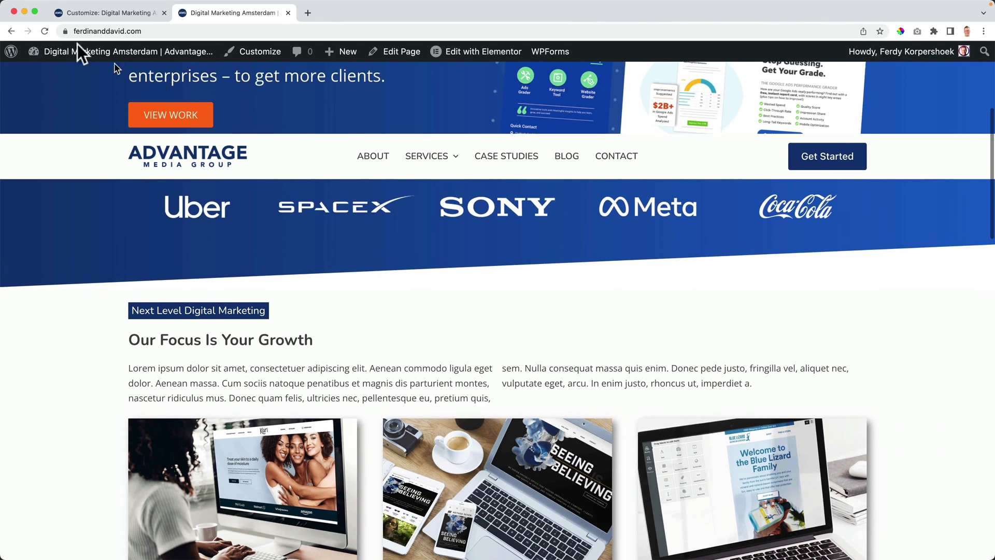
# Step: Try a 20 px sticky offset and review it on the live site
pyautogui.click(88, 11)
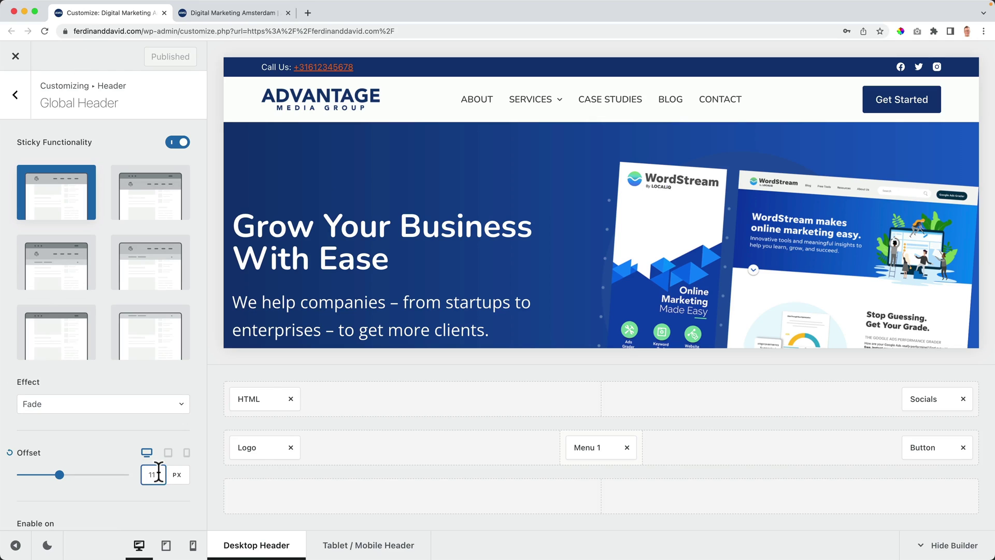
pyautogui.press('BackSpace')
pyautogui.press('BackSpace')
pyautogui.write('20')
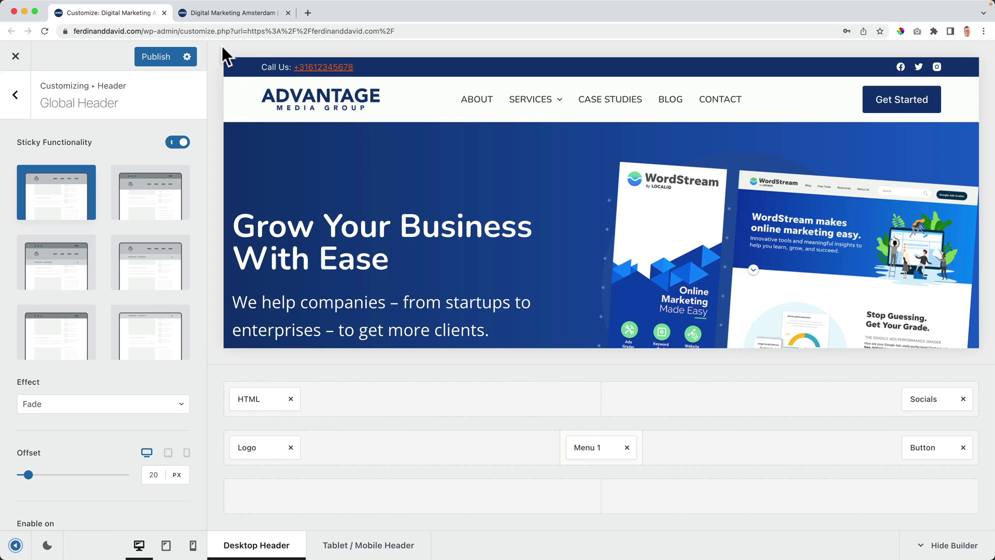
pyautogui.click(240, 12)
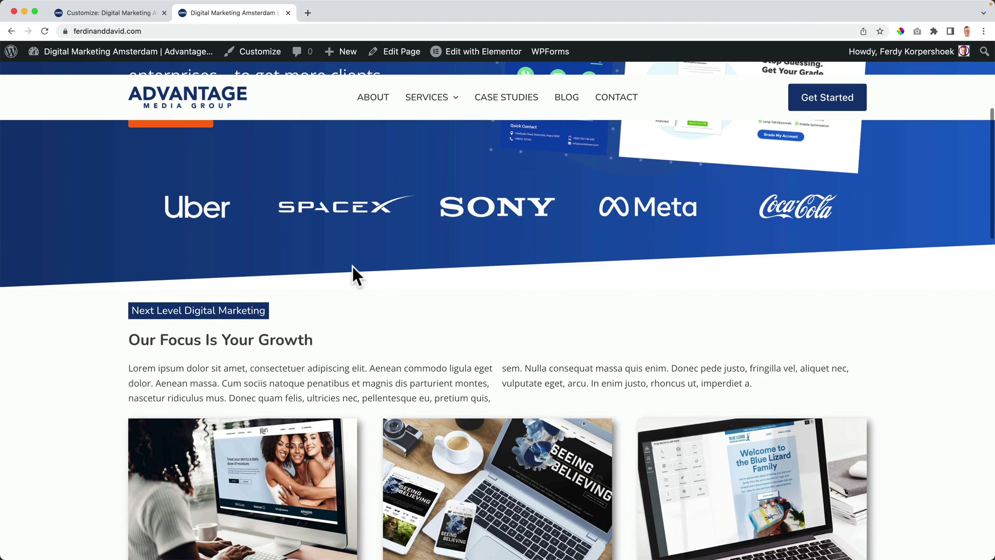
pyautogui.scroll(-5, 352, 267)
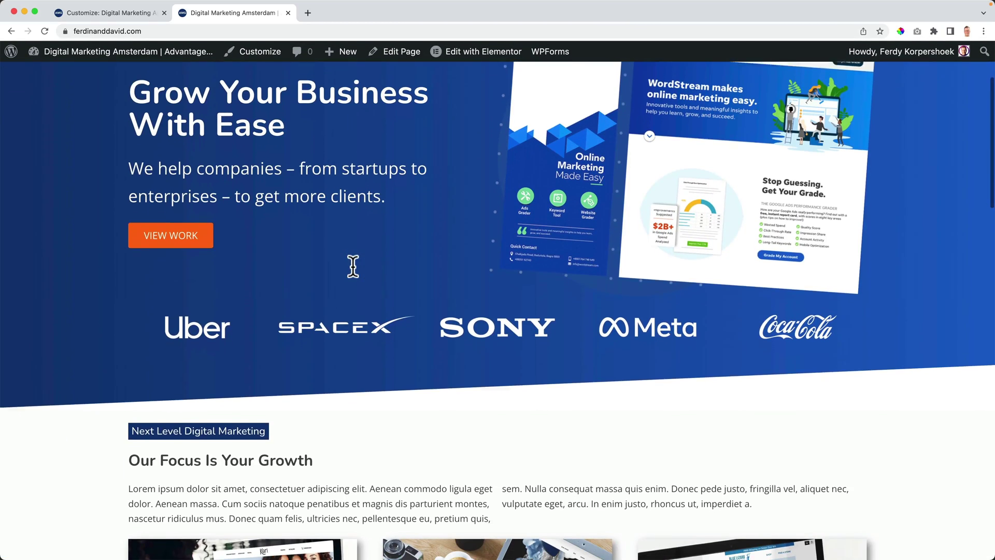
pyautogui.scroll(-8, 352, 266)
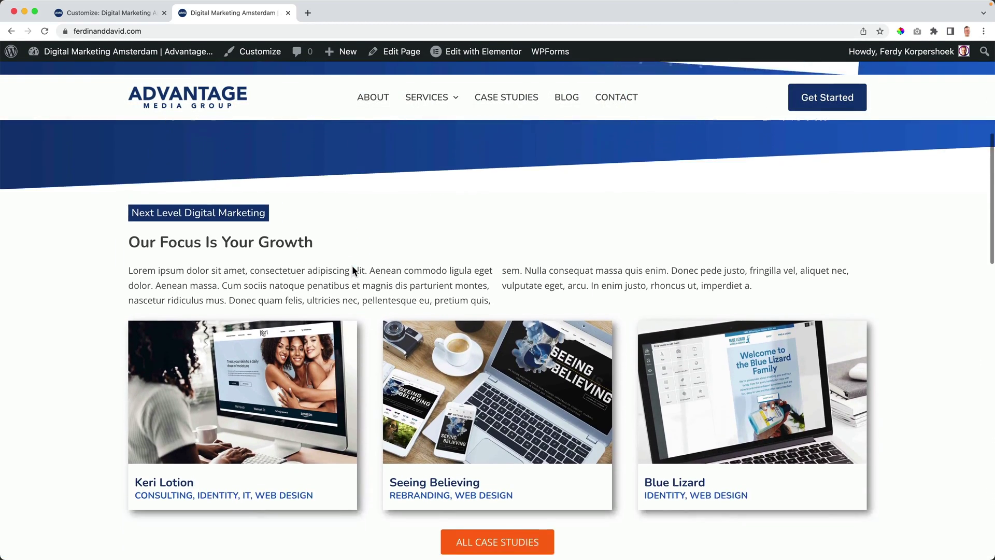
pyautogui.scroll(-15, 353, 267)
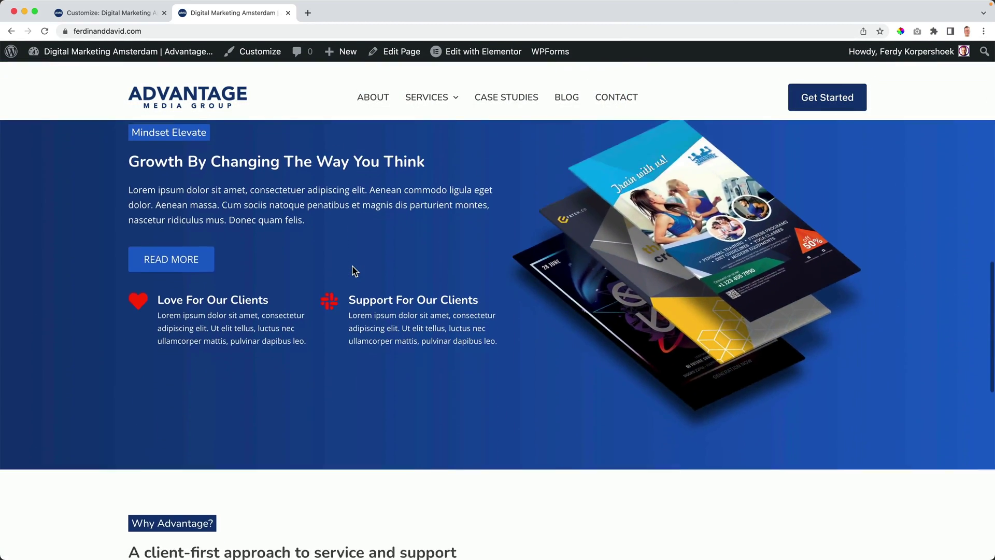
pyautogui.scroll(20, 352, 266)
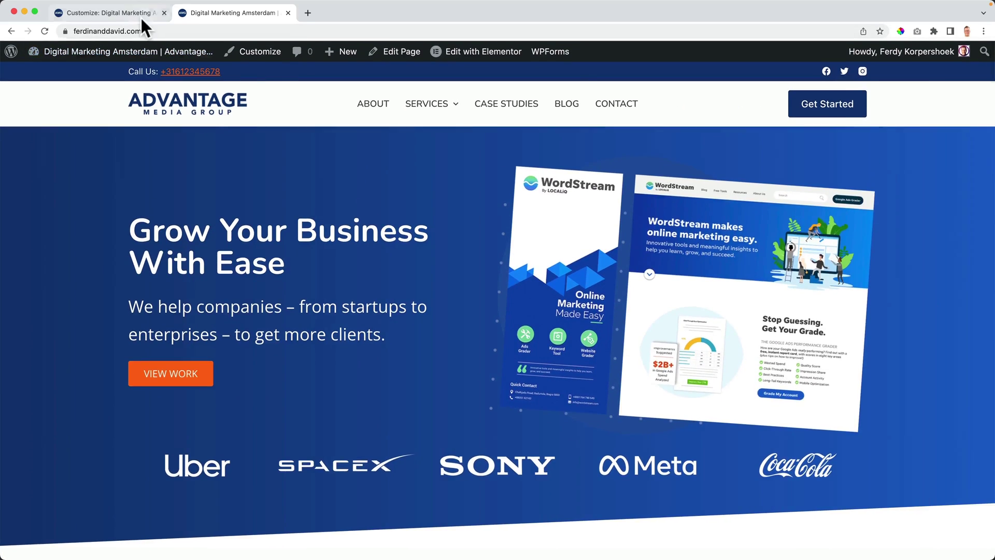
pyautogui.click(139, 14)
# Step: Set the sticky offset to 0 with the Default effect, then recheck the live site
pyautogui.write('0')
pyautogui.click(79, 406)
pyautogui.click(49, 434)
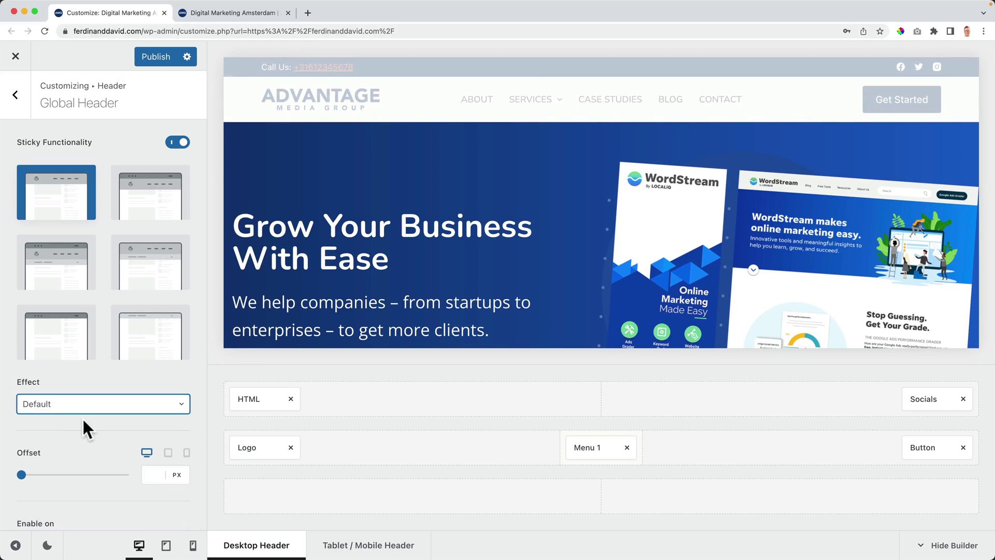
pyautogui.scroll(-3, 91, 435)
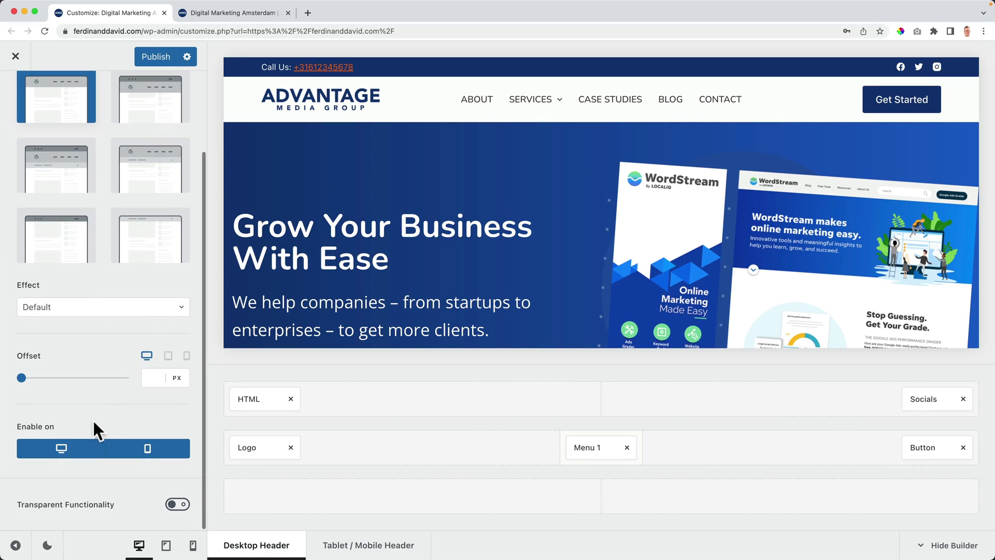
pyautogui.scroll(3, 98, 363)
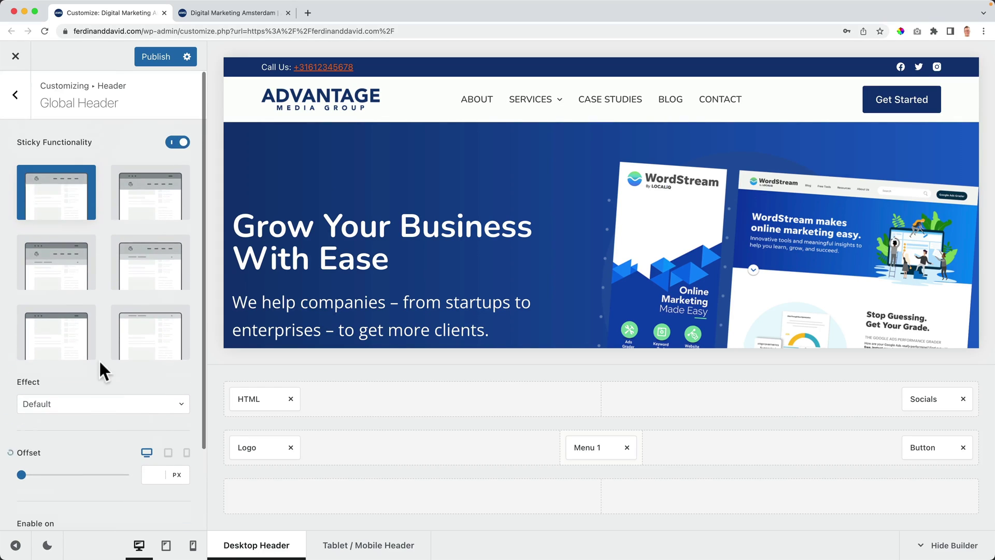
pyautogui.click(207, 20)
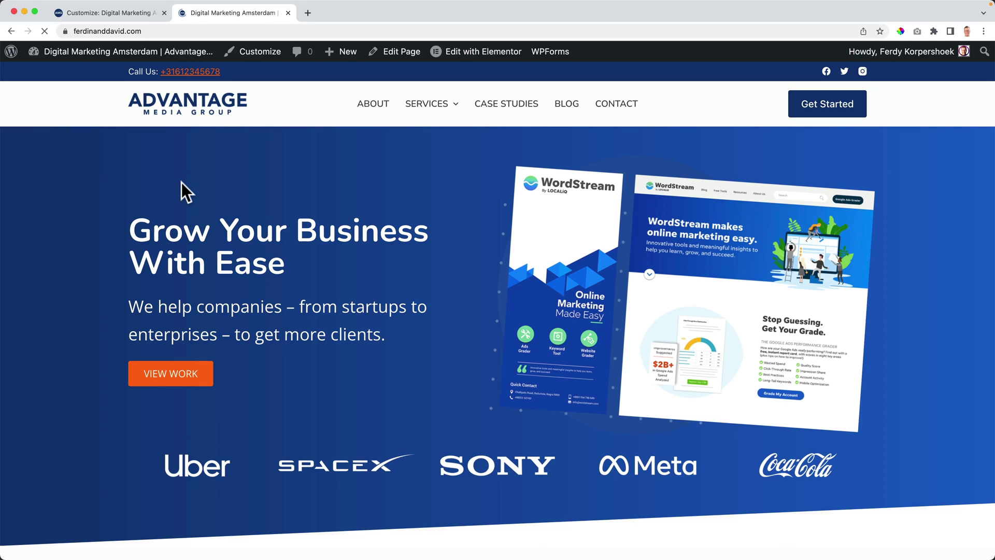
pyautogui.scroll(-3, 181, 182)
pyautogui.scroll(3, 181, 182)
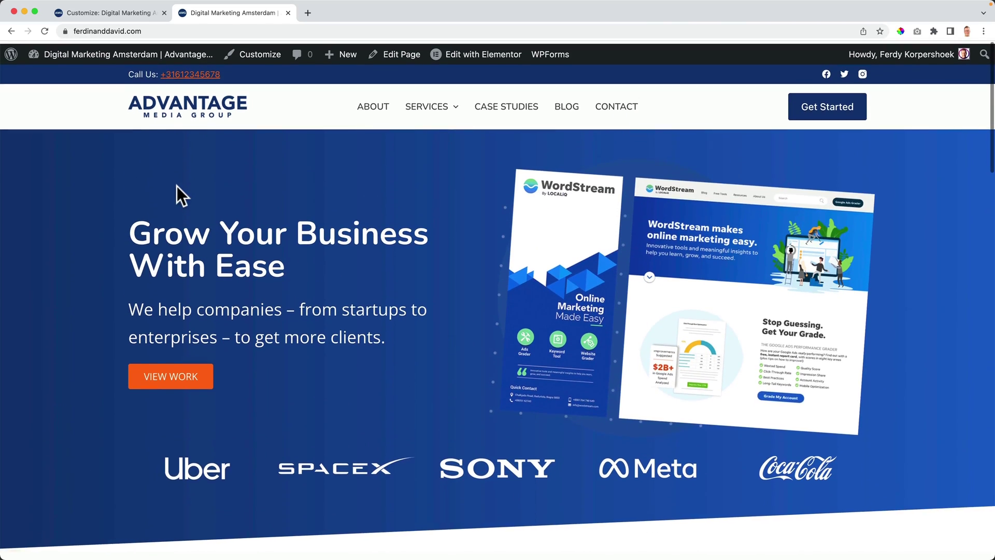
pyautogui.click(125, 14)
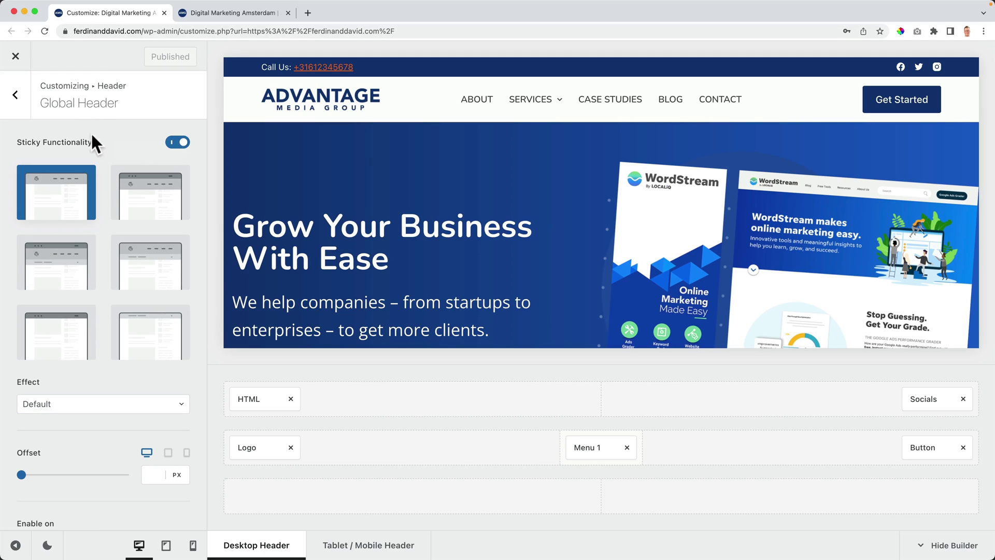
# Step: Switch on the header's Transparent Functionality
pyautogui.scroll(-3, 95, 347)
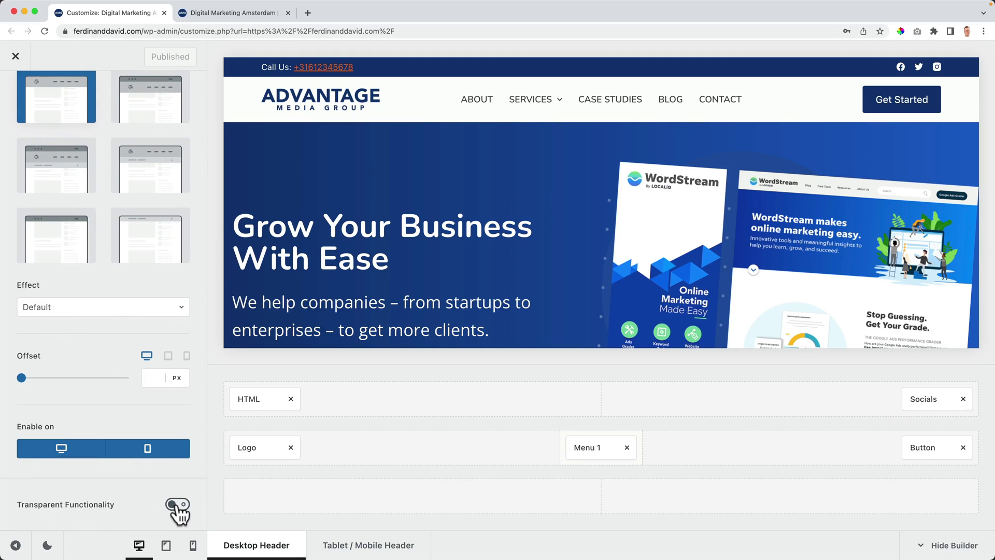
pyautogui.click(176, 507)
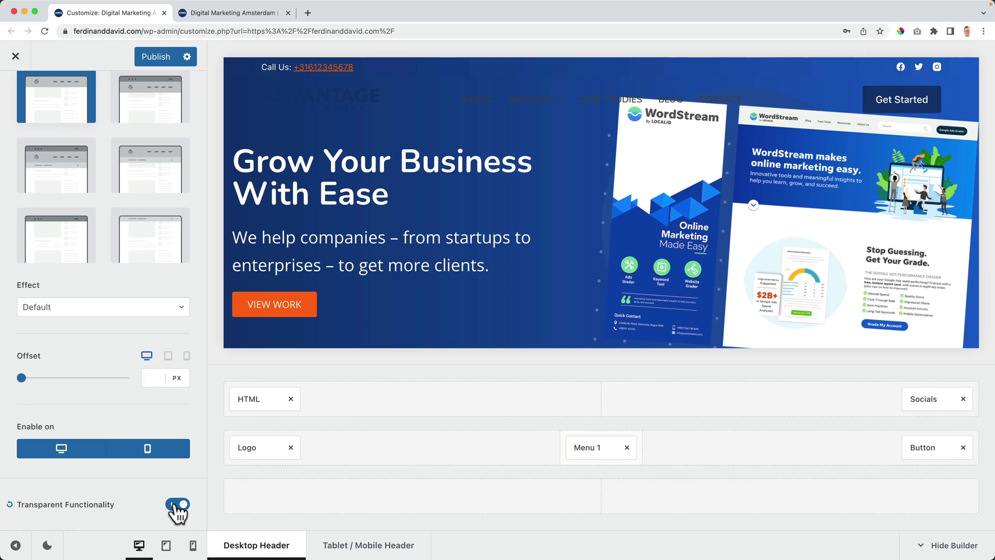
pyautogui.scroll(-2, 403, 248)
pyautogui.scroll(2, 403, 248)
pyautogui.scroll(-5, 104, 470)
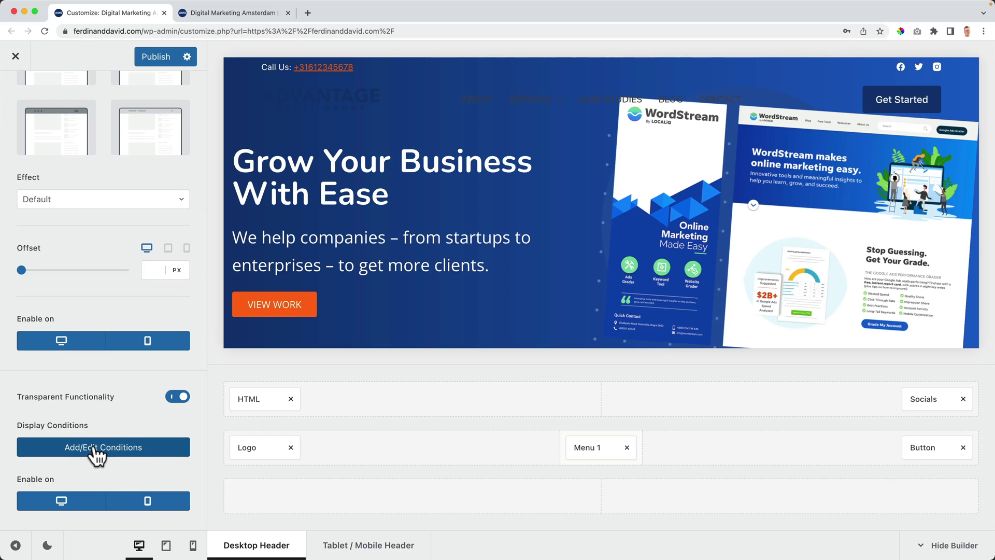
# Step: Remove the Entire Website, 404, Search and Archives display conditions
pyautogui.click(98, 451)
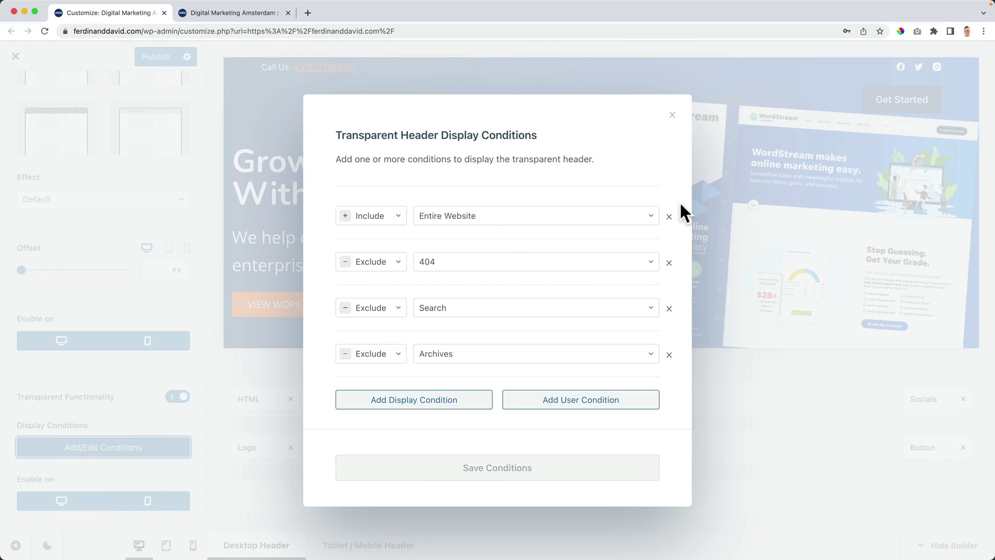
pyautogui.click(669, 217)
pyautogui.click(669, 240)
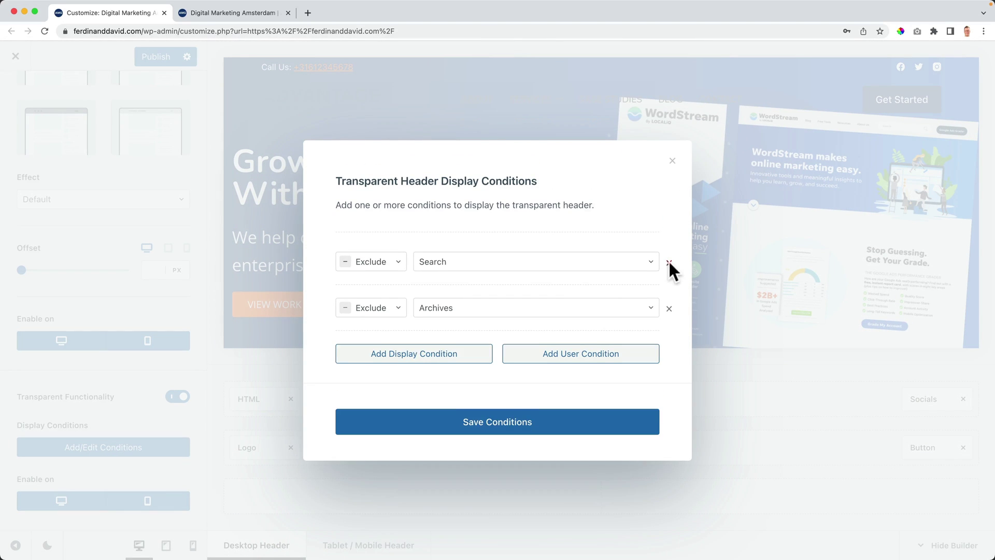
pyautogui.click(669, 263)
pyautogui.click(669, 285)
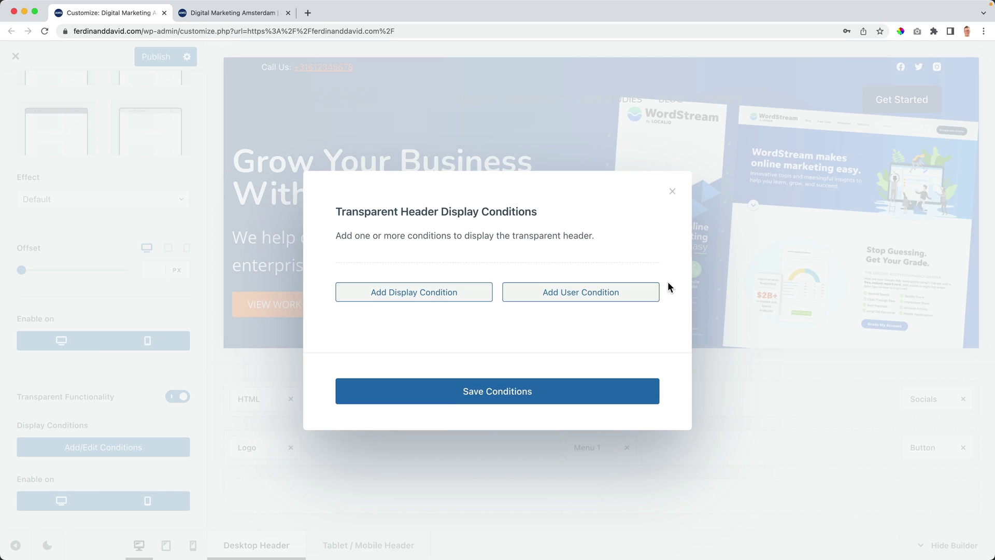
# Step: Add a Front Page display condition and save the conditions
pyautogui.click(429, 298)
pyautogui.click(444, 291)
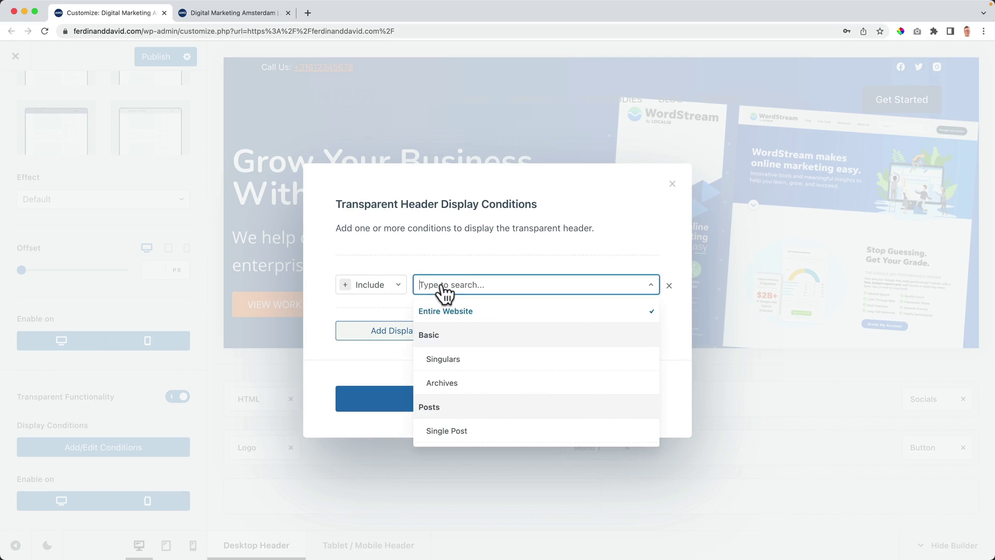
pyautogui.scroll(-10, 487, 365)
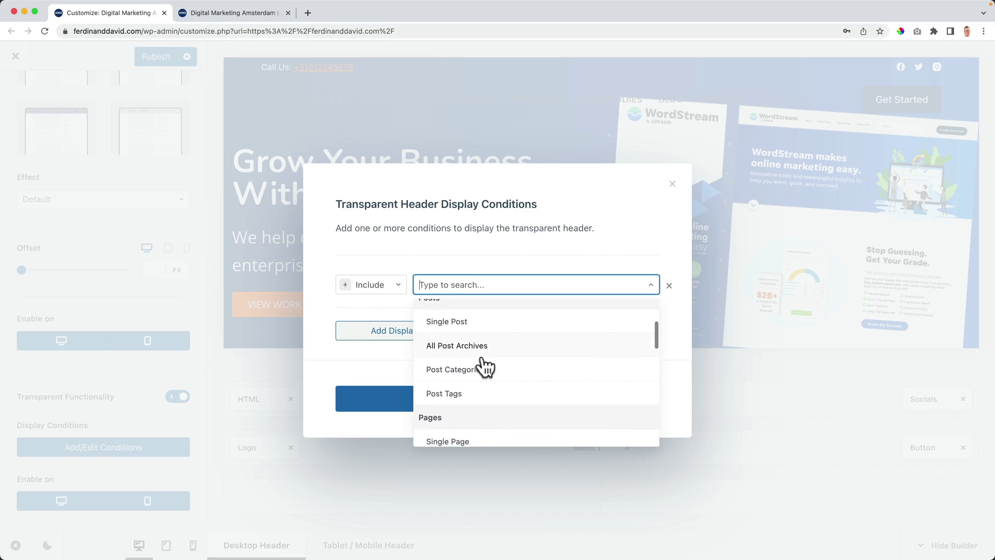
pyautogui.scroll(-8, 485, 367)
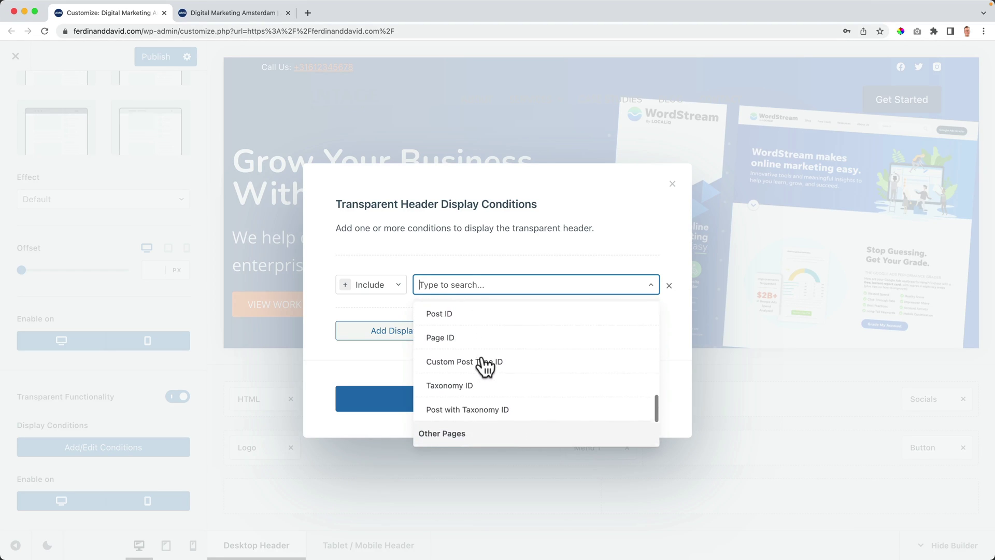
pyautogui.scroll(-1, 485, 367)
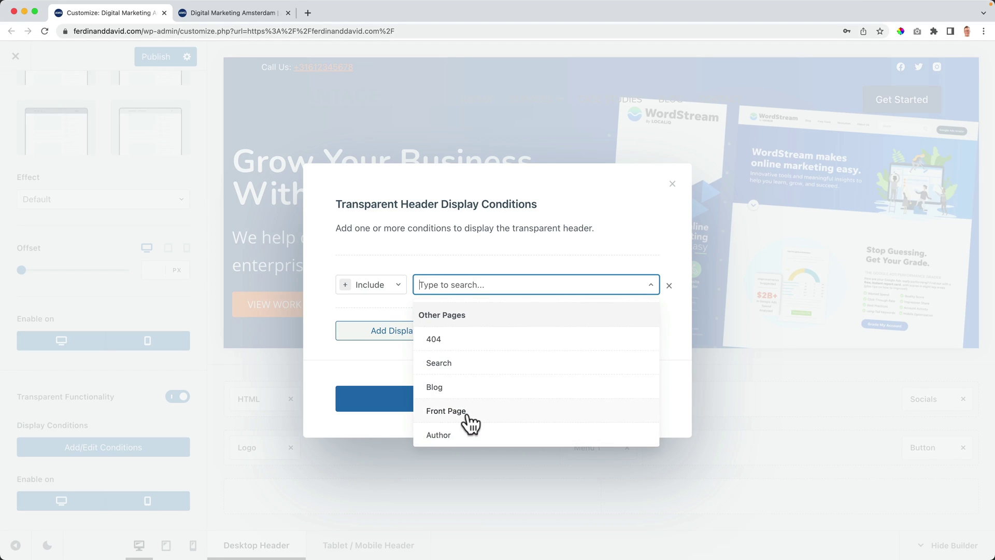
pyautogui.click(466, 418)
pyautogui.click(490, 407)
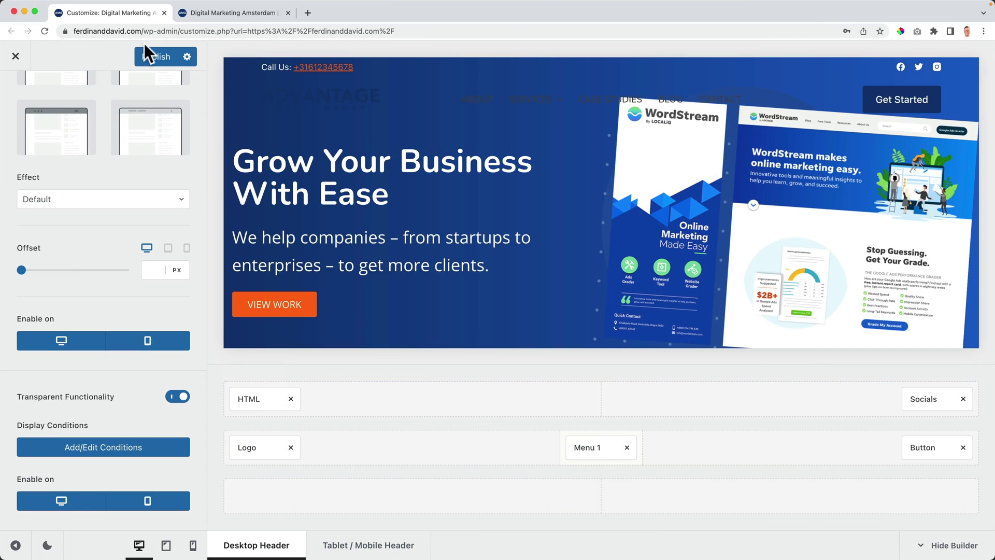
# Step: Reload the live site and review the home page header
pyautogui.click(207, 12)
pyautogui.press('super+r')
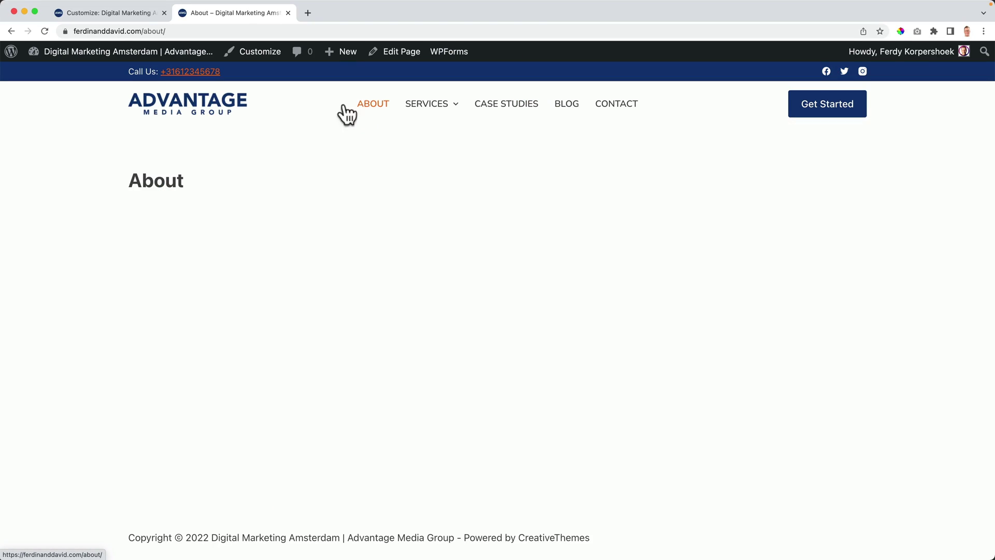
pyautogui.click(215, 107)
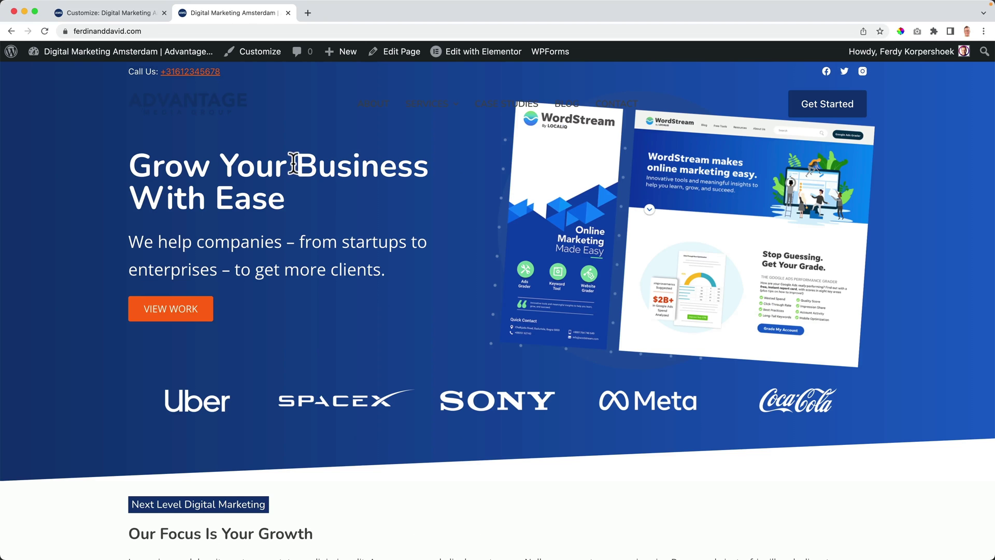
pyautogui.scroll(-5, 149, 240)
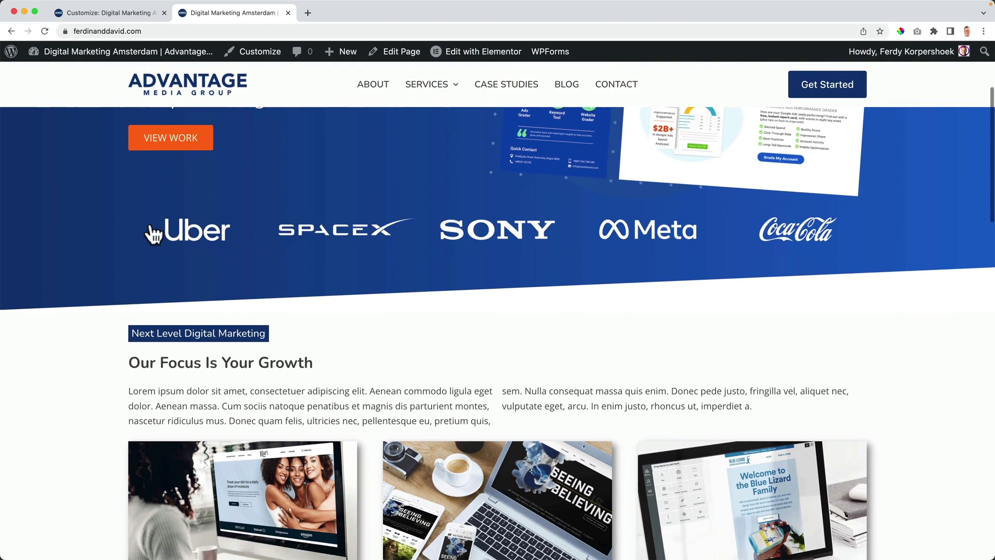
pyautogui.scroll(5, 155, 229)
# Step: Turn off the transparent header on mobile devices
pyautogui.click(109, 13)
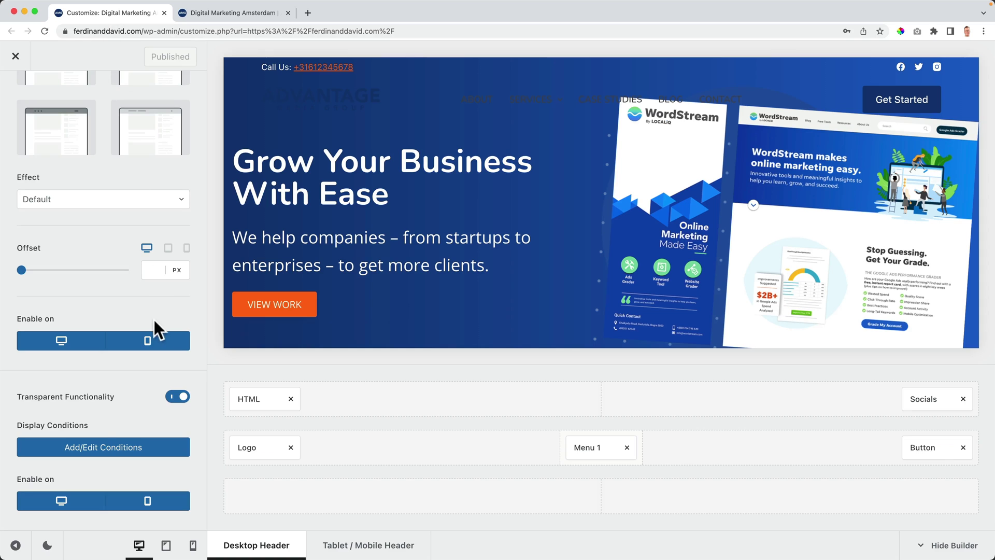
pyautogui.scroll(1, 103, 466)
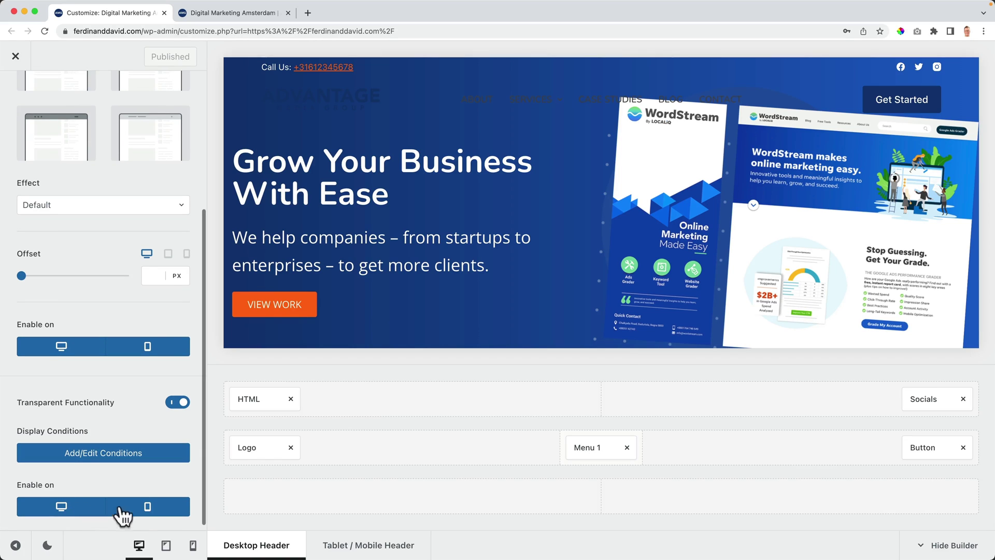
pyautogui.click(148, 506)
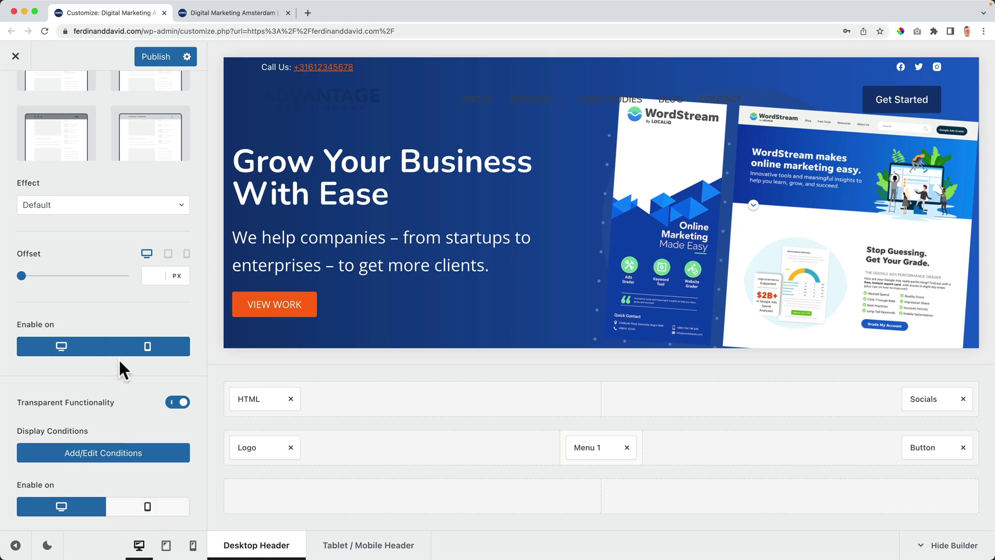
# Step: Publish the desktop-only transparent header setting
pyautogui.scroll(4, 119, 359)
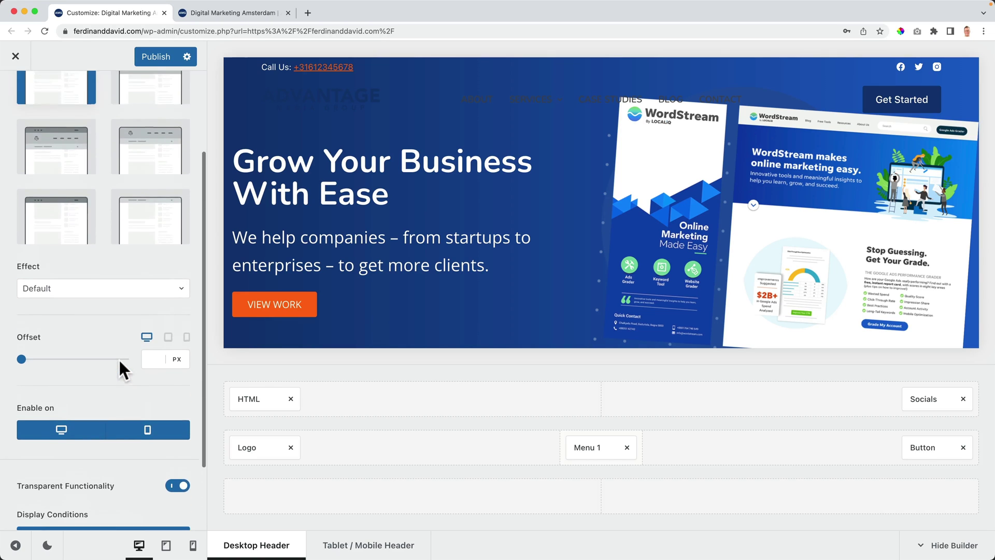
pyautogui.click(155, 62)
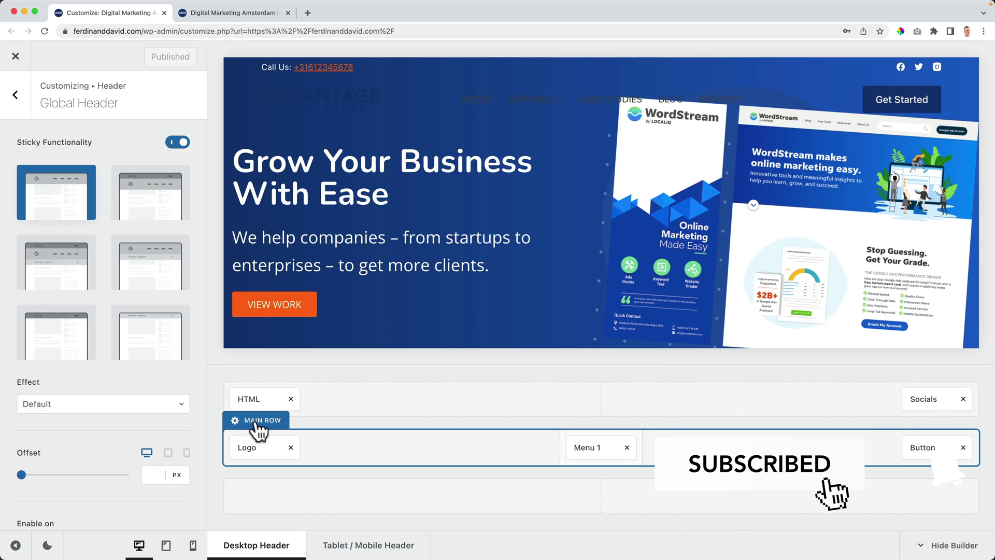
# Step: Give the main row a transparent-state background of rgba(0,0,0,0.17), then select the Logo element
pyautogui.click(256, 421)
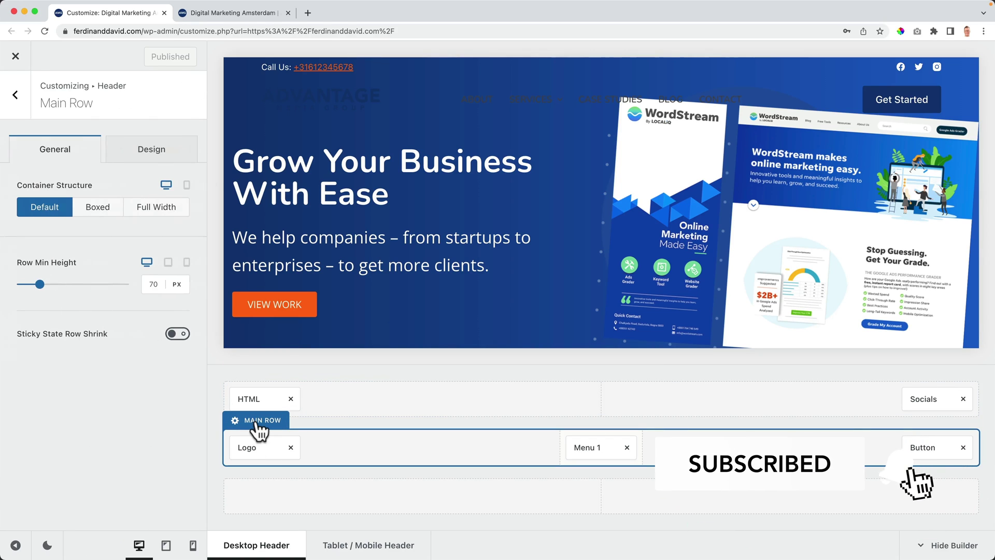
pyautogui.click(146, 161)
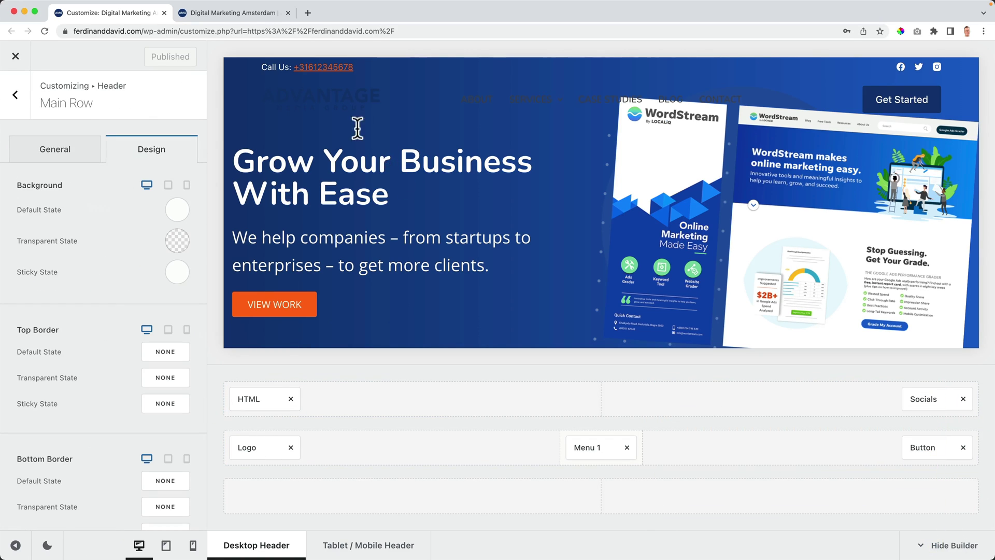
pyautogui.click(147, 182)
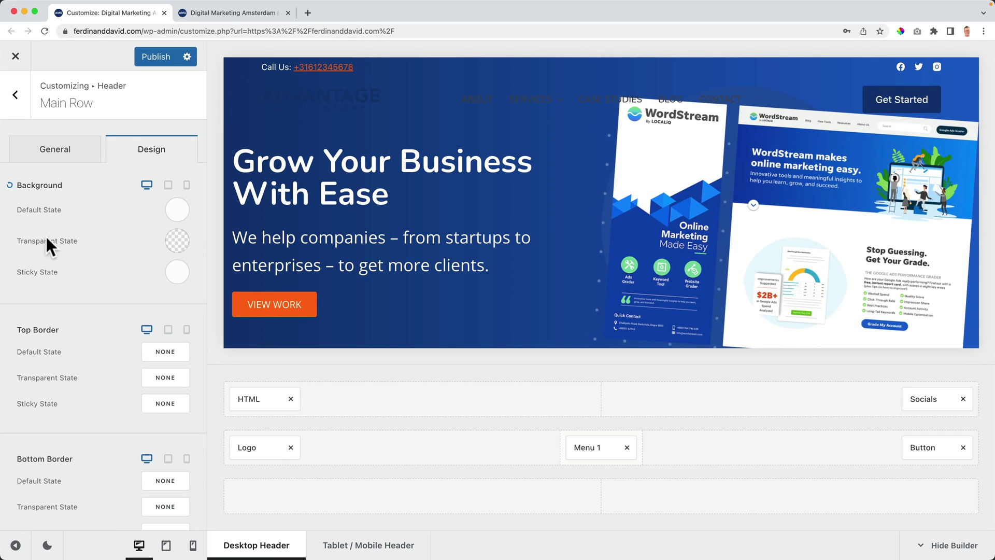
pyautogui.click(177, 242)
pyautogui.moveTo(55, 394); pyautogui.dragTo(21, 440)
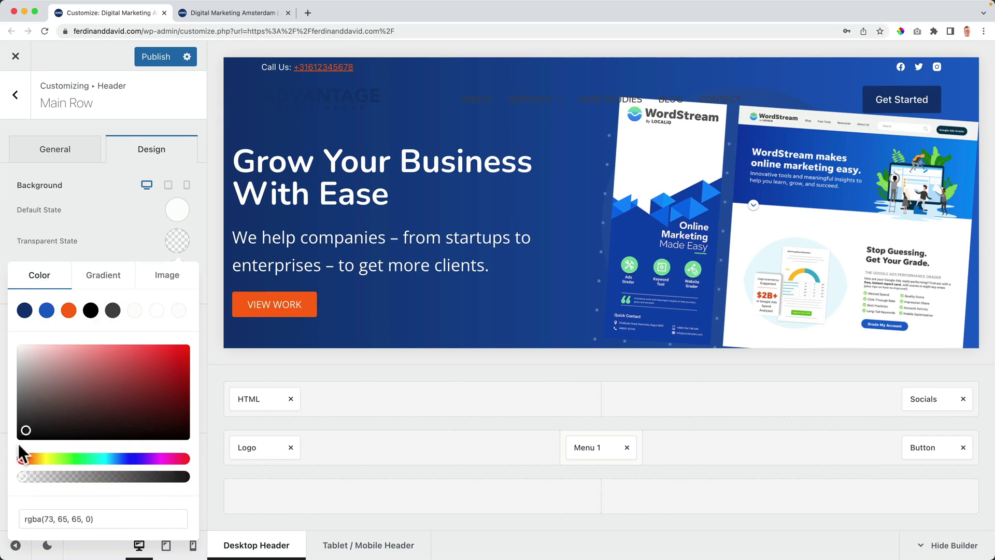
pyautogui.moveTo(34, 475); pyautogui.dragTo(50, 475)
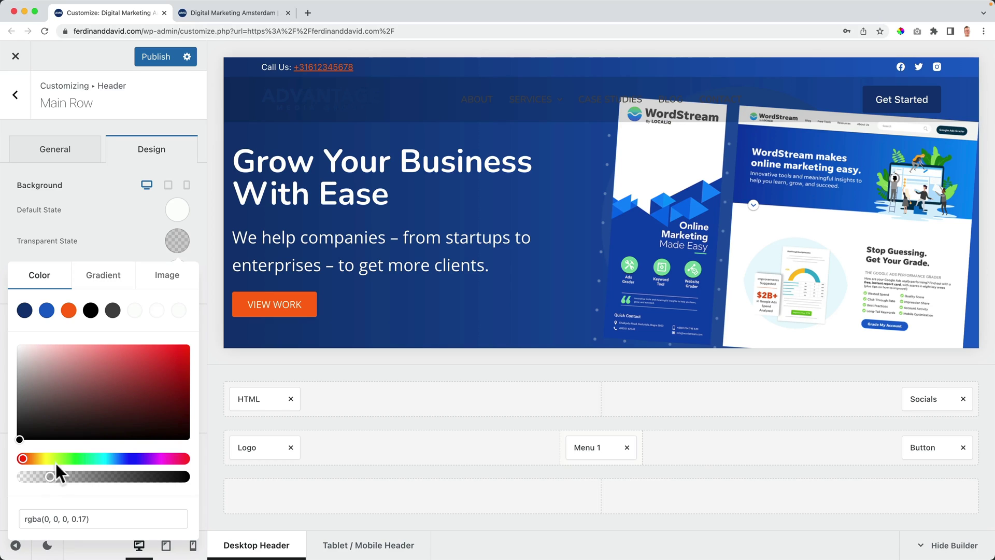
pyautogui.click(116, 248)
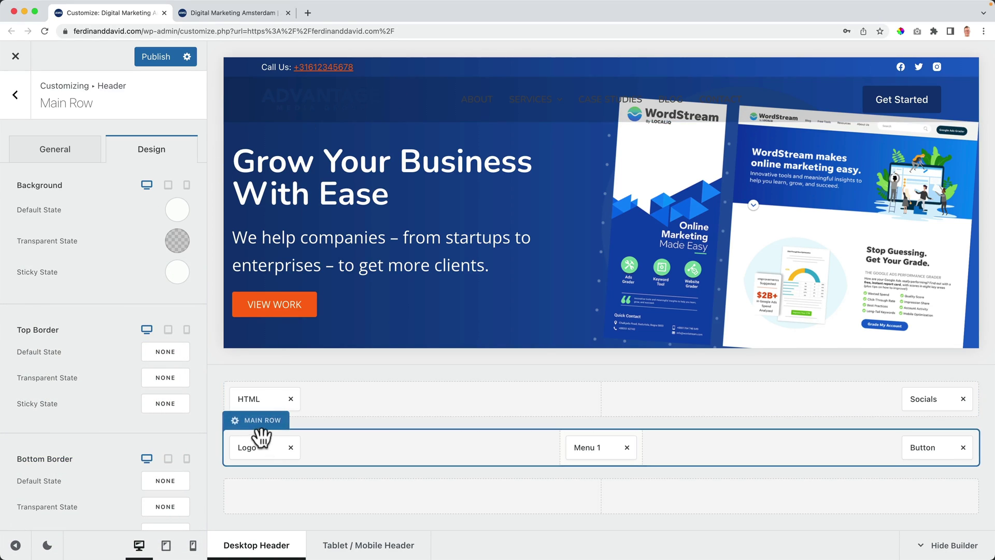
pyautogui.click(257, 447)
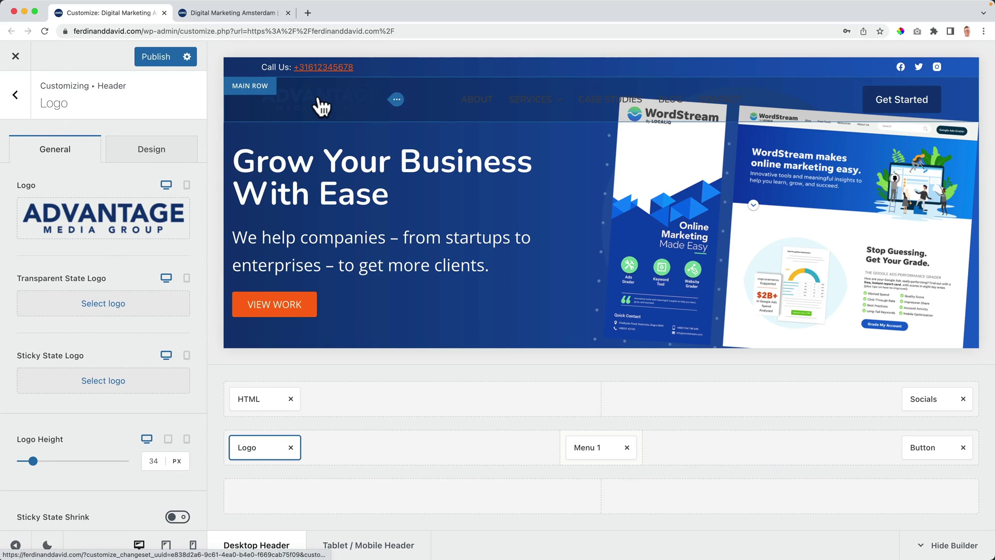
# Step: Upload Advantage-Logo-White.png and set it as the Transparent State Logo
pyautogui.click(115, 304)
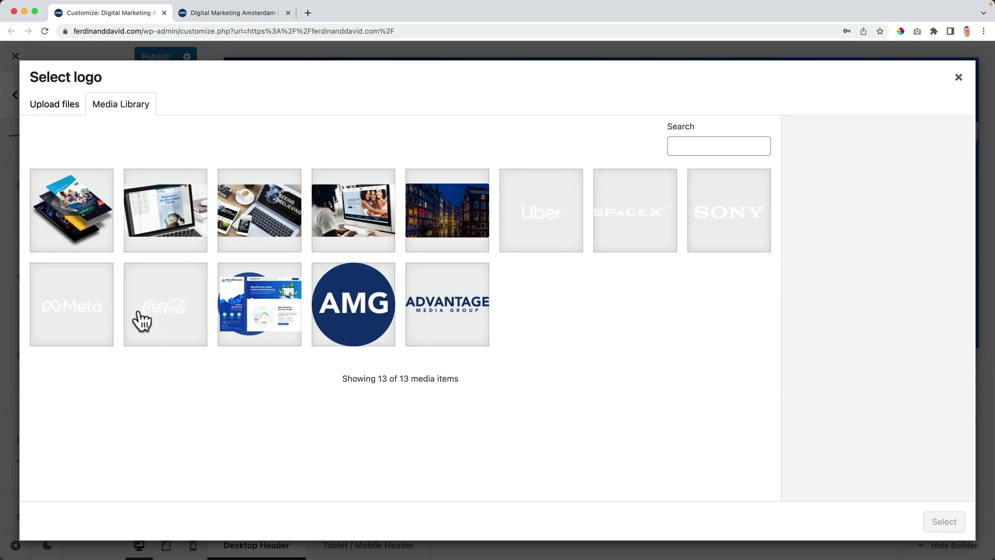
pyautogui.click(57, 109)
pyautogui.click(507, 304)
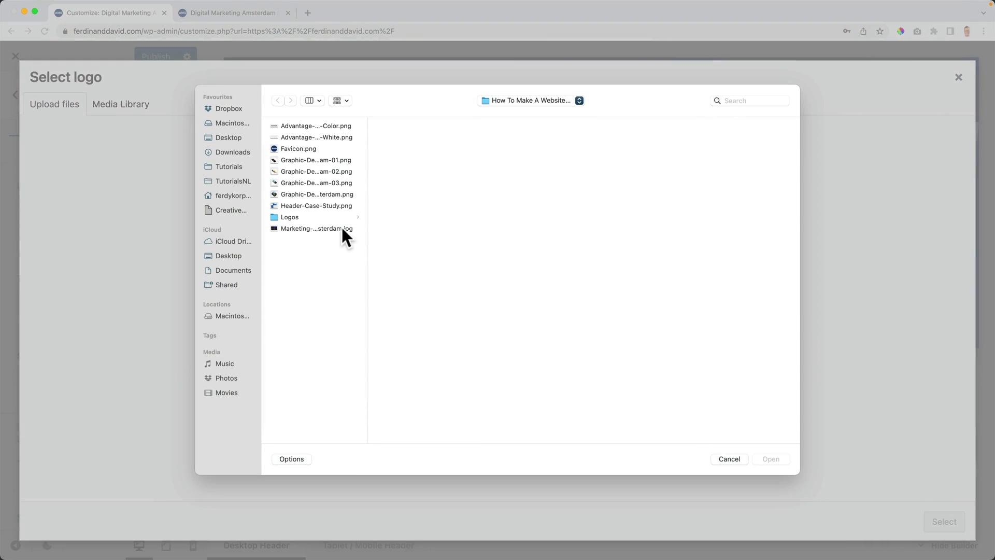
pyautogui.click(324, 136)
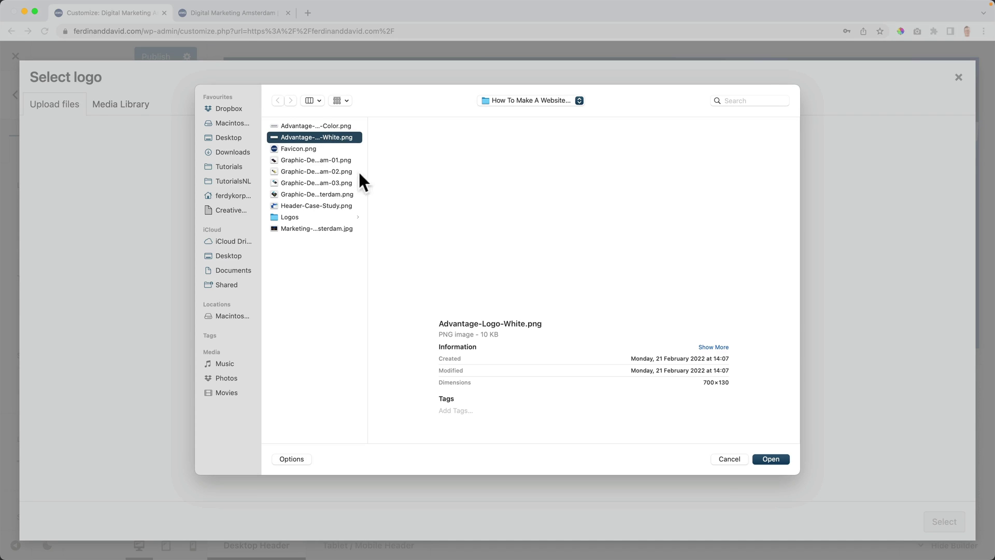
pyautogui.press('space')
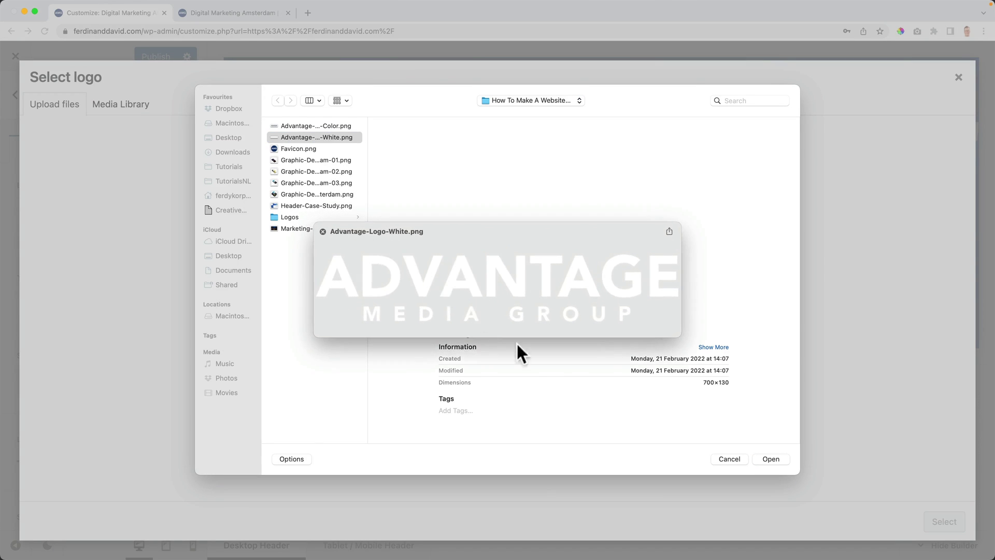
pyautogui.press('space')
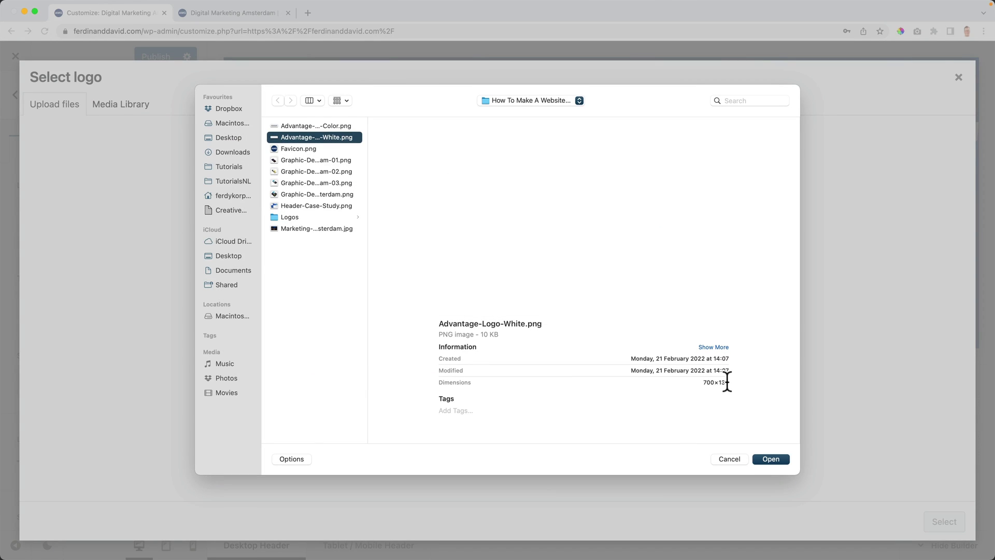
pyautogui.click(770, 459)
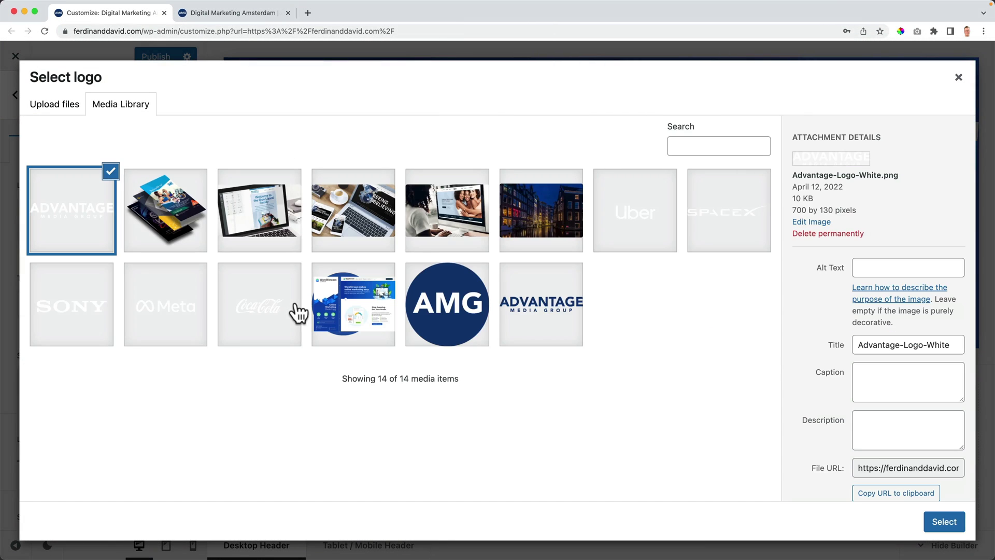
pyautogui.click(942, 523)
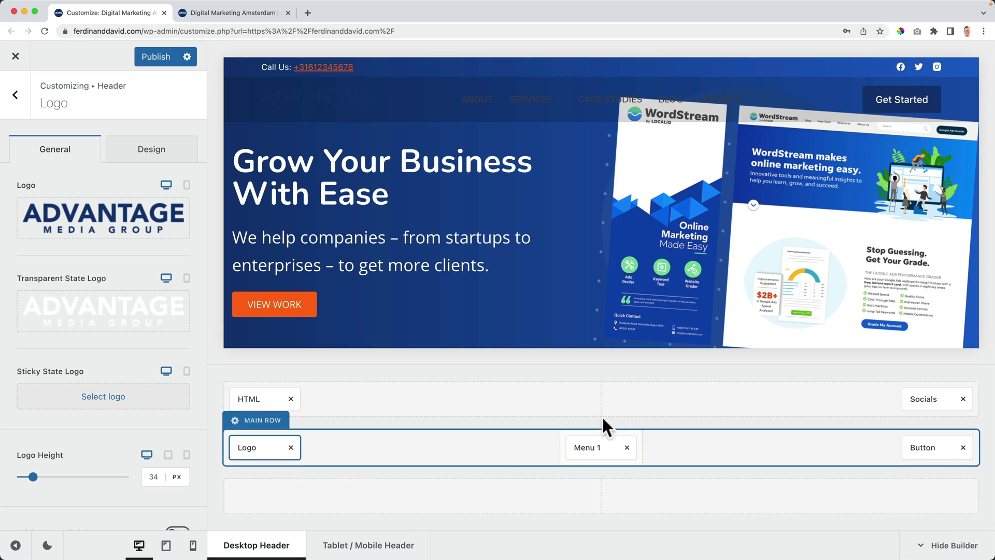
pyautogui.scroll(-3, 385, 245)
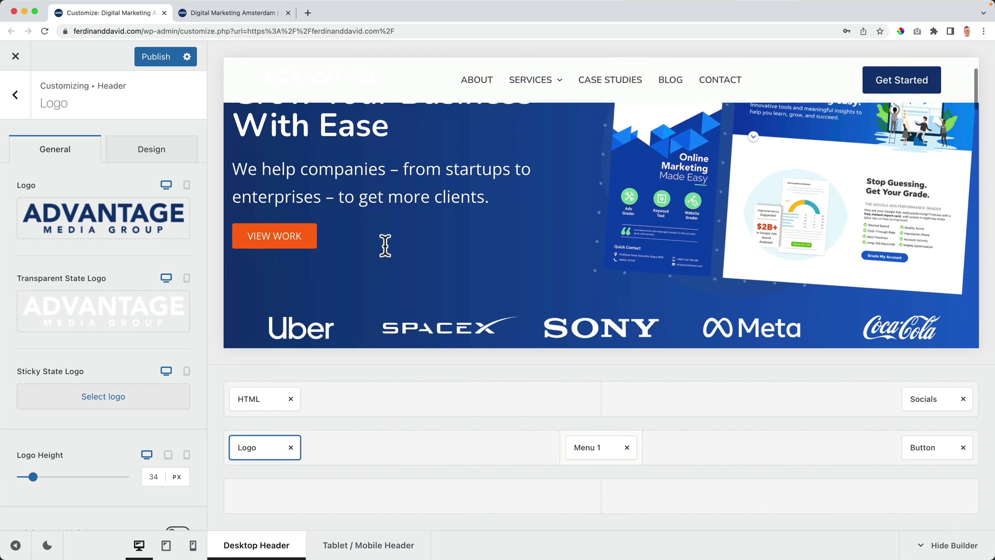
pyautogui.scroll(2, 385, 244)
pyautogui.scroll(1, 384, 246)
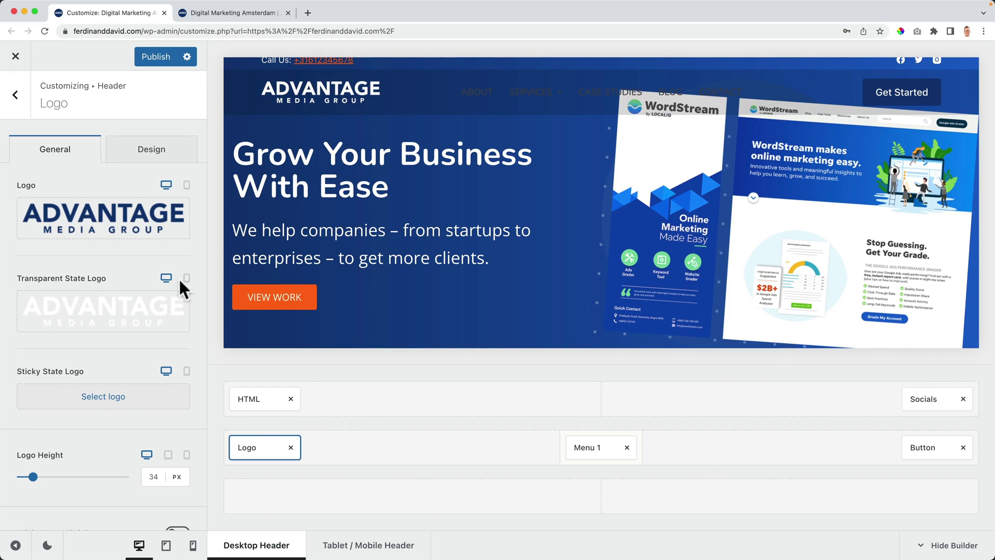
# Step: Set the colour Advantage logo from the Media Library as the Sticky State Logo
pyautogui.click(101, 397)
pyautogui.click(530, 318)
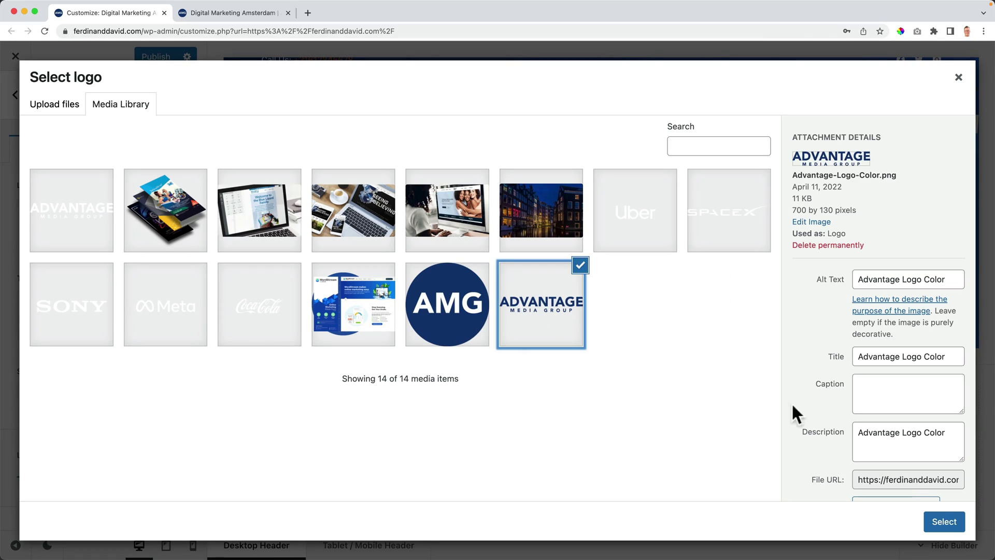
pyautogui.click(945, 522)
pyautogui.scroll(-3, 368, 275)
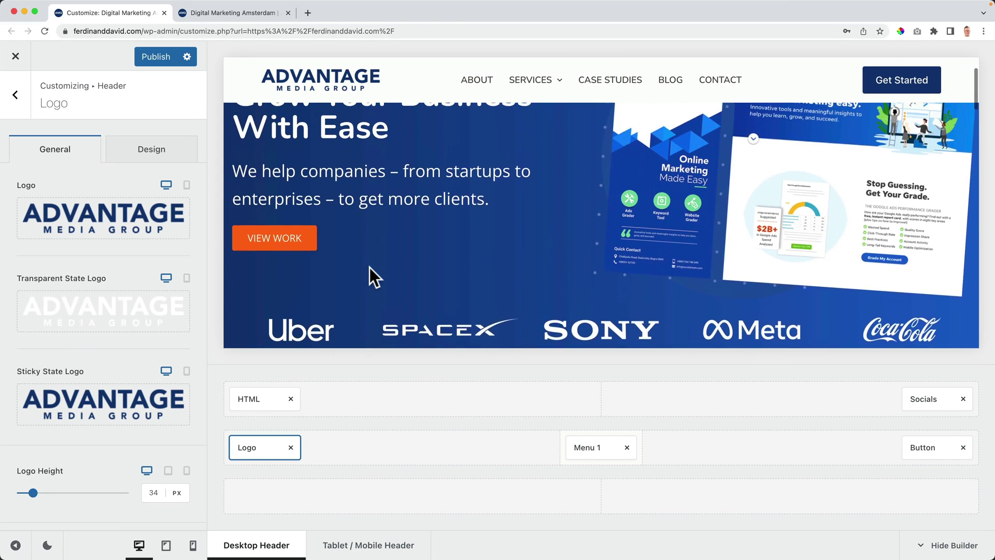
pyautogui.scroll(1, 366, 268)
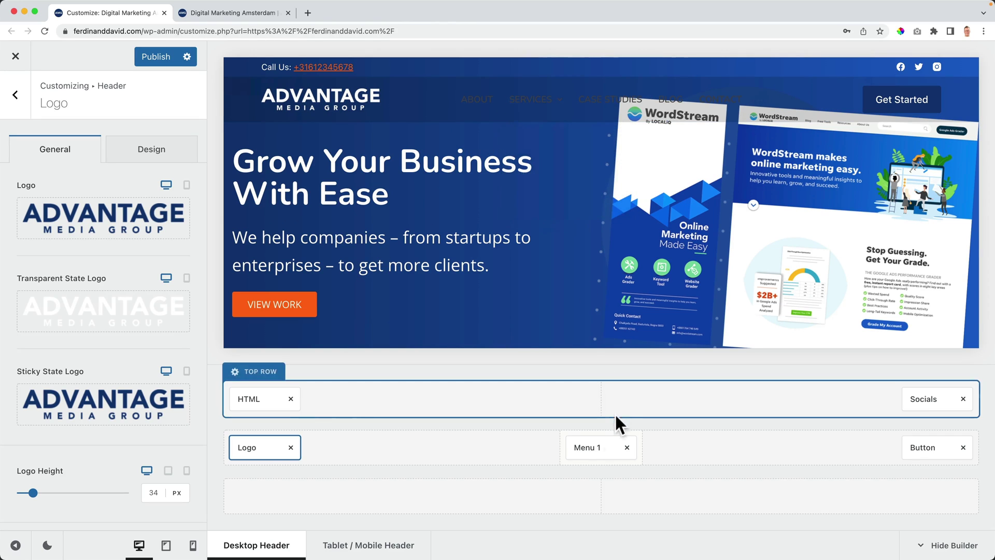
# Step: Make Menu 1's transparent-state text white with an orange hover colour
pyautogui.click(596, 447)
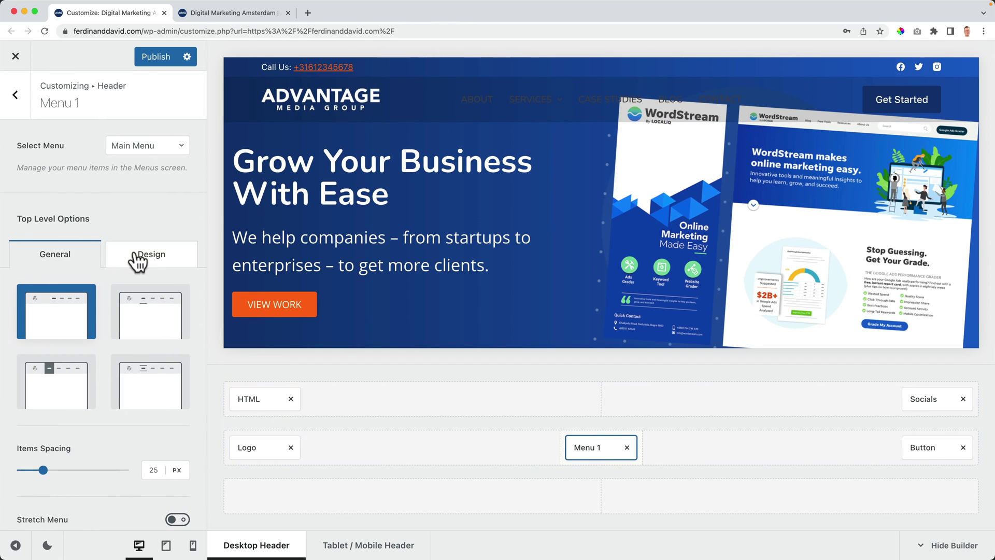
pyautogui.click(150, 256)
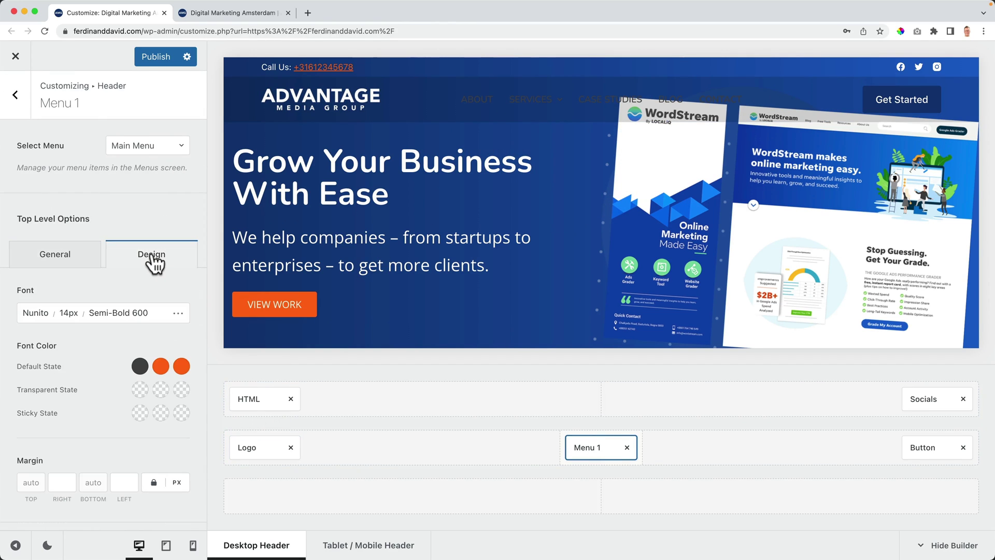
pyautogui.click(140, 389)
pyautogui.click(137, 144)
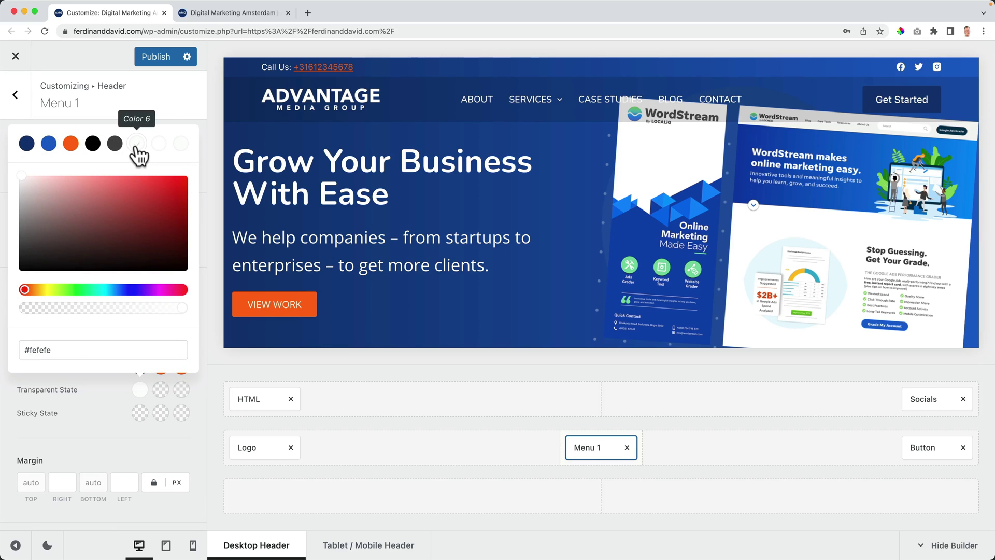
pyautogui.click(160, 390)
pyautogui.click(160, 389)
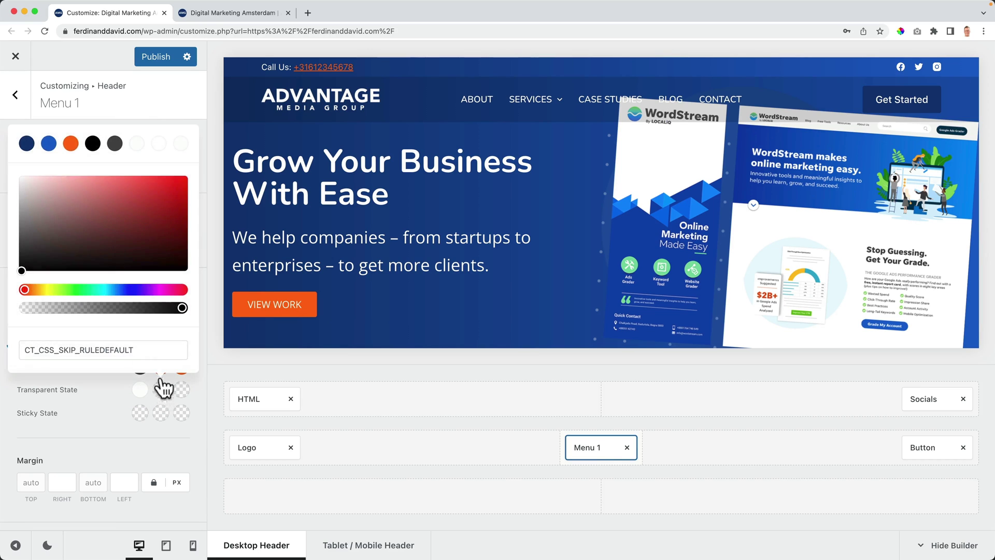
pyautogui.click(70, 141)
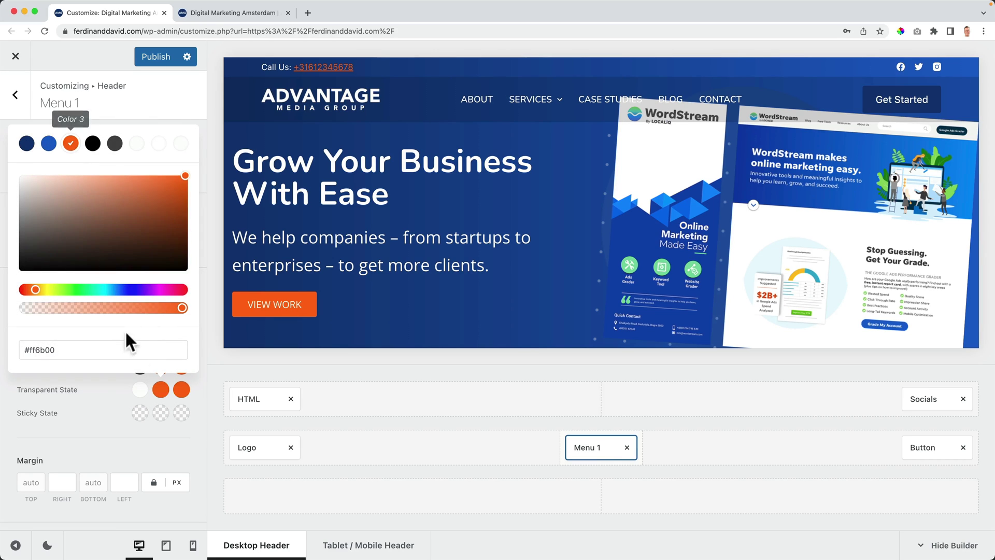
pyautogui.click(120, 412)
pyautogui.scroll(-4, 508, 178)
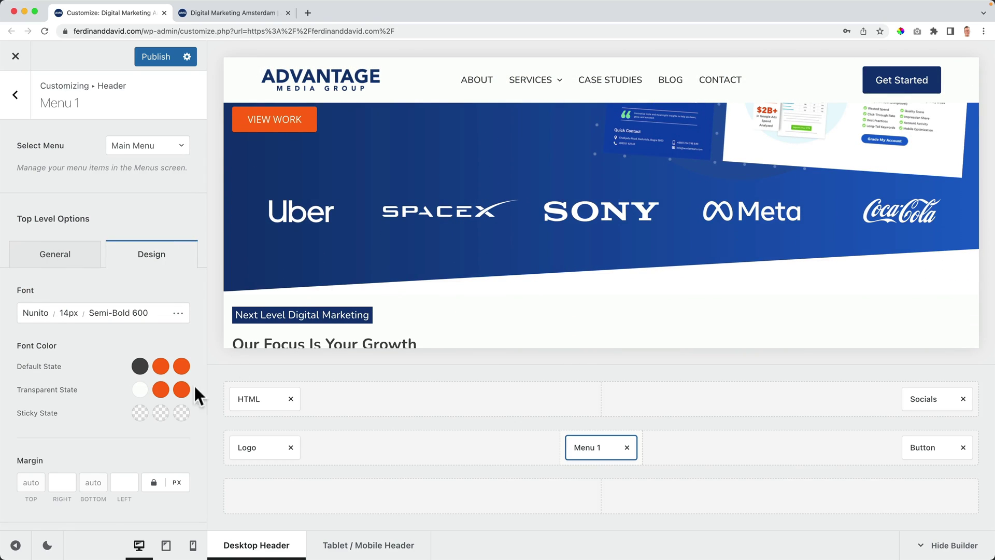
# Step: Make sticky-state menu text dark blue with orange hover, and default-state text dark blue
pyautogui.click(140, 413)
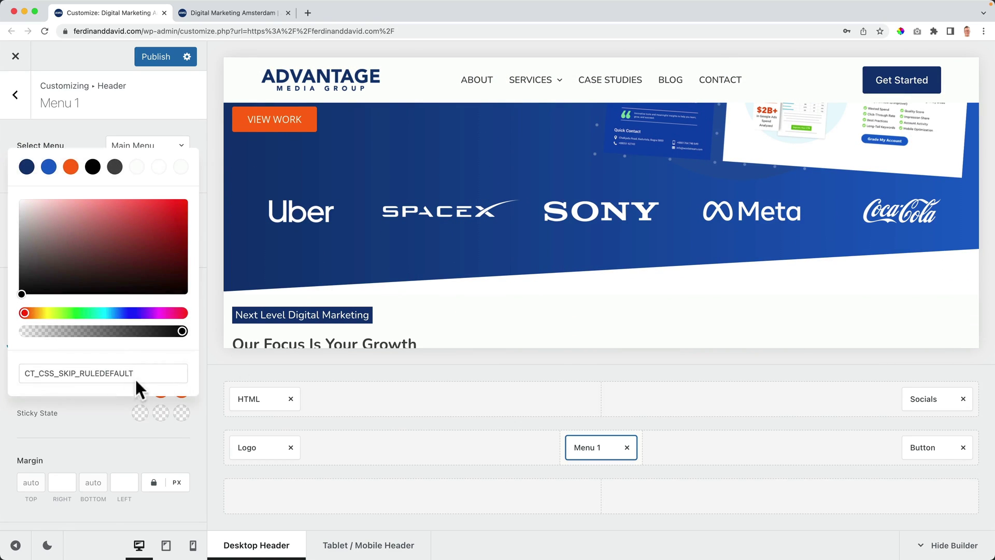
pyautogui.click(26, 167)
pyautogui.click(160, 412)
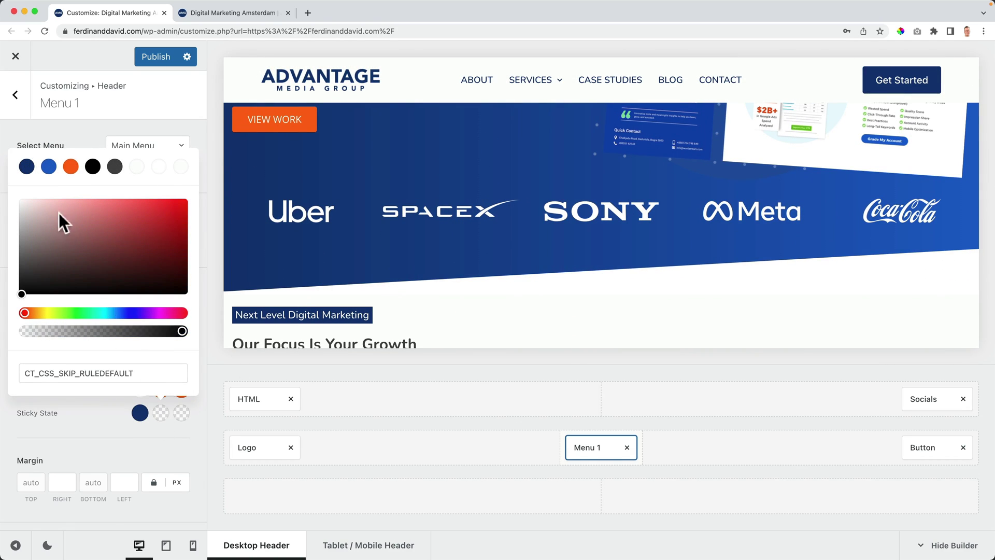
pyautogui.click(71, 167)
pyautogui.click(98, 430)
pyautogui.click(140, 366)
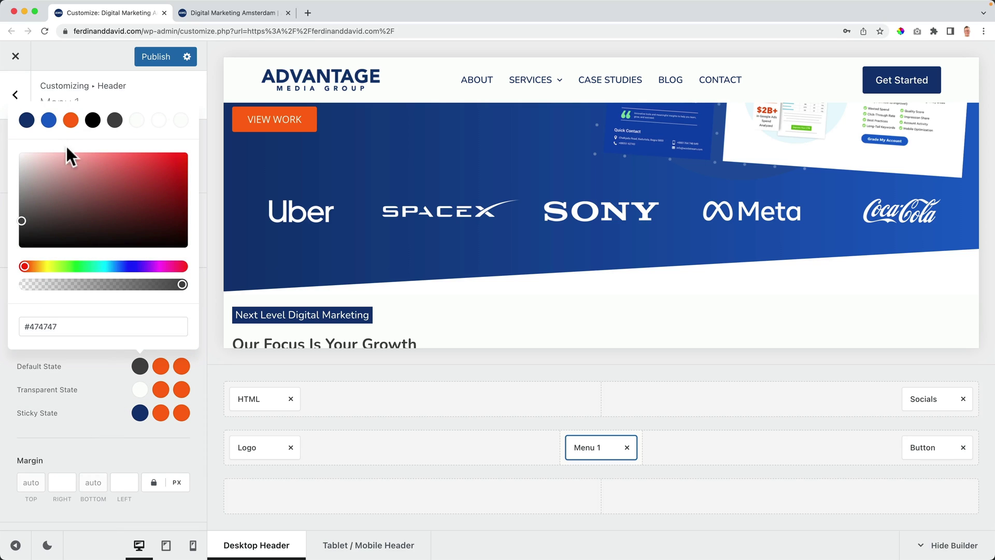
pyautogui.click(26, 121)
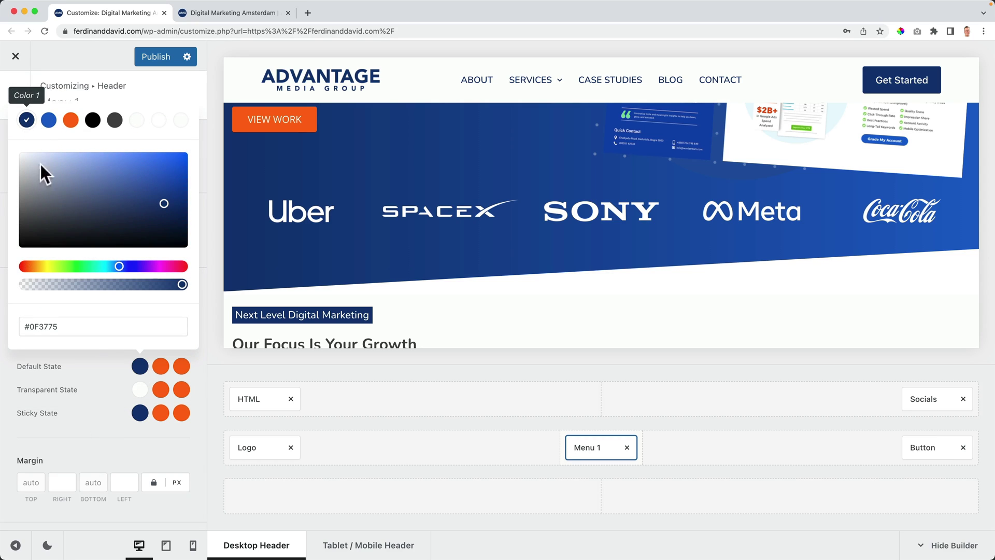
pyautogui.click(117, 371)
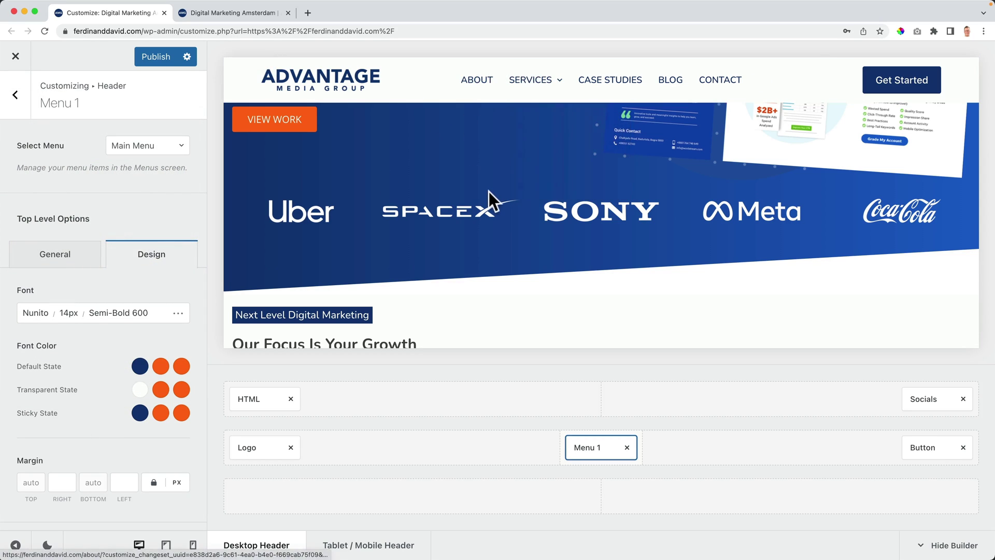
# Step: Publish the menu colour changes
pyautogui.scroll(5, 489, 192)
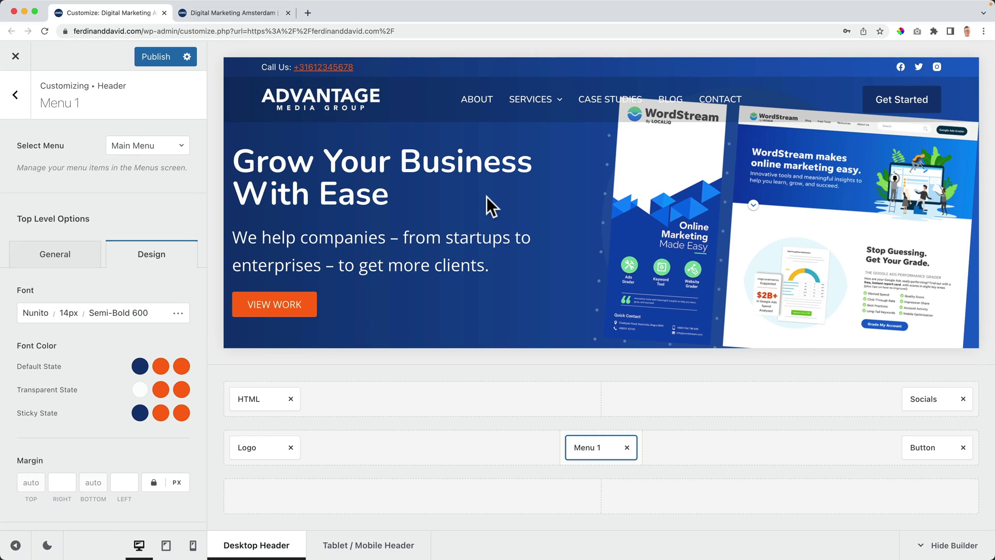
pyautogui.scroll(-3, 486, 197)
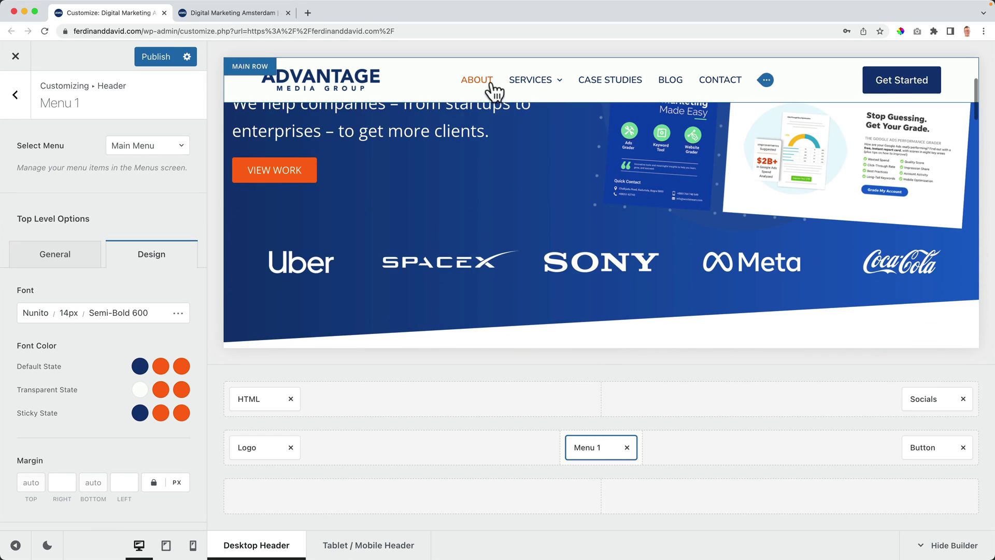
pyautogui.scroll(4, 406, 167)
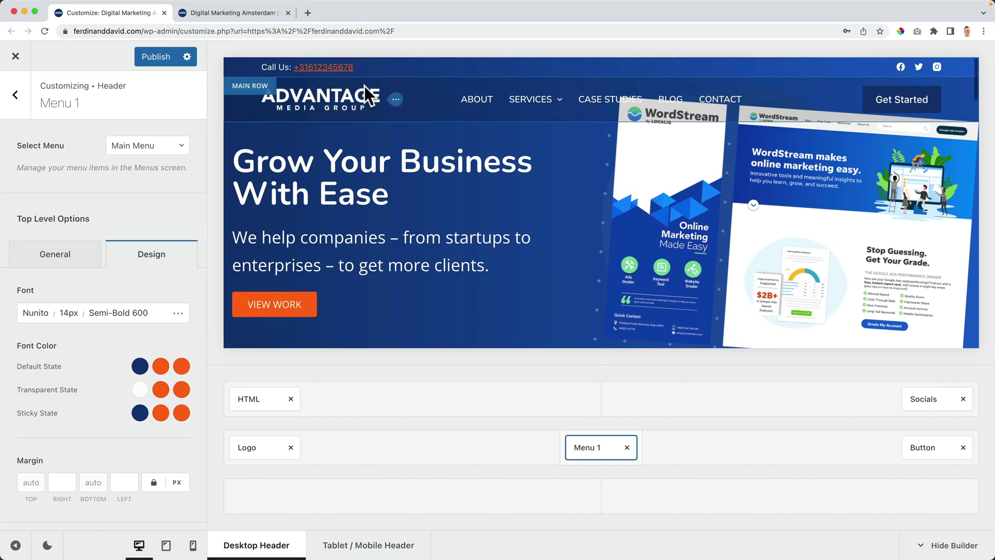
pyautogui.moveTo(540, 107)
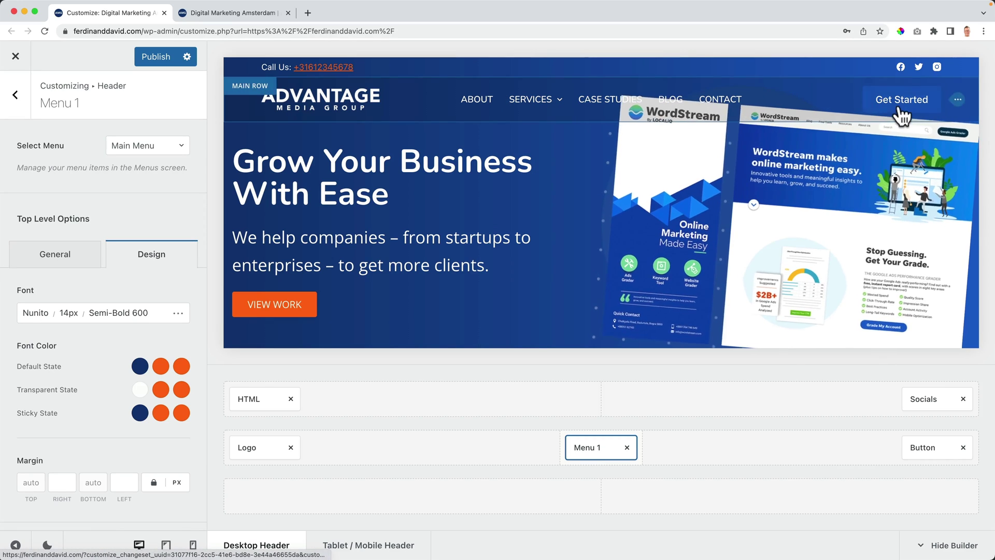
pyautogui.click(155, 58)
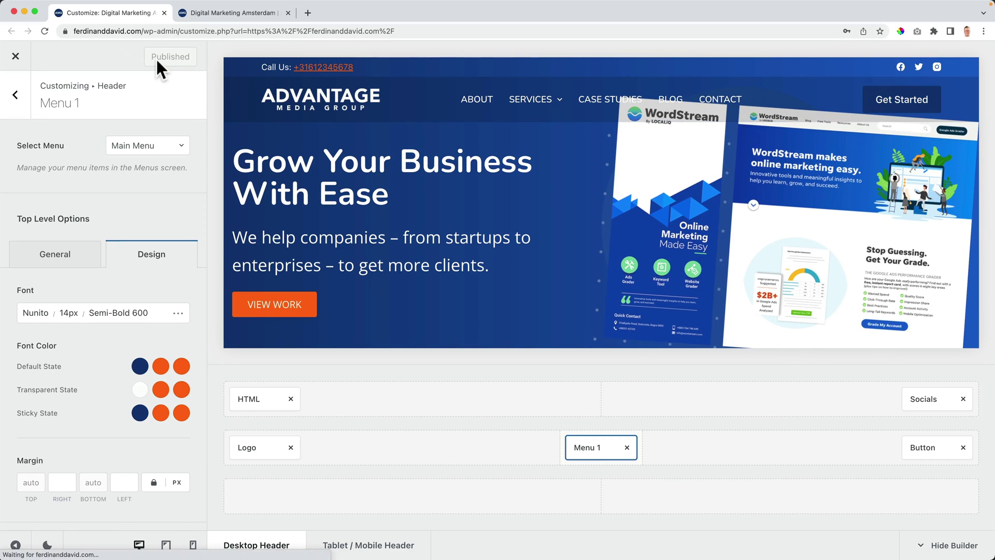
# Step: Give the header's Get Started button an orange (#ff6b00) hover colour
pyautogui.click(935, 449)
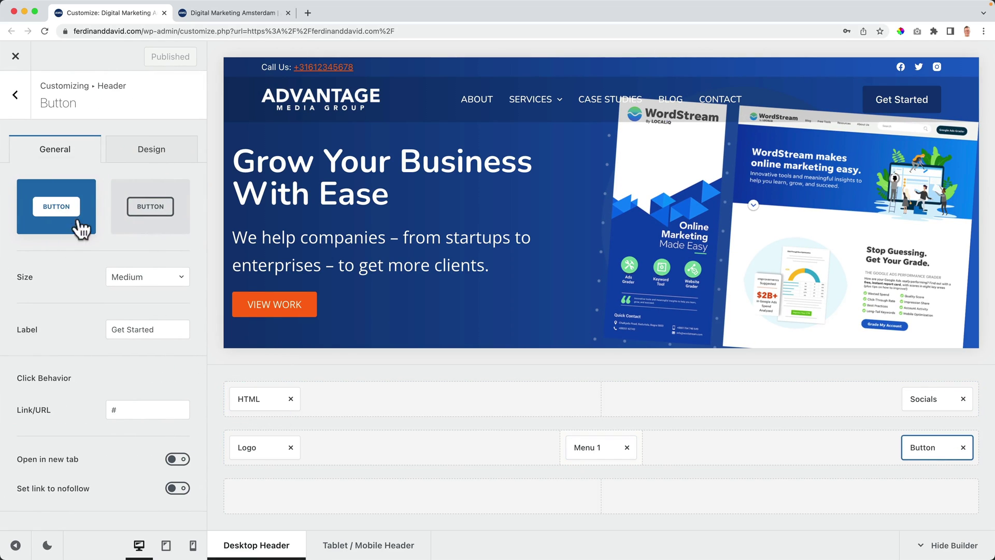
pyautogui.click(151, 153)
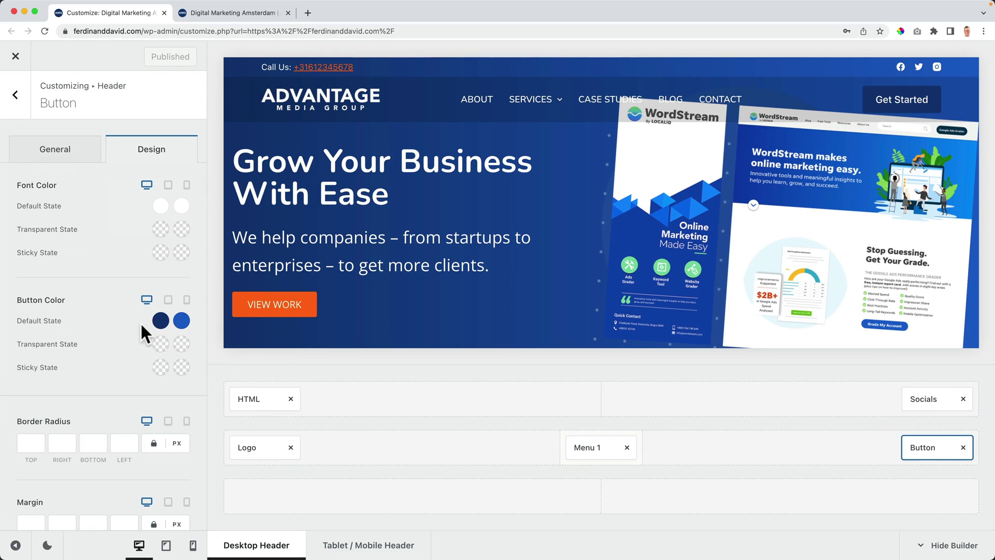
pyautogui.click(182, 321)
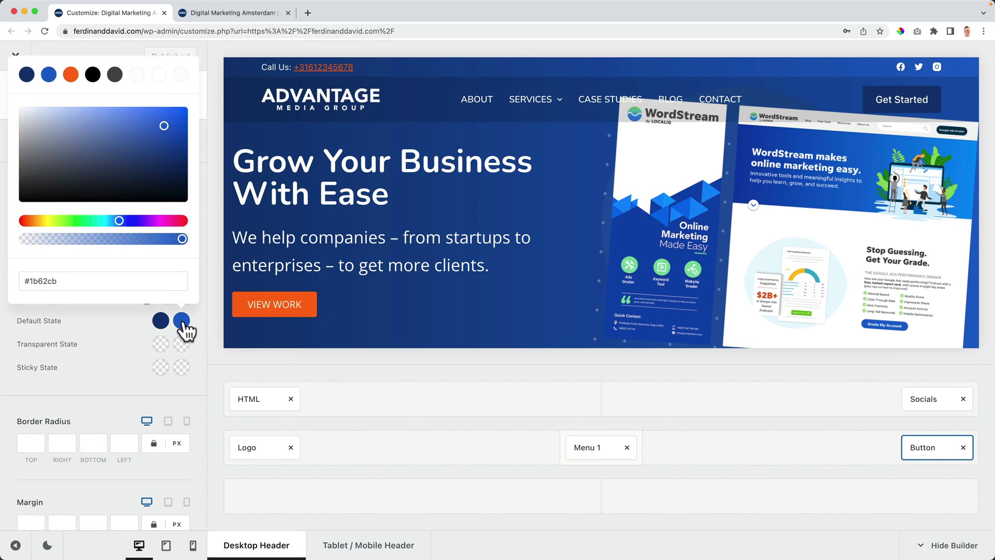
pyautogui.click(70, 75)
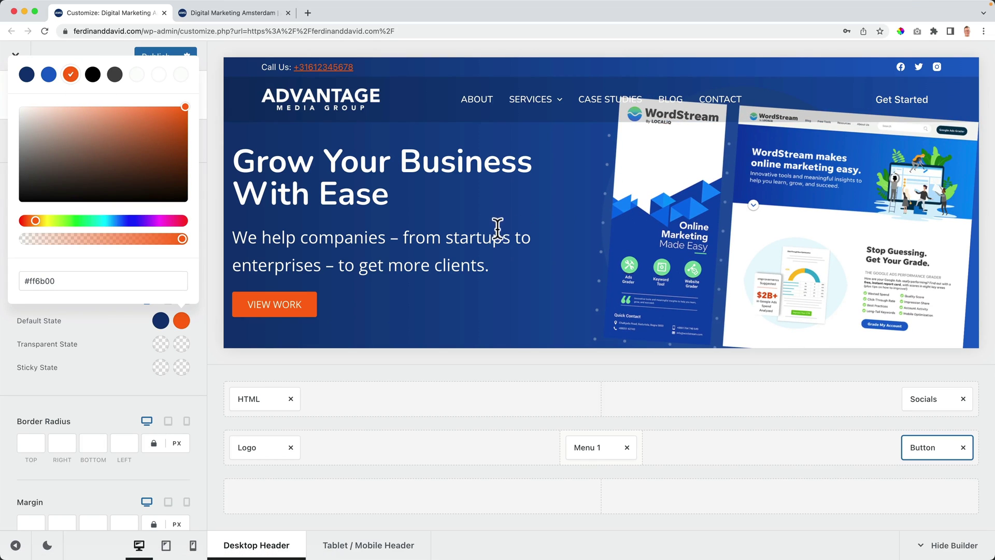
pyautogui.click(203, 166)
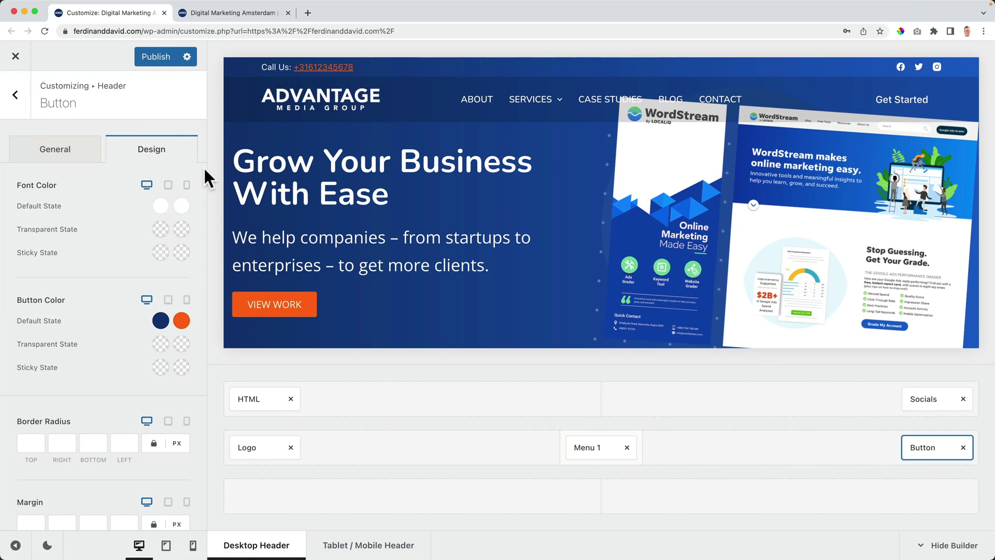
# Step: Drop the main row's transparent-state background alpha to 0, giving rgba(0,0,0,0)
pyautogui.click(248, 422)
pyautogui.click(155, 152)
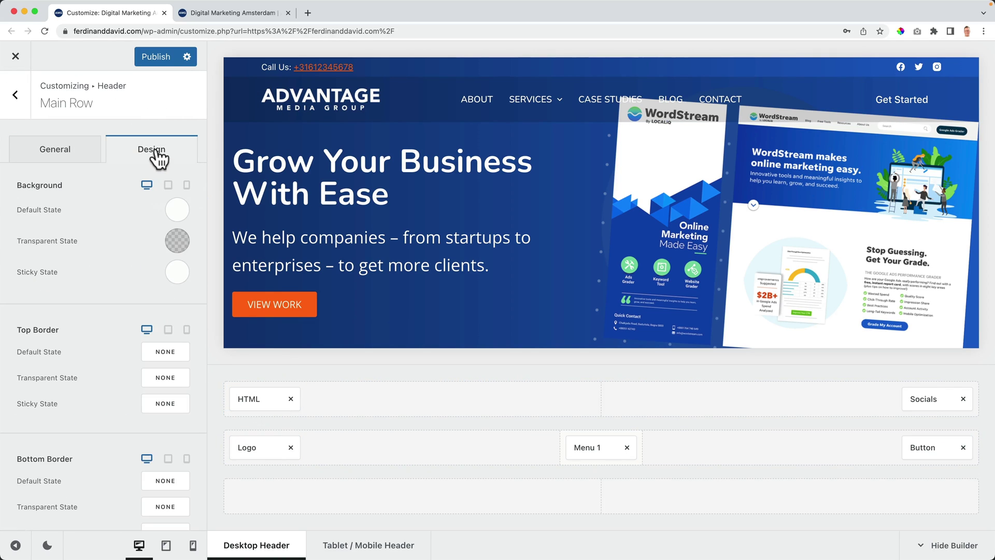
pyautogui.click(177, 241)
pyautogui.moveTo(58, 473); pyautogui.dragTo(12, 471)
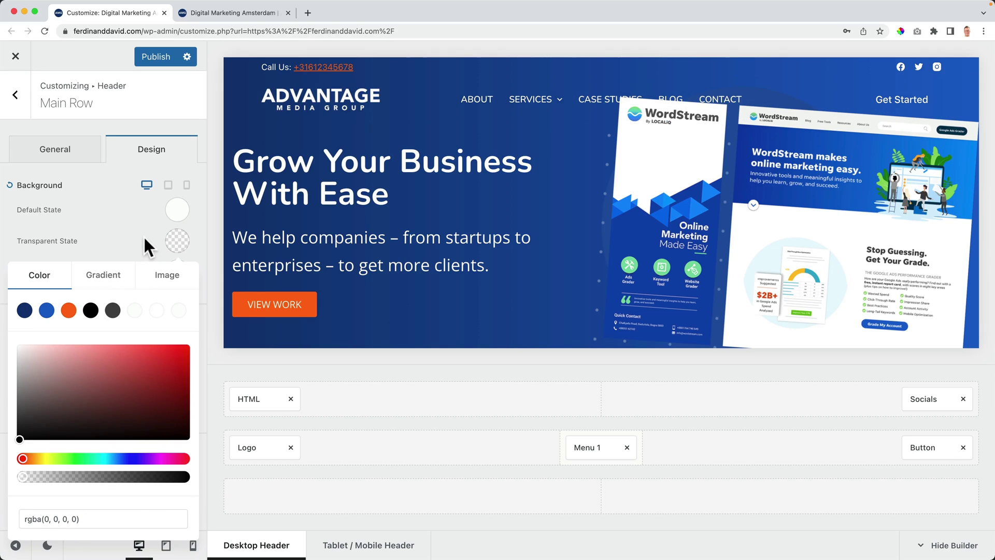
pyautogui.click(143, 235)
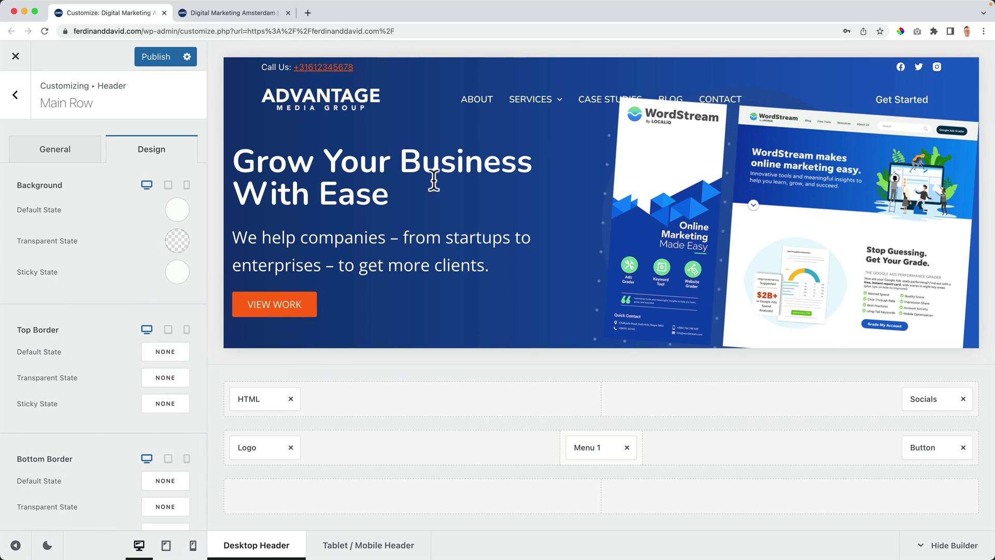
# Step: Publish the transparent header row changes and check the header on the live homepage
pyautogui.click(156, 56)
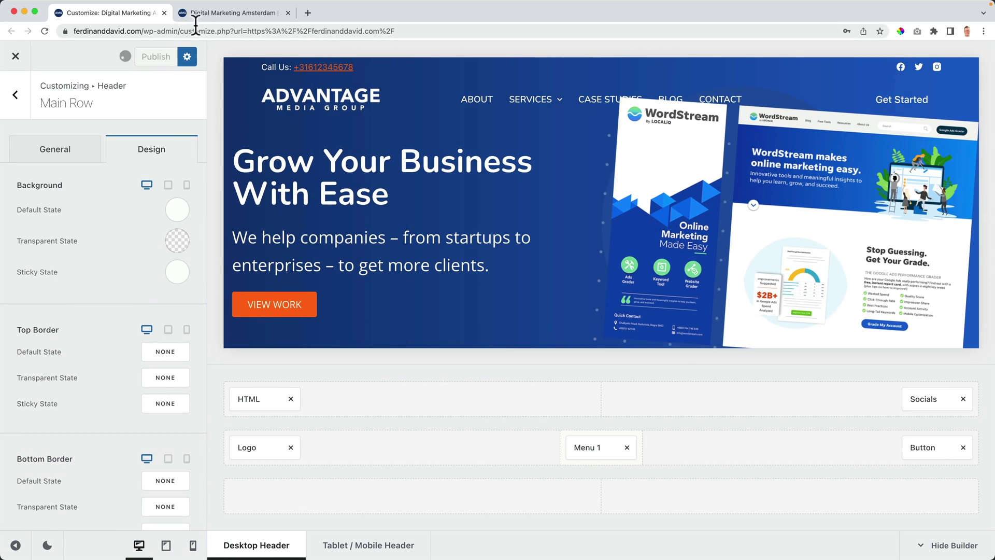
pyautogui.click(197, 19)
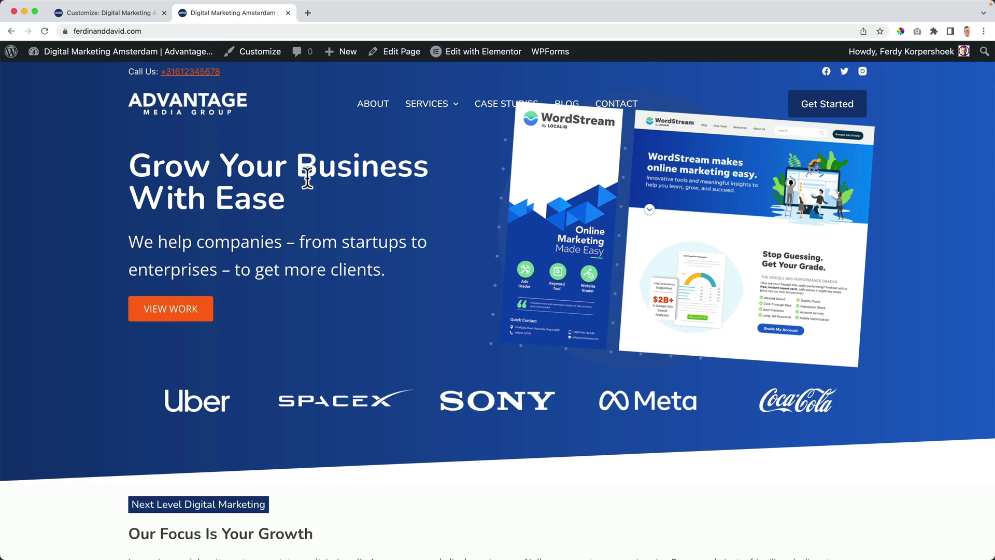
pyautogui.scroll(-3, 307, 178)
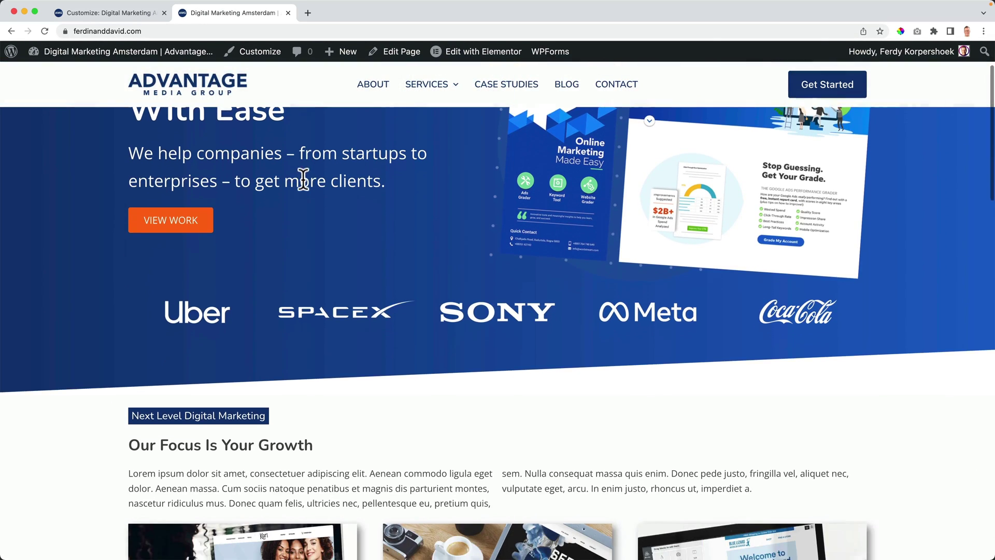
pyautogui.scroll(3, 301, 180)
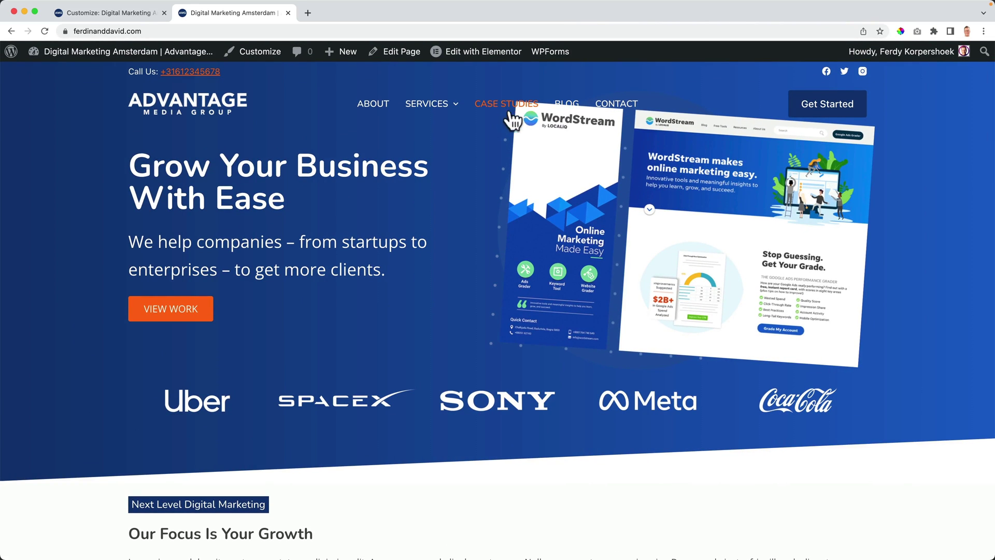
pyautogui.moveTo(468, 60)
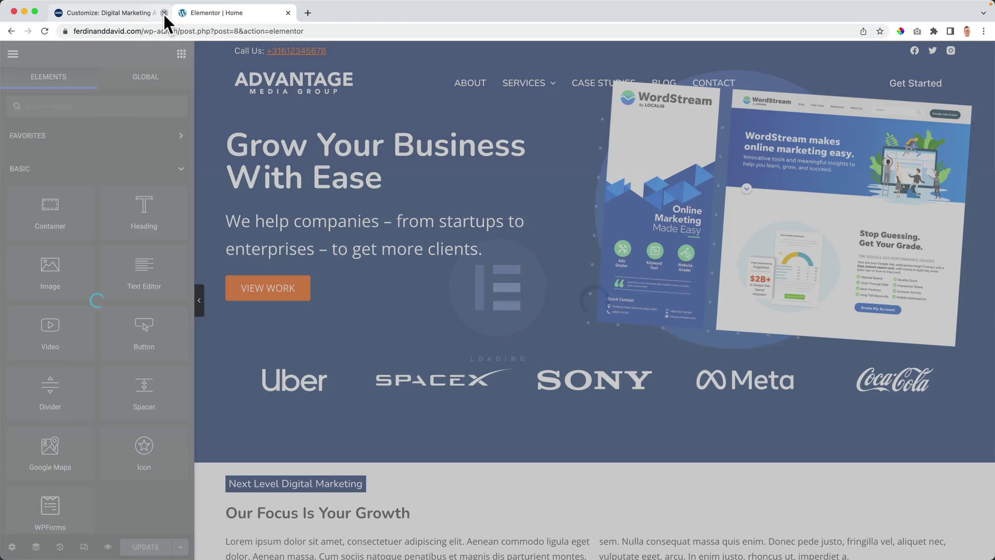
# Step: Select the Hero section in Elementor's Navigator and set its top padding to 100 px
pyautogui.click(164, 13)
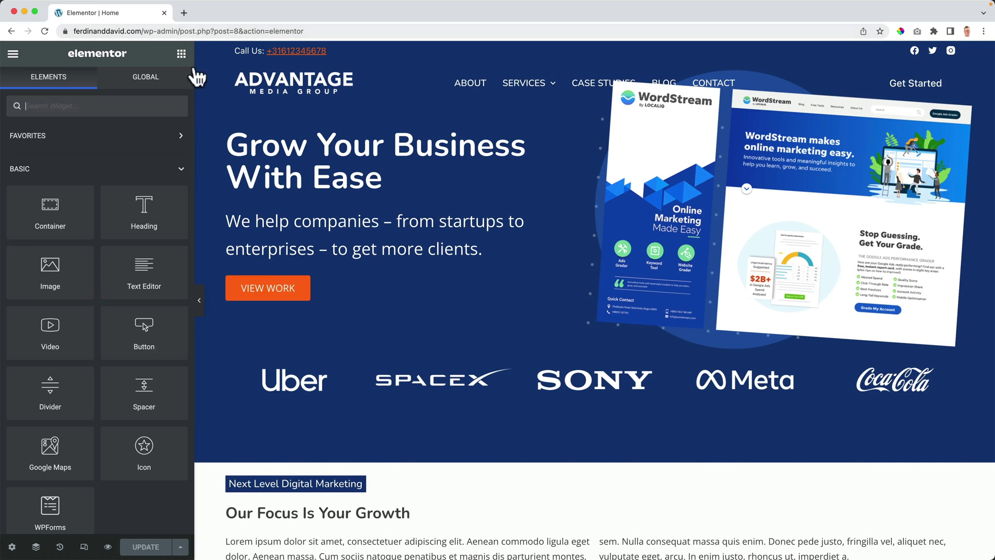
pyautogui.click(36, 546)
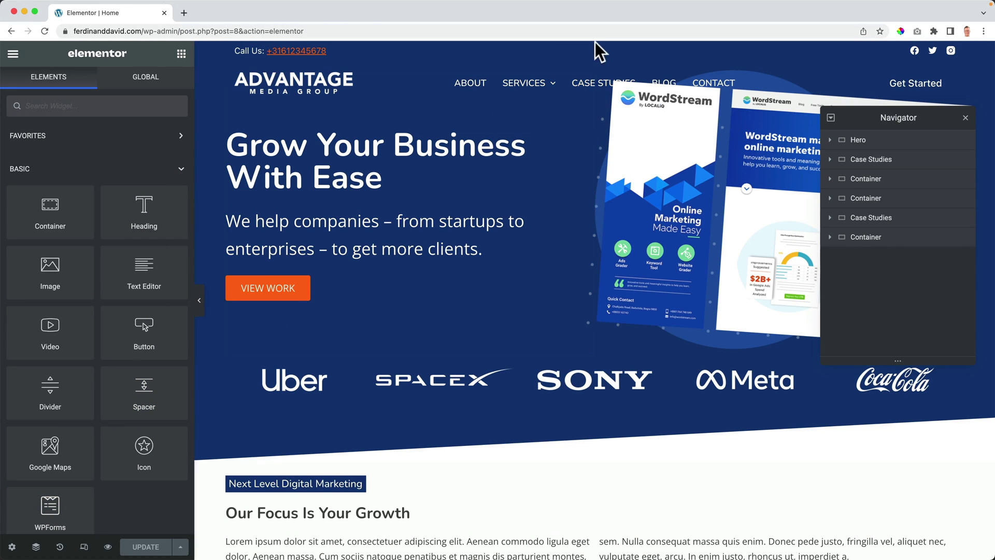
pyautogui.click(871, 146)
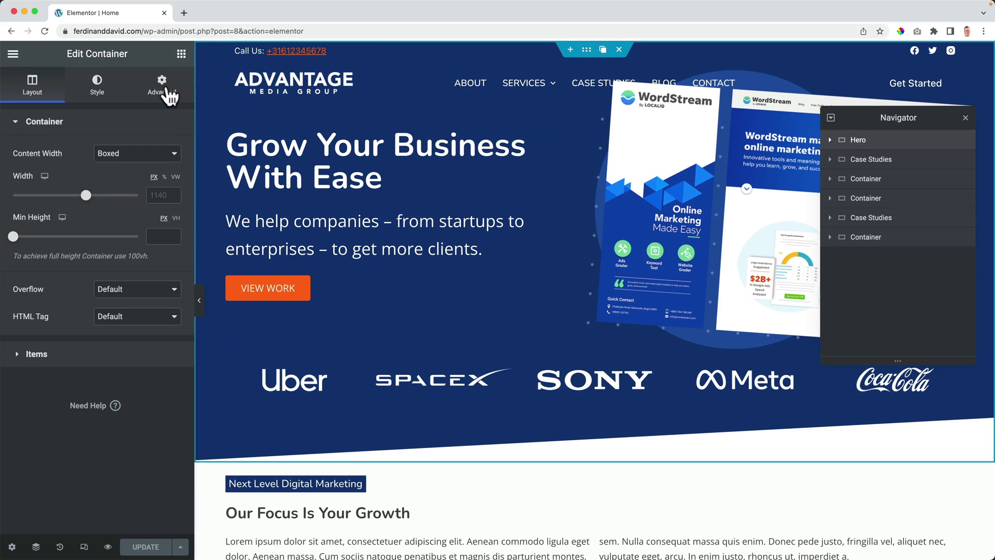
pyautogui.click(167, 94)
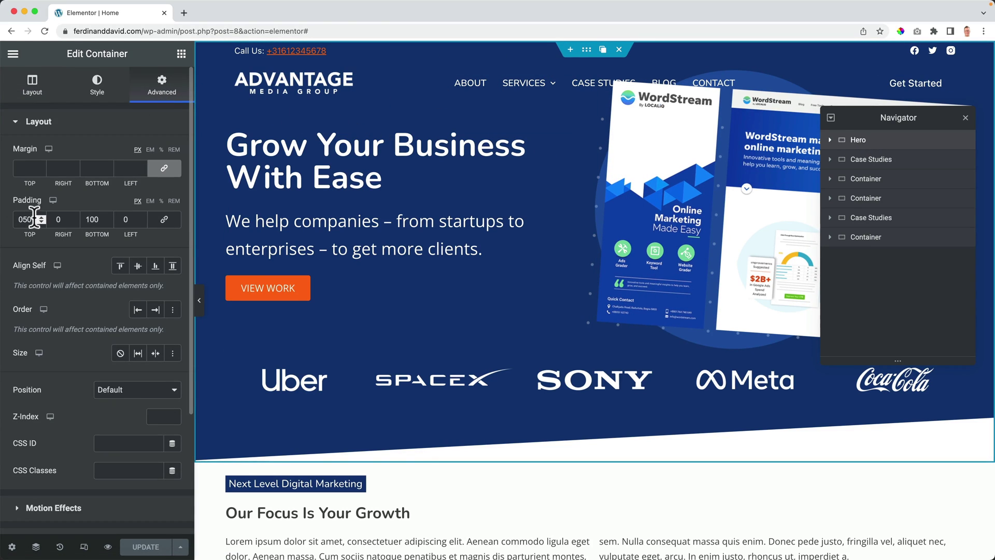
pyautogui.write('100')
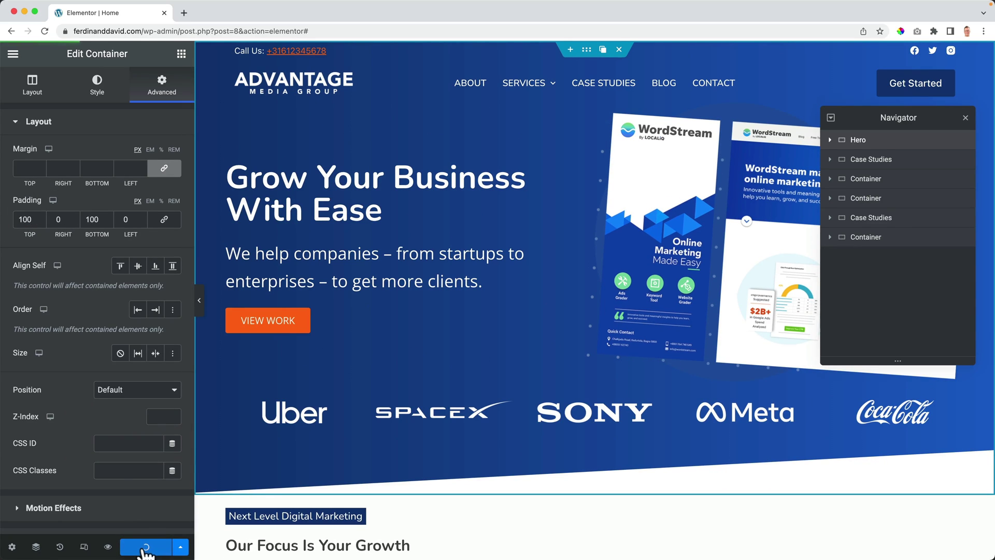
# Step: Preview the new padding, close Elementor, and check the lowered hero on the live homepage
pyautogui.click(109, 547)
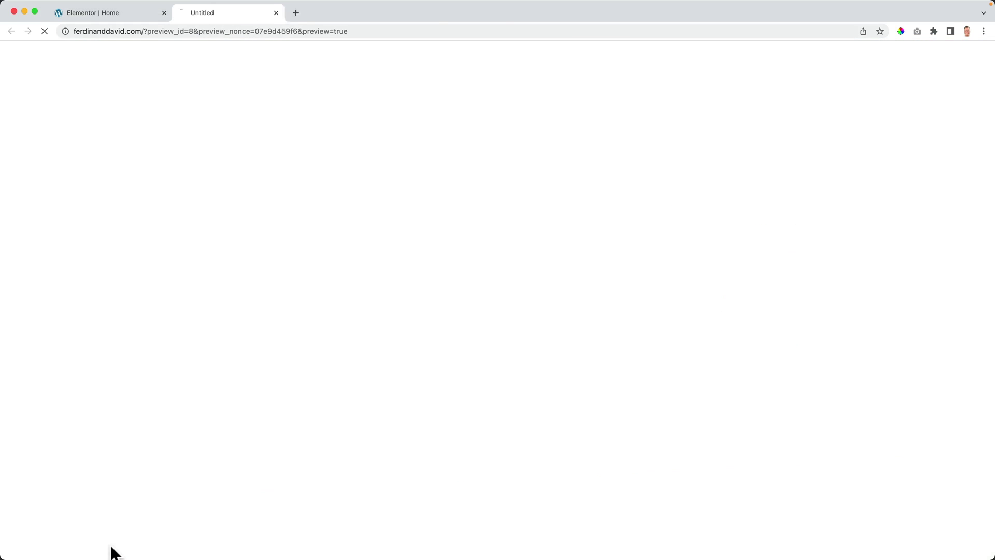
pyautogui.click(164, 17)
pyautogui.click(163, 13)
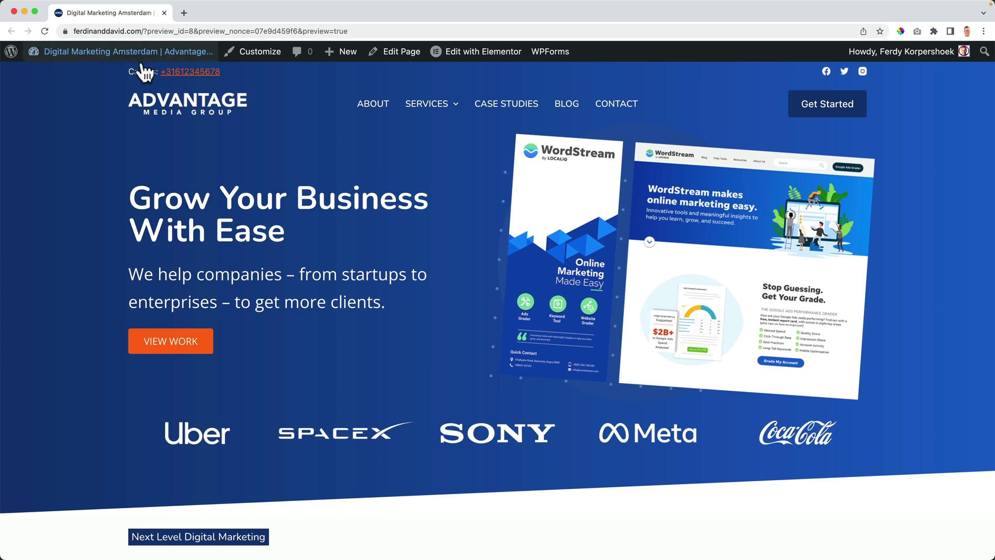
pyautogui.click(146, 110)
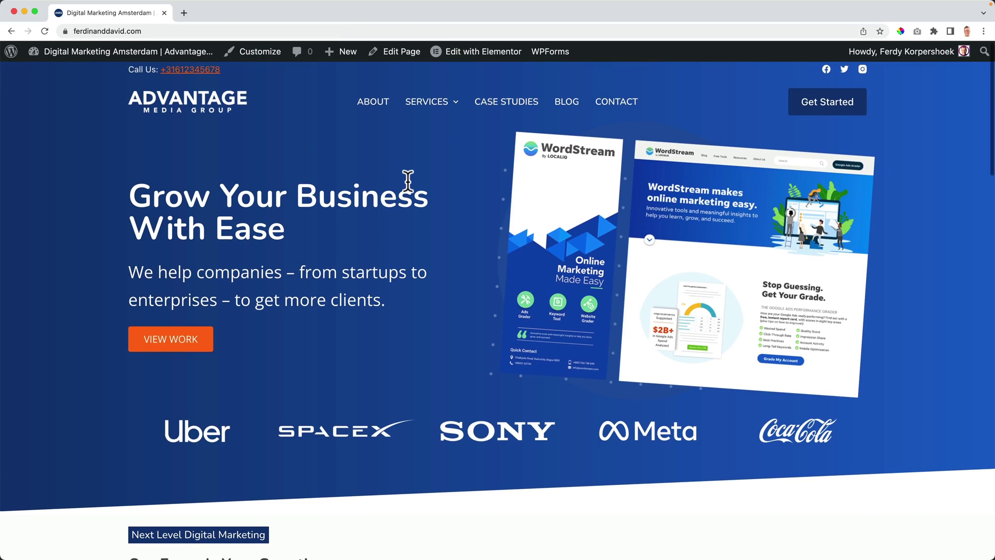
pyautogui.scroll(-3, 406, 177)
pyautogui.scroll(-6, 406, 182)
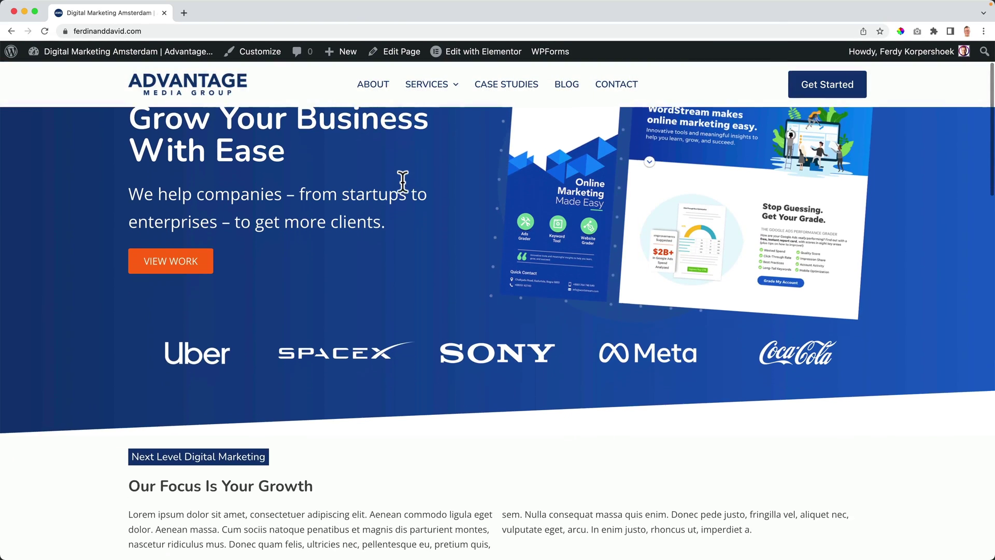
pyautogui.scroll(7, 401, 179)
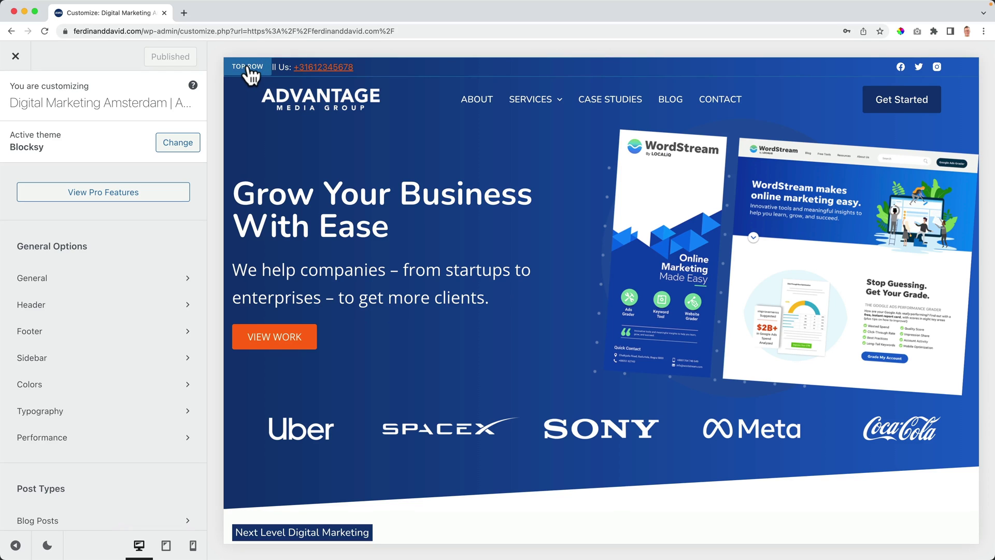
# Step: Remove the Call Us HTML and social icons from the top row, then publish and exit
pyautogui.click(249, 69)
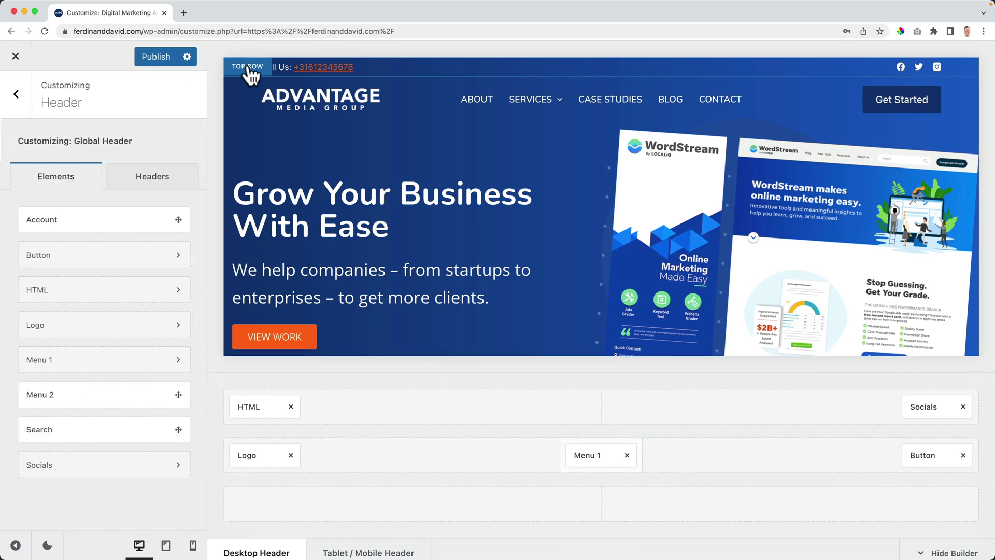
pyautogui.click(291, 399)
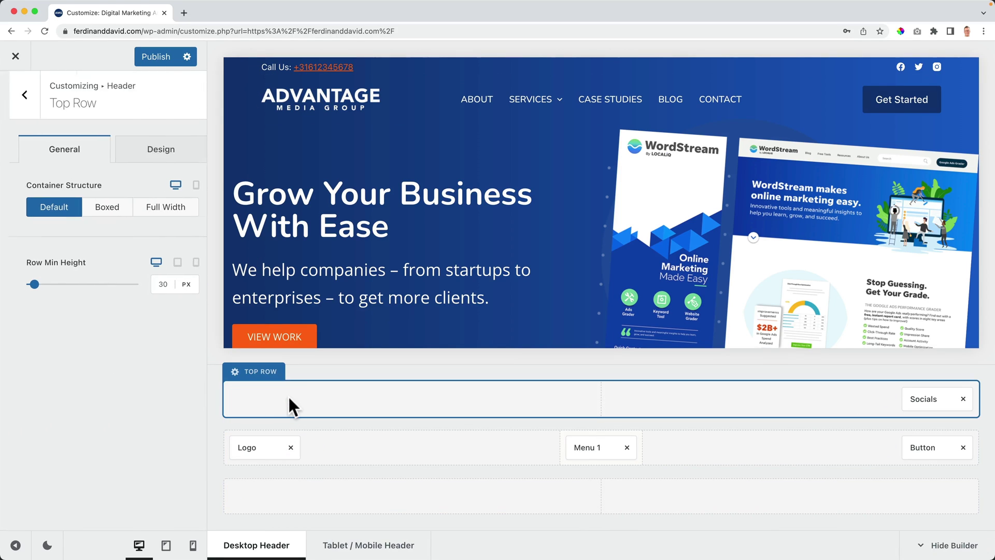
pyautogui.click(962, 399)
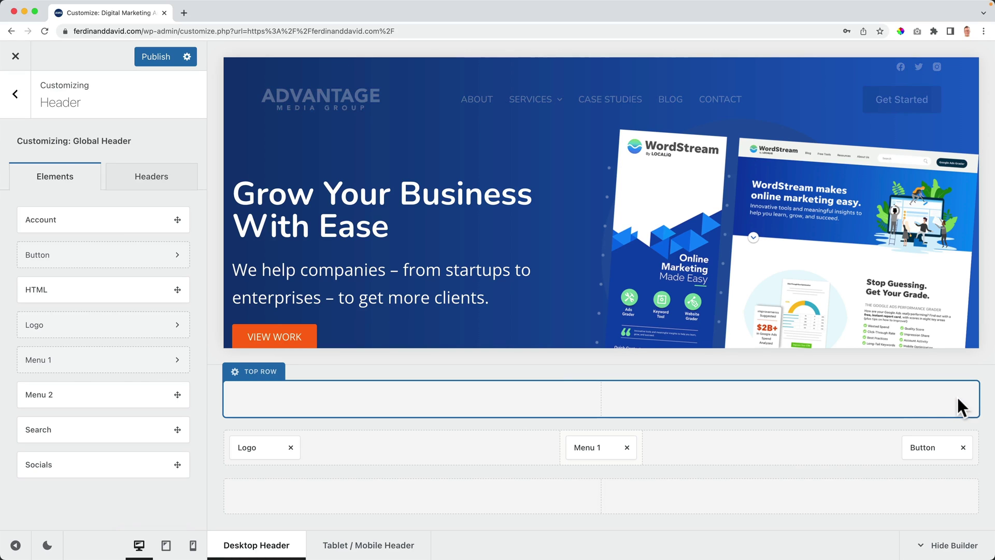
pyautogui.click(153, 64)
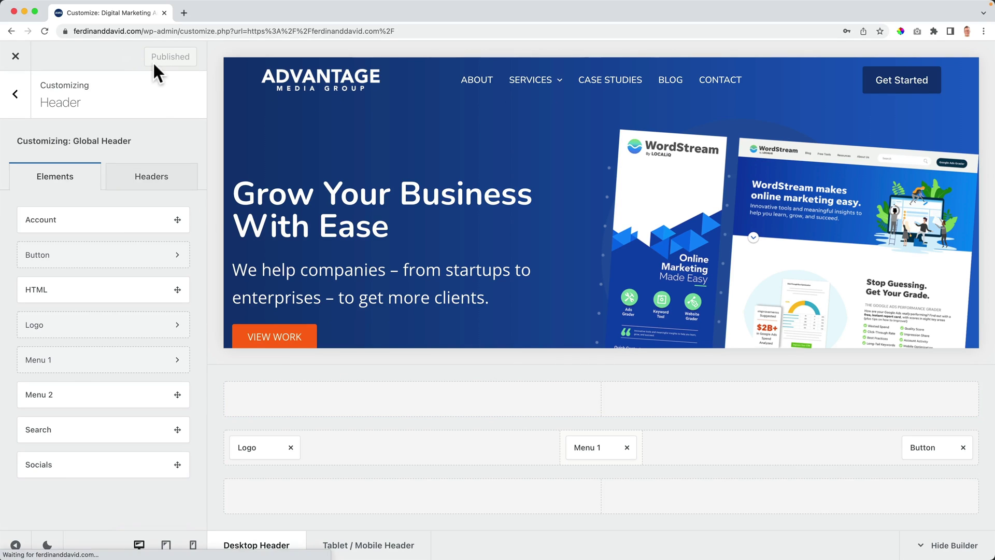
pyautogui.click(12, 59)
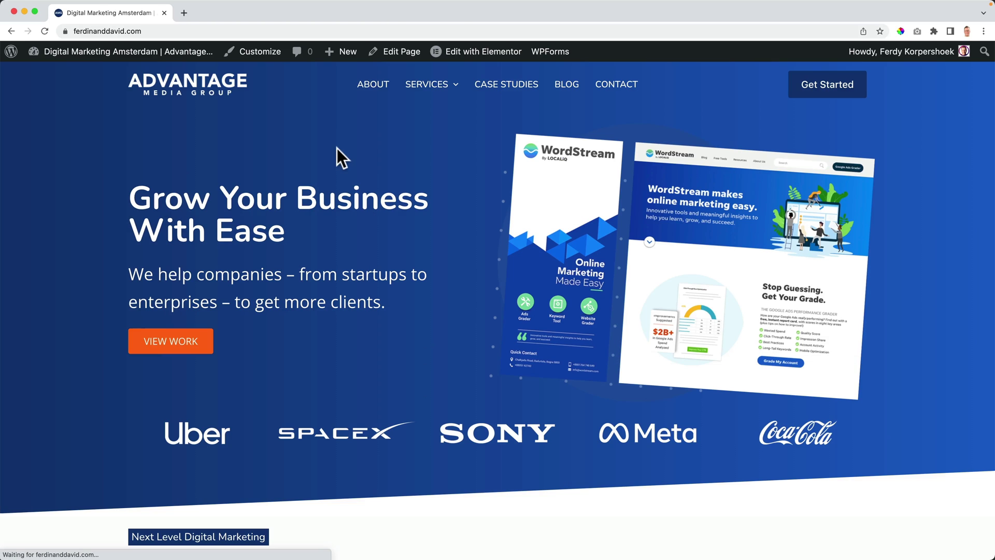
# Step: Scroll the live homepage to check the transparent header at full width
pyautogui.scroll(-5, 281, 170)
pyautogui.scroll(5, 280, 173)
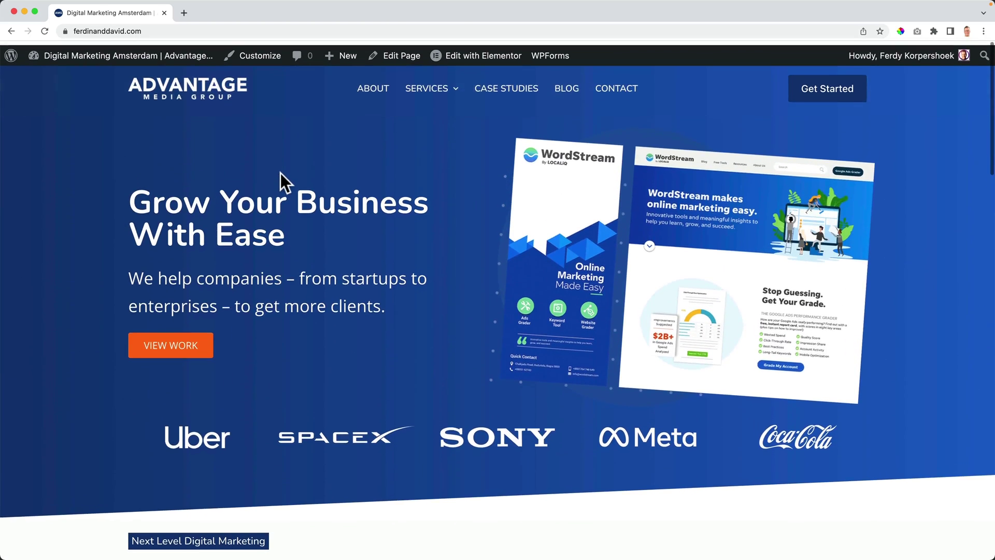
pyautogui.scroll(-6, 280, 173)
pyautogui.scroll(5, 280, 173)
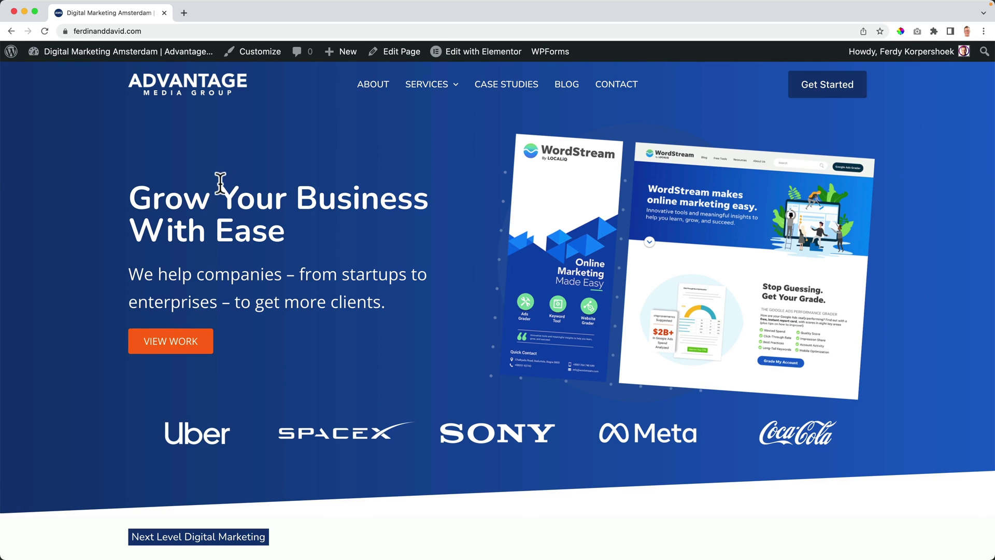
pyautogui.scroll(-10, 215, 182)
pyautogui.scroll(-8, 362, 241)
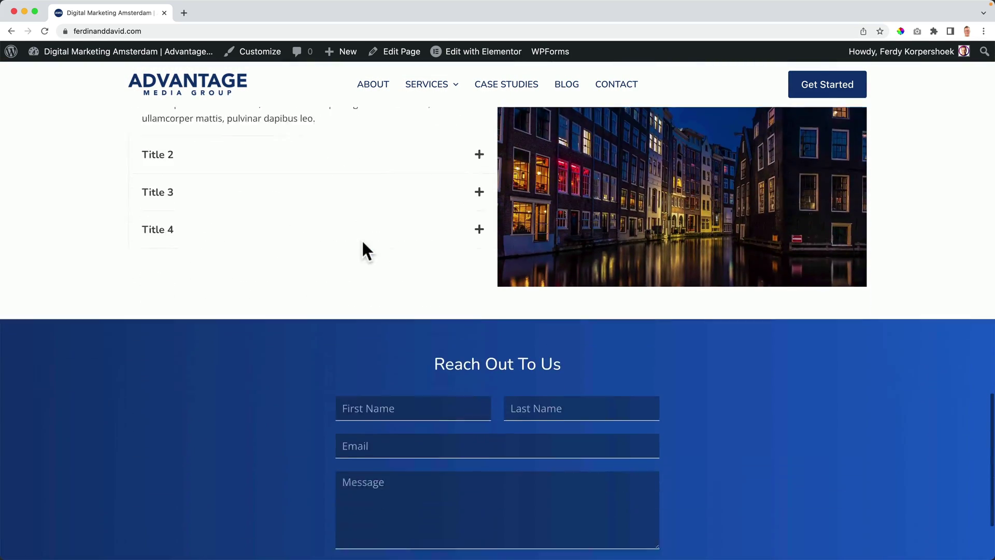
pyautogui.scroll(15, 362, 241)
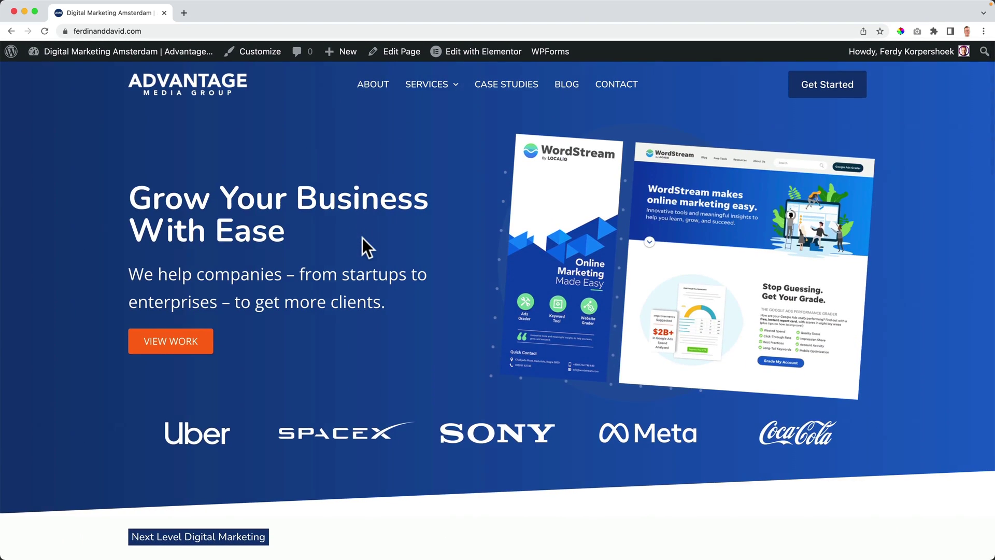
# Step: At tablet width, test the off-canvas menu and its Services submenu
pyautogui.moveTo(26, 182); pyautogui.dragTo(441, 179)
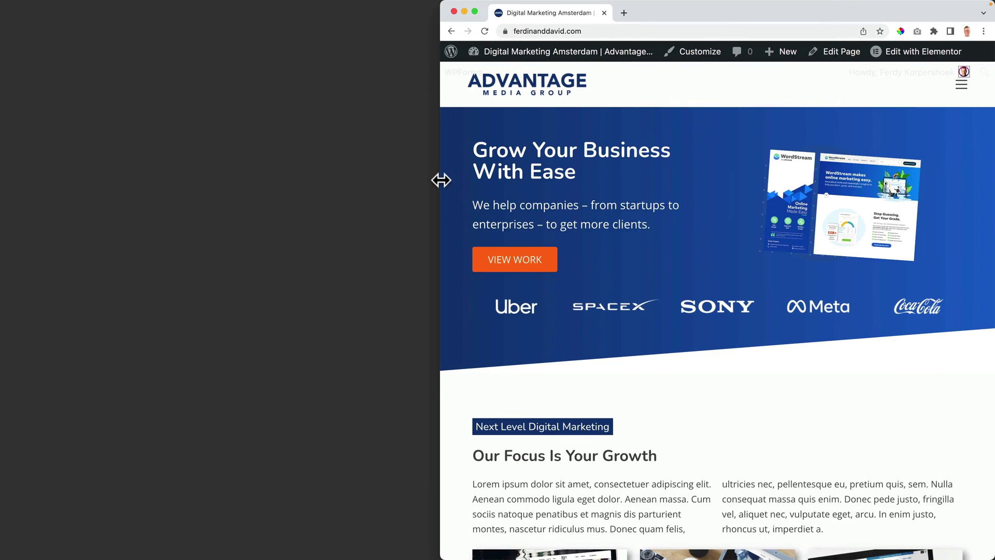
pyautogui.click(962, 86)
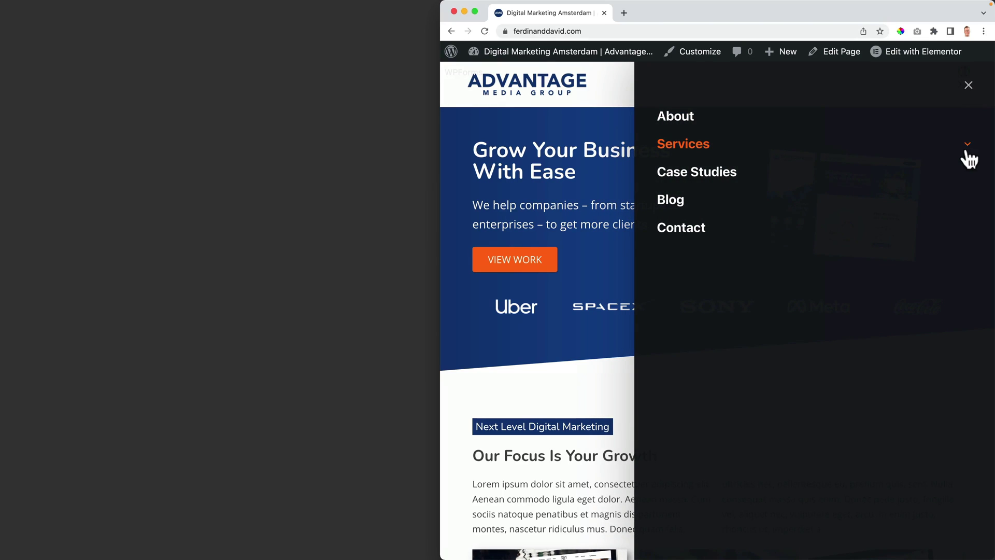
pyautogui.click(967, 149)
pyautogui.click(967, 149)
pyautogui.click(967, 87)
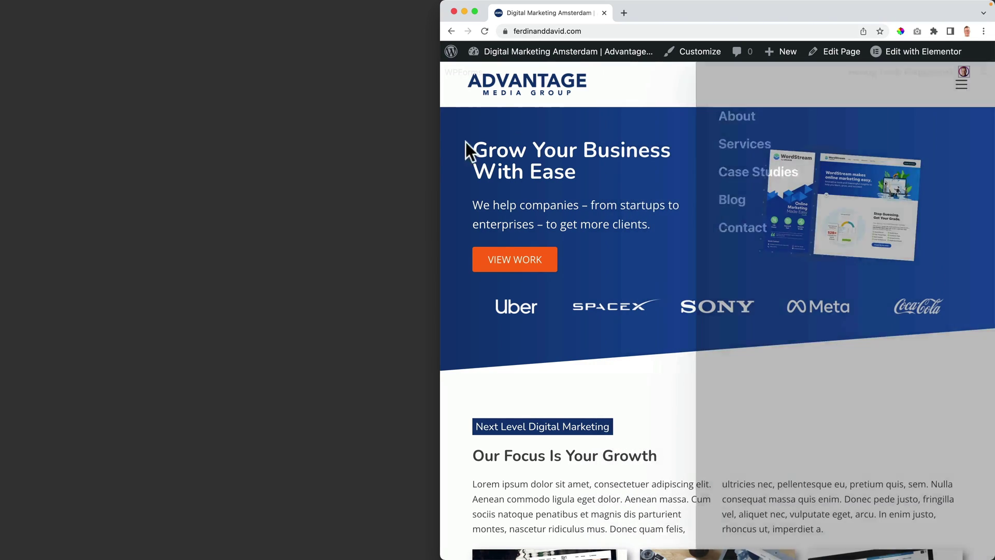
# Step: At mobile width, open and close the off-canvas menu, then restore the window width
pyautogui.moveTo(440, 153); pyautogui.dragTo(799, 147)
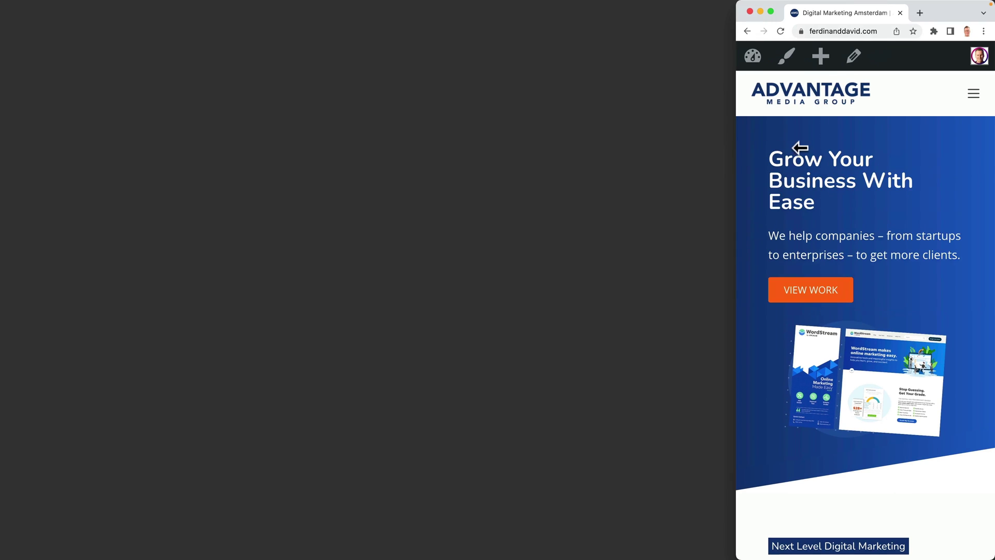
pyautogui.click(971, 95)
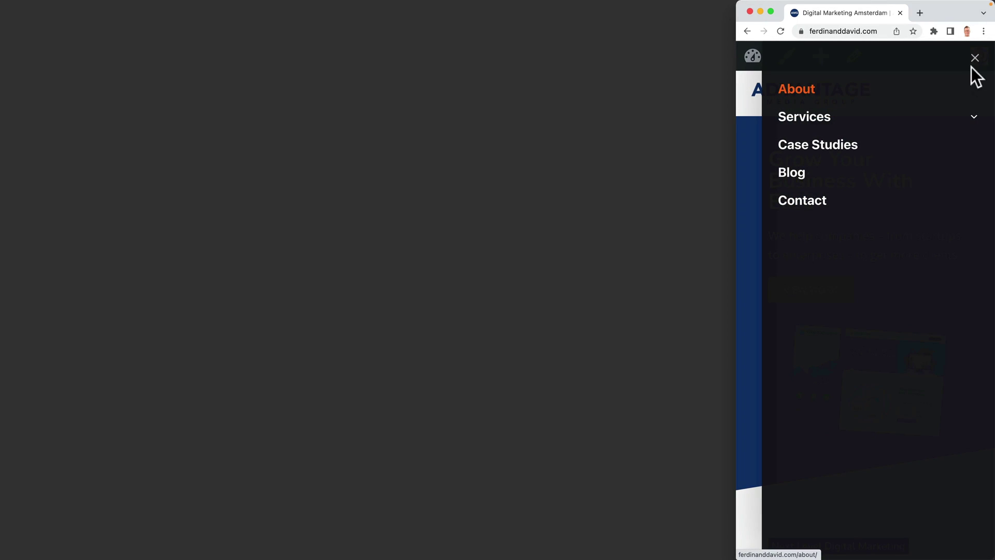
pyautogui.click(974, 60)
pyautogui.moveTo(735, 193); pyautogui.dragTo(5, 197)
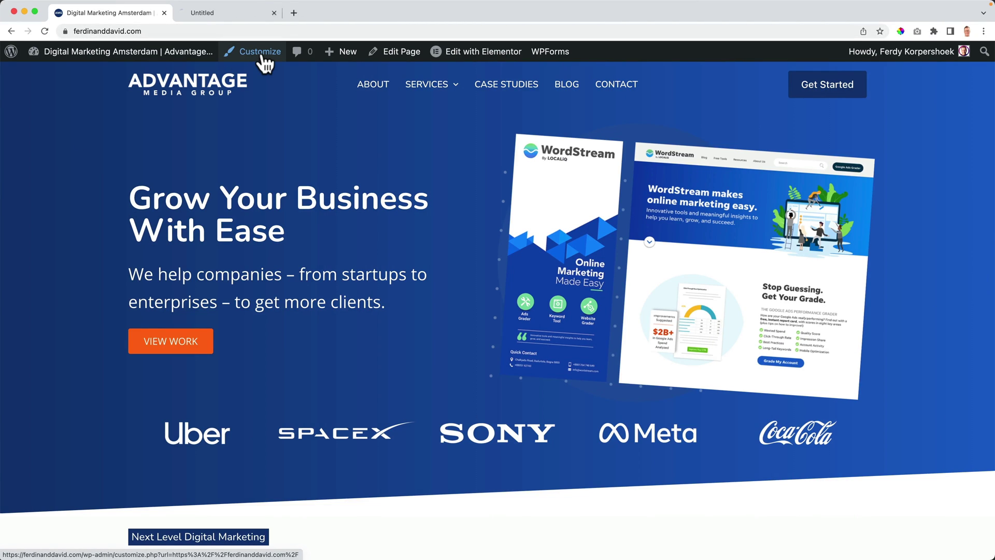
pyautogui.moveTo(199, 14); pyautogui.dragTo(106, 14)
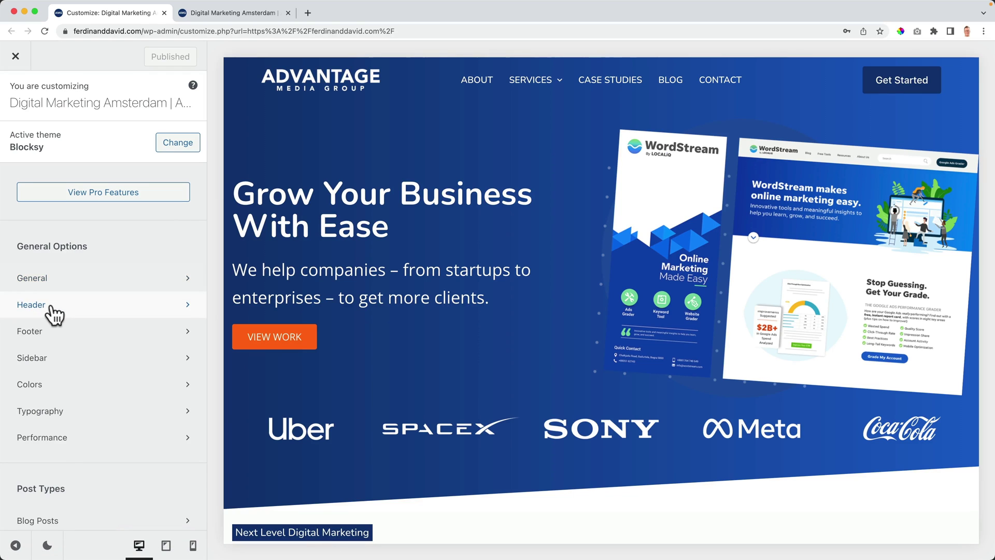
# Step: Show the Tablet / Mobile header layout with its off-canvas menu open in the preview
pyautogui.click(52, 307)
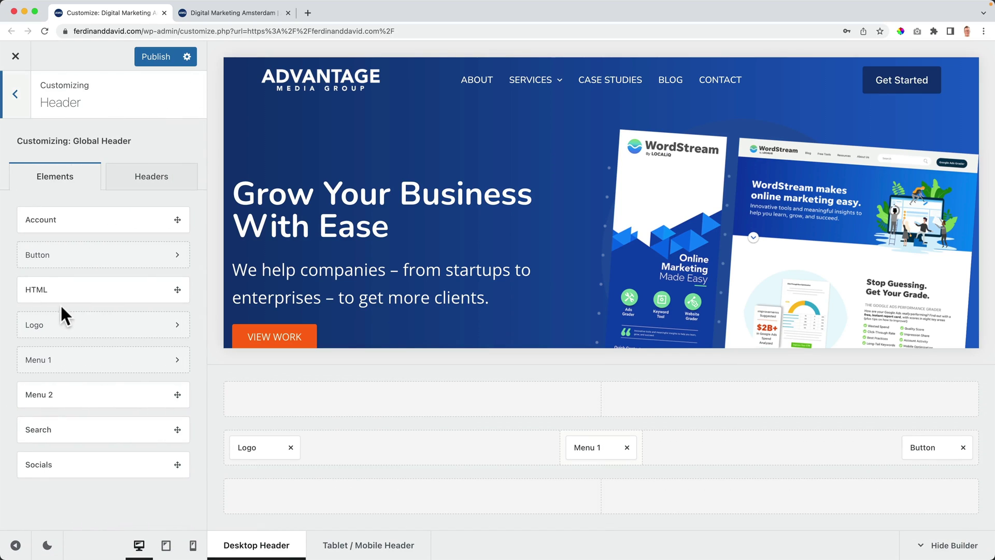
pyautogui.click(166, 545)
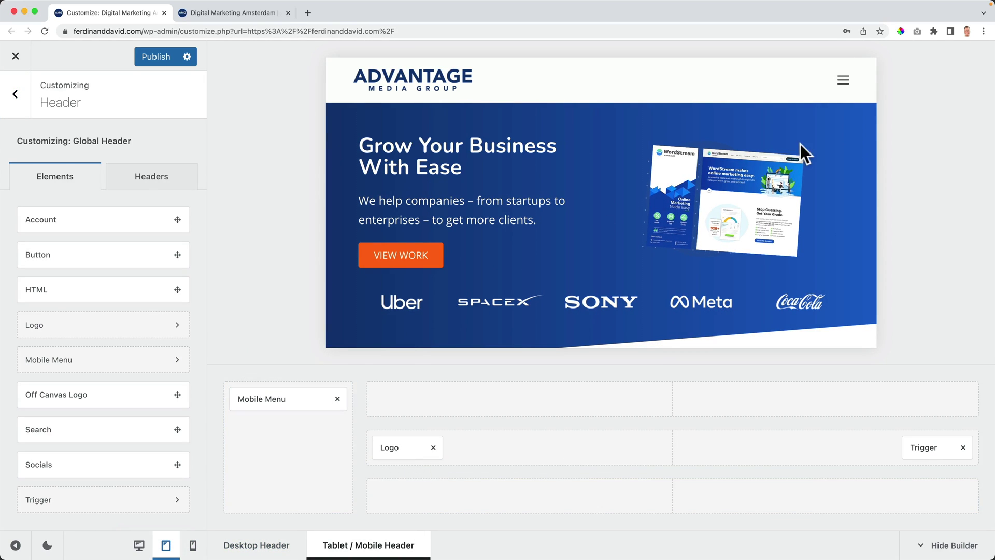
pyautogui.click(840, 82)
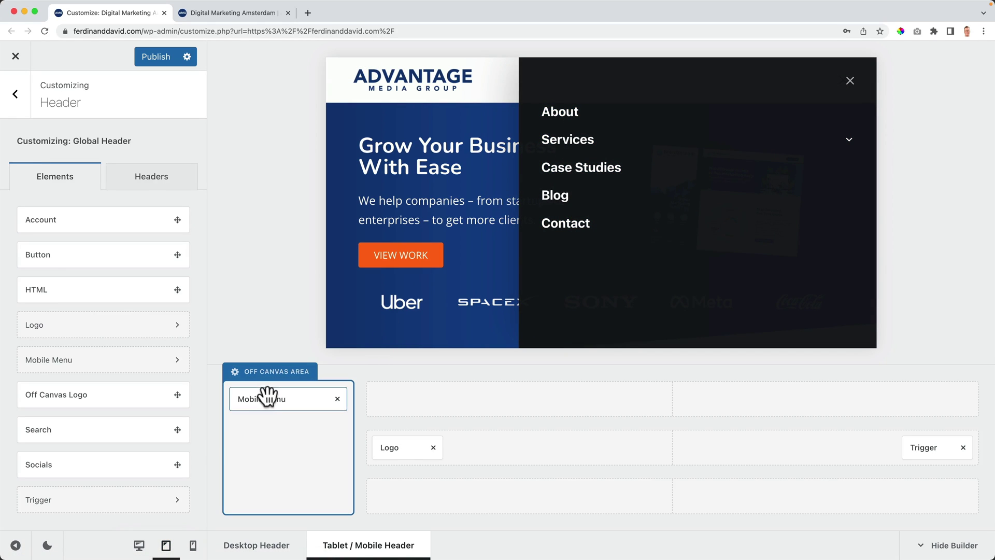
# Step: Try adding a Button and then Socials to the Off Canvas Area, removing each
pyautogui.moveTo(69, 257); pyautogui.dragTo(264, 429)
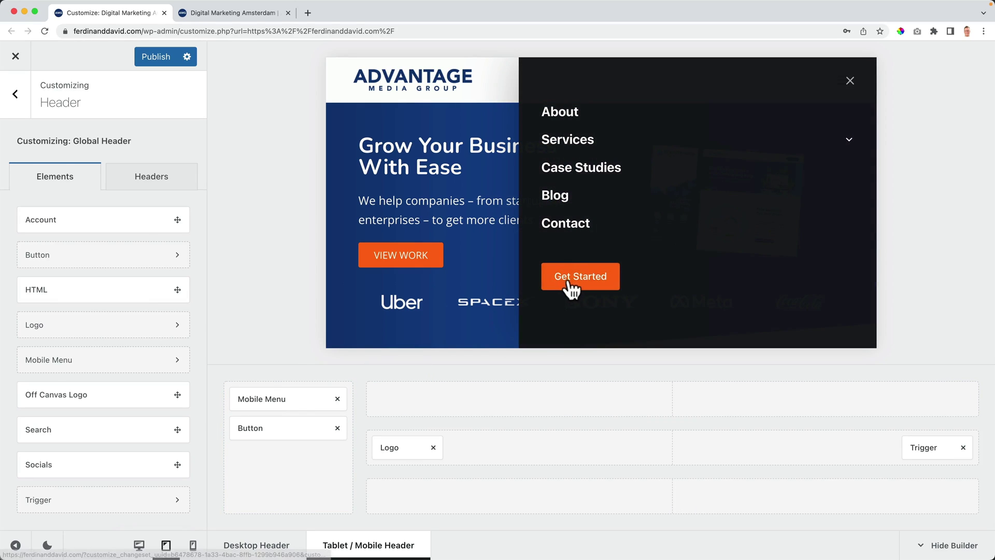
pyautogui.click(338, 428)
pyautogui.moveTo(67, 461); pyautogui.dragTo(282, 429)
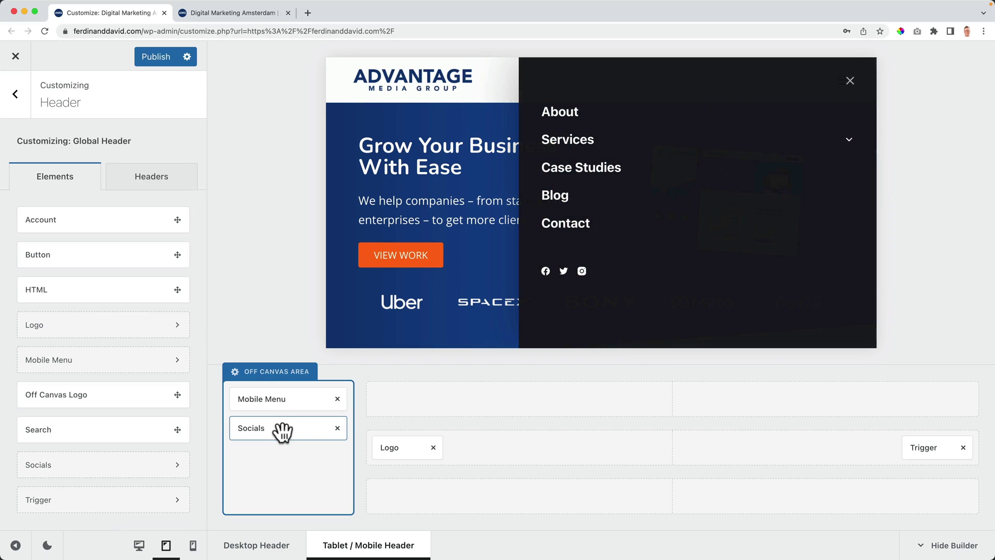
pyautogui.click(337, 428)
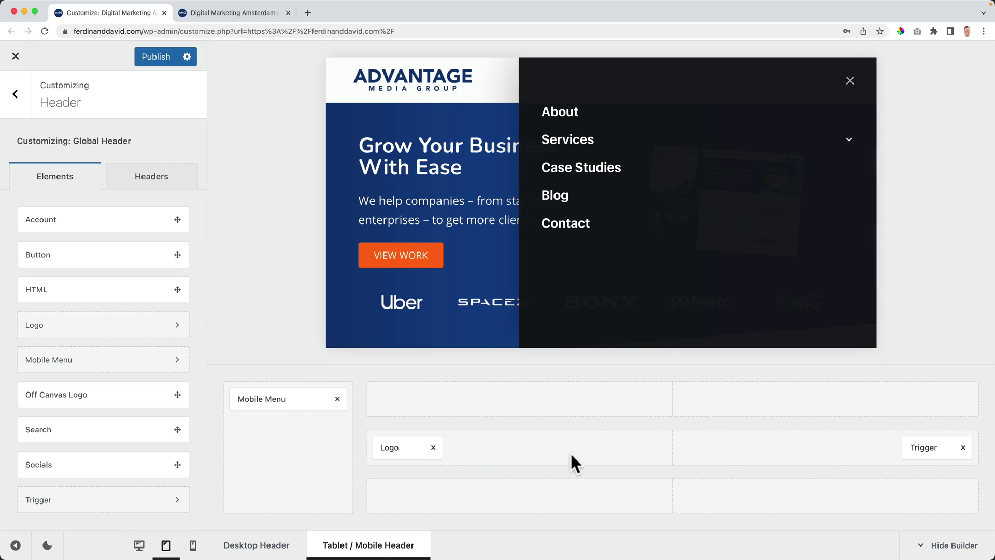
# Step: Try the menu Trigger in the header's centre, then return it to the right end
pyautogui.click(850, 80)
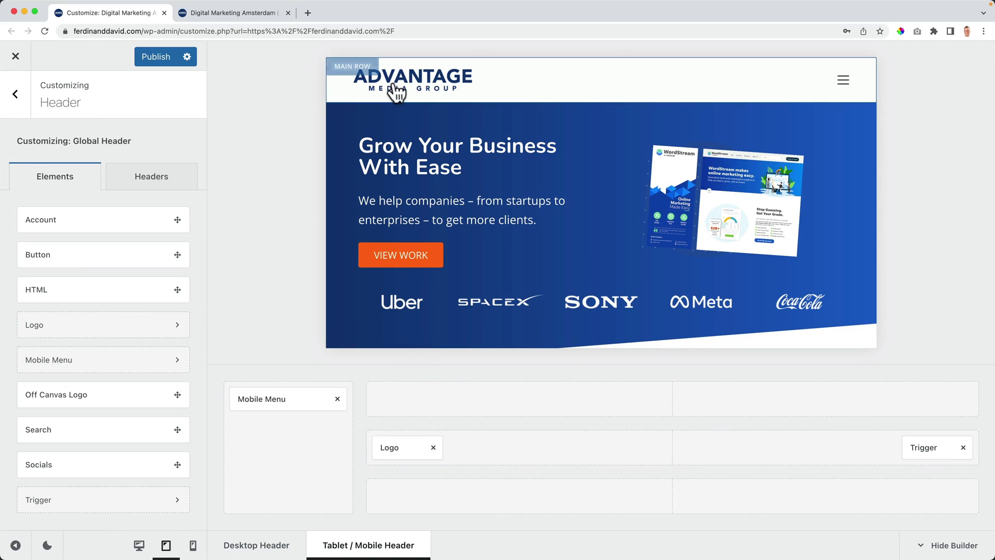
pyautogui.moveTo(917, 448); pyautogui.dragTo(656, 451)
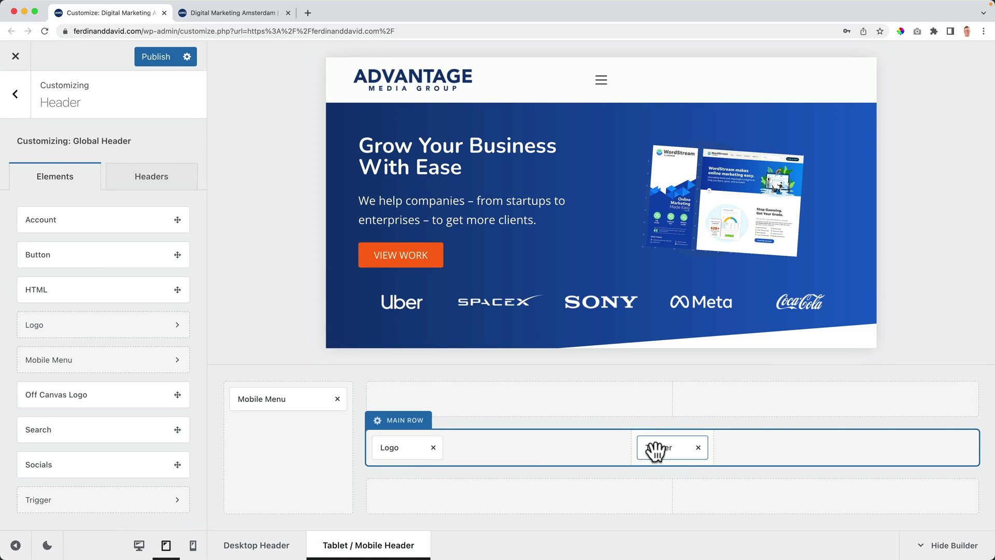
pyautogui.click(601, 80)
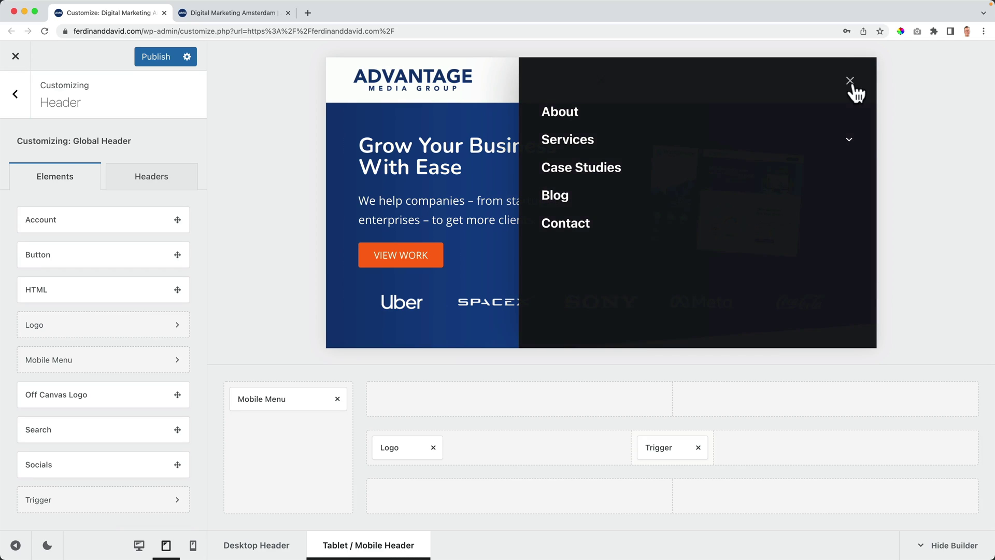
pyautogui.click(850, 82)
pyautogui.moveTo(706, 456); pyautogui.dragTo(935, 454)
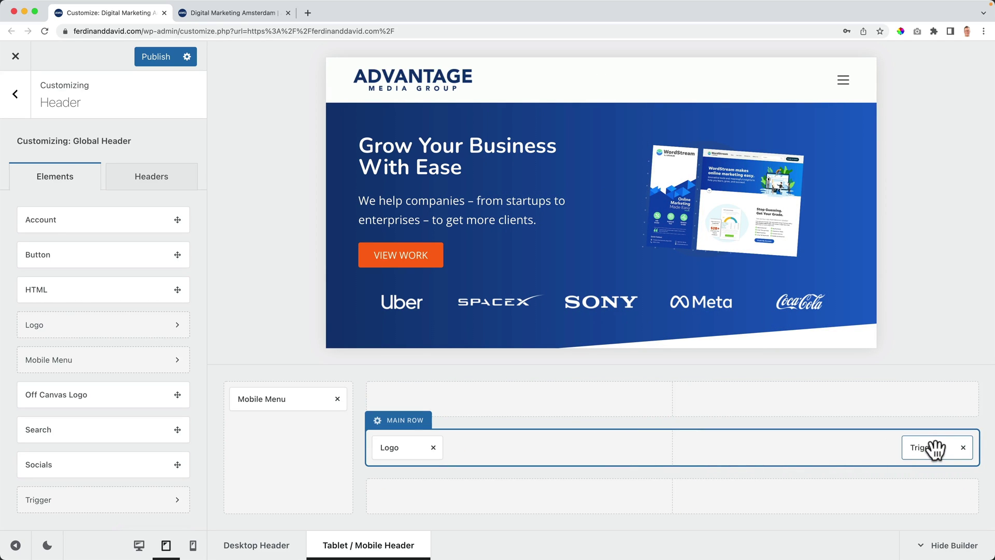
pyautogui.click(936, 448)
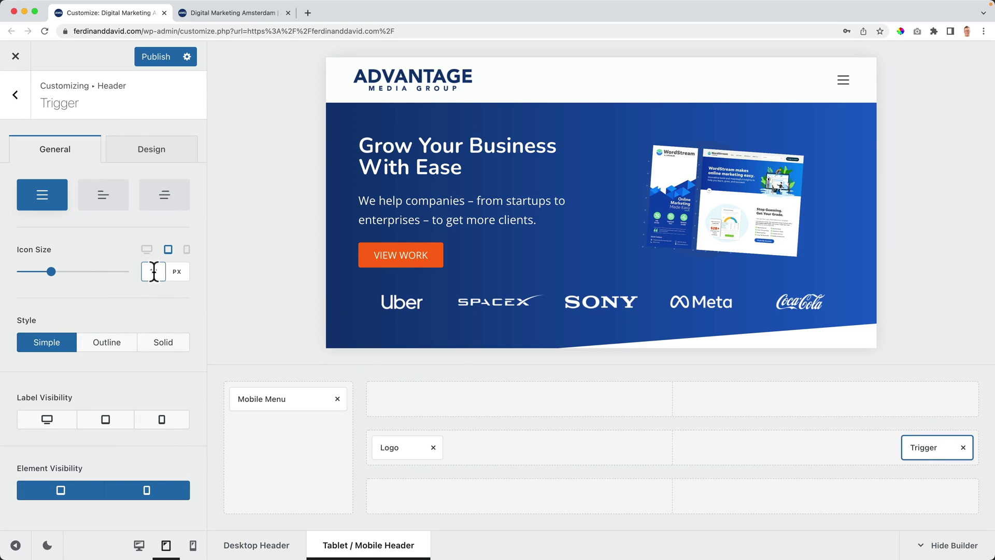
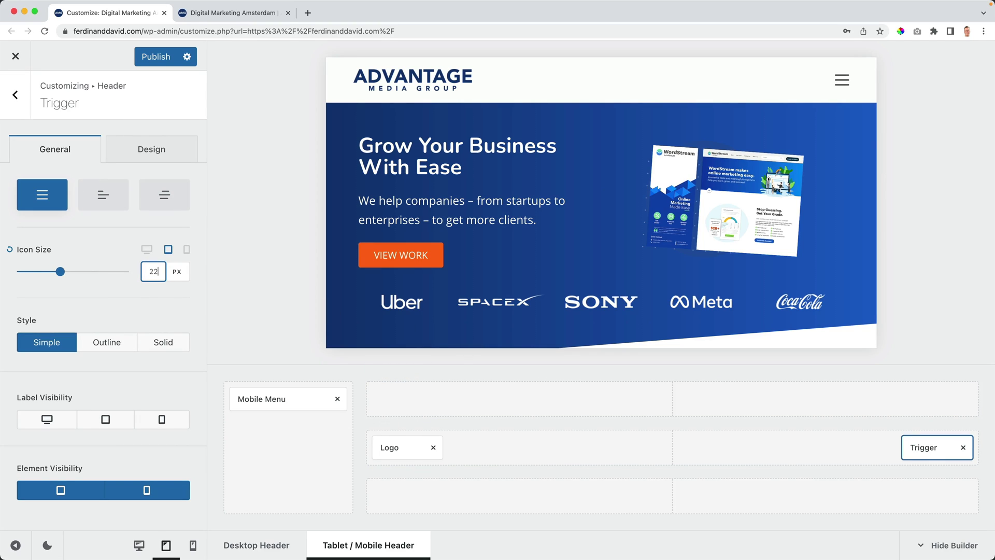
# Step: Try Outline and Solid trigger styles and a visible menu label, then keep the simple, label-free trigger
pyautogui.click(113, 348)
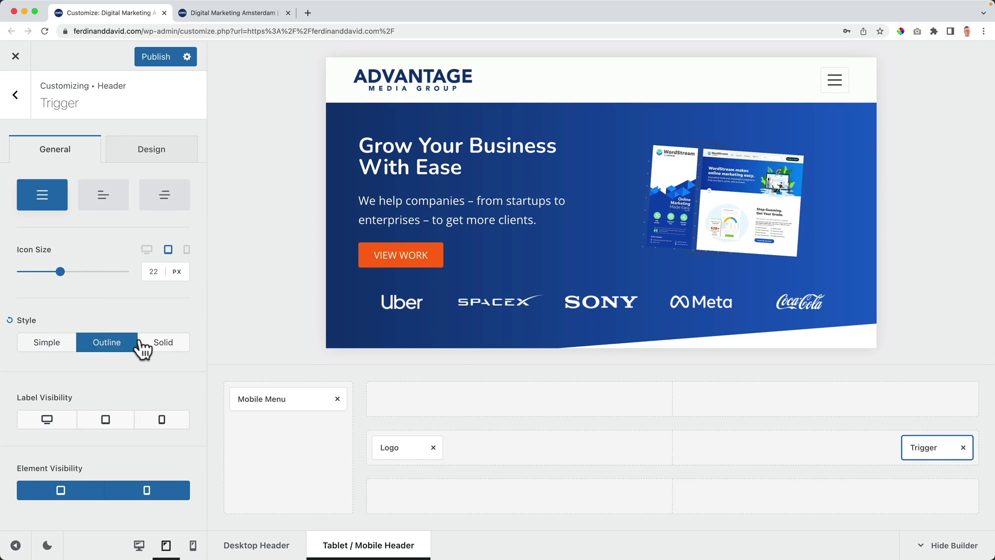
pyautogui.click(162, 346)
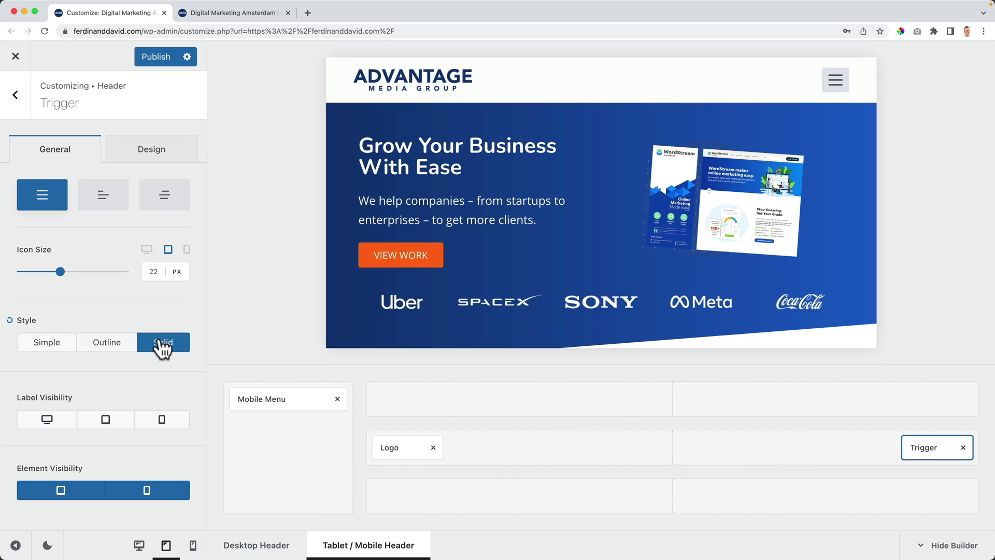
pyautogui.click(49, 349)
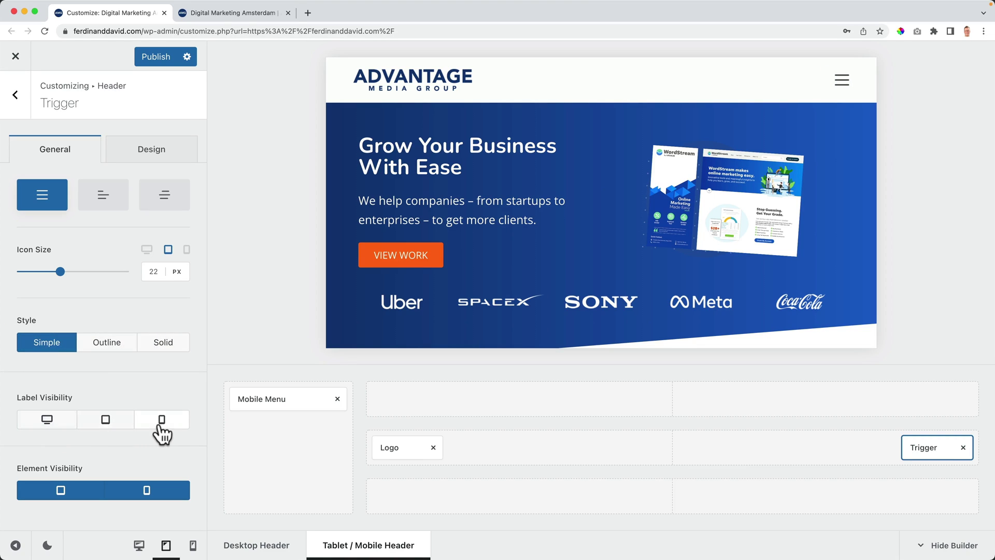
pyautogui.click(48, 420)
pyautogui.scroll(-3, 122, 440)
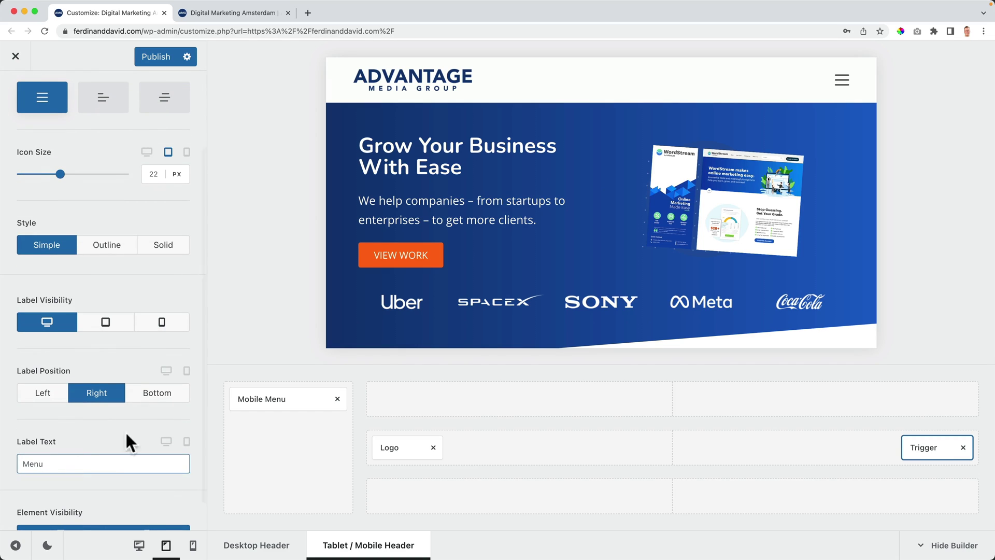
pyautogui.click(85, 460)
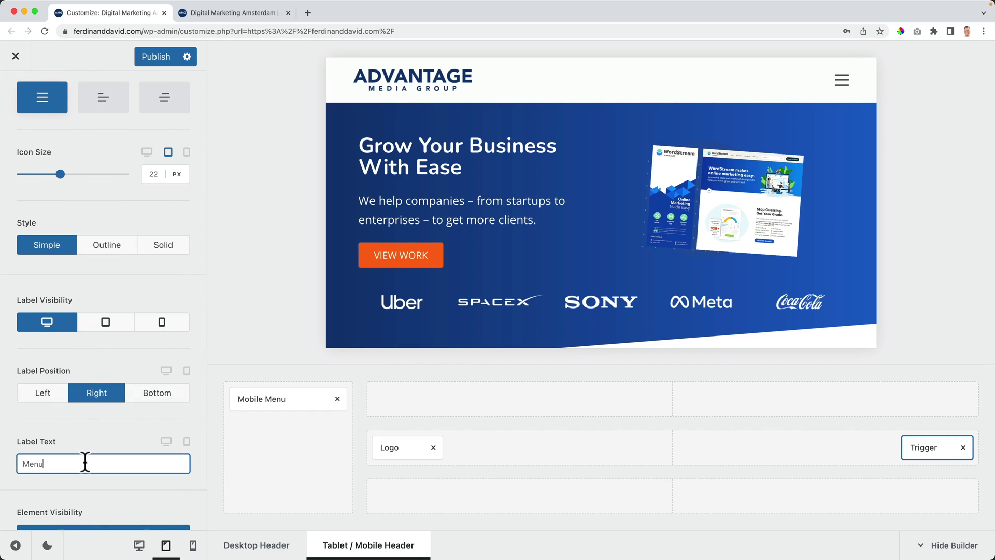
pyautogui.click(106, 326)
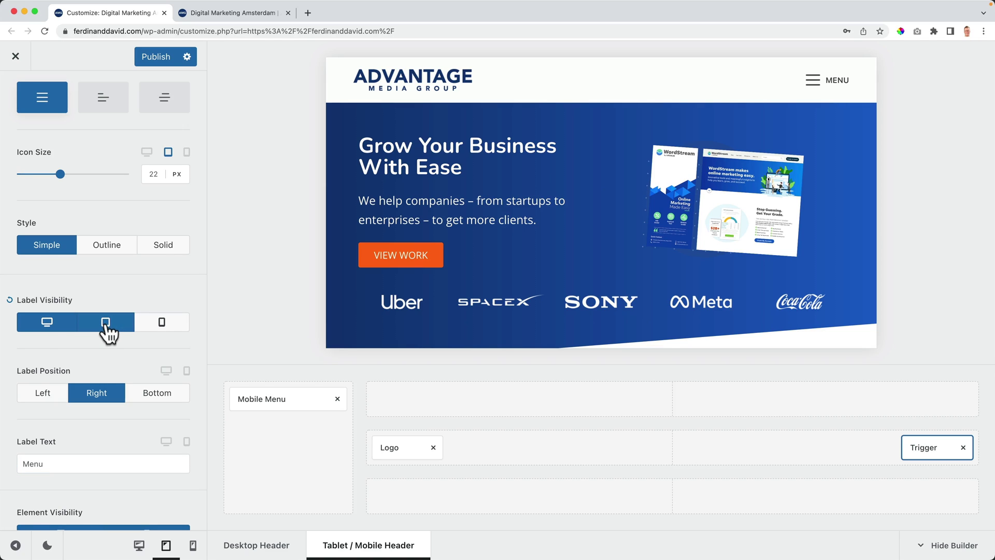
pyautogui.click(106, 331)
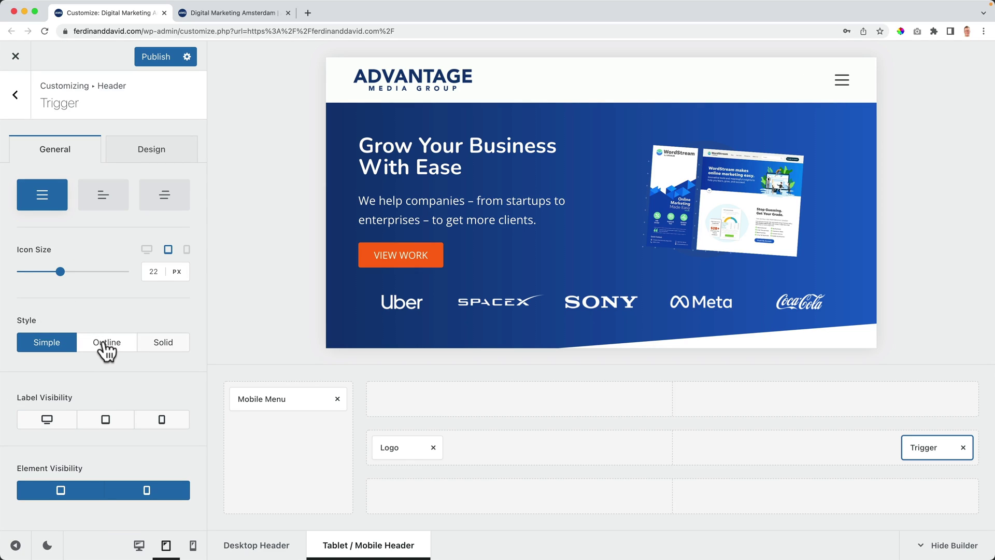
# Step: Try left and right hamburger icons, keep equal lines, and set the default icon colour to #0F3775
pyautogui.click(107, 195)
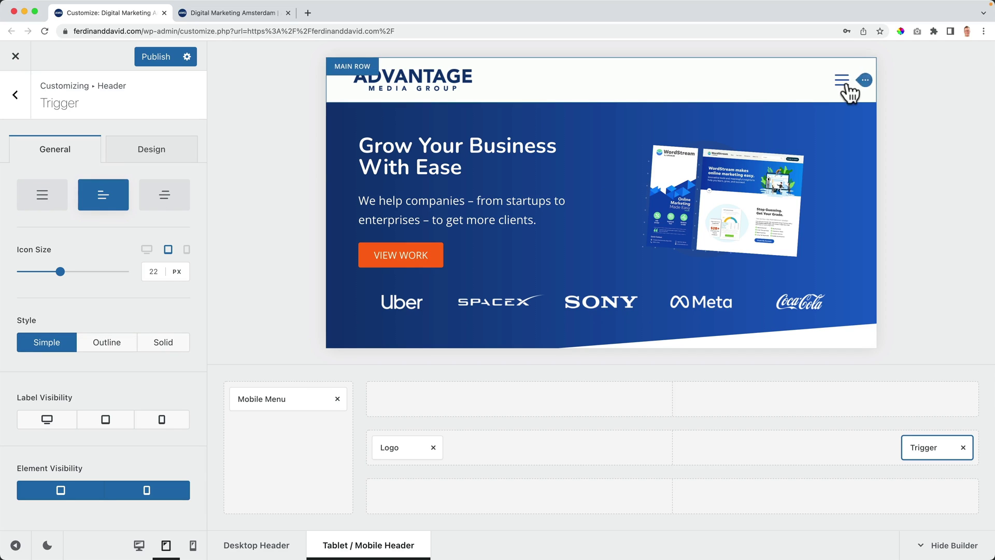
pyautogui.click(166, 195)
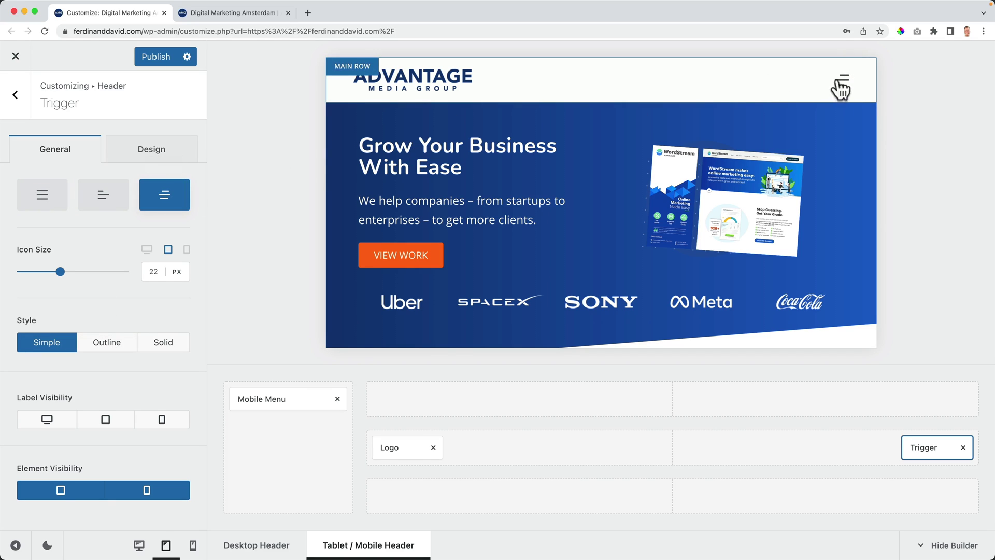
pyautogui.click(52, 199)
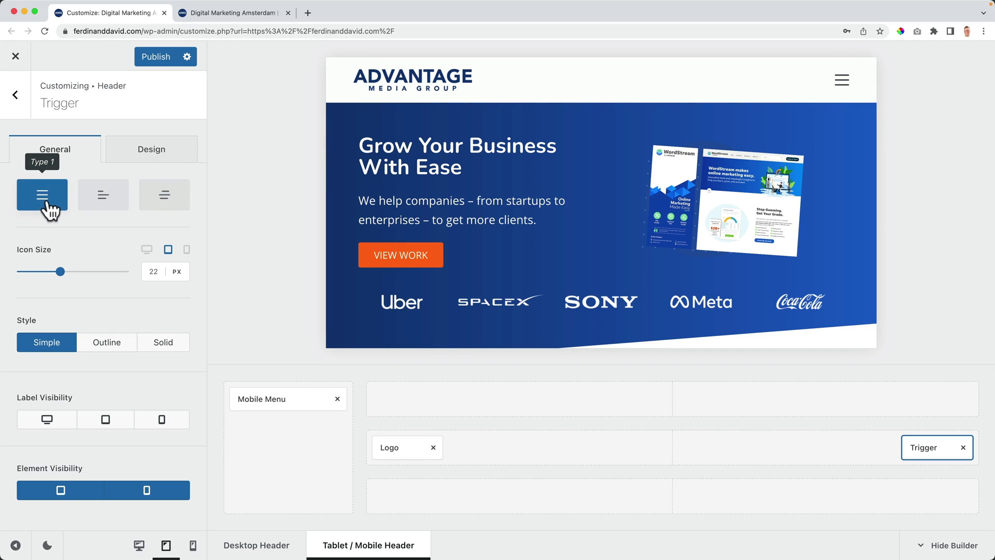
pyautogui.click(163, 155)
pyautogui.click(161, 206)
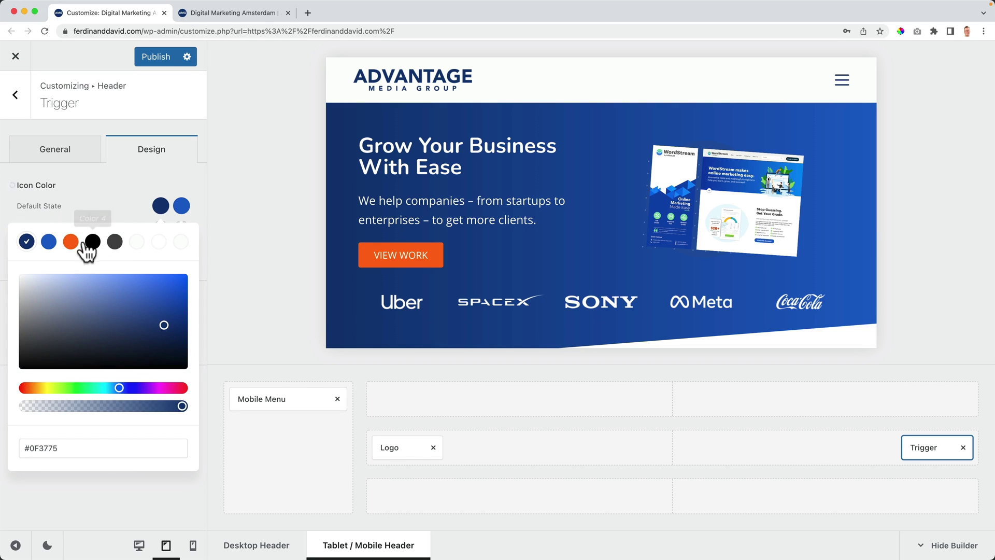
# Step: Give the trigger icon an orange #ff6b00 hover colour and preview the header at mobile width
pyautogui.click(182, 206)
pyautogui.click(70, 243)
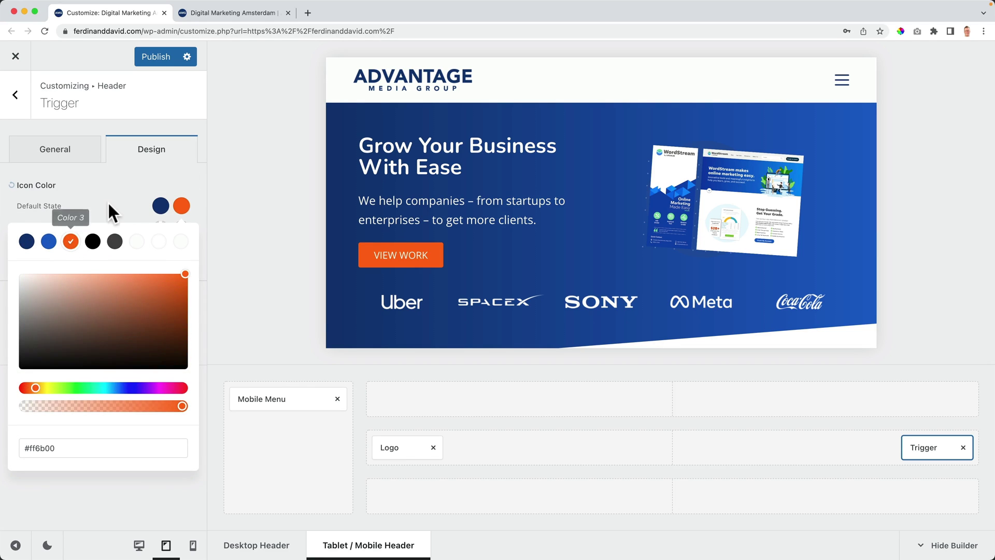
pyautogui.click(110, 201)
pyautogui.scroll(-5, 692, 209)
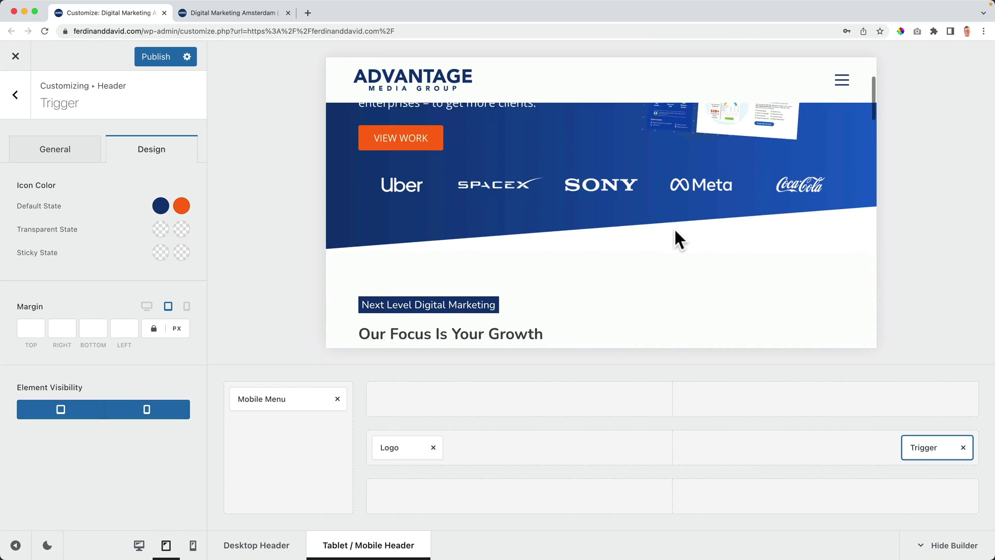
pyautogui.scroll(5, 676, 228)
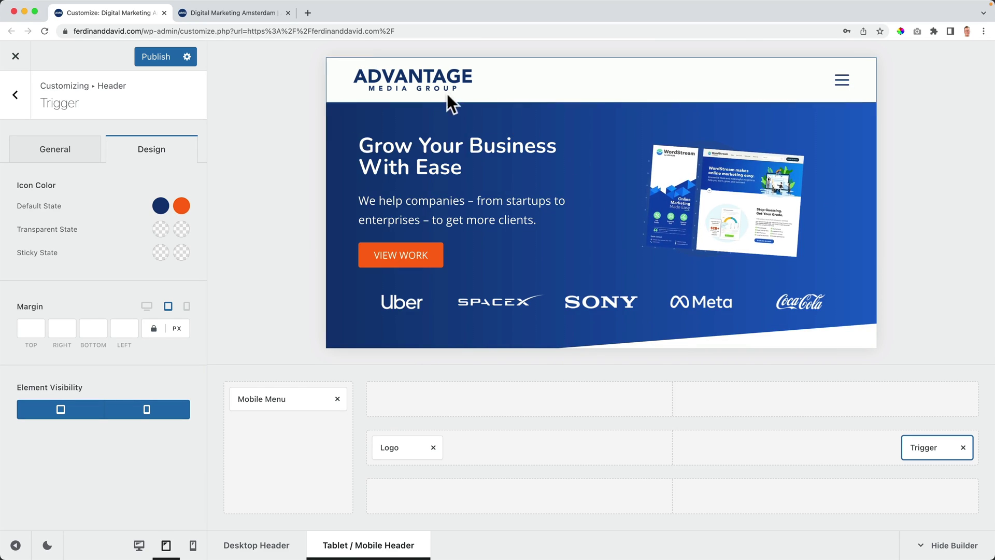
pyautogui.scroll(-10, 656, 176)
pyautogui.scroll(10, 657, 176)
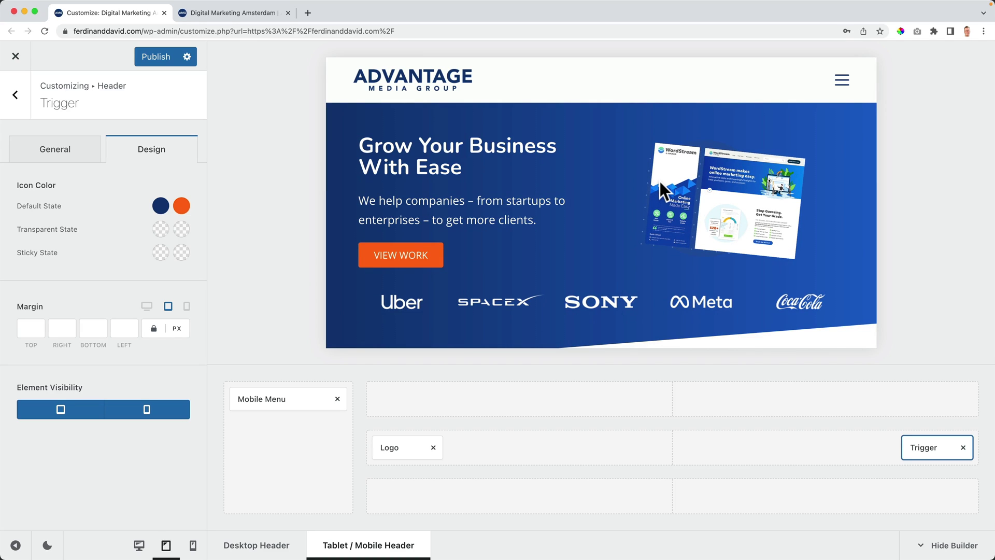
pyautogui.click(193, 545)
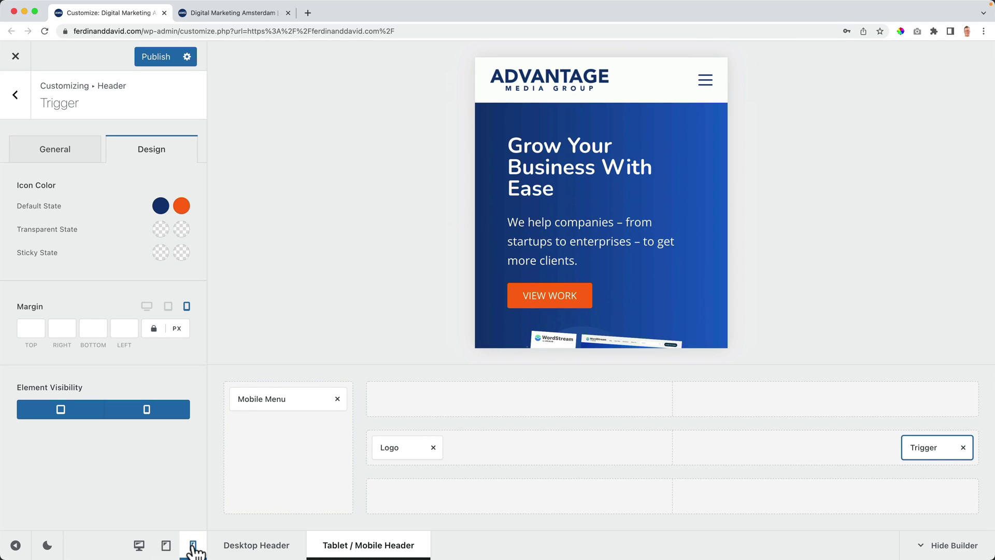
# Step: Open the mobile menu and make the off-canvas panel background dark navy
pyautogui.click(705, 79)
pyautogui.moveTo(299, 452)
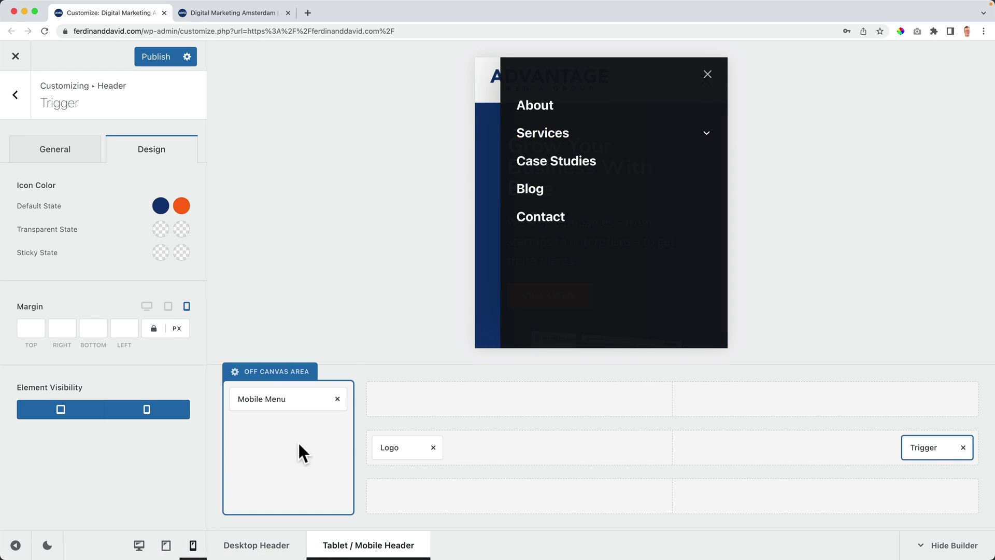
pyautogui.click(263, 373)
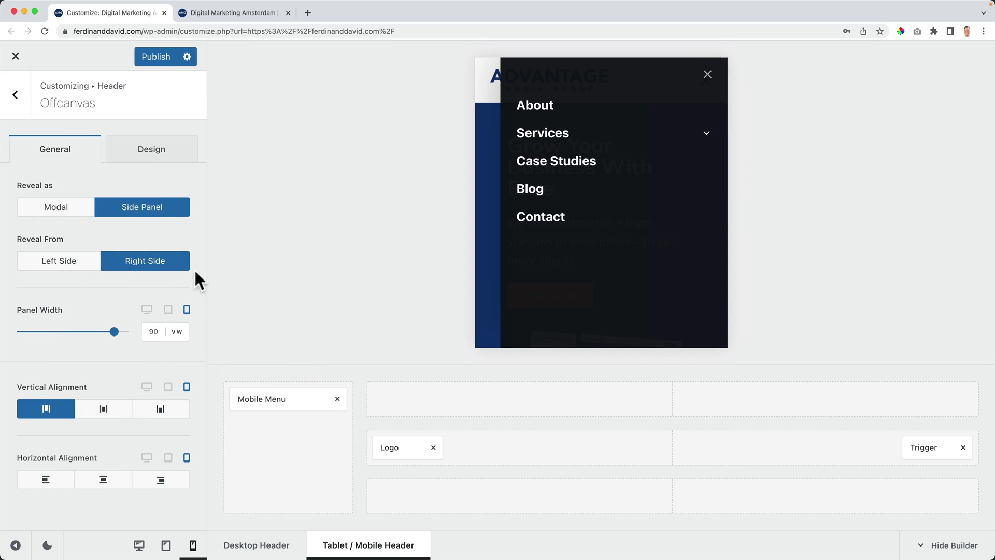
pyautogui.click(158, 166)
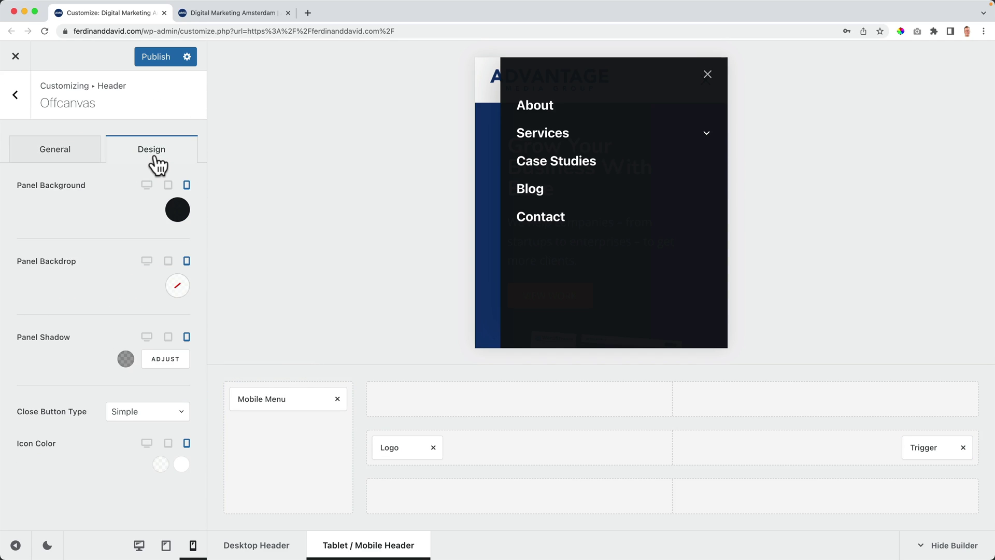
pyautogui.click(176, 212)
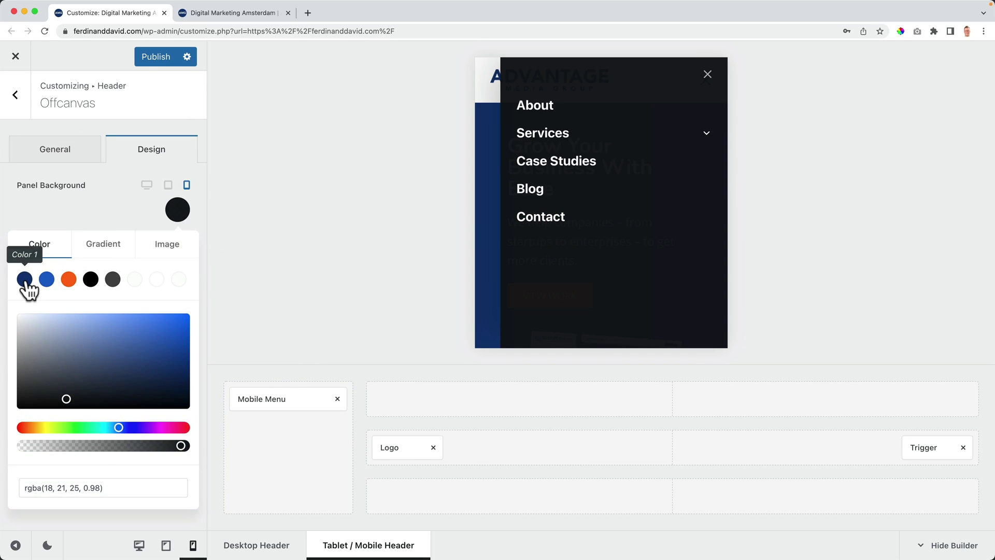
pyautogui.click(26, 279)
pyautogui.click(97, 212)
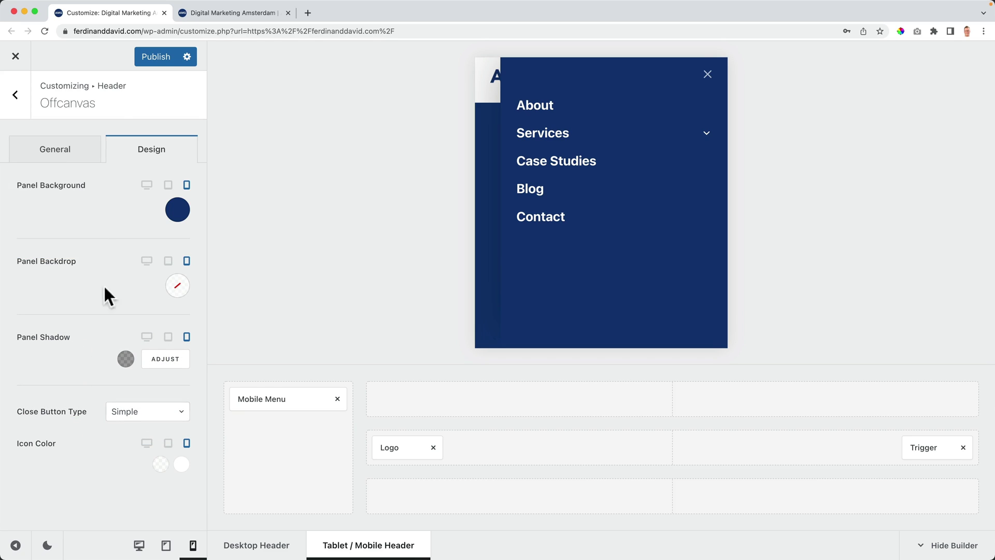
# Step: Keep the off-canvas panel as a right-side slide-in panel, 76 vw wide
pyautogui.click(72, 154)
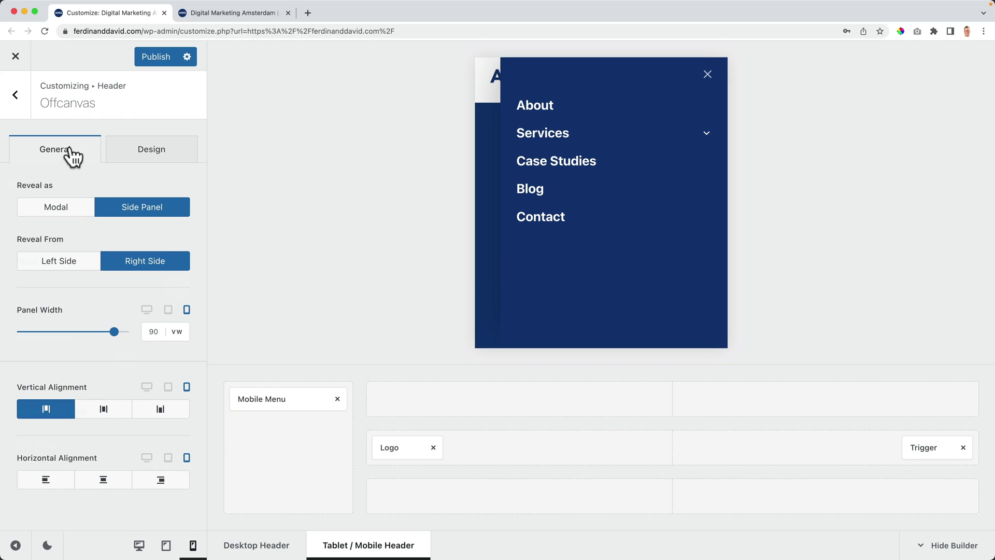
pyautogui.click(69, 211)
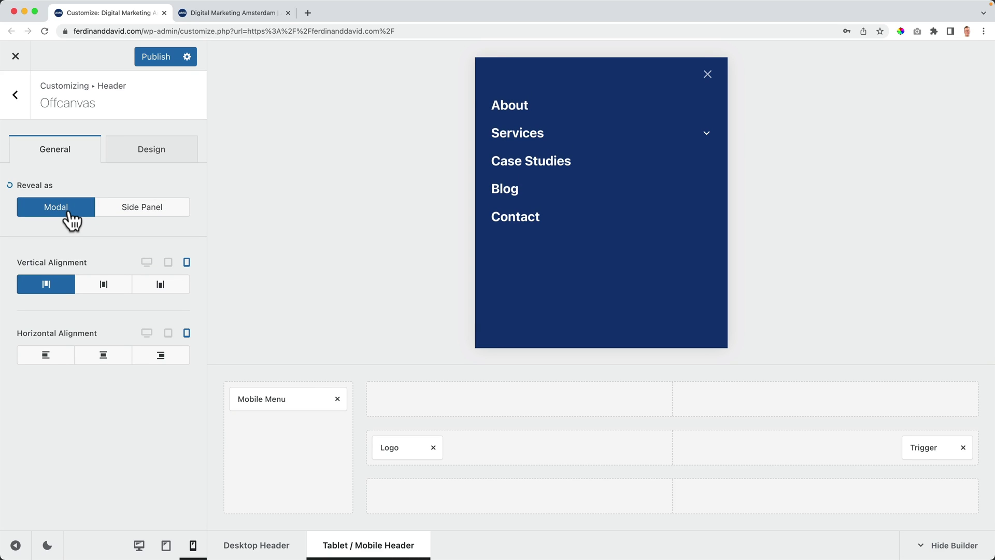
pyautogui.click(159, 214)
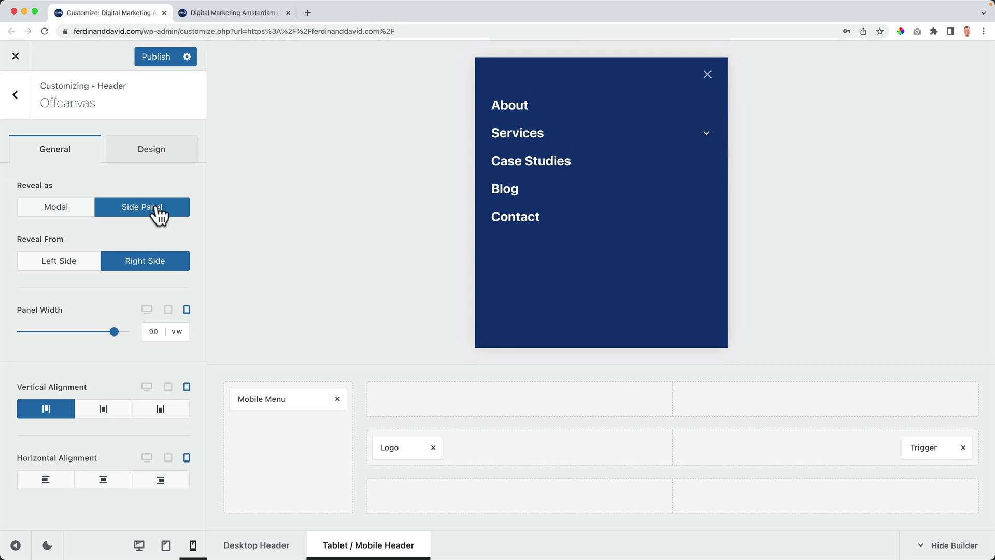
pyautogui.click(78, 272)
pyautogui.click(132, 268)
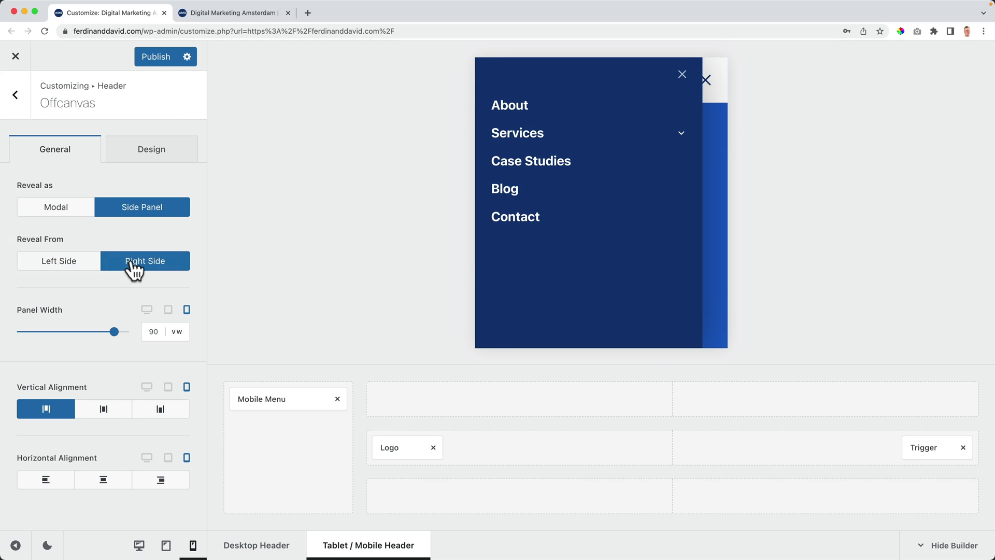
pyautogui.moveTo(113, 335); pyautogui.dragTo(90, 336)
pyautogui.click(155, 332)
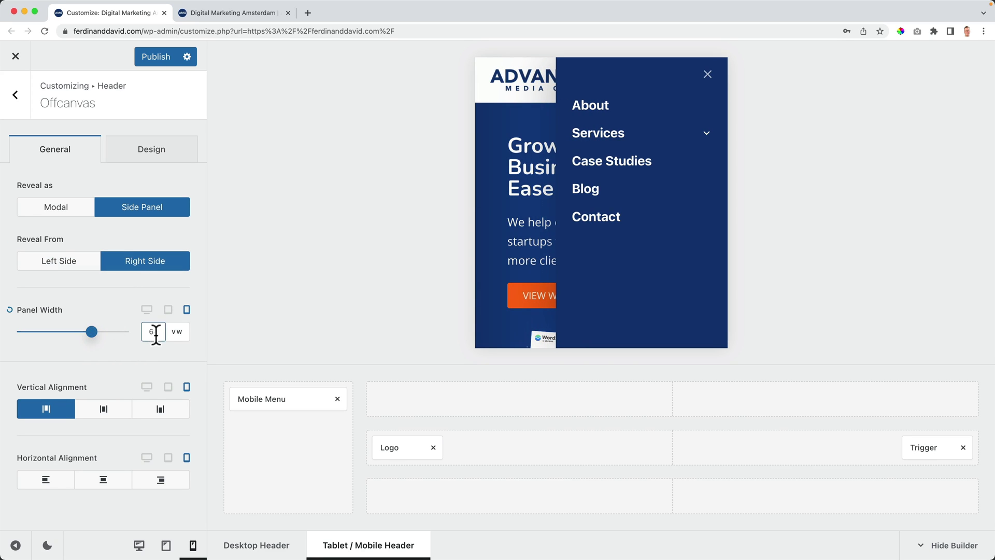
pyautogui.write('76')
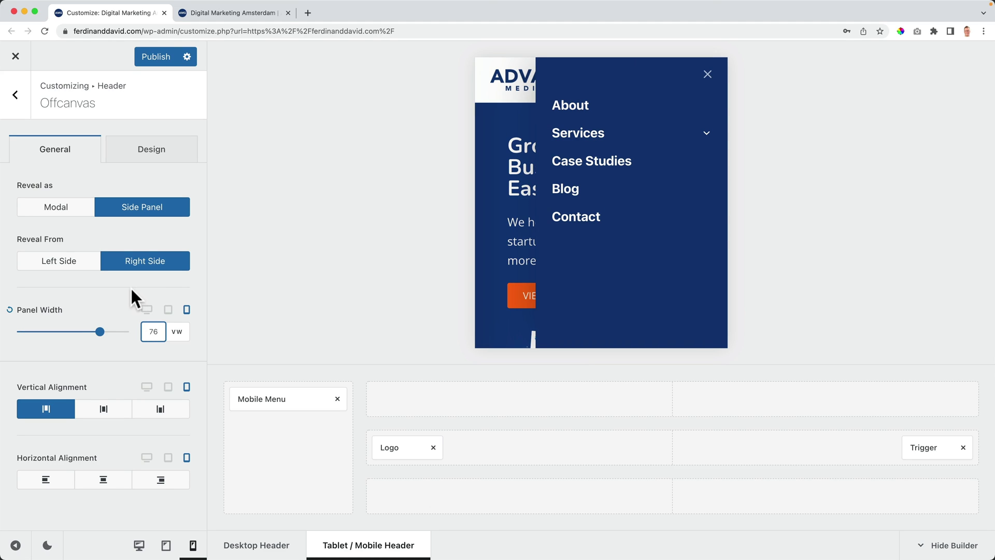
# Step: Align the off-canvas menu items to the top and left, then select the Mobile Menu element
pyautogui.click(104, 409)
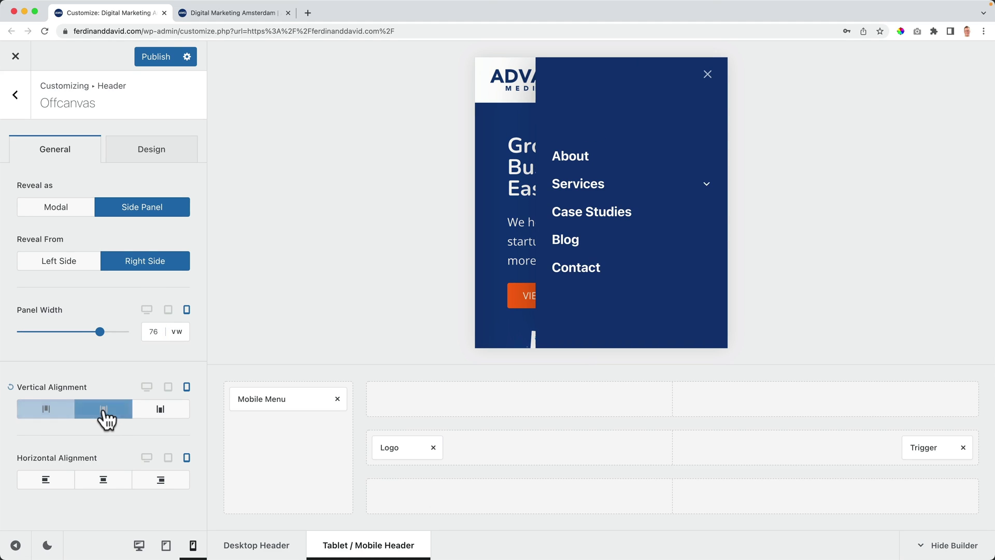
pyautogui.click(159, 410)
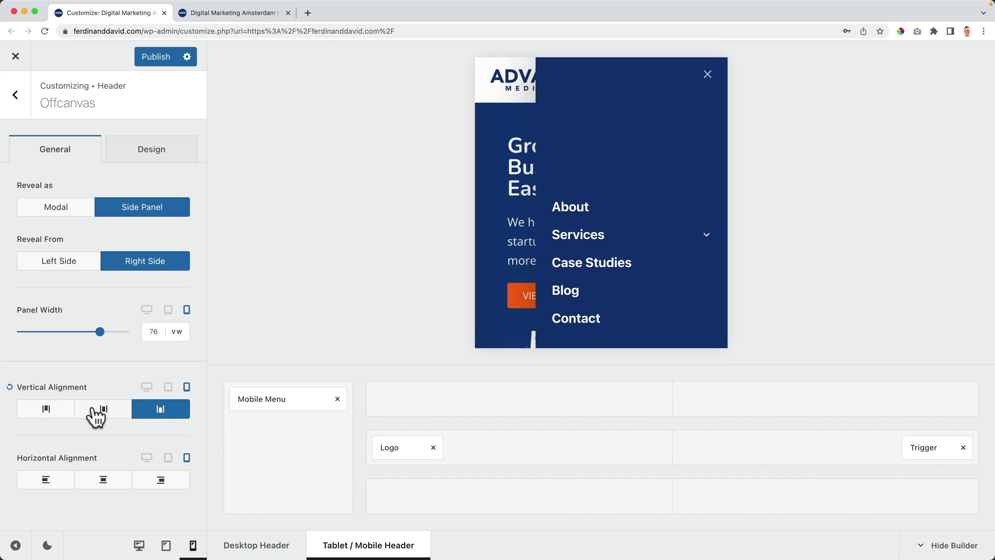
pyautogui.click(45, 414)
pyautogui.click(93, 486)
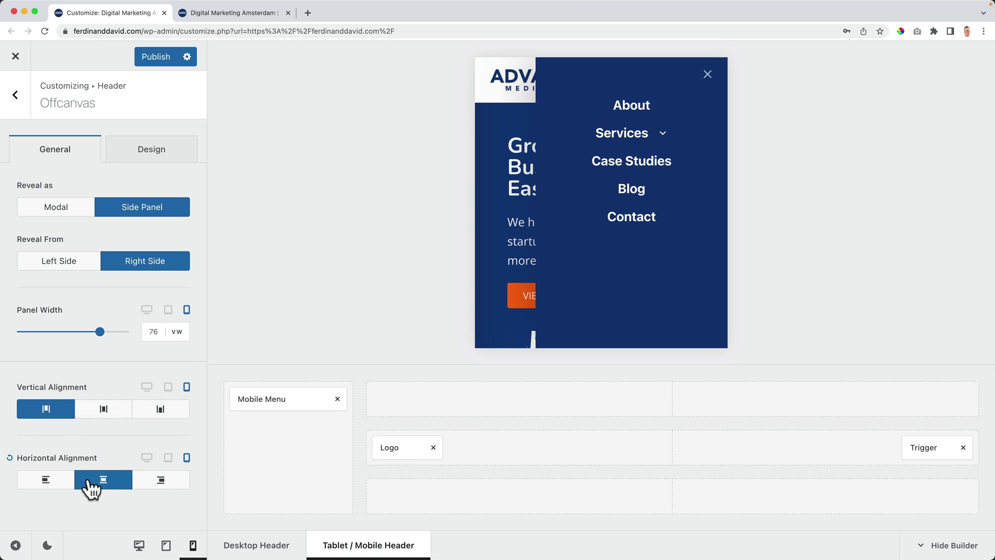
pyautogui.click(61, 484)
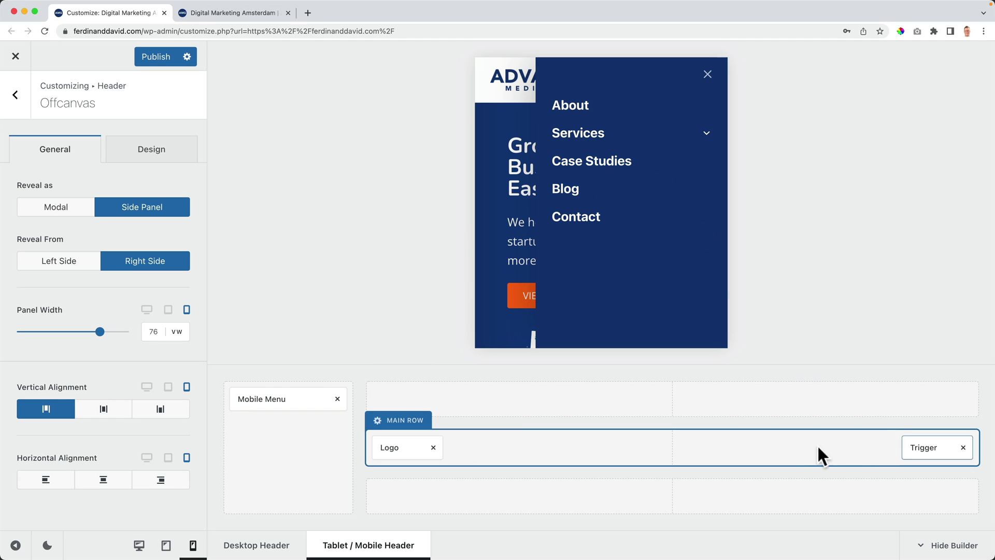
pyautogui.click(278, 400)
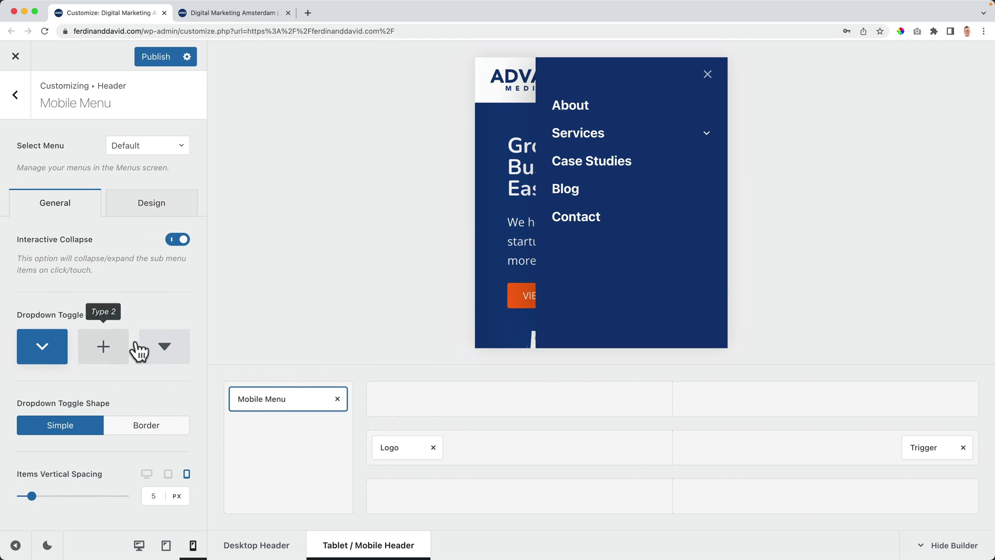
# Step: Give the submenu toggle a bordered triangle icon and set item spacing to 8 px
pyautogui.click(706, 135)
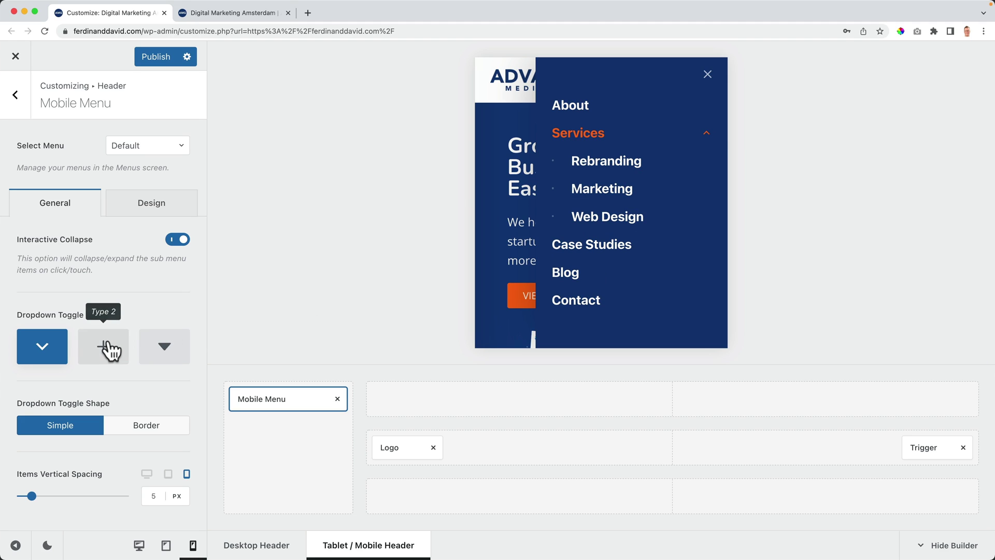
pyautogui.click(108, 350)
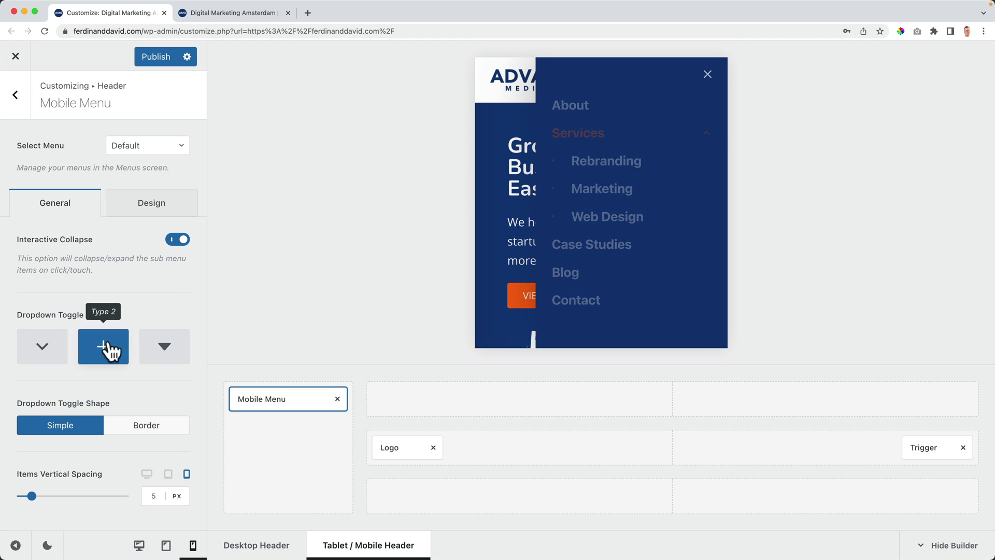
pyautogui.click(155, 354)
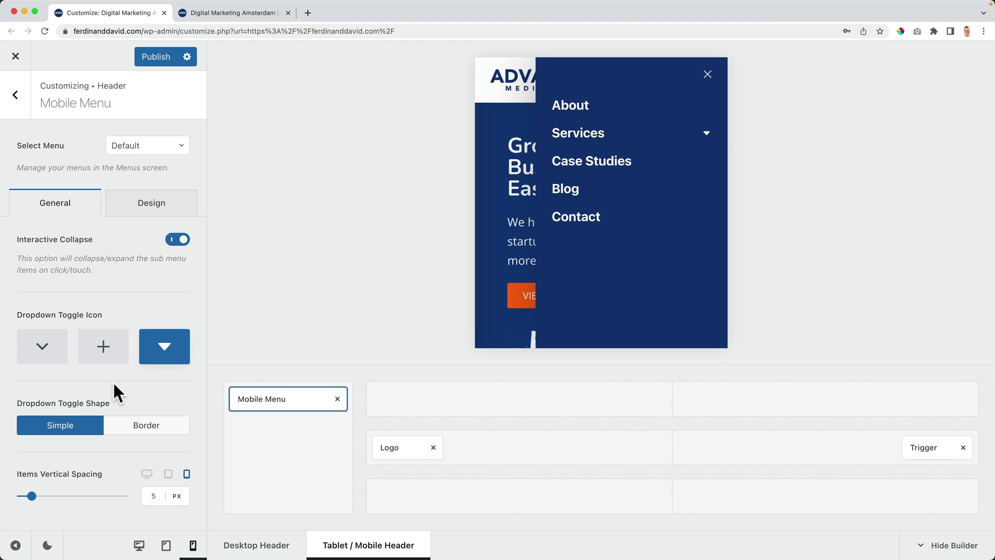
pyautogui.click(110, 424)
pyautogui.click(150, 495)
pyautogui.press('Up')
pyautogui.press('Up')
pyautogui.press('Up')
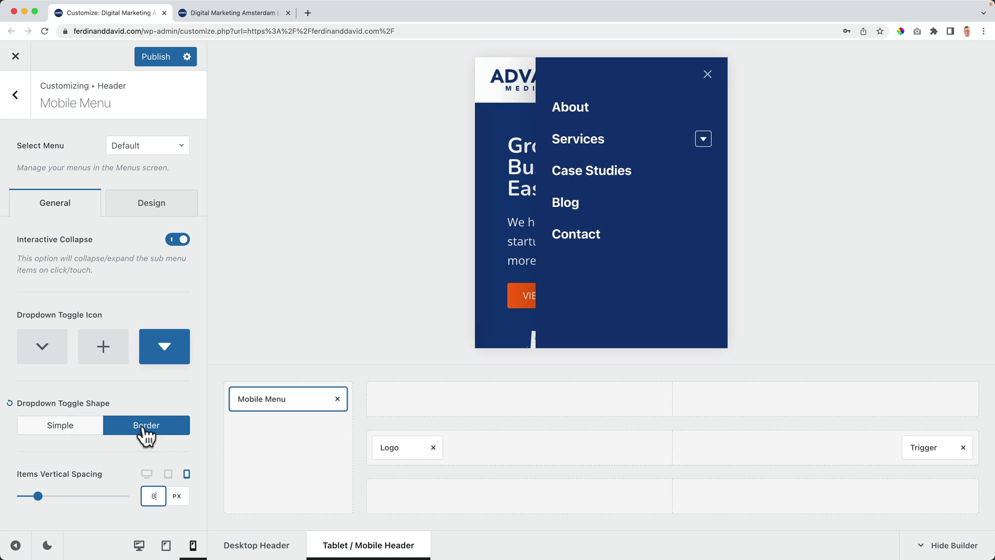
# Step: Set the mobile menu font to Nunito, weight Medium 500
pyautogui.click(148, 207)
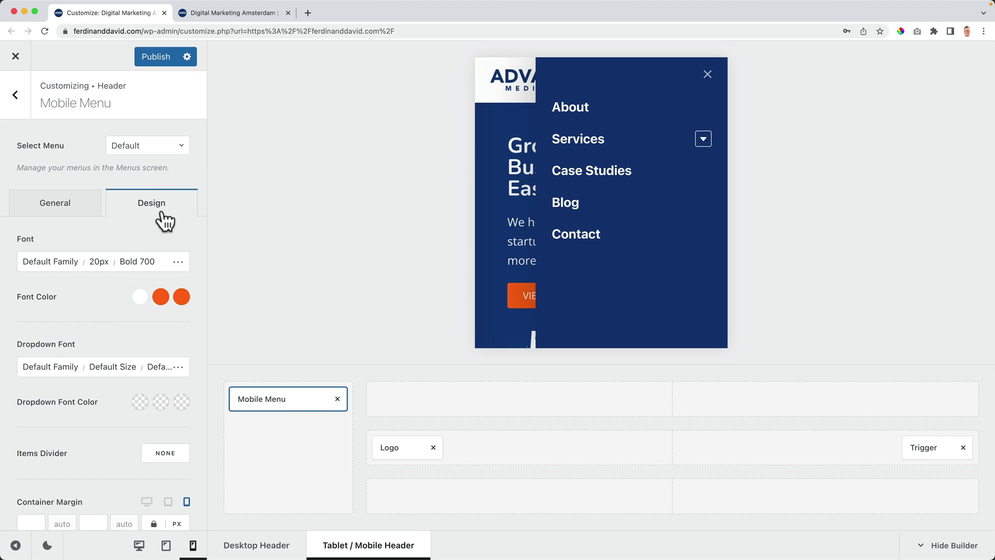
pyautogui.click(46, 263)
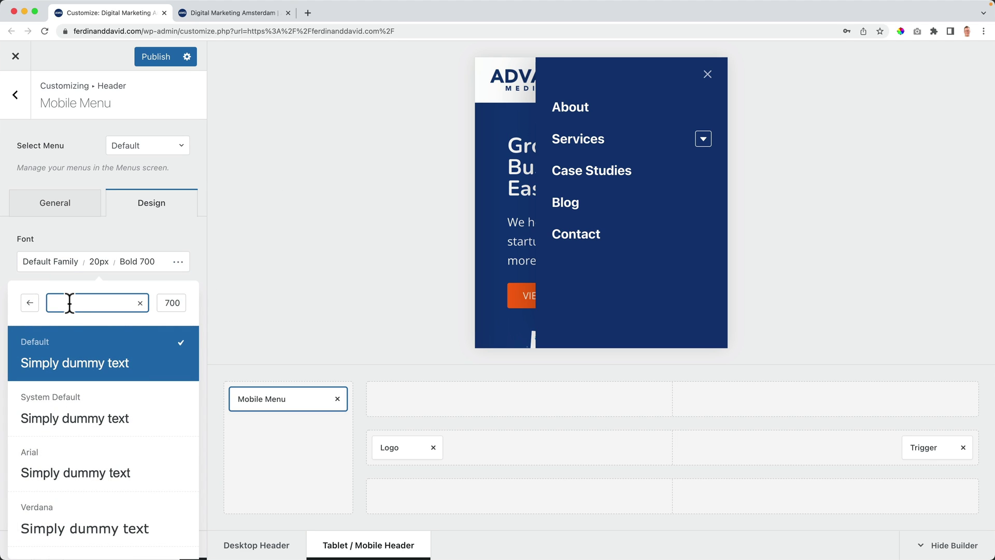
pyautogui.write('nunito')
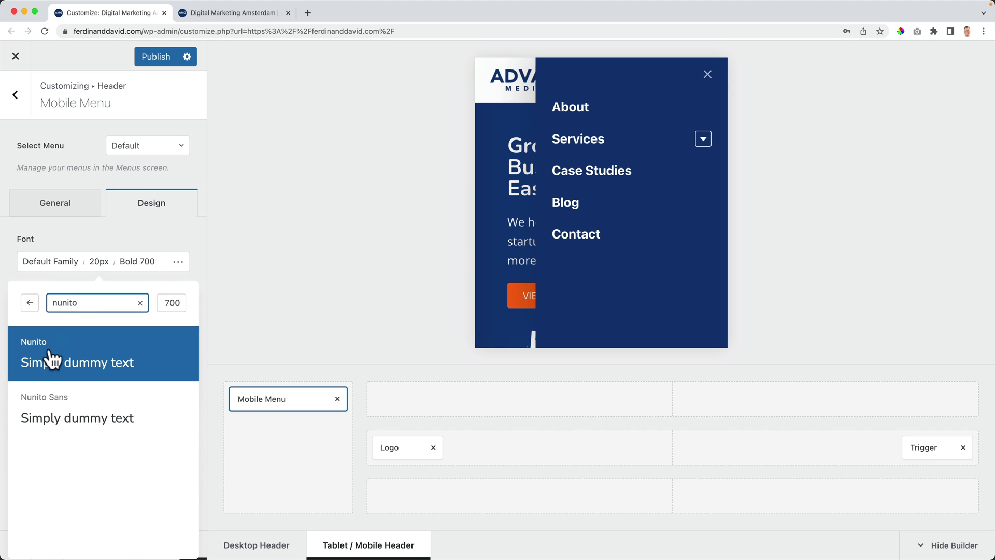
pyautogui.click(50, 361)
pyautogui.click(122, 279)
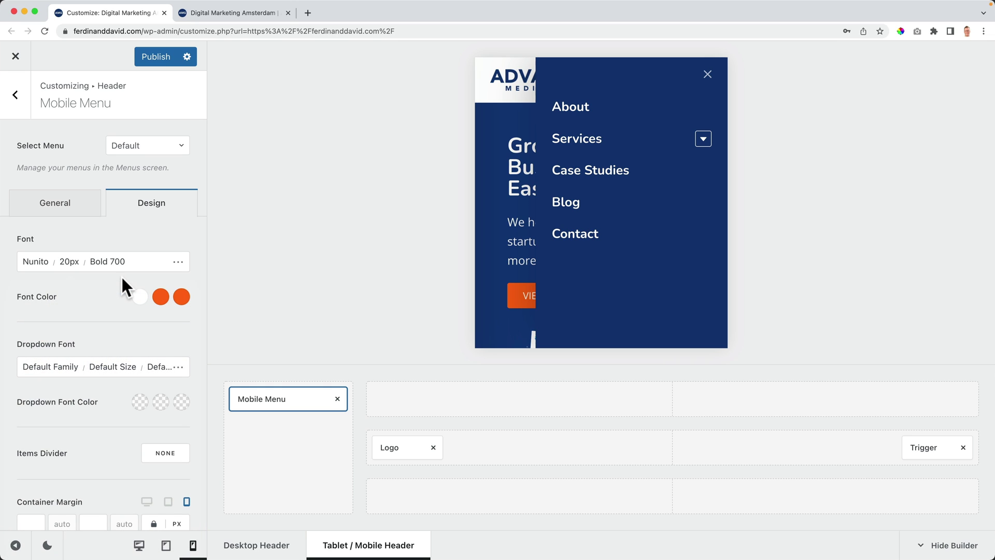
pyautogui.click(109, 263)
pyautogui.click(150, 305)
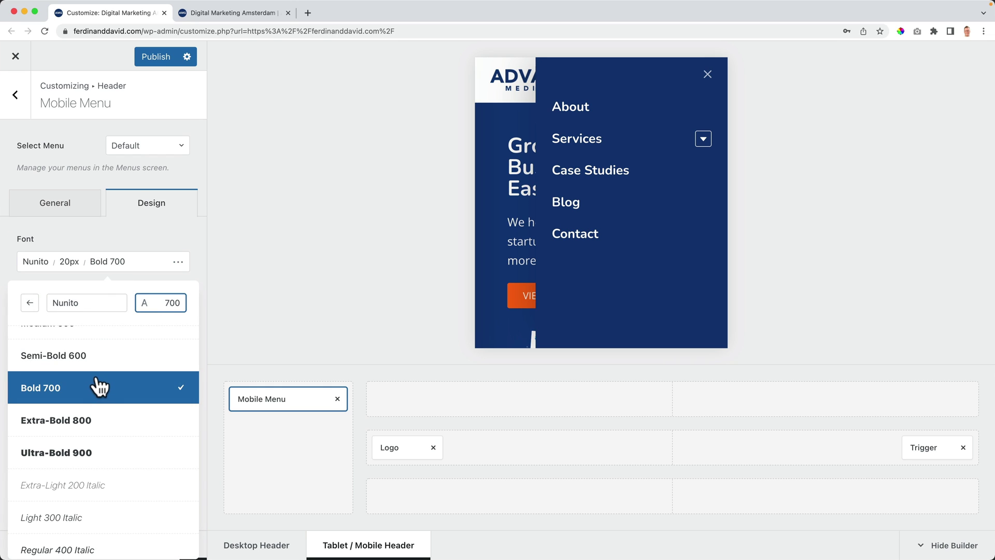
pyautogui.scroll(2, 100, 386)
pyautogui.click(81, 383)
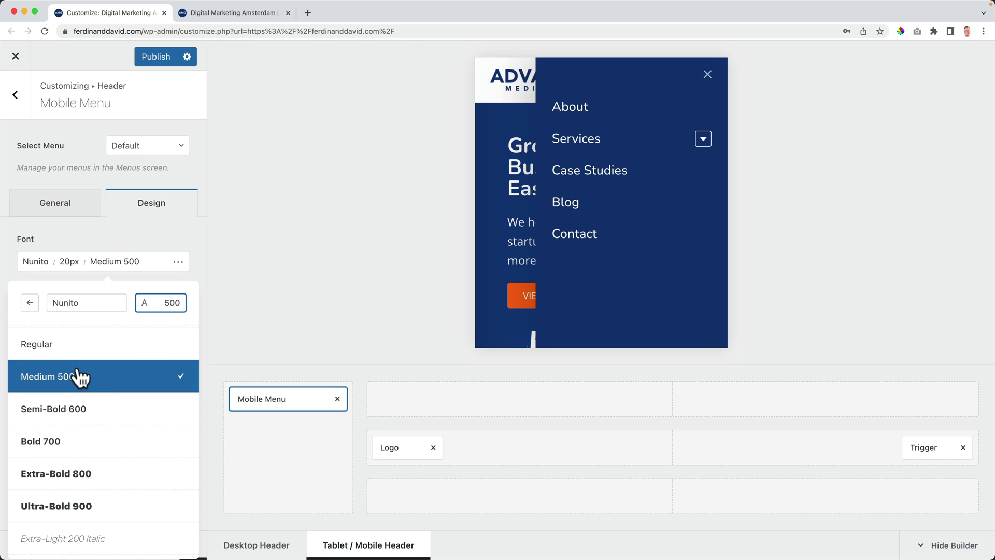
pyautogui.click(148, 254)
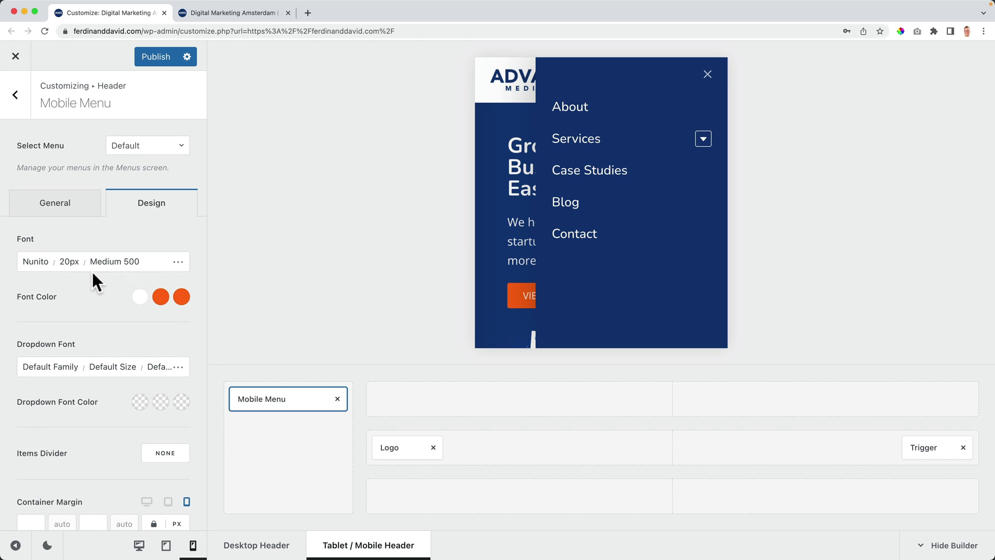
# Step: Make the mobile menu text uppercase at 18 px, then switch to the live site
pyautogui.click(178, 262)
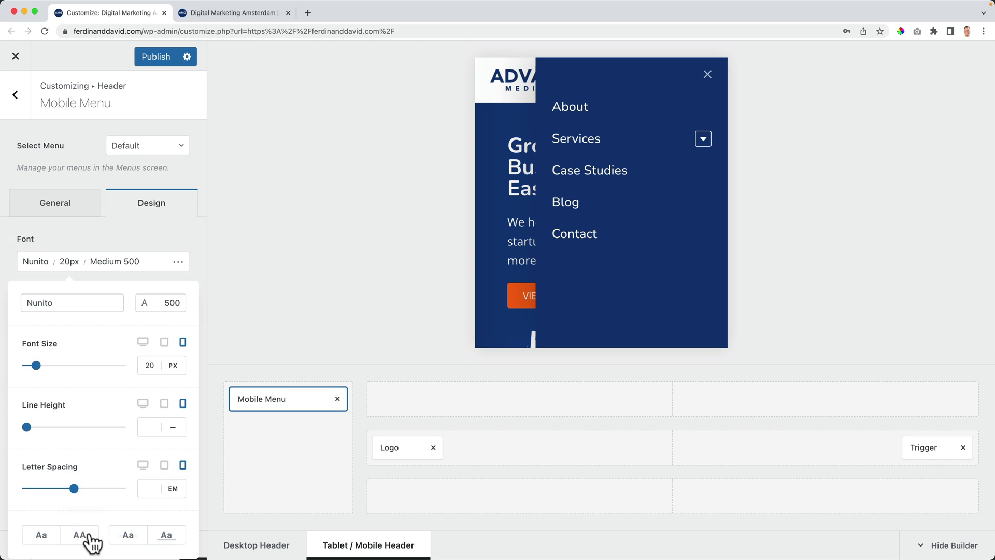
pyautogui.click(80, 536)
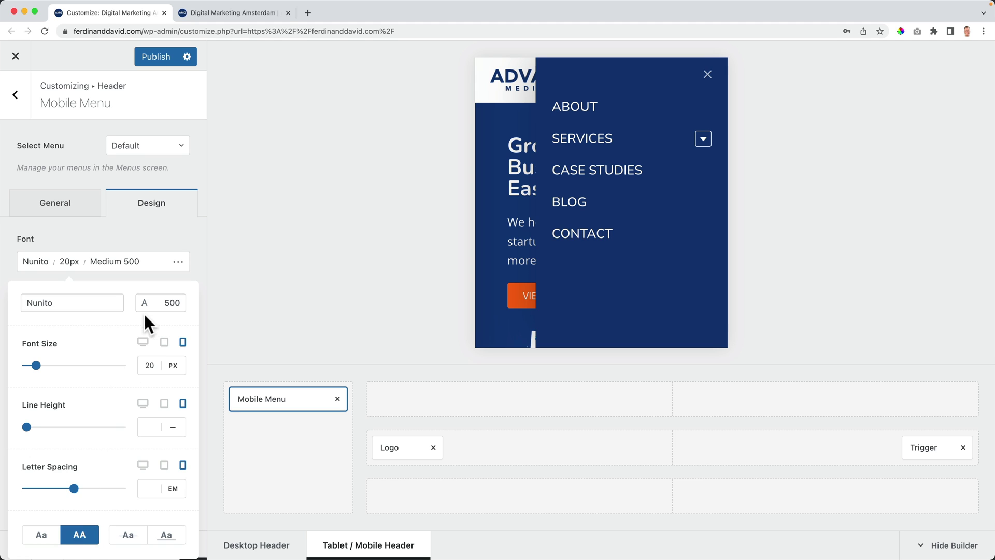
pyautogui.doubleClick(149, 365)
pyautogui.write('18')
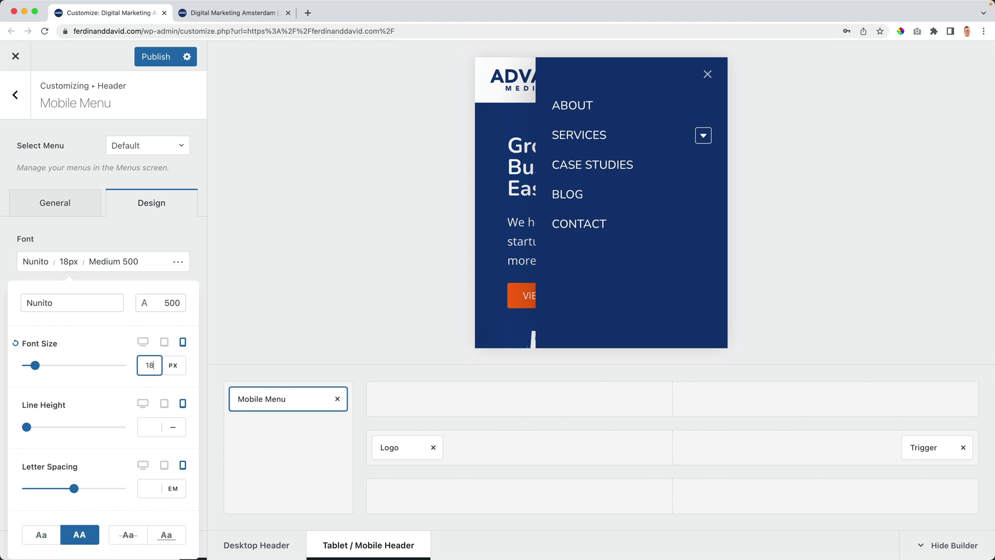
pyautogui.click(146, 237)
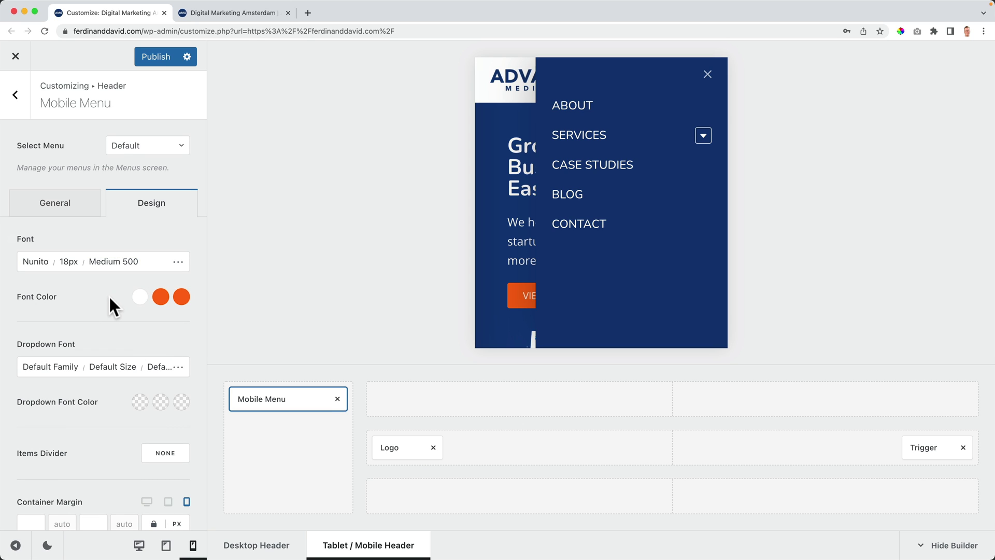
pyautogui.click(202, 14)
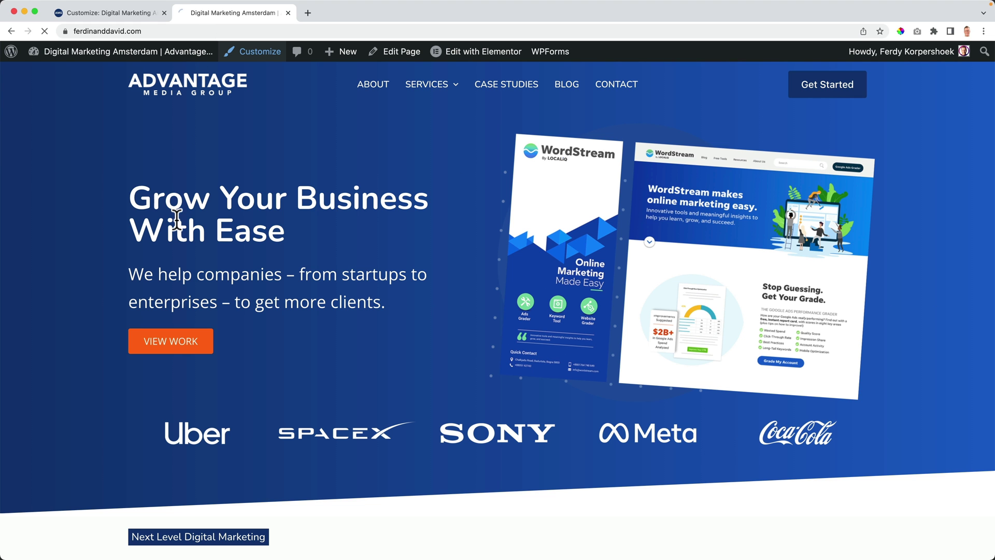
# Step: Check the live mobile menu at phone width, toggling SERVICES, then return to the Customizer tab
pyautogui.moveTo(5, 229); pyautogui.dragTo(717, 224)
pyautogui.click(970, 95)
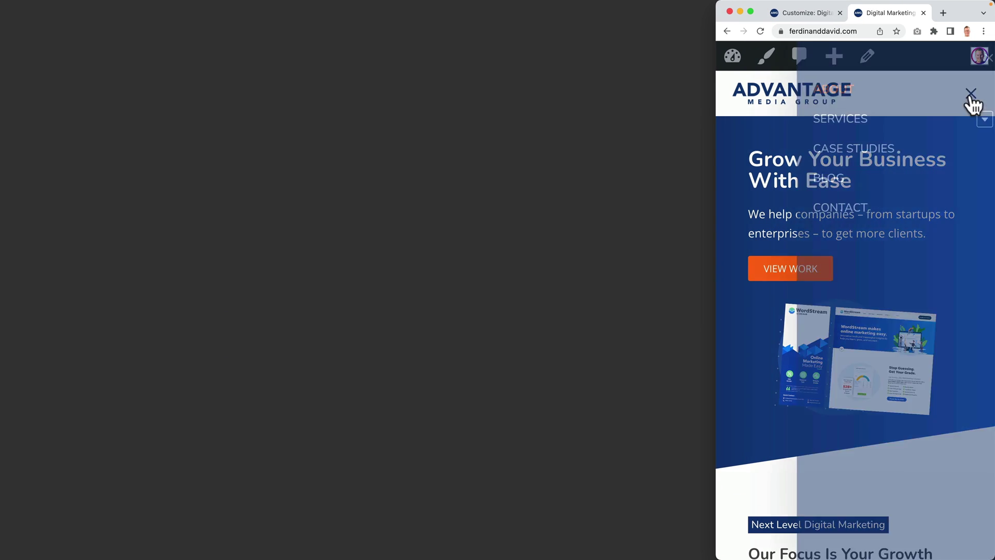
pyautogui.click(968, 124)
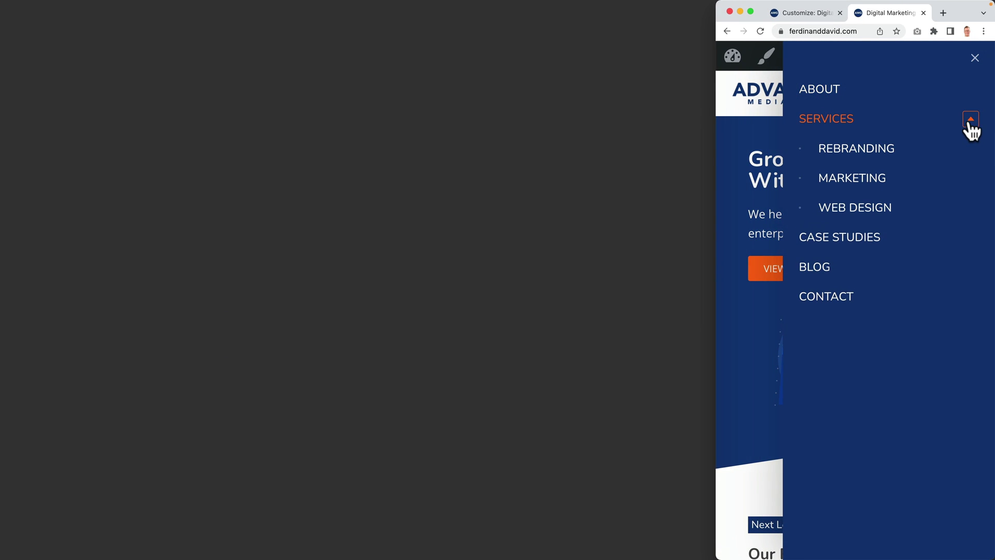
pyautogui.click(969, 123)
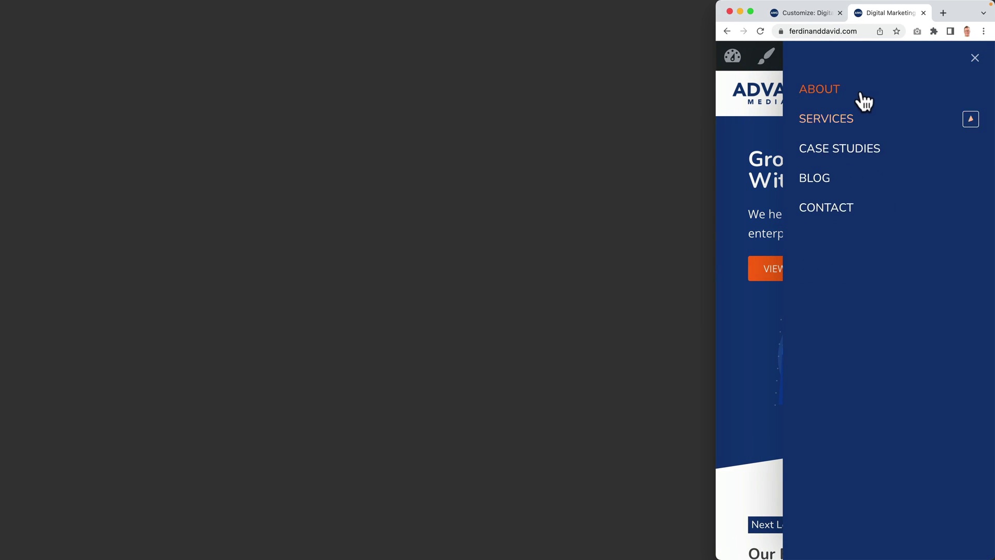
pyautogui.click(970, 121)
pyautogui.moveTo(718, 149); pyautogui.dragTo(4, 155)
pyautogui.click(968, 85)
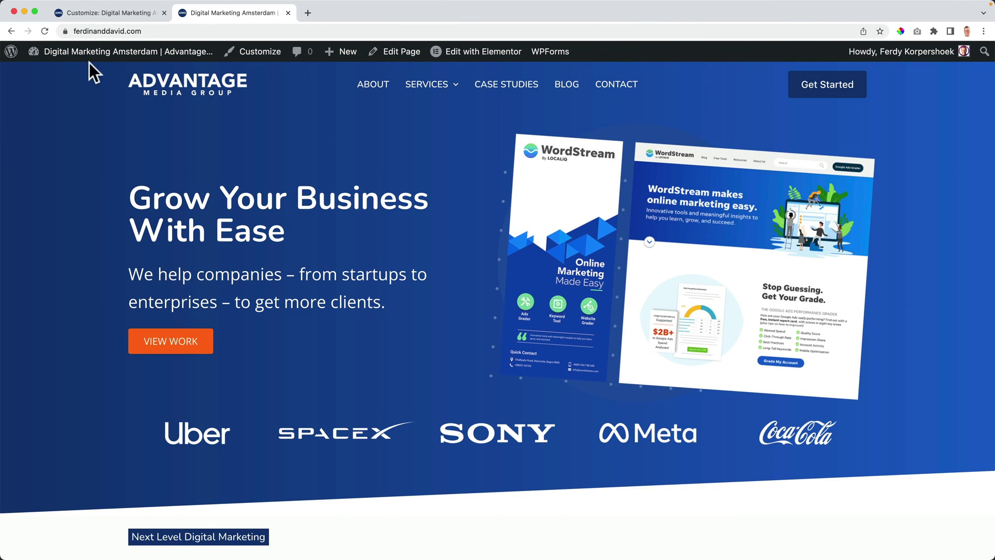
pyautogui.click(101, 15)
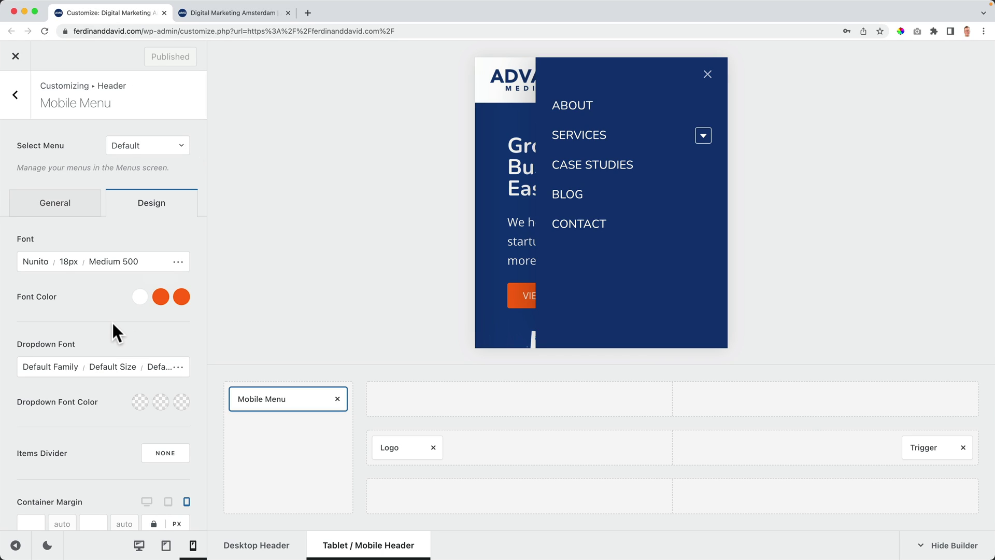
# Step: Try item dividers, set them back to none, and publish the mobile menu changes
pyautogui.scroll(-2, 111, 321)
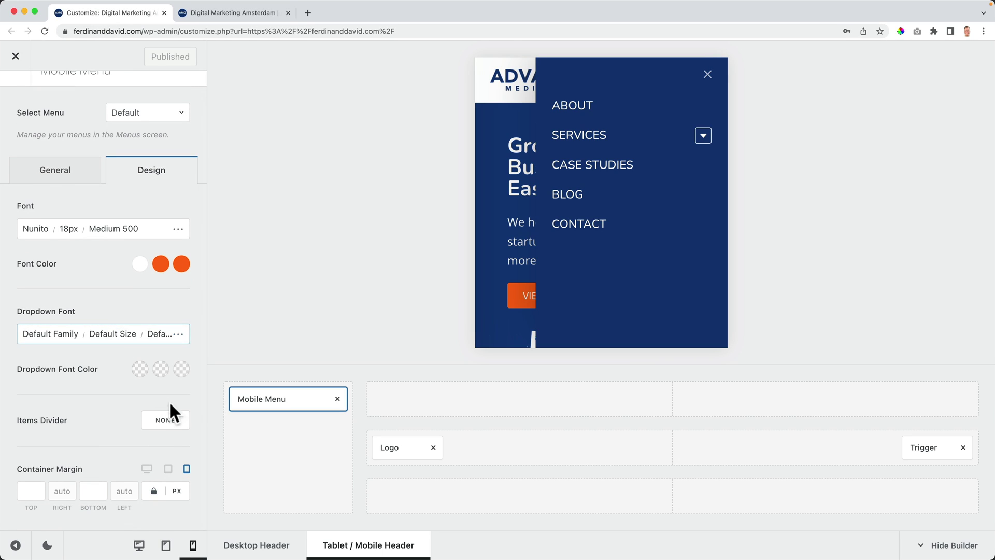
pyautogui.click(162, 426)
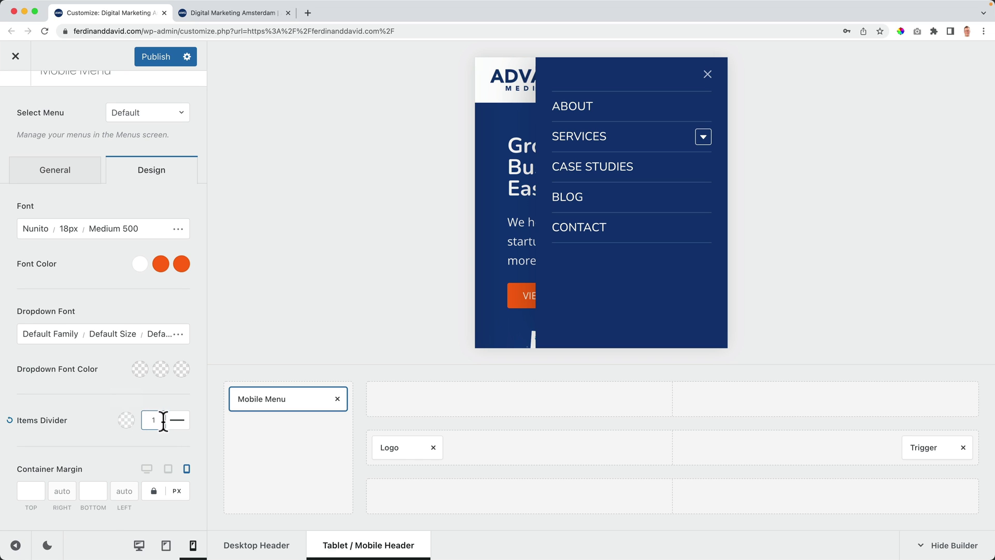
pyautogui.click(158, 420)
pyautogui.click(178, 421)
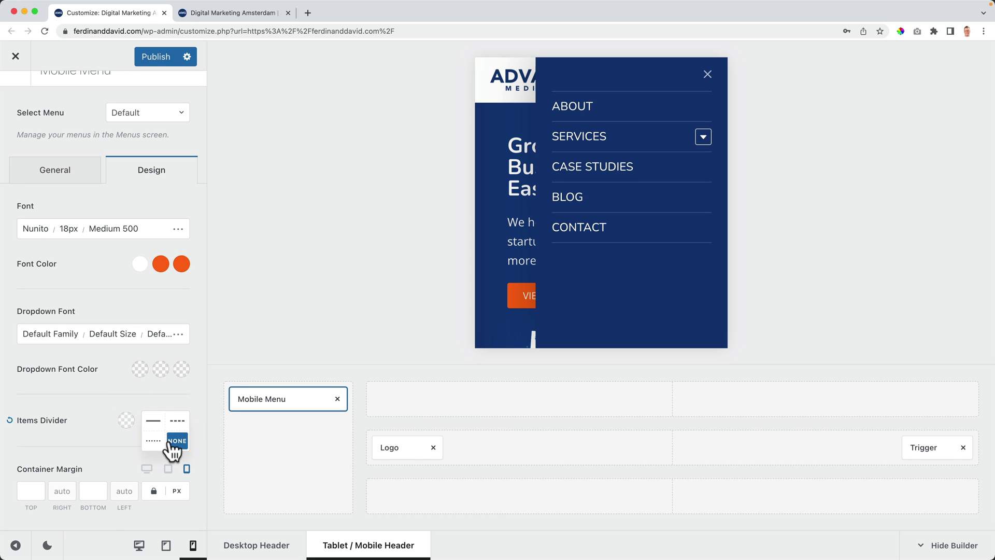
pyautogui.click(175, 440)
pyautogui.scroll(1, 132, 421)
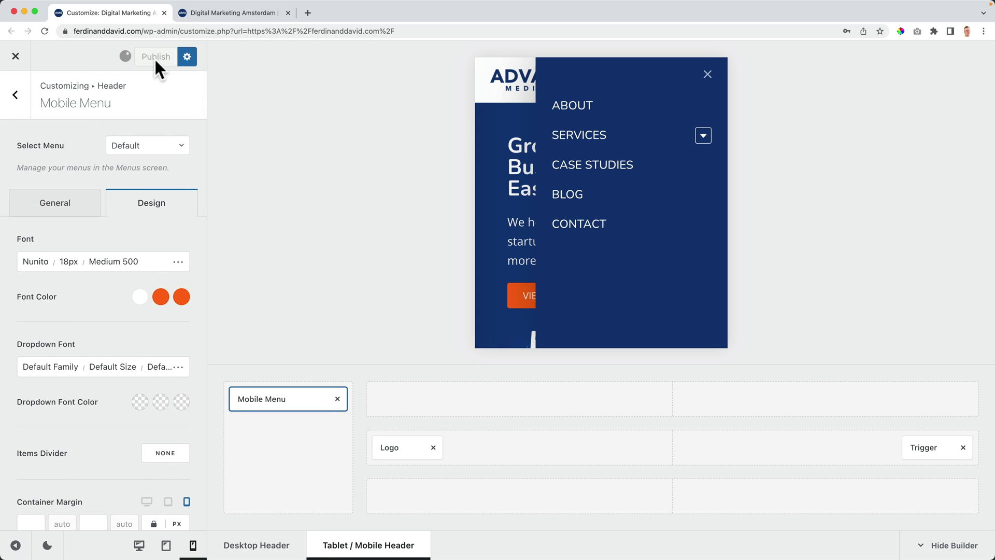
pyautogui.click(15, 57)
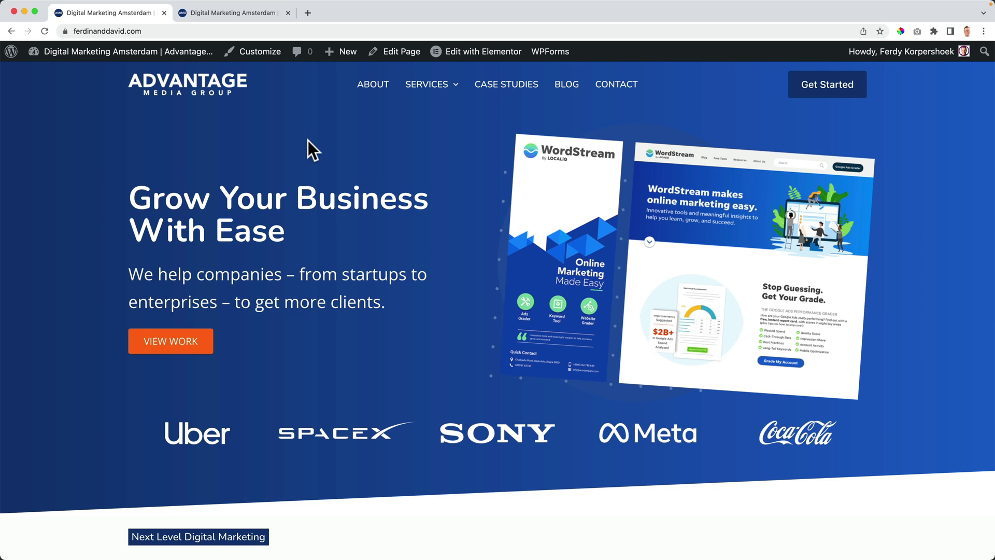
# Step: Scroll through the live homepage, then open the Customizer from the first site tab
pyautogui.scroll(-3, 306, 141)
pyautogui.scroll(3, 362, 193)
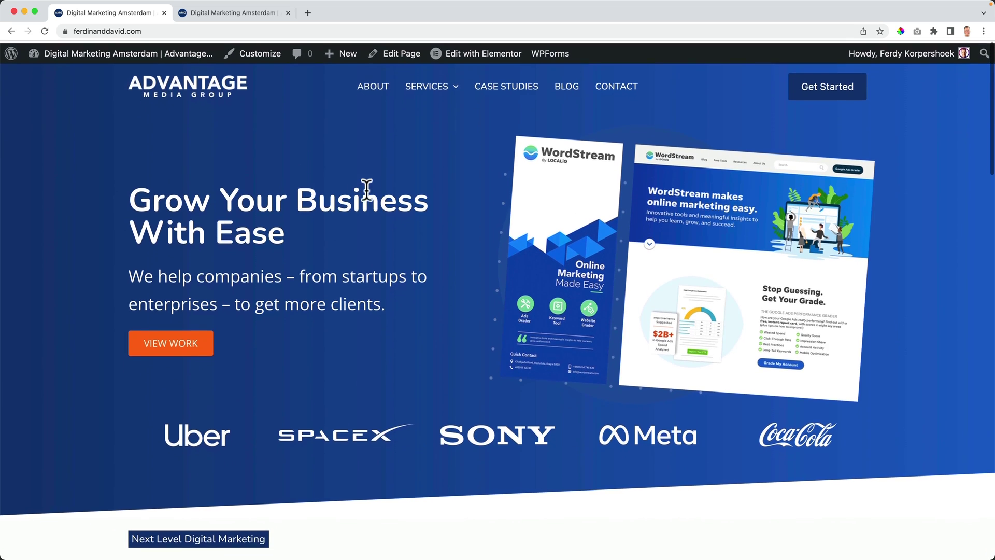
pyautogui.scroll(-3, 370, 189)
pyautogui.scroll(-7, 374, 187)
pyautogui.moveTo(428, 91)
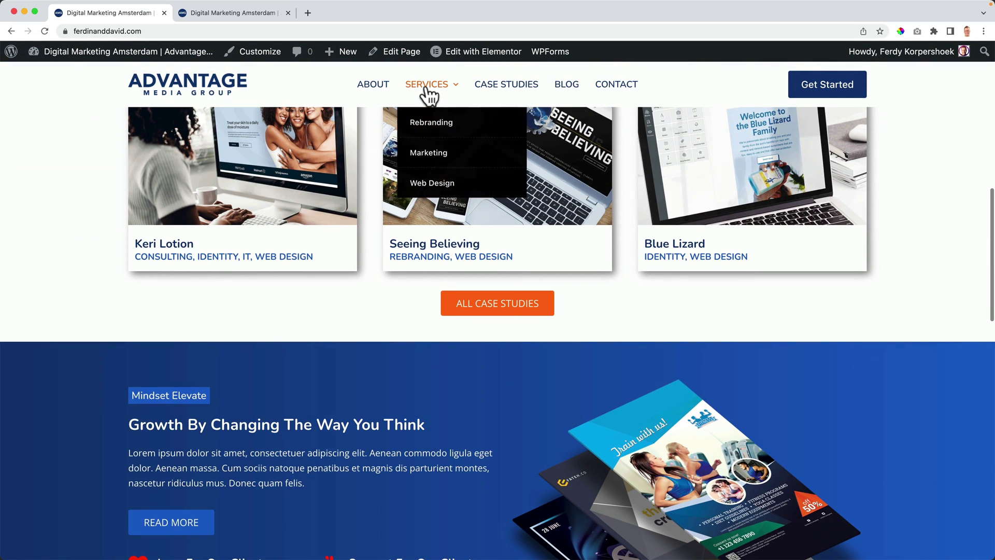
pyautogui.scroll(10, 353, 171)
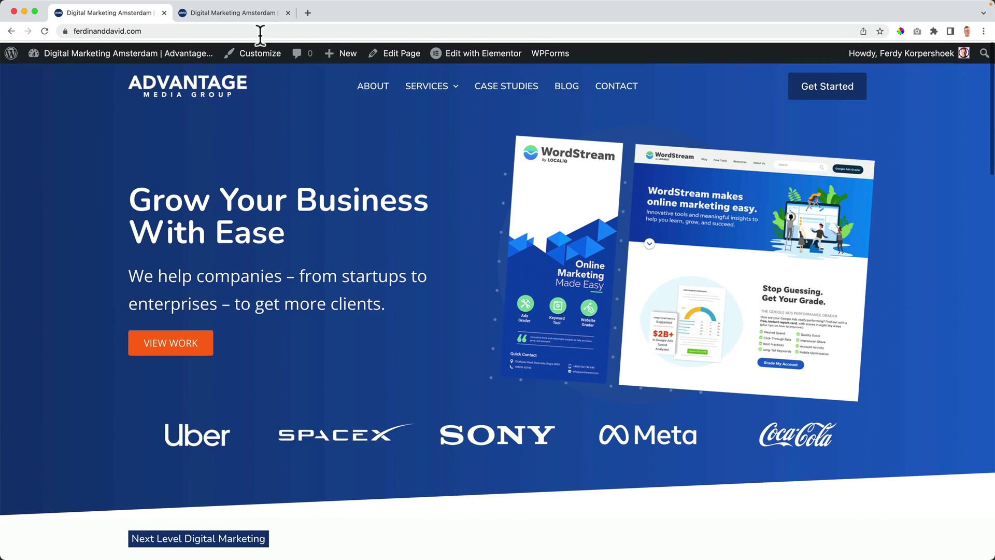
pyautogui.click(238, 14)
pyautogui.click(137, 14)
pyautogui.click(263, 54)
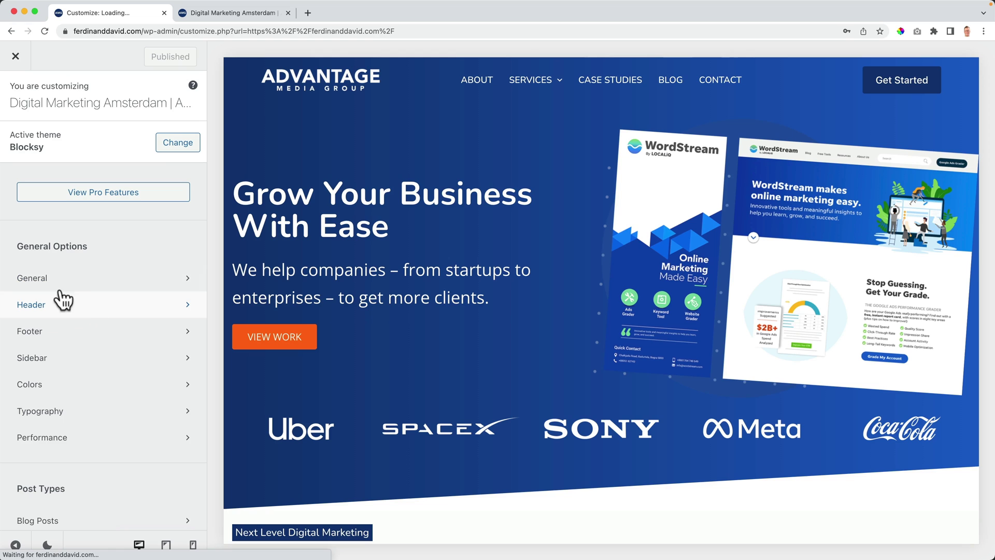
# Step: In Header > Menu 1, test click-to-open dropdowns on SERVICES, then keep hover opening
pyautogui.click(57, 306)
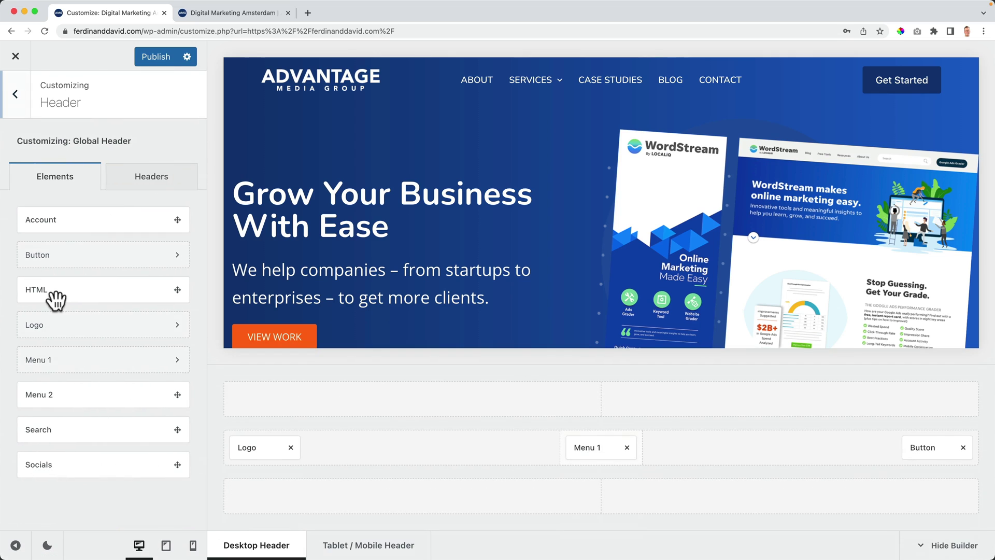
pyautogui.click(595, 446)
pyautogui.scroll(-6, 95, 267)
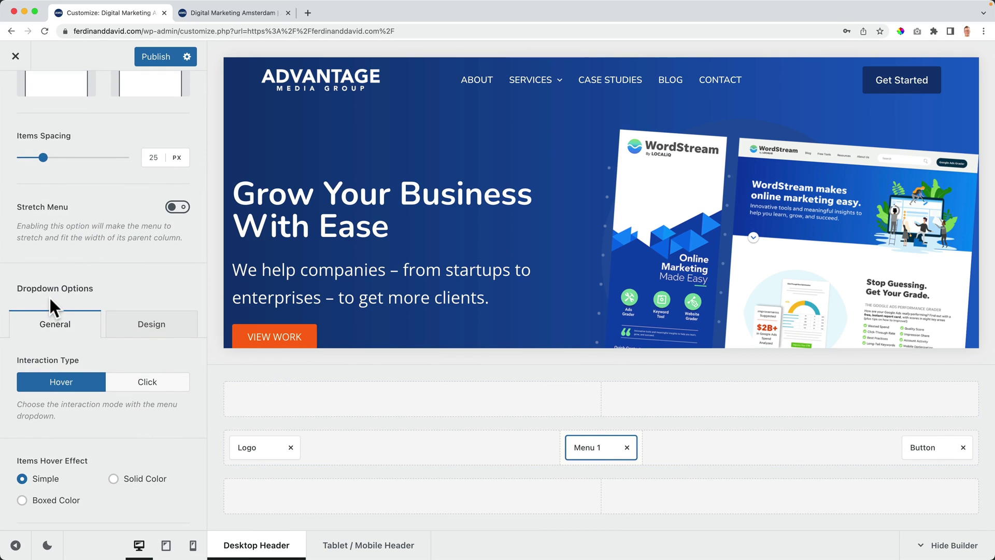
pyautogui.scroll(-2, 49, 296)
pyautogui.moveTo(548, 93)
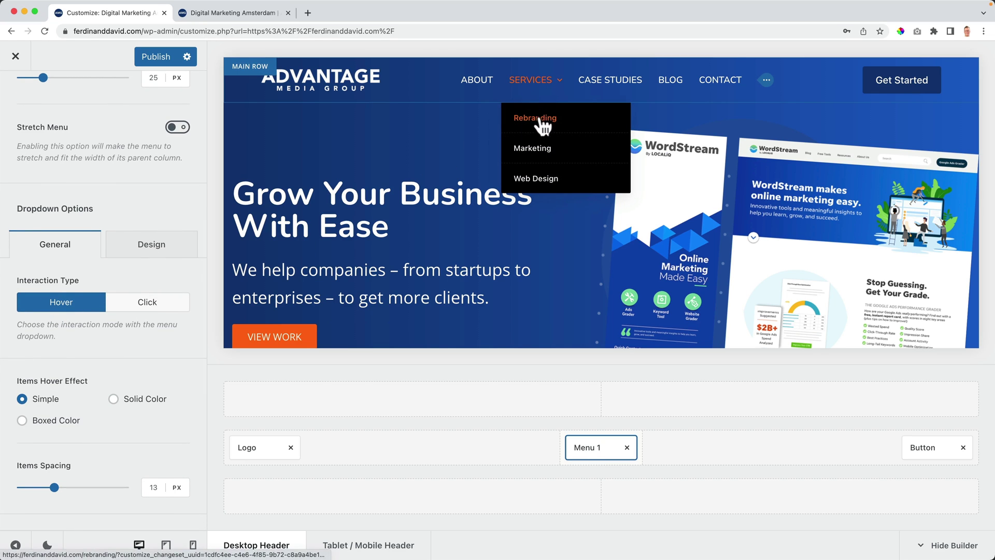
pyautogui.click(140, 307)
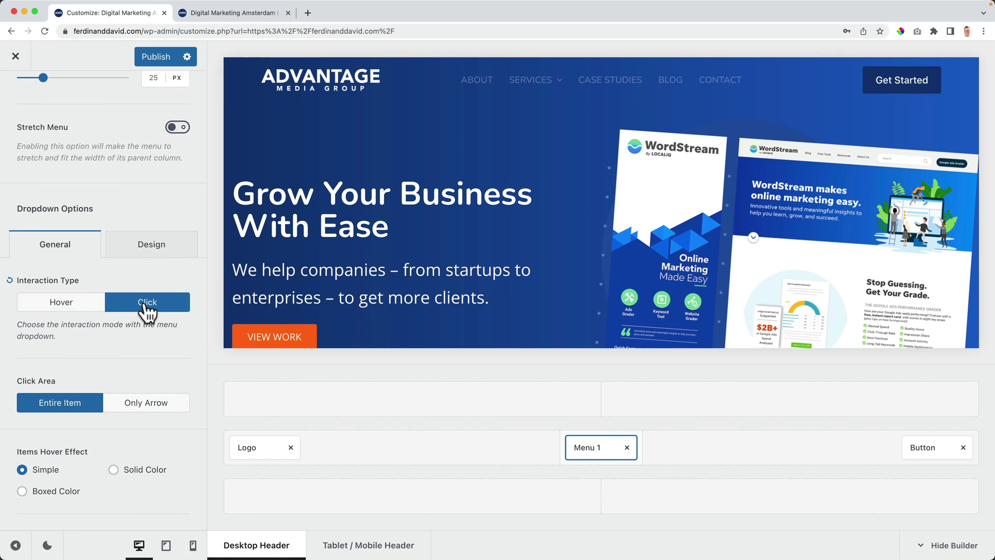
pyautogui.click(540, 84)
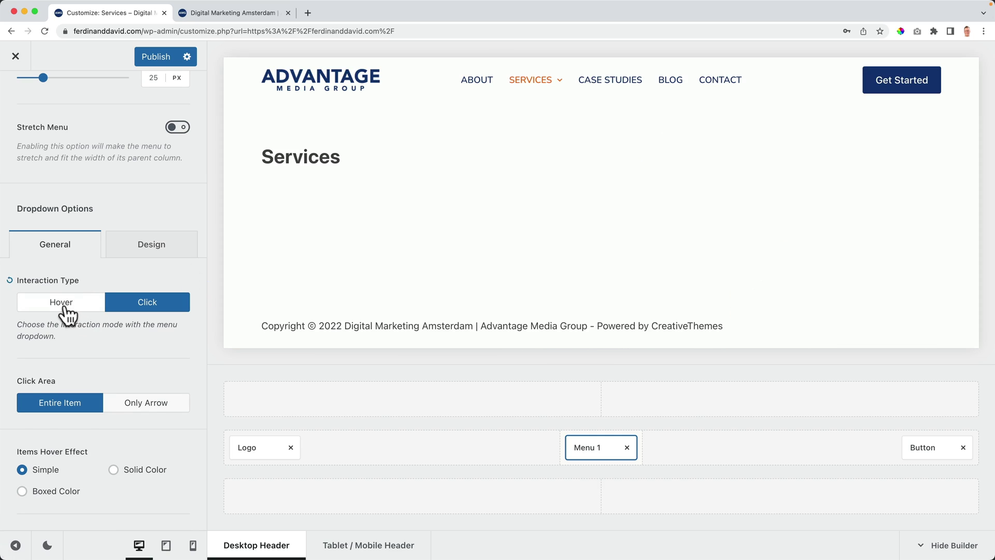
pyautogui.click(62, 302)
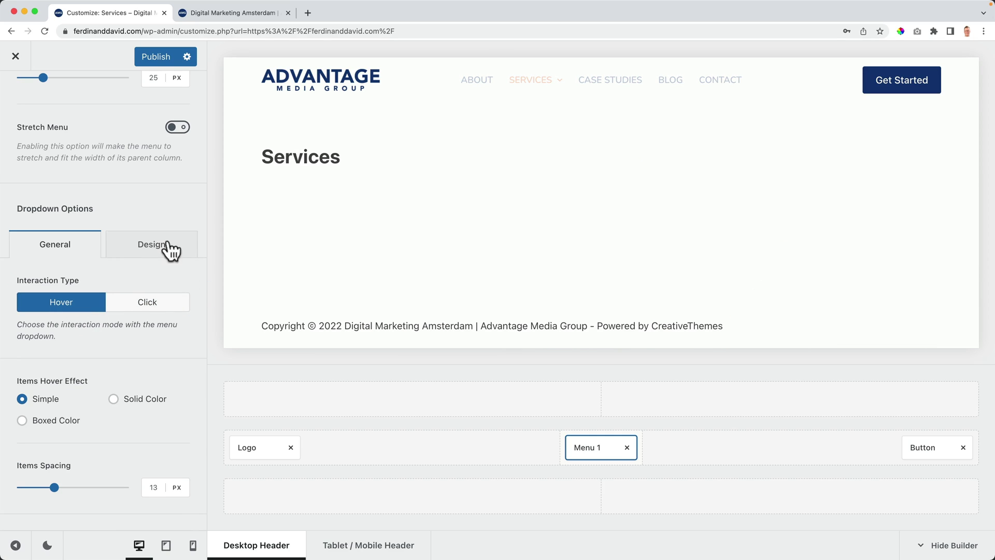
pyautogui.click(341, 94)
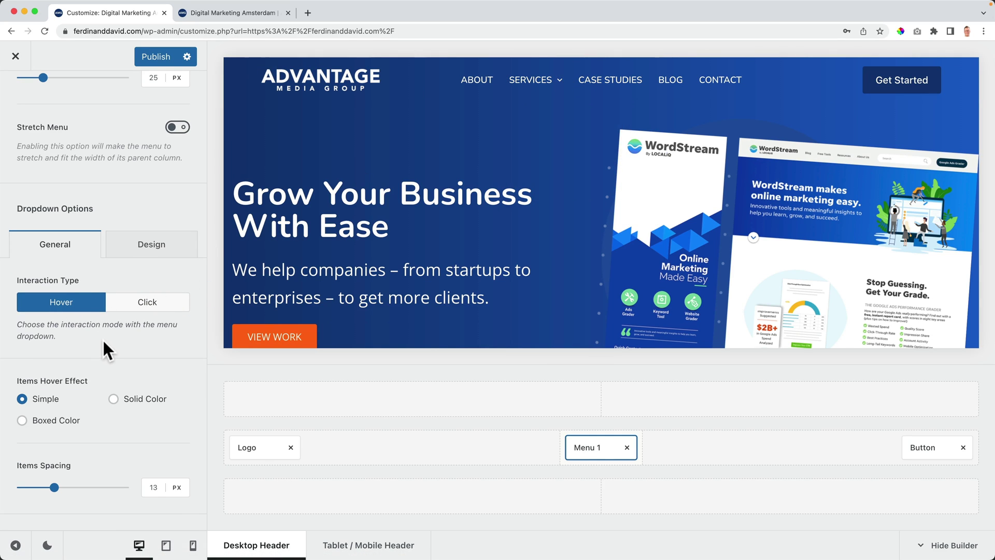
# Step: Set the dropdown items' background to the brand orange #ff6b00 after trying green
pyautogui.click(142, 250)
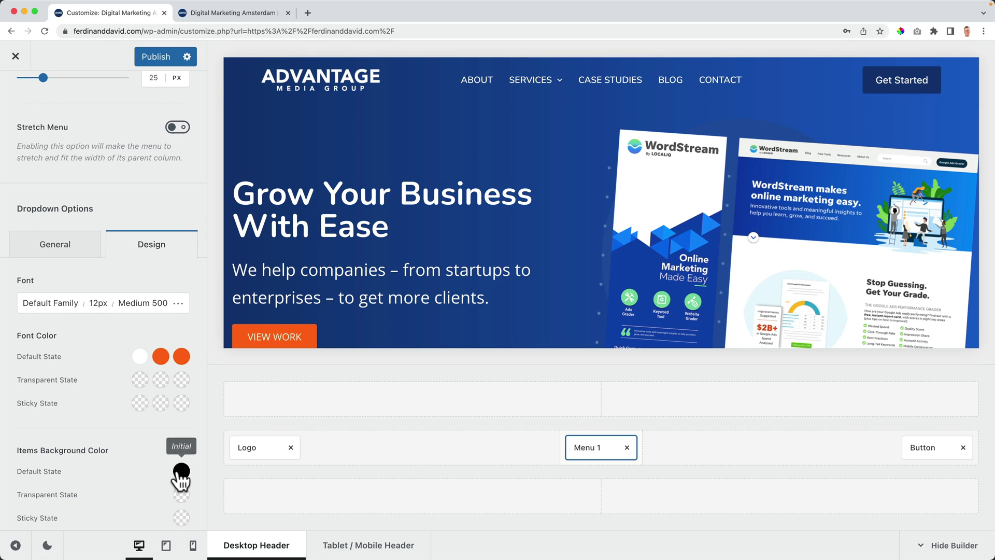
pyautogui.click(181, 471)
pyautogui.click(86, 371)
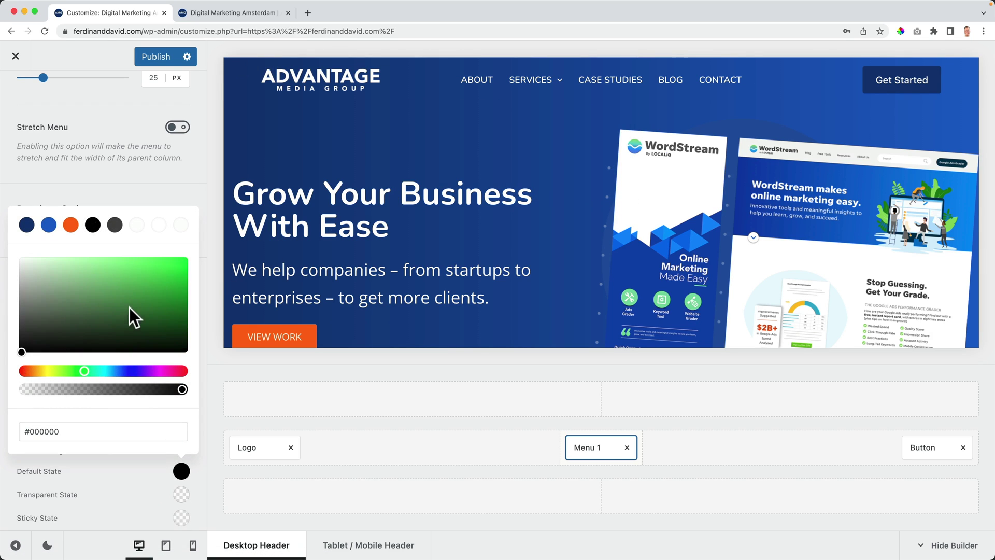
pyautogui.moveTo(129, 309); pyautogui.dragTo(206, 252)
pyautogui.click(71, 227)
pyautogui.moveTo(549, 94)
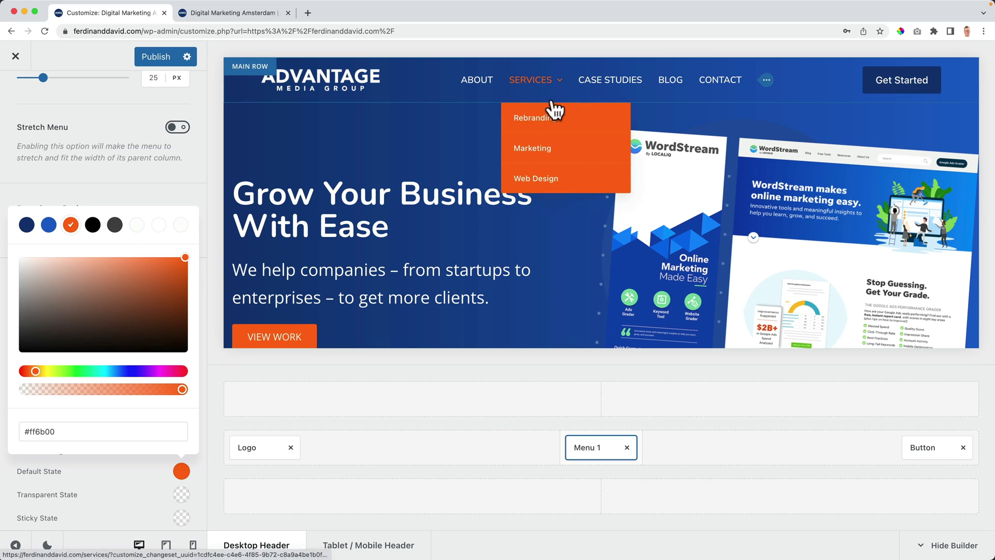
pyautogui.click(141, 182)
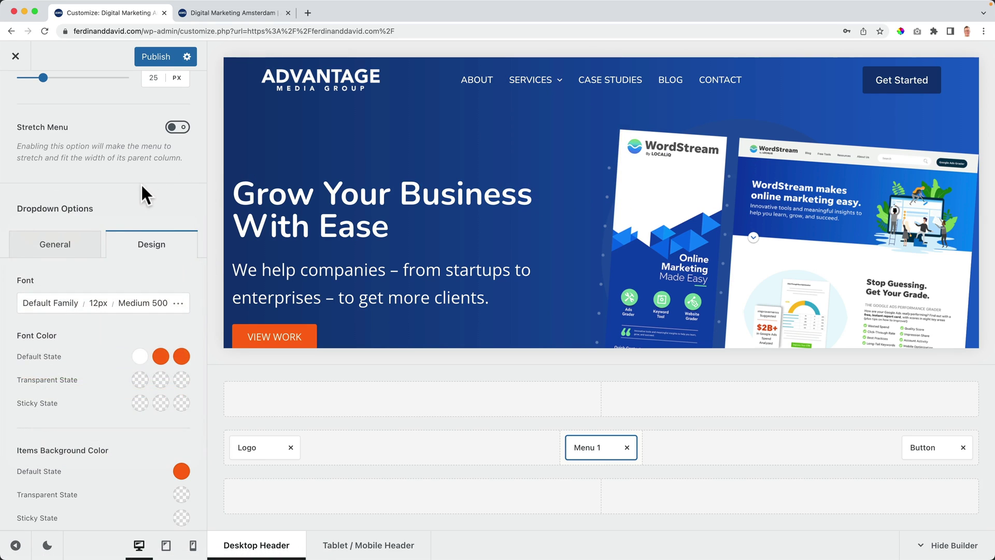
pyautogui.click(62, 249)
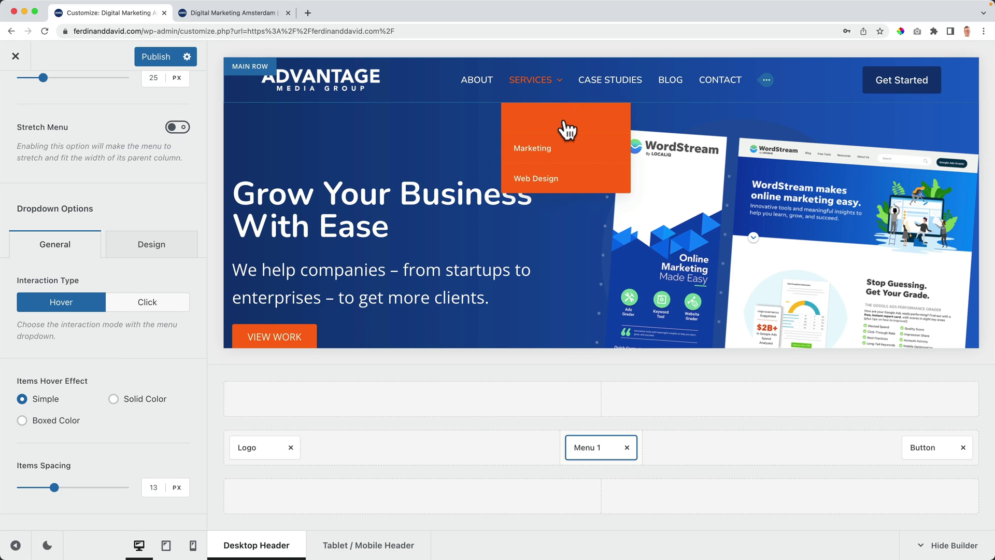
# Step: Set the dropdown font colours to white by default and blue for the second state
pyautogui.click(146, 246)
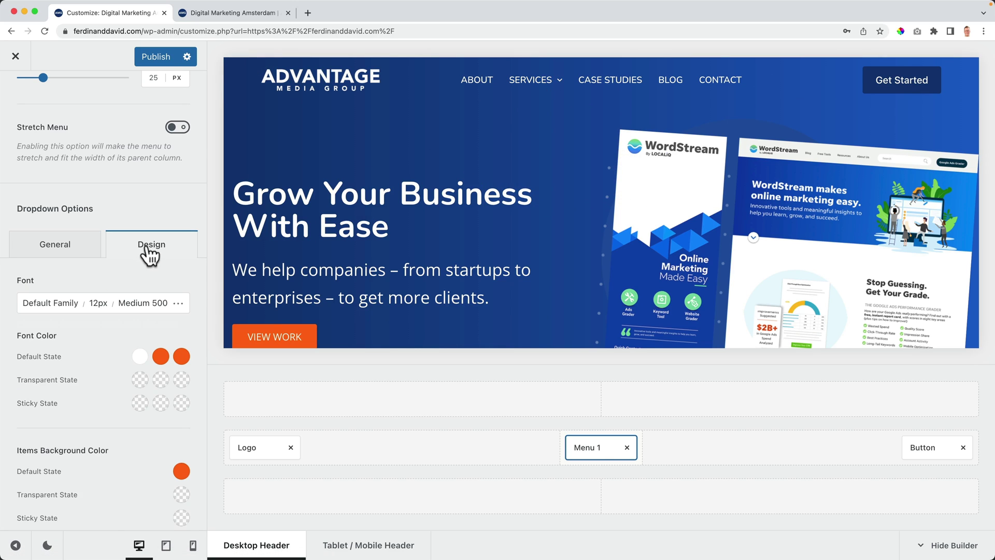
pyautogui.click(140, 357)
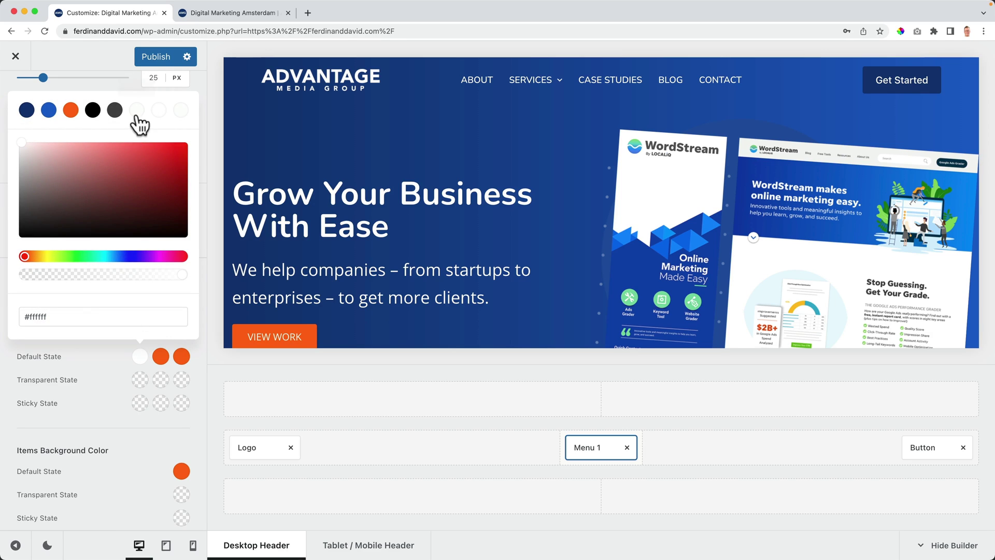
pyautogui.click(159, 111)
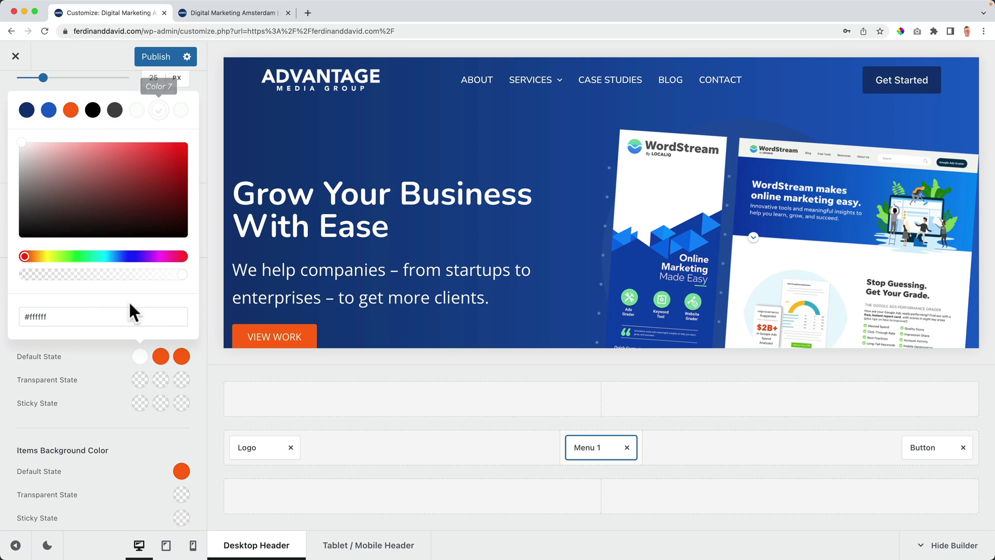
pyautogui.click(161, 357)
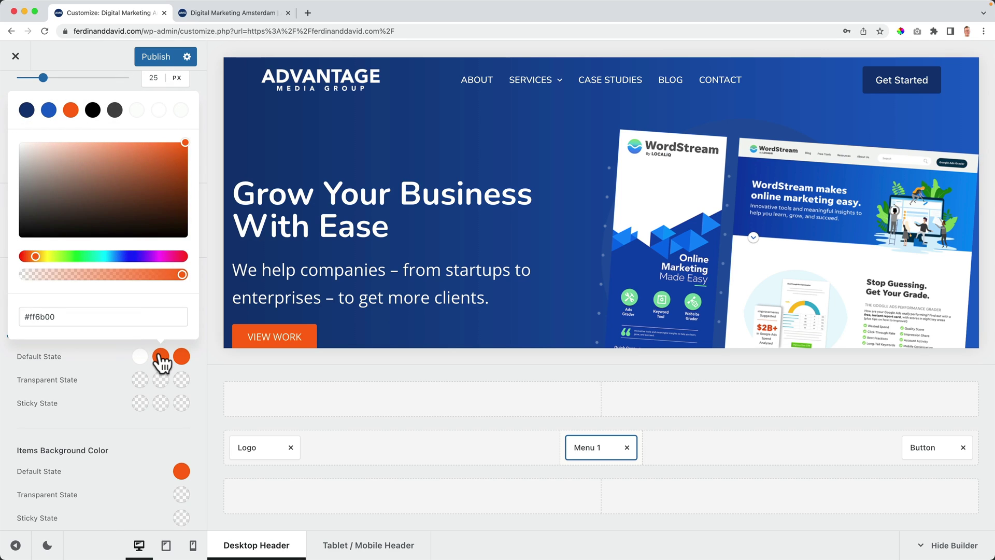
pyautogui.click(49, 111)
pyautogui.click(133, 339)
# Step: Make the dropdown items' background navy #0F3775 in default, transparent and sticky states
pyautogui.moveTo(567, 93)
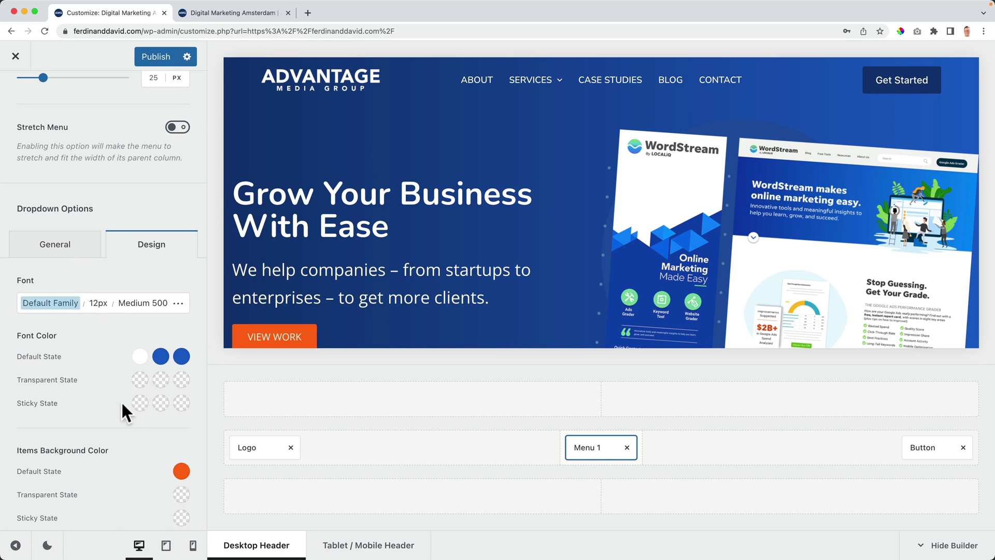
pyautogui.scroll(-2, 140, 429)
pyautogui.click(181, 412)
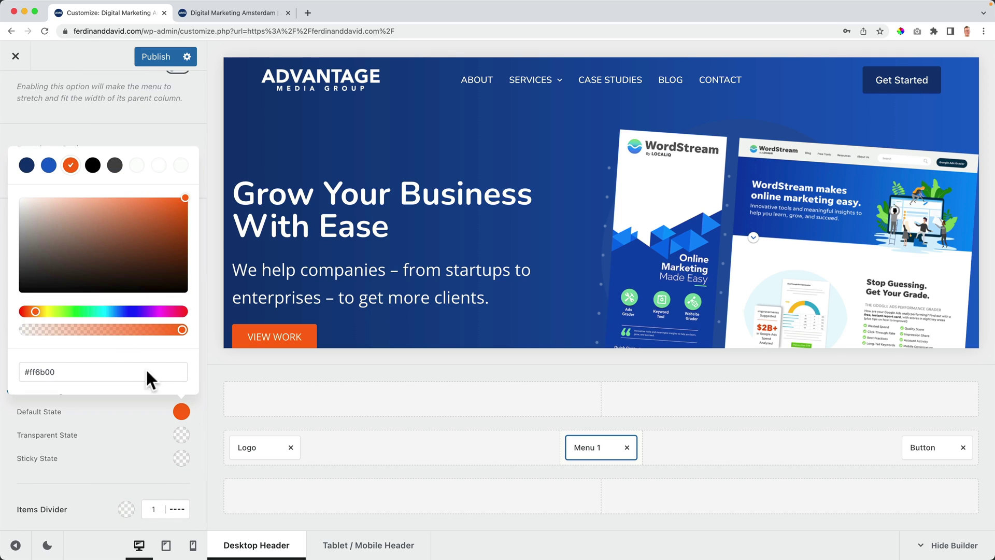
pyautogui.click(25, 164)
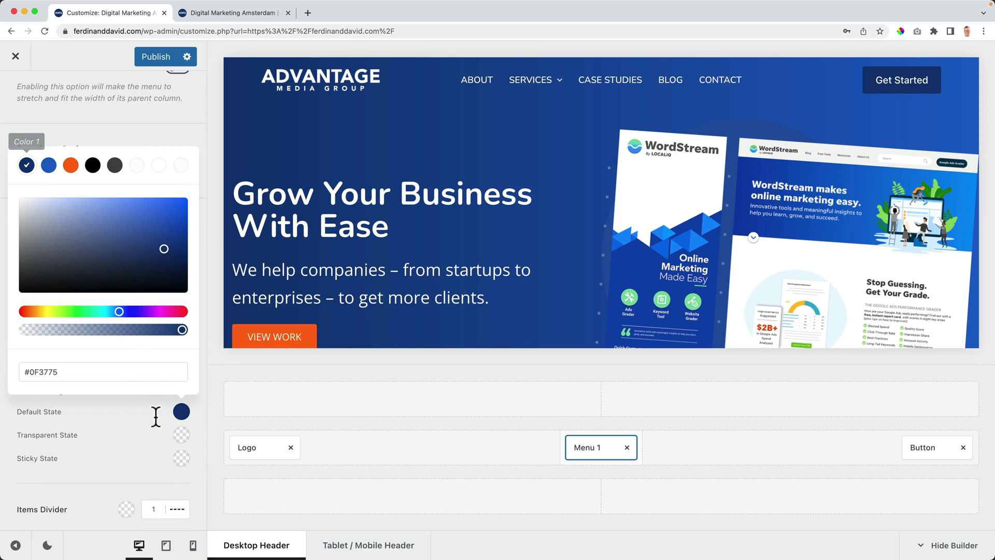
pyautogui.click(181, 435)
pyautogui.click(182, 463)
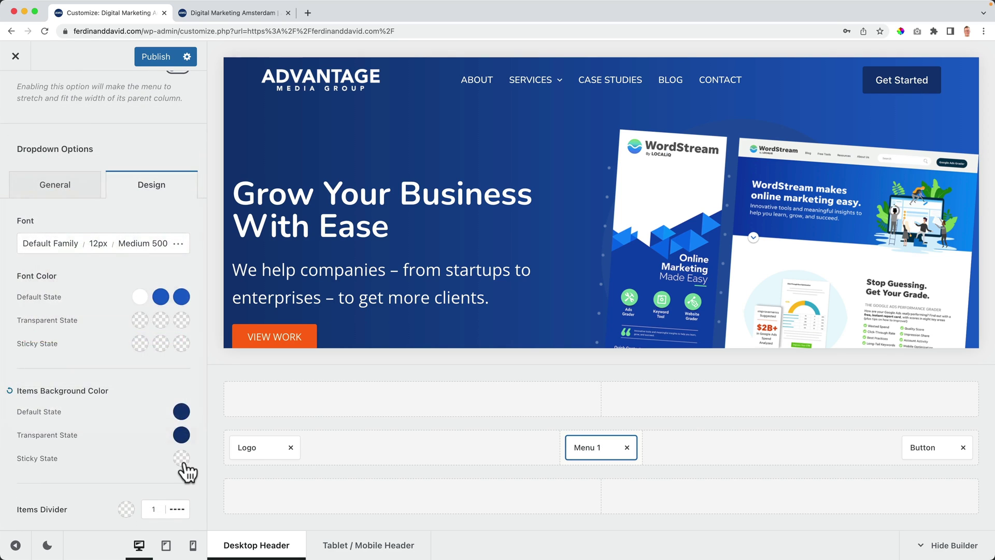
pyautogui.click(182, 462)
pyautogui.click(27, 212)
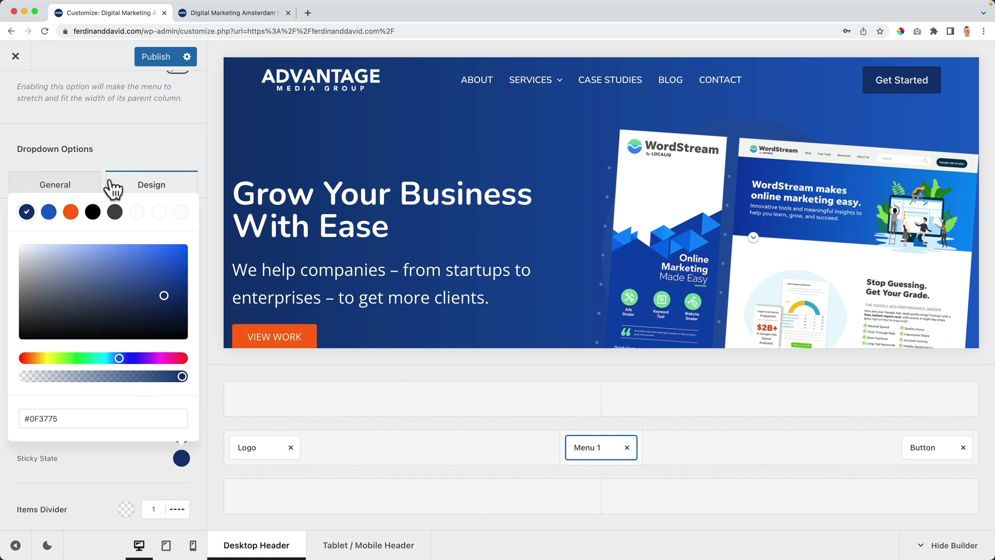
pyautogui.click(120, 153)
# Step: Make the dropdown submenu labels uppercase and preview them under SERVICES
pyautogui.moveTo(555, 93)
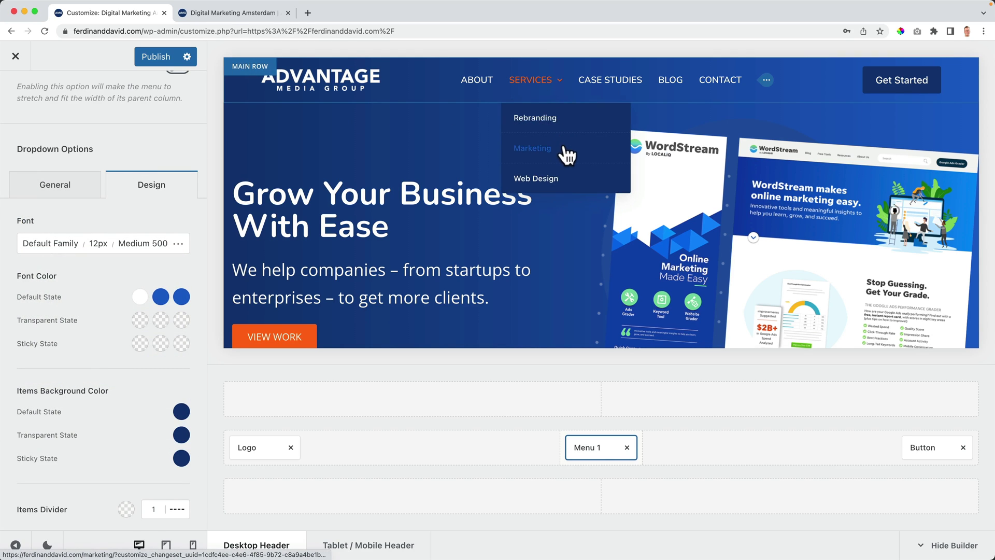
pyautogui.click(178, 244)
pyautogui.click(80, 516)
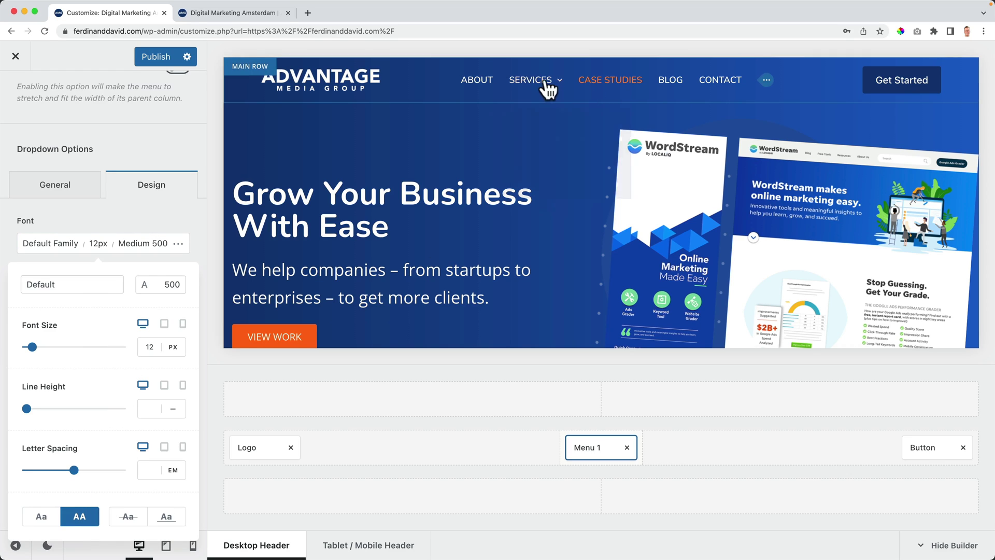
pyautogui.moveTo(544, 87)
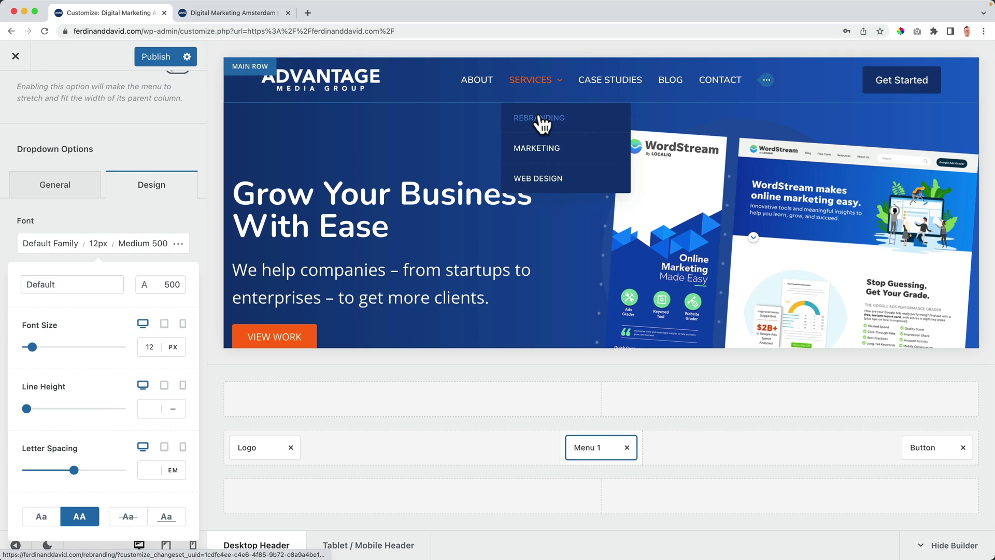
pyautogui.click(166, 216)
pyautogui.moveTo(568, 72)
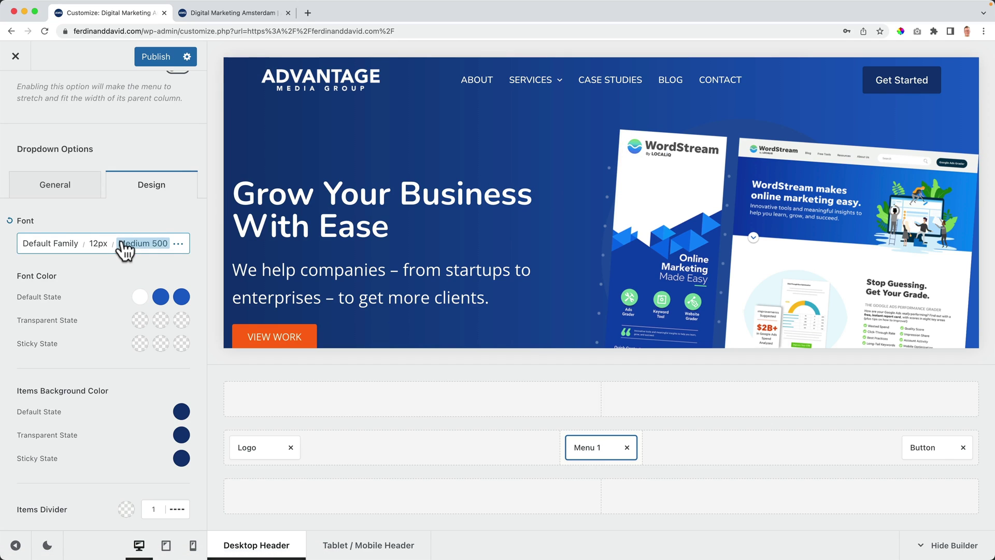
pyautogui.scroll(-3, 124, 246)
pyautogui.moveTo(530, 80)
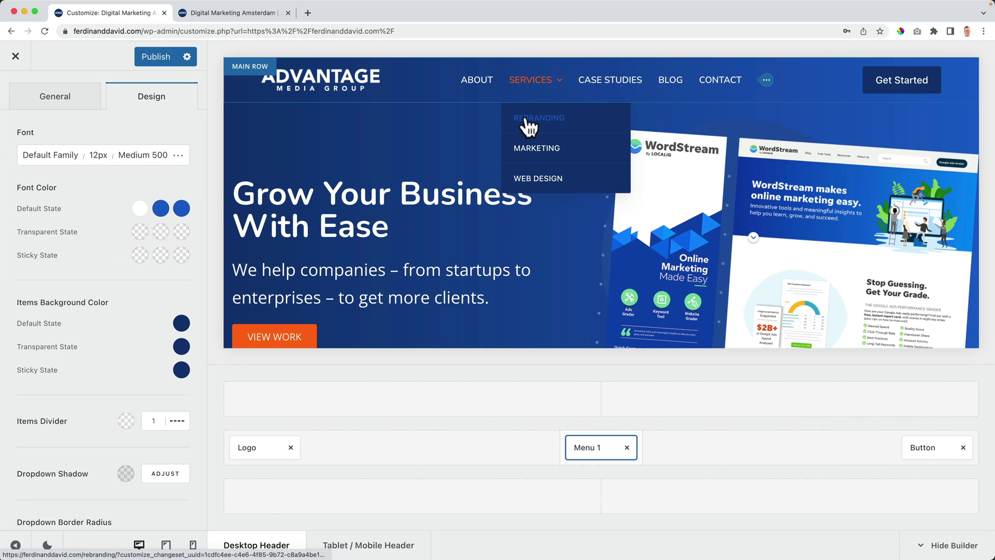
# Step: Set the dropdown items' hover background to orange #ff6b00
pyautogui.click(65, 97)
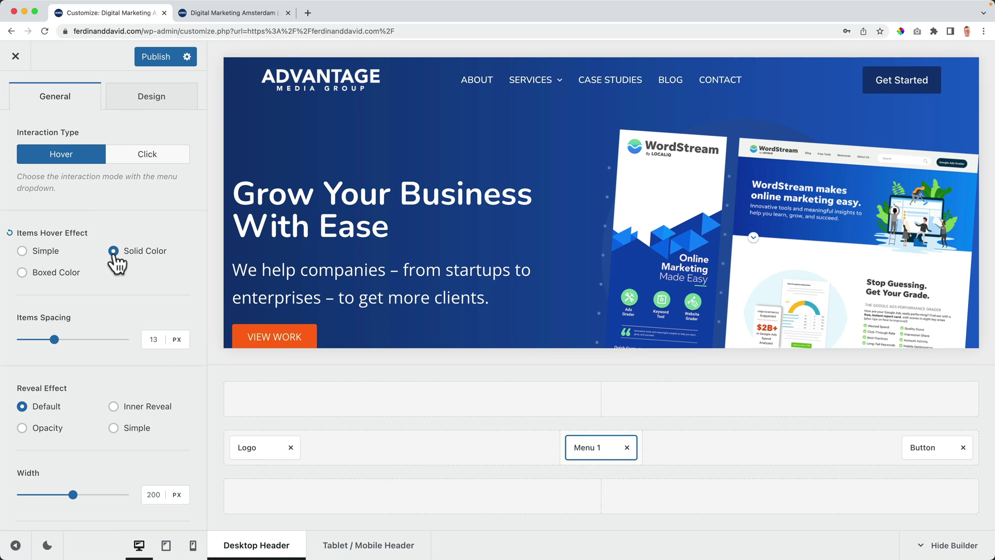
pyautogui.moveTo(543, 90)
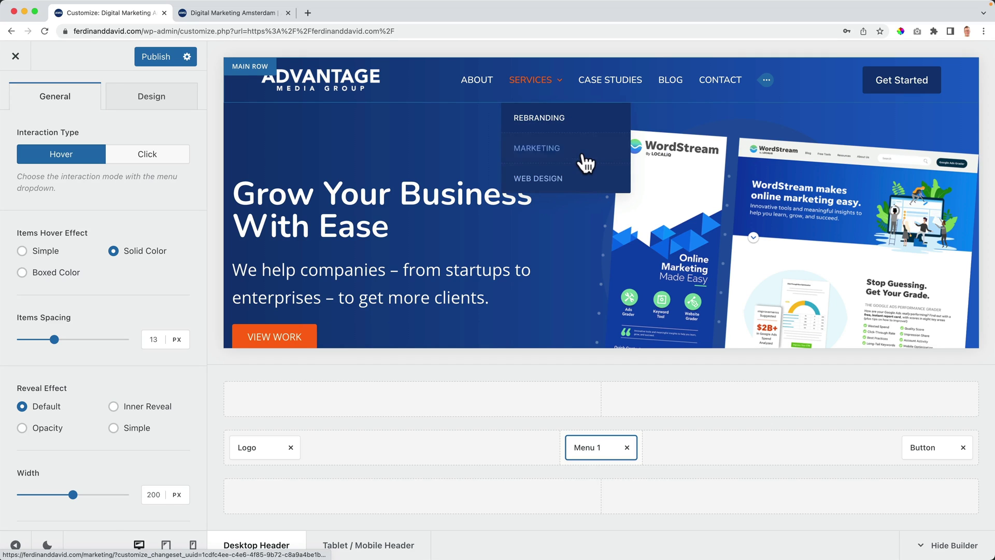
pyautogui.click(159, 110)
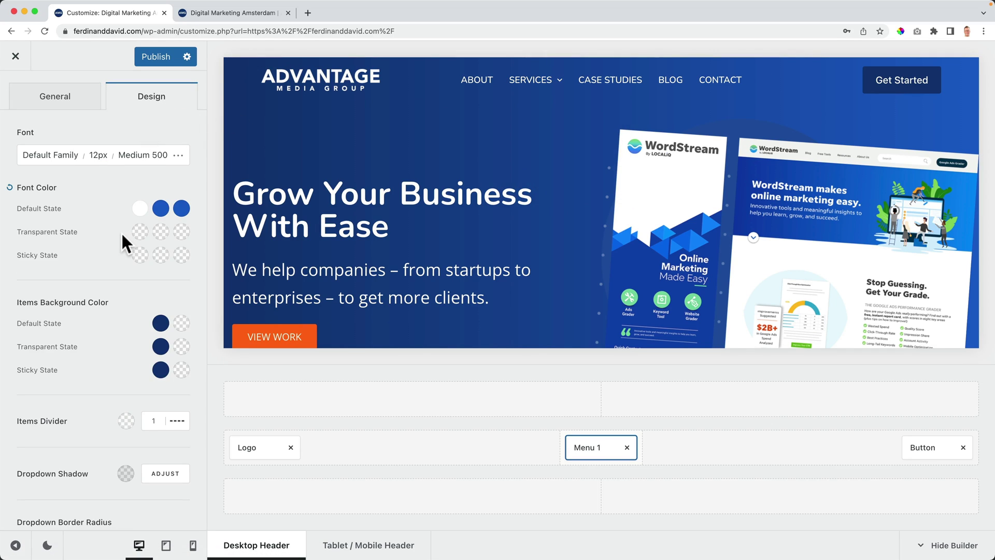
pyautogui.click(177, 325)
pyautogui.click(71, 76)
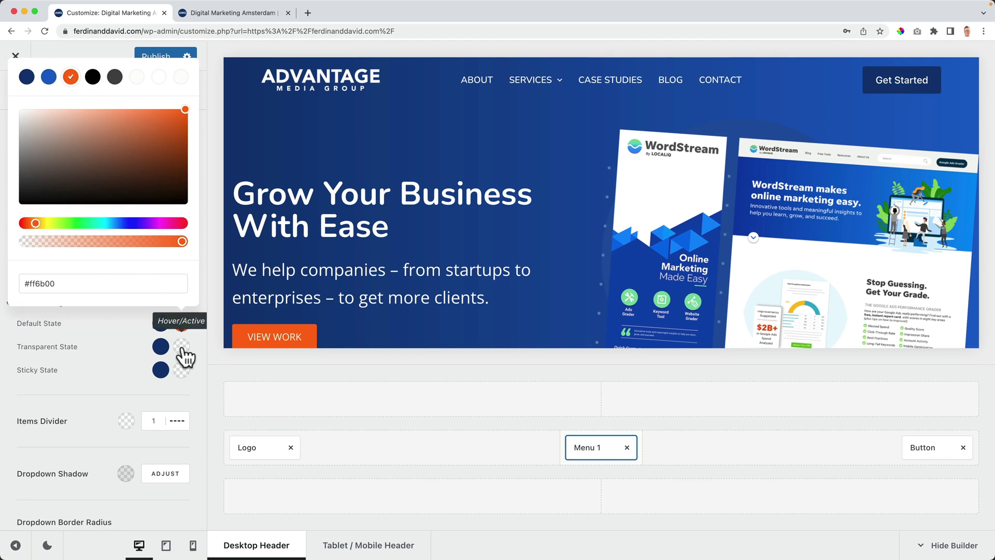
pyautogui.click(181, 347)
pyautogui.click(78, 352)
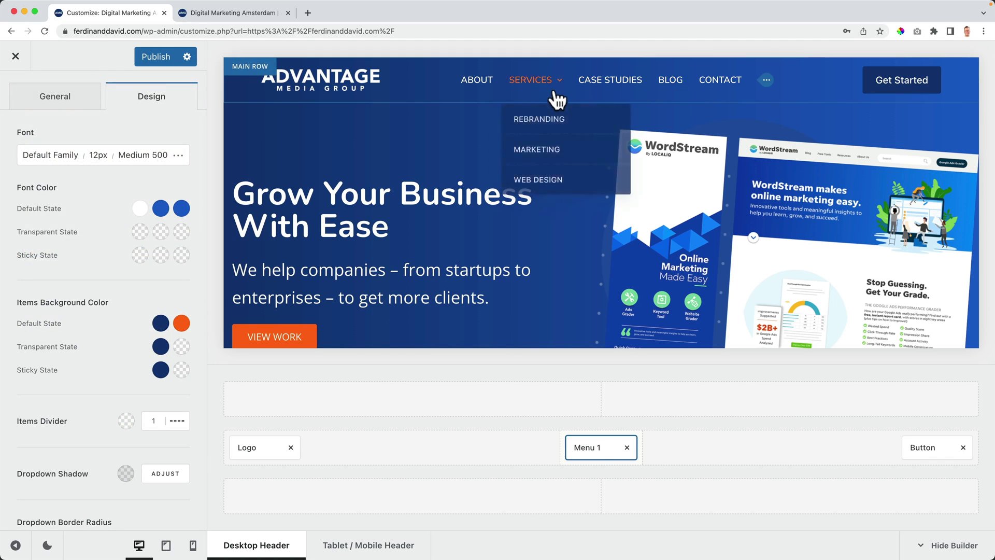
# Step: Make the dropdown hover text white and publish the header changes
pyautogui.click(161, 209)
pyautogui.click(138, 245)
pyautogui.click(145, 179)
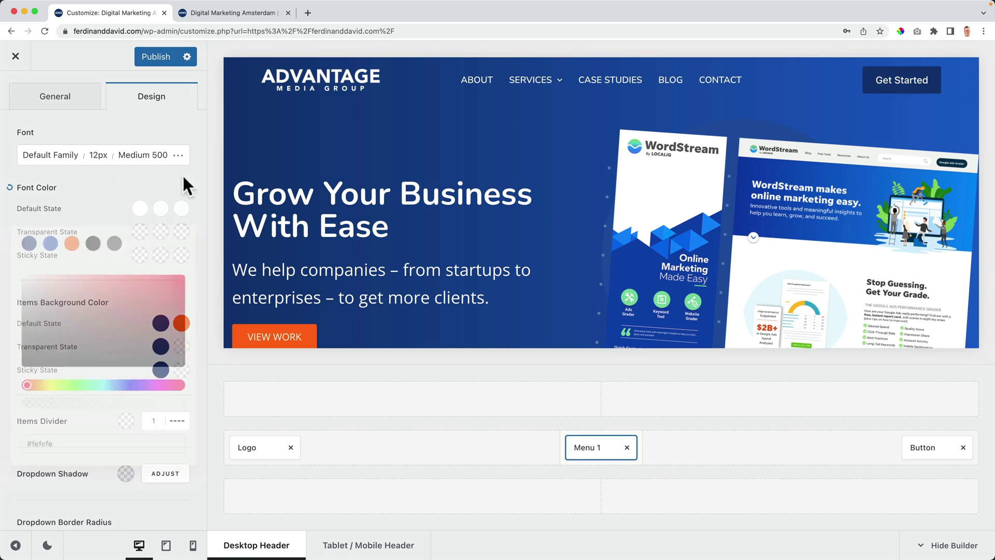
pyautogui.moveTo(544, 86)
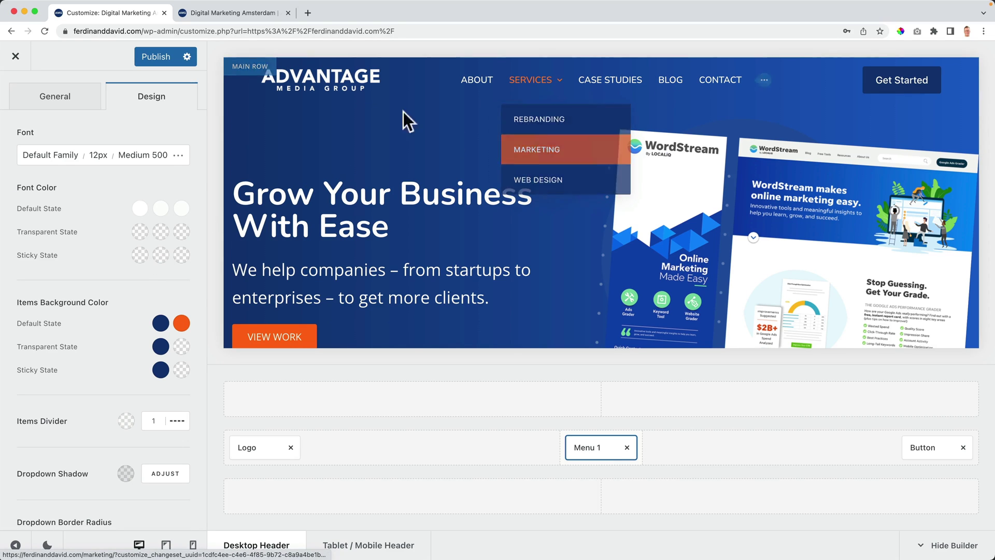
pyautogui.click(155, 57)
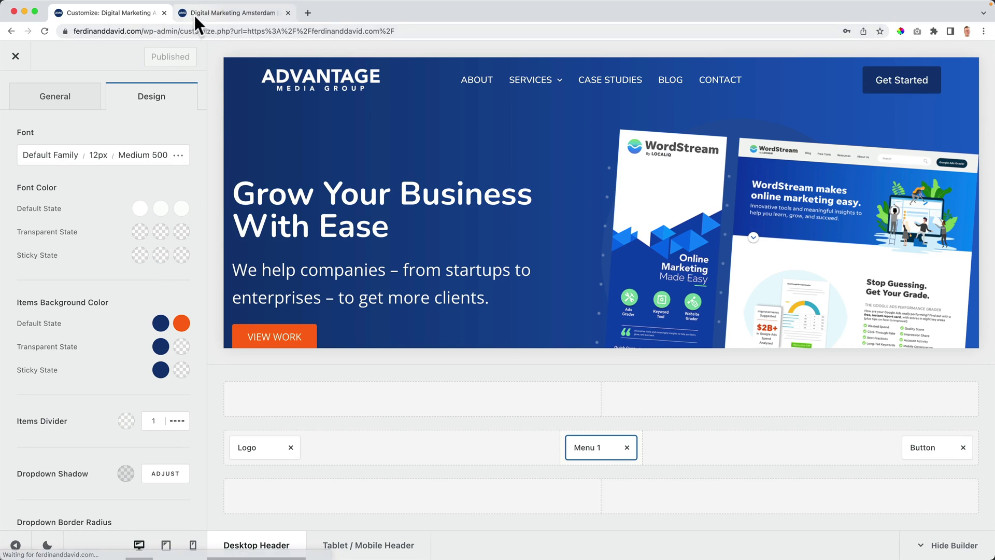
# Step: Reload the live site and check that the Services dropdown items highlight orange
pyautogui.click(194, 14)
pyautogui.press('super+r')
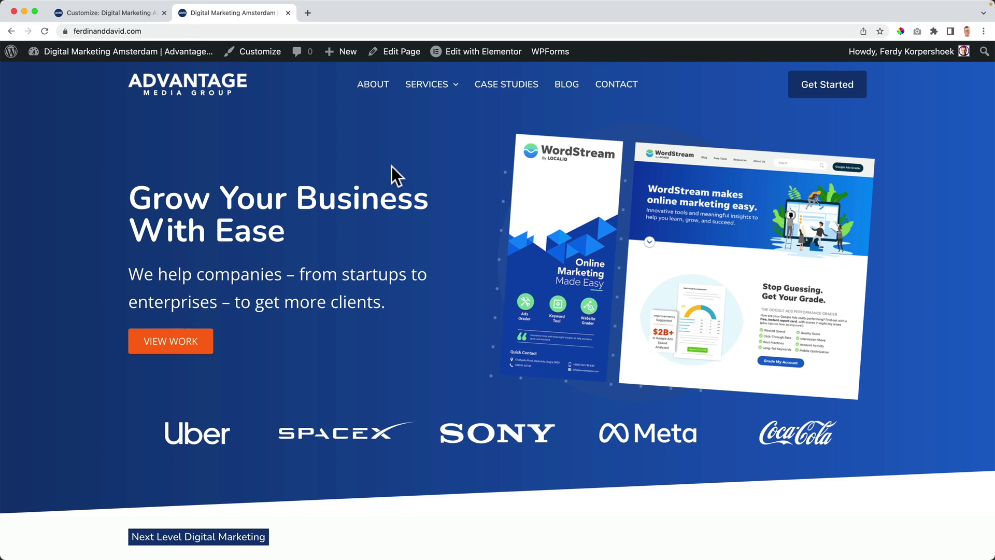
pyautogui.scroll(-5, 480, 225)
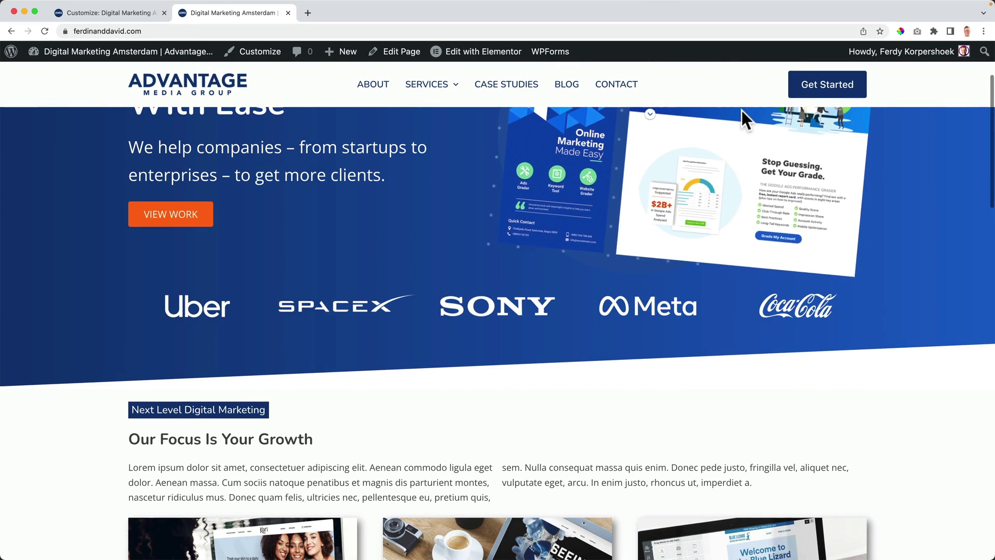
pyautogui.moveTo(411, 96)
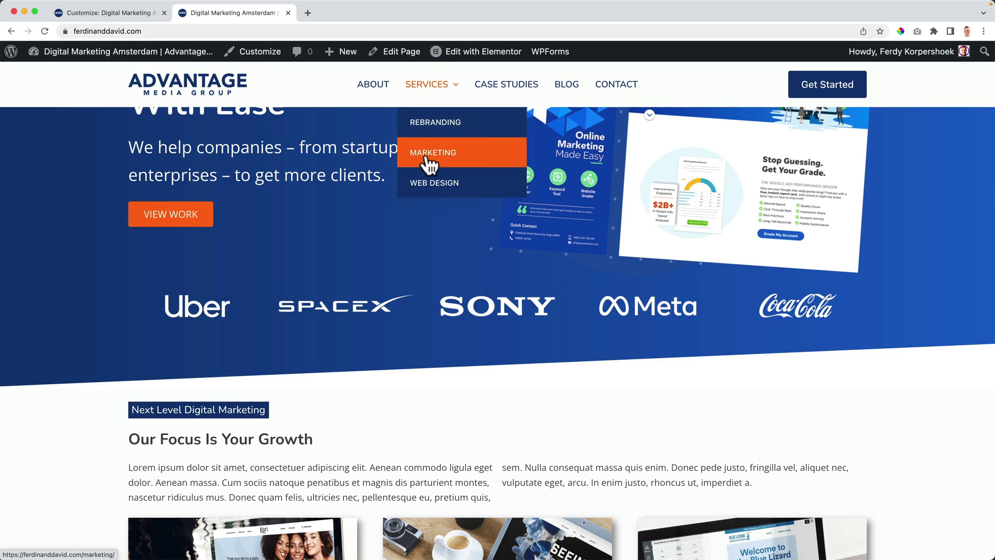
pyautogui.scroll(-9, 357, 192)
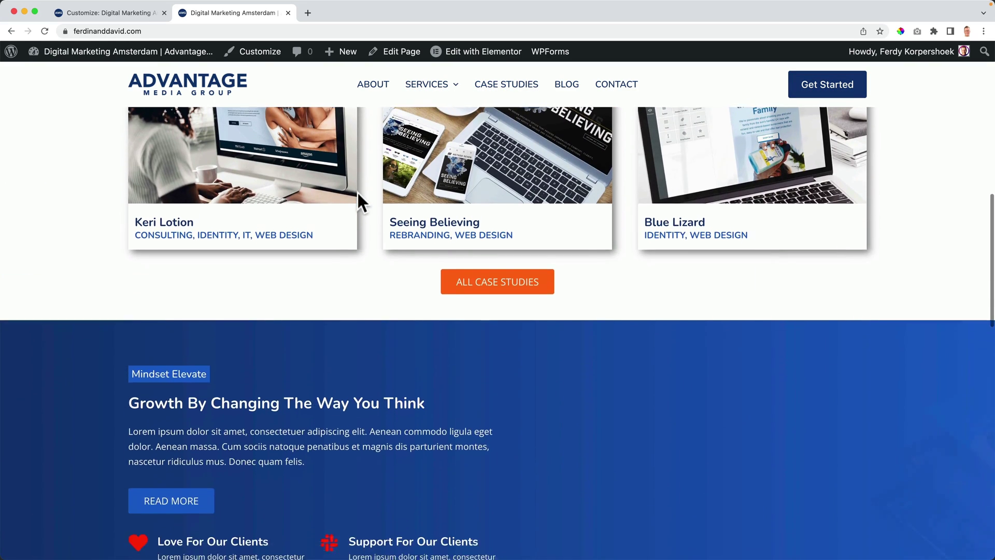
pyautogui.scroll(7, 357, 193)
# Step: Visit the Contact page on the live site and scroll through it
pyautogui.click(617, 85)
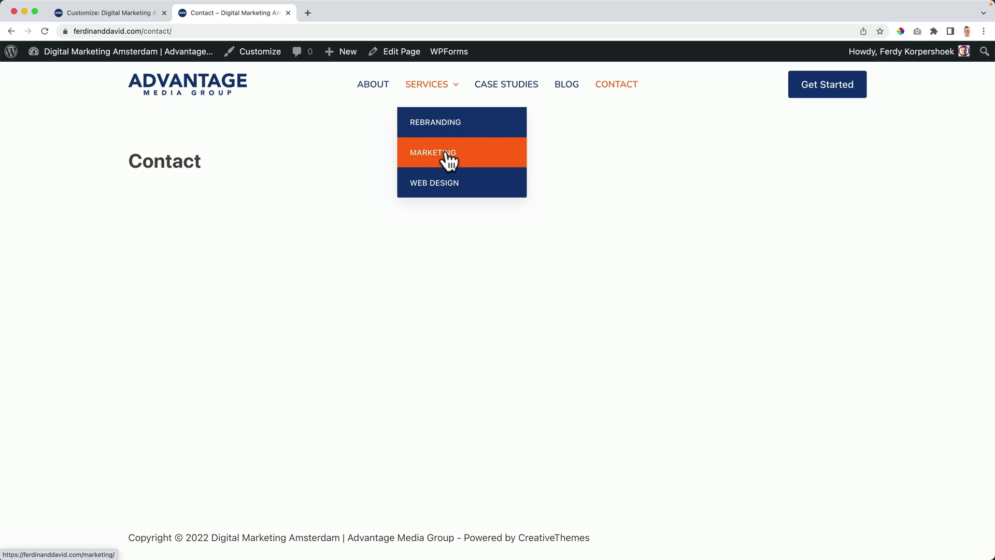
pyautogui.moveTo(212, 54)
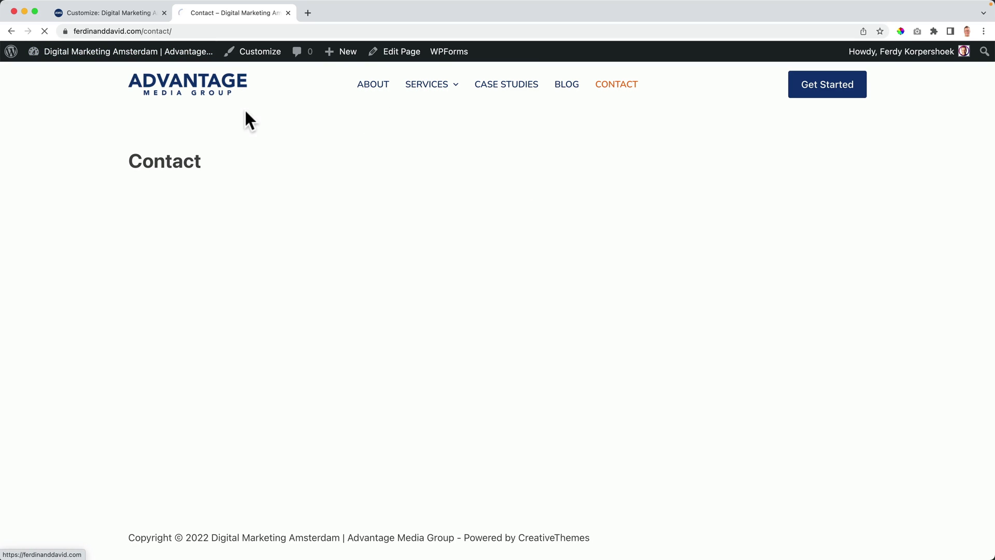
pyautogui.scroll(-15, 377, 160)
pyautogui.scroll(-20, 378, 161)
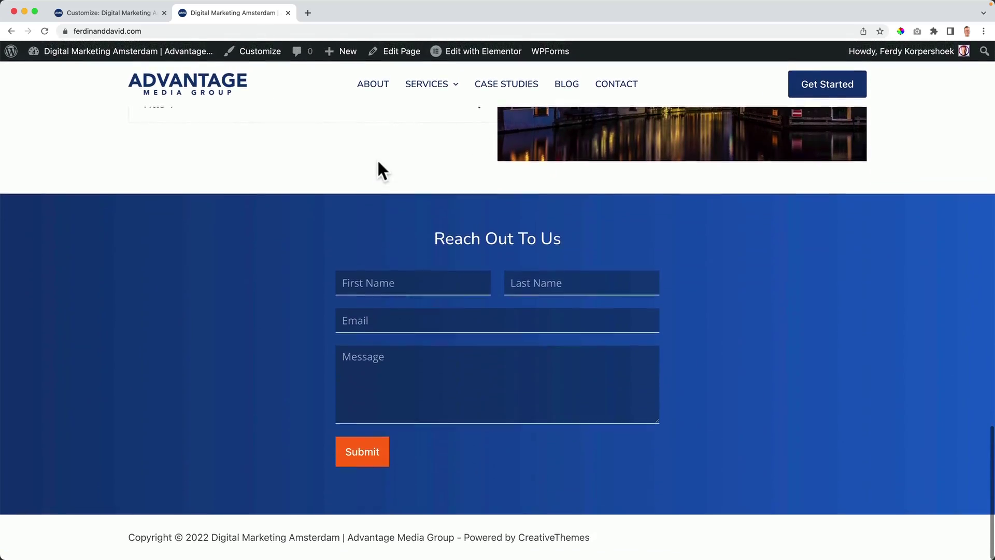
pyautogui.scroll(20, 378, 171)
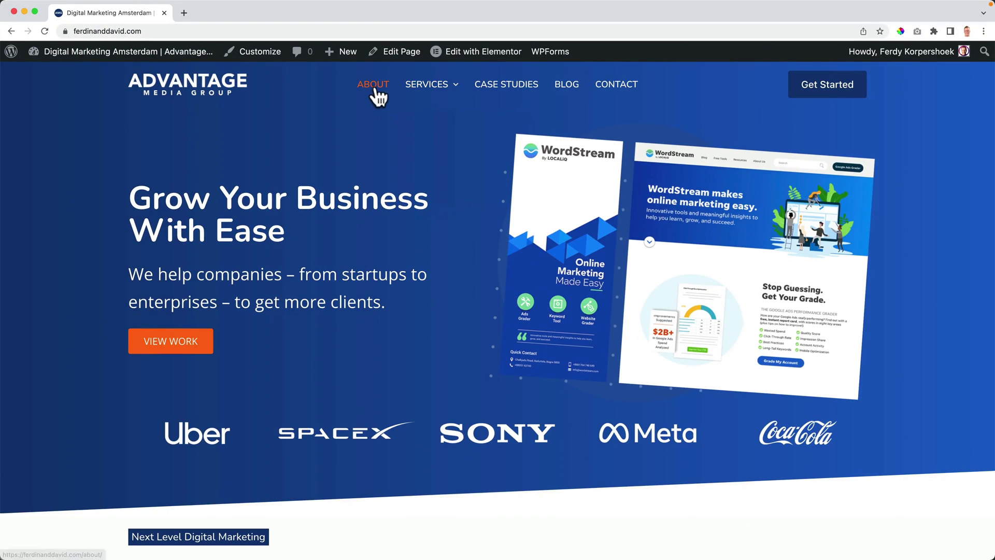
# Step: Edit the About page in Elementor and set its Page Layout to Elementor Full Width
pyautogui.click(373, 85)
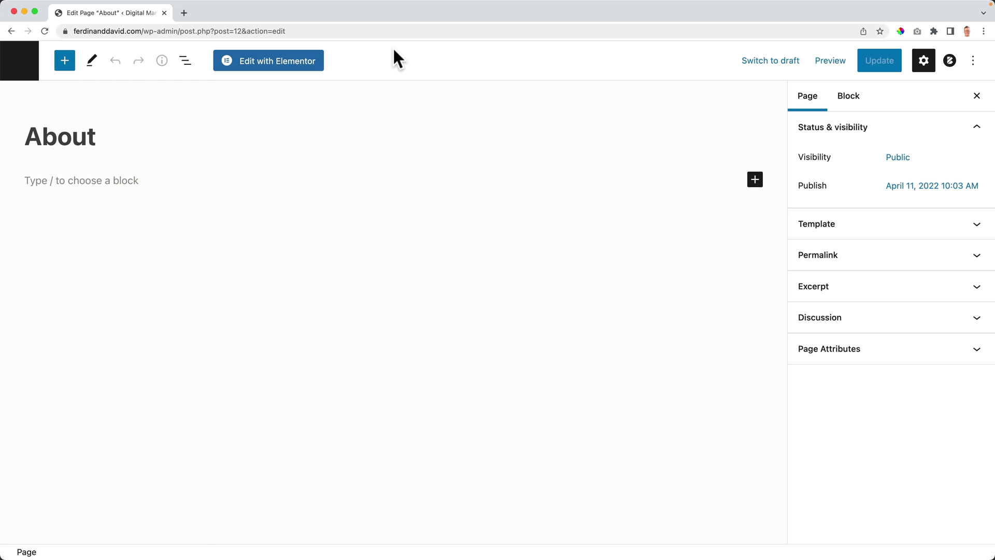
pyautogui.click(268, 67)
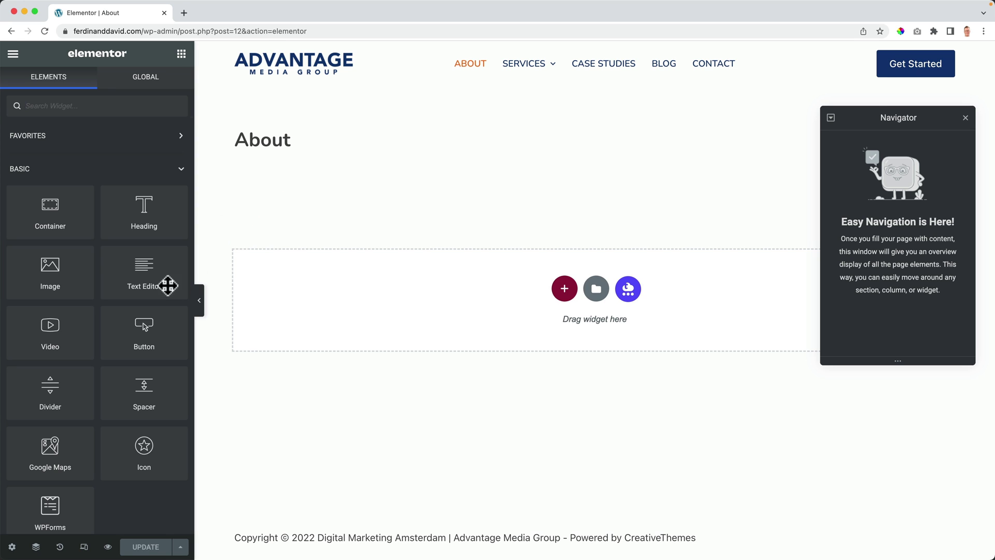
pyautogui.click(12, 546)
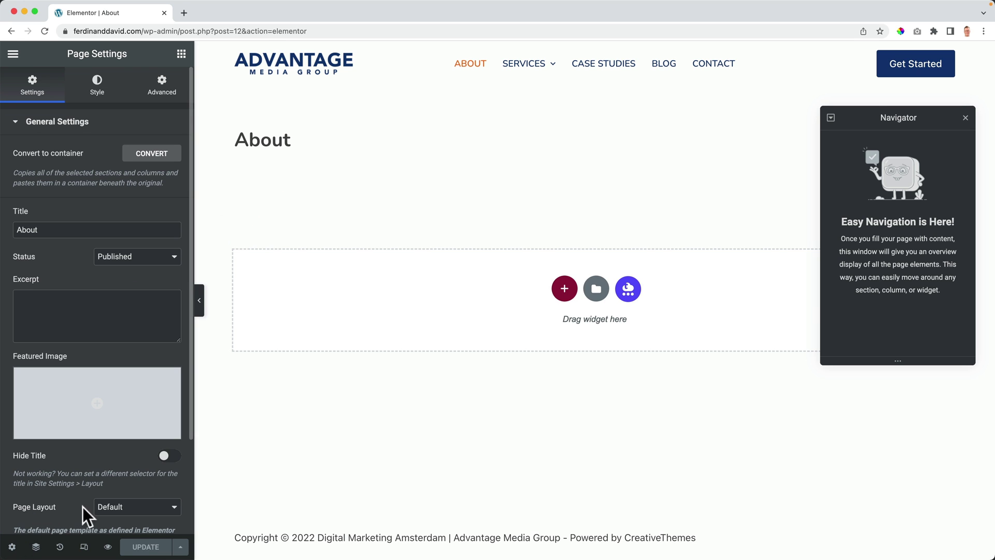
pyautogui.click(115, 507)
pyautogui.click(148, 537)
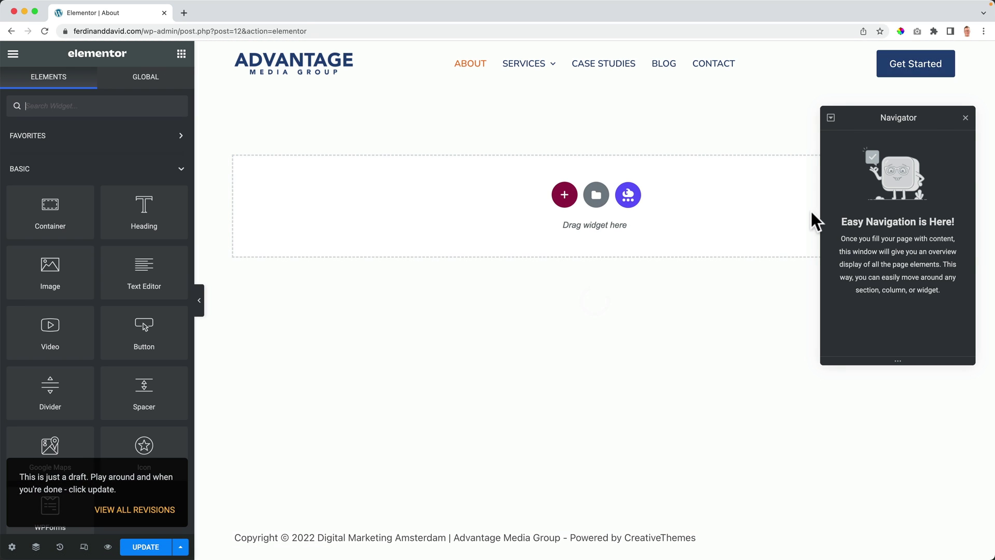
pyautogui.click(965, 117)
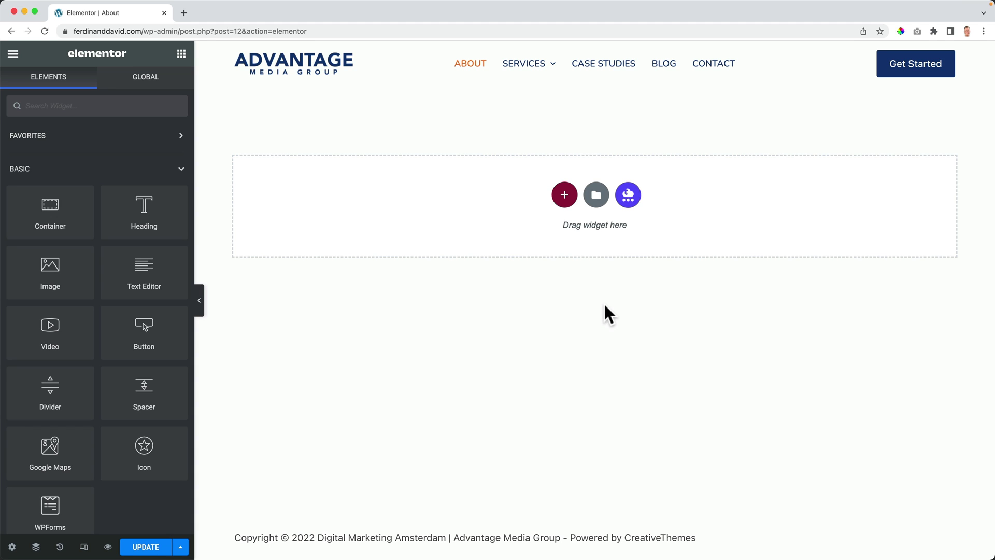
# Step: Save the About page's Full Width layout change after the unsaved-changes warning
pyautogui.press('super+e')
pyautogui.write('homepage')
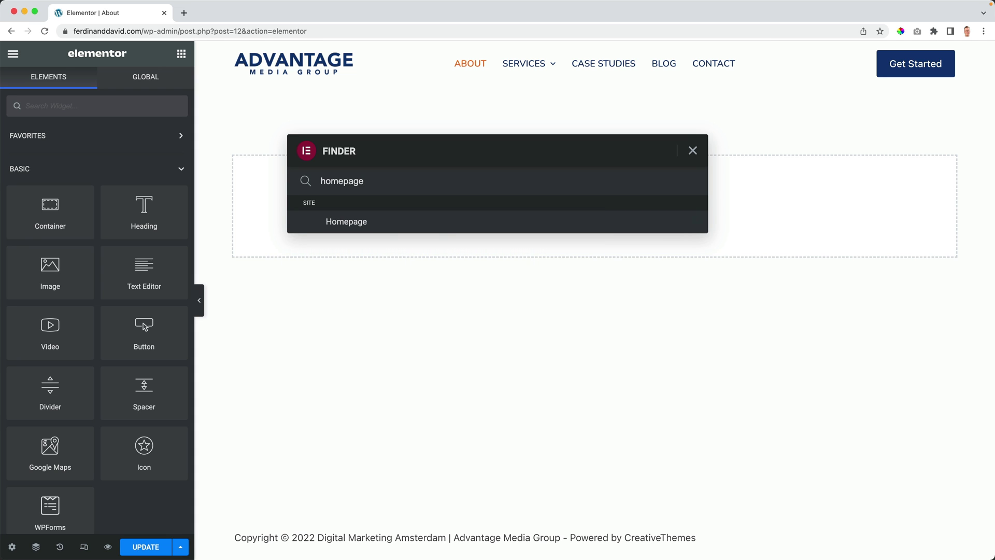
pyautogui.click(346, 221)
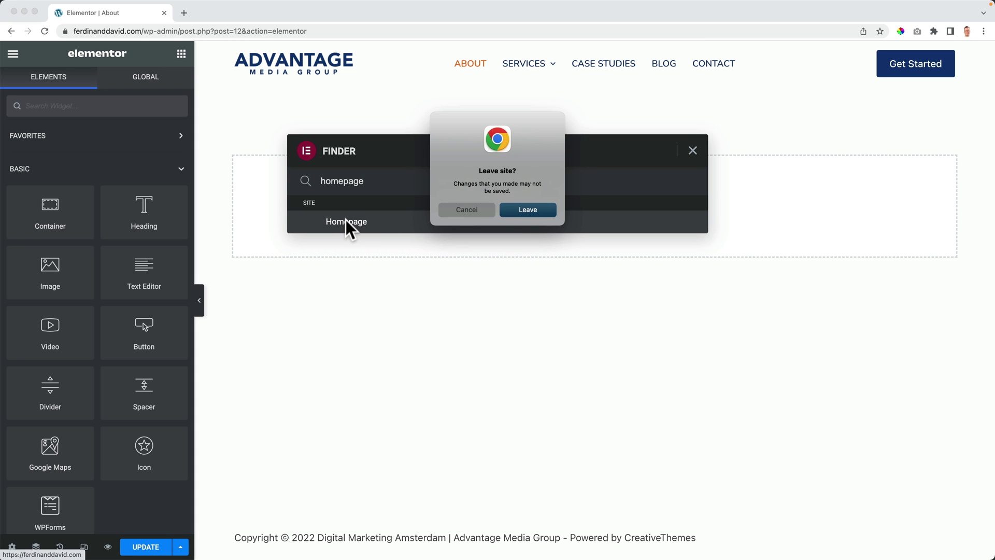
pyautogui.click(466, 209)
pyautogui.click(152, 549)
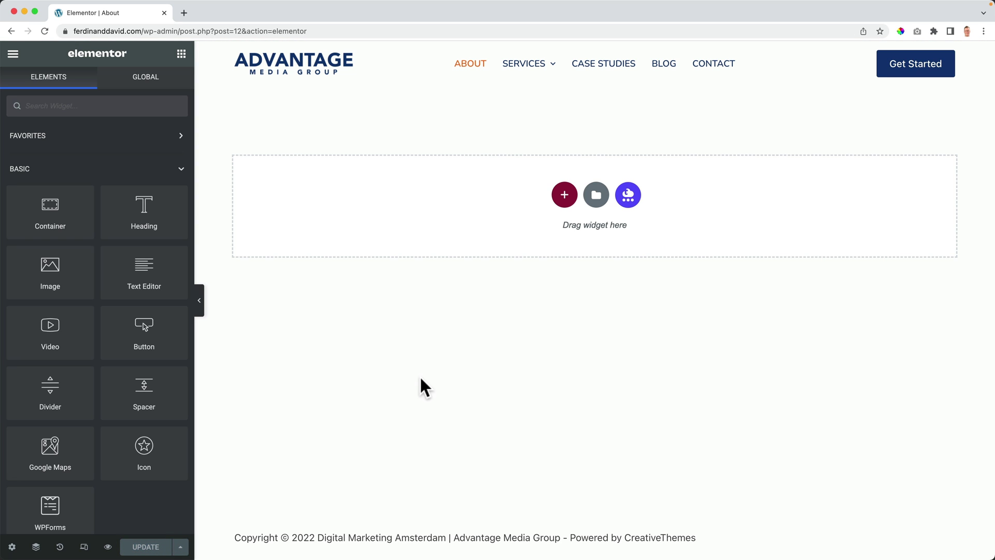
# Step: Open the Home page in the Elementor editor through the Finder
pyautogui.press('super+e')
pyautogui.write('homepage')
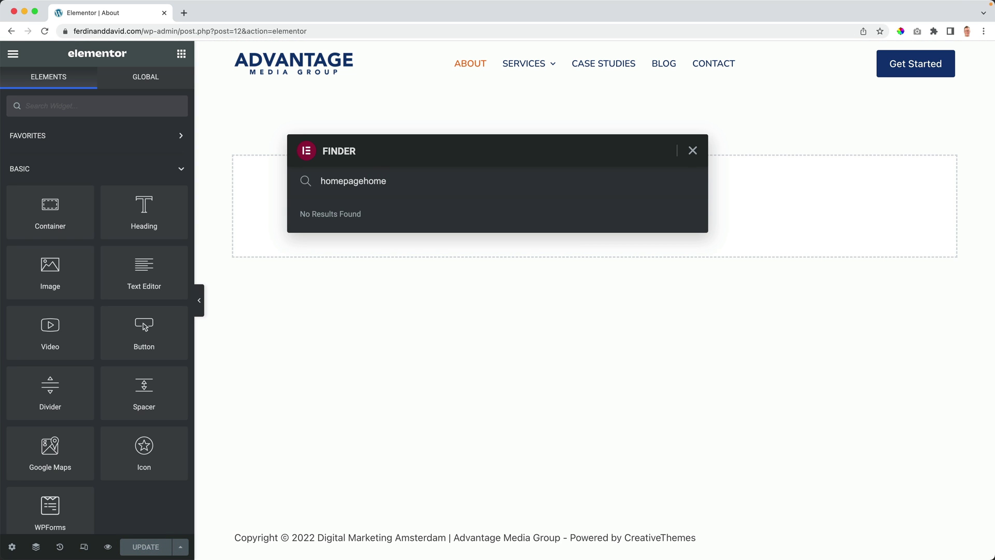
pyautogui.write('home')
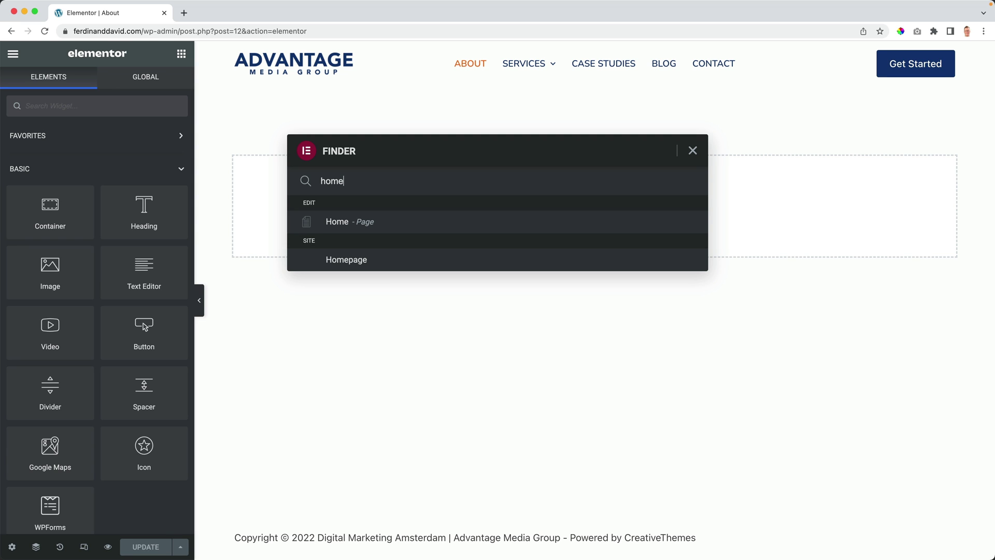
pyautogui.click(331, 228)
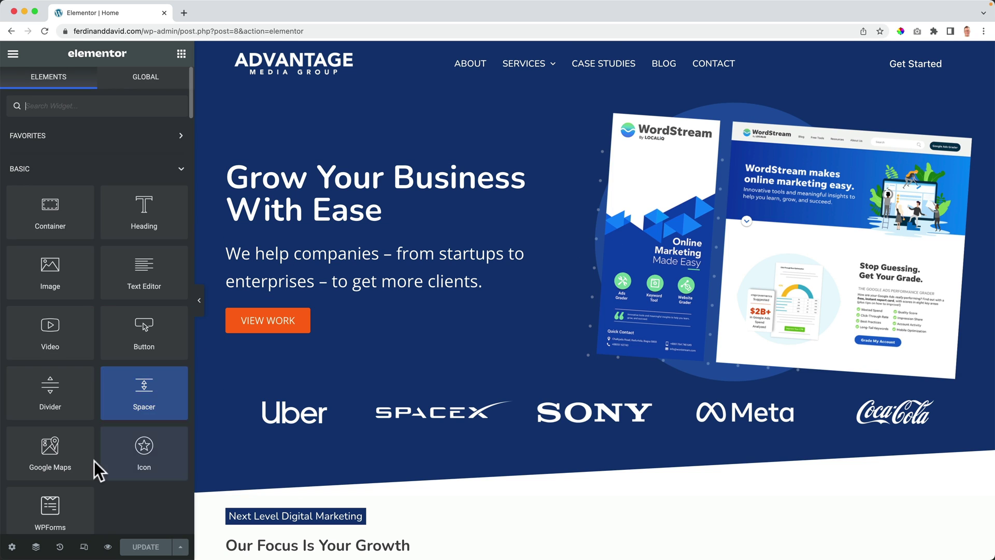
# Step: Copy the Home page's Hero section and paste it into the empty About page
pyautogui.click(36, 547)
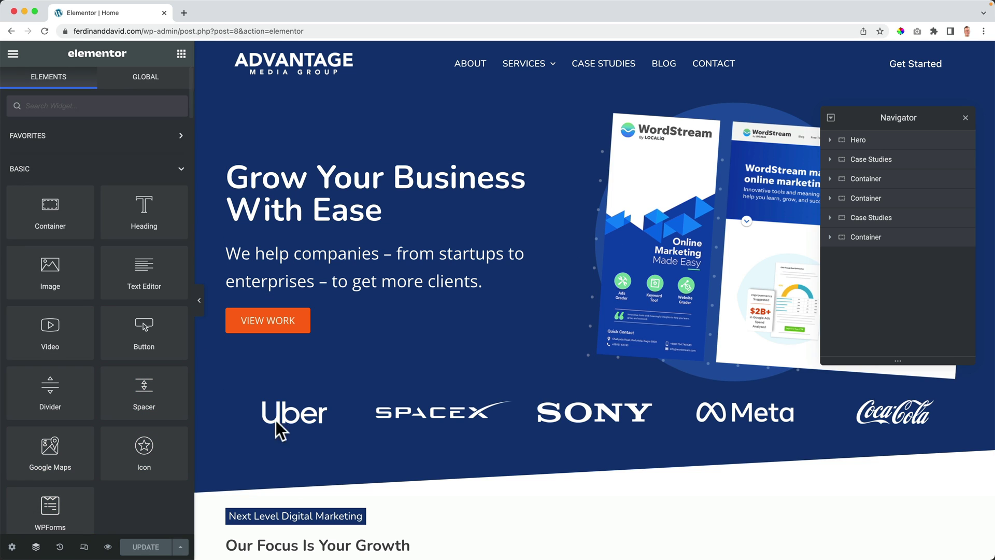
pyautogui.rightClick(859, 143)
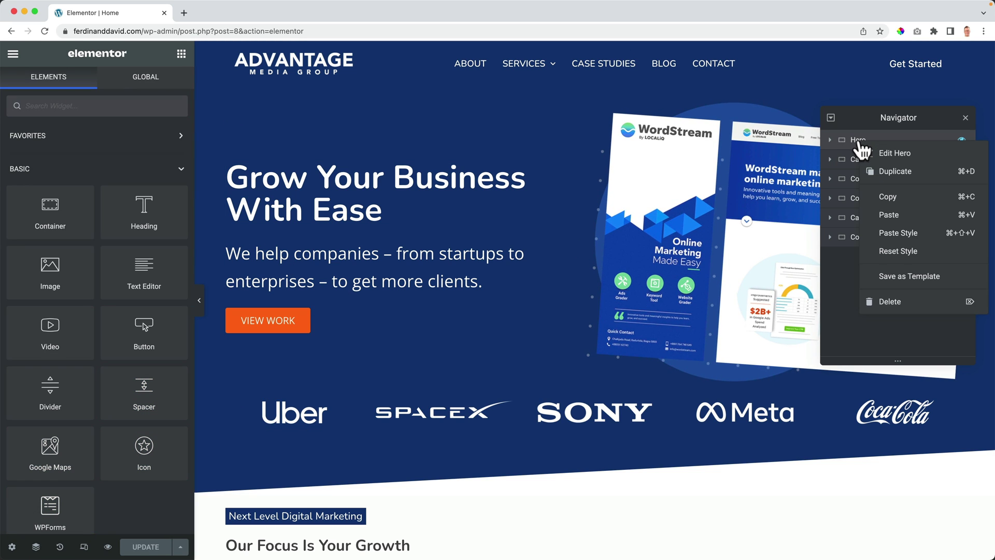
pyautogui.click(879, 196)
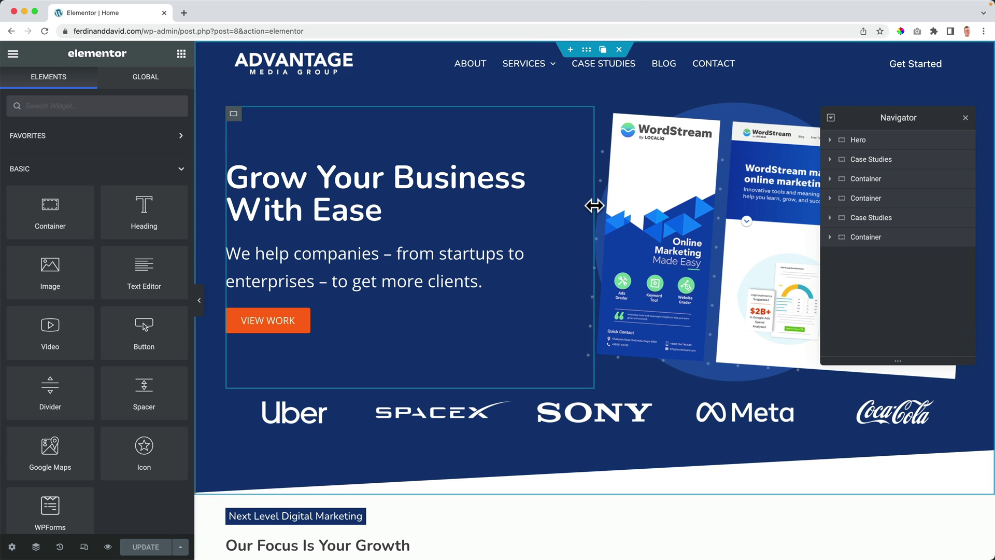
pyautogui.press('super+e')
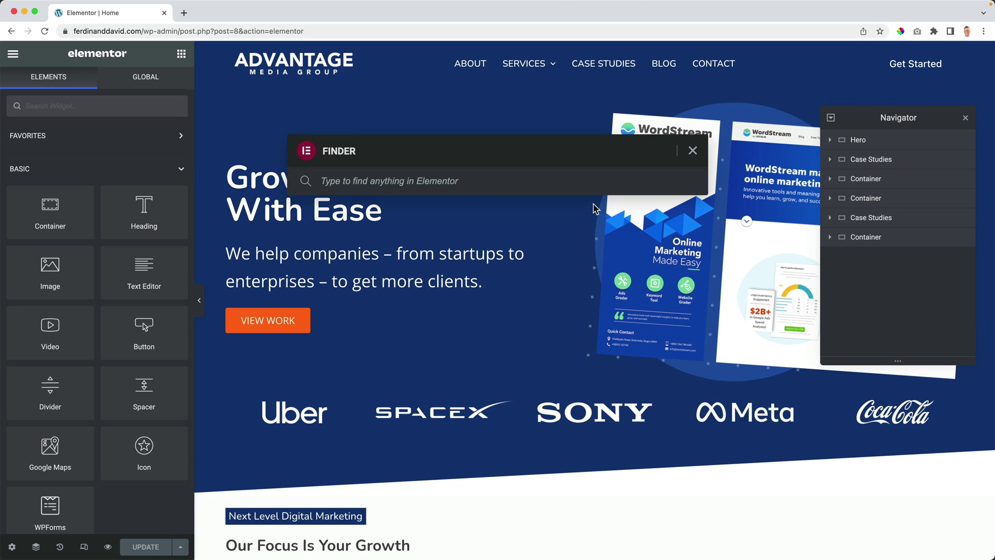
pyautogui.write('about')
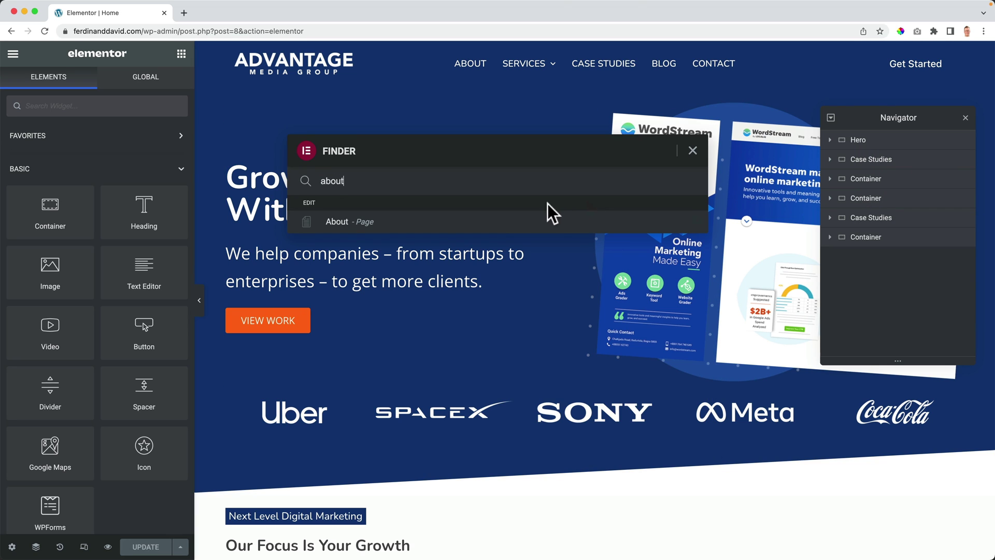
pyautogui.click(346, 223)
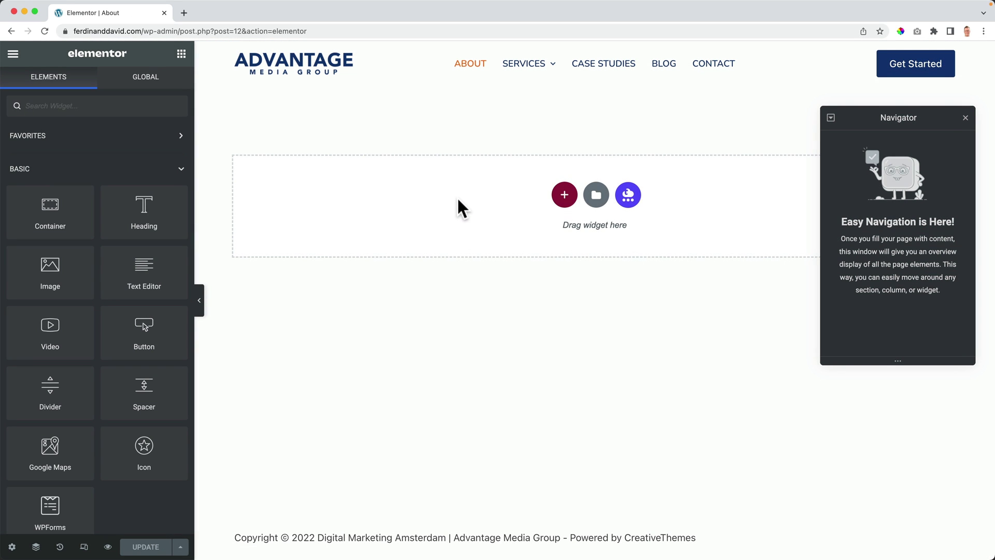
pyautogui.rightClick(458, 200)
pyautogui.click(484, 211)
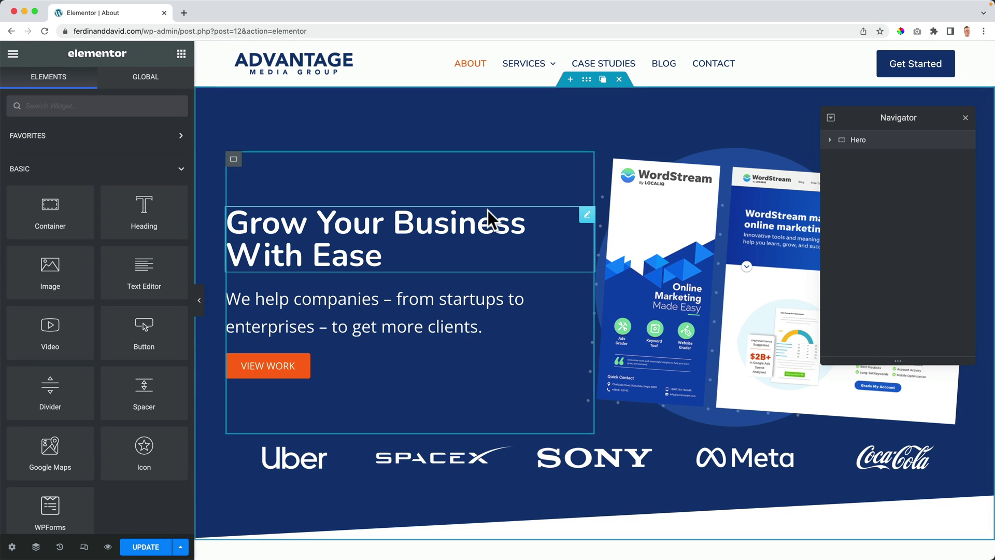
# Step: Delete the Container Logos strip from the pasted Hero section
pyautogui.click(967, 120)
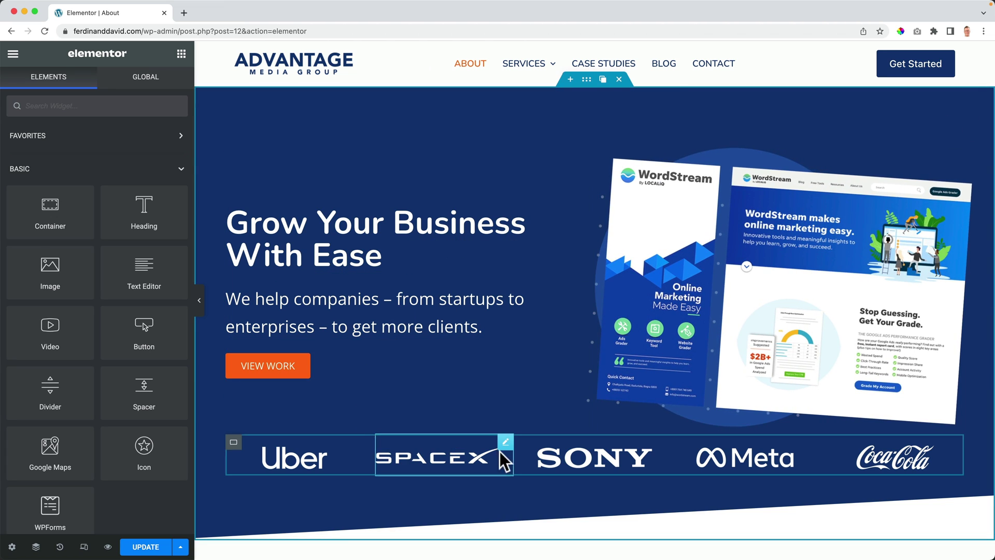
pyautogui.click(35, 546)
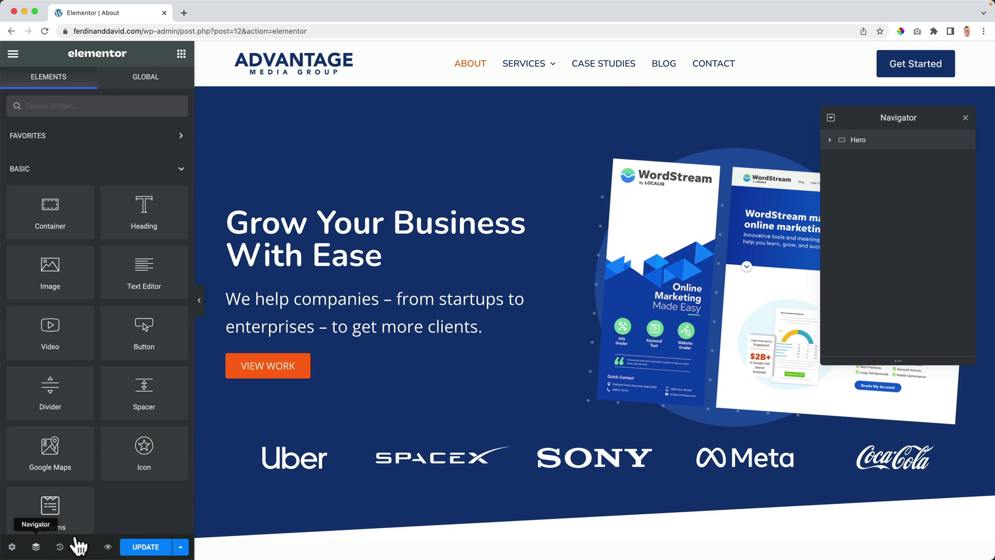
pyautogui.click(830, 141)
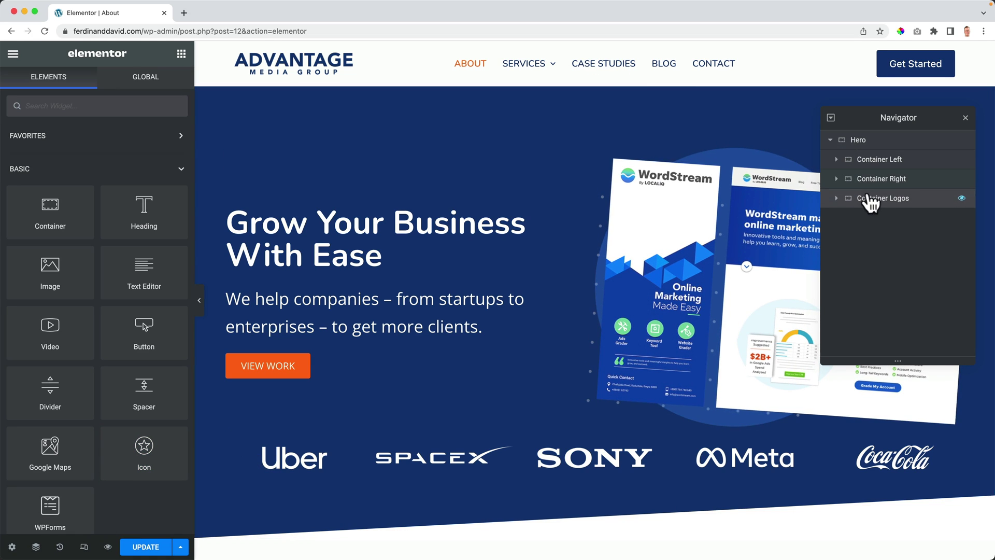
pyautogui.rightClick(866, 198)
pyautogui.click(898, 359)
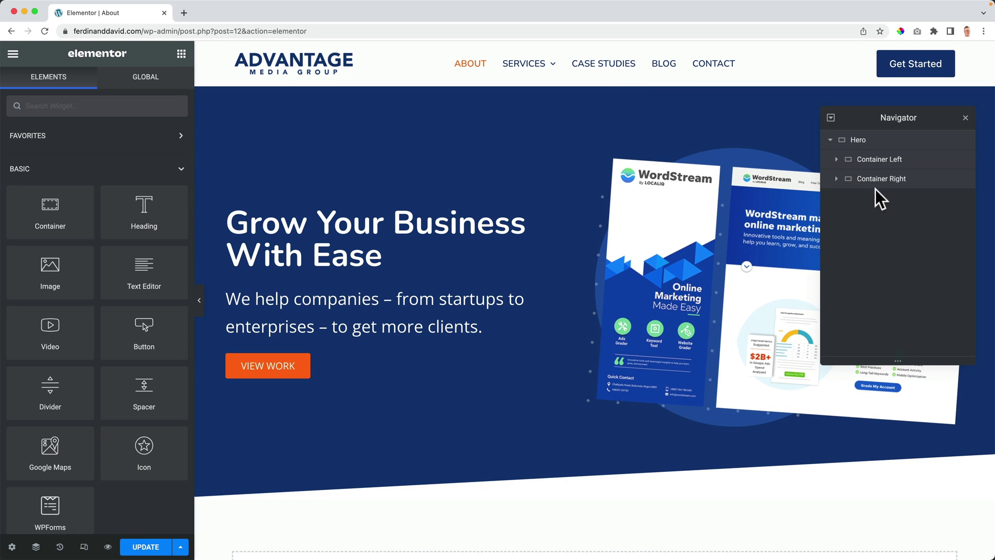
# Step: Change the heading to 'We are One Big Happy Family' and rewrite the paragraph about a passionate team
pyautogui.click(965, 118)
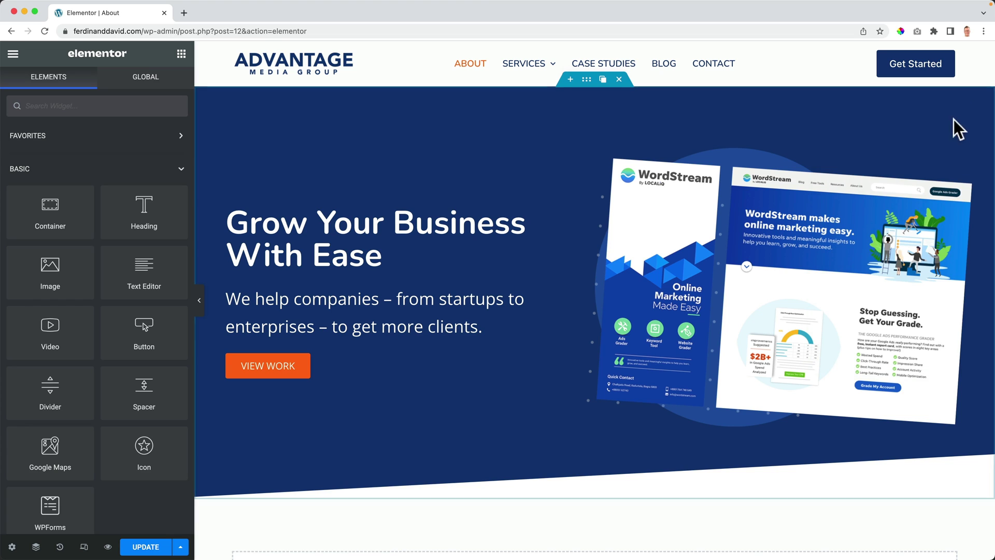
pyautogui.tripleClick(400, 222)
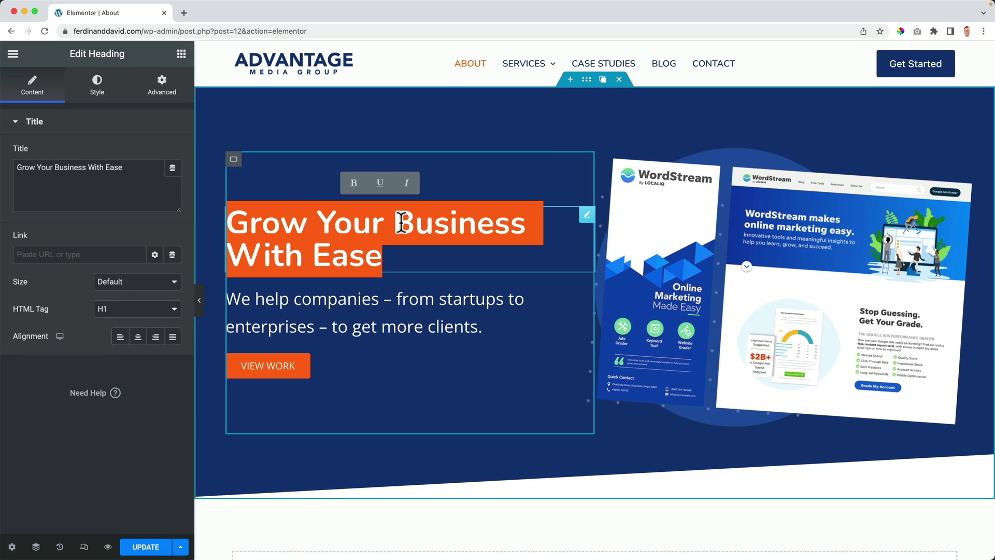
pyautogui.write('We a')
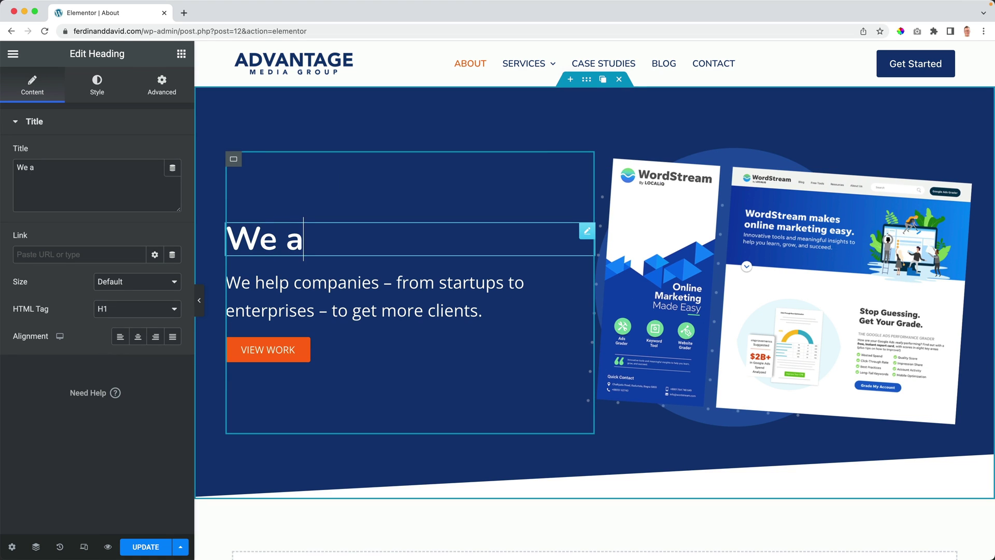
pyautogui.write('re One Big Happy')
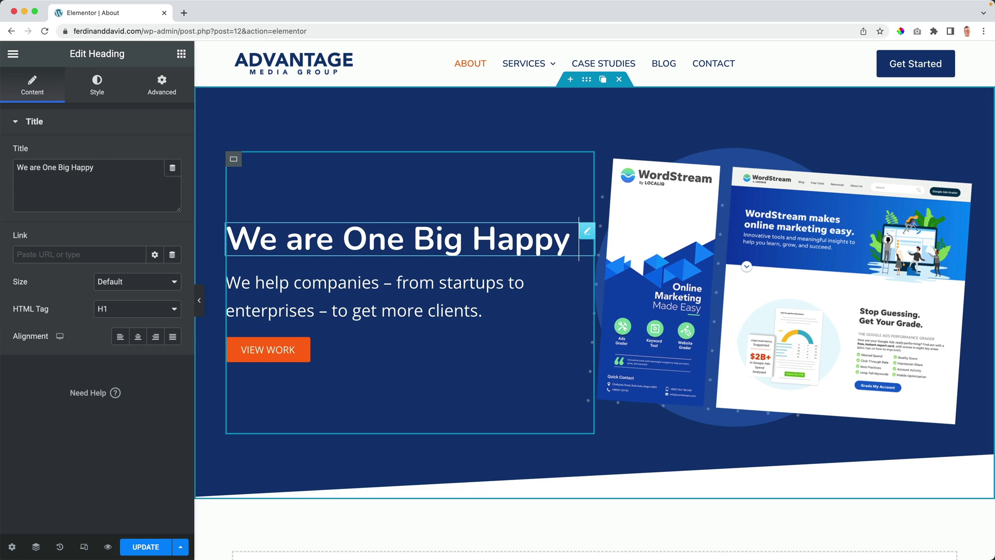
pyautogui.write(' Family')
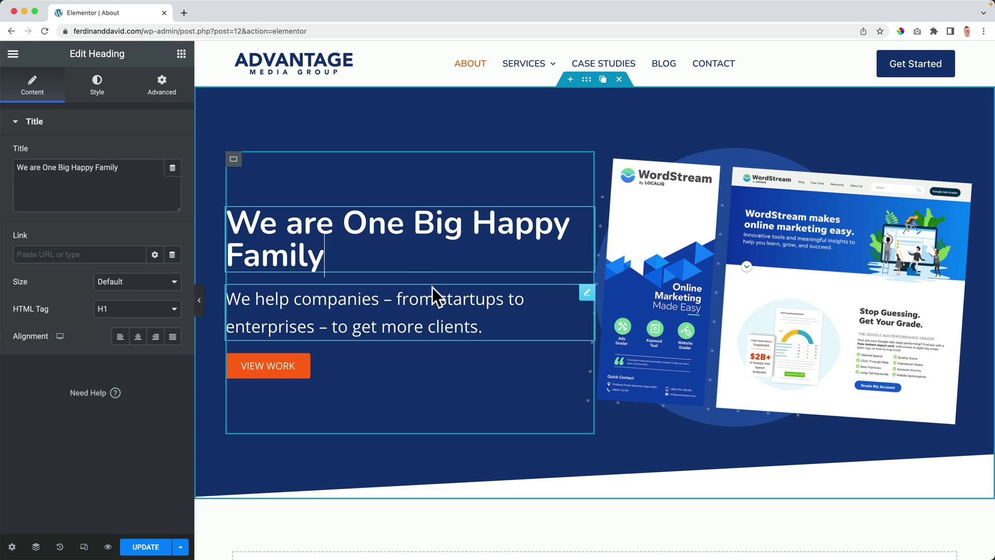
pyautogui.click(408, 309)
pyautogui.tripleClick(409, 311)
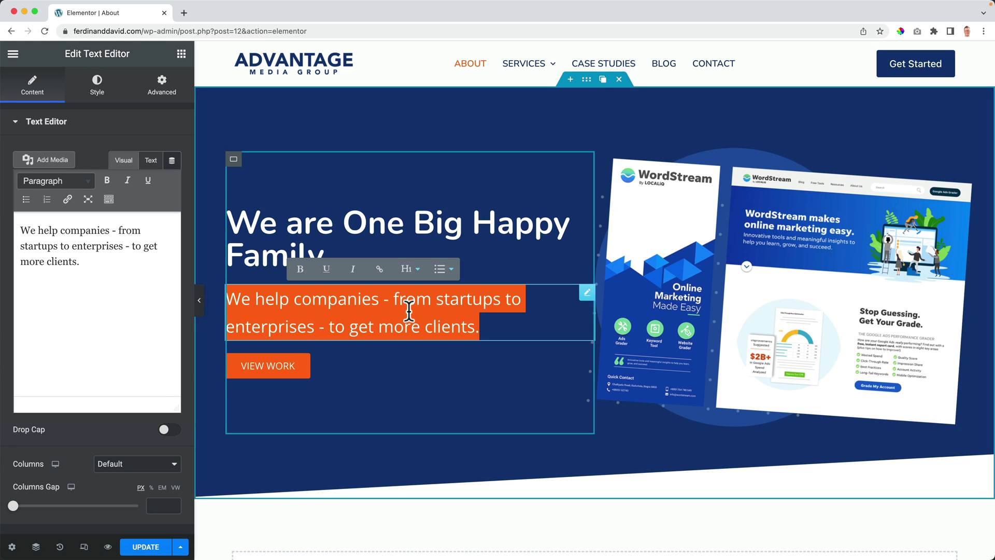
pyautogui.write('We are very passionate about using our taltents and skills to make your')
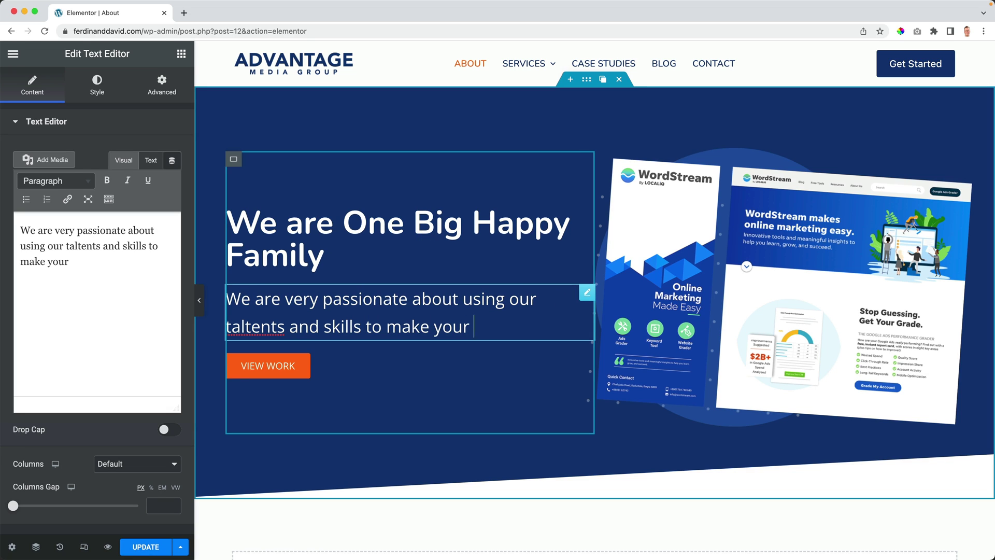
pyautogui.write(' company grow and increase.')
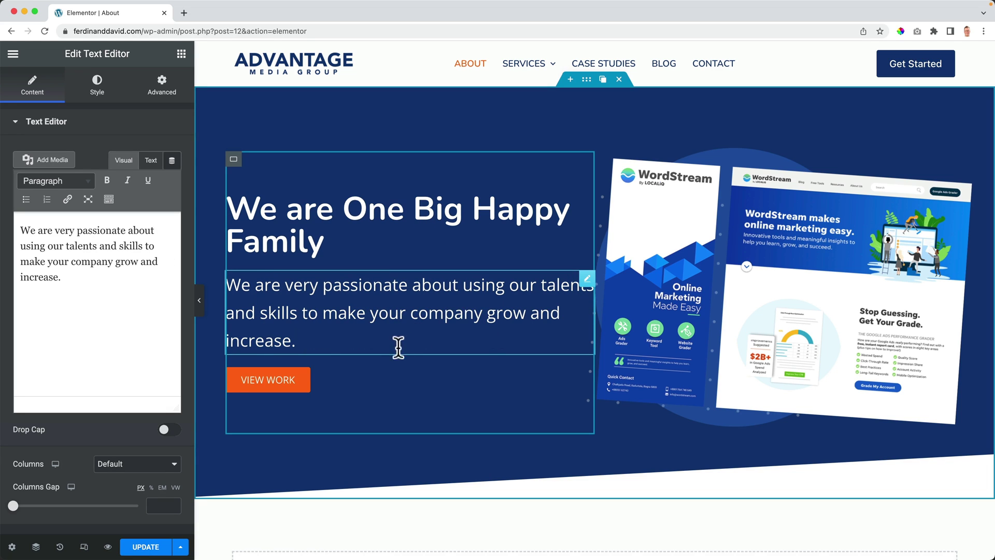
# Step: Rename the button to 'Apply For A Job' and set its link to '#'
pyautogui.click(294, 387)
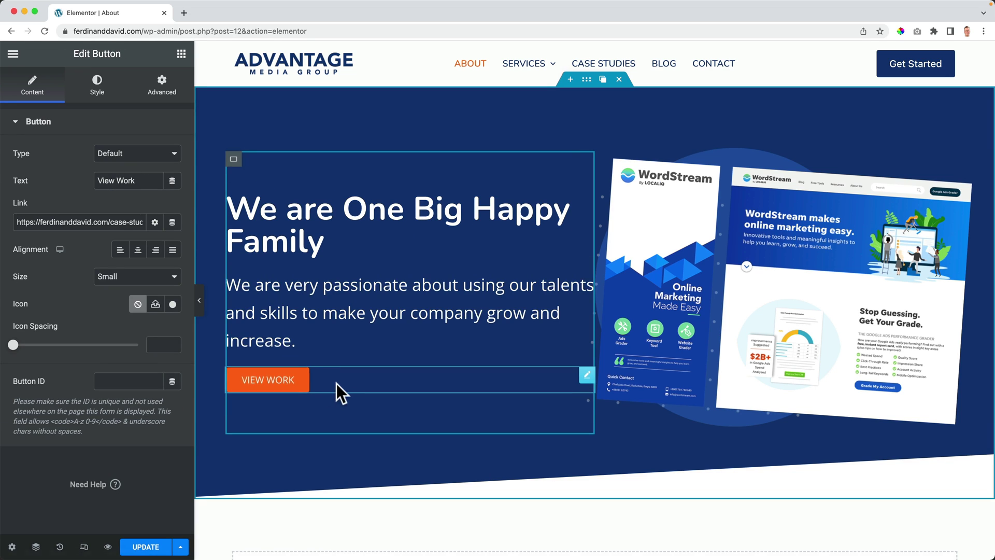
pyautogui.write('Apply For A Job')
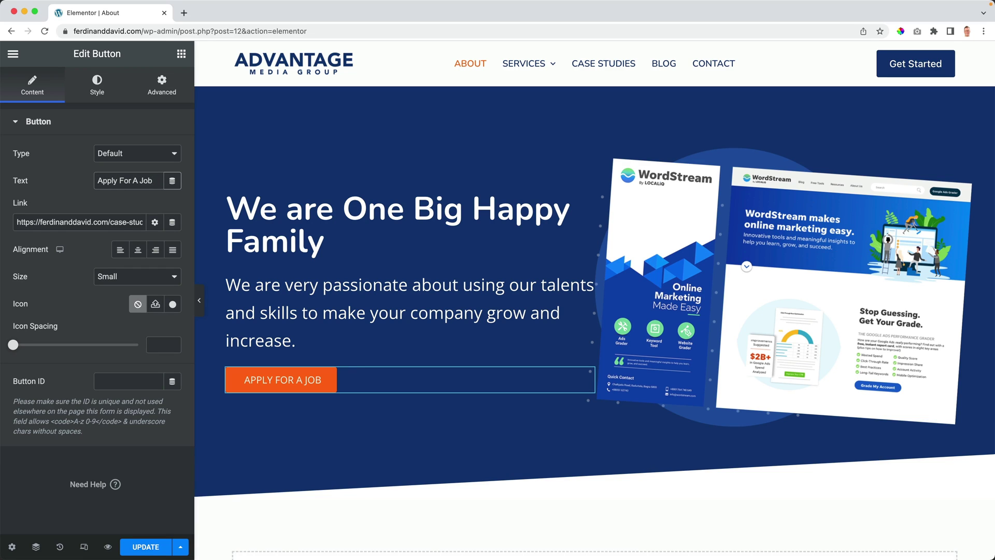
pyautogui.tripleClick(101, 222)
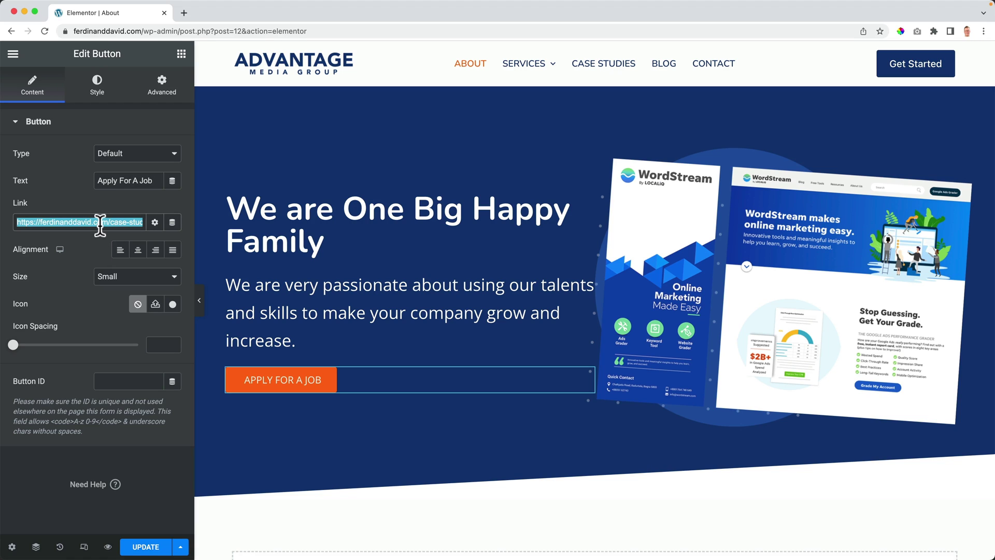
pyautogui.write('#')
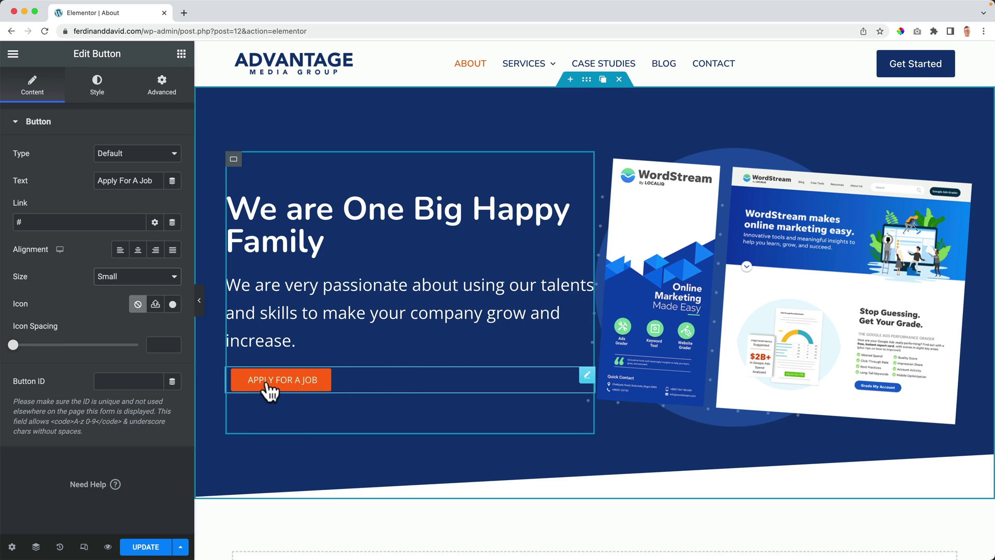
# Step: Open pixabay.com in a new browser tab
pyautogui.click(652, 287)
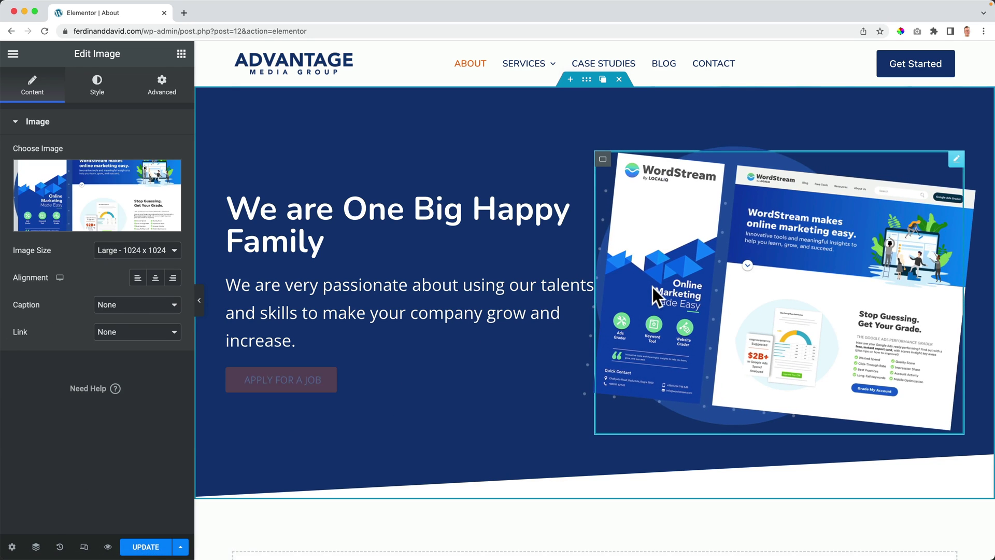
pyautogui.click(188, 12)
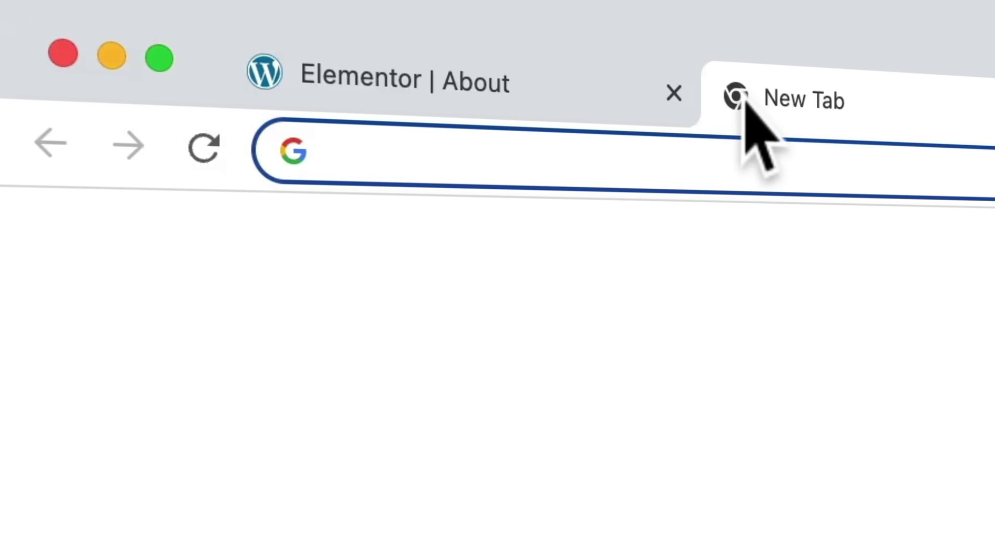
pyautogui.write('pixay')
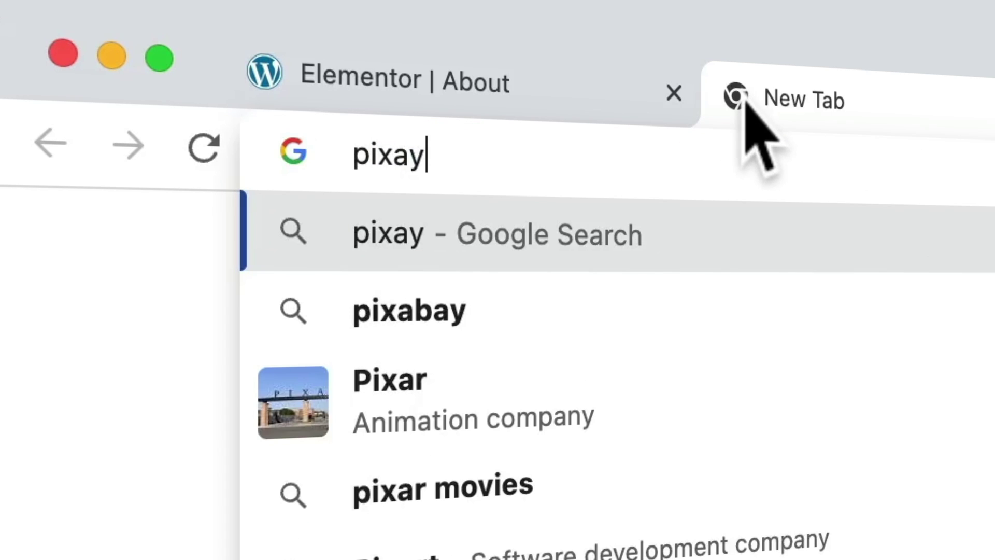
pyautogui.press('BackSpace')
pyautogui.write('bay.')
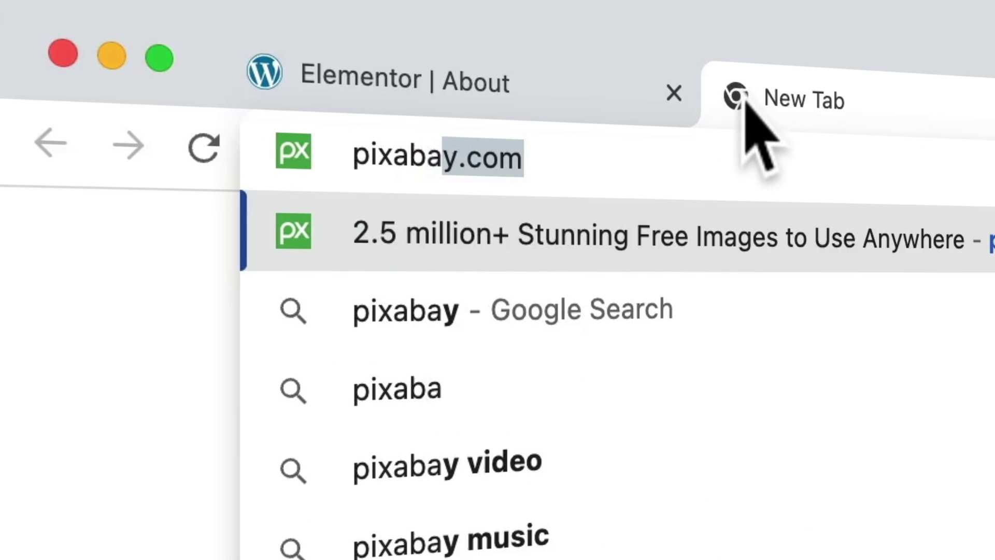
pyautogui.press('Return')
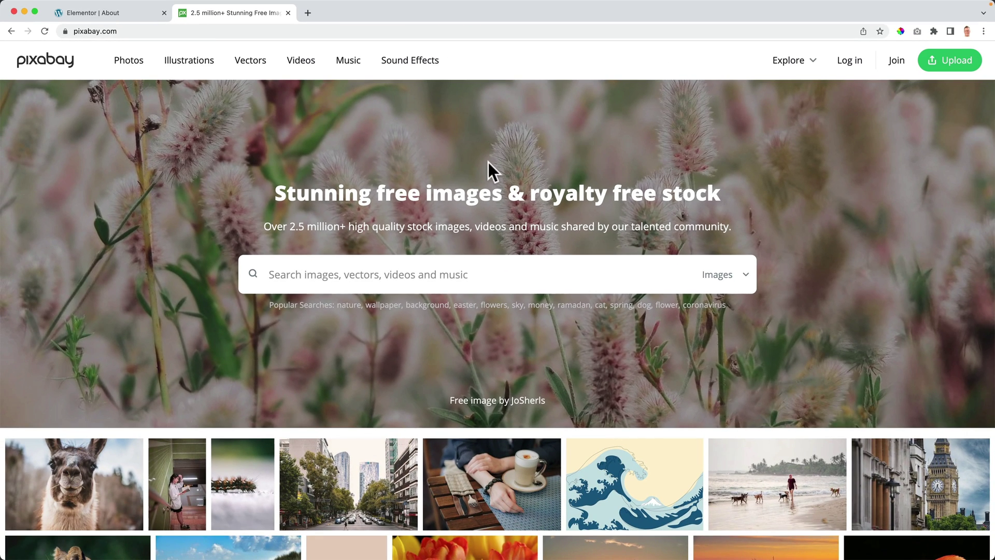
# Step: Search Pixabay for 'people work' and scroll through the image results
pyautogui.scroll(-3, 488, 166)
pyautogui.scroll(-13, 486, 158)
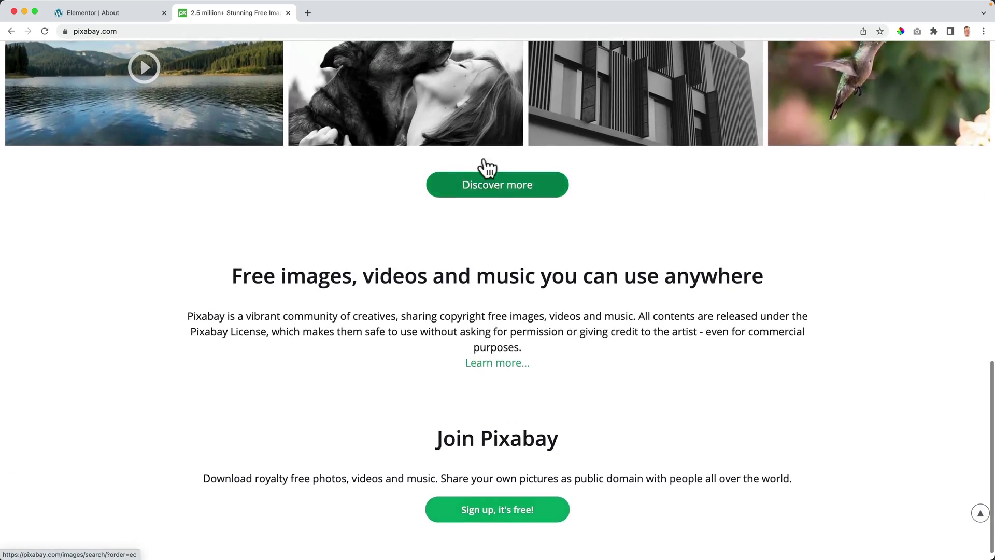
pyautogui.scroll(11, 484, 157)
pyautogui.scroll(6, 484, 157)
pyautogui.click(422, 274)
pyautogui.write('people work')
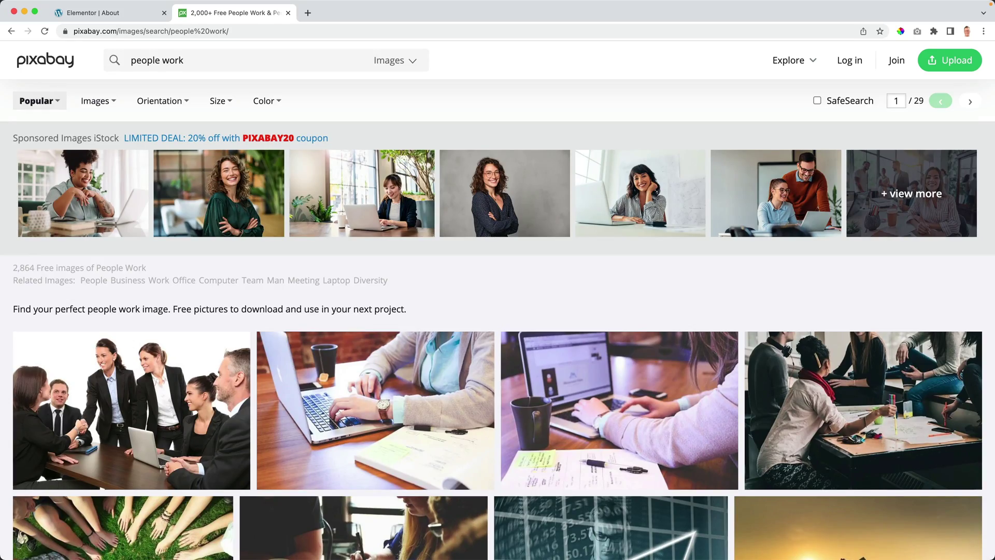
pyautogui.scroll(-15, 396, 283)
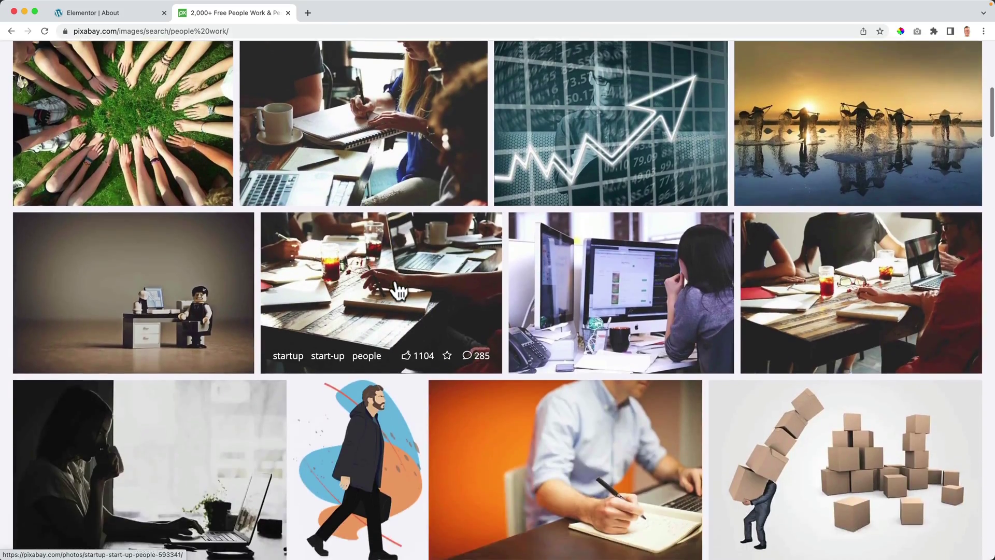
pyautogui.scroll(-15, 399, 291)
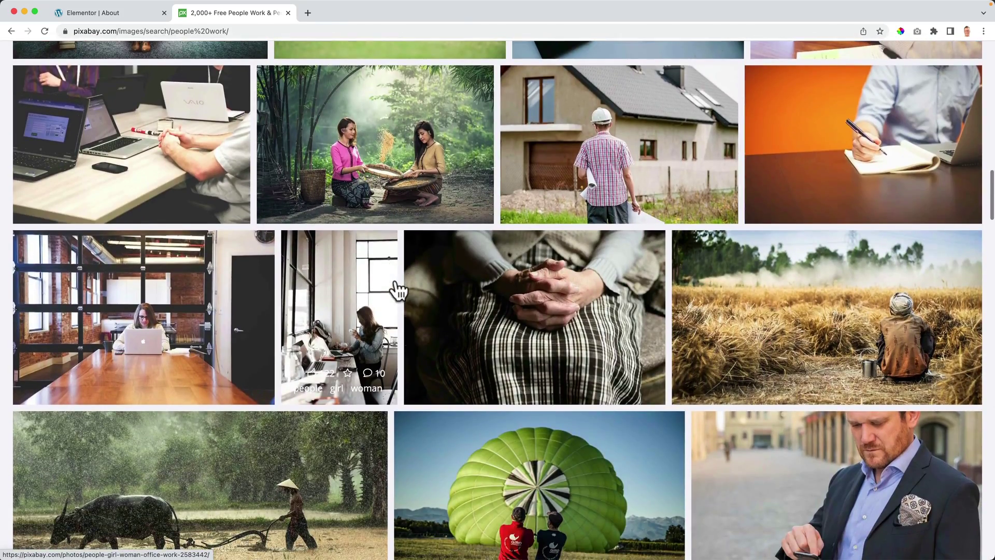
pyautogui.scroll(-10, 405, 291)
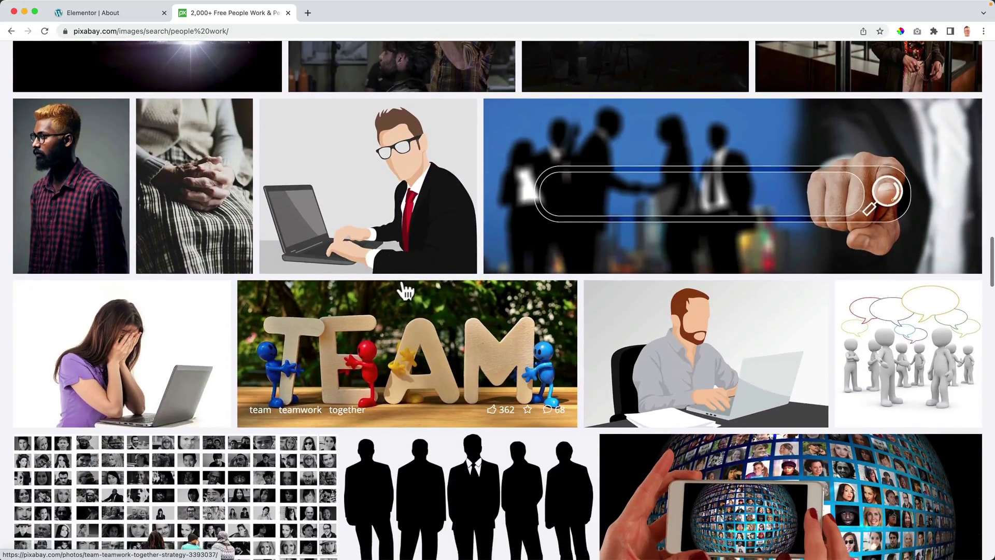
pyautogui.scroll(-10, 407, 292)
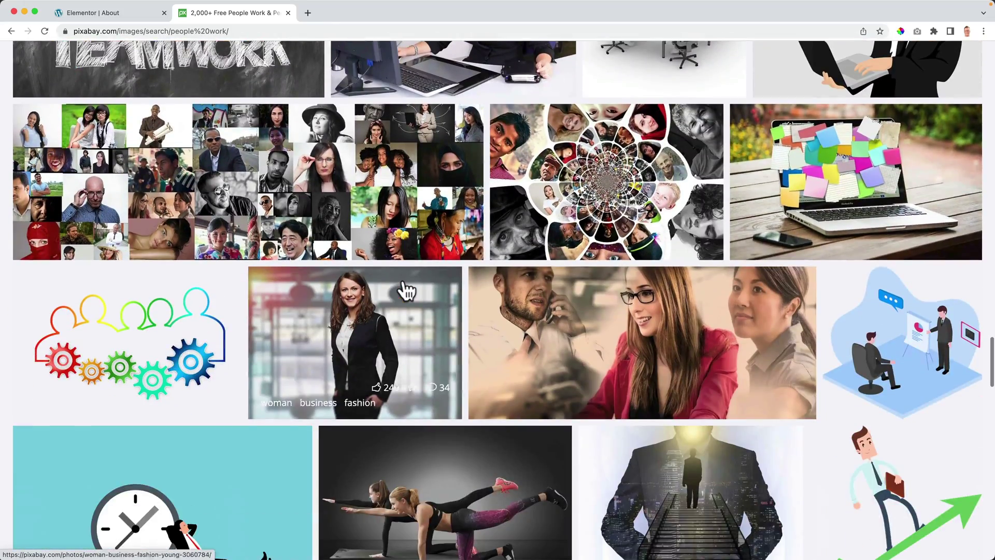
pyautogui.scroll(-3, 407, 290)
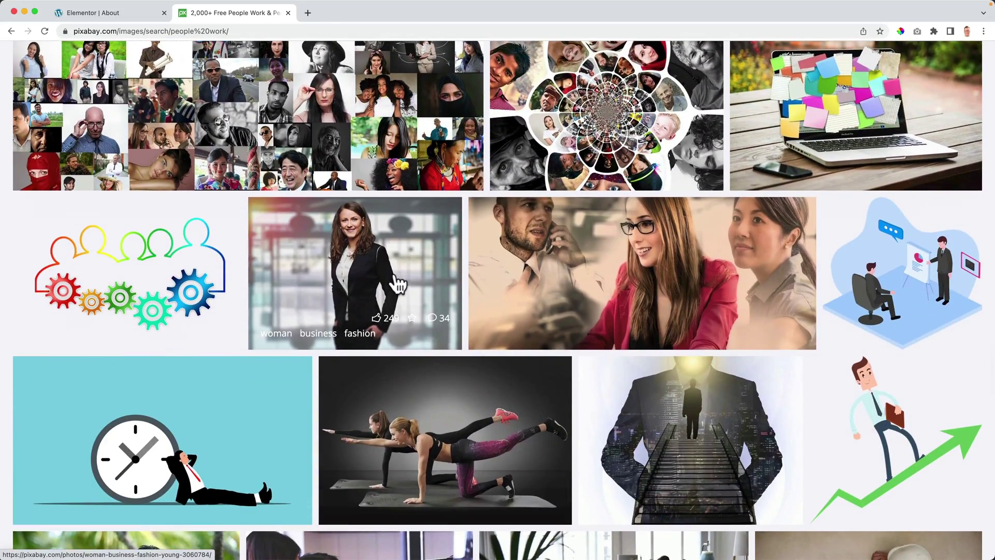
# Step: View the businesswoman photo's page, then return to and reload the results
pyautogui.click(384, 257)
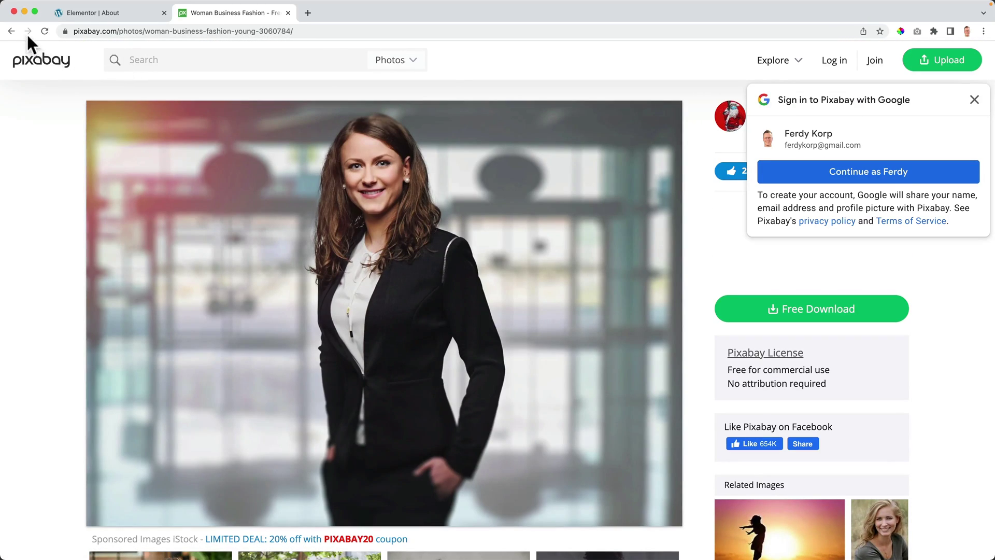
pyautogui.click(11, 31)
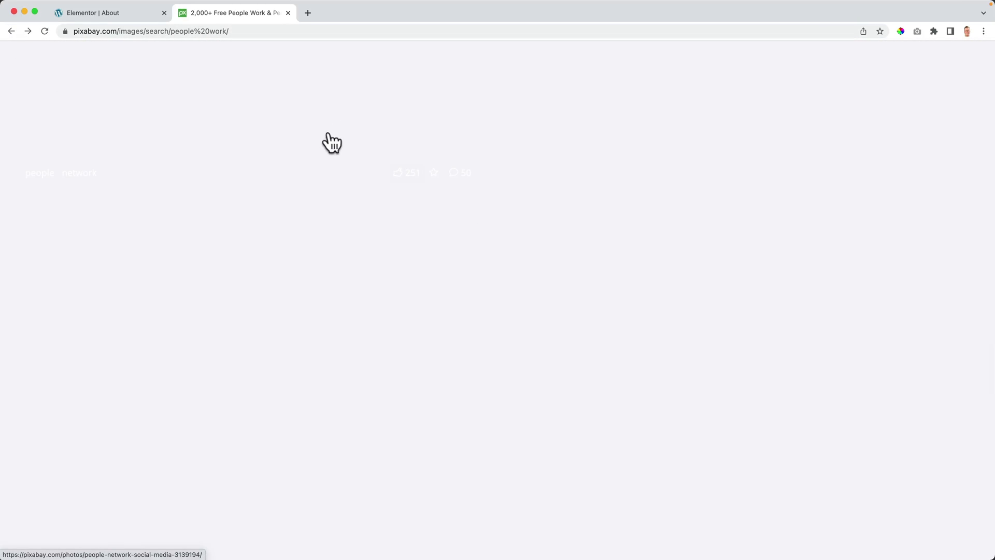
pyautogui.click(155, 31)
pyautogui.press('Return')
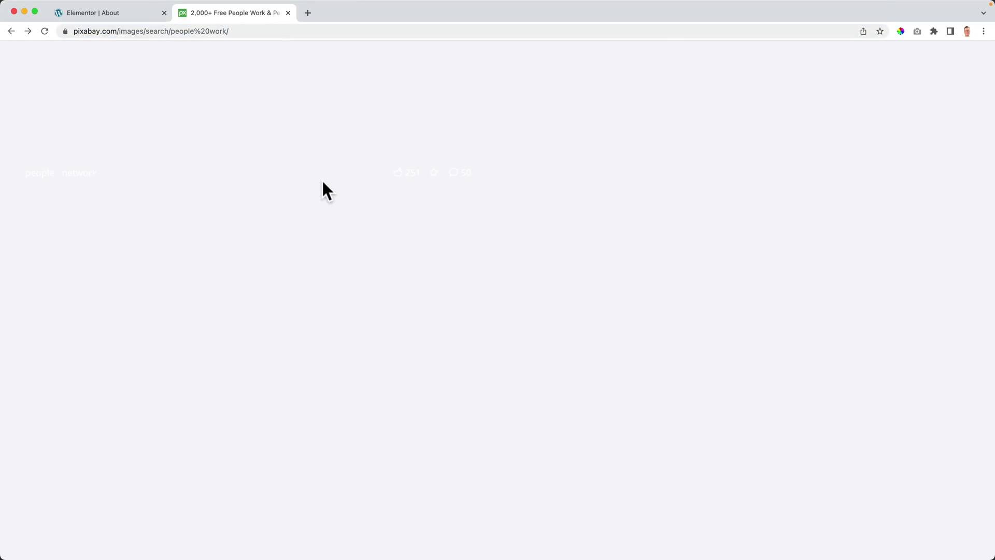
pyautogui.scroll(10, 322, 187)
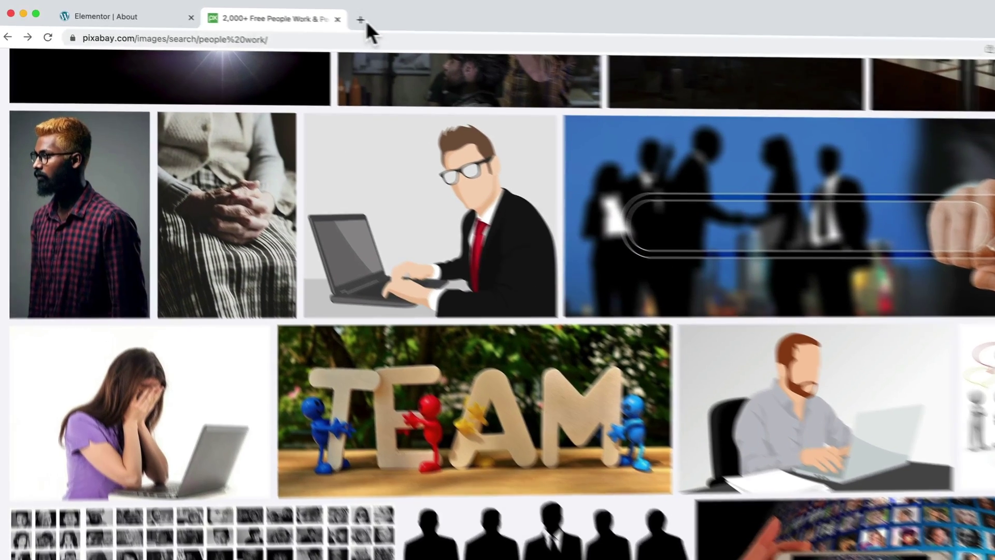
# Step: Go to the iStock photo site and accept the cookies notice
pyautogui.click(363, 21)
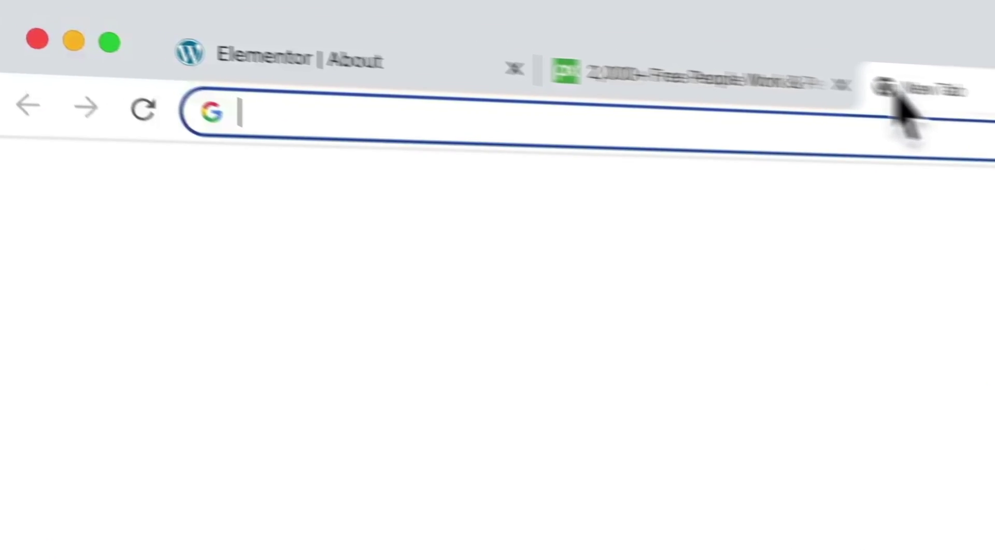
pyautogui.write('feryx')
pyautogui.press('BackSpace')
pyautogui.press('BackSpace')
pyautogui.write('dyko')
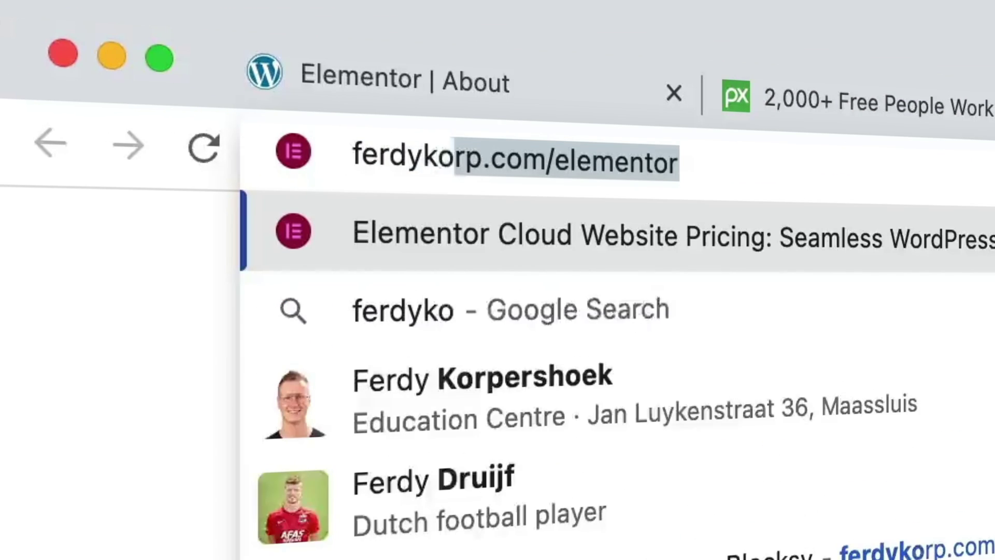
pyautogui.write('rp.com/istochphoto')
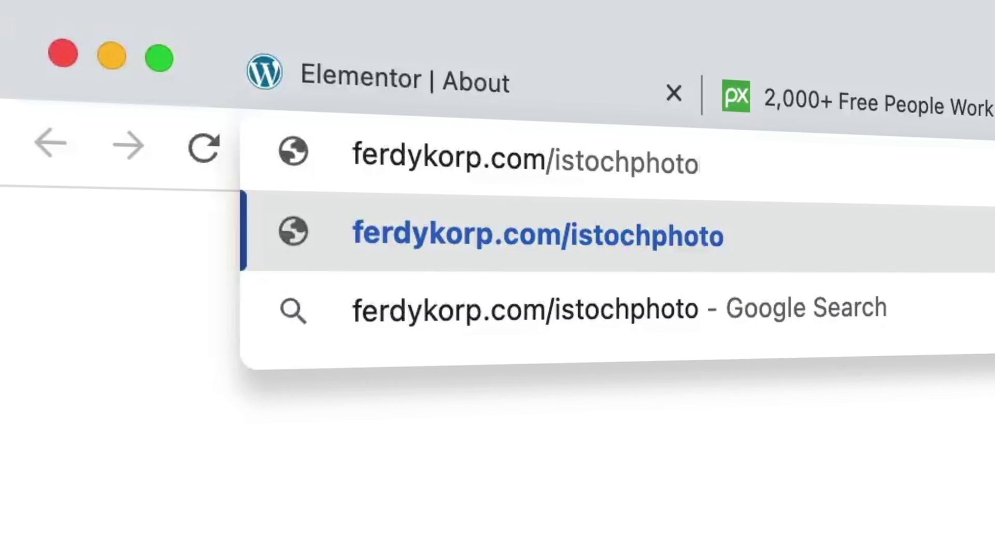
pyautogui.press('Return')
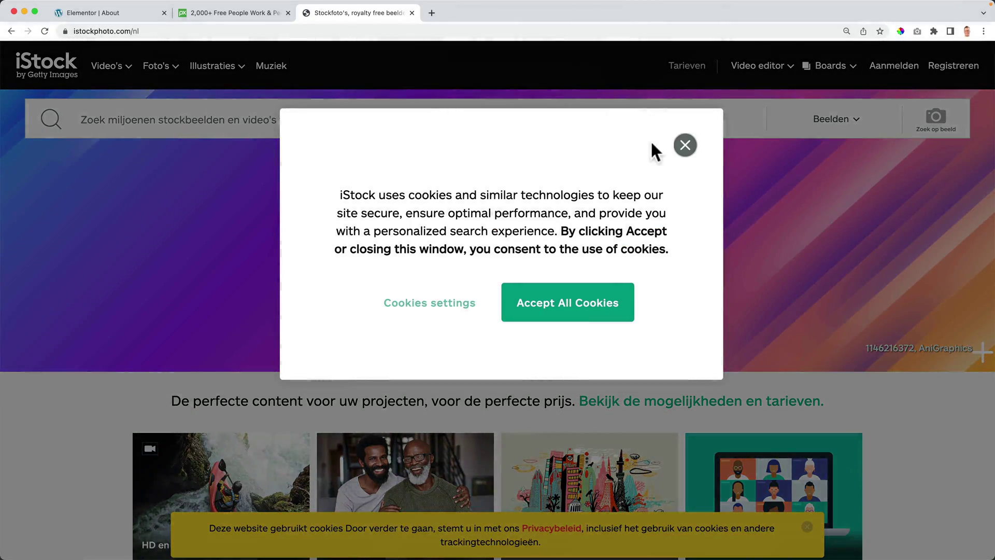
pyautogui.click(576, 314)
# Step: Search iStock for 'people work' and open the young business people at a desk photo
pyautogui.scroll(-1, 513, 288)
pyautogui.scroll(-3, 451, 262)
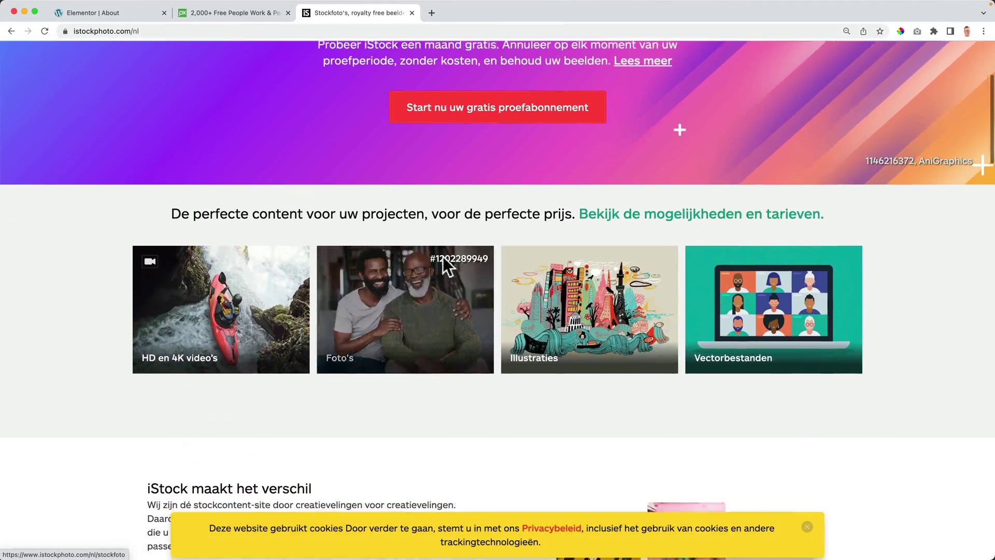
pyautogui.scroll(4, 437, 249)
pyautogui.click(286, 126)
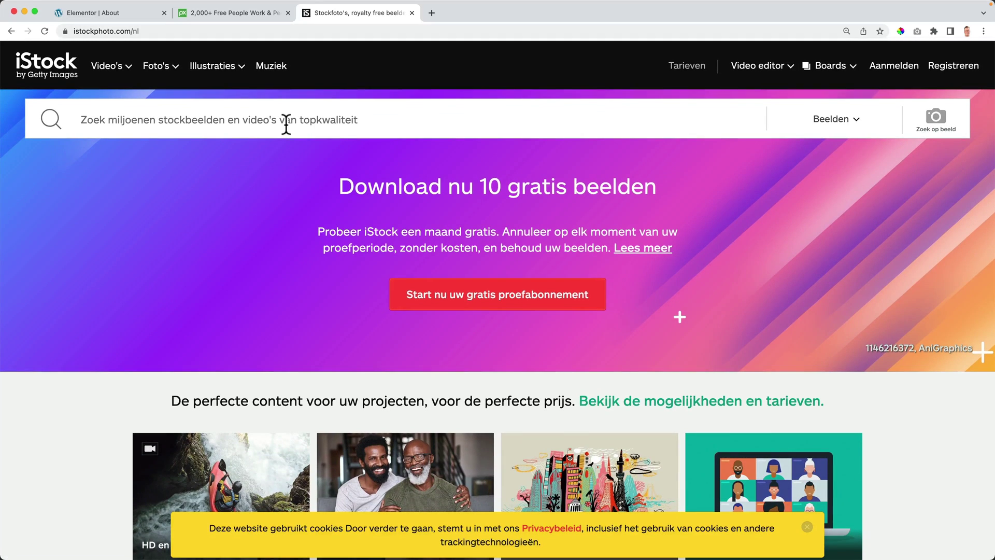
pyautogui.write('people work')
pyautogui.press('Return')
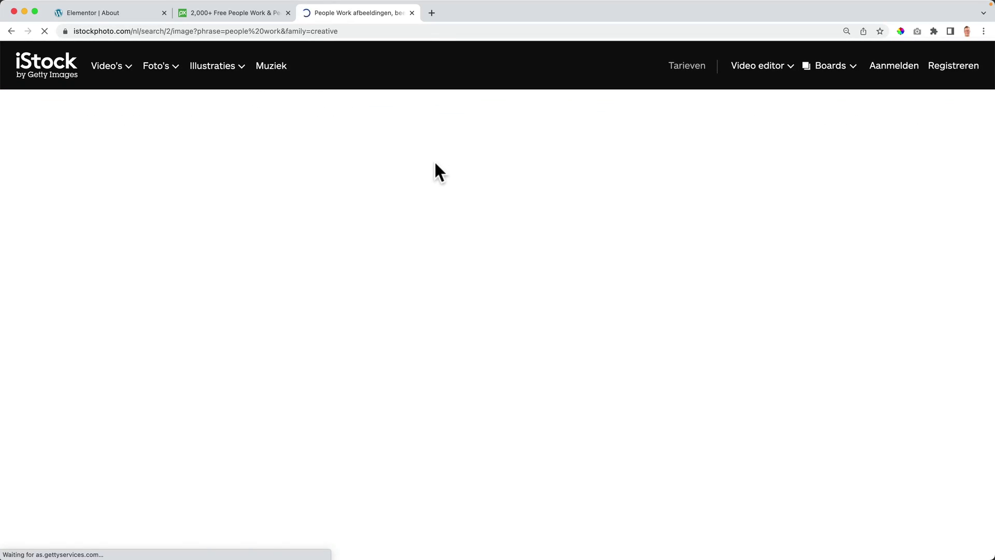
pyautogui.scroll(-5, 438, 168)
pyautogui.scroll(-6, 437, 168)
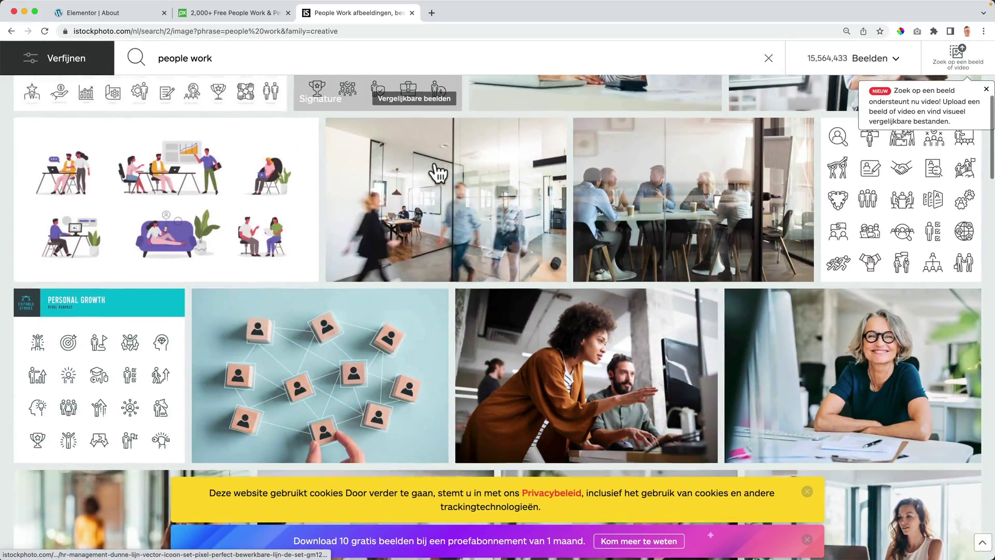
pyautogui.scroll(-10, 438, 173)
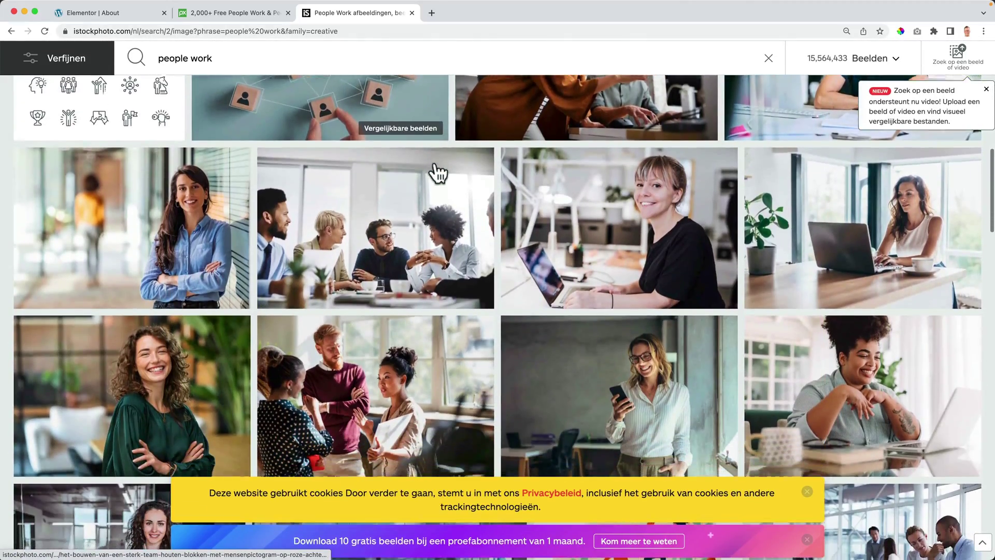
pyautogui.scroll(-6, 438, 173)
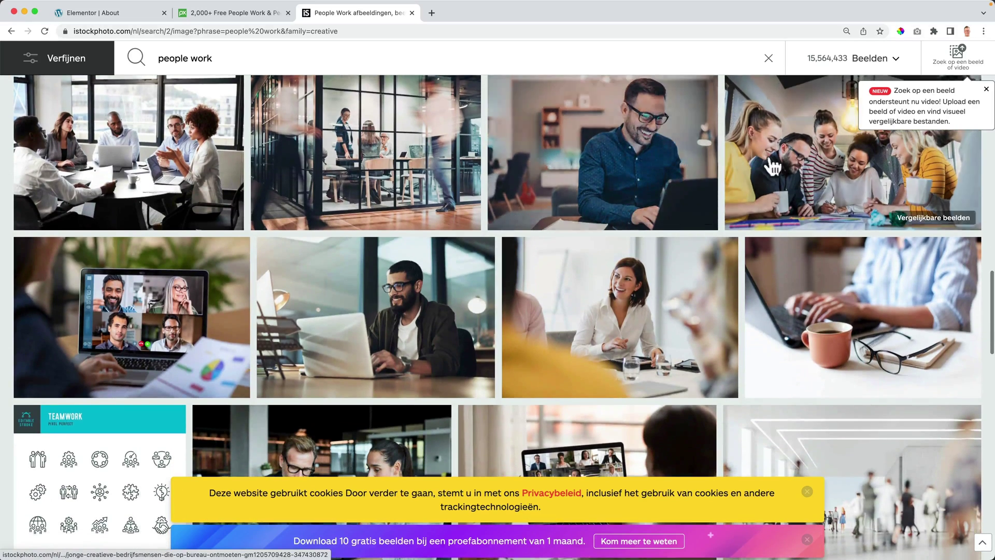
pyautogui.click(788, 164)
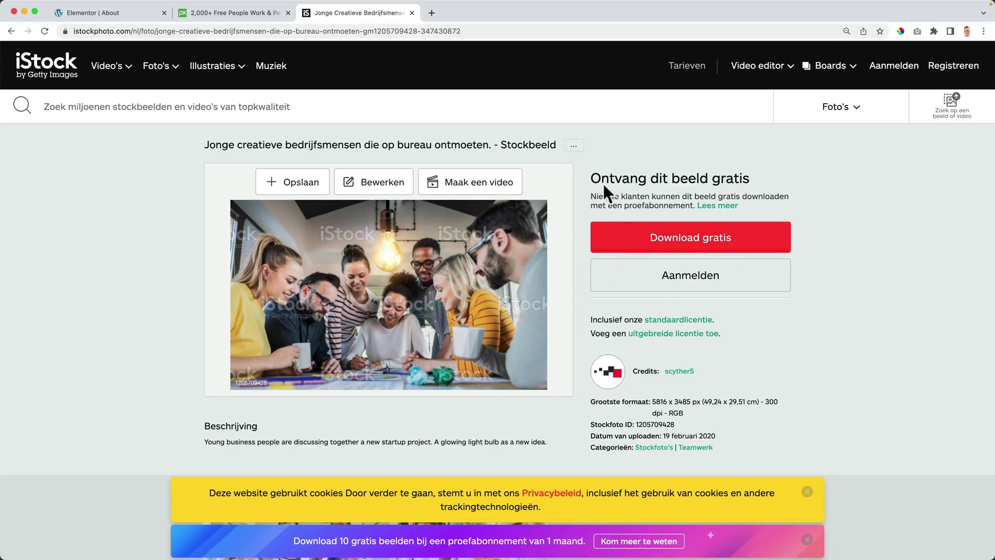
# Step: Sign in to the iStock account
pyautogui.click(894, 67)
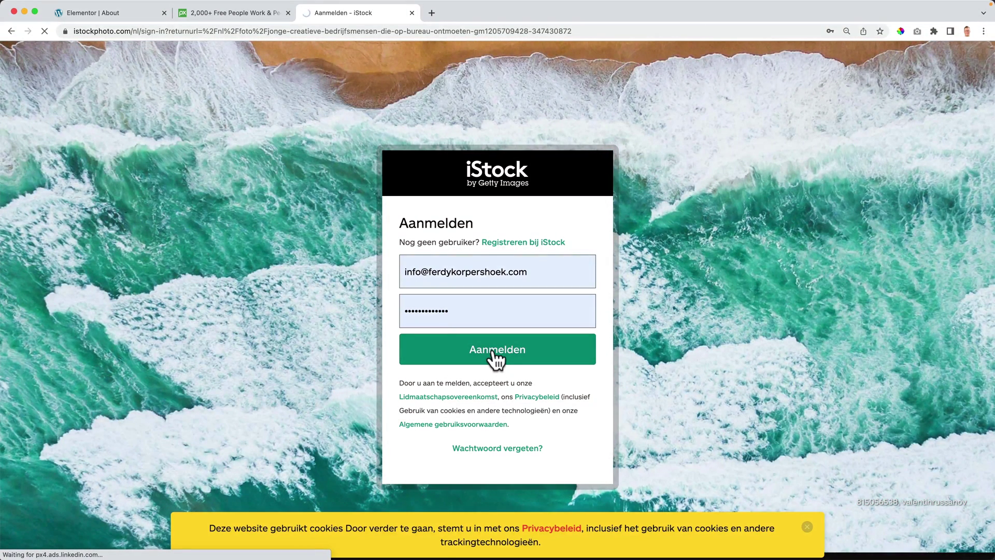
pyautogui.click(492, 349)
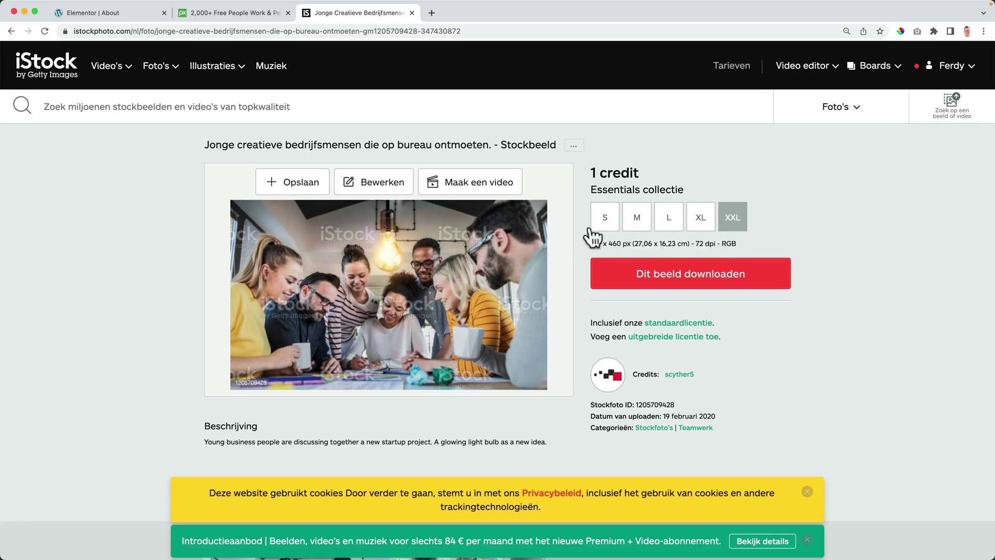
pyautogui.scroll(-3, 461, 266)
pyautogui.scroll(2, 462, 269)
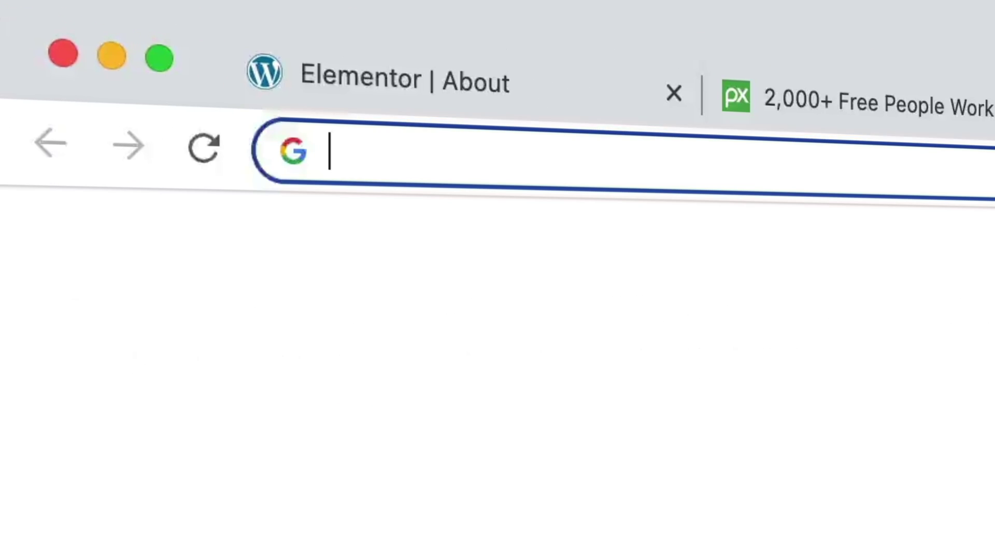
# Step: Load apple.com and scroll through its product banners back up to the iPhone 13 Pro banner
pyautogui.write('apple.com')
pyautogui.press('Return')
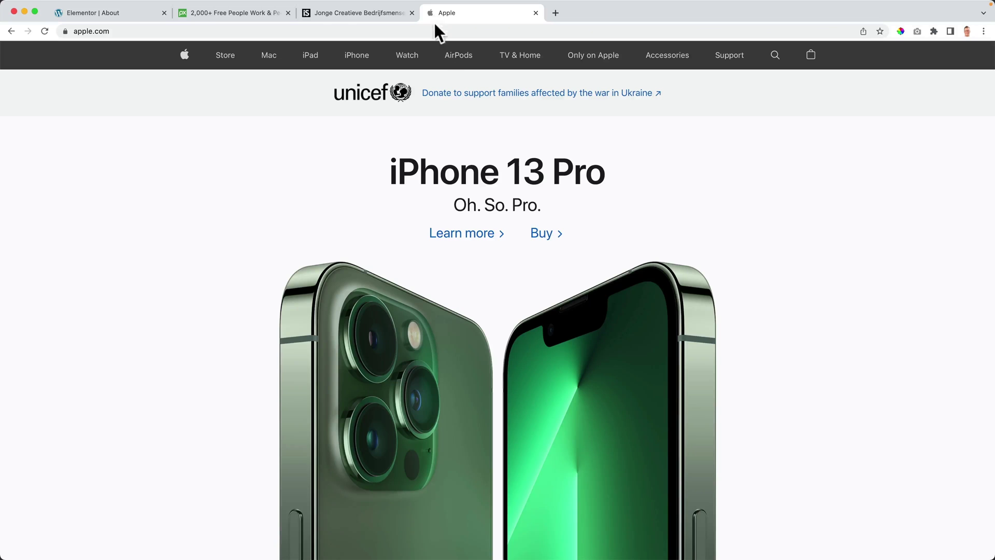
pyautogui.scroll(-10, 437, 433)
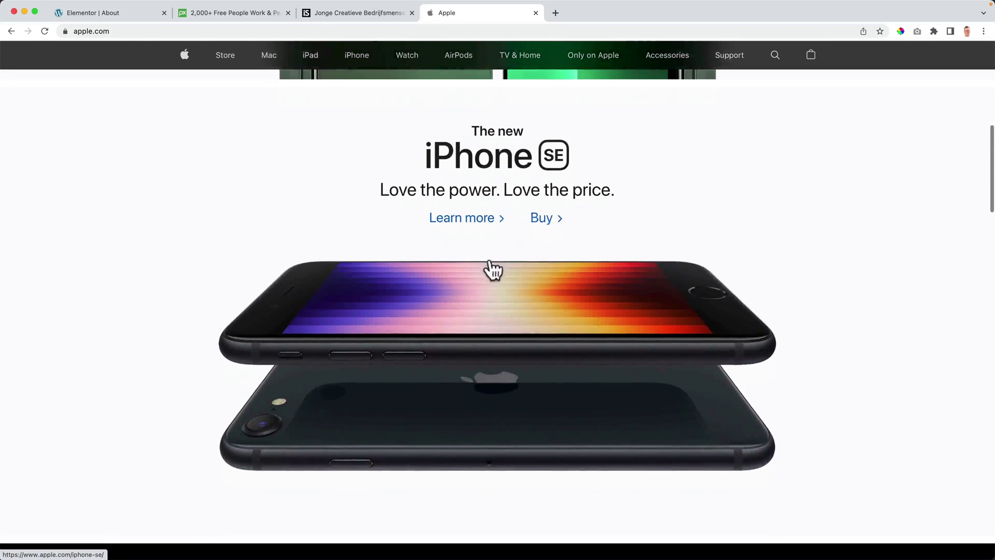
pyautogui.scroll(-12, 470, 309)
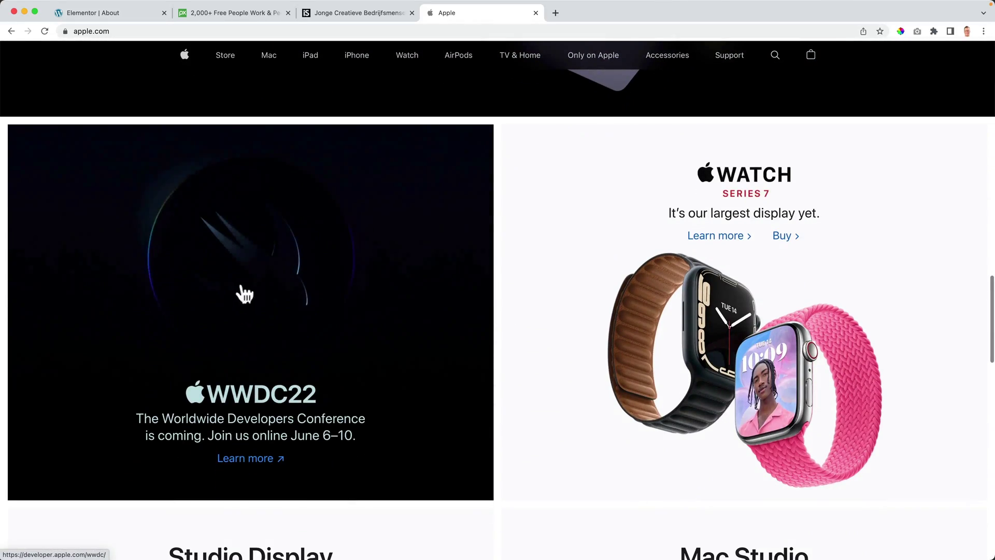
pyautogui.scroll(-6, 573, 360)
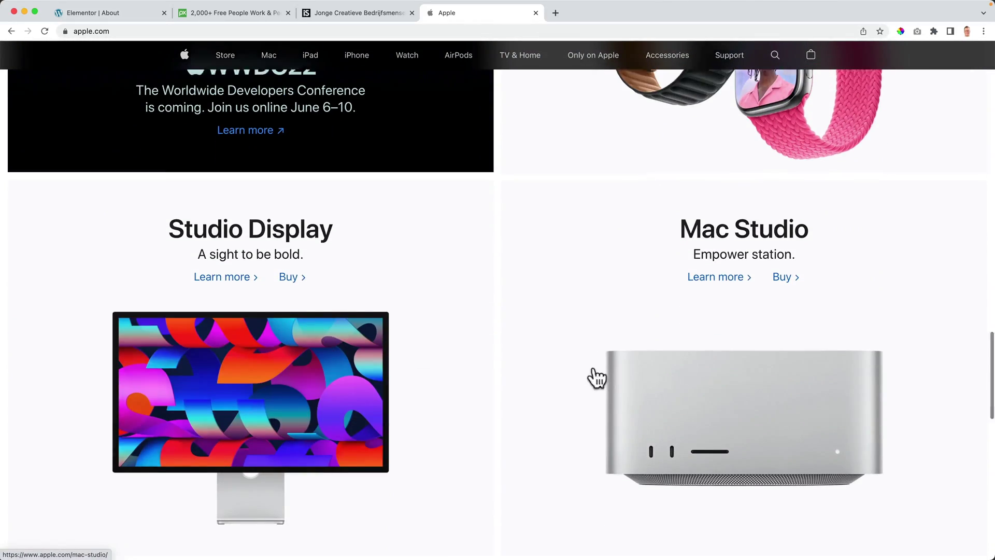
pyautogui.scroll(-7, 595, 378)
pyautogui.scroll(-10, 624, 363)
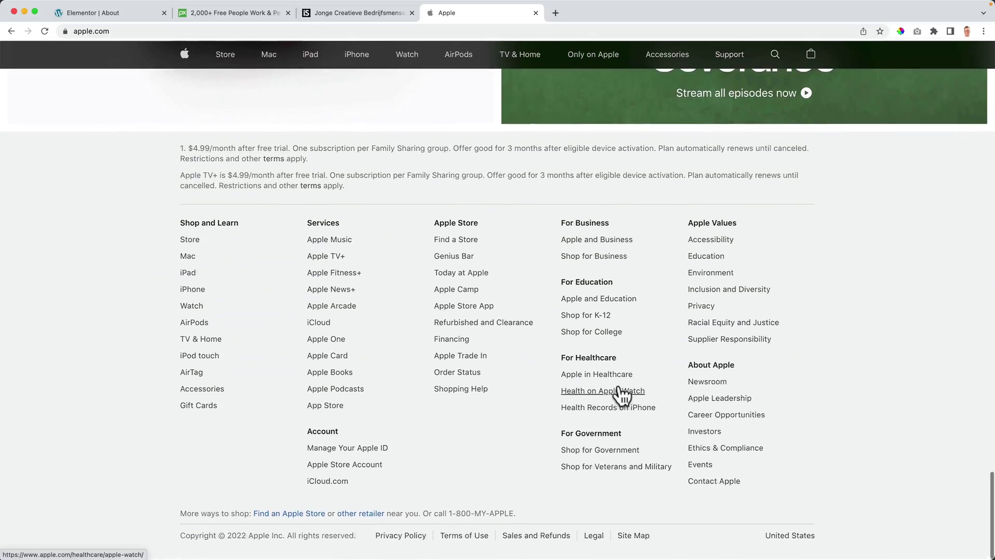
pyautogui.scroll(20, 625, 397)
pyautogui.scroll(15, 624, 396)
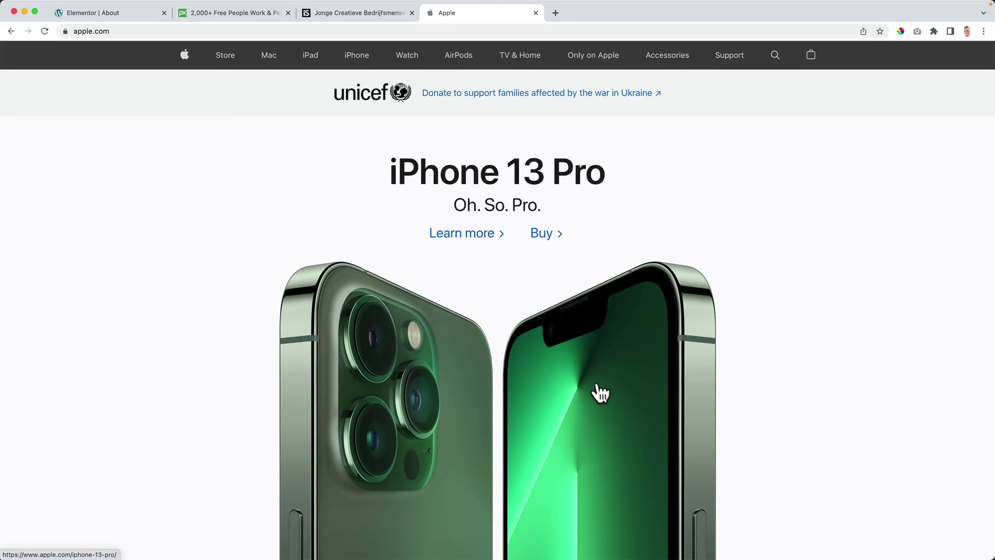
pyautogui.scroll(-15, 553, 378)
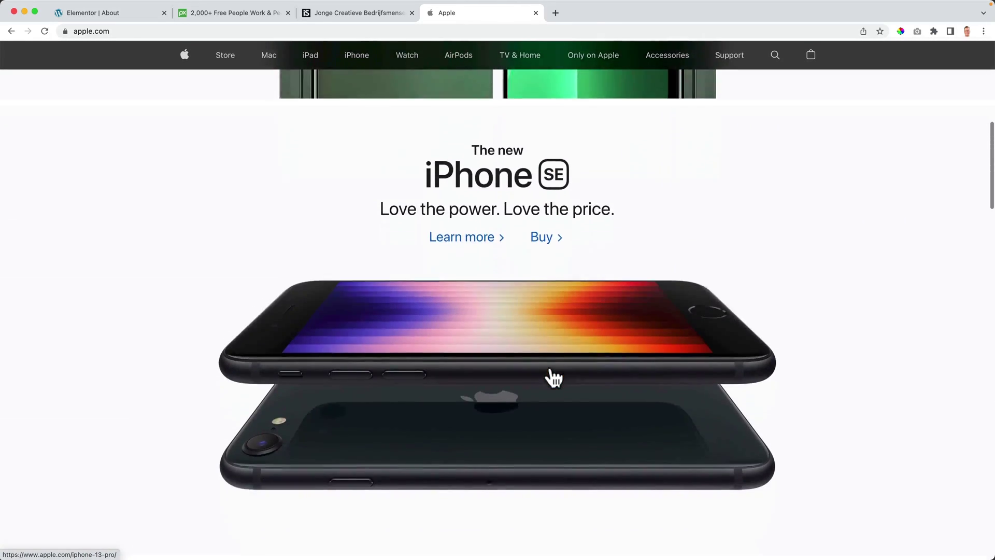
pyautogui.scroll(15, 554, 378)
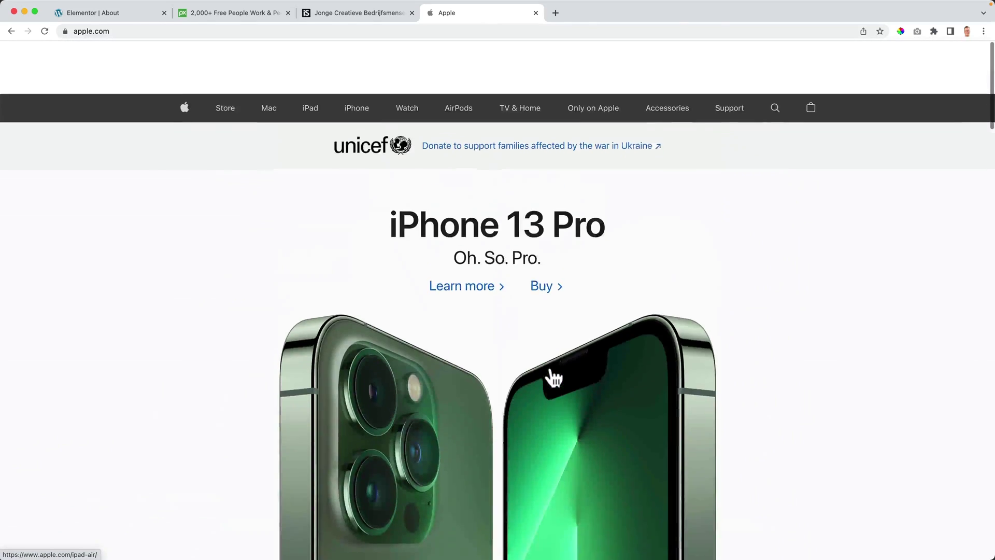
# Step: Re-download the college students photo from the iStock download history
pyautogui.click(536, 13)
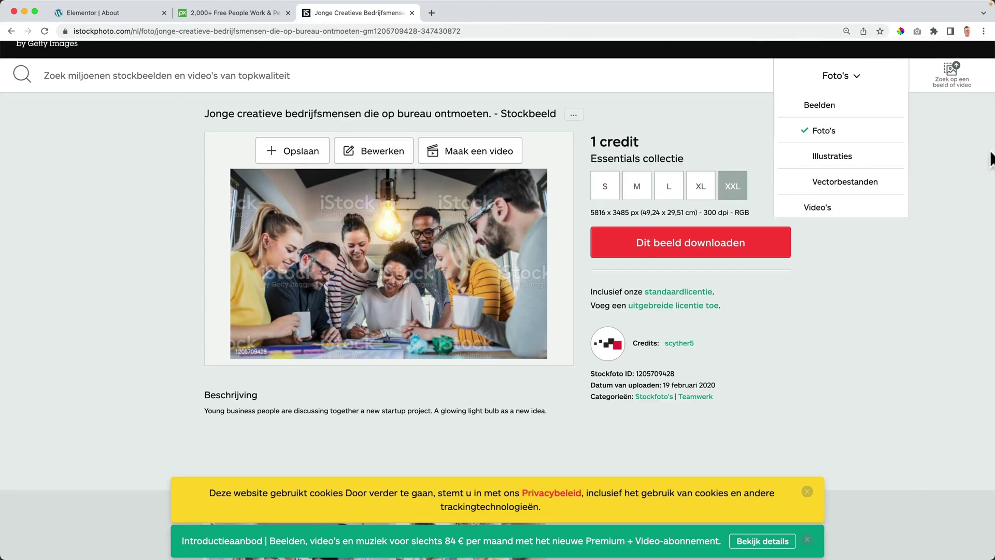
pyautogui.scroll(2, 985, 150)
pyautogui.click(970, 77)
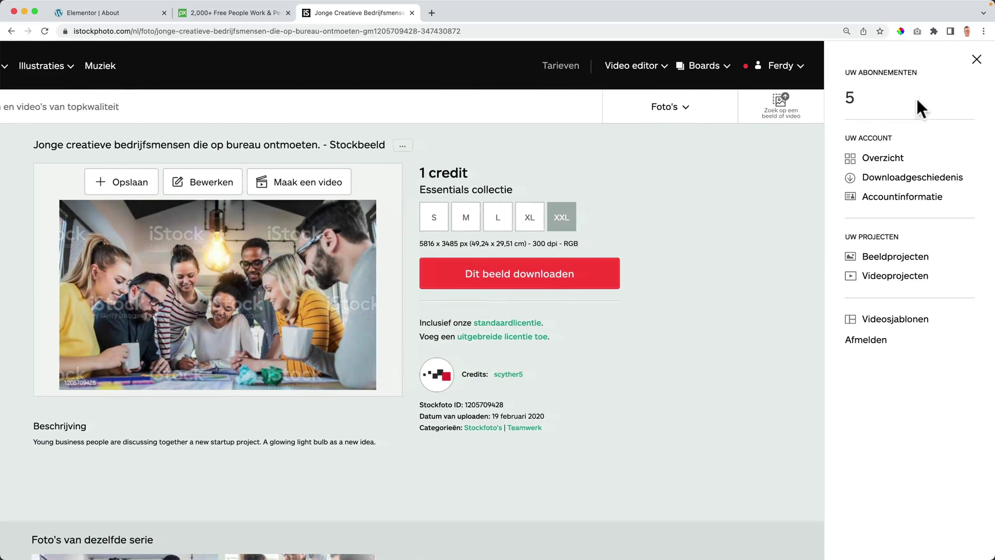
pyautogui.click(893, 180)
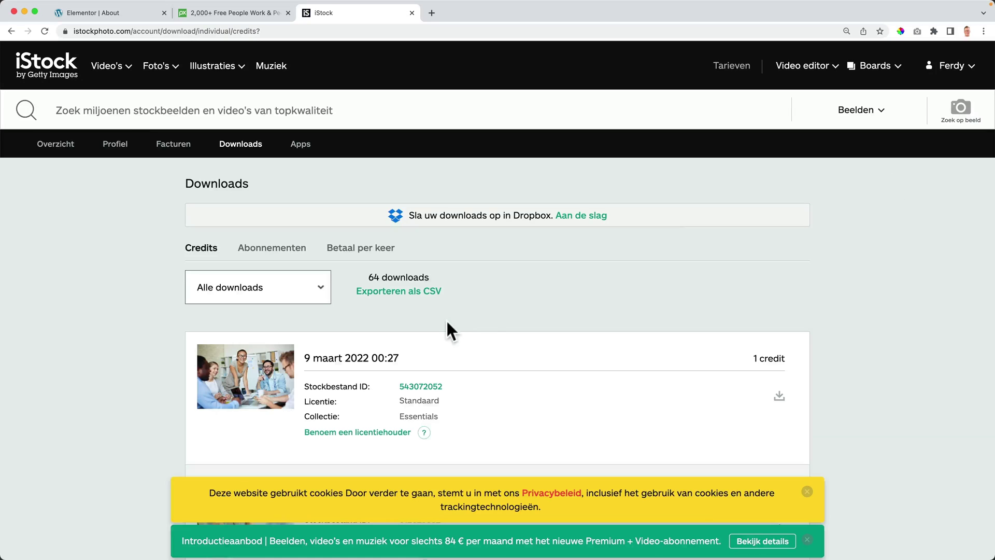
pyautogui.scroll(-8, 352, 333)
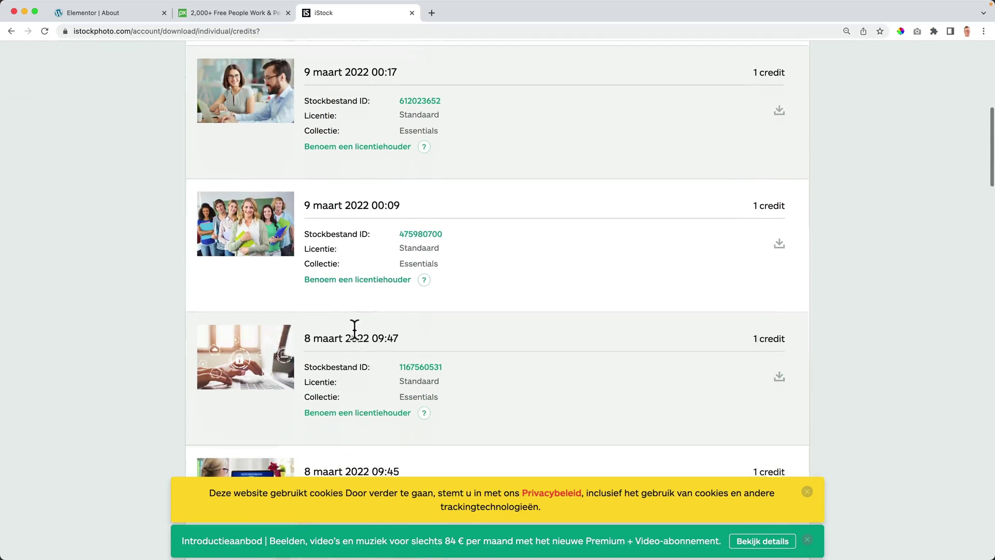
pyautogui.click(778, 237)
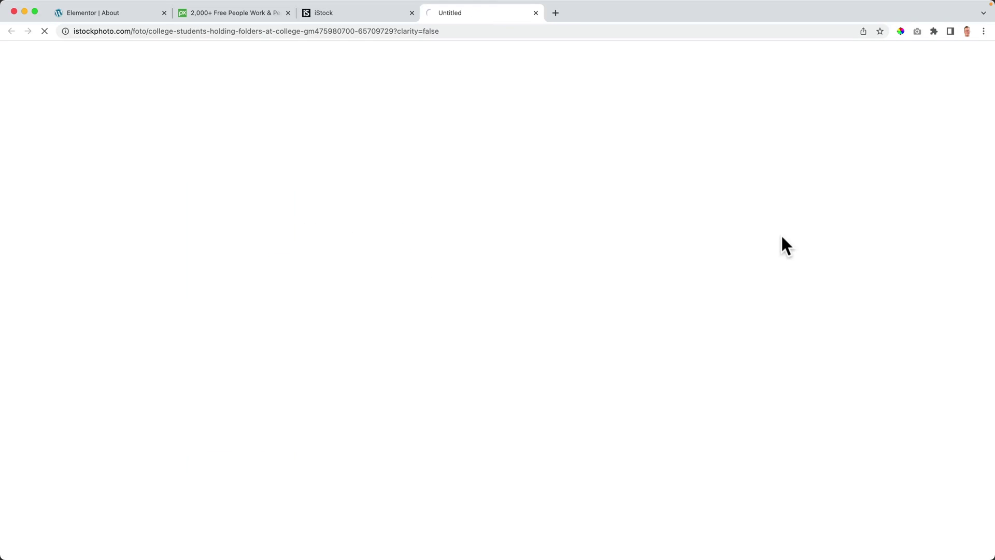
pyautogui.click(697, 317)
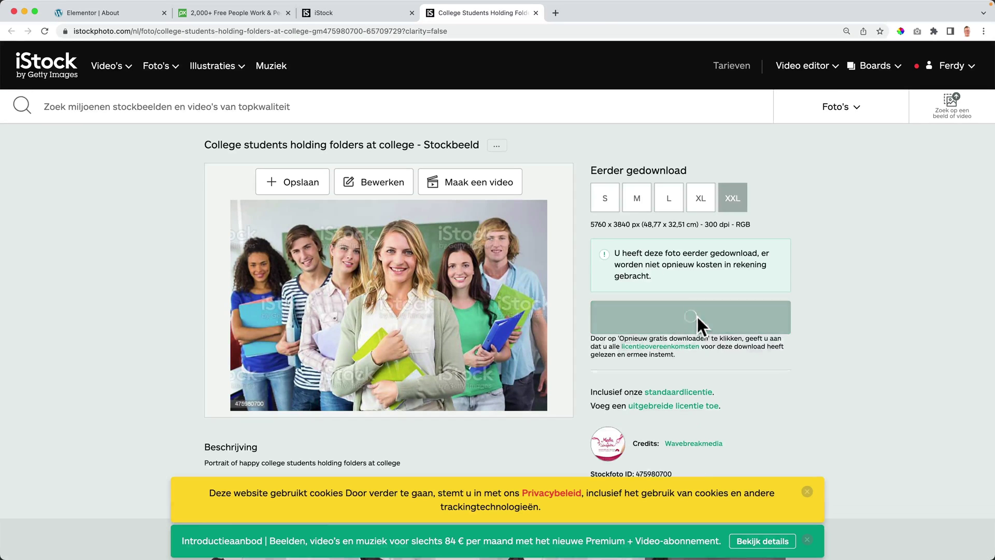
pyautogui.click(721, 182)
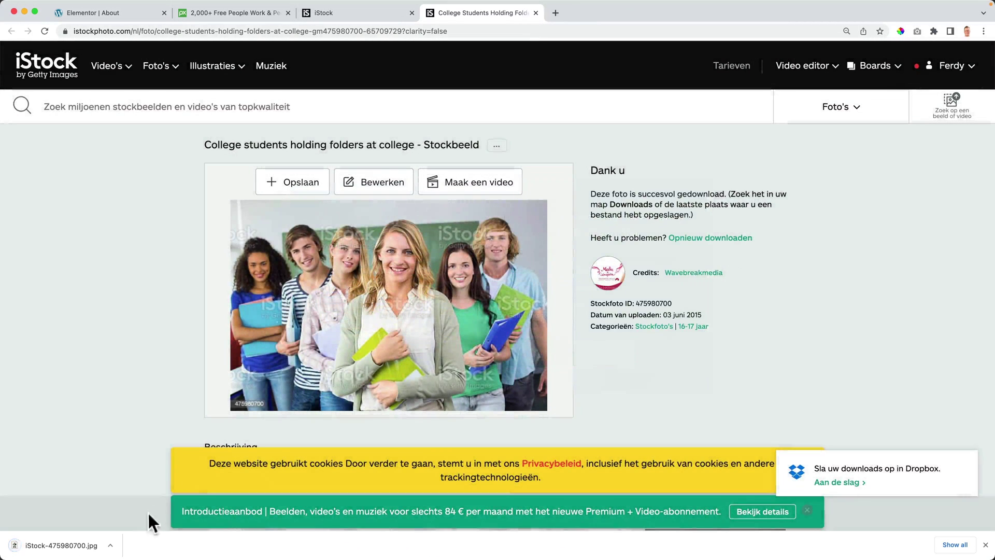
# Step: Rename the downloaded photo to Digital Marketing Amsterdam.jpg in Finder
pyautogui.click(109, 545)
pyautogui.click(120, 526)
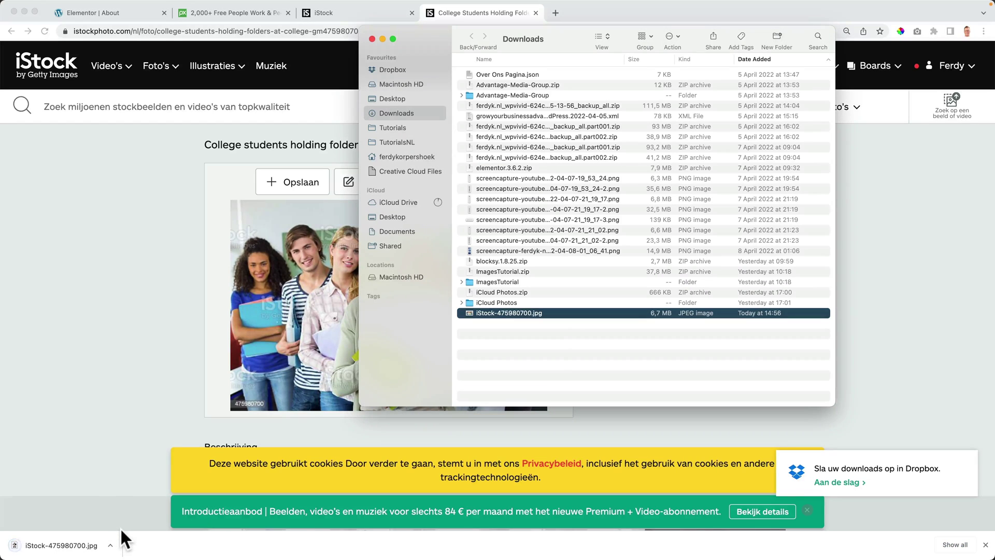
pyautogui.write('Digital Marketing Am')
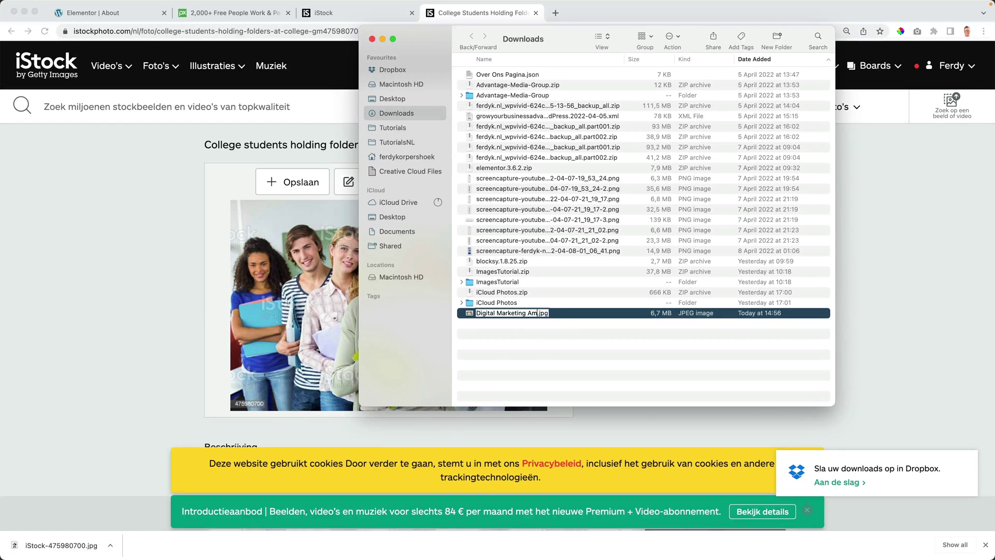
pyautogui.write('dam')
pyautogui.press('Return')
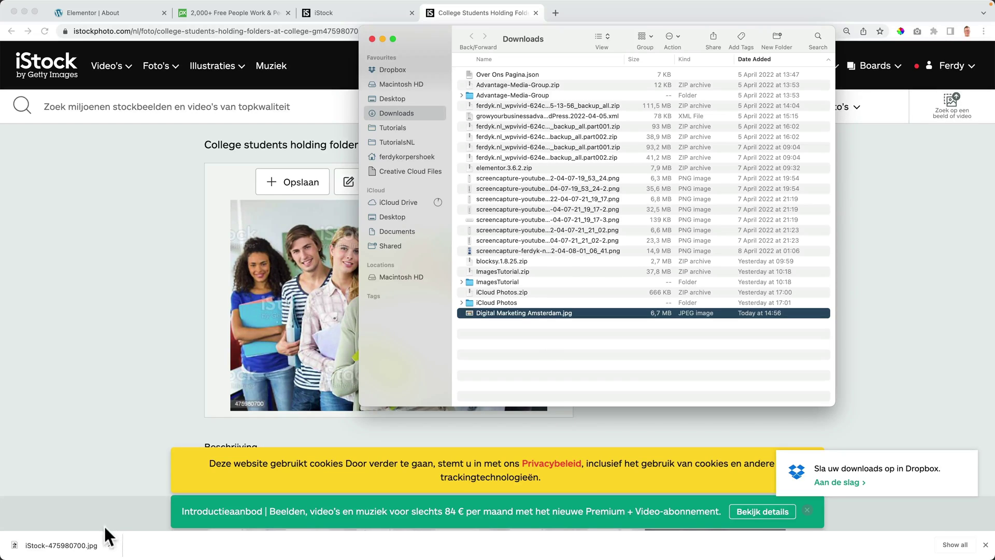
pyautogui.click(185, 257)
# Step: Upload the college students photo into the hero's Media Library and add alt text
pyautogui.click(132, 14)
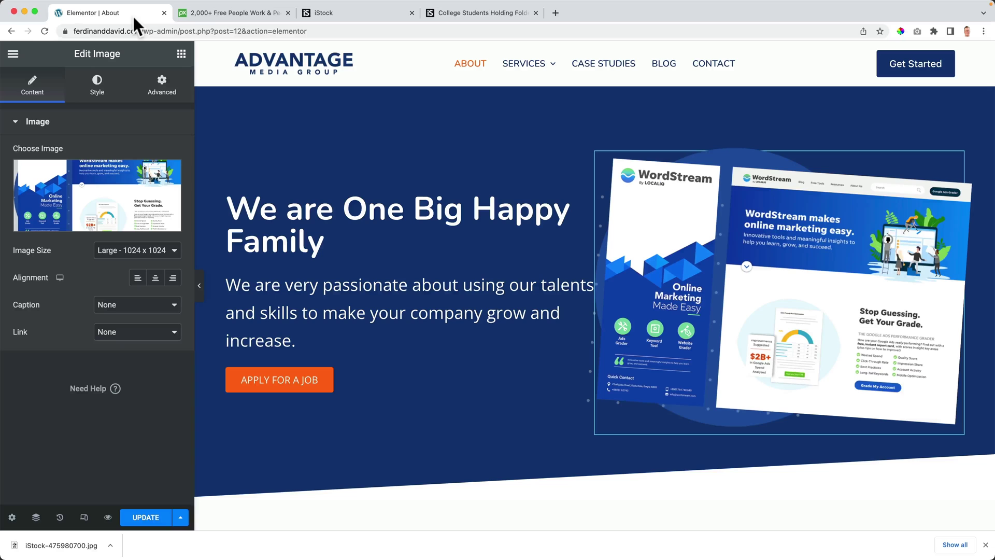
pyautogui.click(92, 205)
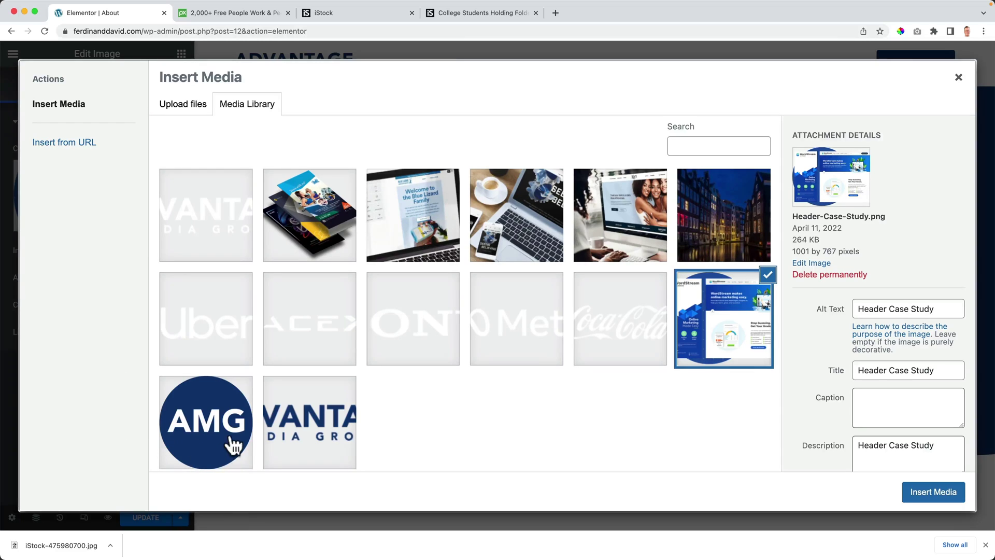
pyautogui.click(371, 541)
pyautogui.moveTo(479, 315); pyautogui.dragTo(260, 249)
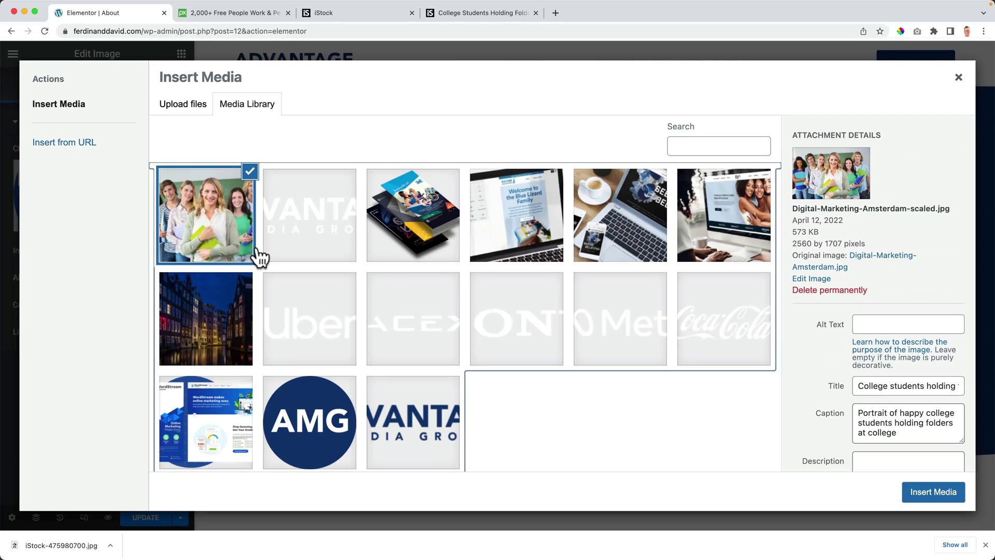
pyautogui.click(891, 324)
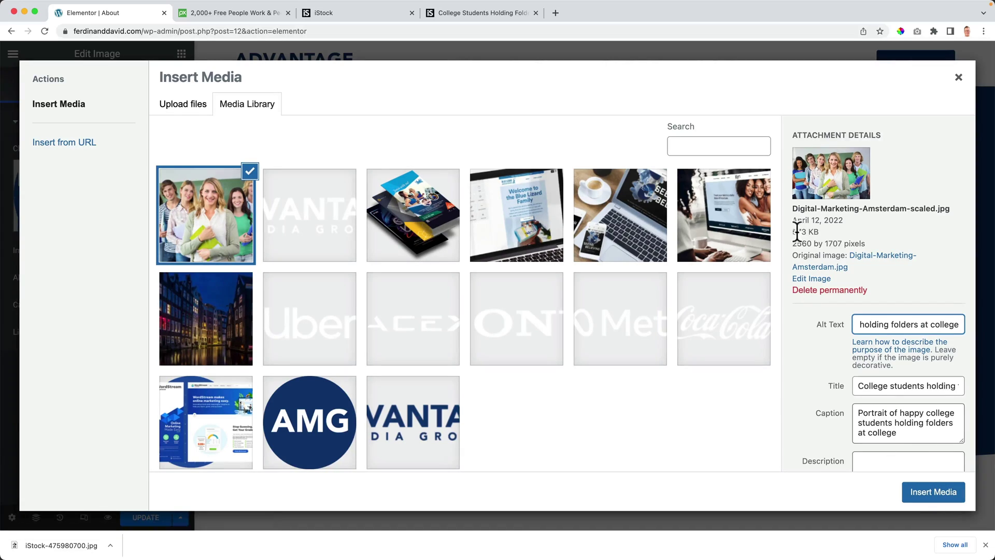
# Step: Scale the photo to 1281 × 854 pixels and insert it as the hero image
pyautogui.click(805, 282)
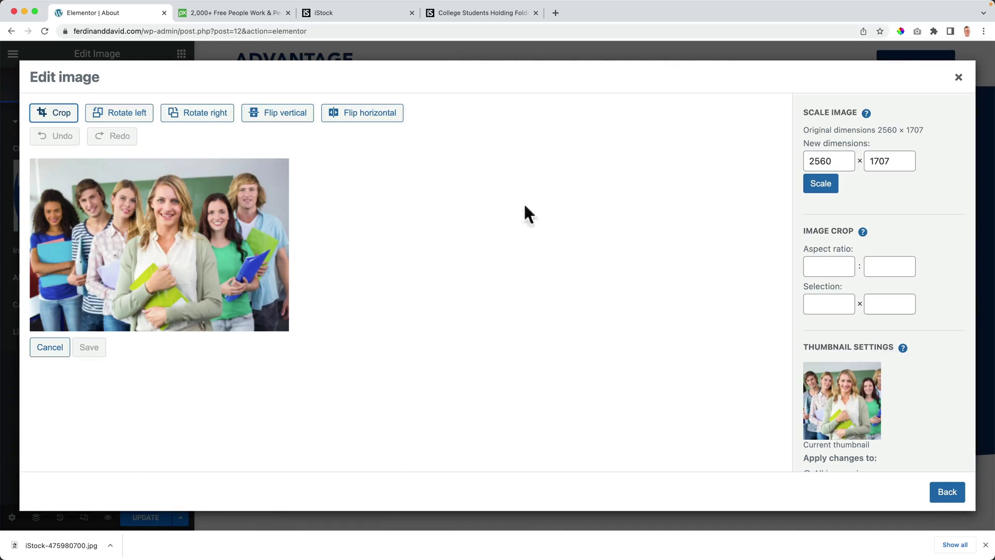
pyautogui.doubleClick(835, 161)
pyautogui.write('1281')
pyautogui.press('Tab')
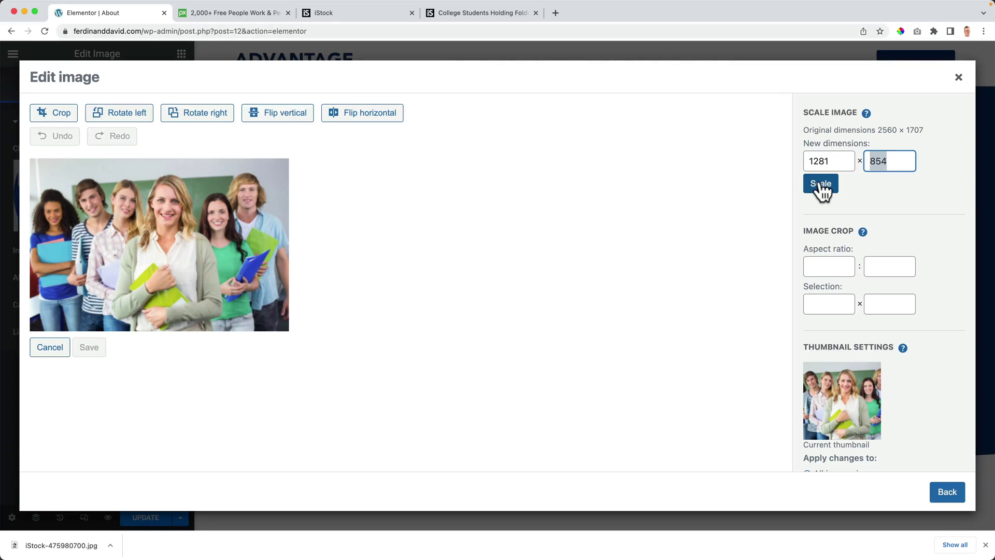
pyautogui.click(820, 185)
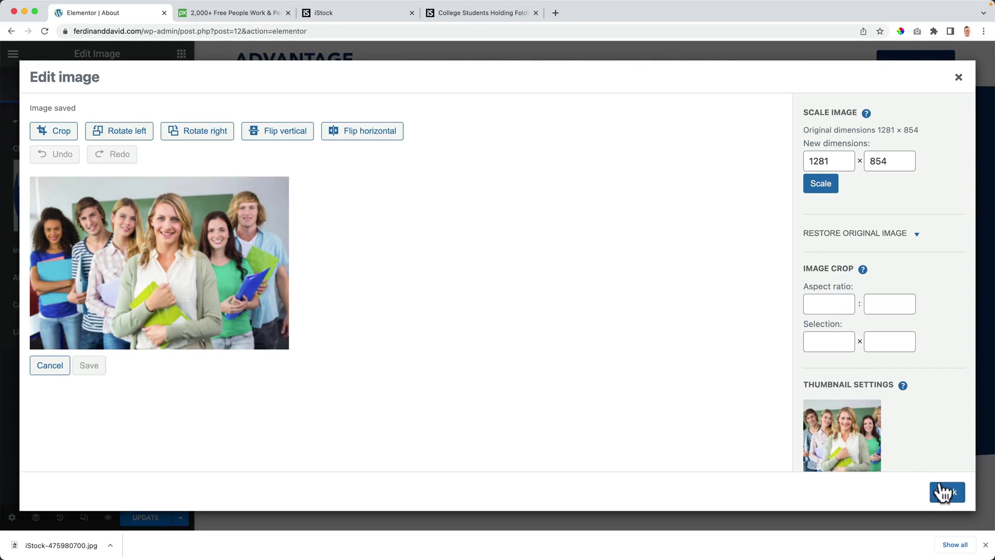
pyautogui.click(942, 489)
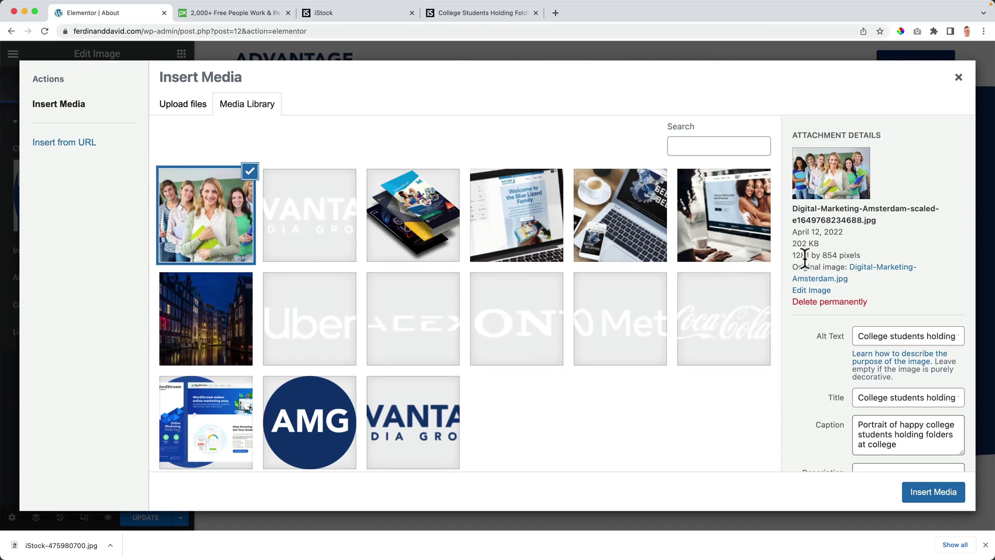
pyautogui.click(924, 482)
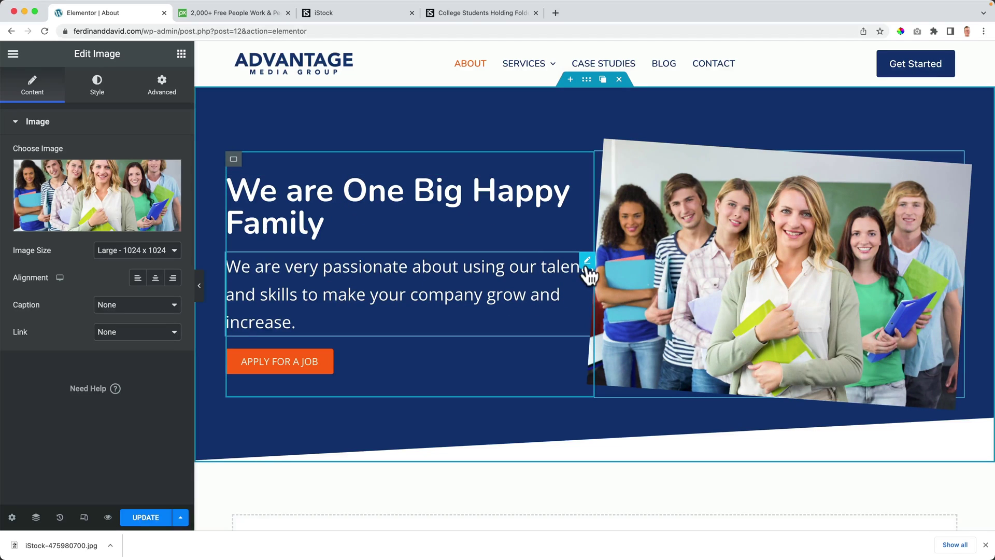
# Step: Unlink the hero paragraph's padding under Advanced and set its right padding to 20 px
pyautogui.click(587, 262)
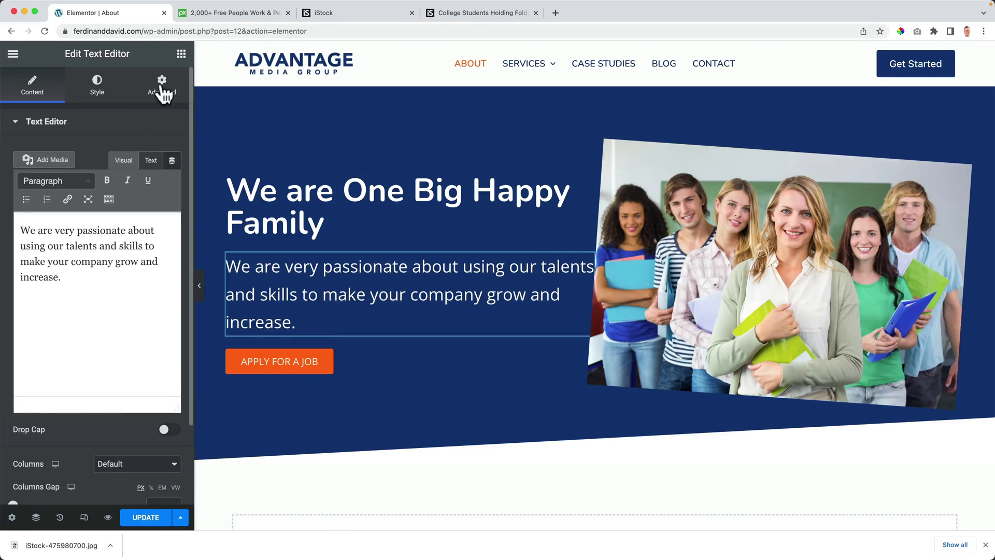
pyautogui.click(160, 87)
pyautogui.click(164, 169)
pyautogui.click(165, 220)
pyautogui.click(59, 218)
pyautogui.write('1')
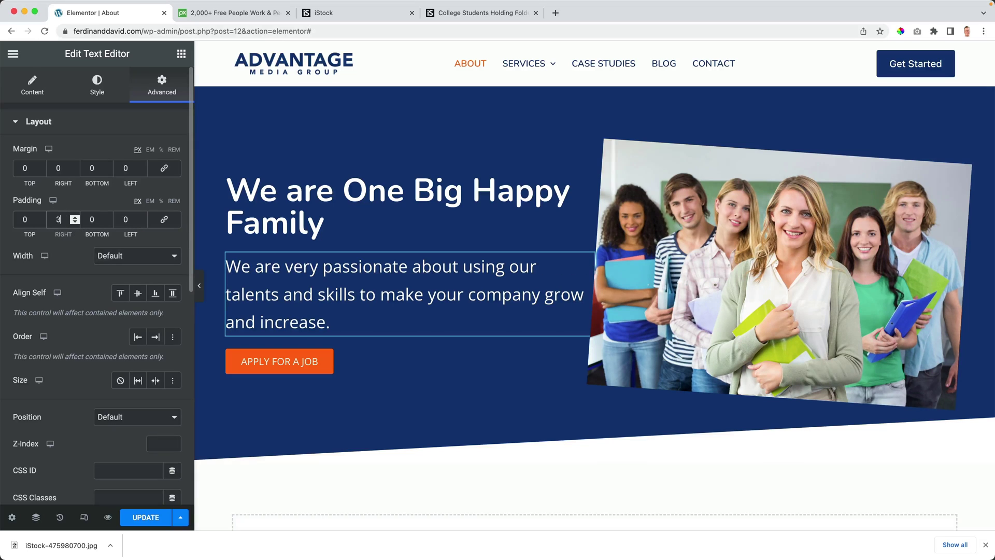
pyautogui.write('5')
pyautogui.press('BackSpace')
pyautogui.write('8')
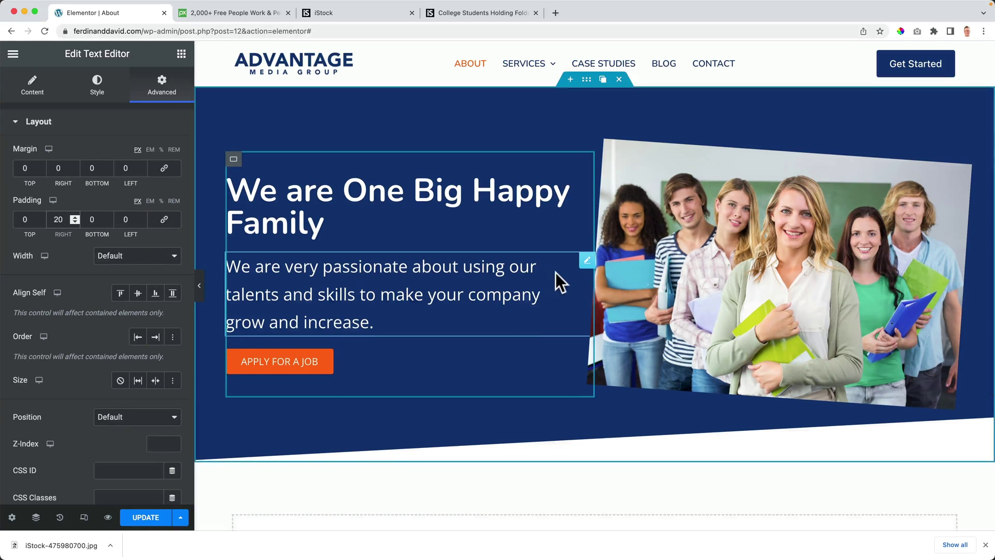
pyautogui.scroll(-4, 555, 273)
pyautogui.scroll(4, 556, 275)
pyautogui.scroll(-4, 362, 270)
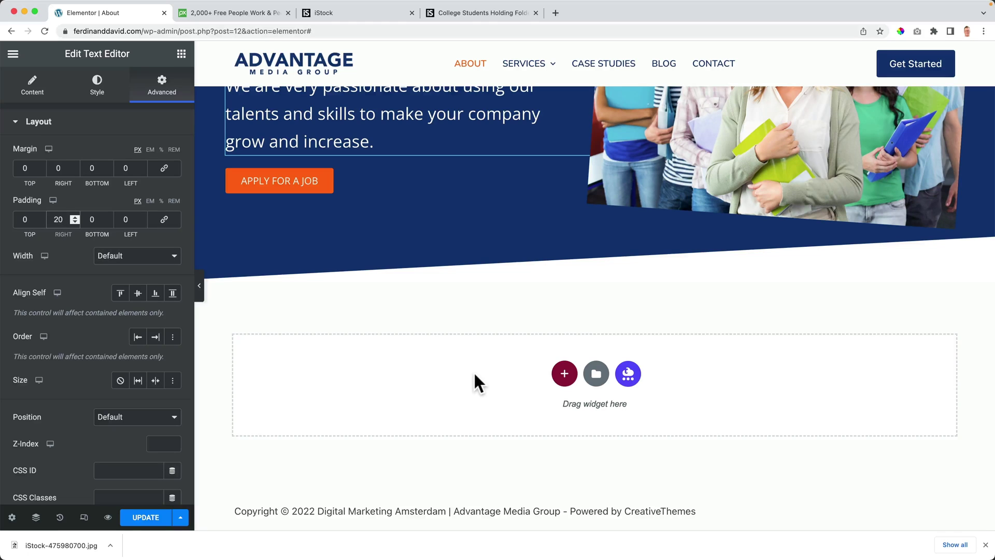
# Step: Add a two-column section below the About hero, with a slightly narrower left column
pyautogui.click(564, 373)
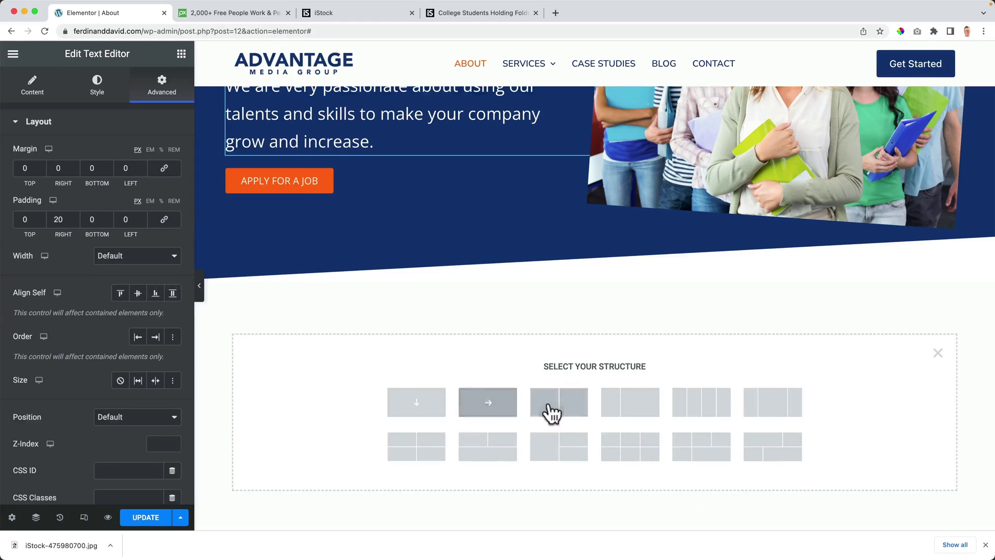
pyautogui.click(628, 413)
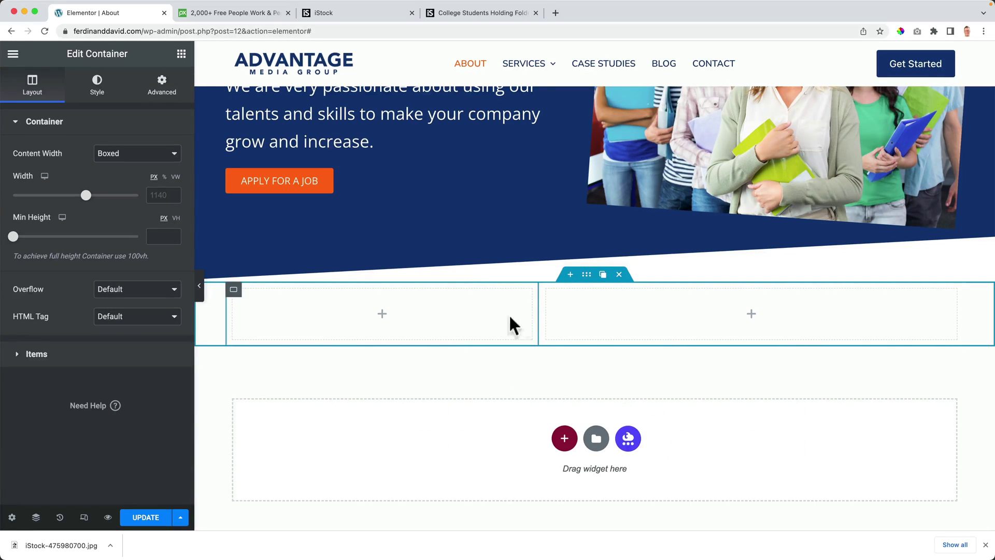
pyautogui.moveTo(538, 317); pyautogui.dragTo(532, 324)
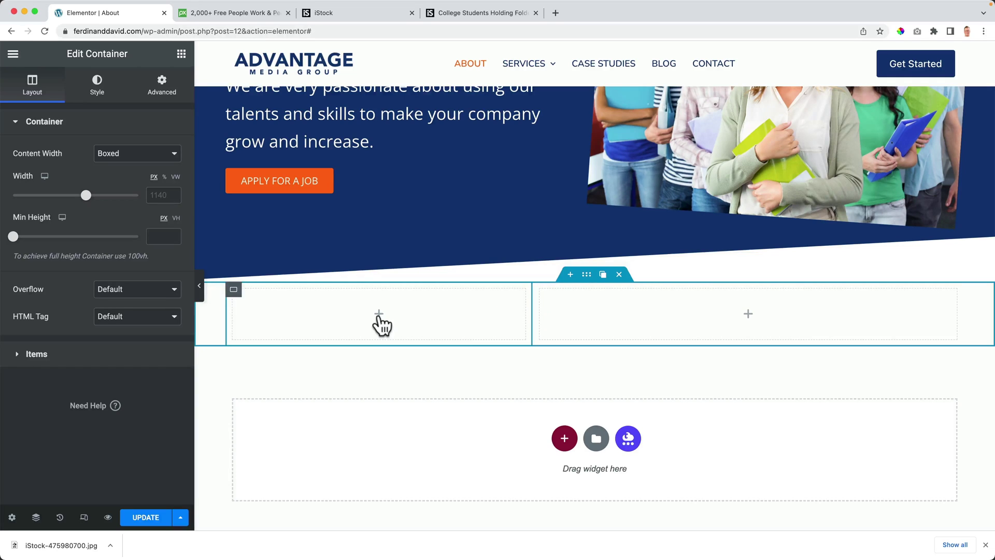
# Step: Search the widgets for 'image' and place an Image widget in the left column
pyautogui.click(182, 53)
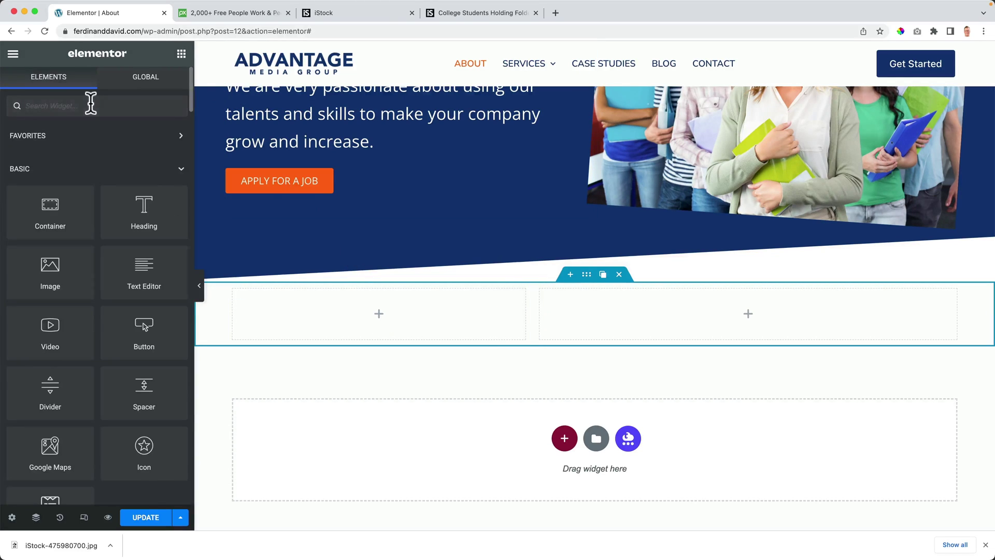
pyautogui.write('image')
pyautogui.moveTo(67, 149); pyautogui.dragTo(354, 320)
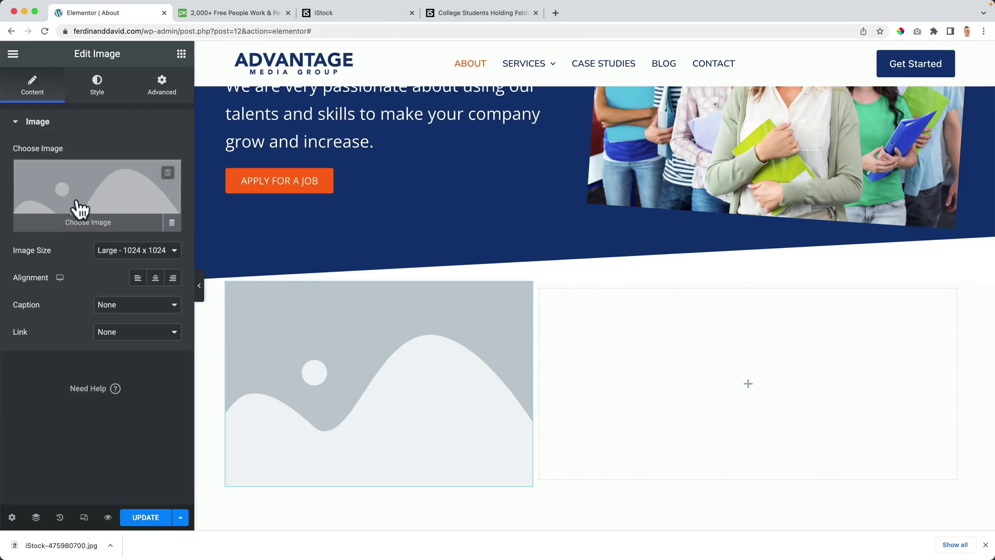
# Step: In the iStock download history, find the smiling man at a laptop photo and check its earlier download
pyautogui.click(342, 12)
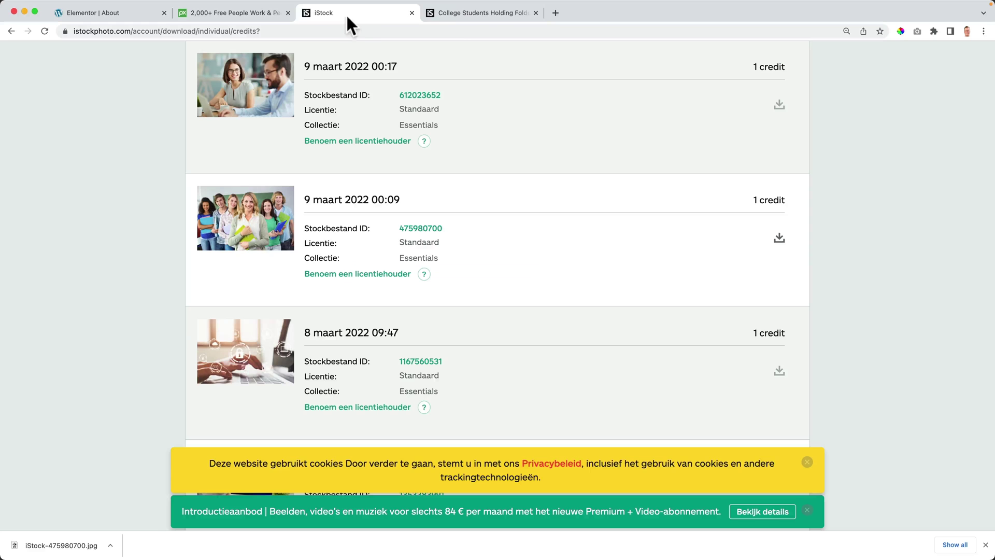
pyautogui.scroll(-10, 434, 242)
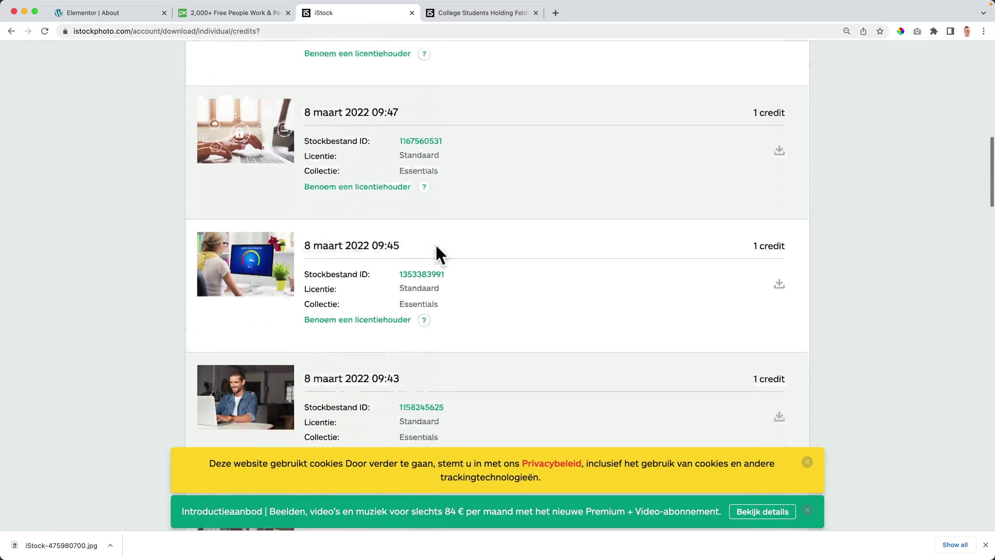
pyautogui.scroll(-5, 443, 284)
pyautogui.scroll(3, 443, 283)
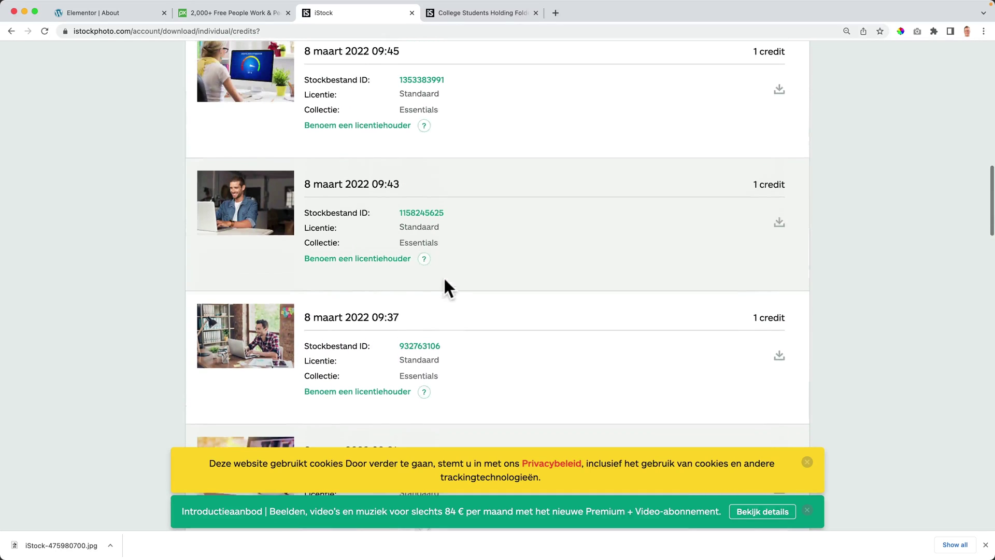
pyautogui.click(780, 224)
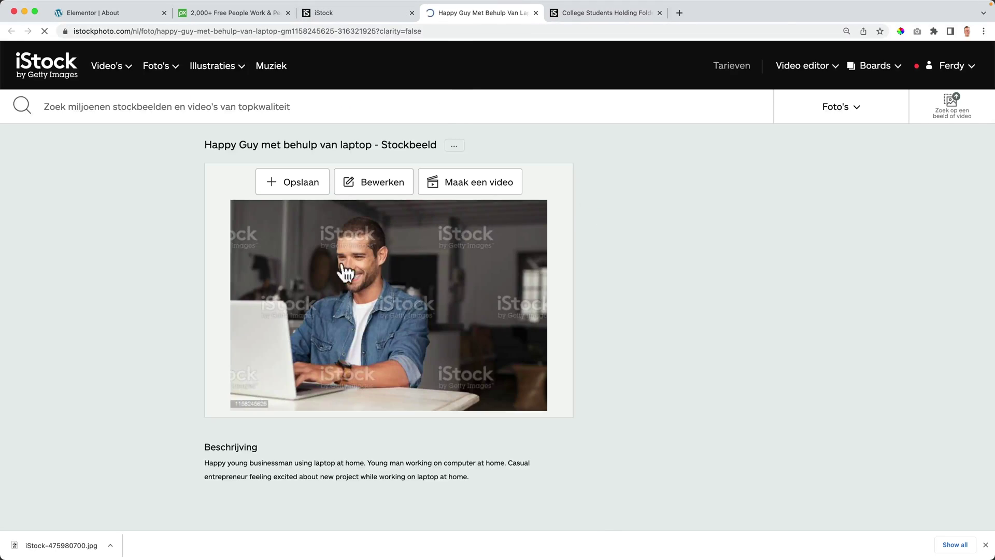
pyautogui.click(110, 545)
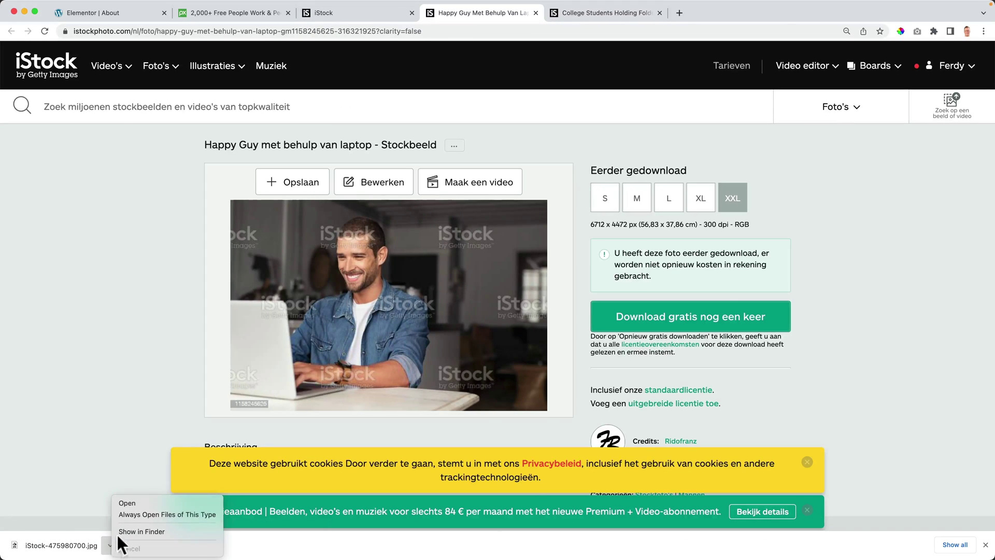
pyautogui.click(122, 531)
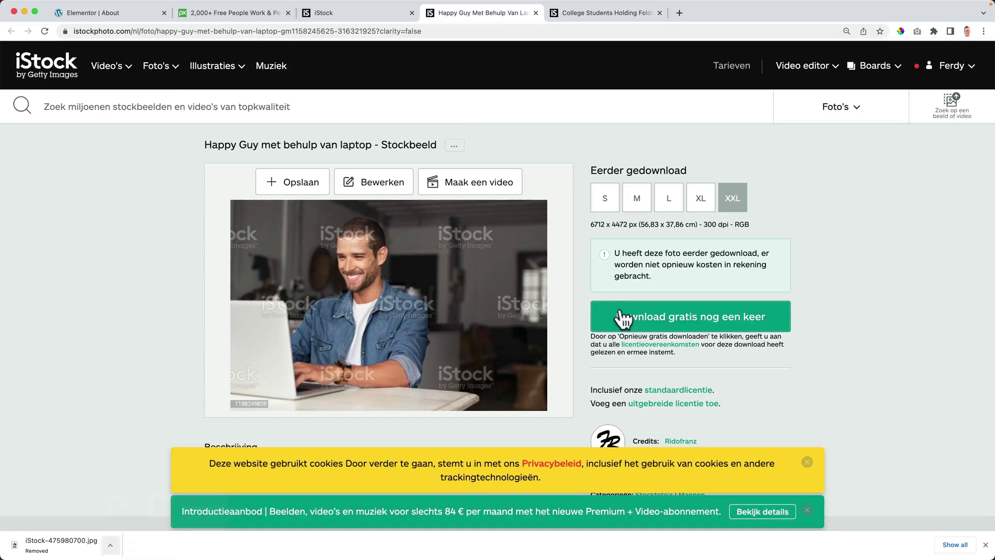
# Step: Download the photo again for free and rename the file Digital Marketing Rotterdam.jpg
pyautogui.click(694, 318)
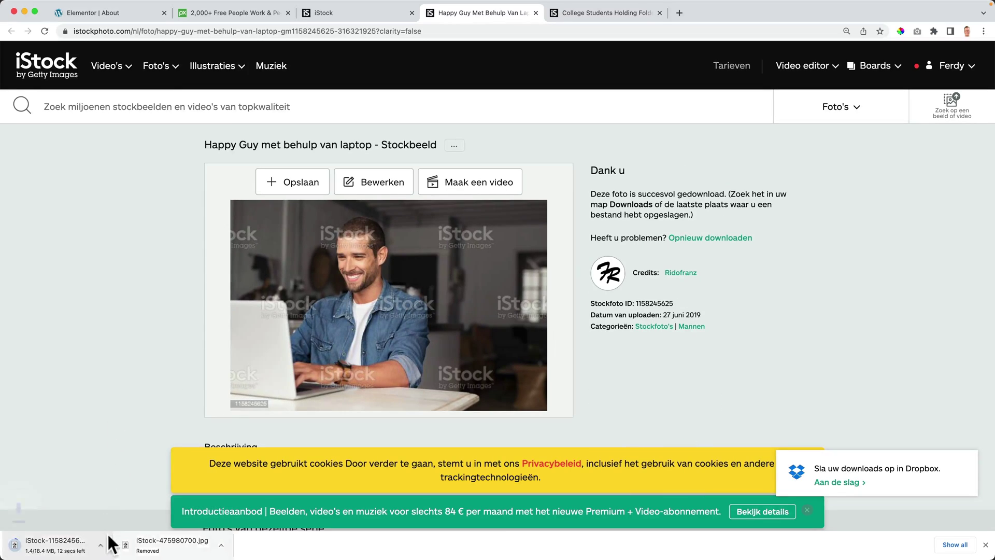
pyautogui.click(110, 544)
pyautogui.click(116, 532)
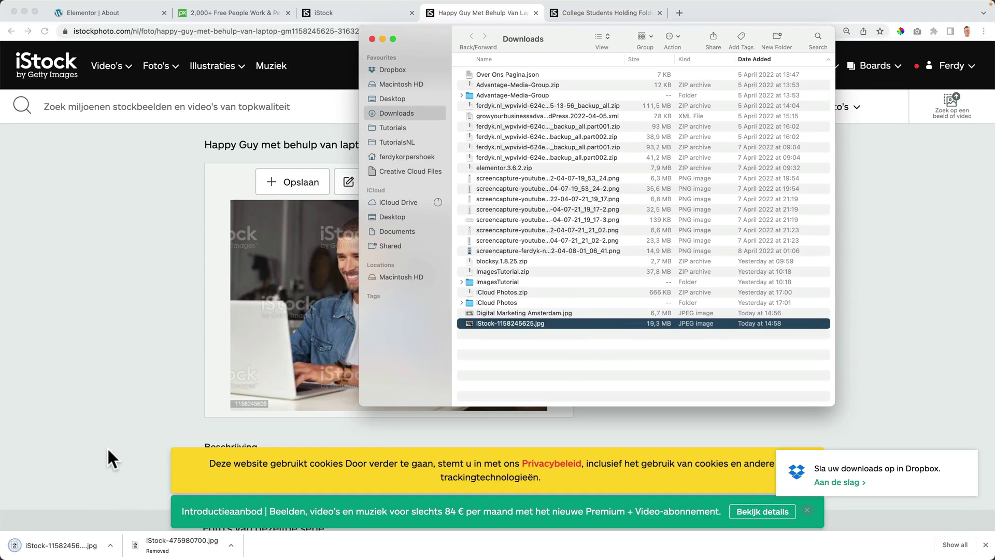
pyautogui.write('D')
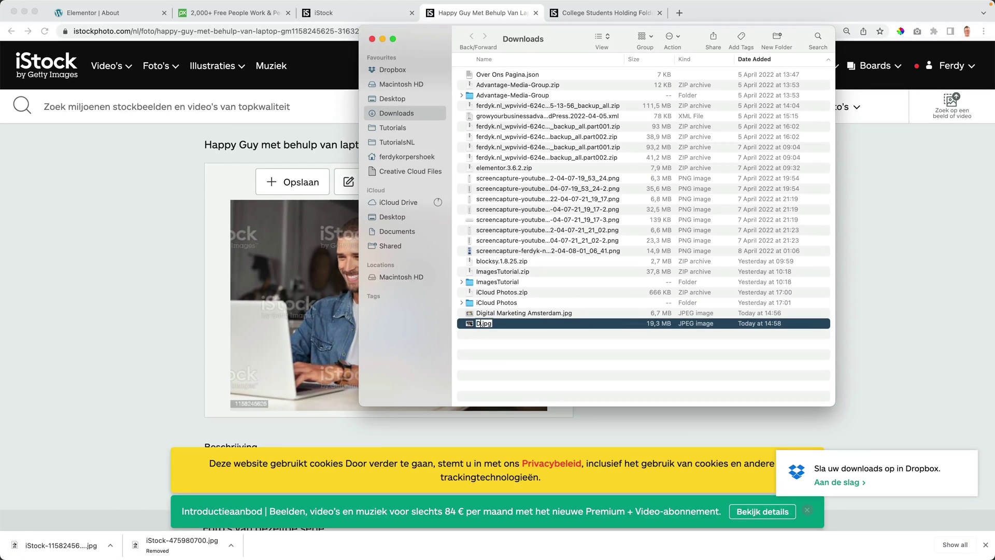
pyautogui.write('igital Marketing Rotterdam')
pyautogui.press('Return')
pyautogui.click(144, 311)
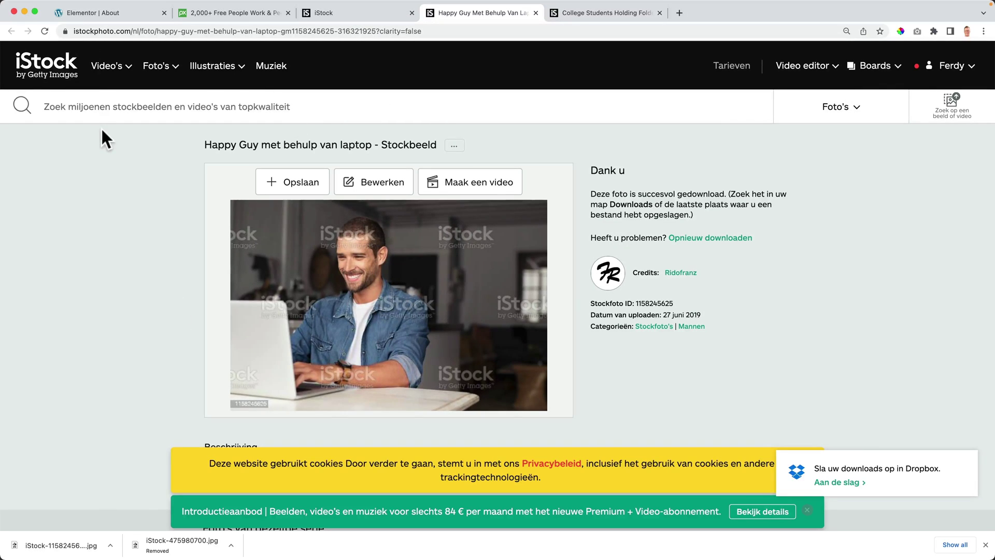
# Step: From the Image widget, start a file upload in Insert Media and browse to Downloads
pyautogui.click(125, 13)
pyautogui.click(90, 200)
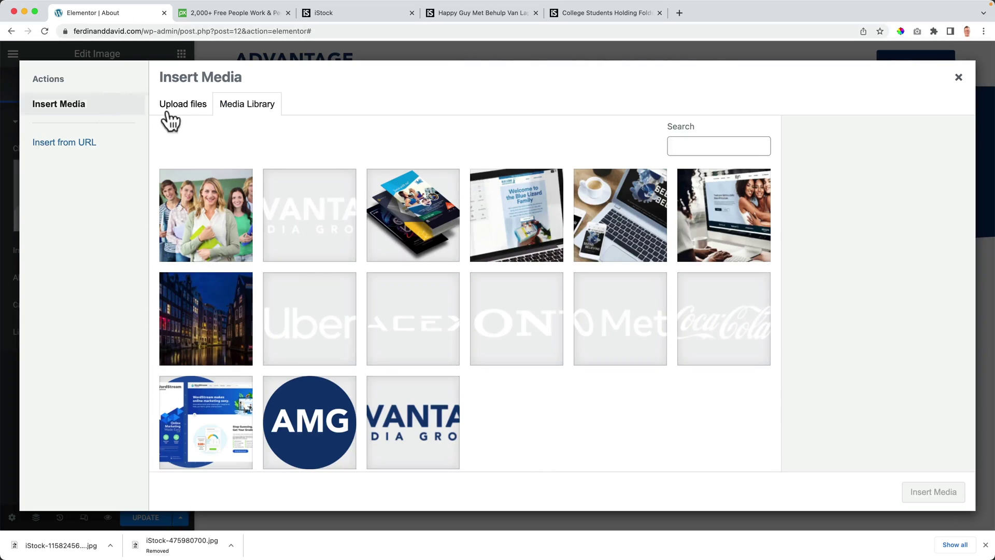
pyautogui.click(188, 109)
pyautogui.click(589, 299)
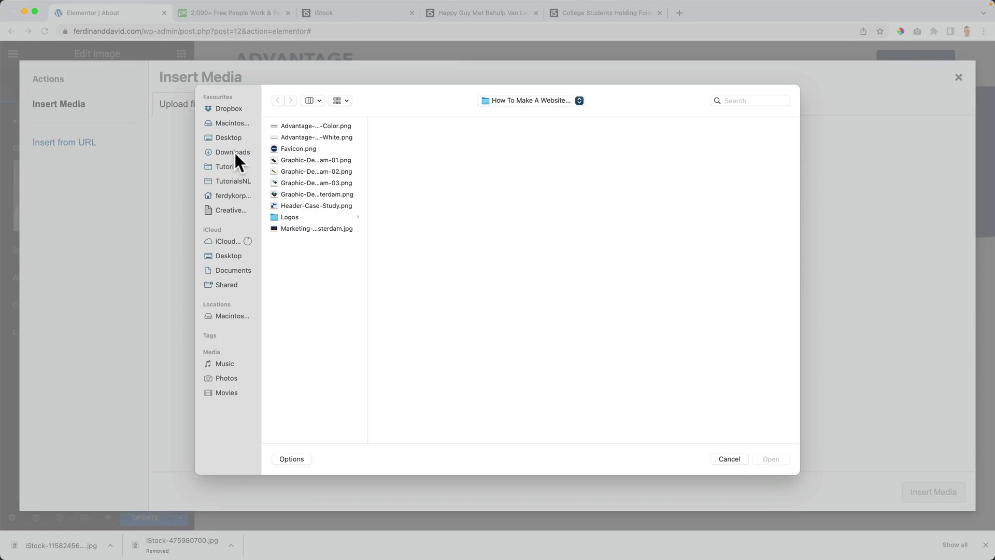
pyautogui.click(235, 152)
# Step: Upload Digital Marketing Rotterdam.jpg to the media library and open it in the image editor
pyautogui.click(309, 101)
pyautogui.click(321, 149)
pyautogui.click(335, 138)
pyautogui.press('space')
pyautogui.press('space')
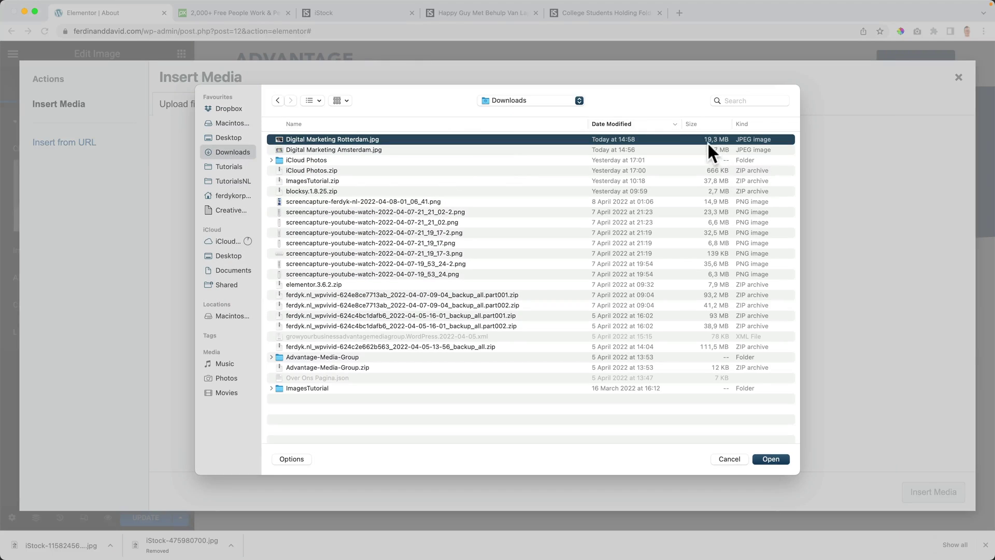
pyautogui.click(769, 456)
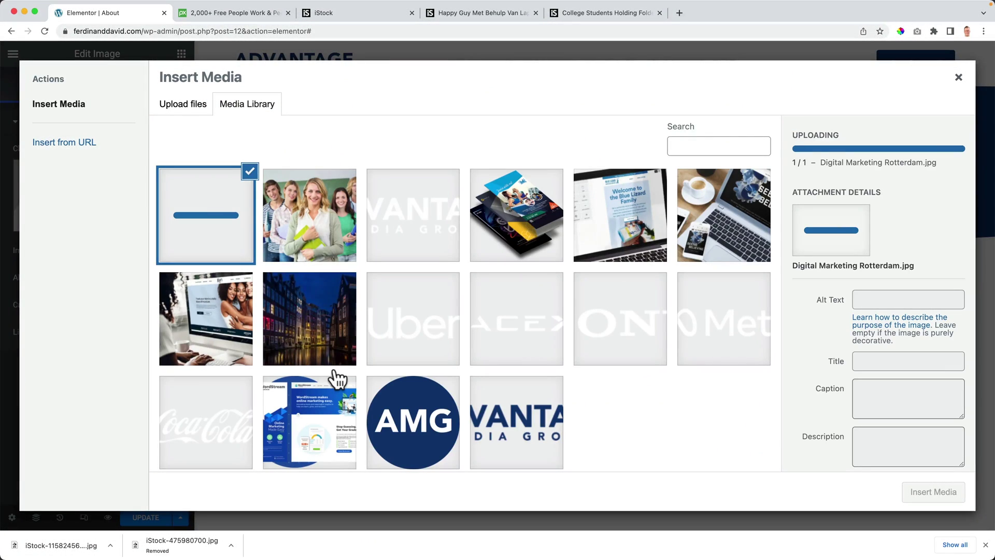
pyautogui.click(984, 544)
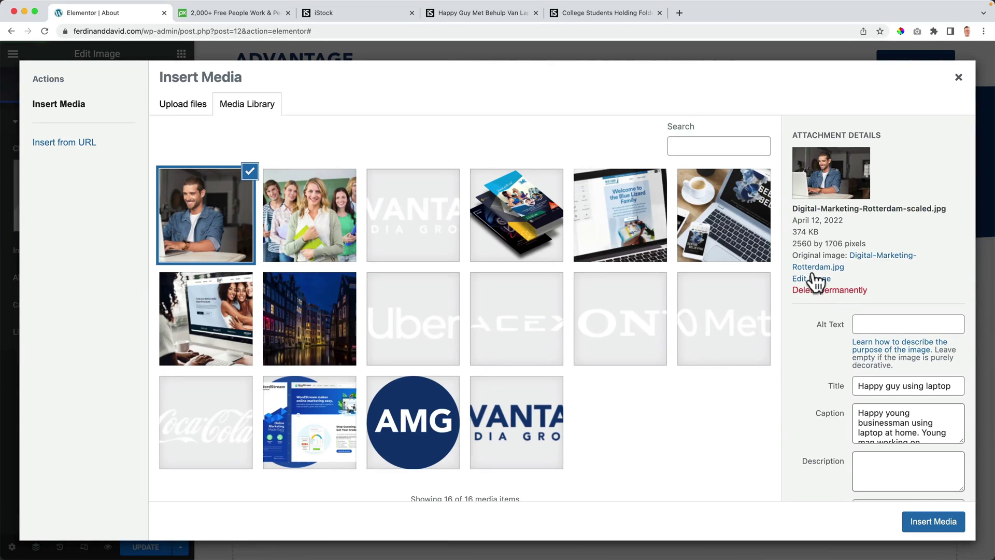
pyautogui.click(815, 280)
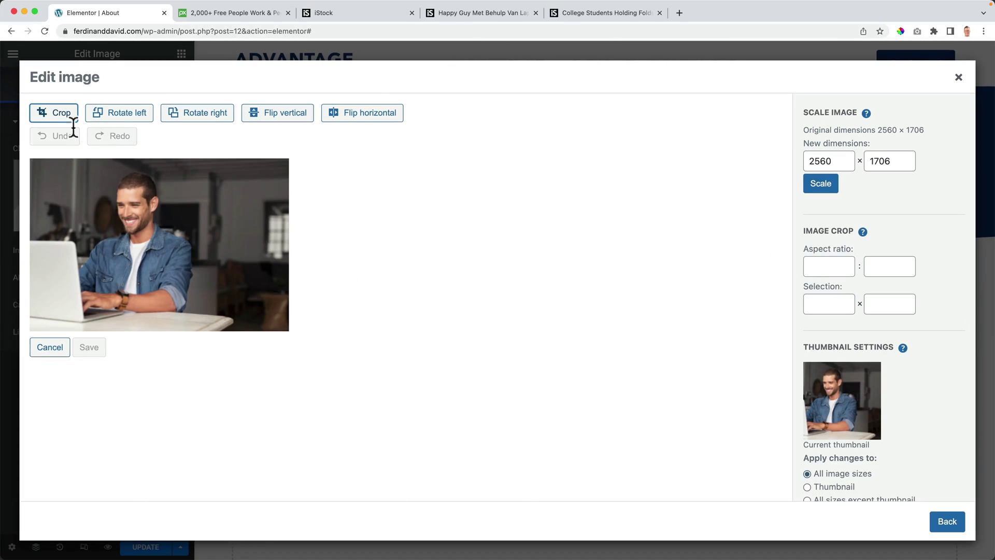
# Step: Try entering a 4:3 crop aspect ratio, then leave the image editor without saving
pyautogui.click(65, 117)
pyautogui.click(833, 266)
pyautogui.write('4')
pyautogui.press('Tab')
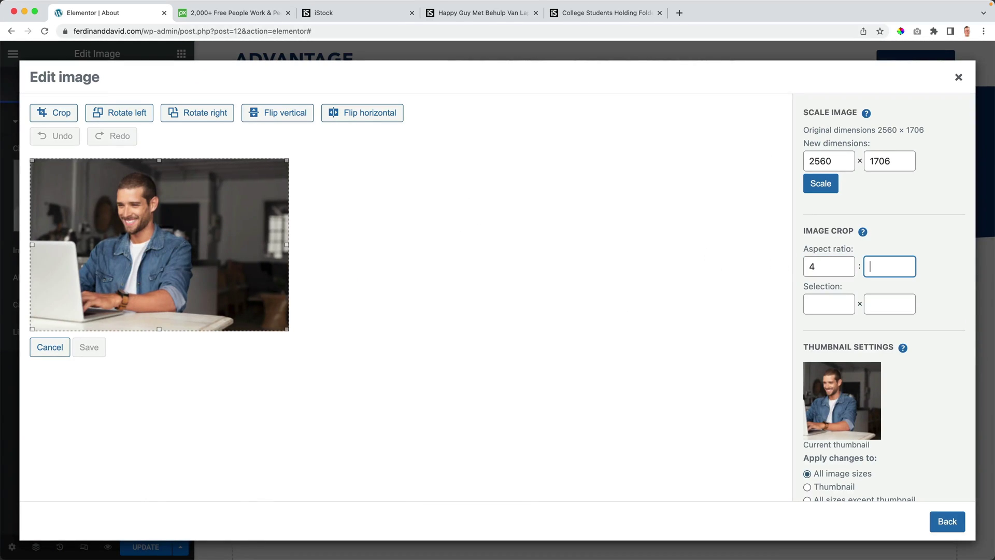
pyautogui.press('BackSpace')
pyautogui.press('Tab')
pyautogui.click(875, 265)
pyautogui.press('Tab')
pyautogui.write('3')
pyautogui.click(875, 266)
pyautogui.write('3')
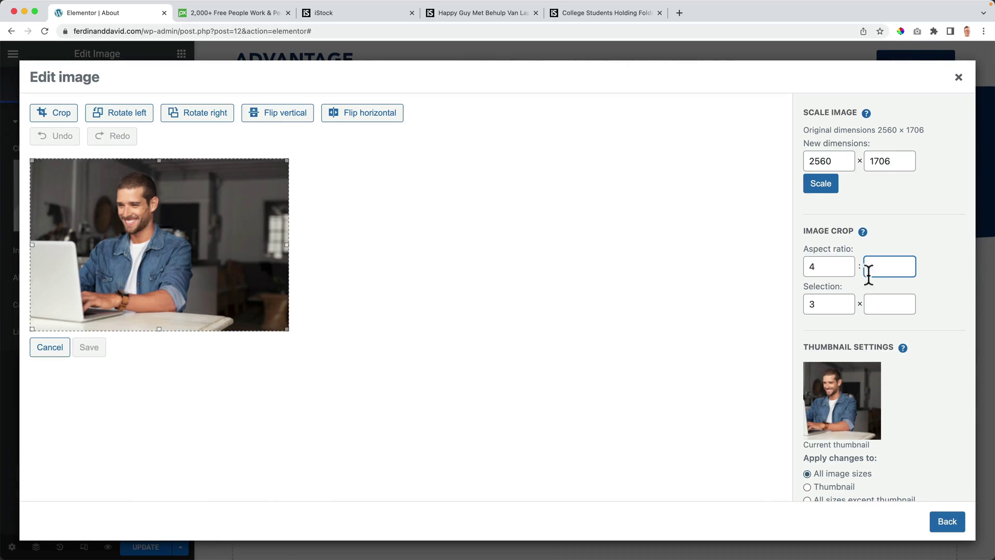
pyautogui.moveTo(835, 303); pyautogui.dragTo(793, 311)
pyautogui.press('BackSpace')
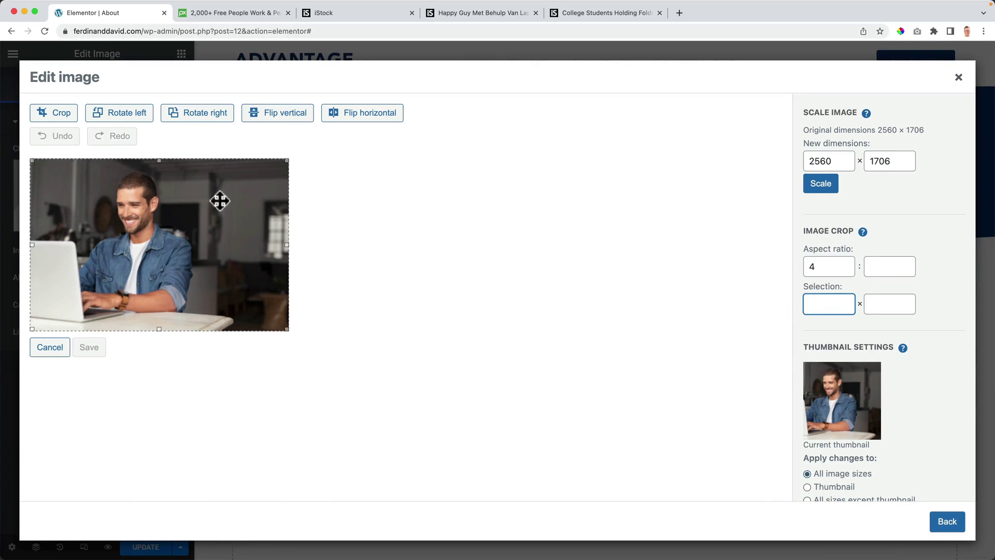
pyautogui.click(56, 345)
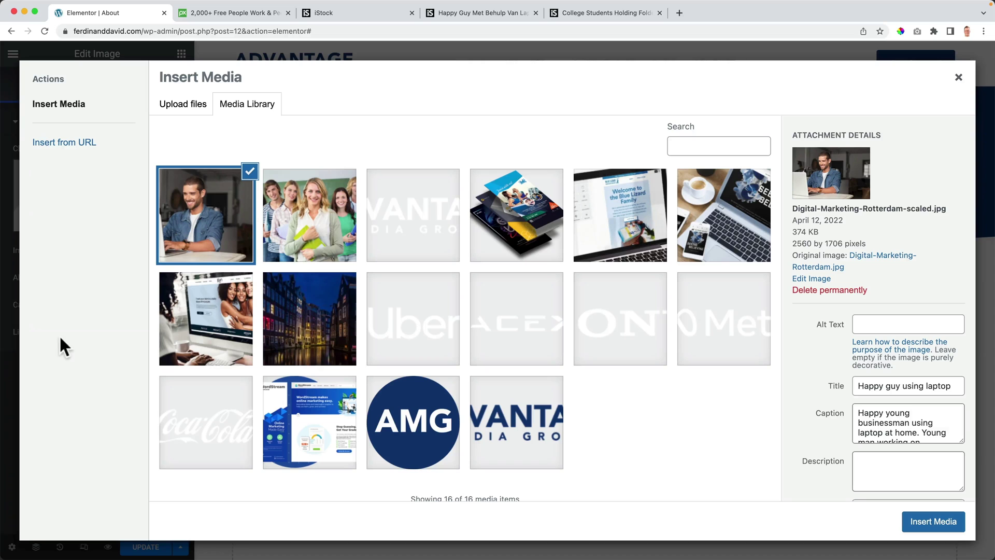
# Step: Reopen the photo in the image editor and enter a 4:3 aspect ratio
pyautogui.click(812, 278)
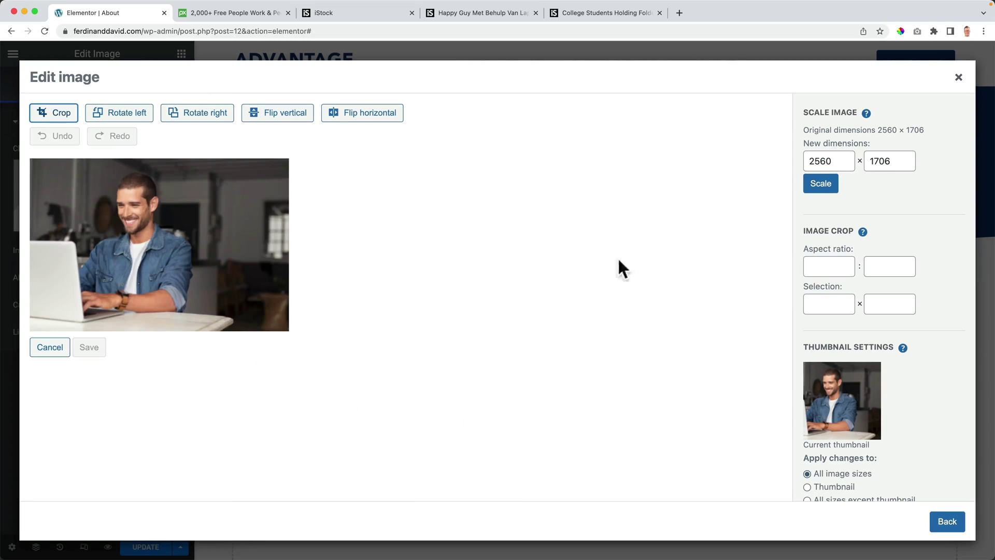
pyautogui.click(827, 260)
pyautogui.write('4')
pyautogui.press('Tab')
pyautogui.press('Tab')
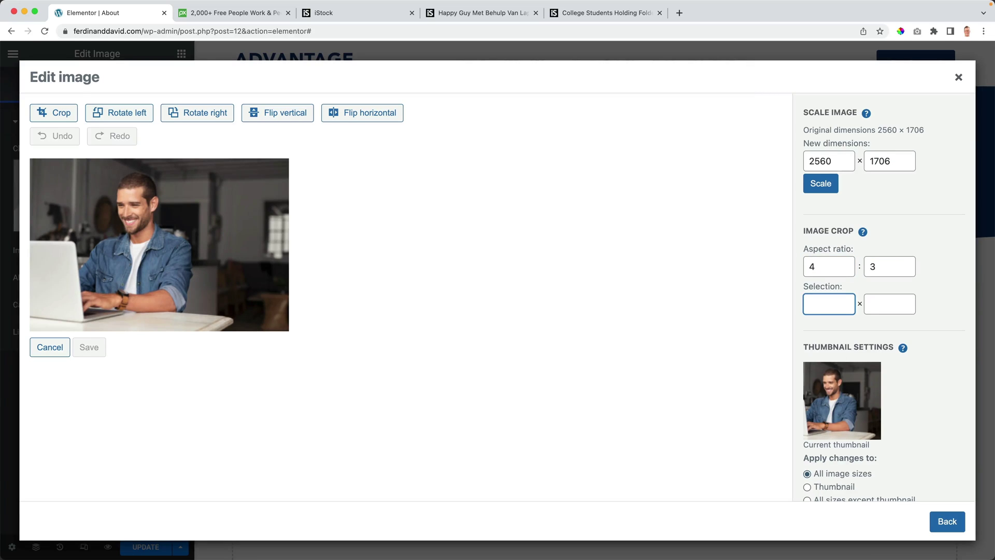
# Step: Frame a 1952 × 1466 crop around the man, apply it, and save the photo
pyautogui.click(56, 115)
pyautogui.moveTo(31, 161); pyautogui.dragTo(148, 221)
pyautogui.moveTo(211, 265); pyautogui.dragTo(144, 223)
pyautogui.moveTo(73, 279); pyautogui.dragTo(23, 301)
pyautogui.moveTo(138, 249); pyautogui.dragTo(99, 245)
pyautogui.moveTo(211, 304); pyautogui.dragTo(227, 318)
pyautogui.moveTo(194, 291); pyautogui.dragTo(193, 288)
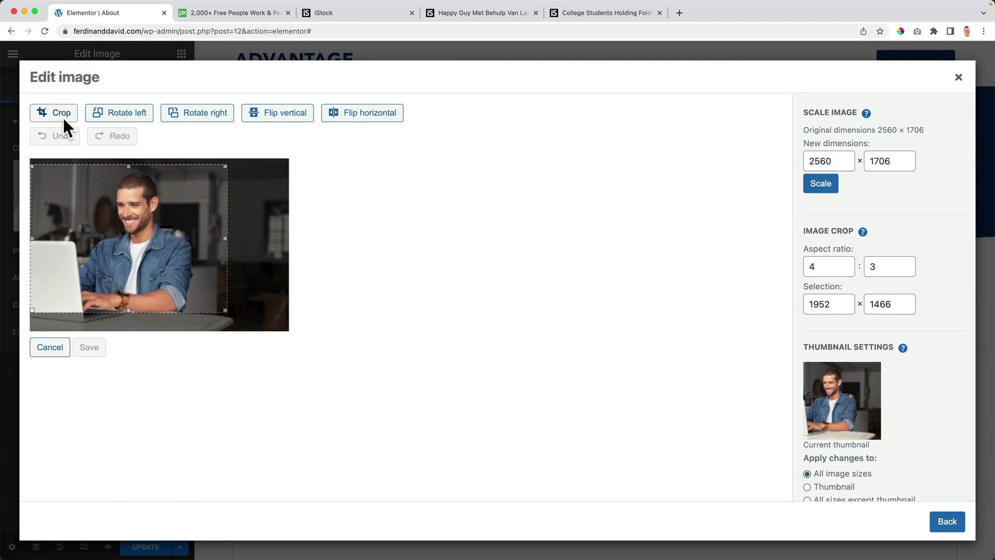
pyautogui.click(64, 119)
pyautogui.click(86, 369)
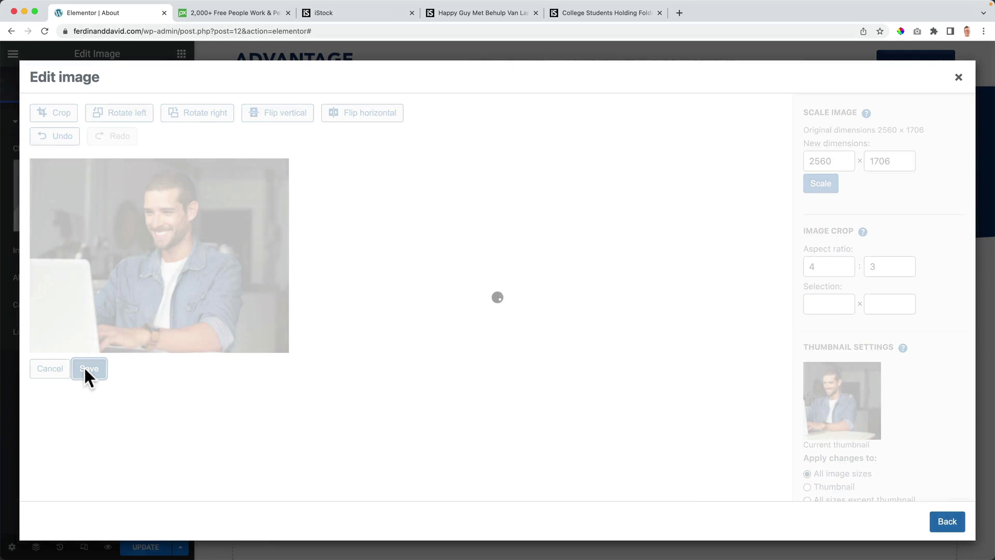
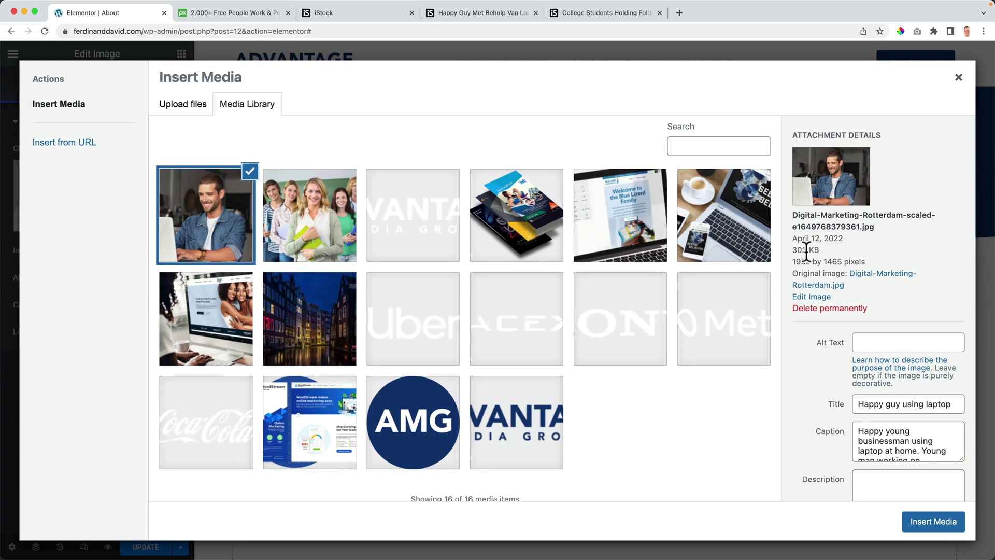
# Step: Insert the smiling man-with-laptop photo in the left column and set its width to 290 px
pyautogui.click(928, 523)
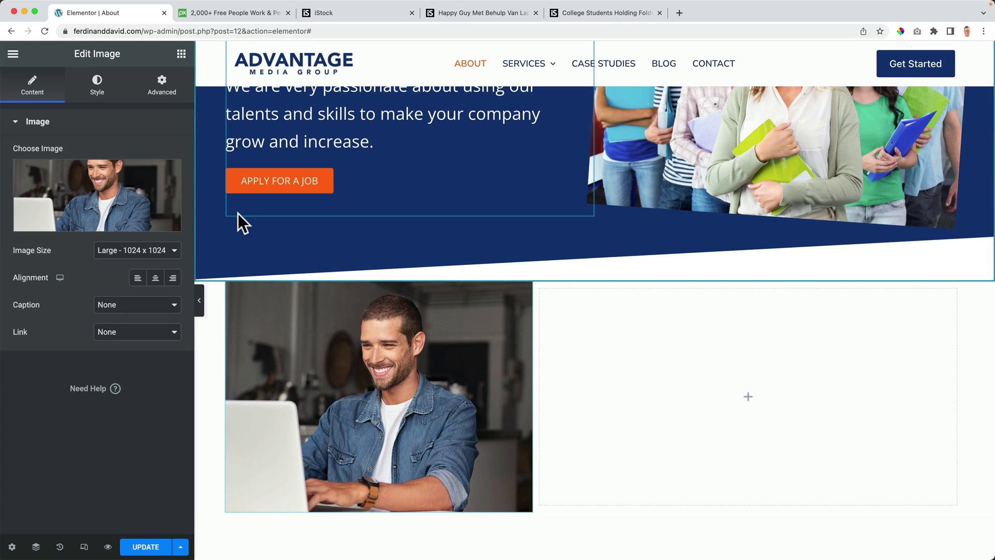
pyautogui.click(99, 87)
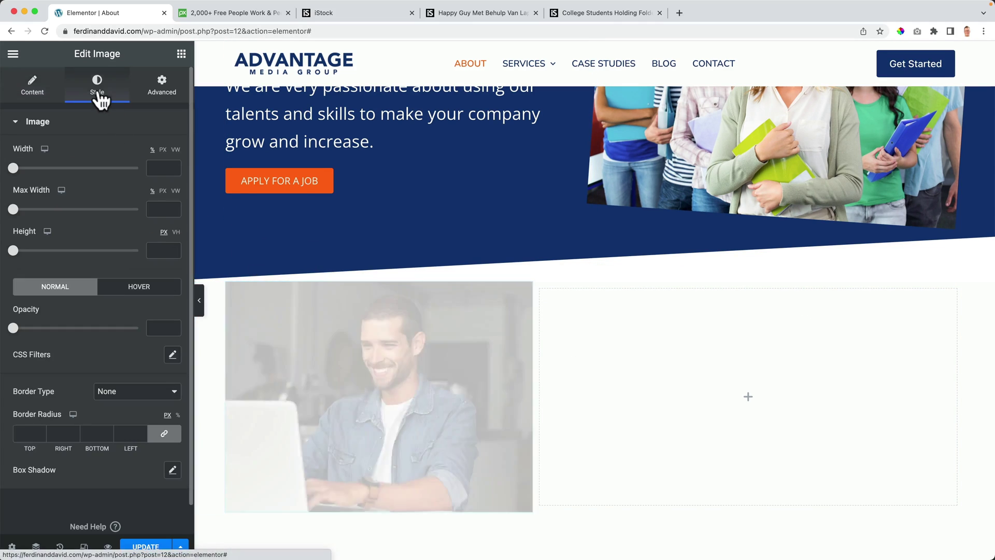
pyautogui.moveTo(13, 167); pyautogui.dragTo(51, 172)
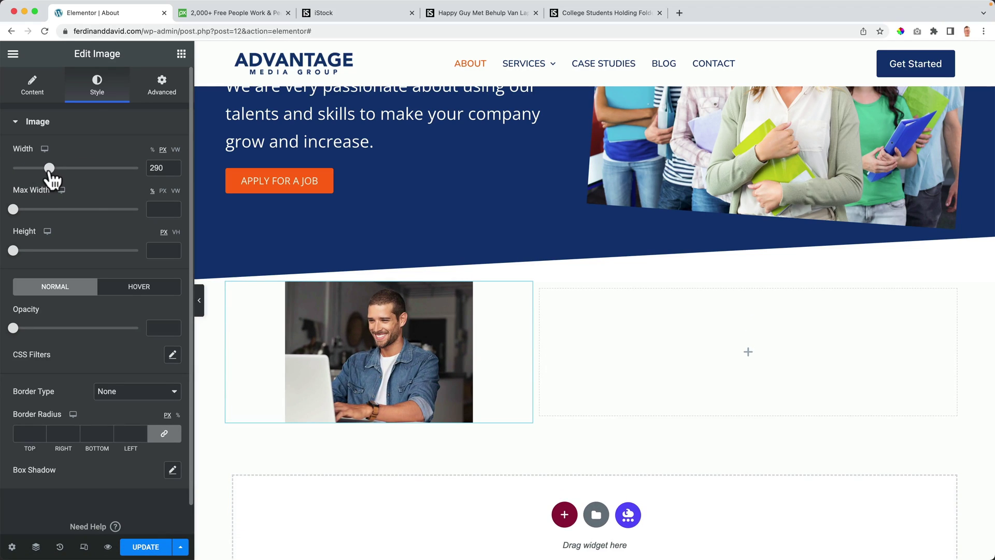
pyautogui.click(37, 133)
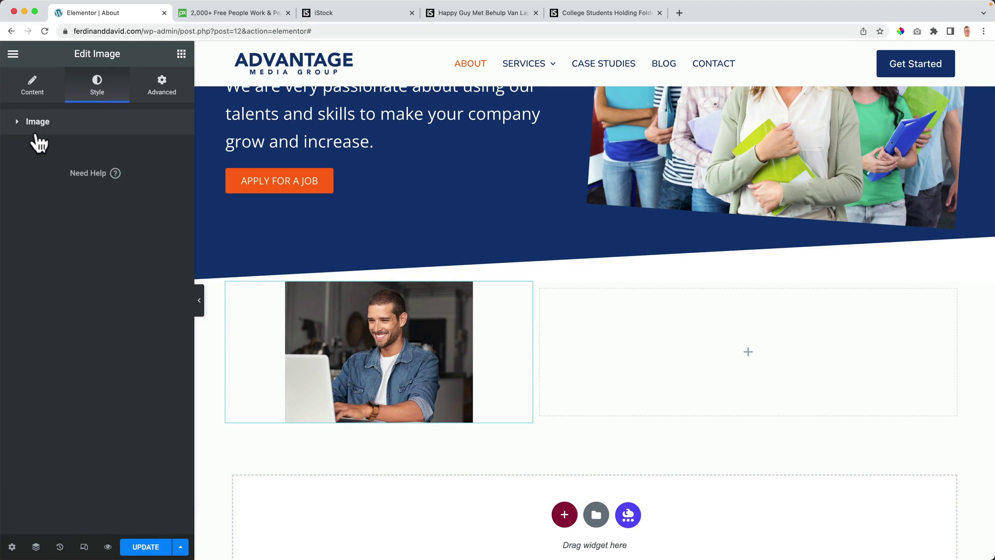
pyautogui.click(50, 129)
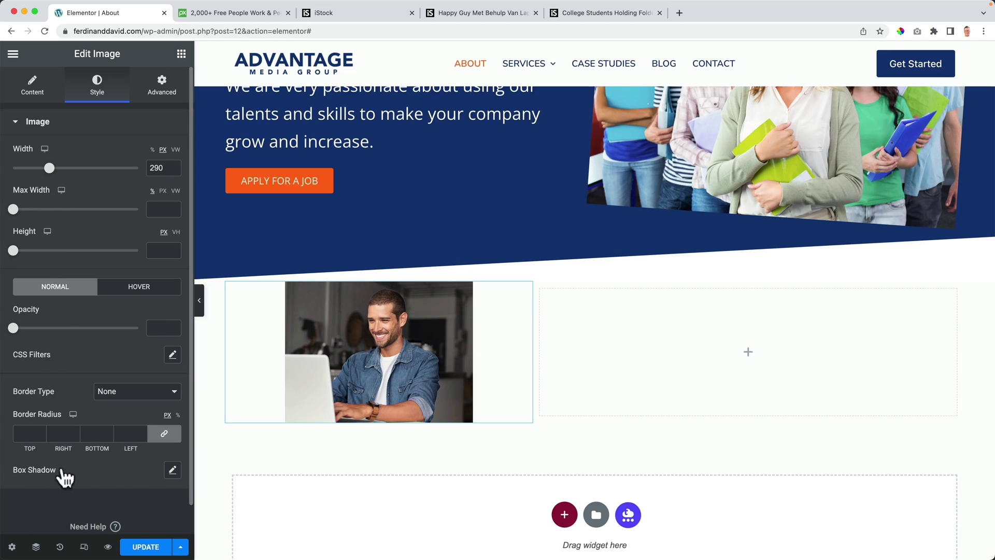
# Step: Copy the Apply For A Job button's orange colour code for use in the photo's shadow
pyautogui.click(172, 470)
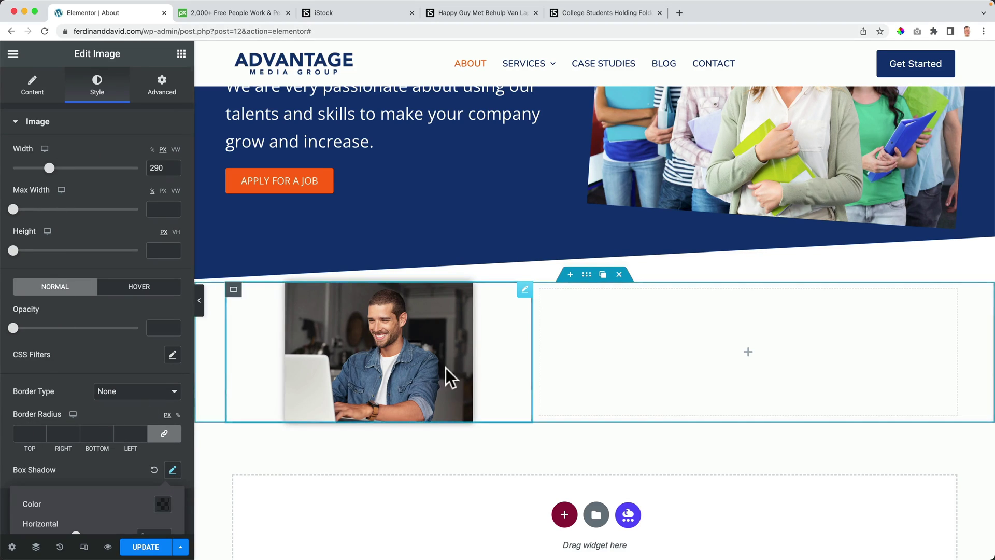
pyautogui.scroll(-3, 85, 343)
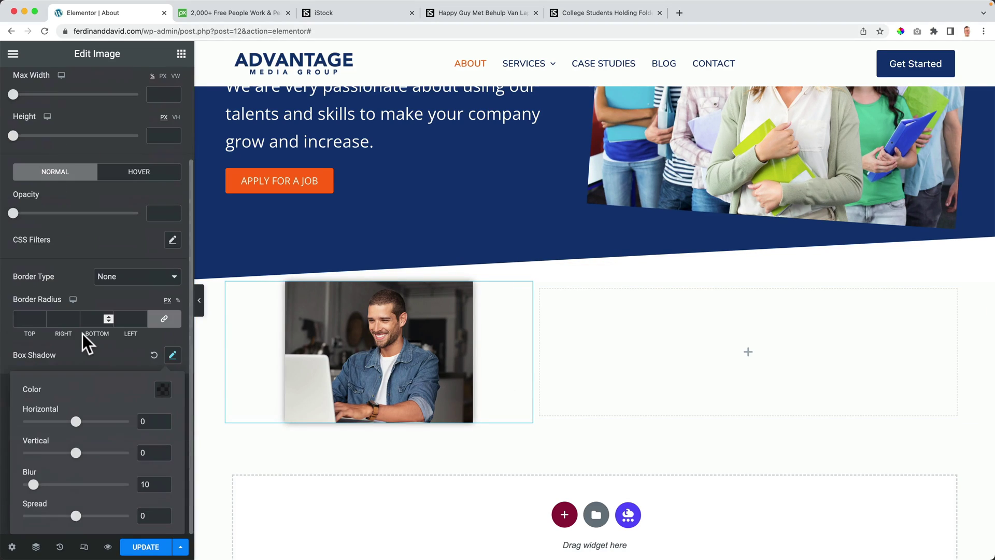
pyautogui.click(162, 389)
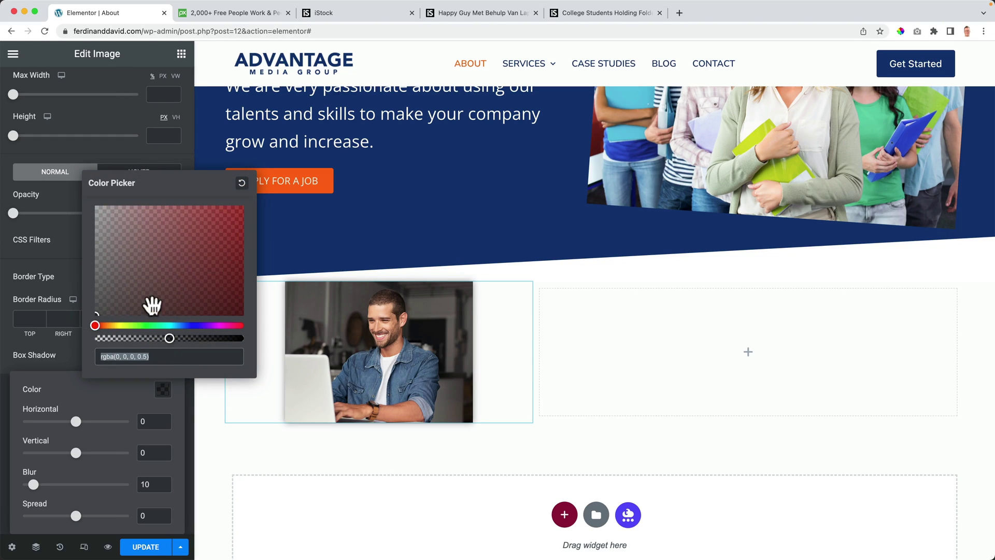
pyautogui.click(316, 182)
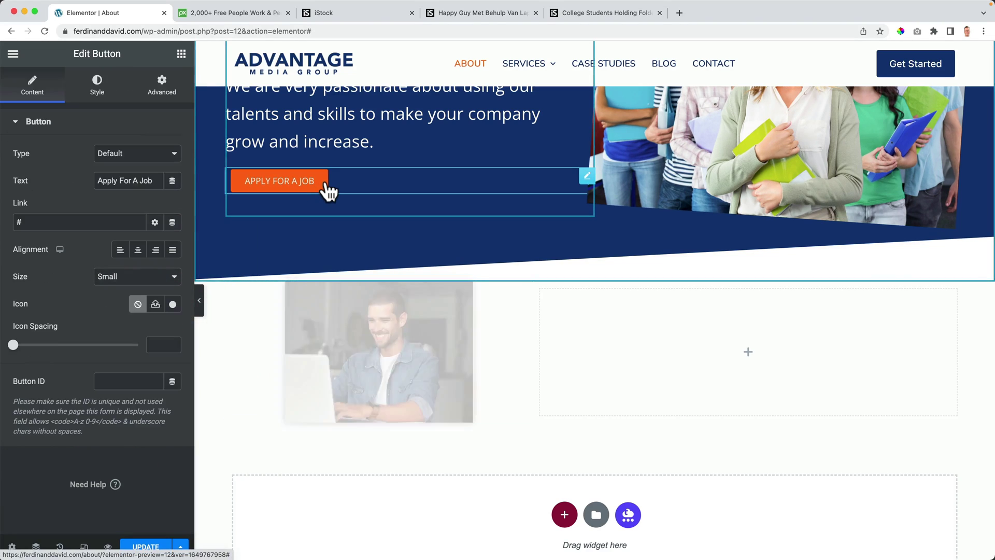
pyautogui.click(96, 86)
pyautogui.click(172, 289)
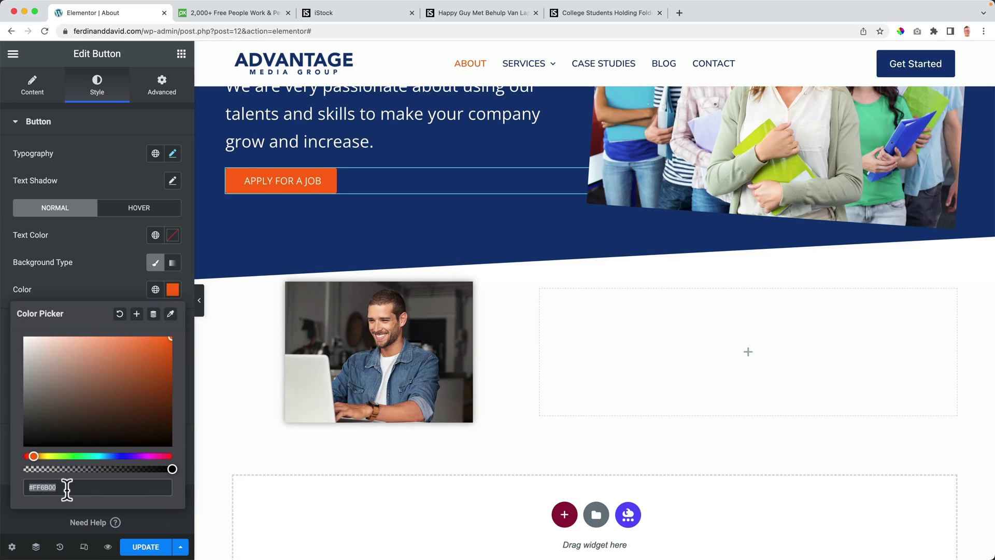
pyautogui.click(171, 290)
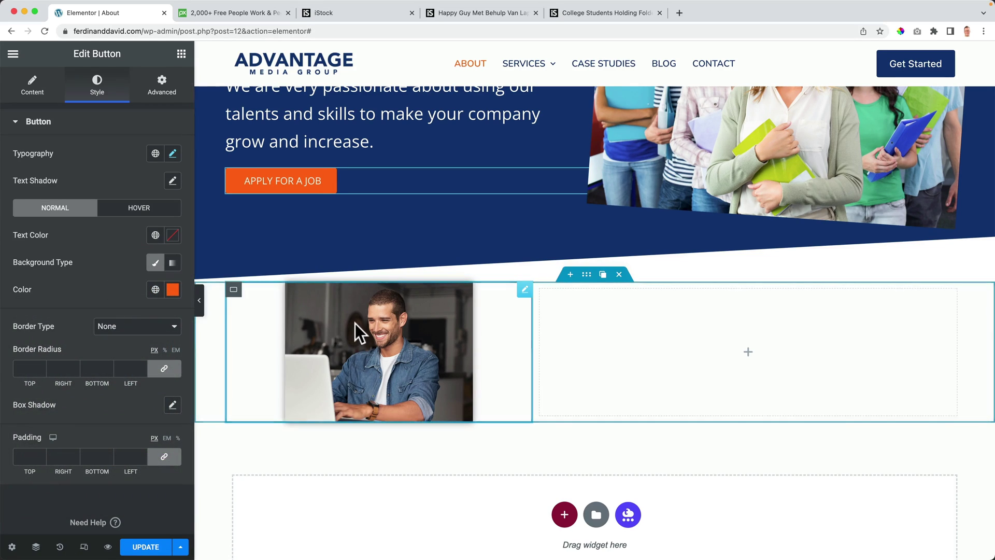
# Step: Paste the orange #FF6B00 as the laptop photo's box shadow colour
pyautogui.click(355, 323)
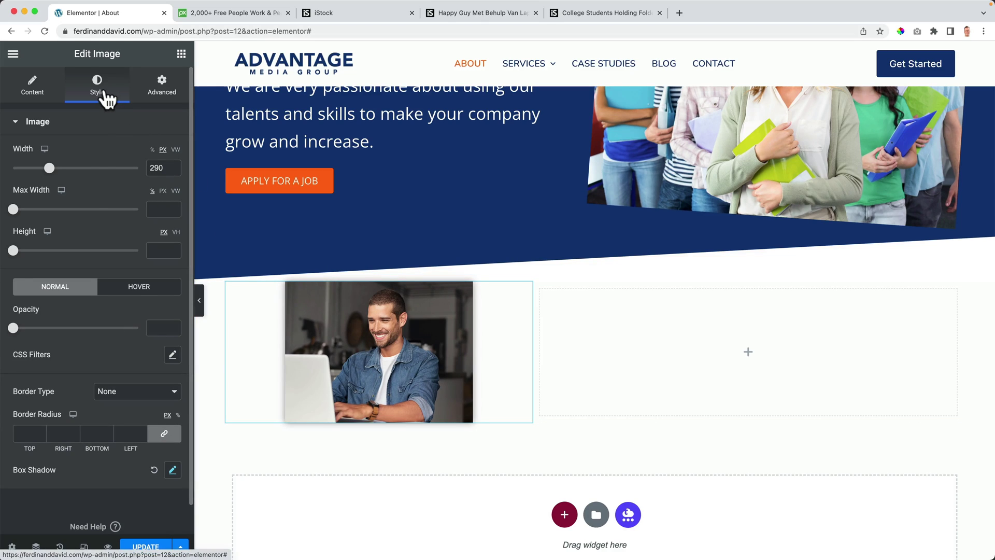
pyautogui.scroll(-1, 73, 231)
pyautogui.click(172, 440)
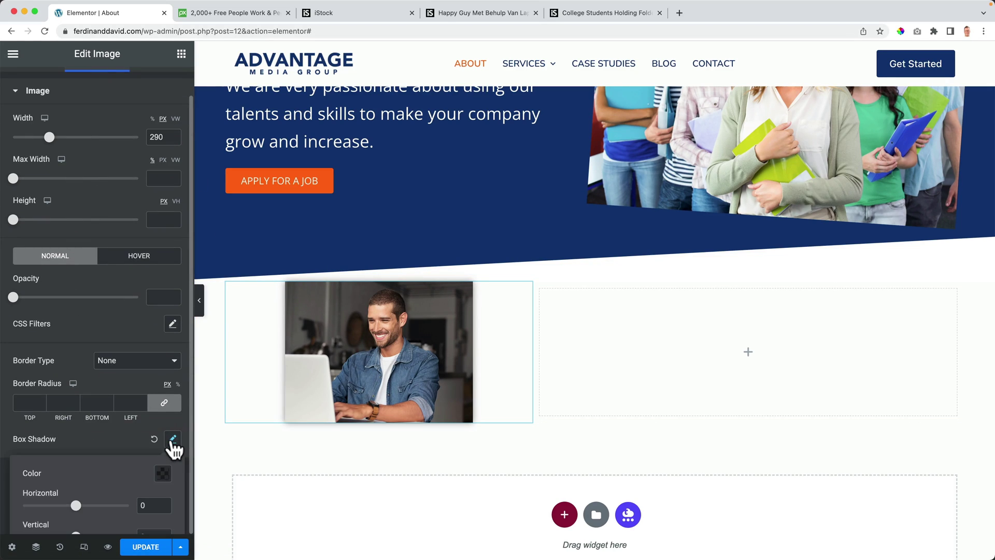
pyautogui.click(164, 475)
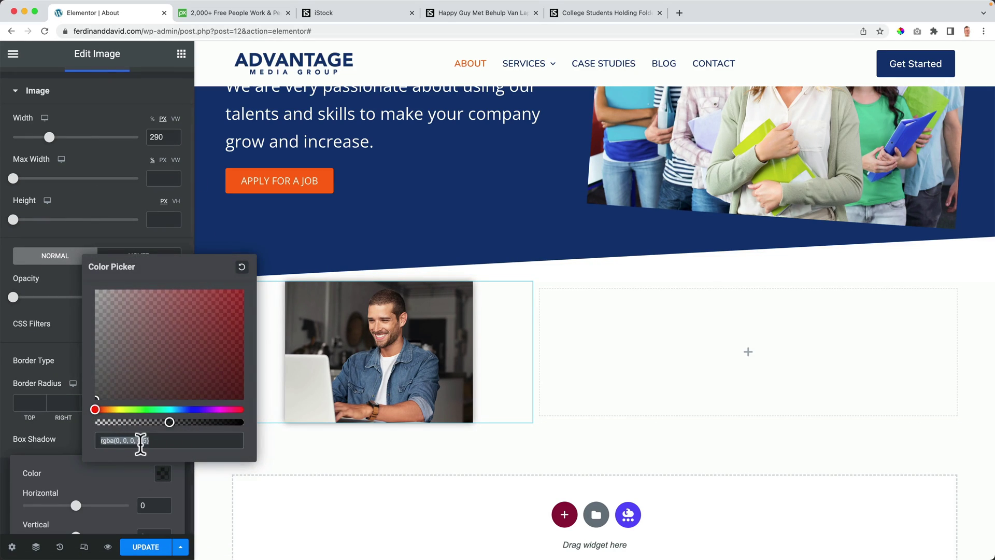
pyautogui.write('#FF6B00')
pyautogui.press('super+l')
pyautogui.click(64, 441)
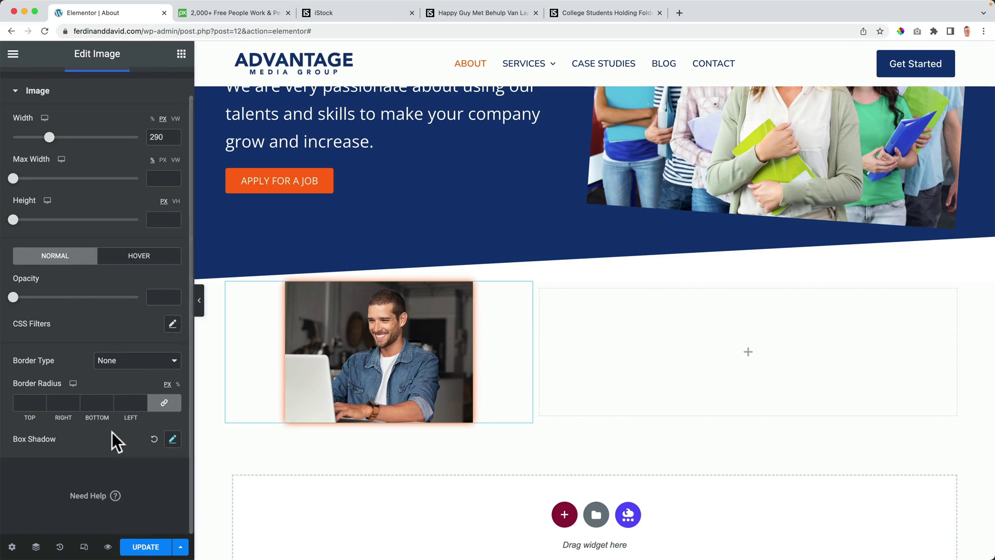
# Step: Set the shadow's horizontal and vertical offsets to -10 and its blur to 0
pyautogui.click(172, 439)
pyautogui.scroll(-3, 105, 436)
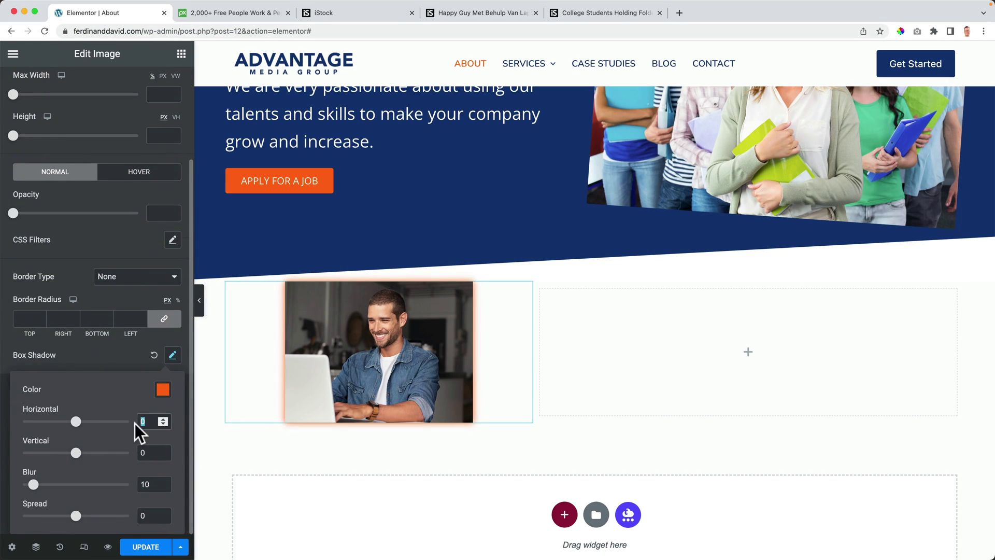
pyautogui.write('-5')
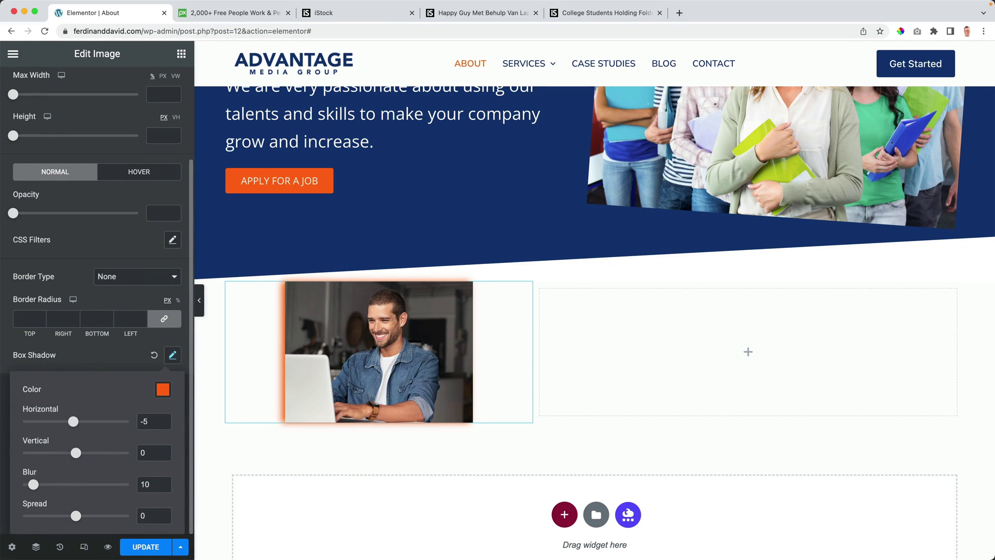
pyautogui.write('-5')
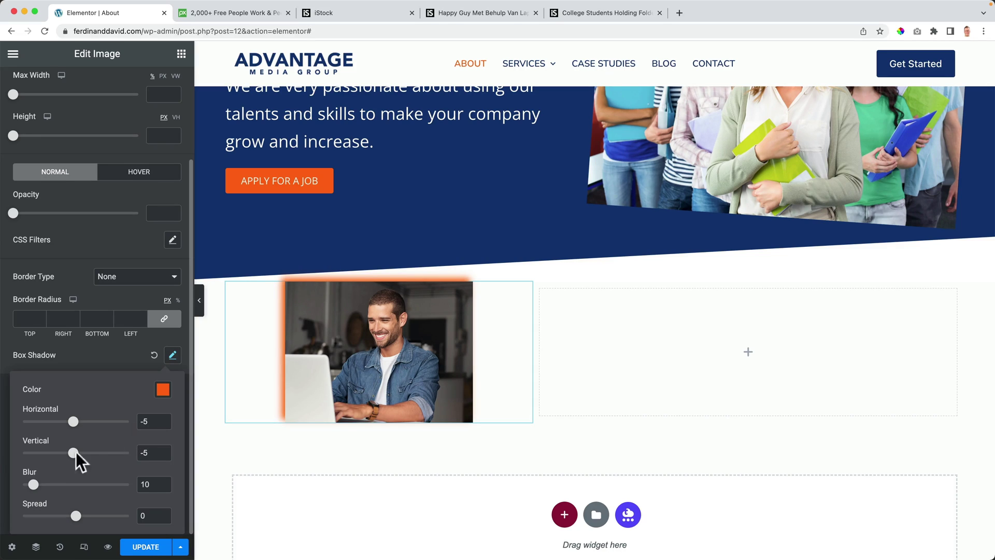
pyautogui.moveTo(33, 484); pyautogui.dragTo(23, 485)
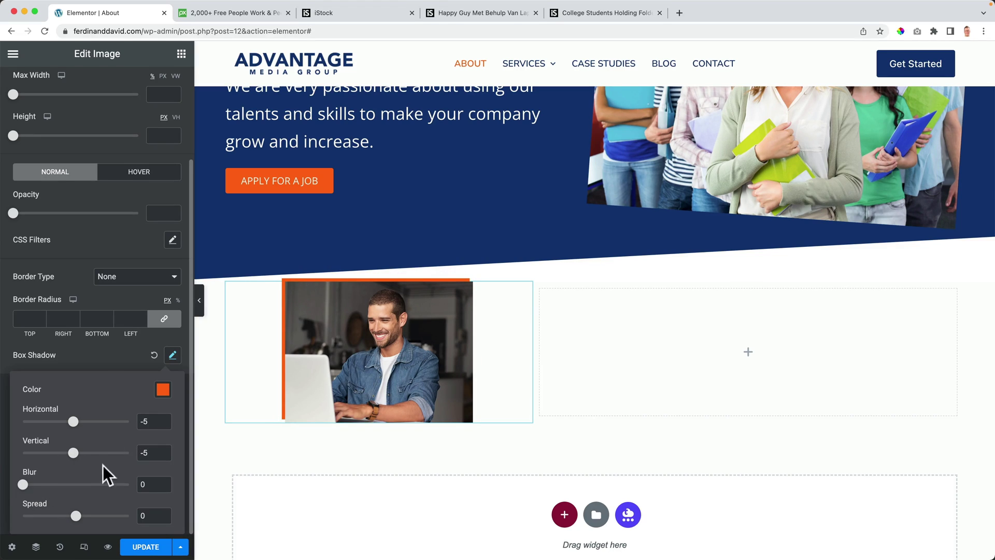
pyautogui.click(155, 420)
pyautogui.press('BackSpace')
pyautogui.write('10')
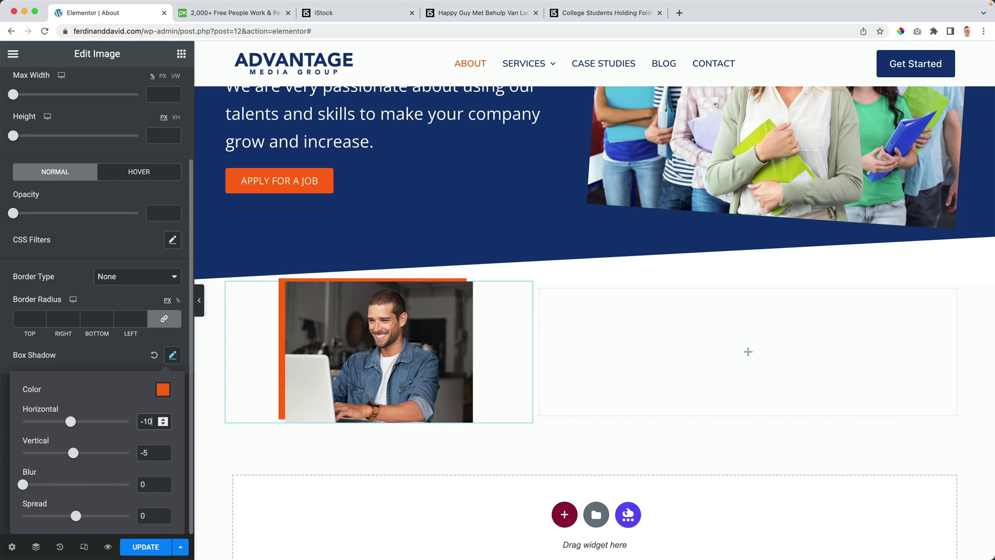
pyautogui.click(153, 450)
pyautogui.press('BackSpace')
pyautogui.write('10')
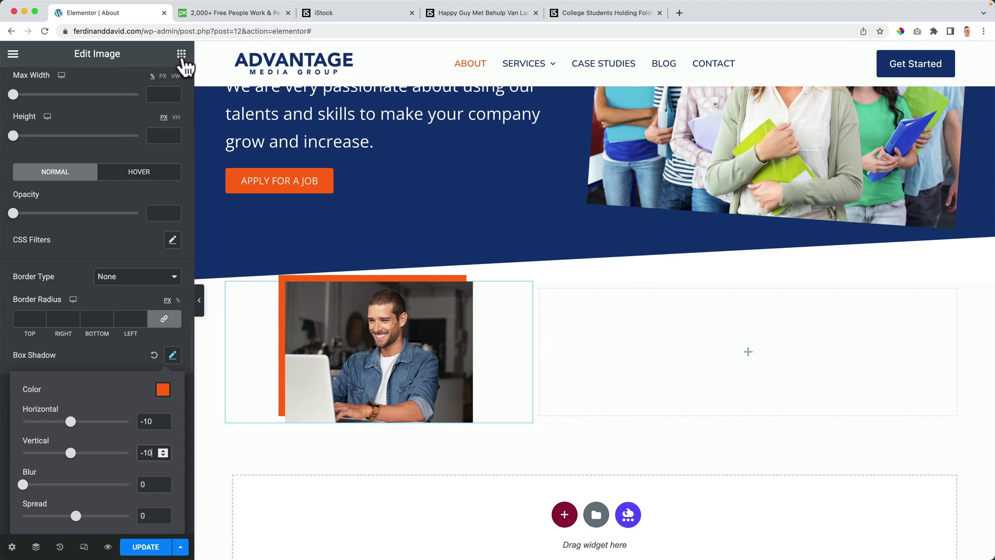
pyautogui.click(181, 54)
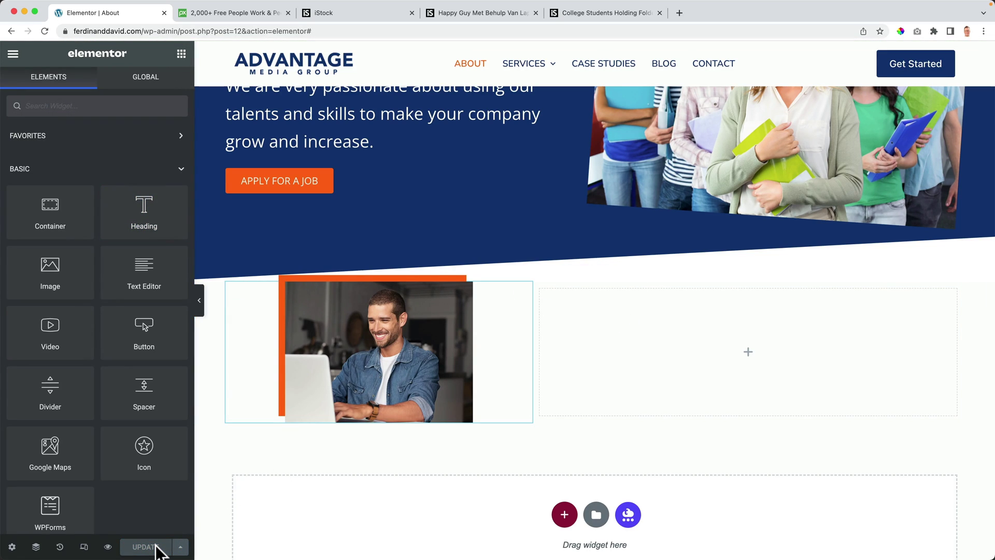
# Step: Drop a Heading widget into the right column and retitle it 'Who We Are'
pyautogui.moveTo(144, 210); pyautogui.dragTo(628, 317)
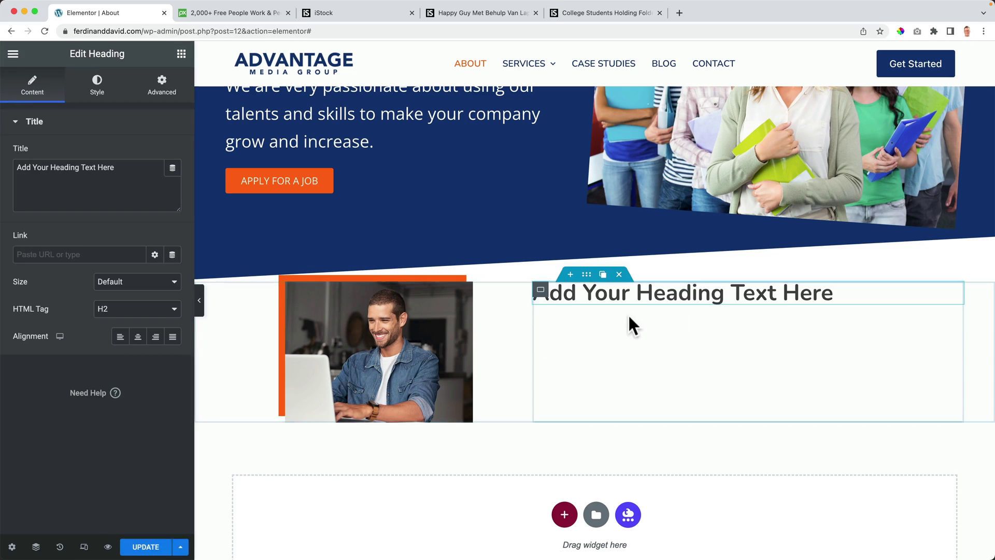
pyautogui.tripleClick(108, 182)
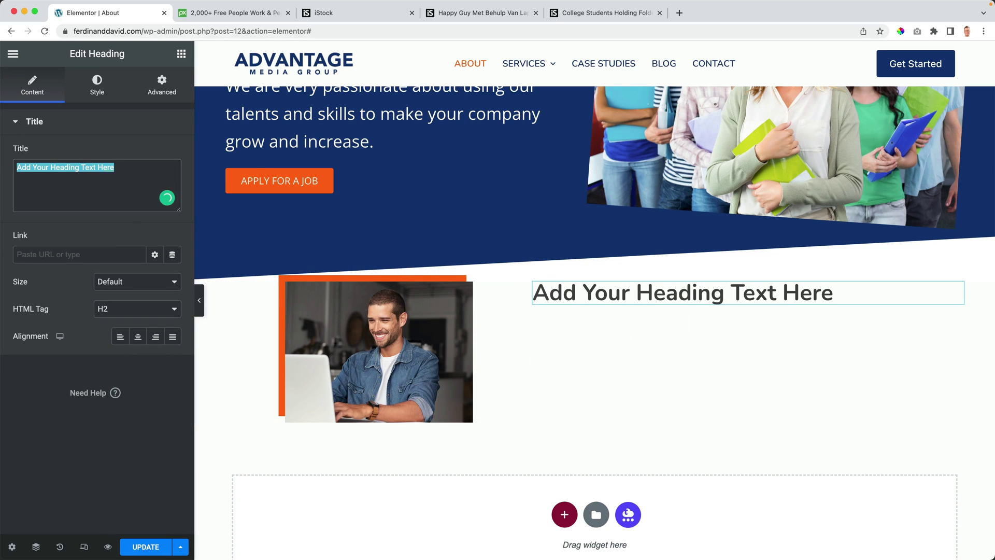
pyautogui.write('Who We Are')
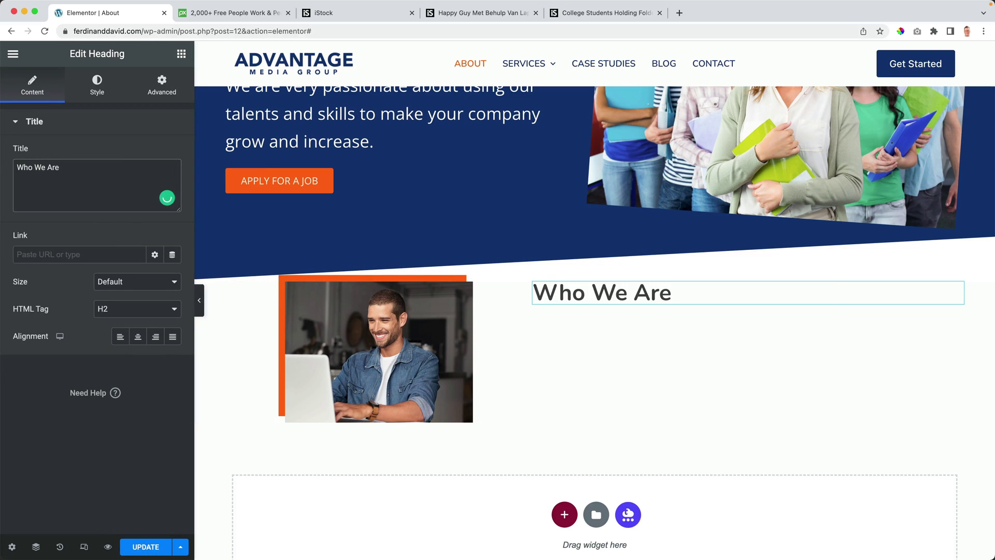
pyautogui.click(181, 53)
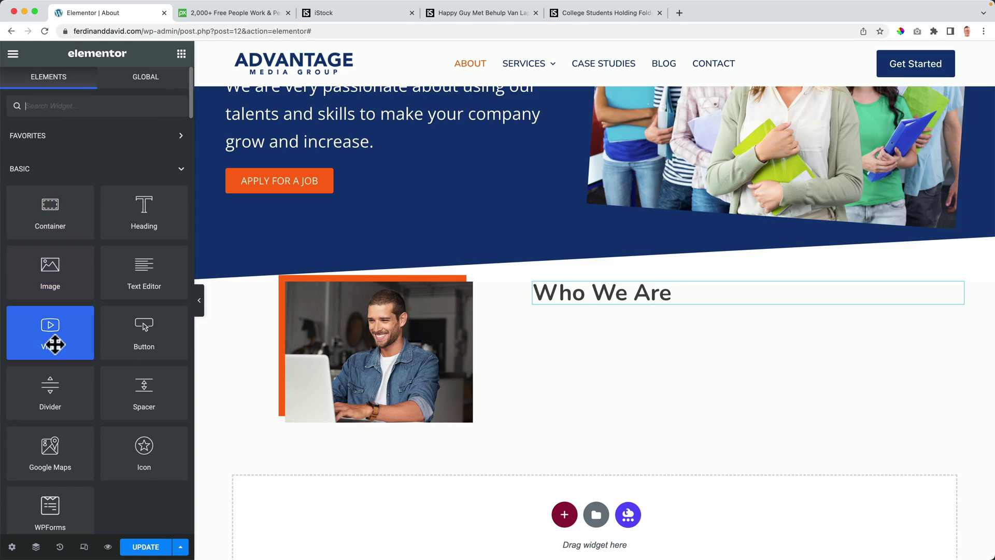
# Step: Add a short divider under the Who We Are heading, coloured navy Theme Color Palette 1
pyautogui.moveTo(52, 386); pyautogui.dragTo(613, 293)
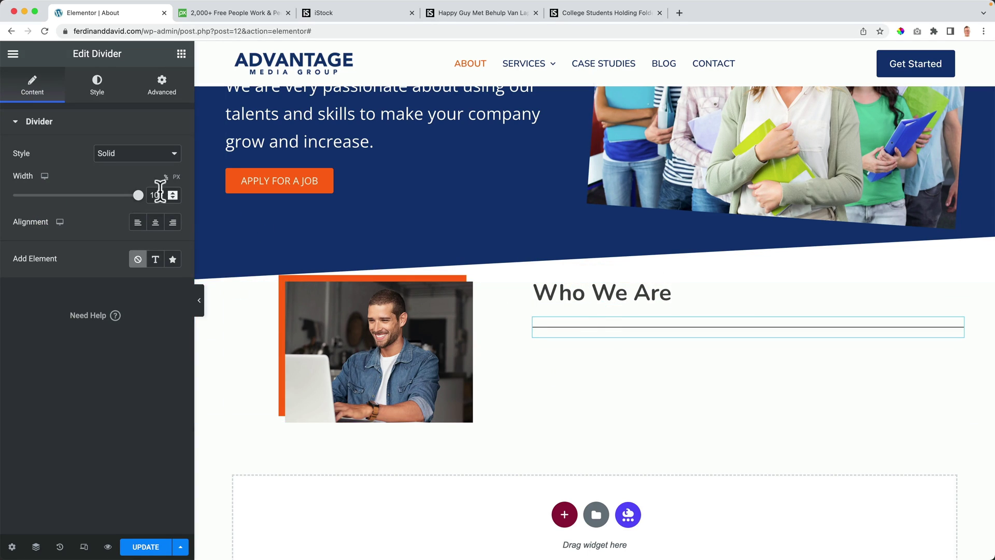
pyautogui.click(176, 177)
pyautogui.moveTo(25, 196); pyautogui.dragTo(29, 197)
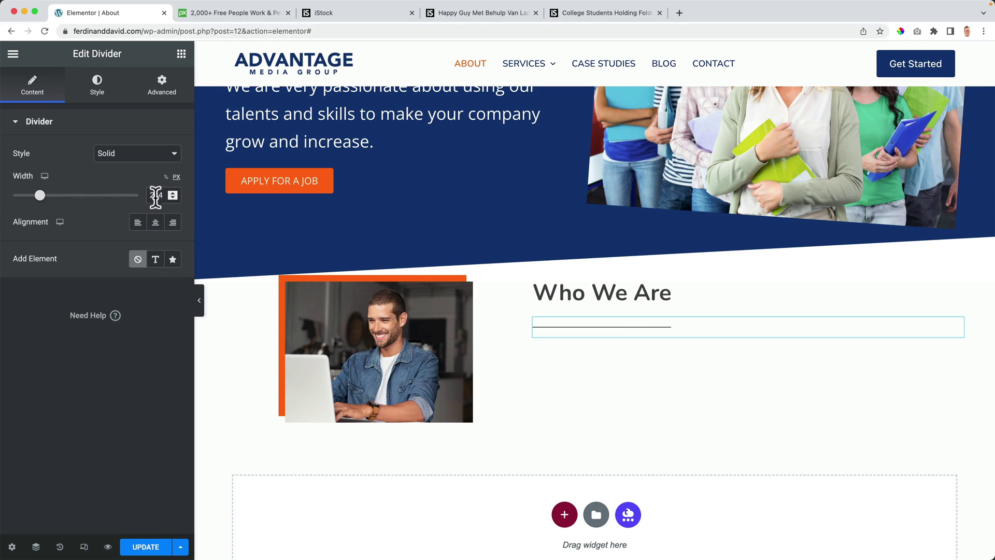
pyautogui.click(100, 96)
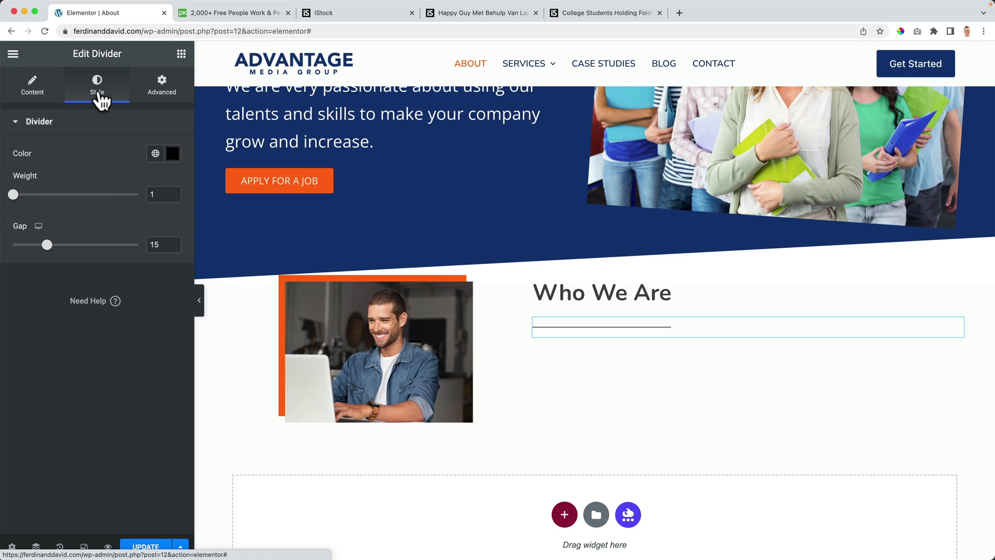
pyautogui.write('0')
pyautogui.click(157, 155)
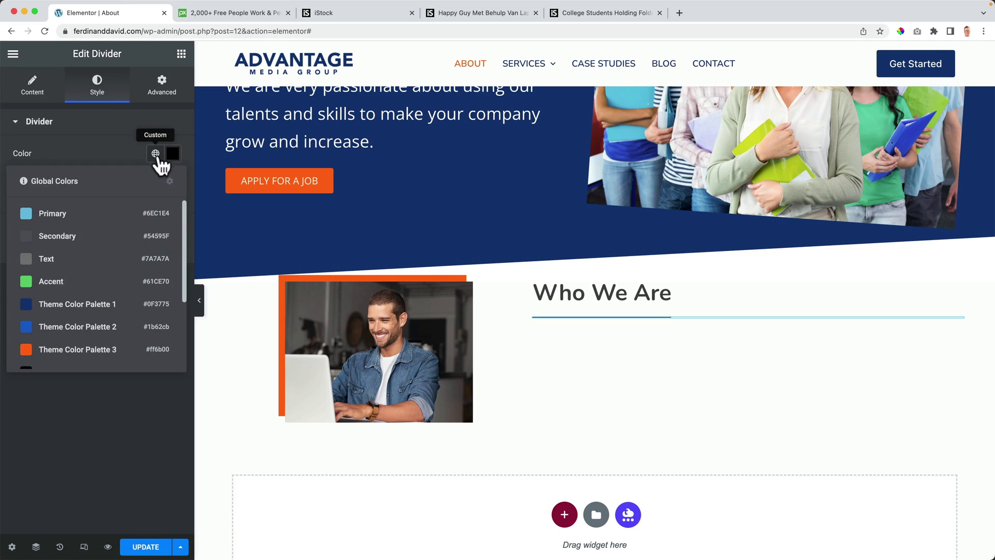
pyautogui.click(79, 306)
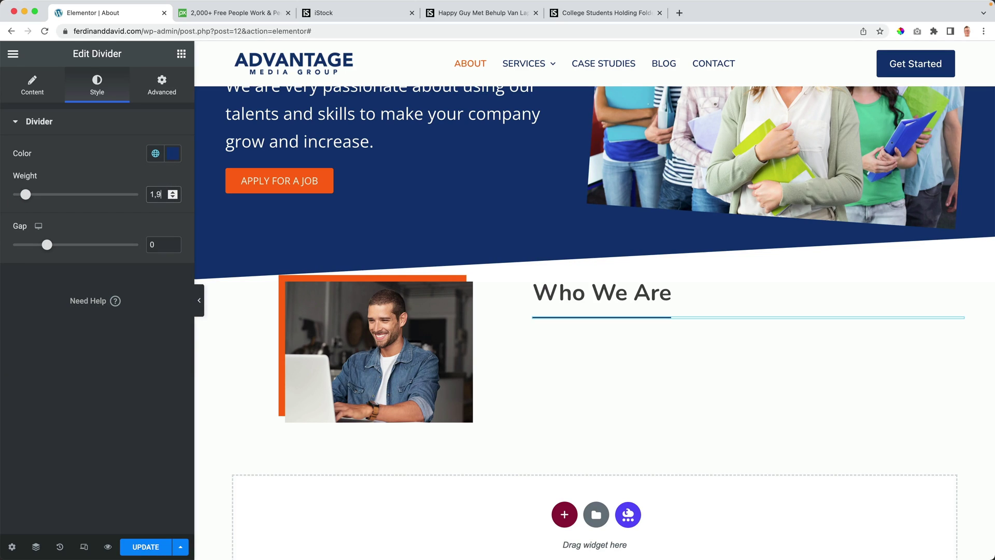
# Step: Thicken the divider to weight 3, set its top margin to -10, and drop a text block below
pyautogui.press('Up')
pyautogui.press('Up')
pyautogui.press('Up')
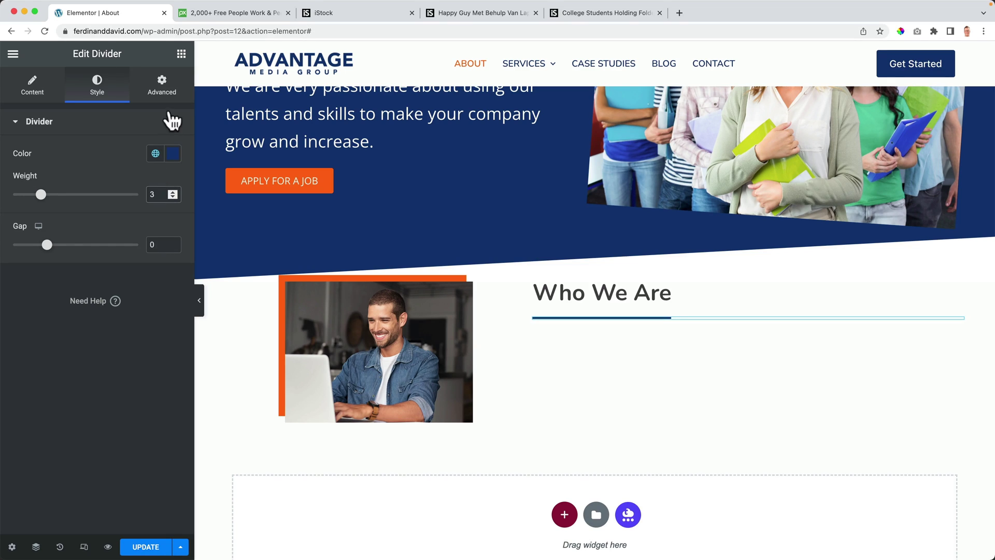
pyautogui.click(167, 94)
pyautogui.click(164, 169)
pyautogui.click(29, 168)
pyautogui.press('Down')
pyautogui.press('Down')
pyautogui.press('Down')
pyautogui.press('Down')
pyautogui.press('Down')
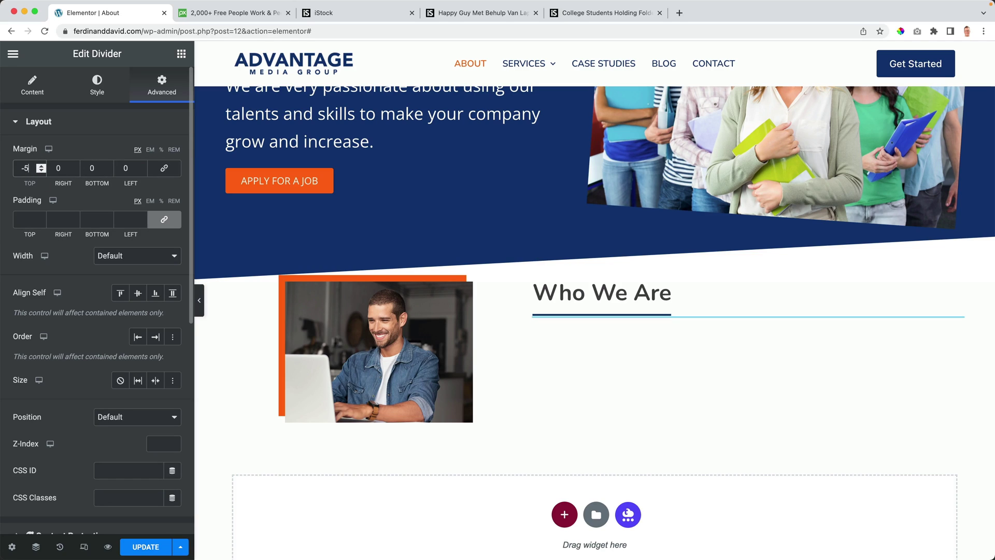
pyautogui.press('Down')
pyautogui.press('Down')
pyautogui.press('Down')
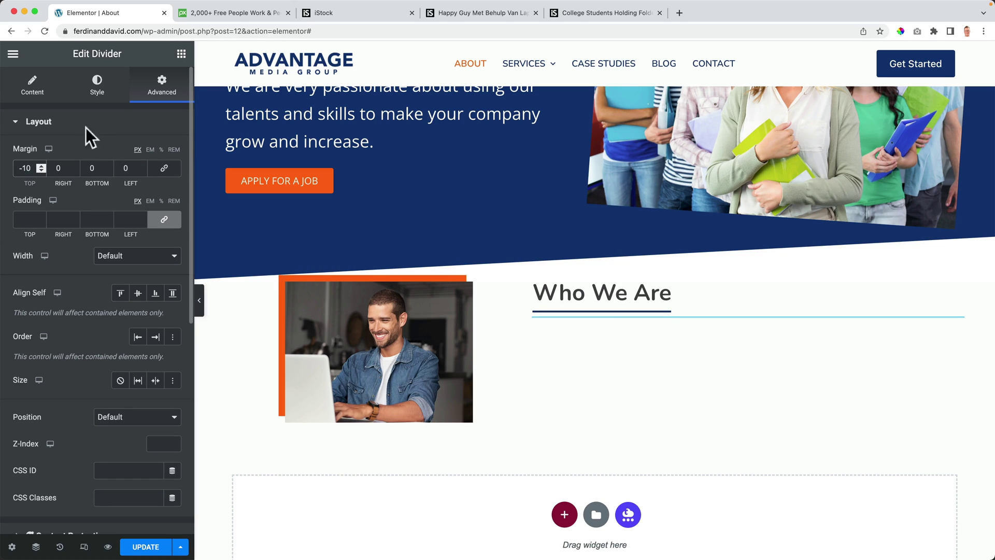
pyautogui.click(180, 54)
pyautogui.moveTo(123, 277); pyautogui.dragTo(608, 302)
# Step: Move the divider above the text block and replace the Lorem text with two team-description paragraphs
pyautogui.moveTo(680, 358); pyautogui.dragTo(663, 331)
pyautogui.click(652, 351)
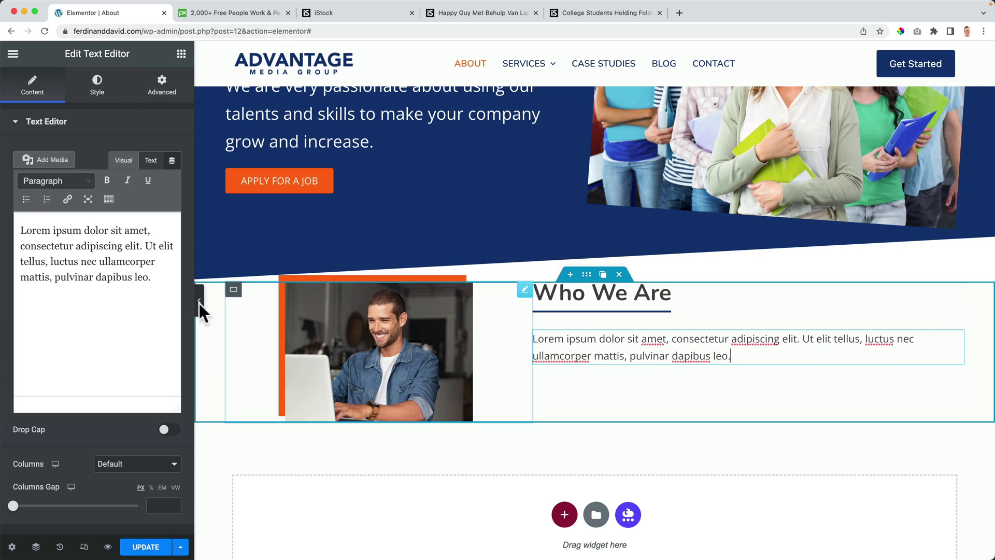
pyautogui.click(115, 296)
pyautogui.hotkey('ctrl', 'a')
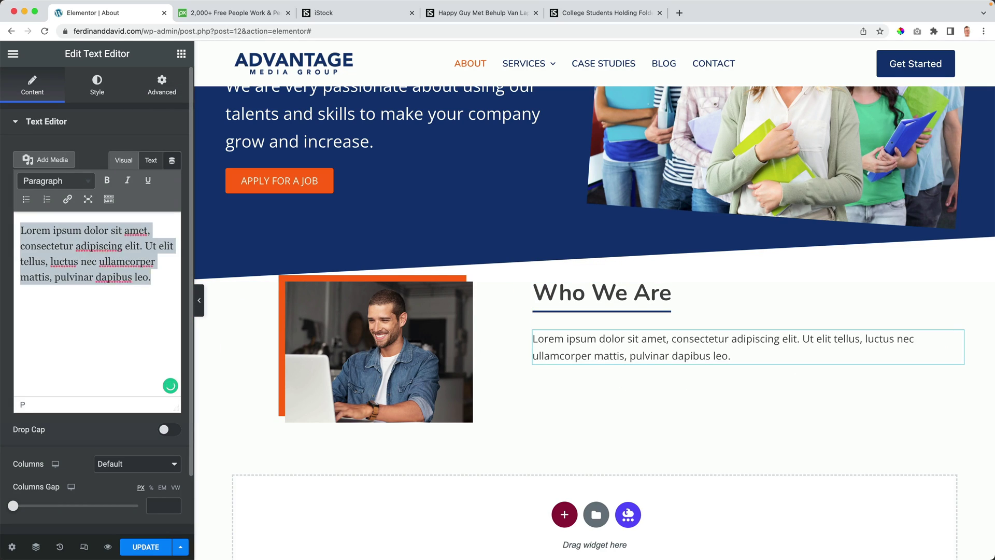
pyautogui.write('We are a group of young and dynamic people who love to combine our talents and skills in order to help companies to grow their business.')
pyautogui.press('Return')
pyautogui.write('Not by using sneacky tricks into getting more clients, but by helping companies to show how amazing they actually are.')
pyautogui.click(64, 293)
pyautogui.click(98, 318)
pyautogui.doubleClick(157, 318)
pyautogui.write('that help clients to get')
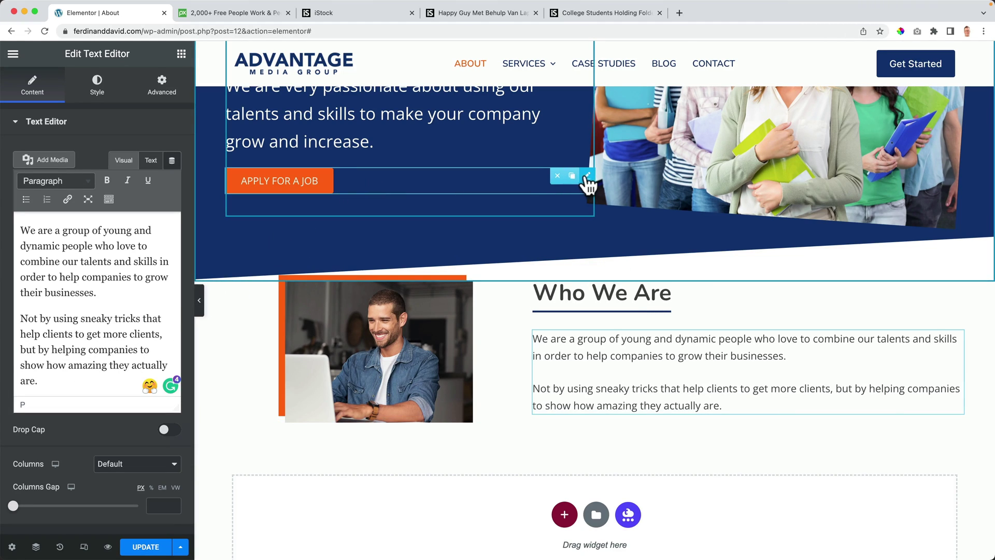
# Step: Duplicate the Apply For A Job button below the Who We Are text and relabel it 'Get Started'
pyautogui.click(572, 175)
pyautogui.moveTo(589, 215); pyautogui.dragTo(622, 414)
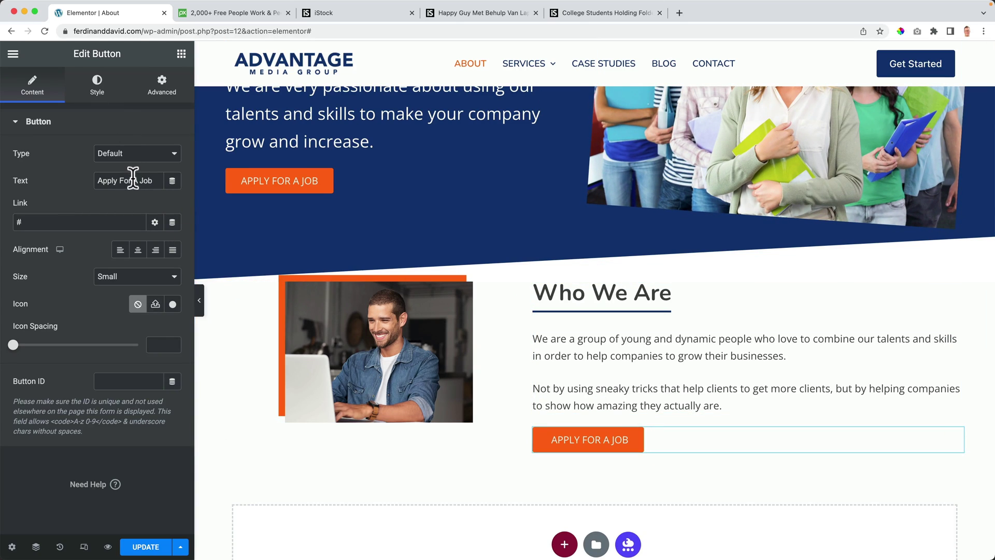
pyautogui.write('Get Started')
# Step: Make the Get Started button navy Theme Color Palette 1, turning orange Palette 3 on hover
pyautogui.click(93, 86)
pyautogui.click(155, 289)
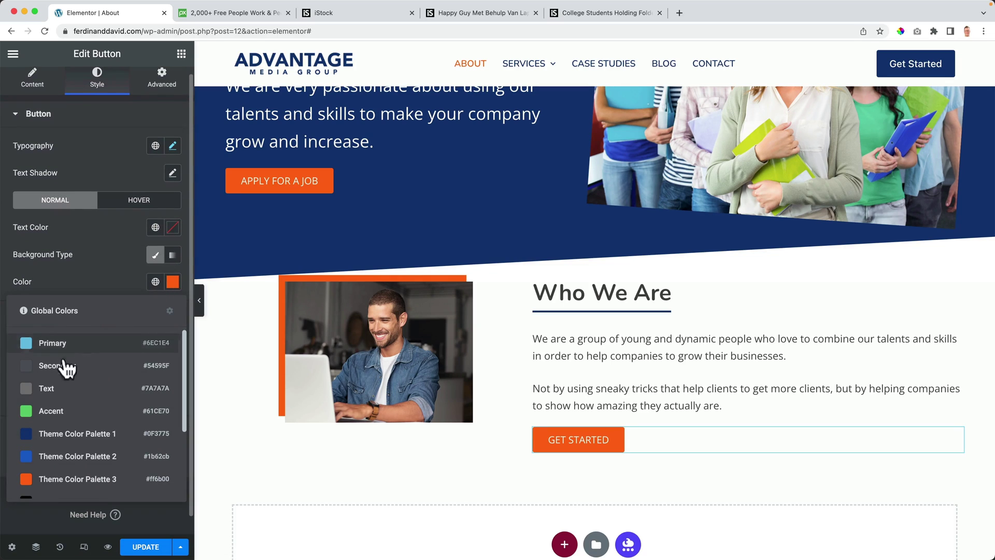
pyautogui.click(69, 430)
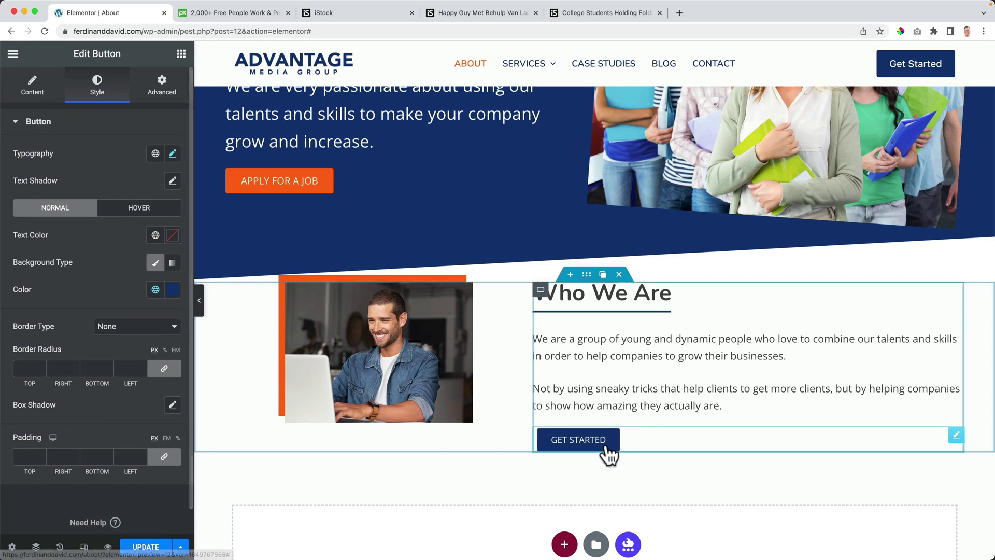
pyautogui.click(139, 207)
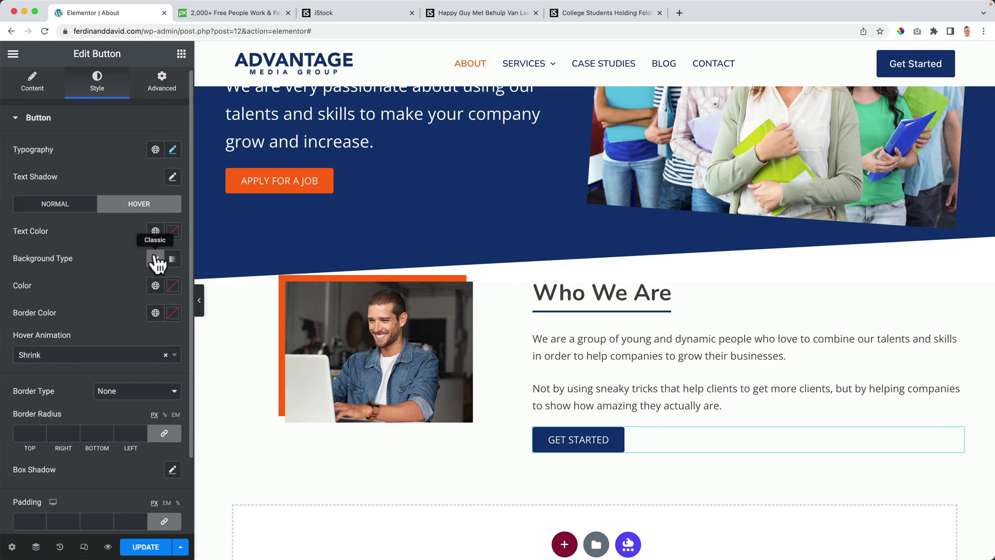
pyautogui.click(155, 286)
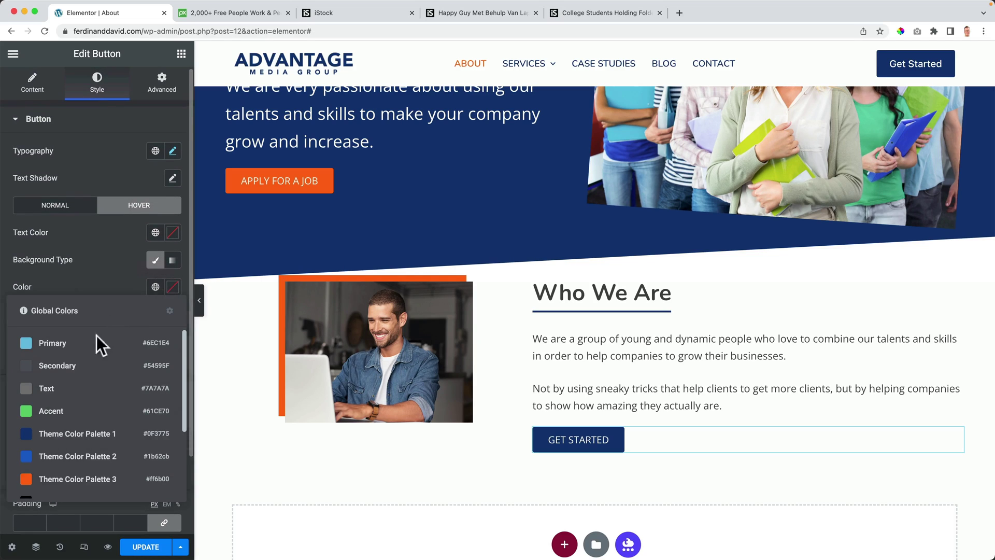
pyautogui.click(65, 479)
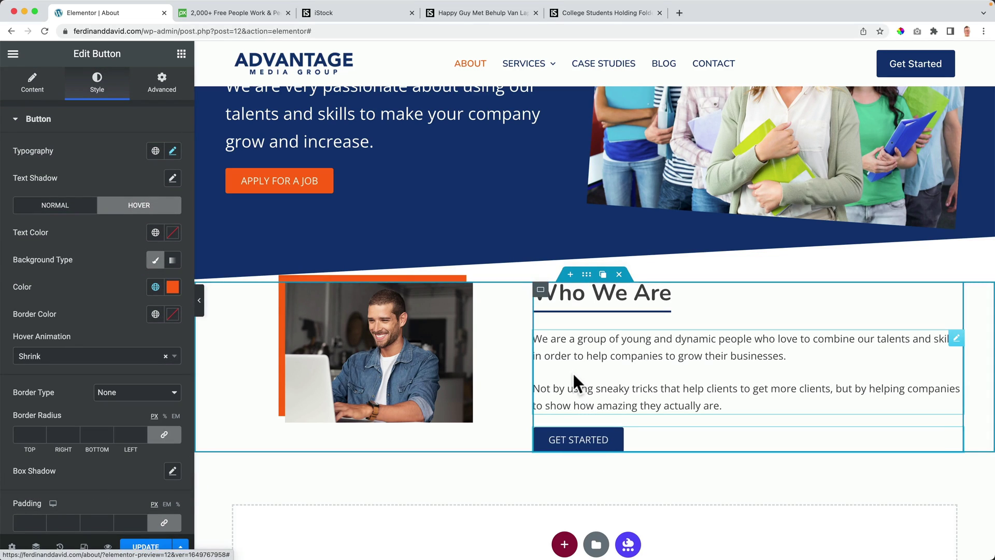
# Step: Give the Who We Are section 50 px top and bottom margins
pyautogui.click(586, 275)
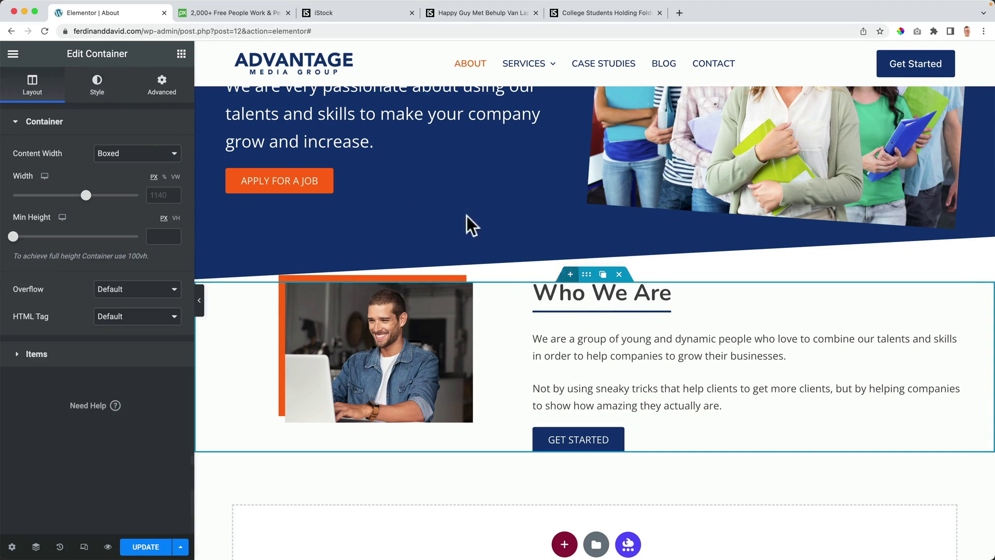
pyautogui.click(161, 85)
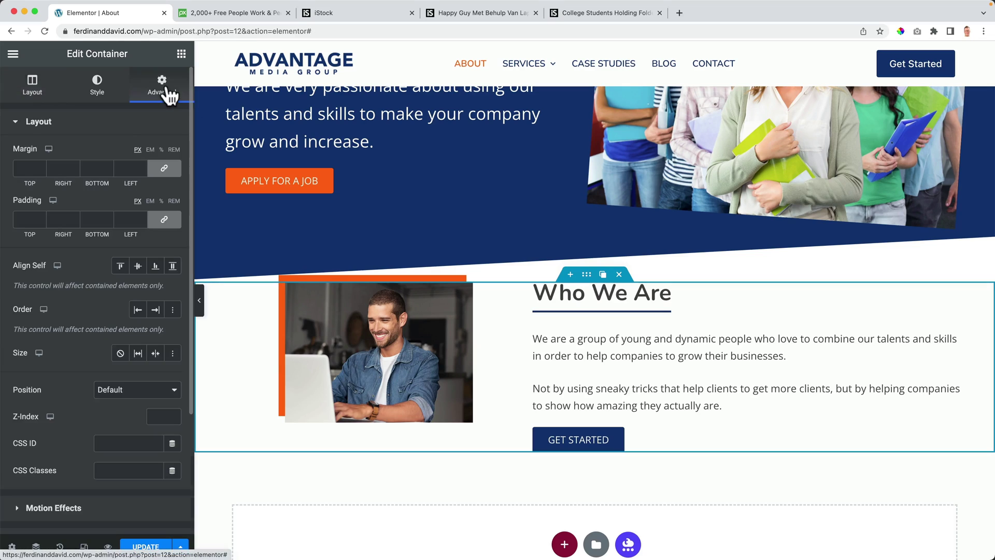
pyautogui.click(163, 168)
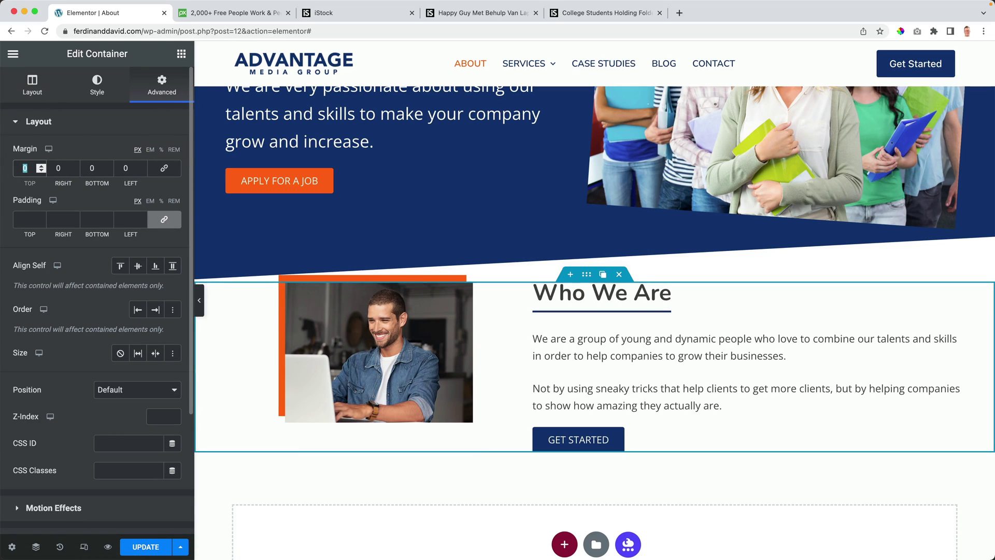
pyautogui.write('50')
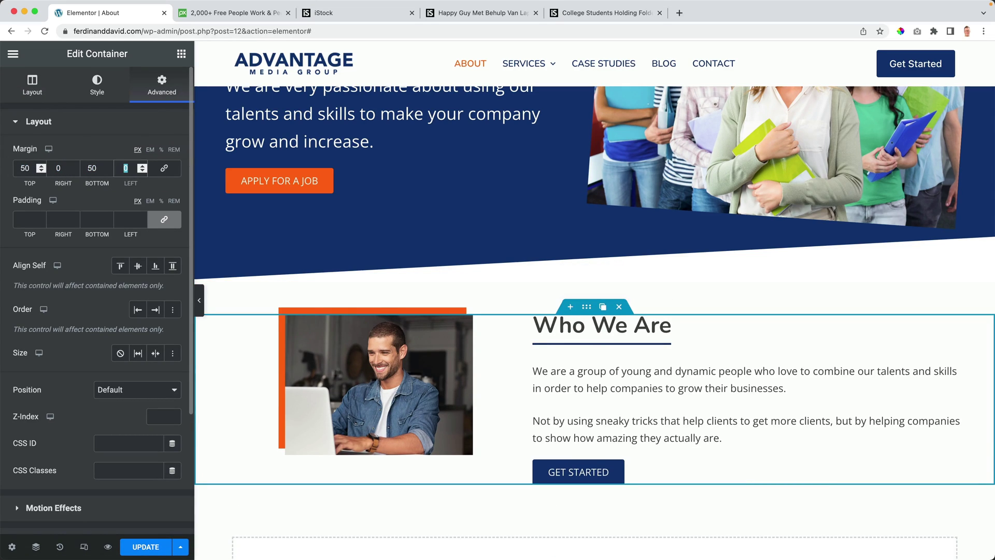
pyautogui.scroll(-5, 388, 243)
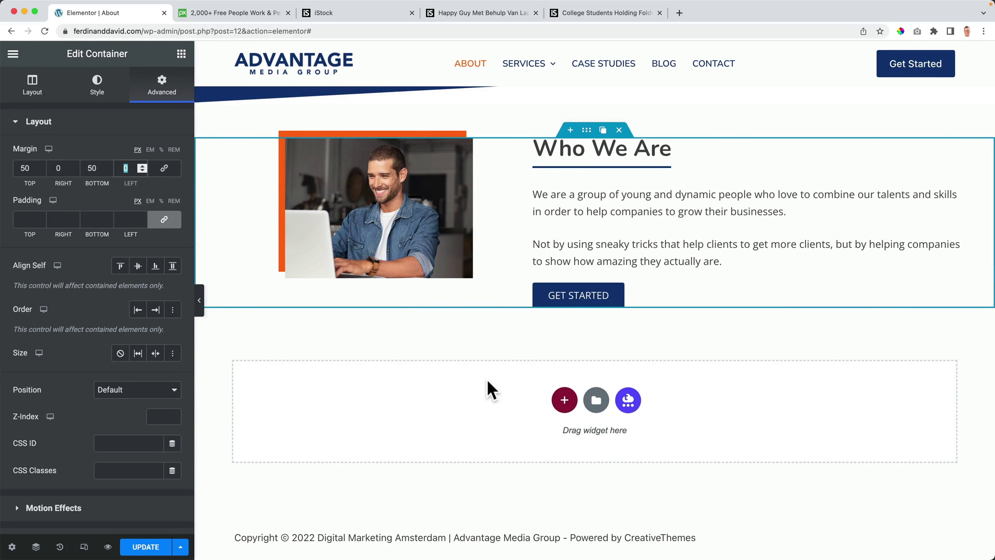
# Step: Add a single-column section beneath it with a 500 px minimum height
pyautogui.click(564, 399)
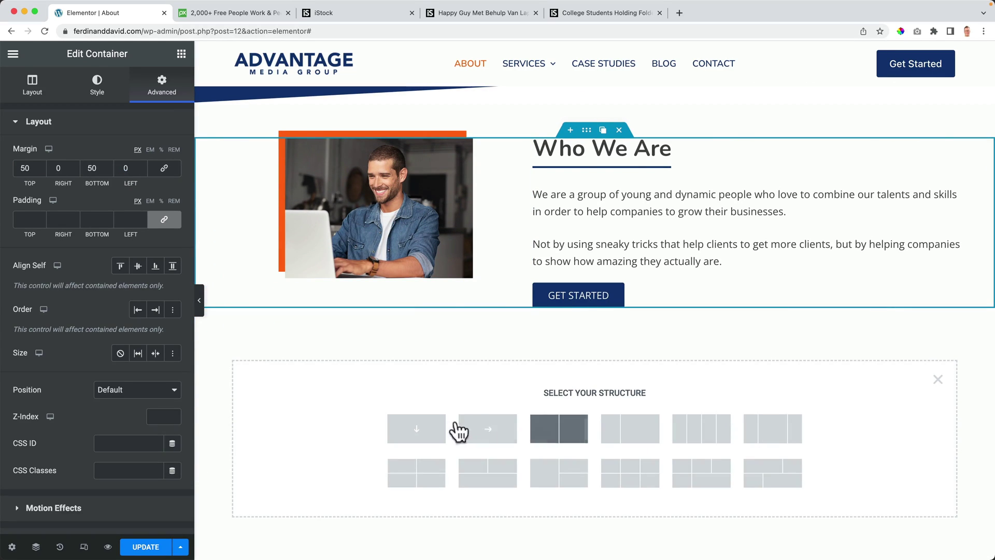
pyautogui.click(422, 428)
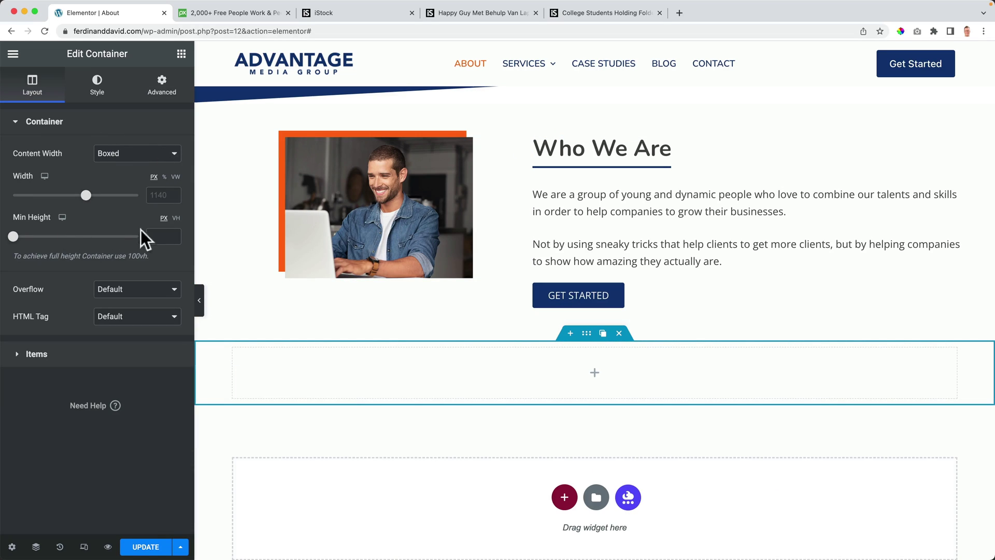
pyautogui.write('500')
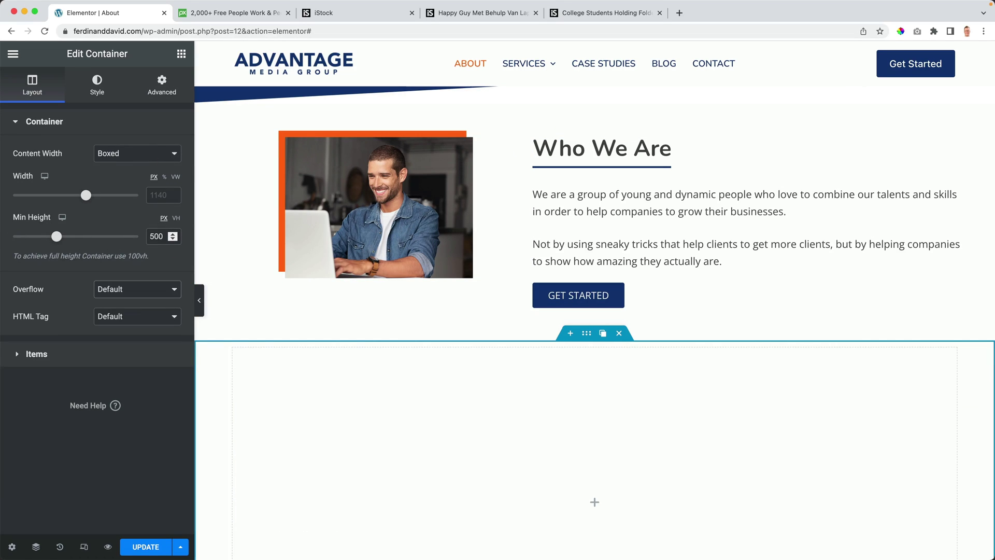
pyautogui.click(484, 11)
pyautogui.click(334, 10)
pyautogui.scroll(10, 418, 210)
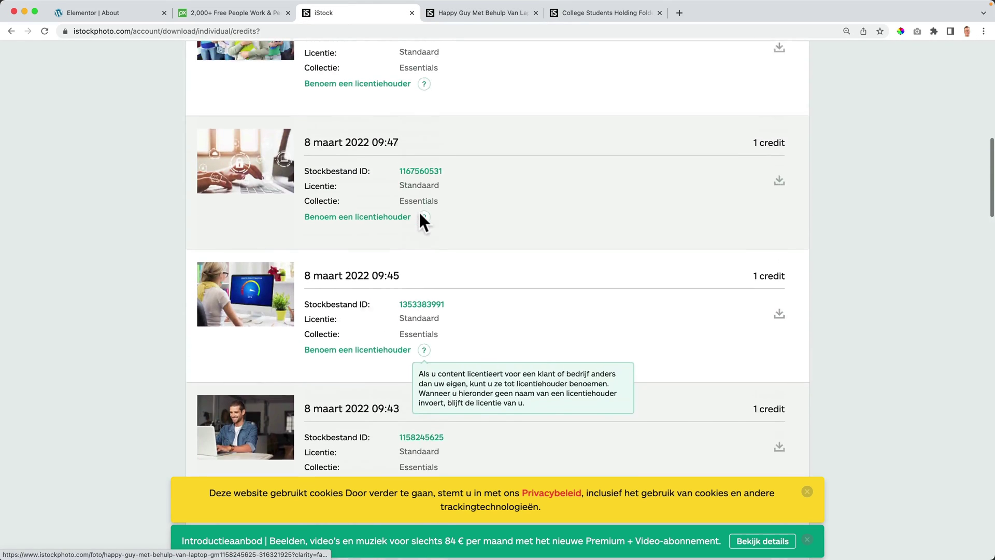
pyautogui.scroll(-12, 420, 213)
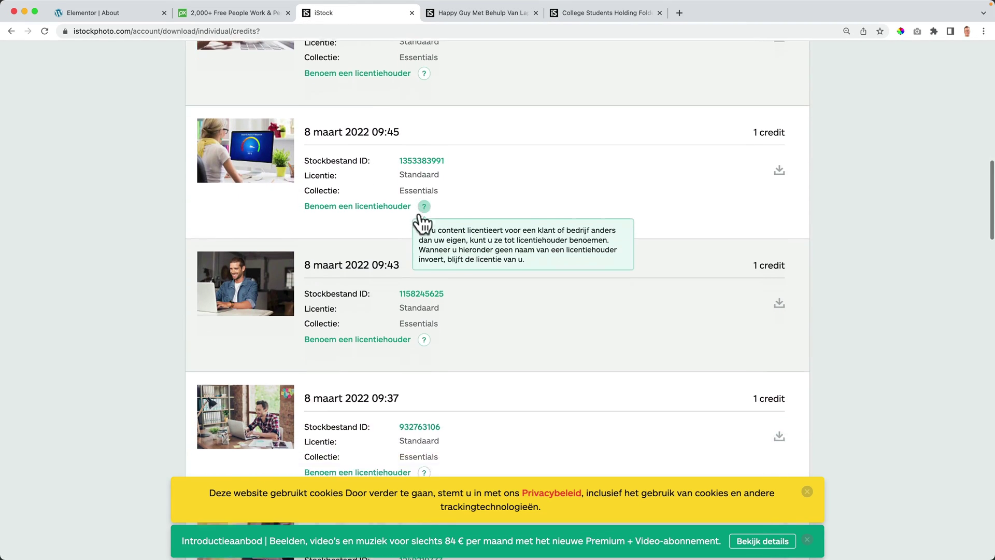
pyautogui.scroll(-7, 421, 222)
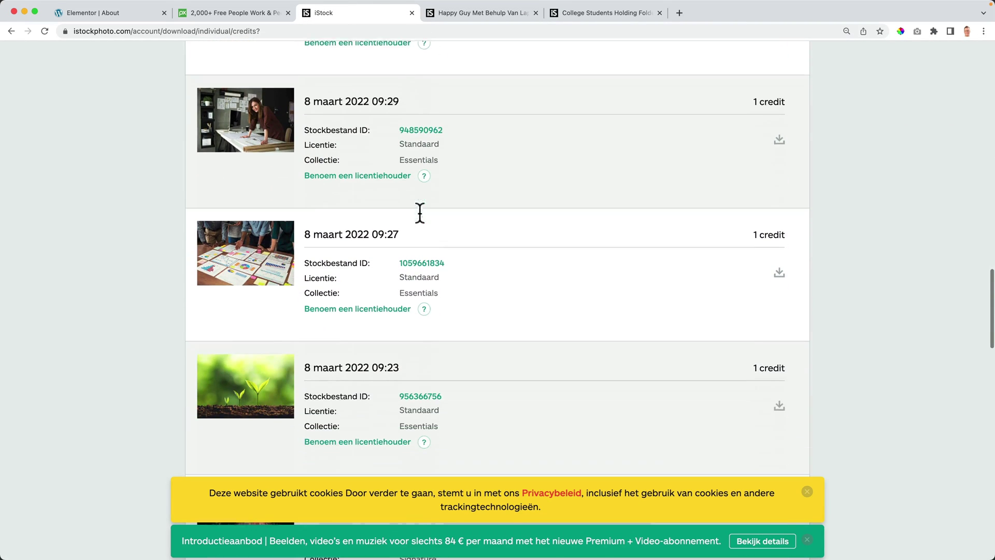
pyautogui.click(775, 254)
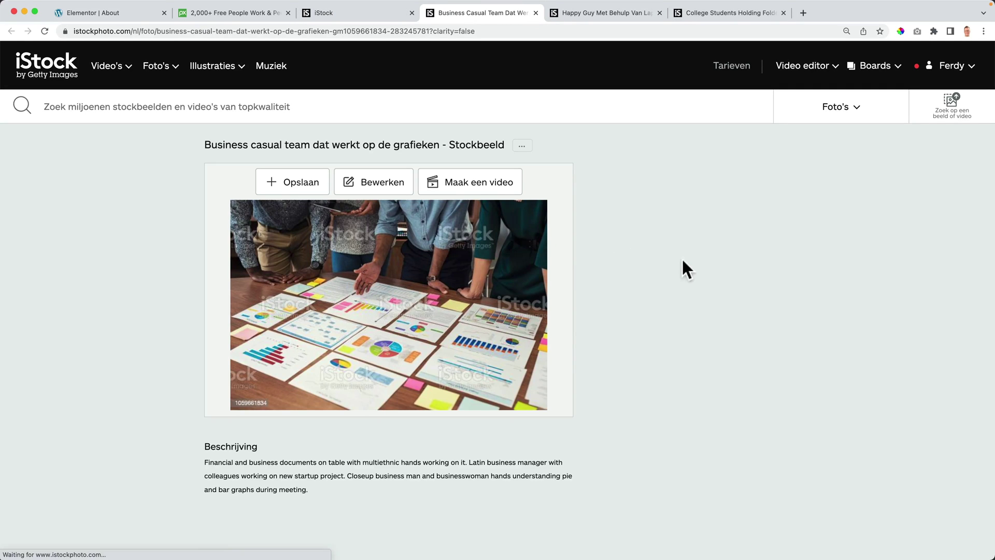
pyautogui.click(698, 328)
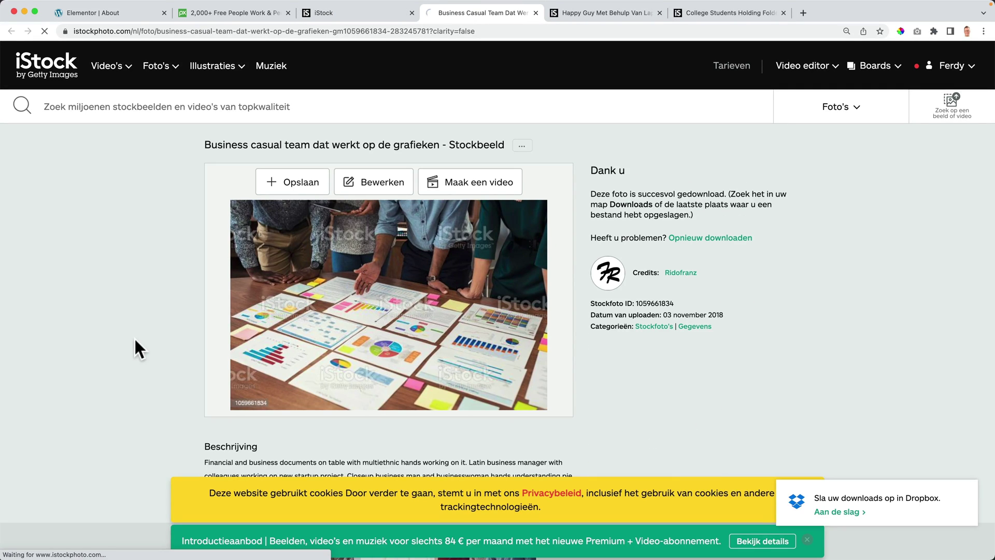
pyautogui.click(109, 545)
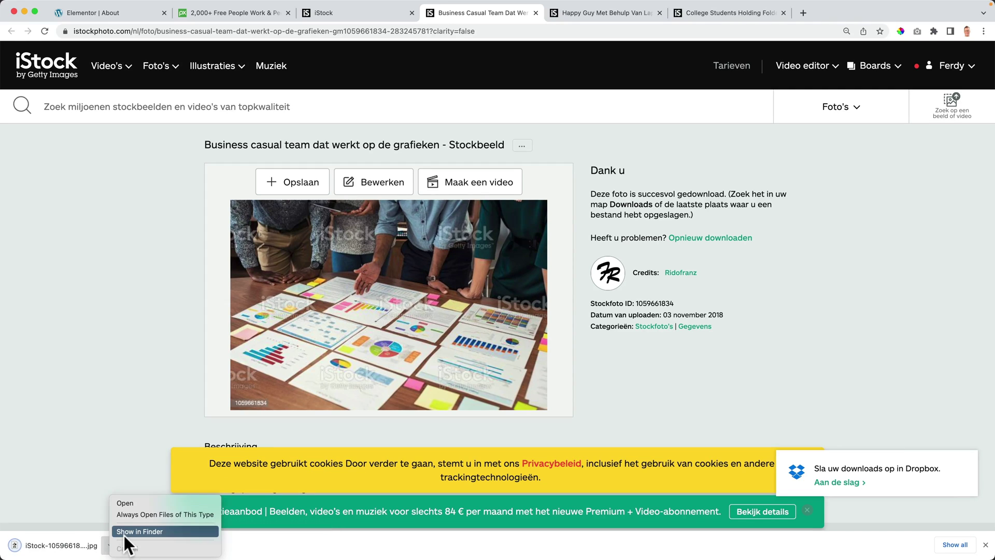
# Step: Reveal the downloaded photo in Finder and rename it 'Web Design Amsterdam.jpg'
pyautogui.click(124, 533)
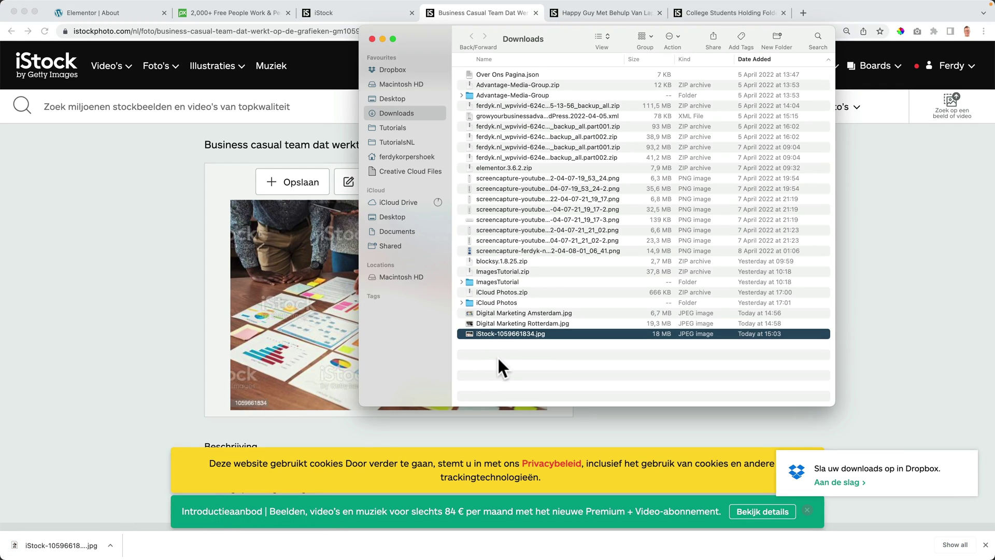
pyautogui.press('Return')
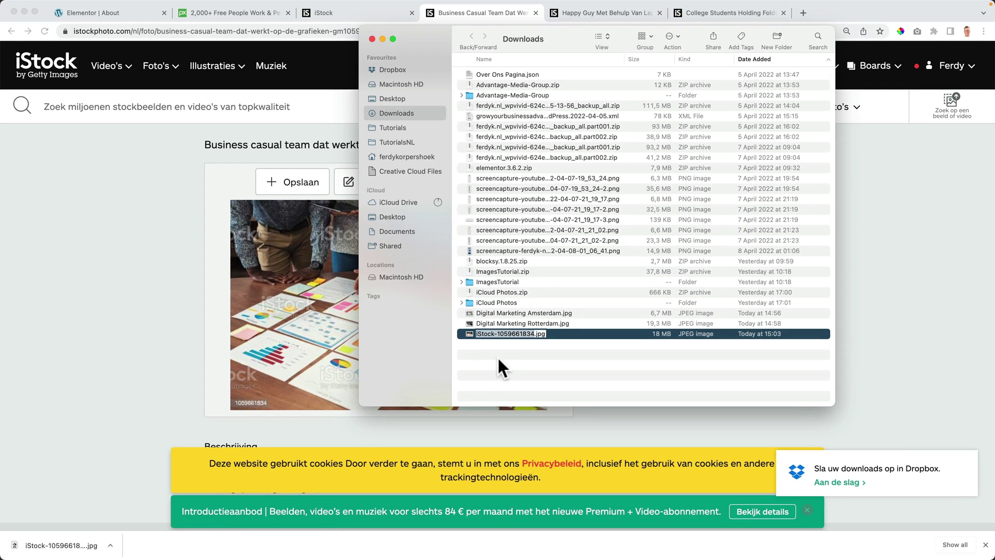
pyautogui.write('Web Design Amsterdam')
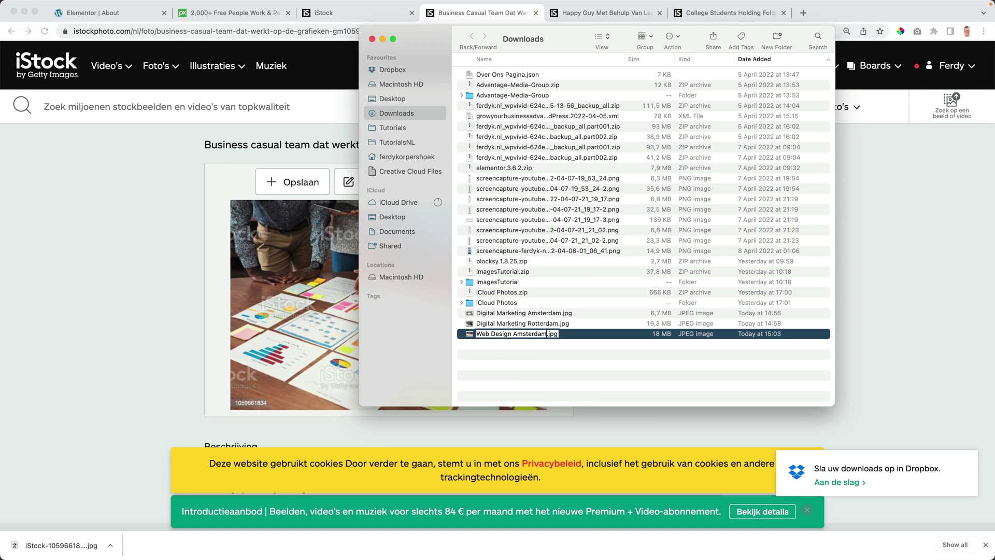
pyautogui.press('Return')
# Step: Give the new container a classic background by uploading Web Design Amsterdam.jpg with alt text
pyautogui.click(182, 213)
pyautogui.click(136, 12)
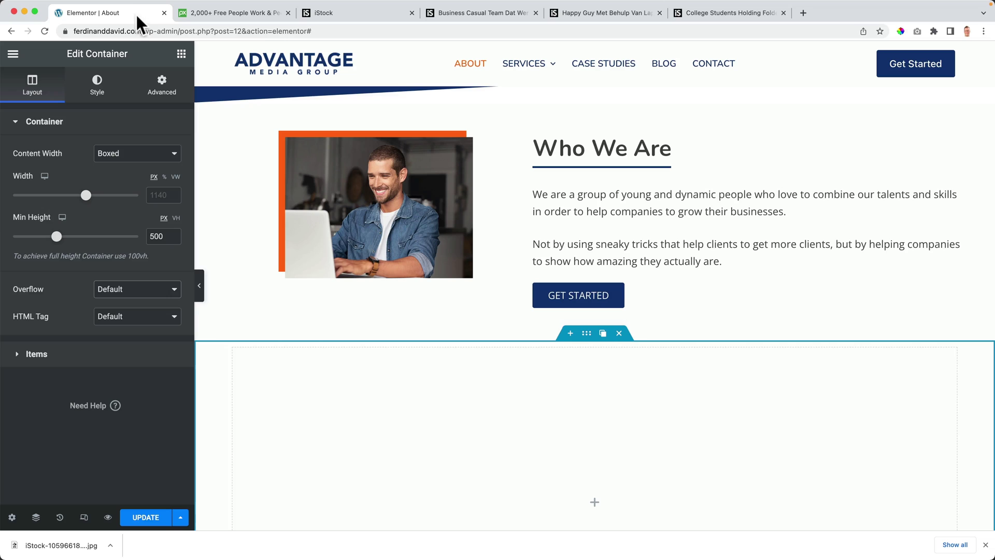
pyautogui.click(100, 88)
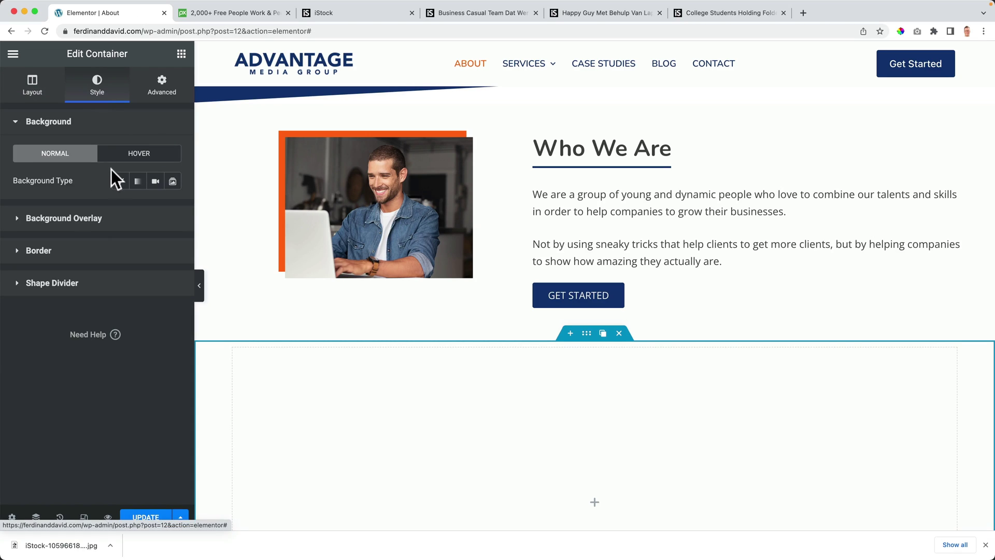
pyautogui.click(121, 182)
pyautogui.click(100, 273)
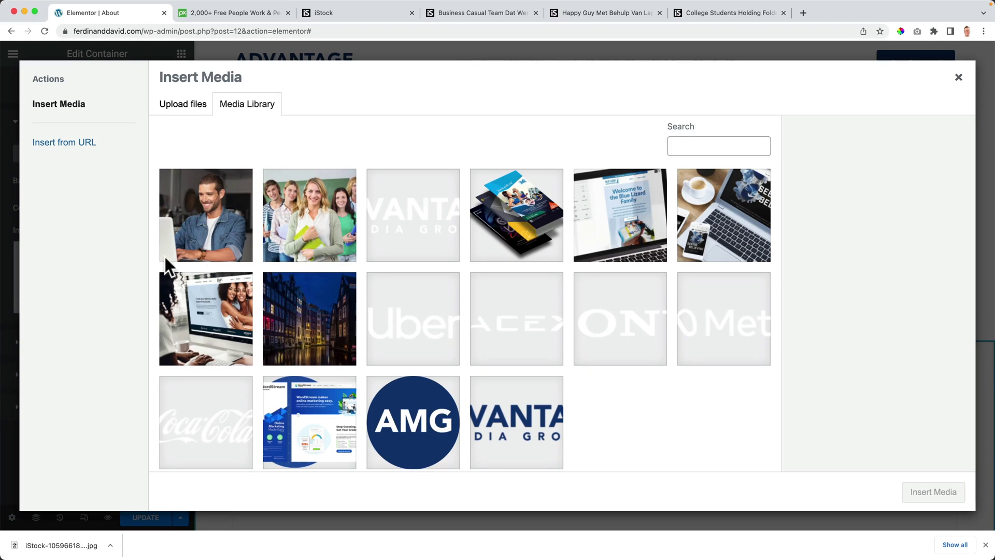
pyautogui.click(207, 110)
pyautogui.click(558, 288)
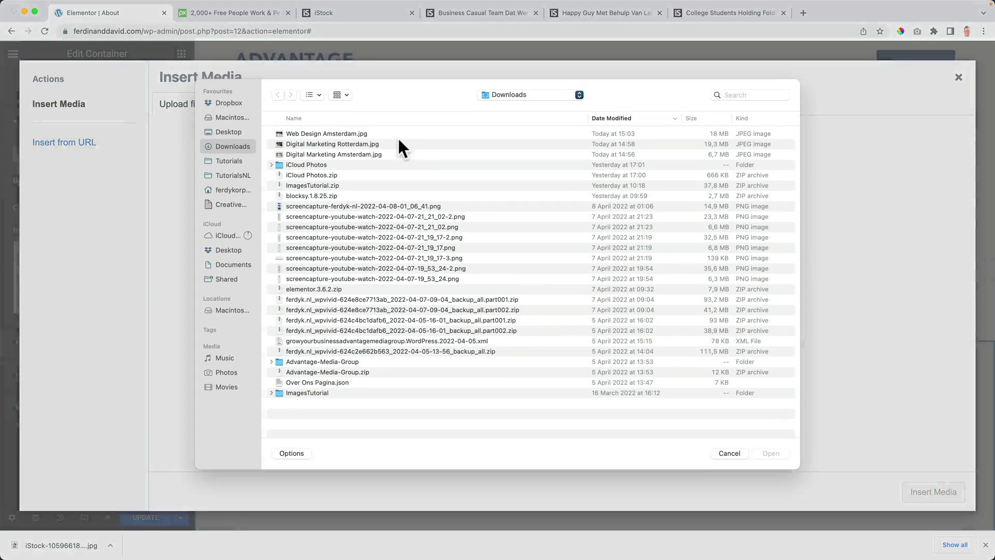
pyautogui.click(353, 140)
pyautogui.click(770, 459)
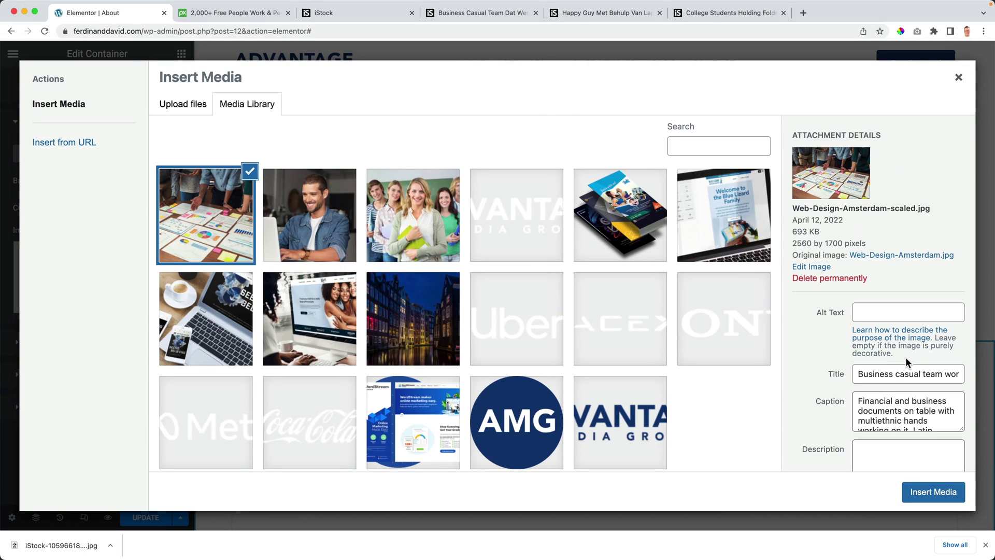
pyautogui.tripleClick(907, 372)
pyautogui.click(893, 311)
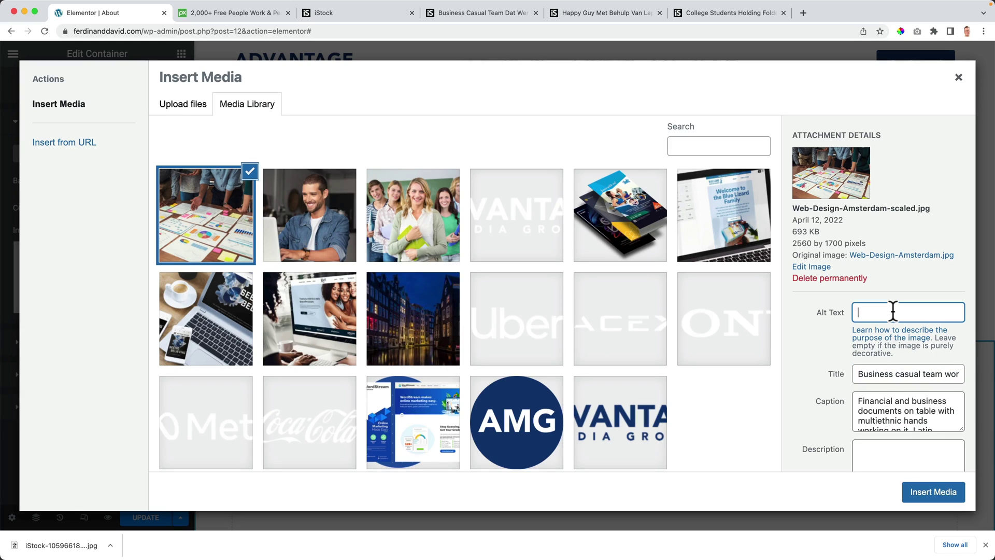
# Step: Scale the image to 1920 × 1275 and insert it as the container background
pyautogui.click(811, 267)
pyautogui.moveTo(843, 165); pyautogui.dragTo(776, 160)
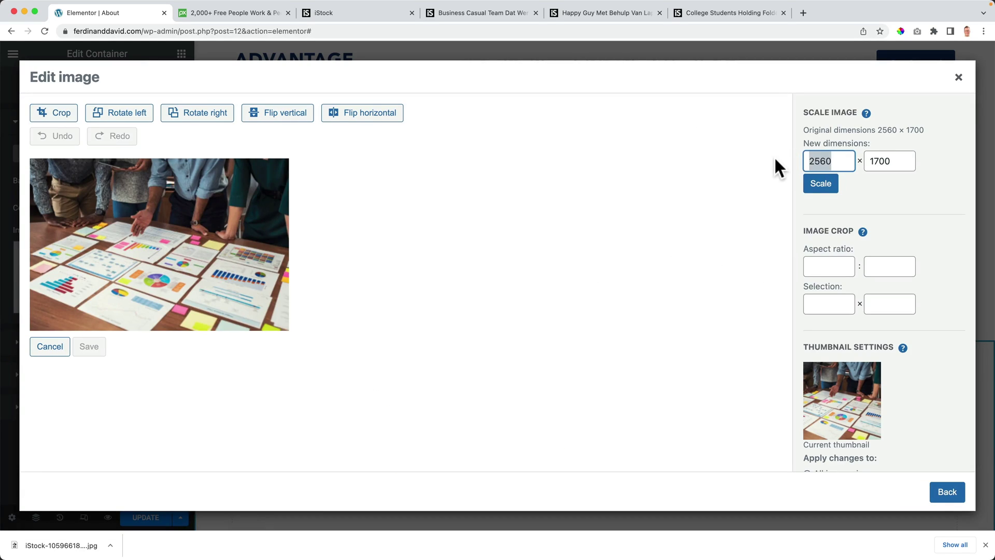
pyautogui.write('1920')
pyautogui.press('Tab')
pyautogui.click(821, 183)
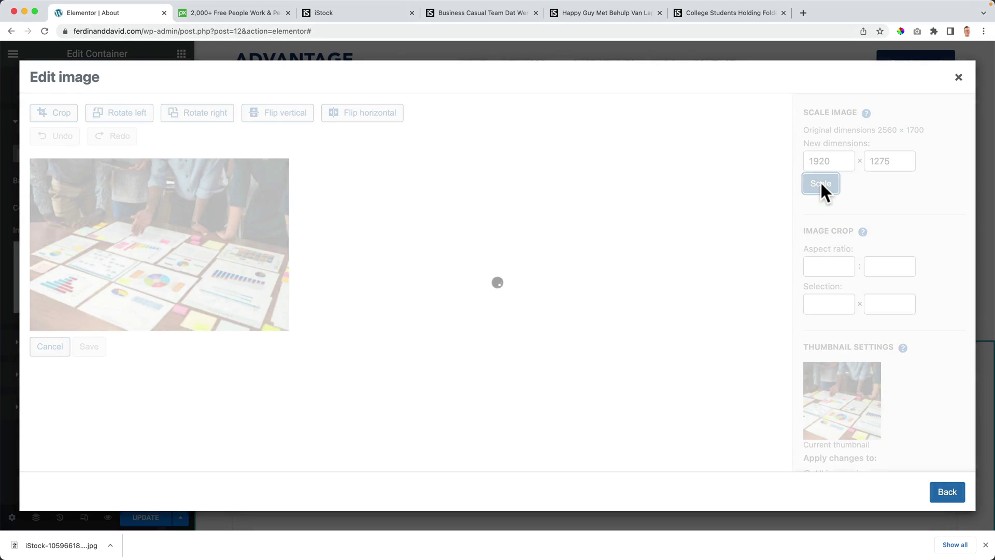
pyautogui.click(946, 491)
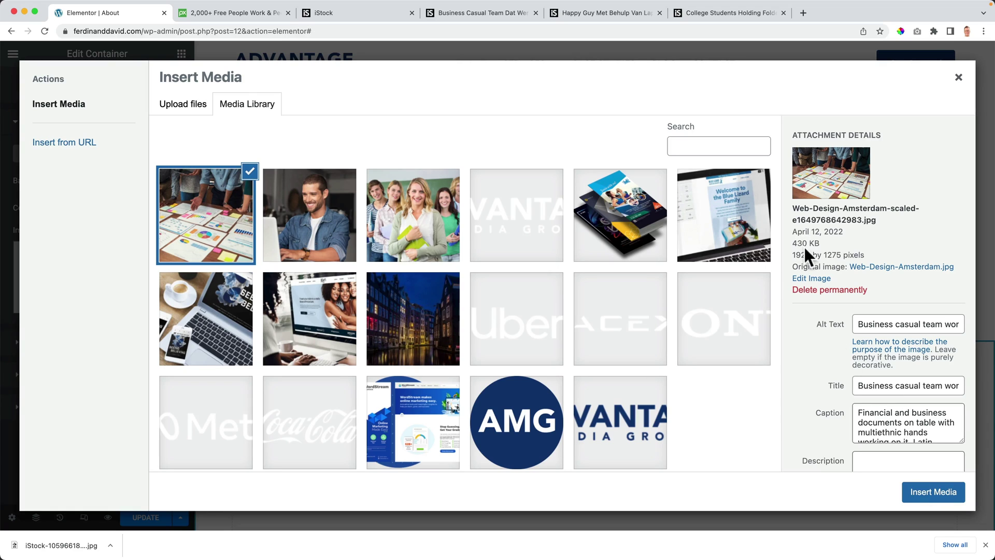
pyautogui.click(932, 496)
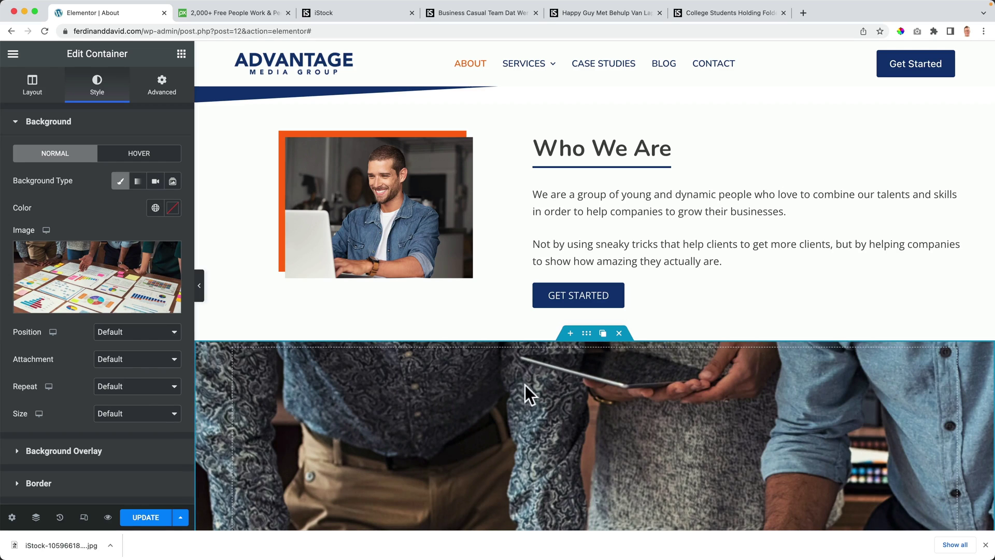
# Step: Set the container's background image size to Cover and its attachment to Fixed
pyautogui.scroll(-2, 408, 363)
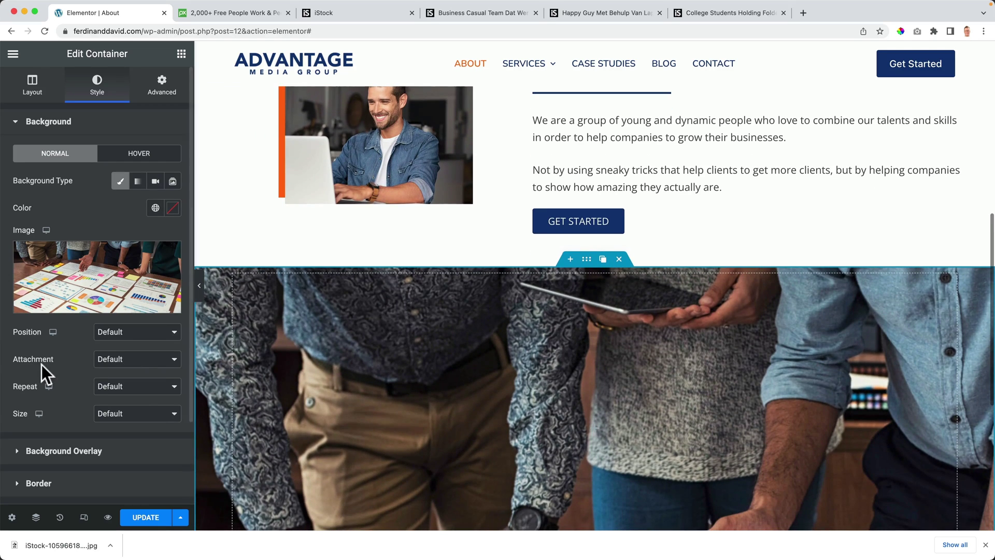
pyautogui.click(121, 415)
pyautogui.click(121, 443)
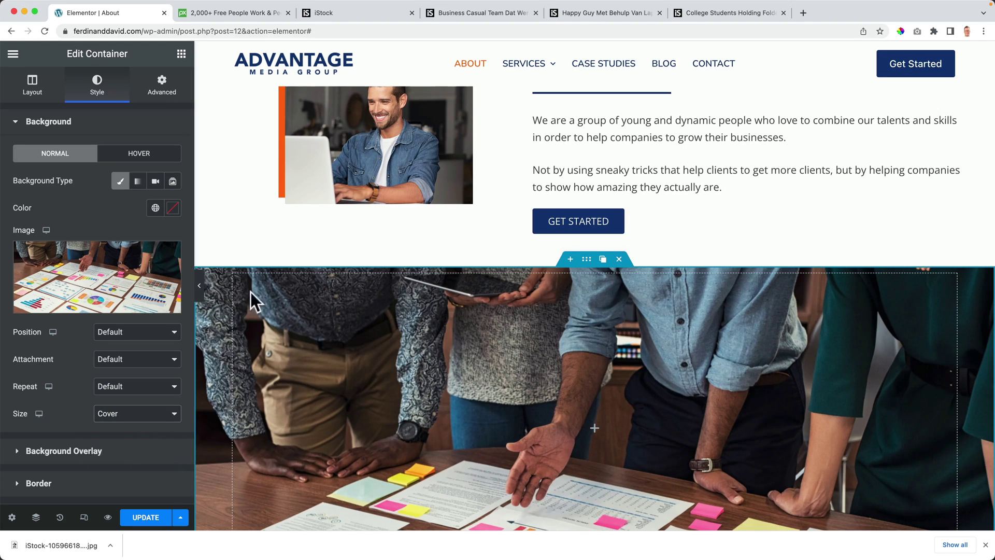
pyautogui.scroll(-4, 312, 304)
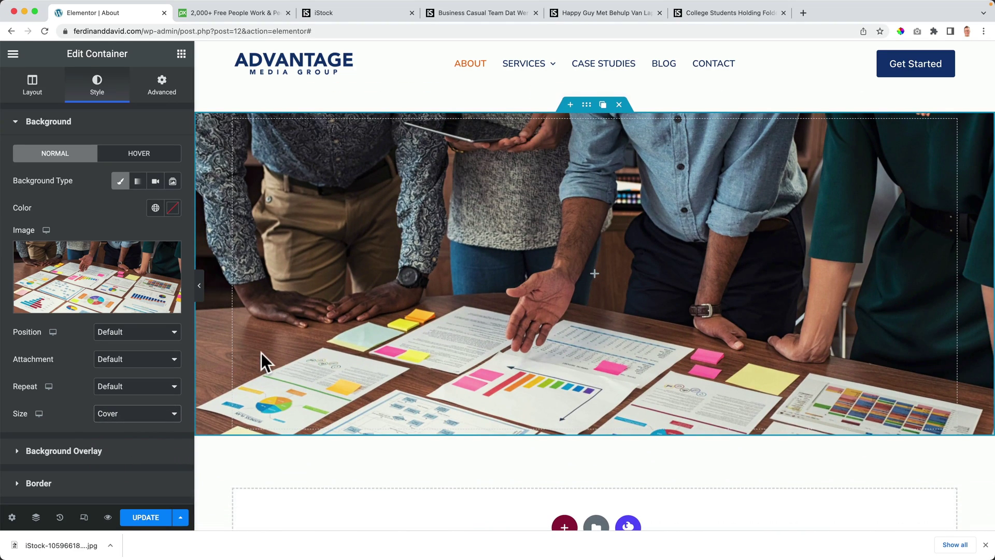
pyautogui.click(119, 360)
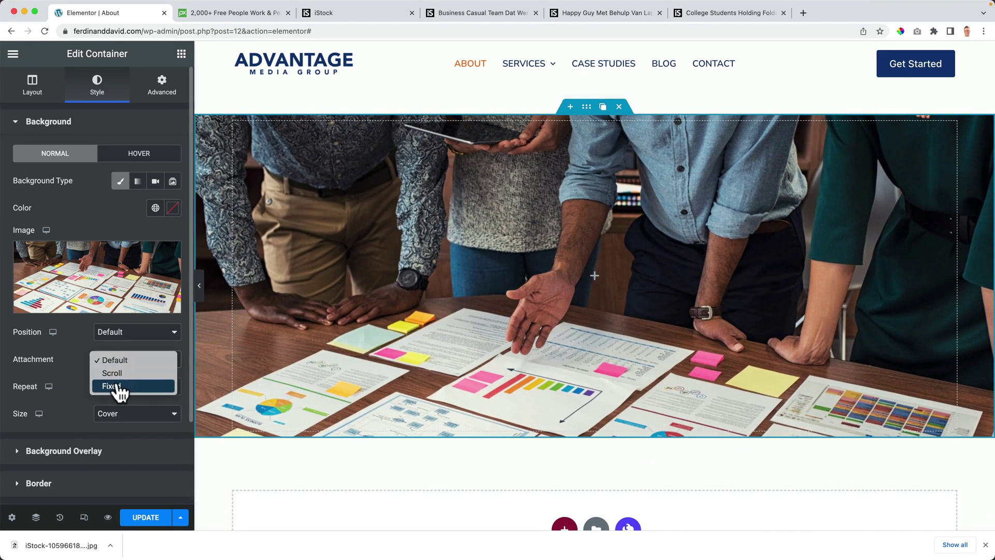
pyautogui.click(117, 387)
# Step: Save the About page changes with Update
pyautogui.scroll(2, 422, 313)
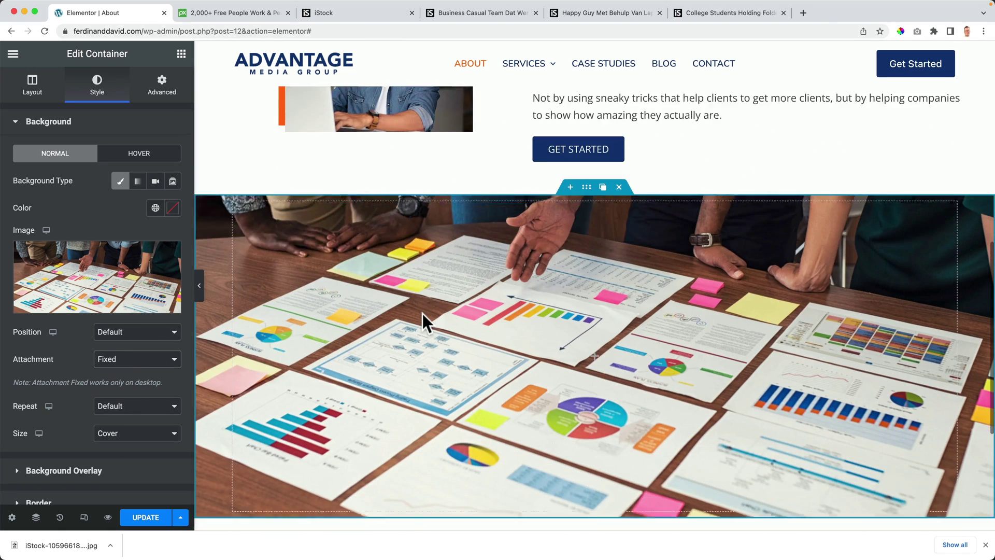
pyautogui.scroll(-4, 422, 313)
pyautogui.scroll(4, 421, 311)
pyautogui.scroll(-5, 422, 313)
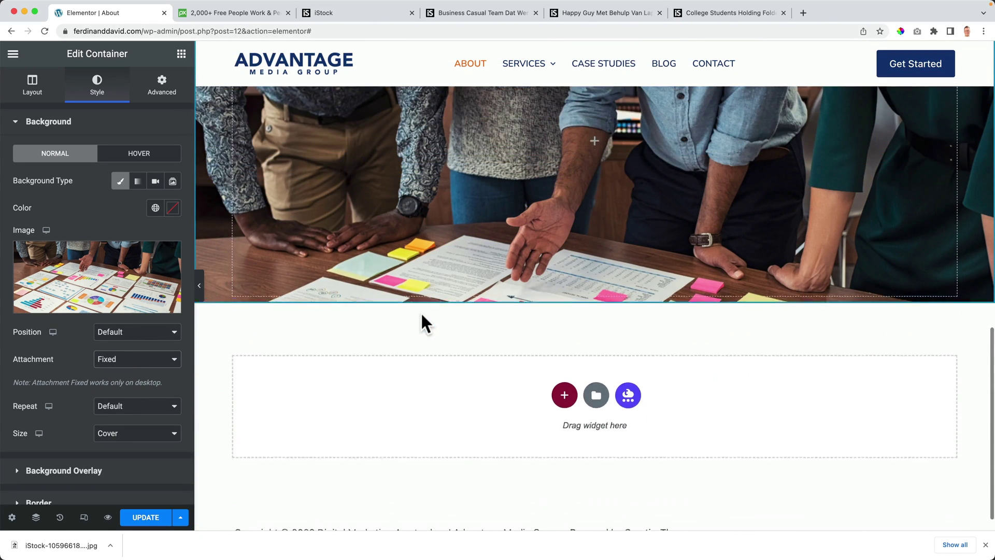
pyautogui.click(149, 518)
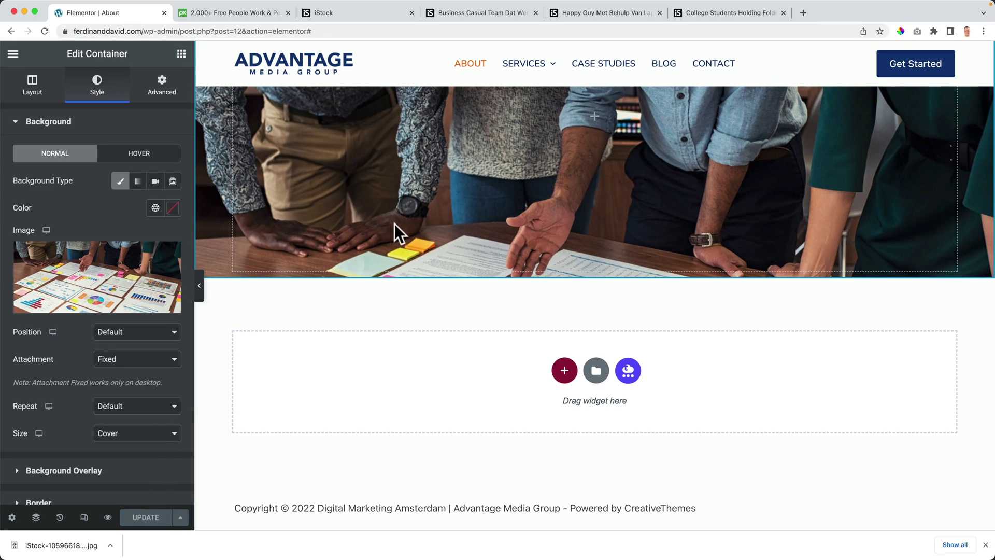
pyautogui.press('super+e')
# Step: Find 'home' in Finder, open the Home page, and copy its Our Focus Is Your Growth section
pyautogui.write('home')
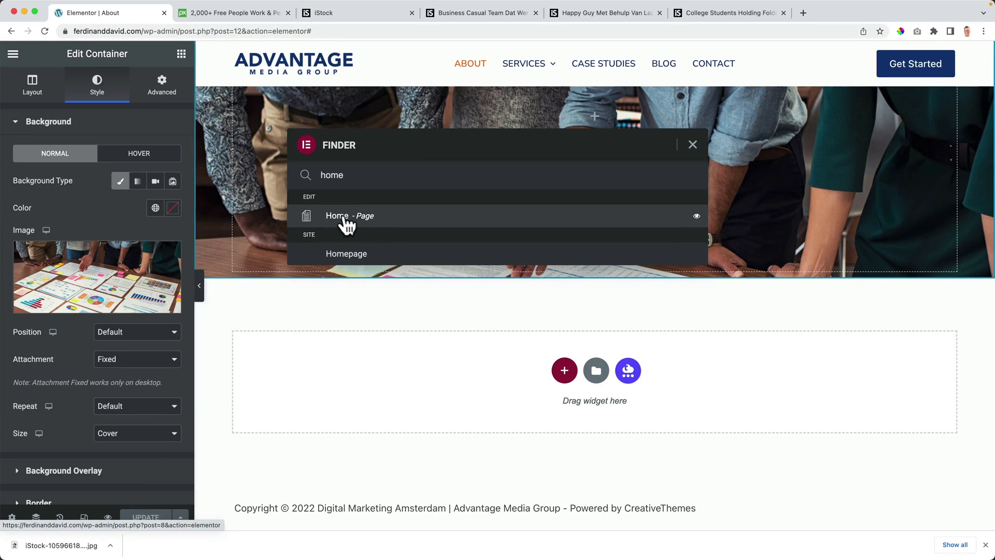
pyautogui.click(339, 224)
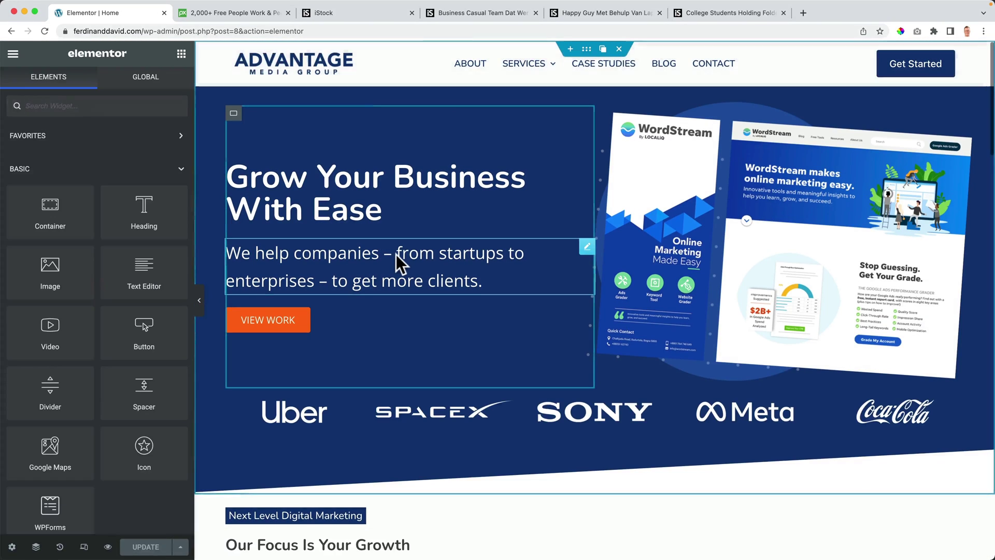
pyautogui.scroll(-6, 433, 322)
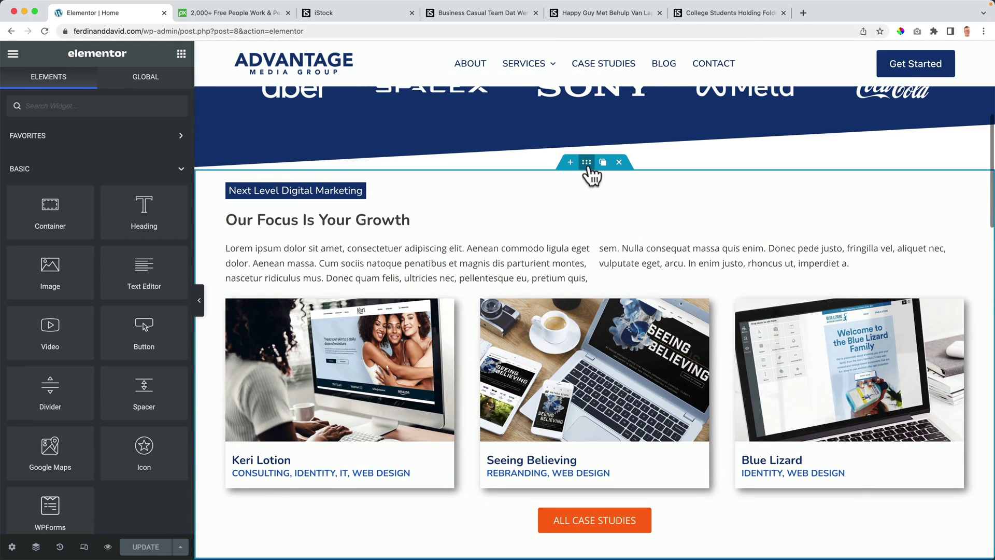
pyautogui.rightClick(587, 164)
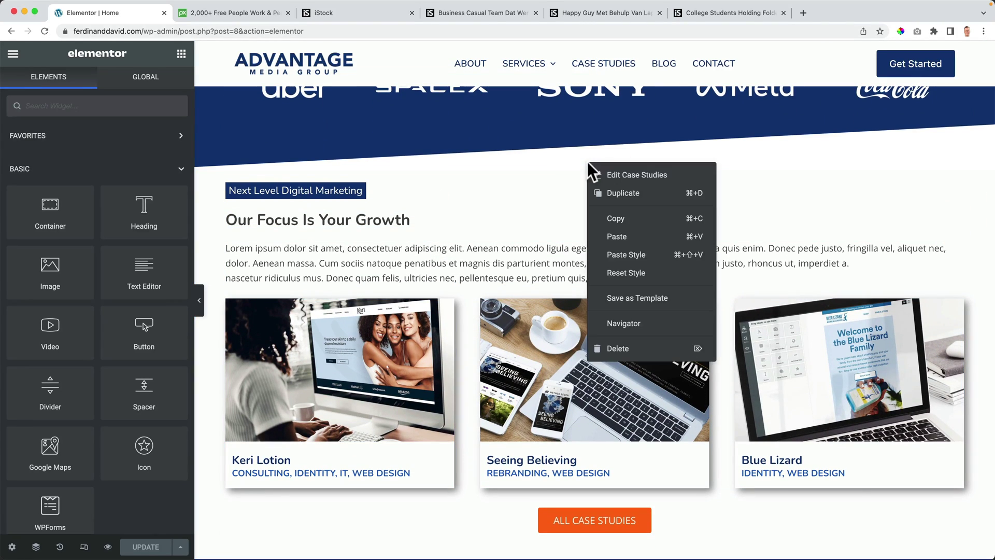
pyautogui.click(606, 217)
# Step: Open the About page via Finder and paste the case-studies section into the empty section
pyautogui.press('super+e')
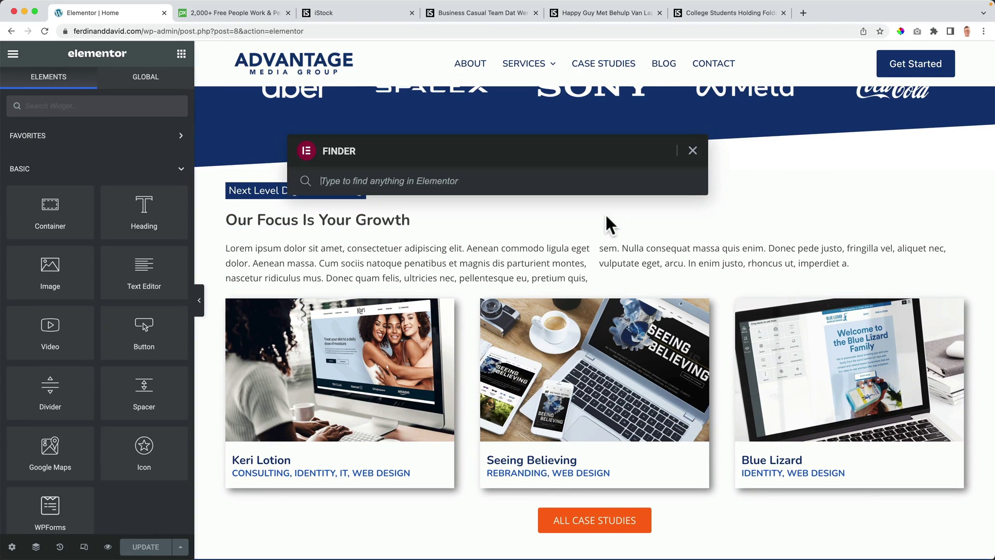
pyautogui.write('a')
pyautogui.press('BackSpace')
pyautogui.write('about')
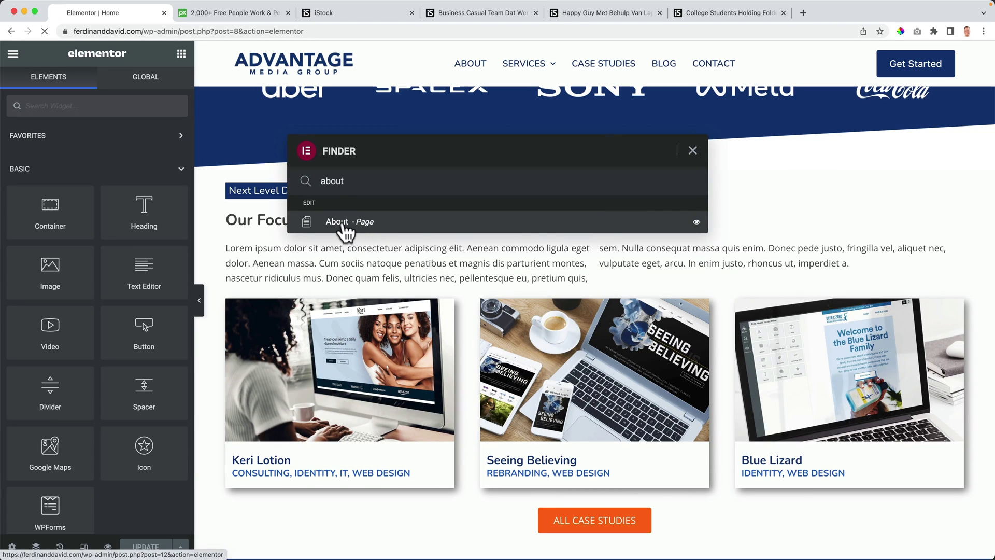
pyautogui.click(344, 226)
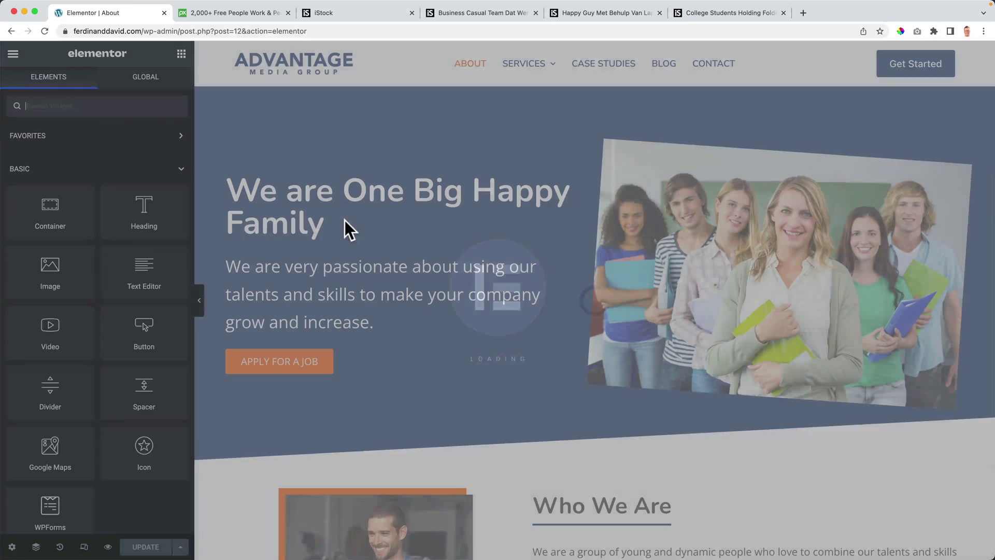
pyautogui.scroll(-15, 344, 223)
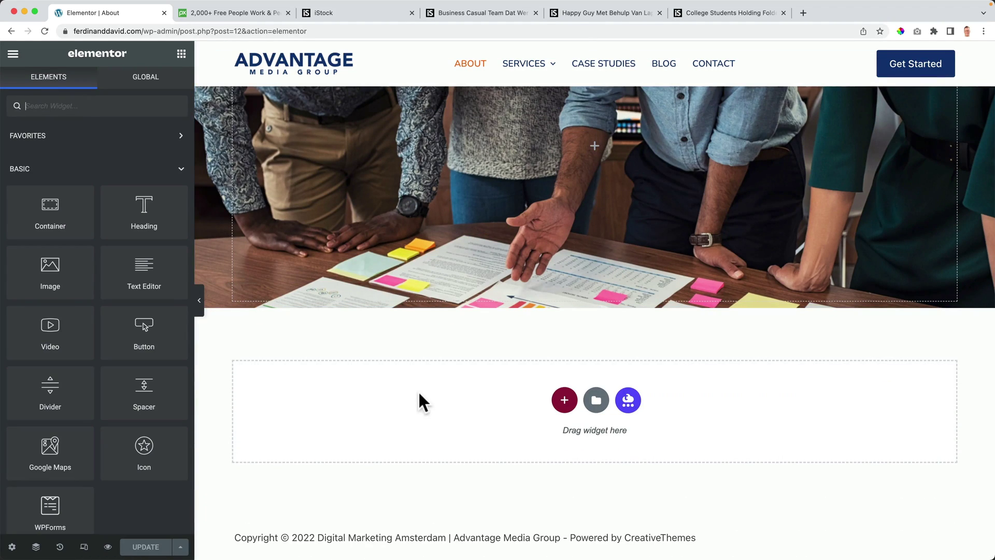
pyautogui.rightClick(419, 394)
pyautogui.click(446, 407)
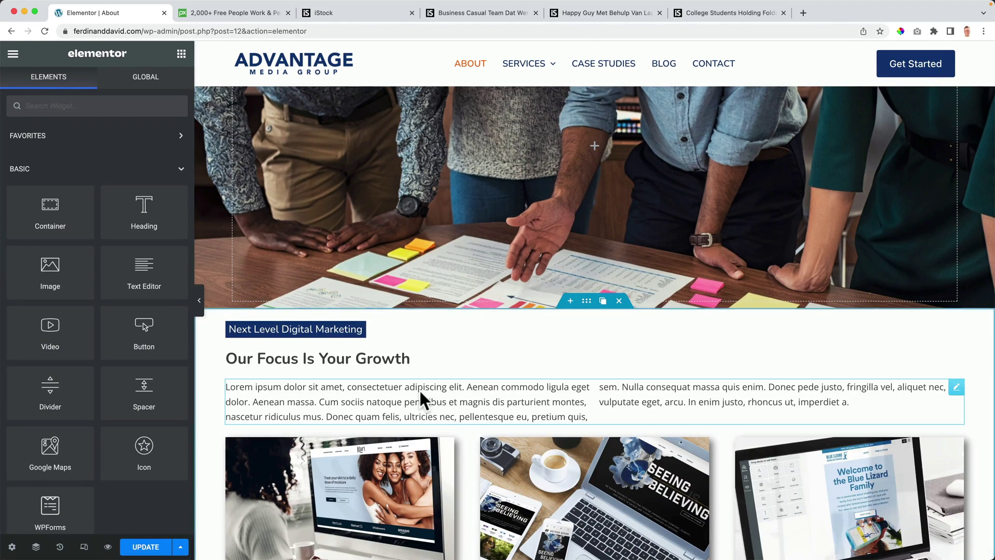
# Step: Delete the Lorem ipsum text and both headings, leaving the three project cards and button
pyautogui.click(926, 387)
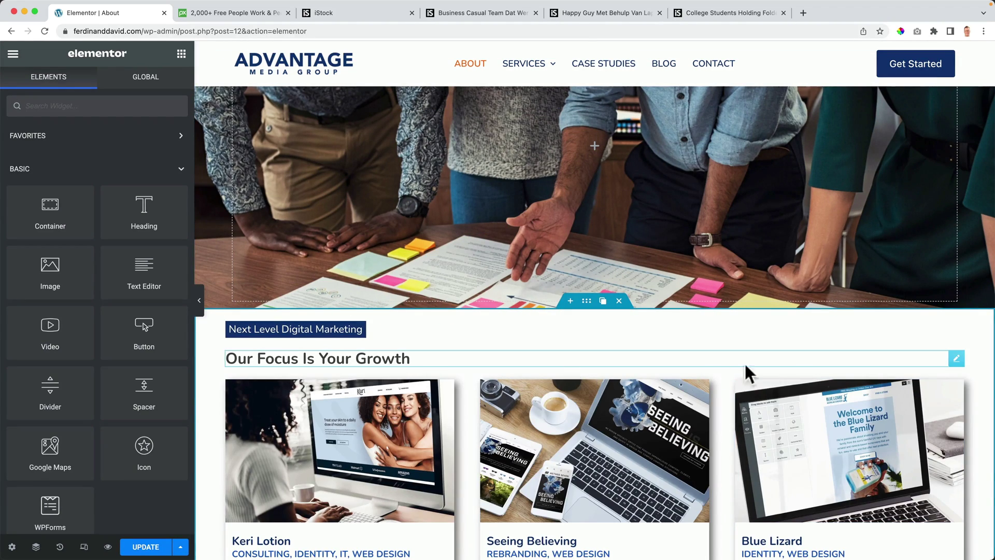
pyautogui.click(919, 358)
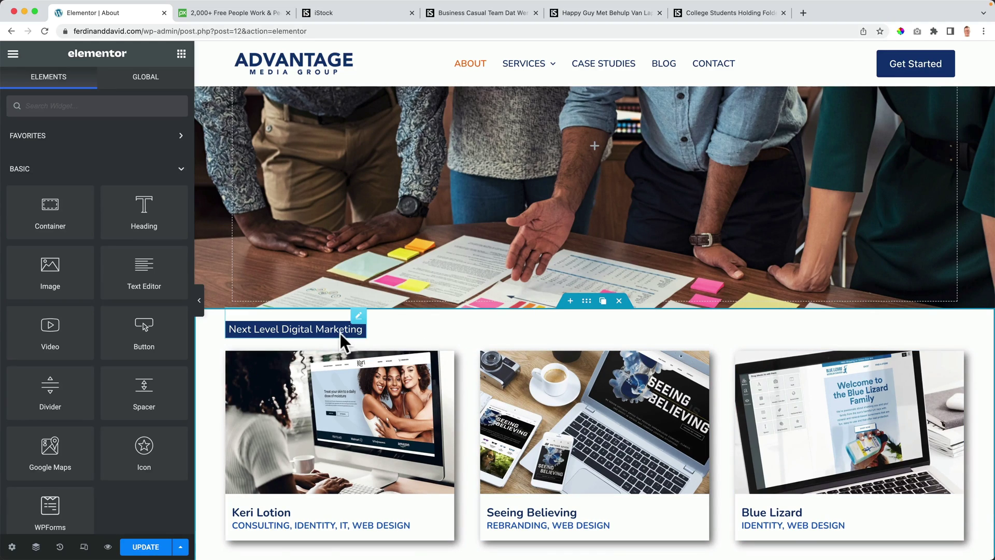
pyautogui.click(329, 317)
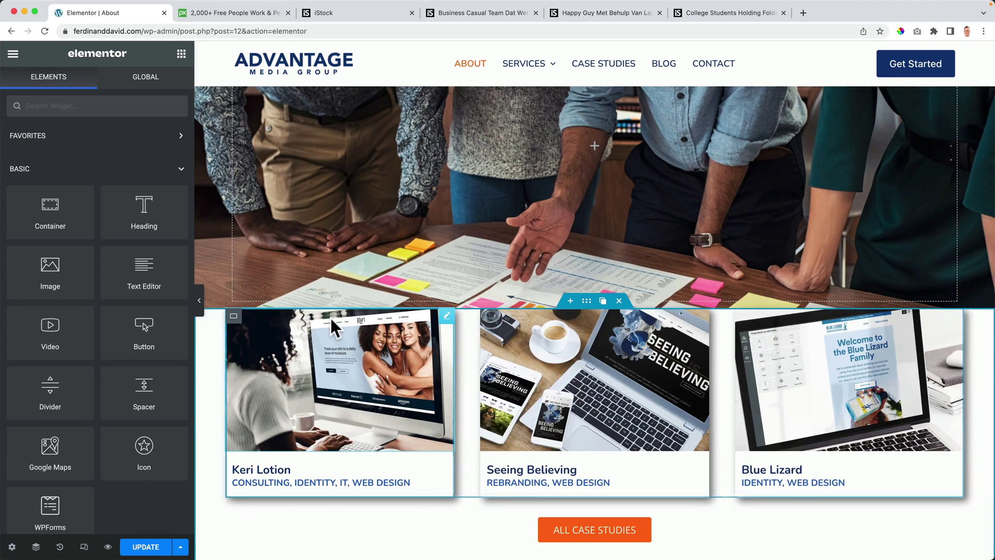
pyautogui.click(586, 300)
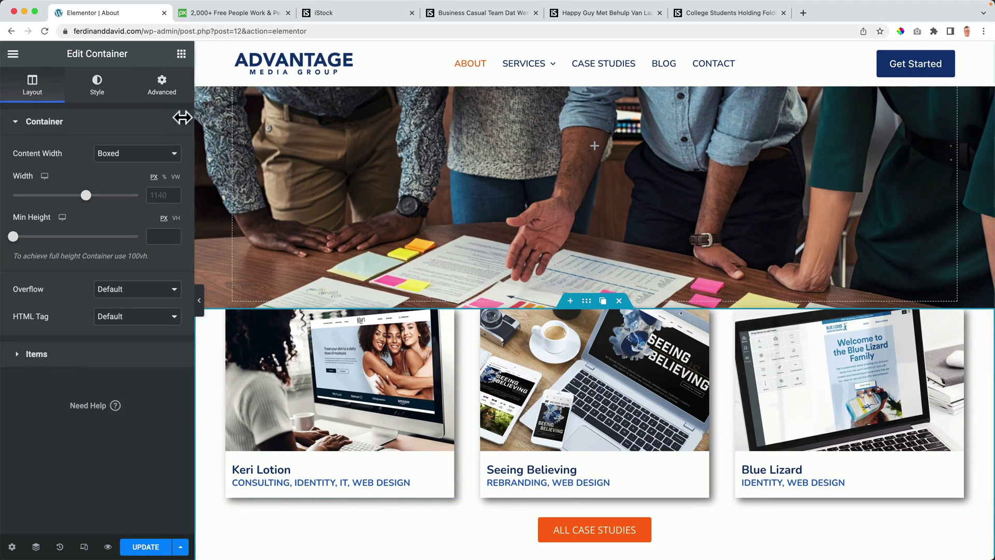
# Step: Unlink the cards container's margins and set its top margin to -140 px
pyautogui.click(160, 89)
pyautogui.click(164, 174)
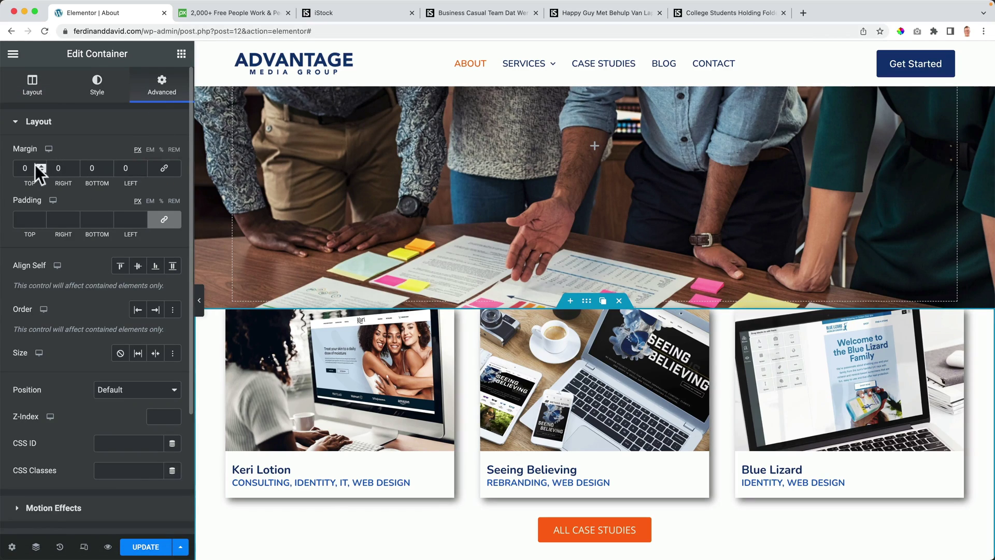
pyautogui.write('-1')
pyautogui.write('5')
pyautogui.press('Down')
pyautogui.press('Down')
pyautogui.press('Down')
pyautogui.press('Down')
pyautogui.press('Down')
pyautogui.press('Down')
pyautogui.press('Down')
pyautogui.press('Down')
pyautogui.press('Down')
pyautogui.press('Down')
pyautogui.press('Down')
pyautogui.press('Down')
pyautogui.press('Down')
pyautogui.press('Down')
pyautogui.press('Down')
pyautogui.press('Down')
pyautogui.press('Down')
pyautogui.press('Down')
pyautogui.press('Down')
pyautogui.press('Down')
pyautogui.press('Down')
pyautogui.press('Down')
pyautogui.press('Down')
pyautogui.press('Down')
pyautogui.press('Down')
pyautogui.press('Down')
pyautogui.press('Down')
pyautogui.press('Down')
pyautogui.press('Down')
pyautogui.press('Down')
pyautogui.press('Down')
pyautogui.press('Down')
pyautogui.press('Down')
pyautogui.press('Down')
pyautogui.press('Down')
pyautogui.press('Down')
pyautogui.press('Down')
pyautogui.press('Down')
pyautogui.press('Down')
pyautogui.press('Down')
pyautogui.press('Down')
pyautogui.press('Down')
pyautogui.press('Down')
pyautogui.press('Down')
pyautogui.press('Down')
pyautogui.press('Down')
pyautogui.press('Down')
pyautogui.press('Down')
pyautogui.press('Down')
pyautogui.press('Down')
pyautogui.press('Down')
pyautogui.press('Down')
pyautogui.press('Down')
pyautogui.press('Down')
pyautogui.press('Down')
pyautogui.press('Down')
pyautogui.press('Down')
pyautogui.press('Down')
pyautogui.press('Down')
pyautogui.press('Down')
pyautogui.press('Down')
pyautogui.press('Down')
pyautogui.press('Down')
pyautogui.press('Down')
pyautogui.press('Down')
pyautogui.press('Down')
pyautogui.press('Down')
pyautogui.press('Down')
pyautogui.press('Down')
pyautogui.press('Down')
pyautogui.press('Down')
pyautogui.press('Down')
pyautogui.press('Down')
pyautogui.press('Down')
pyautogui.press('Down')
pyautogui.press('Down')
pyautogui.press('Down')
pyautogui.press('Down')
pyautogui.press('Down')
pyautogui.press('Down')
pyautogui.press('Down')
pyautogui.press('Down')
pyautogui.press('Down')
pyautogui.press('Down')
pyautogui.press('Down')
pyautogui.press('Down')
pyautogui.press('Down')
pyautogui.press('Down')
pyautogui.press('Down')
pyautogui.press('Down')
pyautogui.press('Down')
pyautogui.press('Down')
pyautogui.press('Down')
pyautogui.press('Down')
pyautogui.press('Down')
pyautogui.press('Down')
pyautogui.press('Down')
pyautogui.press('Down')
pyautogui.press('Down')
pyautogui.scroll(4, 663, 249)
pyautogui.scroll(6, 641, 253)
pyautogui.scroll(-11, 640, 251)
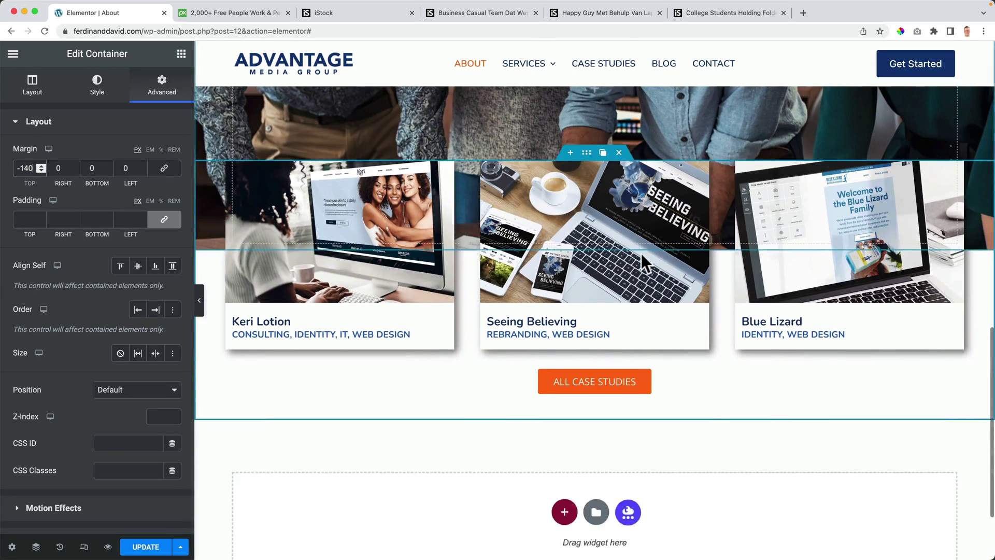
pyautogui.scroll(5, 641, 252)
# Step: Apply a Theme Palette 1-to-2 gradient overlay at 90° and 0.74 opacity, then add a Heading widget
pyautogui.click(585, 214)
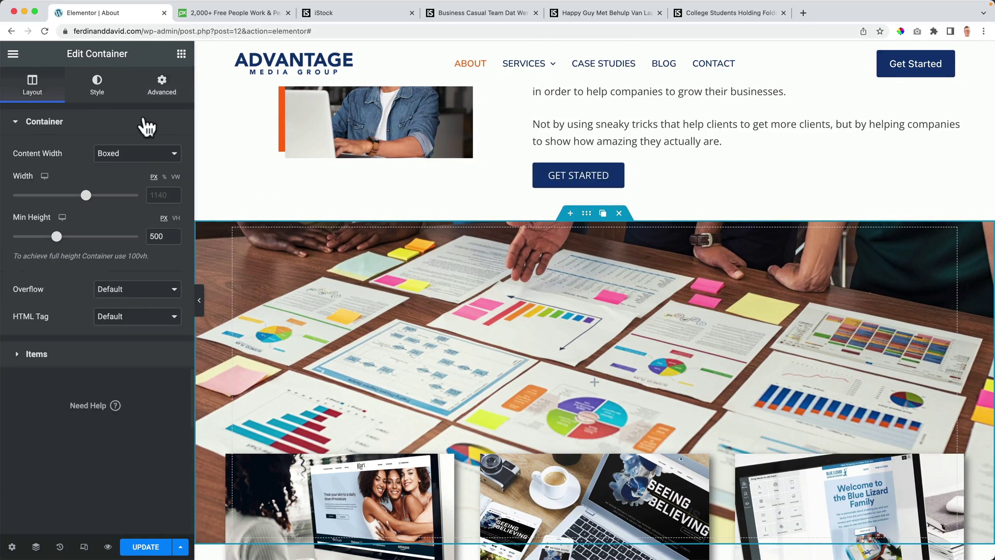
pyautogui.click(98, 89)
pyautogui.click(75, 127)
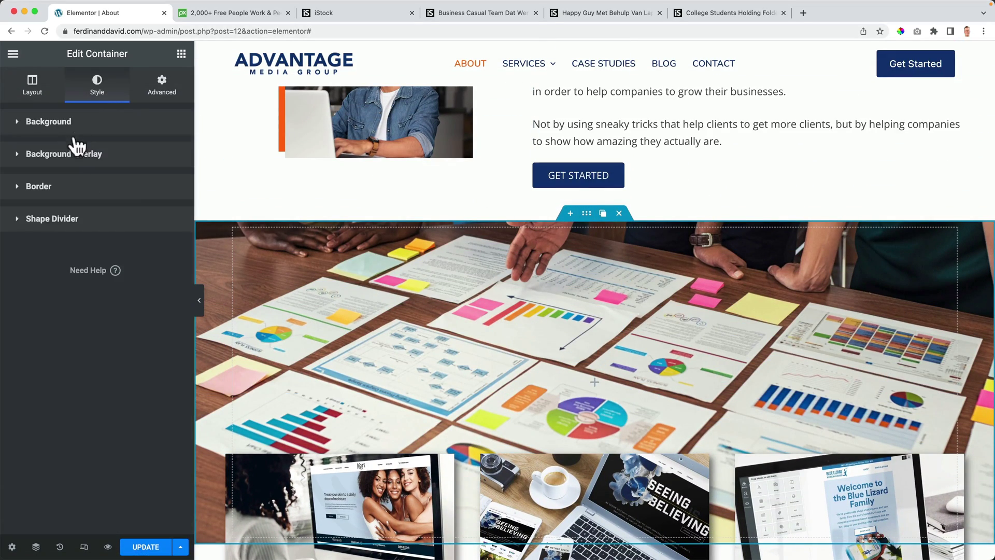
pyautogui.click(67, 156)
pyautogui.click(171, 215)
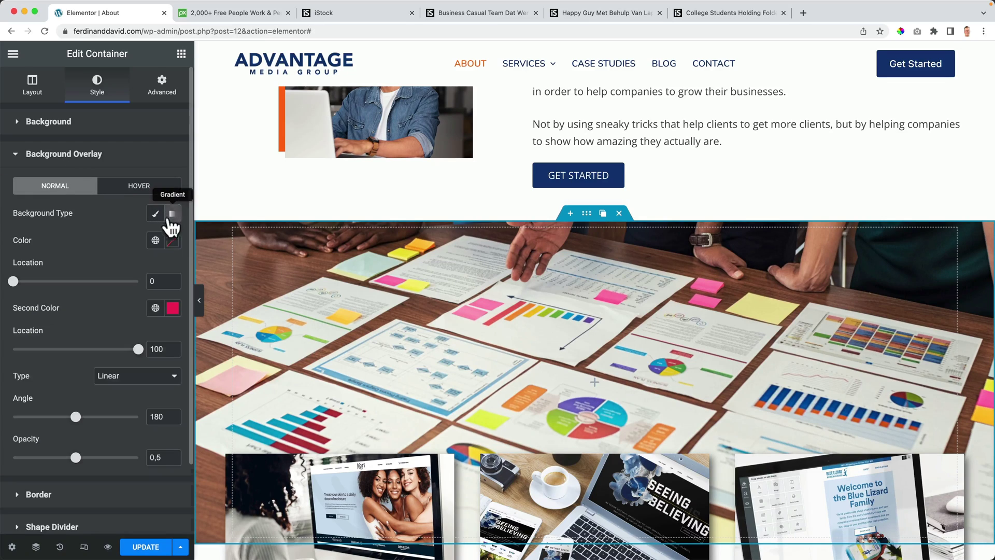
pyautogui.click(155, 240)
pyautogui.click(61, 399)
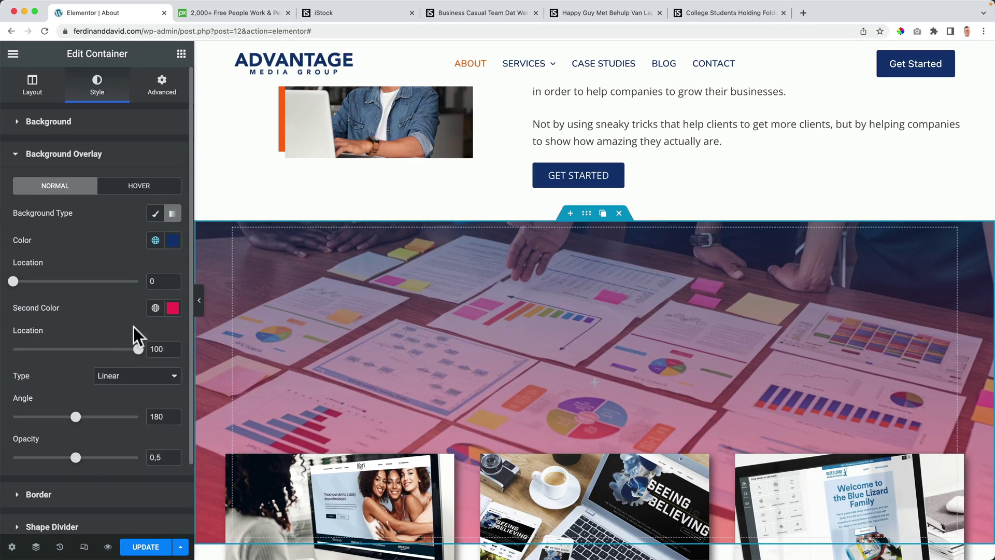
pyautogui.click(155, 308)
pyautogui.click(52, 475)
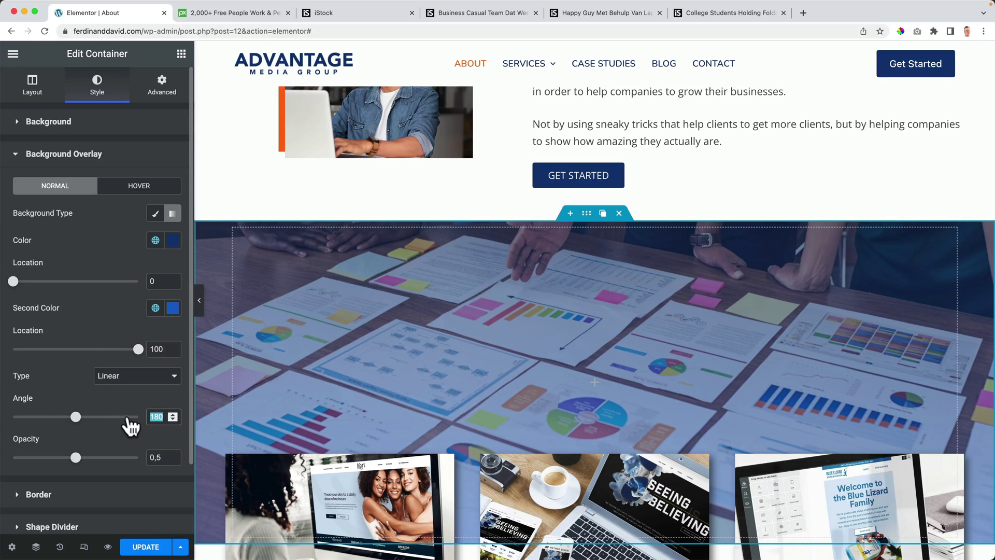
pyautogui.write('90')
pyautogui.moveTo(75, 457); pyautogui.dragTo(106, 457)
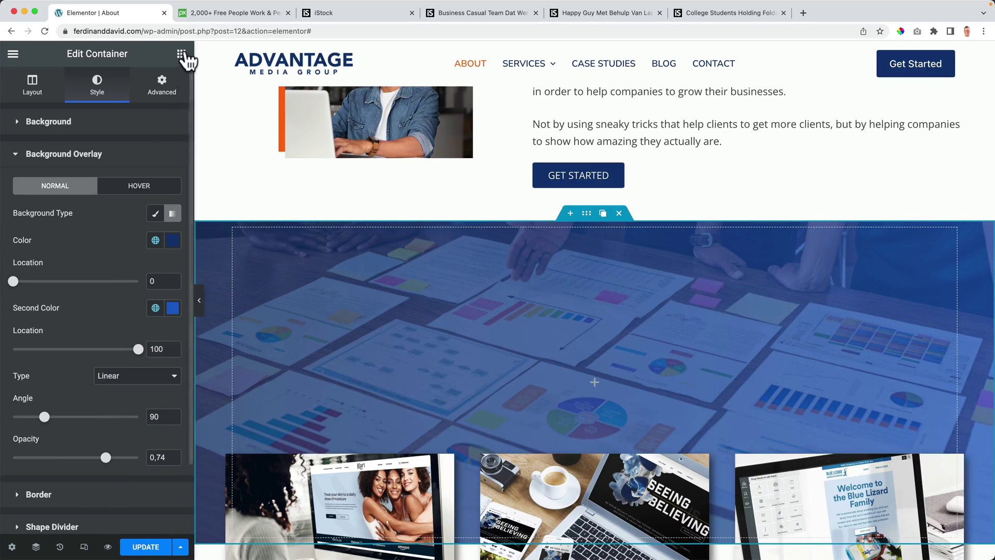
pyautogui.click(183, 54)
pyautogui.moveTo(151, 207); pyautogui.dragTo(578, 369)
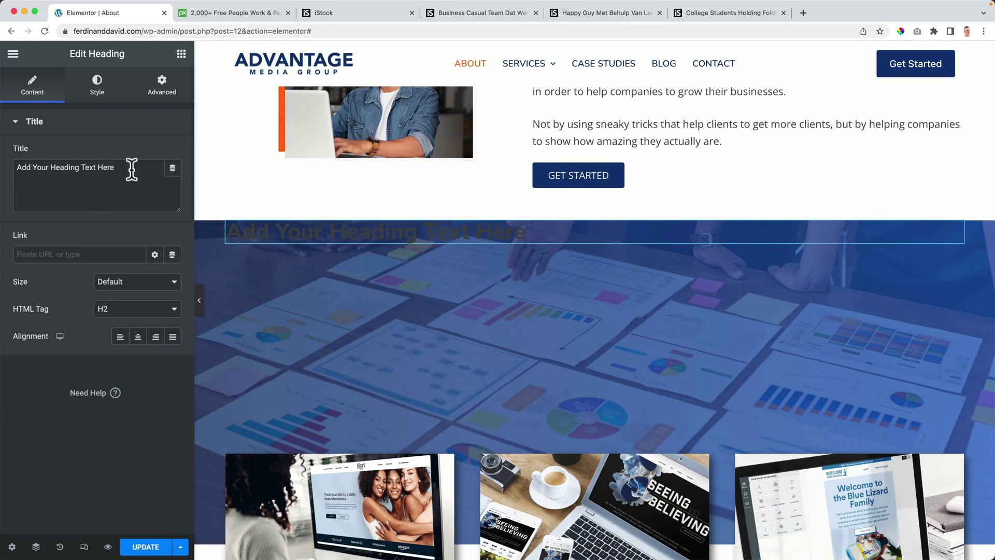
# Step: Change the heading text to 'Your Growth Is Our Focus'
pyautogui.moveTo(131, 169); pyautogui.dragTo(5, 161)
pyautogui.write('Our Focus Is Your Growth')
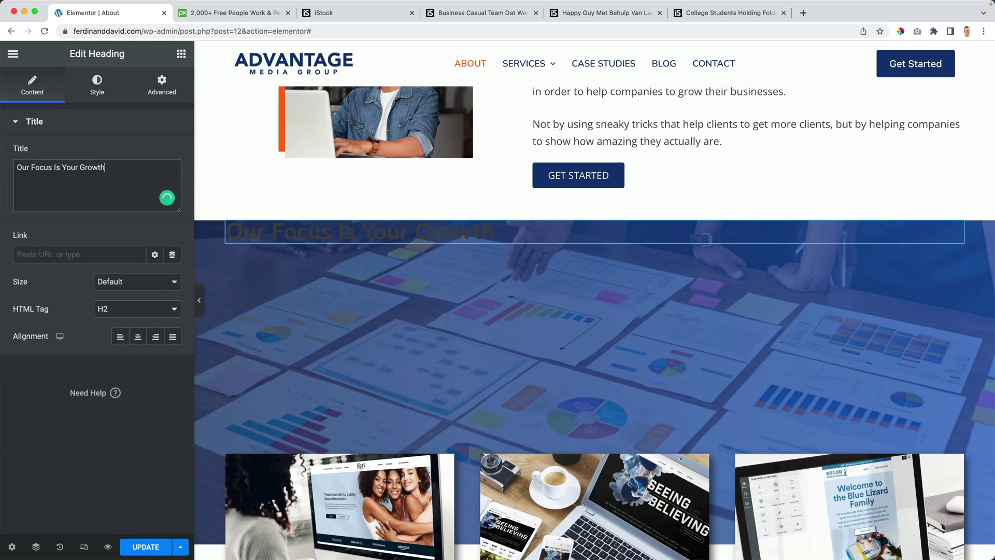
pyautogui.press('super+a')
pyautogui.write('You')
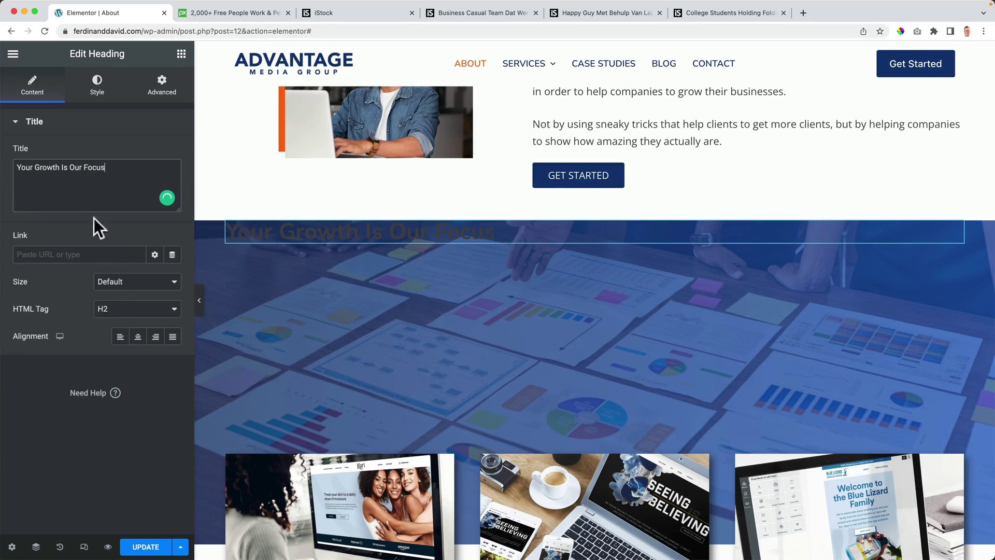
# Step: Set the image section's Justify Content and Align Items to Center to centre the heading
pyautogui.click(586, 213)
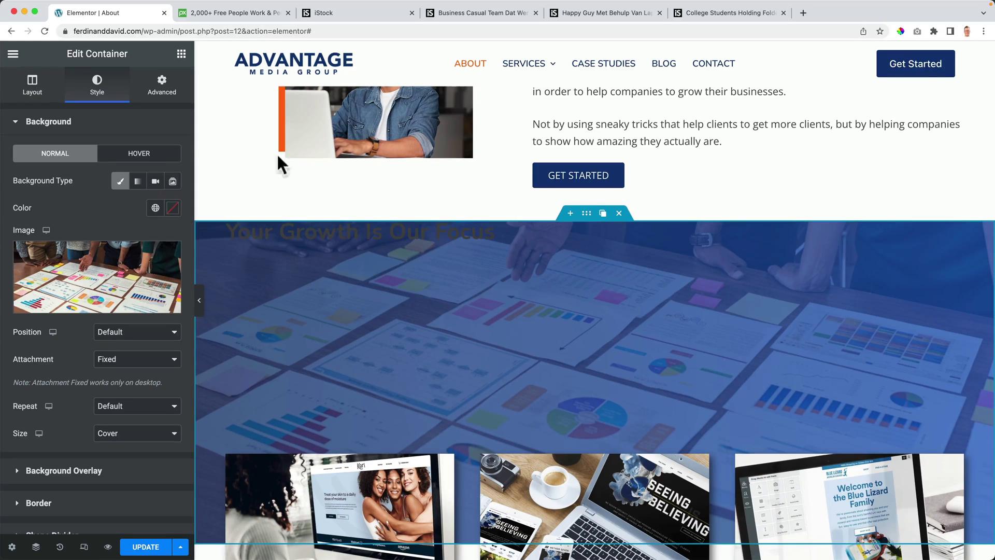
pyautogui.click(35, 87)
pyautogui.click(55, 355)
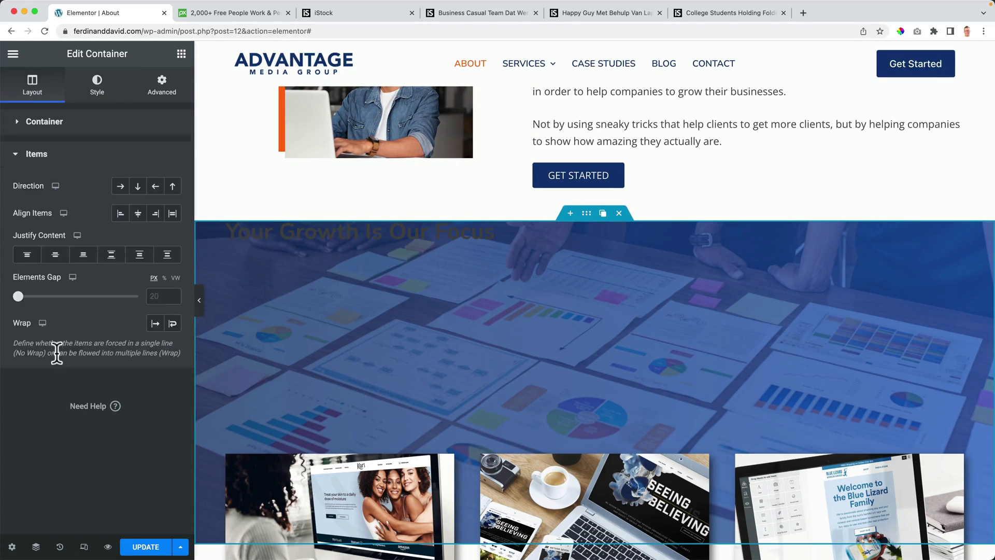
pyautogui.click(56, 254)
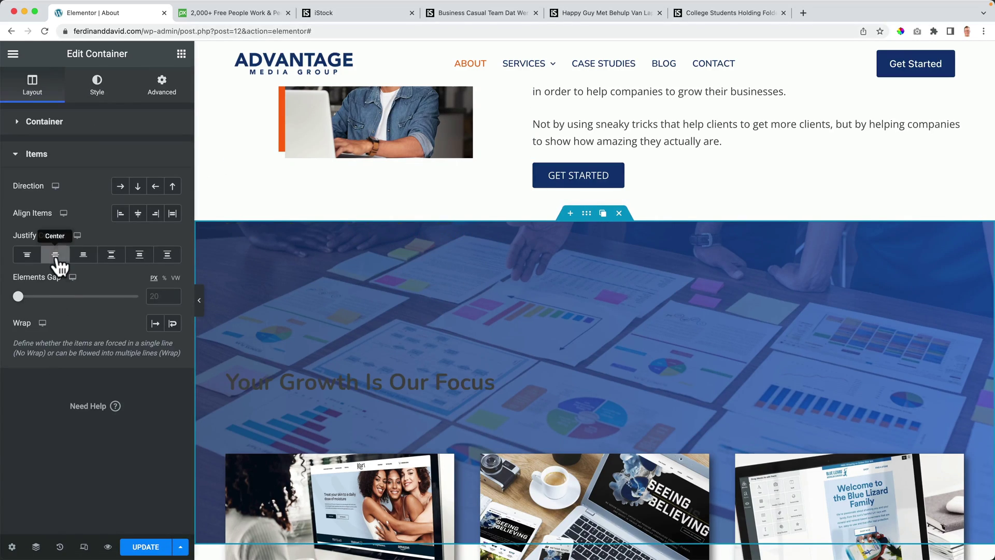
pyautogui.click(138, 214)
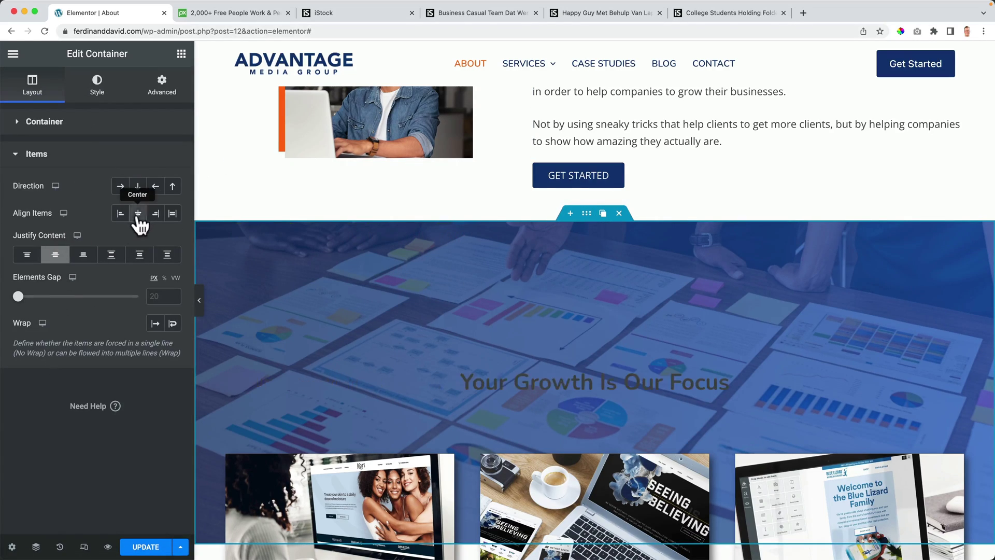
pyautogui.click(549, 381)
pyautogui.click(101, 87)
# Step: Set the heading text colour to Theme Color Palette 6 (white)
pyautogui.click(155, 153)
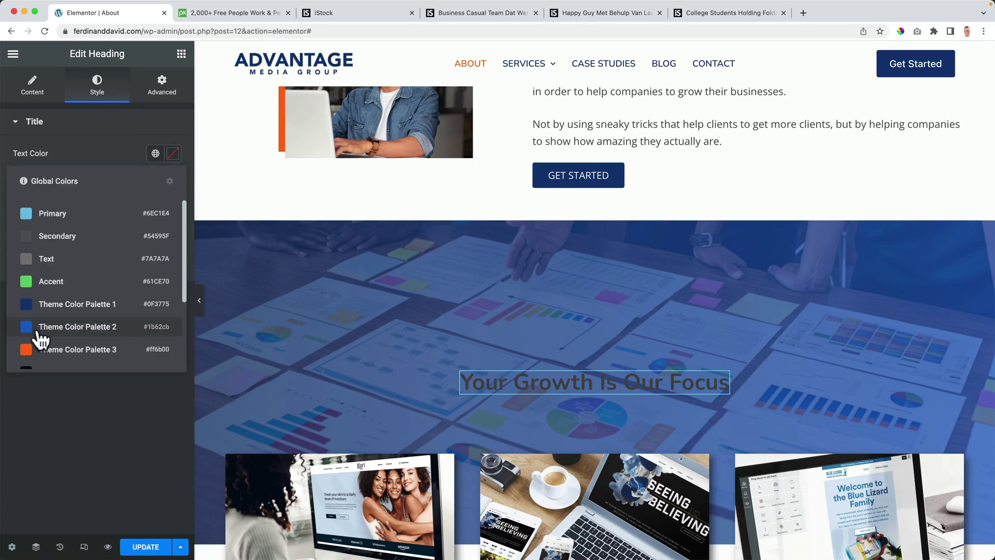
pyautogui.scroll(-3, 40, 335)
pyautogui.click(69, 314)
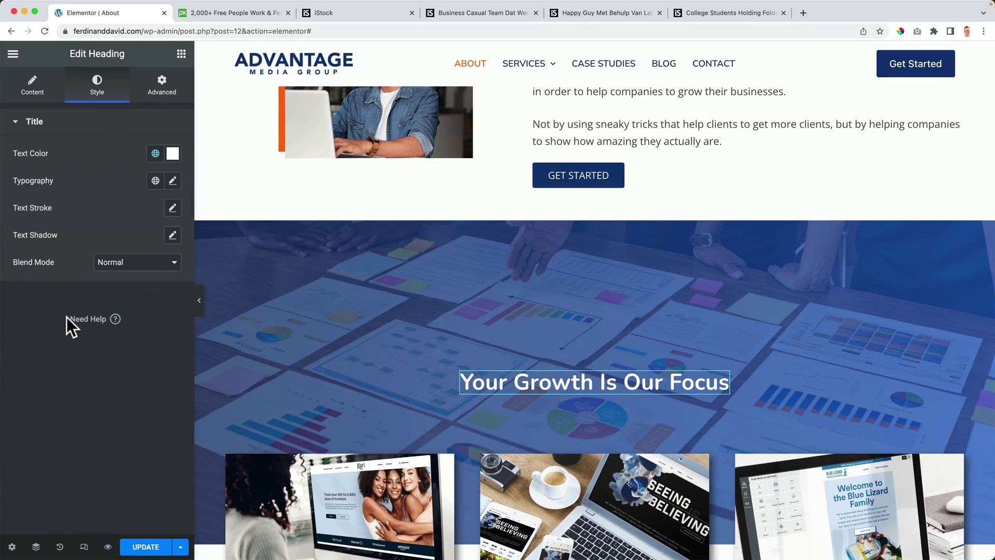
# Step: Give the heading a -85 px top margin to lift it higher
pyautogui.click(170, 91)
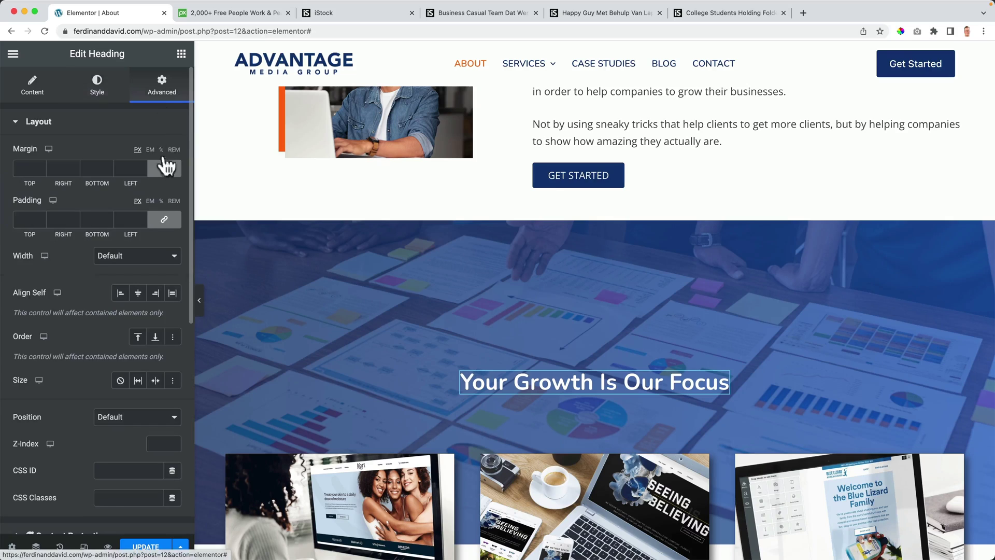
pyautogui.click(31, 168)
pyautogui.press('Down')
pyautogui.press('Down')
pyautogui.press('Down')
pyautogui.press('Down')
pyautogui.press('Down')
pyautogui.press('Down')
pyautogui.press('Down')
pyautogui.press('Down')
pyautogui.press('Down')
pyautogui.press('Down')
pyautogui.press('Down')
pyautogui.press('Down')
pyautogui.press('Down')
pyautogui.press('Down')
pyautogui.press('Down')
pyautogui.press('Down')
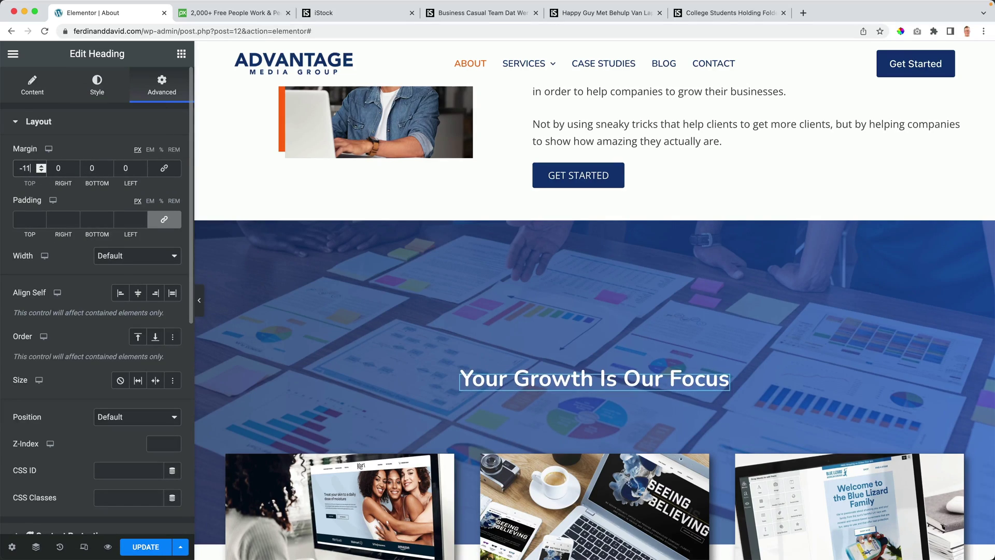
pyautogui.press('Down')
pyautogui.press('Down')
pyautogui.press('Down')
pyautogui.press('Down')
pyautogui.press('Down')
pyautogui.press('Down')
pyautogui.press('Down')
pyautogui.press('Down')
pyautogui.press('Down')
pyautogui.press('Down')
pyautogui.press('Down')
pyautogui.press('Down')
pyautogui.press('Down')
pyautogui.press('Down')
pyautogui.press('Down')
pyautogui.press('Down')
pyautogui.press('Down')
pyautogui.press('Down')
pyautogui.press('Down')
pyautogui.press('Down')
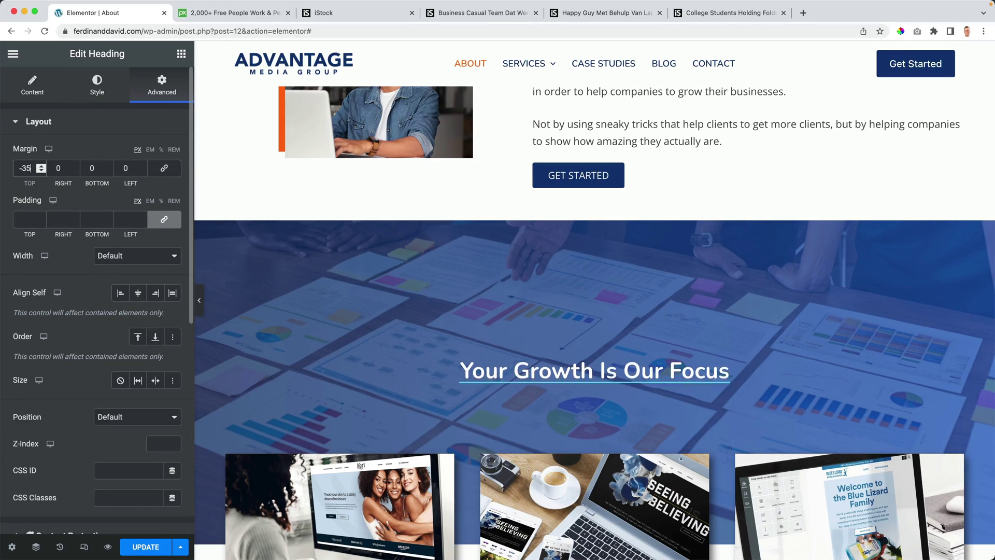
pyautogui.press('Down')
pyautogui.press('Down')
pyautogui.press('Down')
pyautogui.press('Down')
pyautogui.press('Down')
pyautogui.press('Down')
pyautogui.press('Down')
pyautogui.press('Down')
pyautogui.press('Down')
pyautogui.press('Down')
pyautogui.press('Down')
pyautogui.press('Down')
pyautogui.press('Down')
pyautogui.press('Down')
pyautogui.press('Down')
pyautogui.press('Down')
pyautogui.press('Down')
pyautogui.press('Down')
pyautogui.press('Down')
pyautogui.press('Down')
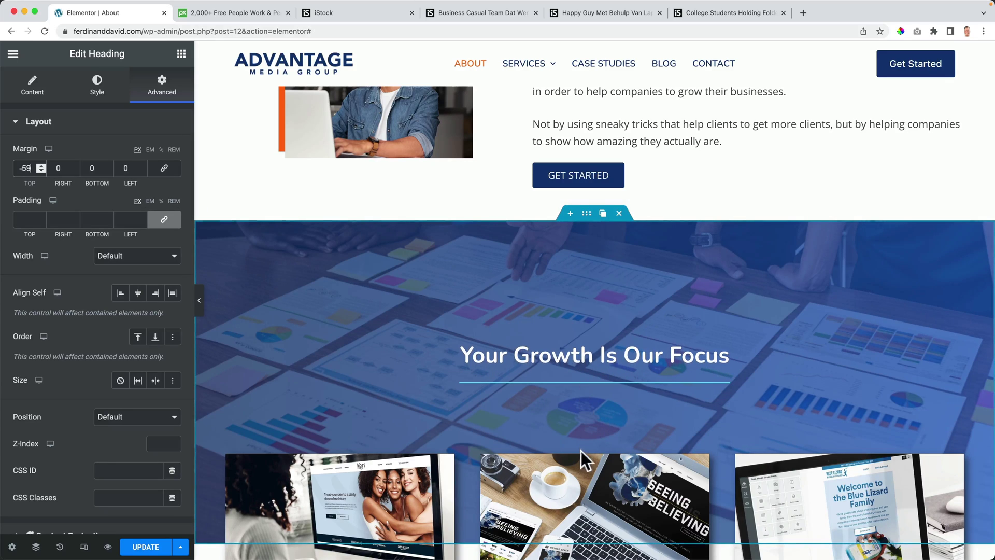
pyautogui.press('Down')
pyautogui.press('Down')
pyautogui.press('Down')
pyautogui.press('Down')
pyautogui.press('Down')
pyautogui.press('Down')
pyautogui.press('Down')
pyautogui.press('Down')
pyautogui.press('Down')
pyautogui.press('Down')
pyautogui.press('Down')
pyautogui.press('Down')
pyautogui.press('Down')
pyautogui.press('Down')
pyautogui.press('Down')
pyautogui.press('Down')
pyautogui.press('Down')
pyautogui.press('Down')
pyautogui.press('Down')
pyautogui.press('Down')
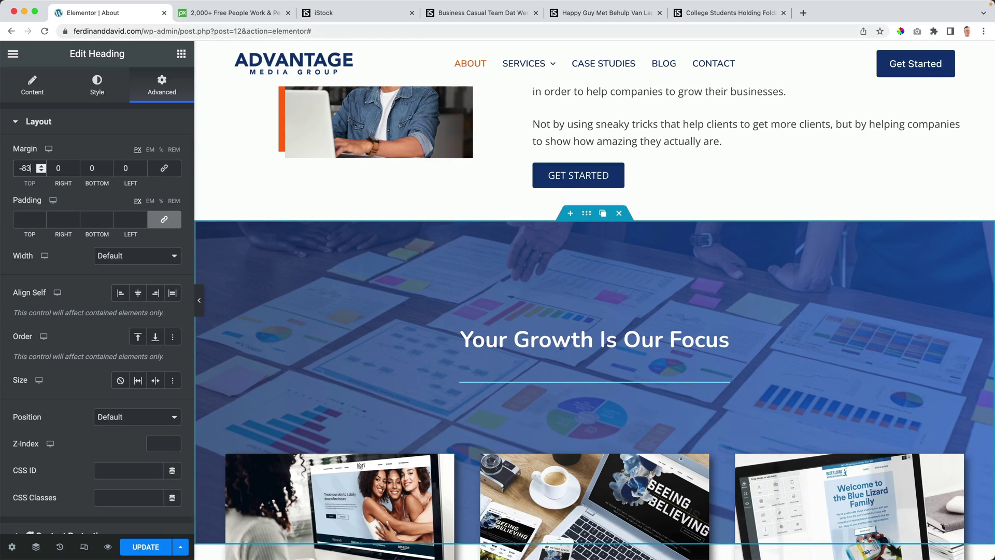
pyautogui.press('Up')
# Step: Save the About page with Update
pyautogui.scroll(-3, 341, 293)
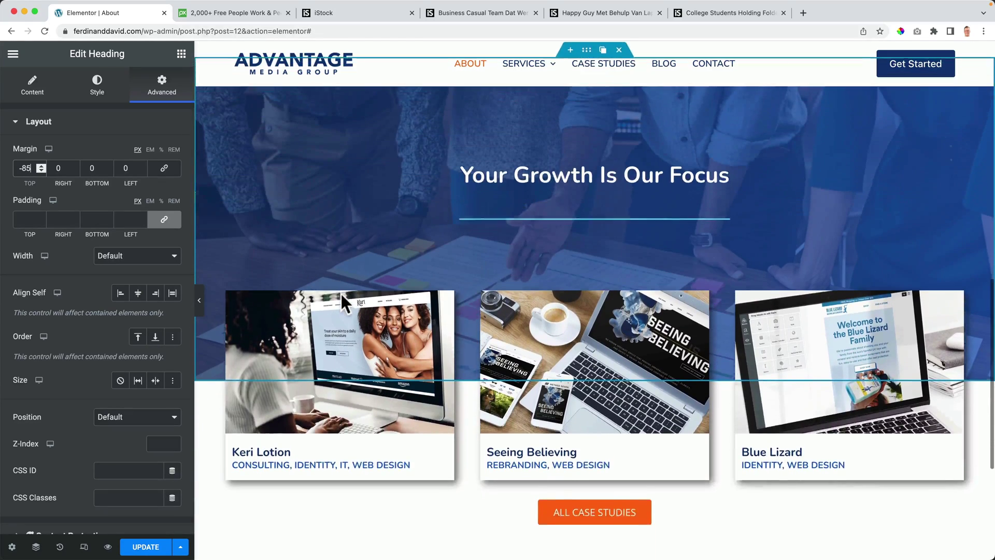
pyautogui.scroll(4, 341, 294)
pyautogui.scroll(10, 339, 299)
pyautogui.click(156, 547)
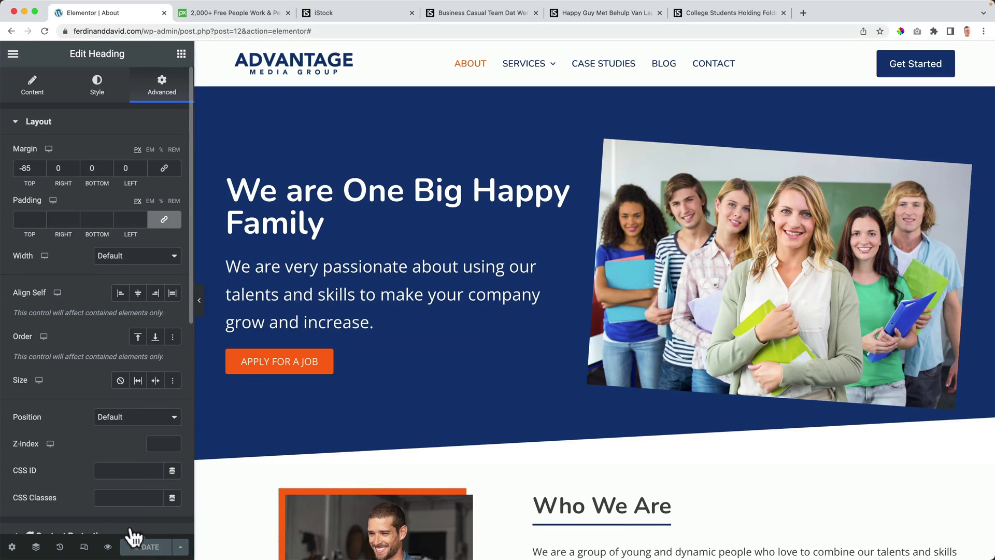
# Step: In the tablet preview, set unlinked 50 px padding values on the Who We Are container
pyautogui.click(84, 547)
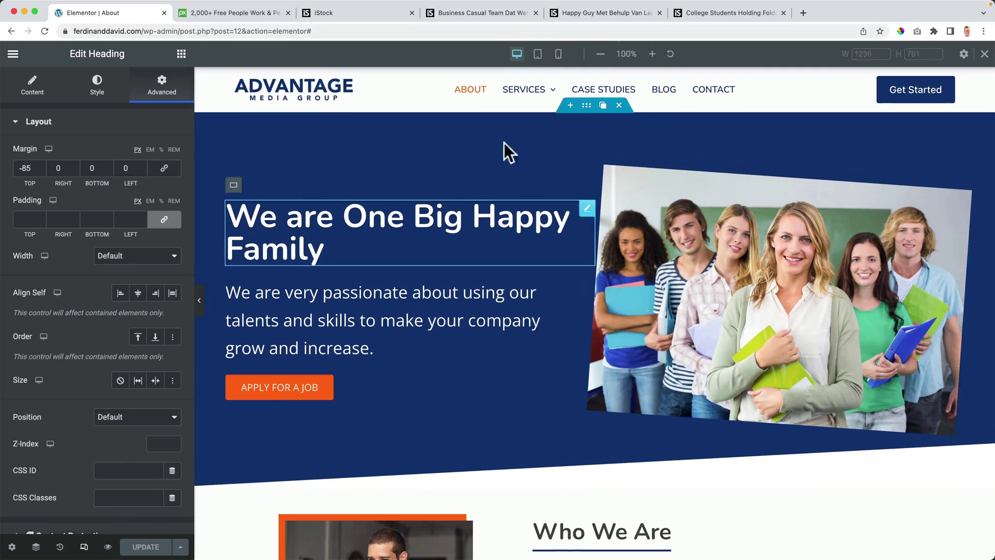
pyautogui.click(539, 54)
pyautogui.scroll(-10, 536, 312)
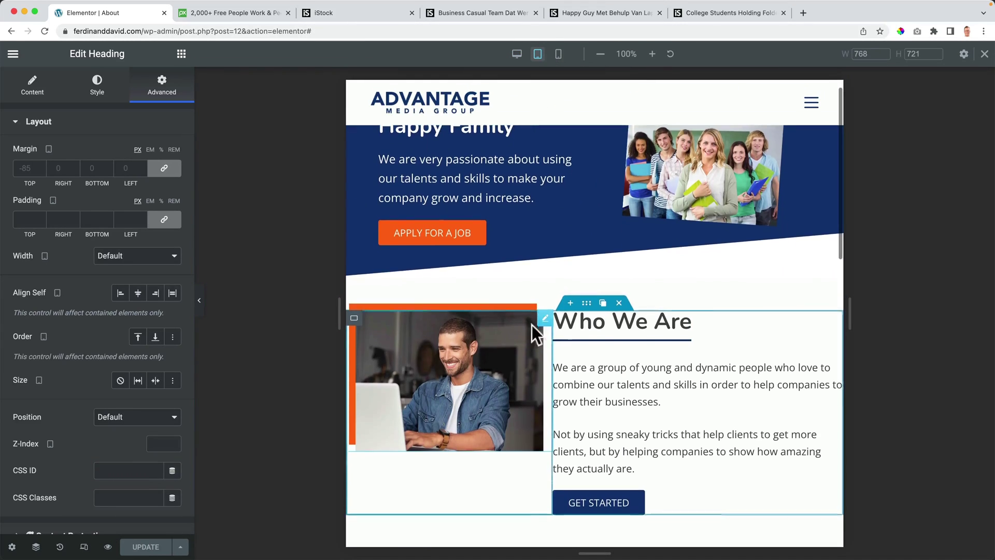
pyautogui.scroll(10, 586, 262)
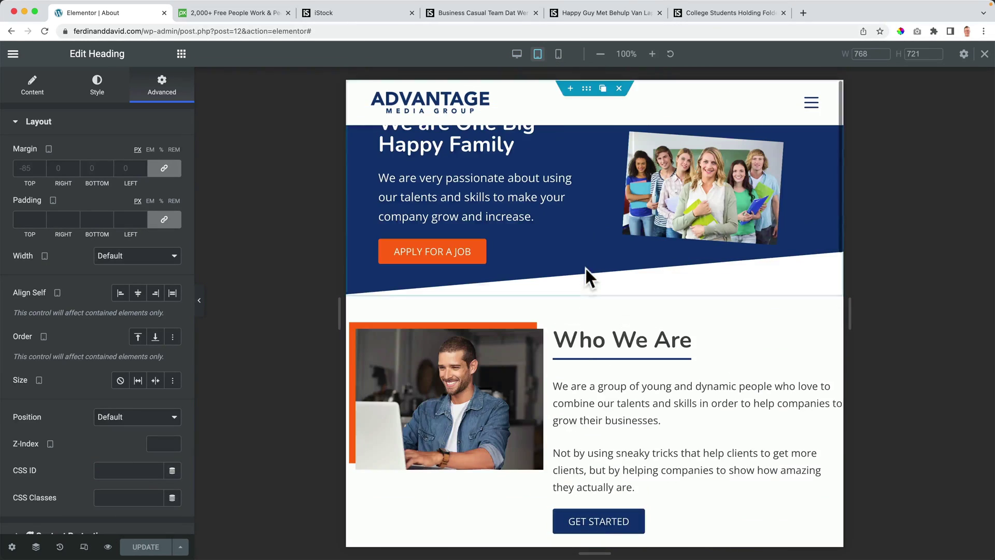
pyautogui.click(586, 321)
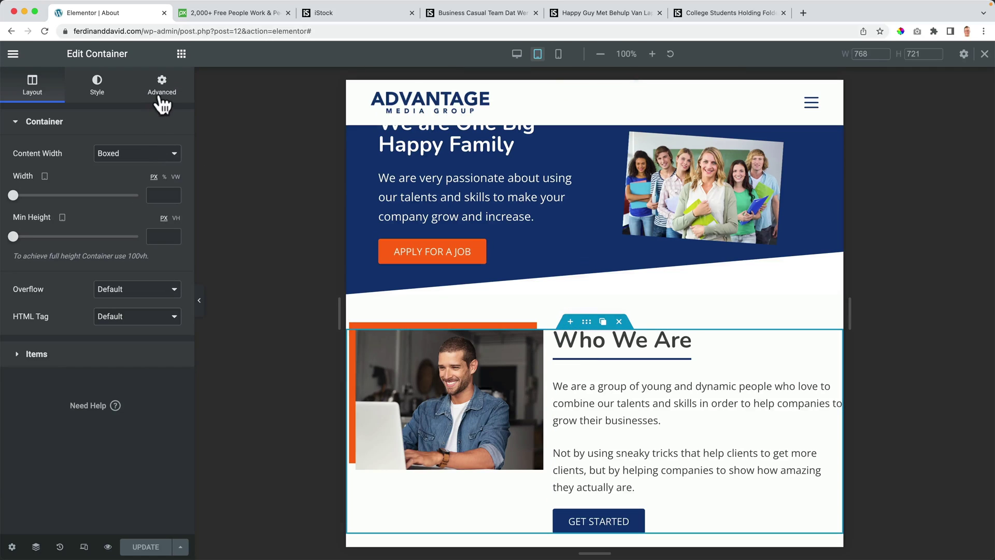
pyautogui.click(162, 99)
pyautogui.click(164, 220)
pyautogui.write('50')
pyautogui.press('Tab')
pyautogui.press('Tab')
pyautogui.write('50')
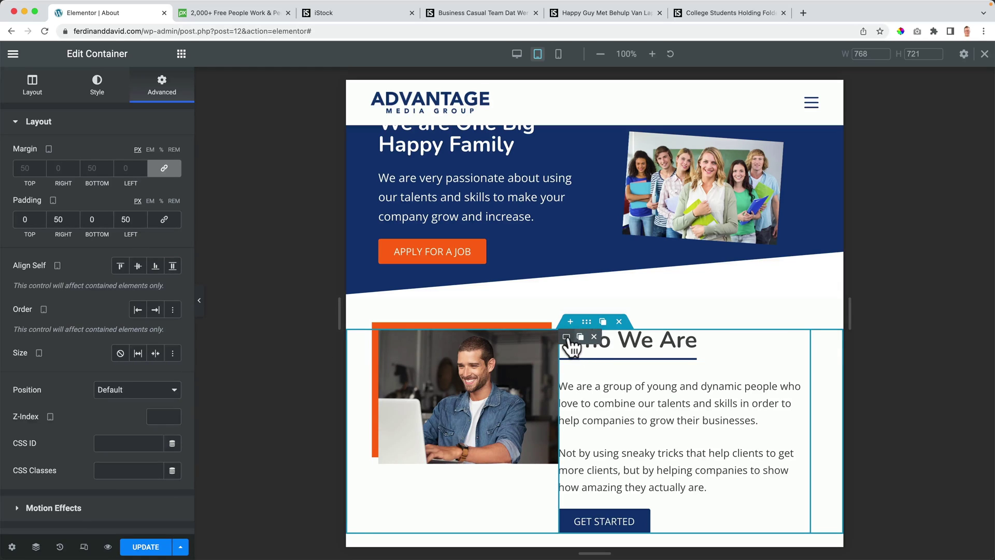
# Step: Give the Who We Are text column a 40 px margin on tablet
pyautogui.click(566, 338)
pyautogui.click(162, 85)
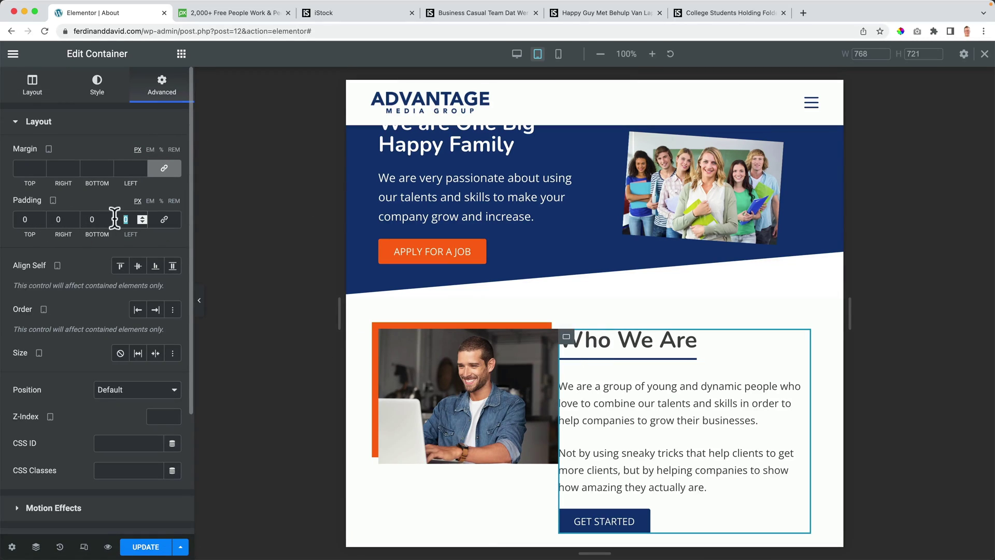
pyautogui.write('40')
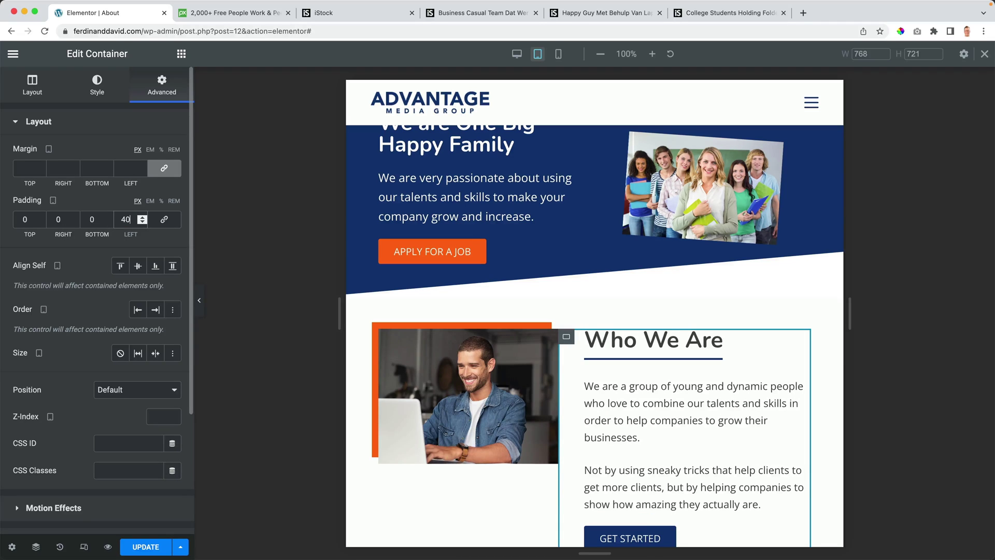
pyautogui.scroll(-6, 460, 305)
pyautogui.scroll(-7, 461, 306)
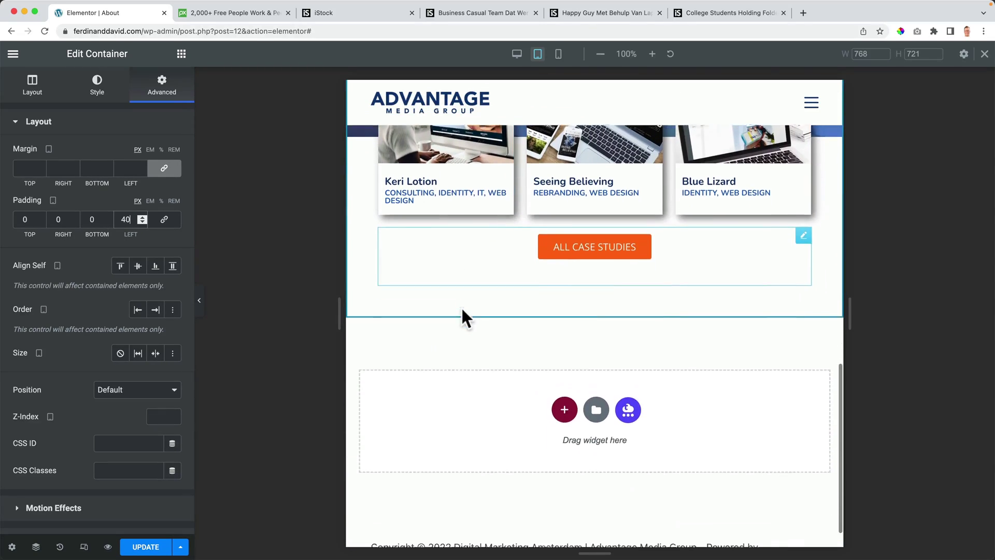
# Step: Switch to the mobile preview and set the hero container's top margin to 70 px
pyautogui.click(558, 53)
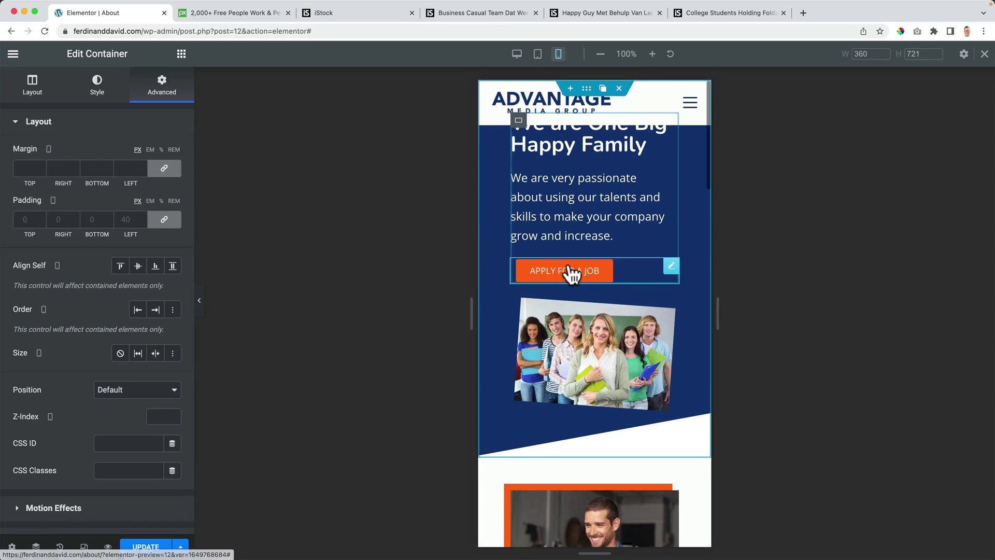
pyautogui.click(36, 547)
pyautogui.click(858, 158)
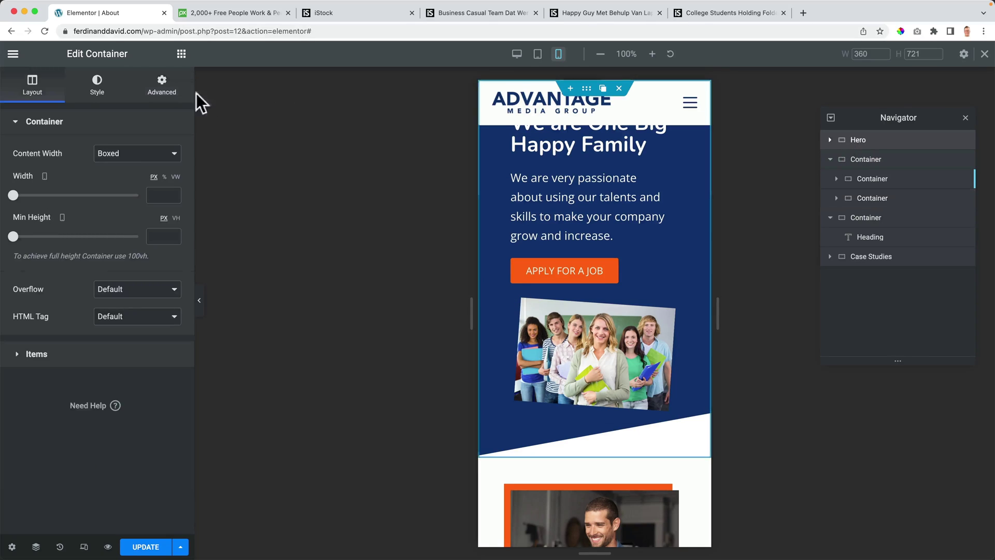
pyautogui.click(161, 88)
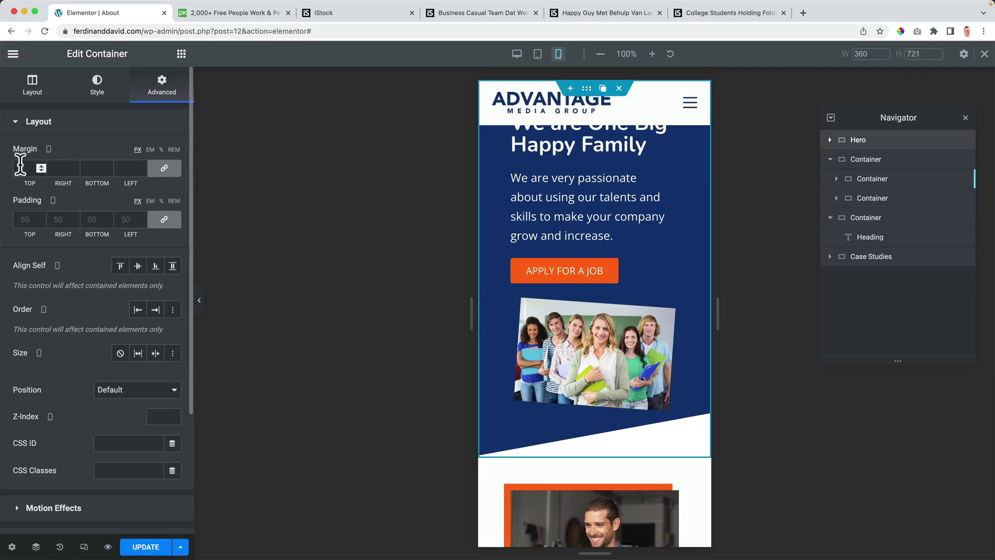
pyautogui.click(164, 168)
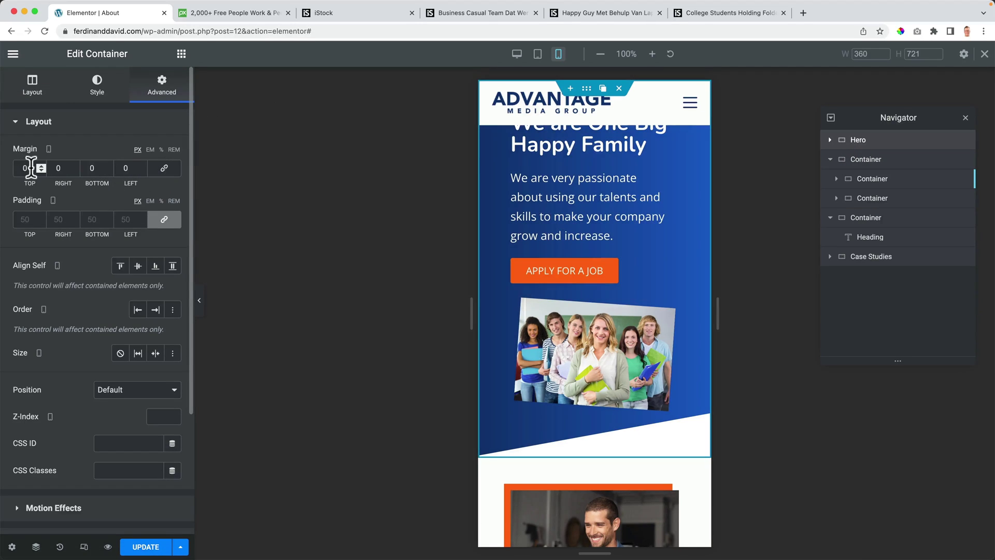
pyautogui.write('50')
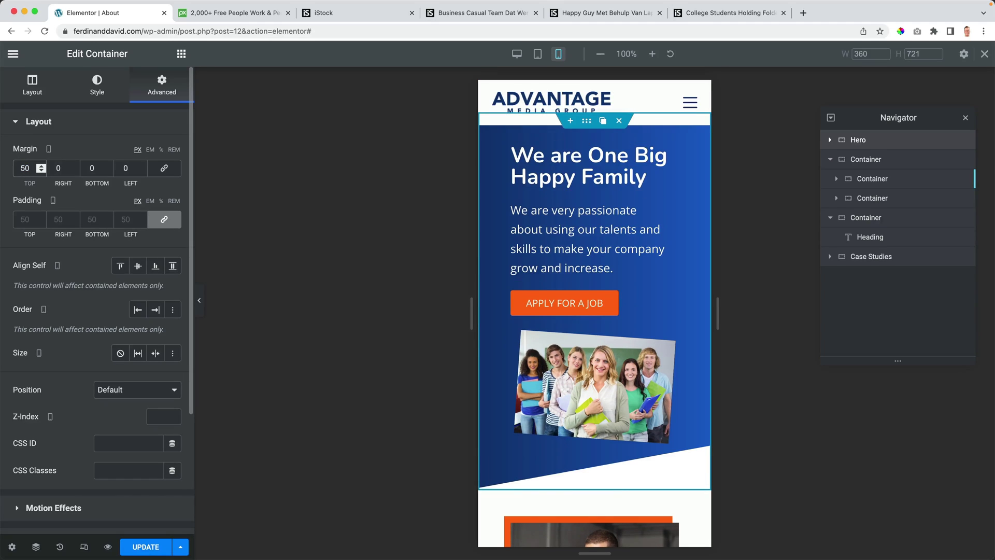
pyautogui.write('70')
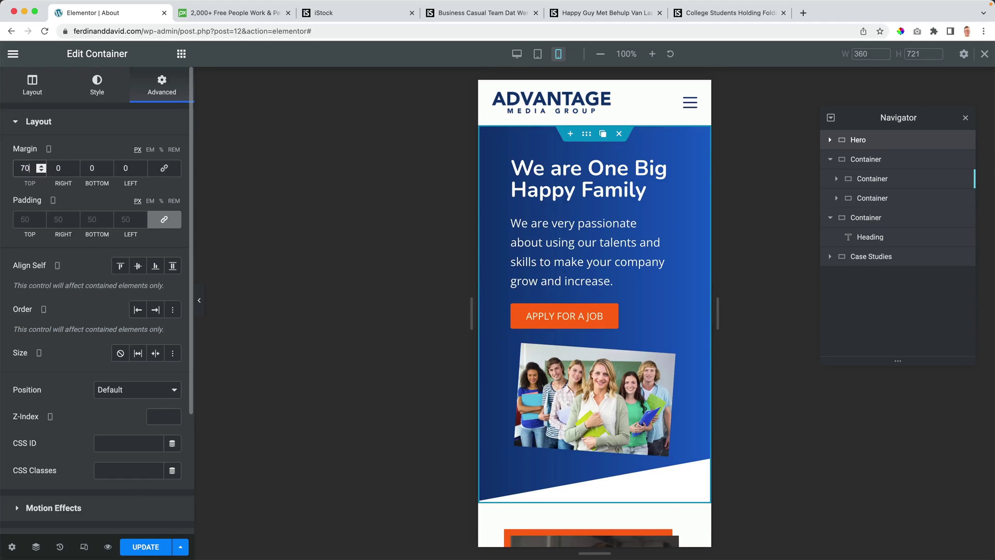
pyautogui.scroll(-5, 577, 251)
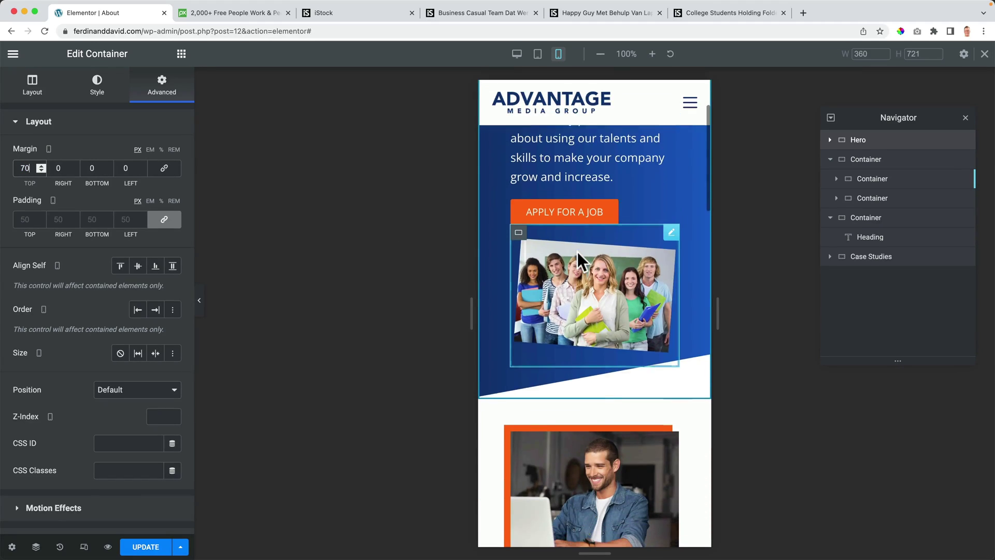
pyautogui.scroll(-5, 577, 252)
pyautogui.scroll(1, 575, 259)
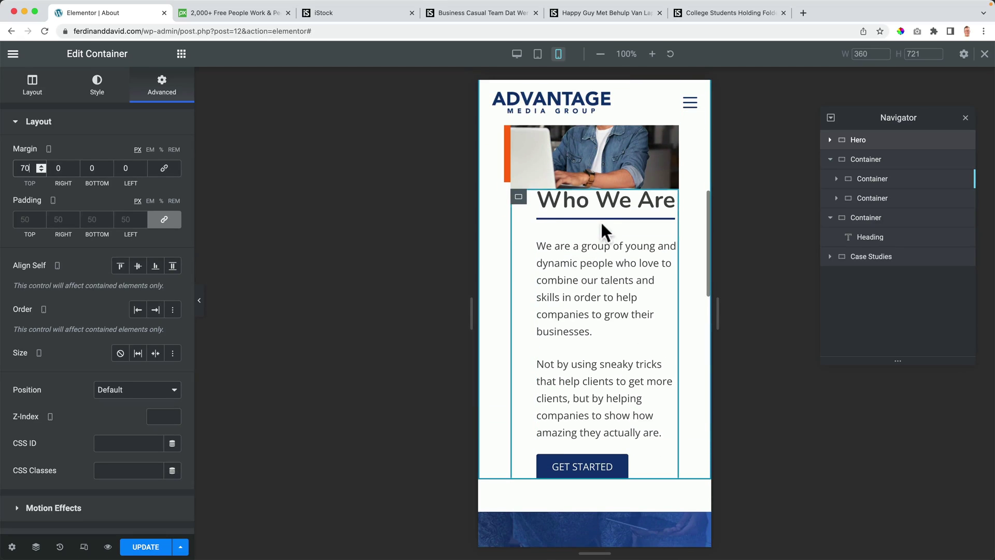
# Step: Give the Who We Are text container a 40/0/0/0 margin and zero padding
pyautogui.click(519, 200)
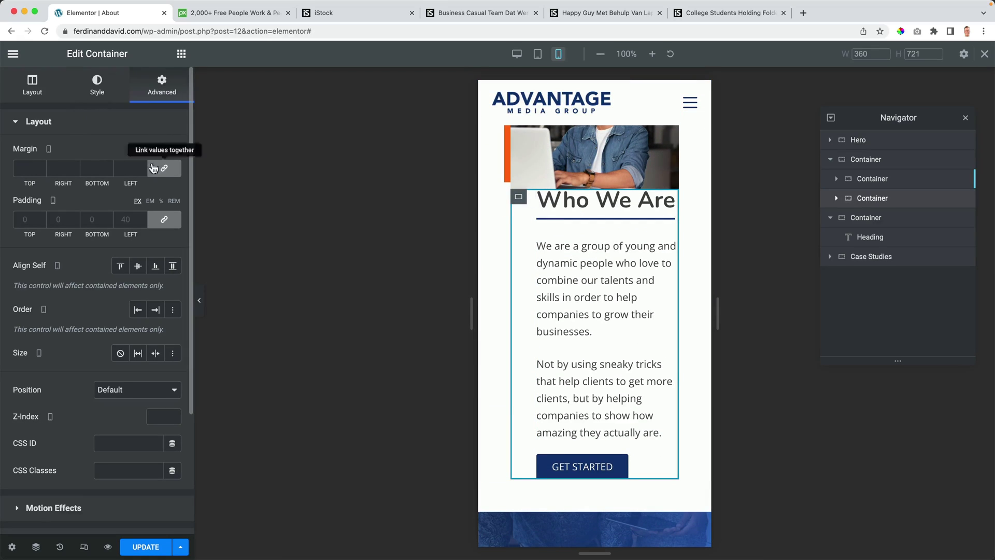
pyautogui.click(31, 169)
pyautogui.write('40')
pyautogui.click(164, 167)
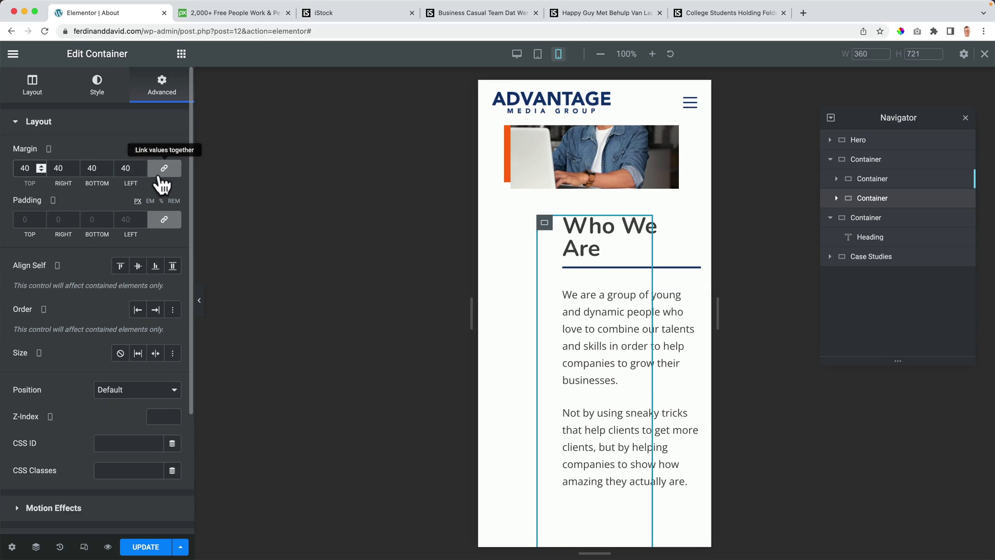
pyautogui.doubleClick(54, 168)
pyautogui.write('0')
pyautogui.press('Tab')
pyautogui.write('0')
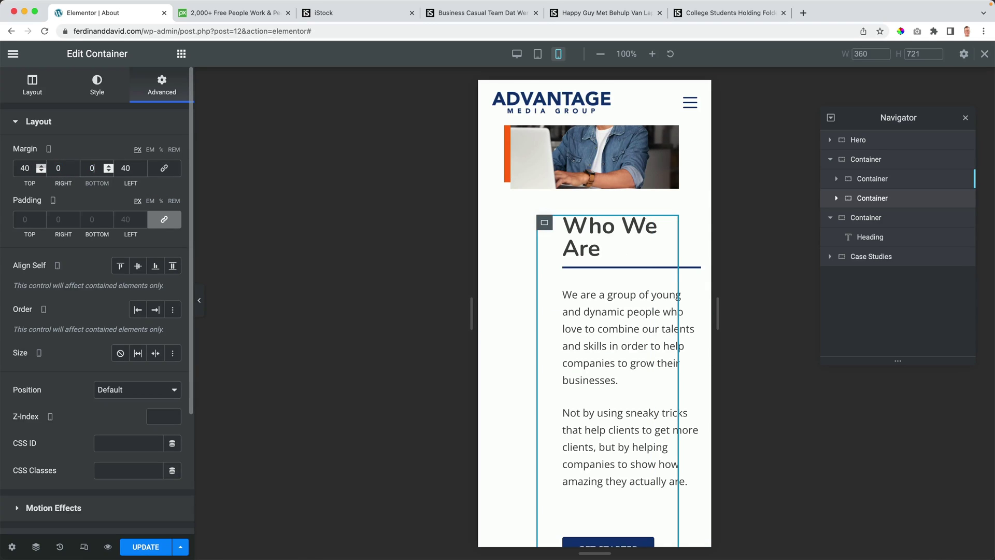
pyautogui.press('Tab')
pyautogui.write('0')
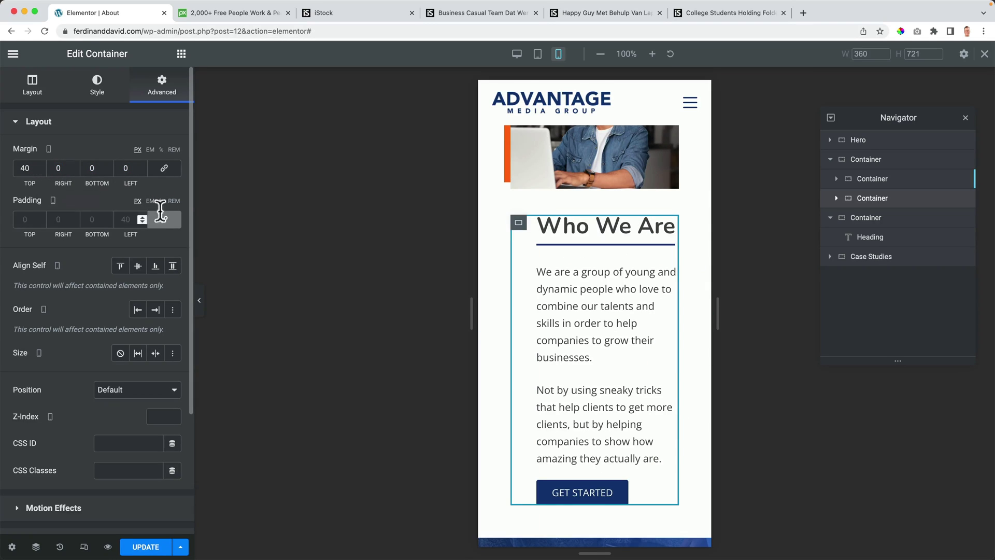
pyautogui.click(135, 219)
pyautogui.write('0')
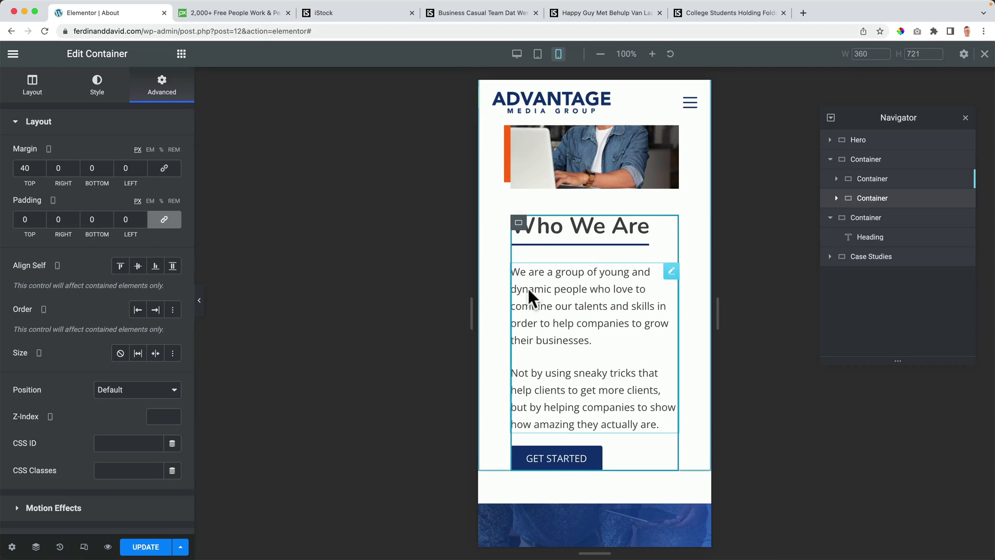
pyautogui.scroll(-5, 528, 288)
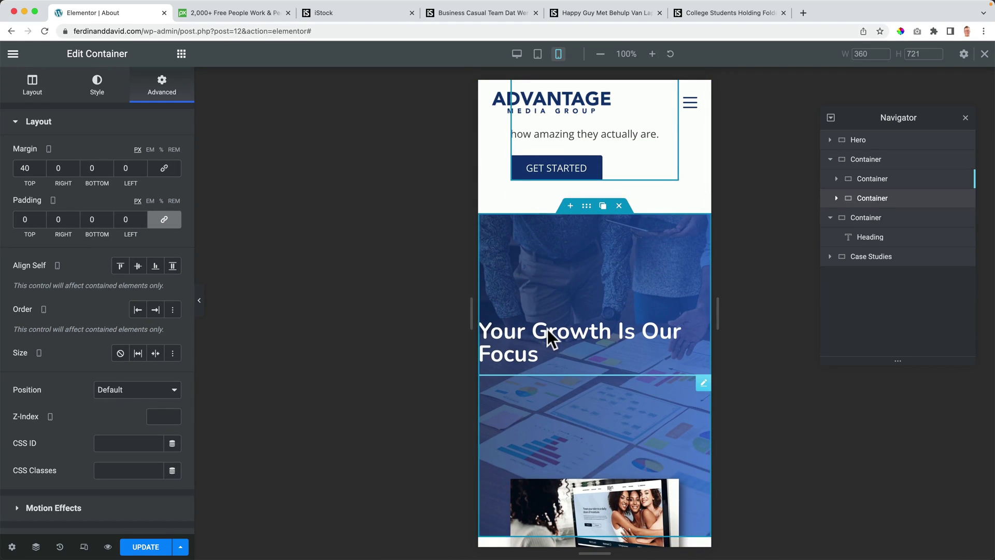
# Step: Set the Your Growth Is Our Focus heading's alignment to Center on mobile, then preview the changes
pyautogui.click(551, 338)
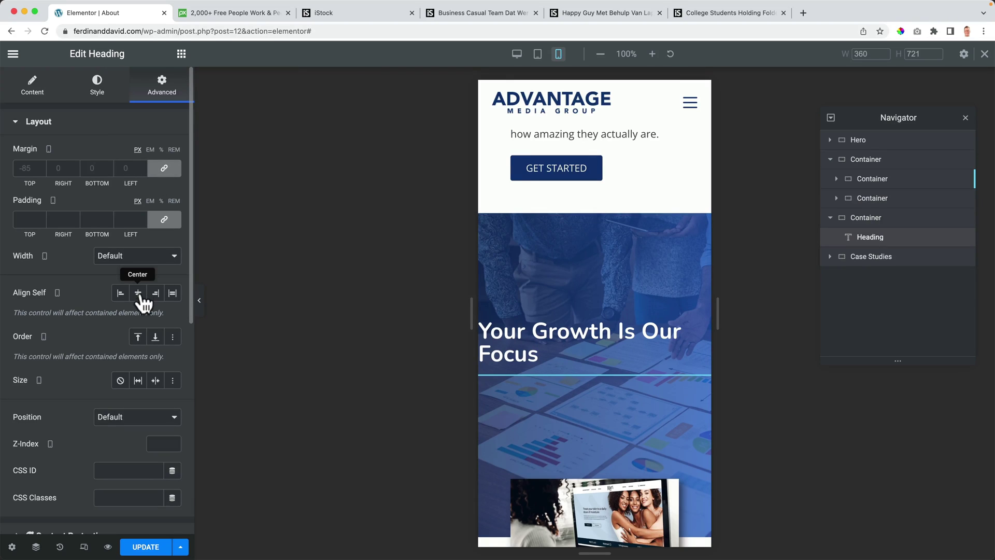
pyautogui.click(26, 96)
pyautogui.click(136, 337)
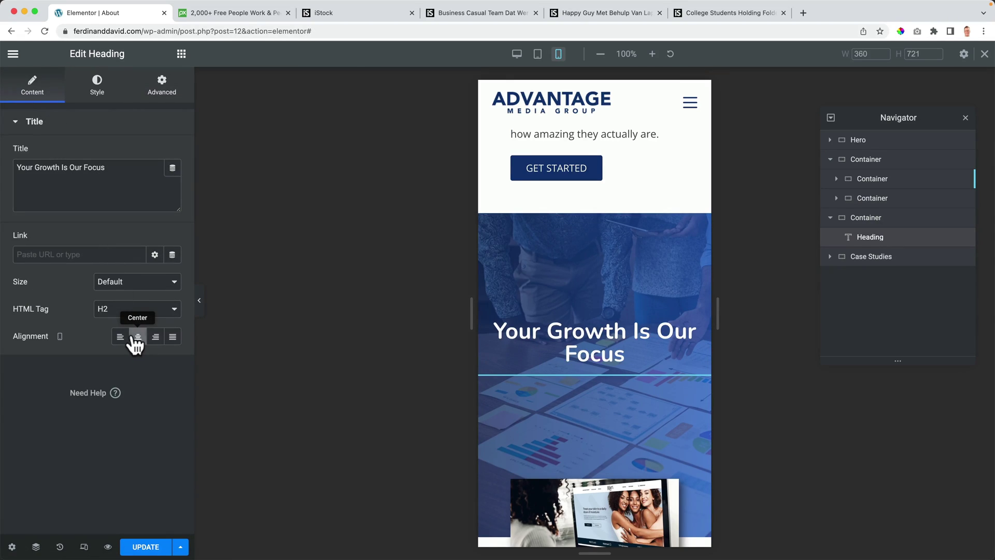
pyautogui.scroll(-10, 592, 357)
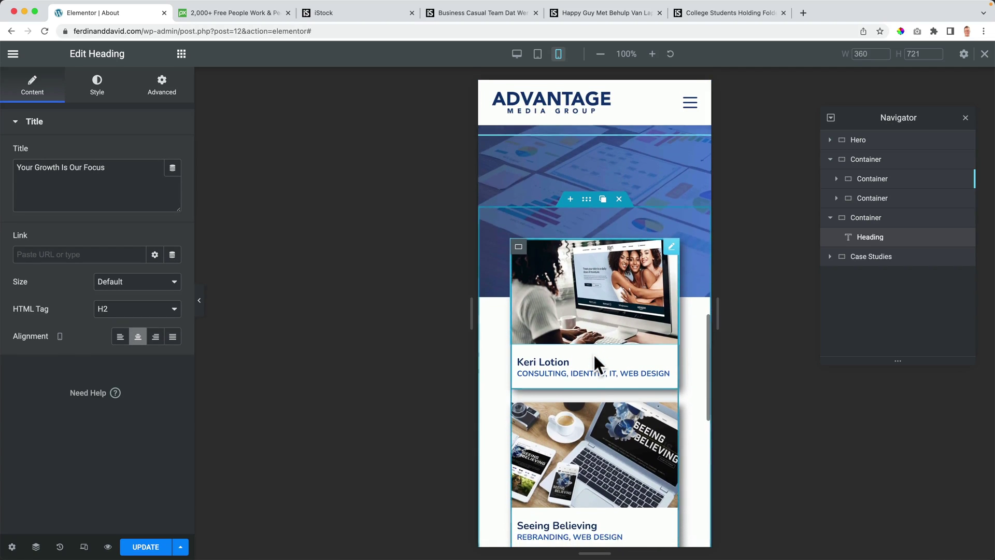
pyautogui.scroll(-5, 592, 353)
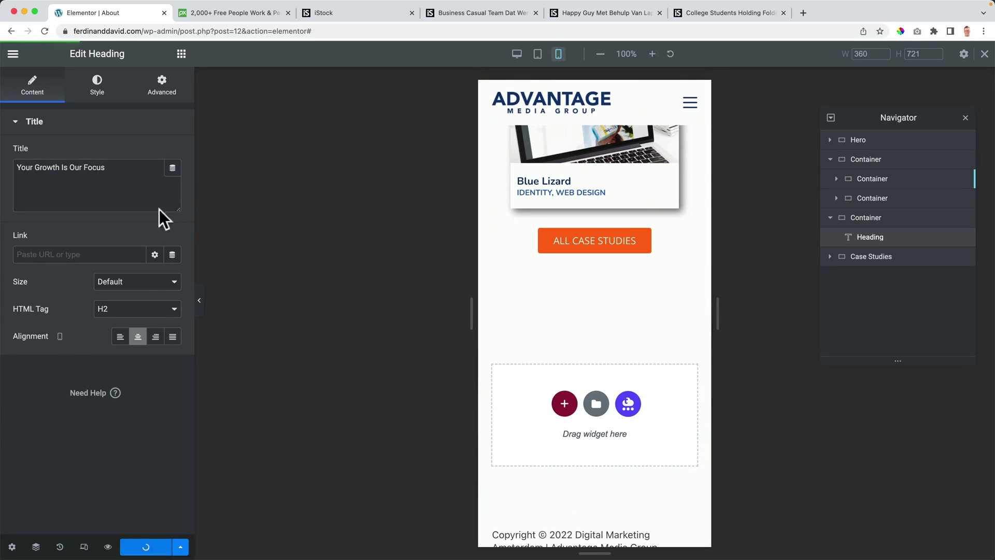
pyautogui.click(108, 547)
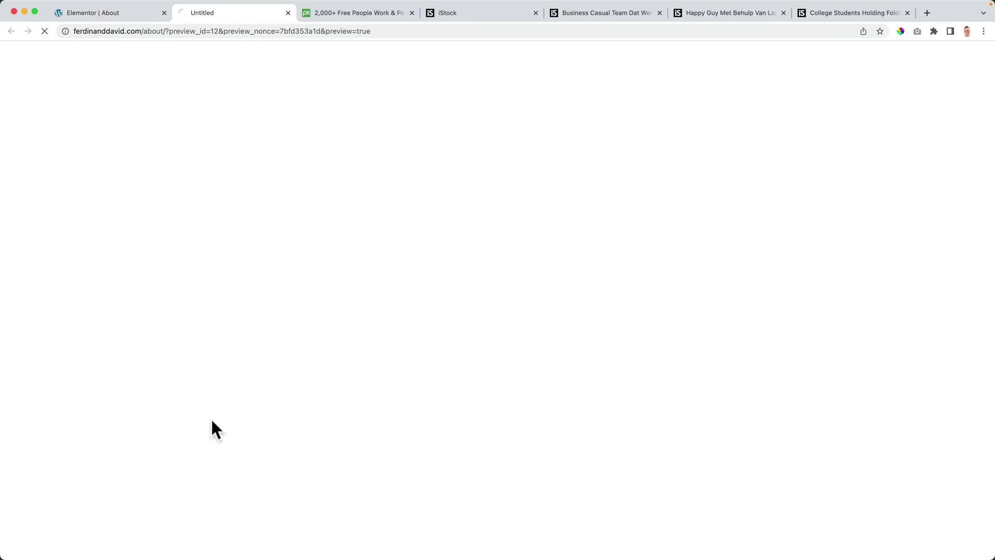
# Step: Close the five leftover stock-photo tabs
pyautogui.click(412, 12)
pyautogui.click(412, 13)
pyautogui.click(412, 12)
pyautogui.click(412, 12)
pyautogui.click(412, 12)
# Step: Scroll through the About page preview to check the hero and Who We Are section
pyautogui.scroll(-5, 399, 256)
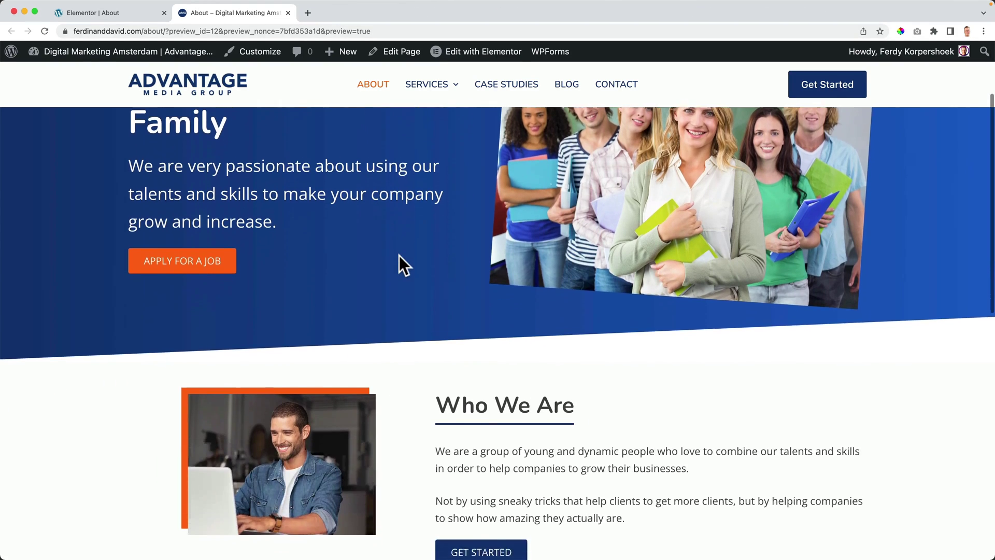
pyautogui.scroll(-8, 399, 256)
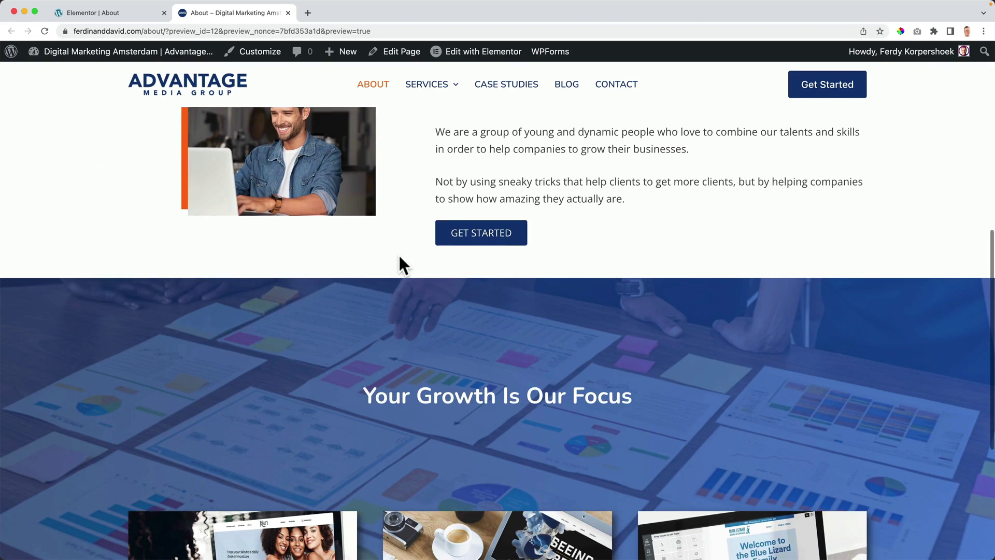
pyautogui.scroll(15, 399, 256)
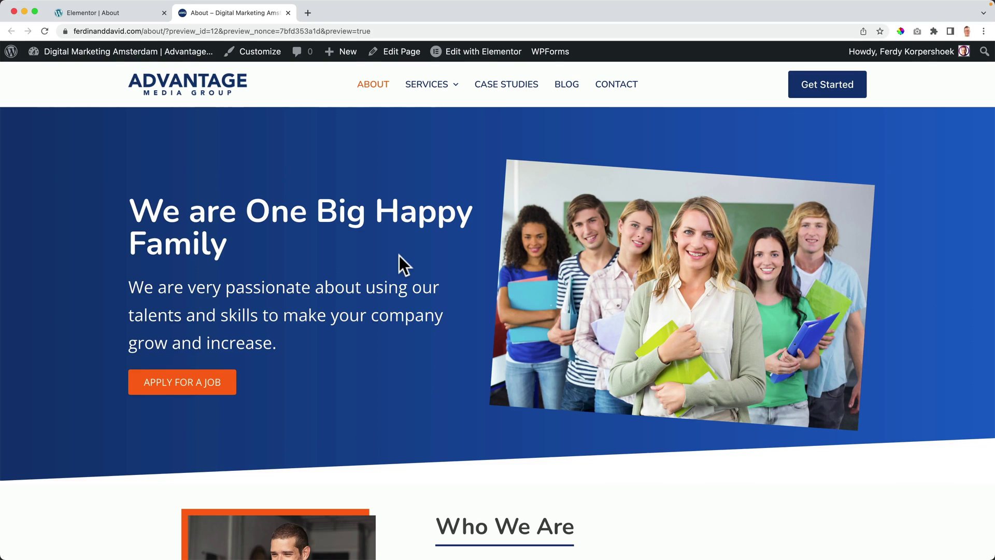
pyautogui.scroll(-10, 399, 256)
pyautogui.scroll(-3, 344, 284)
pyautogui.scroll(15, 365, 373)
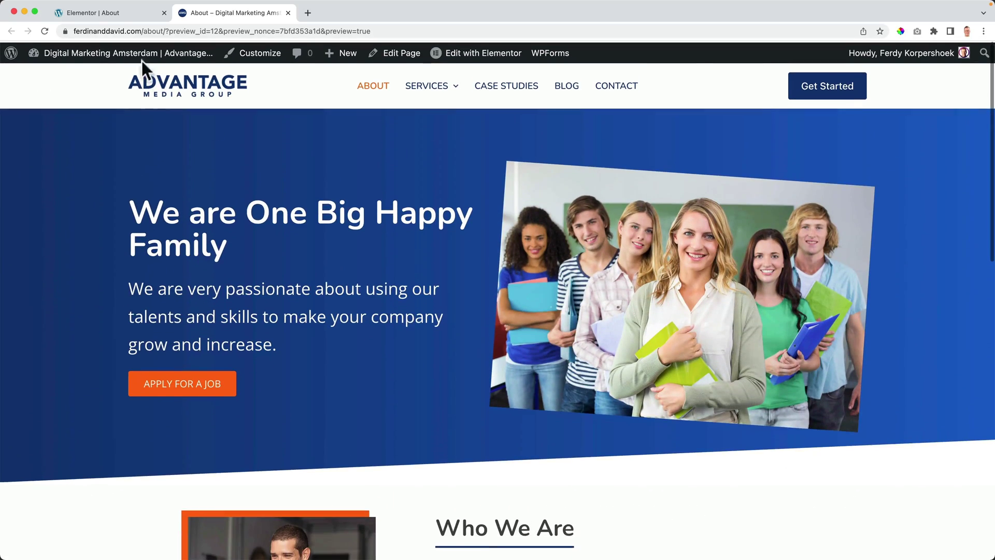
# Step: Back in the Elementor editor, return to desktop view and close the structure panel
pyautogui.click(109, 11)
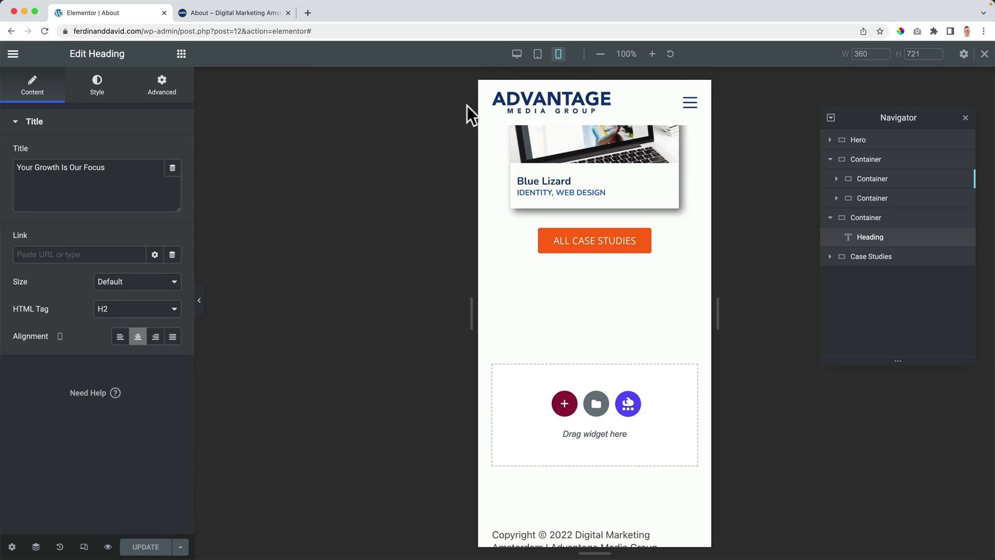
pyautogui.click(517, 54)
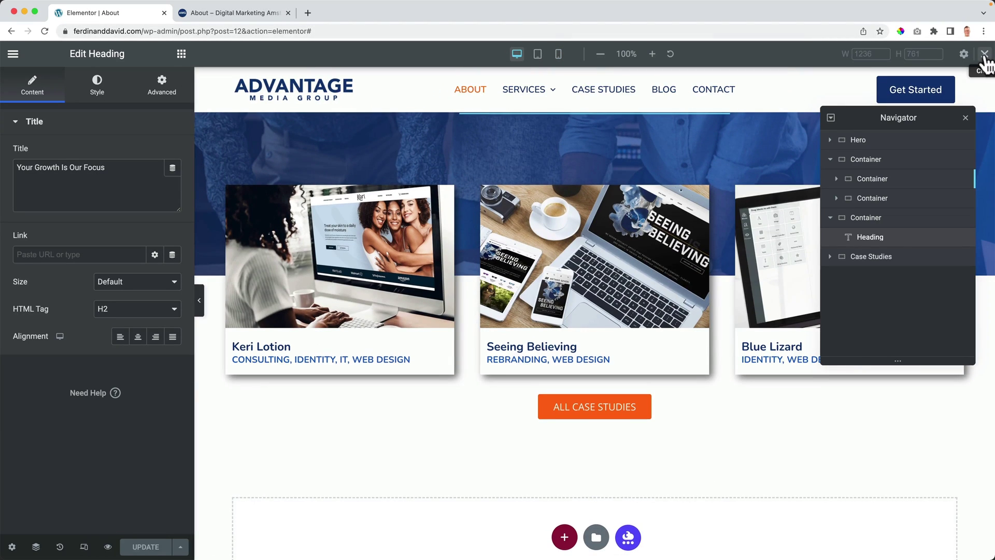
pyautogui.click(984, 54)
pyautogui.scroll(10, 446, 306)
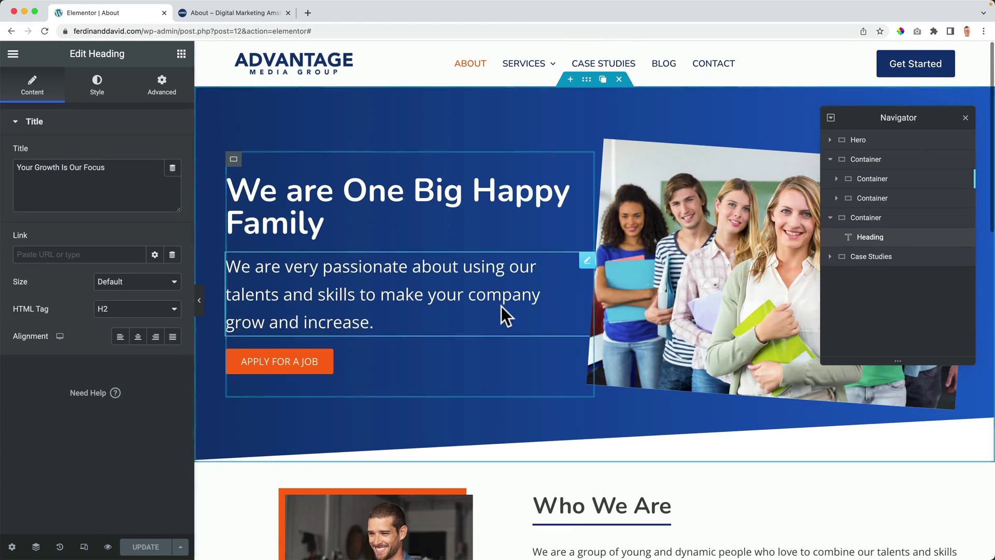
pyautogui.click(965, 118)
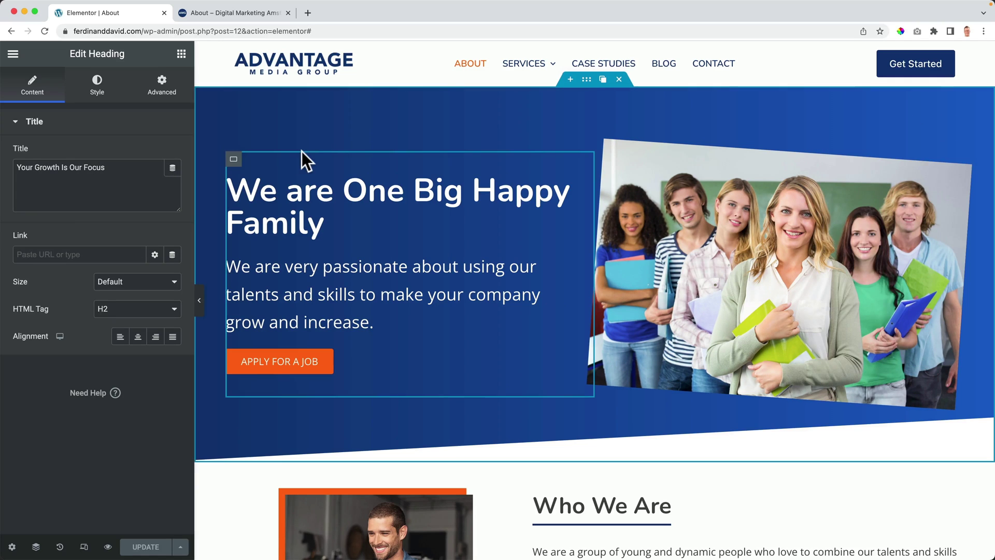
pyautogui.scroll(-7, 492, 171)
pyautogui.scroll(7, 492, 171)
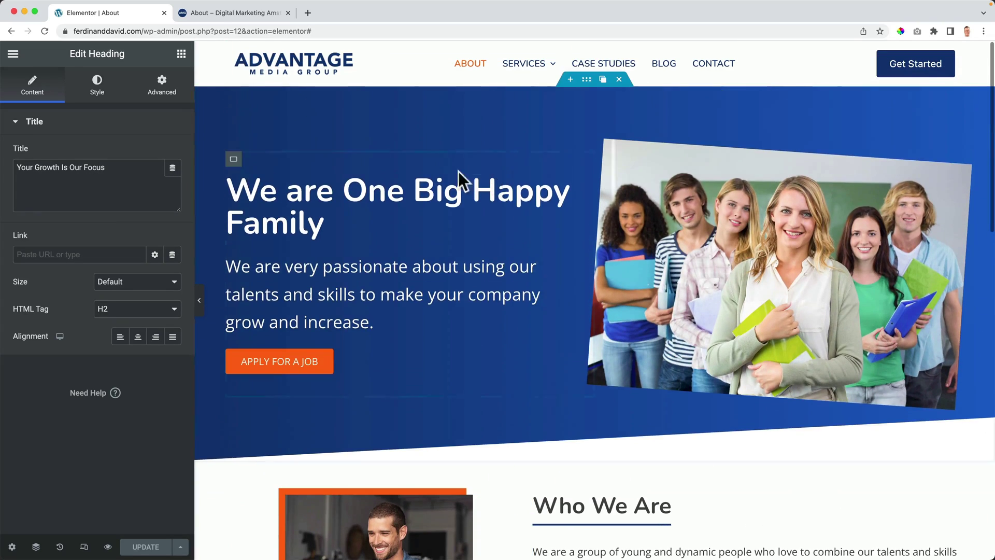
pyautogui.scroll(-3, 470, 169)
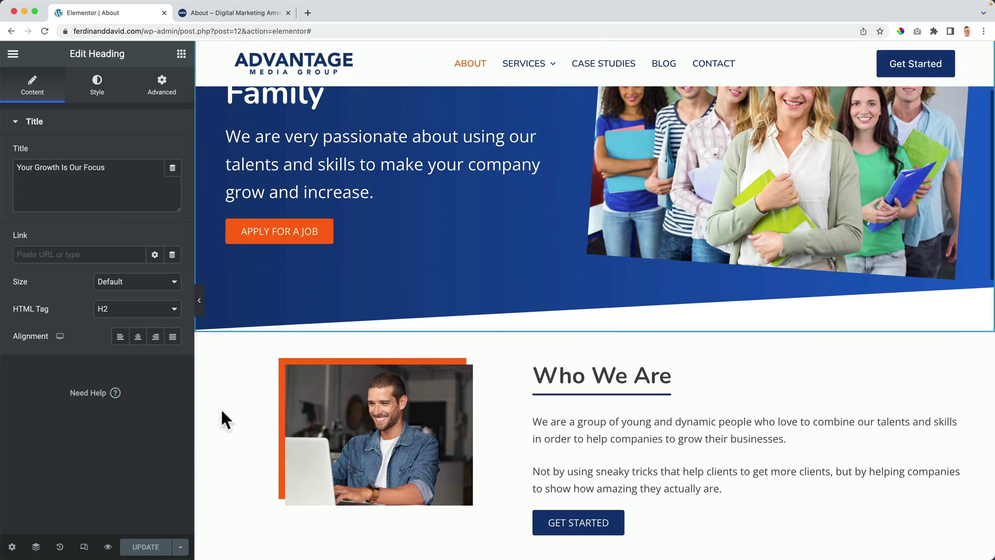
# Step: Save the About page to the library as template 'Advantage Media - About Page'
pyautogui.click(179, 548)
pyautogui.click(77, 526)
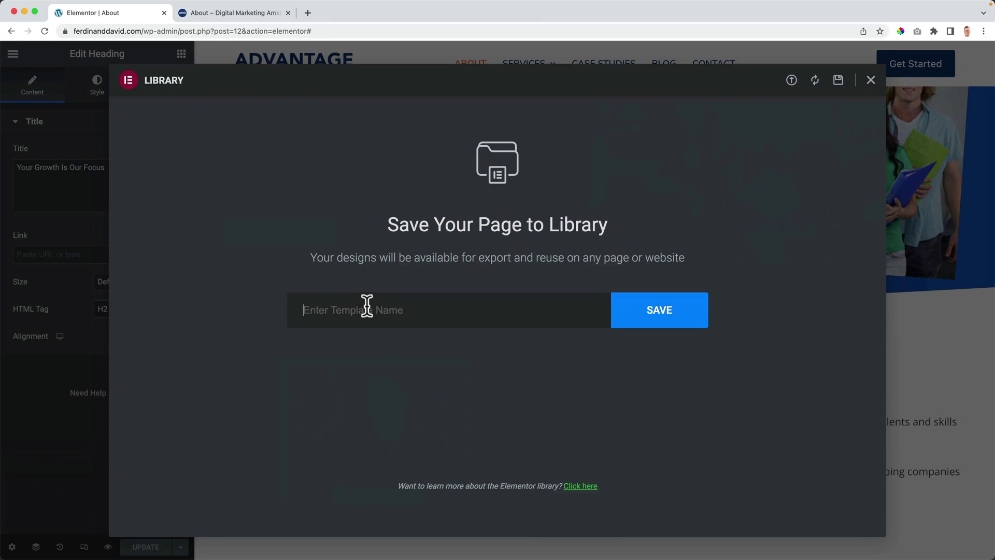
pyautogui.write('Advantage Media About Page')
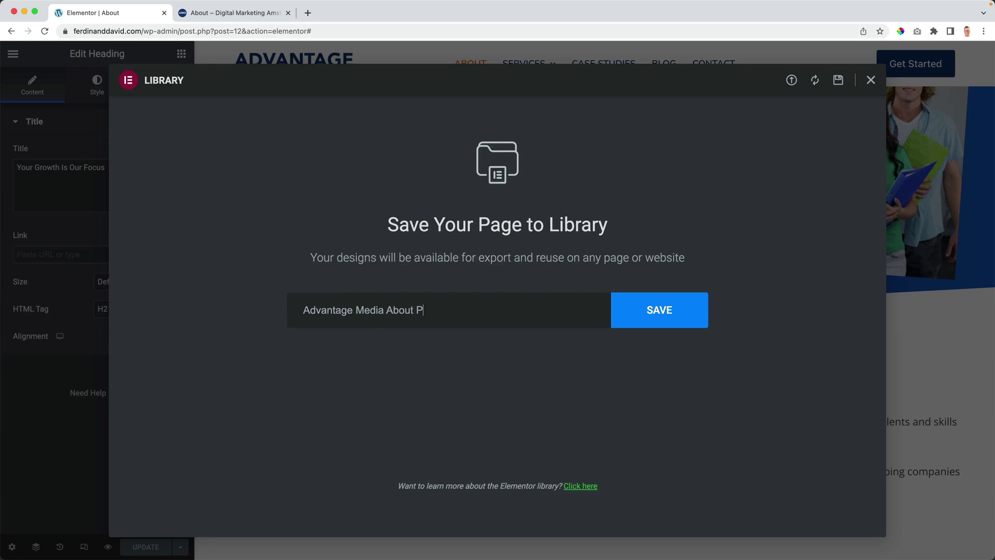
pyautogui.click(389, 311)
pyautogui.write('-')
pyautogui.click(686, 322)
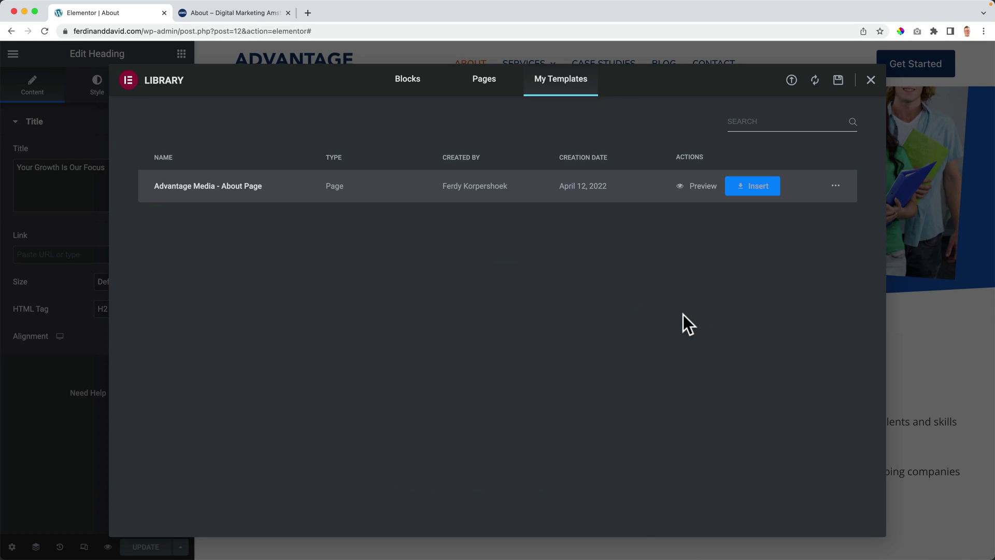
# Step: Export the saved template as elementor-217-2022-04-12.json and reveal the download in Finder
pyautogui.click(836, 186)
pyautogui.click(849, 222)
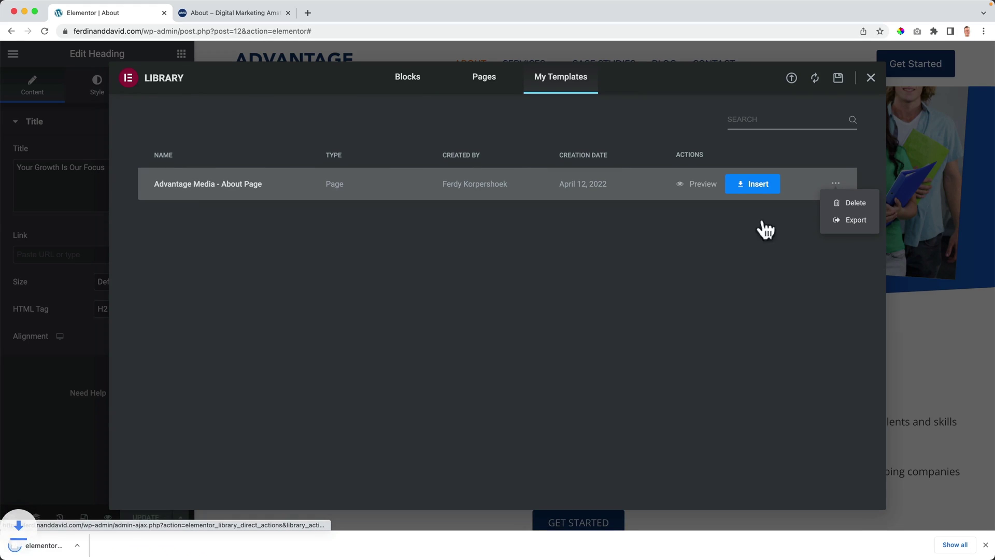
pyautogui.click(190, 182)
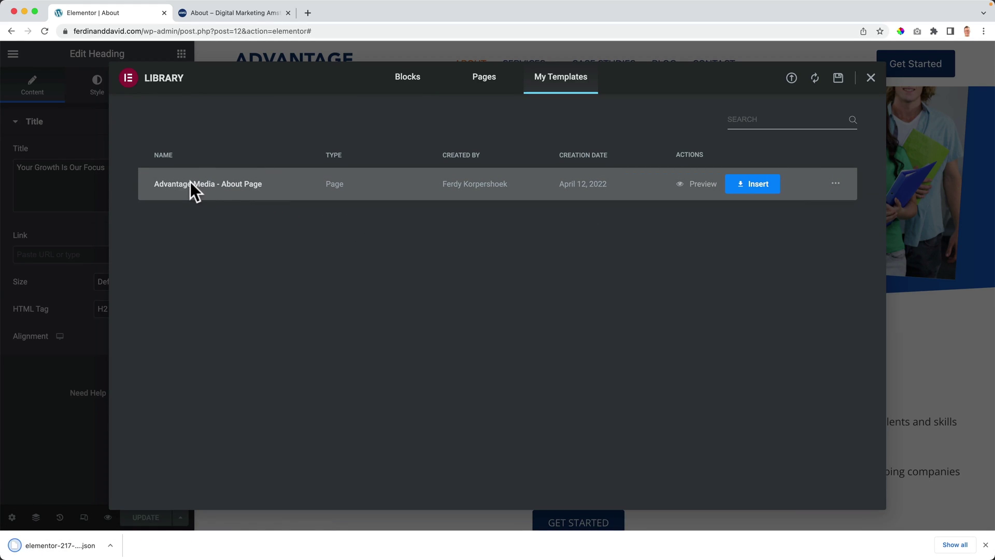
pyautogui.click(110, 545)
pyautogui.click(128, 532)
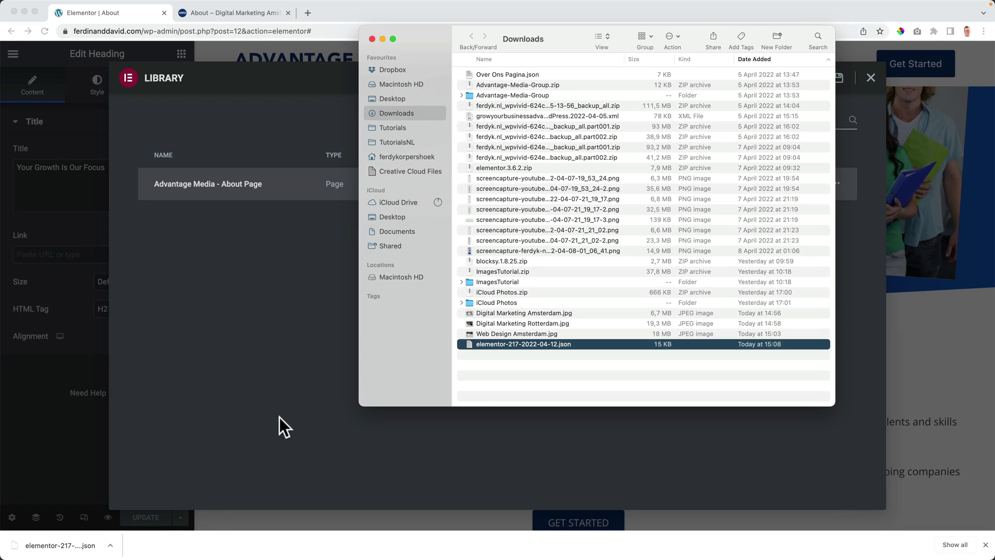
# Step: Rename the downloaded file to Advantage-Media-About-Page.json, then return to Chrome's template library
pyautogui.press('Return')
pyautogui.write('Advantage-Media-About-Page')
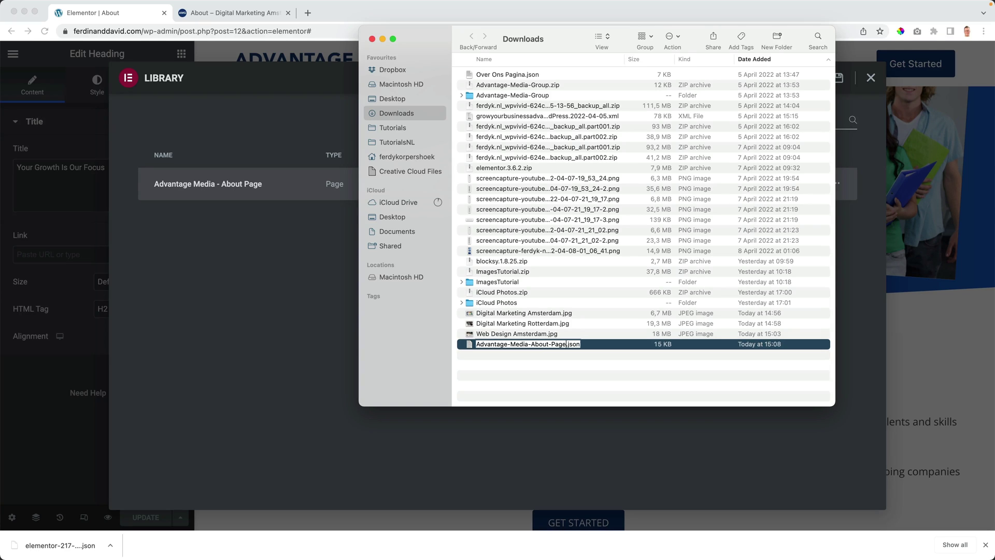
pyautogui.press('Return')
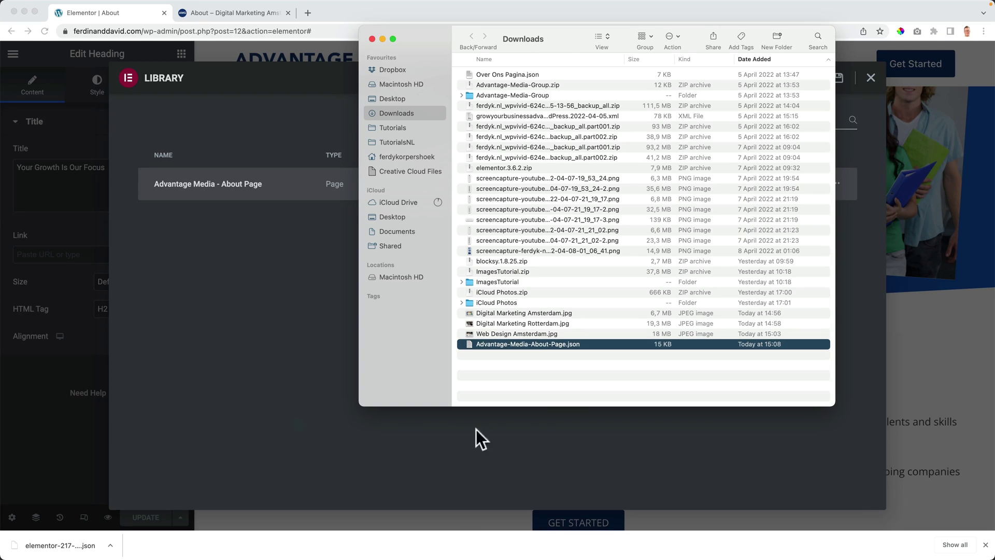
pyautogui.click(313, 328)
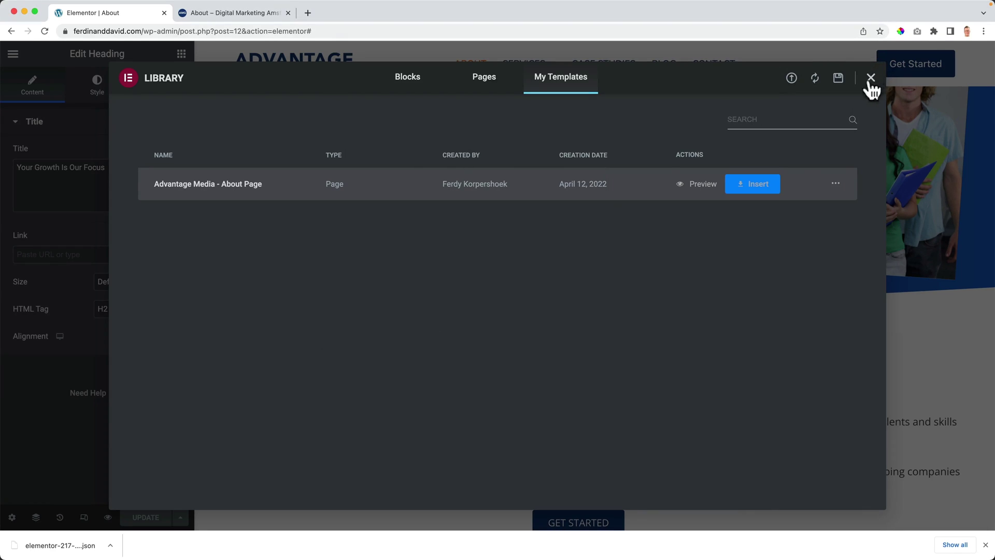
# Step: Delete the Advantage Media - About Page template, then close the library and downloads bar
pyautogui.click(835, 183)
pyautogui.click(852, 204)
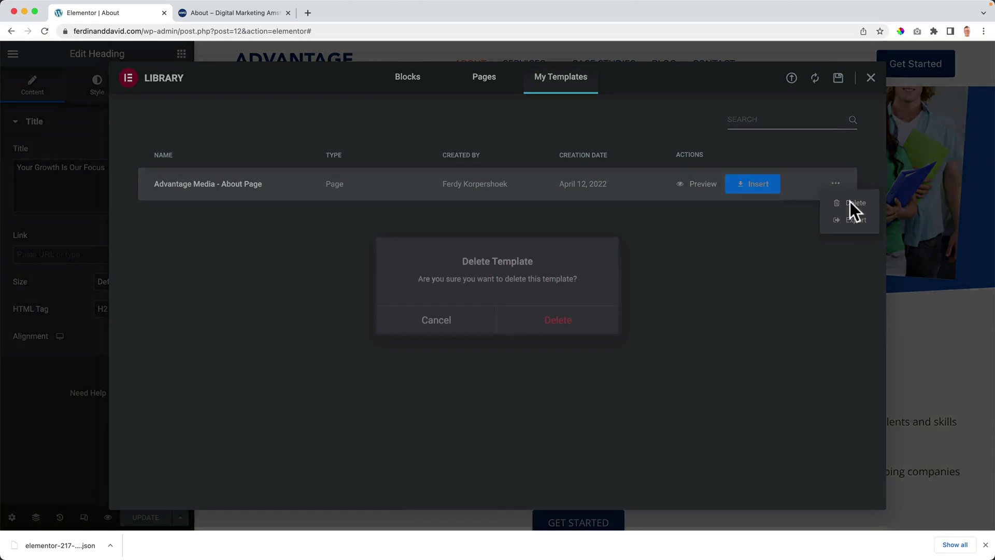
pyautogui.click(561, 318)
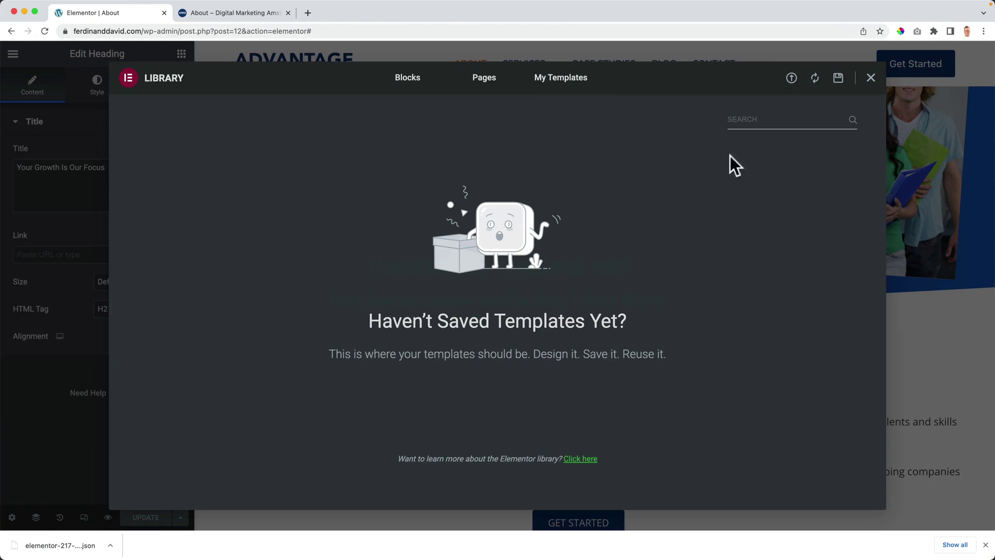
pyautogui.click(870, 78)
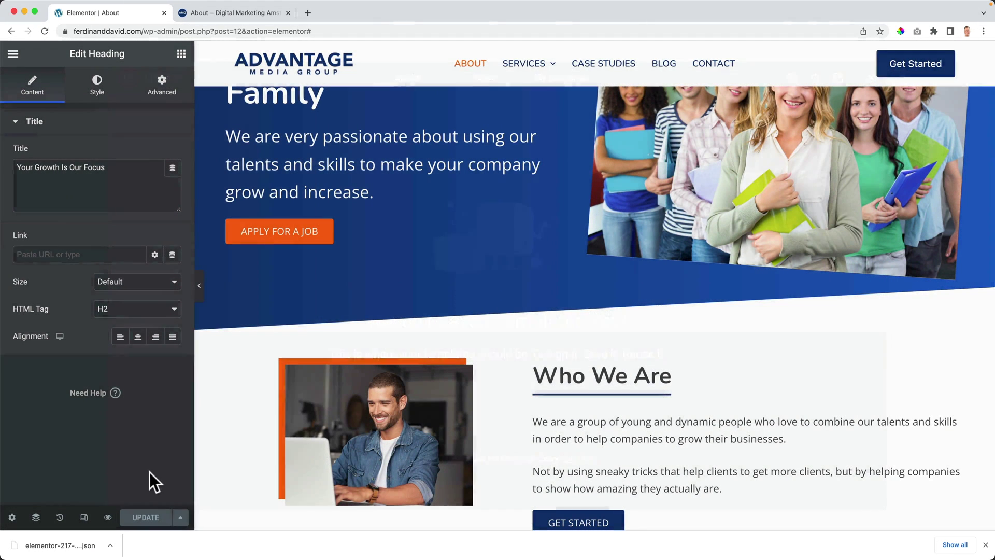
pyautogui.click(985, 544)
# Step: Close the Elementor tab, review the live About page from the home page, then go to Services
pyautogui.click(107, 541)
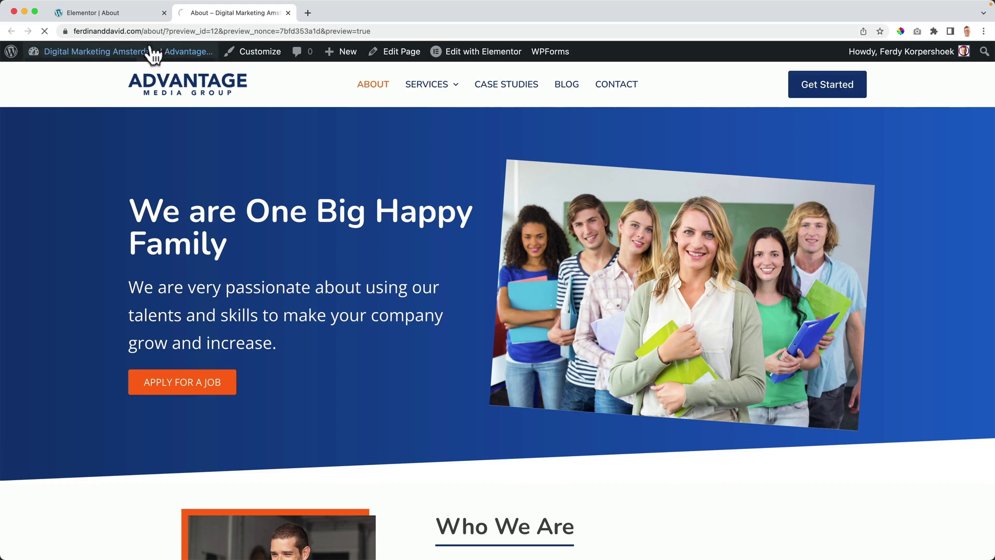
pyautogui.click(163, 12)
pyautogui.click(178, 93)
pyautogui.click(379, 89)
pyautogui.scroll(-10, 364, 141)
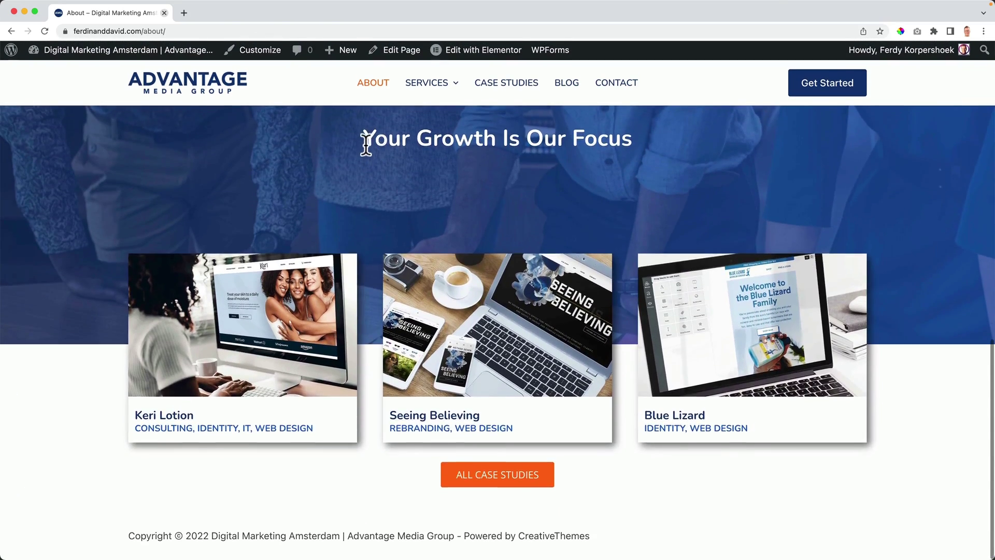
pyautogui.scroll(15, 364, 155)
pyautogui.click(437, 89)
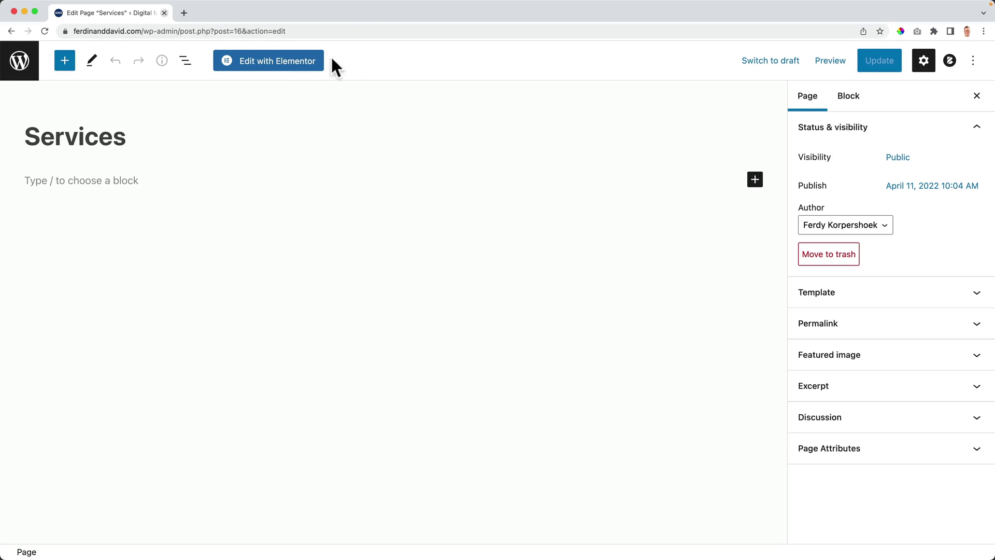
# Step: Open Services in Elementor, set its Page Layout to Elementor Full Width, and update
pyautogui.click(290, 68)
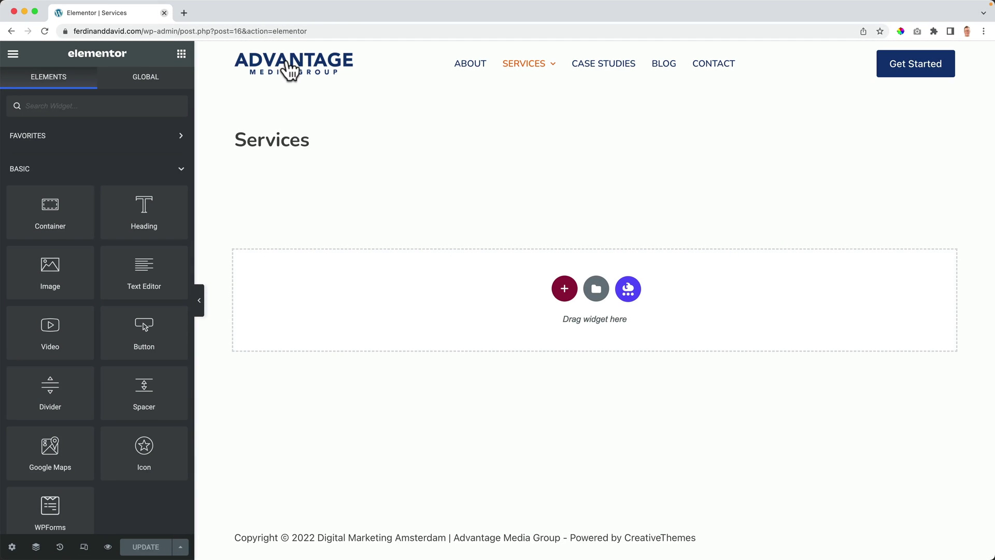
pyautogui.click(12, 547)
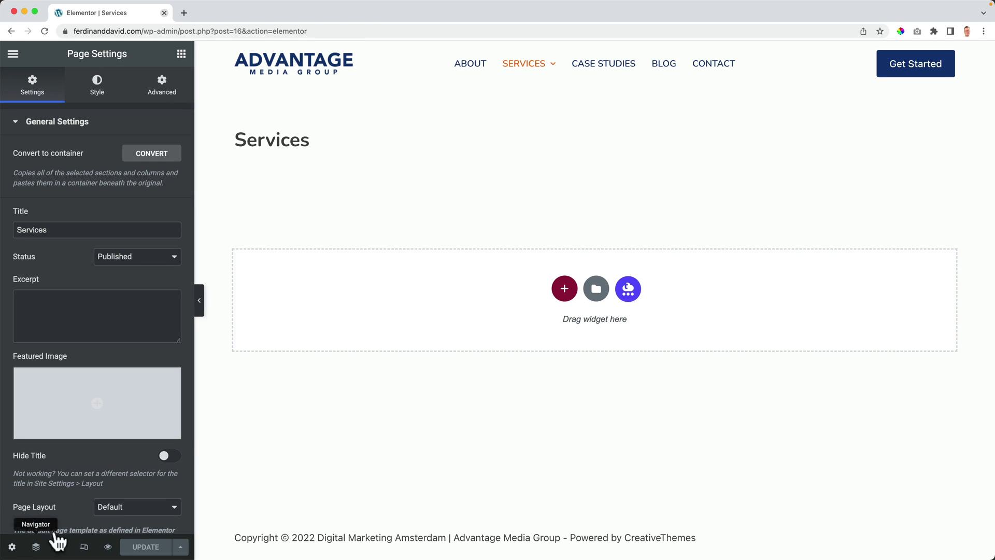
pyautogui.click(112, 516)
pyautogui.click(137, 533)
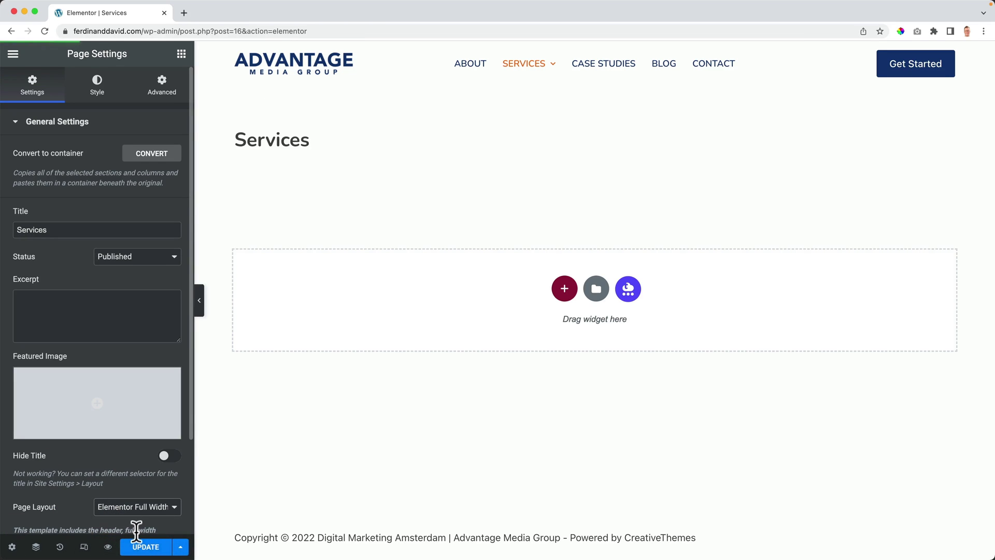
pyautogui.click(147, 546)
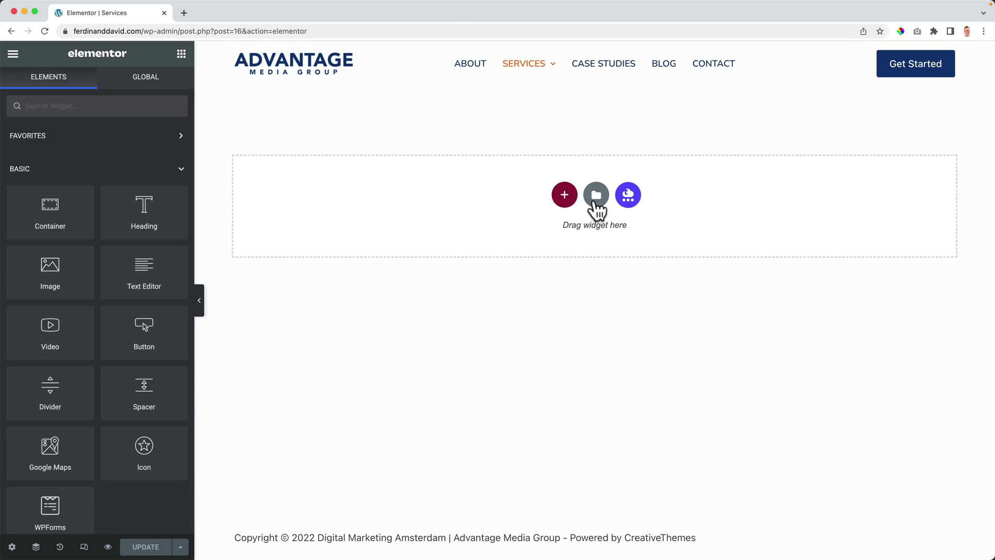
# Step: Import Advantage-Media-About-Page.json without enabling unfiltered uploads and insert it without its page settings
pyautogui.click(596, 193)
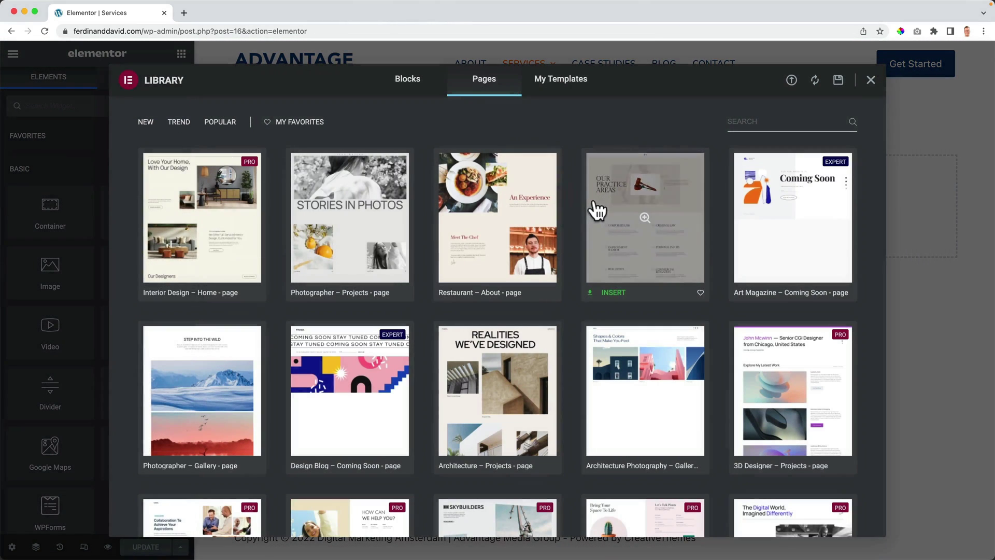
pyautogui.click(791, 81)
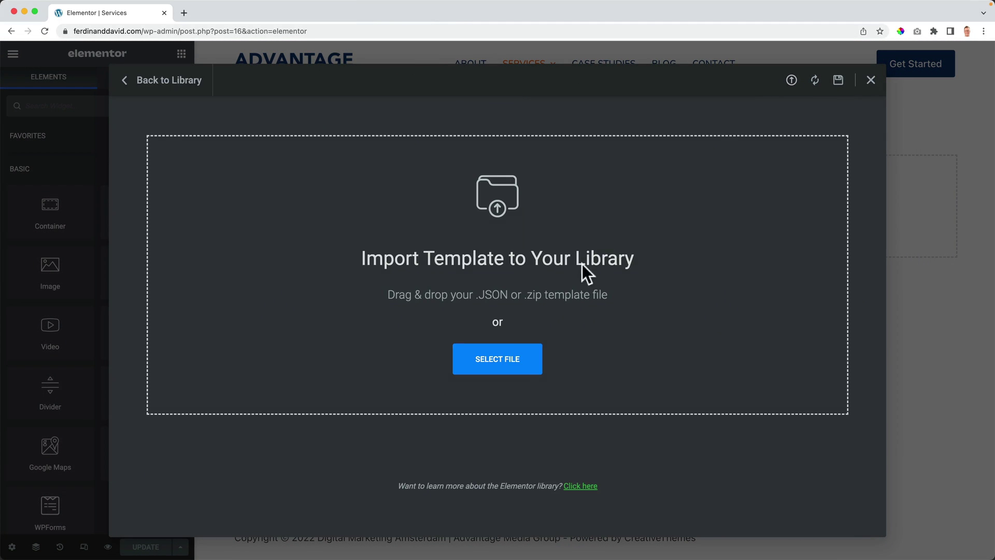
pyautogui.click(491, 357)
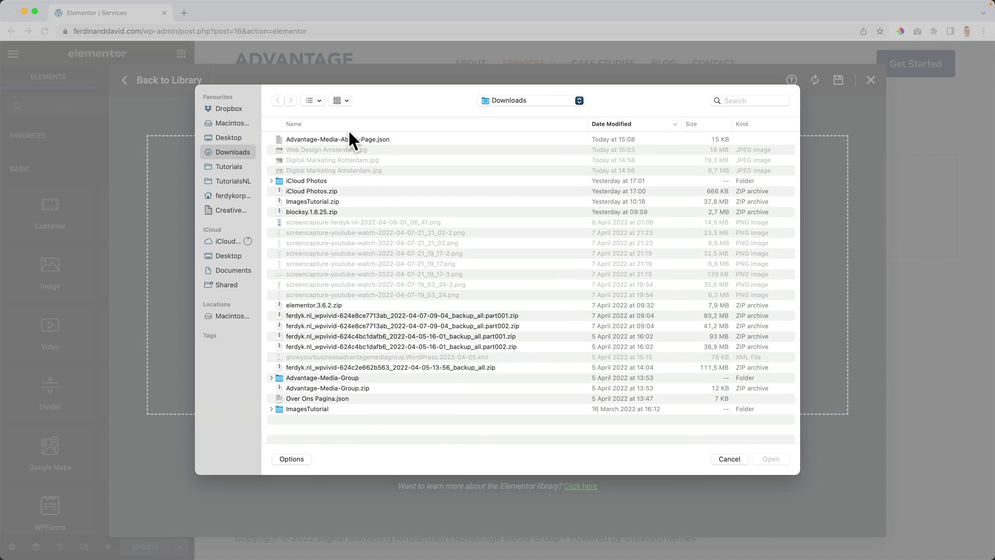
pyautogui.click(357, 140)
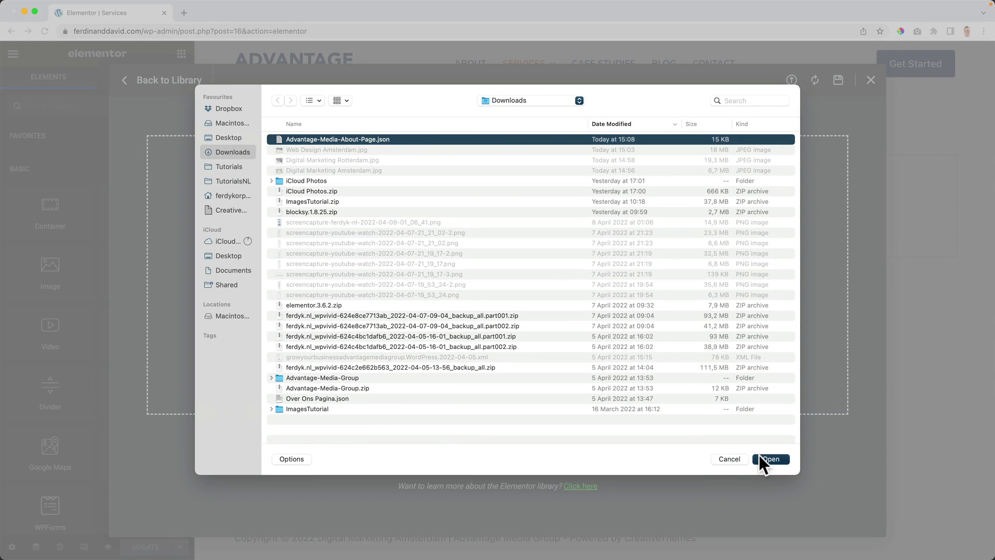
pyautogui.click(759, 457)
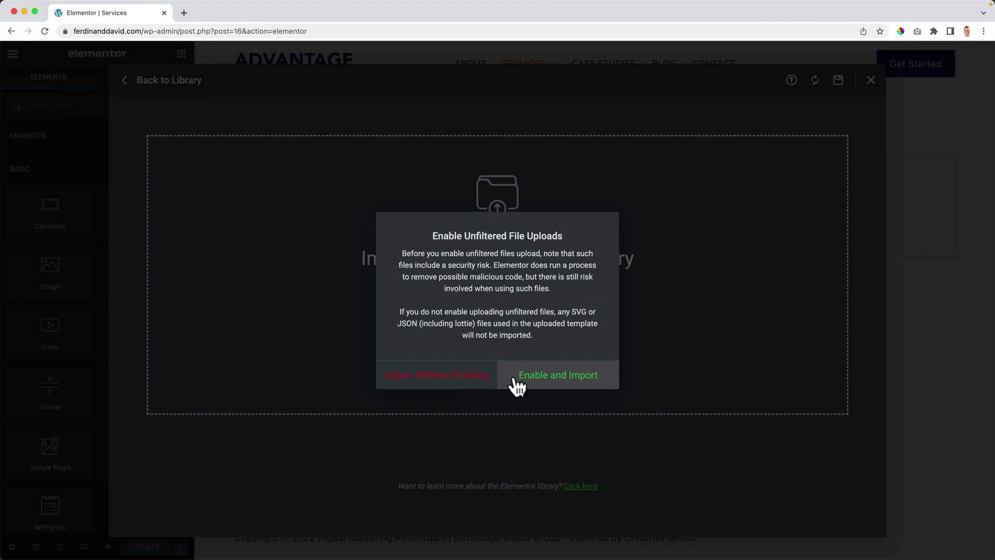
pyautogui.click(442, 376)
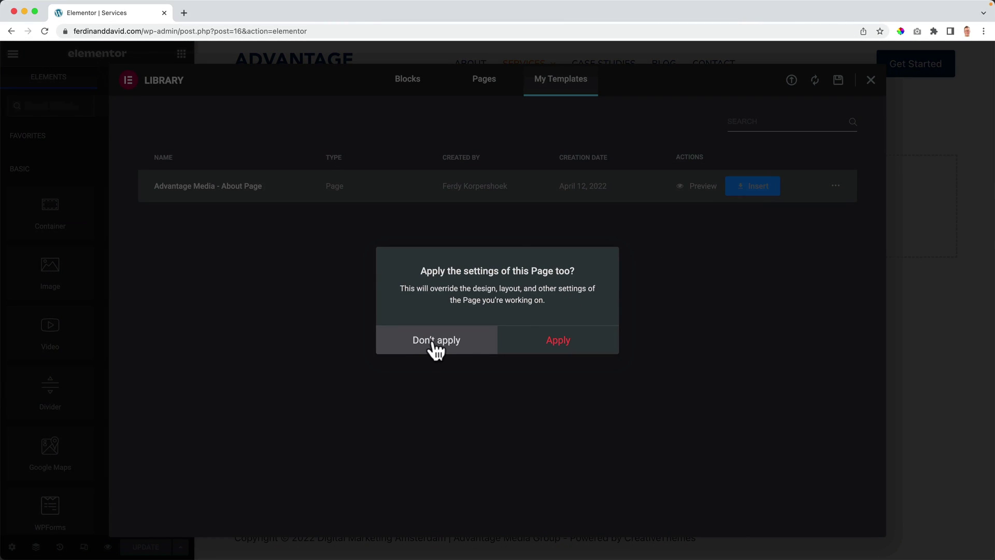
pyautogui.click(434, 346)
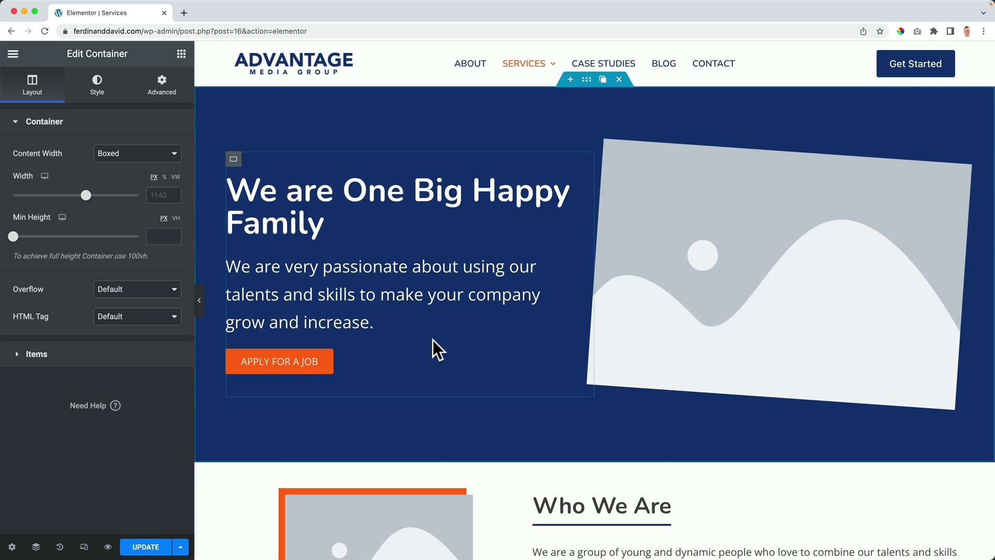
# Step: Save the page, retitle the hero heading 'What Can We Do For You', and rewrite its paragraph
pyautogui.scroll(-8, 435, 359)
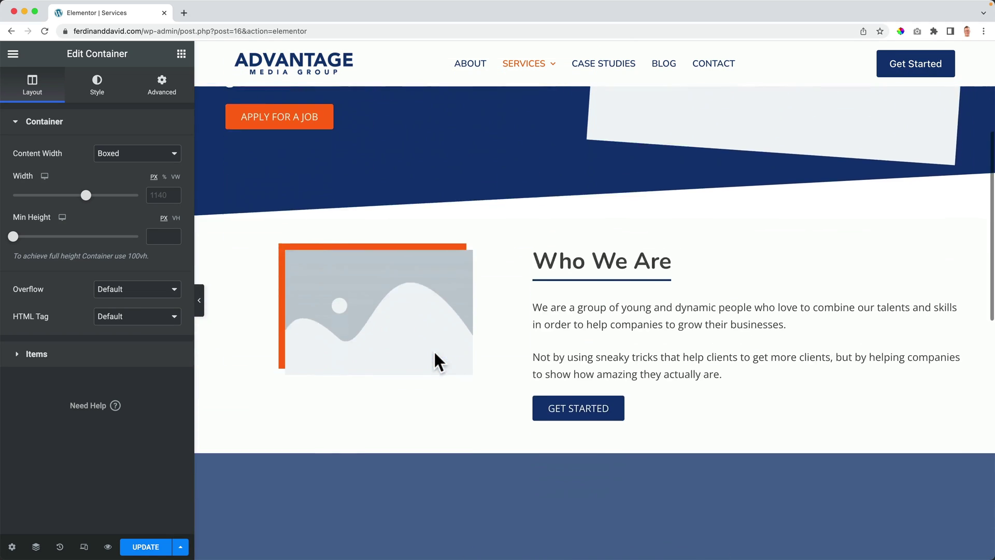
pyautogui.scroll(-5, 471, 364)
pyautogui.scroll(12, 469, 365)
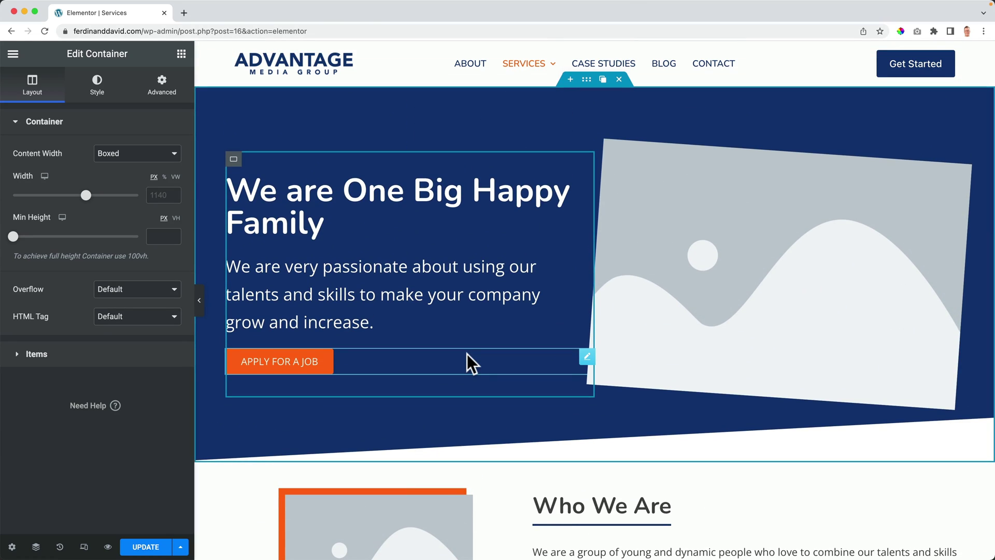
pyautogui.click(141, 546)
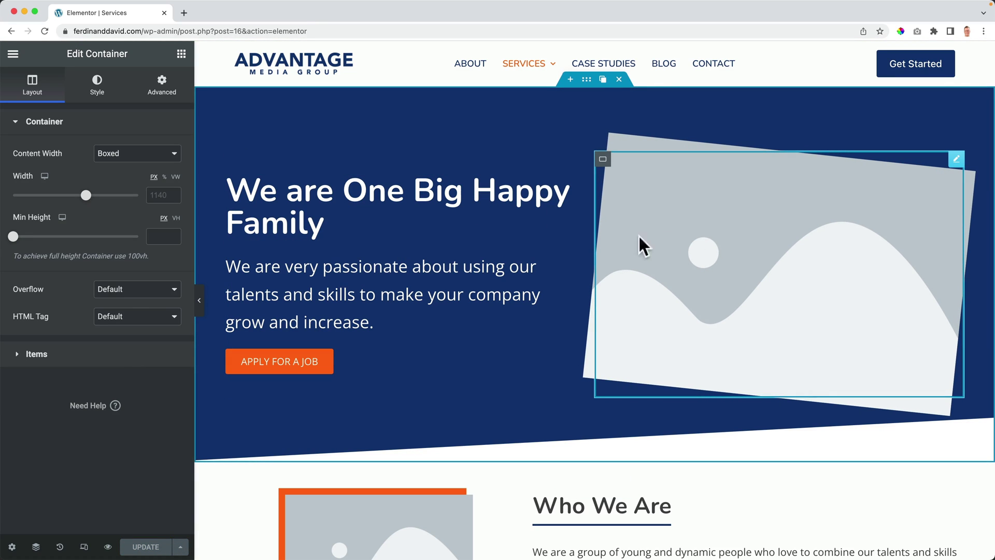
pyautogui.tripleClick(394, 202)
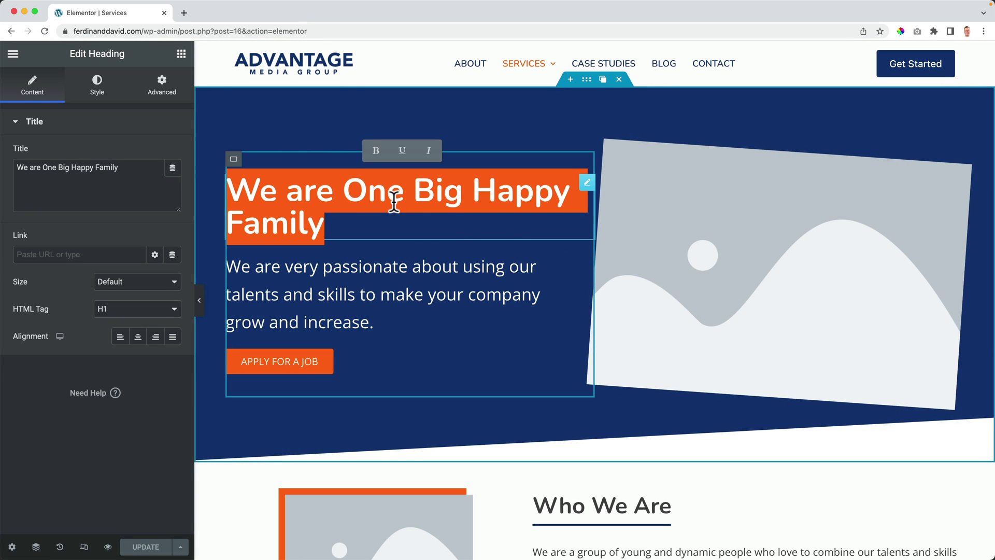
pyautogui.write('What Can We Do For You?')
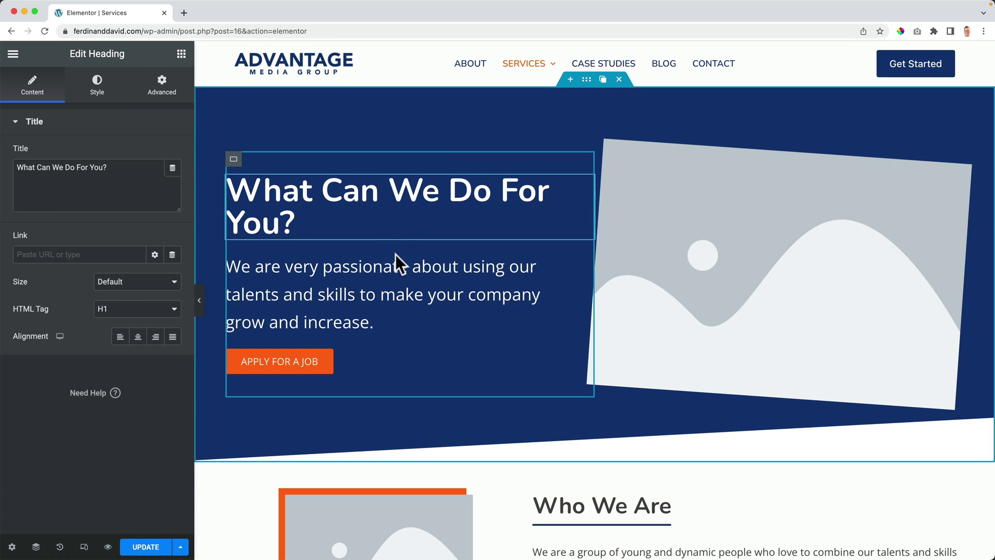
pyautogui.tripleClick(374, 299)
pyautogui.write('We')
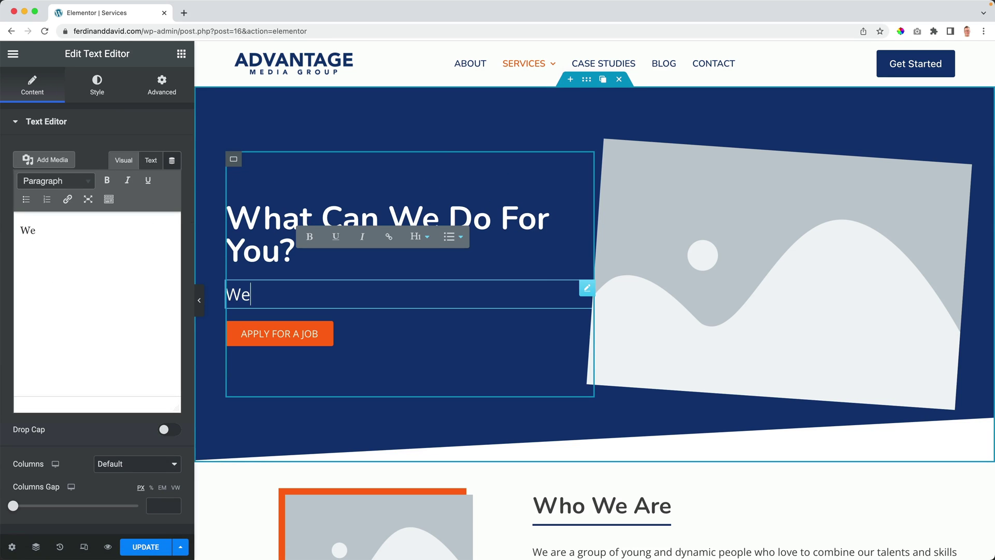
pyautogui.write(' want you to focus on delivering great service to your clients. What we can do for you is everything else: make sure your present yourself the right way, get traffic and get clients.')
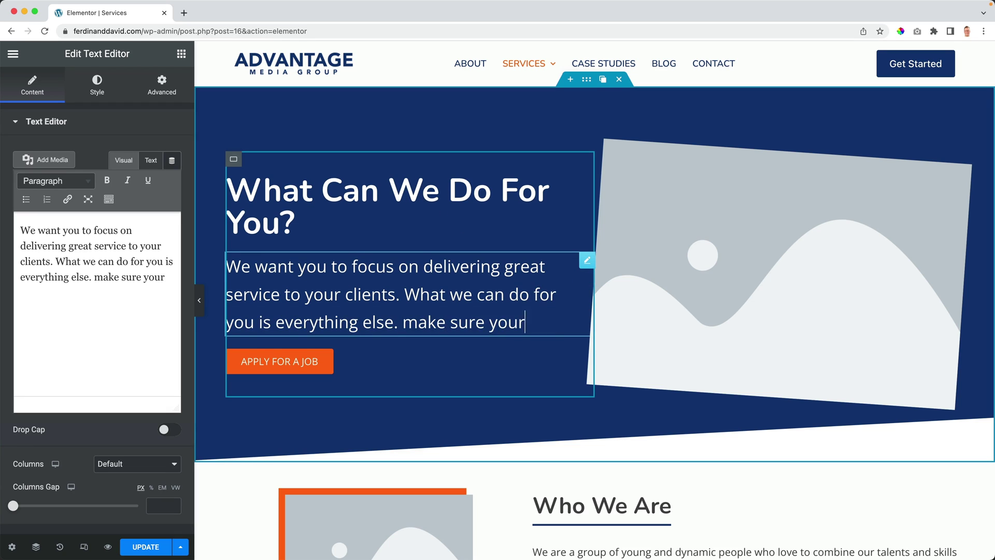
# Step: Set the hero paragraph's font size to 21 and its right padding to 40
pyautogui.click(107, 96)
pyautogui.click(172, 207)
pyautogui.click(156, 310)
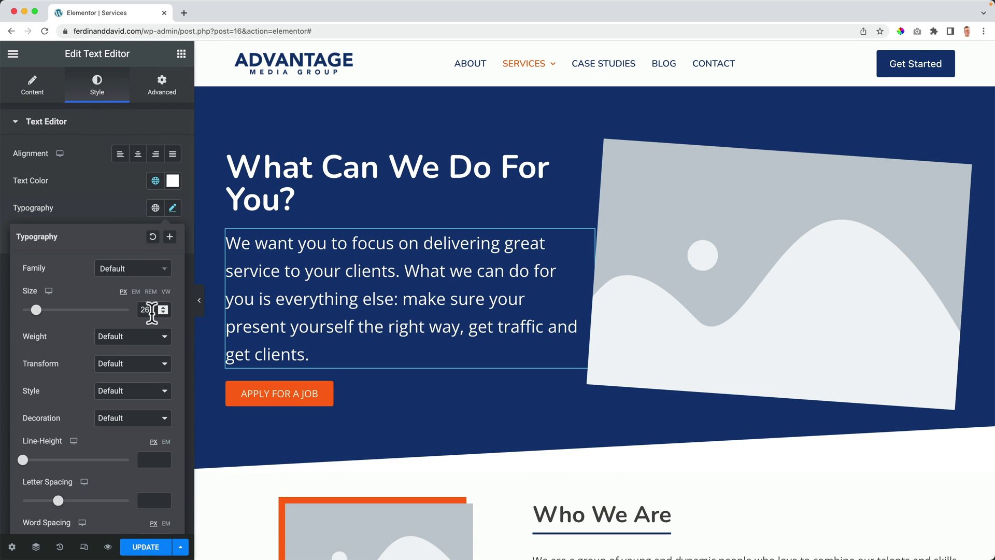
pyautogui.press('Down')
pyautogui.press('Down')
pyautogui.press('Down')
pyautogui.press('Down')
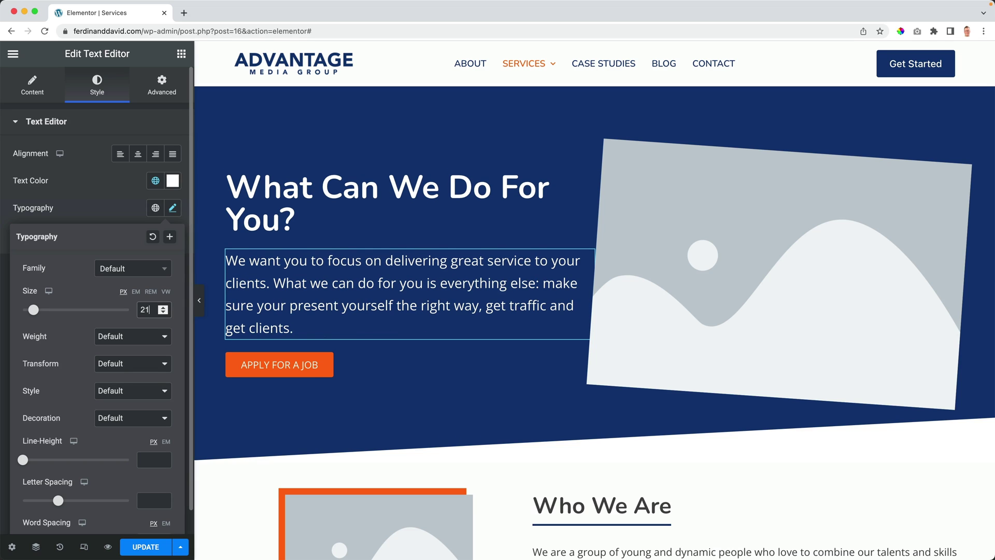
pyautogui.click(161, 83)
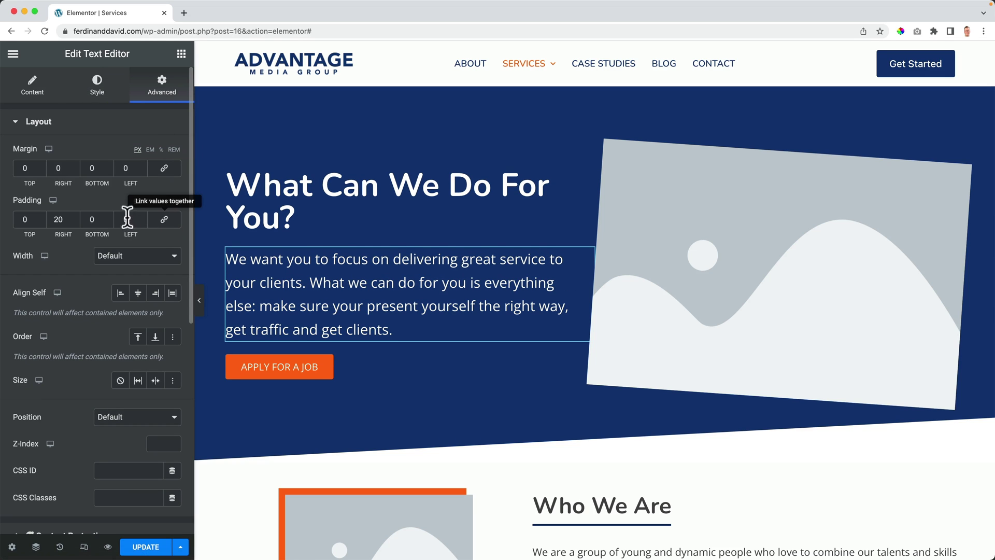
pyautogui.moveTo(60, 219); pyautogui.dragTo(51, 219)
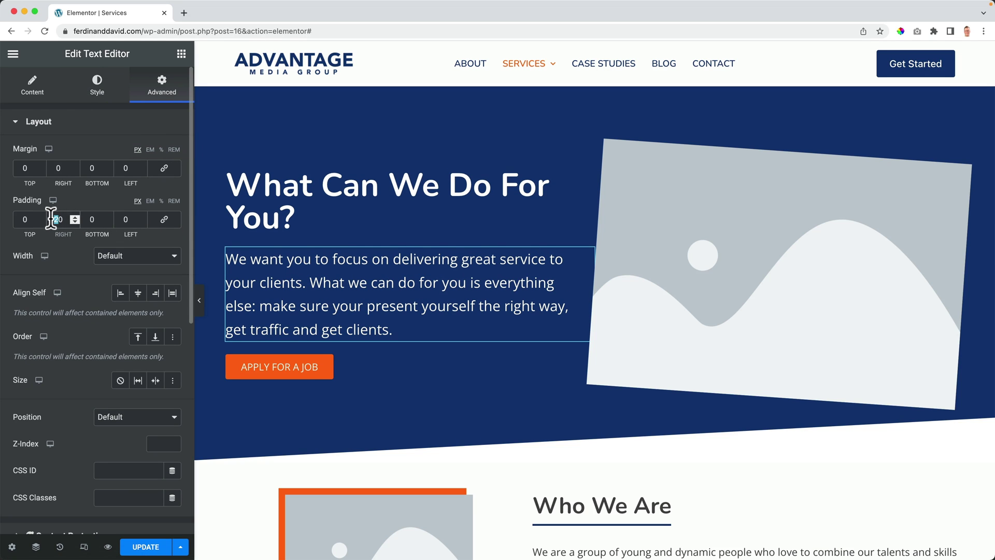
pyautogui.press('Tab')
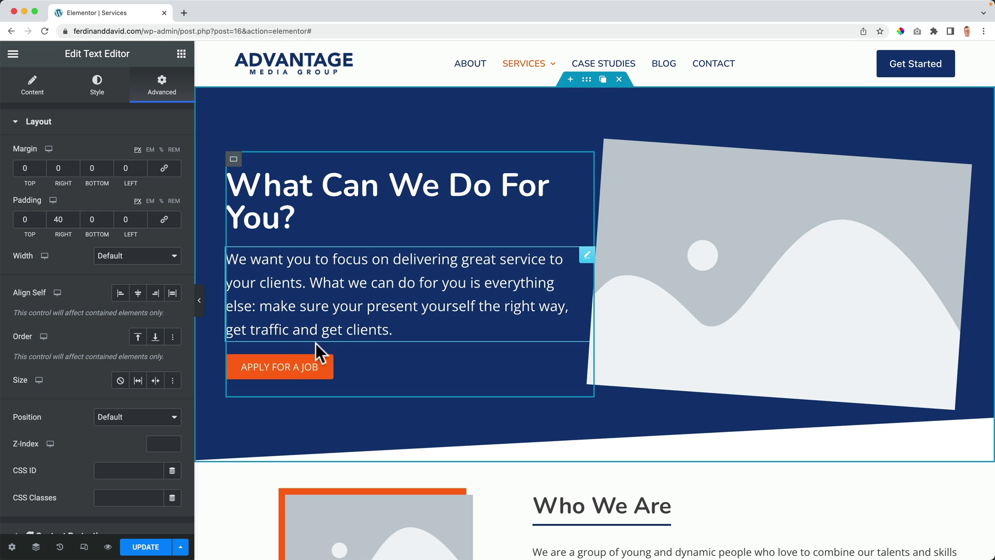
# Step: Change the hero button label from APPLY FOR A JOB to 'Get Started'
pyautogui.click(321, 367)
pyautogui.tripleClick(127, 180)
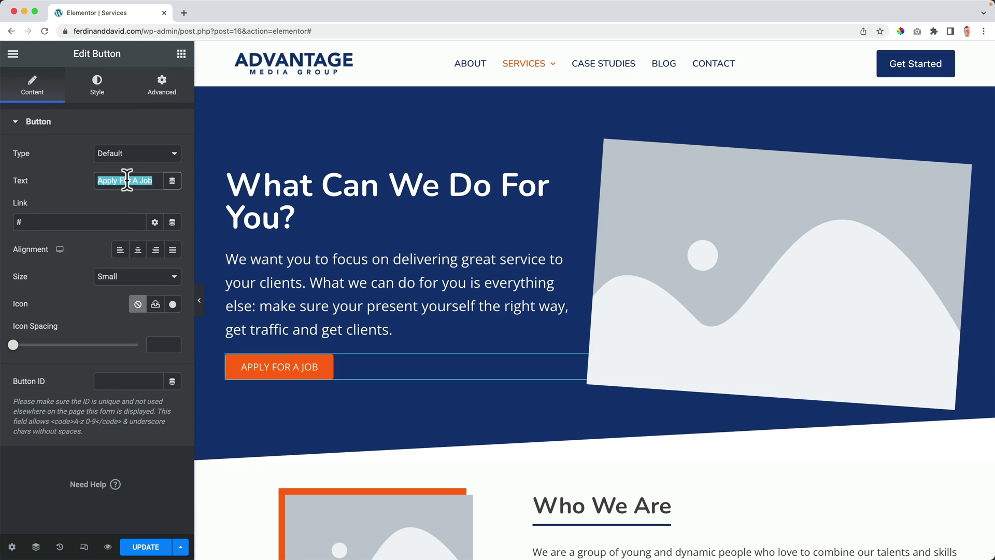
pyautogui.write('Gets Started')
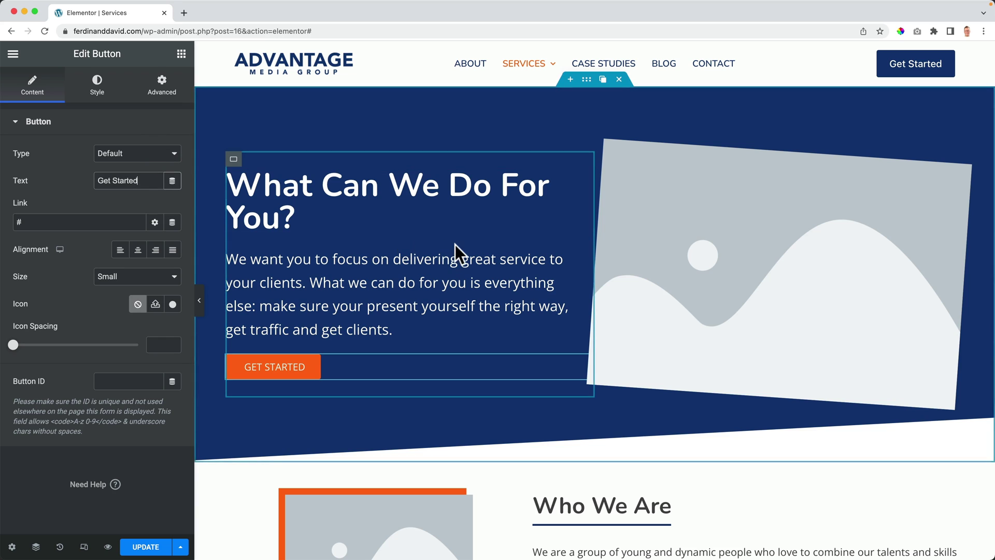
# Step: Rename the Who We Are heading to 'What Is our Approach?' and update the page
pyautogui.scroll(-3, 455, 251)
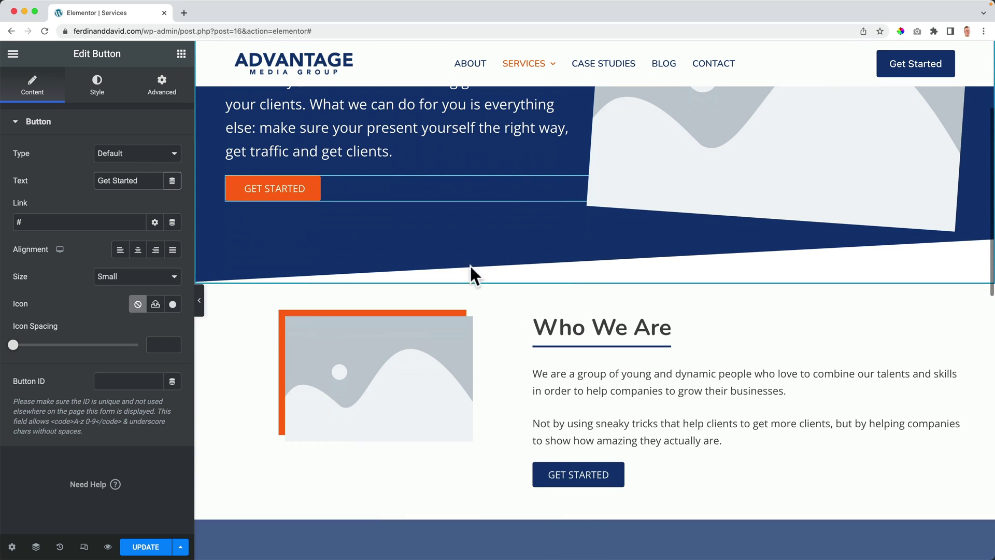
pyautogui.tripleClick(586, 330)
pyautogui.write('W')
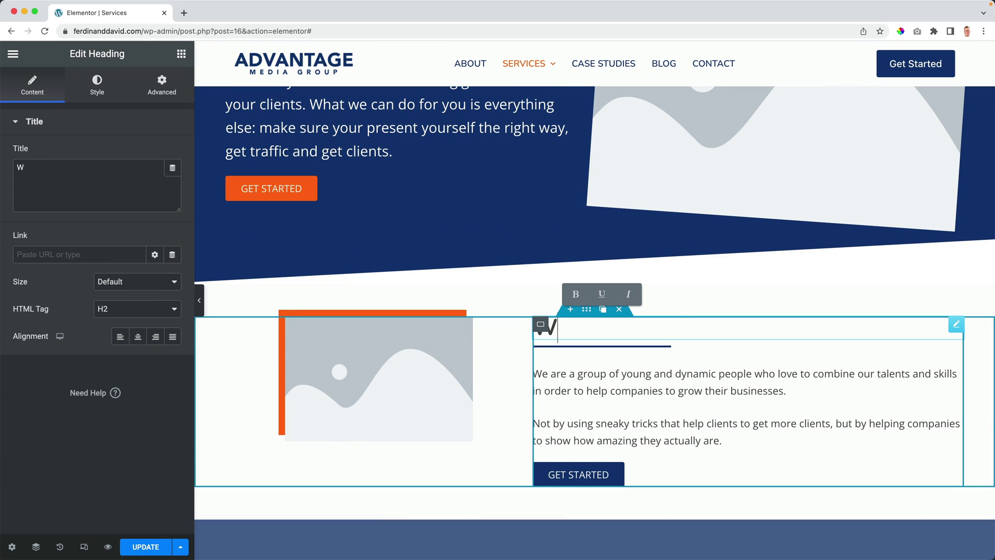
pyautogui.write('hat Is our Appre')
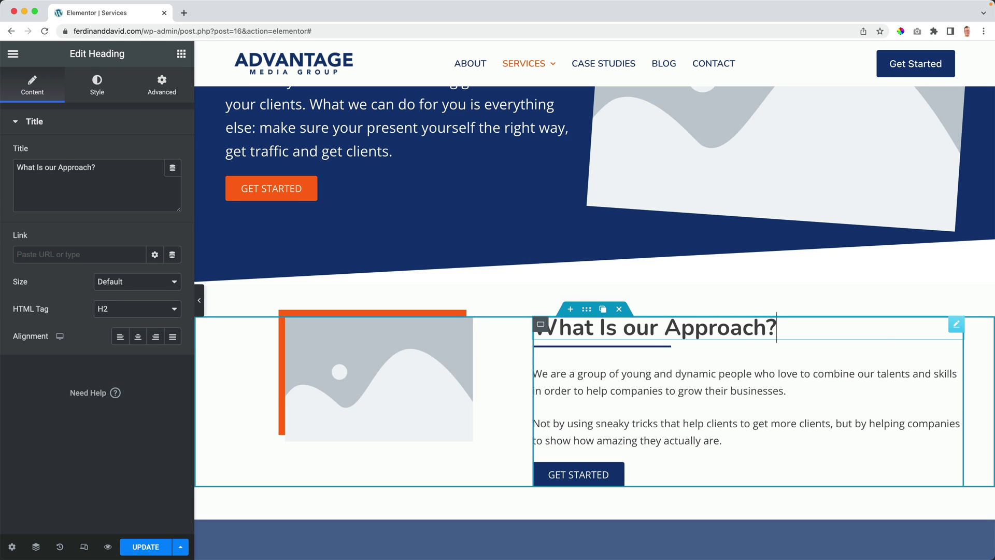
pyautogui.scroll(-3, 616, 332)
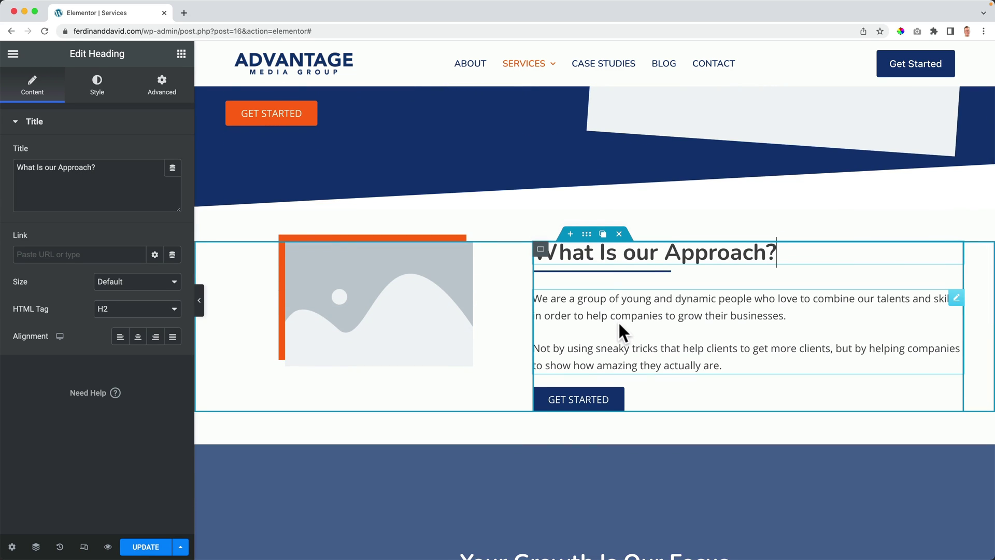
pyautogui.scroll(-10, 617, 320)
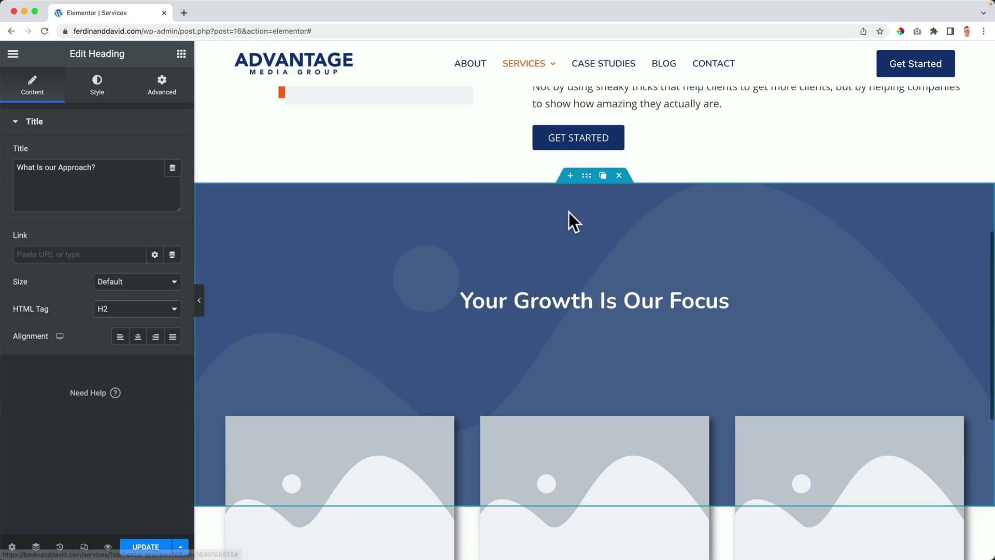
pyautogui.scroll(-7, 555, 236)
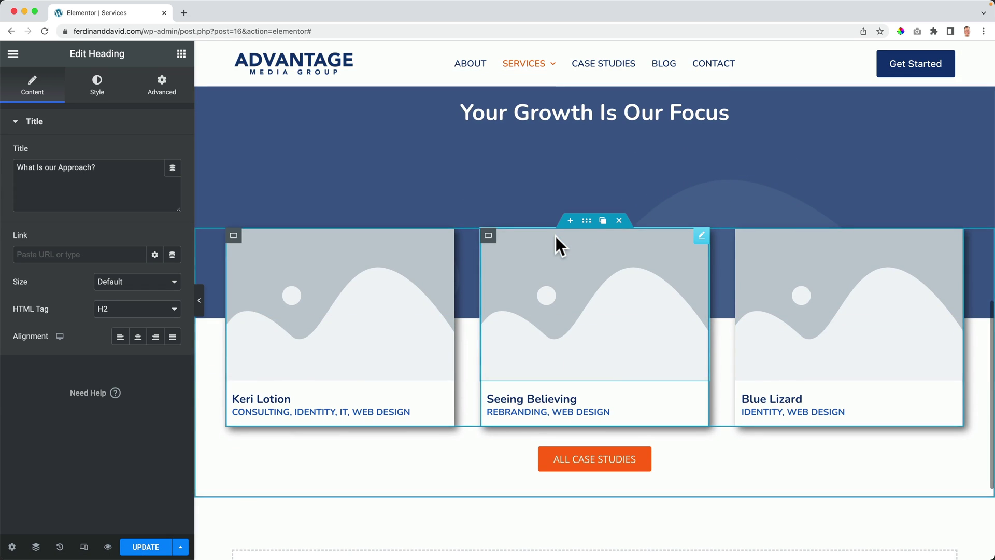
pyautogui.scroll(-7, 555, 236)
pyautogui.scroll(12, 554, 234)
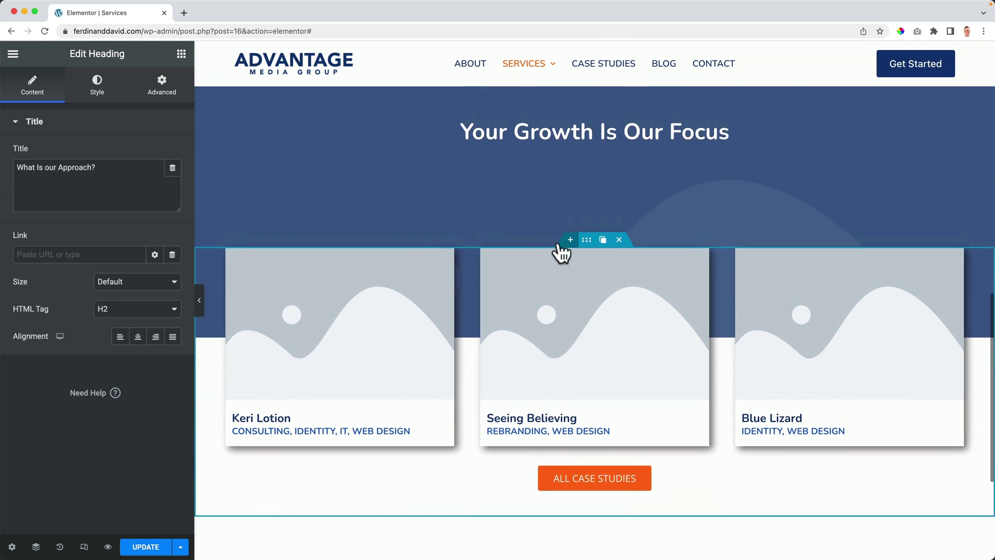
pyautogui.scroll(8, 558, 244)
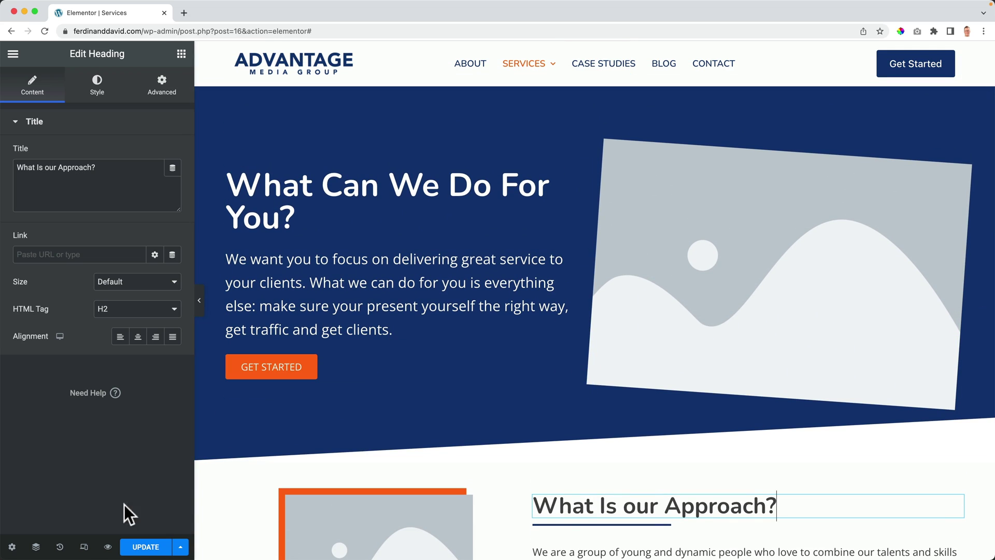
pyautogui.click(143, 550)
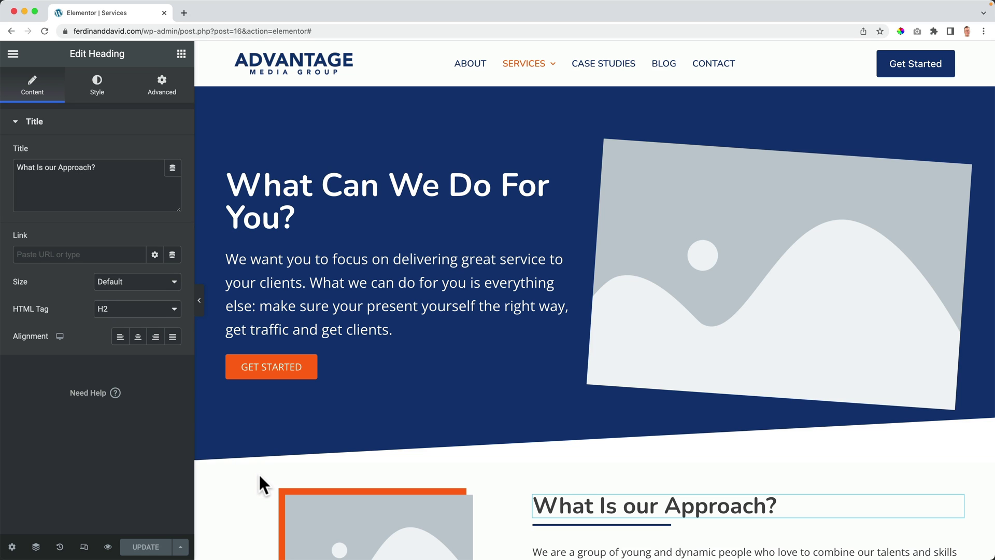
# Step: Go to ferdykorp.com's Templates page and enter the first name and e-mail address in the signup form
pyautogui.click(184, 13)
pyautogui.write('ferdykorp.com')
pyautogui.press('Return')
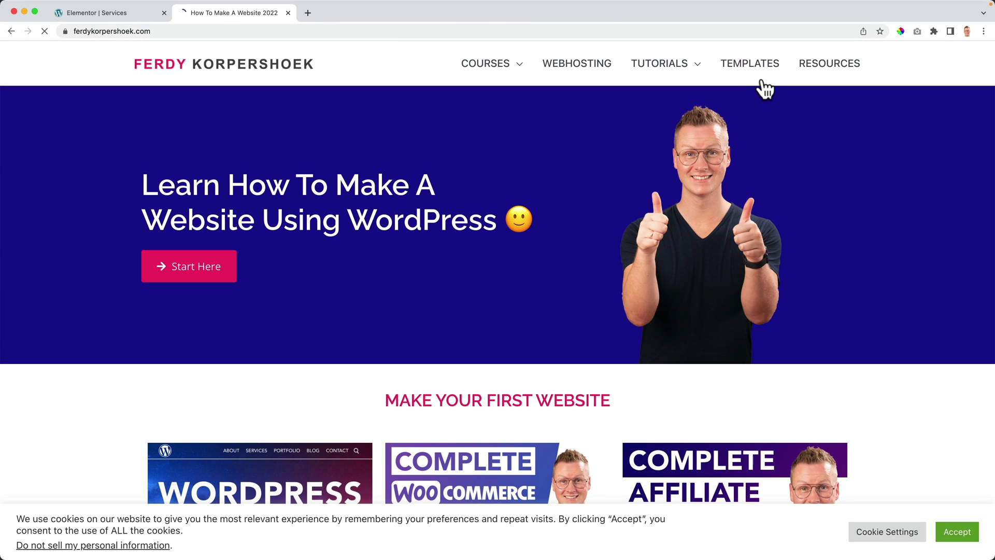
pyautogui.click(755, 68)
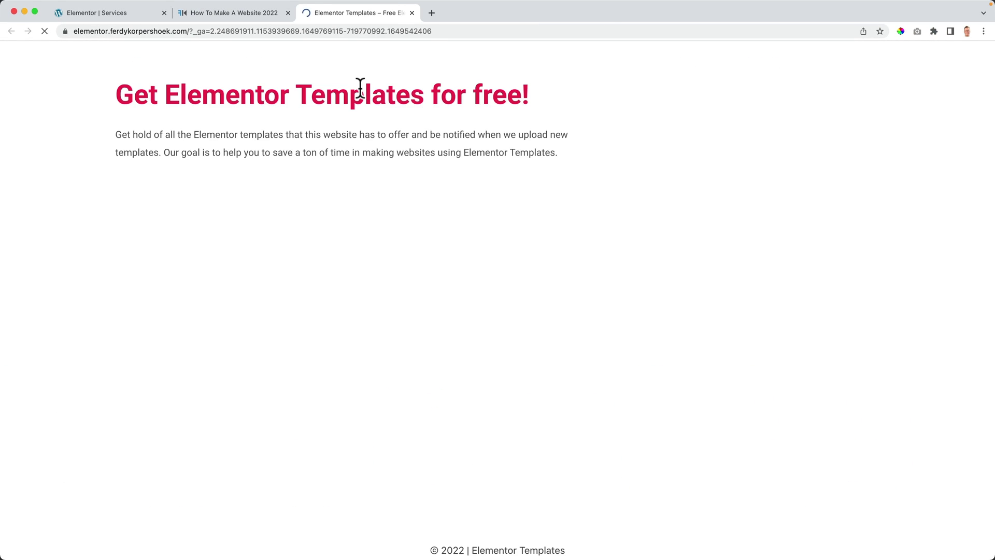
pyautogui.click(420, 234)
pyautogui.write('Ferdy')
pyautogui.press('Tab')
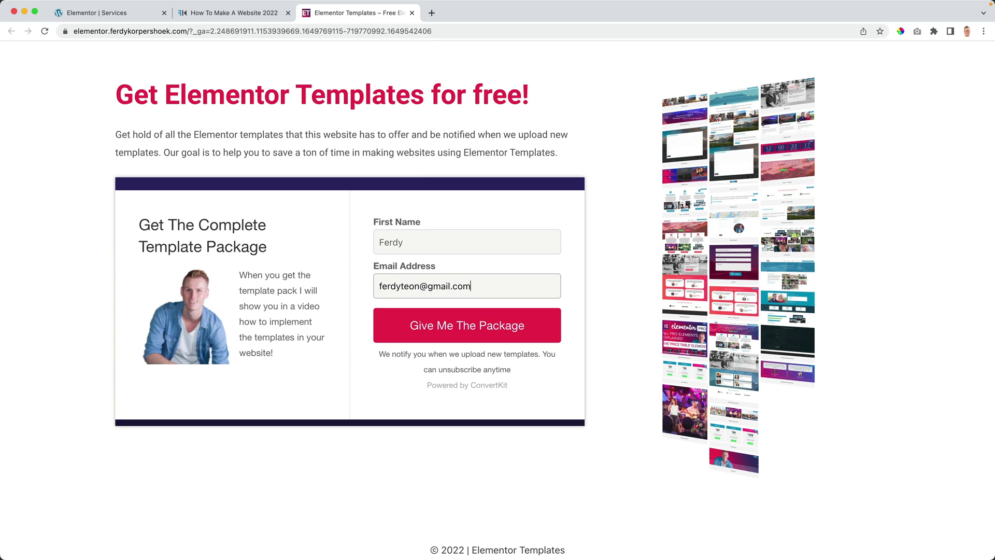
# Step: Request the full template package, accept both consent boxes, and subscribe
pyautogui.click(471, 339)
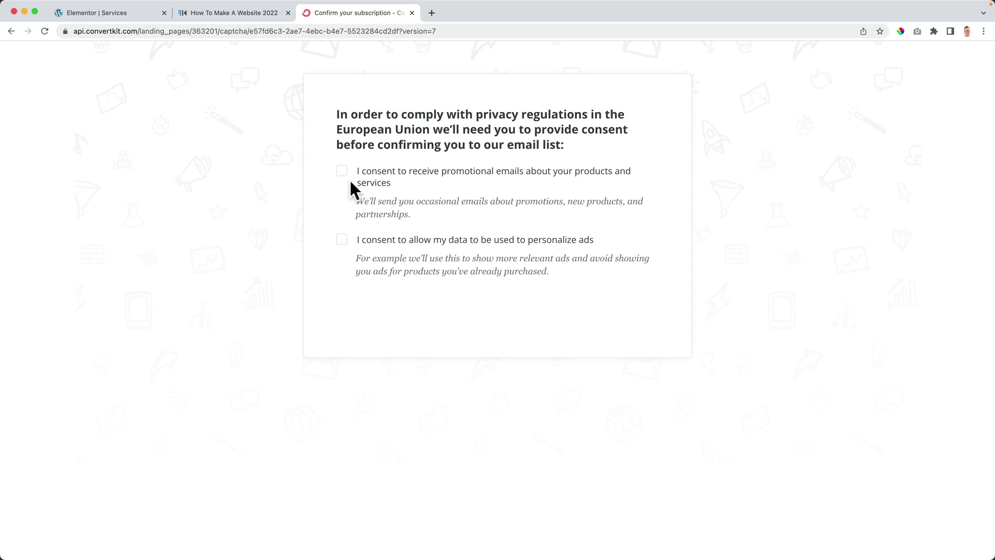
pyautogui.click(342, 171)
pyautogui.click(342, 240)
pyautogui.click(362, 307)
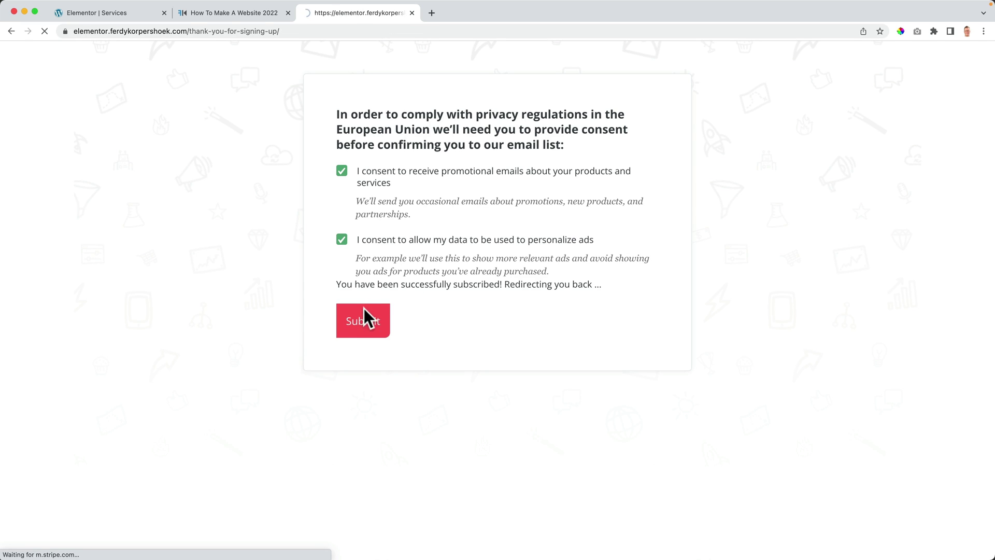
# Step: In Gmail, open the confirmation e-mail and click Get The Template Pack
pyautogui.click(430, 13)
pyautogui.write('gmail')
pyautogui.press('Return')
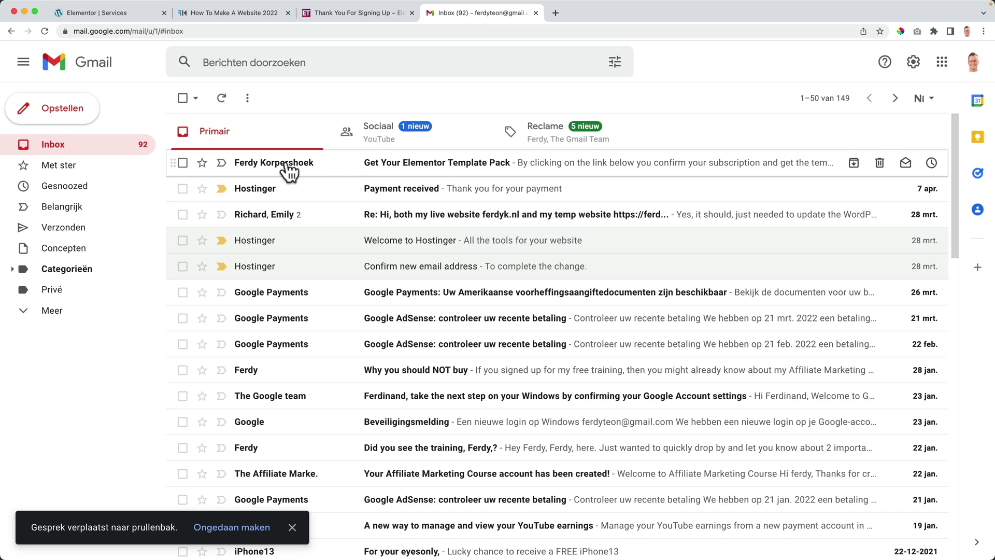
pyautogui.click(286, 162)
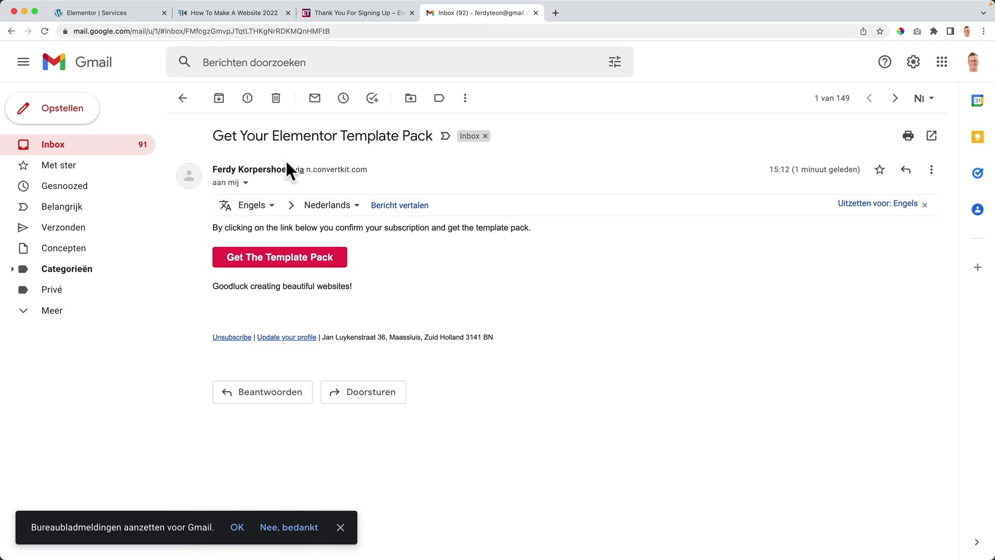
pyautogui.click(275, 260)
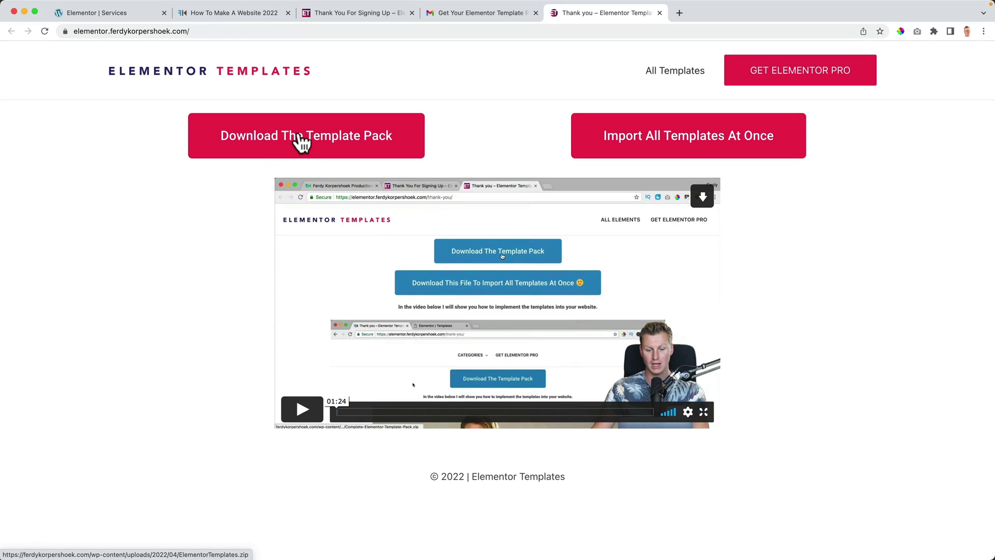
# Step: Download the template pack zip and browse All Templates filtered to Elementor Pro
pyautogui.click(302, 142)
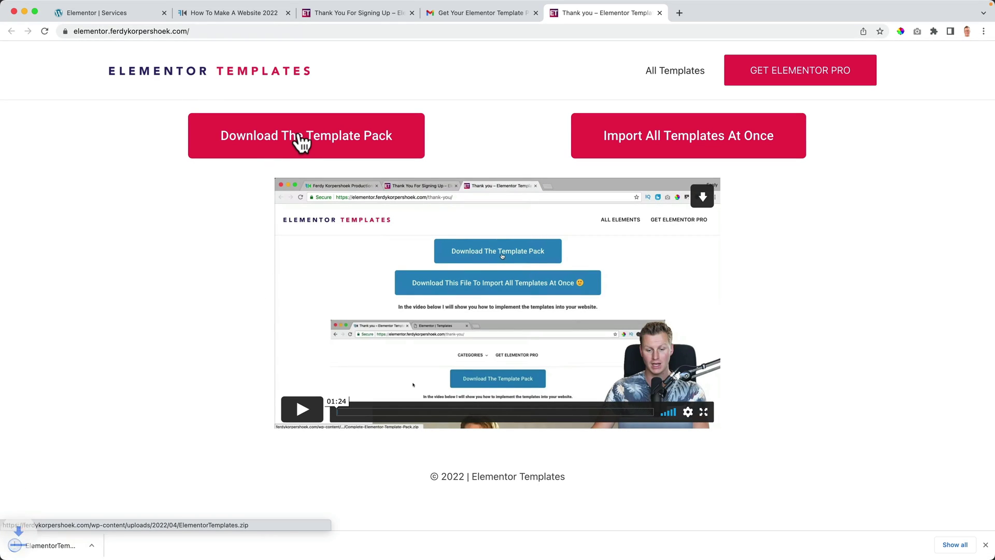
pyautogui.click(683, 73)
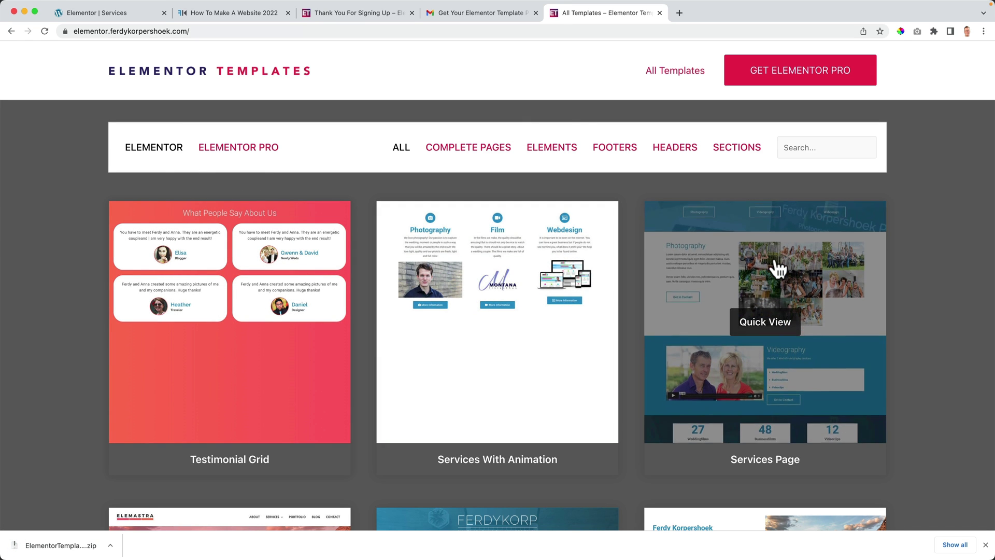
pyautogui.click(240, 154)
pyautogui.scroll(-1, 238, 153)
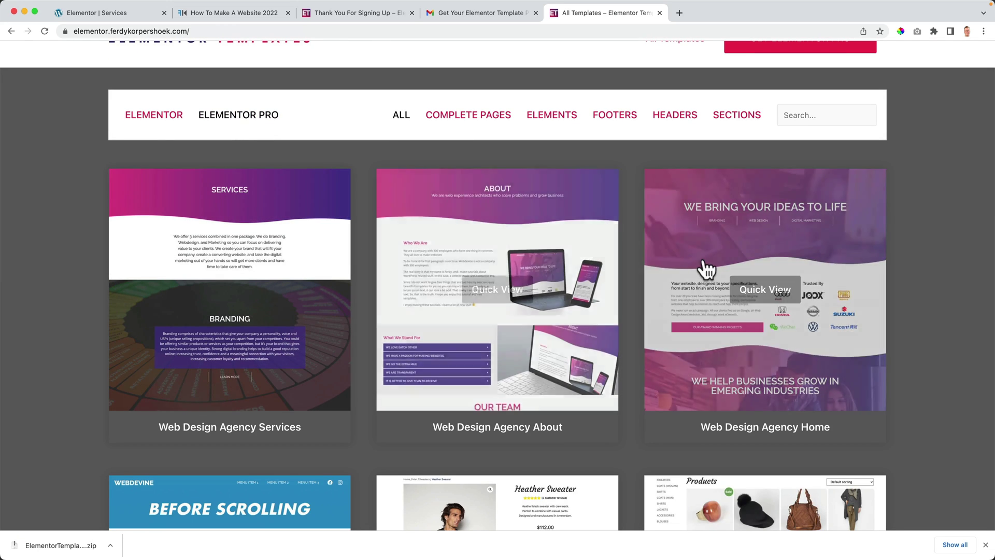
pyautogui.scroll(-5, 637, 276)
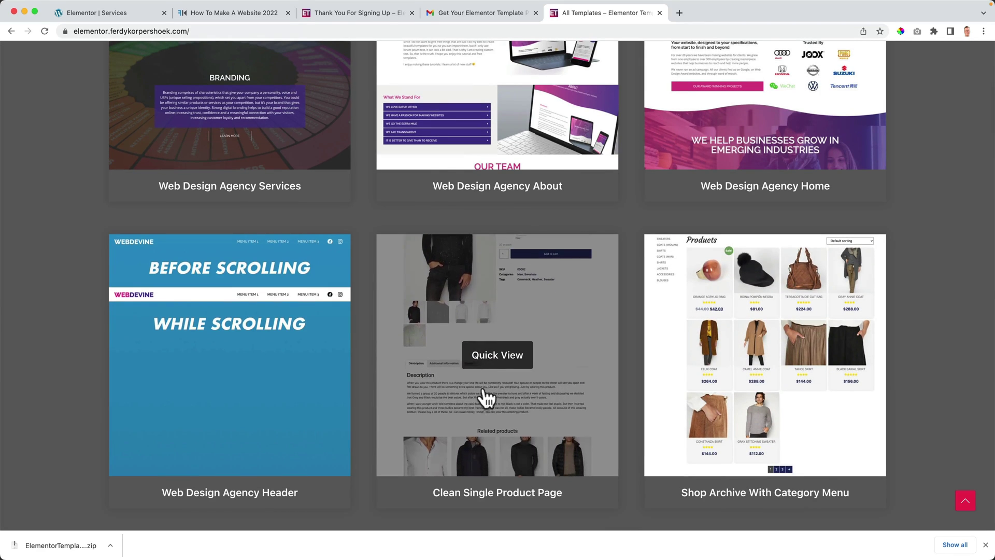
pyautogui.scroll(2, 374, 362)
pyautogui.scroll(4, 374, 362)
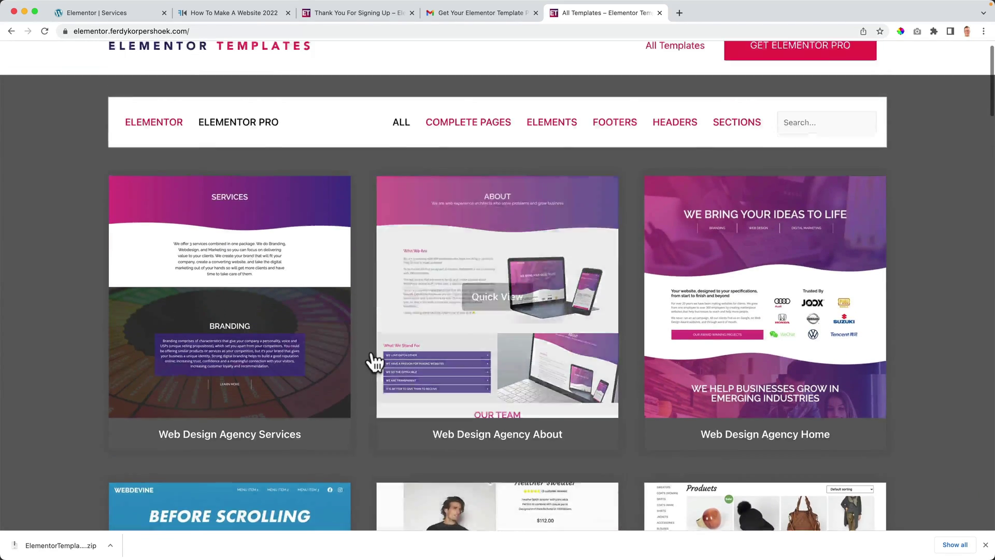
# Step: Filter the template gallery to Headers and scroll through the results
pyautogui.click(675, 137)
pyautogui.scroll(-1, 680, 146)
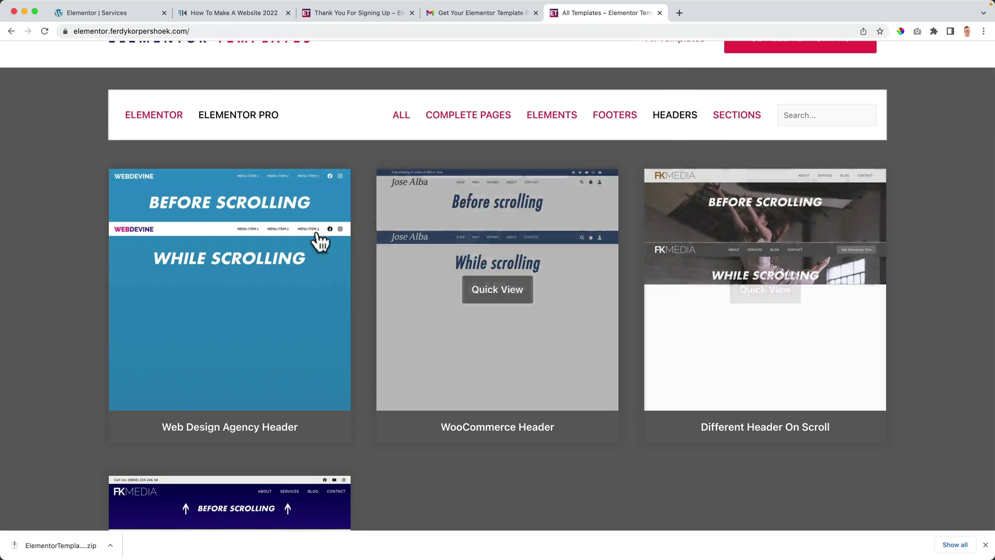
pyautogui.scroll(-1, 369, 290)
pyautogui.scroll(-10, 369, 293)
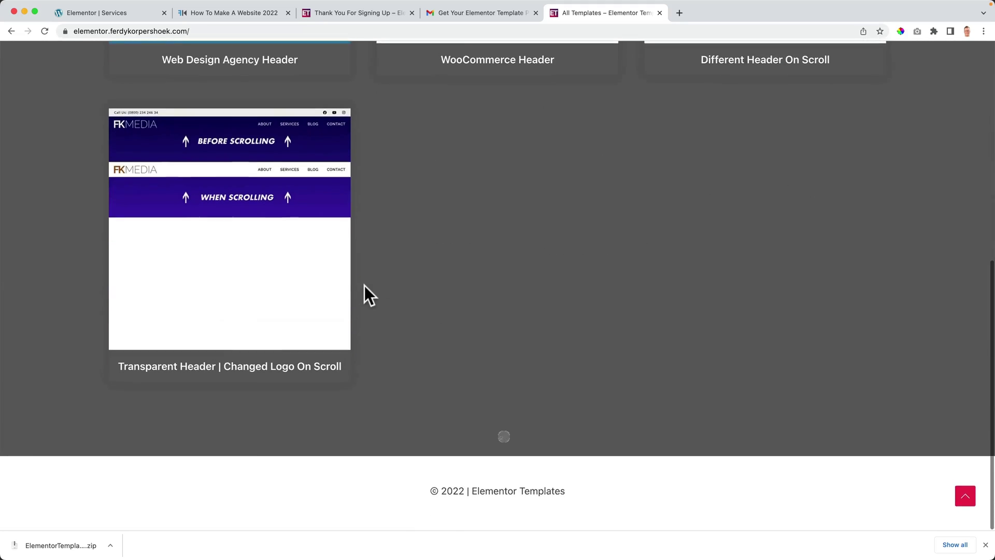
pyautogui.scroll(15, 367, 291)
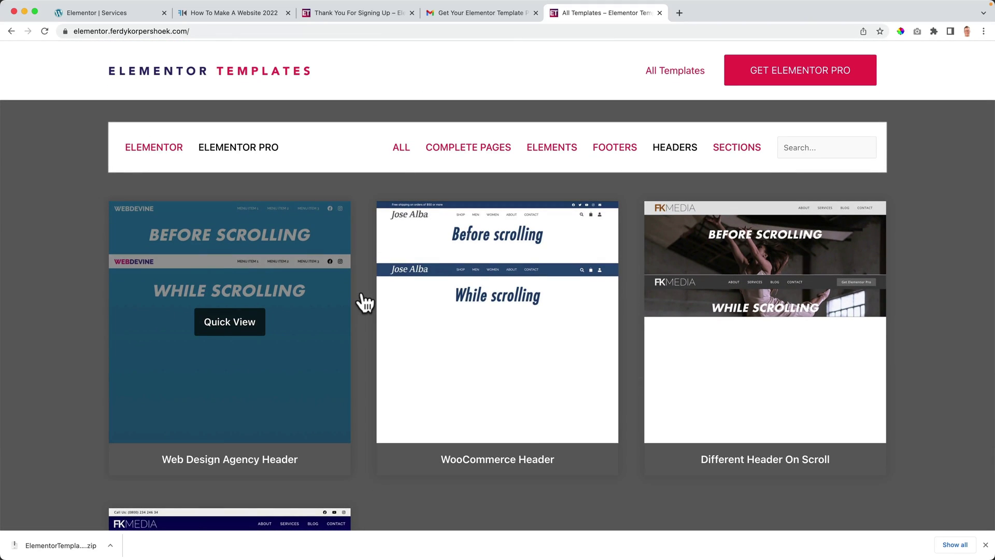
# Step: Close the extra browser tabs, including Gmail, and the template folder window
pyautogui.press('super+w')
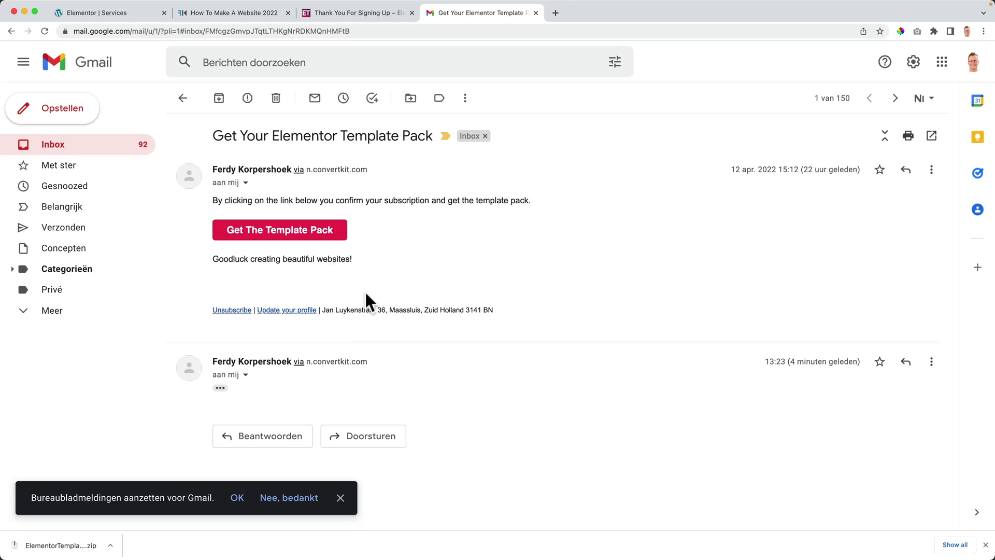
pyautogui.press('super+w')
pyautogui.click(527, 209)
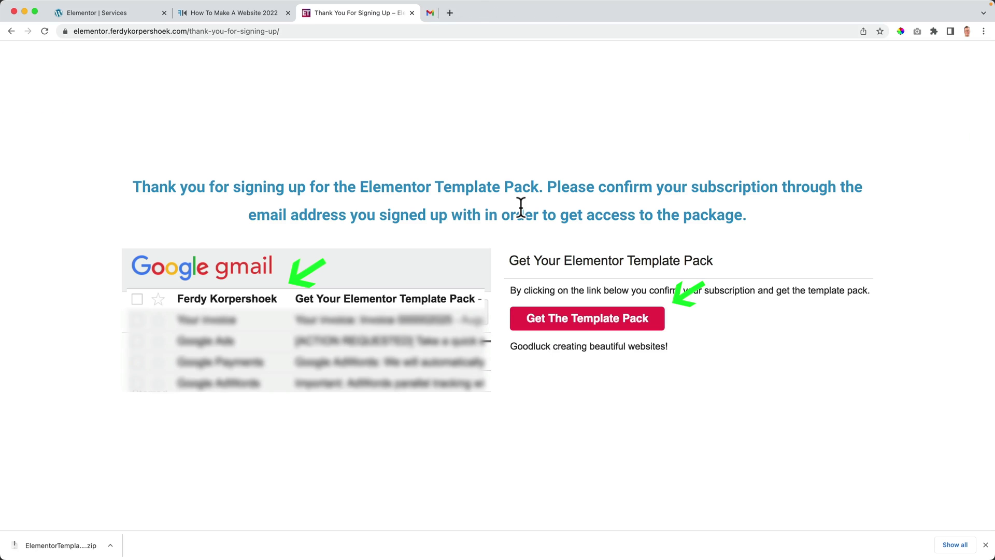
pyautogui.press('super+w')
pyautogui.press('super+w')
pyautogui.click(78, 545)
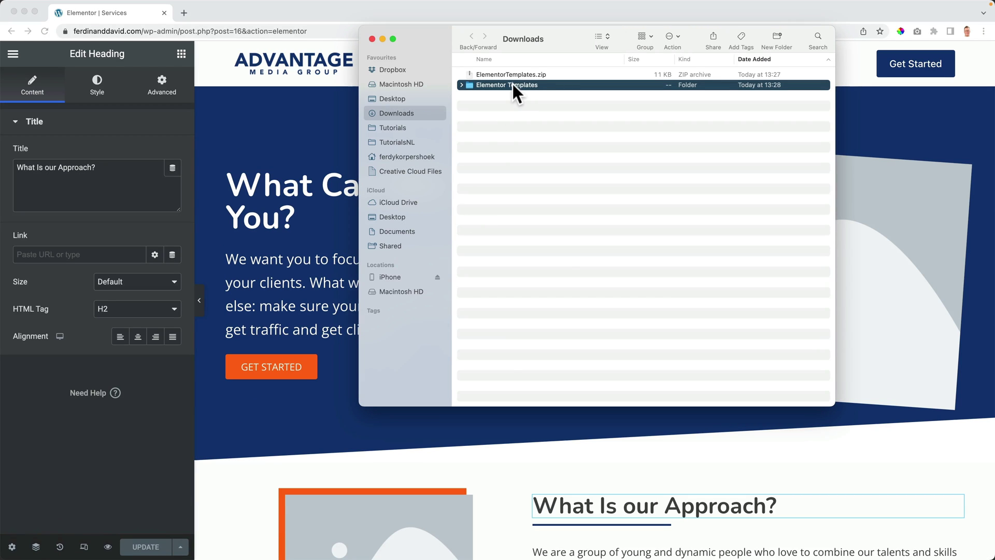
pyautogui.doubleClick(511, 84)
pyautogui.doubleClick(504, 74)
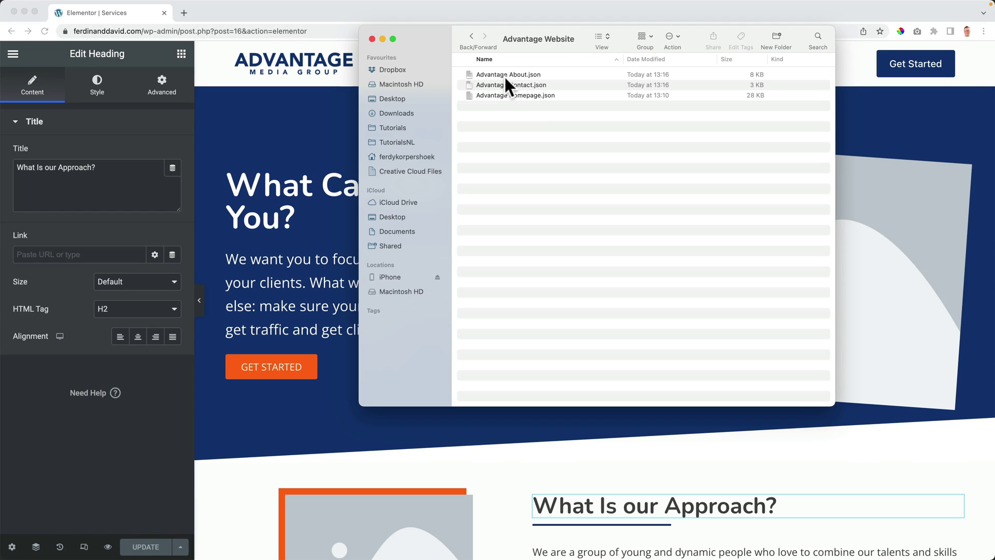
pyautogui.click(372, 39)
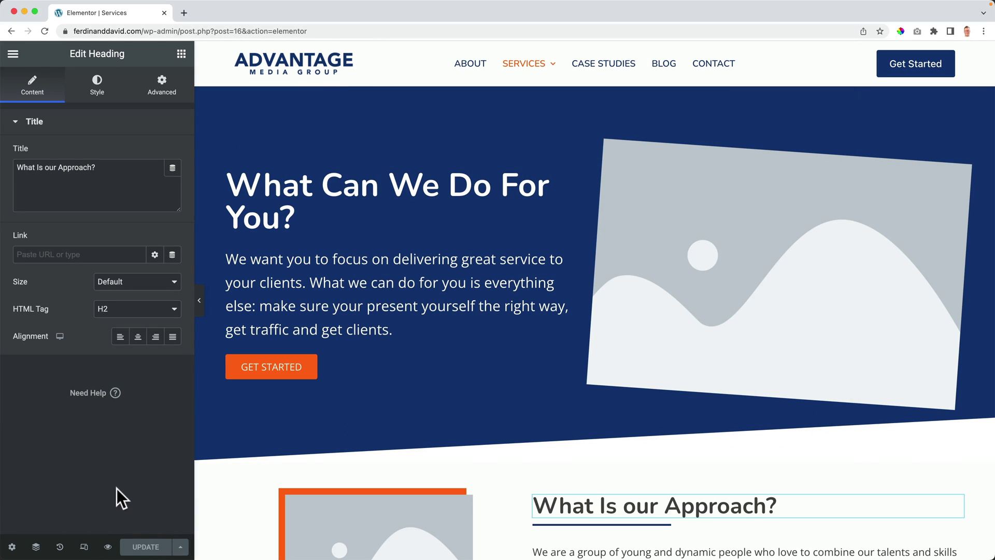
# Step: Open the site's Contact page in Elementor from the site preview
pyautogui.click(107, 547)
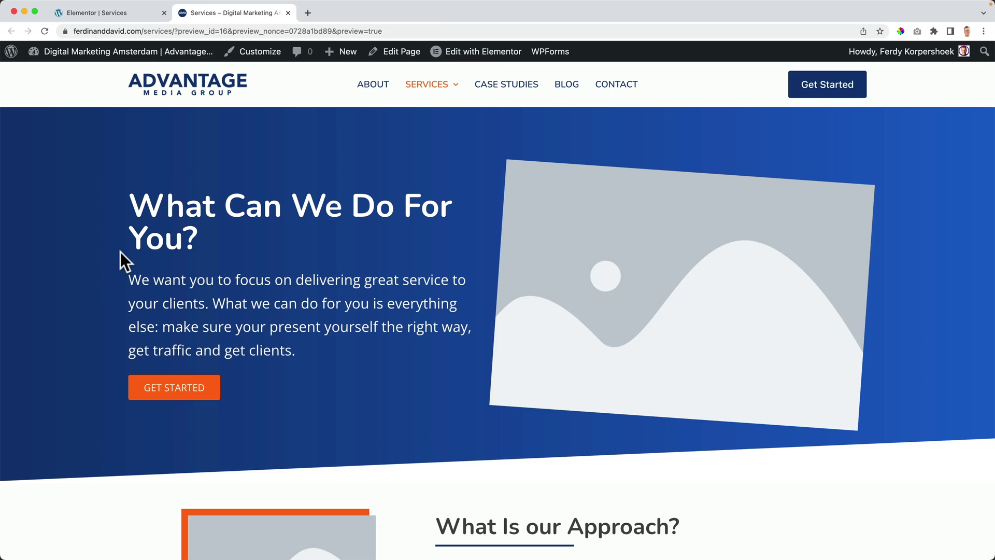
pyautogui.click(623, 89)
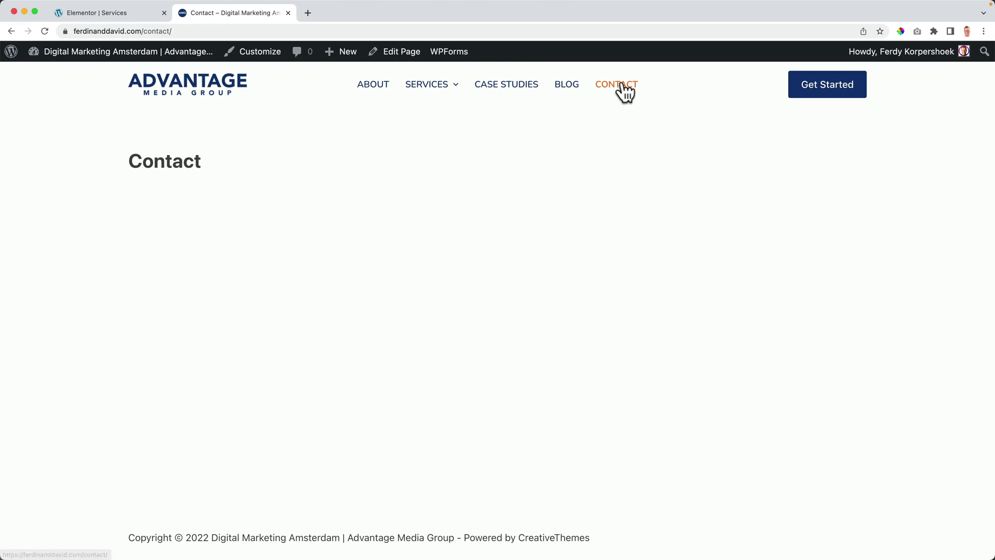
pyautogui.click(399, 58)
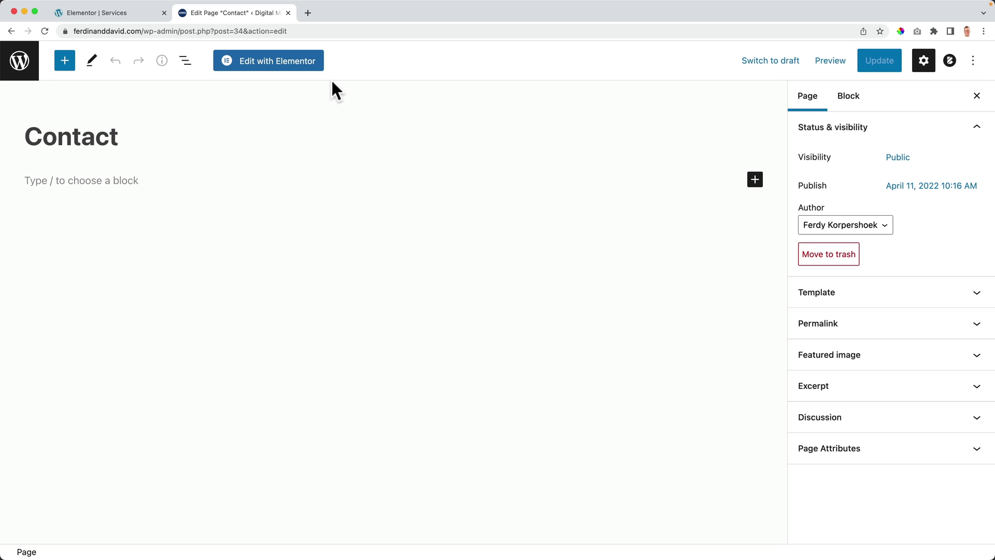
pyautogui.click(266, 67)
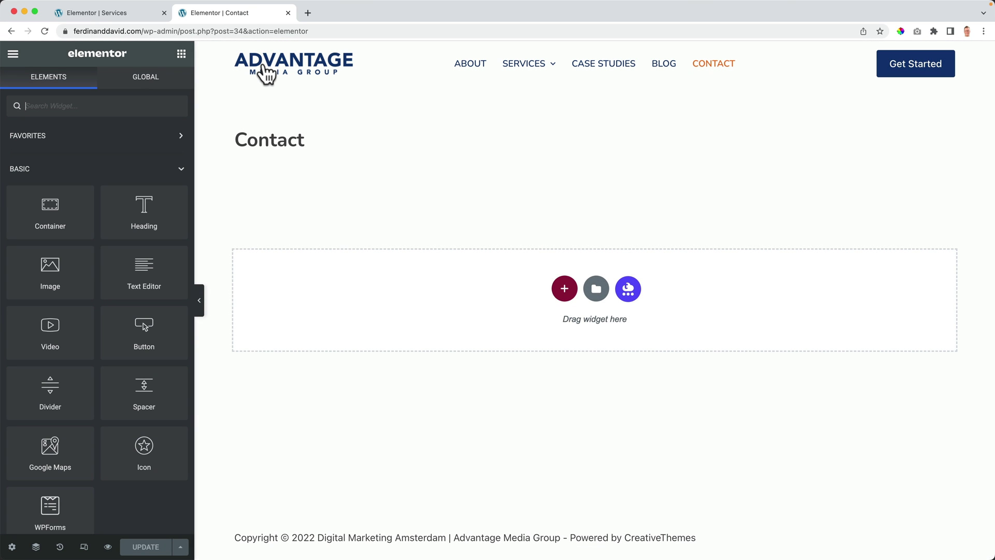
# Step: Set the page layout to Elementor Full Width and update the page
pyautogui.click(12, 547)
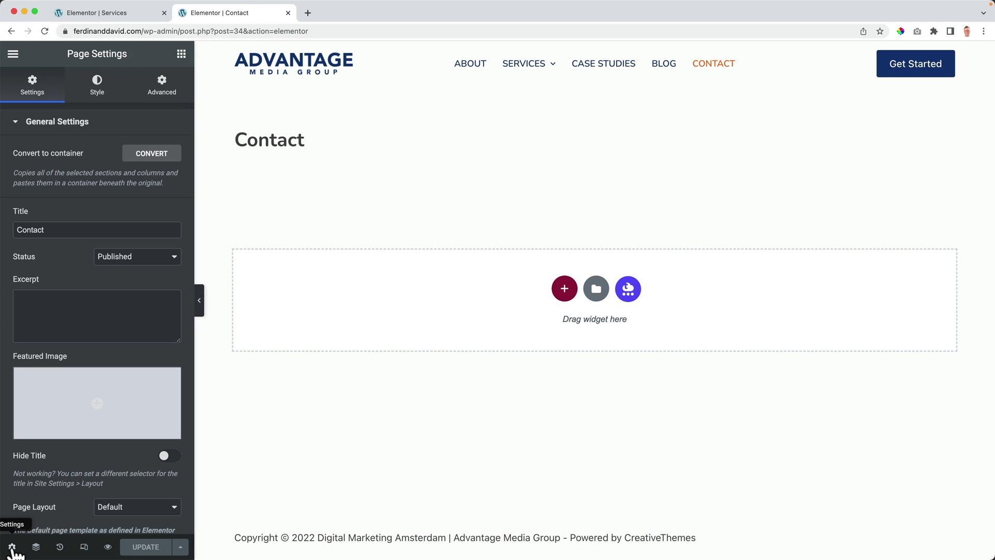
pyautogui.click(132, 510)
pyautogui.click(133, 534)
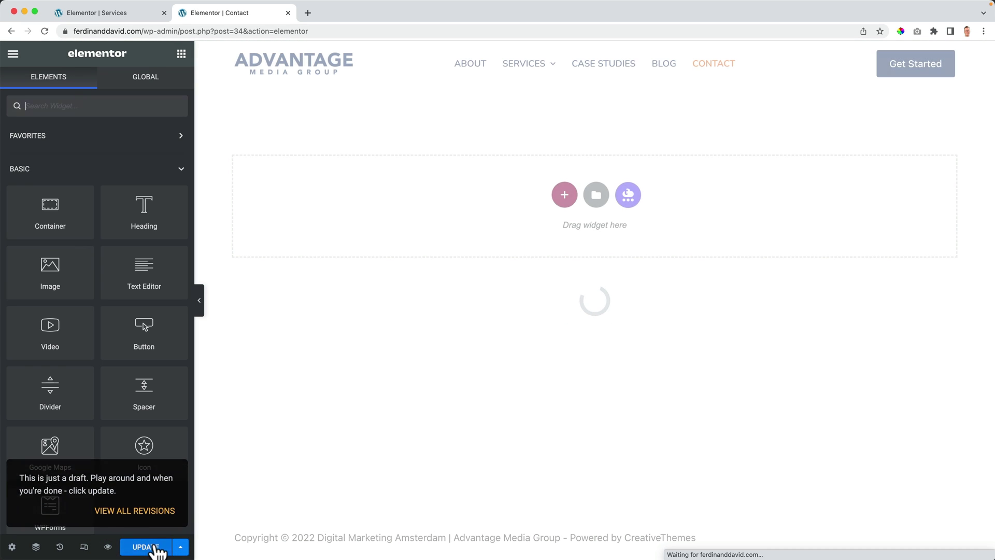
pyautogui.click(154, 547)
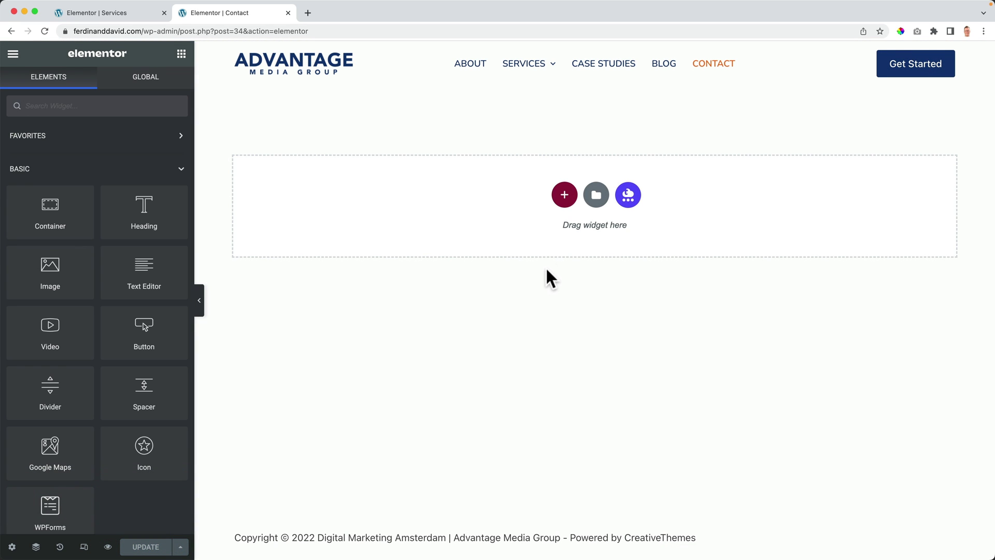
# Step: Import Advantage Contact.json without unfiltered uploads, then insert it, keeping current page settings
pyautogui.click(601, 203)
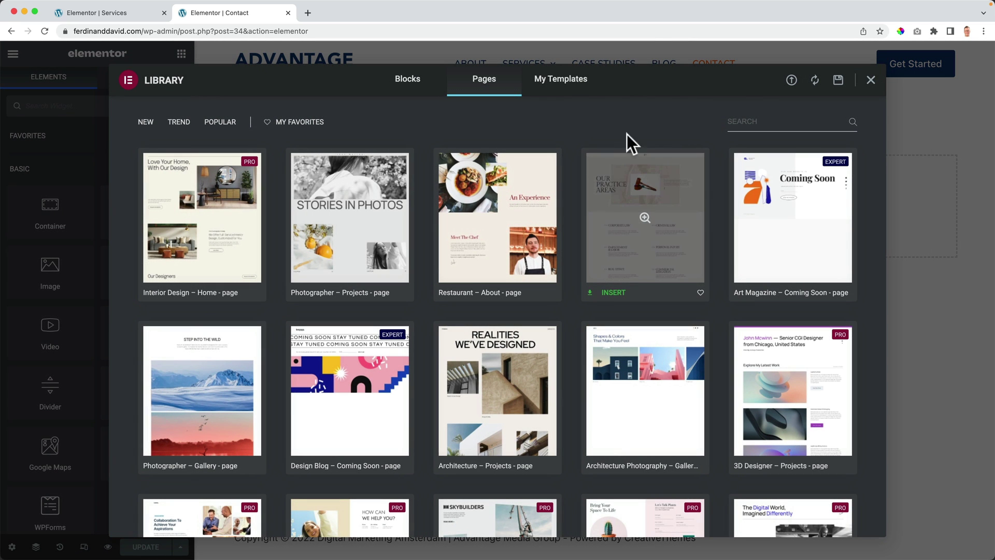
pyautogui.click(792, 80)
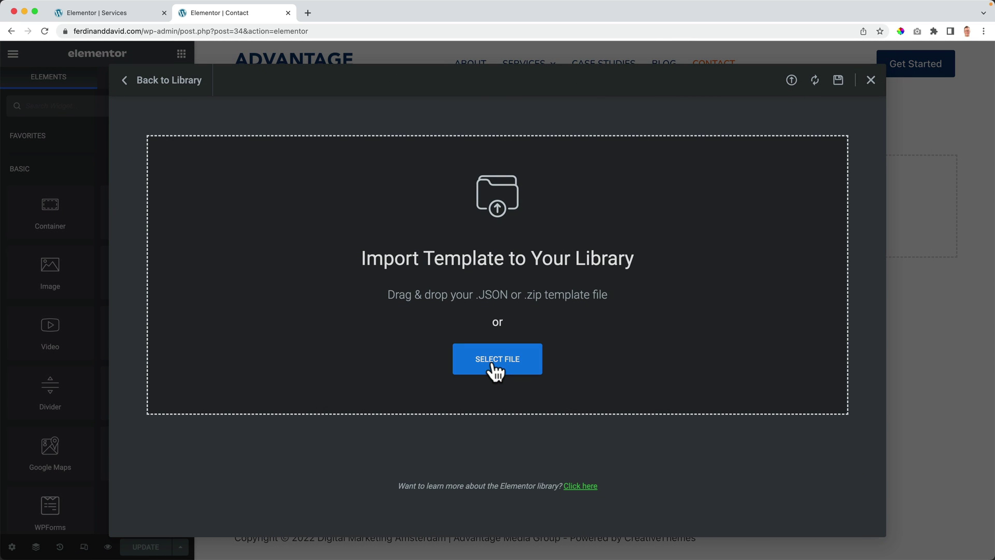
pyautogui.click(496, 365)
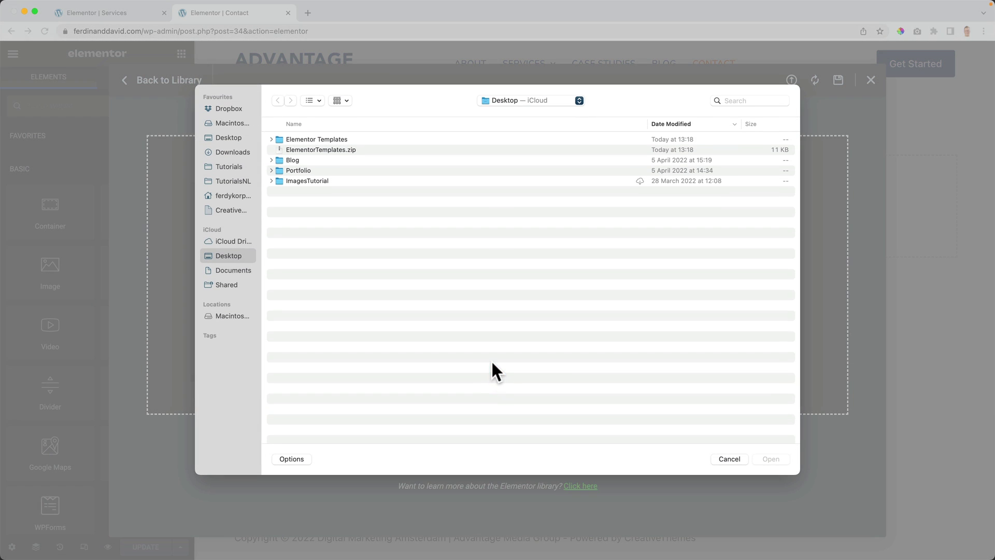
pyautogui.click(231, 152)
pyautogui.doubleClick(314, 139)
pyautogui.doubleClick(311, 139)
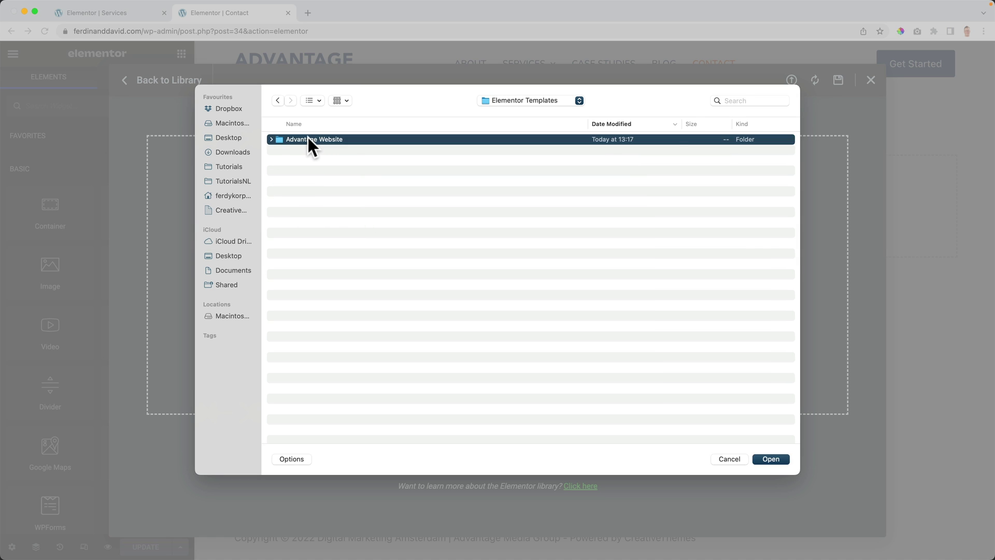
pyautogui.click(321, 150)
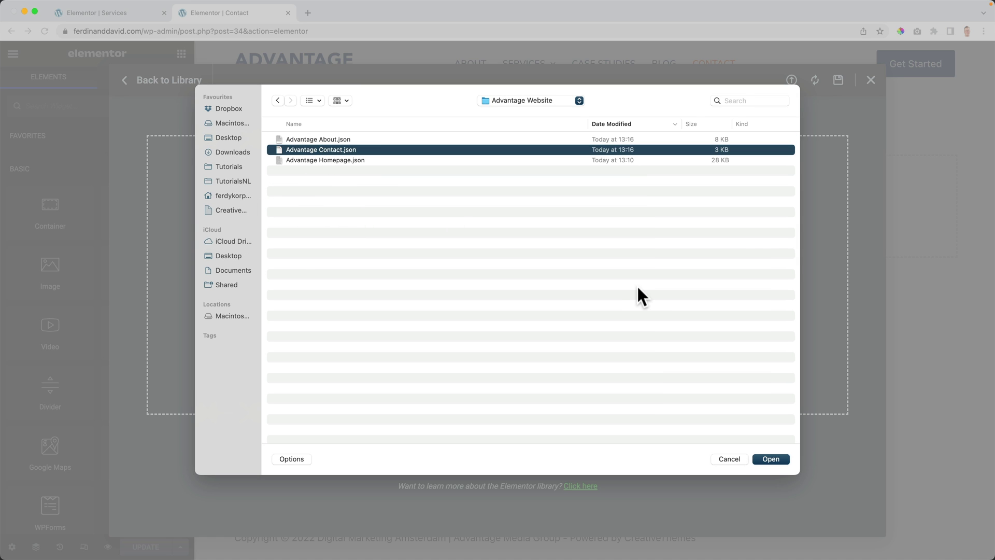
pyautogui.click(770, 458)
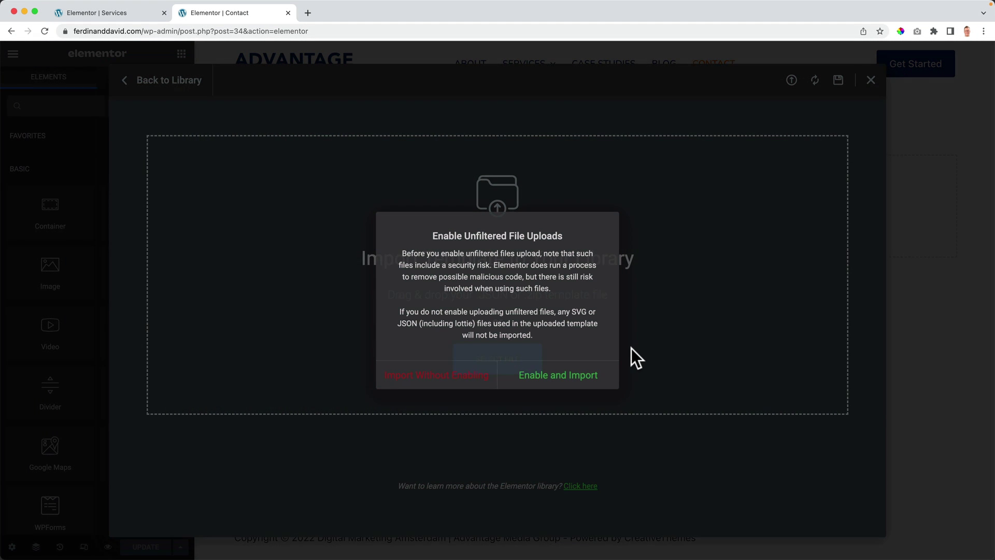
pyautogui.click(438, 378)
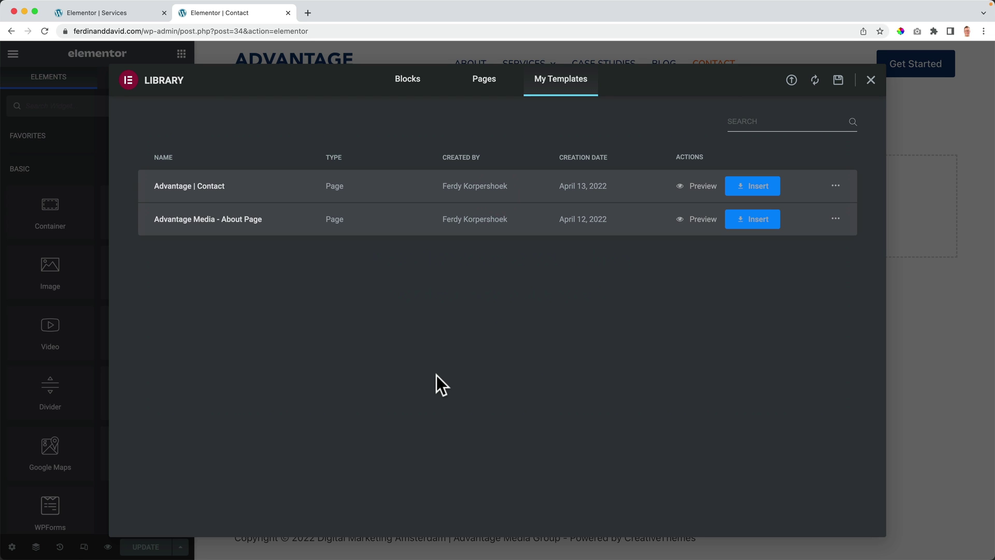
pyautogui.click(762, 185)
pyautogui.click(445, 346)
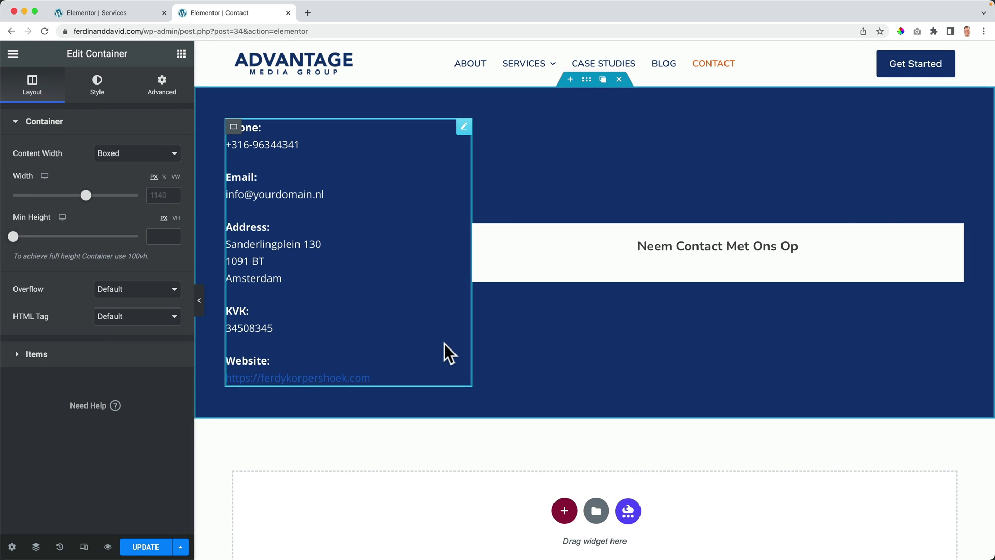
# Step: Set the WPForms block to Simple Contact Form and update the Contact page
pyautogui.click(707, 265)
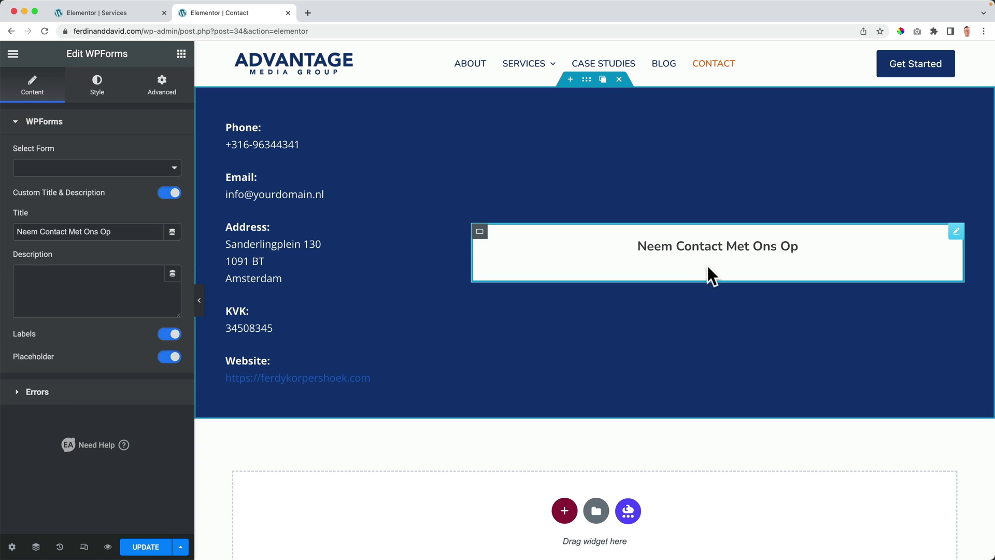
pyautogui.click(67, 167)
pyautogui.click(62, 181)
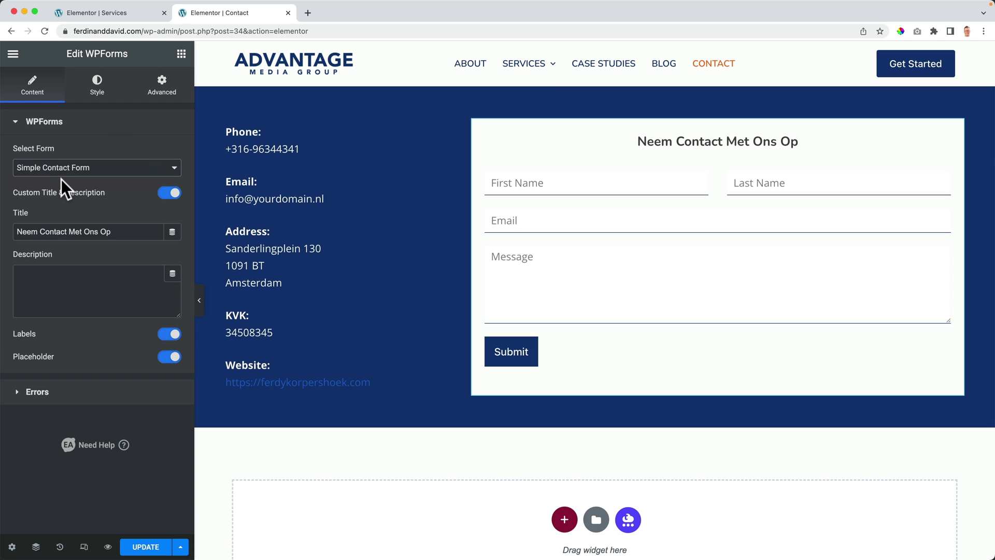
pyautogui.click(145, 545)
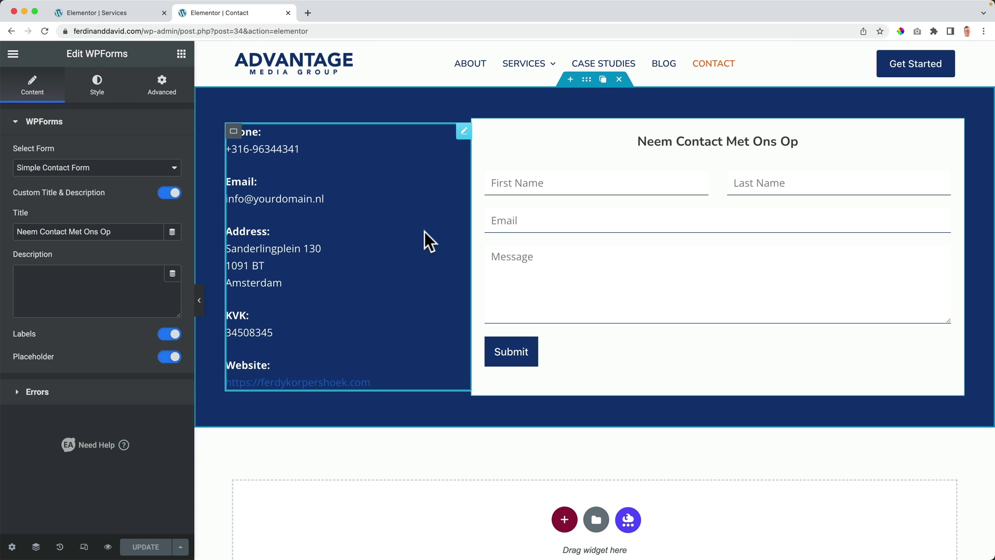
pyautogui.scroll(-1, 425, 232)
pyautogui.scroll(1, 423, 235)
# Step: Preview the Contact page in a new tab and close the Elementor editor
pyautogui.click(108, 547)
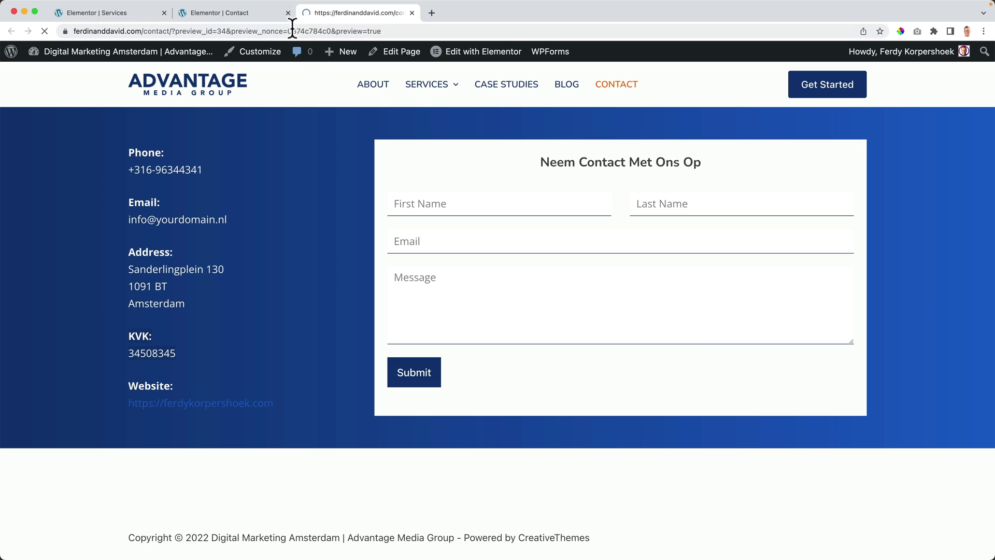
pyautogui.click(288, 12)
pyautogui.moveTo(146, 176); pyautogui.dragTo(156, 267)
pyautogui.click(170, 262)
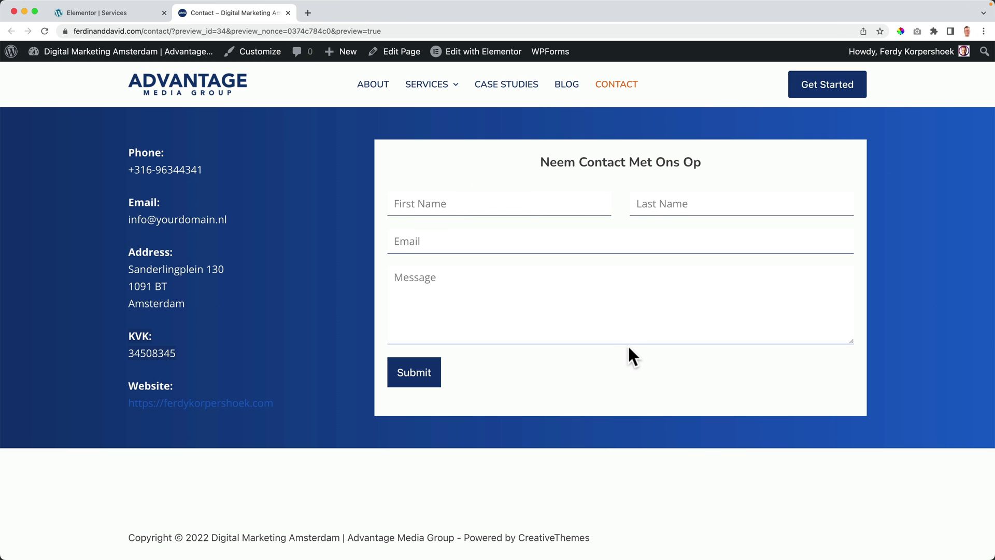
# Step: Browse the live site's home, About and Case Studies pages
pyautogui.click(213, 90)
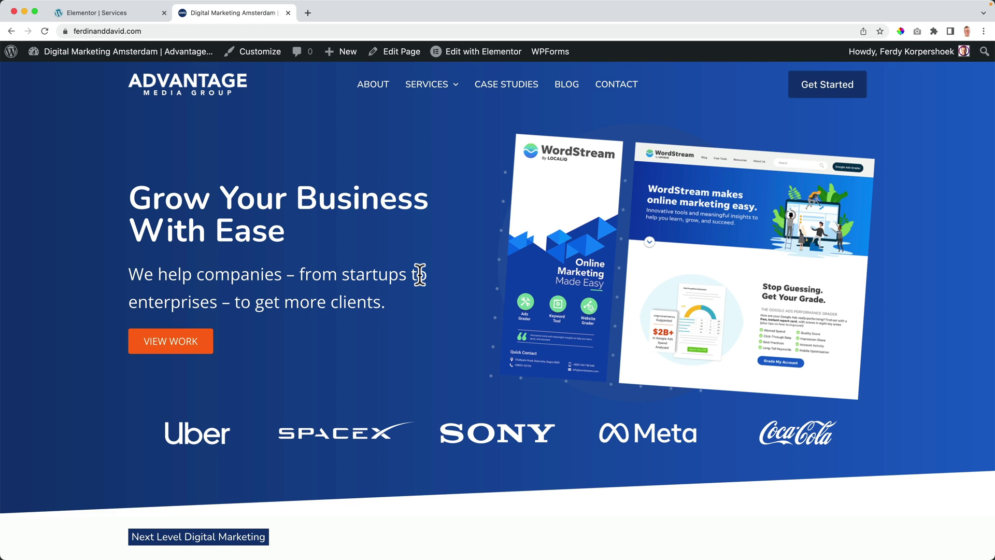
pyautogui.scroll(-20, 419, 271)
pyautogui.scroll(-6, 395, 333)
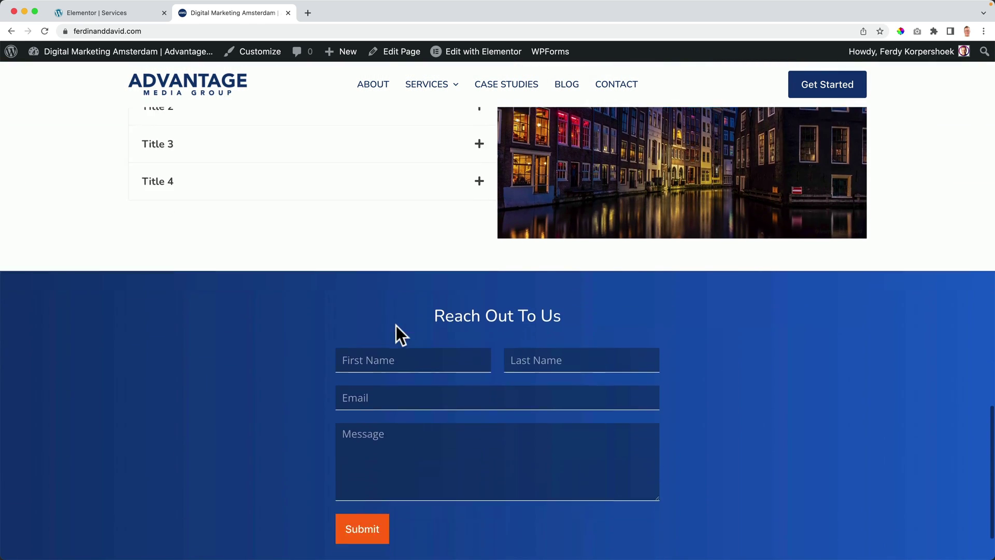
pyautogui.press('Home')
pyautogui.click(389, 87)
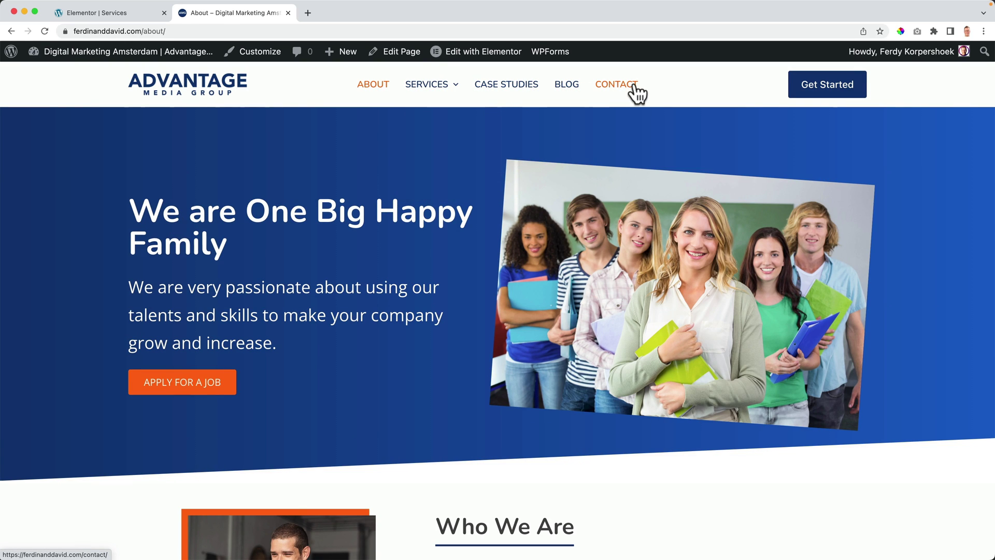
pyautogui.click(506, 87)
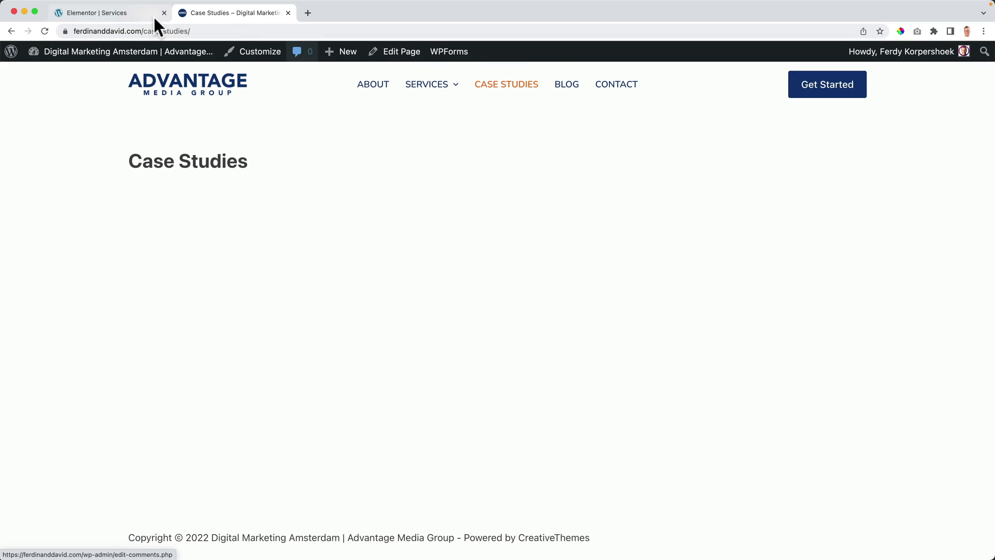
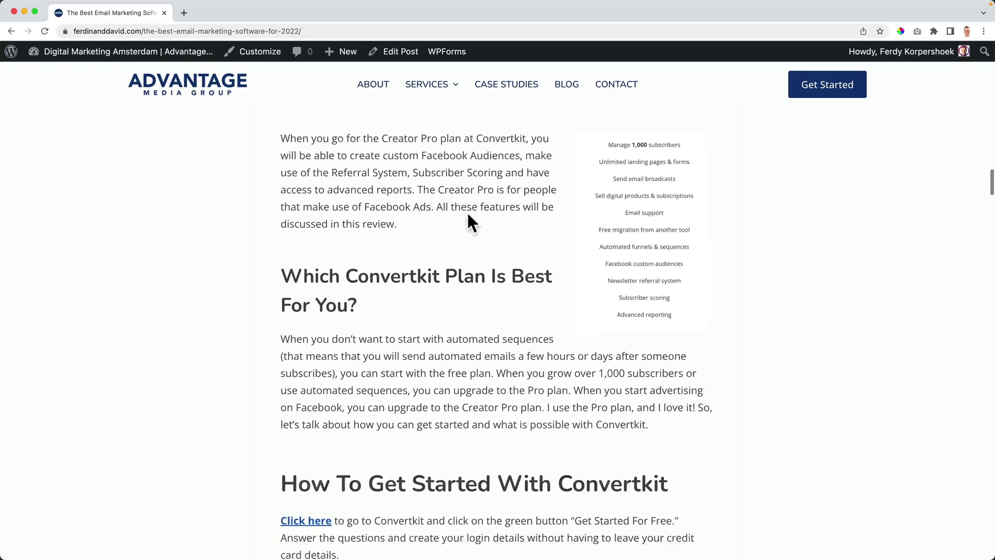
# Step: Scroll through the Convertkit article
pyautogui.scroll(-20, 468, 212)
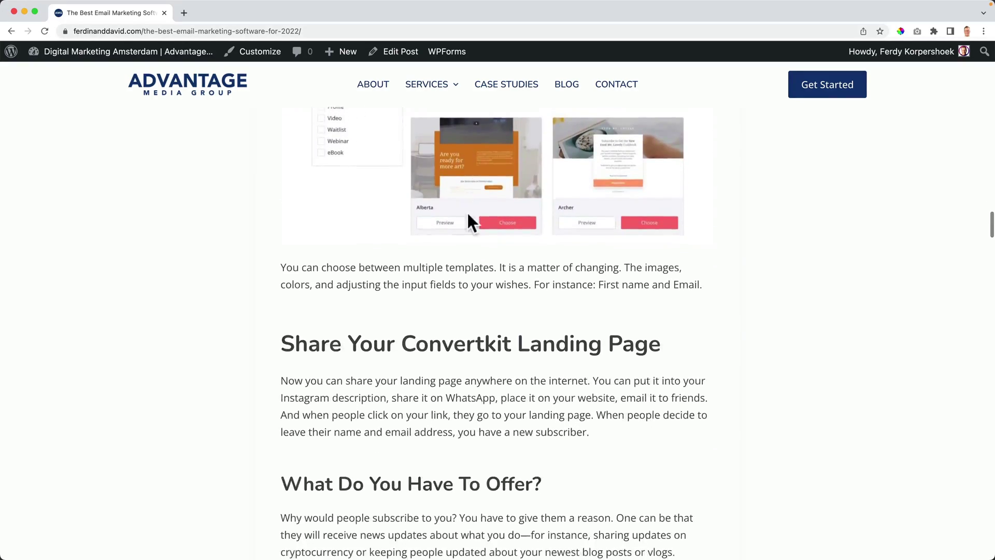
pyautogui.scroll(-20, 469, 221)
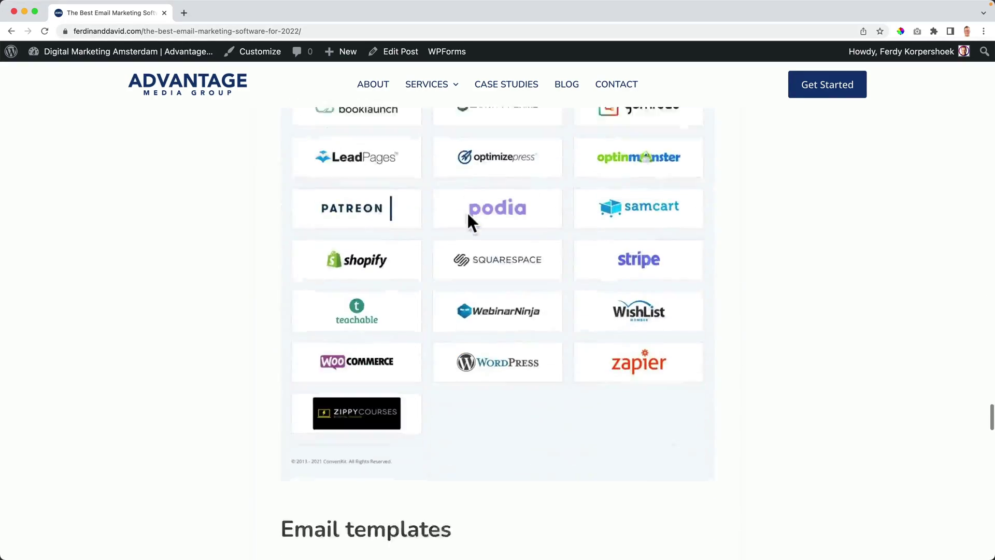
pyautogui.scroll(-20, 467, 213)
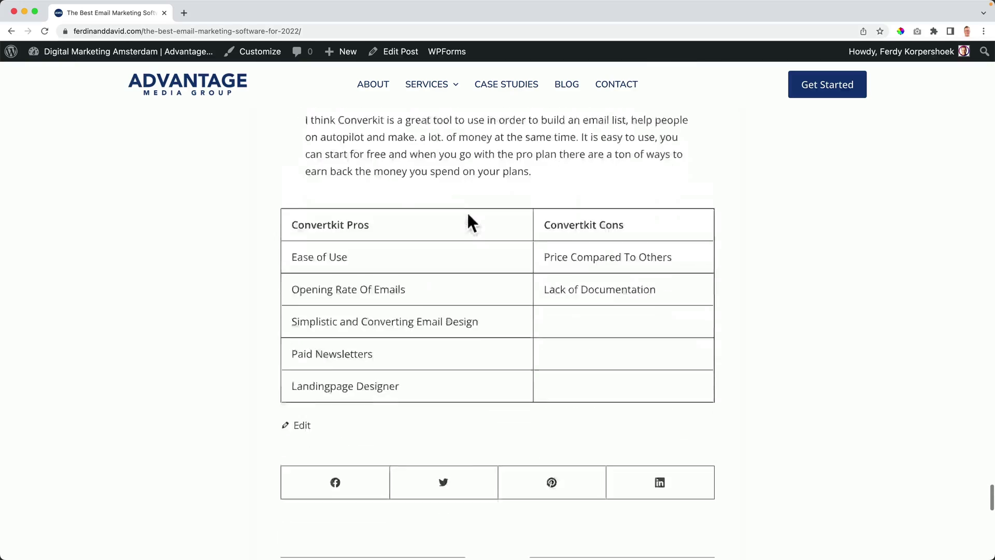
pyautogui.scroll(8, 469, 212)
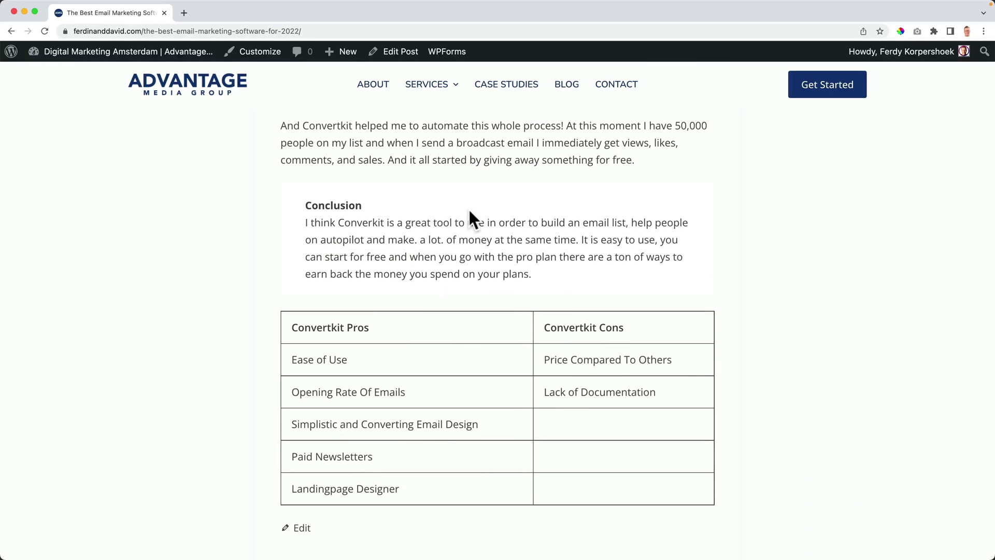
pyautogui.scroll(8, 443, 199)
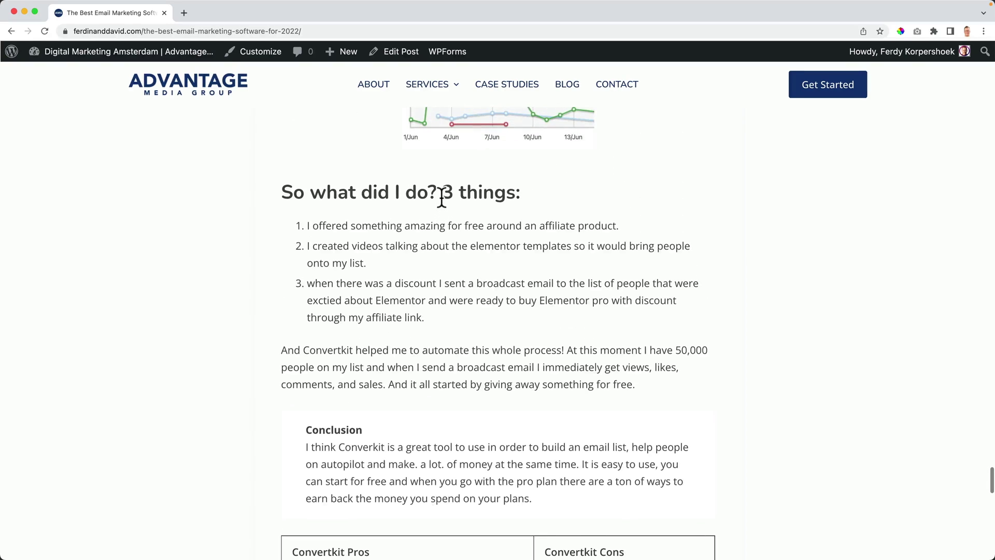
pyautogui.scroll(7, 443, 200)
pyautogui.scroll(-20, 443, 202)
pyautogui.scroll(-3, 445, 210)
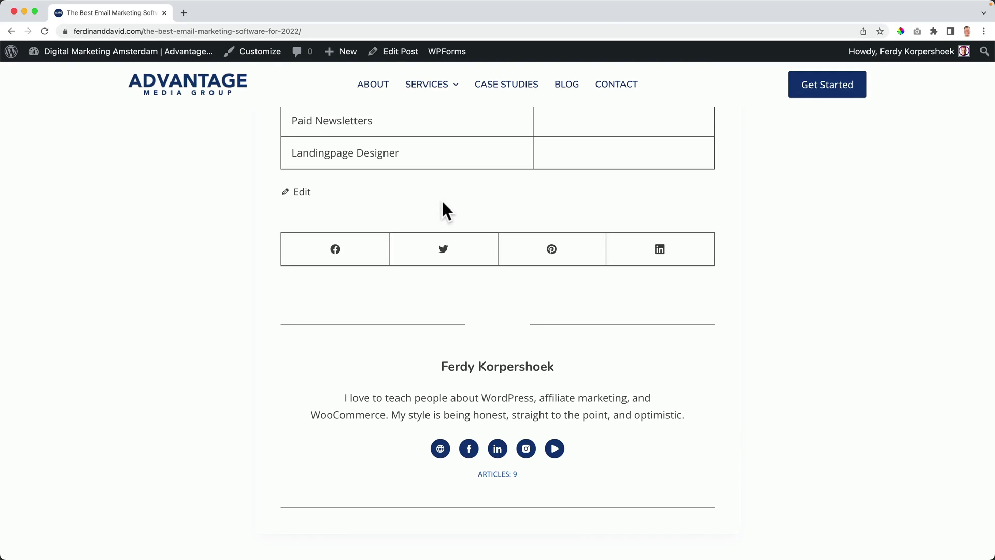
pyautogui.scroll(-3, 440, 223)
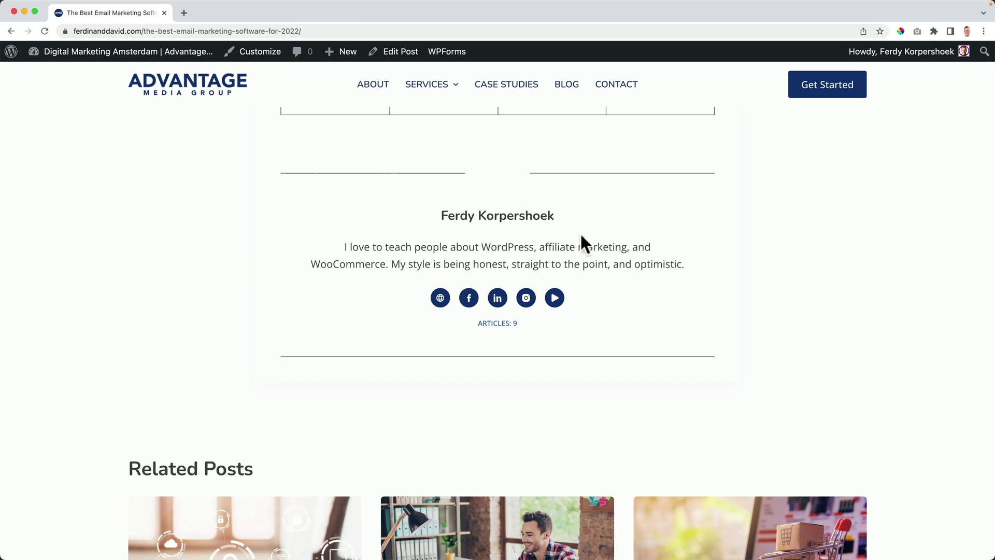
pyautogui.scroll(-4, 437, 256)
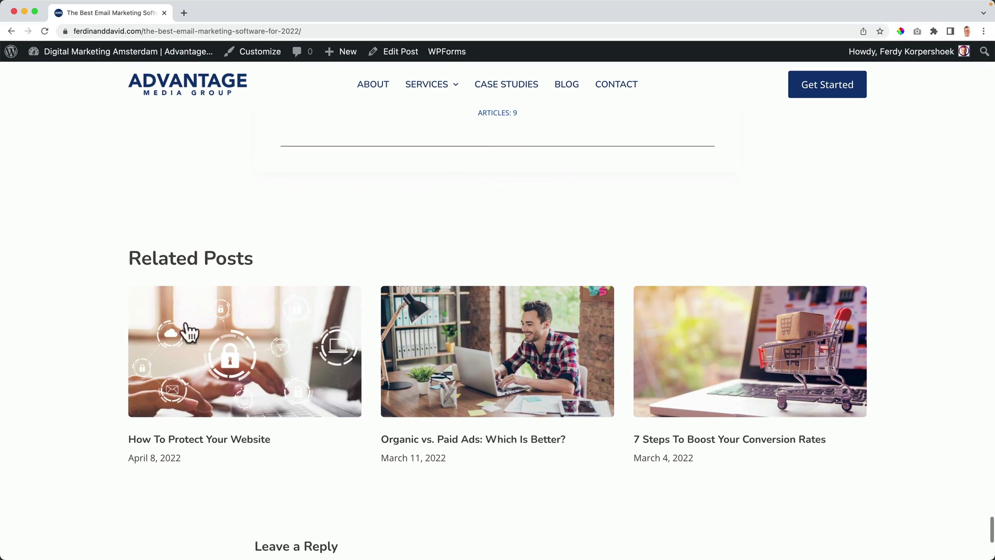
pyautogui.scroll(-6, 562, 352)
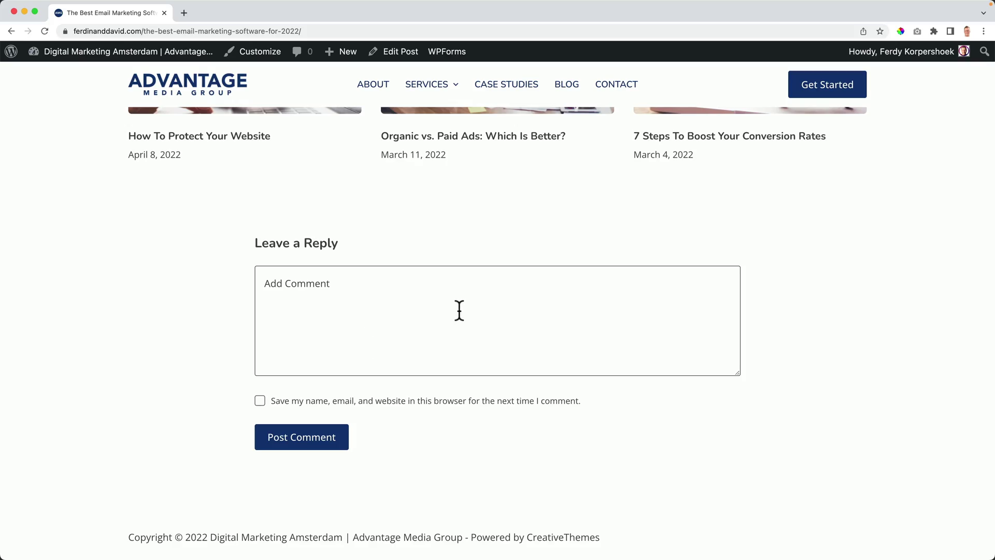
pyautogui.scroll(20, 458, 309)
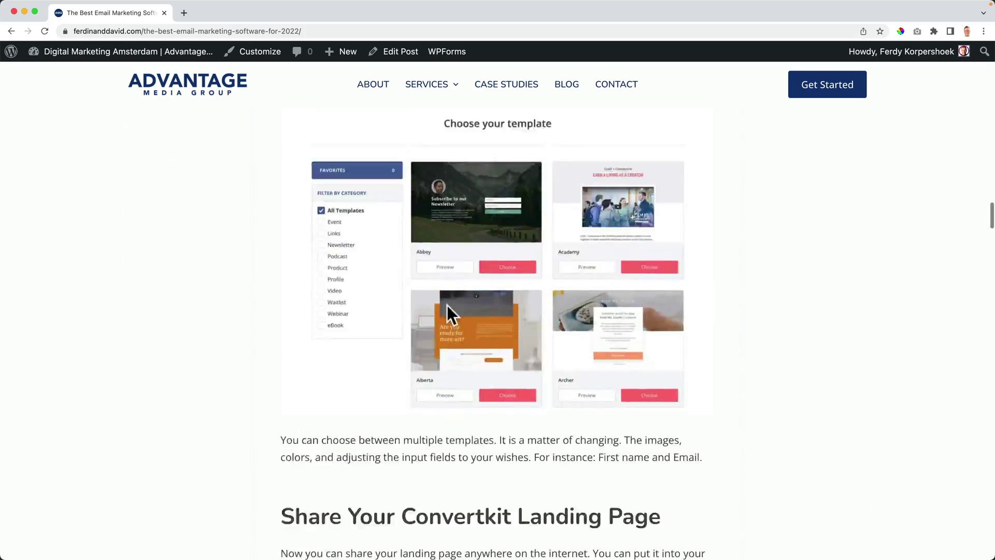
pyautogui.scroll(20, 448, 316)
# Step: Visit the Case Studies and Blog pages, then return home via the site logo
pyautogui.click(503, 88)
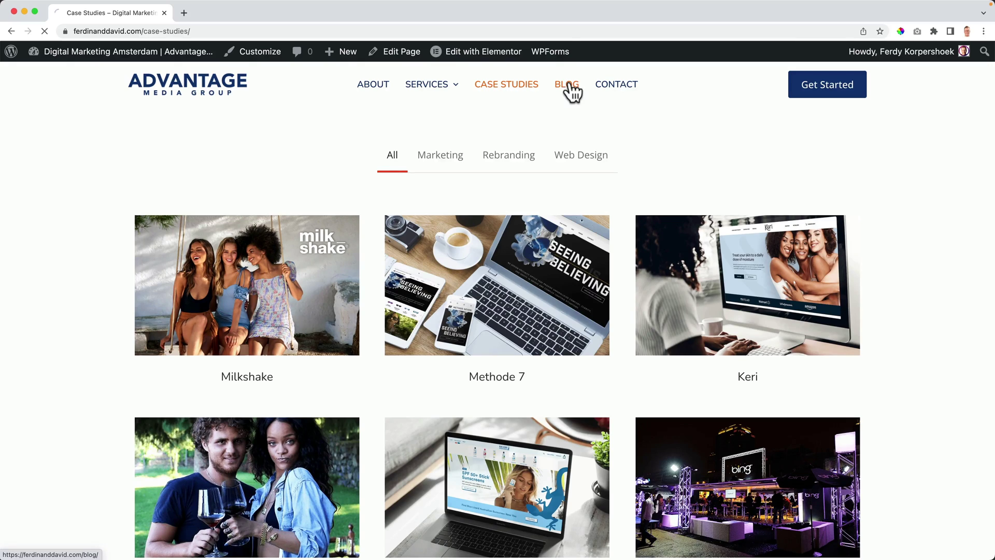
pyautogui.click(571, 92)
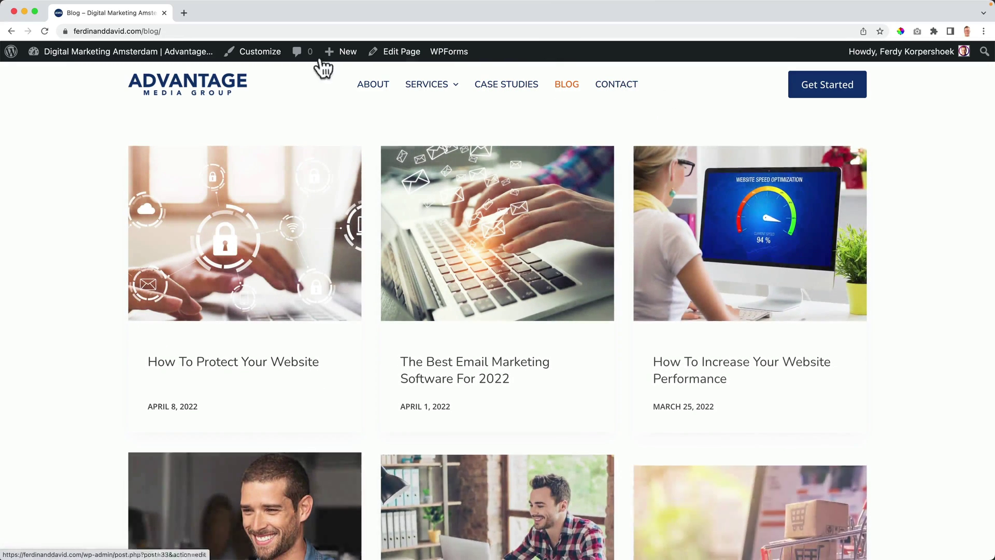
pyautogui.click(214, 85)
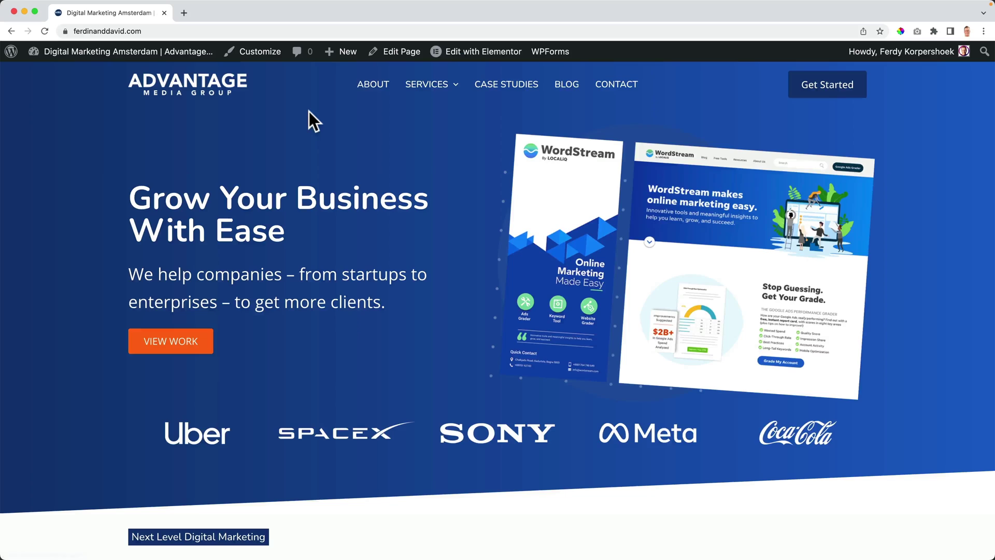
pyautogui.scroll(-8, 327, 229)
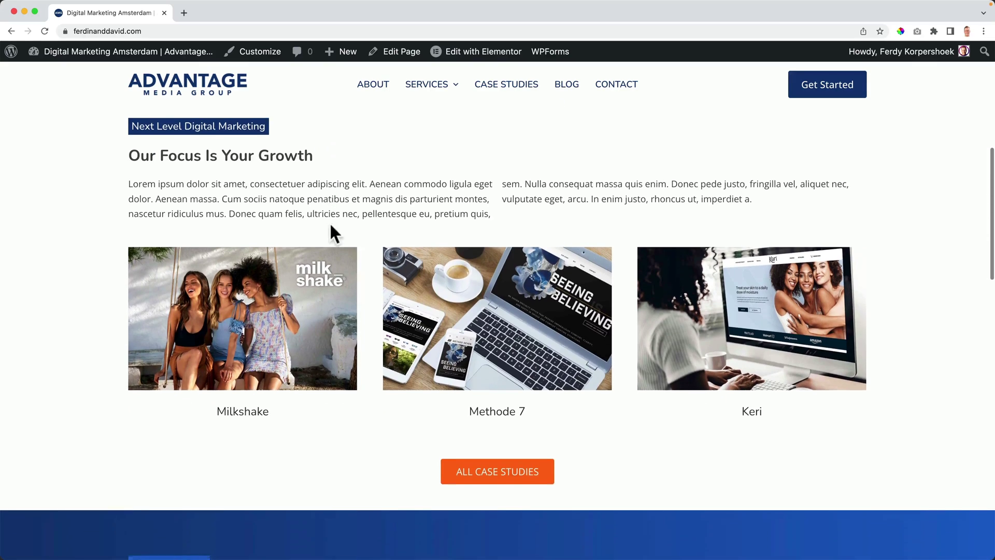
pyautogui.scroll(8, 148, 135)
pyautogui.click(104, 59)
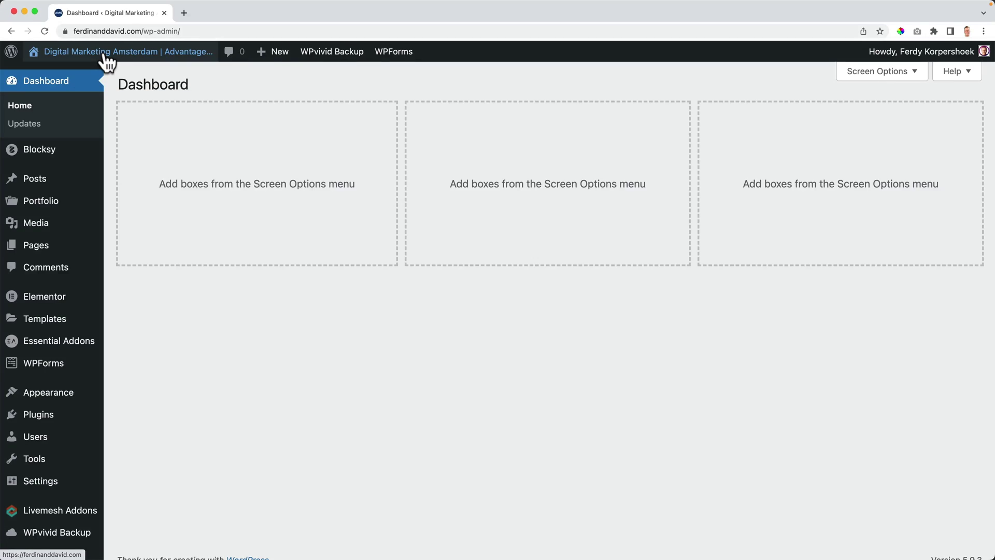
pyautogui.moveTo(32, 416)
pyautogui.scroll(-1, 32, 417)
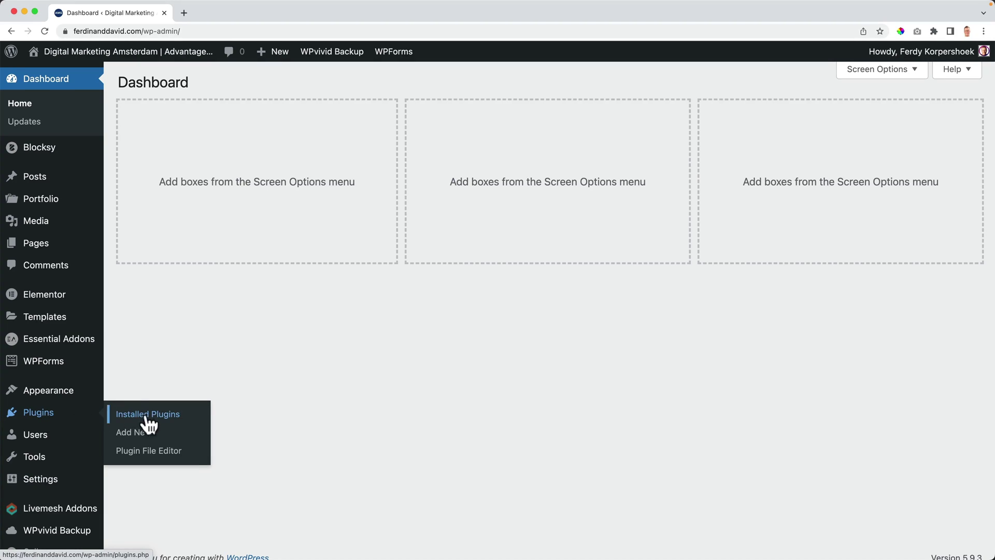
pyautogui.click(140, 432)
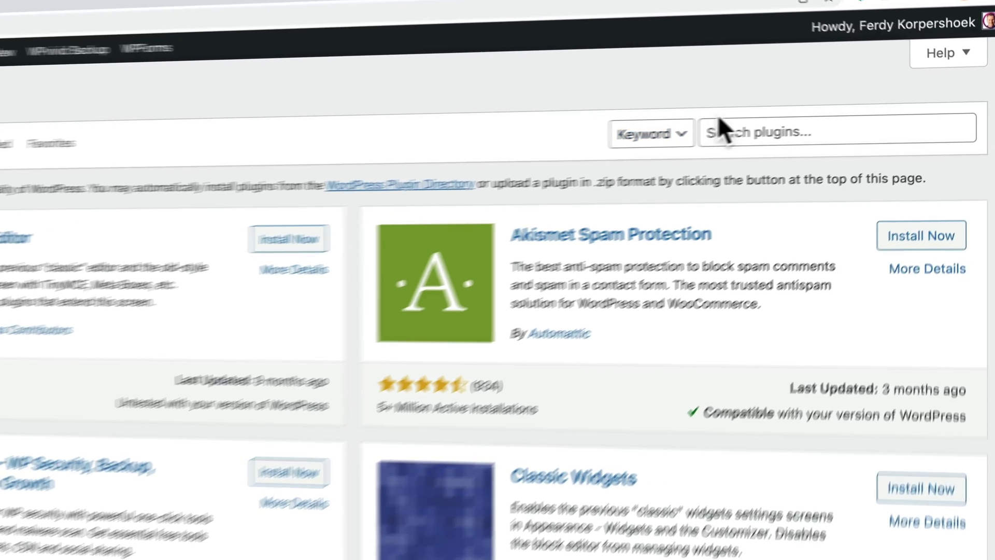
pyautogui.click(850, 151)
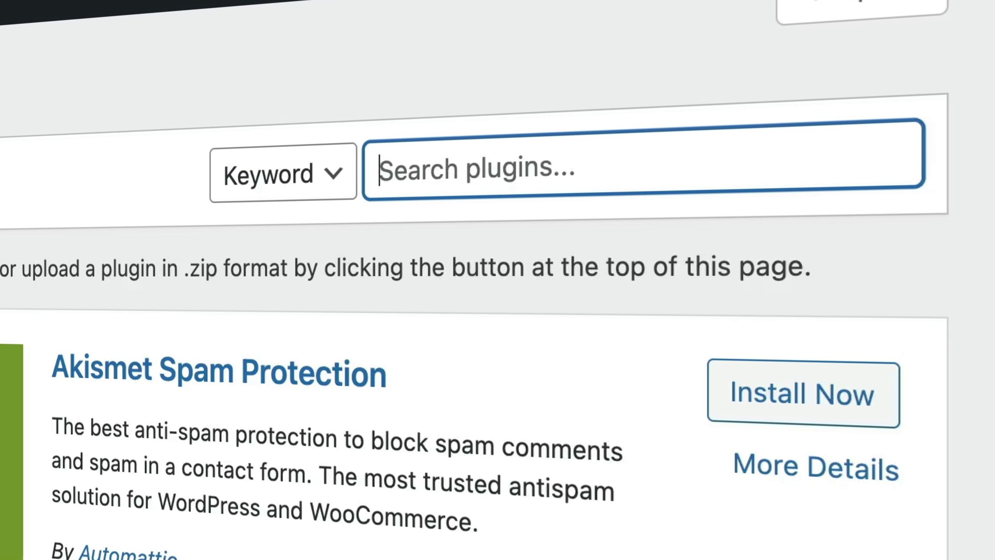
pyautogui.write('livemesh')
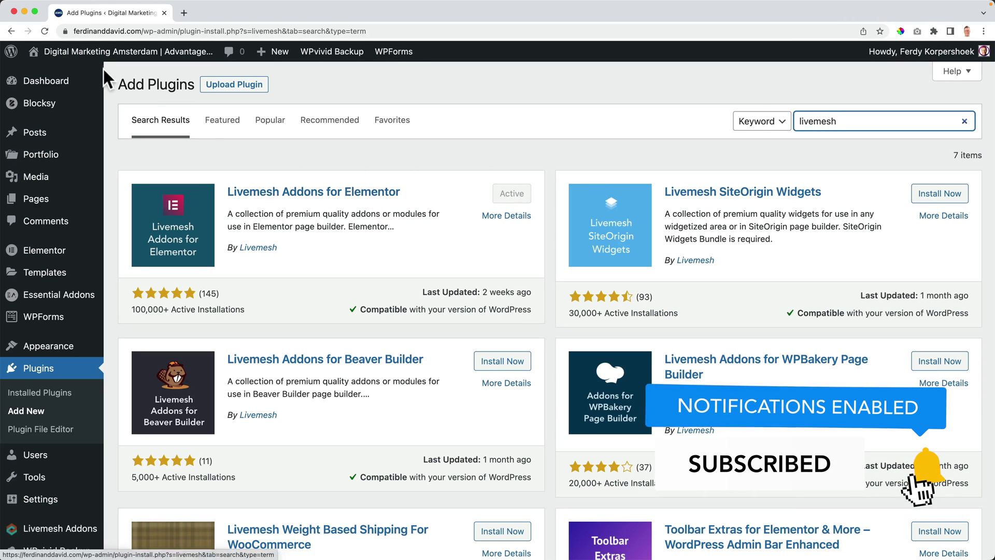
pyautogui.click(127, 65)
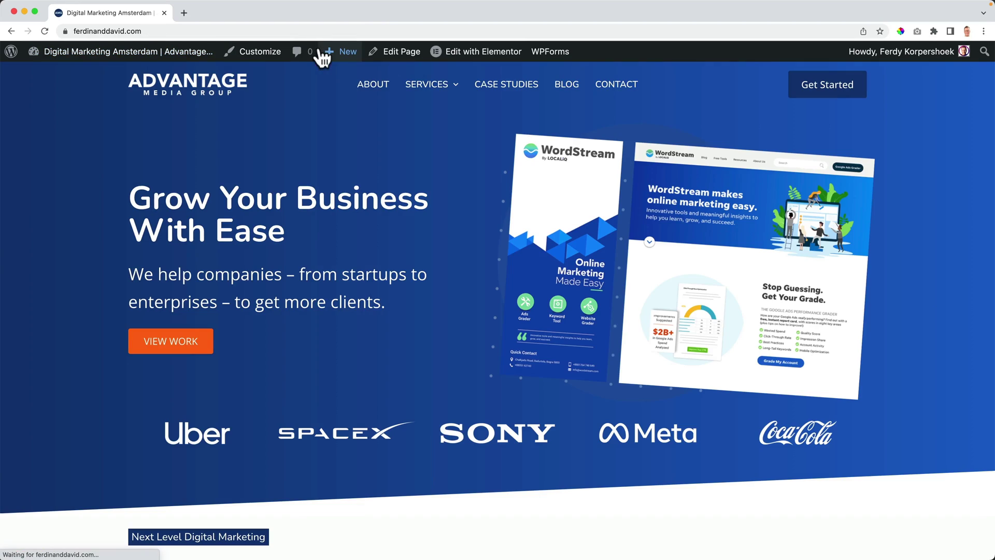
# Step: Delete the case-studies posts widget under Our Focus Is Your Growth
pyautogui.moveTo(467, 60)
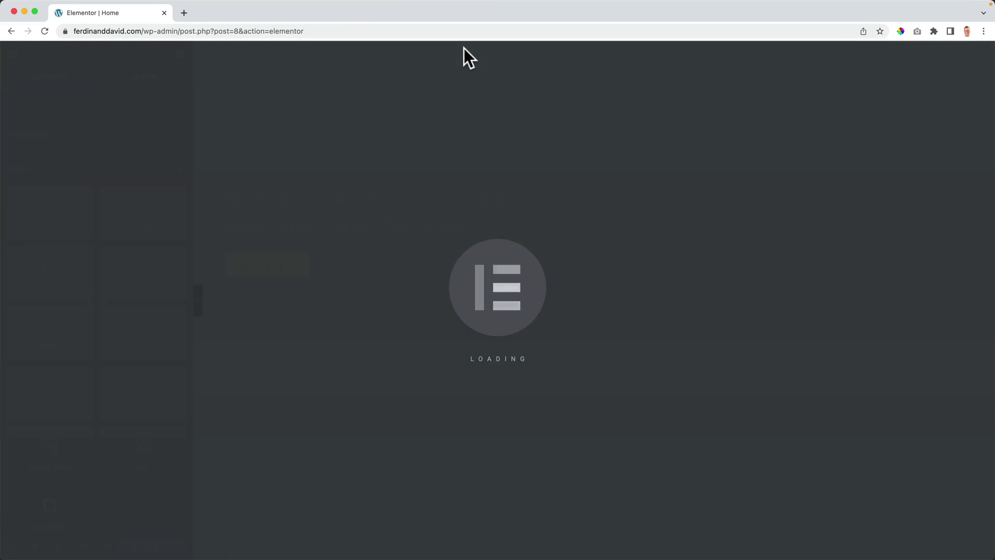
pyautogui.scroll(-4, 413, 253)
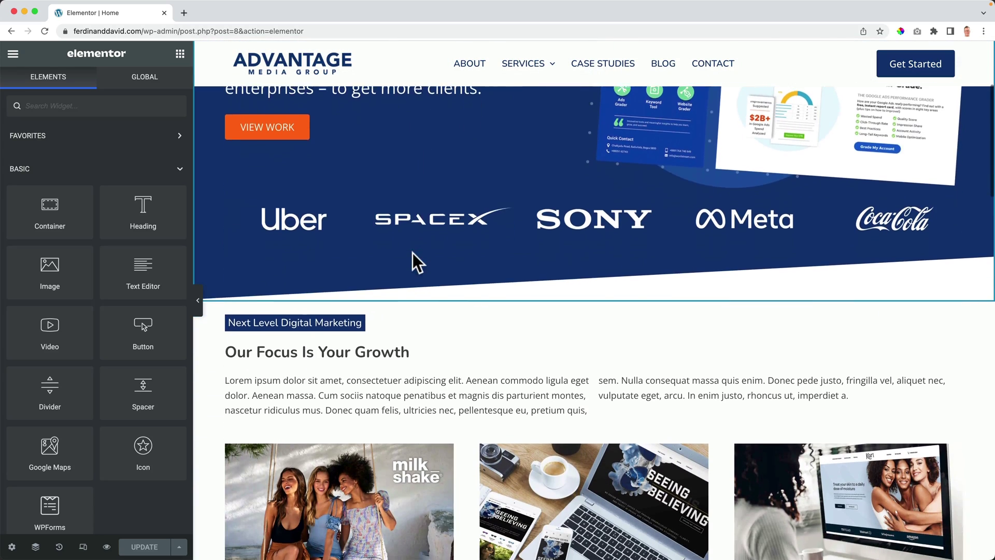
pyautogui.scroll(-3, 409, 267)
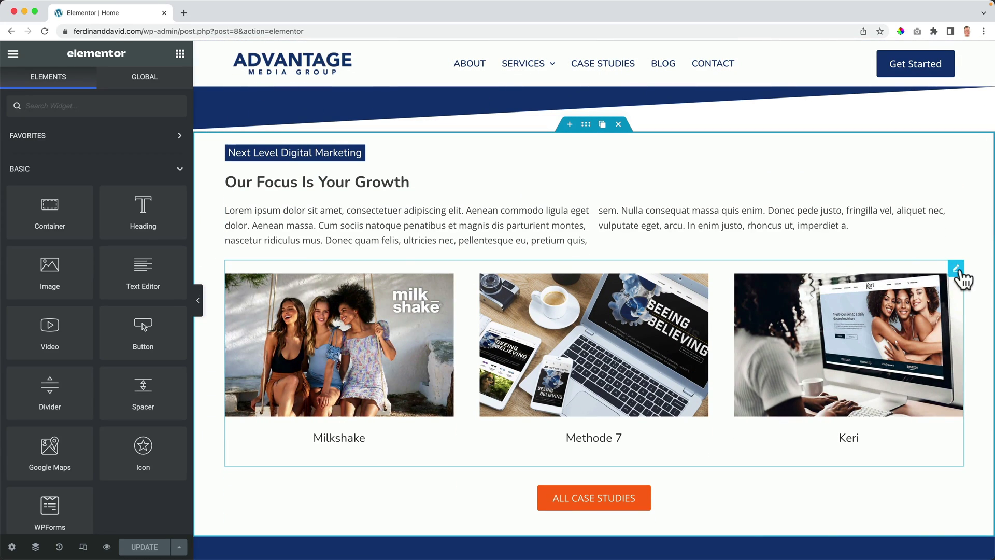
pyautogui.click(924, 269)
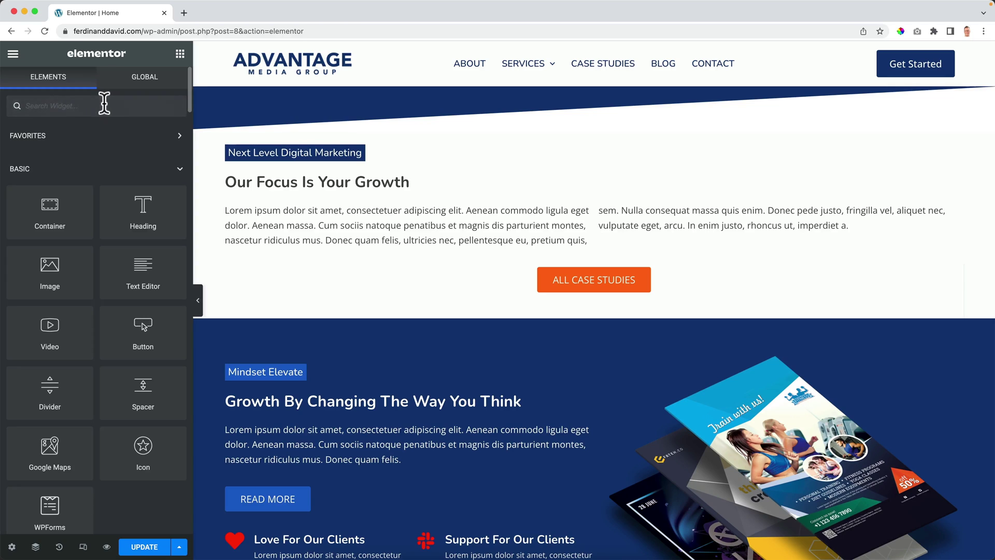
# Step: Search widgets for 'grid' and drop a Posts Grid into the Our Focus section
pyautogui.write('grid')
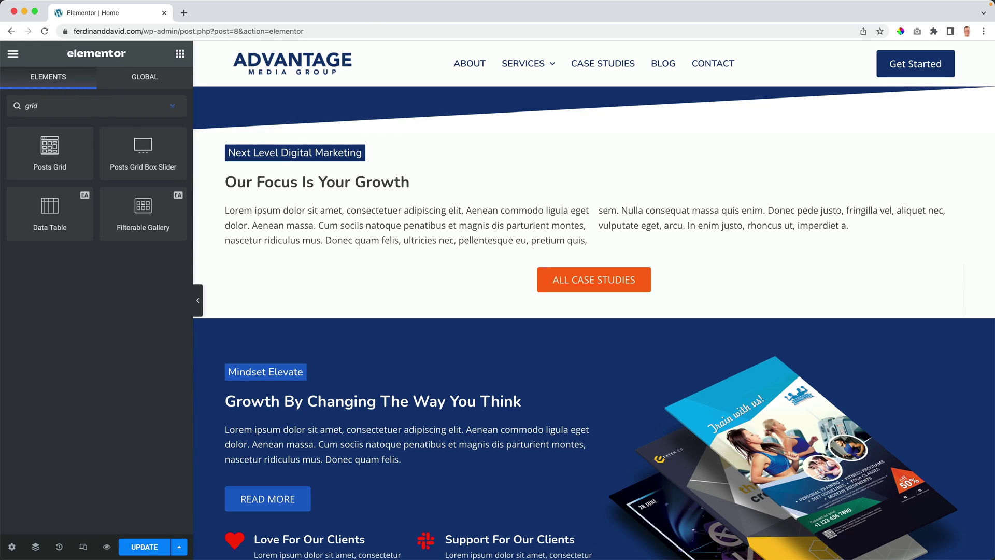
pyautogui.moveTo(45, 153); pyautogui.dragTo(445, 203)
pyautogui.moveTo(50, 153); pyautogui.dragTo(318, 194)
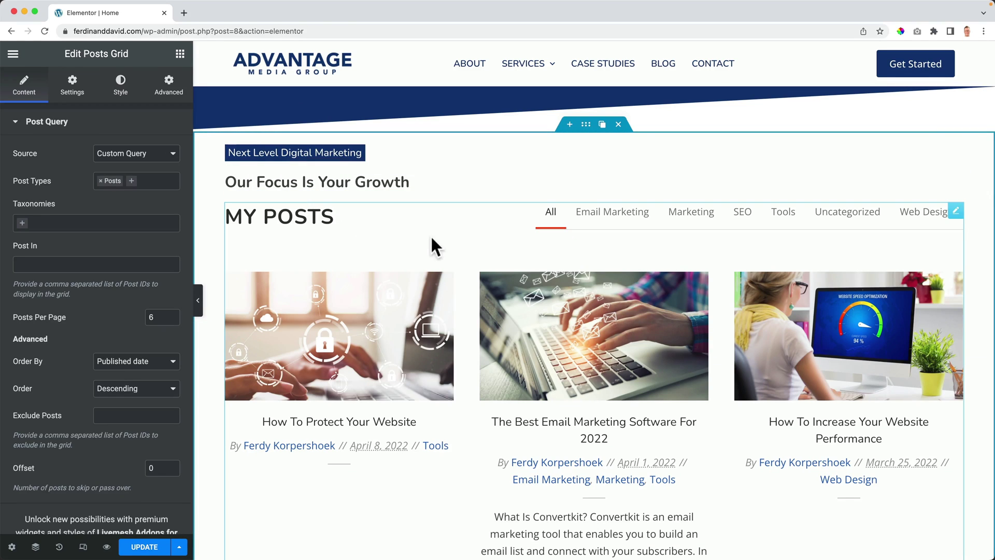
# Step: Use the Navigator to move the Posts Grid below the intro Text Editor paragraph
pyautogui.scroll(-8, 445, 238)
pyautogui.scroll(-1, 496, 257)
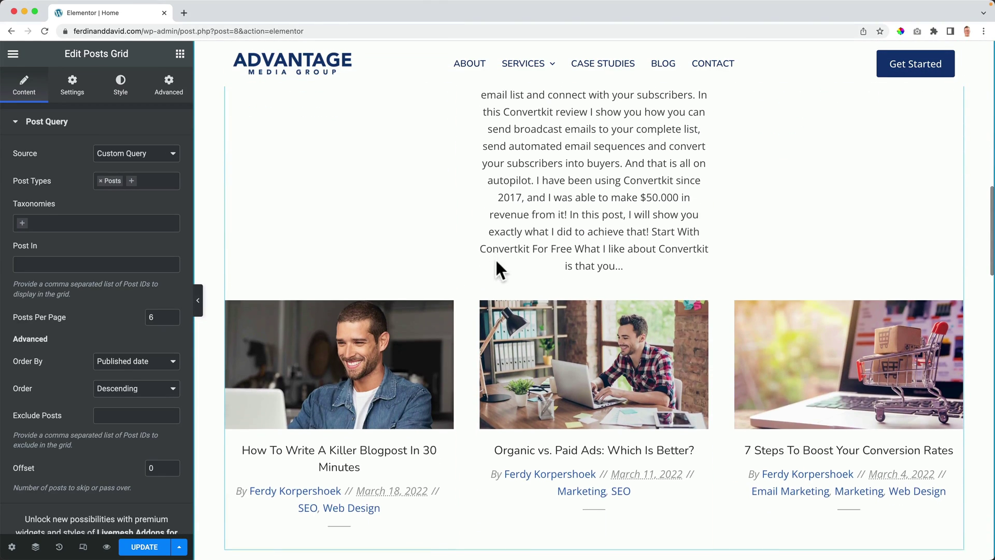
pyautogui.scroll(10, 477, 266)
pyautogui.click(35, 547)
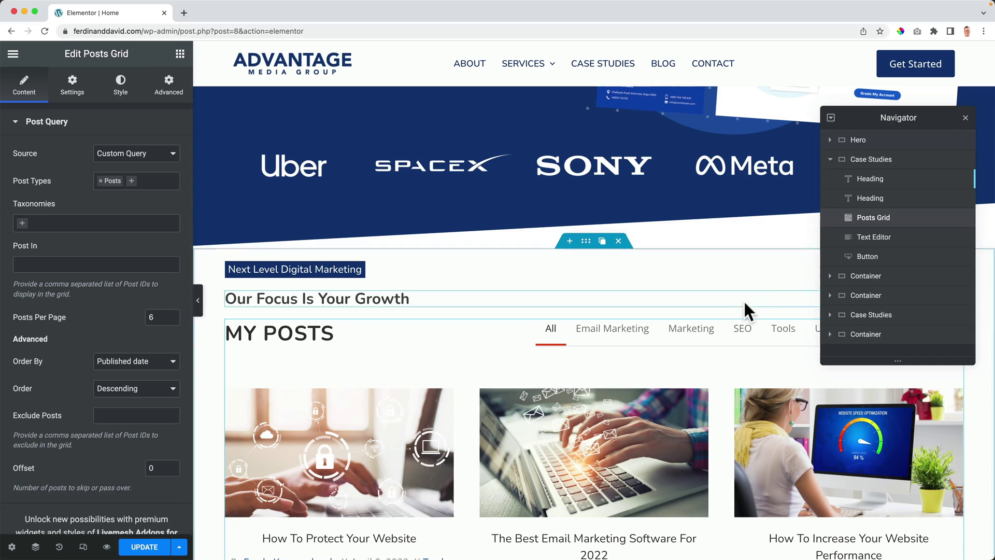
pyautogui.moveTo(874, 225); pyautogui.dragTo(872, 243)
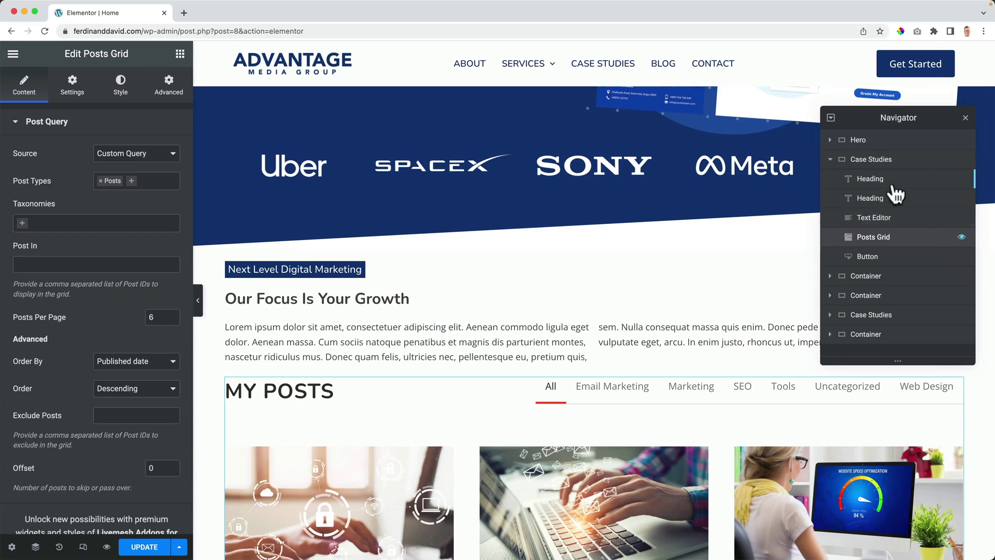
pyautogui.press('super+i')
# Step: Replace Posts with Portfolio in the grid's Post Types field
pyautogui.scroll(-3, 528, 334)
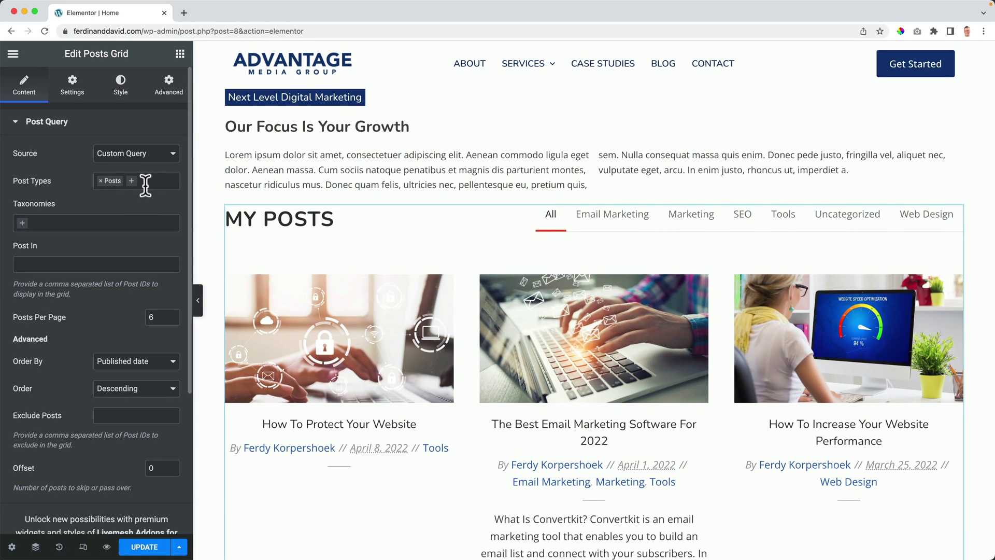
pyautogui.click(99, 180)
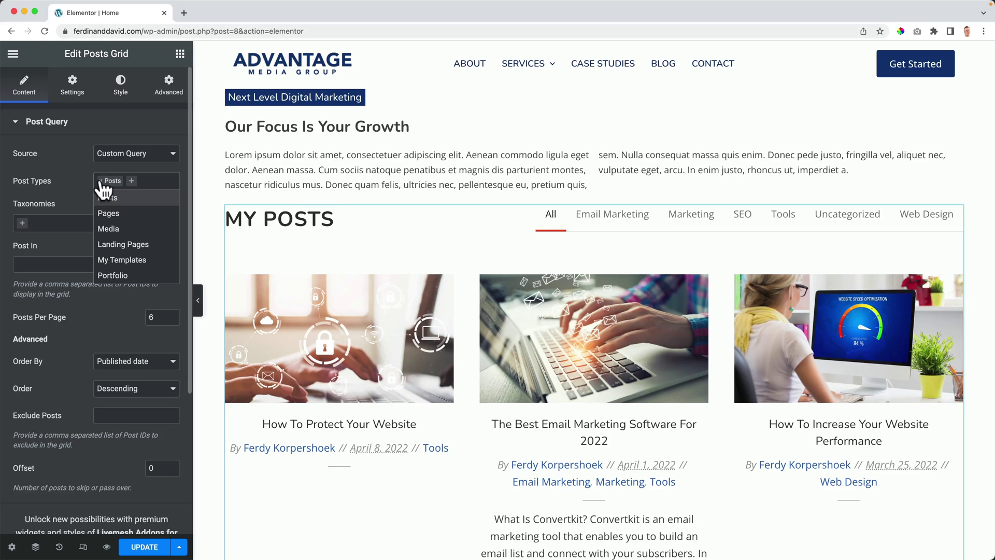
pyautogui.click(107, 188)
pyautogui.click(107, 189)
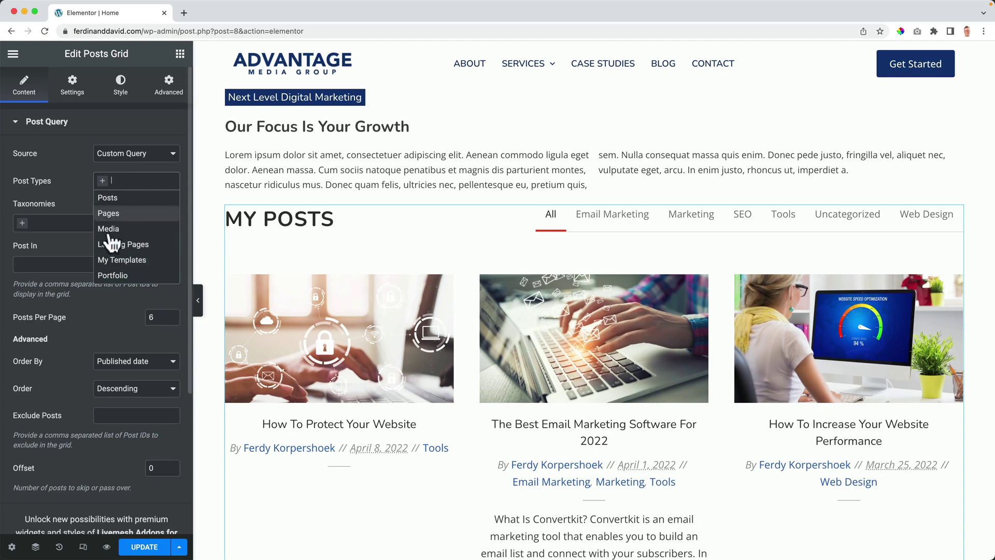
pyautogui.click(118, 276)
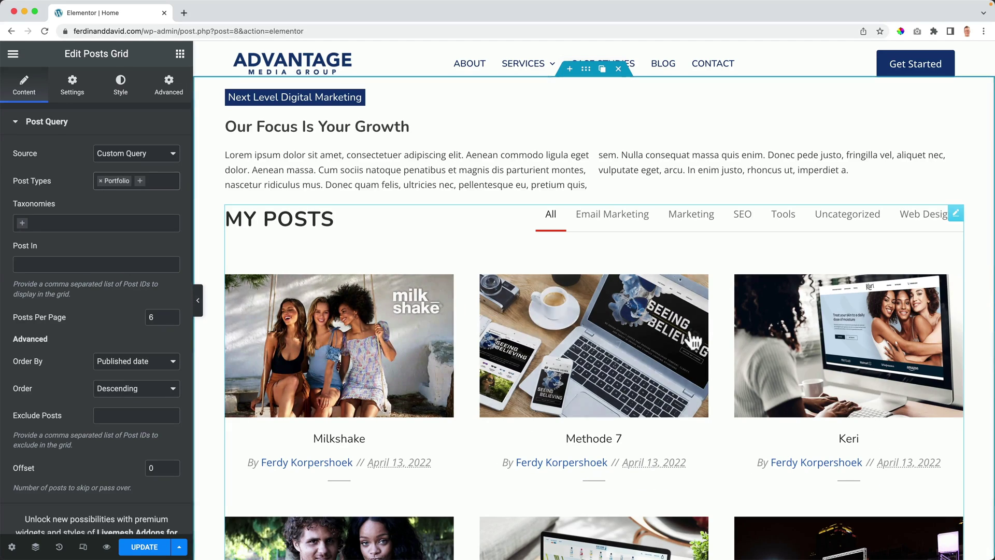
# Step: Remove the 'My Posts' grid heading and turn off the Filterable category tabs
pyautogui.click(71, 98)
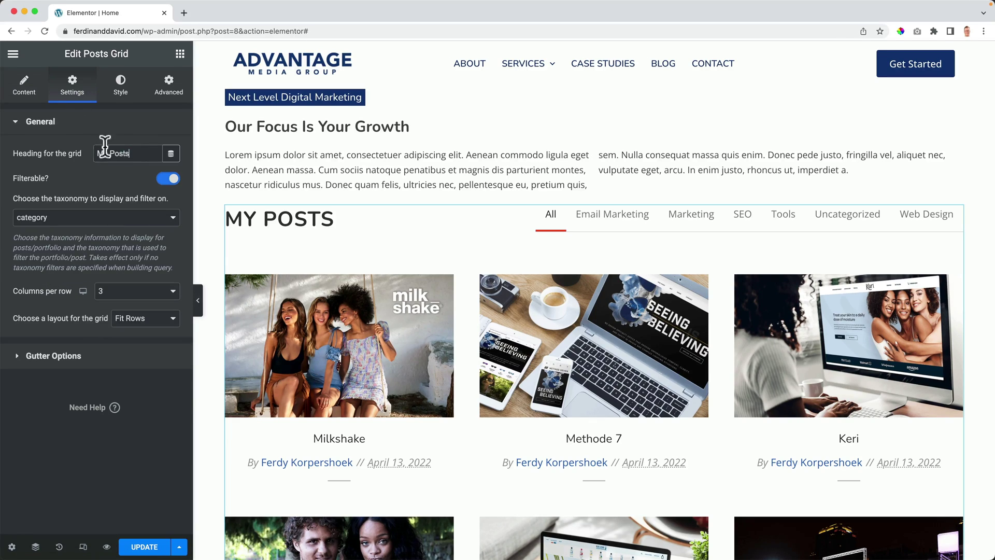
pyautogui.press('BackSpace')
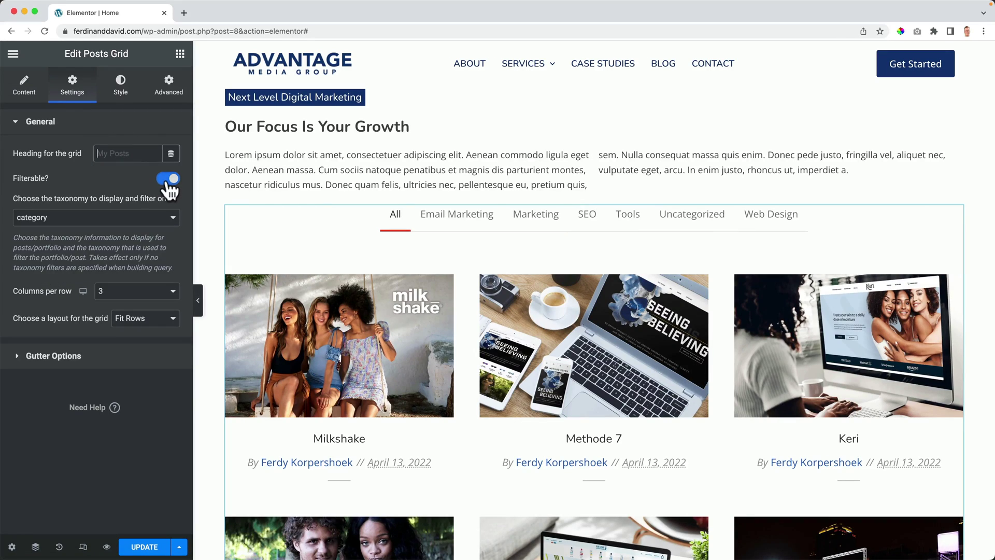
pyautogui.click(169, 180)
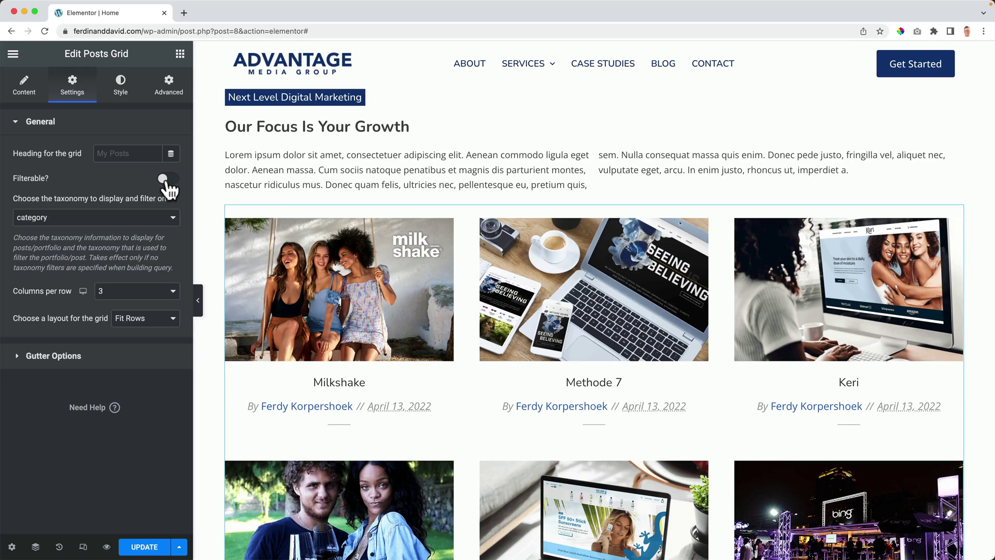
pyautogui.click(29, 94)
pyautogui.moveTo(192, 202); pyautogui.dragTo(291, 202)
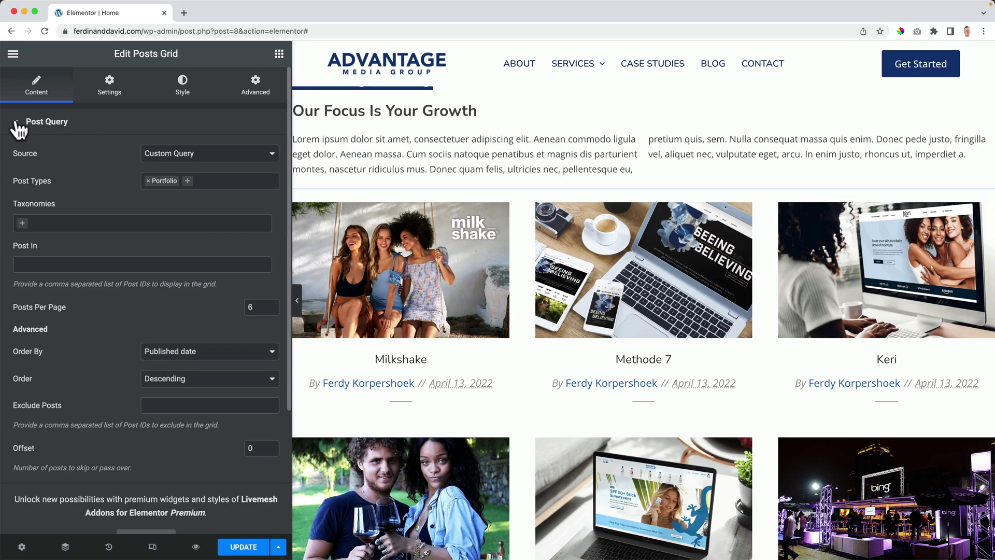
pyautogui.click(19, 125)
# Step: Switch off the Post Content toggles for thumbnail title, taxonomy, excerpt, author and date
pyautogui.click(17, 191)
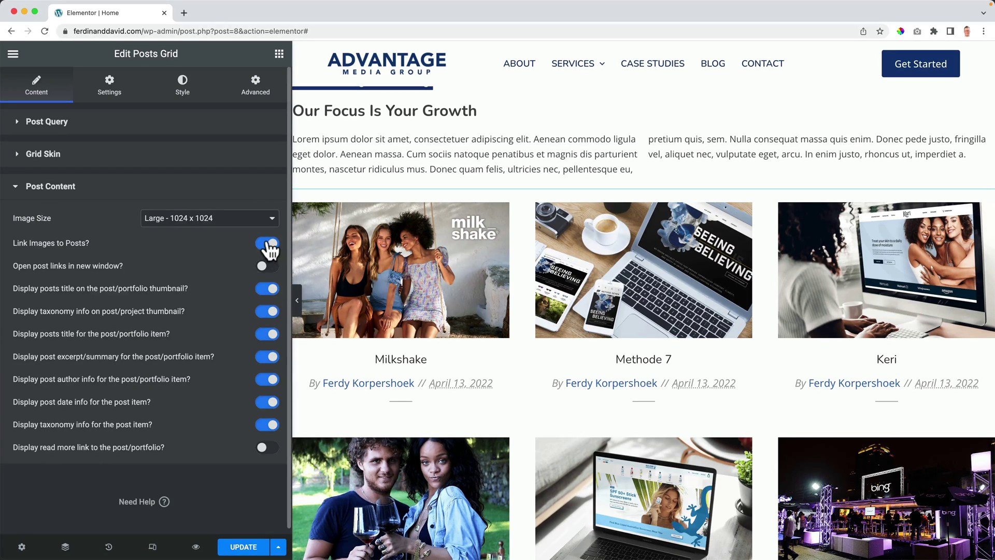
pyautogui.click(267, 289)
pyautogui.click(268, 312)
pyautogui.click(267, 356)
pyautogui.click(267, 379)
pyautogui.click(268, 402)
pyautogui.scroll(-1, 266, 414)
pyautogui.click(267, 424)
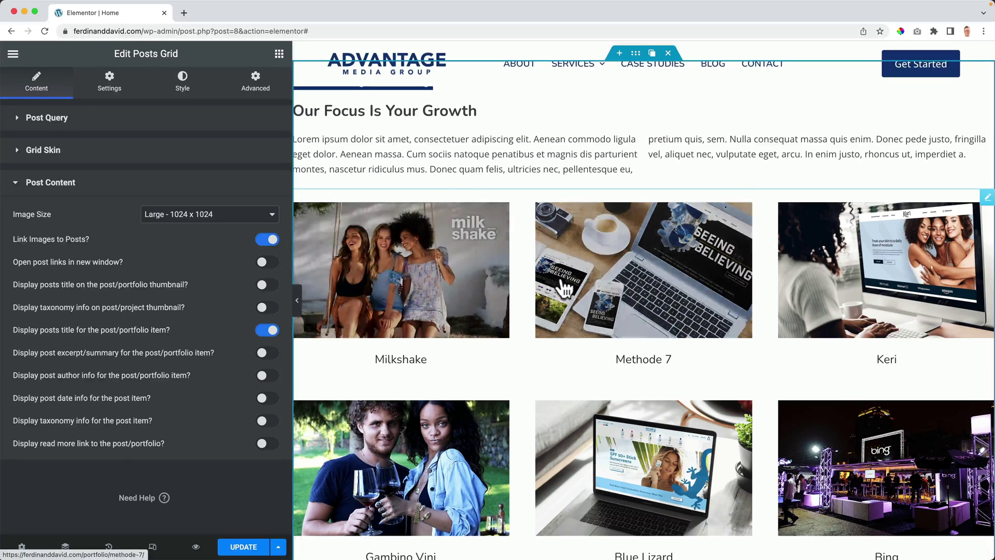
# Step: After comparing image sizes, use Medium Large (768 x 0) and set Posts Per Page to 3
pyautogui.click(194, 215)
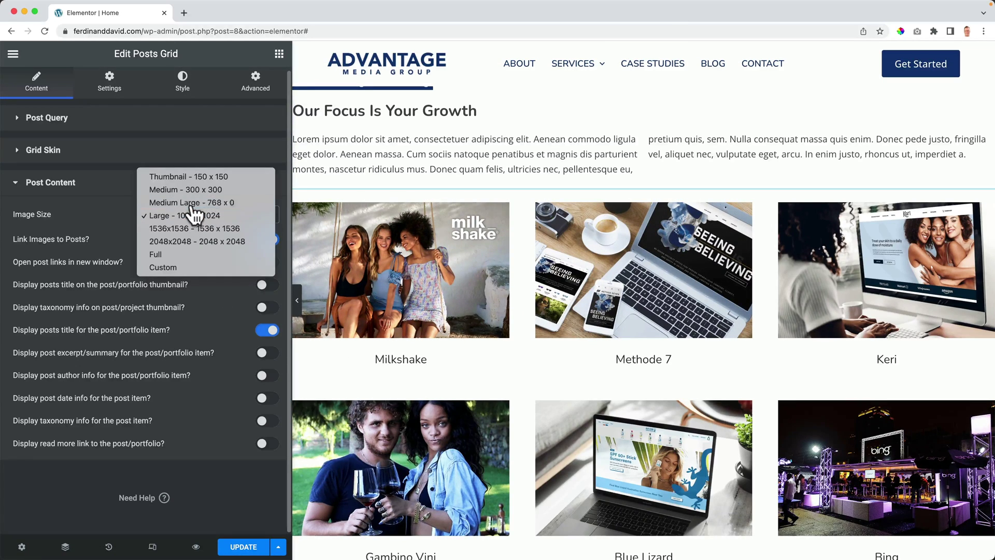
pyautogui.click(193, 204)
pyautogui.click(205, 214)
pyautogui.click(196, 203)
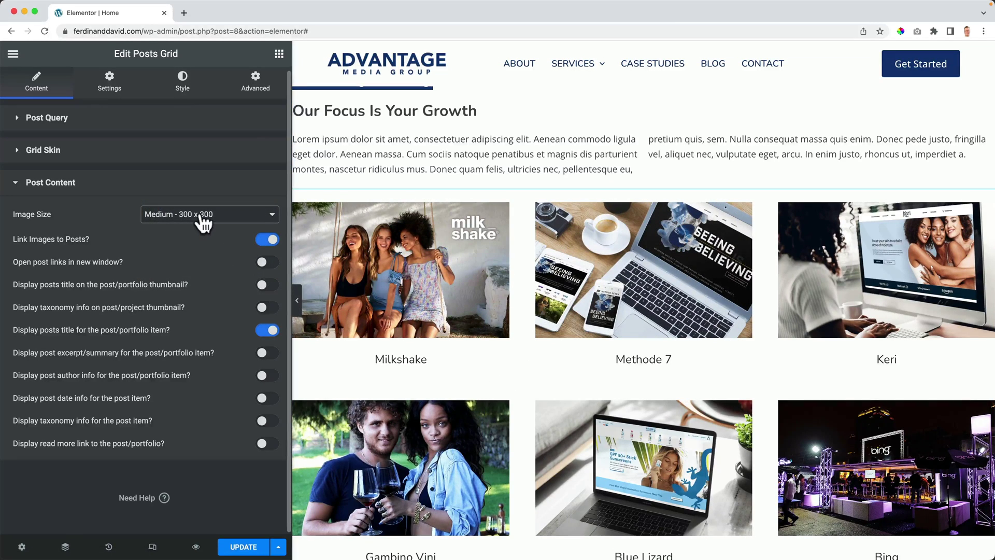
pyautogui.click(201, 219)
pyautogui.click(200, 196)
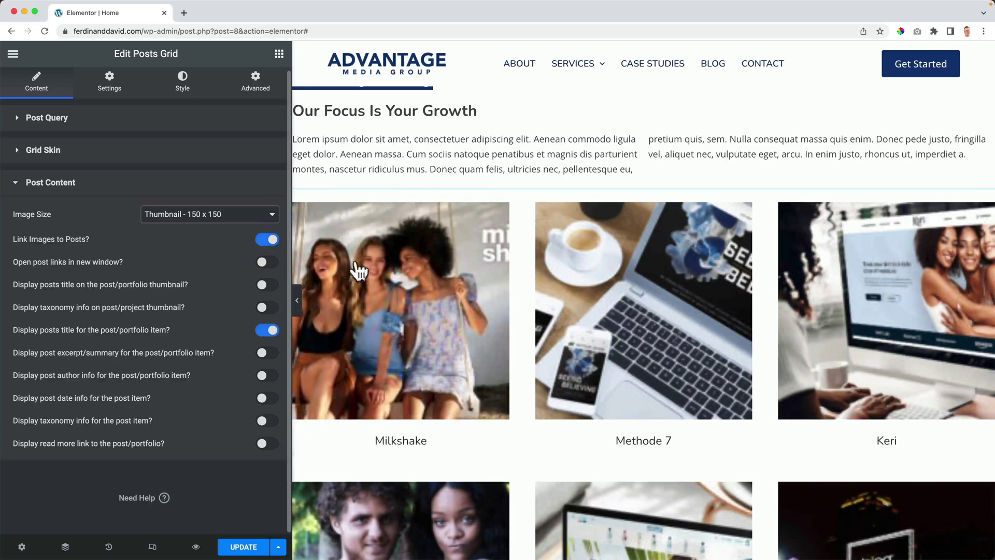
pyautogui.click(269, 215)
pyautogui.click(215, 231)
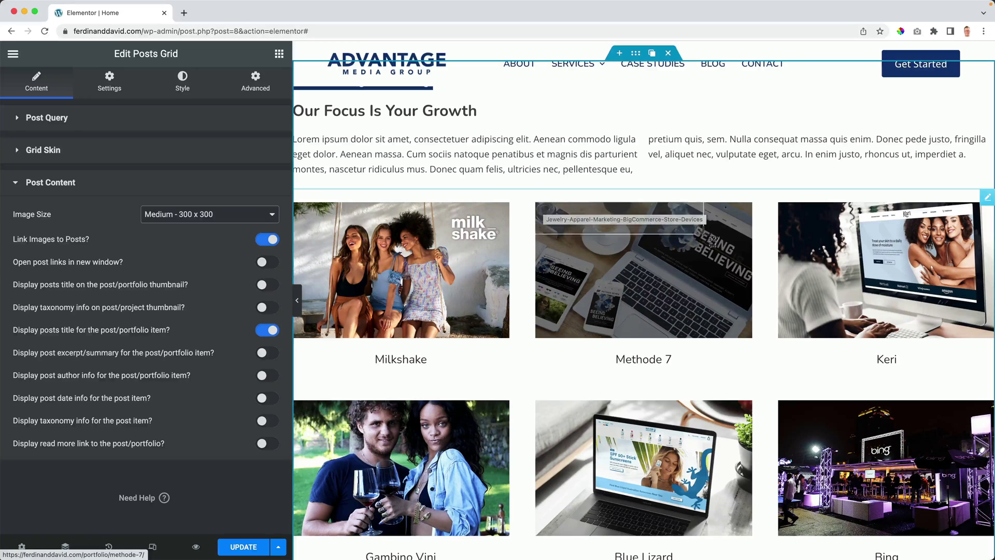
pyautogui.press('super+shift+4')
pyautogui.moveTo(760, 239); pyautogui.dragTo(752, 242)
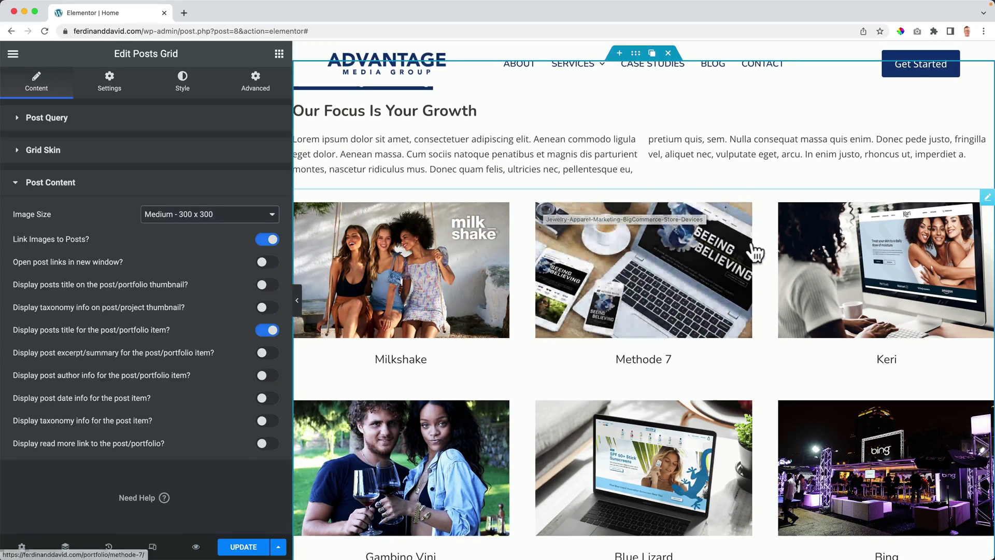
pyautogui.click(203, 222)
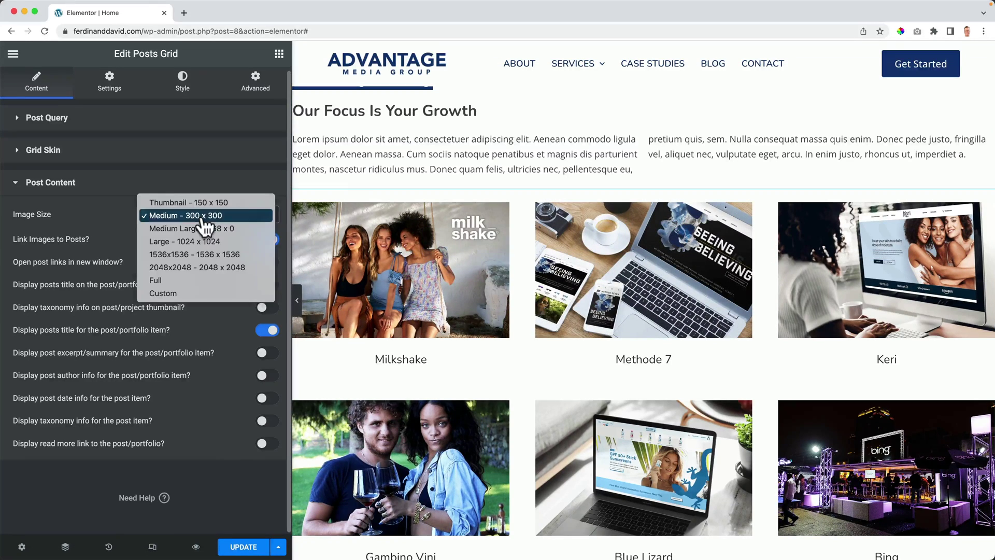
pyautogui.click(218, 229)
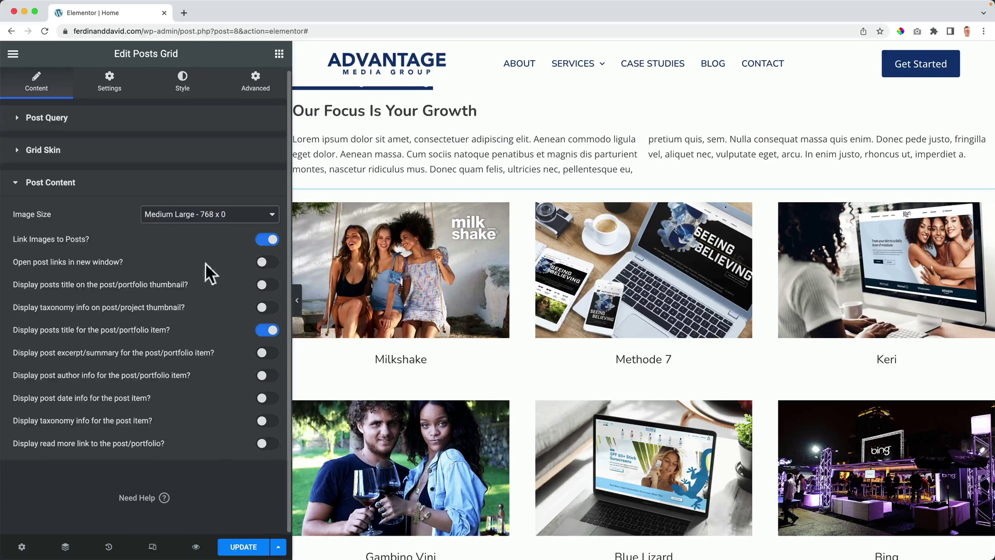
pyautogui.click(42, 119)
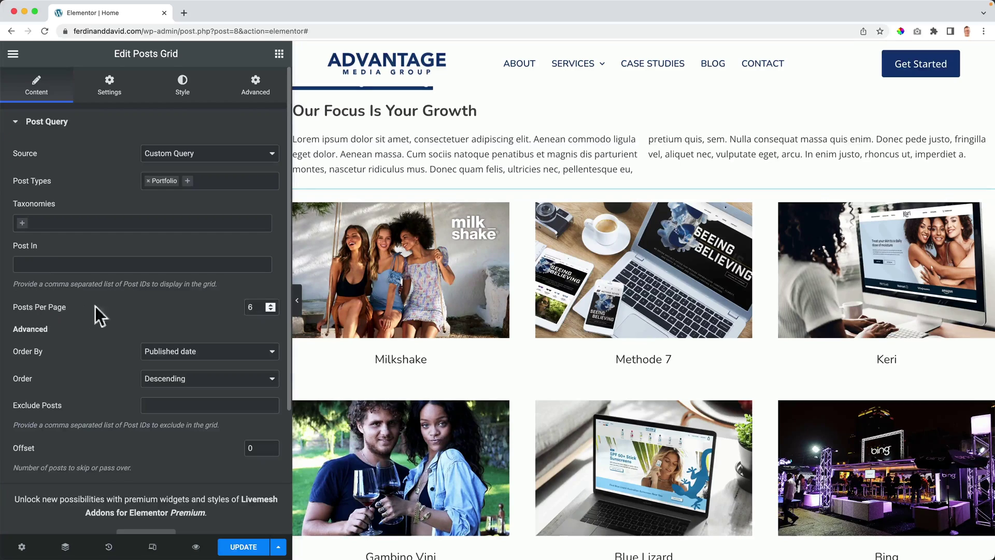
pyautogui.write('3')
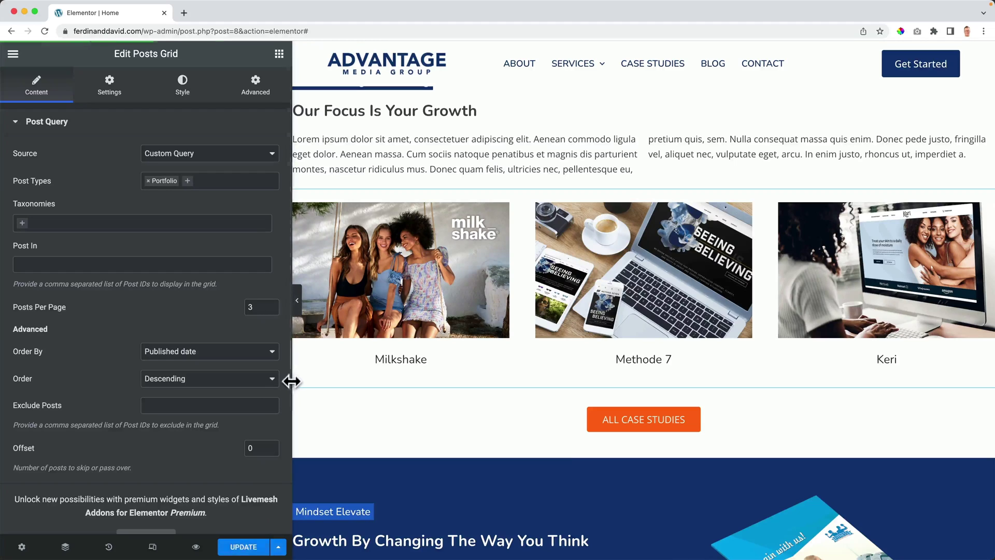
# Step: Preview the page live and scroll through the Why Advantage accordion and Reach Out To Us form
pyautogui.click(197, 547)
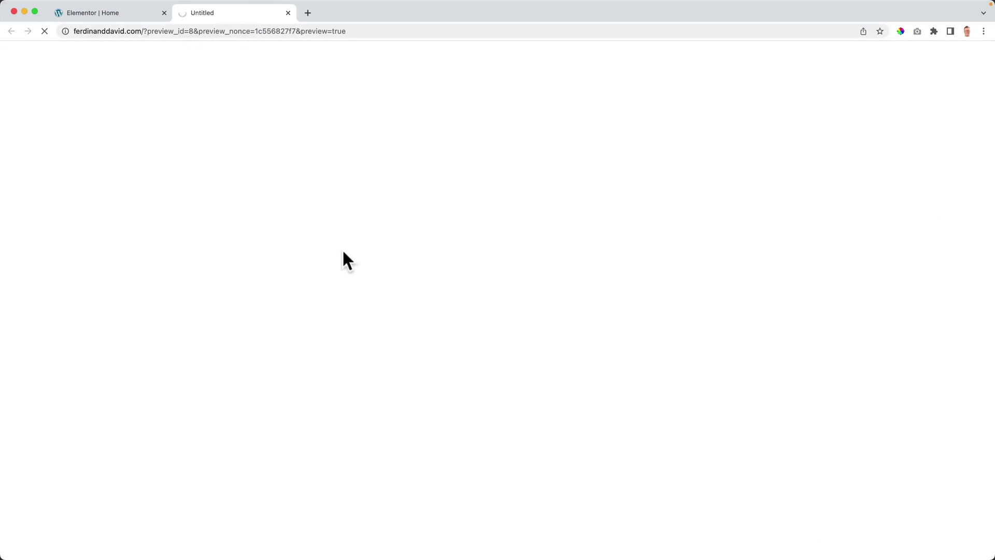
pyautogui.scroll(-8, 343, 250)
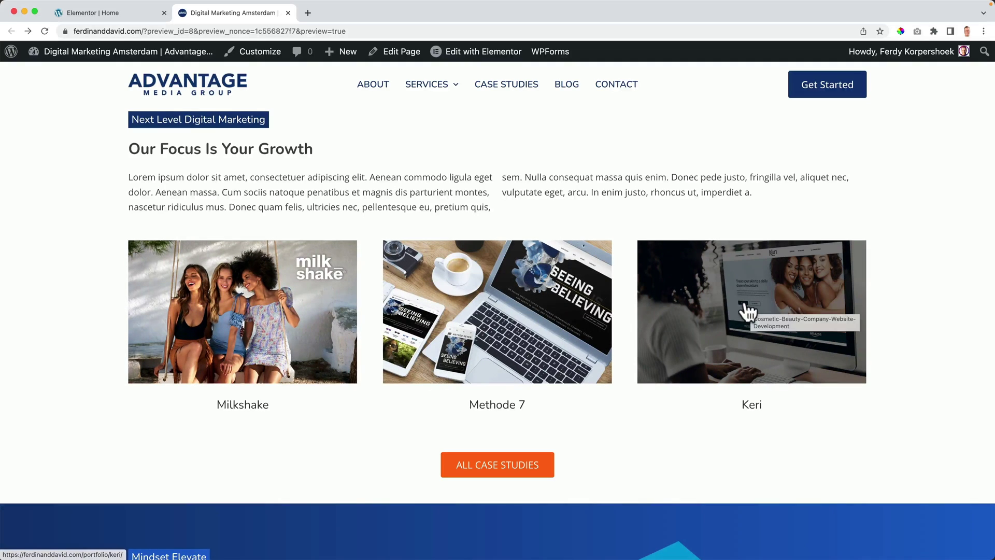
pyautogui.scroll(-10, 508, 279)
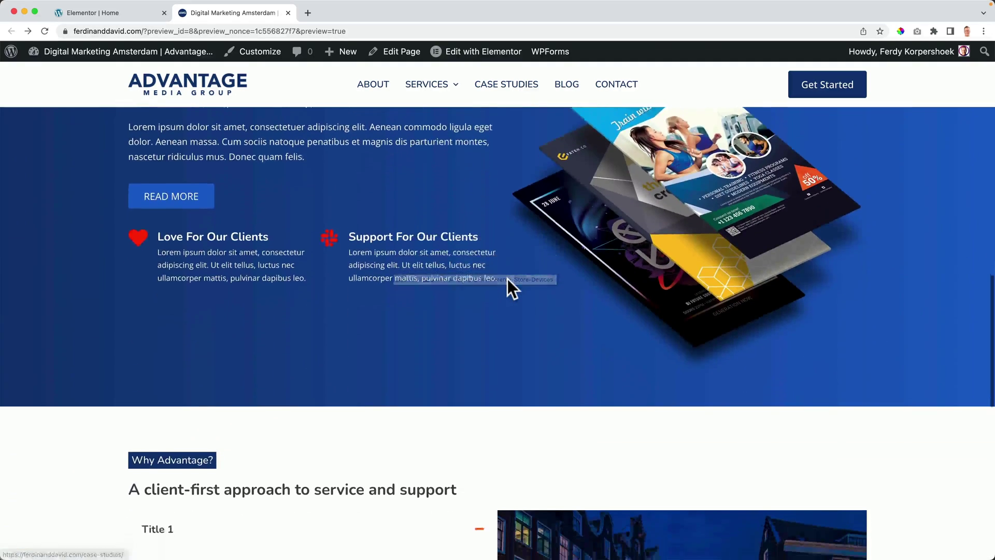
pyautogui.scroll(-7, 508, 279)
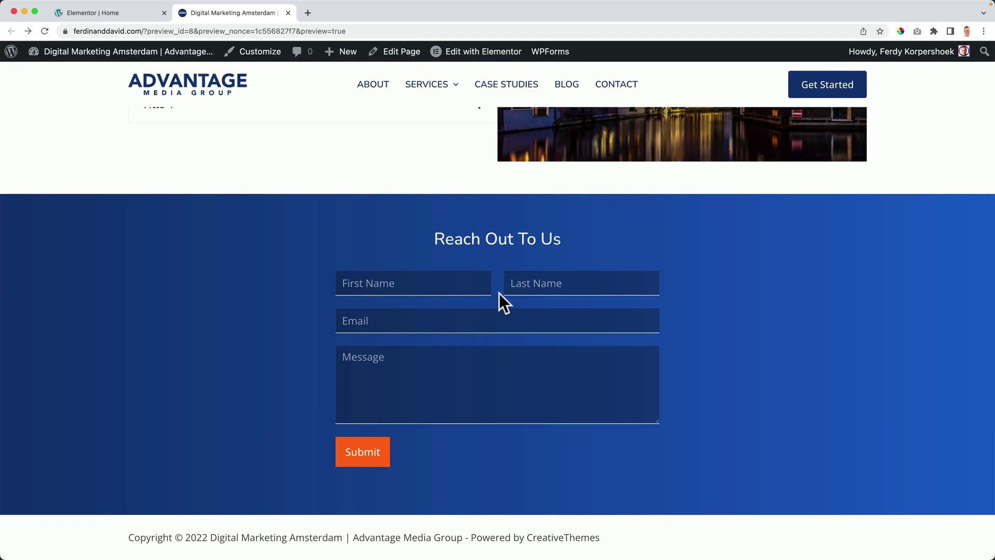
pyautogui.scroll(3, 501, 293)
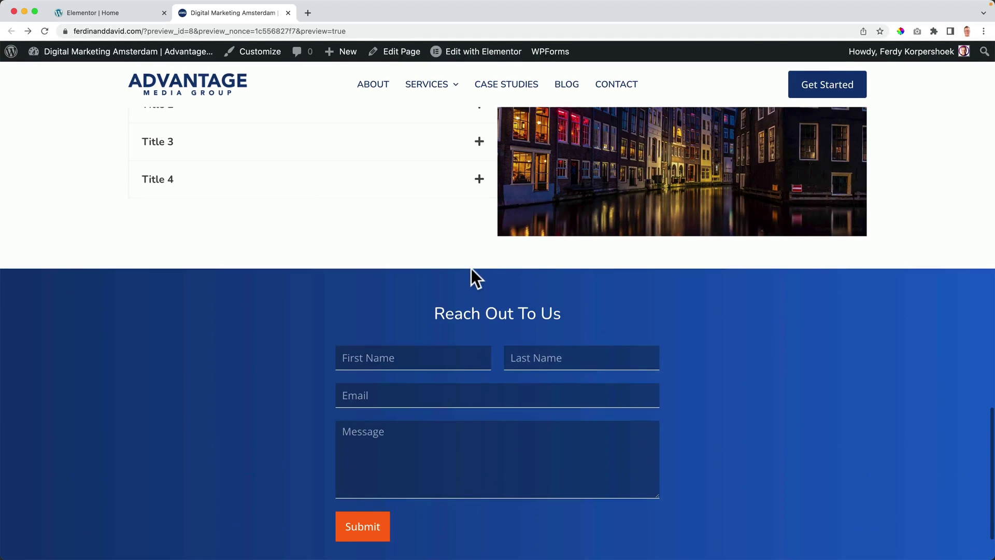
pyautogui.scroll(5, 471, 274)
pyautogui.scroll(-2, 471, 274)
pyautogui.scroll(1, 473, 272)
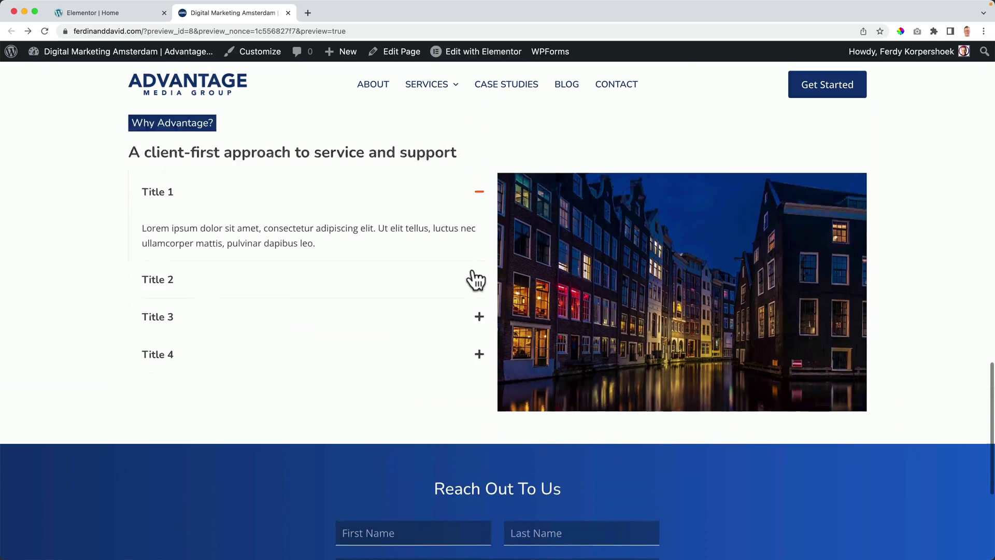
pyautogui.scroll(10, 476, 280)
pyautogui.scroll(-7, 484, 211)
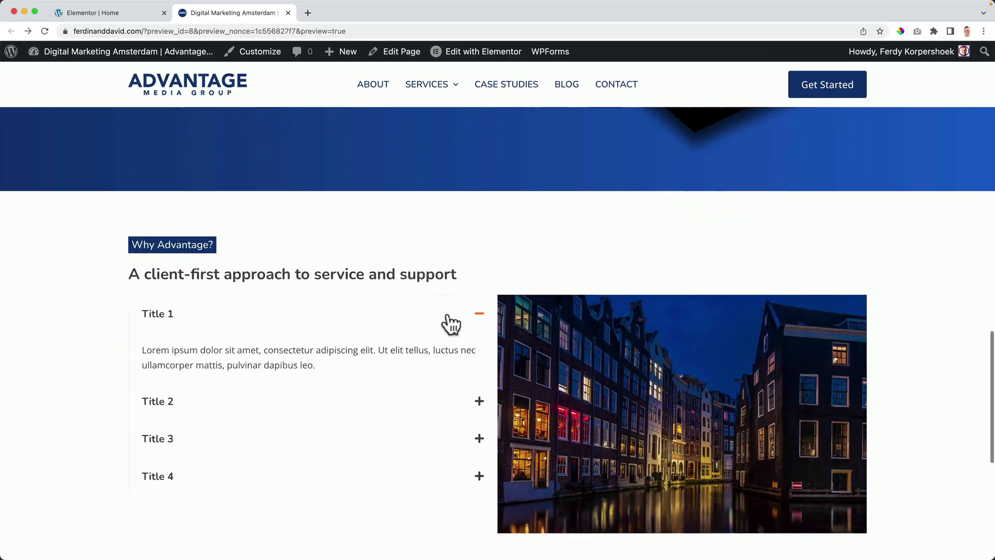
pyautogui.scroll(-5, 448, 326)
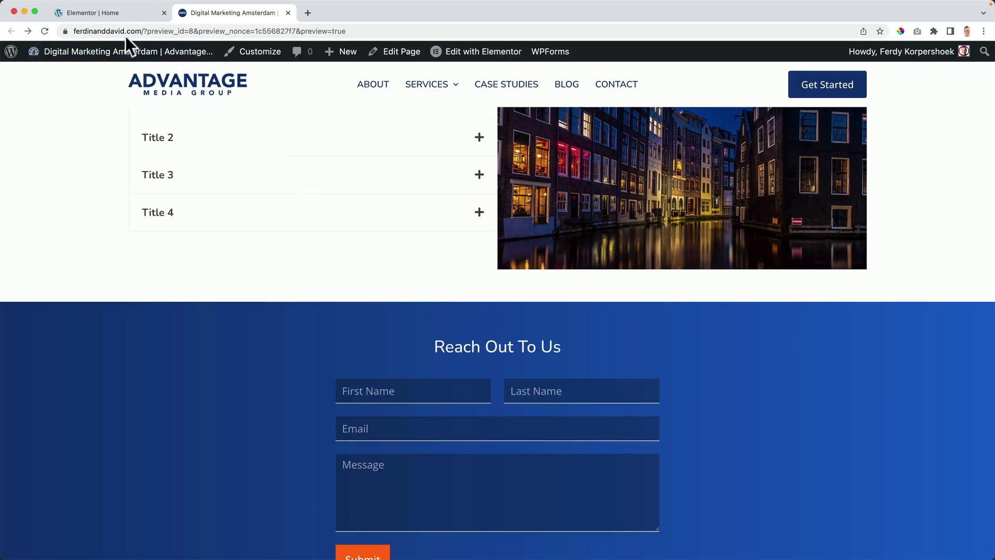
# Step: Go back to the Elementor | Home editor tab
pyautogui.click(125, 12)
pyautogui.scroll(-10, 612, 276)
pyautogui.scroll(-8, 612, 275)
pyautogui.scroll(4, 611, 276)
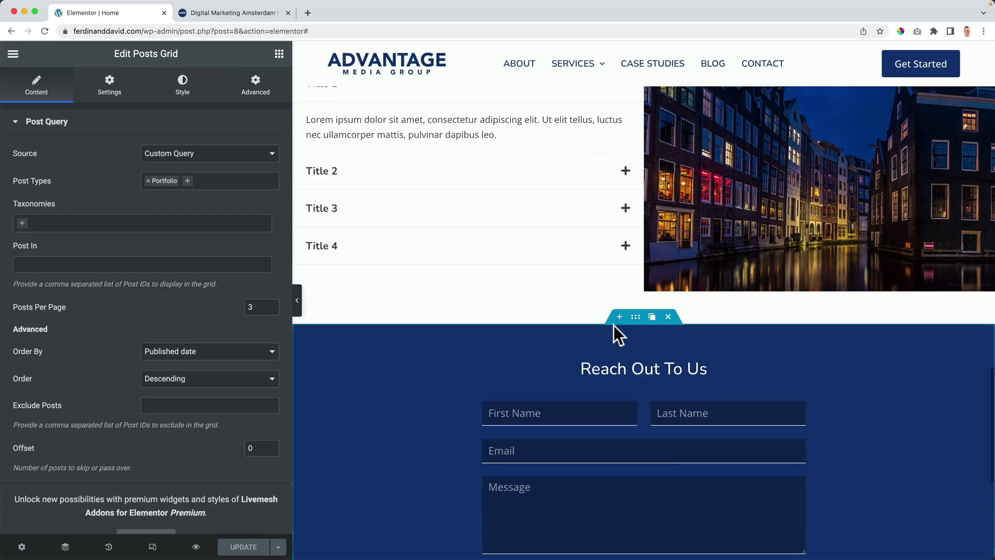
# Step: Insert a new single-column container above the contact form
pyautogui.click(618, 318)
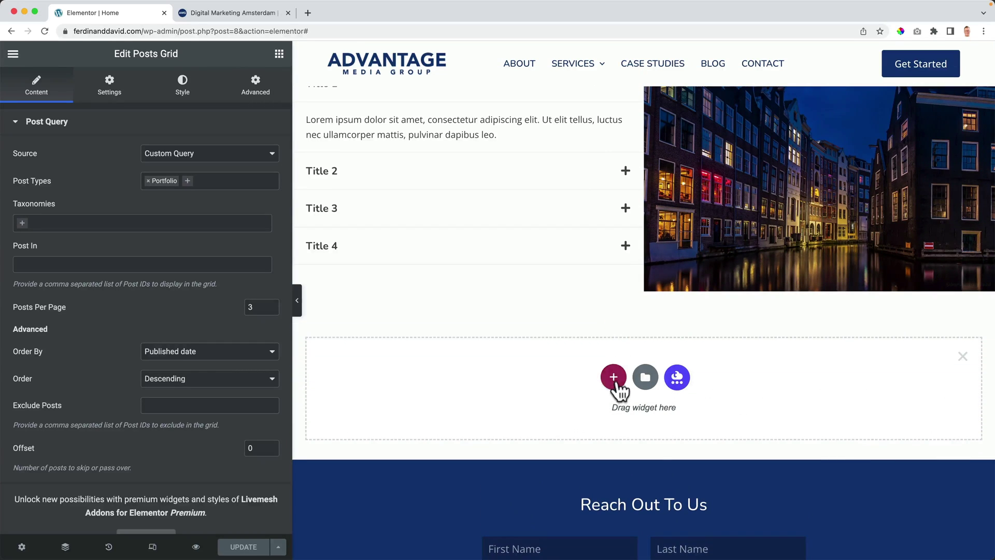
pyautogui.click(615, 383)
pyautogui.click(470, 410)
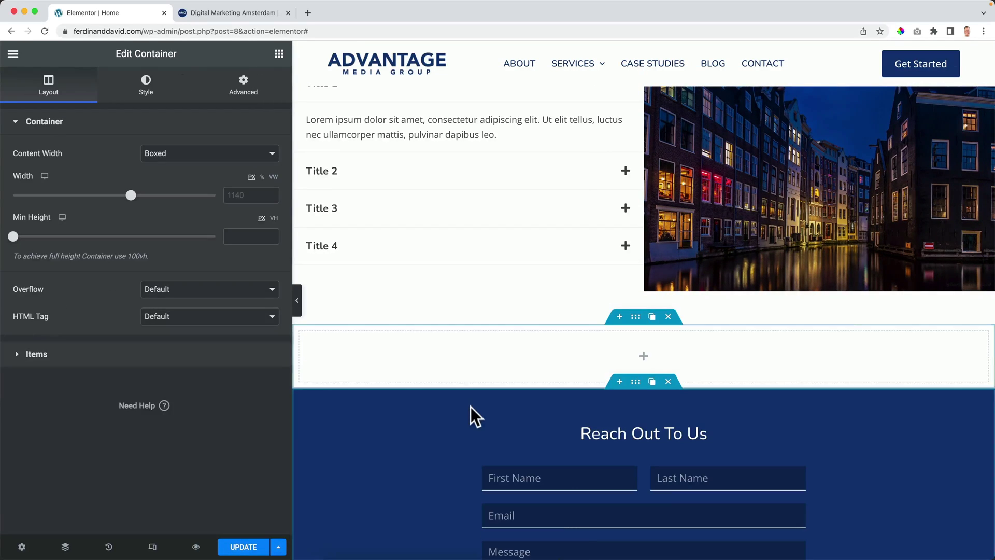
# Step: Give the container a 90° gradient background from Theme Color Palette 1 to 2
pyautogui.click(148, 91)
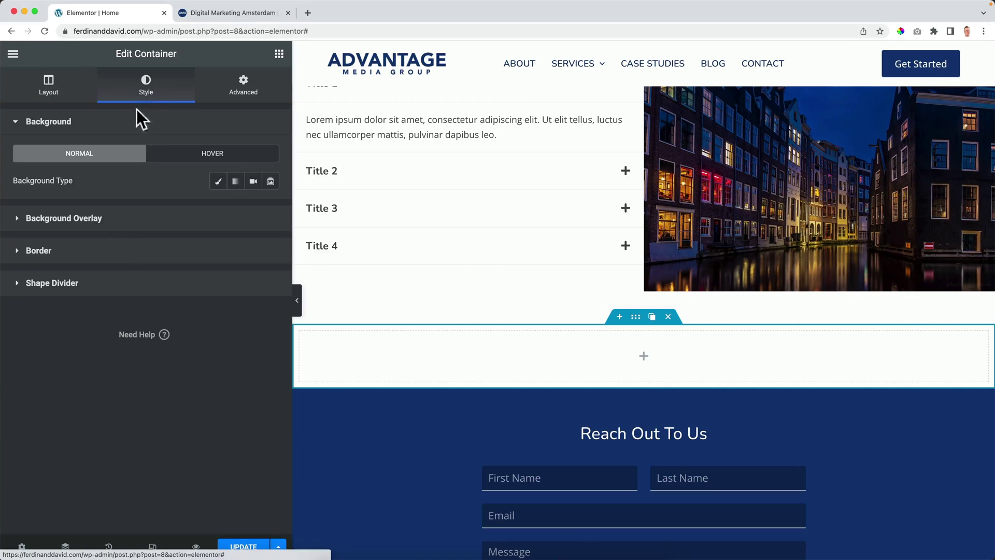
pyautogui.click(234, 181)
pyautogui.click(253, 208)
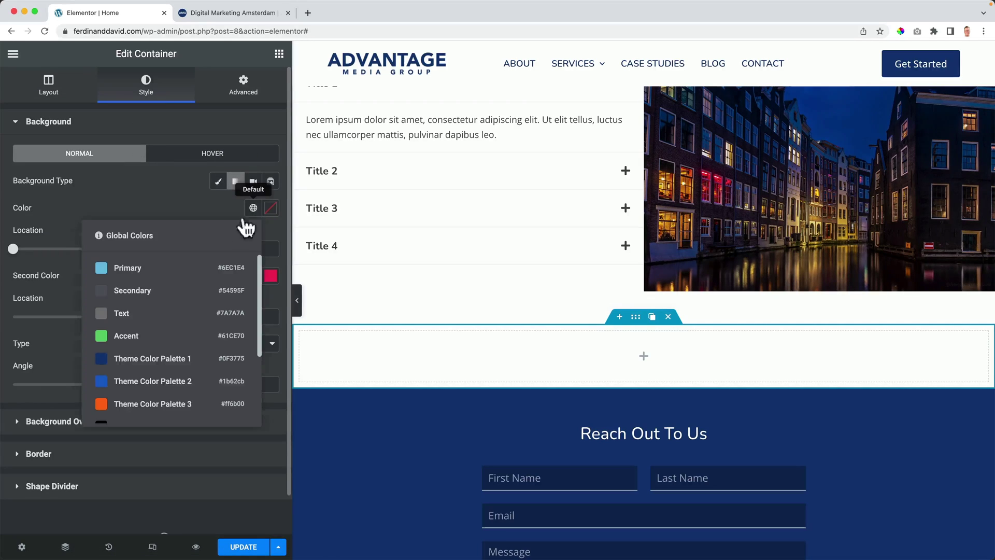
pyautogui.click(132, 358)
pyautogui.click(253, 275)
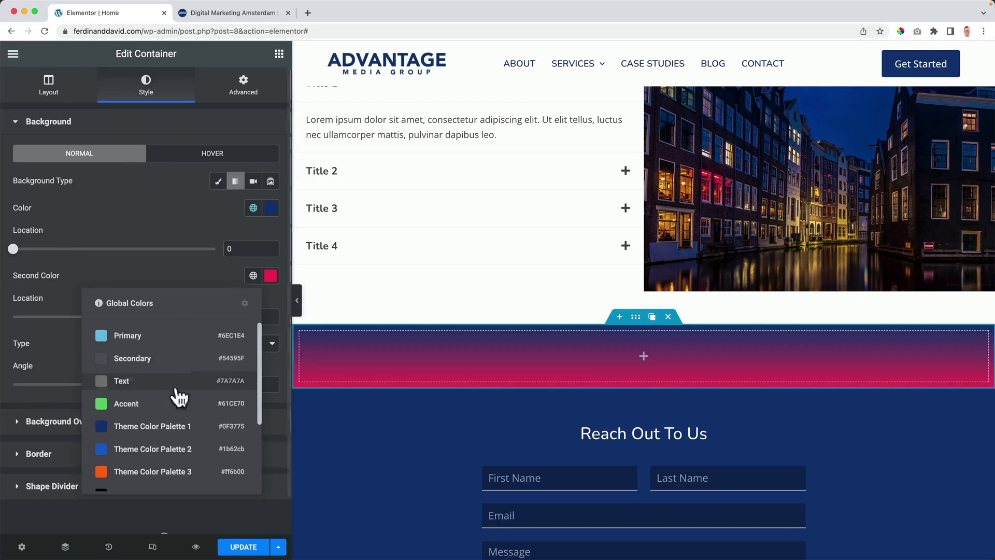
pyautogui.click(165, 446)
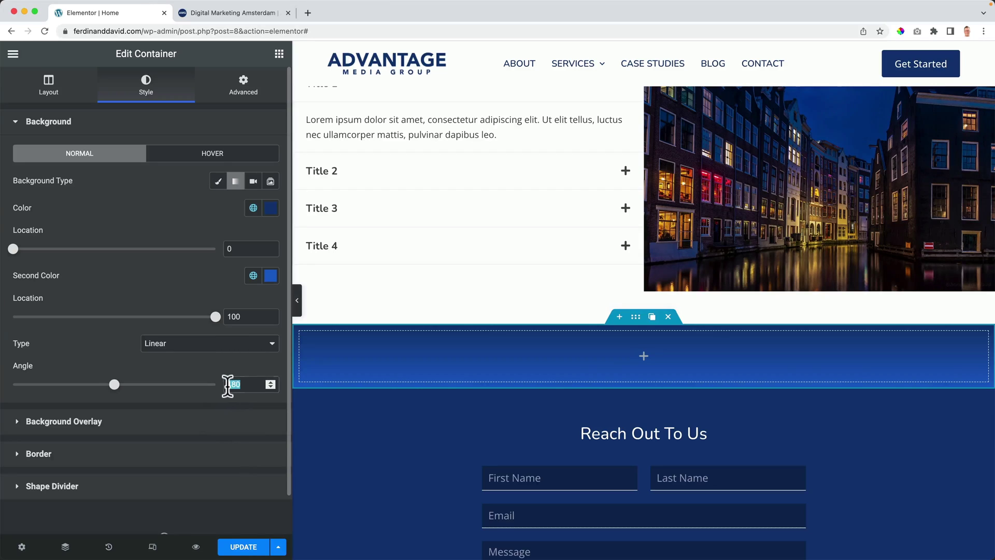
pyautogui.write('90')
pyautogui.scroll(-1, 254, 259)
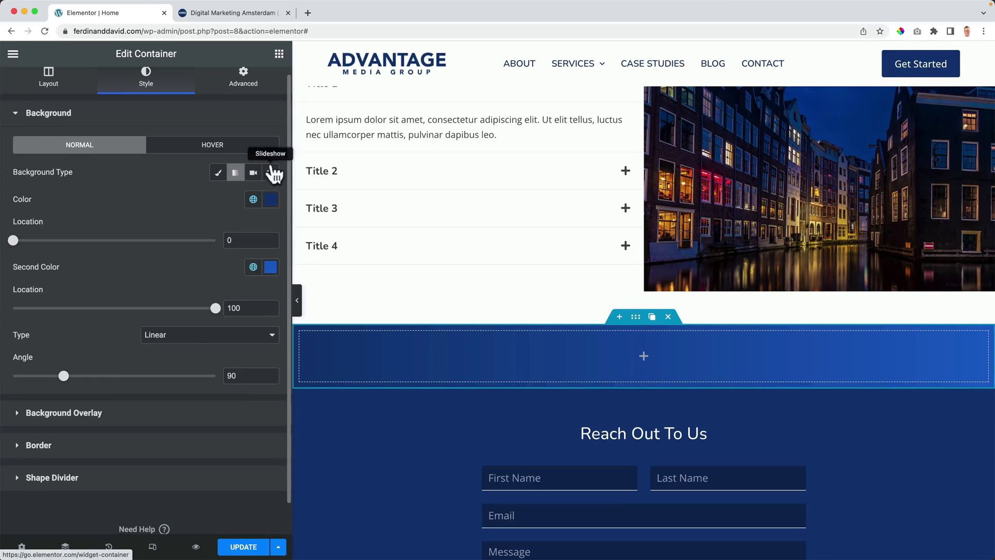
# Step: Add a Heading widget to the container reading 'Your Growth Is Our Focus'
pyautogui.click(278, 56)
pyautogui.moveTo(184, 217); pyautogui.dragTo(667, 350)
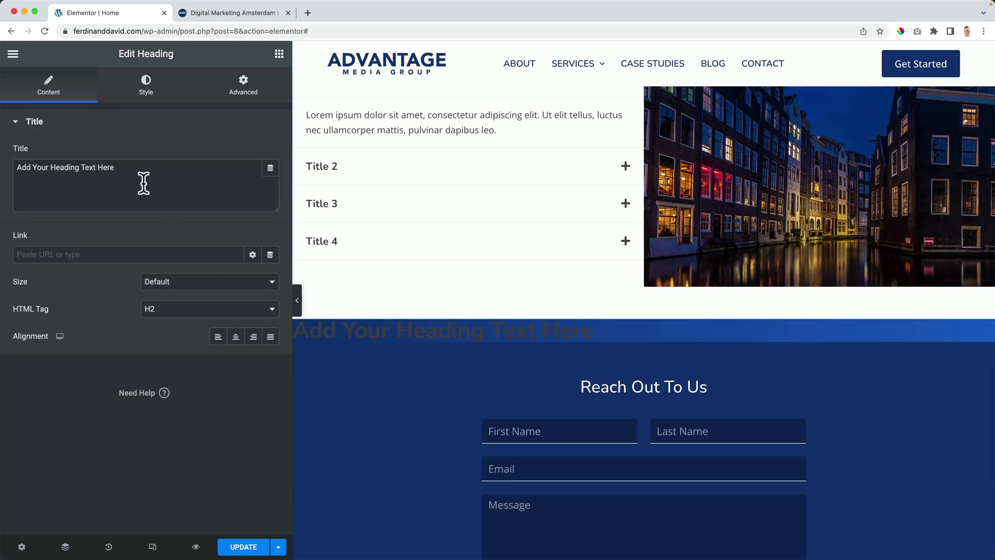
pyautogui.moveTo(114, 168); pyautogui.dragTo(7, 174)
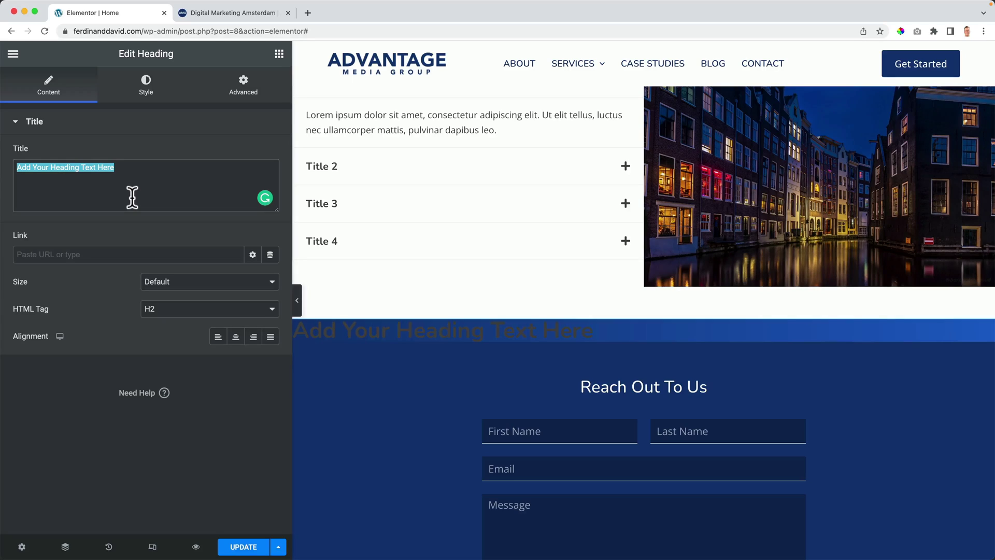
pyautogui.write('Your Growth Is Our Focus')
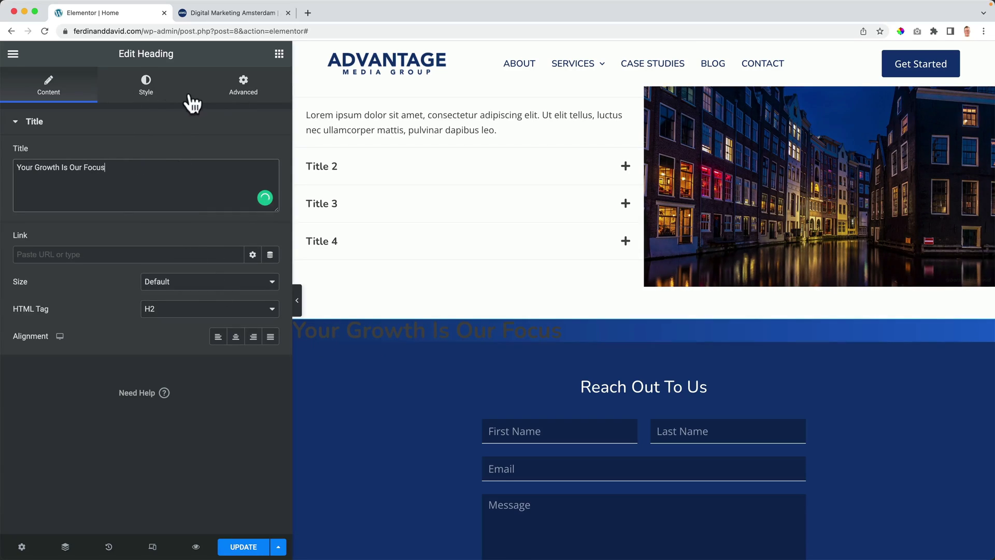
# Step: Make the heading text white with a 53 px font size
pyautogui.click(145, 88)
pyautogui.click(253, 153)
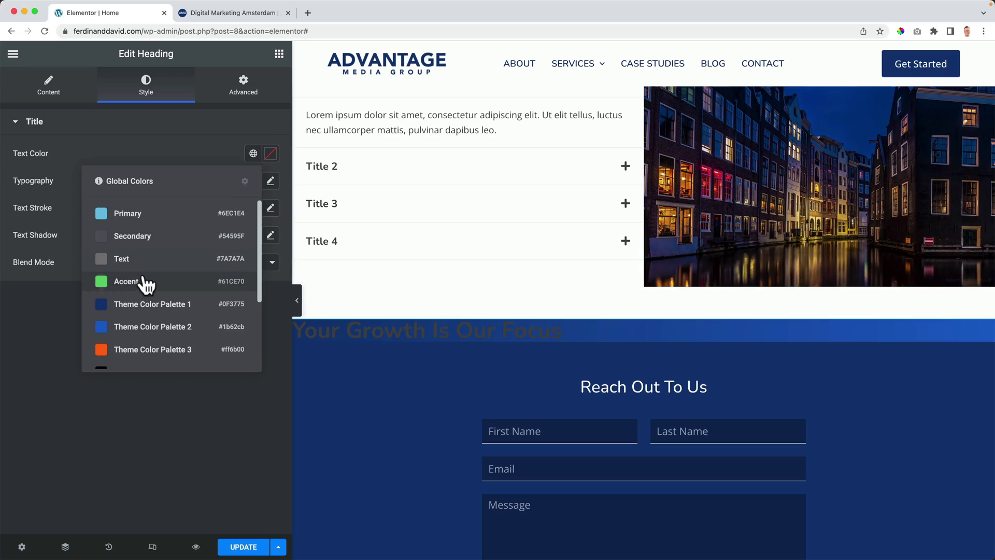
pyautogui.scroll(-5, 145, 284)
pyautogui.click(144, 308)
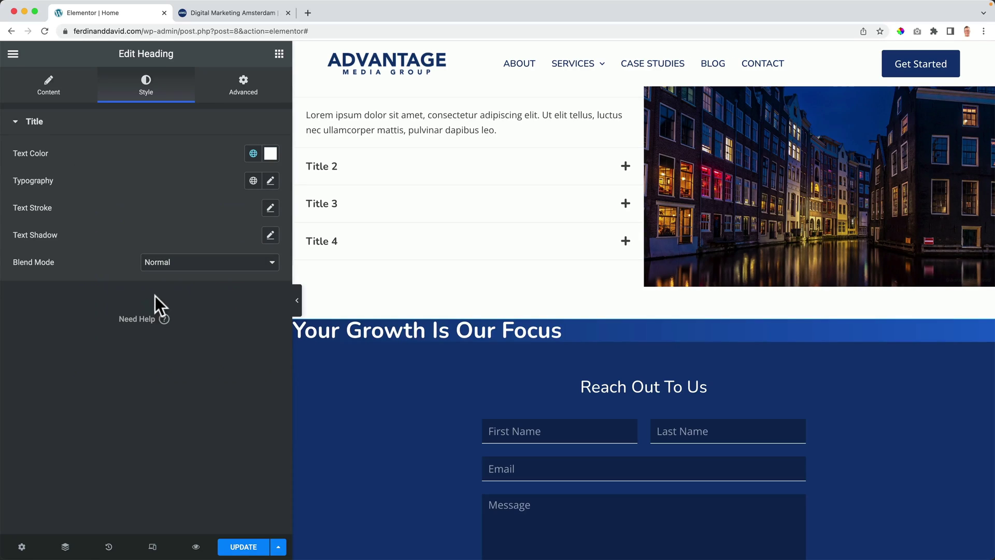
pyautogui.click(270, 181)
pyautogui.moveTo(29, 290); pyautogui.dragTo(76, 291)
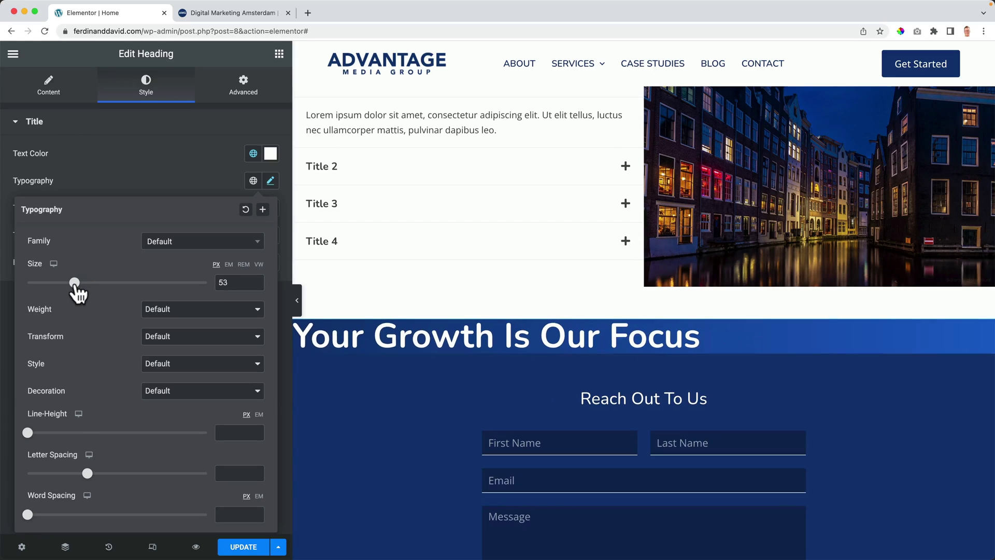
pyautogui.click(141, 181)
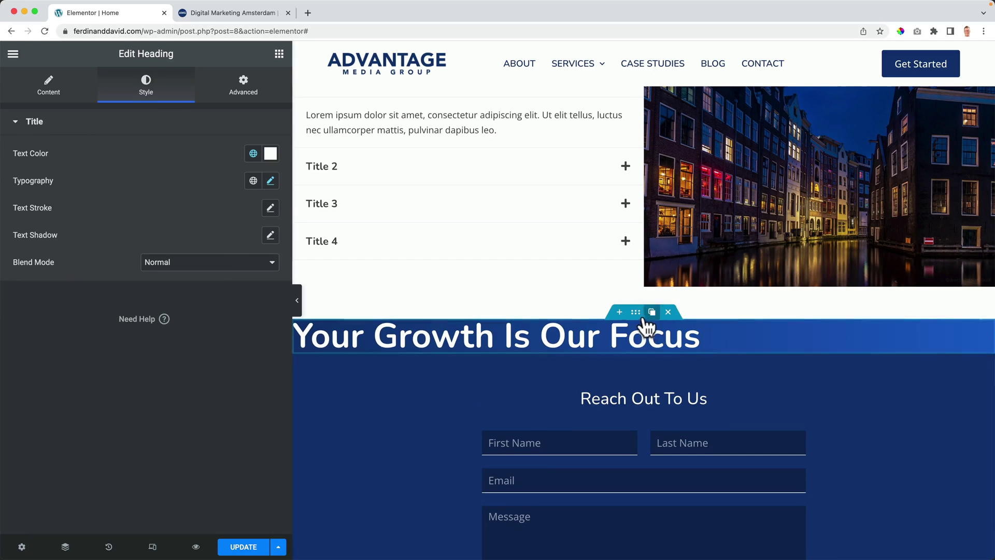
pyautogui.click(641, 319)
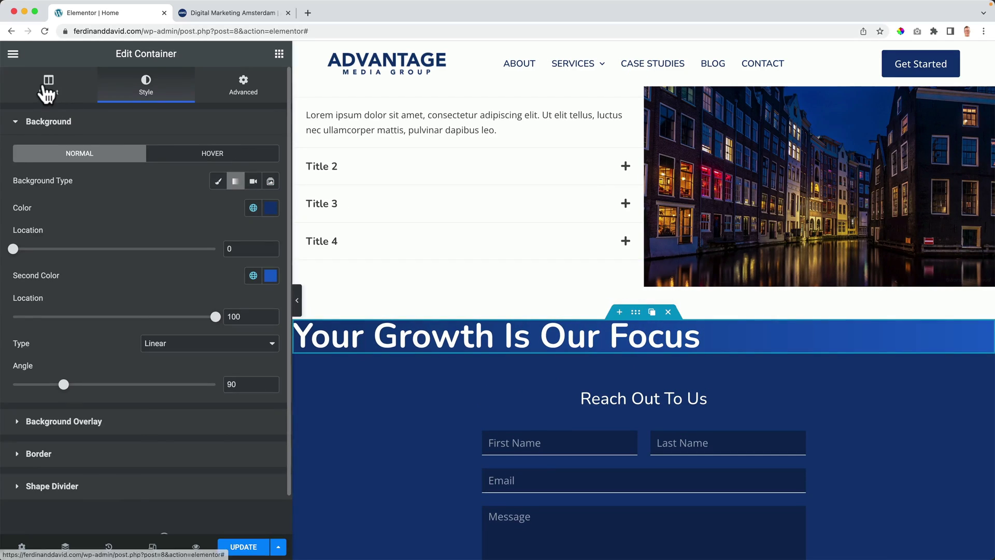
# Step: Set the banner container's minimum height to 500 and centre the heading horizontally and vertically
pyautogui.click(49, 85)
pyautogui.moveTo(13, 237); pyautogui.dragTo(60, 236)
pyautogui.doubleClick(240, 236)
pyautogui.write('500')
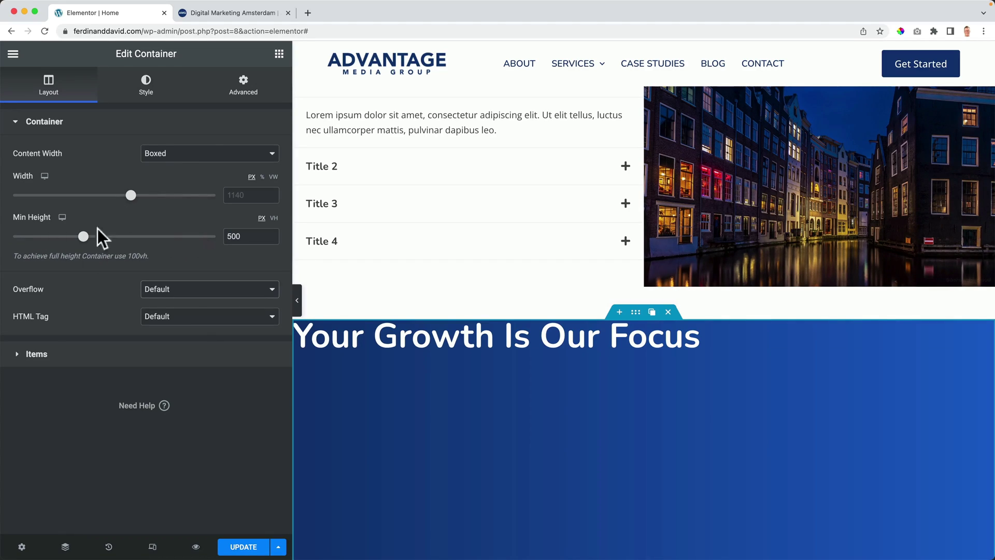
pyautogui.click(32, 361)
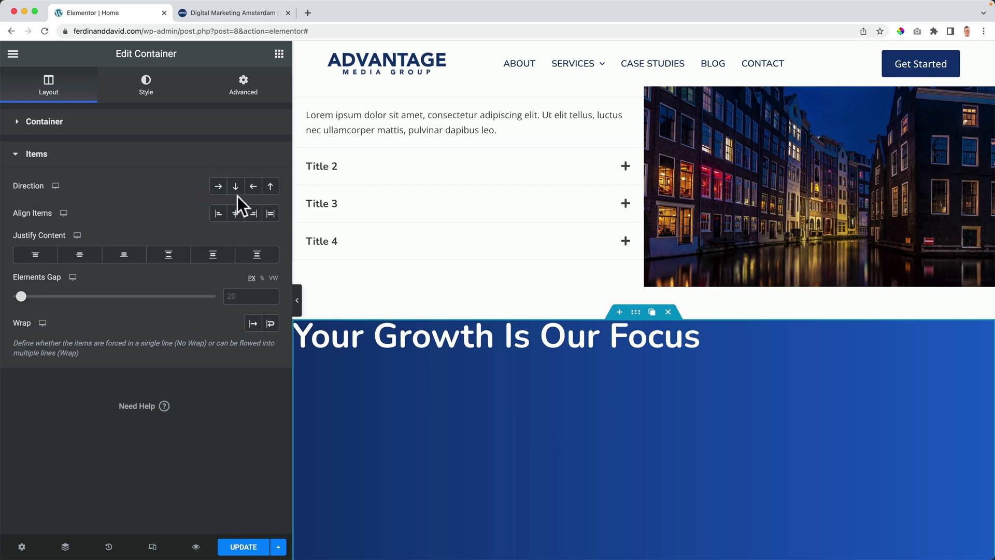
pyautogui.click(236, 214)
pyautogui.click(83, 257)
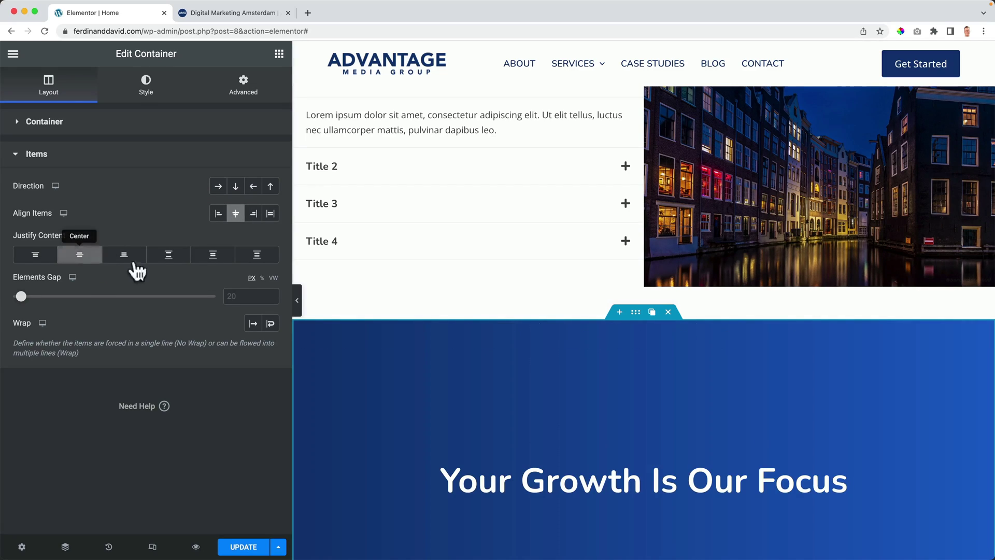
pyautogui.scroll(-5, 449, 302)
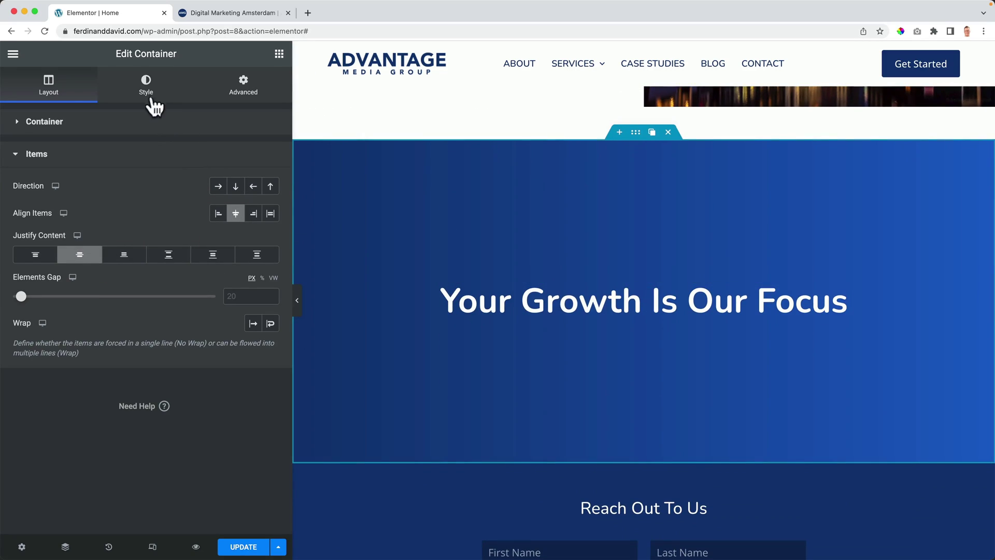
# Step: Add the Marketing-Trends-2022 image as a classic background overlay on the banner
pyautogui.click(147, 89)
pyautogui.click(50, 123)
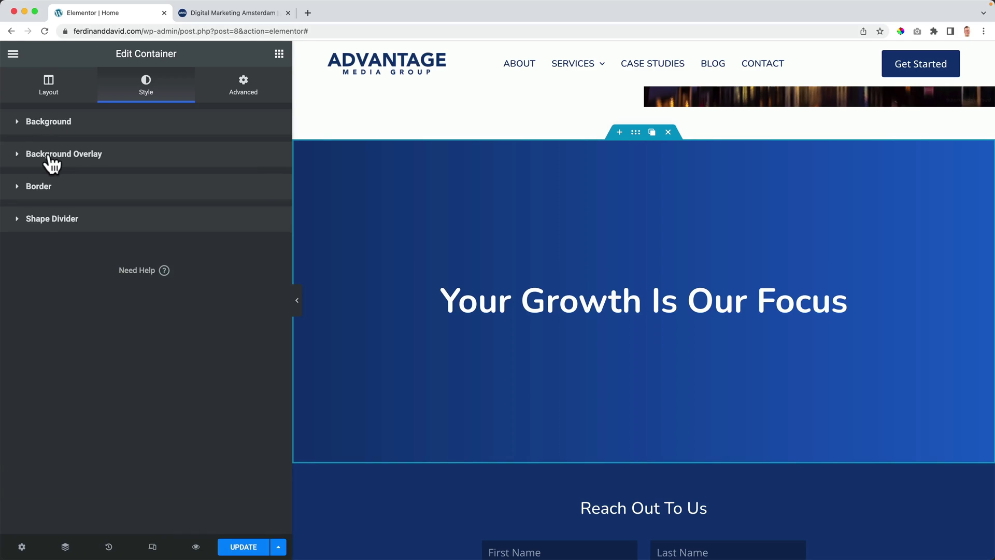
pyautogui.click(50, 155)
pyautogui.click(254, 214)
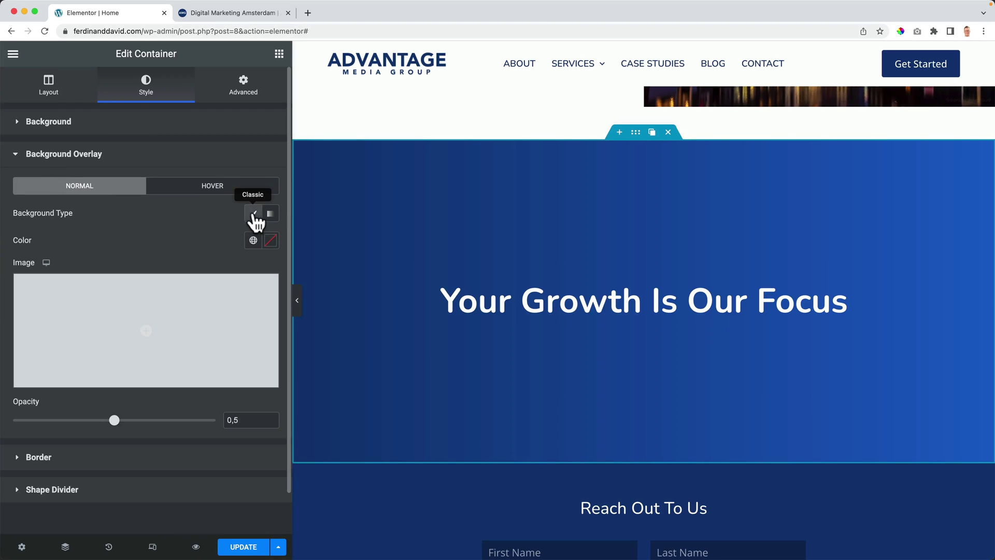
pyautogui.click(133, 317)
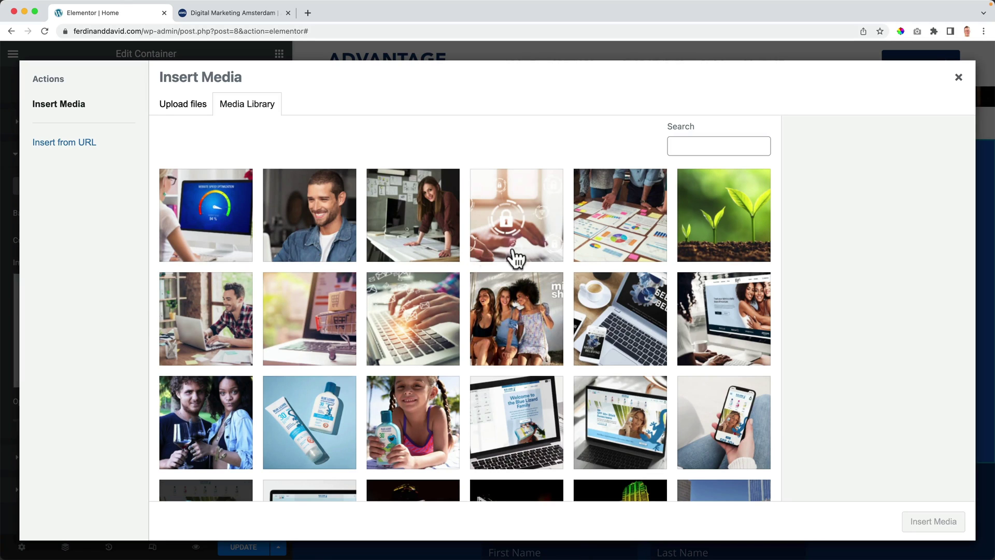
pyautogui.click(624, 225)
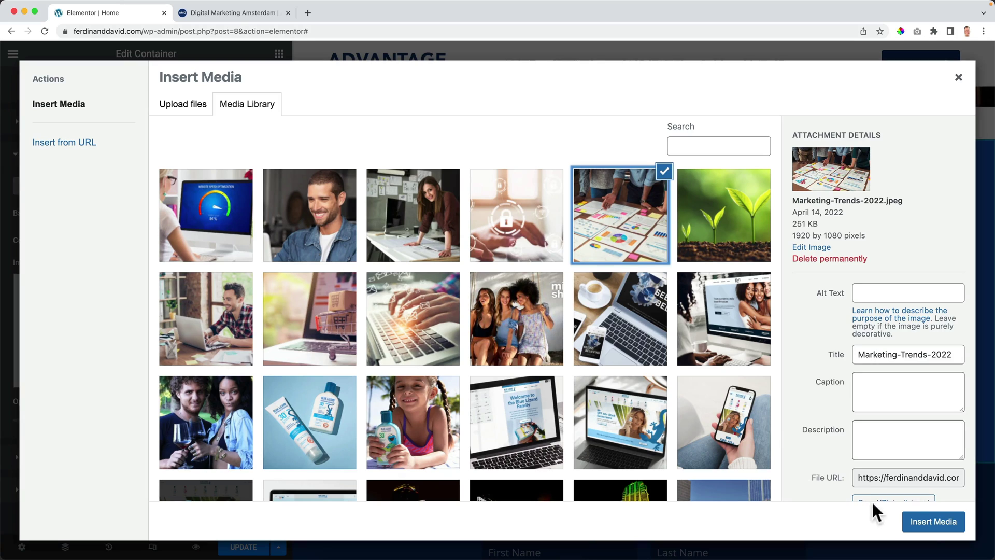
pyautogui.click(925, 524)
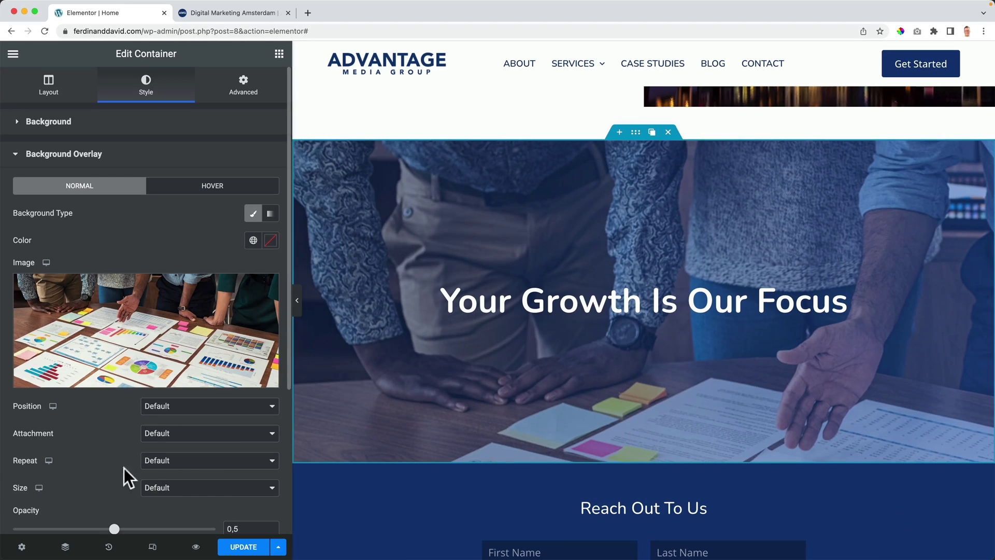
# Step: Set the overlay Size to Cover, Attachment to Fixed, and Opacity to about 0.24
pyautogui.click(176, 487)
pyautogui.click(173, 514)
pyautogui.click(169, 434)
pyautogui.click(164, 457)
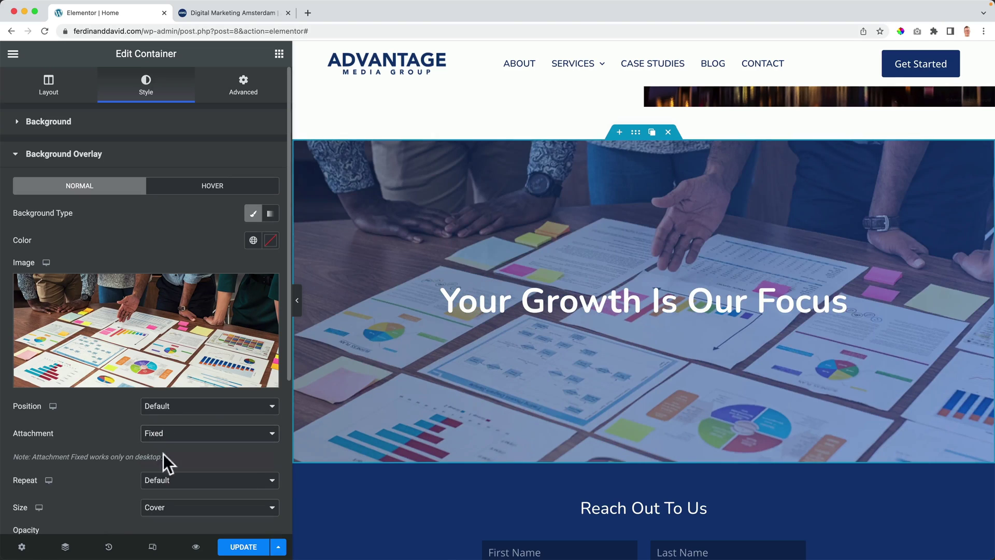
pyautogui.scroll(-5, 129, 414)
pyautogui.moveTo(114, 321); pyautogui.dragTo(68, 329)
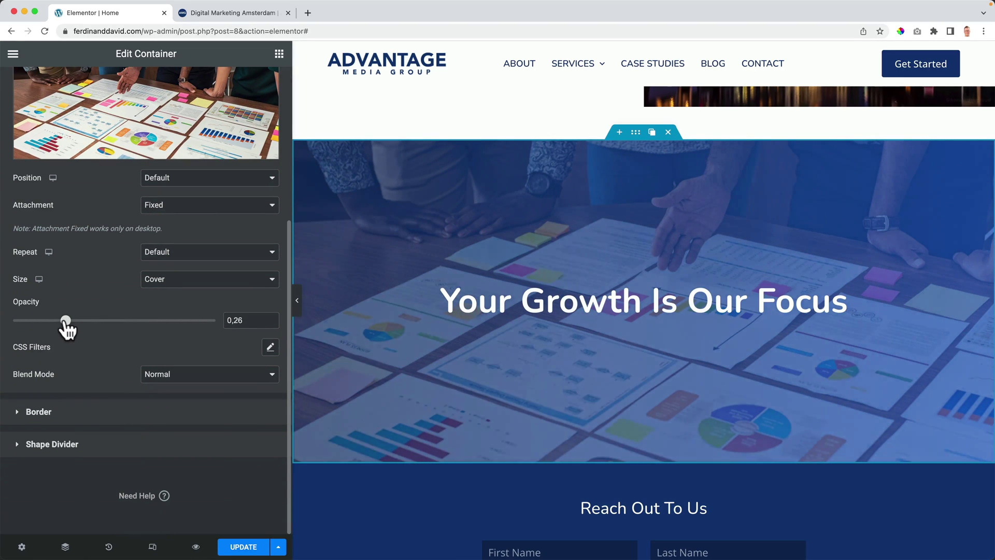
pyautogui.scroll(-2, 589, 346)
pyautogui.scroll(5, 588, 349)
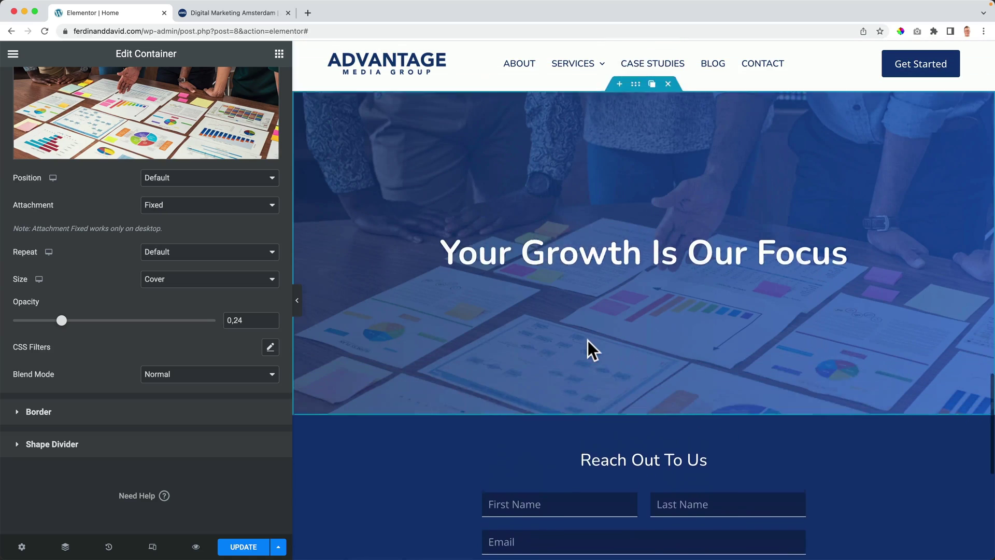
pyautogui.scroll(3, 589, 350)
pyautogui.scroll(-9, 582, 351)
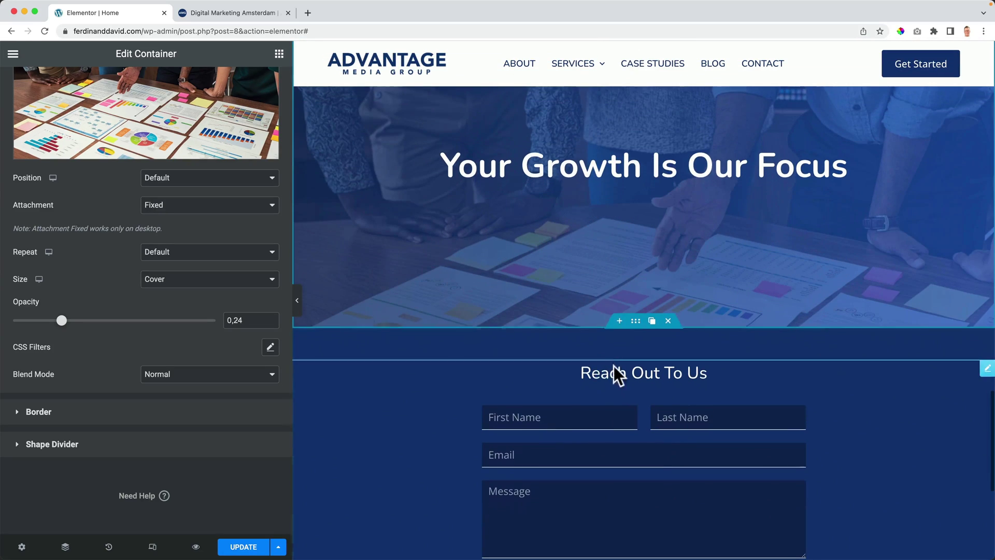
# Step: Add a single-column section below the hero and move a duplicate of the hero heading into it
pyautogui.click(619, 322)
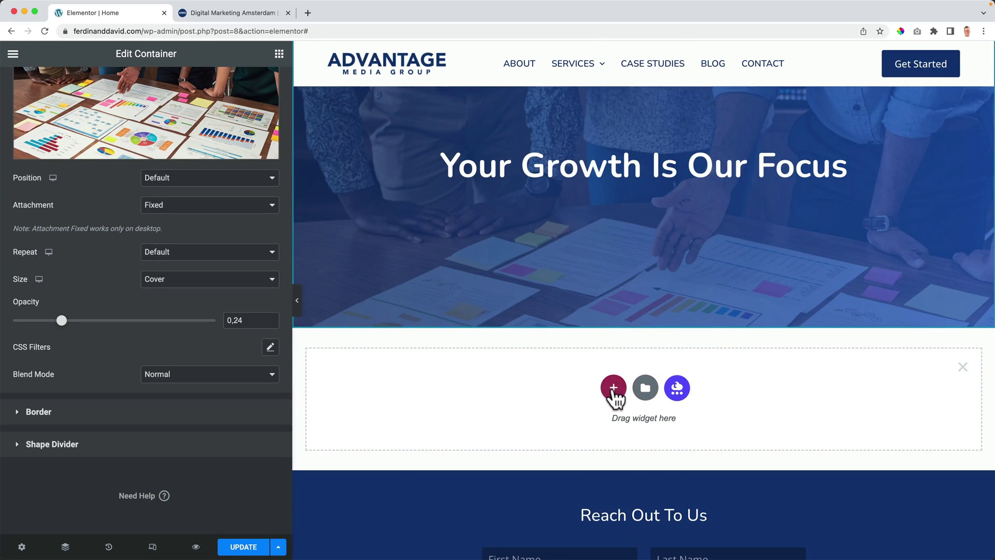
pyautogui.click(613, 389)
pyautogui.click(469, 428)
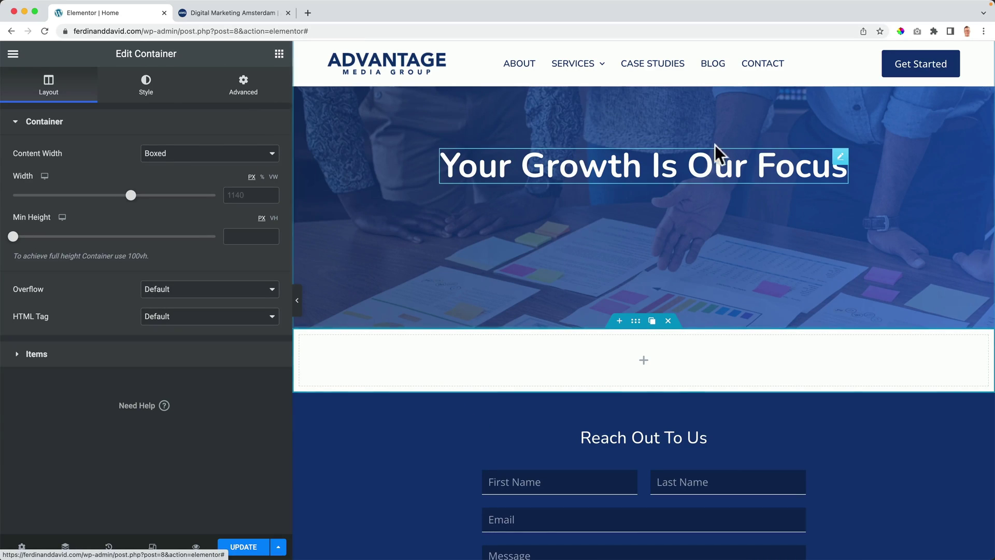
pyautogui.click(824, 157)
pyautogui.moveTo(841, 181); pyautogui.dragTo(684, 347)
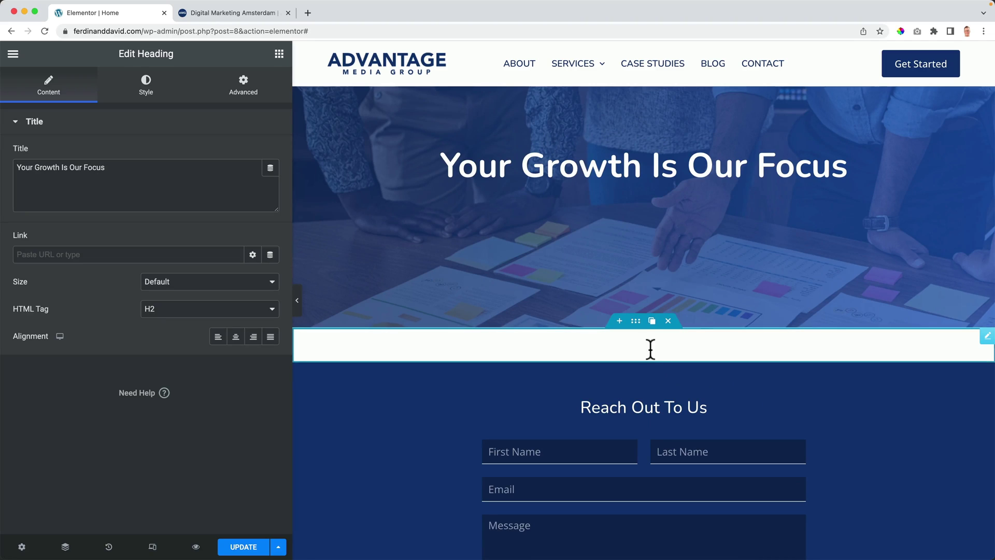
# Step: Colour the heading copy with Theme Color Palette 5 dark grey and centre-align it
pyautogui.click(146, 84)
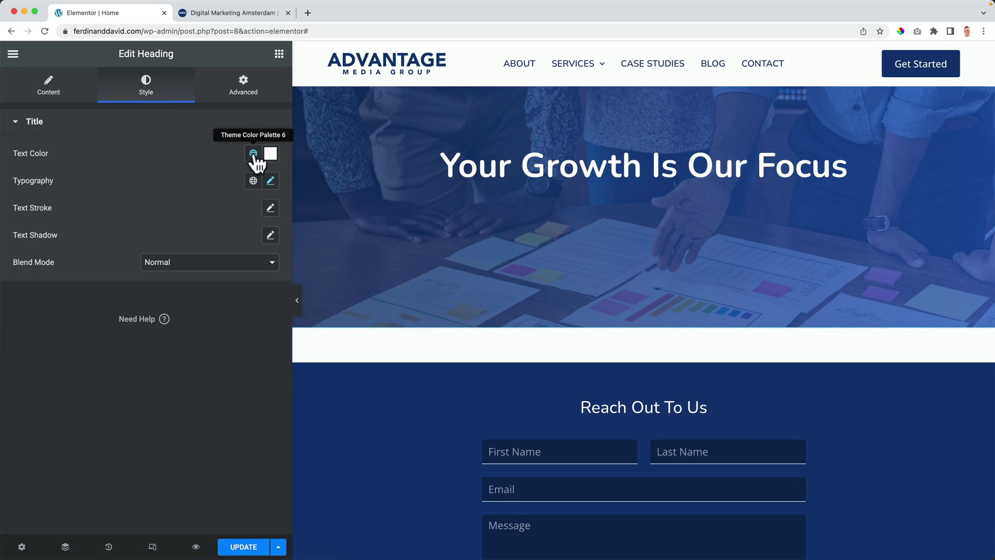
pyautogui.click(254, 155)
pyautogui.click(223, 173)
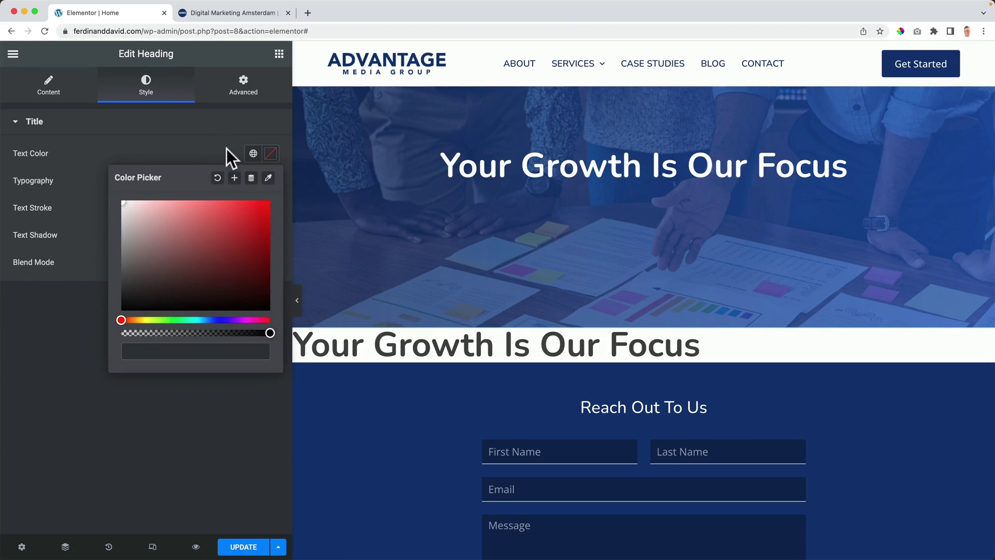
pyautogui.click(226, 150)
pyautogui.click(253, 153)
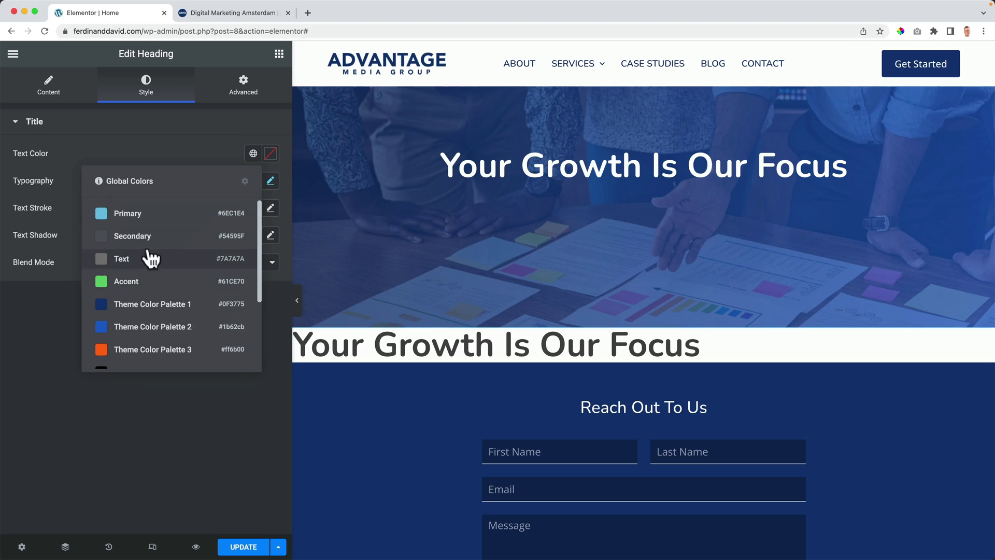
pyautogui.scroll(-3, 152, 347)
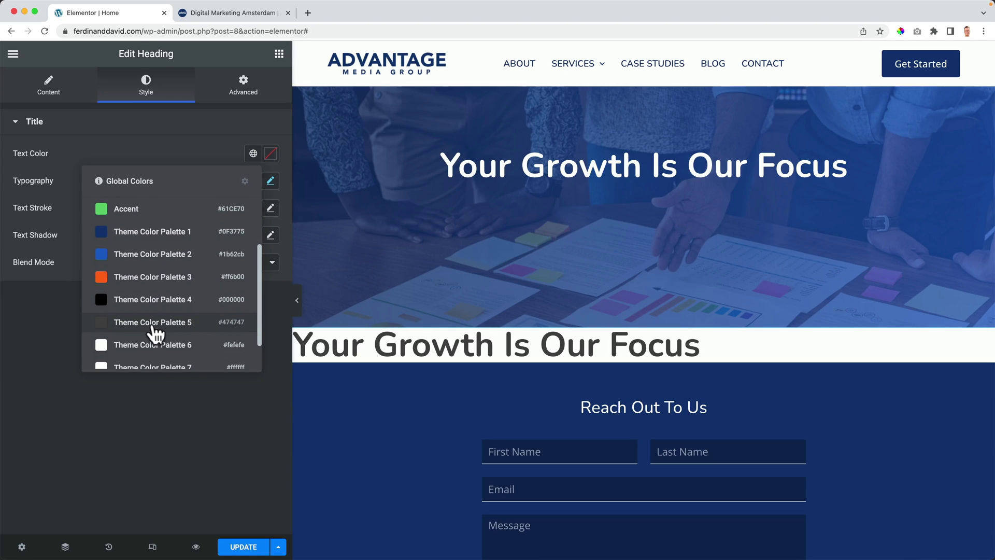
pyautogui.click(154, 325)
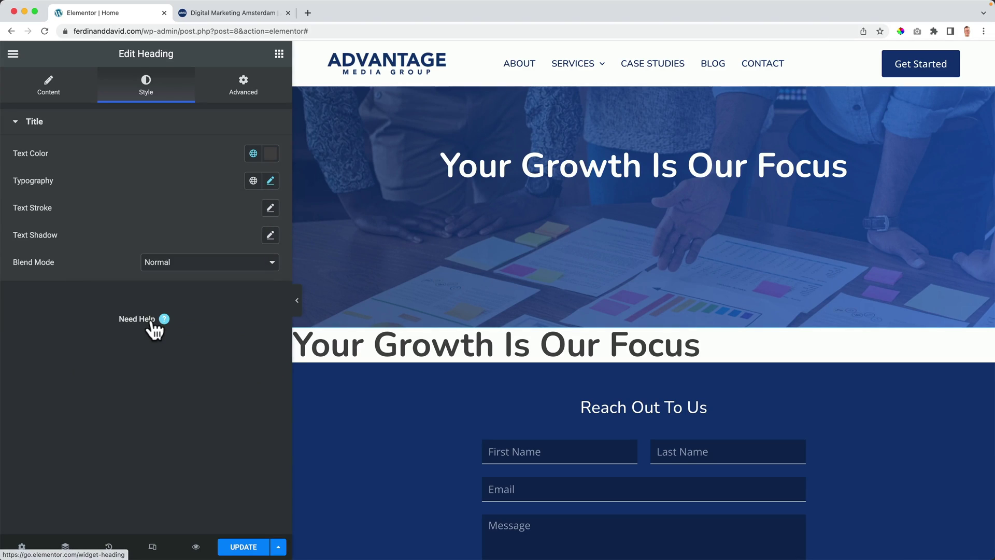
pyautogui.click(64, 92)
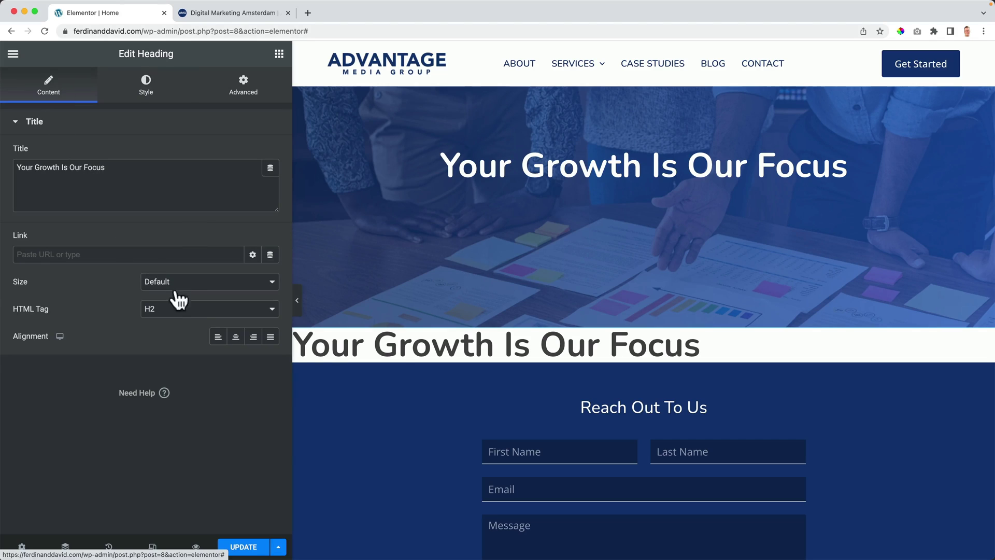
pyautogui.click(235, 341)
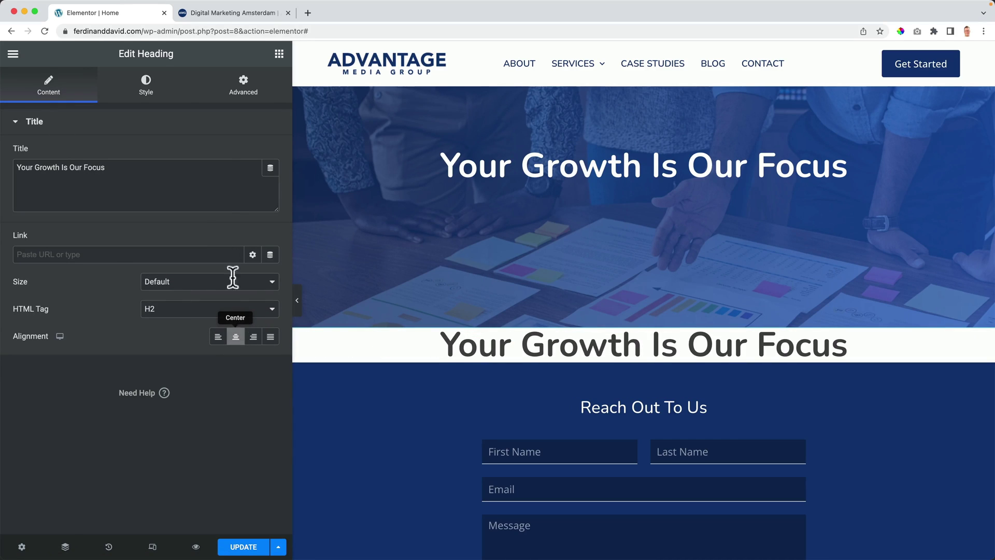
pyautogui.click(279, 54)
# Step: Place a Posts Grid under the heading copy, removing its 'My Posts' heading and category filter bar
pyautogui.click(58, 105)
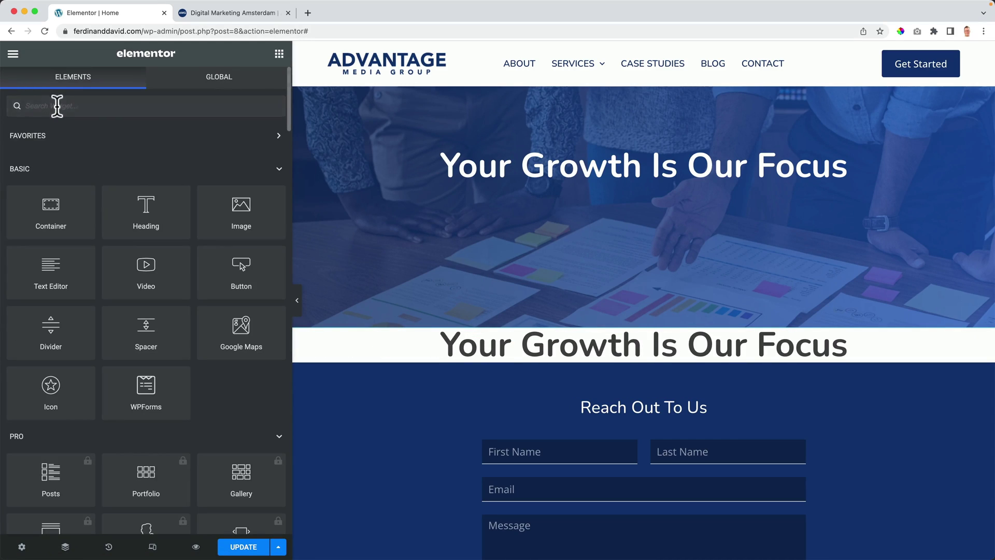
pyautogui.write('grid')
pyautogui.moveTo(34, 149); pyautogui.dragTo(571, 350)
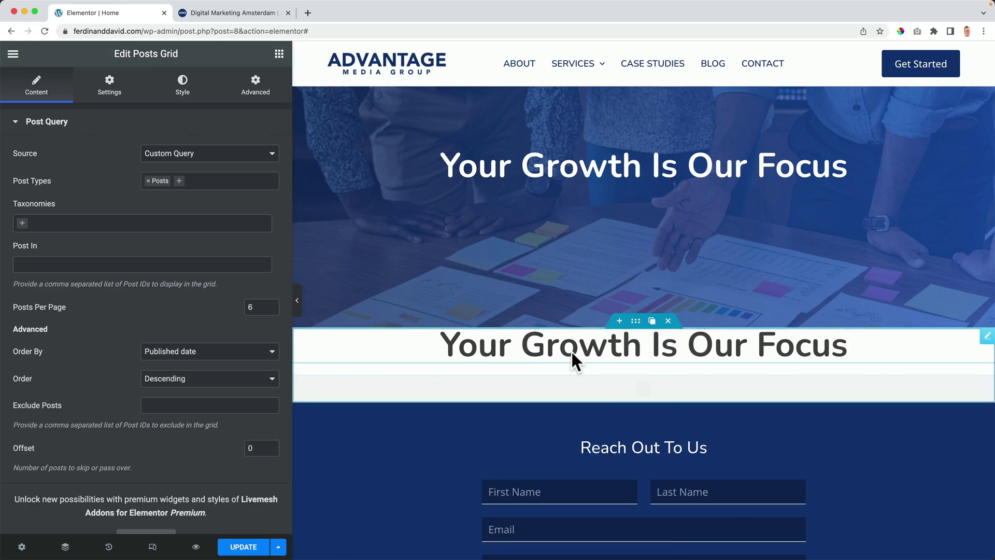
pyautogui.click(109, 80)
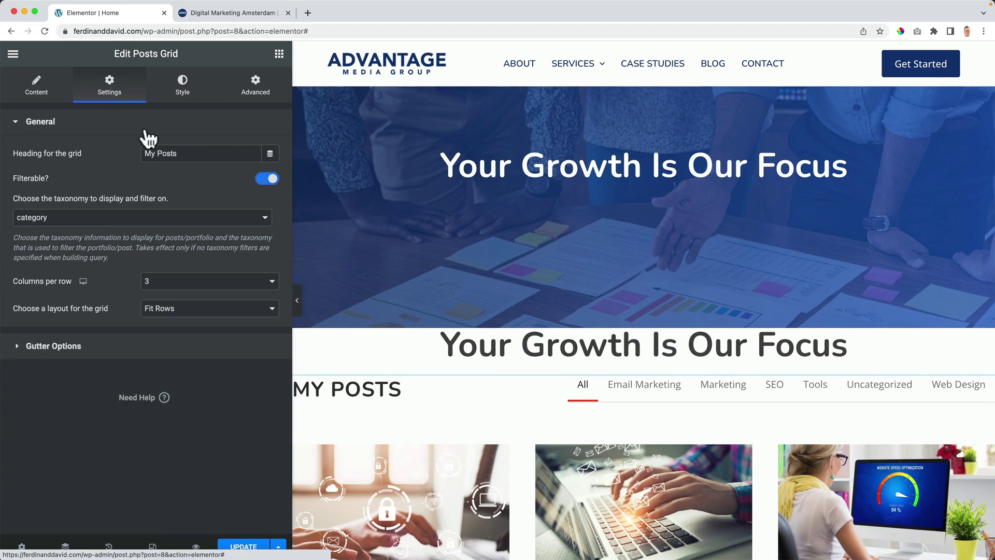
pyautogui.press('BackSpace')
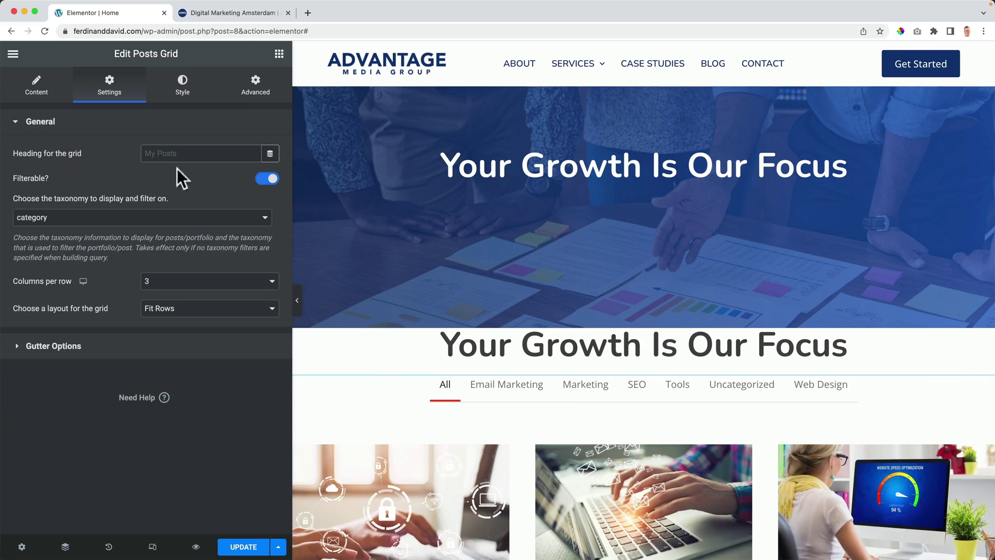
pyautogui.click(267, 184)
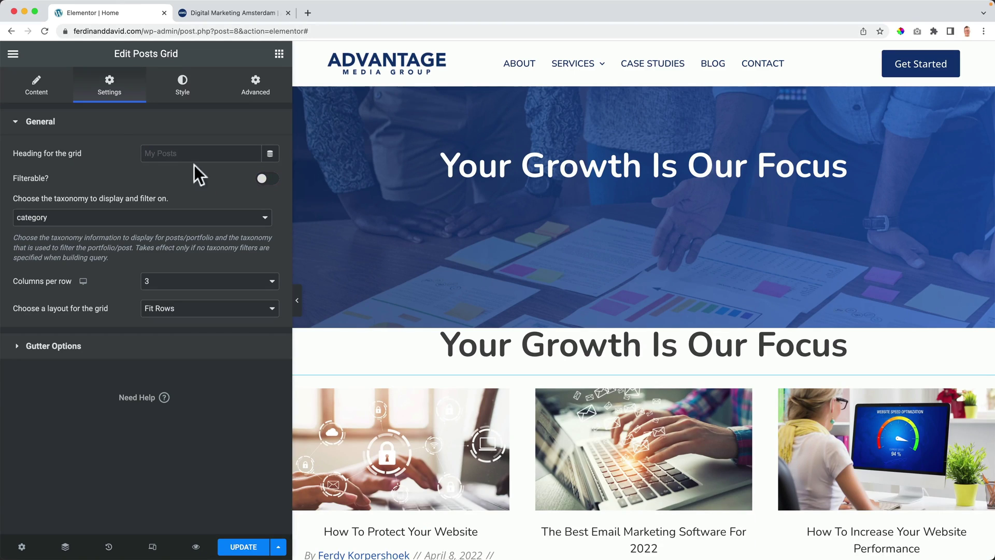
pyautogui.click(34, 88)
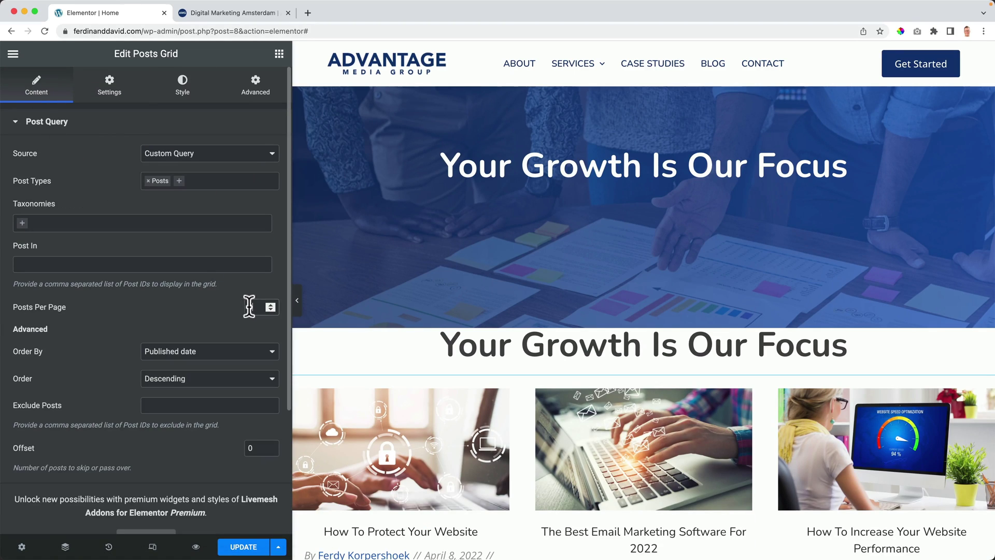
# Step: Set the grid to 3 posts, hide excerpts, author, date and taxonomy, and use Medium Large images
pyautogui.write('3')
pyautogui.scroll(-5, 149, 320)
pyautogui.click(61, 442)
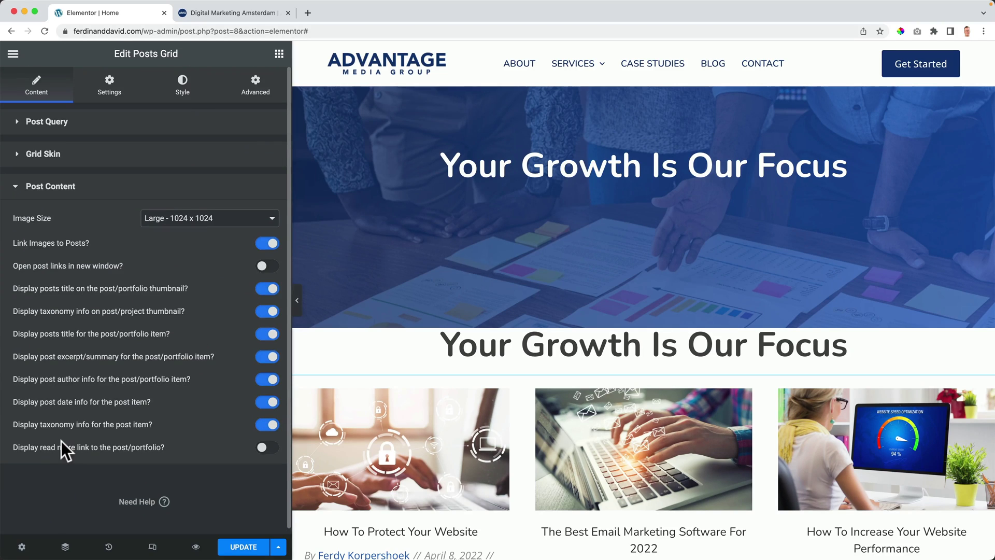
pyautogui.click(266, 288)
pyautogui.click(266, 311)
pyautogui.click(266, 357)
pyautogui.click(266, 379)
pyautogui.click(266, 402)
pyautogui.click(266, 424)
pyautogui.click(176, 218)
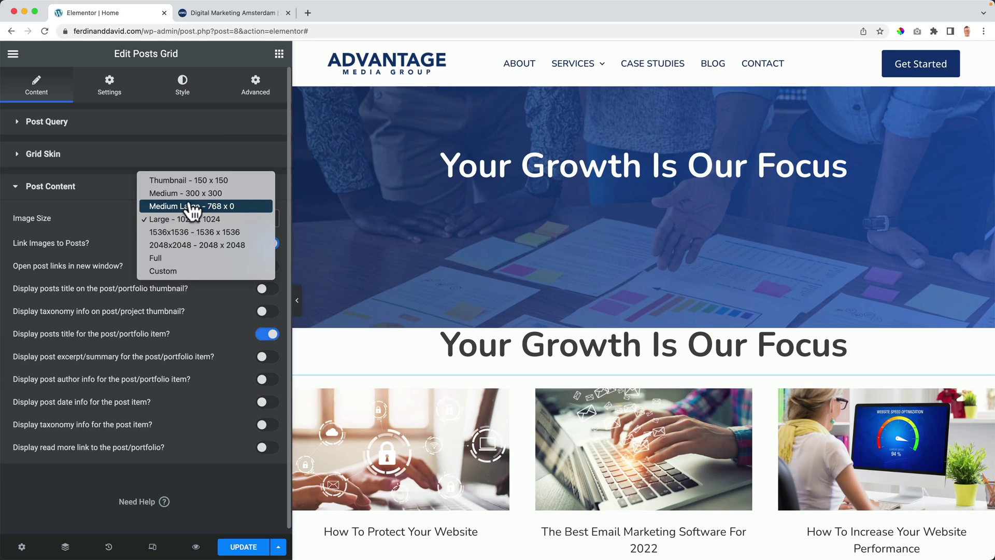
pyautogui.click(190, 206)
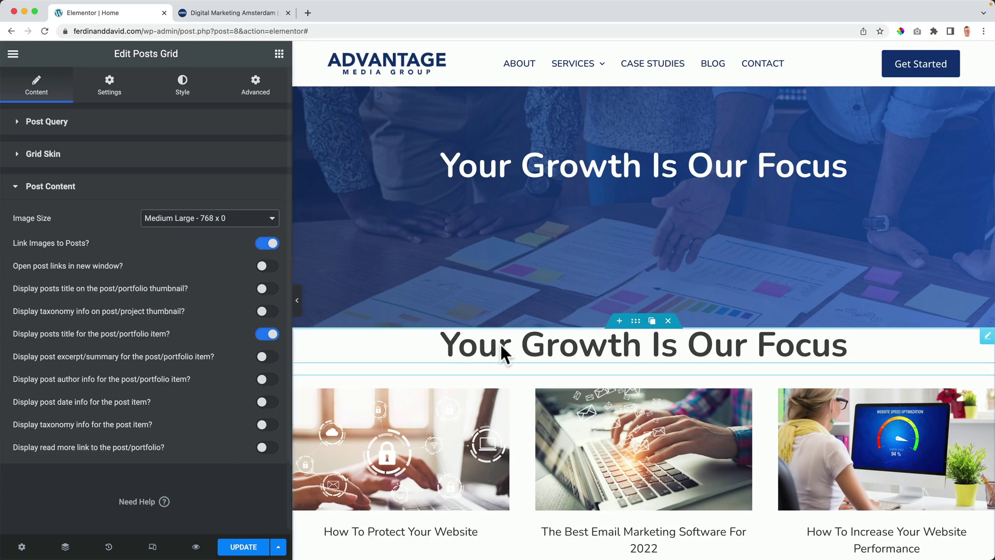
pyautogui.click(501, 346)
# Step: Rename the heading copy to 'Blog' and set its typography size to 36
pyautogui.tripleClick(185, 186)
pyautogui.write('Blog')
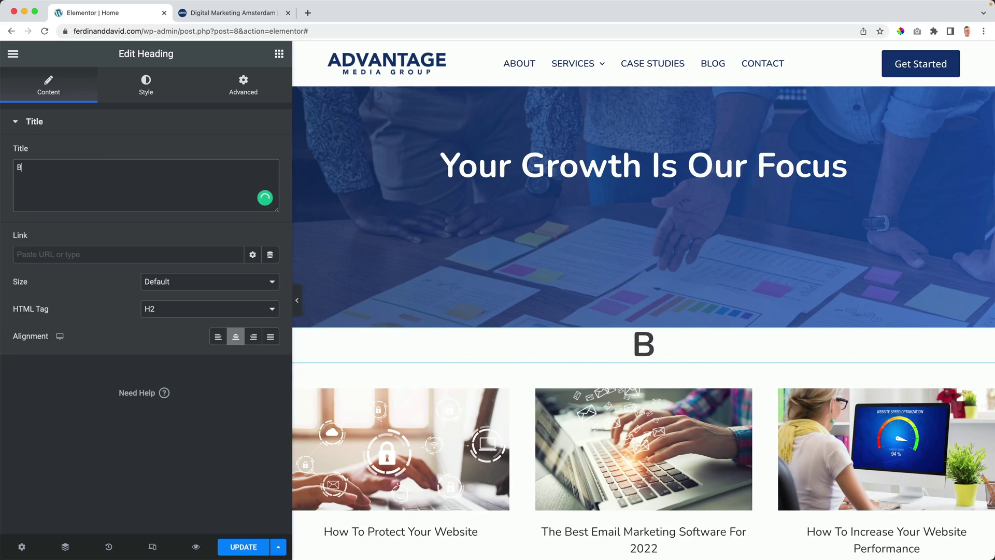
pyautogui.click(150, 82)
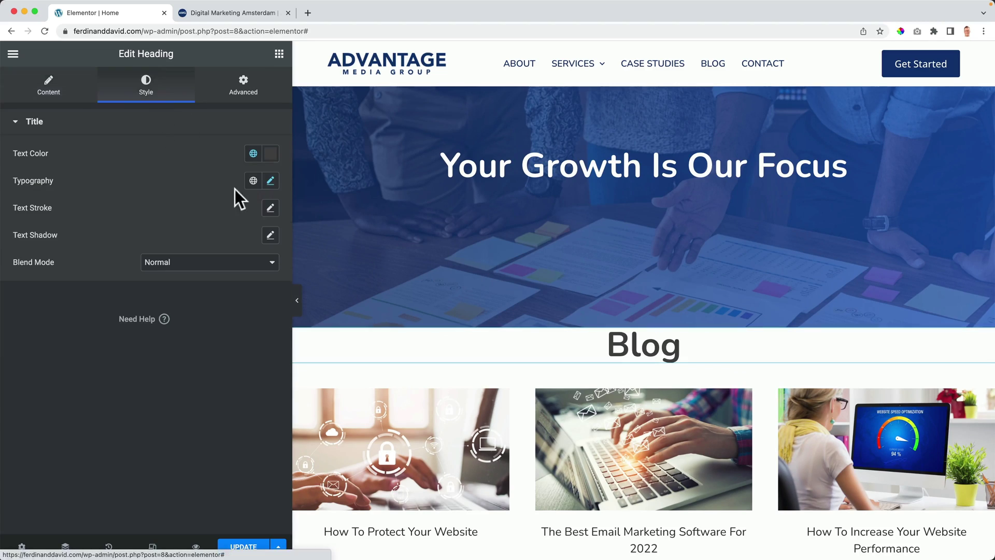
pyautogui.click(270, 180)
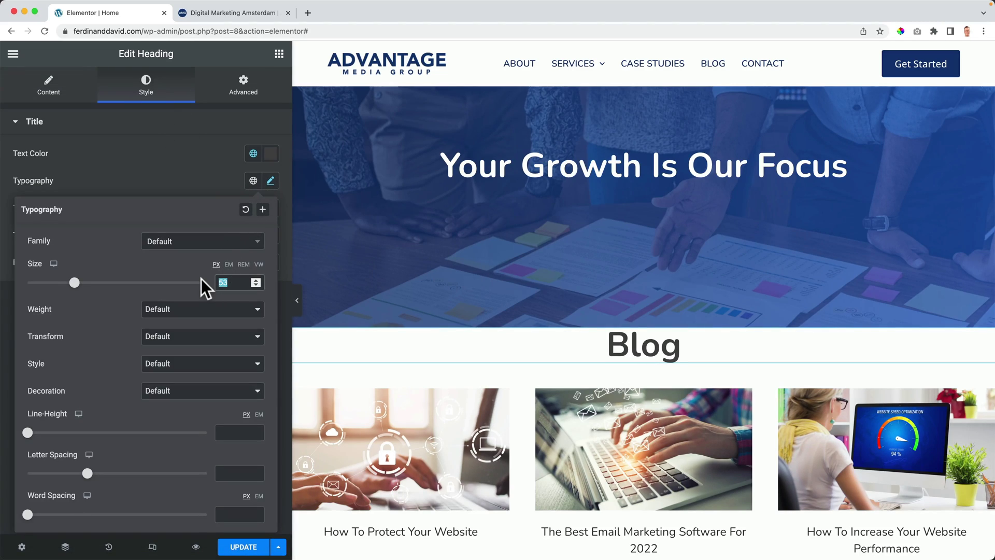
pyautogui.write('36')
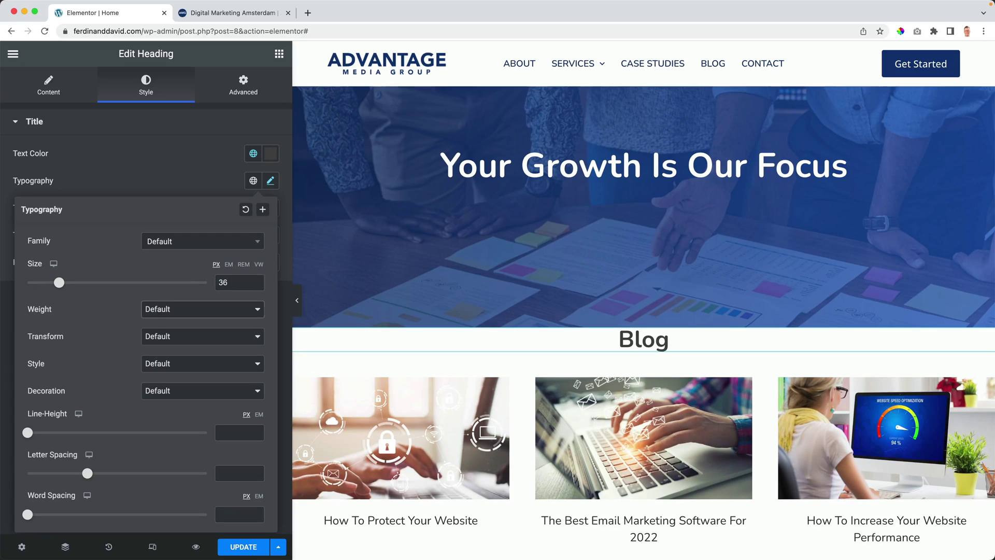
# Step: Unlink the heading's margins, enter 50, and reset its top margin to 0
pyautogui.click(236, 103)
pyautogui.click(258, 168)
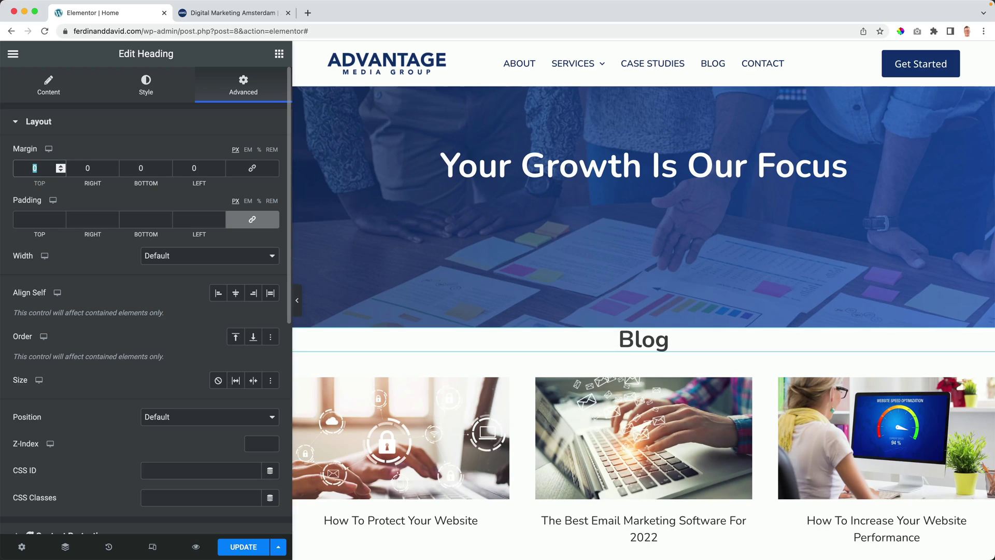
pyautogui.write('50')
pyautogui.scroll(-4, 607, 294)
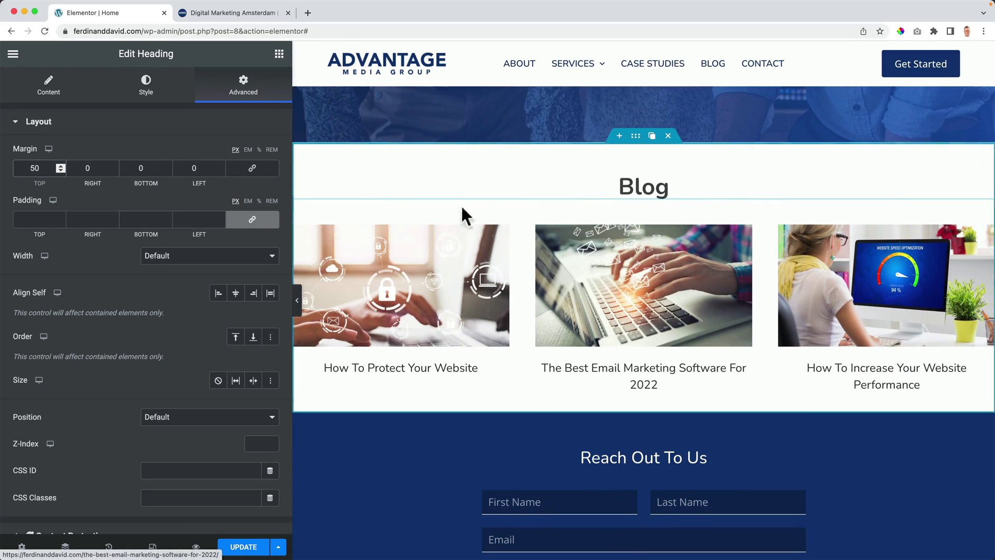
pyautogui.click(148, 180)
pyautogui.write('0')
pyautogui.press('Tab')
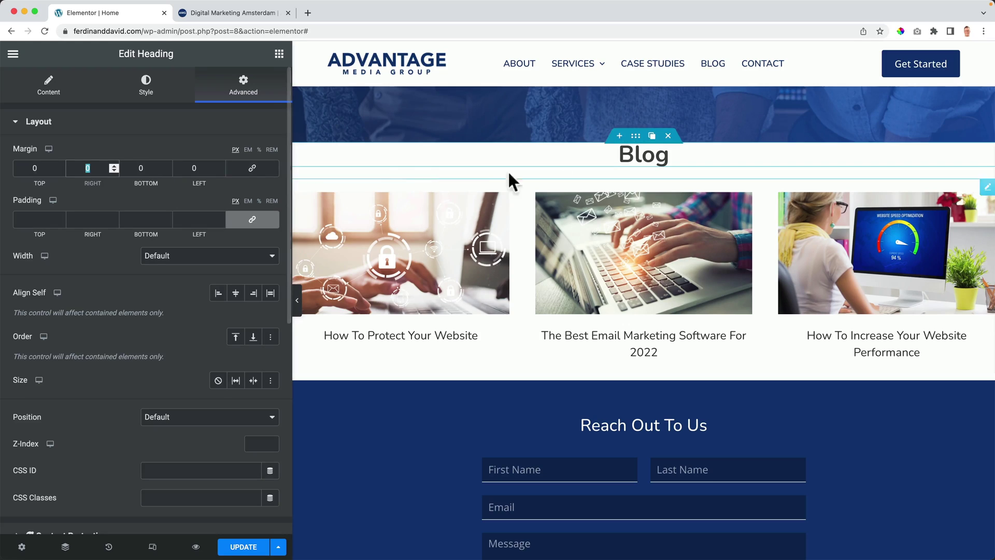
# Step: Unlink the Blog container's padding and set top and bottom to 50
pyautogui.click(636, 136)
pyautogui.click(243, 85)
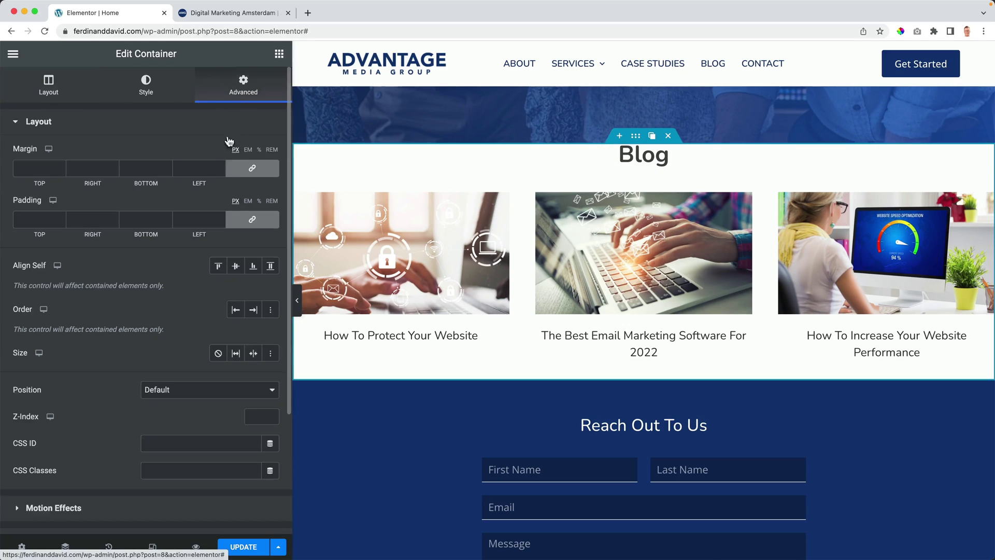
pyautogui.click(251, 219)
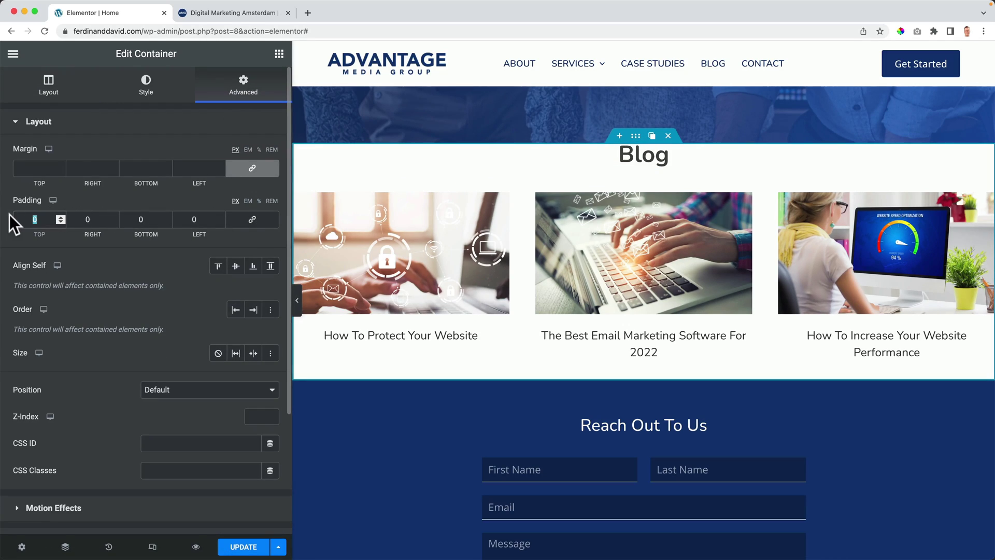
pyautogui.write('50')
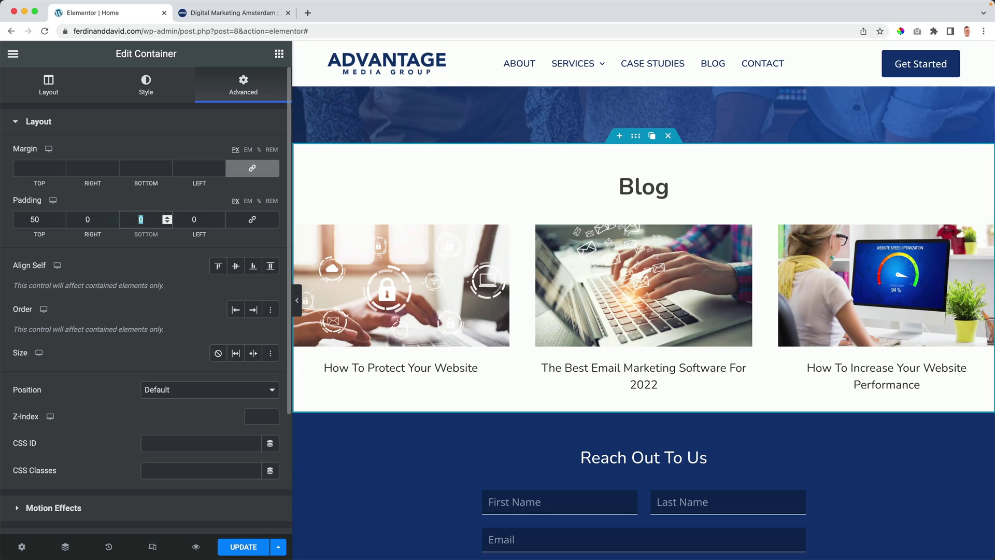
pyautogui.write('50')
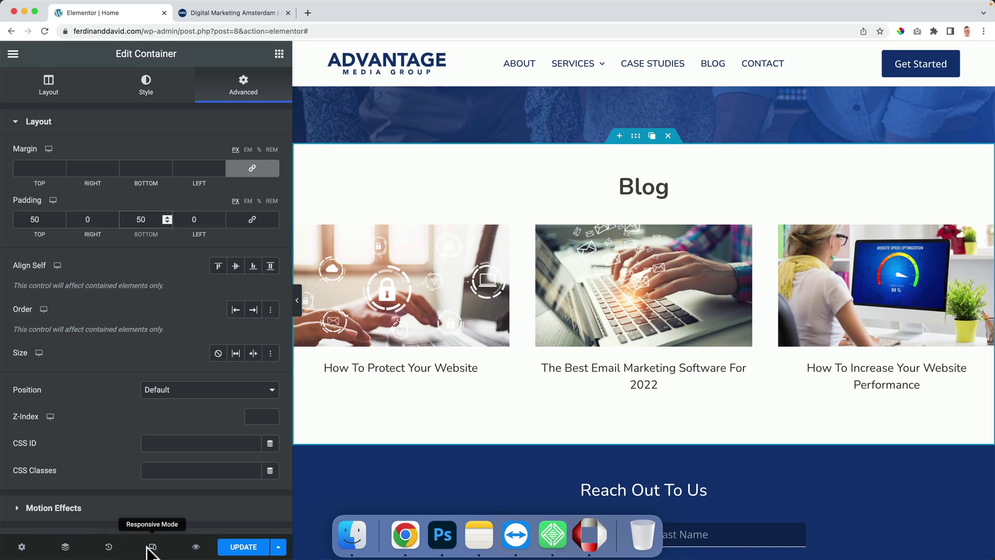
# Step: Switch to the tablet responsive preview and set the Blog section's padding to 50
pyautogui.click(152, 546)
pyautogui.moveTo(574, 96)
pyautogui.click(586, 54)
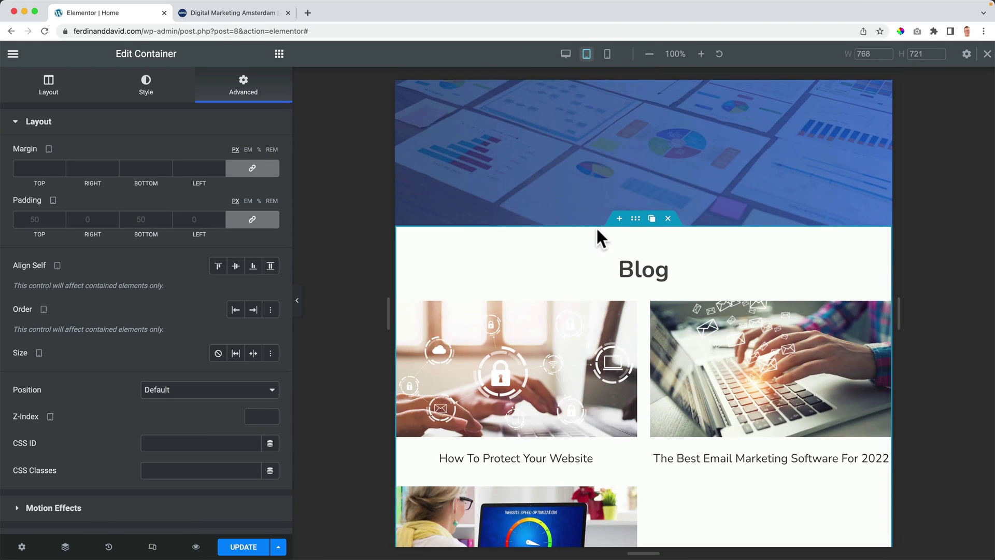
pyautogui.scroll(3, 596, 227)
pyautogui.scroll(-6, 594, 228)
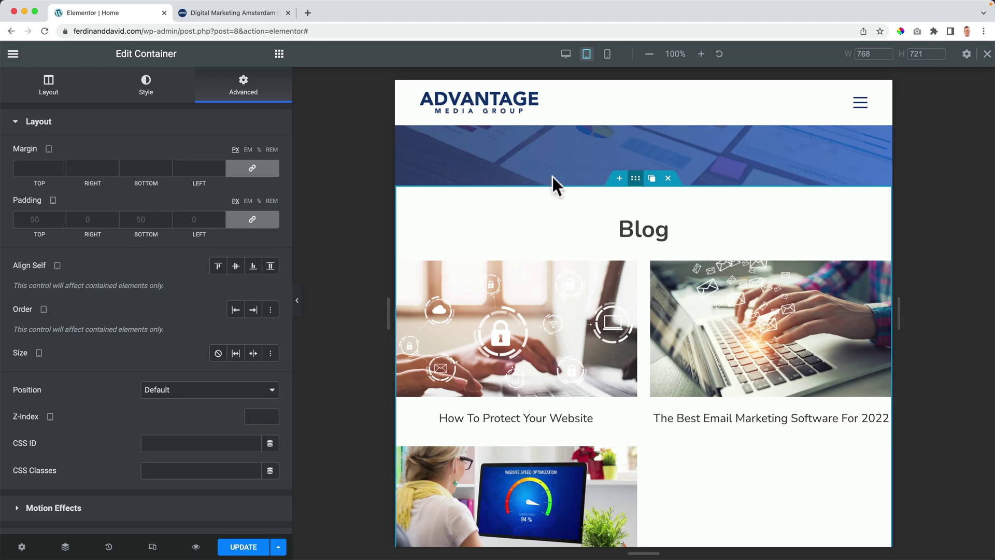
pyautogui.click(33, 218)
pyautogui.write('50')
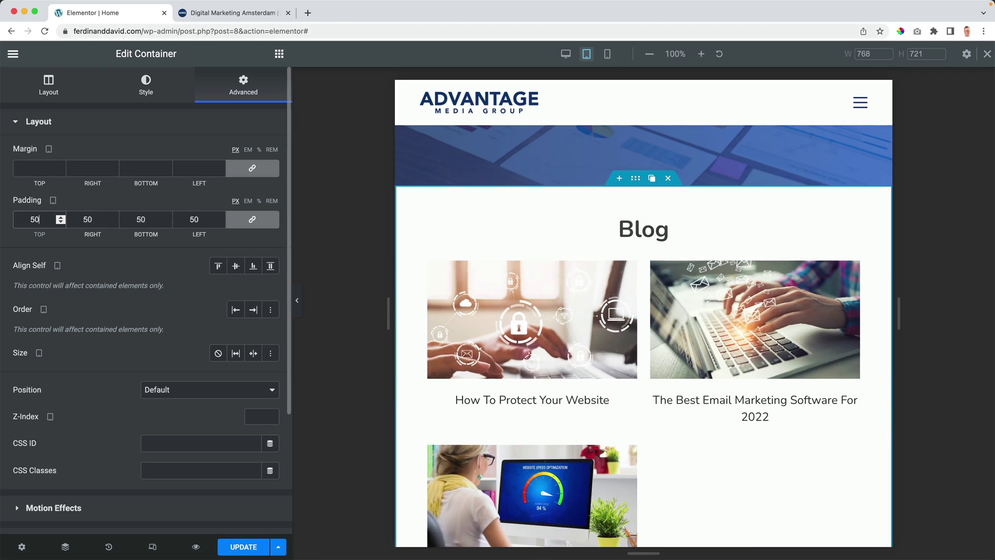
# Step: Scroll the tablet preview and start editing the case-study Posts Grid
pyautogui.scroll(-5, 675, 322)
pyautogui.scroll(11, 675, 334)
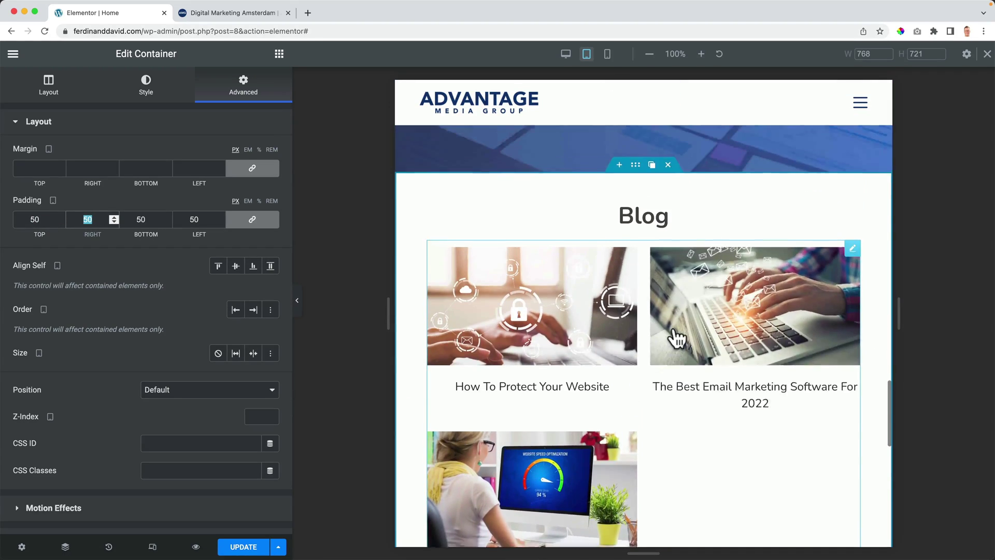
pyautogui.scroll(10, 670, 329)
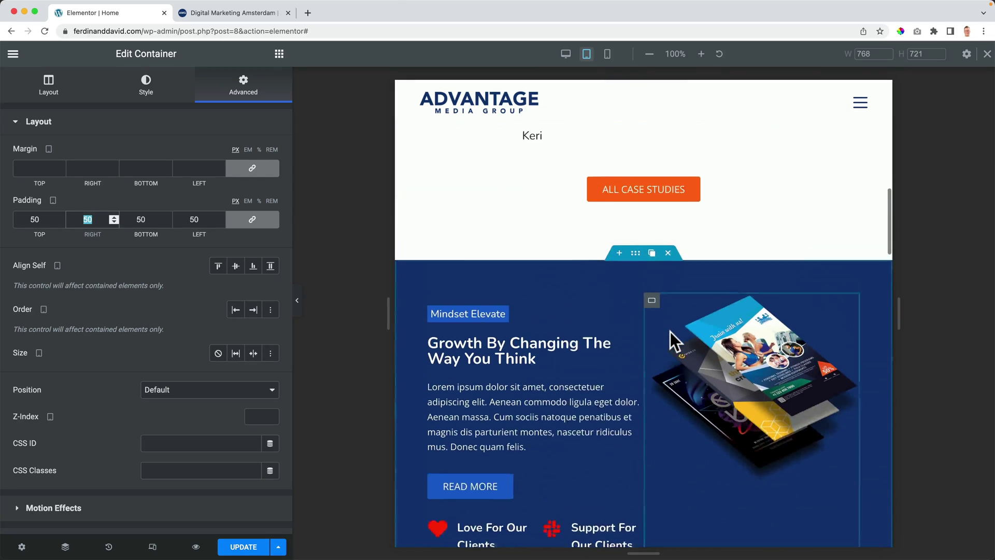
pyautogui.scroll(10, 669, 332)
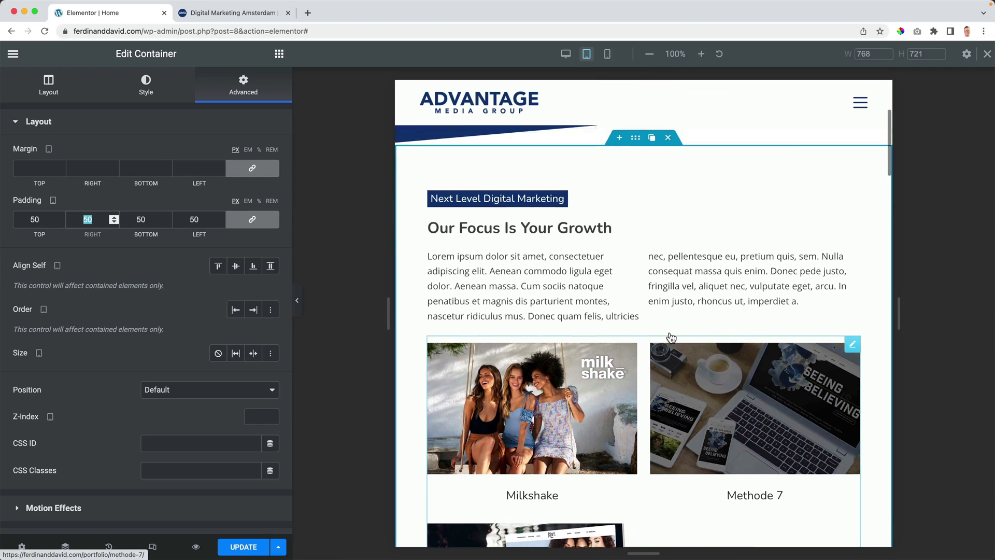
pyautogui.scroll(-5, 671, 338)
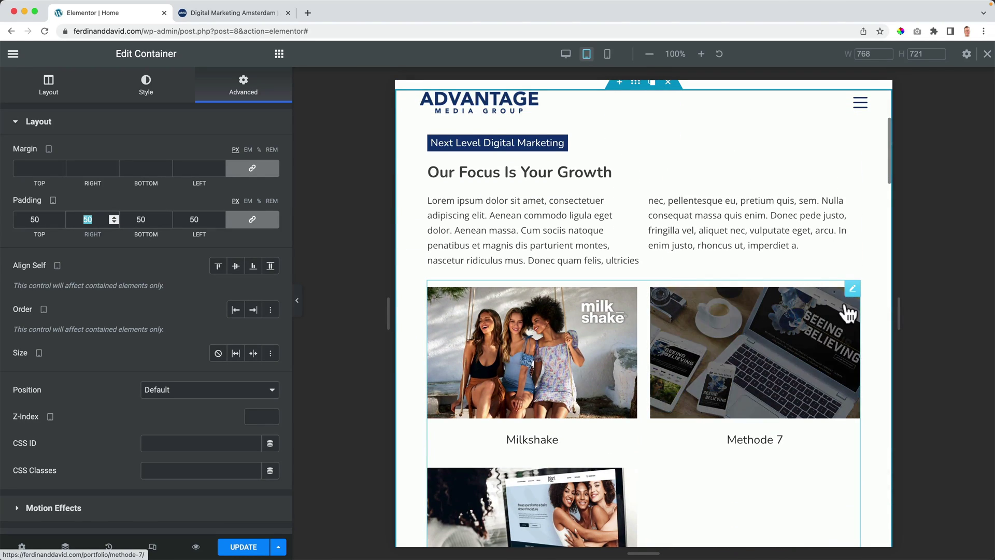
pyautogui.click(852, 289)
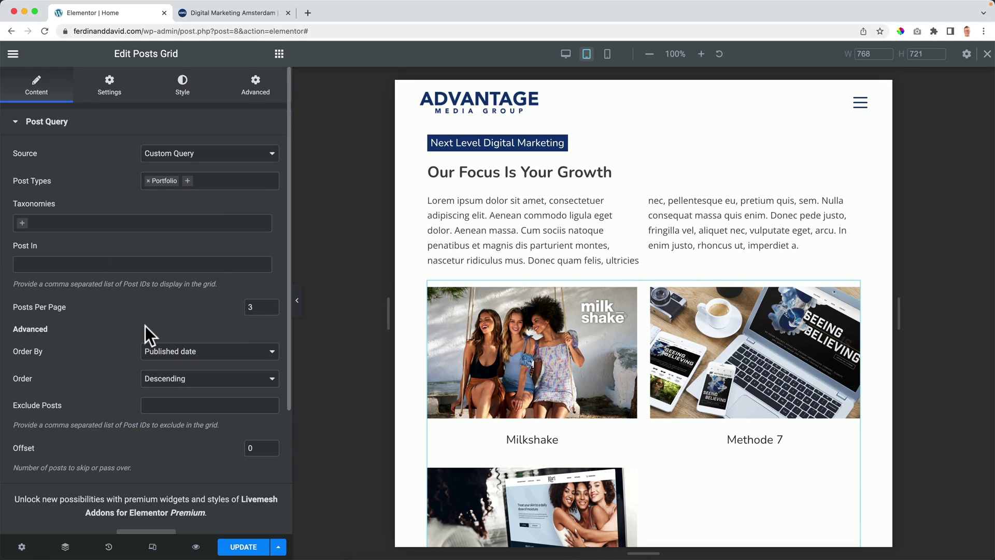
# Step: Hide the three-post Blog grid on tablet using its Advanced responsive visibility options
pyautogui.scroll(-4, 145, 326)
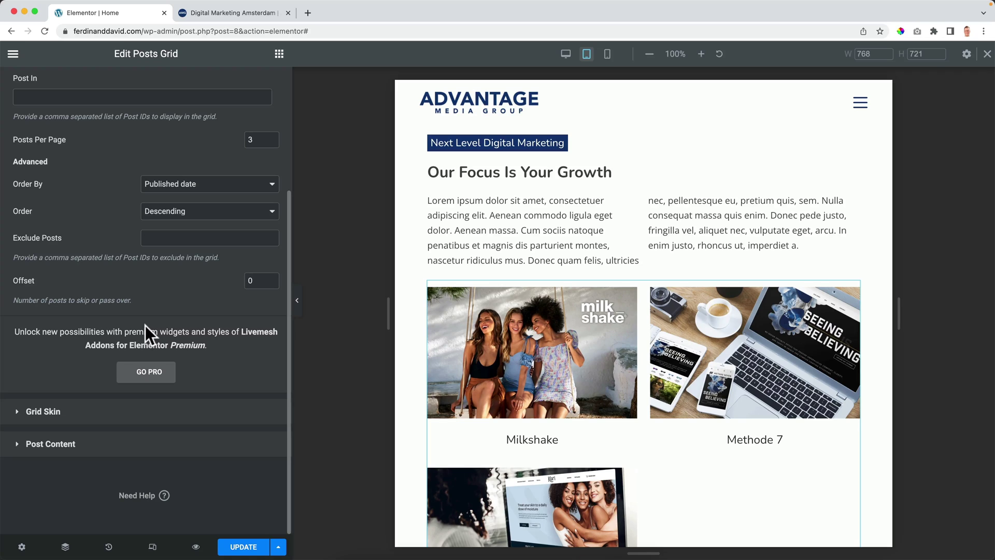
pyautogui.scroll(3, 145, 325)
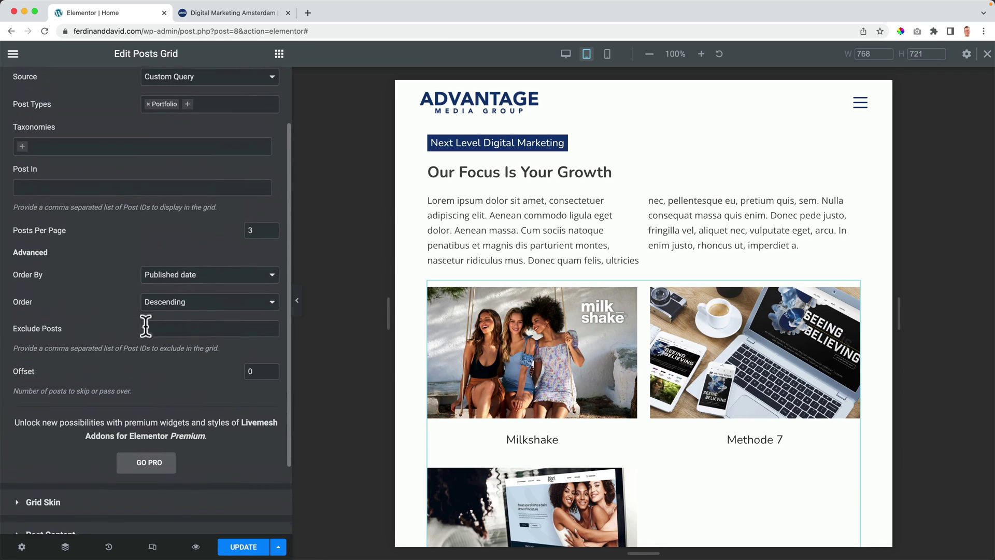
pyautogui.scroll(-3, 622, 342)
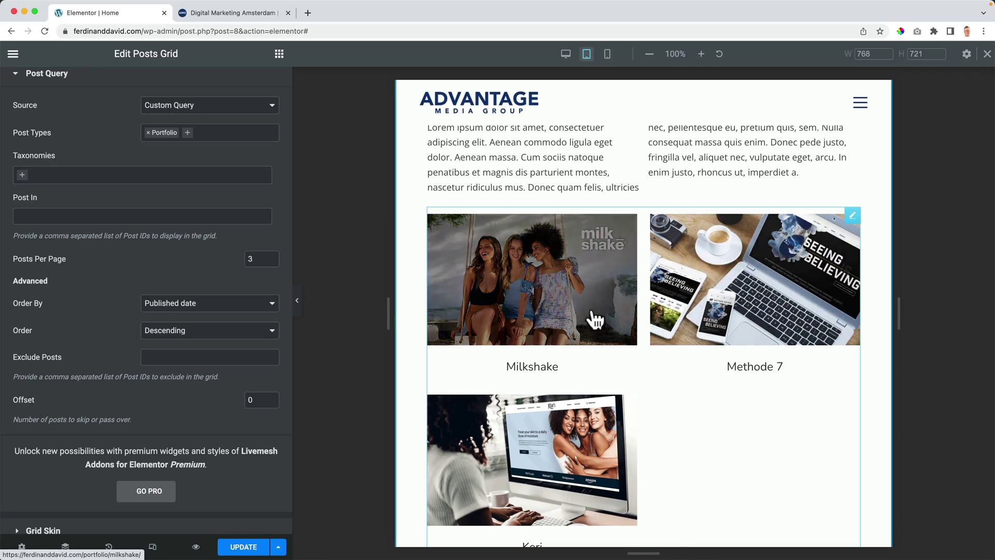
pyautogui.scroll(-10, 595, 327)
pyautogui.scroll(-15, 593, 318)
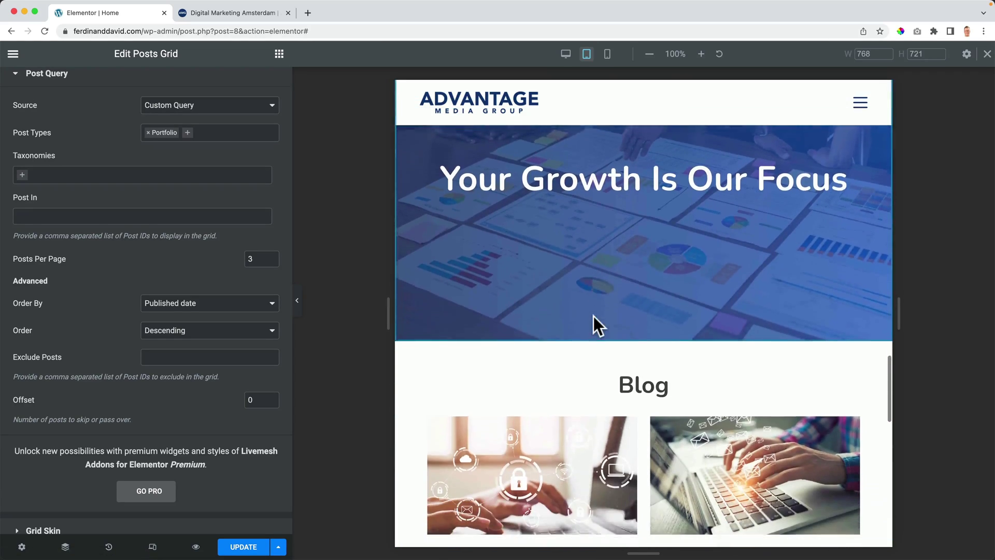
pyautogui.scroll(8, 593, 318)
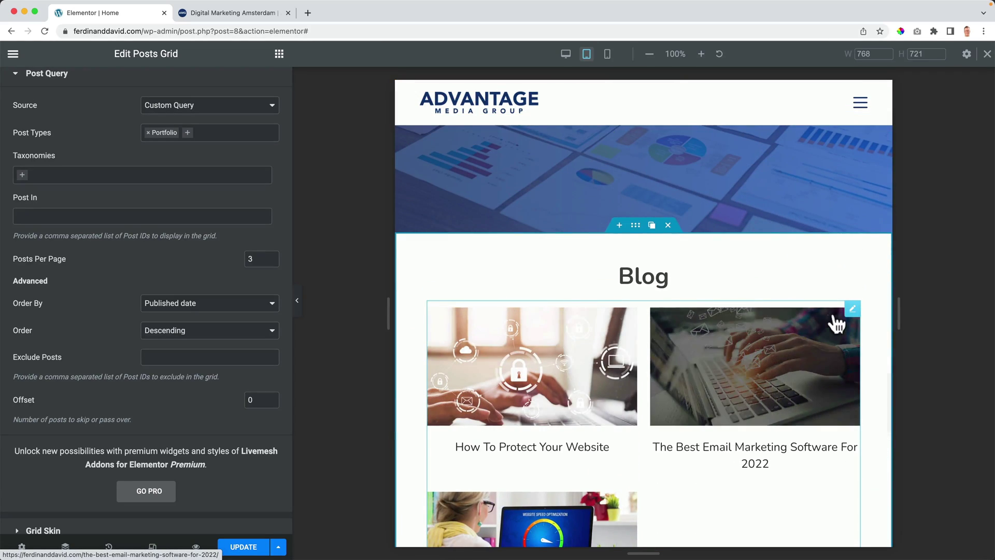
pyautogui.click(836, 315)
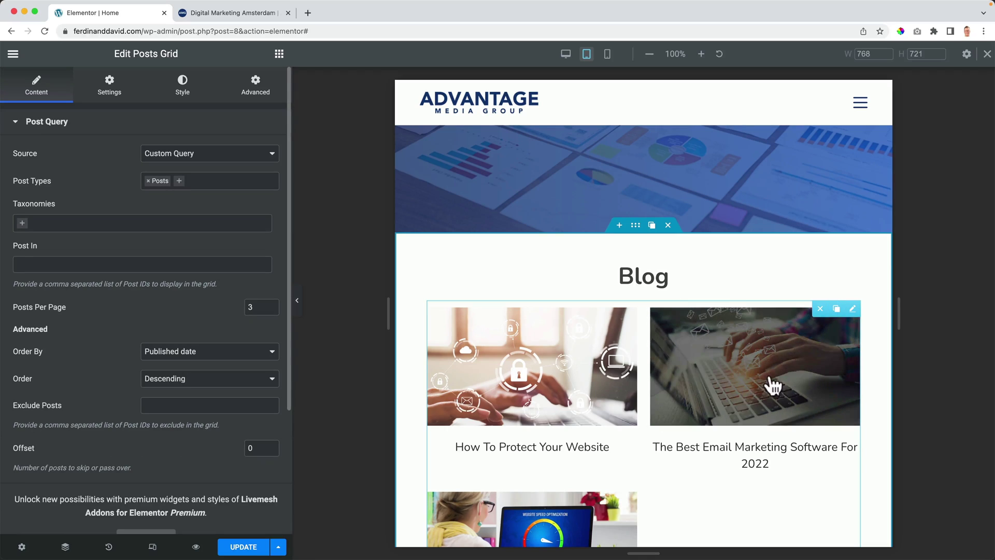
pyautogui.click(257, 88)
pyautogui.scroll(-10, 123, 344)
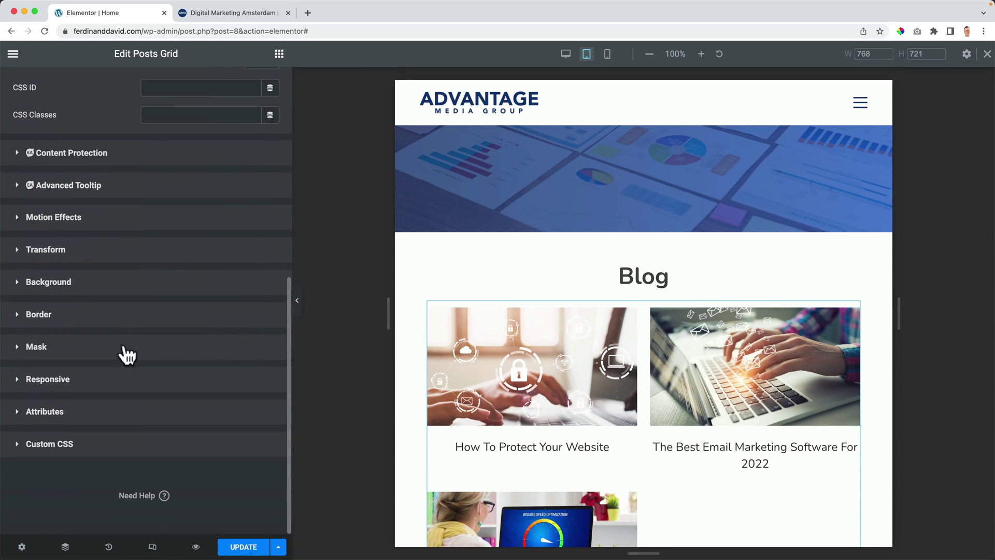
pyautogui.click(40, 382)
pyautogui.scroll(-3, 193, 395)
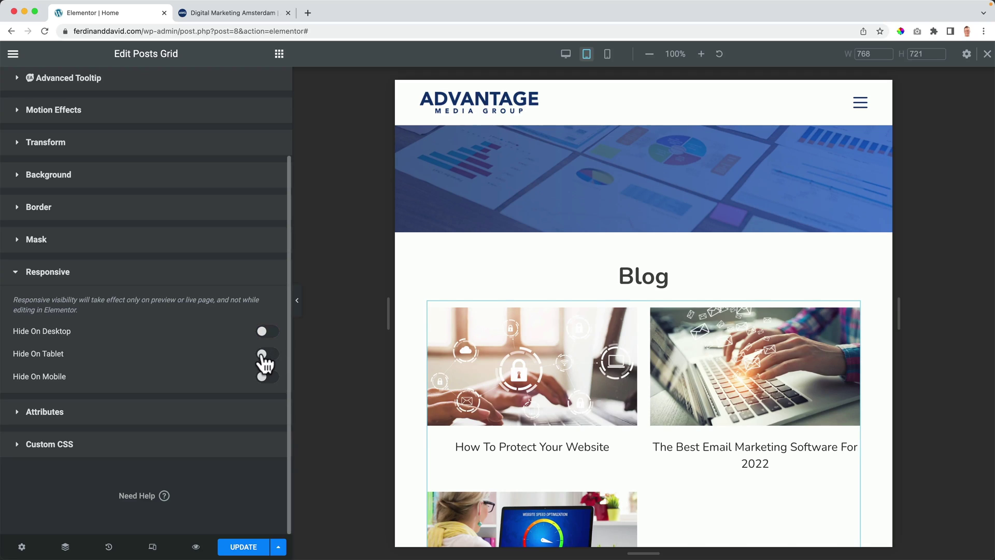
pyautogui.click(265, 354)
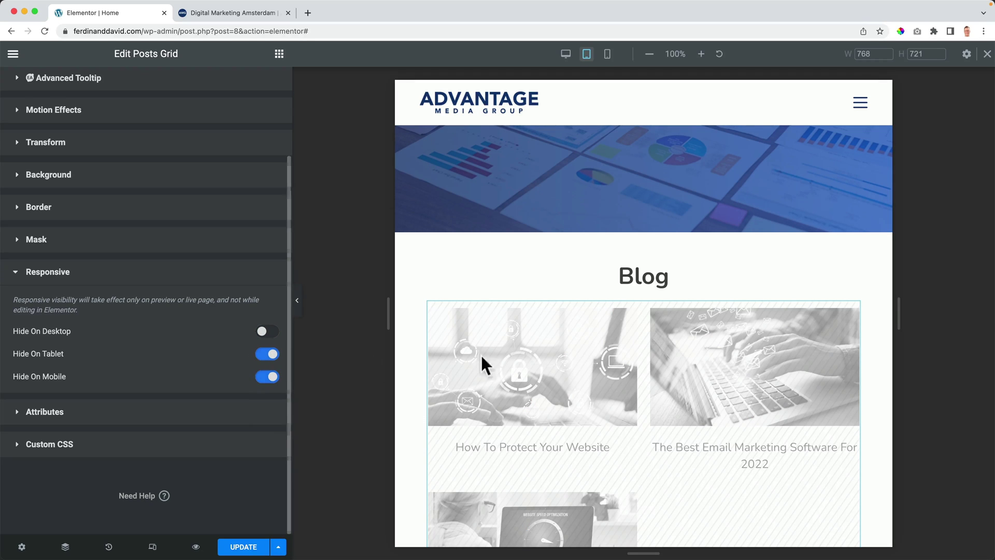
pyautogui.scroll(-5, 621, 355)
pyautogui.scroll(-2, 623, 352)
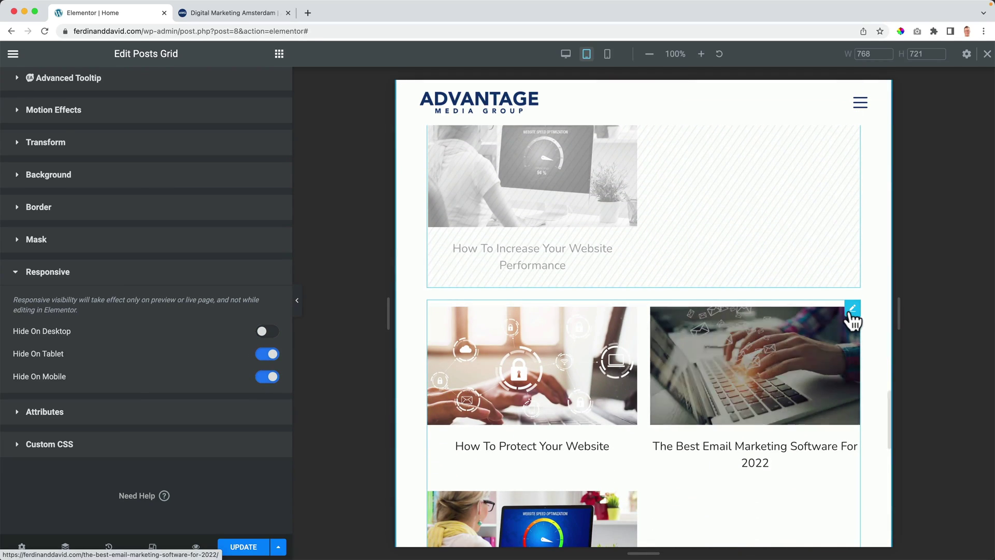
# Step: Reduce the other Blog posts grid copy to 2 posts per page
pyautogui.click(852, 308)
pyautogui.scroll(-1, 253, 371)
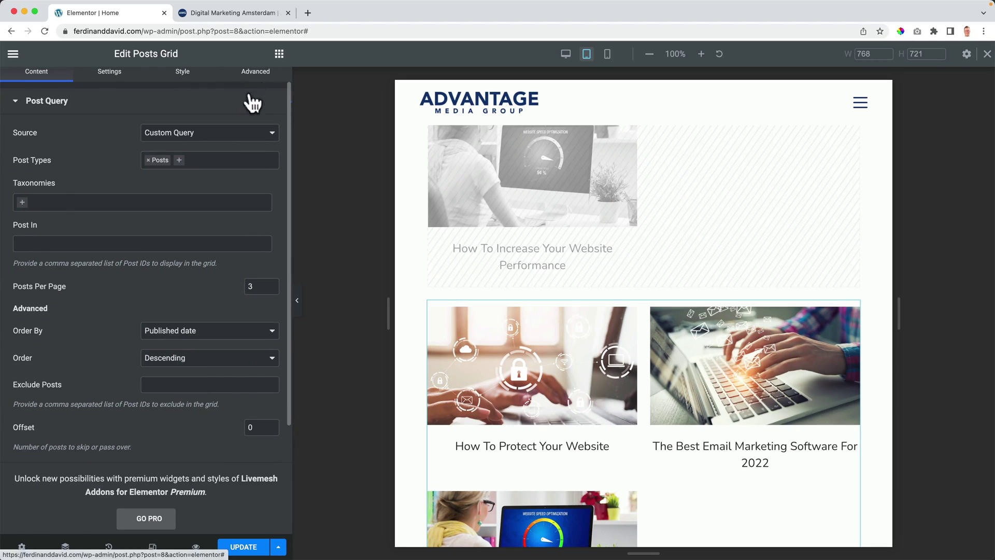
pyautogui.click(253, 72)
pyautogui.scroll(-10, 214, 294)
pyautogui.click(51, 378)
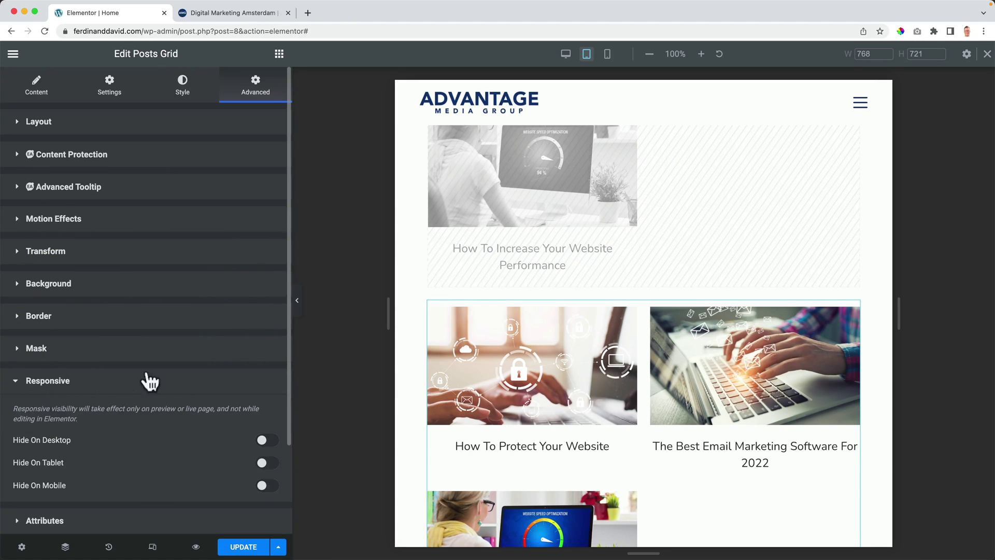
pyautogui.click(36, 88)
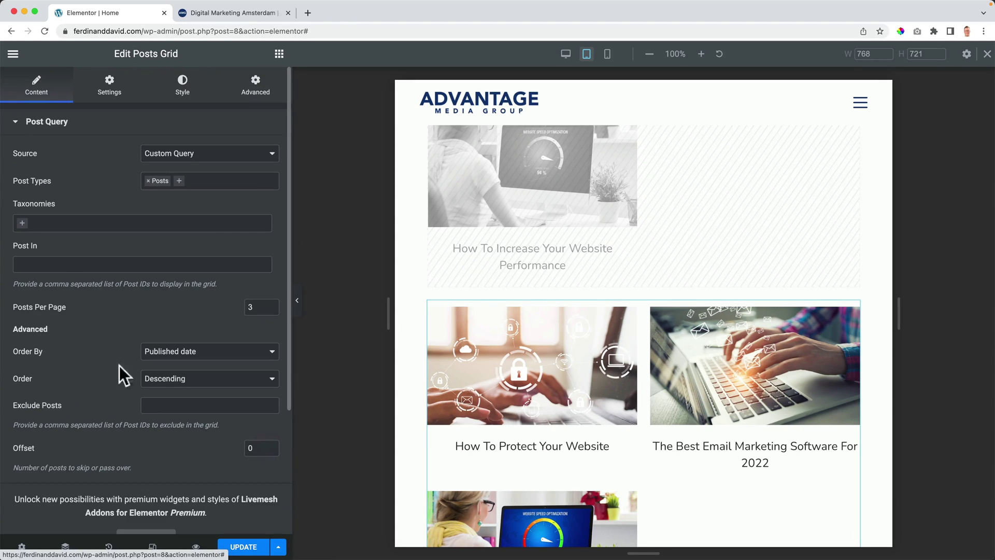
pyautogui.click(271, 309)
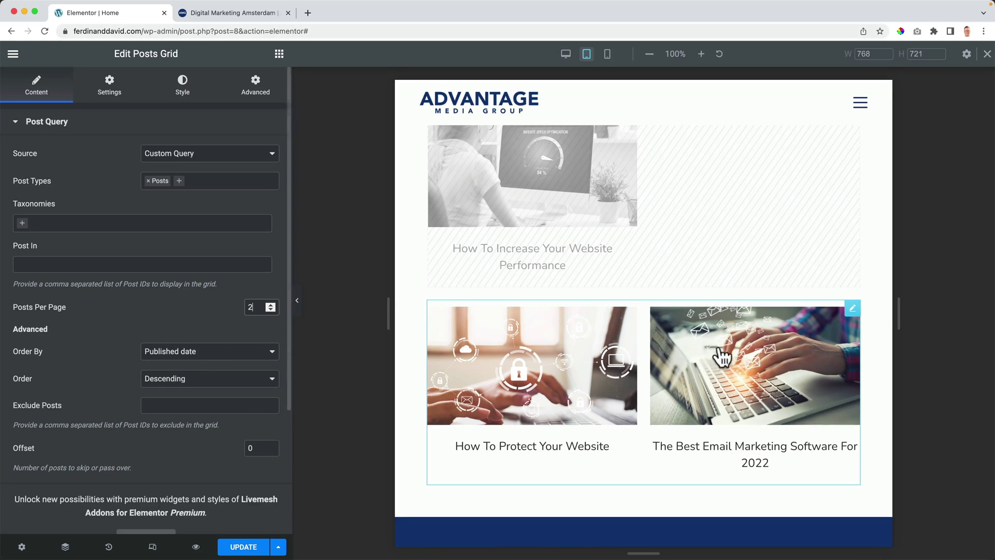
pyautogui.scroll(10, 679, 360)
pyautogui.scroll(5, 680, 356)
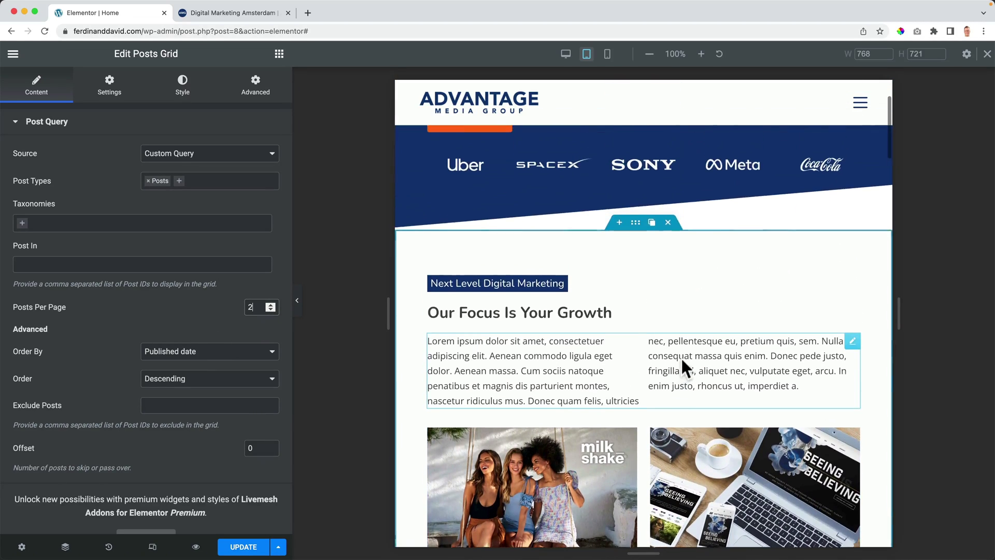
pyautogui.scroll(-3, 751, 311)
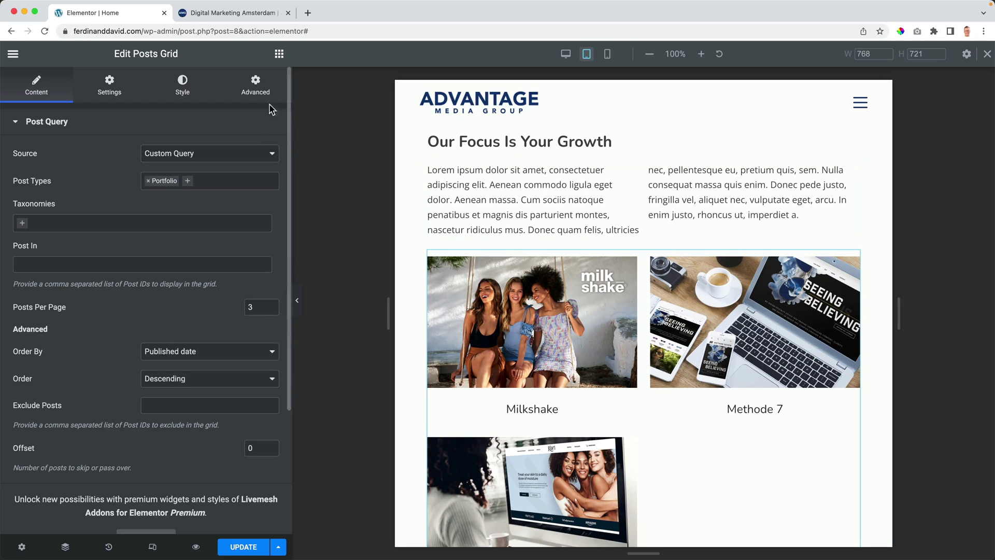
# Step: Hide the three-item case-study grid on tablet through its Advanced responsive options
pyautogui.click(259, 90)
pyautogui.scroll(-10, 166, 333)
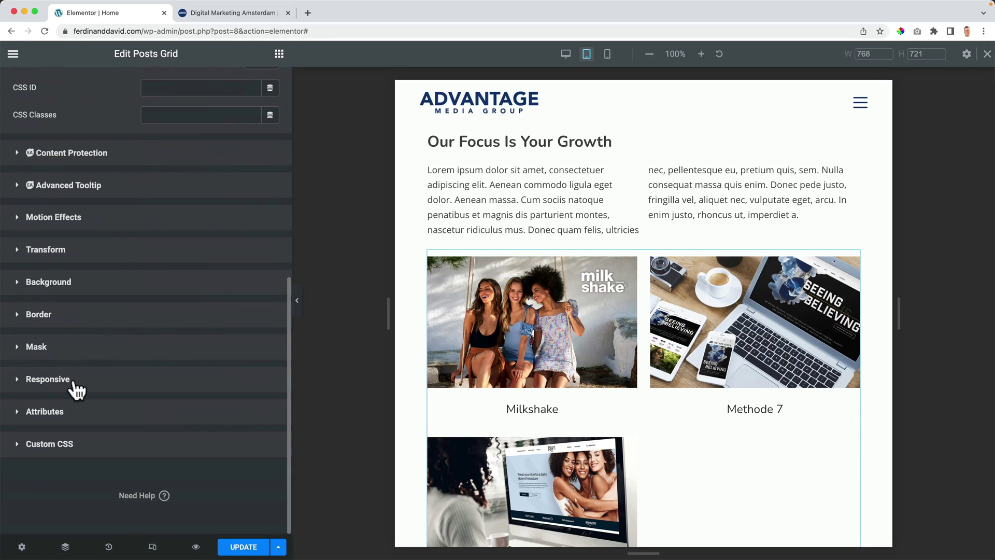
pyautogui.click(76, 383)
pyautogui.click(266, 463)
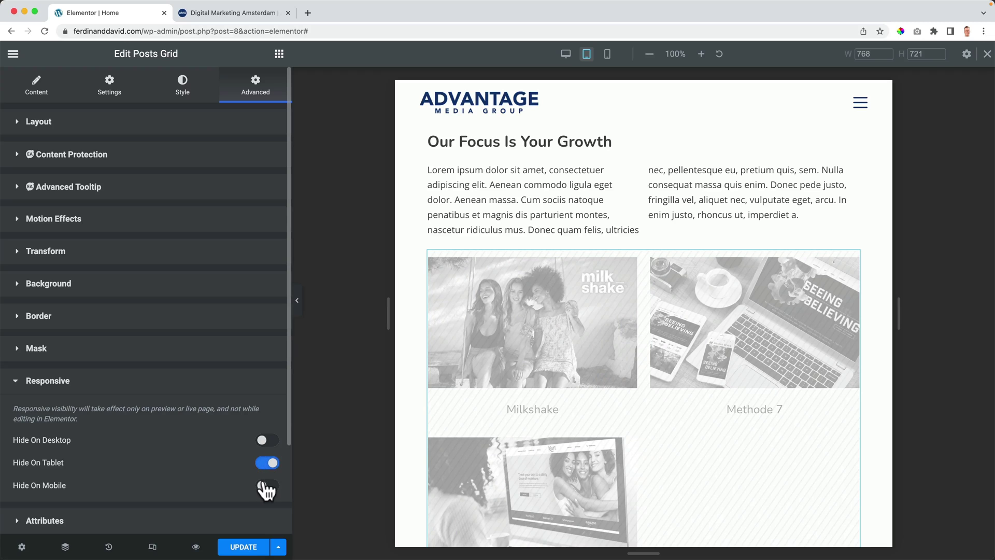
pyautogui.scroll(-10, 604, 381)
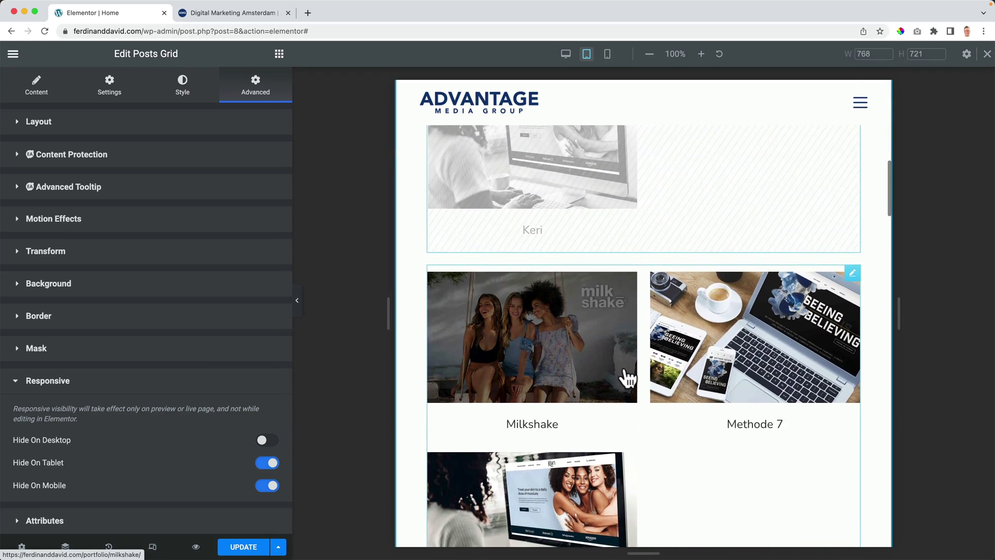
# Step: Hide the case-study grid copy on desktop and set its Posts Per Page to 2
pyautogui.click(849, 274)
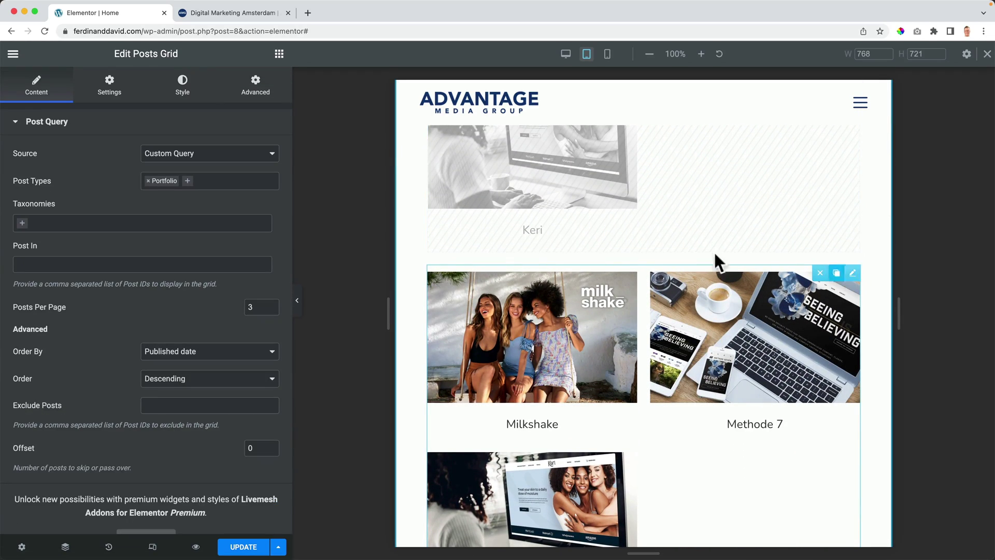
pyautogui.click(256, 88)
pyautogui.scroll(-7, 223, 331)
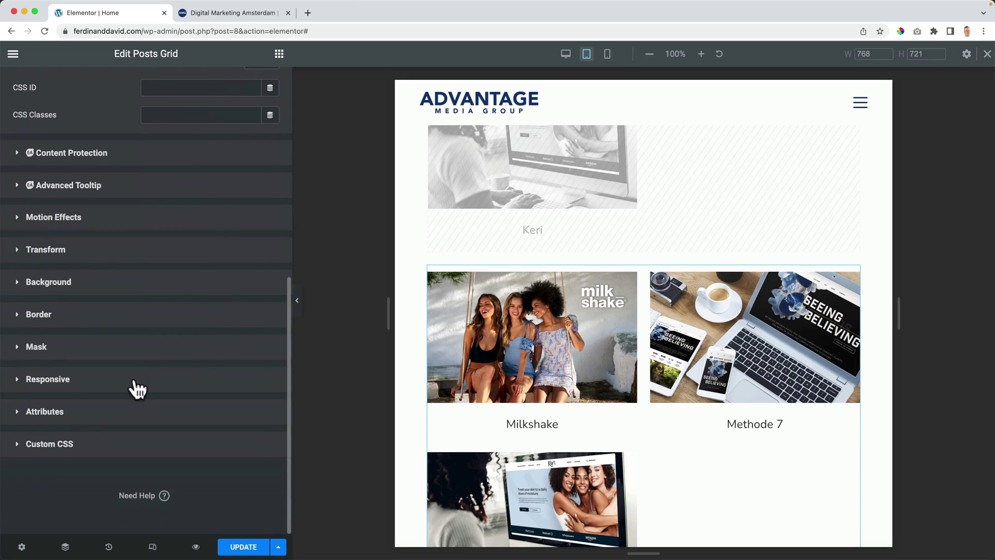
pyautogui.click(136, 384)
pyautogui.click(267, 465)
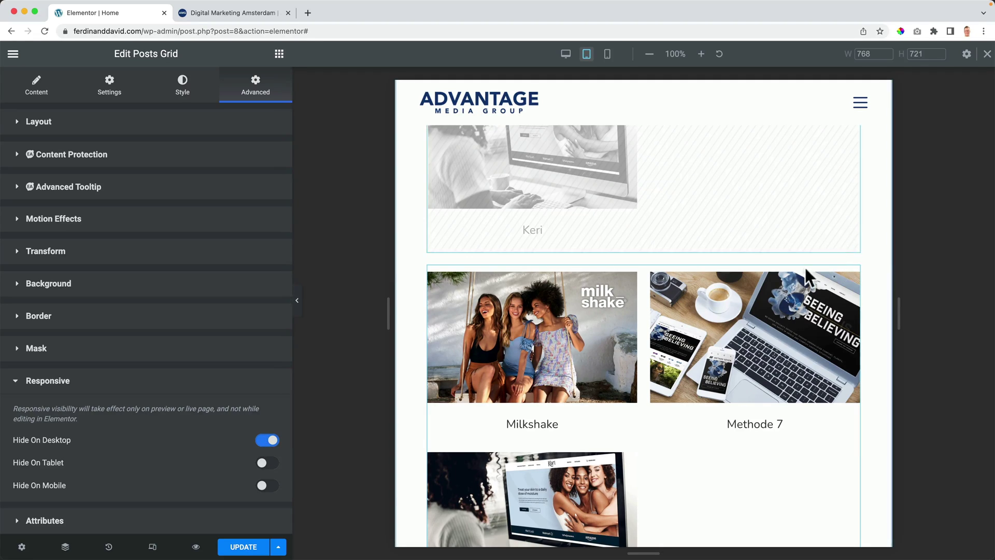
pyautogui.moveTo(855, 276)
pyautogui.click(37, 88)
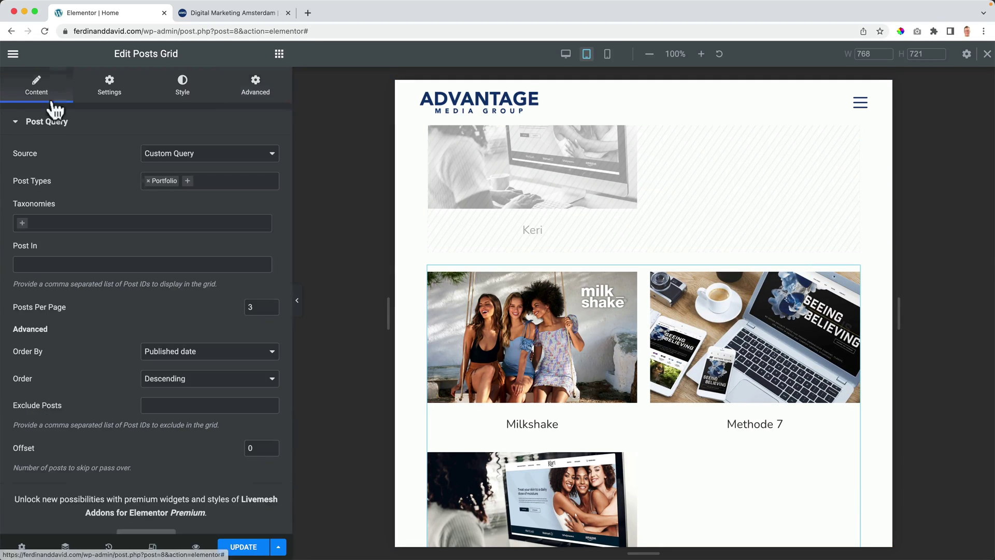
pyautogui.write('2')
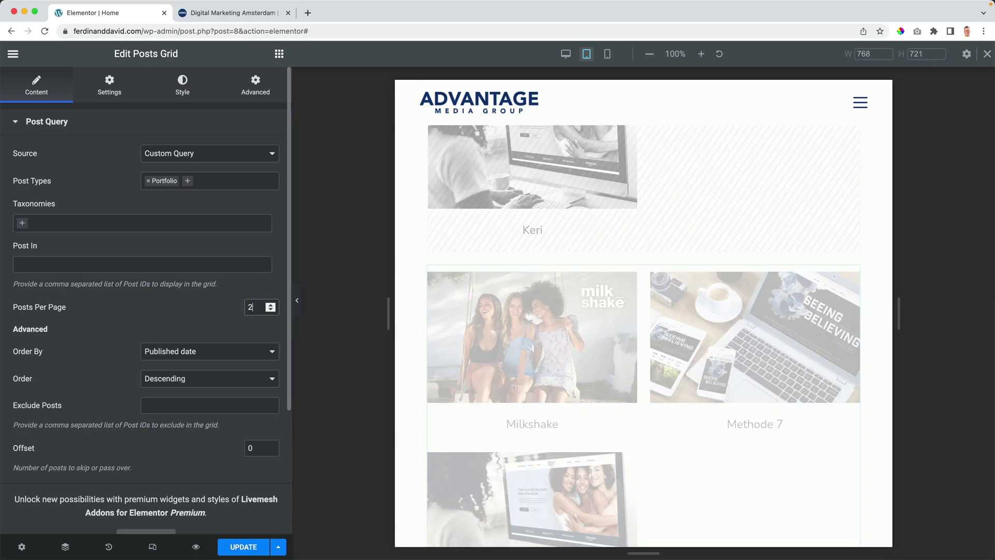
pyautogui.scroll(4, 595, 331)
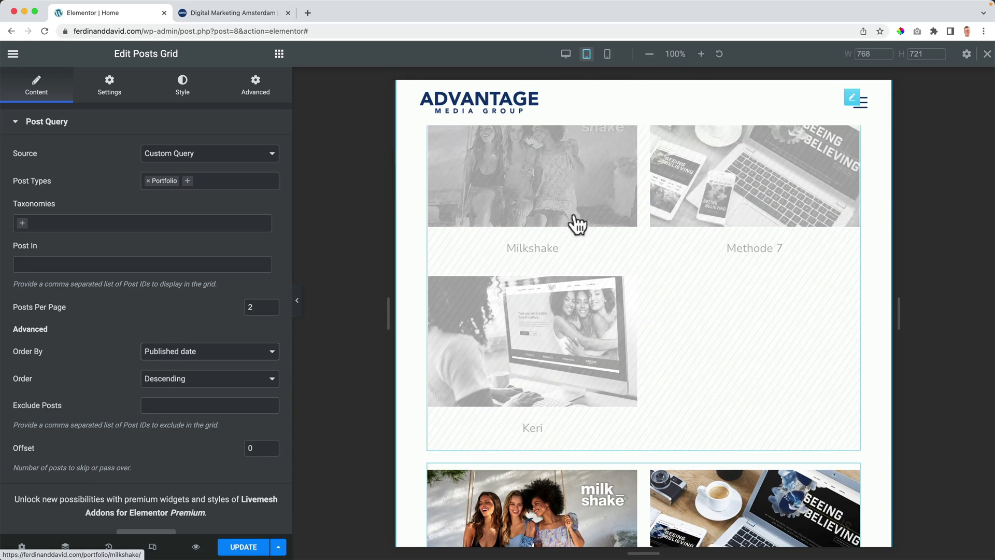
pyautogui.scroll(-5, 576, 249)
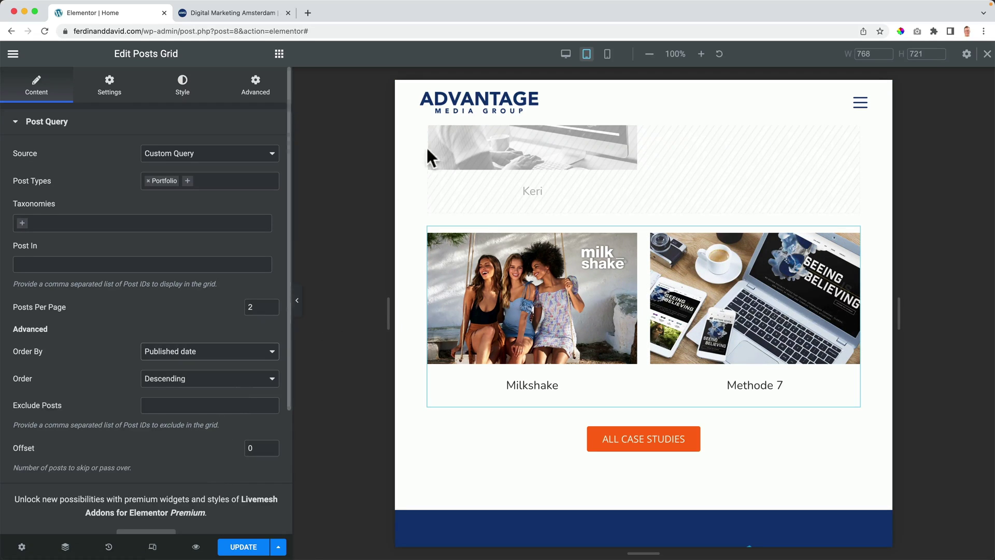
# Step: Switch to the 360 px mobile preview and scroll through the Blog and case-study grids
pyautogui.click(607, 53)
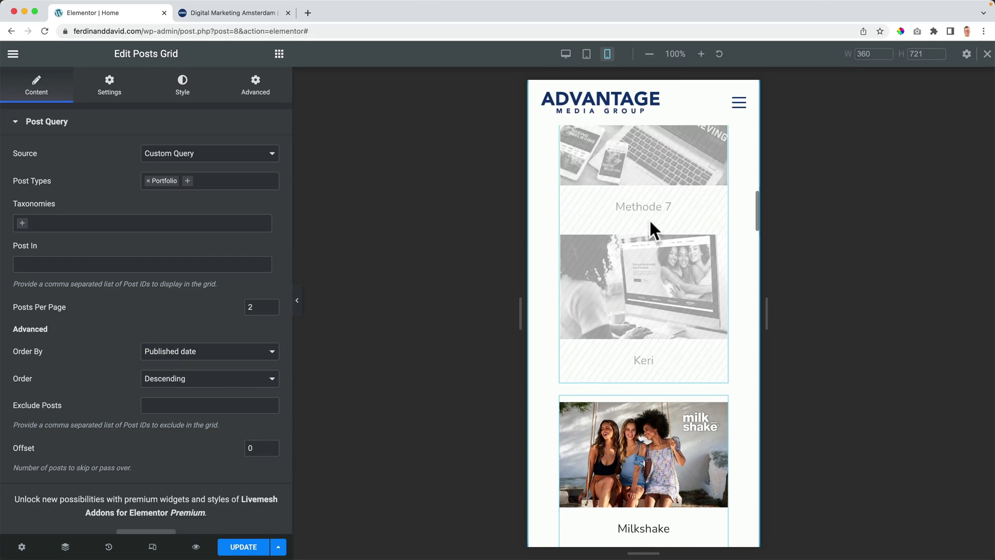
pyautogui.scroll(-15, 649, 223)
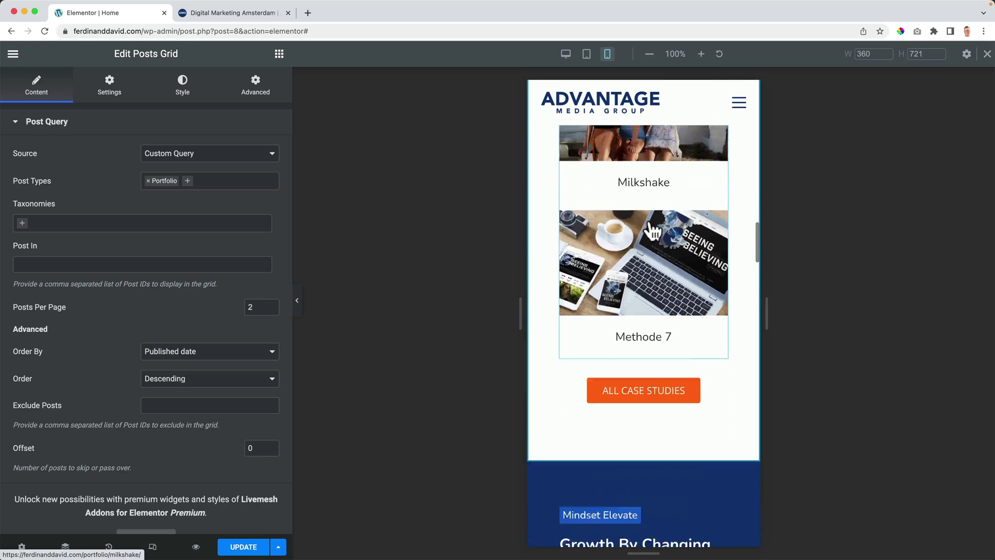
pyautogui.scroll(-15, 649, 220)
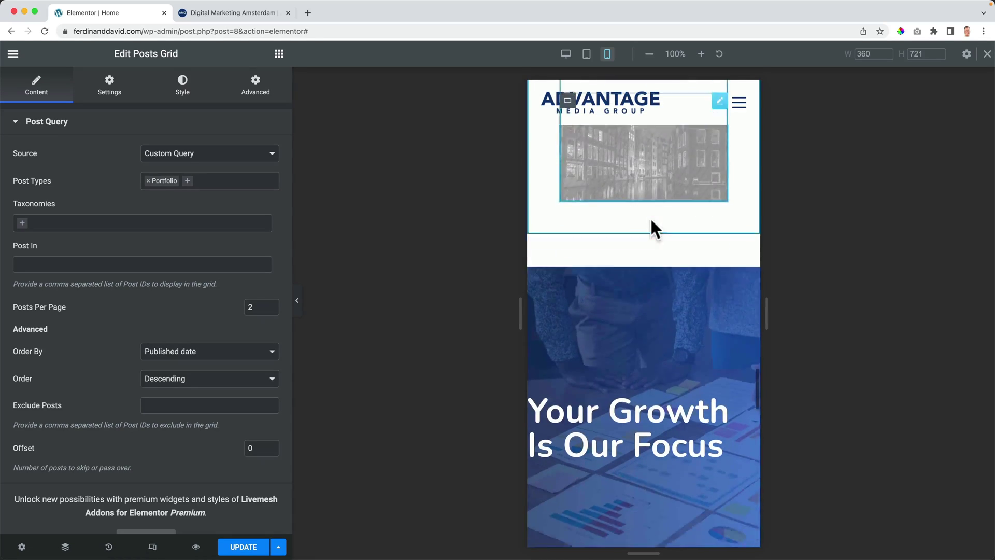
pyautogui.scroll(-5, 653, 226)
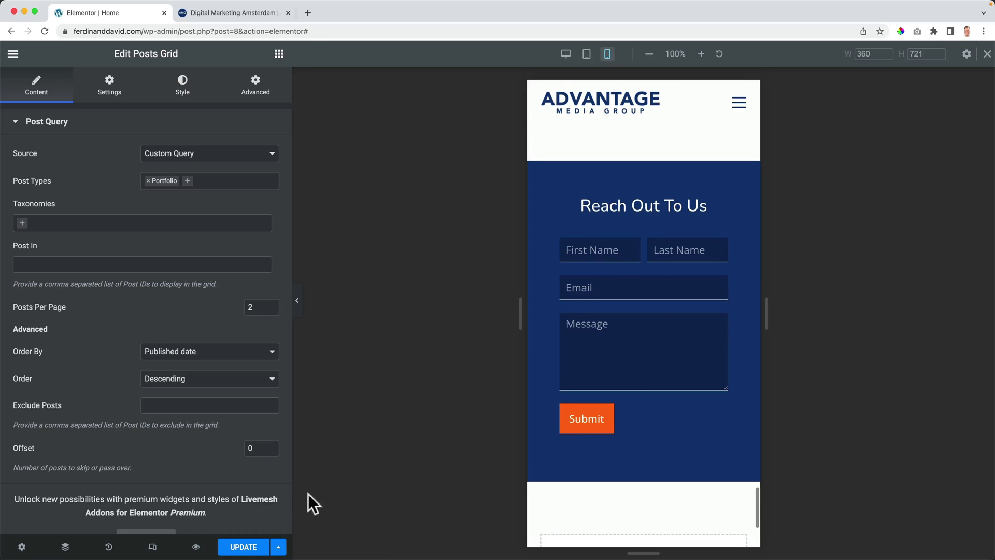
pyautogui.scroll(5, 678, 393)
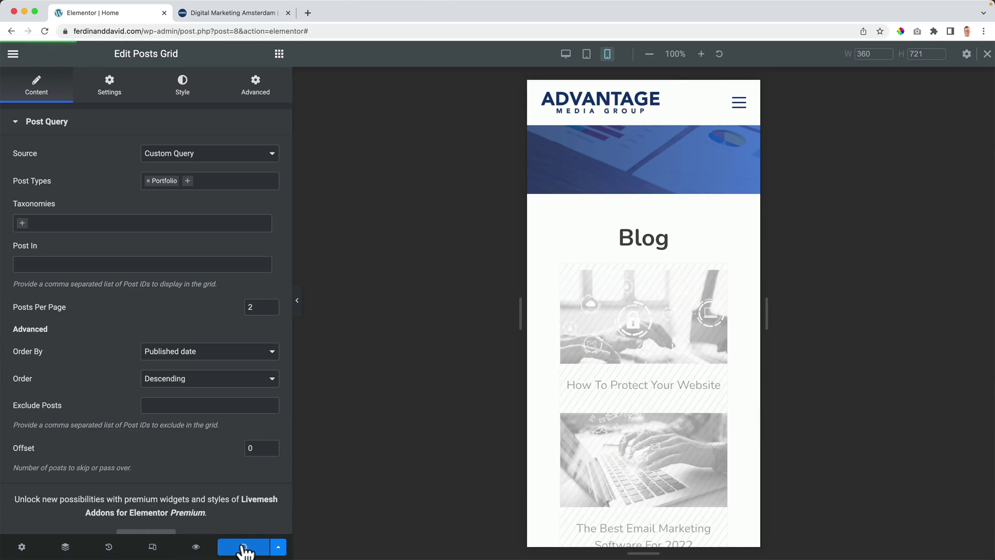
# Step: Scroll through the live home page preview at full desktop width
pyautogui.click(217, 14)
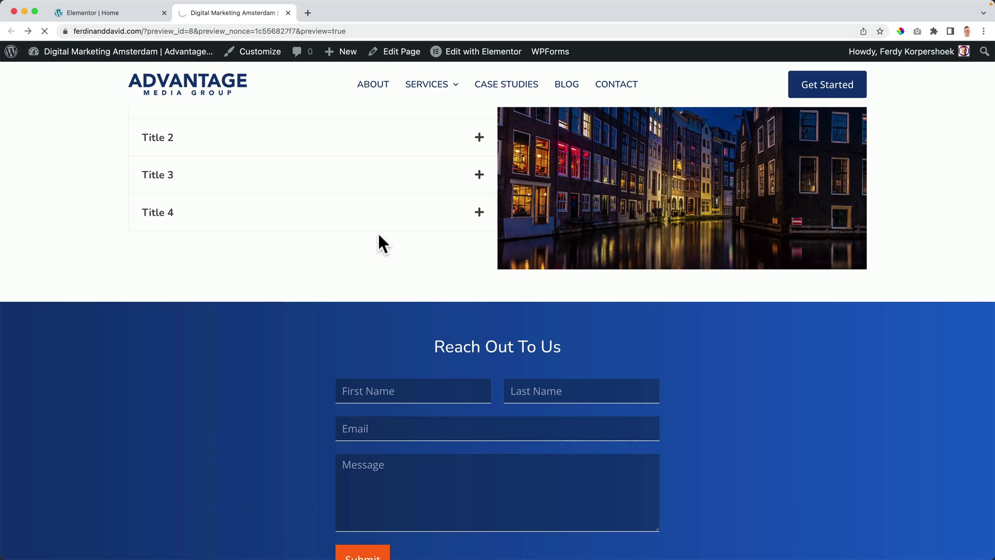
pyautogui.scroll(-5, 372, 233)
pyautogui.scroll(-4, 371, 231)
pyautogui.scroll(-10, 440, 293)
pyautogui.scroll(-15, 439, 297)
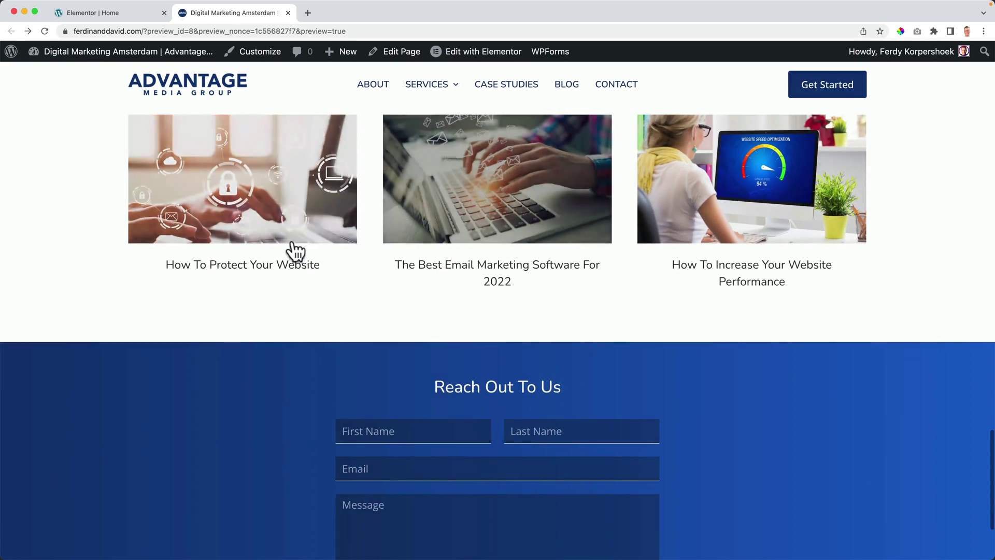
pyautogui.scroll(-2, 294, 255)
pyautogui.scroll(6, 295, 258)
# Step: Check the page at a narrow browser width, restore full width, and close the Elementor editor
pyautogui.moveTo(29, 240); pyautogui.dragTo(555, 238)
pyautogui.scroll(-8, 694, 300)
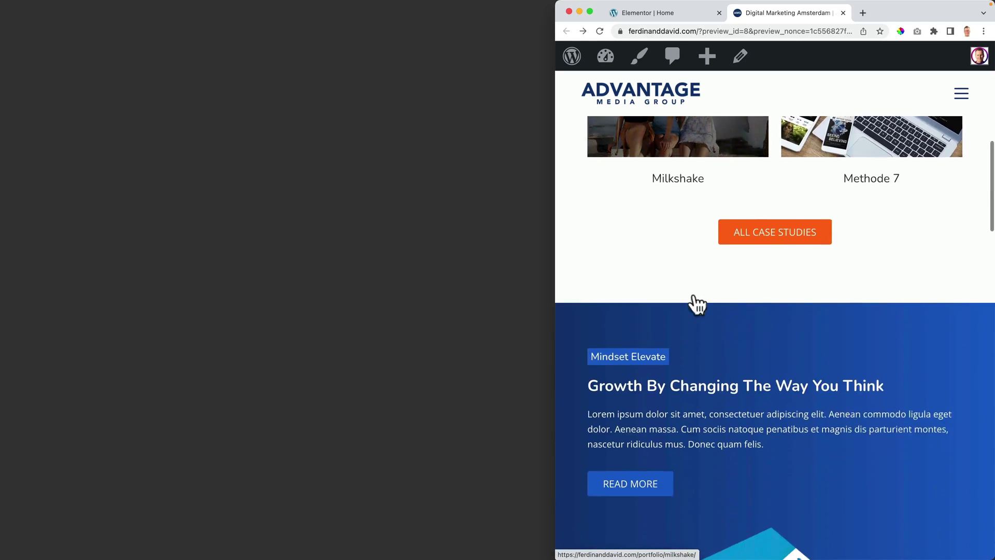
pyautogui.scroll(-15, 694, 300)
pyautogui.scroll(-4, 694, 291)
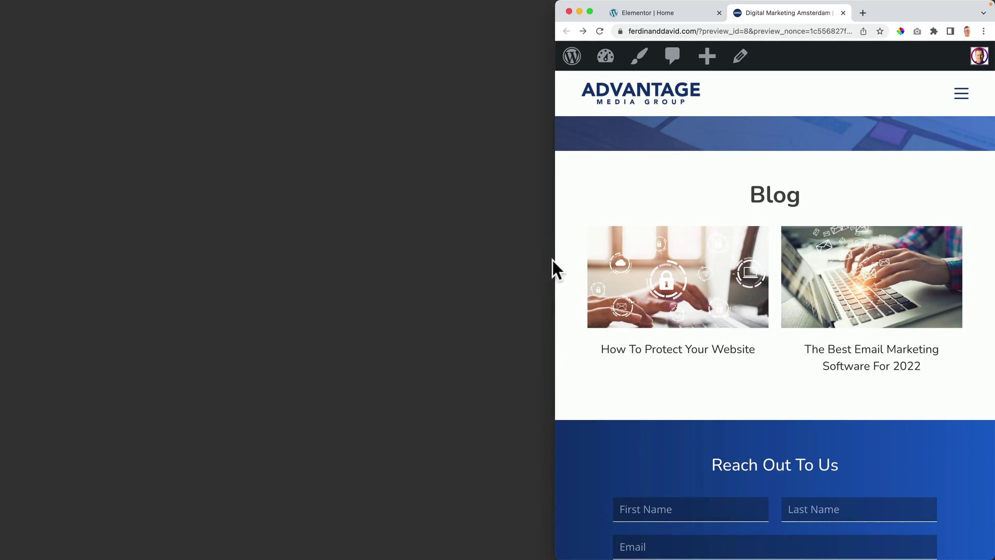
pyautogui.moveTo(556, 260); pyautogui.dragTo(69, 286)
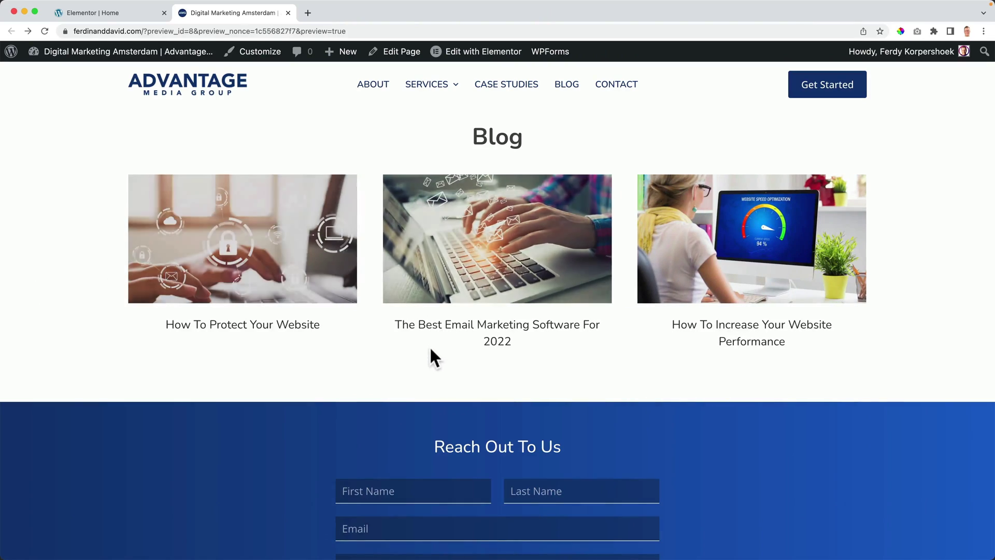
pyautogui.scroll(20, 430, 348)
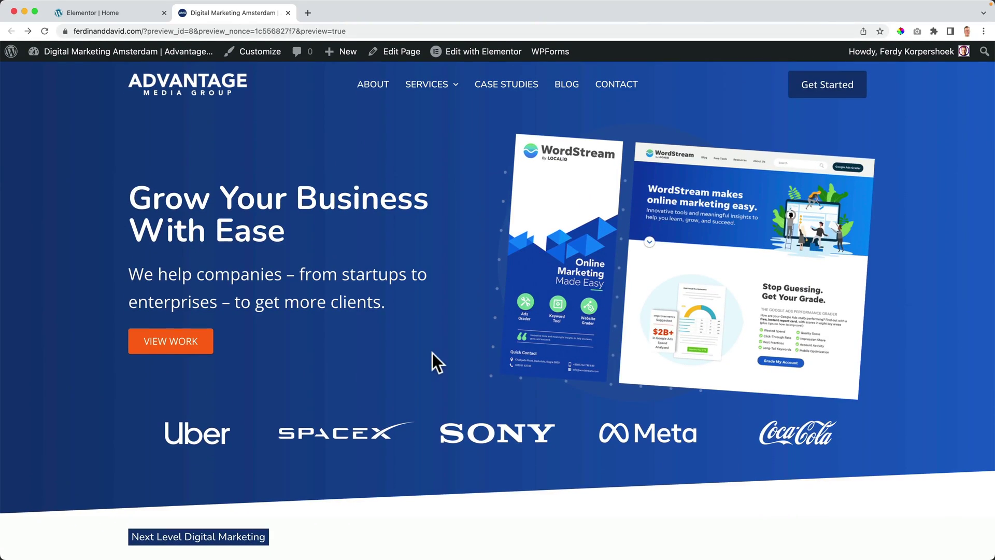
pyautogui.click(163, 12)
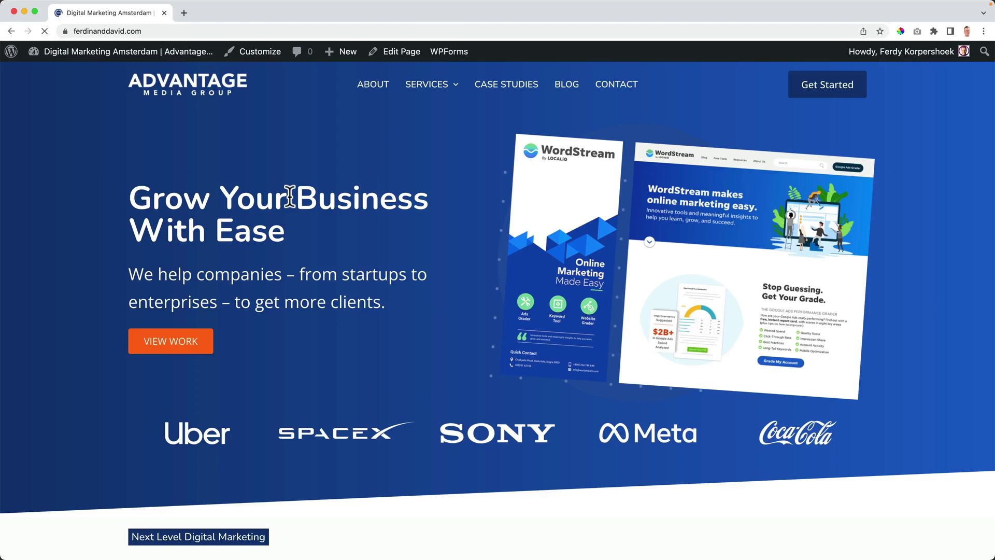
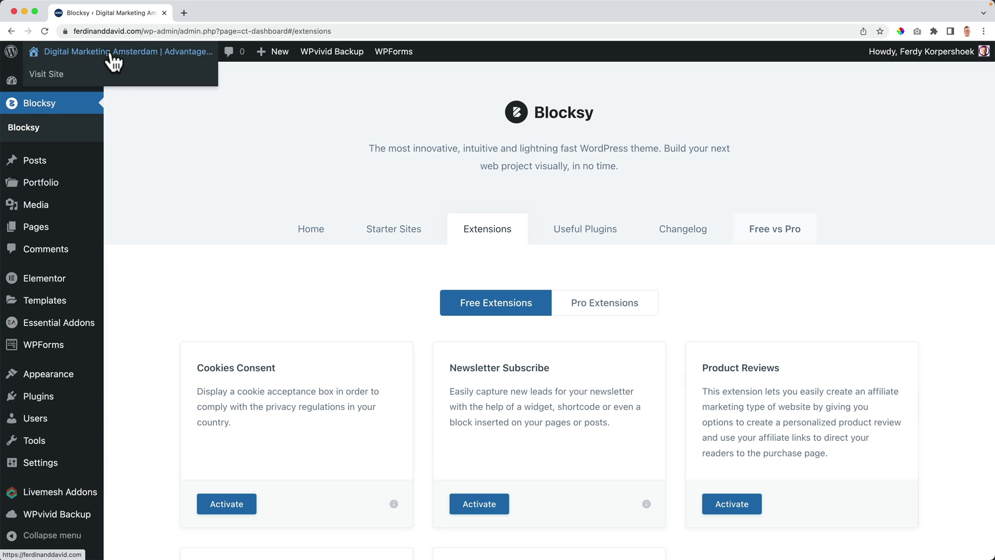
# Step: Open the live site in the Blocksy Customizer and scroll the preview to the footer's recent-post thumbnails
pyautogui.click(114, 61)
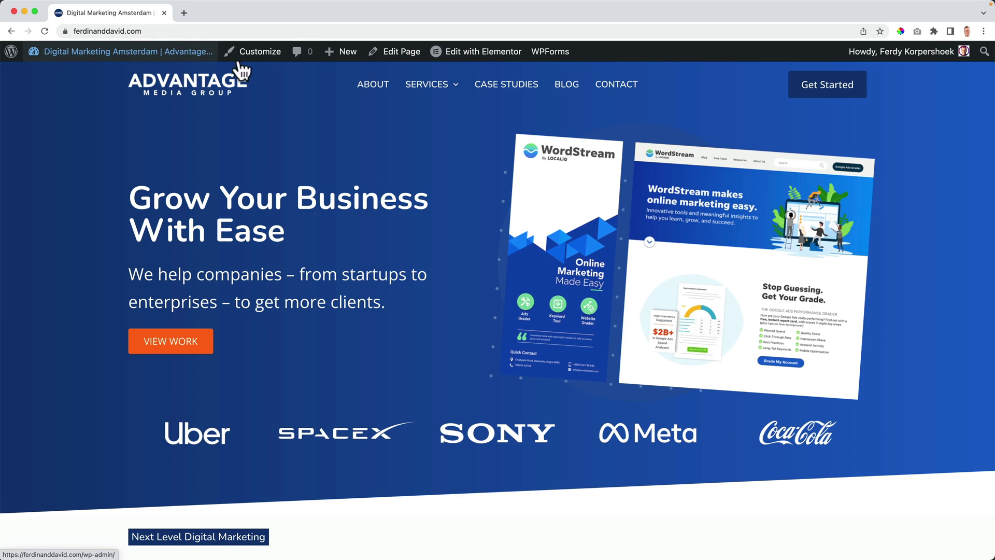
pyautogui.click(269, 52)
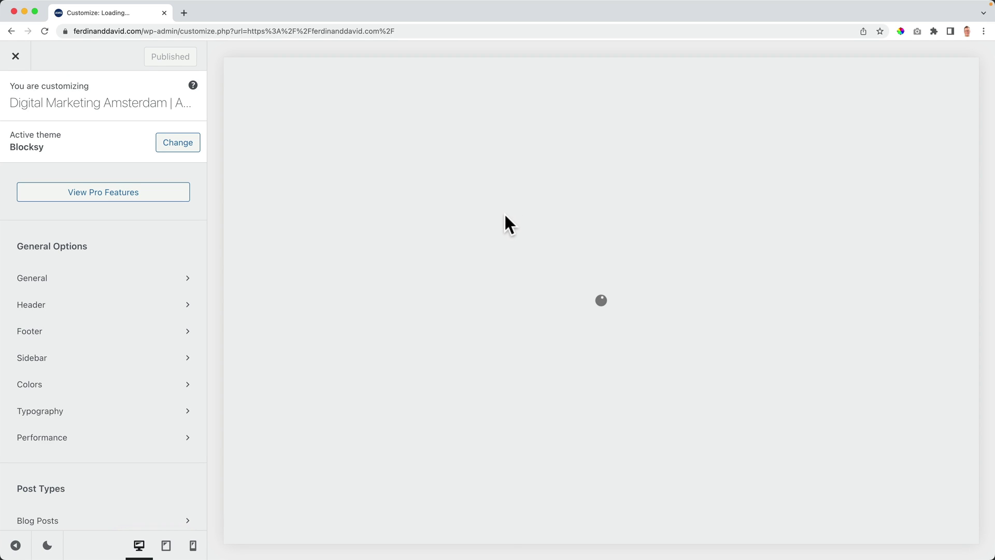
pyautogui.scroll(-20, 506, 215)
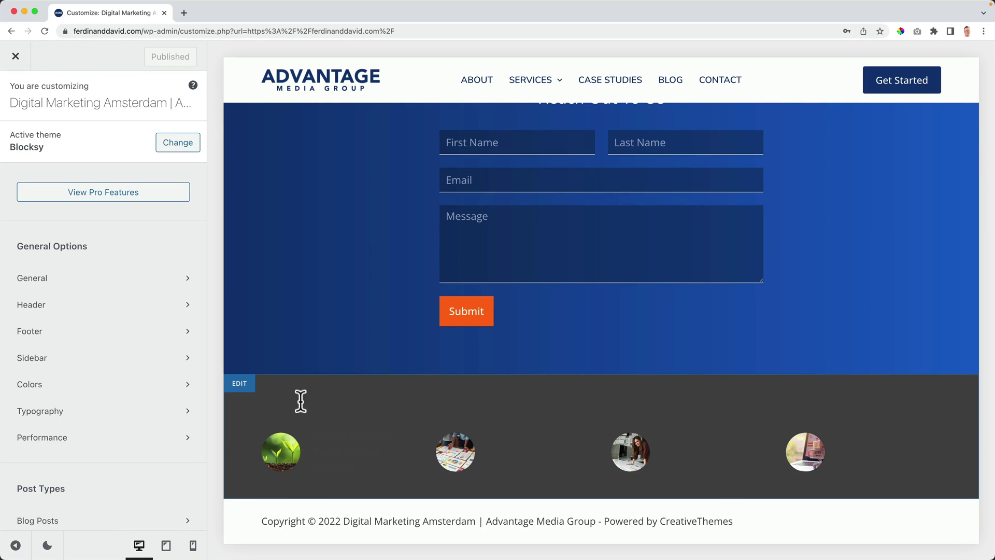
# Step: In Trending Posts design settings, set the container background to the dark blue Color 1
pyautogui.moveTo(301, 400); pyautogui.dragTo(272, 399)
pyautogui.click(325, 399)
pyautogui.click(239, 386)
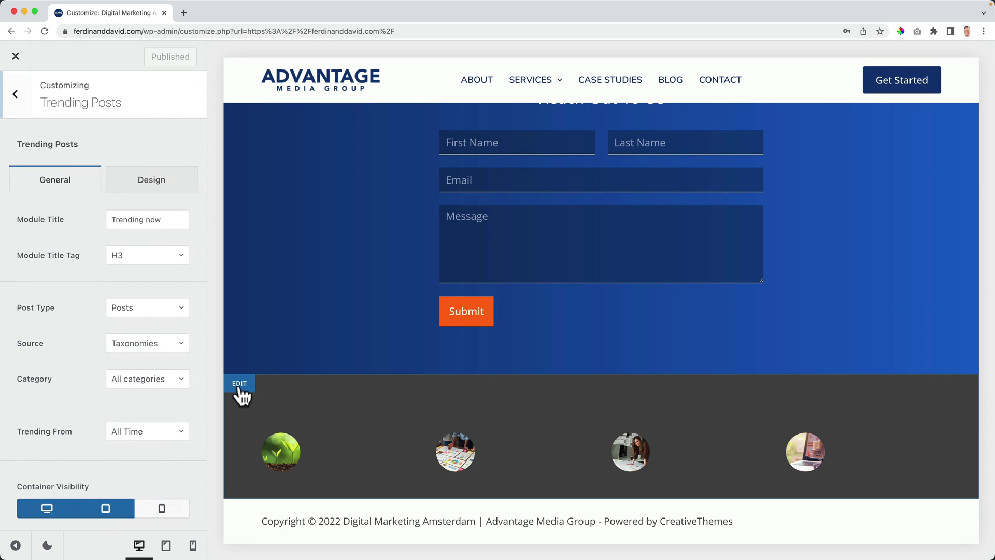
pyautogui.click(16, 107)
pyautogui.scroll(10, 63, 233)
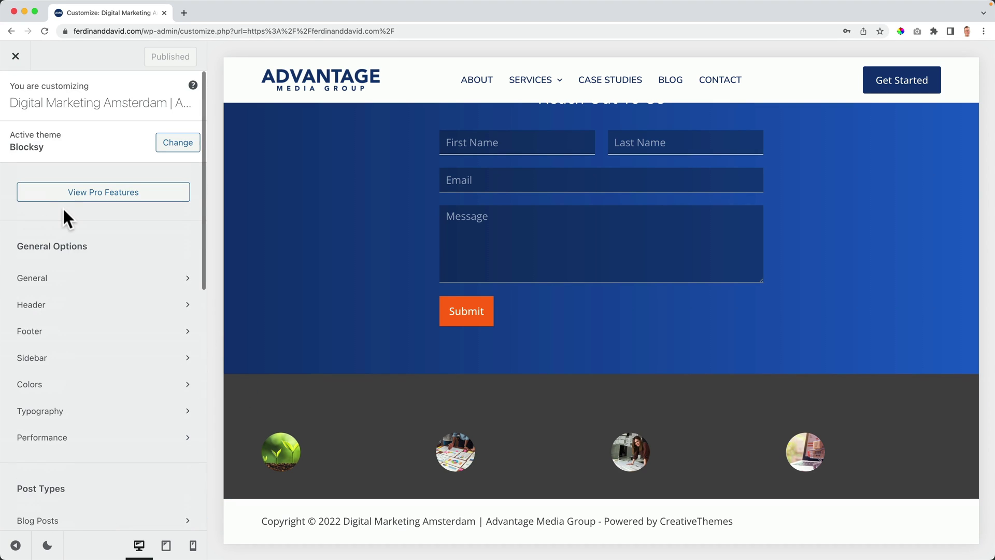
pyautogui.scroll(-10, 63, 212)
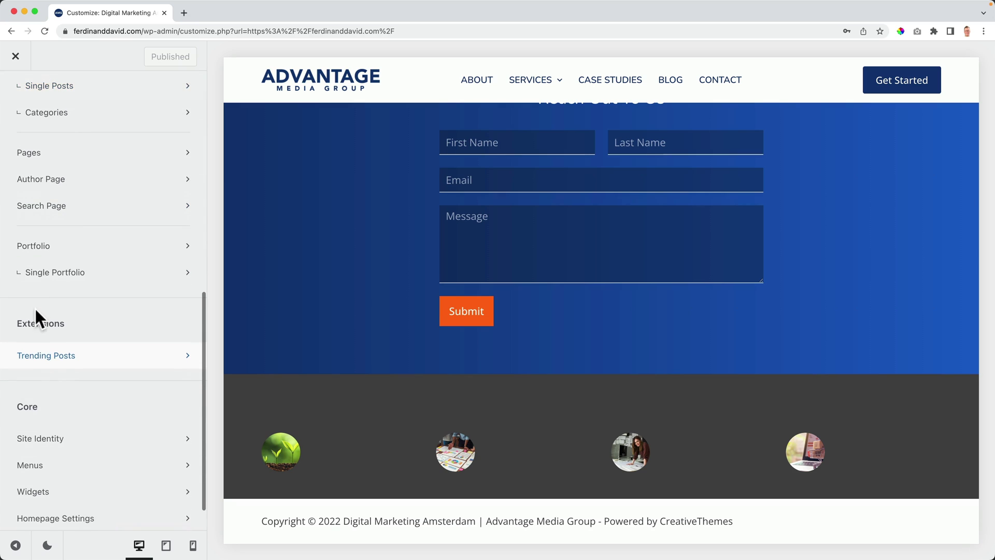
pyautogui.click(56, 357)
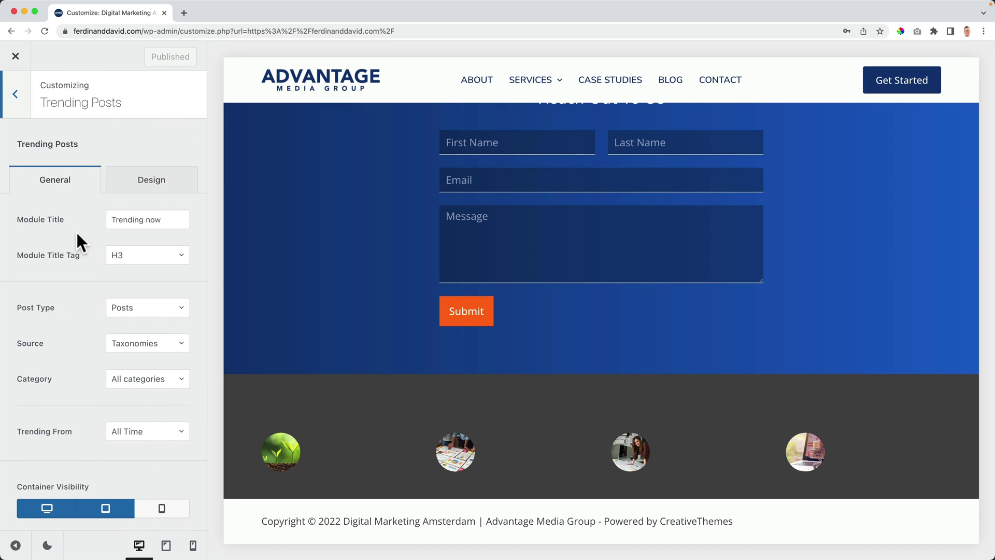
pyautogui.click(147, 214)
pyautogui.click(146, 181)
pyautogui.click(149, 189)
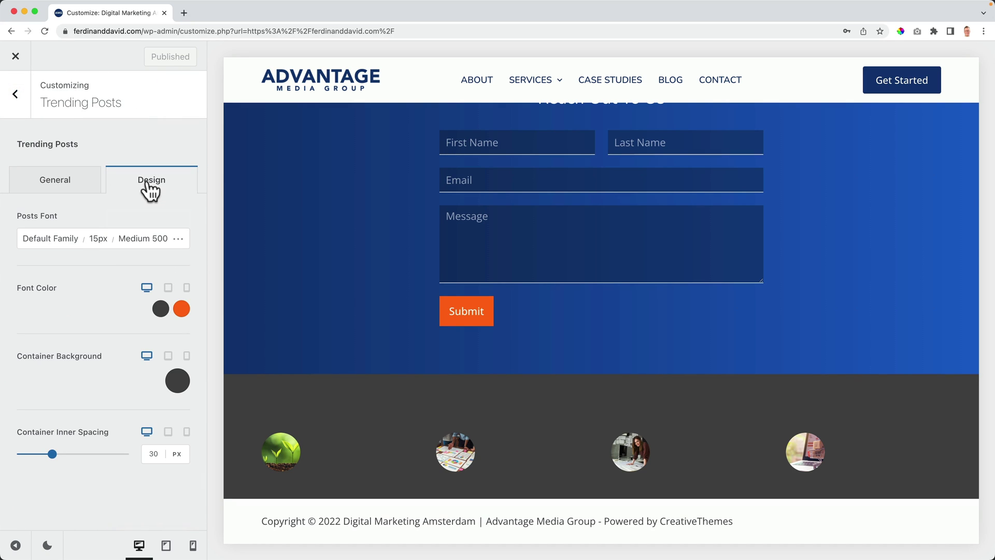
pyautogui.click(178, 383)
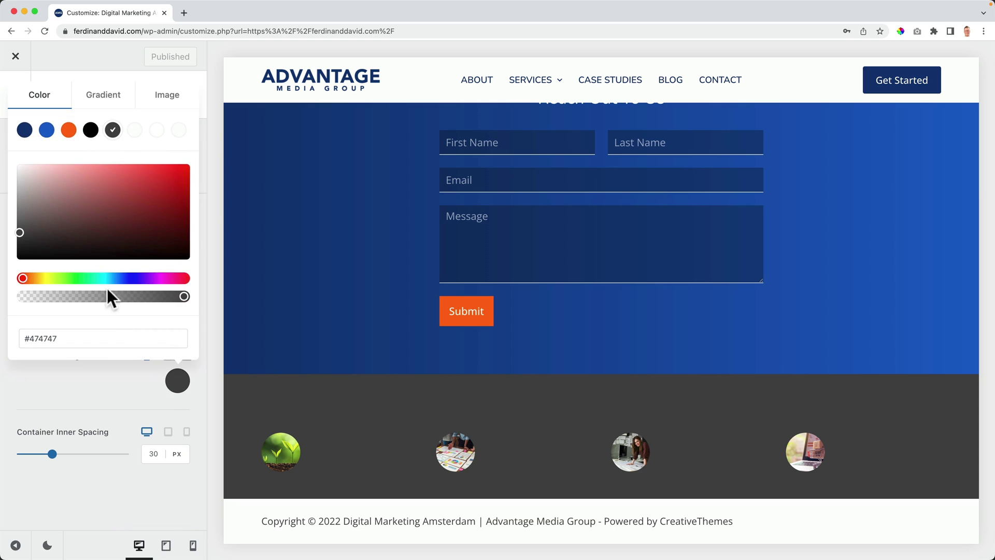
pyautogui.click(25, 131)
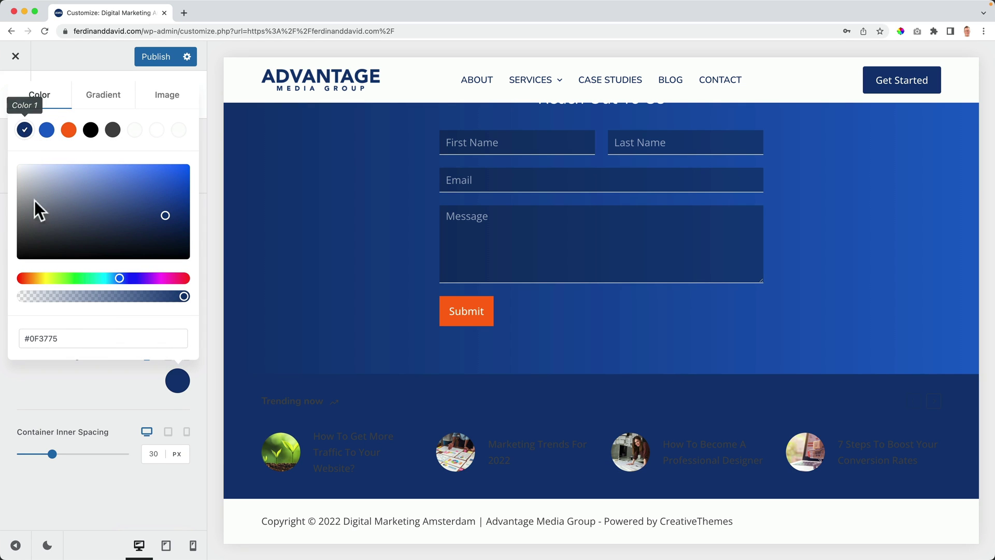
pyautogui.click(104, 375)
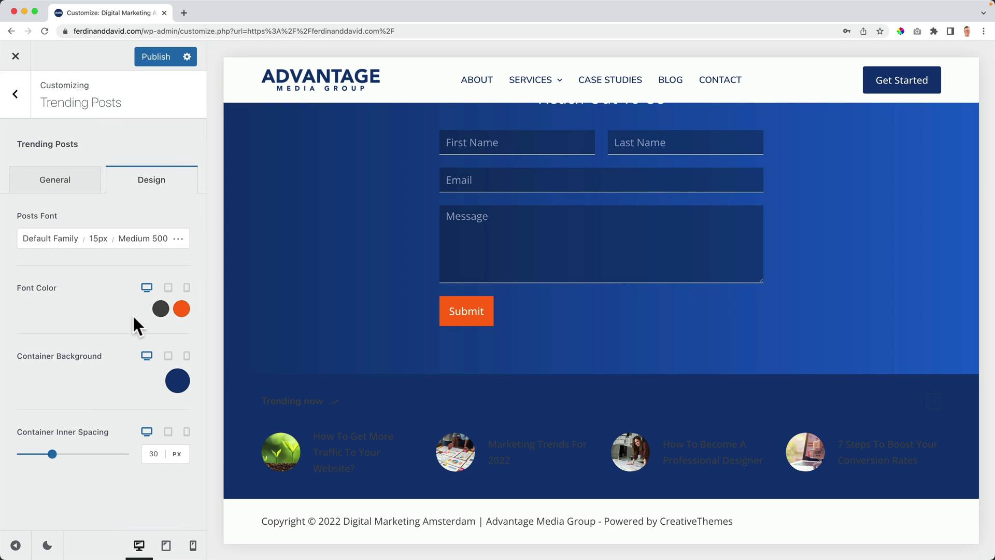
# Step: Make the post titles white, keep orange as the second font colour, and set inner spacing to 20px
pyautogui.click(160, 314)
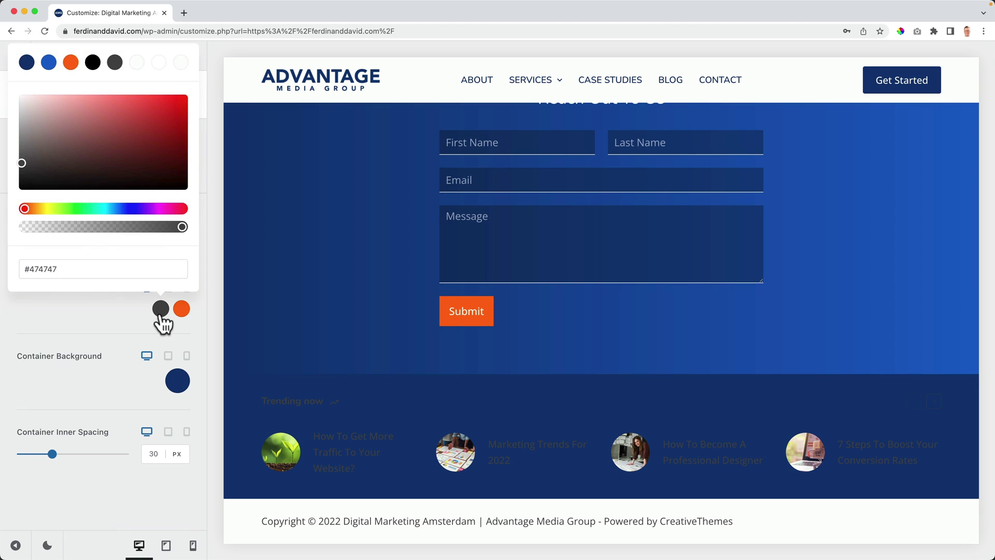
pyautogui.click(137, 62)
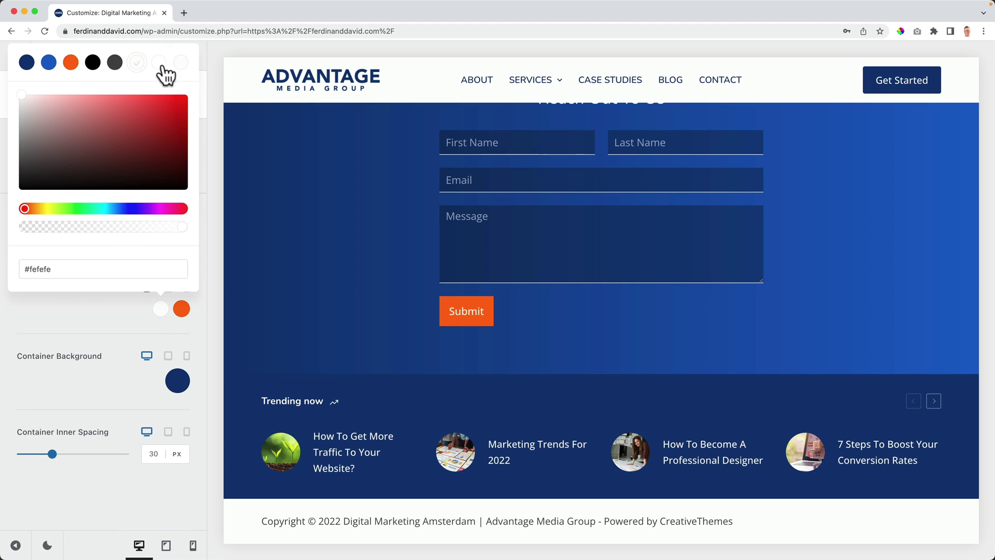
pyautogui.click(181, 310)
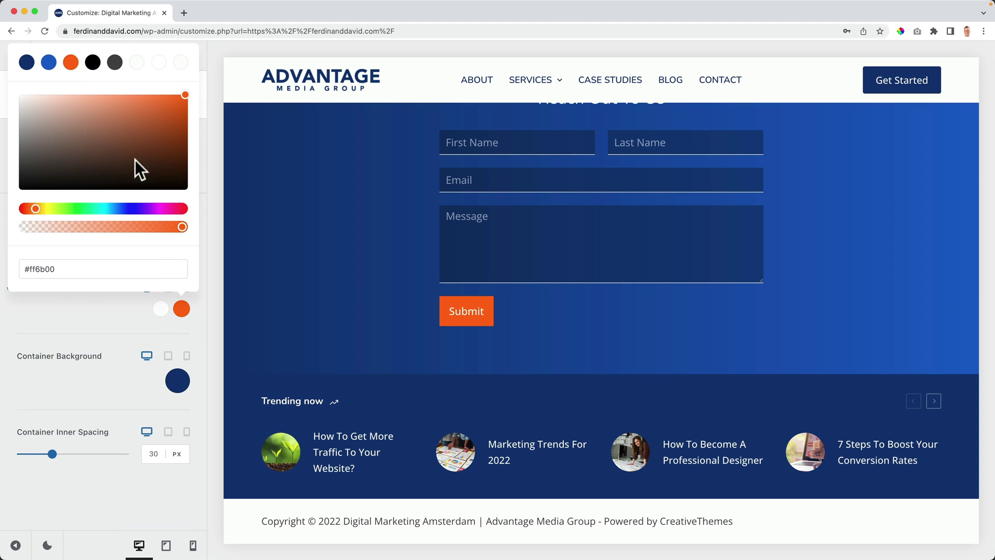
pyautogui.click(72, 66)
pyautogui.moveTo(52, 454); pyautogui.dragTo(42, 454)
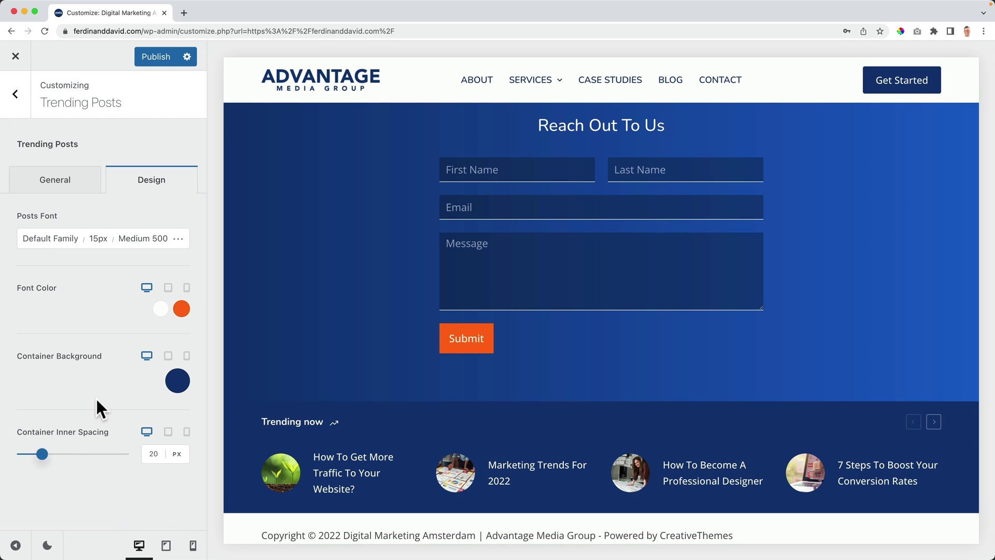
# Step: Set the Trending Posts posts font family to Nunito
pyautogui.click(67, 240)
pyautogui.click(82, 278)
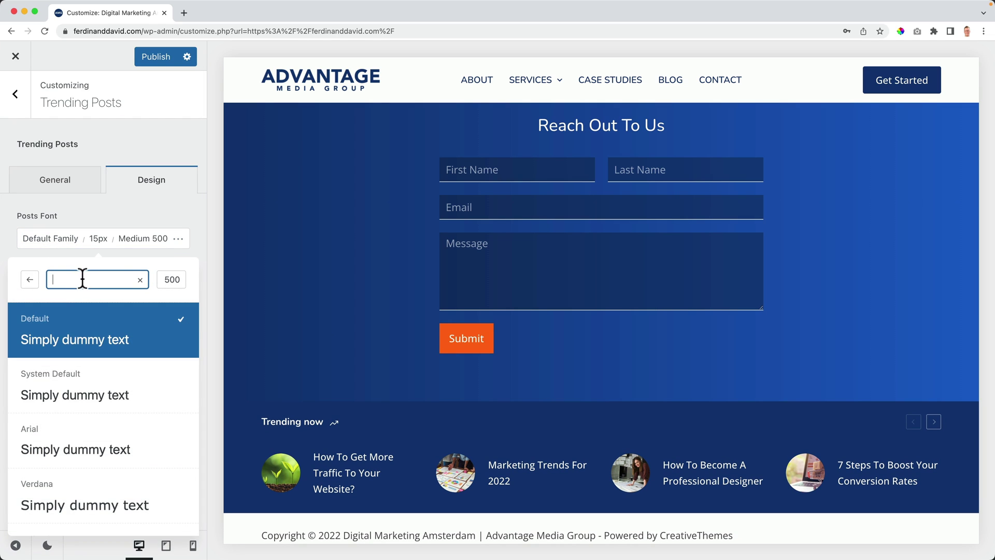
pyautogui.write('nunit')
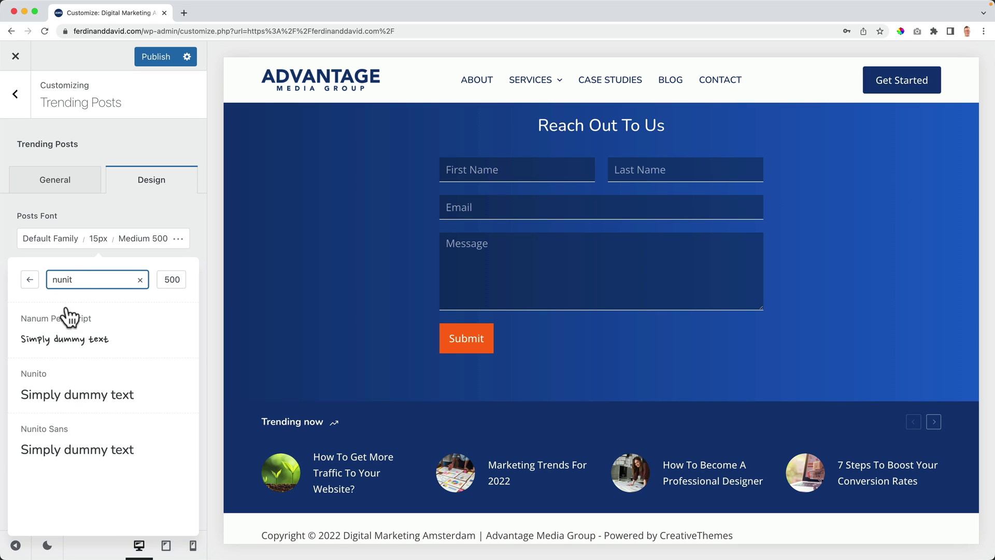
pyautogui.click(55, 384)
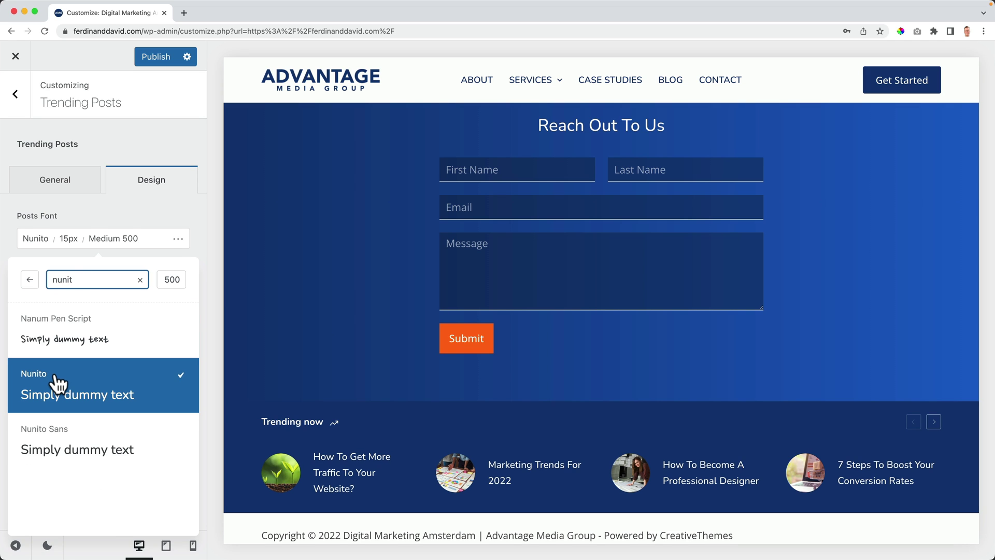
pyautogui.click(132, 251)
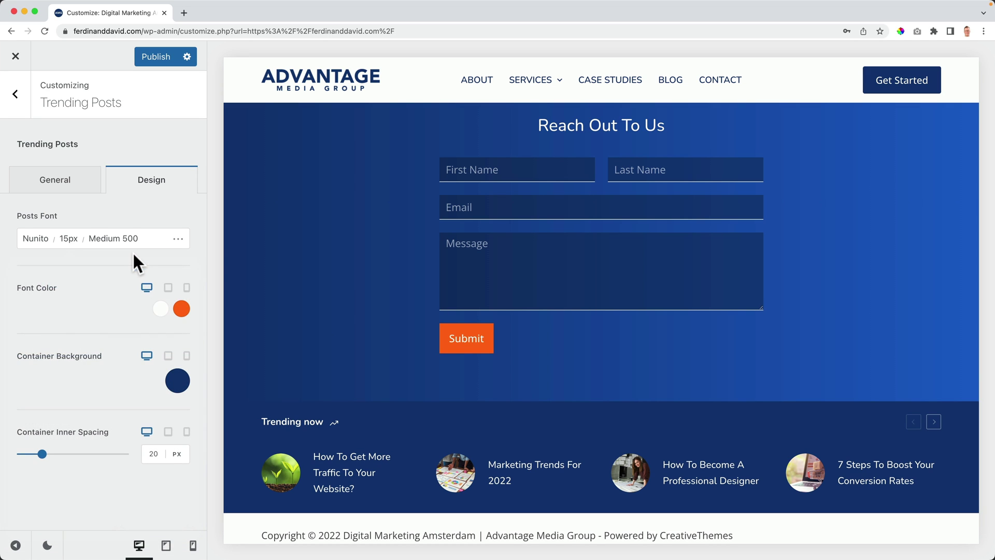
pyautogui.click(85, 183)
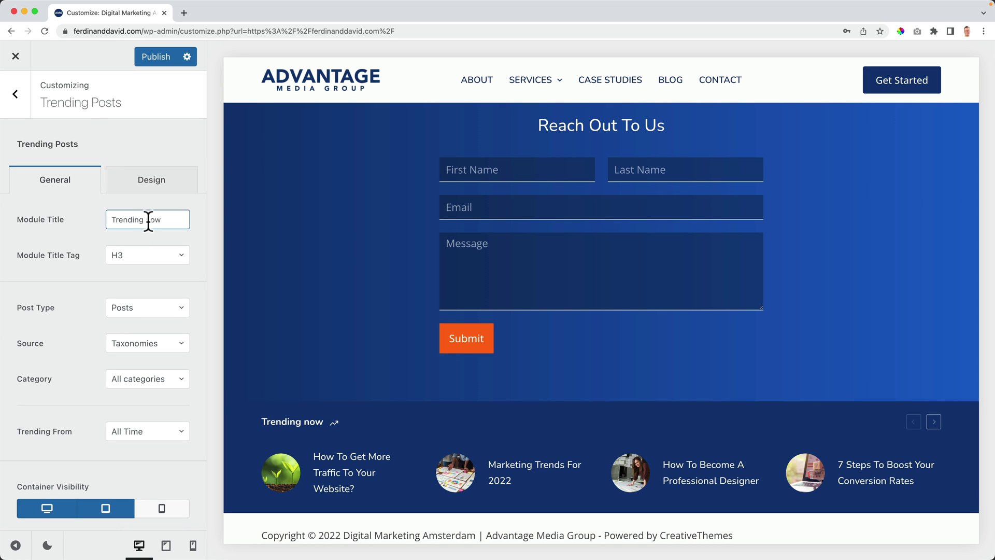
# Step: Switch the strip's Post Type from blog posts to Portfolio Item
pyautogui.click(126, 220)
pyautogui.click(168, 220)
pyautogui.click(125, 313)
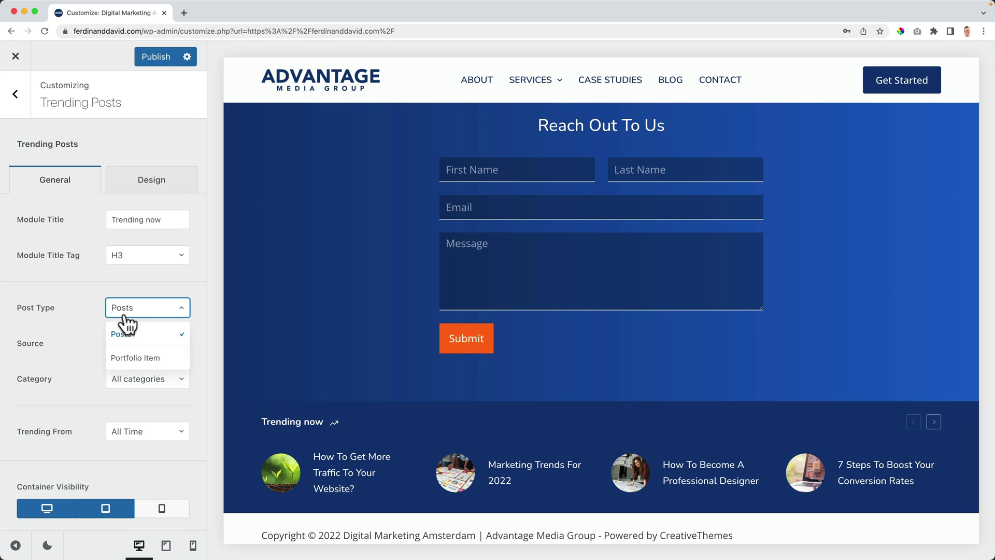
pyautogui.click(132, 357)
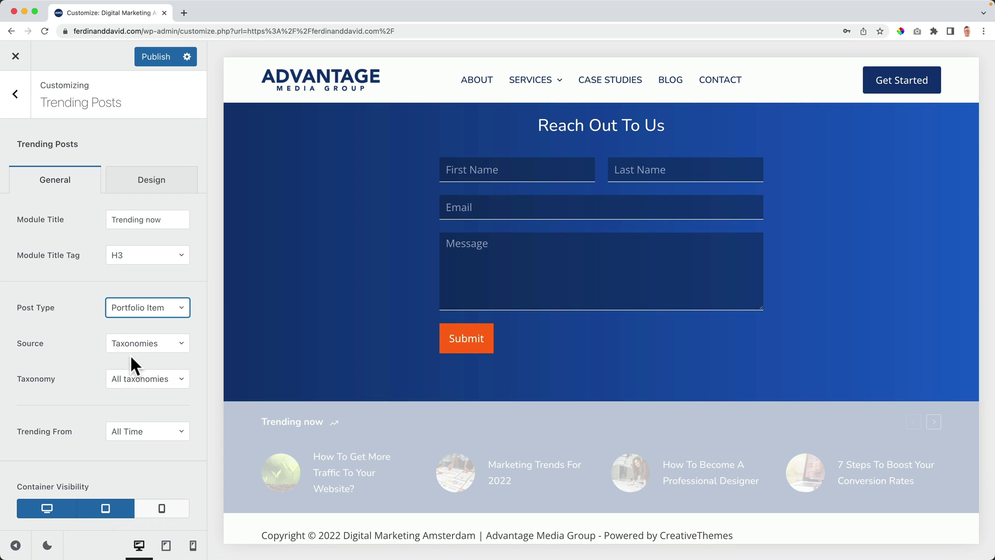
pyautogui.click(133, 311)
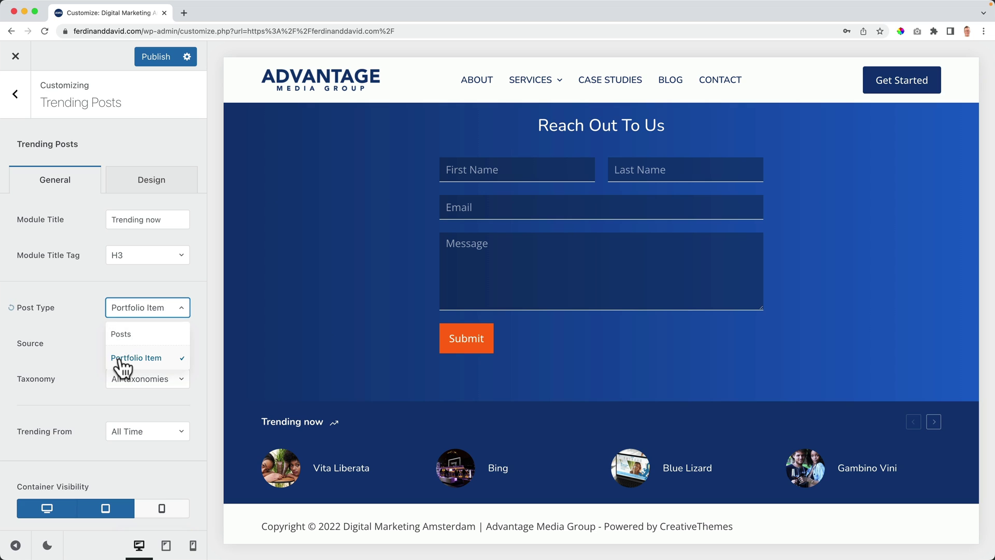
pyautogui.click(126, 356)
# Step: Retitle the strip 'Case Studies' and publish the changes
pyautogui.moveTo(166, 219); pyautogui.dragTo(102, 219)
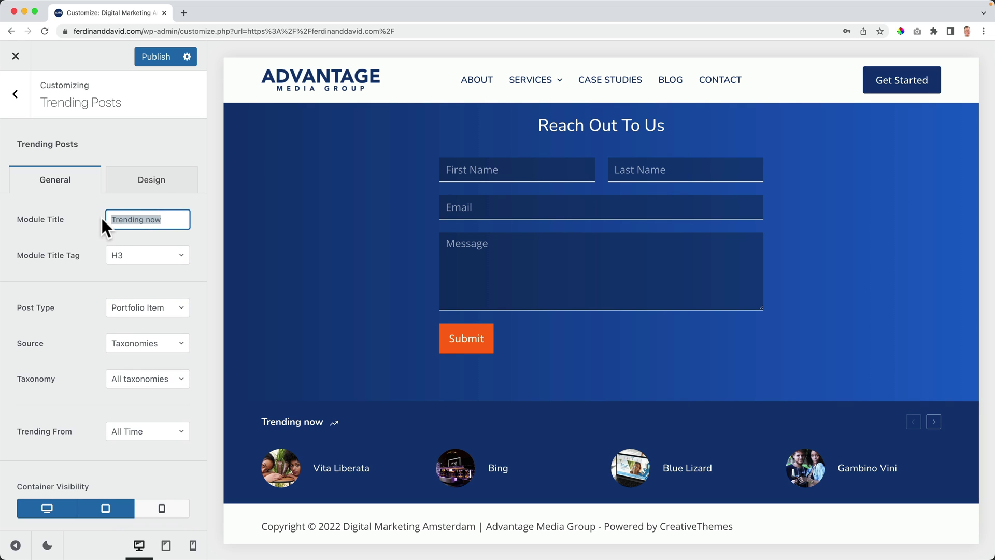
pyautogui.write('Case Studies')
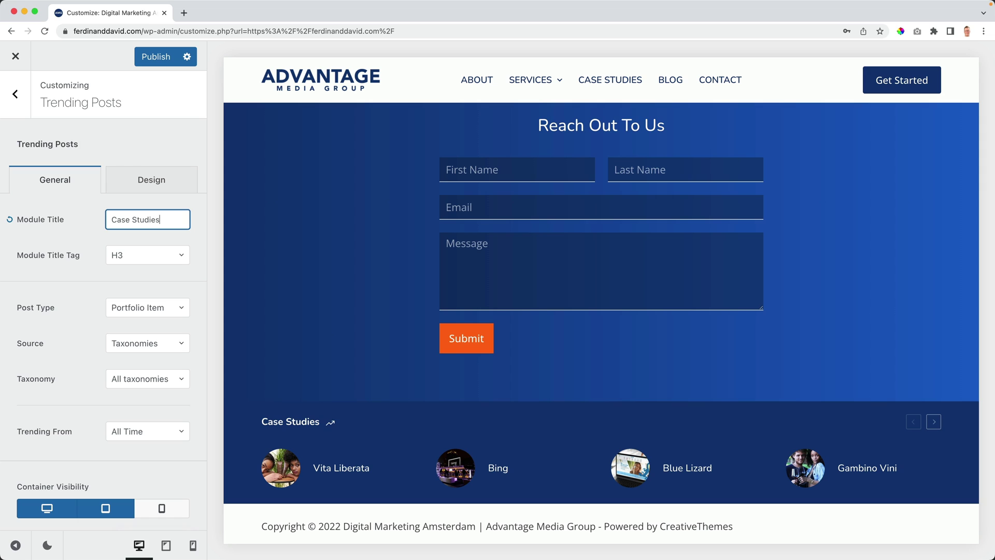
pyautogui.scroll(-1, 77, 338)
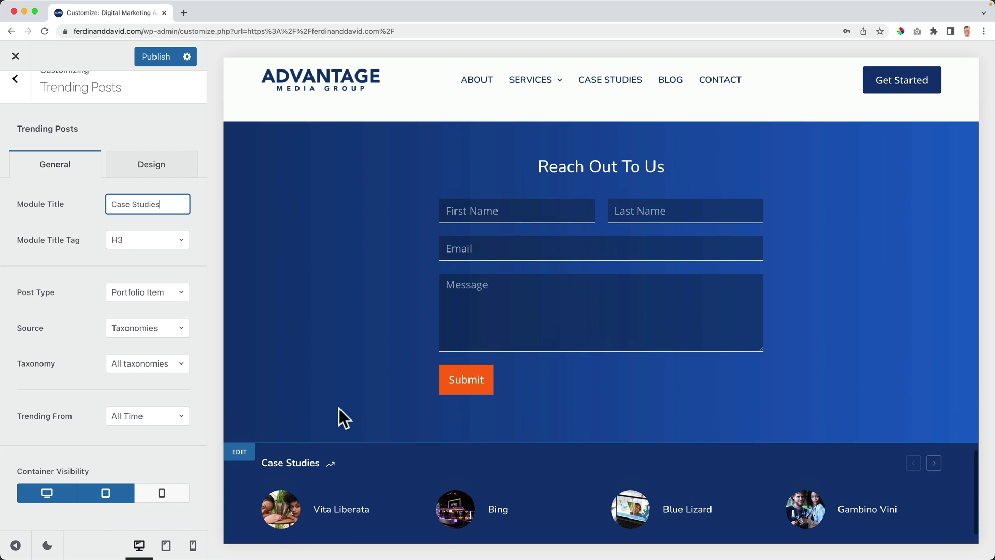
pyautogui.scroll(-2, 339, 408)
pyautogui.click(150, 57)
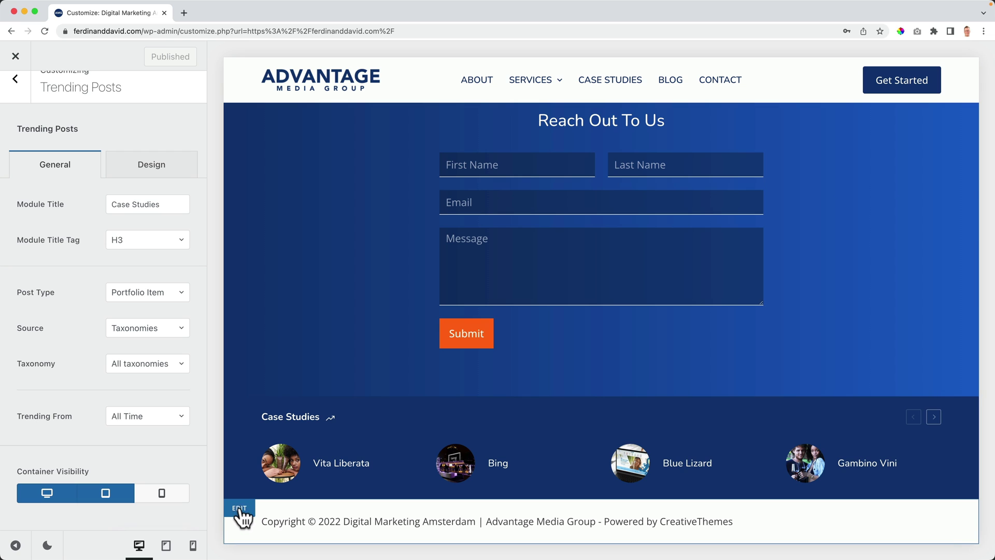
# Step: Set the footer Bottom Row background to dark navy #0c2a57
pyautogui.click(240, 513)
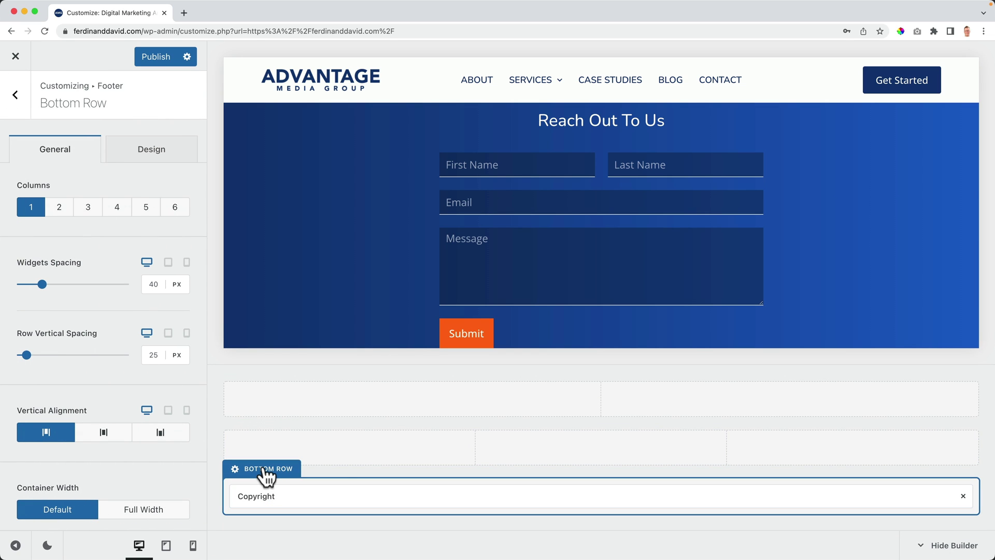
pyautogui.scroll(-4, 514, 273)
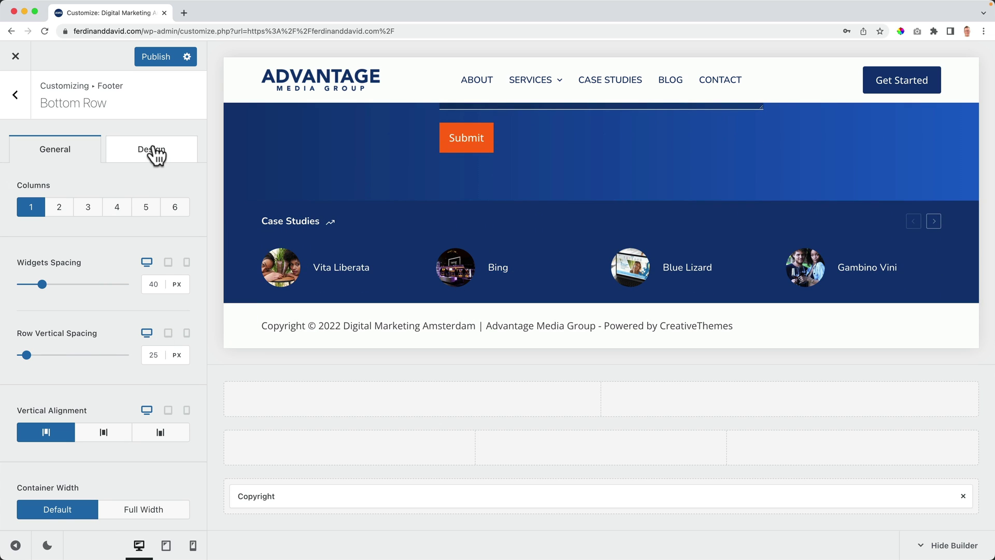
pyautogui.click(151, 151)
pyautogui.click(177, 210)
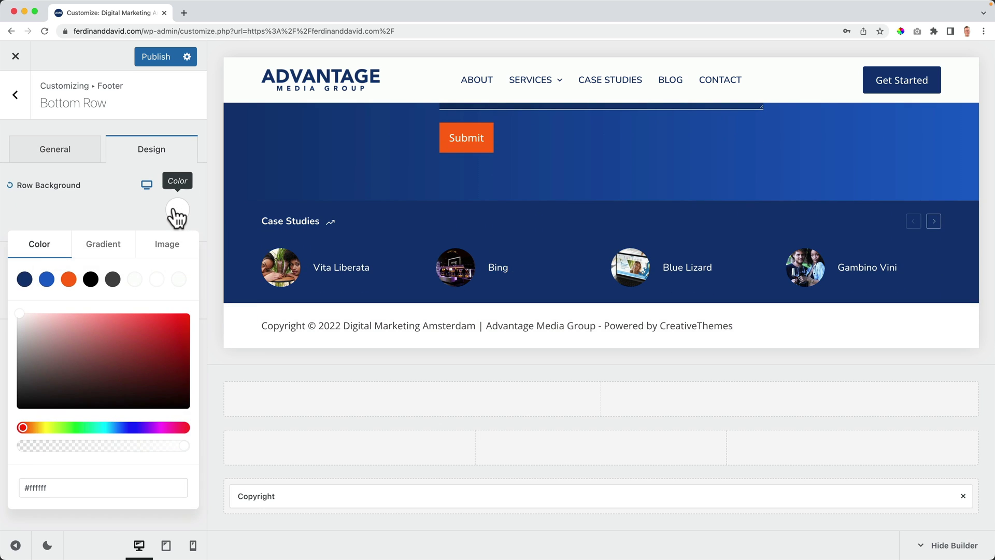
pyautogui.click(25, 278)
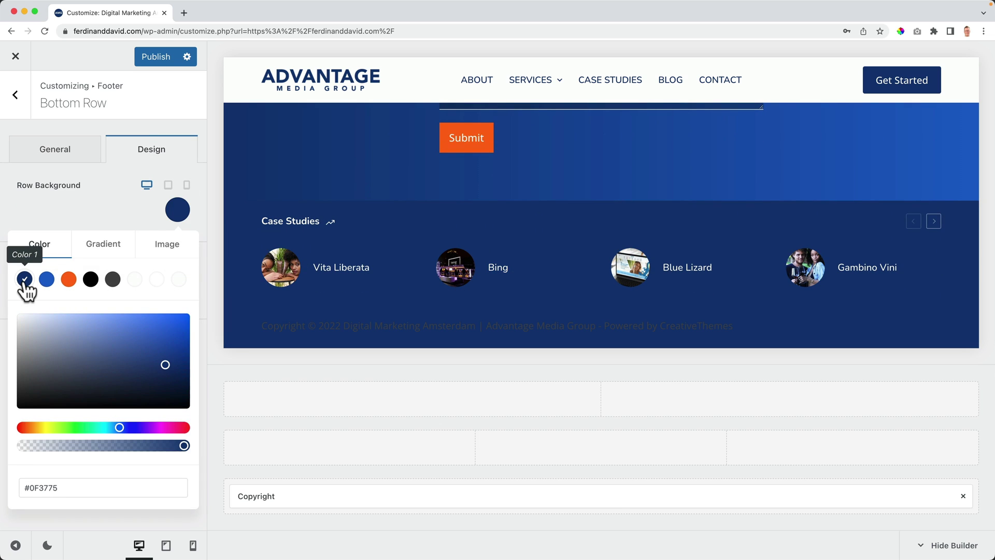
pyautogui.click(164, 374)
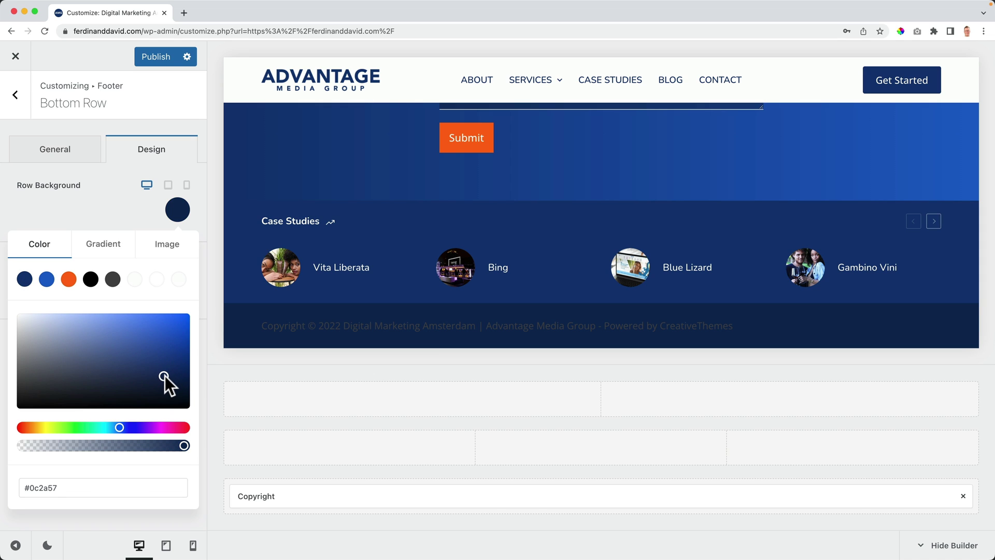
pyautogui.click(106, 215)
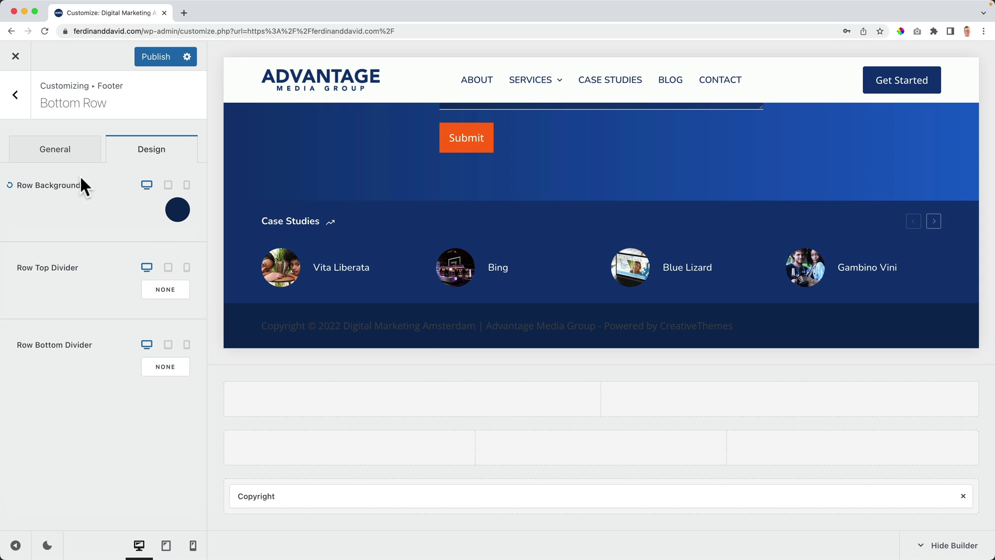
# Step: Make the copyright text and links white, with links turning orange on hover
pyautogui.click(254, 489)
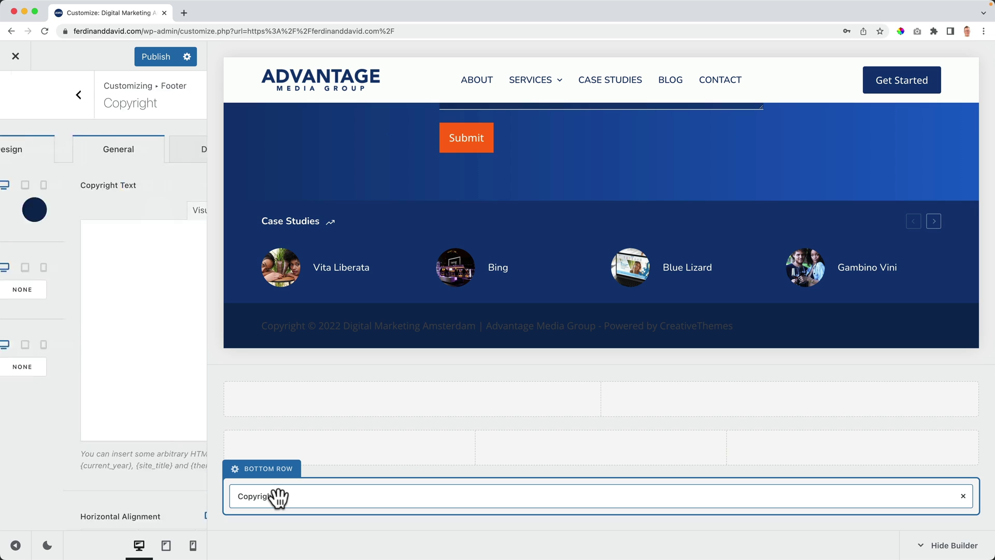
pyautogui.click(134, 155)
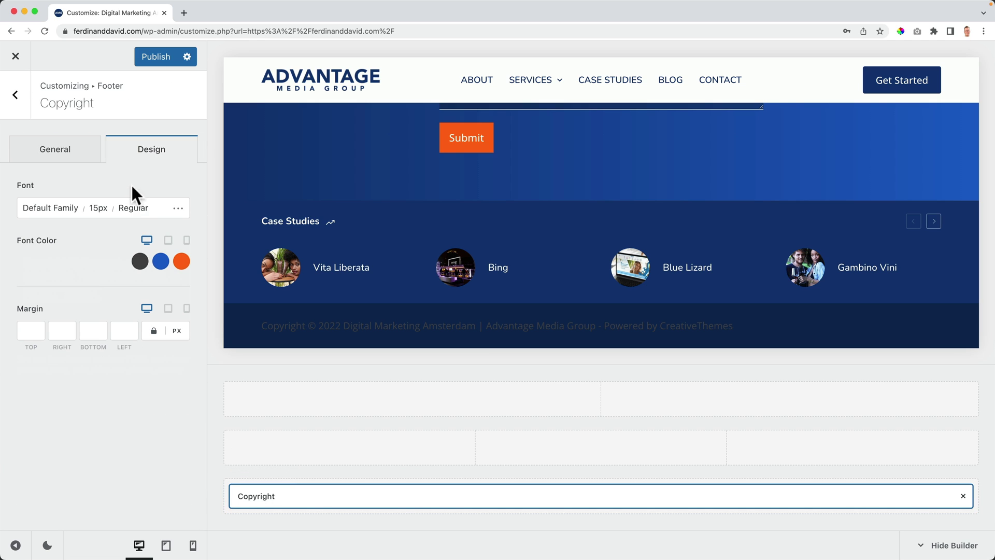
pyautogui.click(139, 262)
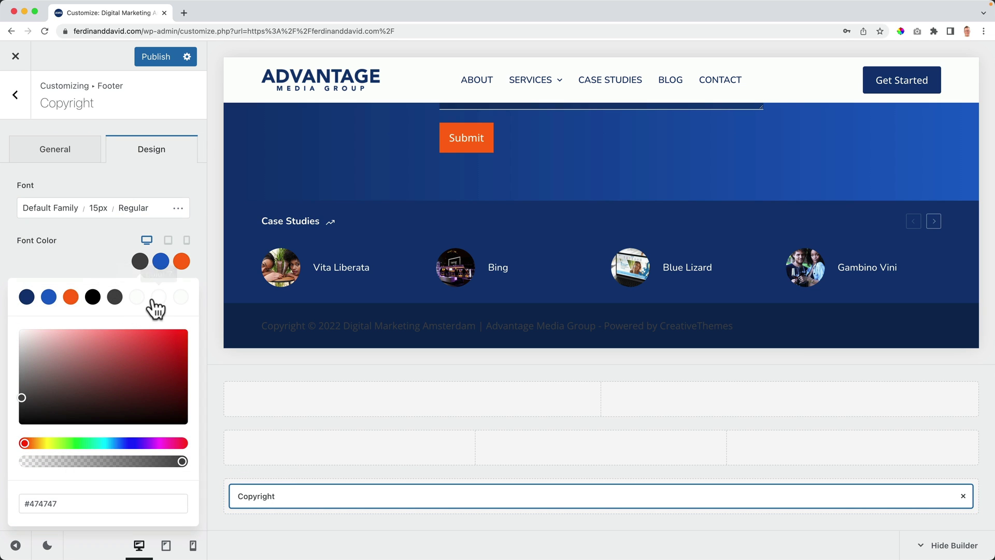
pyautogui.click(158, 296)
pyautogui.click(161, 262)
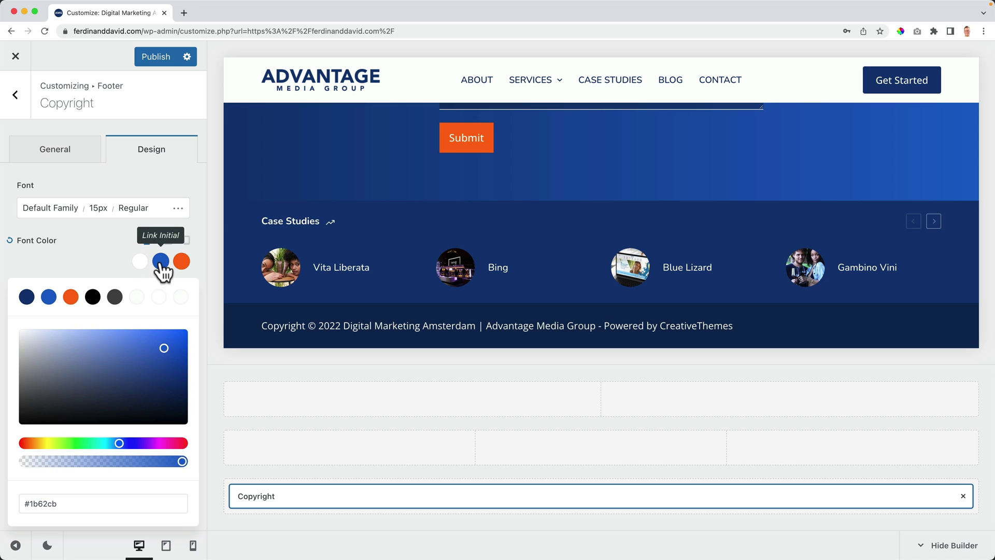
pyautogui.click(160, 300)
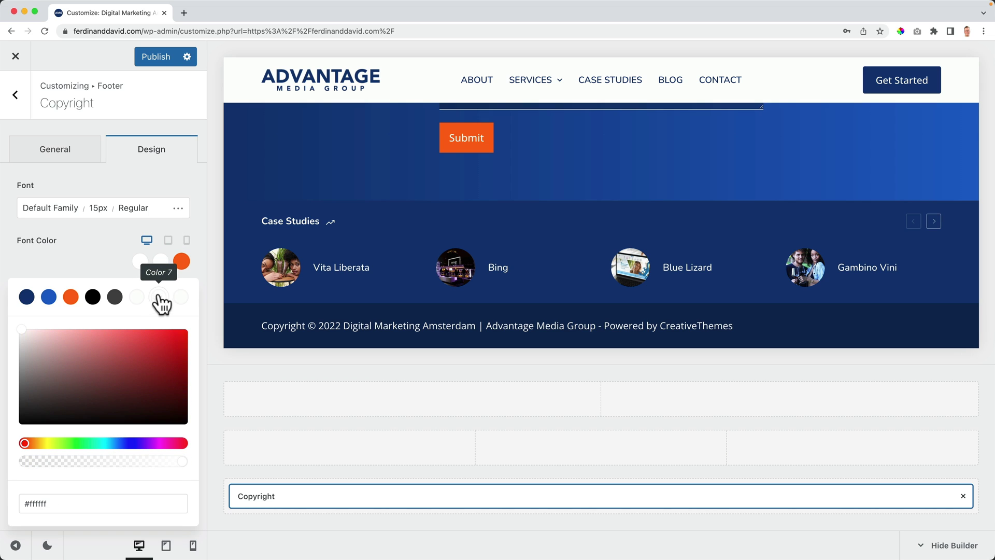
pyautogui.click(181, 261)
pyautogui.click(73, 299)
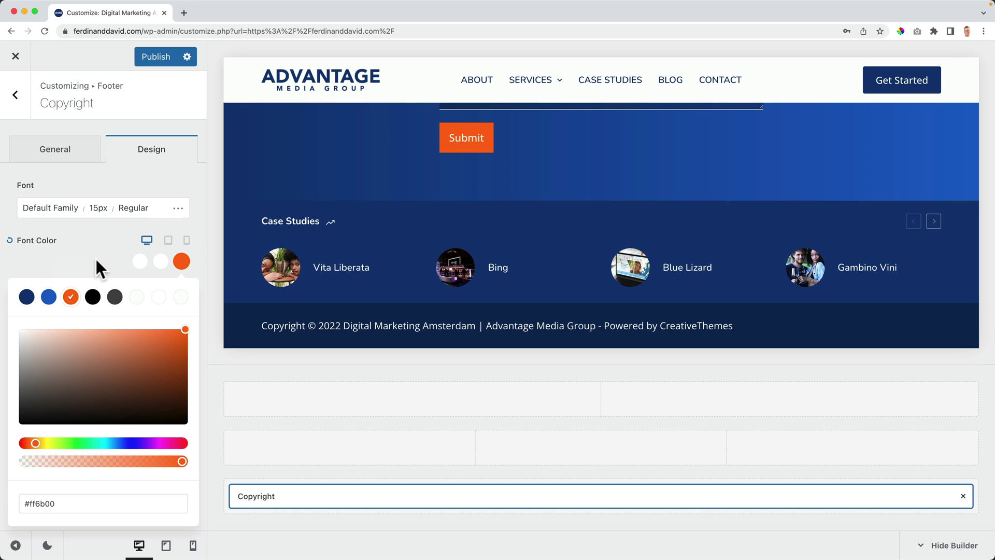
pyautogui.click(105, 235)
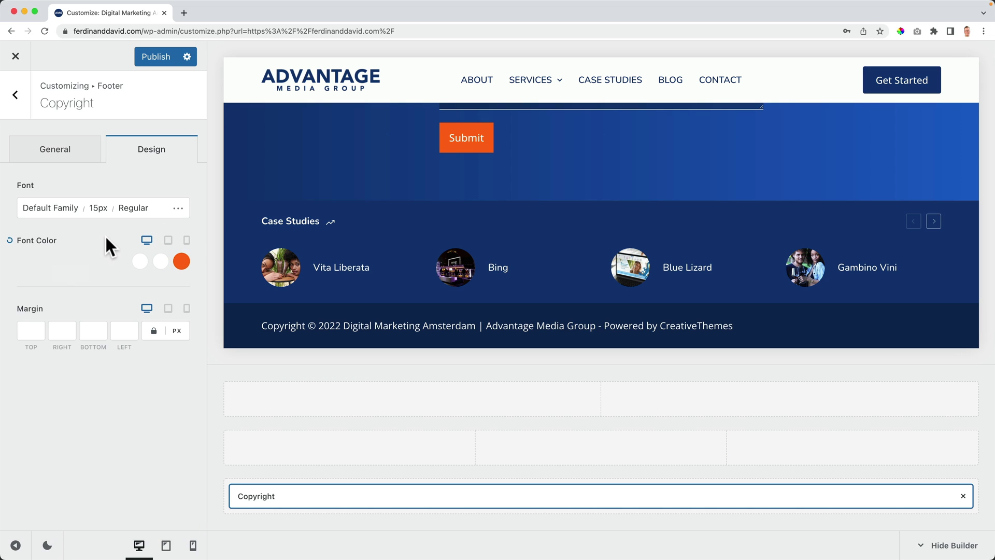
# Step: Set the copyright font to Open Sans at 14px
pyautogui.click(62, 208)
pyautogui.click(77, 250)
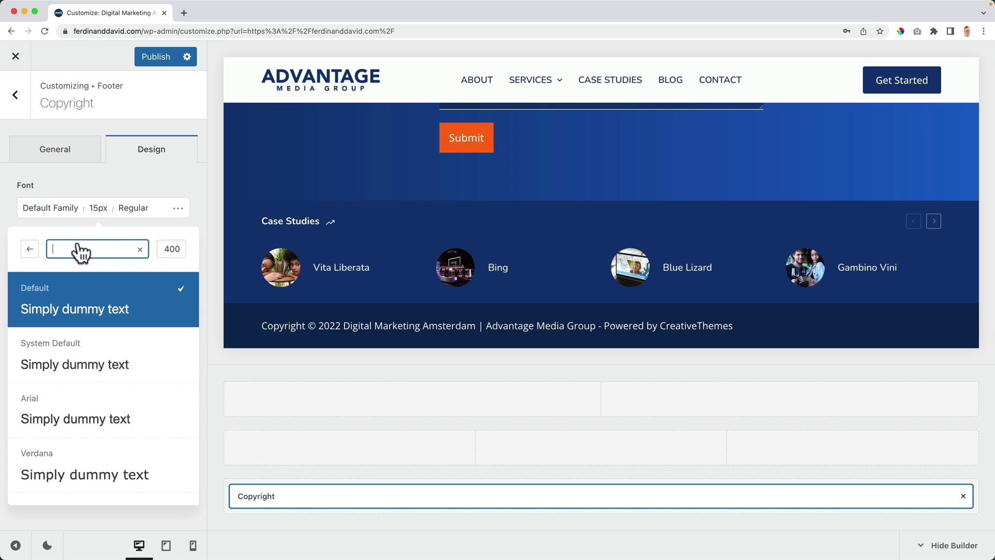
pyautogui.write('open sans')
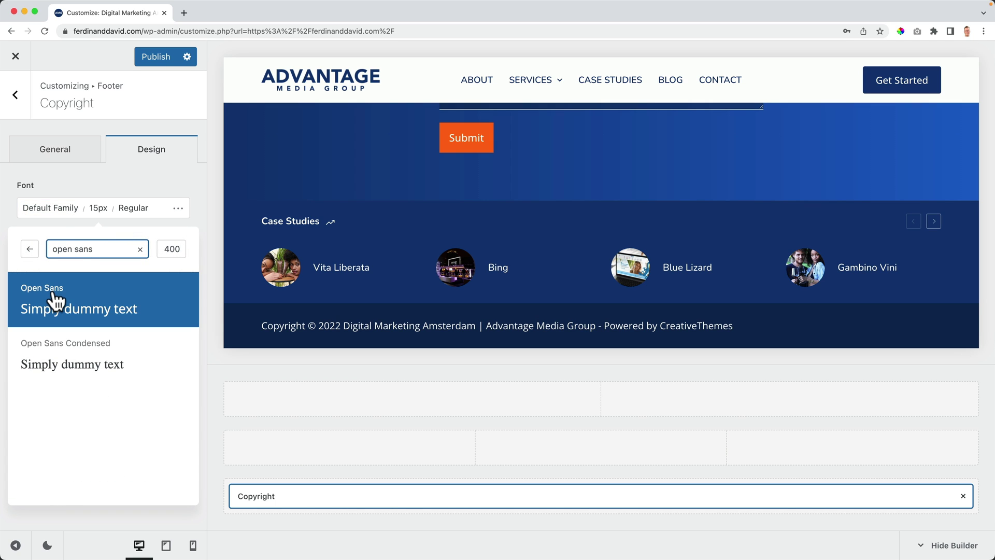
pyautogui.click(26, 300)
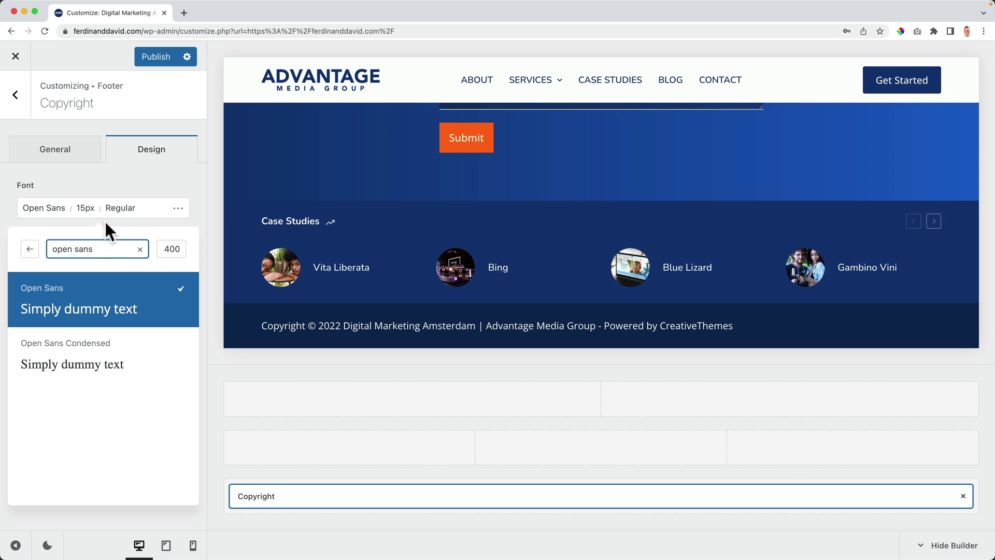
pyautogui.click(85, 208)
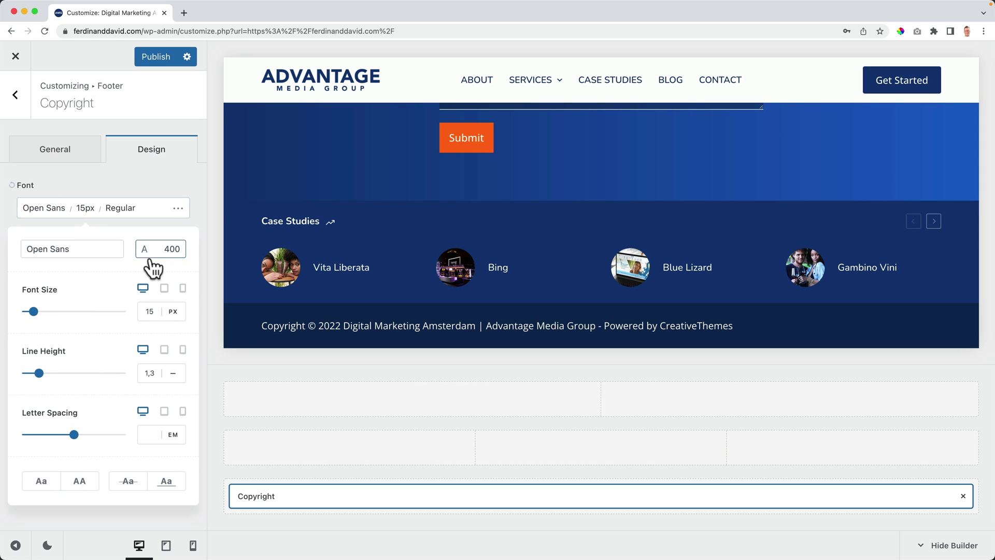
pyautogui.click(155, 311)
pyautogui.press('BackSpace')
pyautogui.write('4')
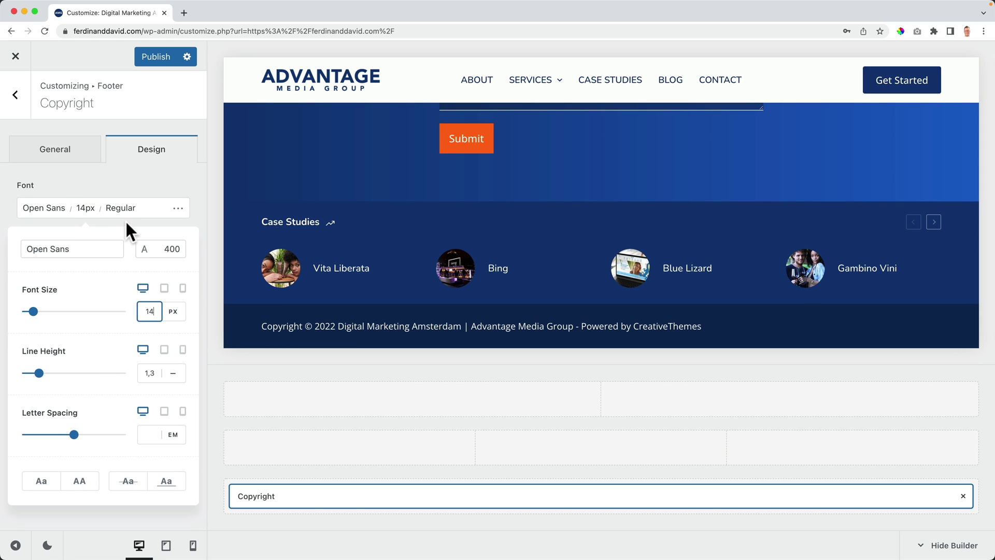
pyautogui.click(101, 165)
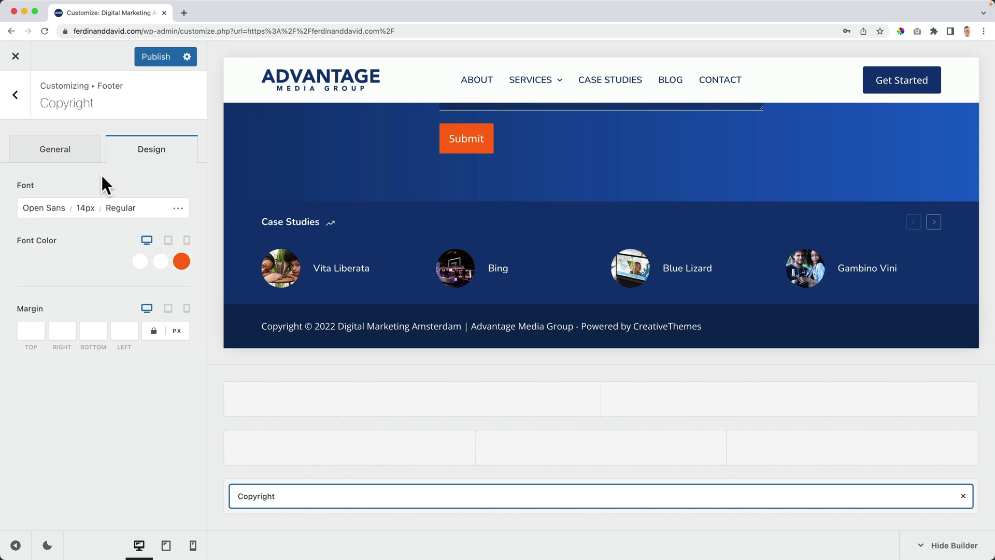
pyautogui.click(64, 165)
# Step: Center the copyright line, delete 'Copyright', and separate year and site title with '|' pipes
pyautogui.click(102, 446)
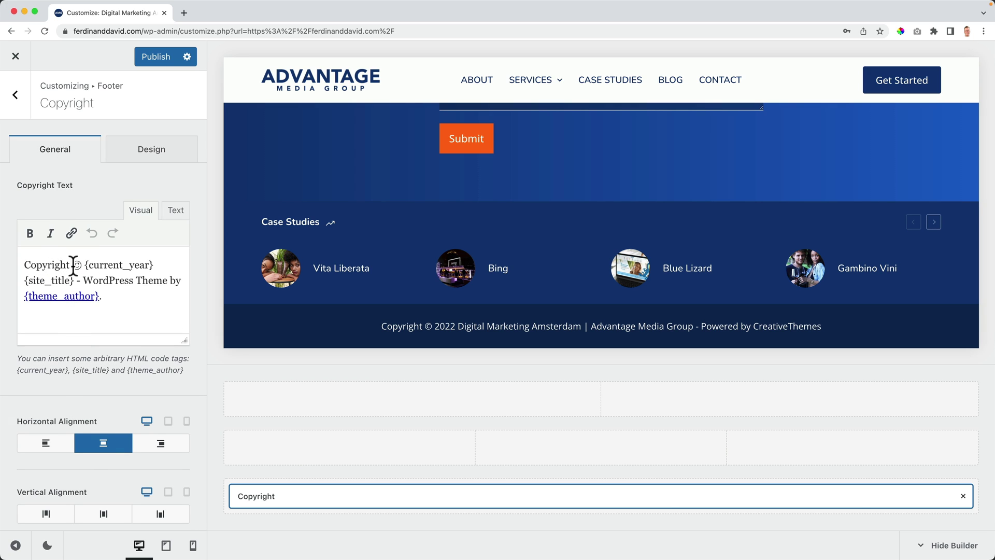
pyautogui.moveTo(73, 265); pyautogui.dragTo(16, 263)
pyautogui.press('BackSpace')
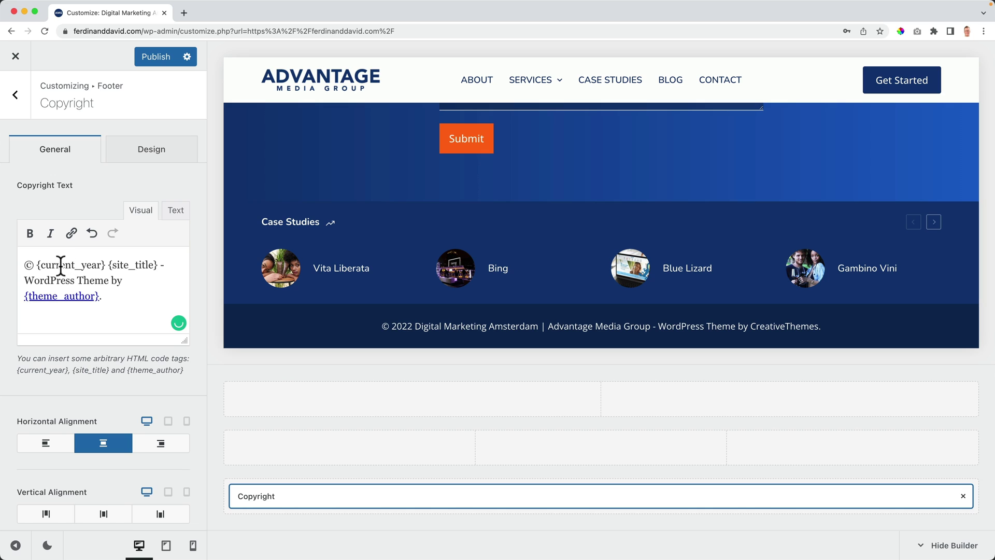
pyautogui.click(106, 265)
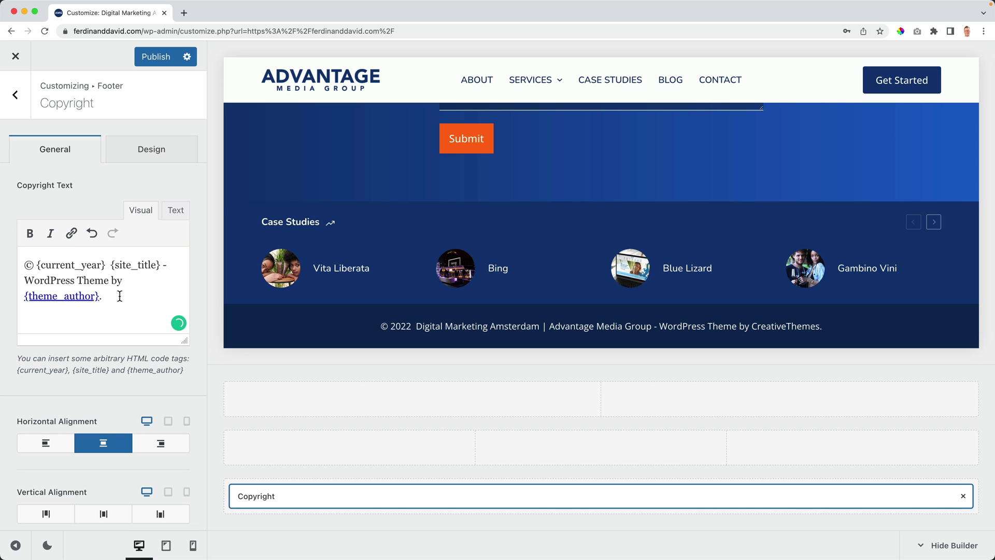
pyautogui.write('|')
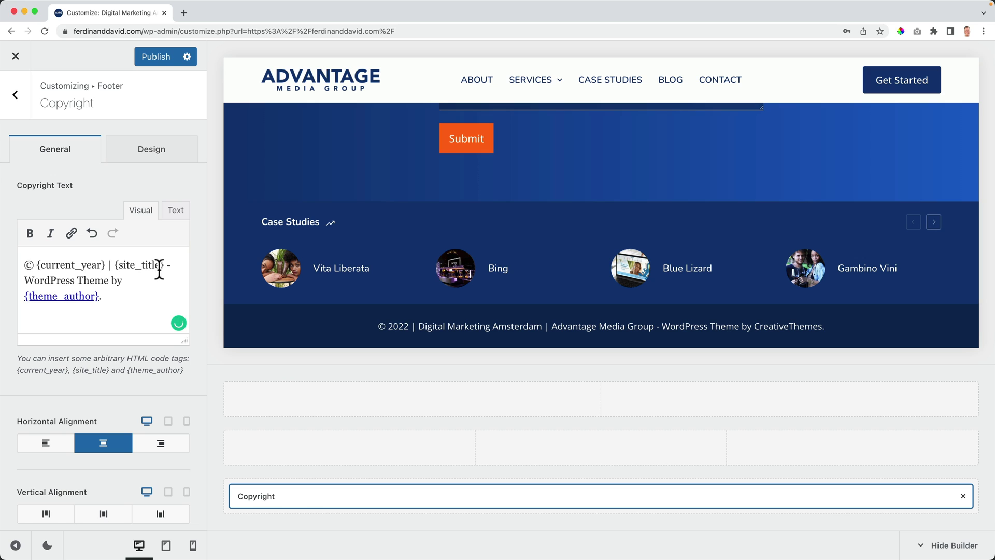
pyautogui.press('BackSpace')
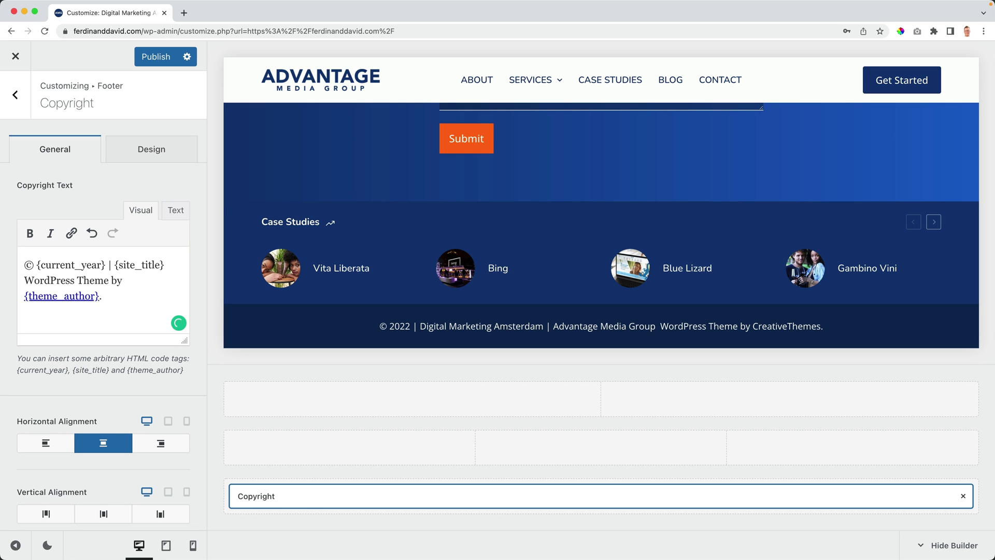
pyautogui.write('|')
# Step: Replace the theme credit with 'Website made by' followed by the designer's name
pyautogui.hotkey('shift', 'Down')
pyautogui.hotkey('shift', 'Down')
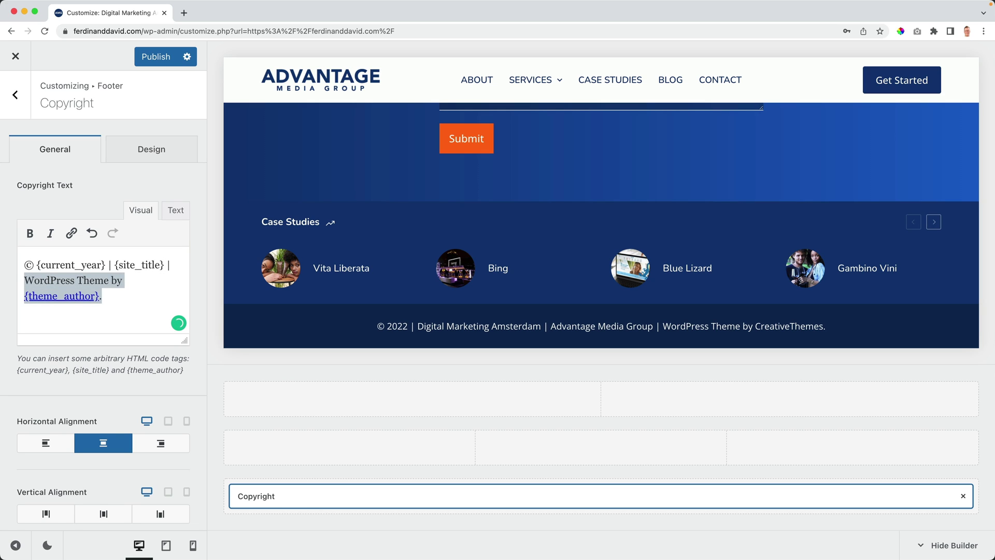
pyautogui.press('BackSpace')
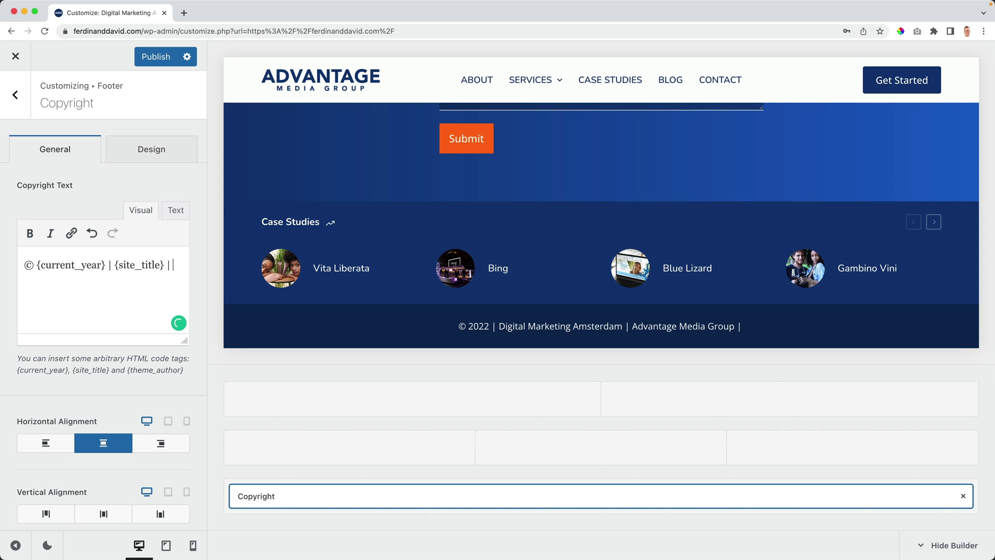
pyautogui.write('Website made ')
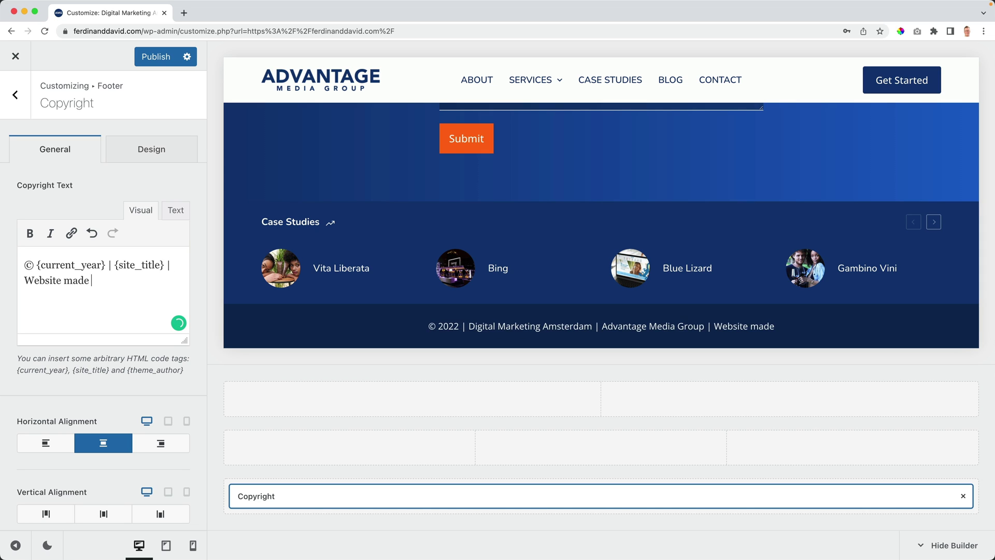
pyautogui.write('by Ferdy Korpershoek')
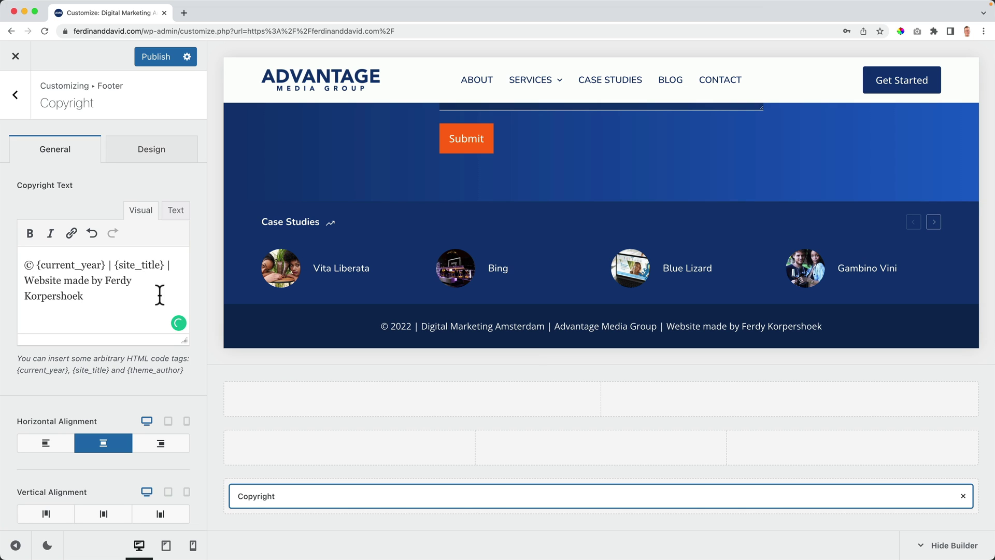
pyautogui.moveTo(112, 293); pyautogui.dragTo(105, 282)
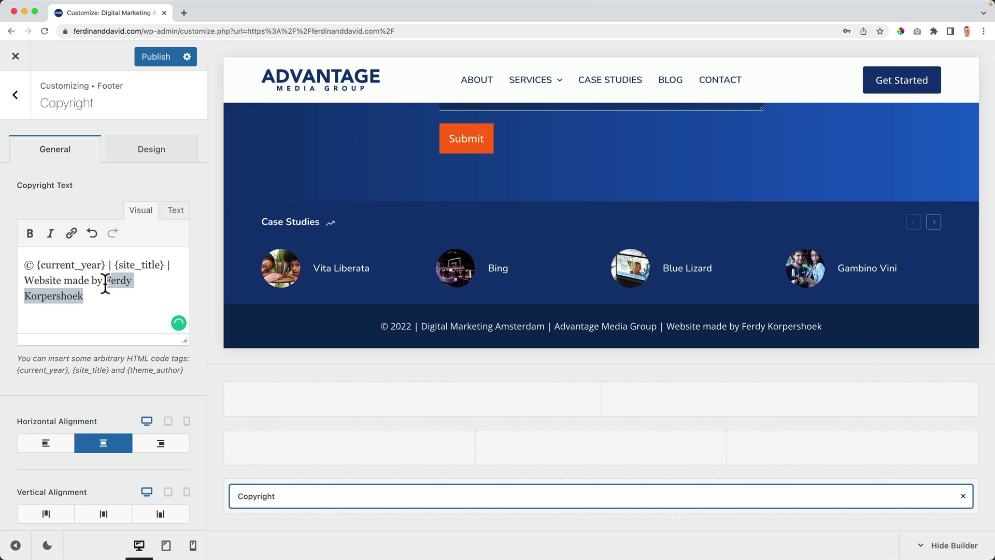
# Step: Link the designer's name to their website, opening in a new tab
pyautogui.click(72, 233)
pyautogui.write('https://ferdykorpershoek.com')
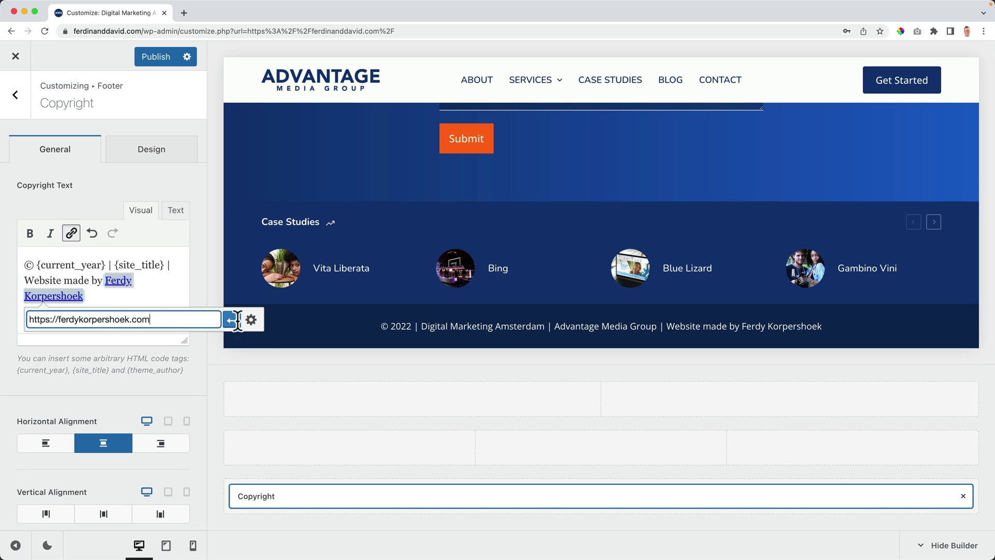
pyautogui.click(251, 319)
pyautogui.click(408, 237)
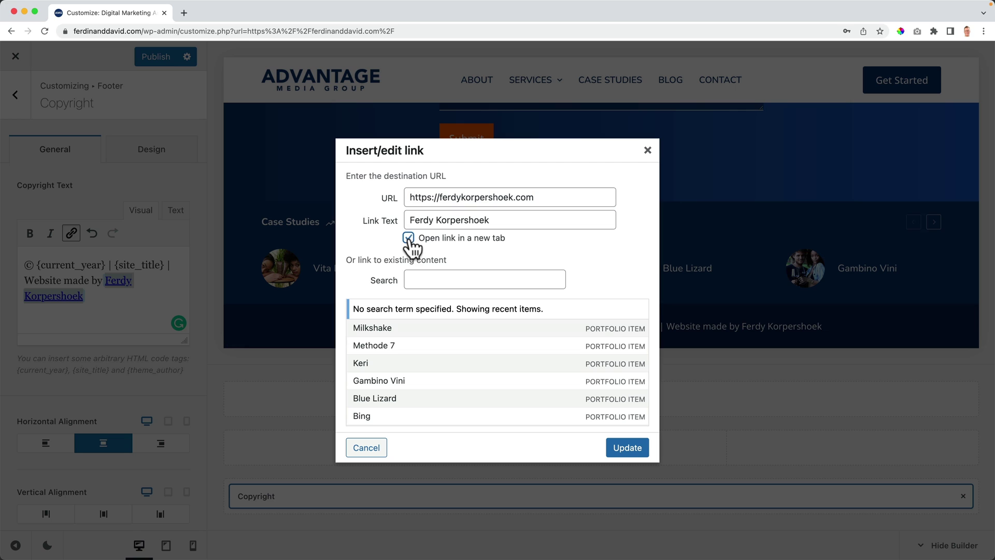
pyautogui.click(614, 447)
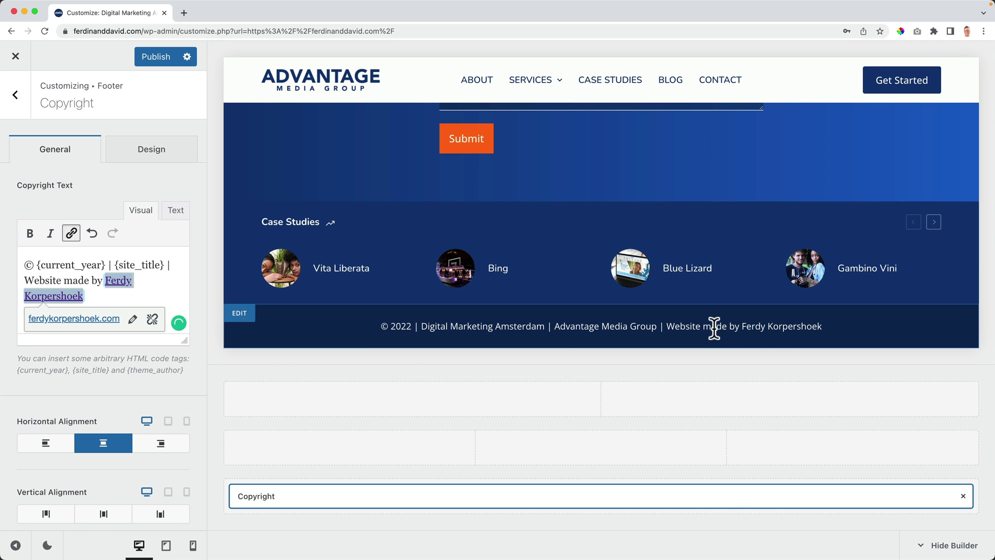
pyautogui.click(138, 284)
# Step: Add 'Disclaimer | Privacy Policy' and link them to /disclaimer and /privacy-policy
pyautogui.click(173, 267)
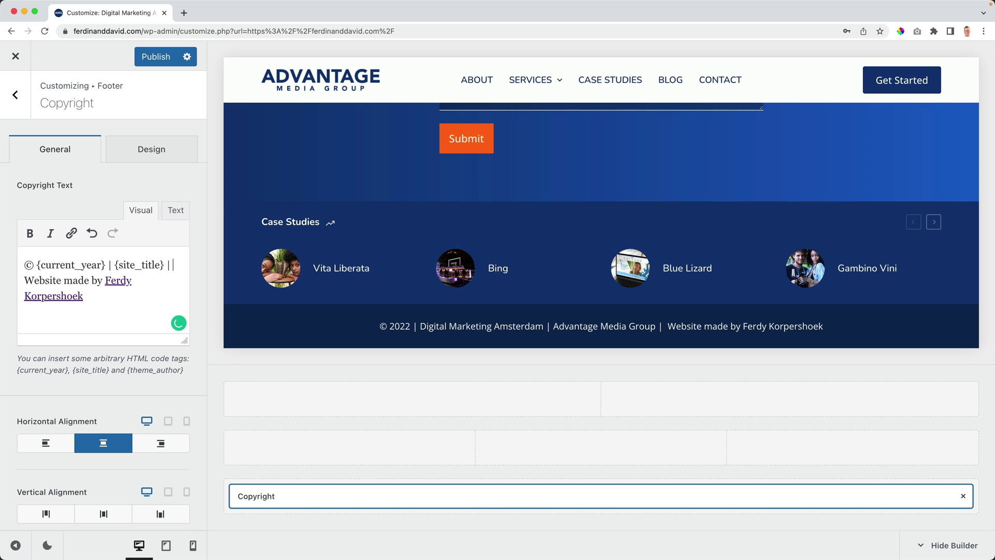
pyautogui.write('Discl')
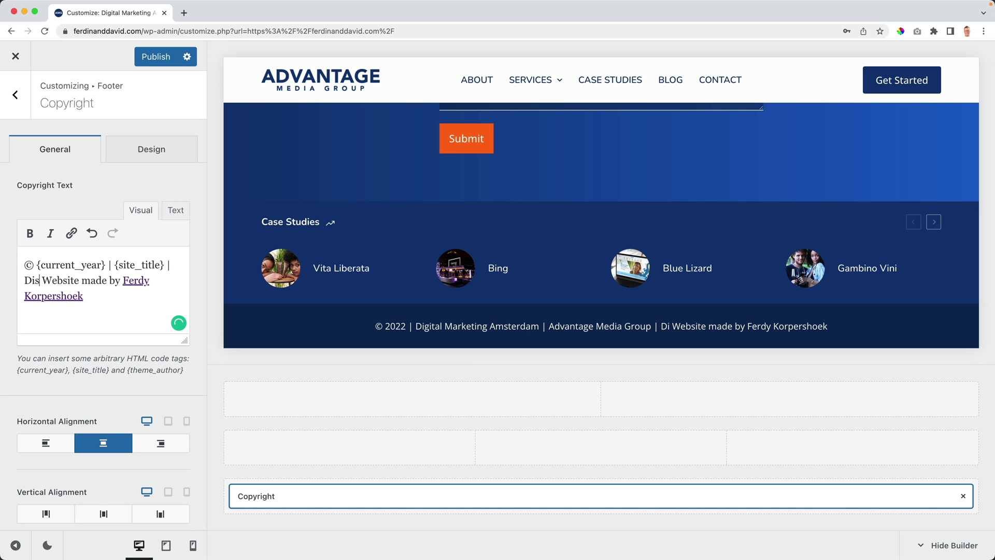
pyautogui.write('aimer |')
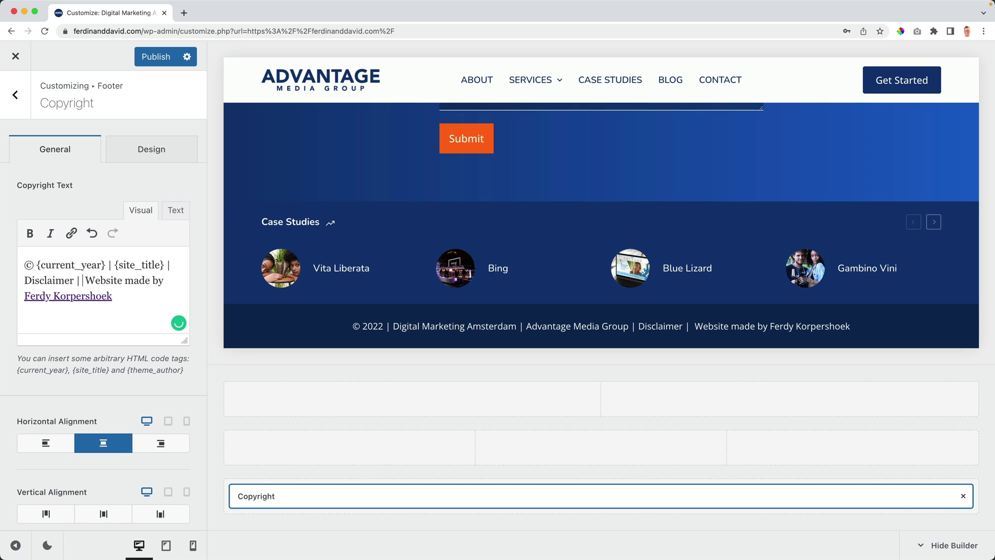
pyautogui.write(' Privacy Poli')
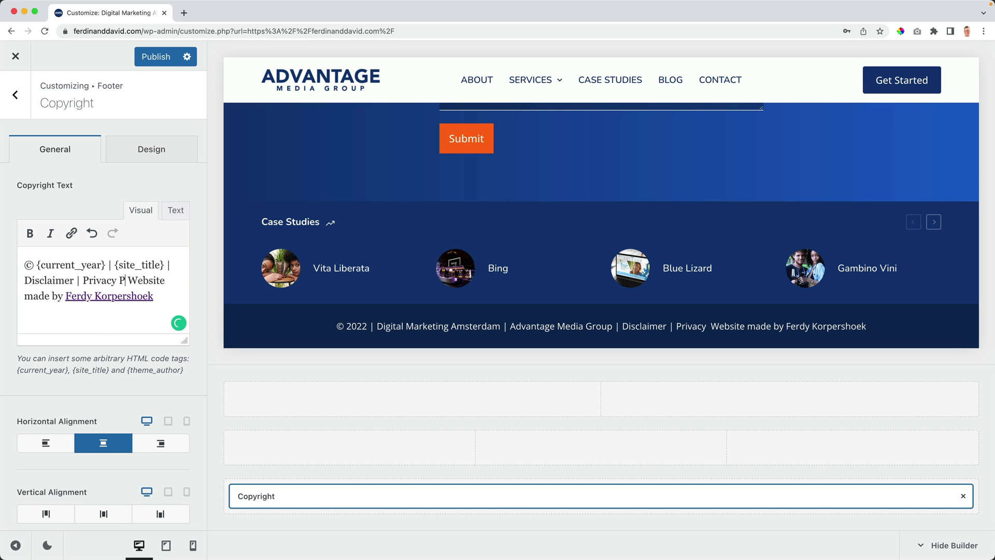
pyautogui.write('cy')
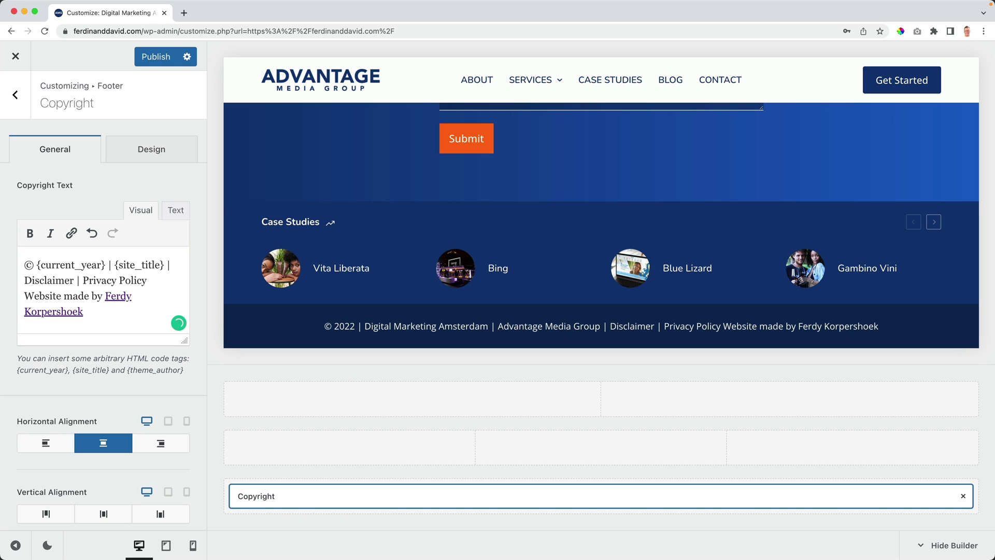
pyautogui.moveTo(74, 280); pyautogui.dragTo(30, 281)
pyautogui.press('super+k')
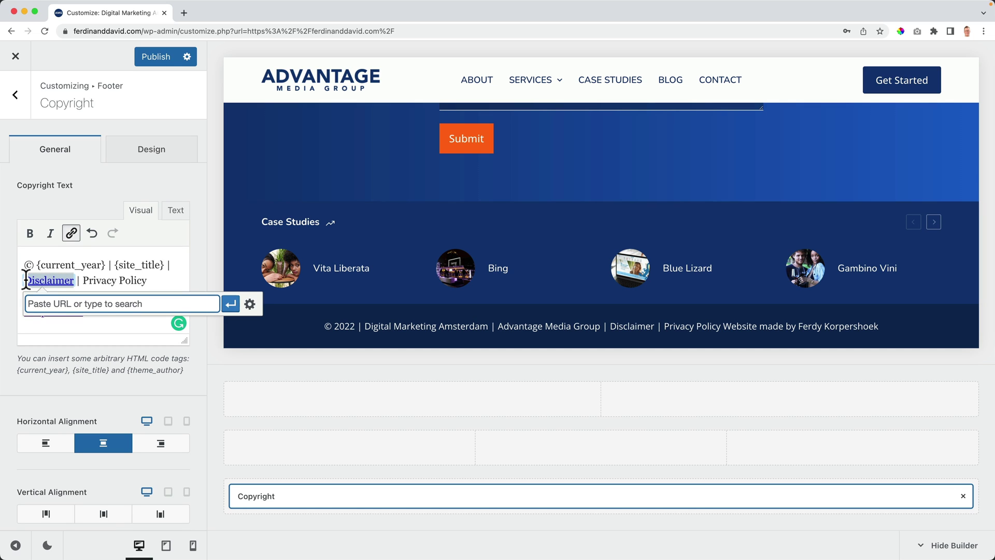
pyautogui.write('/disclaimer')
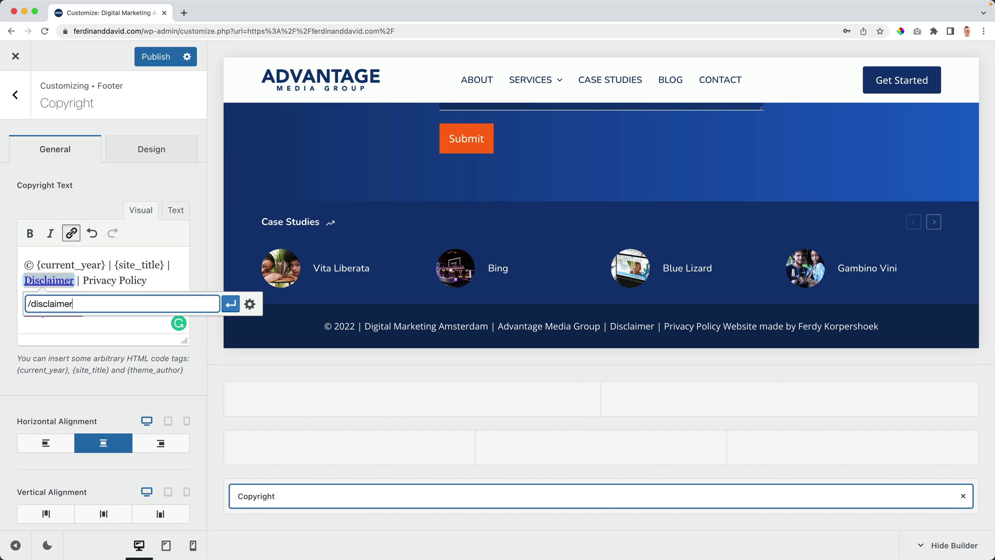
pyautogui.click(230, 304)
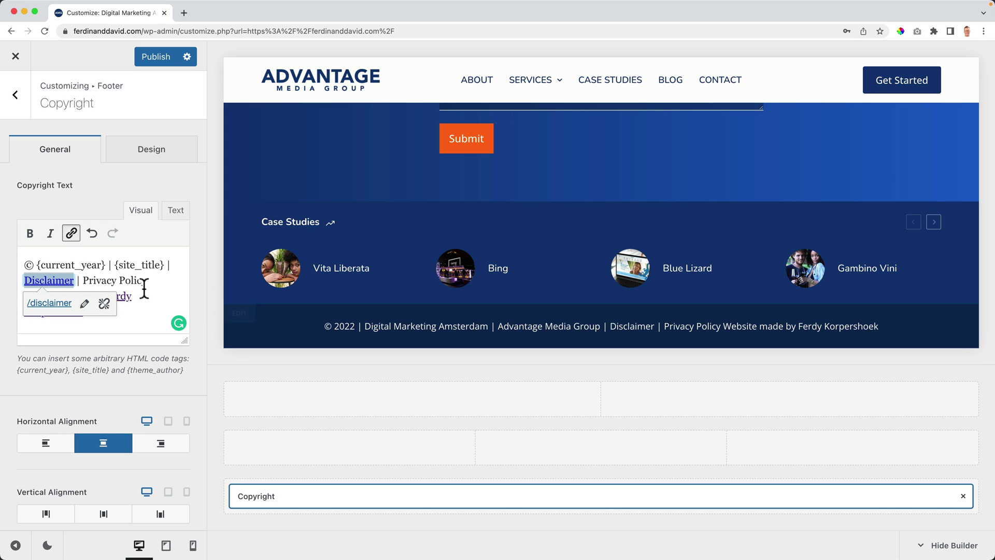
pyautogui.moveTo(83, 280); pyautogui.dragTo(139, 279)
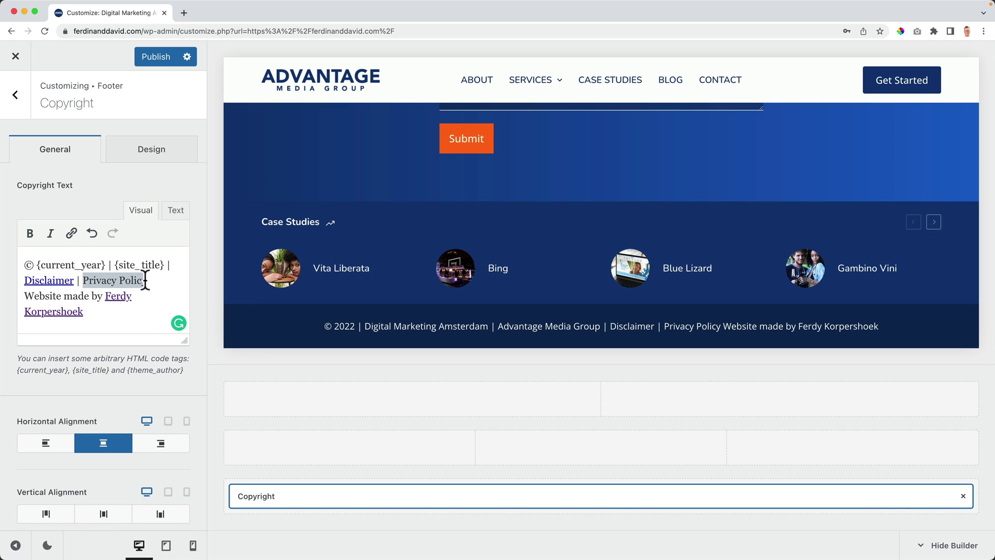
pyautogui.click(71, 233)
pyautogui.write('/privacy-policy')
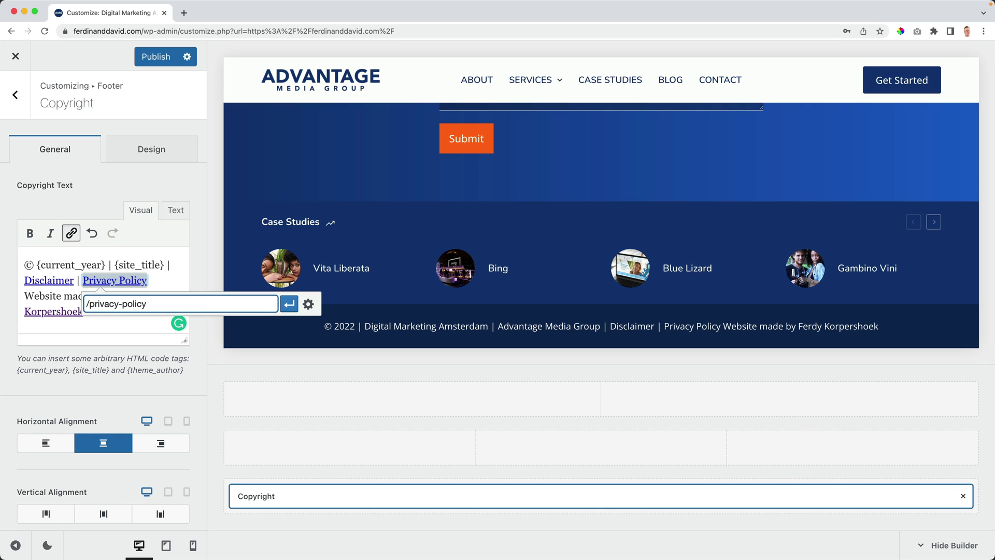
pyautogui.click(289, 304)
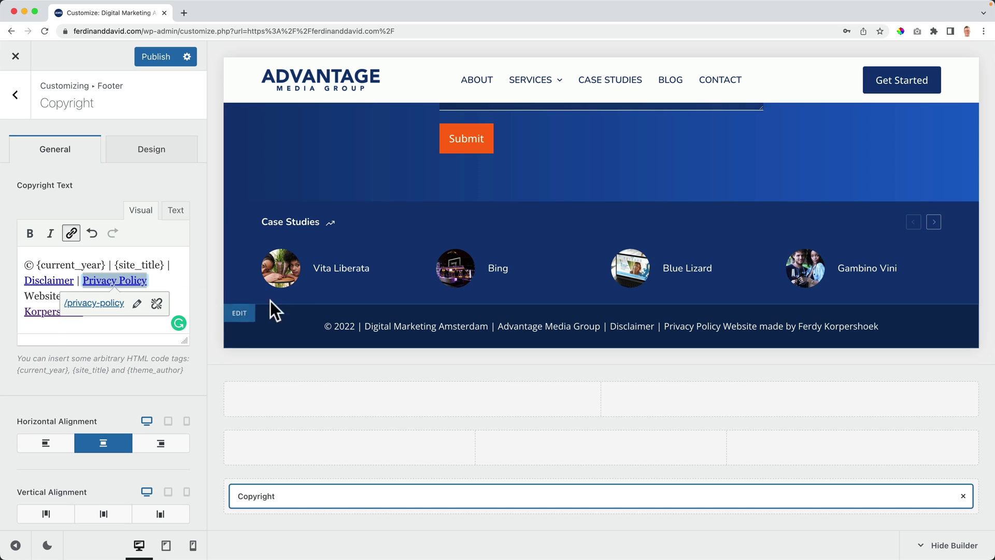
pyautogui.click(161, 267)
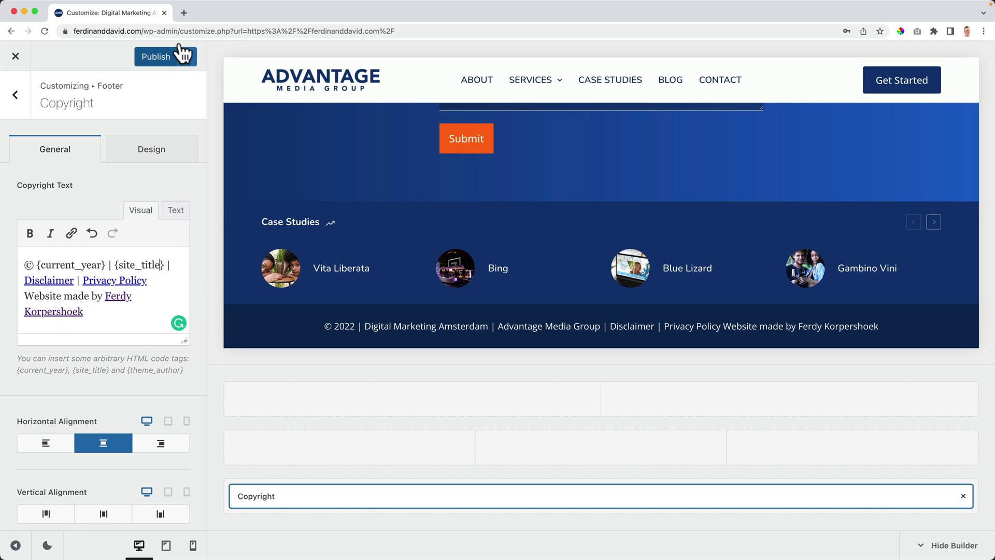
pyautogui.click(184, 12)
pyautogui.write('you')
pyautogui.press('Return')
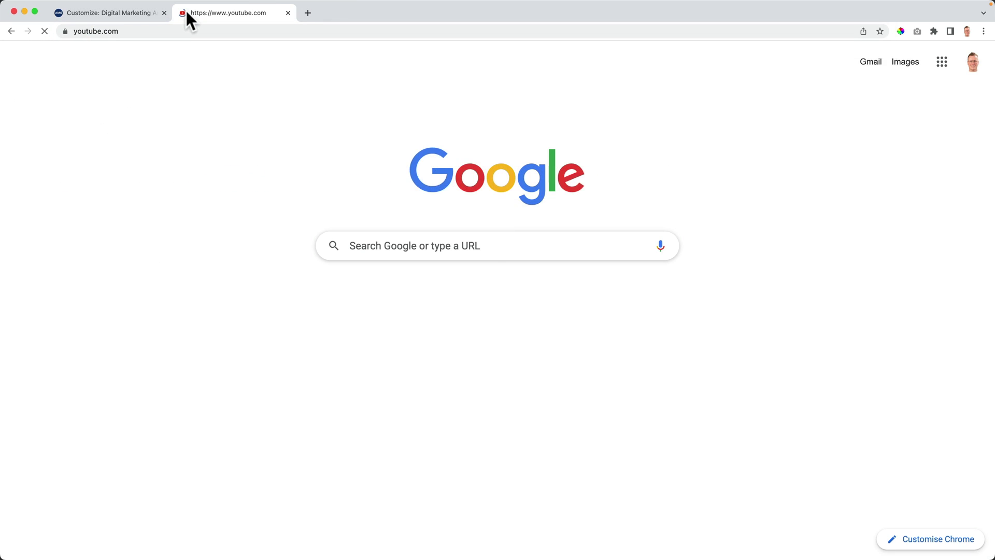
pyautogui.click(374, 61)
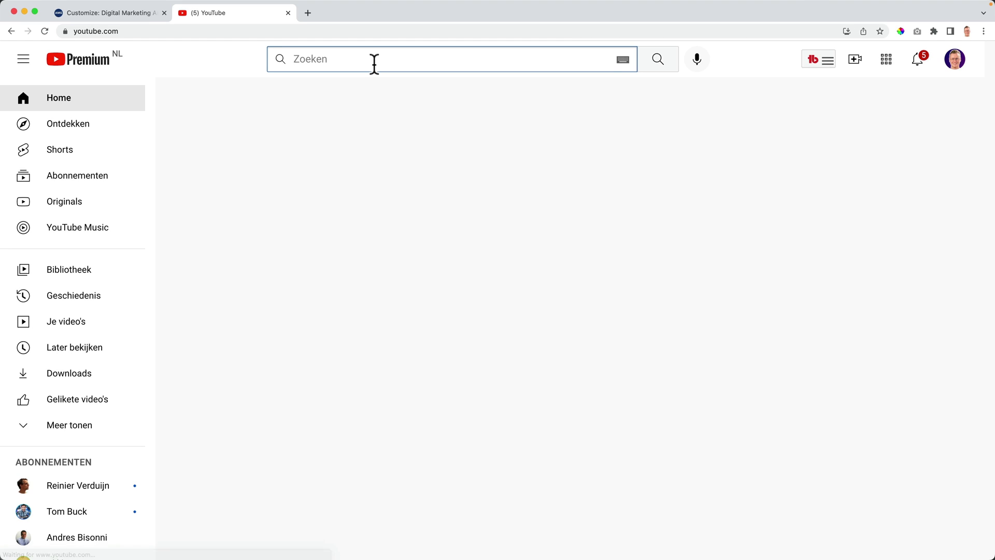
pyautogui.write('create disclaimer')
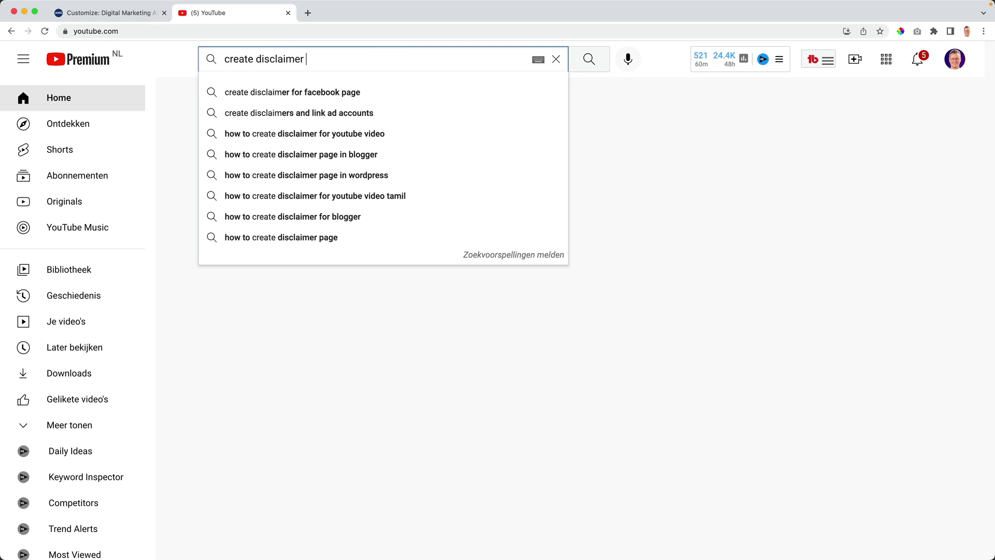
pyautogui.write(' p')
pyautogui.press('BackSpace')
pyautogui.press('BackSpace')
pyautogui.write('p')
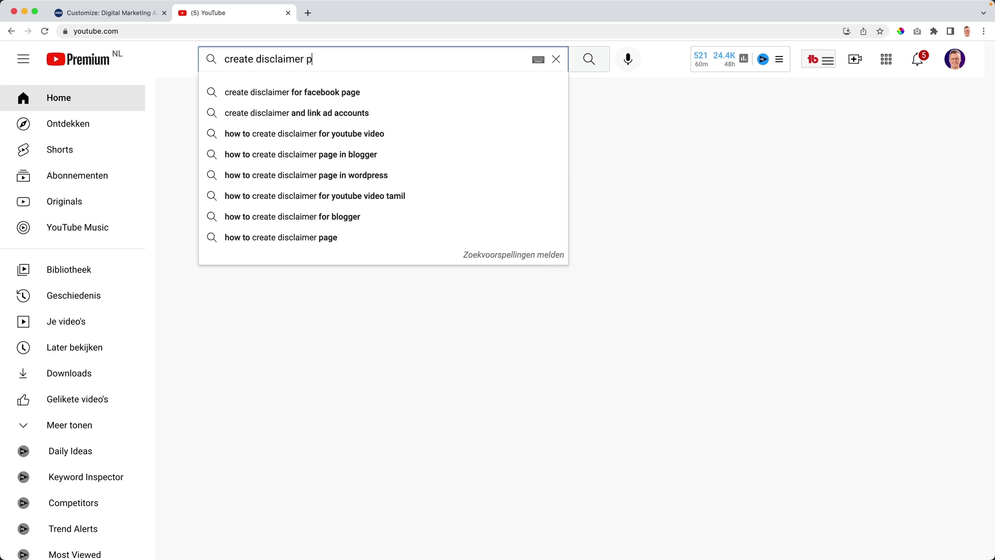
pyautogui.write('ages for website')
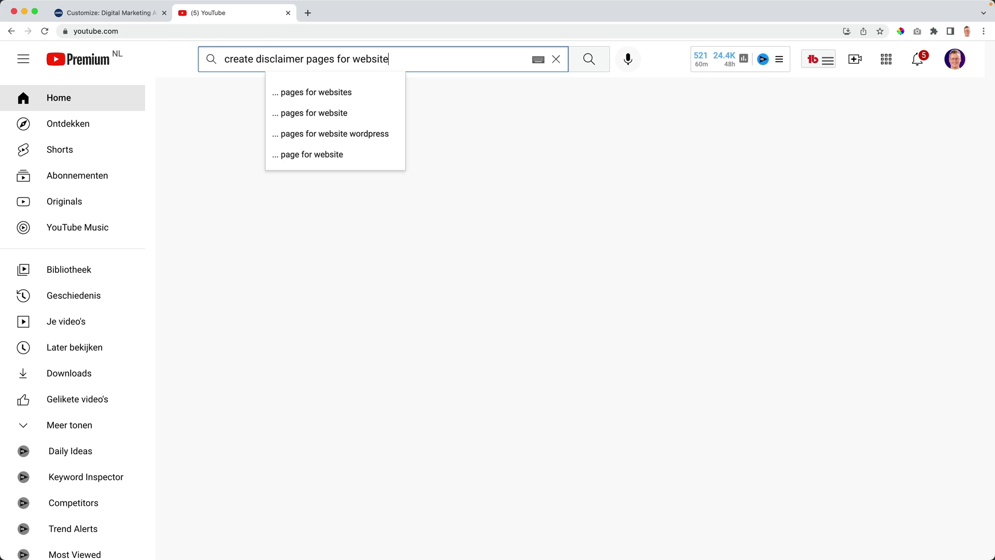
pyautogui.press('Return')
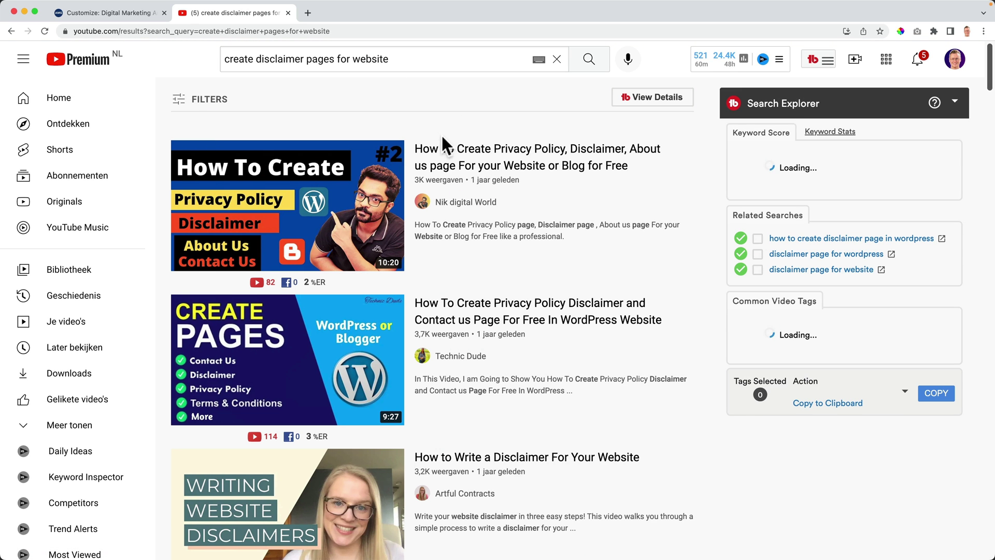
pyautogui.click(289, 12)
pyautogui.click(135, 316)
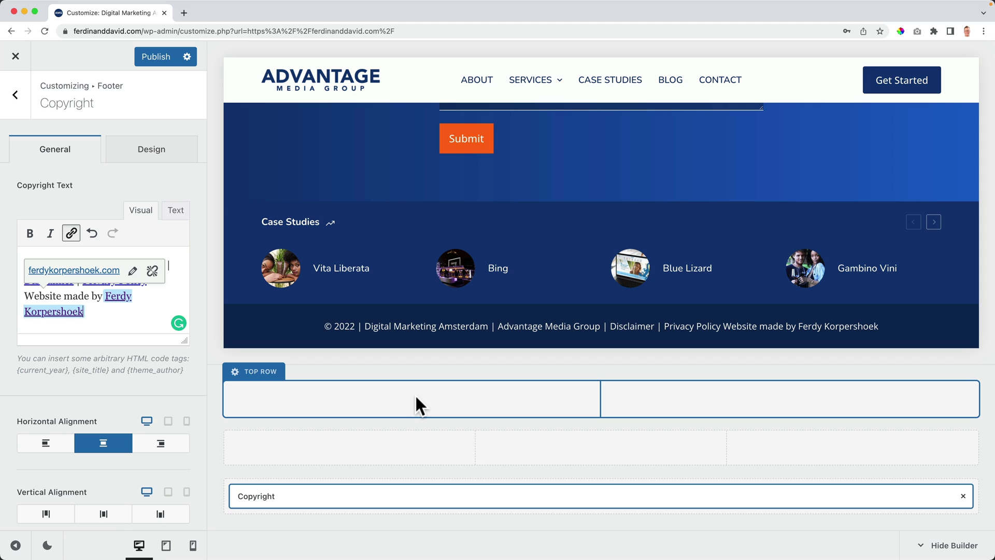
# Step: Publish the linked copyright text and return to the Footer elements panel
pyautogui.click(307, 432)
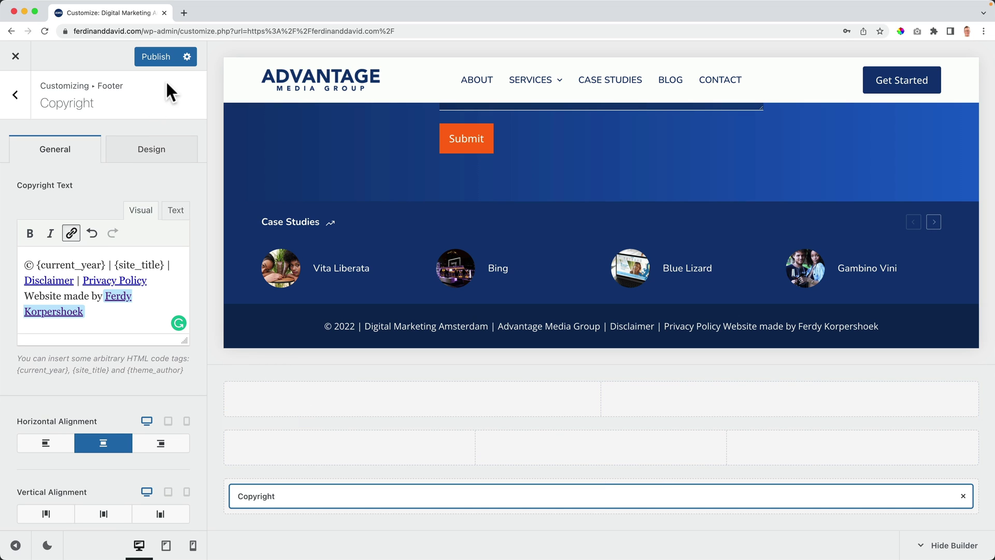
pyautogui.click(165, 65)
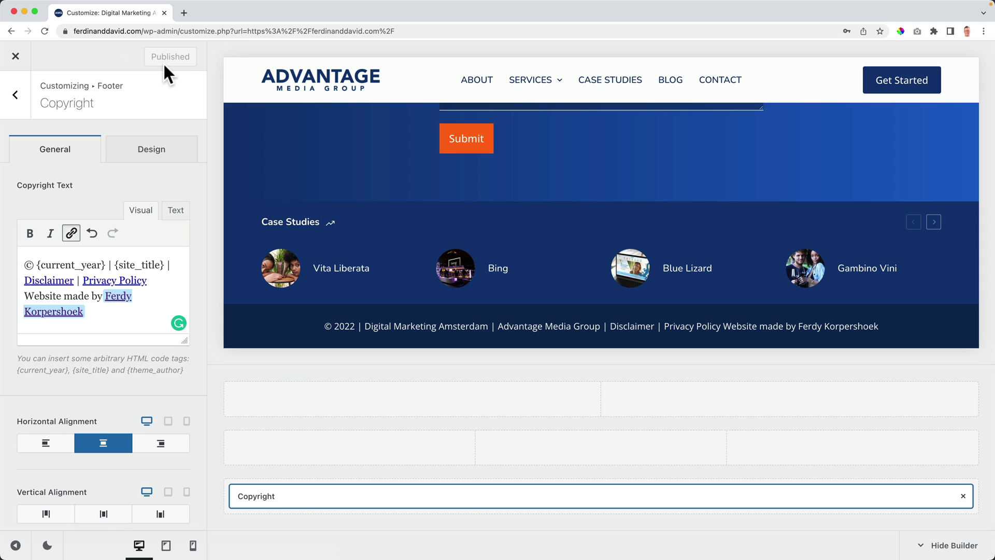
pyautogui.click(17, 95)
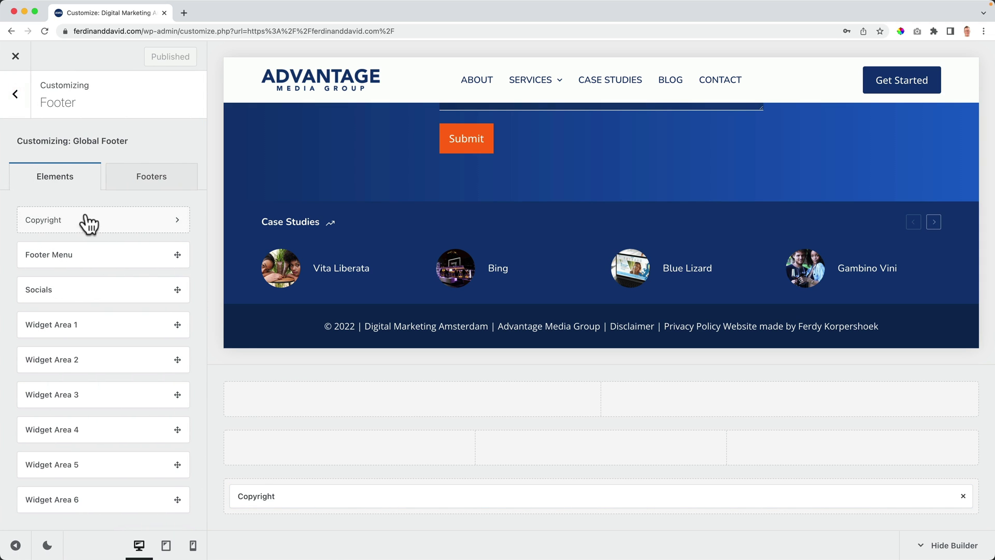
pyautogui.click(16, 94)
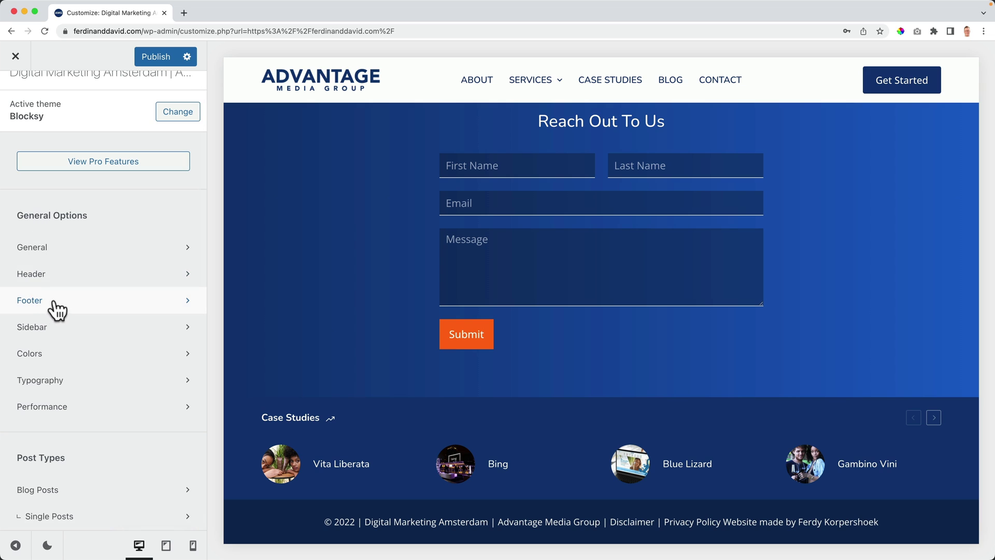
pyautogui.click(54, 299)
pyautogui.scroll(-4, 378, 288)
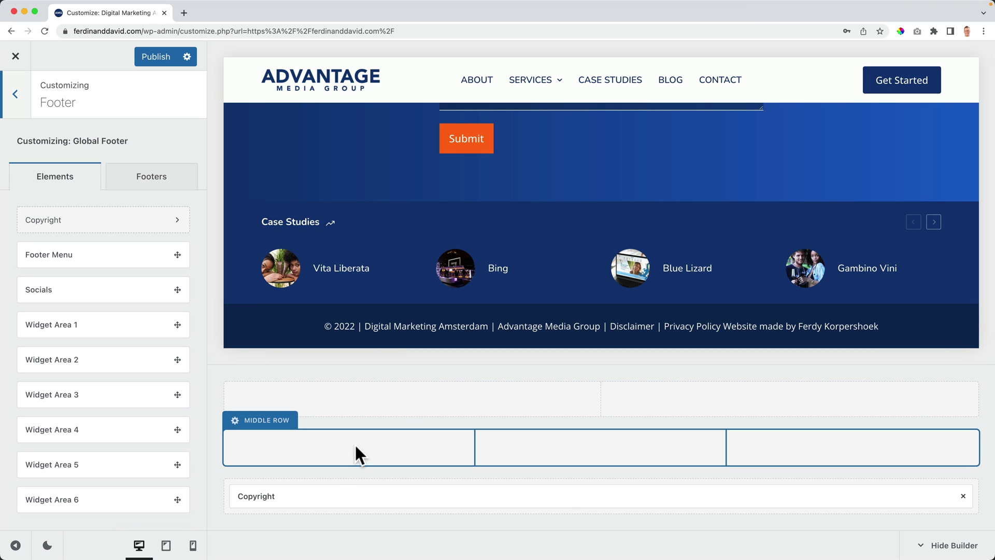
# Step: Set the footer Middle Row to 3 columns using the layout with the widest last column
pyautogui.click(267, 420)
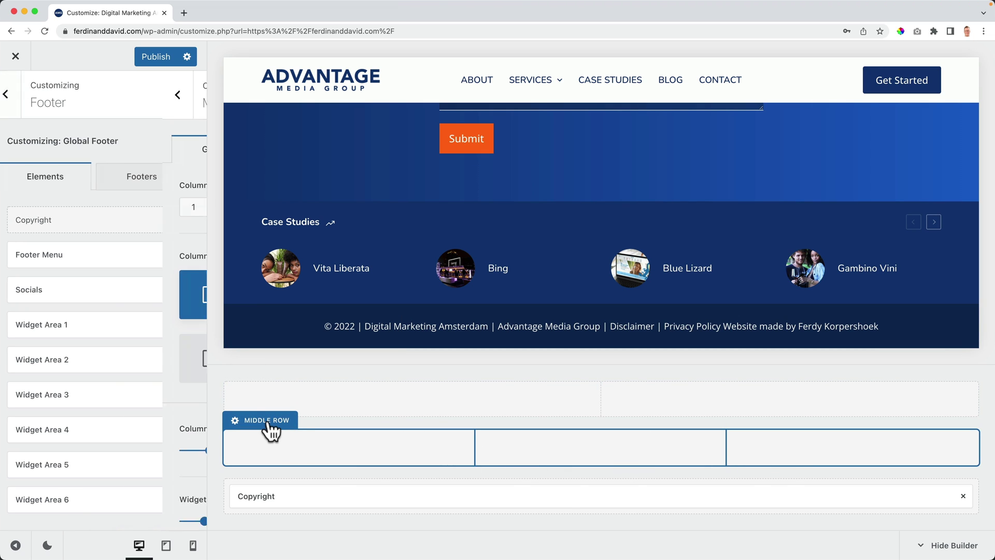
pyautogui.click(117, 208)
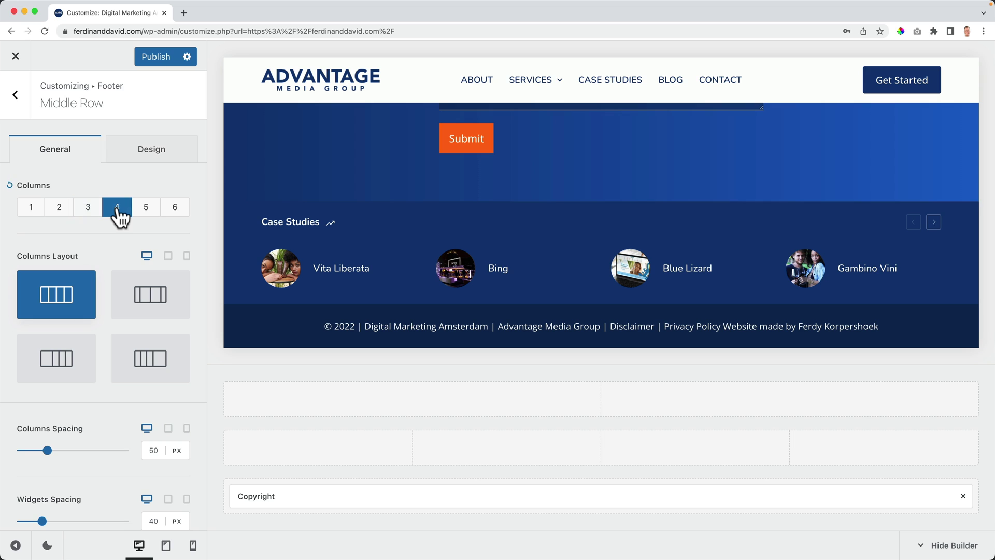
pyautogui.click(146, 207)
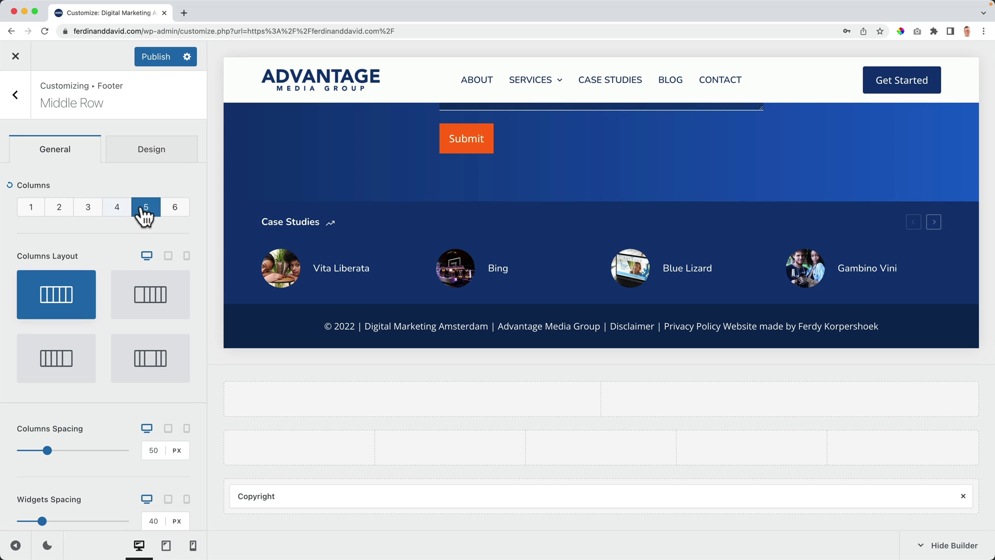
pyautogui.click(176, 214)
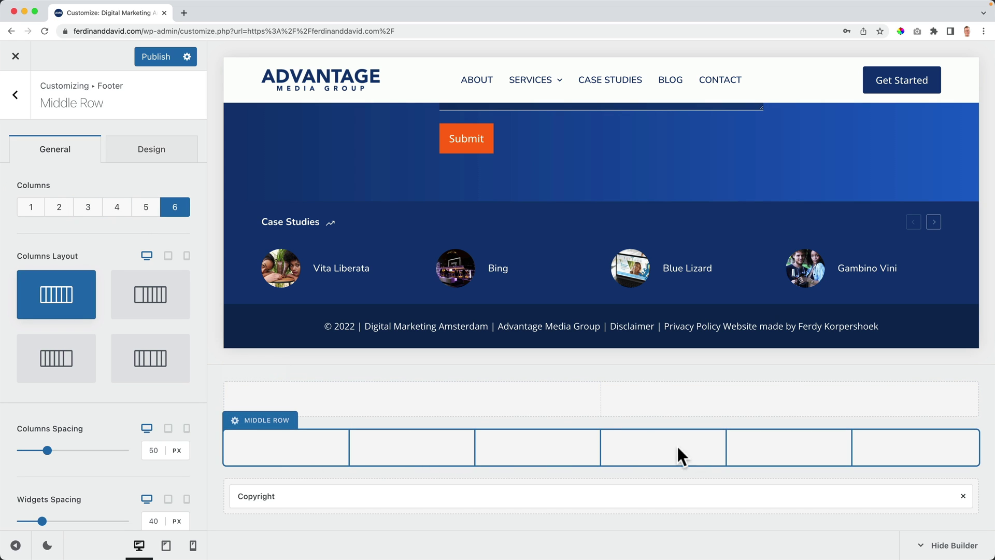
pyautogui.click(17, 96)
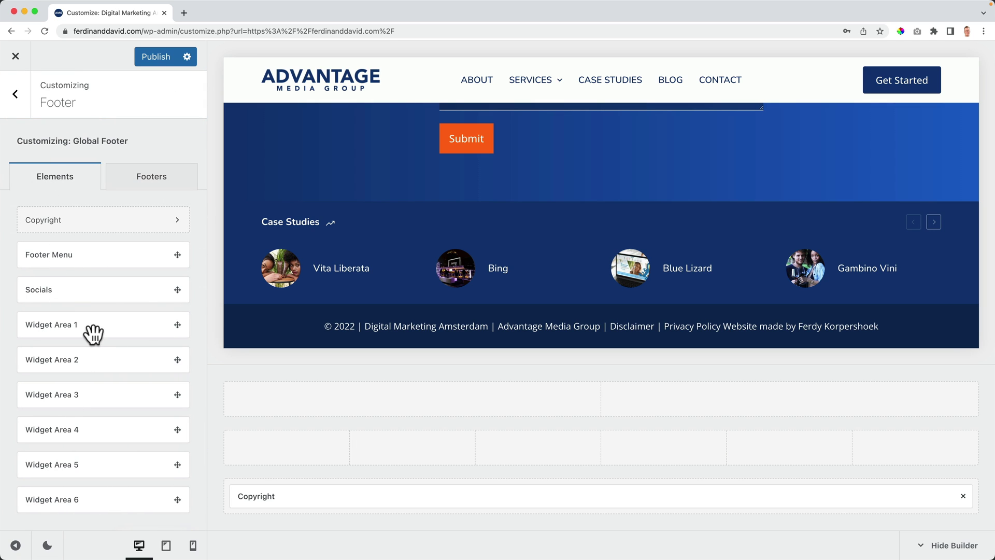
pyautogui.click(262, 430)
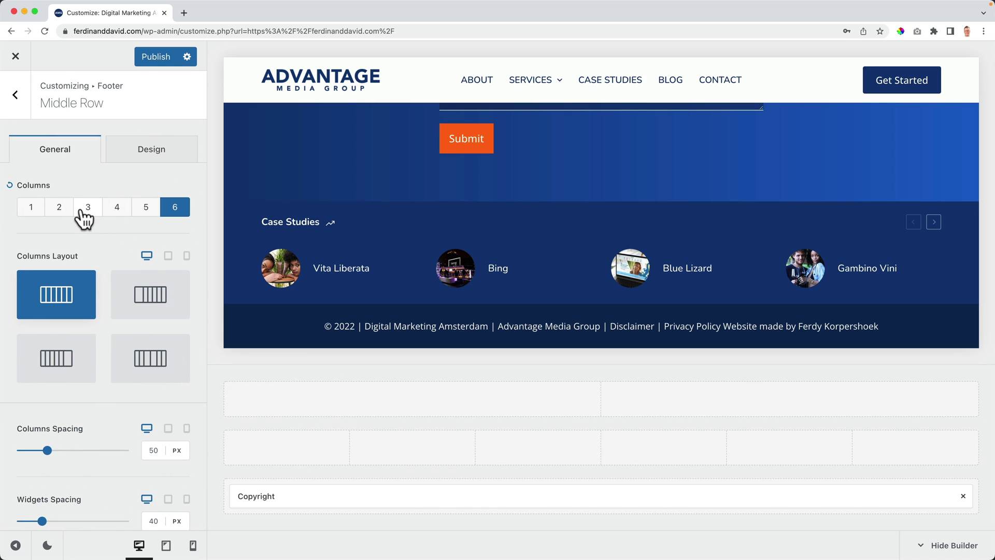
pyautogui.click(83, 218)
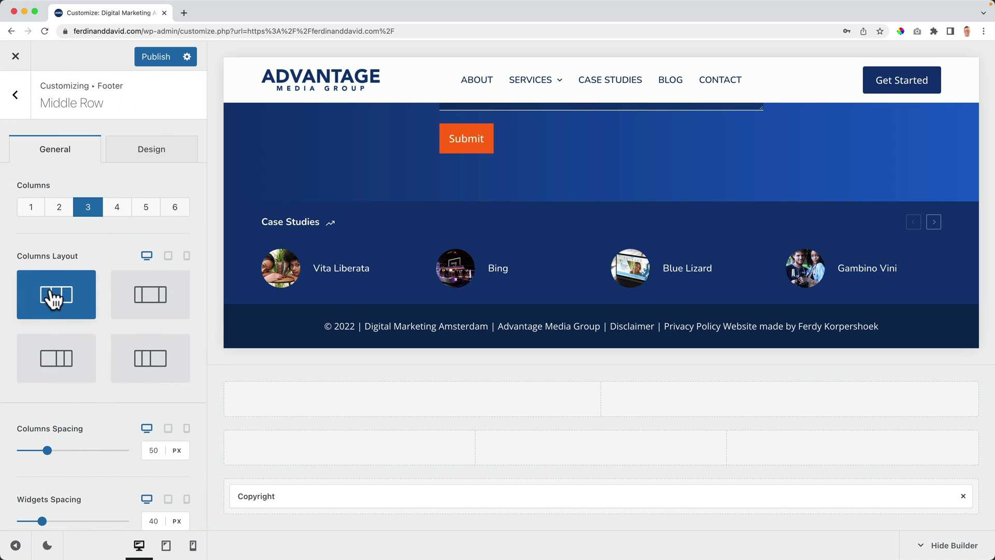
pyautogui.click(154, 299)
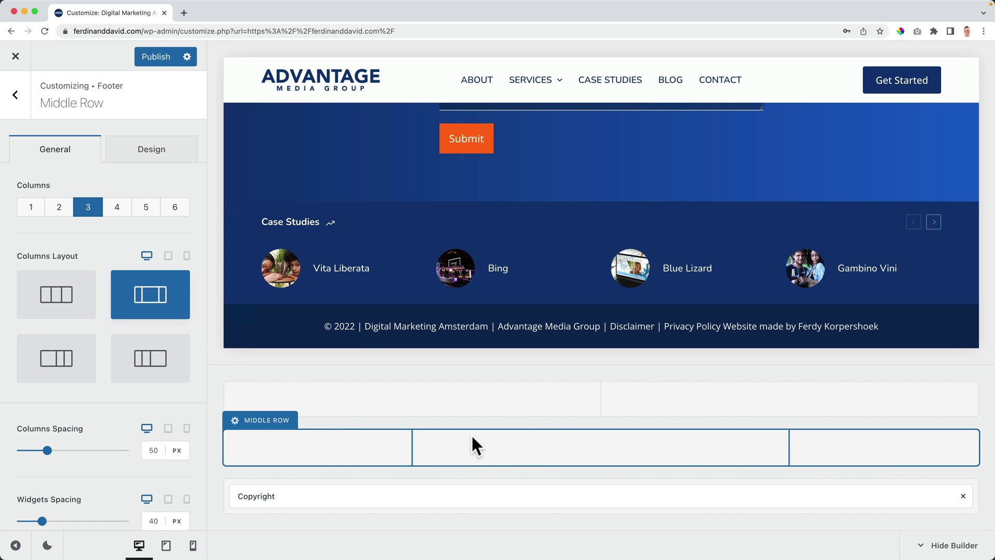
pyautogui.click(145, 366)
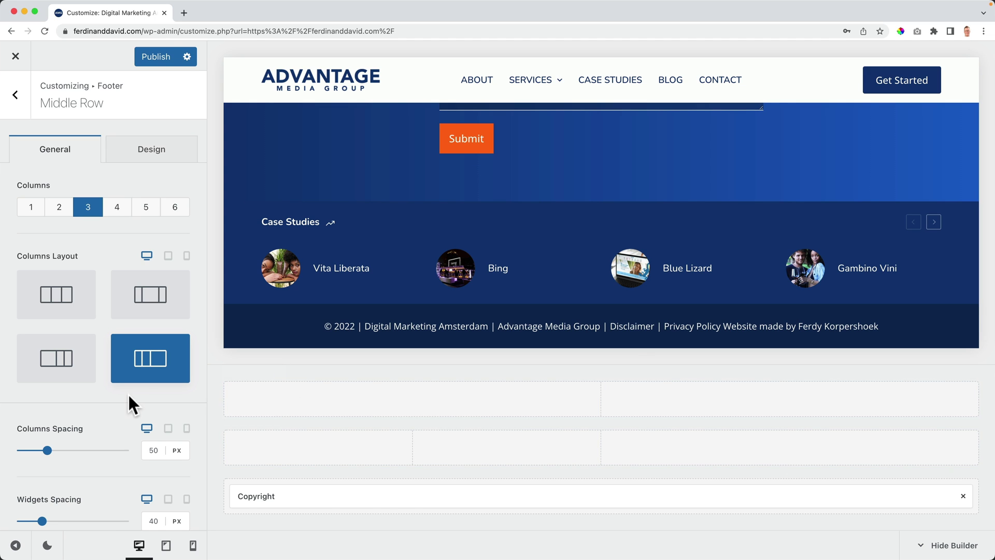
pyautogui.scroll(-5, 72, 420)
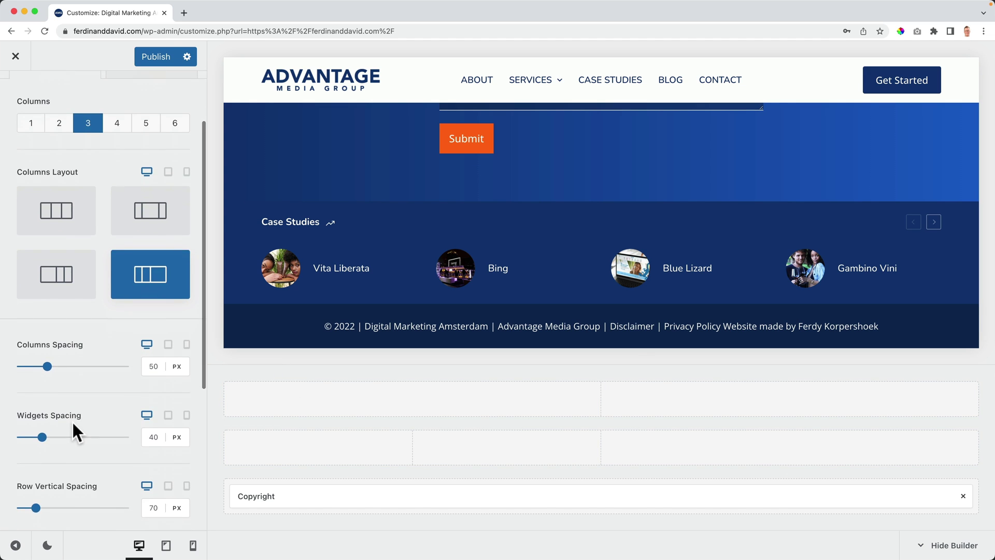
pyautogui.scroll(-3, 79, 426)
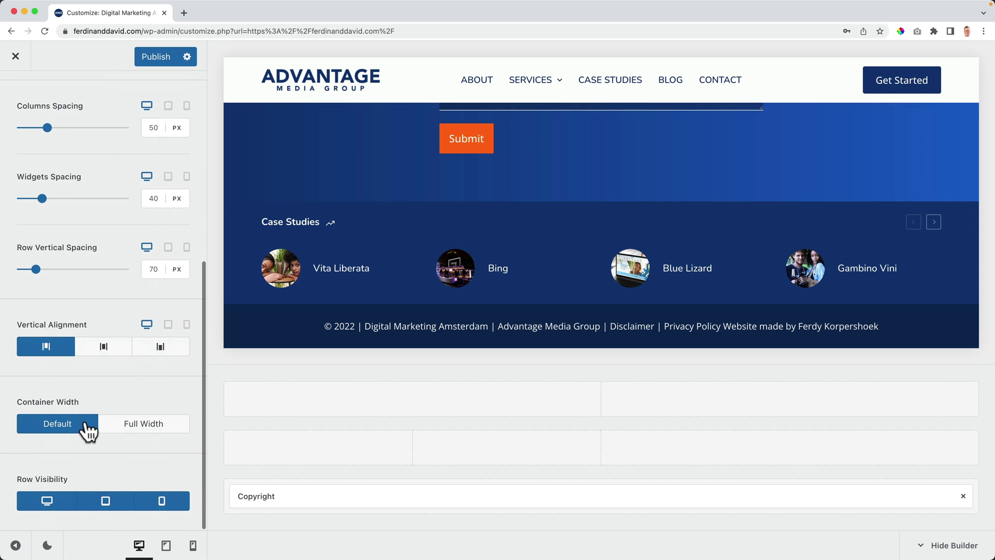
pyautogui.scroll(3, 86, 423)
pyautogui.scroll(5, 85, 418)
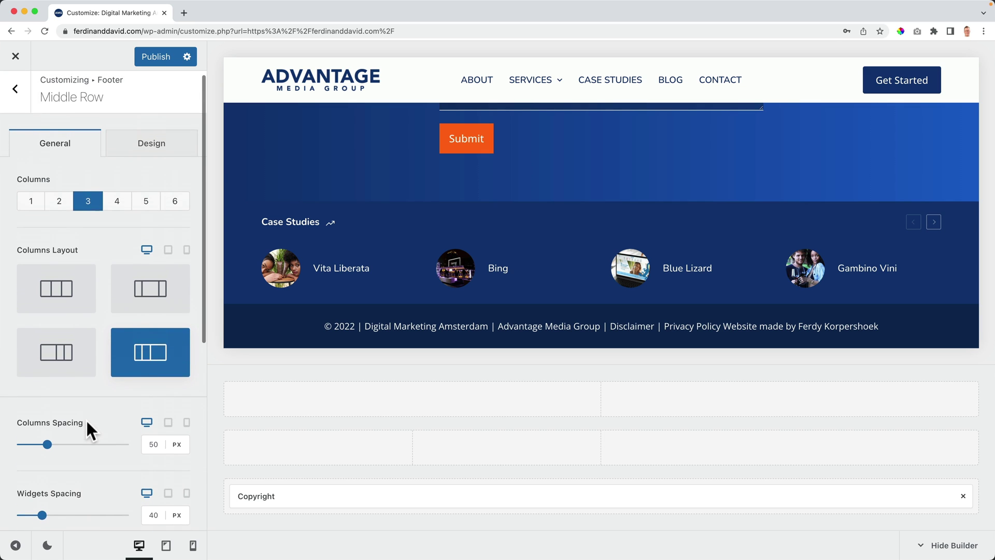
# Step: Place Widget Areas 1, 2 and 3 into the middle row's first, second and third columns
pyautogui.click(15, 95)
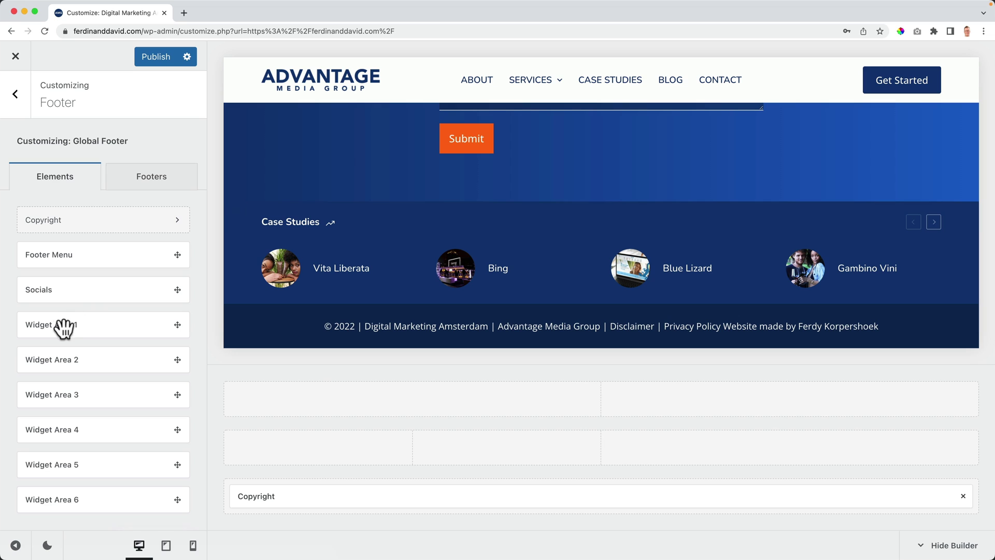
pyautogui.moveTo(63, 326); pyautogui.dragTo(322, 450)
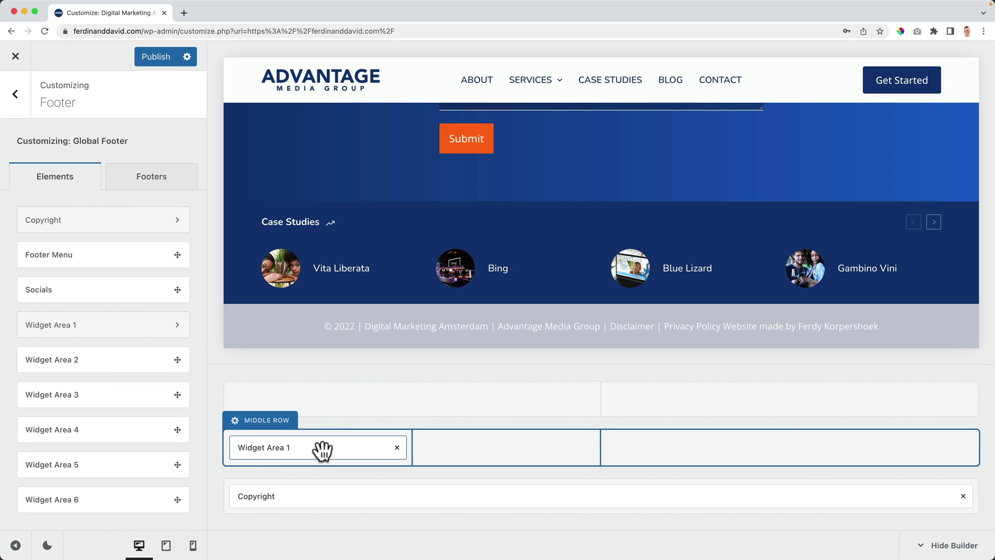
pyautogui.moveTo(73, 361); pyautogui.dragTo(515, 448)
pyautogui.moveTo(75, 391); pyautogui.dragTo(747, 448)
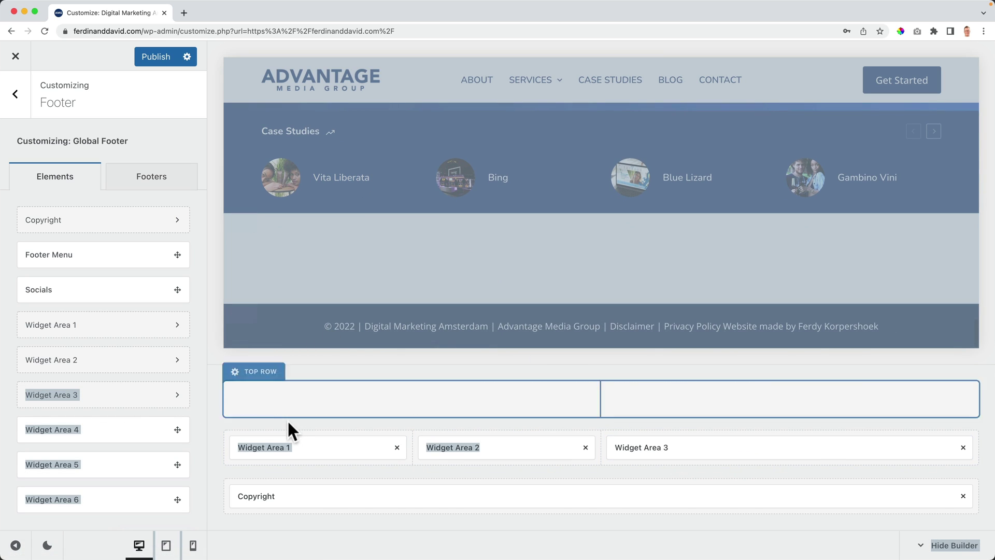
pyautogui.click(262, 421)
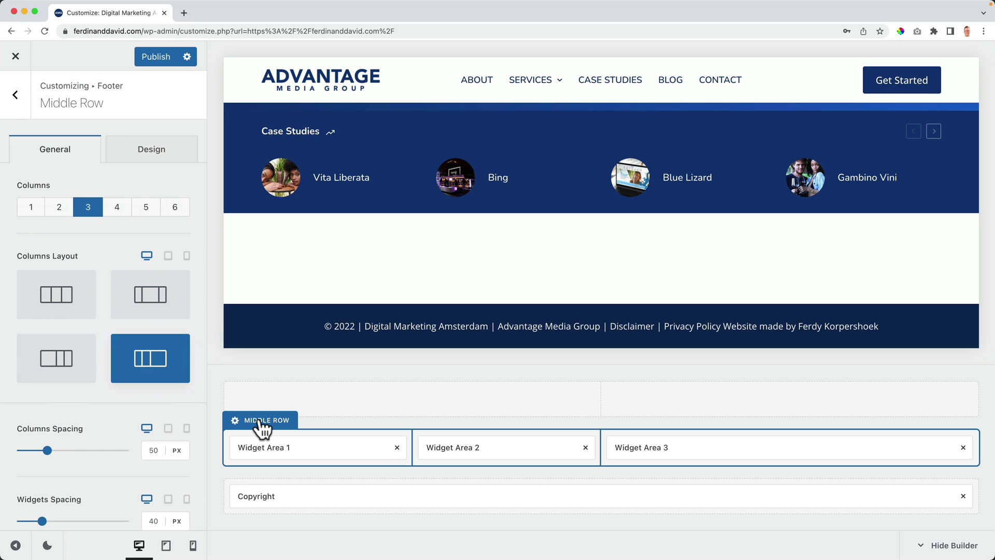
# Step: Set the middle row background to the dark blue Color 1 (#0F3775)
pyautogui.click(156, 158)
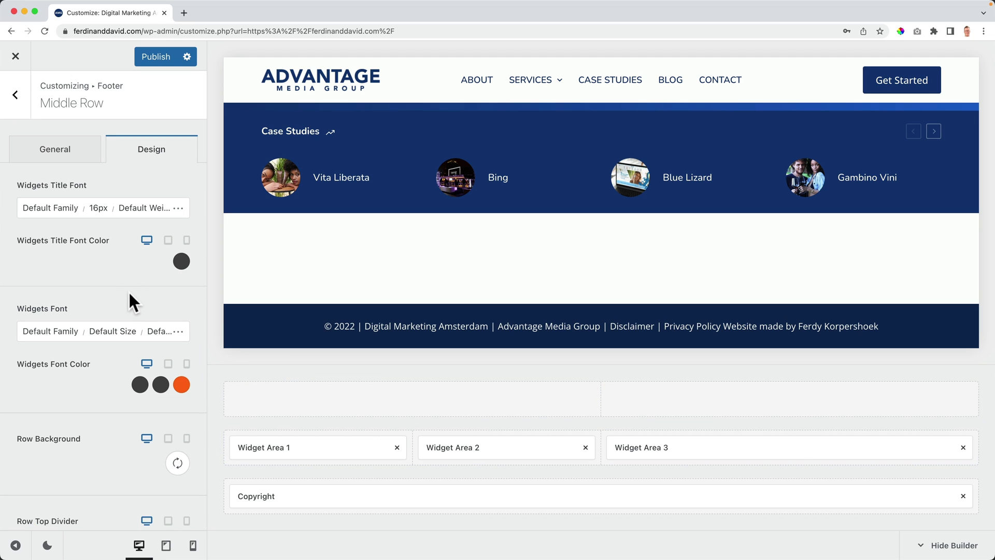
pyautogui.click(176, 462)
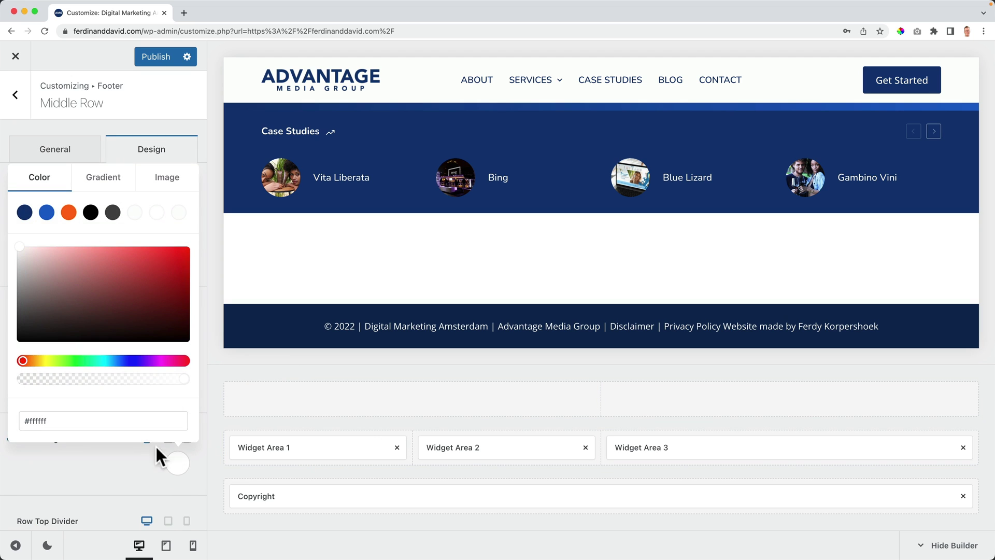
pyautogui.click(25, 214)
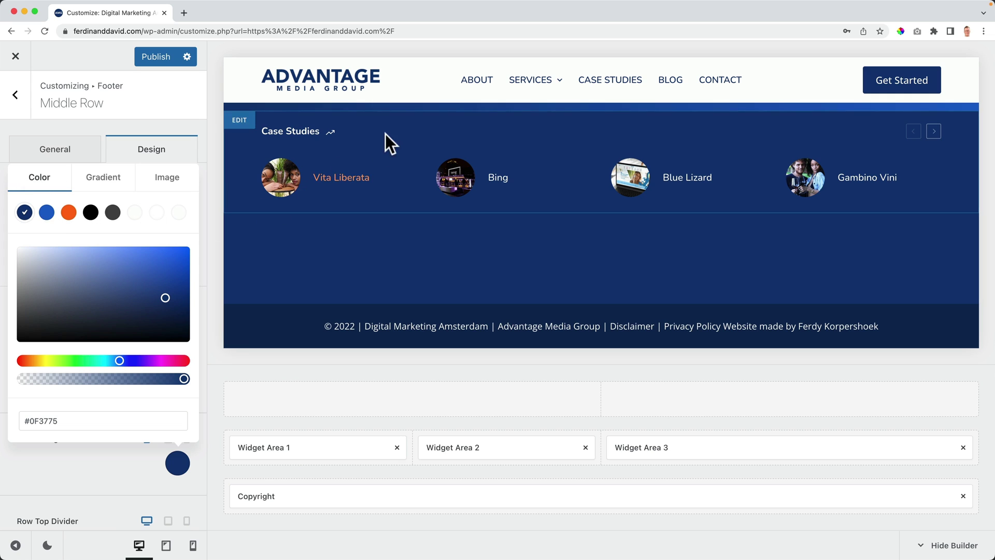
pyautogui.click(103, 154)
# Step: Add a solid white line as the middle row's top divider
pyautogui.scroll(-3, 107, 290)
pyautogui.scroll(-2, 107, 290)
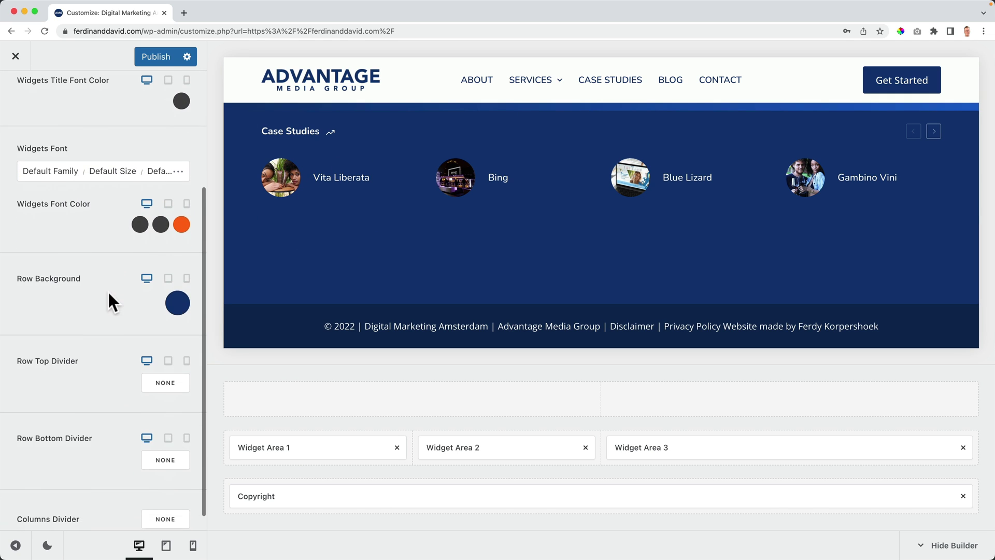
pyautogui.click(161, 378)
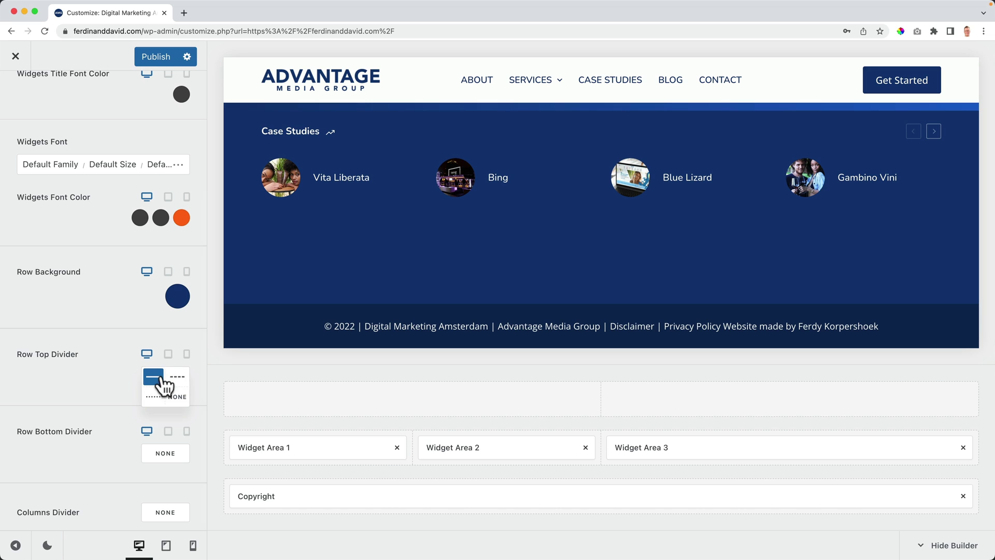
pyautogui.click(156, 380)
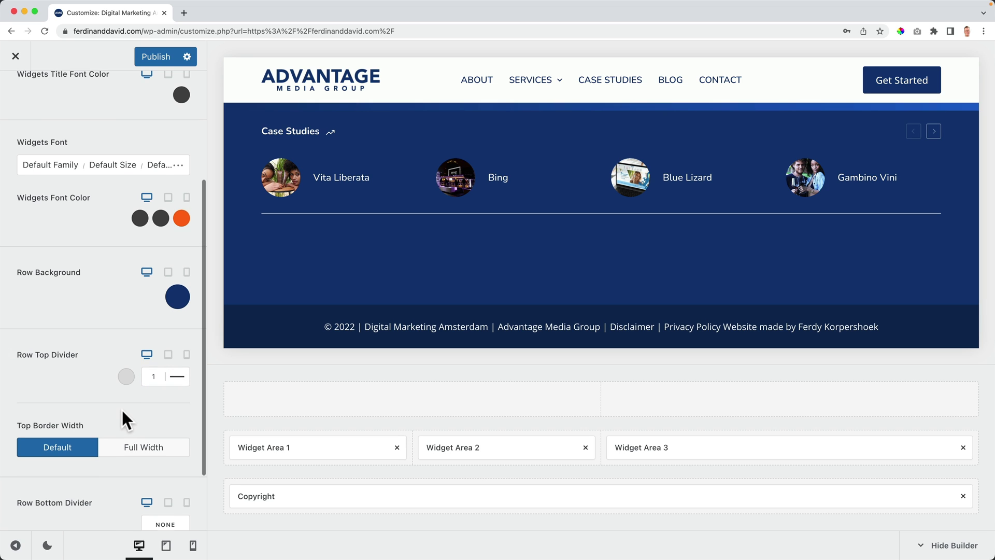
pyautogui.click(126, 376)
pyautogui.click(156, 134)
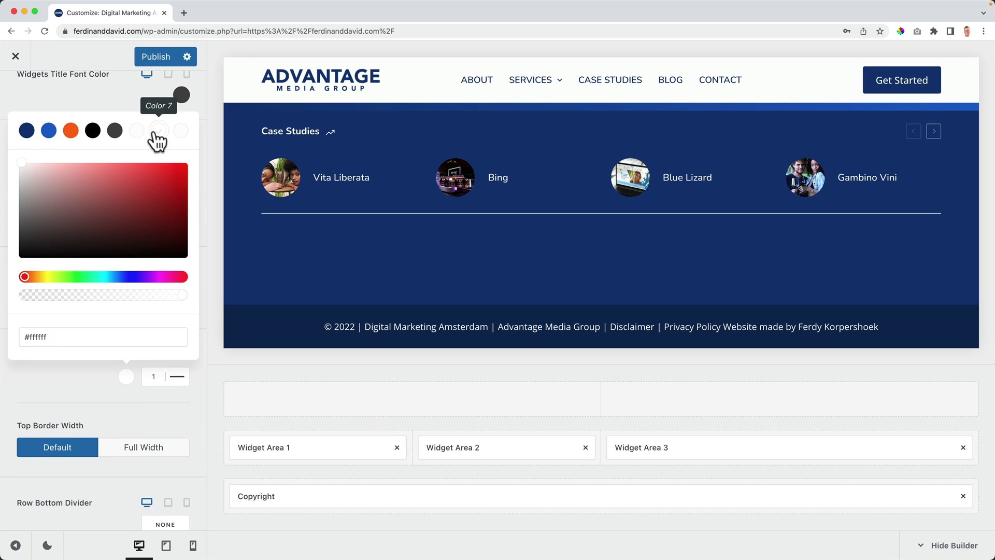
pyautogui.click(91, 378)
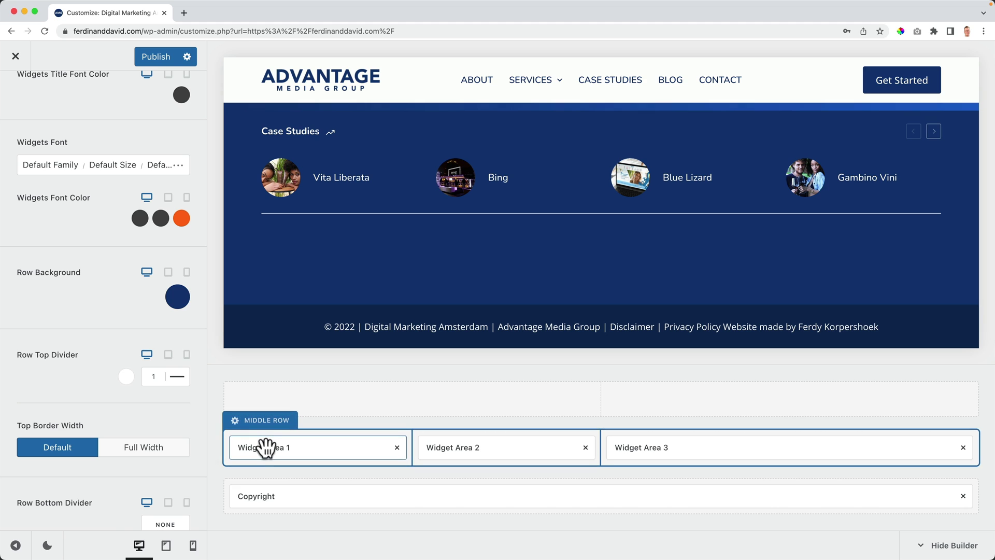
# Step: Open footer Widget Area 1, dismiss the welcome guide and show the full block list
pyautogui.click(265, 447)
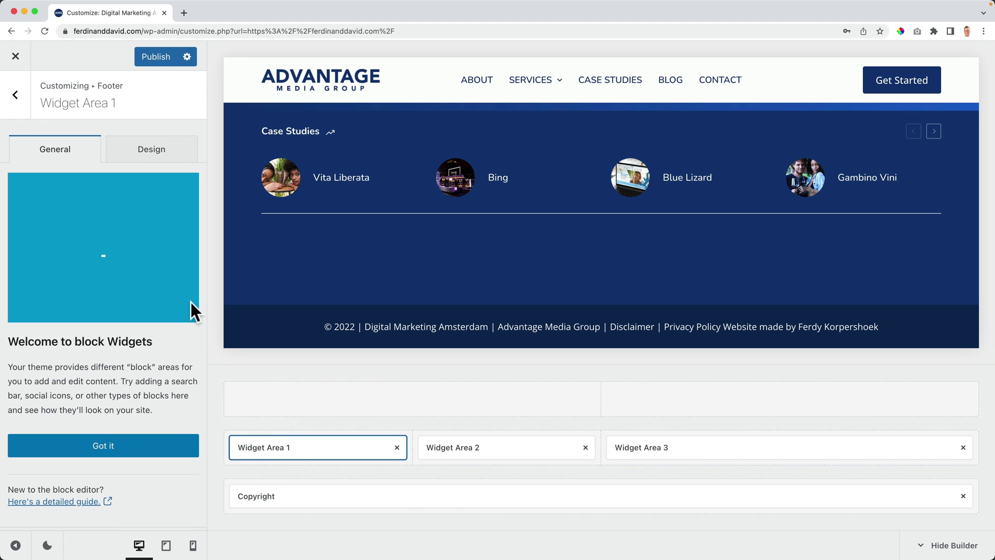
pyautogui.click(104, 447)
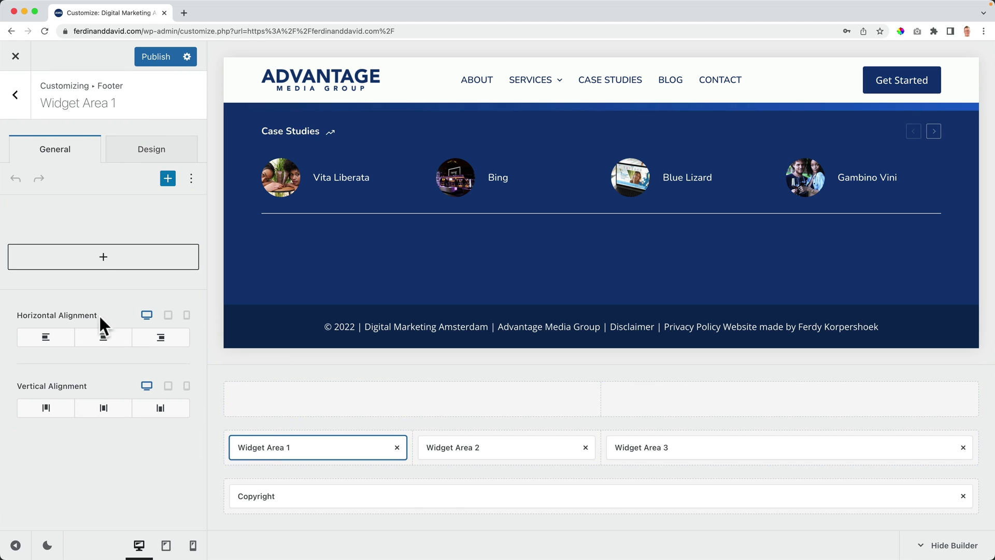
pyautogui.click(103, 257)
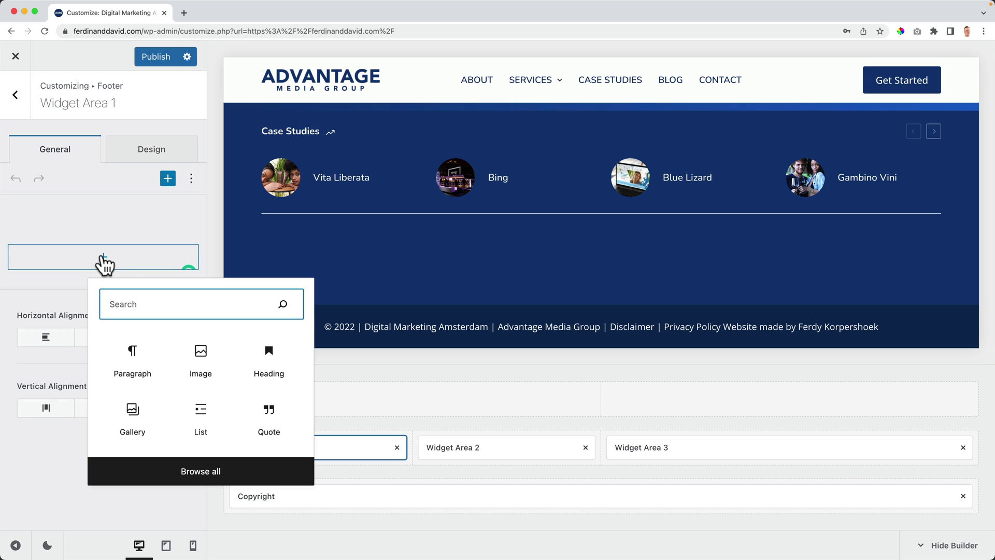
pyautogui.click(193, 472)
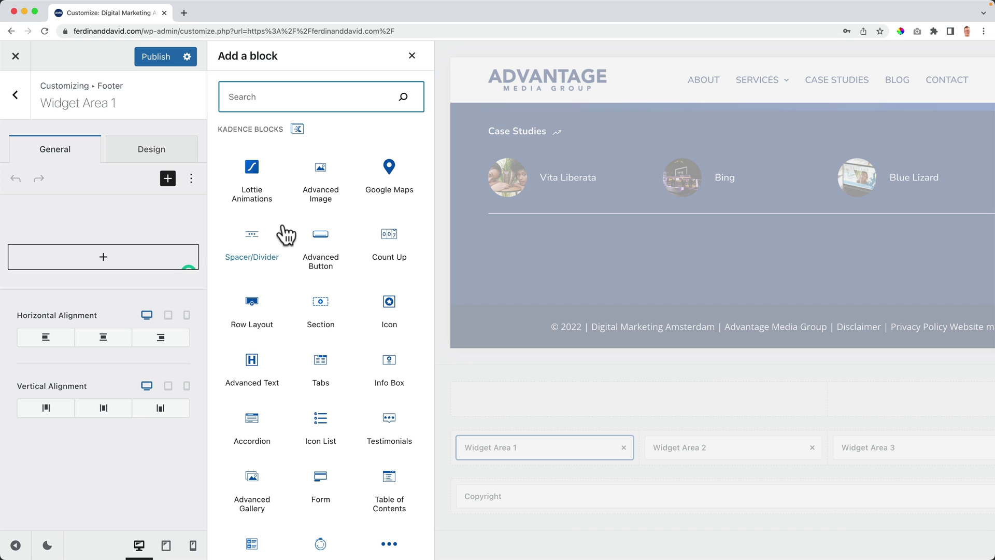
# Step: Search the blocks for 'image' and insert an Image block into Widget Area 1
pyautogui.scroll(-6, 285, 234)
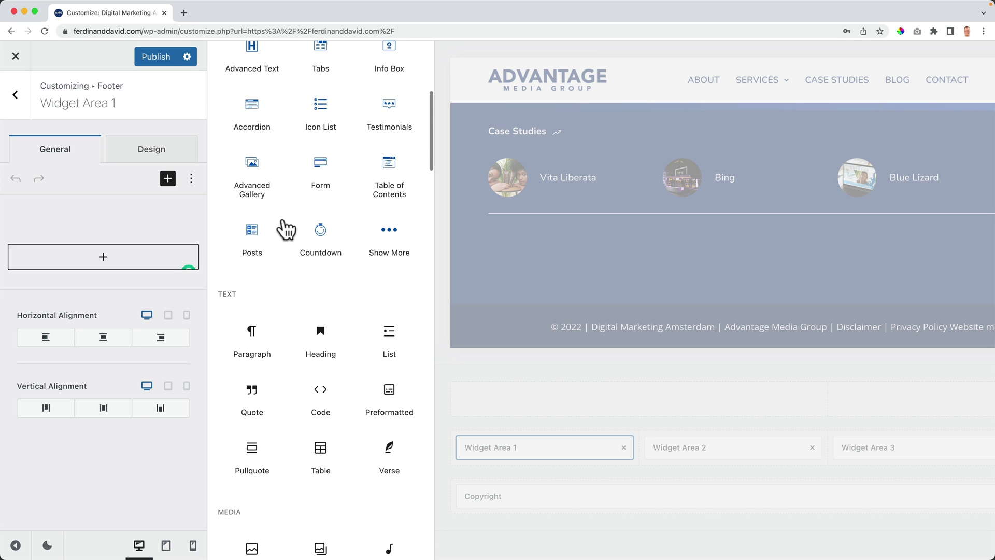
pyautogui.scroll(-5, 284, 227)
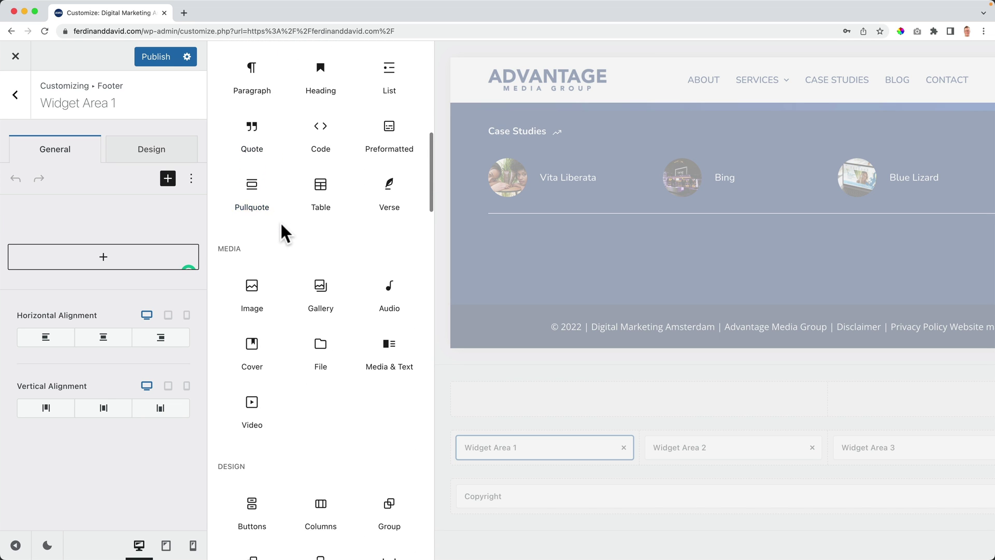
pyautogui.scroll(-5, 282, 231)
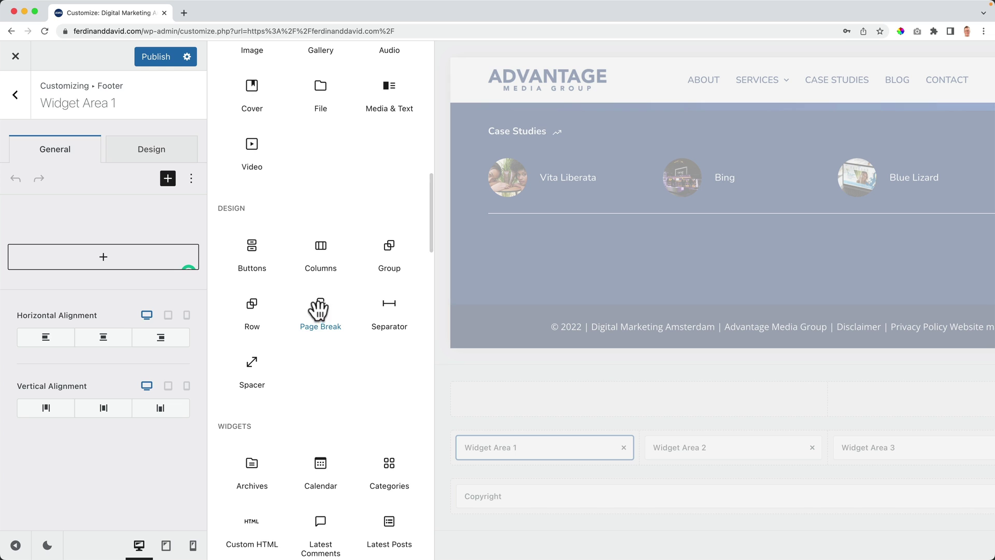
pyautogui.scroll(-4, 317, 311)
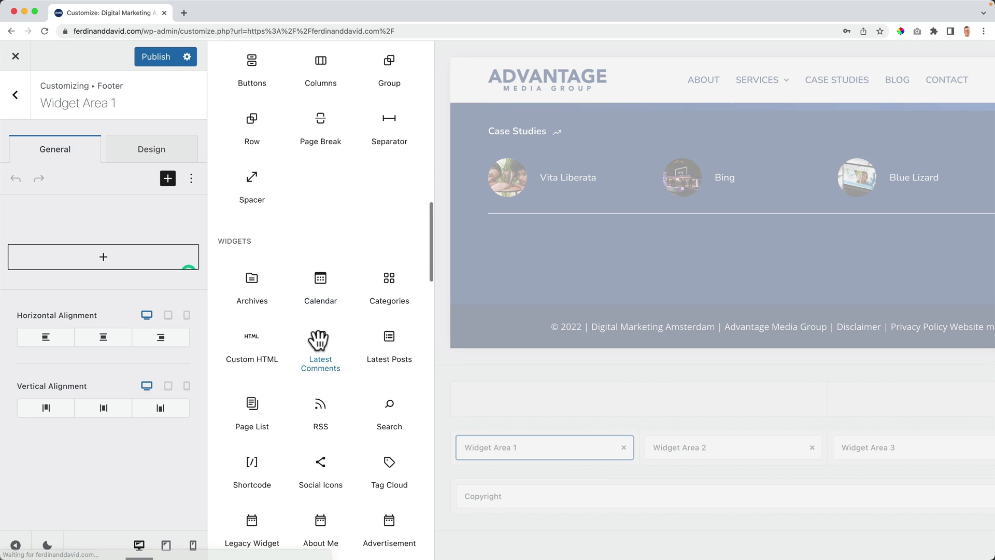
pyautogui.scroll(-3, 341, 350)
pyautogui.scroll(12, 339, 348)
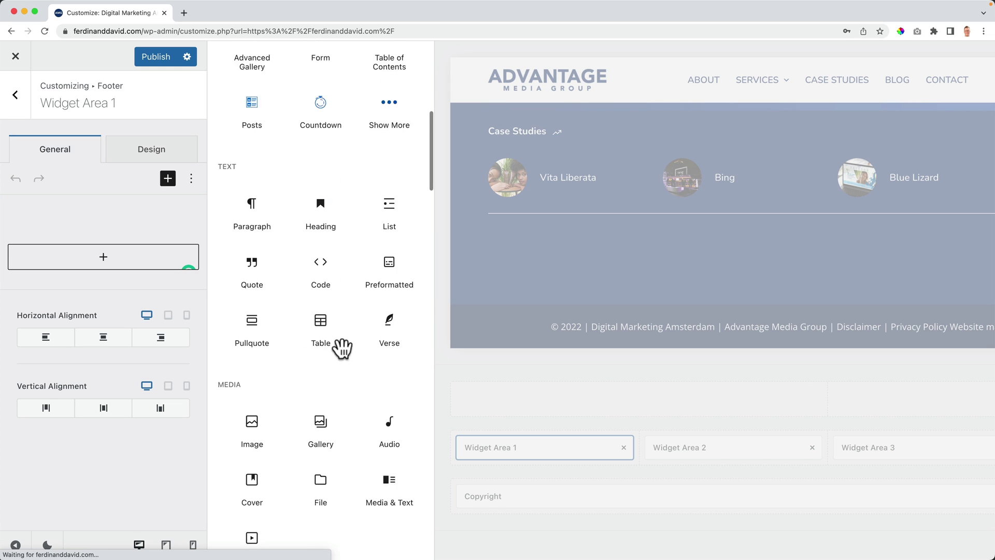
pyautogui.scroll(8, 342, 348)
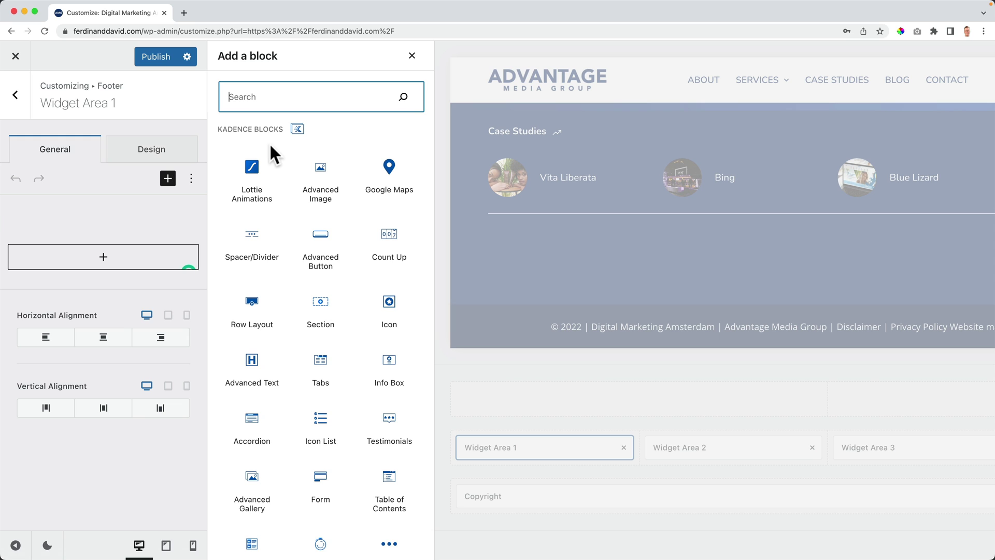
pyautogui.write('image')
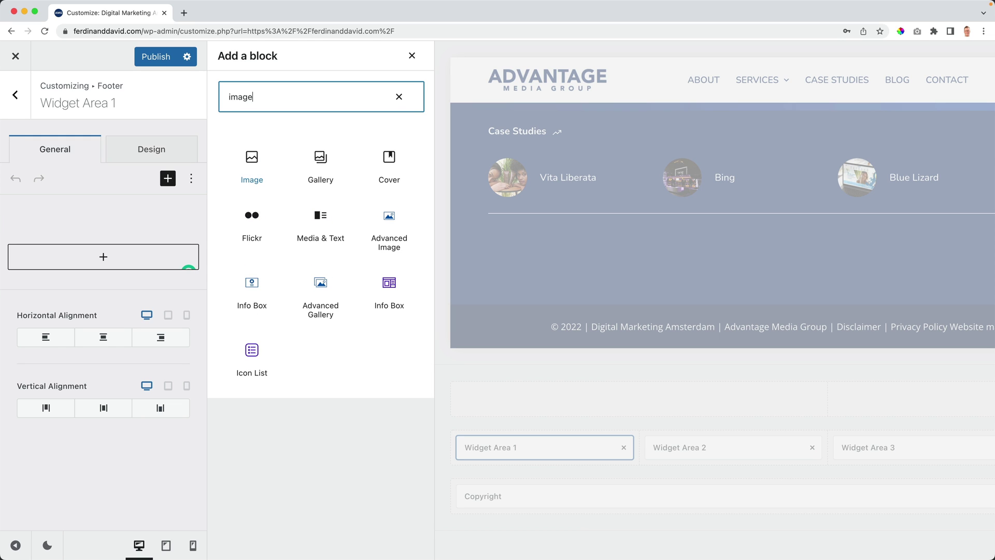
pyautogui.click(234, 145)
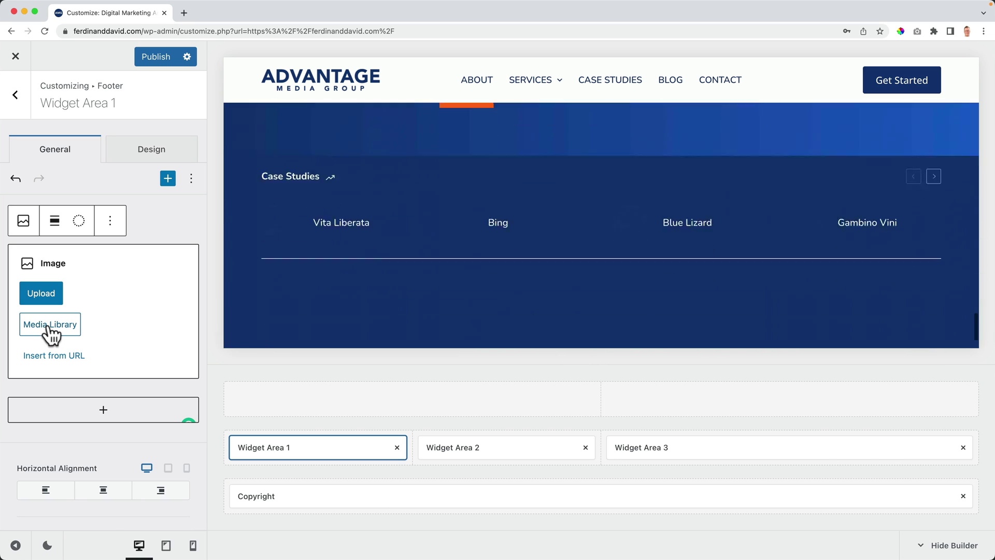
# Step: Insert the white Advantage logo from the Media Library into the Image block
pyautogui.click(51, 327)
pyautogui.scroll(-6, 413, 332)
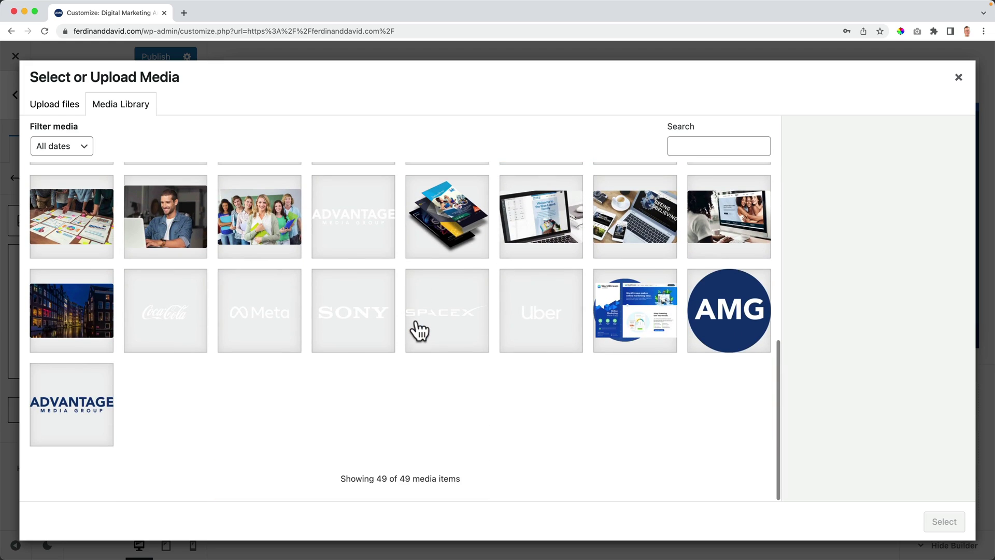
pyautogui.click(334, 231)
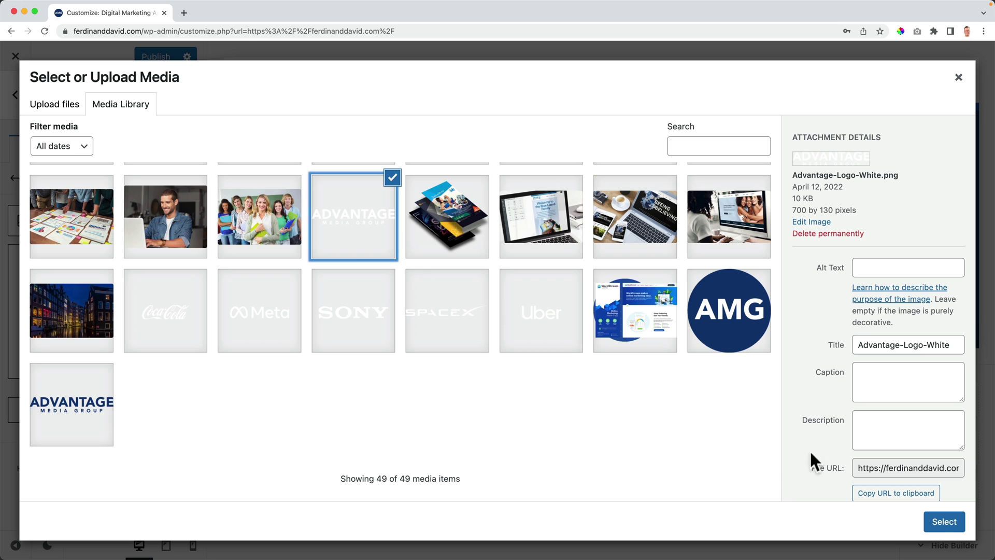
pyautogui.click(943, 521)
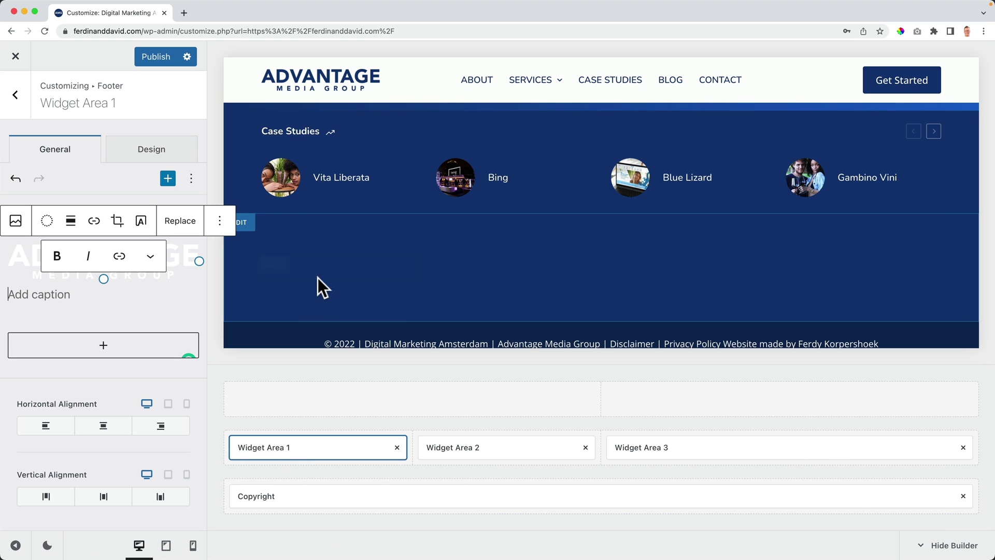
# Step: Add an empty Paragraph block beneath the logo
pyautogui.click(135, 315)
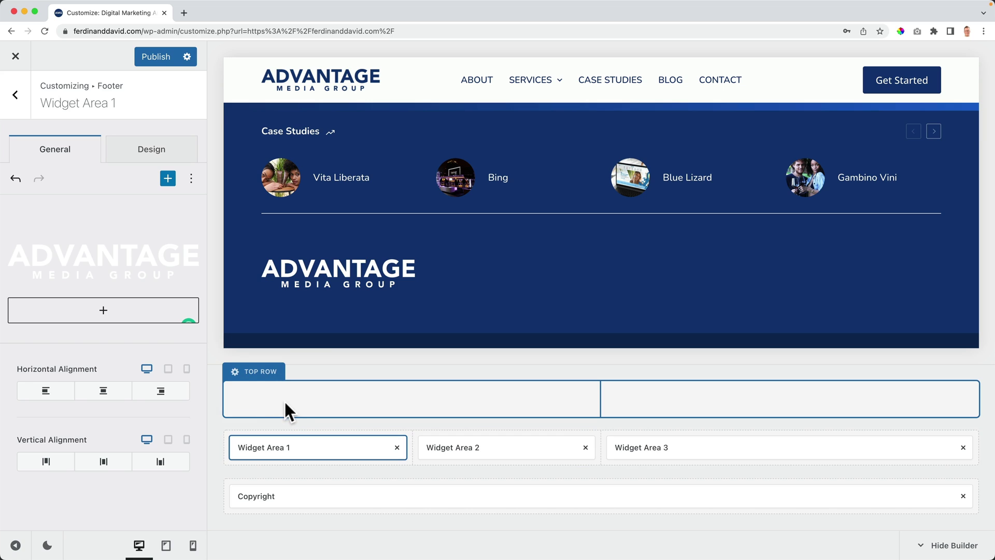
pyautogui.click(95, 254)
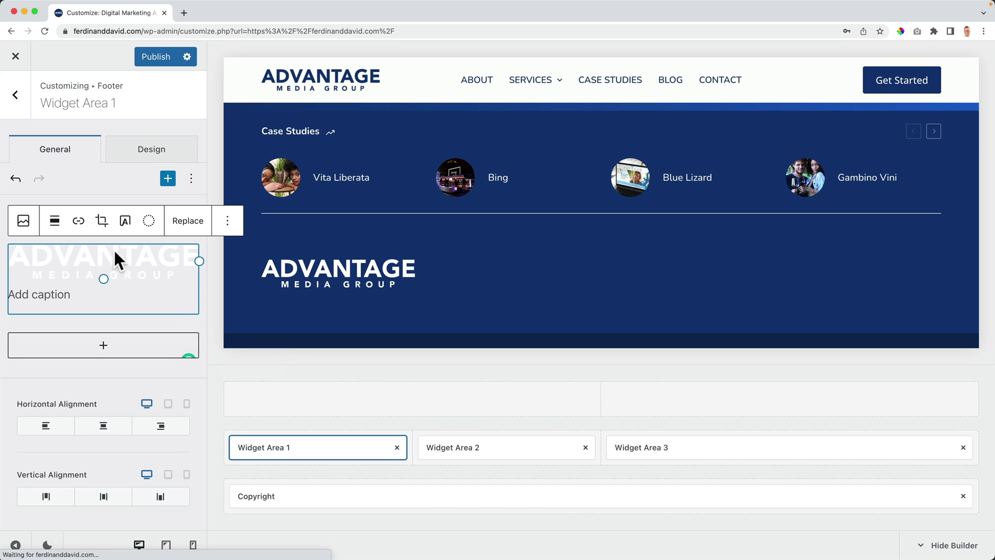
pyautogui.click(105, 351)
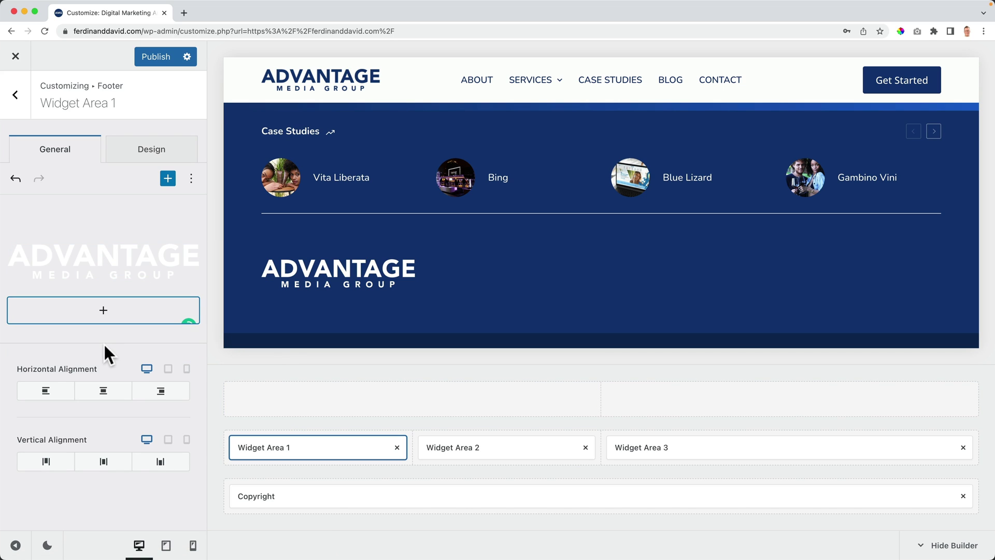
pyautogui.click(104, 313)
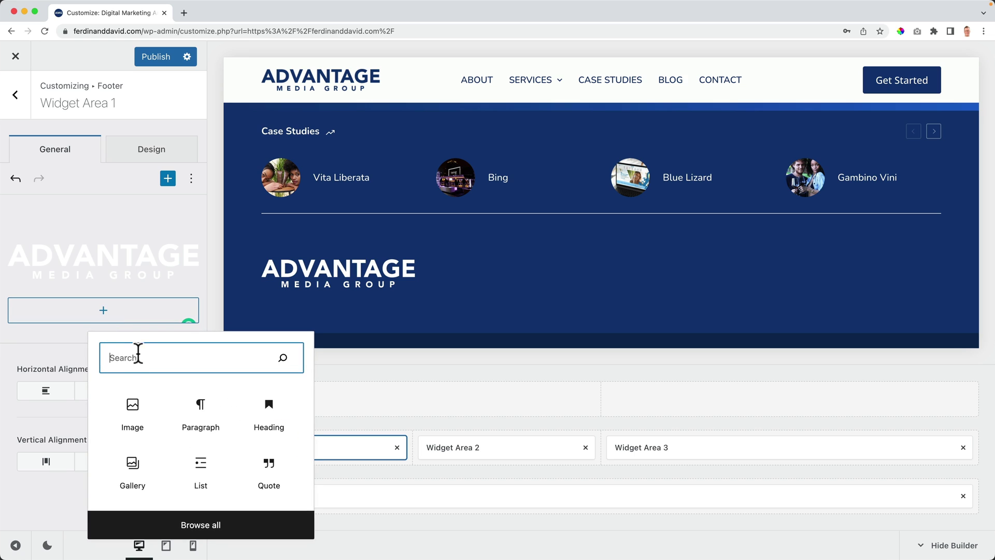
pyautogui.click(200, 416)
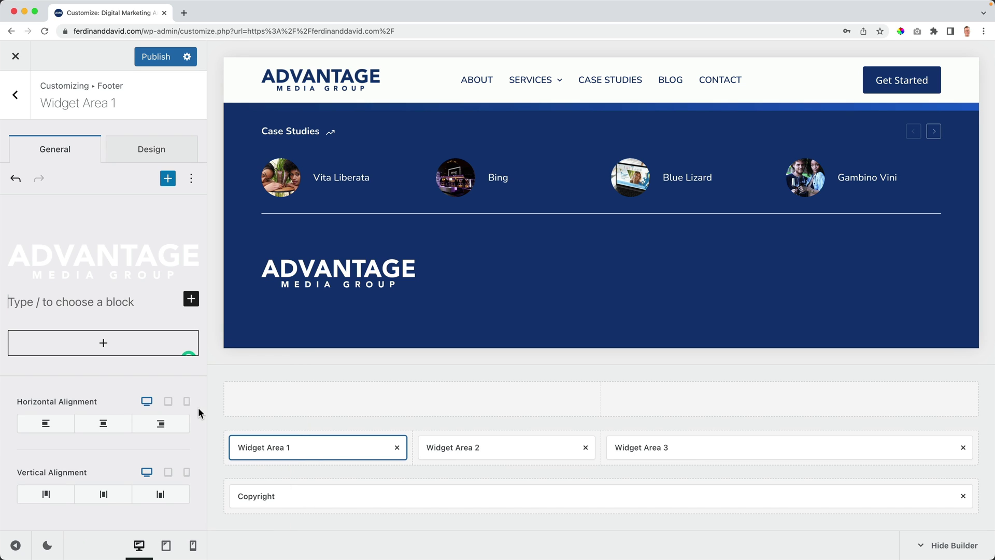
pyautogui.click(185, 14)
# Step: Search 'dummy' text generator, open Blind Text Generator and select its first two Lorem ipsum sentences
pyautogui.write('dummy')
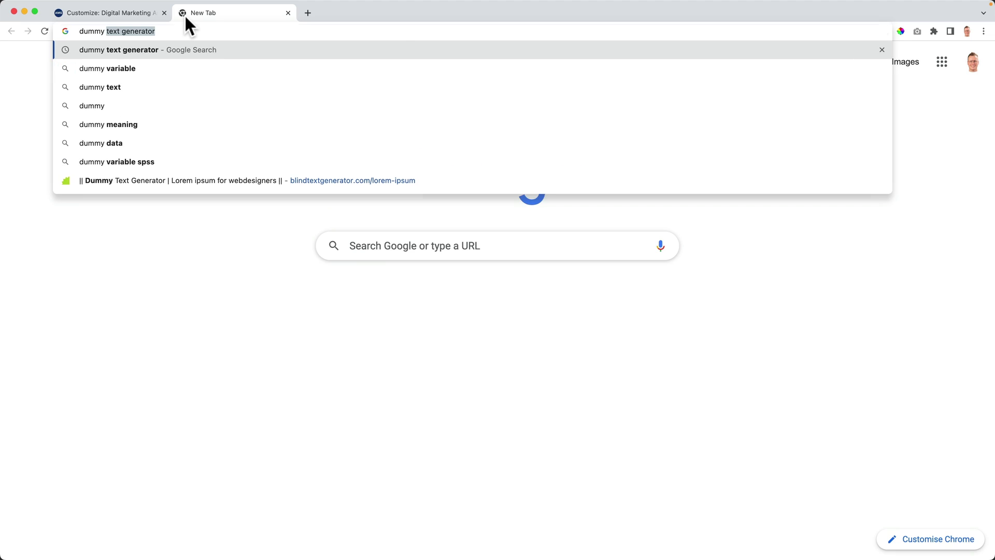
pyautogui.press('Return')
pyautogui.click(182, 185)
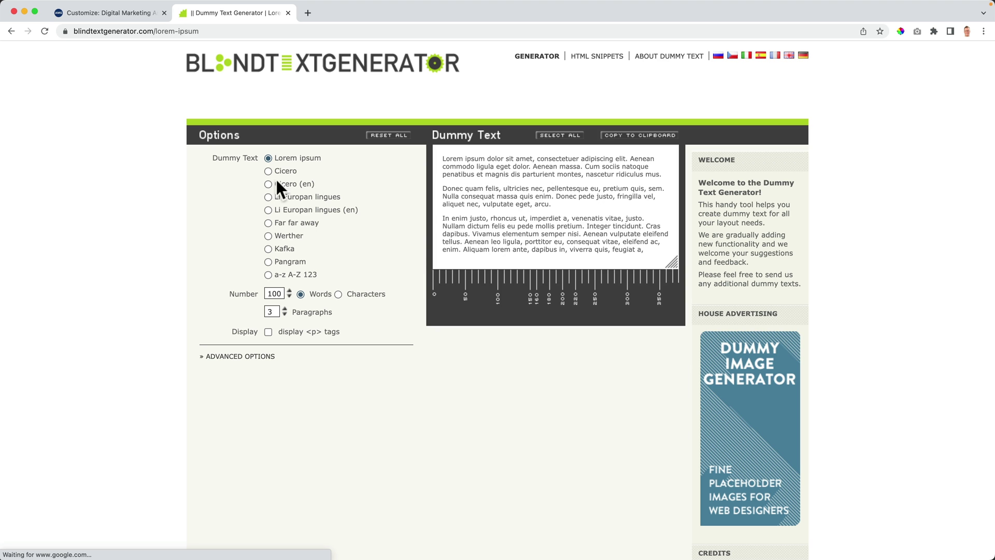
pyautogui.moveTo(582, 166); pyautogui.dragTo(444, 159)
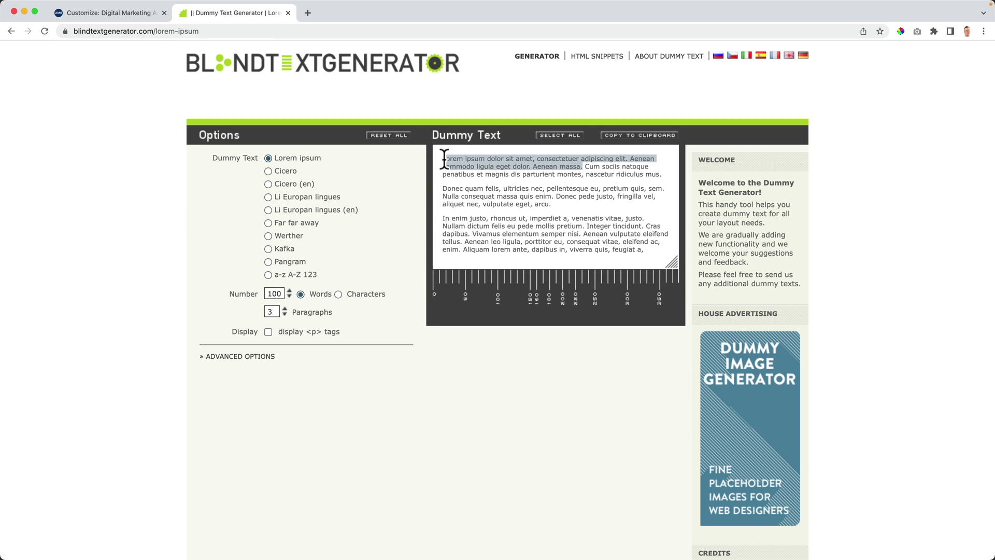
pyautogui.click(122, 14)
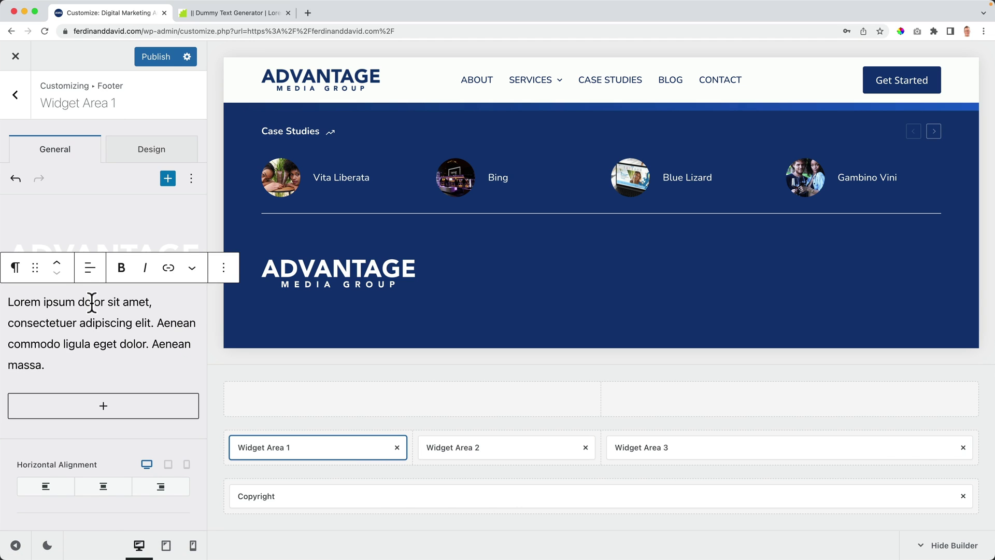
# Step: Set Widget Area 1's font and link colours to white, with orange link hover
pyautogui.scroll(-2, 326, 311)
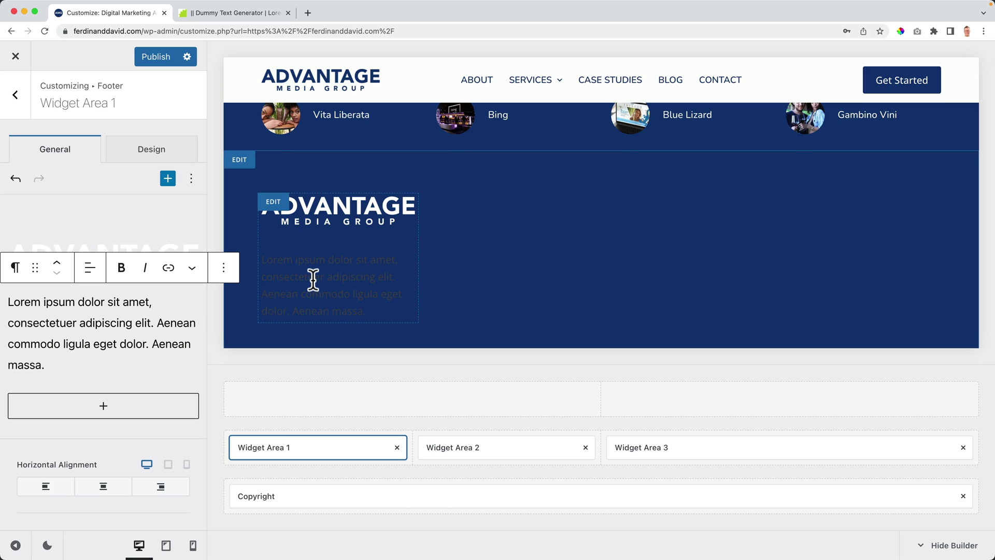
pyautogui.click(140, 164)
pyautogui.click(139, 206)
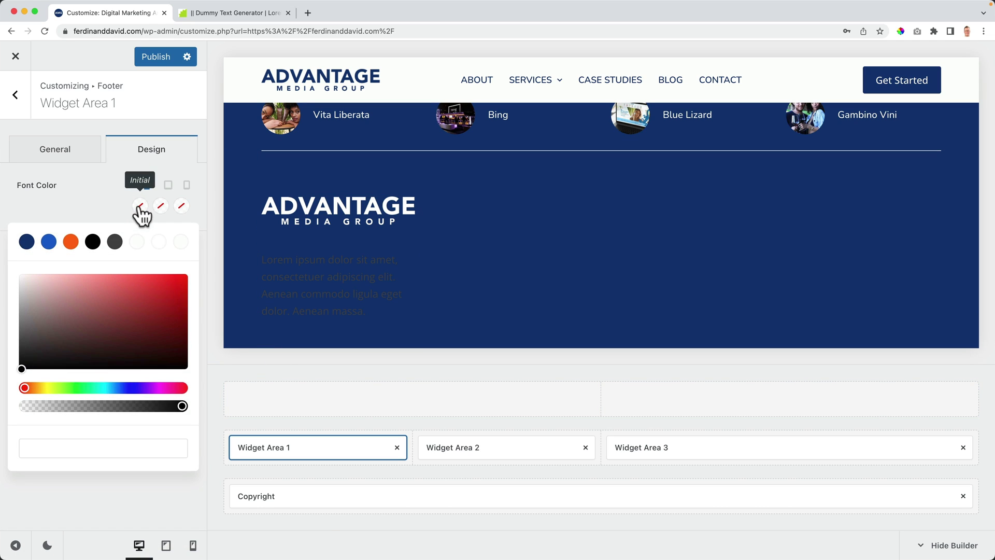
pyautogui.click(158, 241)
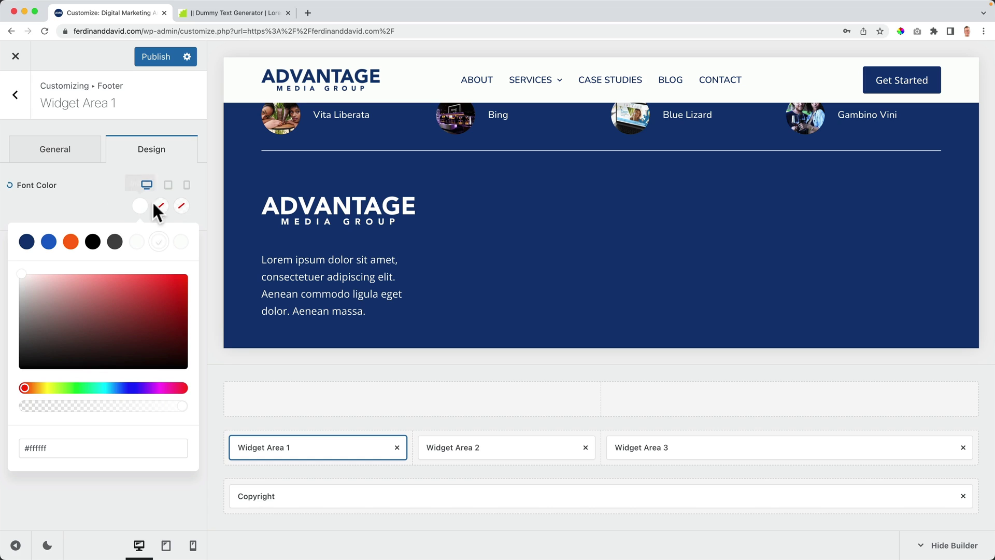
pyautogui.click(161, 207)
pyautogui.click(158, 241)
pyautogui.click(181, 207)
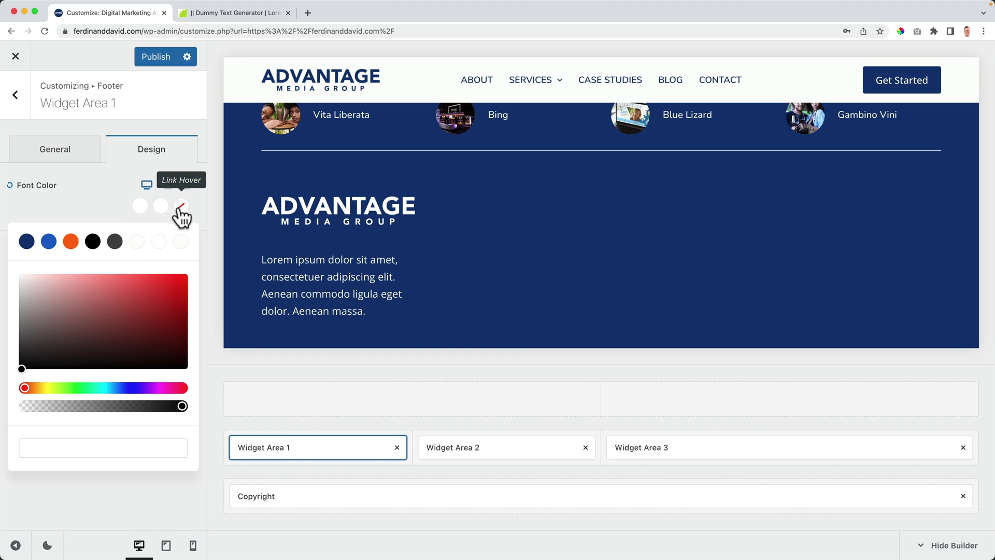
pyautogui.click(71, 241)
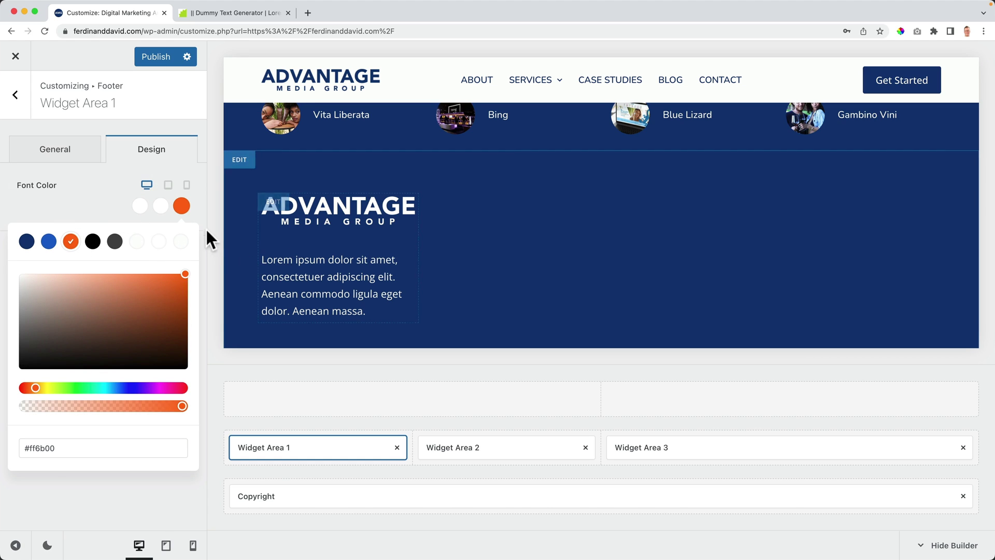
pyautogui.click(84, 168)
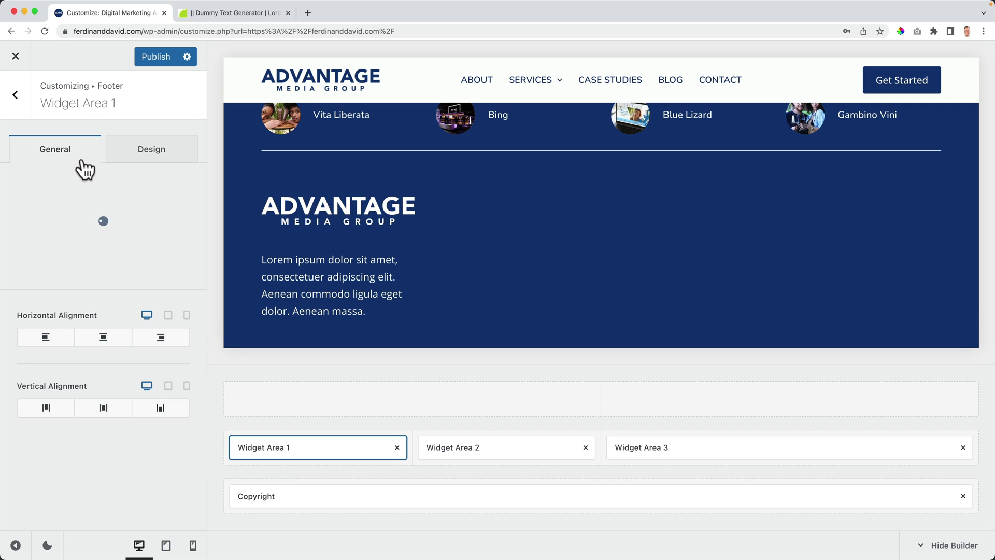
pyautogui.click(481, 449)
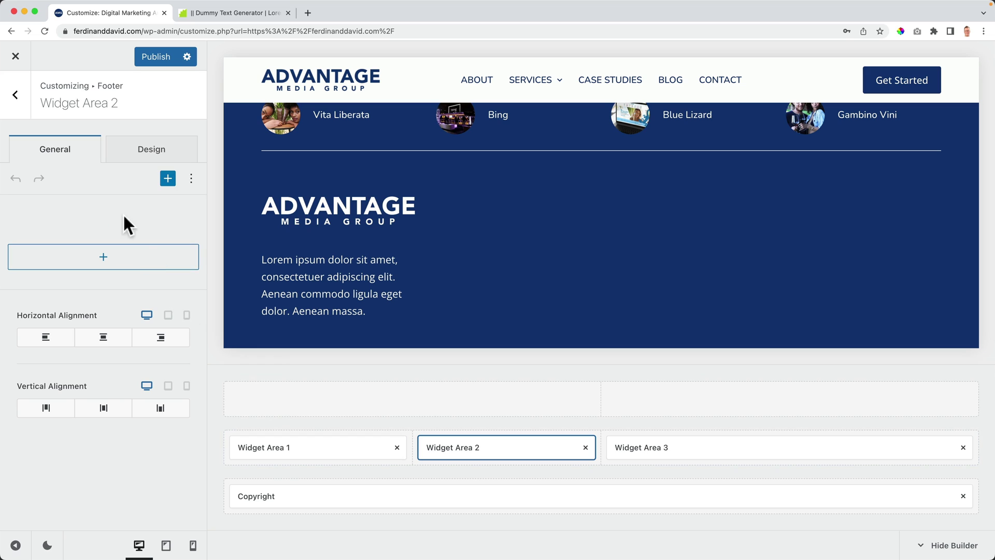
# Step: Insert a Navigation Menu widget in Widget Area 2 showing Main Menu, titled 'Quick Links'
pyautogui.click(111, 266)
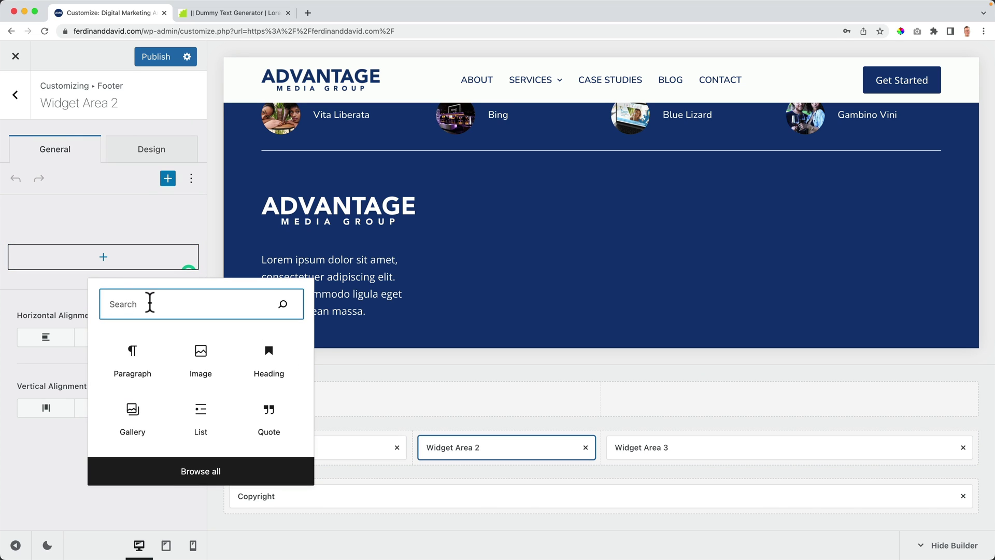
pyautogui.write('menu')
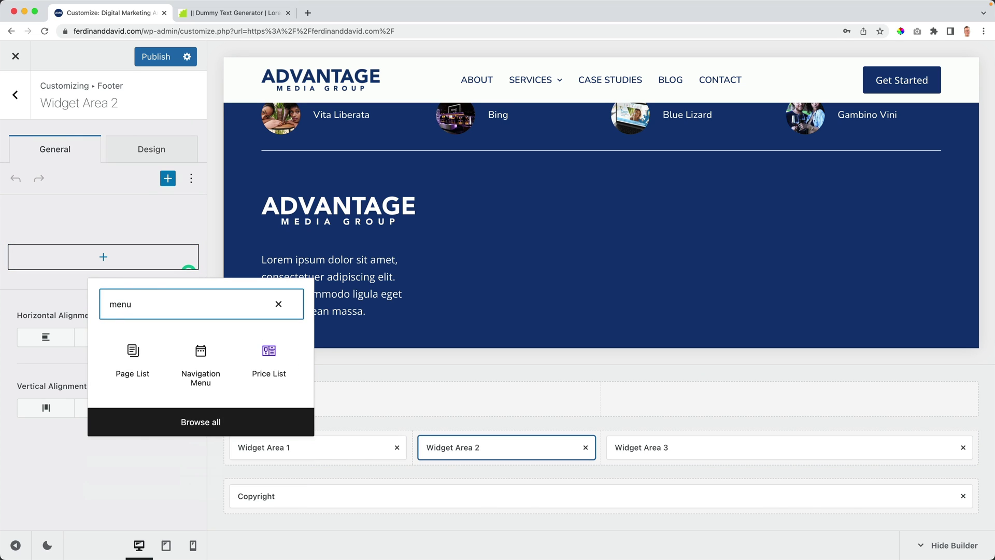
pyautogui.click(200, 363)
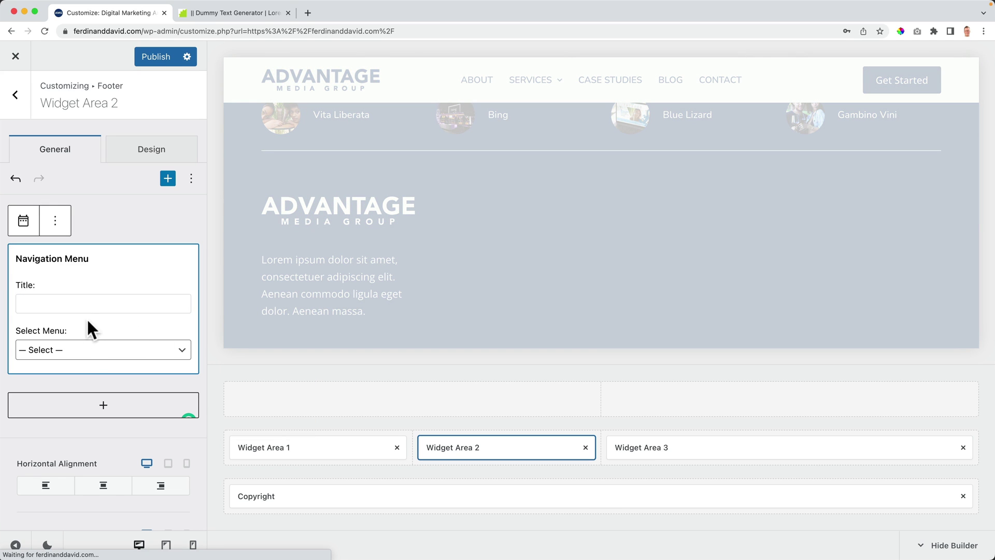
pyautogui.click(83, 351)
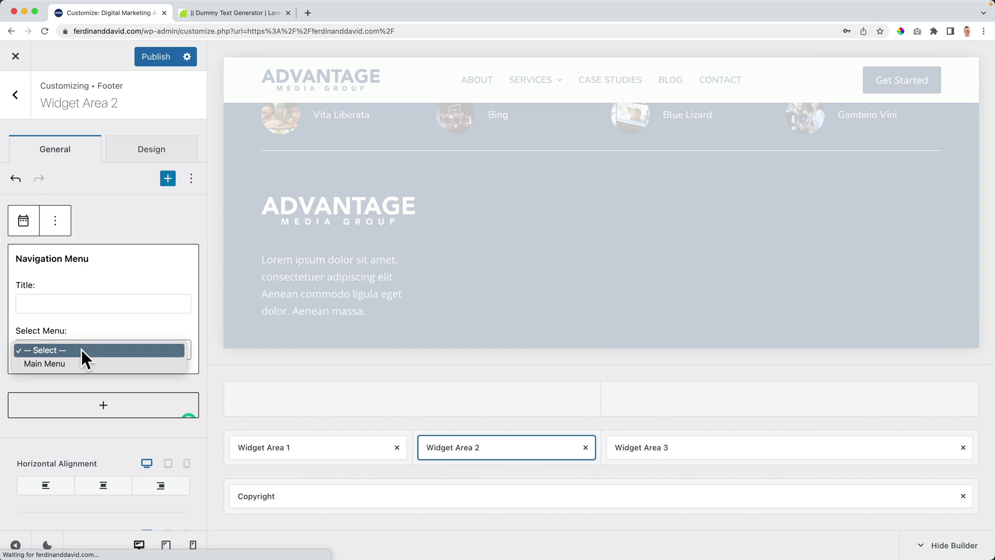
pyautogui.click(73, 362)
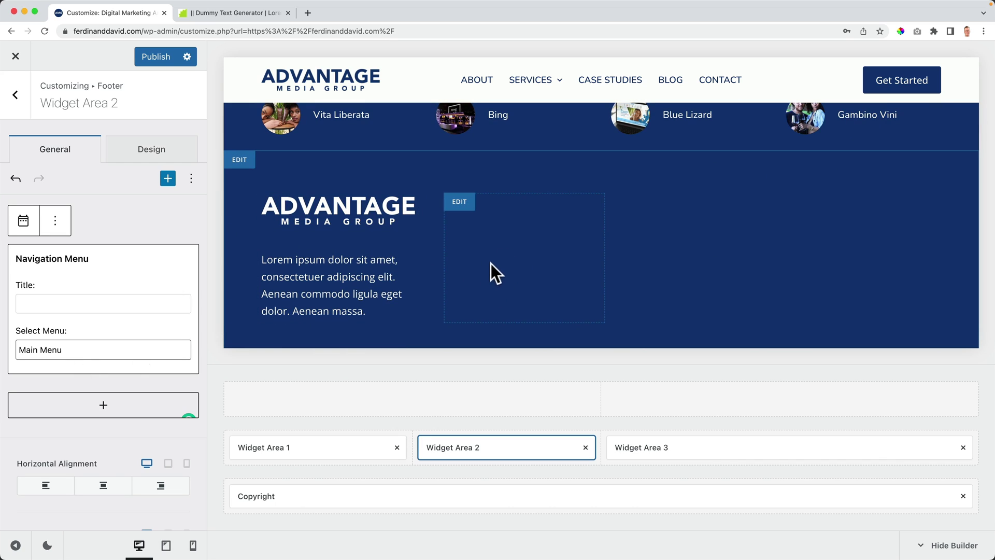
pyautogui.click(59, 301)
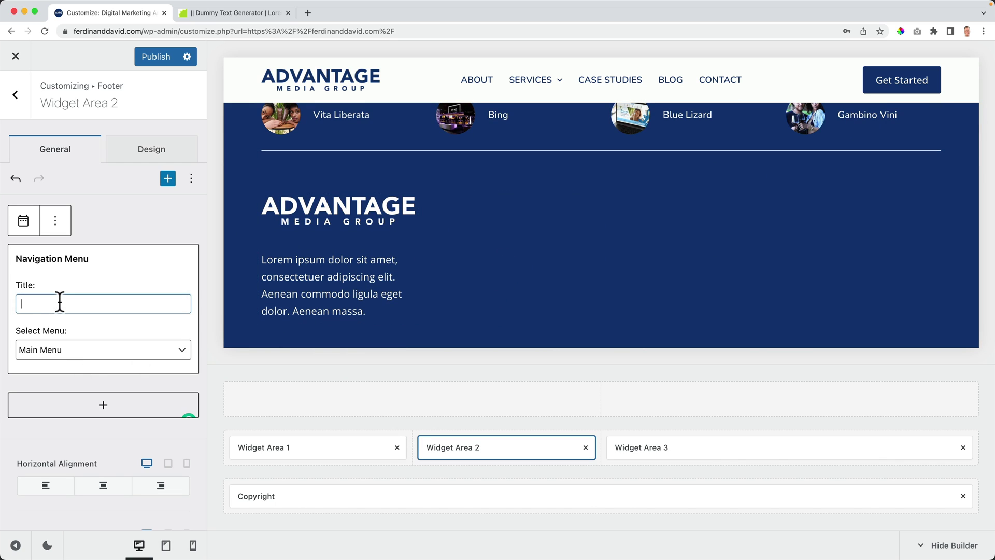
pyautogui.write('Quick Links')
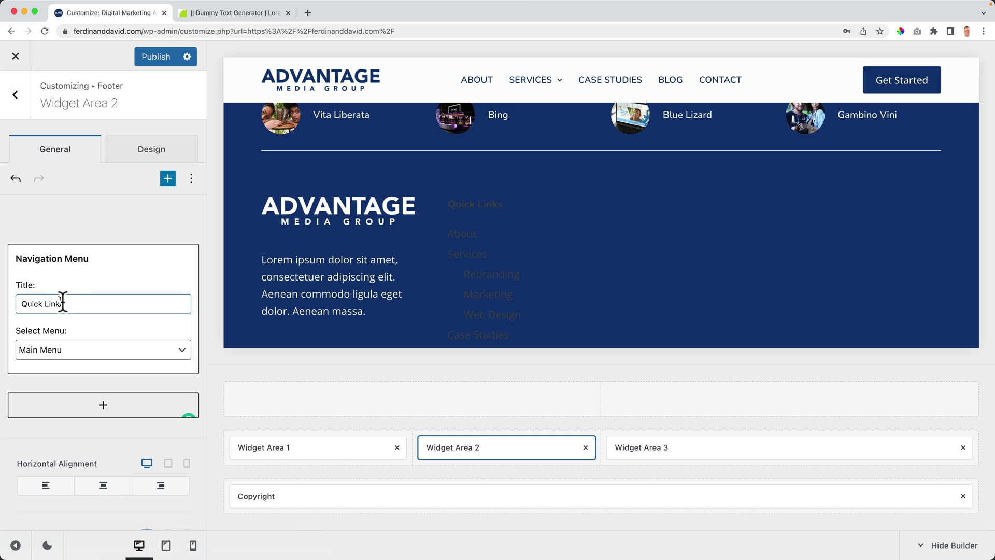
pyautogui.click(150, 153)
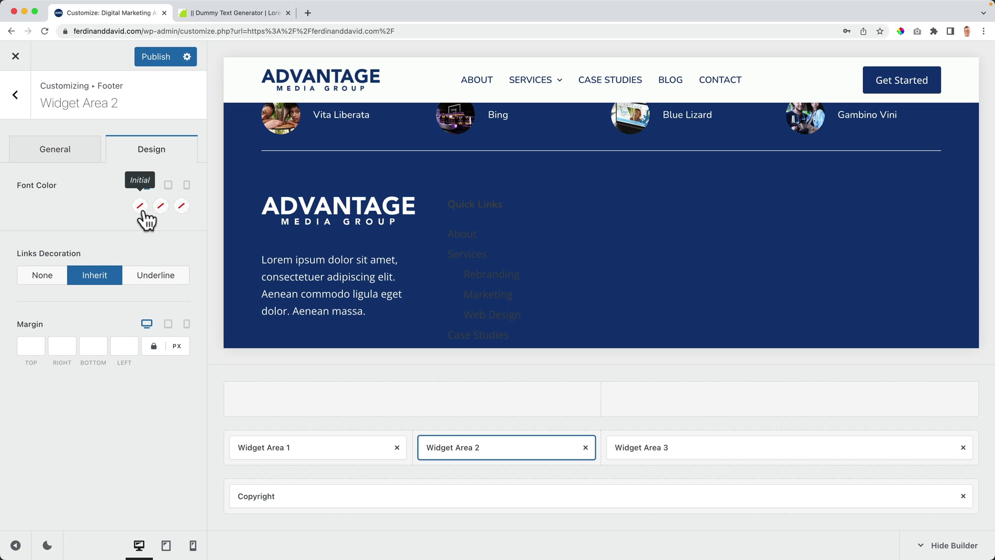
# Step: Set the footer middle row's widget title colour to white
pyautogui.click(276, 421)
pyautogui.click(140, 167)
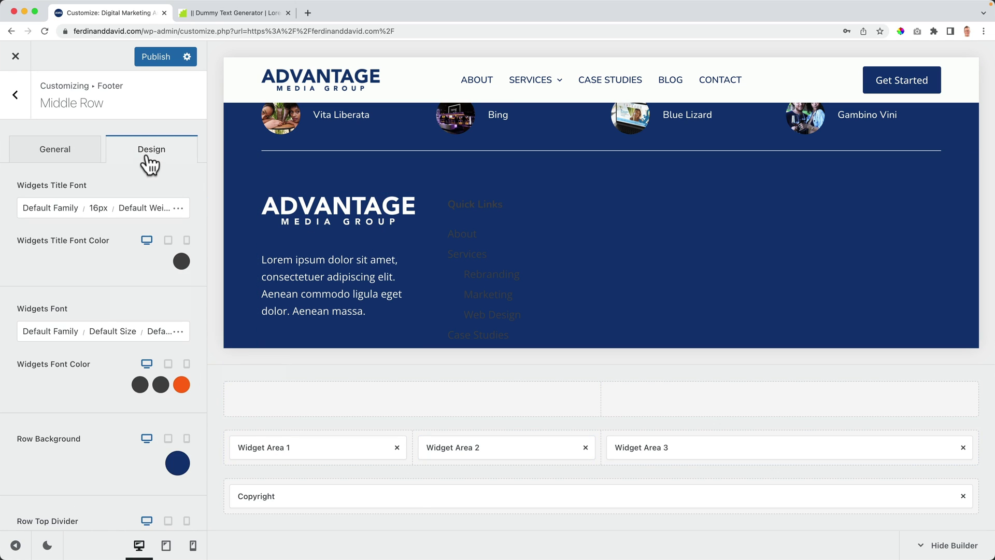
pyautogui.click(181, 261)
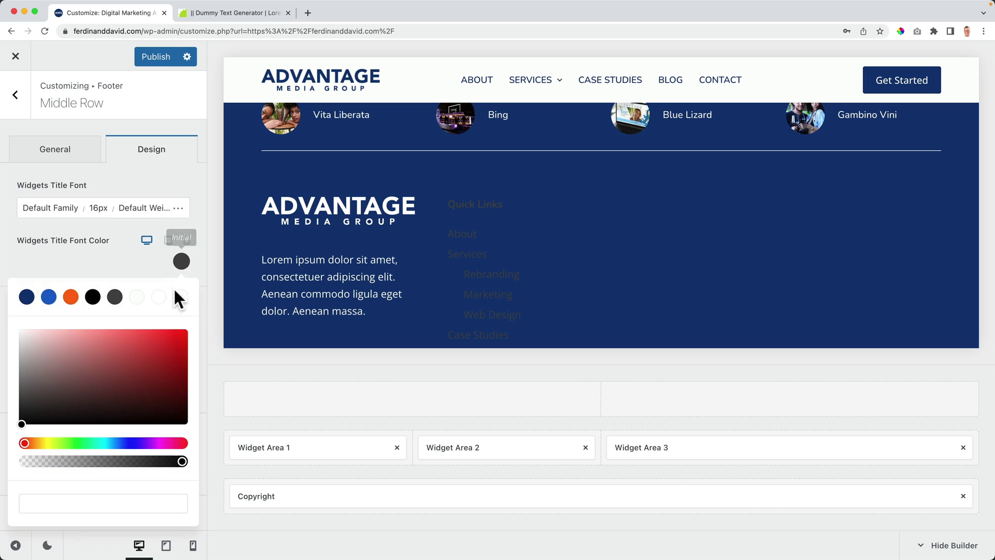
pyautogui.click(159, 296)
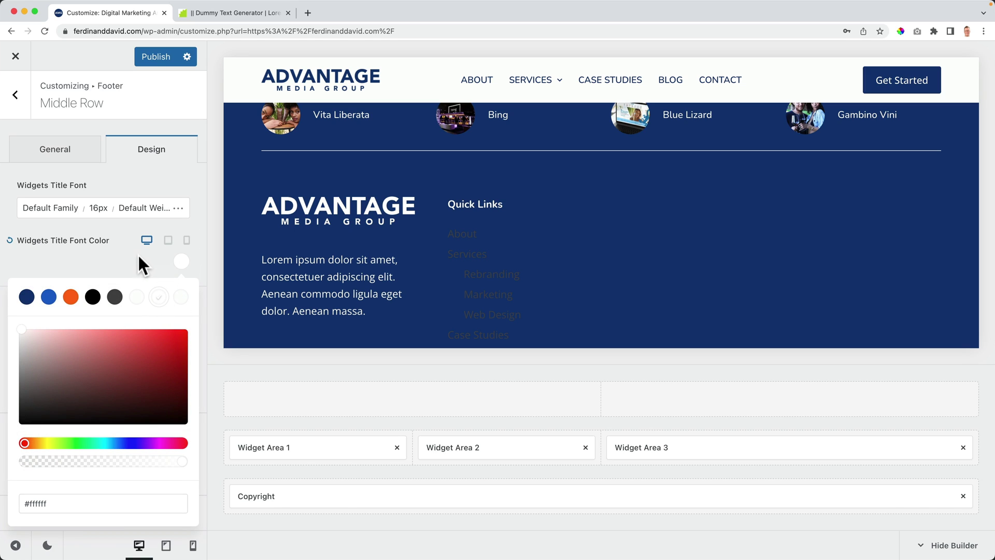
pyautogui.click(89, 249)
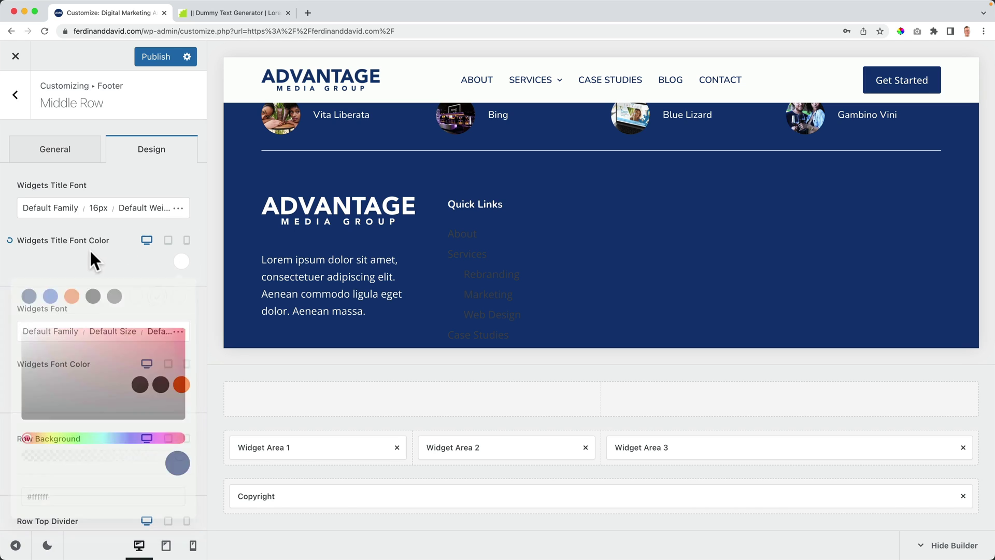
# Step: Set the middle row's widget text colour to white and publish the changes
pyautogui.click(139, 386)
pyautogui.click(159, 138)
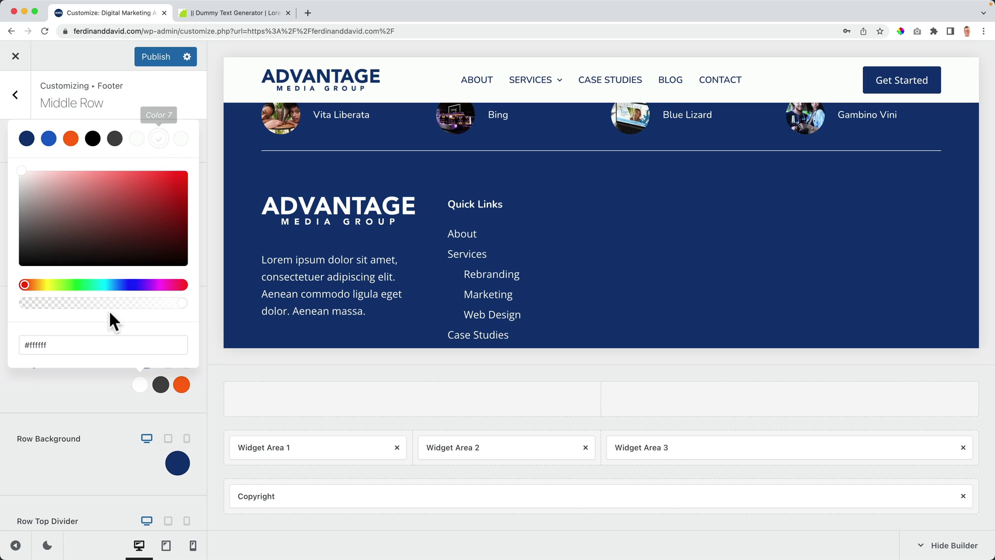
pyautogui.click(160, 388)
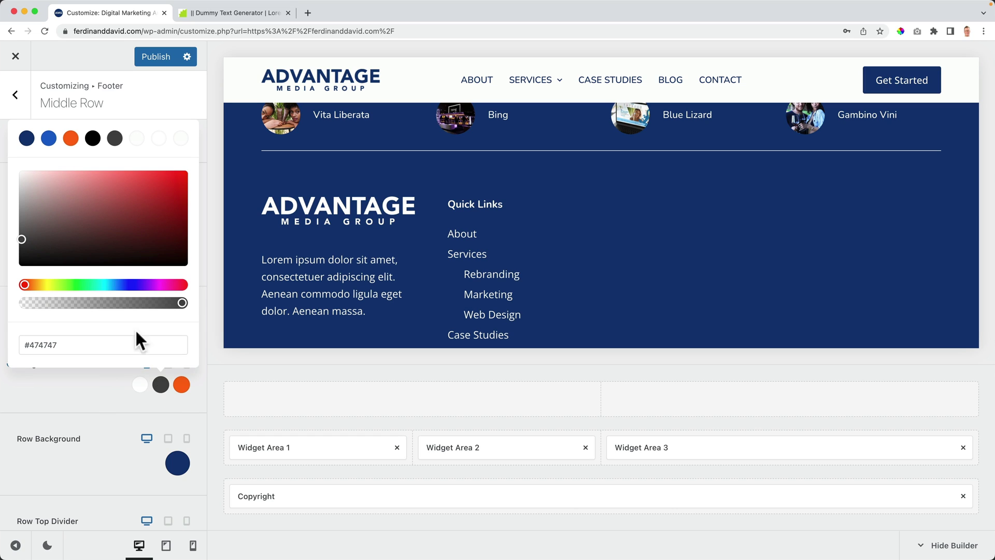
pyautogui.click(70, 139)
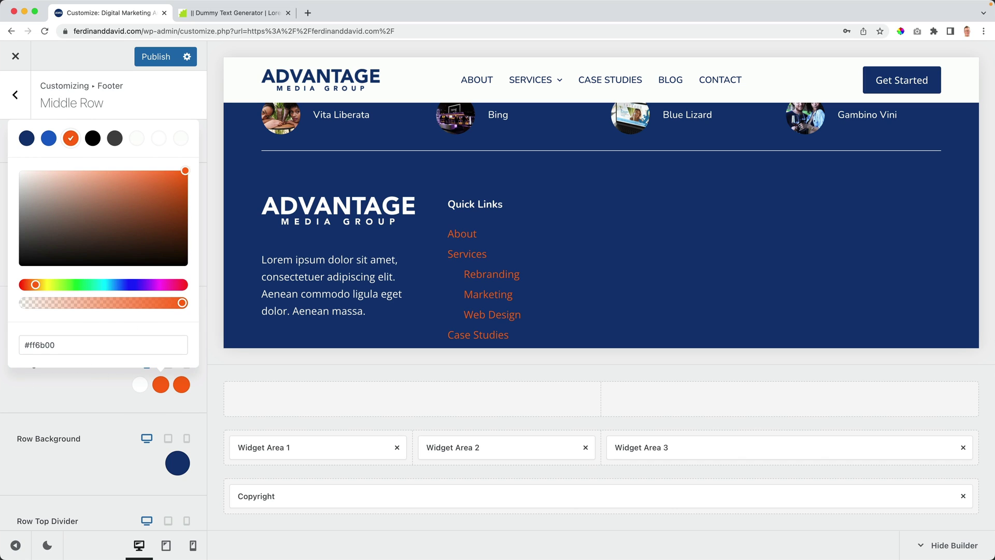
pyautogui.click(160, 144)
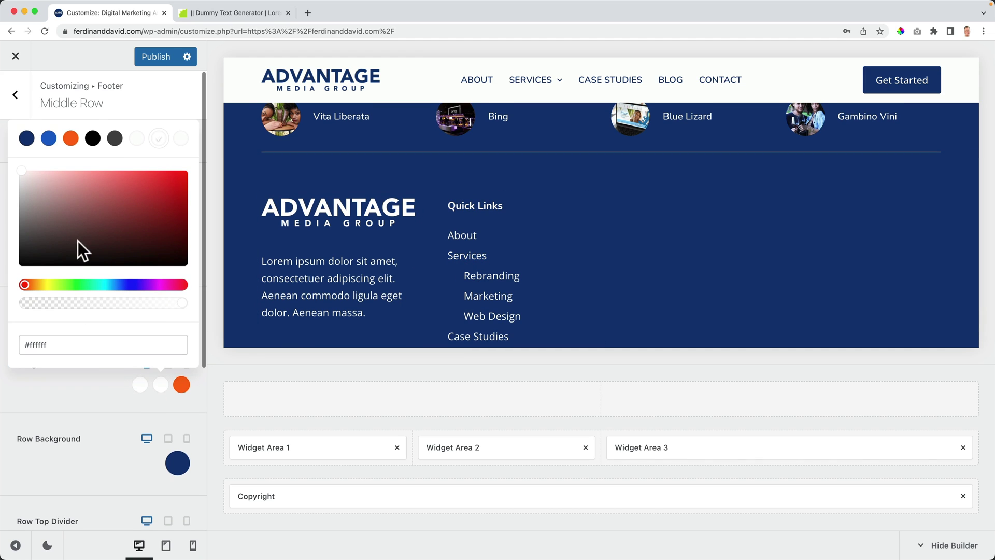
pyautogui.click(154, 64)
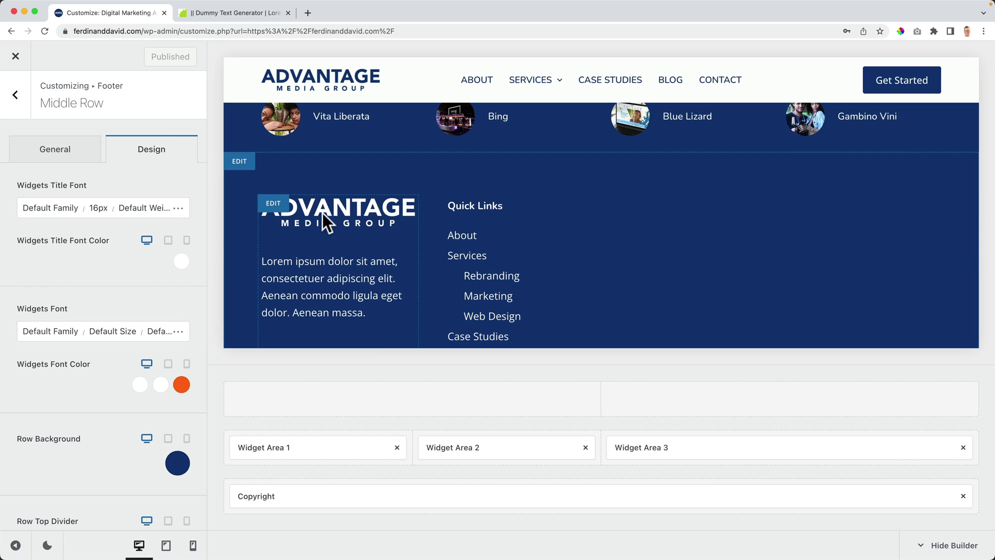
# Step: Make the footer widget titles 18px and uppercase
pyautogui.click(98, 208)
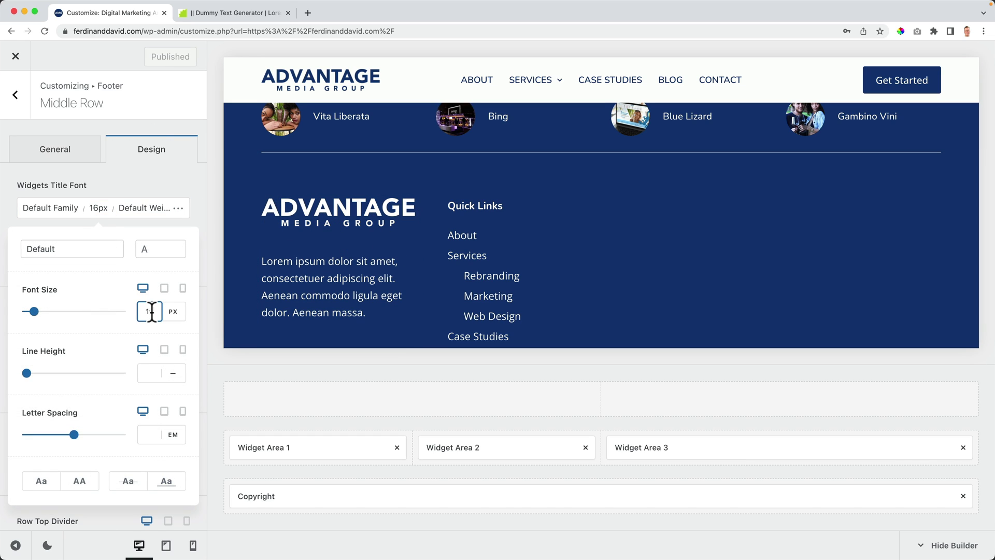
pyautogui.press('BackSpace')
pyautogui.write('6')
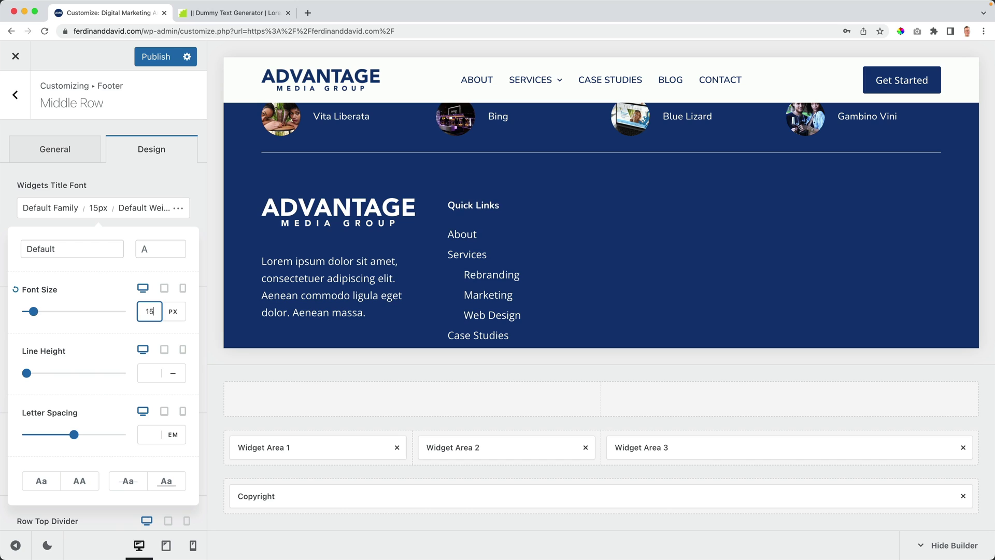
pyautogui.press('Up')
pyautogui.press('Up')
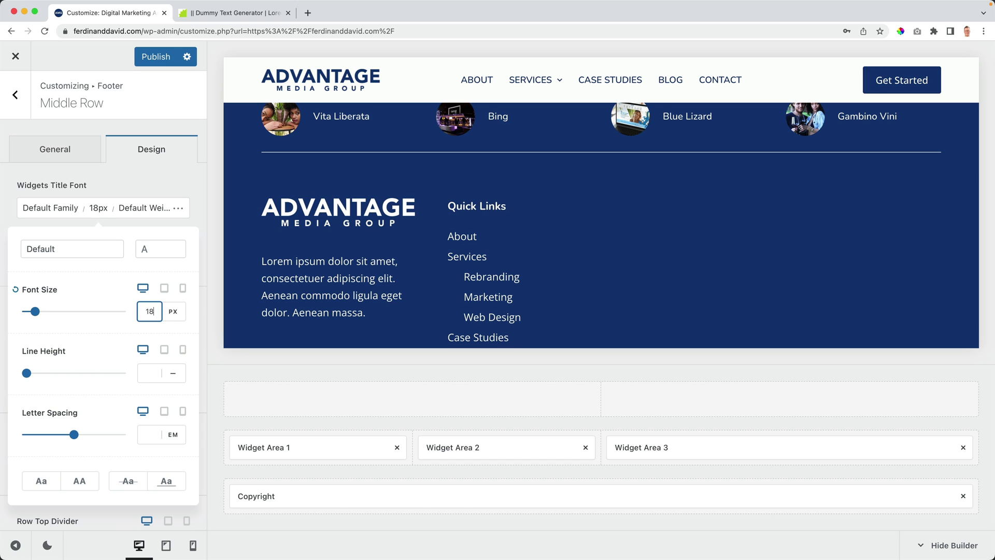
pyautogui.click(82, 483)
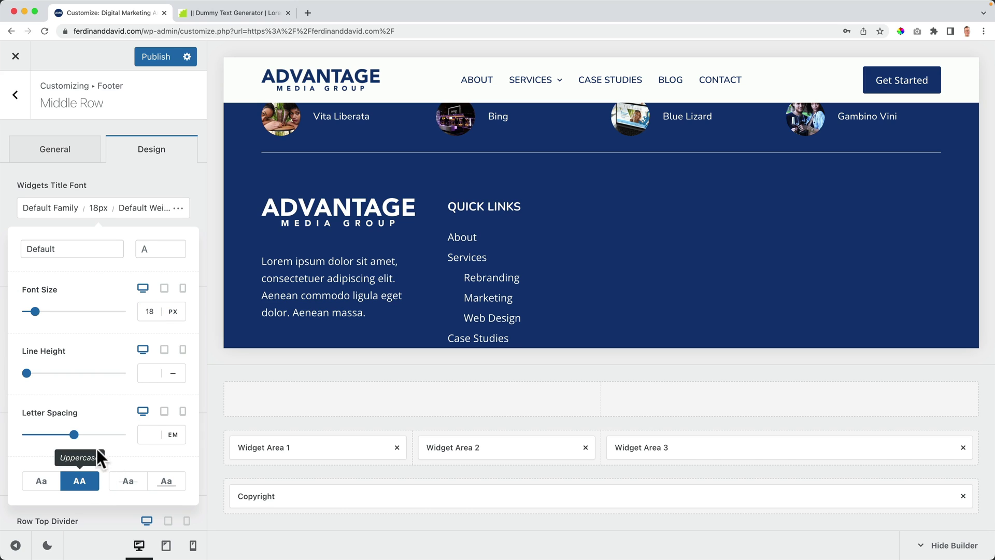
pyautogui.click(127, 181)
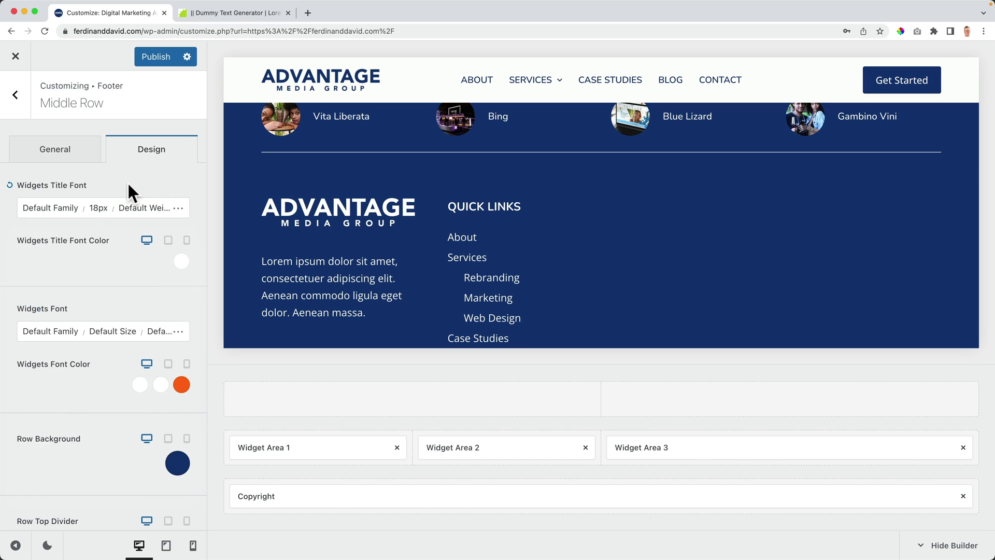
# Step: Set the footer widget text font size to 14px
pyautogui.click(77, 334)
pyautogui.click(148, 358)
pyautogui.write('10')
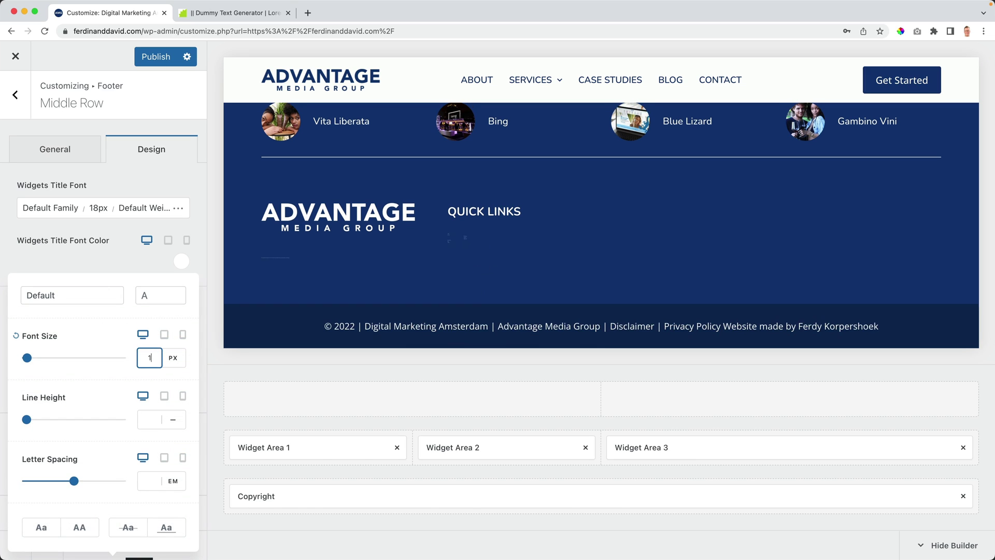
pyautogui.press('Up')
pyautogui.press('Up')
pyautogui.press('Up')
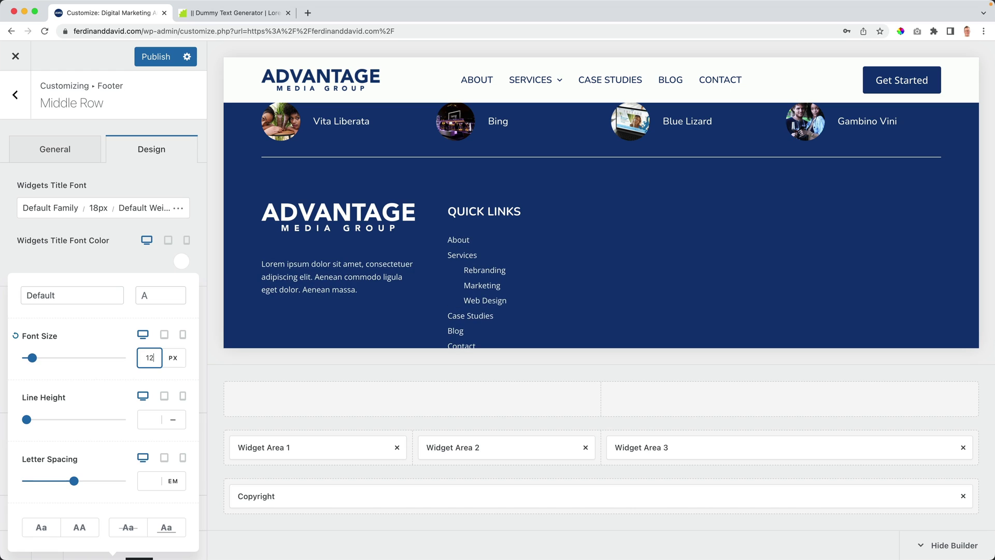
pyautogui.press('Up')
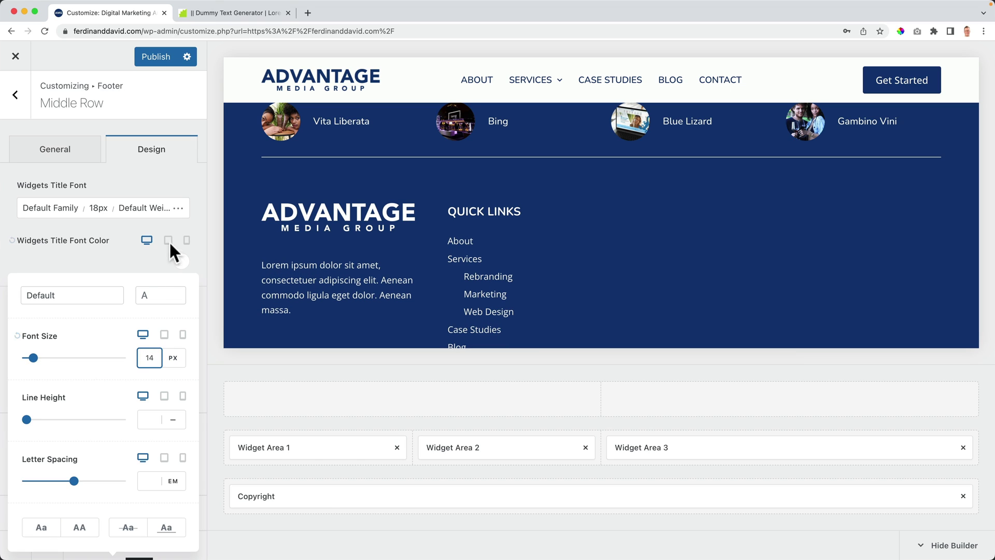
pyautogui.click(141, 260)
# Step: Publish the footer changes and close the Customizer to the live homepage
pyautogui.click(155, 61)
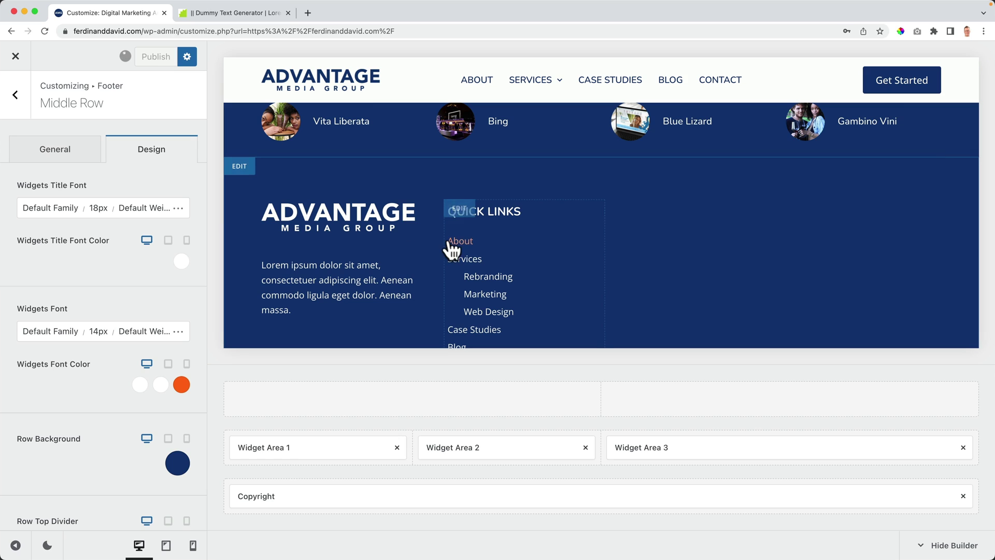
pyautogui.scroll(-3, 643, 252)
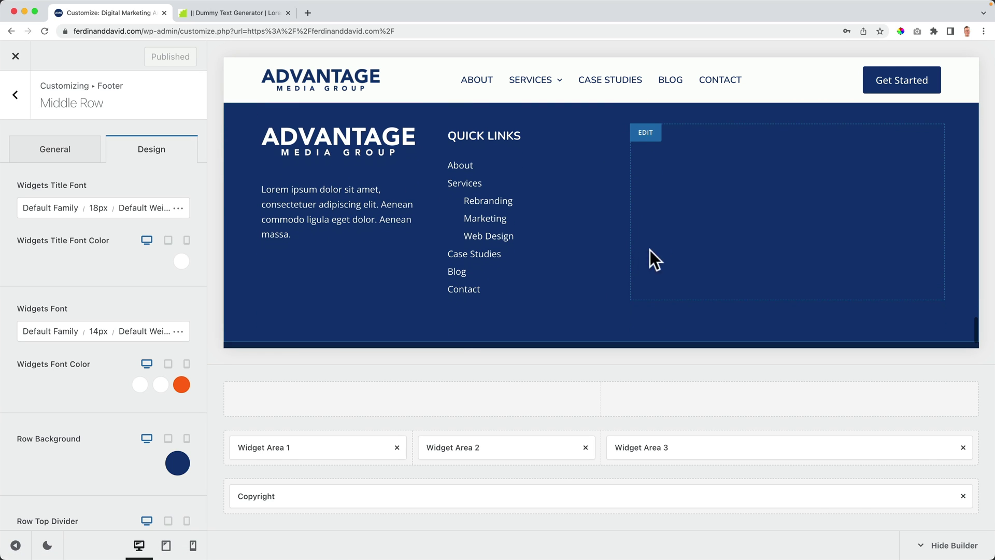
pyautogui.click(691, 452)
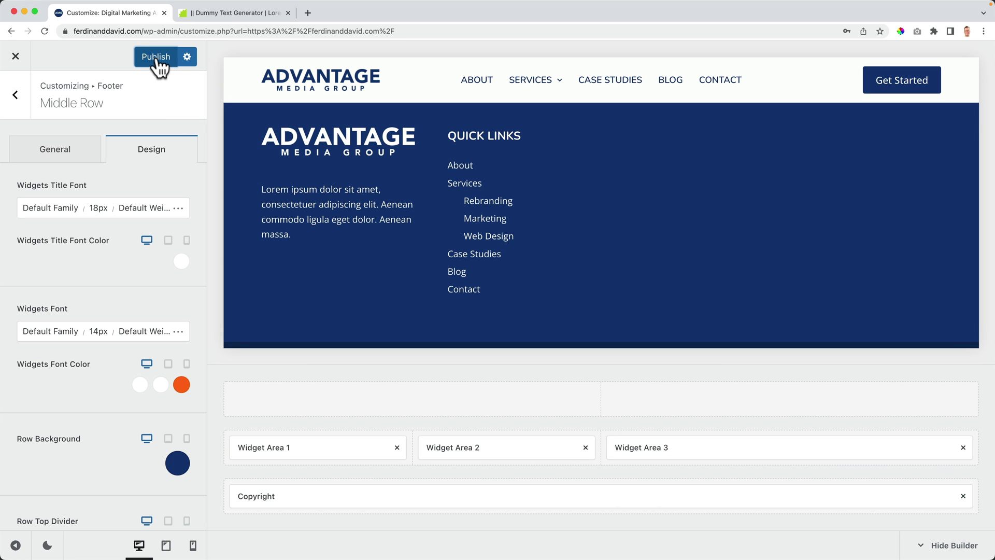
pyautogui.click(287, 12)
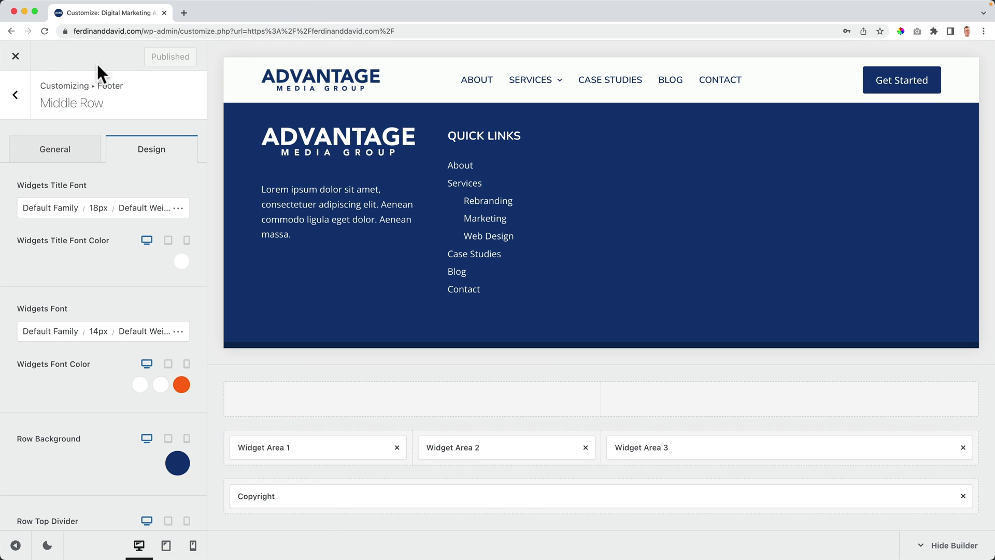
pyautogui.click(15, 57)
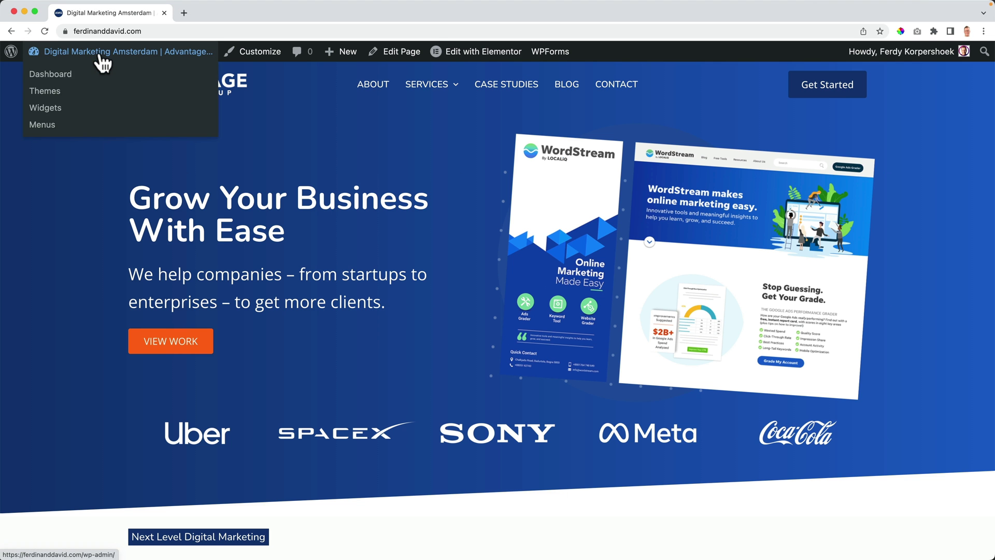
# Step: From Plugins > Add New, search 'recent' and install and activate Recent Posts Widget With Thumbnails
pyautogui.click(103, 55)
pyautogui.moveTo(66, 419)
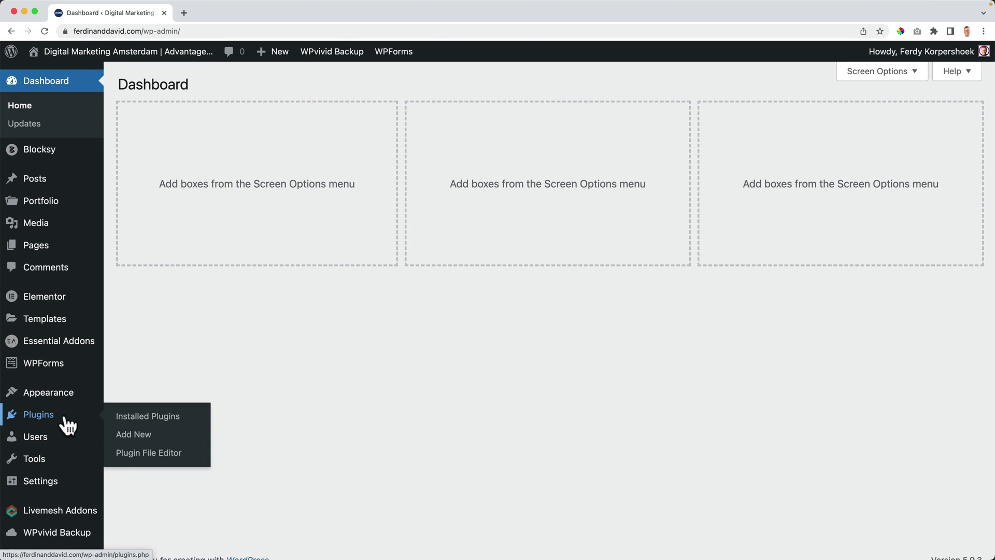
pyautogui.click(138, 439)
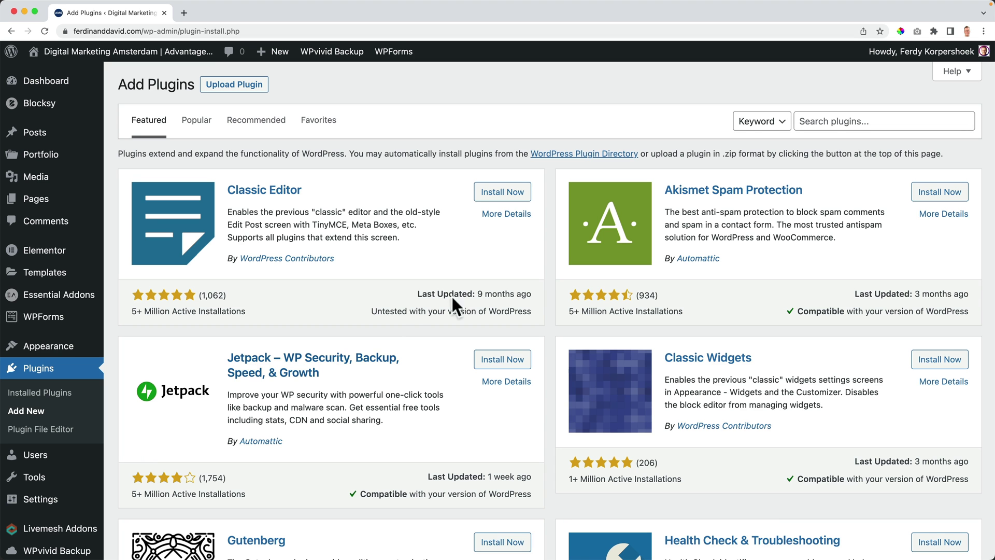
pyautogui.click(856, 115)
pyautogui.write('recent post with thumbnail')
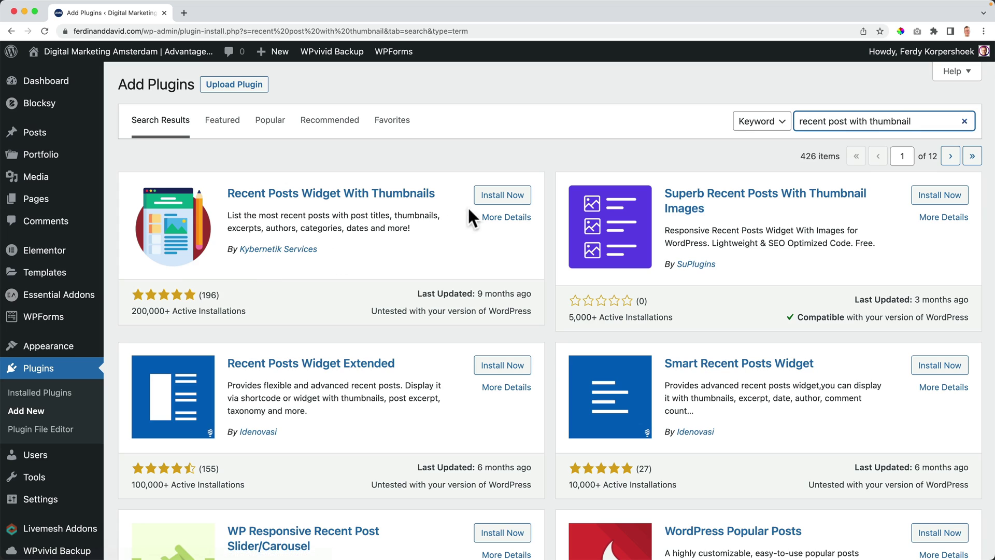
pyautogui.click(503, 197)
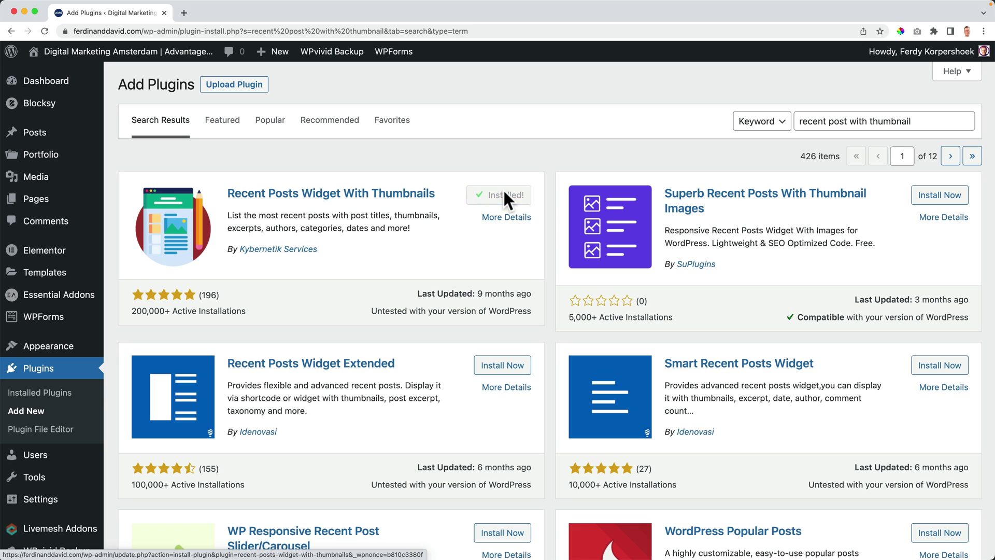
pyautogui.click(506, 202)
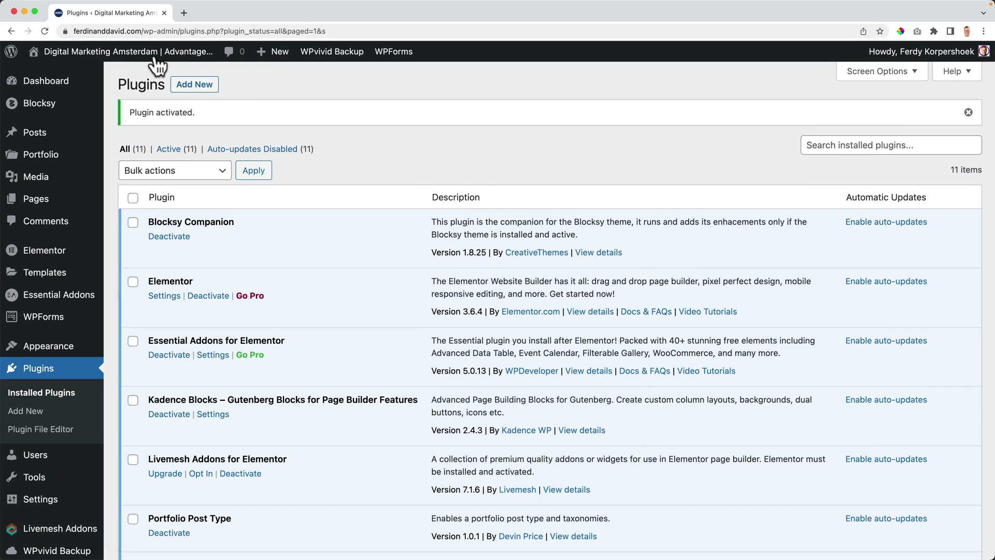
# Step: Open the site Customizer and the footer's Widget Area 3 settings
pyautogui.click(123, 61)
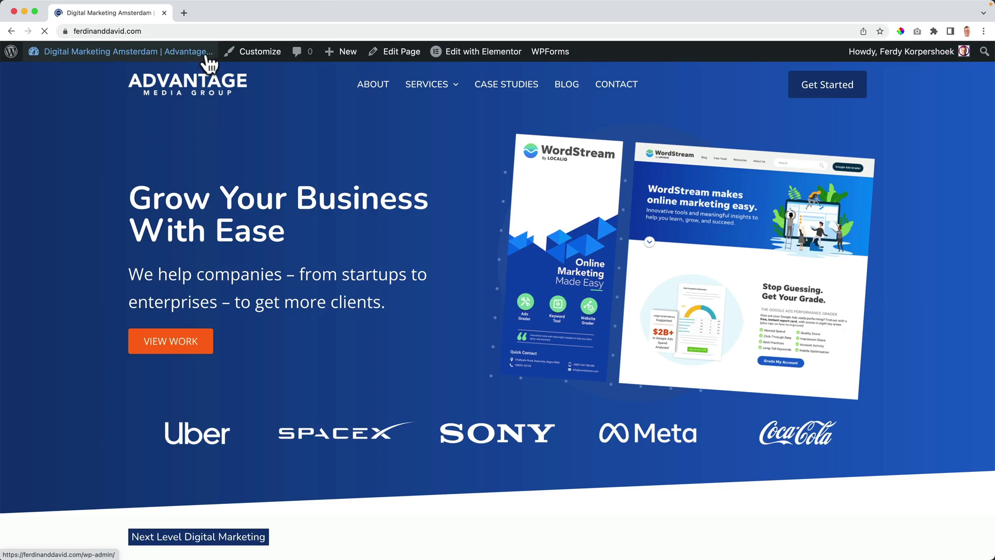
pyautogui.click(254, 53)
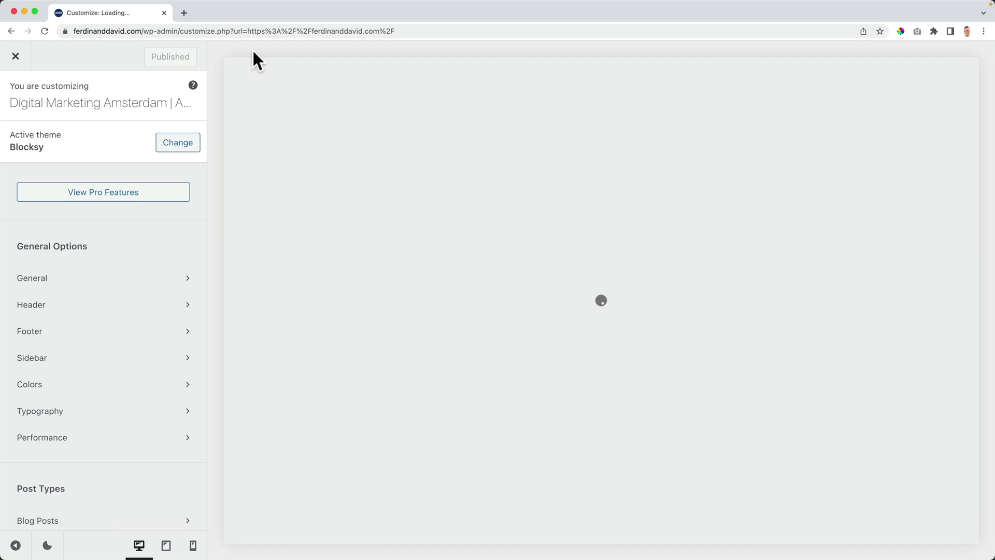
pyautogui.scroll(-5, 562, 176)
pyautogui.scroll(-15, 567, 175)
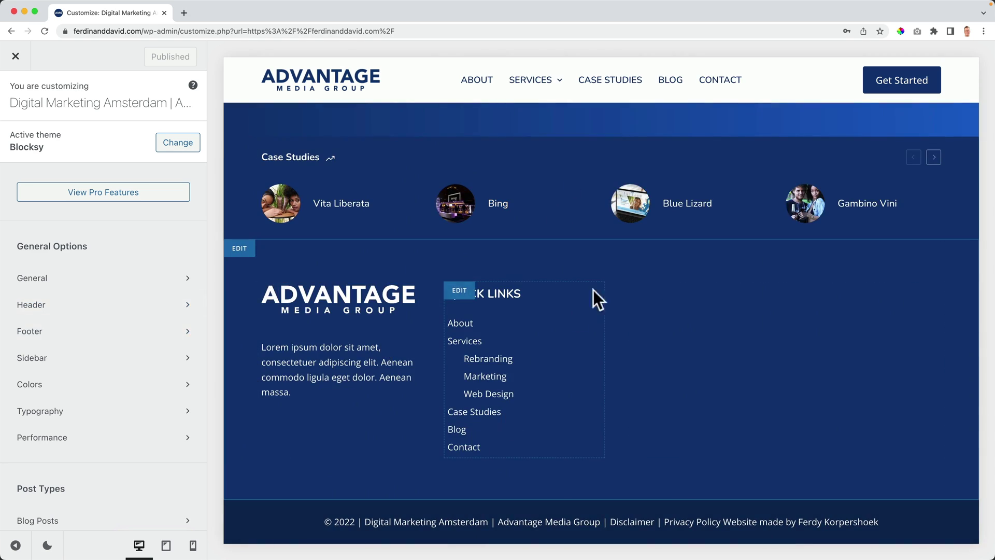
pyautogui.click(650, 293)
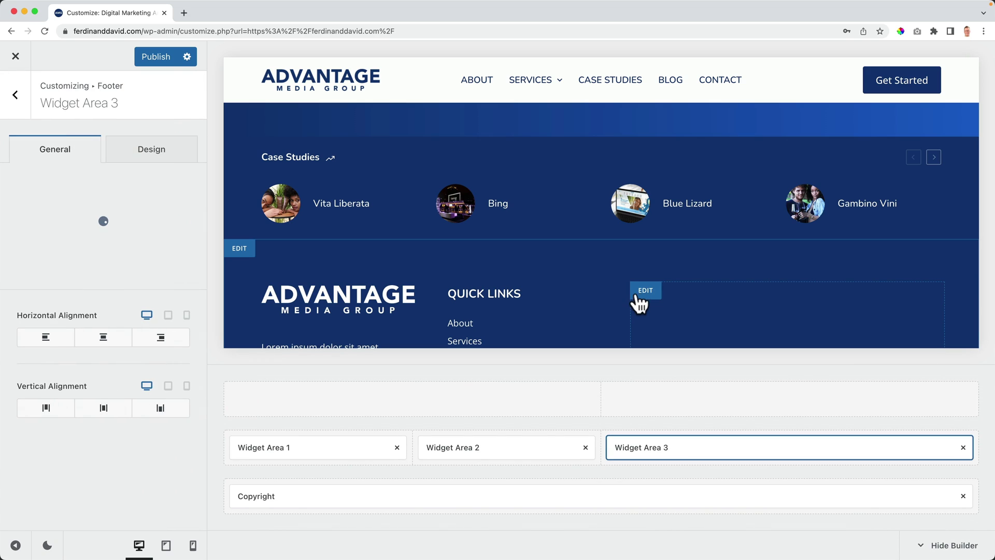
pyautogui.click(17, 96)
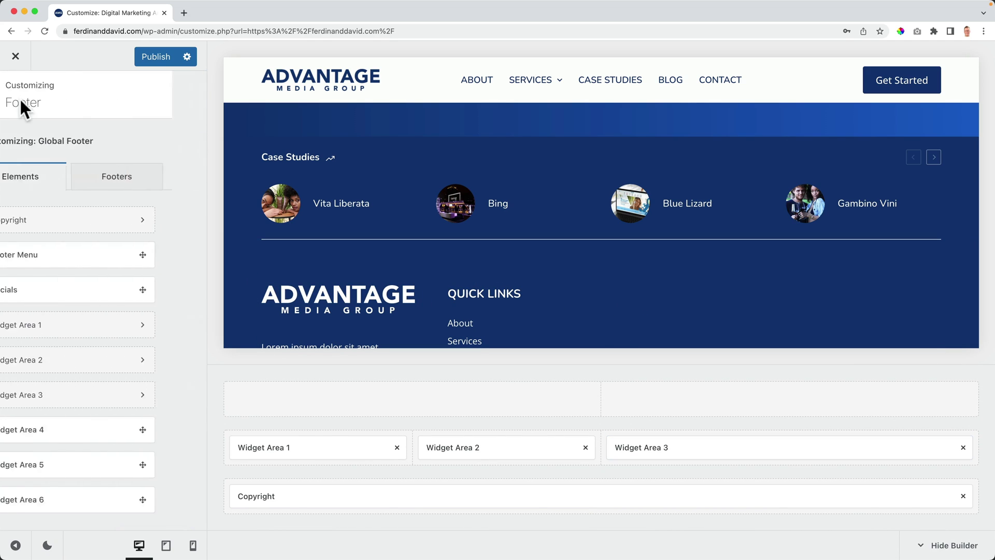
pyautogui.click(671, 443)
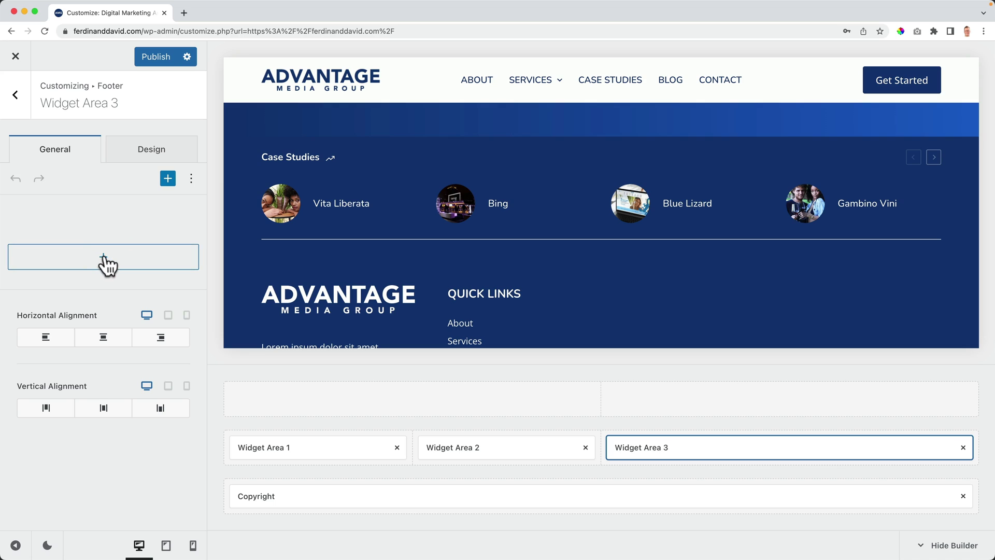
# Step: Search the blocks for 'recent' and insert Recent Posts With Thumbnails into Widget Area 3
pyautogui.click(103, 256)
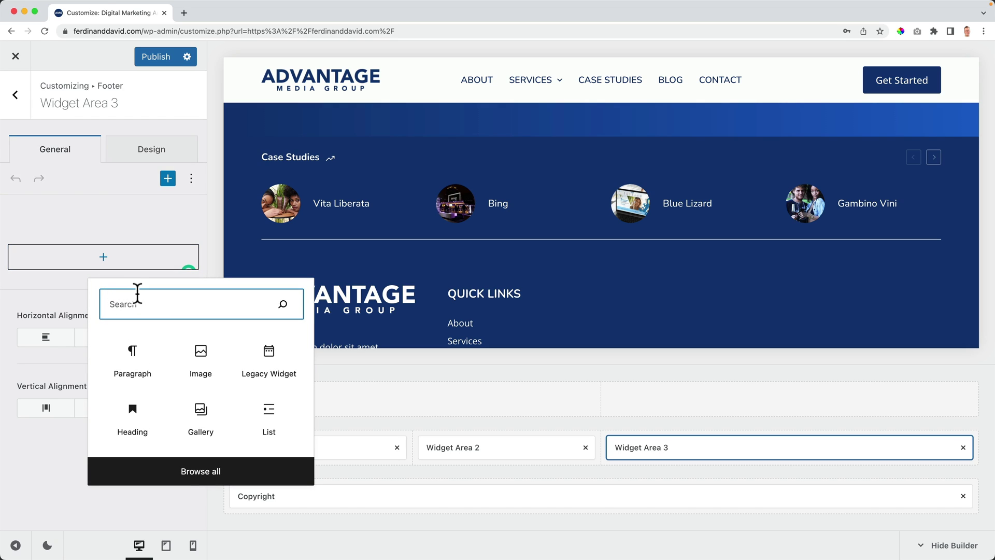
pyautogui.write('recent')
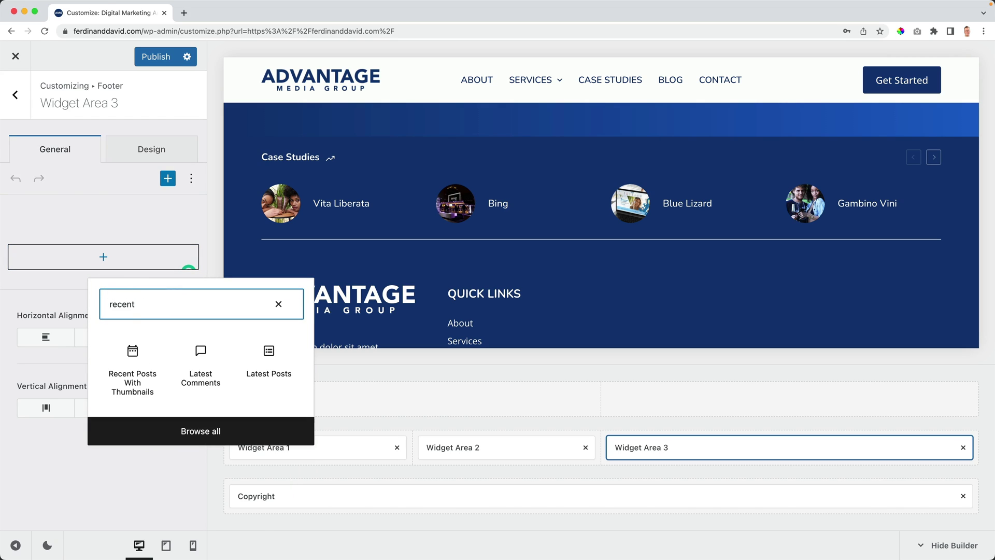
pyautogui.click(133, 357)
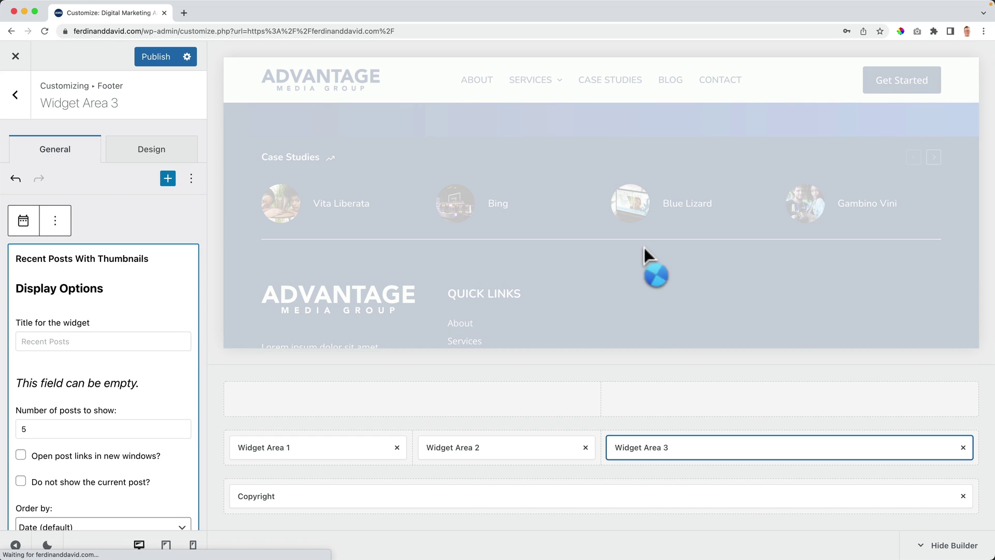
# Step: Title the Recent Posts With Thumbnails widget 'Recent Posts'
pyautogui.scroll(-2, 644, 247)
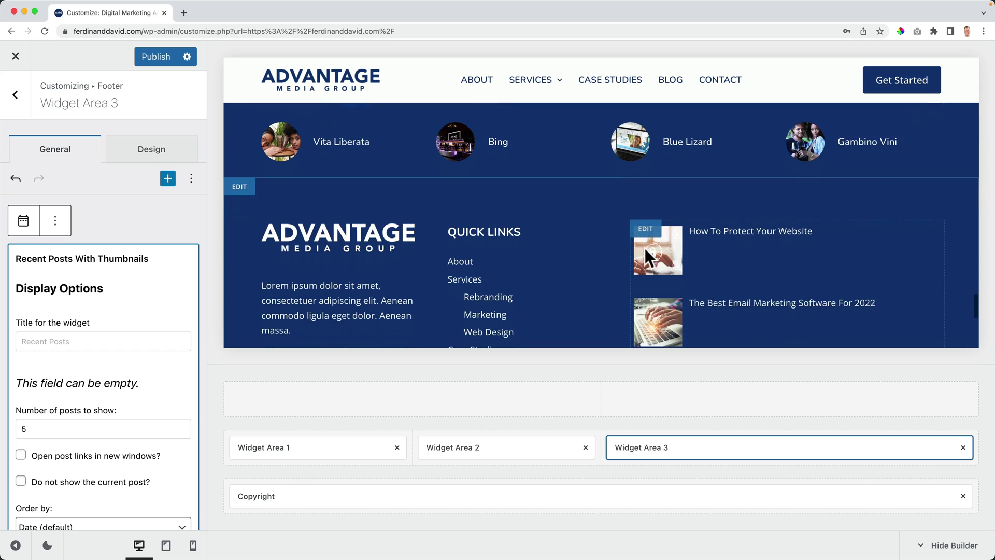
pyautogui.scroll(-6, 645, 248)
pyautogui.scroll(2, 645, 248)
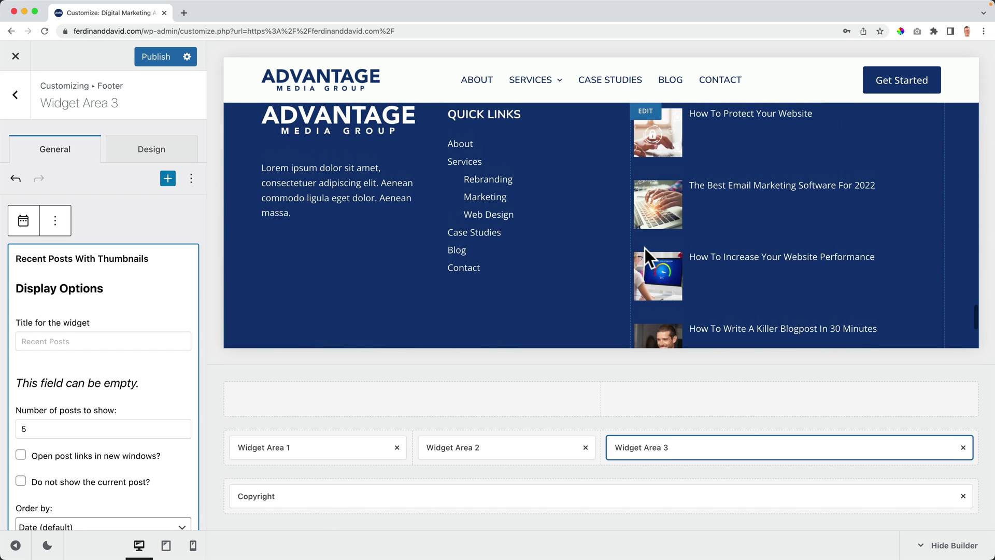
pyautogui.scroll(1, 645, 247)
pyautogui.click(74, 339)
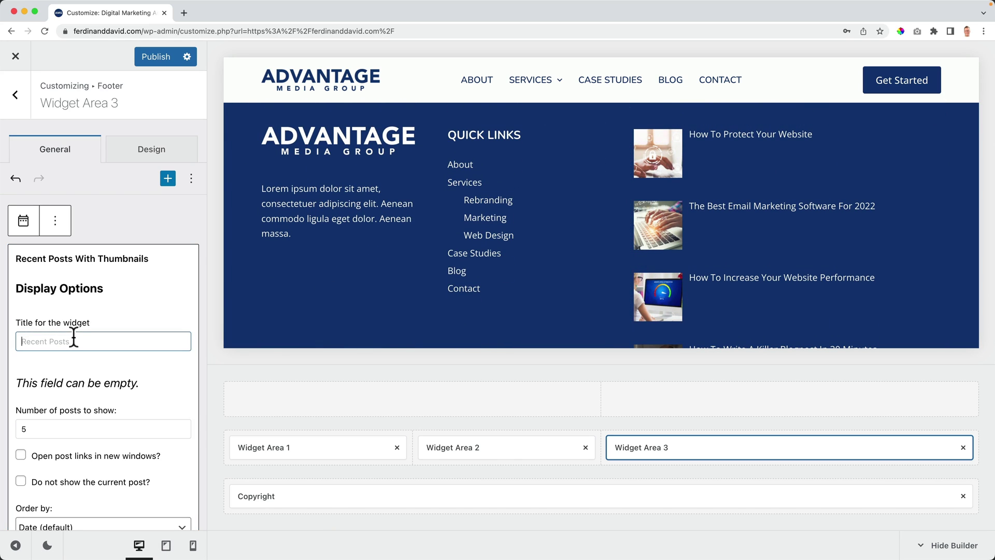
pyautogui.write('Blog')
pyautogui.press('super+a')
pyautogui.write('Re')
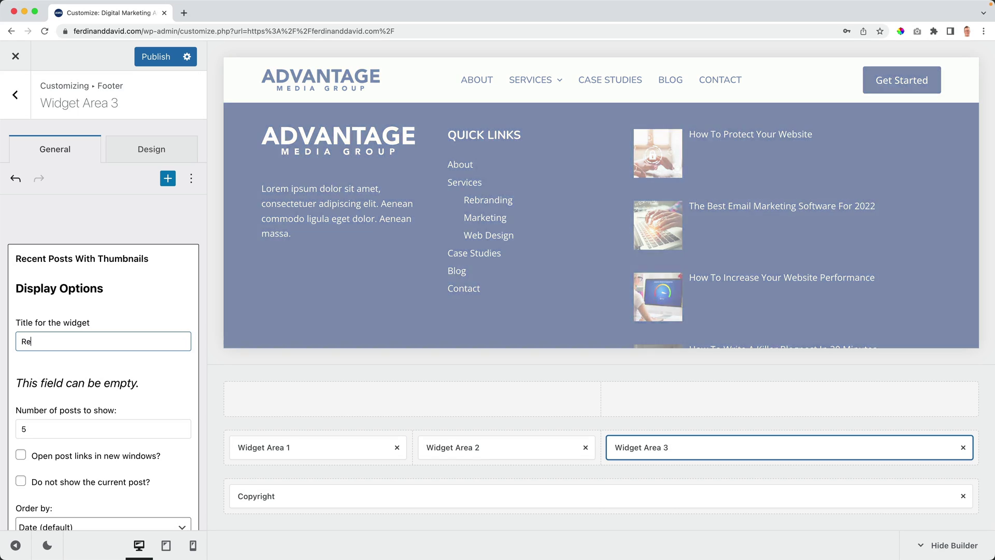
pyautogui.write('cent Posts')
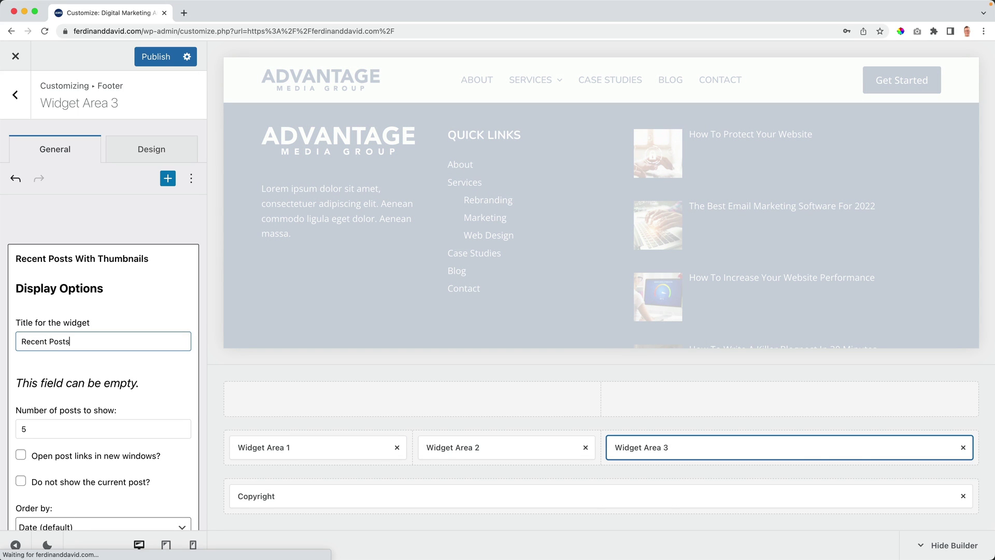
# Step: Change the widget's number of posts to show from 5 to 3
pyautogui.scroll(-1, 78, 342)
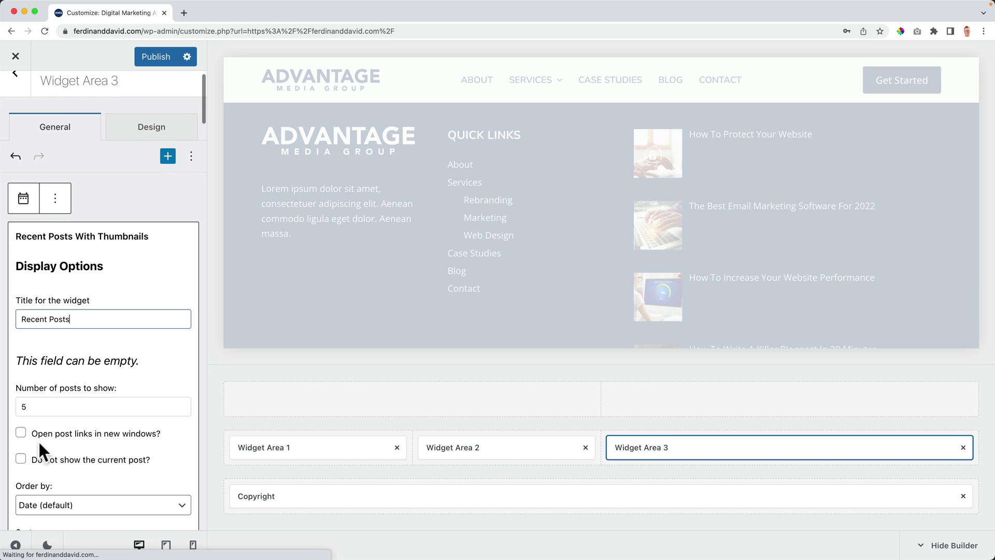
pyautogui.click(42, 411)
pyautogui.press('BackSpace')
pyautogui.write('3')
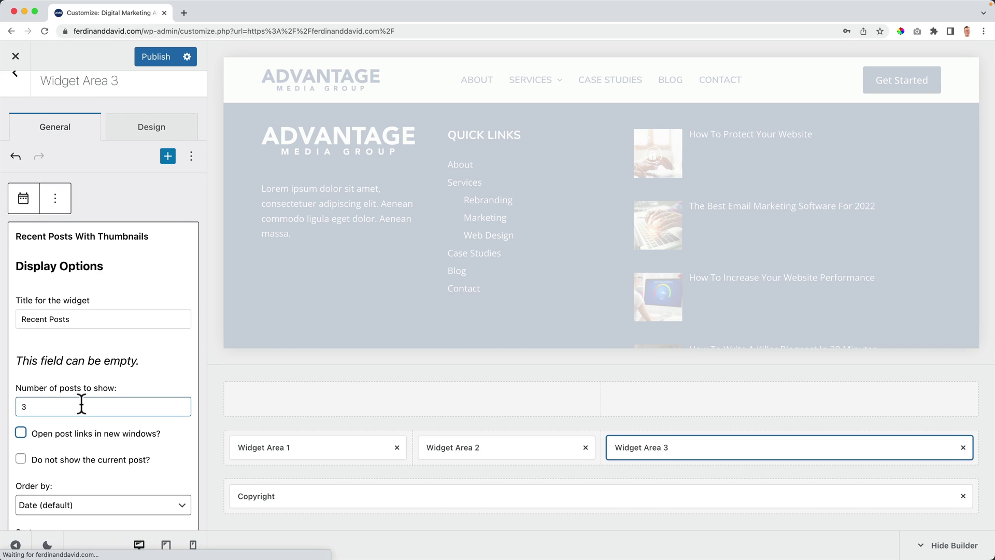
pyautogui.scroll(-3, 567, 287)
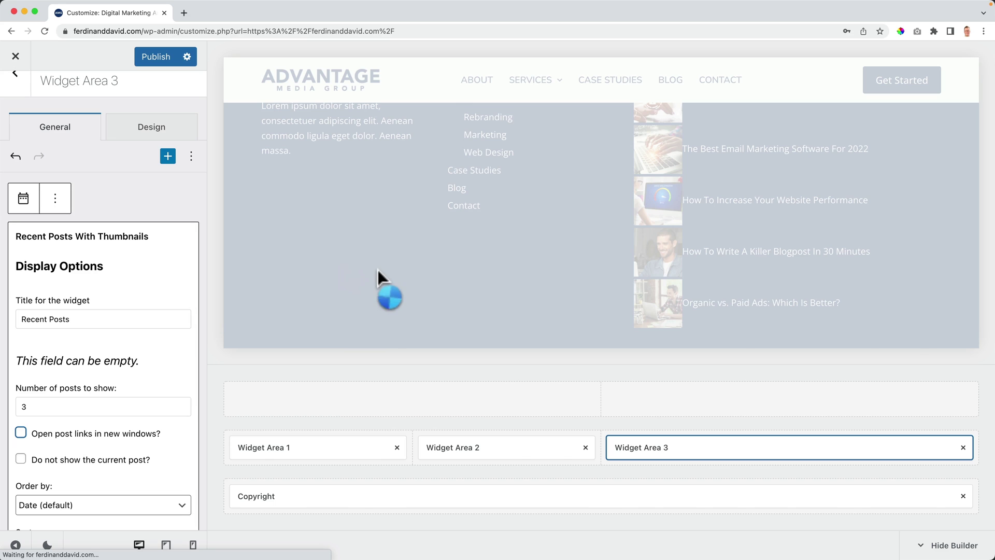
pyautogui.scroll(3, 411, 270)
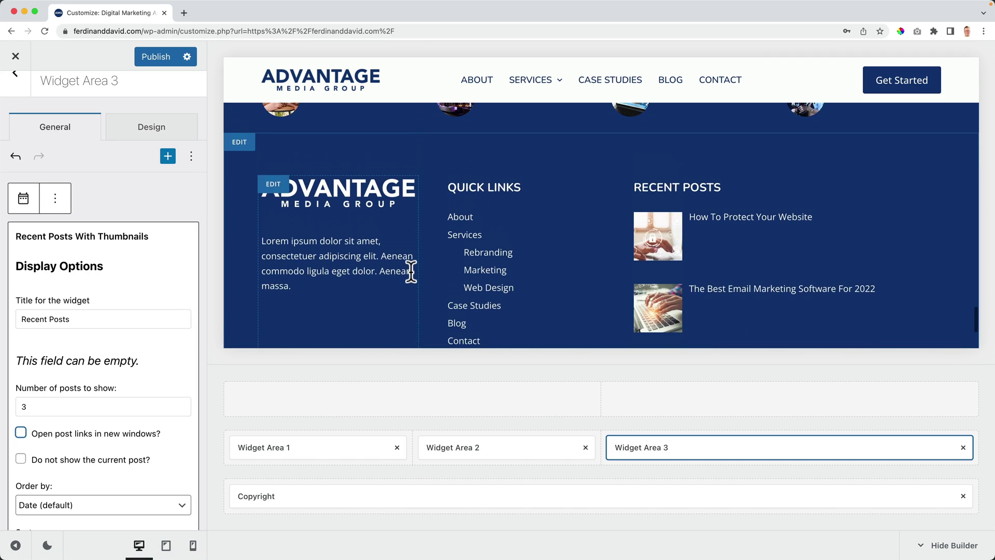
pyautogui.scroll(-3, 411, 272)
pyautogui.scroll(2, 411, 272)
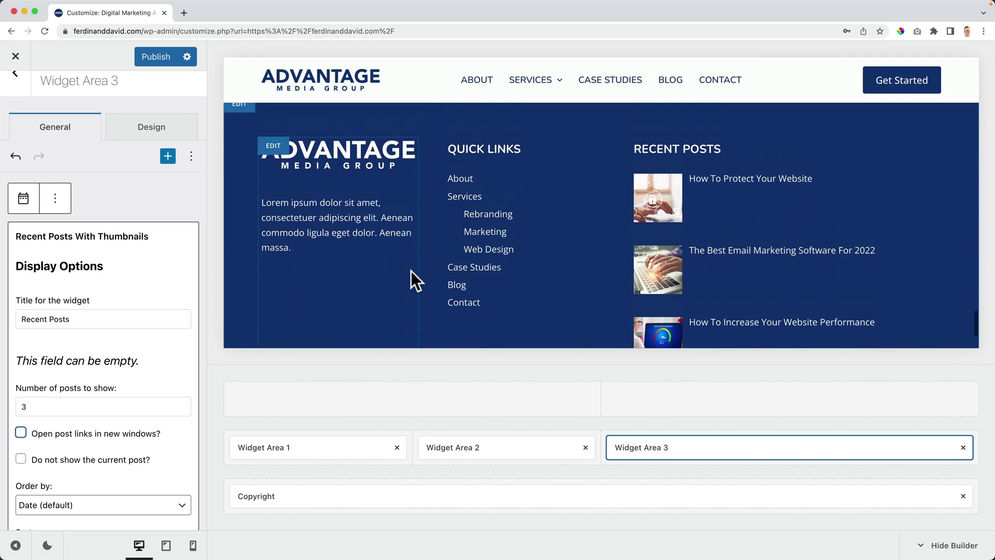
pyautogui.scroll(-1, 412, 271)
pyautogui.scroll(-2, 411, 269)
pyautogui.scroll(-3, 91, 369)
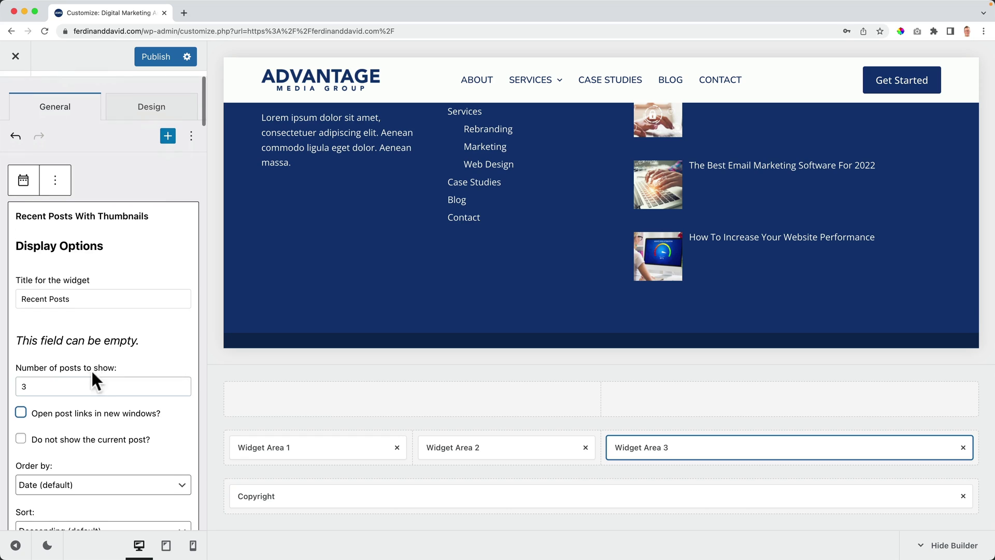
pyautogui.scroll(-5, 98, 363)
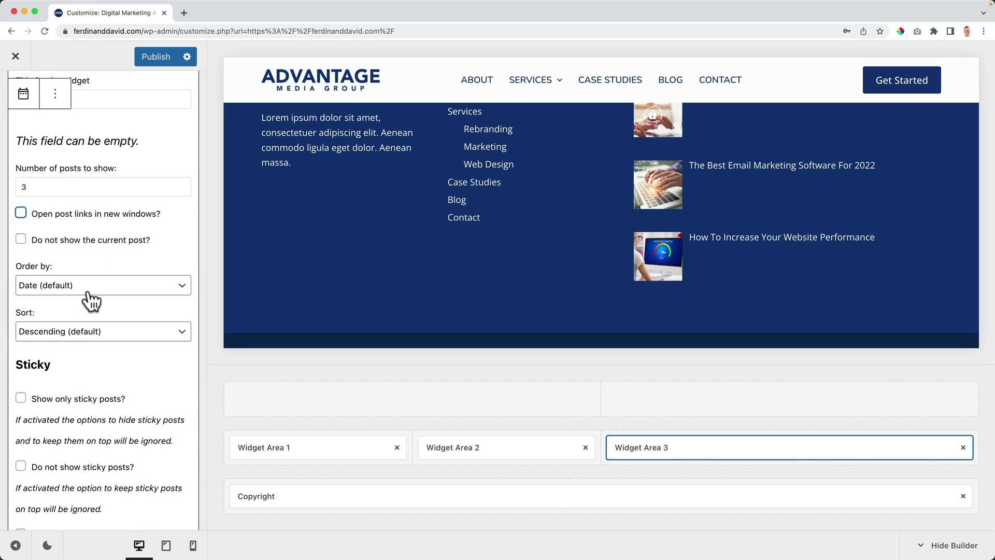
# Step: Keep Recent Posts ordered by Date and scroll down to the Show post date option
pyautogui.click(90, 290)
pyautogui.click(97, 267)
pyautogui.scroll(-5, 77, 378)
pyautogui.scroll(-7, 79, 375)
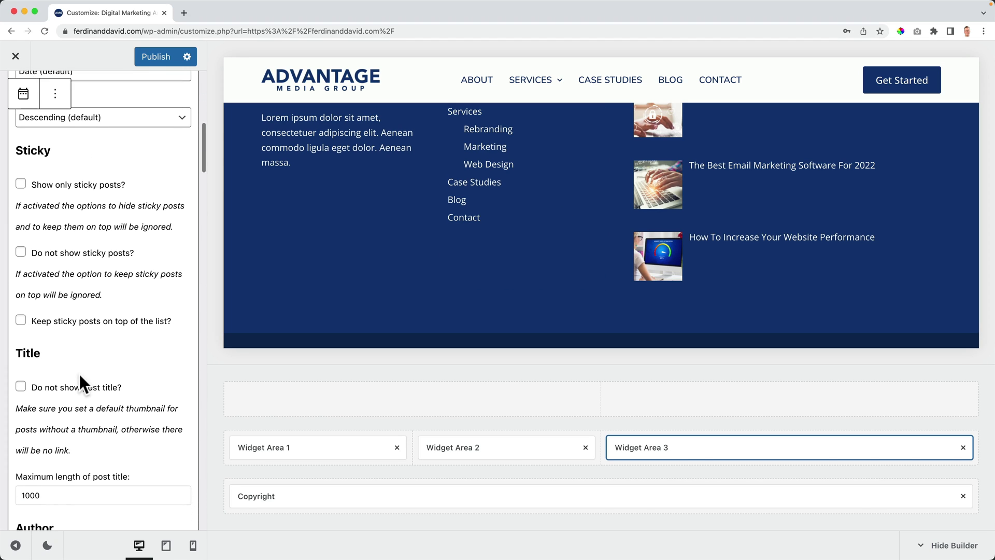
pyautogui.scroll(-9, 79, 371)
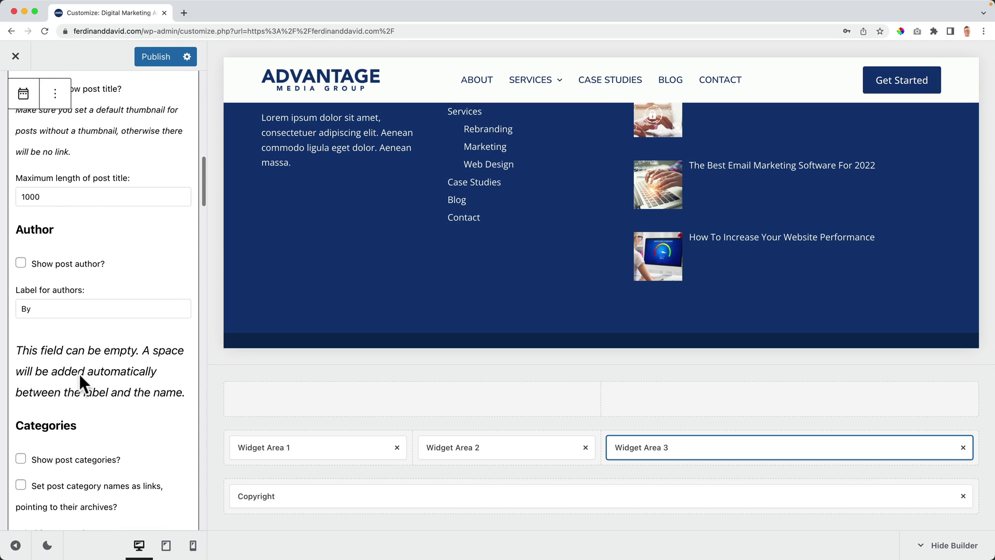
pyautogui.scroll(-2, 80, 374)
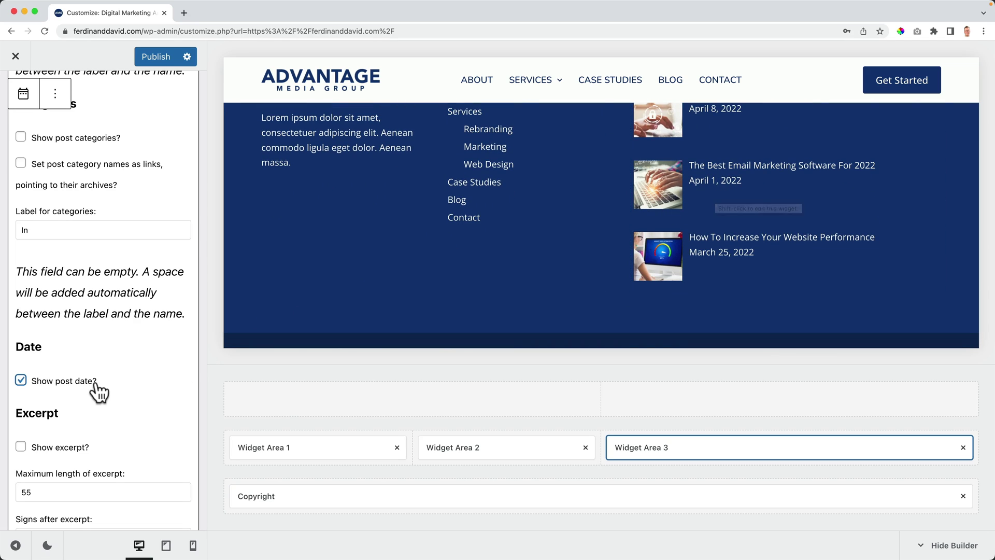
pyautogui.scroll(-5, 96, 386)
pyautogui.scroll(-13, 96, 383)
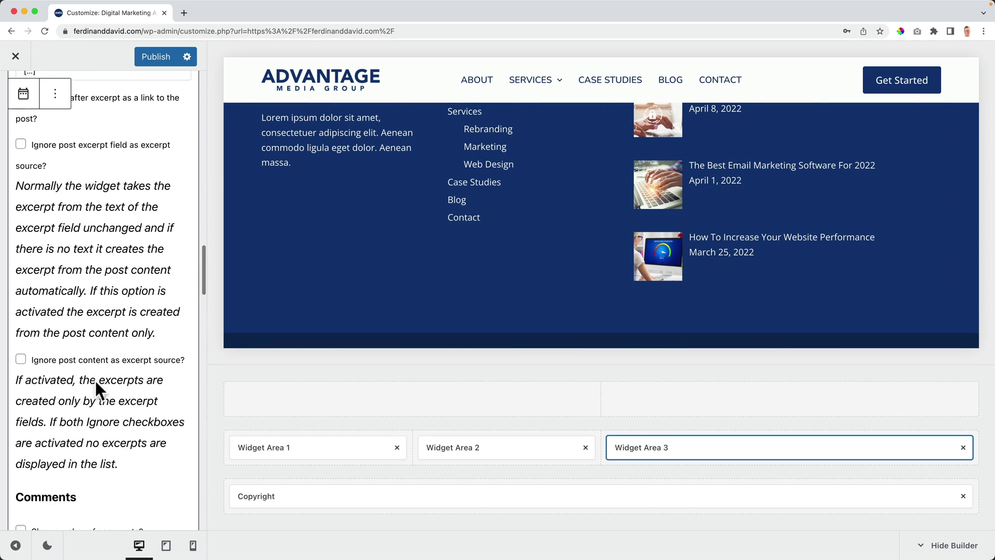
pyautogui.scroll(-2, 94, 378)
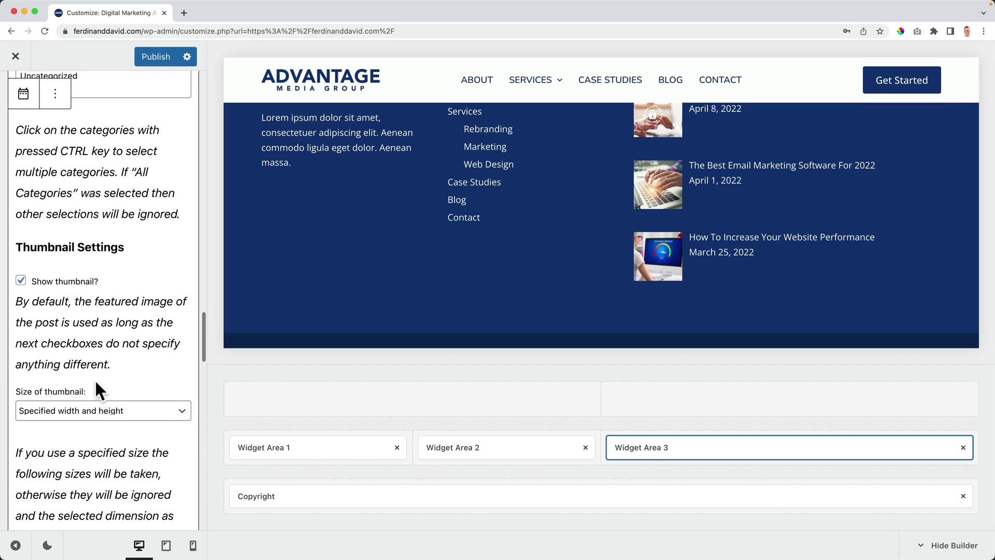
pyautogui.scroll(3, 73, 243)
pyautogui.scroll(-1, 67, 318)
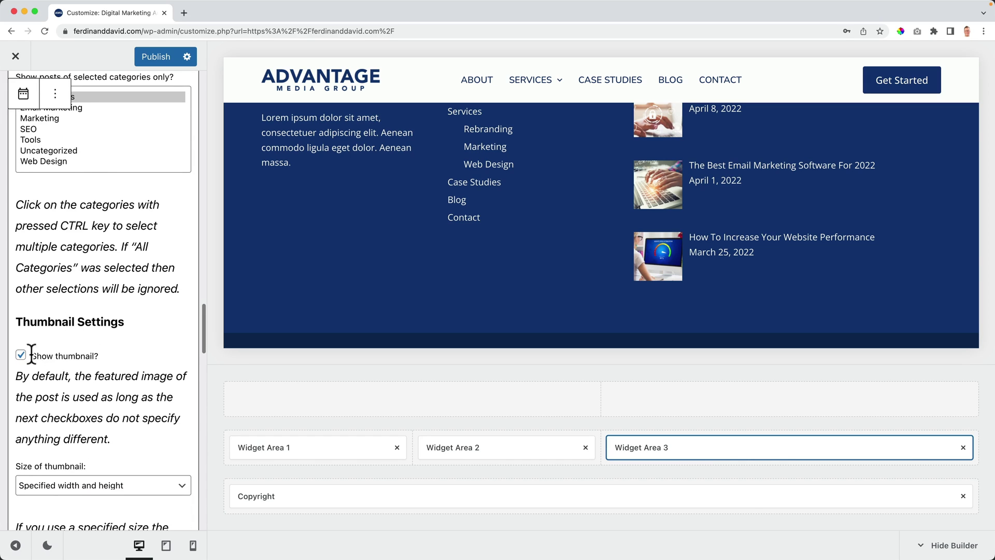
pyautogui.scroll(-3, 65, 319)
# Step: Change the Recent Posts thumbnail size from Medium (300 × 300) to Thumbnail (150 × 150)
pyautogui.click(81, 352)
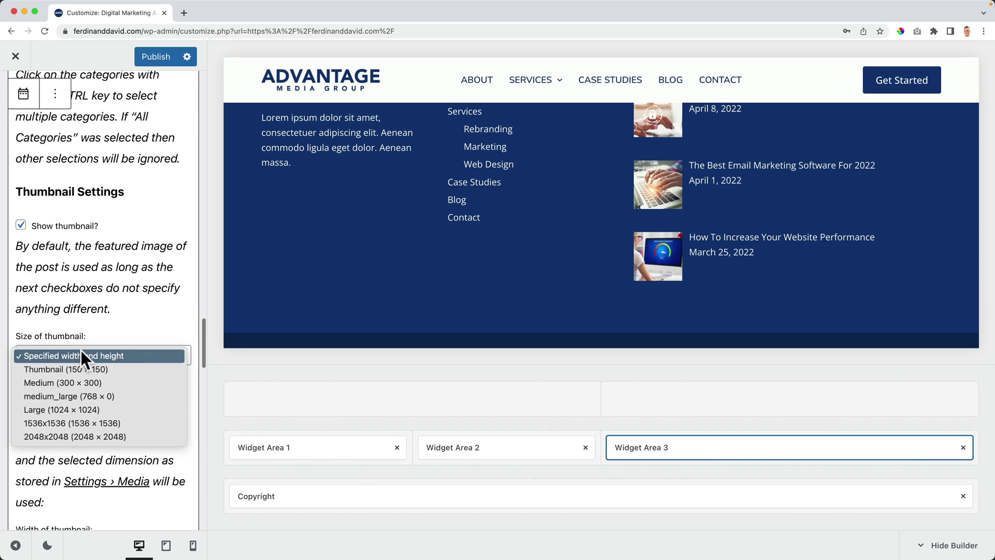
pyautogui.click(72, 383)
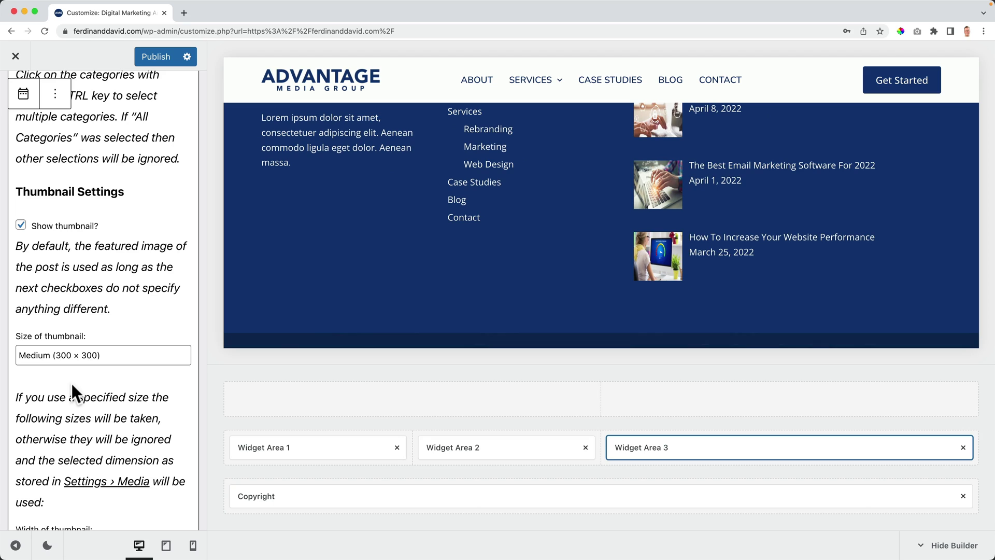
pyautogui.scroll(2, 632, 300)
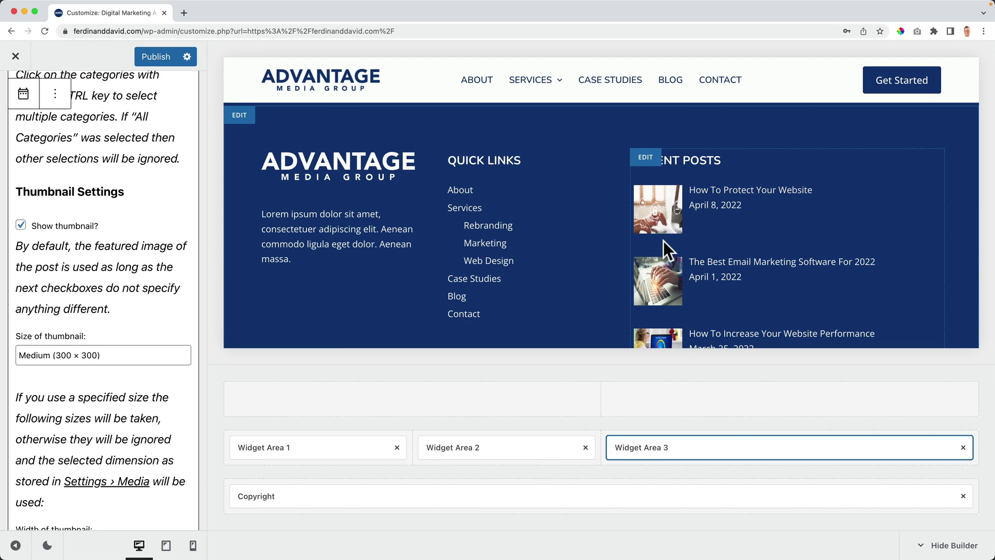
pyautogui.scroll(-2, 668, 251)
pyautogui.click(88, 355)
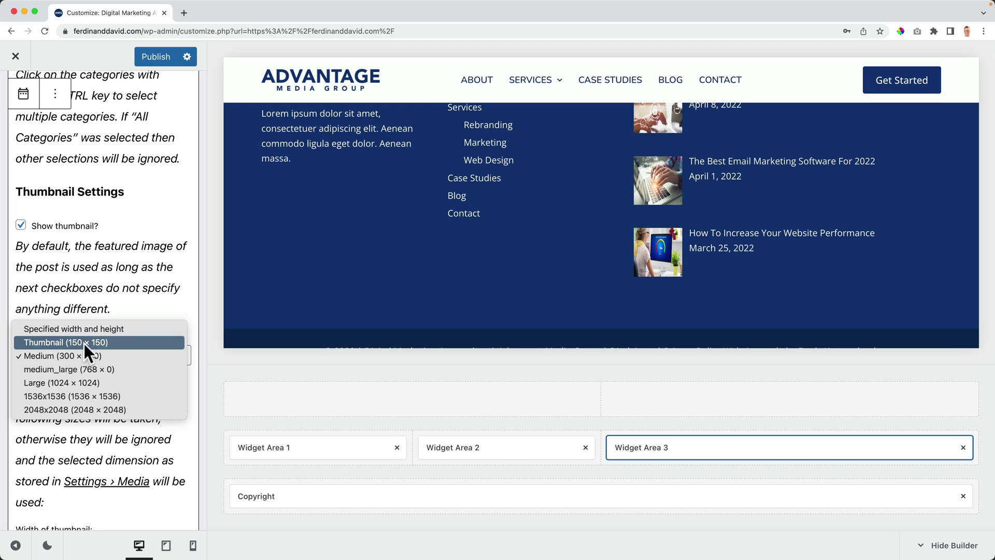
pyautogui.click(84, 343)
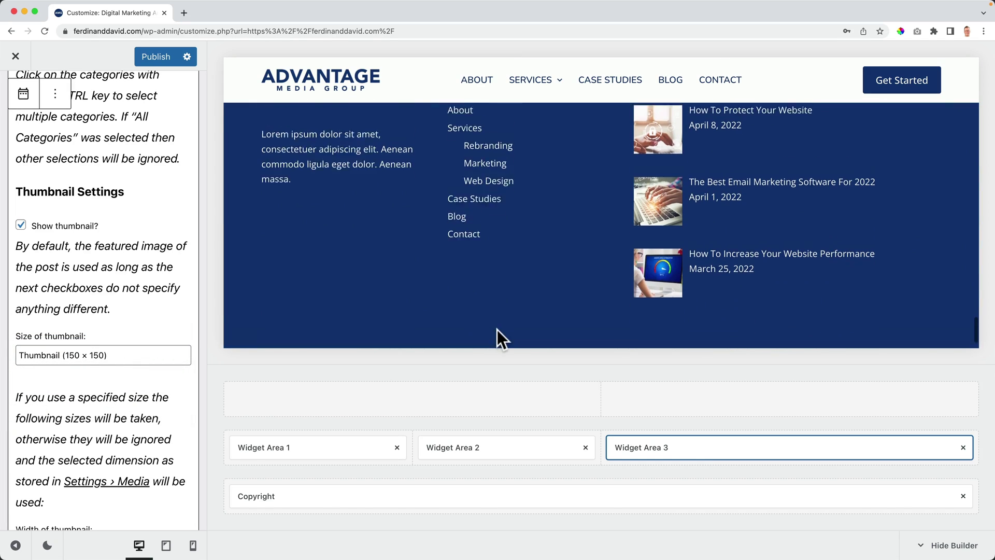
# Step: Review the thumbnail width and height fields below the size setting
pyautogui.scroll(-5, 144, 326)
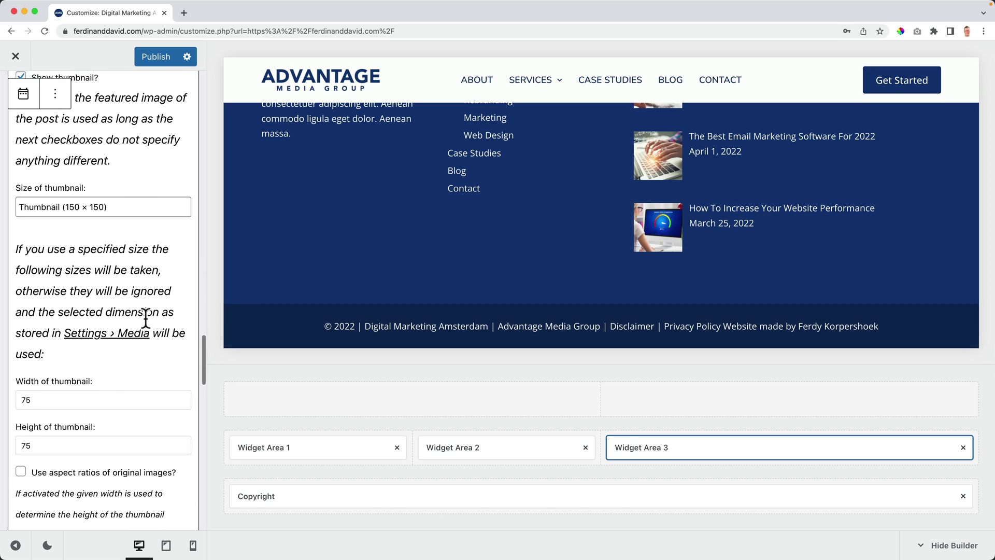
pyautogui.scroll(-1, 148, 327)
pyautogui.click(23, 267)
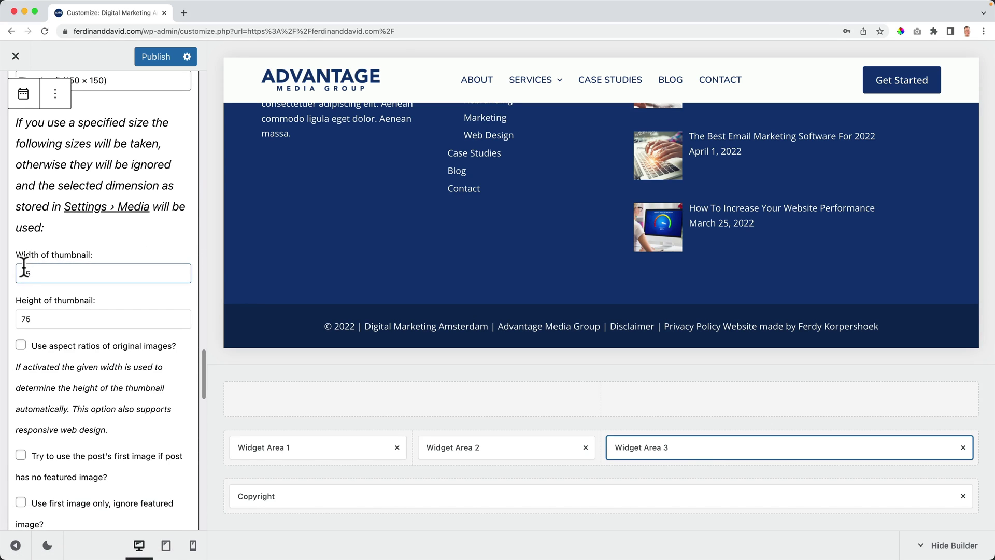
pyautogui.click(21, 346)
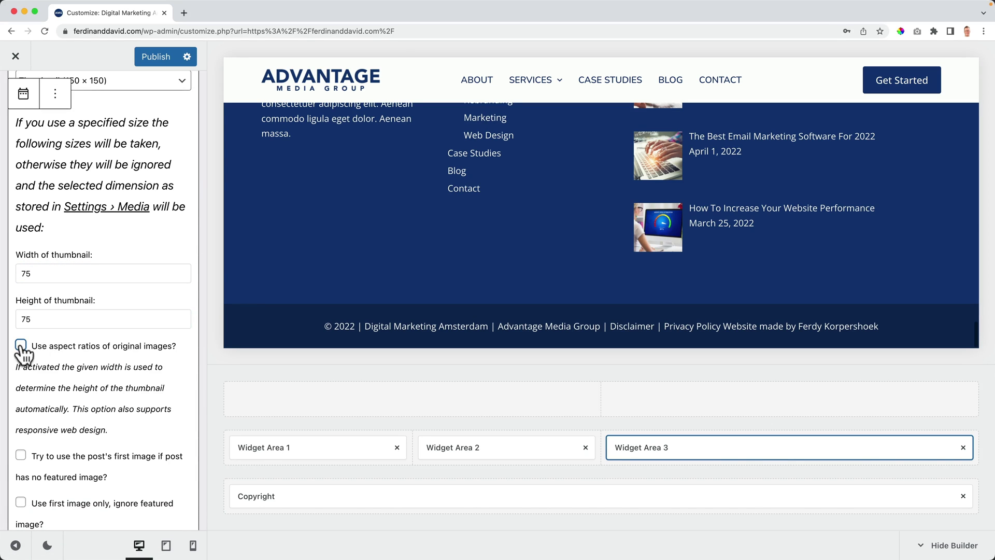
pyautogui.scroll(-10, 179, 331)
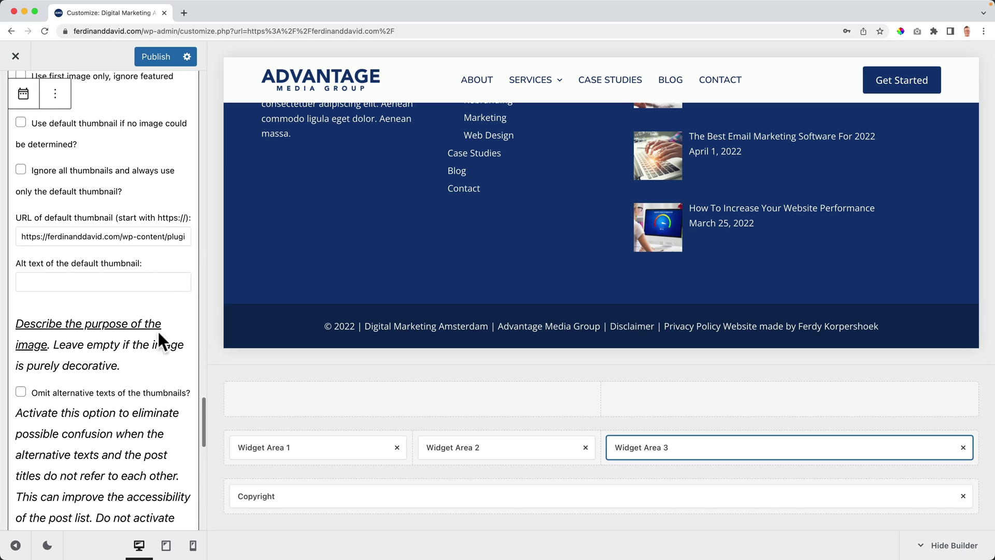
pyautogui.scroll(-10, 156, 330)
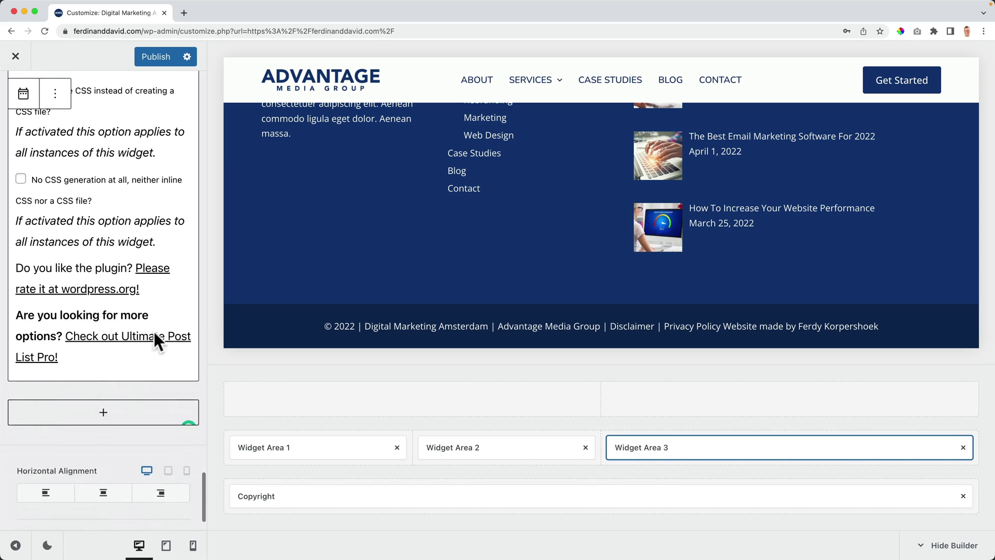
pyautogui.scroll(5, 589, 310)
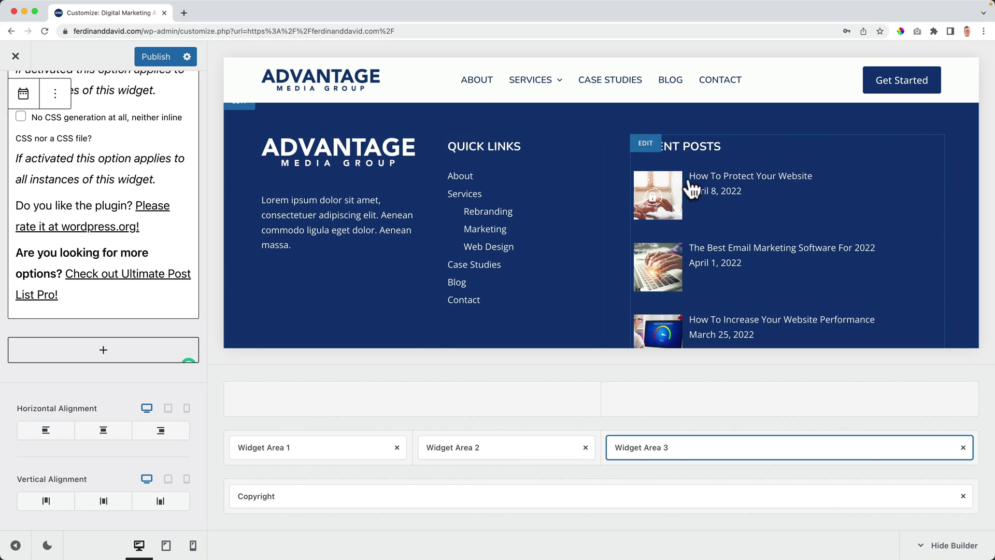
# Step: Set the footer Middle Row's Columns Layout to three equal-width columns
pyautogui.scroll(-10, 129, 259)
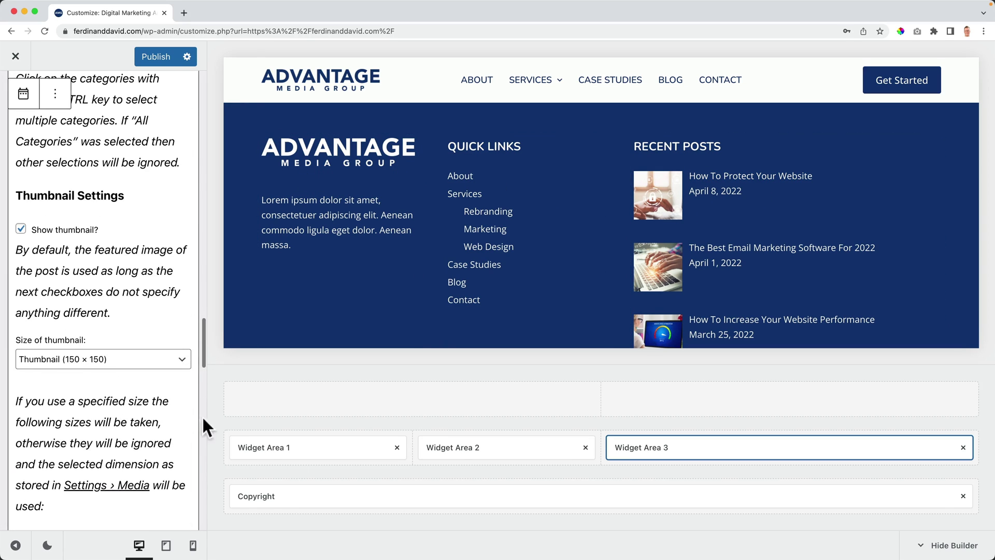
pyautogui.click(261, 426)
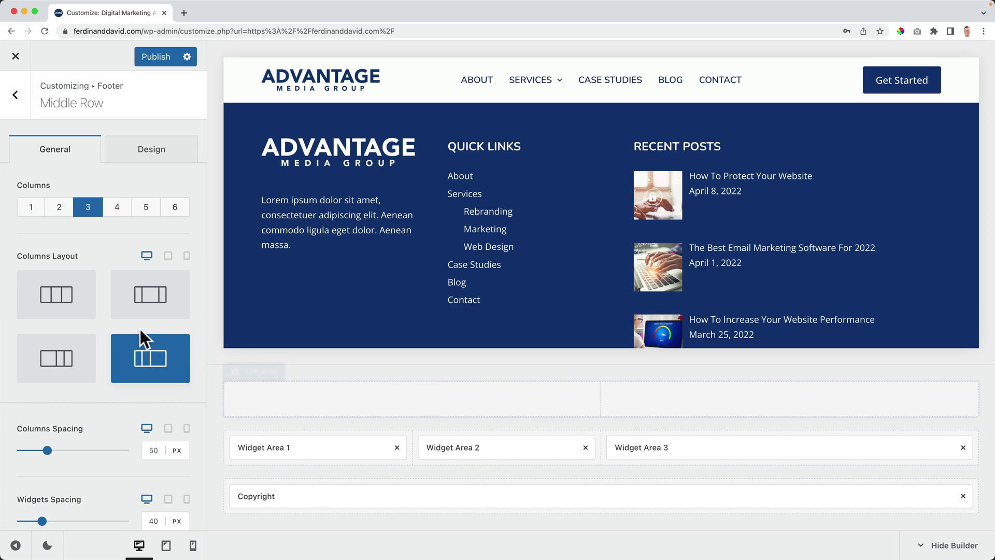
pyautogui.click(62, 306)
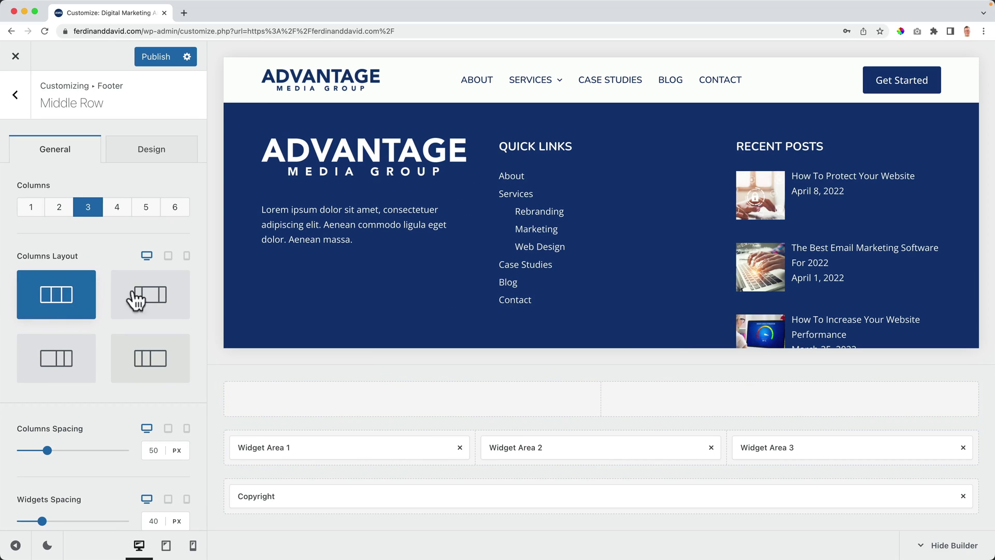
pyautogui.scroll(3, 565, 287)
pyautogui.scroll(-3, 565, 286)
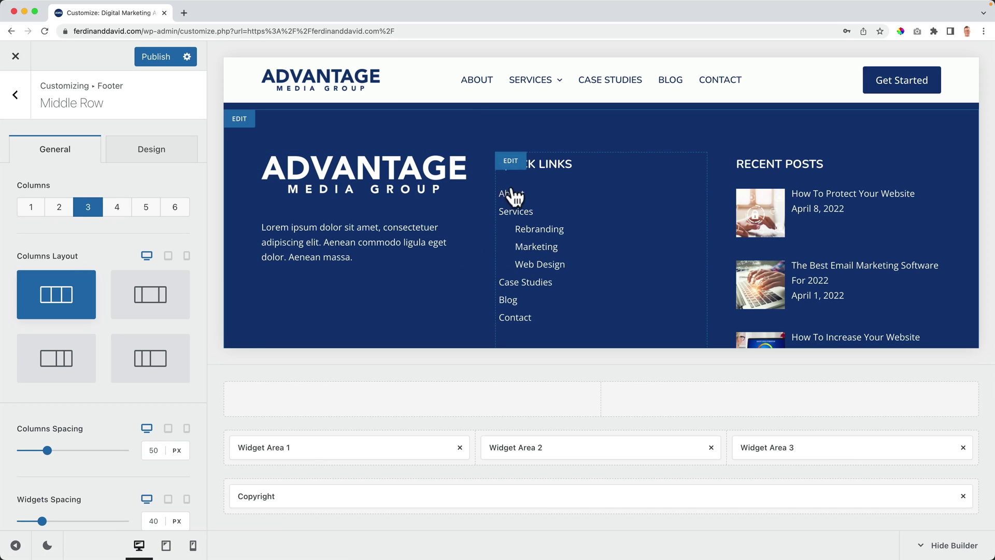
# Step: Set Horizontal Alignment to center for the Quick Links column (Widget Area 2)
pyautogui.click(513, 166)
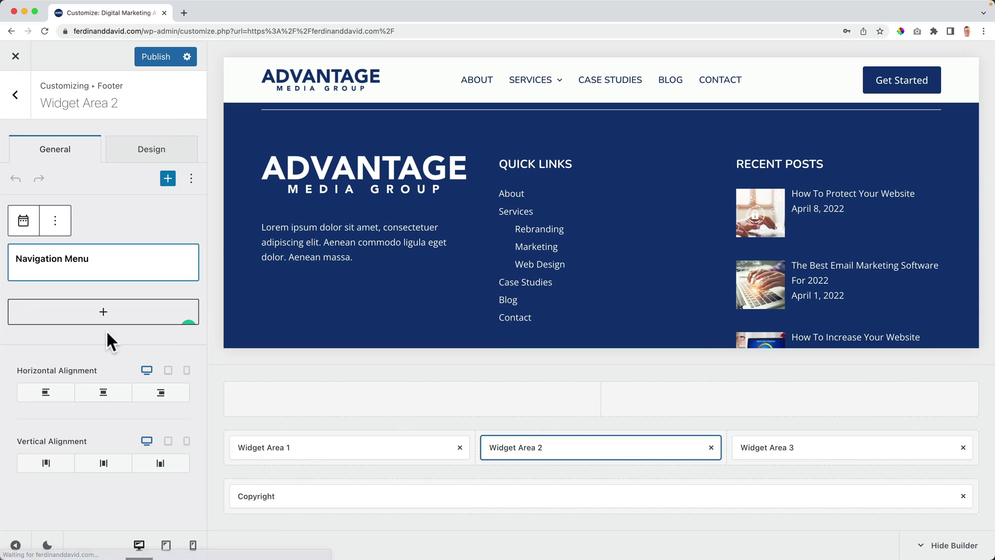
pyautogui.click(99, 498)
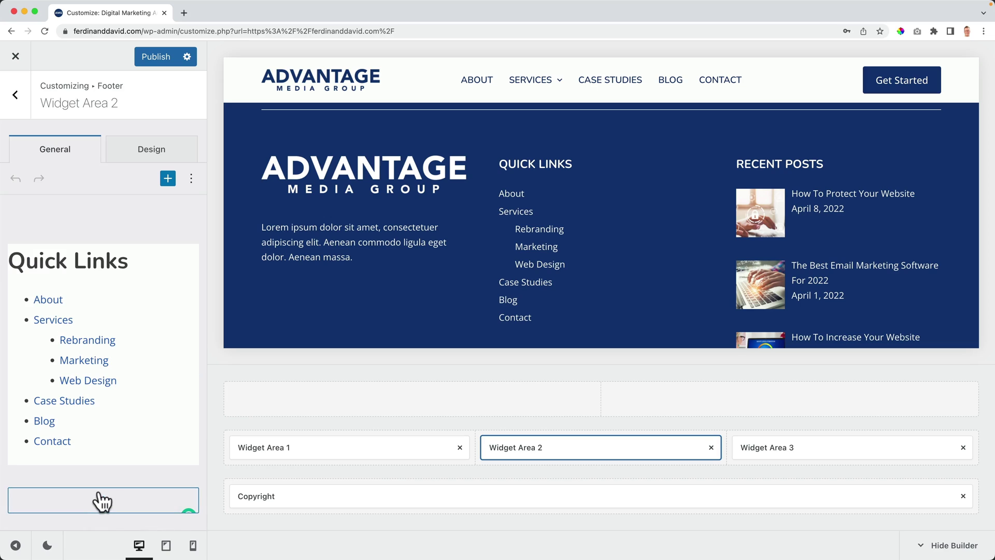
pyautogui.scroll(-5, 107, 495)
pyautogui.click(107, 435)
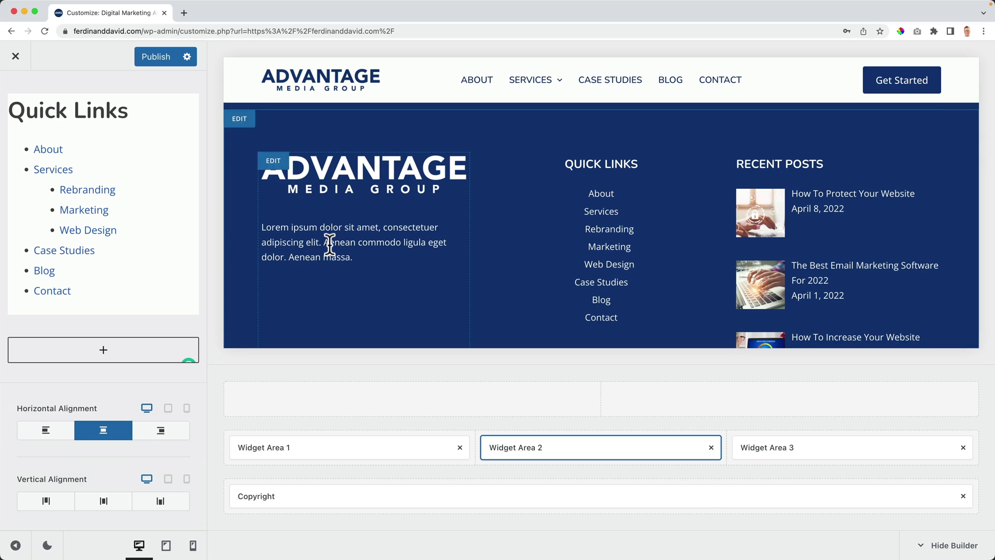
# Step: Center the logo column (Widget Area 1) and return to the footer options
pyautogui.click(273, 163)
pyautogui.click(100, 344)
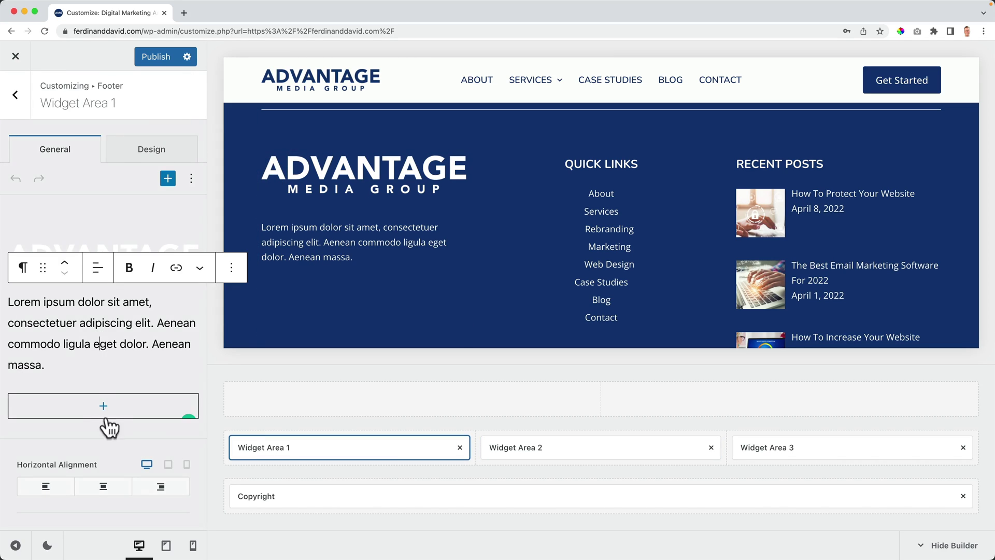
pyautogui.click(102, 487)
pyautogui.scroll(-3, 440, 237)
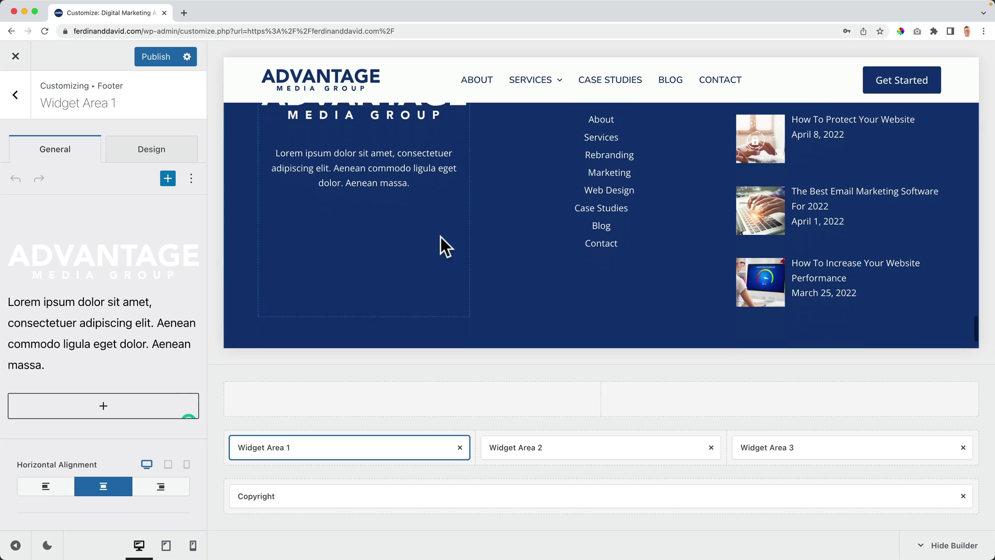
pyautogui.scroll(2, 440, 238)
pyautogui.scroll(-2, 440, 238)
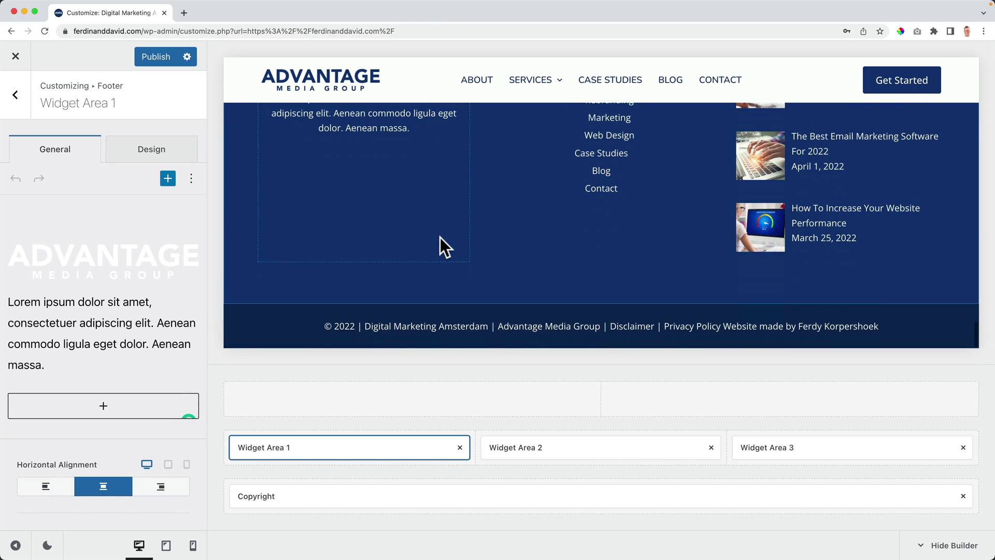
pyautogui.scroll(5, 440, 238)
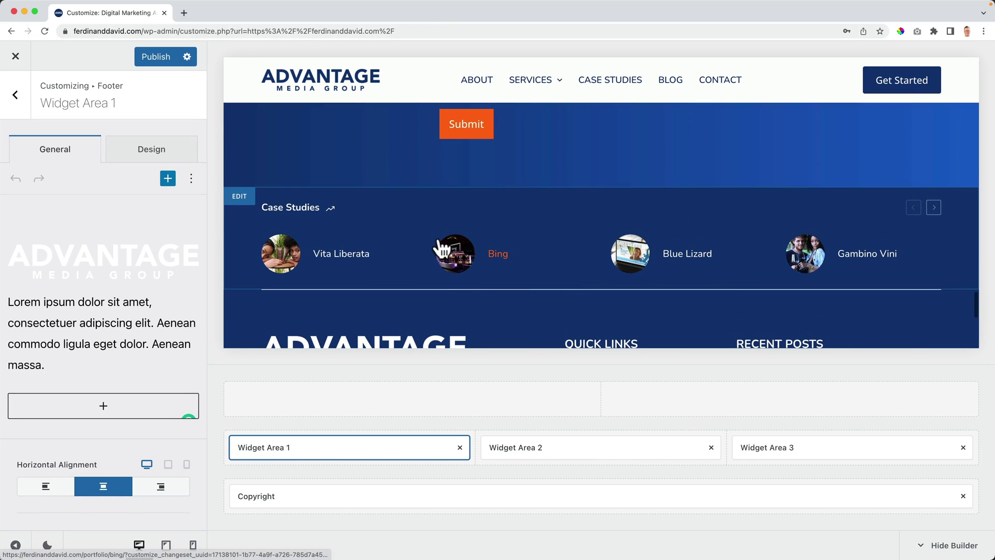
pyautogui.scroll(-5, 440, 248)
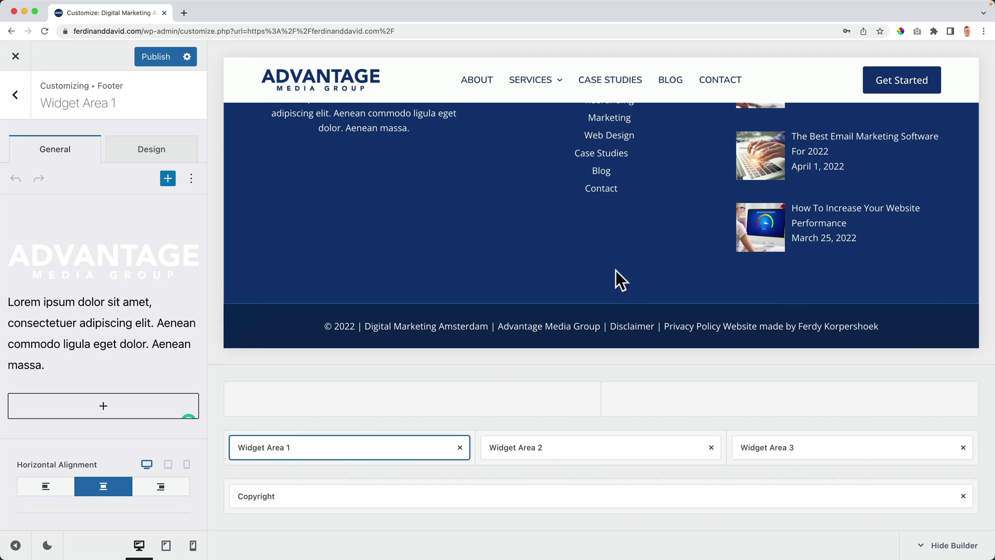
pyautogui.click(15, 95)
# Step: Switch Scroll to Top on under General and try the filled triangle arrow icon
pyautogui.click(15, 96)
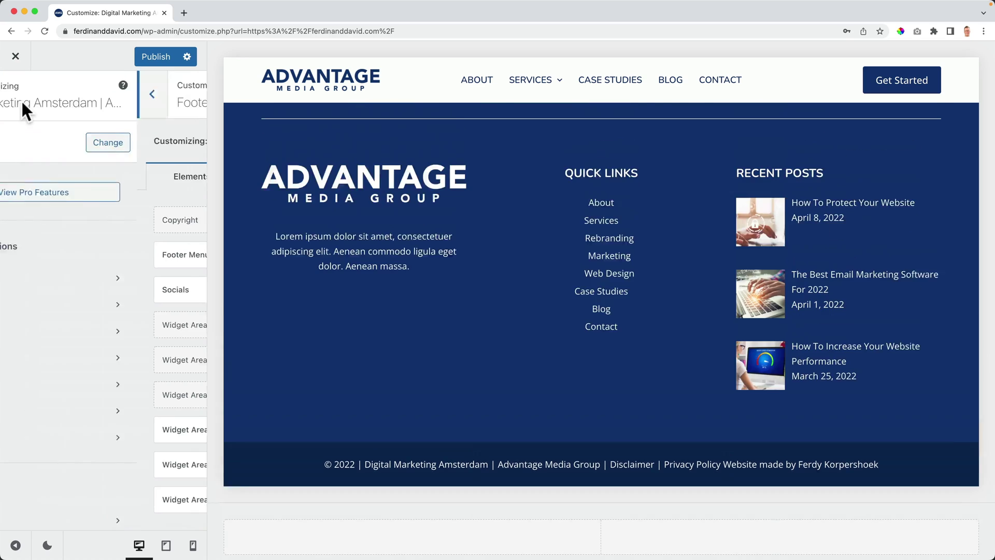
pyautogui.click(63, 284)
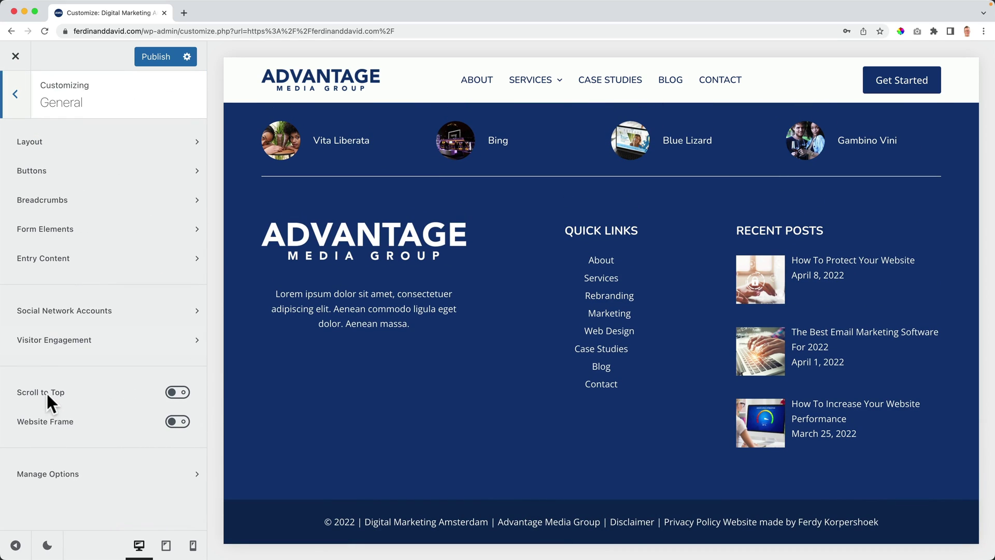
pyautogui.click(177, 392)
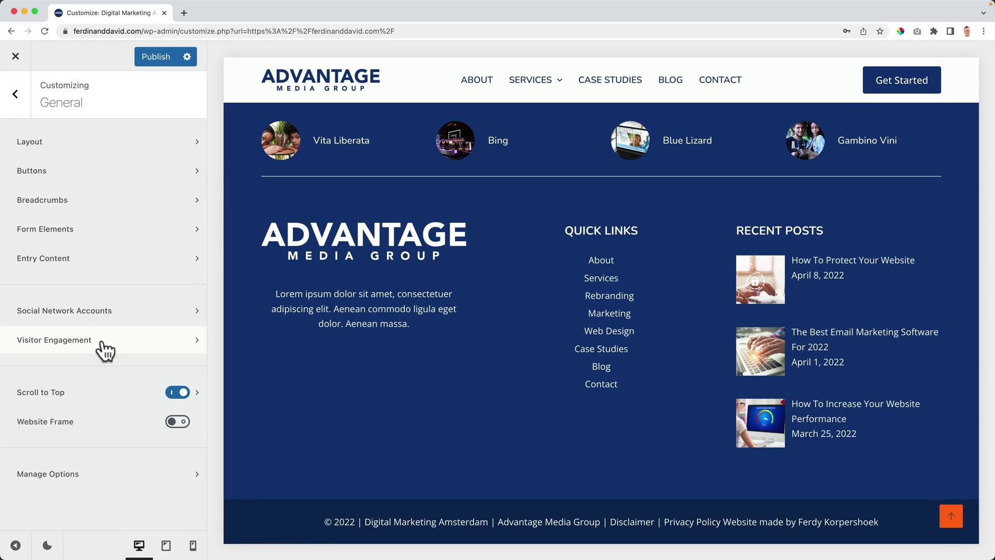
pyautogui.click(196, 393)
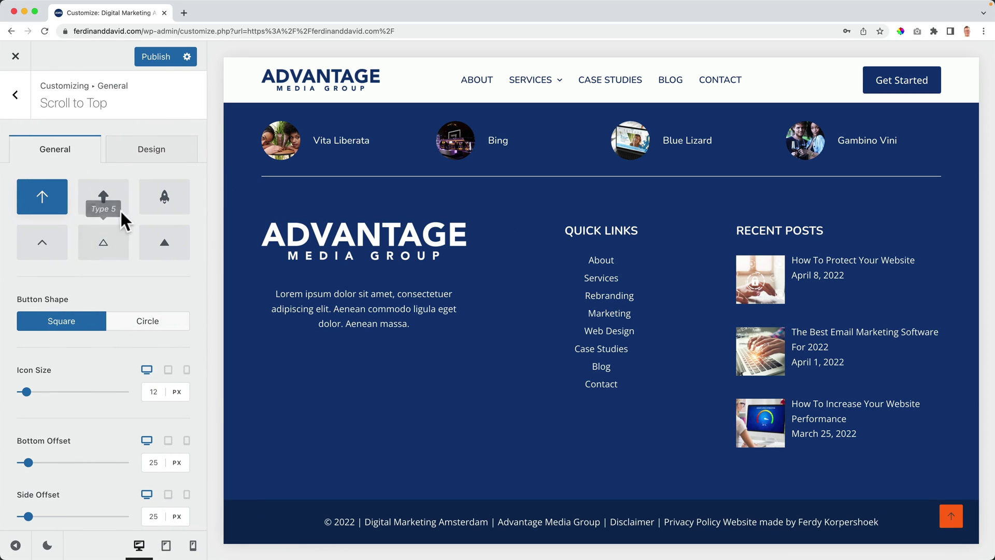
pyautogui.click(164, 252)
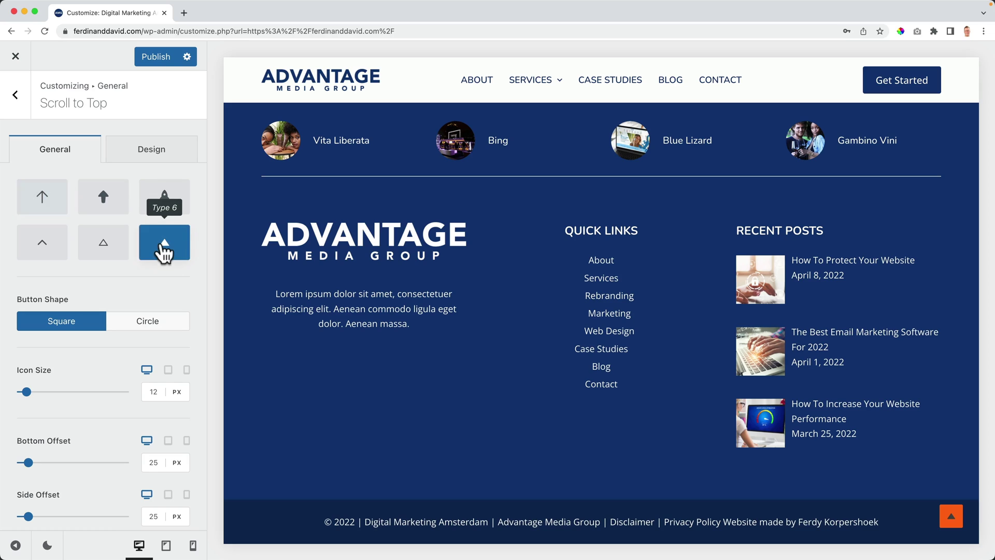
# Step: Give the button a Color 1 dark blue background and Color 3 orange hover background
pyautogui.click(148, 145)
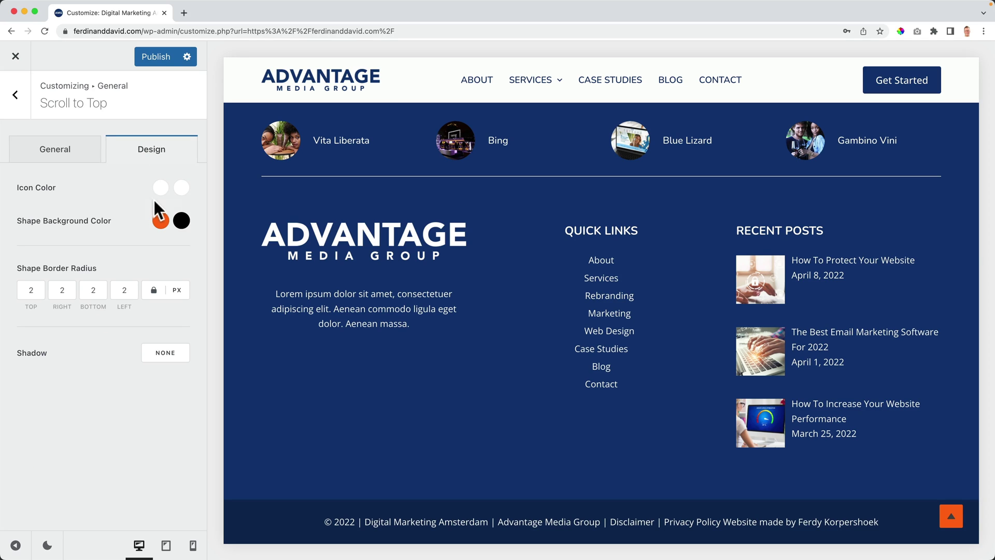
pyautogui.click(161, 222)
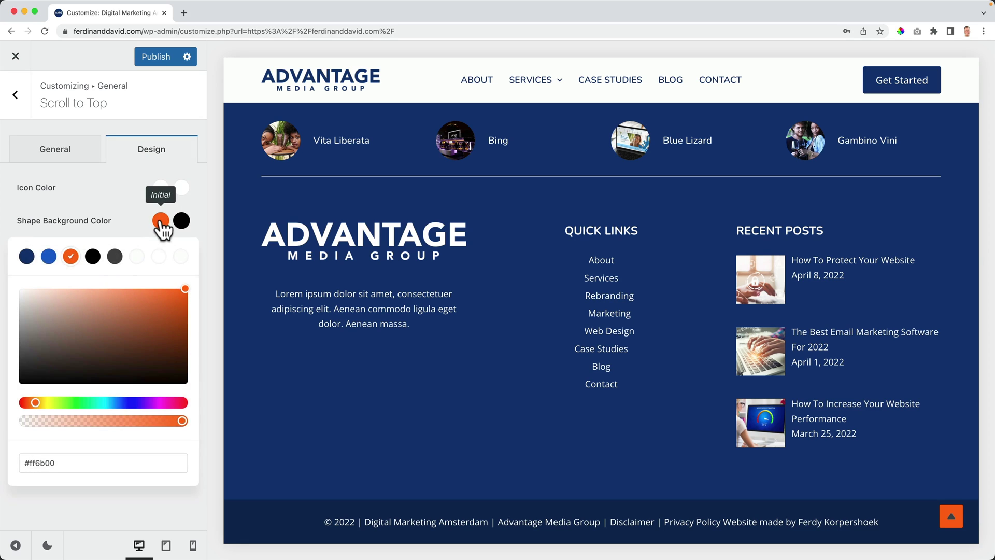
pyautogui.click(31, 258)
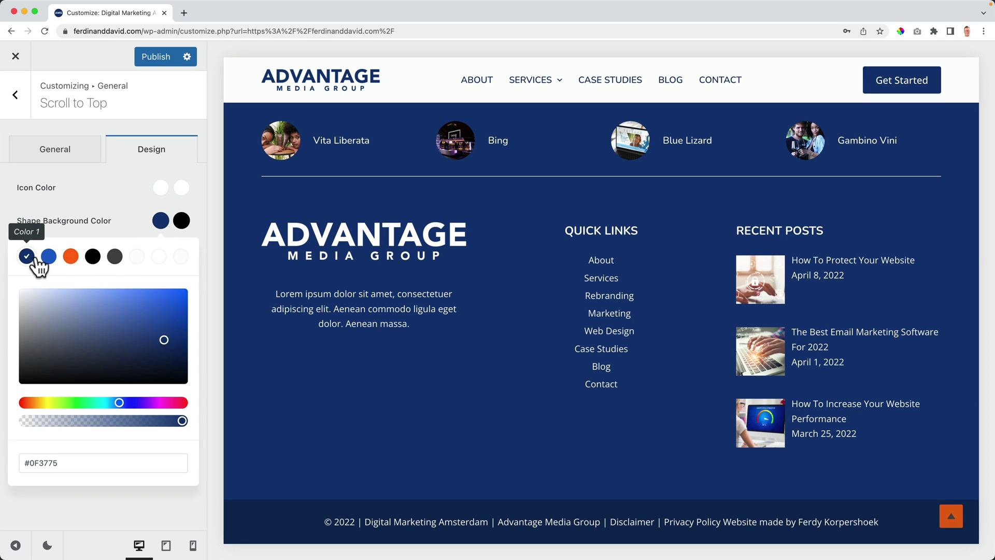
pyautogui.click(160, 187)
pyautogui.click(160, 221)
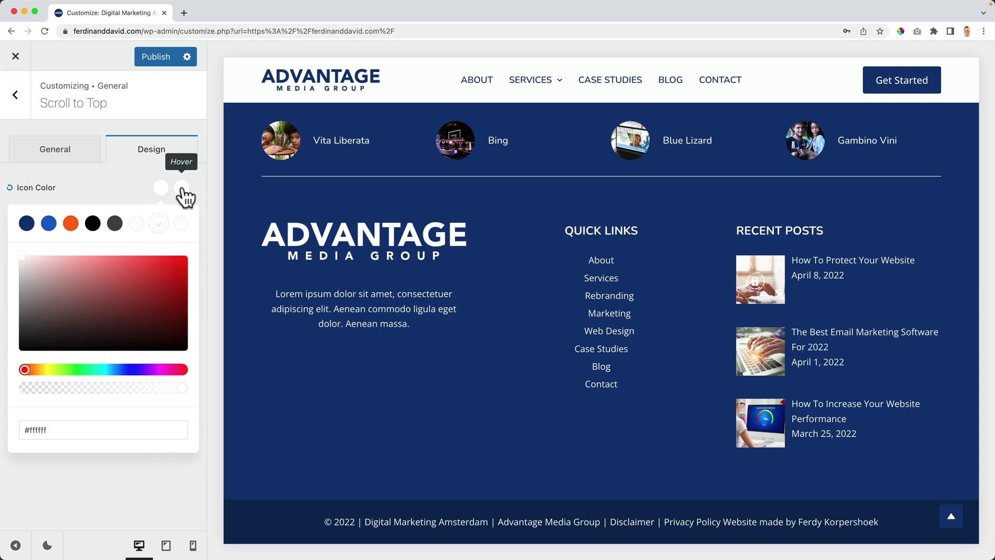
pyautogui.click(135, 197)
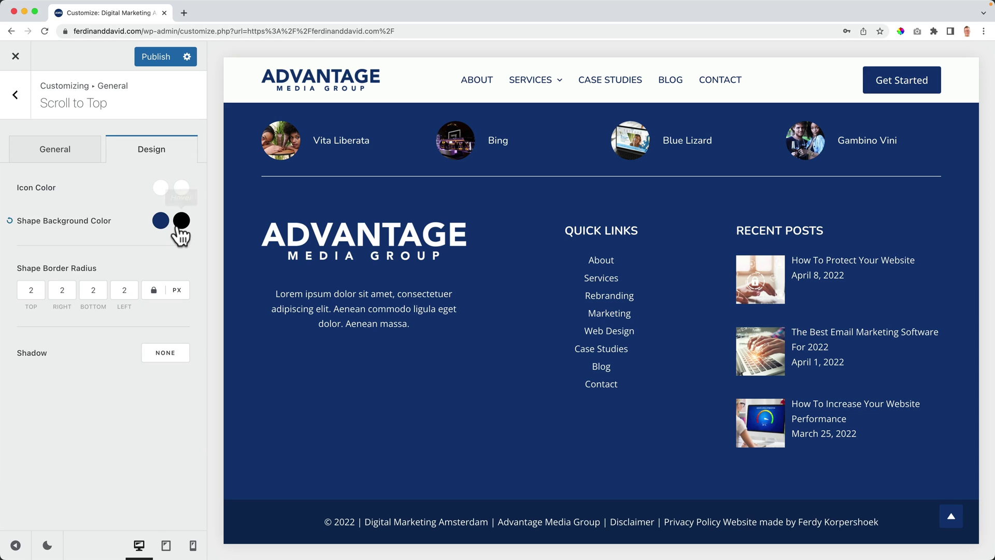
pyautogui.click(181, 220)
pyautogui.click(71, 256)
pyautogui.click(112, 217)
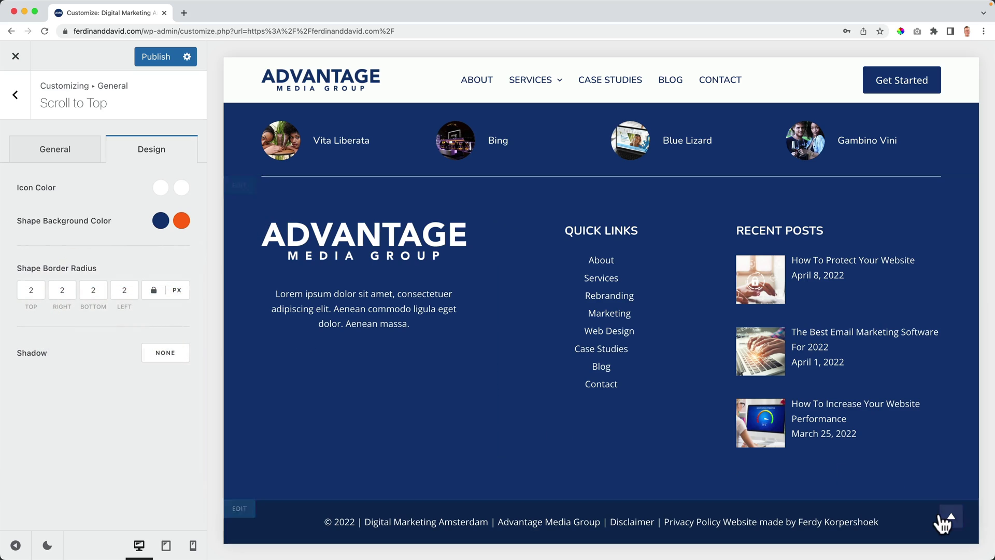
# Step: Use the Type 4 chevron icon with a Square shape, and test the button in the preview
pyautogui.click(54, 151)
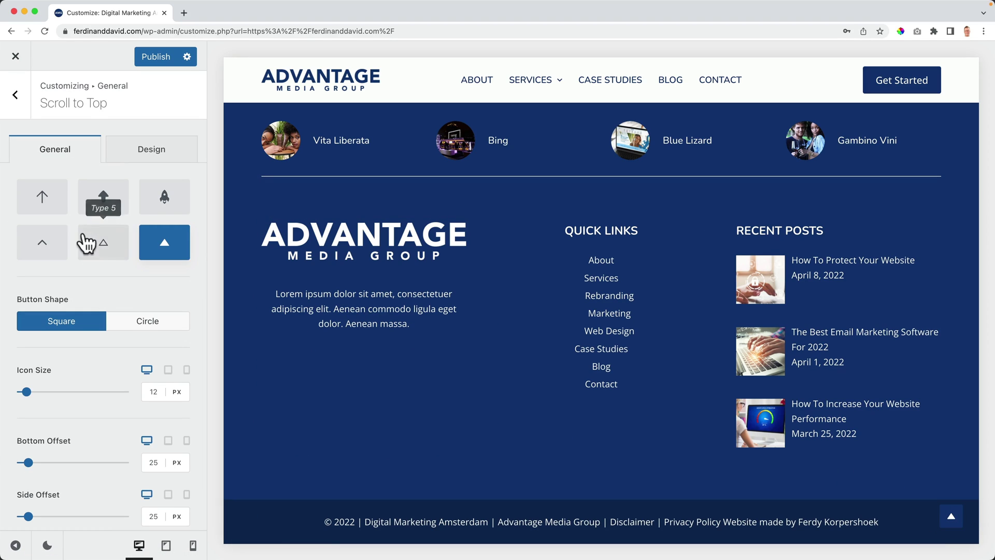
pyautogui.click(48, 246)
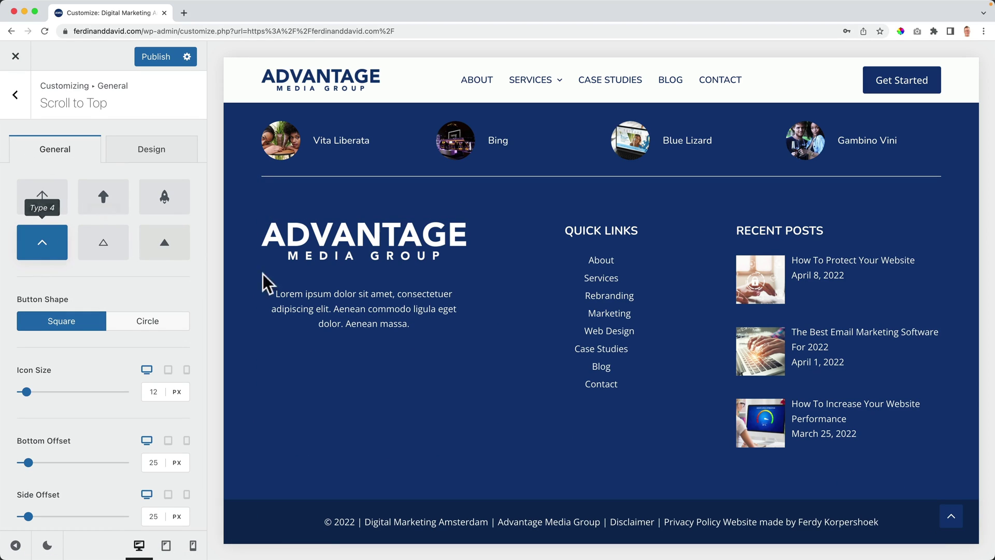
pyautogui.click(155, 323)
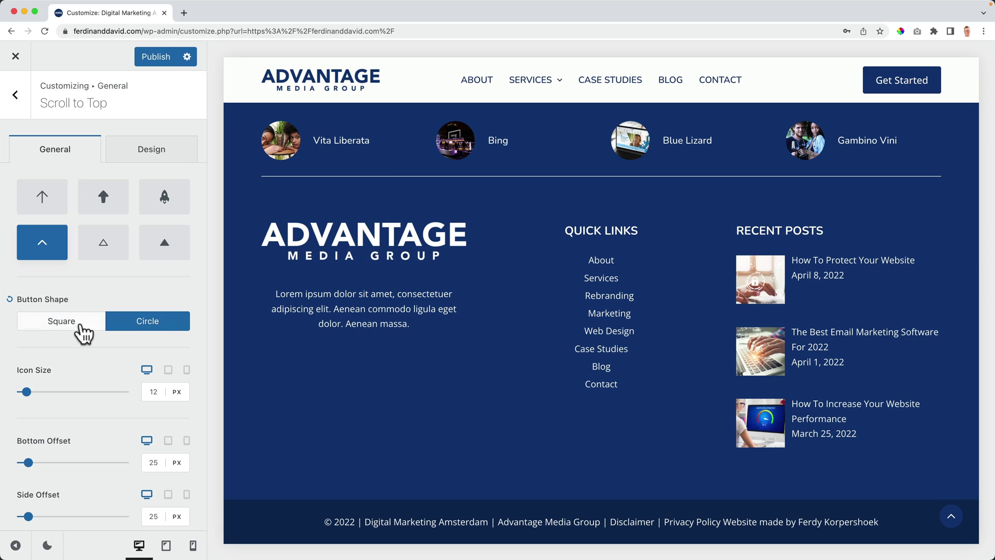
pyautogui.scroll(3, 624, 396)
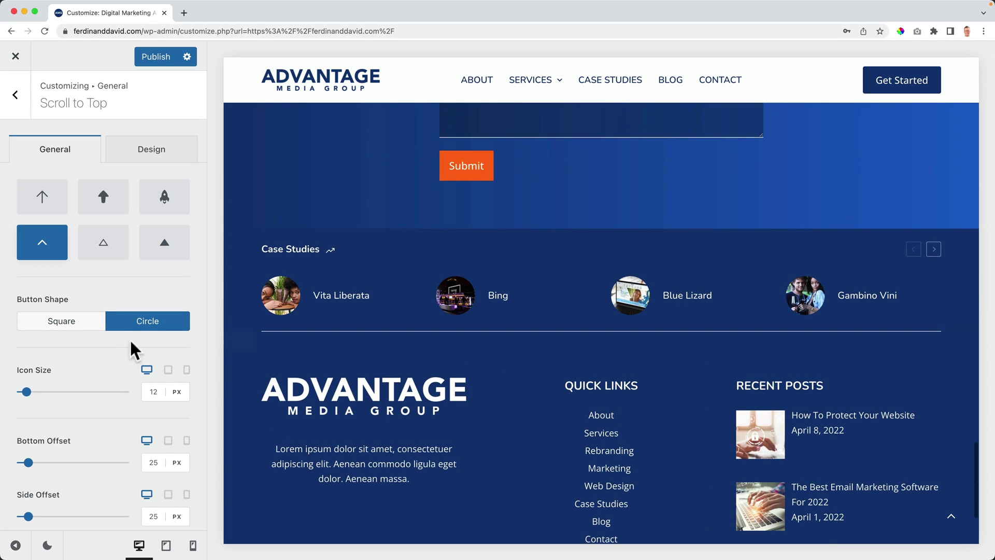
pyautogui.click(92, 330)
pyautogui.scroll(-4, 563, 370)
pyautogui.scroll(15, 567, 371)
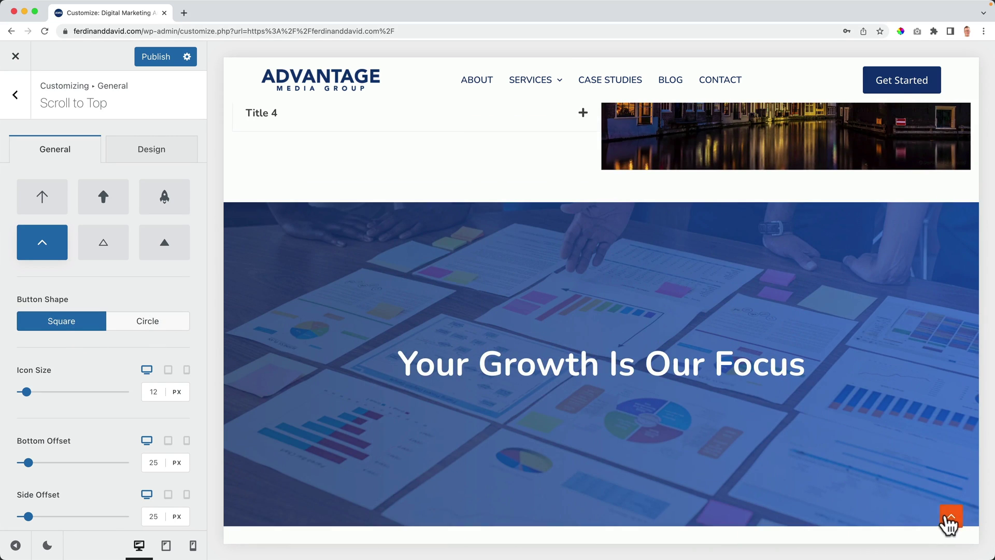
pyautogui.click(951, 516)
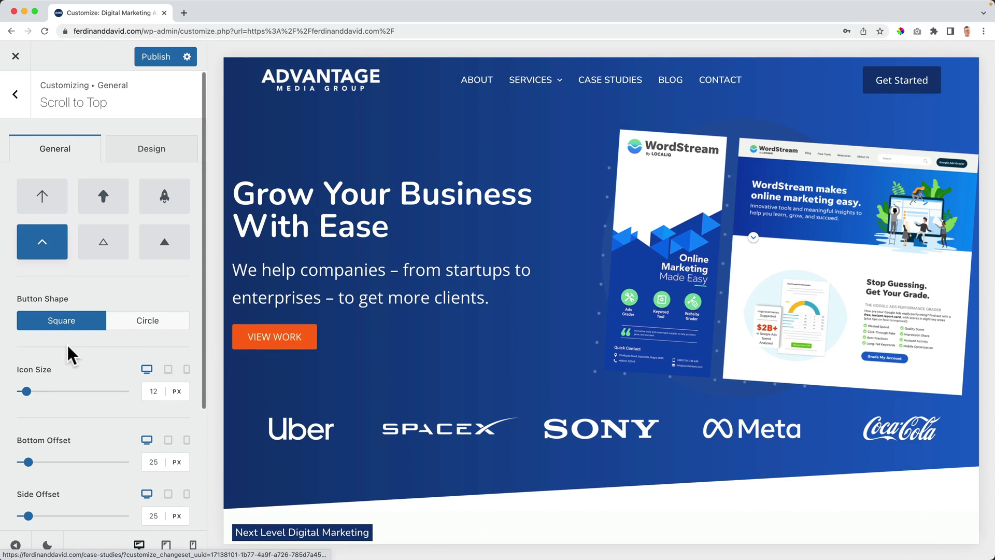
pyautogui.scroll(-3, 70, 353)
pyautogui.scroll(3, 83, 340)
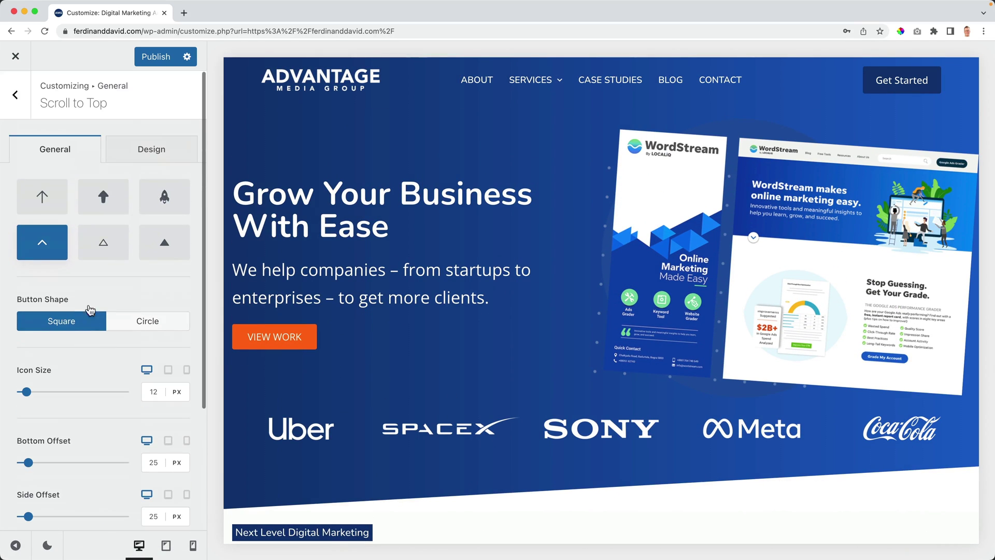
# Step: Publish the changes, exit the Customizer, and test the back-to-top button in the live footer
pyautogui.click(162, 58)
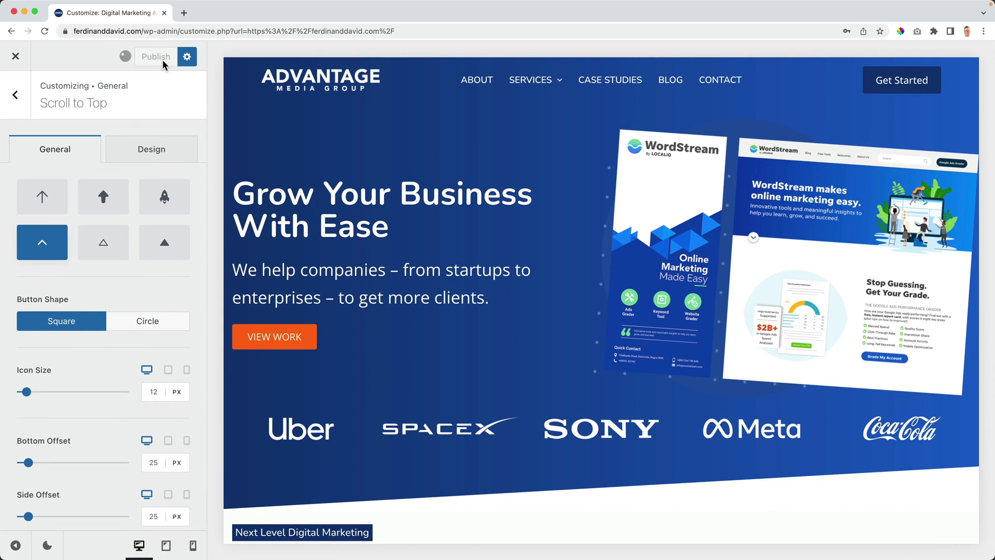
pyautogui.click(16, 57)
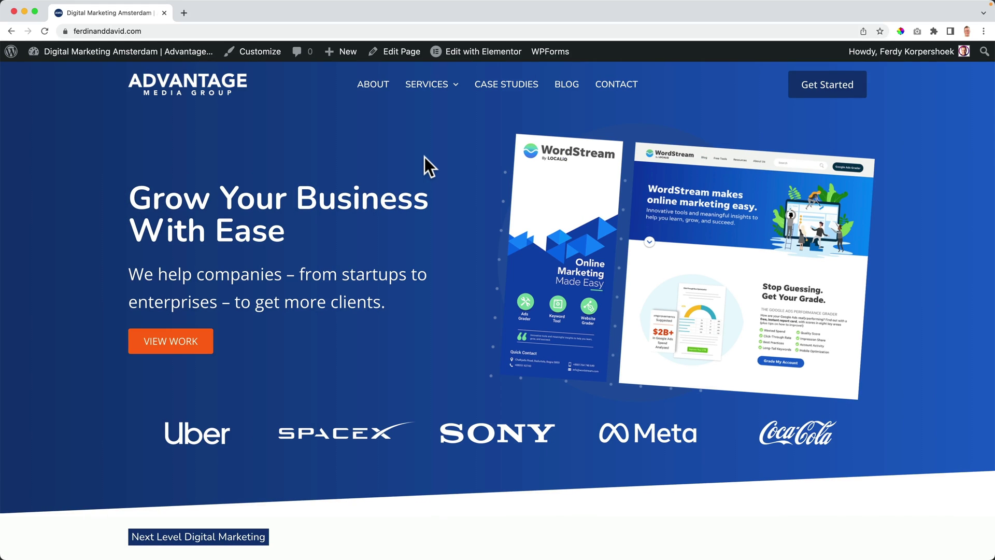
pyautogui.scroll(-10, 424, 157)
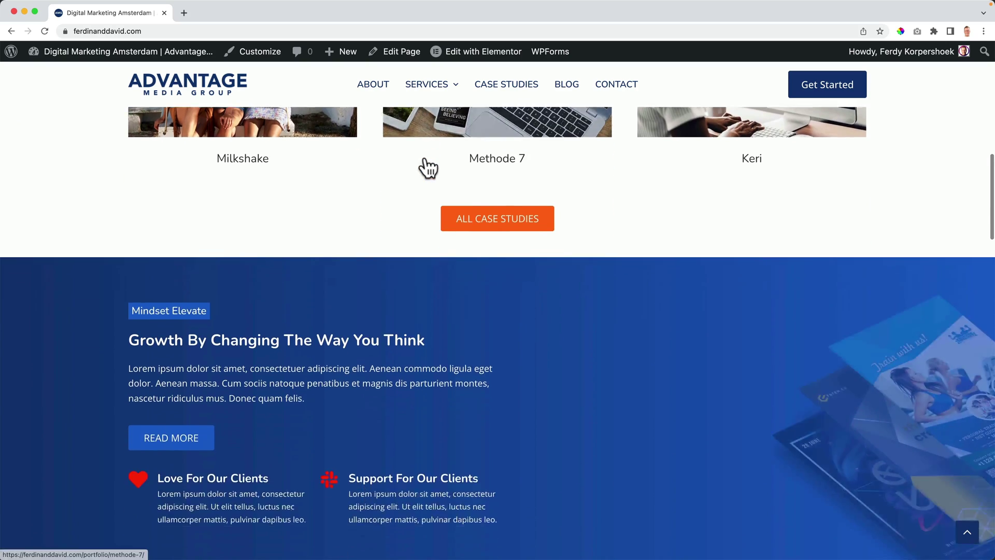
pyautogui.scroll(-12, 428, 167)
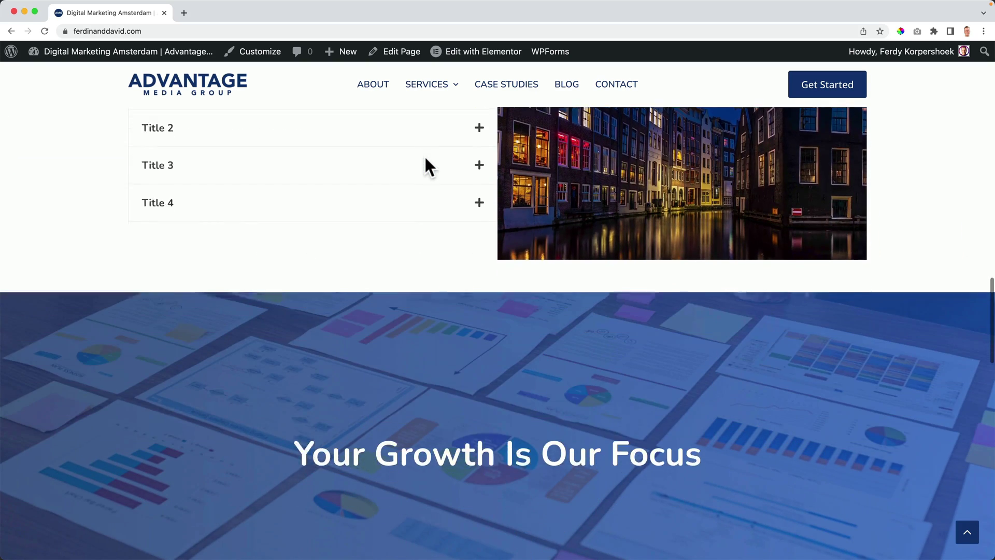
pyautogui.scroll(-12, 426, 166)
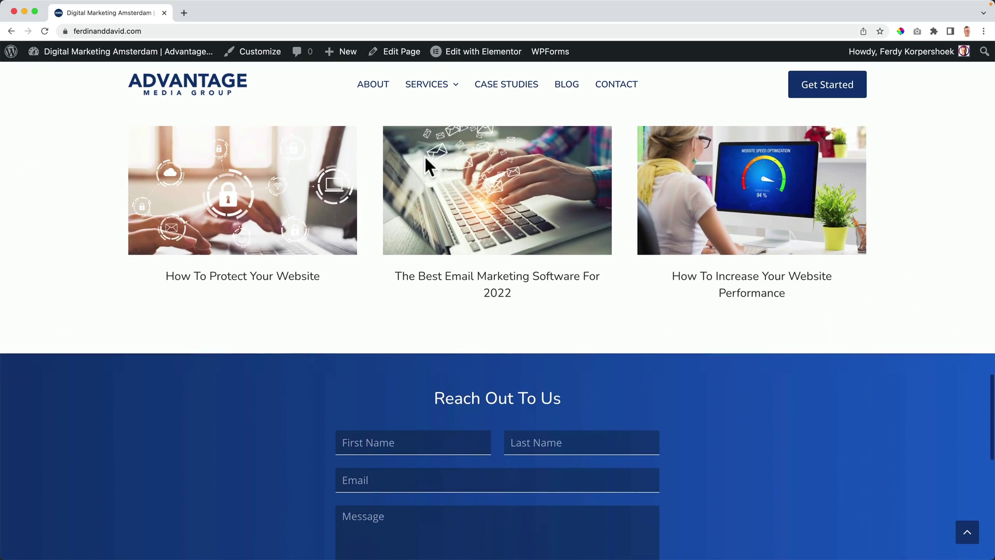
pyautogui.scroll(-10, 424, 155)
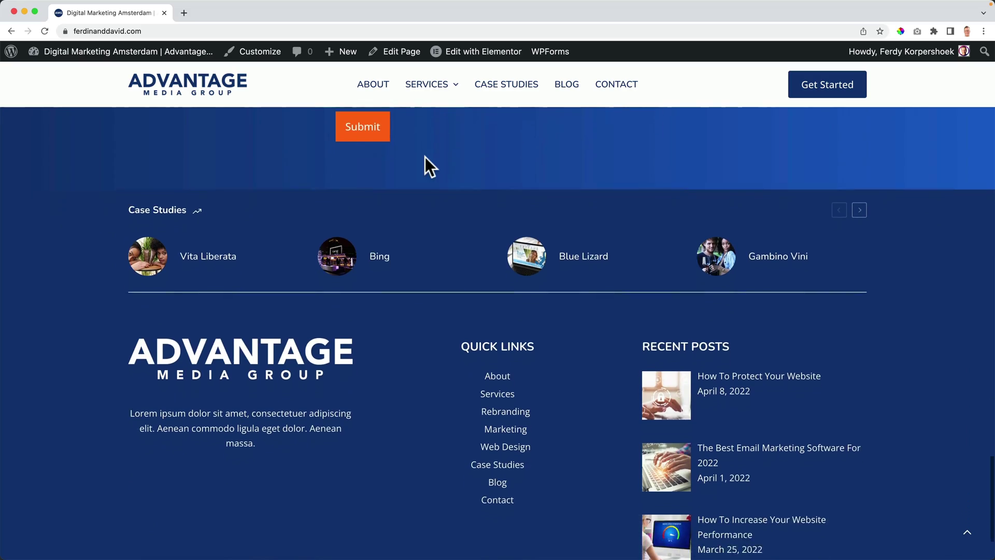
pyautogui.scroll(-3, 424, 157)
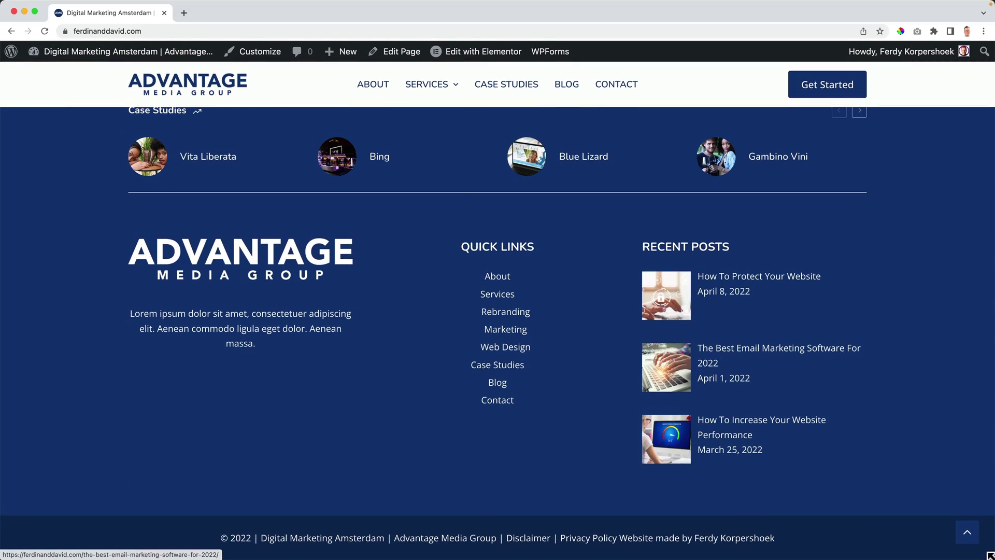
pyautogui.click(967, 533)
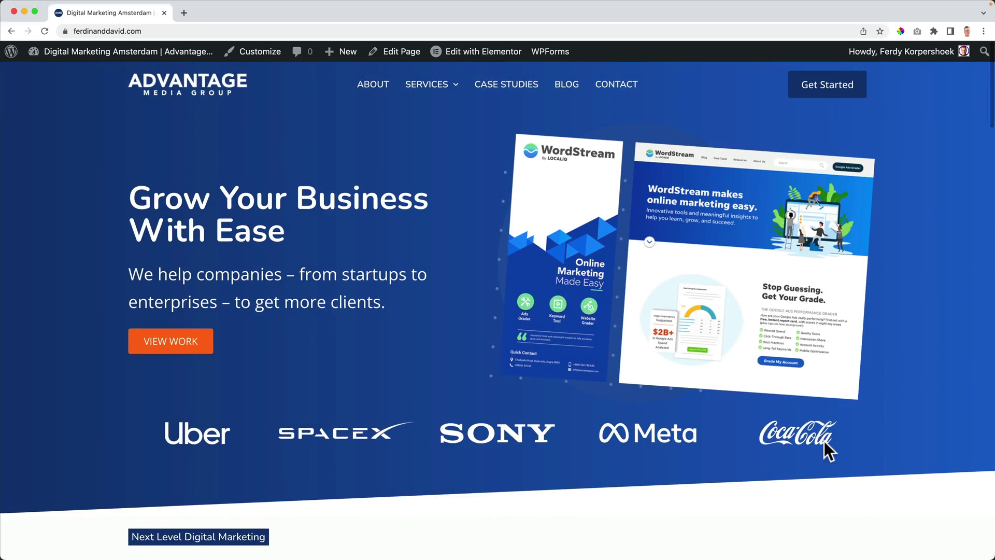